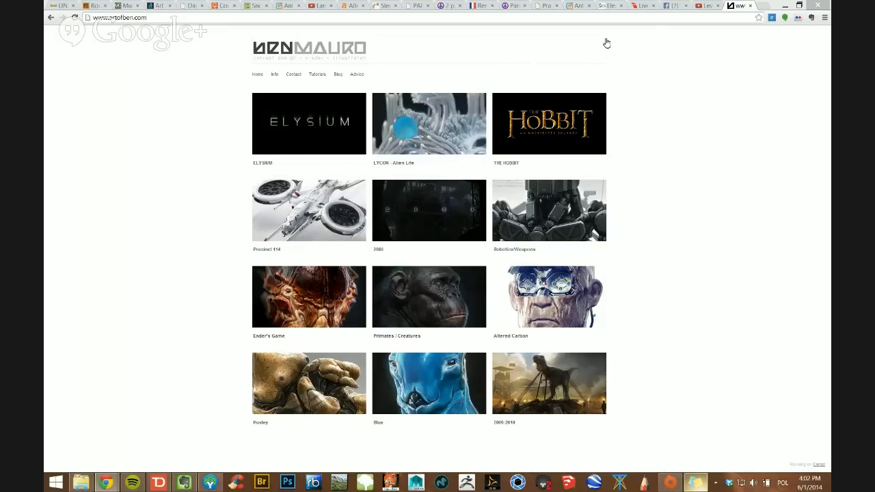
Examine the guest artist's Facebook profile, looking over the About details and the recent posts
{"action": "left_click", "coordinate": [672, 7]}
{"action": "scroll", "coordinate": [606, 133], "scroll_direction": "up", "scroll_amount": 2}
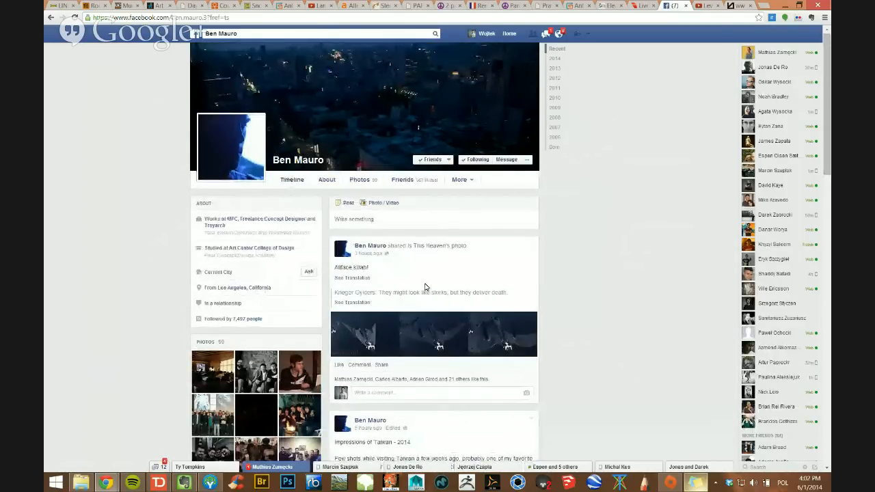
{"action": "scroll", "coordinate": [160, 312], "scroll_direction": "down", "scroll_amount": 1}
{"action": "scroll", "coordinate": [171, 311], "scroll_direction": "up", "scroll_amount": 1}
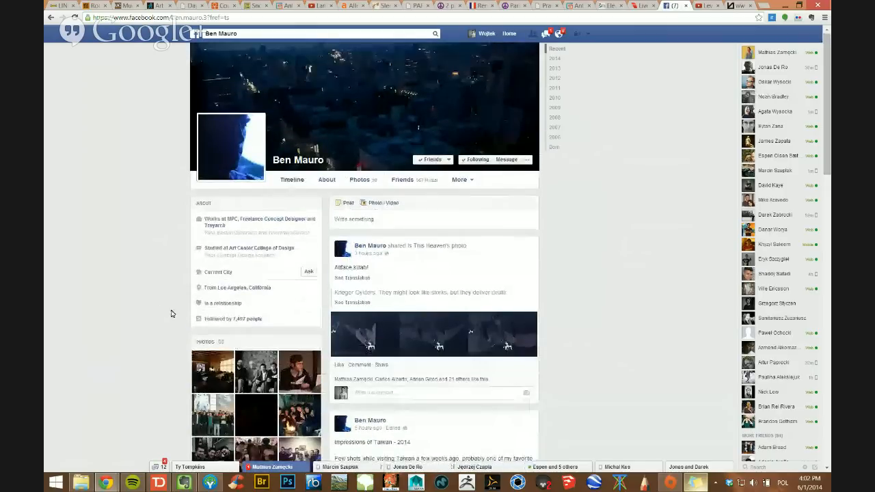
{"action": "scroll", "coordinate": [538, 264], "scroll_direction": "down", "scroll_amount": 3}
{"action": "scroll", "coordinate": [535, 269], "scroll_direction": "up", "scroll_amount": 3}
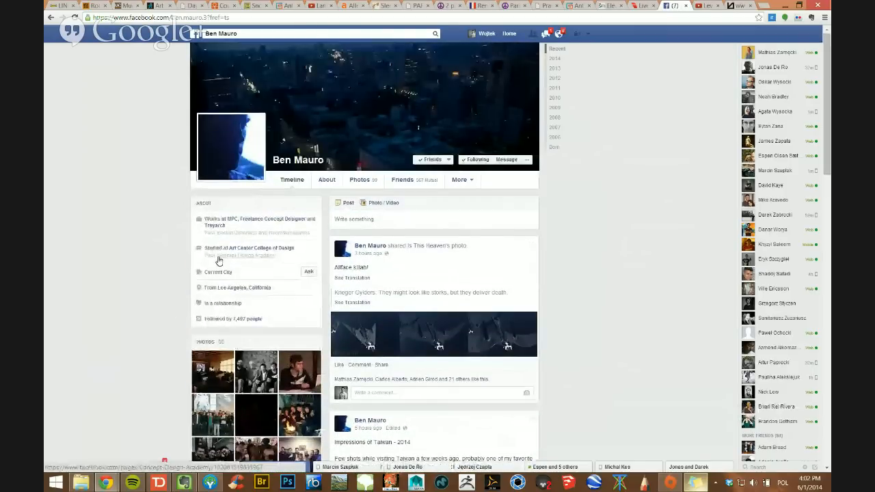
{"action": "scroll", "coordinate": [156, 275], "scroll_direction": "down", "scroll_amount": 3}
{"action": "scroll", "coordinate": [155, 278], "scroll_direction": "up", "scroll_amount": 2}
{"action": "scroll", "coordinate": [155, 278], "scroll_direction": "up", "scroll_amount": 1}
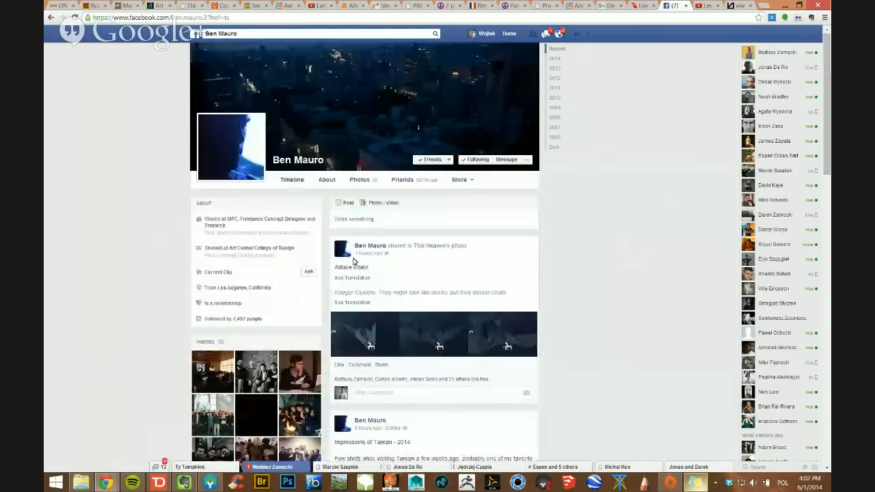
{"action": "scroll", "coordinate": [496, 231], "scroll_direction": "down", "scroll_amount": 4}
{"action": "scroll", "coordinate": [289, 215], "scroll_direction": "up", "scroll_amount": 2}
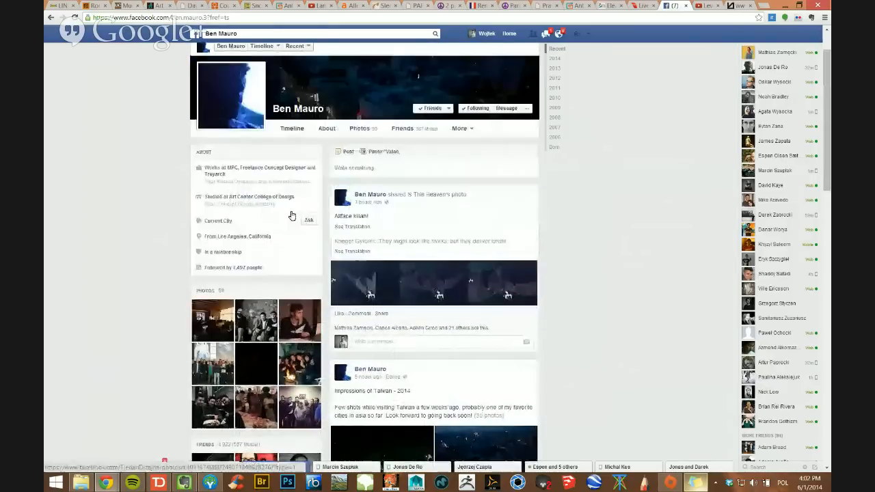
{"action": "scroll", "coordinate": [605, 202], "scroll_direction": "up", "scroll_amount": 1}
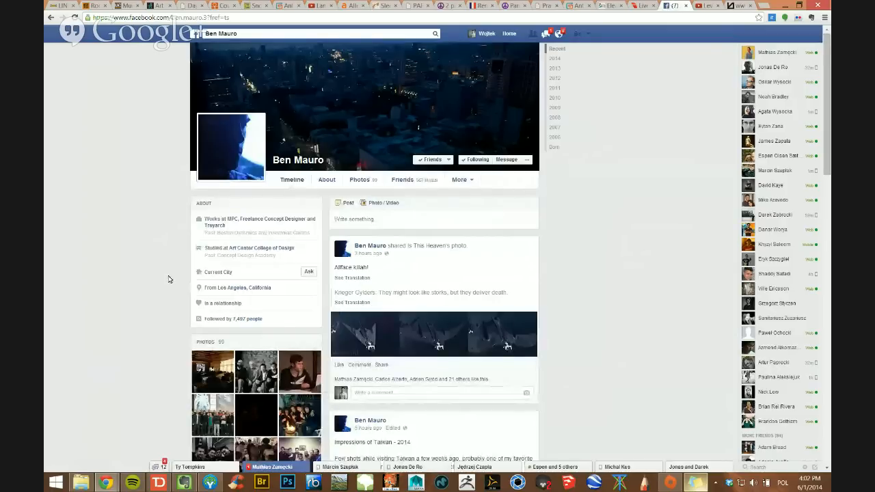
On artofben.com, open THE HOBBIT project and look through its creature illustrations, sculpts and film screenshot
{"action": "left_click", "coordinate": [736, 5]}
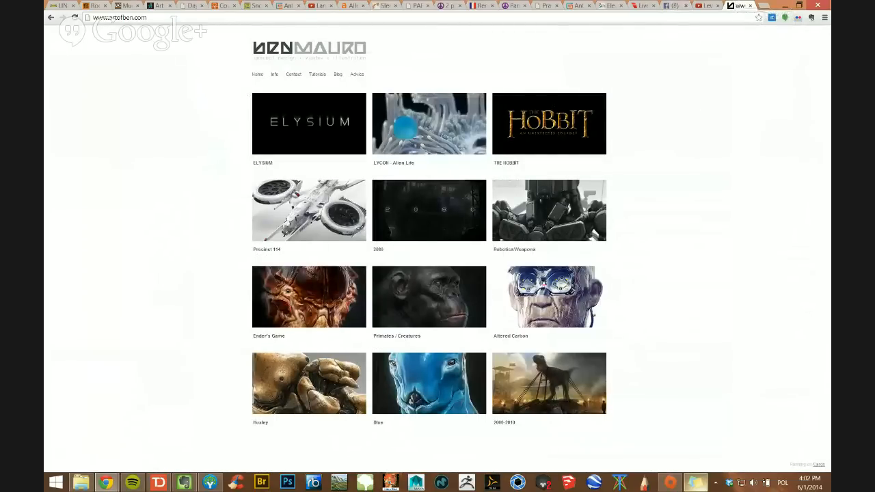
{"action": "left_click", "coordinate": [553, 121]}
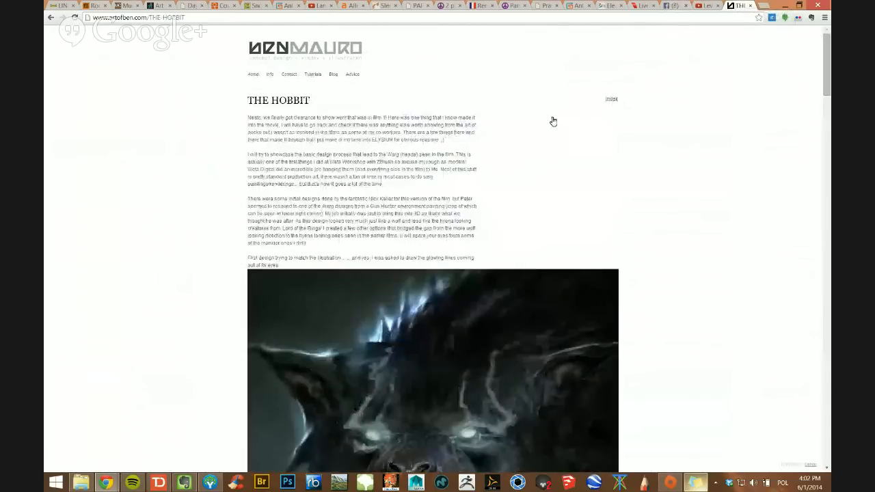
{"action": "scroll", "coordinate": [553, 121], "scroll_direction": "down", "scroll_amount": 3}
{"action": "scroll", "coordinate": [551, 123], "scroll_direction": "down", "scroll_amount": 3}
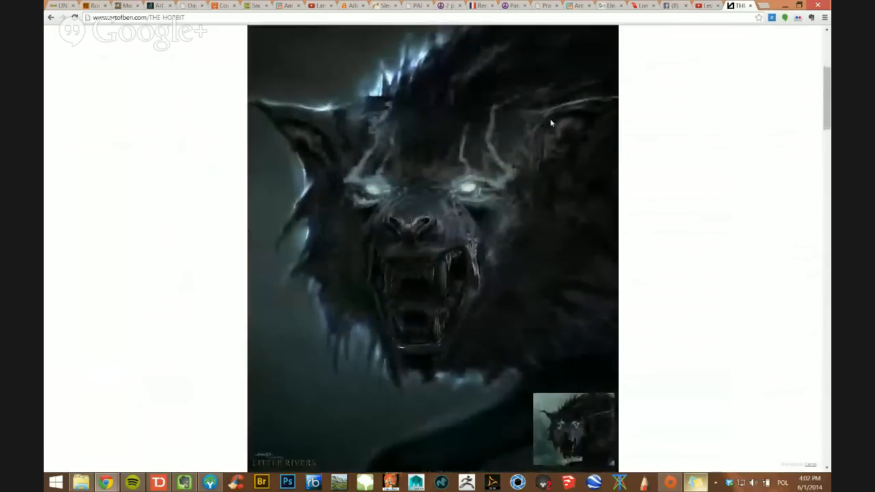
{"action": "scroll", "coordinate": [551, 124], "scroll_direction": "down", "scroll_amount": 9}
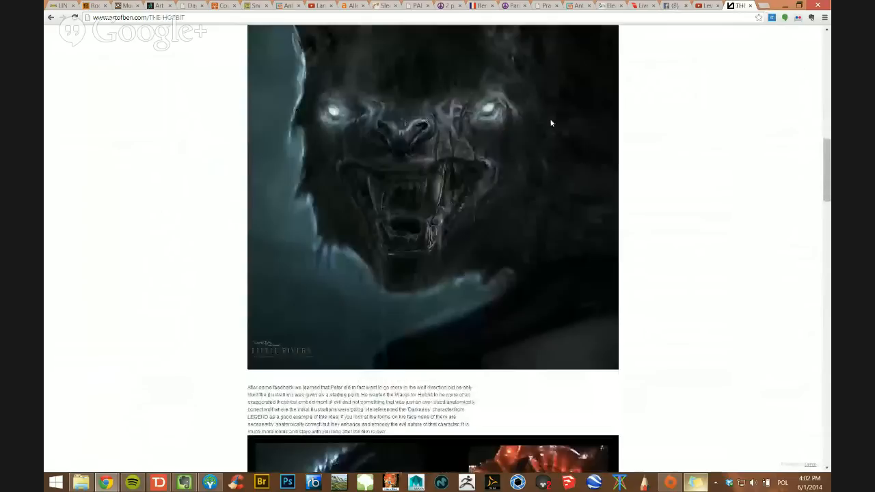
{"action": "scroll", "coordinate": [551, 123], "scroll_direction": "down", "scroll_amount": 8}
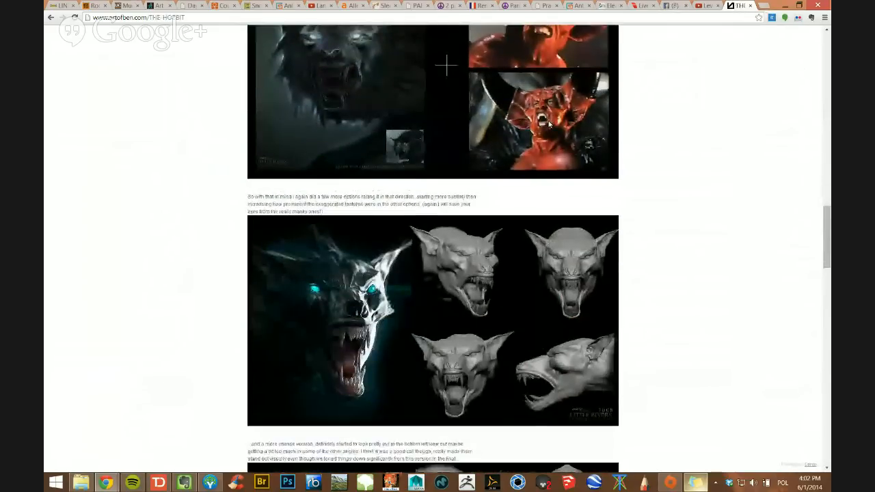
{"action": "scroll", "coordinate": [547, 128], "scroll_direction": "down", "scroll_amount": 3}
{"action": "scroll", "coordinate": [516, 130], "scroll_direction": "down", "scroll_amount": 3}
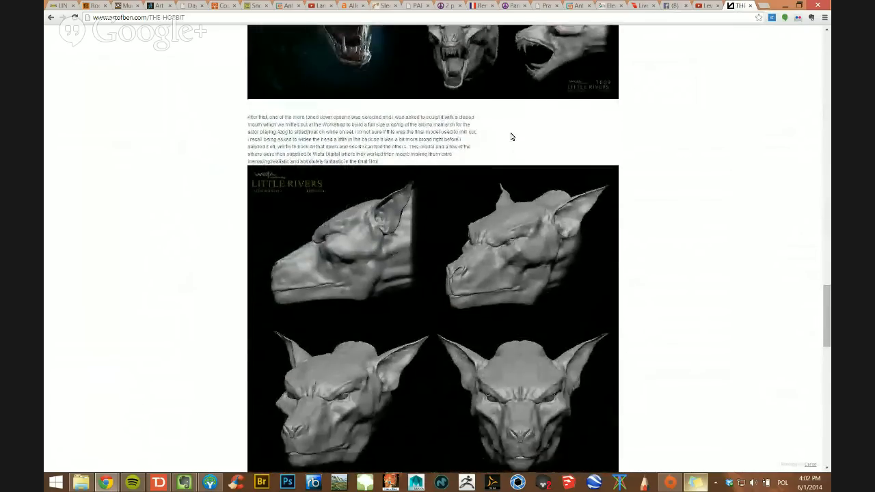
{"action": "scroll", "coordinate": [511, 137], "scroll_direction": "down", "scroll_amount": 2}
{"action": "scroll", "coordinate": [512, 137], "scroll_direction": "down", "scroll_amount": 3}
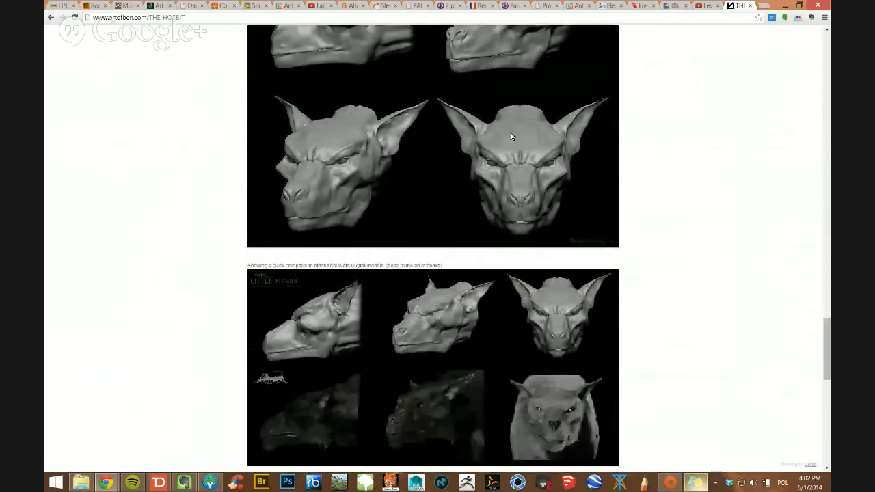
{"action": "scroll", "coordinate": [511, 137], "scroll_direction": "down", "scroll_amount": 3}
{"action": "scroll", "coordinate": [511, 137], "scroll_direction": "down", "scroll_amount": 2}
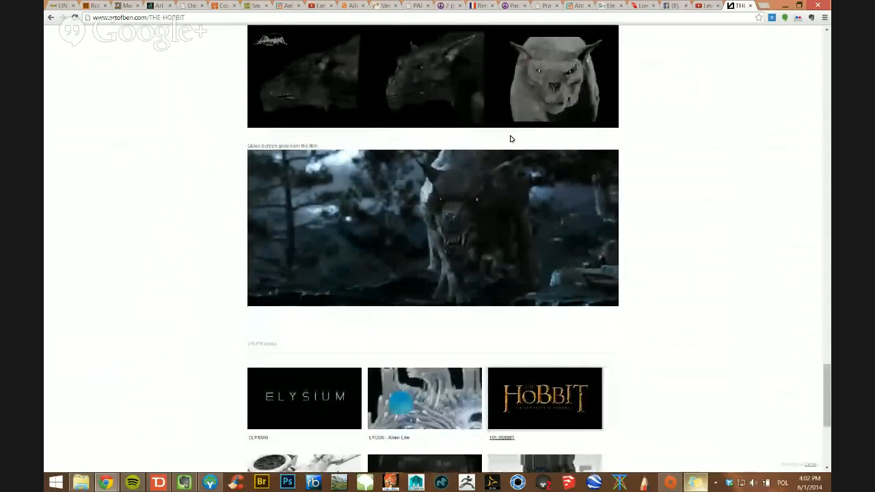
Look back at the project's earlier reference comparison and return to the portfolio's home page
{"action": "scroll", "coordinate": [502, 150], "scroll_direction": "up", "scroll_amount": 3}
{"action": "scroll", "coordinate": [499, 156], "scroll_direction": "up", "scroll_amount": 15}
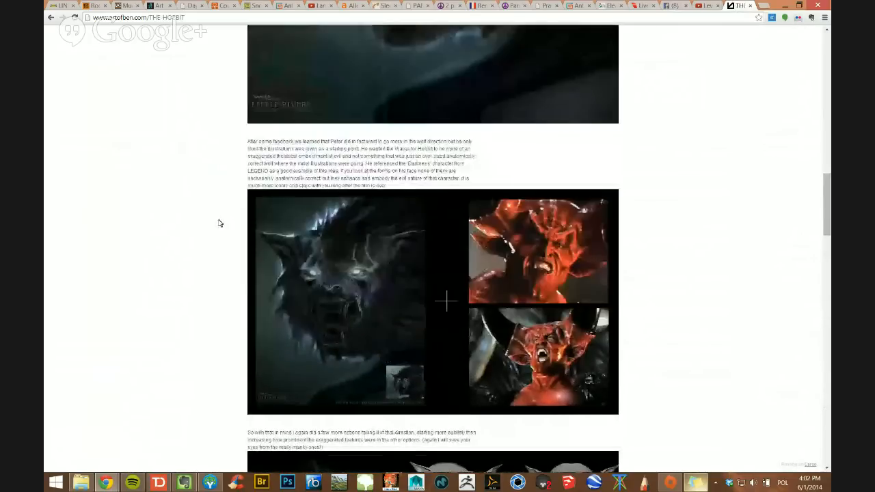
{"action": "scroll", "coordinate": [220, 224], "scroll_direction": "up", "scroll_amount": 2}
{"action": "left_click", "coordinate": [50, 19]}
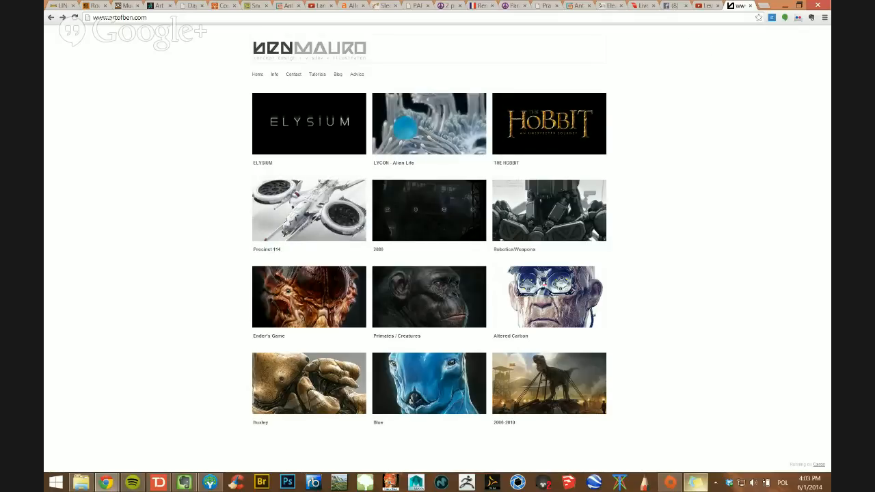
Switch to the Level Up! Session 28 YouTube page and check the live chat beside the video description
{"action": "left_click", "coordinate": [708, 4]}
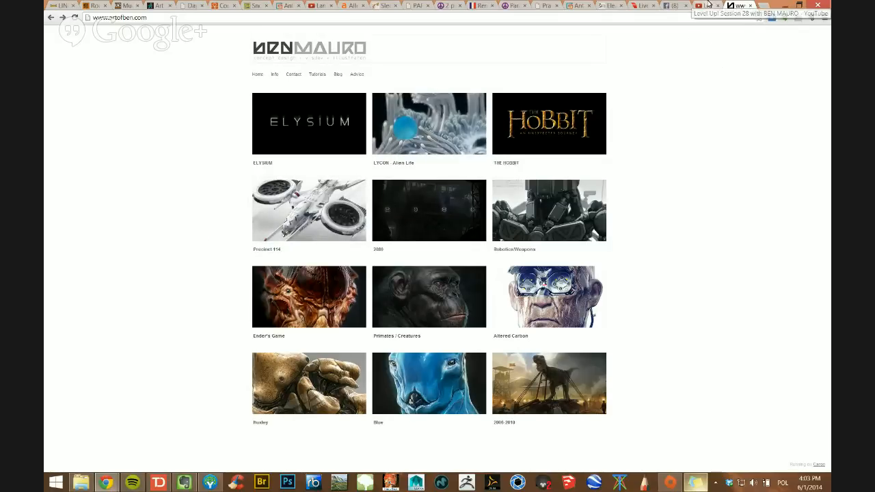
{"action": "scroll", "coordinate": [623, 318], "scroll_direction": "down", "scroll_amount": 3}
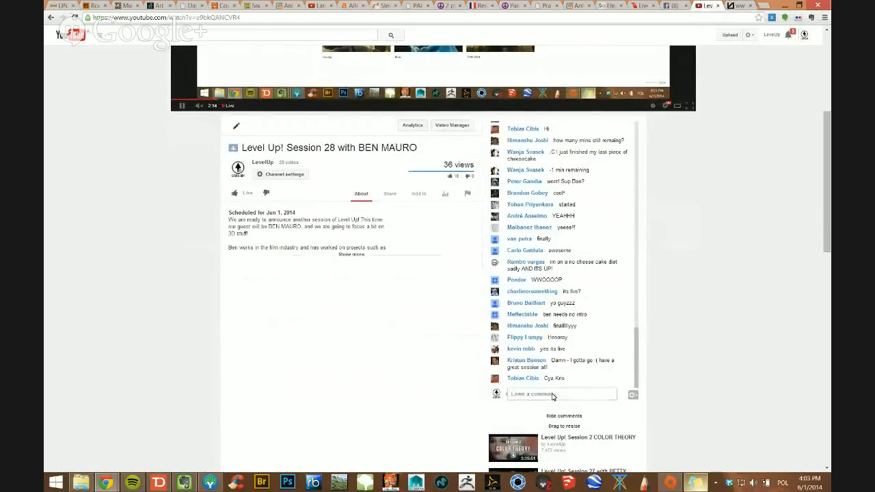
{"action": "scroll", "coordinate": [312, 308], "scroll_direction": "up", "scroll_amount": 2}
{"action": "scroll", "coordinate": [224, 323], "scroll_direction": "down", "scroll_amount": 3}
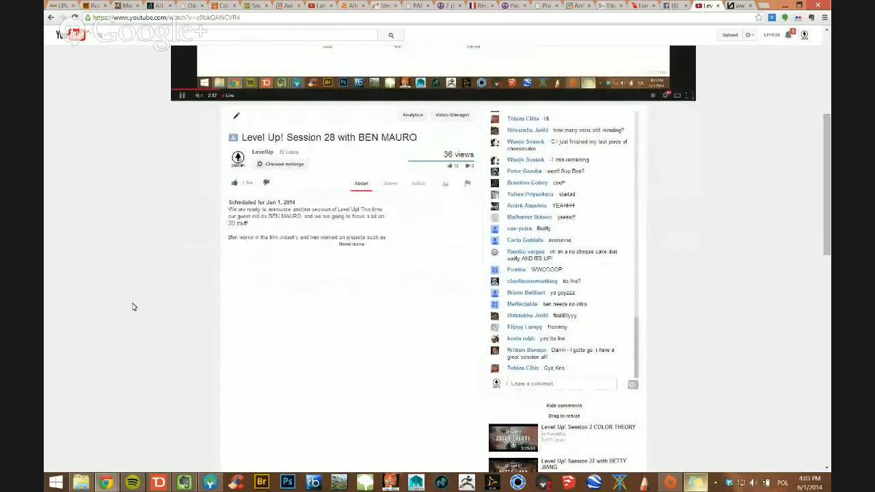
{"action": "scroll", "coordinate": [195, 350], "scroll_direction": "up", "scroll_amount": 2}
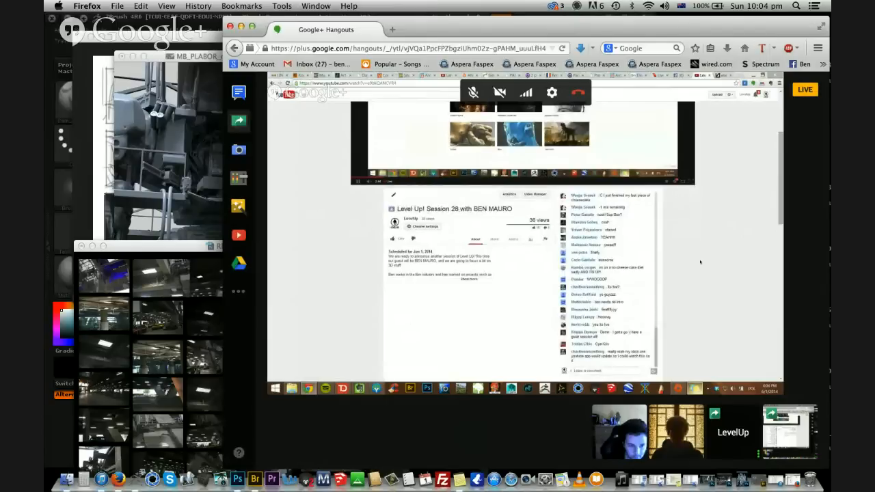
Minimize the Google+ Hangouts window, switch to Photoshop, hide the panels and show hanger_scene_01.tif at 50% zoom
{"action": "left_click_drag", "start_coordinate": [240, 32], "coordinate": [244, 29]}
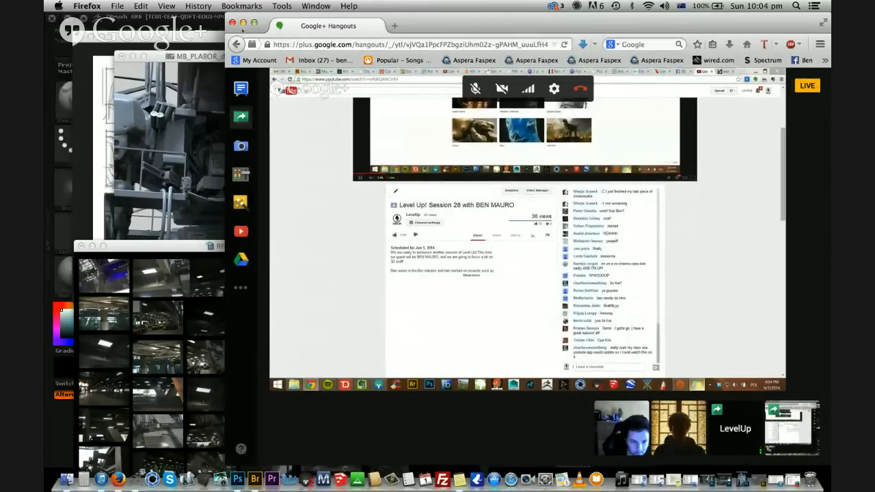
{"action": "left_click", "coordinate": [244, 24]}
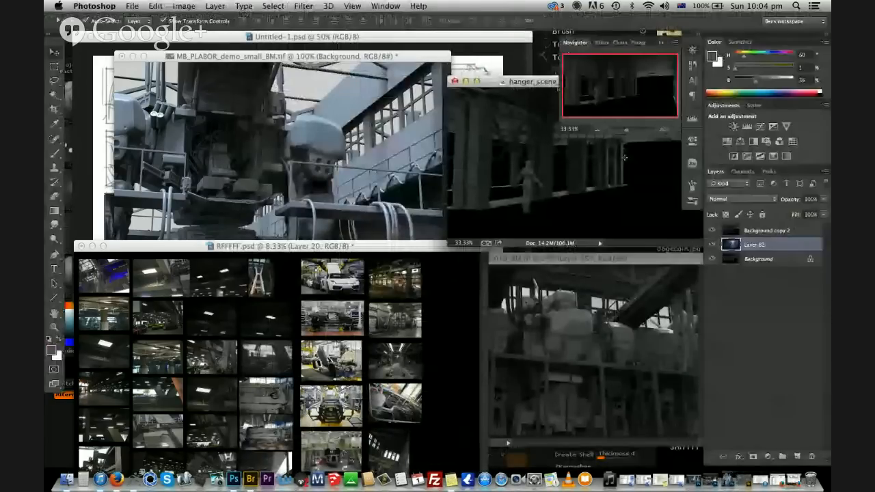
{"action": "left_click_drag", "start_coordinate": [624, 158], "coordinate": [650, 150]}
{"action": "key", "text": "Tab"}
{"action": "left_click_drag", "start_coordinate": [685, 160], "coordinate": [685, 162]}
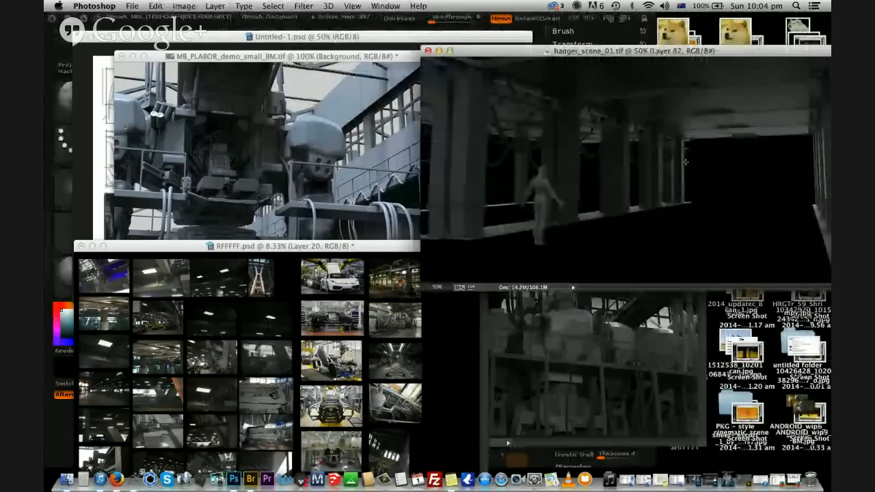
Arrange the MB_PLABOR_demo_small_BM.tif and Mech_hanger_01b_BM.tif windows around the hangar scene, keeping the robot image at 100% zoom
{"action": "left_click_drag", "start_coordinate": [337, 56], "coordinate": [287, 52]}
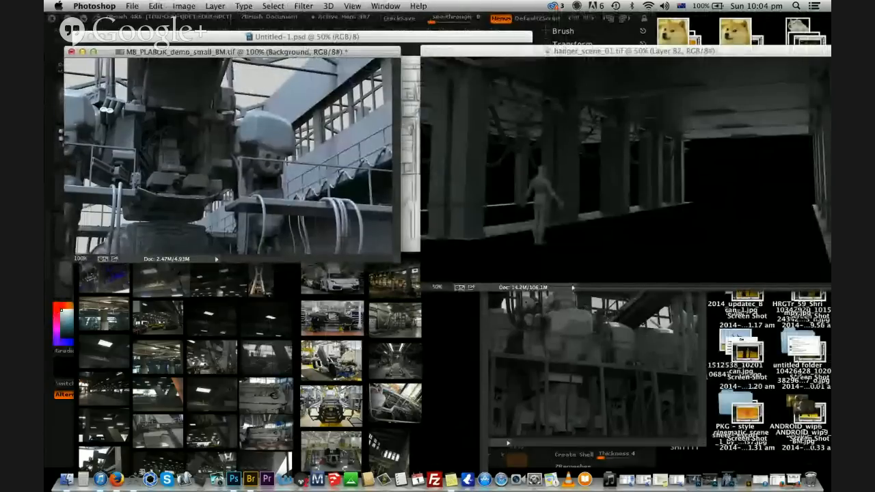
{"action": "key", "text": "super+equal"}
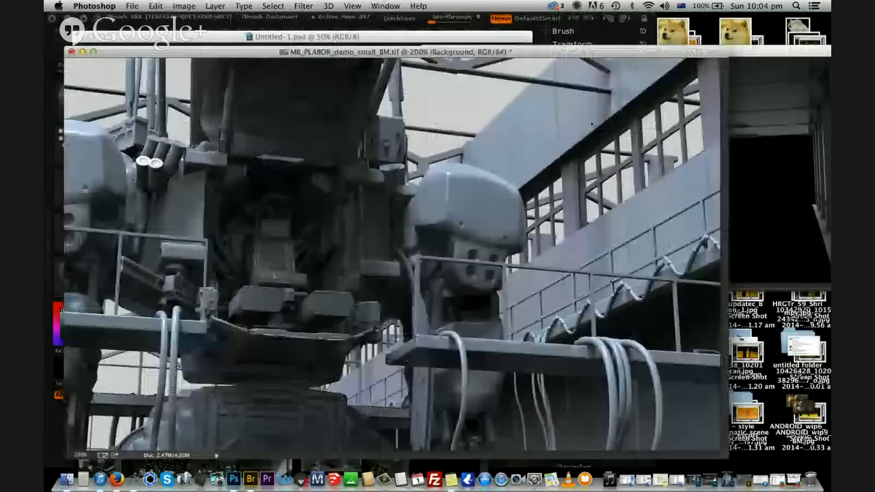
{"action": "key", "text": "super+minus"}
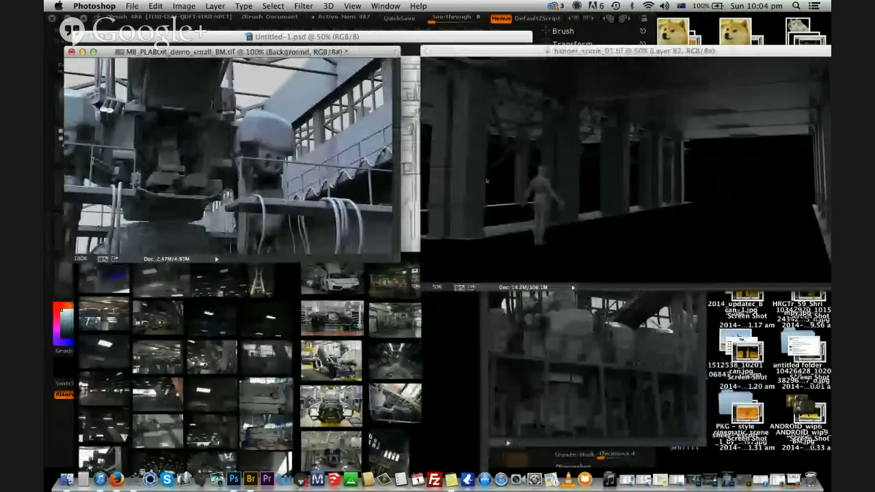
{"action": "left_click", "coordinate": [520, 369]}
{"action": "left_click_drag", "start_coordinate": [493, 260], "coordinate": [590, 273]}
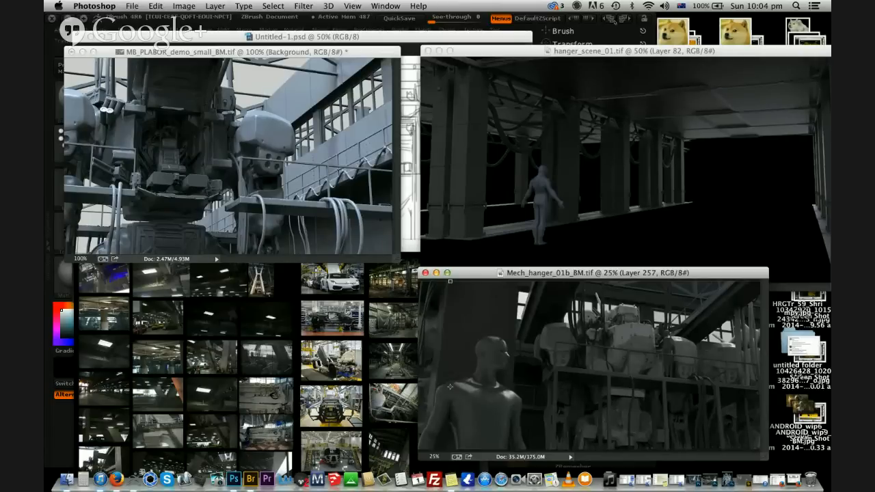
Compare the plain 3D render with the painted version in MB_PLABOR_demo_small_BM.tif by toggling the Background copy layer's visibility
{"action": "left_click", "coordinate": [350, 54]}
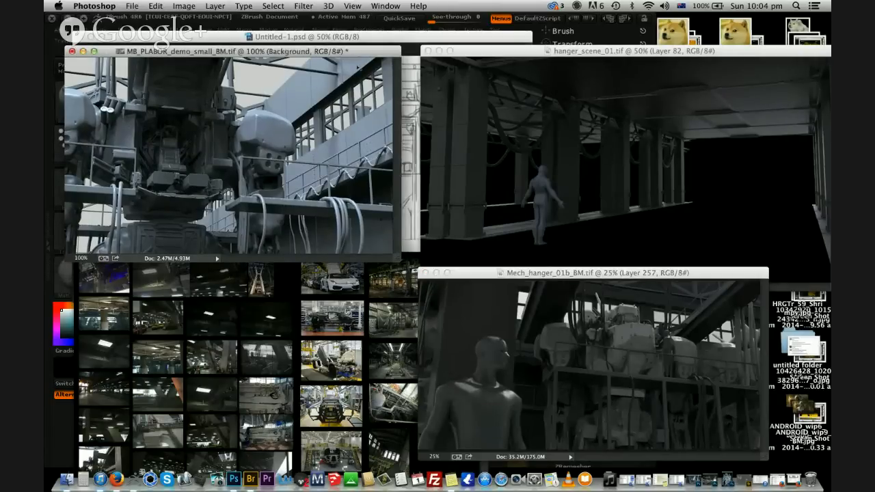
{"action": "left_click", "coordinate": [713, 231]}
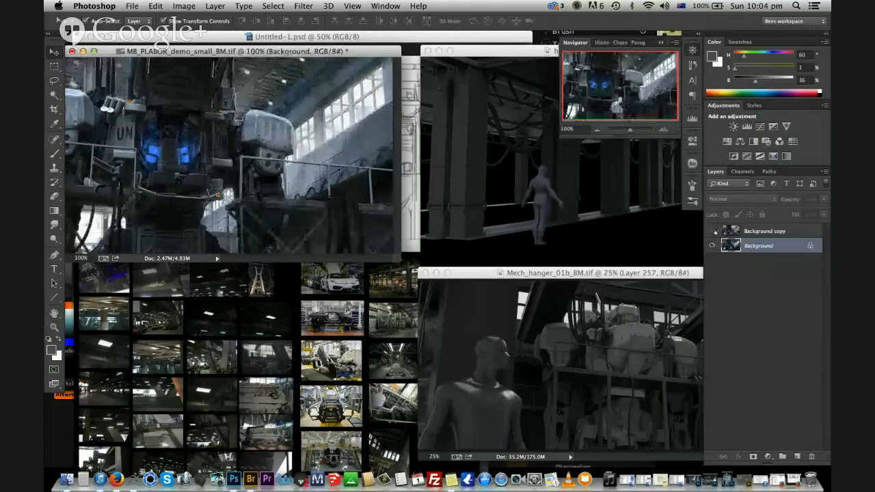
{"action": "left_click", "coordinate": [715, 231]}
{"action": "left_click", "coordinate": [715, 231]}
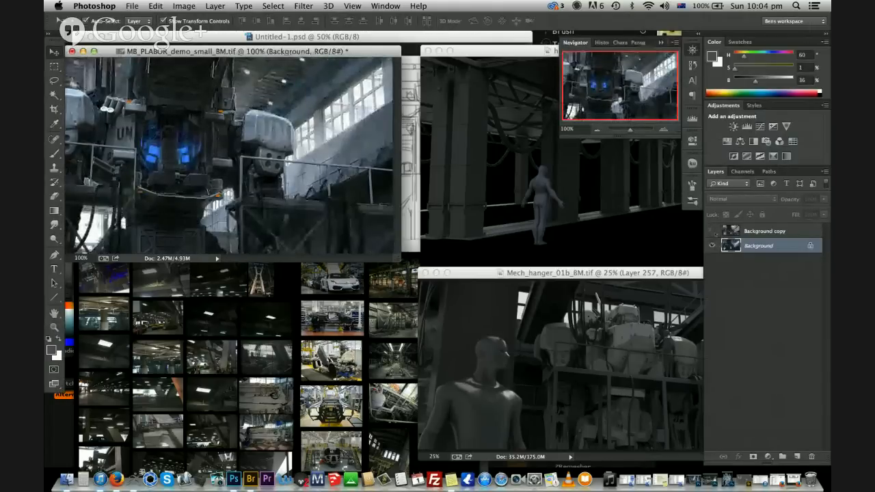
Display the robot painting full screen and fitted to the display, then bring back the panels and show the Background copy layer
{"action": "key", "text": "f"}
{"action": "key", "text": "f"}
{"action": "key", "text": "super+0"}
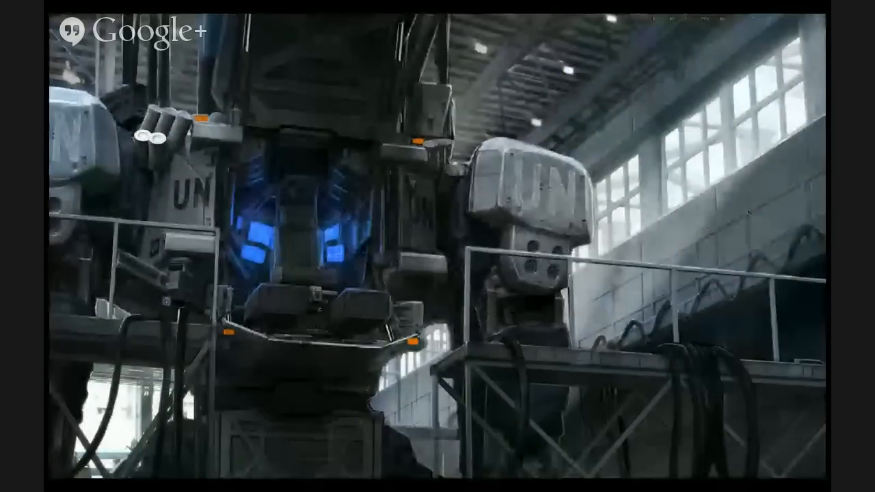
{"action": "key", "text": "Tab"}
{"action": "left_click", "coordinate": [712, 219]}
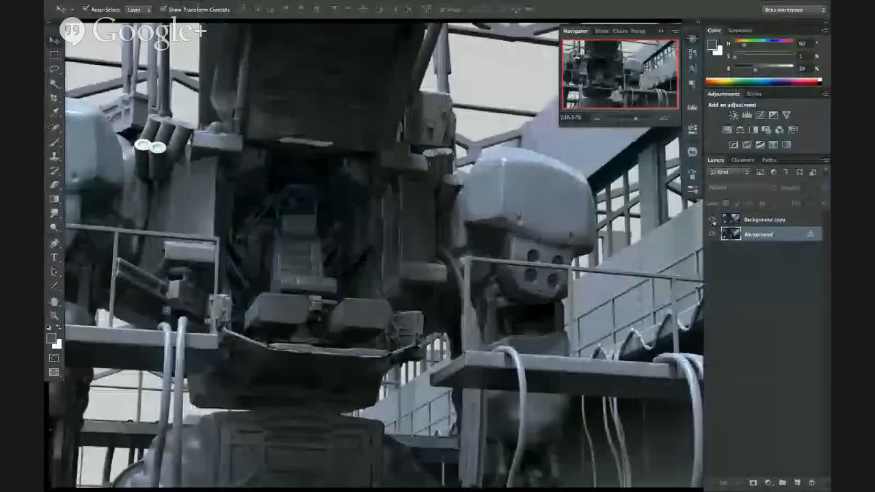
Reduce the image until all of it fits beside the panels, and compare render and painting by toggling the Background copy layer
{"action": "key", "text": "super+minus"}
{"action": "key", "text": "super+minus"}
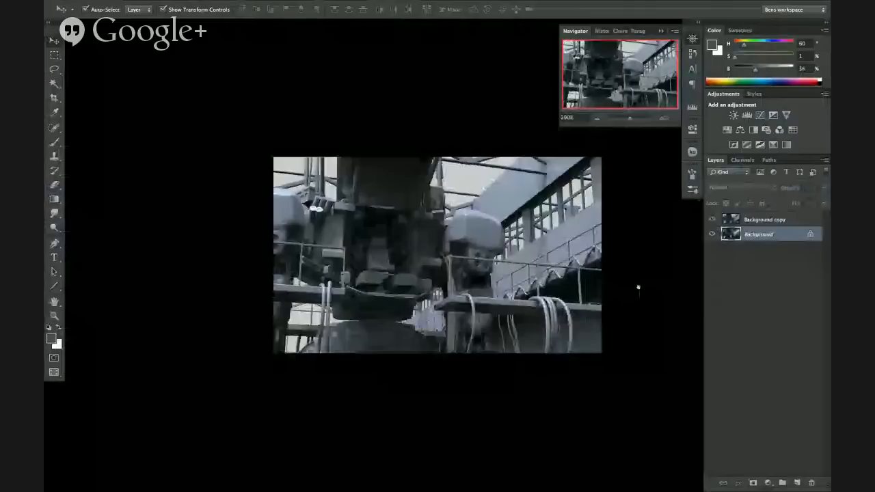
{"action": "left_click_drag", "start_coordinate": [427, 315], "coordinate": [348, 328]}
{"action": "key", "text": "super+plus"}
{"action": "left_click", "coordinate": [712, 219]}
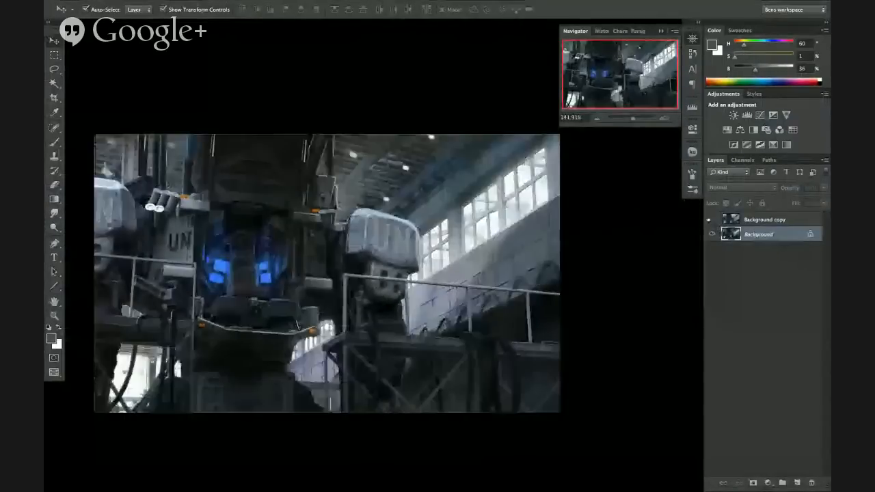
{"action": "left_click", "coordinate": [712, 219]}
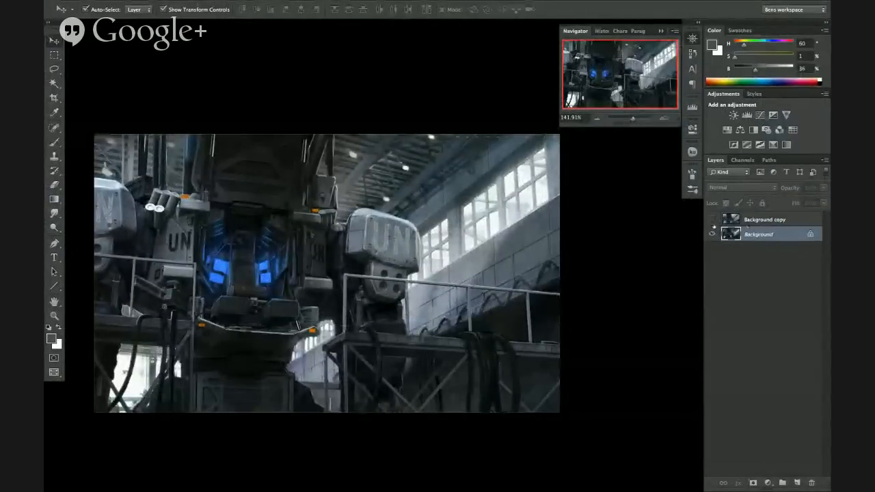
Compare render and painting once more through the Background copy layer's visibility, leave it hidden, and return to floating windows
{"action": "left_click", "coordinate": [713, 219]}
{"action": "left_click", "coordinate": [714, 219]}
{"action": "left_click", "coordinate": [714, 220]}
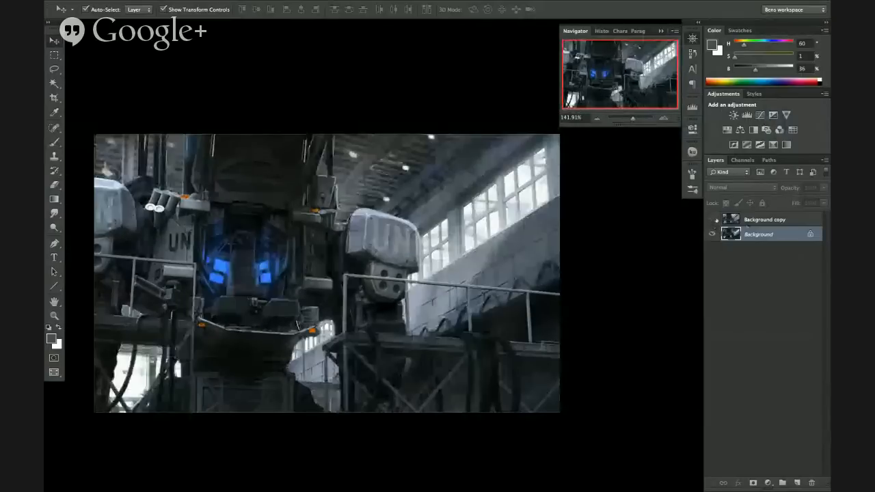
{"action": "left_click", "coordinate": [714, 220]}
{"action": "key", "text": "f"}
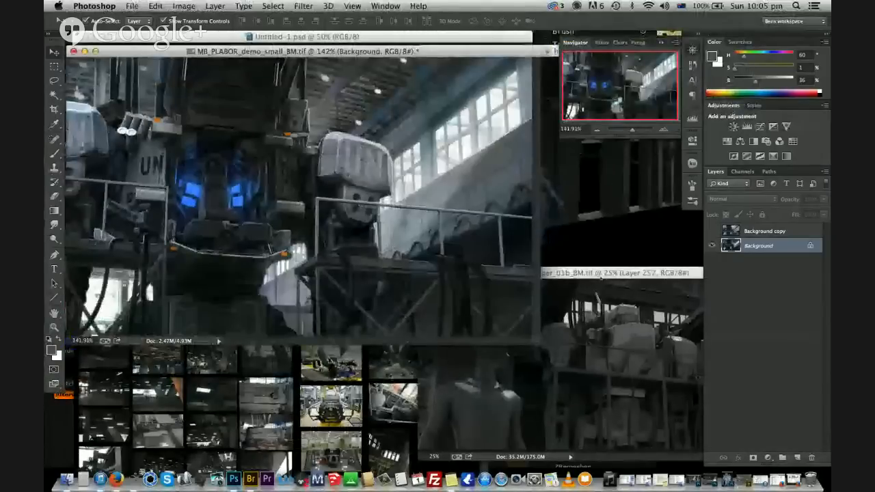
Bring the Mech_hanger_01b_BM.tif window forward at 33.3% zoom and compare its render and painting by toggling Background copy 2
{"action": "left_click_drag", "start_coordinate": [542, 269], "coordinate": [288, 198]}
{"action": "key", "text": "super+plus"}
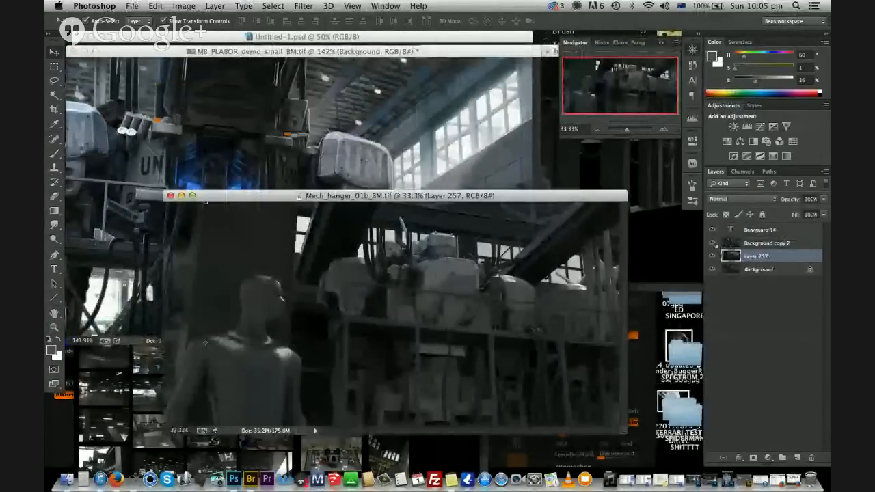
{"action": "left_click", "coordinate": [713, 243]}
{"action": "left_click", "coordinate": [713, 243]}
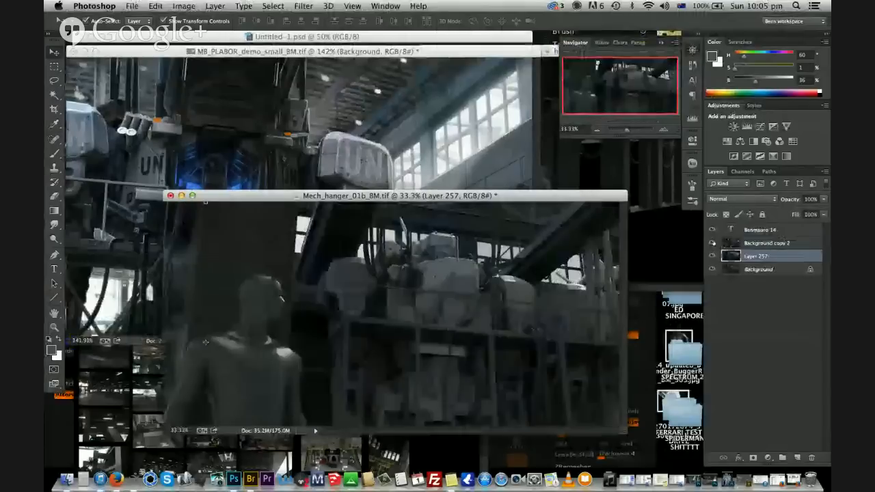
{"action": "left_click", "coordinate": [713, 243]}
{"action": "left_click", "coordinate": [713, 243]}
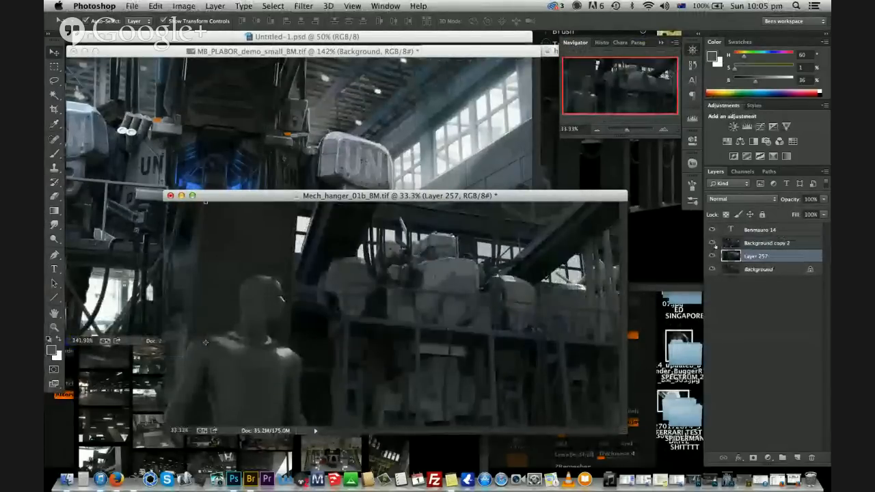
Show the mech hangar image in full-screen mode with the menu bar, zoomed to about 38.67% so it fits beside the panels
{"action": "key", "text": "f"}
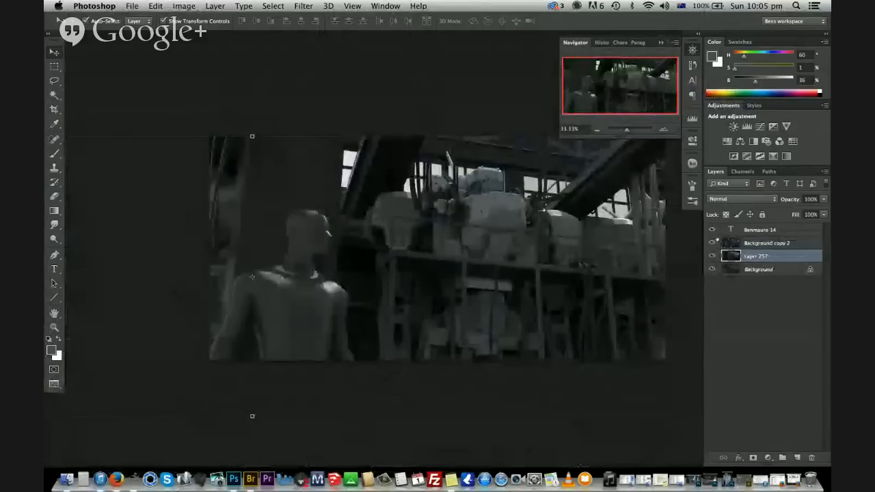
{"action": "key", "text": "super+equal"}
{"action": "scroll", "coordinate": [383, 253], "scroll_direction": "right", "scroll_amount": 3}
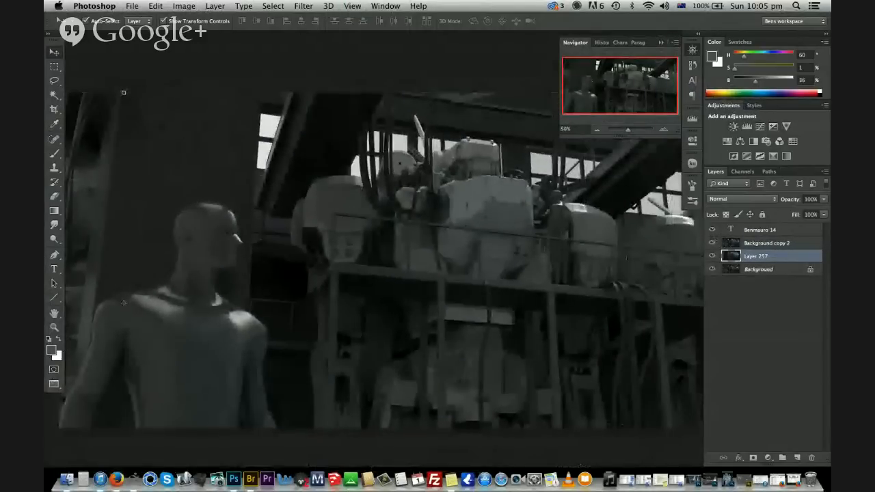
{"action": "scroll", "coordinate": [124, 303], "scroll_direction": "down", "scroll_amount": 3, "text": "alt"}
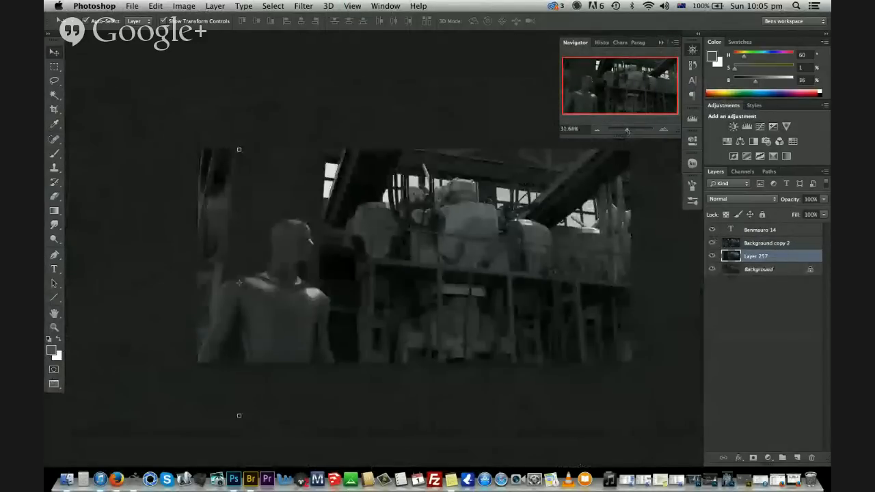
{"action": "scroll", "coordinate": [399, 302], "scroll_direction": "right", "scroll_amount": 1}
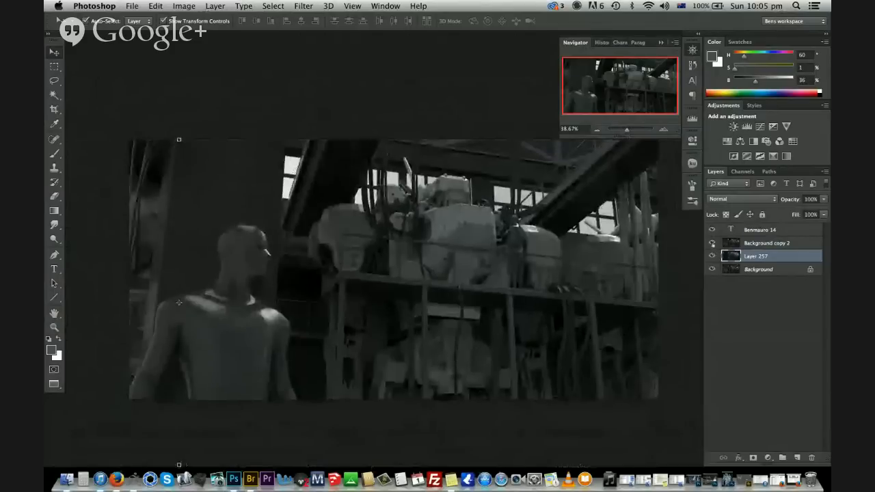
Compare the grey 3D hangar render with the painted scene by repeatedly toggling the Background copy 2 layer's visibility
{"action": "left_click", "coordinate": [712, 243]}
{"action": "left_click", "coordinate": [713, 244]}
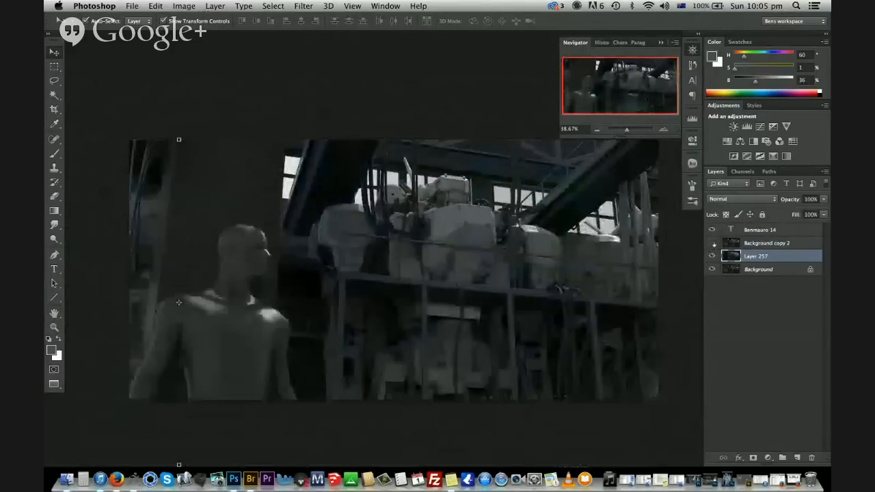
{"action": "left_click", "coordinate": [713, 243]}
{"action": "left_click", "coordinate": [713, 244]}
{"action": "left_click", "coordinate": [713, 244]}
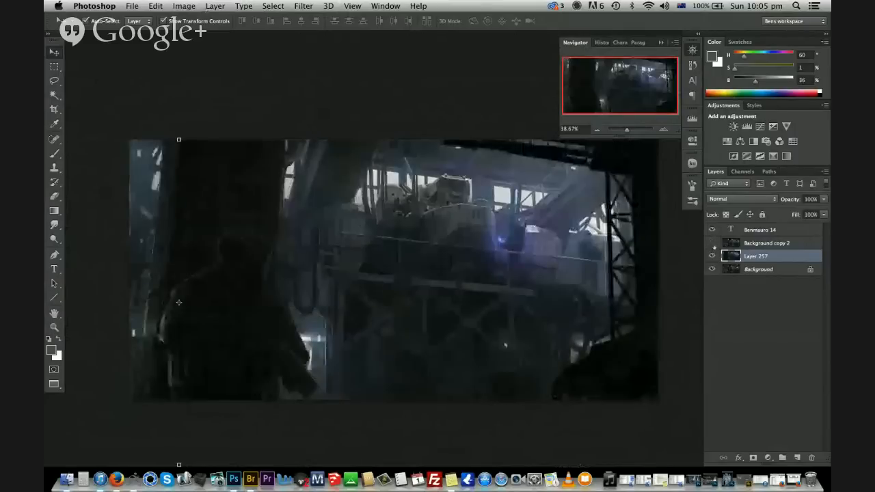
{"action": "left_click", "coordinate": [713, 243]}
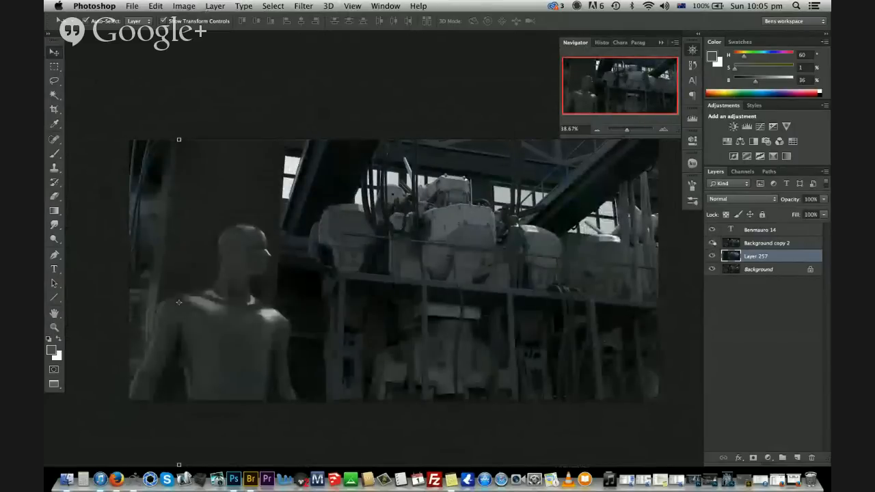
{"action": "left_click", "coordinate": [713, 243]}
{"action": "left_click", "coordinate": [713, 243]}
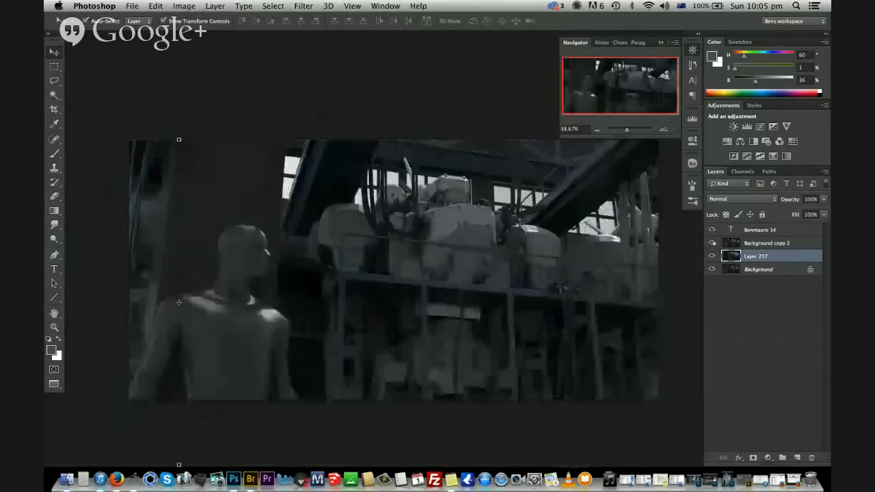
Hide the Background copy 2 layer, present the painted hangar full screen without panels, and return to floating windows
{"action": "left_click", "coordinate": [713, 243]}
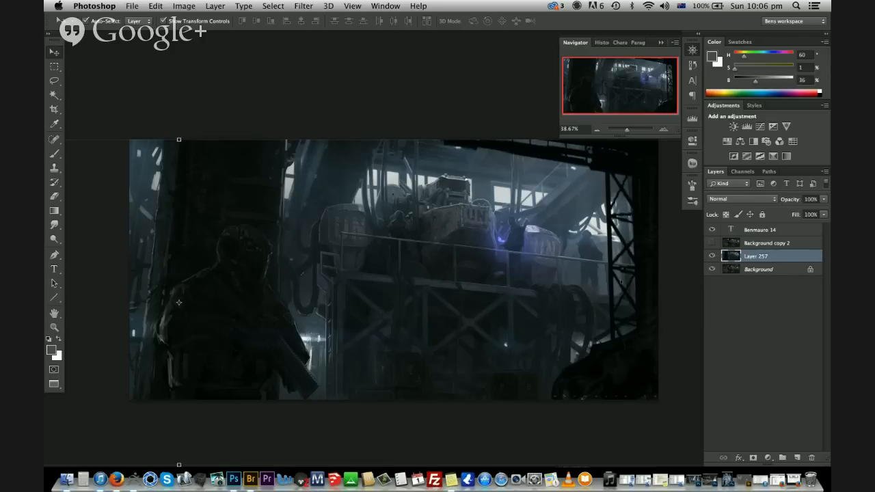
{"action": "key", "text": "f"}
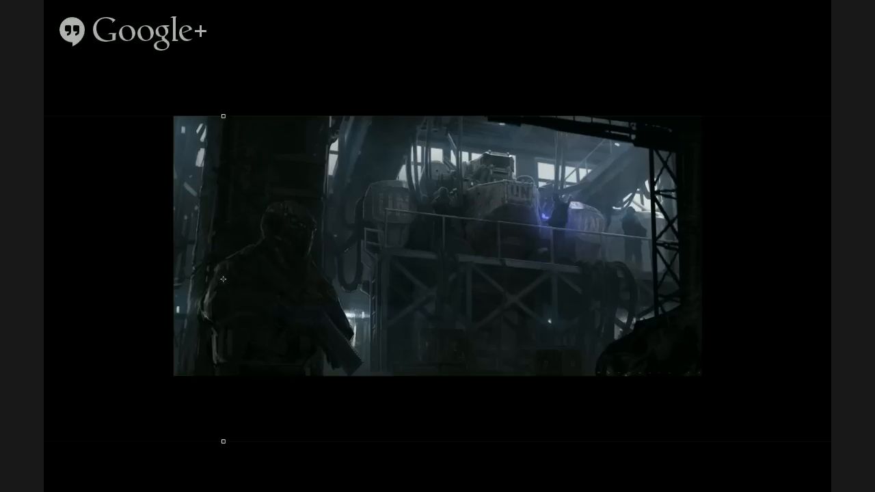
{"action": "key", "text": "f"}
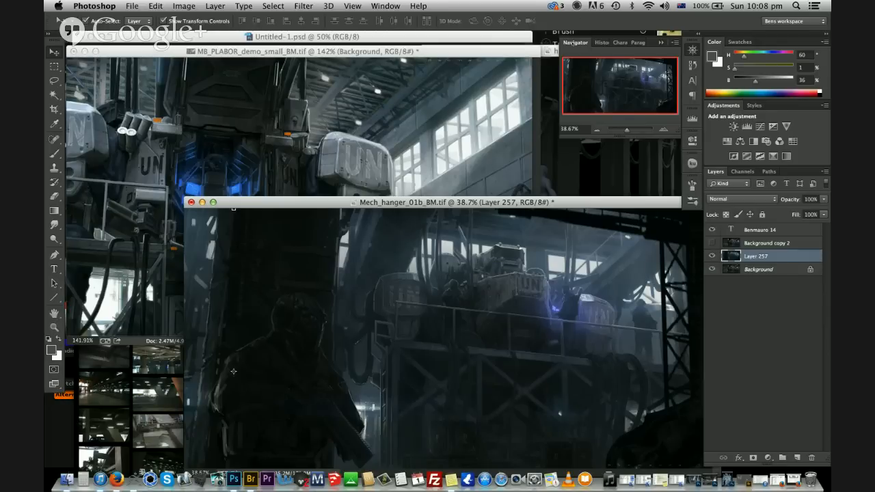
Bring hanger_scene_01.tif to the front at 66.7% zoom and position and enlarge its window so the whole scene fits
{"action": "left_click", "coordinate": [548, 78]}
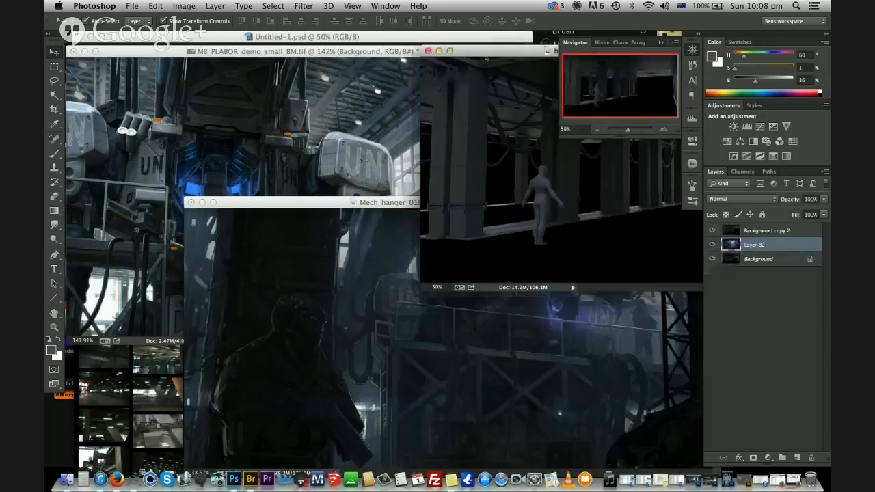
{"action": "left_click_drag", "start_coordinate": [485, 54], "coordinate": [186, 98]}
{"action": "key", "text": "super+equal"}
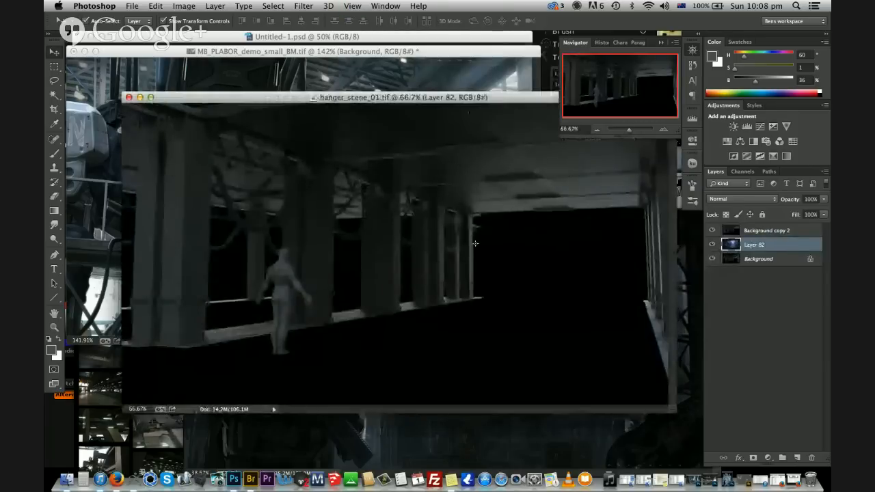
{"action": "left_click_drag", "start_coordinate": [430, 118], "coordinate": [419, 109]}
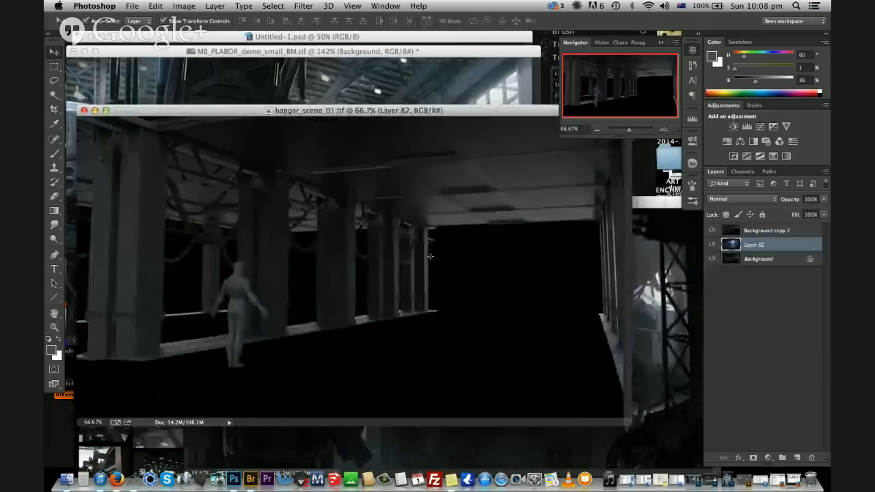
{"action": "left_click_drag", "start_coordinate": [631, 426], "coordinate": [660, 446]}
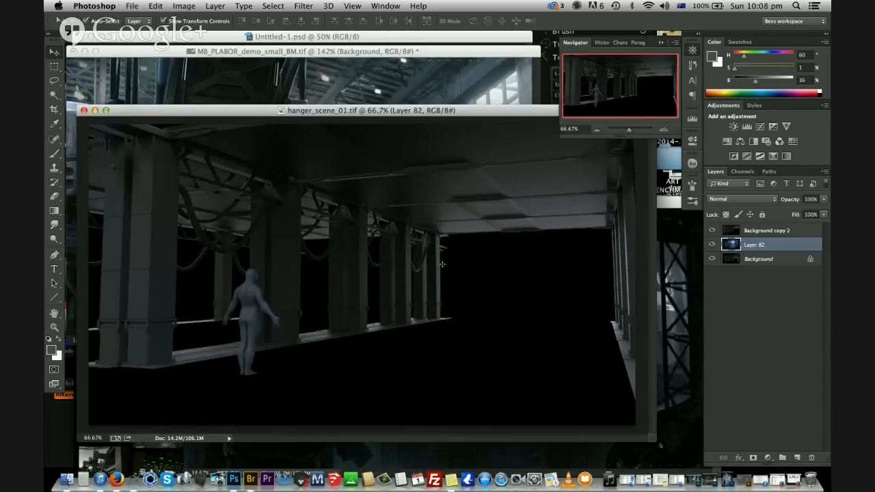
Compare the columned hangar render with the glowing-tendril painting by toggling Background copy 2, leaving the render visible
{"action": "left_click", "coordinate": [713, 231]}
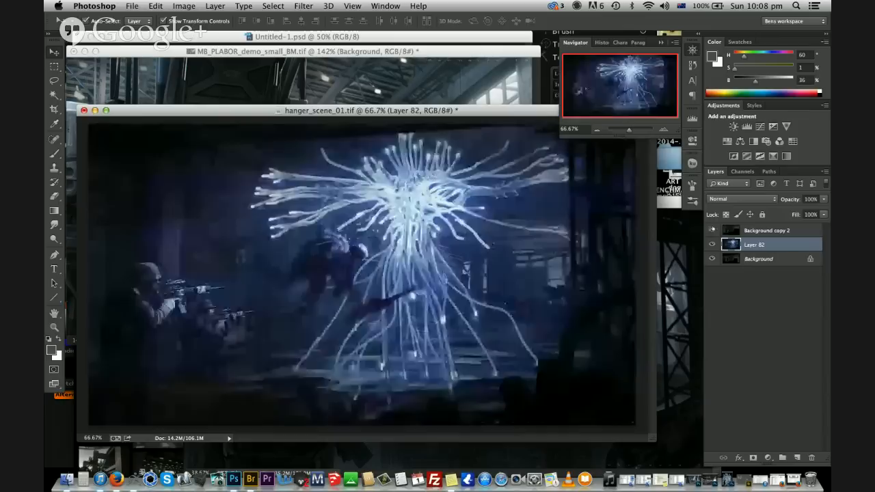
{"action": "left_click", "coordinate": [714, 232]}
{"action": "left_click", "coordinate": [715, 233]}
{"action": "left_click", "coordinate": [714, 232]}
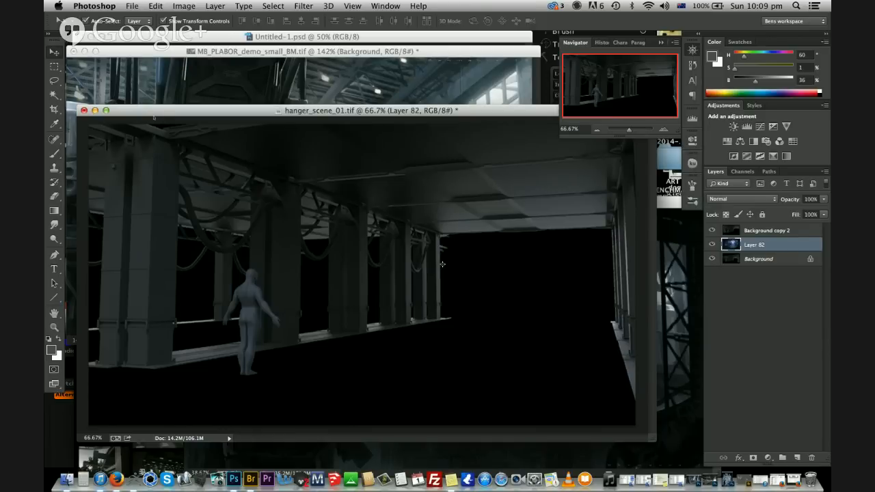
Minimize the hanger_scene_01.tif, MB_PLABOR_demo_small_BM.tif and Mech_hanger_01b_BM.tif windows to uncover the sketches and photo references
{"action": "left_click_drag", "start_coordinate": [443, 264], "coordinate": [504, 277]}
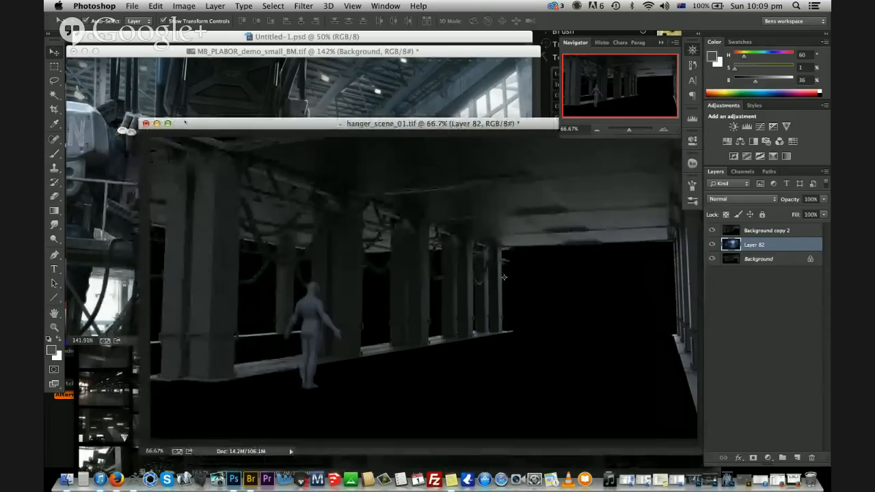
{"action": "left_click", "coordinate": [156, 123]}
{"action": "left_click_drag", "start_coordinate": [399, 50], "coordinate": [420, 67]}
{"action": "key", "text": "super+m"}
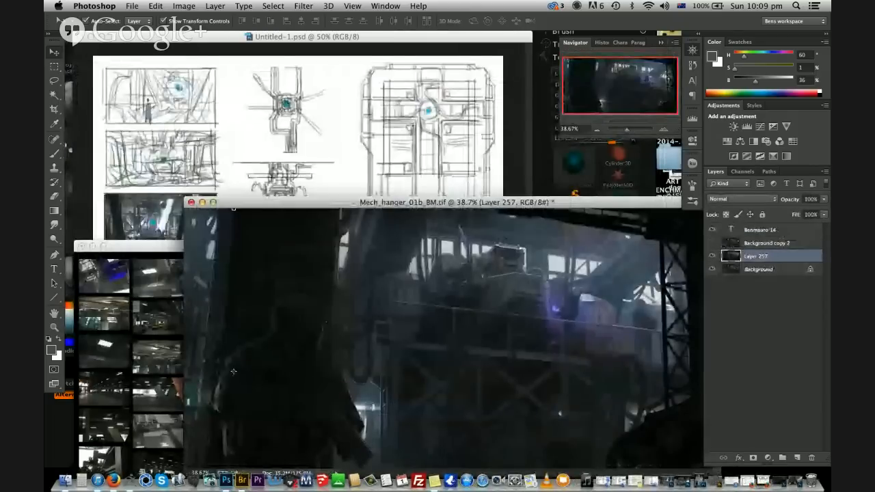
{"action": "left_click_drag", "start_coordinate": [204, 198], "coordinate": [204, 165]}
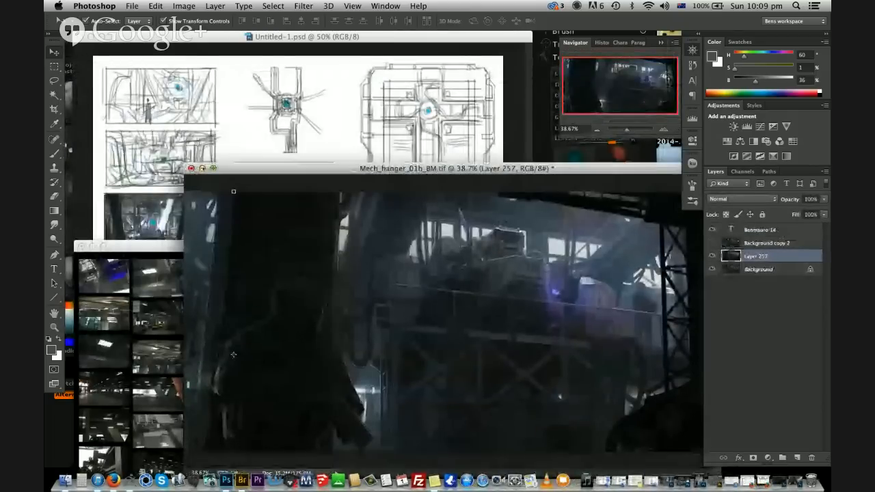
{"action": "left_click", "coordinate": [202, 168]}
Bring the RFFFFF.psd photo reference sheet to the front and enlarge it to 12.5% zoom
{"action": "left_click_drag", "start_coordinate": [409, 243], "coordinate": [667, 182]}
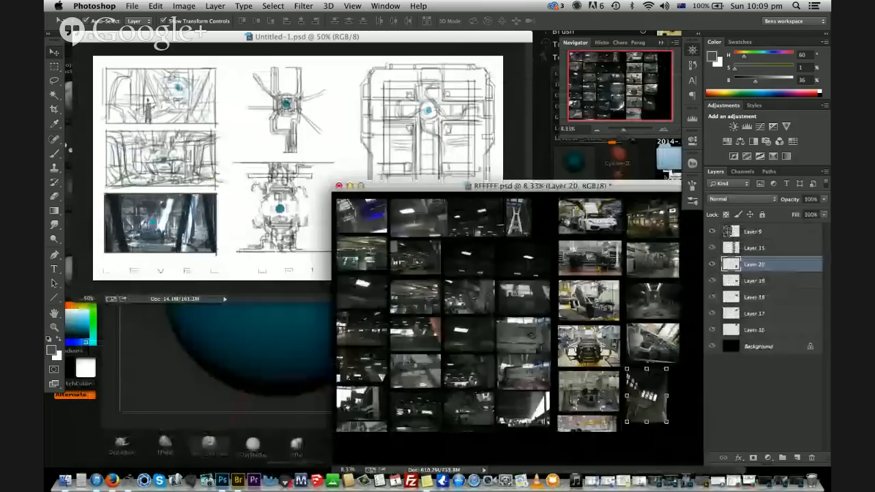
{"action": "left_click_drag", "start_coordinate": [546, 185], "coordinate": [452, 167]}
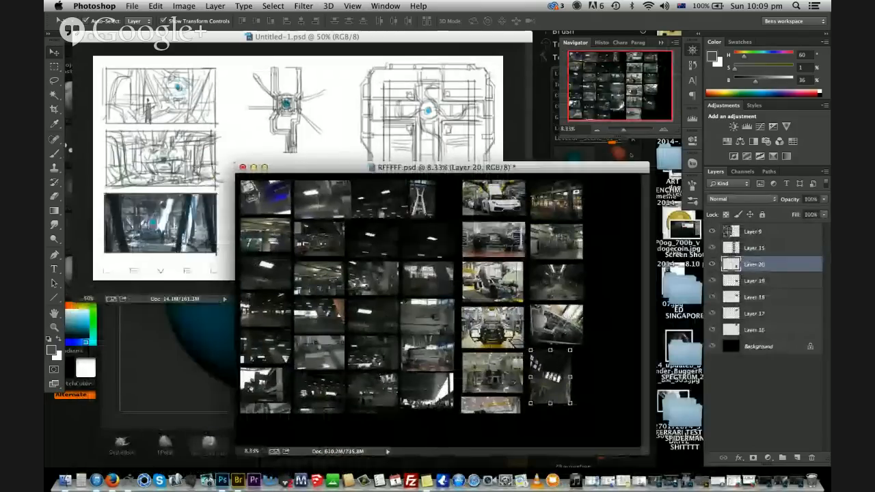
{"action": "key", "text": "super+equal"}
{"action": "left_click_drag", "start_coordinate": [673, 461], "coordinate": [538, 462]}
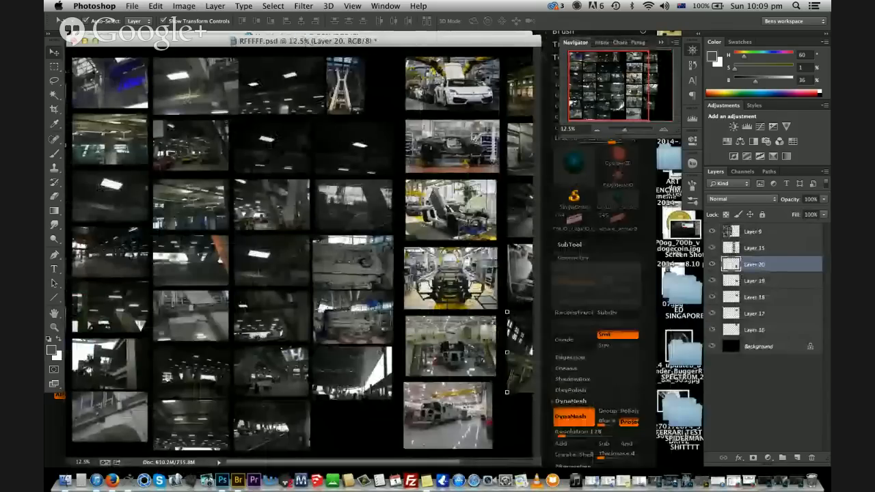
Move the RFFFFF.psd window beside the Untitled-1.psd sketches and display the reference file's folder path
{"action": "left_click_drag", "start_coordinate": [463, 44], "coordinate": [660, 51]}
{"action": "left_click", "coordinate": [459, 59], "text": "super"}
{"action": "left_click_drag", "start_coordinate": [421, 48], "coordinate": [457, 49]}
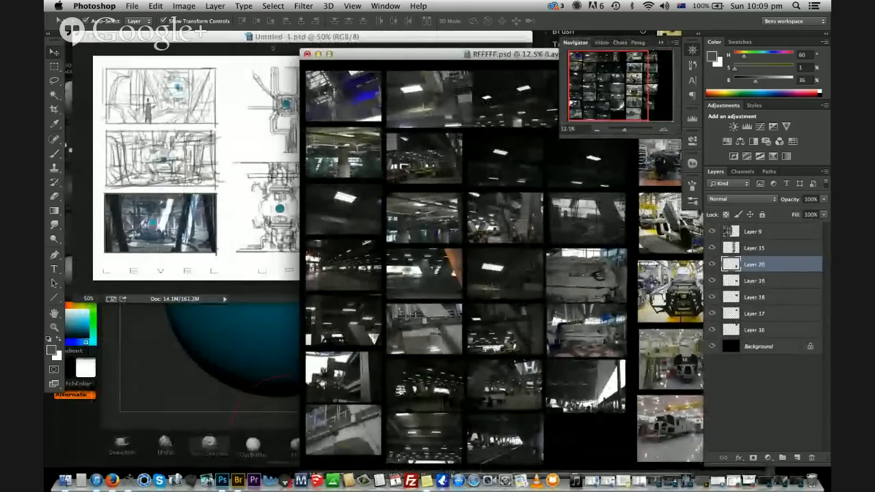
{"action": "left_click", "coordinate": [483, 58], "text": "super"}
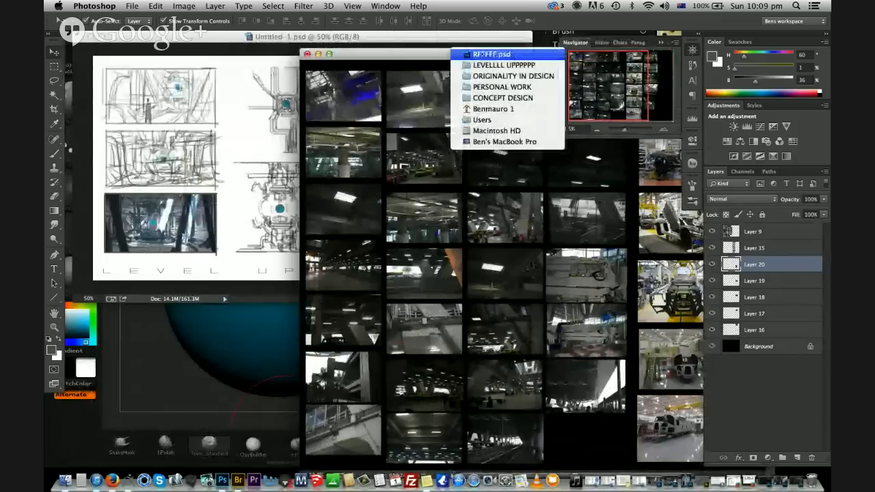
{"action": "left_click_drag", "start_coordinate": [423, 49], "coordinate": [419, 42]}
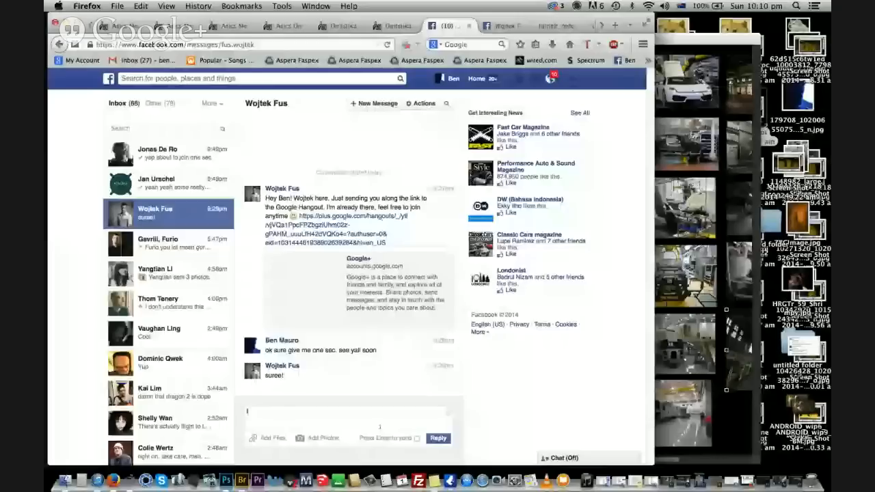
Send the reply "i can hear you guys" in the open Facebook conversation, and switch back to the RFFFFF.psd window in Photoshop
{"action": "type", "text": "I can hear you "}
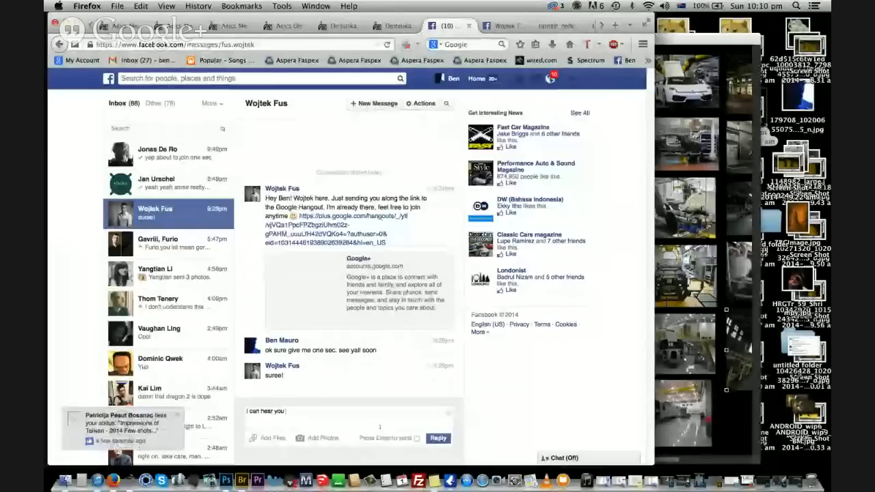
{"action": "type", "text": "guys"}
{"action": "key", "text": "Return"}
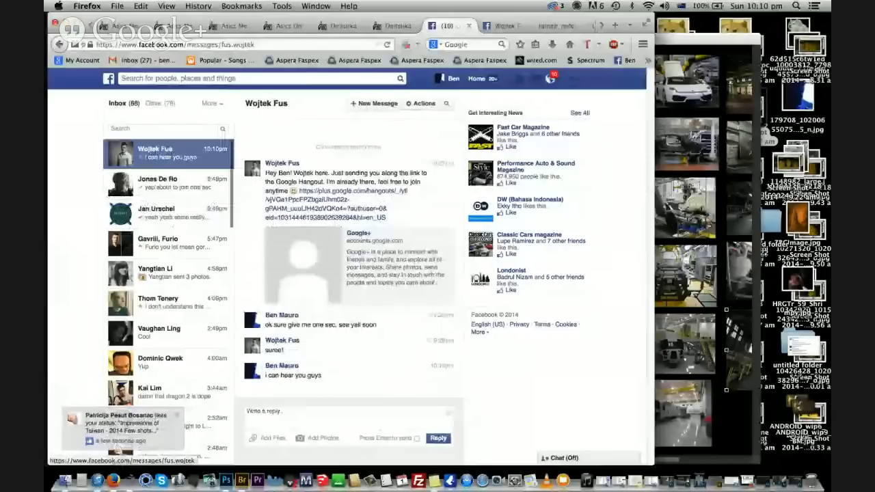
{"action": "key", "text": "super+Tab"}
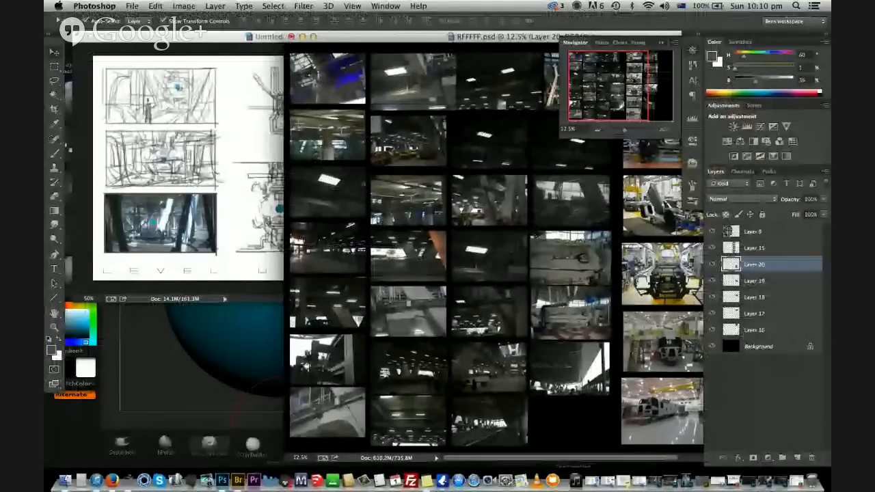
{"action": "left_click_drag", "start_coordinate": [506, 36], "coordinate": [498, 36]}
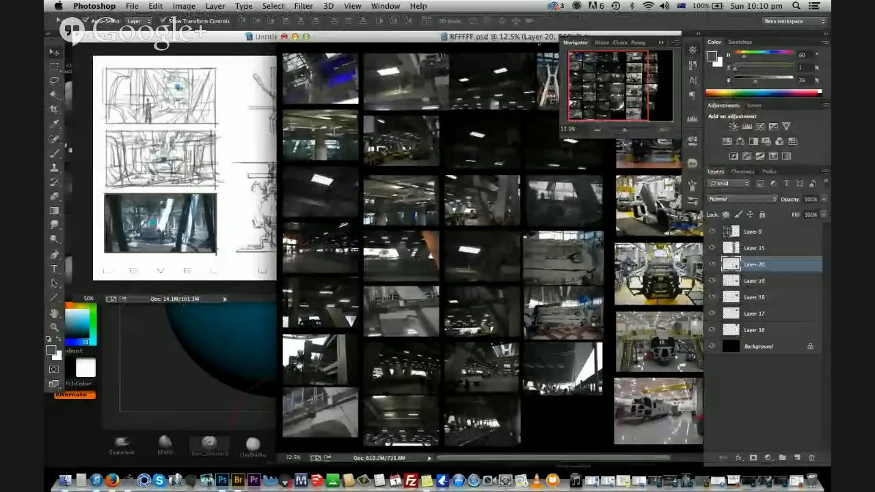
{"action": "left_click_drag", "start_coordinate": [540, 36], "coordinate": [540, 35]}
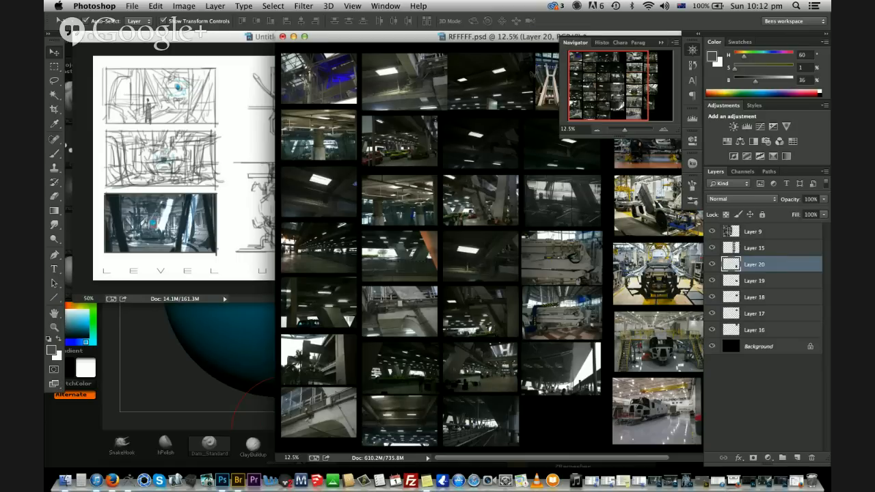
{"action": "left_click_drag", "start_coordinate": [519, 37], "coordinate": [523, 37]}
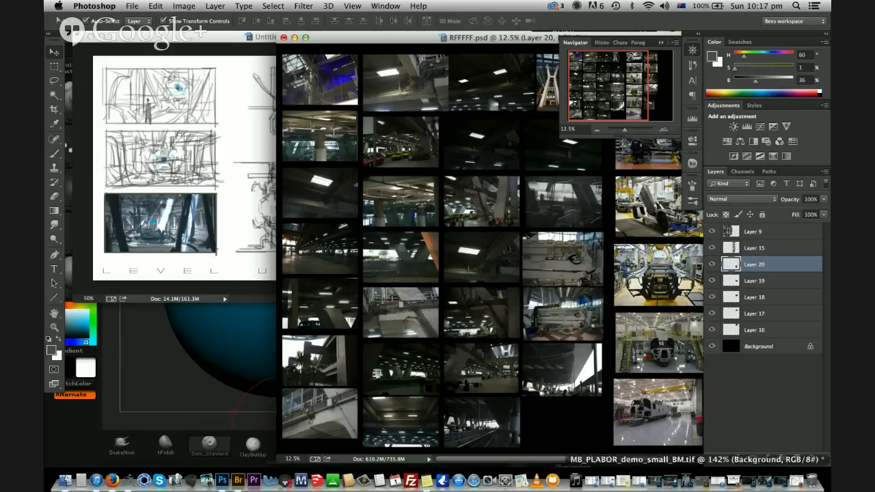
Bring the Untitled-1.psd sketches to the front and briefly show the minimized Experiment_01_BM.tif painting over them
{"action": "left_click", "coordinate": [203, 37]}
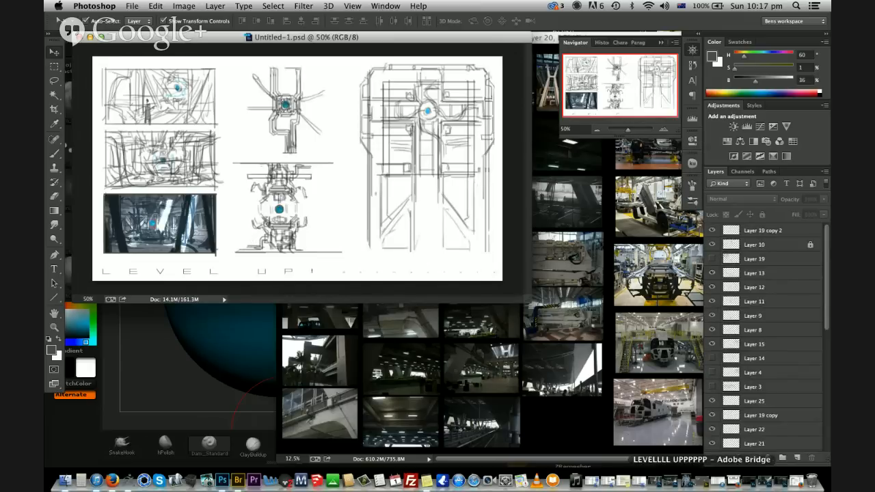
{"action": "left_click", "coordinate": [677, 478]}
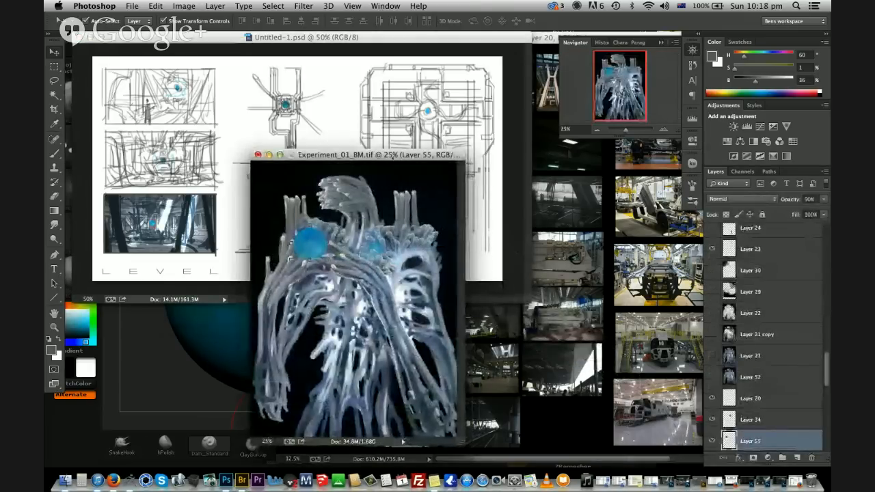
{"action": "left_click_drag", "start_coordinate": [405, 158], "coordinate": [505, 158]}
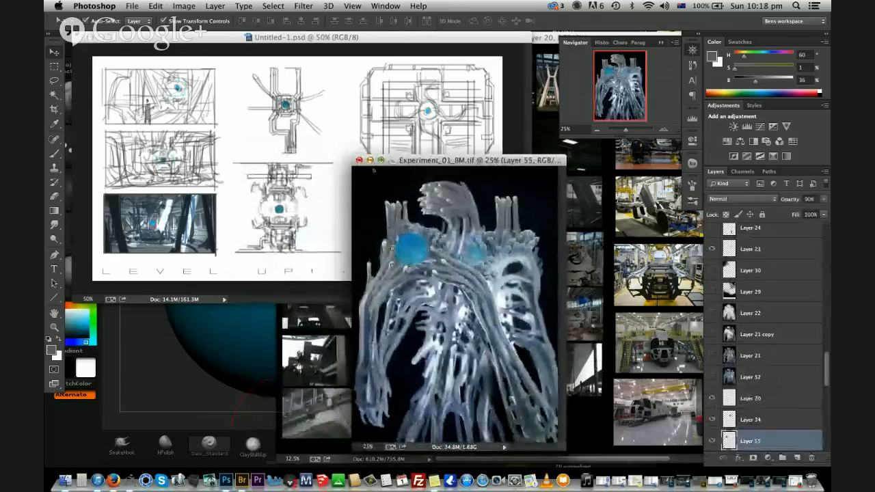
{"action": "left_click", "coordinate": [369, 160]}
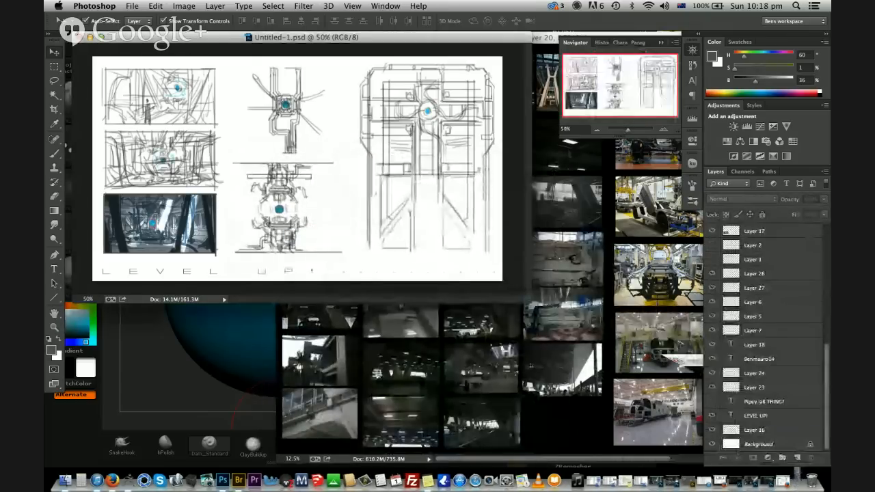
Restore Experiment_01_BM.tif for another look, and minimize it again to uncover the Untitled-1.psd sketches
{"action": "left_click", "coordinate": [796, 479]}
{"action": "left_click_drag", "start_coordinate": [446, 164], "coordinate": [443, 164]}
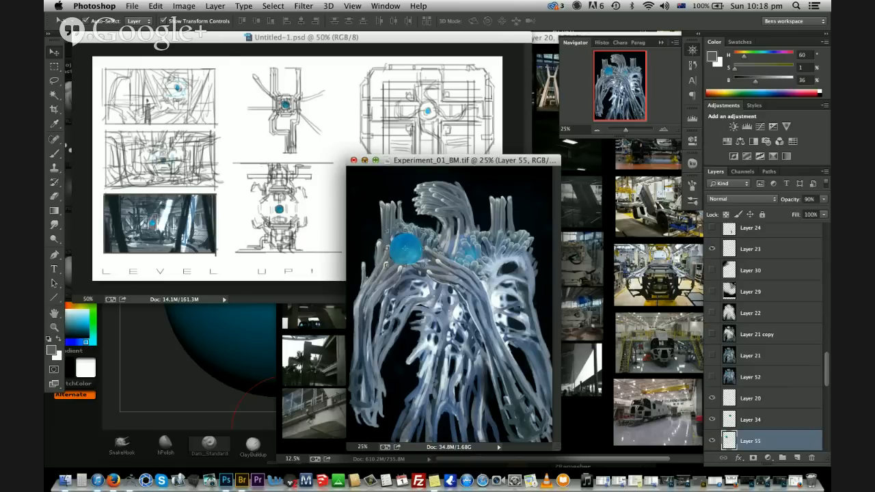
{"action": "left_click", "coordinate": [365, 161]}
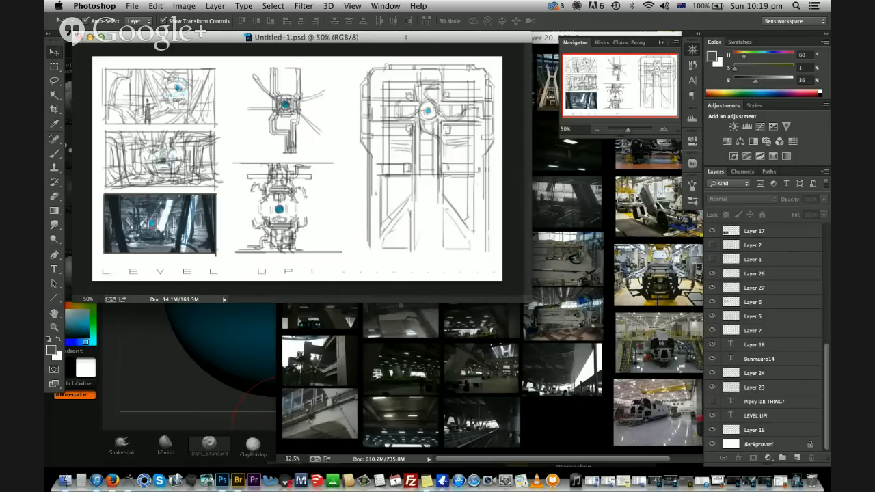
{"action": "left_click_drag", "start_coordinate": [406, 32], "coordinate": [401, 34]}
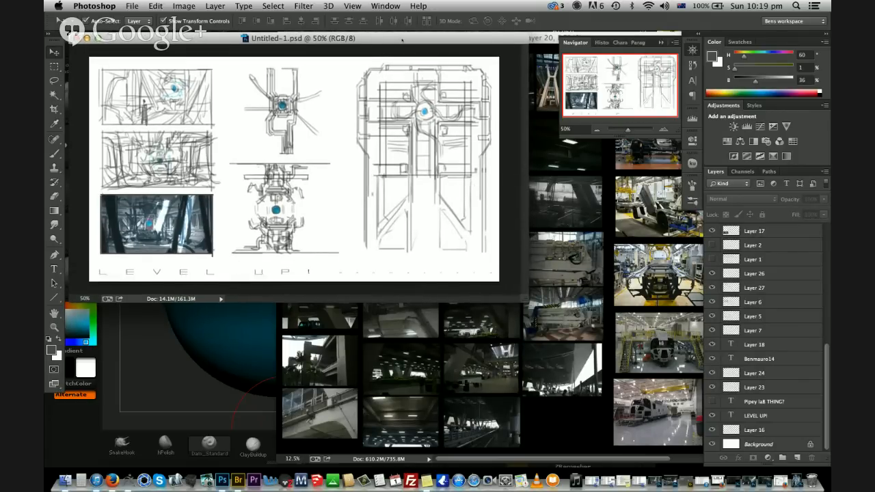
{"action": "left_click_drag", "start_coordinate": [404, 44], "coordinate": [407, 49]}
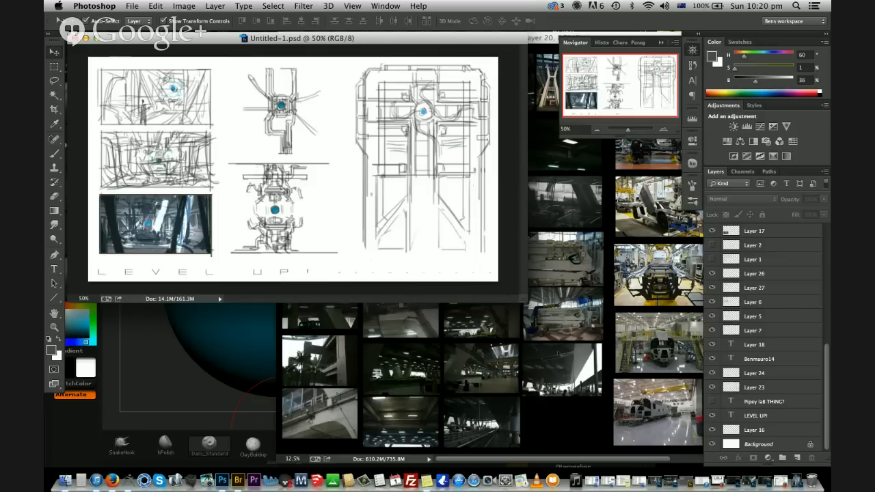
Bring the RFFFFF.psd reference sheet over the sketches, inspect its photos up close at 66.7% zoom, and return to 16.7%
{"action": "left_click", "coordinate": [559, 353]}
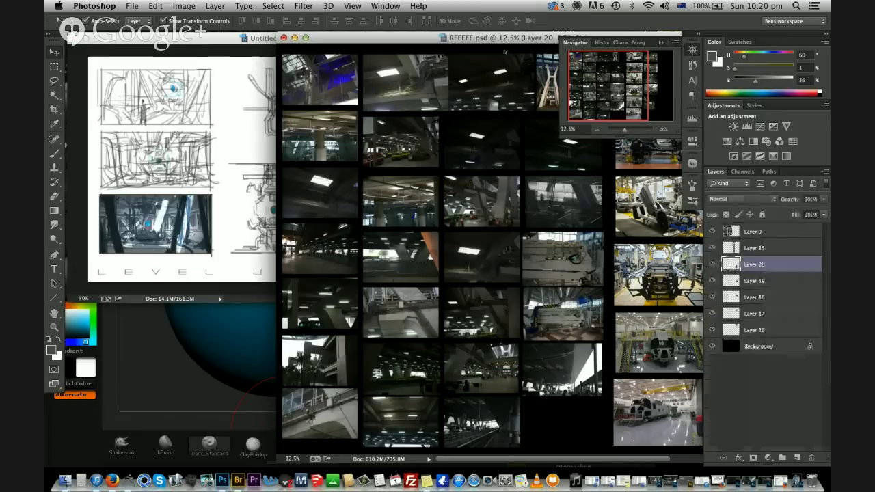
{"action": "left_click_drag", "start_coordinate": [505, 52], "coordinate": [363, 40]}
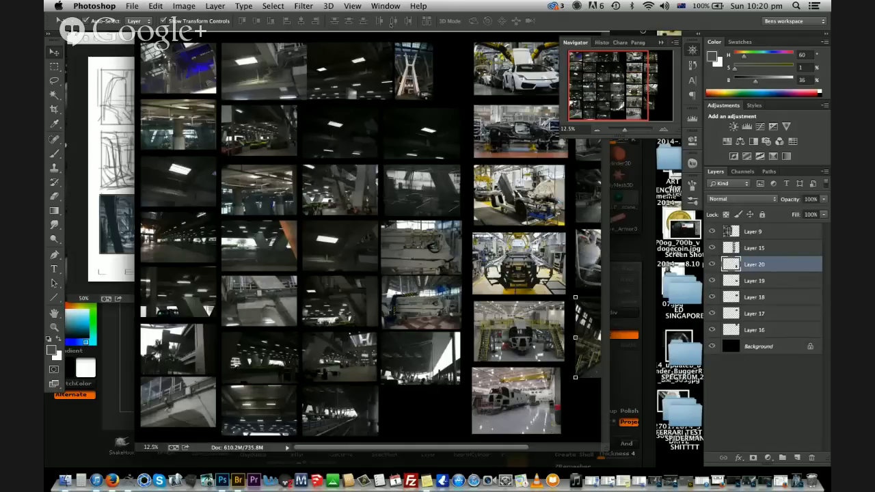
{"action": "key", "text": "super+equal"}
{"action": "left_click_drag", "start_coordinate": [615, 81], "coordinate": [569, 62]}
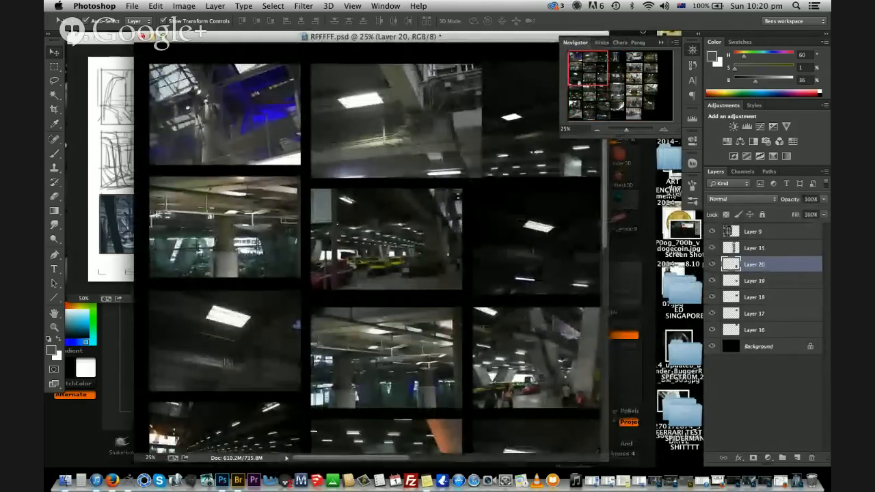
{"action": "key", "text": "super+equal"}
{"action": "key", "text": "super+equal"}
{"action": "key", "text": "super+equal"}
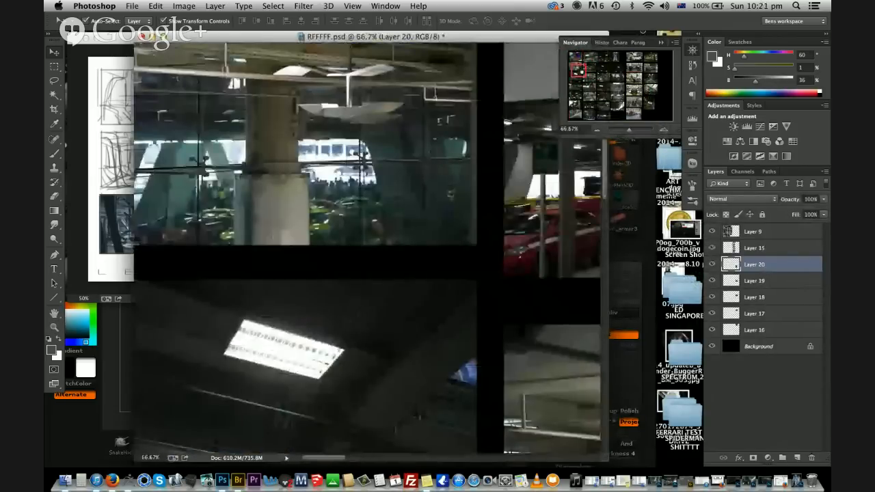
{"action": "left_click_drag", "start_coordinate": [576, 71], "coordinate": [584, 91]}
{"action": "key", "text": "super+minus"}
{"action": "key", "text": "super+minus"}
{"action": "key", "text": "super+minus"}
{"action": "key", "text": "super+minus"}
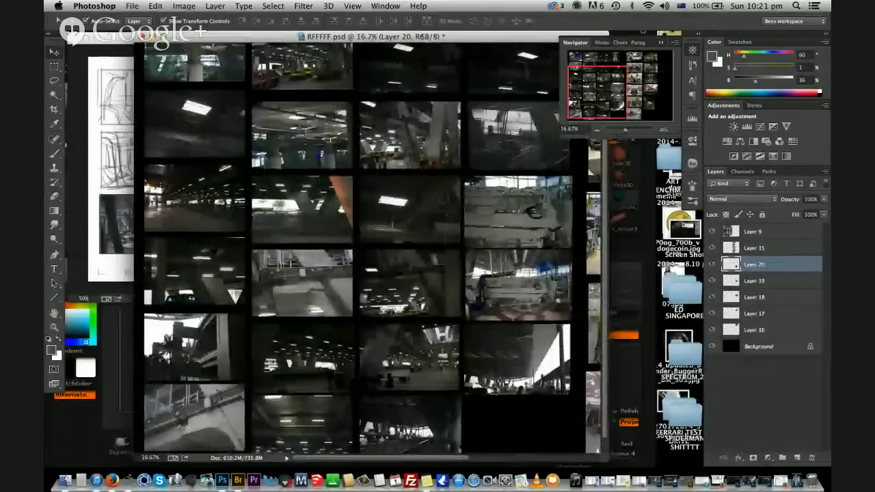
Move the RFFFFF.psd window aside, bring Untitled-1.psd to the front and fit its window more tightly around the sketches
{"action": "mouse_move", "coordinate": [424, 37]}
{"action": "left_mouse_down"}
{"action": "mouse_move", "coordinate": [631, 222]}
{"action": "mouse_move", "coordinate": [634, 243]}
{"action": "mouse_move", "coordinate": [537, 270]}
{"action": "mouse_move", "coordinate": [583, 123]}
{"action": "mouse_move", "coordinate": [575, 45]}
{"action": "mouse_move", "coordinate": [564, 38]}
{"action": "mouse_move", "coordinate": [489, 255]}
{"action": "mouse_move", "coordinate": [554, 22]}
{"action": "mouse_move", "coordinate": [559, 78]}
{"action": "mouse_move", "coordinate": [561, 51]}
{"action": "mouse_move", "coordinate": [616, 107]}
{"action": "mouse_move", "coordinate": [614, 166]}
{"action": "mouse_move", "coordinate": [557, 59]}
{"action": "mouse_move", "coordinate": [548, 46]}
{"action": "mouse_move", "coordinate": [541, 52]}
{"action": "left_mouse_up"}
{"action": "key", "text": "ctrl+Tab"}
{"action": "key", "text": "ctrl+Tab"}
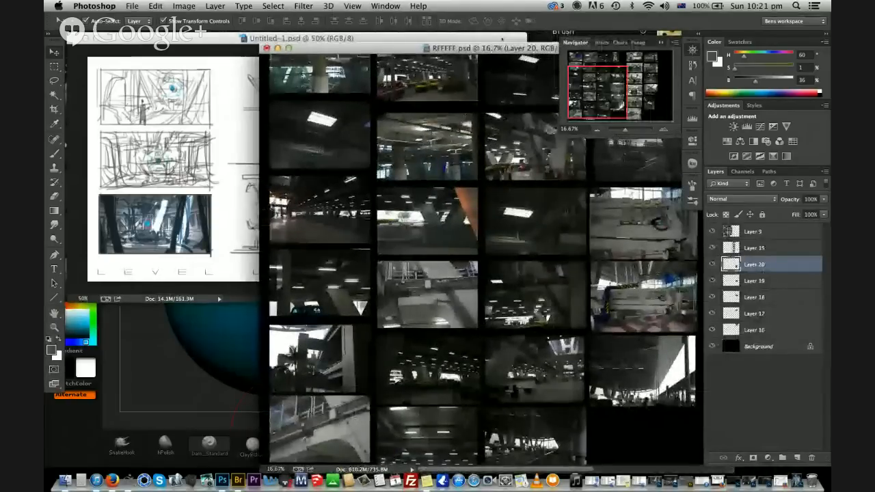
{"action": "key", "text": "ctrl+Tab"}
{"action": "left_click_drag", "start_coordinate": [518, 299], "coordinate": [490, 290]}
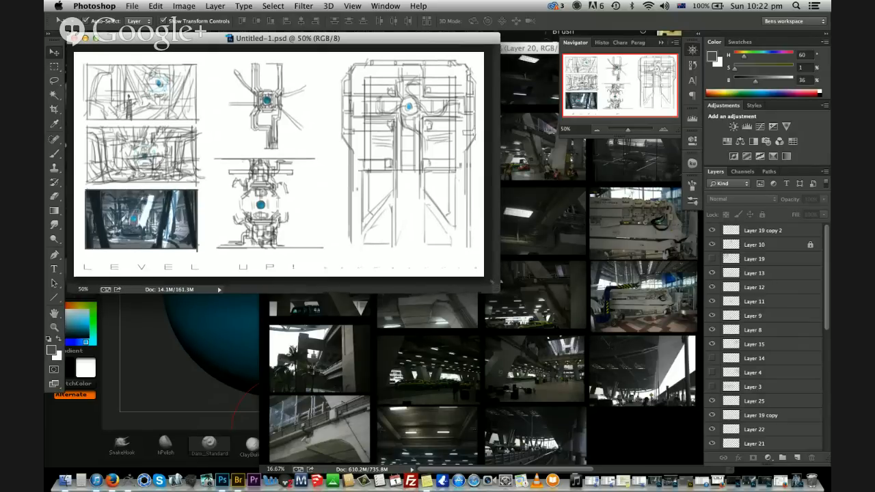
{"action": "left_click_drag", "start_coordinate": [466, 39], "coordinate": [465, 41]}
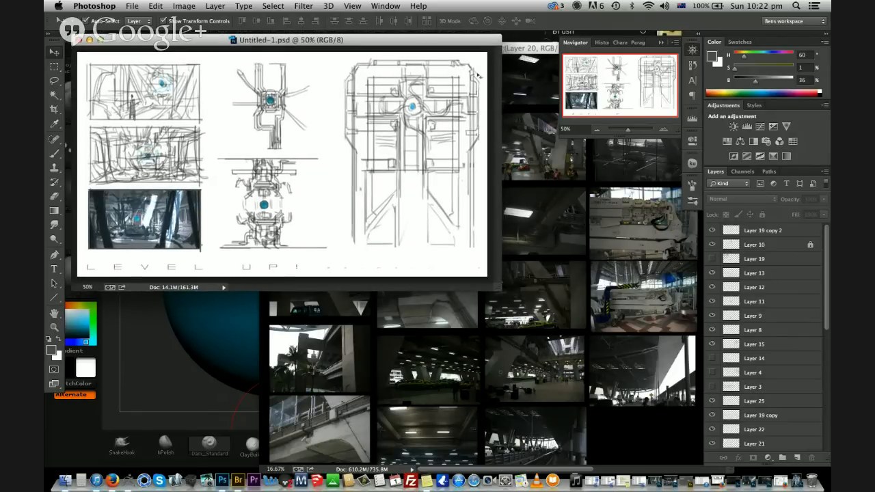
Switch to ZBrush, make the blue sphere smaller and reposition it in the view, and return to Photoshop
{"action": "left_click", "coordinate": [152, 375]}
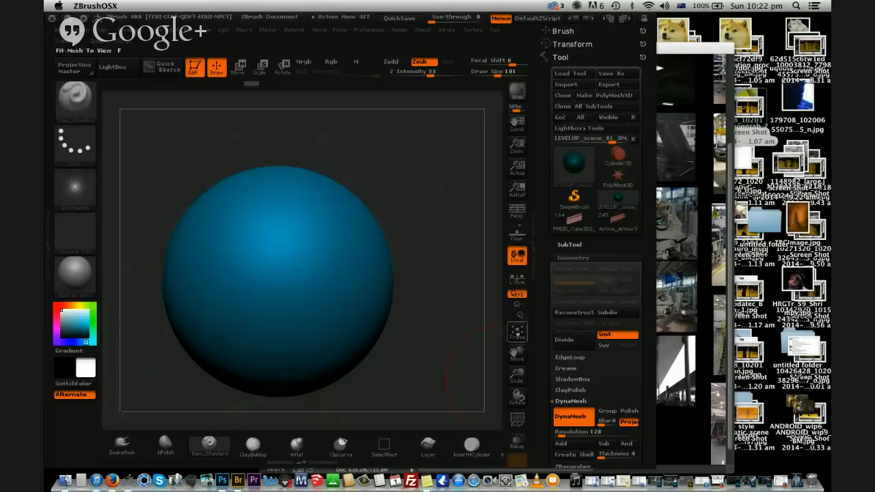
{"action": "left_click_drag", "start_coordinate": [517, 373], "coordinate": [516, 391]}
{"action": "left_click_drag", "start_coordinate": [462, 289], "coordinate": [373, 304], "text": "alt"}
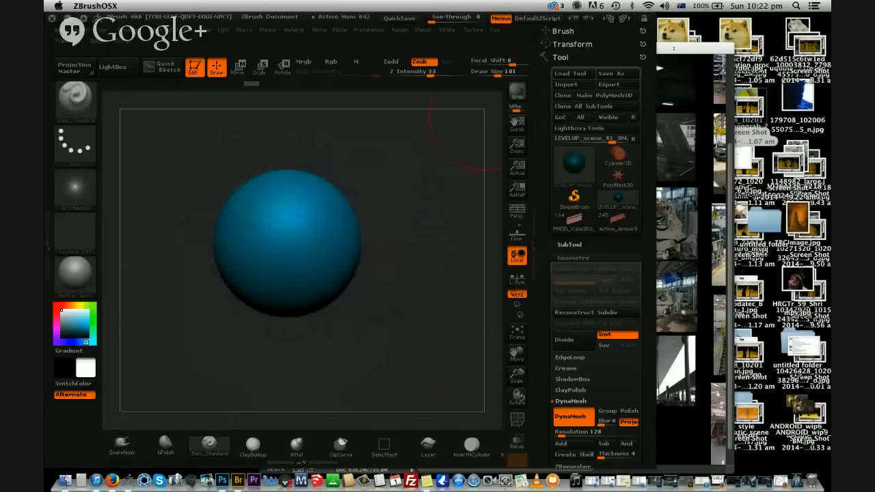
{"action": "key", "text": "super+Tab"}
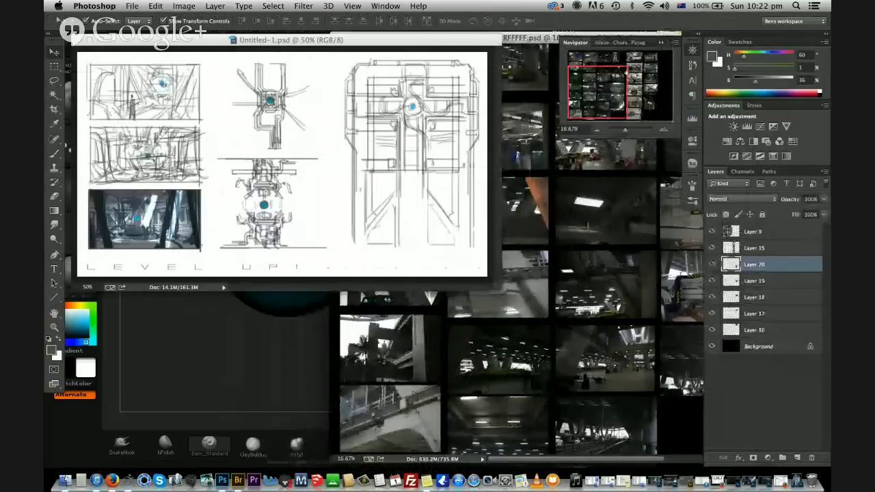
Hide the panels and place the RFFFFF.psd window beside the sketches, extending it down to the dock
{"action": "key", "text": "Tab"}
{"action": "left_click_drag", "start_coordinate": [763, 457], "coordinate": [694, 448]}
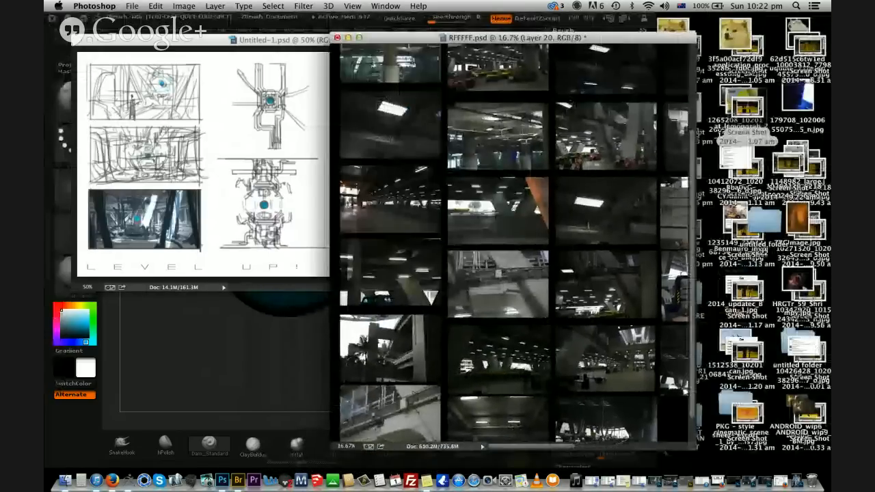
{"action": "left_click_drag", "start_coordinate": [514, 38], "coordinate": [675, 18]}
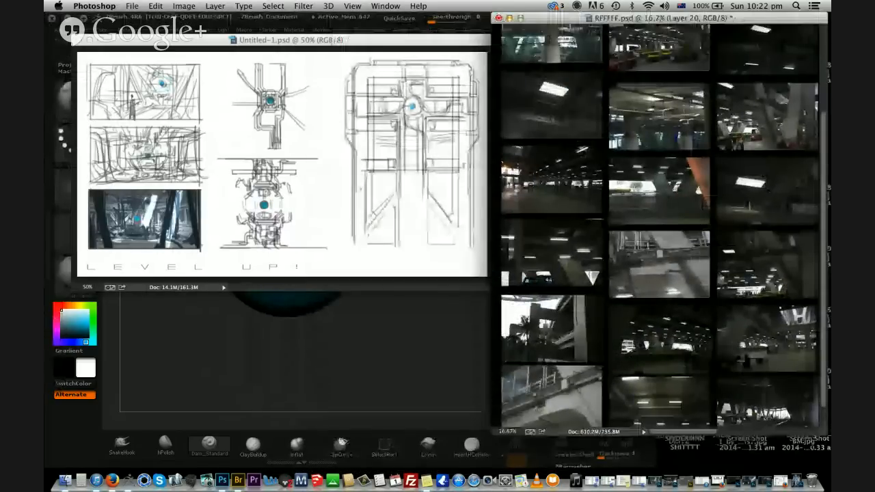
{"action": "left_click_drag", "start_coordinate": [826, 432], "coordinate": [830, 473]}
{"action": "scroll", "coordinate": [659, 247], "scroll_direction": "up", "scroll_amount": 3}
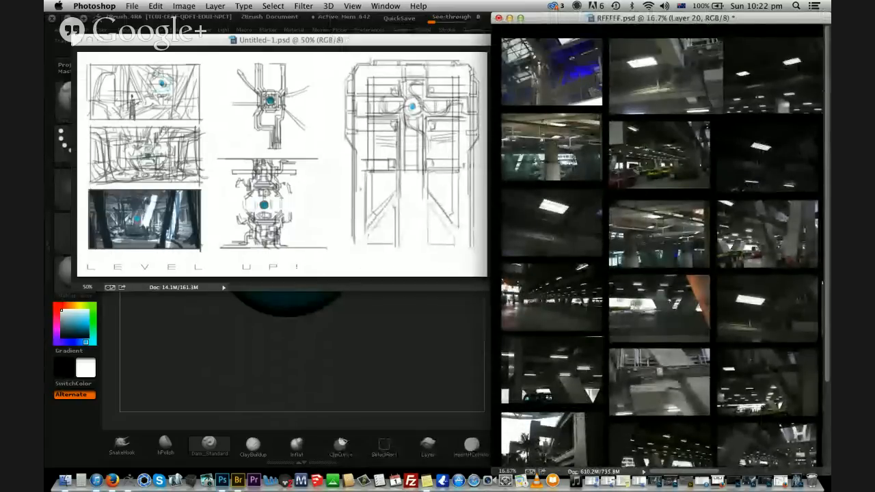
Enlarge the RFFFFF.psd reference sheet to 33.3% zoom and show its first photos with the panels hidden
{"action": "key", "text": "Tab"}
{"action": "key", "text": "super+plus"}
{"action": "key", "text": "super+plus"}
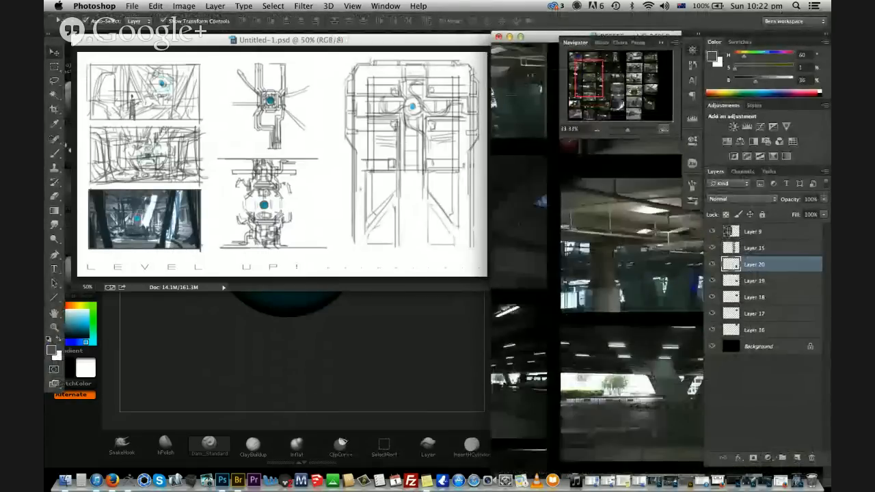
{"action": "scroll", "coordinate": [597, 274], "scroll_direction": "up", "scroll_amount": 2}
{"action": "left_click_drag", "start_coordinate": [562, 176], "coordinate": [659, 317]}
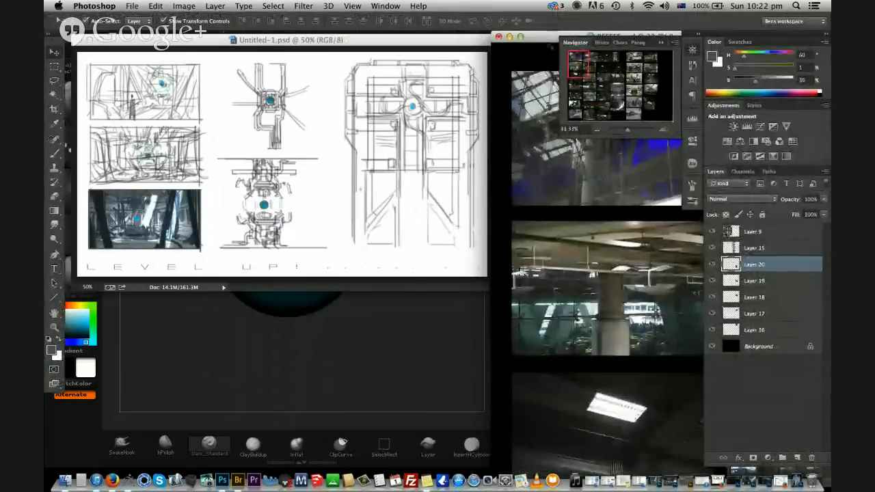
{"action": "key", "text": "Tab"}
Examine the RFFFFF.psd photos of the car park structures, the white machinery and the vehicle assembly halls
{"action": "scroll", "coordinate": [694, 257], "scroll_direction": "down", "scroll_amount": 4}
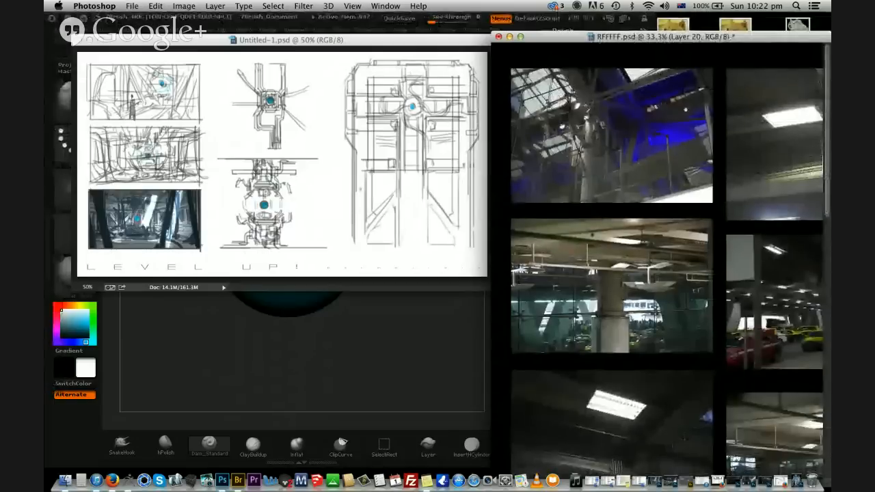
{"action": "scroll", "coordinate": [693, 256], "scroll_direction": "down", "scroll_amount": 6}
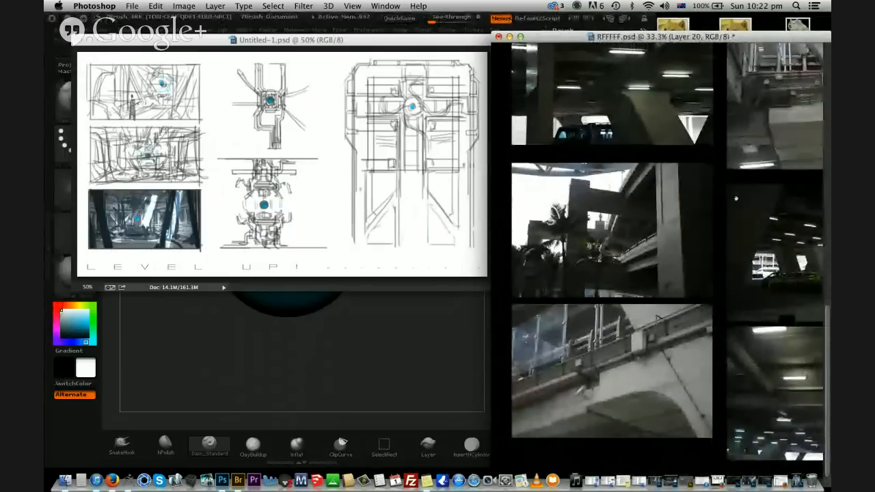
{"action": "scroll", "coordinate": [694, 256], "scroll_direction": "up", "scroll_amount": 3}
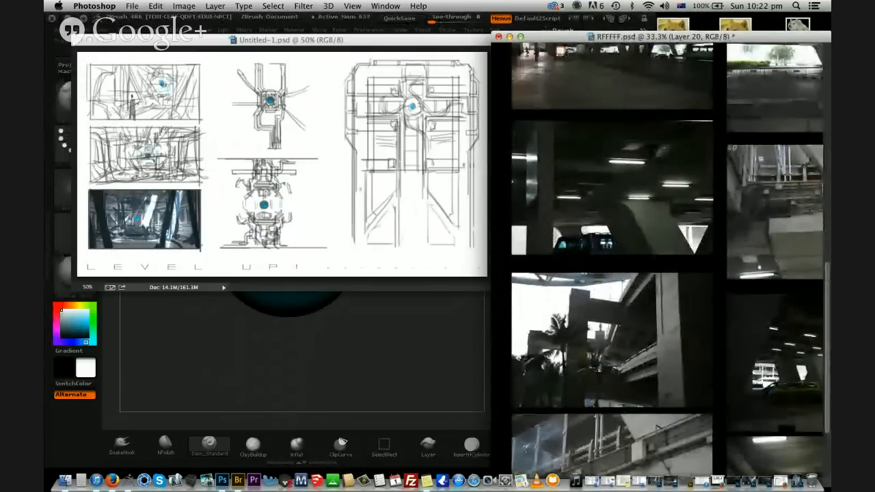
{"action": "scroll", "coordinate": [774, 288], "scroll_direction": "down", "scroll_amount": 10}
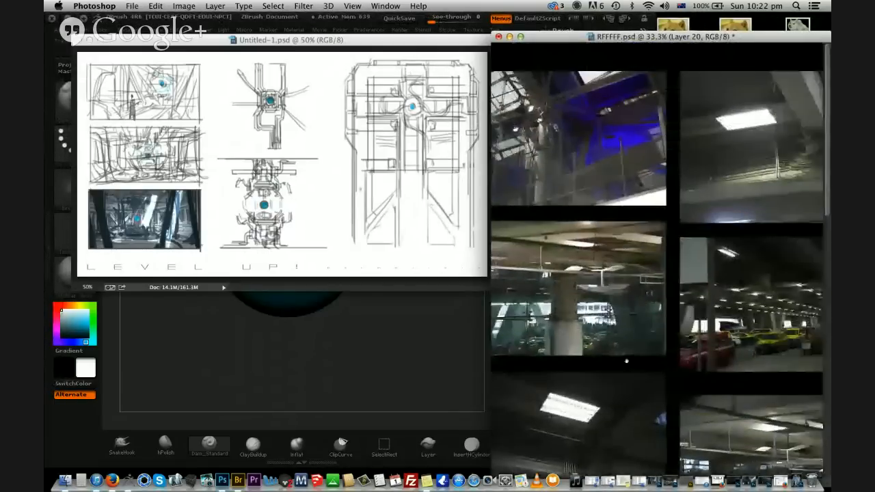
{"action": "scroll", "coordinate": [660, 260], "scroll_direction": "down", "scroll_amount": 8}
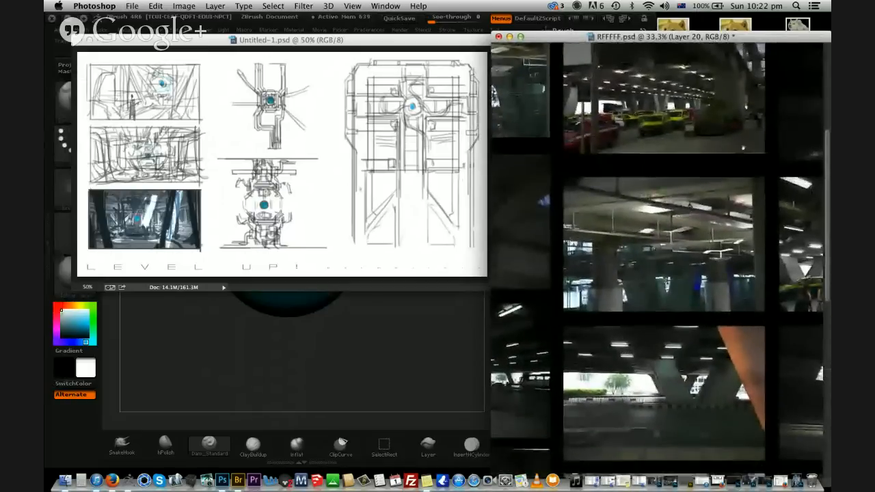
{"action": "scroll", "coordinate": [660, 259], "scroll_direction": "right", "scroll_amount": 5}
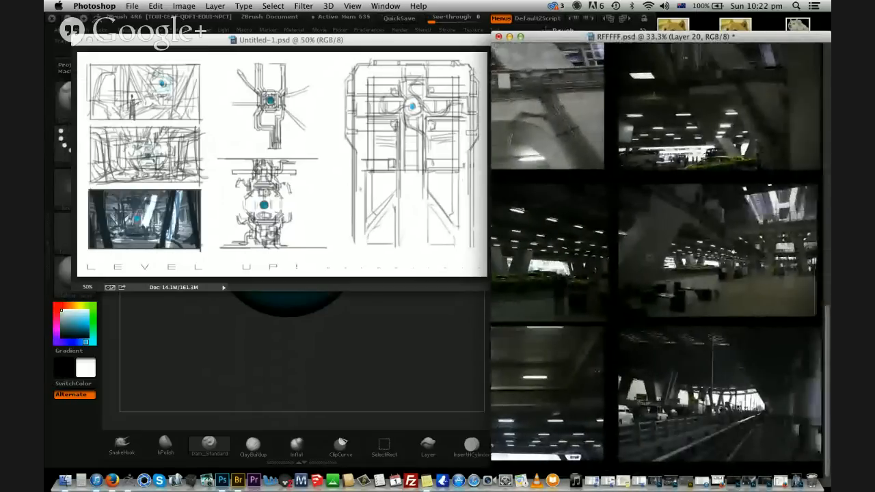
{"action": "scroll", "coordinate": [658, 249], "scroll_direction": "right", "scroll_amount": 2}
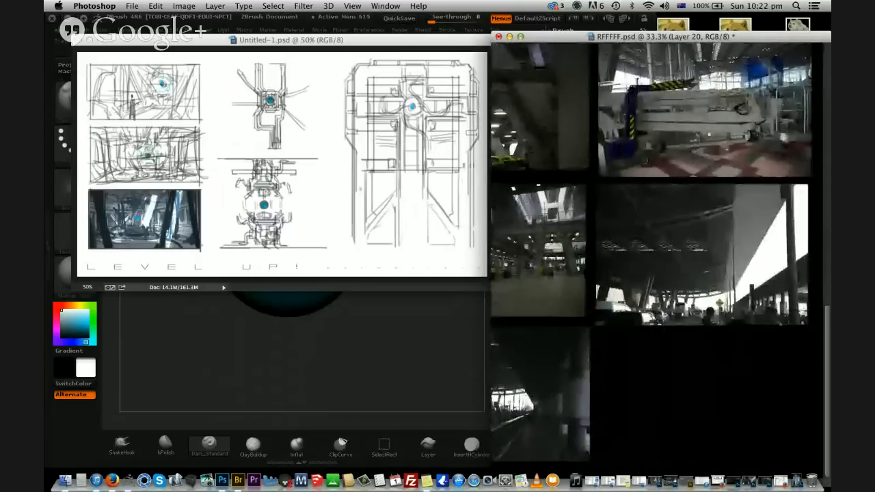
{"action": "scroll", "coordinate": [659, 260], "scroll_direction": "up", "scroll_amount": 10}
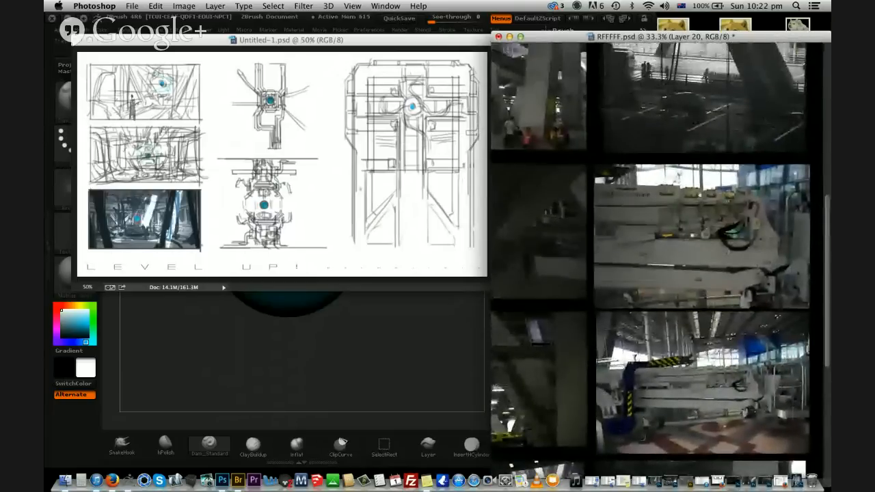
{"action": "scroll", "coordinate": [659, 259], "scroll_direction": "right", "scroll_amount": 8}
{"action": "scroll", "coordinate": [659, 259], "scroll_direction": "down", "scroll_amount": 6}
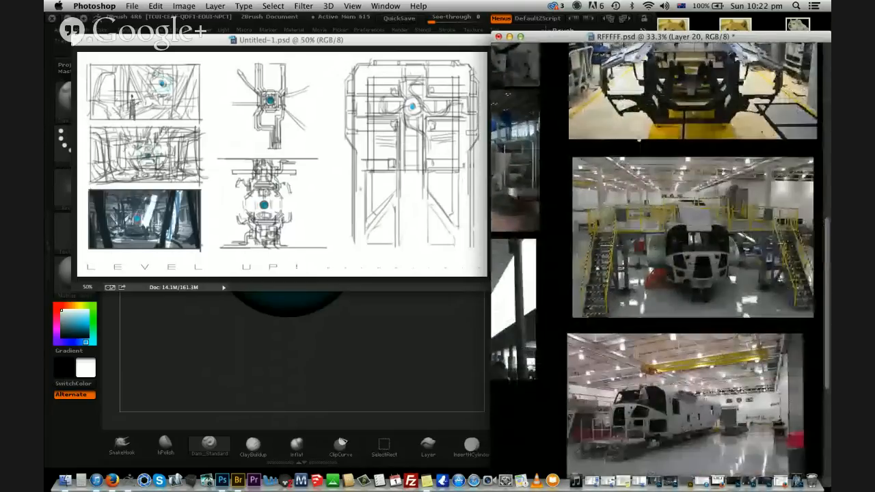
Examine the remaining RFFFFF.psd photos of the assembly halls, dark car park ceilings, beams, cable runs and concrete columns
{"action": "scroll", "coordinate": [659, 260], "scroll_direction": "down", "scroll_amount": 2}
{"action": "scroll", "coordinate": [660, 260], "scroll_direction": "left", "scroll_amount": 8}
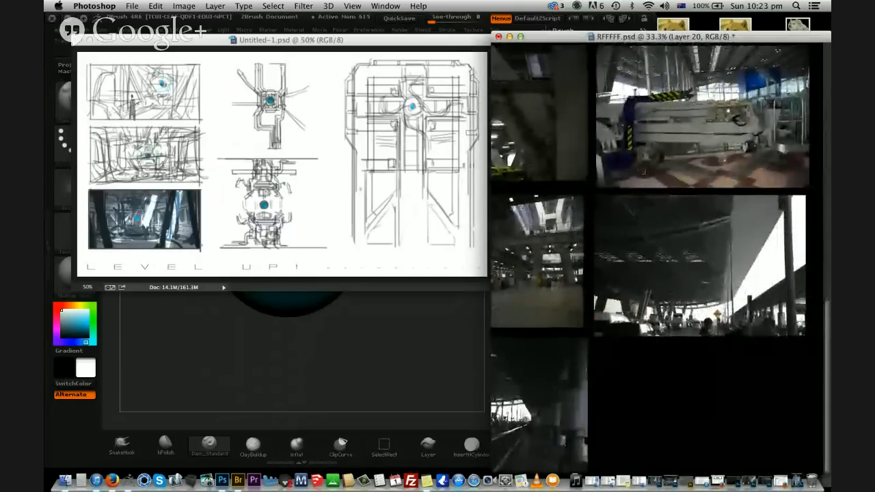
{"action": "scroll", "coordinate": [660, 260], "scroll_direction": "up", "scroll_amount": 10}
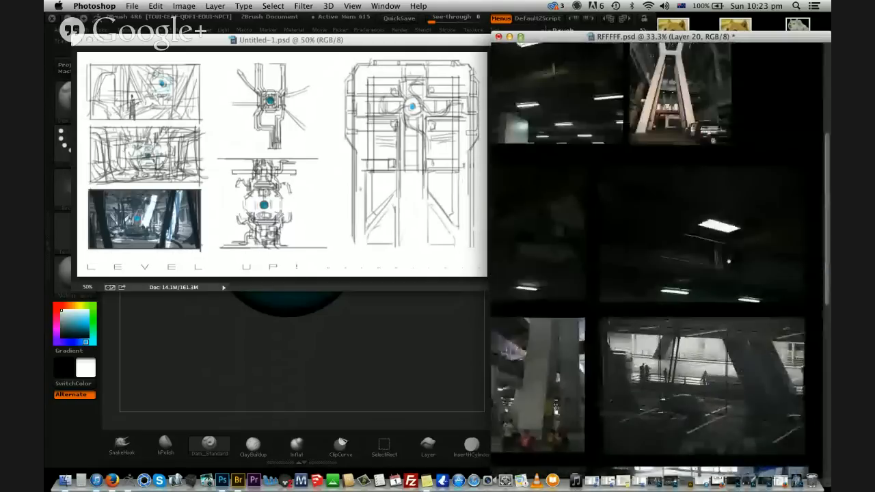
{"action": "scroll", "coordinate": [660, 260], "scroll_direction": "up", "scroll_amount": 5}
{"action": "scroll", "coordinate": [659, 260], "scroll_direction": "right", "scroll_amount": 5}
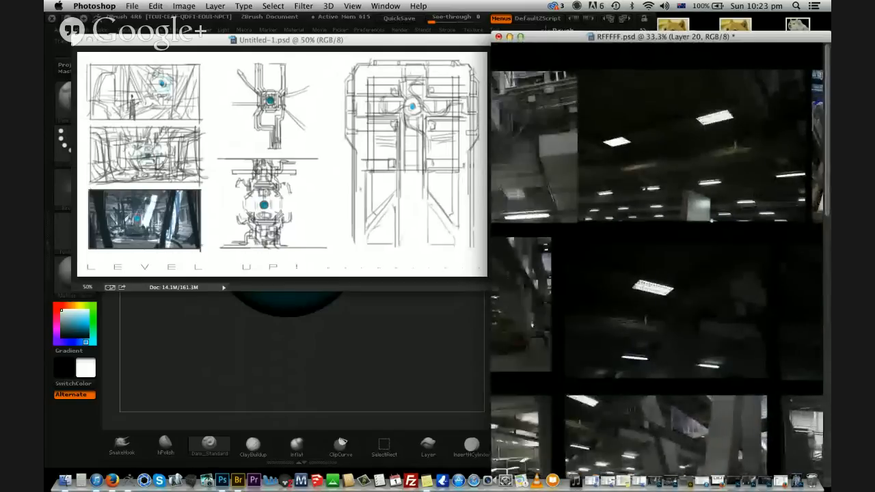
{"action": "scroll", "coordinate": [660, 260], "scroll_direction": "left", "scroll_amount": 3}
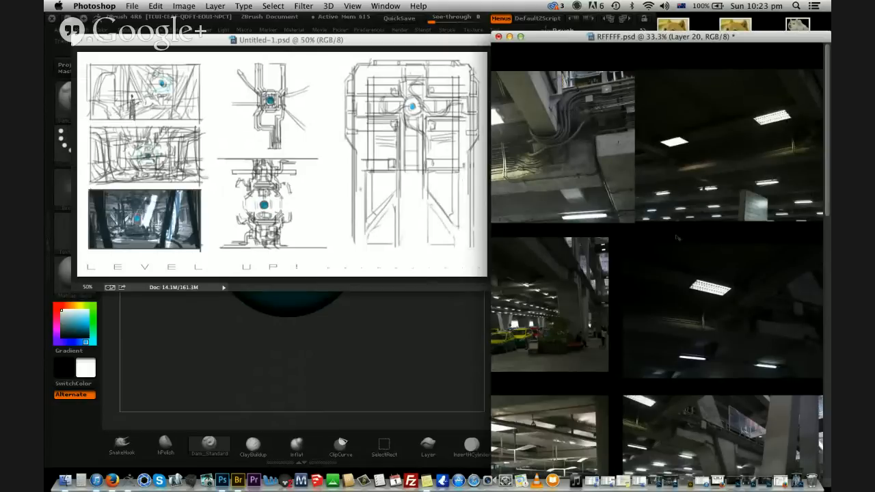
{"action": "left_click_drag", "start_coordinate": [660, 255], "coordinate": [812, 234]}
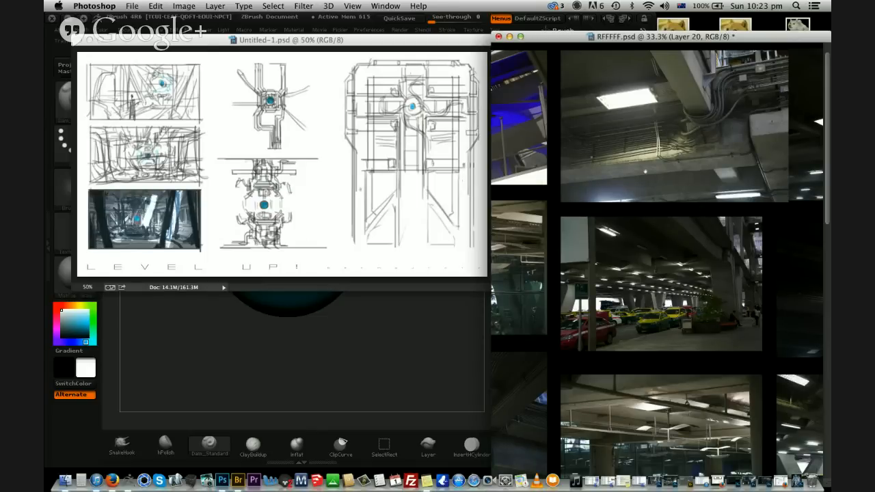
{"action": "left_click_drag", "start_coordinate": [645, 172], "coordinate": [812, 190]}
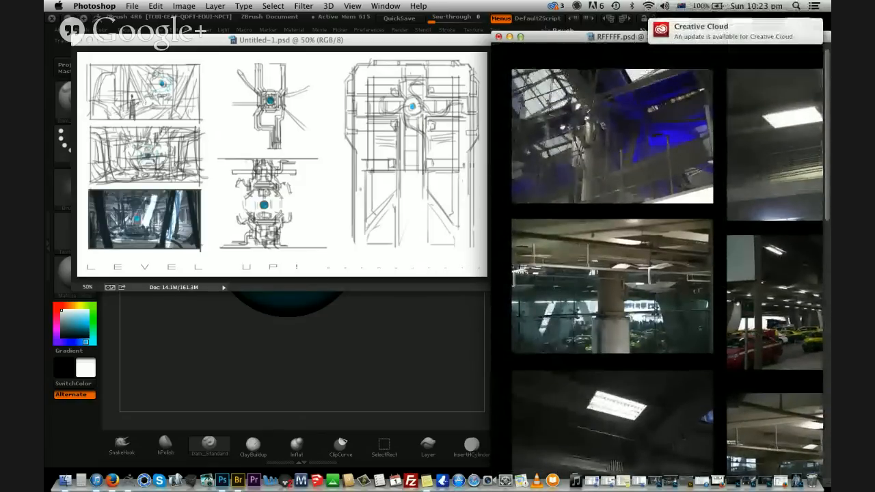
{"action": "scroll", "coordinate": [667, 260], "scroll_direction": "down", "scroll_amount": 5}
{"action": "scroll", "coordinate": [779, 347], "scroll_direction": "down", "scroll_amount": 2}
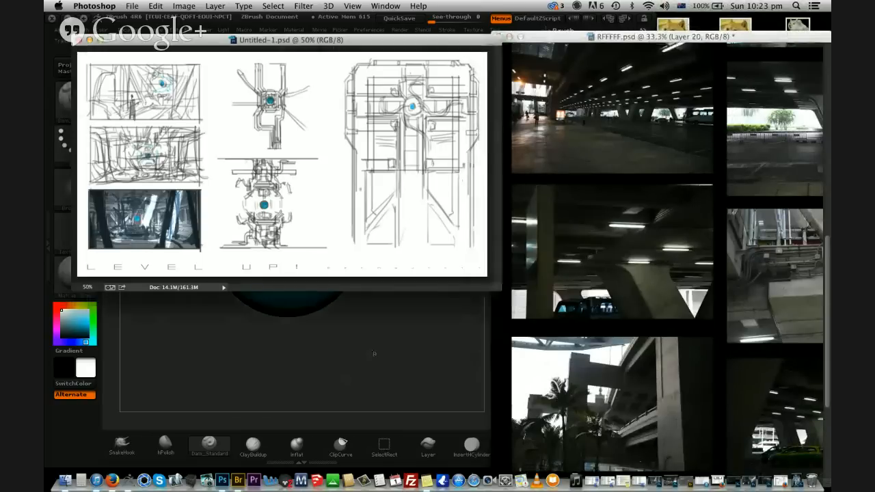
Switch to ZBrush and append a cube as a second subtool to the sphere
{"action": "left_click", "coordinate": [327, 365]}
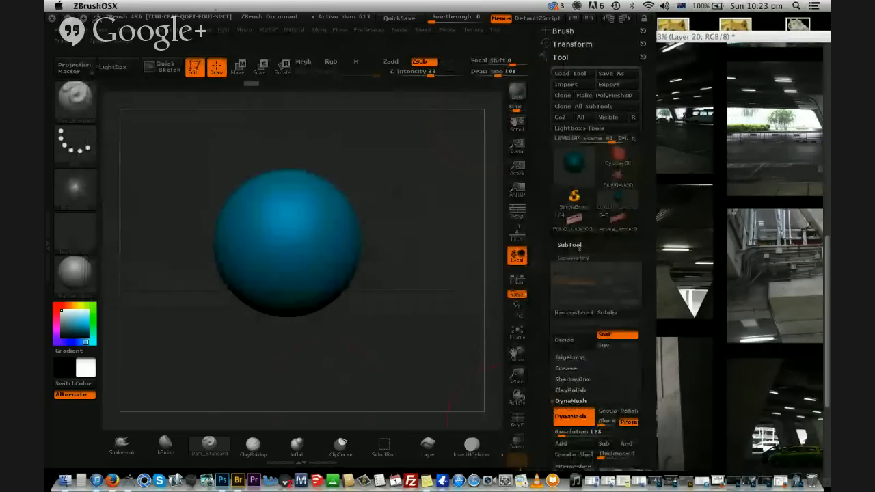
{"action": "left_click", "coordinate": [574, 245]}
{"action": "left_click", "coordinate": [610, 350]}
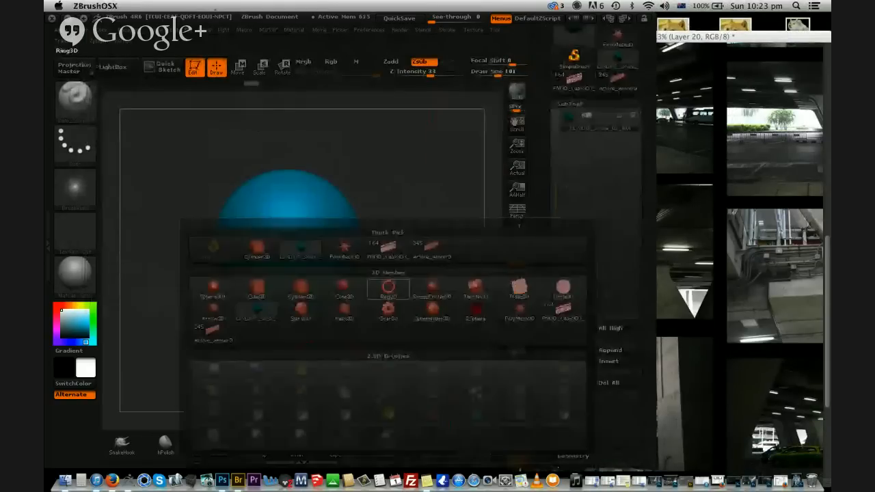
{"action": "left_click", "coordinate": [519, 287]}
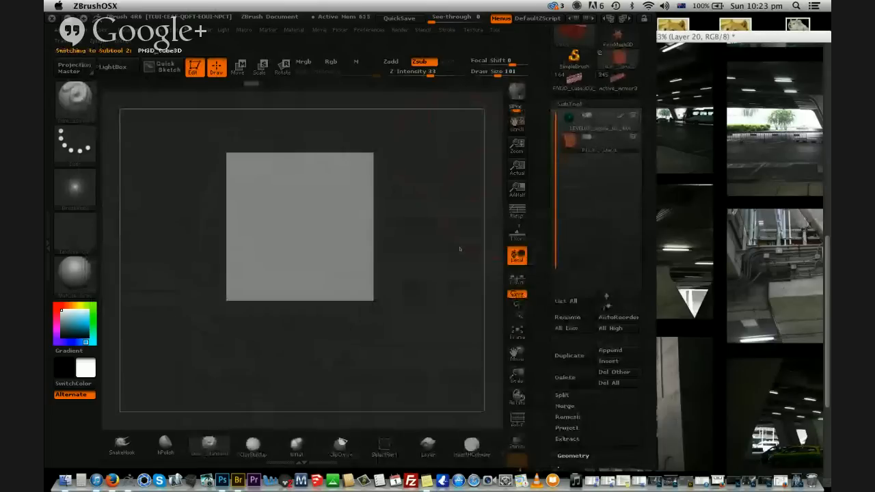
Inspect the appended cube around the sphere from several angles with transparency briefly turned on, ending in a front view
{"action": "left_click", "coordinate": [517, 420]}
{"action": "left_click_drag", "start_coordinate": [479, 301], "coordinate": [434, 369]}
{"action": "left_click", "coordinate": [517, 420]}
{"action": "left_click", "coordinate": [517, 441]}
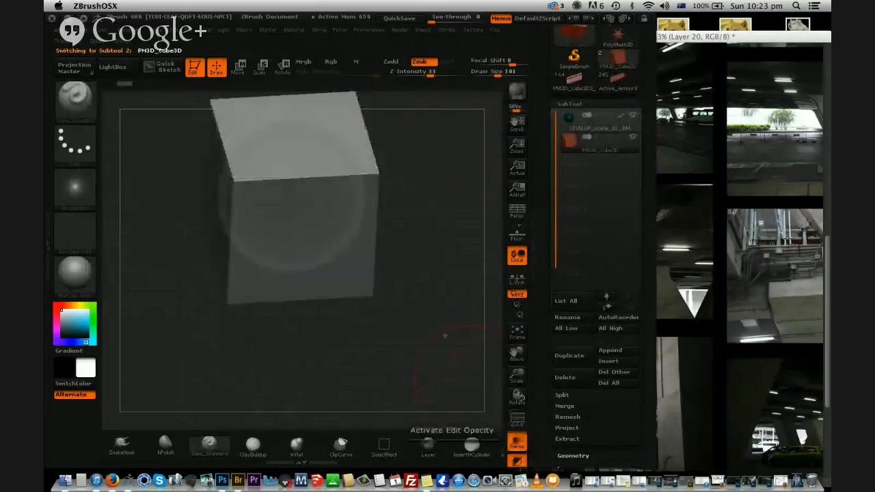
{"action": "mouse_move", "coordinate": [445, 335]}
{"action": "left_mouse_down"}
{"action": "mouse_move", "coordinate": [426, 320]}
{"action": "mouse_move", "coordinate": [471, 237]}
{"action": "left_mouse_up"}
{"action": "left_click", "coordinate": [517, 442]}
{"action": "left_click_drag", "start_coordinate": [487, 321], "coordinate": [477, 307], "text": "shift"}
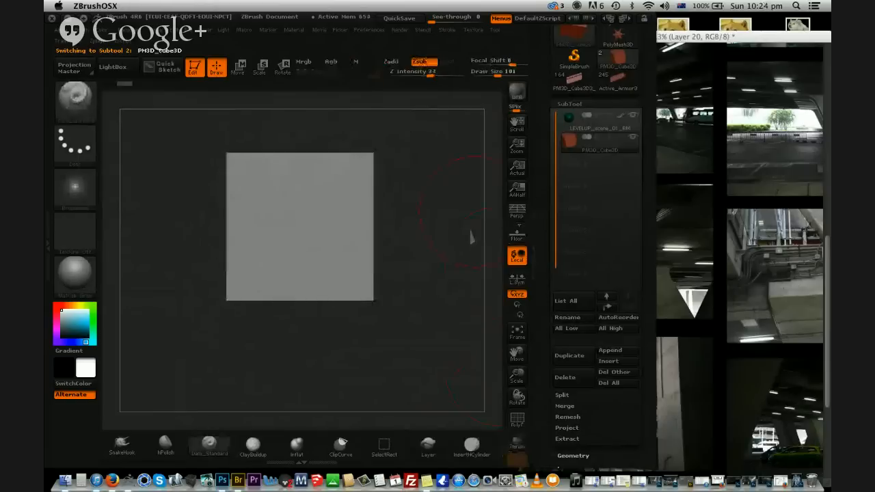
Flatten the cube into a thin slab just beneath the sphere using the Move transpose line
{"action": "key", "text": "w"}
{"action": "left_click_drag", "start_coordinate": [302, 137], "coordinate": [303, 274]}
{"action": "left_click_drag", "start_coordinate": [299, 209], "coordinate": [299, 235]}
{"action": "left_click_drag", "start_coordinate": [365, 272], "coordinate": [409, 417]}
{"action": "mouse_move", "coordinate": [412, 381]}
{"action": "left_mouse_down"}
{"action": "mouse_move", "coordinate": [452, 377]}
{"action": "mouse_move", "coordinate": [410, 375]}
{"action": "left_mouse_up"}
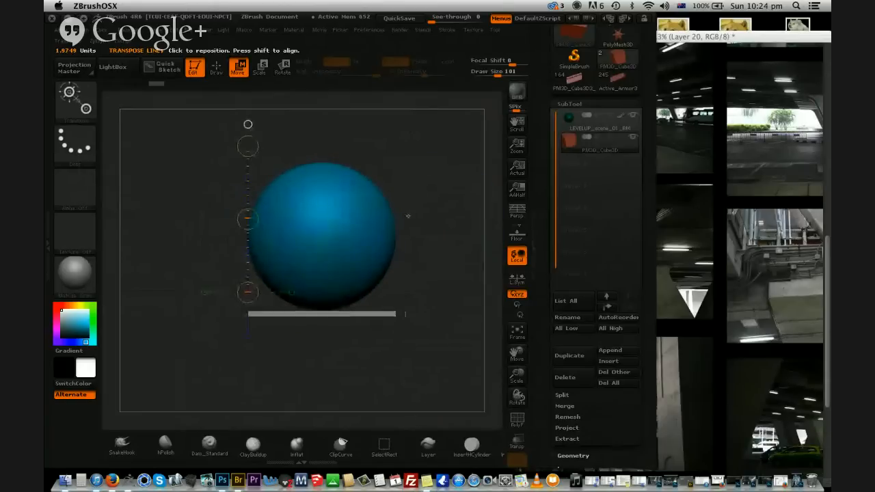
{"action": "scroll", "coordinate": [588, 259], "scroll_direction": "down", "scroll_amount": 5}
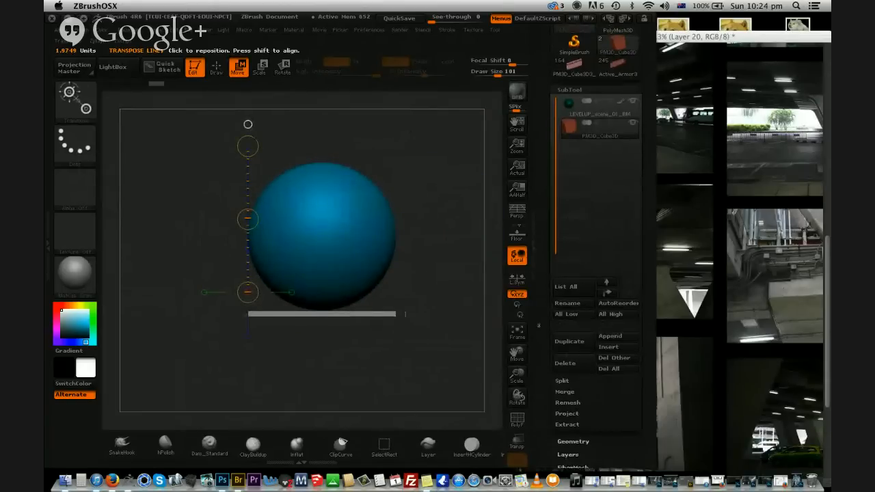
{"action": "left_click", "coordinate": [611, 282]}
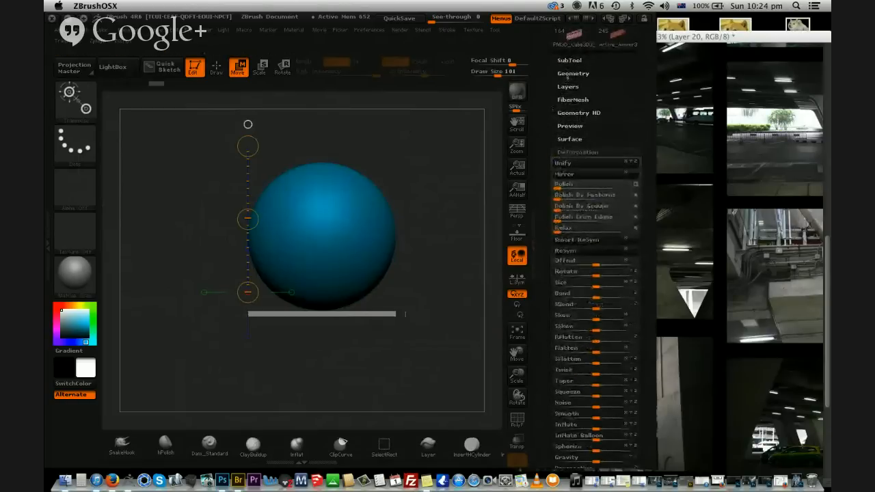
{"action": "left_click", "coordinate": [572, 73]}
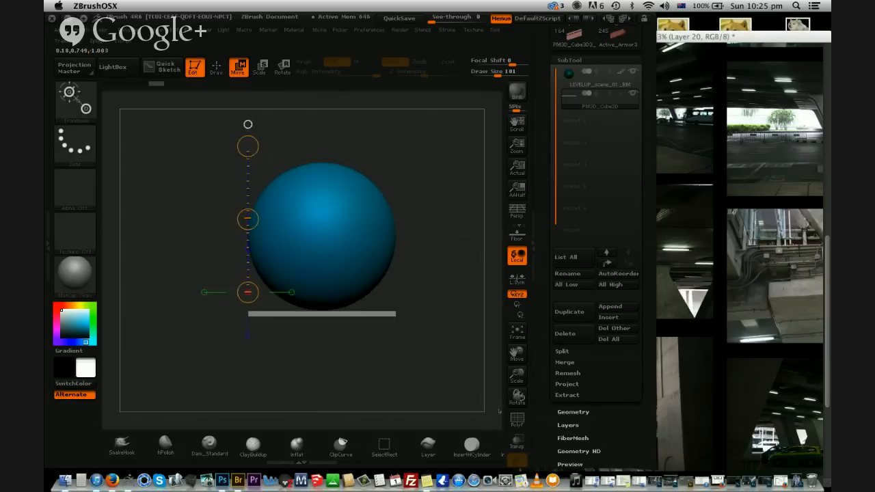
Make the scene smaller in the view and lower the slab well below the sphere
{"action": "left_click_drag", "start_coordinate": [517, 376], "coordinate": [463, 252]}
{"action": "left_click_drag", "start_coordinate": [436, 280], "coordinate": [469, 171], "text": "alt"}
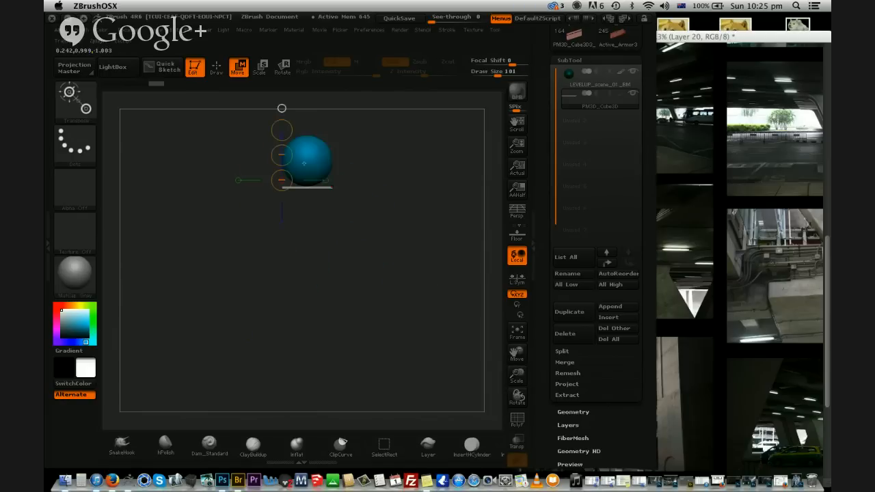
{"action": "left_click_drag", "start_coordinate": [281, 155], "coordinate": [285, 219]}
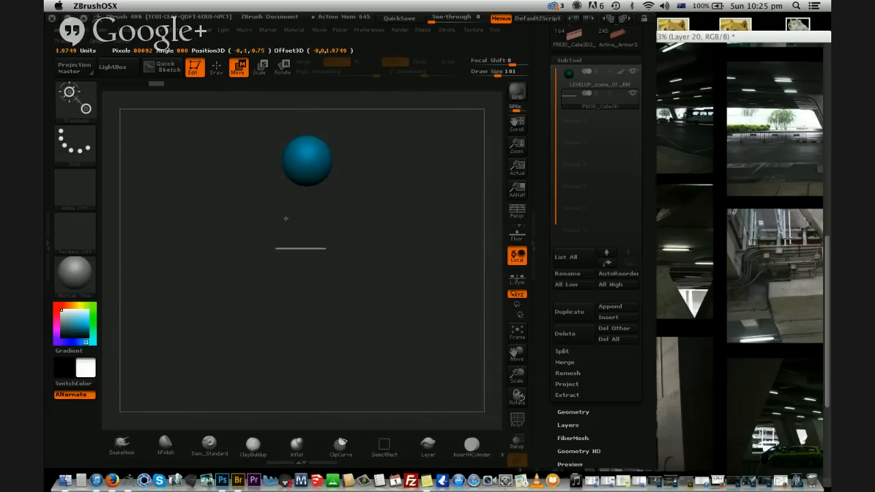
Stretch the slab from above into a long strip under the sphere and widen it to both sides
{"action": "left_click_drag", "start_coordinate": [383, 246], "coordinate": [403, 349]}
{"action": "left_click_drag", "start_coordinate": [332, 211], "coordinate": [317, 348], "text": "alt"}
{"action": "left_click_drag", "start_coordinate": [317, 292], "coordinate": [323, 297]}
{"action": "left_click_drag", "start_coordinate": [310, 211], "coordinate": [309, 442], "text": "shift"}
{"action": "left_click_drag", "start_coordinate": [298, 358], "coordinate": [299, 59], "text": "shift"}
{"action": "left_click_drag", "start_coordinate": [278, 294], "coordinate": [378, 297], "text": "shift"}
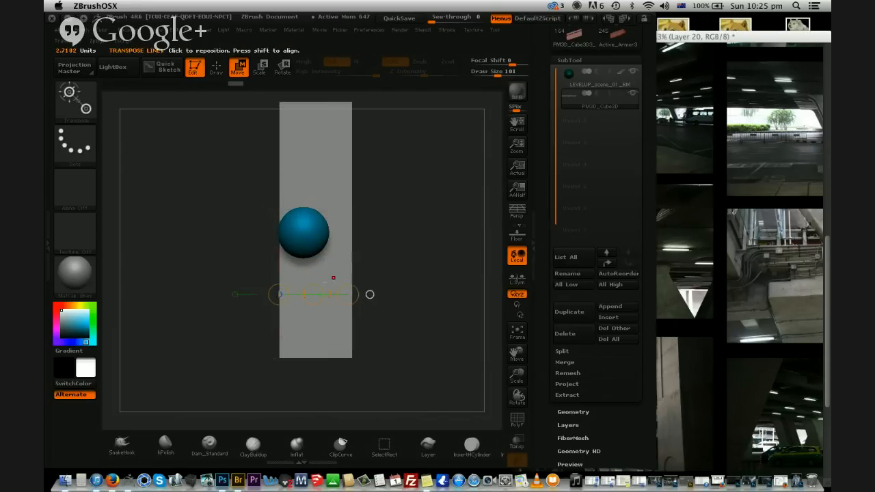
{"action": "left_click_drag", "start_coordinate": [313, 294], "coordinate": [303, 292]}
{"action": "left_click_drag", "start_coordinate": [397, 347], "coordinate": [400, 292]}
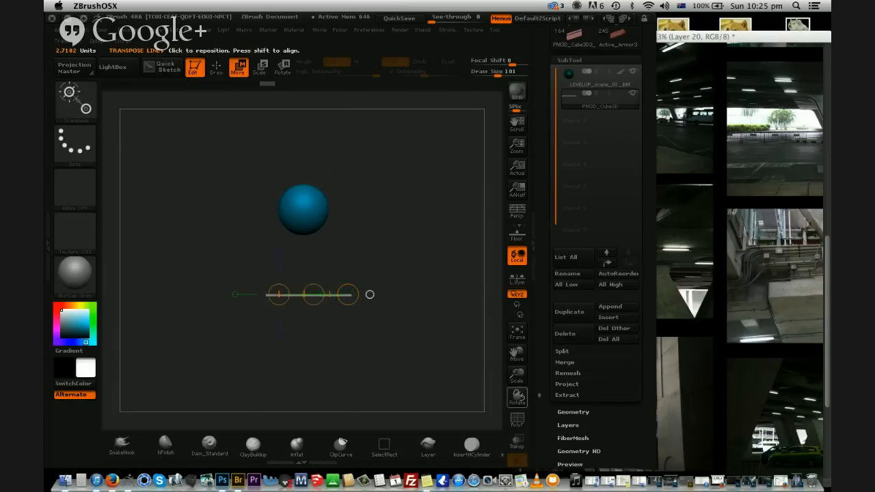
Enable DynaMesh at resolution 128 on the slab and save the ZTool as LEVELUP_scene_01_BM
{"action": "left_click", "coordinate": [573, 412]}
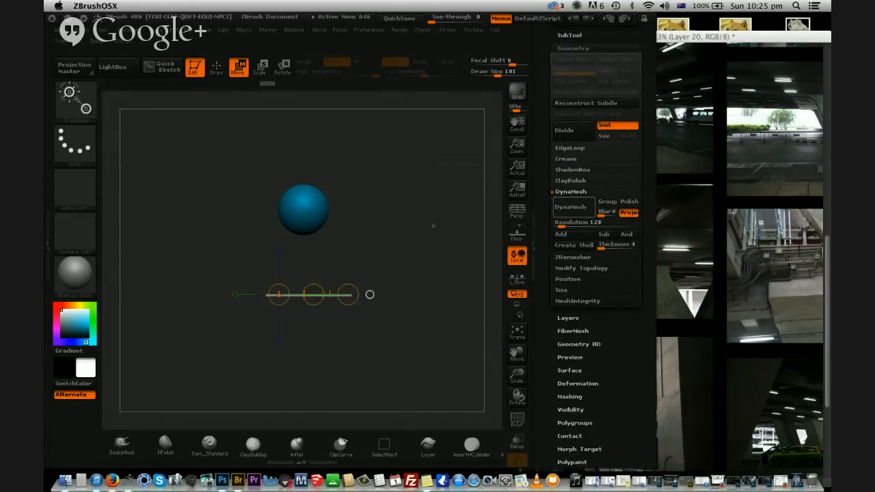
{"action": "left_click_drag", "start_coordinate": [433, 226], "coordinate": [651, 70]}
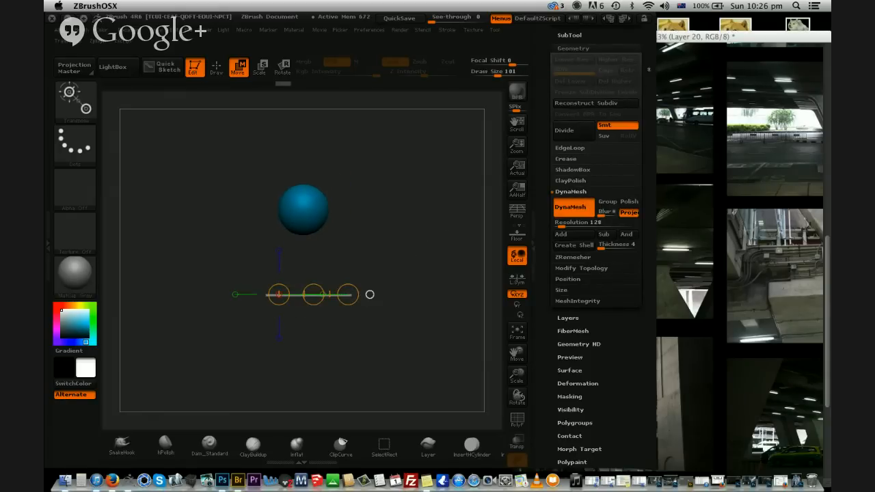
{"action": "key", "text": "ctrl+s"}
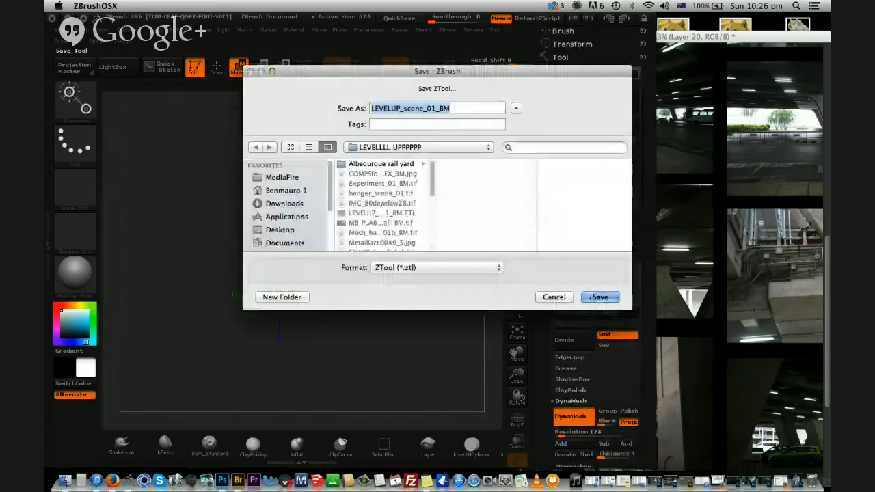
{"action": "key", "text": "Return"}
{"action": "left_click", "coordinate": [532, 156]}
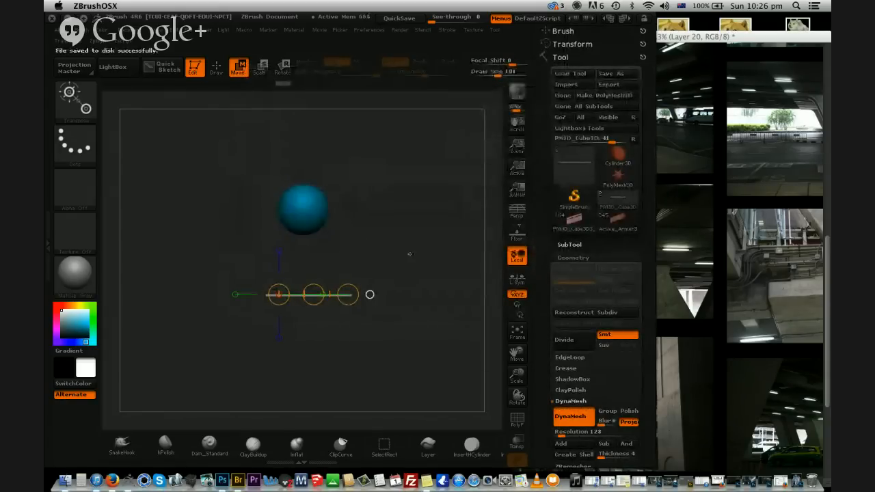
Switch to Photoshop, move the sketches window so the hangar plan shows beside the ZBrush interface, and return to ZBrush
{"action": "left_click_drag", "start_coordinate": [418, 231], "coordinate": [449, 270]}
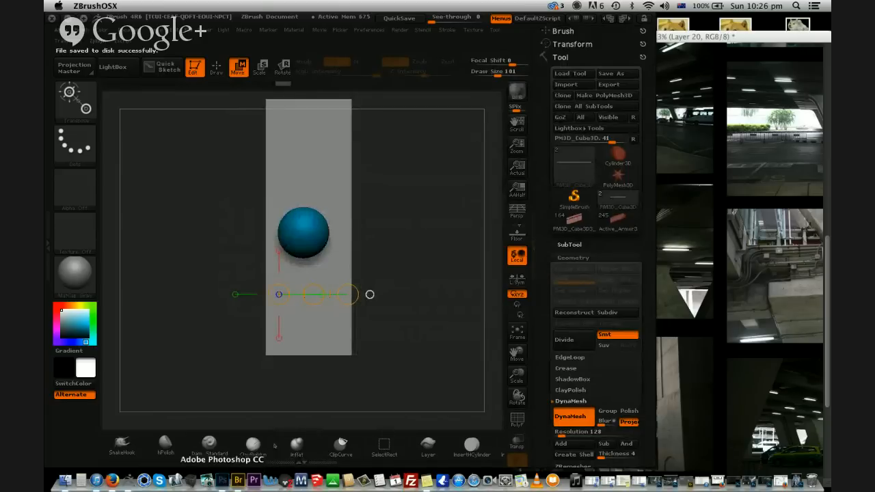
{"action": "left_click", "coordinate": [221, 480]}
{"action": "mouse_move", "coordinate": [285, 55]}
{"action": "left_mouse_down"}
{"action": "mouse_move", "coordinate": [479, 152]}
{"action": "mouse_move", "coordinate": [627, 210]}
{"action": "left_mouse_up"}
{"action": "left_click", "coordinate": [373, 185]}
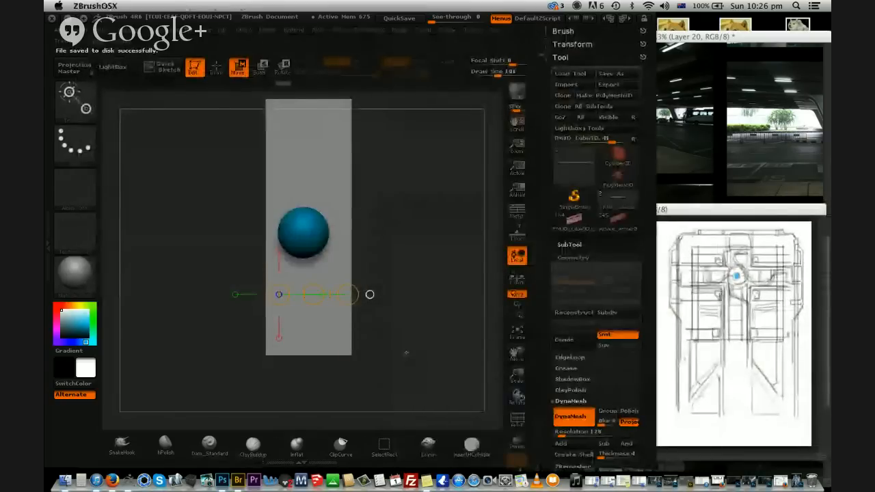
Lengthen the floor slab at both ends and widen it to nearly four times the sphere's diameter
{"action": "left_click_drag", "start_coordinate": [517, 376], "coordinate": [452, 250]}
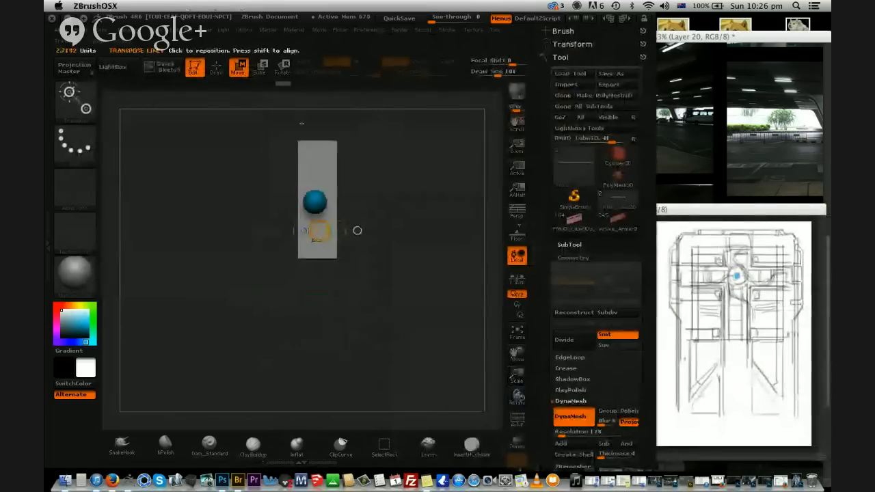
{"action": "left_click_drag", "start_coordinate": [318, 180], "coordinate": [318, 438]}
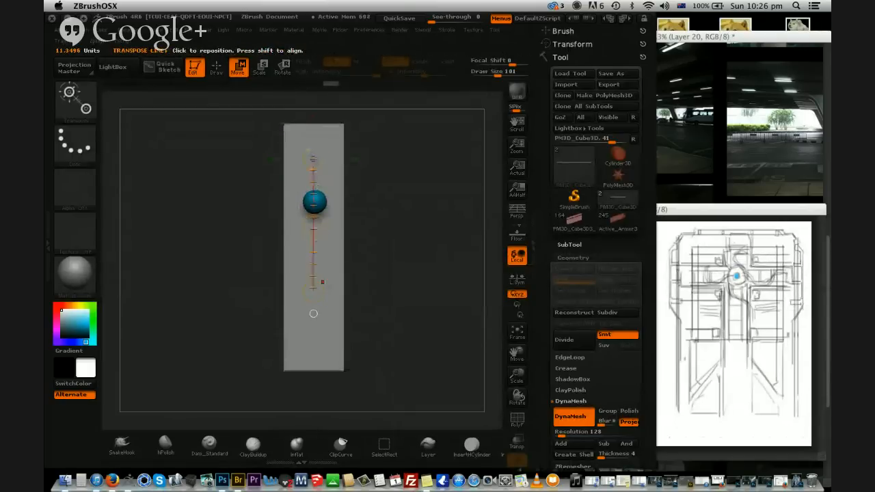
{"action": "left_click_drag", "start_coordinate": [313, 290], "coordinate": [314, 329]}
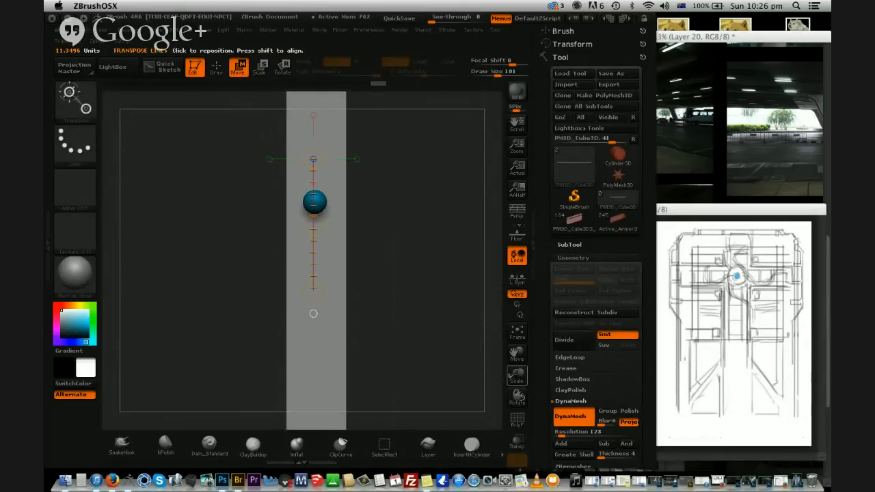
{"action": "left_click_drag", "start_coordinate": [517, 375], "coordinate": [516, 279]}
{"action": "left_click_drag", "start_coordinate": [313, 245], "coordinate": [313, 240]}
{"action": "mouse_move", "coordinate": [320, 275]}
{"action": "left_mouse_down"}
{"action": "mouse_move", "coordinate": [376, 274]}
{"action": "mouse_move", "coordinate": [330, 261]}
{"action": "left_mouse_up"}
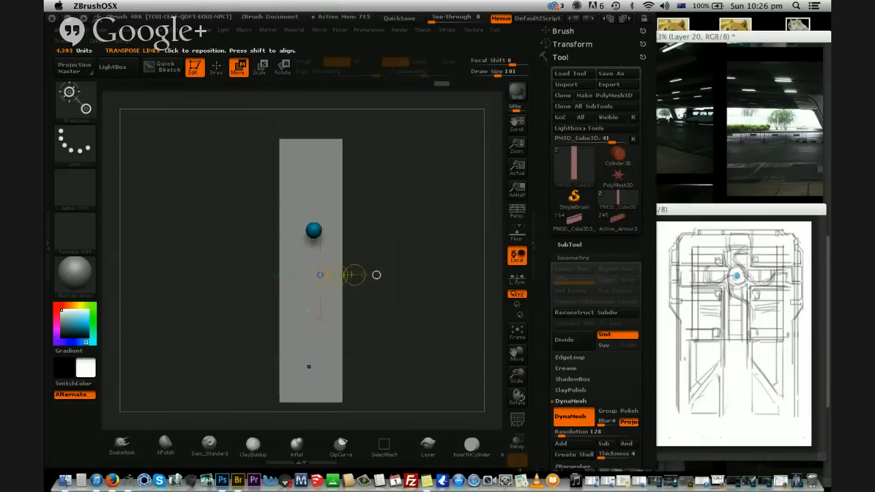
Centre the floor slab sideways beneath the sphere and turn the view edge-on to the slab
{"action": "left_click_drag", "start_coordinate": [309, 359], "coordinate": [309, 170]}
{"action": "left_click_drag", "start_coordinate": [289, 235], "coordinate": [362, 235]}
{"action": "left_click_drag", "start_coordinate": [383, 319], "coordinate": [386, 205]}
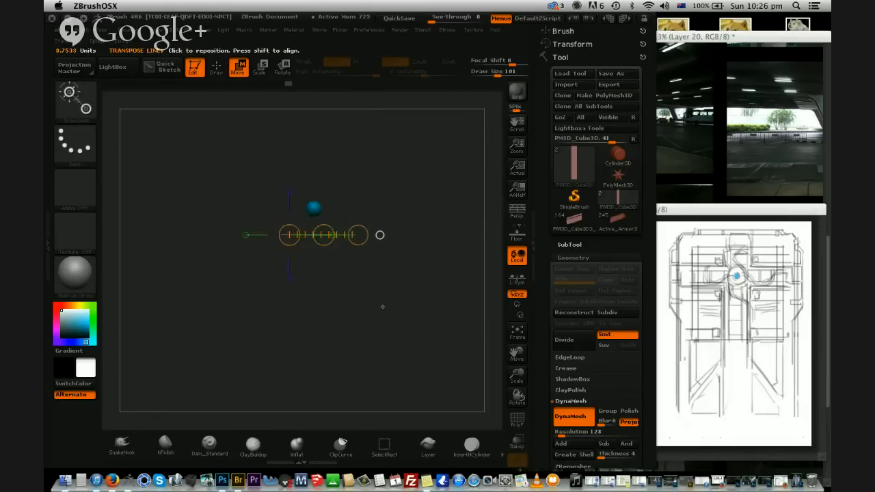
{"action": "left_click_drag", "start_coordinate": [420, 331], "coordinate": [429, 320], "text": "alt"}
{"action": "left_click_drag", "start_coordinate": [294, 222], "coordinate": [419, 222]}
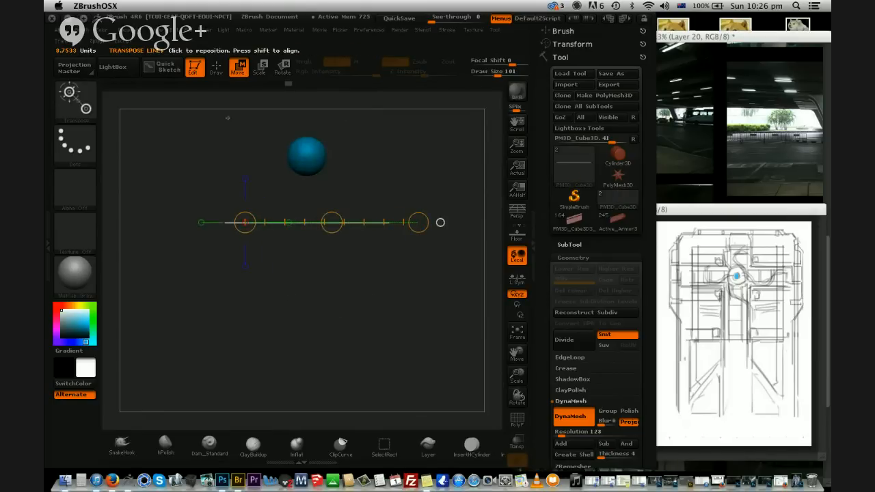
Turn on local symmetry for the floor slab and open the symmetry settings to check mirroring across X
{"action": "left_click", "coordinate": [216, 68]}
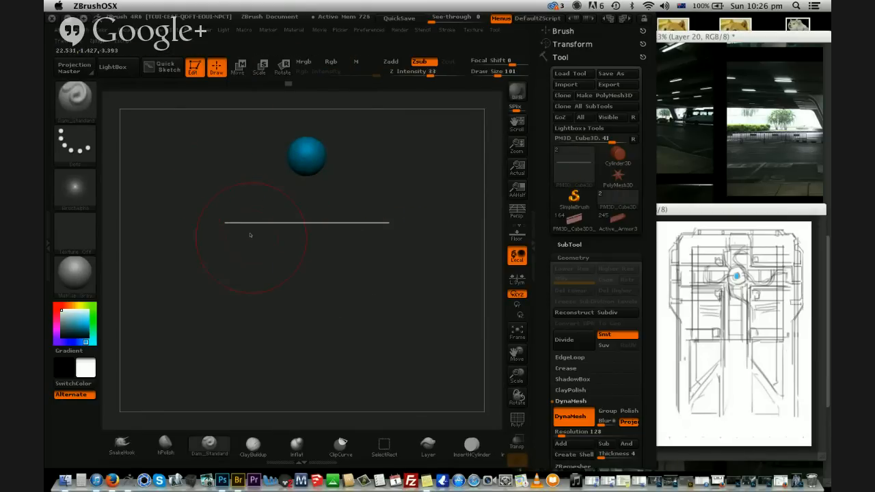
{"action": "left_click", "coordinate": [516, 280]}
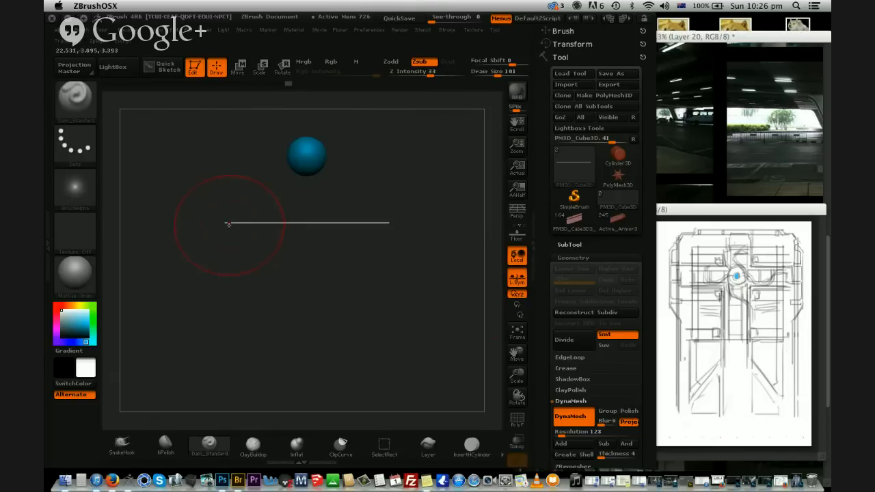
{"action": "left_click", "coordinate": [130, 30]}
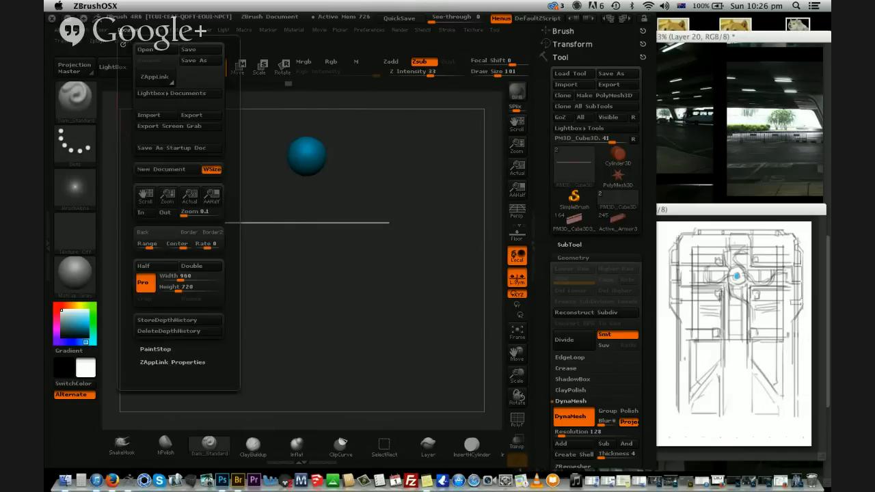
{"action": "left_click", "coordinate": [103, 30]}
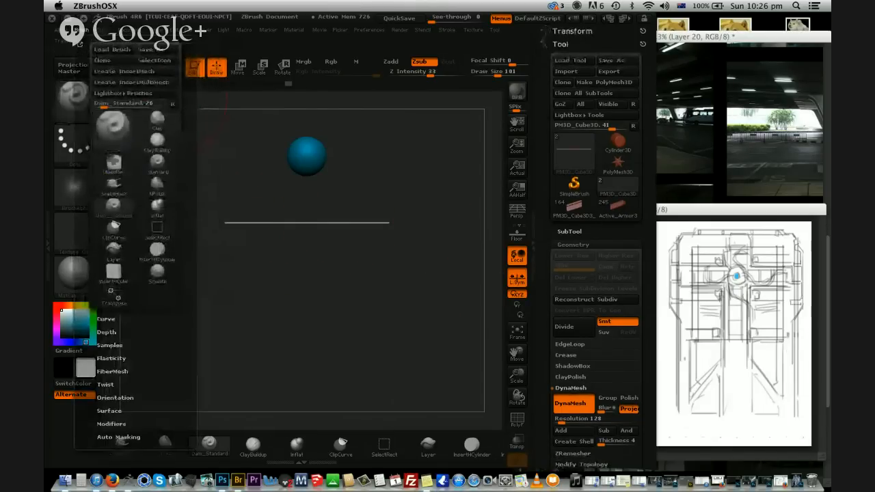
{"action": "mouse_move", "coordinate": [161, 31]}
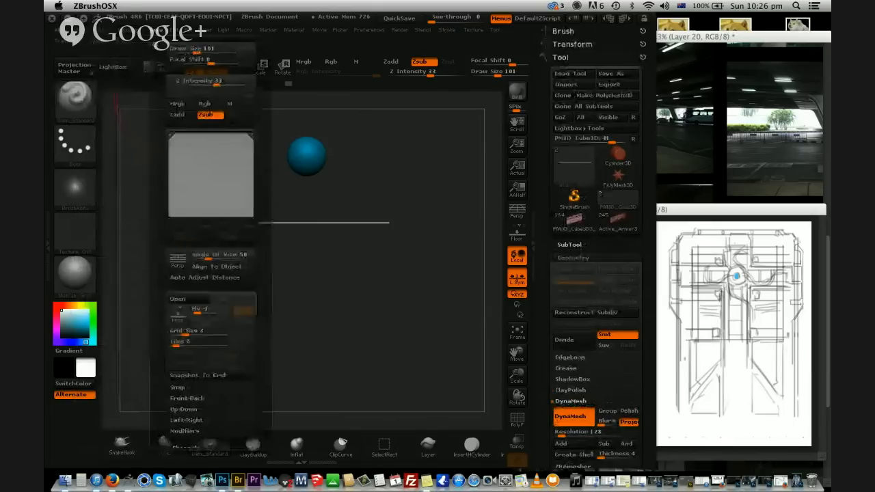
{"action": "mouse_move", "coordinate": [66, 42]}
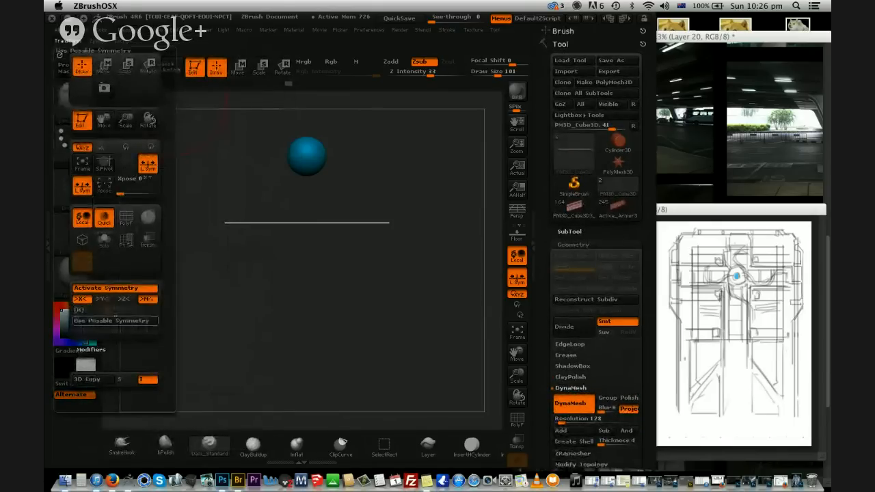
{"action": "left_click", "coordinate": [60, 52]}
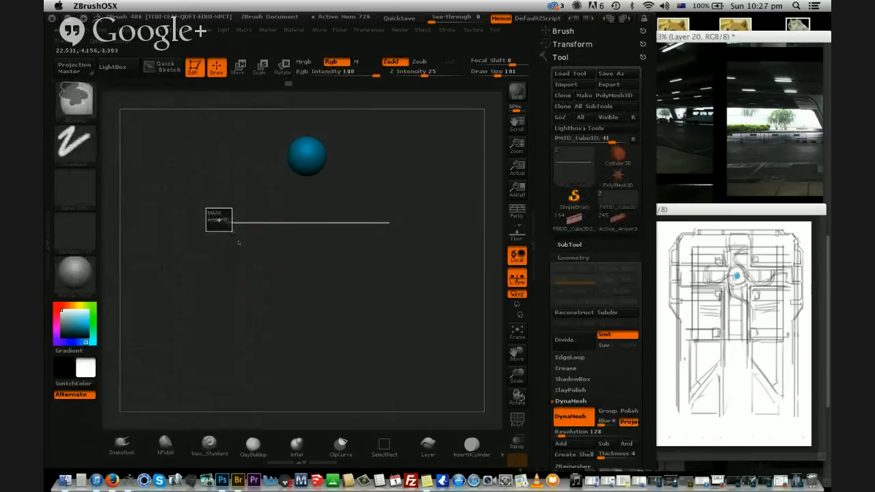
Raise the floor slab's two long edges into low kerbs with the middle masked, then clear the mask and re-project the DynaMesh
{"action": "left_click", "coordinate": [240, 246], "text": "ctrl"}
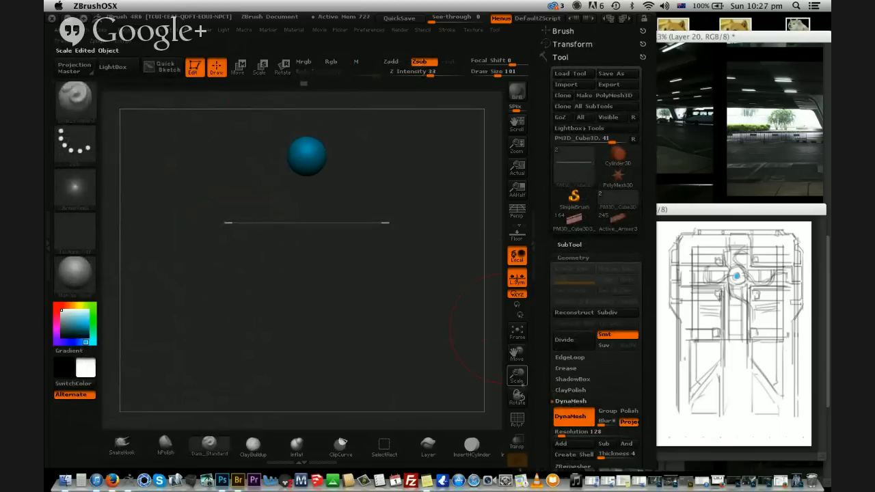
{"action": "left_click_drag", "start_coordinate": [516, 375], "coordinate": [497, 395]}
{"action": "left_click_drag", "start_coordinate": [358, 295], "coordinate": [434, 330], "text": "alt"}
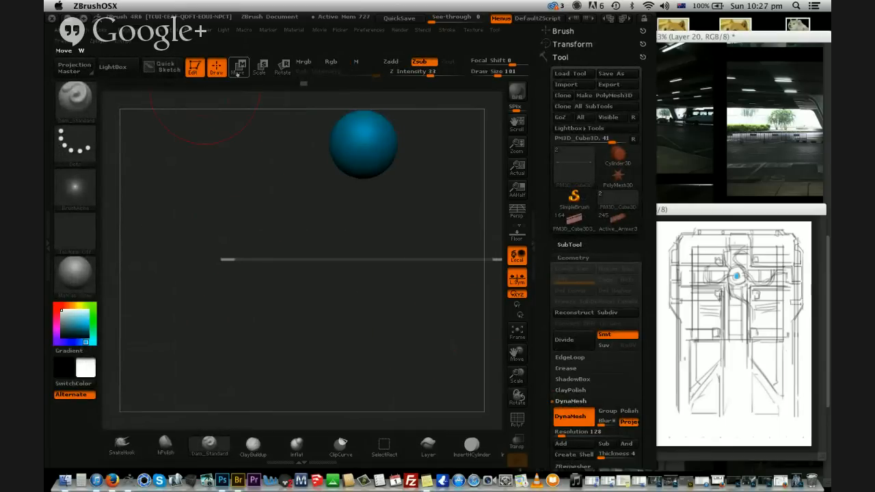
{"action": "left_click", "coordinate": [239, 67]}
{"action": "left_click_drag", "start_coordinate": [168, 190], "coordinate": [469, 189]}
{"action": "left_click_drag", "start_coordinate": [225, 260], "coordinate": [224, 175]}
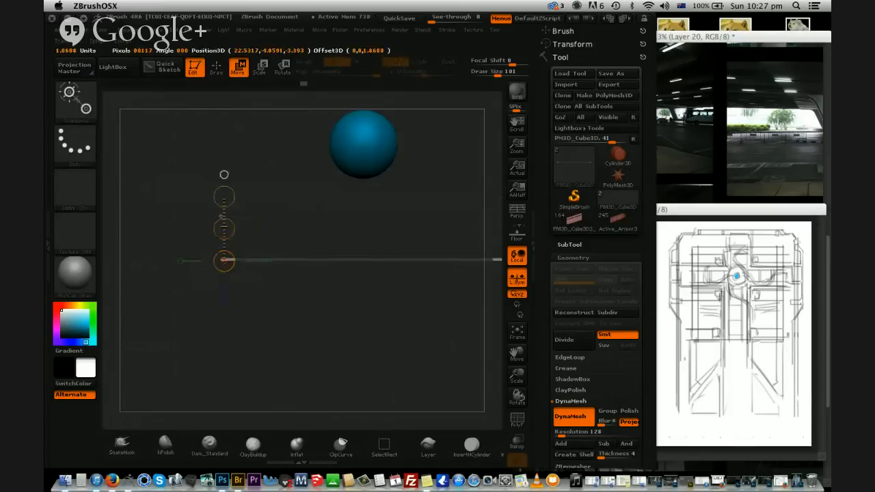
{"action": "mouse_move", "coordinate": [224, 229]}
{"action": "left_mouse_down"}
{"action": "mouse_move", "coordinate": [216, 221]}
{"action": "mouse_move", "coordinate": [229, 244]}
{"action": "left_mouse_up"}
{"action": "left_click_drag", "start_coordinate": [277, 342], "coordinate": [307, 322]}
{"action": "left_click_drag", "start_coordinate": [225, 229], "coordinate": [270, 236]}
{"action": "left_click_drag", "start_coordinate": [256, 207], "coordinate": [317, 287], "text": "ctrl"}
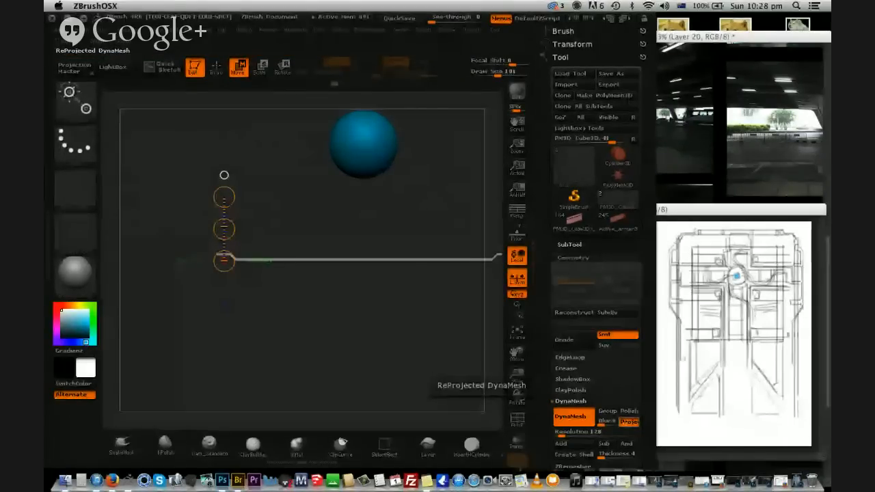
Append a cube as a new subtool and select it for editing
{"action": "left_click_drag", "start_coordinate": [501, 375], "coordinate": [387, 287], "text": "alt"}
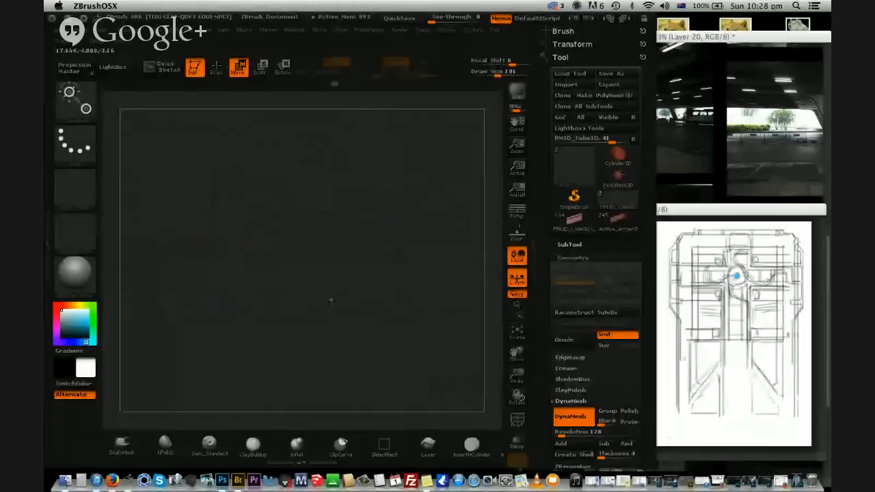
{"action": "key", "text": "f"}
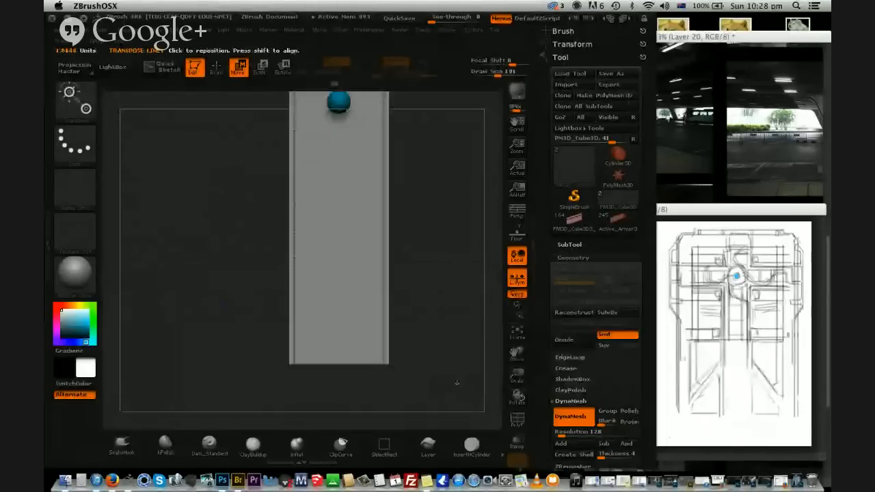
{"action": "left_click_drag", "start_coordinate": [456, 383], "coordinate": [439, 383], "text": "alt"}
{"action": "left_click", "coordinate": [569, 244]}
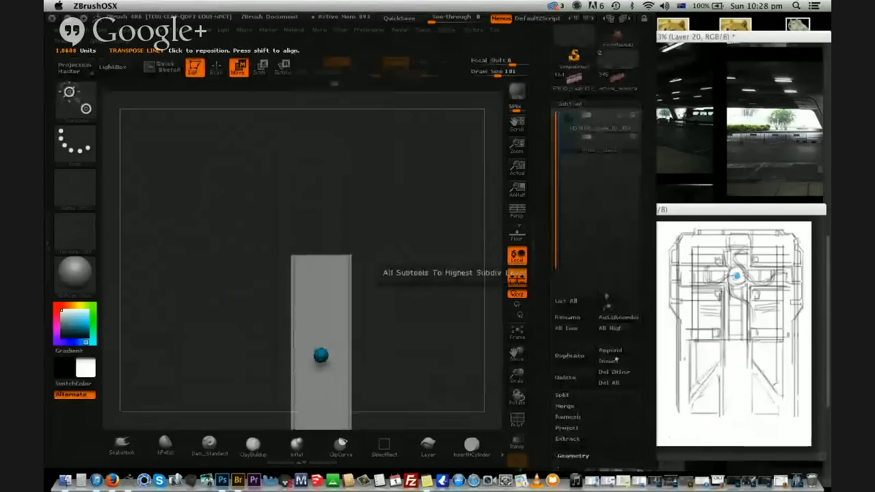
{"action": "left_click", "coordinate": [610, 350]}
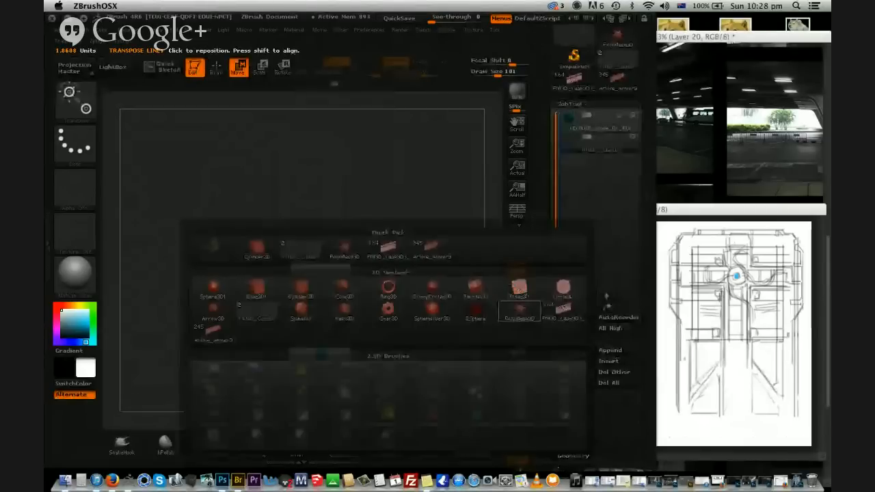
{"action": "left_click", "coordinate": [520, 309]}
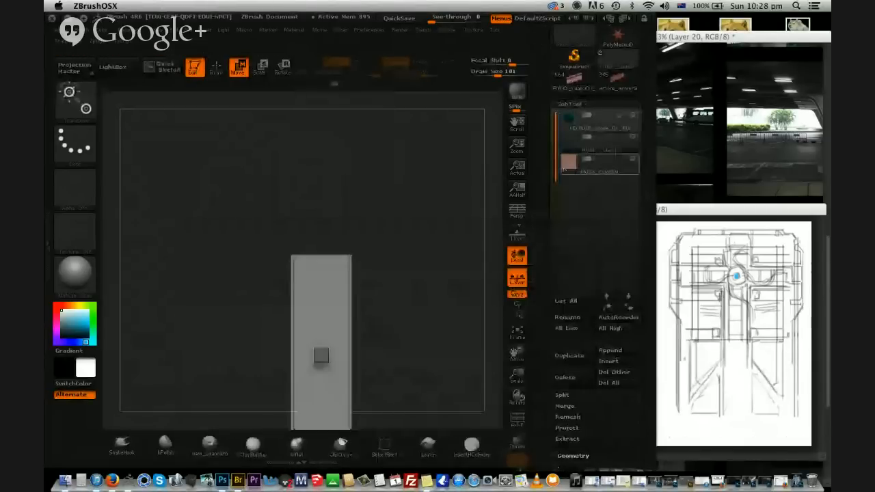
{"action": "left_click", "coordinate": [566, 167]}
Move the new cube beyond the far end of the floor slab and flatten it into a thin plate across the end
{"action": "left_click_drag", "start_coordinate": [320, 355], "coordinate": [320, 224]}
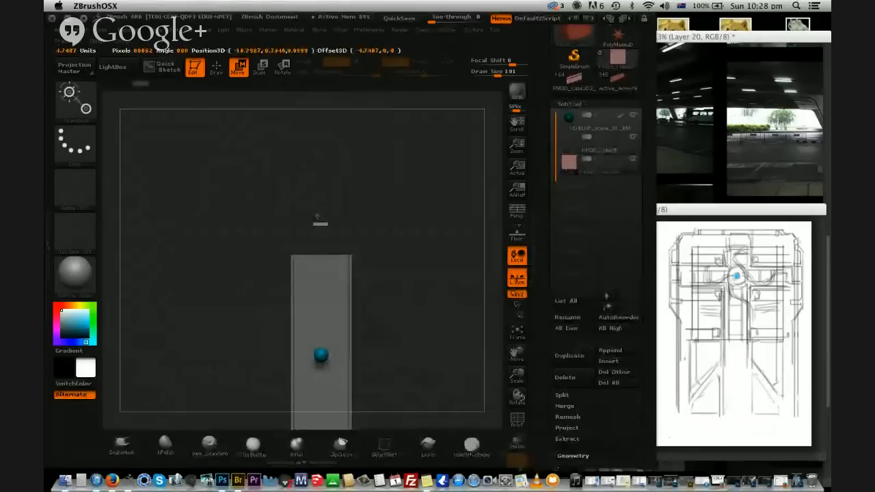
{"action": "left_click_drag", "start_coordinate": [320, 226], "coordinate": [319, 168]}
{"action": "left_click_drag", "start_coordinate": [317, 209], "coordinate": [391, 215]}
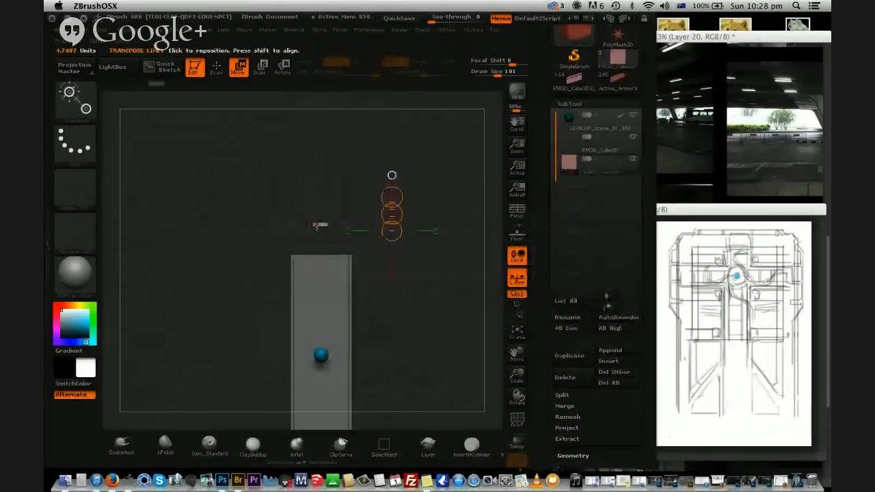
{"action": "left_click_drag", "start_coordinate": [318, 226], "coordinate": [274, 243]}
Stretch the thin plate into an upright back wall nearly five times the floor's width, centred on the floor slab
{"action": "left_click_drag", "start_coordinate": [433, 332], "coordinate": [403, 320]}
{"action": "left_click_drag", "start_coordinate": [356, 362], "coordinate": [348, 41], "text": "shift"}
{"action": "left_click_drag", "start_coordinate": [358, 315], "coordinate": [356, 296]}
{"action": "left_click_drag", "start_coordinate": [356, 340], "coordinate": [348, 377]}
{"action": "mouse_move", "coordinate": [408, 228]}
{"action": "left_mouse_down", "text": "alt"}
{"action": "mouse_move", "coordinate": [418, 151]}
{"action": "mouse_move", "coordinate": [330, 296]}
{"action": "mouse_move", "coordinate": [328, 356]}
{"action": "left_mouse_up", "text": "alt"}
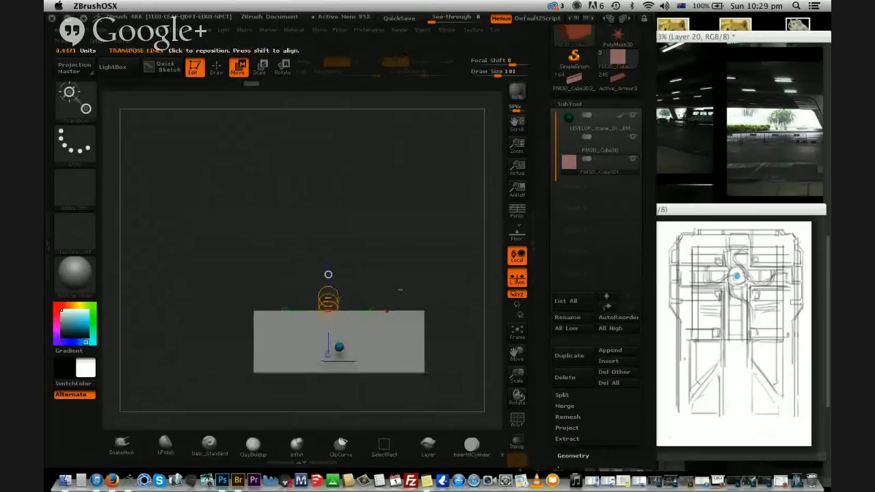
{"action": "left_click_drag", "start_coordinate": [401, 289], "coordinate": [396, 211], "text": "alt"}
{"action": "left_click_drag", "start_coordinate": [515, 381], "coordinate": [479, 373]}
{"action": "left_click_drag", "start_coordinate": [422, 352], "coordinate": [389, 331], "text": "alt"}
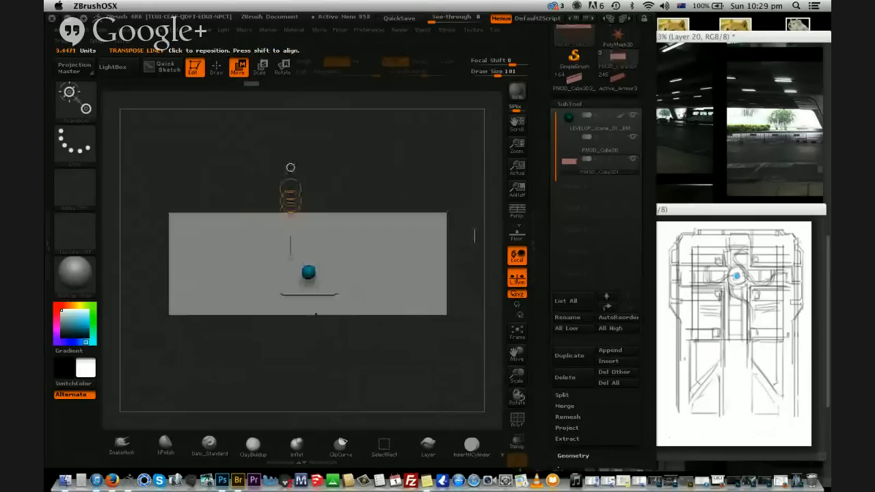
{"action": "mouse_move", "coordinate": [308, 203]}
{"action": "left_mouse_down", "text": "shift"}
{"action": "mouse_move", "coordinate": [309, 316]}
{"action": "mouse_move", "coordinate": [309, 197]}
{"action": "left_mouse_up", "text": "shift"}
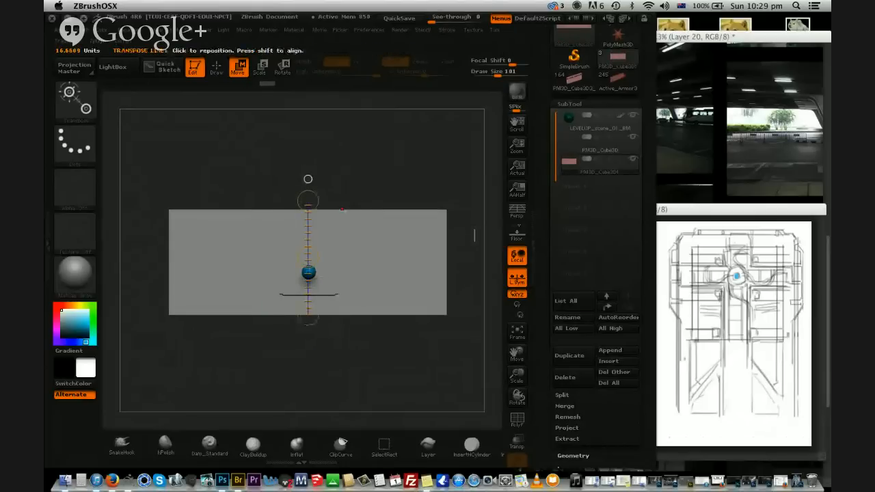
{"action": "left_click_drag", "start_coordinate": [367, 195], "coordinate": [369, 134]}
Try to mask the two outer ends of the back wall symmetrically
{"action": "left_click", "coordinate": [216, 68]}
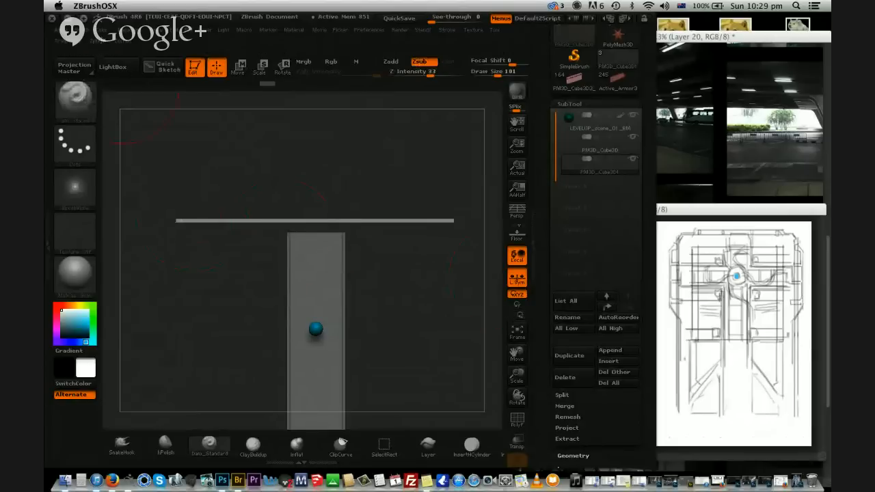
{"action": "left_click", "coordinate": [95, 42]}
{"action": "mouse_move", "coordinate": [72, 42]}
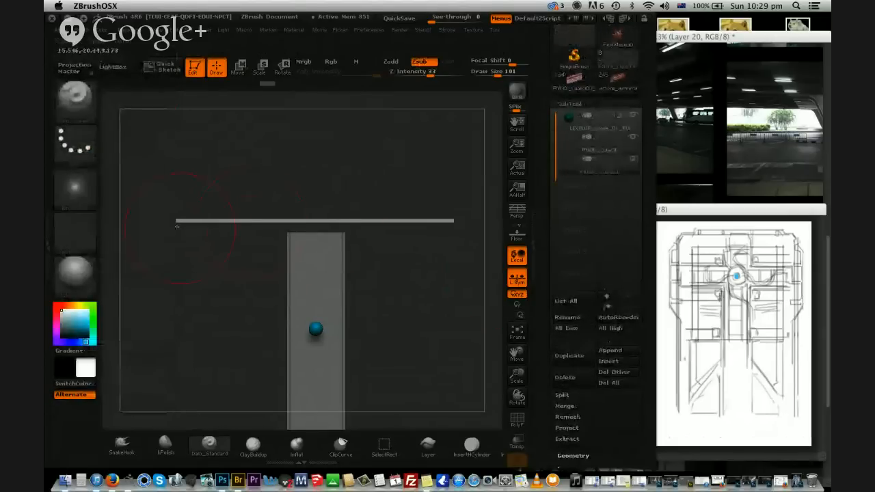
{"action": "left_click_drag", "start_coordinate": [152, 187], "coordinate": [212, 238], "text": "ctrl"}
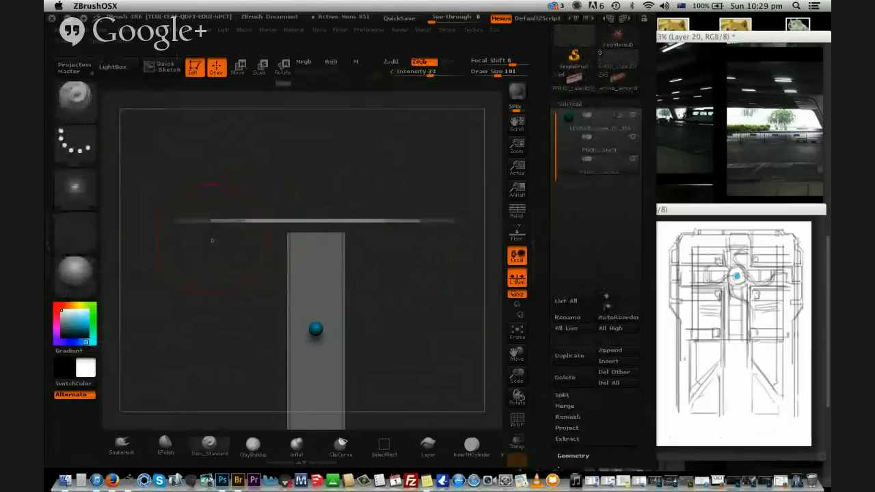
{"action": "left_click", "coordinate": [213, 239], "text": "ctrl"}
{"action": "key", "text": "ctrl+w"}
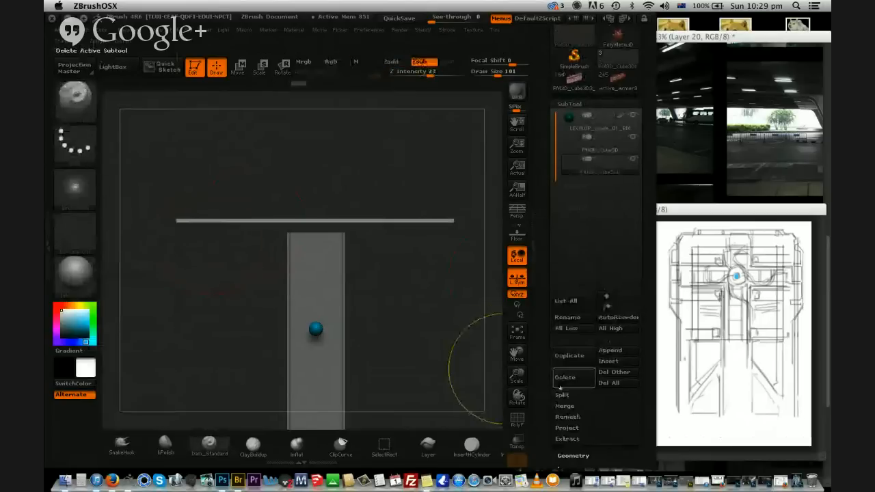
DynaMesh the back wall at resolution 40 with projection off and save the ZTool as LEVELUP_scene_01_BM
{"action": "left_click_drag", "start_coordinate": [559, 445], "coordinate": [555, 356]}
{"action": "left_click", "coordinate": [573, 367]}
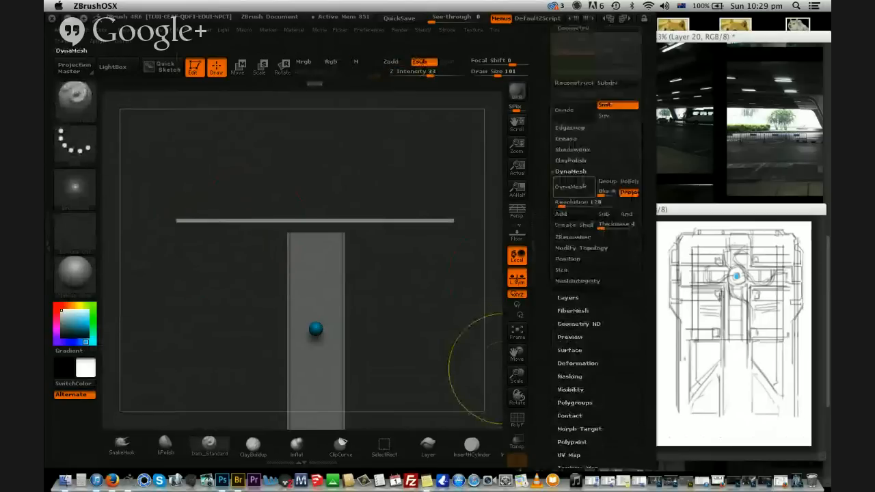
{"action": "left_click", "coordinate": [629, 192]}
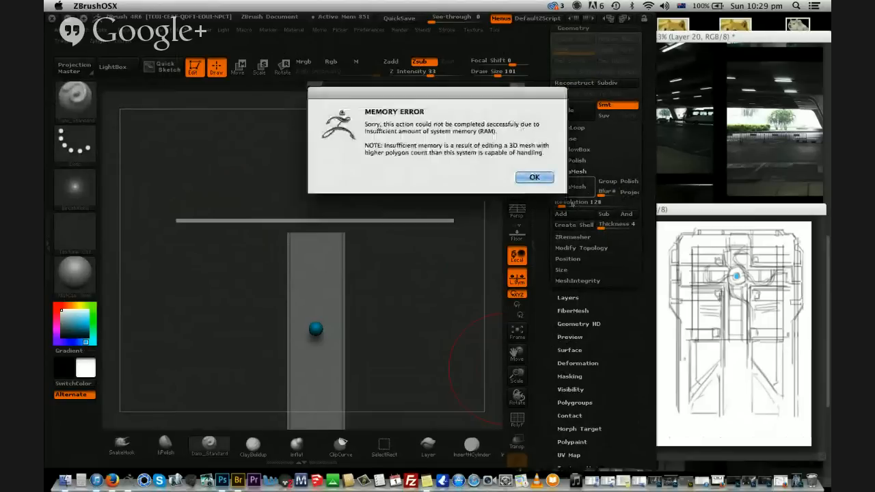
{"action": "left_click", "coordinate": [534, 177]}
{"action": "left_click", "coordinate": [535, 172]}
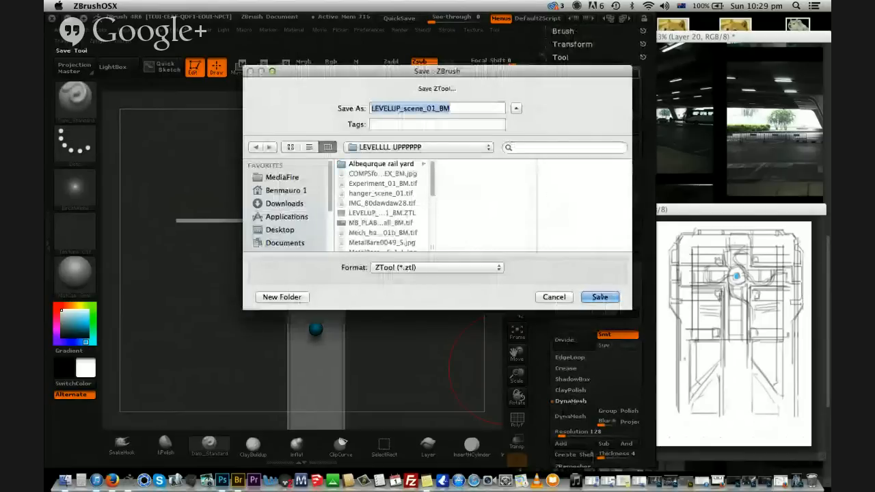
{"action": "key", "text": "Return"}
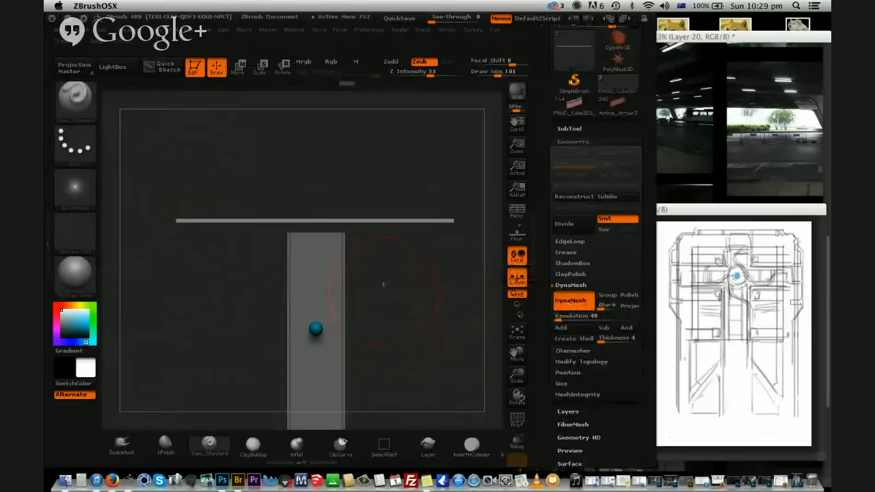
Mask the middle of the back wall and swing its two outer ends about 40 degrees towards the sphere, nudging them into place
{"action": "left_click_drag", "start_coordinate": [156, 187], "coordinate": [212, 244], "text": "ctrl"}
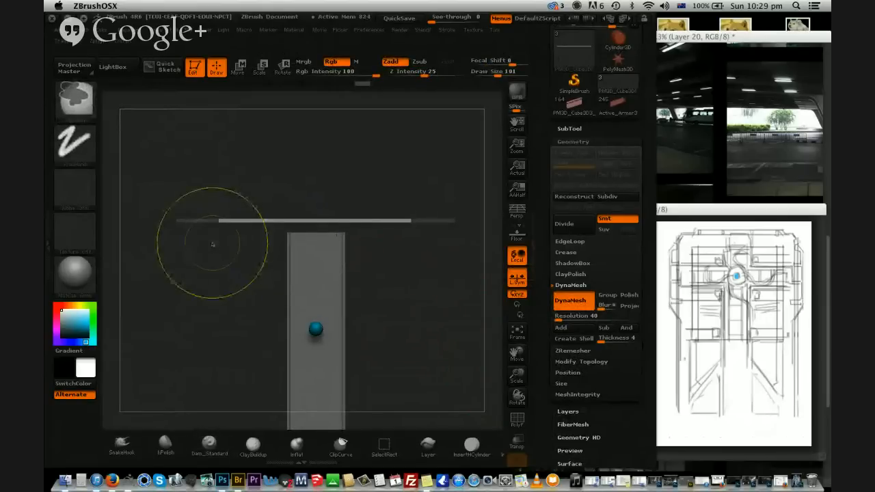
{"action": "left_click", "coordinate": [213, 244], "text": "ctrl"}
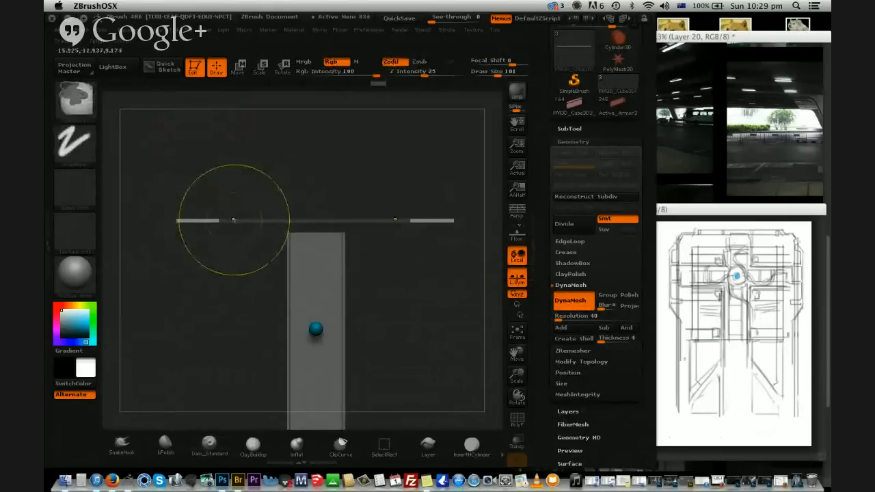
{"action": "left_click", "coordinate": [279, 69]}
{"action": "mouse_move", "coordinate": [212, 222]}
{"action": "left_mouse_down"}
{"action": "mouse_move", "coordinate": [144, 222]}
{"action": "mouse_move", "coordinate": [146, 247]}
{"action": "mouse_move", "coordinate": [163, 268]}
{"action": "left_mouse_up"}
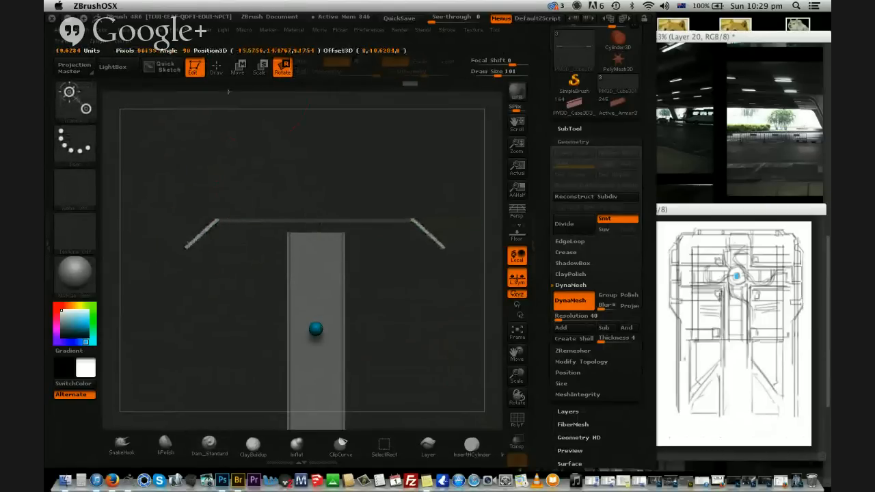
{"action": "key", "text": "w"}
{"action": "left_click_drag", "start_coordinate": [180, 222], "coordinate": [182, 225]}
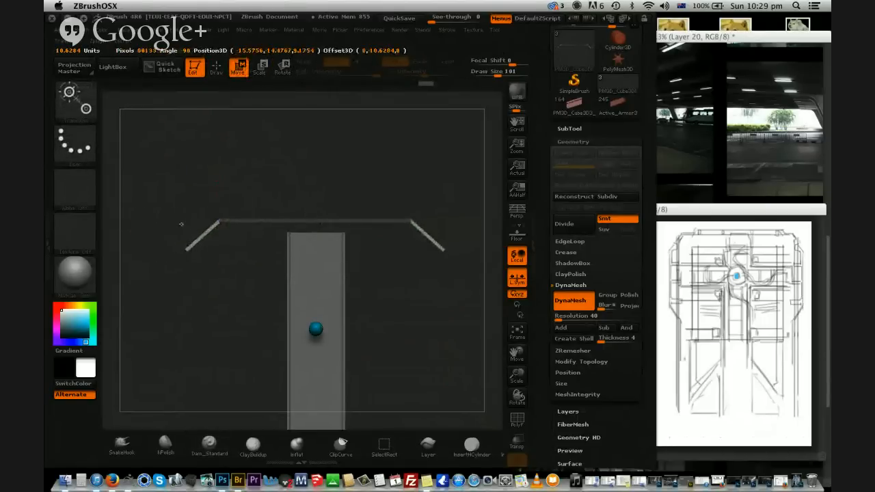
Clear the mask from the back wall and shift the whole wall slightly sideways
{"action": "left_click_drag", "start_coordinate": [400, 295], "coordinate": [369, 248], "text": "alt"}
{"action": "left_click_drag", "start_coordinate": [364, 244], "coordinate": [314, 220], "text": "ctrl"}
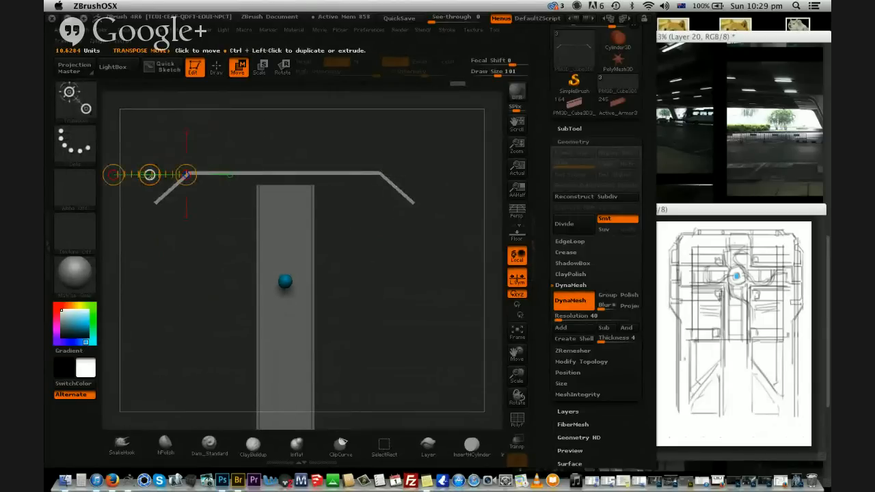
{"action": "left_click_drag", "start_coordinate": [149, 174], "coordinate": [154, 175]}
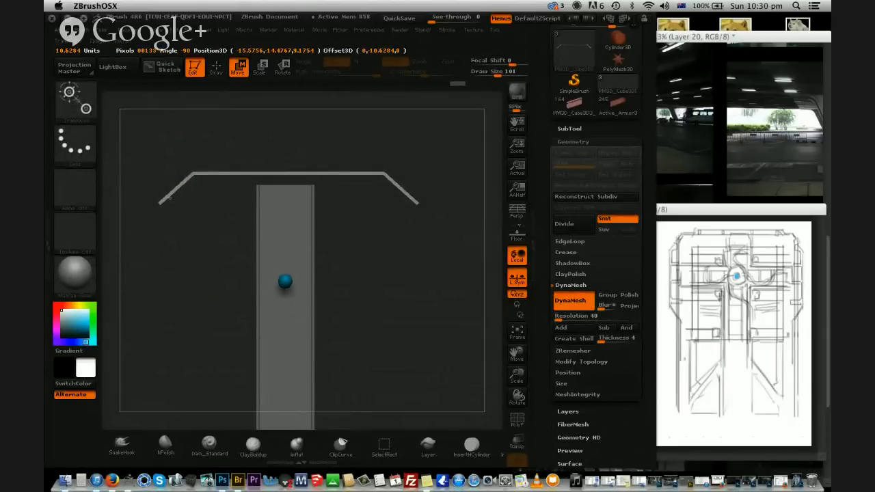
Insert a new cube as an additional subtool in the hangar scene and select it
{"action": "mouse_move", "coordinate": [392, 295]}
{"action": "left_mouse_down", "text": "alt"}
{"action": "mouse_move", "coordinate": [404, 268]}
{"action": "mouse_move", "coordinate": [398, 165]}
{"action": "mouse_move", "coordinate": [369, 322]}
{"action": "mouse_move", "coordinate": [417, 322]}
{"action": "mouse_move", "coordinate": [428, 247]}
{"action": "left_mouse_up", "text": "alt"}
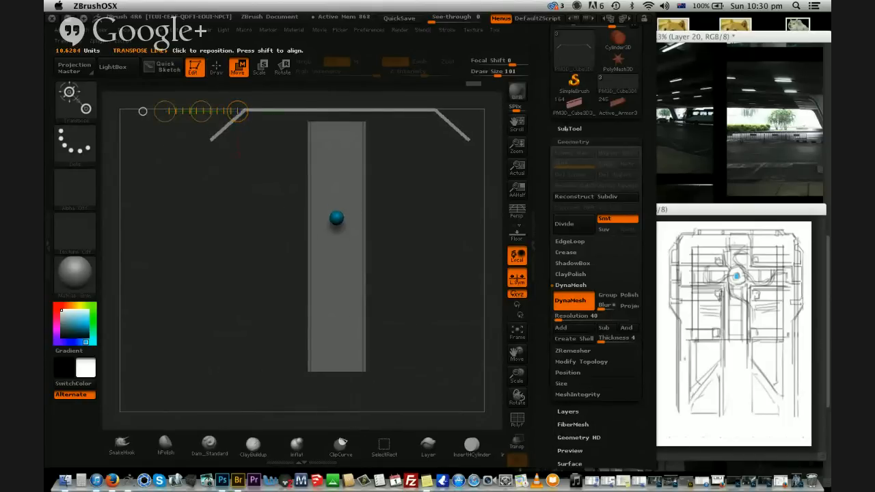
{"action": "left_click", "coordinate": [566, 128]}
{"action": "left_click", "coordinate": [609, 362]}
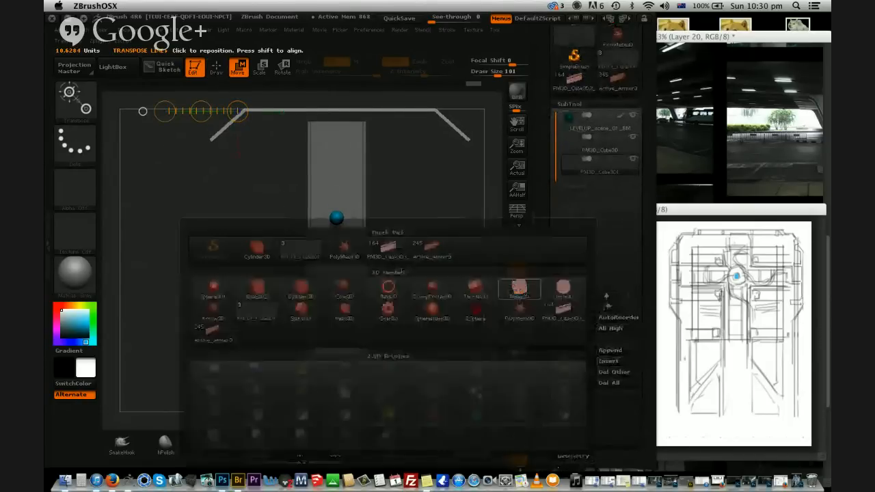
{"action": "left_click", "coordinate": [301, 289]}
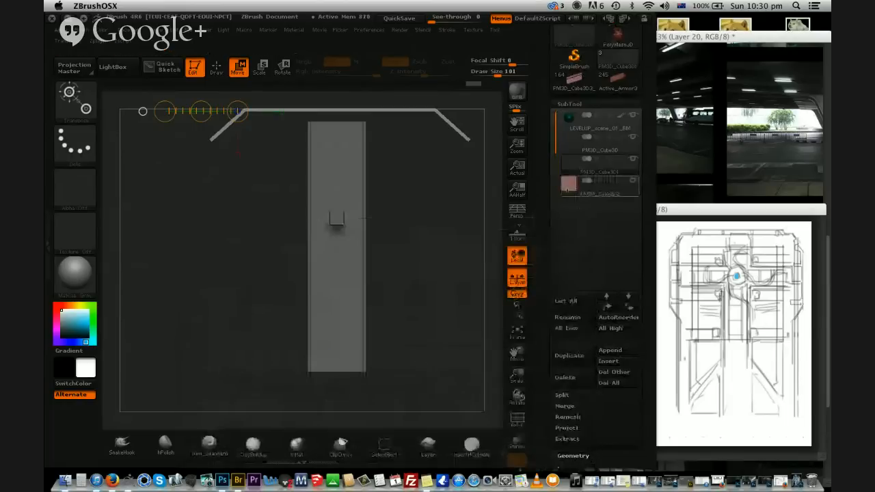
{"action": "left_click", "coordinate": [566, 190]}
Move the cube beside the floor slab, shape it into a long side wall and line it up with the back wall's angled end
{"action": "mouse_move", "coordinate": [336, 219]}
{"action": "left_mouse_down", "text": "shift"}
{"action": "mouse_move", "coordinate": [383, 218]}
{"action": "mouse_move", "coordinate": [250, 195]}
{"action": "mouse_move", "coordinate": [230, 178]}
{"action": "mouse_move", "coordinate": [204, 206]}
{"action": "left_mouse_up", "text": "shift"}
{"action": "left_click_drag", "start_coordinate": [205, 155], "coordinate": [203, 403], "text": "shift"}
{"action": "left_click_drag", "start_coordinate": [204, 238], "coordinate": [203, 313]}
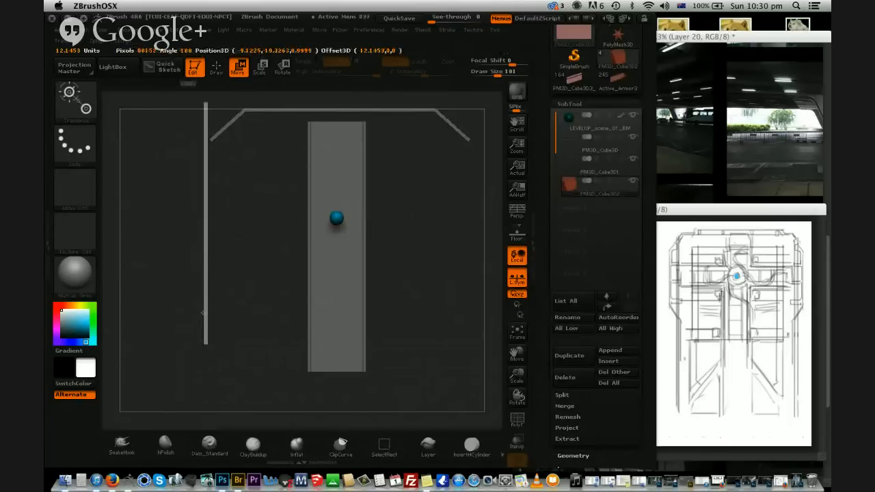
{"action": "left_click_drag", "start_coordinate": [204, 197], "coordinate": [209, 233]}
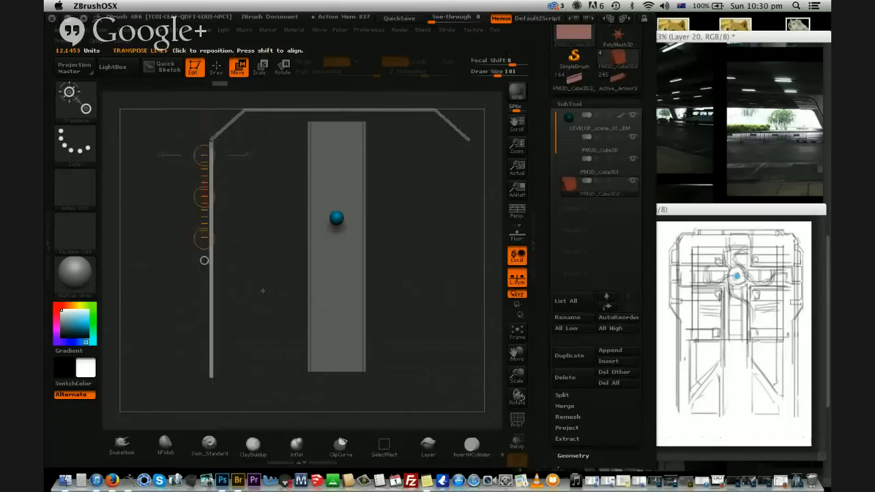
Match the side wall's height and vertical position to the back wall, and thin it slightly in the plan view
{"action": "mouse_move", "coordinate": [263, 291]}
{"action": "left_mouse_down", "text": "shift"}
{"action": "mouse_move", "coordinate": [239, 302]}
{"action": "mouse_move", "coordinate": [276, 316]}
{"action": "mouse_move", "coordinate": [295, 311]}
{"action": "left_mouse_up", "text": "shift"}
{"action": "left_click_drag", "start_coordinate": [384, 225], "coordinate": [381, 144], "text": "shift"}
{"action": "left_click_drag", "start_coordinate": [384, 180], "coordinate": [383, 152]}
{"action": "mouse_move", "coordinate": [385, 202]}
{"action": "left_mouse_down"}
{"action": "mouse_move", "coordinate": [386, 232]}
{"action": "mouse_move", "coordinate": [386, 216]}
{"action": "left_mouse_up"}
{"action": "left_click_drag", "start_coordinate": [408, 164], "coordinate": [409, 324], "text": "shift"}
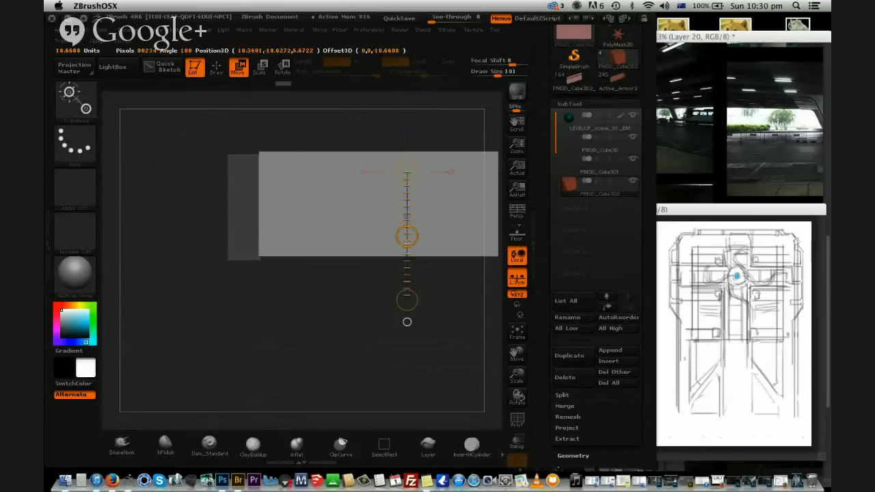
{"action": "left_click_drag", "start_coordinate": [409, 236], "coordinate": [406, 240]}
{"action": "right_click_drag", "start_coordinate": [407, 240], "coordinate": [306, 197]}
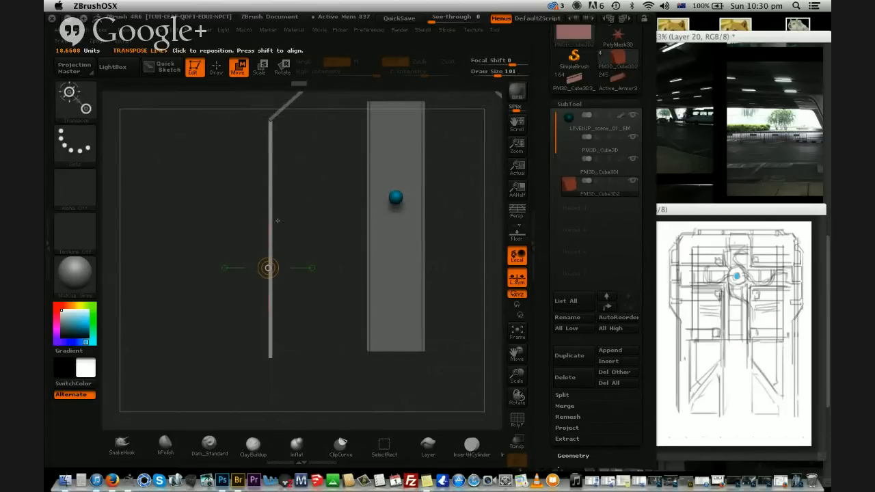
{"action": "mouse_move", "coordinate": [271, 208]}
{"action": "left_mouse_down"}
{"action": "mouse_move", "coordinate": [242, 209]}
{"action": "mouse_move", "coordinate": [262, 227]}
{"action": "left_mouse_up"}
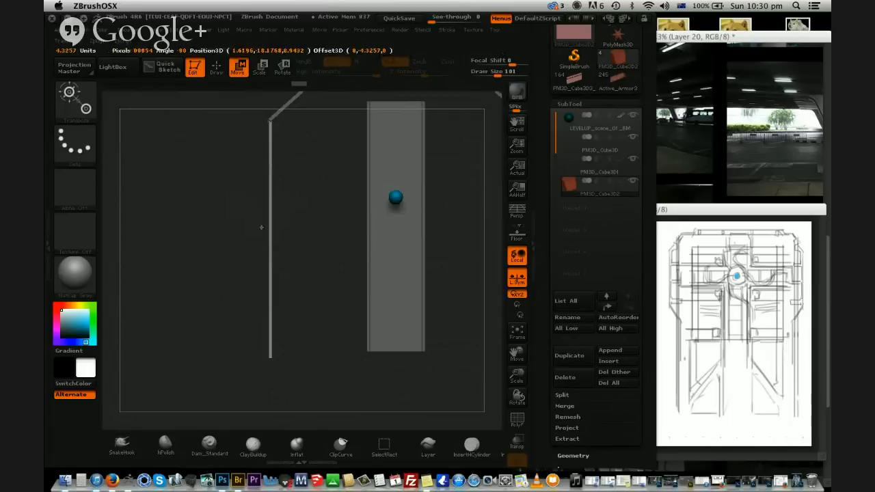
Save the ZTool over the existing file and DynaMesh the side wall at resolution 40 with projection off
{"action": "left_click", "coordinate": [567, 356]}
{"action": "left_click", "coordinate": [578, 437]}
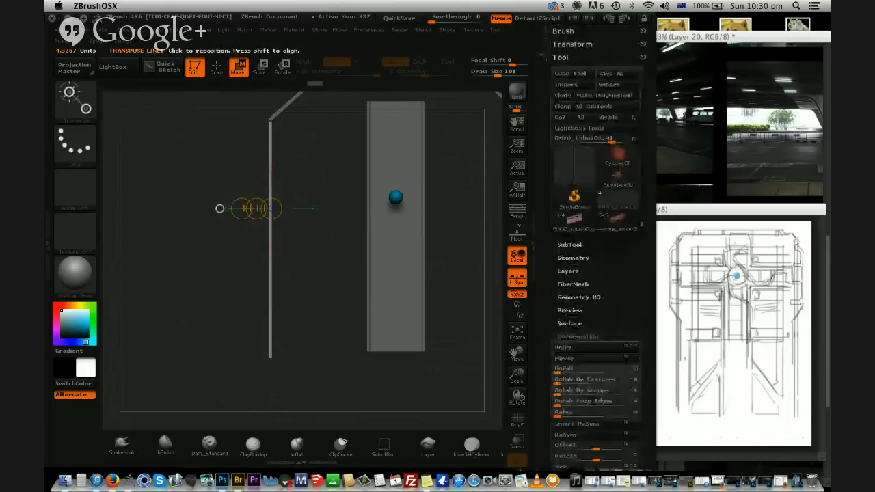
{"action": "left_click", "coordinate": [610, 73]}
{"action": "key", "text": "Return"}
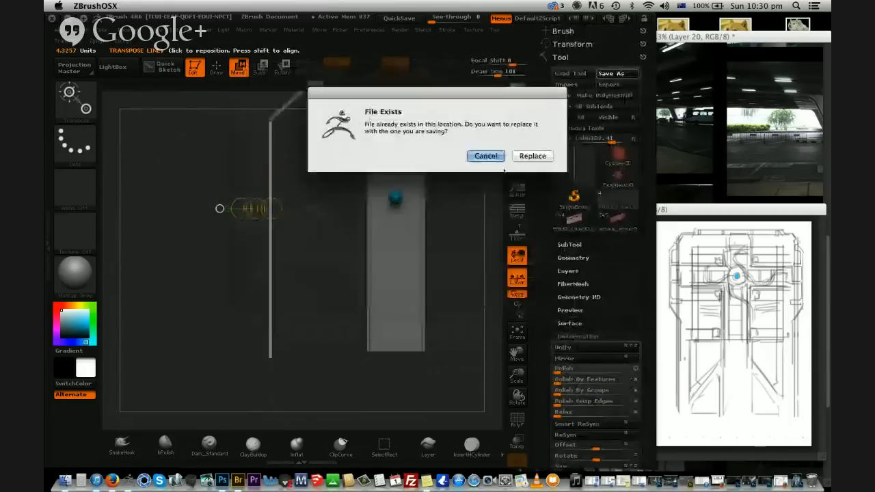
{"action": "left_click", "coordinate": [533, 156]}
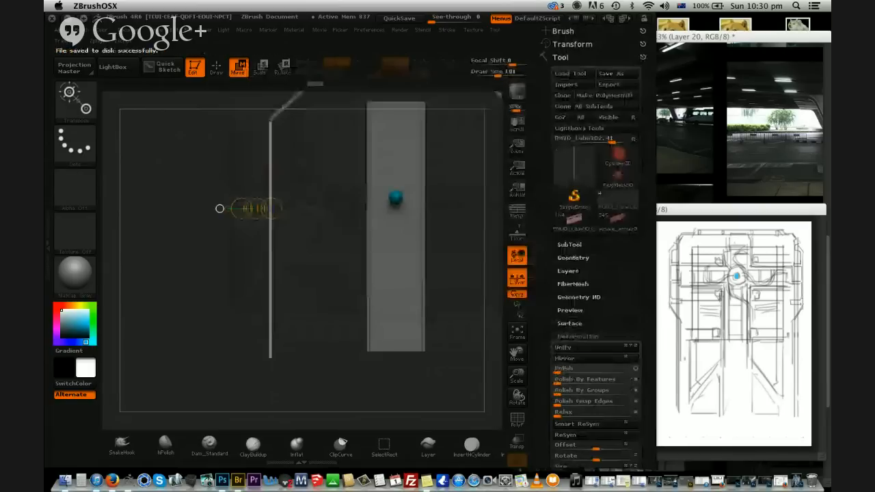
{"action": "left_click", "coordinate": [572, 258]}
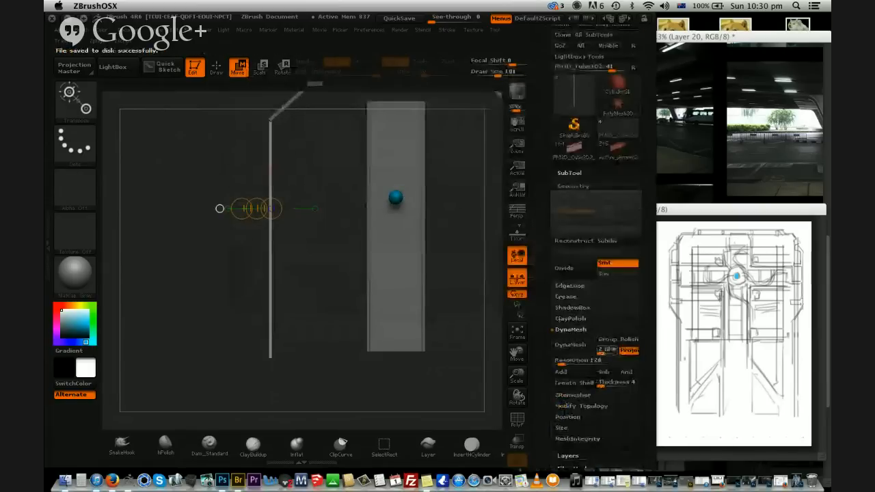
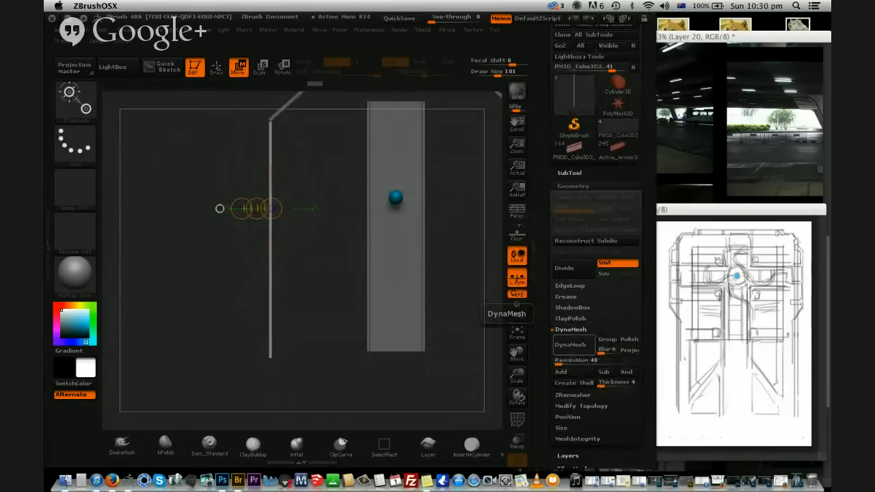
{"action": "left_click", "coordinate": [570, 344]}
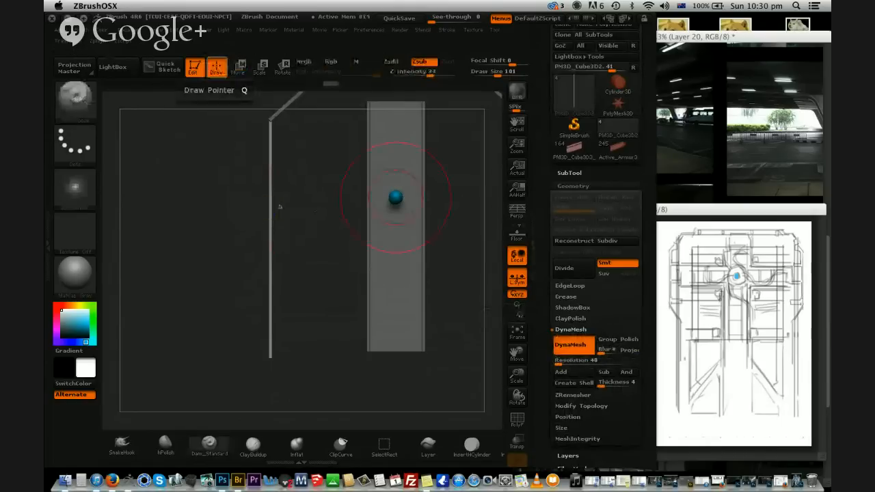
Mask both ends of the side wall, leaving only its middle section free to move
{"action": "key", "text": "q"}
{"action": "mouse_move", "coordinate": [242, 266]}
{"action": "left_mouse_down", "text": "ctrl"}
{"action": "mouse_move", "coordinate": [244, 255]}
{"action": "mouse_move", "coordinate": [244, 274]}
{"action": "left_mouse_up", "text": "ctrl"}
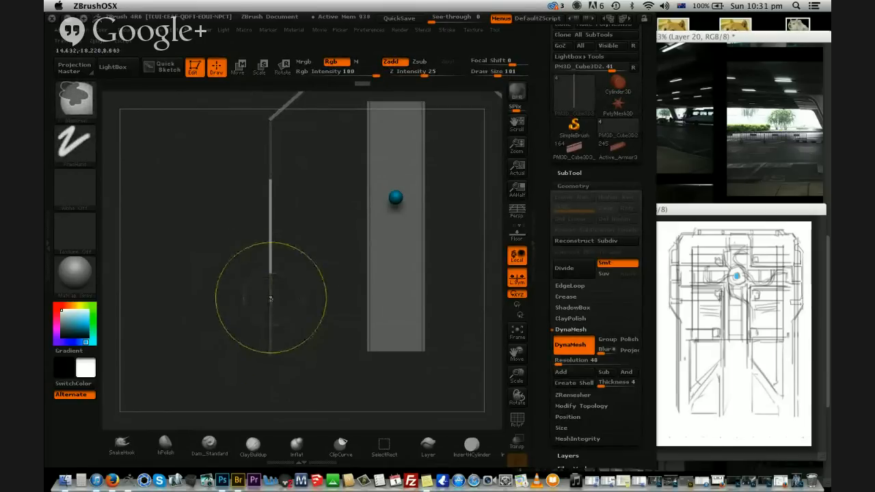
{"action": "left_click", "coordinate": [234, 73]}
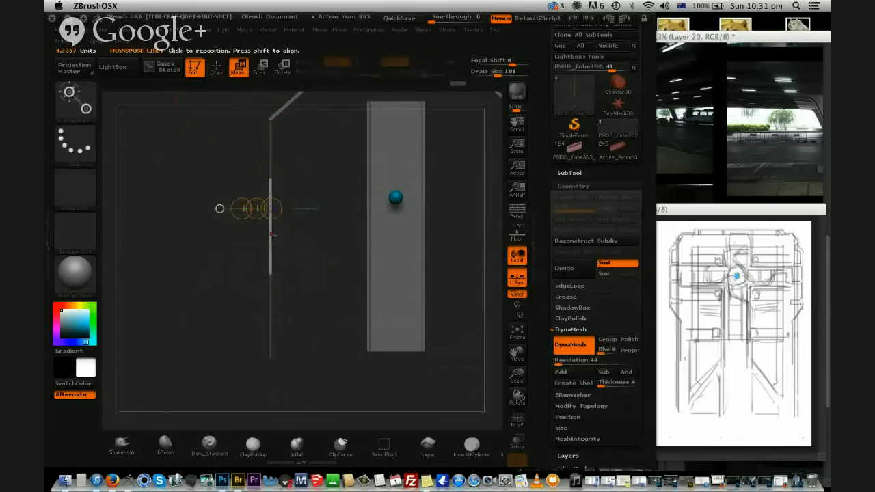
{"action": "left_click", "coordinate": [272, 234]}
{"action": "left_click_drag", "start_coordinate": [255, 231], "coordinate": [244, 232], "text": "ctrl"}
Try to push the side wall's middle section outward and shorten it, and undo those changes
{"action": "left_click_drag", "start_coordinate": [303, 275], "coordinate": [272, 272]}
{"action": "left_click_drag", "start_coordinate": [260, 189], "coordinate": [261, 292]}
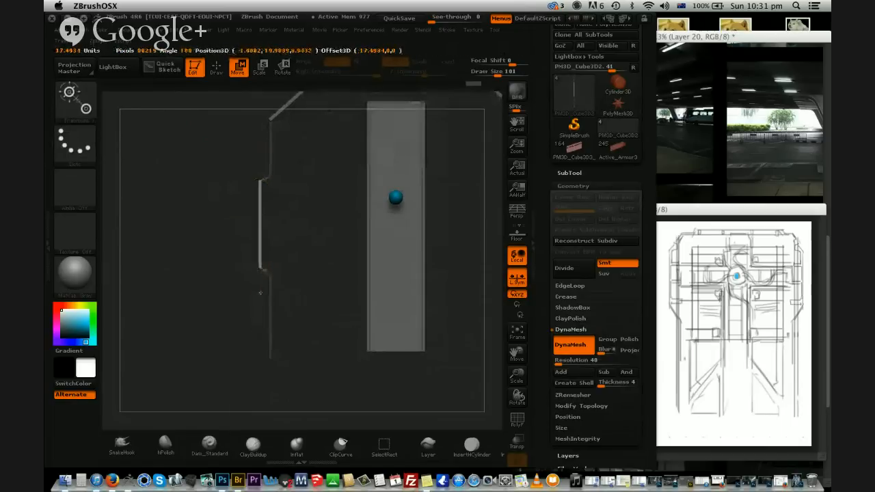
{"action": "left_click_drag", "start_coordinate": [259, 248], "coordinate": [262, 258]}
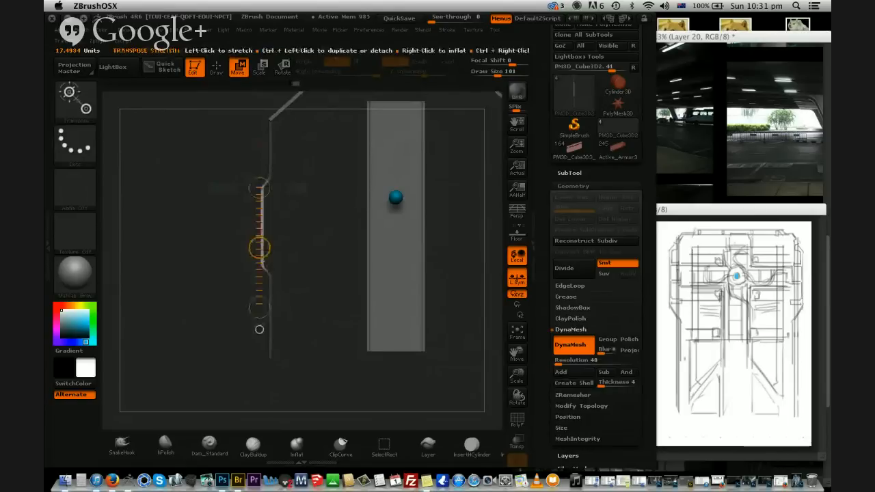
{"action": "left_click_drag", "start_coordinate": [260, 307], "coordinate": [259, 295]}
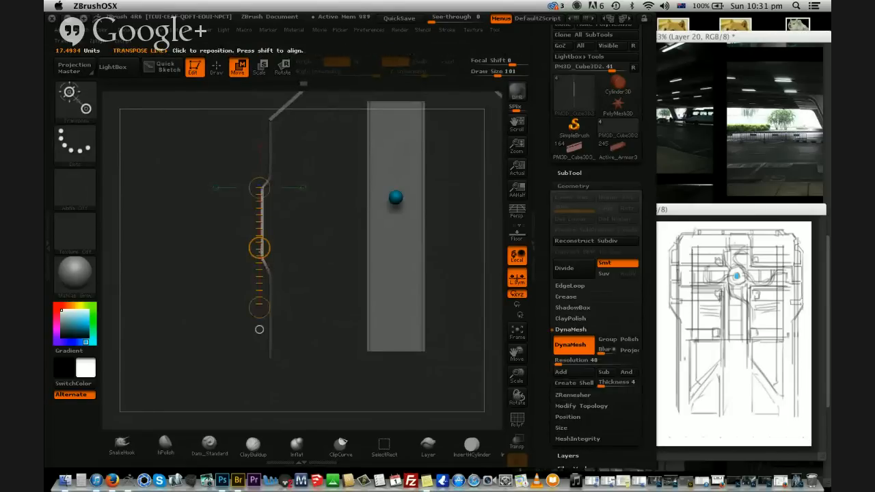
{"action": "left_click_drag", "start_coordinate": [260, 249], "coordinate": [261, 250]}
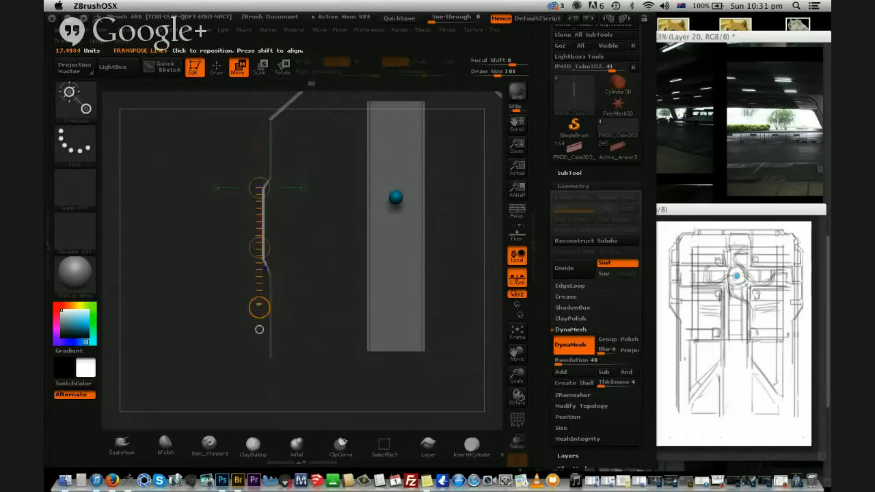
{"action": "mouse_move", "coordinate": [259, 305]}
{"action": "left_mouse_down"}
{"action": "mouse_move", "coordinate": [320, 313]}
{"action": "mouse_move", "coordinate": [278, 304]}
{"action": "mouse_move", "coordinate": [307, 332]}
{"action": "left_mouse_up"}
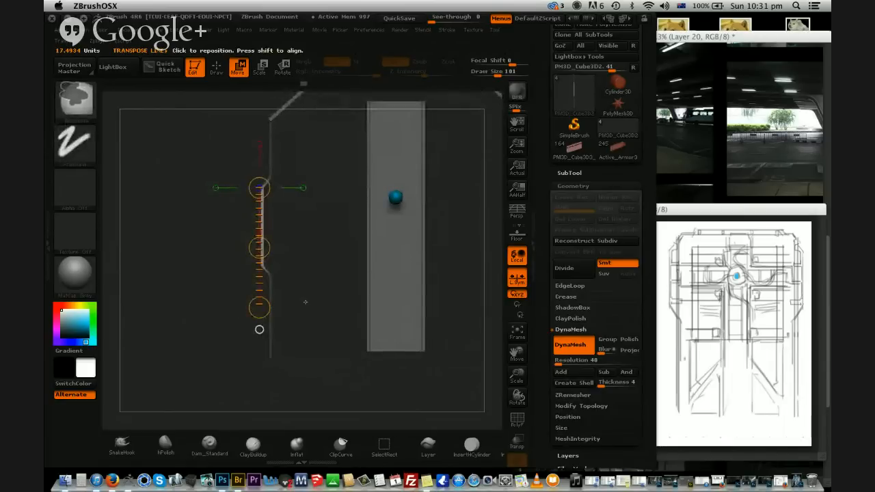
{"action": "key", "text": "super+z"}
{"action": "key", "text": "super+z"}
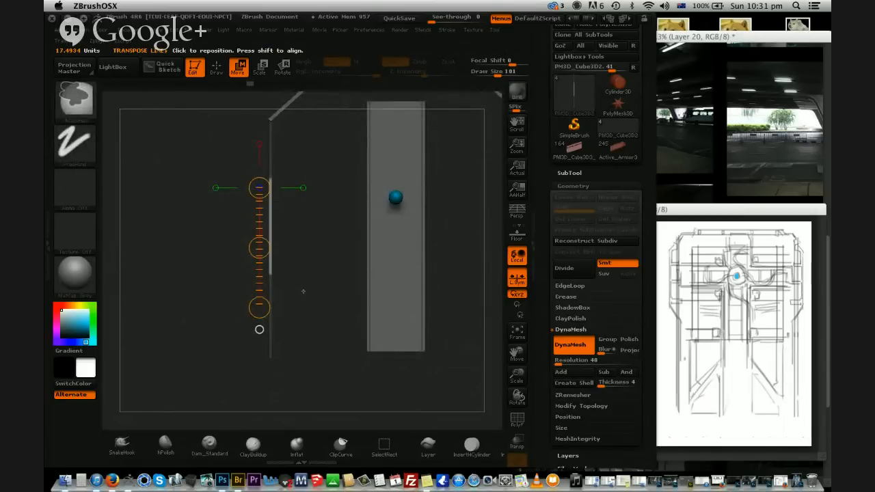
{"action": "key", "text": "super+z"}
Push the side wall's middle section outward, shorten it to form angled transitions, nudge it slightly back and clear the mask
{"action": "left_click_drag", "start_coordinate": [259, 247], "coordinate": [241, 247]}
{"action": "mouse_move", "coordinate": [259, 186]}
{"action": "left_mouse_down"}
{"action": "mouse_move", "coordinate": [259, 308]}
{"action": "mouse_move", "coordinate": [263, 250]}
{"action": "mouse_move", "coordinate": [261, 256]}
{"action": "left_mouse_up"}
{"action": "mouse_move", "coordinate": [260, 224]}
{"action": "left_mouse_down"}
{"action": "mouse_move", "coordinate": [285, 225]}
{"action": "mouse_move", "coordinate": [256, 253]}
{"action": "mouse_move", "coordinate": [254, 285]}
{"action": "left_mouse_up"}
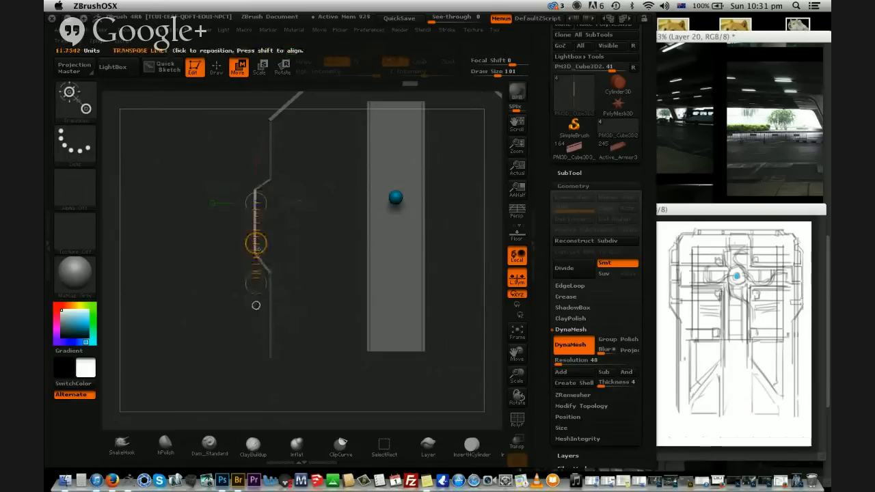
{"action": "left_click_drag", "start_coordinate": [256, 244], "coordinate": [260, 246]}
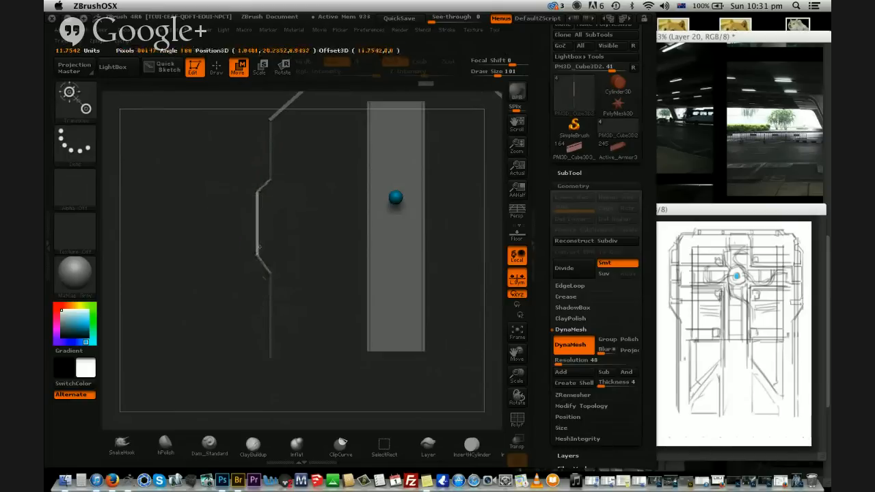
{"action": "left_click_drag", "start_coordinate": [316, 290], "coordinate": [325, 313]}
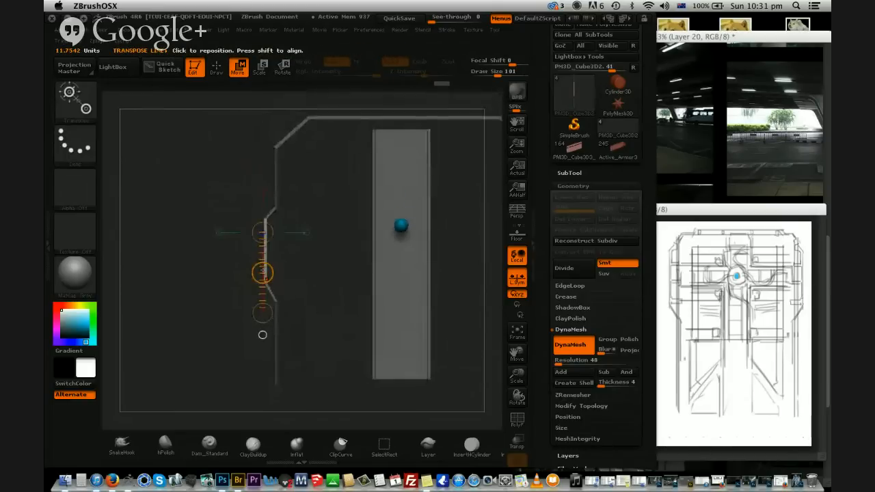
{"action": "left_click_drag", "start_coordinate": [263, 272], "coordinate": [266, 274]}
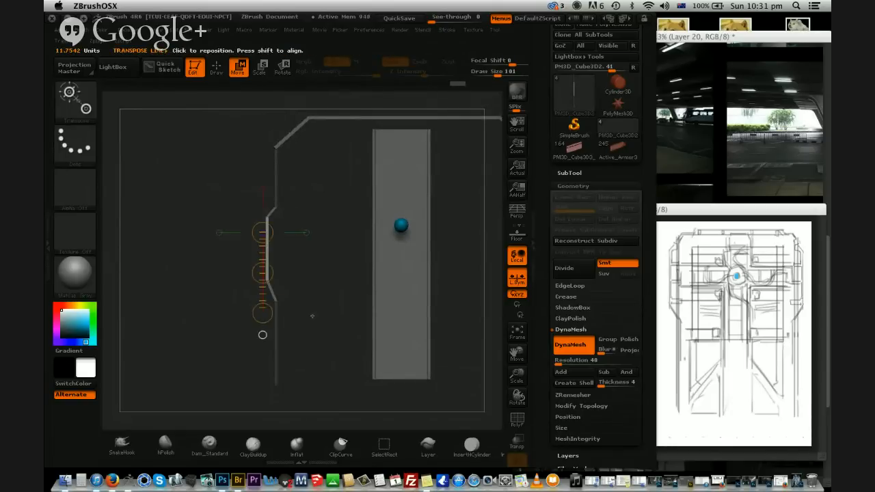
{"action": "left_click_drag", "start_coordinate": [312, 314], "coordinate": [280, 286]}
Duplicate the recessed side wall and mirror the copy along the Y axis to the opposite side of the floor slab
{"action": "left_click", "coordinate": [568, 173]}
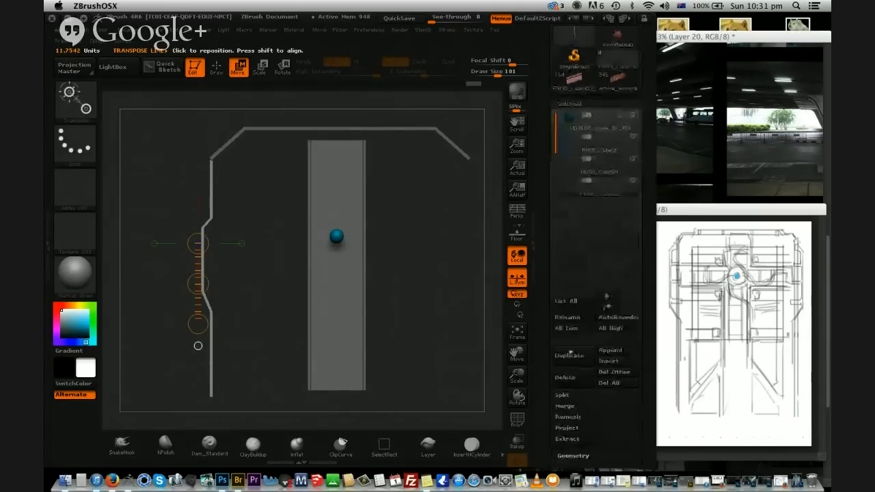
{"action": "scroll", "coordinate": [552, 349], "scroll_direction": "down", "scroll_amount": 5}
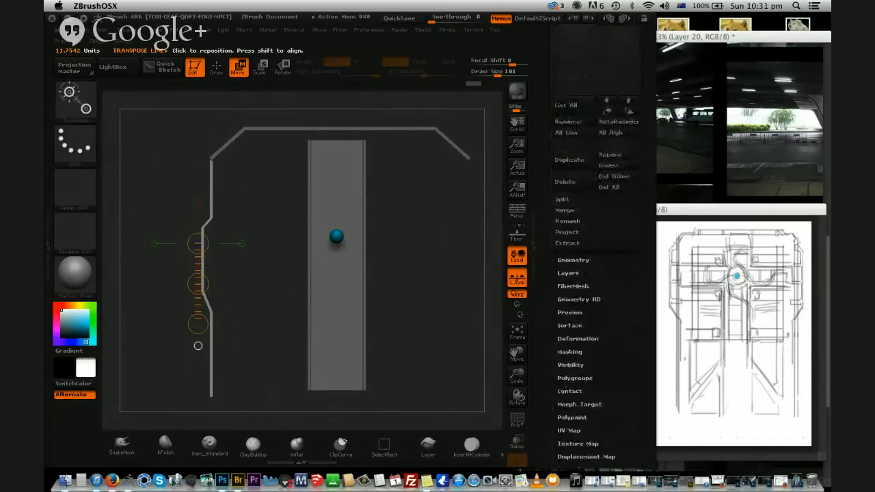
{"action": "left_click", "coordinate": [577, 338]}
{"action": "left_click", "coordinate": [563, 52]}
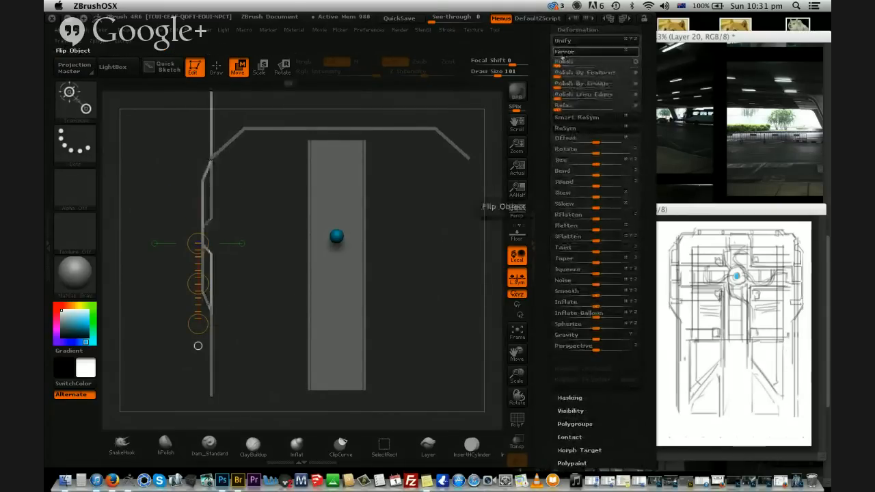
{"action": "key", "text": "ctrl+z"}
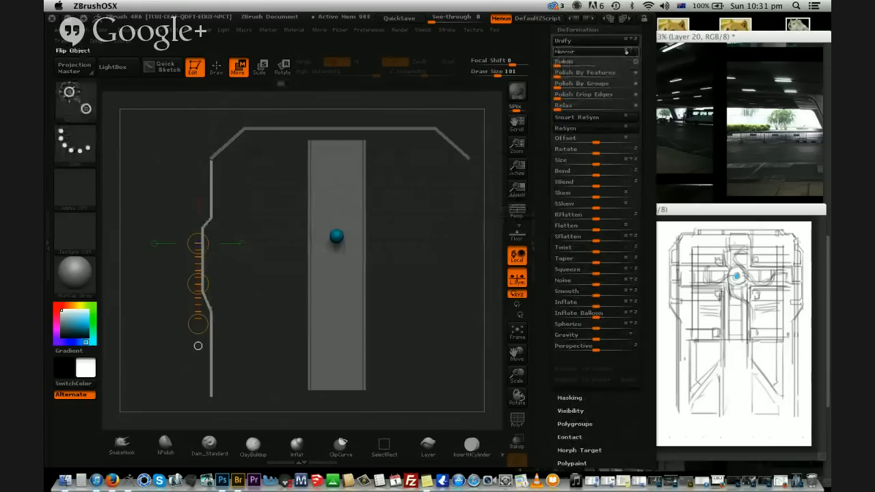
{"action": "left_click", "coordinate": [626, 51]}
{"action": "left_click", "coordinate": [612, 53]}
Move the mirrored side wall outward until it meets the other angled end of the back wall
{"action": "left_click_drag", "start_coordinate": [439, 266], "coordinate": [412, 252], "text": "alt"}
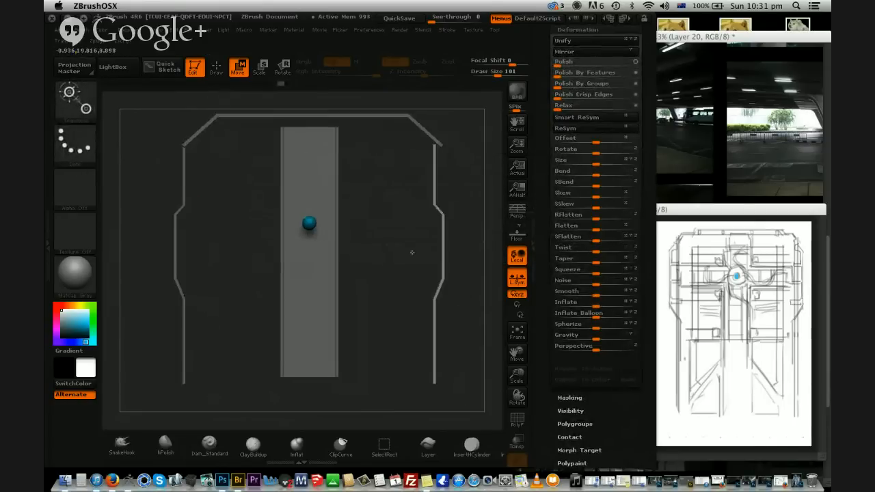
{"action": "left_click_drag", "start_coordinate": [441, 222], "coordinate": [441, 331]}
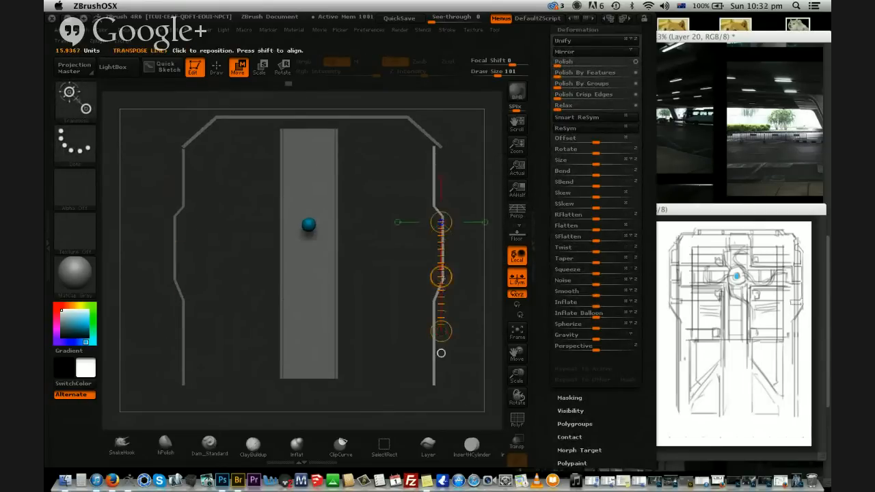
{"action": "left_click_drag", "start_coordinate": [441, 277], "coordinate": [448, 277]}
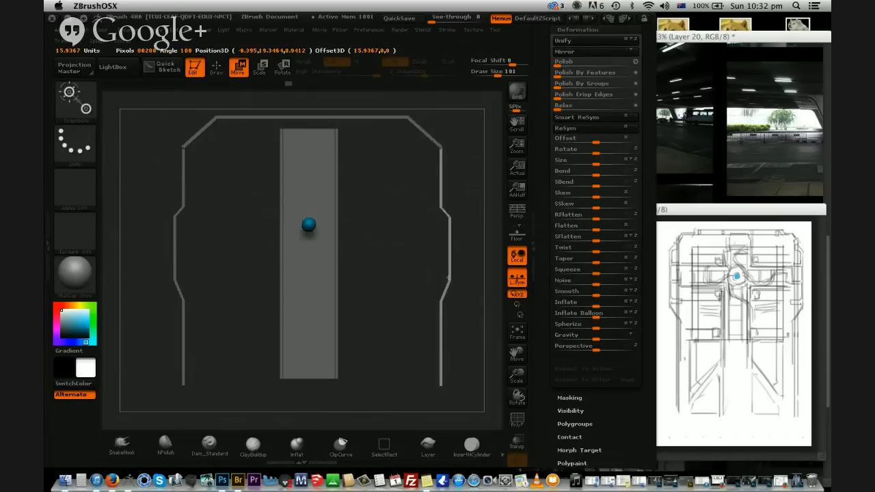
Select the floor slab and narrow its width around the sphere, undoing the overly narrow attempt
{"action": "left_click", "coordinate": [326, 287], "text": "alt"}
{"action": "mouse_move", "coordinate": [310, 279]}
{"action": "left_mouse_down"}
{"action": "mouse_move", "coordinate": [380, 279]}
{"action": "mouse_move", "coordinate": [330, 284]}
{"action": "left_mouse_up"}
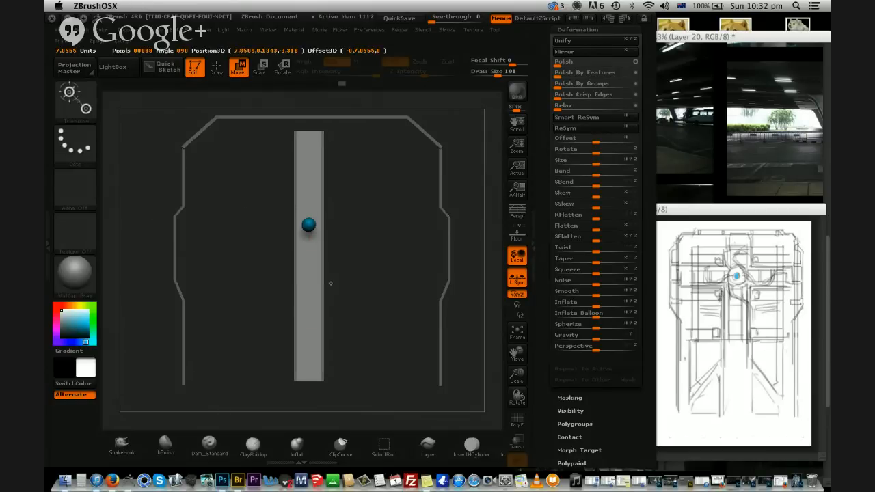
{"action": "key", "text": "super+z"}
{"action": "left_click", "coordinate": [314, 229]}
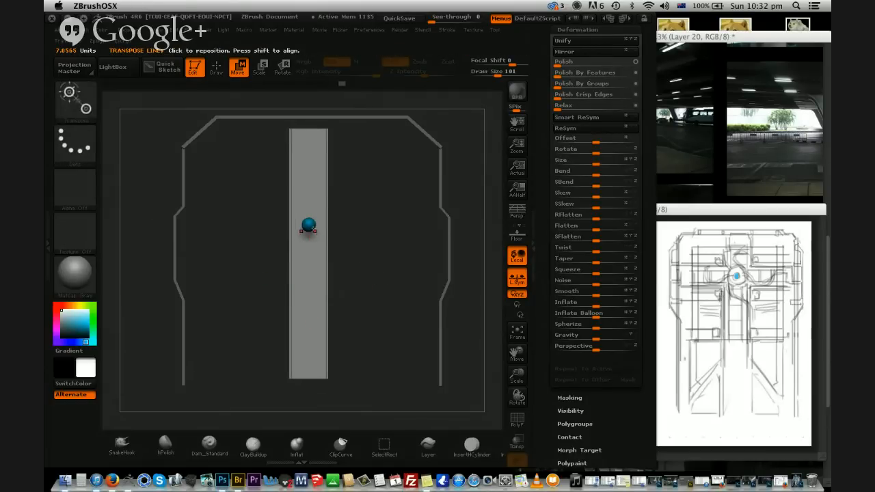
Select the sphere, shrink it evenly on all axes with the Size deformation and adjust its height above the floor slab
{"action": "left_click", "coordinate": [313, 227], "text": "alt"}
{"action": "left_click", "coordinate": [260, 67]}
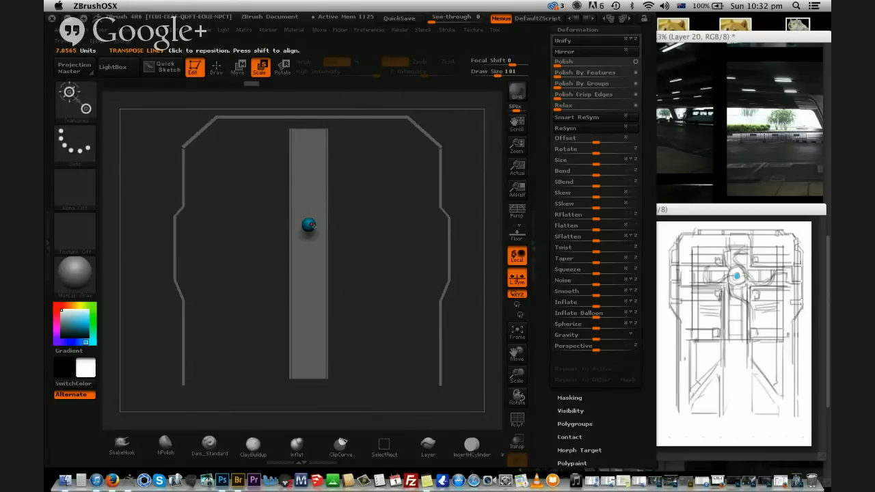
{"action": "left_click_drag", "start_coordinate": [313, 226], "coordinate": [356, 225]}
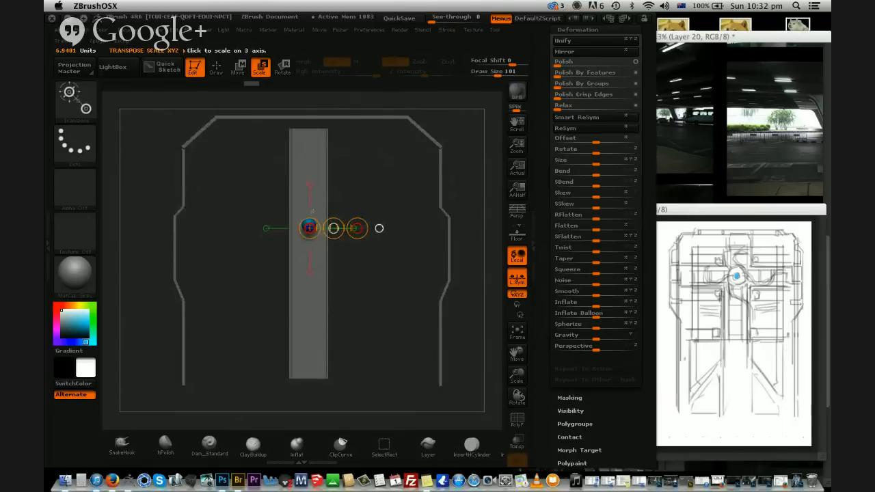
{"action": "left_click_drag", "start_coordinate": [356, 229], "coordinate": [321, 230]}
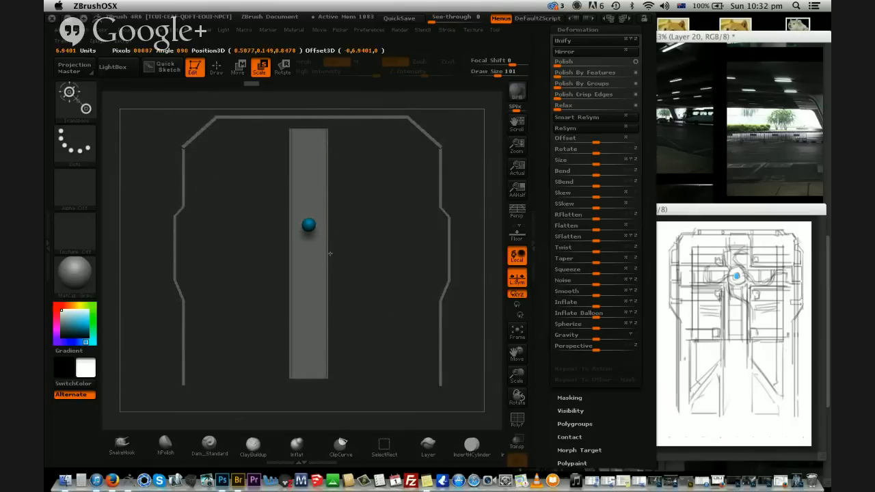
{"action": "left_click_drag", "start_coordinate": [517, 375], "coordinate": [518, 256]}
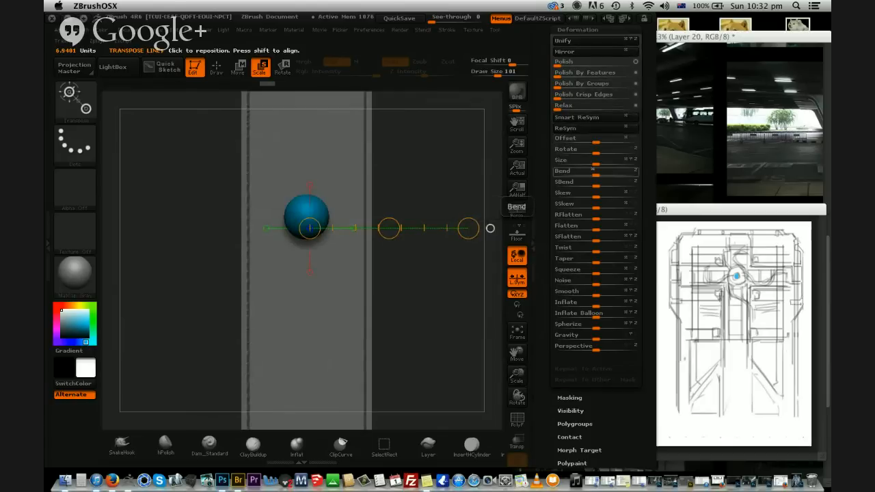
{"action": "mouse_move", "coordinate": [593, 161]}
{"action": "left_mouse_down"}
{"action": "mouse_move", "coordinate": [560, 165]}
{"action": "mouse_move", "coordinate": [584, 164]}
{"action": "left_mouse_up"}
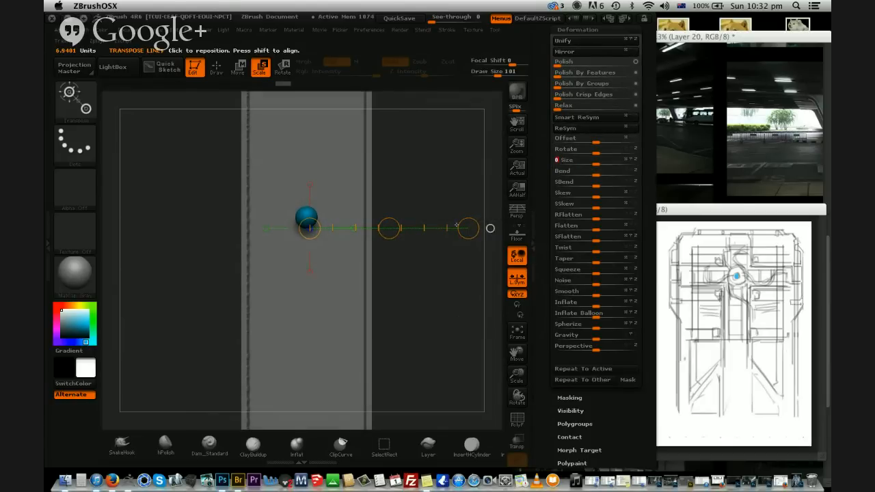
{"action": "left_click_drag", "start_coordinate": [464, 216], "coordinate": [313, 168], "text": "shift"}
{"action": "key", "text": "w"}
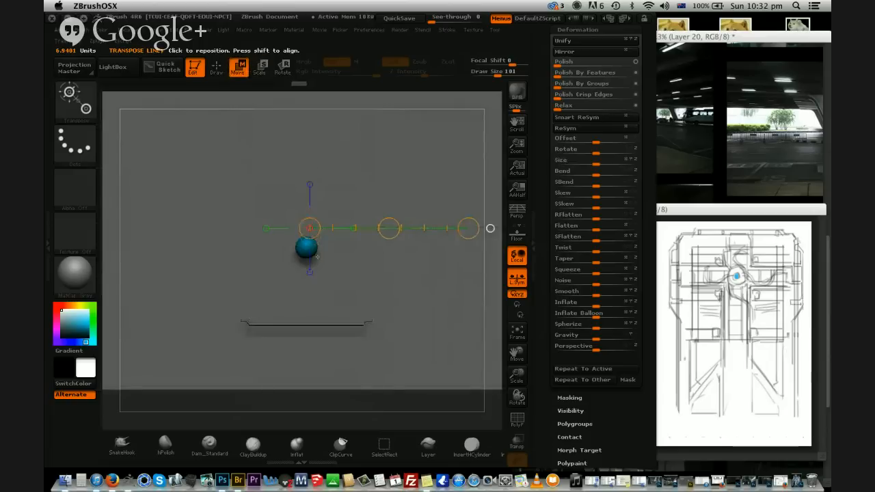
{"action": "left_click_drag", "start_coordinate": [389, 228], "coordinate": [393, 213]}
{"action": "right_click_drag", "start_coordinate": [431, 277], "coordinate": [338, 283], "text": "ctrl"}
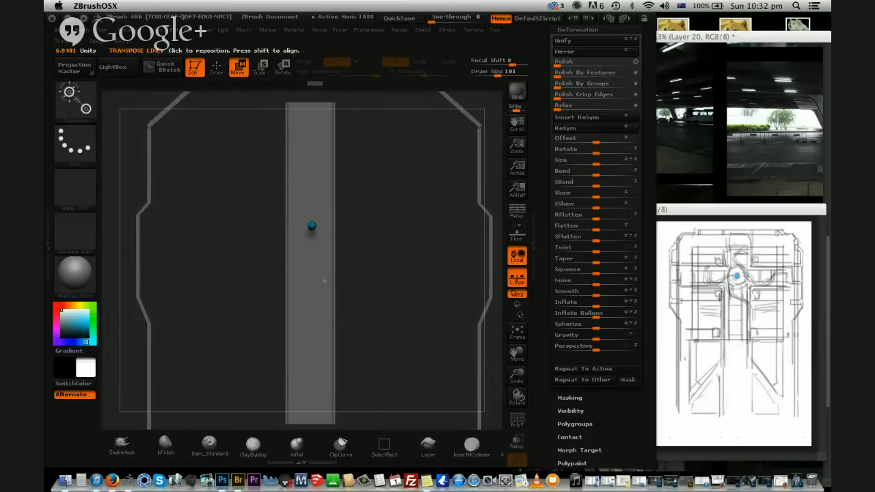
Select the narrow floor slab and duplicate it as a new subtool
{"action": "left_click", "coordinate": [325, 281], "text": "alt"}
{"action": "left_click_drag", "start_coordinate": [544, 119], "coordinate": [545, 313]}
{"action": "left_click", "coordinate": [569, 131]}
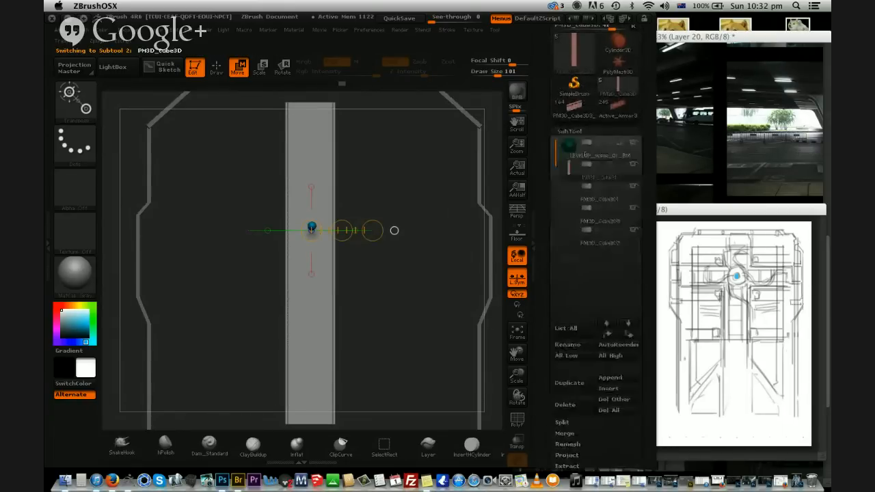
{"action": "left_click", "coordinate": [572, 355]}
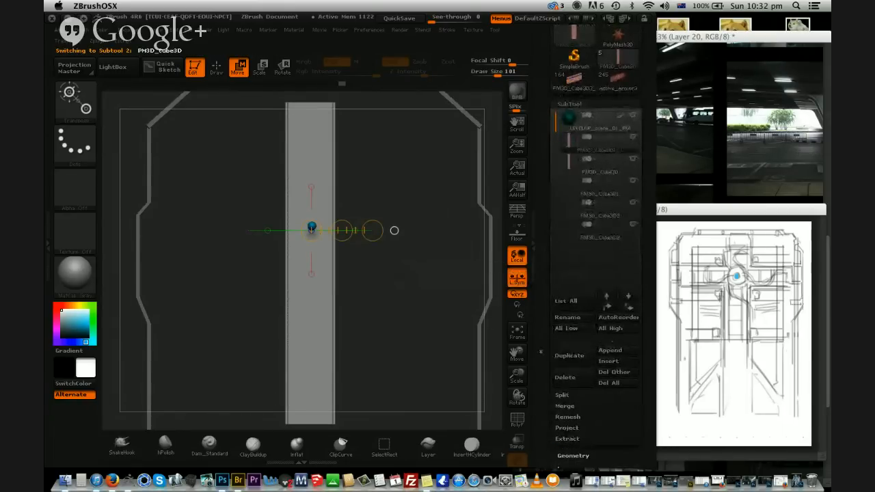
Set the DynaMesh resolution to 40 in the geometry settings for the slab
{"action": "left_click_drag", "start_coordinate": [568, 451], "coordinate": [568, 156]}
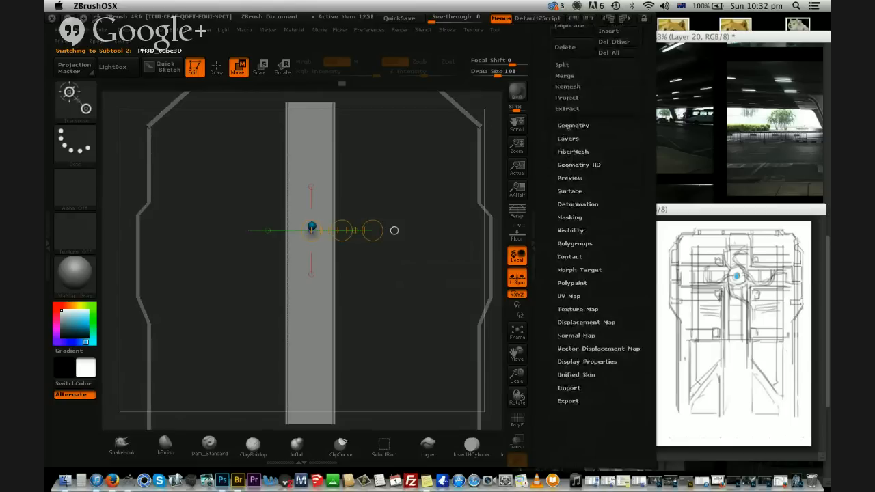
{"action": "left_click", "coordinate": [572, 125]}
{"action": "left_click", "coordinate": [578, 334]}
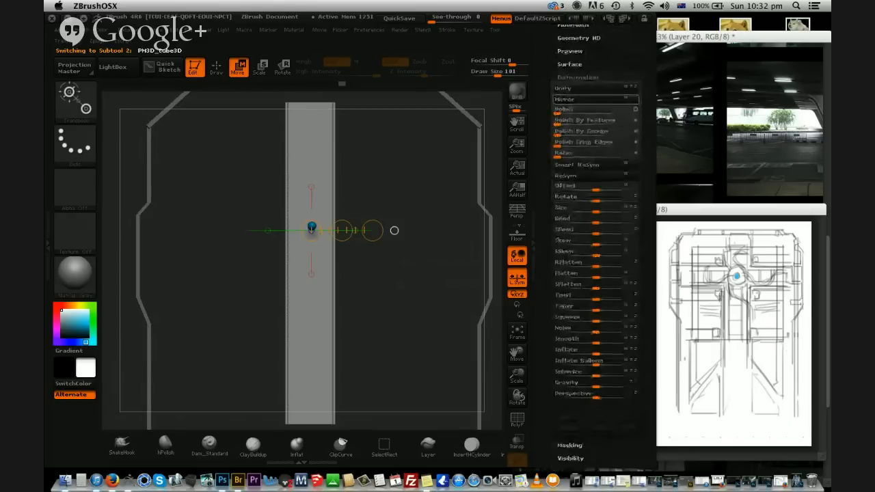
{"action": "left_click", "coordinate": [573, 110]}
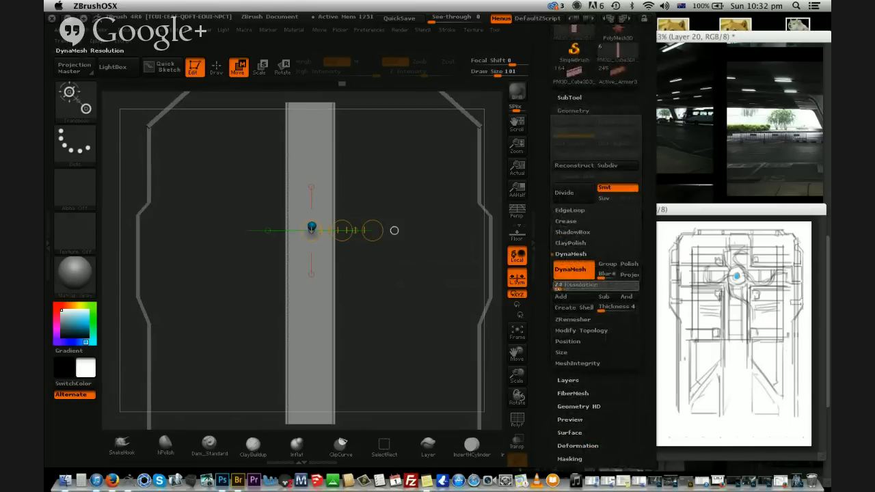
{"action": "left_click", "coordinate": [558, 288]}
Save the tool under its existing file name, replacing the previous file
{"action": "scroll", "coordinate": [595, 137], "scroll_direction": "up", "scroll_amount": 3}
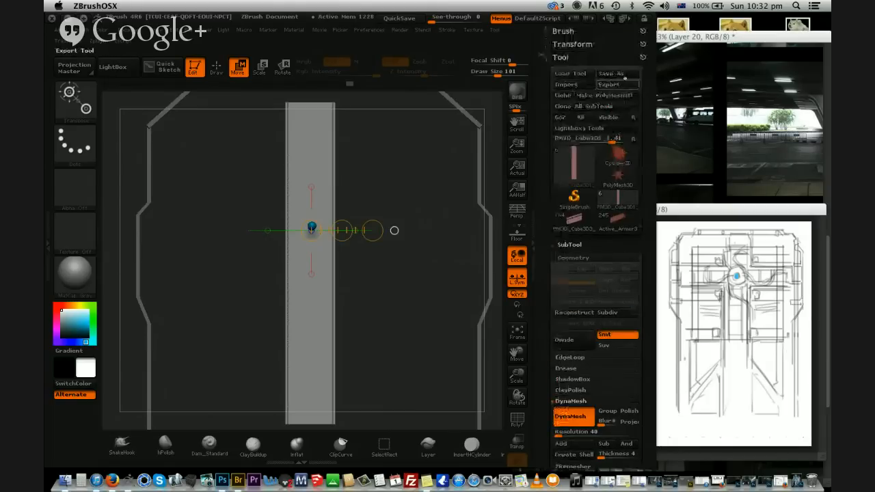
{"action": "left_click", "coordinate": [614, 74]}
{"action": "left_click", "coordinate": [600, 297]}
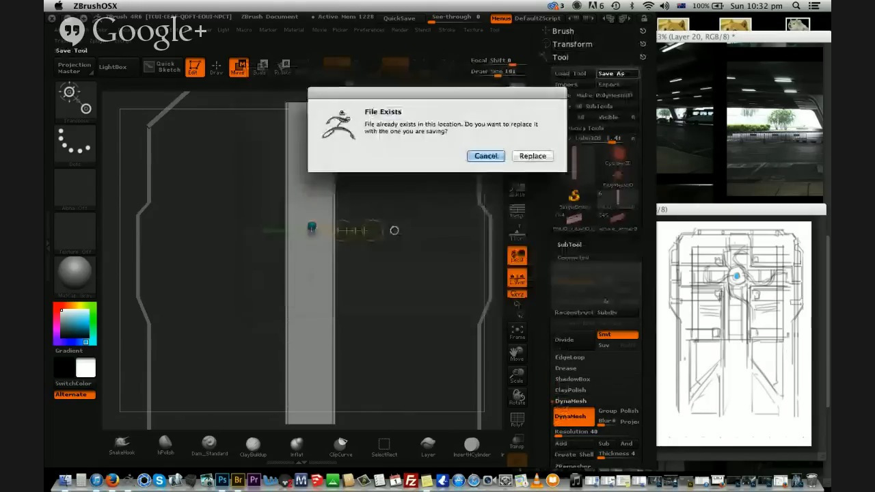
{"action": "left_click", "coordinate": [531, 154]}
Undo the last change and move the duplicated slab sideways, clear of the original floor slab
{"action": "scroll", "coordinate": [594, 287], "scroll_direction": "down", "scroll_amount": 3}
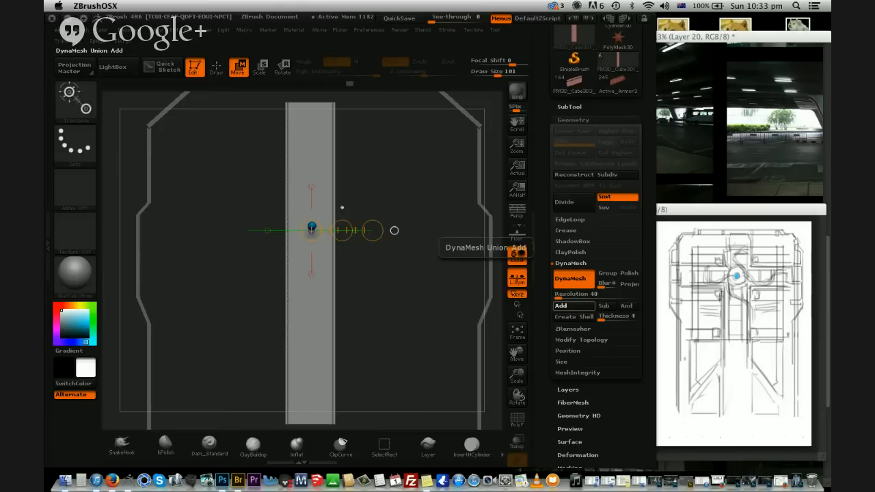
{"action": "key", "text": "ctrl+z"}
{"action": "key", "text": "q"}
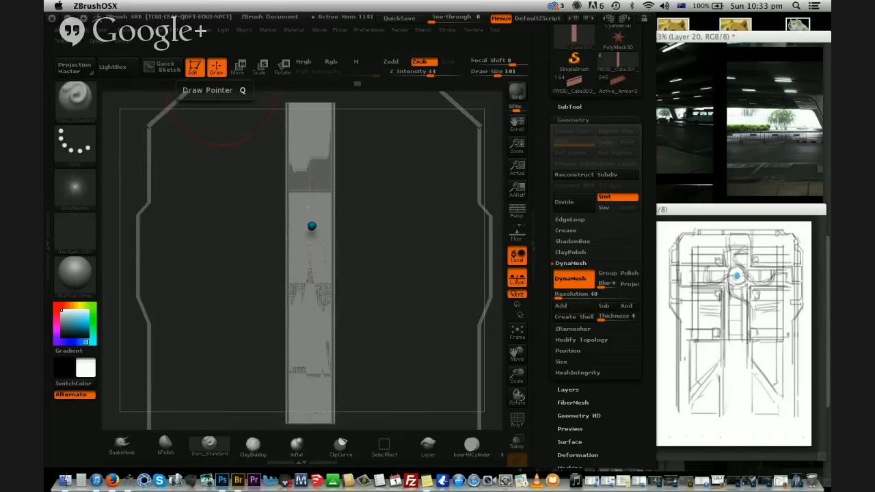
{"action": "key", "text": "w"}
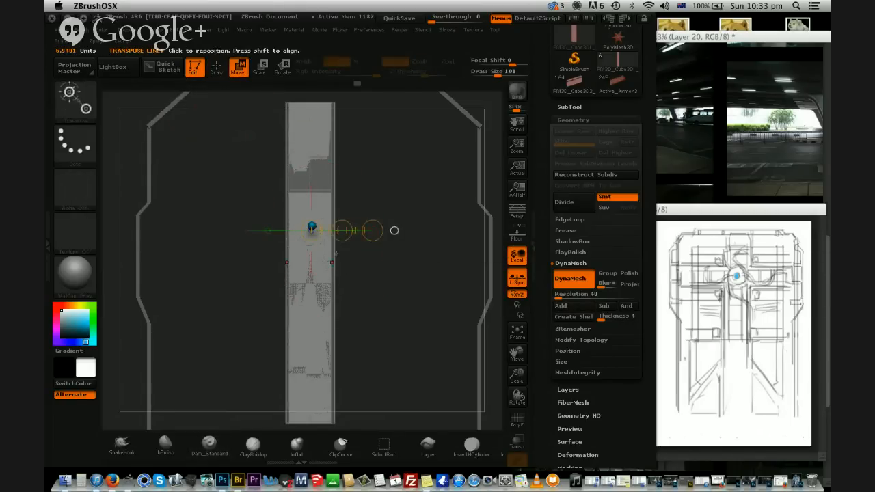
{"action": "left_click_drag", "start_coordinate": [347, 230], "coordinate": [278, 245]}
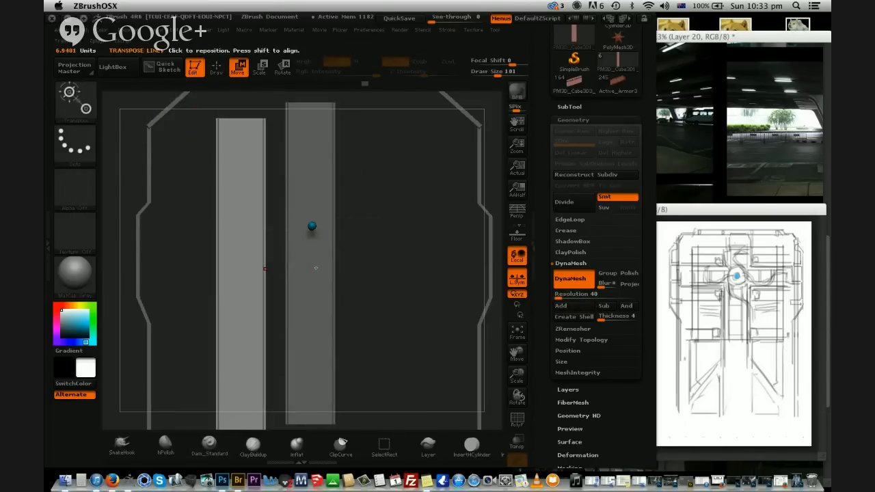
Select the original floor slab and set its DynaMesh resolution to 40
{"action": "left_click", "coordinate": [316, 267], "text": "alt"}
{"action": "left_click", "coordinate": [560, 298]}
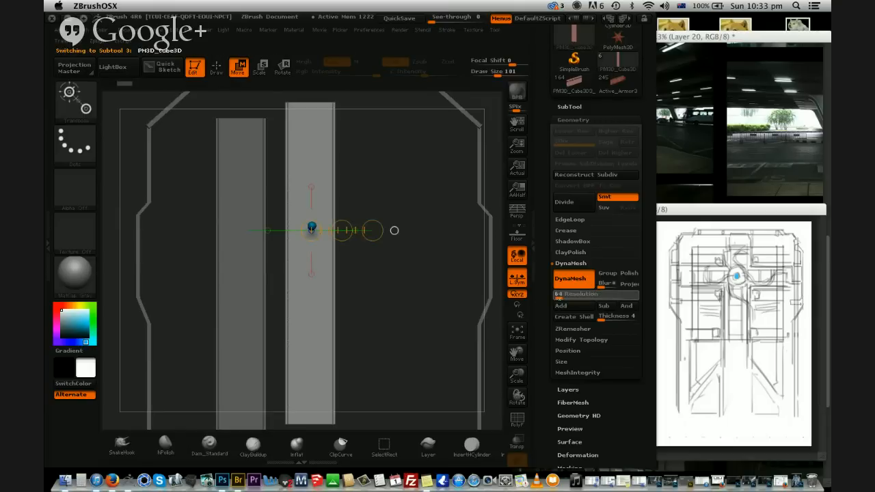
{"action": "left_click", "coordinate": [574, 307]}
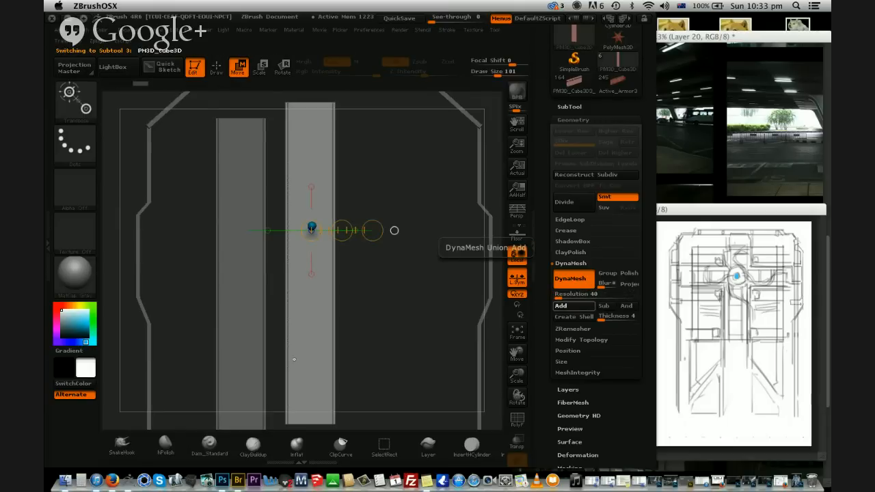
Select the duplicated slab and rotate it 90 degrees so it runs crosswise to the original floor slab
{"action": "left_click", "coordinate": [249, 280]}
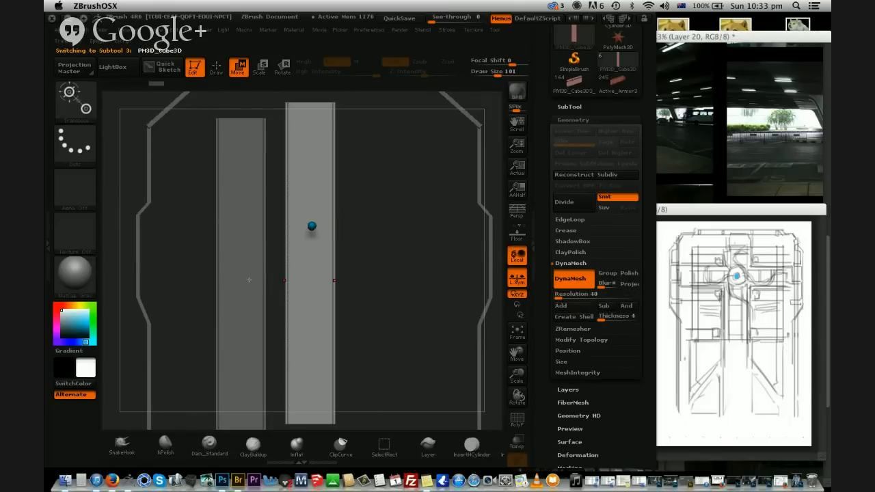
{"action": "left_click", "coordinate": [250, 279], "text": "alt"}
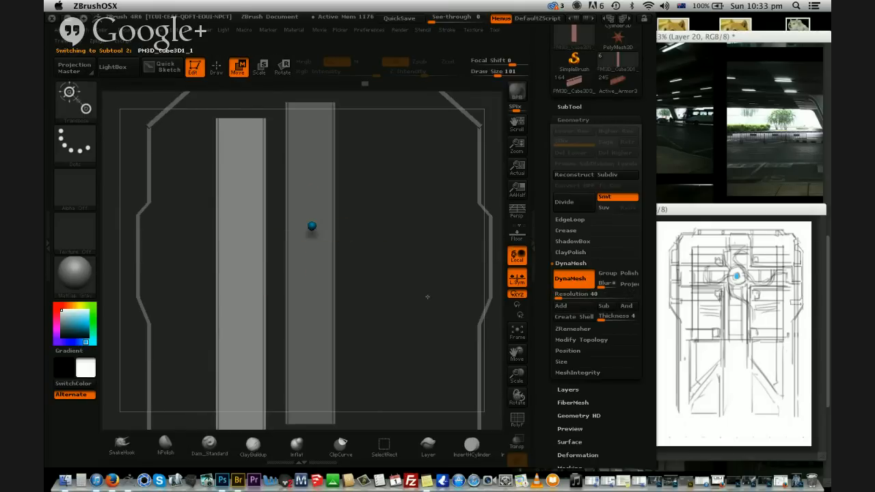
{"action": "left_click", "coordinate": [282, 68]}
{"action": "mouse_move", "coordinate": [371, 296]}
{"action": "left_mouse_down"}
{"action": "mouse_move", "coordinate": [277, 340]}
{"action": "mouse_move", "coordinate": [260, 330]}
{"action": "mouse_move", "coordinate": [348, 311]}
{"action": "mouse_move", "coordinate": [372, 289]}
{"action": "left_mouse_up"}
{"action": "left_click", "coordinate": [239, 68]}
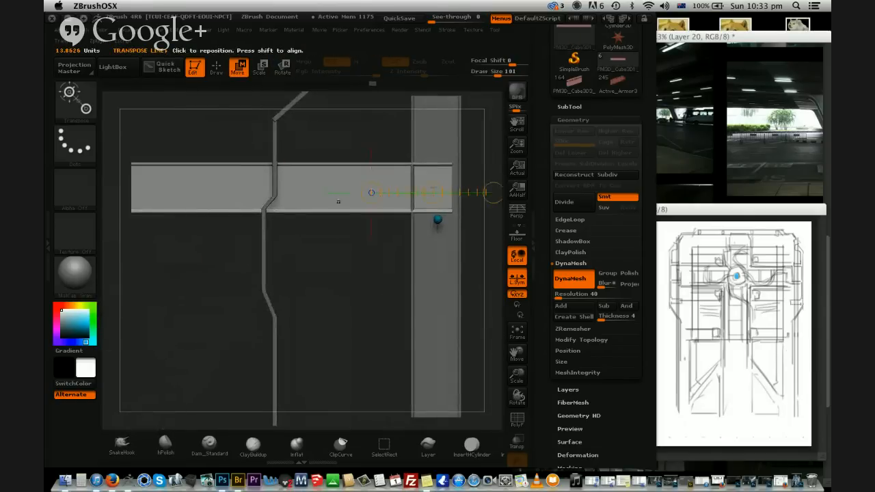
Move the crosswise slab against the central slab's side and shorten its outer end to just past the recessed side wall
{"action": "left_click_drag", "start_coordinate": [337, 202], "coordinate": [335, 102]}
{"action": "mouse_move", "coordinate": [335, 160]}
{"action": "left_mouse_down"}
{"action": "mouse_move", "coordinate": [294, 215]}
{"action": "mouse_move", "coordinate": [298, 199]}
{"action": "left_mouse_up"}
{"action": "left_click_drag", "start_coordinate": [357, 307], "coordinate": [390, 328], "text": "alt"}
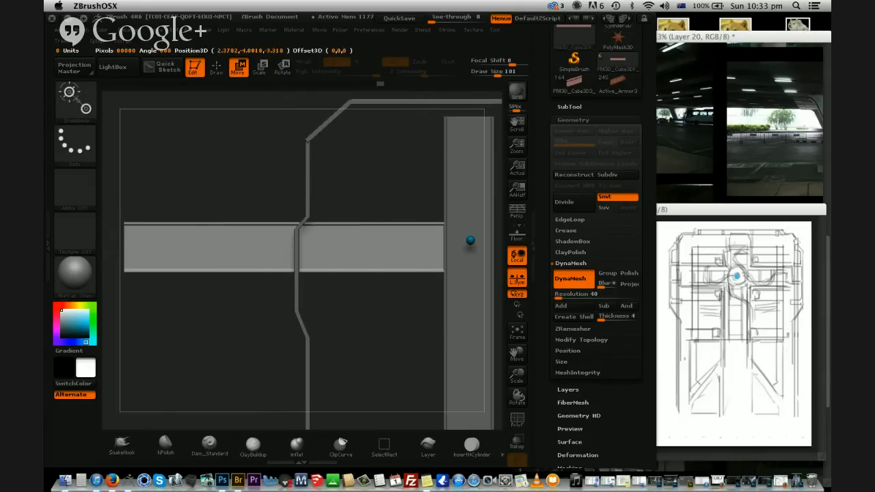
{"action": "left_click_drag", "start_coordinate": [209, 258], "coordinate": [328, 263]}
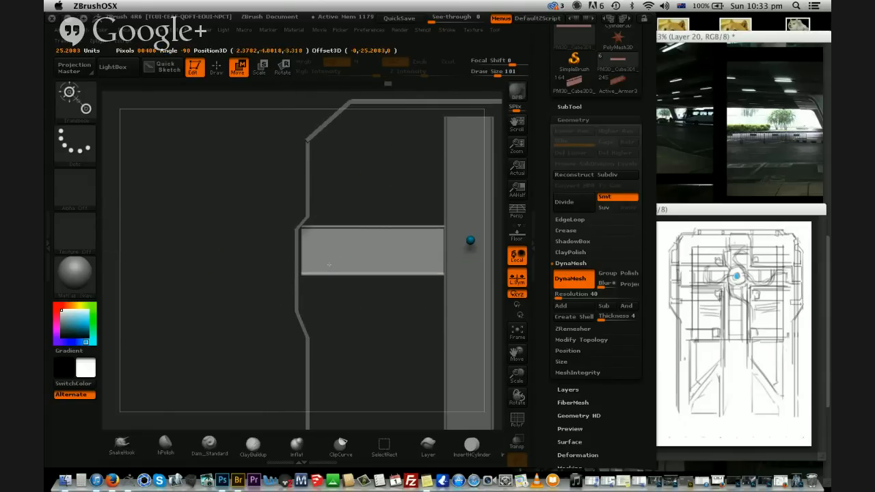
{"action": "left_click_drag", "start_coordinate": [439, 242], "coordinate": [257, 247], "text": "shift"}
{"action": "left_click_drag", "start_coordinate": [398, 360], "coordinate": [376, 417], "text": "alt"}
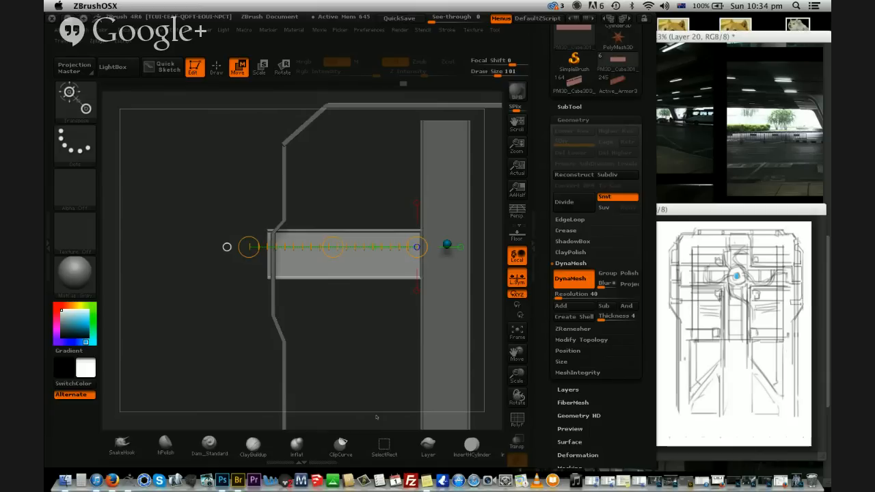
Select the central floor slab and widen it slightly toward the side opposite the crosswise slab
{"action": "left_click_drag", "start_coordinate": [386, 285], "coordinate": [324, 336]}
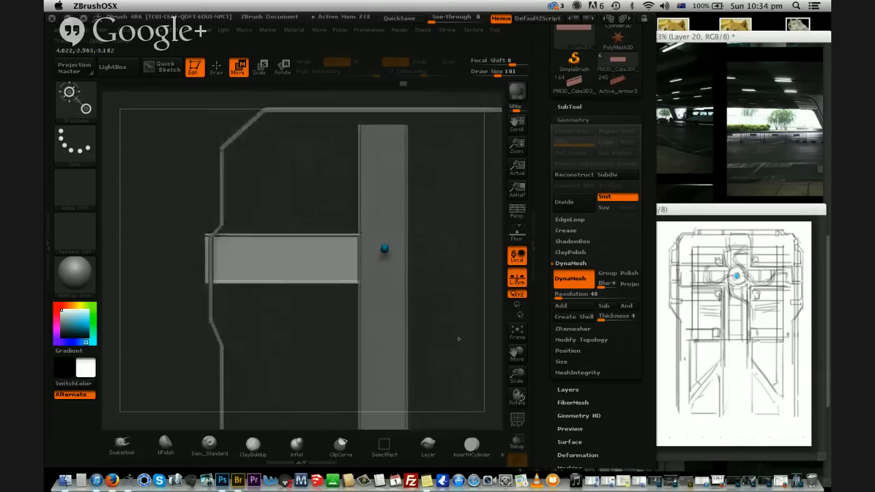
{"action": "left_click_drag", "start_coordinate": [458, 339], "coordinate": [405, 316], "text": "alt"}
{"action": "left_click", "coordinate": [340, 304], "text": "alt"}
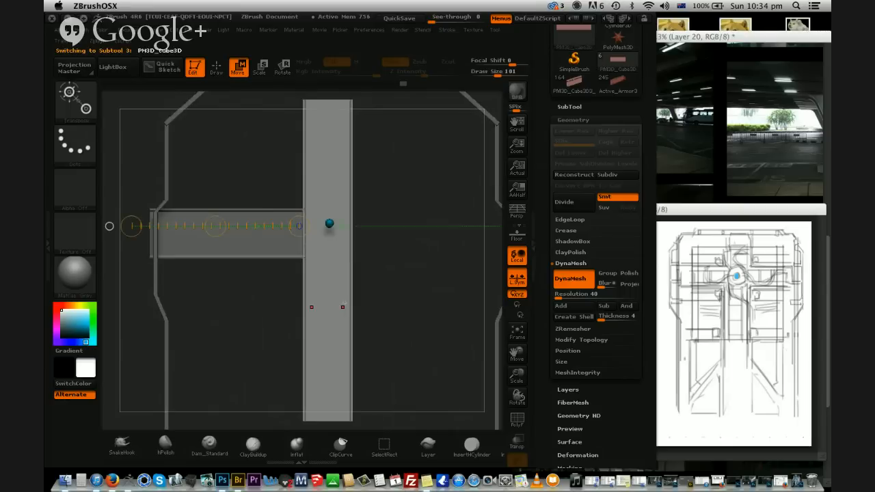
{"action": "left_click_drag", "start_coordinate": [327, 305], "coordinate": [371, 305]}
{"action": "left_click_drag", "start_coordinate": [370, 305], "coordinate": [373, 307]}
{"action": "mouse_move", "coordinate": [410, 251]}
{"action": "left_mouse_down", "text": "alt"}
{"action": "mouse_move", "coordinate": [414, 269]}
{"action": "mouse_move", "coordinate": [449, 238]}
{"action": "left_mouse_up", "text": "alt"}
{"action": "mouse_move", "coordinate": [348, 362]}
{"action": "left_mouse_down"}
{"action": "mouse_move", "coordinate": [360, 305]}
{"action": "mouse_move", "coordinate": [377, 291]}
{"action": "left_mouse_up"}
{"action": "left_click_drag", "start_coordinate": [358, 336], "coordinate": [359, 334]}
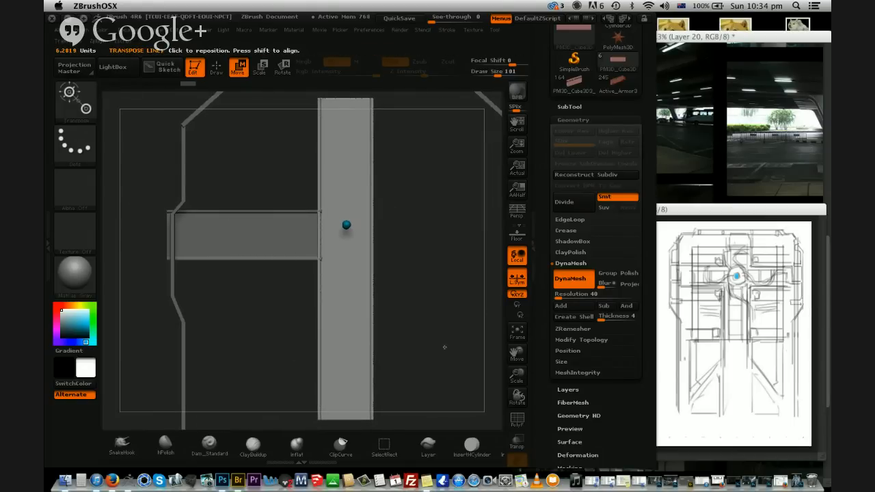
{"action": "mouse_move", "coordinate": [451, 255]}
{"action": "left_mouse_down", "text": "alt"}
{"action": "mouse_move", "coordinate": [447, 287]}
{"action": "mouse_move", "coordinate": [451, 233]}
{"action": "left_mouse_up", "text": "alt"}
{"action": "left_click_drag", "start_coordinate": [367, 391], "coordinate": [367, 270], "text": "shift"}
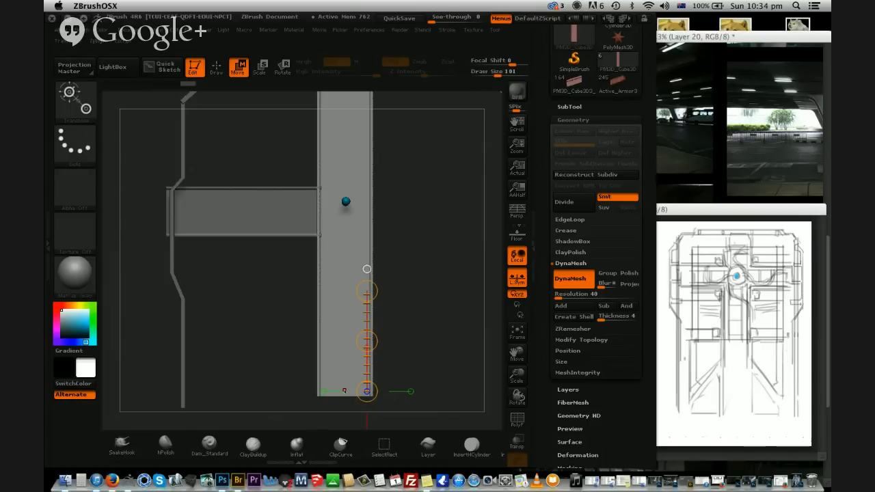
{"action": "left_click_drag", "start_coordinate": [504, 277], "coordinate": [469, 302]}
Duplicate the crosswise slab and move the copy to the opposite side of the central slab, in line with the first
{"action": "left_click", "coordinate": [314, 248], "text": "alt"}
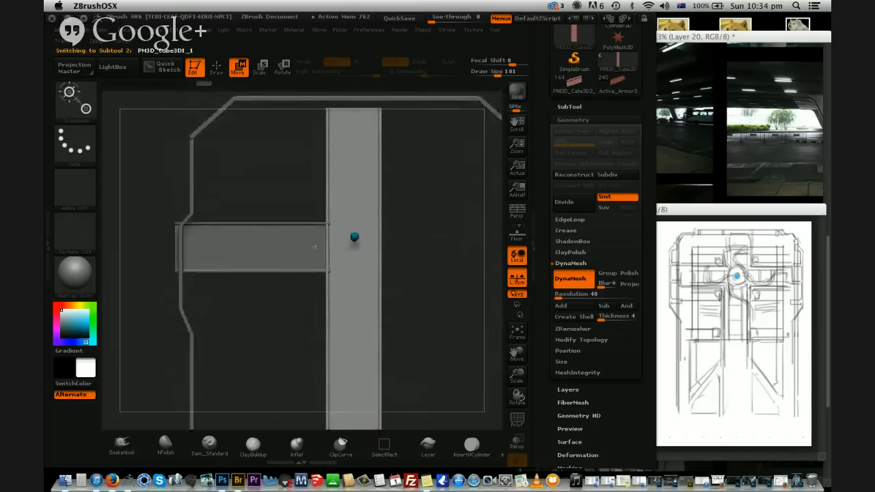
{"action": "left_click", "coordinate": [563, 108]}
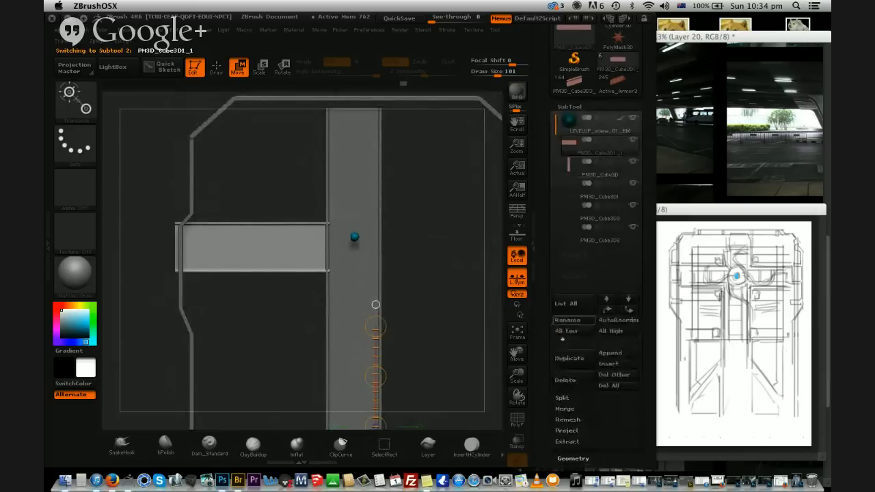
{"action": "left_click", "coordinate": [570, 358]}
{"action": "left_click_drag", "start_coordinate": [410, 257], "coordinate": [344, 272], "text": "alt"}
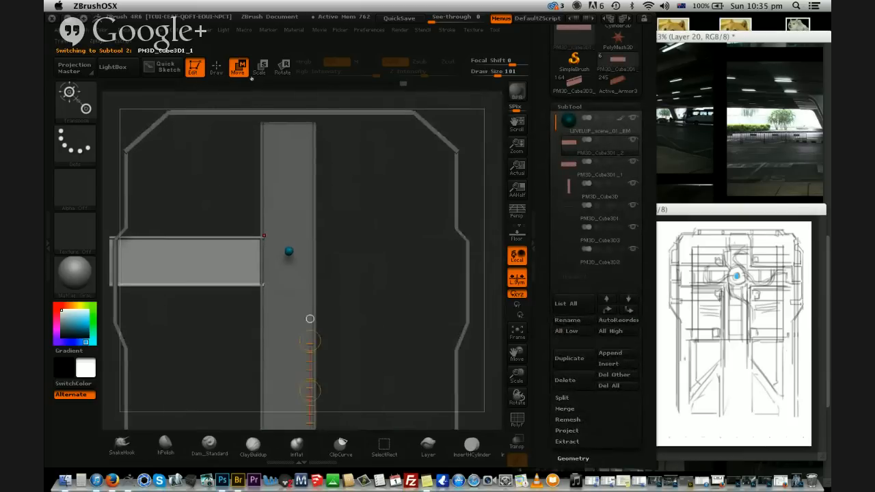
{"action": "left_click_drag", "start_coordinate": [221, 256], "coordinate": [221, 381]}
{"action": "left_click_drag", "start_coordinate": [220, 316], "coordinate": [423, 318]}
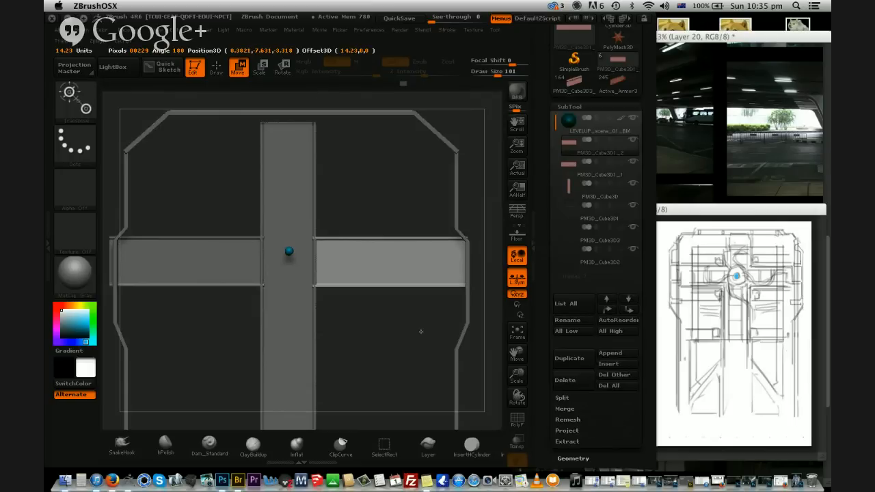
{"action": "left_click_drag", "start_coordinate": [416, 395], "coordinate": [396, 356], "text": "alt"}
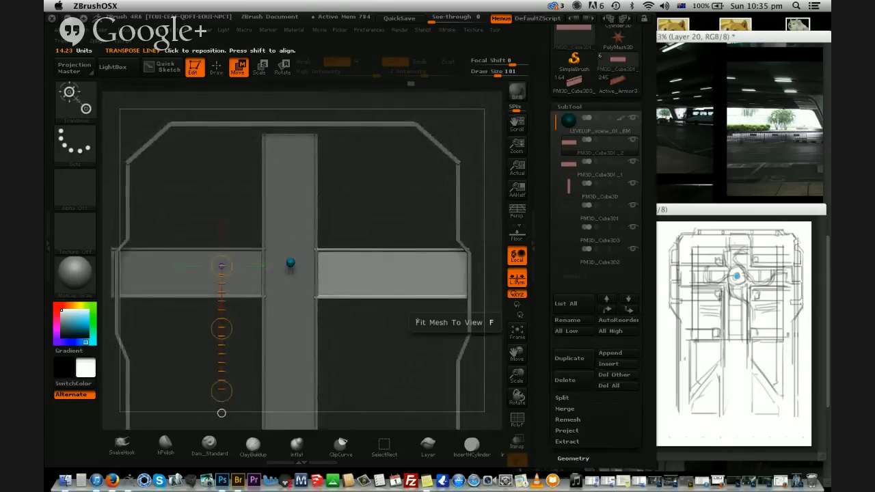
Append a cube as a new subtool and DynaMesh it at resolution 48
{"action": "left_click", "coordinate": [607, 364]}
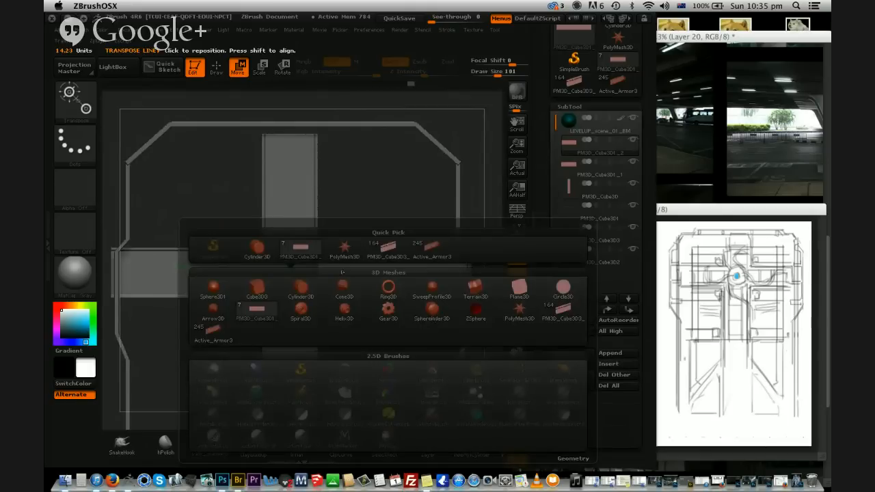
{"action": "left_click", "coordinate": [301, 288]}
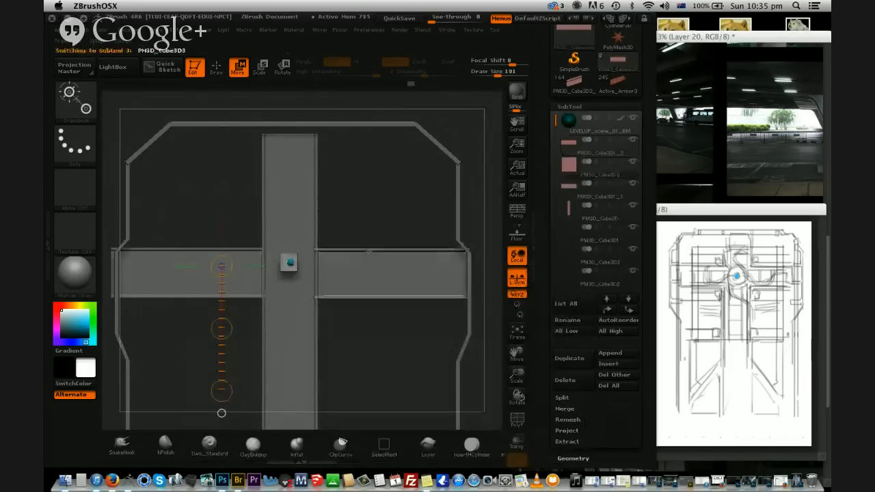
{"action": "scroll", "coordinate": [570, 250], "scroll_direction": "down", "scroll_amount": 5}
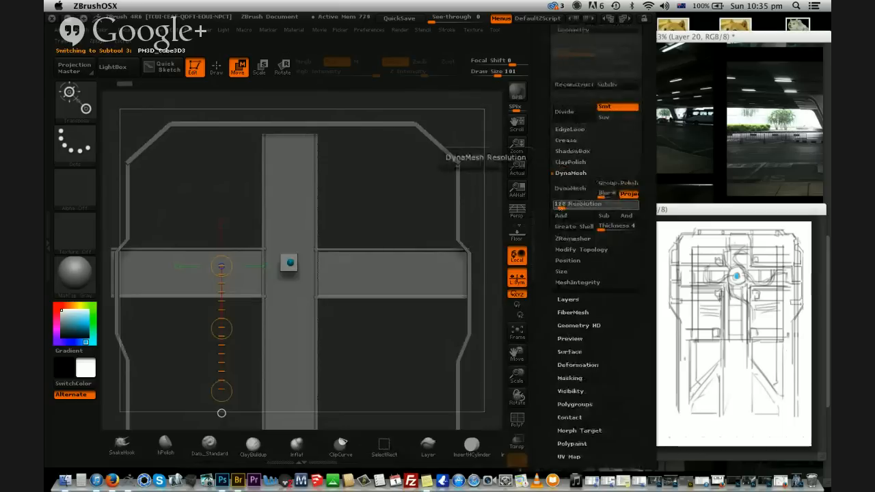
{"action": "left_click", "coordinate": [558, 194]}
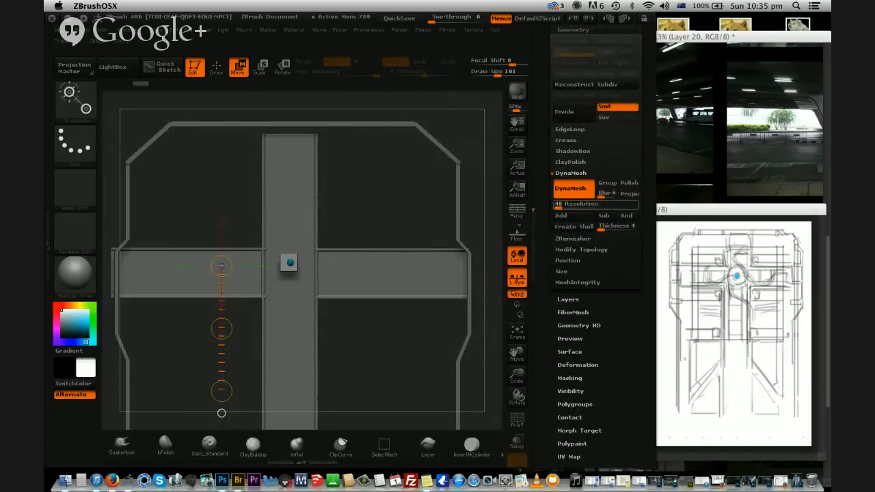
Move the new cube sideways off the central slab toward one back corner and raise it to the top of the walls
{"action": "left_click", "coordinate": [216, 66]}
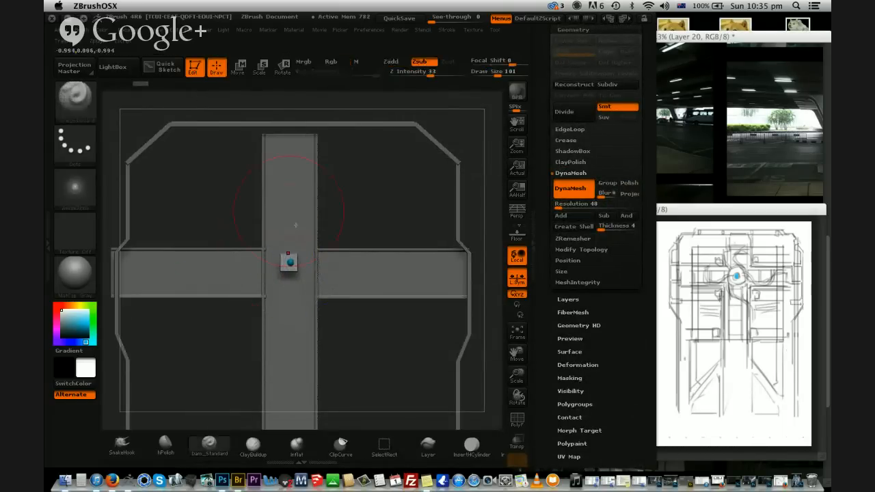
{"action": "left_click", "coordinate": [239, 68]}
{"action": "left_click_drag", "start_coordinate": [286, 255], "coordinate": [389, 212]}
{"action": "mouse_move", "coordinate": [328, 237]}
{"action": "left_mouse_down"}
{"action": "mouse_move", "coordinate": [255, 129]}
{"action": "mouse_move", "coordinate": [267, 135]}
{"action": "left_mouse_up"}
{"action": "mouse_move", "coordinate": [227, 155]}
{"action": "left_mouse_down", "text": "shift"}
{"action": "mouse_move", "coordinate": [227, 208]}
{"action": "mouse_move", "coordinate": [227, 185]}
{"action": "left_mouse_up", "text": "shift"}
{"action": "left_click_drag", "start_coordinate": [232, 233], "coordinate": [263, 363], "text": "alt"}
{"action": "left_click_drag", "start_coordinate": [273, 303], "coordinate": [273, 172], "text": "shift"}
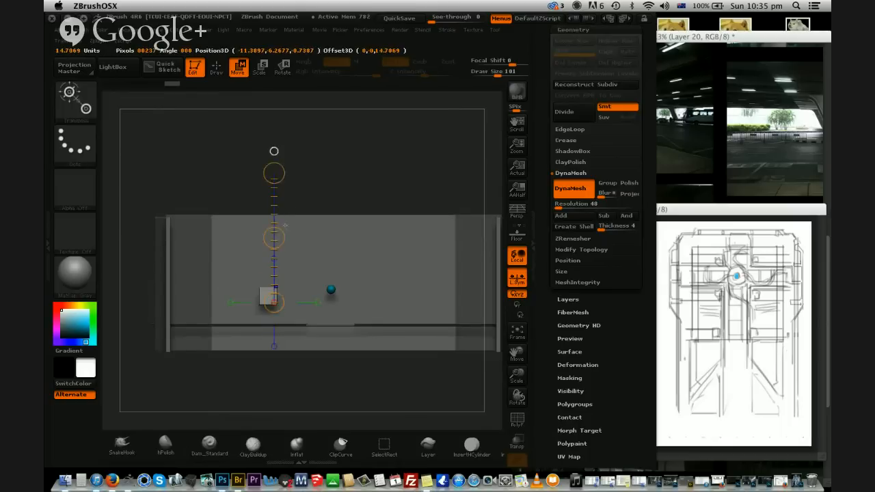
{"action": "mouse_move", "coordinate": [274, 236]}
{"action": "left_mouse_down"}
{"action": "mouse_move", "coordinate": [240, 221]}
{"action": "mouse_move", "coordinate": [222, 166]}
{"action": "left_mouse_up"}
Move the raised cube back until it sits against the inner face of the back wall
{"action": "left_click_drag", "start_coordinate": [300, 188], "coordinate": [319, 341]}
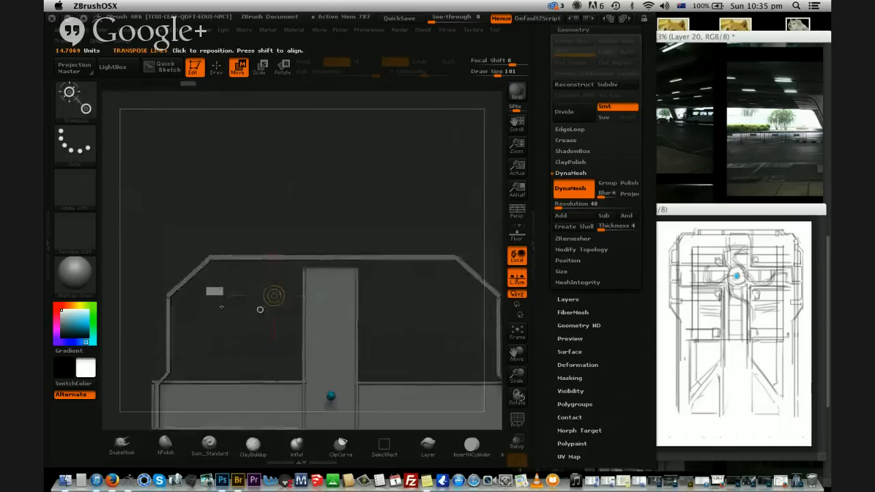
{"action": "left_click_drag", "start_coordinate": [212, 287], "coordinate": [211, 191], "text": "shift"}
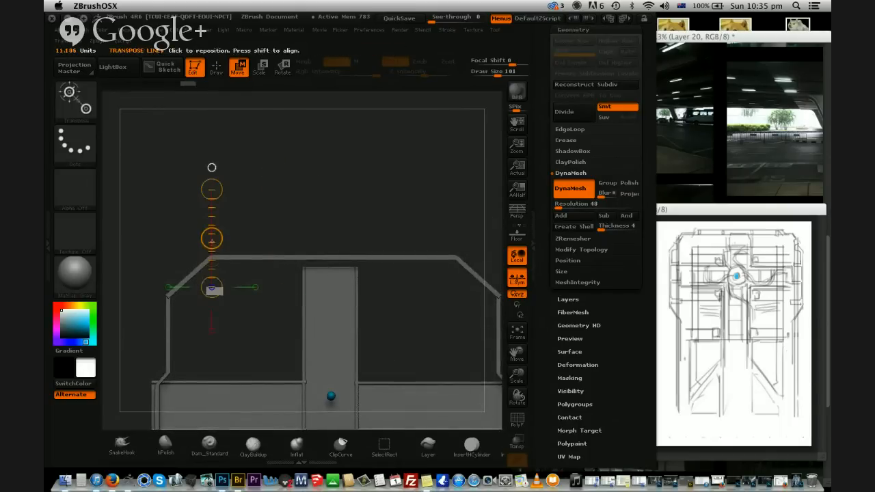
{"action": "left_click_drag", "start_coordinate": [211, 239], "coordinate": [212, 212]}
{"action": "left_click_drag", "start_coordinate": [227, 253], "coordinate": [229, 279]}
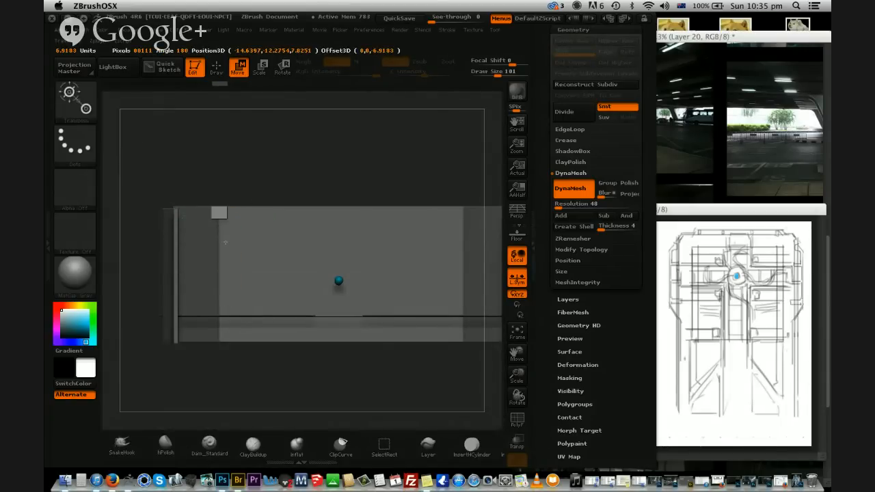
{"action": "left_click_drag", "start_coordinate": [300, 160], "coordinate": [294, 143], "text": "alt"}
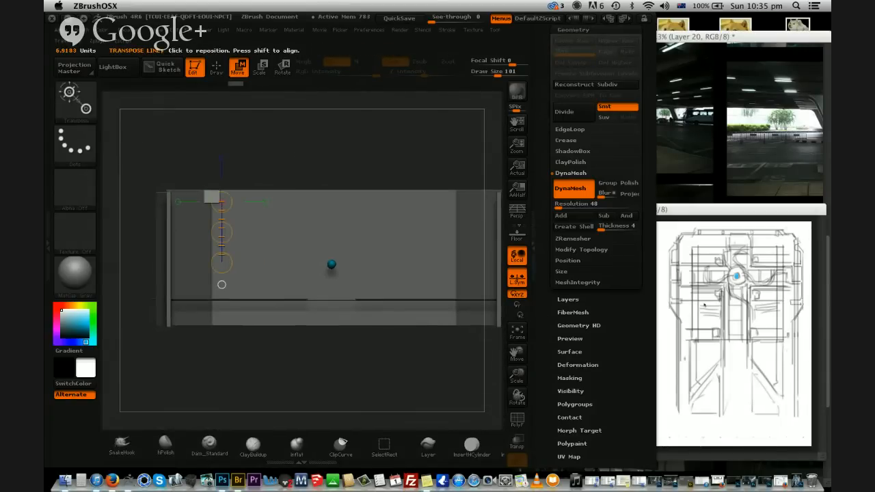
Check the full sketch sheet in Photoshop, and back in ZBrush mask the cube except its inner end and stretch that end horizontally
{"action": "left_click", "coordinate": [660, 209]}
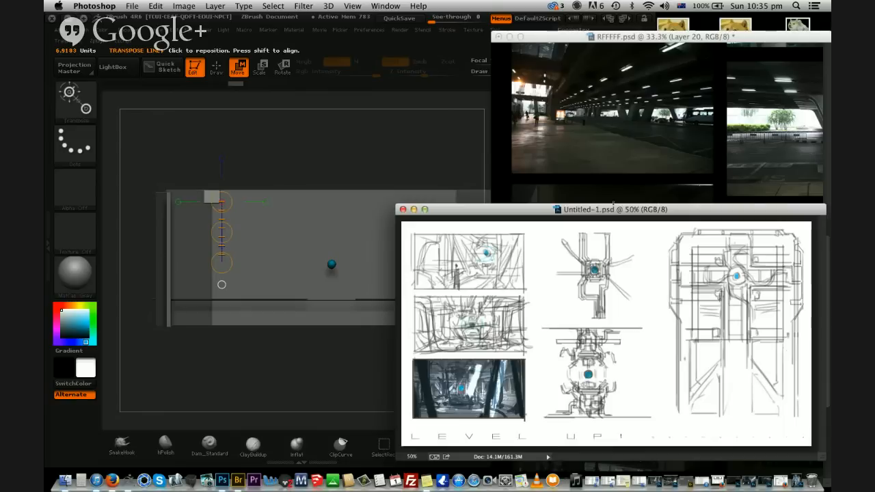
{"action": "left_click", "coordinate": [349, 140]}
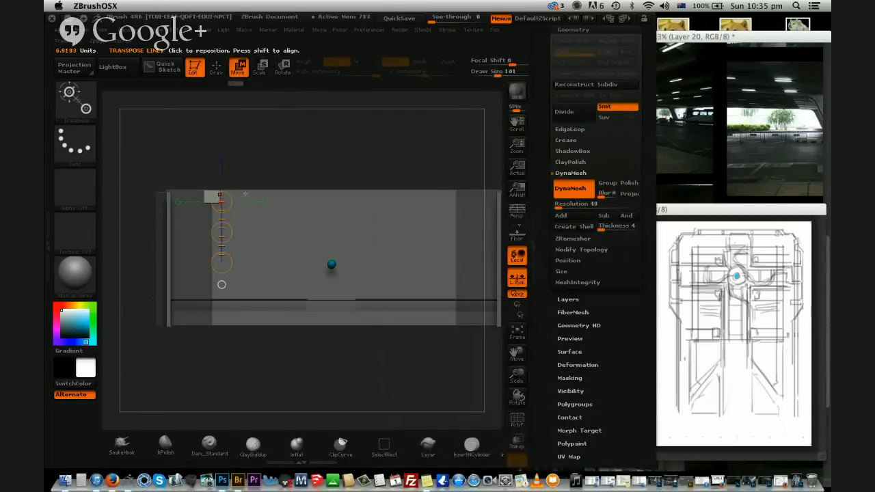
{"action": "left_click", "coordinate": [216, 67]}
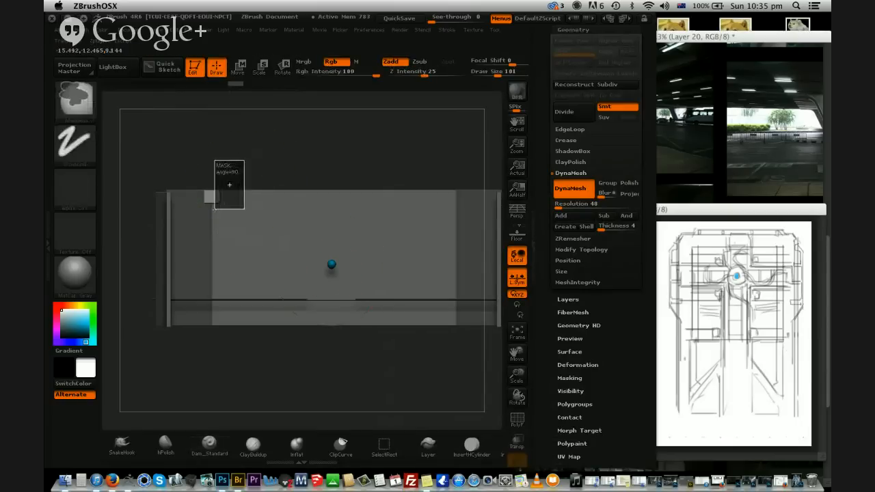
{"action": "key", "text": "w"}
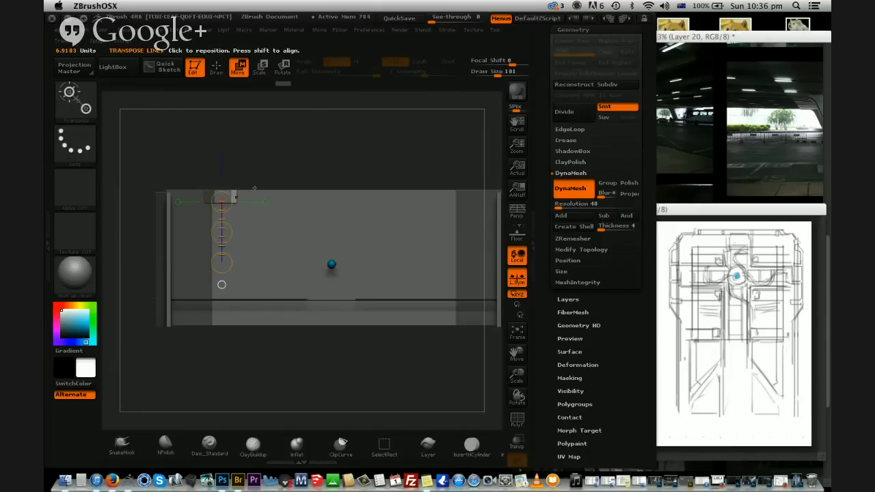
{"action": "mouse_move", "coordinate": [253, 184]}
{"action": "left_mouse_down", "text": "ctrl"}
{"action": "mouse_move", "coordinate": [266, 158]}
{"action": "mouse_move", "coordinate": [231, 209]}
{"action": "mouse_move", "coordinate": [246, 153]}
{"action": "mouse_move", "coordinate": [271, 173]}
{"action": "left_mouse_up", "text": "ctrl"}
{"action": "left_click", "coordinate": [281, 74]}
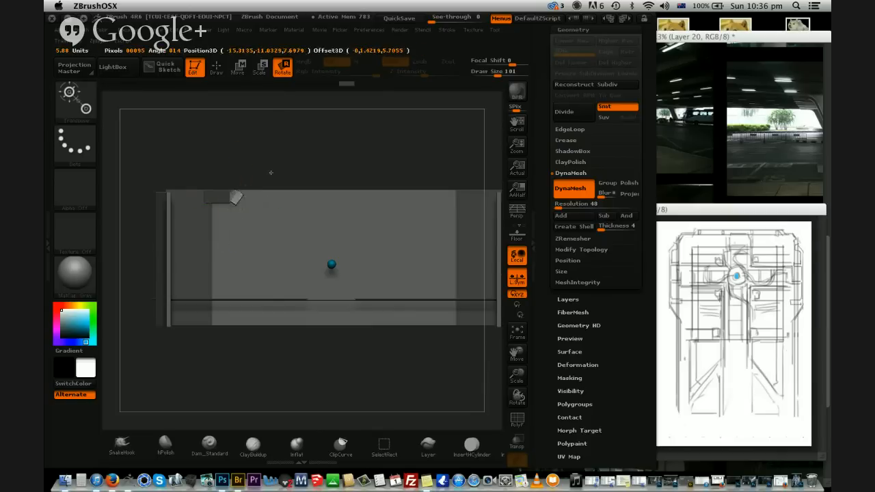
{"action": "left_click", "coordinate": [239, 66]}
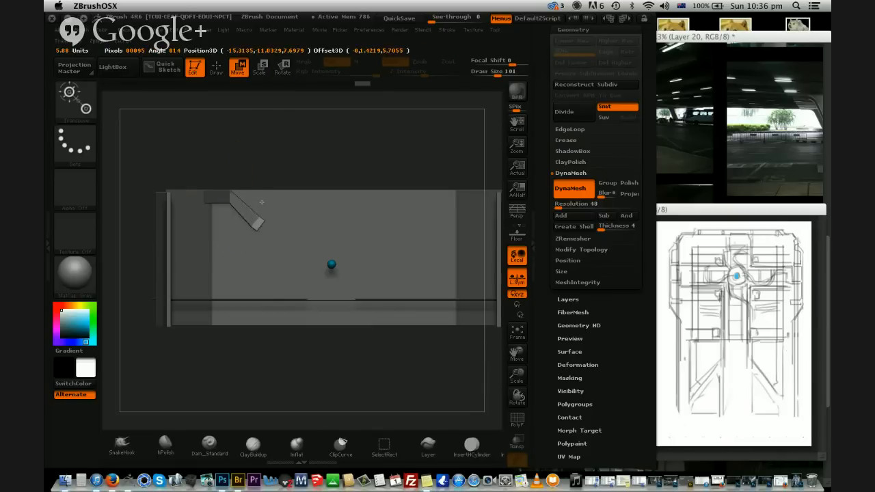
{"action": "left_click_drag", "start_coordinate": [263, 196], "coordinate": [259, 192]}
{"action": "key", "text": "super+z"}
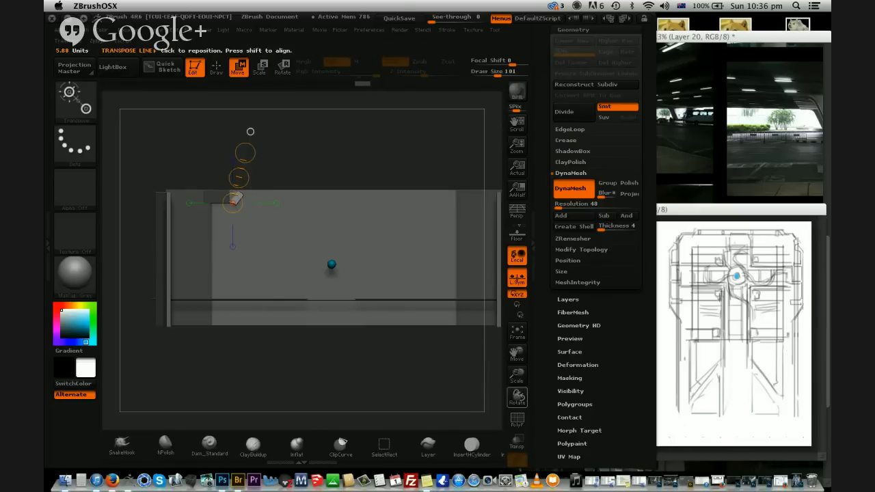
{"action": "right_click_drag", "start_coordinate": [327, 213], "coordinate": [287, 161], "text": "ctrl"}
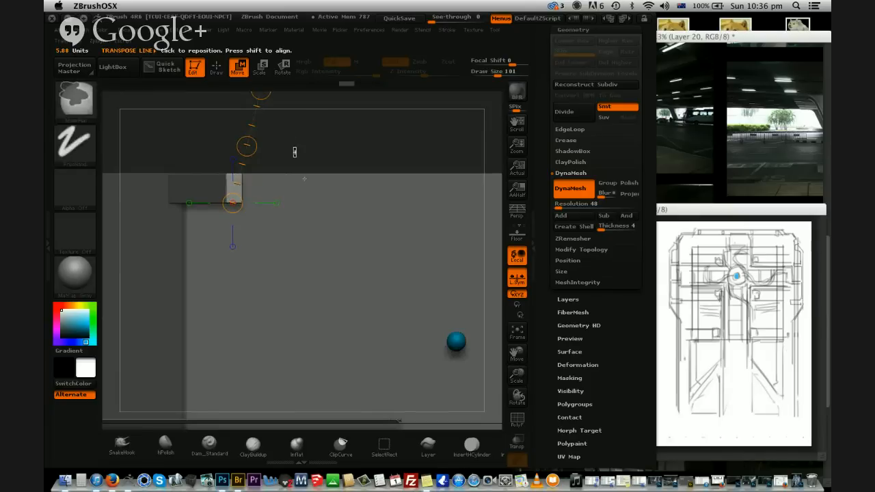
{"action": "key", "text": "super+z"}
Mask the short beam except its inner end and extend that end diagonally down toward the centre of the back wall
{"action": "left_click", "coordinate": [216, 69]}
{"action": "key", "text": "ctrl"}
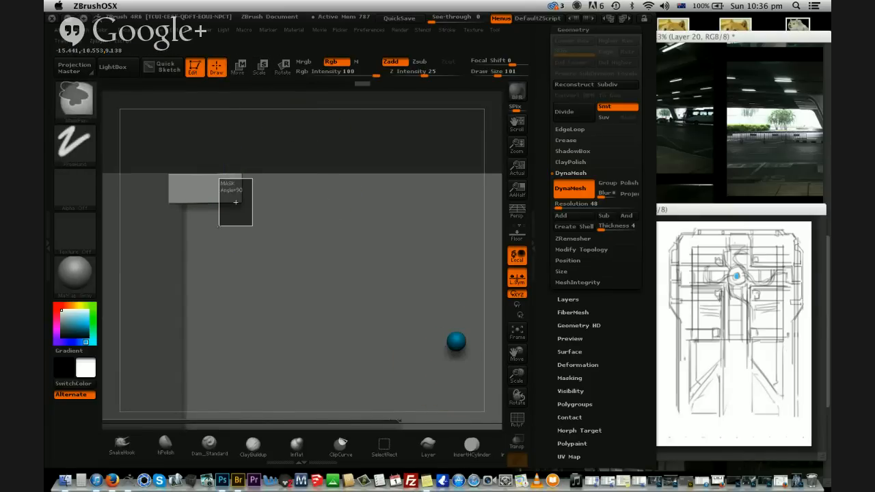
{"action": "left_click_drag", "start_coordinate": [235, 201], "coordinate": [219, 218], "text": "ctrl"}
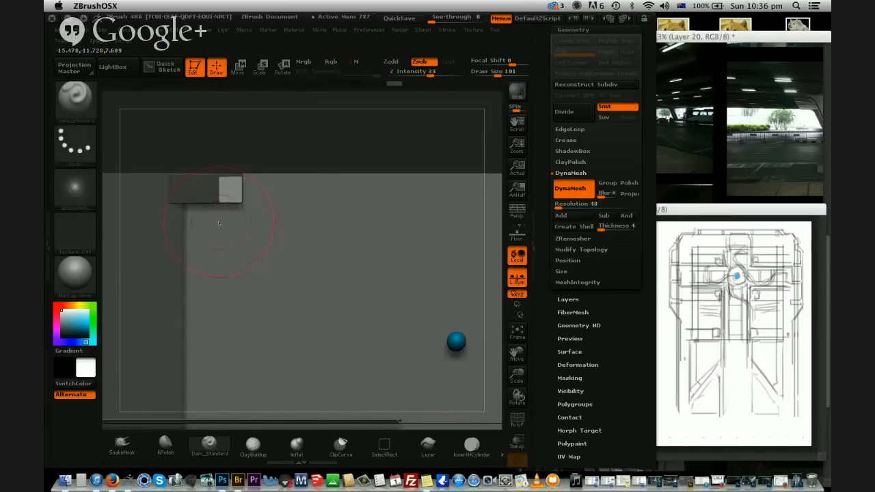
{"action": "left_click_drag", "start_coordinate": [517, 376], "coordinate": [517, 352]}
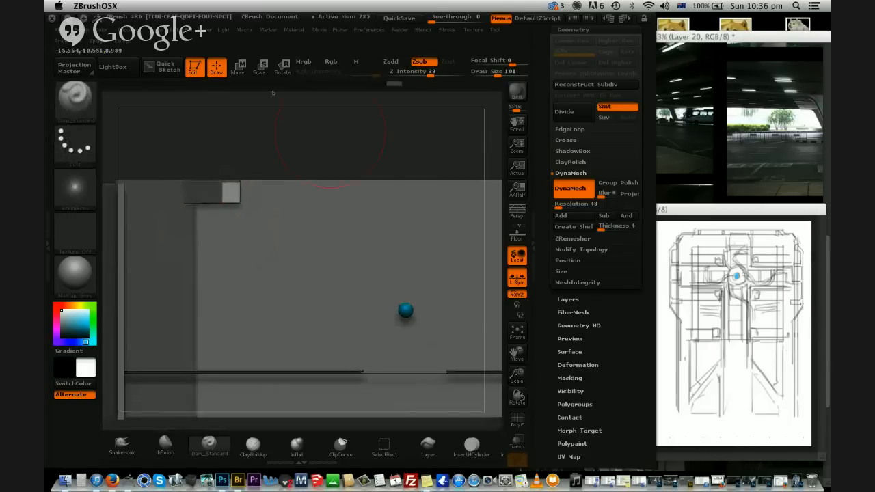
{"action": "left_click", "coordinate": [238, 67]}
{"action": "left_click_drag", "start_coordinate": [243, 159], "coordinate": [314, 256]}
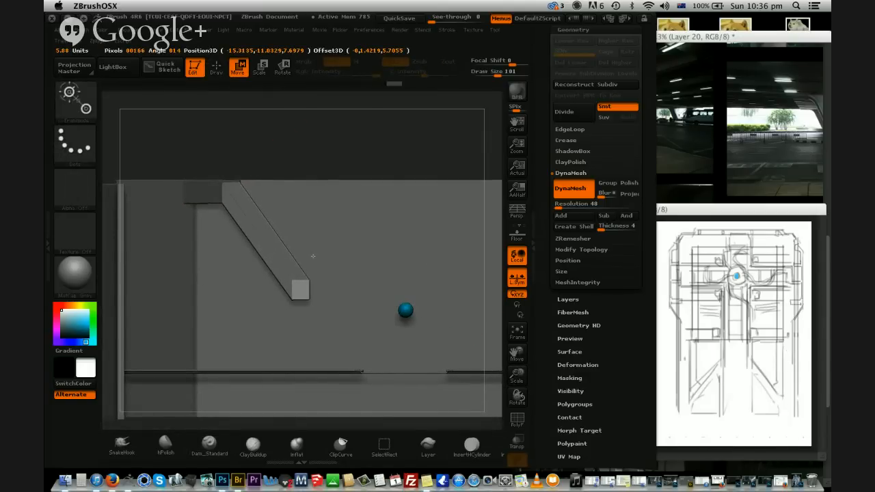
Mask all but the edge of the diagonal's lower end, pull it out horizontally into a short foot, and clear the mask
{"action": "mouse_move", "coordinate": [328, 150]}
{"action": "left_mouse_down", "text": "ctrl"}
{"action": "mouse_move", "coordinate": [337, 141]}
{"action": "mouse_move", "coordinate": [310, 111]}
{"action": "mouse_move", "coordinate": [271, 313]}
{"action": "left_mouse_up", "text": "ctrl"}
{"action": "left_click", "coordinate": [263, 317], "text": "ctrl"}
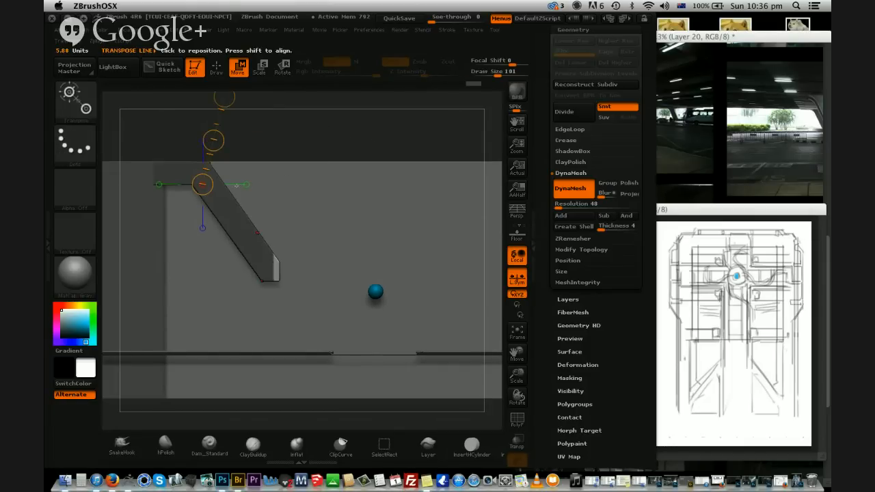
{"action": "mouse_move", "coordinate": [217, 143]}
{"action": "left_mouse_down"}
{"action": "mouse_move", "coordinate": [254, 143]}
{"action": "mouse_move", "coordinate": [233, 140]}
{"action": "left_mouse_up"}
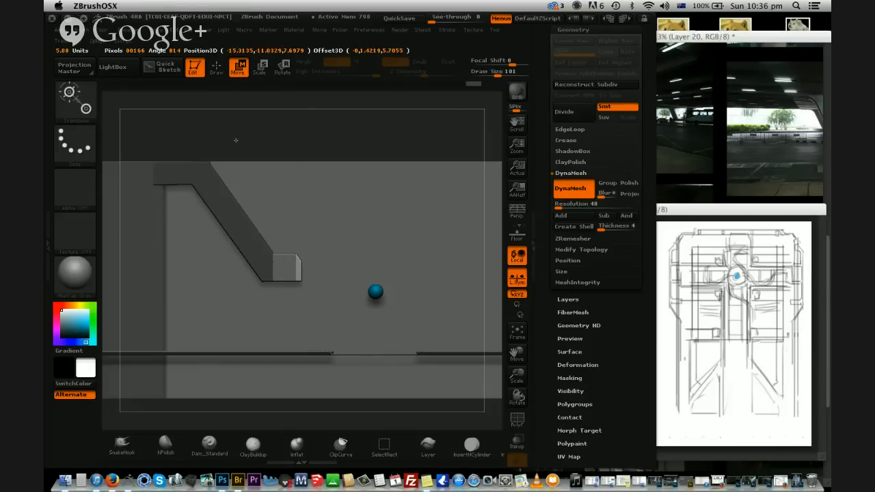
{"action": "left_click", "coordinate": [353, 131], "text": "ctrl"}
{"action": "key", "text": "ctrl+z"}
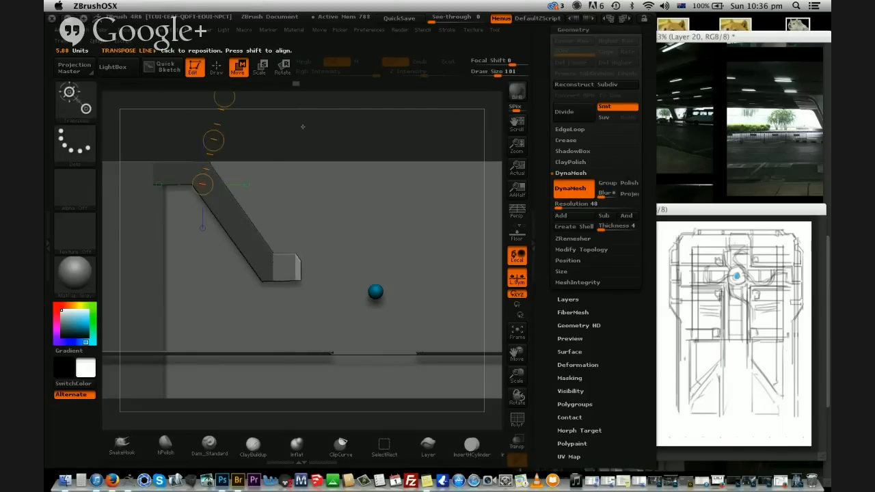
{"action": "left_click", "coordinate": [318, 140], "text": "ctrl"}
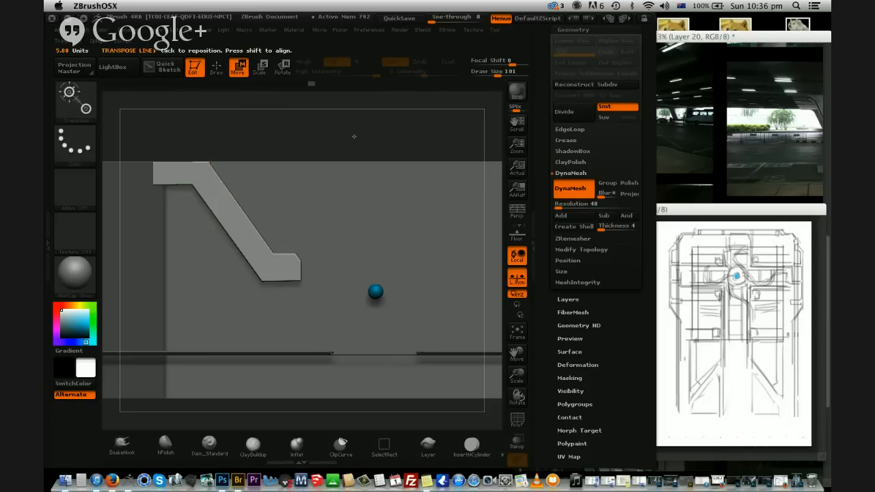
Trim the angled beam's upper and lower edges straight with horizontal ClipCurve cuts and update its DynaMesh
{"action": "left_click_drag", "start_coordinate": [354, 137], "coordinate": [311, 298], "text": "alt"}
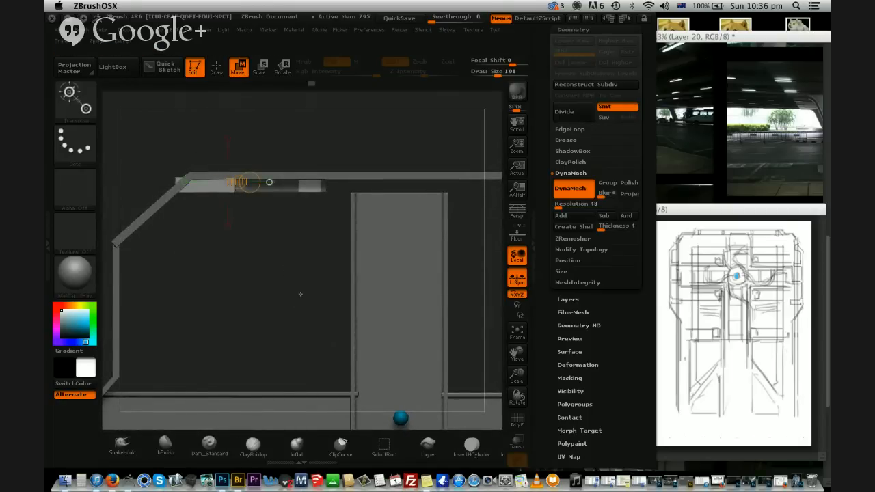
{"action": "left_click_drag", "start_coordinate": [300, 318], "coordinate": [309, 108], "text": "shift"}
{"action": "left_click", "coordinate": [216, 67]}
{"action": "left_click_drag", "start_coordinate": [184, 151], "coordinate": [289, 146], "text": "ctrl+shift"}
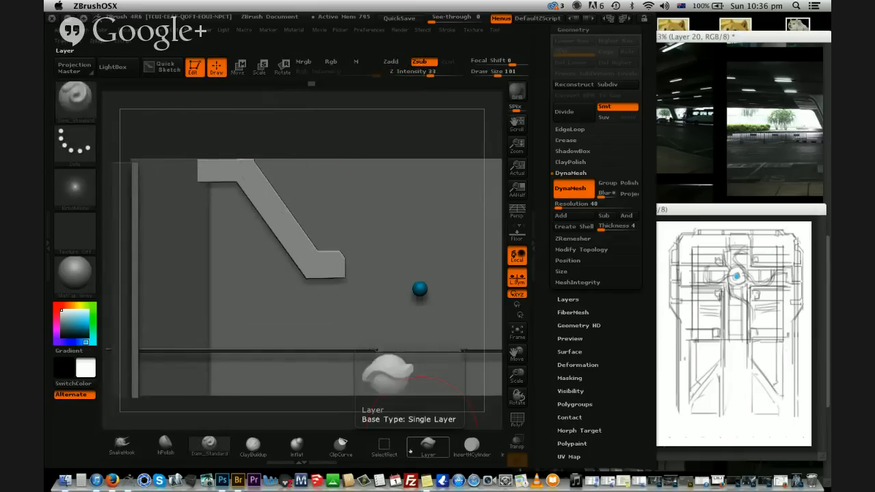
{"action": "left_click", "coordinate": [340, 448]}
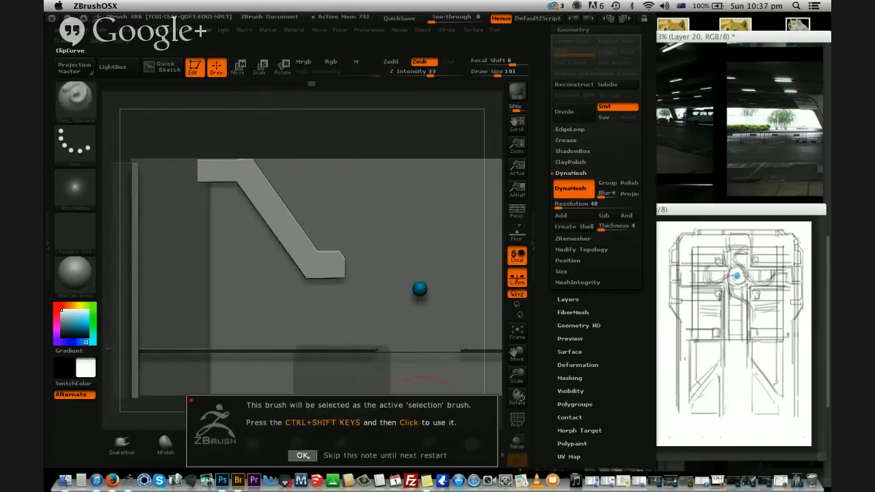
{"action": "left_click", "coordinate": [304, 454]}
{"action": "left_click_drag", "start_coordinate": [375, 141], "coordinate": [385, 142], "text": "alt"}
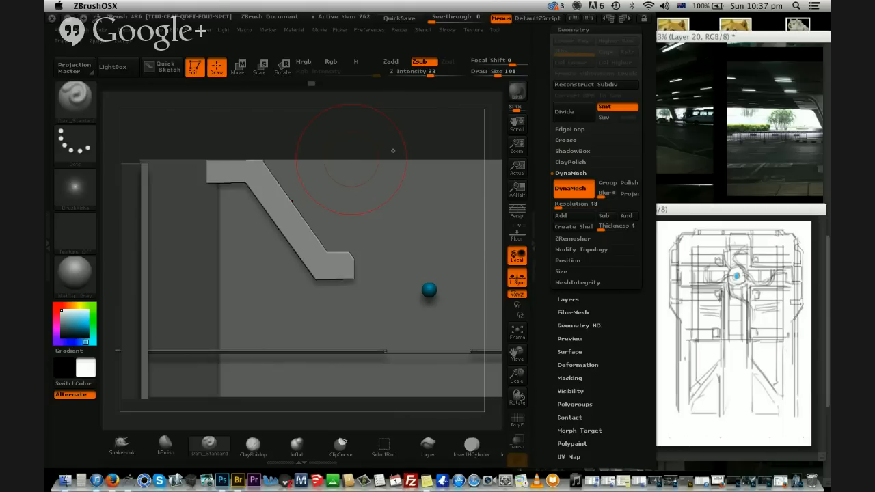
{"action": "key", "text": "ctrl+shift"}
{"action": "mouse_move", "coordinate": [197, 134]}
{"action": "left_mouse_down", "text": "ctrl+shift"}
{"action": "mouse_move", "coordinate": [270, 120]}
{"action": "mouse_move", "coordinate": [292, 134]}
{"action": "mouse_move", "coordinate": [287, 162]}
{"action": "left_mouse_up", "text": "ctrl+shift"}
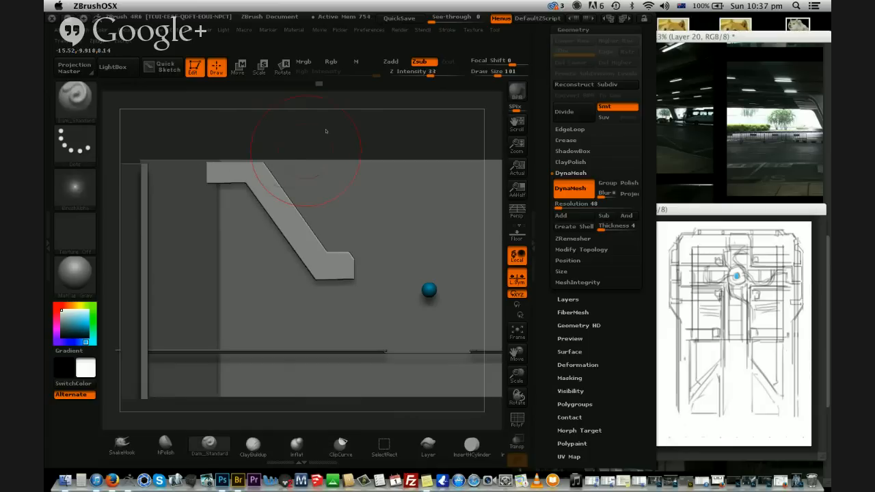
{"action": "left_click_drag", "start_coordinate": [356, 112], "coordinate": [307, 95], "text": "alt"}
{"action": "mouse_move", "coordinate": [229, 257]}
{"action": "left_mouse_down", "text": "ctrl+shift"}
{"action": "mouse_move", "coordinate": [377, 260]}
{"action": "mouse_move", "coordinate": [349, 257]}
{"action": "left_mouse_up", "text": "ctrl+shift"}
{"action": "left_click_drag", "start_coordinate": [316, 112], "coordinate": [335, 140], "text": "ctrl"}
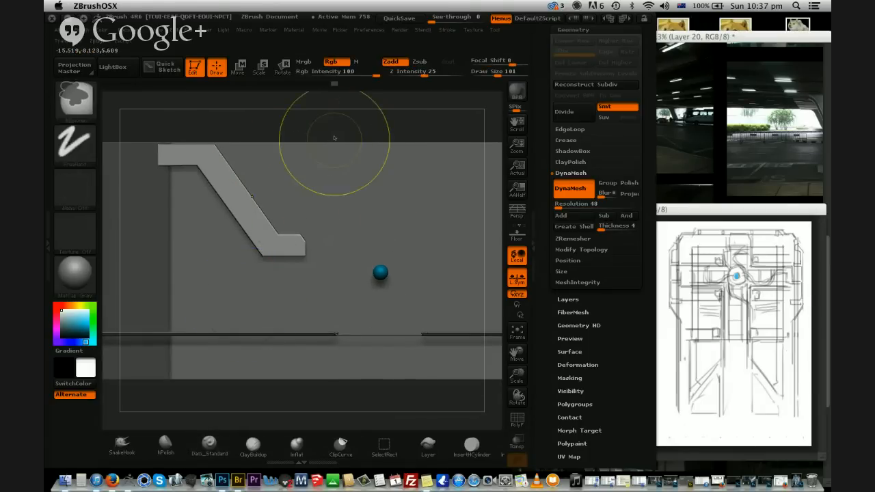
Duplicate the angled beam and rotate the copy half a turn into its mirrored position along the back wall
{"action": "mouse_move", "coordinate": [376, 119]}
{"action": "left_mouse_down", "text": "shift"}
{"action": "mouse_move", "coordinate": [343, 176]}
{"action": "mouse_move", "coordinate": [356, 239]}
{"action": "mouse_move", "coordinate": [331, 182]}
{"action": "left_mouse_up", "text": "shift"}
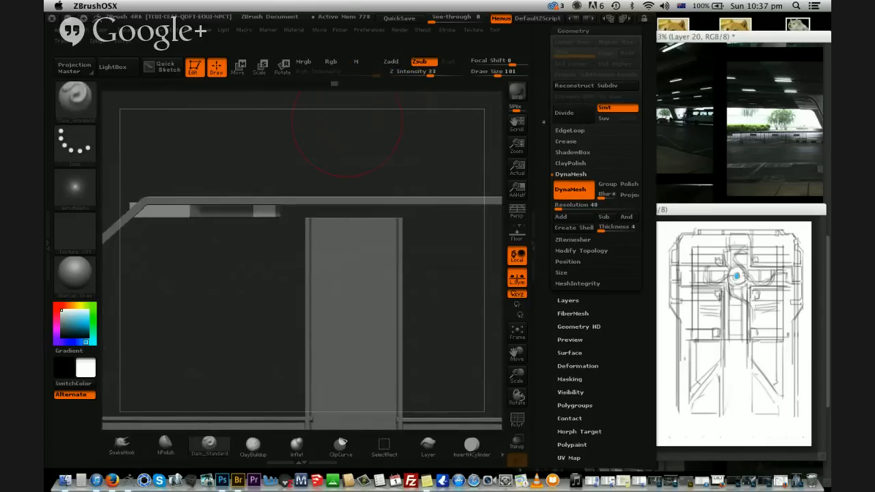
{"action": "left_click_drag", "start_coordinate": [551, 68], "coordinate": [551, 116]}
{"action": "left_click", "coordinate": [568, 63]}
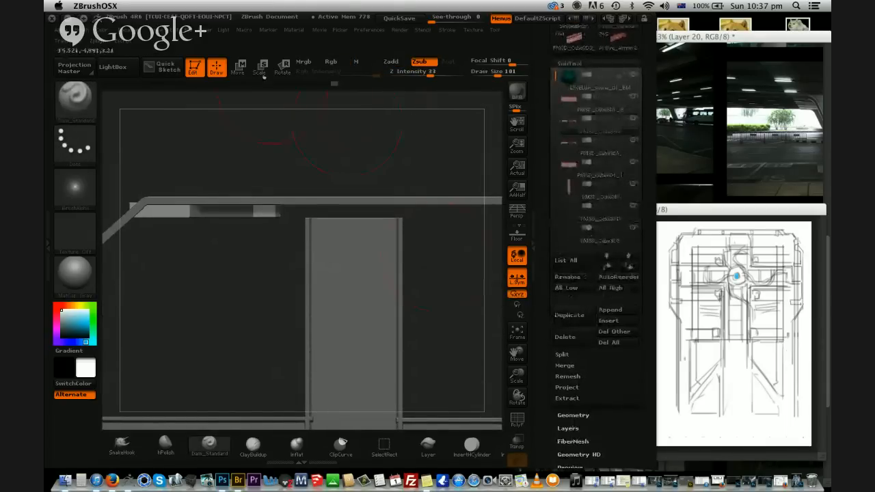
{"action": "key", "text": "w"}
{"action": "mouse_move", "coordinate": [263, 213]}
{"action": "left_mouse_down", "text": "shift"}
{"action": "mouse_move", "coordinate": [264, 296]}
{"action": "mouse_move", "coordinate": [376, 176]}
{"action": "mouse_move", "coordinate": [340, 61]}
{"action": "mouse_move", "coordinate": [360, 200]}
{"action": "left_mouse_up", "text": "shift"}
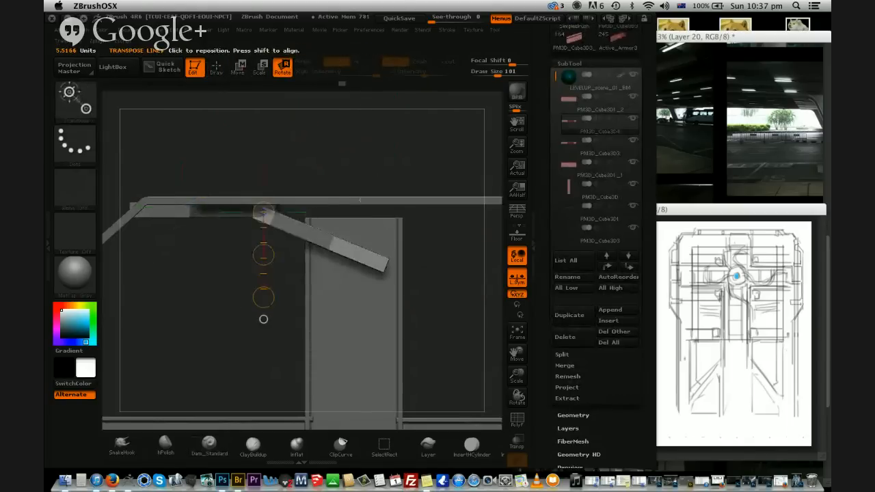
{"action": "key", "text": "ctrl+z"}
{"action": "key", "text": "w"}
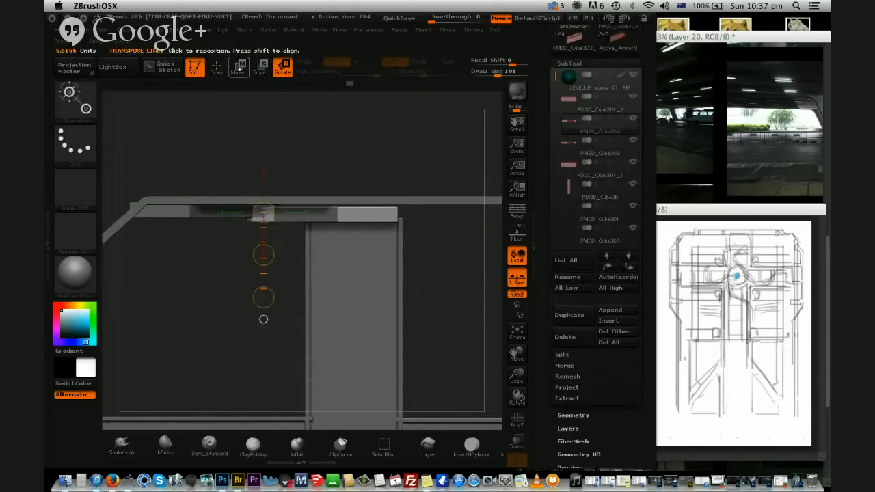
{"action": "left_click_drag", "start_coordinate": [263, 254], "coordinate": [277, 251]}
Check the sketch sheet in Photoshop, and back in ZBrush slide the mirrored beam inward until its foot overlaps the original's foot
{"action": "left_click_drag", "start_coordinate": [297, 216], "coordinate": [296, 330]}
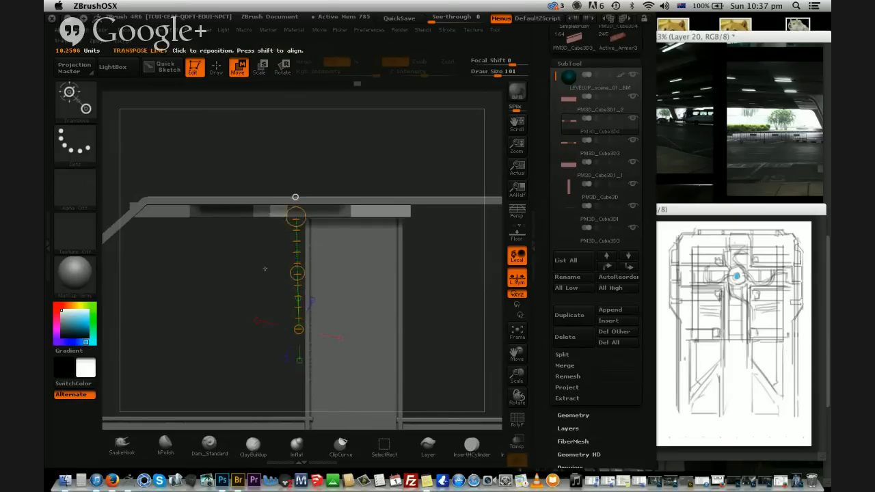
{"action": "left_click_drag", "start_coordinate": [266, 267], "coordinate": [304, 137], "text": "shift"}
{"action": "left_click_drag", "start_coordinate": [329, 98], "coordinate": [311, 158], "text": "alt"}
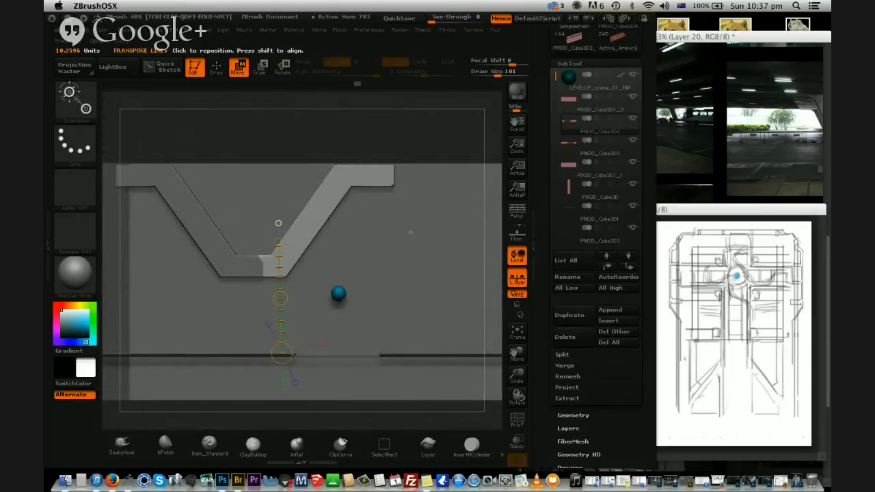
{"action": "left_click", "coordinate": [699, 215]}
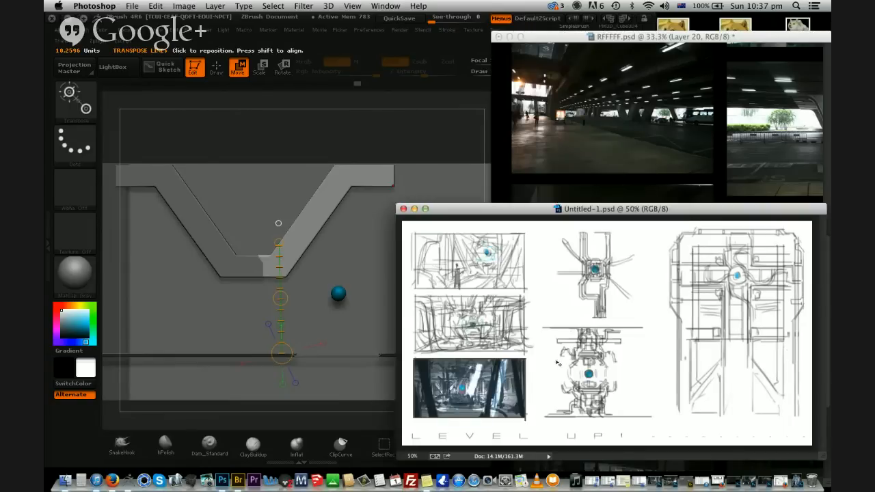
{"action": "left_click", "coordinate": [388, 121]}
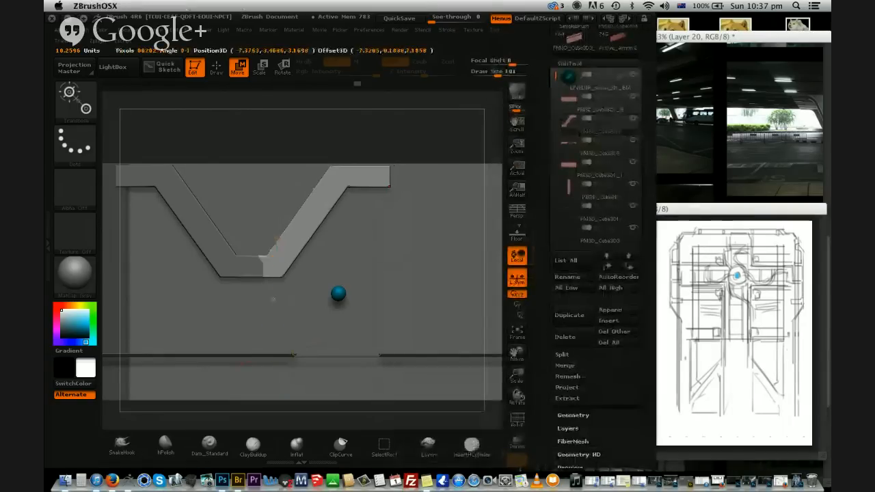
{"action": "left_click_drag", "start_coordinate": [273, 299], "coordinate": [268, 298]}
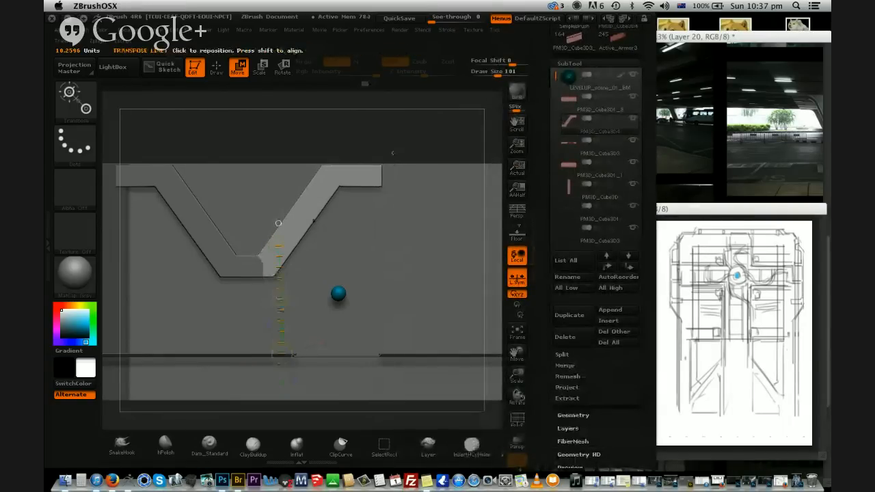
{"action": "left_click_drag", "start_coordinate": [393, 152], "coordinate": [410, 164]}
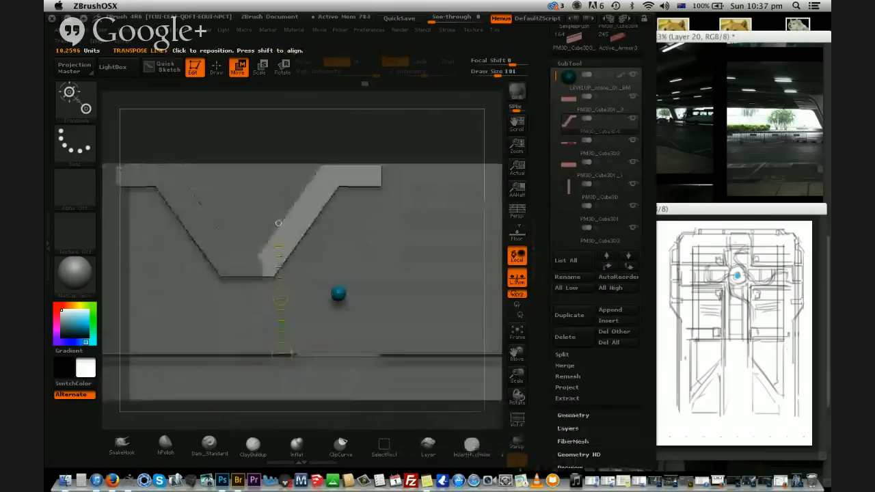
Merge the mirrored beam down with the original into one V-shaped support subtool
{"action": "left_click", "coordinate": [565, 365]}
{"action": "left_click", "coordinate": [573, 376]}
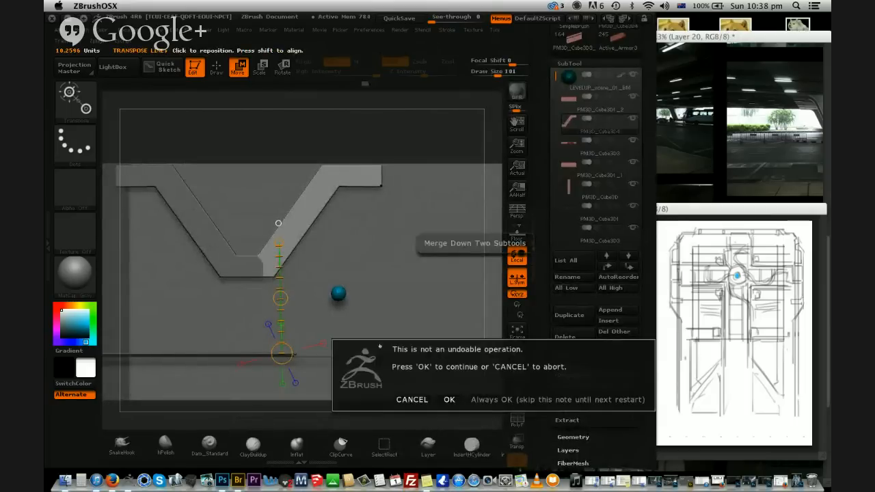
{"action": "left_click", "coordinate": [447, 398]}
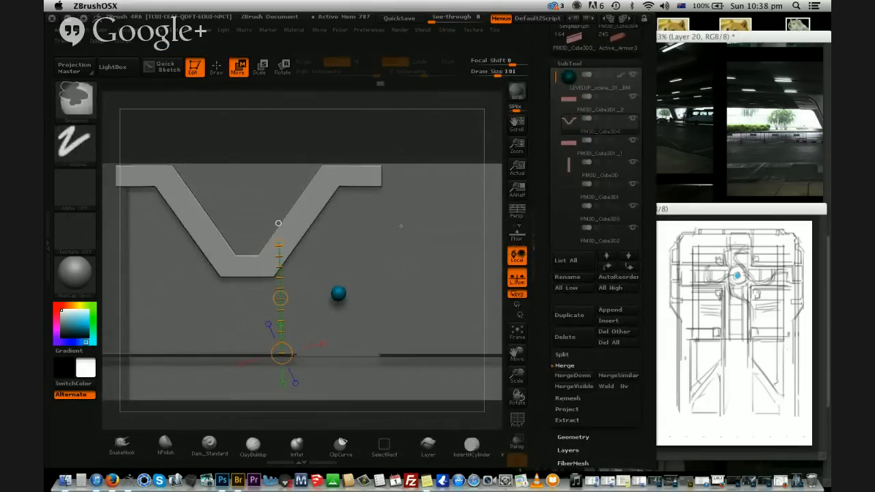
Duplicate the V-shaped support and move the copy sideways along the wall until their upper ends overlap
{"action": "left_click_drag", "start_coordinate": [517, 376], "coordinate": [358, 128]}
{"action": "left_click", "coordinate": [578, 316]}
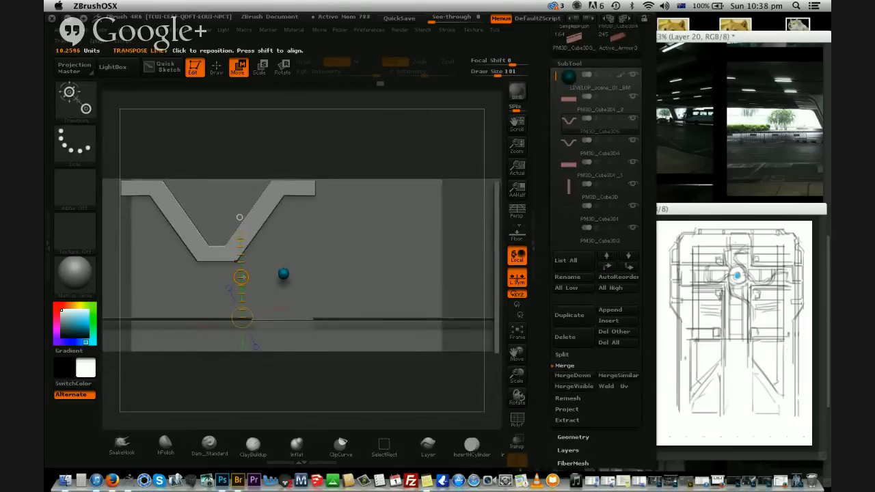
{"action": "left_click_drag", "start_coordinate": [241, 277], "coordinate": [401, 276]}
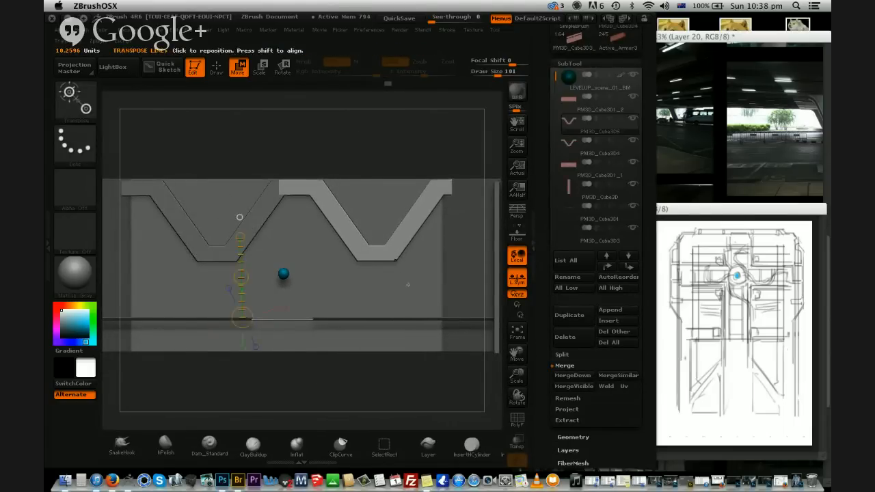
{"action": "left_click_drag", "start_coordinate": [240, 277], "coordinate": [242, 277]}
{"action": "left_click_drag", "start_coordinate": [385, 141], "coordinate": [391, 179], "text": "alt"}
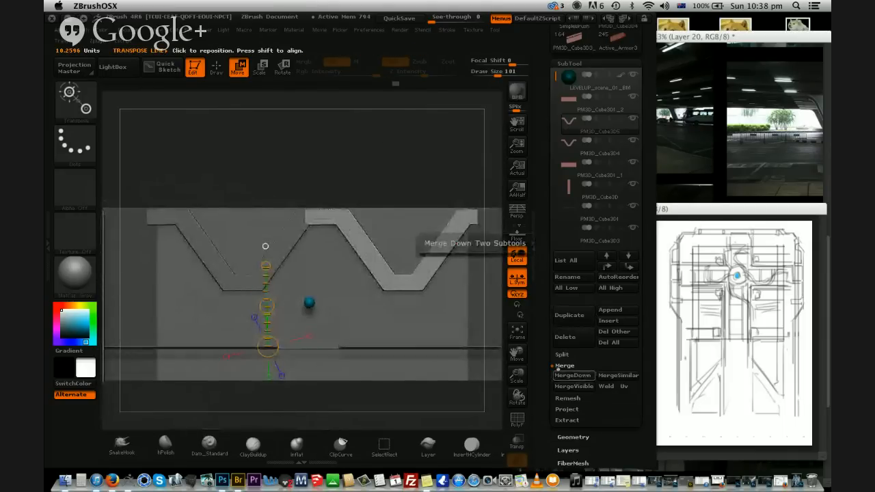
Duplicate the V-shaped support as a spare placed above the wall, and merge the two supports on the wall into one zigzag
{"action": "left_click", "coordinate": [567, 321]}
{"action": "left_click_drag", "start_coordinate": [267, 306], "coordinate": [199, 189]}
{"action": "left_click", "coordinate": [352, 242], "text": "alt"}
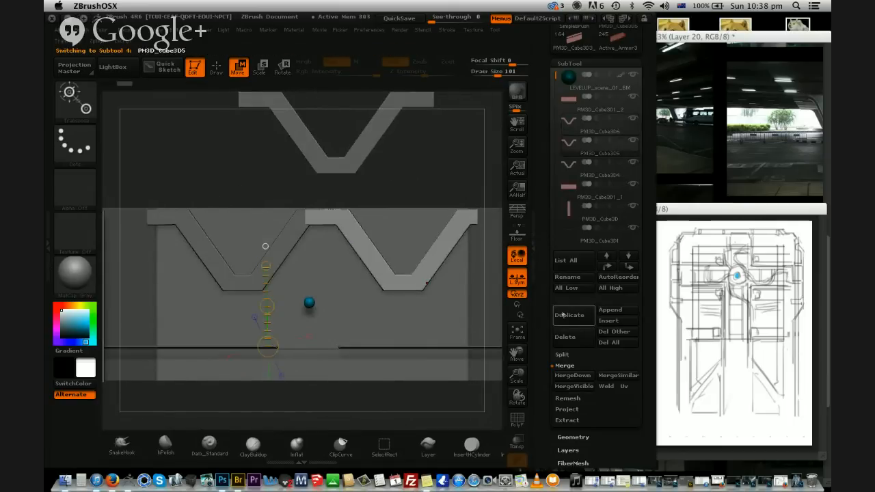
{"action": "left_click", "coordinate": [581, 375]}
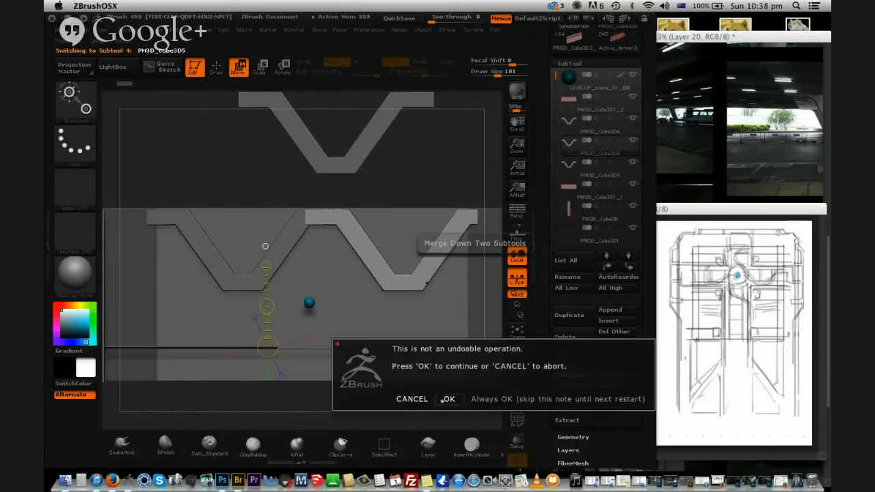
{"action": "left_click", "coordinate": [436, 398]}
Mask the upper part of the zigzag's central flat bridge and compare the shape with the sketch sheet in Photoshop
{"action": "mouse_move", "coordinate": [435, 396]}
{"action": "left_mouse_down"}
{"action": "mouse_move", "coordinate": [445, 176]}
{"action": "mouse_move", "coordinate": [457, 144]}
{"action": "mouse_move", "coordinate": [435, 197]}
{"action": "mouse_move", "coordinate": [439, 165]}
{"action": "mouse_move", "coordinate": [412, 182]}
{"action": "mouse_move", "coordinate": [332, 180]}
{"action": "left_mouse_up"}
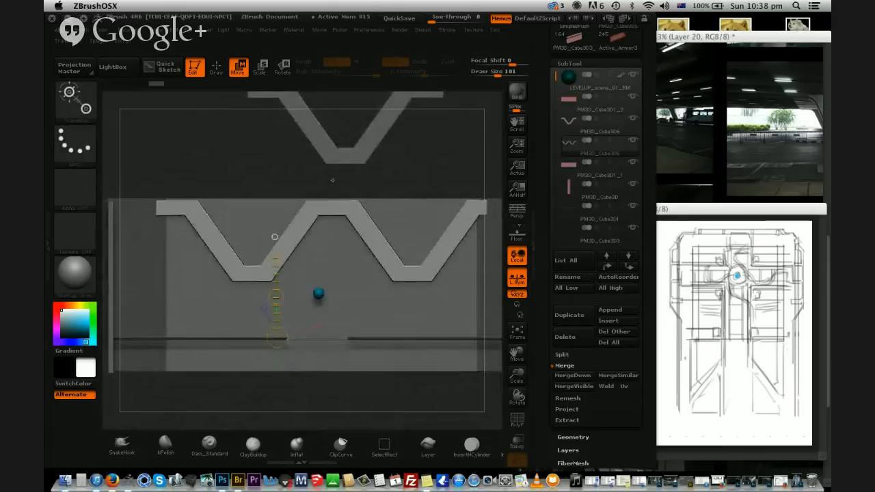
{"action": "key", "text": "ctrl"}
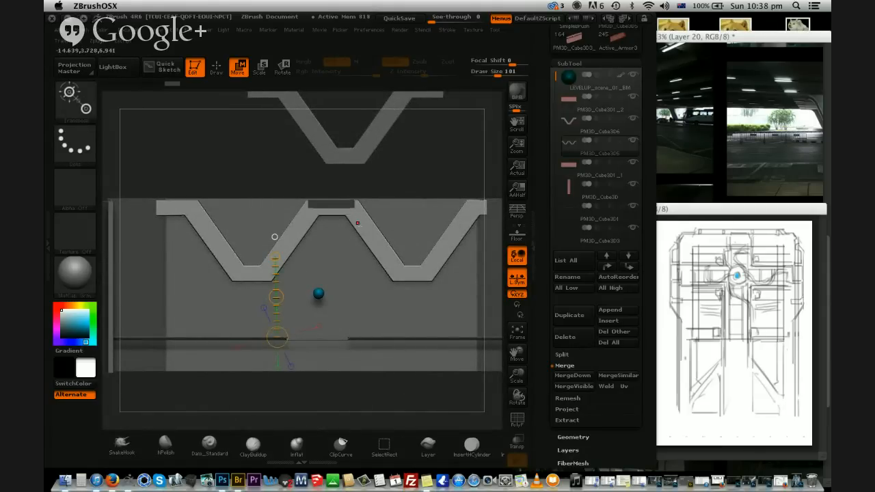
{"action": "left_click", "coordinate": [704, 307]}
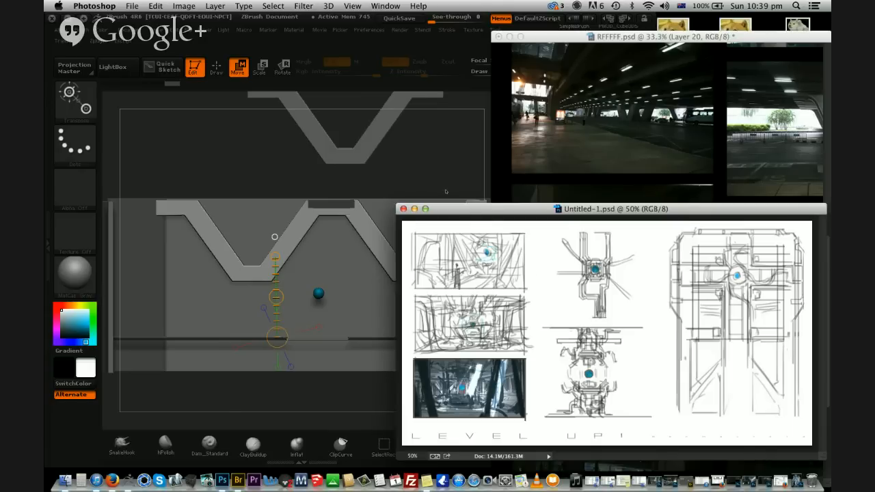
{"action": "left_click", "coordinate": [377, 218]}
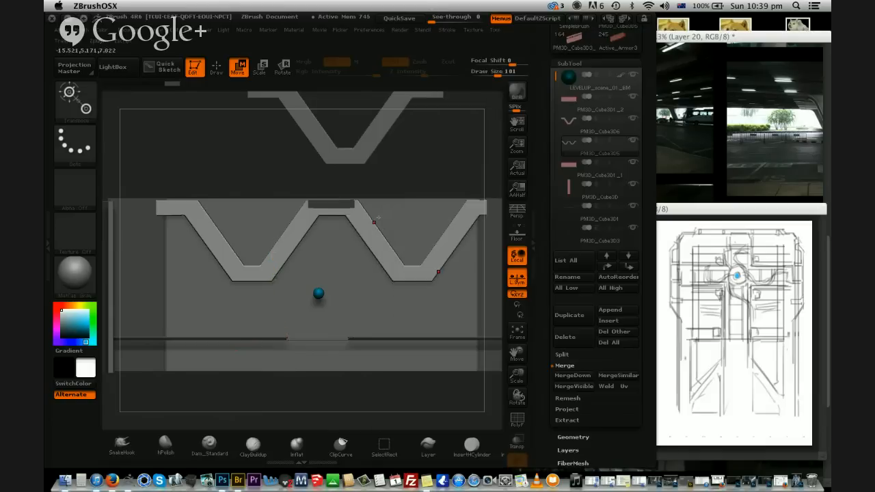
{"action": "key", "text": "super+z"}
{"action": "key", "text": "super+shift+z"}
{"action": "left_click", "coordinate": [689, 212]}
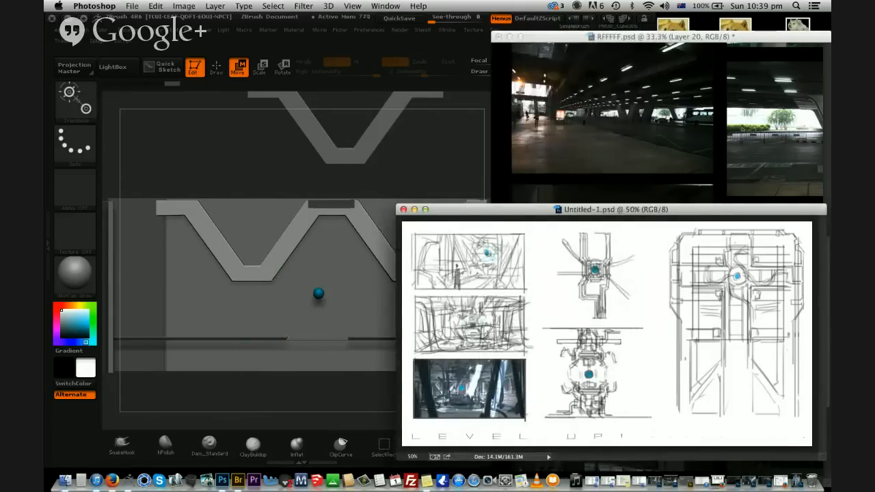
{"action": "left_click", "coordinate": [275, 234]}
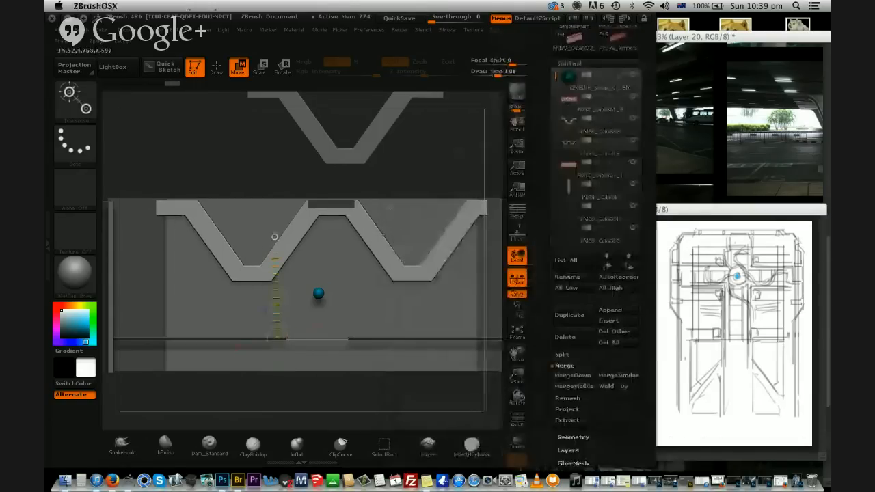
{"action": "mouse_move", "coordinate": [276, 234]}
{"action": "left_mouse_down"}
{"action": "mouse_move", "coordinate": [310, 213]}
{"action": "mouse_move", "coordinate": [275, 244]}
{"action": "mouse_move", "coordinate": [274, 236]}
{"action": "left_mouse_up"}
Activate symmetry, mask a thinner strip along the upper edge of the zigzag's central bridge, and invert the mask
{"action": "right_click_drag", "start_coordinate": [275, 237], "coordinate": [280, 132], "text": "ctrl"}
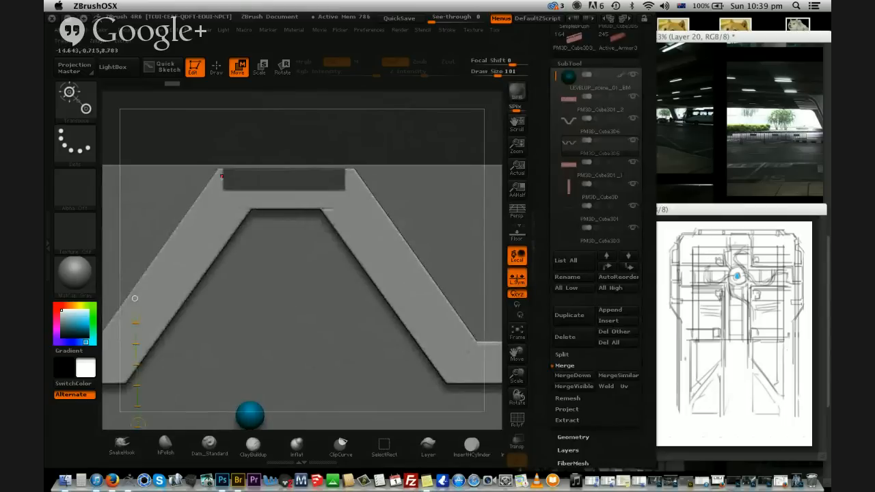
{"action": "left_click", "coordinate": [100, 41]}
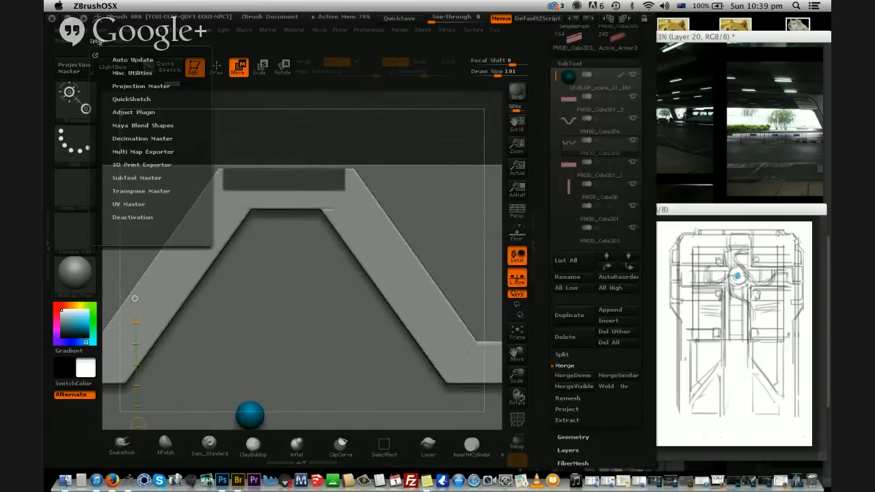
{"action": "left_click", "coordinate": [67, 41]}
{"action": "left_click", "coordinate": [106, 288]}
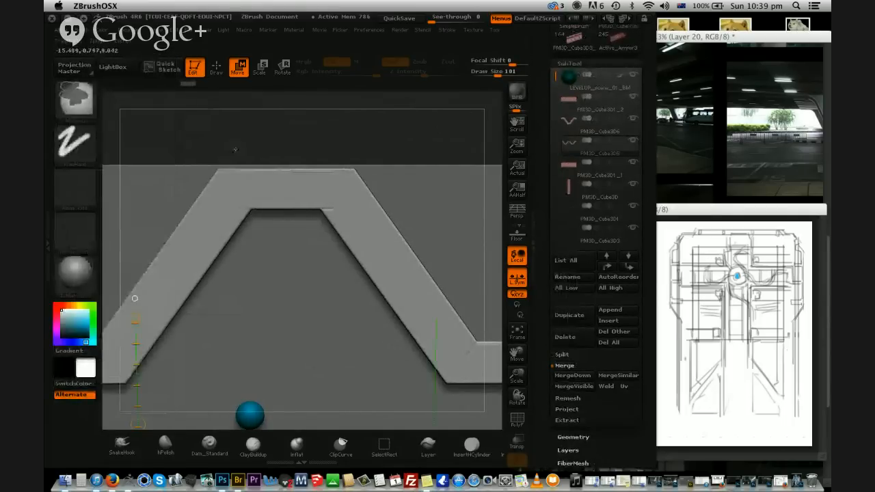
{"action": "left_click_drag", "start_coordinate": [258, 169], "coordinate": [283, 183], "text": "ctrl"}
{"action": "mouse_move", "coordinate": [227, 145]}
{"action": "left_mouse_down", "text": "ctrl"}
{"action": "mouse_move", "coordinate": [245, 167]}
{"action": "mouse_move", "coordinate": [257, 162]}
{"action": "mouse_move", "coordinate": [285, 184]}
{"action": "left_mouse_up", "text": "ctrl"}
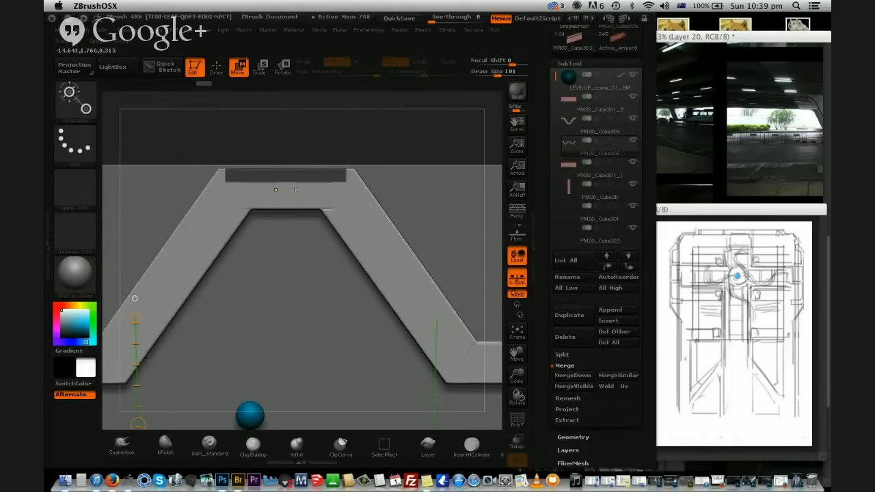
{"action": "key", "text": "ctrl+i"}
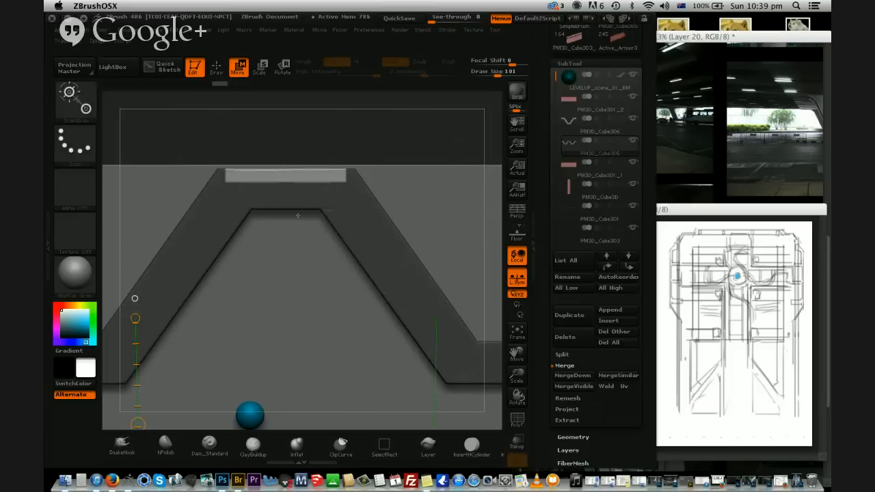
Select the spare V-shaped support and move it straight back behind the back wall in the top view
{"action": "left_click_drag", "start_coordinate": [346, 130], "coordinate": [358, 210], "text": "shift"}
{"action": "left_click", "coordinate": [355, 237], "text": "alt"}
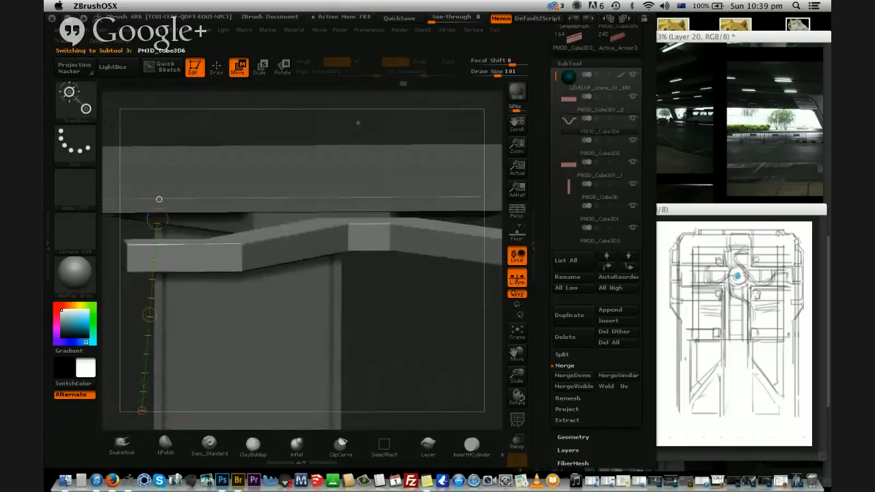
{"action": "left_click_drag", "start_coordinate": [358, 123], "coordinate": [264, 143], "text": "shift"}
{"action": "key", "text": "q"}
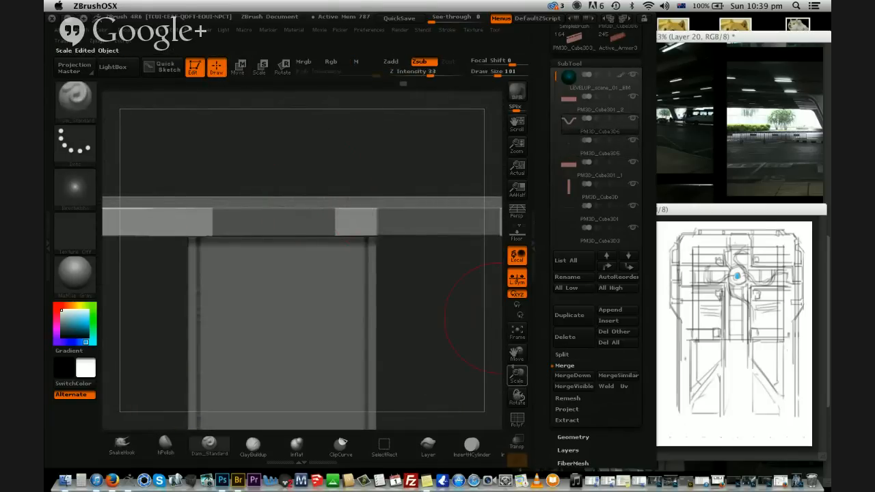
{"action": "left_click_drag", "start_coordinate": [478, 318], "coordinate": [400, 248]}
{"action": "key", "text": "w"}
{"action": "left_click_drag", "start_coordinate": [313, 221], "coordinate": [313, 287]}
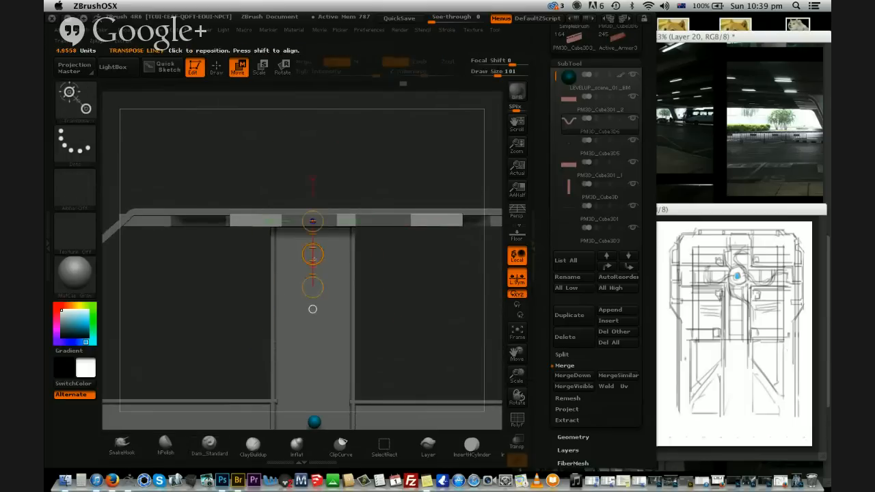
{"action": "left_click_drag", "start_coordinate": [312, 254], "coordinate": [312, 188]}
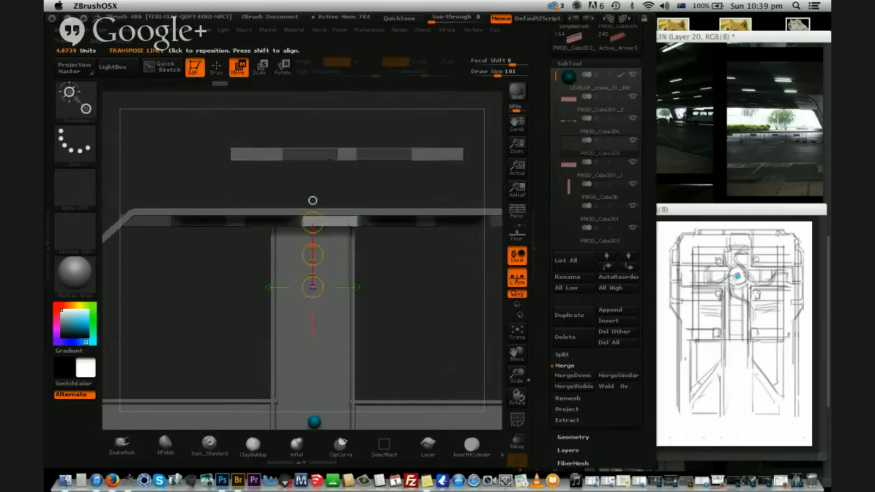
Narrow the unmasked upper strip of the zigzag's central bridge and push it back toward the wall as a recess with sloped ends
{"action": "left_click_drag", "start_coordinate": [330, 160], "coordinate": [416, 181]}
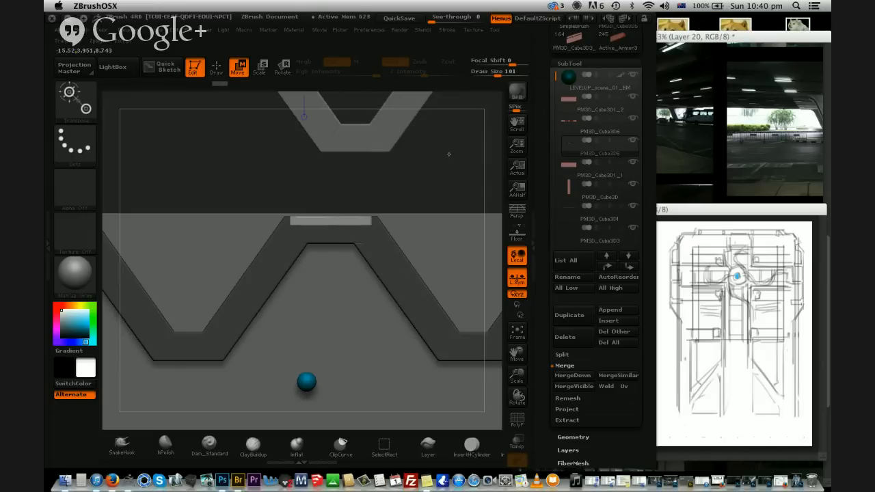
{"action": "mouse_move", "coordinate": [450, 153]}
{"action": "left_mouse_down", "text": "ctrl"}
{"action": "mouse_move", "coordinate": [453, 199]}
{"action": "mouse_move", "coordinate": [455, 179]}
{"action": "mouse_move", "coordinate": [475, 204]}
{"action": "left_mouse_up", "text": "ctrl"}
{"action": "key", "text": "ctrl+z"}
{"action": "left_click_drag", "start_coordinate": [237, 184], "coordinate": [331, 315]}
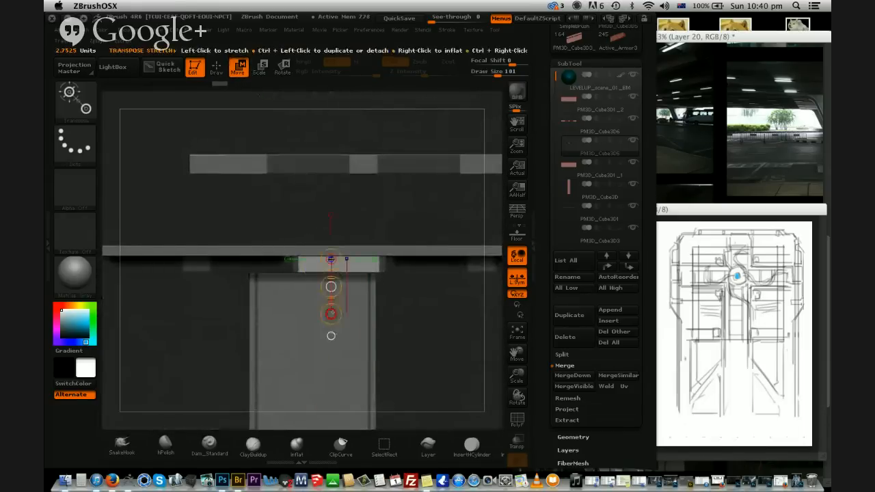
{"action": "left_click_drag", "start_coordinate": [409, 132], "coordinate": [275, 203], "text": "alt"}
{"action": "left_click_drag", "start_coordinate": [338, 289], "coordinate": [307, 290], "text": "shift"}
{"action": "left_click_drag", "start_coordinate": [320, 215], "coordinate": [316, 220]}
{"action": "left_click_drag", "start_coordinate": [315, 279], "coordinate": [315, 302], "text": "shift"}
{"action": "left_click_drag", "start_coordinate": [360, 238], "coordinate": [290, 174]}
{"action": "left_click_drag", "start_coordinate": [355, 203], "coordinate": [354, 214]}
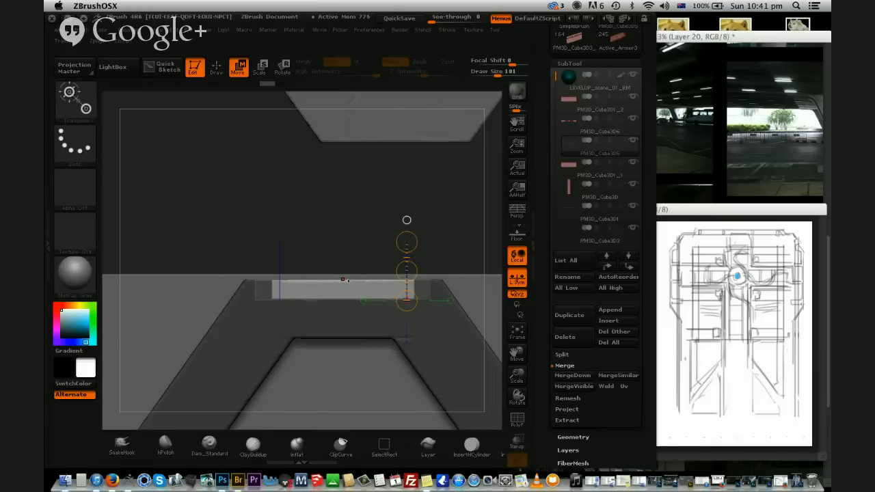
Replace the mask with one on a thin strip along the lower edge of the zigzag's central bridge, and invert it
{"action": "left_click_drag", "start_coordinate": [517, 376], "coordinate": [458, 307]}
{"action": "left_click_drag", "start_coordinate": [451, 248], "coordinate": [495, 239], "text": "alt"}
{"action": "left_click_drag", "start_coordinate": [517, 375], "coordinate": [517, 403]}
{"action": "mouse_move", "coordinate": [367, 215]}
{"action": "left_mouse_down", "text": "alt"}
{"action": "mouse_move", "coordinate": [366, 242]}
{"action": "mouse_move", "coordinate": [342, 232]}
{"action": "mouse_move", "coordinate": [369, 226]}
{"action": "mouse_move", "coordinate": [364, 252]}
{"action": "mouse_move", "coordinate": [338, 179]}
{"action": "left_mouse_up", "text": "alt"}
{"action": "left_click_drag", "start_coordinate": [338, 191], "coordinate": [381, 237]}
{"action": "key", "text": "q"}
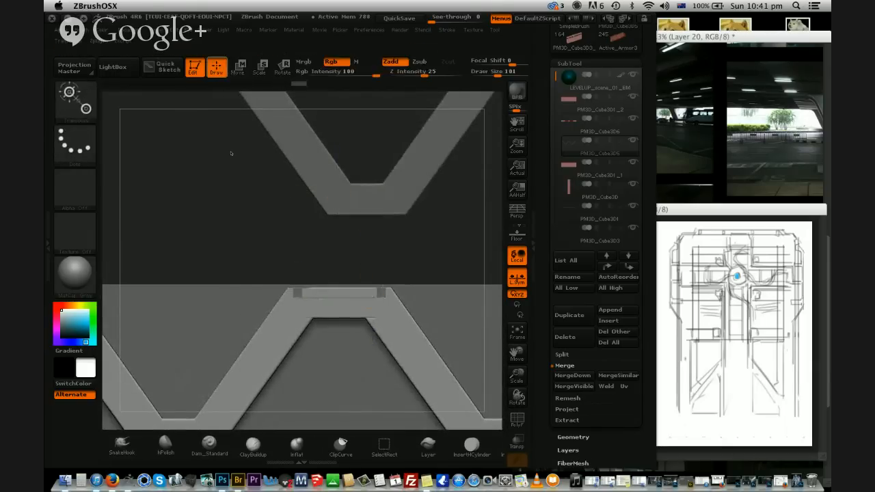
{"action": "key", "text": "ctrl"}
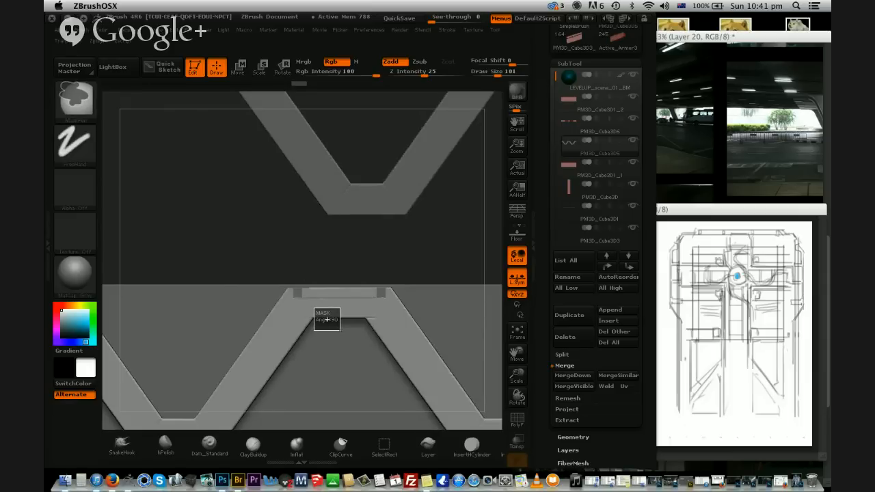
{"action": "left_click_drag", "start_coordinate": [341, 331], "coordinate": [366, 332], "text": "ctrl"}
{"action": "left_click", "coordinate": [333, 335], "text": "ctrl"}
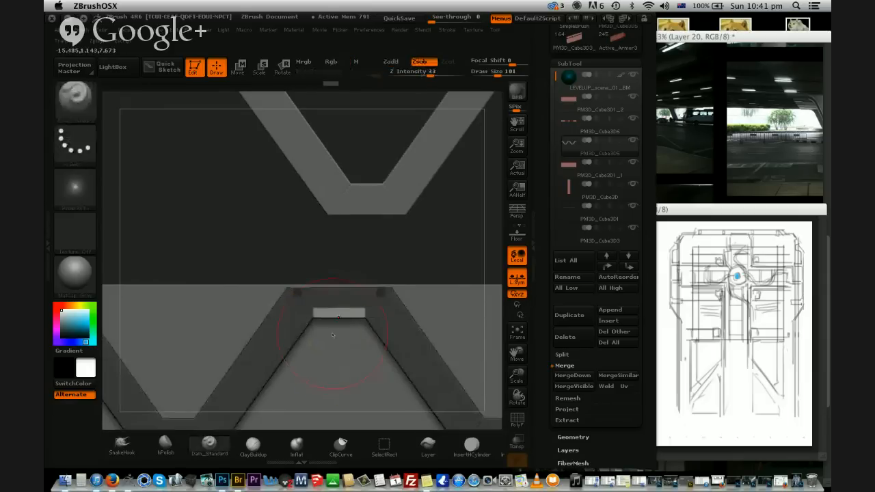
Push the unmasked lower strip of the central bridge back toward the wall, narrow it, and lower its upper edge to form a beveled recess
{"action": "left_click_drag", "start_coordinate": [415, 234], "coordinate": [413, 256]}
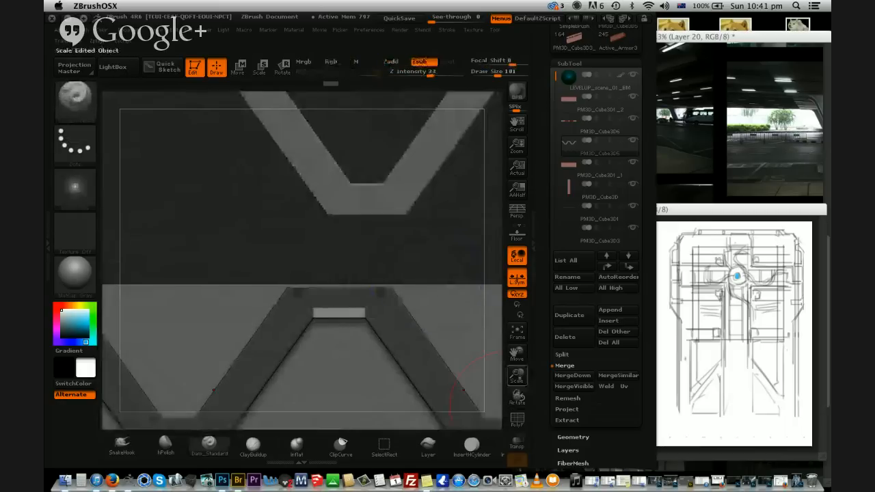
{"action": "left_click_drag", "start_coordinate": [517, 375], "coordinate": [429, 330]}
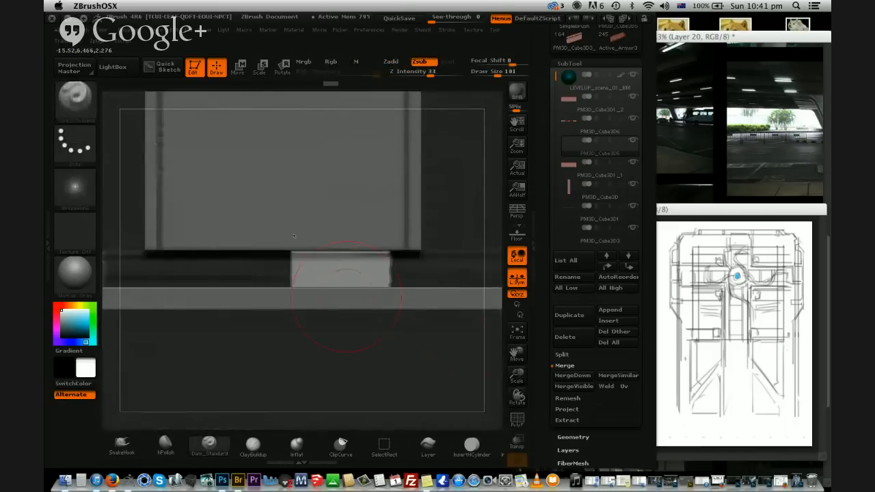
{"action": "key", "text": "w"}
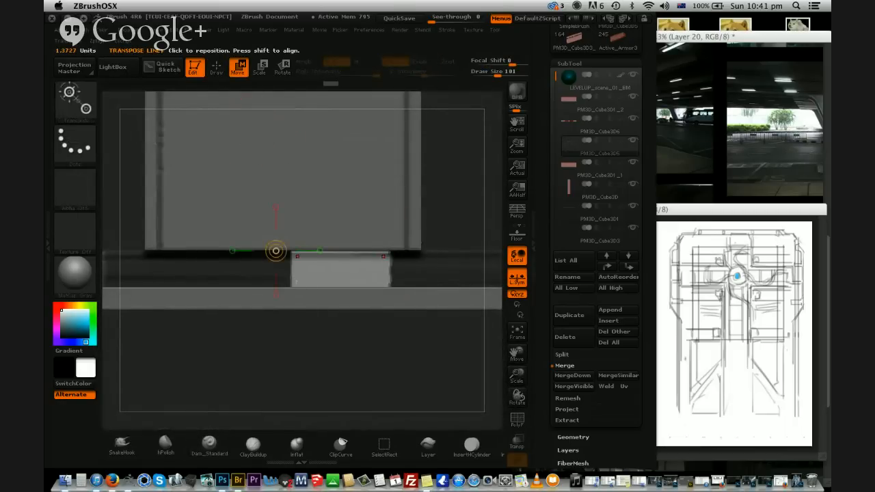
{"action": "mouse_move", "coordinate": [294, 283]}
{"action": "left_mouse_down", "text": "shift"}
{"action": "mouse_move", "coordinate": [294, 214]}
{"action": "mouse_move", "coordinate": [294, 249]}
{"action": "left_mouse_up", "text": "shift"}
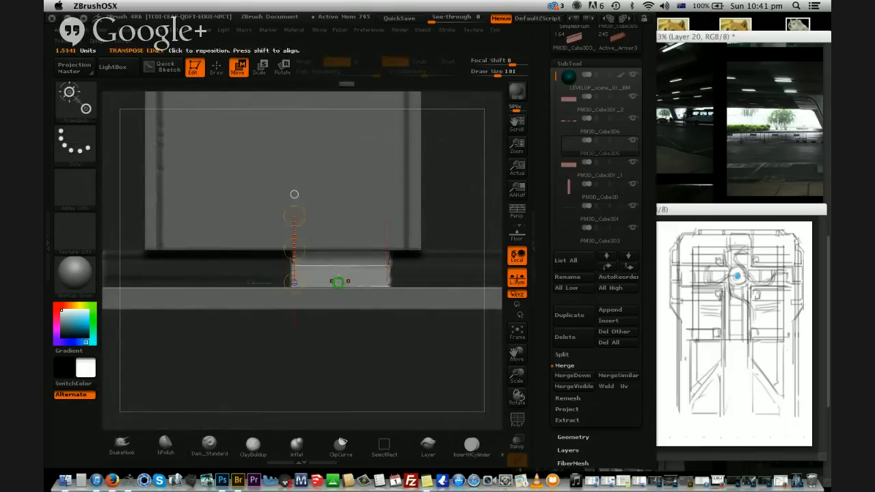
{"action": "mouse_move", "coordinate": [338, 273]}
{"action": "left_mouse_down", "text": "shift"}
{"action": "mouse_move", "coordinate": [271, 273]}
{"action": "mouse_move", "coordinate": [287, 273]}
{"action": "left_mouse_up", "text": "shift"}
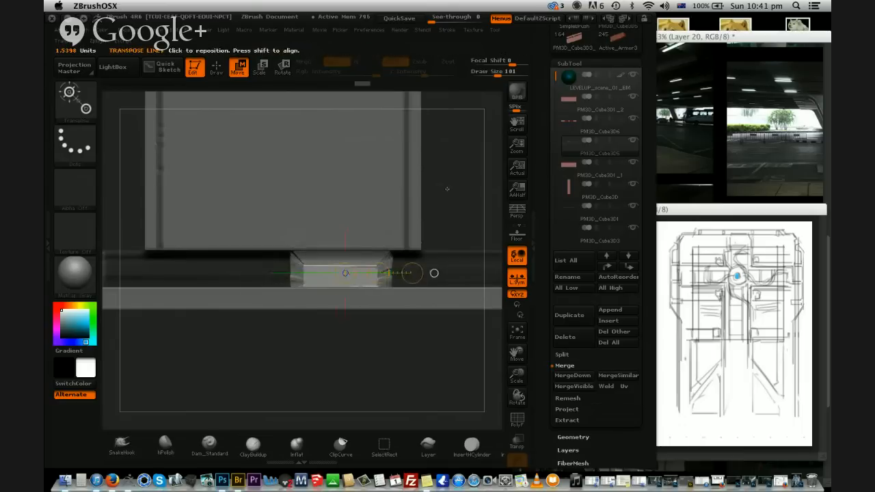
{"action": "mouse_move", "coordinate": [447, 189]}
{"action": "left_mouse_down"}
{"action": "mouse_move", "coordinate": [321, 291]}
{"action": "mouse_move", "coordinate": [304, 142]}
{"action": "left_mouse_up"}
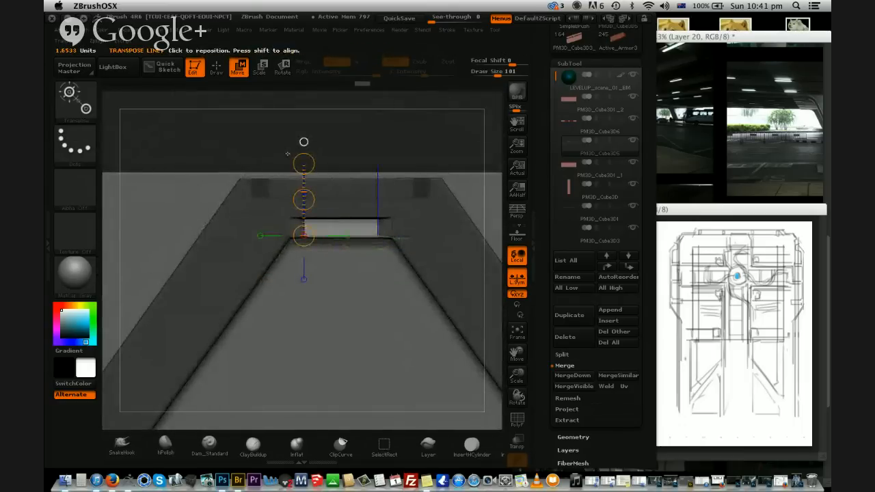
{"action": "left_click_drag", "start_coordinate": [294, 197], "coordinate": [295, 205]}
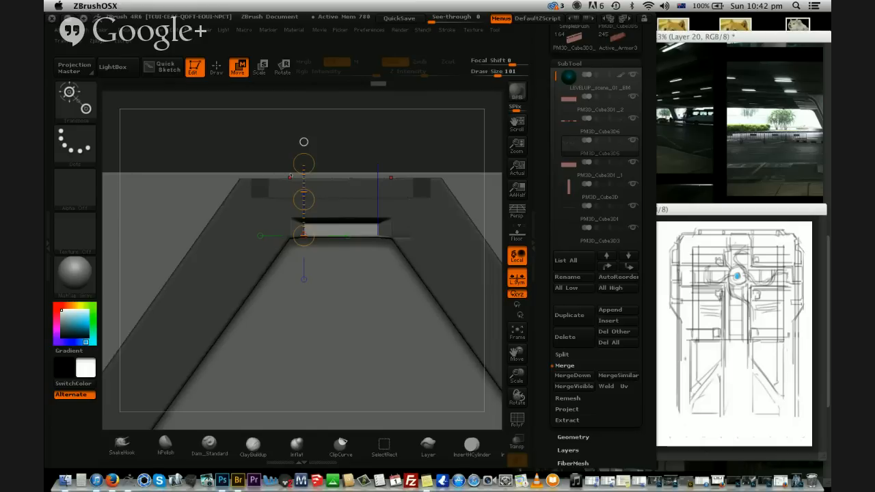
Mask a mirrored pair of small blocks on the upper edge of the central bridge and invert the mask
{"action": "mouse_move", "coordinate": [417, 127]}
{"action": "left_mouse_down"}
{"action": "mouse_move", "coordinate": [393, 131]}
{"action": "mouse_move", "coordinate": [433, 123]}
{"action": "mouse_move", "coordinate": [374, 126]}
{"action": "left_mouse_up"}
{"action": "left_click", "coordinate": [216, 67]}
{"action": "left_click_drag", "start_coordinate": [283, 147], "coordinate": [298, 196], "text": "ctrl"}
{"action": "left_click_drag", "start_coordinate": [377, 123], "coordinate": [365, 239], "text": "shift"}
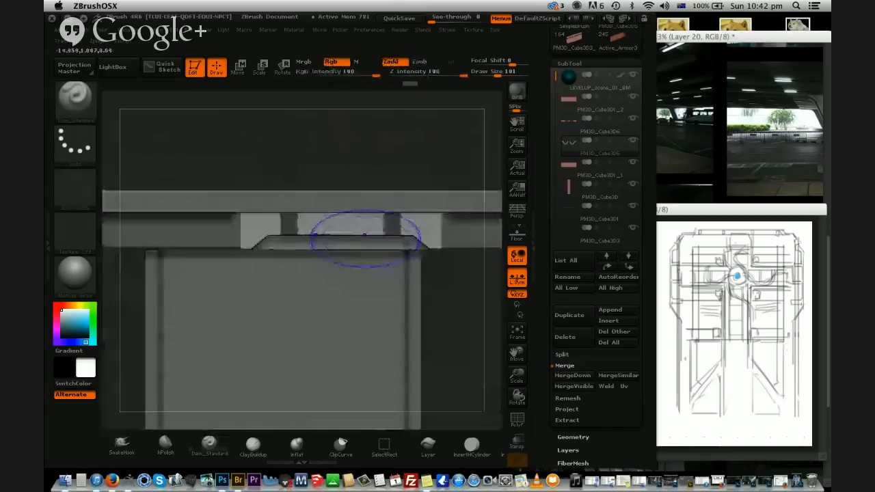
{"action": "key", "text": "ctrl+i"}
Pull the two small upper blocks forward from the recess, extend them above the bridge's upper edge, and clear the mask
{"action": "key", "text": "w"}
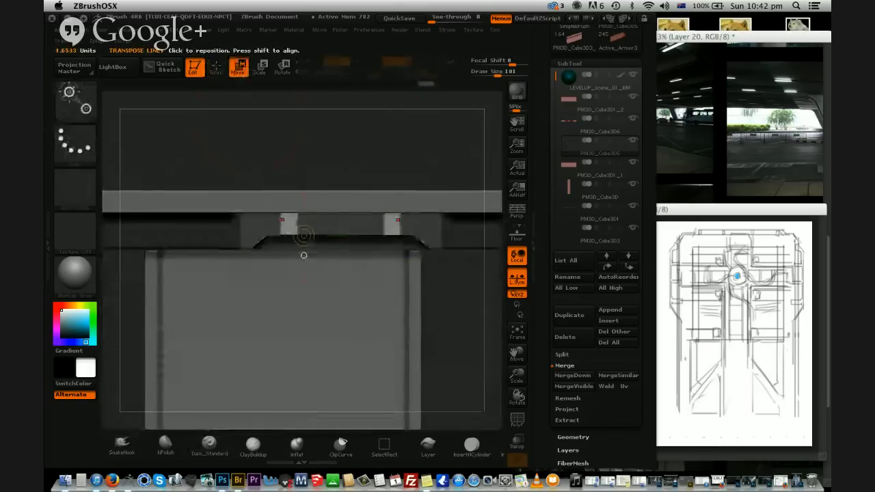
{"action": "left_click_drag", "start_coordinate": [283, 214], "coordinate": [283, 318]}
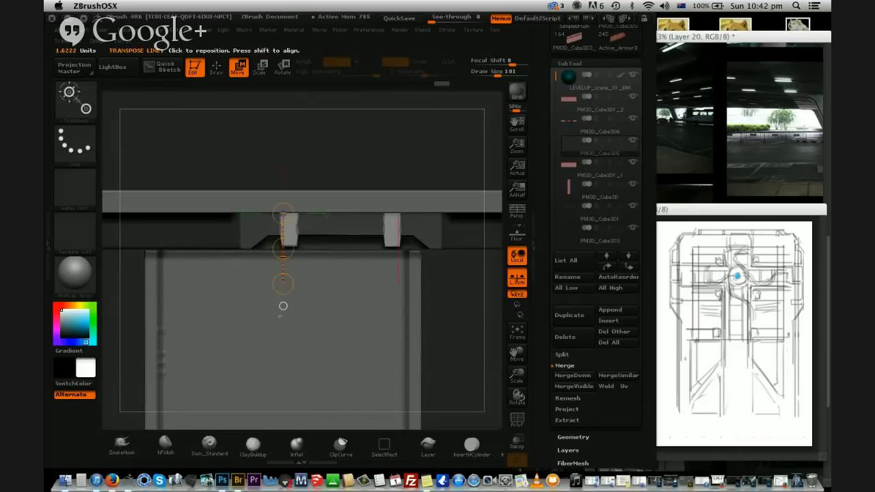
{"action": "left_click_drag", "start_coordinate": [448, 308], "coordinate": [448, 198]}
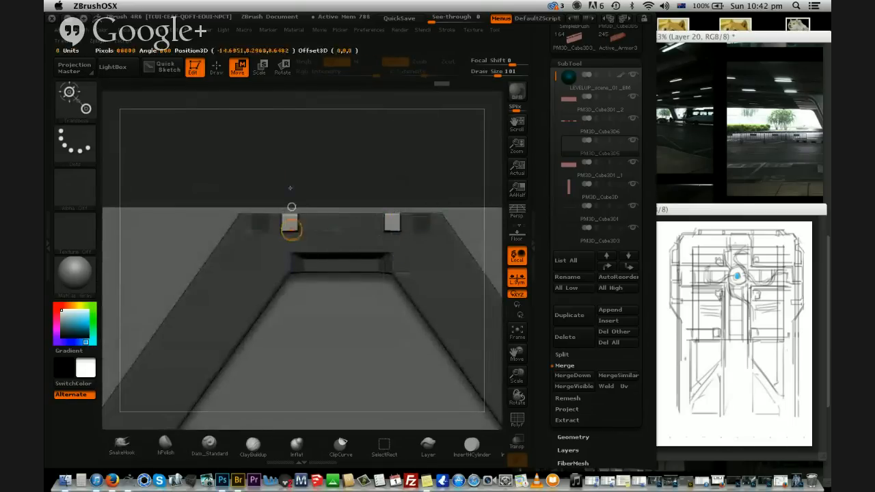
{"action": "left_click_drag", "start_coordinate": [291, 206], "coordinate": [291, 164]}
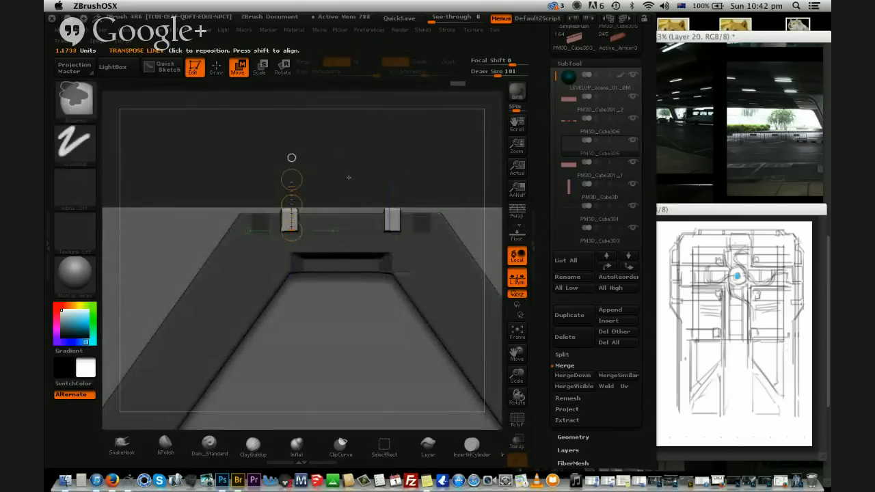
{"action": "left_click_drag", "start_coordinate": [350, 178], "coordinate": [346, 175], "text": "ctrl"}
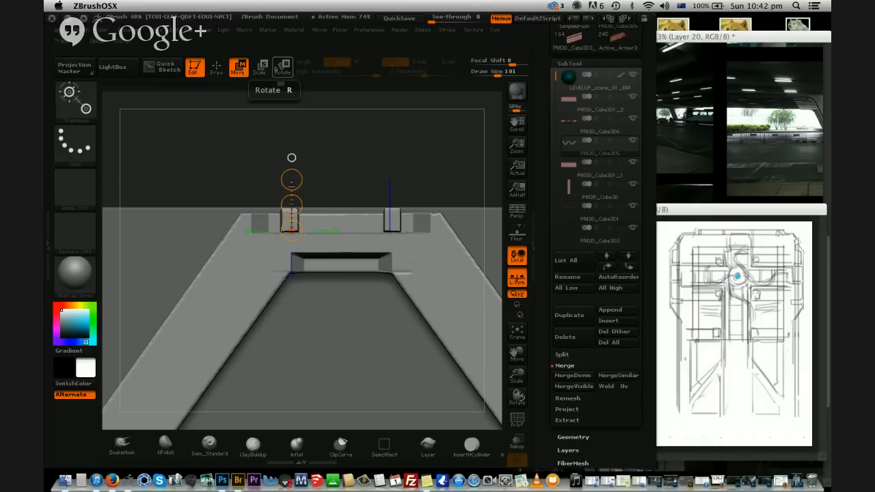
Mask a mirrored pair of small blocks inside the lower recess of the central bridge and invert the mask
{"action": "mouse_move", "coordinate": [391, 177]}
{"action": "left_mouse_down"}
{"action": "mouse_move", "coordinate": [427, 134]}
{"action": "mouse_move", "coordinate": [397, 142]}
{"action": "mouse_move", "coordinate": [404, 114]}
{"action": "left_mouse_up"}
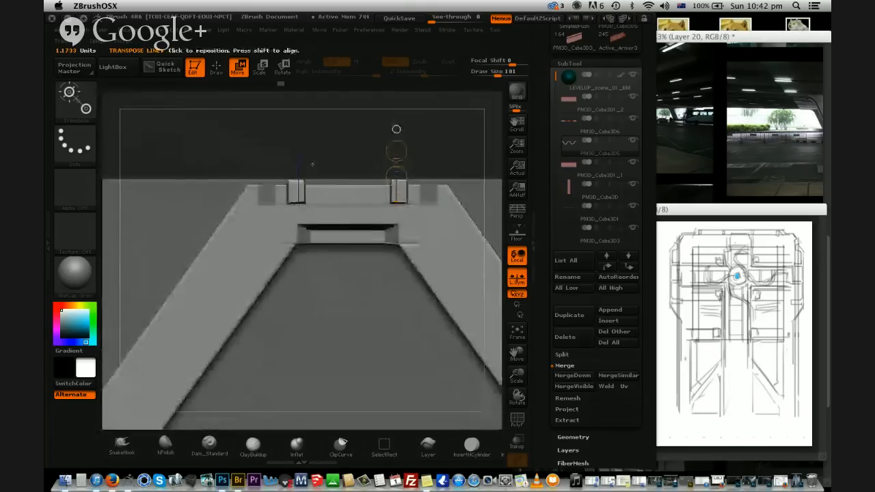
{"action": "mouse_move", "coordinate": [323, 136]}
{"action": "left_mouse_down", "text": "ctrl"}
{"action": "mouse_move", "coordinate": [335, 261]}
{"action": "mouse_move", "coordinate": [326, 255]}
{"action": "left_mouse_up", "text": "ctrl"}
{"action": "left_click", "coordinate": [332, 165], "text": "ctrl"}
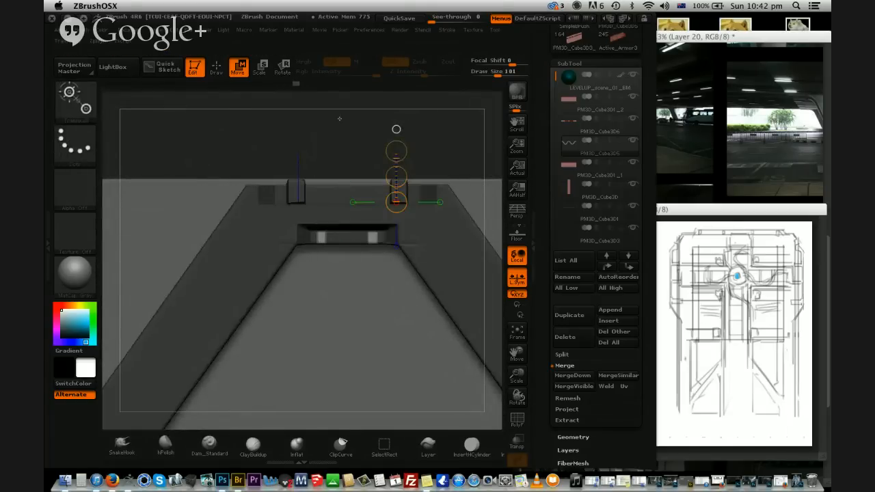
Pull the two small blocks in the lower recess forward, stretch them slightly downward, and clear the mask
{"action": "left_click_drag", "start_coordinate": [339, 118], "coordinate": [341, 60], "text": "shift"}
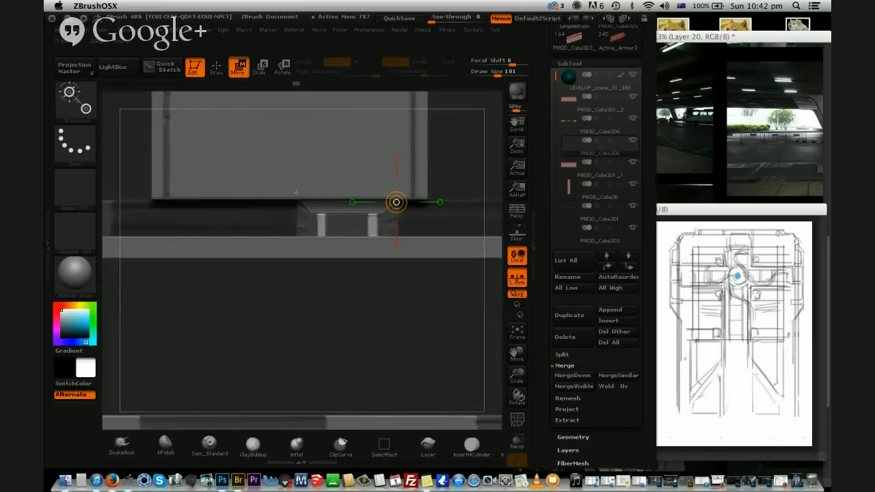
{"action": "left_click_drag", "start_coordinate": [296, 193], "coordinate": [322, 154]}
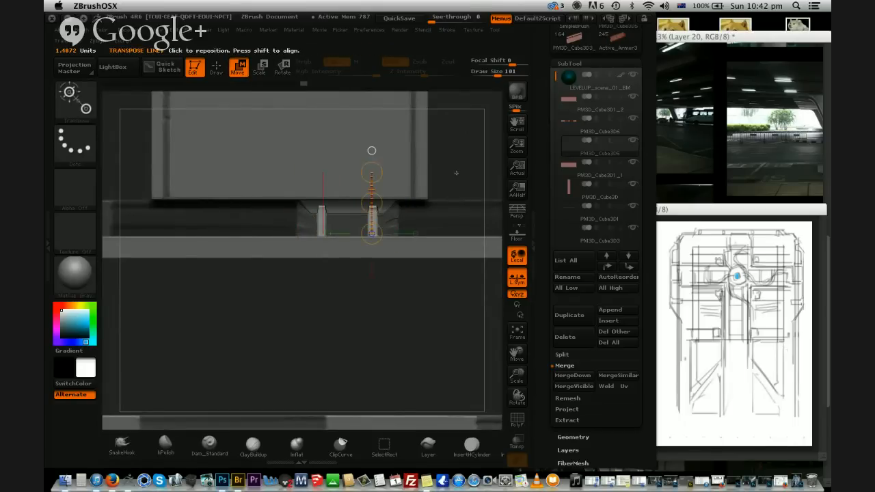
{"action": "left_click_drag", "start_coordinate": [456, 172], "coordinate": [389, 344], "text": "shift"}
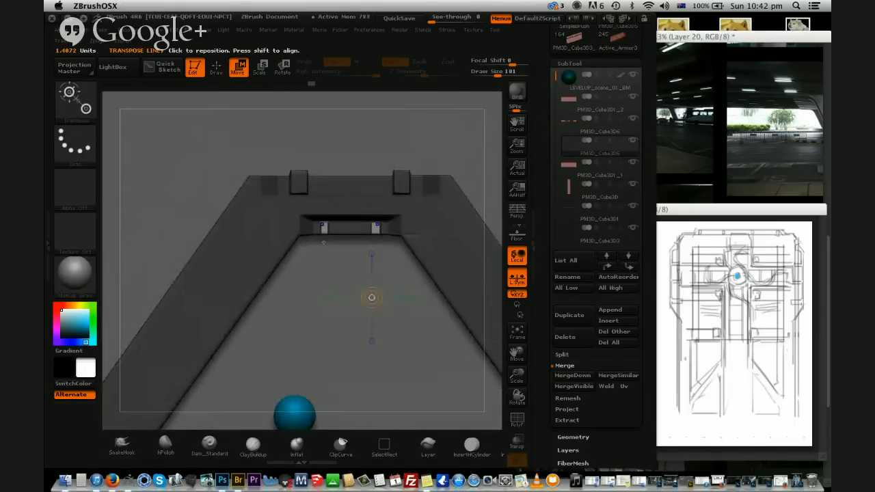
{"action": "mouse_move", "coordinate": [323, 229]}
{"action": "left_mouse_down"}
{"action": "mouse_move", "coordinate": [324, 287]}
{"action": "mouse_move", "coordinate": [324, 264]}
{"action": "left_mouse_up"}
{"action": "mouse_move", "coordinate": [517, 375]}
{"action": "left_mouse_down"}
{"action": "mouse_move", "coordinate": [402, 142]}
{"action": "mouse_move", "coordinate": [435, 166]}
{"action": "left_mouse_up"}
{"action": "left_click_drag", "start_coordinate": [326, 164], "coordinate": [426, 164], "text": "ctrl"}
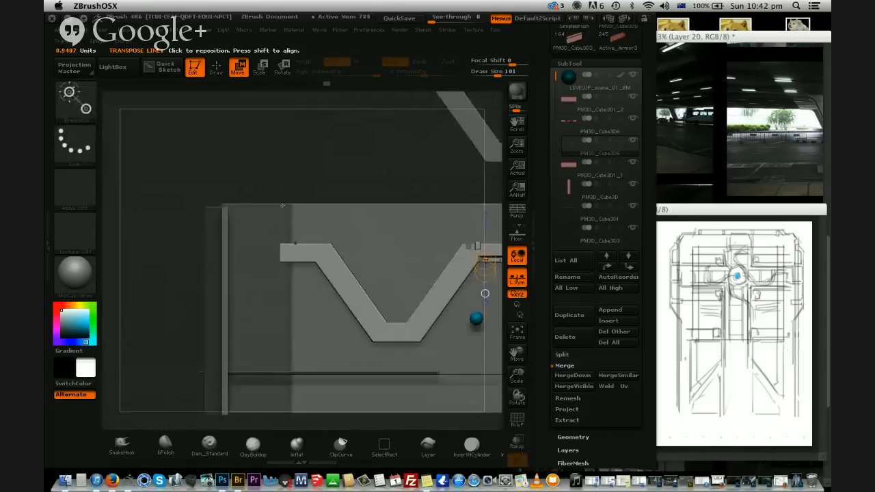
Isolate the upper strip of the zigzag's flat outer end with an inverted mask and lower the strip's upper edge
{"action": "left_click_drag", "start_coordinate": [282, 205], "coordinate": [284, 213], "text": "ctrl"}
{"action": "left_click", "coordinate": [254, 88], "text": "ctrl"}
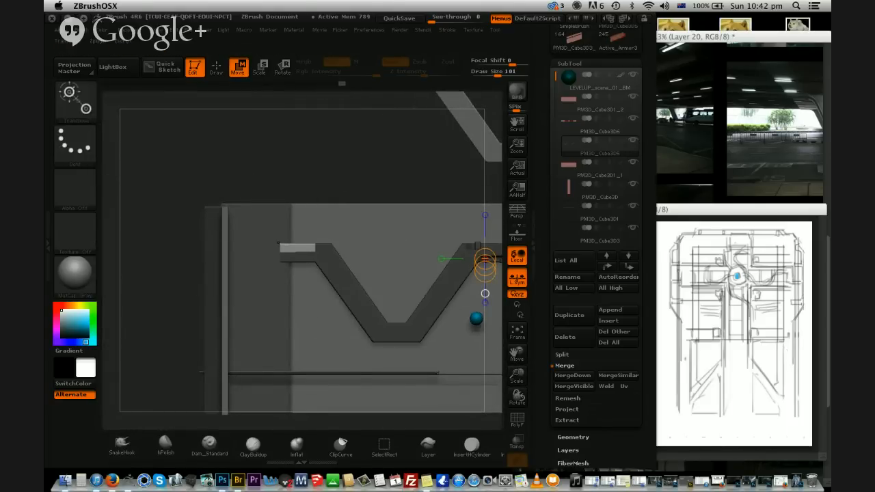
{"action": "left_click_drag", "start_coordinate": [281, 252], "coordinate": [283, 189]}
{"action": "mouse_move", "coordinate": [283, 220]}
{"action": "left_mouse_down"}
{"action": "mouse_move", "coordinate": [277, 248]}
{"action": "mouse_move", "coordinate": [344, 248]}
{"action": "mouse_move", "coordinate": [329, 252]}
{"action": "left_mouse_up"}
Try to push the strip at the zigzag's outer end back toward the wall in the top view
{"action": "left_click_drag", "start_coordinate": [363, 195], "coordinate": [368, 273]}
{"action": "mouse_move", "coordinate": [244, 254]}
{"action": "left_mouse_down", "text": "shift"}
{"action": "mouse_move", "coordinate": [244, 344]}
{"action": "mouse_move", "coordinate": [243, 312]}
{"action": "left_mouse_up", "text": "shift"}
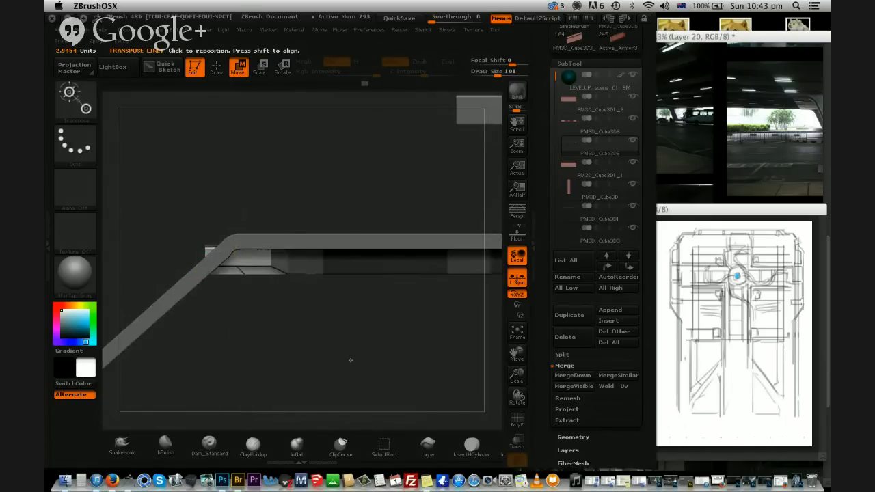
{"action": "mouse_move", "coordinate": [349, 360]}
{"action": "left_mouse_down"}
{"action": "mouse_move", "coordinate": [375, 324]}
{"action": "mouse_move", "coordinate": [365, 365]}
{"action": "left_mouse_up"}
{"action": "left_click_drag", "start_coordinate": [381, 395], "coordinate": [371, 348], "text": "alt"}
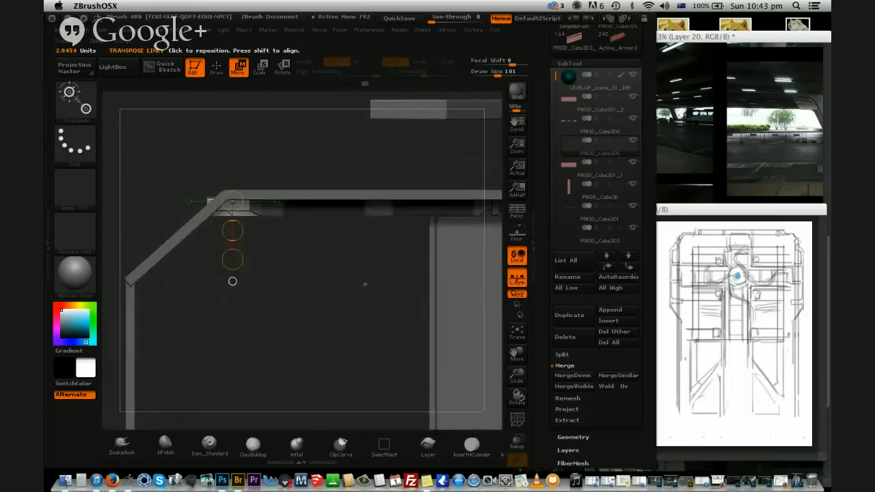
{"action": "left_click_drag", "start_coordinate": [365, 283], "coordinate": [371, 121], "text": "shift"}
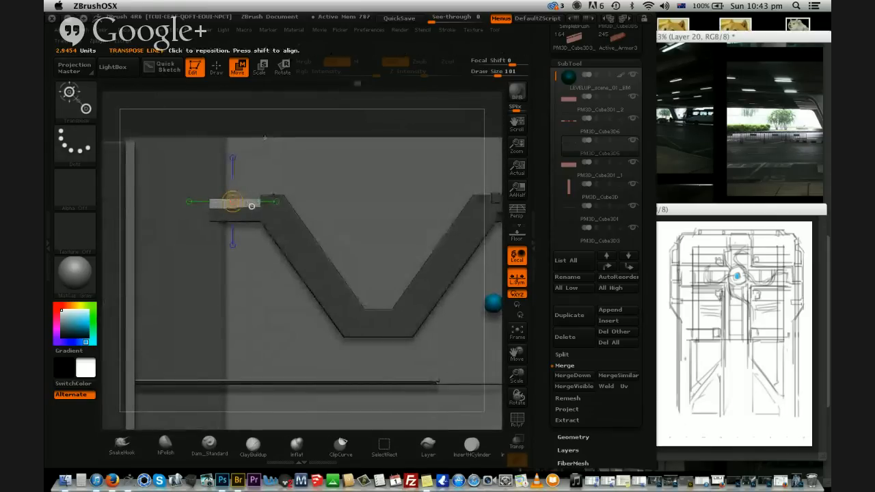
{"action": "left_click_drag", "start_coordinate": [267, 234], "coordinate": [256, 342]}
Narrow the strip at the zigzag's outer end, push it back toward the wall as a recess, and clear the mask
{"action": "left_click_drag", "start_coordinate": [209, 214], "coordinate": [298, 212]}
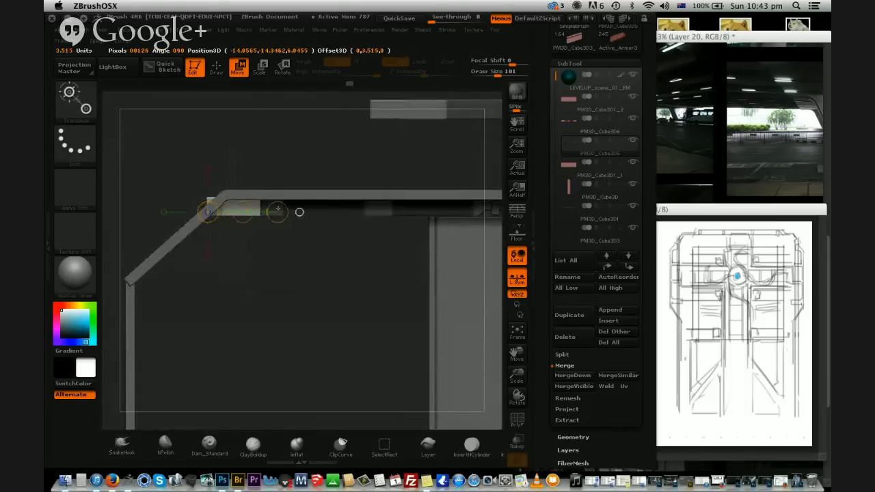
{"action": "left_click_drag", "start_coordinate": [231, 206], "coordinate": [229, 278], "text": "shift"}
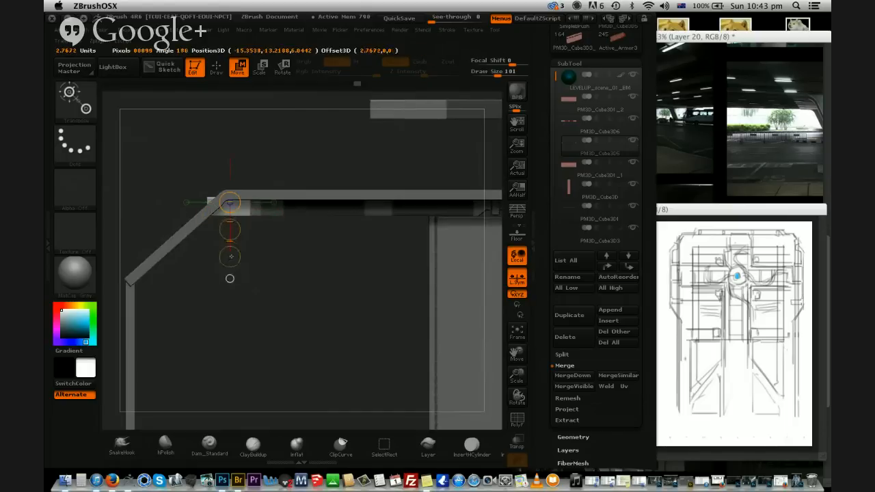
{"action": "left_click_drag", "start_coordinate": [229, 242], "coordinate": [229, 232]}
{"action": "mouse_move", "coordinate": [311, 309]}
{"action": "left_mouse_down"}
{"action": "mouse_move", "coordinate": [325, 123]}
{"action": "mouse_move", "coordinate": [279, 142]}
{"action": "mouse_move", "coordinate": [345, 117]}
{"action": "mouse_move", "coordinate": [308, 123]}
{"action": "left_mouse_up"}
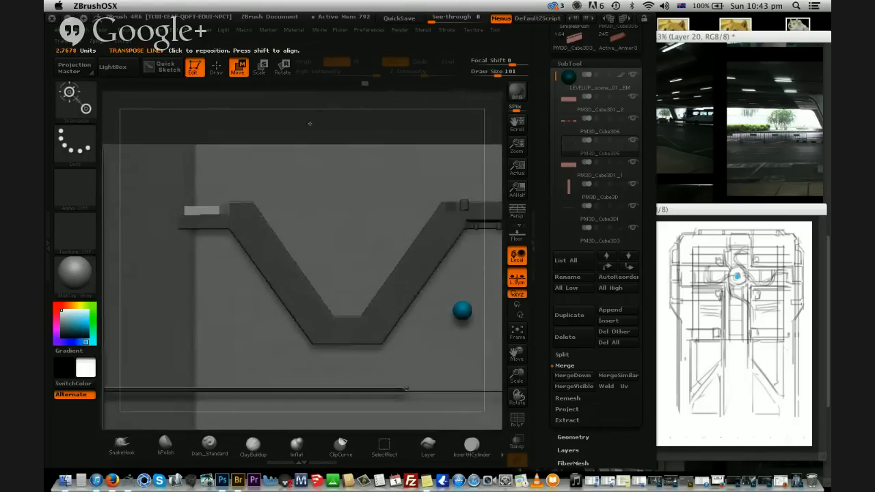
{"action": "mouse_move", "coordinate": [238, 143]}
{"action": "left_mouse_down"}
{"action": "mouse_move", "coordinate": [322, 144]}
{"action": "mouse_move", "coordinate": [194, 118]}
{"action": "mouse_move", "coordinate": [373, 133]}
{"action": "mouse_move", "coordinate": [229, 118]}
{"action": "left_mouse_up"}
Move the mirrored zigzag support beam slightly lower on the back wall
{"action": "left_click_drag", "start_coordinate": [290, 120], "coordinate": [458, 226], "text": "alt"}
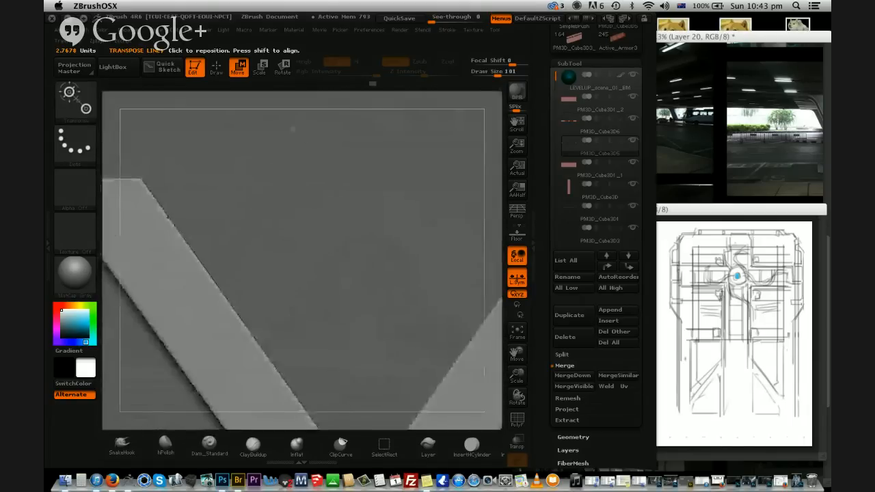
{"action": "left_click_drag", "start_coordinate": [486, 315], "coordinate": [413, 187], "text": "alt"}
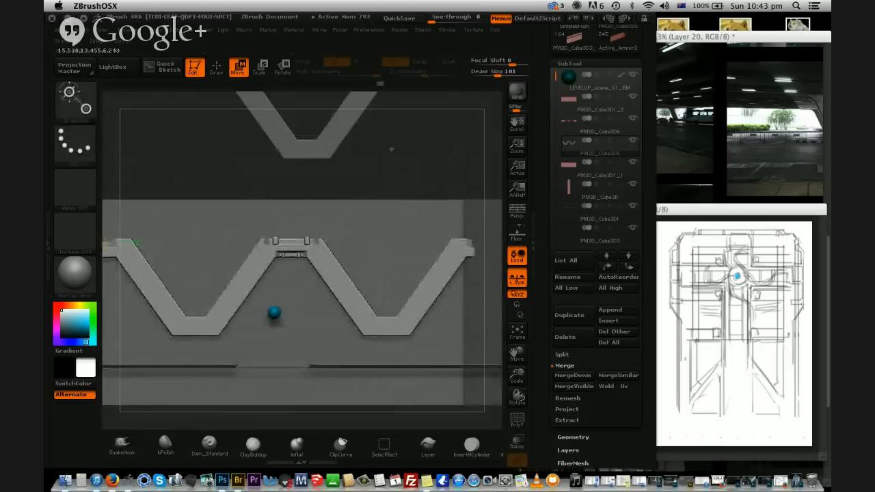
{"action": "mouse_move", "coordinate": [314, 175]}
{"action": "left_mouse_down", "text": "alt"}
{"action": "mouse_move", "coordinate": [393, 163]}
{"action": "mouse_move", "coordinate": [385, 156]}
{"action": "left_mouse_up", "text": "alt"}
{"action": "left_click_drag", "start_coordinate": [390, 261], "coordinate": [390, 147], "text": "shift"}
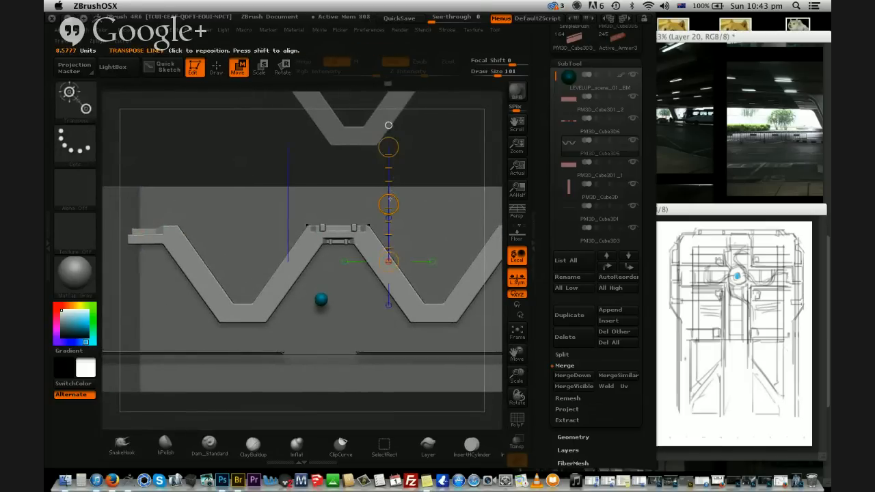
{"action": "left_click_drag", "start_coordinate": [392, 207], "coordinate": [382, 236]}
Duplicate the zigzag beam subtool and raise one of the two beams straight up above the other
{"action": "left_click", "coordinate": [569, 315]}
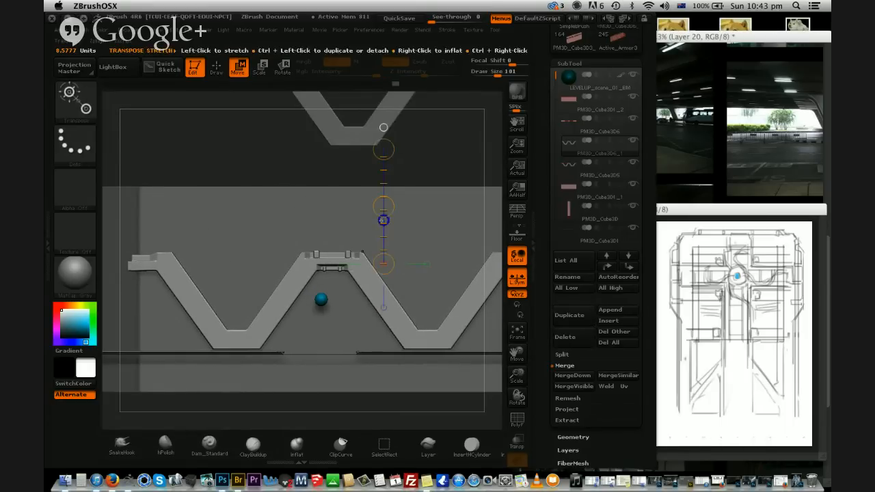
{"action": "left_click_drag", "start_coordinate": [383, 205], "coordinate": [384, 127]}
{"action": "left_click_drag", "start_coordinate": [432, 151], "coordinate": [479, 154]}
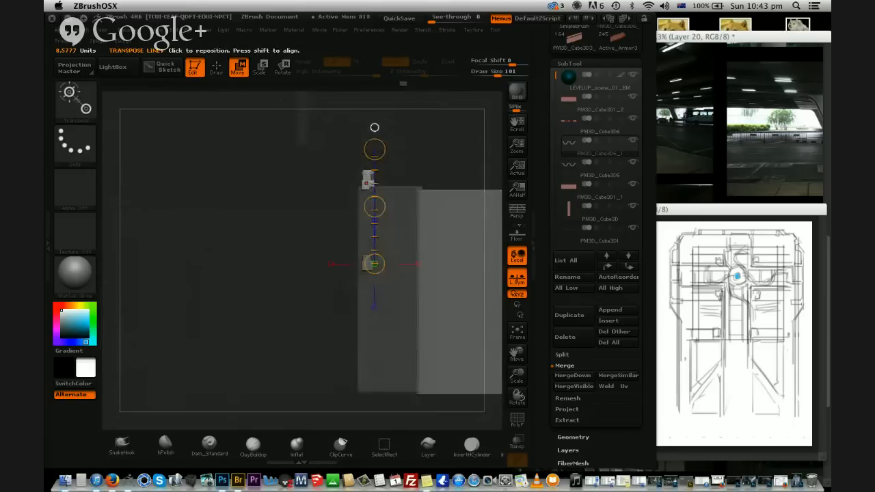
Rotate the raised zigzag beam upside down in the side view, undoing the first rotation attempt
{"action": "left_click_drag", "start_coordinate": [367, 183], "coordinate": [377, 267]}
{"action": "left_click", "coordinate": [282, 67]}
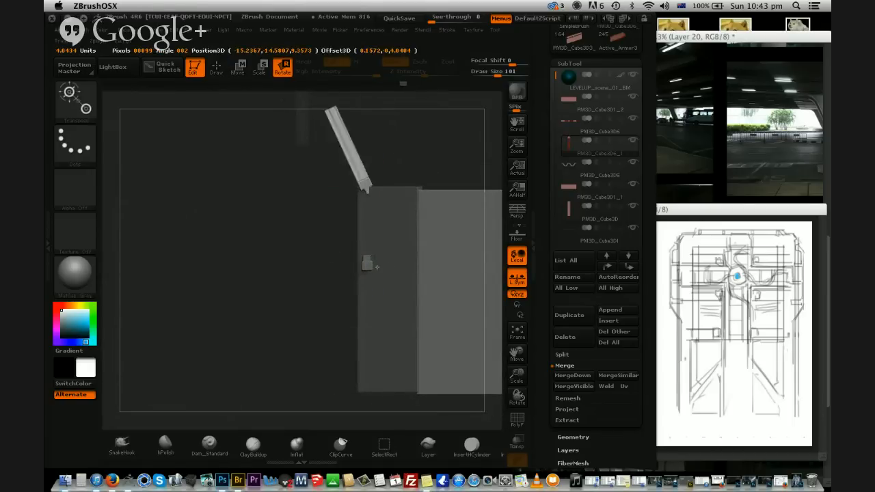
{"action": "key", "text": "super+z"}
{"action": "left_click_drag", "start_coordinate": [369, 108], "coordinate": [370, 127]}
{"action": "mouse_move", "coordinate": [473, 141]}
{"action": "left_mouse_down"}
{"action": "mouse_move", "coordinate": [305, 154]}
{"action": "mouse_move", "coordinate": [333, 128]}
{"action": "mouse_move", "coordinate": [338, 152]}
{"action": "mouse_move", "coordinate": [344, 123]}
{"action": "mouse_move", "coordinate": [361, 186]}
{"action": "mouse_move", "coordinate": [344, 326]}
{"action": "left_mouse_up"}
Push the flipped zigzag back into the wall and lower it so it crosses behind the upright zigzag
{"action": "key", "text": "w"}
{"action": "mouse_move", "coordinate": [468, 137]}
{"action": "left_mouse_down"}
{"action": "mouse_move", "coordinate": [411, 143]}
{"action": "mouse_move", "coordinate": [389, 199]}
{"action": "mouse_move", "coordinate": [426, 187]}
{"action": "mouse_move", "coordinate": [407, 226]}
{"action": "mouse_move", "coordinate": [412, 266]}
{"action": "mouse_move", "coordinate": [378, 162]}
{"action": "mouse_move", "coordinate": [376, 248]}
{"action": "left_mouse_up"}
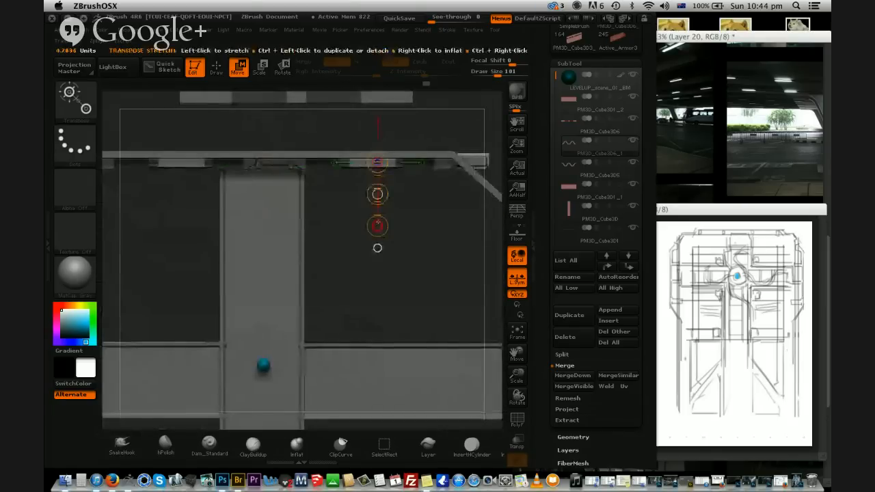
{"action": "left_click_drag", "start_coordinate": [376, 192], "coordinate": [377, 189]}
{"action": "left_click_drag", "start_coordinate": [424, 258], "coordinate": [377, 273]}
{"action": "mouse_move", "coordinate": [370, 198]}
{"action": "left_mouse_down"}
{"action": "mouse_move", "coordinate": [368, 317]}
{"action": "mouse_move", "coordinate": [428, 382]}
{"action": "left_mouse_up"}
{"action": "left_click_drag", "start_coordinate": [429, 381], "coordinate": [422, 182]}
Select the upright zigzag beam, duplicate its subtool, and switch to Draw mode for masking the copy
{"action": "left_click_drag", "start_coordinate": [393, 150], "coordinate": [403, 203], "text": "alt"}
{"action": "left_click", "coordinate": [288, 318], "text": "alt"}
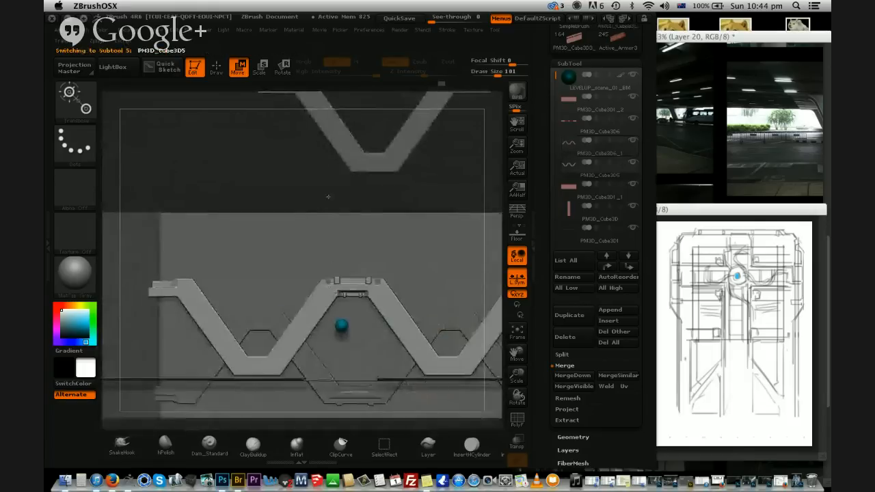
{"action": "left_click_drag", "start_coordinate": [328, 196], "coordinate": [288, 181], "text": "alt"}
{"action": "left_click", "coordinate": [570, 315]}
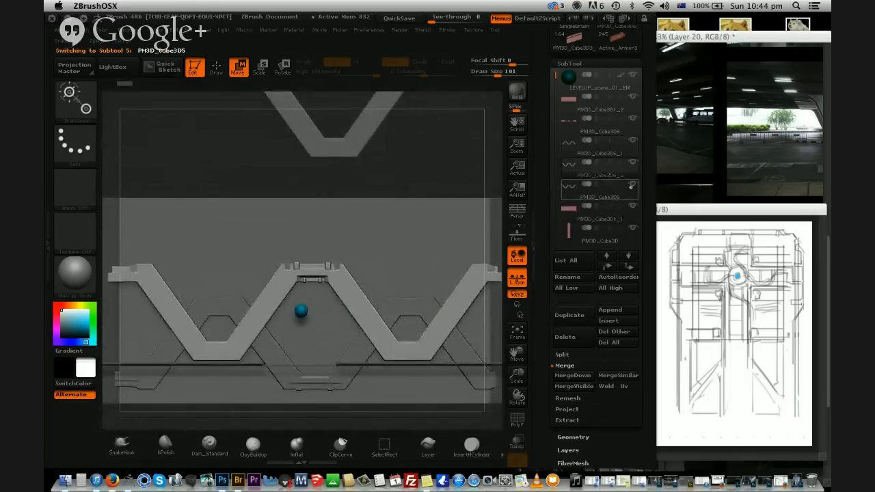
{"action": "left_click", "coordinate": [214, 69]}
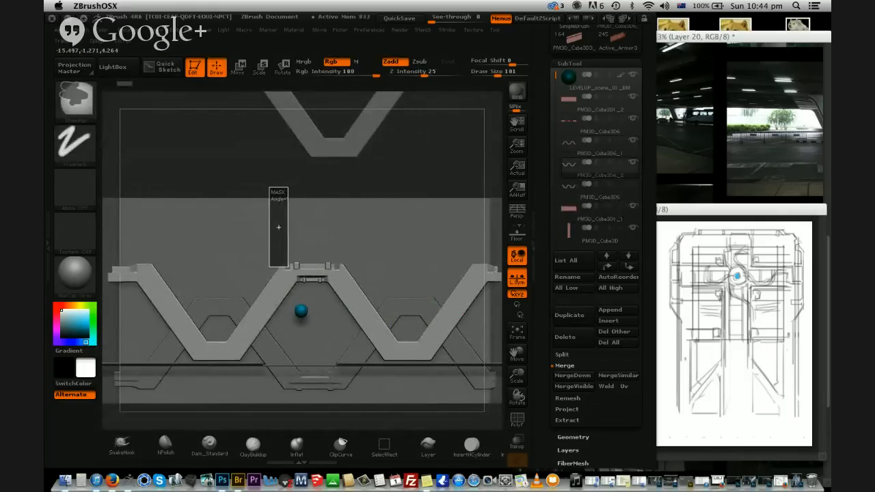
Try to pull two tall uprights from the top corners of the upper zigzag trim's central peak, using a mask and Transpose Move
{"action": "left_click_drag", "start_coordinate": [291, 187], "coordinate": [298, 256], "text": "ctrl"}
{"action": "mouse_move", "coordinate": [251, 155]}
{"action": "left_mouse_down"}
{"action": "mouse_move", "coordinate": [291, 243]}
{"action": "mouse_move", "coordinate": [290, 267]}
{"action": "mouse_move", "coordinate": [281, 254]}
{"action": "mouse_move", "coordinate": [280, 180]}
{"action": "left_mouse_up"}
{"action": "left_click", "coordinate": [295, 284], "text": "ctrl"}
{"action": "left_click", "coordinate": [238, 71]}
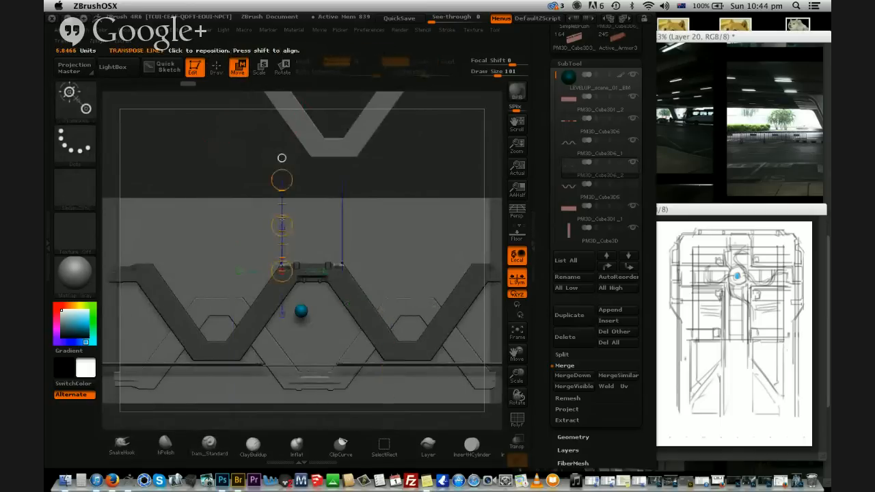
{"action": "left_click_drag", "start_coordinate": [281, 226], "coordinate": [281, 178], "text": "shift"}
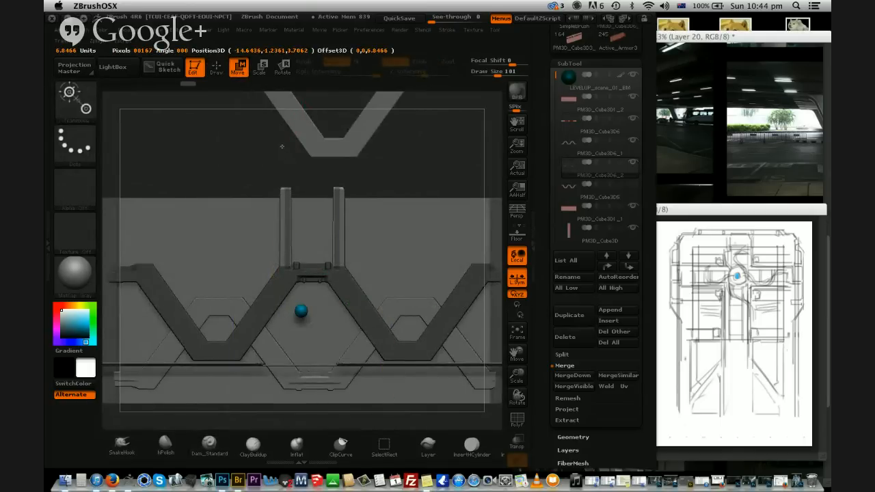
{"action": "left_click_drag", "start_coordinate": [282, 147], "coordinate": [237, 270]}
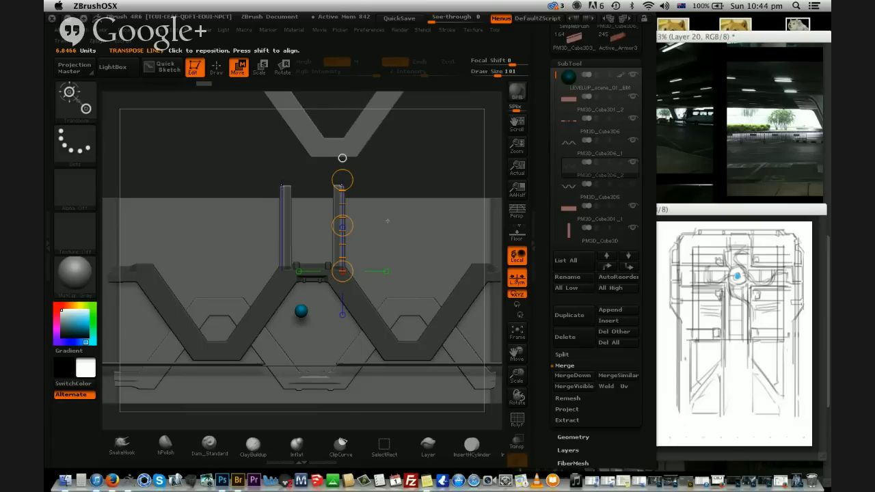
{"action": "left_click_drag", "start_coordinate": [445, 183], "coordinate": [372, 325]}
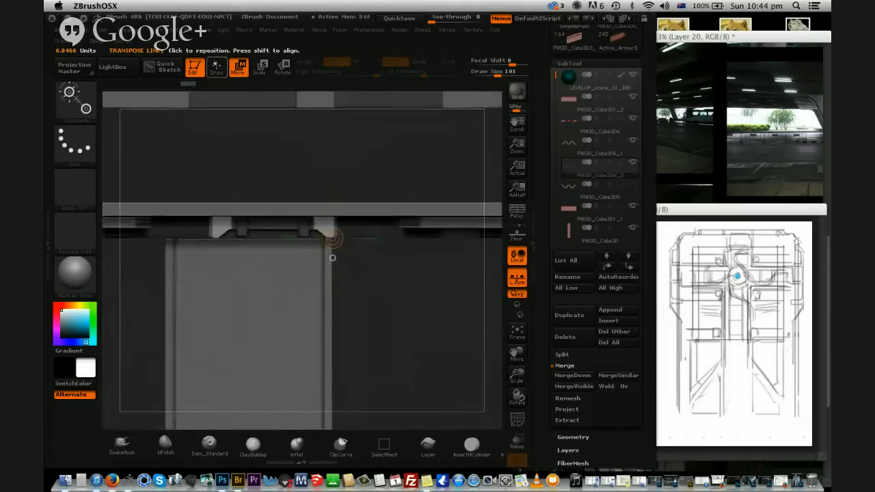
Mask part of the upper zigzag trim around its central peak from above and set the draw size to 19
{"action": "left_click", "coordinate": [216, 67]}
{"action": "left_click_drag", "start_coordinate": [385, 292], "coordinate": [307, 227], "text": "ctrl"}
{"action": "left_click_drag", "start_coordinate": [406, 324], "coordinate": [399, 192]}
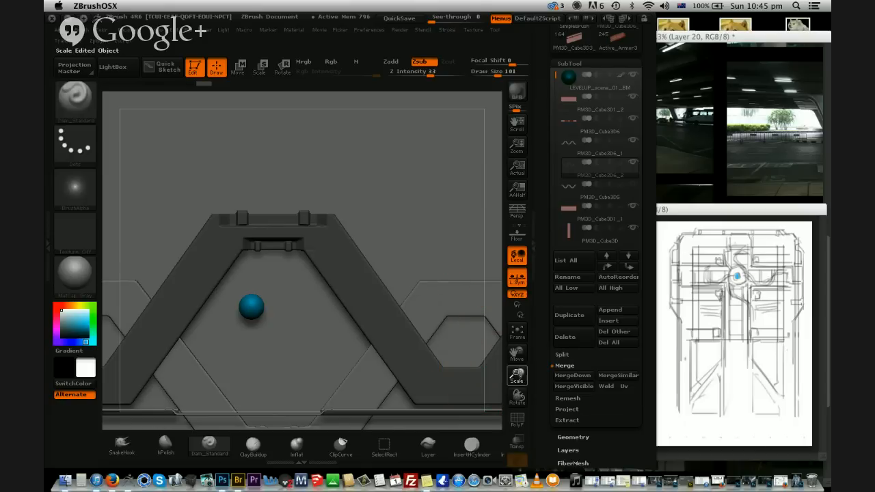
{"action": "left_click_drag", "start_coordinate": [516, 375], "coordinate": [498, 345]}
{"action": "left_click_drag", "start_coordinate": [416, 110], "coordinate": [482, 229]}
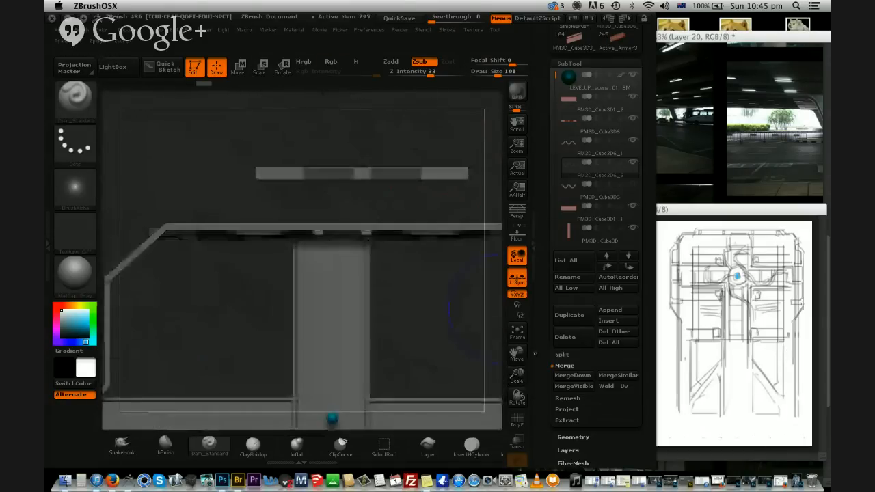
{"action": "left_click_drag", "start_coordinate": [517, 353], "coordinate": [485, 237]}
{"action": "left_click_drag", "start_coordinate": [517, 375], "coordinate": [516, 419]}
{"action": "mouse_move", "coordinate": [452, 230]}
{"action": "left_mouse_down", "text": "alt"}
{"action": "mouse_move", "coordinate": [439, 259]}
{"action": "mouse_move", "coordinate": [412, 265]}
{"action": "left_mouse_up", "text": "alt"}
{"action": "key", "text": "space"}
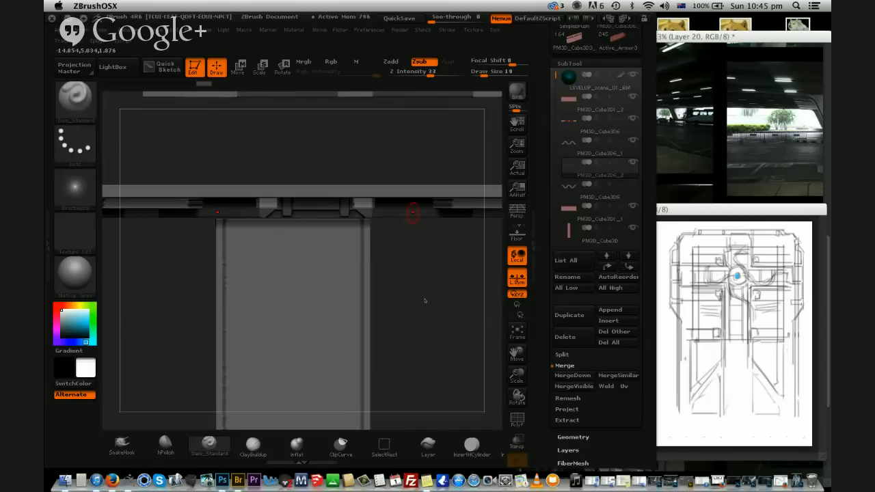
Try masking the peak from above again and moving the unmasked trim in front view, and undo the changes
{"action": "mouse_move", "coordinate": [425, 280]}
{"action": "left_mouse_down", "text": "ctrl"}
{"action": "mouse_move", "coordinate": [346, 239]}
{"action": "mouse_move", "coordinate": [329, 208]}
{"action": "left_mouse_up", "text": "ctrl"}
{"action": "left_click_drag", "start_coordinate": [419, 322], "coordinate": [413, 179]}
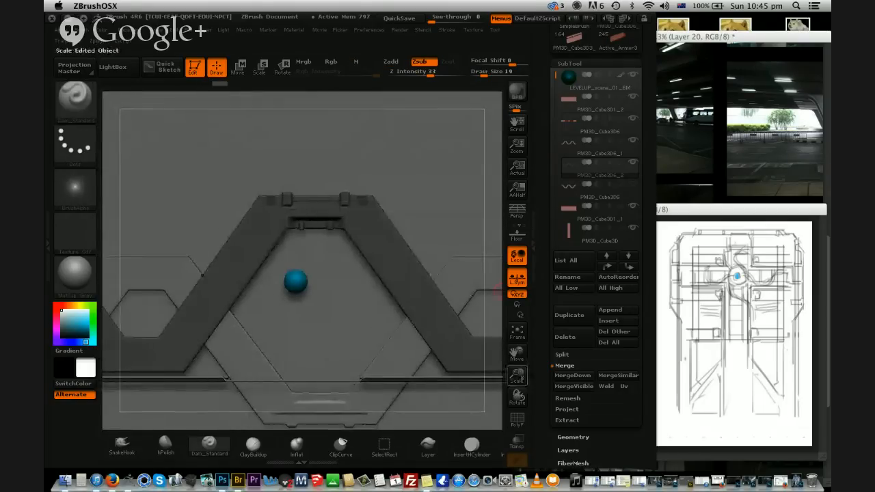
{"action": "left_click_drag", "start_coordinate": [498, 289], "coordinate": [448, 288]}
{"action": "left_click", "coordinate": [238, 68]}
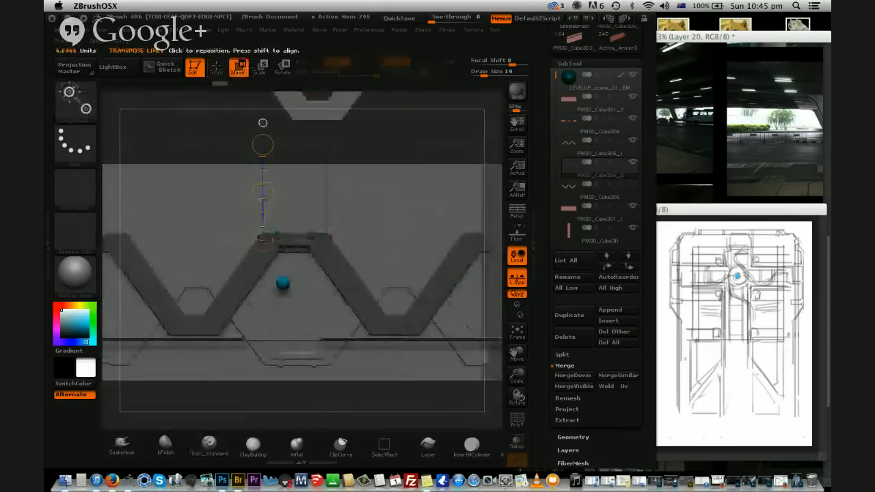
{"action": "left_click_drag", "start_coordinate": [241, 137], "coordinate": [268, 148]}
{"action": "left_click_drag", "start_coordinate": [401, 153], "coordinate": [369, 169]}
{"action": "key", "text": "ctrl+z"}
{"action": "key", "text": "ctrl+z"}
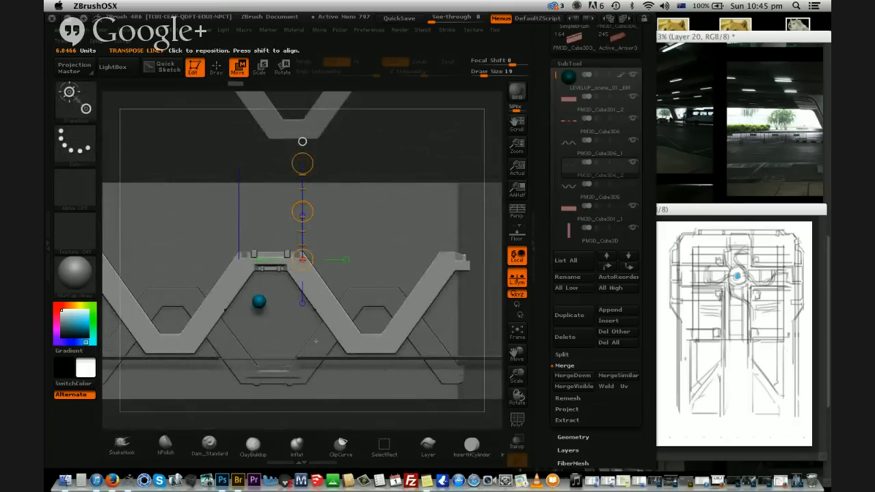
Select the lower zigzag trim subtool and nudge it slightly up and sideways with Transpose Move
{"action": "key", "text": "Up"}
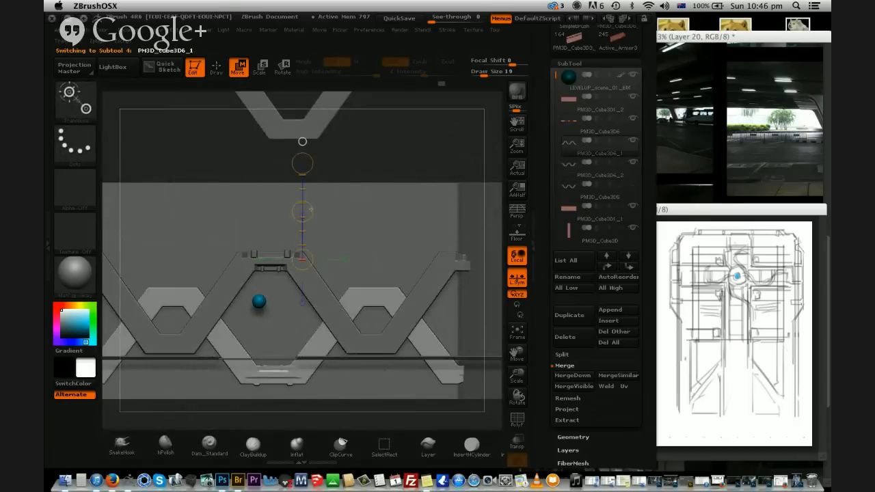
{"action": "left_click_drag", "start_coordinate": [303, 211], "coordinate": [300, 209]}
{"action": "left_click_drag", "start_coordinate": [414, 123], "coordinate": [356, 212]}
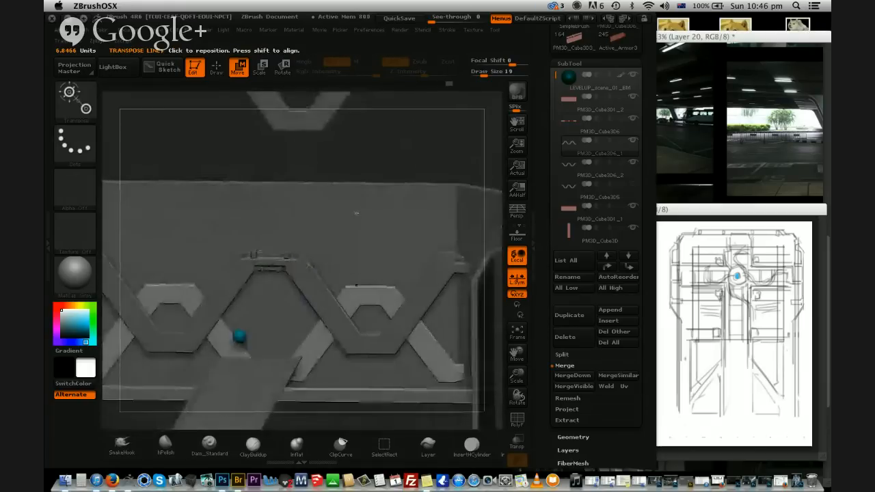
Try masking a vertical strip on the large backing panel above the central peak, and undo each mask
{"action": "left_click", "coordinate": [356, 213], "text": "alt"}
{"action": "mouse_move", "coordinate": [404, 157]}
{"action": "left_mouse_down", "text": "shift"}
{"action": "mouse_move", "coordinate": [383, 148]}
{"action": "mouse_move", "coordinate": [405, 137]}
{"action": "left_mouse_up", "text": "shift"}
{"action": "key", "text": "q"}
{"action": "mouse_move", "coordinate": [261, 144]}
{"action": "left_mouse_down", "text": "ctrl"}
{"action": "mouse_move", "coordinate": [304, 219]}
{"action": "mouse_move", "coordinate": [294, 240]}
{"action": "left_mouse_up", "text": "ctrl"}
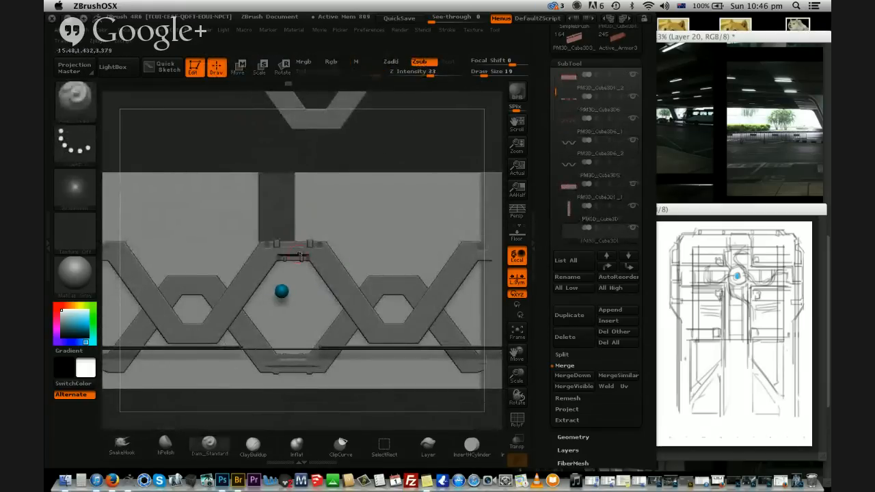
{"action": "key", "text": "ctrl+z"}
{"action": "left_click_drag", "start_coordinate": [259, 157], "coordinate": [292, 253], "text": "ctrl"}
{"action": "key", "text": "ctrl+z"}
Select the upper zigzag trim subtool and shift it slightly sideways and down with Transpose Move
{"action": "left_click", "coordinate": [317, 247], "text": "alt"}
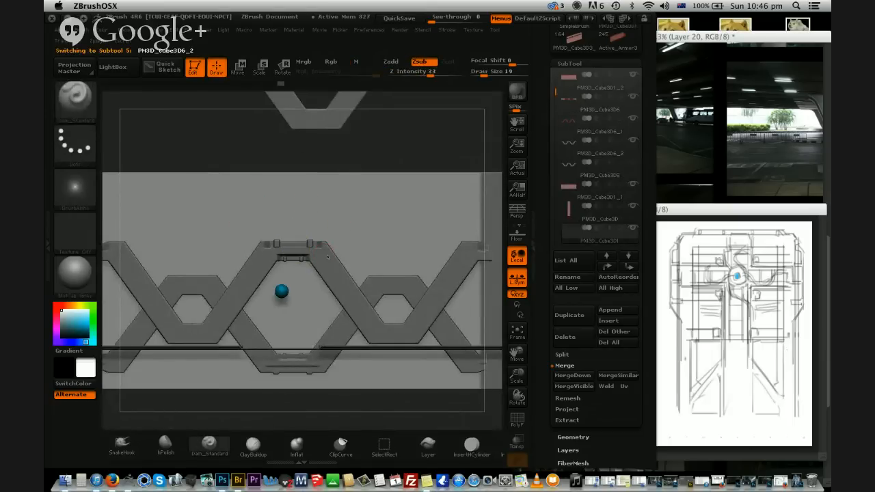
{"action": "key", "text": "w"}
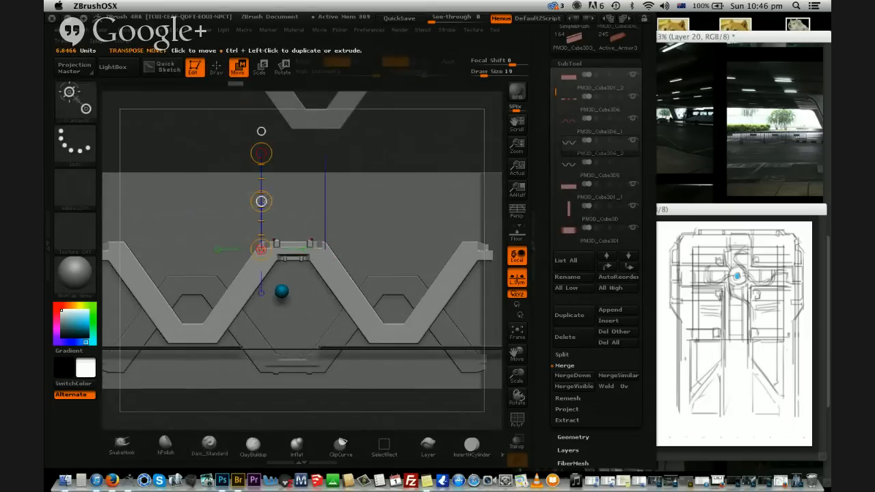
{"action": "left_click_drag", "start_coordinate": [261, 201], "coordinate": [257, 204]}
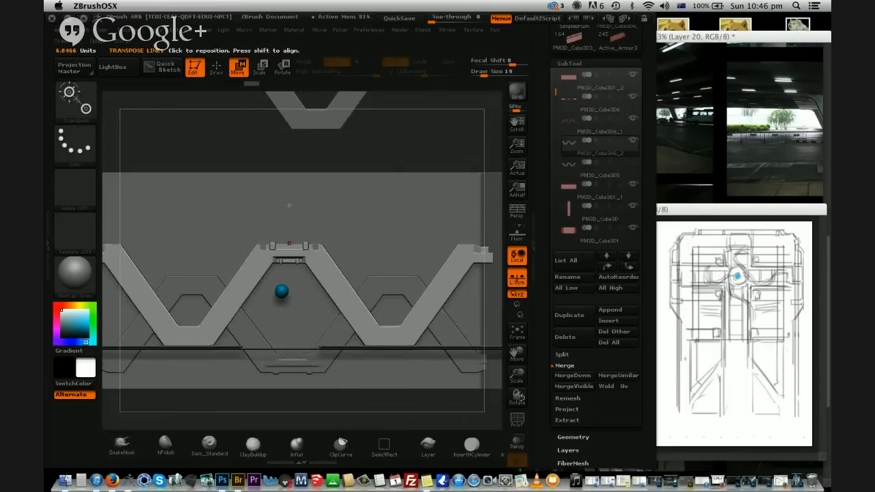
Try again to mask the backing panel directly above the repositioned central peak, and undo both masks
{"action": "left_click", "coordinate": [291, 205], "text": "alt"}
{"action": "key", "text": "q"}
{"action": "mouse_move", "coordinate": [256, 141]}
{"action": "left_mouse_down", "text": "ctrl"}
{"action": "mouse_move", "coordinate": [297, 236]}
{"action": "mouse_move", "coordinate": [314, 248]}
{"action": "left_mouse_up", "text": "ctrl"}
{"action": "key", "text": "ctrl+z"}
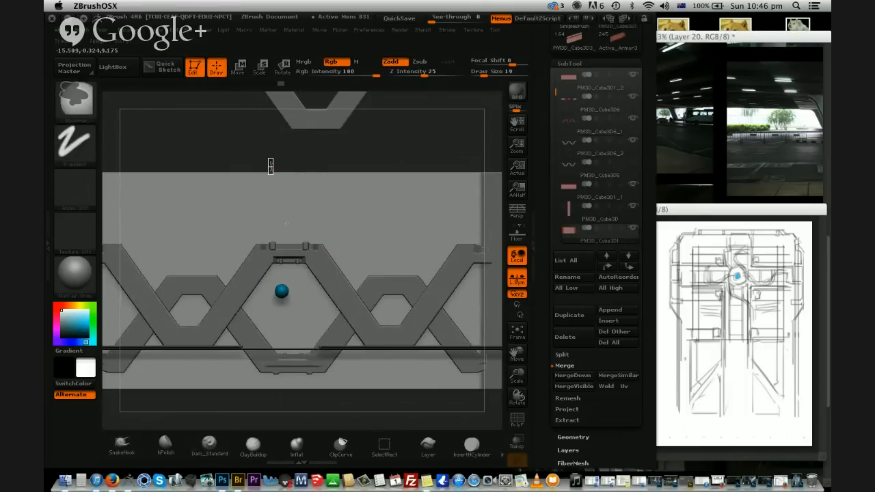
{"action": "mouse_move", "coordinate": [272, 174]}
{"action": "left_mouse_down", "text": "ctrl"}
{"action": "mouse_move", "coordinate": [295, 248]}
{"action": "mouse_move", "coordinate": [304, 249]}
{"action": "left_mouse_up", "text": "ctrl"}
{"action": "key", "text": "ctrl+z"}
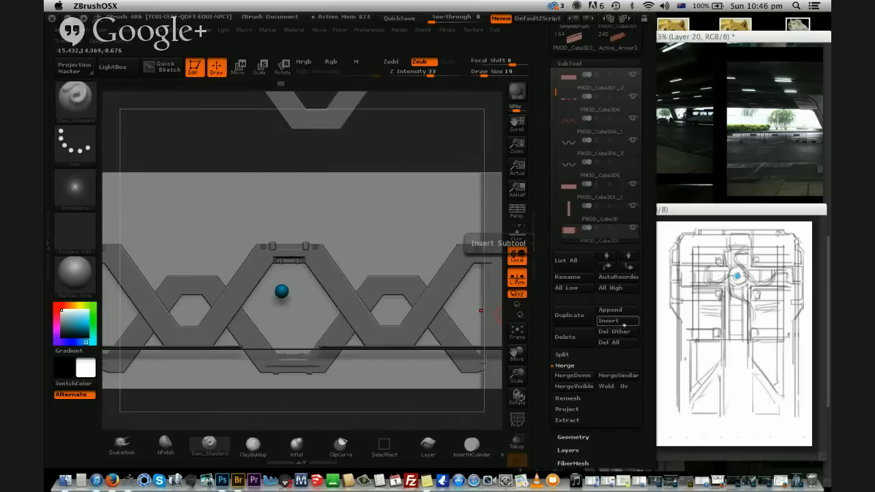
Set a Transpose line at the central peak, then enlarge the lower zigzag trim and lower it past the panel's bottom edge
{"action": "left_click_drag", "start_coordinate": [461, 149], "coordinate": [465, 221]}
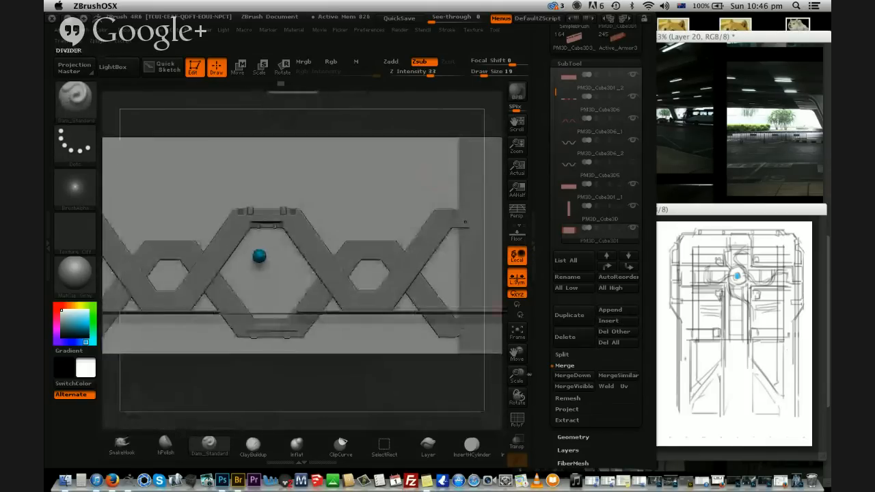
{"action": "left_click_drag", "start_coordinate": [520, 375], "coordinate": [517, 393]}
{"action": "left_click", "coordinate": [354, 231], "text": "alt"}
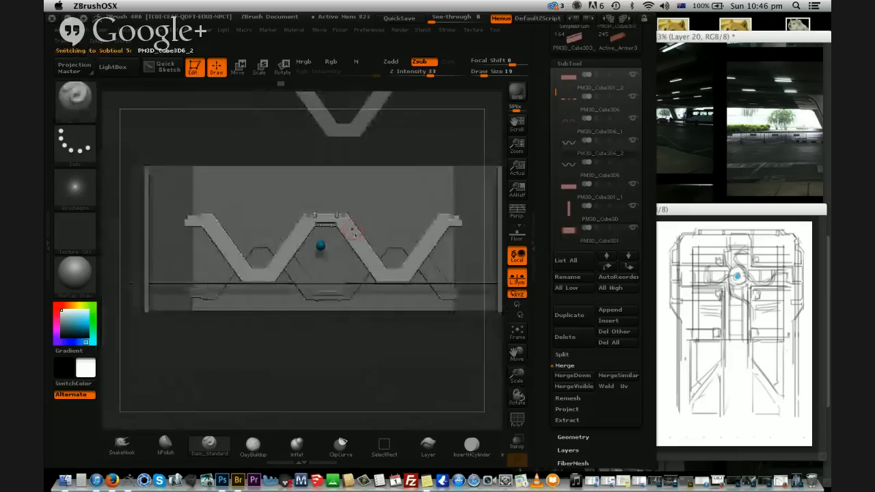
{"action": "left_click", "coordinate": [240, 68]}
{"action": "left_click_drag", "start_coordinate": [332, 223], "coordinate": [312, 221], "text": "shift"}
{"action": "left_click", "coordinate": [376, 272], "text": "alt"}
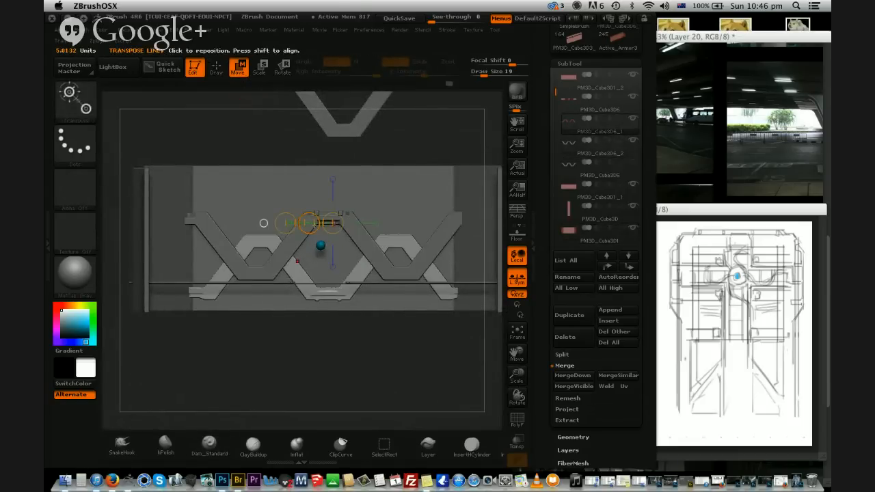
{"action": "mouse_move", "coordinate": [310, 235]}
{"action": "left_mouse_down"}
{"action": "mouse_move", "coordinate": [314, 260]}
{"action": "mouse_move", "coordinate": [305, 262]}
{"action": "mouse_move", "coordinate": [267, 365]}
{"action": "mouse_move", "coordinate": [264, 296]}
{"action": "left_mouse_up"}
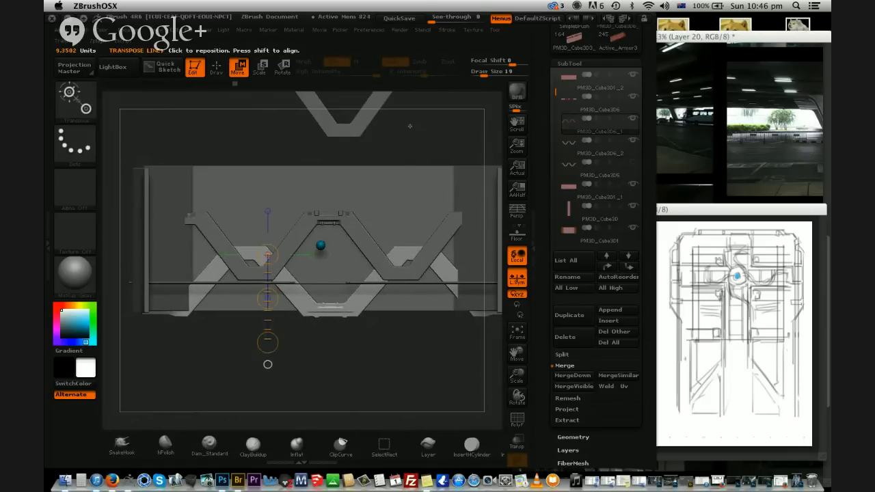
Insert a new cube subtool directly after the lower zigzag trim
{"action": "left_click_drag", "start_coordinate": [410, 125], "coordinate": [451, 273]}
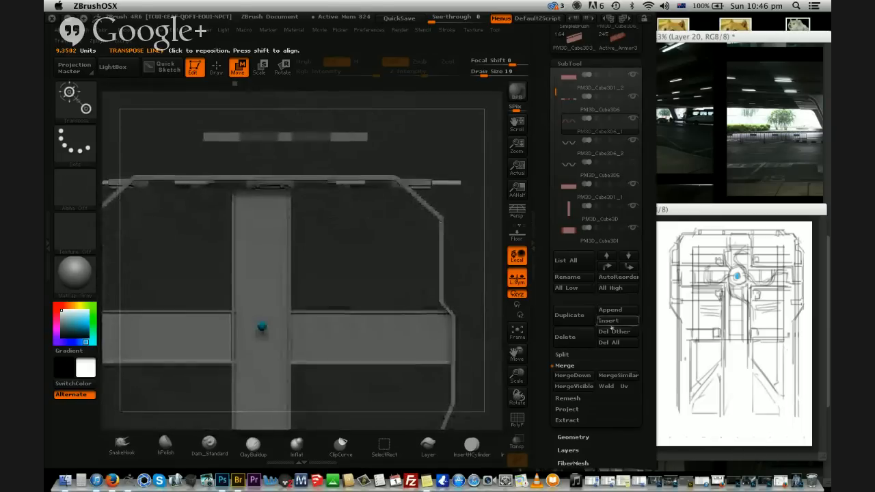
{"action": "left_click", "coordinate": [608, 321]}
{"action": "left_click", "coordinate": [257, 287]}
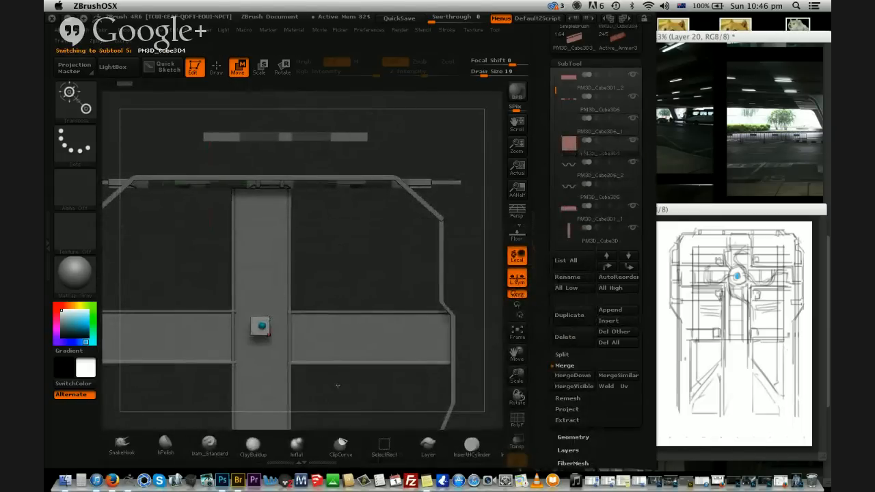
Stretch the new cube into a tall narrow block and position it above the zigzag trims, beside the central peak
{"action": "left_click_drag", "start_coordinate": [337, 385], "coordinate": [303, 161]}
{"action": "left_click_drag", "start_coordinate": [290, 213], "coordinate": [355, 299]}
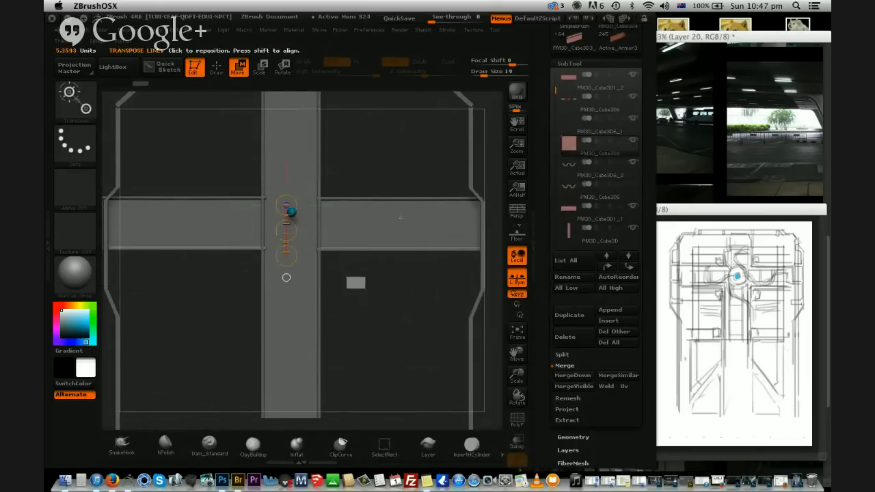
{"action": "left_click_drag", "start_coordinate": [401, 216], "coordinate": [383, 325], "text": "shift"}
{"action": "left_click_drag", "start_coordinate": [350, 282], "coordinate": [356, 123]}
{"action": "left_click_drag", "start_coordinate": [356, 93], "coordinate": [357, 90]}
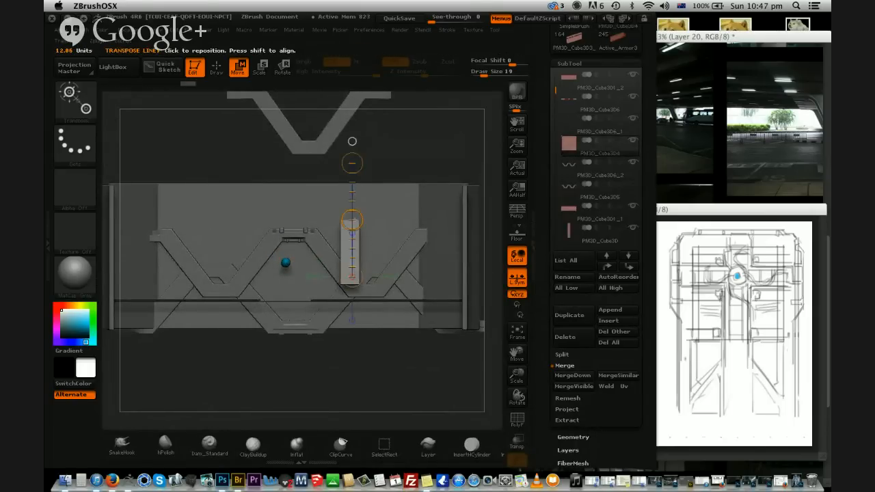
{"action": "left_click_drag", "start_coordinate": [352, 219], "coordinate": [374, 163]}
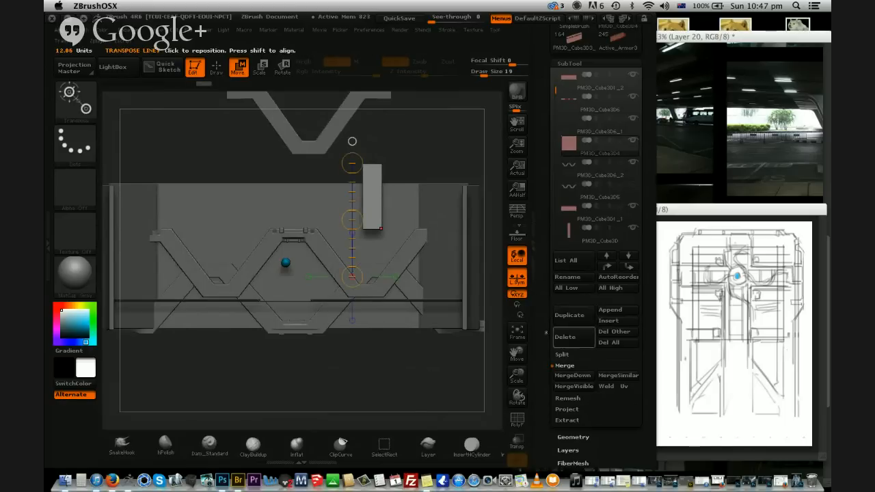
Set the block's DynaMesh resolution to 40 and convert it to a DynaMesh
{"action": "scroll", "coordinate": [561, 333], "scroll_direction": "down", "scroll_amount": 5}
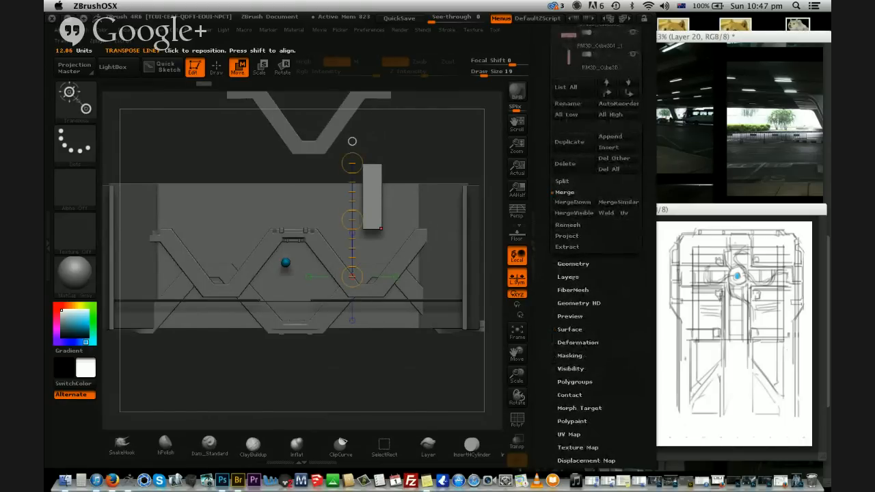
{"action": "left_click", "coordinate": [573, 264]}
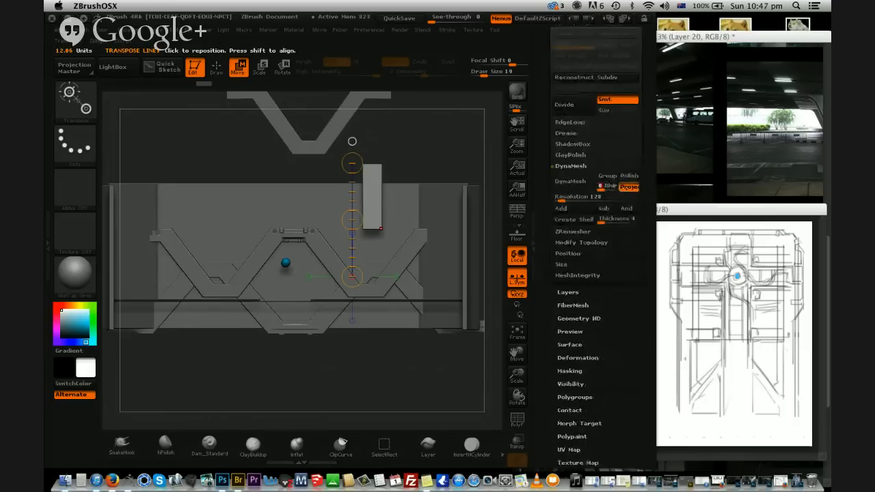
{"action": "left_click", "coordinate": [581, 197]}
{"action": "type", "text": "80"}
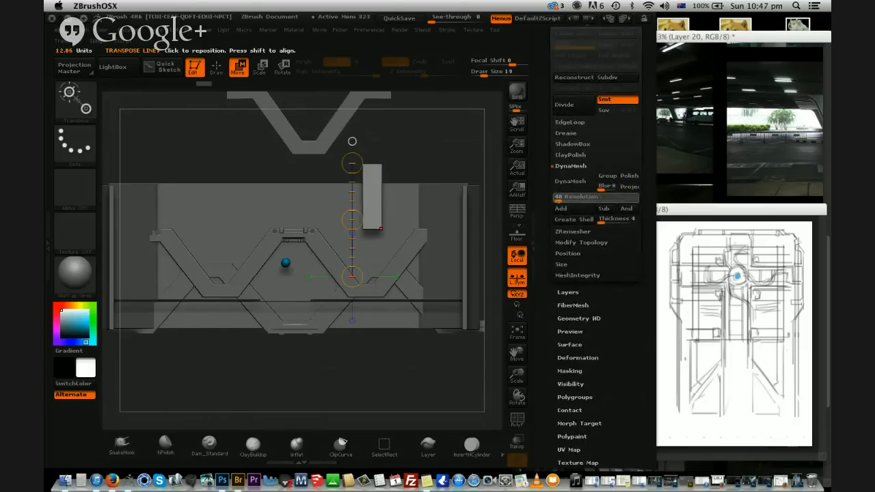
{"action": "key", "text": "Return"}
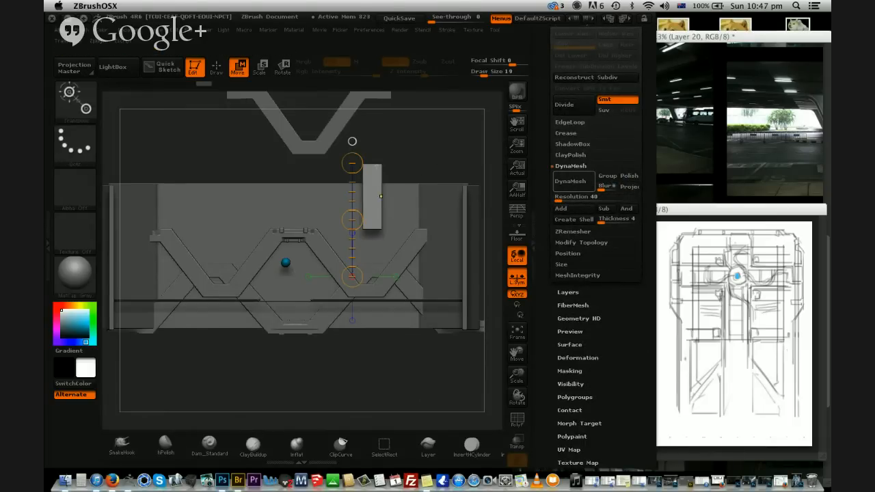
{"action": "left_click", "coordinate": [570, 181]}
Save the tool as LEVELUP_scene_01_BM in ZTool format, replacing the existing file
{"action": "left_click", "coordinate": [613, 74]}
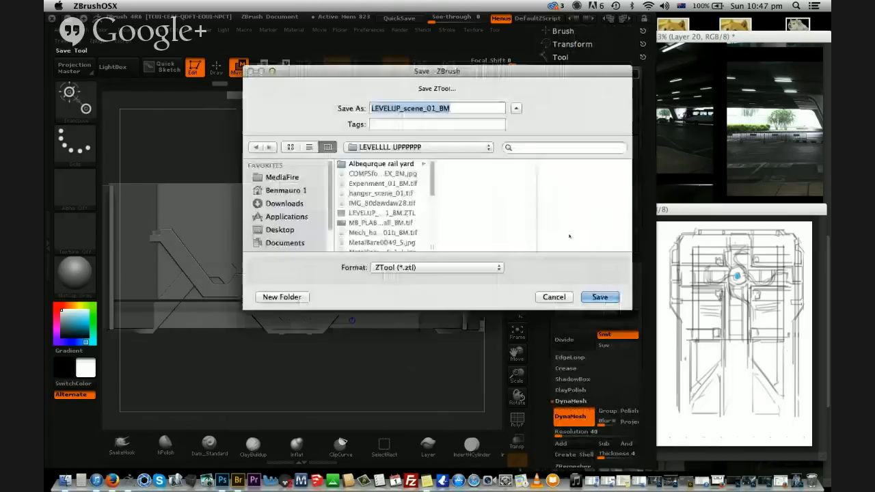
{"action": "left_click", "coordinate": [599, 297]}
{"action": "left_click", "coordinate": [531, 156]}
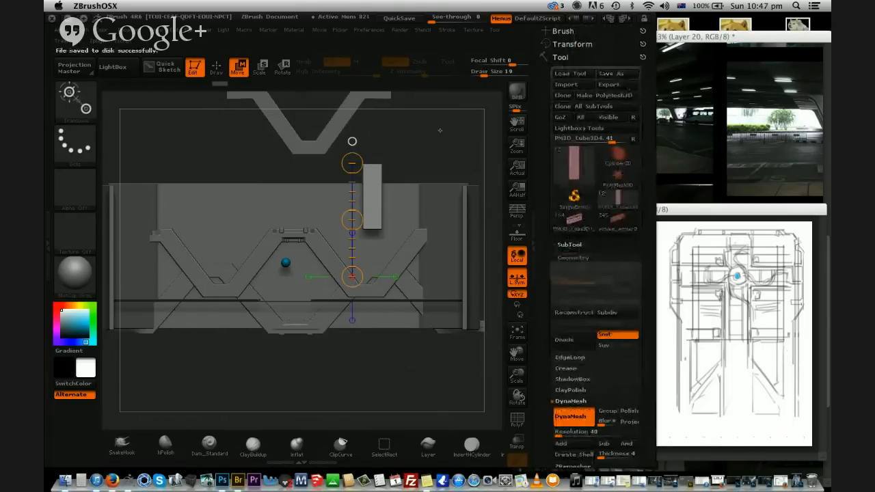
Select the central vertical beam and mask everything except its lower section beneath the crossbeams
{"action": "left_click_drag", "start_coordinate": [439, 130], "coordinate": [292, 264]}
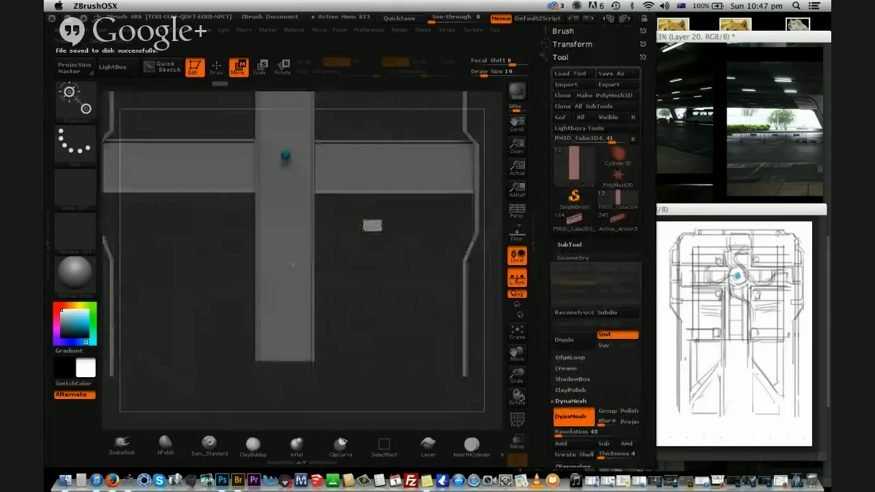
{"action": "left_click_drag", "start_coordinate": [376, 339], "coordinate": [419, 305], "text": "alt"}
{"action": "left_click", "coordinate": [328, 294], "text": "alt"}
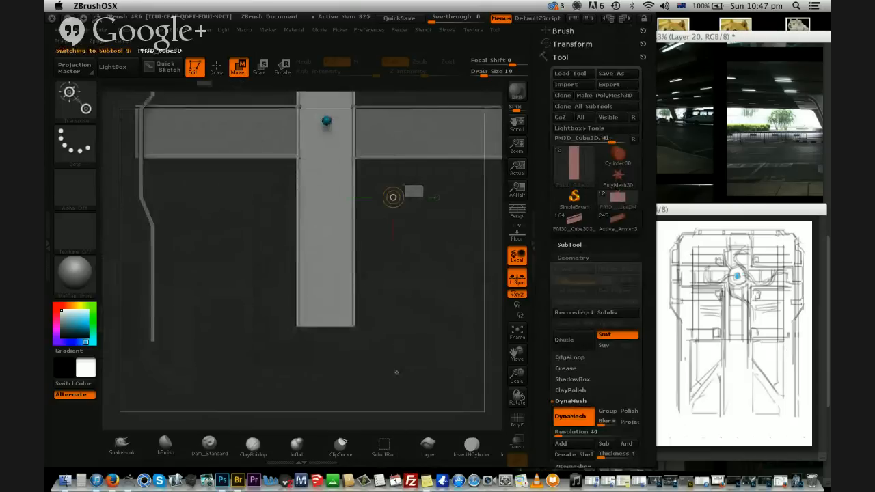
{"action": "left_click_drag", "start_coordinate": [397, 373], "coordinate": [246, 136], "text": "shift"}
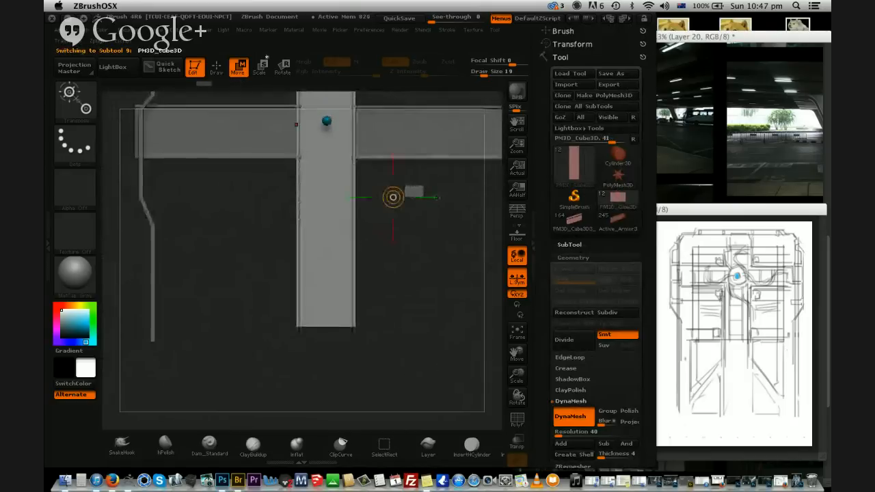
{"action": "left_click", "coordinate": [216, 66]}
{"action": "left_click_drag", "start_coordinate": [393, 381], "coordinate": [246, 162], "text": "ctrl"}
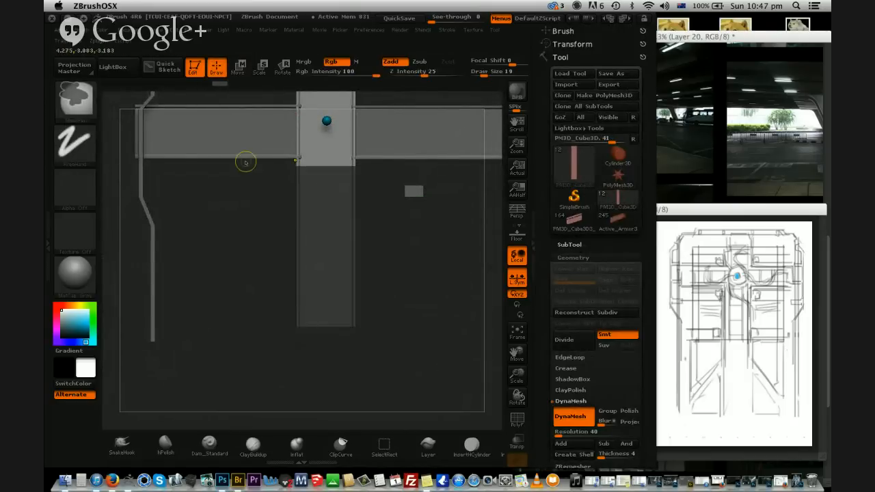
{"action": "left_click", "coordinate": [245, 162], "text": "ctrl"}
{"action": "left_click_drag", "start_coordinate": [357, 256], "coordinate": [316, 164], "text": "alt"}
{"action": "key", "text": "w"}
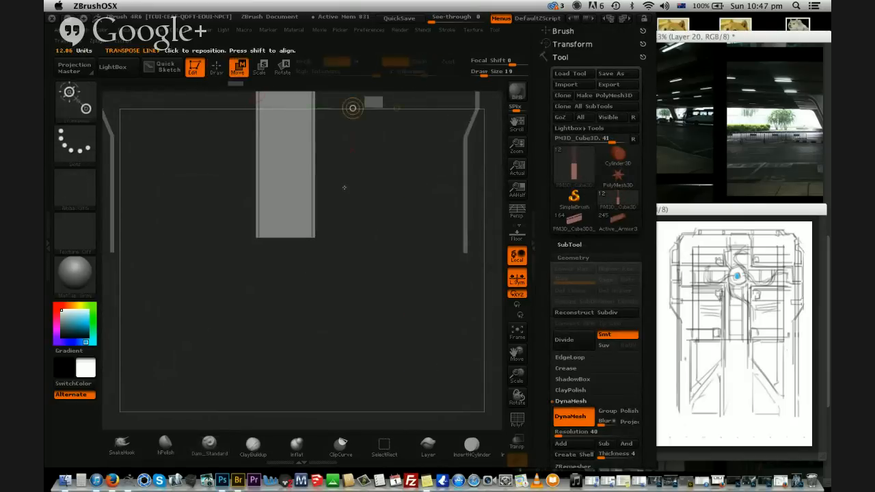
Extend the unmasked lower end of the central vertical beam further down and clear the mask
{"action": "left_click_drag", "start_coordinate": [379, 245], "coordinate": [382, 309], "text": "alt"}
{"action": "left_click_drag", "start_coordinate": [287, 107], "coordinate": [282, 406], "text": "shift"}
{"action": "left_click_drag", "start_coordinate": [384, 305], "coordinate": [409, 262], "text": "alt"}
{"action": "left_click_drag", "start_coordinate": [311, 110], "coordinate": [311, 306], "text": "shift"}
{"action": "left_click_drag", "start_coordinate": [312, 285], "coordinate": [352, 308]}
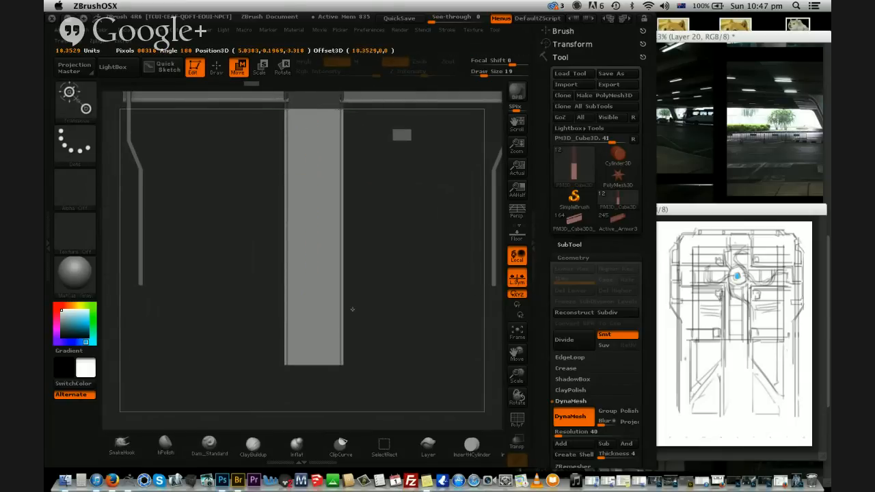
{"action": "left_click_drag", "start_coordinate": [412, 226], "coordinate": [377, 158], "text": "alt"}
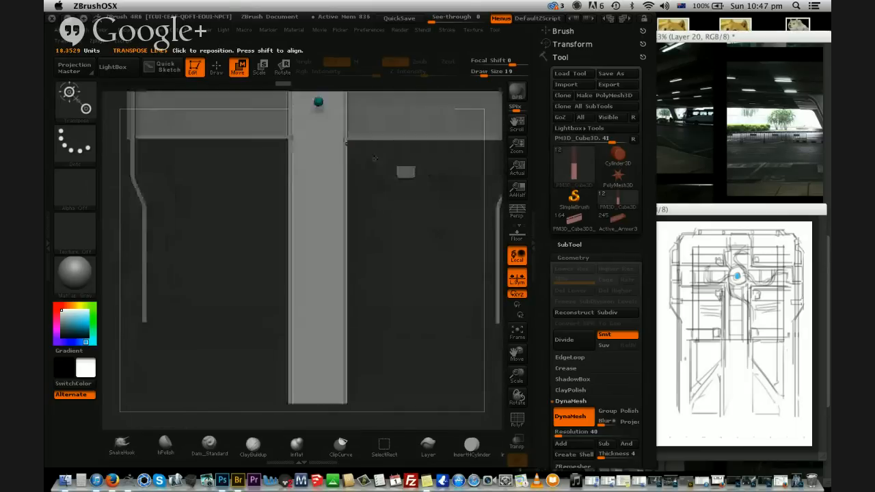
Select the right crossbeam and slide it slightly outward so its inner end meets the central beam's edge
{"action": "left_click_drag", "start_coordinate": [368, 241], "coordinate": [378, 350], "text": "alt"}
{"action": "left_click_drag", "start_coordinate": [366, 96], "coordinate": [398, 183], "text": "alt"}
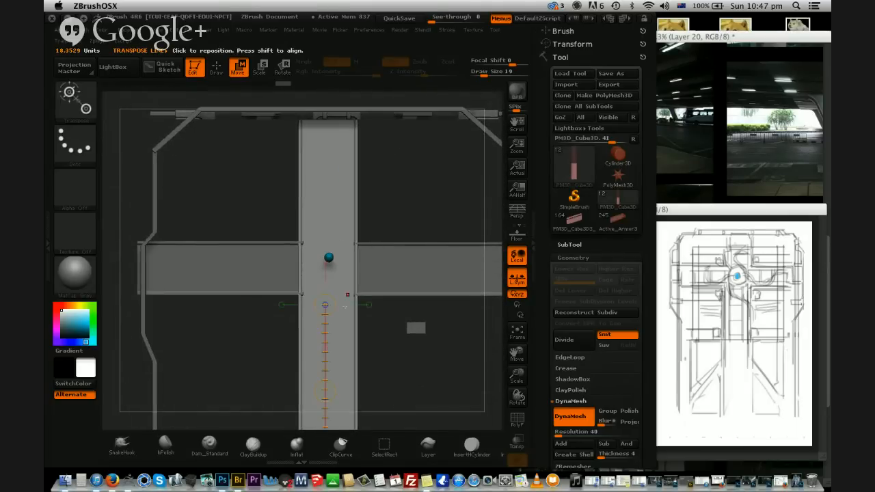
{"action": "left_click_drag", "start_coordinate": [332, 202], "coordinate": [373, 199], "text": "shift"}
{"action": "left_click", "coordinate": [400, 275], "text": "alt"}
{"action": "left_click_drag", "start_coordinate": [426, 340], "coordinate": [360, 322], "text": "alt"}
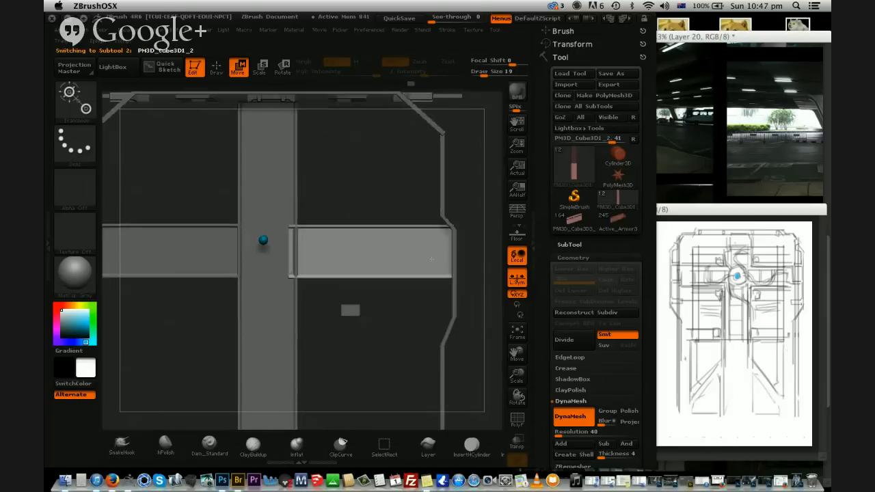
{"action": "mouse_move", "coordinate": [445, 256]}
{"action": "left_mouse_down", "text": "shift"}
{"action": "mouse_move", "coordinate": [274, 255]}
{"action": "mouse_move", "coordinate": [289, 255]}
{"action": "left_mouse_up", "text": "shift"}
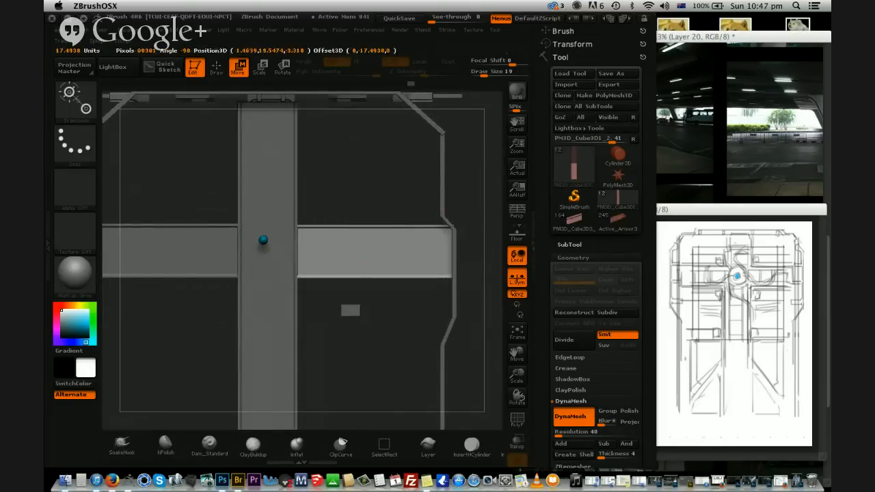
{"action": "mouse_move", "coordinate": [365, 357]}
{"action": "left_mouse_down"}
{"action": "mouse_move", "coordinate": [360, 293]}
{"action": "mouse_move", "coordinate": [355, 344]}
{"action": "left_mouse_up"}
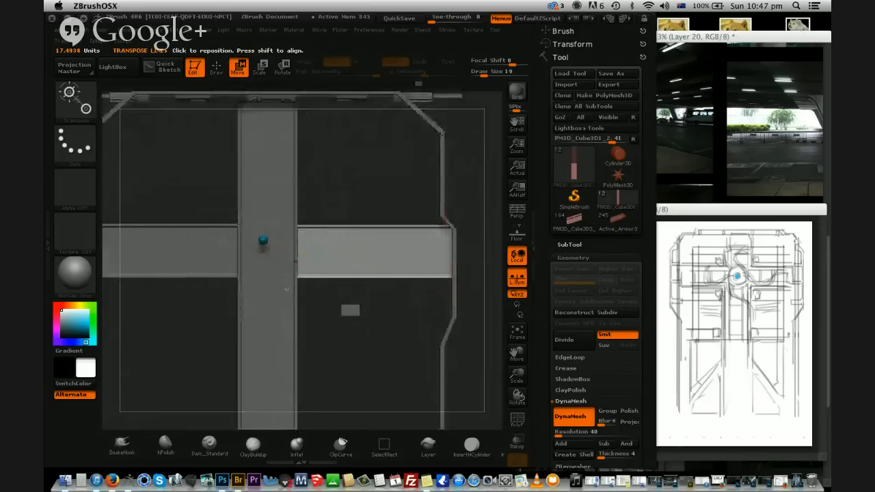
Nudge the central vertical beam slightly along its length and slide the left crossbeam slightly inward against it
{"action": "left_click", "coordinate": [271, 205], "text": "alt"}
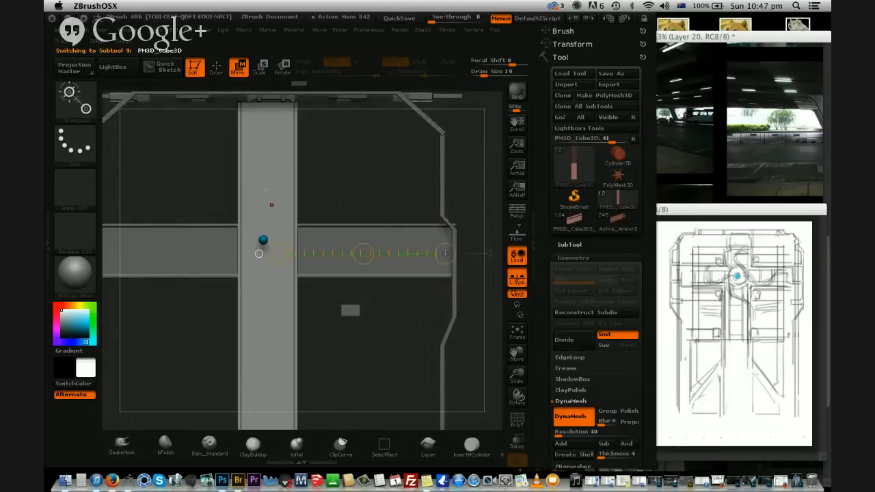
{"action": "left_click_drag", "start_coordinate": [263, 167], "coordinate": [263, 326], "text": "shift"}
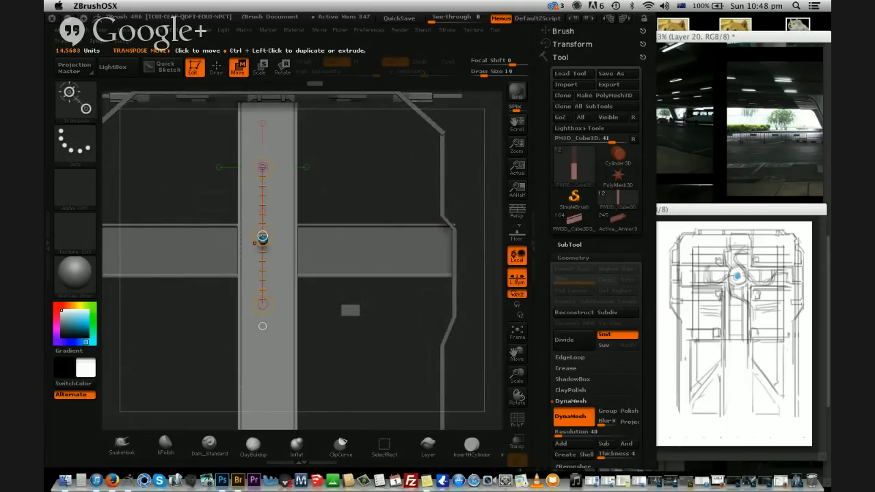
{"action": "left_click_drag", "start_coordinate": [263, 240], "coordinate": [263, 232]}
{"action": "left_click", "coordinate": [220, 251], "text": "alt"}
{"action": "left_click_drag", "start_coordinate": [184, 337], "coordinate": [262, 315], "text": "alt"}
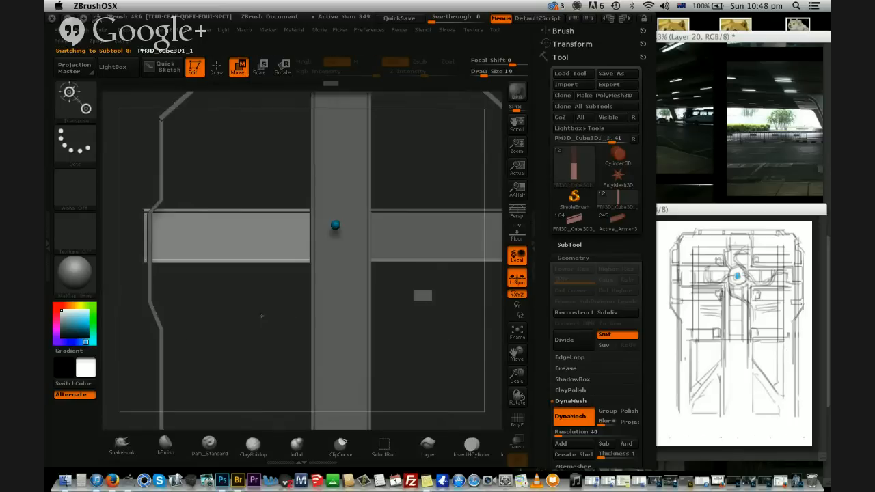
{"action": "left_click_drag", "start_coordinate": [154, 239], "coordinate": [280, 248], "text": "shift"}
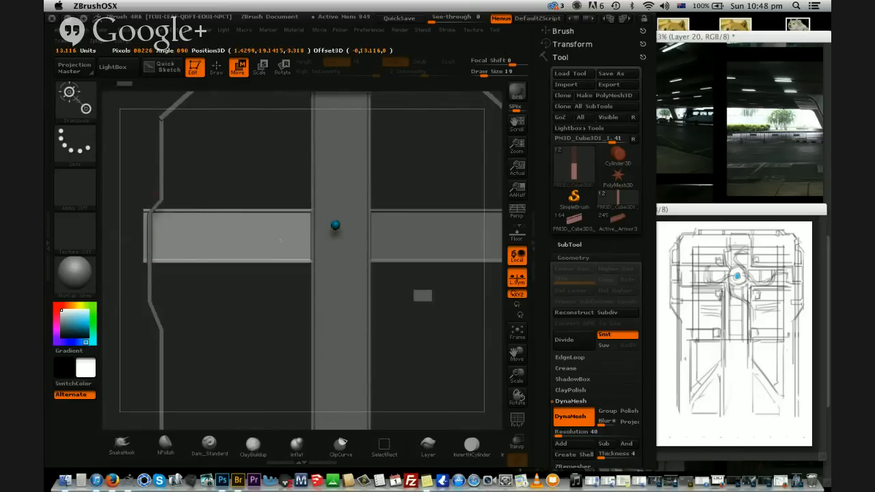
Nudge the right crossbeam slightly in the vertical direction, level with the left crossbeam, and leave it selected
{"action": "left_click_drag", "start_coordinate": [388, 332], "coordinate": [327, 325], "text": "alt"}
{"action": "left_click", "coordinate": [378, 248], "text": "alt"}
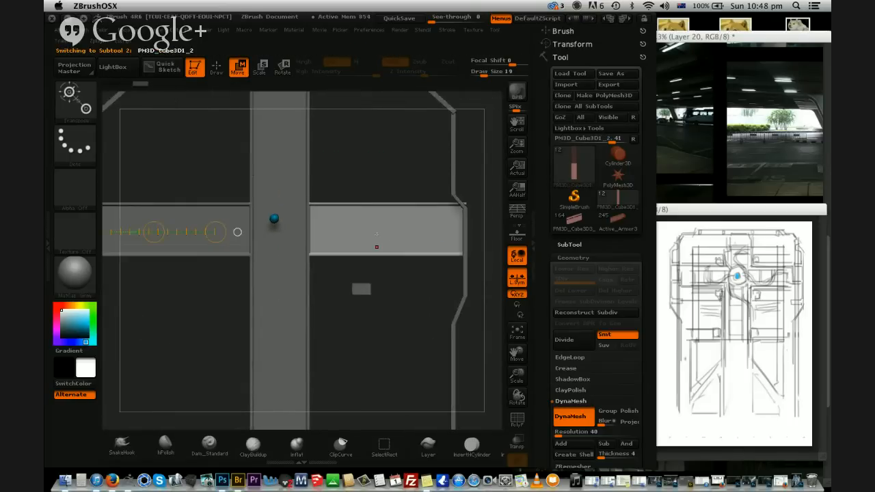
{"action": "left_click_drag", "start_coordinate": [377, 231], "coordinate": [378, 360], "text": "shift"}
{"action": "left_click_drag", "start_coordinate": [377, 284], "coordinate": [377, 285]}
{"action": "left_click_drag", "start_coordinate": [413, 313], "coordinate": [431, 251], "text": "alt"}
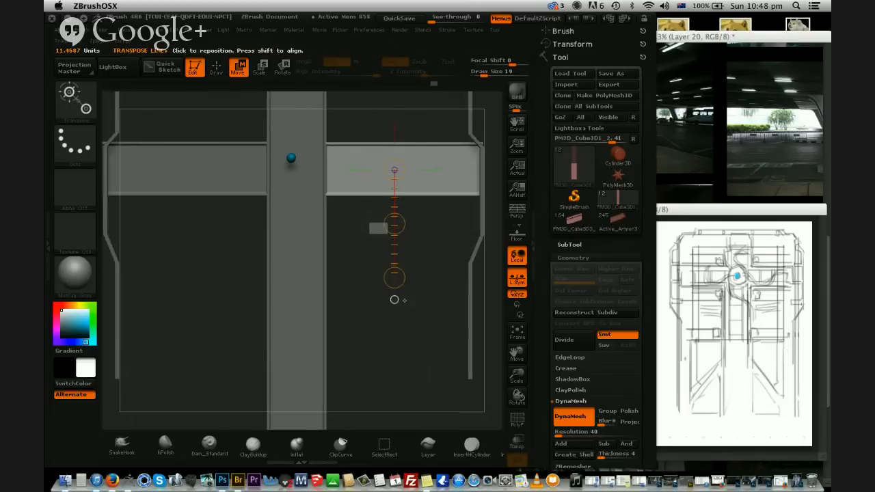
{"action": "left_click_drag", "start_coordinate": [229, 168], "coordinate": [229, 187]}
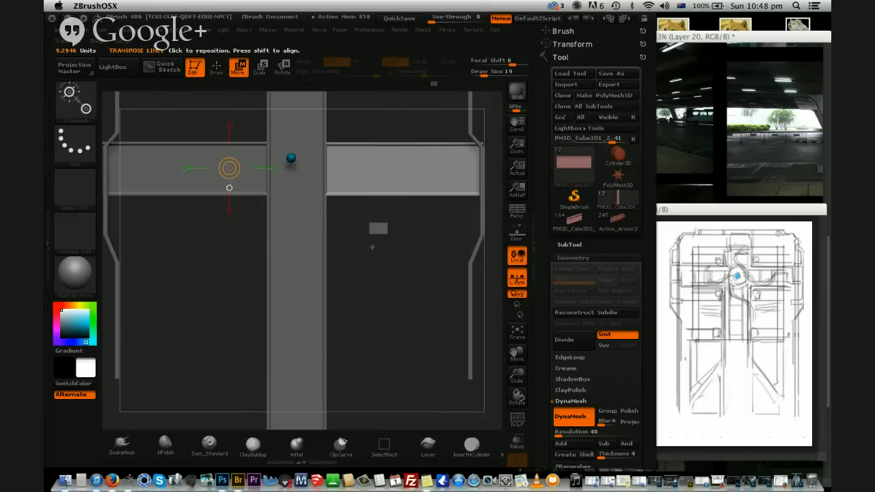
{"action": "left_click", "coordinate": [255, 178], "text": "alt"}
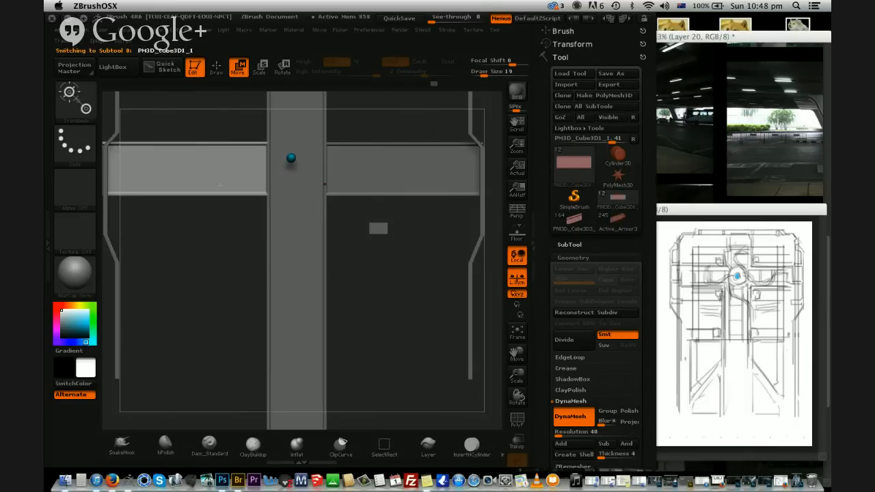
{"action": "left_click", "coordinate": [380, 188], "text": "alt"}
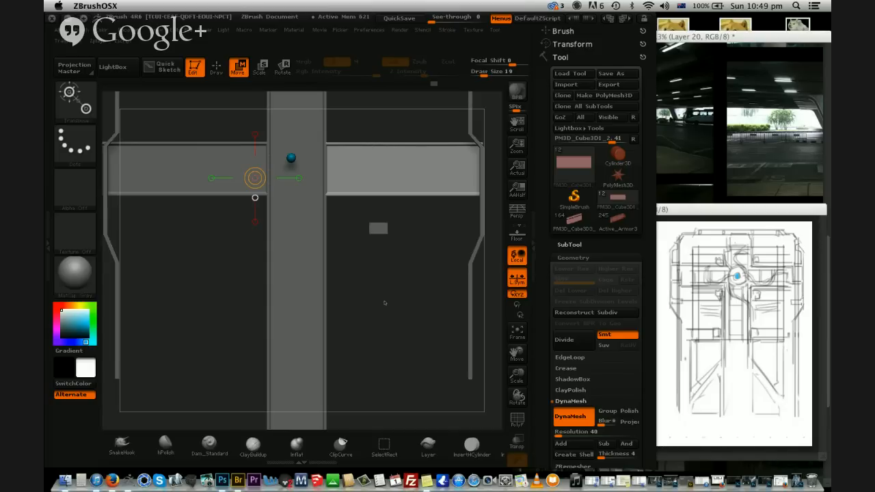
Select the tall narrow block above the zigzag trims and mask all of it except its lower inner corner
{"action": "left_click_drag", "start_coordinate": [517, 376], "coordinate": [457, 188]}
{"action": "left_click", "coordinate": [356, 209], "text": "alt"}
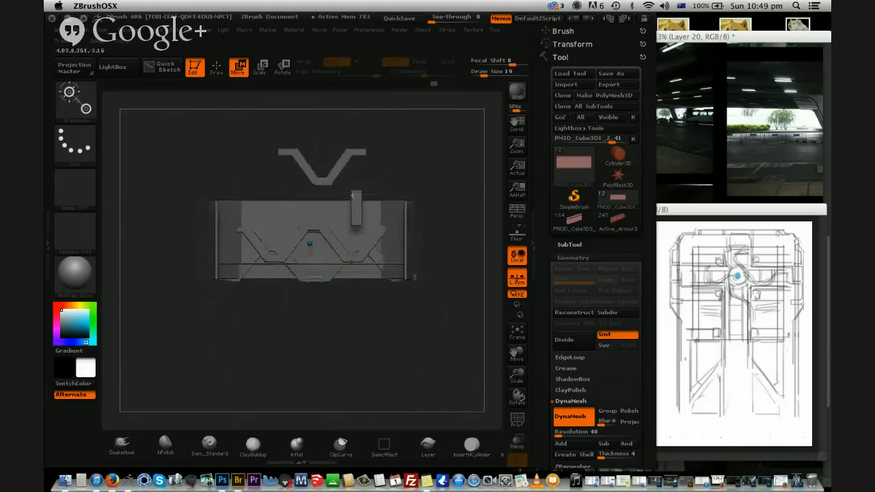
{"action": "left_click_drag", "start_coordinate": [473, 297], "coordinate": [462, 387], "text": "alt"}
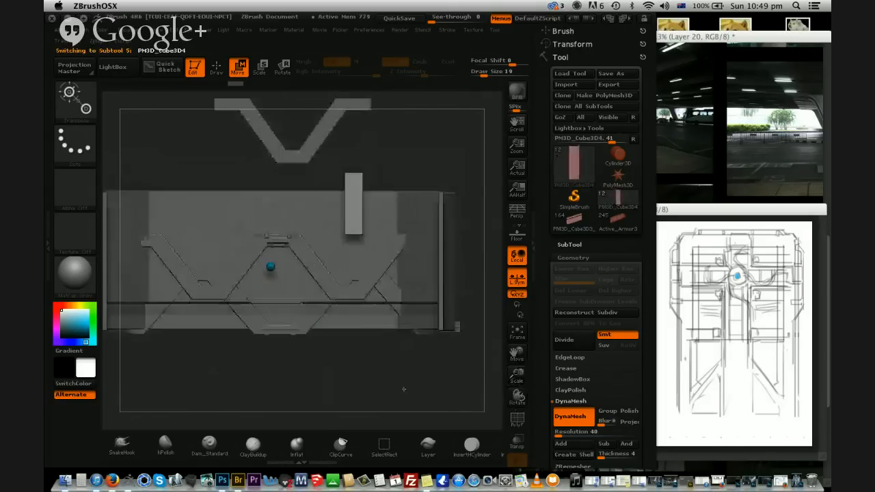
{"action": "left_click_drag", "start_coordinate": [447, 144], "coordinate": [437, 138], "text": "alt"}
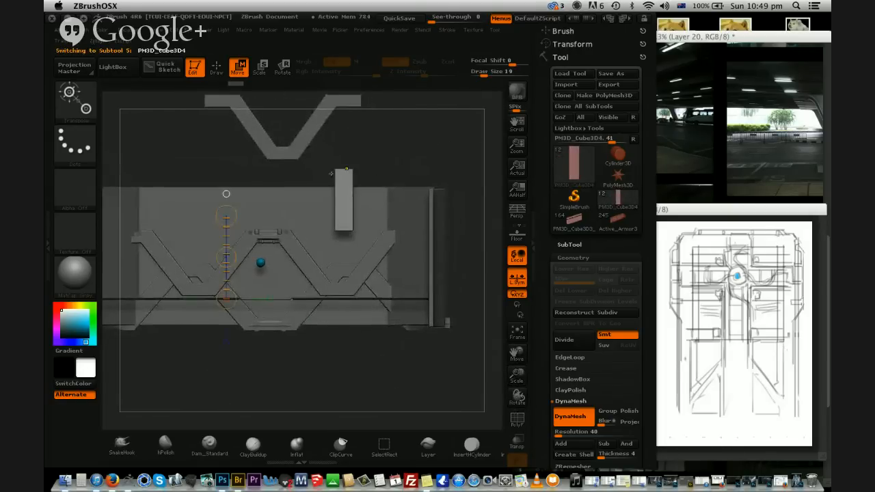
{"action": "left_click_drag", "start_coordinate": [317, 170], "coordinate": [348, 258], "text": "ctrl"}
{"action": "left_click", "coordinate": [247, 87], "text": "ctrl"}
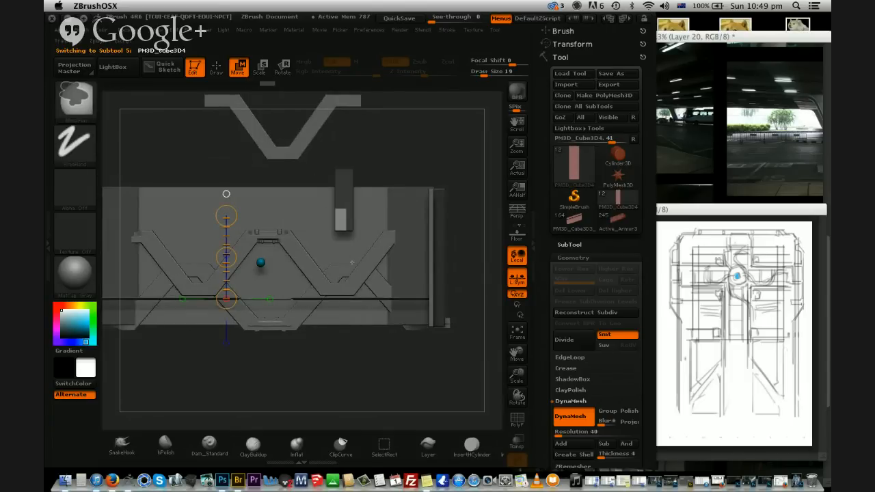
Push the unmasked lower corner of the tall block inward to form an angled notch, and clear the mask
{"action": "left_click_drag", "start_coordinate": [337, 230], "coordinate": [336, 164], "text": "shift"}
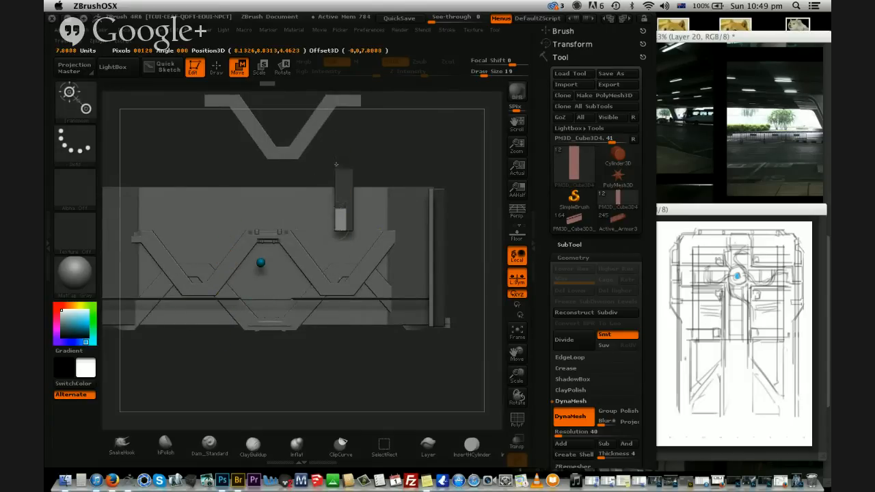
{"action": "right_click_drag", "start_coordinate": [338, 179], "coordinate": [338, 228], "text": "ctrl"}
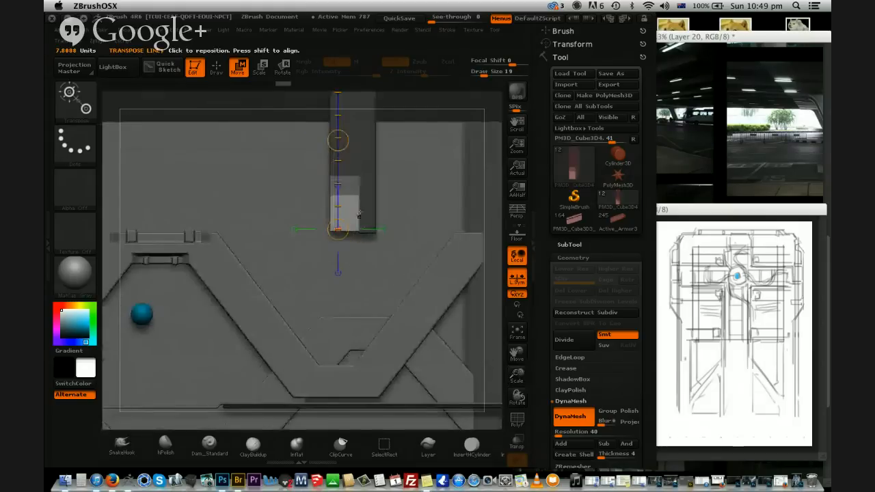
{"action": "left_click_drag", "start_coordinate": [360, 211], "coordinate": [321, 215], "text": "shift"}
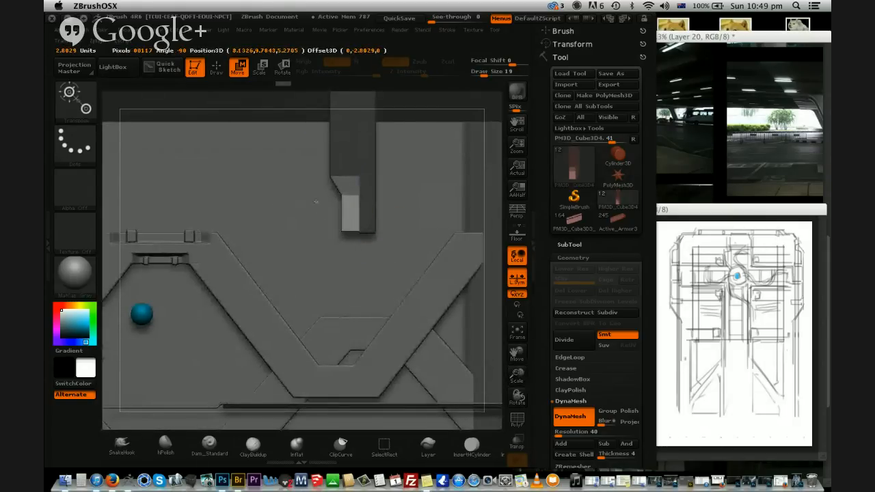
{"action": "left_click_drag", "start_coordinate": [296, 118], "coordinate": [297, 109], "text": "ctrl"}
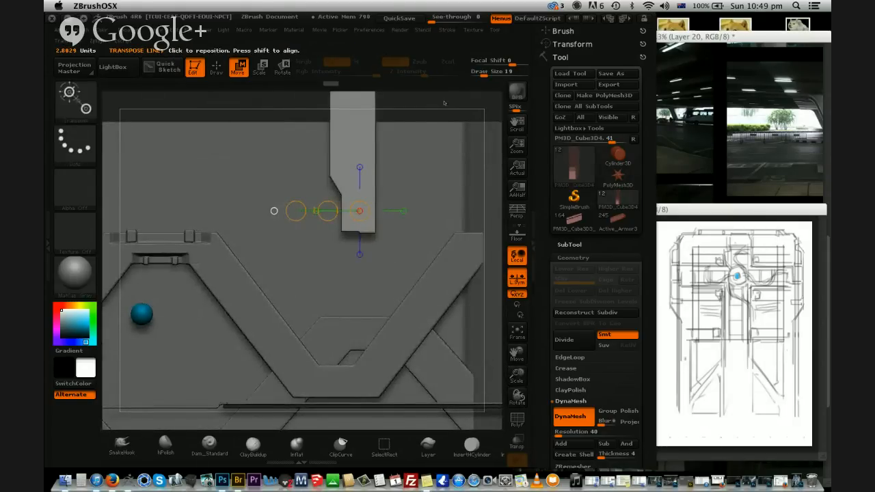
Clip the top of the tall block diagonally with ClipCurve, slicing off its upper inner corner
{"action": "left_click_drag", "start_coordinate": [445, 103], "coordinate": [427, 155], "text": "alt"}
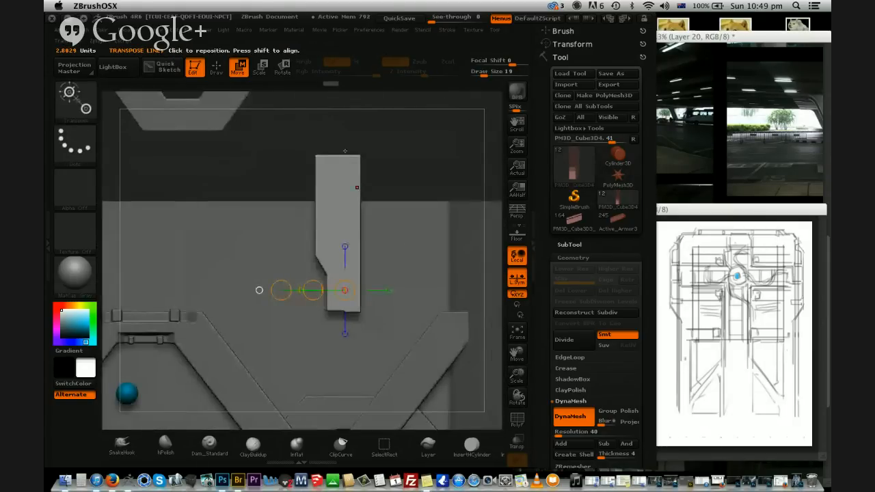
{"action": "key", "text": "q"}
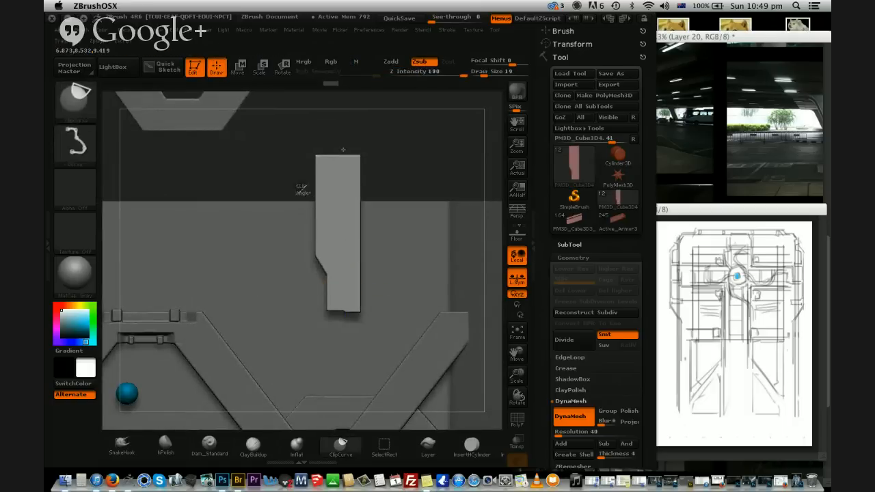
{"action": "mouse_move", "coordinate": [299, 192]}
{"action": "left_mouse_down", "text": "ctrl+shift"}
{"action": "mouse_move", "coordinate": [356, 131]}
{"action": "mouse_move", "coordinate": [424, 149]}
{"action": "mouse_move", "coordinate": [389, 139]}
{"action": "mouse_move", "coordinate": [438, 131]}
{"action": "mouse_move", "coordinate": [400, 130]}
{"action": "left_mouse_up", "text": "ctrl+shift"}
{"action": "left_click", "coordinate": [239, 69]}
{"action": "mouse_move", "coordinate": [344, 179]}
{"action": "left_mouse_down", "text": "shift"}
{"action": "mouse_move", "coordinate": [303, 179]}
{"action": "mouse_move", "coordinate": [315, 180]}
{"action": "left_mouse_up", "text": "shift"}
{"action": "left_click_drag", "start_coordinate": [443, 155], "coordinate": [436, 152], "text": "shift"}
{"action": "left_click_drag", "start_coordinate": [517, 375], "coordinate": [452, 253]}
Load the Nickz_humanMaleAverage.ZTL figure from the LightBox tool library
{"action": "left_click", "coordinate": [126, 67]}
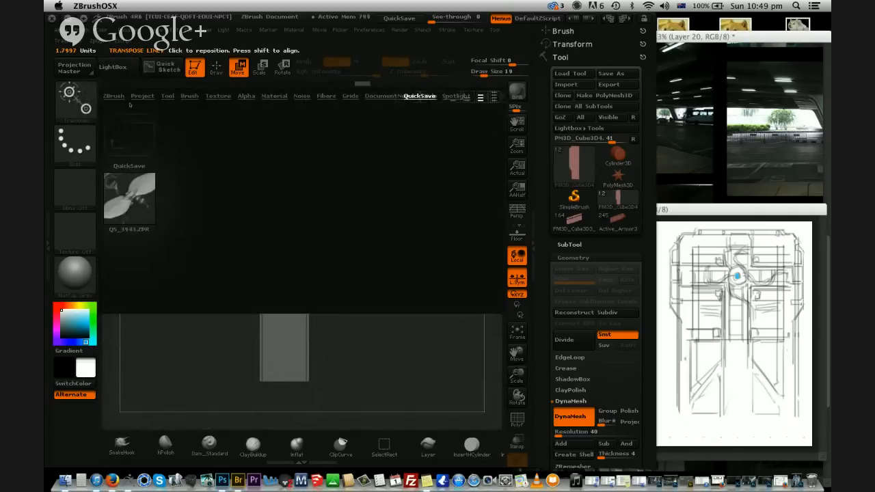
{"action": "left_click", "coordinate": [139, 96]}
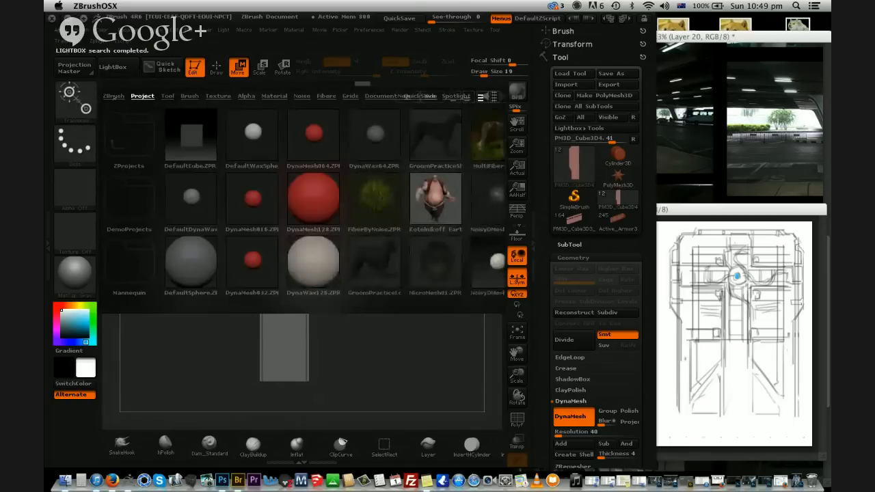
{"action": "left_click", "coordinate": [113, 97]}
{"action": "left_click", "coordinate": [167, 97]}
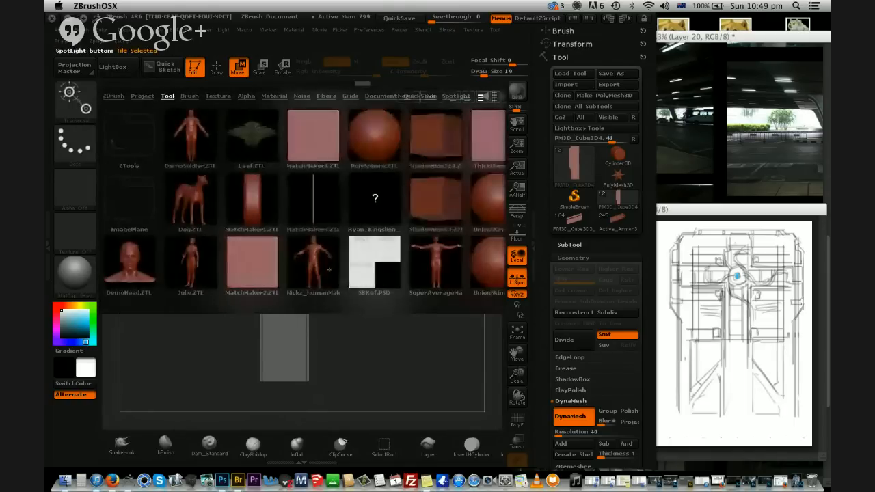
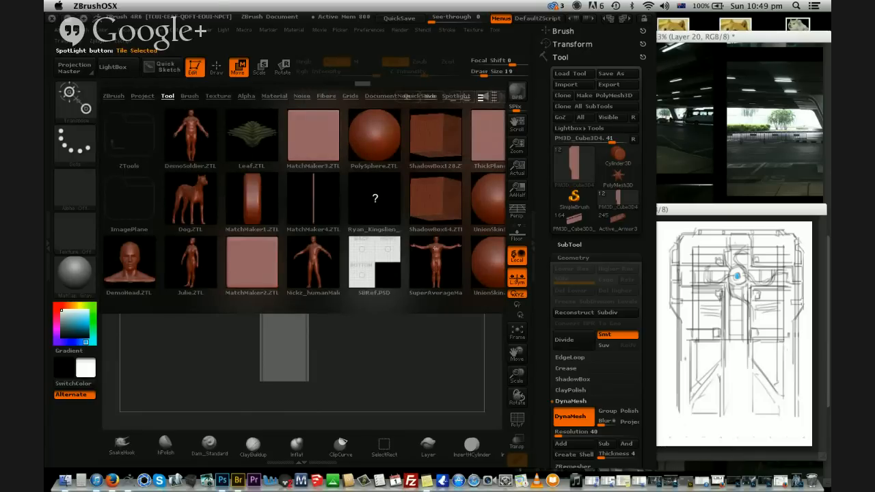
{"action": "double_click", "coordinate": [313, 258]}
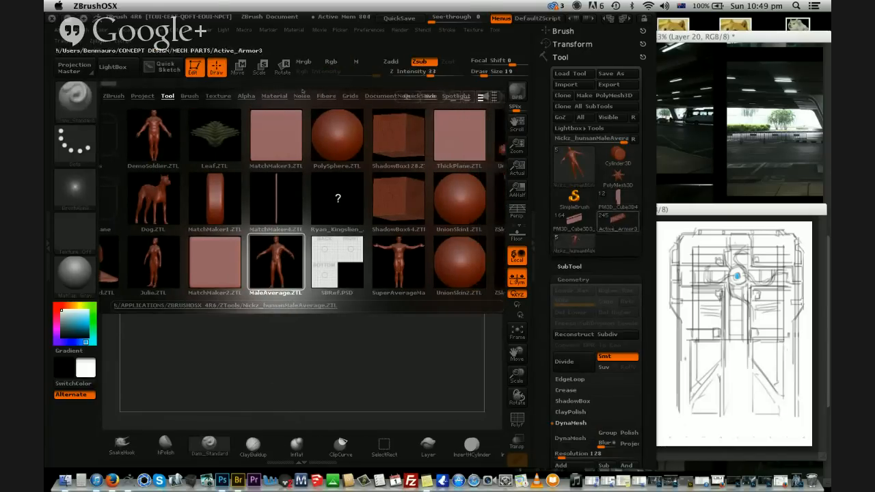
Switch back to the PM3D_Cube3D4 structure and insert the Nickz_humanMaleAverage figure into it as a new subtool
{"action": "left_click", "coordinate": [617, 220]}
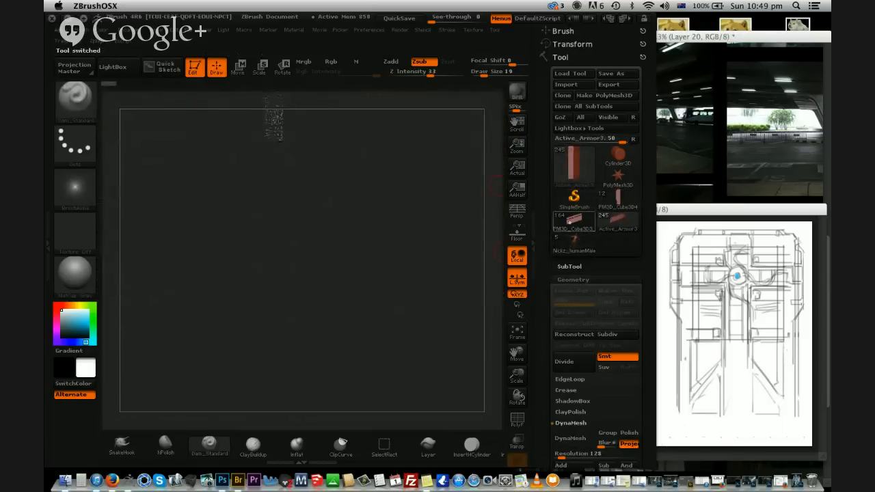
{"action": "left_click", "coordinate": [618, 199]}
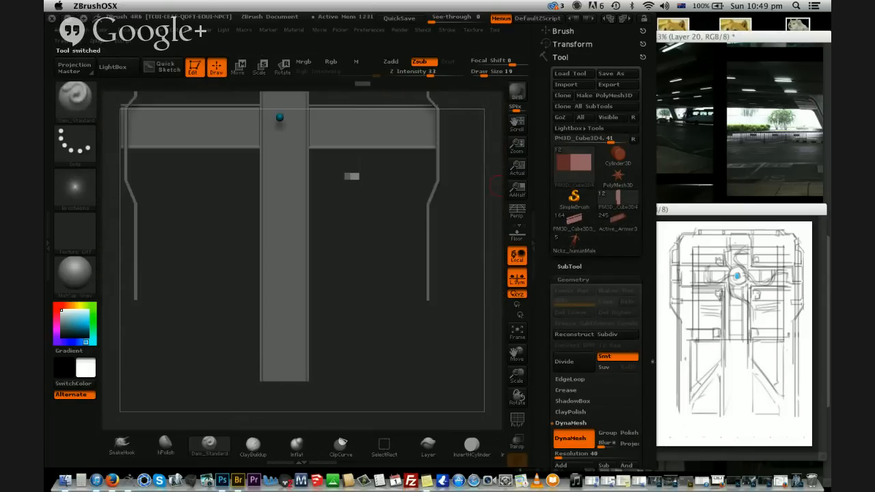
{"action": "left_click", "coordinate": [569, 266]}
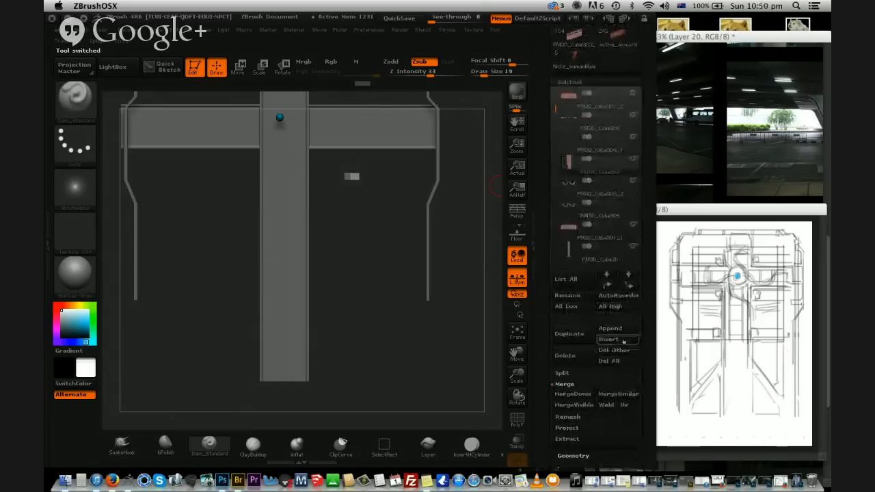
{"action": "left_click", "coordinate": [620, 340]}
{"action": "left_click", "coordinate": [478, 251]}
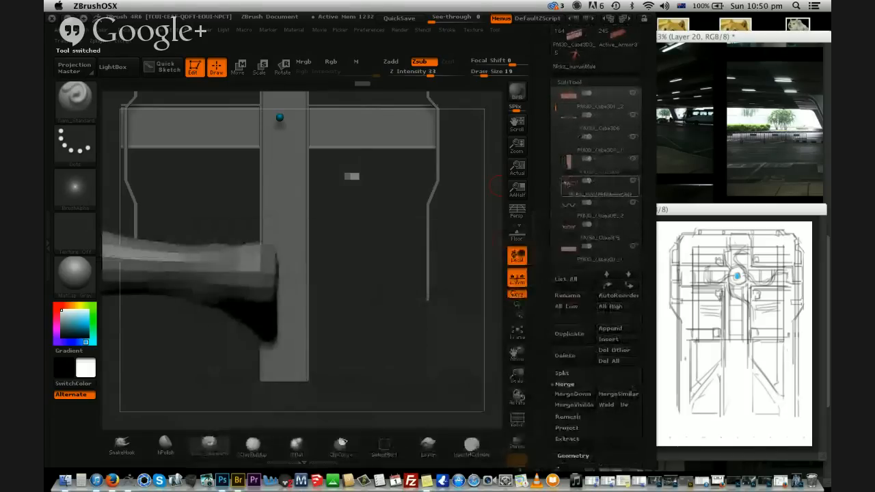
Shrink the oversized human figure with the Size deformation until it suits the scale of the structure
{"action": "key", "text": "e"}
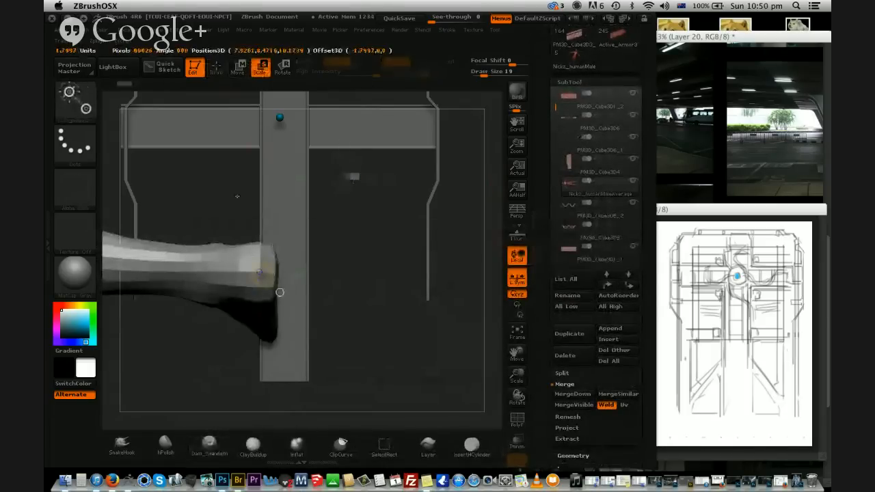
{"action": "left_click_drag", "start_coordinate": [258, 272], "coordinate": [229, 198]}
{"action": "left_click_drag", "start_coordinate": [578, 405], "coordinate": [578, 160]}
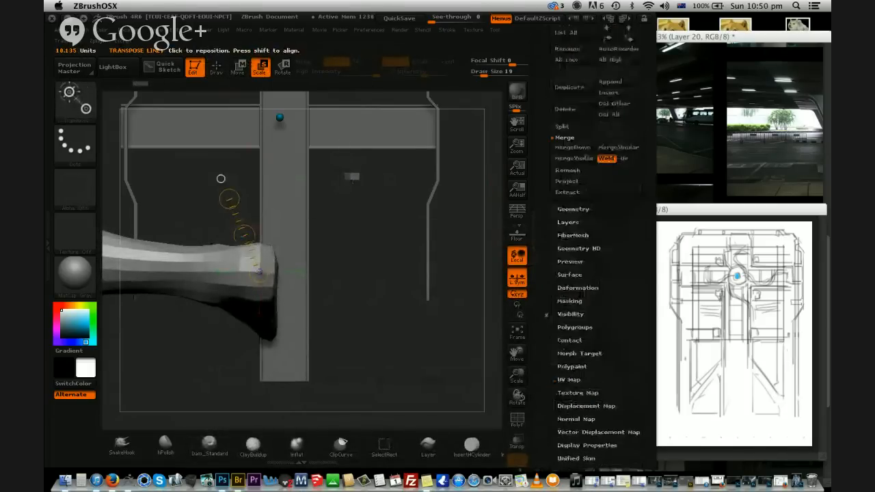
{"action": "left_click", "coordinate": [578, 290]}
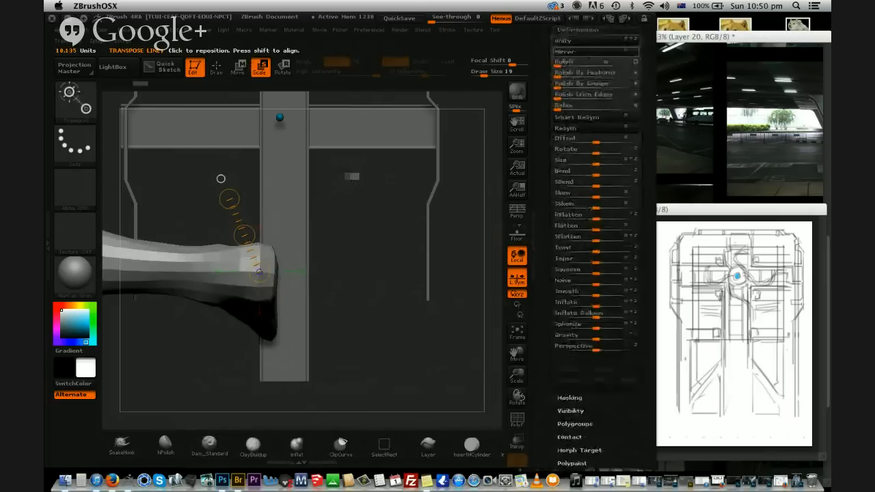
{"action": "left_click", "coordinate": [579, 163]}
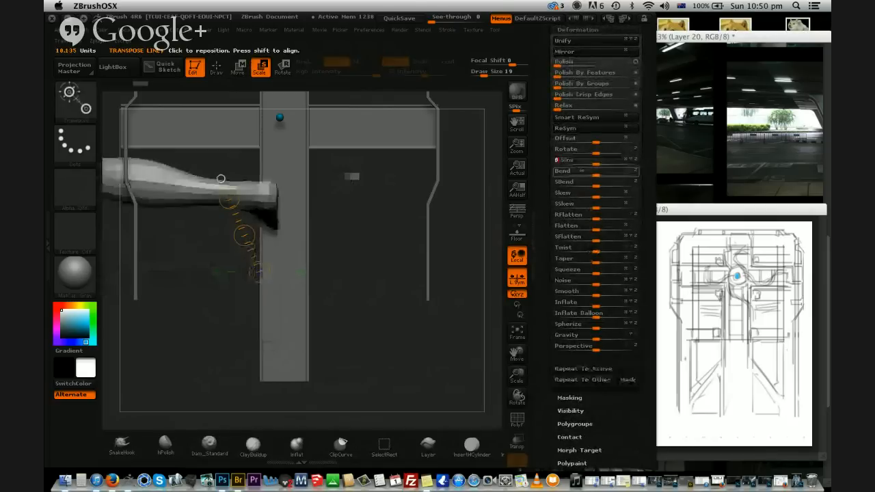
{"action": "left_click_drag", "start_coordinate": [596, 163], "coordinate": [578, 163]}
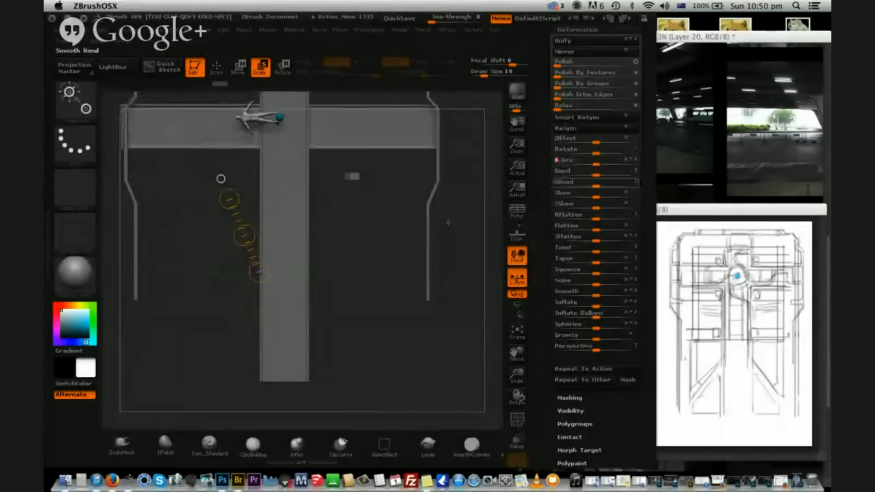
Rotate the lying human figure upright and turn it to face along the central walkway
{"action": "left_click_drag", "start_coordinate": [402, 287], "coordinate": [369, 189], "text": "alt"}
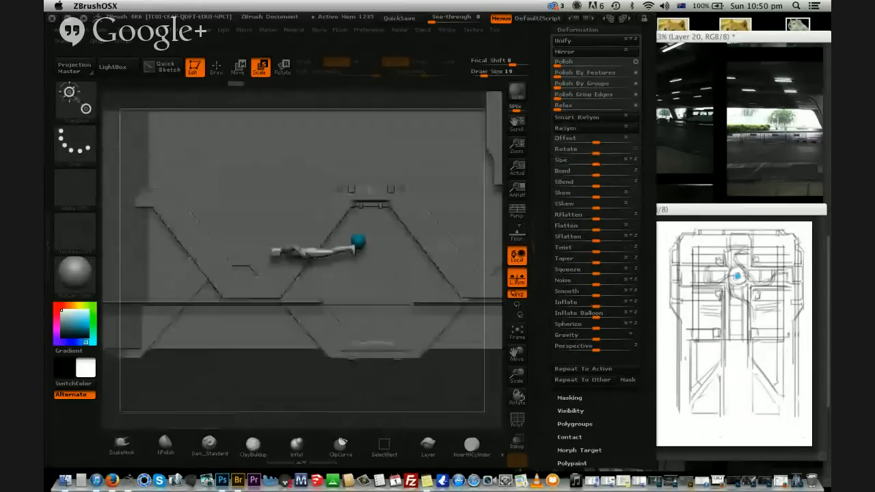
{"action": "key", "text": "w"}
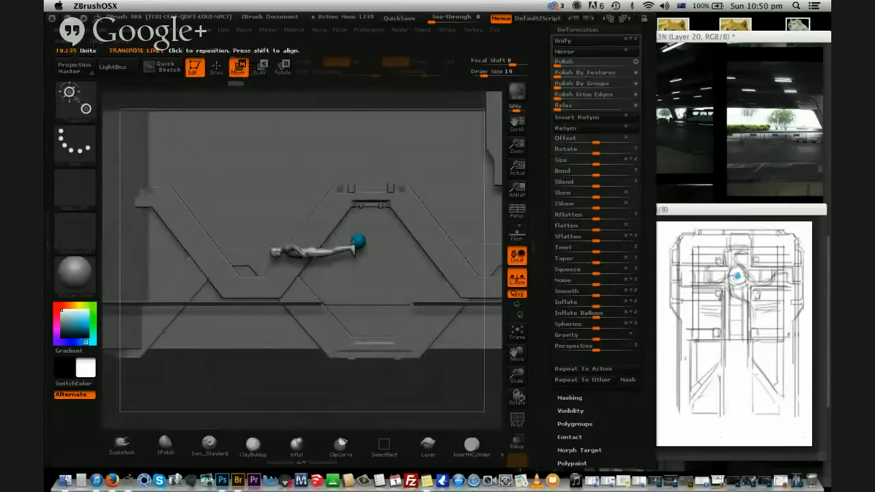
{"action": "left_click_drag", "start_coordinate": [357, 244], "coordinate": [239, 390]}
{"action": "key", "text": "r"}
{"action": "mouse_move", "coordinate": [353, 205]}
{"action": "left_mouse_down"}
{"action": "mouse_move", "coordinate": [356, 259]}
{"action": "mouse_move", "coordinate": [246, 150]}
{"action": "mouse_move", "coordinate": [317, 251]}
{"action": "mouse_move", "coordinate": [317, 287]}
{"action": "mouse_move", "coordinate": [310, 213]}
{"action": "left_mouse_up"}
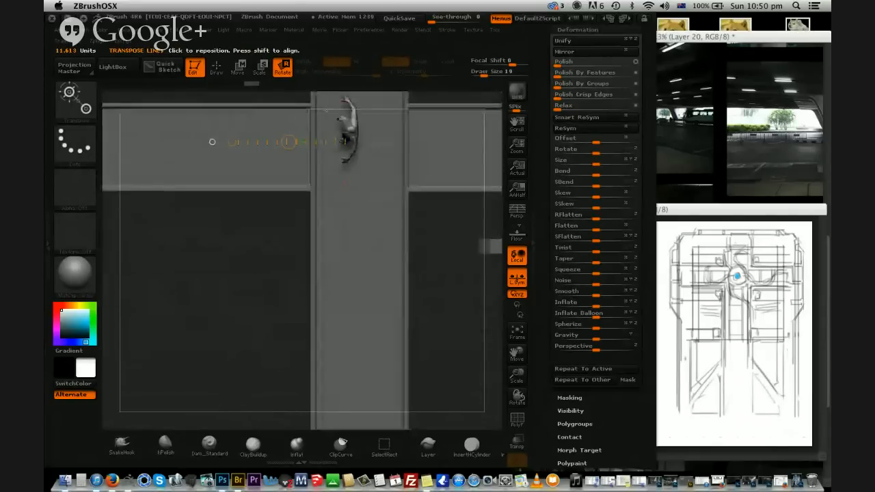
{"action": "mouse_move", "coordinate": [353, 130]}
{"action": "left_mouse_down"}
{"action": "mouse_move", "coordinate": [228, 294]}
{"action": "mouse_move", "coordinate": [148, 140]}
{"action": "mouse_move", "coordinate": [230, 294]}
{"action": "left_mouse_up"}
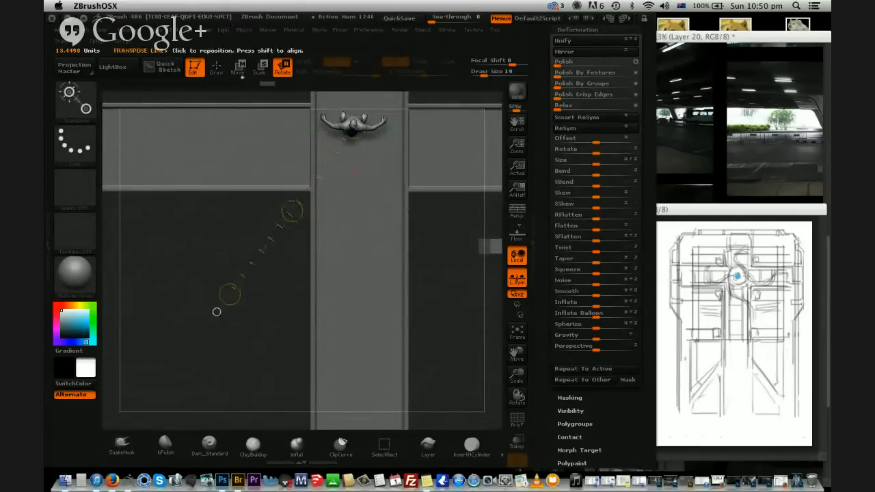
Move the figure along the central walkway, enable transparency, and align its height so the feet rest on the walkway surface
{"action": "key", "text": "w"}
{"action": "left_click_drag", "start_coordinate": [297, 215], "coordinate": [431, 342]}
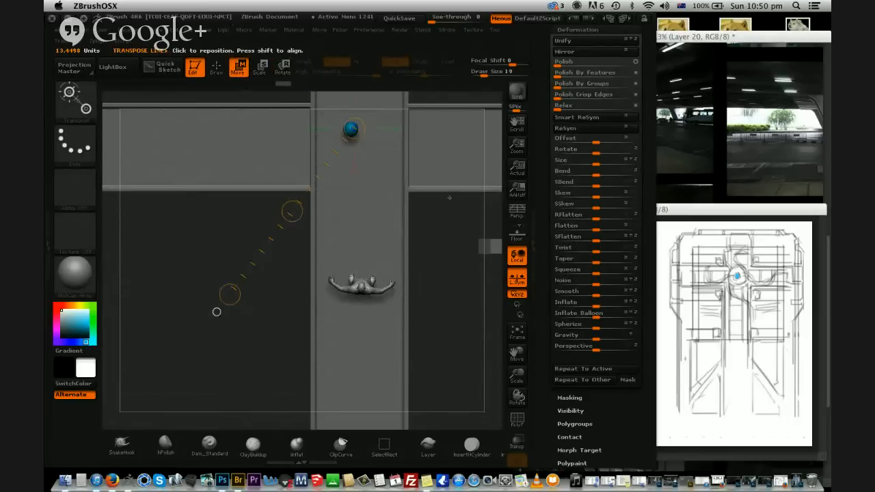
{"action": "left_click_drag", "start_coordinate": [449, 198], "coordinate": [336, 328]}
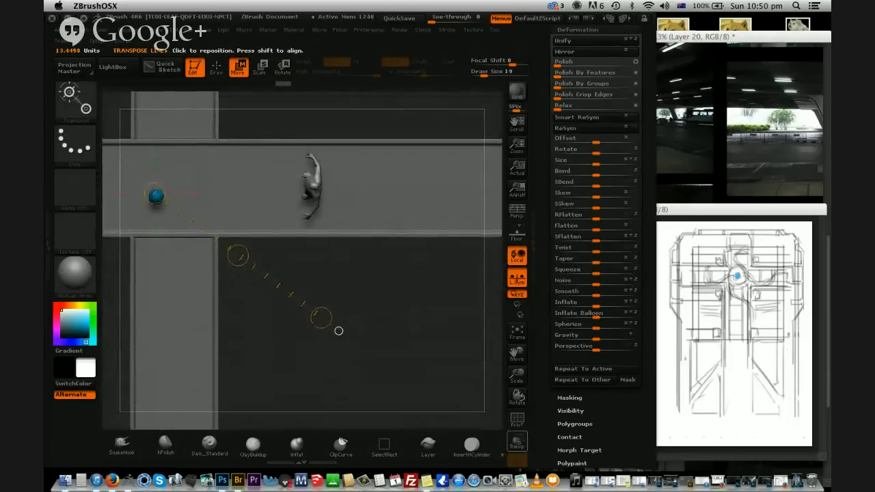
{"action": "left_click", "coordinate": [517, 443]}
{"action": "mouse_move", "coordinate": [397, 312]}
{"action": "left_mouse_down", "text": "shift"}
{"action": "mouse_move", "coordinate": [336, 239]}
{"action": "mouse_move", "coordinate": [312, 166]}
{"action": "mouse_move", "coordinate": [320, 148]}
{"action": "mouse_move", "coordinate": [320, 199]}
{"action": "mouse_move", "coordinate": [315, 185]}
{"action": "left_mouse_up", "text": "shift"}
{"action": "key", "text": "super+z"}
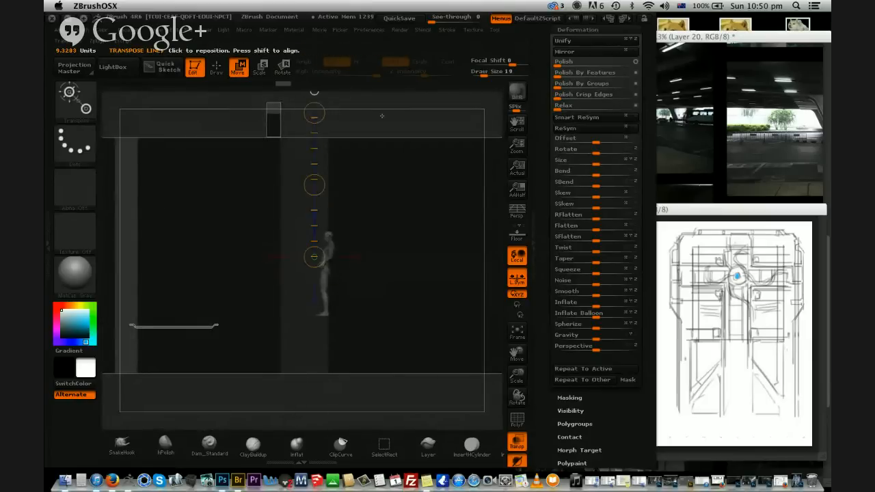
{"action": "left_click_drag", "start_coordinate": [381, 117], "coordinate": [321, 136]}
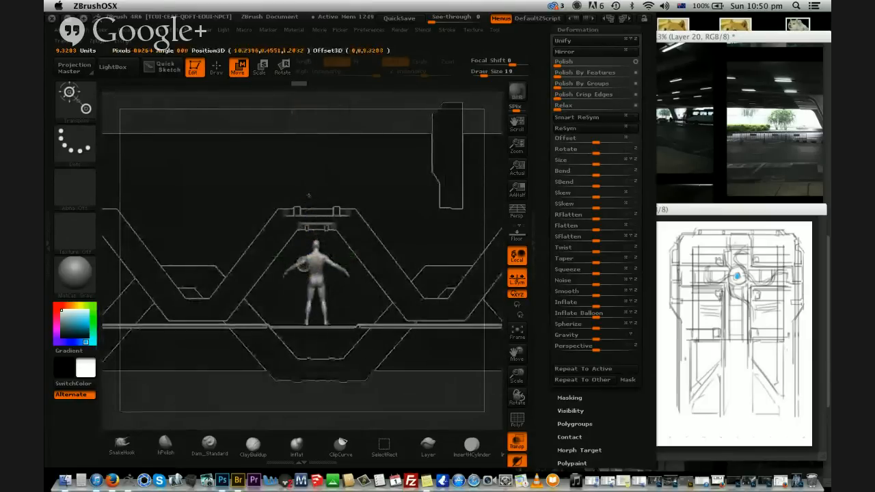
{"action": "left_click_drag", "start_coordinate": [396, 420], "coordinate": [325, 417], "text": "shift"}
{"action": "left_click_drag", "start_coordinate": [324, 325], "coordinate": [335, 114]}
Use X symmetry to mask both of the figure's arms, and invert the mask so only the arms stay editable
{"action": "left_click", "coordinate": [283, 66]}
{"action": "left_click_drag", "start_coordinate": [445, 260], "coordinate": [380, 261], "text": "shift"}
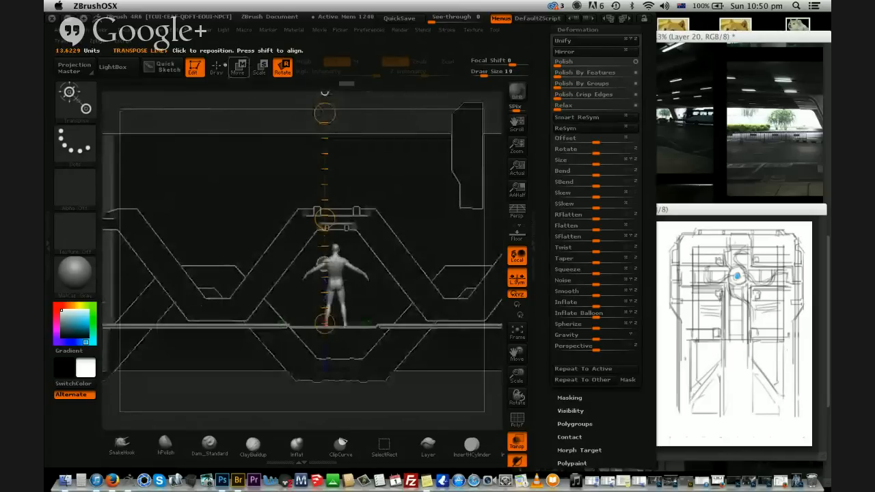
{"action": "left_click", "coordinate": [217, 66]}
{"action": "left_click_drag", "start_coordinate": [266, 117], "coordinate": [326, 291], "text": "ctrl"}
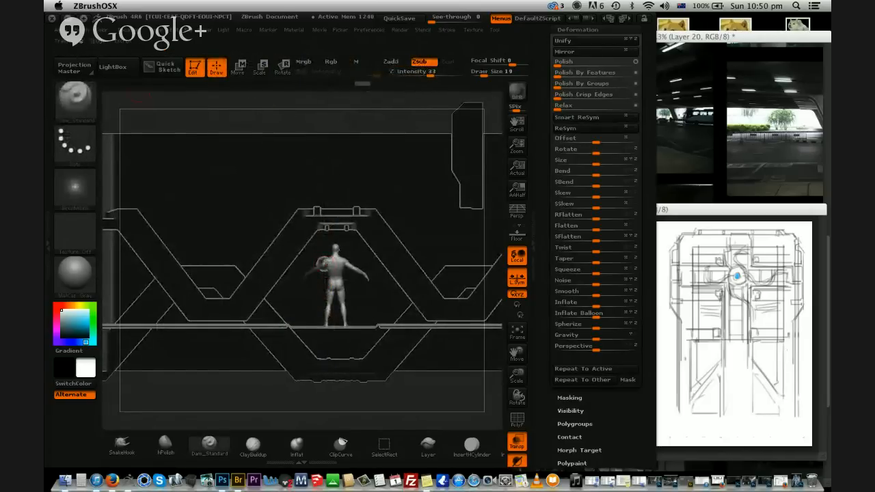
{"action": "left_click", "coordinate": [74, 42]}
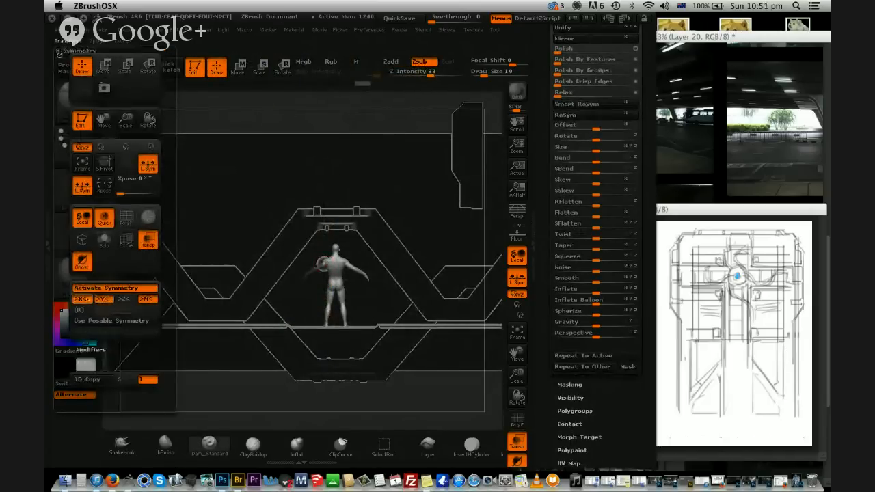
{"action": "left_click", "coordinate": [83, 299]}
{"action": "left_click_drag", "start_coordinate": [267, 122], "coordinate": [325, 286], "text": "ctrl"}
{"action": "key", "text": "ctrl+i"}
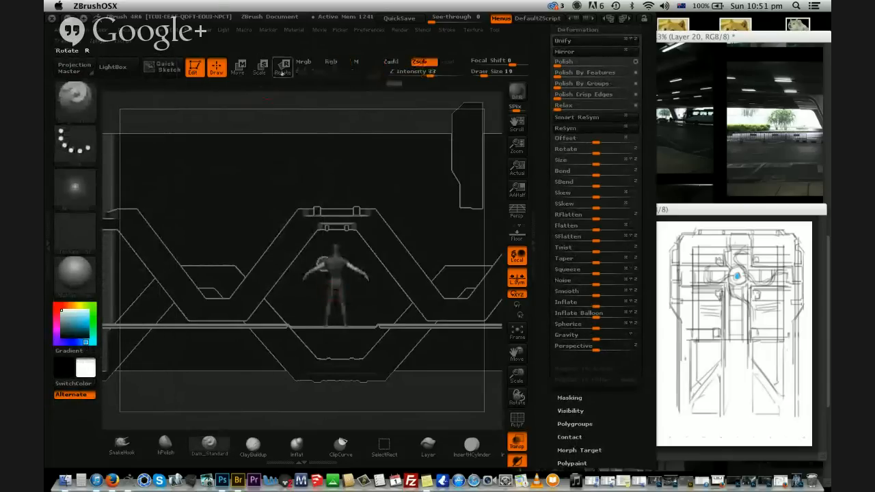
Rotate the figure's arms down to its sides, adjust their position against the body, and clear the mask
{"action": "left_click", "coordinate": [283, 68]}
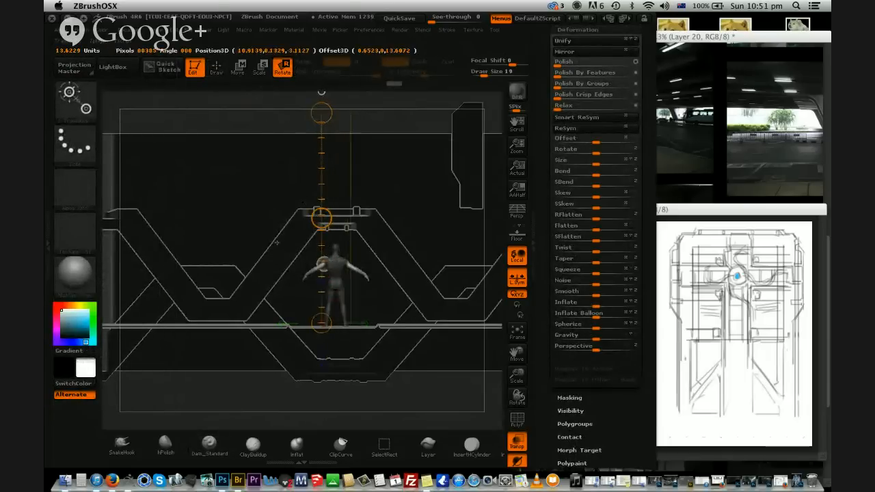
{"action": "mouse_move", "coordinate": [321, 264]}
{"action": "left_mouse_down"}
{"action": "mouse_move", "coordinate": [167, 391]}
{"action": "mouse_move", "coordinate": [297, 425]}
{"action": "left_mouse_up"}
{"action": "key", "text": "w"}
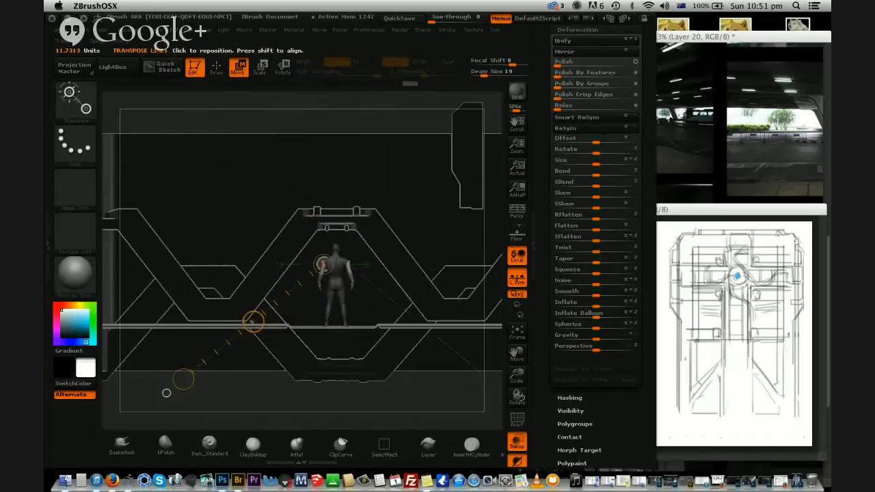
{"action": "left_click_drag", "start_coordinate": [254, 321], "coordinate": [259, 333]}
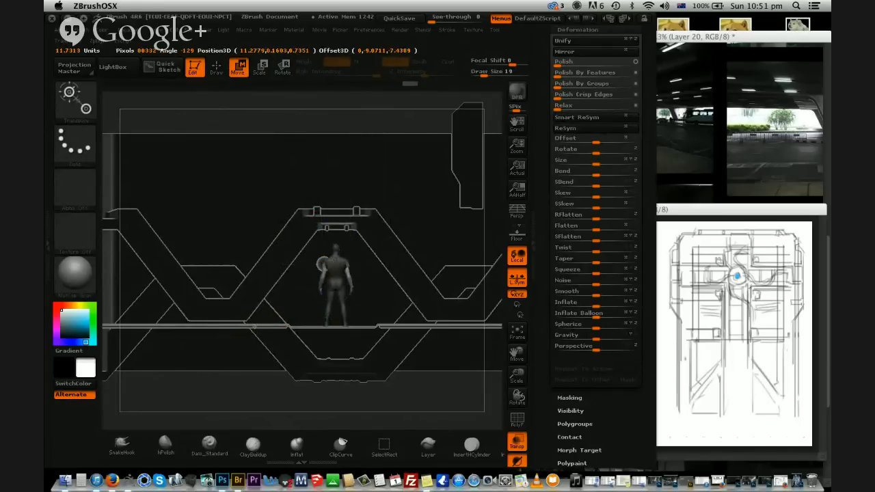
{"action": "mouse_move", "coordinate": [288, 136]}
{"action": "left_mouse_down", "text": "ctrl"}
{"action": "mouse_move", "coordinate": [278, 125]}
{"action": "mouse_move", "coordinate": [232, 123]}
{"action": "mouse_move", "coordinate": [210, 213]}
{"action": "left_mouse_up", "text": "ctrl"}
Move the figure farther along the central walkway, past the crossbeam toward the walkway's free end
{"action": "left_click_drag", "start_coordinate": [265, 168], "coordinate": [233, 86], "text": "alt"}
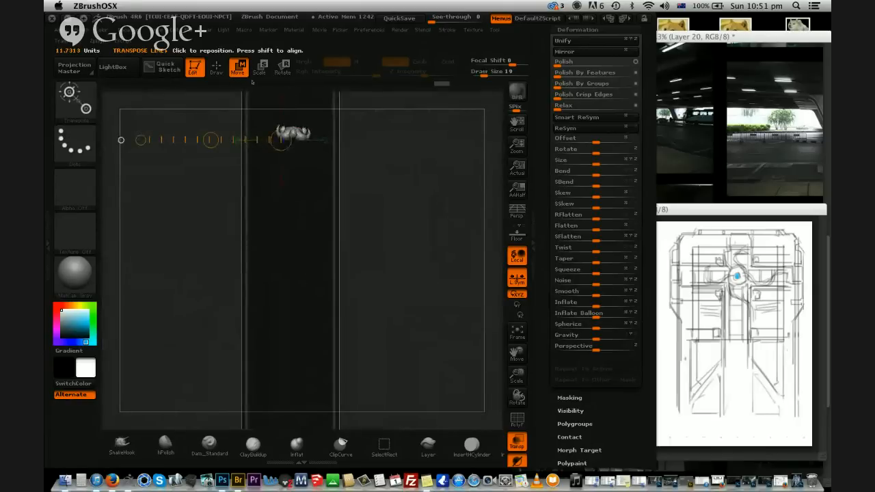
{"action": "left_click_drag", "start_coordinate": [209, 144], "coordinate": [216, 281], "text": "alt"}
{"action": "left_click_drag", "start_coordinate": [360, 283], "coordinate": [410, 341]}
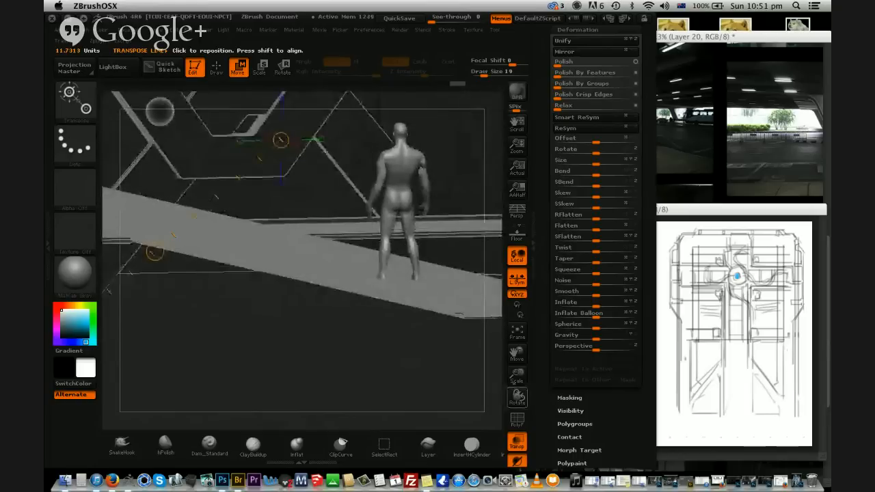
{"action": "left_click_drag", "start_coordinate": [517, 376], "coordinate": [463, 377]}
{"action": "left_click_drag", "start_coordinate": [203, 211], "coordinate": [264, 355], "text": "alt"}
{"action": "left_click_drag", "start_coordinate": [355, 225], "coordinate": [361, 347]}
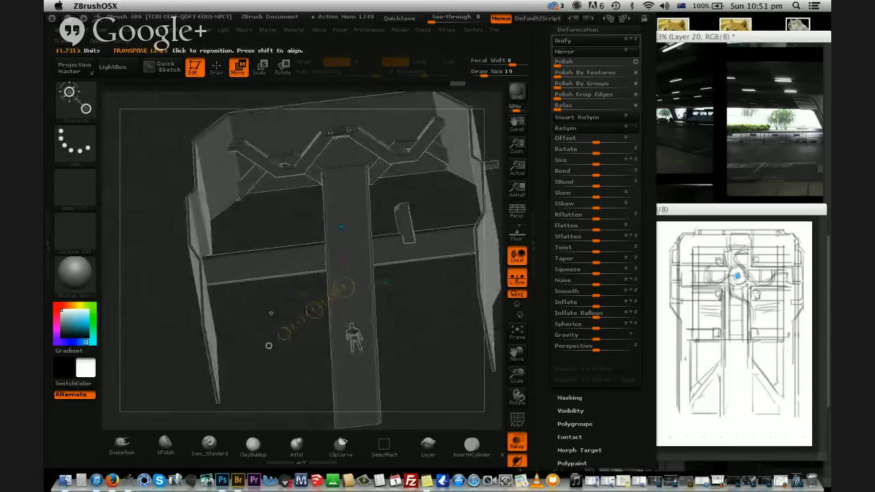
Select the PM3D_Cube3D3 outer wall and merge it down with the opposite wall, PM3D_Cube3D2
{"action": "left_click_drag", "start_coordinate": [403, 287], "coordinate": [341, 286], "text": "shift"}
{"action": "left_click", "coordinate": [369, 251], "text": "alt"}
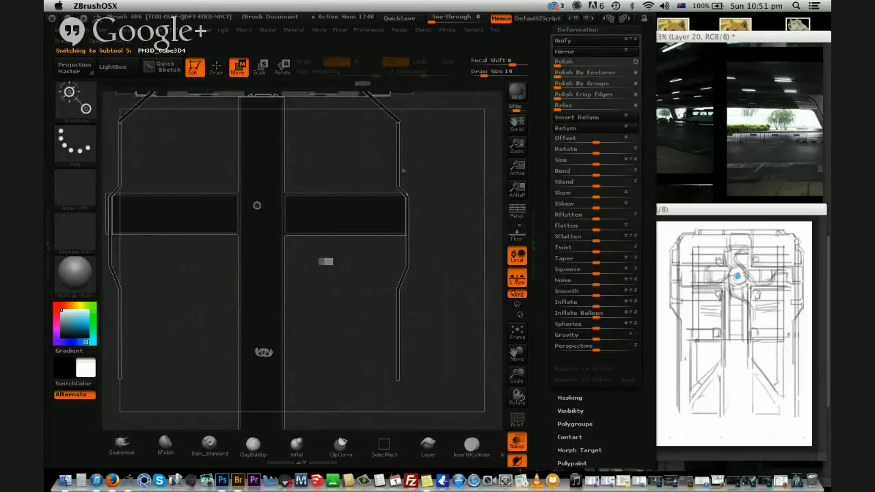
{"action": "left_click_drag", "start_coordinate": [424, 173], "coordinate": [421, 183], "text": "alt"}
{"action": "left_click", "coordinate": [421, 187], "text": "alt"}
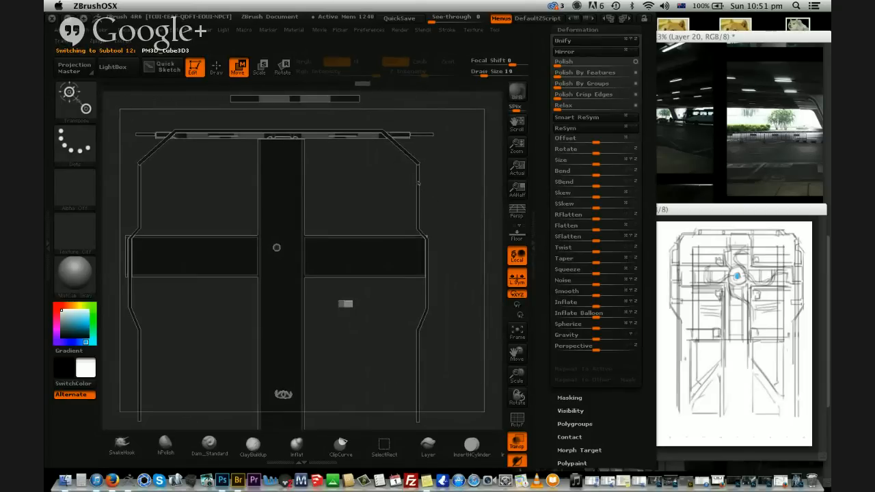
{"action": "left_click_drag", "start_coordinate": [544, 67], "coordinate": [544, 176]}
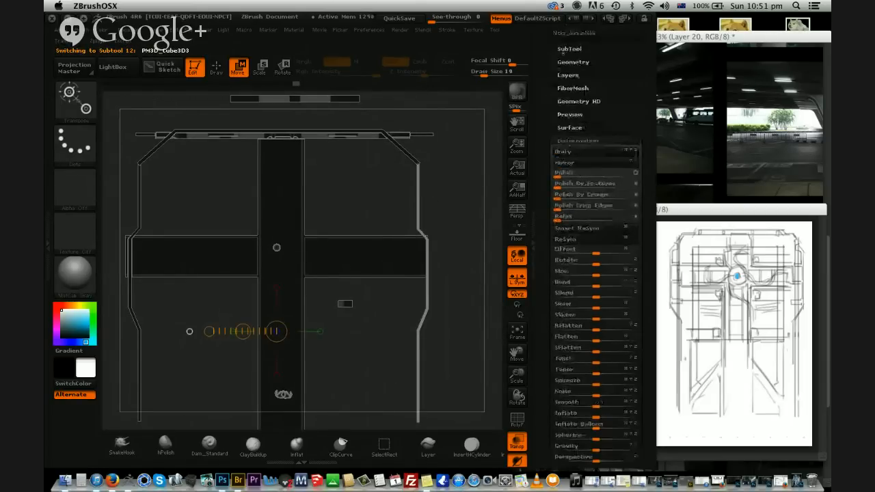
{"action": "left_click", "coordinate": [567, 50]}
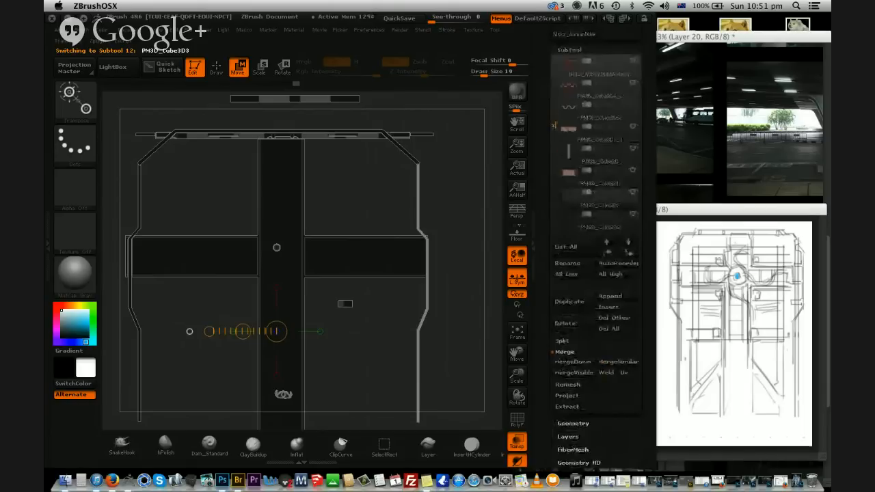
{"action": "left_click", "coordinate": [571, 177]}
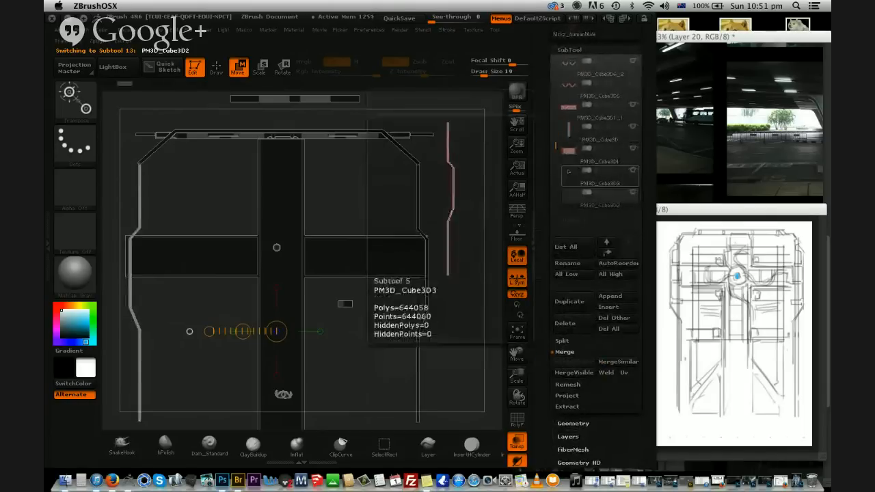
{"action": "left_click", "coordinate": [571, 199]}
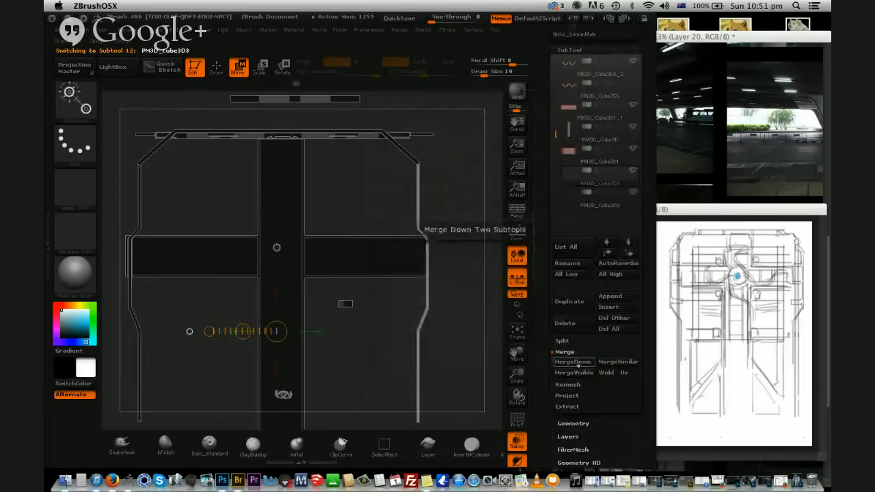
{"action": "left_click", "coordinate": [572, 362]}
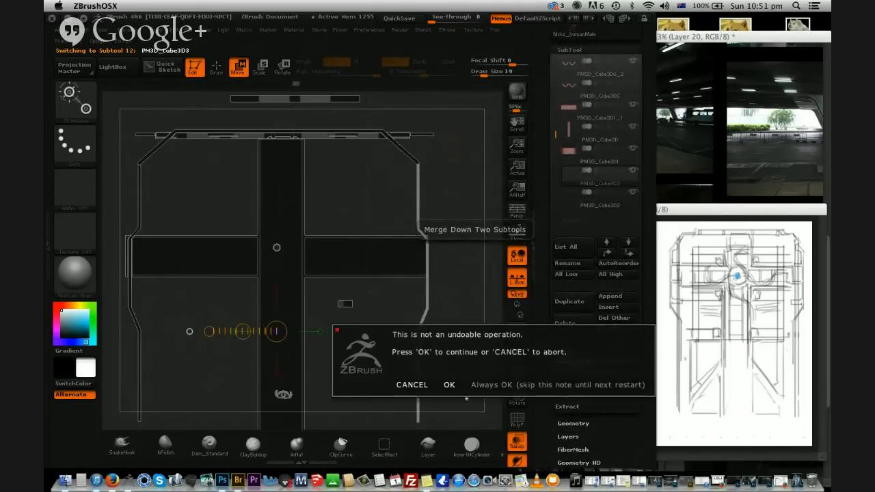
{"action": "left_click", "coordinate": [449, 385]}
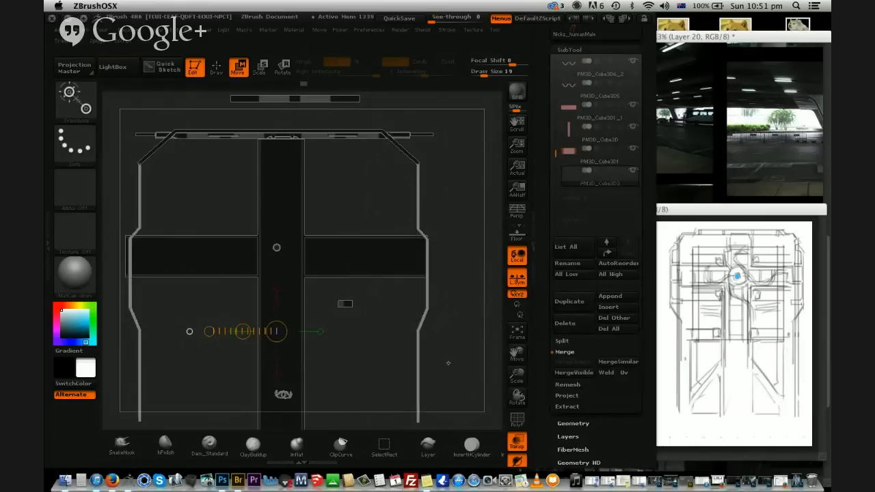
Shorten the merged outer walls slightly along their length
{"action": "left_click", "coordinate": [194, 66]}
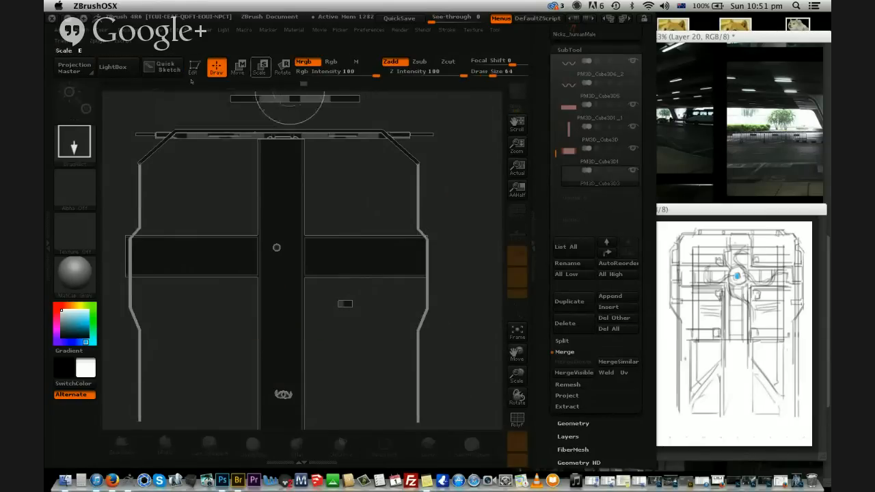
{"action": "key", "text": "t"}
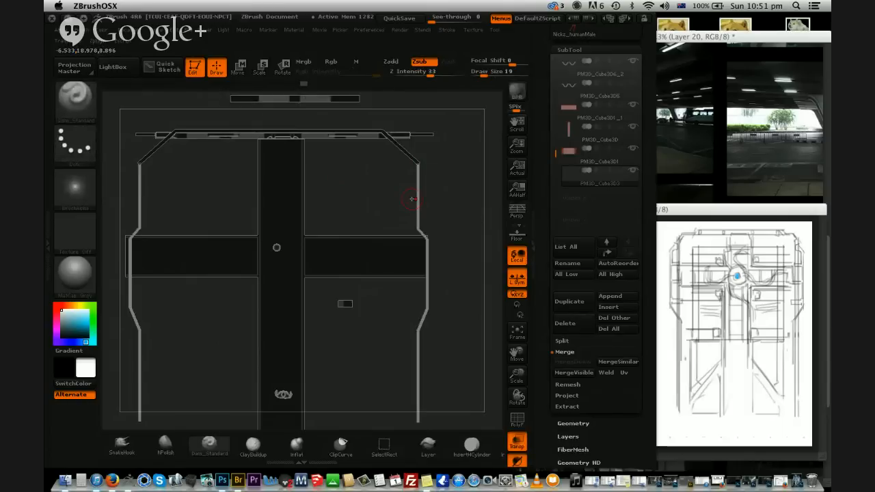
{"action": "left_click", "coordinate": [238, 67]}
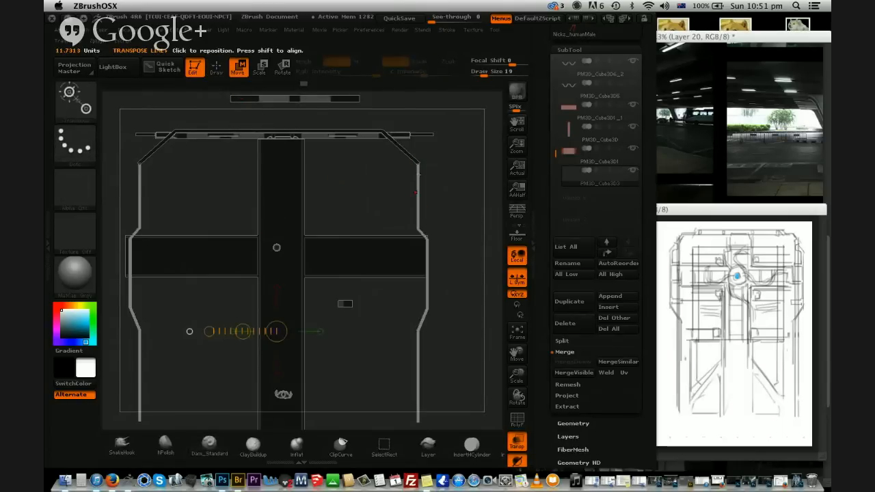
{"action": "mouse_move", "coordinate": [419, 166]}
{"action": "left_mouse_down"}
{"action": "mouse_move", "coordinate": [418, 302]}
{"action": "mouse_move", "coordinate": [417, 293]}
{"action": "left_mouse_up"}
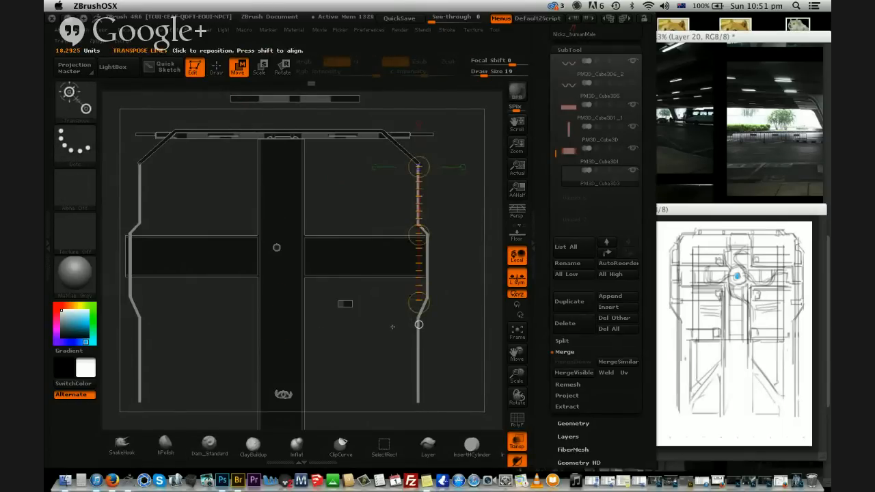
Mask the free ends of both outer walls with X symmetry, and invert the mask so only those ends stay editable
{"action": "left_click", "coordinate": [213, 68]}
{"action": "left_click_drag", "start_coordinate": [363, 340], "coordinate": [366, 234], "text": "alt"}
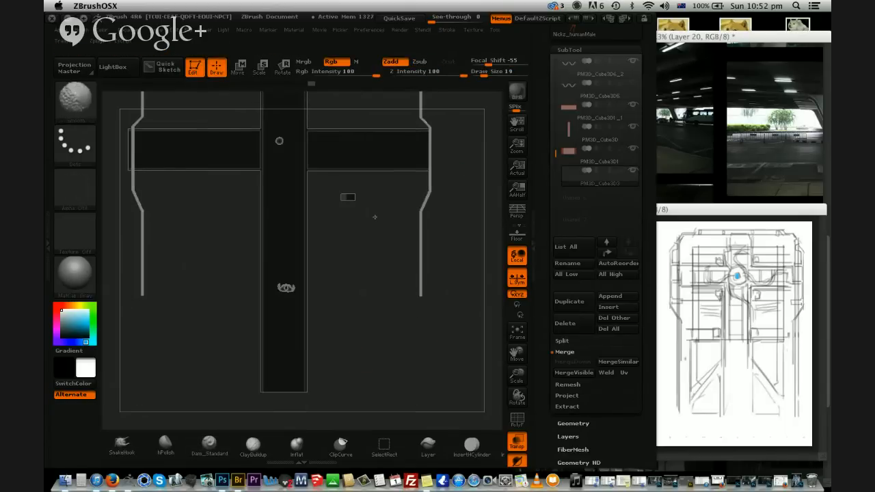
{"action": "left_click_drag", "start_coordinate": [447, 336], "coordinate": [378, 218], "text": "ctrl"}
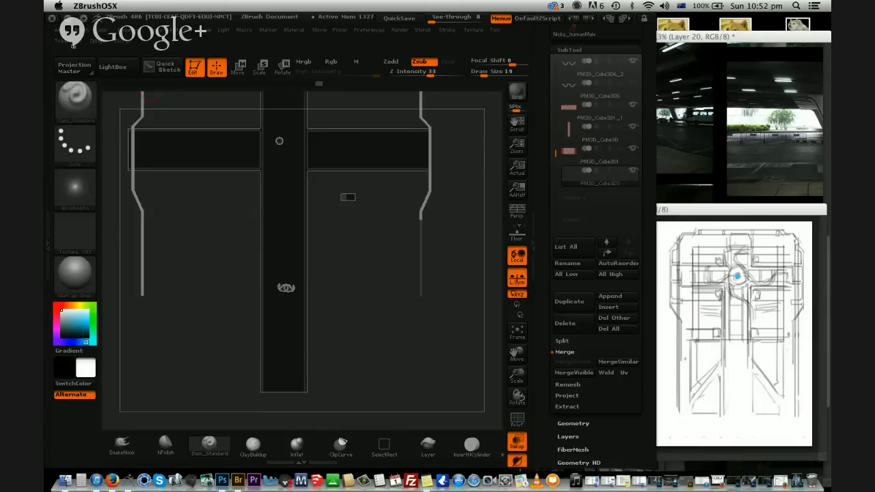
{"action": "left_click", "coordinate": [72, 44]}
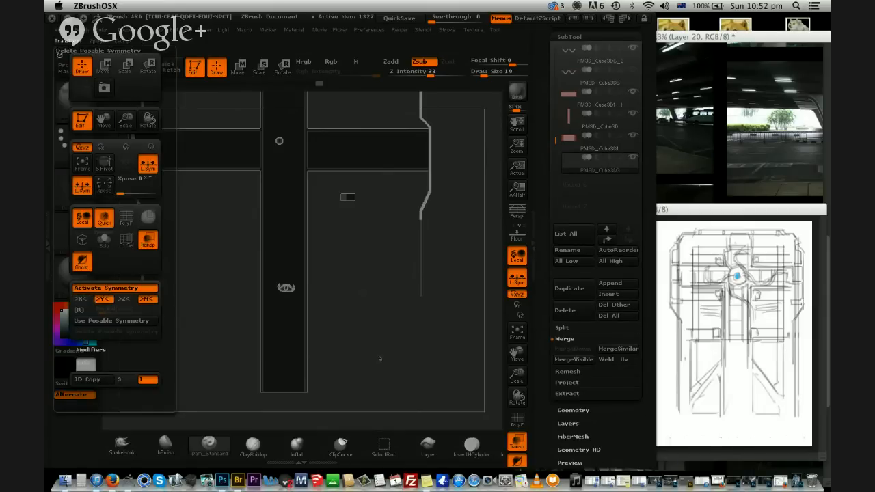
{"action": "key", "text": "ctrl+z"}
{"action": "left_click_drag", "start_coordinate": [452, 338], "coordinate": [387, 218], "text": "ctrl"}
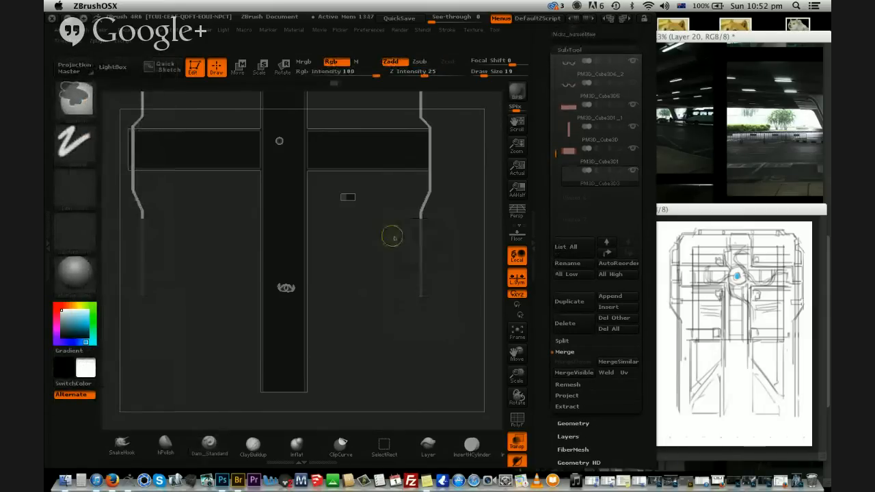
{"action": "left_click", "coordinate": [362, 193], "text": "ctrl"}
{"action": "key", "text": "w"}
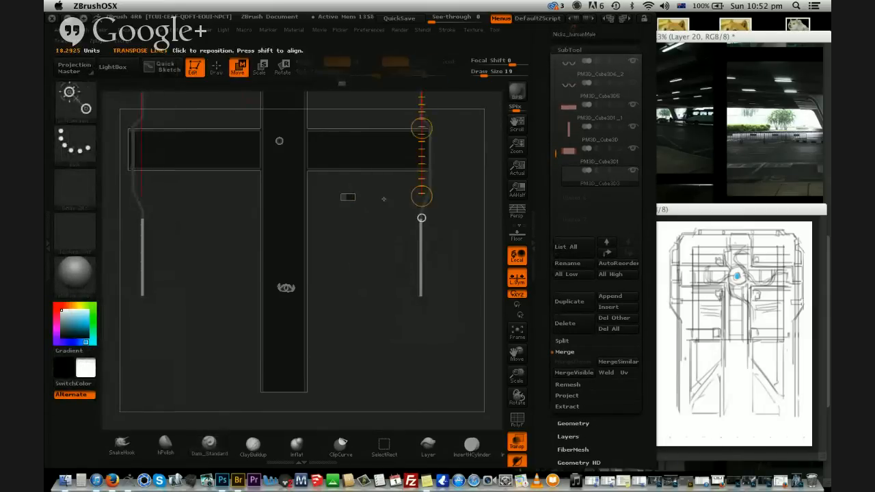
Extend the free ends of both outer walls farther along the central walkway, and clear the mask
{"action": "left_click_drag", "start_coordinate": [422, 128], "coordinate": [471, 130]}
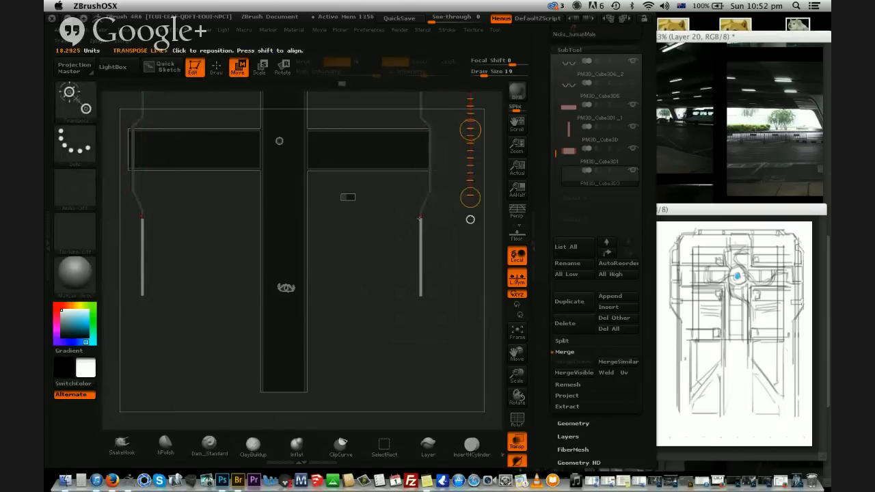
{"action": "left_click_drag", "start_coordinate": [420, 219], "coordinate": [420, 341]}
{"action": "left_click_drag", "start_coordinate": [419, 277], "coordinate": [419, 424]}
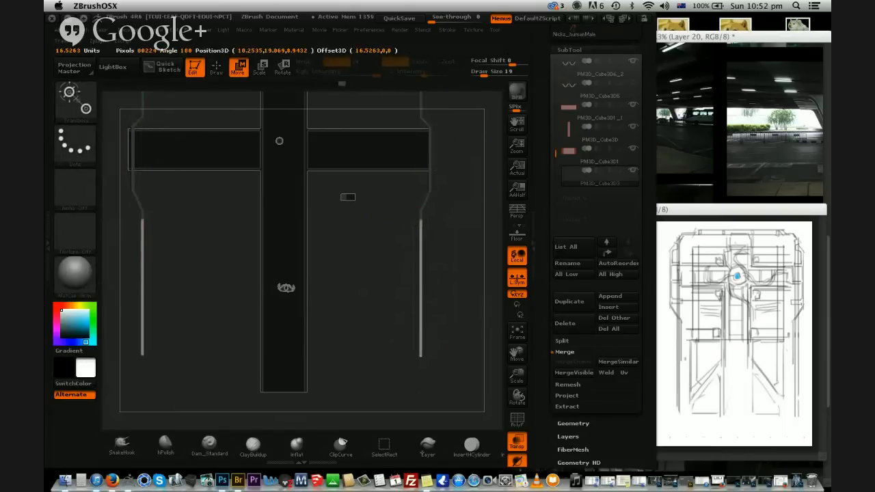
{"action": "left_click_drag", "start_coordinate": [419, 217], "coordinate": [418, 348]}
{"action": "left_click_drag", "start_coordinate": [457, 275], "coordinate": [456, 306], "text": "alt"}
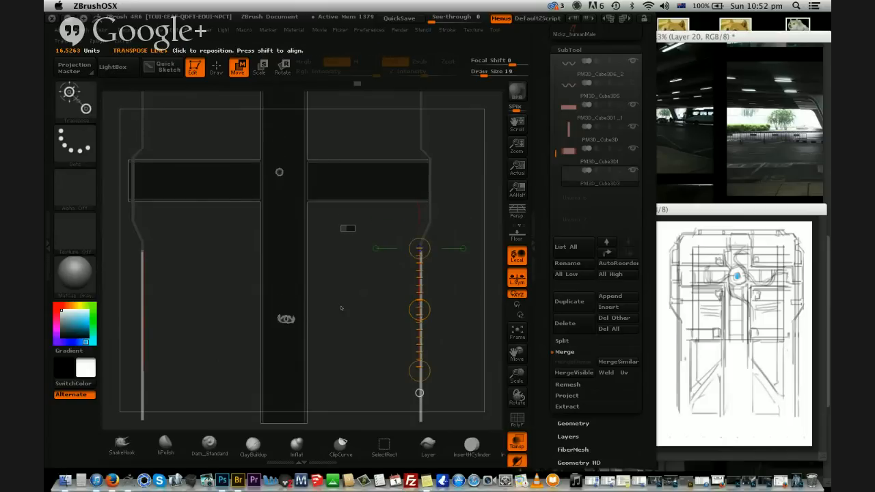
{"action": "left_click_drag", "start_coordinate": [340, 279], "coordinate": [347, 346], "text": "ctrl"}
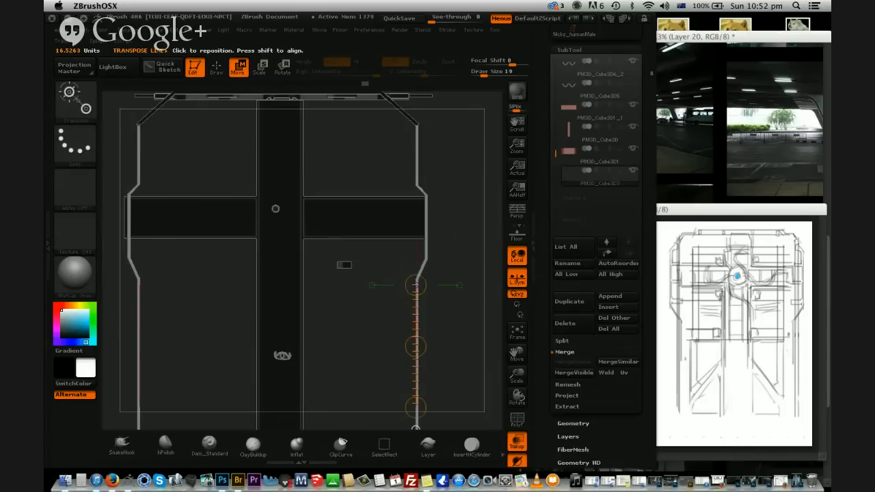
Save the whole model as a tool file
{"action": "left_click_drag", "start_coordinate": [651, 74], "coordinate": [646, 231]}
{"action": "left_click_drag", "start_coordinate": [634, 63], "coordinate": [633, 120]}
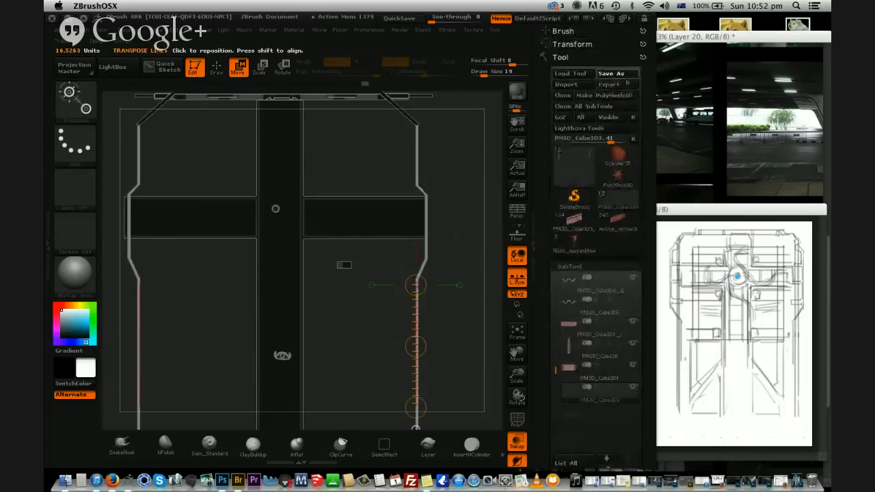
{"action": "left_click", "coordinate": [619, 74]}
{"action": "left_click", "coordinate": [599, 297]}
{"action": "left_click", "coordinate": [531, 155]}
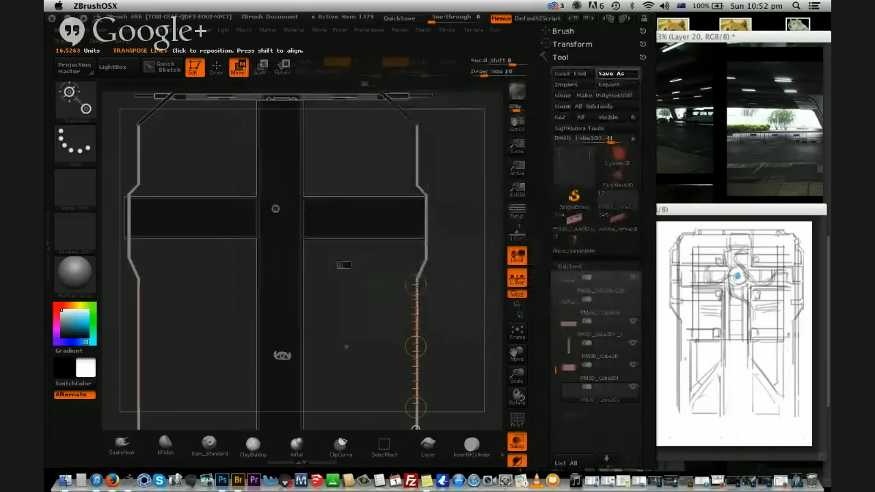
Select the small PM3D_Cube3D4 block and move it sideways against the inner face of the nearest outer wall
{"action": "left_click_drag", "start_coordinate": [362, 273], "coordinate": [342, 299], "text": "alt"}
{"action": "left_click", "coordinate": [344, 202], "text": "alt"}
{"action": "left_click_drag", "start_coordinate": [343, 251], "coordinate": [399, 271]}
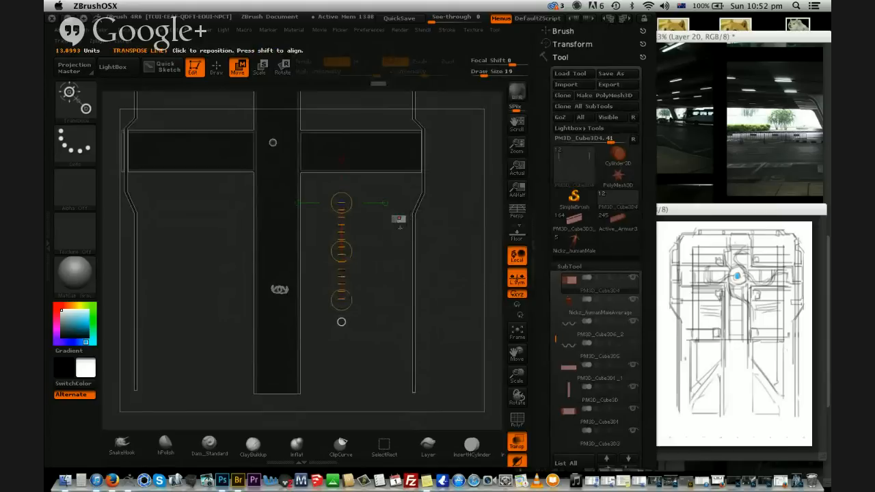
{"action": "mouse_move", "coordinate": [399, 218]}
{"action": "left_mouse_down"}
{"action": "mouse_move", "coordinate": [391, 257]}
{"action": "mouse_move", "coordinate": [396, 155]}
{"action": "mouse_move", "coordinate": [403, 225]}
{"action": "left_mouse_up"}
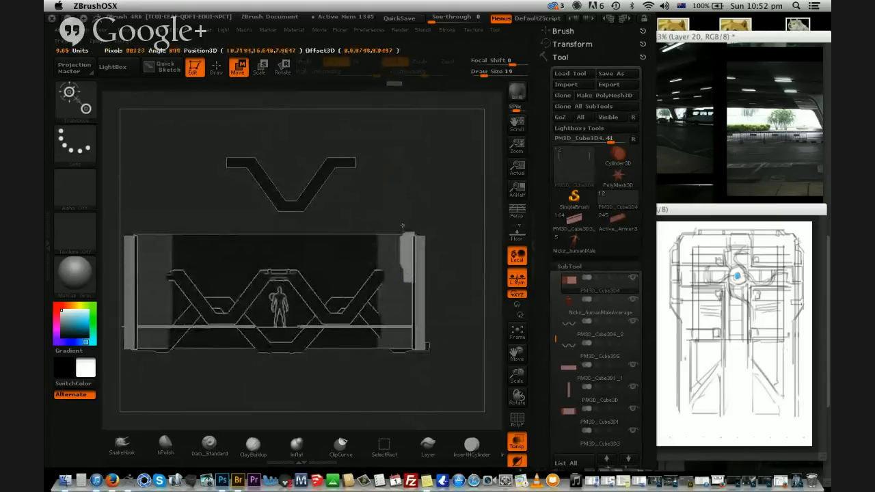
{"action": "left_click_drag", "start_coordinate": [475, 263], "coordinate": [403, 217]}
Duplicate the small wall block and rotate the copy upside down so it mirrors the original vertically
{"action": "scroll", "coordinate": [596, 273], "scroll_direction": "down", "scroll_amount": 5}
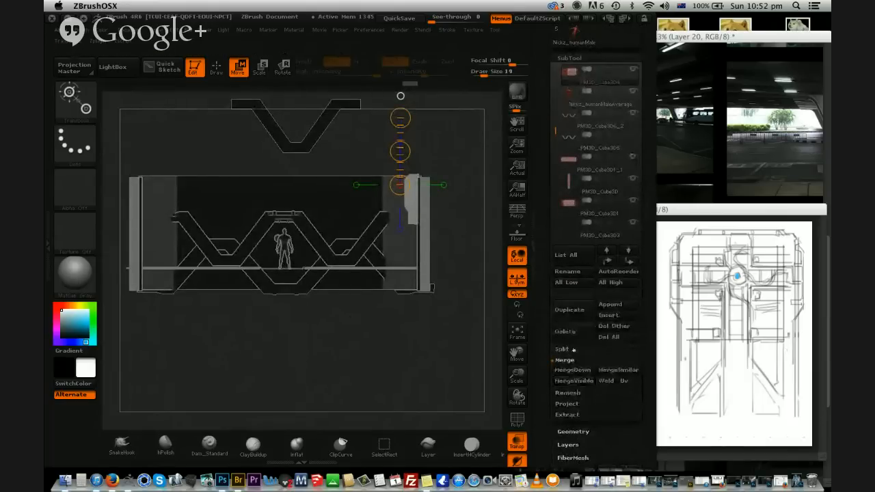
{"action": "left_click_drag", "start_coordinate": [545, 363], "coordinate": [546, 358]}
{"action": "left_click", "coordinate": [570, 305]}
{"action": "left_click_drag", "start_coordinate": [465, 287], "coordinate": [205, 233]}
{"action": "key", "text": "r"}
{"action": "mouse_move", "coordinate": [393, 224]}
{"action": "left_mouse_down", "text": "shift"}
{"action": "mouse_move", "coordinate": [392, 142]}
{"action": "mouse_move", "coordinate": [442, 256]}
{"action": "left_mouse_up", "text": "shift"}
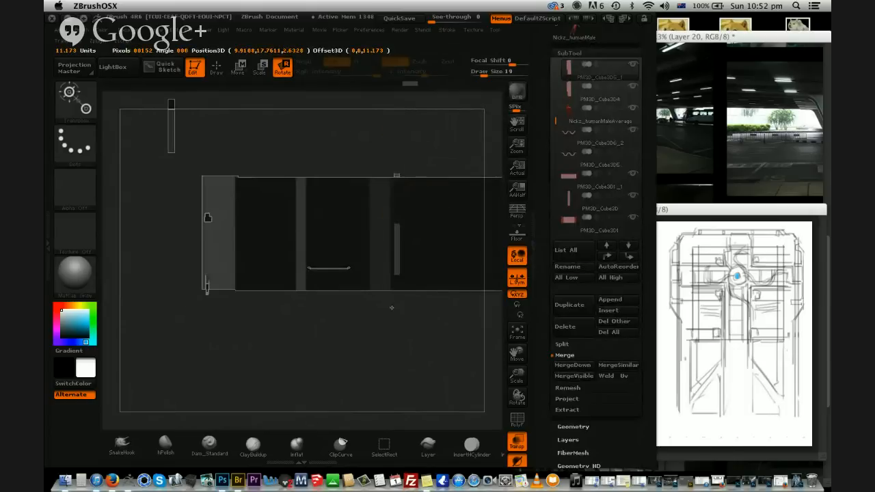
{"action": "left_click_drag", "start_coordinate": [392, 308], "coordinate": [392, 308]}
{"action": "left_click_drag", "start_coordinate": [420, 373], "coordinate": [393, 324]}
{"action": "left_click_drag", "start_coordinate": [443, 142], "coordinate": [433, 297]}
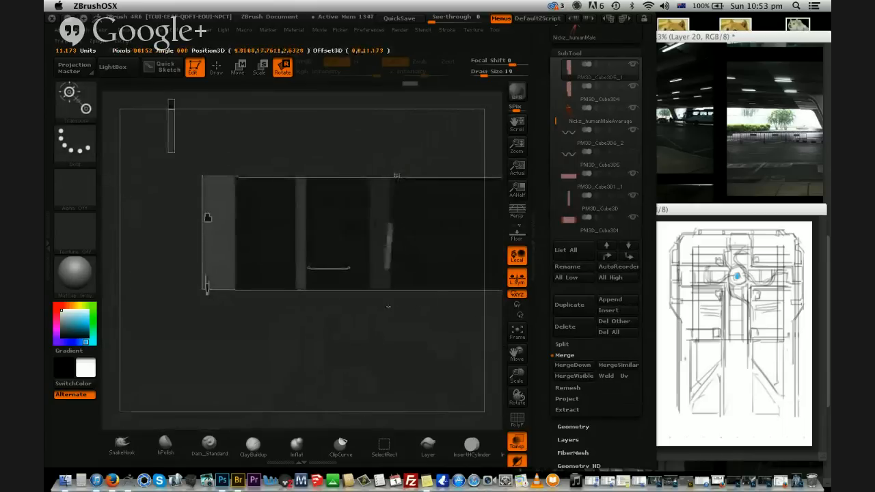
{"action": "mouse_move", "coordinate": [432, 339]}
{"action": "left_mouse_down", "text": "shift"}
{"action": "mouse_move", "coordinate": [413, 361]}
{"action": "mouse_move", "coordinate": [429, 328]}
{"action": "left_mouse_up", "text": "shift"}
Align the flipped copy against the wall directly below the original block, and merge the two blocks into one subtool
{"action": "key", "text": "w"}
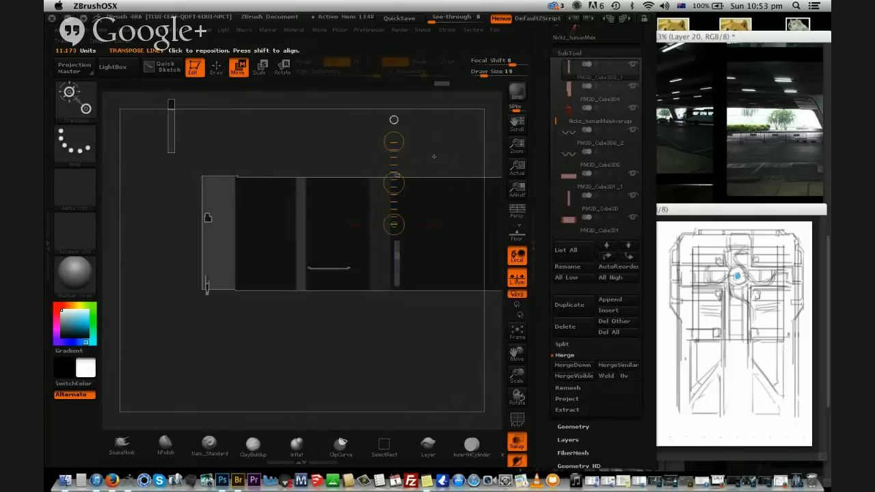
{"action": "left_click_drag", "start_coordinate": [433, 157], "coordinate": [393, 189], "text": "shift"}
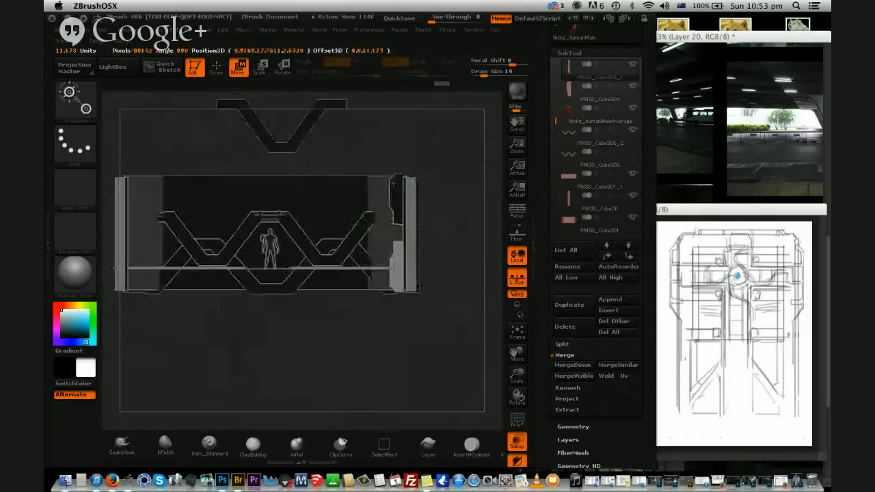
{"action": "left_click_drag", "start_coordinate": [443, 299], "coordinate": [466, 302], "text": "alt"}
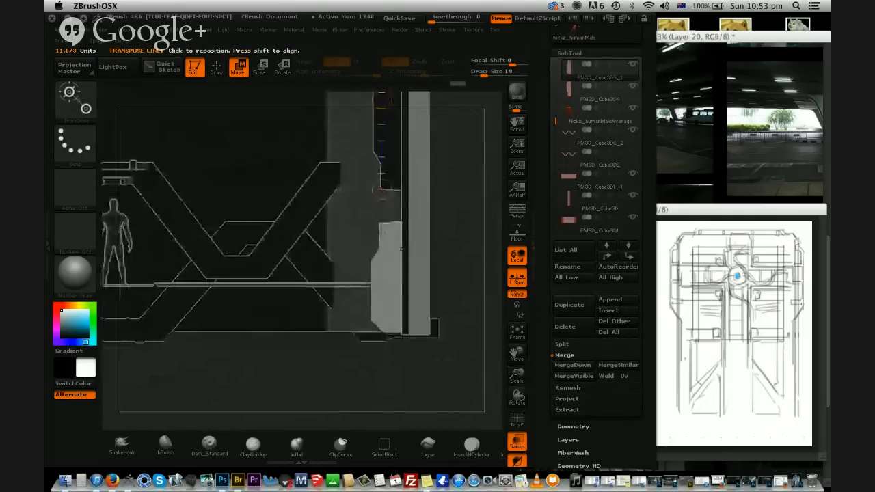
{"action": "left_click_drag", "start_coordinate": [437, 263], "coordinate": [439, 262]}
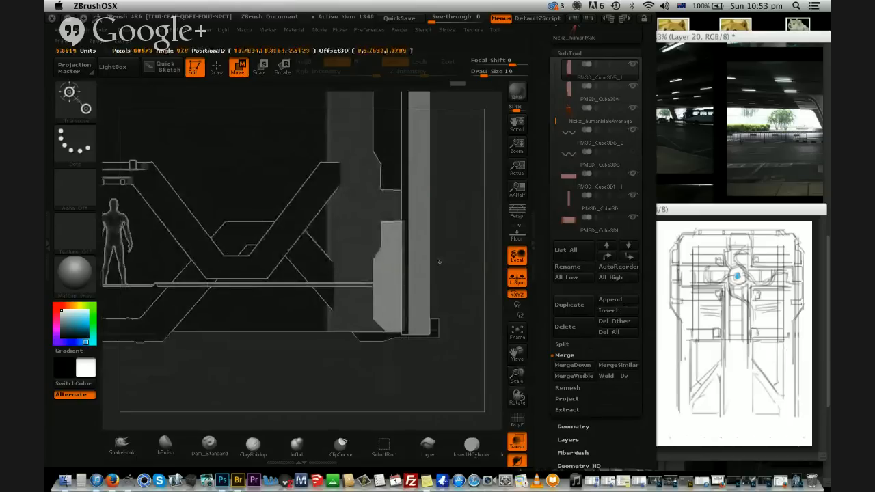
{"action": "left_click_drag", "start_coordinate": [452, 187], "coordinate": [460, 232], "text": "alt"}
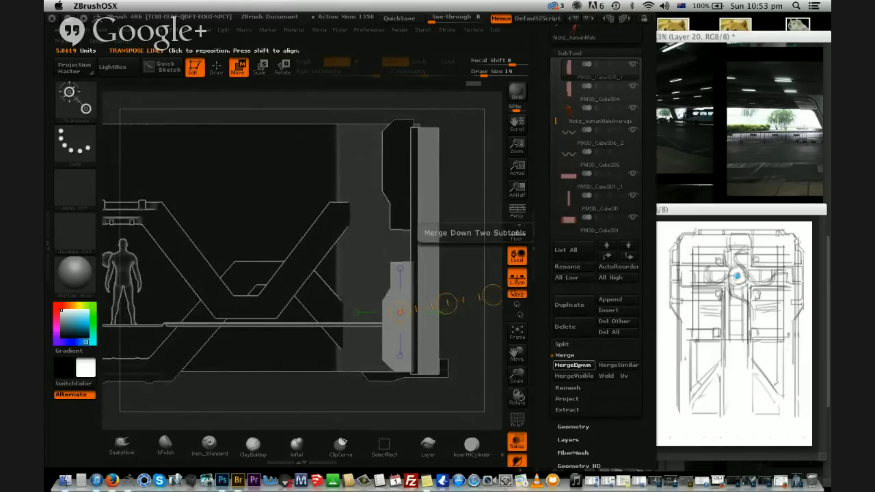
{"action": "left_click", "coordinate": [572, 365]}
{"action": "left_click", "coordinate": [448, 388]}
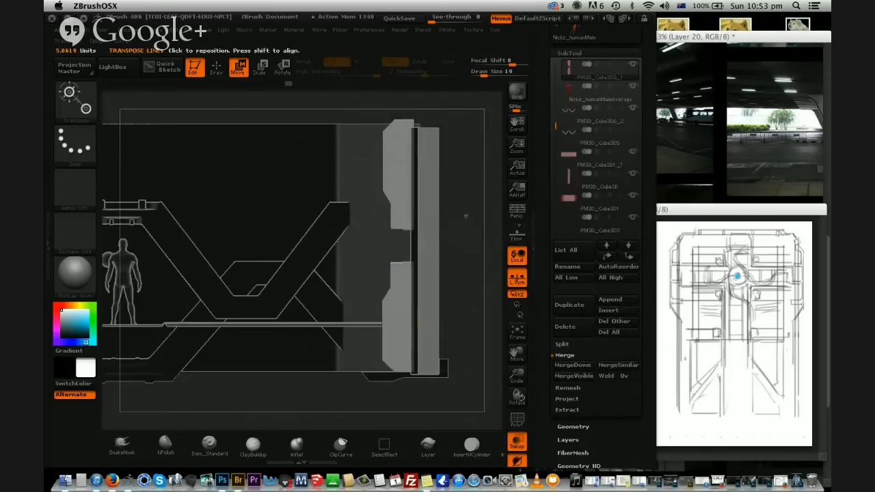
Stretch the merged block pair vertically to overhang the outer wall's height, and shift it along the wall to the end of the bend
{"action": "left_click_drag", "start_coordinate": [465, 216], "coordinate": [447, 196], "text": "alt"}
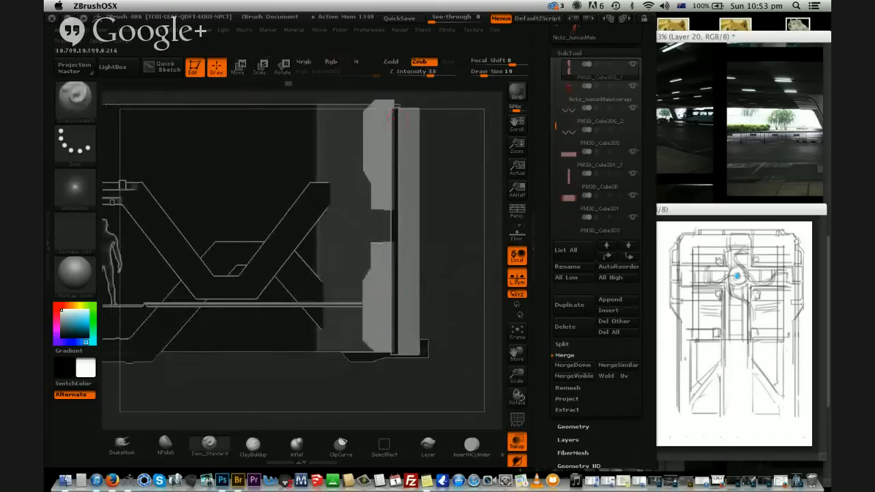
{"action": "left_click", "coordinate": [381, 119], "text": "ctrl+alt+shift"}
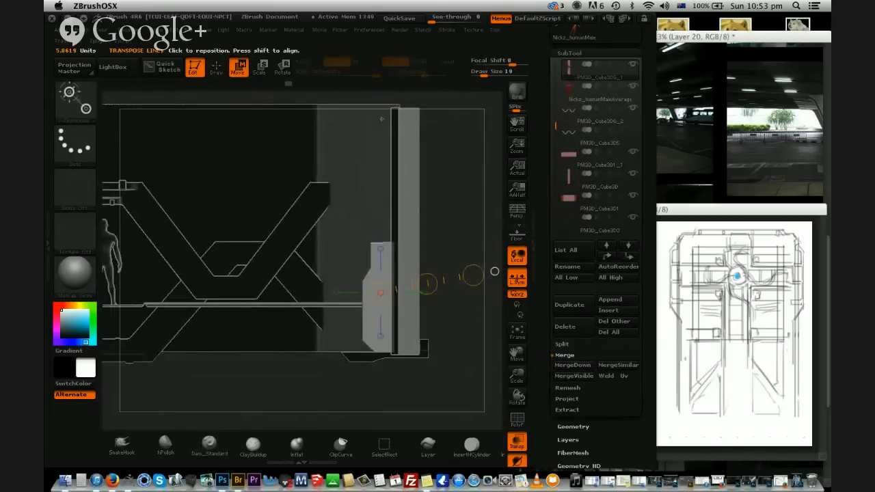
{"action": "left_click", "coordinate": [331, 135], "text": "ctrl+shift"}
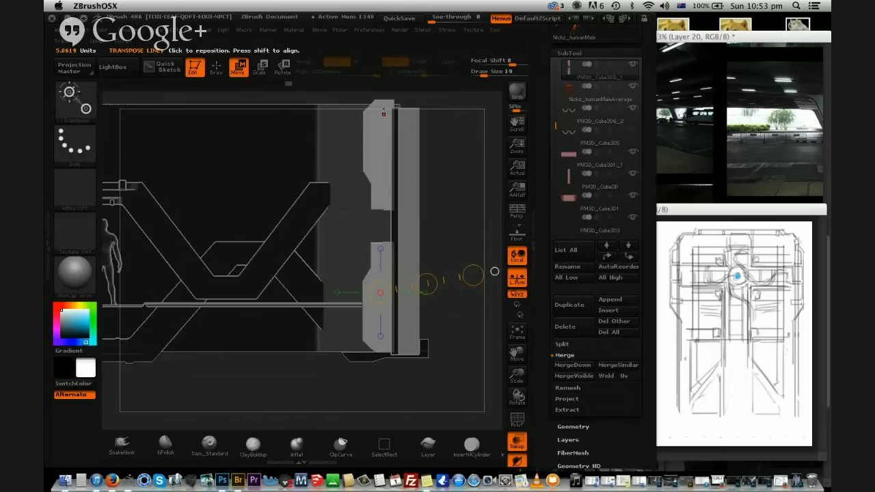
{"action": "left_click_drag", "start_coordinate": [383, 109], "coordinate": [382, 386]}
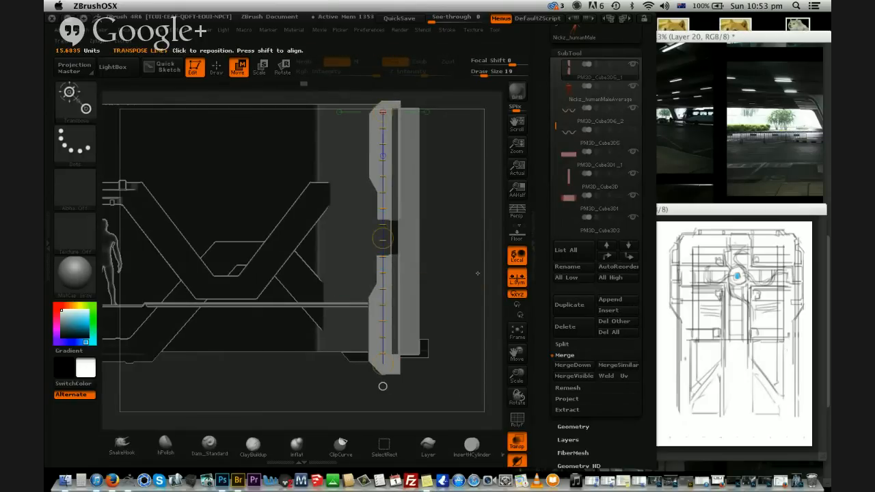
{"action": "left_click_drag", "start_coordinate": [452, 287], "coordinate": [448, 117]}
{"action": "left_click_drag", "start_coordinate": [417, 370], "coordinate": [209, 404]}
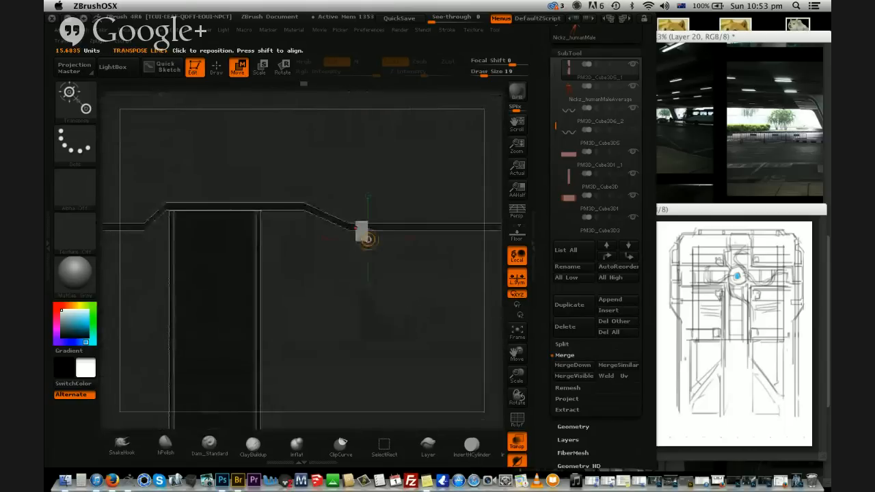
{"action": "mouse_move", "coordinate": [367, 239]}
{"action": "left_mouse_down"}
{"action": "mouse_move", "coordinate": [418, 227]}
{"action": "mouse_move", "coordinate": [374, 230]}
{"action": "left_mouse_up"}
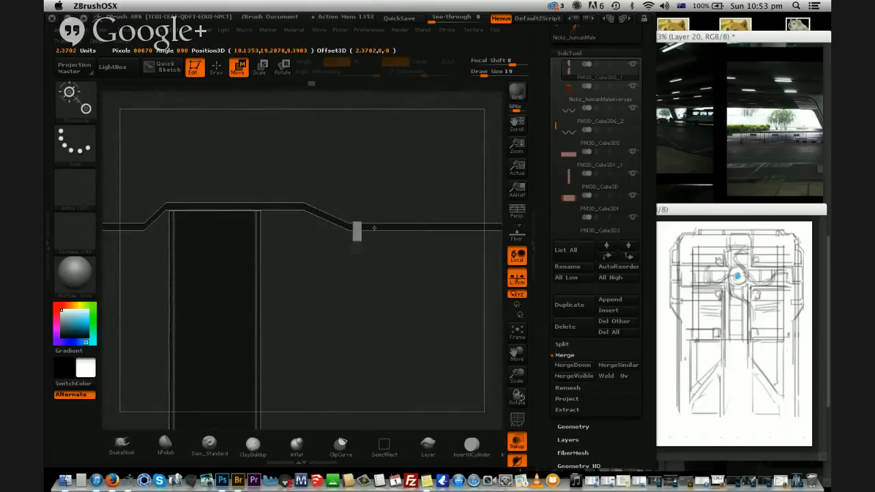
Duplicate the merged block pair and slide the copy a short distance along the straight part of the outer wall
{"action": "left_click_drag", "start_coordinate": [478, 341], "coordinate": [411, 318], "text": "alt"}
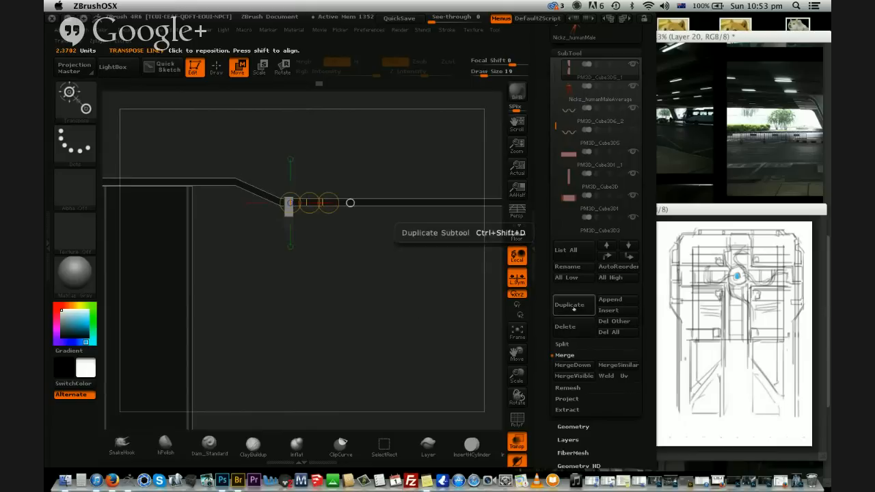
{"action": "left_click", "coordinate": [574, 309]}
{"action": "left_click_drag", "start_coordinate": [319, 202], "coordinate": [347, 202]}
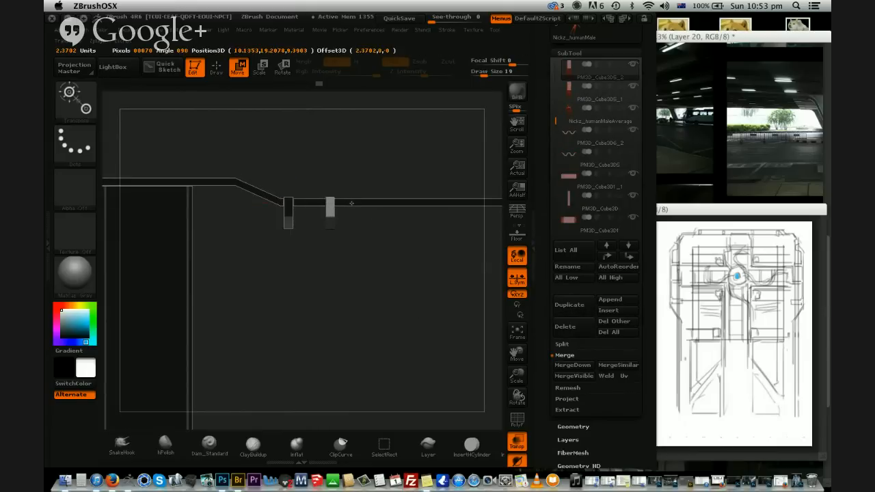
{"action": "left_click_drag", "start_coordinate": [424, 252], "coordinate": [442, 285]}
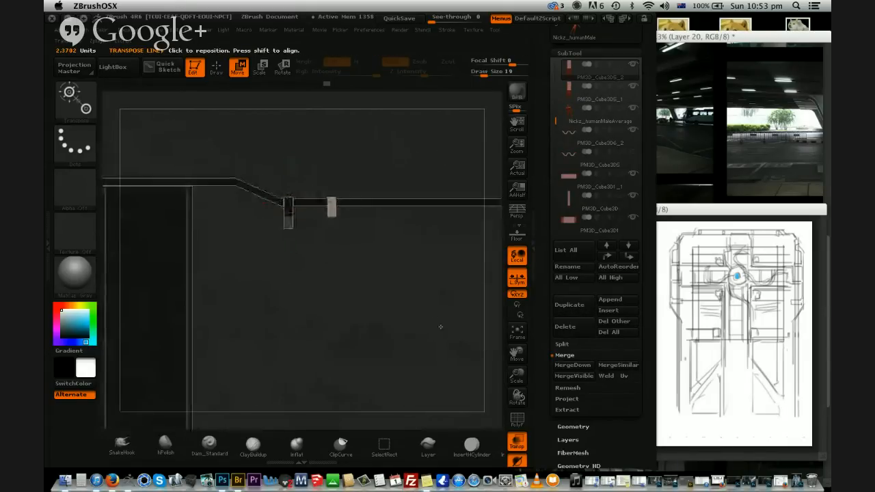
Duplicate the bracket and place the copy against the outer wall at the opposite end of the angled bend
{"action": "left_click_drag", "start_coordinate": [440, 327], "coordinate": [527, 359], "text": "alt"}
{"action": "key", "text": "ctrl+shift+d"}
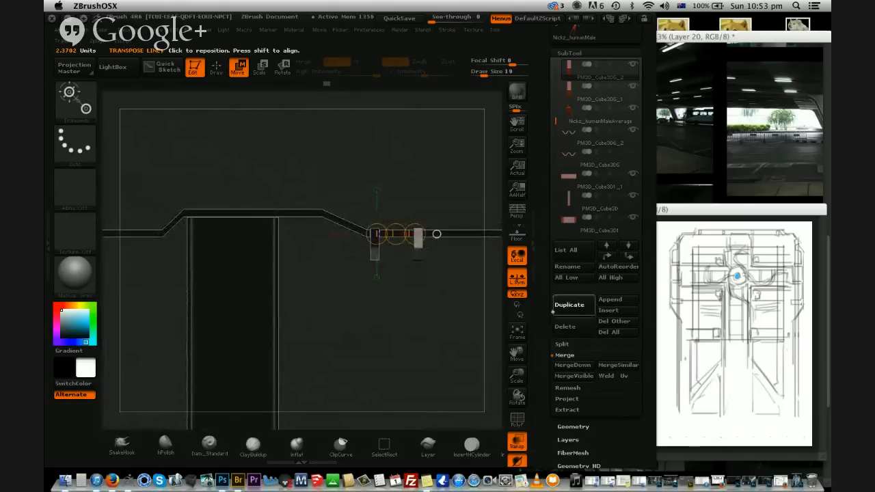
{"action": "left_click_drag", "start_coordinate": [396, 233], "coordinate": [298, 216]}
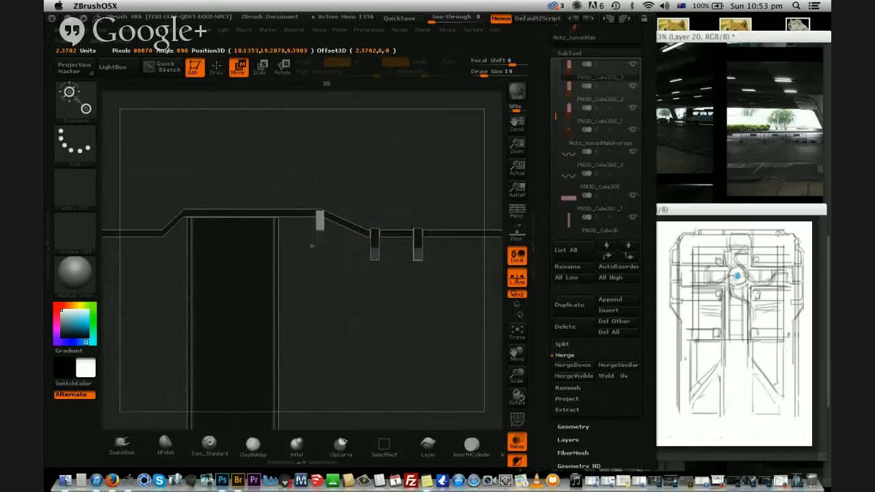
{"action": "mouse_move", "coordinate": [312, 245]}
{"action": "left_mouse_down"}
{"action": "mouse_move", "coordinate": [434, 232]}
{"action": "mouse_move", "coordinate": [433, 246]}
{"action": "mouse_move", "coordinate": [437, 235]}
{"action": "mouse_move", "coordinate": [351, 172]}
{"action": "mouse_move", "coordinate": [375, 183]}
{"action": "left_mouse_up"}
{"action": "mouse_move", "coordinate": [341, 229]}
{"action": "left_mouse_down"}
{"action": "mouse_move", "coordinate": [369, 240]}
{"action": "mouse_move", "coordinate": [366, 230]}
{"action": "left_mouse_up"}
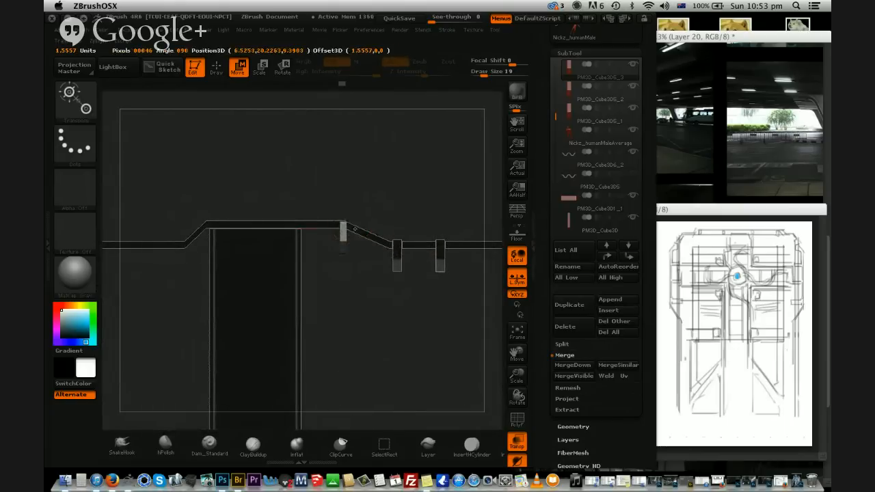
Duplicate the bend bracket twice, setting one copy close beside it and the other at the far end of the raised wall section
{"action": "key", "text": "ctrl+shift+d"}
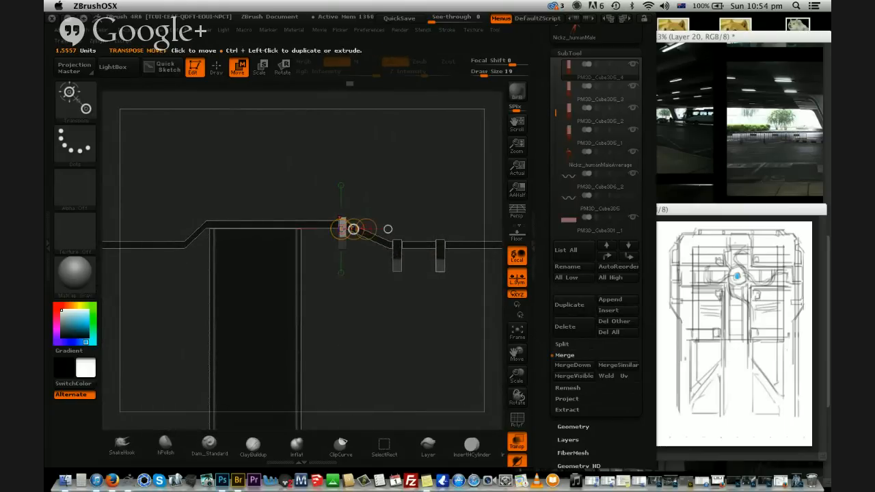
{"action": "left_click_drag", "start_coordinate": [353, 229], "coordinate": [339, 229]}
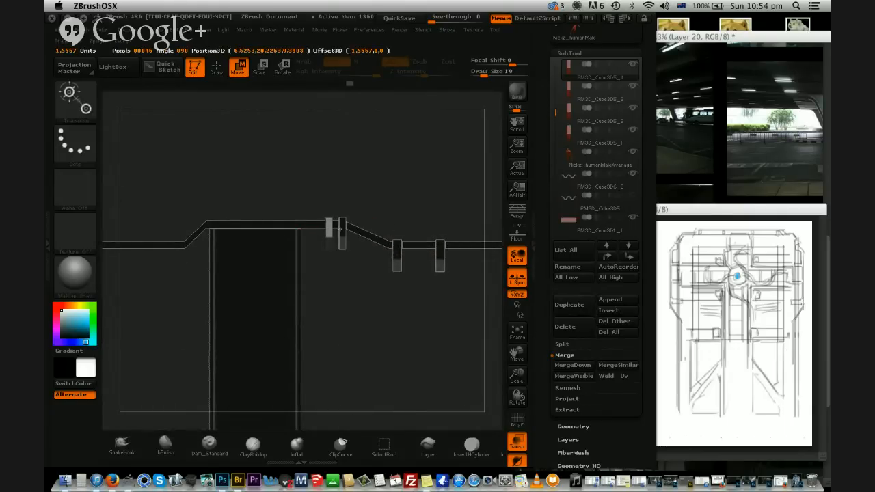
{"action": "key", "text": "ctrl+shift+d"}
{"action": "left_click_drag", "start_coordinate": [353, 229], "coordinate": [322, 228]}
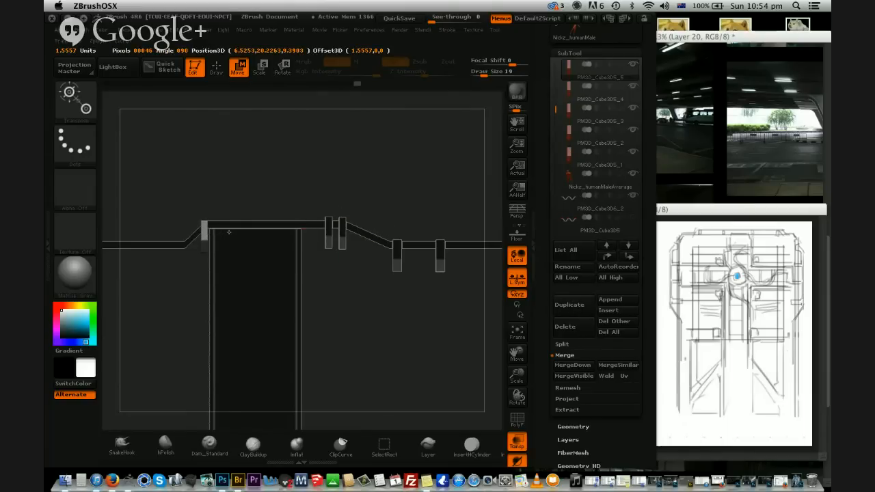
Slide the wide cross panel along the raised wall section to centre it between the brackets at both bends
{"action": "left_click_drag", "start_coordinate": [361, 293], "coordinate": [366, 349]}
{"action": "left_click_drag", "start_coordinate": [366, 349], "coordinate": [376, 169], "text": "alt"}
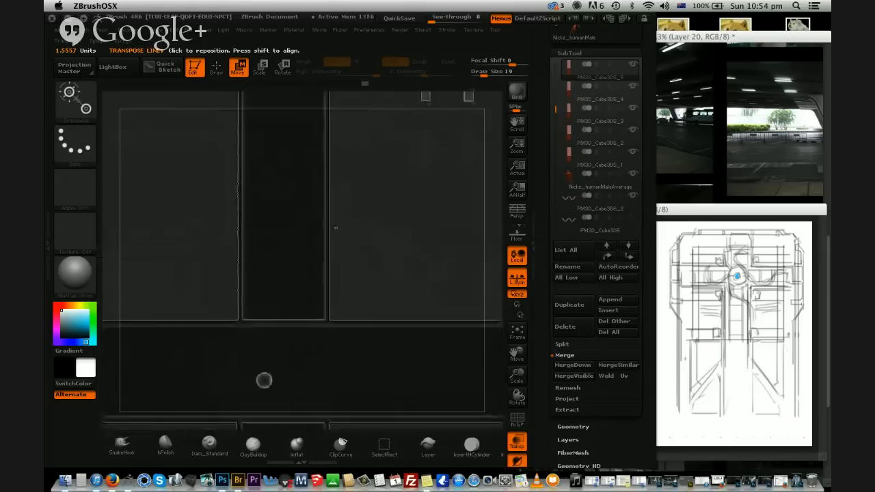
{"action": "left_click", "coordinate": [327, 226], "text": "alt"}
{"action": "left_click_drag", "start_coordinate": [401, 300], "coordinate": [398, 397], "text": "alt"}
{"action": "left_click_drag", "start_coordinate": [307, 257], "coordinate": [410, 297]}
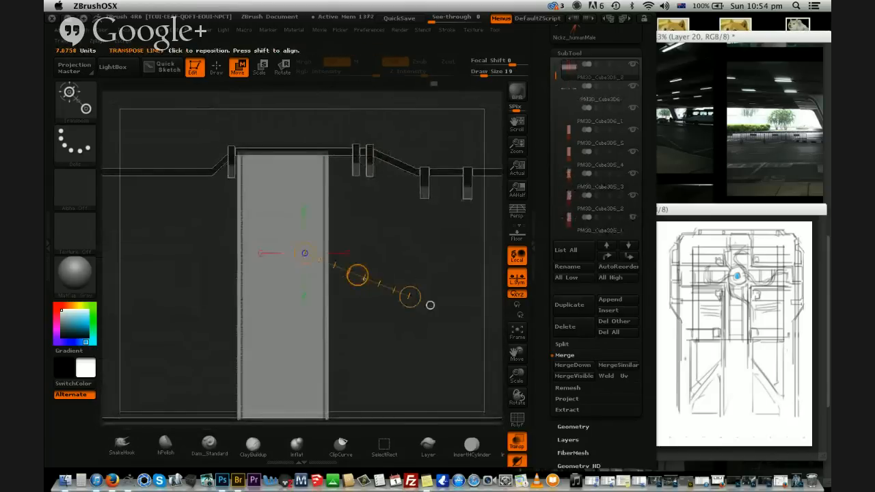
{"action": "left_click_drag", "start_coordinate": [358, 276], "coordinate": [373, 276]}
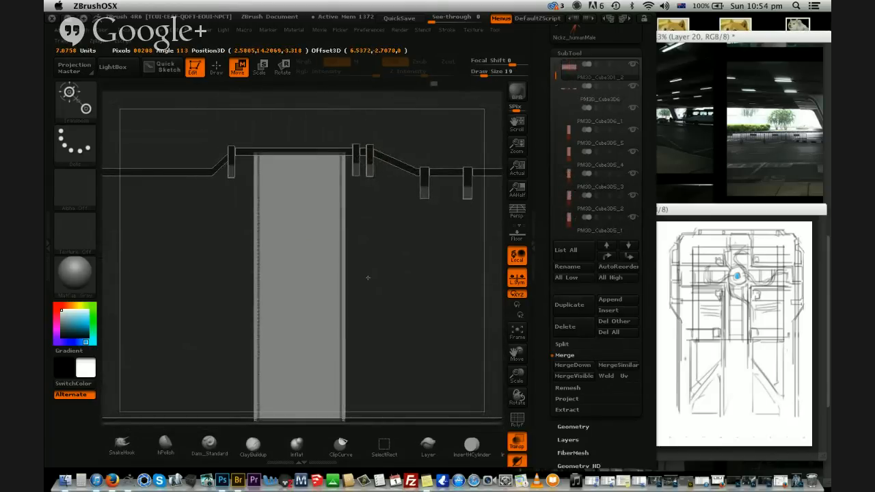
Nudge the lone bracket at the far bend inward, and duplicate it to place a second bracket close beside it
{"action": "left_click", "coordinate": [344, 250], "text": "alt"}
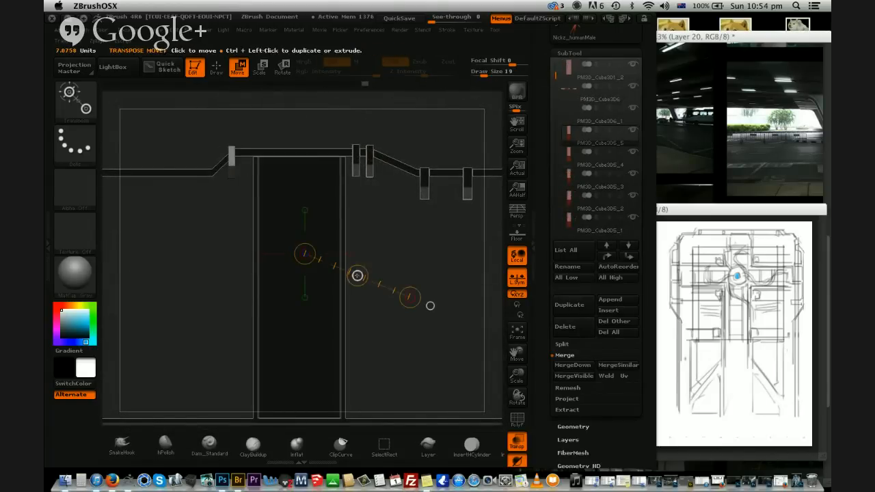
{"action": "left_click_drag", "start_coordinate": [357, 275], "coordinate": [362, 276]}
{"action": "key", "text": "ctrl+shift+d"}
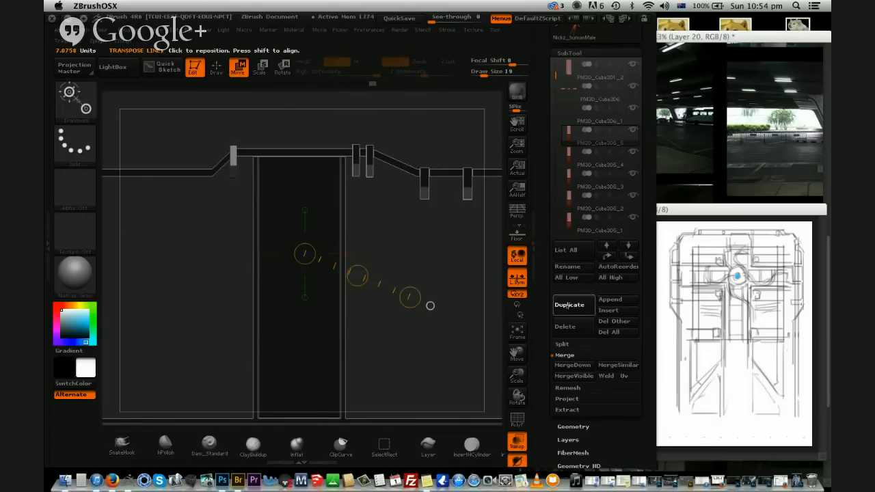
{"action": "left_click_drag", "start_coordinate": [357, 276], "coordinate": [369, 279]}
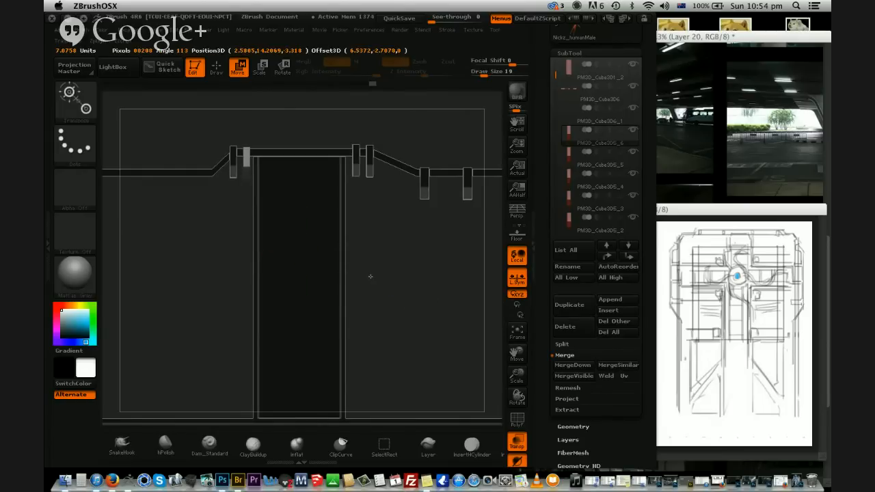
Duplicate the second bracket on the straight outer wall and move the copy to the wall's far end
{"action": "left_click_drag", "start_coordinate": [451, 370], "coordinate": [253, 348]}
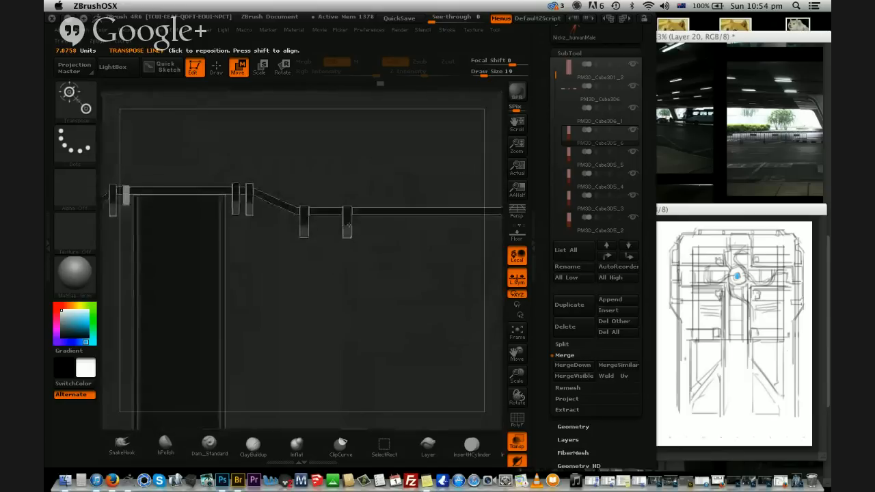
{"action": "left_click", "coordinate": [347, 217], "text": "alt"}
{"action": "left_click_drag", "start_coordinate": [378, 328], "coordinate": [309, 338], "text": "alt"}
{"action": "left_click", "coordinate": [569, 307]}
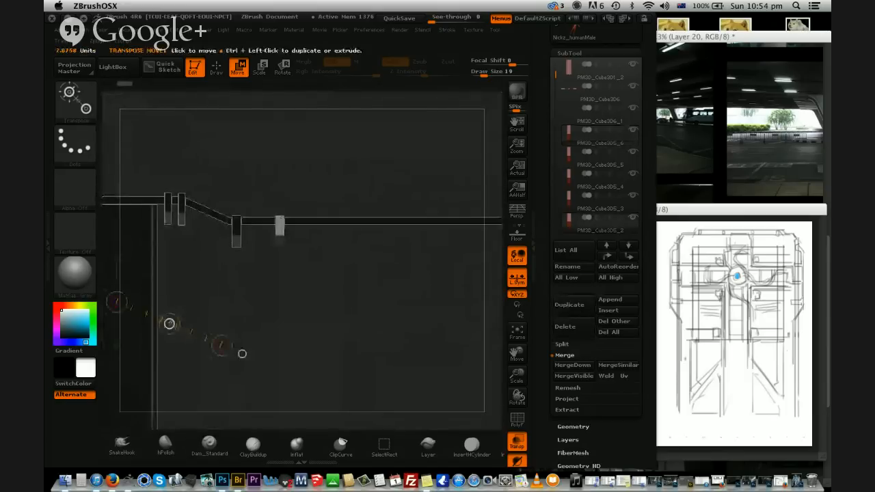
{"action": "left_click_drag", "start_coordinate": [175, 324], "coordinate": [414, 306]}
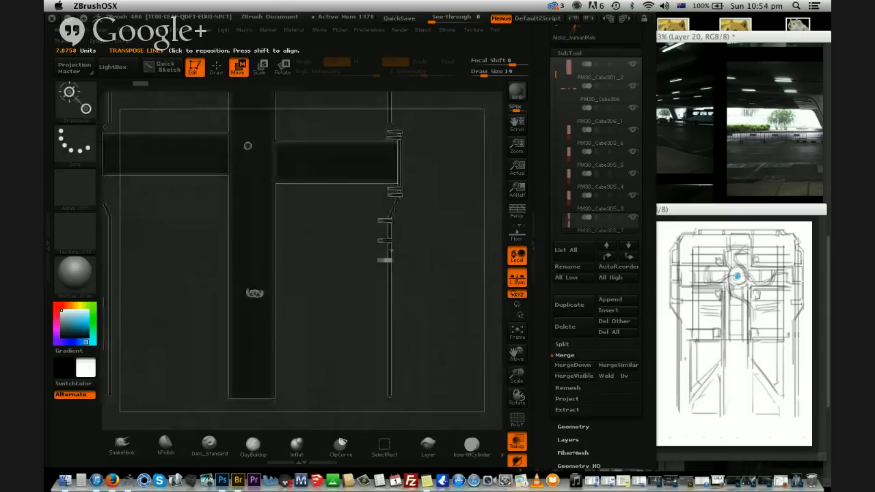
{"action": "left_click_drag", "start_coordinate": [343, 191], "coordinate": [342, 281]}
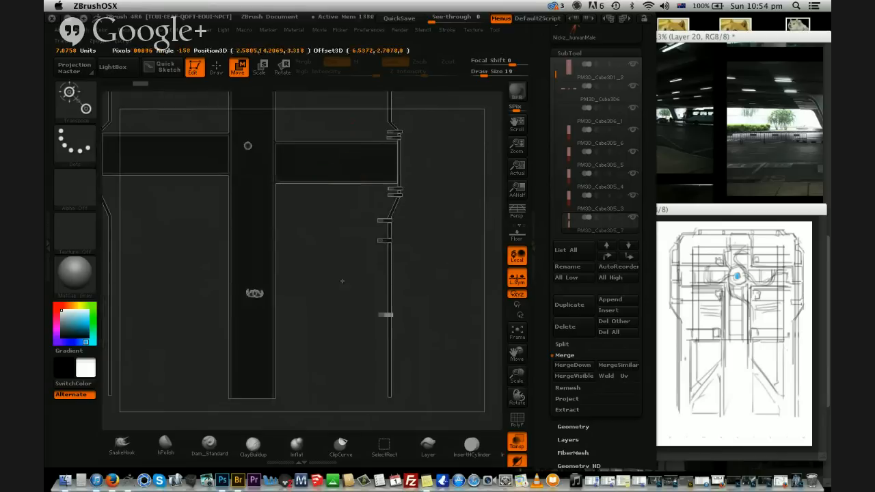
{"action": "left_click_drag", "start_coordinate": [339, 323], "coordinate": [339, 321]}
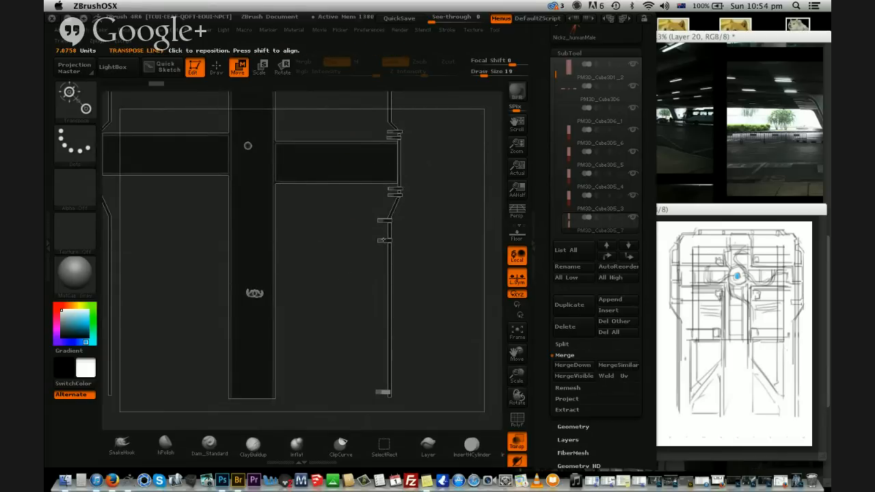
Slide the second straight-wall bracket farther along and duplicate it, spacing the brackets evenly down to the wall's end
{"action": "left_click", "coordinate": [384, 241], "text": "alt"}
{"action": "left_click_drag", "start_coordinate": [342, 197], "coordinate": [343, 203]}
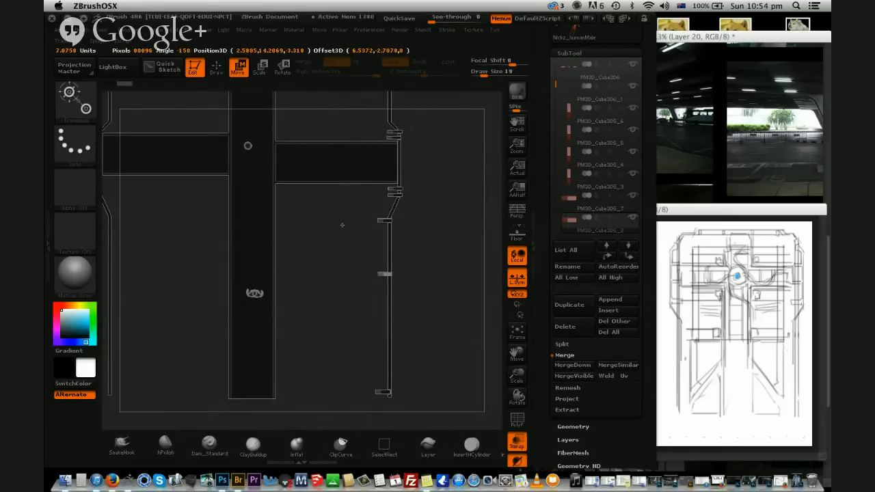
{"action": "left_click", "coordinate": [559, 306]}
{"action": "left_click_drag", "start_coordinate": [342, 190], "coordinate": [341, 225]}
{"action": "left_click_drag", "start_coordinate": [342, 252], "coordinate": [342, 251]}
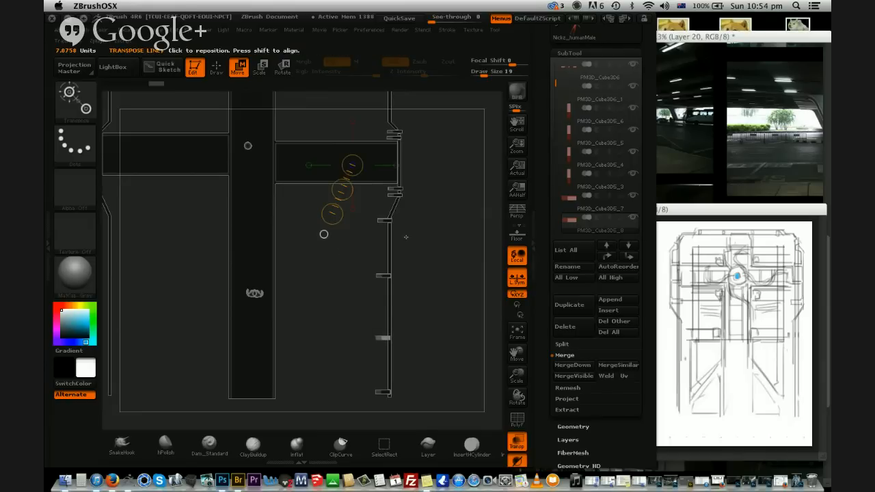
Merge the four brackets on the straight outer wall into one subtool
{"action": "left_click", "coordinate": [380, 393], "text": "alt"}
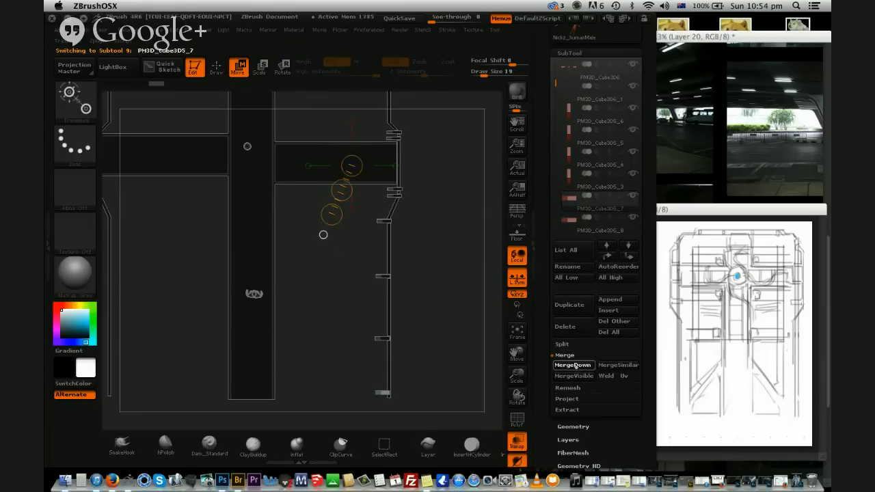
{"action": "left_click", "coordinate": [573, 366]}
{"action": "left_click", "coordinate": [449, 391]}
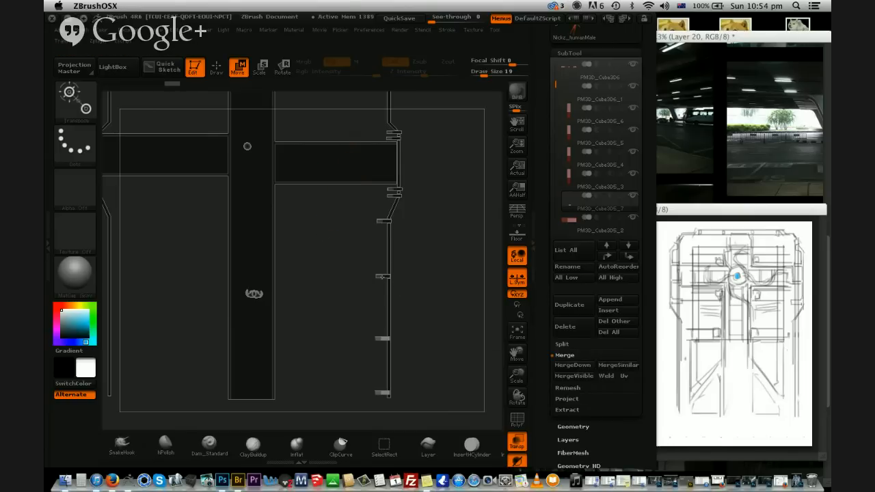
{"action": "left_click", "coordinate": [571, 220]}
{"action": "left_click", "coordinate": [568, 202]}
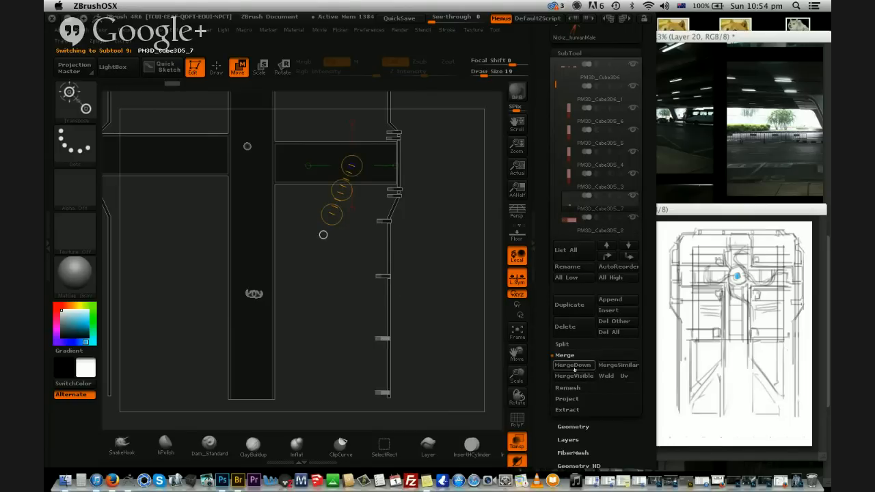
{"action": "left_click", "coordinate": [573, 367]}
{"action": "left_click", "coordinate": [448, 389]}
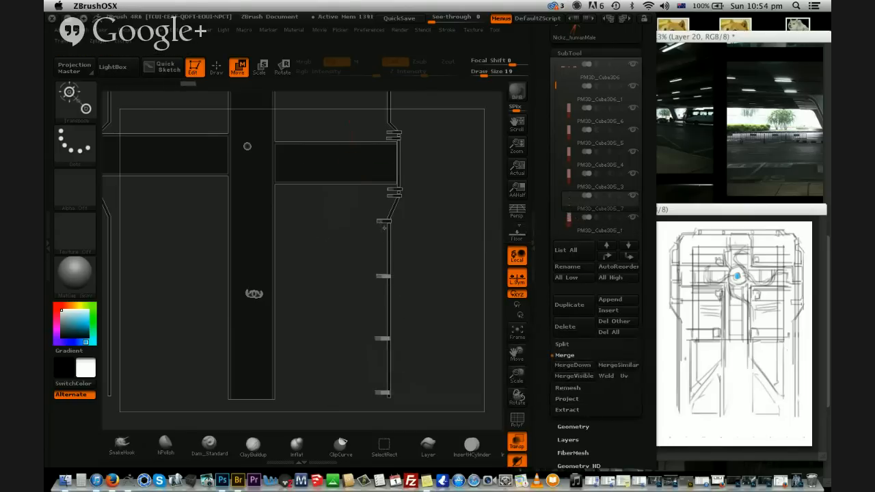
{"action": "left_click", "coordinate": [577, 205]}
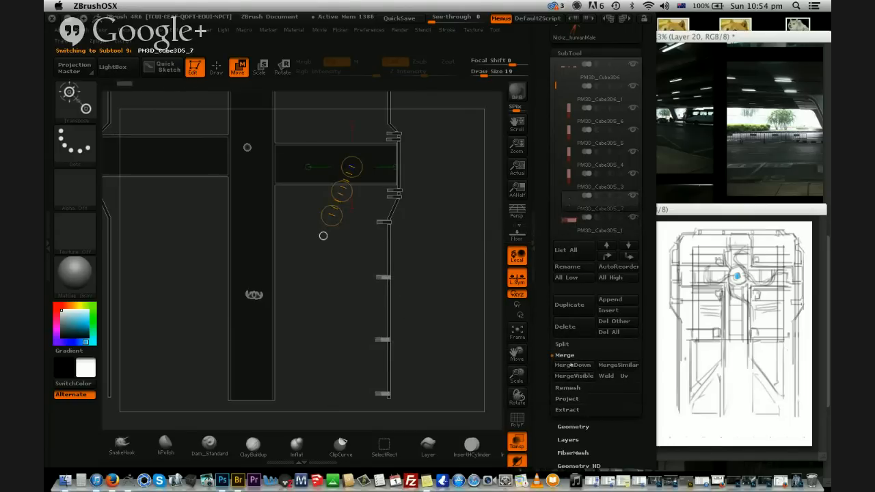
{"action": "left_click", "coordinate": [572, 366]}
{"action": "left_click", "coordinate": [449, 388]}
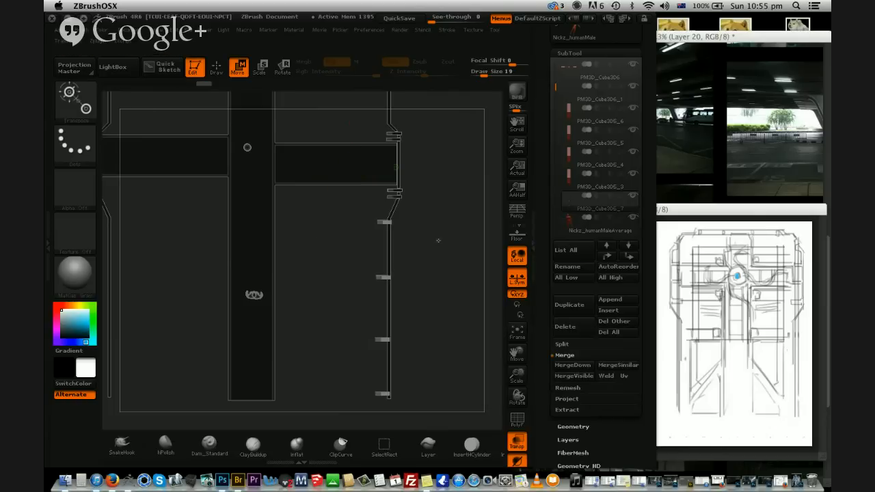
Adjust the merged brackets' depth so they protrude less from the inner face of the outer wall
{"action": "left_click_drag", "start_coordinate": [471, 313], "coordinate": [461, 242], "text": "alt"}
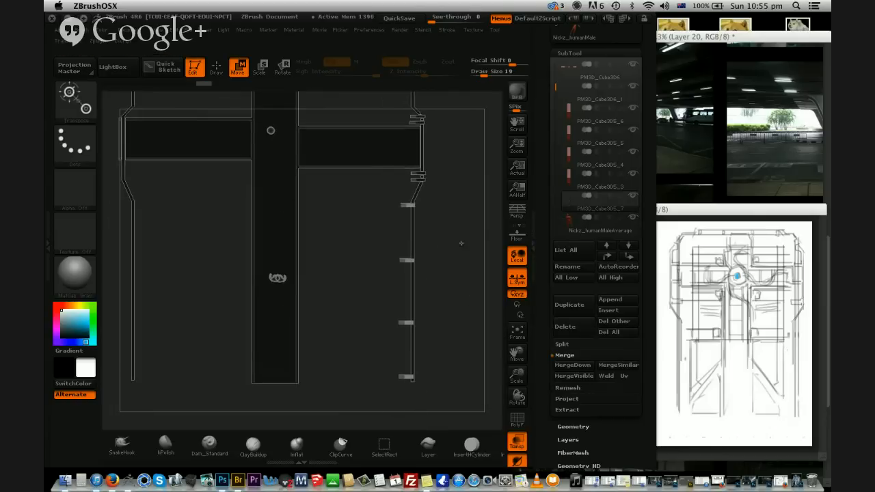
{"action": "left_click_drag", "start_coordinate": [474, 271], "coordinate": [478, 335]}
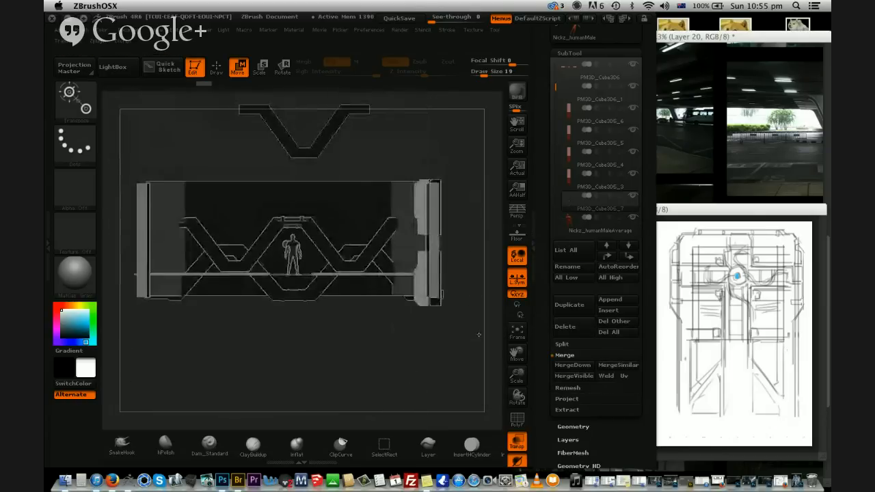
{"action": "mouse_move", "coordinate": [425, 197]}
{"action": "left_mouse_down", "text": "shift"}
{"action": "mouse_move", "coordinate": [363, 197]}
{"action": "mouse_move", "coordinate": [377, 199]}
{"action": "left_mouse_up", "text": "shift"}
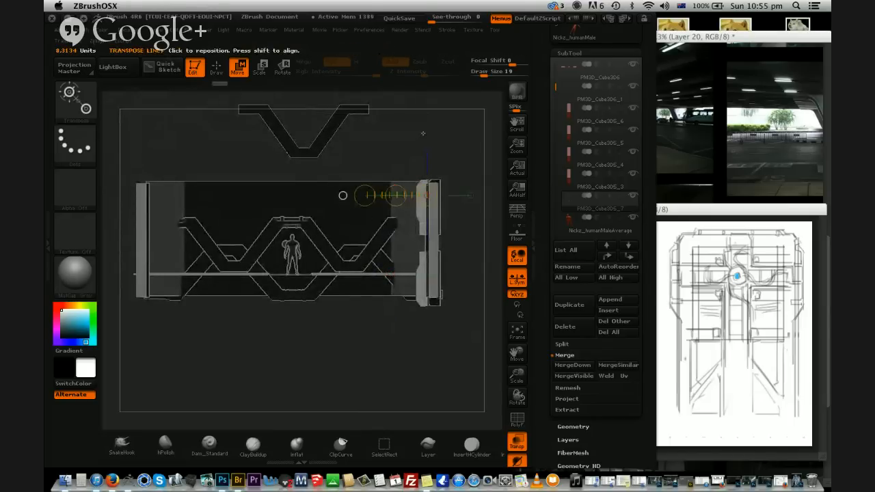
{"action": "left_click_drag", "start_coordinate": [420, 131], "coordinate": [400, 262]}
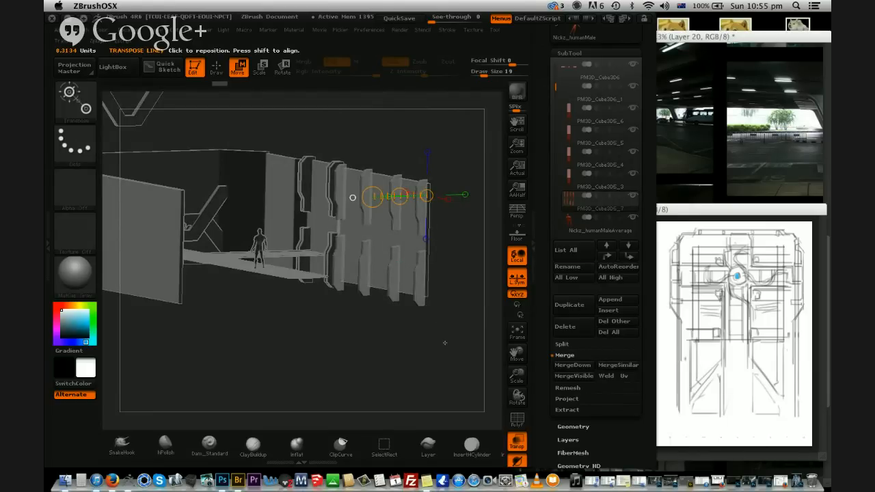
{"action": "left_click_drag", "start_coordinate": [444, 343], "coordinate": [440, 348], "text": "shift"}
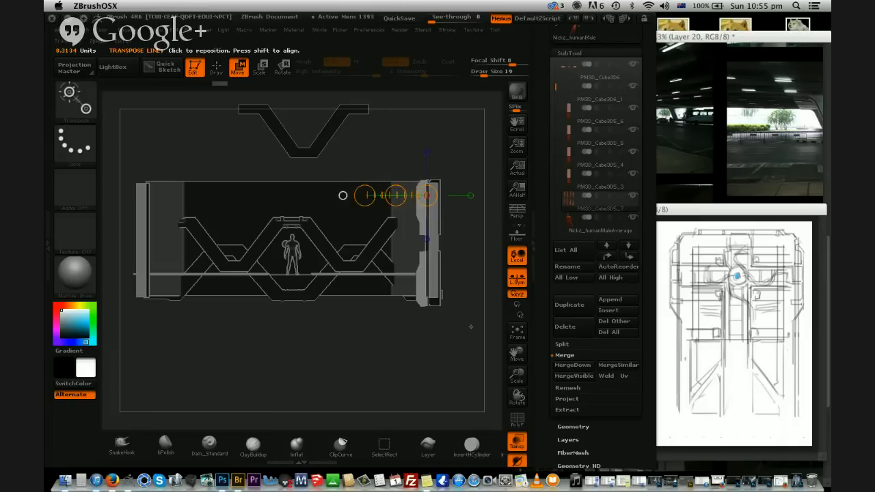
{"action": "left_click_drag", "start_coordinate": [475, 303], "coordinate": [477, 321], "text": "alt"}
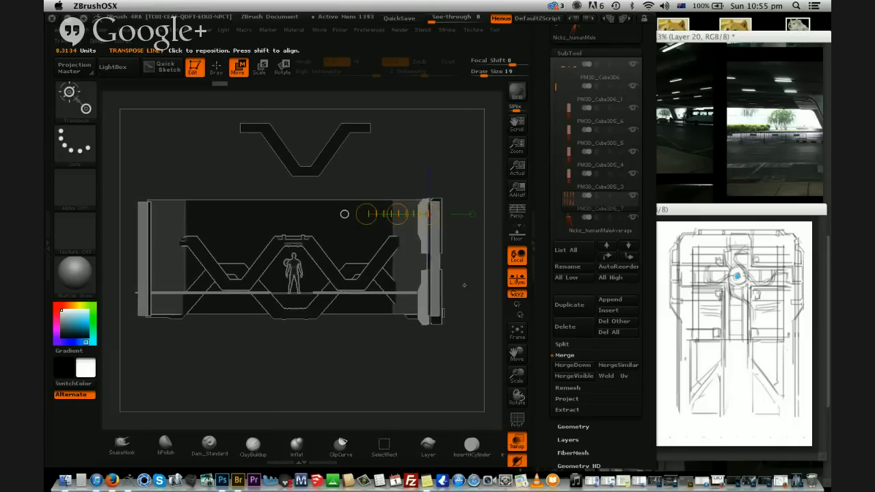
{"action": "mouse_move", "coordinate": [480, 290]}
{"action": "left_mouse_down"}
{"action": "mouse_move", "coordinate": [406, 235]}
{"action": "mouse_move", "coordinate": [409, 246]}
{"action": "left_mouse_up"}
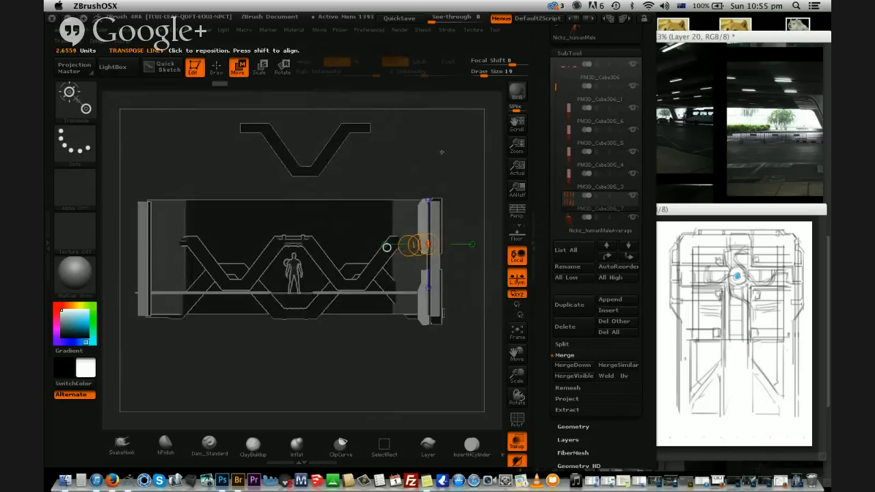
{"action": "left_click_drag", "start_coordinate": [441, 152], "coordinate": [389, 205]}
{"action": "left_click_drag", "start_coordinate": [410, 245], "coordinate": [387, 248]}
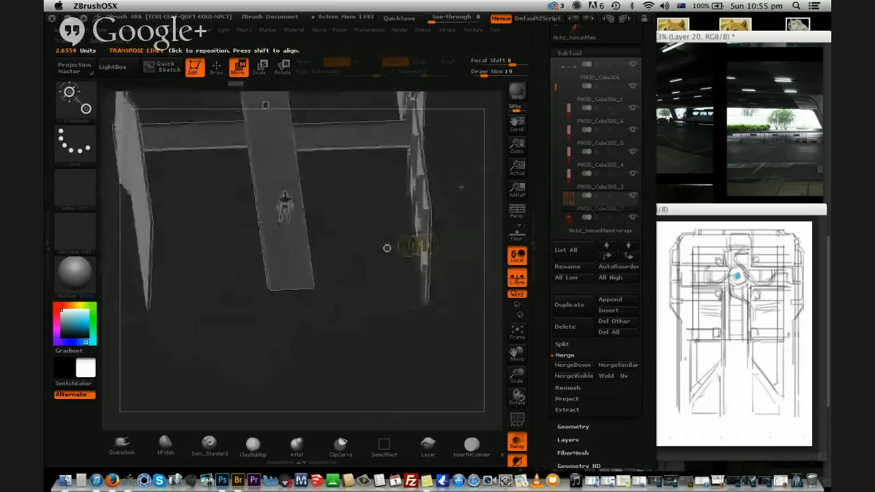
Duplicate the merged straight-wall brackets, mirror the copy to the opposite side and fit it against the other outer wall
{"action": "left_click_drag", "start_coordinate": [461, 186], "coordinate": [465, 171], "text": "shift"}
{"action": "left_click", "coordinate": [570, 309]}
{"action": "left_click_drag", "start_coordinate": [341, 158], "coordinate": [342, 246], "text": "shift"}
{"action": "left_click_drag", "start_coordinate": [324, 139], "coordinate": [352, 237], "text": "alt"}
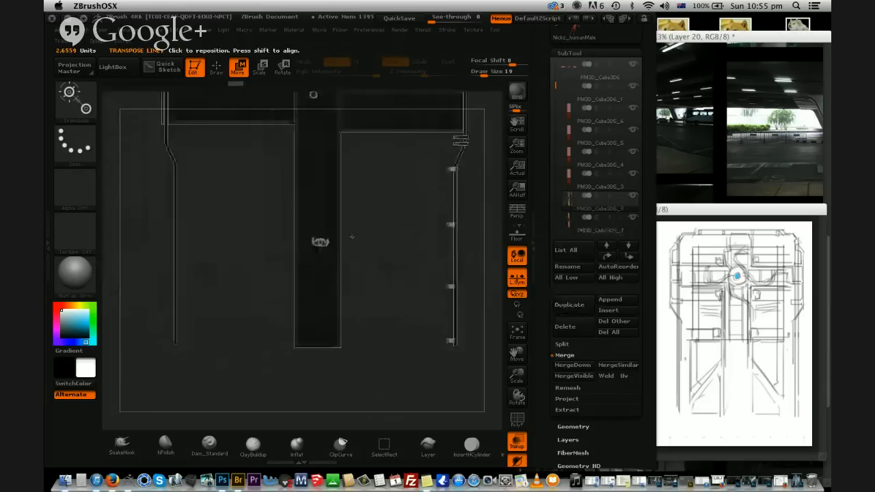
{"action": "left_click_drag", "start_coordinate": [543, 396], "coordinate": [550, 304]}
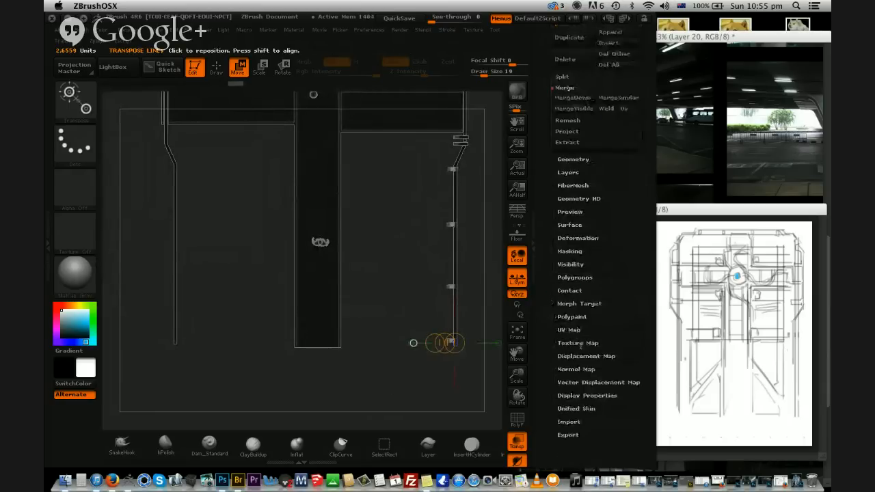
{"action": "left_click", "coordinate": [577, 238]}
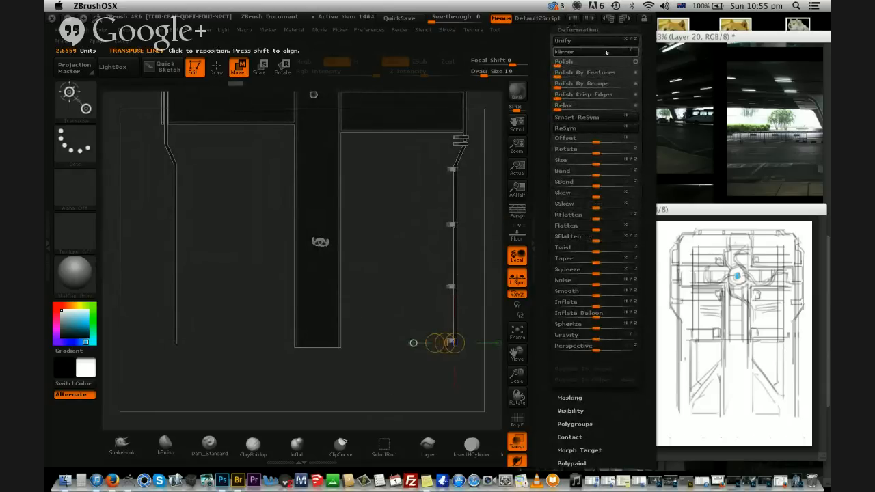
{"action": "left_click", "coordinate": [607, 52]}
{"action": "mouse_move", "coordinate": [169, 223]}
{"action": "left_mouse_down"}
{"action": "mouse_move", "coordinate": [209, 222]}
{"action": "mouse_move", "coordinate": [199, 223]}
{"action": "left_mouse_up"}
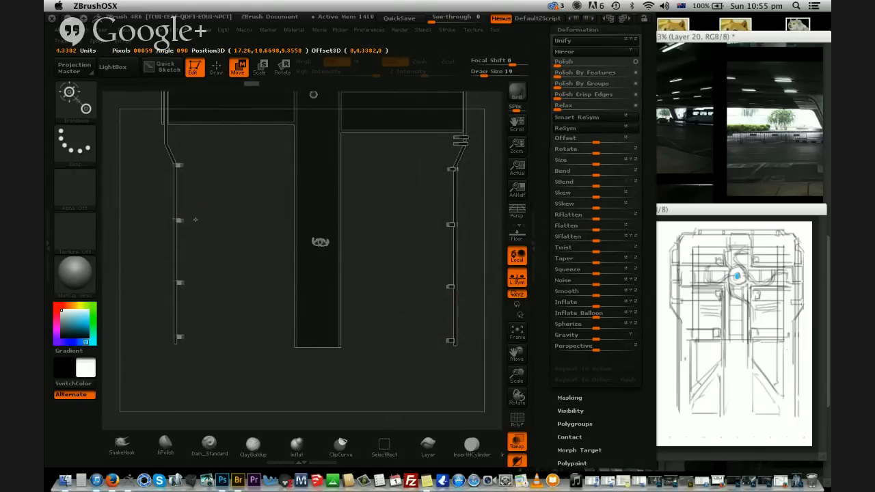
Merge the four paired brackets beside the cross beam on the outer wall into one subtool and duplicate it
{"action": "left_click_drag", "start_coordinate": [392, 209], "coordinate": [381, 318], "text": "alt"}
{"action": "left_click", "coordinate": [453, 257], "text": "alt"}
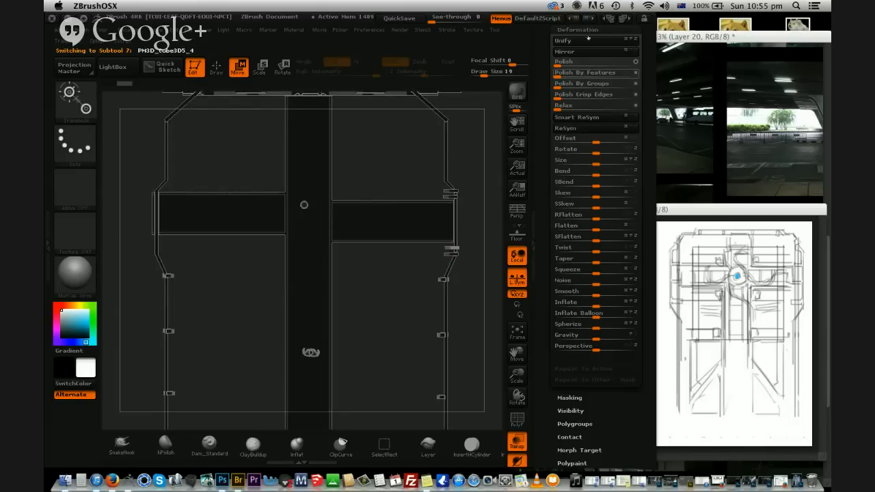
{"action": "left_click_drag", "start_coordinate": [541, 55], "coordinate": [560, 83]}
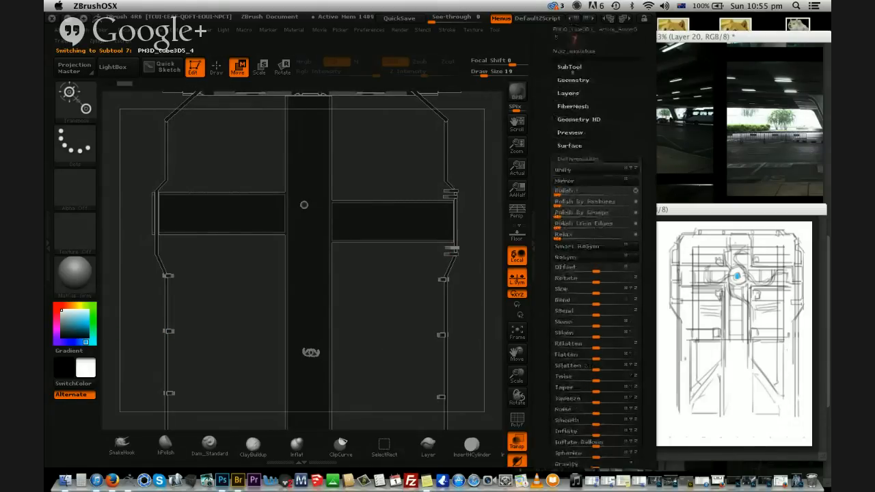
{"action": "left_click", "coordinate": [569, 67]}
{"action": "left_click", "coordinate": [572, 124]}
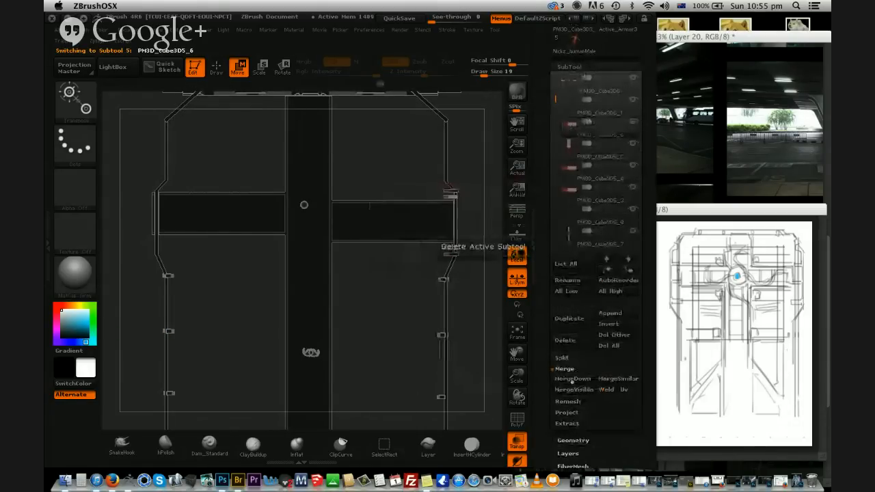
{"action": "left_click", "coordinate": [565, 340]}
{"action": "left_click", "coordinate": [447, 404]}
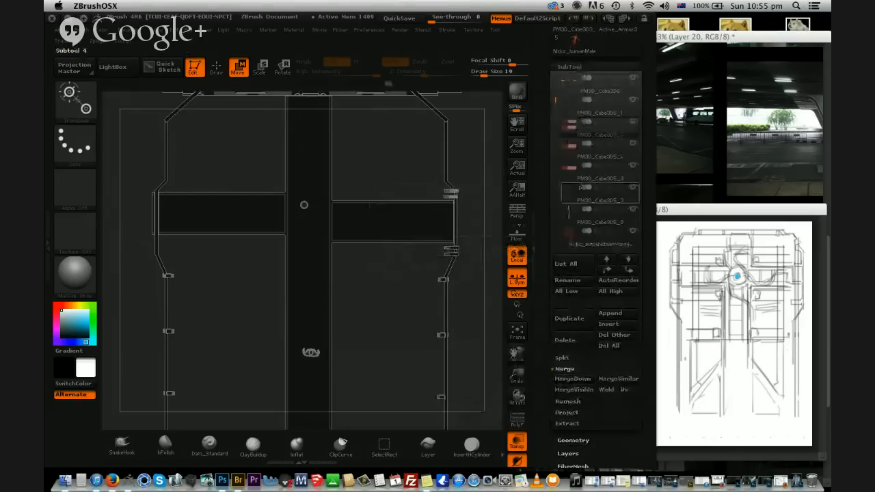
{"action": "left_click", "coordinate": [567, 380]}
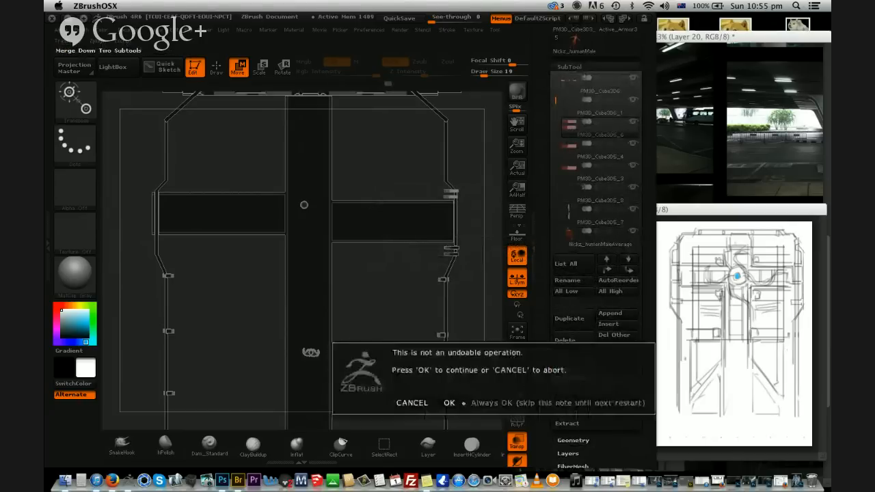
{"action": "left_click", "coordinate": [449, 403]}
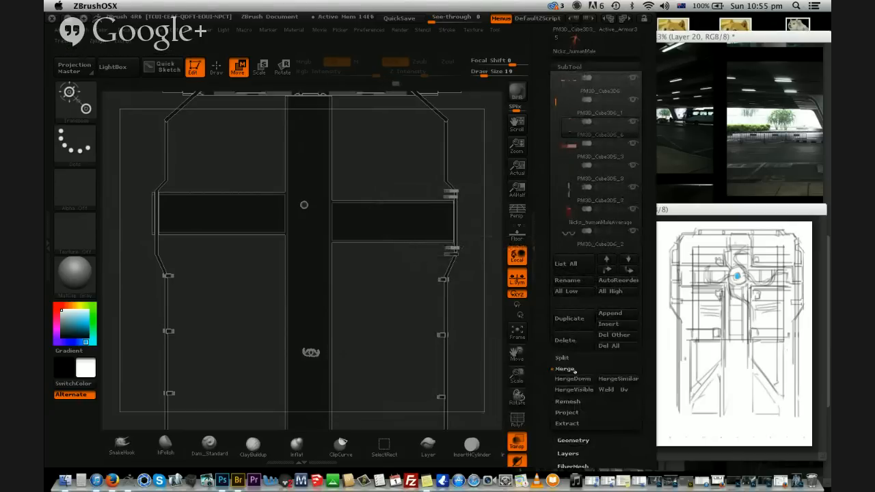
{"action": "left_click", "coordinate": [573, 379]}
{"action": "left_click", "coordinate": [449, 402]}
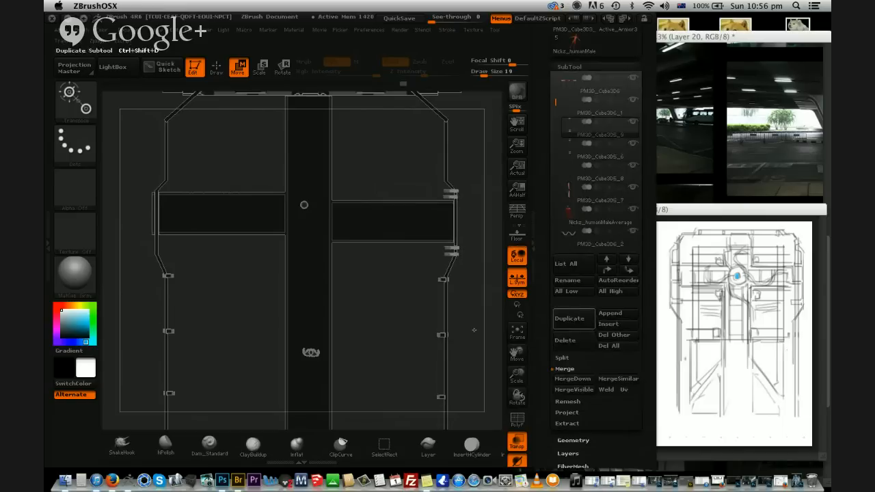
Shift the left cross beam along the central beam so it lines up with the right cross beam
{"action": "left_click", "coordinate": [292, 268], "text": "alt"}
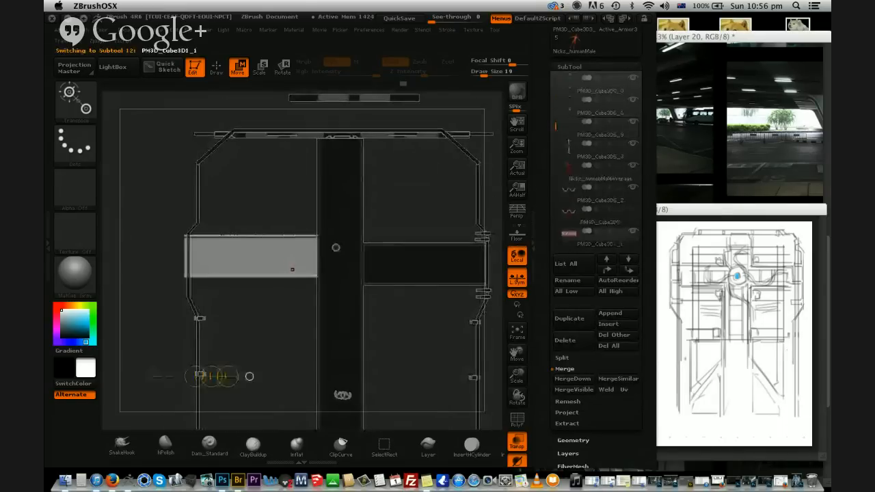
{"action": "left_click_drag", "start_coordinate": [292, 256], "coordinate": [291, 360], "text": "shift"}
{"action": "left_click_drag", "start_coordinate": [292, 308], "coordinate": [292, 317]}
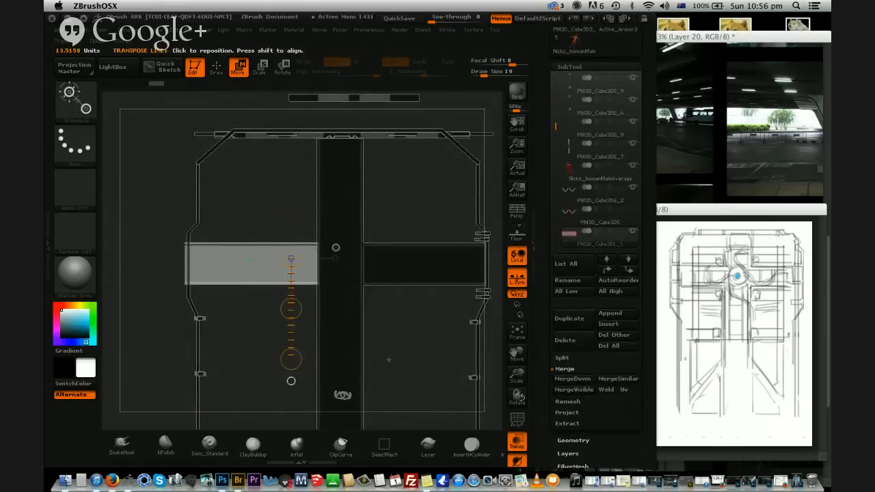
Reorder the subtool list so the right cross beam sits directly below the left cross beam
{"action": "left_click_drag", "start_coordinate": [426, 364], "coordinate": [419, 354], "text": "alt"}
{"action": "left_click_drag", "start_coordinate": [554, 126], "coordinate": [555, 150]}
{"action": "left_click", "coordinate": [578, 216]}
{"action": "left_click", "coordinate": [578, 232]}
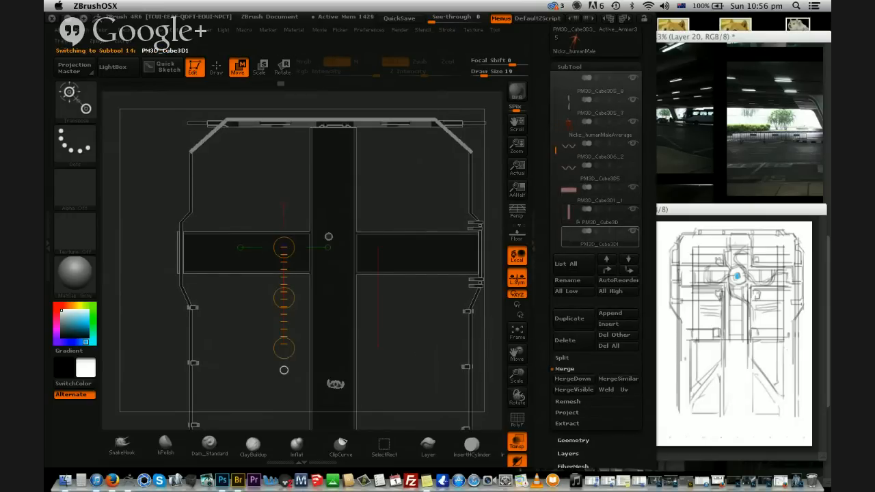
{"action": "left_click", "coordinate": [578, 194]}
{"action": "left_click", "coordinate": [394, 248], "text": "alt"}
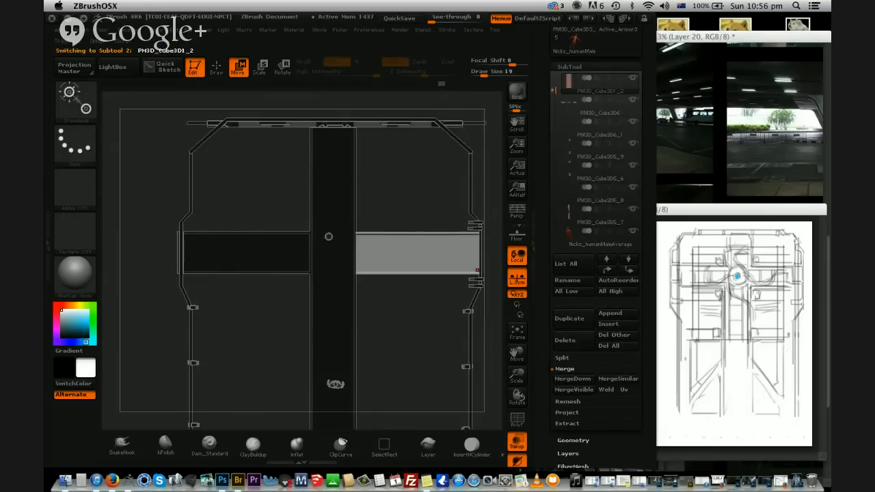
{"action": "left_click", "coordinate": [629, 270]}
{"action": "left_click", "coordinate": [629, 270]}
{"action": "left_click", "coordinate": [628, 270]}
{"action": "left_click", "coordinate": [629, 271]}
{"action": "left_click", "coordinate": [629, 271]}
{"action": "left_click", "coordinate": [629, 271]}
{"action": "left_click", "coordinate": [629, 271]}
{"action": "left_click", "coordinate": [629, 272]}
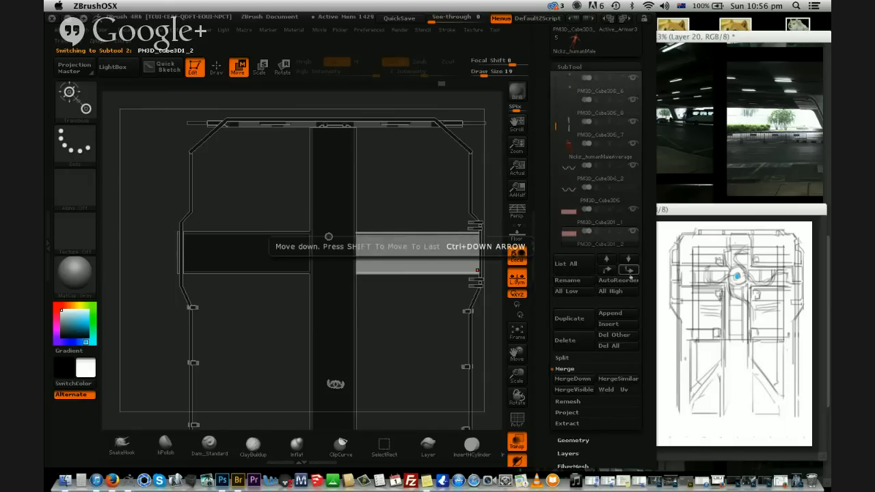
Merge the two cross beams into one subtool
{"action": "left_click", "coordinate": [581, 216]}
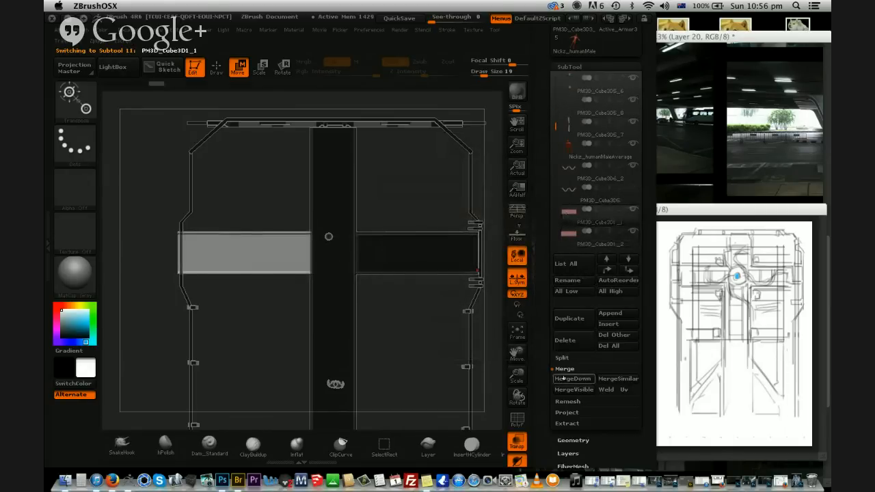
{"action": "left_click", "coordinate": [564, 378]}
{"action": "left_click", "coordinate": [449, 400]}
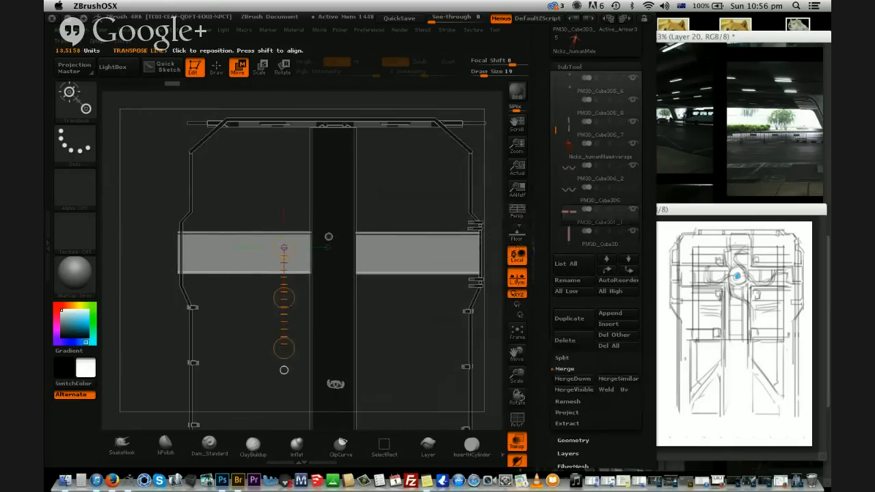
Split one upper bracket off the merged straight-wall brackets into its own subtool with Split Masked Points
{"action": "mouse_move", "coordinate": [255, 268]}
{"action": "left_mouse_down"}
{"action": "mouse_move", "coordinate": [255, 190]}
{"action": "mouse_move", "coordinate": [256, 238]}
{"action": "mouse_move", "coordinate": [274, 211]}
{"action": "mouse_move", "coordinate": [230, 203]}
{"action": "mouse_move", "coordinate": [217, 220]}
{"action": "left_mouse_up"}
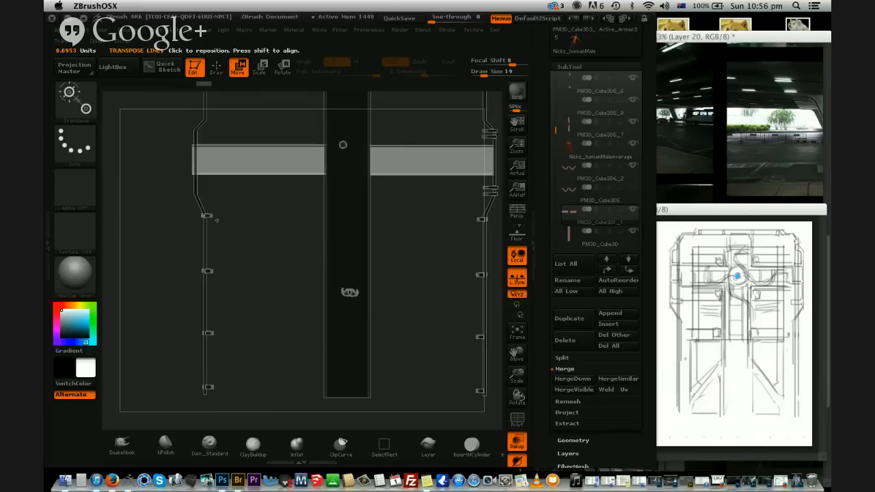
{"action": "left_click", "coordinate": [339, 312], "text": "alt"}
{"action": "left_click_drag", "start_coordinate": [426, 253], "coordinate": [447, 171]}
{"action": "left_click", "coordinate": [303, 263], "text": "alt"}
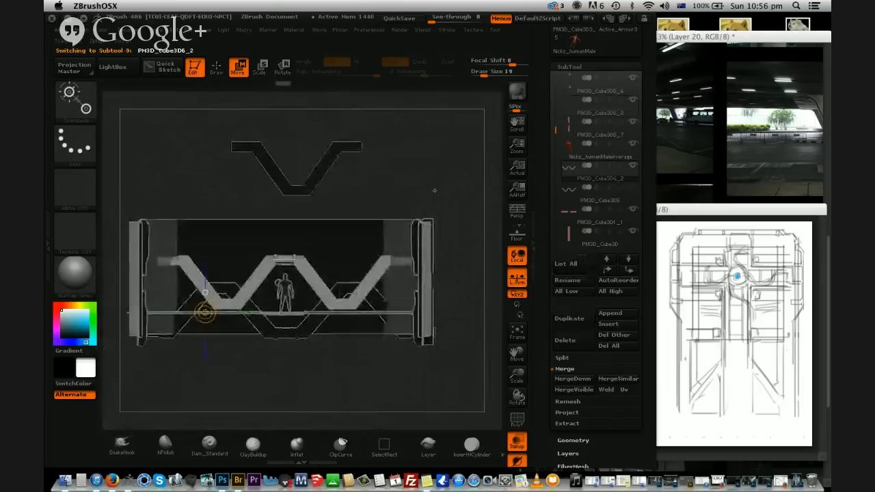
{"action": "left_click_drag", "start_coordinate": [433, 196], "coordinate": [441, 143]}
{"action": "left_click", "coordinate": [488, 274], "text": "alt"}
{"action": "left_click_drag", "start_coordinate": [311, 200], "coordinate": [320, 279], "text": "alt"}
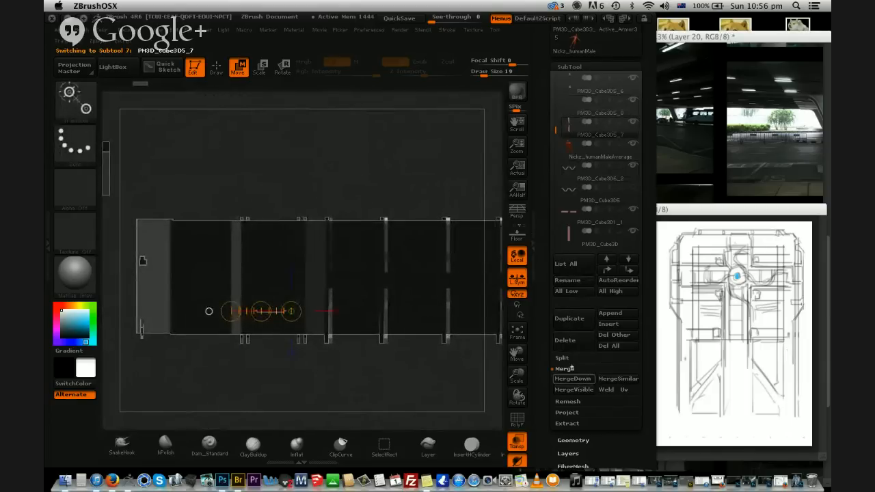
{"action": "left_click", "coordinate": [562, 358]}
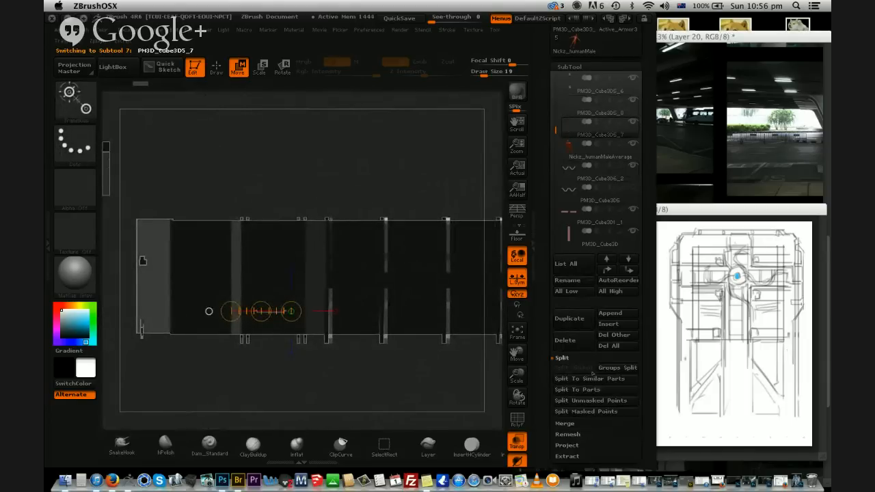
{"action": "left_click", "coordinate": [594, 412]}
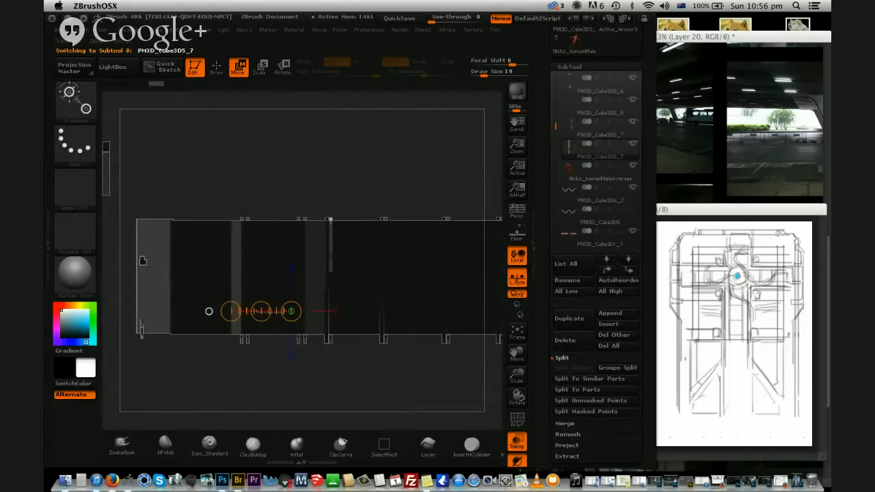
Duplicate the separated bracket and move the copy from the side wall to the back wall
{"action": "left_click_drag", "start_coordinate": [332, 229], "coordinate": [332, 154], "text": "shift"}
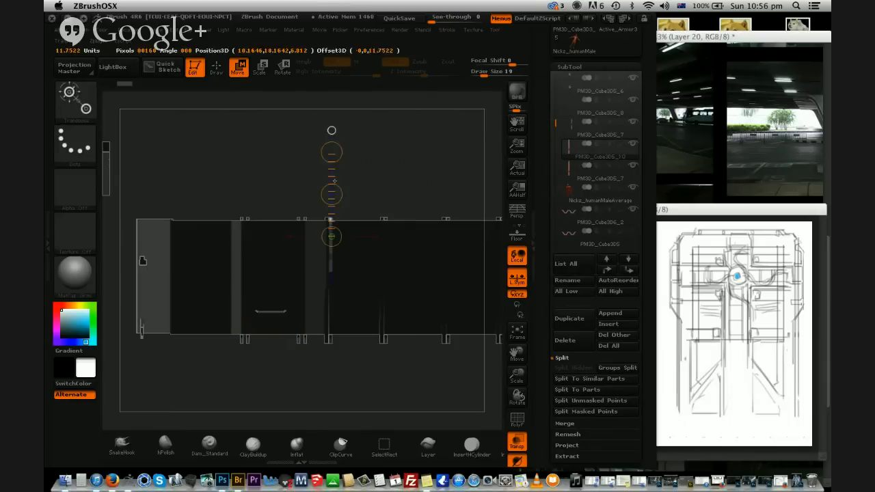
{"action": "left_click_drag", "start_coordinate": [332, 194], "coordinate": [286, 273]}
{"action": "mouse_move", "coordinate": [298, 175]}
{"action": "left_mouse_down", "text": "shift"}
{"action": "mouse_move", "coordinate": [307, 205]}
{"action": "mouse_move", "coordinate": [404, 178]}
{"action": "mouse_move", "coordinate": [398, 236]}
{"action": "mouse_move", "coordinate": [374, 161]}
{"action": "left_mouse_up", "text": "shift"}
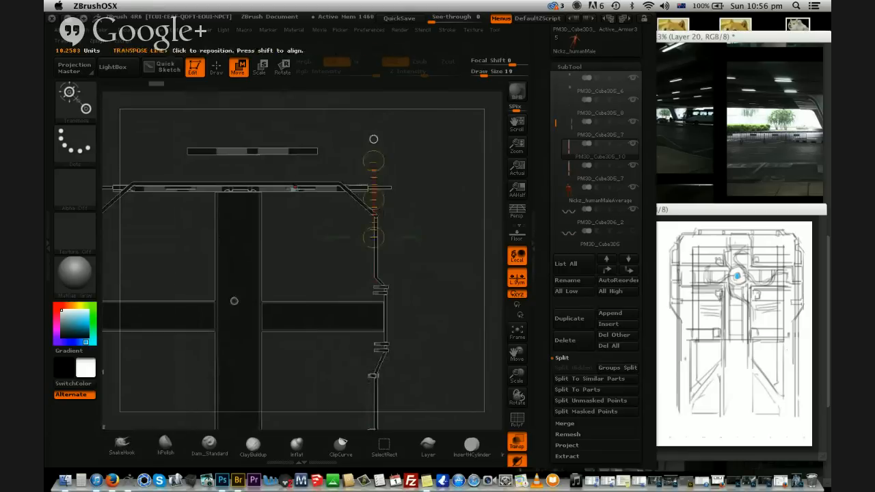
{"action": "left_click_drag", "start_coordinate": [295, 190], "coordinate": [221, 158]}
{"action": "left_click_drag", "start_coordinate": [166, 190], "coordinate": [293, 189]}
Rotate the copied bracket to suit the back wall and slide it near the central beam
{"action": "key", "text": "r"}
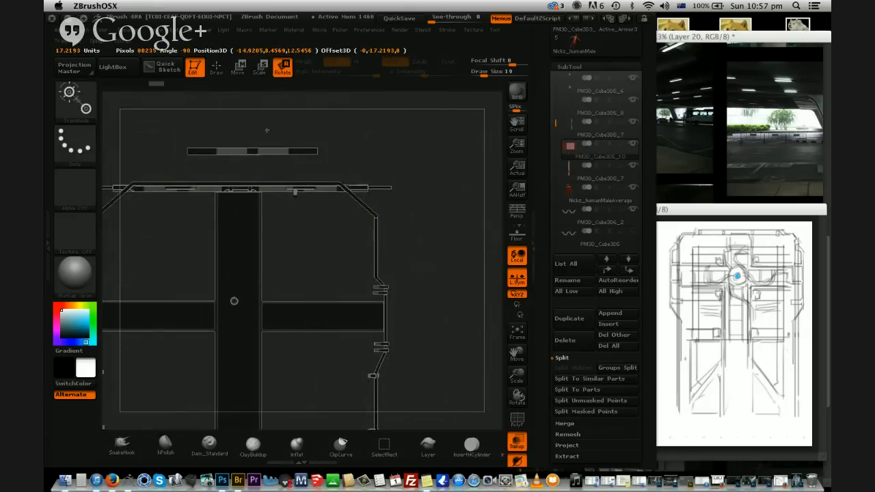
{"action": "key", "text": "w"}
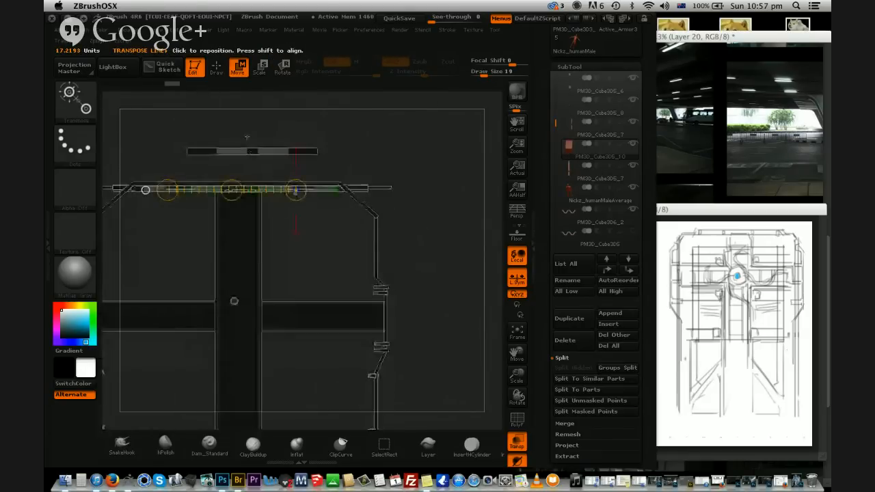
{"action": "key", "text": "r"}
{"action": "left_click", "coordinate": [167, 195]}
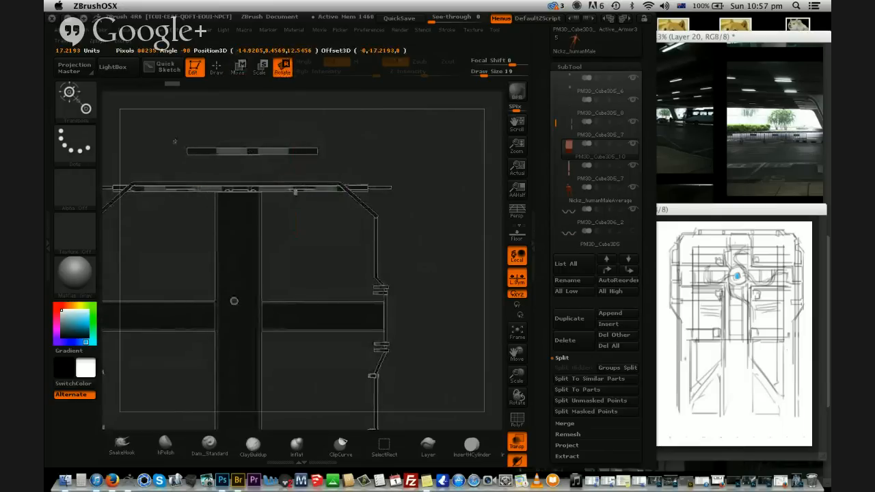
{"action": "key", "text": "w"}
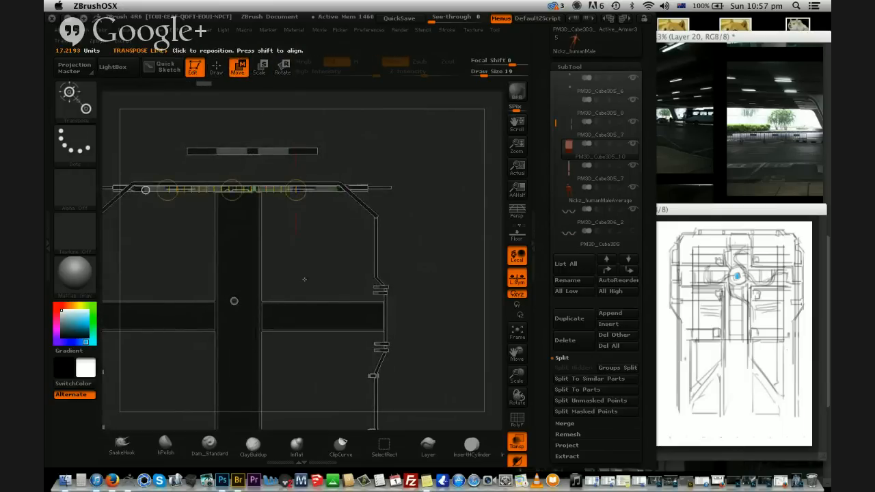
{"action": "left_click_drag", "start_coordinate": [234, 301], "coordinate": [228, 180]}
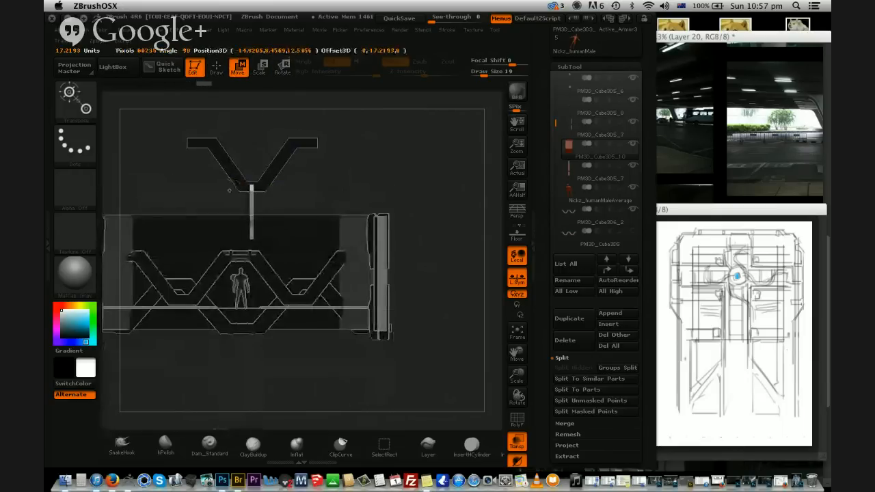
Extend the back wall upward until its top edge is about level with the bracket's top
{"action": "left_click", "coordinate": [254, 246], "text": "alt"}
{"action": "left_click_drag", "start_coordinate": [182, 374], "coordinate": [228, 369], "text": "alt"}
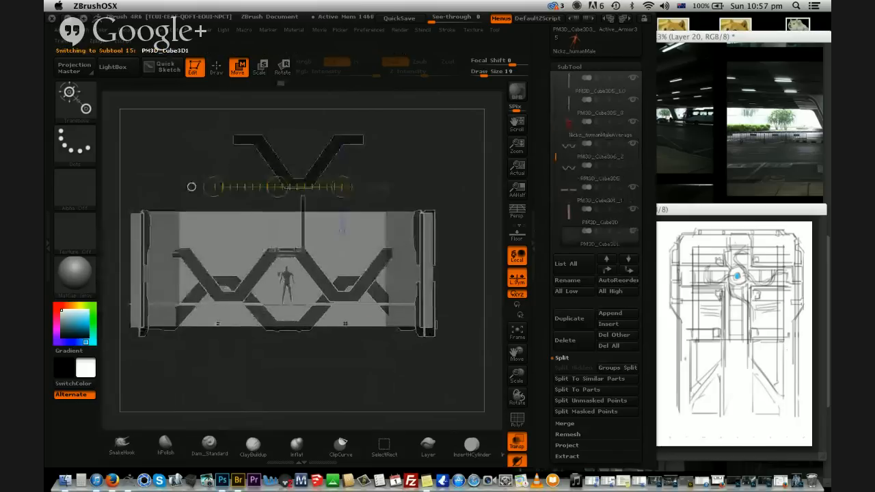
{"action": "left_click_drag", "start_coordinate": [215, 324], "coordinate": [214, 174], "text": "shift"}
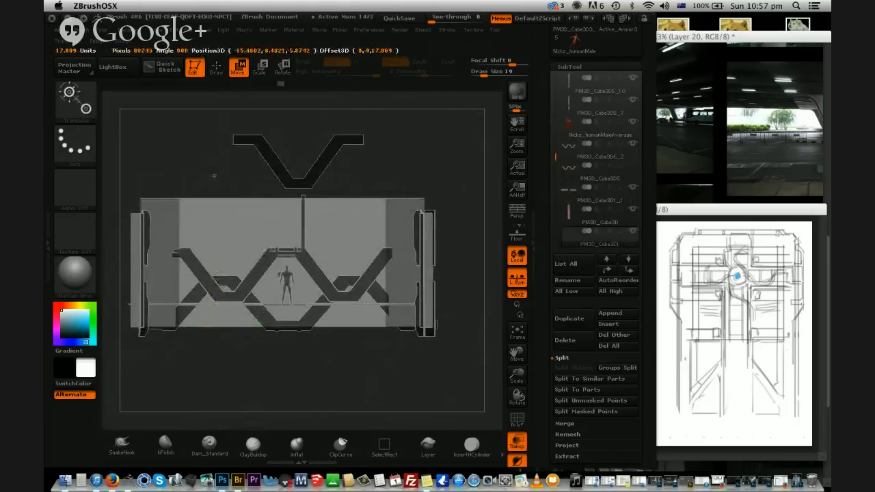
Duplicate the back-wall bracket and move the copy to the other side of the centre to form a pair
{"action": "left_click", "coordinate": [304, 216], "text": "alt"}
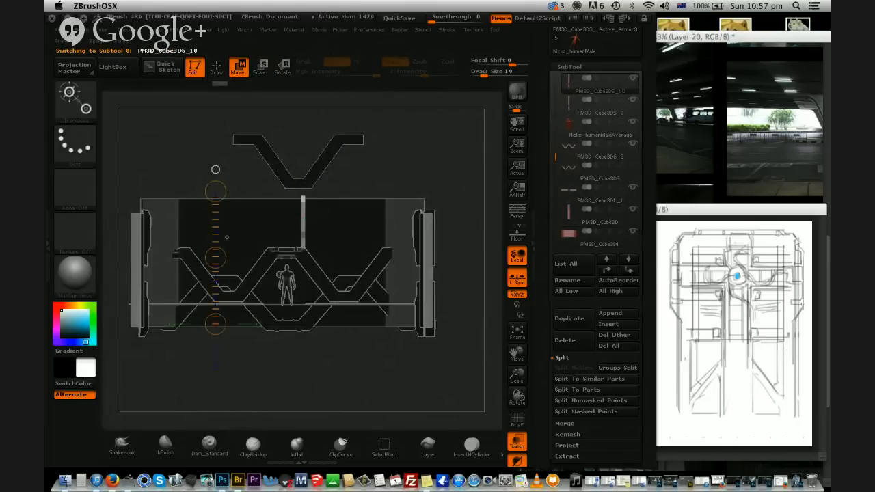
{"action": "mouse_move", "coordinate": [400, 190]}
{"action": "left_mouse_down"}
{"action": "mouse_move", "coordinate": [395, 222]}
{"action": "mouse_move", "coordinate": [410, 260]}
{"action": "mouse_move", "coordinate": [451, 300]}
{"action": "left_mouse_up"}
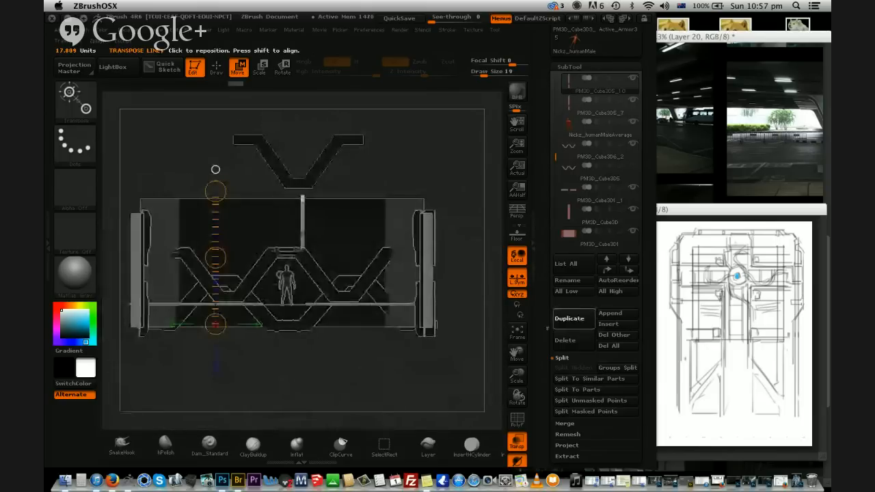
{"action": "left_click", "coordinate": [570, 318]}
{"action": "left_click_drag", "start_coordinate": [216, 257], "coordinate": [185, 258]}
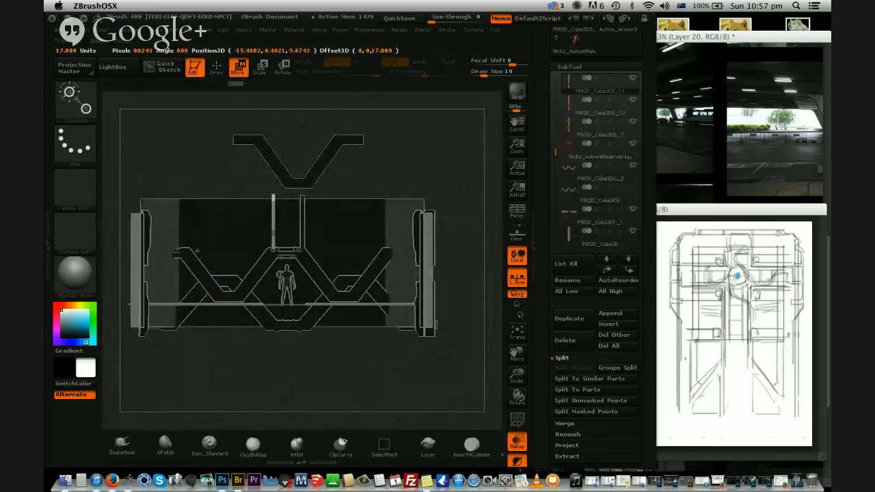
Duplicate one of the paired back-wall brackets and move the copy outward to one end of the back wall
{"action": "left_click_drag", "start_coordinate": [216, 324], "coordinate": [215, 191], "text": "shift"}
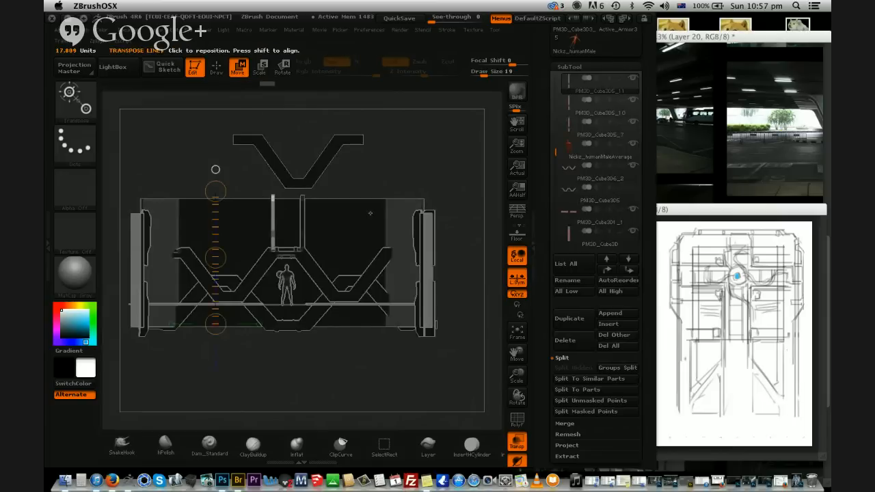
{"action": "mouse_move", "coordinate": [370, 213]}
{"action": "left_mouse_down"}
{"action": "mouse_move", "coordinate": [404, 229]}
{"action": "mouse_move", "coordinate": [386, 213]}
{"action": "left_mouse_up"}
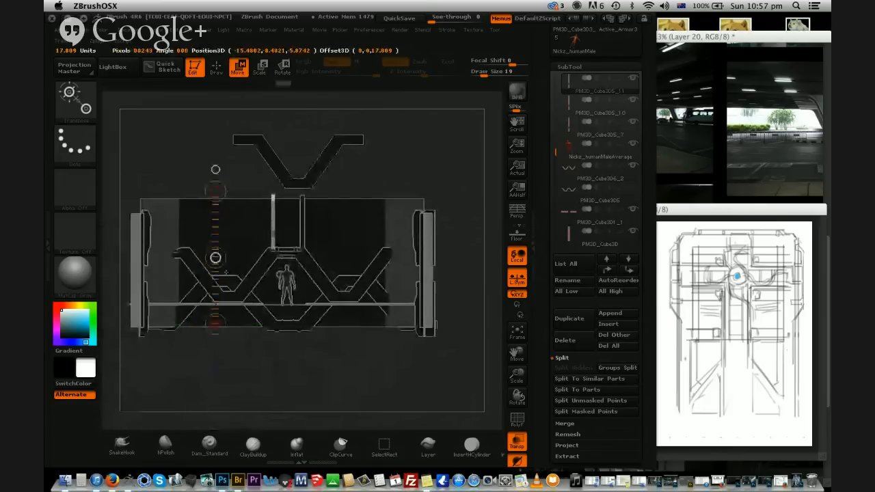
{"action": "mouse_move", "coordinate": [215, 257]}
{"action": "left_mouse_down"}
{"action": "mouse_move", "coordinate": [264, 289]}
{"action": "mouse_move", "coordinate": [254, 273]}
{"action": "mouse_move", "coordinate": [216, 258]}
{"action": "left_mouse_up"}
{"action": "left_click_drag", "start_coordinate": [385, 176], "coordinate": [357, 199]}
{"action": "left_click_drag", "start_coordinate": [430, 214], "coordinate": [437, 173], "text": "shift"}
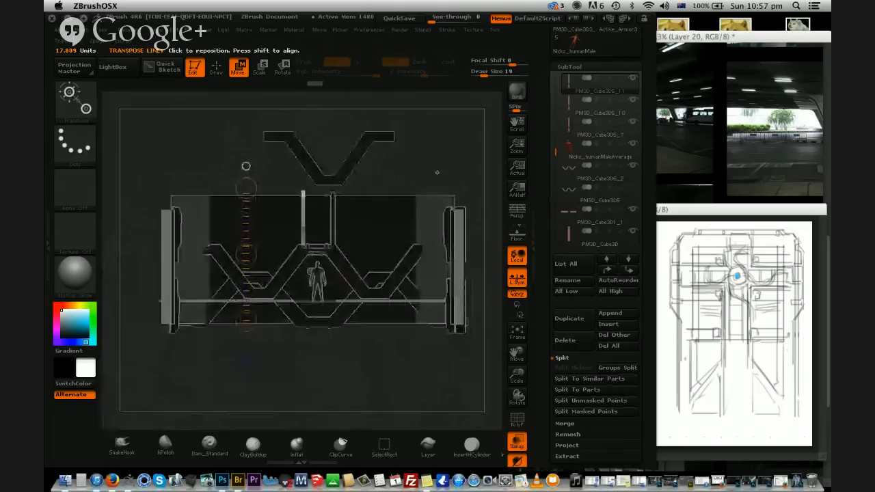
{"action": "left_click", "coordinate": [570, 318]}
{"action": "left_click_drag", "start_coordinate": [246, 254], "coordinate": [152, 256]}
{"action": "left_click_drag", "start_coordinate": [431, 179], "coordinate": [460, 219]}
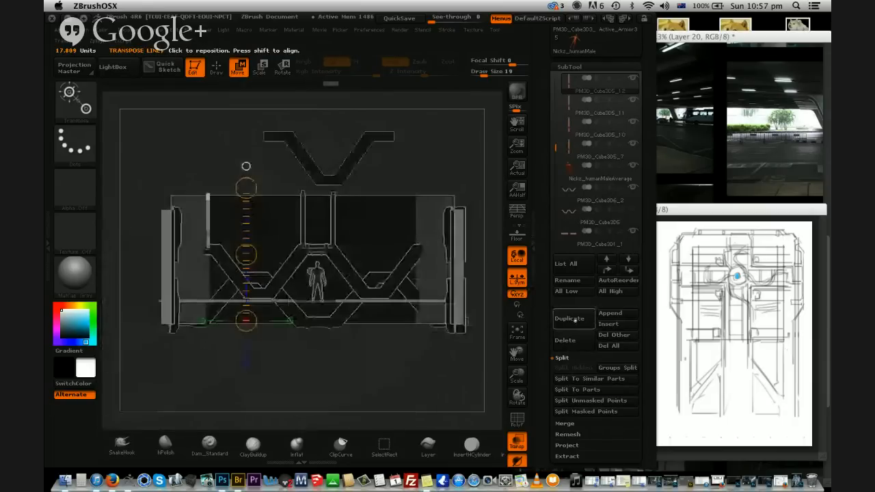
Duplicate the outer bracket and move the copy across to the opposite end of the back wall
{"action": "left_click", "coordinate": [576, 318]}
{"action": "left_click_drag", "start_coordinate": [246, 254], "coordinate": [458, 255]}
{"action": "left_click_drag", "start_coordinate": [450, 157], "coordinate": [418, 210]}
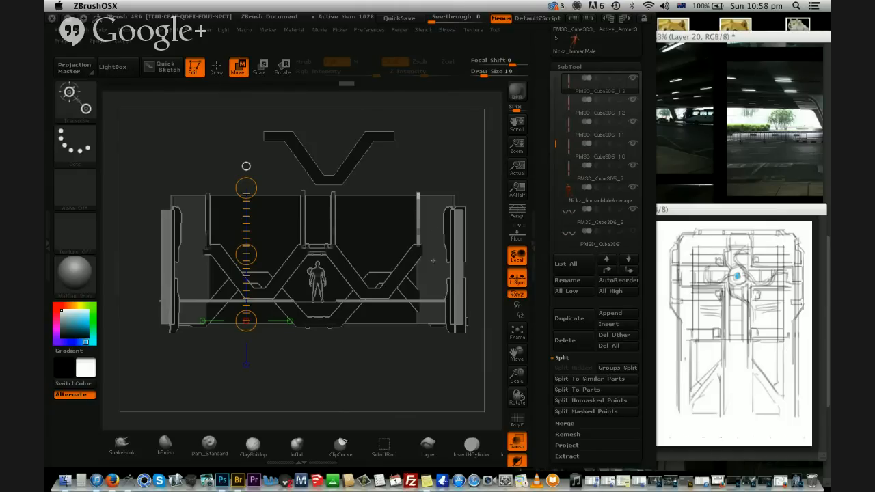
Lower the floating V-shaped beam onto the centre of the back wall and check its depth from the side
{"action": "left_click", "coordinate": [461, 276], "text": "alt"}
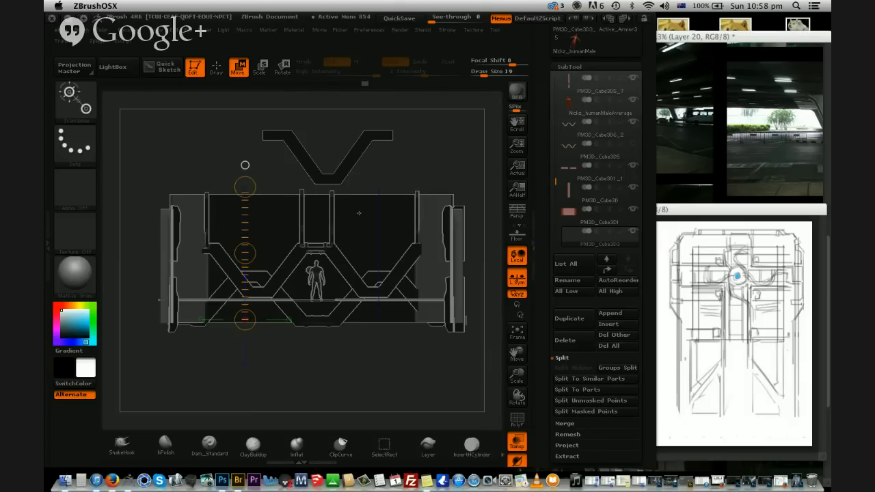
{"action": "left_click", "coordinate": [337, 179], "text": "alt"}
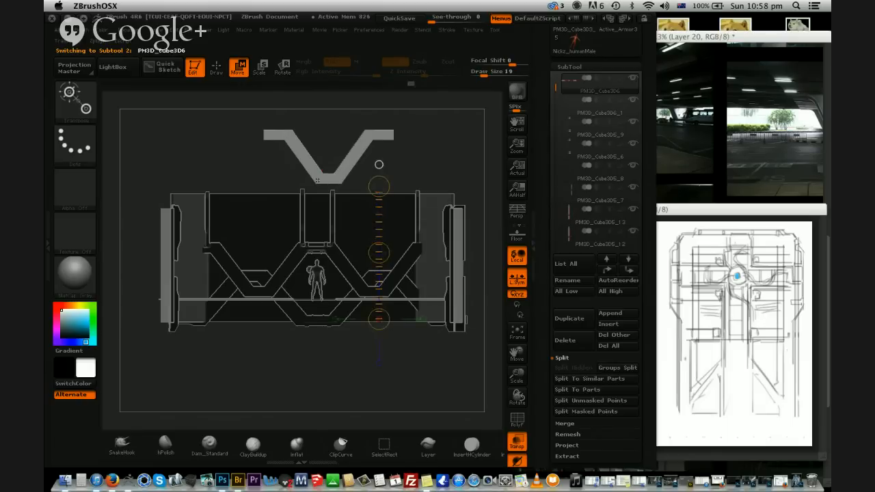
{"action": "mouse_move", "coordinate": [318, 180]}
{"action": "left_mouse_down"}
{"action": "mouse_move", "coordinate": [318, 126]}
{"action": "mouse_move", "coordinate": [308, 164]}
{"action": "left_mouse_up"}
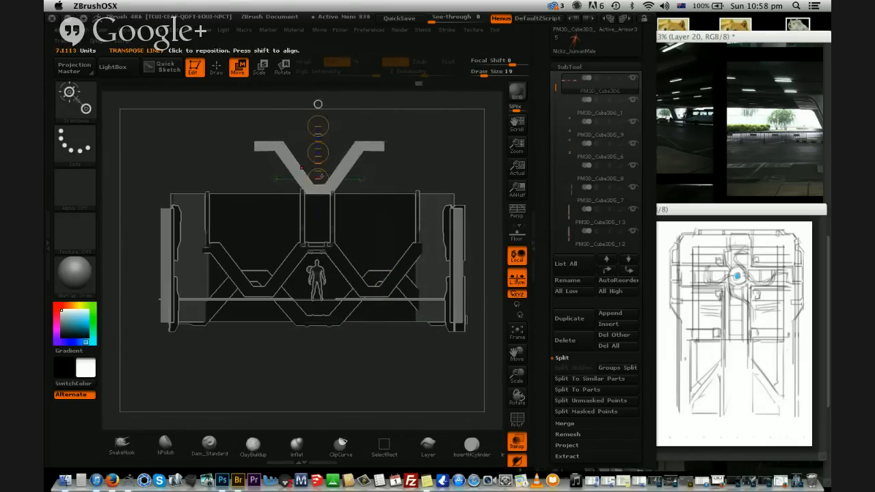
{"action": "mouse_move", "coordinate": [443, 161]}
{"action": "left_mouse_down"}
{"action": "mouse_move", "coordinate": [383, 177]}
{"action": "mouse_move", "coordinate": [335, 171]}
{"action": "mouse_move", "coordinate": [375, 130]}
{"action": "left_mouse_up"}
{"action": "left_click_drag", "start_coordinate": [338, 168], "coordinate": [308, 177]}
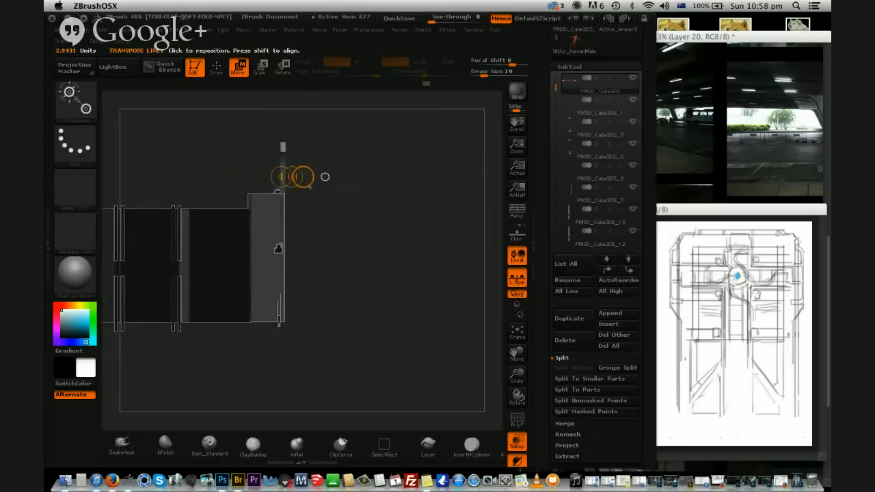
{"action": "left_click_drag", "start_coordinate": [396, 252], "coordinate": [457, 253], "text": "shift"}
{"action": "left_click_drag", "start_coordinate": [371, 180], "coordinate": [408, 207], "text": "alt"}
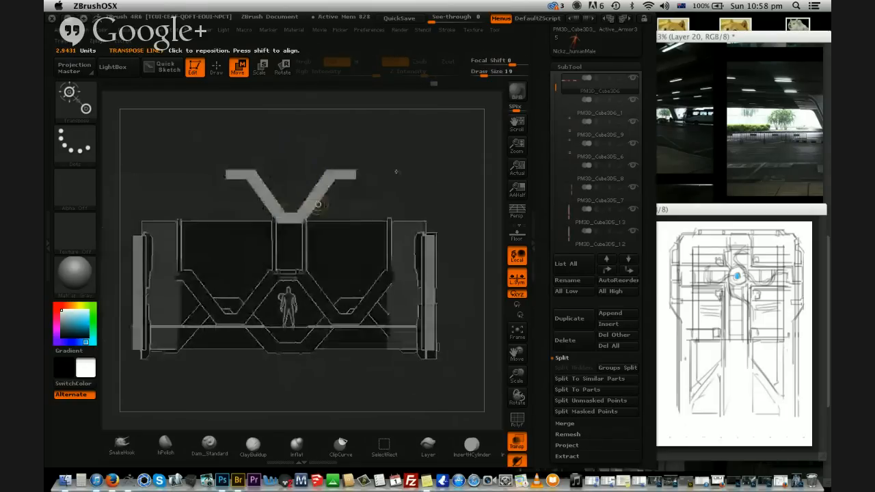
Flatten the V-shaped beam and lower it over the back wall so its arms line up with the wall's top edge
{"action": "mouse_move", "coordinate": [289, 212]}
{"action": "left_mouse_down"}
{"action": "mouse_move", "coordinate": [305, 173]}
{"action": "mouse_move", "coordinate": [288, 155]}
{"action": "left_mouse_up"}
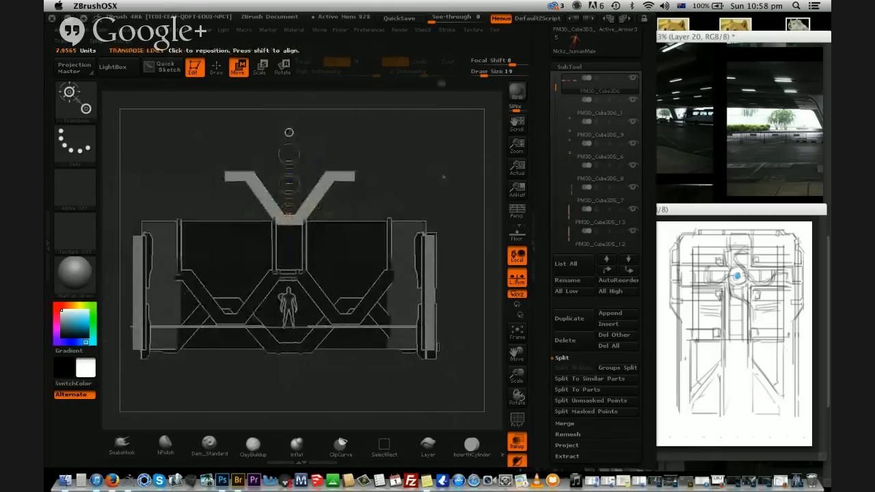
{"action": "left_click_drag", "start_coordinate": [373, 174], "coordinate": [376, 204]}
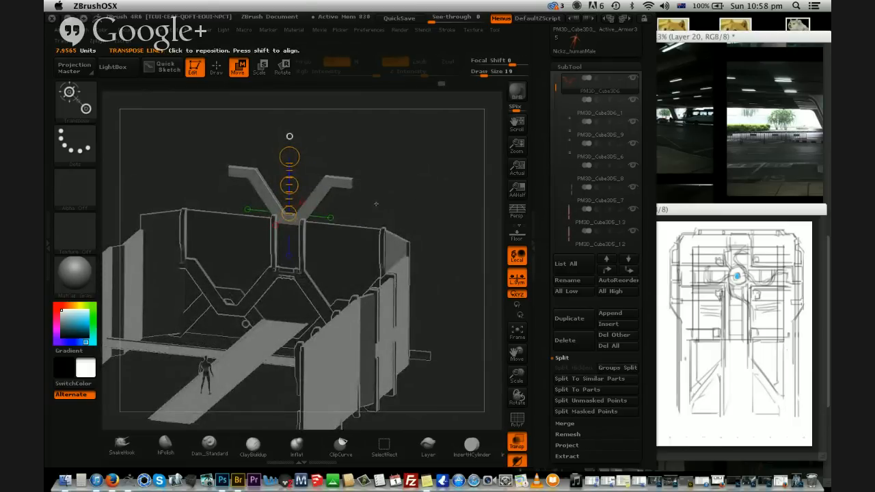
{"action": "left_click_drag", "start_coordinate": [395, 160], "coordinate": [368, 179]}
{"action": "left_click_drag", "start_coordinate": [376, 136], "coordinate": [376, 213]}
Isolate the V-shaped beam's arm ends with a mask and X symmetry, and stretch both arms outward to the outer brackets
{"action": "key", "text": "q"}
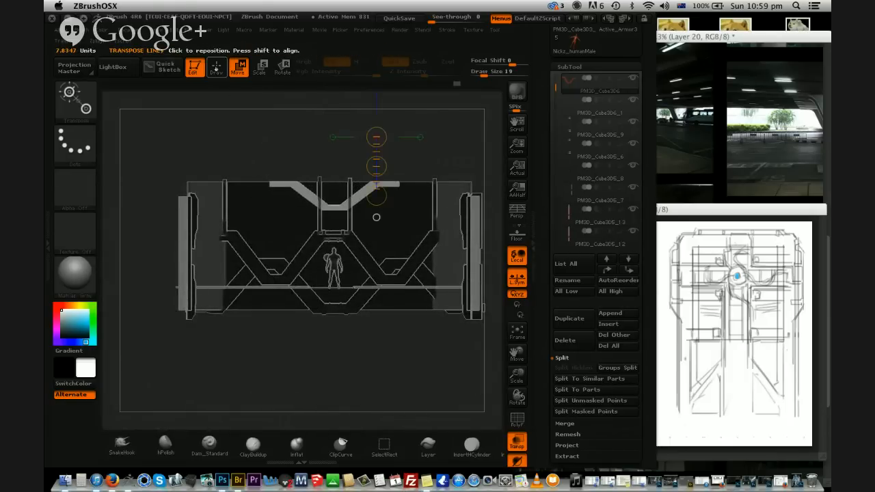
{"action": "left_click_drag", "start_coordinate": [250, 150], "coordinate": [288, 203], "text": "ctrl"}
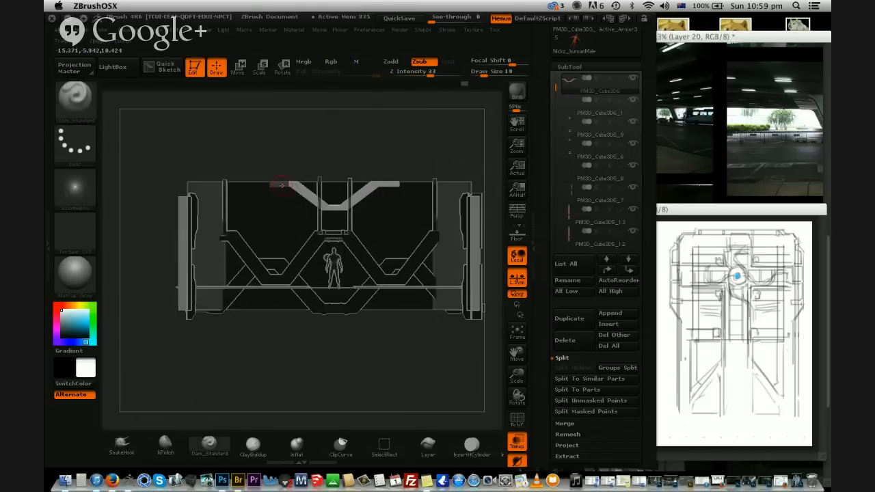
{"action": "left_click", "coordinate": [99, 41]}
{"action": "mouse_move", "coordinate": [68, 41]}
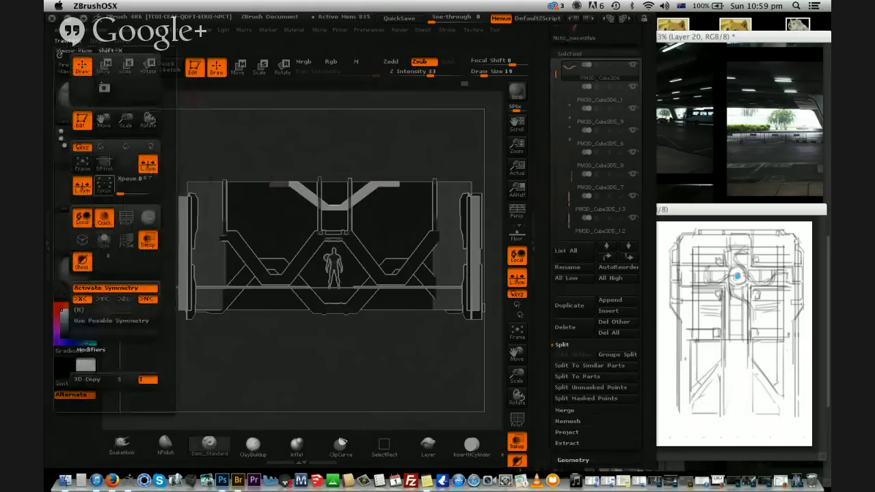
{"action": "left_click", "coordinate": [84, 300]}
{"action": "mouse_move", "coordinate": [241, 157]}
{"action": "left_mouse_down", "text": "ctrl"}
{"action": "mouse_move", "coordinate": [289, 205]}
{"action": "mouse_move", "coordinate": [292, 136]}
{"action": "mouse_move", "coordinate": [269, 167]}
{"action": "mouse_move", "coordinate": [241, 166]}
{"action": "left_mouse_up", "text": "ctrl"}
{"action": "key", "text": "w"}
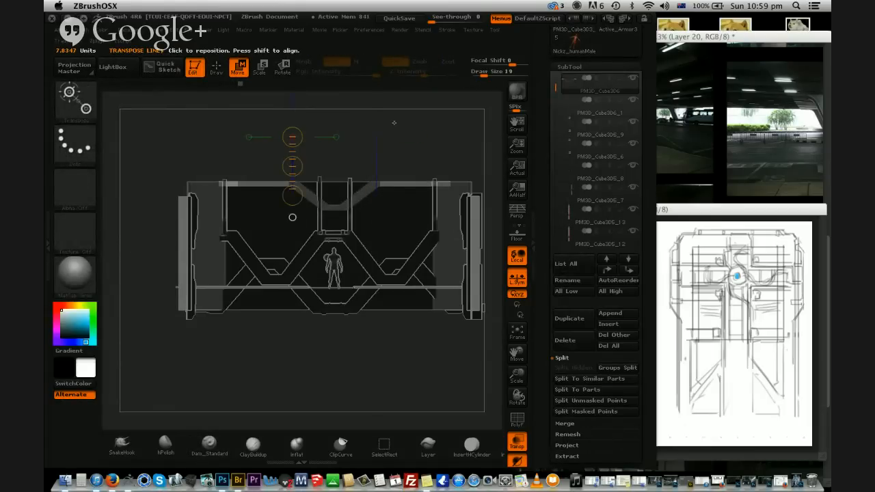
{"action": "mouse_move", "coordinate": [369, 120]}
{"action": "left_mouse_down"}
{"action": "mouse_move", "coordinate": [383, 135]}
{"action": "mouse_move", "coordinate": [357, 130]}
{"action": "mouse_move", "coordinate": [398, 132]}
{"action": "mouse_move", "coordinate": [451, 171]}
{"action": "mouse_move", "coordinate": [328, 263]}
{"action": "mouse_move", "coordinate": [233, 178]}
{"action": "mouse_move", "coordinate": [253, 321]}
{"action": "left_mouse_up"}
{"action": "key", "text": "super+z"}
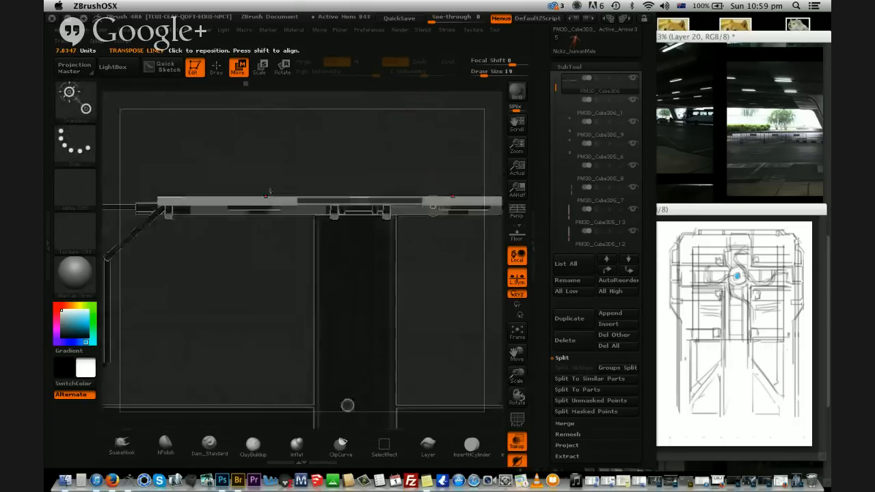
Move the V-shaped beam in depth so it sits against the front of the back wall
{"action": "left_click_drag", "start_coordinate": [267, 198], "coordinate": [268, 278], "text": "shift"}
{"action": "left_click_drag", "start_coordinate": [267, 232], "coordinate": [266, 238]}
{"action": "left_click_drag", "start_coordinate": [275, 291], "coordinate": [276, 221], "text": "shift"}
{"action": "left_click_drag", "start_coordinate": [386, 127], "coordinate": [379, 147]}
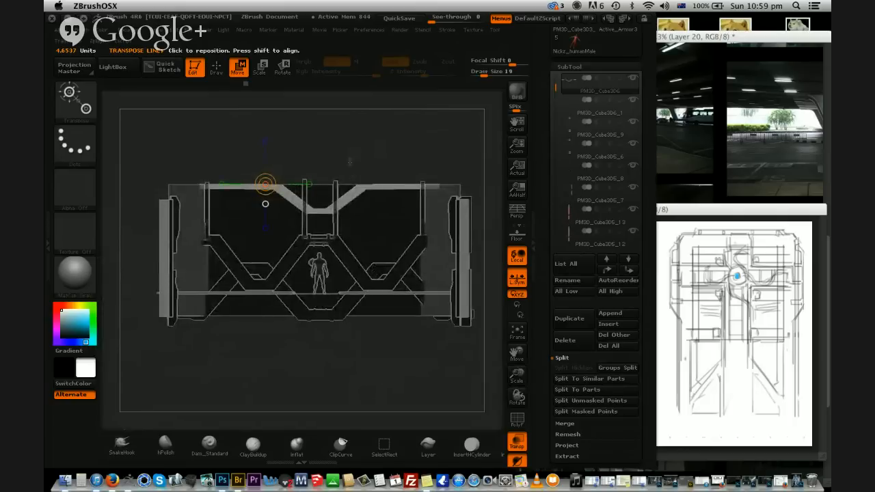
{"action": "left_click_drag", "start_coordinate": [324, 129], "coordinate": [299, 114]}
{"action": "key", "text": "f"}
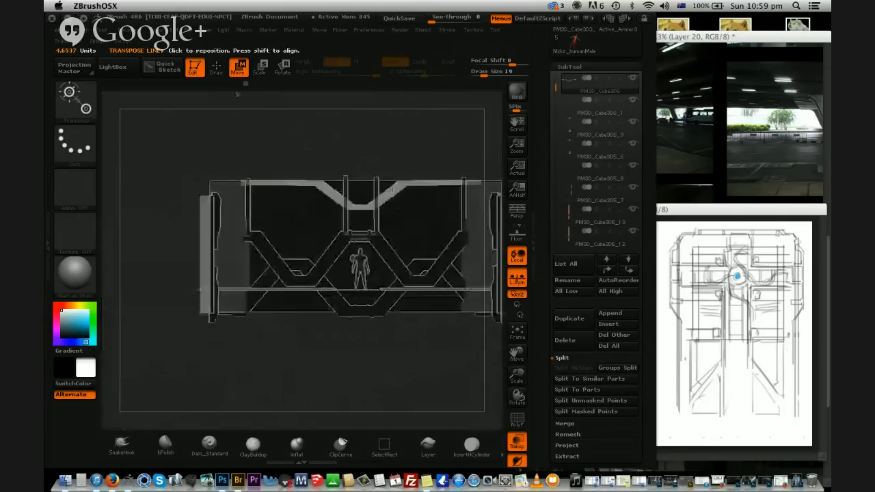
Try to adjust the beam's outer tips with everything except the tips masked
{"action": "left_click", "coordinate": [216, 66]}
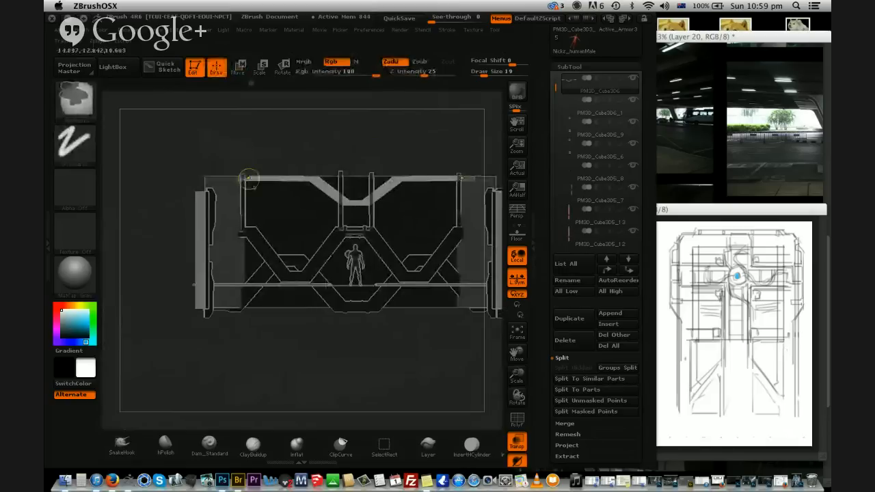
{"action": "key", "text": "w"}
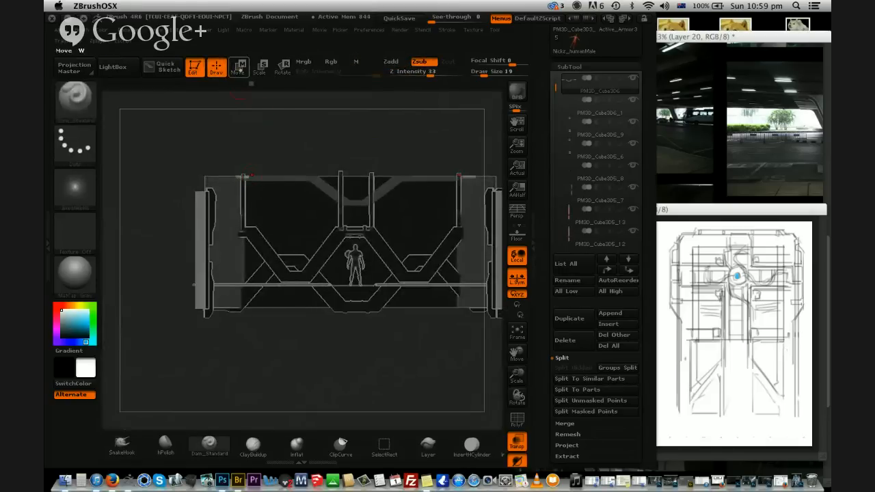
{"action": "mouse_move", "coordinate": [243, 179]}
{"action": "left_mouse_down", "text": "shift"}
{"action": "mouse_move", "coordinate": [243, 138]}
{"action": "mouse_move", "coordinate": [241, 160]}
{"action": "mouse_move", "coordinate": [236, 156]}
{"action": "left_mouse_up", "text": "shift"}
{"action": "key", "text": "ctrl+z"}
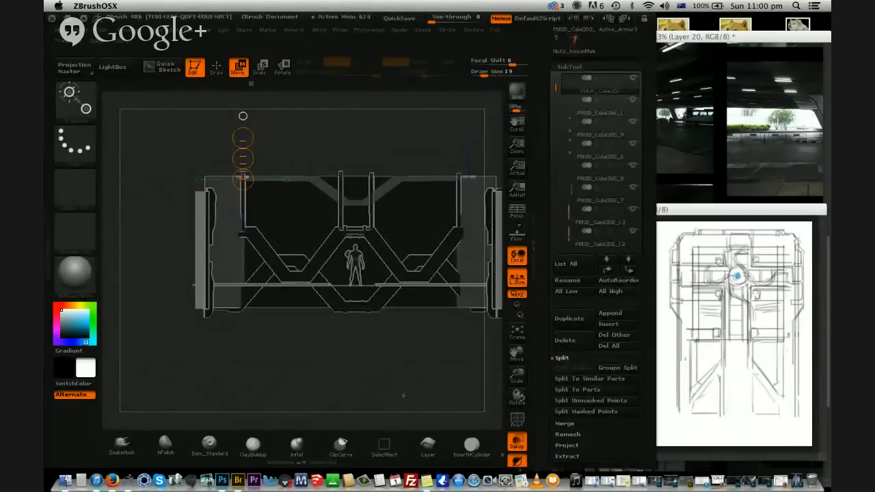
Duplicate the V-shaped beam and turn the copy parallel to the side wall
{"action": "left_click_drag", "start_coordinate": [404, 396], "coordinate": [437, 410]}
{"action": "left_click_drag", "start_coordinate": [428, 129], "coordinate": [444, 205]}
{"action": "mouse_move", "coordinate": [387, 140]}
{"action": "left_mouse_down", "text": "alt"}
{"action": "mouse_move", "coordinate": [440, 143]}
{"action": "mouse_move", "coordinate": [377, 145]}
{"action": "mouse_move", "coordinate": [367, 123]}
{"action": "left_mouse_up", "text": "alt"}
{"action": "key", "text": "ctrl+shift+d"}
{"action": "left_click_drag", "start_coordinate": [284, 155], "coordinate": [284, 248], "text": "shift"}
{"action": "left_click_drag", "start_coordinate": [283, 194], "coordinate": [227, 271]}
{"action": "left_click_drag", "start_coordinate": [213, 312], "coordinate": [277, 248], "text": "alt"}
{"action": "mouse_move", "coordinate": [233, 172]}
{"action": "left_mouse_down", "text": "shift"}
{"action": "mouse_move", "coordinate": [233, 131]}
{"action": "mouse_move", "coordinate": [203, 173]}
{"action": "mouse_move", "coordinate": [234, 136]}
{"action": "left_mouse_up", "text": "shift"}
{"action": "key", "text": "r"}
{"action": "key", "text": "w"}
Position the rotated beam copy over the side wall, level with the back wall's top edge
{"action": "left_click_drag", "start_coordinate": [261, 268], "coordinate": [276, 422]}
{"action": "left_click_drag", "start_coordinate": [303, 355], "coordinate": [294, 337]}
{"action": "left_click_drag", "start_coordinate": [321, 301], "coordinate": [335, 385]}
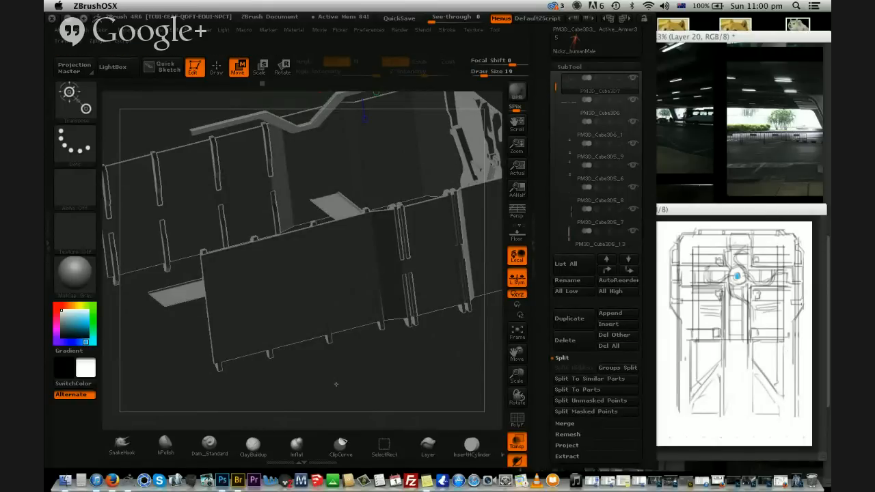
{"action": "left_click_drag", "start_coordinate": [315, 108], "coordinate": [430, 338]}
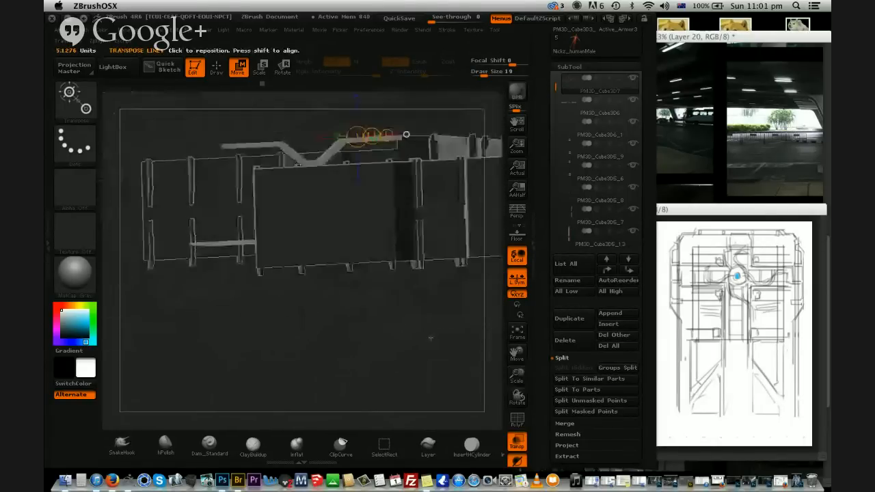
{"action": "left_click_drag", "start_coordinate": [320, 186], "coordinate": [388, 288], "text": "alt"}
{"action": "left_click_drag", "start_coordinate": [363, 208], "coordinate": [382, 212]}
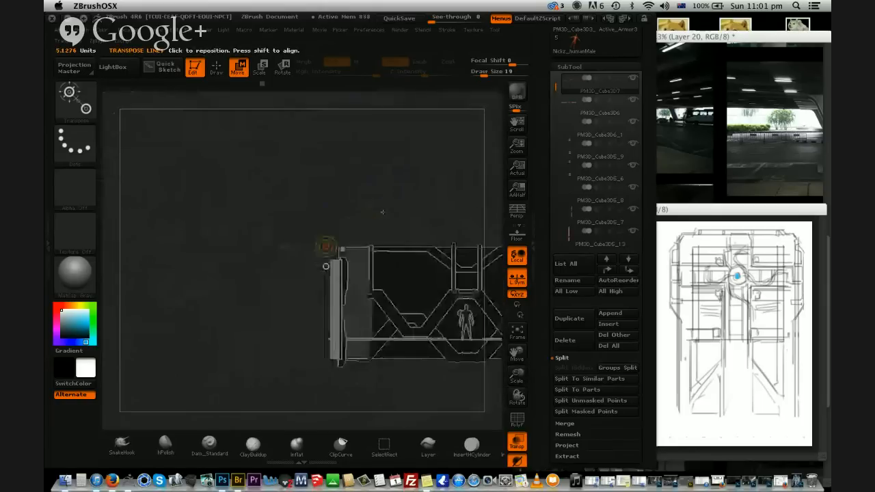
Flip the copied beam upside down so that its V points upward
{"action": "left_click_drag", "start_coordinate": [342, 249], "coordinate": [341, 209], "text": "shift"}
{"action": "key", "text": "r"}
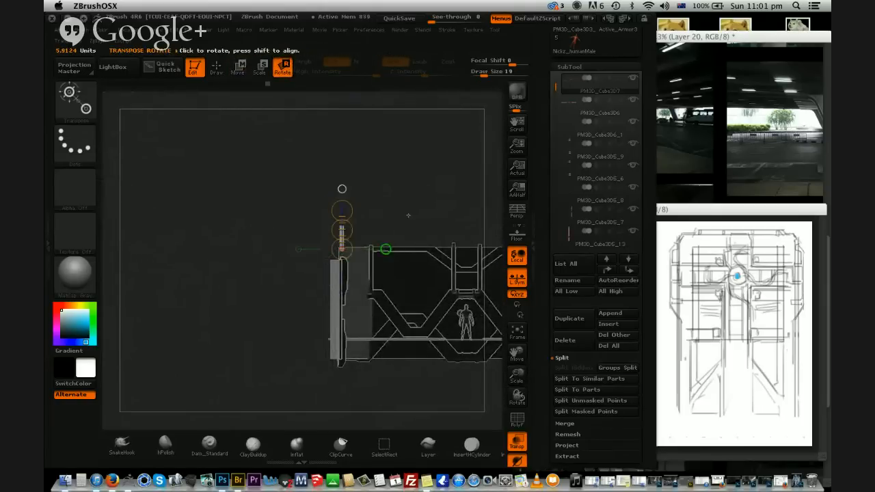
{"action": "left_click_drag", "start_coordinate": [408, 215], "coordinate": [425, 186]}
{"action": "left_click_drag", "start_coordinate": [327, 175], "coordinate": [338, 173]}
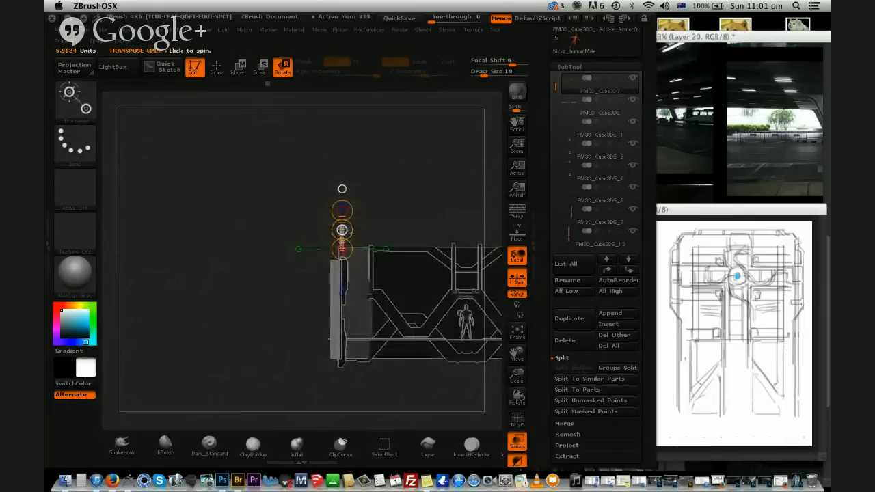
Lower the flipped beam onto the side wall, with its raised section between the bracket columns and its arms near mid-height
{"action": "left_click", "coordinate": [239, 67]}
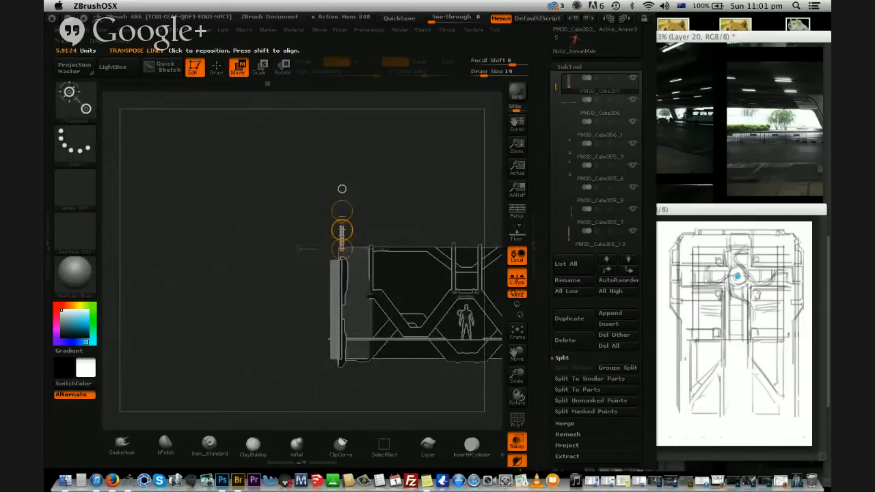
{"action": "mouse_move", "coordinate": [380, 216]}
{"action": "left_mouse_down"}
{"action": "mouse_move", "coordinate": [406, 201]}
{"action": "mouse_move", "coordinate": [424, 294]}
{"action": "mouse_move", "coordinate": [430, 239]}
{"action": "mouse_move", "coordinate": [457, 315]}
{"action": "mouse_move", "coordinate": [375, 290]}
{"action": "mouse_move", "coordinate": [372, 237]}
{"action": "mouse_move", "coordinate": [385, 291]}
{"action": "mouse_move", "coordinate": [440, 214]}
{"action": "left_mouse_up"}
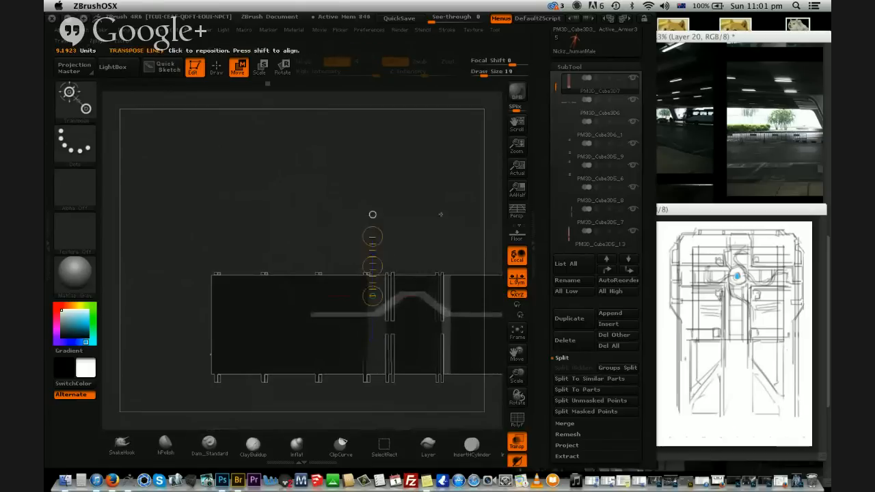
{"action": "mouse_move", "coordinate": [405, 241]}
{"action": "left_mouse_down"}
{"action": "mouse_move", "coordinate": [396, 263]}
{"action": "mouse_move", "coordinate": [397, 251]}
{"action": "left_mouse_up"}
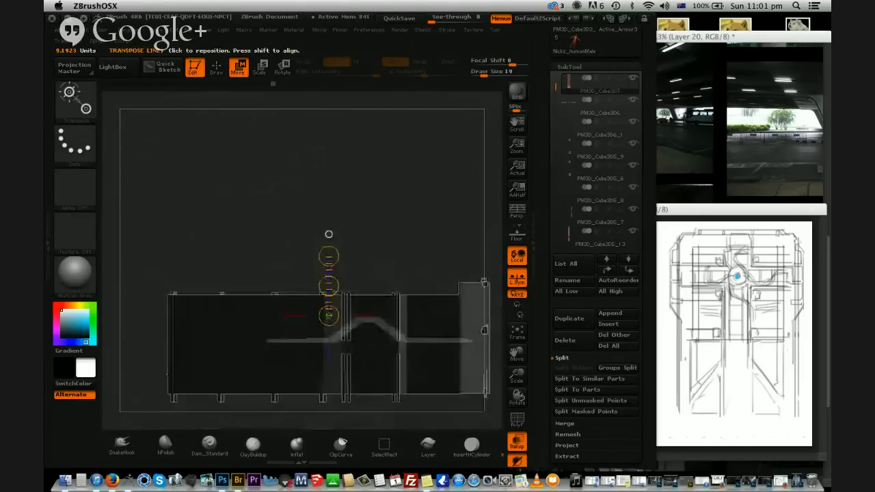
{"action": "left_click_drag", "start_coordinate": [329, 286], "coordinate": [326, 283]}
{"action": "mouse_move", "coordinate": [384, 246]}
{"action": "left_mouse_down"}
{"action": "mouse_move", "coordinate": [382, 273]}
{"action": "mouse_move", "coordinate": [362, 255]}
{"action": "left_mouse_up"}
Mask the beam except for one arm's end and stretch that arm along the side wall to its far end
{"action": "left_click_drag", "start_coordinate": [292, 342], "coordinate": [297, 345], "text": "ctrl"}
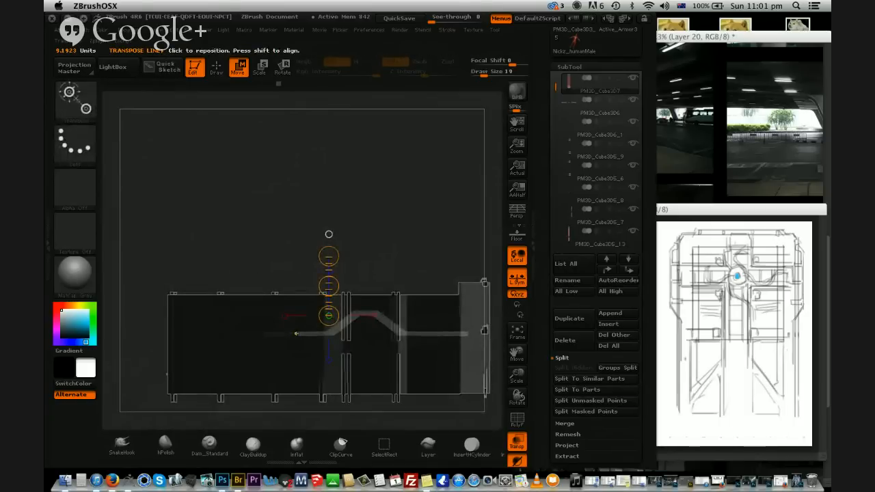
{"action": "left_click_drag", "start_coordinate": [329, 287], "coordinate": [238, 286]}
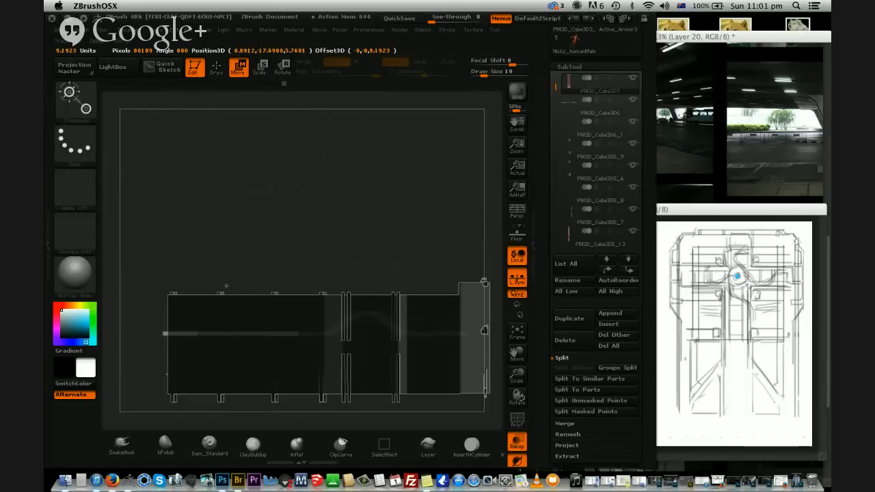
{"action": "mouse_move", "coordinate": [225, 286]}
{"action": "left_mouse_down"}
{"action": "mouse_move", "coordinate": [269, 235]}
{"action": "mouse_move", "coordinate": [262, 226]}
{"action": "mouse_move", "coordinate": [244, 233]}
{"action": "mouse_move", "coordinate": [379, 222]}
{"action": "mouse_move", "coordinate": [335, 195]}
{"action": "mouse_move", "coordinate": [345, 225]}
{"action": "mouse_move", "coordinate": [311, 242]}
{"action": "mouse_move", "coordinate": [317, 221]}
{"action": "mouse_move", "coordinate": [271, 189]}
{"action": "mouse_move", "coordinate": [354, 177]}
{"action": "left_mouse_up"}
Split the masked long straight arm into its own subtool and hide the remaining raised section of the beam
{"action": "left_click", "coordinate": [216, 67]}
{"action": "left_click_drag", "start_coordinate": [163, 227], "coordinate": [346, 315], "text": "ctrl"}
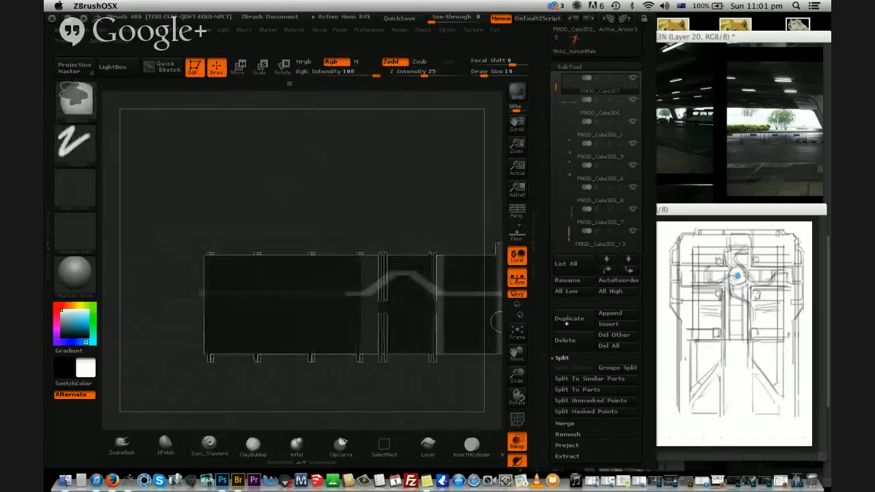
{"action": "left_click", "coordinate": [588, 412]}
{"action": "left_click", "coordinate": [629, 85]}
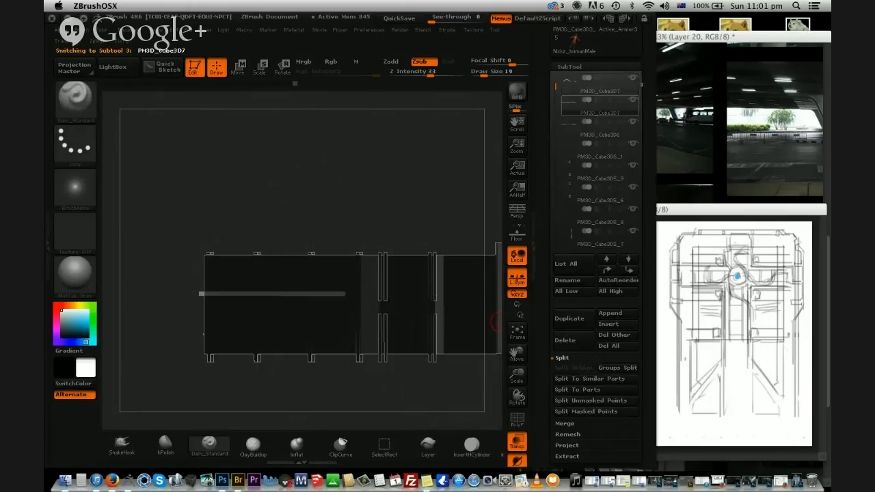
{"action": "left_click", "coordinate": [632, 85]}
{"action": "left_click_drag", "start_coordinate": [399, 148], "coordinate": [390, 220]}
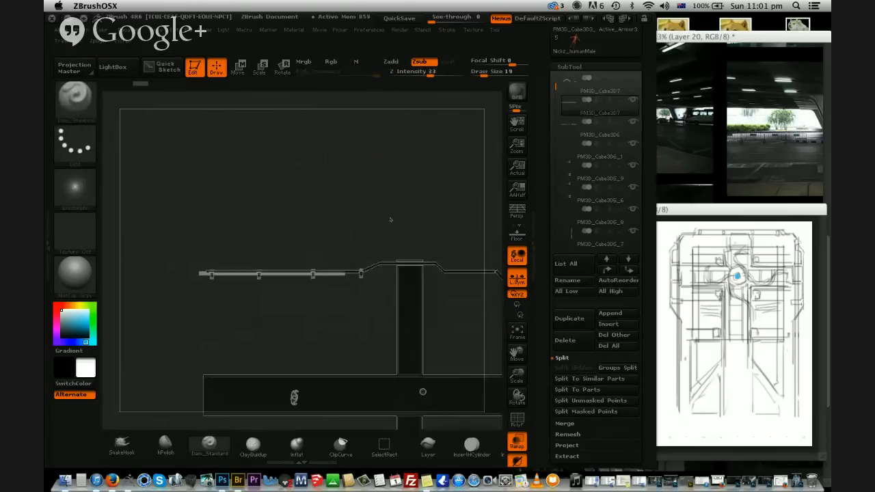
Stretch the straight arm along the side wall, past the raised section, until it reaches the angled corner
{"action": "left_click", "coordinate": [239, 67]}
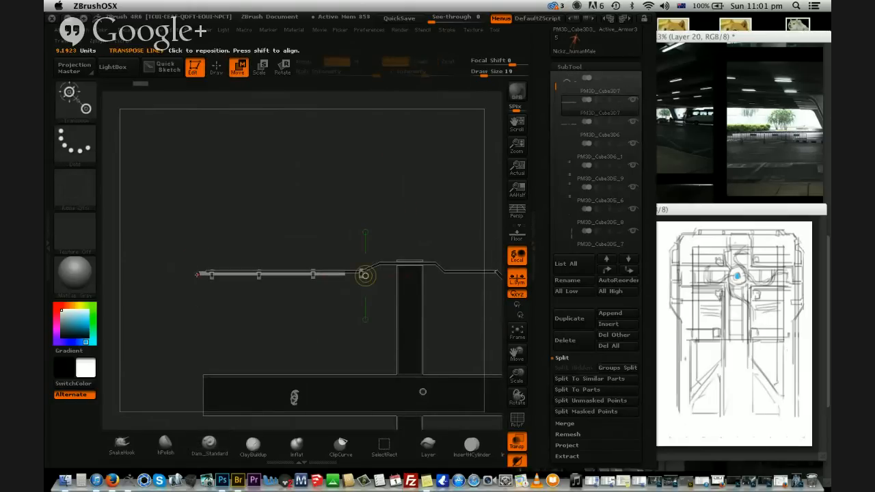
{"action": "left_click_drag", "start_coordinate": [199, 273], "coordinate": [352, 274], "text": "shift"}
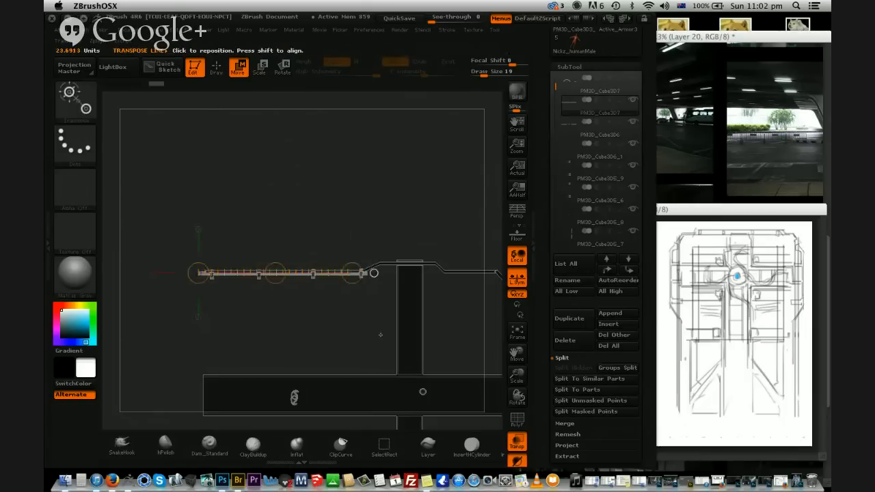
{"action": "left_click_drag", "start_coordinate": [379, 334], "coordinate": [307, 342], "text": "alt"}
{"action": "left_click_drag", "start_coordinate": [307, 343], "coordinate": [213, 261]}
{"action": "left_click_drag", "start_coordinate": [281, 211], "coordinate": [251, 303]}
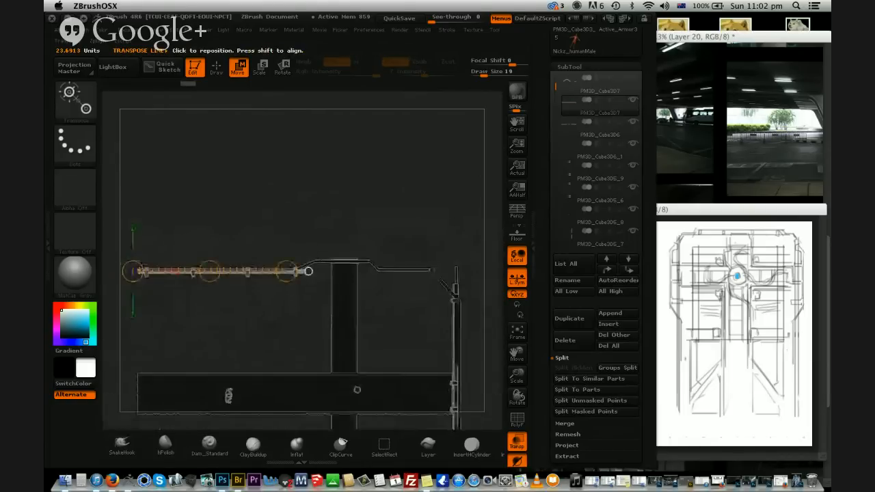
{"action": "left_click_drag", "start_coordinate": [288, 271], "coordinate": [387, 290]}
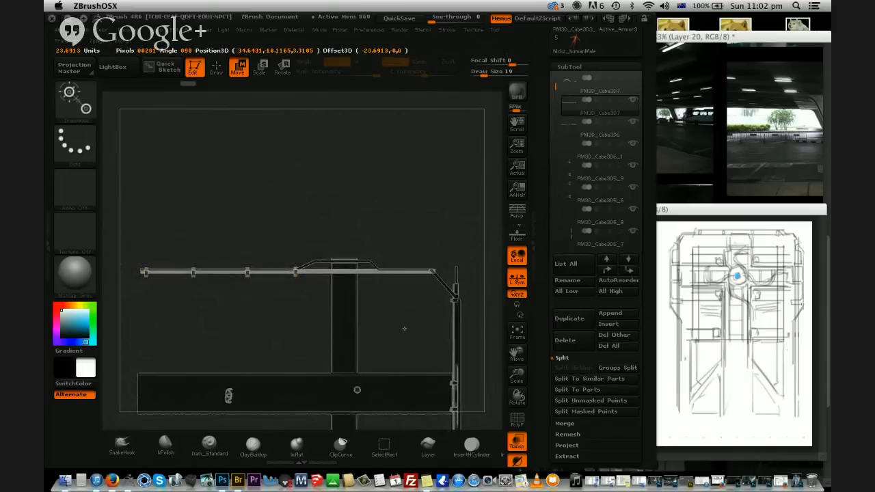
Duplicate the straight bar and lower the copy along the side wall, positioning it against the wall between mid-height and the floor
{"action": "left_click_drag", "start_coordinate": [404, 329], "coordinate": [302, 230]}
{"action": "left_click", "coordinate": [579, 318]}
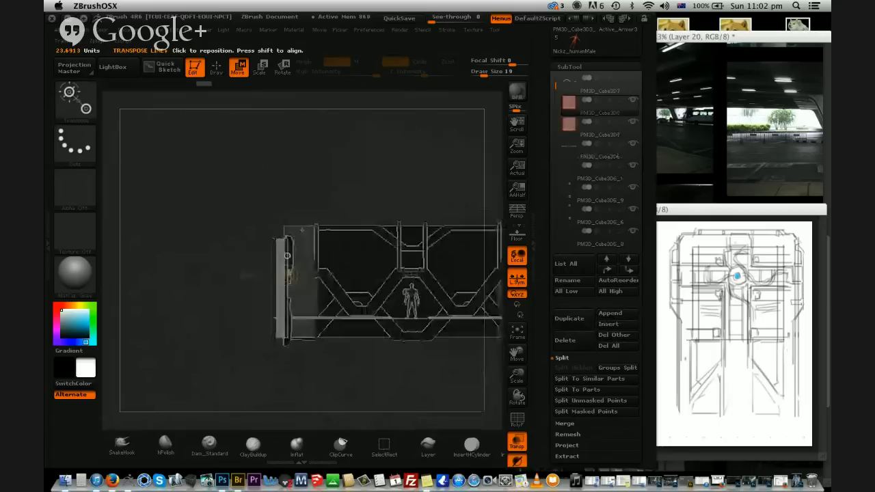
{"action": "left_click_drag", "start_coordinate": [325, 176], "coordinate": [304, 226]}
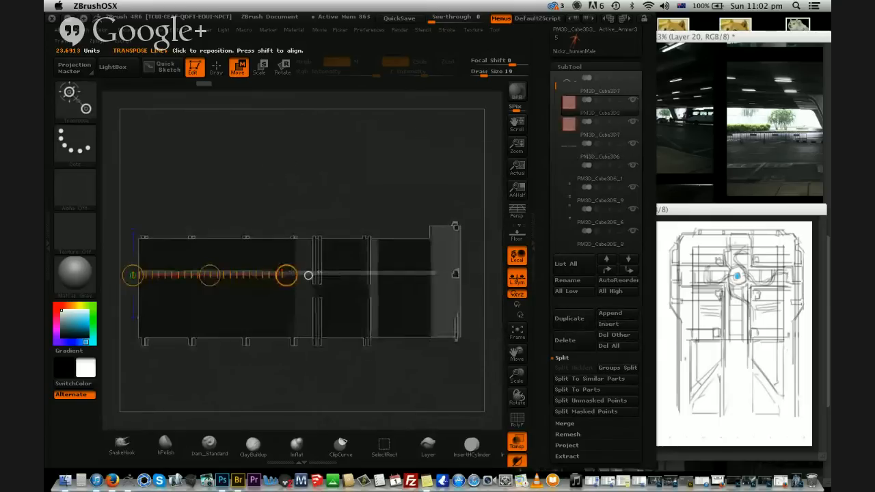
{"action": "mouse_move", "coordinate": [324, 270]}
{"action": "left_mouse_down"}
{"action": "mouse_move", "coordinate": [336, 248]}
{"action": "mouse_move", "coordinate": [325, 188]}
{"action": "left_mouse_up"}
{"action": "left_click_drag", "start_coordinate": [324, 241], "coordinate": [325, 262]}
{"action": "mouse_move", "coordinate": [268, 192]}
{"action": "left_mouse_down"}
{"action": "mouse_move", "coordinate": [300, 211]}
{"action": "mouse_move", "coordinate": [275, 201]}
{"action": "mouse_move", "coordinate": [281, 213]}
{"action": "mouse_move", "coordinate": [274, 203]}
{"action": "left_mouse_up"}
{"action": "left_click_drag", "start_coordinate": [326, 240], "coordinate": [326, 244]}
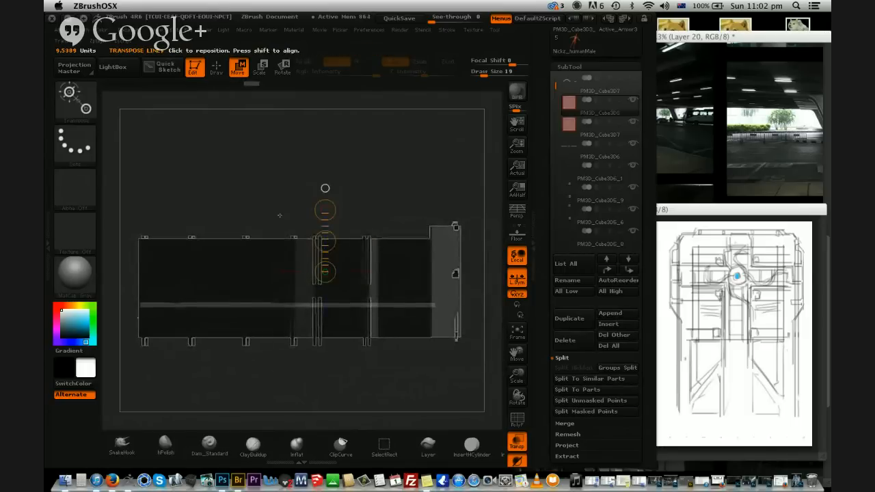
{"action": "left_click_drag", "start_coordinate": [280, 215], "coordinate": [414, 223]}
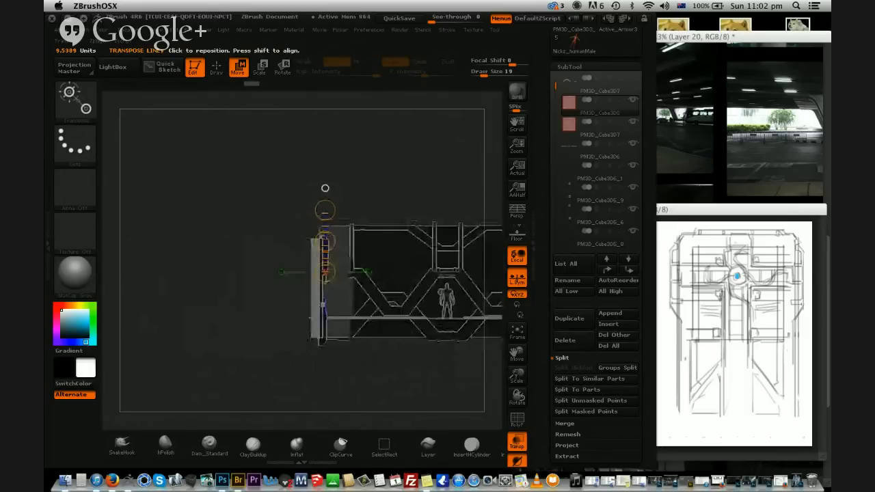
{"action": "left_click_drag", "start_coordinate": [516, 375], "coordinate": [516, 412]}
{"action": "left_click_drag", "start_coordinate": [317, 343], "coordinate": [336, 343], "text": "shift"}
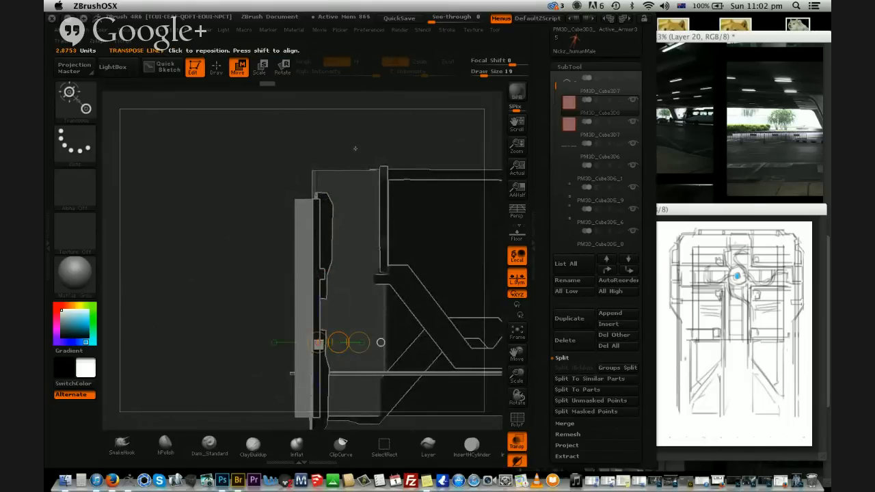
Mask the upper bar outside the raised section and pull its unmasked part outward to follow the wall's bulged outline
{"action": "mouse_move", "coordinate": [354, 147]}
{"action": "left_mouse_down"}
{"action": "mouse_move", "coordinate": [328, 125]}
{"action": "mouse_move", "coordinate": [400, 146]}
{"action": "mouse_move", "coordinate": [345, 171]}
{"action": "mouse_move", "coordinate": [374, 207]}
{"action": "mouse_move", "coordinate": [158, 171]}
{"action": "mouse_move", "coordinate": [44, 79]}
{"action": "left_mouse_up"}
{"action": "left_click", "coordinate": [327, 244], "text": "alt"}
{"action": "left_click", "coordinate": [216, 67]}
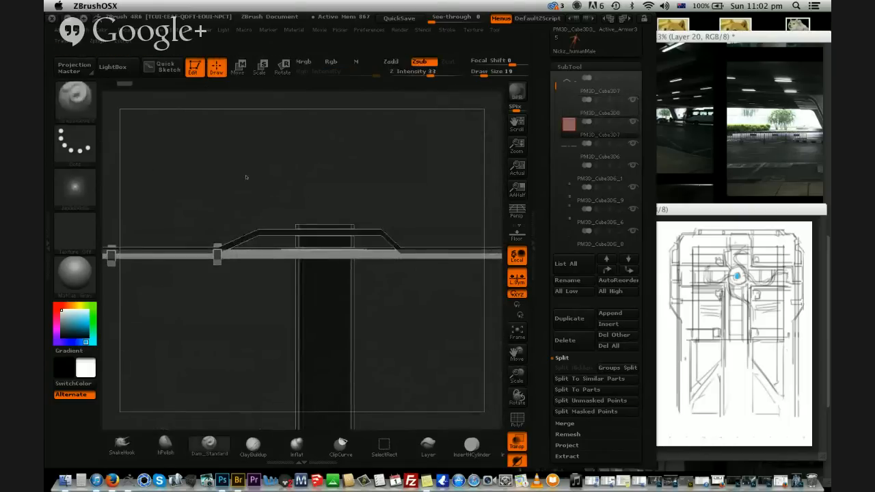
{"action": "mouse_move", "coordinate": [195, 168]}
{"action": "left_mouse_down", "text": "ctrl"}
{"action": "mouse_move", "coordinate": [381, 235]}
{"action": "mouse_move", "coordinate": [409, 255]}
{"action": "left_mouse_up", "text": "ctrl"}
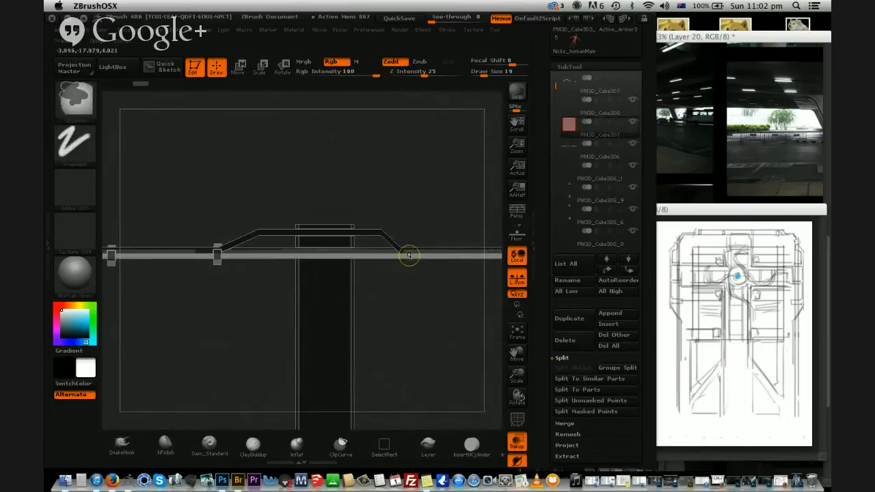
{"action": "key", "text": "w"}
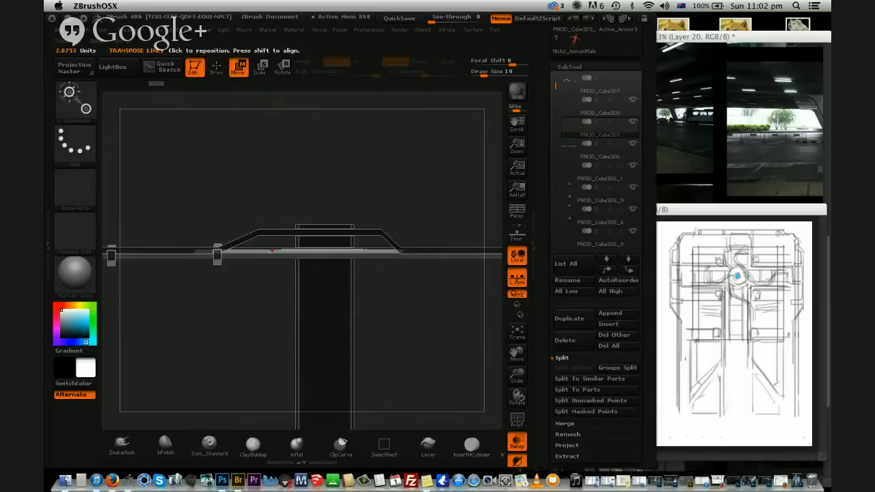
{"action": "left_click", "coordinate": [270, 252]}
{"action": "left_click_drag", "start_coordinate": [270, 184], "coordinate": [242, 239]}
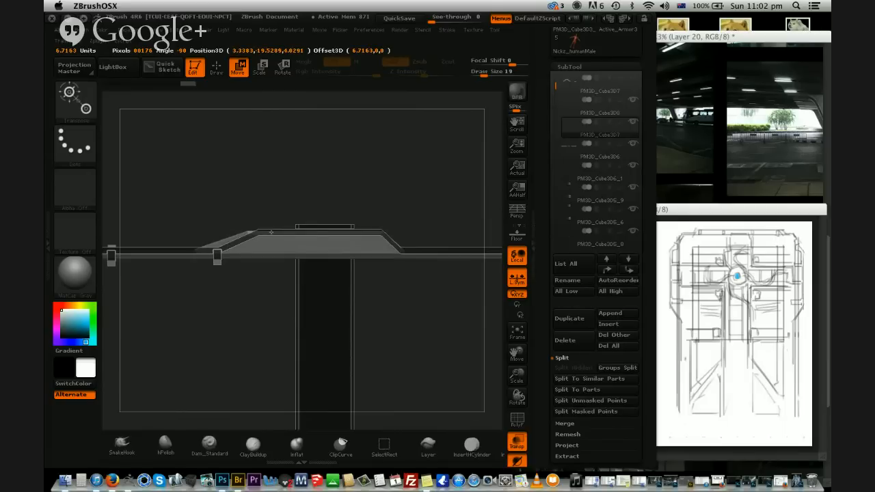
Shape the lower bar to the wall's bulge by pulling its unmasked middle outward and adjusting it along the wall
{"action": "left_click_drag", "start_coordinate": [397, 164], "coordinate": [407, 192]}
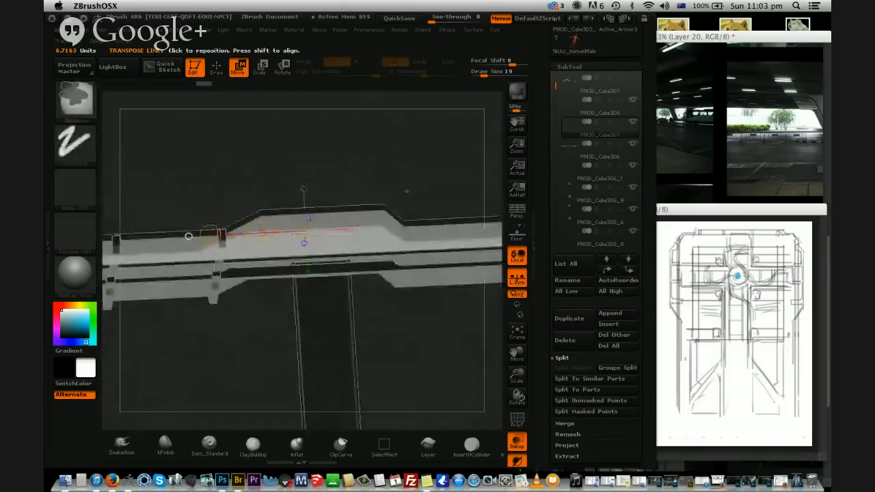
{"action": "left_click", "coordinate": [399, 353], "text": "alt"}
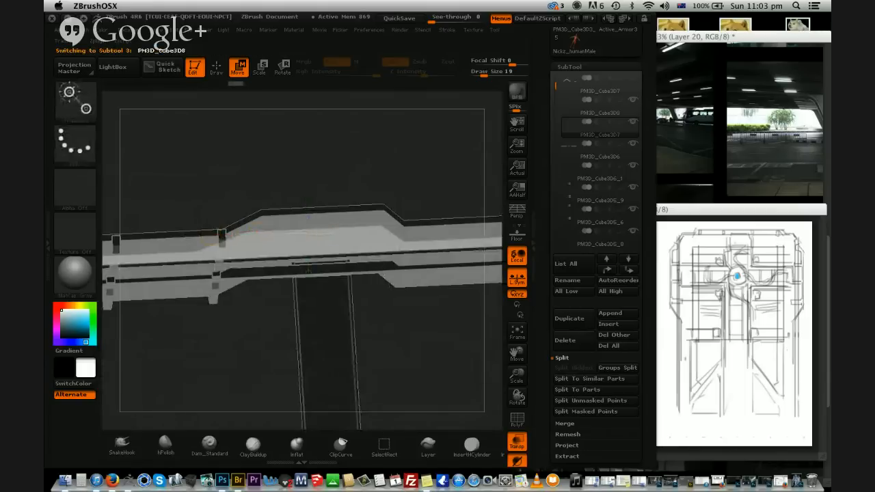
{"action": "left_click", "coordinate": [215, 71]}
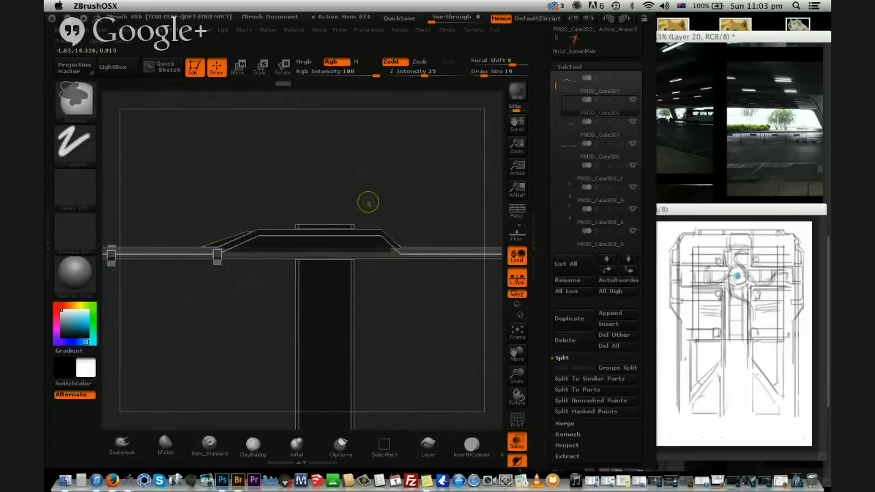
{"action": "key", "text": "w"}
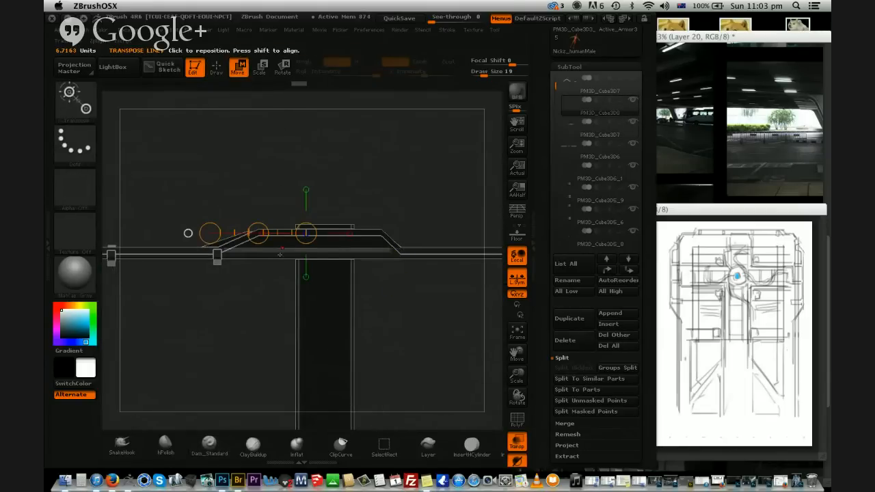
{"action": "left_click_drag", "start_coordinate": [279, 221], "coordinate": [279, 166]}
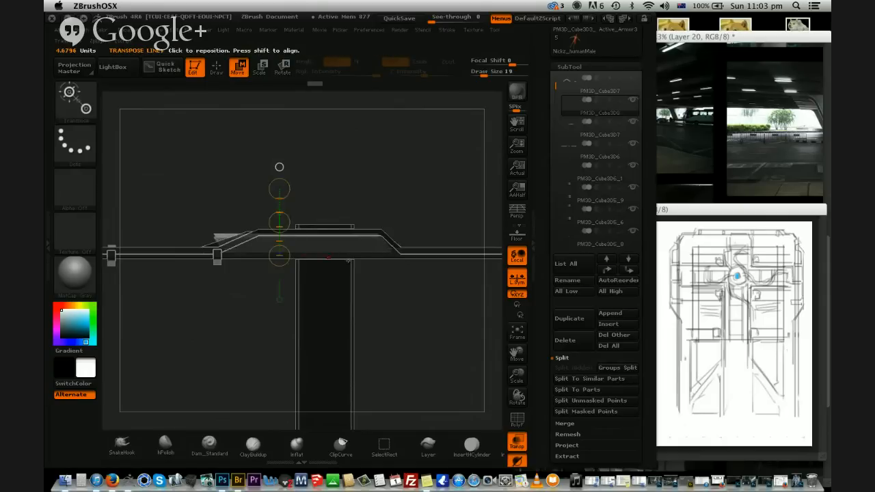
{"action": "left_click_drag", "start_coordinate": [370, 237], "coordinate": [205, 239]}
{"action": "left_click_drag", "start_coordinate": [294, 239], "coordinate": [233, 238]}
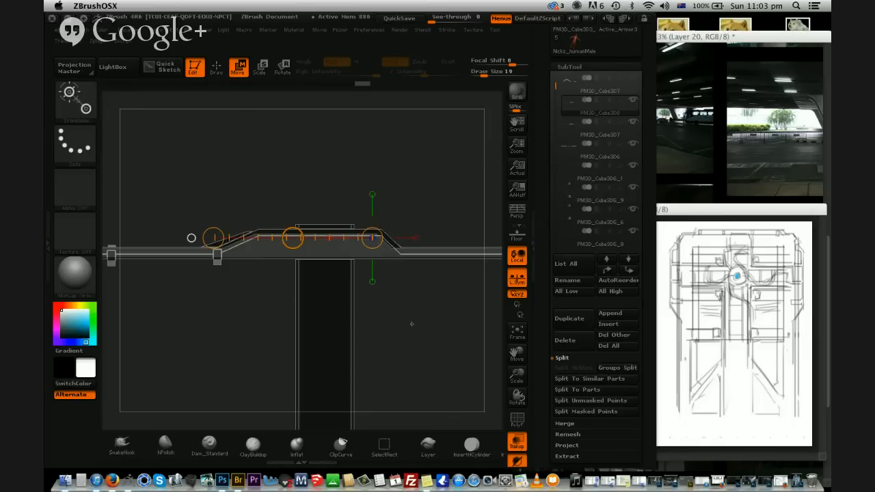
Extend the upper bar's end diagonally along the angled corner to the bracket at the back wall
{"action": "left_click_drag", "start_coordinate": [412, 324], "coordinate": [405, 295]}
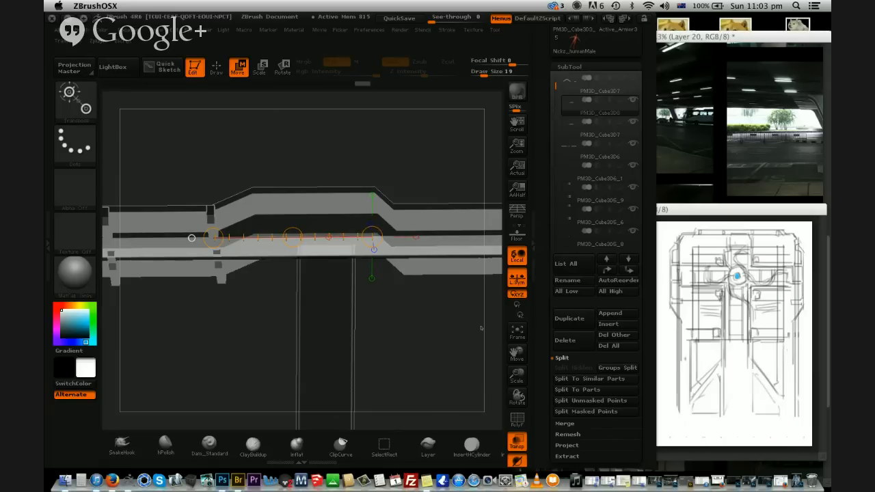
{"action": "left_click_drag", "start_coordinate": [482, 328], "coordinate": [565, 349]}
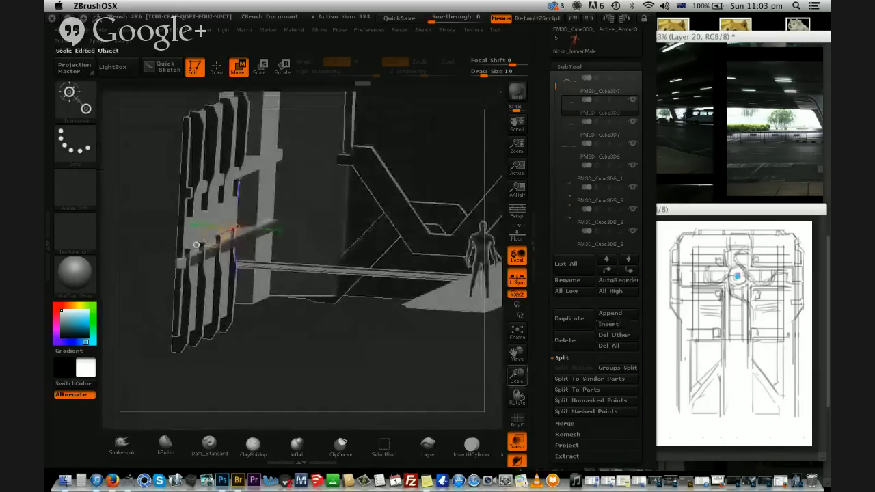
{"action": "left_click_drag", "start_coordinate": [517, 375], "coordinate": [318, 252]}
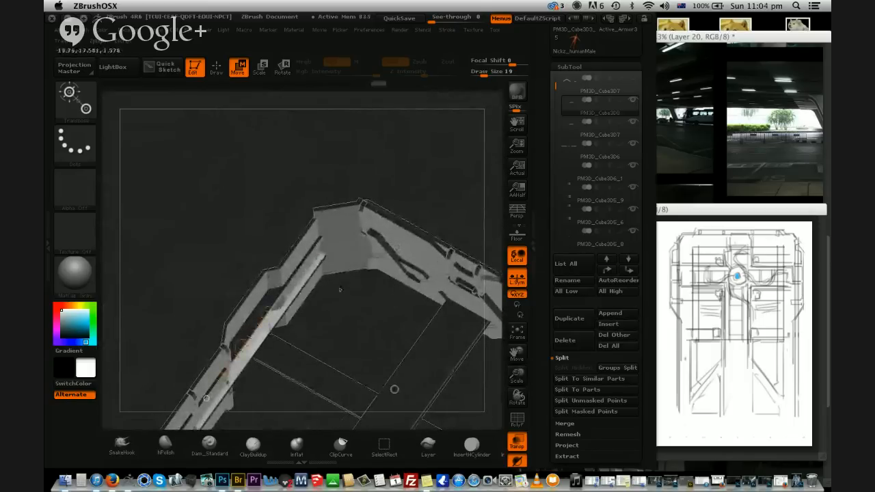
{"action": "left_click", "coordinate": [393, 389], "text": "alt"}
{"action": "mouse_move", "coordinate": [394, 389]}
{"action": "left_mouse_down", "text": "shift"}
{"action": "mouse_move", "coordinate": [473, 347]}
{"action": "mouse_move", "coordinate": [314, 233]}
{"action": "left_mouse_up", "text": "shift"}
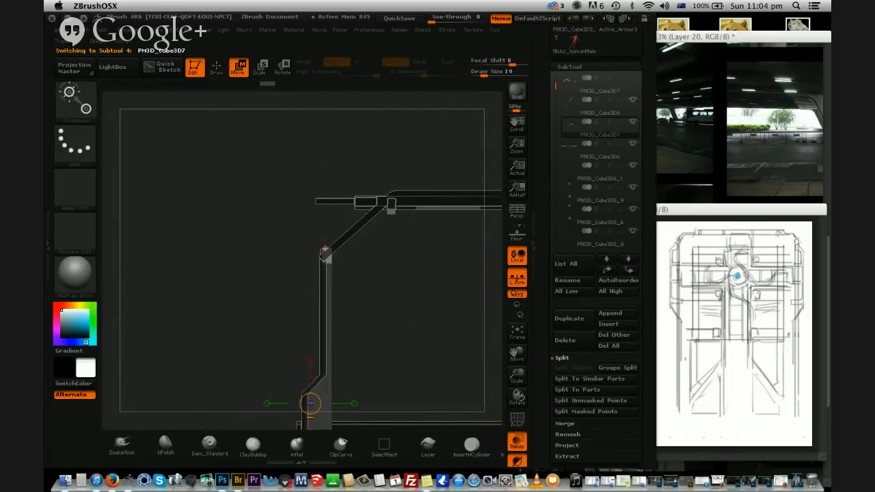
{"action": "left_click_drag", "start_coordinate": [325, 251], "coordinate": [324, 151], "text": "shift"}
{"action": "left_click_drag", "start_coordinate": [325, 211], "coordinate": [385, 156]}
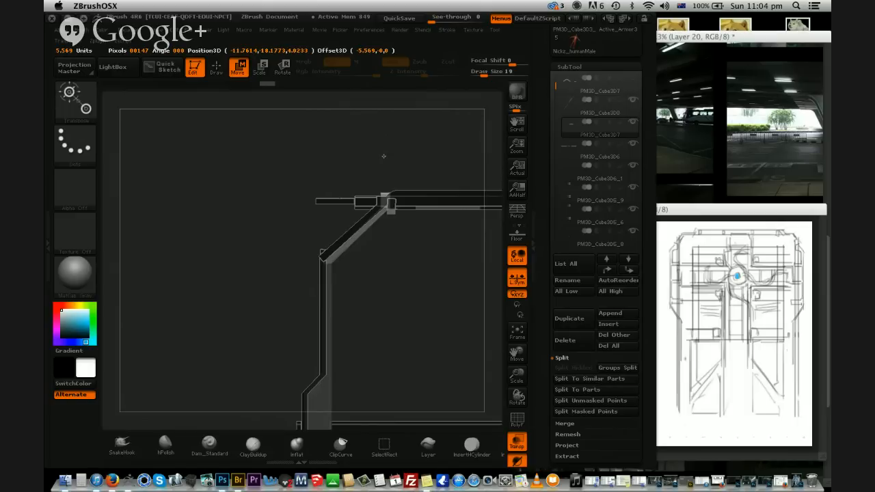
Adjust the extended end of the upper bar where it meets the back wall
{"action": "left_click_drag", "start_coordinate": [401, 230], "coordinate": [381, 156]}
{"action": "mouse_move", "coordinate": [388, 374]}
{"action": "left_mouse_down"}
{"action": "mouse_move", "coordinate": [369, 383]}
{"action": "mouse_move", "coordinate": [388, 373]}
{"action": "left_mouse_up"}
{"action": "left_click_drag", "start_coordinate": [361, 183], "coordinate": [364, 183]}
{"action": "left_click_drag", "start_coordinate": [381, 380], "coordinate": [268, 436]}
{"action": "left_click_drag", "start_coordinate": [387, 195], "coordinate": [195, 382]}
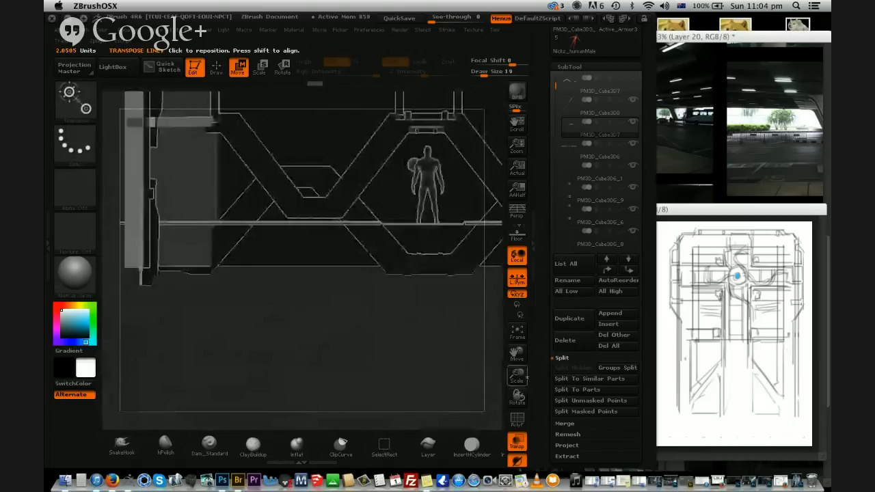
Append a Cylinder3D subtool, enlarge it and place it where the two floor strips cross
{"action": "left_click_drag", "start_coordinate": [517, 375], "coordinate": [504, 369]}
{"action": "left_click_drag", "start_coordinate": [444, 321], "coordinate": [415, 357]}
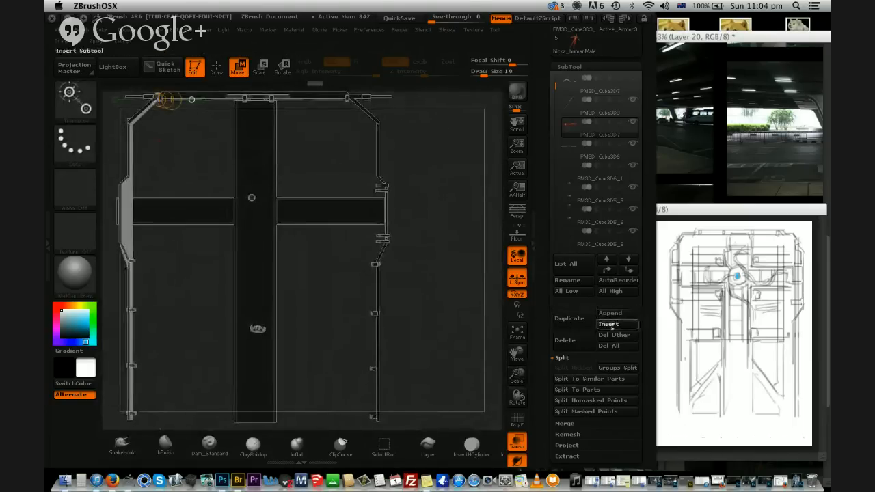
{"action": "left_click", "coordinate": [610, 313]}
{"action": "left_click", "coordinate": [257, 250]}
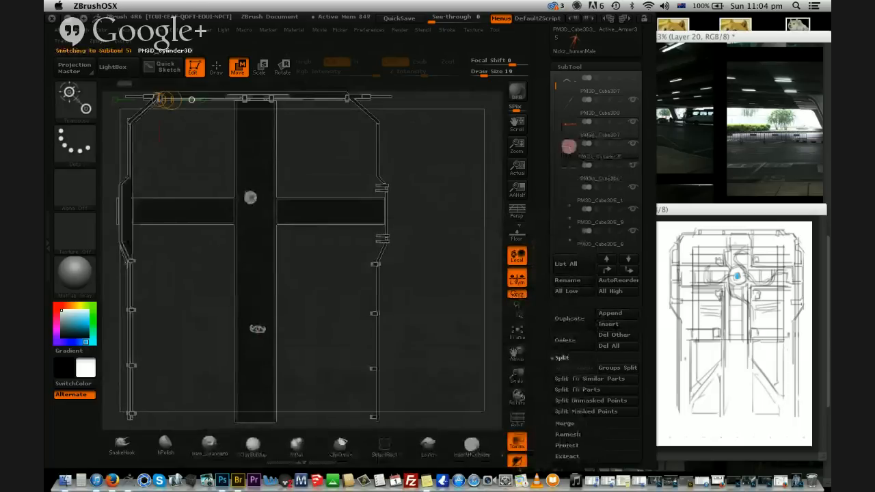
{"action": "left_click_drag", "start_coordinate": [251, 200], "coordinate": [280, 164]}
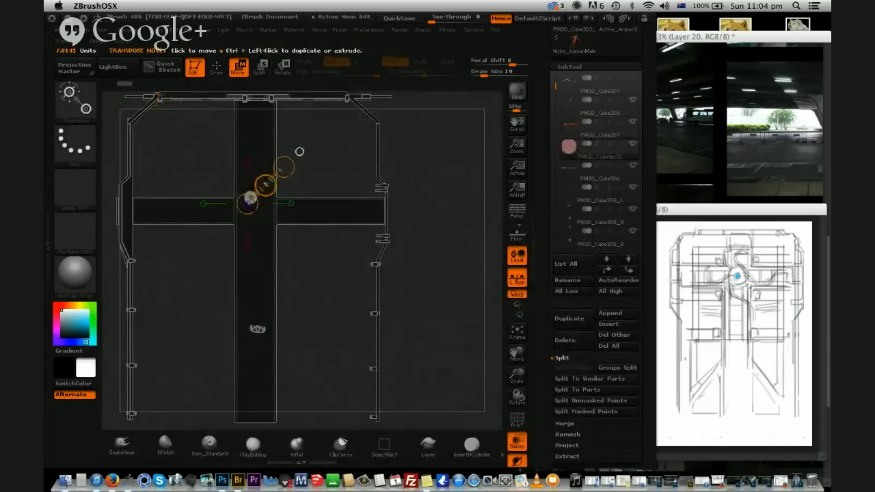
{"action": "left_click_drag", "start_coordinate": [253, 201], "coordinate": [284, 167]}
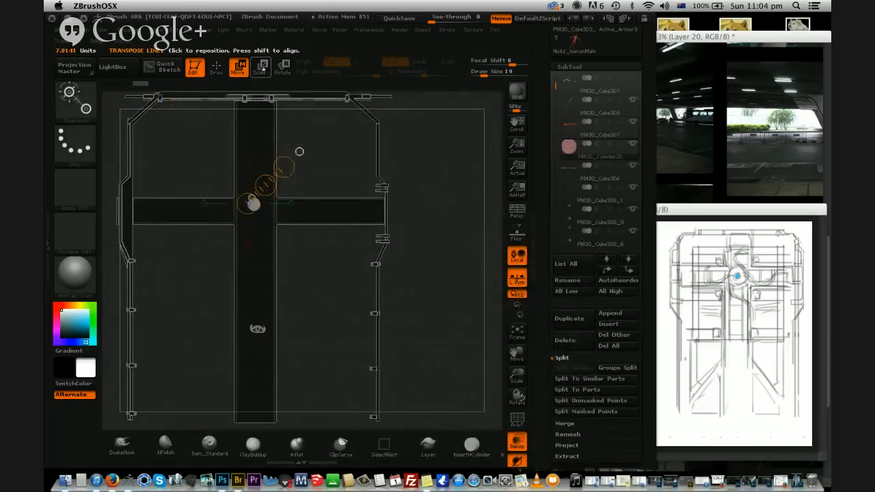
{"action": "key", "text": "e"}
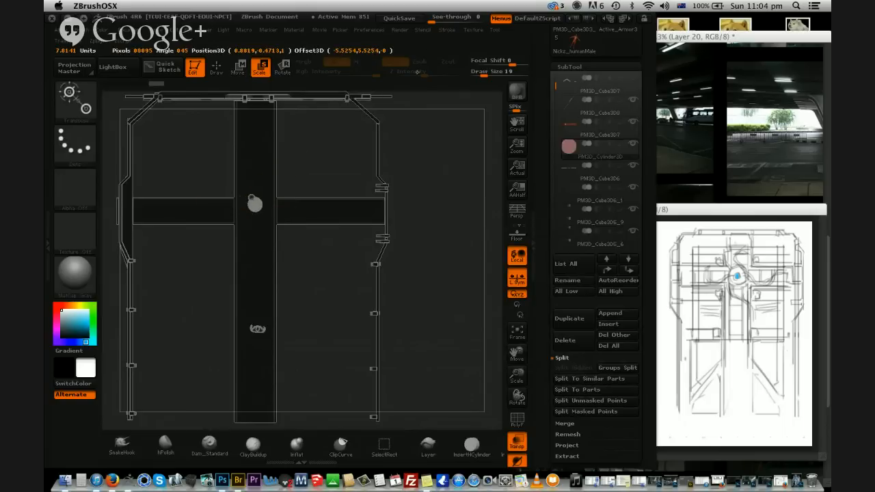
{"action": "left_click", "coordinate": [238, 69]}
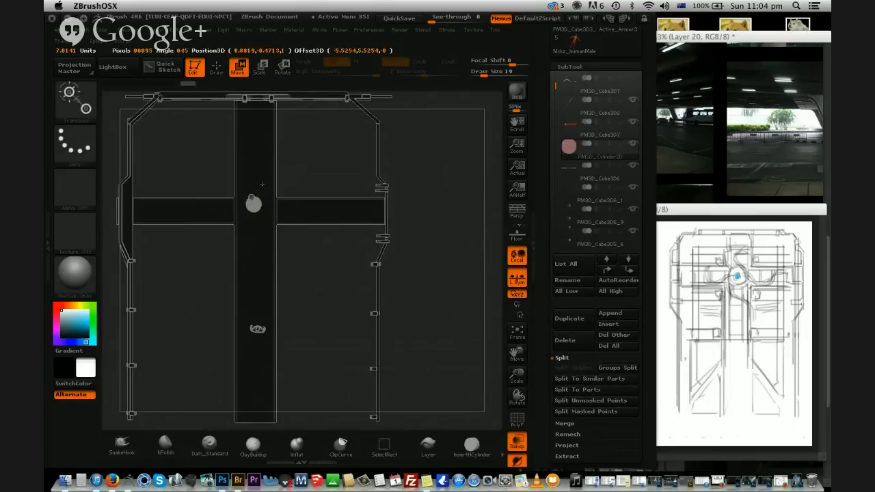
Lower the cylinder onto the floor, centre it on the human figure, and select the teal sphere subtool
{"action": "left_click", "coordinate": [252, 202], "text": "alt"}
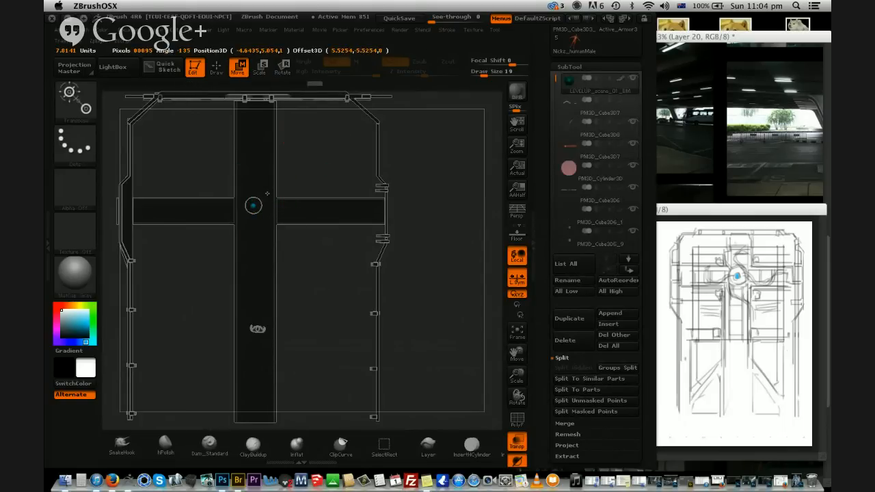
{"action": "left_click", "coordinate": [253, 205], "text": "alt"}
{"action": "left_click_drag", "start_coordinate": [335, 312], "coordinate": [520, 356]}
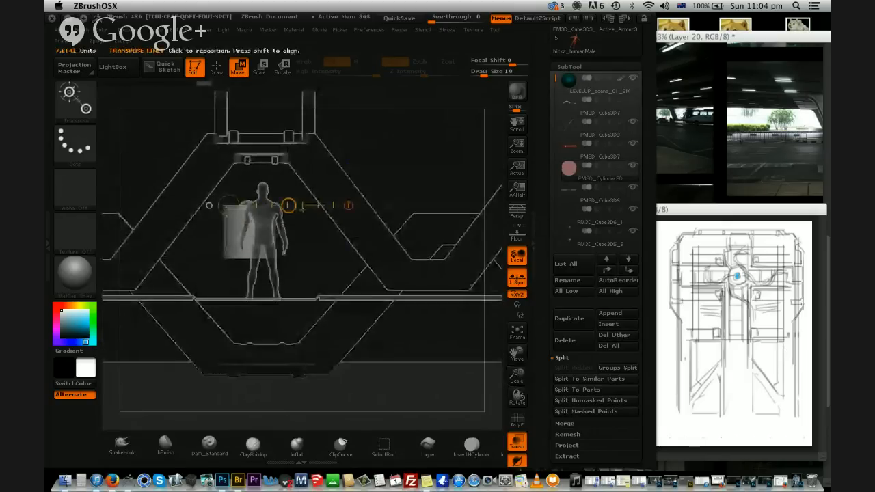
{"action": "left_click_drag", "start_coordinate": [289, 205], "coordinate": [265, 254]}
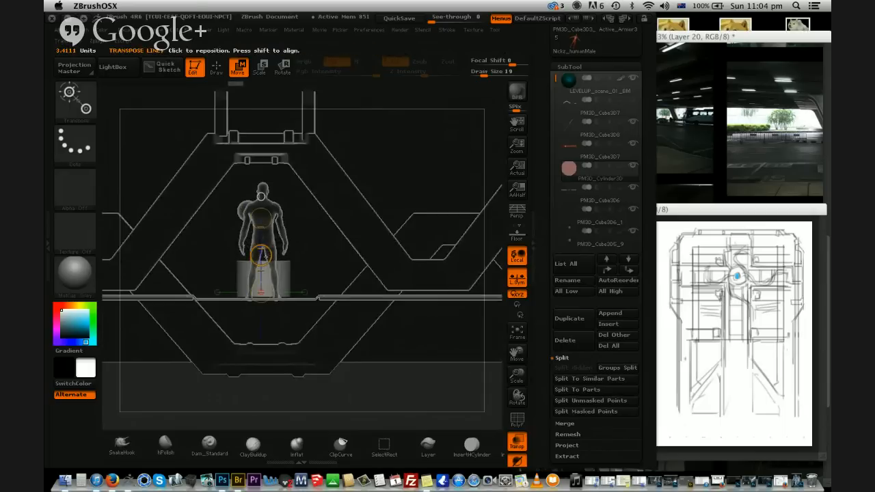
{"action": "left_click", "coordinate": [246, 211], "text": "alt"}
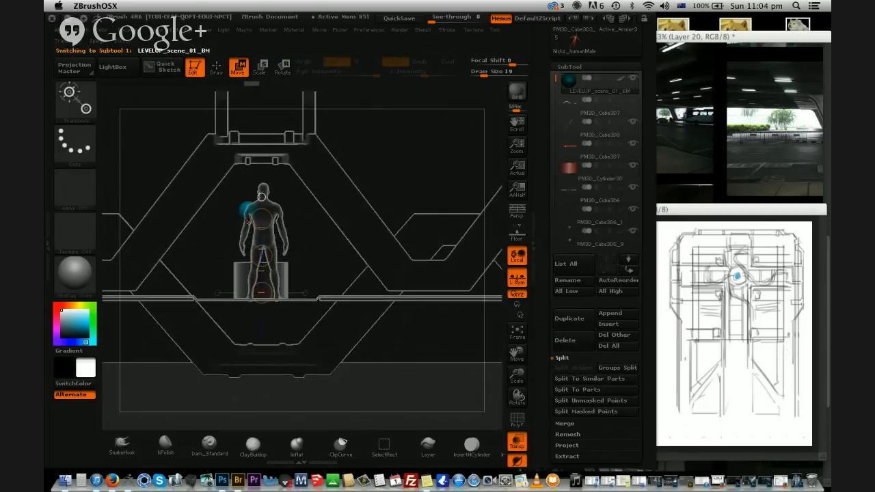
Select the long floor strip beneath the cylinder and inspect its wireframe from above and at an angle
{"action": "left_click", "coordinate": [262, 282], "text": "alt"}
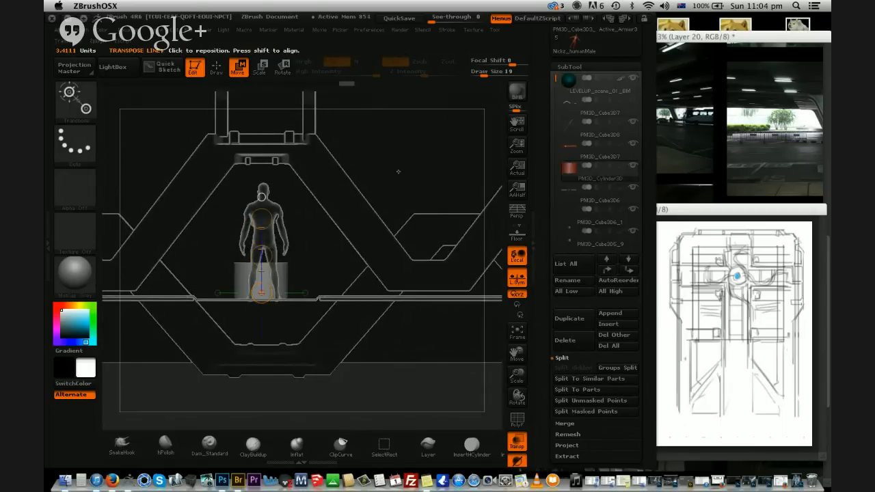
{"action": "left_click_drag", "start_coordinate": [397, 171], "coordinate": [330, 238]}
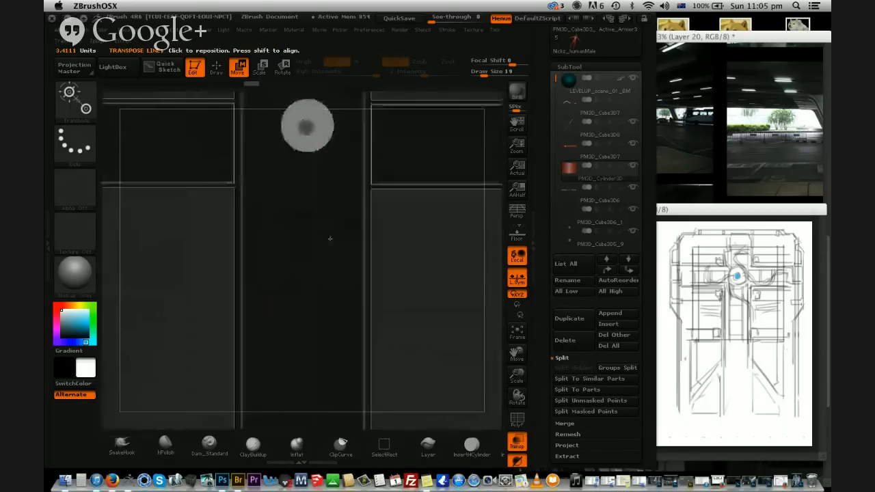
{"action": "left_click", "coordinate": [329, 238], "text": "alt"}
{"action": "left_click", "coordinate": [517, 419]}
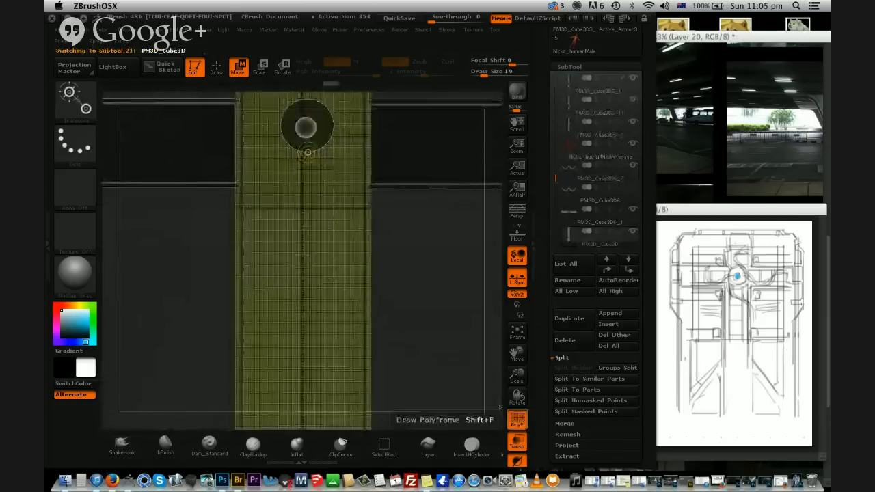
{"action": "left_click_drag", "start_coordinate": [463, 279], "coordinate": [479, 382]}
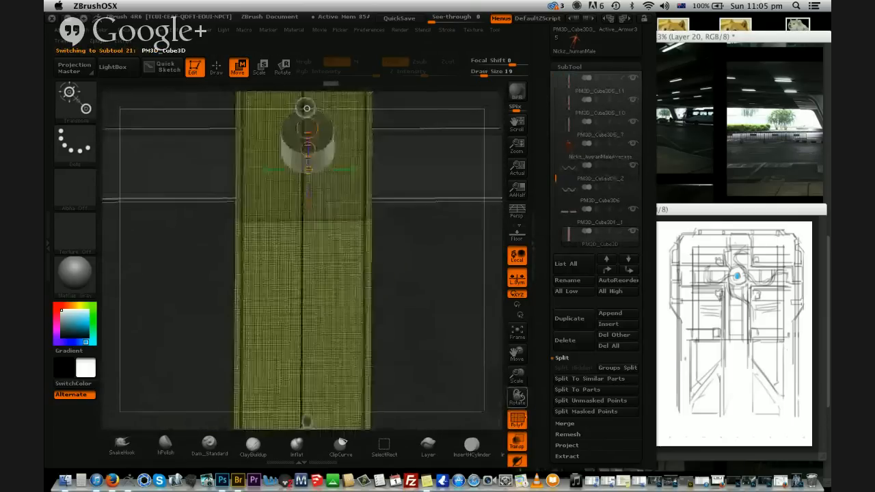
{"action": "left_click", "coordinate": [516, 418]}
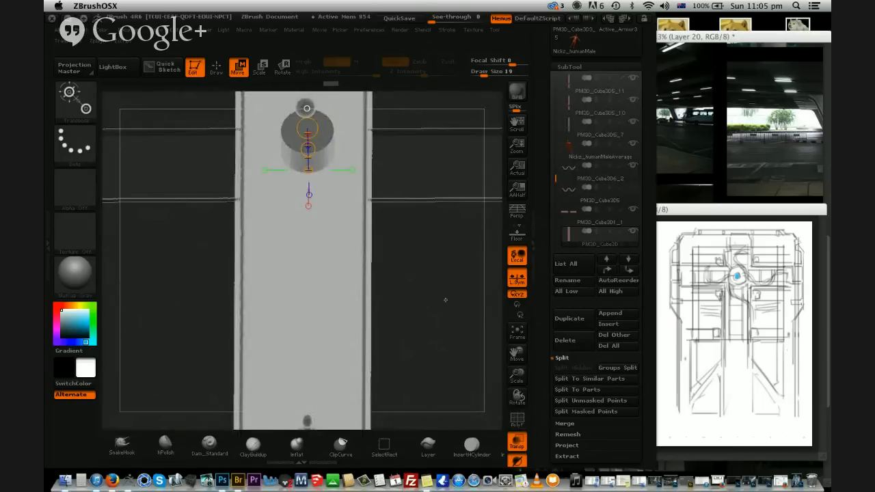
Select the beam mesh along the side wall and examine the whole structure's layout against the concept sketch
{"action": "left_click_drag", "start_coordinate": [445, 299], "coordinate": [462, 260], "text": "alt"}
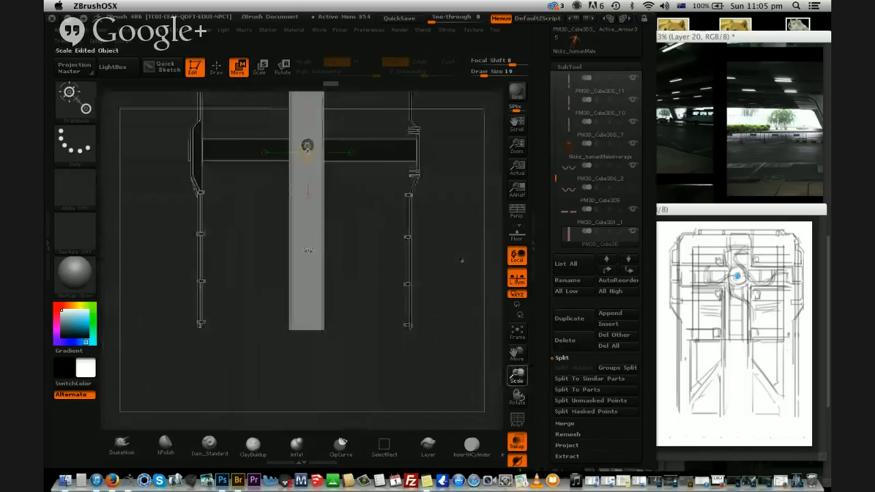
{"action": "left_click_drag", "start_coordinate": [461, 260], "coordinate": [461, 299]}
{"action": "left_click_drag", "start_coordinate": [271, 347], "coordinate": [250, 253], "text": "alt"}
{"action": "left_click", "coordinate": [250, 253], "text": "alt"}
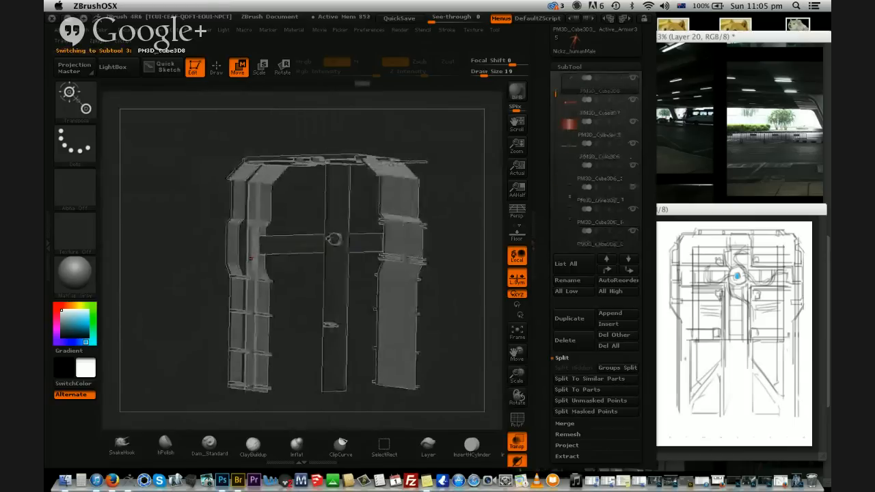
{"action": "left_click_drag", "start_coordinate": [294, 309], "coordinate": [372, 368], "text": "shift"}
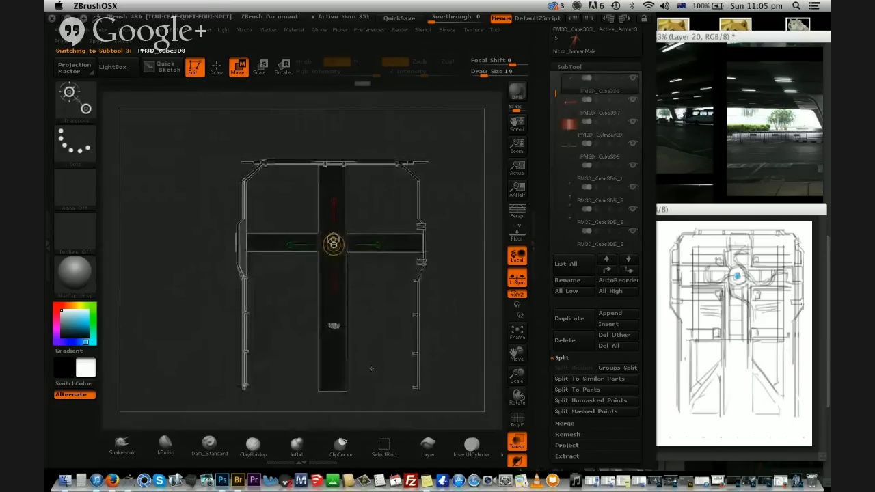
{"action": "left_click_drag", "start_coordinate": [372, 368], "coordinate": [369, 275]}
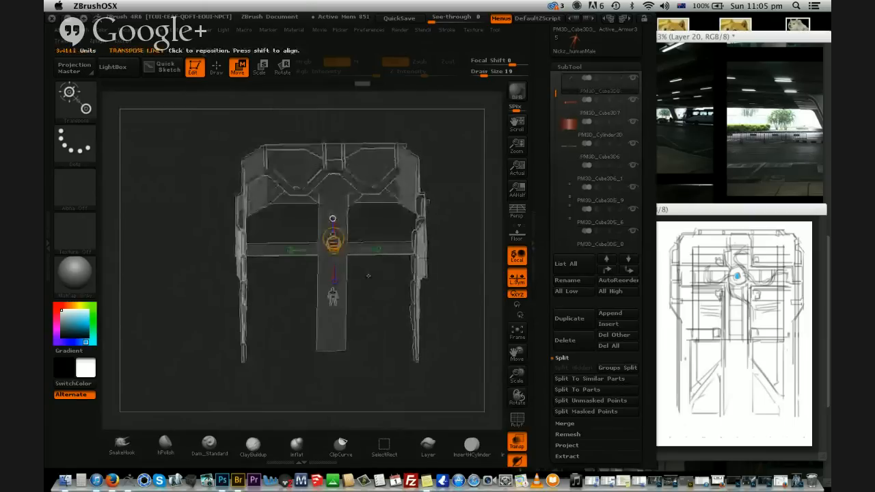
{"action": "left_click_drag", "start_coordinate": [369, 275], "coordinate": [448, 177]}
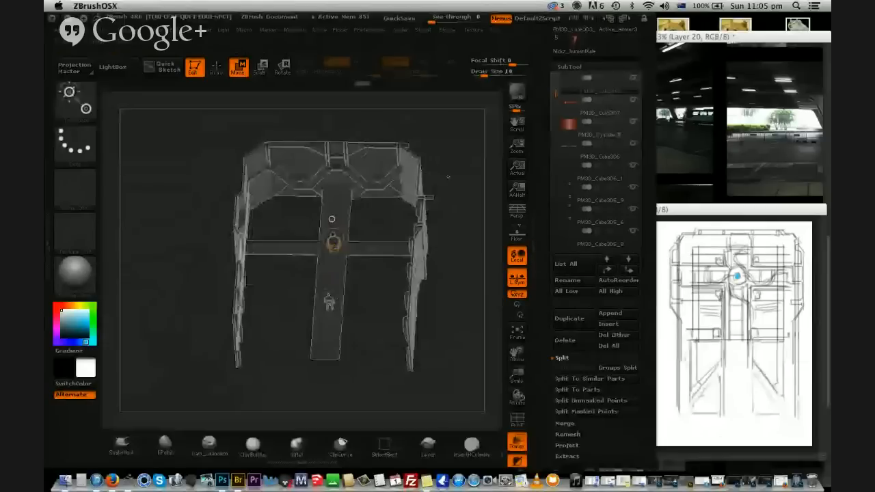
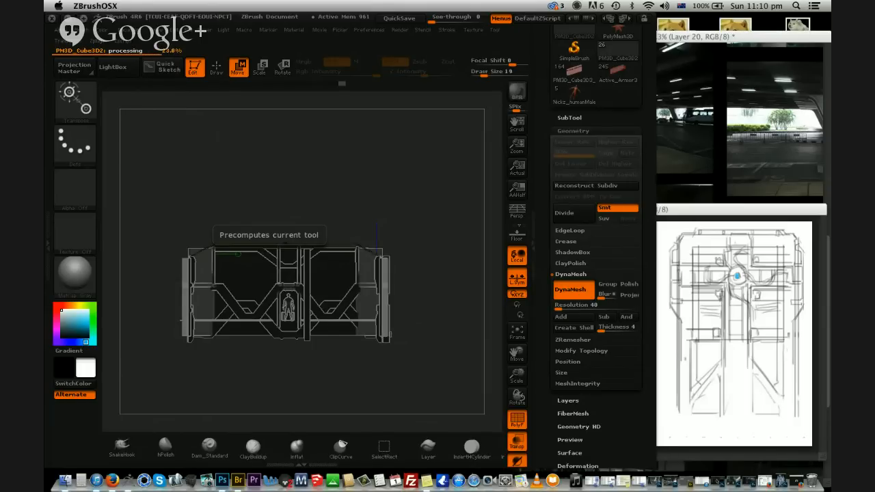
Switch to Photoshop, restore the minimised MB_PLABOR_demo_small_BM.tif and Mech_hanger_01b_BM.tif references, and show the hidden interface panels
{"action": "left_click", "coordinate": [730, 482]}
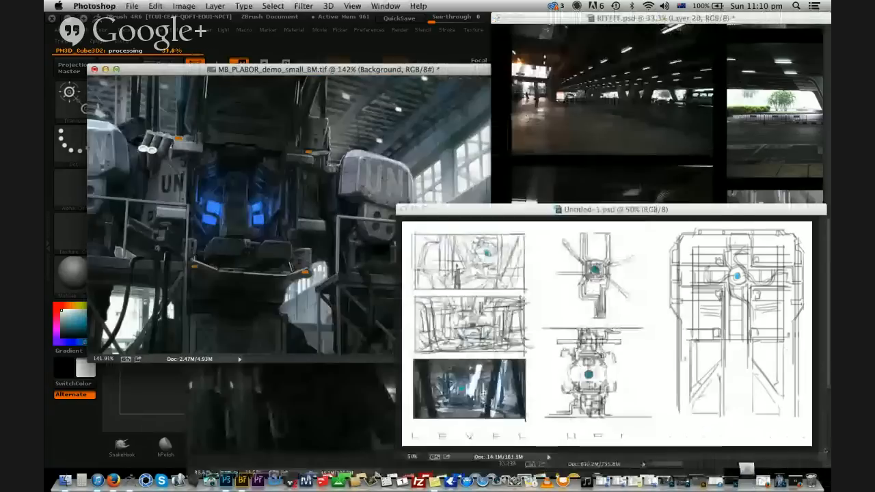
{"action": "left_click", "coordinate": [746, 473]}
{"action": "left_click_drag", "start_coordinate": [617, 167], "coordinate": [639, 161]}
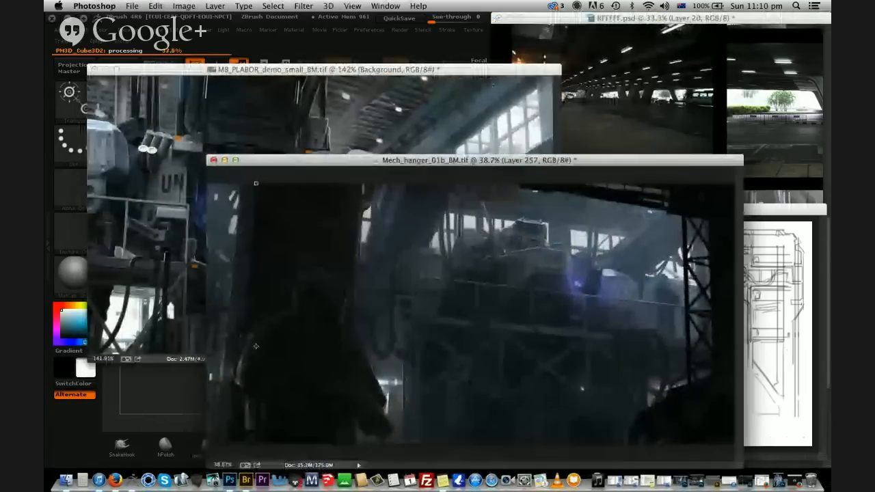
{"action": "left_click", "coordinate": [490, 69]}
{"action": "key", "text": "Tab"}
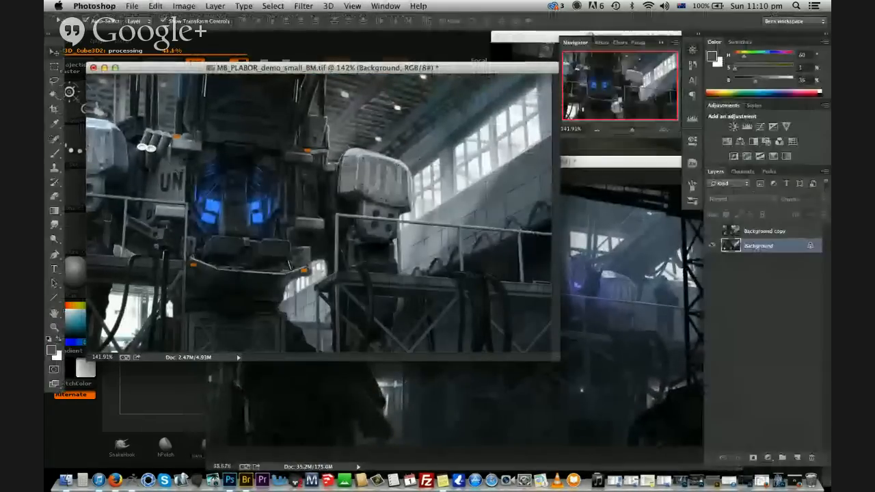
{"action": "left_click_drag", "start_coordinate": [490, 69], "coordinate": [480, 50]}
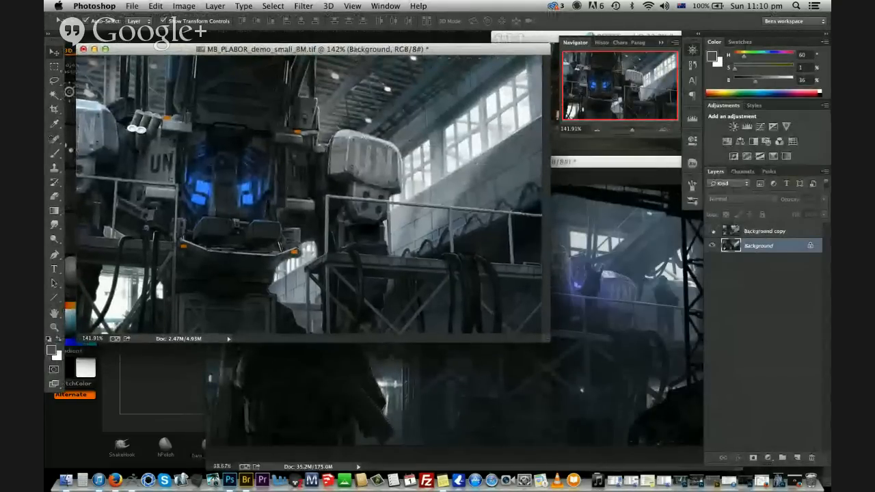
Compare the mech painting with its original render by repeatedly toggling the visibility of the Background copy layer
{"action": "left_click", "coordinate": [713, 231]}
{"action": "left_click", "coordinate": [712, 231]}
{"action": "left_click", "coordinate": [712, 231]}
{"action": "left_click", "coordinate": [713, 232]}
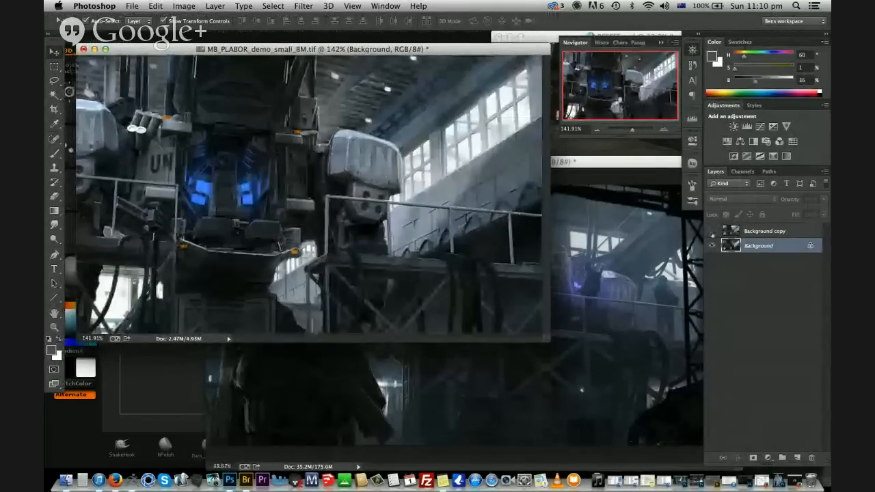
{"action": "left_click", "coordinate": [712, 231]}
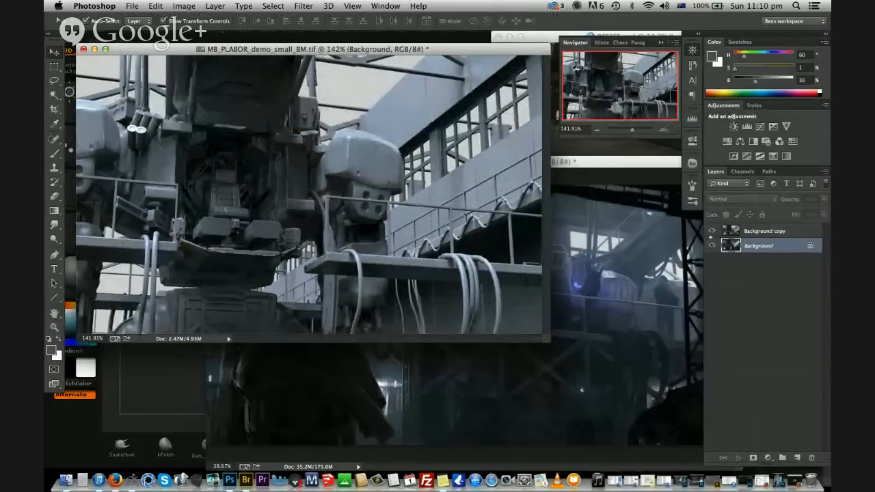
{"action": "left_click", "coordinate": [712, 231]}
{"action": "left_click", "coordinate": [712, 231]}
{"action": "left_click", "coordinate": [712, 231]}
{"action": "left_click", "coordinate": [712, 231]}
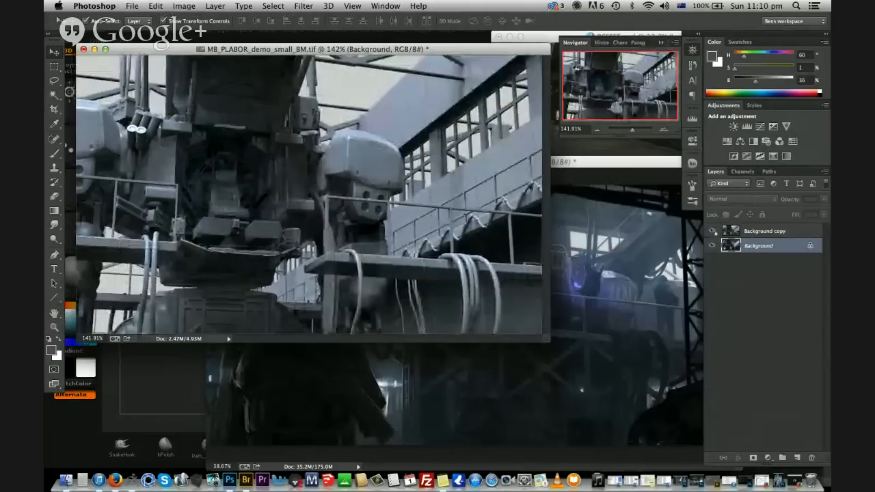
{"action": "left_click", "coordinate": [713, 232]}
{"action": "left_click", "coordinate": [712, 231]}
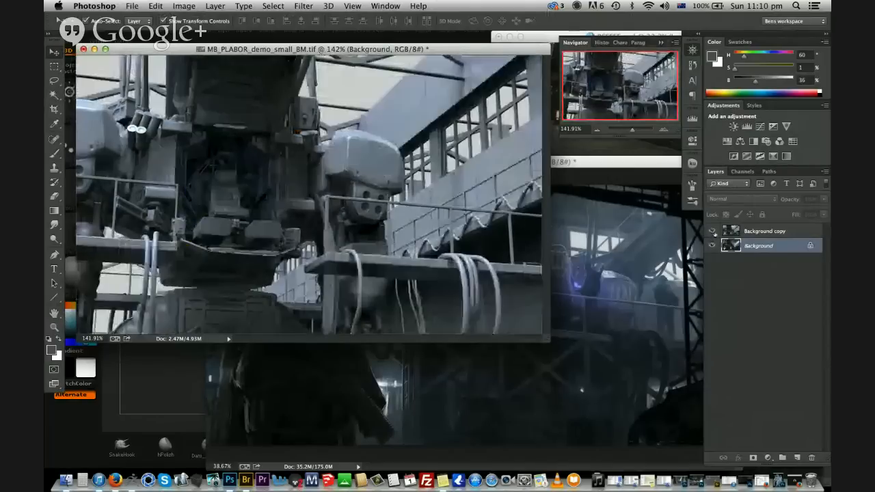
{"action": "left_click", "coordinate": [712, 231]}
{"action": "left_click", "coordinate": [712, 231]}
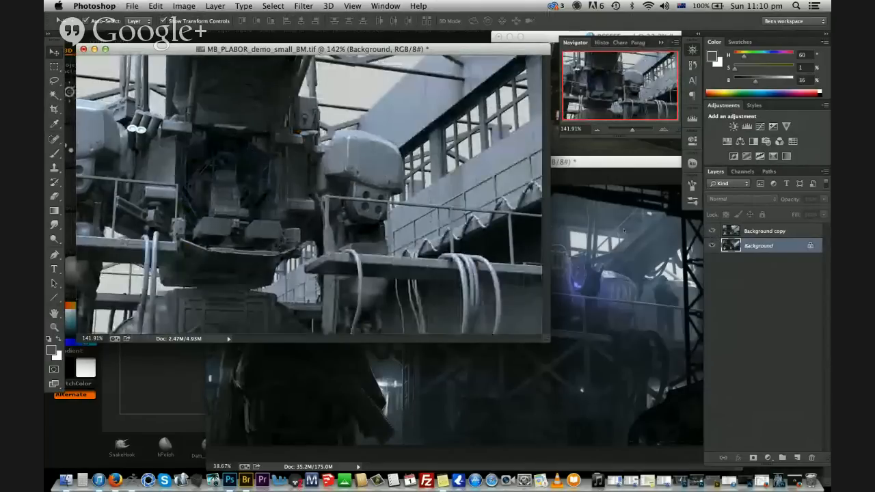
Put the first reference away and compare the Mech_hanger_01b_BM.tif paintover with its base render by toggling Layer 257
{"action": "left_click", "coordinate": [95, 49]}
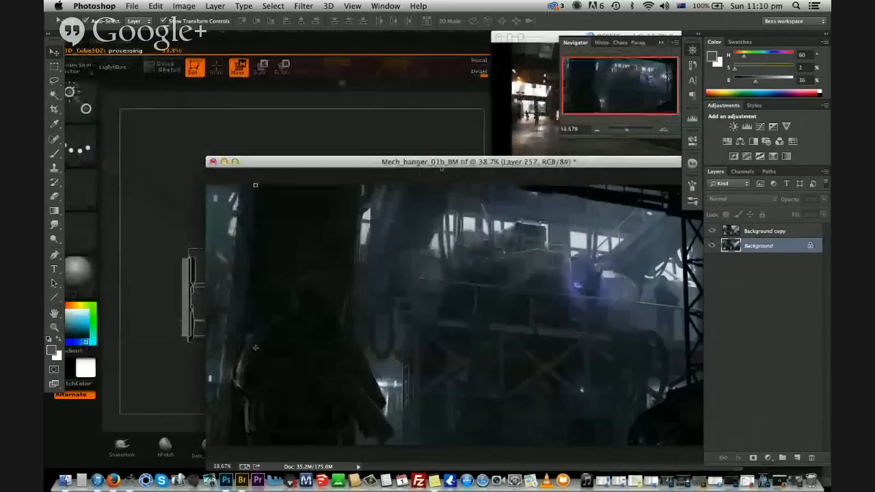
{"action": "left_click_drag", "start_coordinate": [445, 162], "coordinate": [366, 139]}
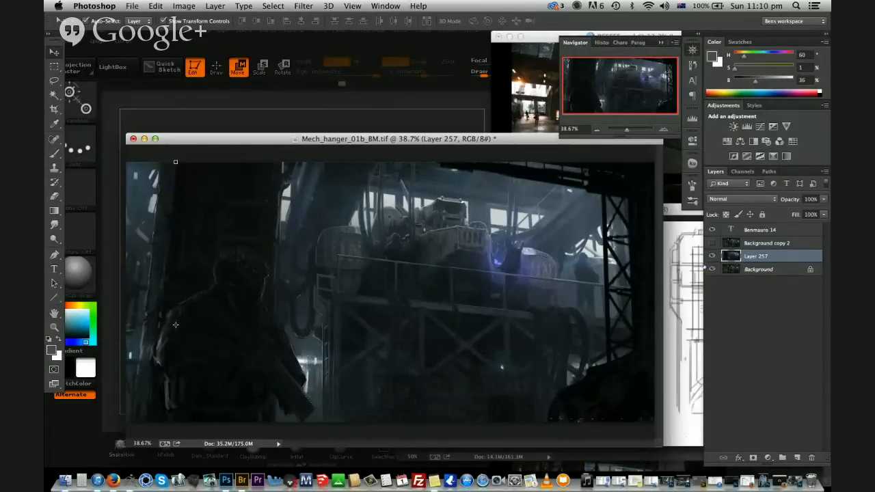
{"action": "left_click", "coordinate": [713, 256]}
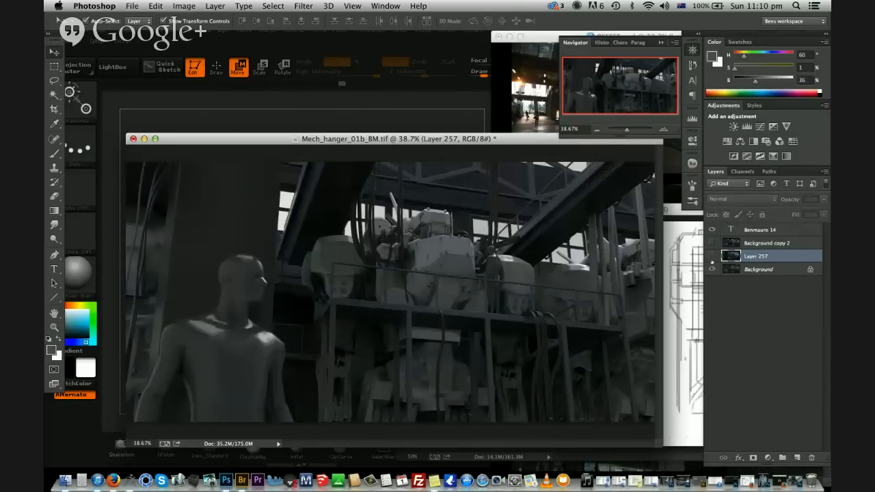
{"action": "left_click", "coordinate": [713, 255]}
{"action": "left_click", "coordinate": [713, 256]}
{"action": "left_click", "coordinate": [713, 255]}
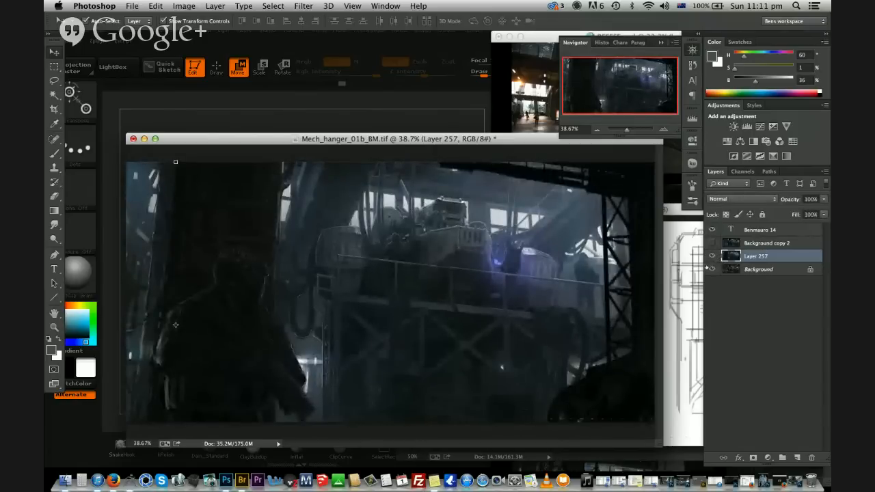
{"action": "left_click", "coordinate": [712, 256]}
{"action": "left_click", "coordinate": [713, 256]}
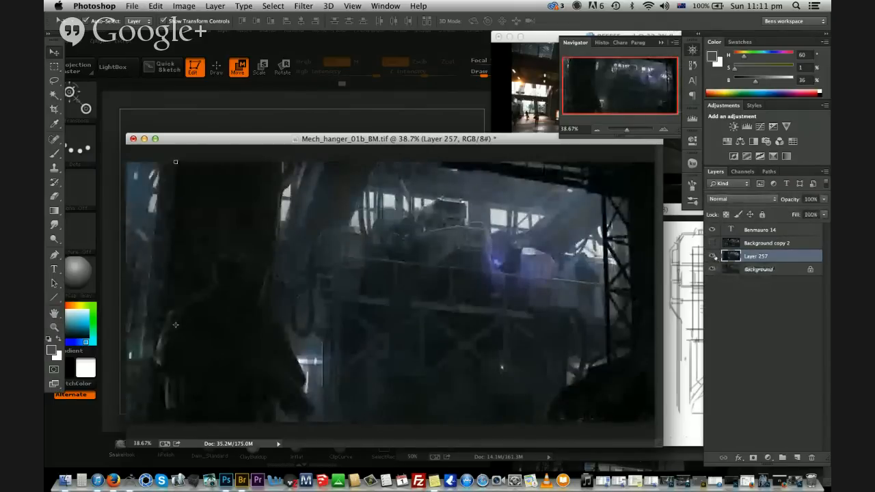
{"action": "left_click", "coordinate": [712, 256]}
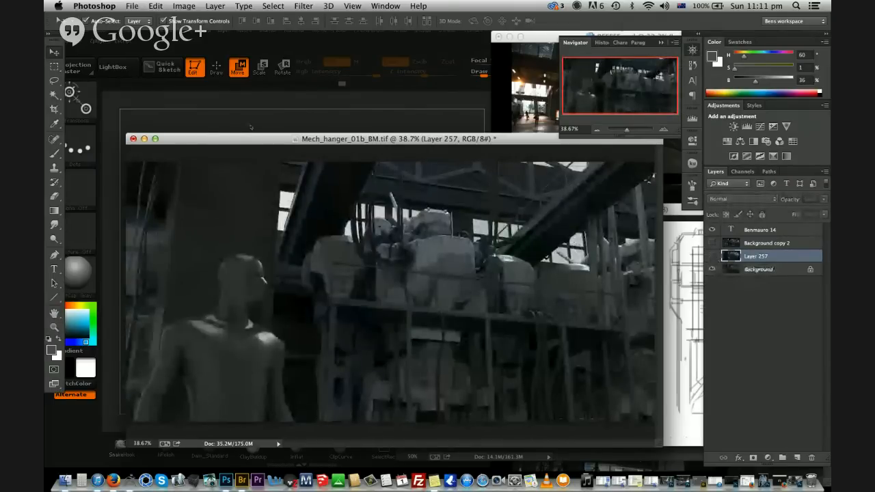
Minimise the Mech_hanger_01b_BM.tif reference and switch back to ZBrush
{"action": "left_click_drag", "start_coordinate": [242, 138], "coordinate": [320, 147]}
{"action": "left_click", "coordinate": [222, 148]}
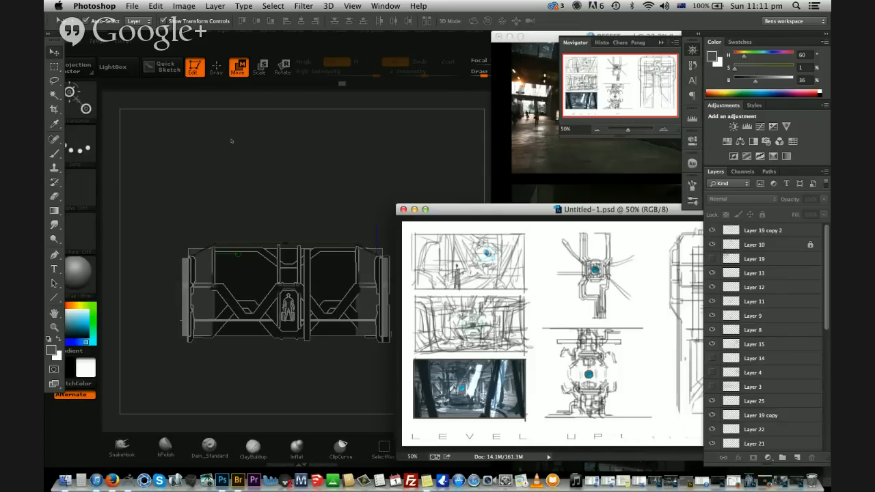
{"action": "left_click", "coordinate": [379, 182]}
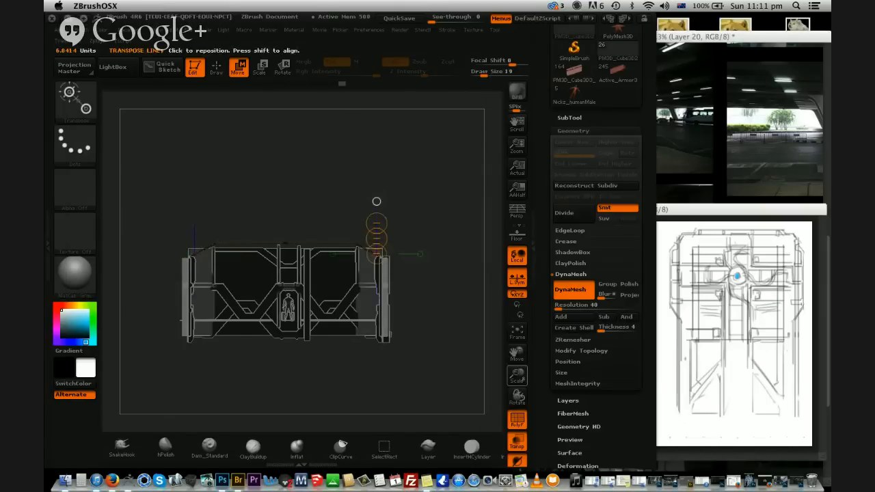
Shorten the roof slab in the top view by pulling its front edge back to the rear side of the cross strip
{"action": "left_click_drag", "start_coordinate": [517, 376], "coordinate": [517, 359]}
{"action": "mouse_move", "coordinate": [399, 195]}
{"action": "left_mouse_down"}
{"action": "mouse_move", "coordinate": [346, 157]}
{"action": "mouse_move", "coordinate": [411, 136]}
{"action": "mouse_move", "coordinate": [410, 155]}
{"action": "mouse_move", "coordinate": [412, 136]}
{"action": "mouse_move", "coordinate": [362, 260]}
{"action": "mouse_move", "coordinate": [380, 354]}
{"action": "left_mouse_up"}
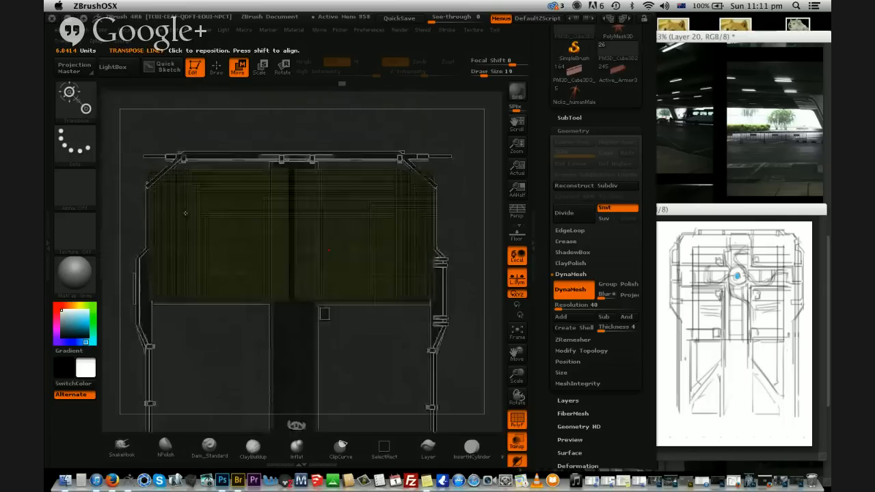
{"action": "mouse_move", "coordinate": [181, 171]}
{"action": "left_mouse_down", "text": "shift"}
{"action": "mouse_move", "coordinate": [179, 352]}
{"action": "mouse_move", "coordinate": [182, 313]}
{"action": "mouse_move", "coordinate": [182, 323]}
{"action": "left_mouse_up", "text": "shift"}
{"action": "left_click_drag", "start_coordinate": [220, 371], "coordinate": [229, 316], "text": "alt"}
{"action": "left_click_drag", "start_coordinate": [189, 116], "coordinate": [189, 297], "text": "shift"}
{"action": "left_click_drag", "start_coordinate": [234, 217], "coordinate": [233, 149], "text": "shift"}
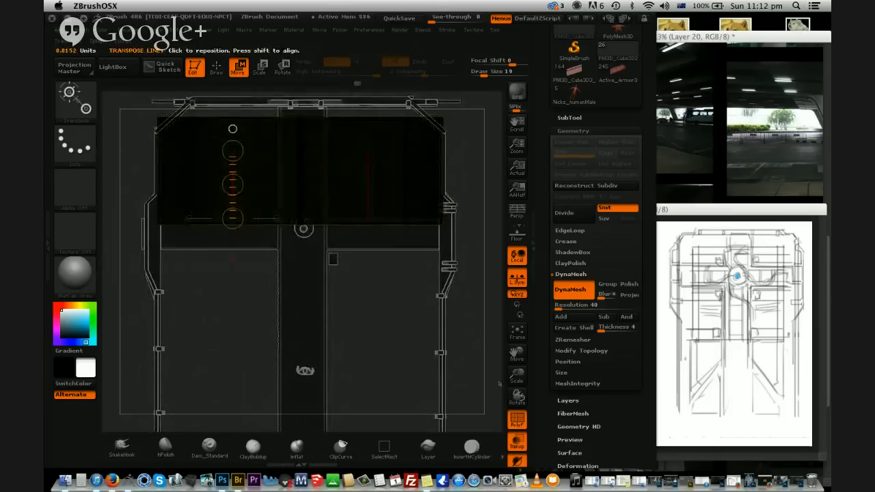
Select the wall mesh below the roof slab and draw a transpose line up its height
{"action": "left_click_drag", "start_coordinate": [479, 359], "coordinate": [423, 161]}
{"action": "left_click", "coordinate": [390, 236], "text": "alt"}
{"action": "mouse_move", "coordinate": [225, 332]}
{"action": "left_mouse_down", "text": "shift"}
{"action": "mouse_move", "coordinate": [225, 157]}
{"action": "mouse_move", "coordinate": [260, 149]}
{"action": "left_mouse_up", "text": "shift"}
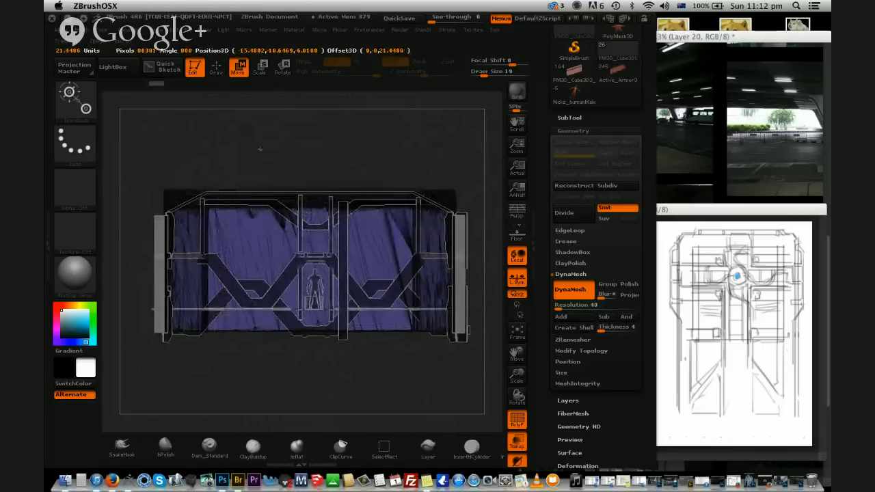
Select the roof slab and reduce it with Decimation Master, running Pre-process Current and Decimate Current at 20%
{"action": "left_click_drag", "start_coordinate": [396, 168], "coordinate": [393, 198]}
{"action": "left_click", "coordinate": [393, 199], "text": "alt"}
{"action": "left_click_drag", "start_coordinate": [340, 142], "coordinate": [231, 225]}
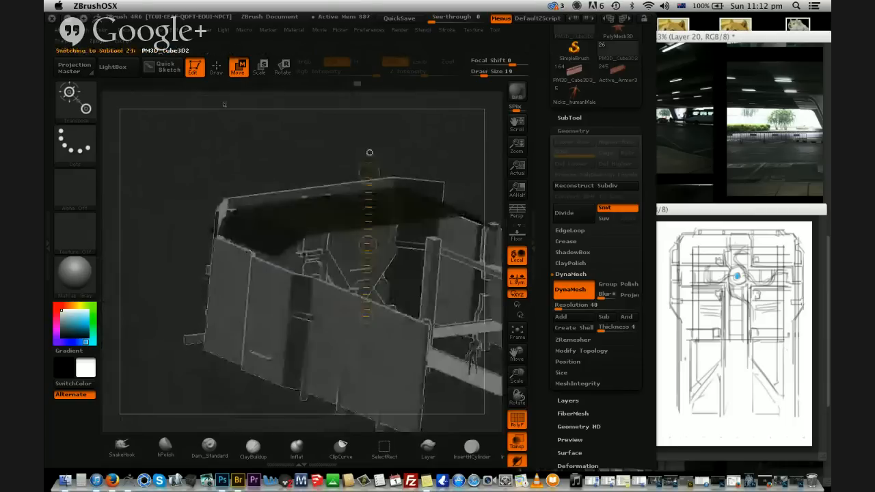
{"action": "left_click", "coordinate": [130, 41]}
{"action": "mouse_move", "coordinate": [97, 41]}
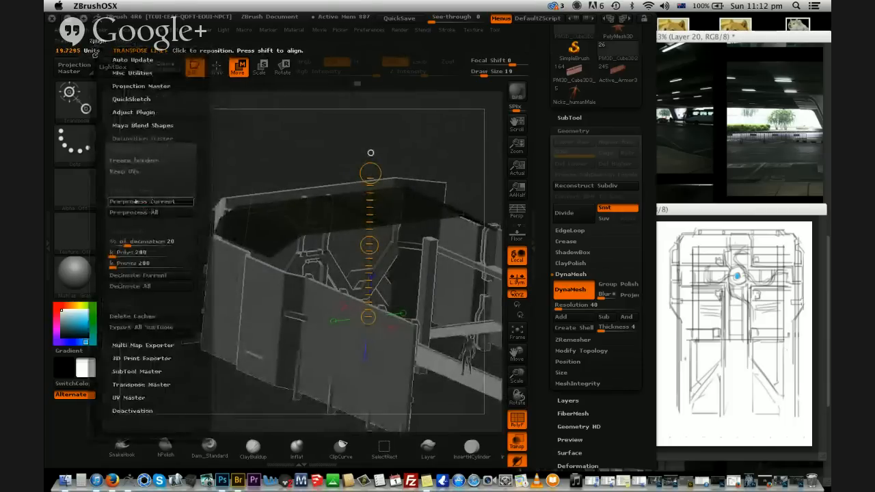
{"action": "left_click", "coordinate": [140, 201]}
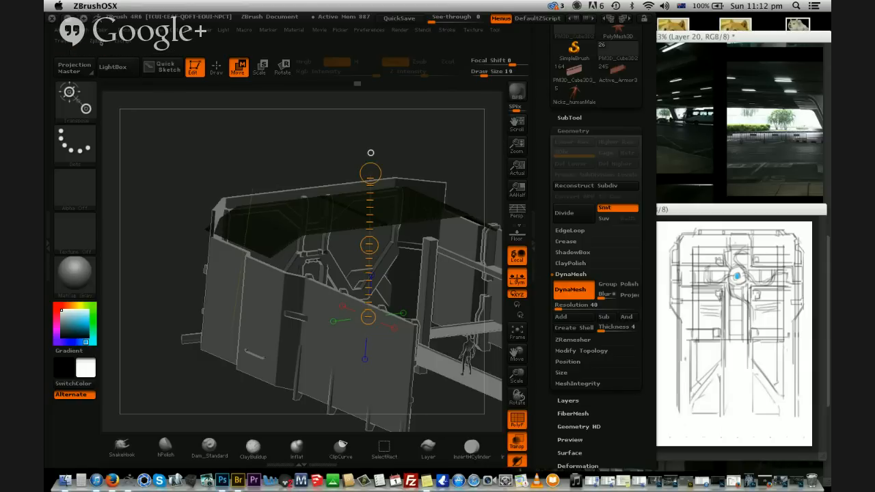
{"action": "left_click", "coordinate": [79, 41]}
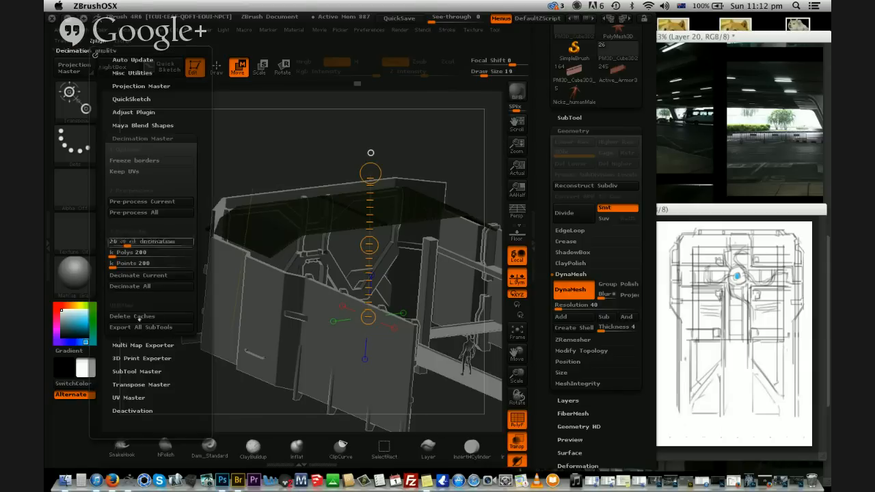
{"action": "left_click", "coordinate": [132, 276]}
Duplicate the roof slab in the top view and move the copy forward over the bay in front of the cross strip
{"action": "left_click_drag", "start_coordinate": [436, 153], "coordinate": [549, 273]}
{"action": "left_click", "coordinate": [569, 117]}
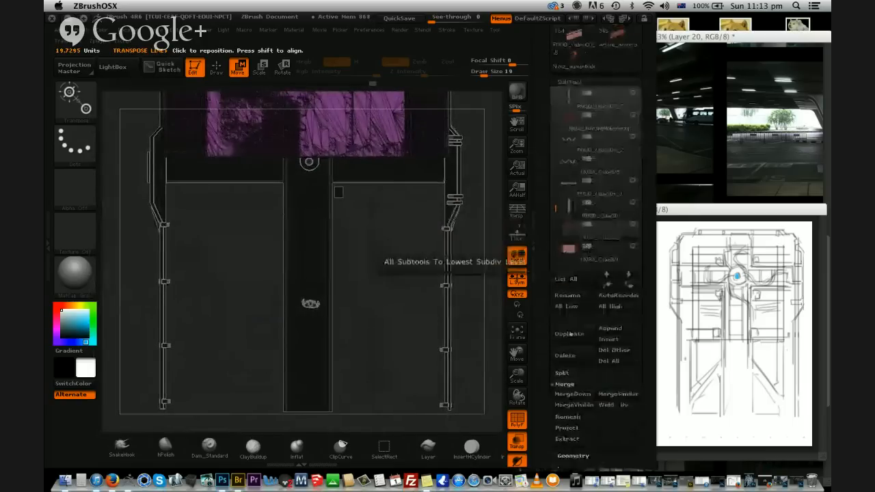
{"action": "left_click", "coordinate": [567, 334]}
{"action": "left_click_drag", "start_coordinate": [279, 131], "coordinate": [279, 243]}
{"action": "left_click_drag", "start_coordinate": [278, 188], "coordinate": [278, 305]}
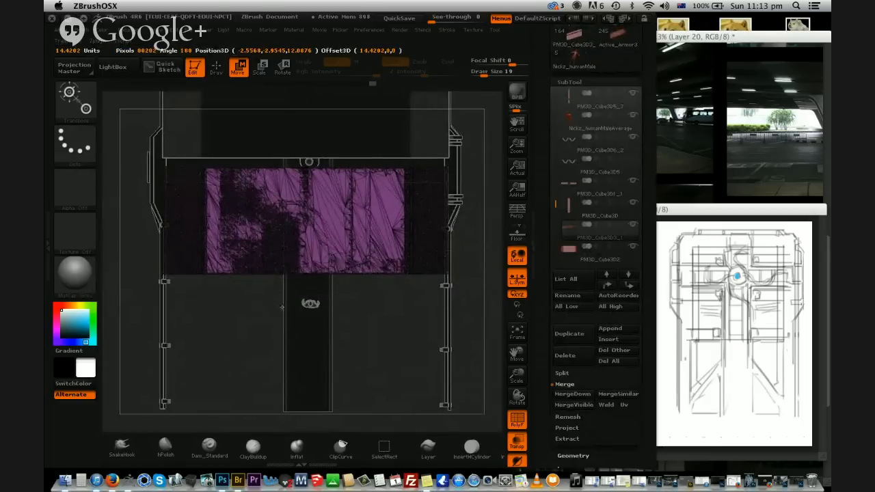
{"action": "left_click_drag", "start_coordinate": [361, 357], "coordinate": [358, 322], "text": "alt"}
Duplicate the front roof panel again and move the new copy forward over the next bay towards the open end
{"action": "left_click", "coordinate": [562, 335]}
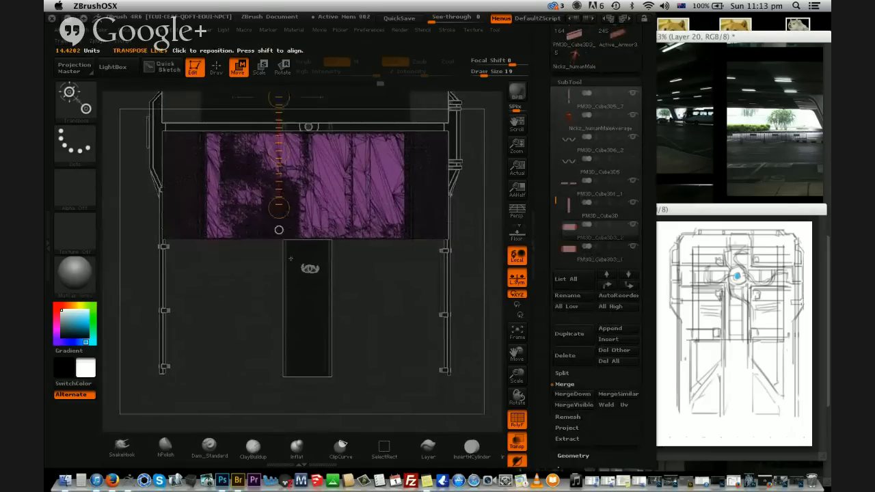
{"action": "left_click_drag", "start_coordinate": [278, 278], "coordinate": [277, 266]}
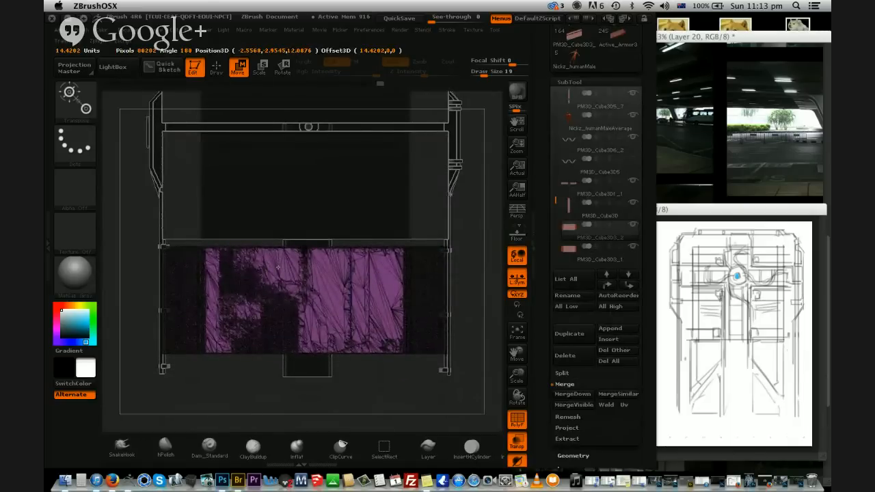
{"action": "left_click_drag", "start_coordinate": [465, 211], "coordinate": [472, 281], "text": "alt"}
{"action": "left_click_drag", "start_coordinate": [488, 240], "coordinate": [436, 181]}
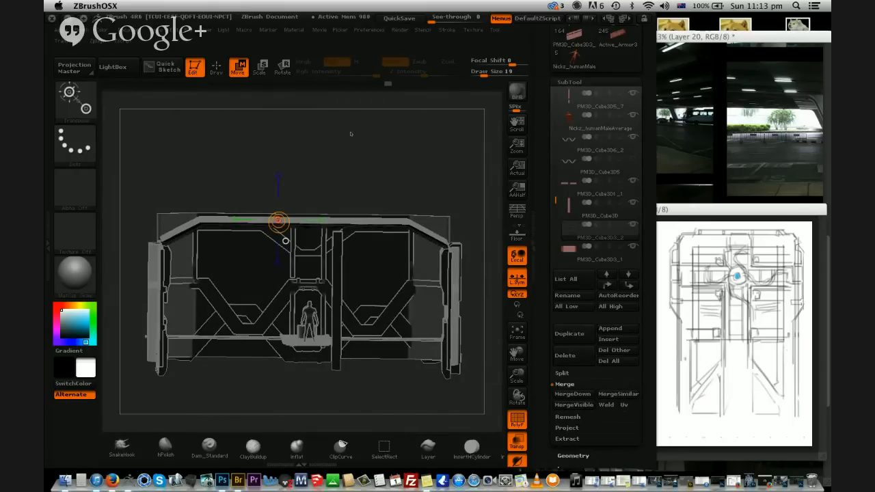
{"action": "left_click_drag", "start_coordinate": [404, 173], "coordinate": [388, 93]}
Select the vertical pillar beside the doorway and lengthen it downward past the wall's lower edge, checking it in perspective
{"action": "left_click", "coordinate": [330, 224], "text": "alt"}
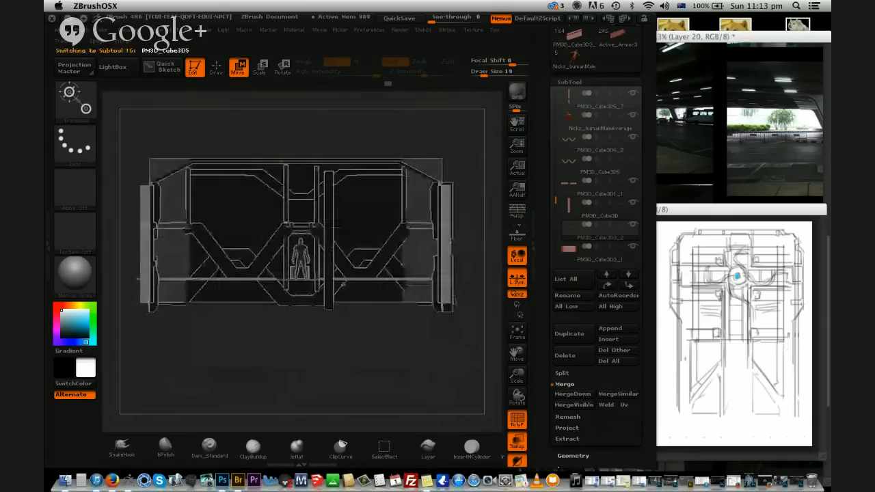
{"action": "mouse_move", "coordinate": [269, 142]}
{"action": "left_mouse_down"}
{"action": "mouse_move", "coordinate": [246, 119]}
{"action": "mouse_move", "coordinate": [250, 96]}
{"action": "mouse_move", "coordinate": [246, 181]}
{"action": "mouse_move", "coordinate": [246, 128]}
{"action": "mouse_move", "coordinate": [253, 128]}
{"action": "mouse_move", "coordinate": [235, 117]}
{"action": "mouse_move", "coordinate": [256, 102]}
{"action": "mouse_move", "coordinate": [273, 112]}
{"action": "mouse_move", "coordinate": [267, 140]}
{"action": "left_mouse_up"}
{"action": "key", "text": "q"}
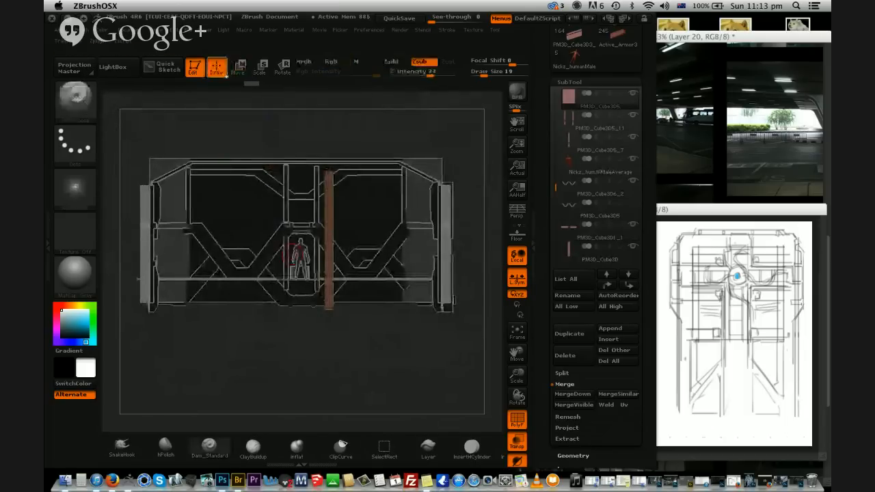
{"action": "key", "text": "w"}
{"action": "mouse_move", "coordinate": [330, 172]}
{"action": "left_mouse_down", "text": "shift"}
{"action": "mouse_move", "coordinate": [329, 324]}
{"action": "mouse_move", "coordinate": [334, 340]}
{"action": "mouse_move", "coordinate": [382, 314]}
{"action": "mouse_move", "coordinate": [382, 369]}
{"action": "left_mouse_up", "text": "shift"}
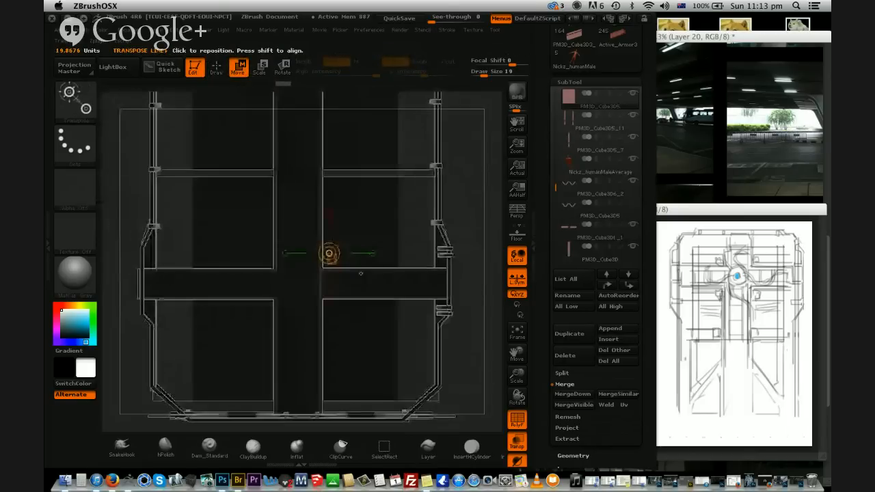
{"action": "left_click_drag", "start_coordinate": [336, 261], "coordinate": [368, 217]}
{"action": "left_click", "coordinate": [353, 235]}
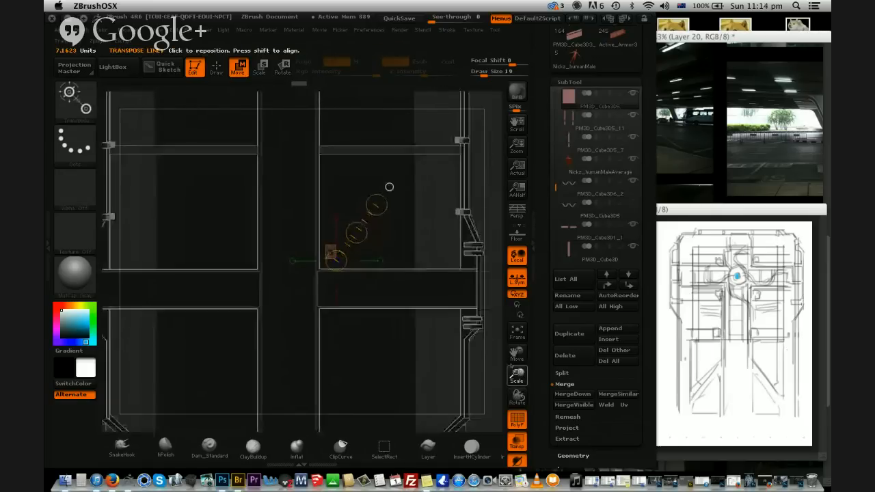
{"action": "left_click_drag", "start_coordinate": [385, 193], "coordinate": [459, 328]}
{"action": "key", "text": "p"}
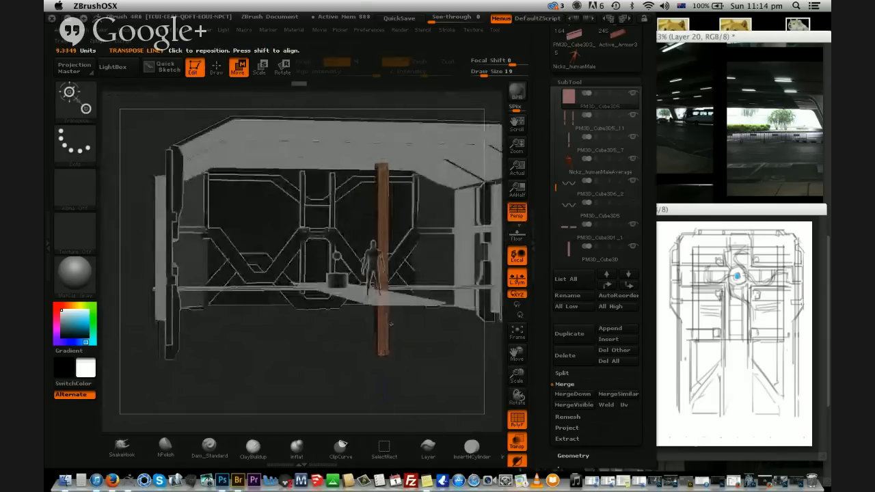
{"action": "left_click_drag", "start_coordinate": [391, 324], "coordinate": [369, 240]}
{"action": "left_click_drag", "start_coordinate": [412, 365], "coordinate": [404, 370]}
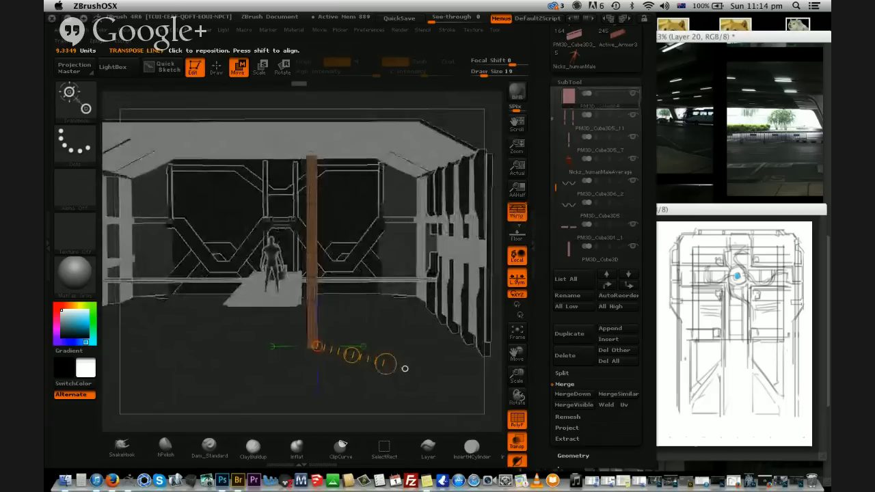
Select roof panel PM3D_Cube3D3_2 and merge it down with the two roof subtools below it into one subtool
{"action": "left_click", "coordinate": [445, 157], "text": "alt"}
{"action": "left_click_drag", "start_coordinate": [555, 196], "coordinate": [555, 210]}
{"action": "left_click", "coordinate": [568, 218]}
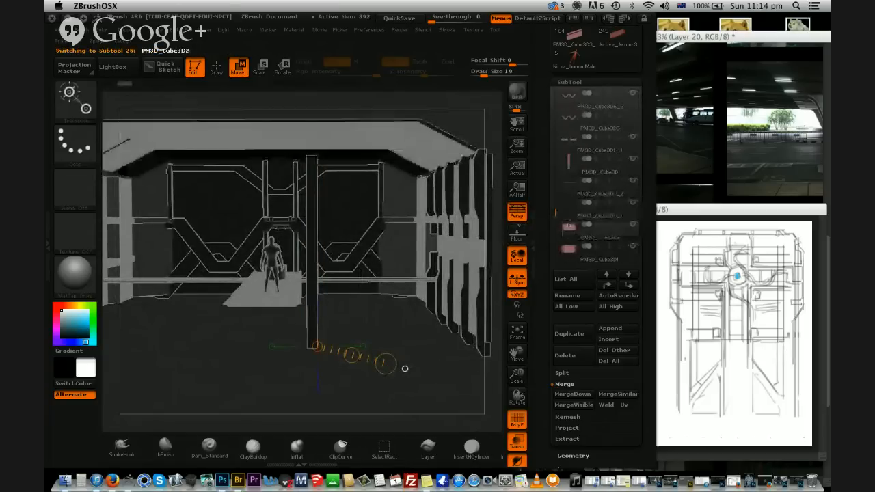
{"action": "left_click", "coordinate": [568, 195]}
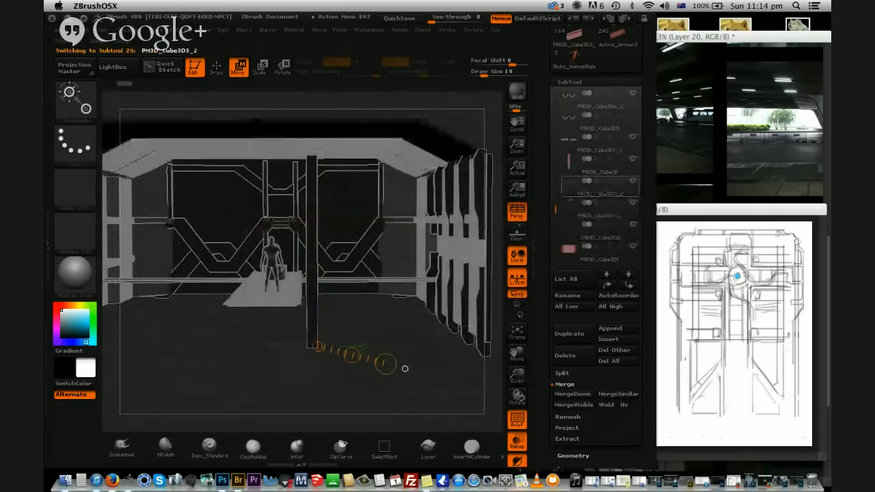
{"action": "left_click", "coordinate": [567, 394]}
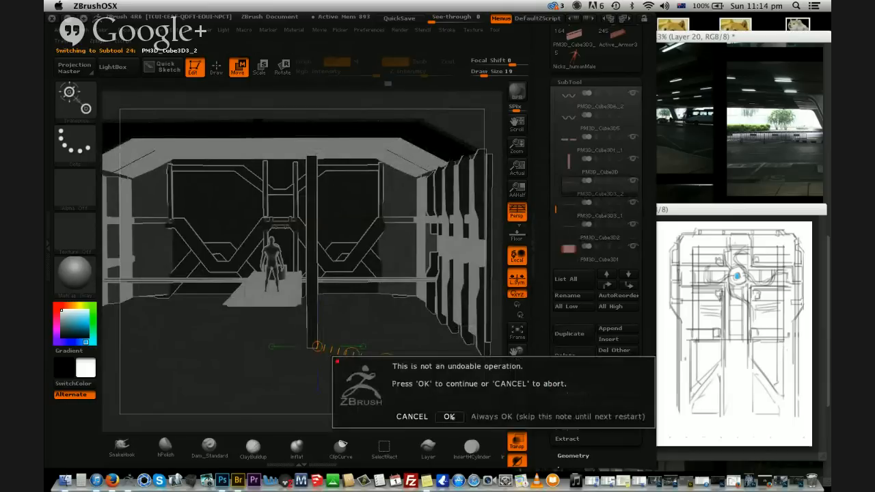
{"action": "left_click", "coordinate": [451, 416]}
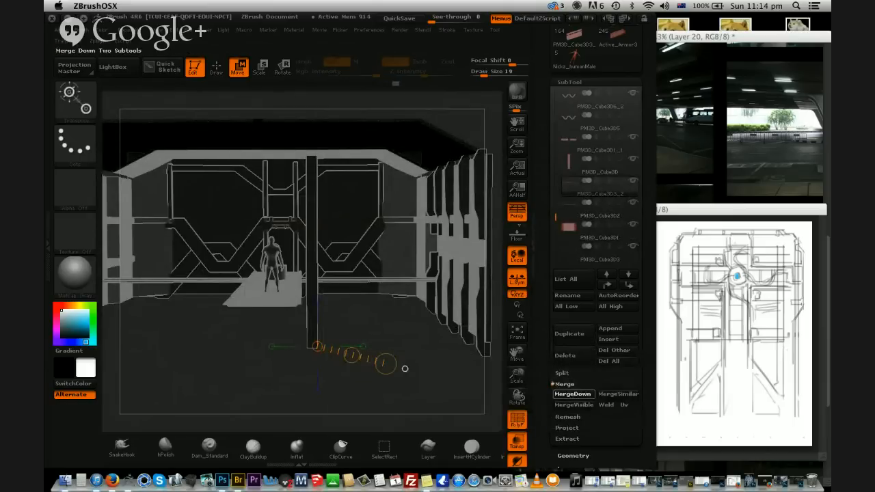
{"action": "left_click", "coordinate": [448, 416]}
Turn off the polyframe and perspective and pull the merged roof upward in the front view
{"action": "left_click_drag", "start_coordinate": [415, 381], "coordinate": [434, 428], "text": "shift"}
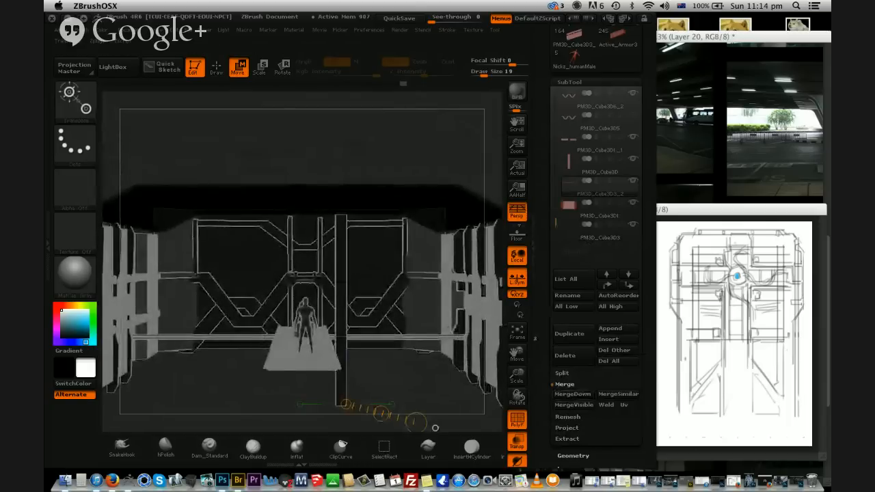
{"action": "left_click", "coordinate": [517, 420]}
{"action": "left_click", "coordinate": [515, 212]}
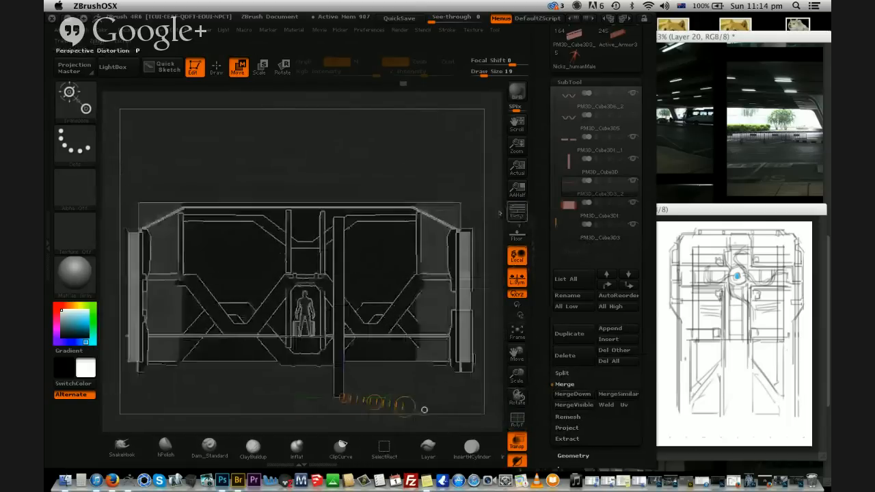
{"action": "left_click_drag", "start_coordinate": [401, 145], "coordinate": [369, 184]}
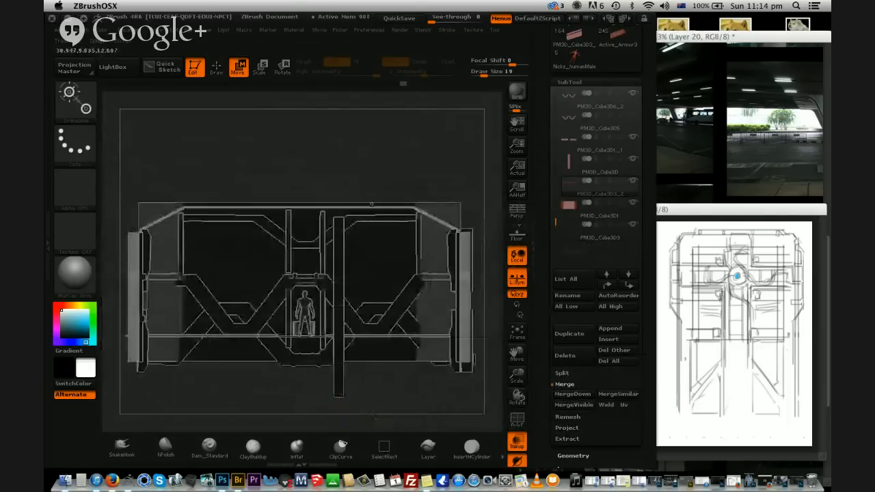
{"action": "left_click_drag", "start_coordinate": [339, 397], "coordinate": [424, 409]}
{"action": "left_click_drag", "start_coordinate": [454, 231], "coordinate": [451, 123]}
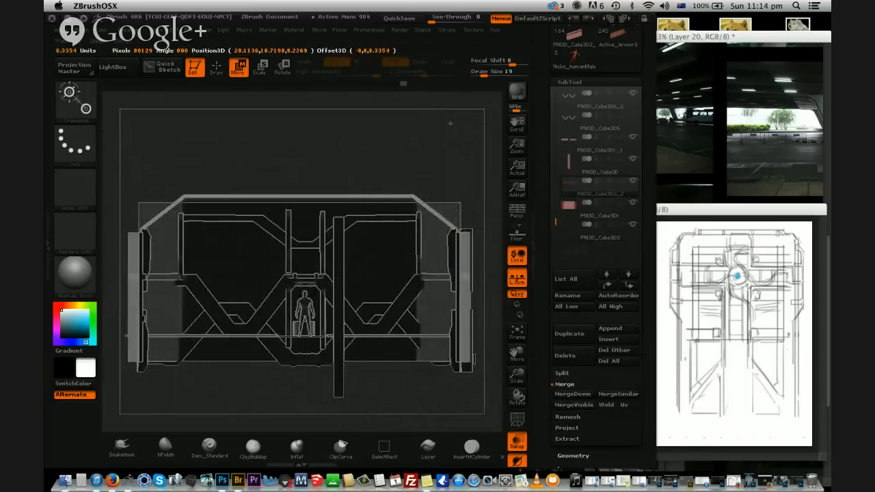
Stretch the back wall mesh up to the roof height and raise the roof slightly to match
{"action": "left_click", "coordinate": [400, 244], "text": "alt"}
{"action": "left_click_drag", "start_coordinate": [393, 345], "coordinate": [392, 183]}
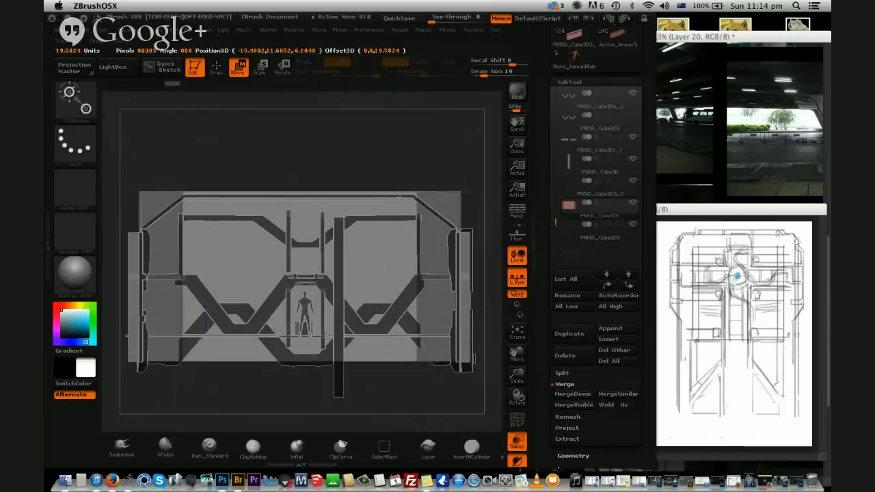
{"action": "left_click", "coordinate": [400, 197], "text": "alt"}
{"action": "left_click_drag", "start_coordinate": [453, 229], "coordinate": [448, 170]}
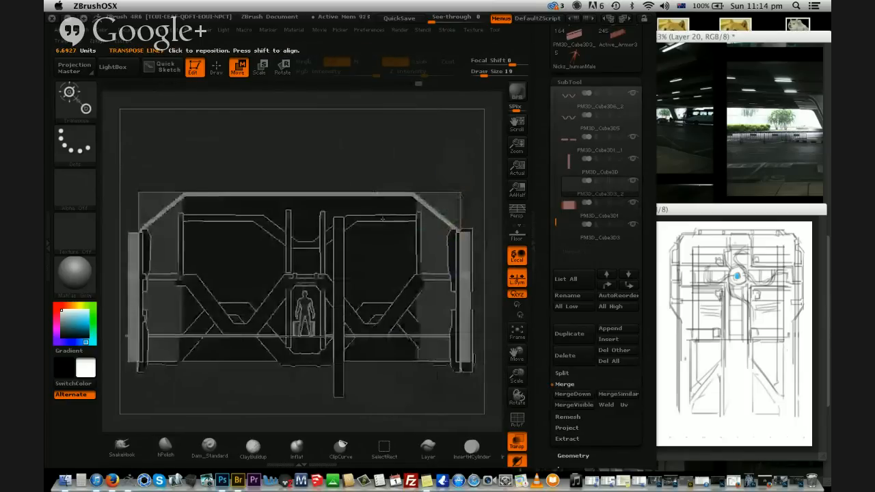
Select the upper trim beam on the back wall and move it up directly beneath the roof
{"action": "left_click", "coordinate": [382, 219], "text": "alt"}
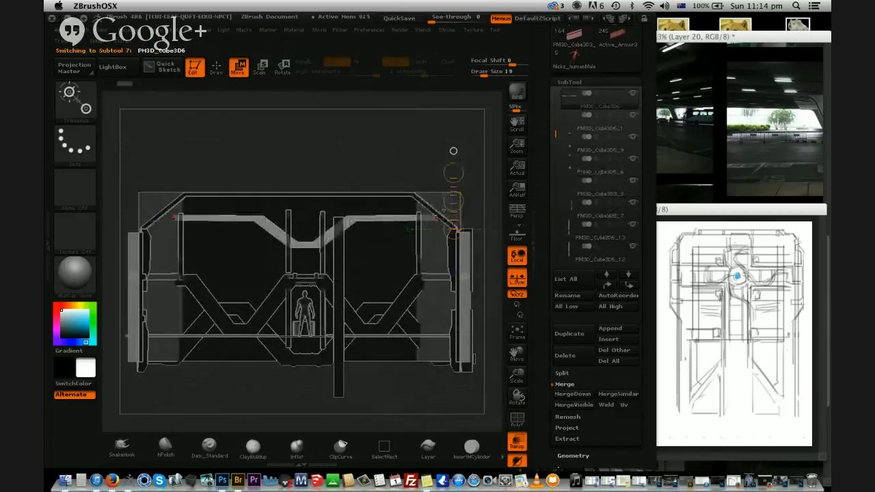
{"action": "left_click_drag", "start_coordinate": [453, 201], "coordinate": [454, 179]}
{"action": "left_click_drag", "start_coordinate": [408, 147], "coordinate": [357, 133]}
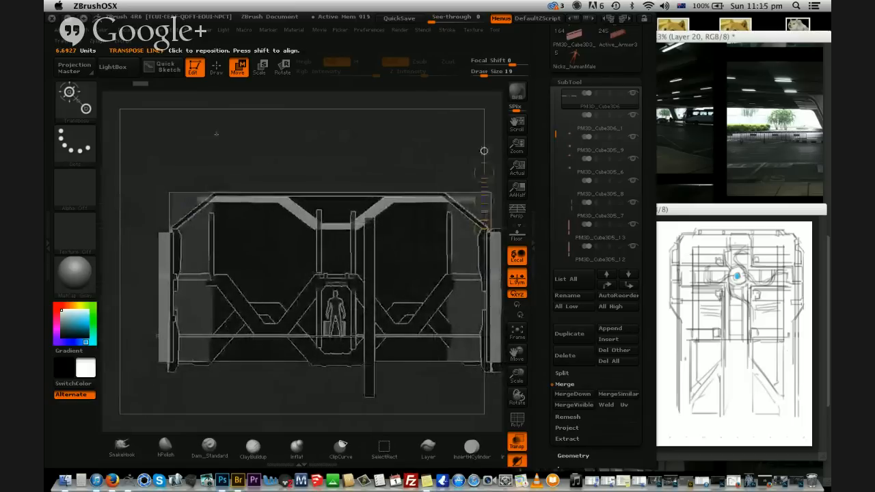
Mask the upper trim beam except for its two outer ends and pull those ends downward with a transpose line
{"action": "left_click", "coordinate": [216, 67]}
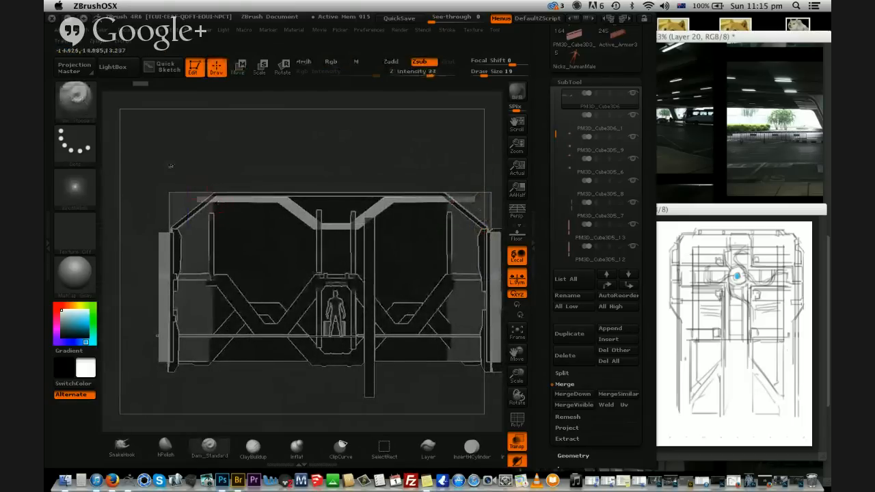
{"action": "key", "text": "ctrl"}
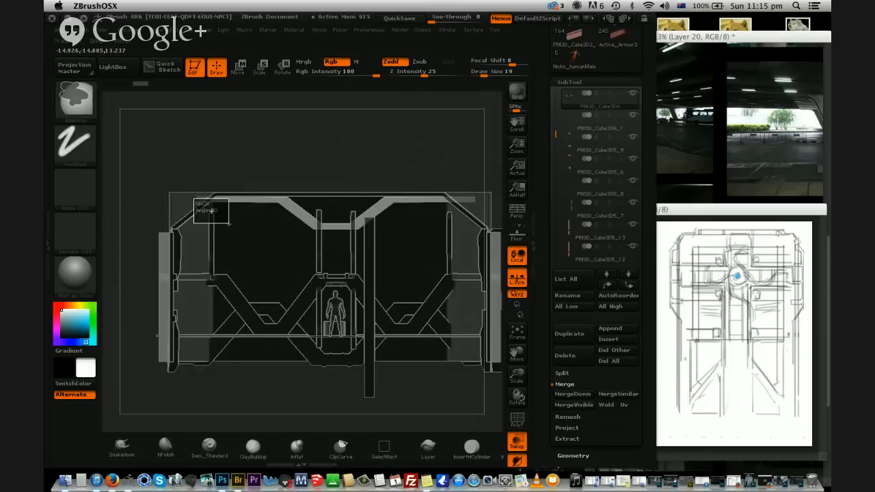
{"action": "left_click_drag", "start_coordinate": [229, 224], "coordinate": [230, 230], "text": "ctrl"}
{"action": "left_click", "coordinate": [229, 232], "text": "ctrl"}
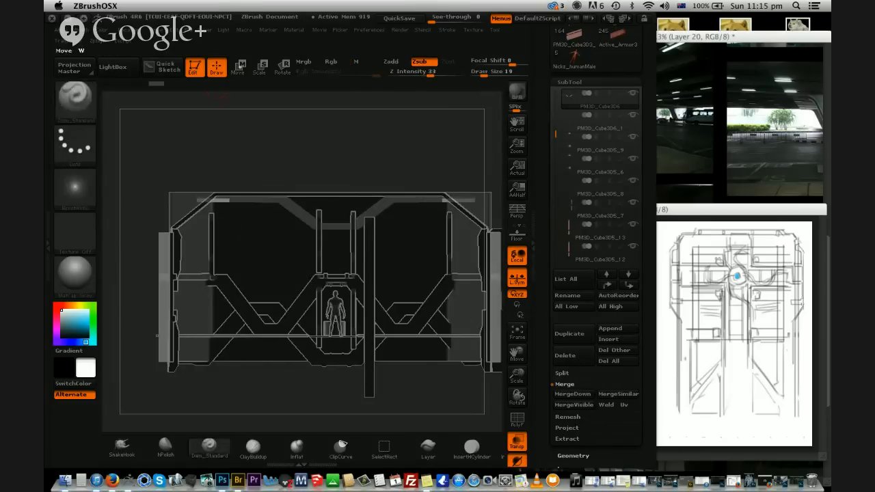
{"action": "left_click", "coordinate": [238, 66]}
{"action": "left_click_drag", "start_coordinate": [225, 200], "coordinate": [225, 136]}
{"action": "mouse_move", "coordinate": [225, 180]}
{"action": "left_mouse_down"}
{"action": "mouse_move", "coordinate": [227, 244]}
{"action": "mouse_move", "coordinate": [215, 253]}
{"action": "left_mouse_up"}
{"action": "left_click_drag", "start_coordinate": [299, 159], "coordinate": [307, 157]}
{"action": "key", "text": "super+z"}
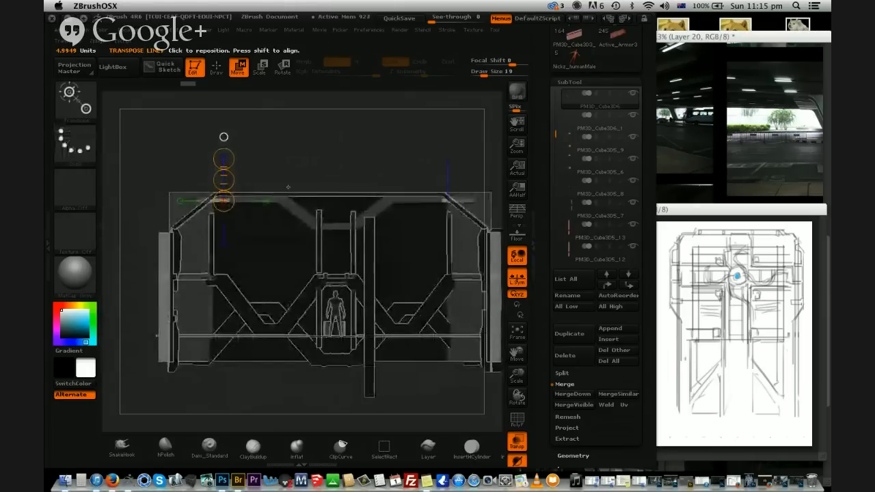
{"action": "left_click_drag", "start_coordinate": [224, 180], "coordinate": [217, 239]}
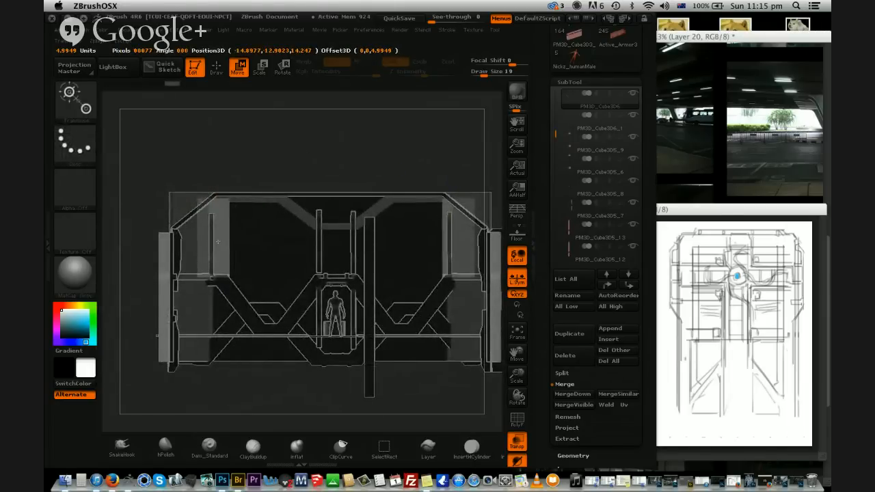
{"action": "mouse_move", "coordinate": [372, 141]}
{"action": "left_mouse_down"}
{"action": "mouse_move", "coordinate": [354, 130]}
{"action": "mouse_move", "coordinate": [382, 152]}
{"action": "mouse_move", "coordinate": [351, 139]}
{"action": "mouse_move", "coordinate": [352, 127]}
{"action": "mouse_move", "coordinate": [368, 139]}
{"action": "mouse_move", "coordinate": [352, 141]}
{"action": "mouse_move", "coordinate": [368, 137]}
{"action": "left_mouse_up"}
Merge the two thin outer posts of the back wall into one subtool
{"action": "left_click", "coordinate": [214, 246], "text": "alt"}
{"action": "mouse_move", "coordinate": [212, 276]}
{"action": "left_mouse_down"}
{"action": "mouse_move", "coordinate": [217, 145]}
{"action": "mouse_move", "coordinate": [211, 180]}
{"action": "left_mouse_up"}
{"action": "left_click", "coordinate": [449, 226], "text": "alt"}
{"action": "left_click", "coordinate": [581, 395]}
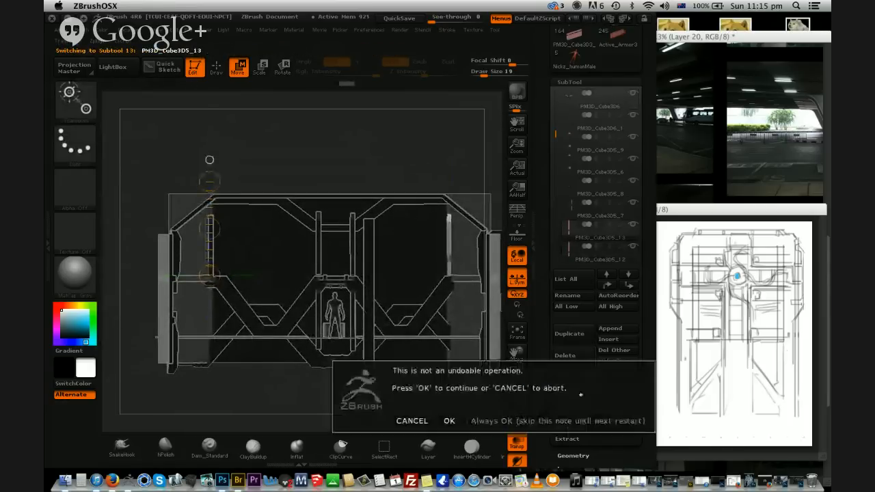
{"action": "left_click", "coordinate": [449, 421]}
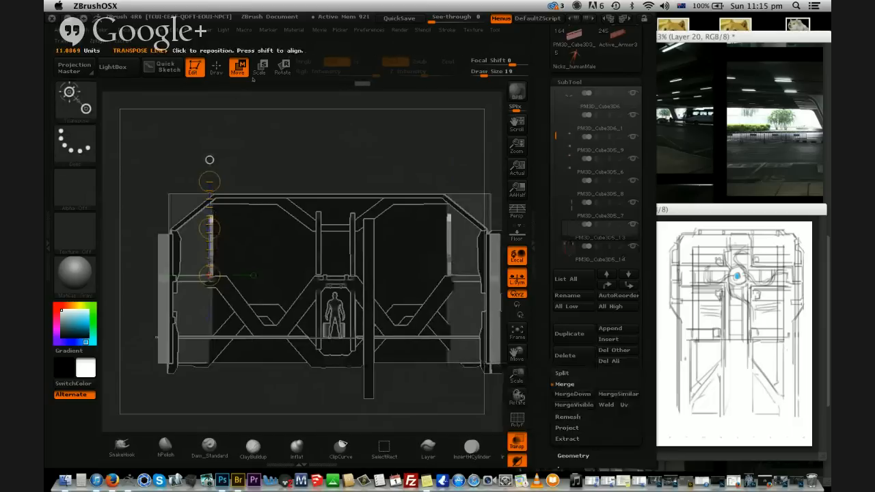
Stretch the merged outer posts upward to meet the raised trim beam, undoing the first stretch and repeating it
{"action": "left_click_drag", "start_coordinate": [209, 181], "coordinate": [211, 170]}
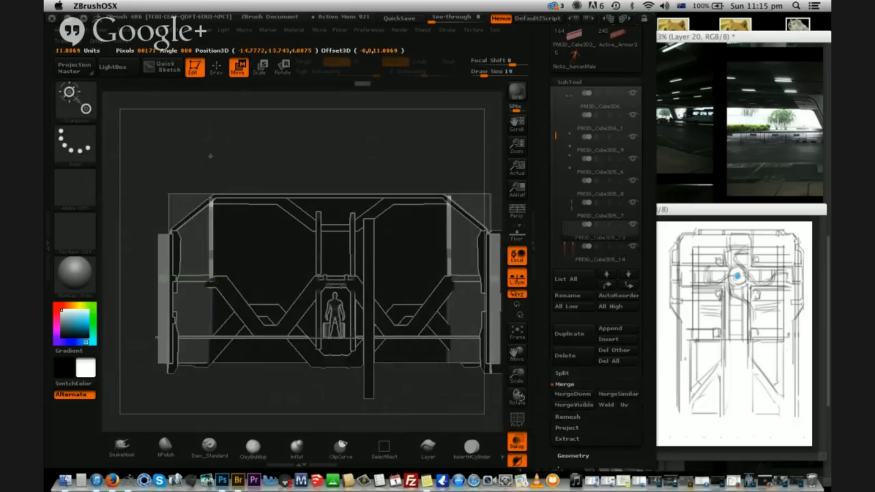
{"action": "key", "text": "super+z"}
{"action": "left_click_drag", "start_coordinate": [376, 149], "coordinate": [387, 155]}
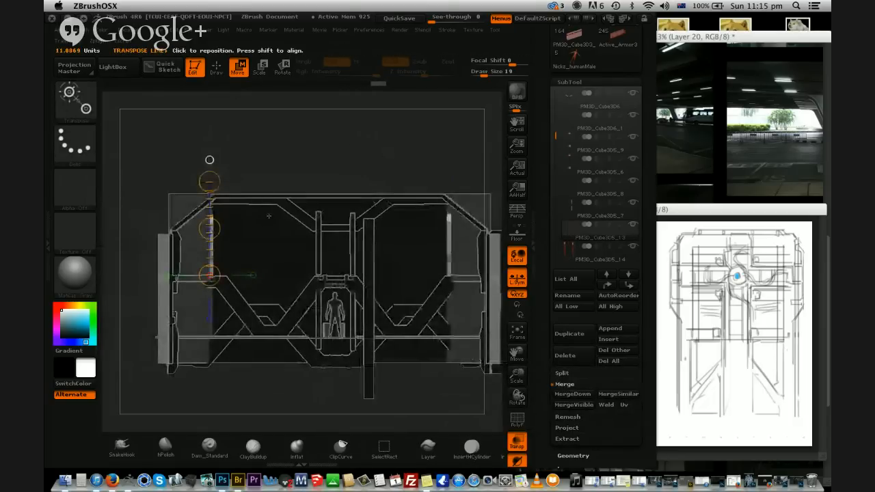
{"action": "left_click_drag", "start_coordinate": [210, 181], "coordinate": [209, 163]}
{"action": "left_click_drag", "start_coordinate": [379, 158], "coordinate": [357, 134]}
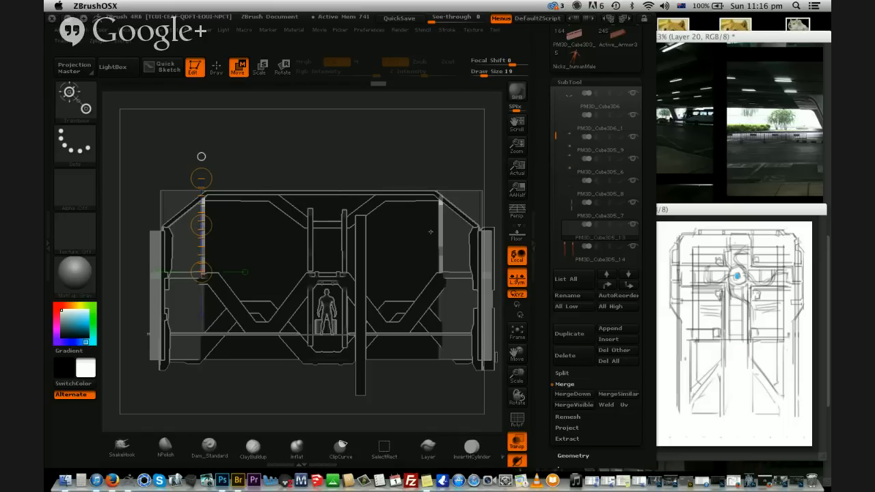
Turn the structure to its side view and open the Deformation settings for the merged outer posts
{"action": "left_click_drag", "start_coordinate": [431, 118], "coordinate": [260, 135]}
{"action": "left_click", "coordinate": [573, 339]}
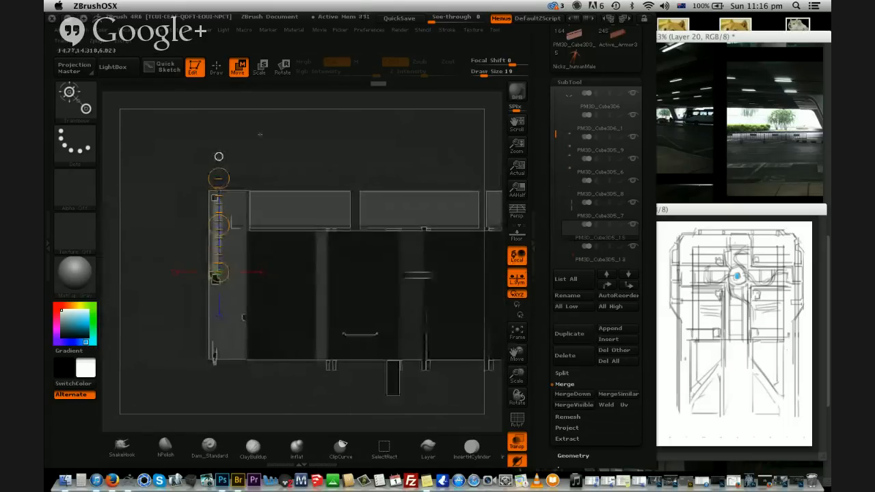
{"action": "scroll", "coordinate": [572, 359], "scroll_direction": "down", "scroll_amount": 10}
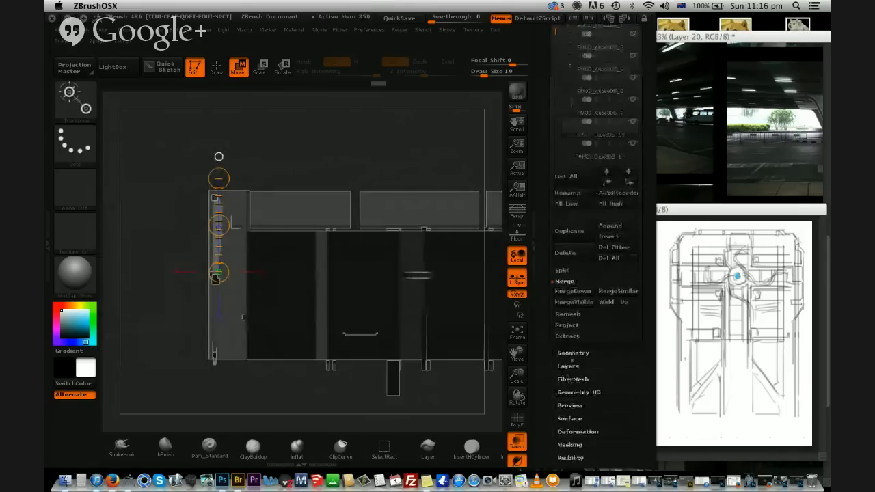
{"action": "left_click", "coordinate": [578, 365]}
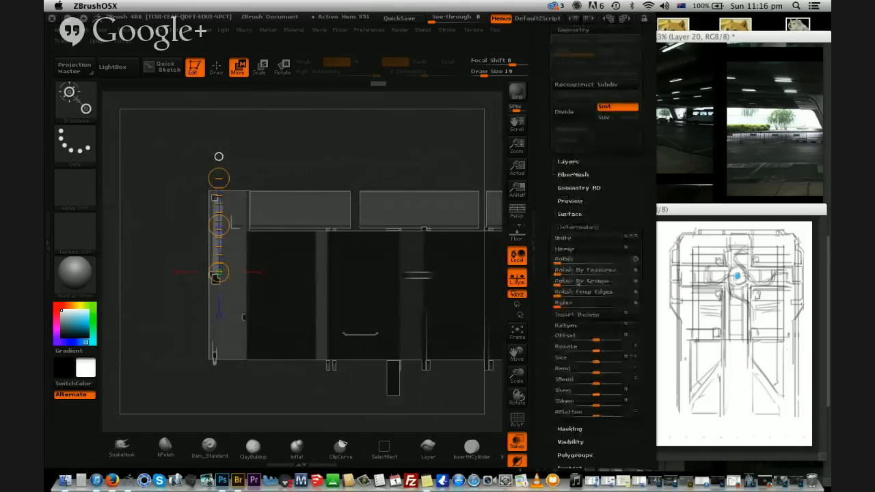
Mirror the selected part with the Mirror deformation after changing its axis, and reposition it vertically with the Transpose line
{"action": "left_click", "coordinate": [612, 101]}
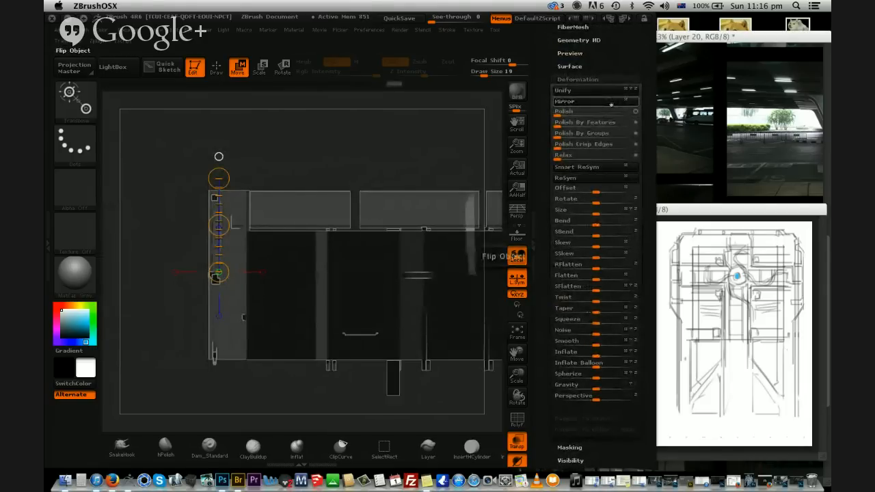
{"action": "left_click", "coordinate": [625, 100]}
{"action": "left_click", "coordinate": [635, 100]}
{"action": "left_click", "coordinate": [604, 103]}
{"action": "left_click_drag", "start_coordinate": [219, 225], "coordinate": [216, 168]}
{"action": "left_click_drag", "start_coordinate": [329, 159], "coordinate": [226, 170]}
{"action": "left_click_drag", "start_coordinate": [218, 225], "coordinate": [219, 225]}
{"action": "mouse_move", "coordinate": [399, 170]}
{"action": "left_mouse_down"}
{"action": "mouse_move", "coordinate": [400, 47]}
{"action": "mouse_move", "coordinate": [369, 120]}
{"action": "mouse_move", "coordinate": [398, 180]}
{"action": "left_mouse_up"}
Select the zigzag truss, enable Y symmetry for it and pull its outer ends inward with the Transpose line
{"action": "left_click_drag", "start_coordinate": [426, 150], "coordinate": [406, 229], "text": "alt"}
{"action": "left_click", "coordinate": [325, 340], "text": "alt"}
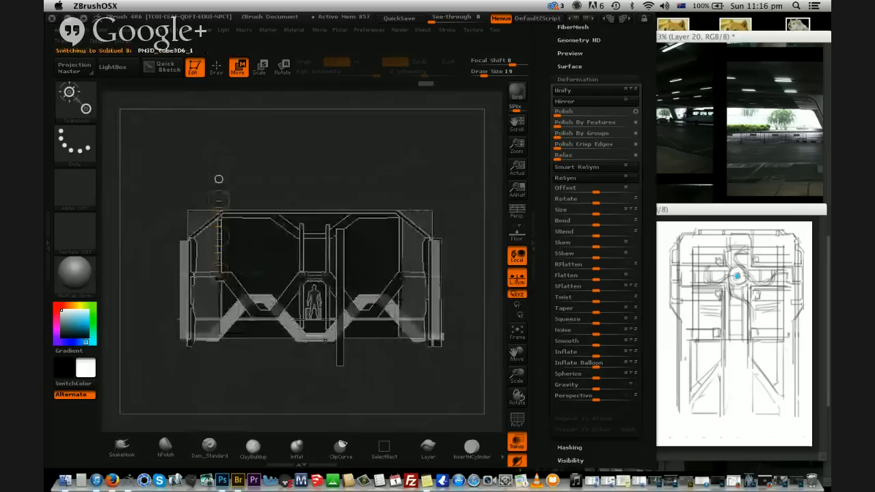
{"action": "left_click_drag", "start_coordinate": [316, 338], "coordinate": [371, 338], "text": "shift"}
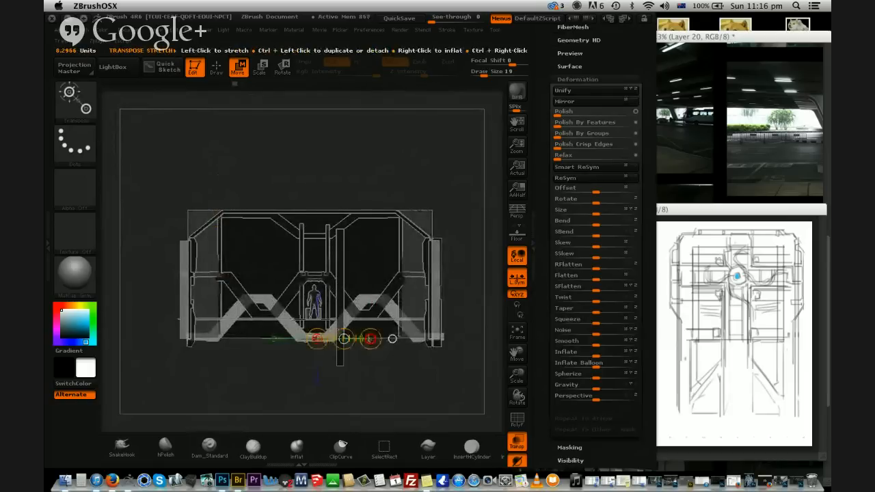
{"action": "left_click", "coordinate": [69, 40]}
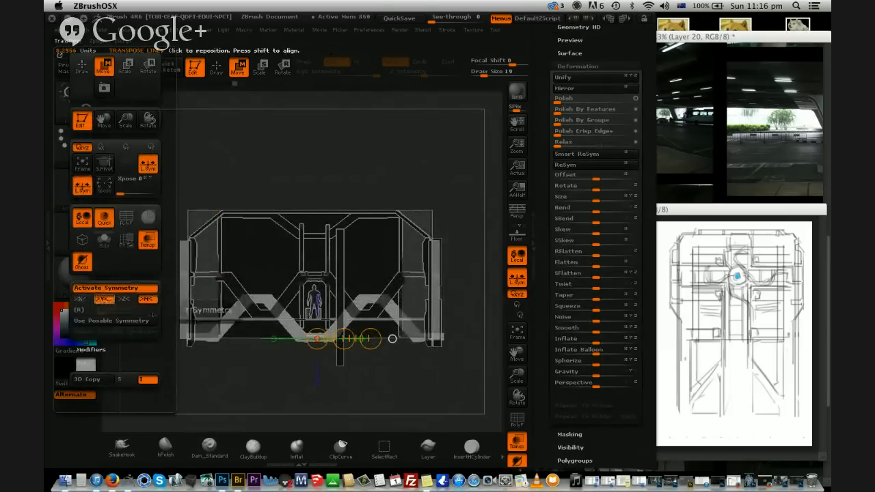
{"action": "left_click_drag", "start_coordinate": [371, 339], "coordinate": [343, 339]}
{"action": "mouse_move", "coordinate": [369, 387]}
{"action": "left_mouse_down"}
{"action": "mouse_move", "coordinate": [365, 367]}
{"action": "mouse_move", "coordinate": [370, 417]}
{"action": "mouse_move", "coordinate": [445, 401]}
{"action": "mouse_move", "coordinate": [442, 383]}
{"action": "mouse_move", "coordinate": [399, 386]}
{"action": "mouse_move", "coordinate": [417, 353]}
{"action": "left_mouse_up"}
Mask a rectangle under the truss's raised peak and two small tabs along its upper edge, and invert the mask
{"action": "left_click", "coordinate": [214, 67]}
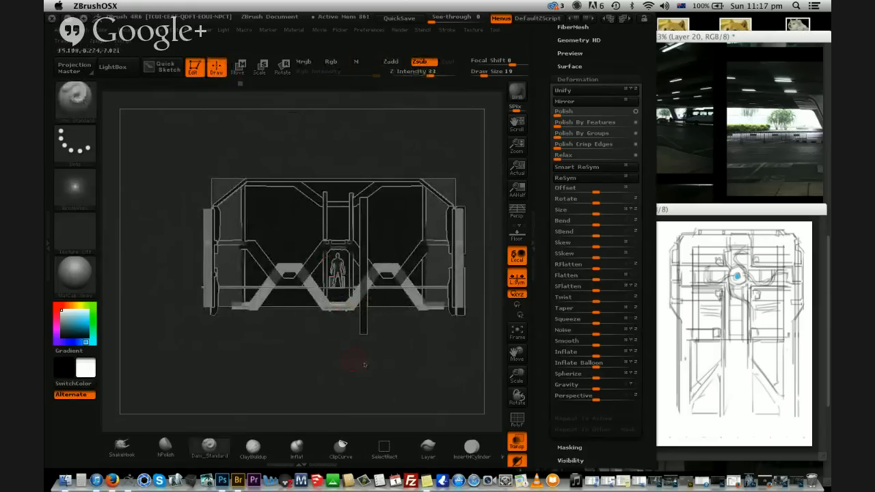
{"action": "left_click_drag", "start_coordinate": [518, 380], "coordinate": [518, 403]}
{"action": "left_click_drag", "start_coordinate": [252, 334], "coordinate": [300, 399], "text": "alt"}
{"action": "mouse_move", "coordinate": [256, 311]}
{"action": "left_mouse_down", "text": "ctrl"}
{"action": "mouse_move", "coordinate": [283, 354]}
{"action": "mouse_move", "coordinate": [277, 302]}
{"action": "left_mouse_up", "text": "ctrl"}
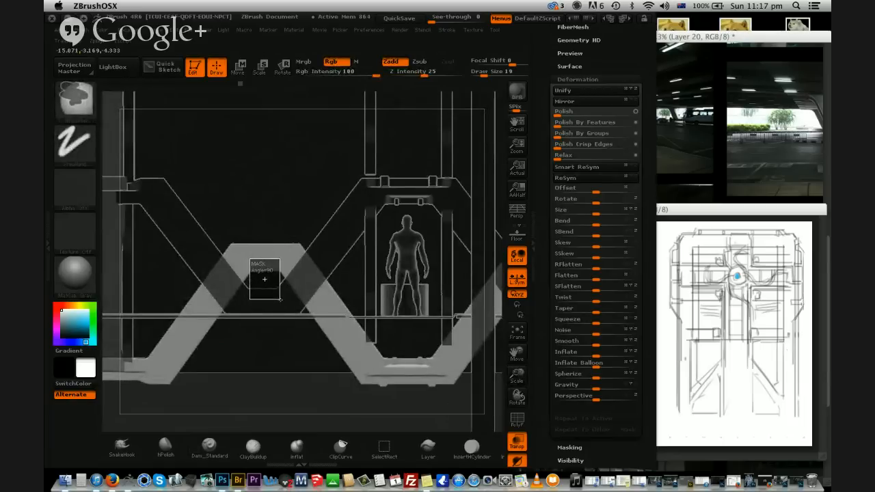
{"action": "left_click_drag", "start_coordinate": [280, 299], "coordinate": [280, 300], "text": "ctrl"}
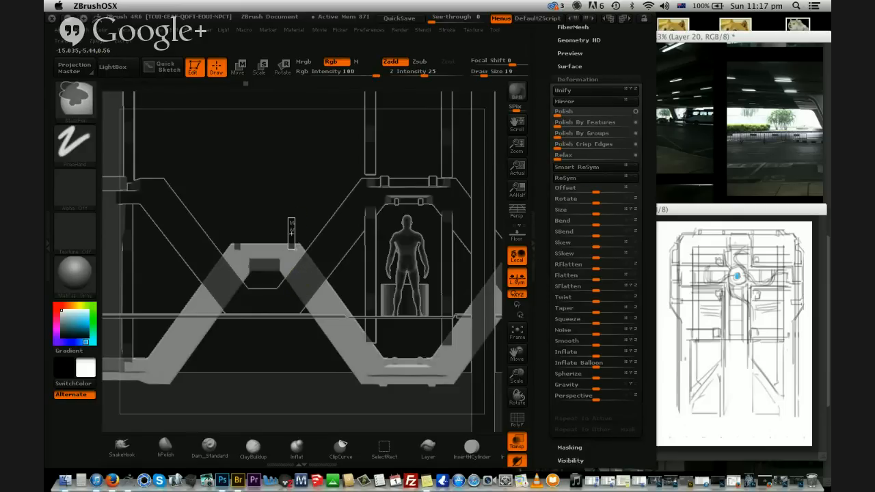
{"action": "left_click_drag", "start_coordinate": [296, 251], "coordinate": [297, 250], "text": "ctrl"}
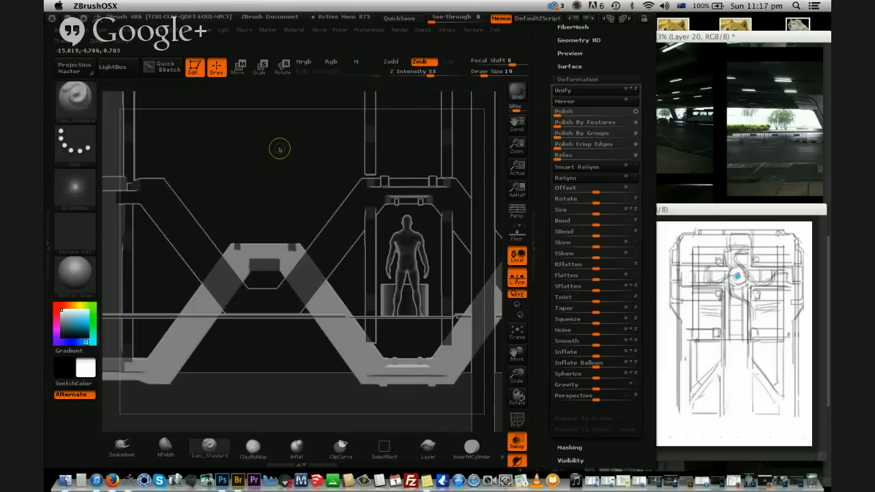
{"action": "left_click", "coordinate": [283, 219], "text": "ctrl"}
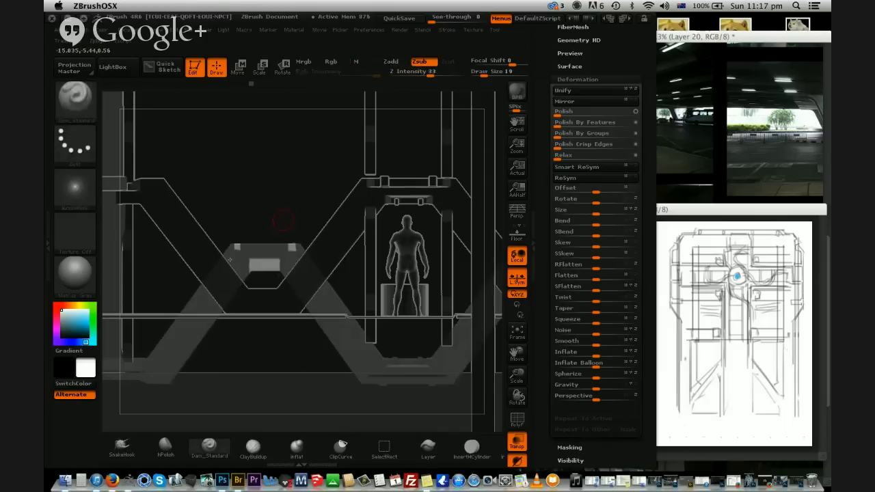
Move the truss's unmasked block and tabs vertically with the Transpose line
{"action": "key", "text": "w"}
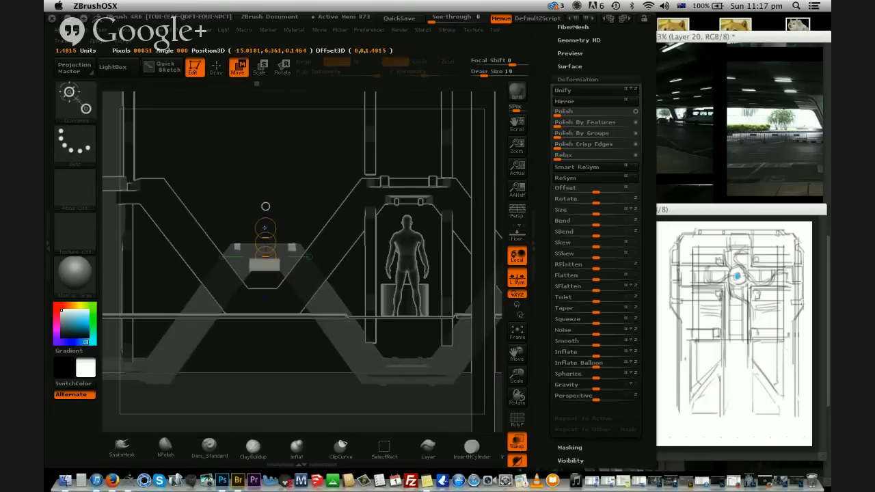
{"action": "left_click_drag", "start_coordinate": [265, 236], "coordinate": [291, 275]}
{"action": "left_click_drag", "start_coordinate": [296, 204], "coordinate": [291, 294]}
{"action": "left_click_drag", "start_coordinate": [251, 263], "coordinate": [250, 243], "text": "shift"}
{"action": "left_click_drag", "start_coordinate": [252, 201], "coordinate": [250, 212], "text": "shift"}
{"action": "mouse_move", "coordinate": [250, 180]}
{"action": "left_mouse_down"}
{"action": "mouse_move", "coordinate": [254, 211]}
{"action": "mouse_move", "coordinate": [414, 278]}
{"action": "mouse_move", "coordinate": [262, 311]}
{"action": "mouse_move", "coordinate": [395, 424]}
{"action": "mouse_move", "coordinate": [274, 365]}
{"action": "mouse_move", "coordinate": [332, 415]}
{"action": "mouse_move", "coordinate": [374, 410]}
{"action": "mouse_move", "coordinate": [338, 413]}
{"action": "mouse_move", "coordinate": [318, 370]}
{"action": "mouse_move", "coordinate": [320, 429]}
{"action": "left_mouse_up"}
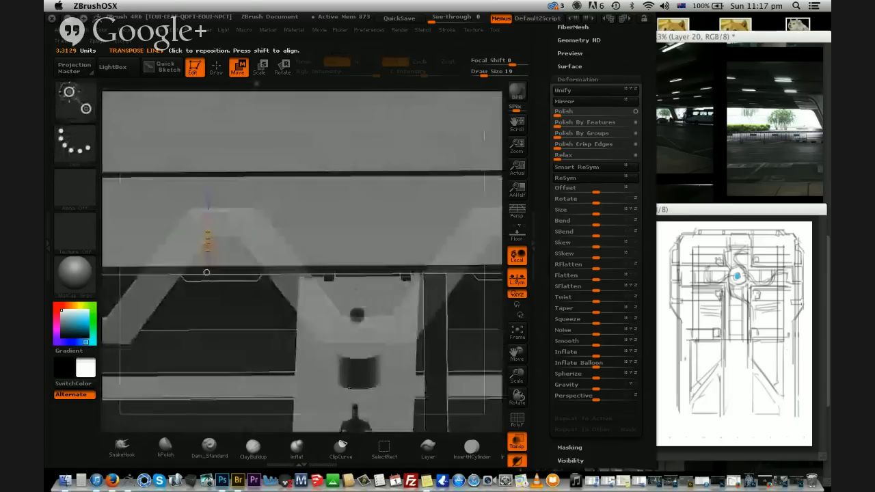
Toggle the visibility of the PM3D_Cube3D subtool and make the tall vertical bar the active subtool
{"action": "left_click_drag", "start_coordinate": [519, 380], "coordinate": [498, 363]}
{"action": "left_click_drag", "start_coordinate": [417, 362], "coordinate": [424, 321]}
{"action": "left_click", "coordinate": [424, 320], "text": "alt"}
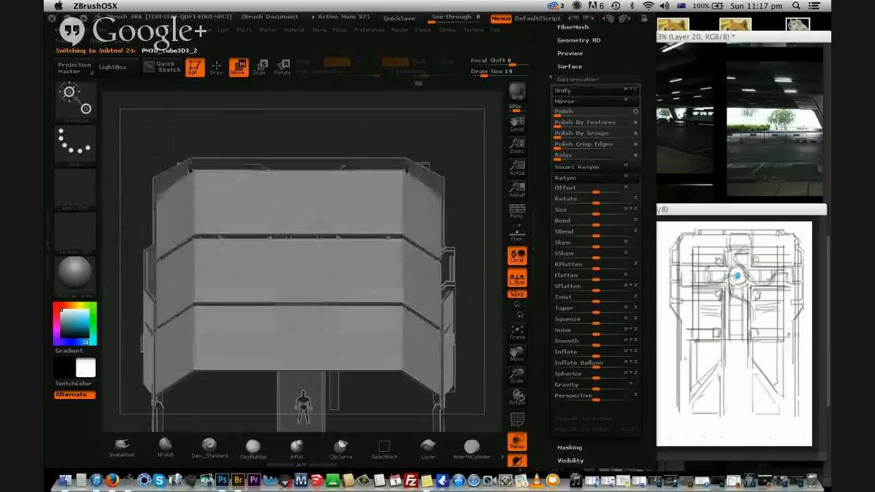
{"action": "left_click_drag", "start_coordinate": [563, 31], "coordinate": [563, 69]}
{"action": "mouse_move", "coordinate": [482, 292]}
{"action": "left_mouse_down"}
{"action": "mouse_move", "coordinate": [480, 342]}
{"action": "mouse_move", "coordinate": [476, 303]}
{"action": "left_mouse_up"}
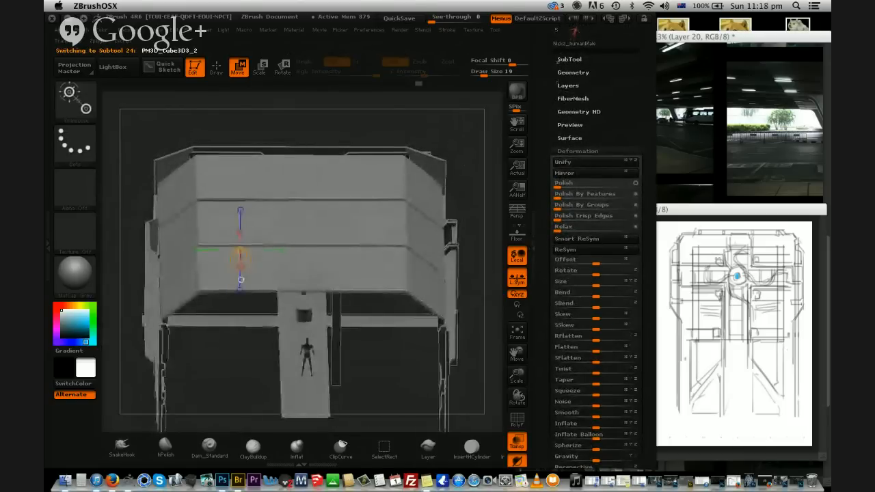
{"action": "left_click", "coordinate": [567, 59]}
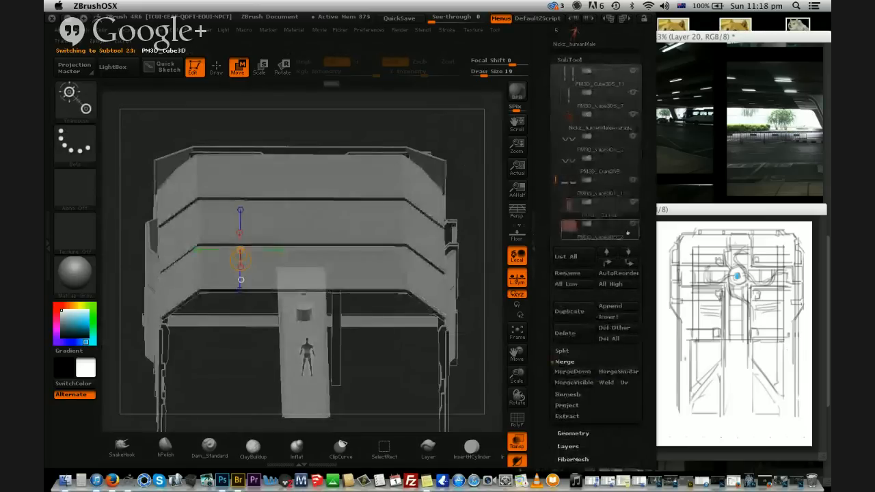
{"action": "left_click", "coordinate": [630, 224]}
{"action": "left_click", "coordinate": [304, 314], "text": "alt"}
{"action": "left_click_drag", "start_coordinate": [391, 399], "coordinate": [379, 355], "text": "alt"}
{"action": "left_click", "coordinate": [362, 232], "text": "alt"}
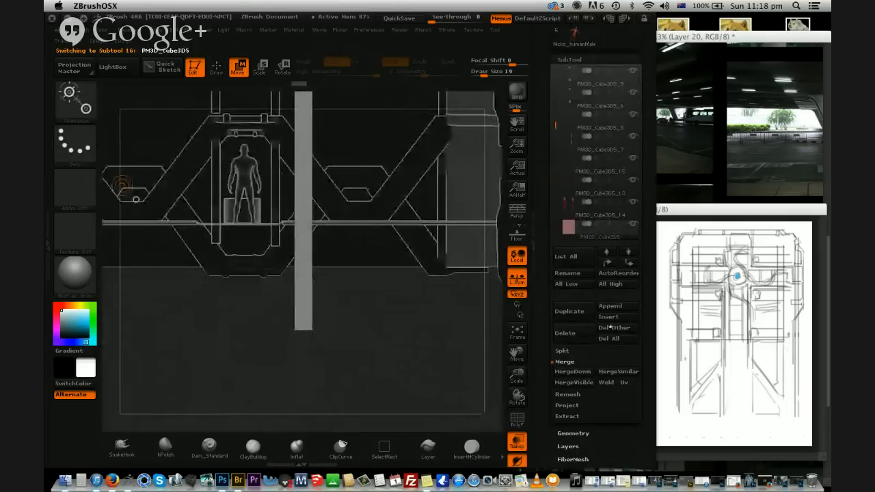
Switch to Photoshop and examine the industrial interior photos in the RFFFFF.psd reference sheet at 50% zoom
{"action": "left_click", "coordinate": [757, 147]}
{"action": "left_click_drag", "start_coordinate": [602, 89], "coordinate": [624, 68]}
{"action": "left_click_drag", "start_coordinate": [608, 34], "coordinate": [383, 35]}
{"action": "left_click_drag", "start_coordinate": [499, 222], "coordinate": [434, 112]}
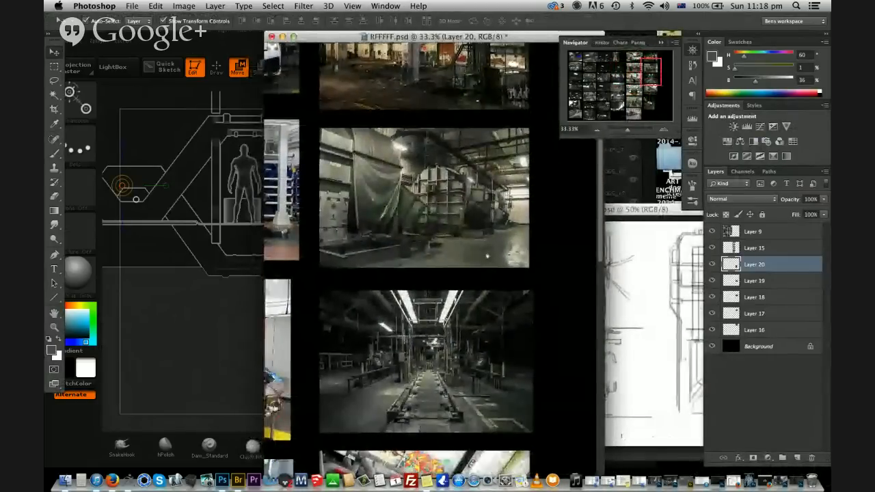
{"action": "left_click_drag", "start_coordinate": [502, 294], "coordinate": [508, 229]}
{"action": "left_click_drag", "start_coordinate": [383, 36], "coordinate": [467, 37]}
{"action": "key", "text": "super+equal"}
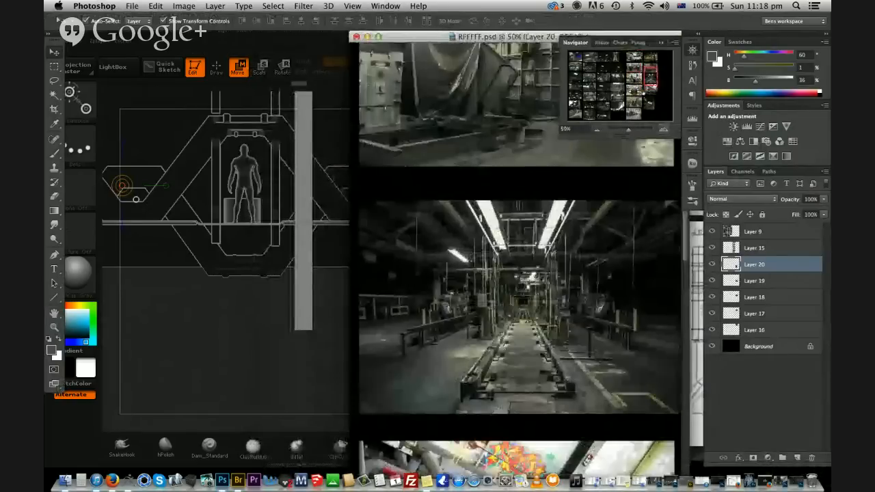
{"action": "mouse_move", "coordinate": [646, 68]}
{"action": "left_mouse_down"}
{"action": "mouse_move", "coordinate": [645, 52]}
{"action": "mouse_move", "coordinate": [647, 103]}
{"action": "mouse_move", "coordinate": [646, 68]}
{"action": "left_mouse_up"}
{"action": "left_click_drag", "start_coordinate": [479, 36], "coordinate": [654, 37]}
Switch back to ZBrush, view the vertical bar end-on and toggle Y symmetry in its symmetry settings
{"action": "left_click", "coordinate": [361, 374]}
{"action": "left_click_drag", "start_coordinate": [367, 369], "coordinate": [420, 310]}
{"action": "mouse_move", "coordinate": [362, 281]}
{"action": "left_mouse_down", "text": "alt"}
{"action": "mouse_move", "coordinate": [313, 230]}
{"action": "mouse_move", "coordinate": [369, 231]}
{"action": "mouse_move", "coordinate": [342, 229]}
{"action": "mouse_move", "coordinate": [354, 226]}
{"action": "left_mouse_up", "text": "alt"}
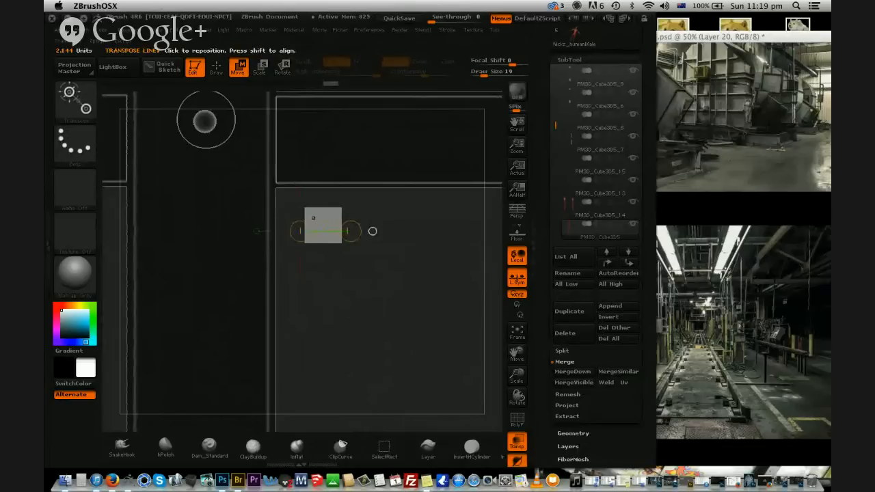
{"action": "left_click", "coordinate": [141, 30]}
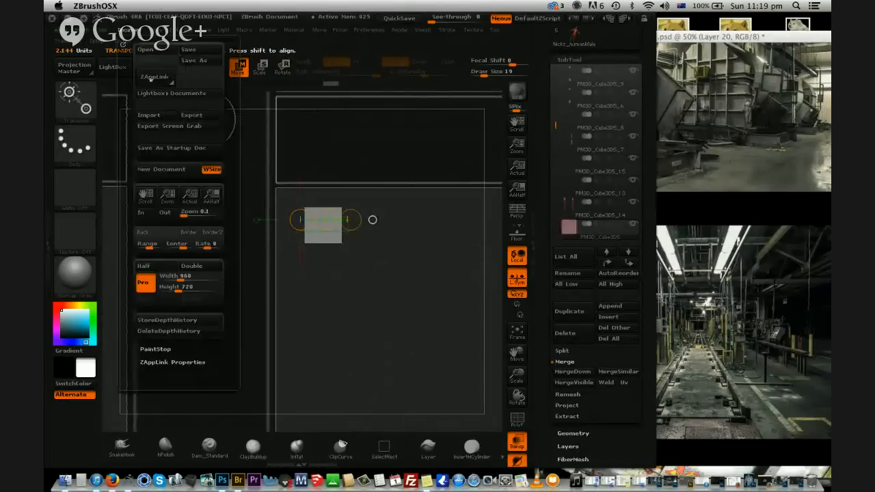
{"action": "left_click", "coordinate": [72, 42]}
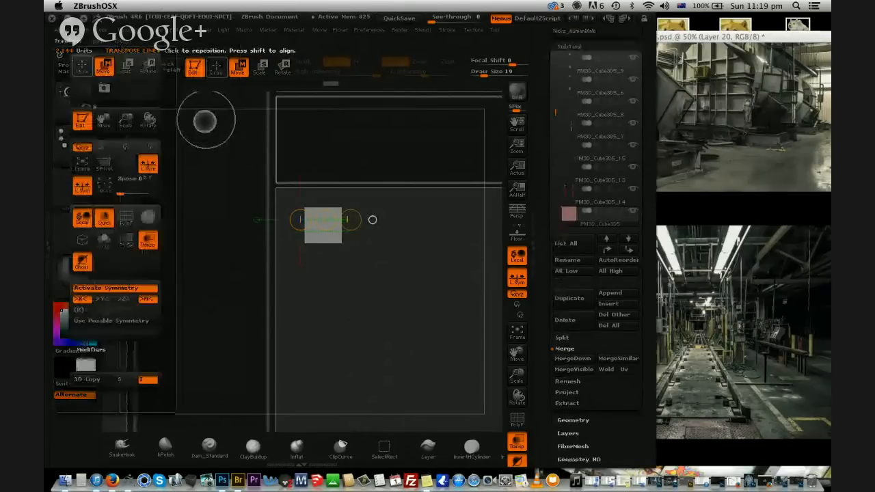
{"action": "left_click", "coordinate": [103, 299]}
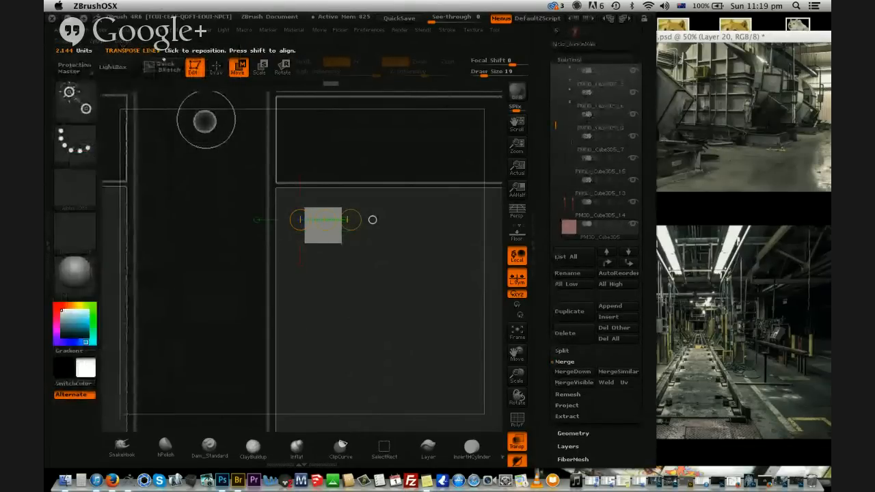
Set the DynaMesh resolution for the bar to 40
{"action": "left_click", "coordinate": [215, 71]}
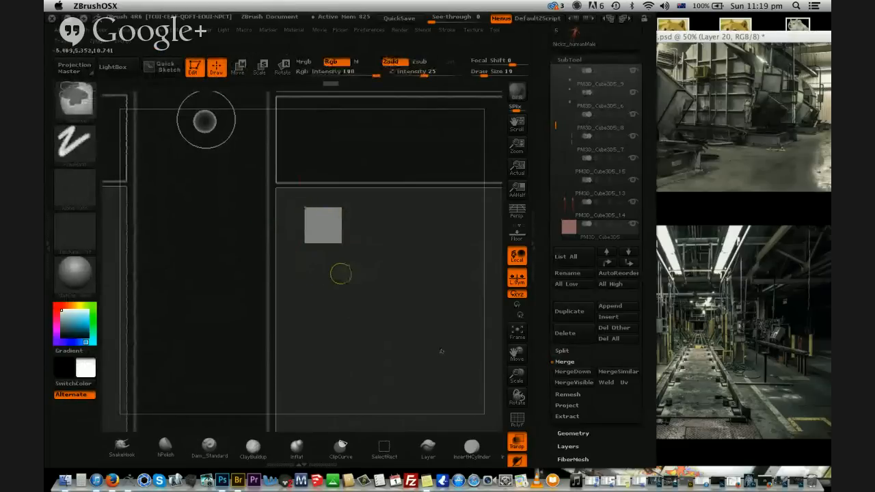
{"action": "left_click", "coordinate": [578, 433]}
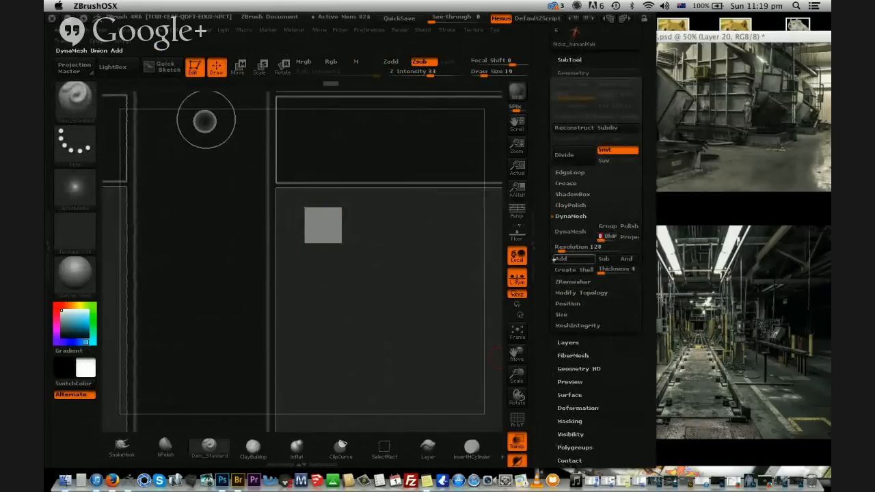
{"action": "left_click_drag", "start_coordinate": [563, 250], "coordinate": [550, 466]}
Save the tool as LEVELUP_scene_01_BM in ZTool format, replacing the existing file
{"action": "left_click", "coordinate": [629, 73]}
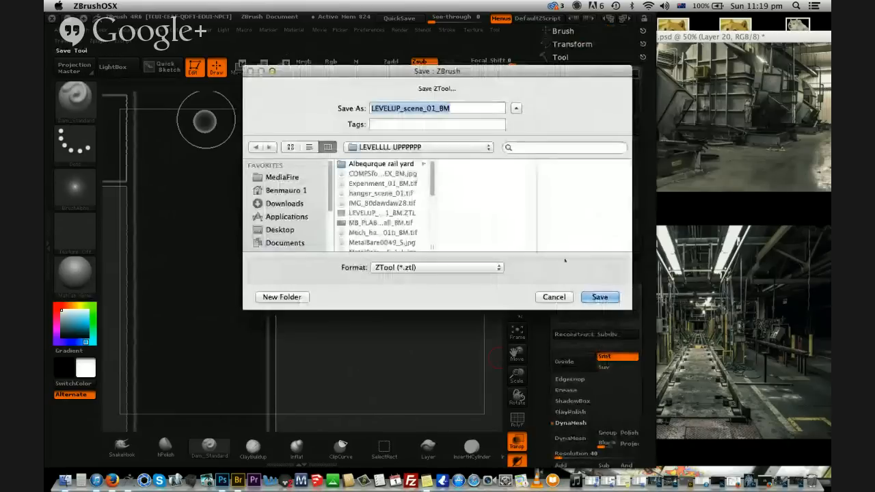
{"action": "left_click", "coordinate": [600, 297]}
{"action": "key", "text": "Return"}
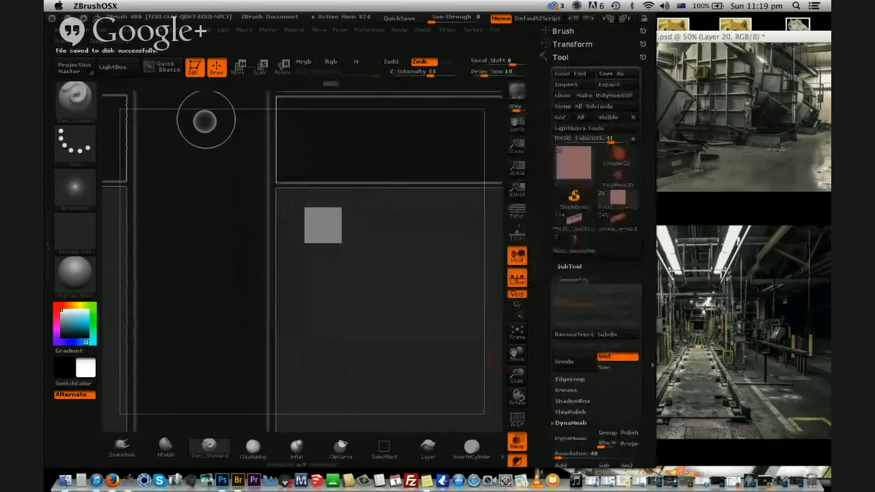
Convert the bar to a DynaMesh and mask off the centre band of its square profile
{"action": "scroll", "coordinate": [580, 279], "scroll_direction": "down", "scroll_amount": 5}
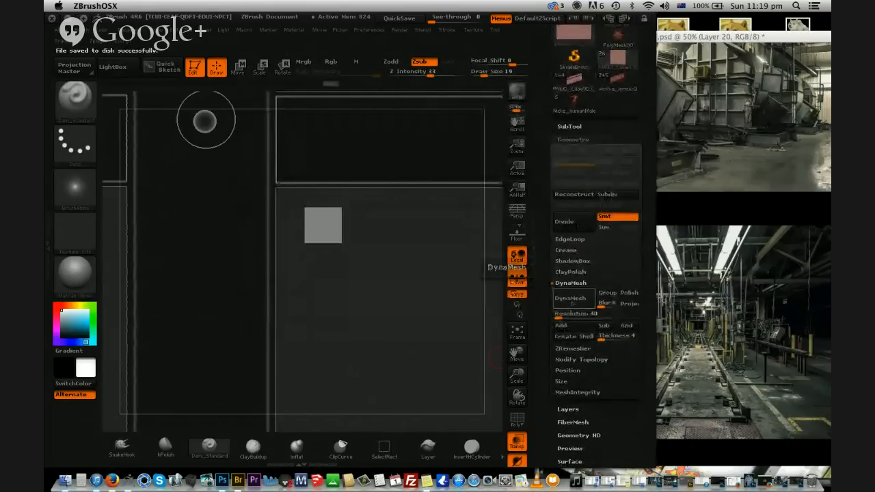
{"action": "left_click", "coordinate": [570, 298]}
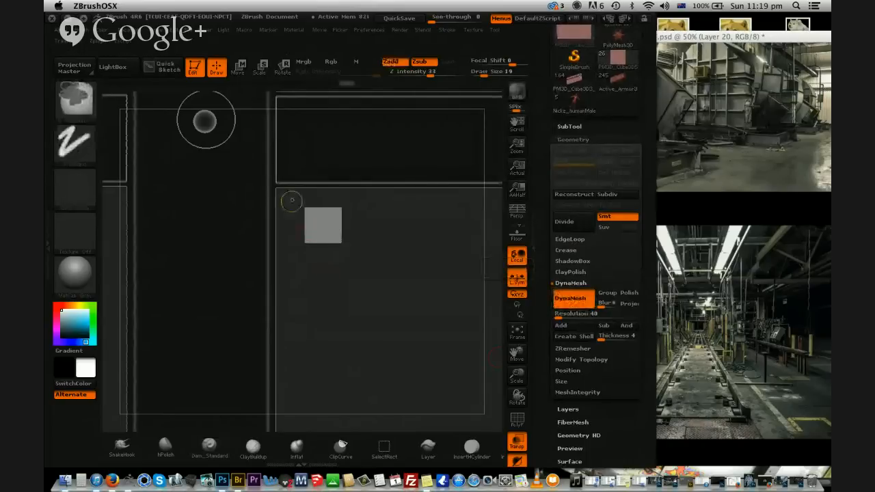
{"action": "left_click_drag", "start_coordinate": [313, 254], "coordinate": [314, 255], "text": "ctrl"}
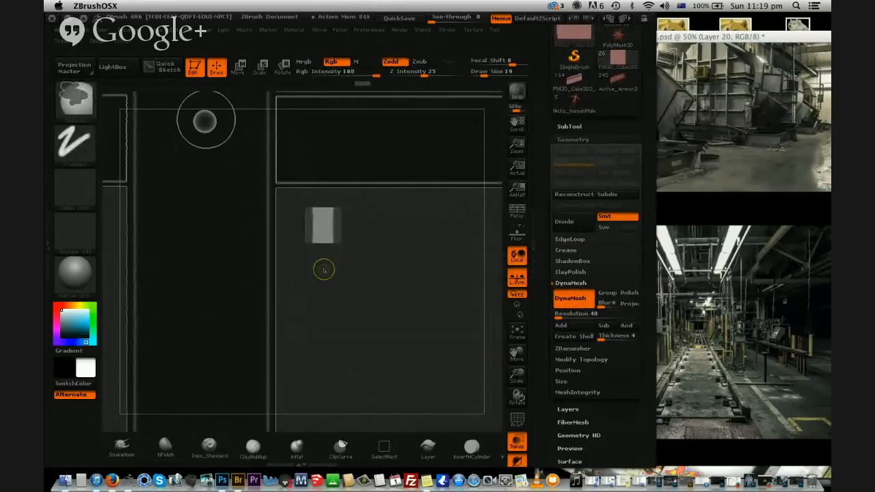
Pull the bar's unmasked sides outward symmetrically with the Transpose line to widen its profile
{"action": "key", "text": "w"}
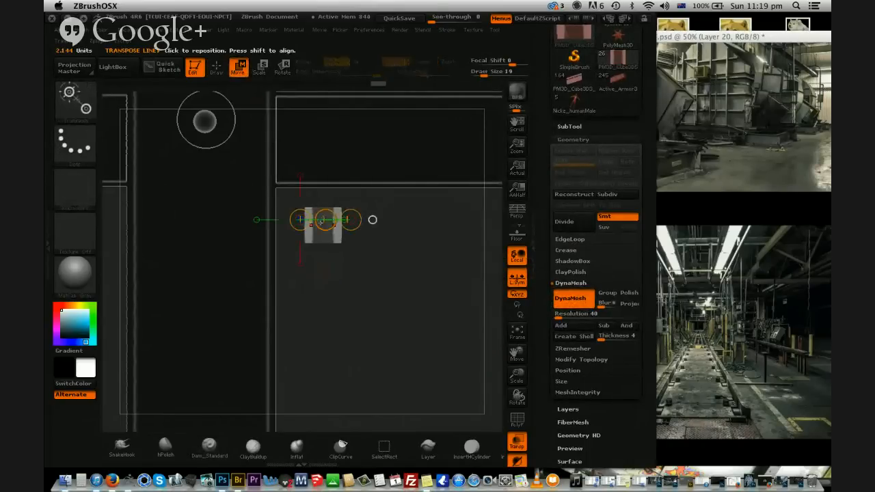
{"action": "mouse_move", "coordinate": [316, 221]}
{"action": "left_mouse_down"}
{"action": "mouse_move", "coordinate": [335, 220]}
{"action": "mouse_move", "coordinate": [354, 163]}
{"action": "mouse_move", "coordinate": [355, 192]}
{"action": "left_mouse_up"}
{"action": "key", "text": "ctrl+z"}
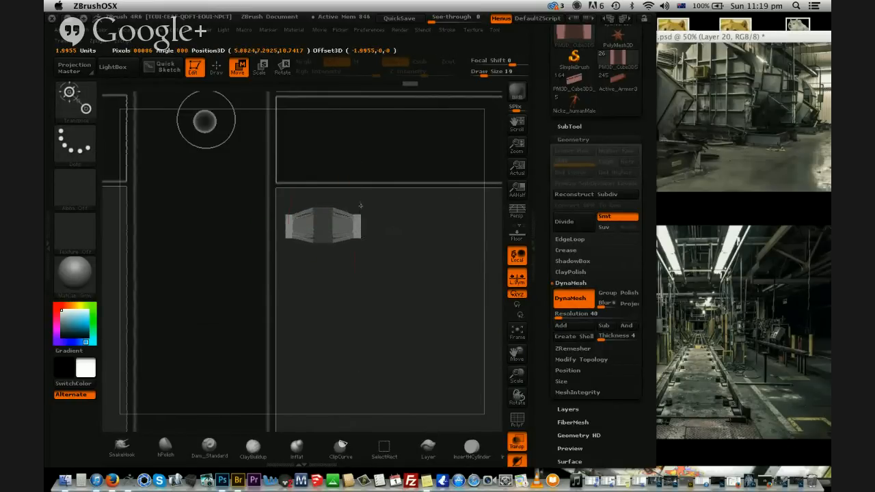
{"action": "left_click_drag", "start_coordinate": [362, 206], "coordinate": [415, 263]}
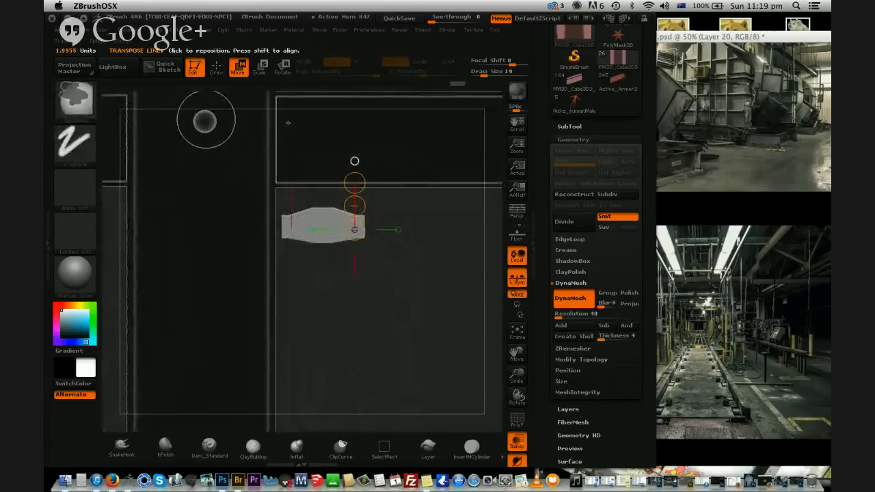
Trim both ends and the sloping corners of the widened bar with the ClipCurve brush to form a clean hexagonal profile
{"action": "key", "text": "q"}
{"action": "key", "text": "ctrl+shift"}
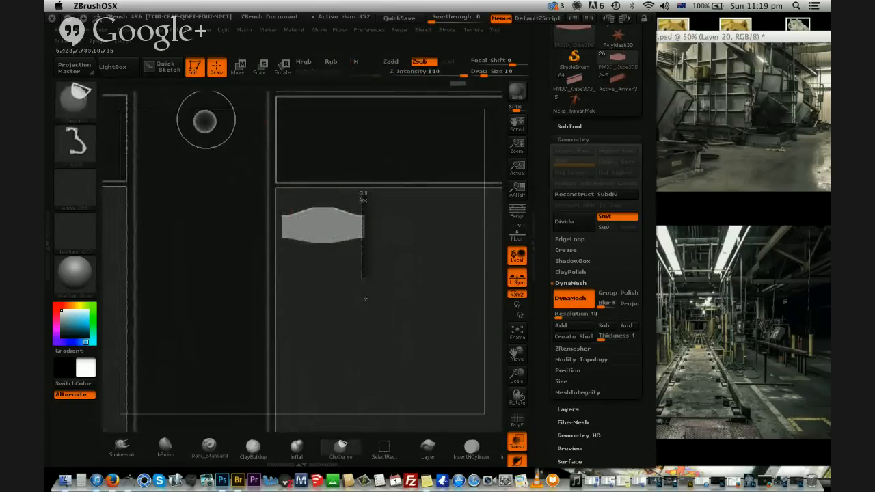
{"action": "left_click_drag", "start_coordinate": [362, 298], "coordinate": [371, 307], "text": "ctrl+shift"}
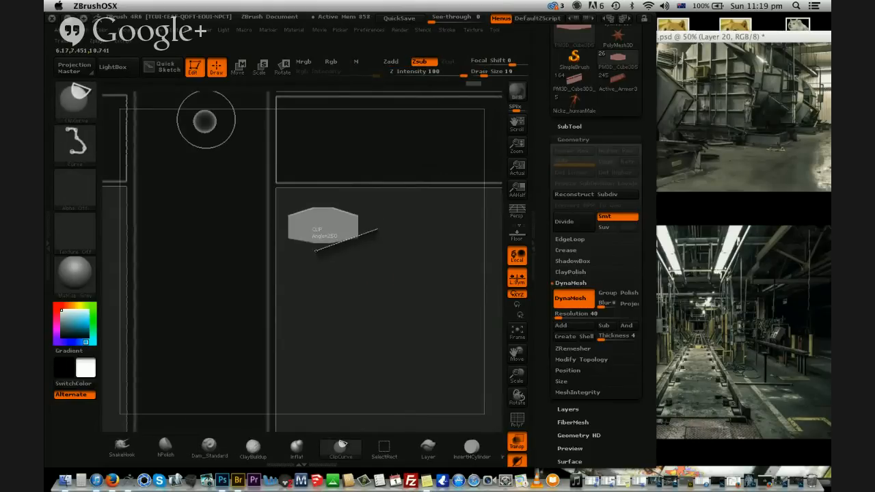
{"action": "left_click_drag", "start_coordinate": [318, 247], "coordinate": [340, 271], "text": "ctrl+shift"}
{"action": "left_click_drag", "start_coordinate": [275, 220], "coordinate": [340, 196], "text": "ctrl+shift"}
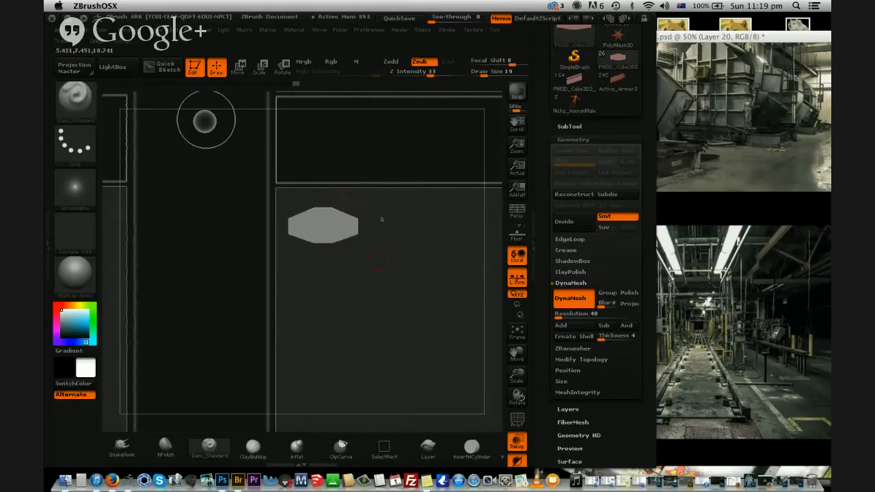
Isolate a narrow strip down the centre of the bar's hexagonal profile with a mask
{"action": "left_click_drag", "start_coordinate": [323, 168], "coordinate": [335, 219], "text": "ctrl+shift"}
{"action": "left_click_drag", "start_coordinate": [328, 275], "coordinate": [332, 266], "text": "ctrl"}
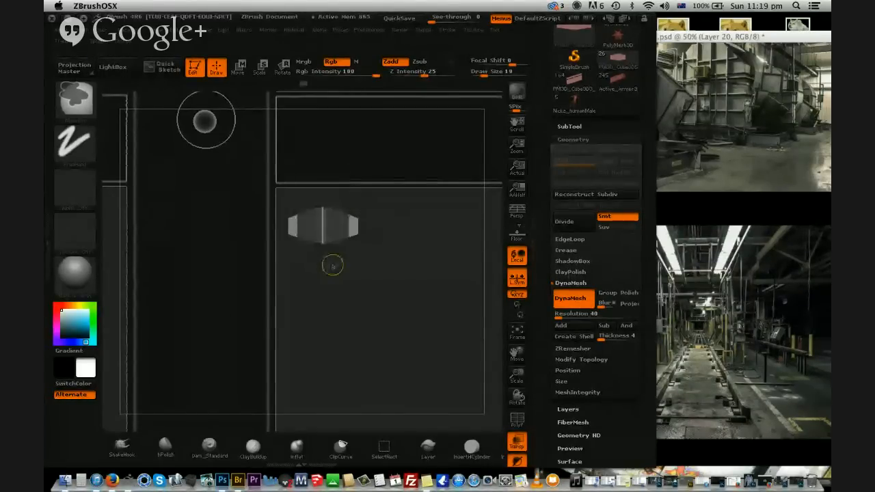
{"action": "key", "text": "ctrl+z"}
{"action": "mouse_move", "coordinate": [358, 187]}
{"action": "left_mouse_down", "text": "ctrl"}
{"action": "mouse_move", "coordinate": [340, 270]}
{"action": "mouse_move", "coordinate": [328, 271]}
{"action": "left_mouse_up", "text": "ctrl"}
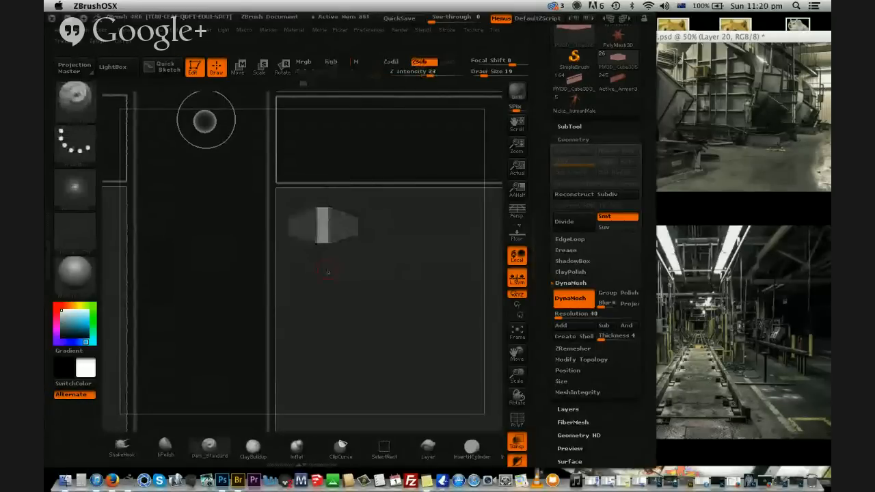
Widen the flat centre of the bar's profile symmetrically with the Transpose line and clear the mask
{"action": "left_click", "coordinate": [239, 69]}
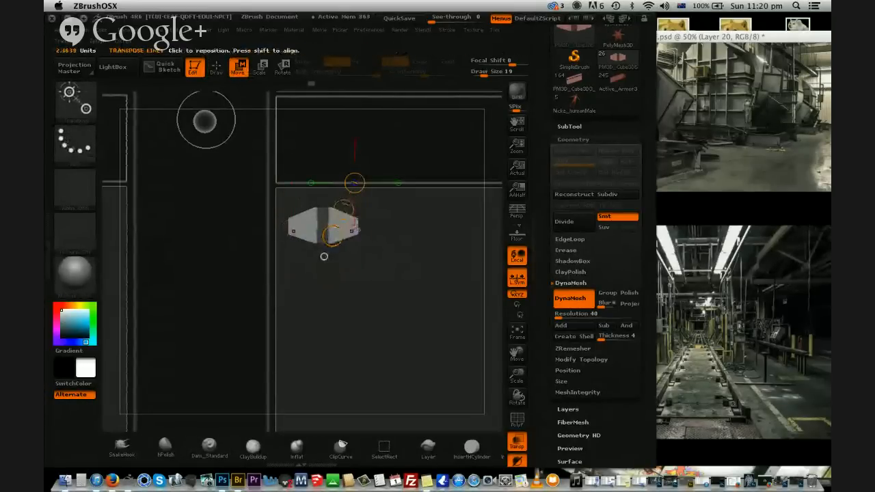
{"action": "left_click_drag", "start_coordinate": [306, 221], "coordinate": [368, 221]}
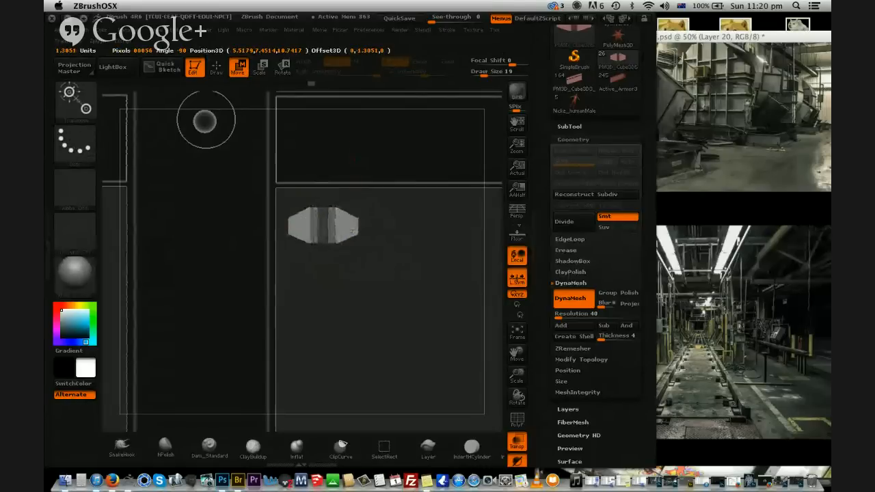
{"action": "mouse_move", "coordinate": [395, 237]}
{"action": "left_mouse_down"}
{"action": "mouse_move", "coordinate": [387, 264]}
{"action": "mouse_move", "coordinate": [399, 244]}
{"action": "mouse_move", "coordinate": [409, 280]}
{"action": "mouse_move", "coordinate": [401, 292]}
{"action": "left_mouse_up"}
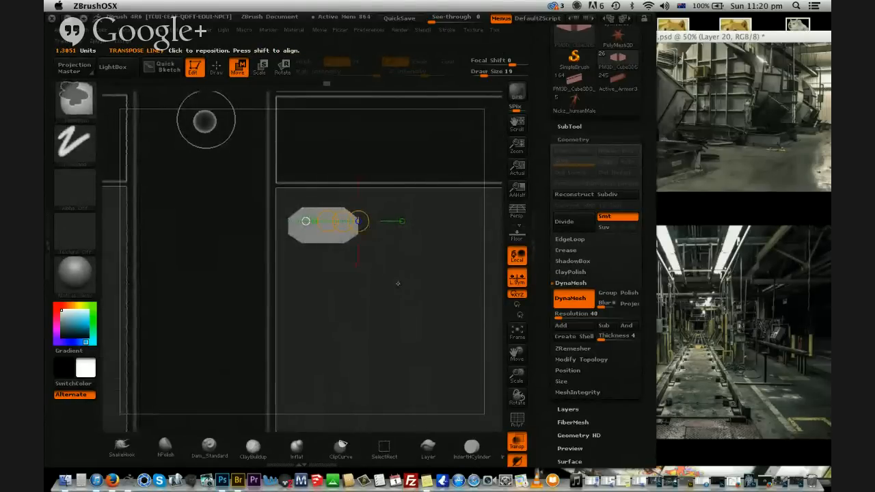
{"action": "left_click_drag", "start_coordinate": [330, 220], "coordinate": [318, 221]}
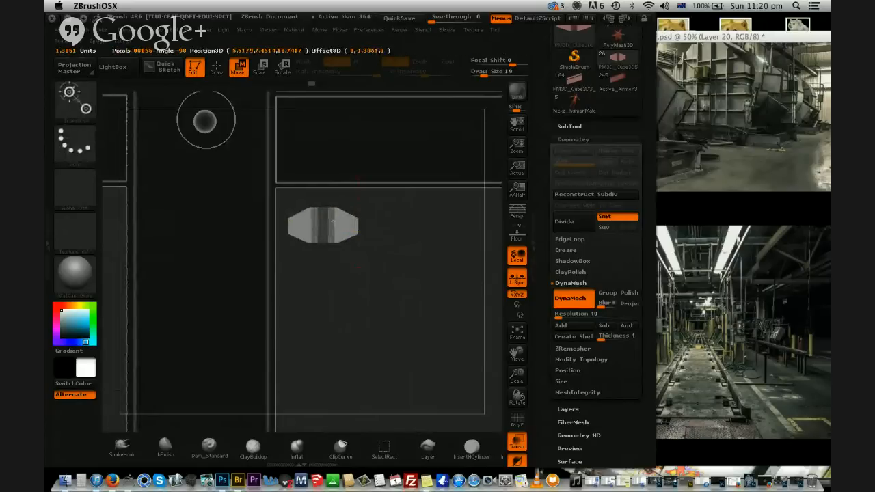
{"action": "left_click_drag", "start_coordinate": [403, 289], "coordinate": [405, 322], "text": "ctrl"}
{"action": "key", "text": "q"}
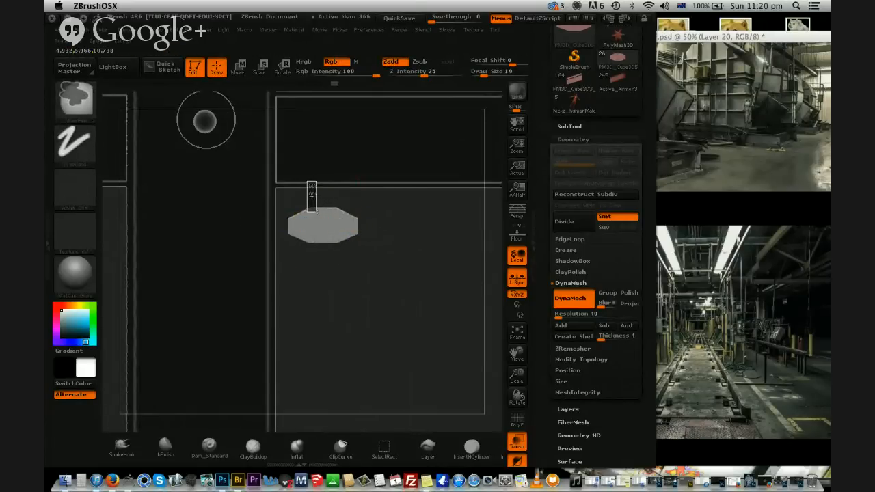
Isolate two symmetrical strips at the profile's corners with a mask, adjust them with the Transpose line and release the mask
{"action": "mouse_move", "coordinate": [319, 264]}
{"action": "left_mouse_down", "text": "ctrl"}
{"action": "mouse_move", "coordinate": [309, 162]}
{"action": "mouse_move", "coordinate": [309, 172]}
{"action": "left_mouse_up", "text": "ctrl"}
{"action": "key", "text": "w"}
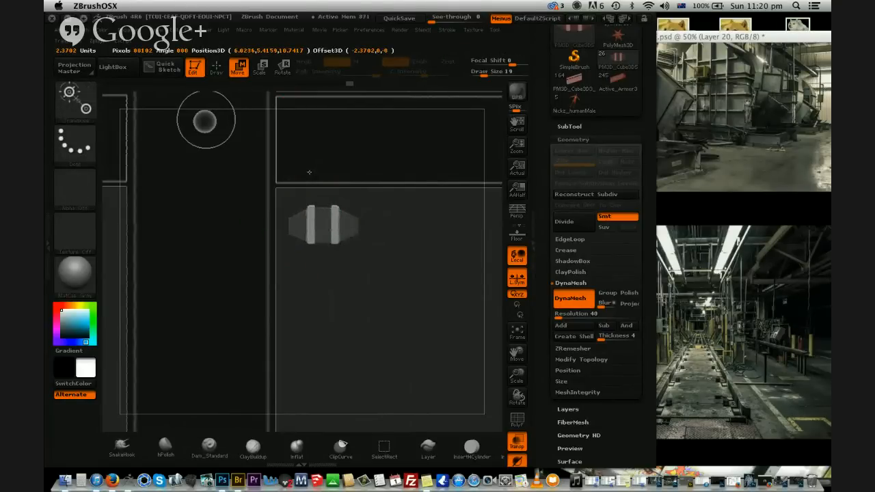
{"action": "left_click_drag", "start_coordinate": [403, 255], "coordinate": [437, 249]}
{"action": "left_click_drag", "start_coordinate": [517, 375], "coordinate": [517, 410]}
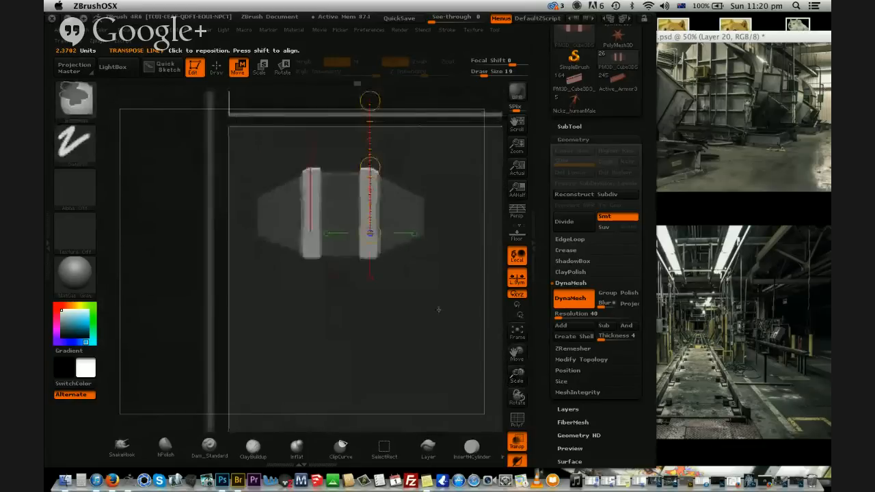
{"action": "left_click_drag", "start_coordinate": [438, 310], "coordinate": [494, 340], "text": "ctrl"}
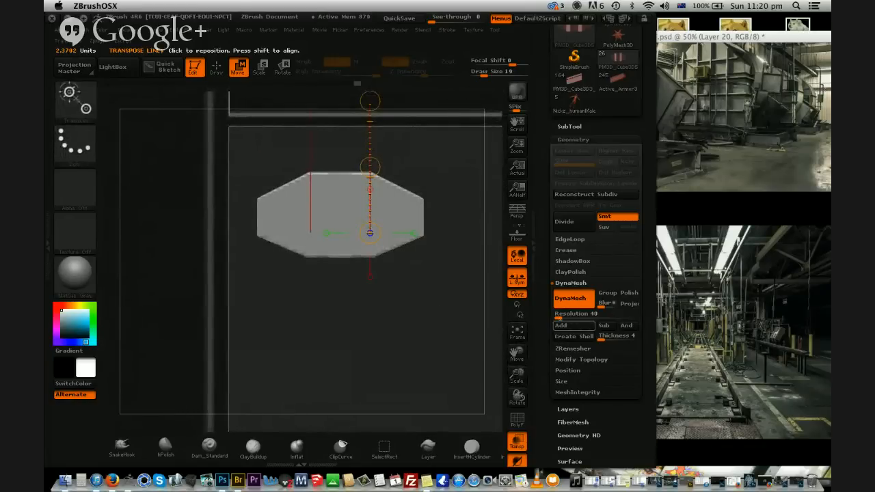
Set the DynaMesh resolution to 80 and re-mesh the bar
{"action": "type", "text": "64"}
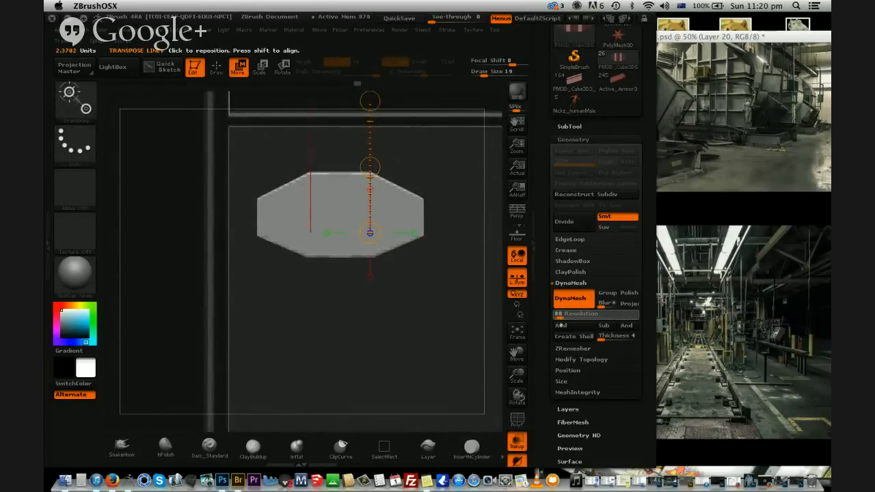
{"action": "left_click_drag", "start_coordinate": [422, 291], "coordinate": [446, 316], "text": "ctrl"}
{"action": "left_click", "coordinate": [216, 67]}
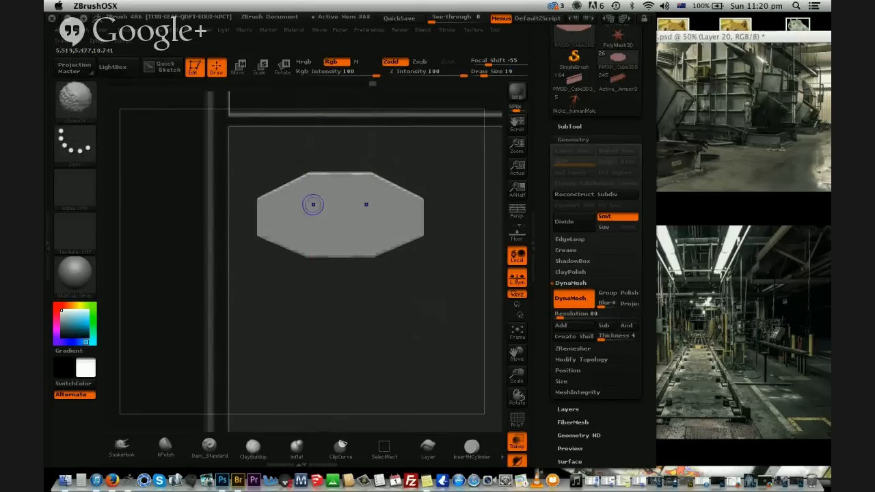
{"action": "left_click_drag", "start_coordinate": [352, 322], "coordinate": [369, 360], "text": "ctrl"}
Trim the sloping corners and flat edges of the bar's profile again with the ClipCurve brush
{"action": "left_click_drag", "start_coordinate": [242, 205], "coordinate": [336, 160], "text": "ctrl+shift"}
{"action": "left_click_drag", "start_coordinate": [287, 174], "coordinate": [417, 173], "text": "ctrl+shift"}
{"action": "left_click_drag", "start_coordinate": [380, 288], "coordinate": [379, 287], "text": "ctrl+shift"}
{"action": "left_click_drag", "start_coordinate": [333, 270], "coordinate": [228, 220], "text": "ctrl+shift"}
{"action": "left_click_drag", "start_coordinate": [395, 258], "coordinate": [272, 257], "text": "ctrl+shift"}
Duplicate the long beam subtool on the left hangar wall and mirror the copy to the right wall
{"action": "mouse_move", "coordinate": [382, 317]}
{"action": "left_mouse_down"}
{"action": "mouse_move", "coordinate": [400, 240]}
{"action": "mouse_move", "coordinate": [416, 260]}
{"action": "mouse_move", "coordinate": [394, 312]}
{"action": "mouse_move", "coordinate": [403, 314]}
{"action": "mouse_move", "coordinate": [427, 219]}
{"action": "left_mouse_up"}
{"action": "left_click_drag", "start_coordinate": [517, 376], "coordinate": [412, 283]}
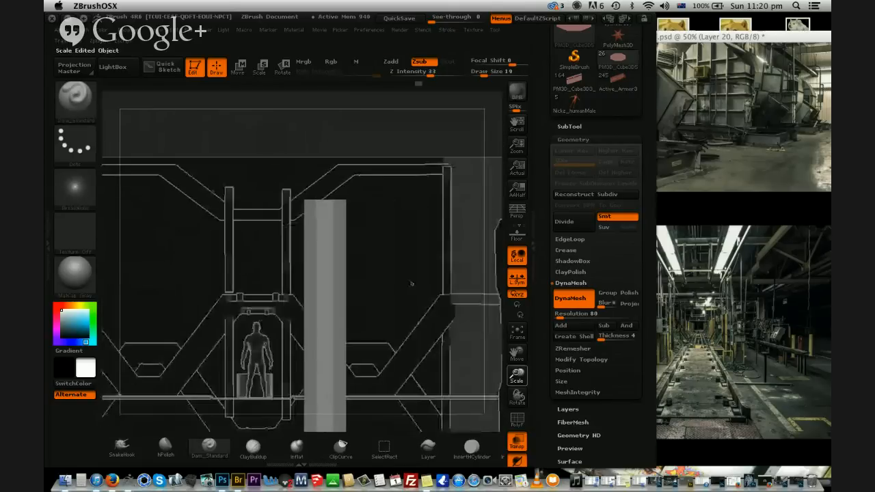
{"action": "left_click_drag", "start_coordinate": [397, 119], "coordinate": [431, 442], "text": "alt"}
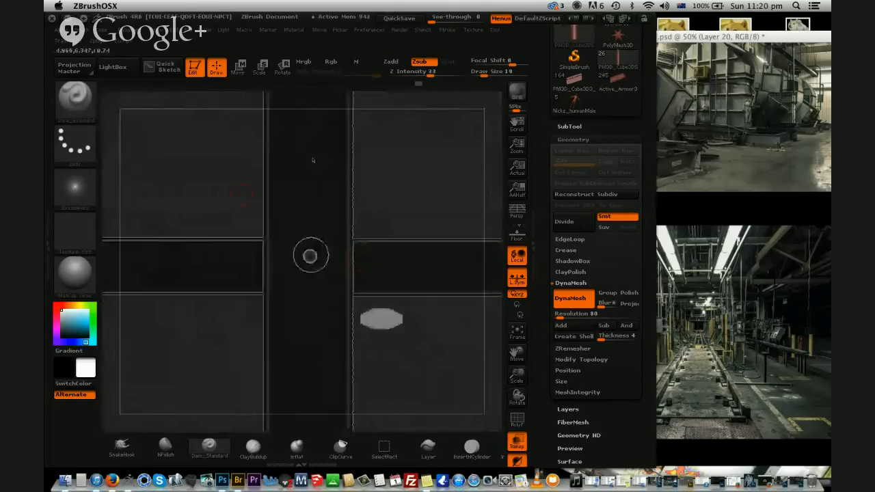
{"action": "left_click_drag", "start_coordinate": [441, 394], "coordinate": [447, 312], "text": "alt"}
{"action": "left_click_drag", "start_coordinate": [516, 375], "coordinate": [436, 266]}
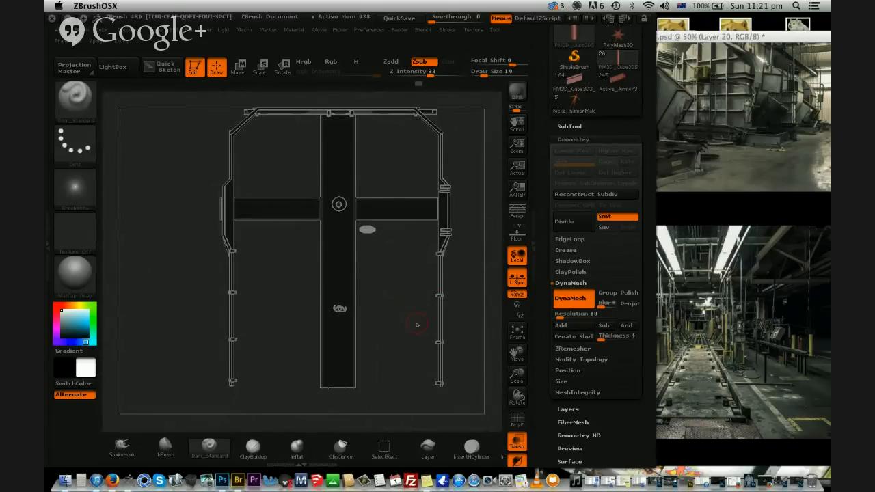
{"action": "left_click_drag", "start_coordinate": [411, 359], "coordinate": [239, 214]}
{"action": "left_click", "coordinate": [283, 225], "text": "alt"}
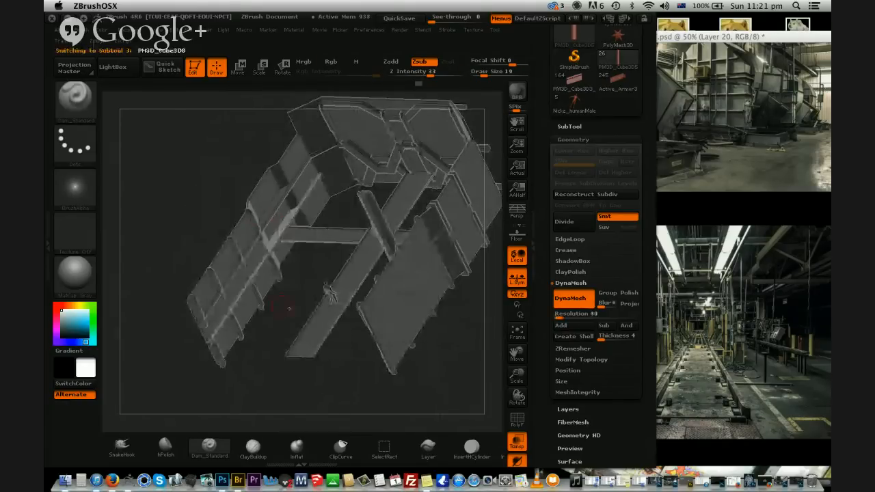
{"action": "left_click_drag", "start_coordinate": [289, 308], "coordinate": [529, 336], "text": "shift"}
{"action": "left_click_drag", "start_coordinate": [576, 409], "coordinate": [576, 353]}
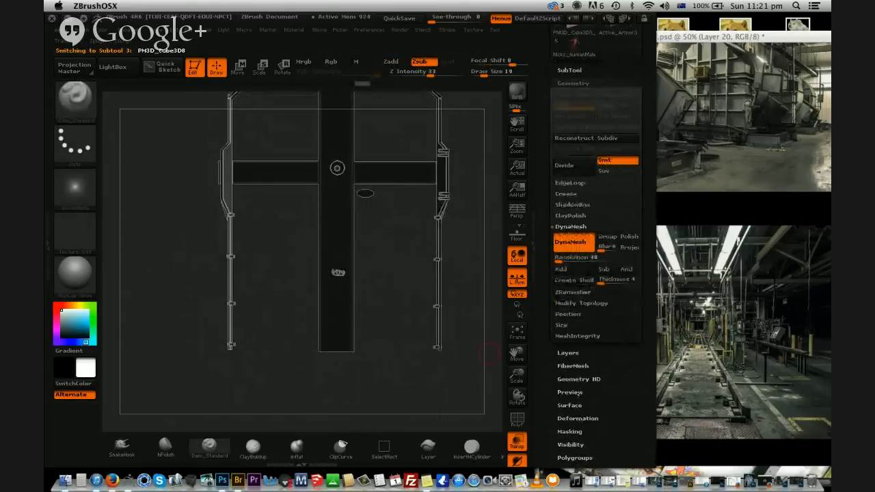
{"action": "left_click", "coordinate": [570, 70]}
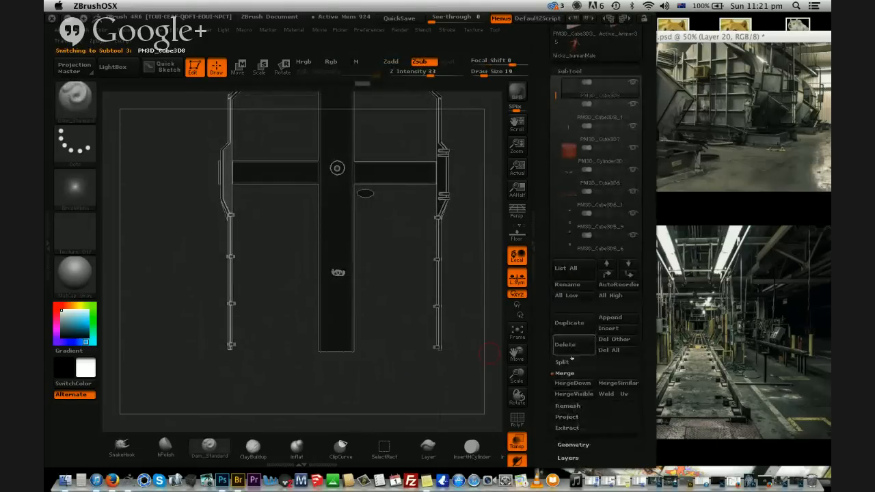
{"action": "left_click_drag", "start_coordinate": [545, 247], "coordinate": [546, 9]}
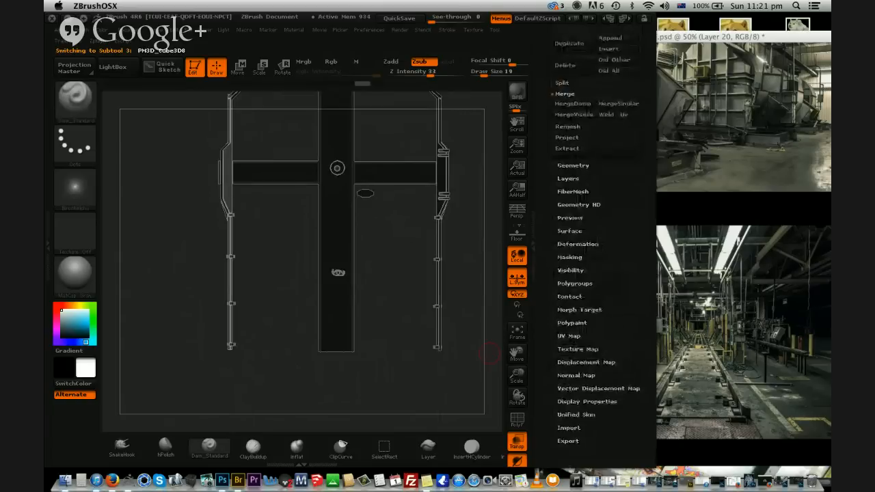
{"action": "left_click", "coordinate": [577, 244]}
{"action": "left_click_drag", "start_coordinate": [543, 42], "coordinate": [544, 128]}
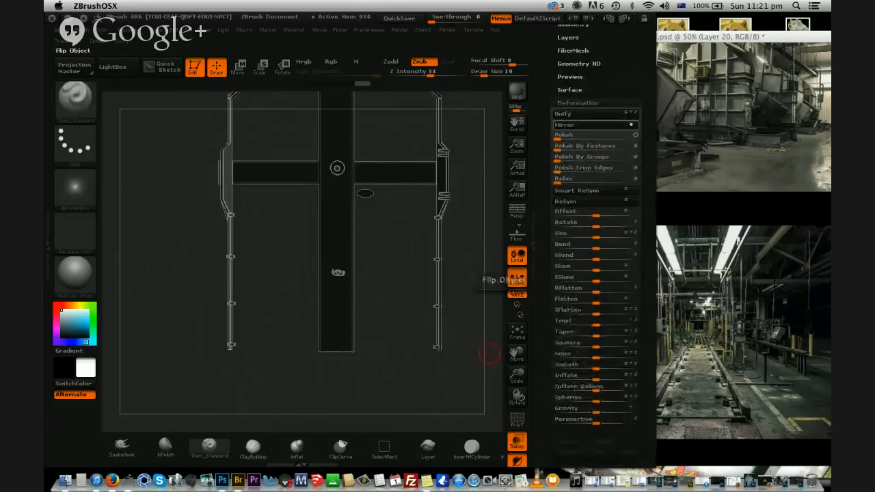
{"action": "left_click", "coordinate": [607, 125]}
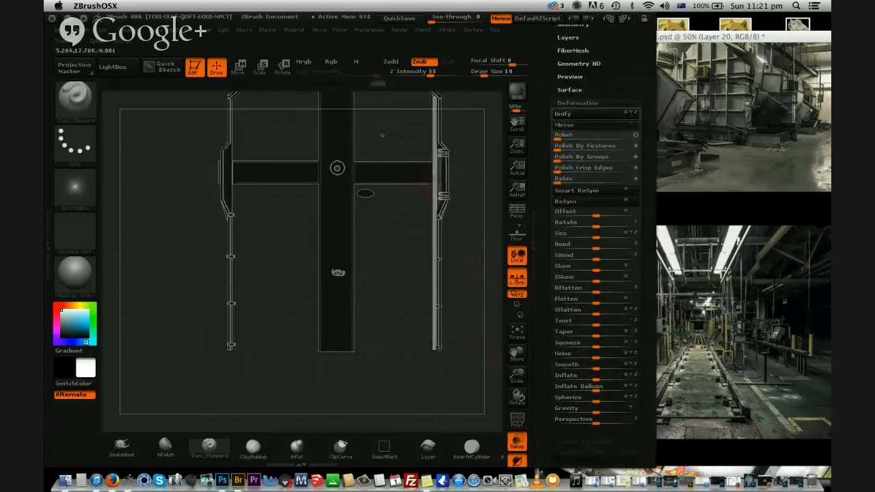
Shift the mirrored beam outward against the right wall with the Transpose line
{"action": "key", "text": "w"}
{"action": "left_click_drag", "start_coordinate": [366, 193], "coordinate": [416, 193]}
{"action": "left_click_drag", "start_coordinate": [398, 302], "coordinate": [502, 273]}
Duplicate the bracket pair on the right wall, mirror the copy to the left wall and nudge it into place
{"action": "left_click", "coordinate": [374, 251], "text": "alt"}
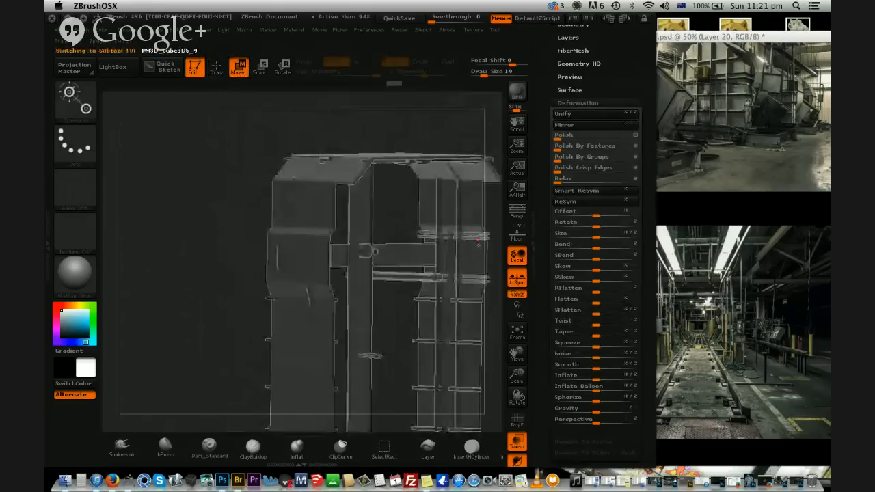
{"action": "left_click_drag", "start_coordinate": [438, 273], "coordinate": [374, 263]}
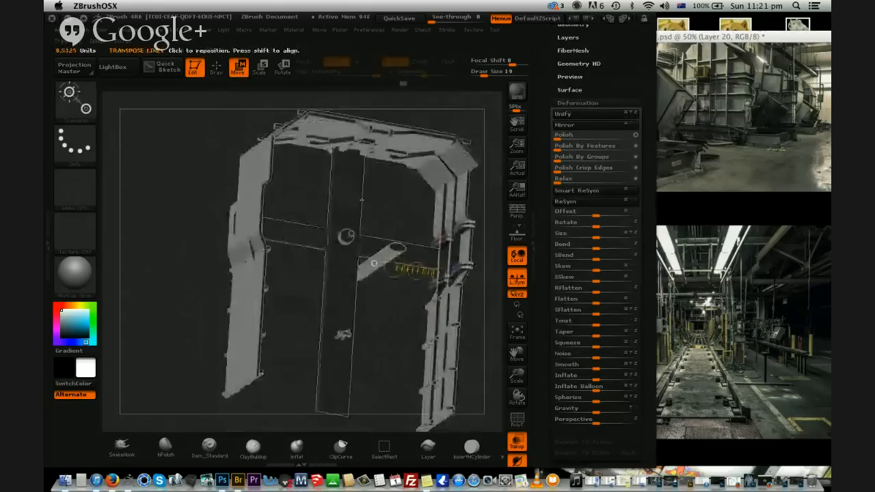
{"action": "left_click_drag", "start_coordinate": [362, 200], "coordinate": [410, 200], "text": "shift"}
{"action": "left_click", "coordinate": [571, 102]}
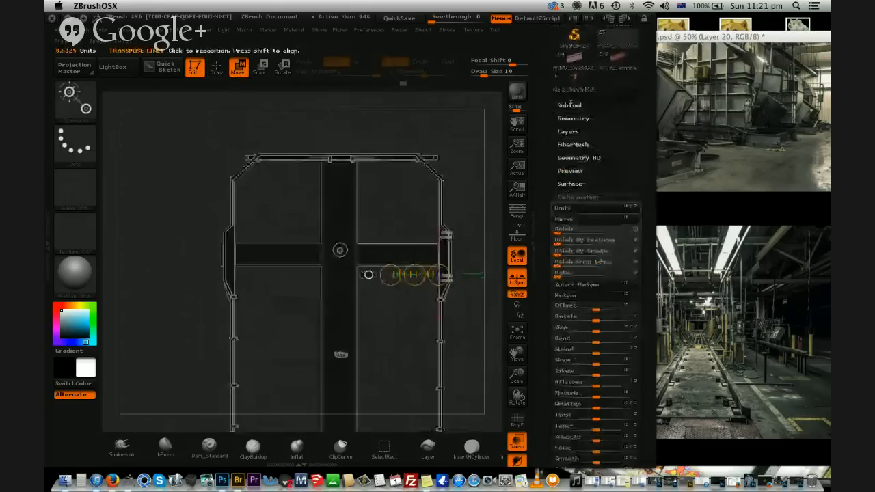
{"action": "left_click", "coordinate": [569, 105]}
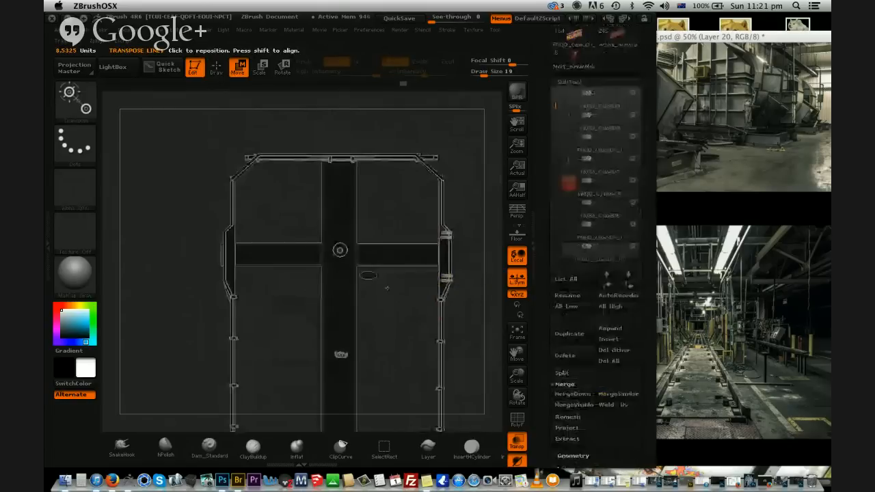
{"action": "left_click_drag", "start_coordinate": [387, 288], "coordinate": [380, 228], "text": "alt"}
{"action": "left_click_drag", "start_coordinate": [584, 456], "coordinate": [584, 337]}
{"action": "left_click", "coordinate": [578, 329]}
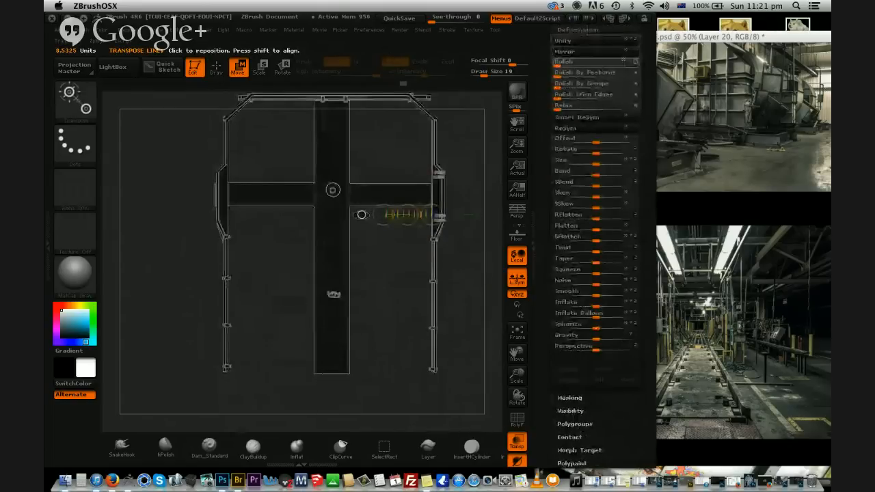
{"action": "left_click", "coordinate": [586, 53]}
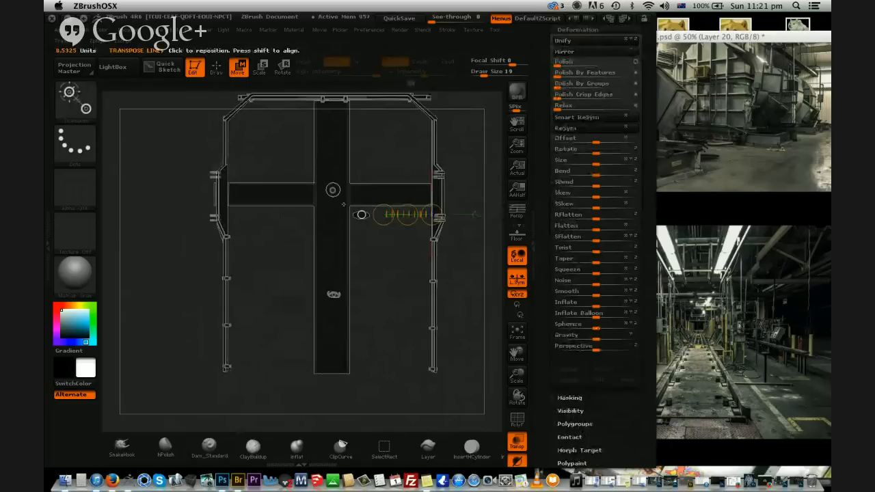
{"action": "left_click_drag", "start_coordinate": [210, 217], "coordinate": [245, 192], "text": "shift"}
{"action": "left_click_drag", "start_coordinate": [307, 260], "coordinate": [363, 311]}
Mask the side edges along the hexagonal bar's middle stretch and invert the mask so only those edges stay editable
{"action": "left_click_drag", "start_coordinate": [520, 376], "coordinate": [519, 431]}
{"action": "left_click_drag", "start_coordinate": [517, 354], "coordinate": [470, 277]}
{"action": "left_click", "coordinate": [337, 199], "text": "alt"}
{"action": "left_click_drag", "start_coordinate": [384, 234], "coordinate": [391, 409]}
{"action": "key", "text": "q"}
{"action": "left_click_drag", "start_coordinate": [276, 169], "coordinate": [311, 282], "text": "ctrl"}
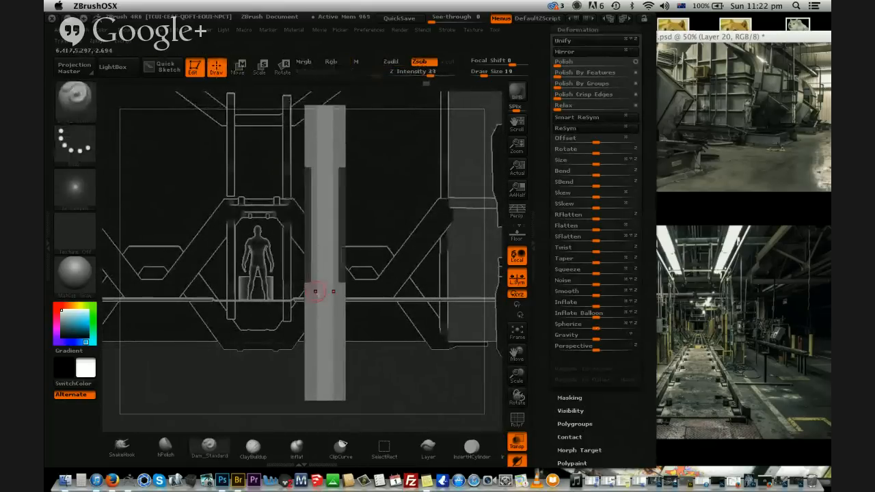
{"action": "left_click", "coordinate": [312, 284], "text": "ctrl"}
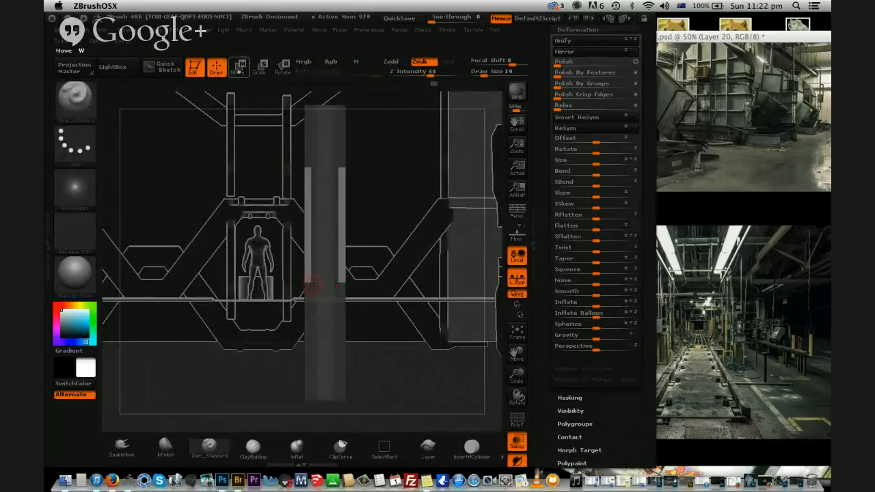
Push the bar's unmasked side edges inward symmetrically with the Transpose line to form a recess along its middle
{"action": "key", "text": "w"}
{"action": "mouse_move", "coordinate": [287, 221]}
{"action": "left_mouse_down"}
{"action": "mouse_move", "coordinate": [303, 220]}
{"action": "mouse_move", "coordinate": [308, 290]}
{"action": "mouse_move", "coordinate": [308, 274]}
{"action": "left_mouse_up"}
{"action": "mouse_move", "coordinate": [321, 231]}
{"action": "left_mouse_down"}
{"action": "mouse_move", "coordinate": [273, 240]}
{"action": "mouse_move", "coordinate": [362, 273]}
{"action": "mouse_move", "coordinate": [258, 244]}
{"action": "mouse_move", "coordinate": [385, 203]}
{"action": "mouse_move", "coordinate": [369, 225]}
{"action": "mouse_move", "coordinate": [401, 208]}
{"action": "mouse_move", "coordinate": [411, 125]}
{"action": "left_mouse_up"}
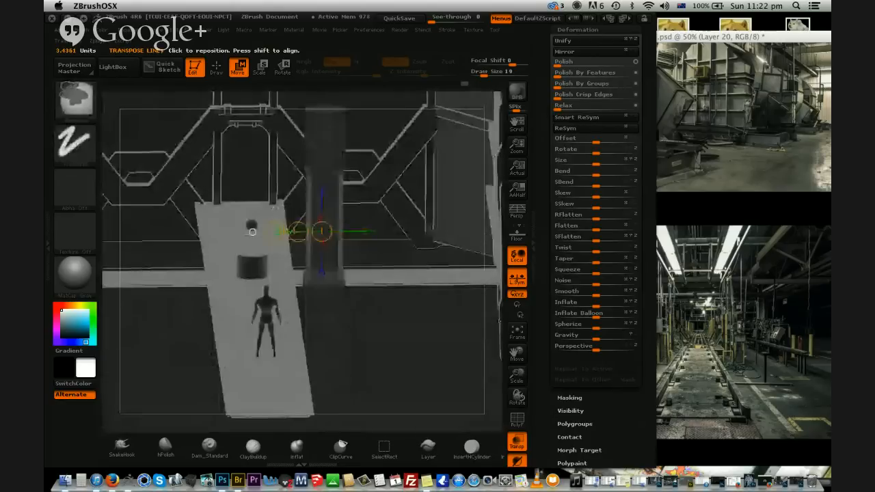
{"action": "left_click_drag", "start_coordinate": [445, 343], "coordinate": [448, 314], "text": "shift"}
{"action": "left_click_drag", "start_coordinate": [517, 375], "coordinate": [517, 410]}
{"action": "left_click_drag", "start_coordinate": [434, 236], "coordinate": [443, 283], "text": "alt"}
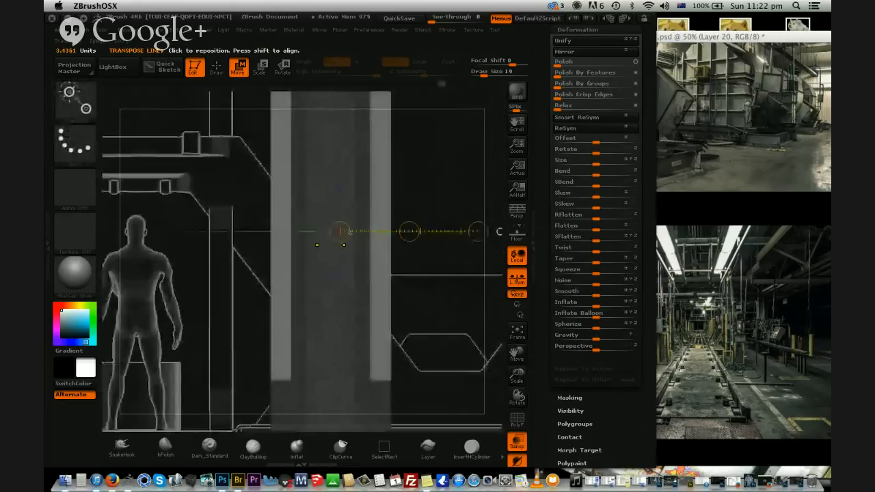
{"action": "left_click_drag", "start_coordinate": [520, 386], "coordinate": [521, 348]}
{"action": "left_click_drag", "start_coordinate": [401, 172], "coordinate": [416, 231], "text": "alt"}
{"action": "left_click_drag", "start_coordinate": [414, 199], "coordinate": [301, 205], "text": "shift"}
{"action": "left_click_drag", "start_coordinate": [324, 258], "coordinate": [362, 259], "text": "shift"}
{"action": "mouse_move", "coordinate": [409, 302]}
{"action": "left_mouse_down", "text": "shift"}
{"action": "mouse_move", "coordinate": [272, 287]}
{"action": "mouse_move", "coordinate": [318, 288]}
{"action": "mouse_move", "coordinate": [329, 311]}
{"action": "mouse_move", "coordinate": [329, 360]}
{"action": "left_mouse_up", "text": "shift"}
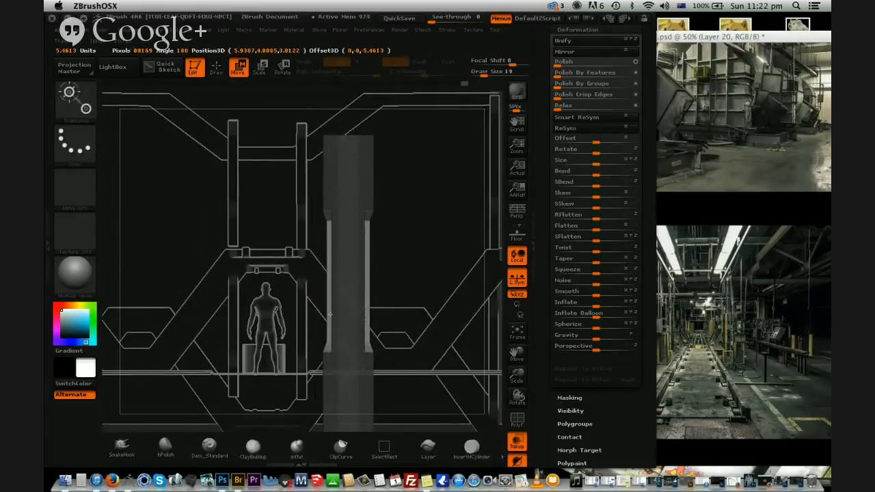
Extend the bar's upper part upward to the hangar's roof with the Transpose line and check its placement from above
{"action": "mouse_move", "coordinate": [347, 322]}
{"action": "left_mouse_down"}
{"action": "mouse_move", "coordinate": [463, 404]}
{"action": "mouse_move", "coordinate": [452, 382]}
{"action": "mouse_move", "coordinate": [328, 376]}
{"action": "mouse_move", "coordinate": [367, 381]}
{"action": "left_mouse_up"}
{"action": "right_click_drag", "start_coordinate": [367, 380], "coordinate": [409, 205], "text": "ctrl"}
{"action": "mouse_move", "coordinate": [399, 159]}
{"action": "left_mouse_down"}
{"action": "mouse_move", "coordinate": [334, 338]}
{"action": "mouse_move", "coordinate": [336, 230]}
{"action": "left_mouse_up"}
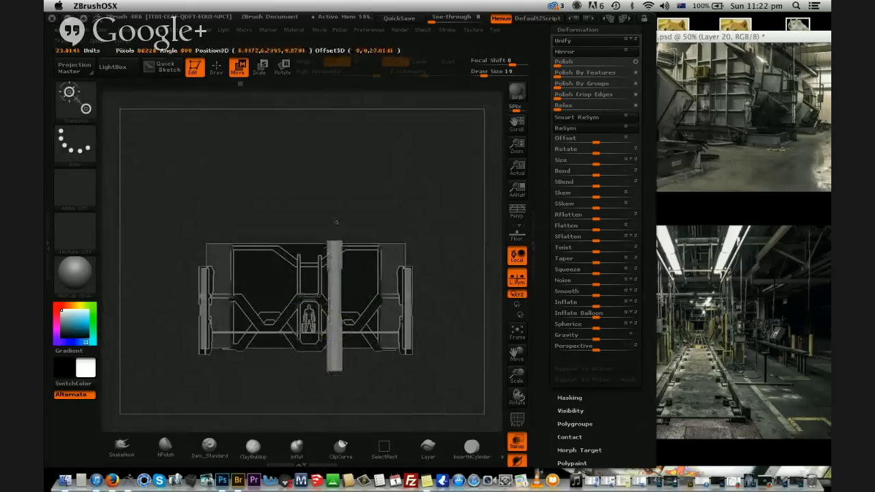
{"action": "left_click_drag", "start_coordinate": [416, 220], "coordinate": [422, 407]}
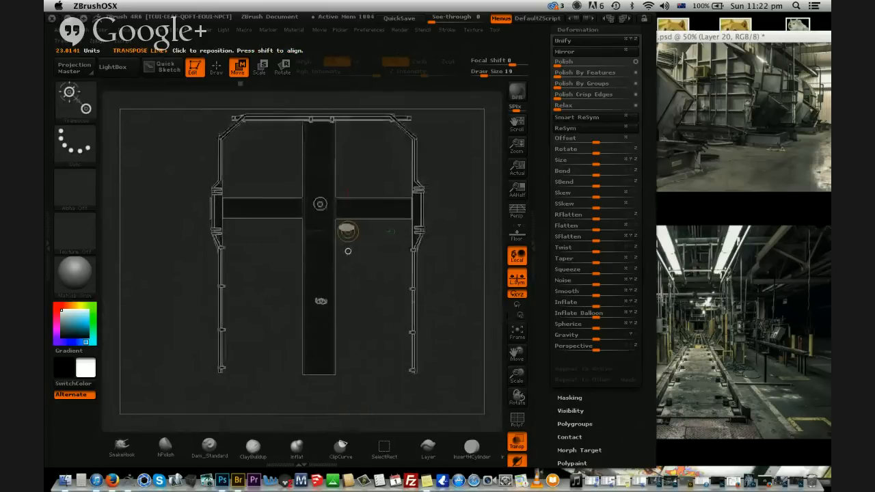
{"action": "scroll", "coordinate": [595, 128], "scroll_direction": "up", "scroll_amount": 3}
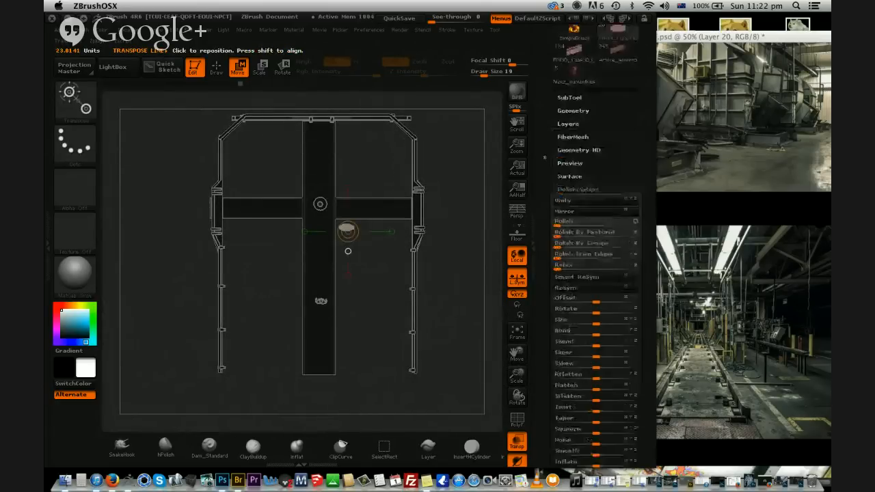
Copy the hexagonal bar across the central walkway with the Transpose line so one bar stands on each side
{"action": "left_click", "coordinate": [569, 89]}
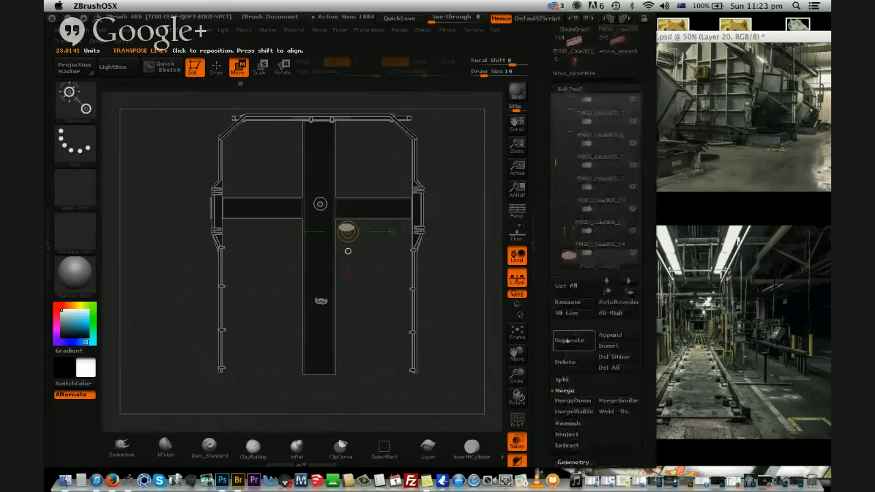
{"action": "left_click_drag", "start_coordinate": [347, 251], "coordinate": [357, 301]}
{"action": "left_click_drag", "start_coordinate": [346, 228], "coordinate": [364, 335]}
{"action": "left_click_drag", "start_coordinate": [351, 275], "coordinate": [300, 276], "text": "ctrl"}
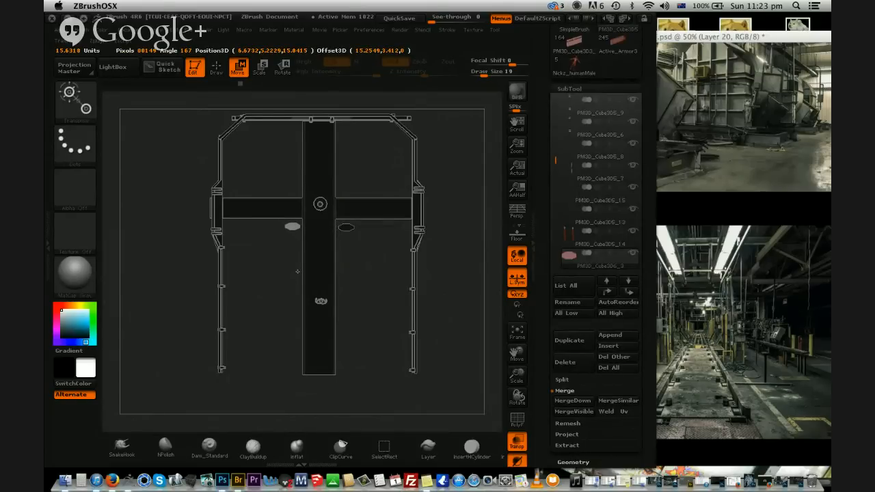
{"action": "left_click_drag", "start_coordinate": [346, 228], "coordinate": [365, 333]}
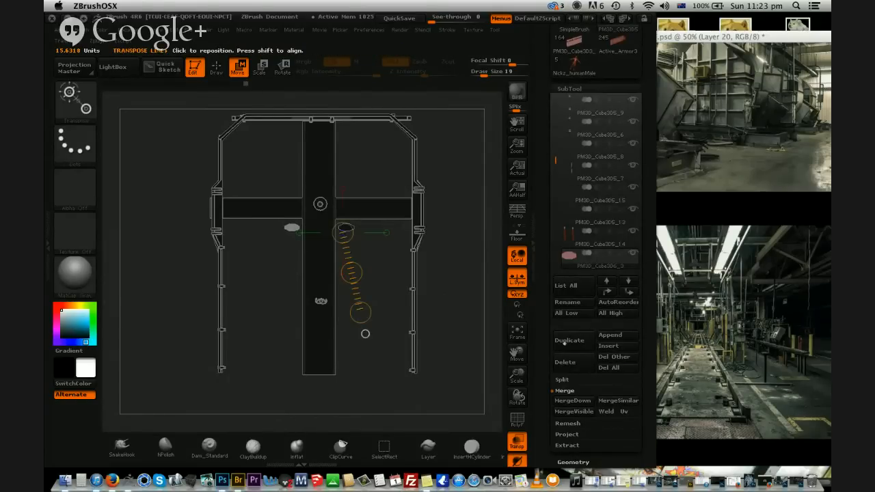
Duplicate the pair of hexagonal bars as a new subtool, move the copy beyond the crosswise beam and hide it
{"action": "scroll", "coordinate": [572, 378], "scroll_direction": "down", "scroll_amount": 1}
{"action": "left_click", "coordinate": [572, 383]}
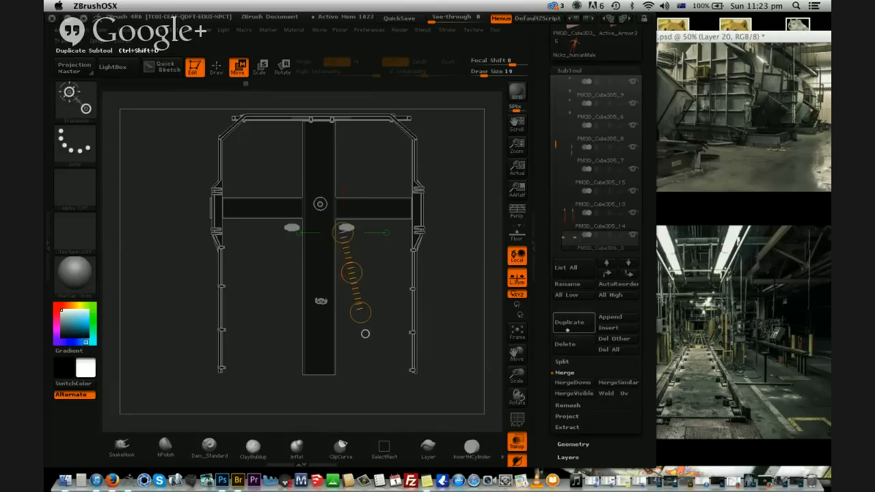
{"action": "left_click_drag", "start_coordinate": [351, 273], "coordinate": [349, 230]}
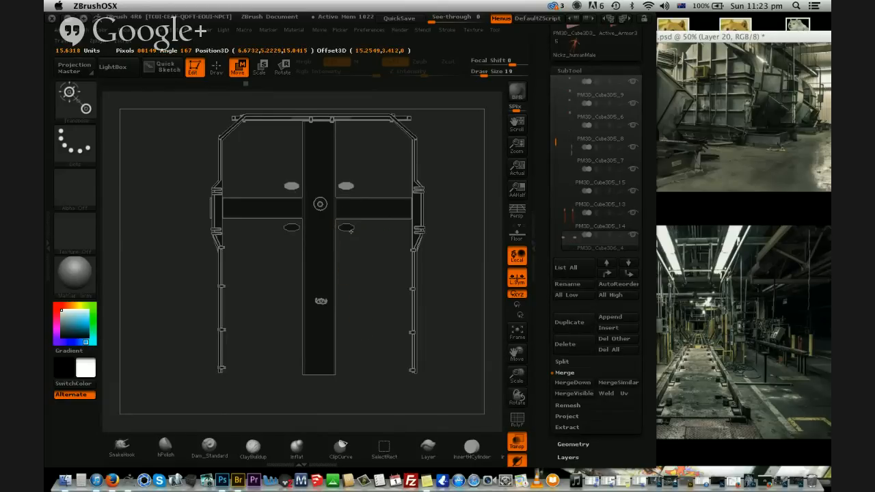
{"action": "left_click_drag", "start_coordinate": [390, 283], "coordinate": [390, 191]}
{"action": "left_click_drag", "start_coordinate": [446, 257], "coordinate": [449, 195], "text": "alt"}
{"action": "mouse_move", "coordinate": [451, 307]}
{"action": "left_mouse_down"}
{"action": "mouse_move", "coordinate": [457, 322]}
{"action": "mouse_move", "coordinate": [443, 317]}
{"action": "left_mouse_up"}
{"action": "left_click_drag", "start_coordinate": [457, 171], "coordinate": [477, 335]}
{"action": "left_click", "coordinate": [635, 236]}
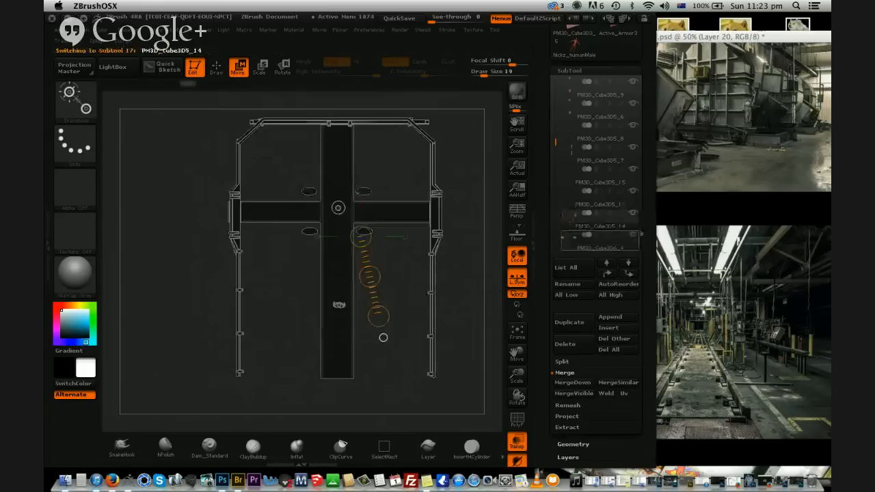
Select the original bar pair, mask all but the inner edges and push those edges in symmetrically to narrow both bars
{"action": "key", "text": "q"}
{"action": "key", "text": "ctrl"}
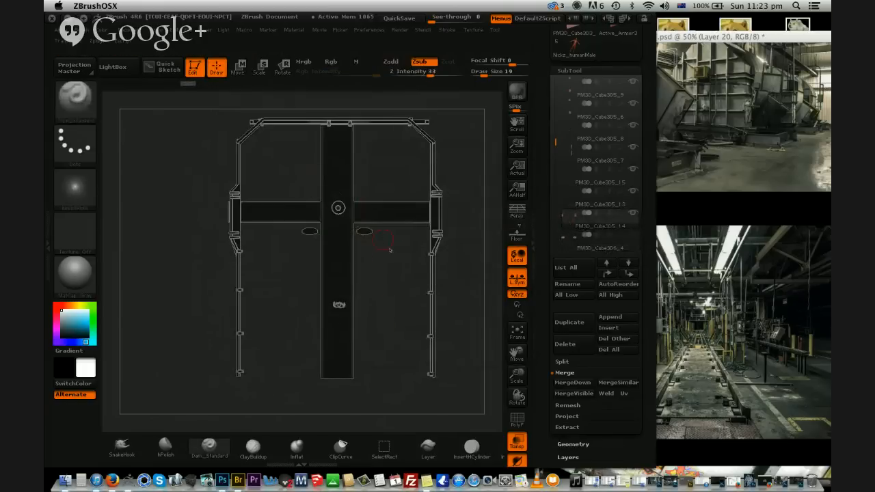
{"action": "left_click_drag", "start_coordinate": [367, 235], "coordinate": [406, 254], "text": "alt"}
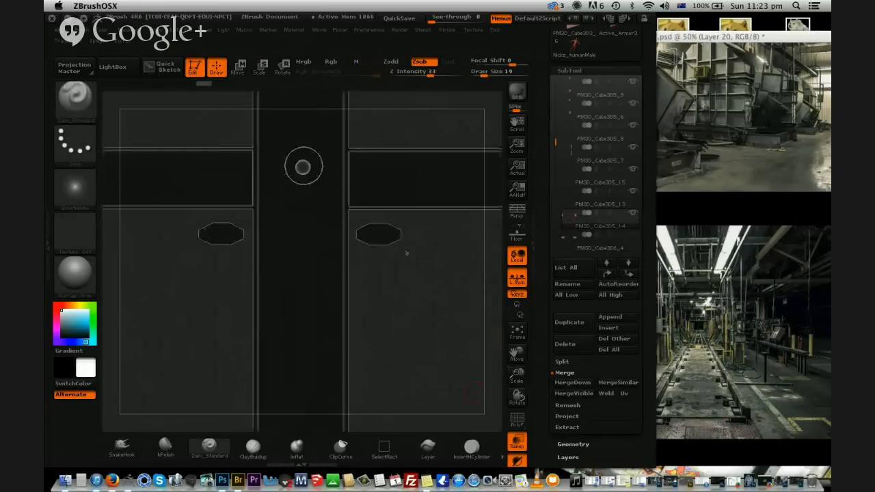
{"action": "left_click", "coordinate": [385, 231], "text": "alt"}
{"action": "left_click_drag", "start_coordinate": [433, 293], "coordinate": [353, 211], "text": "ctrl"}
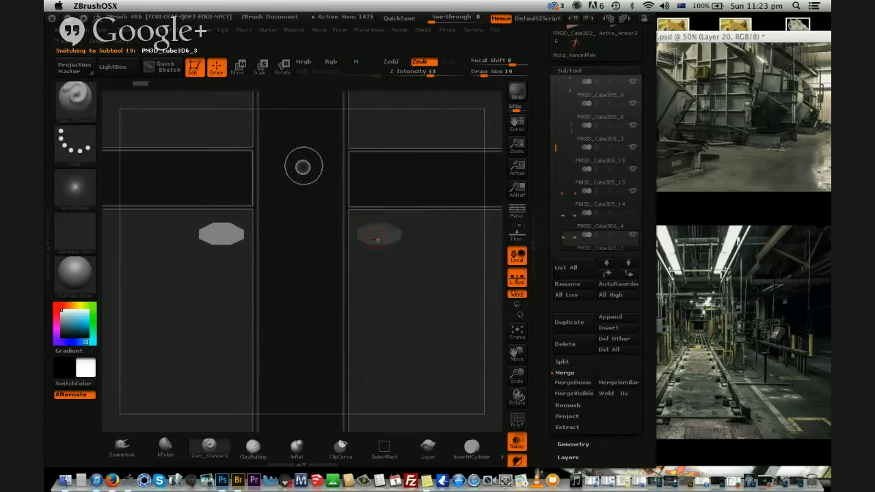
{"action": "left_click_drag", "start_coordinate": [419, 279], "coordinate": [345, 211], "text": "ctrl"}
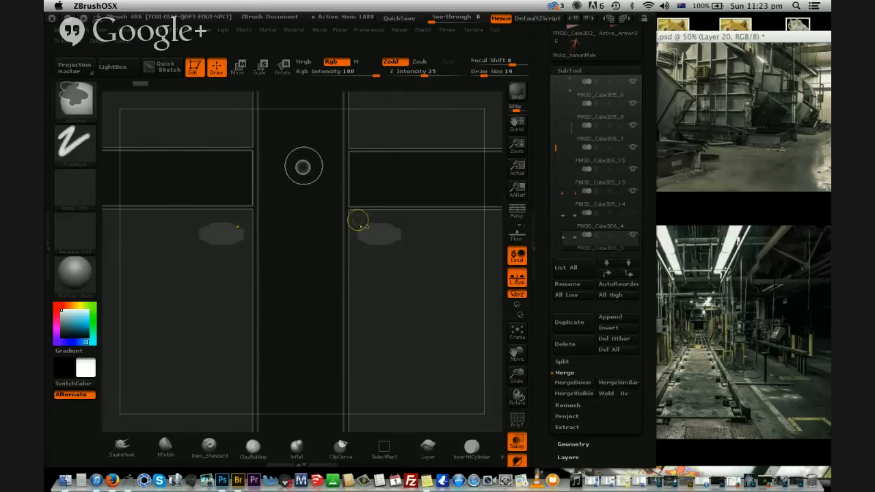
{"action": "left_click", "coordinate": [366, 215], "text": "ctrl"}
{"action": "left_click", "coordinate": [238, 67]}
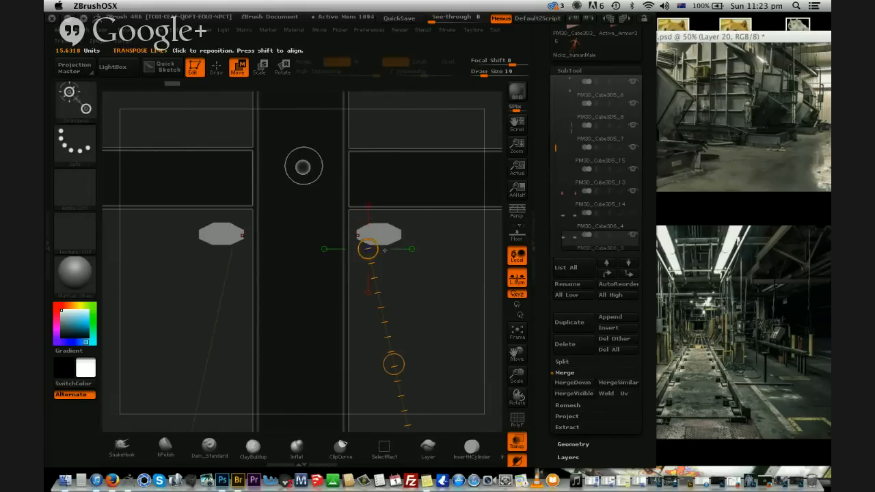
{"action": "left_click_drag", "start_coordinate": [405, 239], "coordinate": [338, 239], "text": "shift"}
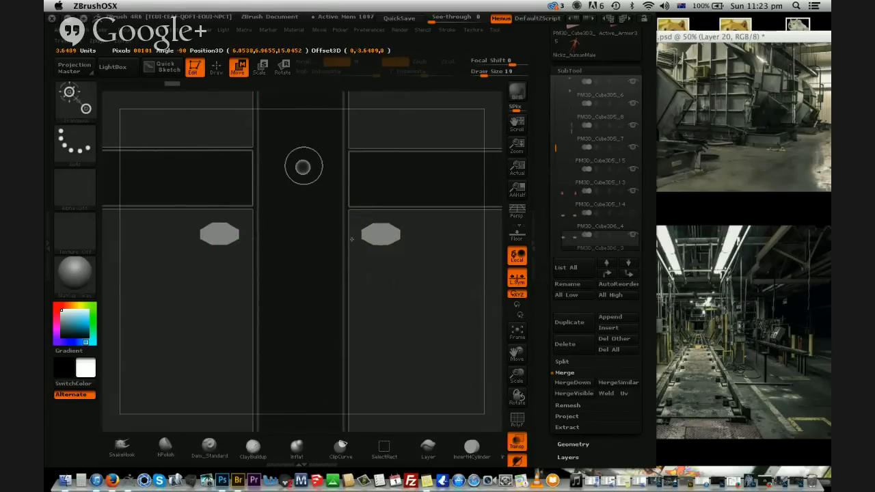
{"action": "left_click_drag", "start_coordinate": [420, 324], "coordinate": [412, 281]}
{"action": "left_click_drag", "start_coordinate": [376, 230], "coordinate": [433, 233]}
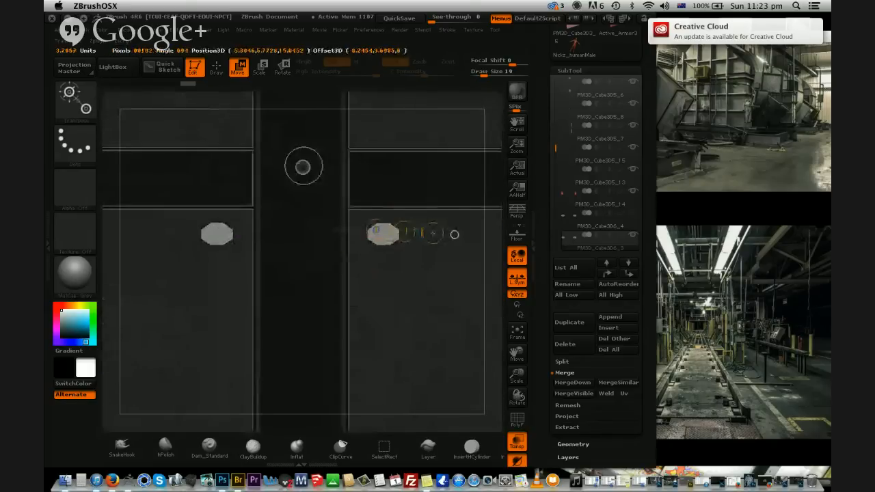
Rotate both narrowed bars symmetrically by a quarter turn in top view with the Transpose line
{"action": "key", "text": "r"}
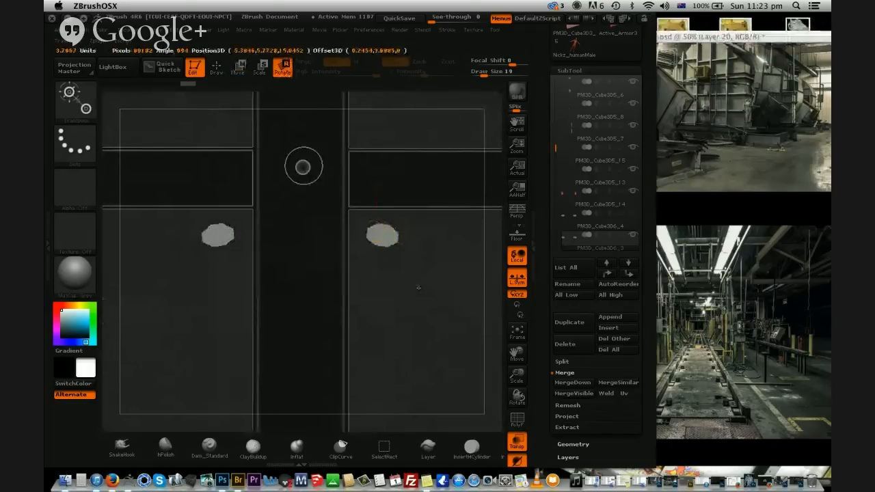
{"action": "left_click_drag", "start_coordinate": [418, 287], "coordinate": [374, 297]}
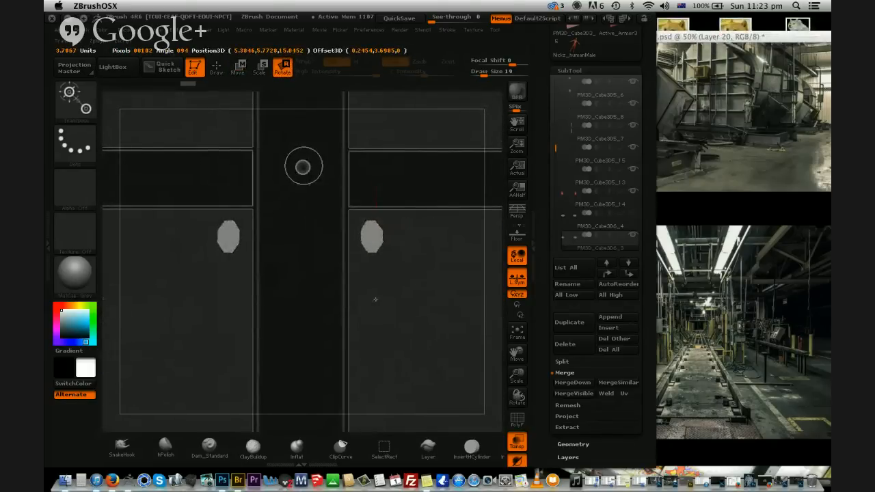
{"action": "mouse_move", "coordinate": [376, 231]}
{"action": "left_mouse_down"}
{"action": "mouse_move", "coordinate": [432, 233]}
{"action": "mouse_move", "coordinate": [399, 228]}
{"action": "mouse_move", "coordinate": [383, 300]}
{"action": "left_mouse_up"}
{"action": "key", "text": "w"}
{"action": "key", "text": "r"}
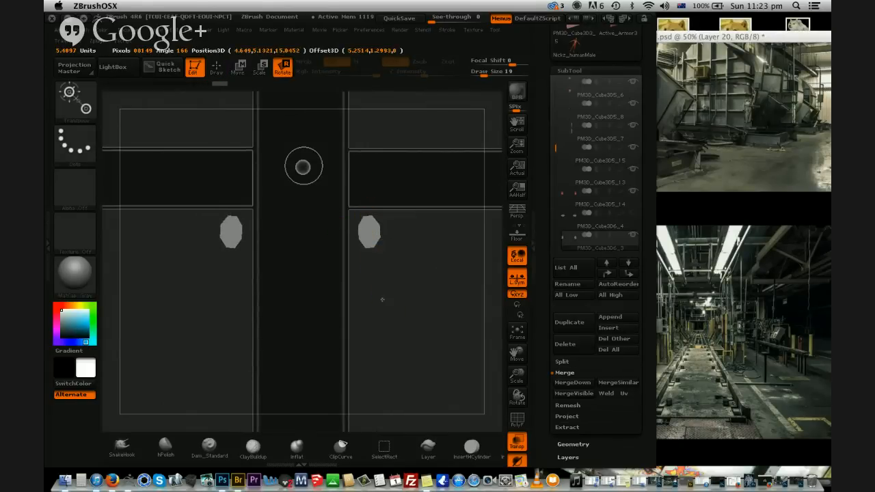
Undo the last bar adjustments and shift both bars symmetrically farther away from the central walkway
{"action": "key", "text": "w"}
{"action": "left_click_drag", "start_coordinate": [379, 261], "coordinate": [383, 261]}
{"action": "key", "text": "super+z"}
{"action": "key", "text": "super+z"}
{"action": "left_click_drag", "start_coordinate": [435, 221], "coordinate": [446, 122], "text": "shift"}
{"action": "left_click_drag", "start_coordinate": [457, 159], "coordinate": [473, 344]}
Duplicate the rotated bar pair, move the copy to the far side of the crosswise beam and turn off transparency
{"action": "left_click", "coordinate": [570, 325]}
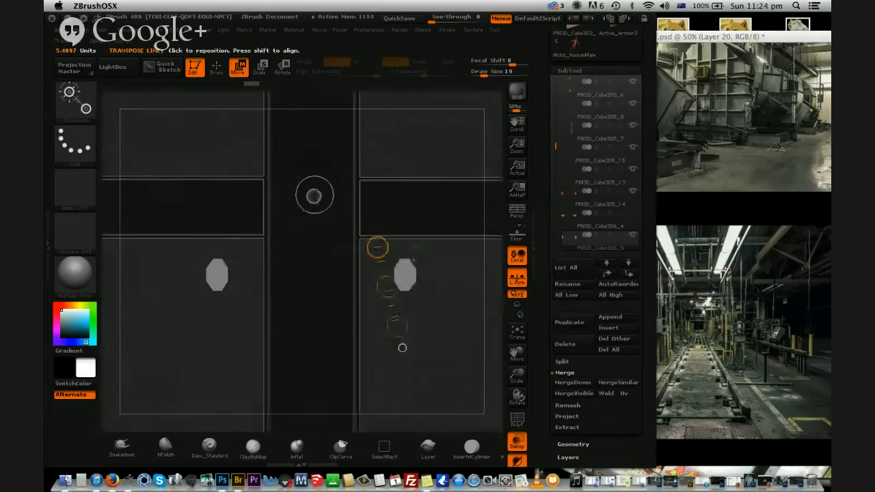
{"action": "left_click_drag", "start_coordinate": [387, 287], "coordinate": [389, 142], "text": "ctrl"}
{"action": "left_click_drag", "start_coordinate": [377, 247], "coordinate": [402, 348]}
{"action": "left_click_drag", "start_coordinate": [517, 376], "coordinate": [450, 342]}
{"action": "left_click", "coordinate": [517, 441]}
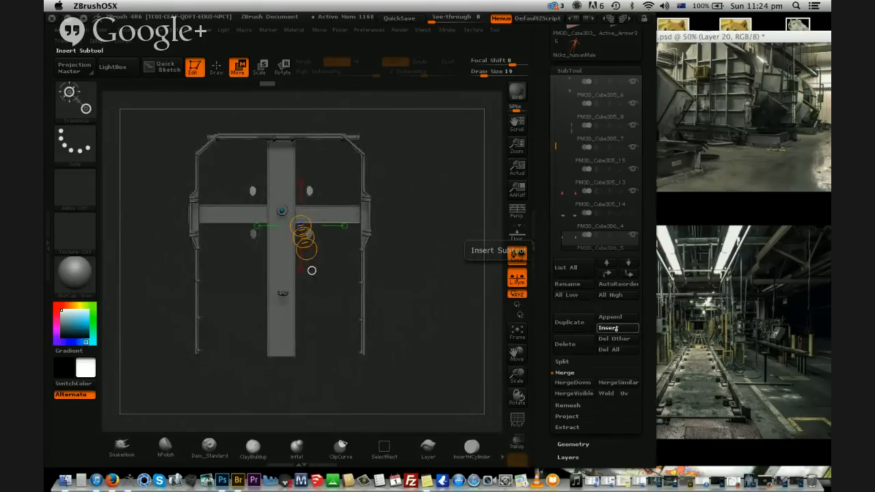
Insert a cylinder as a new subtool and raise it above the hangar with the Transpose line
{"action": "left_click", "coordinate": [616, 329]}
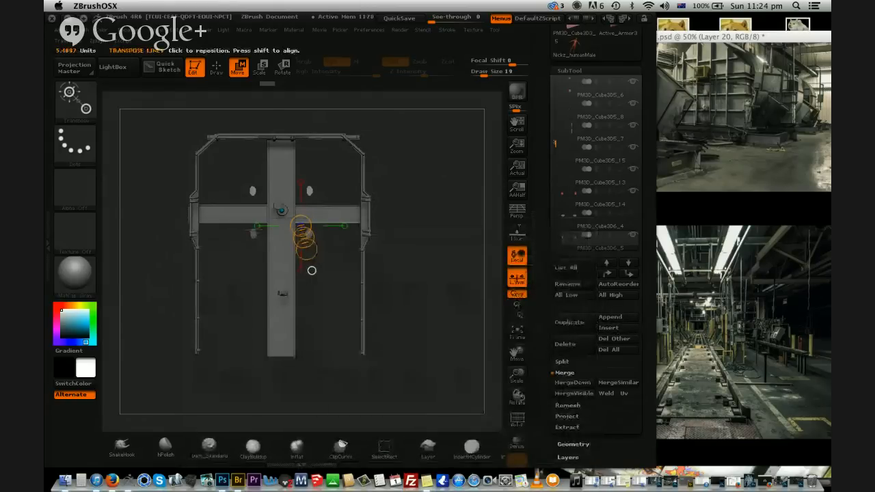
{"action": "left_click_drag", "start_coordinate": [392, 287], "coordinate": [404, 191]}
{"action": "left_click_drag", "start_coordinate": [277, 307], "coordinate": [277, 202], "text": "shift"}
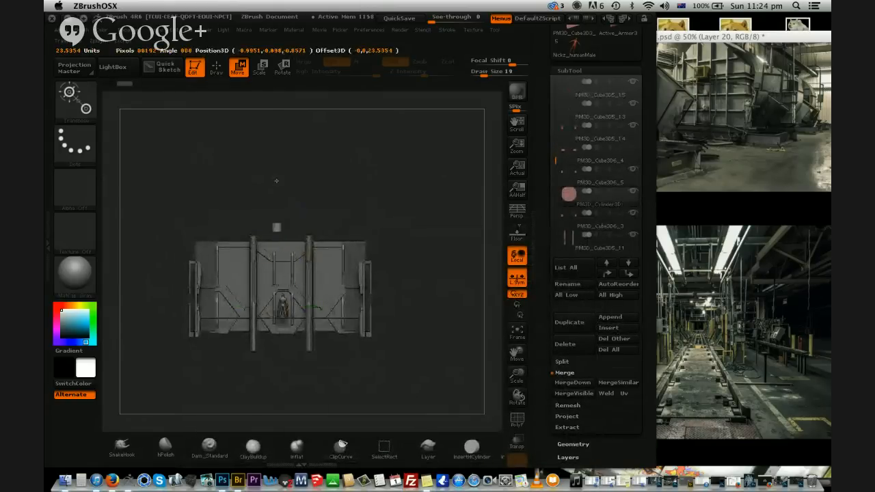
{"action": "key", "text": "super+shift+z"}
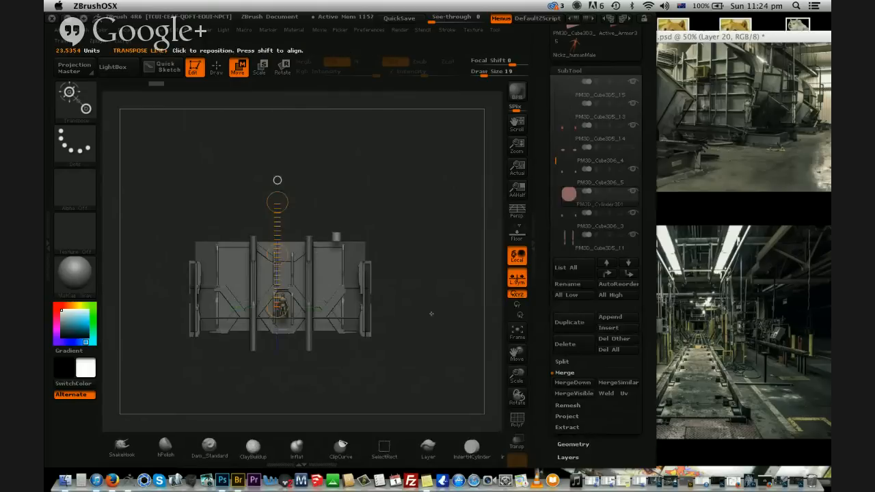
{"action": "left_click_drag", "start_coordinate": [373, 130], "coordinate": [313, 226], "text": "alt"}
{"action": "left_click_drag", "start_coordinate": [231, 292], "coordinate": [113, 252]}
Subdivide the cylinder and stretch its upper end upward to make it about twice as tall
{"action": "key", "text": "ctrl+d"}
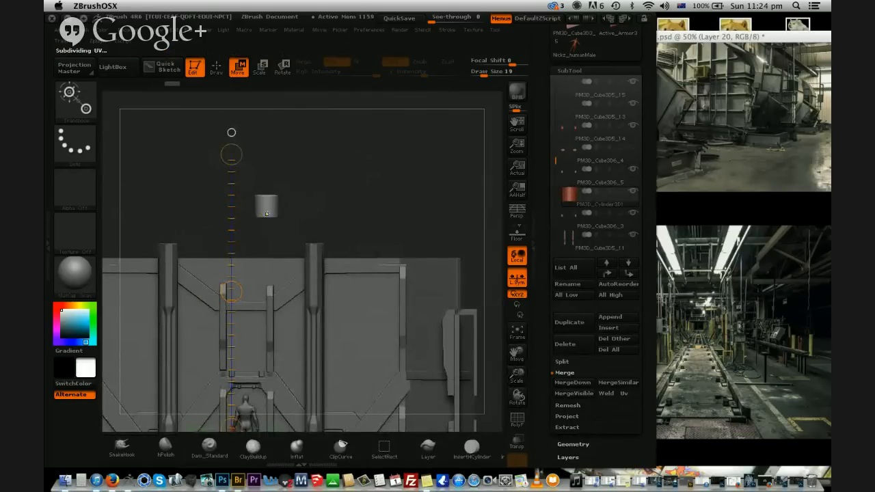
{"action": "key", "text": "q"}
{"action": "mouse_move", "coordinate": [235, 200]}
{"action": "left_mouse_down", "text": "ctrl+shift"}
{"action": "mouse_move", "coordinate": [311, 189]}
{"action": "mouse_move", "coordinate": [317, 198]}
{"action": "mouse_move", "coordinate": [228, 215]}
{"action": "mouse_move", "coordinate": [266, 194]}
{"action": "mouse_move", "coordinate": [261, 96]}
{"action": "left_mouse_up", "text": "ctrl+shift"}
{"action": "key", "text": "w"}
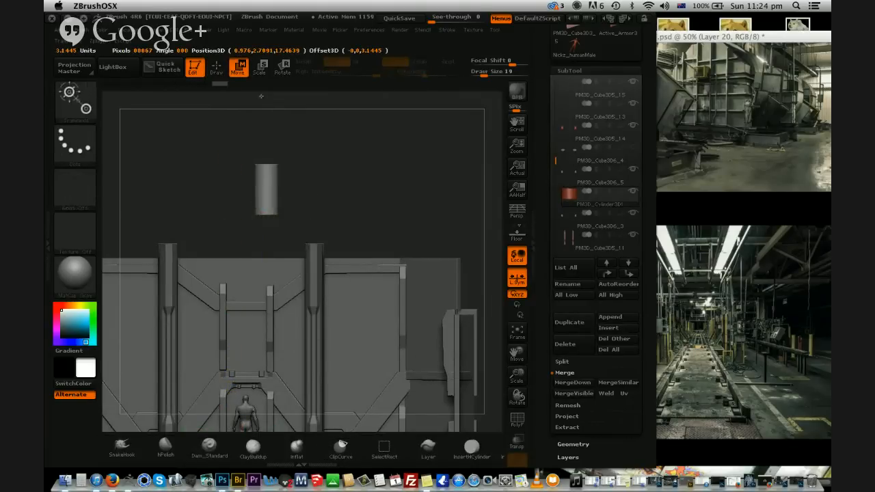
{"action": "left_click_drag", "start_coordinate": [339, 168], "coordinate": [403, 168], "text": "alt"}
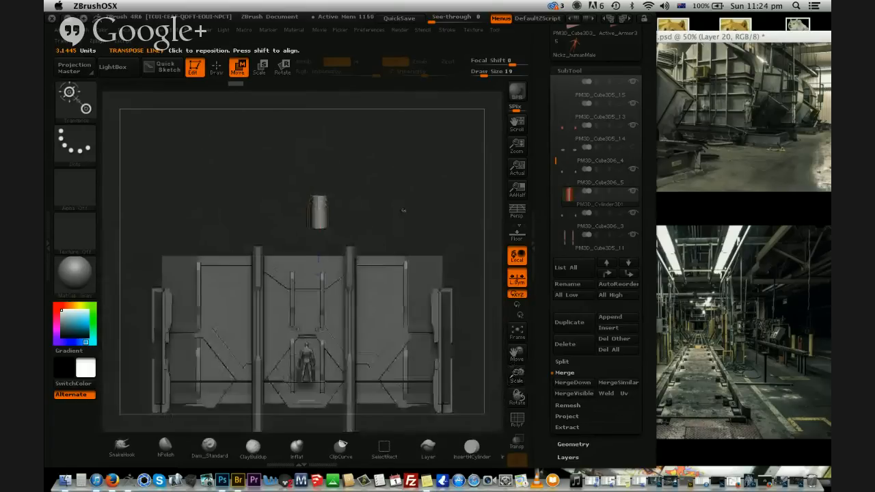
Move the cylinder down to the right-hand vertical bar and check its position from the top and front
{"action": "left_click_drag", "start_coordinate": [402, 209], "coordinate": [412, 168], "text": "alt"}
{"action": "left_click_drag", "start_coordinate": [327, 176], "coordinate": [344, 337]}
{"action": "left_click_drag", "start_coordinate": [412, 162], "coordinate": [400, 259], "text": "shift"}
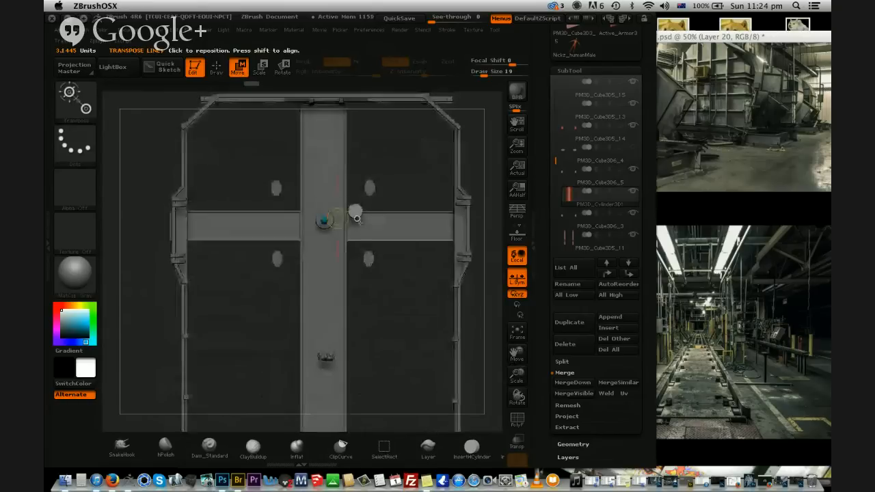
{"action": "left_click_drag", "start_coordinate": [373, 292], "coordinate": [395, 371]}
{"action": "mouse_move", "coordinate": [372, 280]}
{"action": "left_mouse_down"}
{"action": "mouse_move", "coordinate": [378, 389]}
{"action": "mouse_move", "coordinate": [420, 285]}
{"action": "mouse_move", "coordinate": [419, 348]}
{"action": "left_mouse_up"}
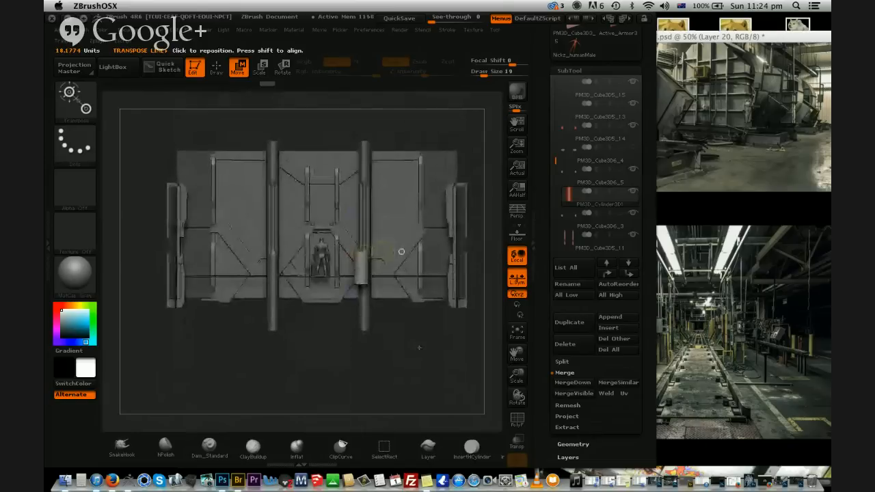
{"action": "mouse_move", "coordinate": [364, 265]}
{"action": "left_mouse_down"}
{"action": "mouse_move", "coordinate": [424, 99]}
{"action": "mouse_move", "coordinate": [392, 276]}
{"action": "mouse_move", "coordinate": [444, 270]}
{"action": "left_mouse_up"}
{"action": "left_click_drag", "start_coordinate": [394, 332], "coordinate": [393, 291]}
{"action": "left_click_drag", "start_coordinate": [405, 331], "coordinate": [408, 384]}
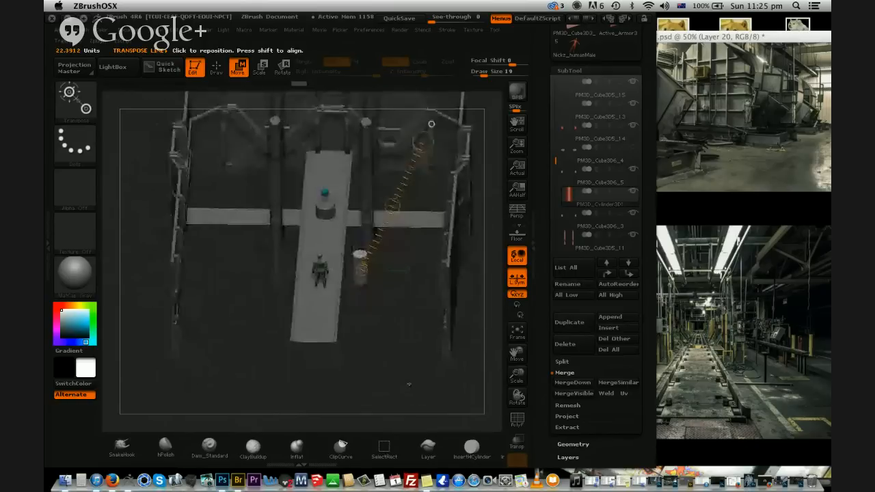
Select the zigzag brace along the back wall and duplicate it as a new subtool
{"action": "left_click", "coordinate": [358, 170], "text": "alt"}
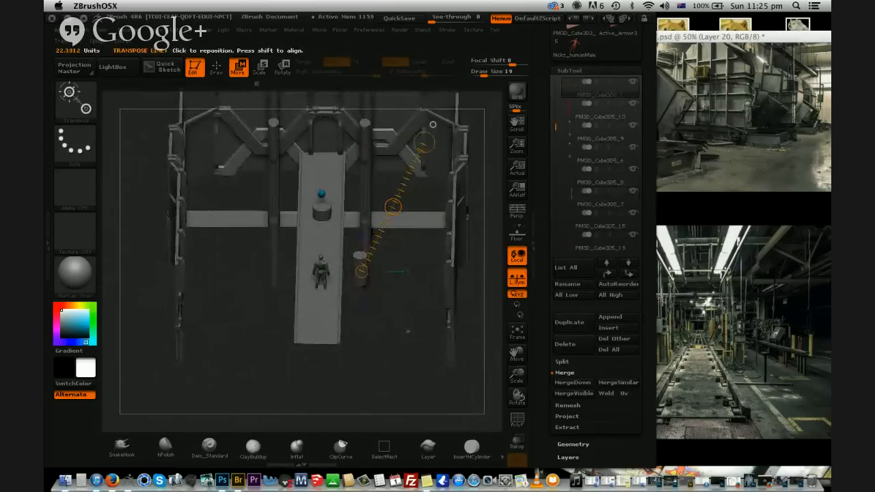
{"action": "left_click_drag", "start_coordinate": [432, 137], "coordinate": [433, 99], "text": "shift"}
{"action": "left_click", "coordinate": [582, 326]}
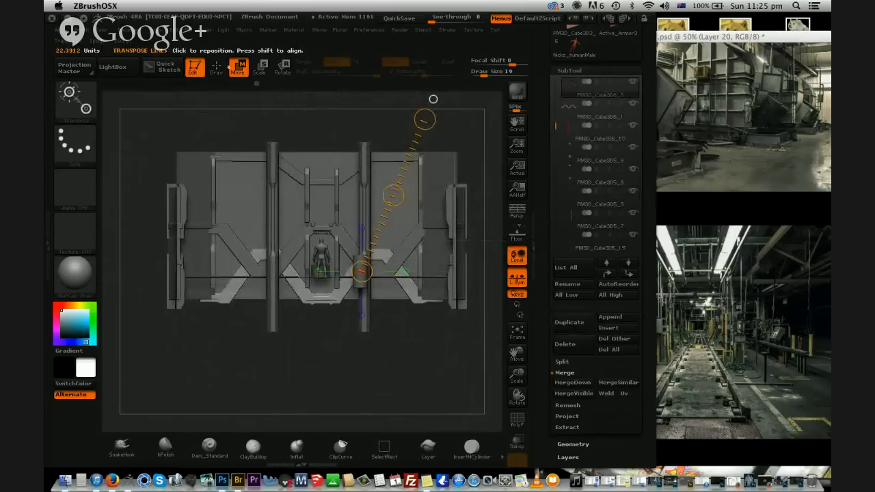
{"action": "key", "text": "q"}
{"action": "left_click_drag", "start_coordinate": [517, 376], "coordinate": [517, 403]}
{"action": "left_click_drag", "start_coordinate": [439, 369], "coordinate": [406, 359], "text": "alt"}
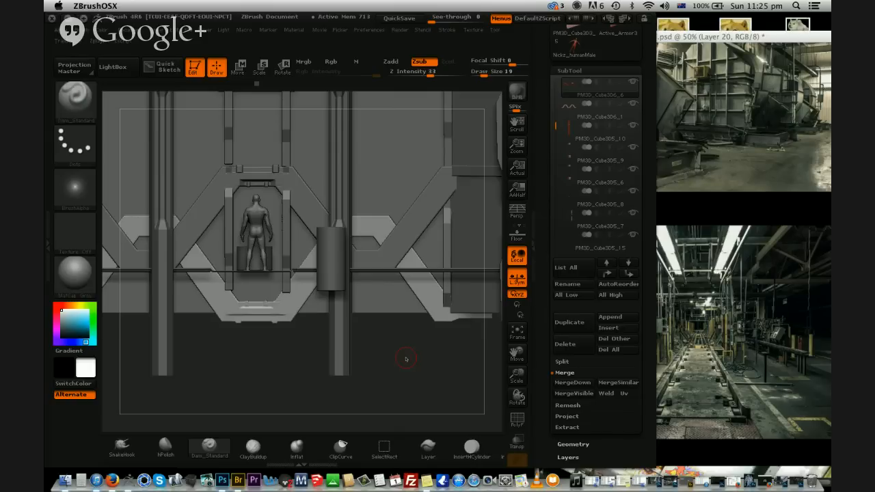
Move the duplicated zigzag brace straight down below the hangar floor with the Transpose line
{"action": "mouse_move", "coordinate": [422, 364]}
{"action": "left_mouse_down"}
{"action": "mouse_move", "coordinate": [438, 349]}
{"action": "mouse_move", "coordinate": [417, 329]}
{"action": "mouse_move", "coordinate": [405, 346]}
{"action": "mouse_move", "coordinate": [424, 357]}
{"action": "left_mouse_up"}
{"action": "left_click", "coordinate": [241, 67]}
{"action": "left_click_drag", "start_coordinate": [374, 222], "coordinate": [375, 387], "text": "shift"}
{"action": "key", "text": "super+z"}
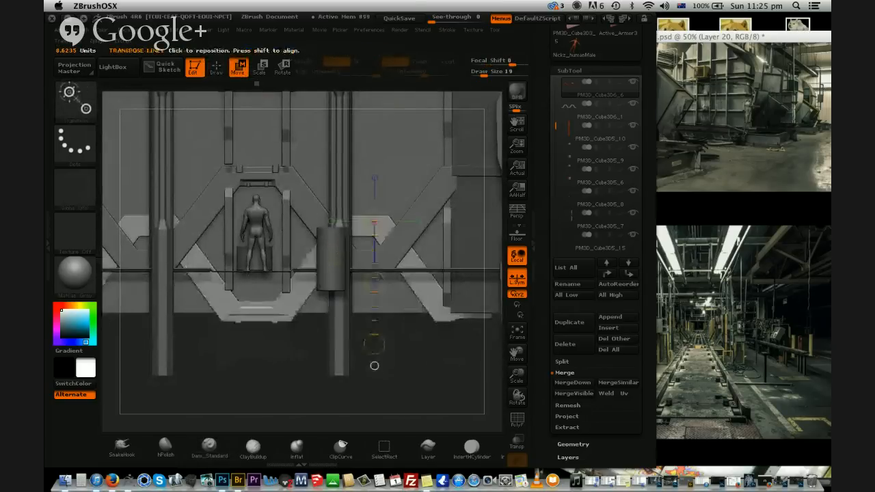
{"action": "left_click_drag", "start_coordinate": [375, 280], "coordinate": [362, 297], "text": "ctrl"}
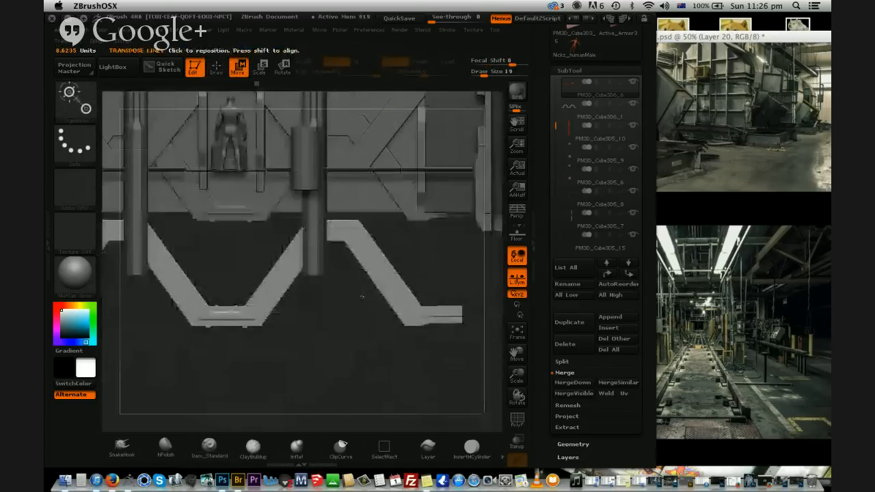
Mask the right half of the lowered brace, split the masked points into a separate subtool and select one half
{"action": "key", "text": "f"}
{"action": "left_click_drag", "start_coordinate": [468, 385], "coordinate": [333, 276], "text": "ctrl+shift"}
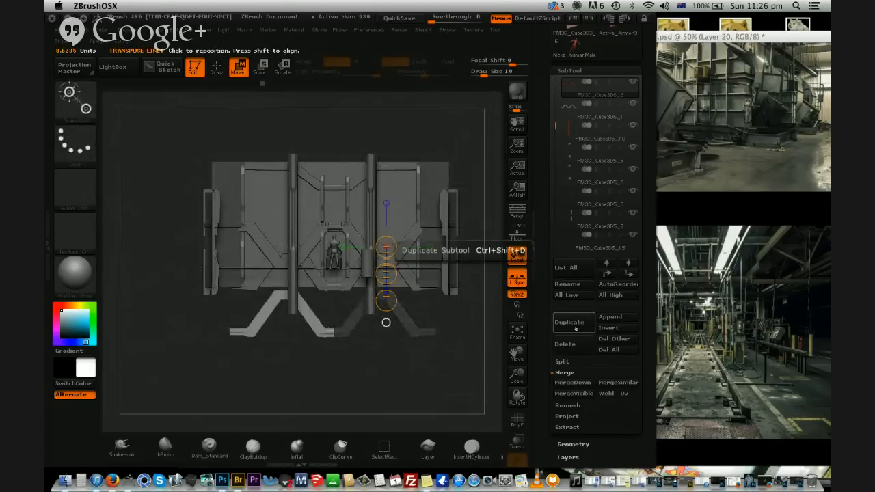
{"action": "left_click", "coordinate": [572, 363]}
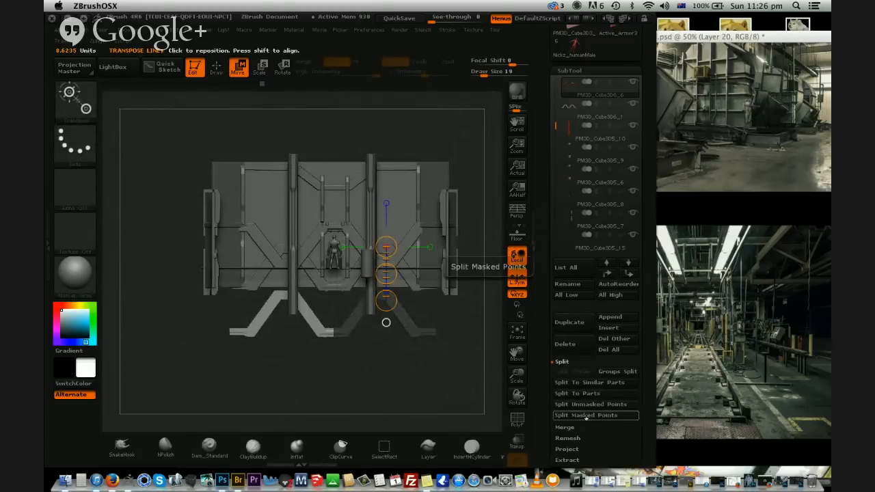
{"action": "left_click", "coordinate": [586, 415]}
{"action": "left_click", "coordinate": [586, 113]}
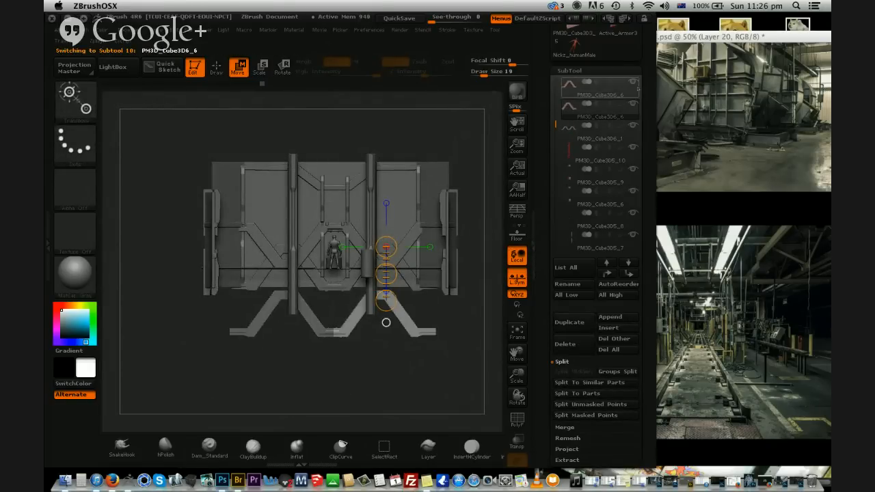
Move the lowered brace half up and to the right, towards the hangar's lower right side
{"action": "mouse_move", "coordinate": [386, 322]}
{"action": "left_mouse_down"}
{"action": "mouse_move", "coordinate": [361, 264]}
{"action": "mouse_move", "coordinate": [372, 141]}
{"action": "mouse_move", "coordinate": [356, 171]}
{"action": "mouse_move", "coordinate": [358, 227]}
{"action": "left_mouse_up"}
{"action": "left_click_drag", "start_coordinate": [356, 184], "coordinate": [379, 81]}
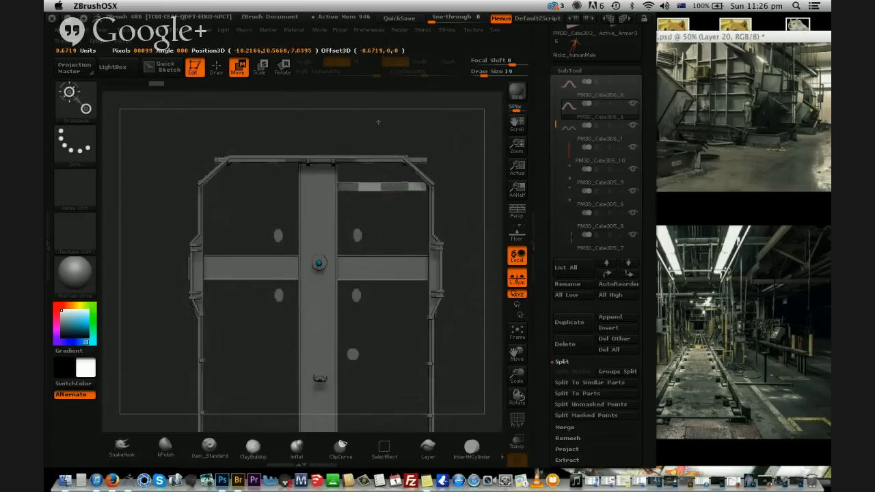
{"action": "left_click_drag", "start_coordinate": [404, 329], "coordinate": [393, 226]}
{"action": "key", "text": "q"}
{"action": "key", "text": "w"}
{"action": "key", "text": "q"}
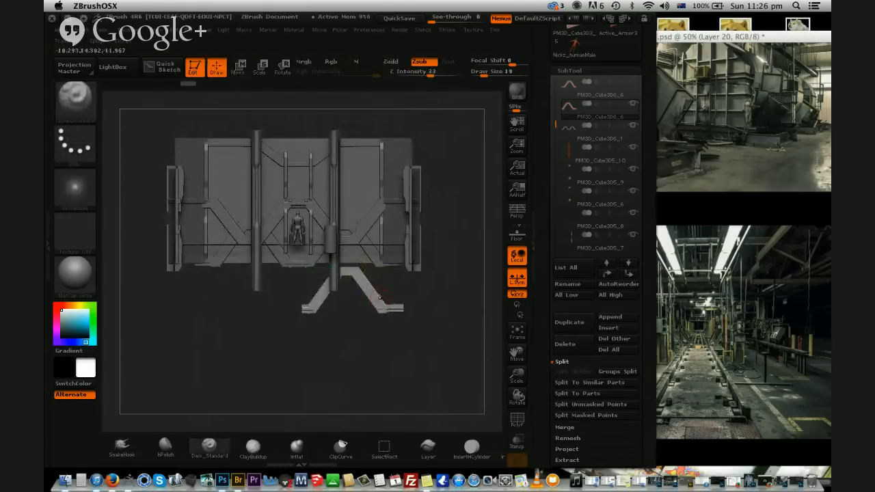
{"action": "key", "text": "w"}
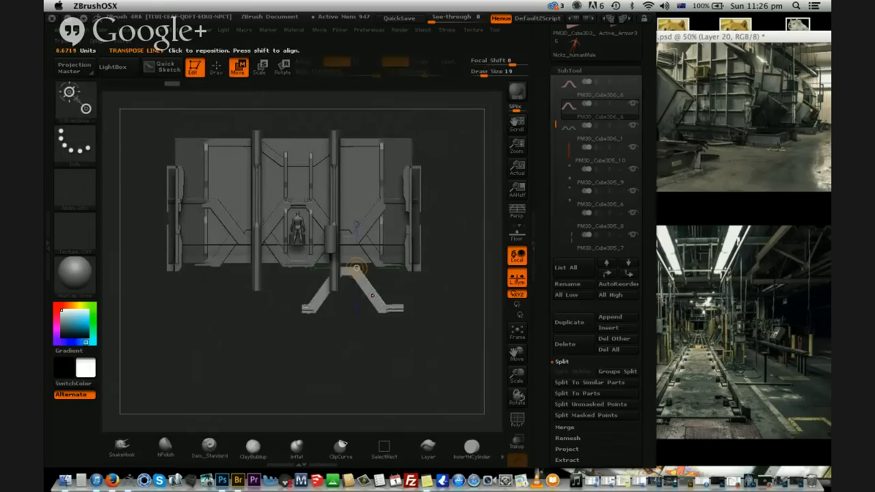
{"action": "left_click_drag", "start_coordinate": [373, 296], "coordinate": [499, 189]}
{"action": "left_click_drag", "start_coordinate": [443, 246], "coordinate": [461, 217]}
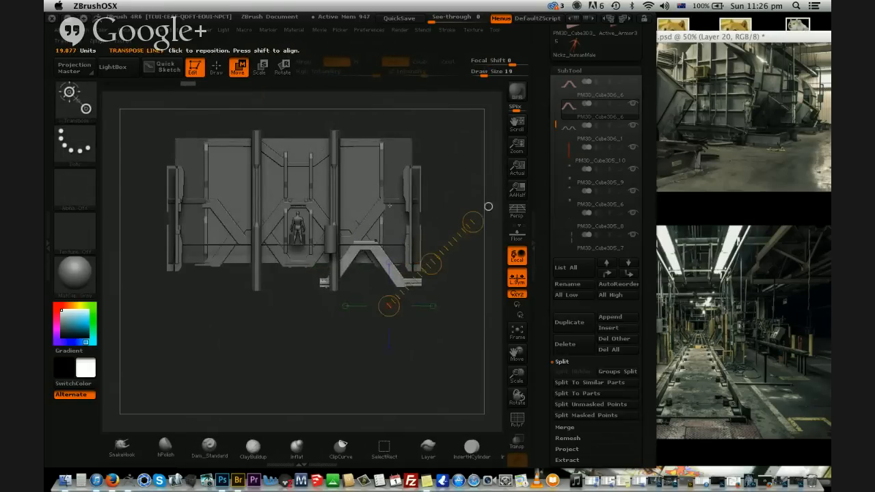
Stretch the brace half vertically with the Transpose line to a much taller shape and check it from above
{"action": "left_click_drag", "start_coordinate": [327, 283], "coordinate": [327, 90], "text": "shift"}
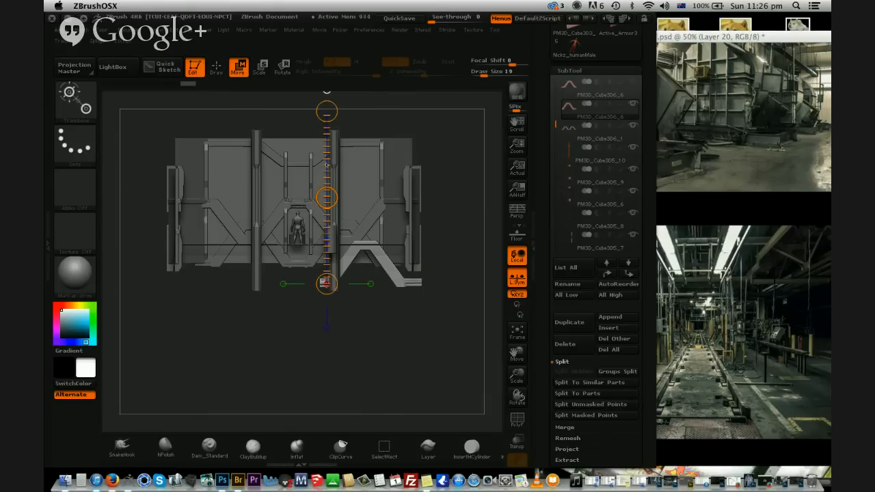
{"action": "left_click_drag", "start_coordinate": [397, 283], "coordinate": [395, 108], "text": "shift"}
{"action": "left_click_drag", "start_coordinate": [399, 231], "coordinate": [384, 203]}
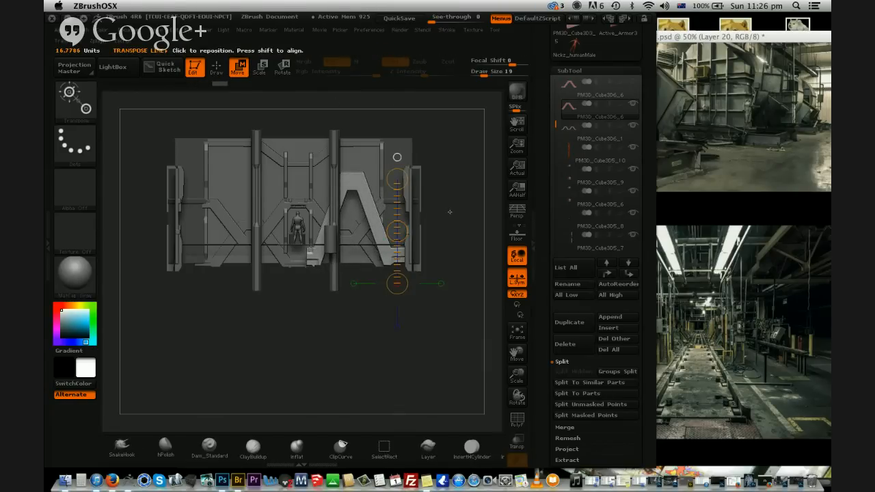
{"action": "left_click_drag", "start_coordinate": [460, 216], "coordinate": [479, 255]}
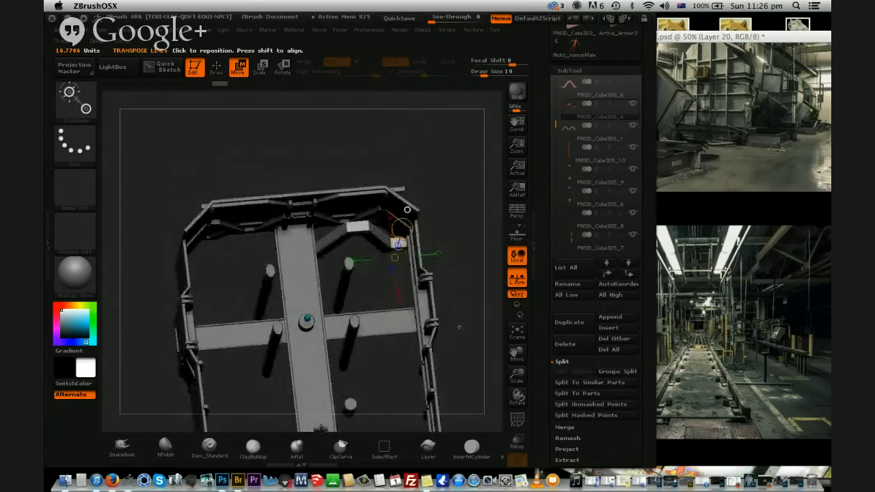
{"action": "left_click_drag", "start_coordinate": [470, 288], "coordinate": [459, 205]}
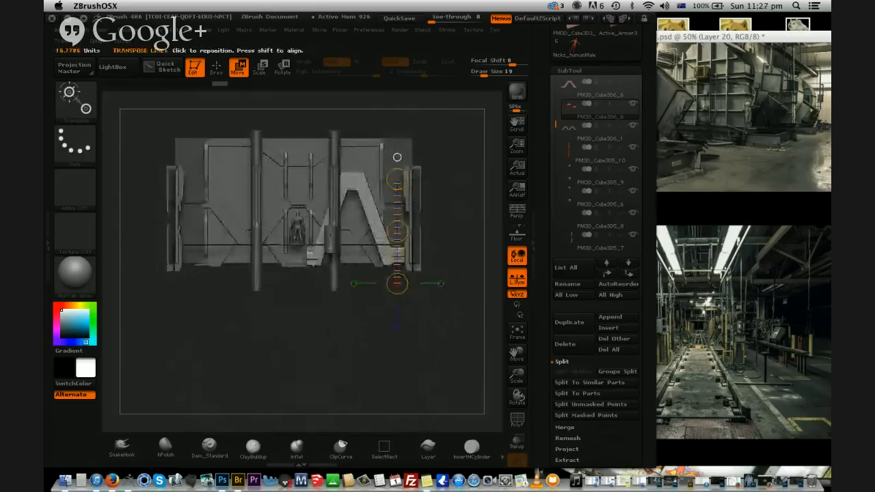
Mask the brace's right leg, split the masked points into a separate subtool, hide that leg and select the left one
{"action": "key", "text": "q"}
{"action": "mouse_move", "coordinate": [447, 127]}
{"action": "left_mouse_down", "text": "ctrl"}
{"action": "mouse_move", "coordinate": [426, 253]}
{"action": "mouse_move", "coordinate": [355, 296]}
{"action": "left_mouse_up", "text": "ctrl"}
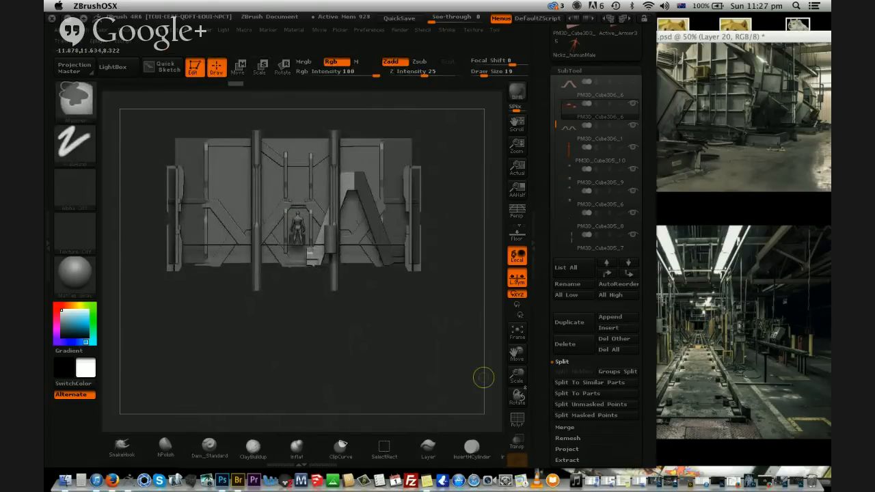
{"action": "left_click_drag", "start_coordinate": [575, 394], "coordinate": [575, 376]}
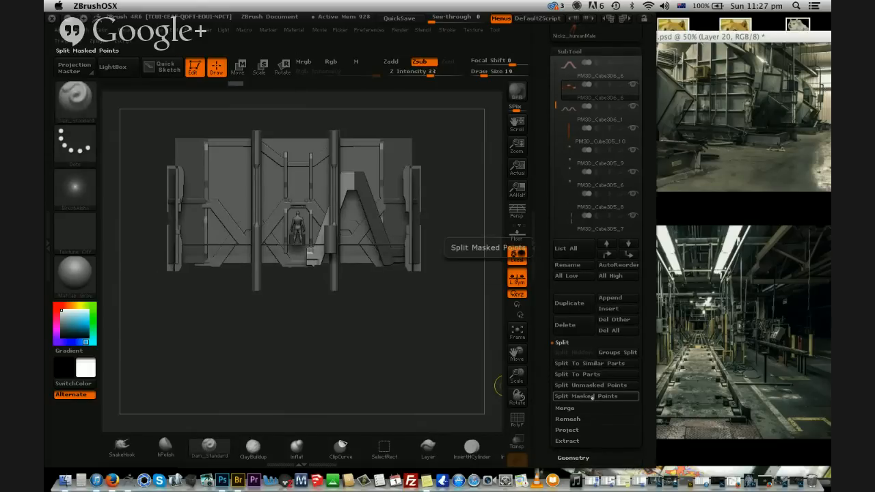
{"action": "left_click", "coordinate": [586, 395]}
{"action": "left_click", "coordinate": [626, 109]}
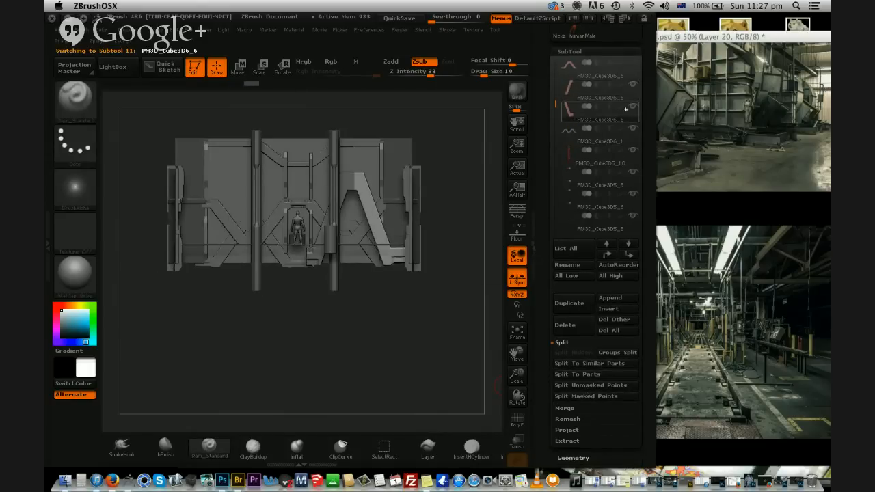
{"action": "left_click", "coordinate": [576, 89]}
{"action": "left_click", "coordinate": [632, 107]}
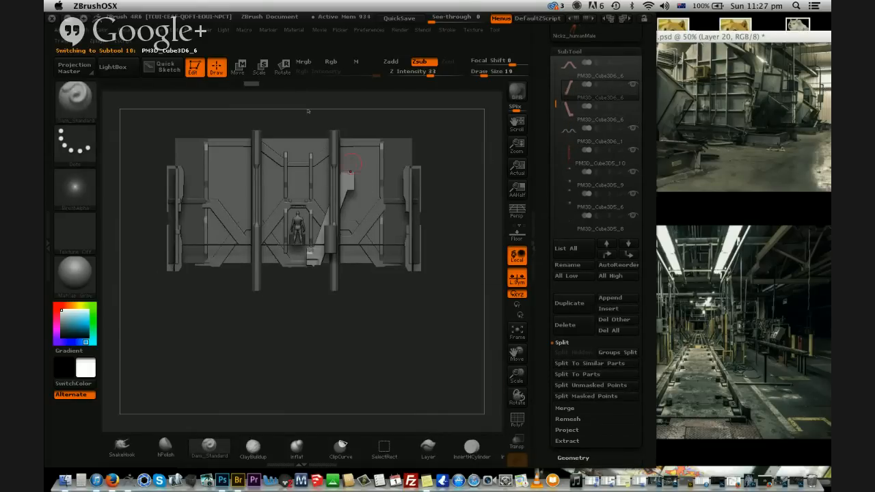
Stretch the left leg diagonally up to the right with the Transpose line, making it a long slanted brace
{"action": "left_click", "coordinate": [237, 67]}
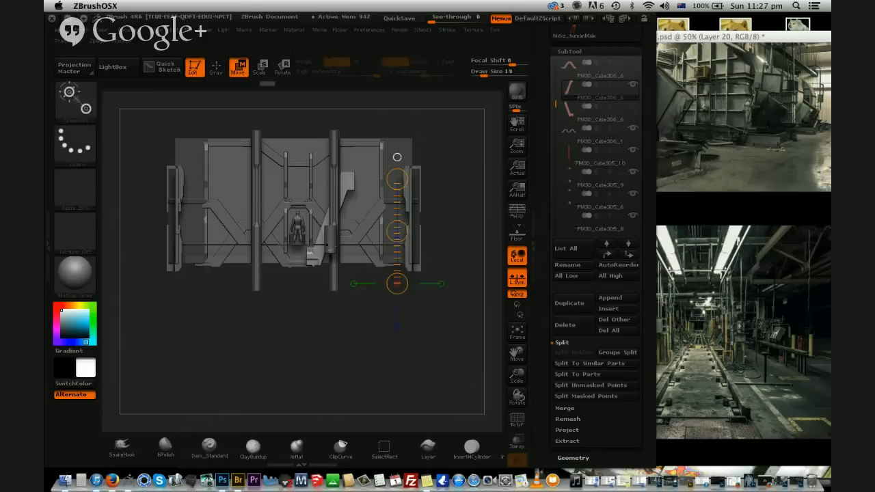
{"action": "left_click_drag", "start_coordinate": [347, 260], "coordinate": [528, 259]}
{"action": "mouse_move", "coordinate": [309, 258]}
{"action": "left_mouse_down"}
{"action": "mouse_move", "coordinate": [450, 254]}
{"action": "mouse_move", "coordinate": [458, 121]}
{"action": "left_mouse_up"}
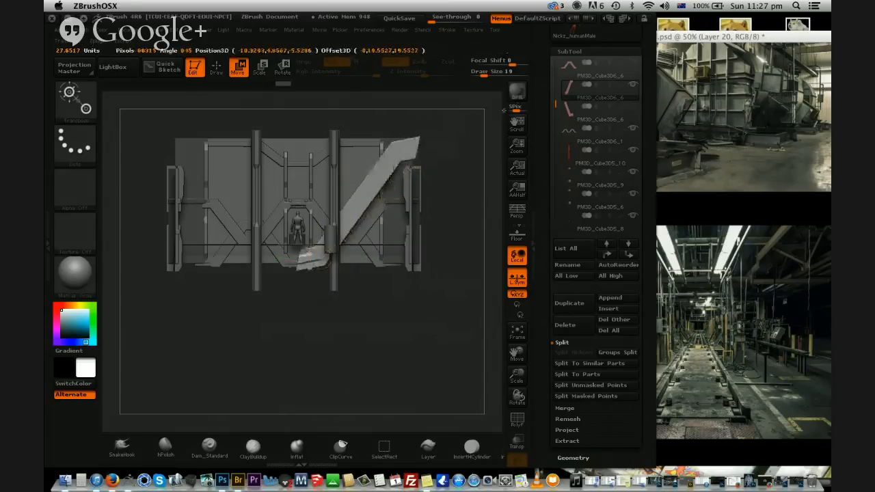
{"action": "key", "text": "e"}
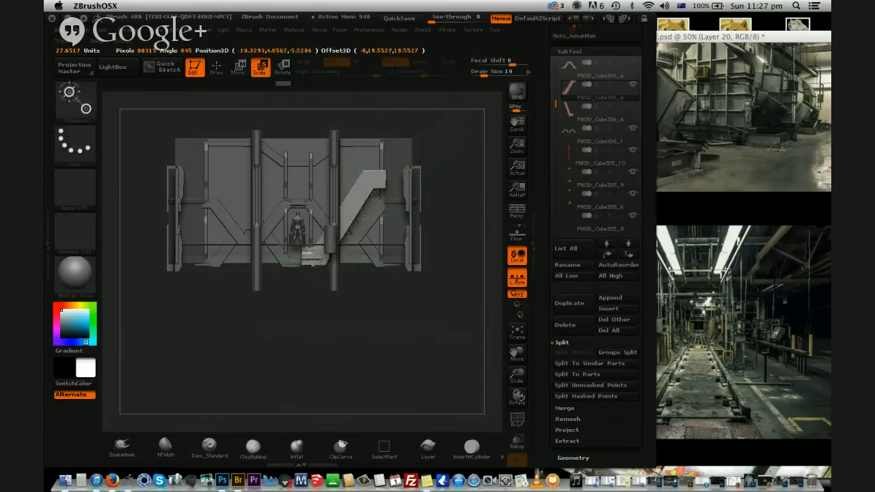
{"action": "left_click_drag", "start_coordinate": [451, 130], "coordinate": [518, 60]}
{"action": "left_click_drag", "start_coordinate": [417, 162], "coordinate": [441, 264]}
Stretch the slanted brace vertically so it spans from the hangar floor to just above the back wall
{"action": "left_click_drag", "start_coordinate": [320, 261], "coordinate": [319, 114], "text": "shift"}
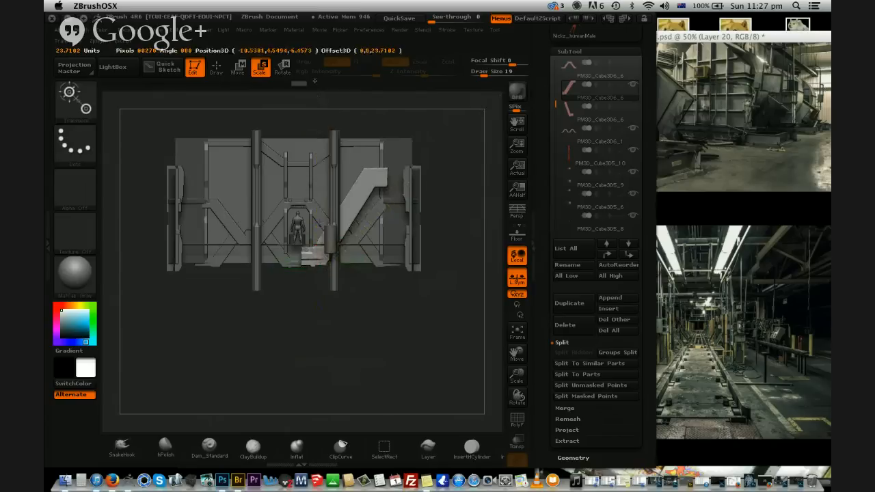
{"action": "left_click", "coordinate": [237, 66]}
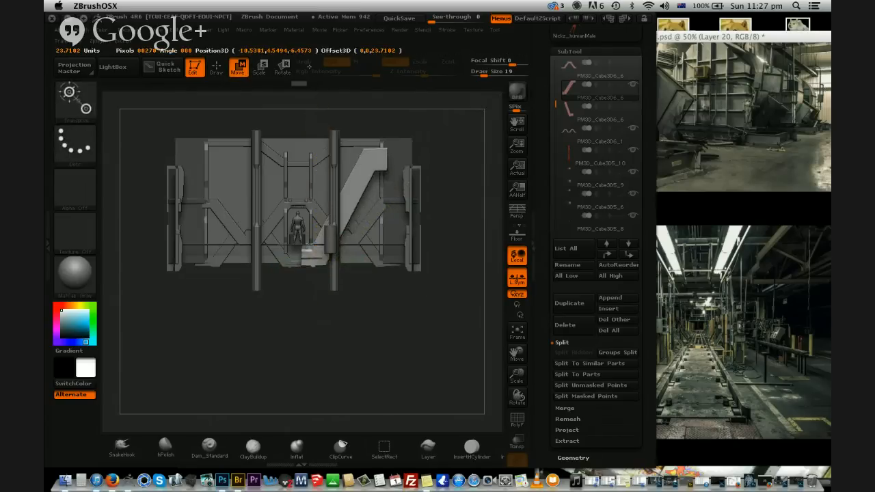
{"action": "key", "text": "super+z"}
{"action": "mouse_move", "coordinate": [447, 117]}
{"action": "left_mouse_down"}
{"action": "mouse_move", "coordinate": [458, 157]}
{"action": "mouse_move", "coordinate": [449, 170]}
{"action": "mouse_move", "coordinate": [448, 125]}
{"action": "left_mouse_up"}
{"action": "left_click_drag", "start_coordinate": [371, 146], "coordinate": [380, 329], "text": "shift"}
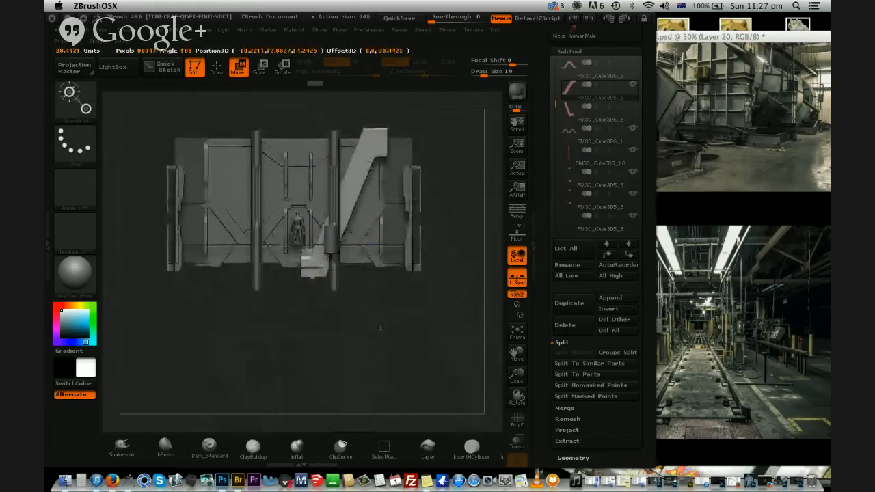
Move the slanted brace sideways so its upper end lines up with the right side wall, working from the top and front
{"action": "left_click_drag", "start_coordinate": [474, 303], "coordinate": [462, 362], "text": "shift"}
{"action": "left_click_drag", "start_coordinate": [345, 128], "coordinate": [345, 301], "text": "shift"}
{"action": "left_click_drag", "start_coordinate": [346, 194], "coordinate": [369, 226]}
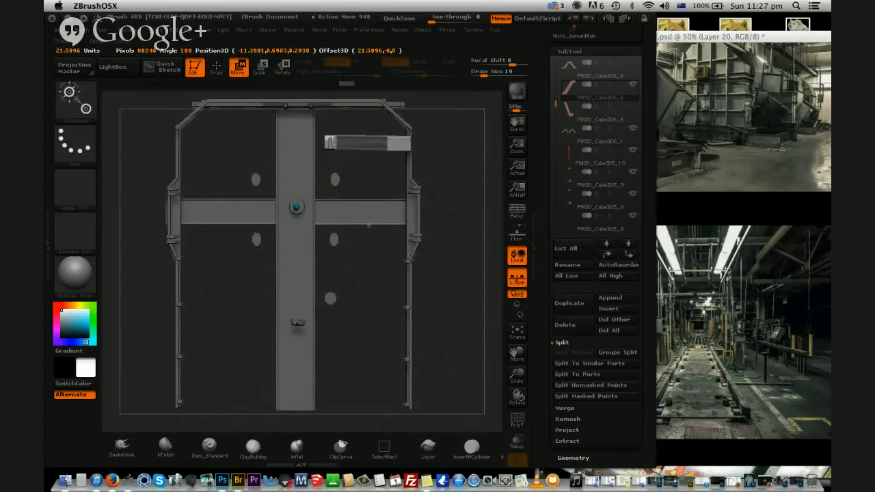
{"action": "left_click_drag", "start_coordinate": [345, 285], "coordinate": [404, 339], "text": "shift"}
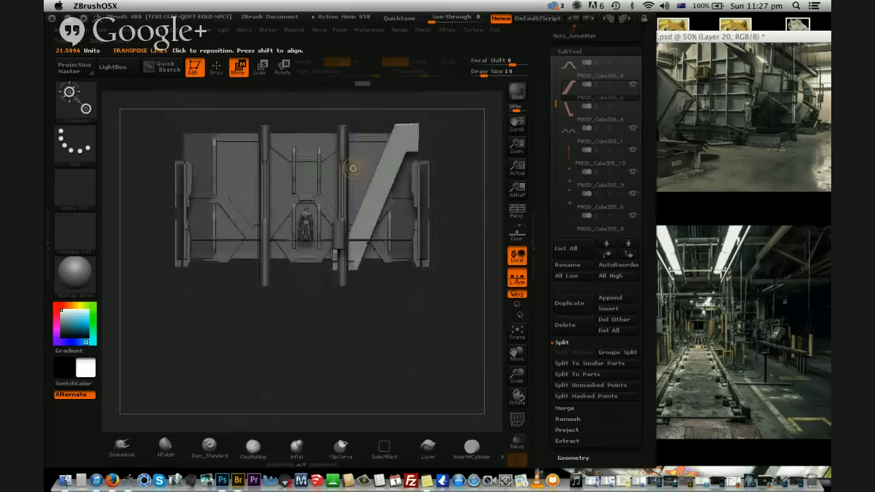
{"action": "mouse_move", "coordinate": [408, 129]}
{"action": "left_mouse_down"}
{"action": "mouse_move", "coordinate": [340, 322]}
{"action": "mouse_move", "coordinate": [302, 287]}
{"action": "left_mouse_up"}
{"action": "left_click_drag", "start_coordinate": [449, 418], "coordinate": [411, 421]}
Duplicate the slanted brace and mirror the copy across to the other side of the hangar with the Mirror deformation
{"action": "left_click", "coordinate": [570, 305]}
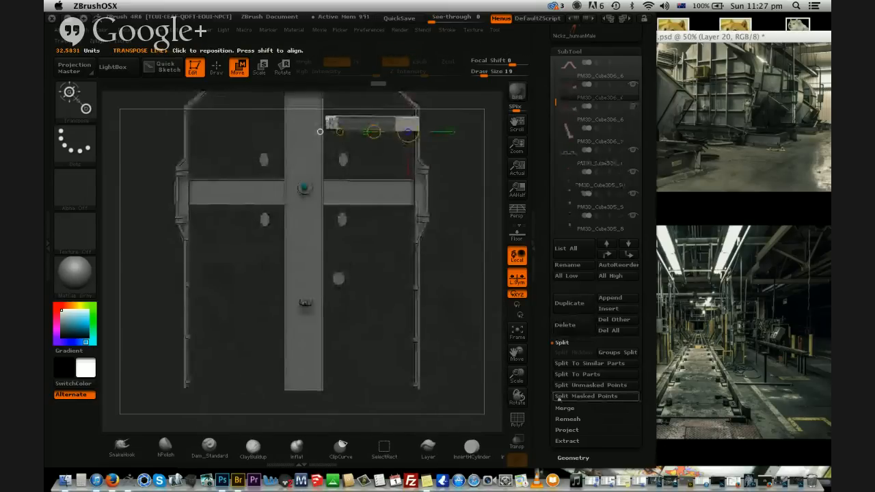
{"action": "left_click", "coordinate": [564, 408]}
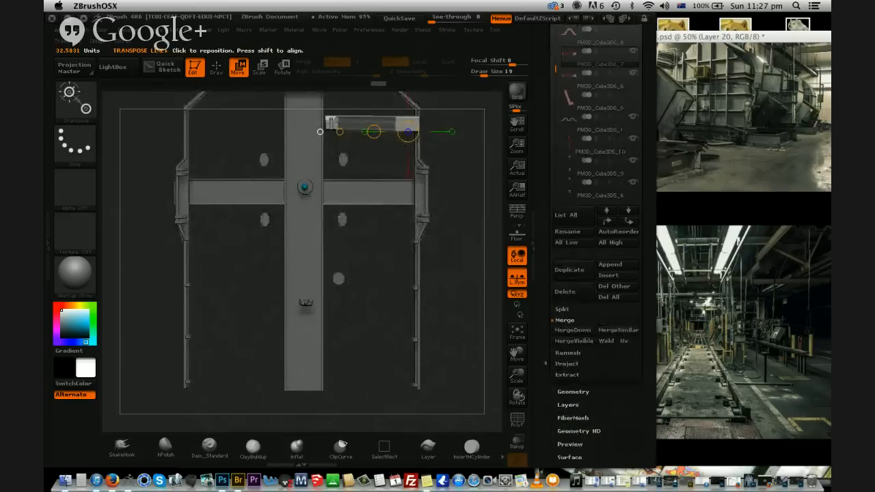
{"action": "left_click_drag", "start_coordinate": [547, 424], "coordinate": [578, 402]}
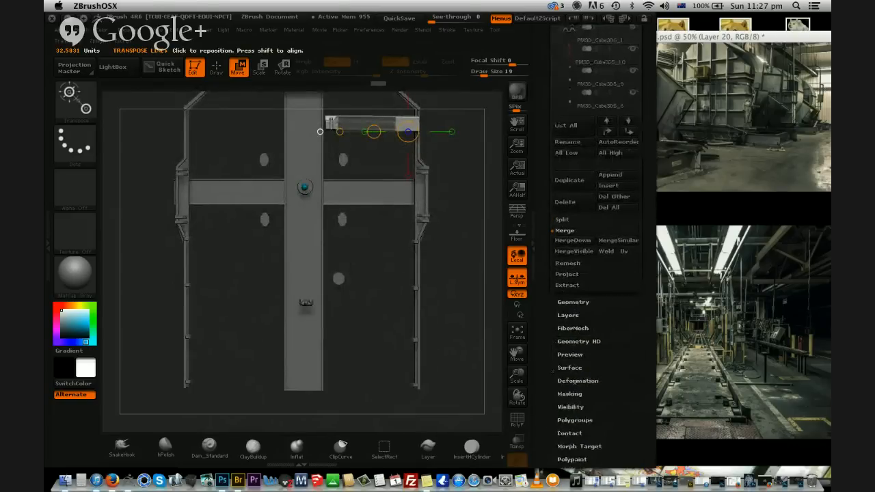
{"action": "left_click", "coordinate": [574, 381]}
{"action": "left_click", "coordinate": [633, 42]}
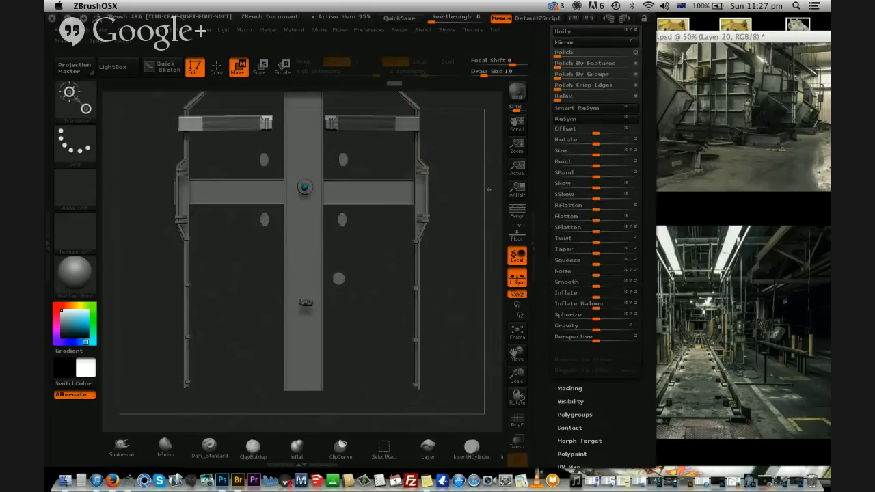
Shift the mirrored brace slightly inward so it sits symmetrically opposite the original brace, and check it from the front
{"action": "left_click_drag", "start_coordinate": [365, 103], "coordinate": [375, 151], "text": "alt"}
{"action": "left_click_drag", "start_coordinate": [280, 212], "coordinate": [154, 211], "text": "shift"}
{"action": "left_click_drag", "start_coordinate": [215, 214], "coordinate": [227, 212]}
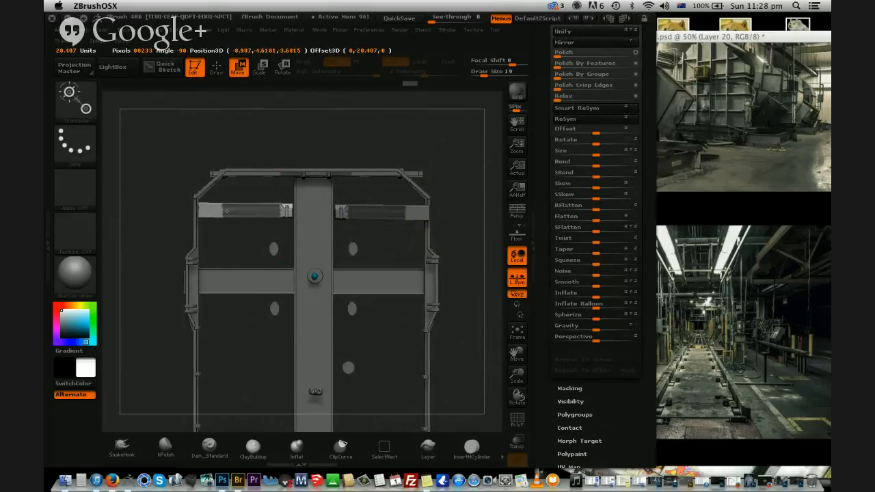
{"action": "left_click_drag", "start_coordinate": [458, 324], "coordinate": [455, 221]}
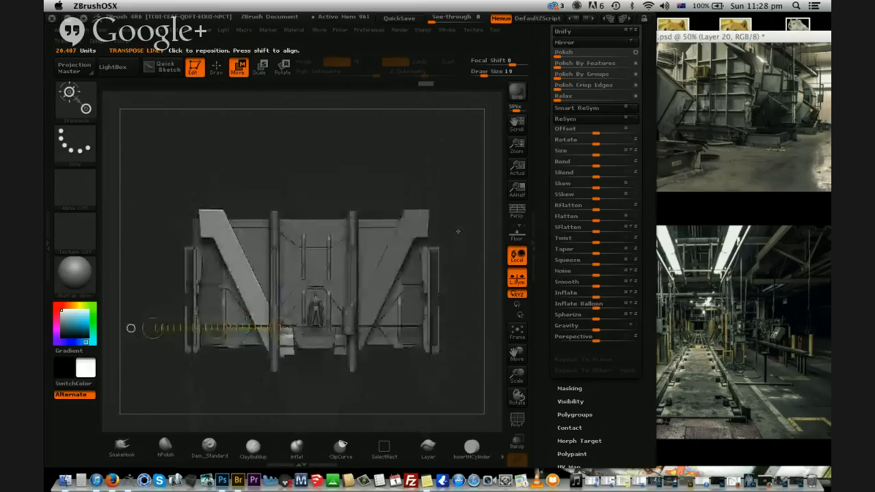
Merge the left slanted brace down with the right one into a single subtool
{"action": "left_click", "coordinate": [411, 232], "text": "alt"}
{"action": "left_click", "coordinate": [217, 232], "text": "alt"}
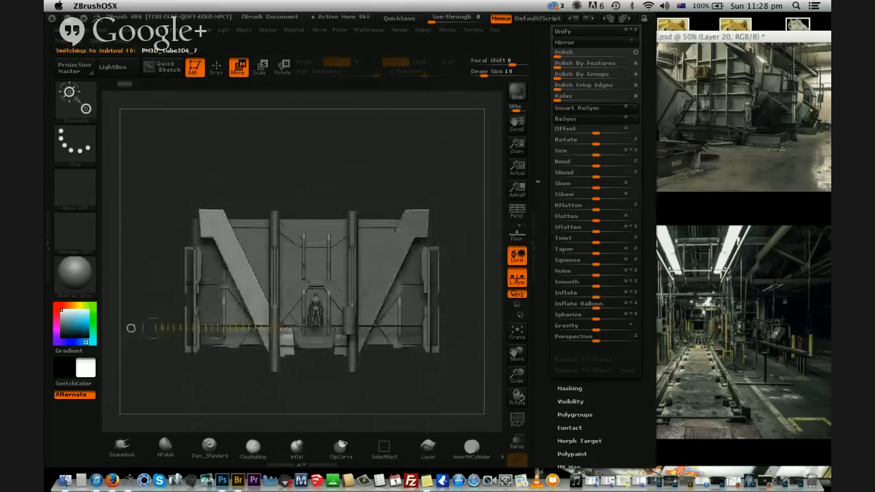
{"action": "left_click_drag", "start_coordinate": [645, 96], "coordinate": [645, 255]}
{"action": "left_click", "coordinate": [570, 89]}
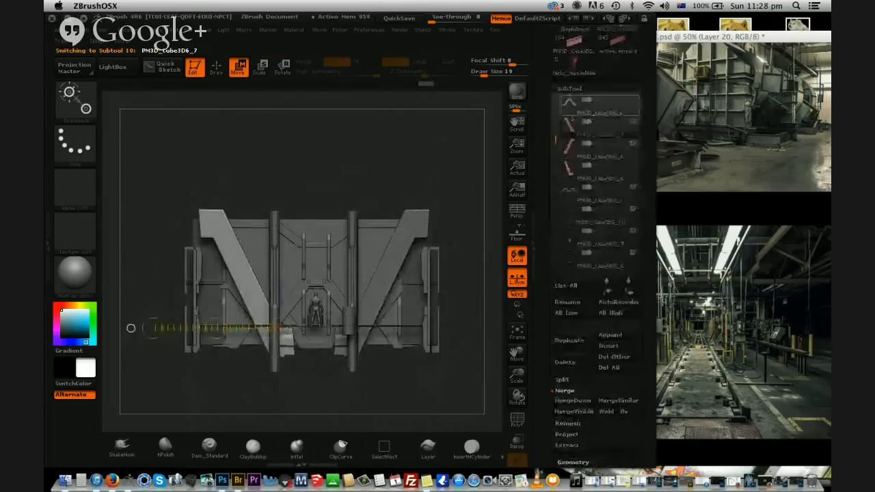
{"action": "left_click", "coordinate": [572, 143]}
{"action": "left_click", "coordinate": [572, 123]}
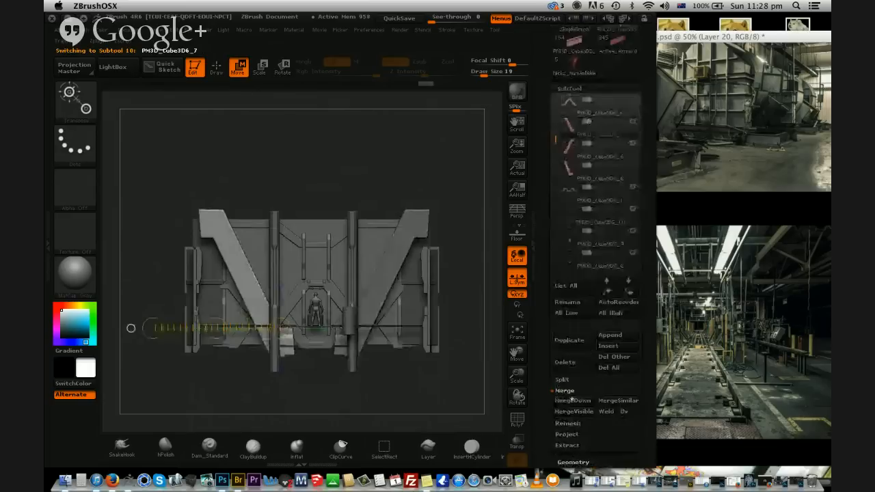
{"action": "left_click", "coordinate": [573, 400]}
{"action": "left_click", "coordinate": [448, 422]}
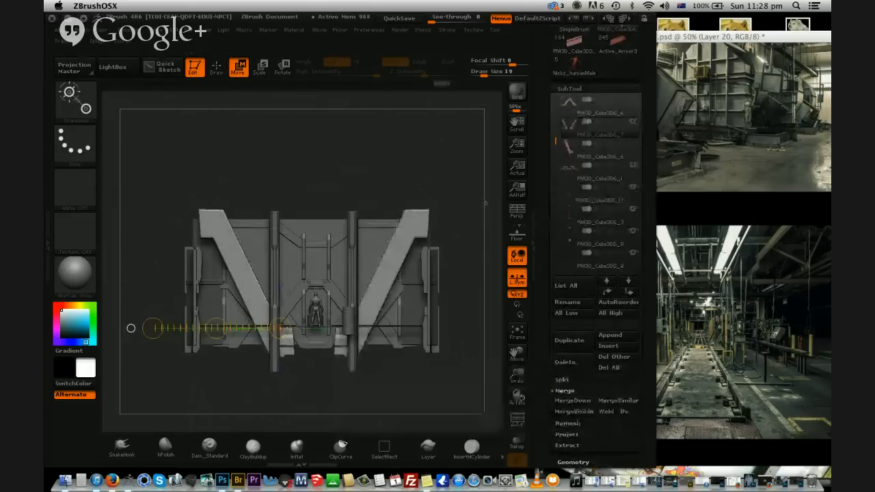
Pre-process the merged V-shaped brace subtool with Decimation Master and decimate it at 20%
{"action": "key", "text": "space"}
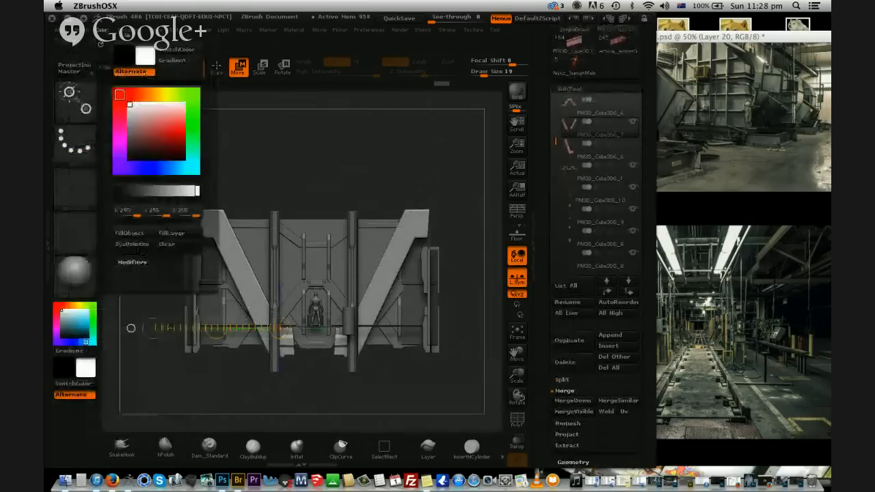
{"action": "mouse_move", "coordinate": [93, 43]}
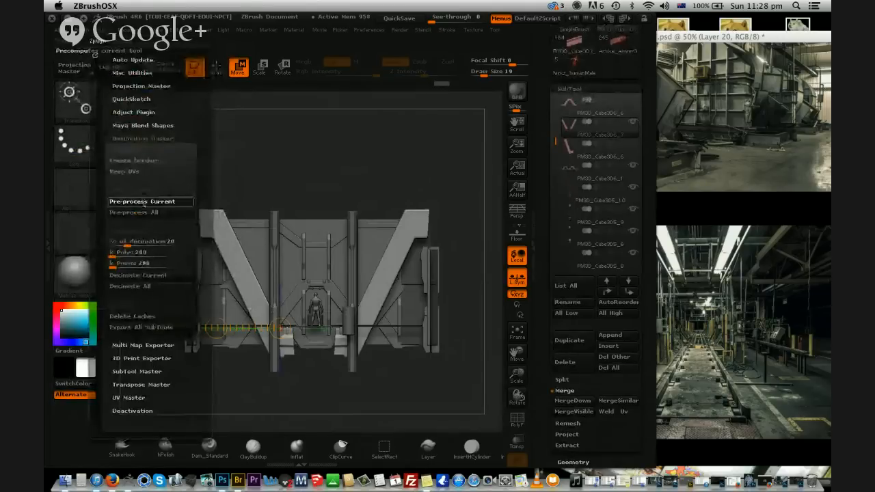
{"action": "left_click", "coordinate": [142, 201]}
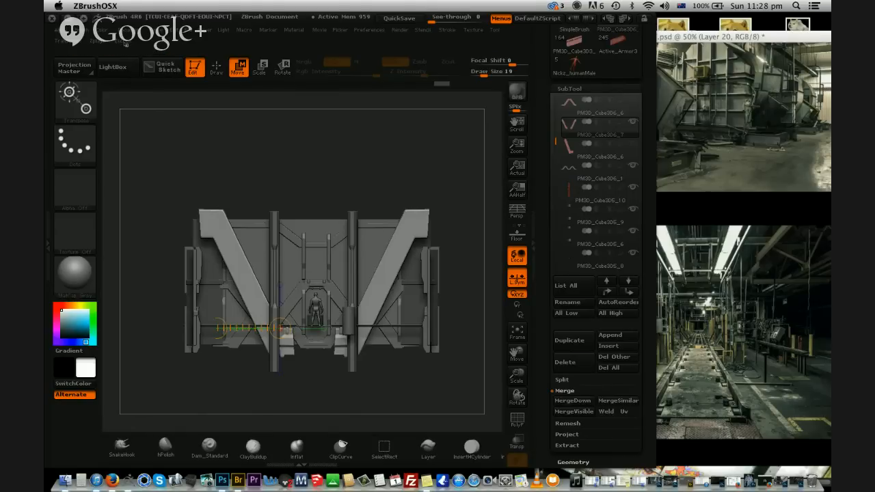
{"action": "left_click", "coordinate": [113, 41]}
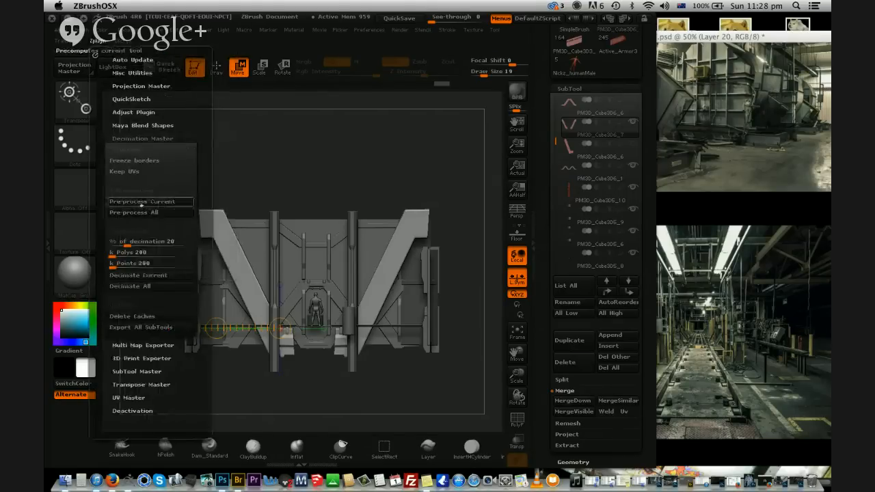
{"action": "left_click", "coordinate": [139, 274]}
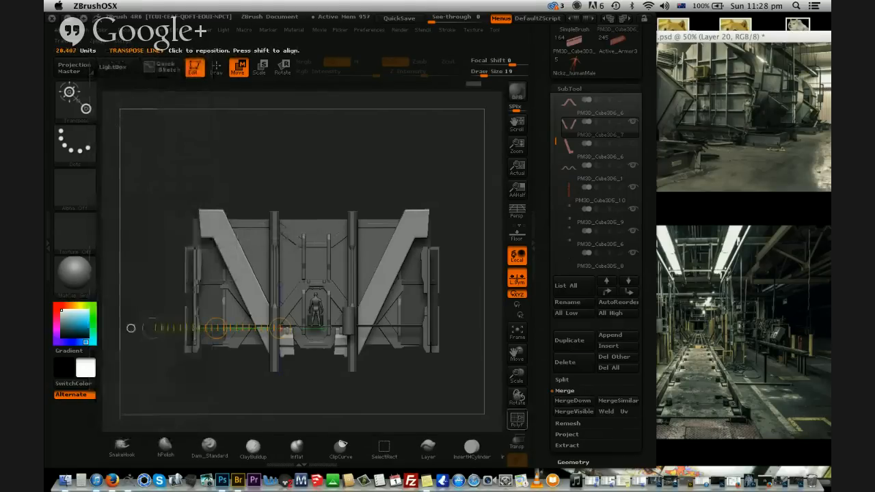
Duplicate the merged V-shaped brace twice and space the copies along the length of the hangar
{"action": "key", "text": "shift+f"}
{"action": "key", "text": "shift+f"}
{"action": "left_click_drag", "start_coordinate": [130, 330], "coordinate": [130, 234]}
{"action": "left_click", "coordinate": [564, 336]}
{"action": "left_click_drag", "start_coordinate": [273, 123], "coordinate": [141, 123]}
{"action": "mouse_move", "coordinate": [205, 125]}
{"action": "left_mouse_down"}
{"action": "mouse_move", "coordinate": [203, 227]}
{"action": "mouse_move", "coordinate": [234, 334]}
{"action": "left_mouse_up"}
{"action": "left_click", "coordinate": [568, 341]}
{"action": "left_click_drag", "start_coordinate": [235, 285], "coordinate": [239, 410]}
{"action": "left_click_drag", "start_coordinate": [367, 264], "coordinate": [369, 128]}
{"action": "left_click_drag", "start_coordinate": [321, 244], "coordinate": [356, 253]}
Select the middle copy of the V-shaped brace and rotate it upside down into an inverted V
{"action": "left_click", "coordinate": [517, 212]}
{"action": "left_click_drag", "start_coordinate": [419, 367], "coordinate": [447, 369]}
{"action": "left_click", "coordinate": [224, 172]}
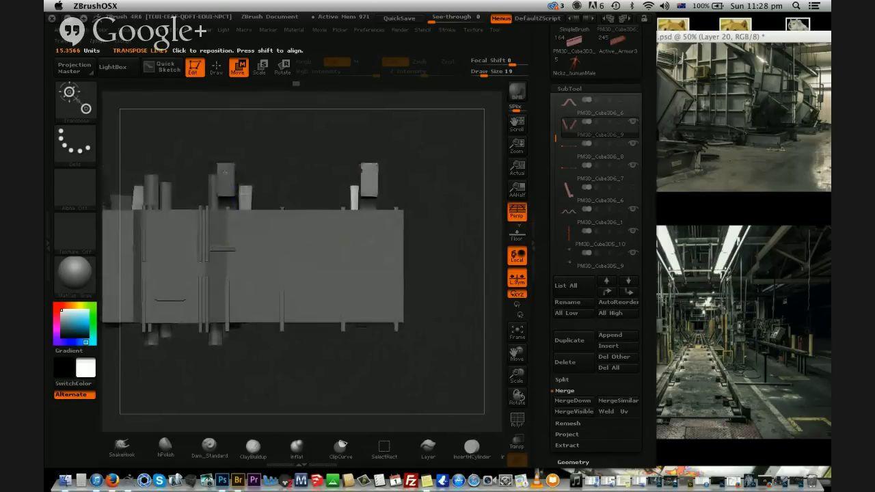
{"action": "left_click", "coordinate": [225, 176], "text": "alt"}
{"action": "key", "text": "r"}
{"action": "left_click_drag", "start_coordinate": [225, 174], "coordinate": [237, 144]}
{"action": "key", "text": "p"}
{"action": "key", "text": "f"}
{"action": "mouse_move", "coordinate": [299, 200]}
{"action": "left_mouse_down"}
{"action": "mouse_move", "coordinate": [328, 116]}
{"action": "mouse_move", "coordinate": [362, 280]}
{"action": "mouse_move", "coordinate": [261, 317]}
{"action": "left_mouse_up"}
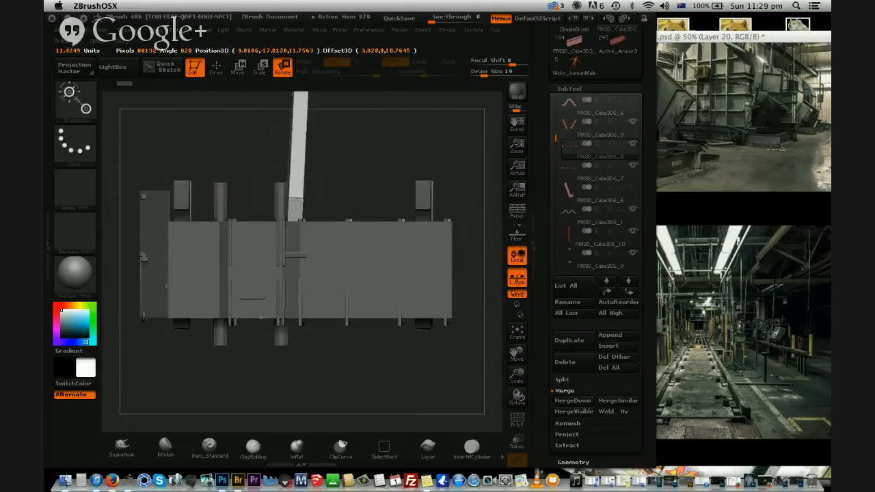
{"action": "left_click", "coordinate": [239, 67]}
{"action": "left_click_drag", "start_coordinate": [312, 171], "coordinate": [308, 273]}
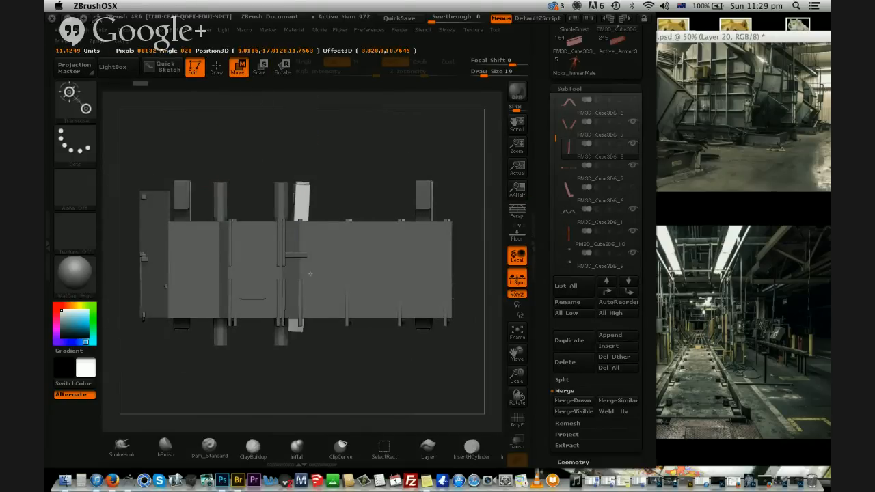
Undo the last shift of the inverted brace and adjust it vertically so its ends line up with the V-shaped brace
{"action": "left_click_drag", "start_coordinate": [293, 329], "coordinate": [327, 158]}
{"action": "left_click_drag", "start_coordinate": [233, 301], "coordinate": [305, 96]}
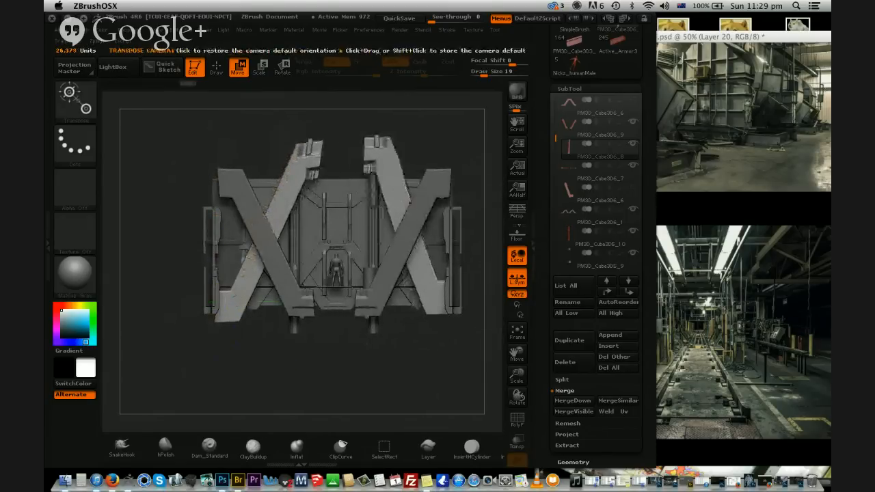
{"action": "key", "text": "ctrl+z"}
{"action": "left_click_drag", "start_coordinate": [299, 195], "coordinate": [298, 359]}
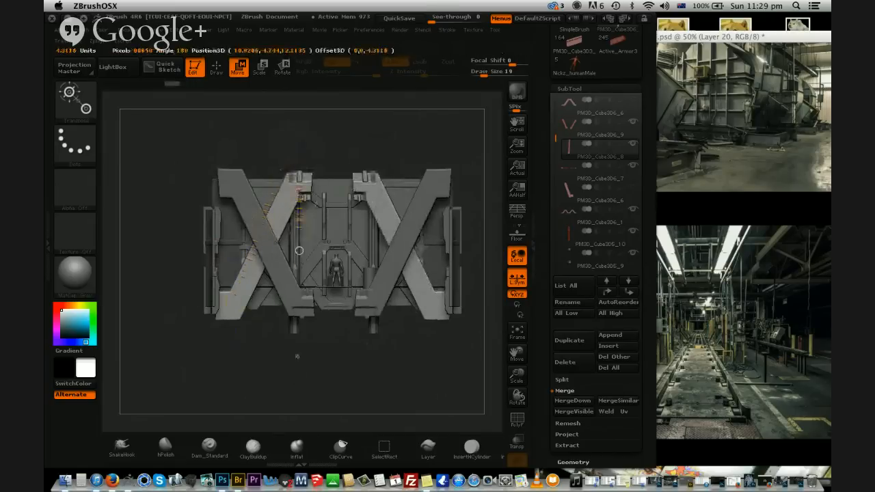
{"action": "left_click_drag", "start_coordinate": [299, 274], "coordinate": [302, 269]}
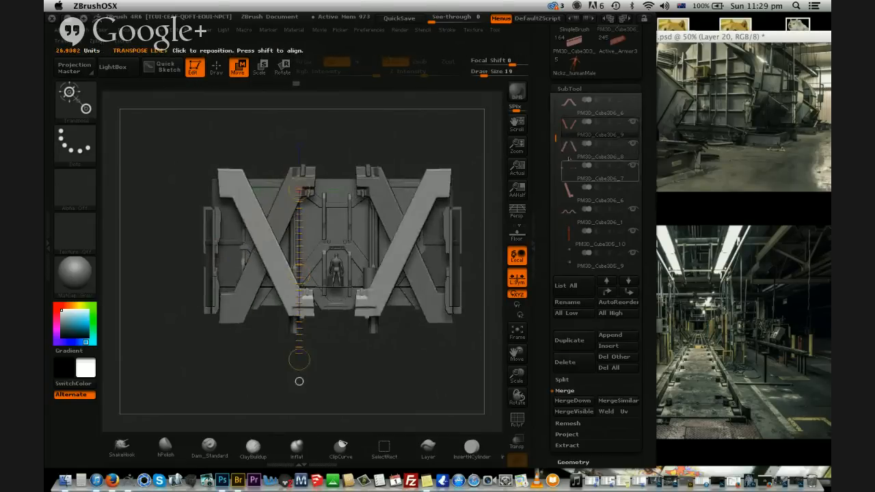
Examine the crossed braces and the neighbouring support subtools from several angles
{"action": "left_click", "coordinate": [633, 134]}
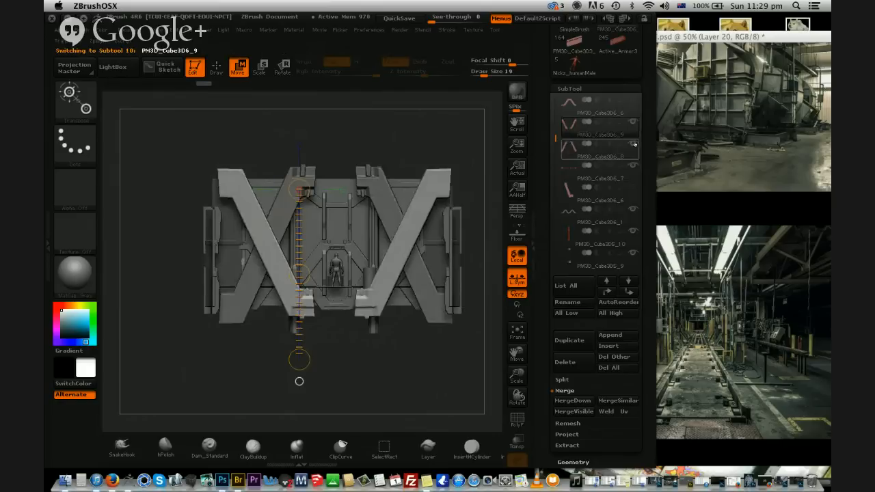
{"action": "left_click", "coordinate": [598, 103]}
{"action": "left_click_drag", "start_coordinate": [299, 381], "coordinate": [397, 215]}
{"action": "left_click", "coordinate": [293, 206], "text": "alt"}
{"action": "left_click_drag", "start_coordinate": [256, 211], "coordinate": [257, 295], "text": "shift"}
{"action": "mouse_move", "coordinate": [256, 254]}
{"action": "left_mouse_down", "text": "shift"}
{"action": "mouse_move", "coordinate": [261, 283]}
{"action": "mouse_move", "coordinate": [257, 186]}
{"action": "mouse_move", "coordinate": [319, 207]}
{"action": "mouse_move", "coordinate": [313, 230]}
{"action": "mouse_move", "coordinate": [261, 239]}
{"action": "mouse_move", "coordinate": [229, 229]}
{"action": "mouse_move", "coordinate": [256, 185]}
{"action": "mouse_move", "coordinate": [254, 203]}
{"action": "mouse_move", "coordinate": [240, 212]}
{"action": "left_mouse_up", "text": "shift"}
{"action": "left_click", "coordinate": [261, 283], "text": "alt"}
{"action": "left_click", "coordinate": [209, 445]}
{"action": "mouse_move", "coordinate": [393, 111]}
{"action": "left_mouse_down", "text": "alt"}
{"action": "mouse_move", "coordinate": [360, 148]}
{"action": "mouse_move", "coordinate": [371, 124]}
{"action": "left_mouse_up", "text": "alt"}
Select the short cylinder around the support pole and stretch it lengthwise into a long vertical pipe
{"action": "left_click", "coordinate": [353, 199], "text": "alt"}
{"action": "left_click_drag", "start_coordinate": [355, 160], "coordinate": [357, 195], "text": "ctrl"}
{"action": "left_click_drag", "start_coordinate": [370, 141], "coordinate": [362, 359]}
{"action": "left_click_drag", "start_coordinate": [361, 263], "coordinate": [283, 86]}
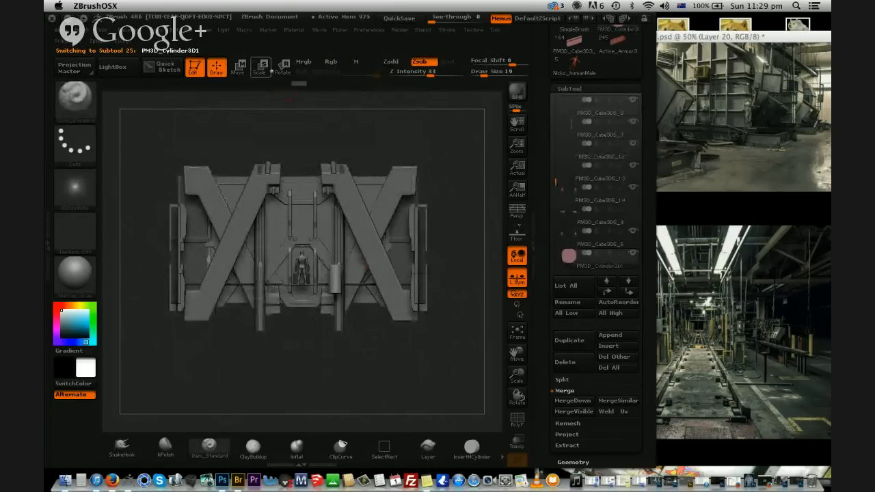
{"action": "left_click", "coordinate": [238, 69]}
{"action": "left_click_drag", "start_coordinate": [332, 281], "coordinate": [332, 113], "text": "shift"}
{"action": "left_click_drag", "start_coordinate": [332, 148], "coordinate": [332, 131]}
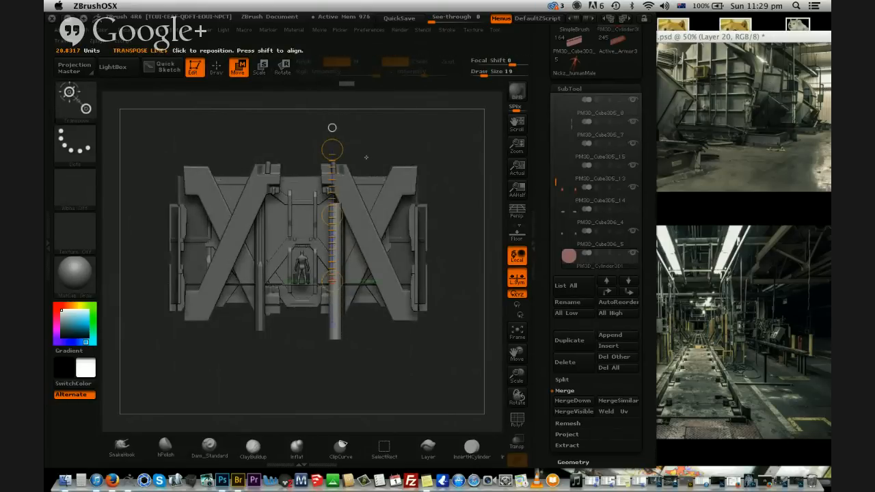
Delete the pipe's lower subdivision levels and convert it to a DynaMesh at resolution 48 with Project off
{"action": "left_click_drag", "start_coordinate": [517, 375], "coordinate": [517, 403]}
{"action": "left_click", "coordinate": [517, 419]}
{"action": "left_click", "coordinate": [516, 420]}
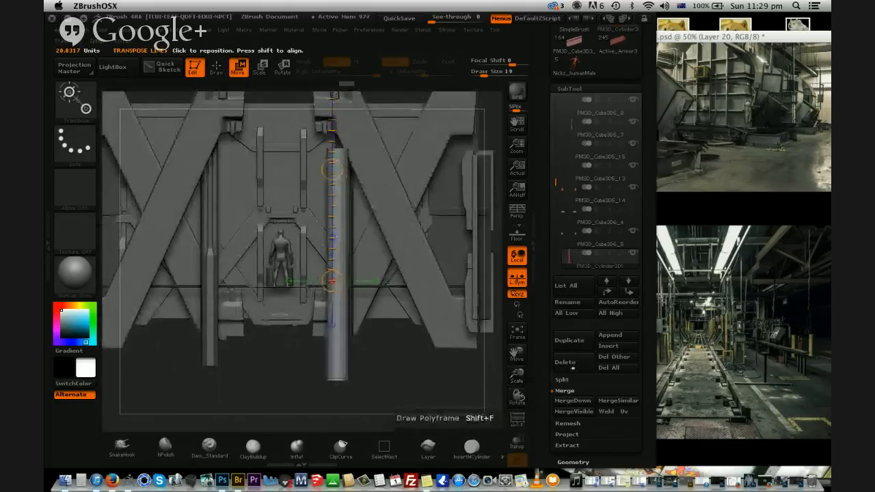
{"action": "scroll", "coordinate": [567, 421], "scroll_direction": "down", "scroll_amount": 2}
{"action": "left_click", "coordinate": [573, 438]}
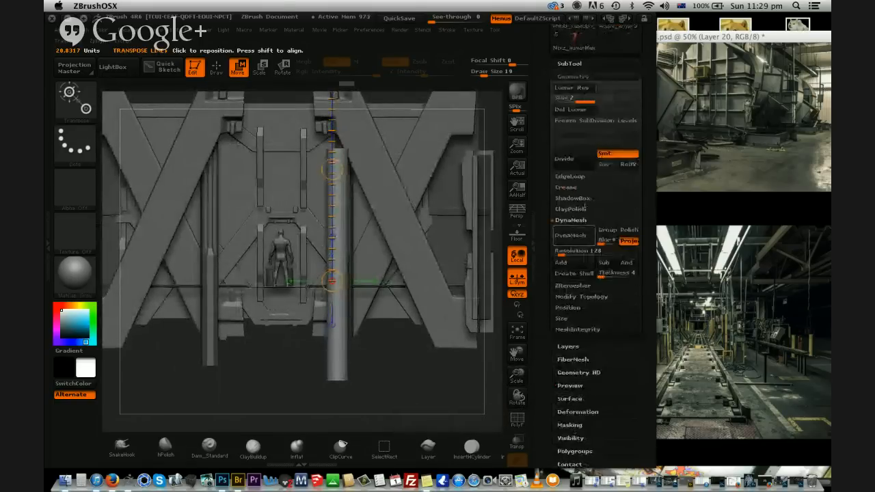
{"action": "left_click", "coordinate": [573, 112]}
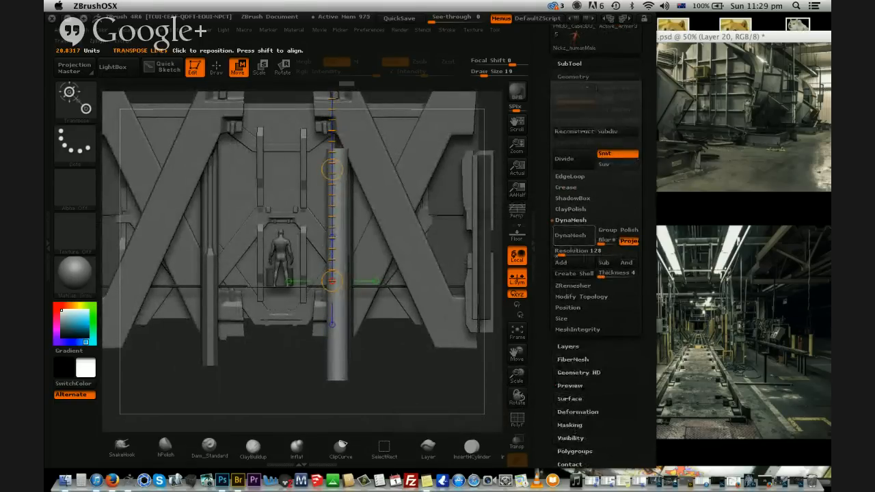
{"action": "left_click_drag", "start_coordinate": [563, 253], "coordinate": [557, 254]}
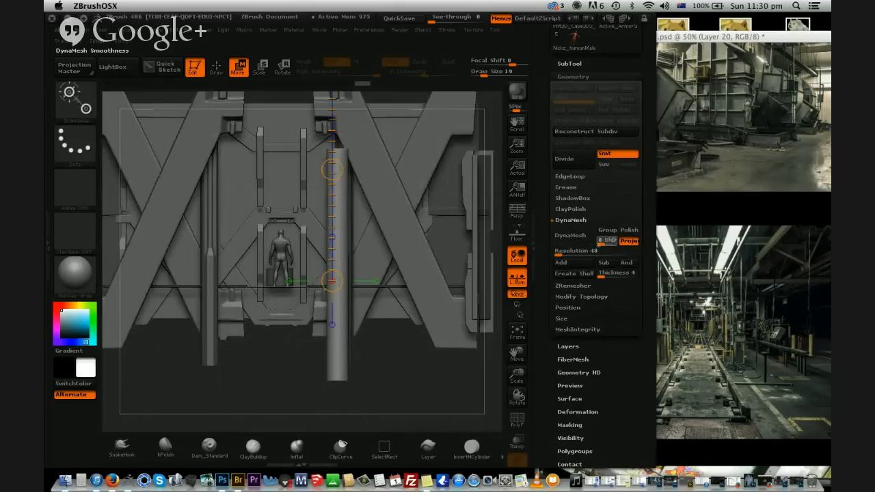
{"action": "left_click", "coordinate": [571, 235]}
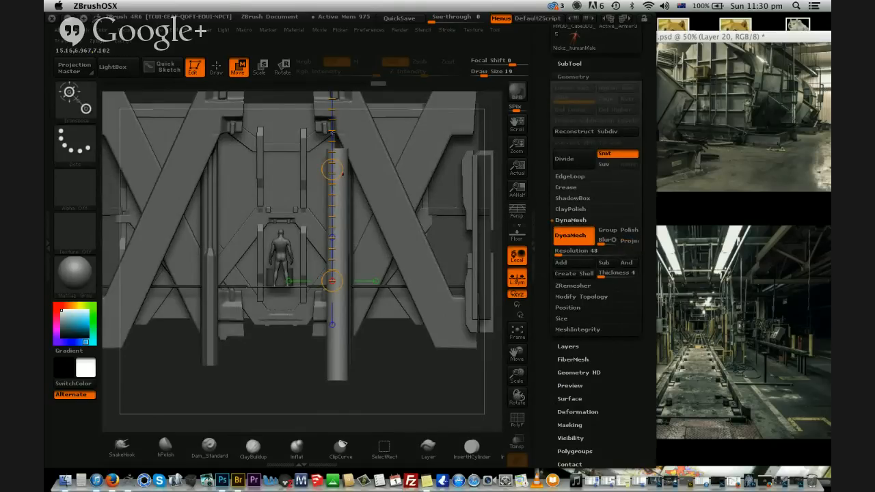
Mask everything but the pipe's upper end, tilt and shift that end to start a bend, and clear the mask
{"action": "key", "text": "q"}
{"action": "mouse_move", "coordinate": [283, 145]}
{"action": "right_mouse_down", "text": "alt"}
{"action": "mouse_move", "coordinate": [277, 179]}
{"action": "mouse_move", "coordinate": [258, 210]}
{"action": "right_mouse_up", "text": "alt"}
{"action": "left_click_drag", "start_coordinate": [270, 138], "coordinate": [338, 219], "text": "ctrl"}
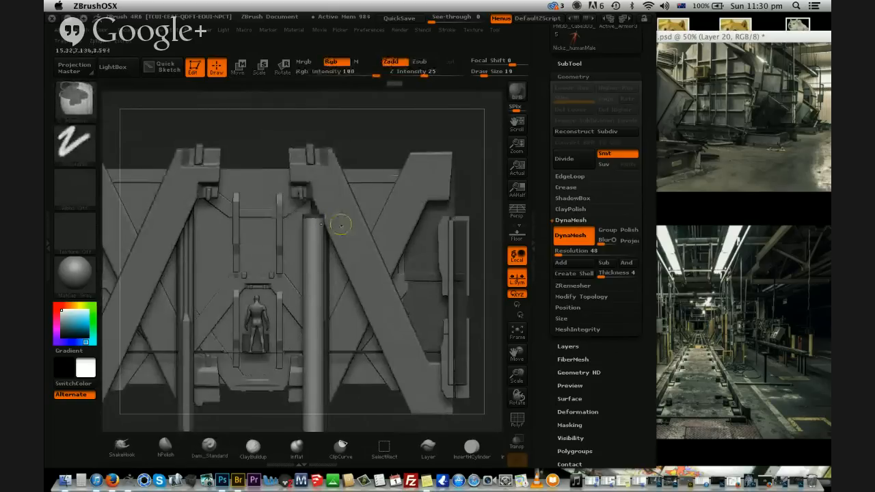
{"action": "left_click", "coordinate": [340, 223], "text": "ctrl"}
{"action": "left_click", "coordinate": [238, 66]}
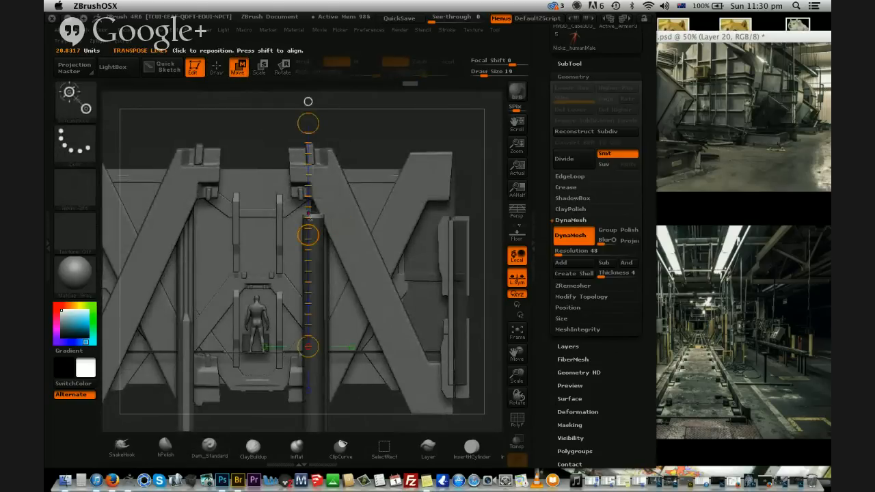
{"action": "mouse_move", "coordinate": [322, 203]}
{"action": "left_mouse_down"}
{"action": "mouse_move", "coordinate": [277, 176]}
{"action": "mouse_move", "coordinate": [260, 153]}
{"action": "mouse_move", "coordinate": [277, 144]}
{"action": "left_mouse_up"}
{"action": "key", "text": "r"}
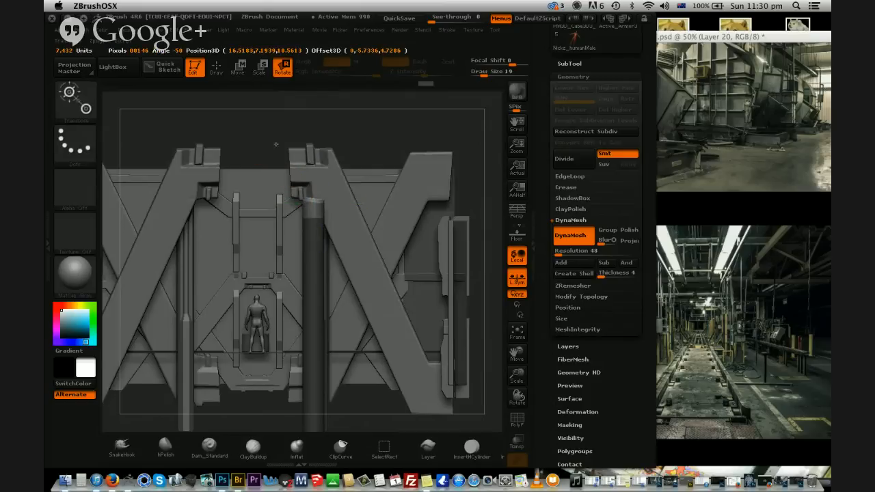
{"action": "key", "text": "w"}
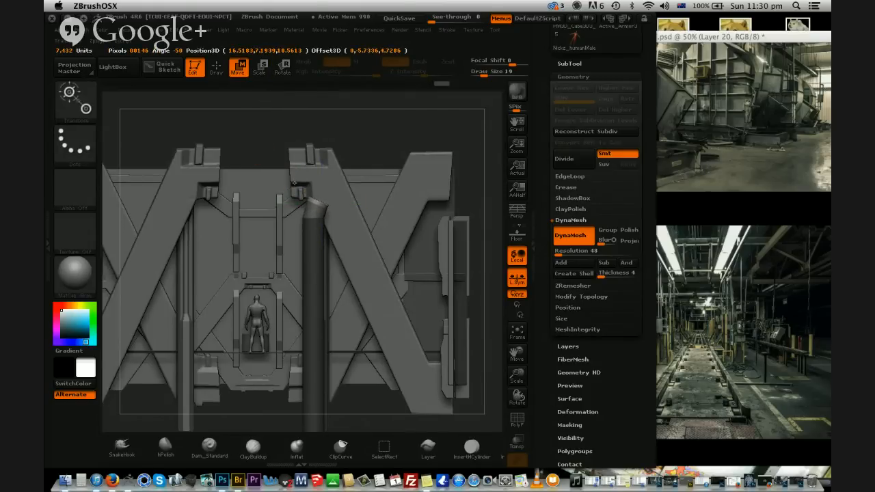
{"action": "left_click_drag", "start_coordinate": [294, 183], "coordinate": [291, 179]}
{"action": "left_click_drag", "start_coordinate": [345, 136], "coordinate": [358, 154], "text": "ctrl"}
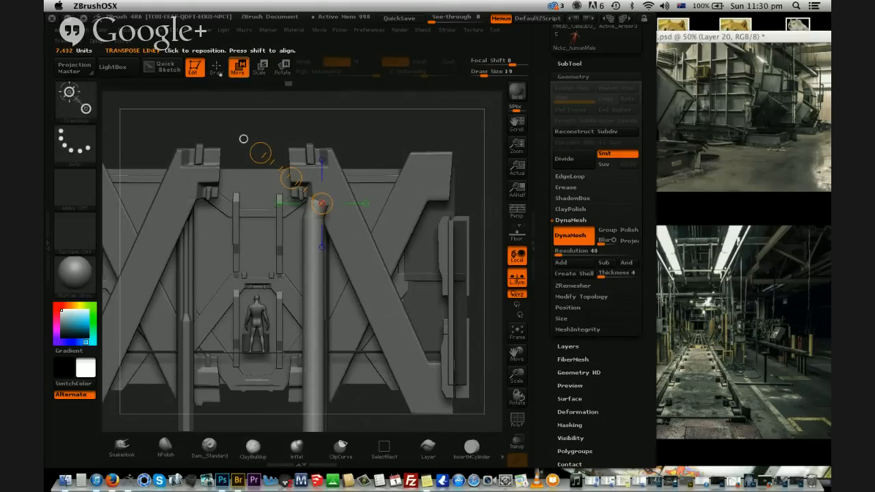
Mask the pipe below its tip again and rotate the tip further outward to continue the bend
{"action": "key", "text": "q"}
{"action": "left_click_drag", "start_coordinate": [344, 209], "coordinate": [343, 211], "text": "ctrl"}
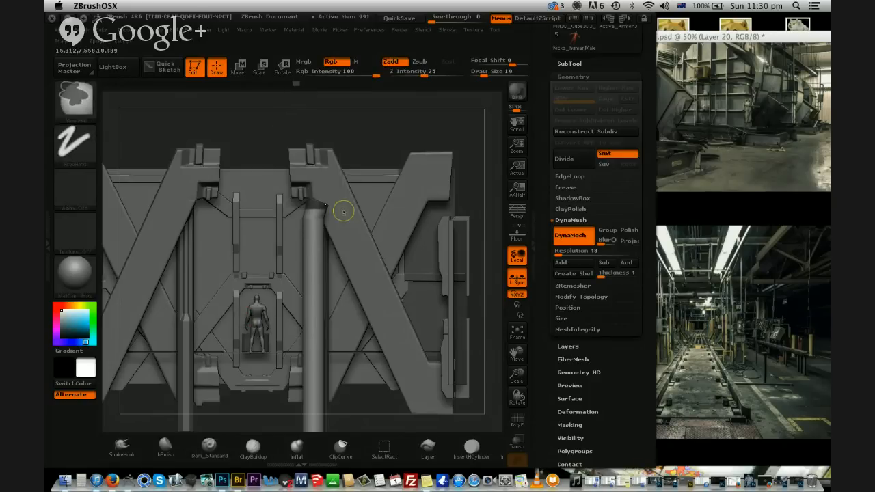
{"action": "left_click", "coordinate": [342, 211], "text": "ctrl"}
{"action": "left_click", "coordinate": [282, 70]}
{"action": "left_click_drag", "start_coordinate": [244, 139], "coordinate": [301, 121]}
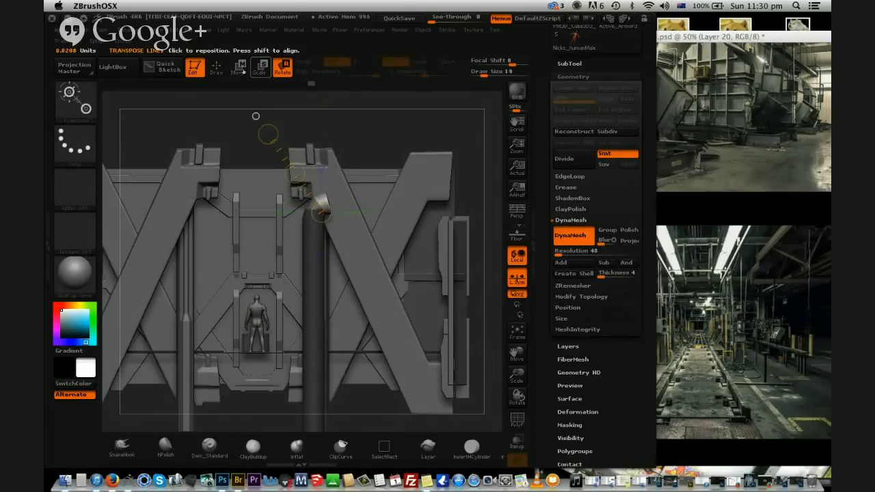
{"action": "key", "text": "w"}
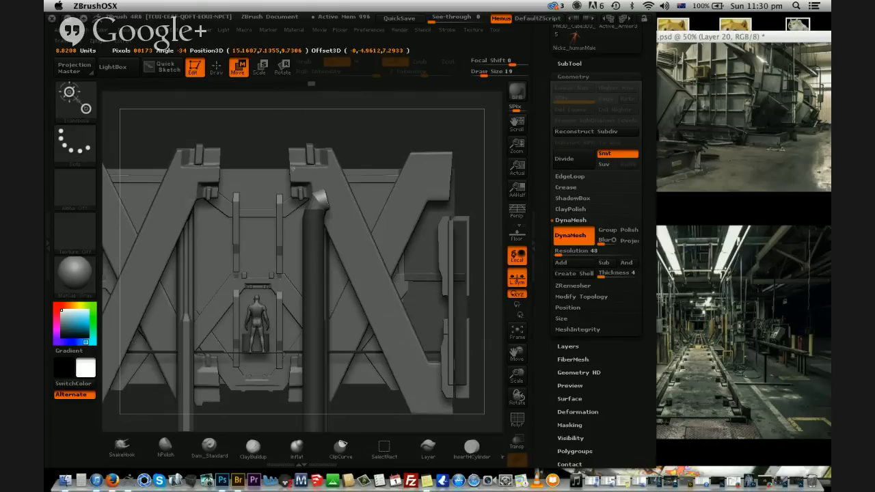
{"action": "left_click", "coordinate": [254, 114], "text": "ctrl"}
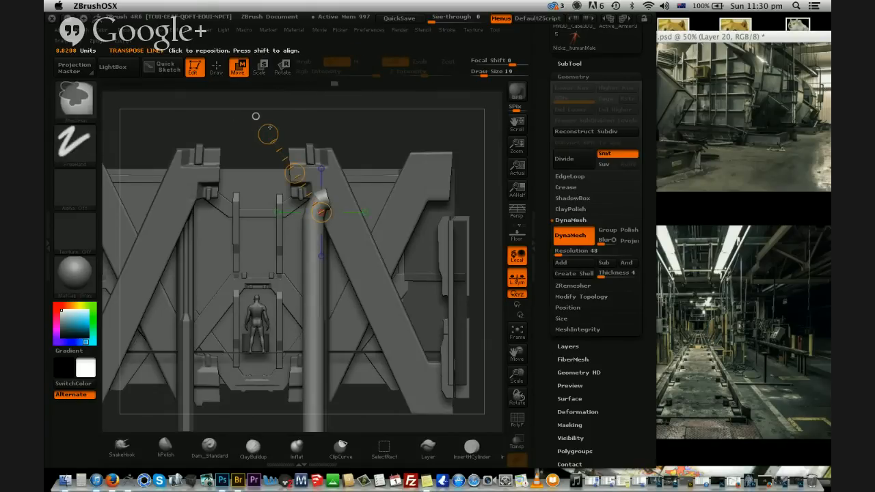
Mask the pipe except for its angled end face and pull that end outward into a long slanted arm
{"action": "key", "text": "q"}
{"action": "mouse_move", "coordinate": [341, 129]}
{"action": "left_mouse_down", "text": "ctrl"}
{"action": "mouse_move", "coordinate": [331, 208]}
{"action": "mouse_move", "coordinate": [321, 215]}
{"action": "left_mouse_up", "text": "ctrl"}
{"action": "key", "text": "ctrl+i"}
{"action": "key", "text": "w"}
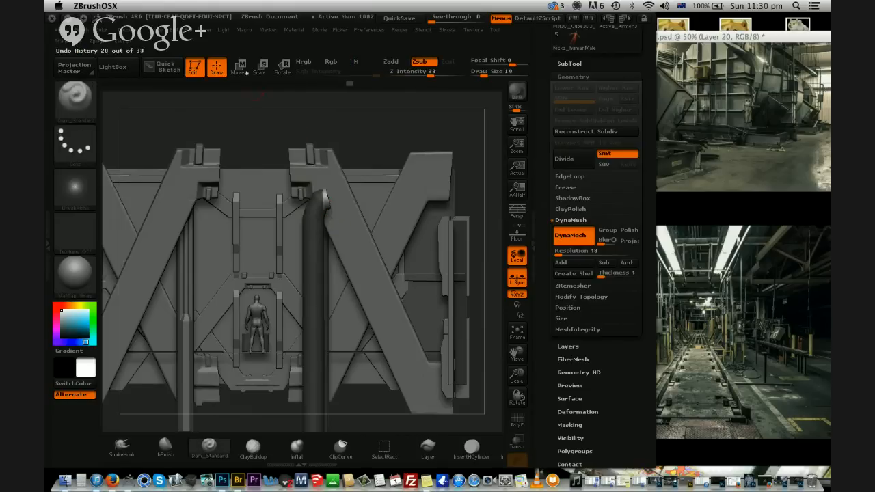
{"action": "left_click_drag", "start_coordinate": [296, 176], "coordinate": [315, 167]}
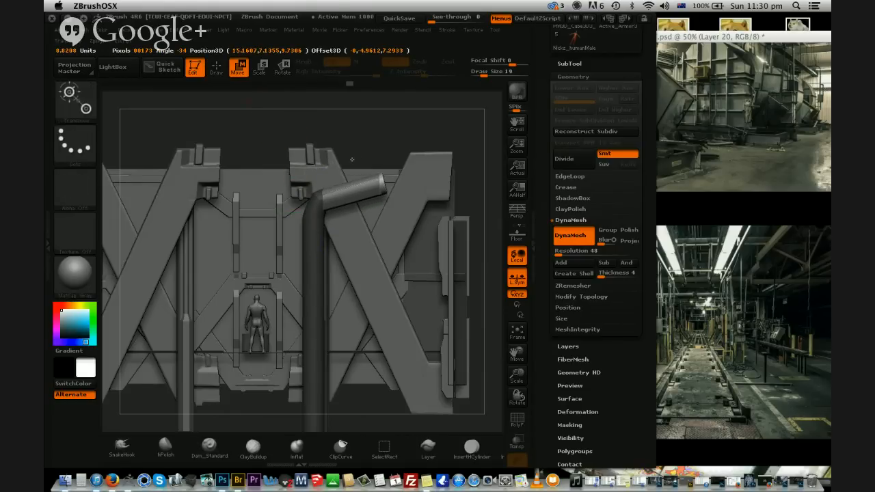
Examine the bent pipe and its elbow from the front, below and close up against the surrounding braces
{"action": "left_click_drag", "start_coordinate": [352, 160], "coordinate": [346, 123], "text": "alt"}
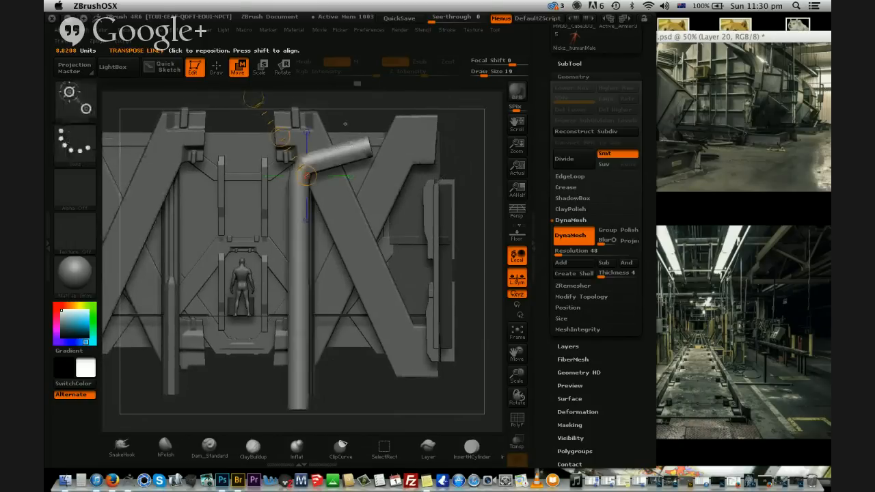
{"action": "left_click", "coordinate": [216, 68]}
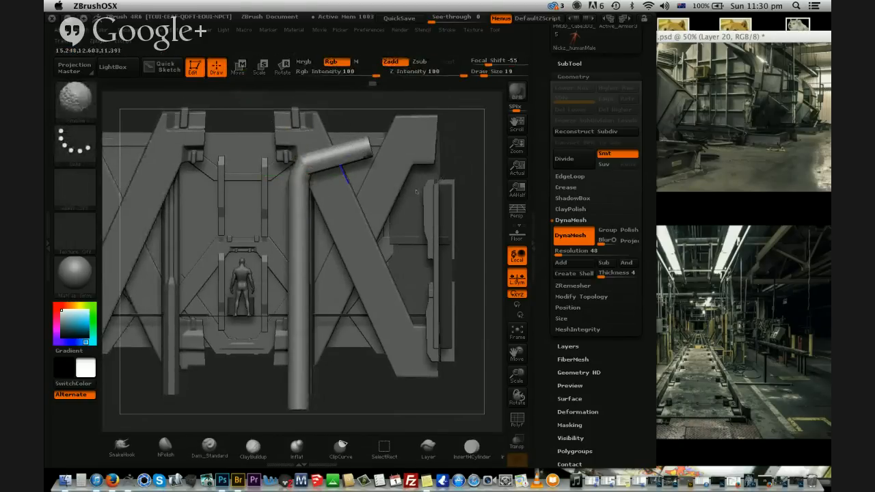
{"action": "left_click_drag", "start_coordinate": [457, 156], "coordinate": [313, 183]}
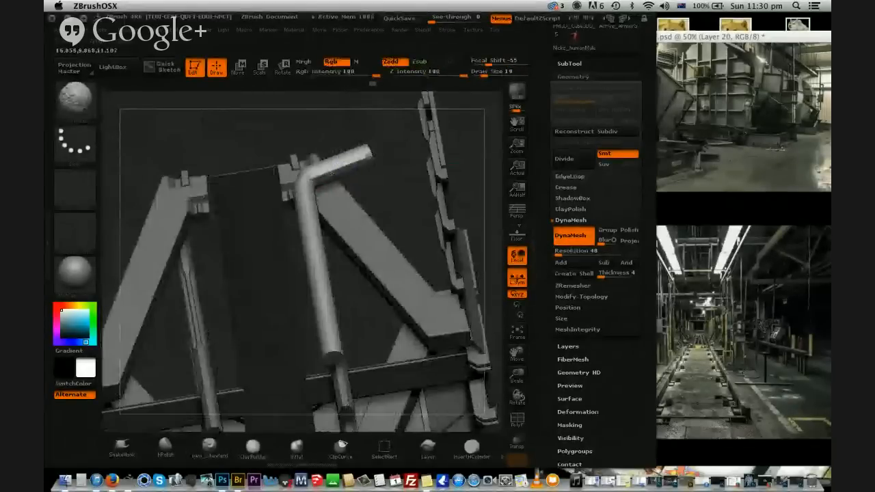
{"action": "left_click_drag", "start_coordinate": [334, 136], "coordinate": [324, 189]}
{"action": "key", "text": "shift"}
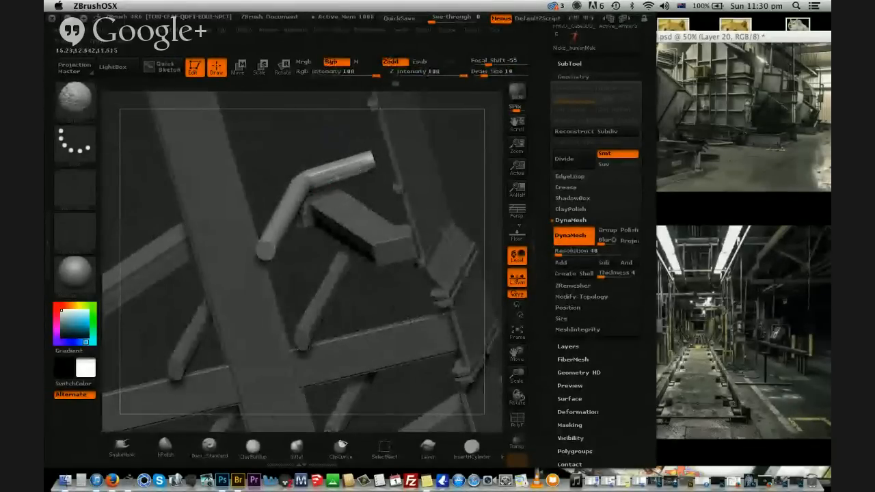
{"action": "mouse_move", "coordinate": [319, 111]}
{"action": "left_mouse_down"}
{"action": "mouse_move", "coordinate": [319, 95]}
{"action": "mouse_move", "coordinate": [228, 242]}
{"action": "mouse_move", "coordinate": [347, 277]}
{"action": "left_mouse_up"}
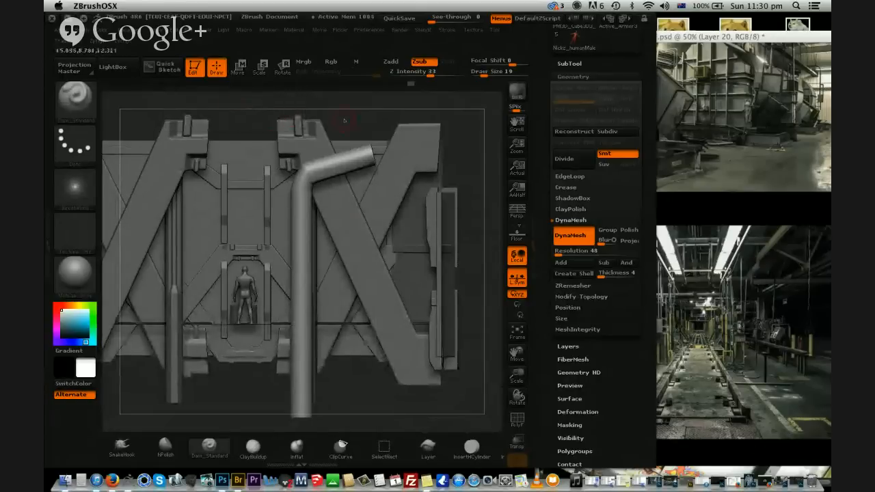
{"action": "left_click_drag", "start_coordinate": [363, 109], "coordinate": [342, 67]}
{"action": "left_click_drag", "start_coordinate": [364, 135], "coordinate": [322, 225]}
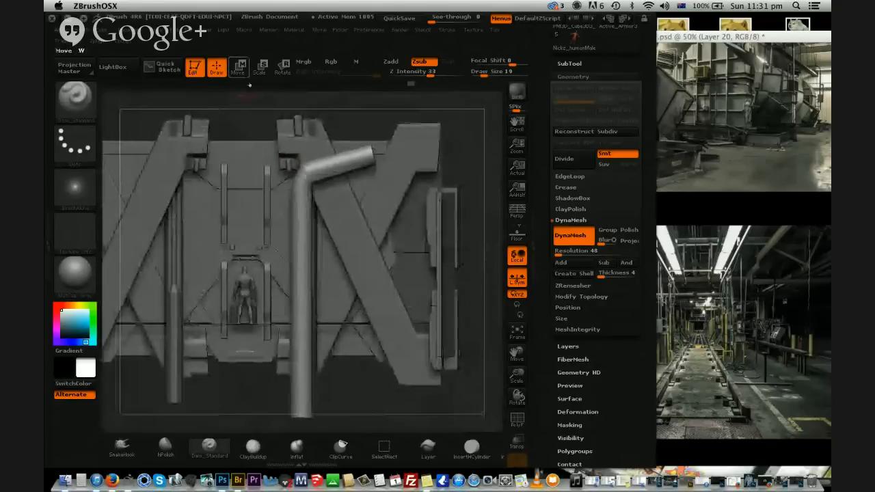
{"action": "left_click_drag", "start_coordinate": [516, 375], "coordinate": [382, 190]}
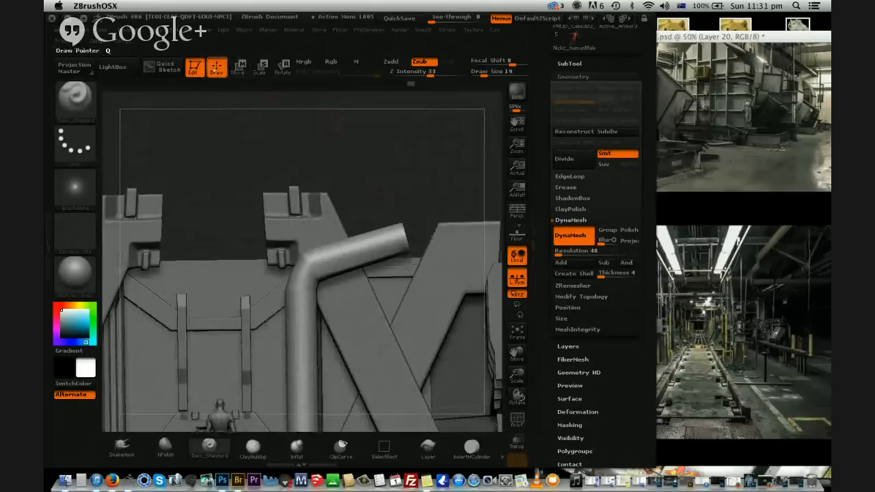
{"action": "left_click_drag", "start_coordinate": [396, 164], "coordinate": [281, 135], "text": "shift"}
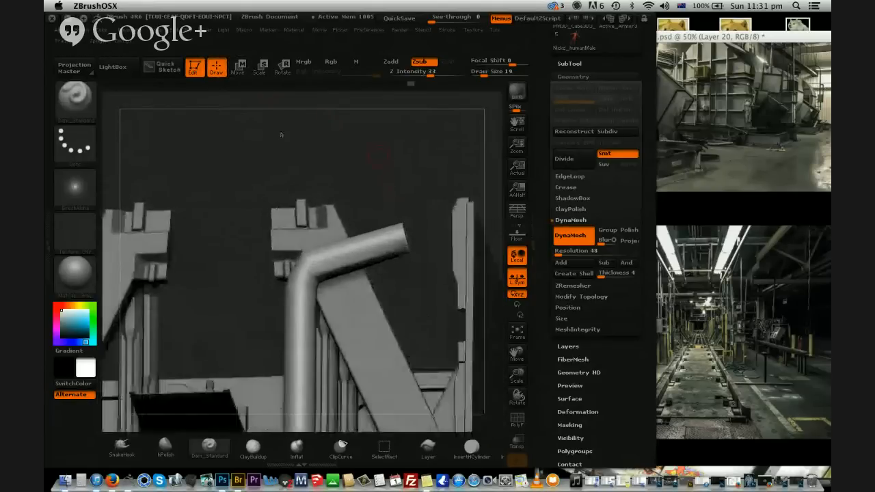
{"action": "left_click_drag", "start_coordinate": [384, 186], "coordinate": [383, 123]}
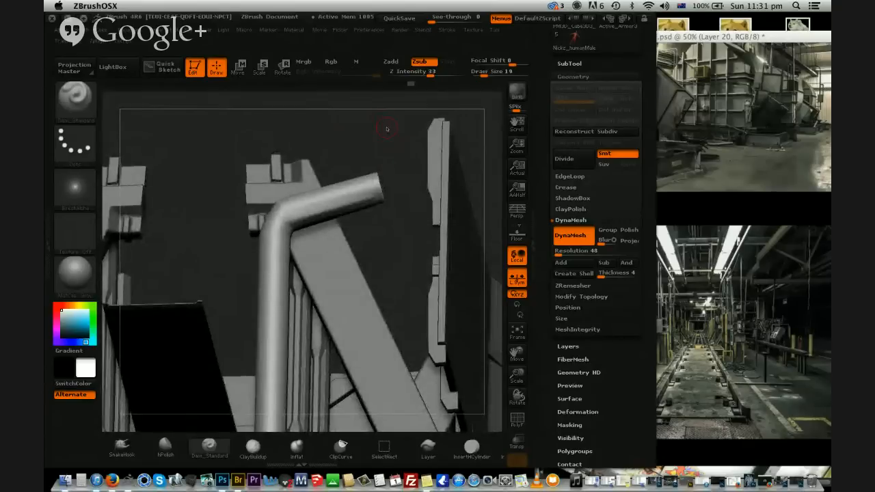
Polish the pipe's upper elbow with the hPolish brush and smooth the inside of the bend
{"action": "left_click", "coordinate": [165, 447]}
{"action": "key", "text": "space"}
{"action": "left_click", "coordinate": [350, 172]}
{"action": "left_click_drag", "start_coordinate": [369, 136], "coordinate": [348, 147]}
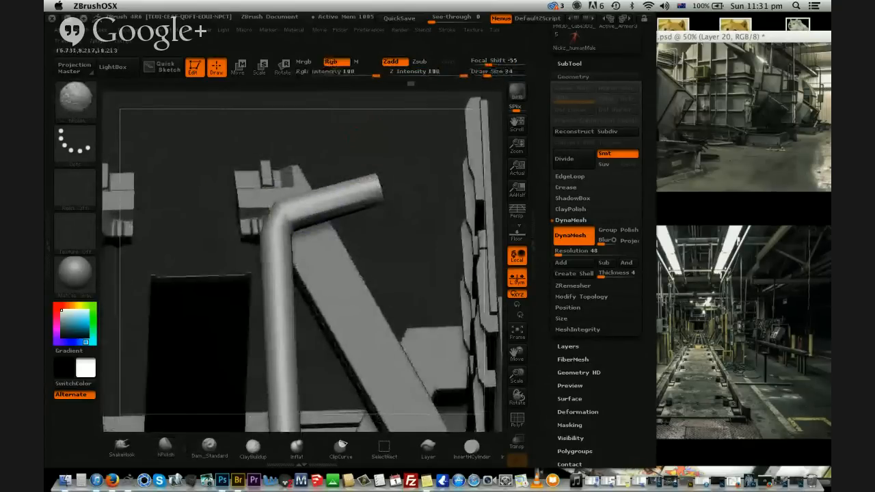
{"action": "left_click_drag", "start_coordinate": [373, 139], "coordinate": [437, 147]}
{"action": "left_click_drag", "start_coordinate": [369, 203], "coordinate": [280, 215], "text": "shift"}
Round out the pipe's upper elbow with the SnakeHook brush and smooth it from several angles
{"action": "left_click", "coordinate": [122, 446]}
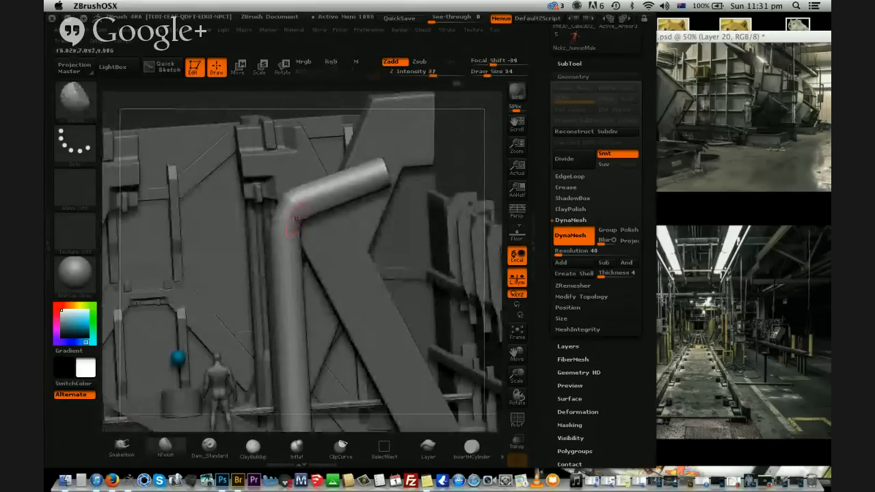
{"action": "key", "text": "space"}
{"action": "left_click_drag", "start_coordinate": [288, 208], "coordinate": [295, 208]}
{"action": "left_click_drag", "start_coordinate": [296, 103], "coordinate": [335, 109]}
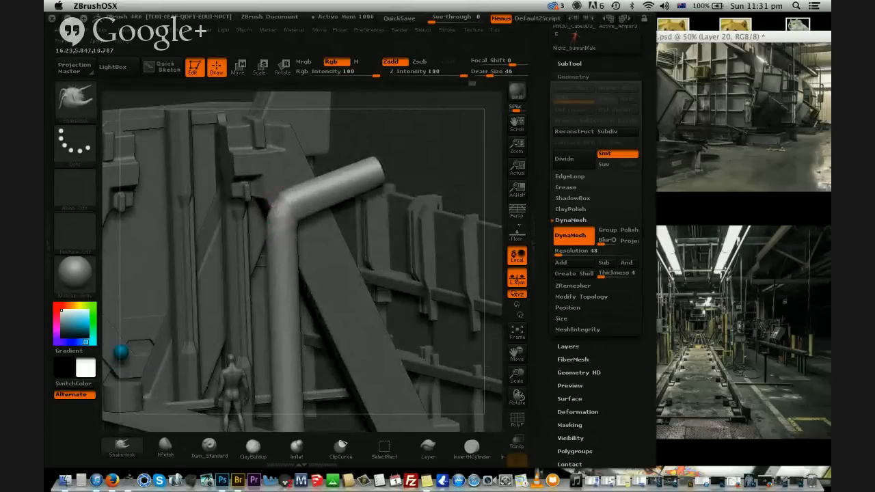
{"action": "key", "text": "shift"}
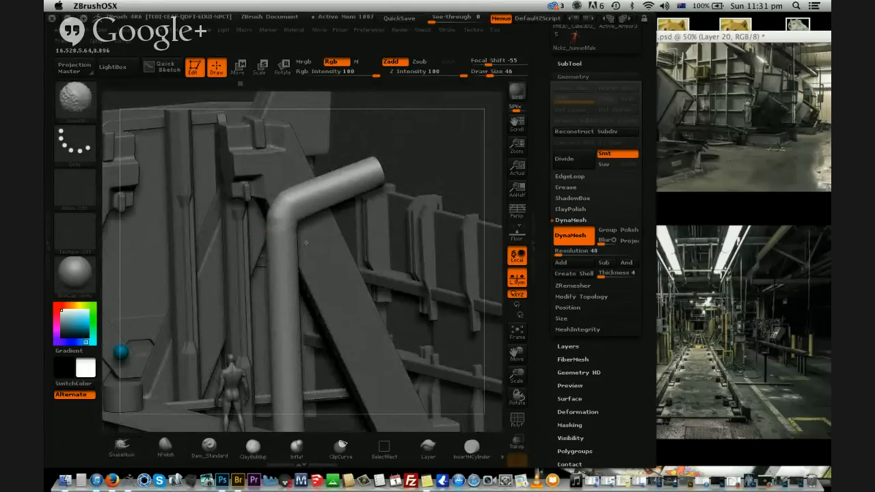
{"action": "left_click_drag", "start_coordinate": [420, 142], "coordinate": [432, 218]}
{"action": "key", "text": "shift"}
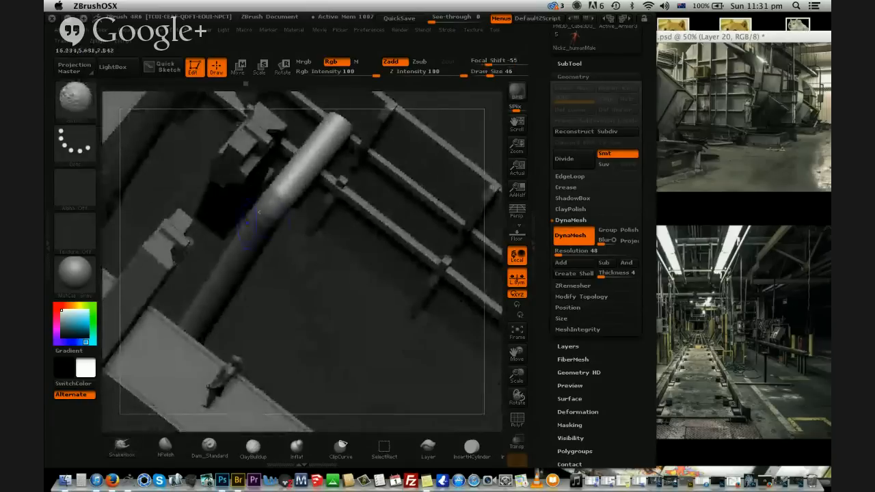
{"action": "left_click_drag", "start_coordinate": [340, 348], "coordinate": [269, 160]}
{"action": "left_click_drag", "start_coordinate": [365, 160], "coordinate": [283, 160]}
{"action": "left_click_drag", "start_coordinate": [432, 312], "coordinate": [462, 291], "text": "alt"}
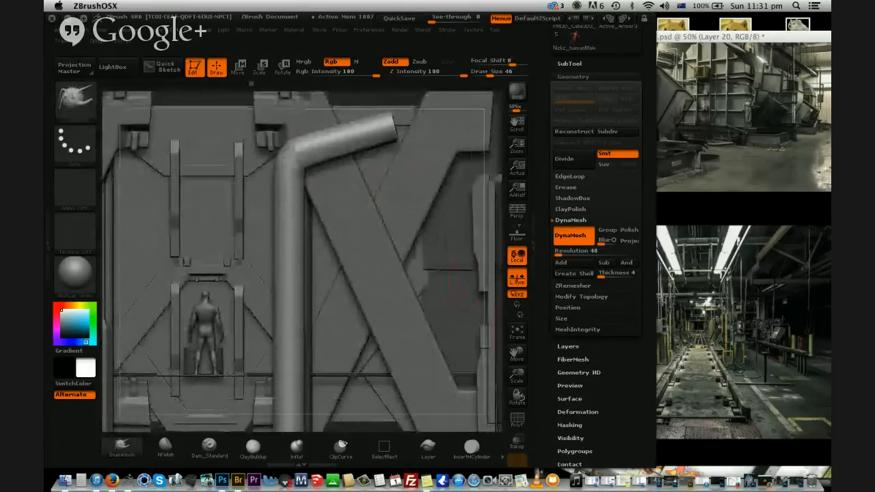
Mask everything but the pipe's slanted upper arm, extend that arm further outward, and clear the mask
{"action": "left_click_drag", "start_coordinate": [438, 250], "coordinate": [386, 299], "text": "alt"}
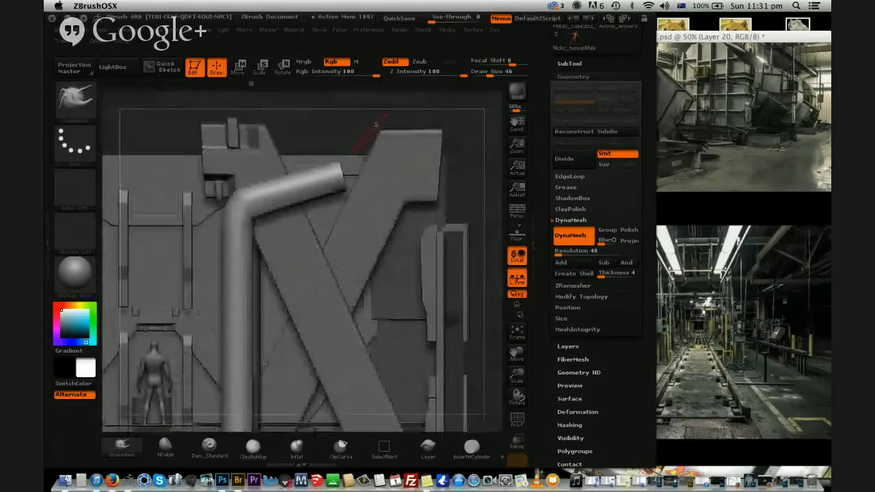
{"action": "left_click_drag", "start_coordinate": [374, 107], "coordinate": [252, 228], "text": "ctrl"}
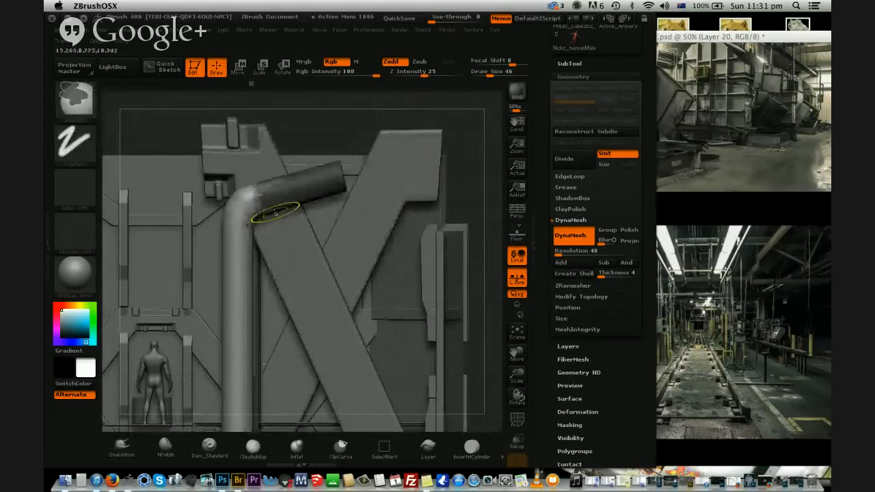
{"action": "left_click", "coordinate": [276, 214], "text": "ctrl"}
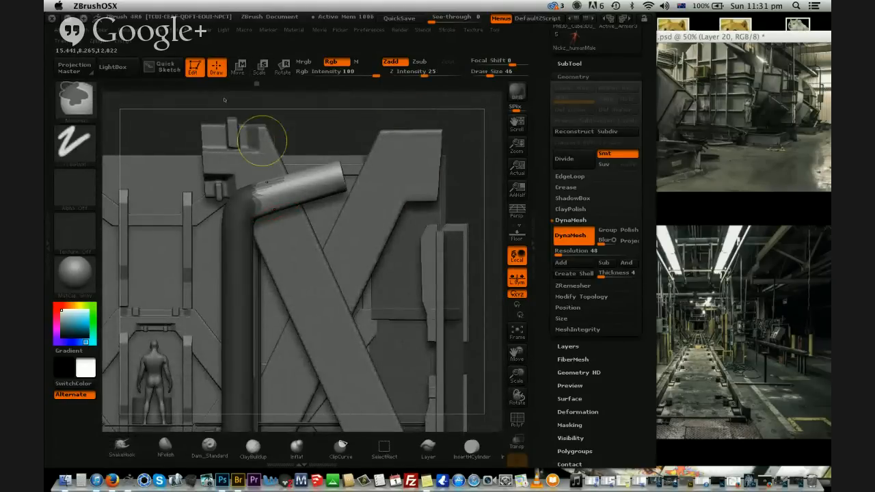
{"action": "left_click_drag", "start_coordinate": [178, 92], "coordinate": [283, 257], "text": "ctrl"}
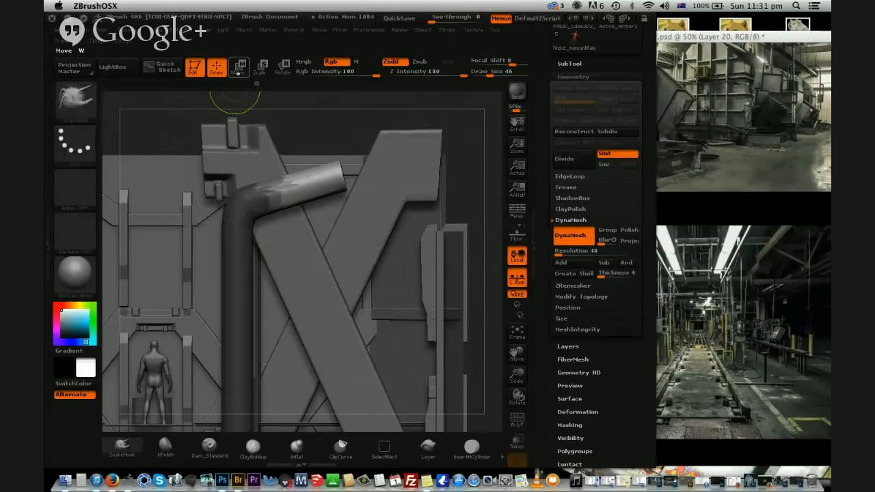
{"action": "left_click", "coordinate": [238, 69]}
{"action": "mouse_move", "coordinate": [269, 188]}
{"action": "left_mouse_down", "text": "shift"}
{"action": "mouse_move", "coordinate": [406, 166]}
{"action": "mouse_move", "coordinate": [415, 188]}
{"action": "left_mouse_up", "text": "shift"}
{"action": "mouse_move", "coordinate": [343, 188]}
{"action": "left_mouse_down"}
{"action": "mouse_move", "coordinate": [416, 167]}
{"action": "mouse_move", "coordinate": [405, 171]}
{"action": "left_mouse_up"}
{"action": "mouse_move", "coordinate": [338, 119]}
{"action": "left_mouse_down", "text": "ctrl"}
{"action": "mouse_move", "coordinate": [350, 137]}
{"action": "mouse_move", "coordinate": [350, 126]}
{"action": "mouse_move", "coordinate": [465, 188]}
{"action": "left_mouse_up", "text": "ctrl"}
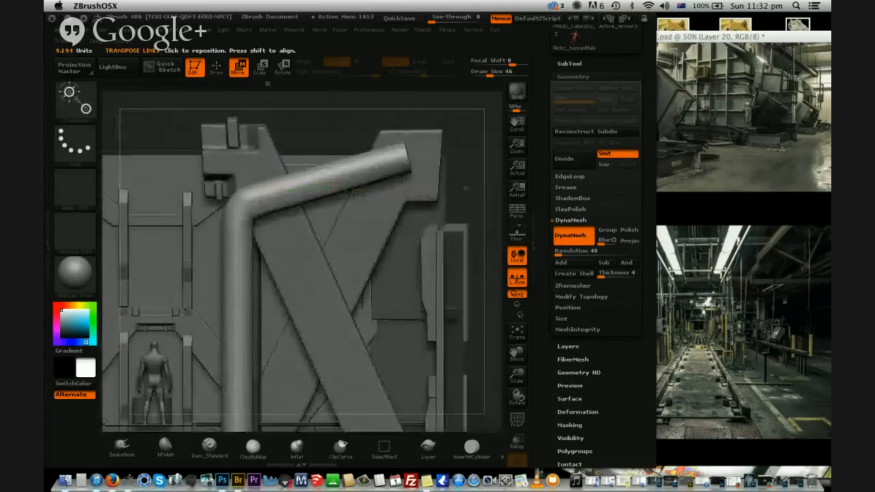
Mask the pipe except for its lower end, rotate and shift that end inward to form a second bend, and clear the mask
{"action": "left_click_drag", "start_coordinate": [465, 287], "coordinate": [467, 190], "text": "alt"}
{"action": "mouse_move", "coordinate": [267, 132]}
{"action": "left_mouse_down", "text": "alt"}
{"action": "mouse_move", "coordinate": [381, 371]}
{"action": "mouse_move", "coordinate": [400, 385]}
{"action": "mouse_move", "coordinate": [394, 404]}
{"action": "mouse_move", "coordinate": [345, 374]}
{"action": "mouse_move", "coordinate": [290, 282]}
{"action": "left_mouse_up", "text": "alt"}
{"action": "left_click", "coordinate": [290, 281], "text": "ctrl"}
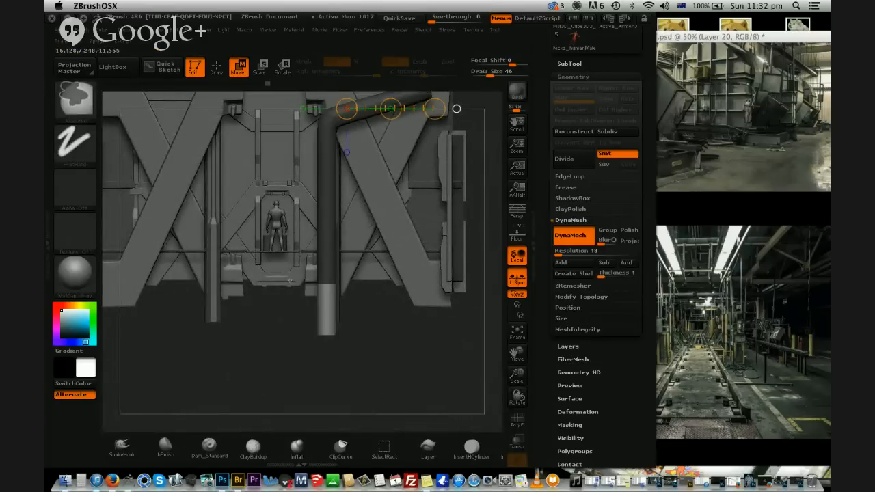
{"action": "left_click", "coordinate": [216, 67]}
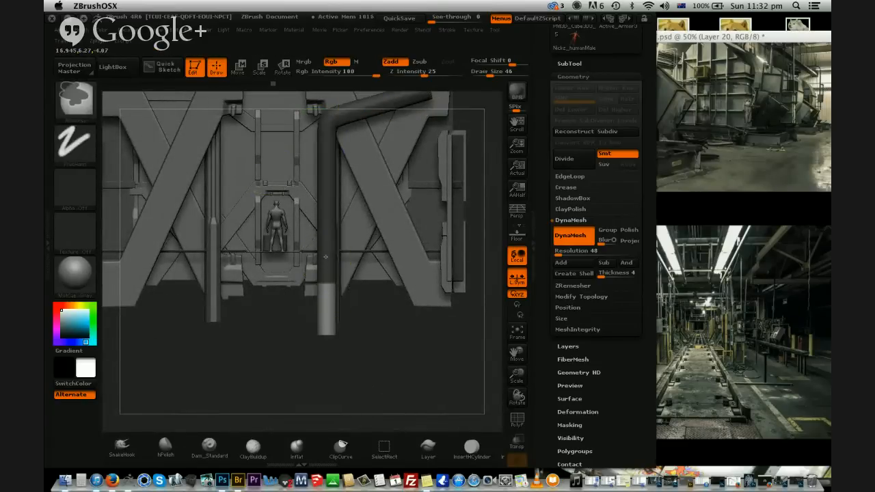
{"action": "left_click_drag", "start_coordinate": [371, 356], "coordinate": [367, 362], "text": "shift"}
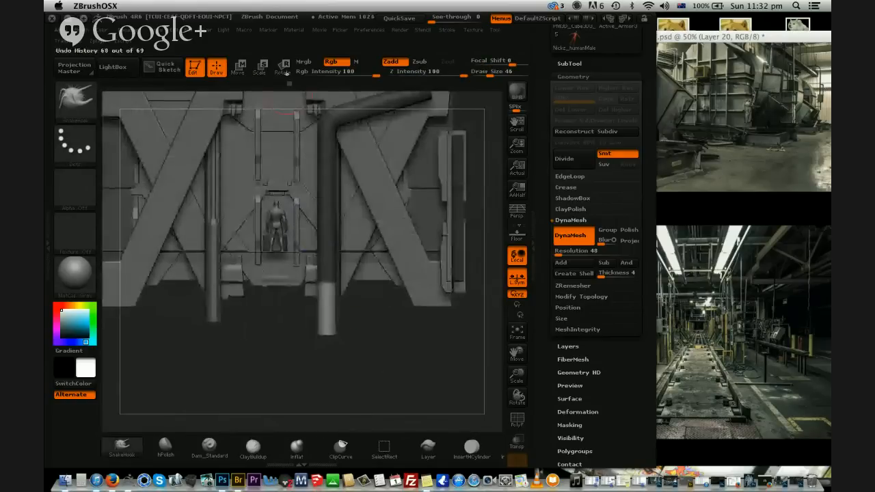
{"action": "left_click", "coordinate": [282, 67]}
{"action": "mouse_move", "coordinate": [327, 287]}
{"action": "left_mouse_down"}
{"action": "mouse_move", "coordinate": [328, 372]}
{"action": "mouse_move", "coordinate": [311, 321]}
{"action": "mouse_move", "coordinate": [317, 290]}
{"action": "left_mouse_up"}
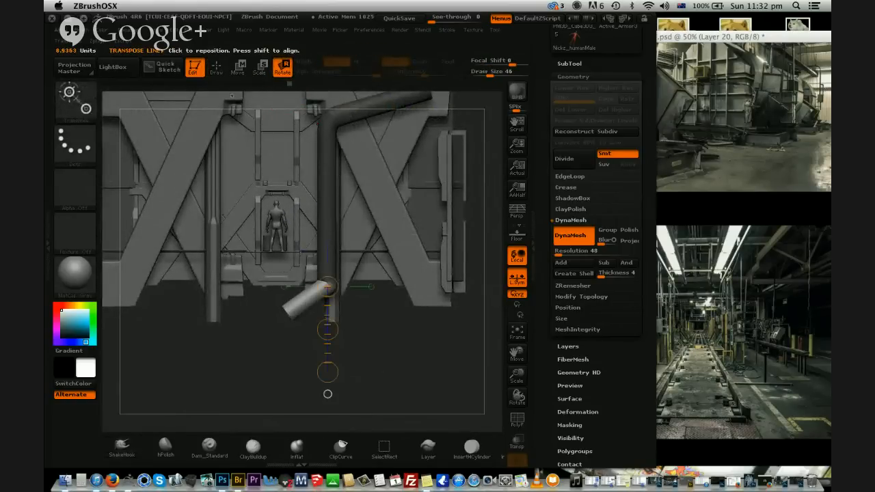
{"action": "key", "text": "w"}
{"action": "left_click_drag", "start_coordinate": [328, 330], "coordinate": [322, 335]}
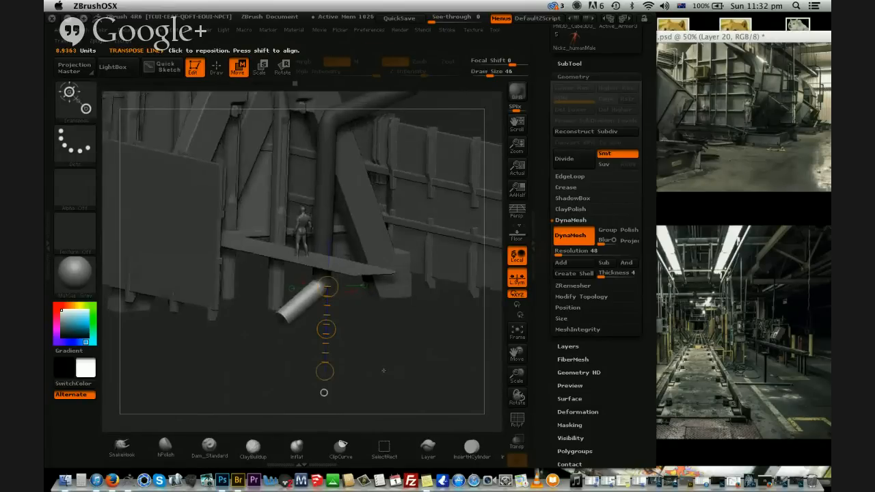
{"action": "mouse_move", "coordinate": [390, 352]}
{"action": "left_mouse_down"}
{"action": "mouse_move", "coordinate": [377, 322]}
{"action": "mouse_move", "coordinate": [376, 376]}
{"action": "left_mouse_up"}
{"action": "left_click", "coordinate": [217, 67]}
Rotate the whole pipe outward about its lower bend so its long section leans diagonally across the braces
{"action": "key", "text": "r"}
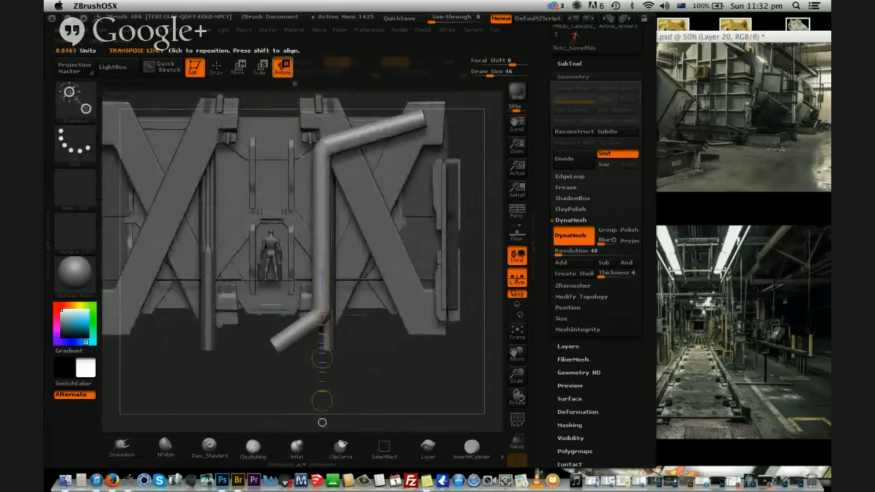
{"action": "mouse_move", "coordinate": [309, 372]}
{"action": "left_mouse_down"}
{"action": "mouse_move", "coordinate": [312, 104]}
{"action": "mouse_move", "coordinate": [434, 133]}
{"action": "mouse_move", "coordinate": [464, 153]}
{"action": "mouse_move", "coordinate": [455, 146]}
{"action": "left_mouse_up"}
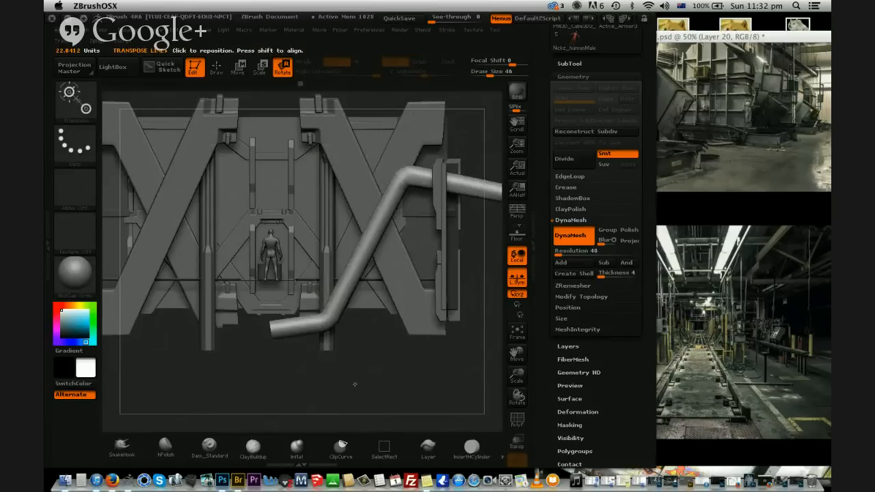
{"action": "left_click_drag", "start_coordinate": [355, 384], "coordinate": [234, 398], "text": "alt"}
Mask everything but the pipe's upper arm and rotate the arm up until it runs roughly horizontal
{"action": "key", "text": "q"}
{"action": "left_click_drag", "start_coordinate": [414, 243], "coordinate": [291, 154], "text": "ctrl"}
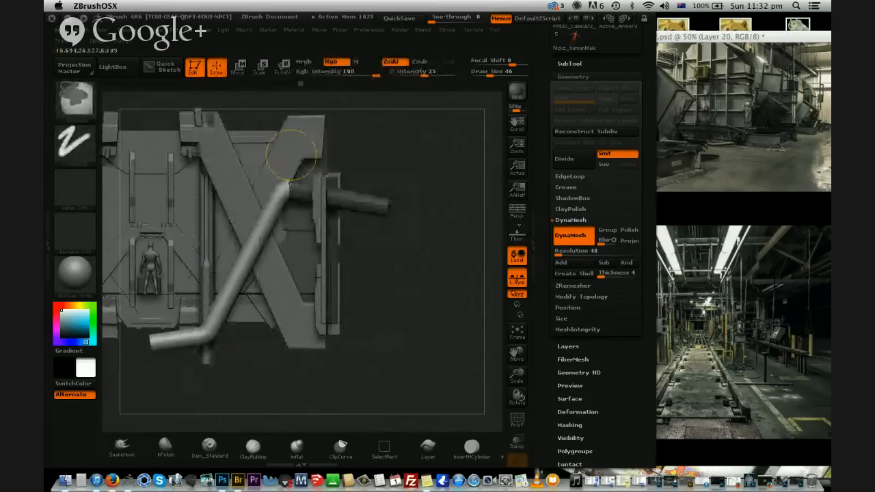
{"action": "key", "text": "r"}
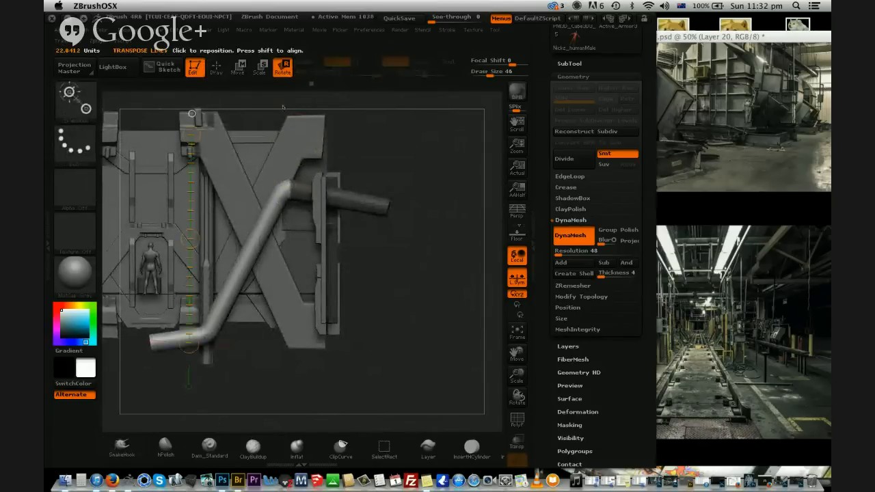
{"action": "left_click", "coordinate": [308, 117], "text": "ctrl"}
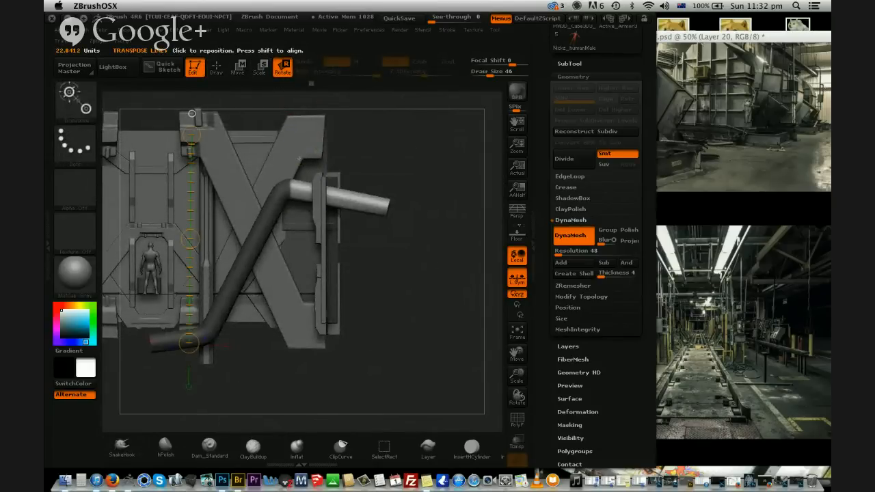
{"action": "mouse_move", "coordinate": [288, 190]}
{"action": "left_mouse_down"}
{"action": "mouse_move", "coordinate": [415, 190]}
{"action": "mouse_move", "coordinate": [407, 164]}
{"action": "left_mouse_up"}
{"action": "left_click_drag", "start_coordinate": [405, 263], "coordinate": [412, 275]}
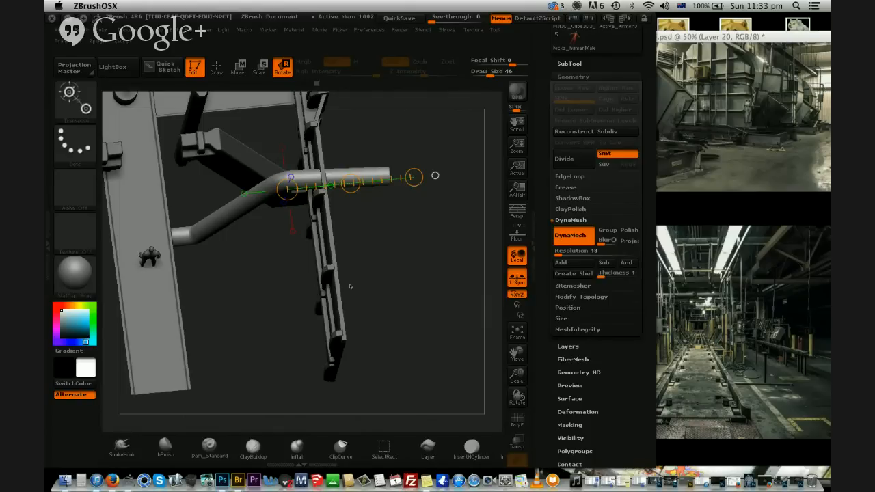
Remask the pipe up to its upper arm in the top view and rotate the arm straight outward
{"action": "left_click_drag", "start_coordinate": [391, 263], "coordinate": [405, 323], "text": "shift"}
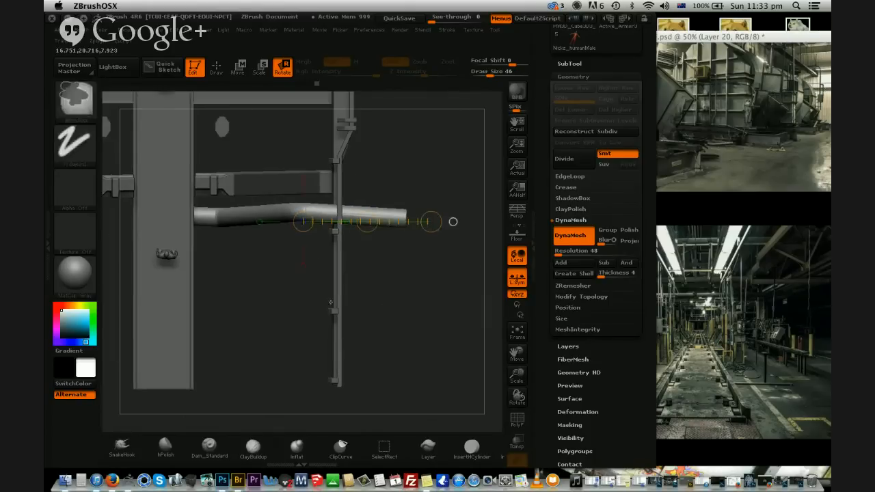
{"action": "left_click_drag", "start_coordinate": [448, 299], "coordinate": [376, 236], "text": "ctrl"}
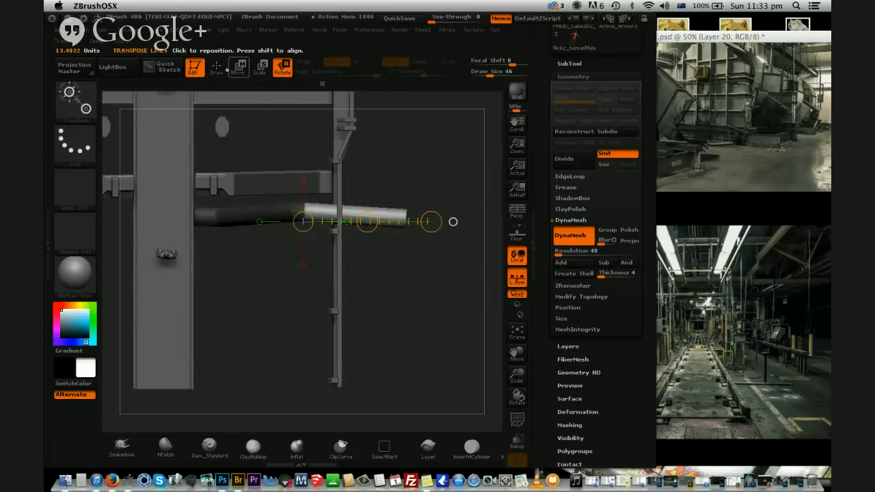
{"action": "key", "text": "q"}
{"action": "key", "text": "r"}
{"action": "mouse_move", "coordinate": [300, 209]}
{"action": "left_mouse_down"}
{"action": "mouse_move", "coordinate": [429, 200]}
{"action": "mouse_move", "coordinate": [428, 190]}
{"action": "left_mouse_up"}
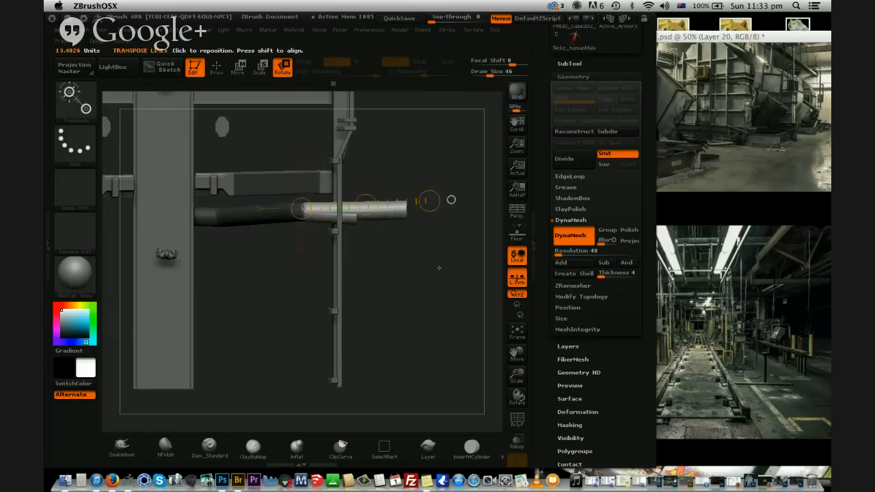
{"action": "left_click", "coordinate": [220, 73]}
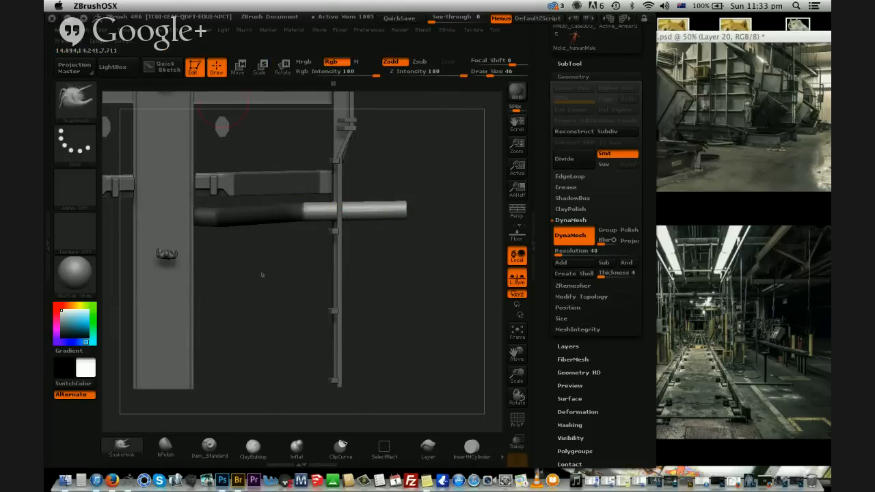
Mask the pipe except for its lower end, rotate that end to run horizontal, and clear the mask
{"action": "left_click_drag", "start_coordinate": [299, 311], "coordinate": [416, 164]}
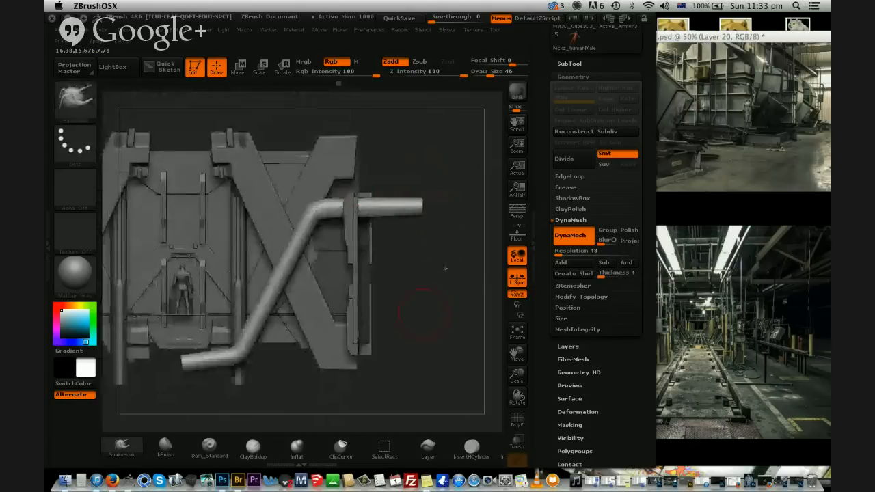
{"action": "left_click_drag", "start_coordinate": [445, 268], "coordinate": [486, 198], "text": "alt"}
{"action": "left_click_drag", "start_coordinate": [193, 352], "coordinate": [276, 253], "text": "ctrl"}
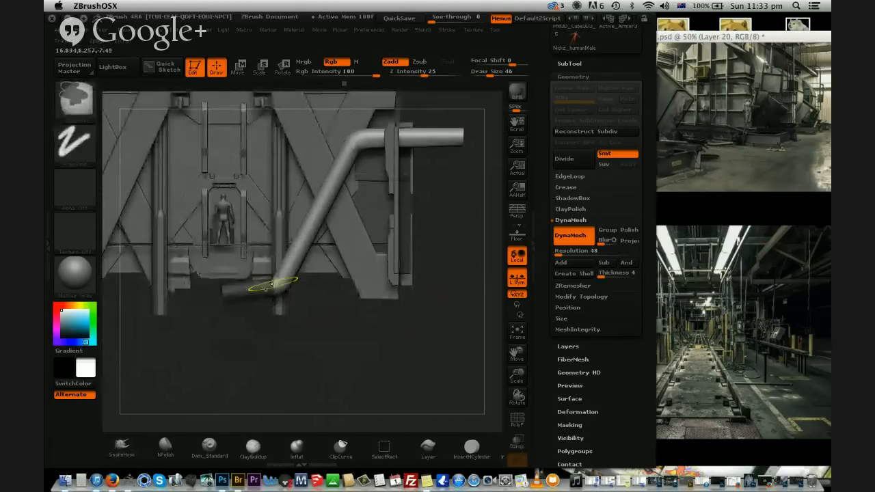
{"action": "left_click", "coordinate": [257, 298], "text": "ctrl"}
{"action": "left_click", "coordinate": [282, 67]}
{"action": "mouse_move", "coordinate": [272, 290]}
{"action": "left_mouse_down"}
{"action": "mouse_move", "coordinate": [195, 312]}
{"action": "mouse_move", "coordinate": [192, 296]}
{"action": "left_mouse_up"}
{"action": "left_click_drag", "start_coordinate": [225, 344], "coordinate": [274, 362], "text": "ctrl"}
Copy the bent pipe twice in the top view so three parallel pipes run side by side
{"action": "left_click_drag", "start_coordinate": [428, 384], "coordinate": [353, 341]}
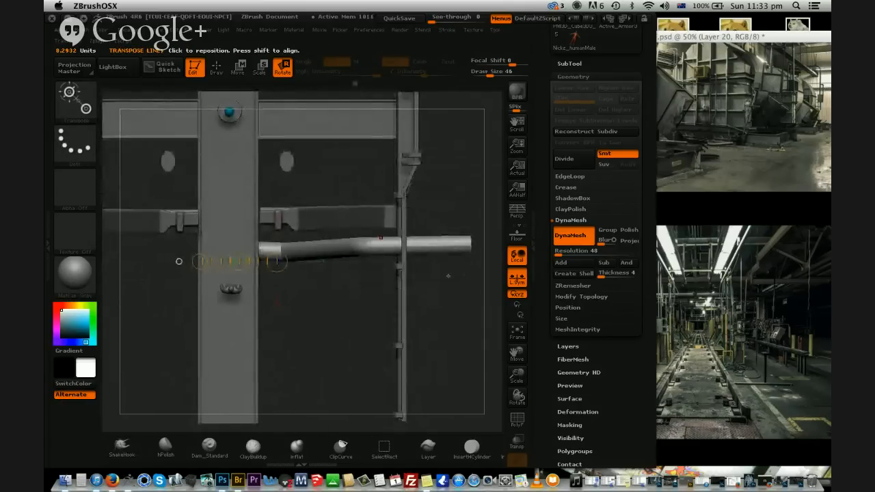
{"action": "left_click", "coordinate": [570, 63]}
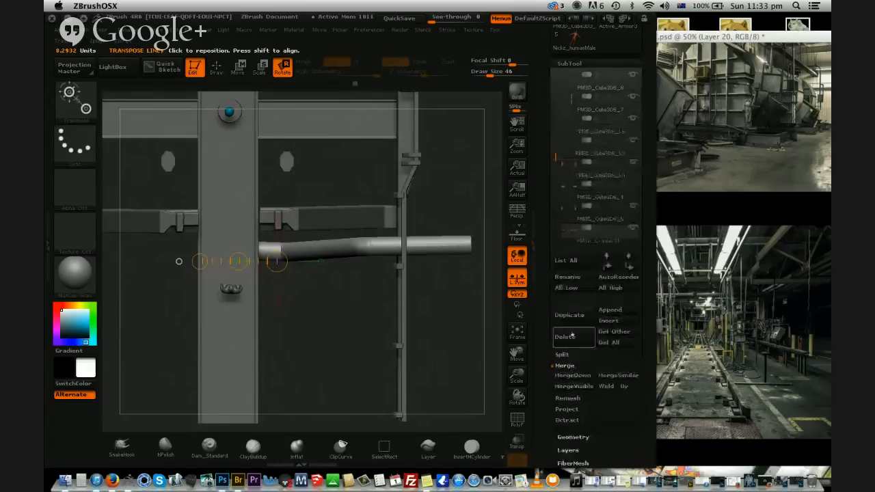
{"action": "left_click", "coordinate": [238, 66]}
{"action": "left_click_drag", "start_coordinate": [238, 261], "coordinate": [240, 279], "text": "ctrl"}
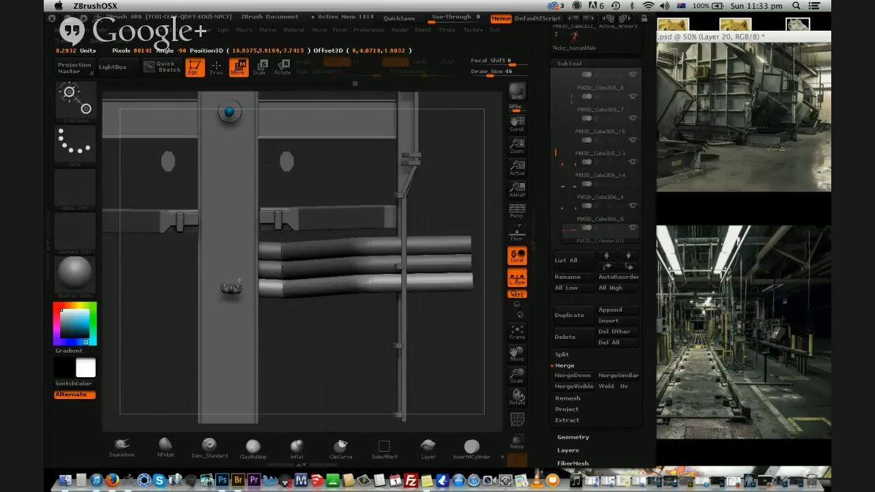
{"action": "left_click_drag", "start_coordinate": [338, 373], "coordinate": [424, 335]}
{"action": "key", "text": "p"}
Duplicate the pipe subtool and rotate the copy about its lower bend until its long section stands nearly upright
{"action": "left_click", "coordinate": [573, 318]}
{"action": "left_click_drag", "start_coordinate": [363, 259], "coordinate": [422, 115]}
{"action": "mouse_move", "coordinate": [429, 418]}
{"action": "left_mouse_down"}
{"action": "mouse_move", "coordinate": [432, 433]}
{"action": "mouse_move", "coordinate": [529, 346]}
{"action": "left_mouse_up"}
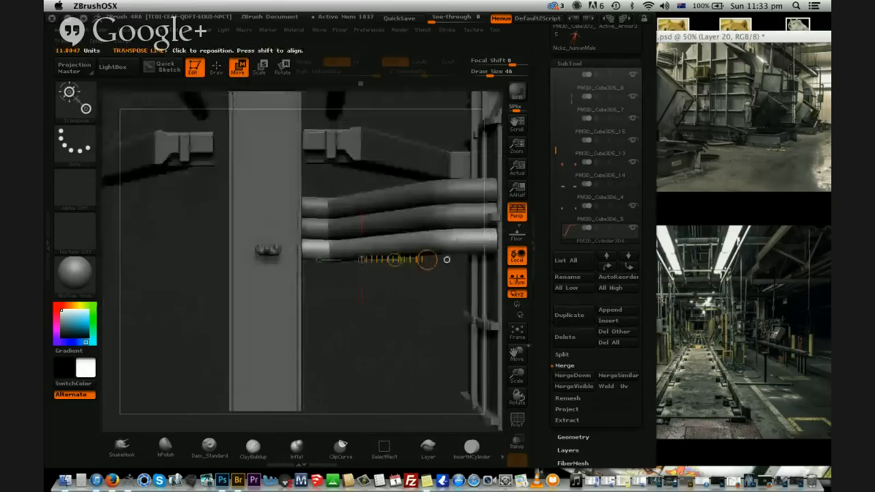
{"action": "key", "text": "p"}
{"action": "left_click_drag", "start_coordinate": [403, 409], "coordinate": [383, 321], "text": "alt"}
{"action": "left_click_drag", "start_coordinate": [383, 322], "coordinate": [438, 299]}
{"action": "left_click_drag", "start_coordinate": [383, 321], "coordinate": [352, 273], "text": "alt"}
{"action": "left_click_drag", "start_coordinate": [349, 204], "coordinate": [349, 298], "text": "shift"}
{"action": "left_click_drag", "start_coordinate": [352, 257], "coordinate": [371, 383], "text": "ctrl"}
{"action": "mouse_move", "coordinate": [372, 383]}
{"action": "left_mouse_down"}
{"action": "mouse_move", "coordinate": [326, 267]}
{"action": "mouse_move", "coordinate": [453, 128]}
{"action": "mouse_move", "coordinate": [367, 83]}
{"action": "mouse_move", "coordinate": [384, 88]}
{"action": "left_mouse_up"}
{"action": "key", "text": "r"}
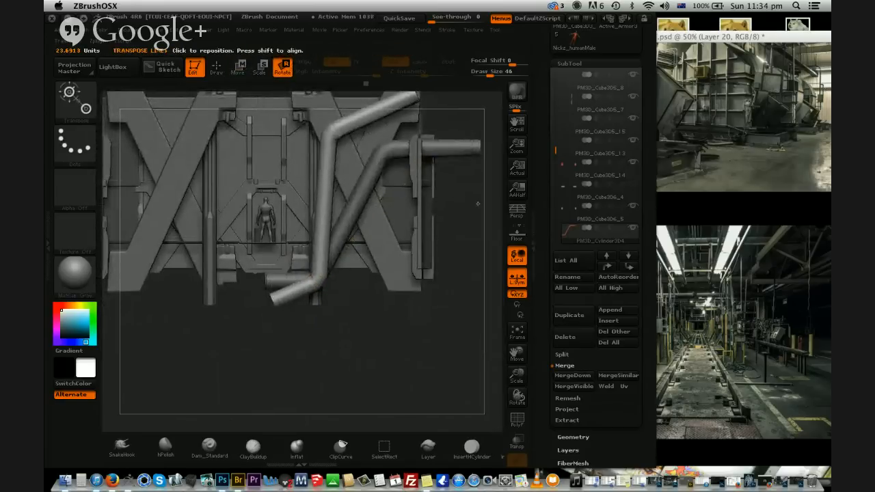
Mask the copied pipe except for its upper arm and move the arm upward to lengthen the upright section
{"action": "left_click_drag", "start_coordinate": [477, 204], "coordinate": [473, 279], "text": "alt"}
{"action": "key", "text": "w"}
{"action": "left_click_drag", "start_coordinate": [272, 127], "coordinate": [438, 216], "text": "ctrl"}
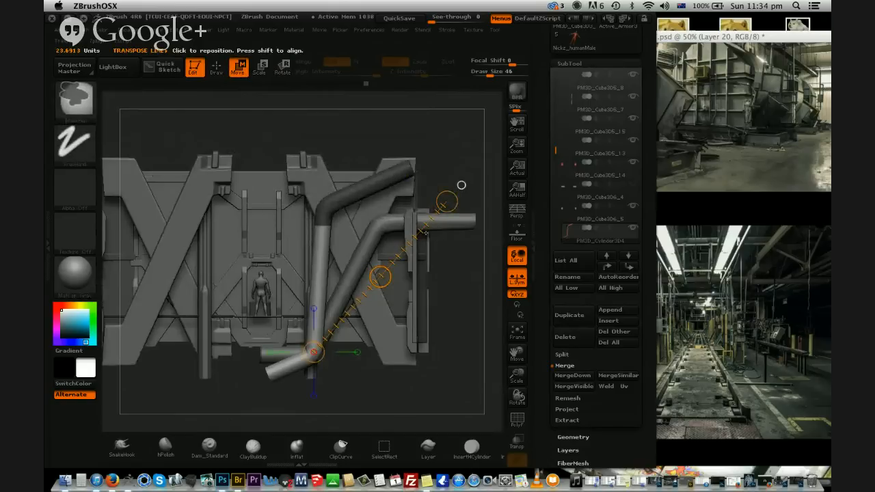
{"action": "left_click", "coordinate": [461, 185], "text": "ctrl"}
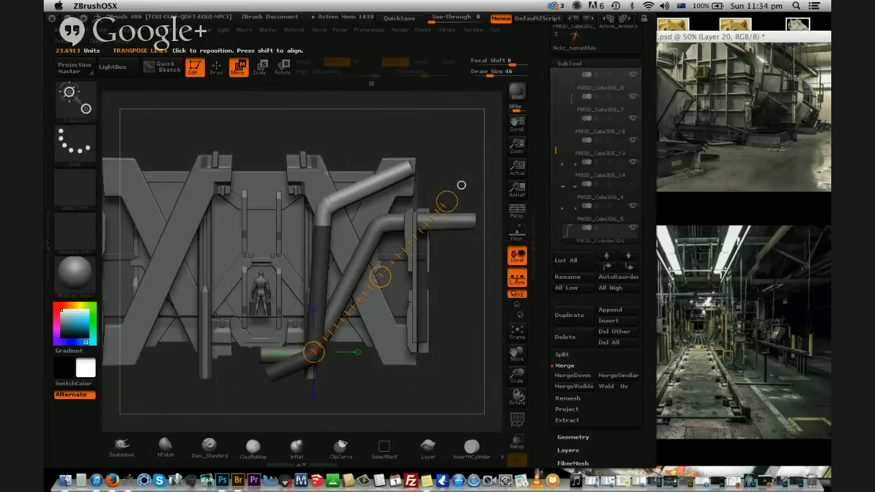
{"action": "left_click_drag", "start_coordinate": [320, 209], "coordinate": [320, 115], "text": "shift"}
{"action": "mouse_move", "coordinate": [321, 166]}
{"action": "left_mouse_down"}
{"action": "mouse_move", "coordinate": [322, 146]}
{"action": "mouse_move", "coordinate": [384, 150]}
{"action": "left_mouse_up"}
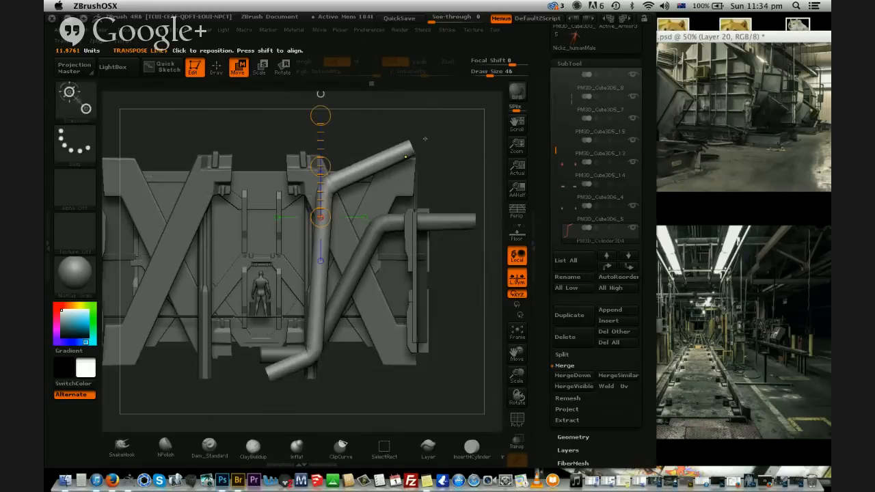
Mask the pipe except for its lower end and rotate that end until it runs nearly horizontal
{"action": "mouse_move", "coordinate": [318, 411]}
{"action": "left_mouse_down", "text": "ctrl"}
{"action": "mouse_move", "coordinate": [244, 377]}
{"action": "mouse_move", "coordinate": [234, 351]}
{"action": "left_mouse_up", "text": "ctrl"}
{"action": "left_click", "coordinate": [216, 67]}
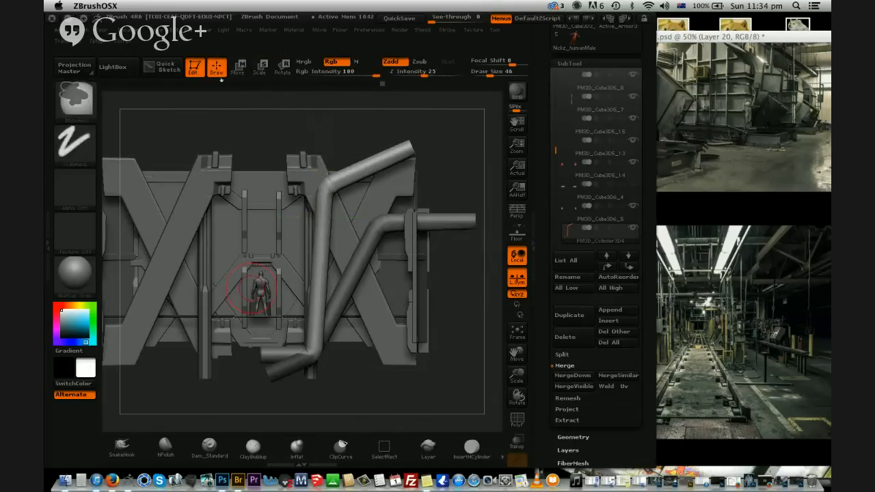
{"action": "key", "text": "ctrl+i"}
{"action": "key", "text": "r"}
{"action": "left_click_drag", "start_coordinate": [309, 359], "coordinate": [236, 363]}
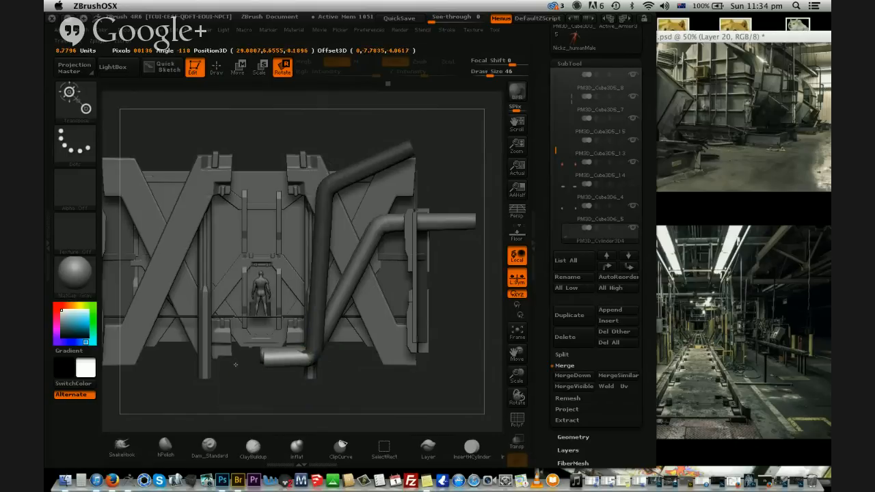
{"action": "left_click_drag", "start_coordinate": [242, 392], "coordinate": [247, 430]}
Clear the mask and move the adjusted pipe away from the three parallel pipes in the top view
{"action": "mouse_move", "coordinate": [442, 417]}
{"action": "left_mouse_down", "text": "shift"}
{"action": "mouse_move", "coordinate": [363, 385]}
{"action": "mouse_move", "coordinate": [394, 361]}
{"action": "left_mouse_up", "text": "shift"}
{"action": "left_click", "coordinate": [215, 68]}
{"action": "left_click", "coordinate": [238, 67]}
{"action": "left_click_drag", "start_coordinate": [373, 318], "coordinate": [373, 393], "text": "shift"}
{"action": "left_click_drag", "start_coordinate": [375, 355], "coordinate": [395, 126]}
{"action": "mouse_move", "coordinate": [326, 410]}
{"action": "left_mouse_down"}
{"action": "mouse_move", "coordinate": [340, 165]}
{"action": "mouse_move", "coordinate": [325, 167]}
{"action": "mouse_move", "coordinate": [311, 173]}
{"action": "mouse_move", "coordinate": [355, 191]}
{"action": "mouse_move", "coordinate": [309, 293]}
{"action": "mouse_move", "coordinate": [363, 349]}
{"action": "mouse_move", "coordinate": [379, 327]}
{"action": "left_mouse_up"}
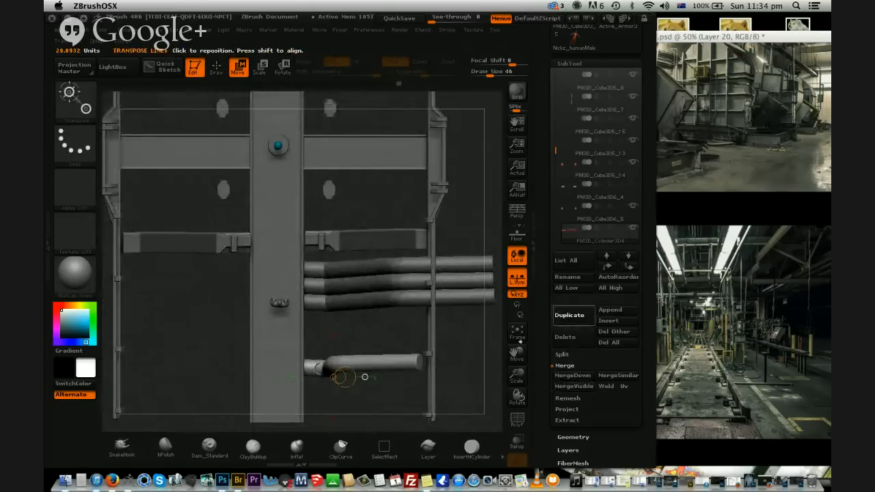
Duplicate the bent pipe, move the copy across the central beam, and rotate it to face the opposite way
{"action": "left_click_drag", "start_coordinate": [372, 378], "coordinate": [373, 277], "text": "shift"}
{"action": "left_click_drag", "start_coordinate": [375, 330], "coordinate": [289, 183], "text": "ctrl"}
{"action": "left_click_drag", "start_coordinate": [227, 219], "coordinate": [270, 262]}
{"action": "left_click", "coordinate": [281, 68]}
{"action": "key", "text": "super+z"}
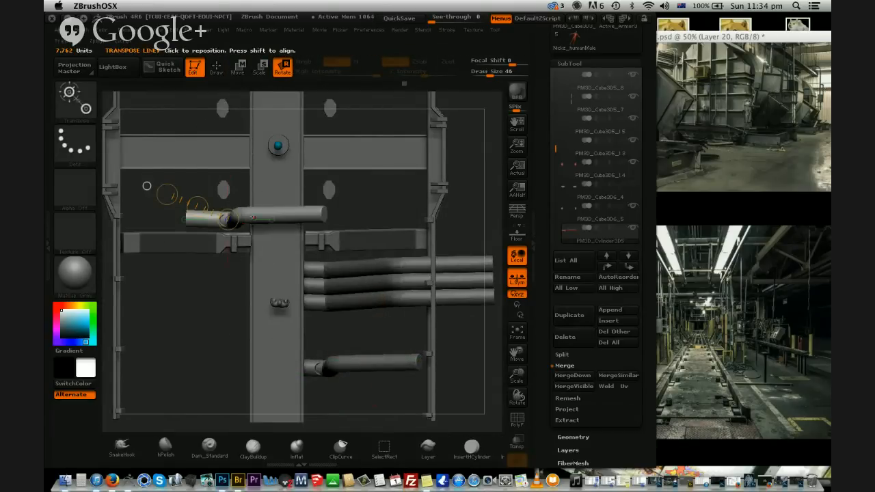
{"action": "left_click_drag", "start_coordinate": [204, 222], "coordinate": [218, 239]}
{"action": "left_click_drag", "start_coordinate": [275, 346], "coordinate": [358, 409], "text": "alt"}
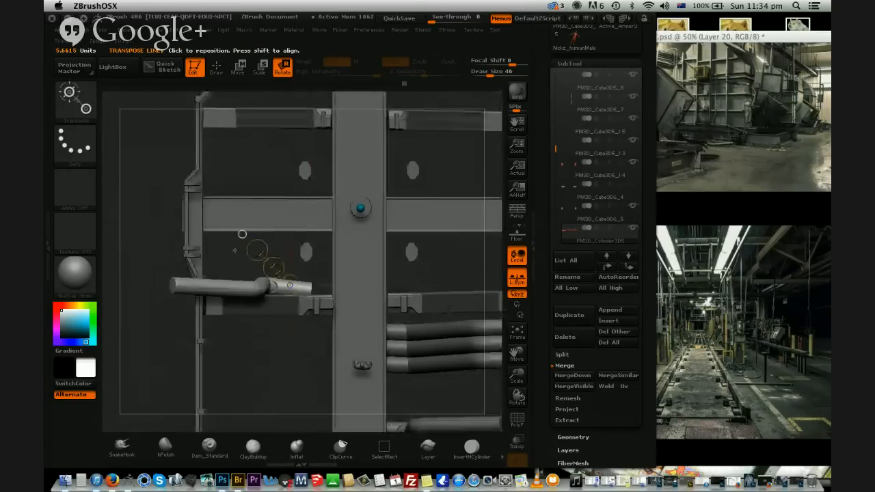
{"action": "left_click_drag", "start_coordinate": [256, 250], "coordinate": [252, 254]}
Turn on transparency and move the rotated pipe copy so its short end meets the central beam beside the cross brace
{"action": "left_click_drag", "start_coordinate": [285, 340], "coordinate": [381, 426]}
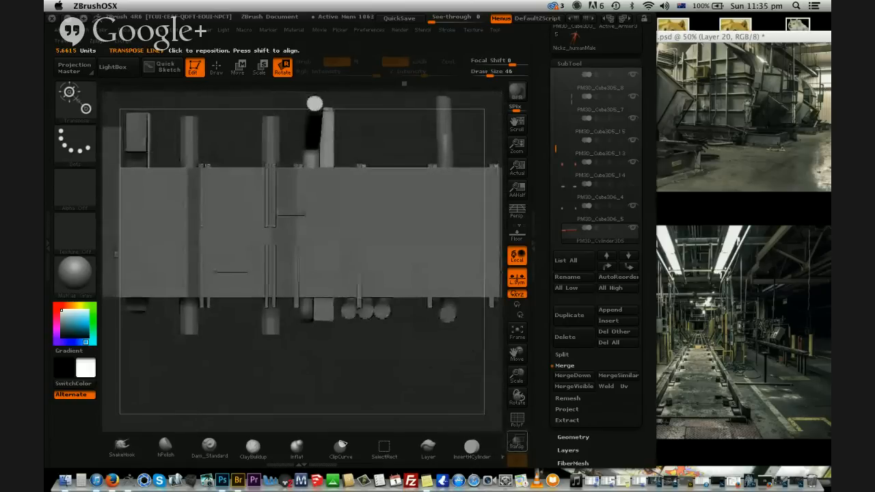
{"action": "left_click", "coordinate": [517, 442]}
{"action": "mouse_move", "coordinate": [306, 318]}
{"action": "left_mouse_down"}
{"action": "mouse_move", "coordinate": [374, 123]}
{"action": "mouse_move", "coordinate": [362, 128]}
{"action": "left_mouse_up"}
{"action": "left_click_drag", "start_coordinate": [355, 167], "coordinate": [355, 212]}
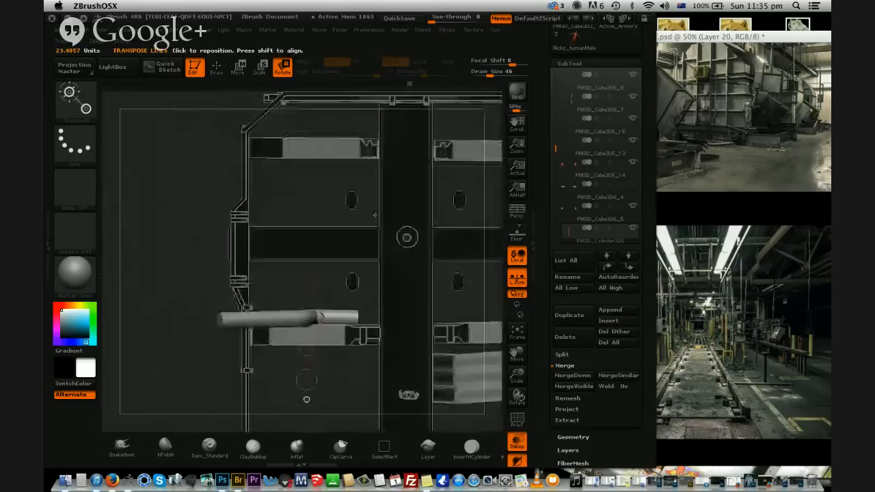
{"action": "left_click_drag", "start_coordinate": [343, 401], "coordinate": [331, 298], "text": "alt"}
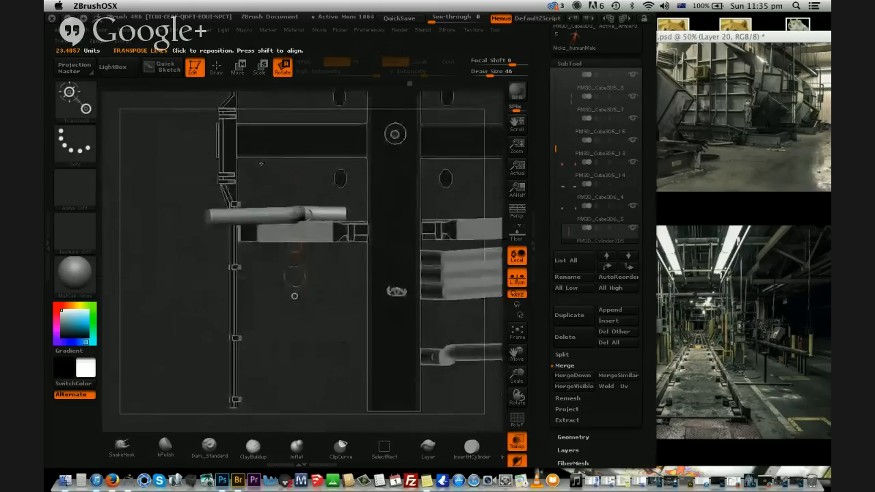
{"action": "key", "text": "w"}
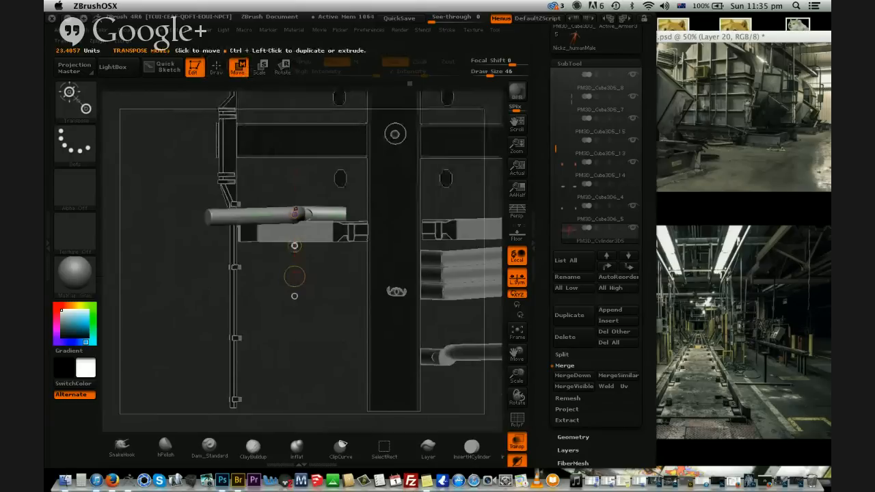
{"action": "left_click_drag", "start_coordinate": [294, 276], "coordinate": [294, 268]}
{"action": "mouse_move", "coordinate": [358, 203]}
{"action": "left_mouse_down"}
{"action": "mouse_move", "coordinate": [187, 217]}
{"action": "mouse_move", "coordinate": [190, 208]}
{"action": "left_mouse_up"}
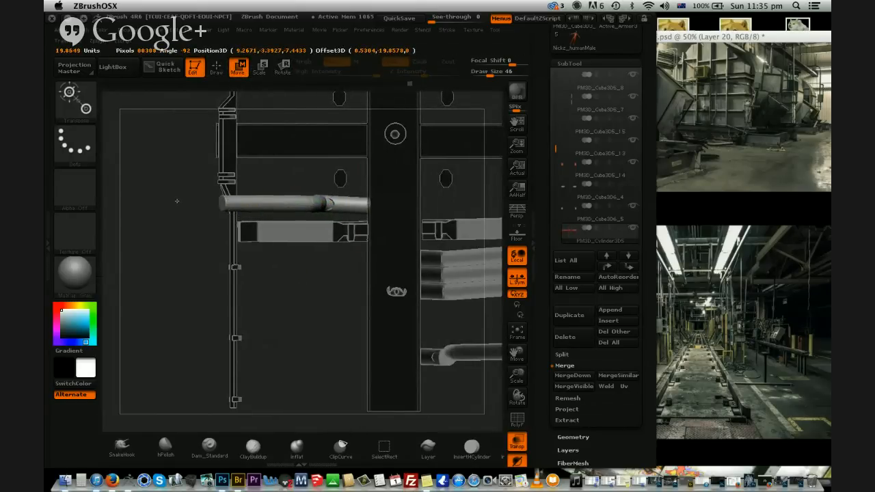
Choose the SnakeHook brush and select the single bent pipe's subtool next to the three parallel pipes
{"action": "key", "text": "q"}
{"action": "key", "text": "b"}
{"action": "key", "text": "s"}
{"action": "key", "text": "h"}
{"action": "mouse_move", "coordinate": [340, 311]}
{"action": "left_mouse_down"}
{"action": "mouse_move", "coordinate": [297, 324]}
{"action": "mouse_move", "coordinate": [322, 356]}
{"action": "mouse_move", "coordinate": [313, 357]}
{"action": "mouse_move", "coordinate": [319, 343]}
{"action": "mouse_move", "coordinate": [422, 342]}
{"action": "left_mouse_up"}
{"action": "left_click", "coordinate": [428, 342], "text": "alt"}
{"action": "left_click_drag", "start_coordinate": [384, 319], "coordinate": [388, 242]}
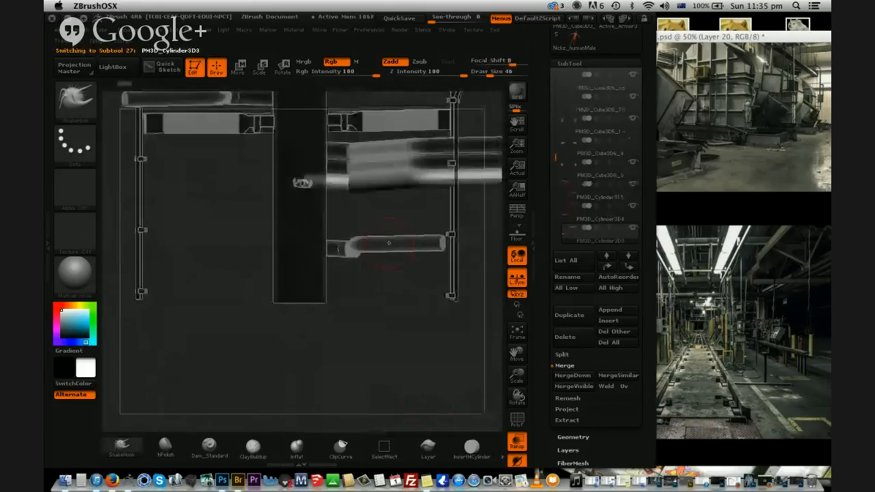
{"action": "left_click", "coordinate": [389, 242], "text": "alt"}
Duplicate the single bent pipe, move the copy across the central beam, and rotate it
{"action": "mouse_move", "coordinate": [410, 308]}
{"action": "left_mouse_down"}
{"action": "mouse_move", "coordinate": [393, 363]}
{"action": "mouse_move", "coordinate": [410, 359]}
{"action": "mouse_move", "coordinate": [401, 290]}
{"action": "mouse_move", "coordinate": [309, 101]}
{"action": "mouse_move", "coordinate": [326, 231]}
{"action": "left_mouse_up"}
{"action": "key", "text": "w"}
{"action": "mouse_move", "coordinate": [300, 266]}
{"action": "left_mouse_down"}
{"action": "mouse_move", "coordinate": [311, 111]}
{"action": "mouse_move", "coordinate": [322, 98]}
{"action": "mouse_move", "coordinate": [164, 171]}
{"action": "mouse_move", "coordinate": [219, 403]}
{"action": "mouse_move", "coordinate": [284, 401]}
{"action": "left_mouse_up"}
{"action": "left_click", "coordinate": [282, 66]}
{"action": "left_click_drag", "start_coordinate": [342, 420], "coordinate": [169, 261]}
Reposition the second pipe copy along the central beam, on the same side as the first rotated pipe
{"action": "left_click_drag", "start_coordinate": [310, 356], "coordinate": [323, 128]}
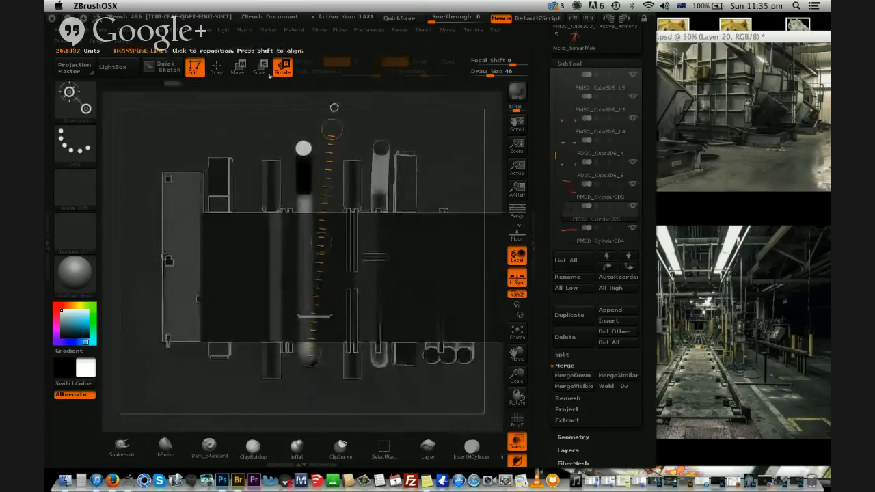
{"action": "key", "text": "w"}
{"action": "left_click_drag", "start_coordinate": [319, 241], "coordinate": [313, 244]}
{"action": "left_click_drag", "start_coordinate": [332, 110], "coordinate": [260, 205]}
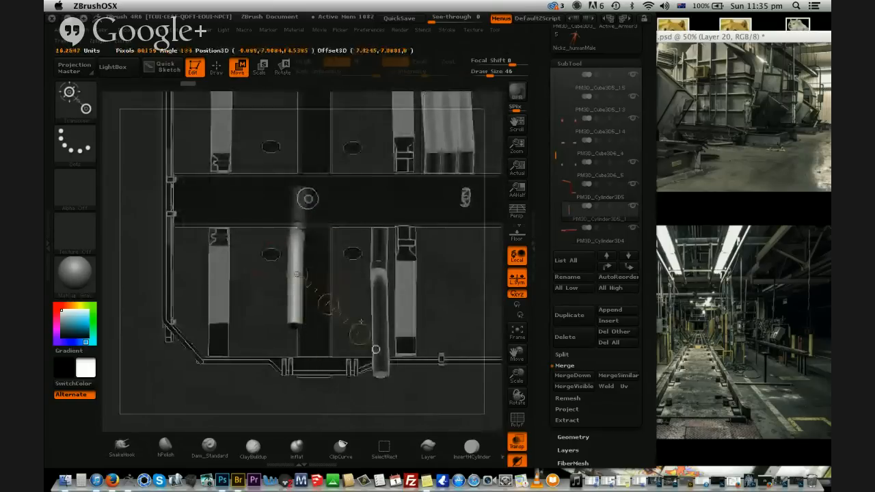
{"action": "left_click_drag", "start_coordinate": [335, 301], "coordinate": [291, 300]}
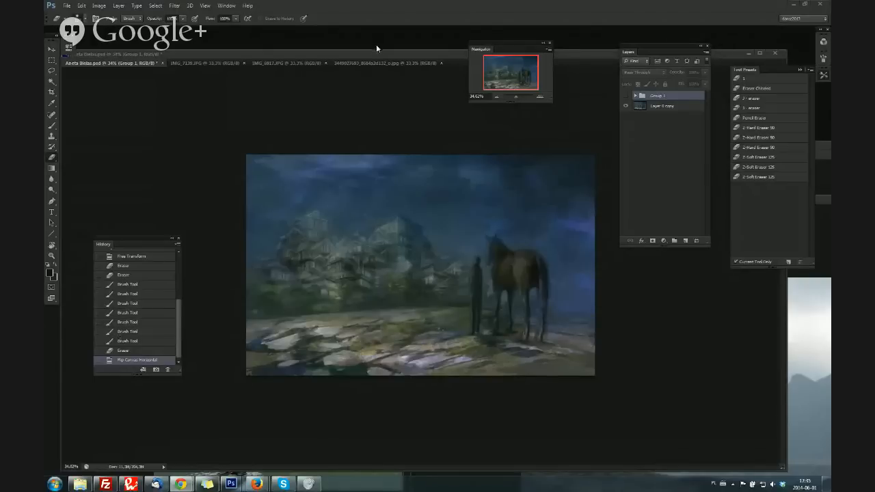
In Photoshop, lower the painting's document window slightly and place the Navigator clear of the Layers panel
{"action": "left_click_drag", "start_coordinate": [372, 50], "coordinate": [371, 63]}
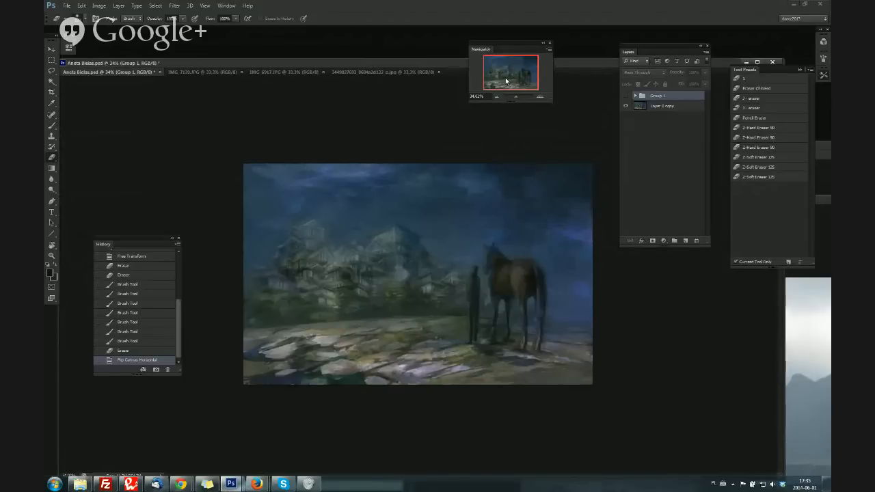
{"action": "left_click_drag", "start_coordinate": [509, 51], "coordinate": [180, 91]}
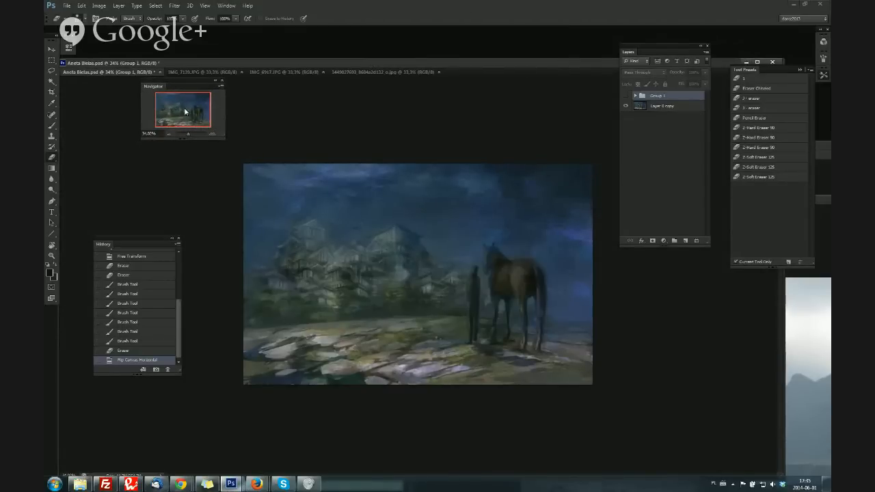
{"action": "scroll", "coordinate": [185, 109], "scroll_direction": "up", "scroll_amount": 1, "text": "alt"}
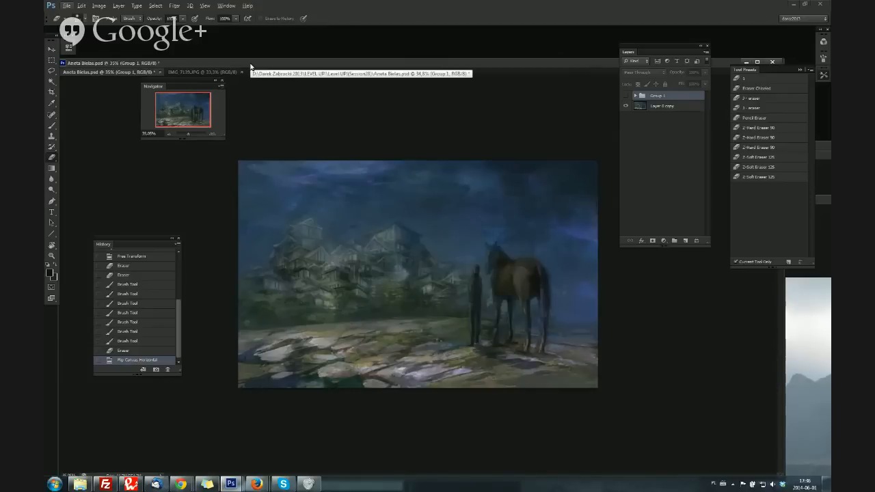
{"action": "left_click_drag", "start_coordinate": [250, 66], "coordinate": [251, 80]}
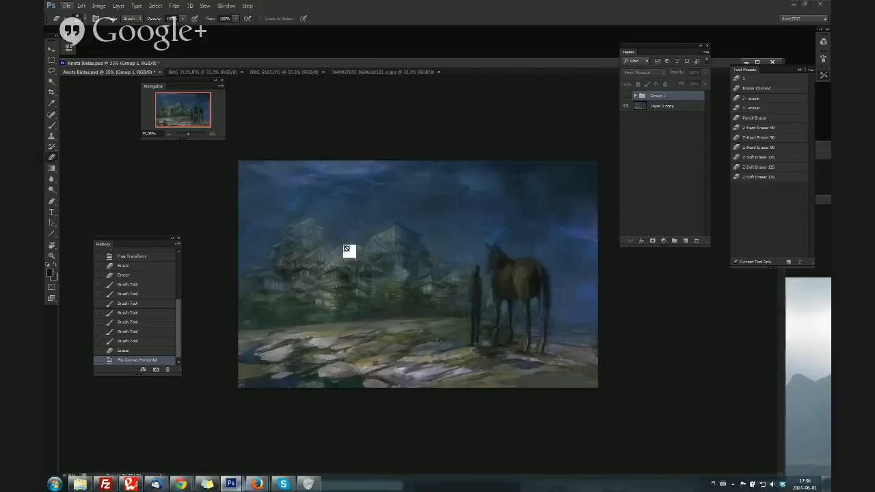
Magnify and reduce the blue night painting to examine the buildings, the figure and the horse
{"action": "left_click", "coordinate": [212, 134]}
{"action": "left_click", "coordinate": [212, 134]}
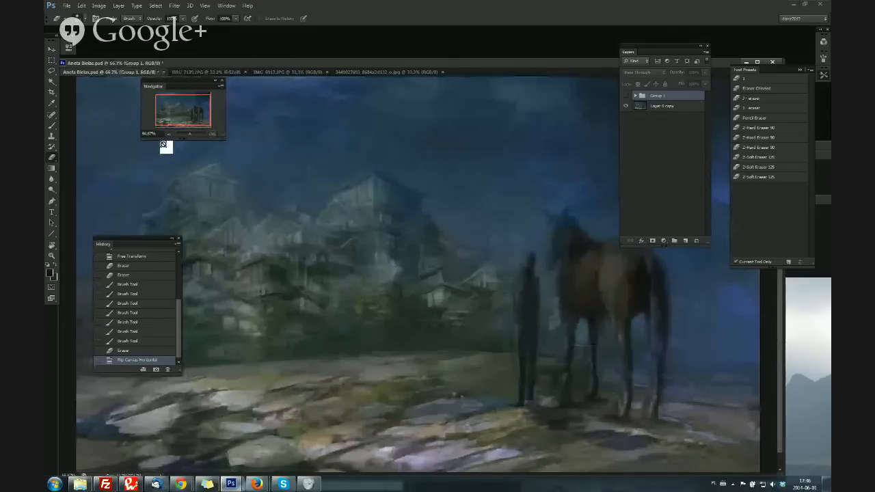
{"action": "left_click", "coordinate": [169, 133]}
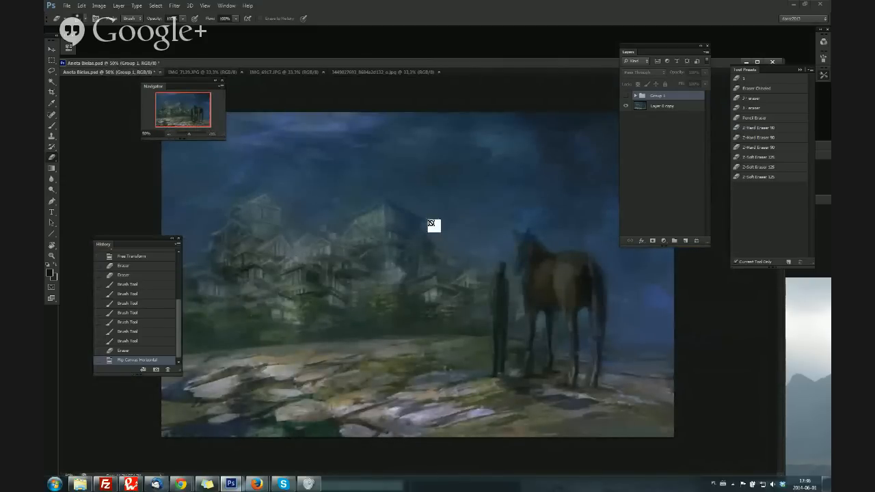
{"action": "left_click", "coordinate": [168, 133]}
{"action": "left_click", "coordinate": [168, 133]}
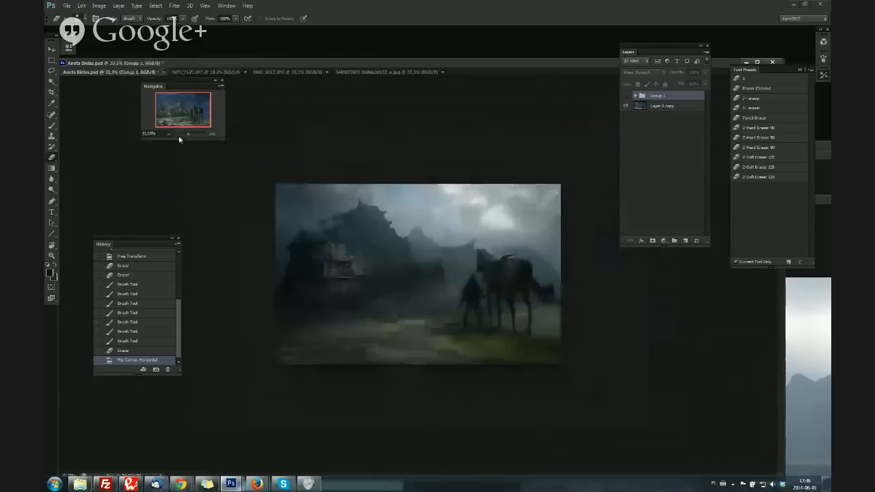
{"action": "left_click", "coordinate": [212, 134]}
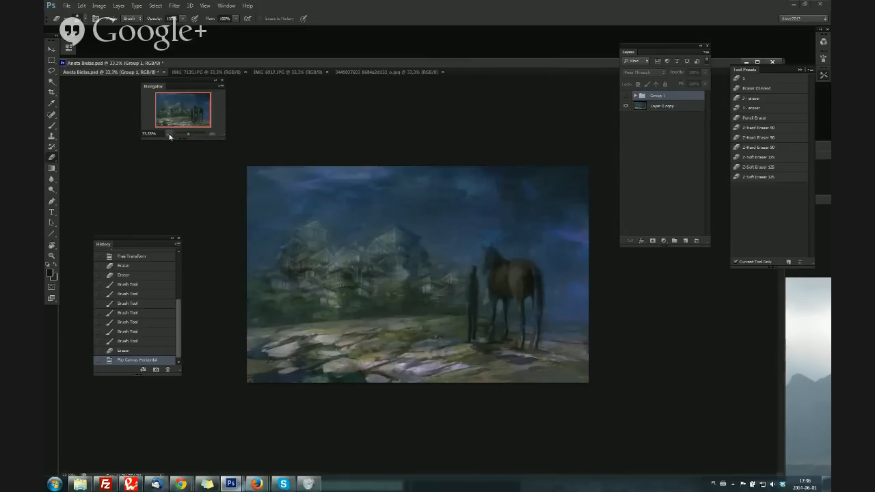
Show Group 1 and toggle its visibility repeatedly to compare the repainted version with the original painting
{"action": "left_click", "coordinate": [627, 97]}
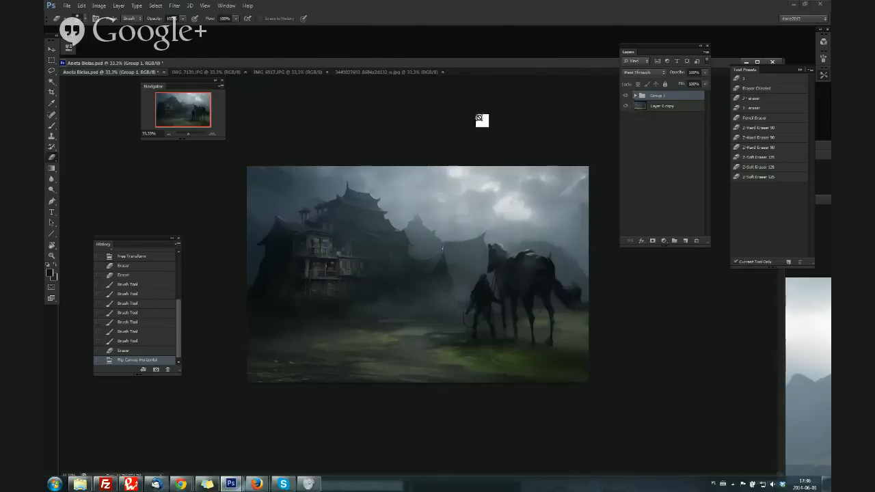
{"action": "left_click_drag", "start_coordinate": [197, 87], "coordinate": [174, 41]}
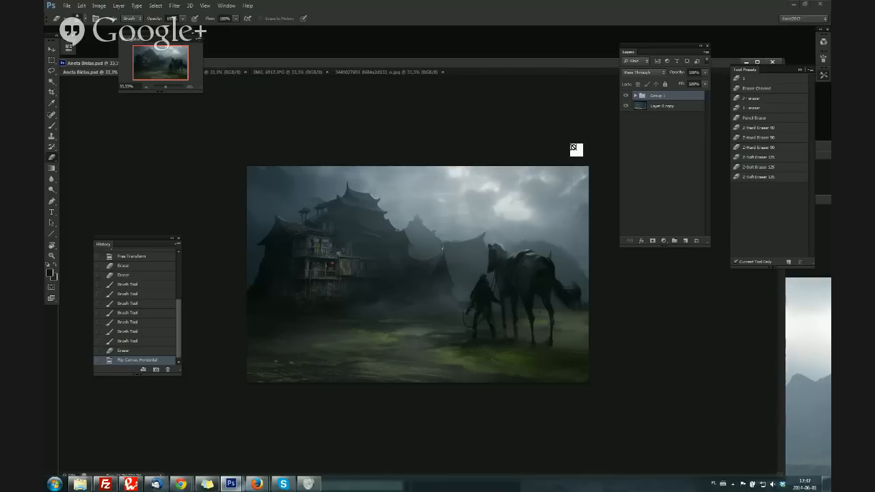
{"action": "left_click", "coordinate": [625, 96]}
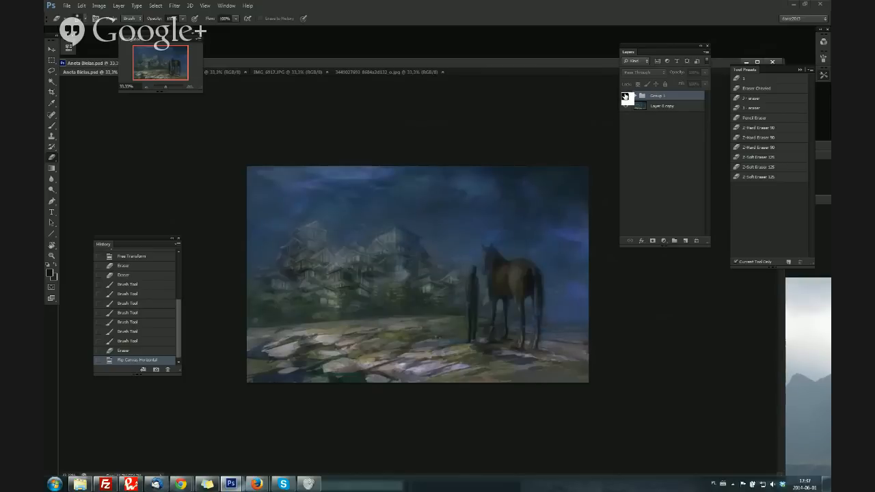
{"action": "left_click", "coordinate": [625, 96]}
{"action": "left_click", "coordinate": [625, 96]}
{"action": "left_click", "coordinate": [625, 95]}
{"action": "left_click", "coordinate": [625, 95]}
{"action": "left_click", "coordinate": [625, 96]}
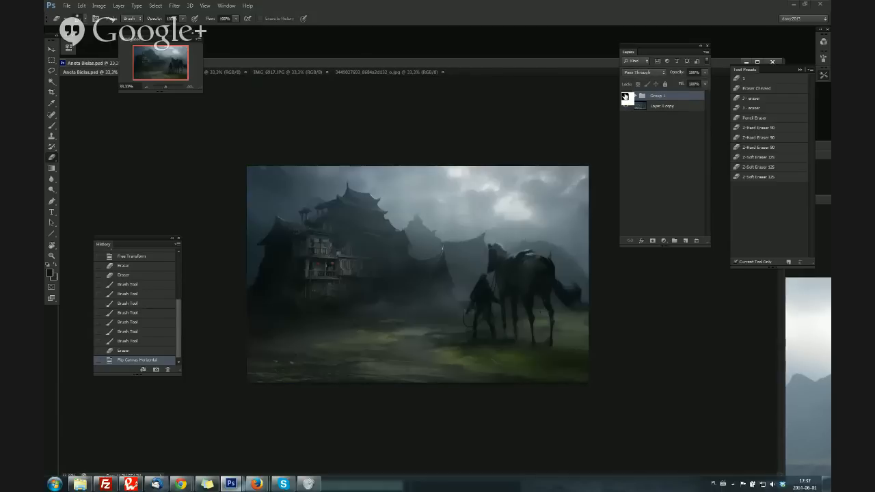
{"action": "left_click", "coordinate": [625, 95]}
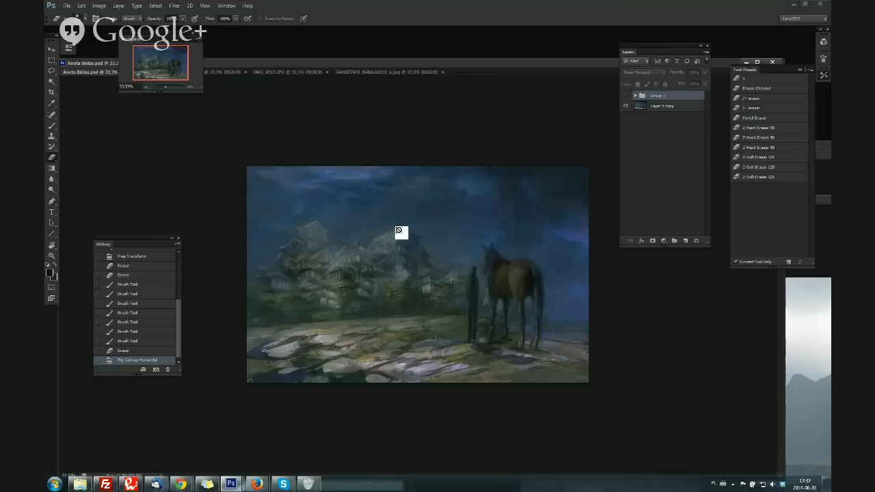
{"action": "left_click", "coordinate": [626, 96]}
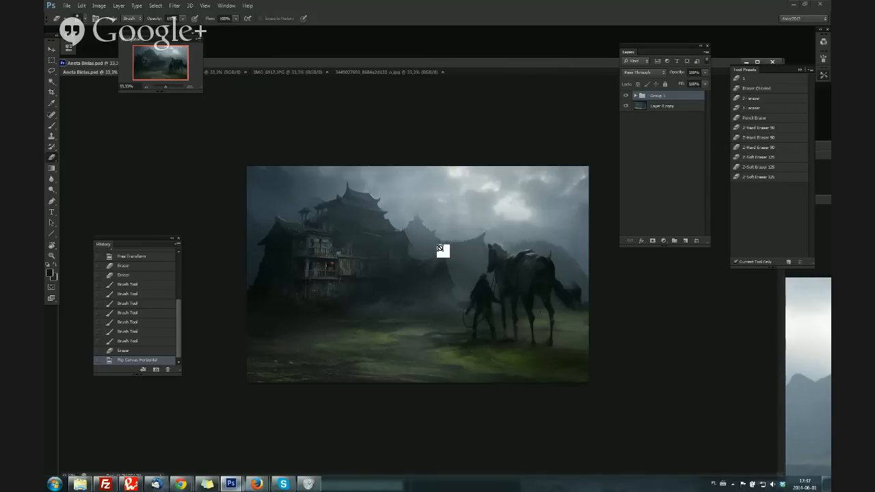
Examine the repainted castle, figure and horse with Group 1 shown, both close up and at reduced size
{"action": "key", "text": "ctrl+plus"}
{"action": "key", "text": "ctrl+plus"}
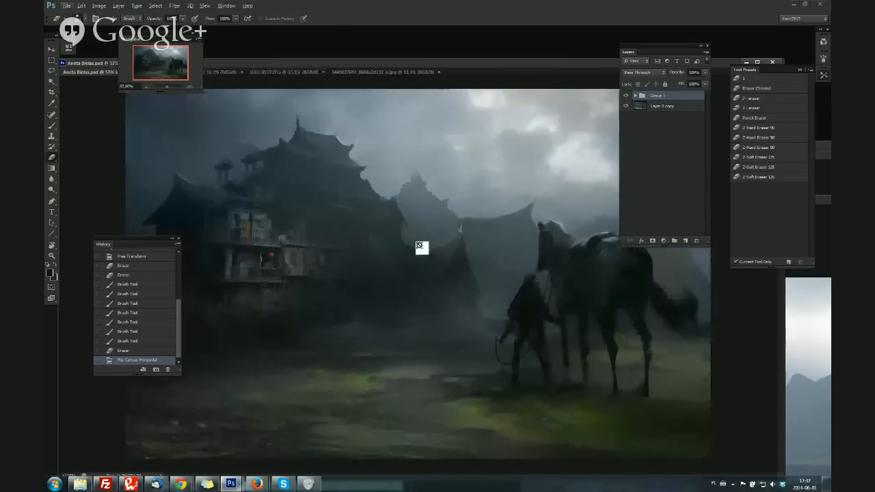
{"action": "scroll", "coordinate": [457, 195], "scroll_direction": "down", "scroll_amount": 3, "text": "alt"}
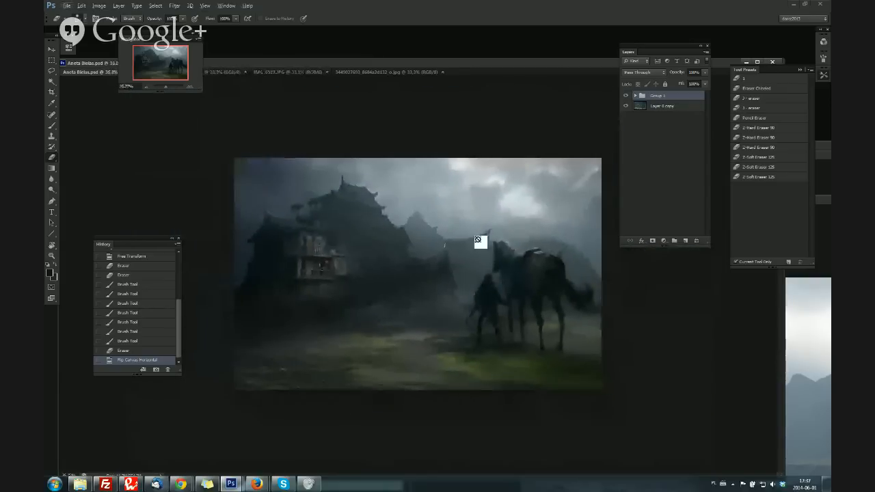
{"action": "scroll", "coordinate": [437, 247], "scroll_direction": "down", "scroll_amount": 3, "text": "alt"}
{"action": "scroll", "coordinate": [440, 250], "scroll_direction": "up", "scroll_amount": 2, "text": "alt"}
{"action": "scroll", "coordinate": [453, 255], "scroll_direction": "up", "scroll_amount": 2, "text": "alt"}
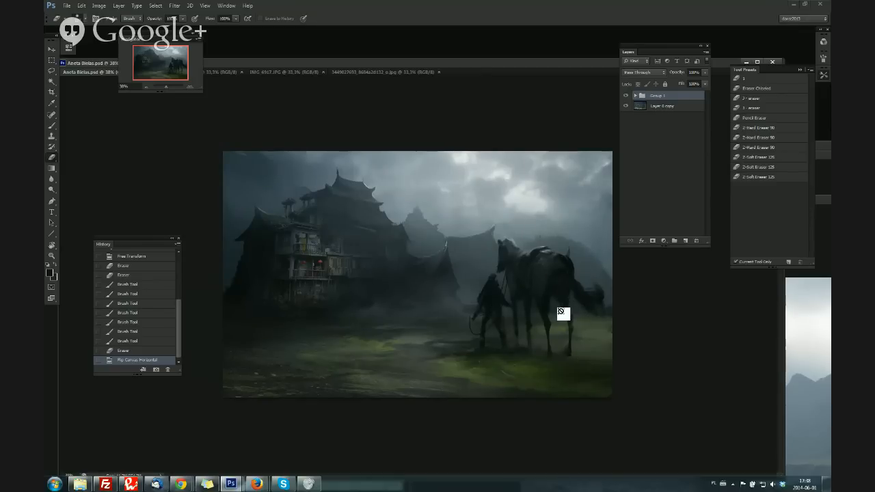
{"action": "scroll", "coordinate": [603, 118], "scroll_direction": "down", "scroll_amount": 3, "text": "alt"}
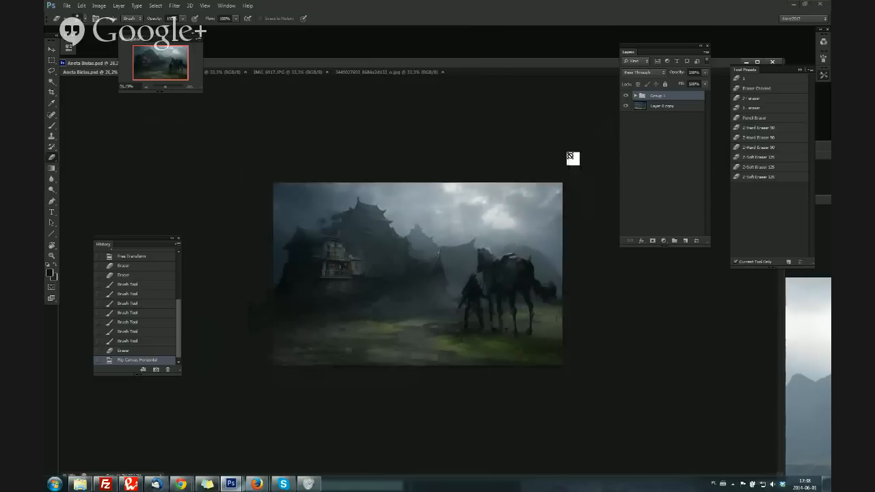
Flip the painting's canvas horizontally so the horse faces the castle from the opposite side
{"action": "key", "text": "ctrl+shift+h"}
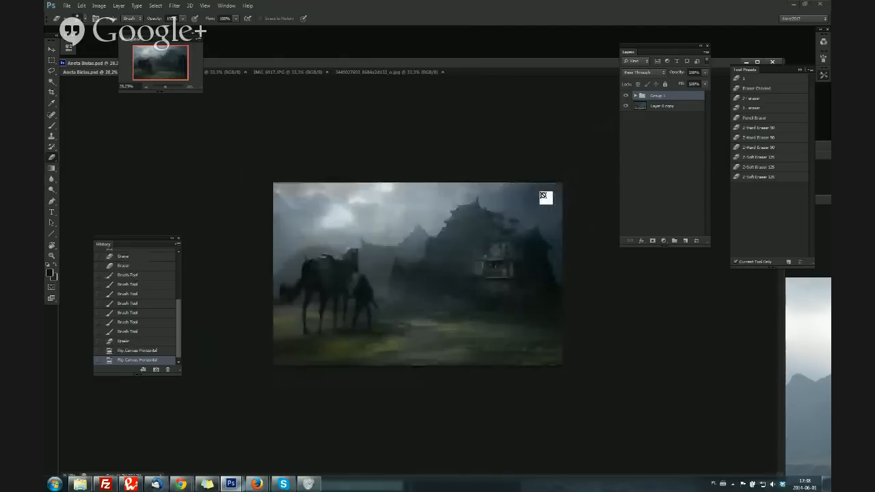
{"action": "scroll", "coordinate": [522, 207], "scroll_direction": "up", "scroll_amount": 1, "text": "alt"}
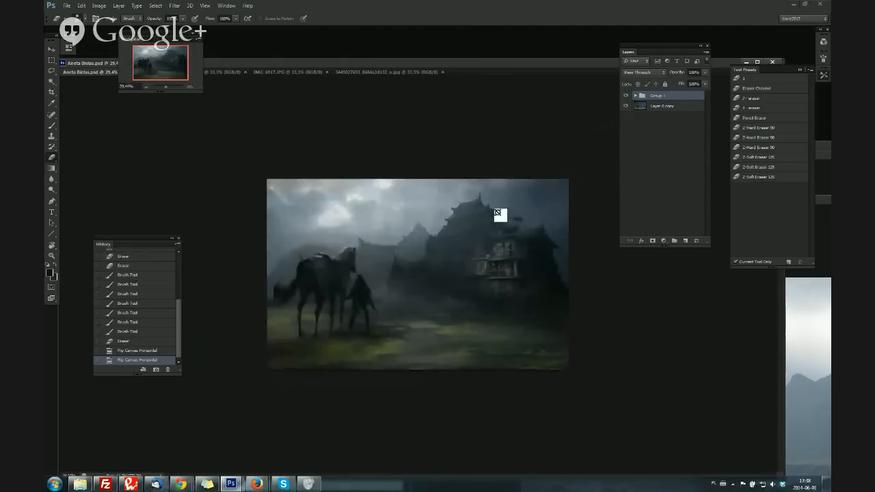
{"action": "scroll", "coordinate": [497, 208], "scroll_direction": "up", "scroll_amount": 1, "text": "alt"}
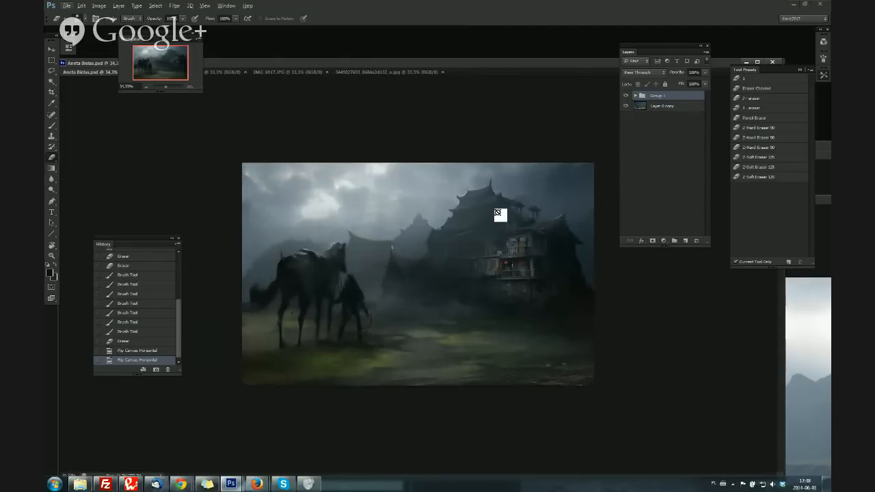
Toggle Group 1's visibility repeatedly to compare the flipped repainted version with the original blue painting, leaving the group shown
{"action": "left_click", "coordinate": [626, 96]}
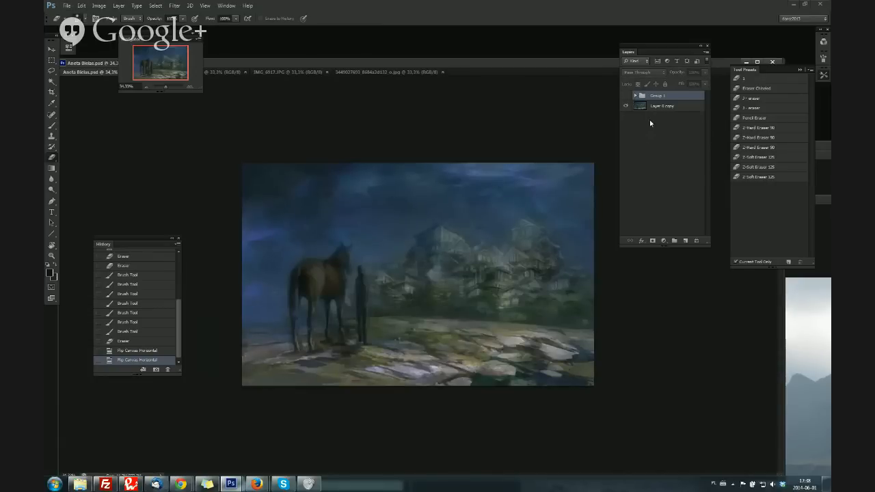
{"action": "left_click", "coordinate": [625, 96]}
{"action": "key", "text": "ctrl+minus"}
{"action": "key", "text": "ctrl+minus"}
{"action": "scroll", "coordinate": [542, 134], "scroll_direction": "up", "scroll_amount": 3, "text": "alt"}
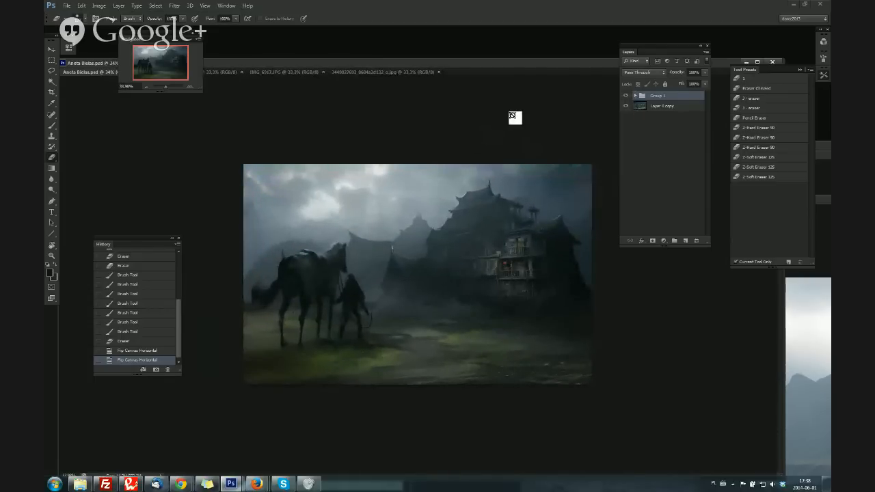
{"action": "left_click", "coordinate": [626, 97]}
{"action": "left_click", "coordinate": [627, 96]}
{"action": "left_click", "coordinate": [626, 96]}
{"action": "left_click", "coordinate": [627, 97]}
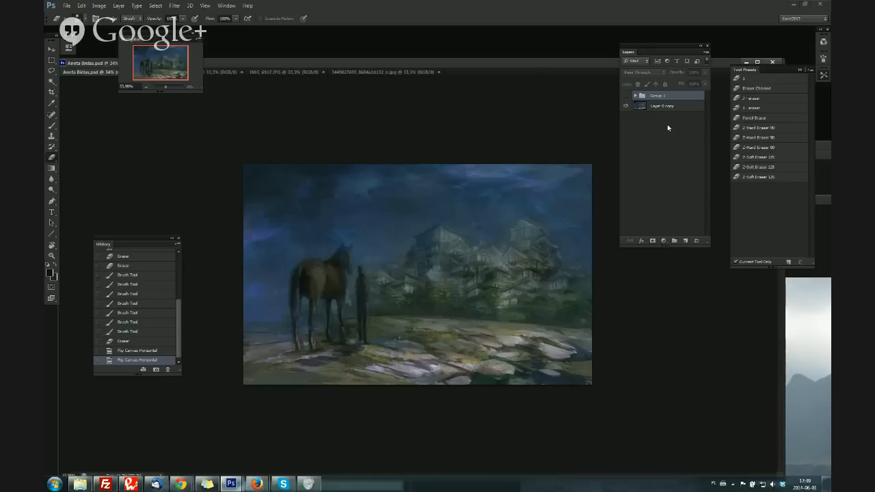
{"action": "left_click", "coordinate": [626, 95]}
Expand Group 1, create a new layer and move it above the group in the layer stack
{"action": "left_click", "coordinate": [635, 95]}
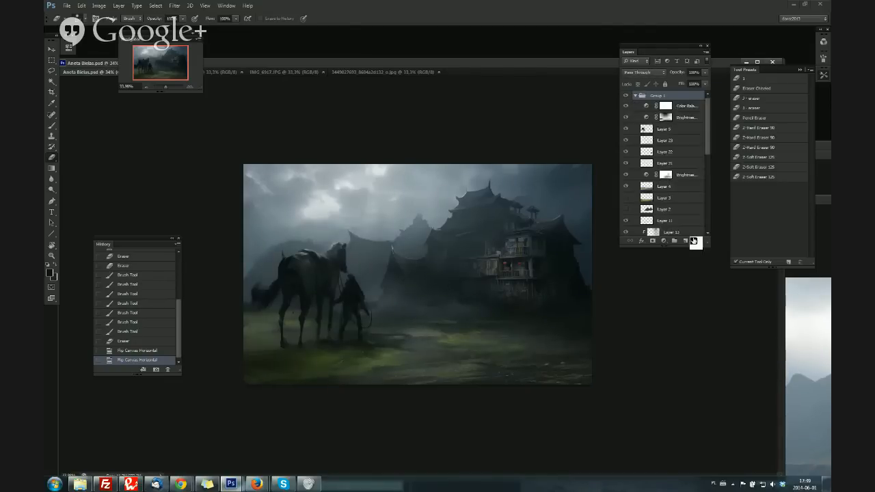
{"action": "left_click", "coordinate": [686, 241]}
{"action": "left_click_drag", "start_coordinate": [676, 106], "coordinate": [681, 92]}
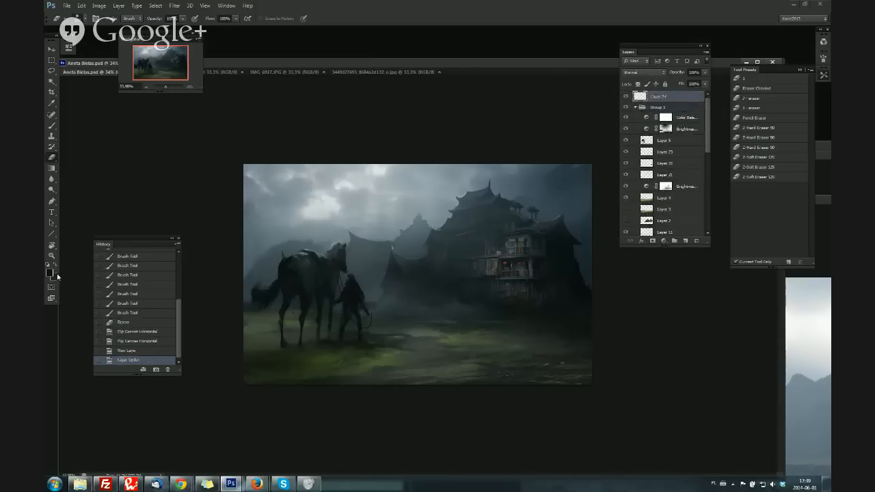
Fill the new layer with black using the Paint Bucket and set its blending mode to Color
{"action": "key", "text": "g"}
{"action": "key", "text": "shift+g"}
{"action": "left_click", "coordinate": [376, 252]}
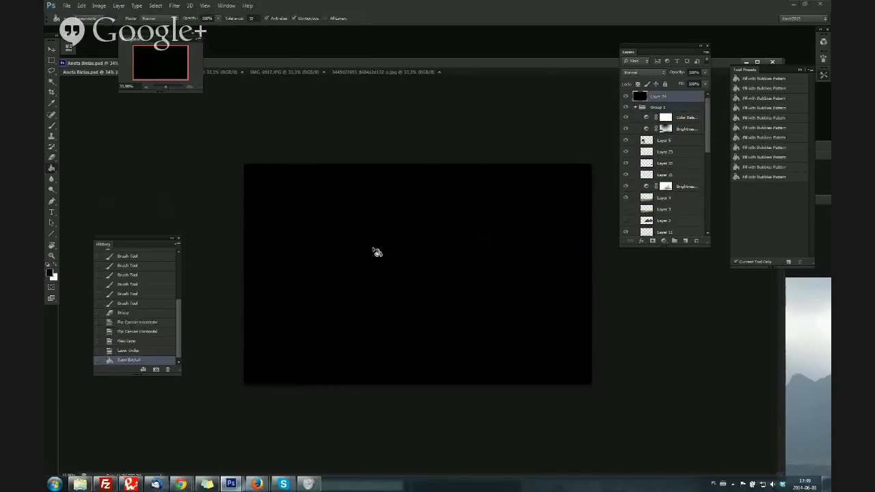
{"action": "left_click", "coordinate": [648, 72]}
{"action": "left_click", "coordinate": [646, 277]}
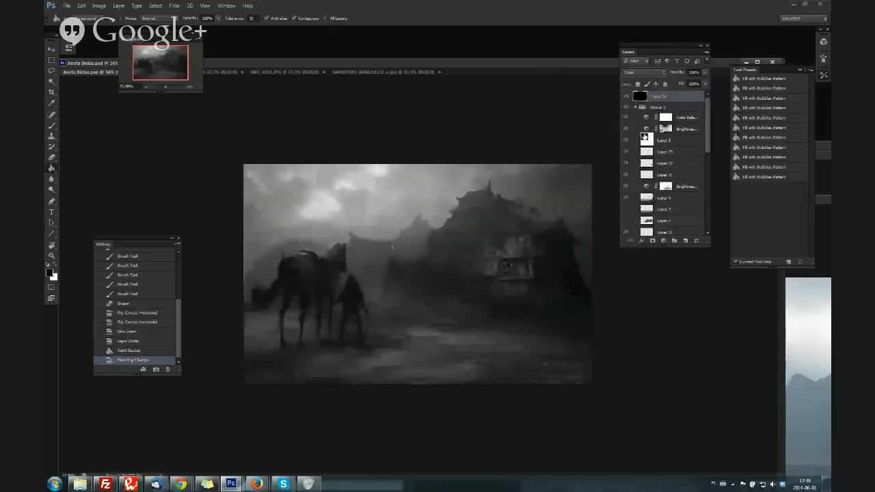
Toggle Group 1 and the black Color layer to compare the greyscale values of the repainted and original versions
{"action": "left_click", "coordinate": [627, 108]}
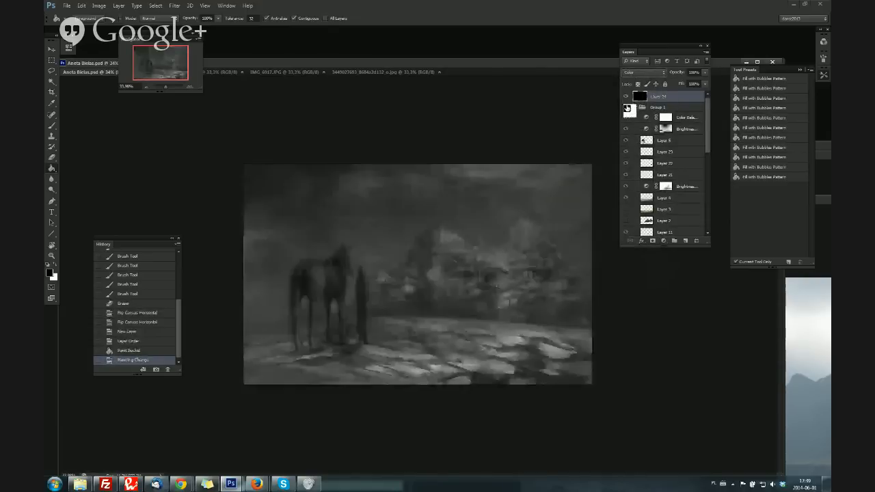
{"action": "left_click", "coordinate": [626, 108]}
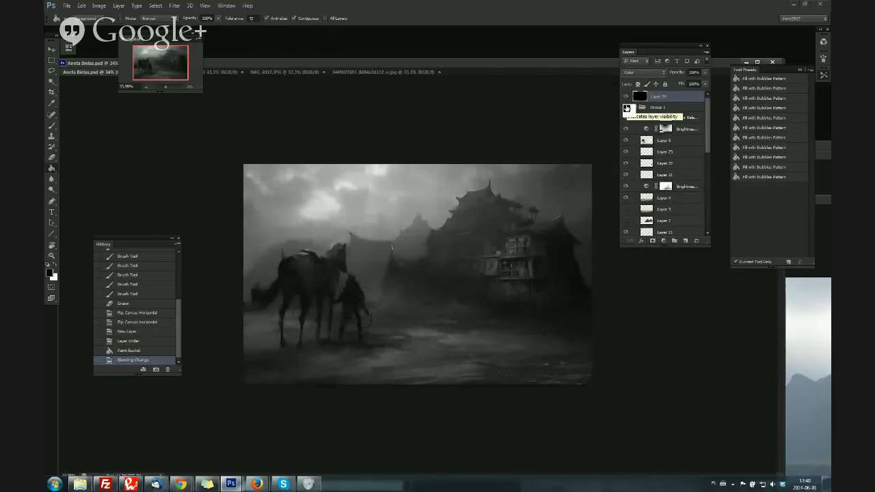
{"action": "left_click", "coordinate": [627, 107]}
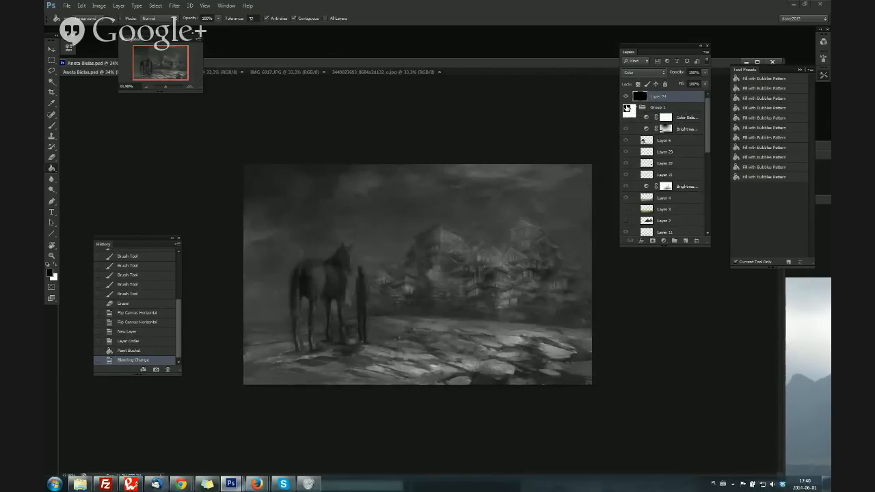
{"action": "left_click", "coordinate": [627, 107]}
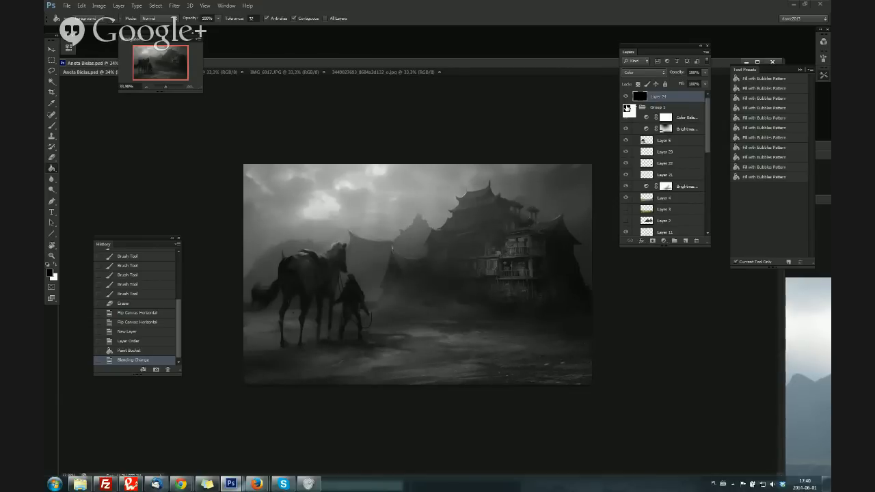
{"action": "left_click", "coordinate": [626, 97]}
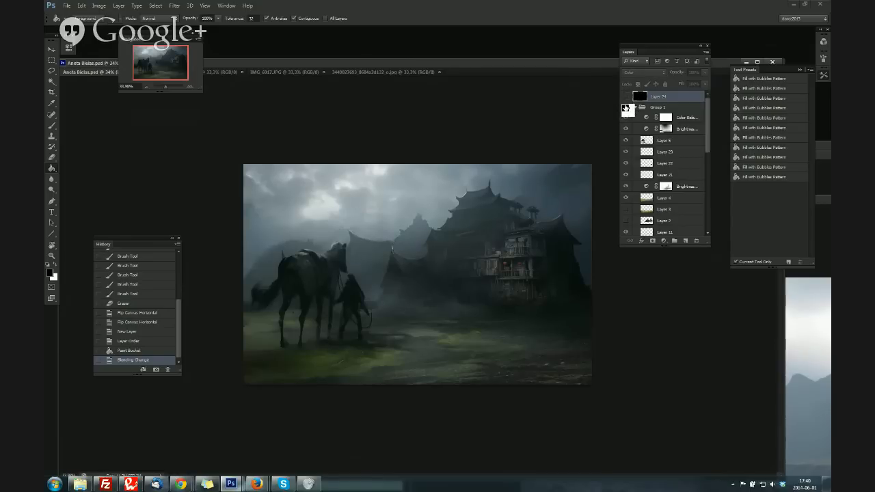
{"action": "left_click", "coordinate": [626, 97]}
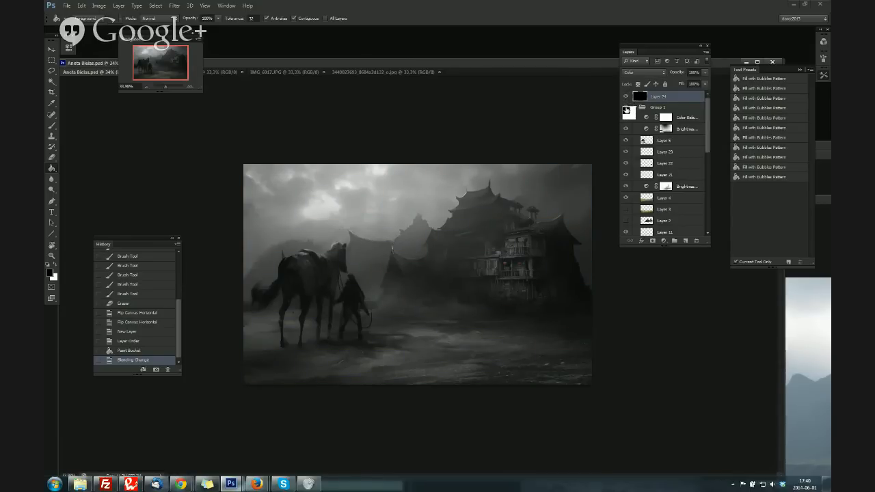
{"action": "left_click", "coordinate": [626, 110]}
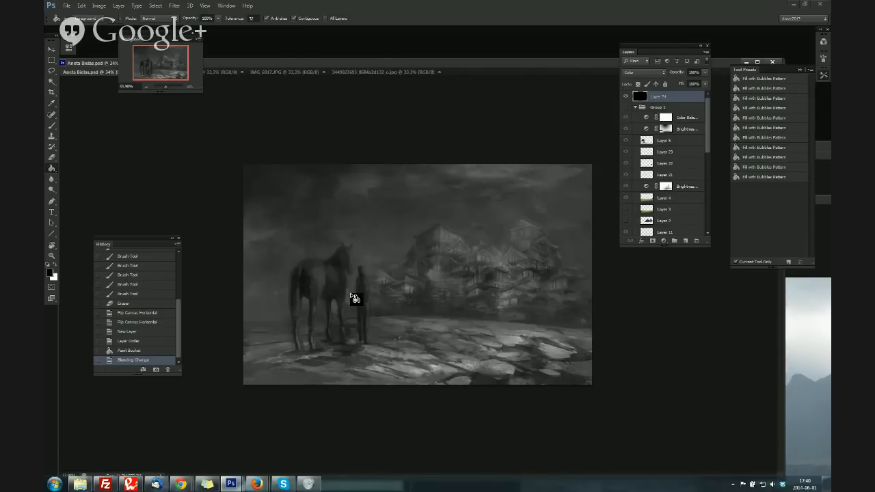
{"action": "left_click", "coordinate": [629, 107]}
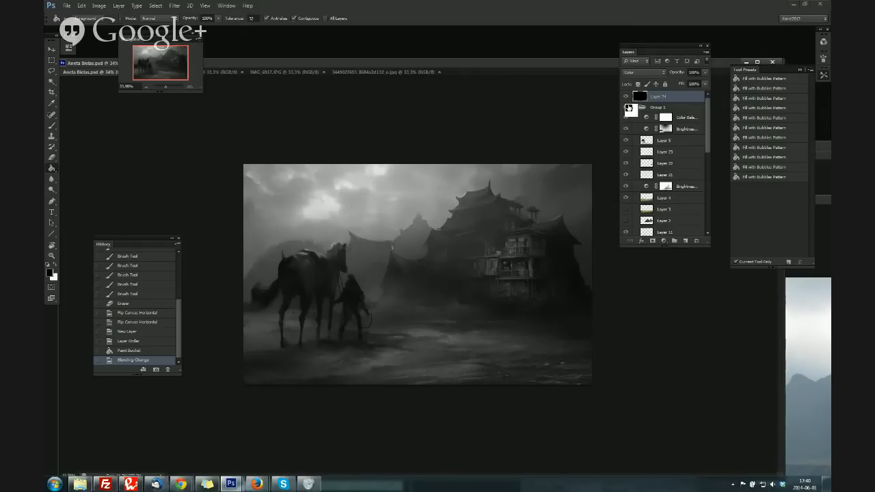
Activate the Lasso tool and briefly hide the black Color layer to compare the repainted version in colour and greyscale
{"action": "left_click", "coordinate": [51, 72]}
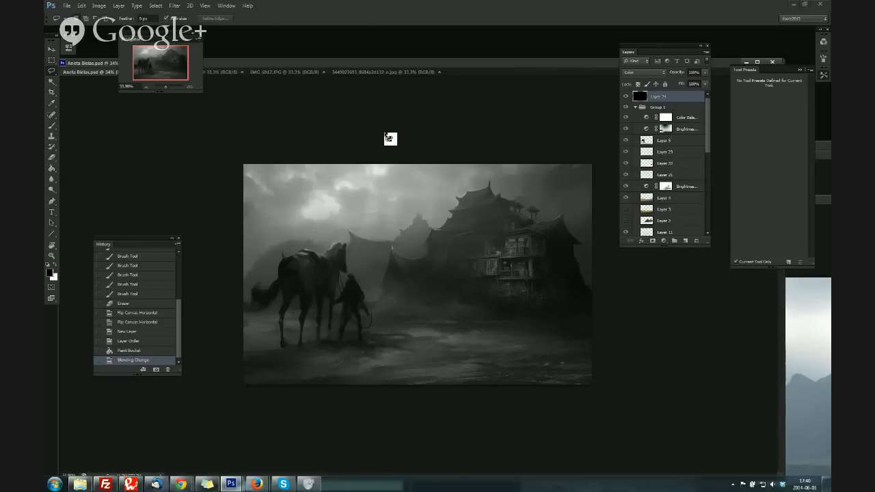
{"action": "left_click", "coordinate": [625, 100]}
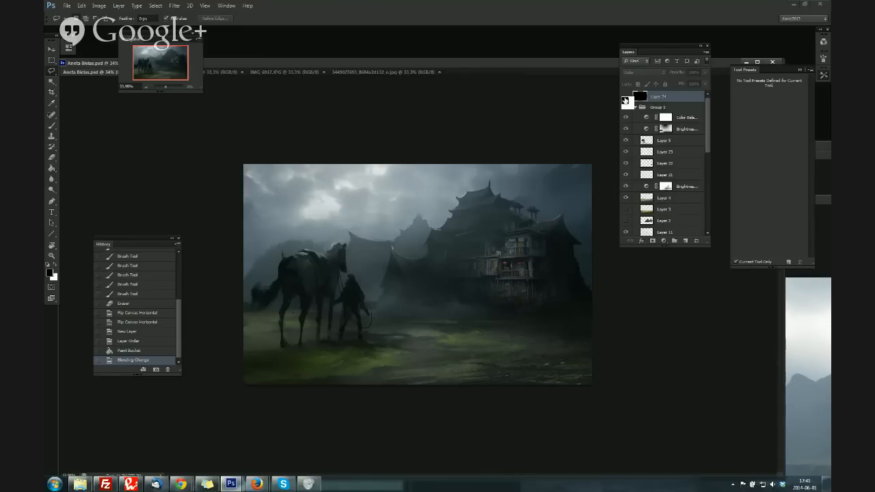
{"action": "left_click", "coordinate": [625, 100]}
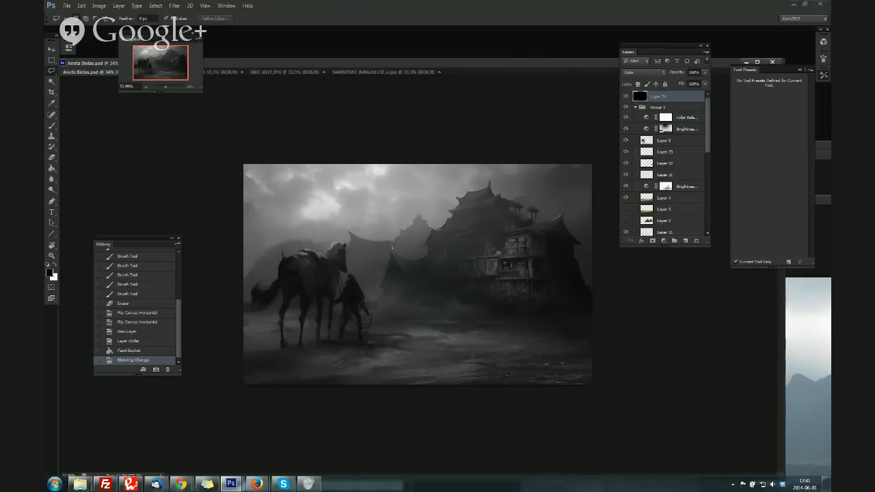
Switch to ZBrush, select the railed walkway subtool in the hangar scene and turn on PolyFrame to inspect it
{"action": "key", "text": "alt+Tab"}
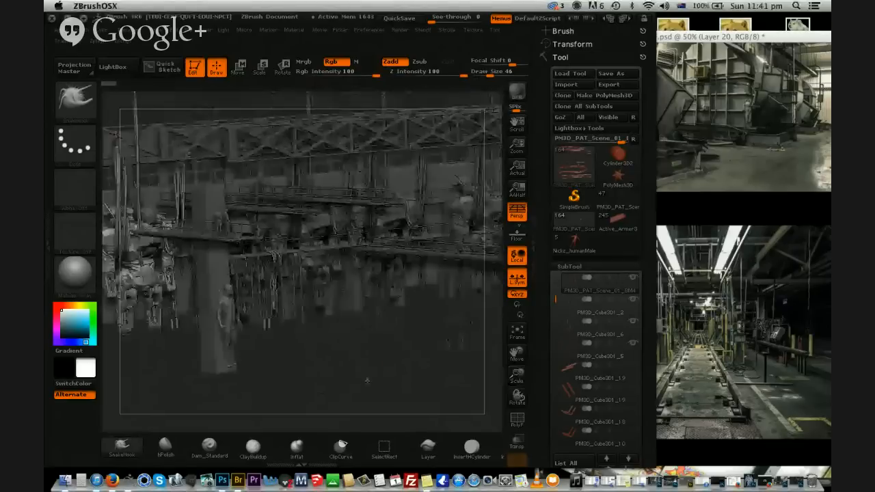
{"action": "left_click_drag", "start_coordinate": [407, 359], "coordinate": [493, 435]}
{"action": "left_click", "coordinate": [274, 246], "text": "alt"}
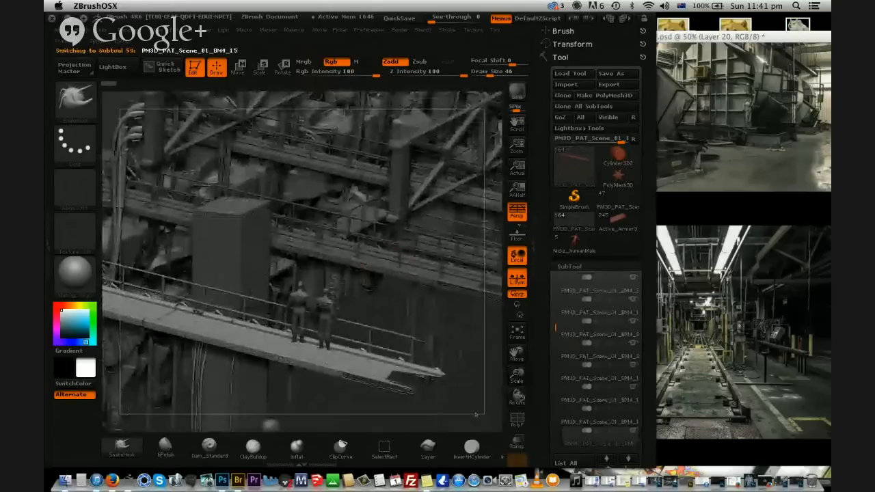
{"action": "left_click", "coordinate": [366, 267], "text": "alt"}
{"action": "left_click_drag", "start_coordinate": [465, 389], "coordinate": [383, 406], "text": "alt"}
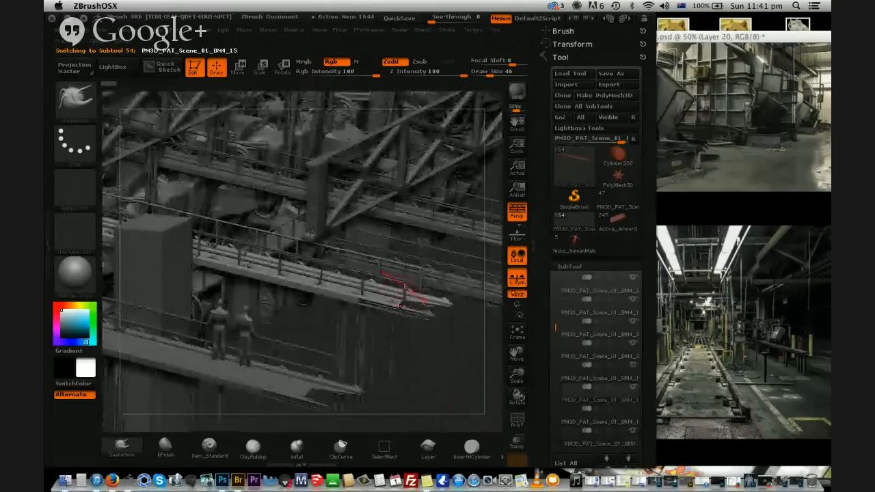
{"action": "left_click", "coordinate": [476, 363], "text": "alt"}
{"action": "left_click", "coordinate": [517, 419]}
{"action": "left_click_drag", "start_coordinate": [432, 382], "coordinate": [369, 243]}
{"action": "left_click_drag", "start_coordinate": [517, 352], "coordinate": [518, 305]}
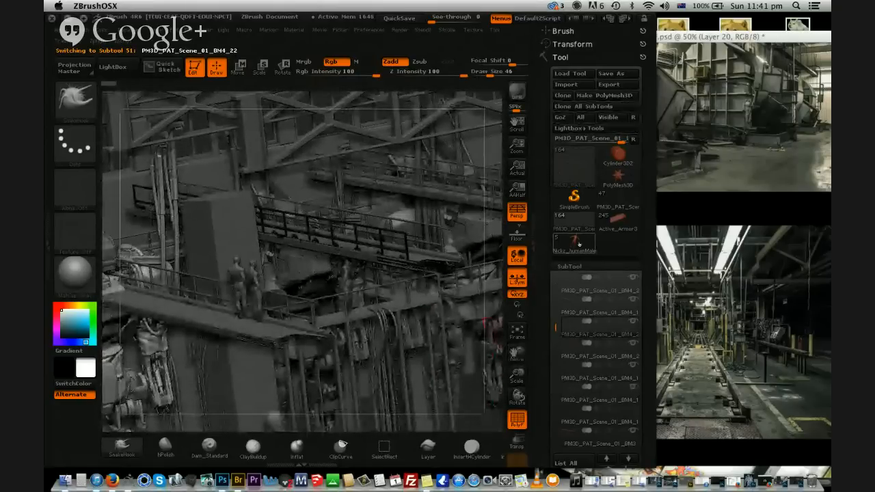
Switch to the 47-subtool scene, insert the walkway from the 164-subtool scene and select the inserted subtool
{"action": "left_click", "coordinate": [615, 198]}
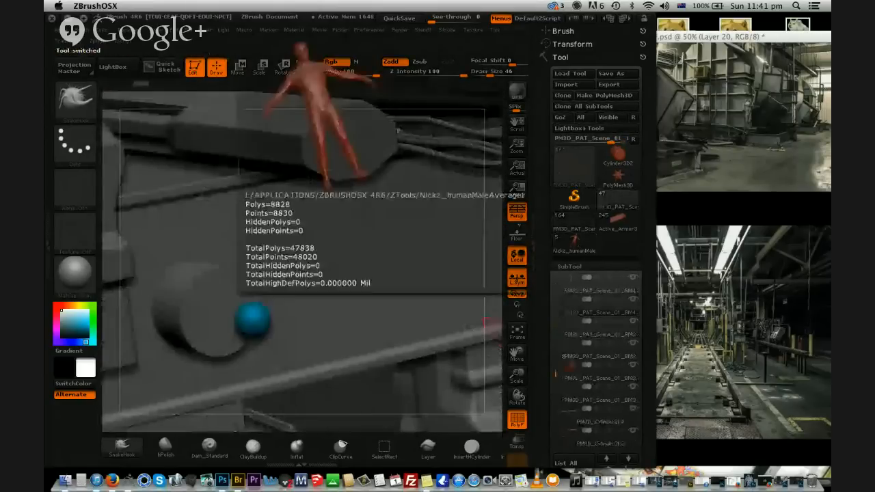
{"action": "left_click_drag", "start_coordinate": [476, 292], "coordinate": [504, 342]}
{"action": "left_click_drag", "start_coordinate": [555, 374], "coordinate": [555, 220]}
{"action": "left_click", "coordinate": [608, 369]}
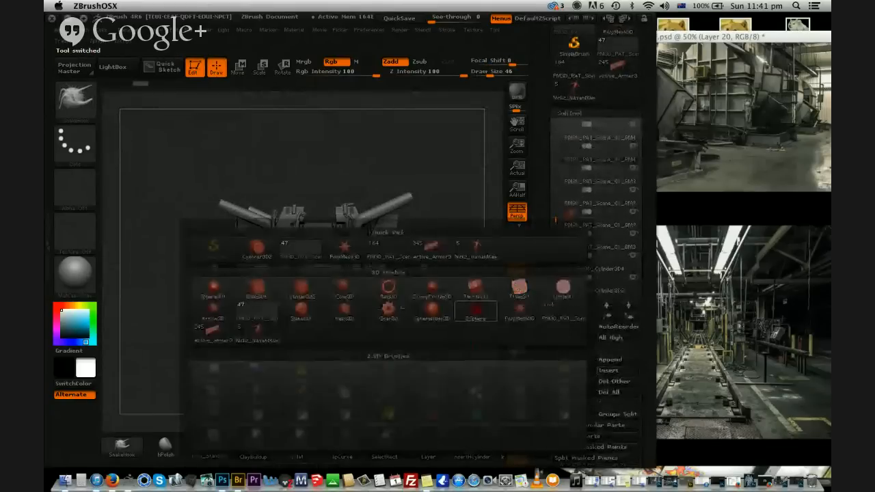
{"action": "mouse_move", "coordinate": [260, 334]}
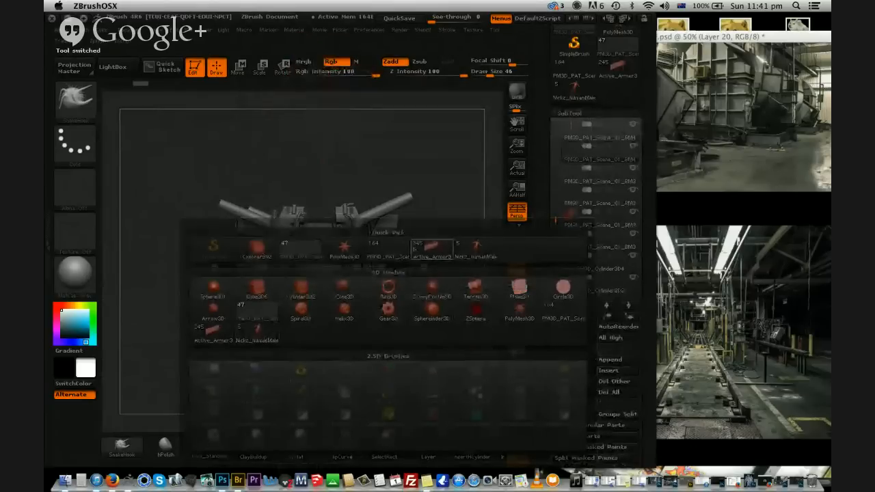
{"action": "left_click", "coordinate": [388, 249]}
{"action": "left_click", "coordinate": [586, 182]}
Draw a Rotate transpose line about 19.3 units long up from the inserted walkway, with perspective and PolyFrame turned off
{"action": "left_click_drag", "start_coordinate": [444, 146], "coordinate": [352, 253]}
{"action": "left_click_drag", "start_coordinate": [477, 385], "coordinate": [285, 71], "text": "alt"}
{"action": "left_click", "coordinate": [285, 71]}
{"action": "mouse_move", "coordinate": [294, 304]}
{"action": "left_mouse_down", "text": "shift"}
{"action": "mouse_move", "coordinate": [293, 129]}
{"action": "mouse_move", "coordinate": [409, 193]}
{"action": "mouse_move", "coordinate": [317, 115]}
{"action": "mouse_move", "coordinate": [372, 176]}
{"action": "mouse_move", "coordinate": [416, 268]}
{"action": "mouse_move", "coordinate": [403, 287]}
{"action": "mouse_move", "coordinate": [346, 174]}
{"action": "left_mouse_up", "text": "shift"}
{"action": "key", "text": "p"}
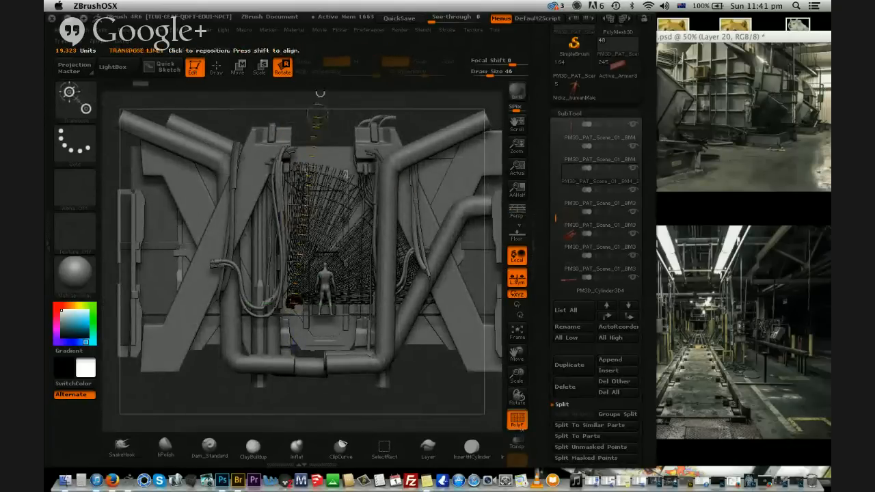
{"action": "left_click", "coordinate": [518, 419]}
View the scene from above and redraw the transpose line about 10.2 units long beside the central beam
{"action": "right_click_drag", "start_coordinate": [346, 275], "coordinate": [341, 164]}
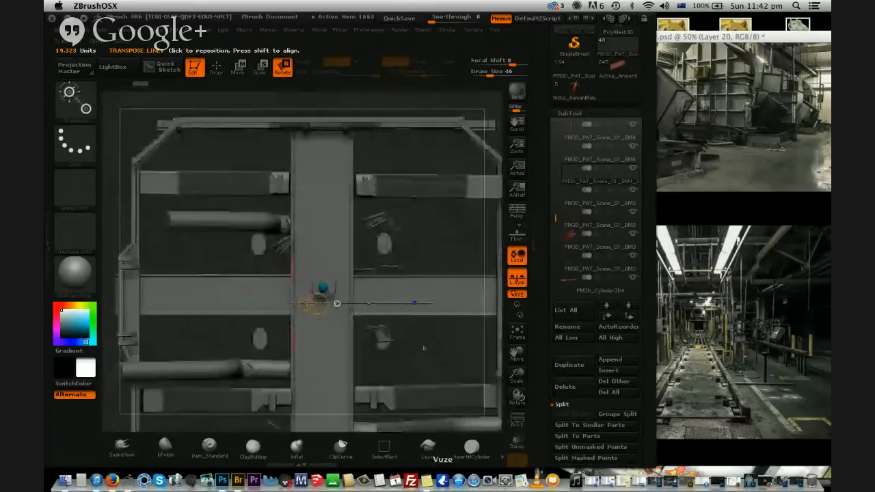
{"action": "right_click_drag", "start_coordinate": [363, 302], "coordinate": [348, 228], "text": "alt"}
{"action": "left_click_drag", "start_coordinate": [363, 231], "coordinate": [418, 290]}
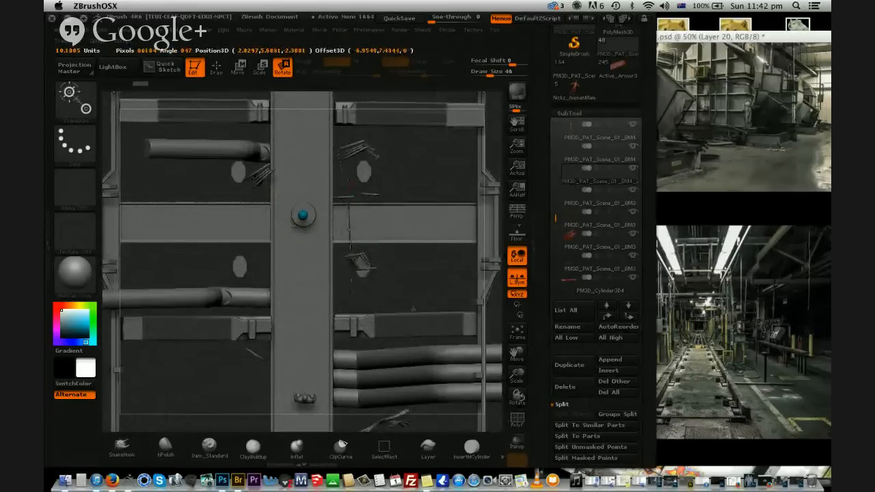
{"action": "right_click_drag", "start_coordinate": [418, 266], "coordinate": [386, 161], "text": "alt"}
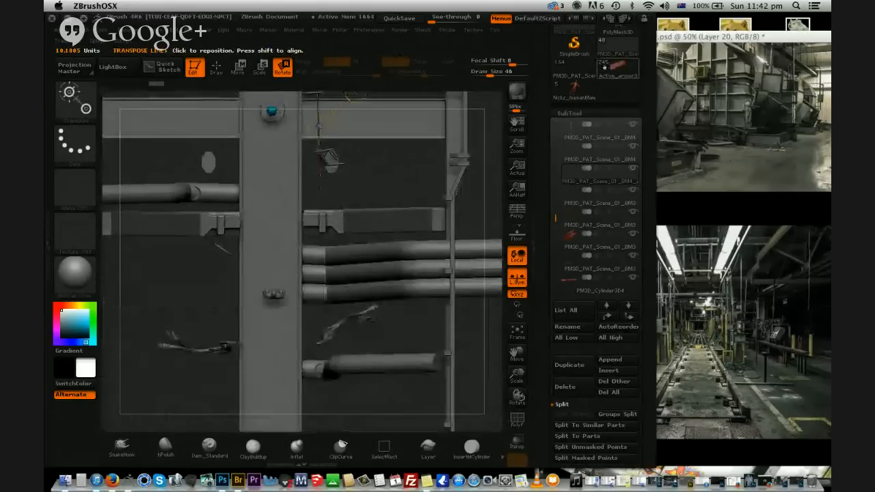
Return to the 164-subtool hangar scene, fit it in the view and examine the walkways and wall machinery
{"action": "left_click", "coordinate": [580, 68]}
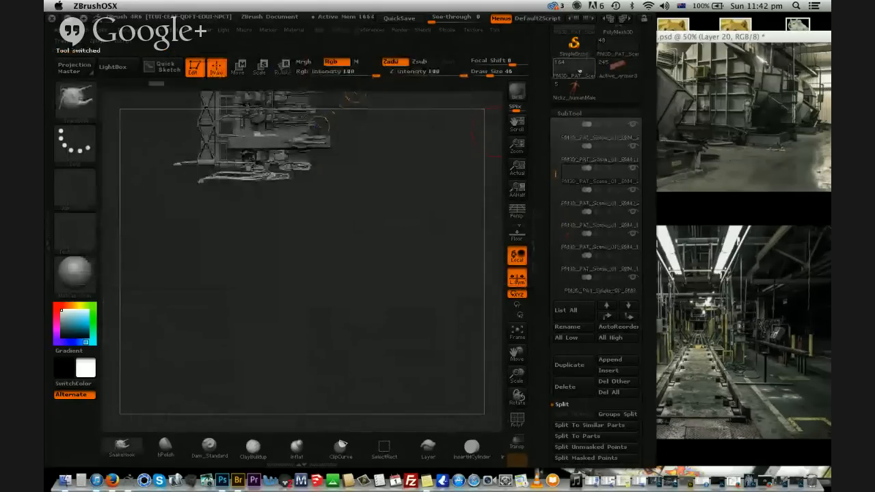
{"action": "left_click_drag", "start_coordinate": [383, 171], "coordinate": [418, 104]}
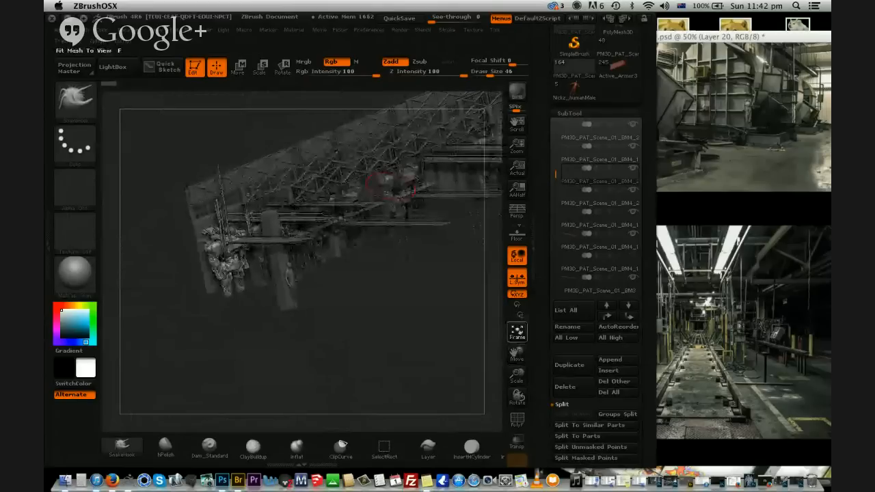
{"action": "left_click", "coordinate": [518, 333]}
{"action": "mouse_move", "coordinate": [517, 397]}
{"action": "left_mouse_down"}
{"action": "mouse_move", "coordinate": [460, 378]}
{"action": "mouse_move", "coordinate": [470, 435]}
{"action": "mouse_move", "coordinate": [419, 335]}
{"action": "mouse_move", "coordinate": [382, 302]}
{"action": "left_mouse_up"}
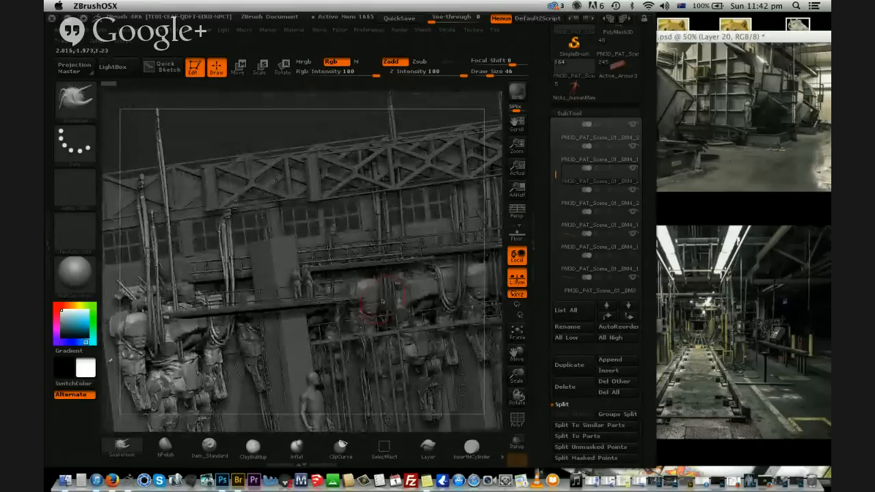
Turn perspective on, examine the 164-subtool hangar, and switch back to the smaller scene containing the inserted walkway part
{"action": "left_click_drag", "start_coordinate": [517, 375], "coordinate": [425, 326]}
{"action": "left_click", "coordinate": [517, 212]}
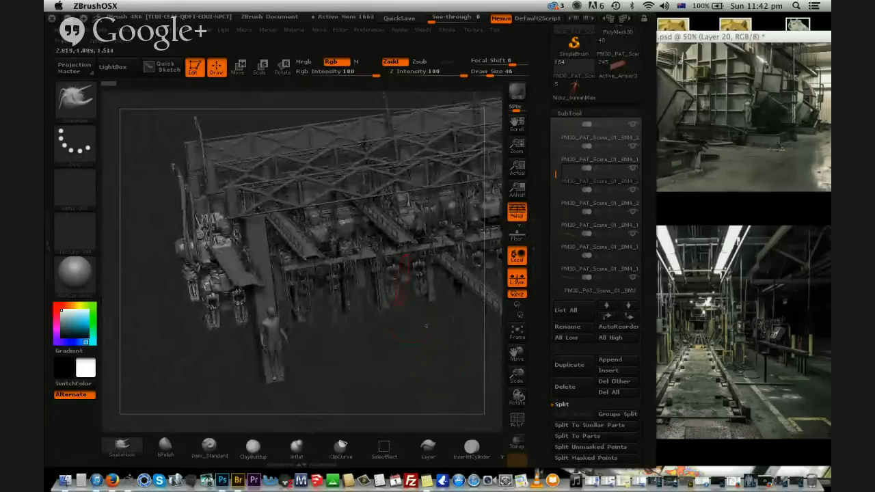
{"action": "left_click_drag", "start_coordinate": [440, 366], "coordinate": [449, 364]}
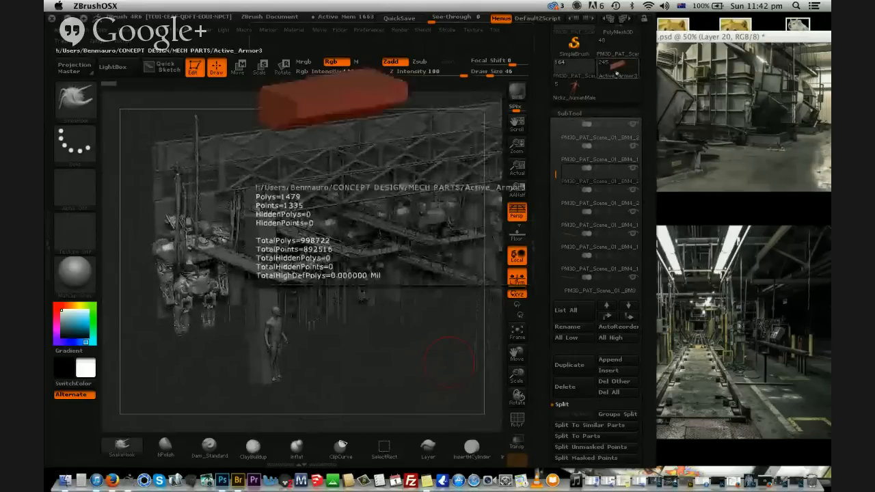
{"action": "mouse_move", "coordinate": [618, 72]}
{"action": "left_click", "coordinate": [617, 48]}
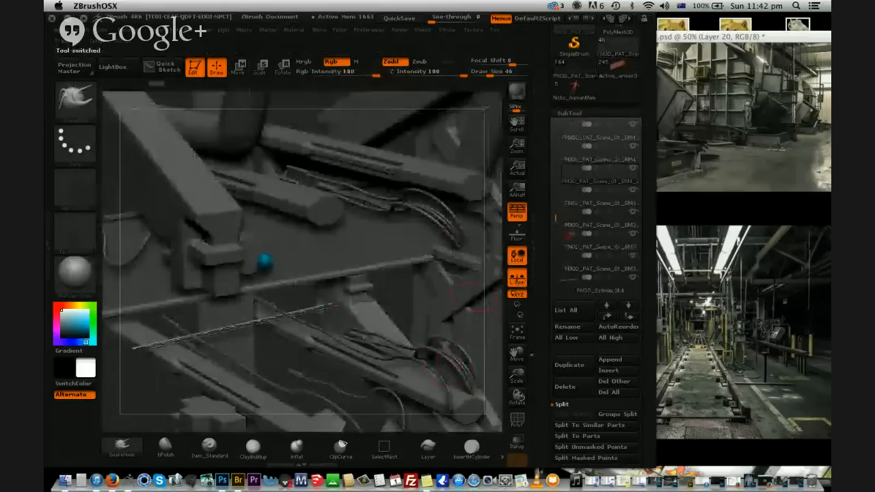
Select the inserted railing subtool beside the central walkway and display the scene with transparency and PolyFrame on
{"action": "left_click_drag", "start_coordinate": [517, 376], "coordinate": [476, 374]}
{"action": "key", "text": "f"}
{"action": "mouse_move", "coordinate": [400, 362]}
{"action": "left_mouse_down"}
{"action": "mouse_move", "coordinate": [444, 308]}
{"action": "mouse_move", "coordinate": [479, 299]}
{"action": "left_mouse_up"}
{"action": "left_click_drag", "start_coordinate": [483, 261], "coordinate": [353, 252]}
{"action": "left_click", "coordinate": [355, 252], "text": "alt"}
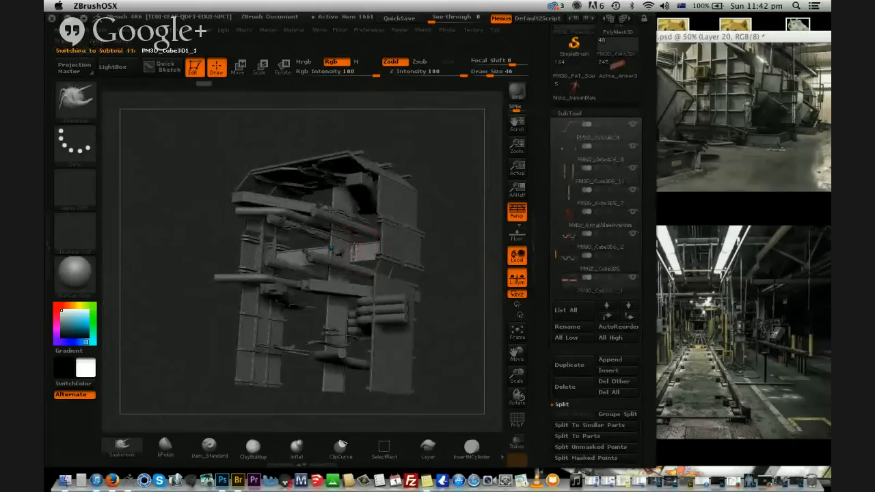
{"action": "left_click", "coordinate": [356, 253], "text": "alt"}
{"action": "left_click_drag", "start_coordinate": [476, 268], "coordinate": [517, 400]}
{"action": "mouse_move", "coordinate": [465, 374]}
{"action": "left_mouse_down"}
{"action": "mouse_move", "coordinate": [469, 396]}
{"action": "mouse_move", "coordinate": [489, 383]}
{"action": "mouse_move", "coordinate": [472, 400]}
{"action": "mouse_move", "coordinate": [451, 383]}
{"action": "left_mouse_up"}
{"action": "mouse_move", "coordinate": [517, 380]}
{"action": "left_mouse_down"}
{"action": "mouse_move", "coordinate": [467, 359]}
{"action": "mouse_move", "coordinate": [471, 404]}
{"action": "mouse_move", "coordinate": [463, 404]}
{"action": "left_mouse_up"}
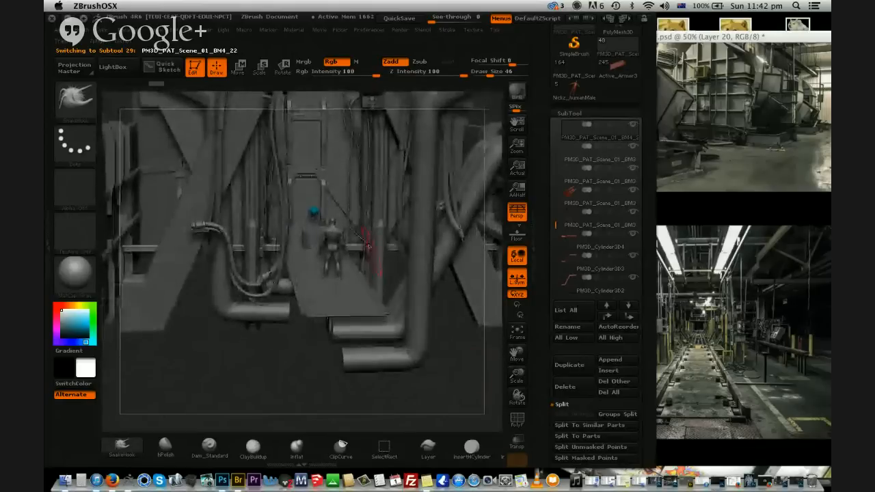
{"action": "left_click", "coordinate": [518, 418]}
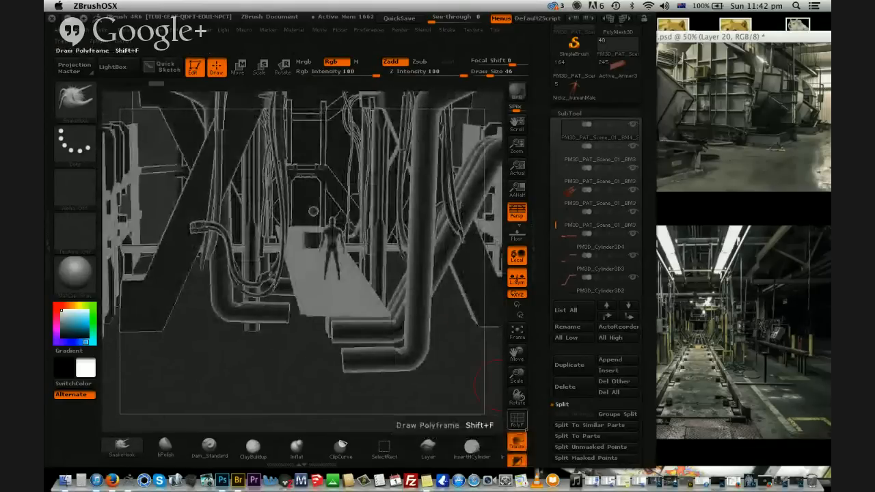
{"action": "mouse_move", "coordinate": [481, 361]}
{"action": "left_mouse_down"}
{"action": "mouse_move", "coordinate": [513, 382]}
{"action": "mouse_move", "coordinate": [517, 427]}
{"action": "mouse_move", "coordinate": [473, 356]}
{"action": "left_mouse_up"}
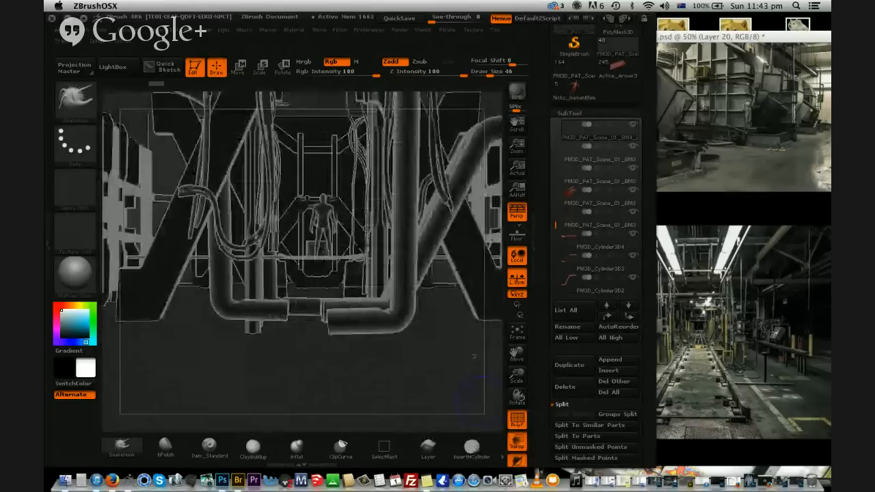
Enlarge the selected railing with the Size deformation
{"action": "scroll", "coordinate": [595, 273], "scroll_direction": "down", "scroll_amount": 5}
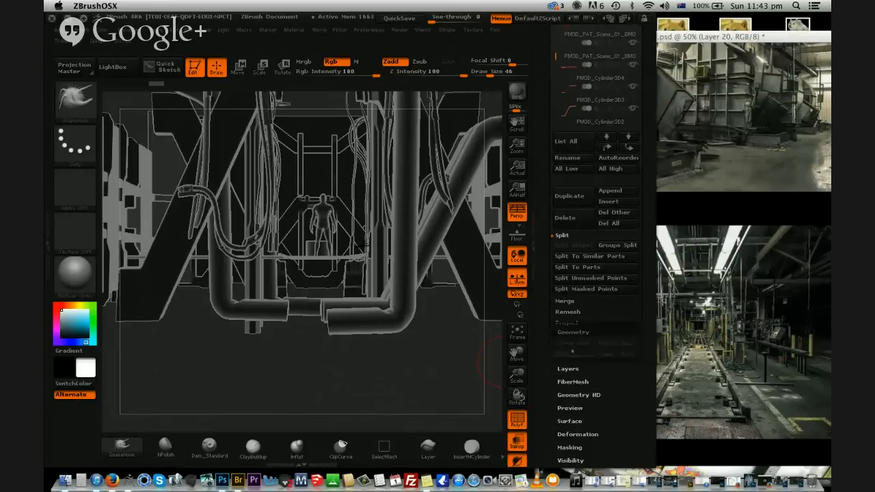
{"action": "left_click", "coordinate": [573, 350]}
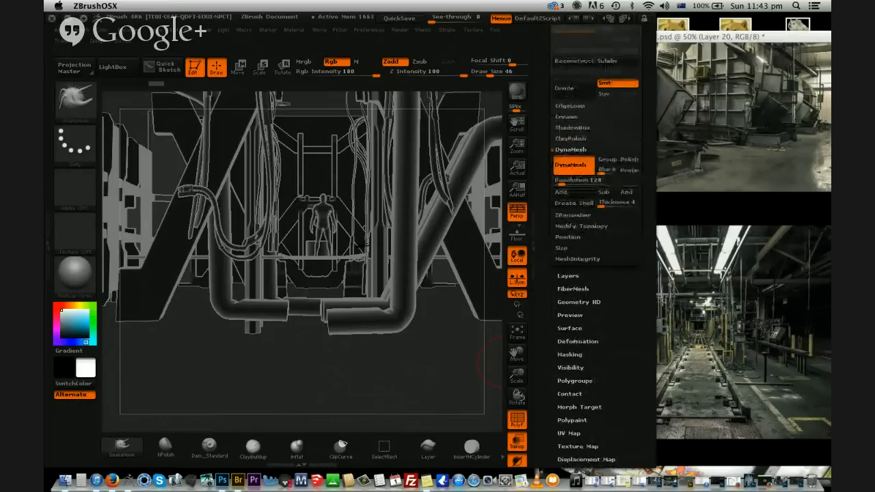
{"action": "left_click", "coordinate": [574, 341]}
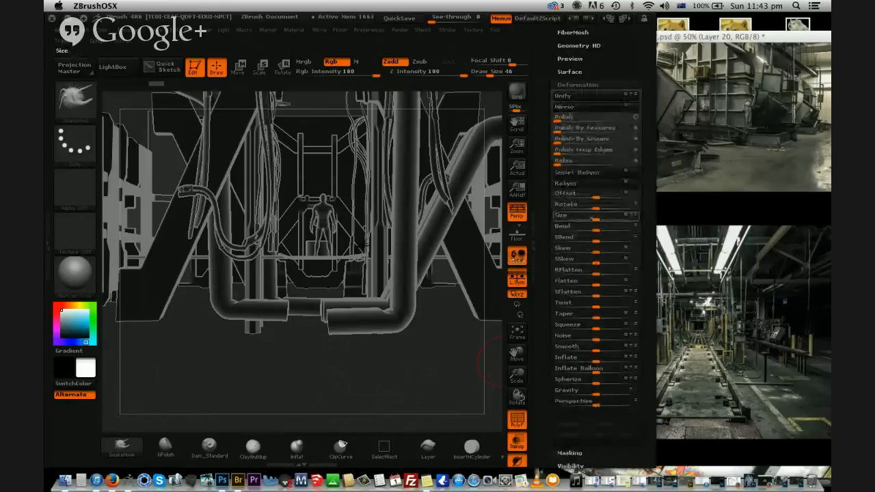
{"action": "left_click_drag", "start_coordinate": [597, 219], "coordinate": [619, 219]}
With perspective off, draw a Move transpose line about 8.4 units long beside the walkway and shift the railing slightly
{"action": "mouse_move", "coordinate": [461, 356]}
{"action": "left_mouse_down"}
{"action": "mouse_move", "coordinate": [319, 377]}
{"action": "mouse_move", "coordinate": [467, 363]}
{"action": "mouse_move", "coordinate": [403, 379]}
{"action": "mouse_move", "coordinate": [455, 356]}
{"action": "left_mouse_up"}
{"action": "left_click", "coordinate": [516, 212]}
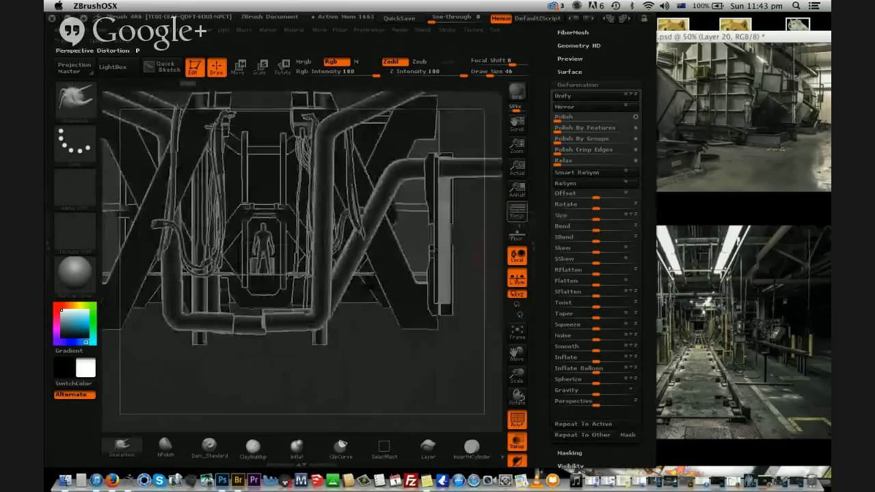
{"action": "key", "text": "w"}
{"action": "left_click_drag", "start_coordinate": [371, 274], "coordinate": [429, 216]}
{"action": "mouse_move", "coordinate": [402, 245]}
{"action": "left_mouse_down"}
{"action": "mouse_move", "coordinate": [377, 249]}
{"action": "mouse_move", "coordinate": [407, 255]}
{"action": "left_mouse_up"}
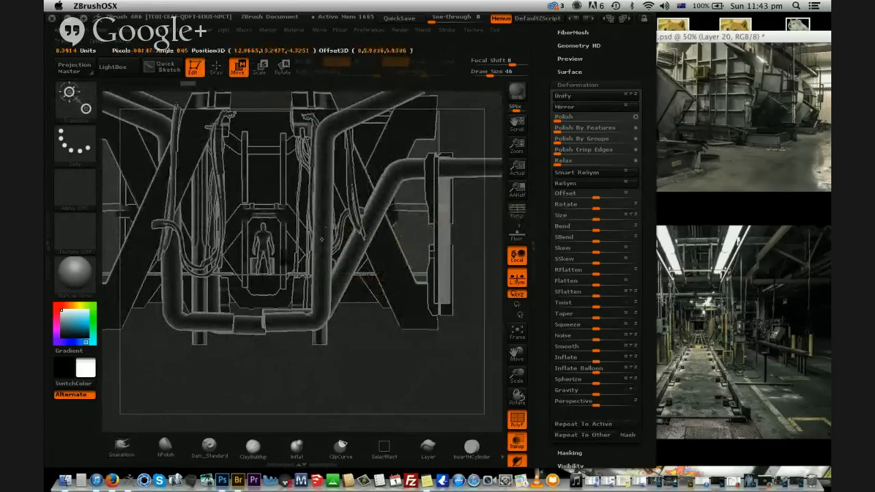
With PolyFrame and transparency off, draw a transpose line about 33.7 units long from the railing and rotate the railing slightly
{"action": "left_click_drag", "start_coordinate": [418, 377], "coordinate": [441, 424], "text": "shift"}
{"action": "left_click", "coordinate": [517, 420]}
{"action": "left_click_drag", "start_coordinate": [517, 374], "coordinate": [454, 358]}
{"action": "left_click", "coordinate": [517, 442]}
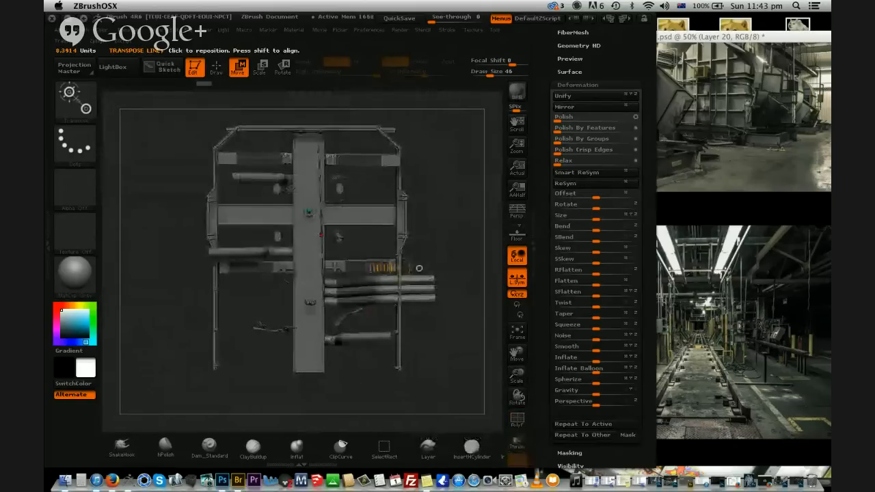
{"action": "left_click_drag", "start_coordinate": [319, 212], "coordinate": [367, 372]}
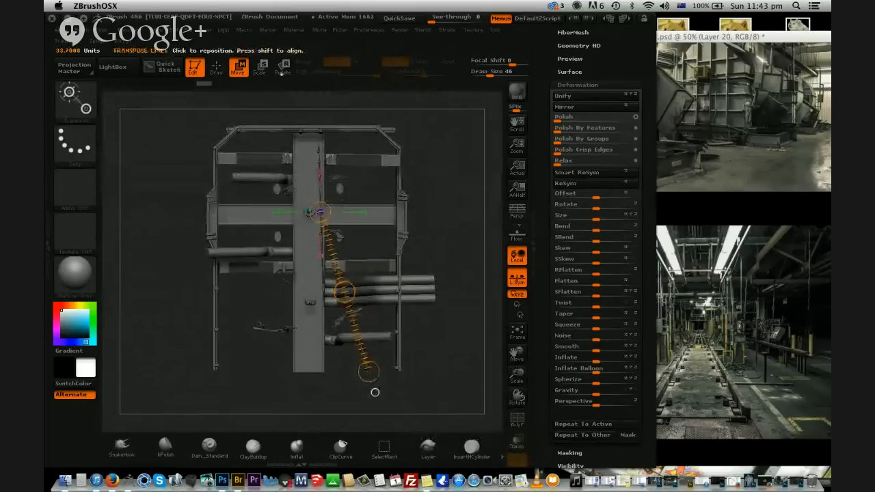
{"action": "left_click", "coordinate": [283, 69]}
{"action": "left_click_drag", "start_coordinate": [368, 373], "coordinate": [365, 377]}
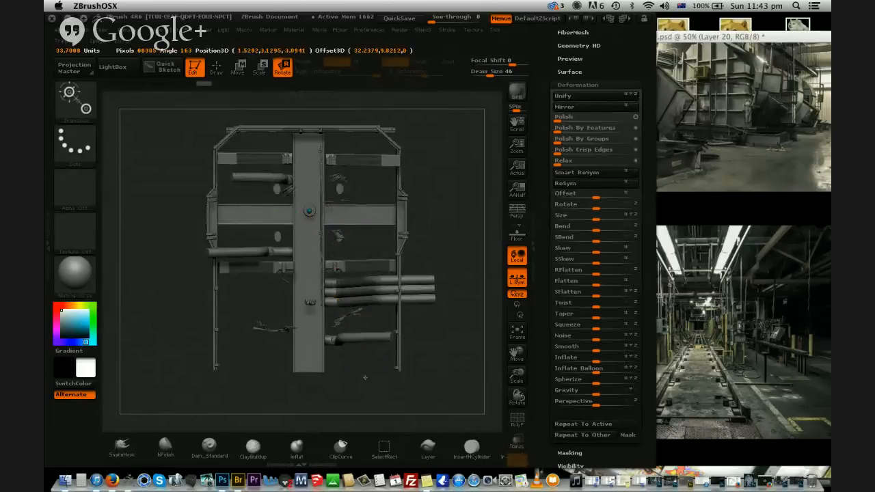
Turn transparency on, draw a transpose line about 9.5 units long up from the railing in side view, and set it to Scale
{"action": "key", "text": "w"}
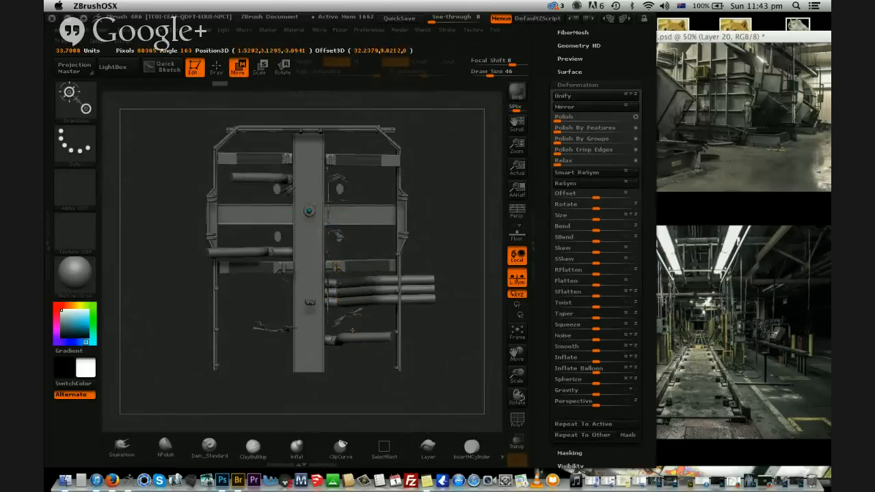
{"action": "left_click_drag", "start_coordinate": [392, 404], "coordinate": [385, 377]}
{"action": "left_click", "coordinate": [516, 442]}
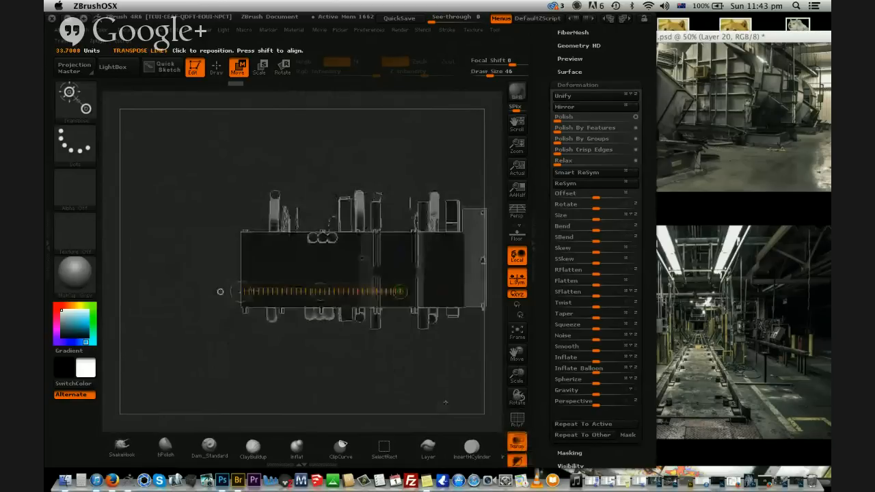
{"action": "left_click_drag", "start_coordinate": [516, 380], "coordinate": [484, 370]}
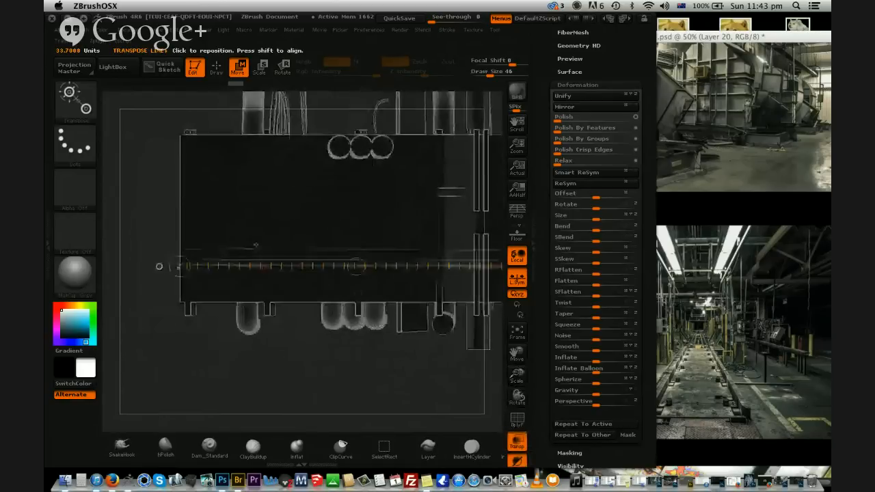
{"action": "mouse_move", "coordinate": [253, 266]}
{"action": "left_mouse_down"}
{"action": "mouse_move", "coordinate": [190, 168]}
{"action": "mouse_move", "coordinate": [224, 166]}
{"action": "left_mouse_up"}
{"action": "key", "text": "e"}
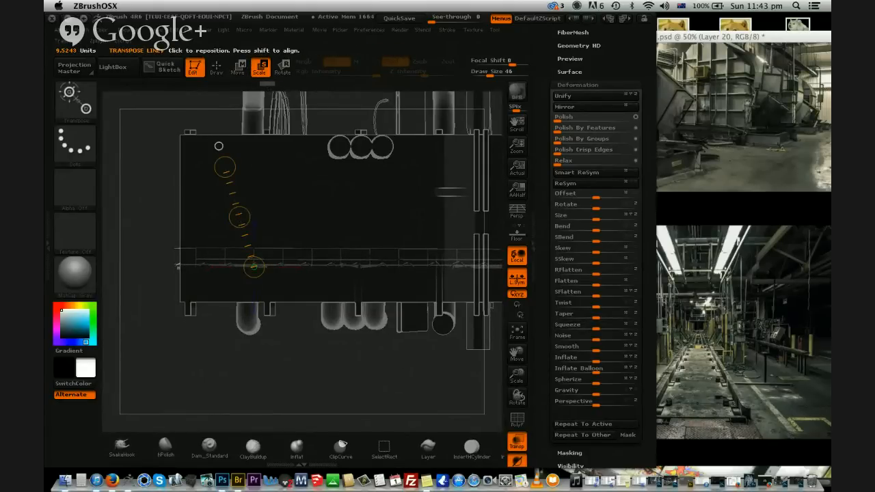
Switch to Photoshop, hide its panels to view the thumbnail sketches and reference photos, and return to ZBrush
{"action": "key", "text": "super+Tab"}
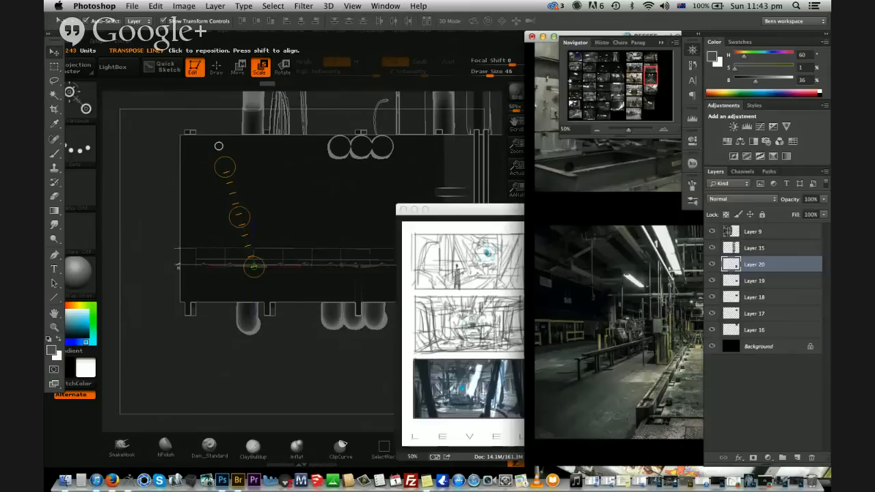
{"action": "key", "text": "Tab"}
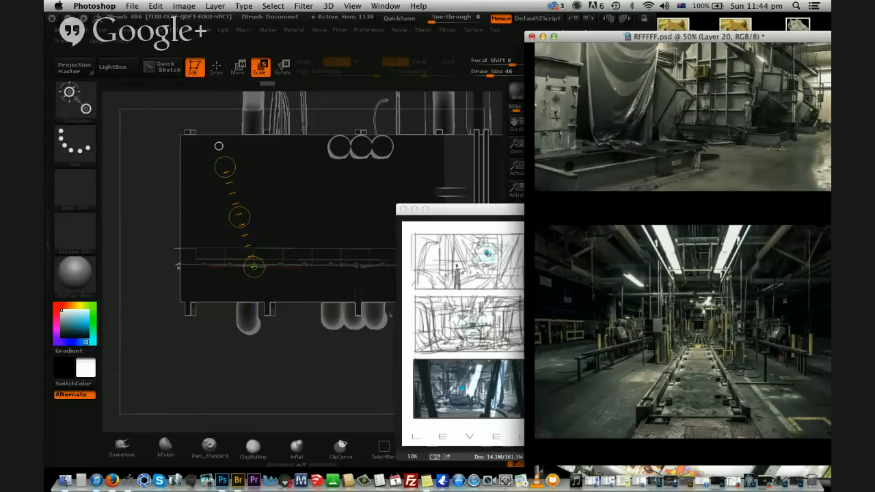
{"action": "left_click", "coordinate": [368, 424]}
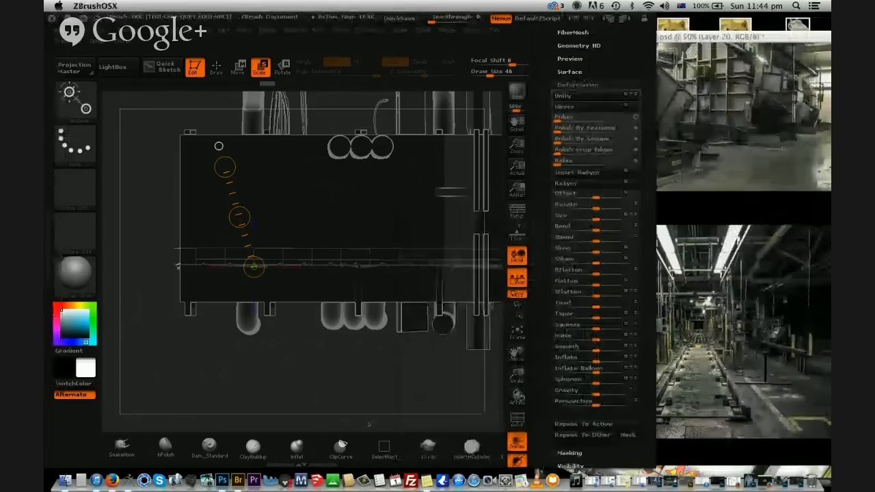
Undo the last change, duplicate the railing and move it across the walkway using a Move line about 5.8 units long
{"action": "mouse_move", "coordinate": [369, 424]}
{"action": "left_mouse_down"}
{"action": "mouse_move", "coordinate": [353, 330]}
{"action": "mouse_move", "coordinate": [456, 317]}
{"action": "mouse_move", "coordinate": [510, 402]}
{"action": "left_mouse_up"}
{"action": "key", "text": "super+z"}
{"action": "key", "text": "w"}
{"action": "mouse_move", "coordinate": [325, 230]}
{"action": "left_mouse_down", "text": "shift"}
{"action": "mouse_move", "coordinate": [380, 231]}
{"action": "mouse_move", "coordinate": [334, 254]}
{"action": "left_mouse_up", "text": "shift"}
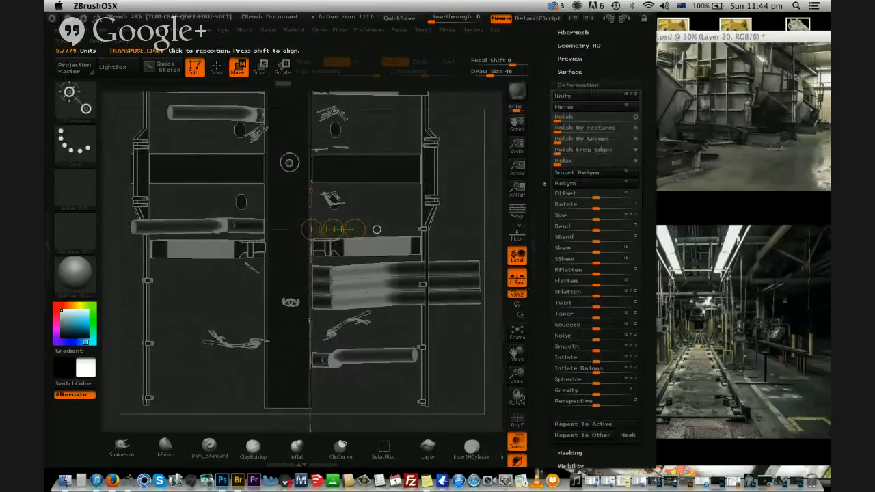
{"action": "left_click_drag", "start_coordinate": [594, 91], "coordinate": [592, 330]}
{"action": "left_click", "coordinate": [592, 231]}
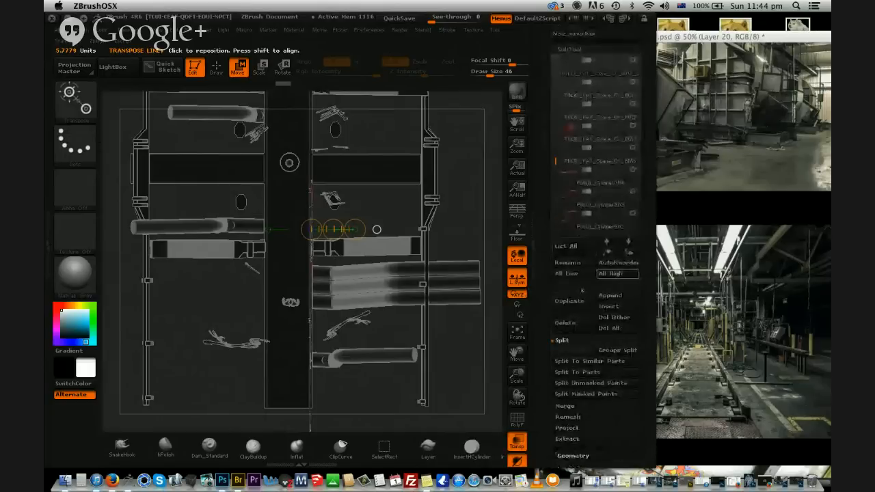
{"action": "left_click_drag", "start_coordinate": [333, 229], "coordinate": [288, 231]}
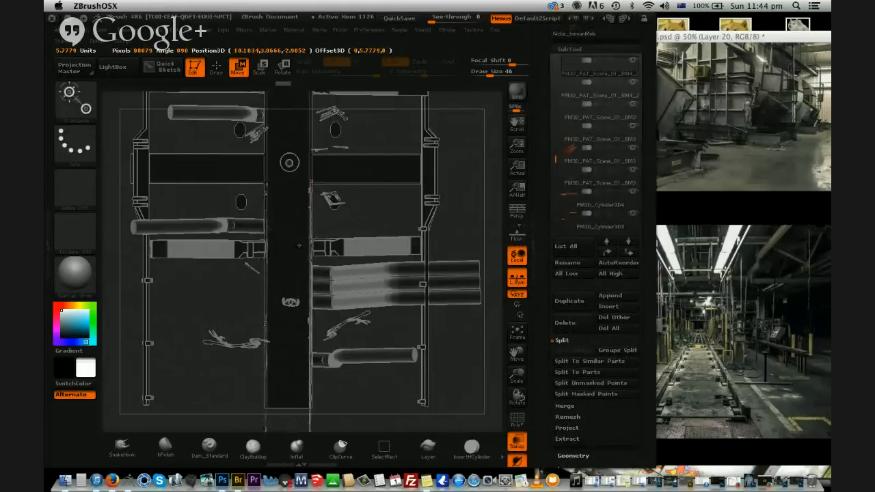
Duplicate the railing twice more, trying to move it along the walkway, and check the copies in the scene
{"action": "left_click", "coordinate": [569, 301]}
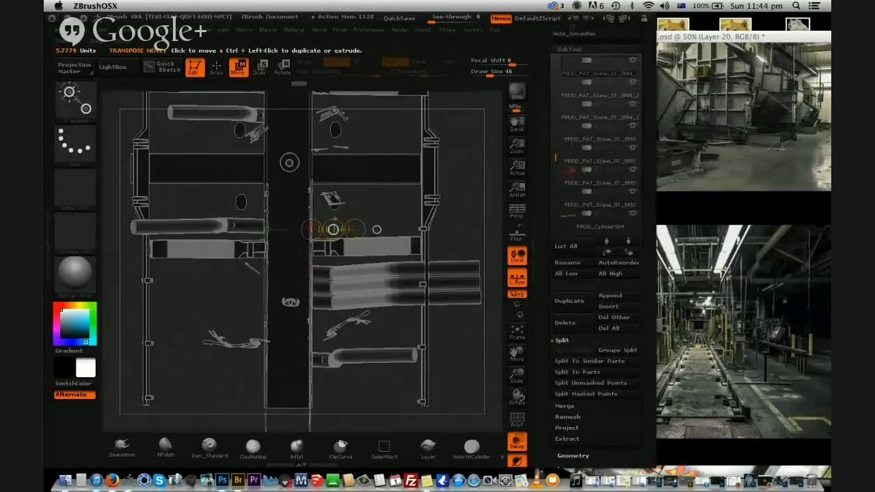
{"action": "left_click_drag", "start_coordinate": [334, 229], "coordinate": [338, 159]}
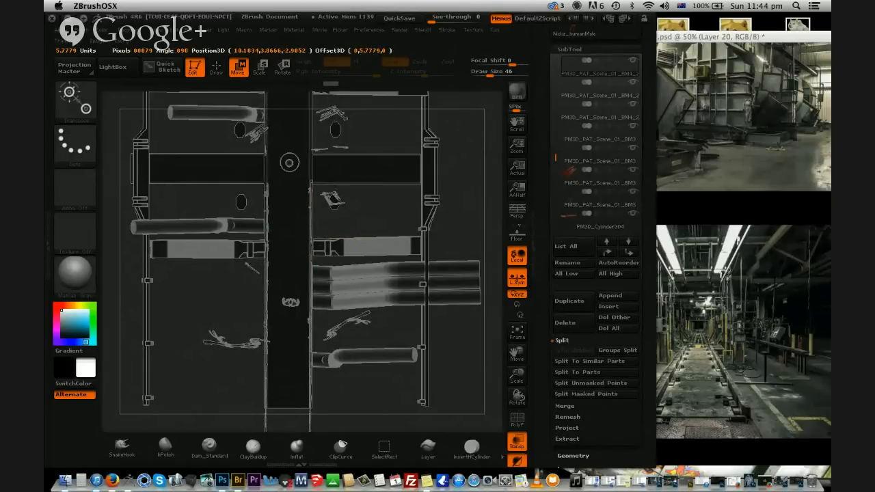
{"action": "left_click", "coordinate": [568, 302]}
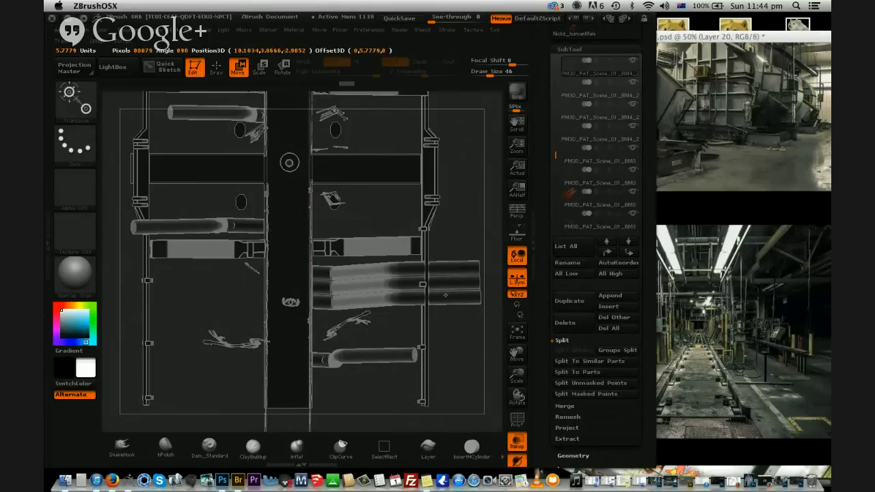
{"action": "left_click_drag", "start_coordinate": [445, 296], "coordinate": [589, 314]}
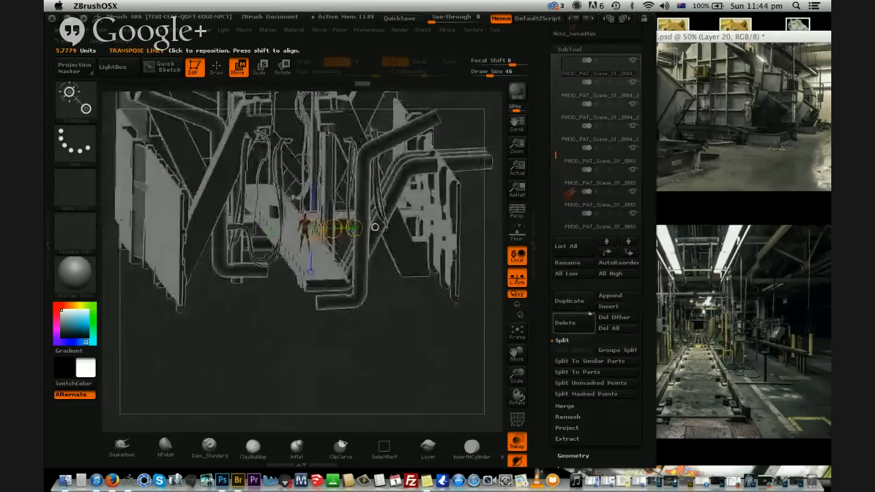
Delete three of the duplicated railing subtools
{"action": "left_click", "coordinate": [571, 323]}
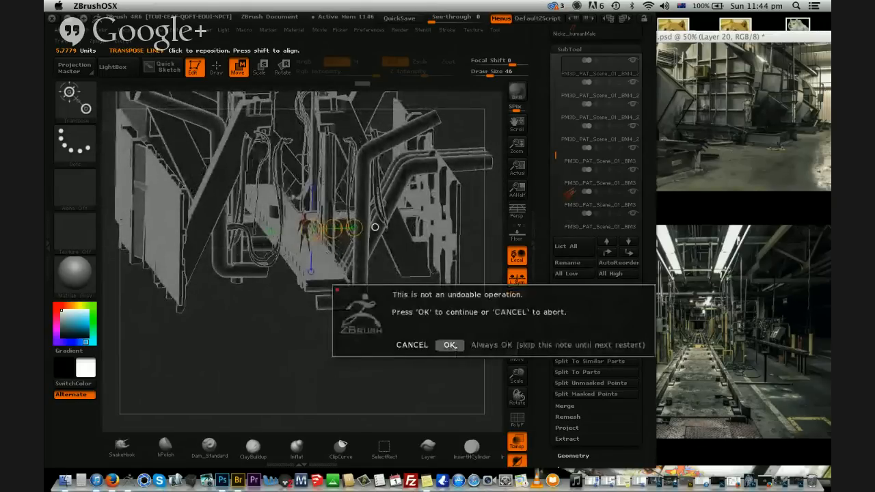
{"action": "left_click", "coordinate": [450, 345]}
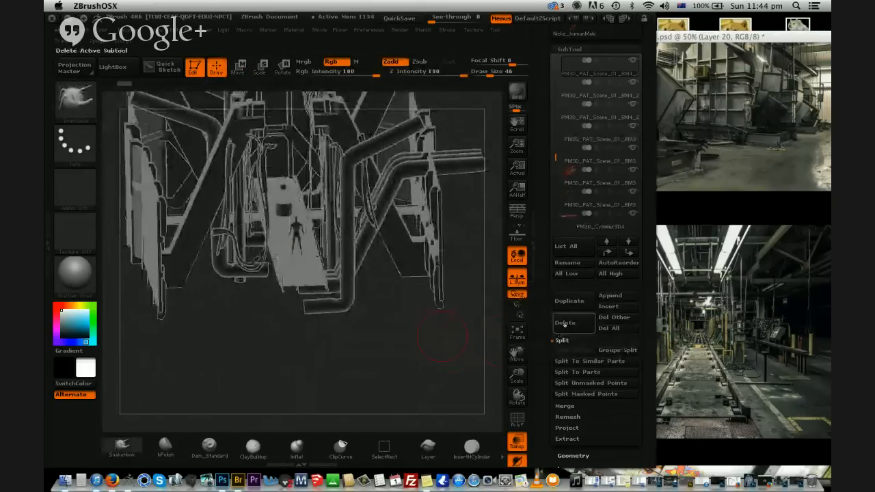
{"action": "left_click", "coordinate": [564, 323]}
{"action": "left_click", "coordinate": [449, 347]}
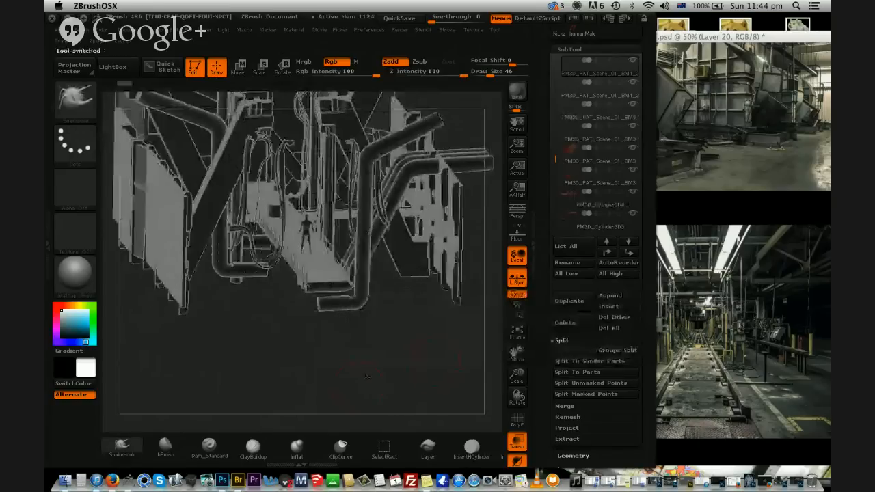
{"action": "left_click", "coordinate": [567, 323]}
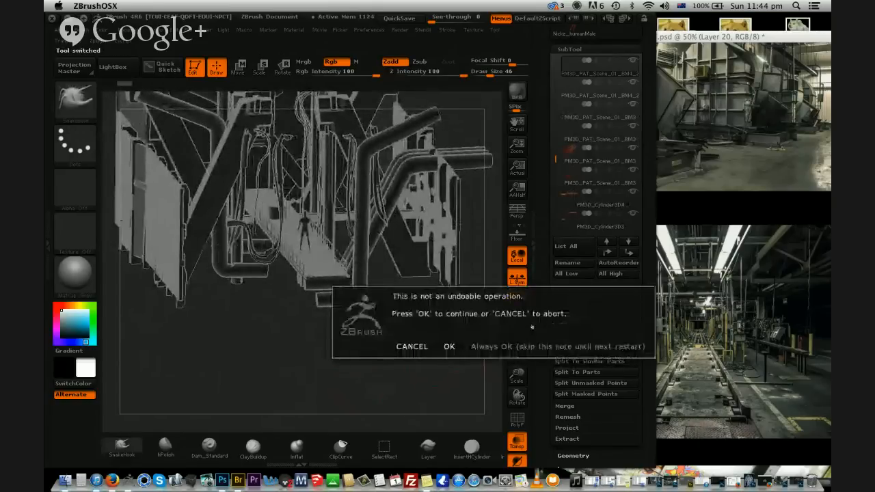
{"action": "left_click", "coordinate": [449, 346]}
Examine the walkway railing and surrounding platform parts from the side and front, switching between nearby subtools
{"action": "left_click_drag", "start_coordinate": [418, 343], "coordinate": [467, 305]}
{"action": "left_click", "coordinate": [359, 232], "text": "alt"}
{"action": "left_click_drag", "start_coordinate": [385, 297], "coordinate": [479, 327]}
{"action": "left_click", "coordinate": [423, 249], "text": "alt"}
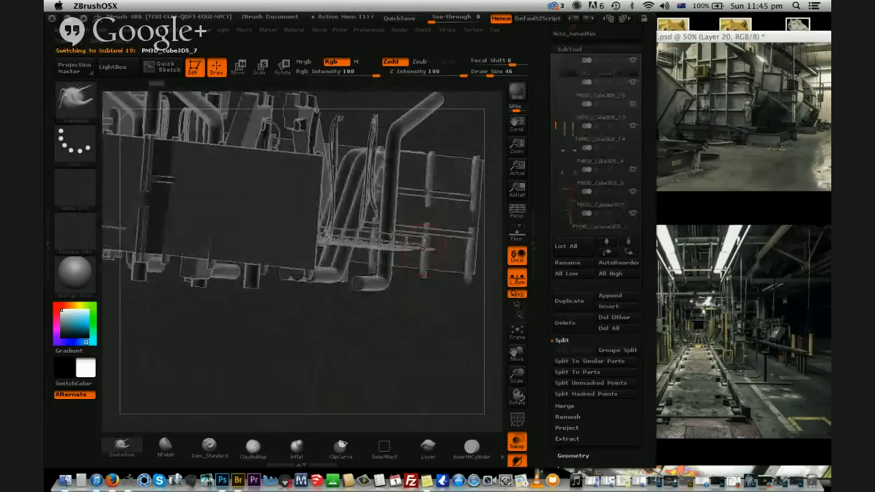
{"action": "left_click", "coordinate": [409, 244], "text": "alt"}
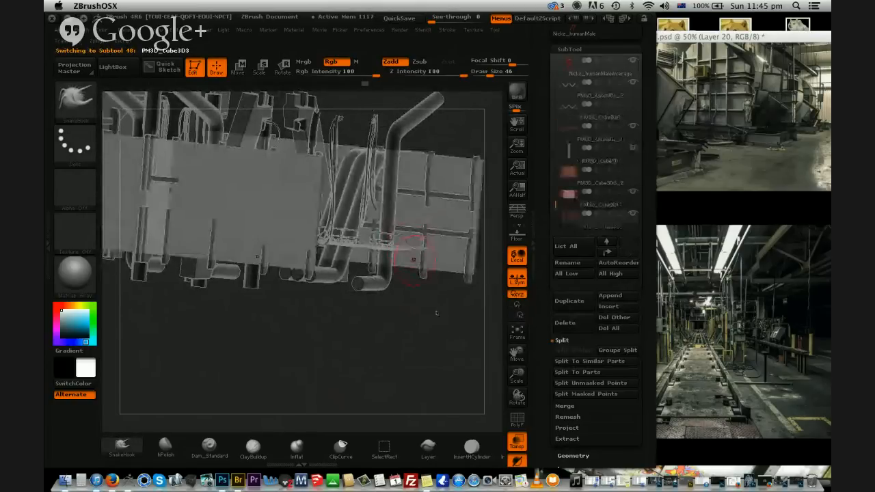
{"action": "left_click_drag", "start_coordinate": [427, 323], "coordinate": [518, 398]}
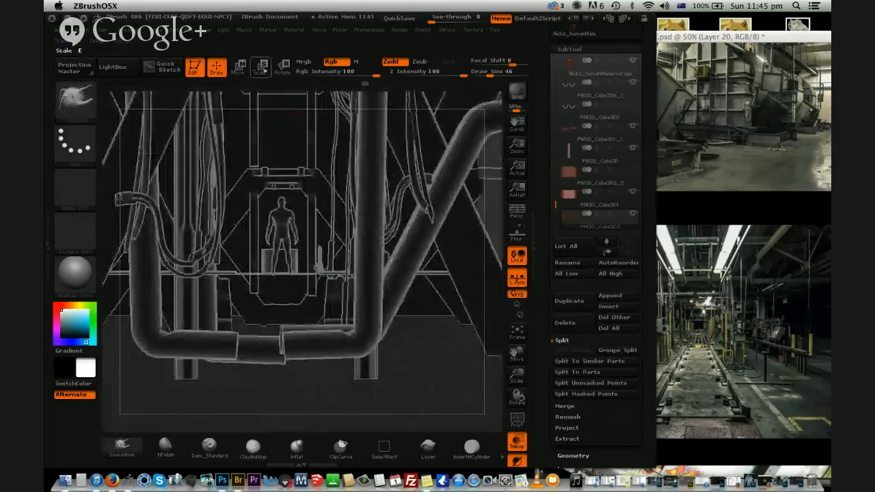
Select the walkway railing beside the human figure and scale it with a vertical Scale line about 5 units long
{"action": "left_click", "coordinate": [260, 66]}
{"action": "left_click_drag", "start_coordinate": [362, 267], "coordinate": [373, 330]}
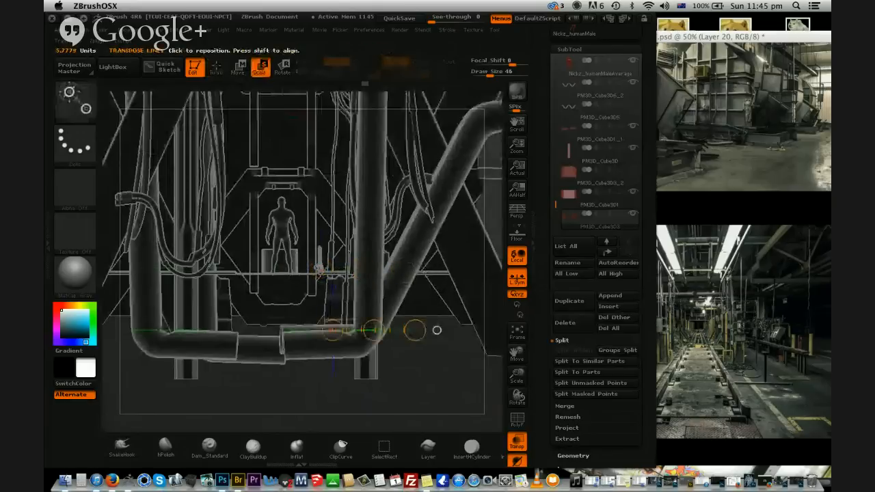
{"action": "left_click", "coordinate": [318, 269], "text": "alt"}
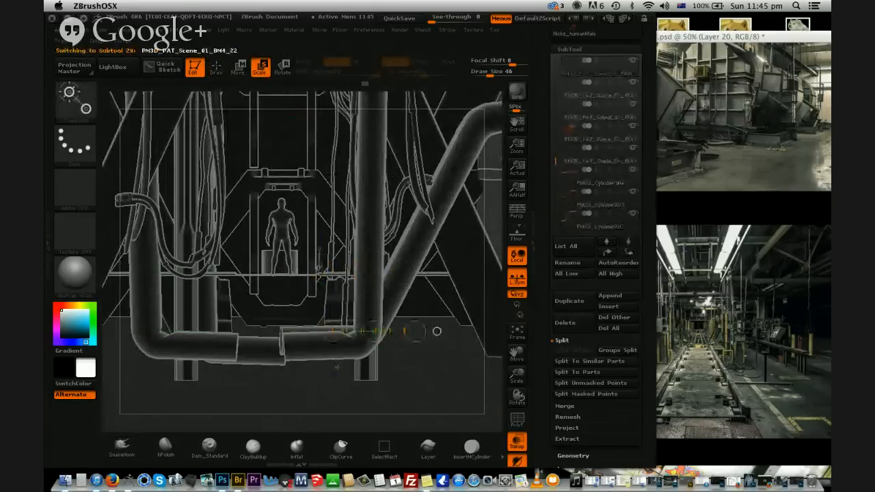
{"action": "left_click_drag", "start_coordinate": [319, 272], "coordinate": [320, 201], "text": "shift"}
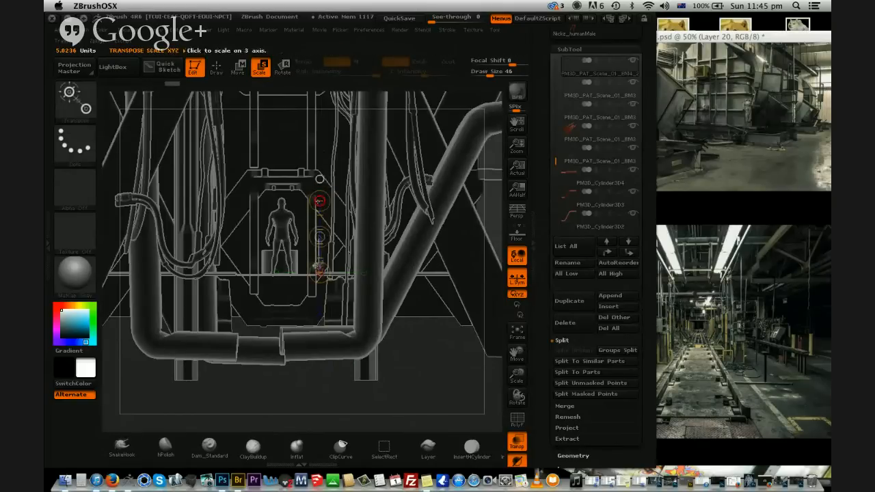
{"action": "left_click_drag", "start_coordinate": [448, 391], "coordinate": [319, 179]}
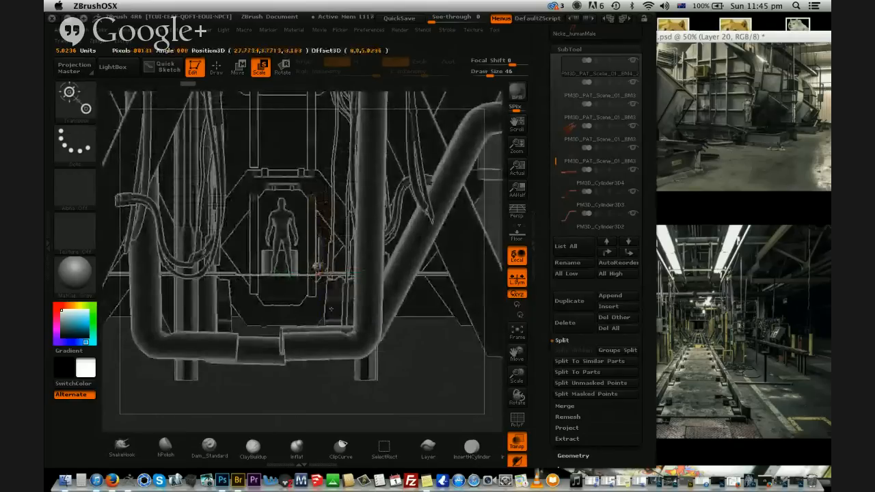
{"action": "left_click_drag", "start_coordinate": [383, 397], "coordinate": [438, 439]}
{"action": "left_click_drag", "start_coordinate": [320, 181], "coordinate": [327, 270], "text": "shift"}
{"action": "left_click_drag", "start_coordinate": [409, 376], "coordinate": [452, 320]}
Position the railing along the walkway's right edge using a Move line about 18.25 units long
{"action": "left_click", "coordinate": [239, 65]}
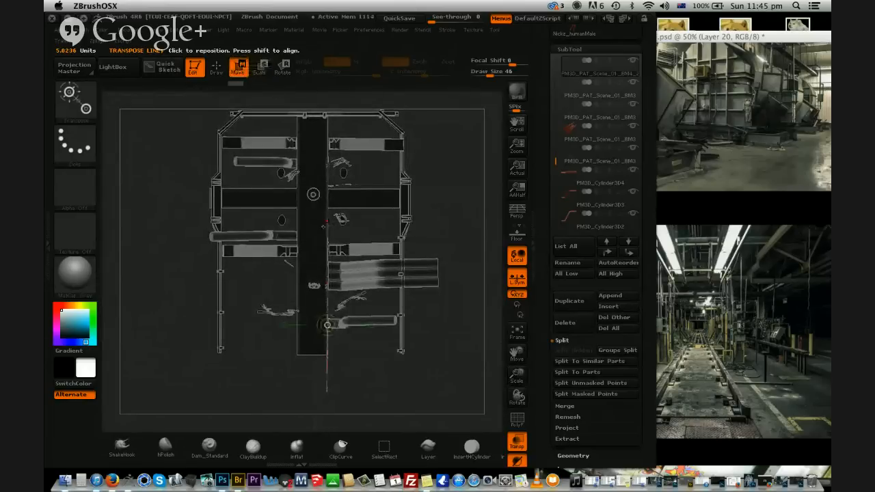
{"action": "left_click_drag", "start_coordinate": [350, 312], "coordinate": [344, 326]}
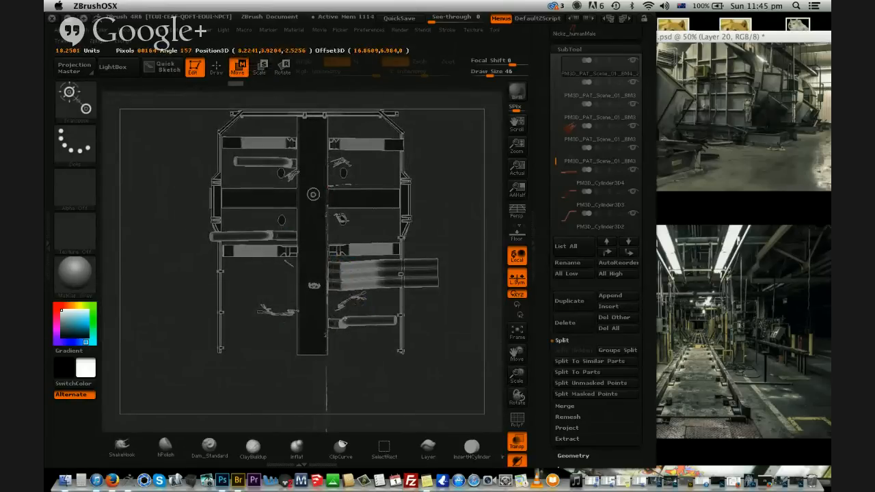
{"action": "left_click_drag", "start_coordinate": [379, 373], "coordinate": [428, 325]}
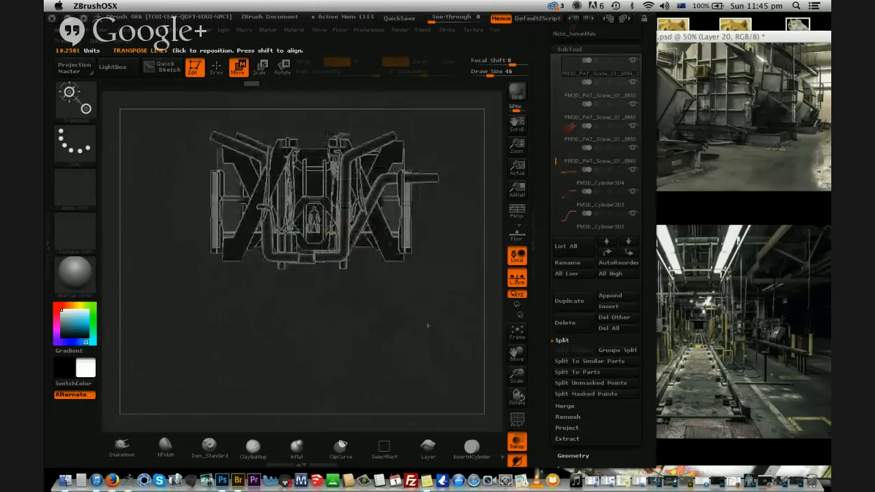
{"action": "left_click_drag", "start_coordinate": [523, 381], "coordinate": [520, 410]}
{"action": "mouse_move", "coordinate": [442, 359]}
{"action": "left_mouse_down"}
{"action": "mouse_move", "coordinate": [405, 369]}
{"action": "mouse_move", "coordinate": [431, 409]}
{"action": "mouse_move", "coordinate": [385, 361]}
{"action": "mouse_move", "coordinate": [299, 161]}
{"action": "mouse_move", "coordinate": [345, 156]}
{"action": "mouse_move", "coordinate": [419, 318]}
{"action": "left_mouse_up"}
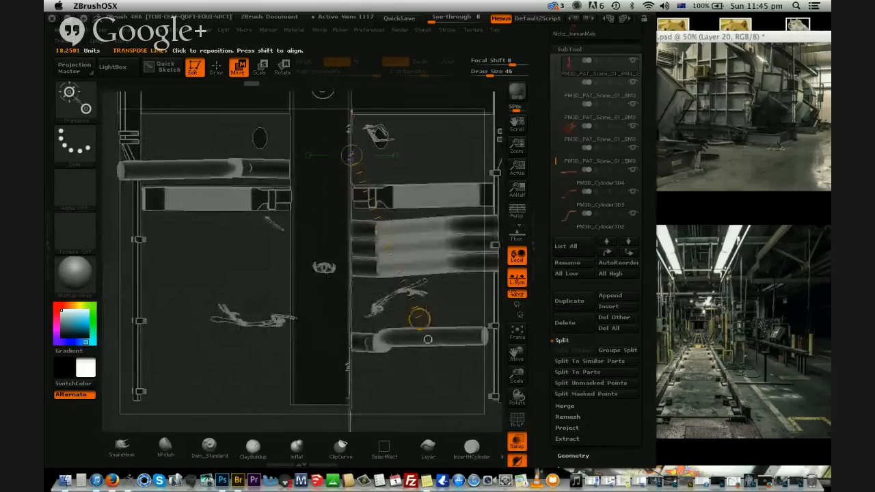
{"action": "left_click", "coordinate": [260, 68]}
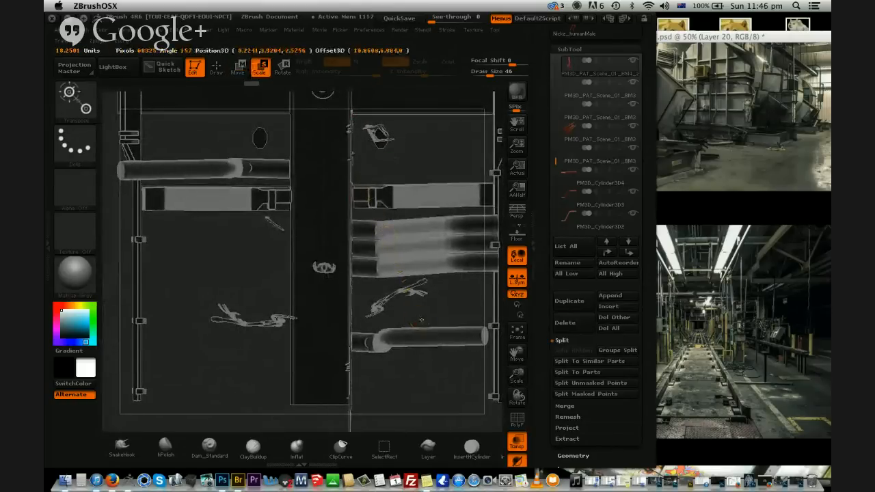
{"action": "left_click", "coordinate": [239, 68]}
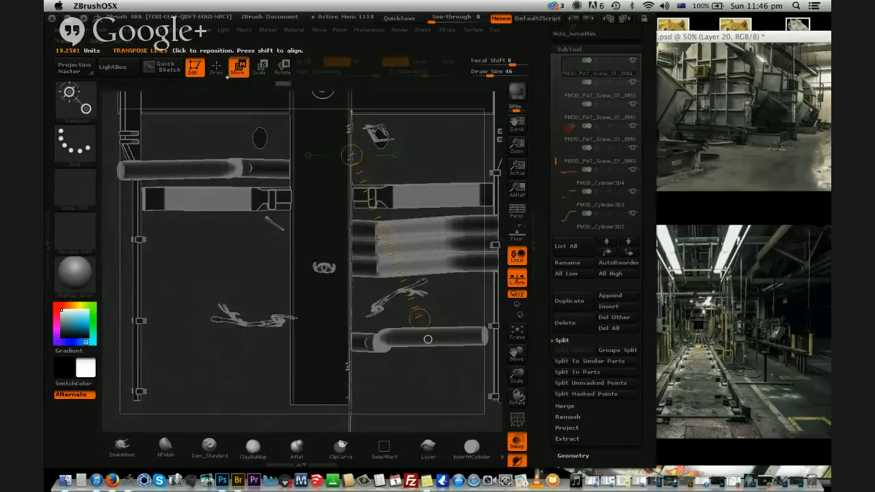
{"action": "left_click_drag", "start_coordinate": [386, 237], "coordinate": [384, 237]}
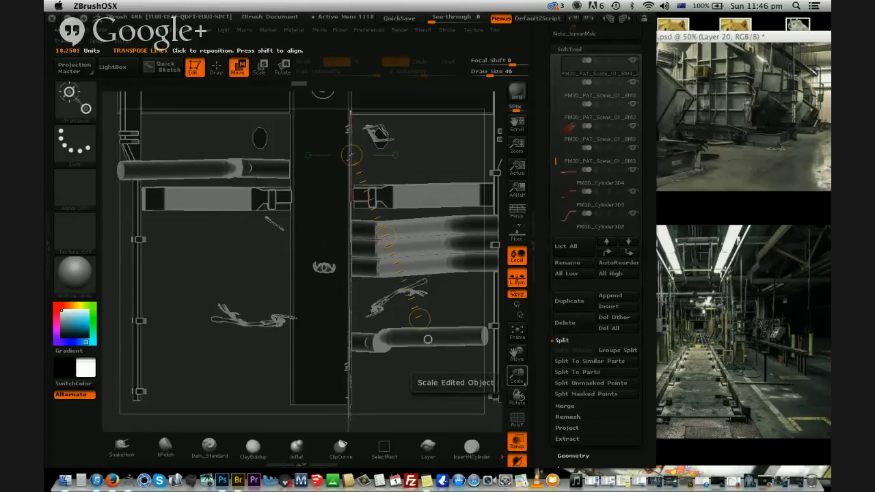
Duplicate the railing and move the copy across to the walkway's opposite edge
{"action": "left_click", "coordinate": [563, 303]}
{"action": "left_click_drag", "start_coordinate": [385, 237], "coordinate": [326, 238]}
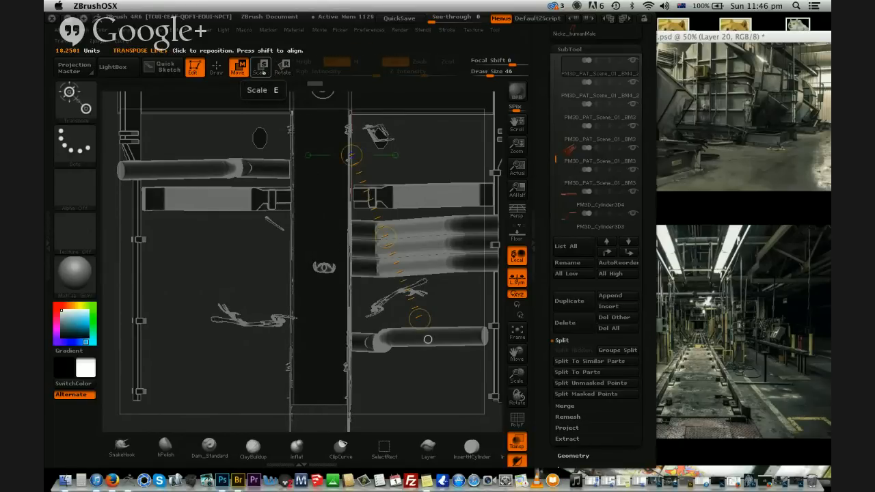
{"action": "left_click_drag", "start_coordinate": [291, 116], "coordinate": [268, 378]}
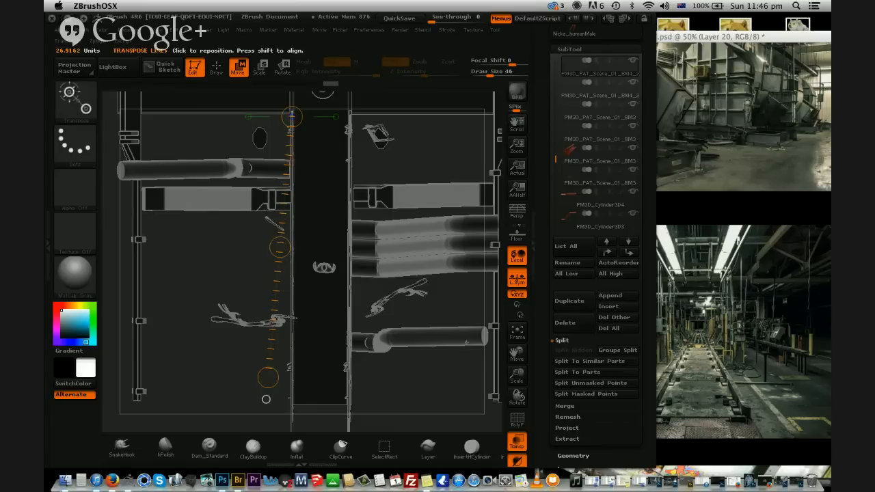
{"action": "left_click_drag", "start_coordinate": [449, 344], "coordinate": [432, 336]}
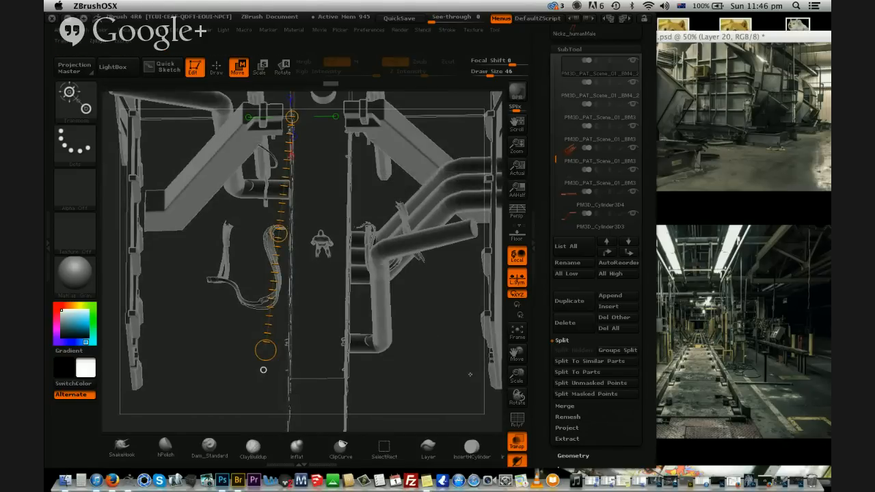
{"action": "left_click_drag", "start_coordinate": [468, 373], "coordinate": [472, 319]}
{"action": "left_click_drag", "start_coordinate": [336, 318], "coordinate": [266, 400]}
Duplicate the railings and place the copies farther along both walkway edges, using a Move line about 10 units long
{"action": "left_click_drag", "start_coordinate": [450, 99], "coordinate": [448, 410], "text": "alt"}
{"action": "left_click", "coordinate": [465, 171], "text": "alt"}
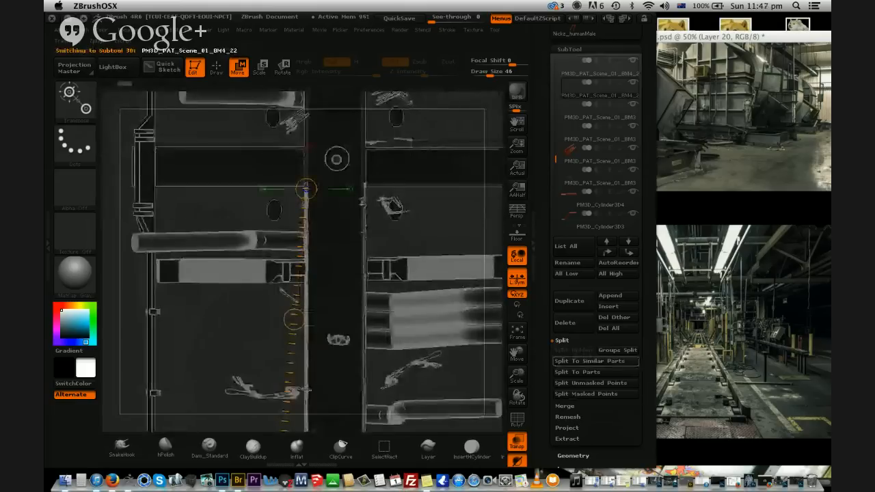
{"action": "left_click", "coordinate": [568, 300]}
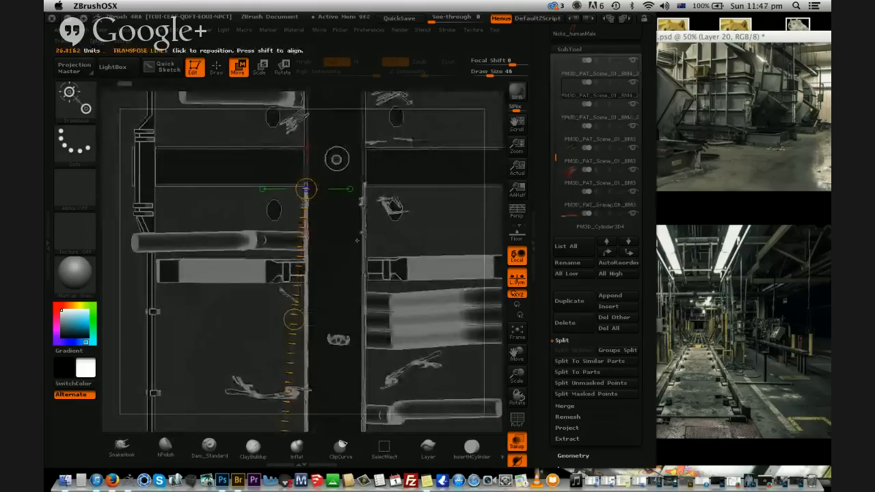
{"action": "left_click_drag", "start_coordinate": [455, 240], "coordinate": [465, 287]}
{"action": "left_click_drag", "start_coordinate": [355, 338], "coordinate": [446, 304]}
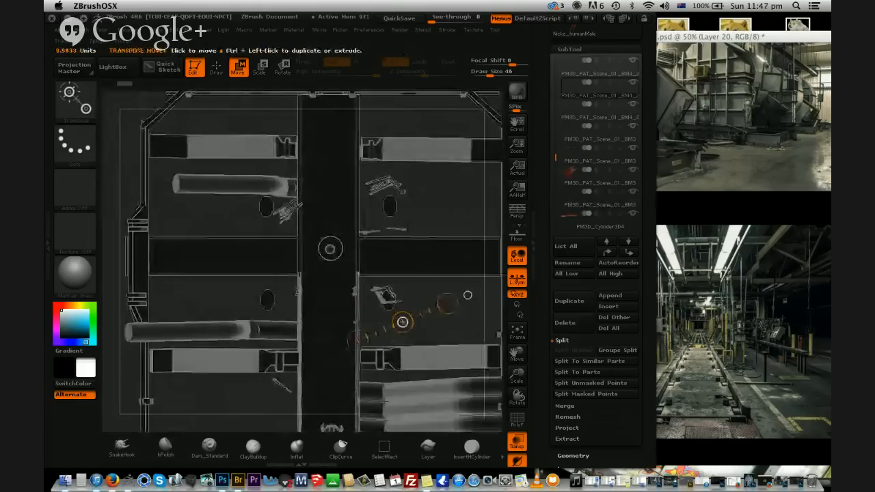
{"action": "left_click_drag", "start_coordinate": [402, 322], "coordinate": [328, 314]}
{"action": "left_click", "coordinate": [572, 305]}
Duplicate the railing again, rotate the copy perpendicular to the walkway, and move it onto the cross walkway's far right edge
{"action": "left_click", "coordinate": [569, 306]}
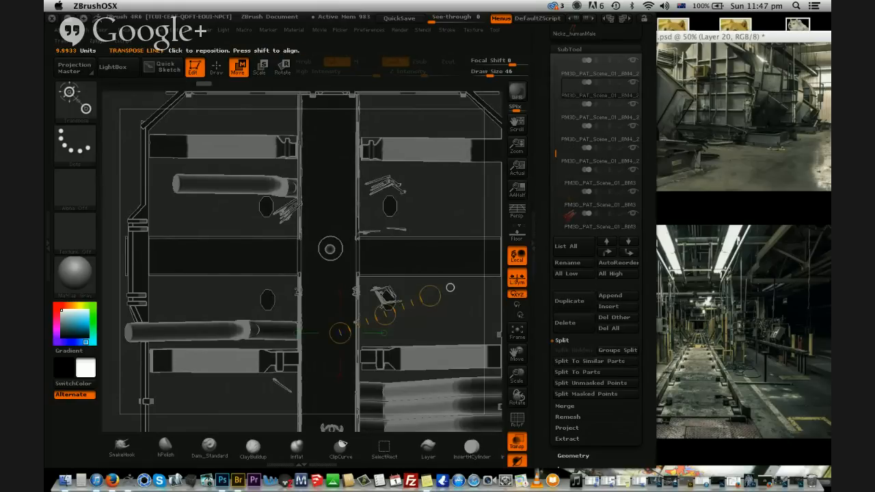
{"action": "mouse_move", "coordinate": [386, 313]}
{"action": "left_mouse_down"}
{"action": "mouse_move", "coordinate": [453, 302]}
{"action": "mouse_move", "coordinate": [439, 301]}
{"action": "left_mouse_up"}
{"action": "mouse_move", "coordinate": [357, 236]}
{"action": "left_mouse_down"}
{"action": "mouse_move", "coordinate": [436, 169]}
{"action": "mouse_move", "coordinate": [451, 179]}
{"action": "mouse_move", "coordinate": [487, 347]}
{"action": "mouse_move", "coordinate": [482, 404]}
{"action": "left_mouse_up"}
{"action": "key", "text": "r"}
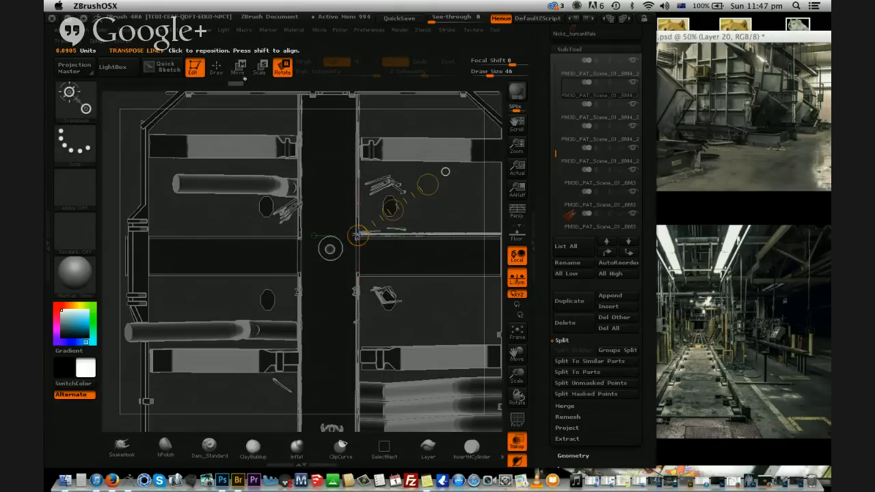
{"action": "key", "text": "w"}
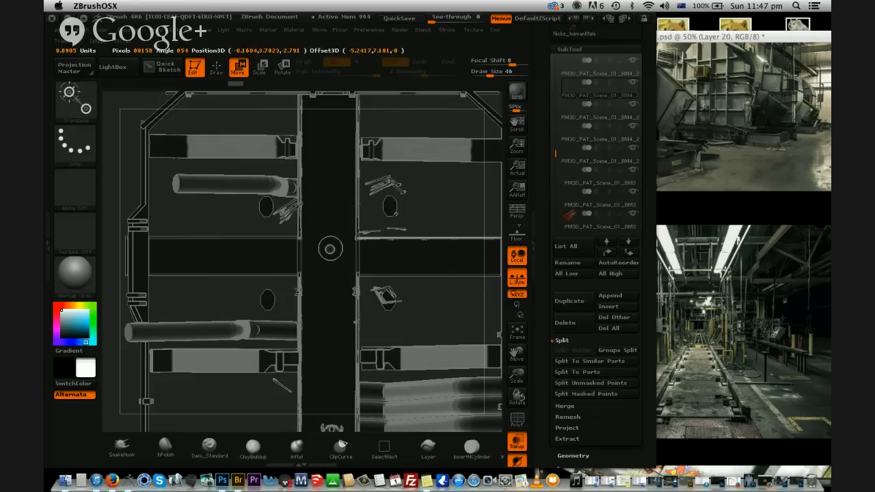
{"action": "left_click_drag", "start_coordinate": [357, 235], "coordinate": [427, 184]}
Duplicate the cross railing, then move and rotate the copy along the far edge of the cross walkway's left arm
{"action": "left_click", "coordinate": [566, 323]}
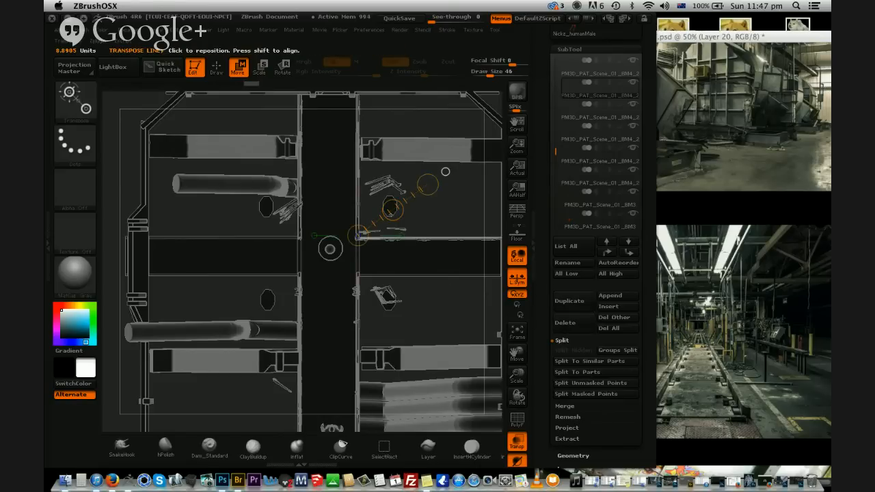
{"action": "key", "text": "super+z"}
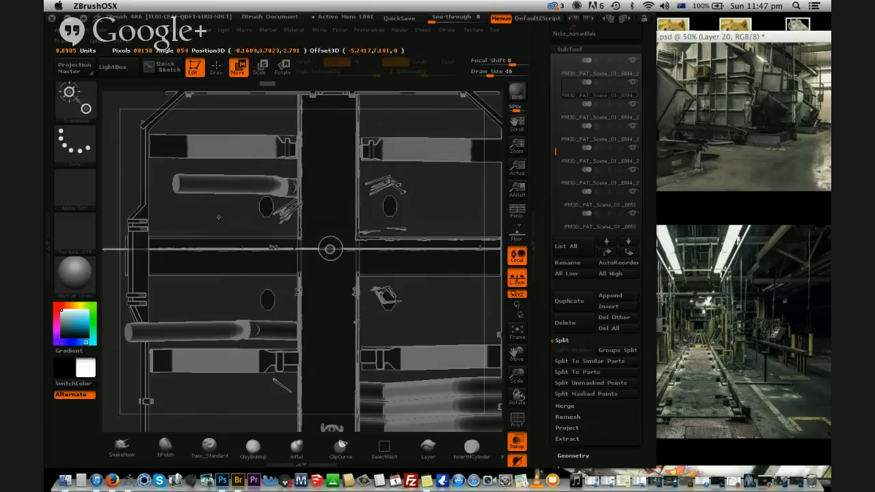
{"action": "mouse_move", "coordinate": [390, 211]}
{"action": "left_mouse_down"}
{"action": "mouse_move", "coordinate": [391, 226]}
{"action": "mouse_move", "coordinate": [390, 217]}
{"action": "left_mouse_up"}
{"action": "left_click_drag", "start_coordinate": [447, 172], "coordinate": [365, 217]}
{"action": "left_click", "coordinate": [445, 171], "text": "alt"}
{"action": "key", "text": "r"}
{"action": "left_click_drag", "start_coordinate": [312, 253], "coordinate": [357, 324]}
{"action": "mouse_move", "coordinate": [282, 287]}
{"action": "left_mouse_down"}
{"action": "mouse_move", "coordinate": [485, 234]}
{"action": "mouse_move", "coordinate": [207, 203]}
{"action": "mouse_move", "coordinate": [191, 326]}
{"action": "mouse_move", "coordinate": [186, 305]}
{"action": "left_mouse_up"}
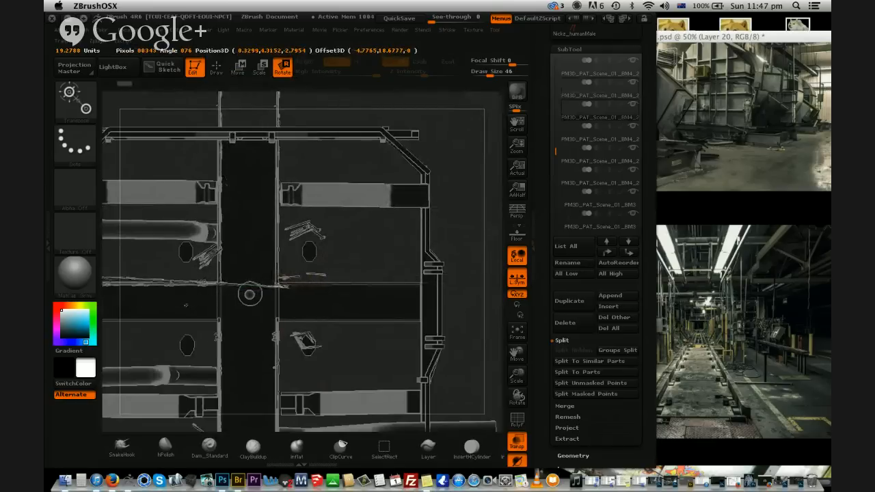
Move the tilted cross railing onto the right arm with a Transpose line about 19.3 units long and rotate it parallel to the edge
{"action": "key", "text": "w"}
{"action": "left_click_drag", "start_coordinate": [283, 284], "coordinate": [446, 256]}
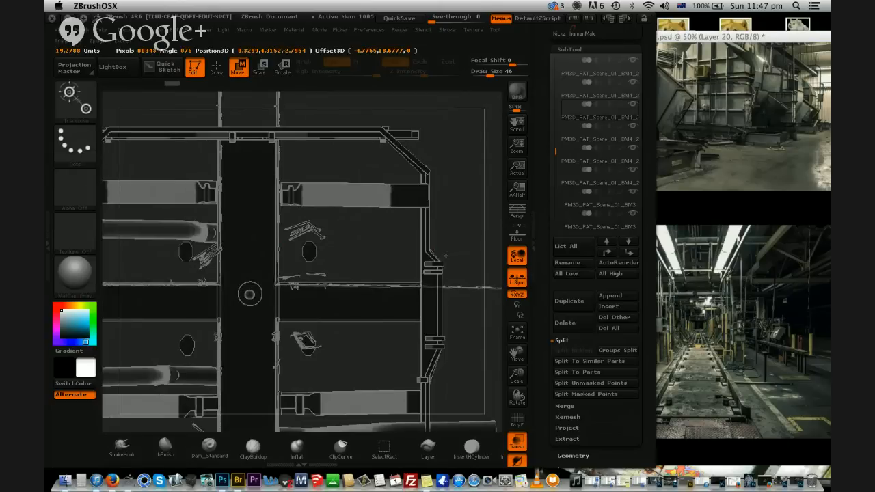
{"action": "key", "text": "r"}
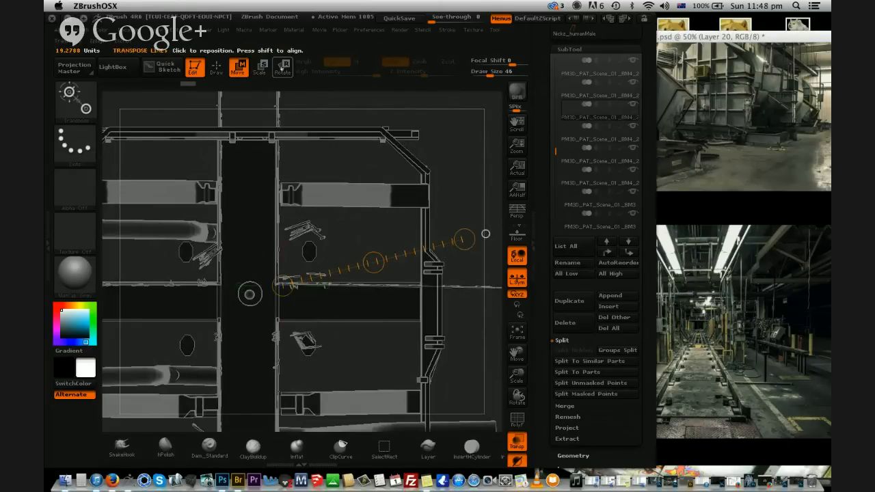
{"action": "left_click_drag", "start_coordinate": [463, 238], "coordinate": [465, 235]}
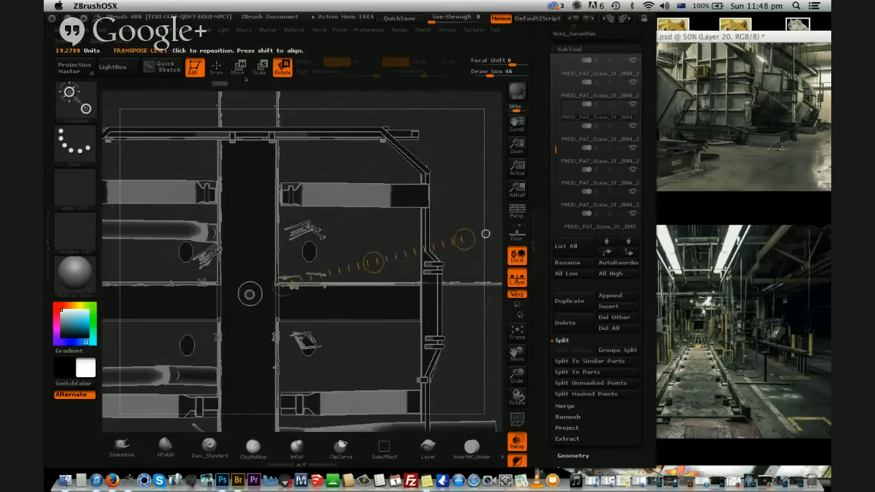
Place copies of the cross railings along the near edge of both arms of the cross walkway
{"action": "key", "text": "w"}
{"action": "left_click_drag", "start_coordinate": [246, 292], "coordinate": [390, 251]}
{"action": "left_click_drag", "start_coordinate": [318, 272], "coordinate": [376, 300]}
{"action": "left_click_drag", "start_coordinate": [451, 347], "coordinate": [544, 342], "text": "alt"}
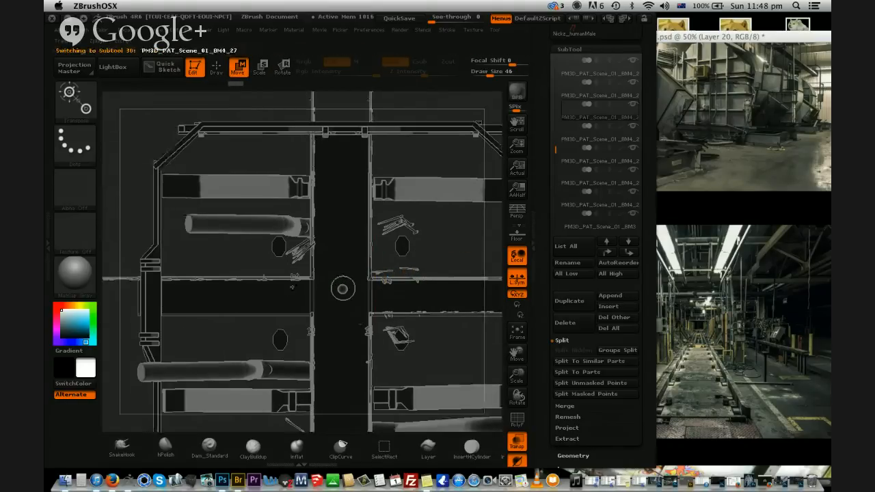
{"action": "left_click", "coordinate": [571, 301]}
{"action": "left_click_drag", "start_coordinate": [467, 257], "coordinate": [467, 295]}
{"action": "mouse_move", "coordinate": [461, 328]}
{"action": "left_mouse_down"}
{"action": "mouse_move", "coordinate": [462, 225]}
{"action": "mouse_move", "coordinate": [461, 326]}
{"action": "left_mouse_up"}
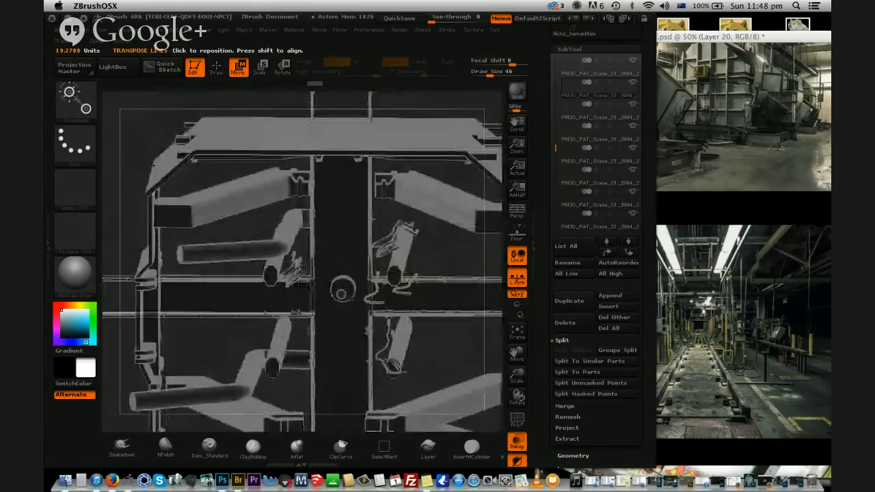
Delete the railing subtool on the right edge of the main walkway beyond the cross walkway
{"action": "left_click", "coordinate": [295, 314], "text": "alt"}
{"action": "left_click_drag", "start_coordinate": [383, 240], "coordinate": [418, 231]}
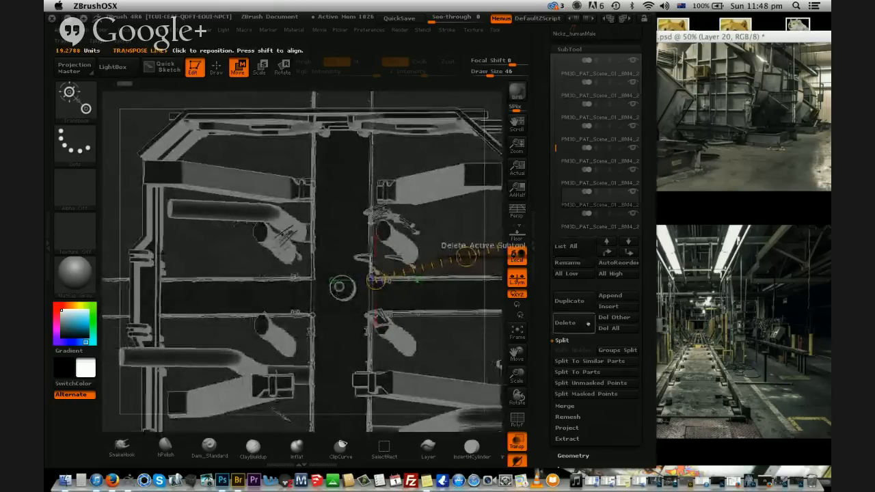
{"action": "left_click", "coordinate": [586, 322]}
{"action": "left_click", "coordinate": [449, 345]}
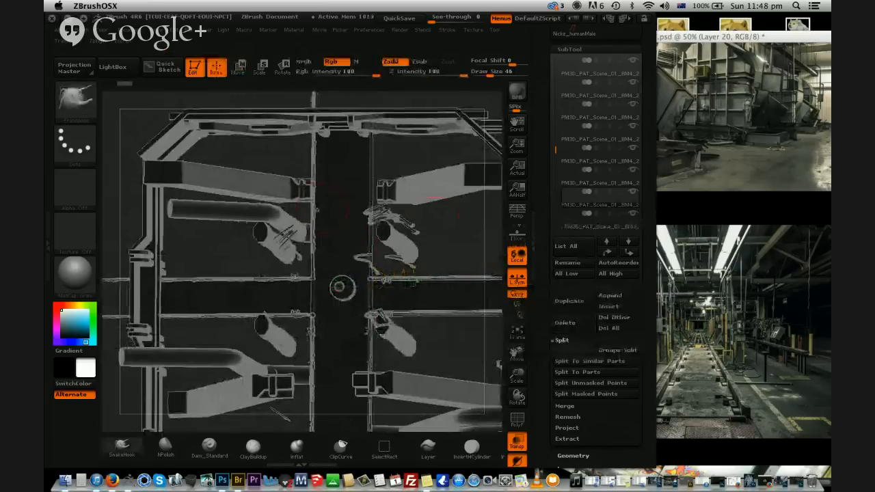
Delete the remaining left railing beyond the cross walkway together with its extra duplicate, and check the railing layout from above
{"action": "left_click", "coordinate": [326, 219], "text": "alt"}
{"action": "left_click_drag", "start_coordinate": [403, 225], "coordinate": [459, 264]}
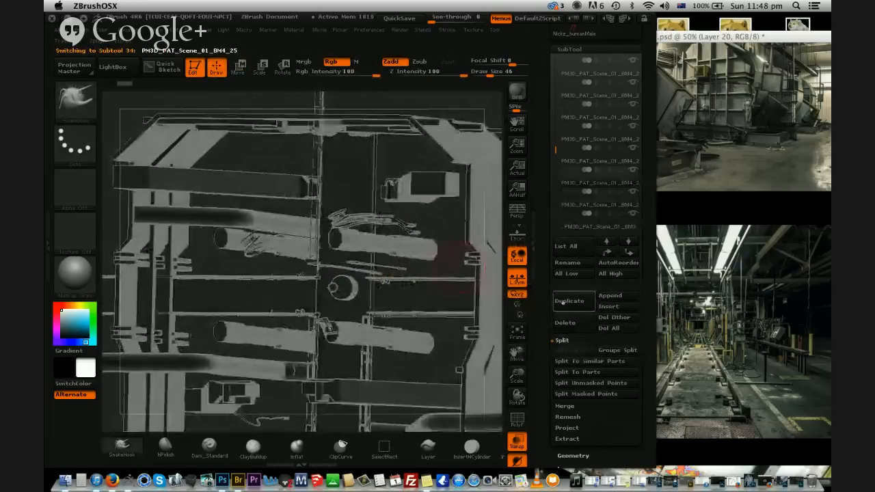
{"action": "left_click", "coordinate": [564, 303]}
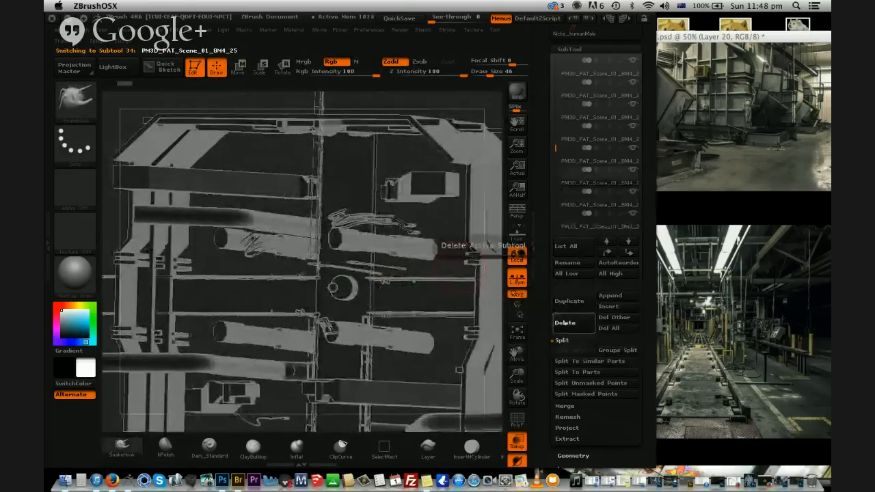
{"action": "left_click", "coordinate": [565, 323]}
{"action": "left_click", "coordinate": [449, 345]}
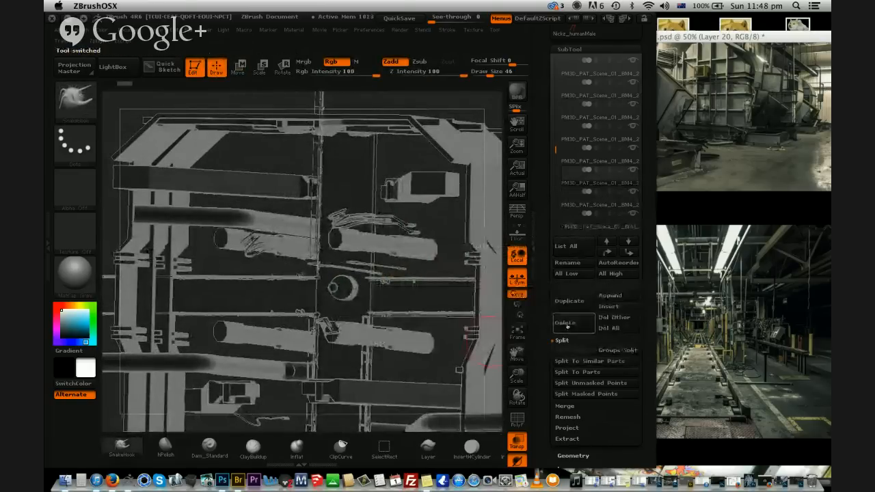
{"action": "left_click", "coordinate": [567, 324]}
{"action": "left_click", "coordinate": [449, 349]}
{"action": "left_click_drag", "start_coordinate": [472, 273], "coordinate": [447, 252]}
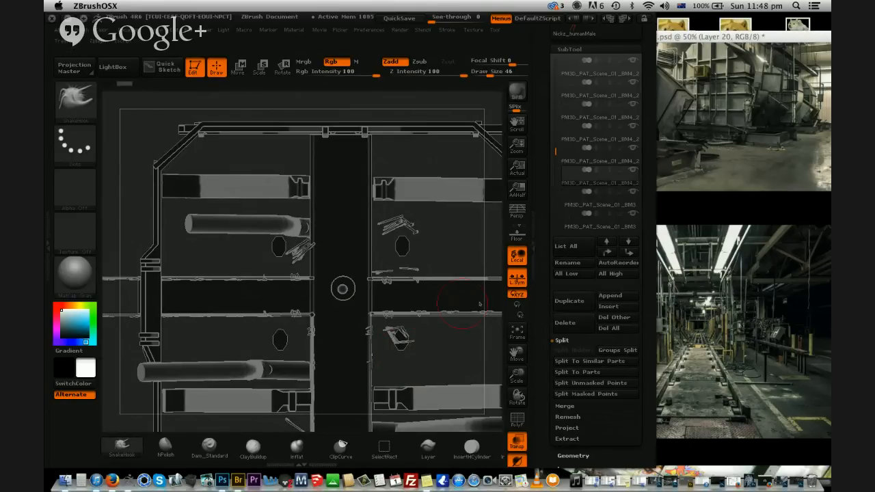
{"action": "left_click", "coordinate": [370, 332], "text": "alt"}
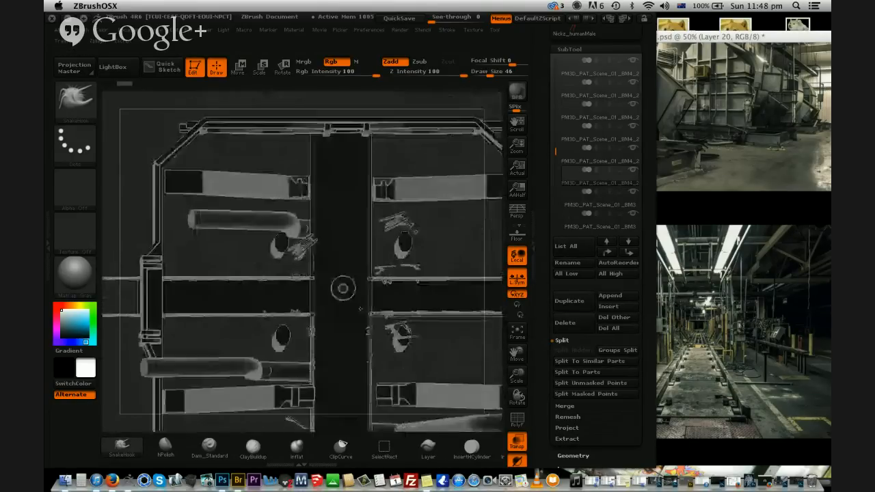
{"action": "left_click_drag", "start_coordinate": [445, 380], "coordinate": [423, 355]}
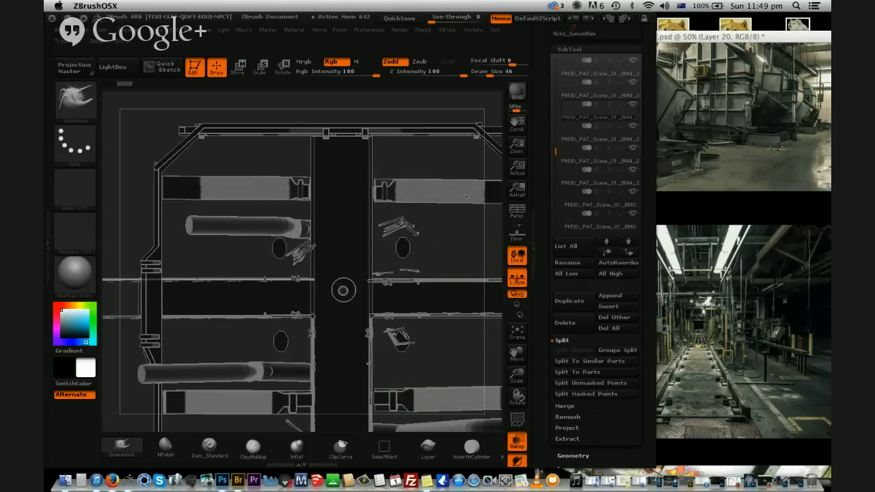
Duplicate the thin vertical edge strip and move the copy to the opposite edge of the central vertical beam
{"action": "left_click_drag", "start_coordinate": [466, 196], "coordinate": [489, 249]}
{"action": "key", "text": "r"}
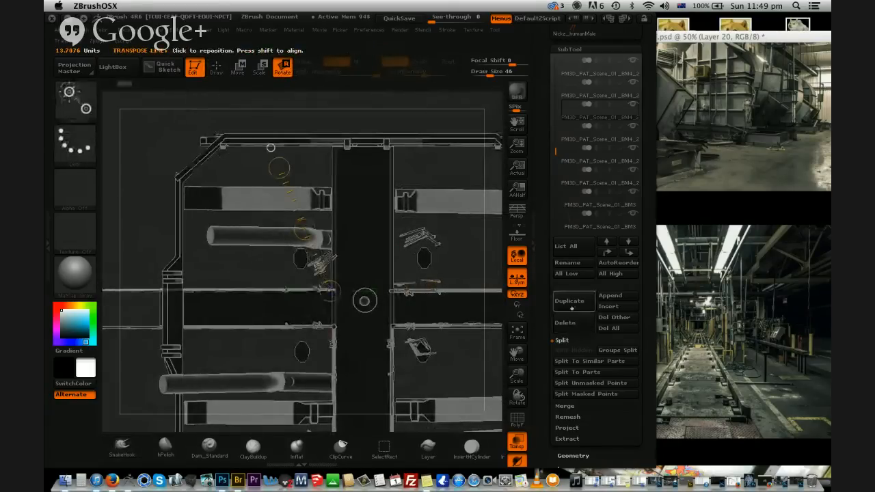
{"action": "left_click_drag", "start_coordinate": [279, 170], "coordinate": [437, 287]}
{"action": "left_click", "coordinate": [238, 66]}
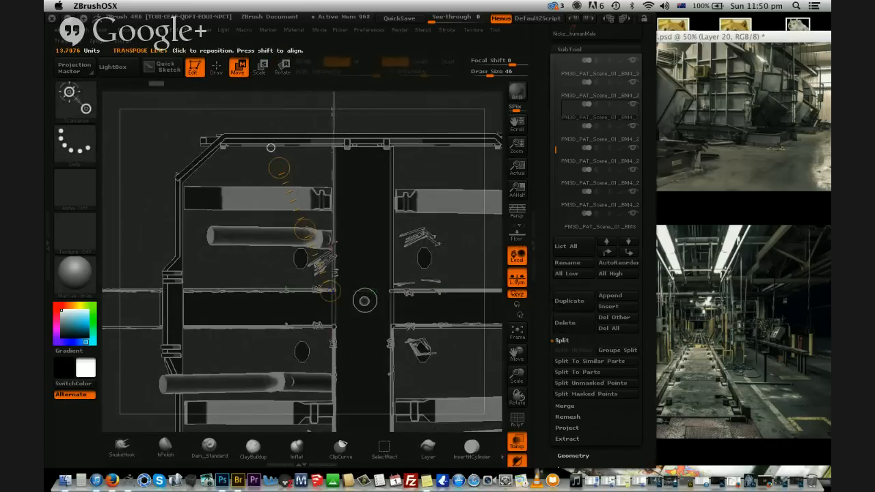
{"action": "left_click_drag", "start_coordinate": [305, 229], "coordinate": [363, 230]}
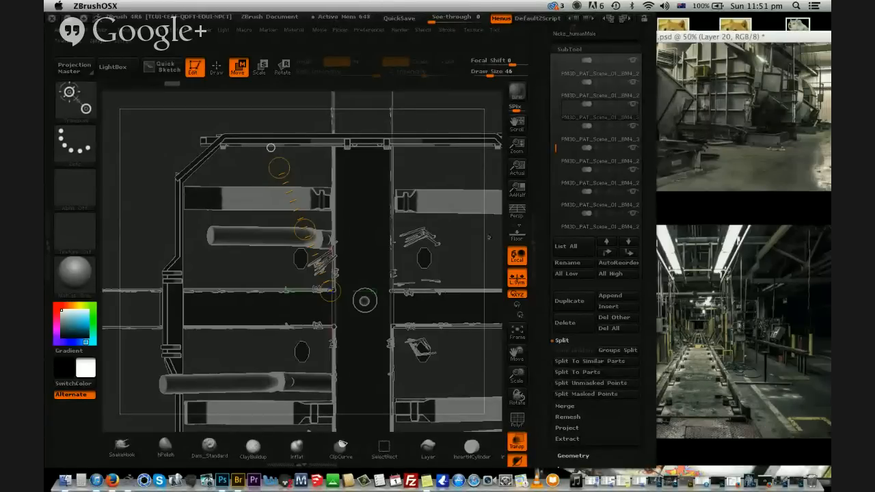
Merge the subtool PM3D_PAT_Scene_01_BM4_29 down into the one below it
{"action": "left_click_drag", "start_coordinate": [475, 205], "coordinate": [486, 271]}
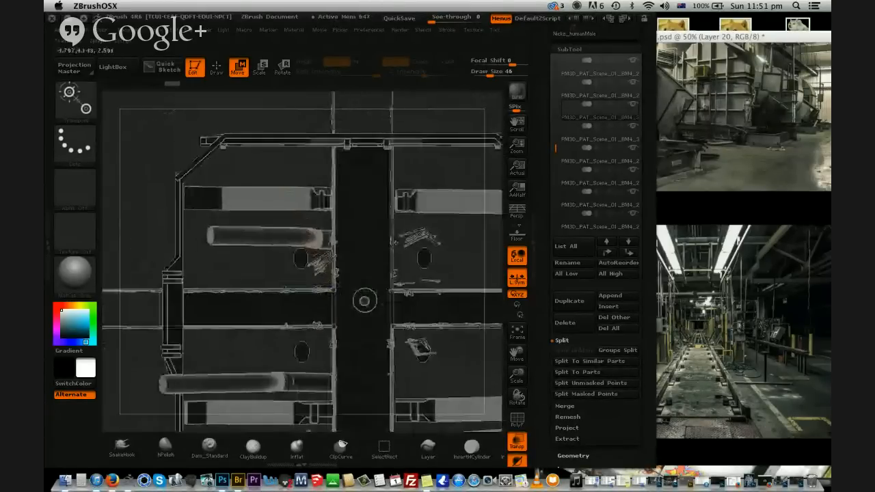
{"action": "left_click", "coordinate": [571, 90]}
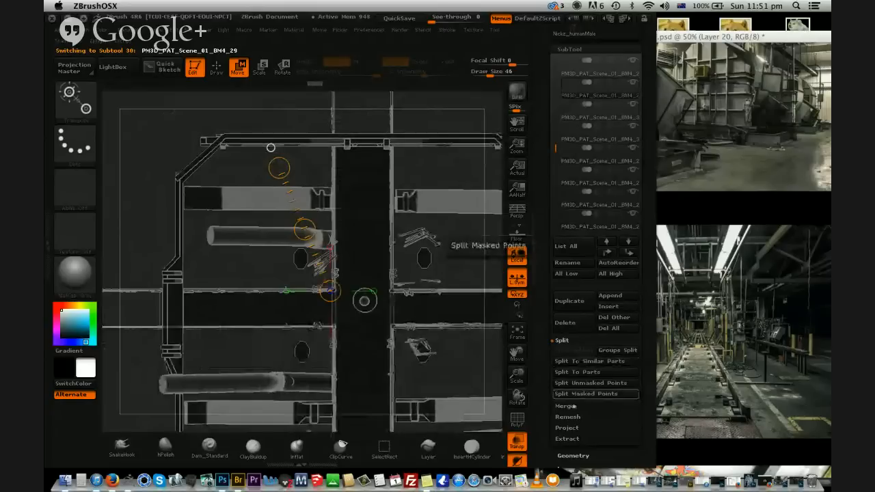
{"action": "left_click", "coordinate": [574, 361]}
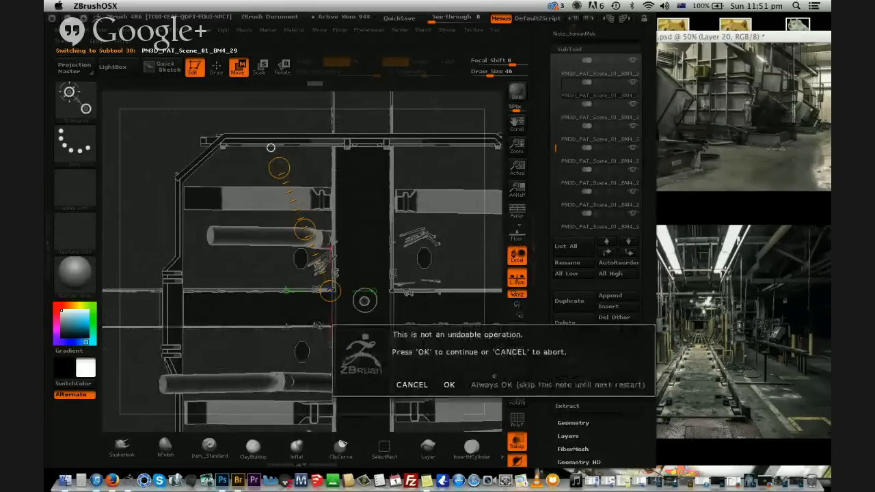
{"action": "left_click", "coordinate": [451, 385]}
Pick the edge strip subtool PM3D_PAT_Scene_01_BM4_20 on the beams and merge it down into the next subtool
{"action": "left_click_drag", "start_coordinate": [230, 186], "coordinate": [450, 301]}
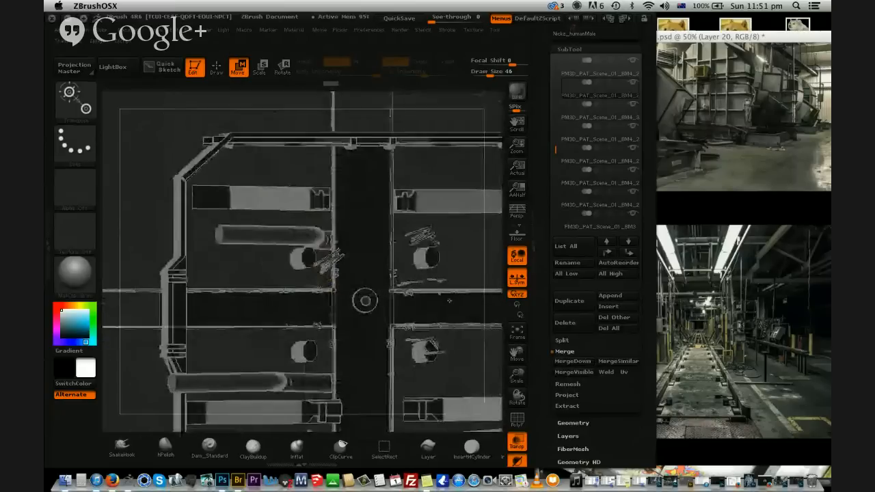
{"action": "left_click", "coordinate": [451, 321], "text": "alt"}
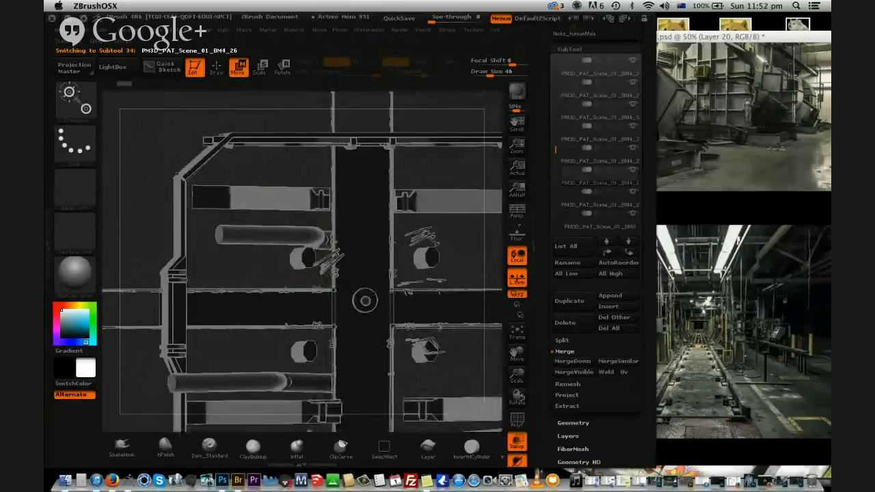
{"action": "left_click_drag", "start_coordinate": [365, 301], "coordinate": [365, 300], "text": "shift"}
{"action": "left_click", "coordinate": [365, 301], "text": "alt"}
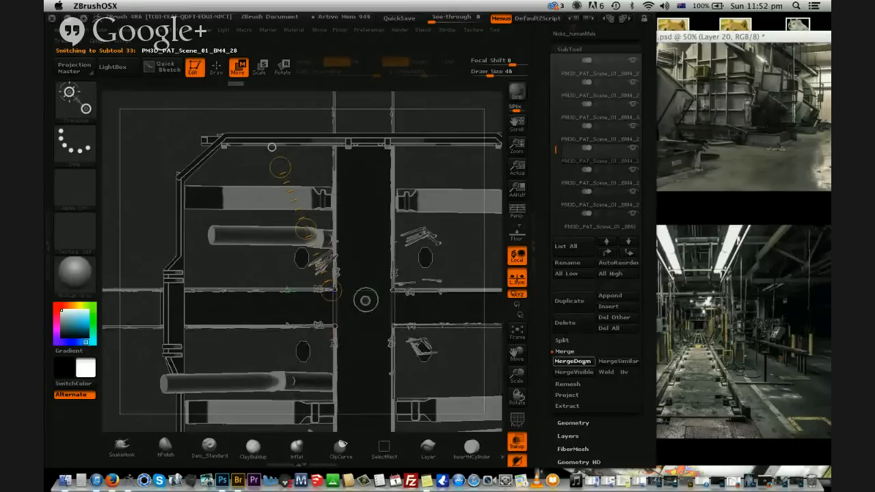
{"action": "left_click", "coordinate": [572, 361]}
{"action": "left_click", "coordinate": [449, 381]}
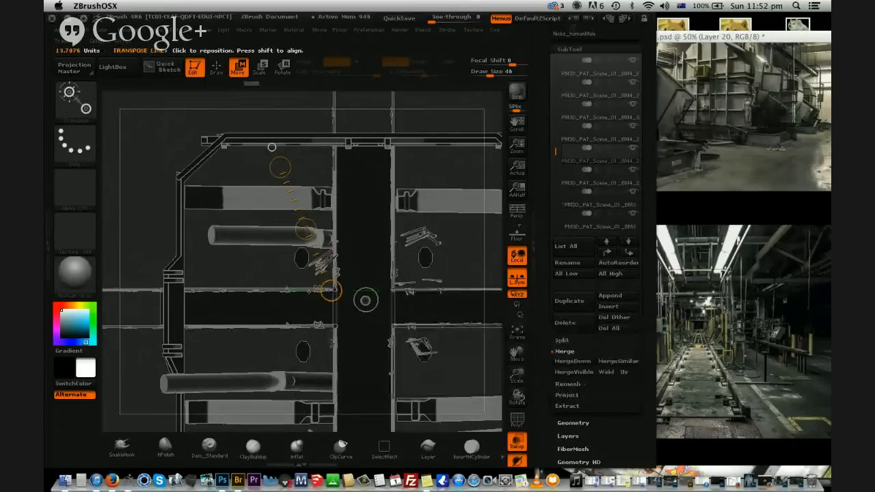
Select the subtool PM3D_PAT_Scene_01_BM4_23 and merge it down into the one below it
{"action": "left_click", "coordinate": [365, 301], "text": "alt"}
{"action": "left_click", "coordinate": [366, 300], "text": "alt"}
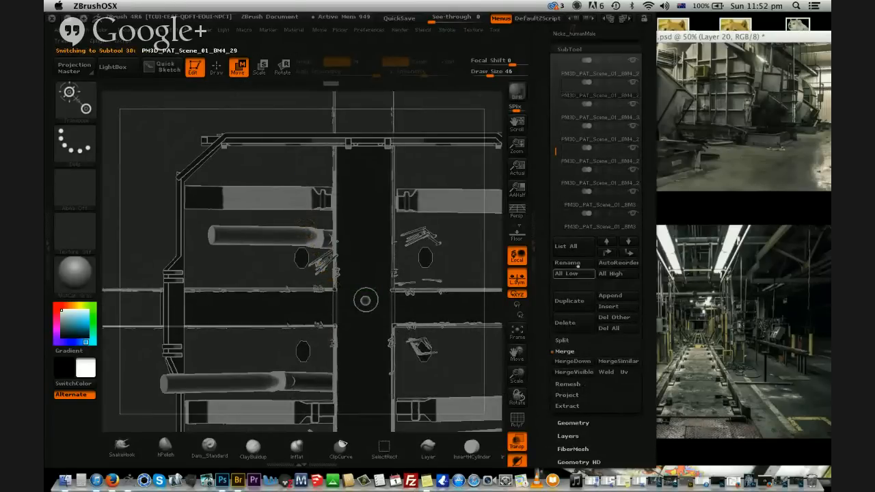
{"action": "left_click", "coordinate": [570, 67]}
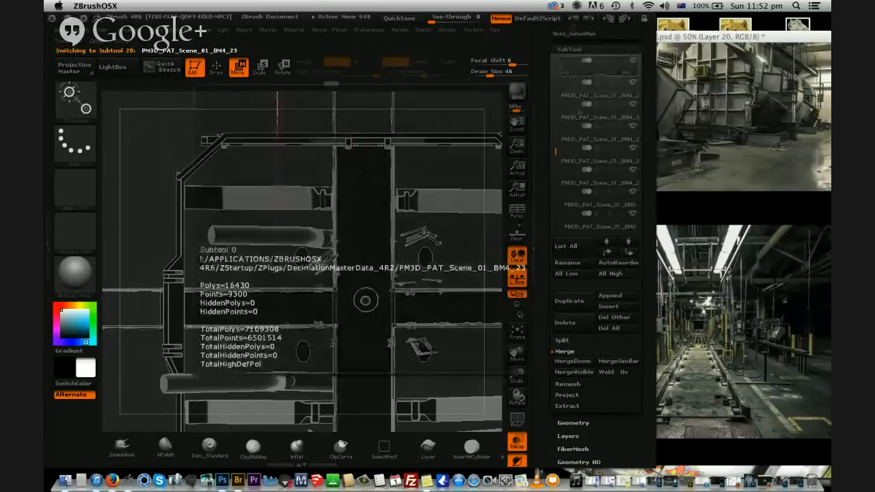
{"action": "left_click", "coordinate": [564, 322]}
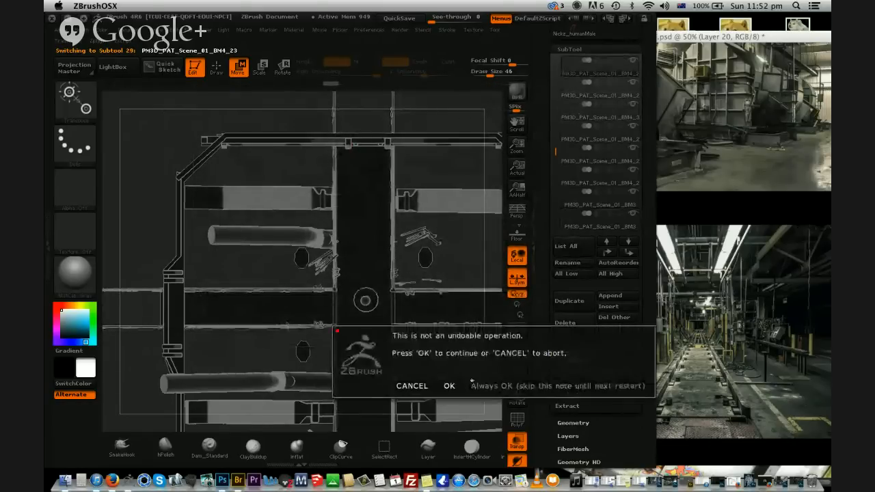
{"action": "left_click", "coordinate": [451, 385]}
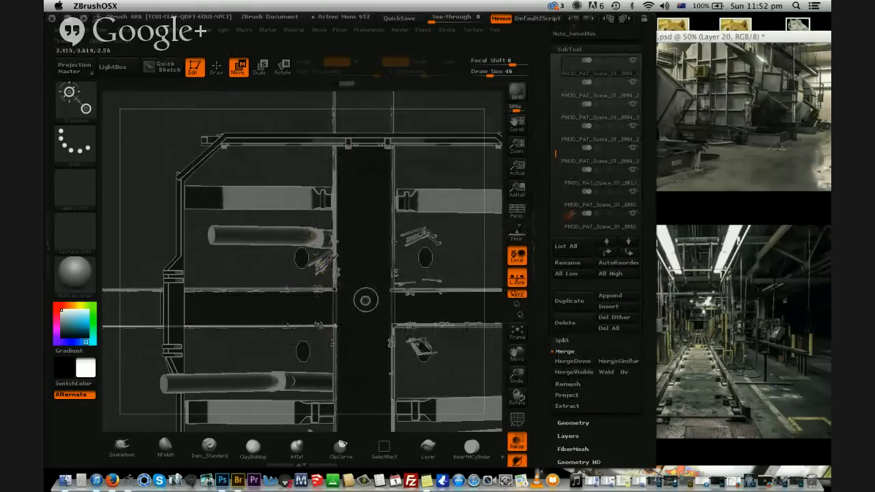
Merge PM3D_PAT_Scene_01_BM4_30 down, followed by PM3D_PAT_Scene_01_BM4_23, to combine more of the edge strips
{"action": "left_click", "coordinate": [573, 96]}
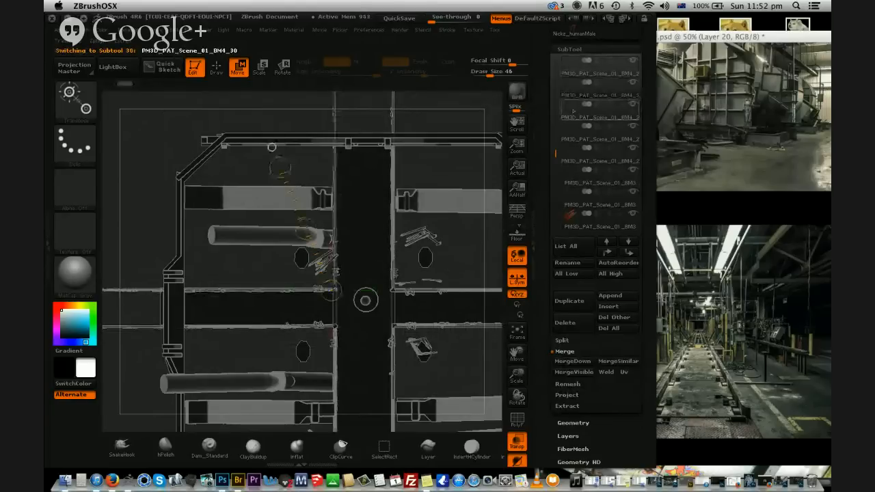
{"action": "left_click", "coordinate": [572, 361]}
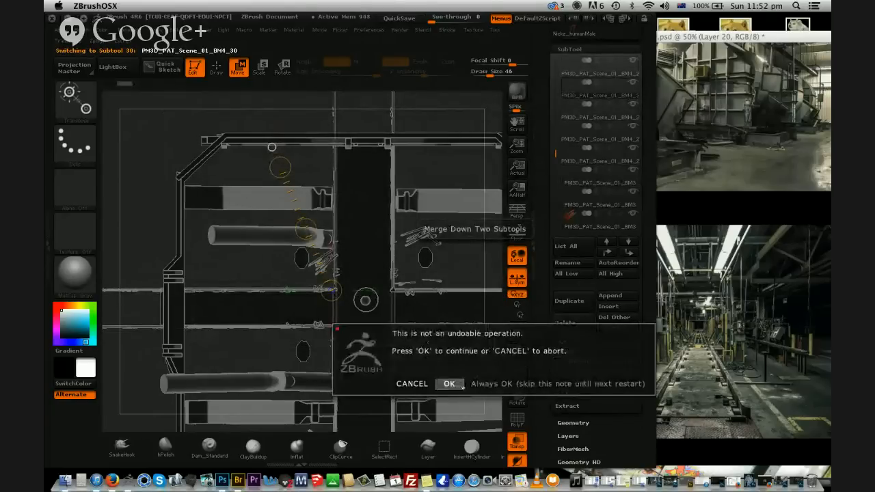
{"action": "left_click", "coordinate": [449, 384]}
{"action": "left_click", "coordinate": [568, 72]}
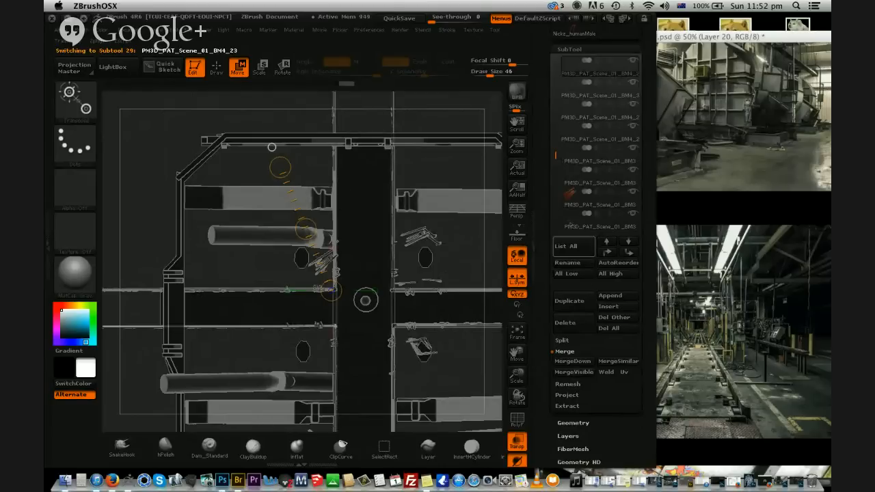
{"action": "left_click", "coordinate": [579, 362]}
{"action": "left_click", "coordinate": [460, 388]}
Examine the vertical beam and its edge strips from several angles, selecting them to see which subtool each belongs to
{"action": "left_click_drag", "start_coordinate": [419, 238], "coordinate": [478, 300]}
{"action": "left_click_drag", "start_coordinate": [269, 178], "coordinate": [348, 184]}
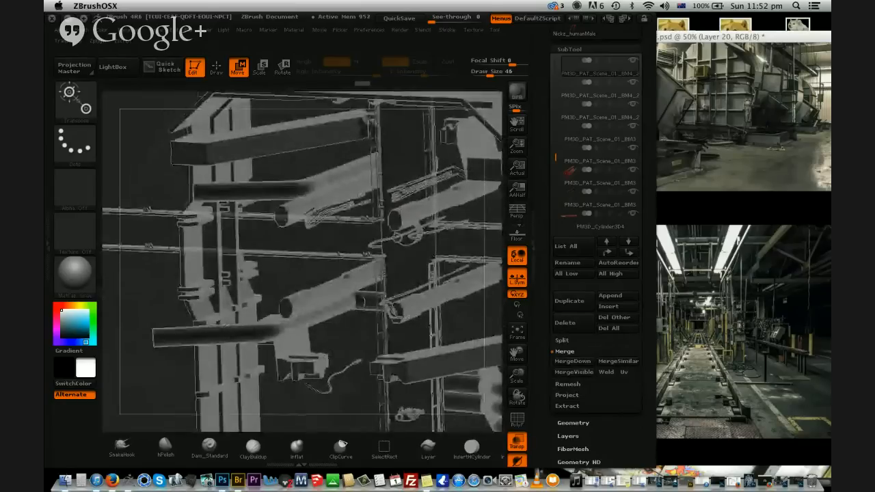
{"action": "left_click_drag", "start_coordinate": [425, 184], "coordinate": [430, 185]}
{"action": "left_click", "coordinate": [431, 186], "text": "alt"}
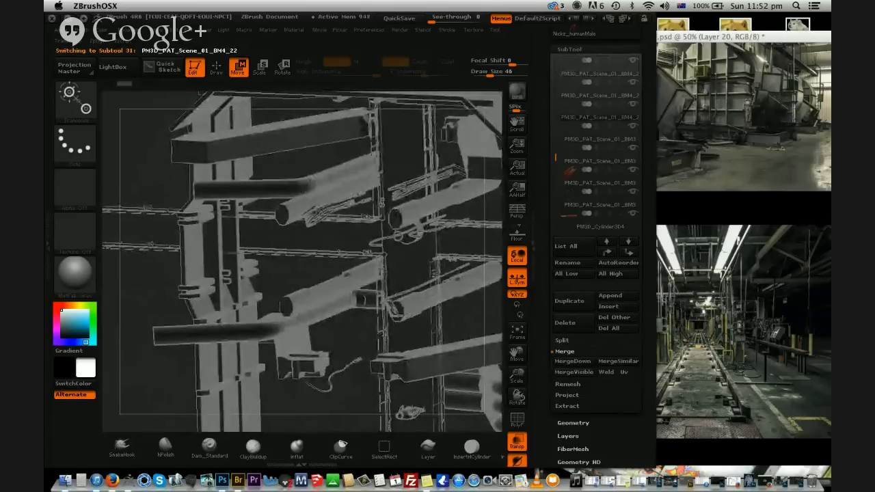
{"action": "left_click", "coordinate": [431, 112], "text": "alt"}
{"action": "left_click", "coordinate": [432, 112], "text": "alt"}
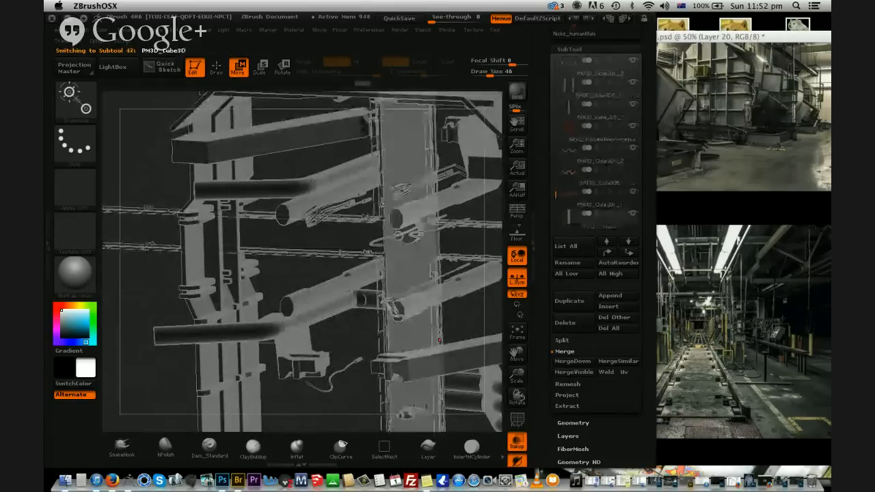
{"action": "left_click_drag", "start_coordinate": [468, 321], "coordinate": [314, 256], "text": "shift"}
{"action": "left_click", "coordinate": [395, 231], "text": "alt"}
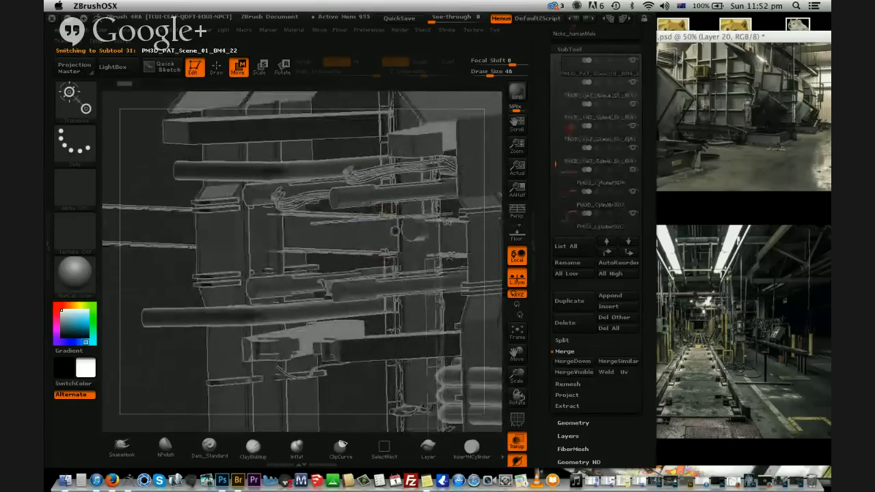
{"action": "left_click", "coordinate": [370, 154], "text": "alt"}
{"action": "left_click_drag", "start_coordinate": [371, 154], "coordinate": [417, 175]}
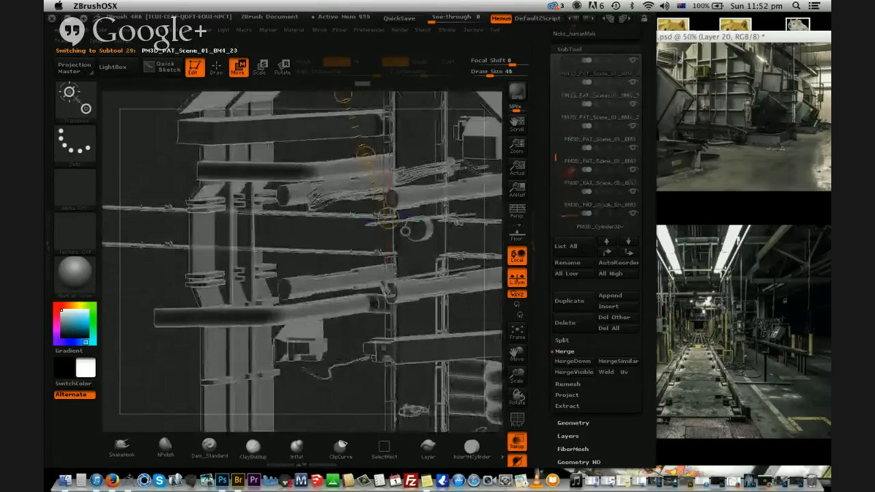
Merge PM3D_PAT_Scene_01_BM4_23 down again to join it with the next edge strip subtool
{"action": "left_click", "coordinate": [573, 72]}
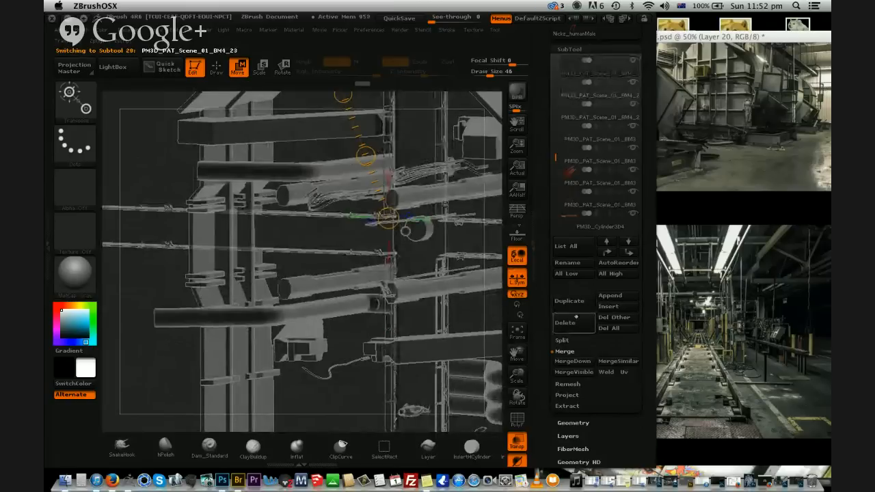
{"action": "left_click", "coordinate": [573, 362]}
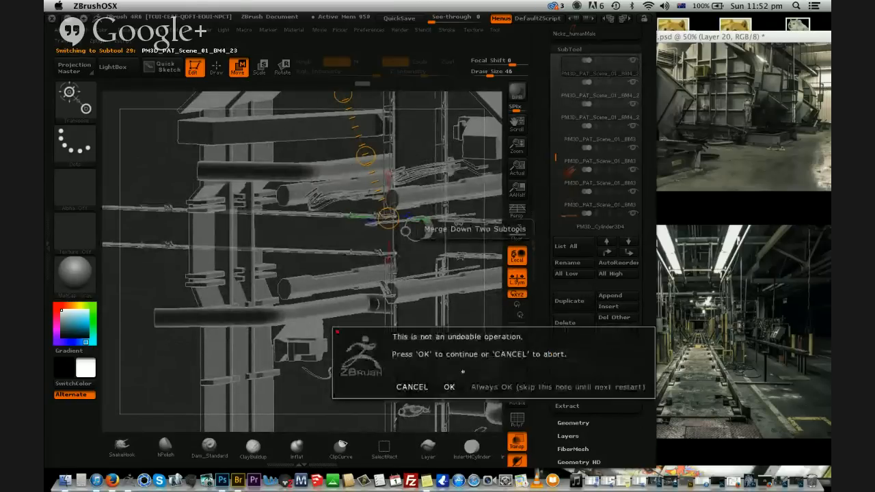
{"action": "left_click", "coordinate": [450, 387]}
Examine the pipes, wall frame and crossing beams from the front and at an angle, up close and from farther away
{"action": "left_click_drag", "start_coordinate": [493, 316], "coordinate": [423, 228], "text": "shift"}
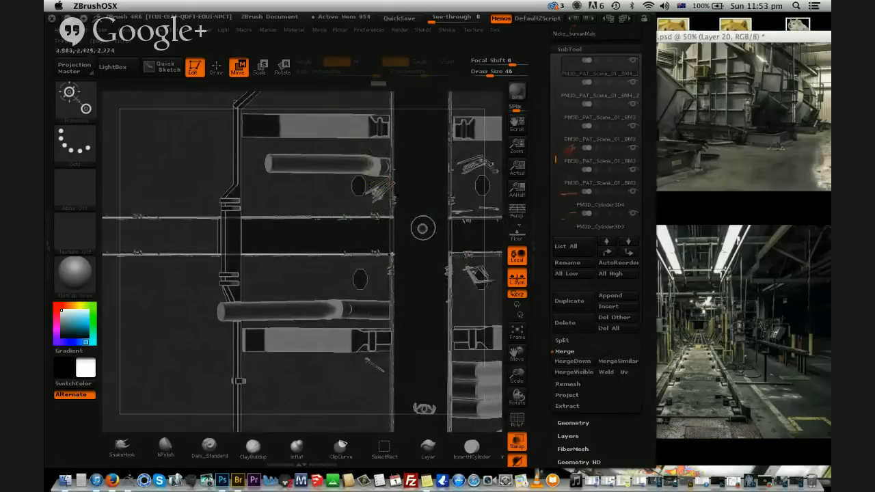
{"action": "left_click", "coordinate": [400, 257], "text": "alt"}
{"action": "left_click_drag", "start_coordinate": [364, 281], "coordinate": [298, 262]}
{"action": "left_click", "coordinate": [369, 311], "text": "alt"}
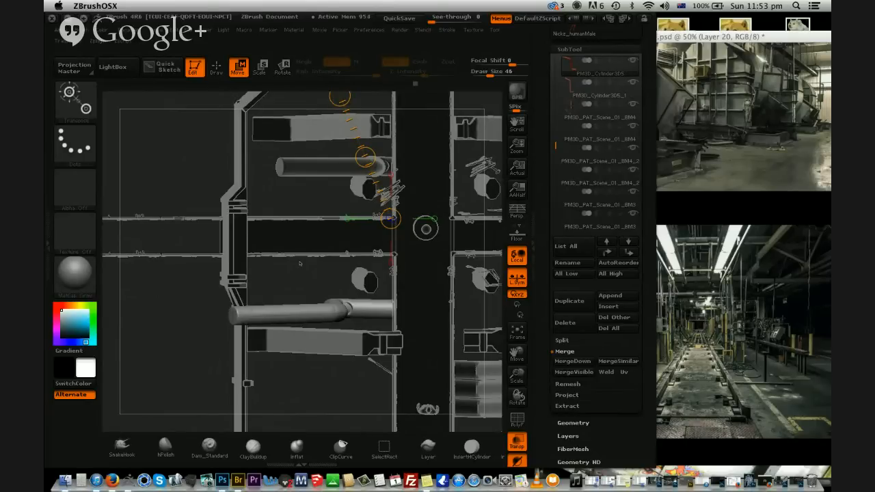
{"action": "left_click_drag", "start_coordinate": [425, 228], "coordinate": [453, 204]}
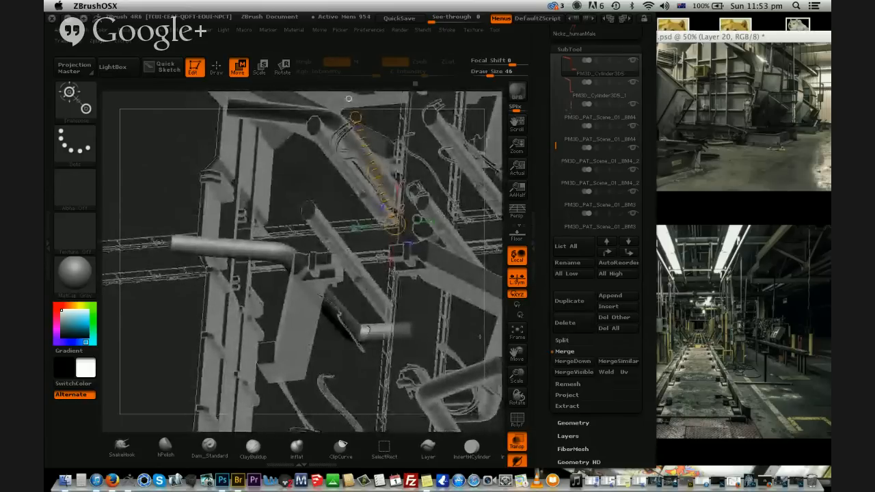
{"action": "left_click_drag", "start_coordinate": [480, 331], "coordinate": [458, 347]}
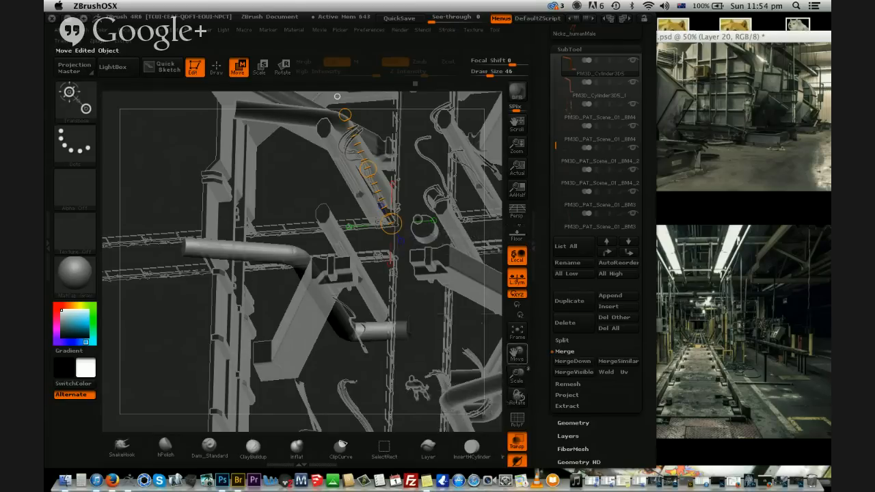
{"action": "left_click_drag", "start_coordinate": [516, 376], "coordinate": [434, 376]}
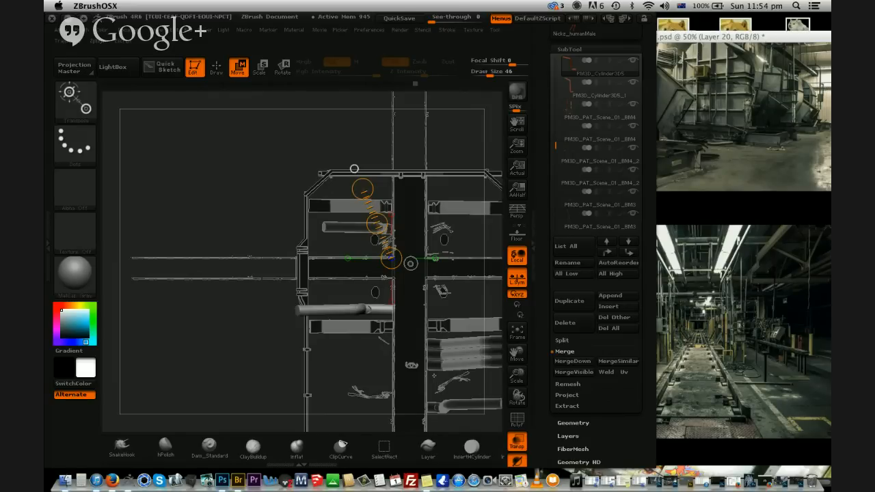
{"action": "left_click_drag", "start_coordinate": [517, 376], "coordinate": [460, 223]}
Select the merged edge strips and neighbouring beam subtools from different angles to check which strips are already combined
{"action": "left_click", "coordinate": [344, 193], "text": "alt"}
{"action": "left_click_drag", "start_coordinate": [303, 133], "coordinate": [356, 293], "text": "alt"}
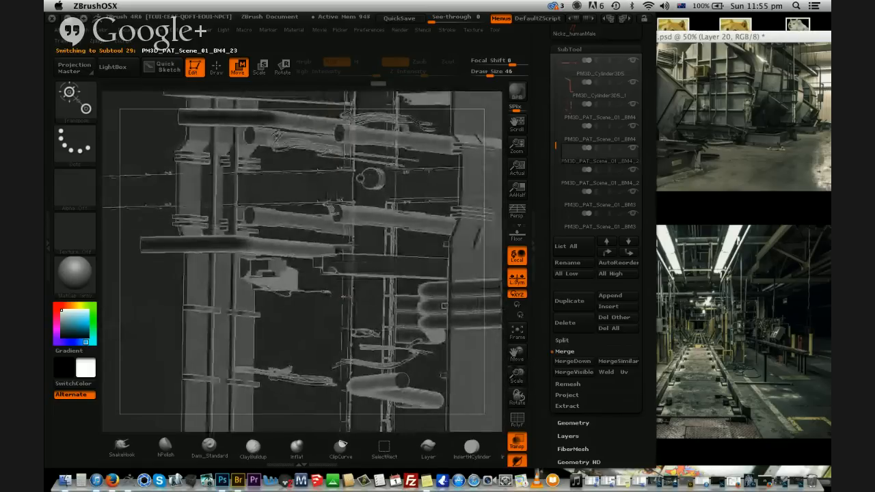
{"action": "left_click", "coordinate": [309, 204], "text": "alt"}
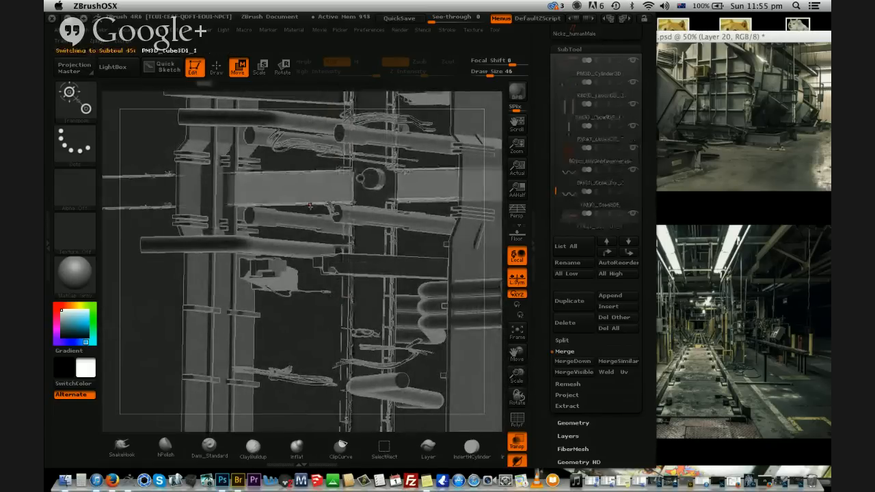
{"action": "left_click_drag", "start_coordinate": [305, 333], "coordinate": [353, 359]}
{"action": "left_click", "coordinate": [362, 179], "text": "alt"}
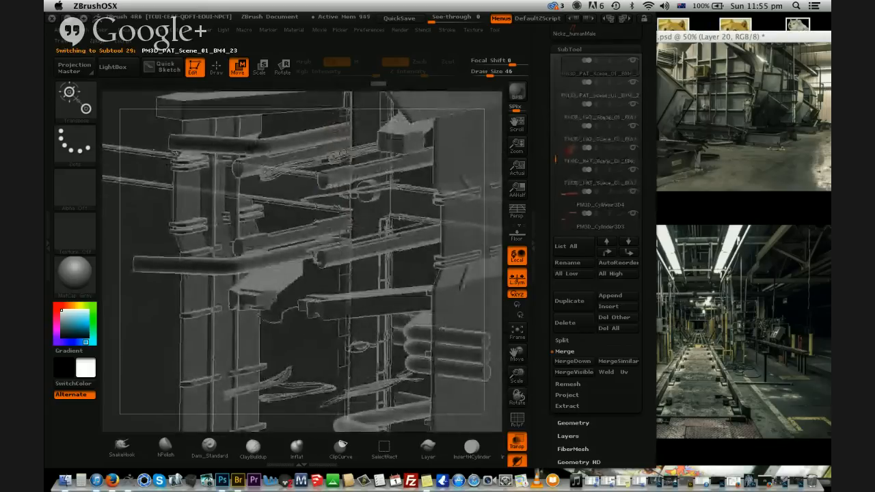
{"action": "left_click_drag", "start_coordinate": [317, 273], "coordinate": [376, 181]}
{"action": "left_click", "coordinate": [429, 280], "text": "alt"}
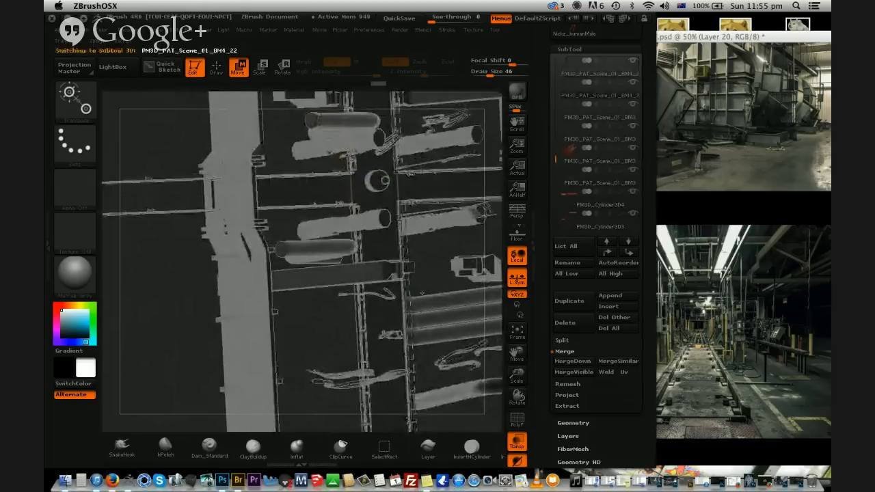
{"action": "left_click_drag", "start_coordinate": [427, 285], "coordinate": [478, 289]}
{"action": "left_click", "coordinate": [481, 292], "text": "alt"}
{"action": "left_click", "coordinate": [353, 301], "text": "alt"}
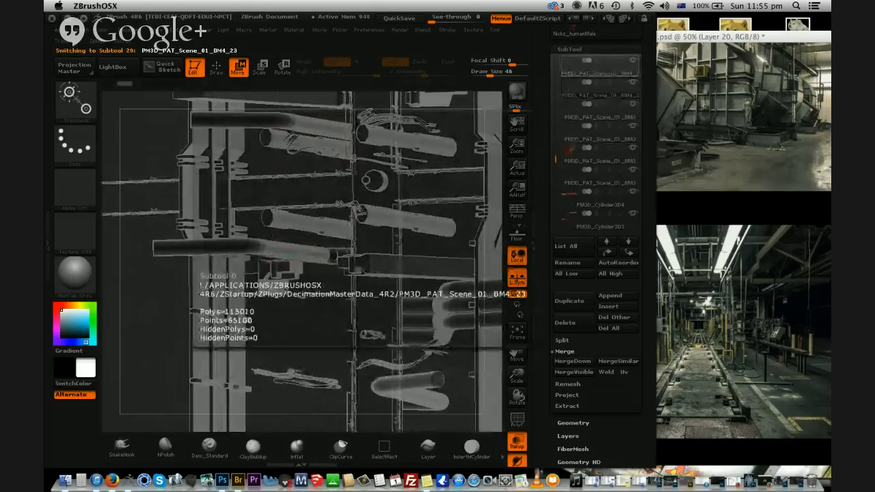
{"action": "left_click", "coordinate": [225, 236], "text": "alt"}
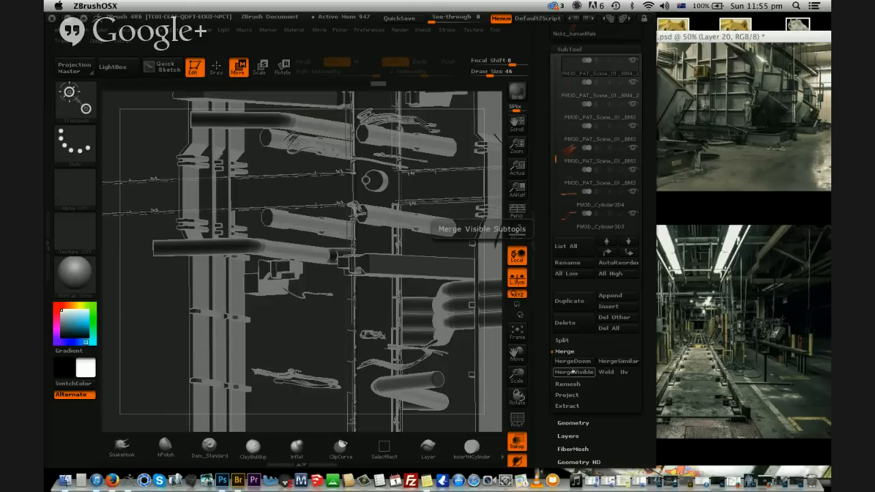
Merge the current edge strip subtool down into the next one in the subtool list
{"action": "left_click", "coordinate": [576, 374]}
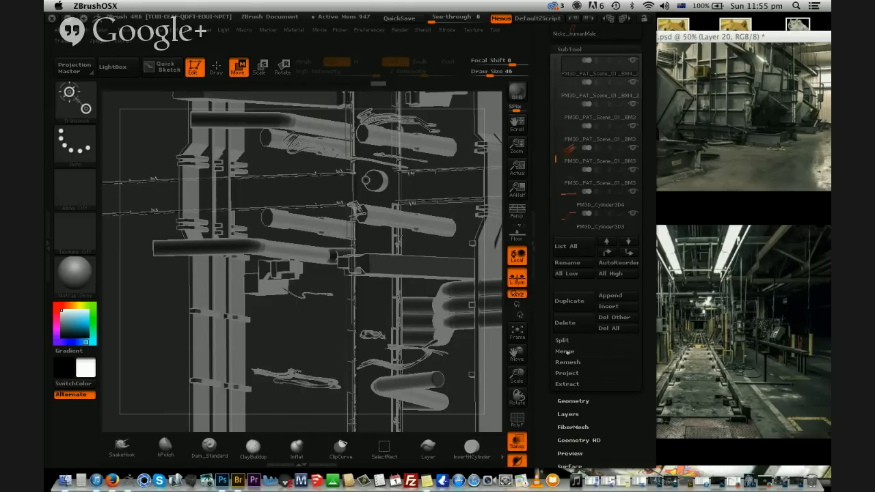
{"action": "left_click", "coordinate": [573, 363]}
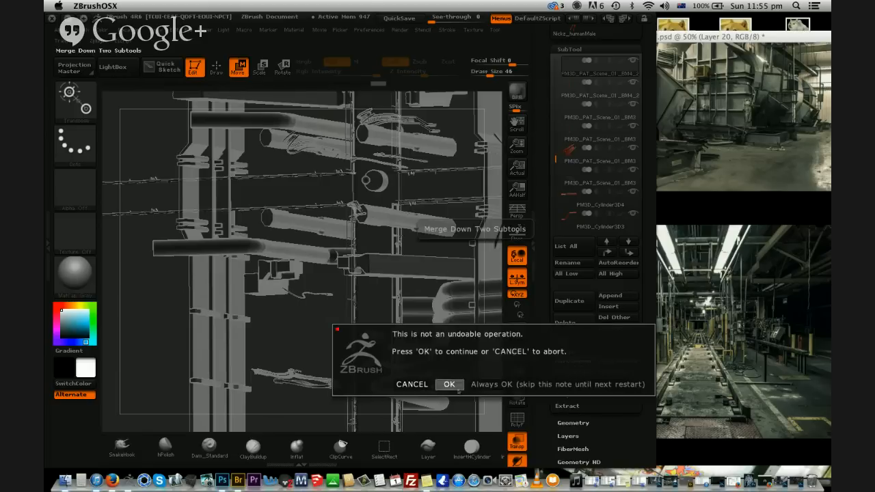
{"action": "left_click", "coordinate": [456, 387]}
Try to shift the merged edge strips along the central vertical beam, and undo the move
{"action": "left_click_drag", "start_coordinate": [427, 293], "coordinate": [564, 258]}
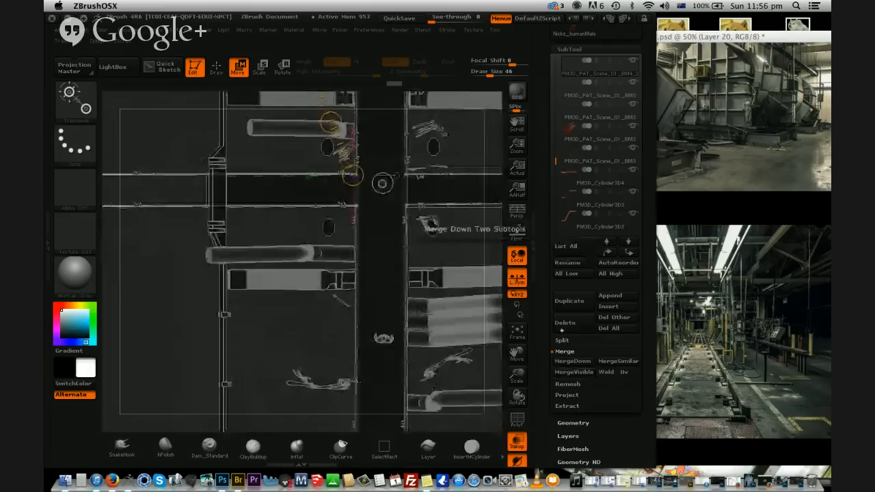
{"action": "left_click_drag", "start_coordinate": [517, 376], "coordinate": [518, 393]}
{"action": "left_click_drag", "start_coordinate": [342, 209], "coordinate": [341, 306]}
{"action": "left_click_drag", "start_coordinate": [342, 257], "coordinate": [342, 270]}
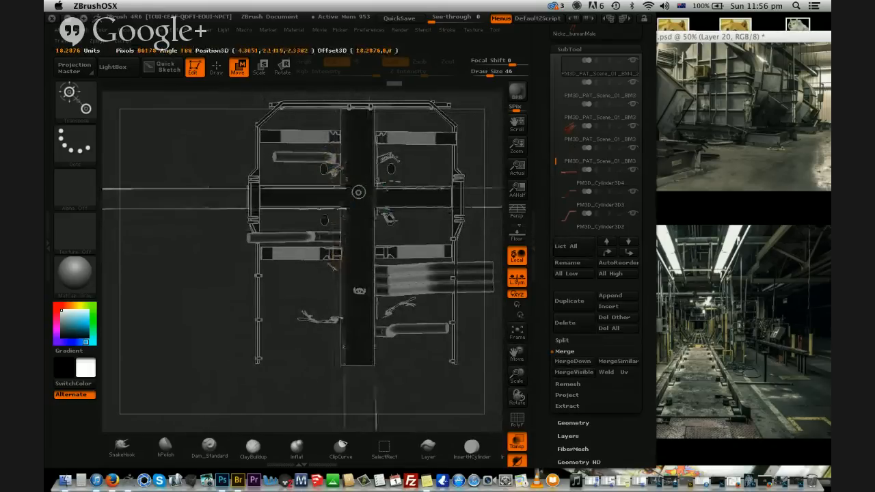
{"action": "key", "text": "super+z"}
Mask the four ends of the merged edge strips that extend beyond the crossing beams
{"action": "left_click_drag", "start_coordinate": [517, 376], "coordinate": [517, 400]}
{"action": "left_click_drag", "start_coordinate": [444, 301], "coordinate": [431, 344], "text": "alt"}
{"action": "left_click_drag", "start_coordinate": [287, 122], "coordinate": [386, 228], "text": "ctrl"}
{"action": "left_click_drag", "start_coordinate": [175, 230], "coordinate": [287, 314], "text": "ctrl"}
{"action": "left_click_drag", "start_coordinate": [470, 320], "coordinate": [385, 231], "text": "ctrl"}
{"action": "mouse_move", "coordinate": [382, 401]}
{"action": "left_mouse_down", "text": "ctrl"}
{"action": "mouse_move", "coordinate": [294, 359]}
{"action": "mouse_move", "coordinate": [292, 344]}
{"action": "left_mouse_up", "text": "ctrl"}
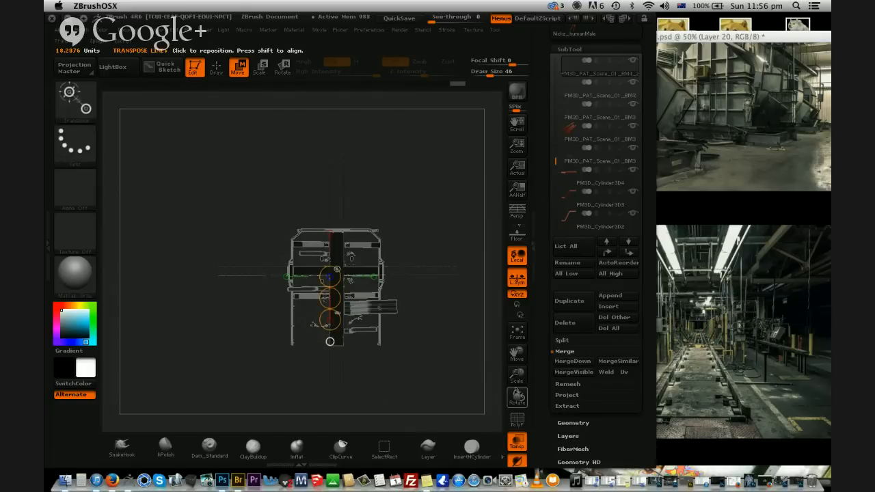
{"action": "left_click_drag", "start_coordinate": [517, 374], "coordinate": [455, 428]}
{"action": "left_click_drag", "start_coordinate": [466, 320], "coordinate": [445, 328], "text": "alt"}
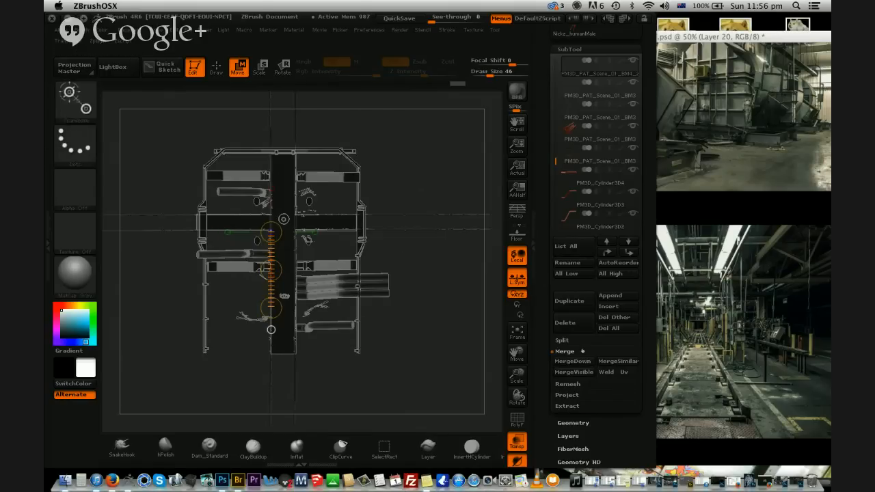
Split the masked outer ends of the edge strips into their own subtool and hide that piece
{"action": "left_click", "coordinate": [573, 340]}
{"action": "left_click", "coordinate": [586, 394]}
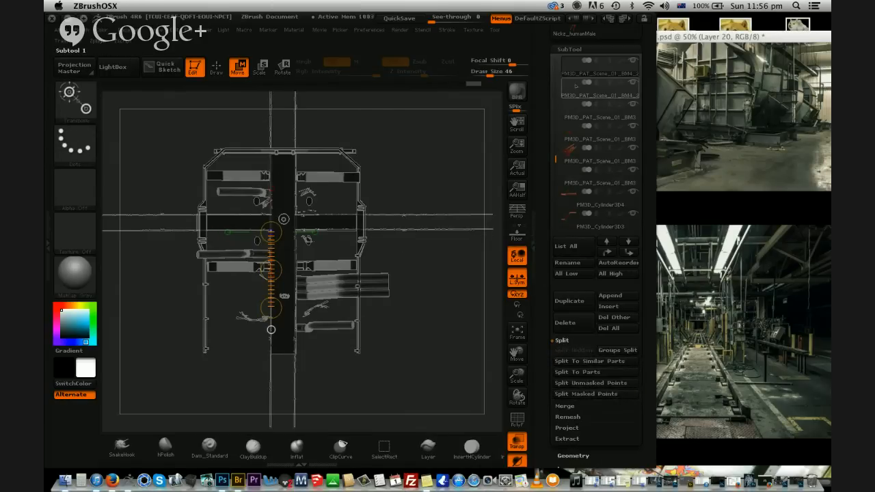
{"action": "key", "text": "Down"}
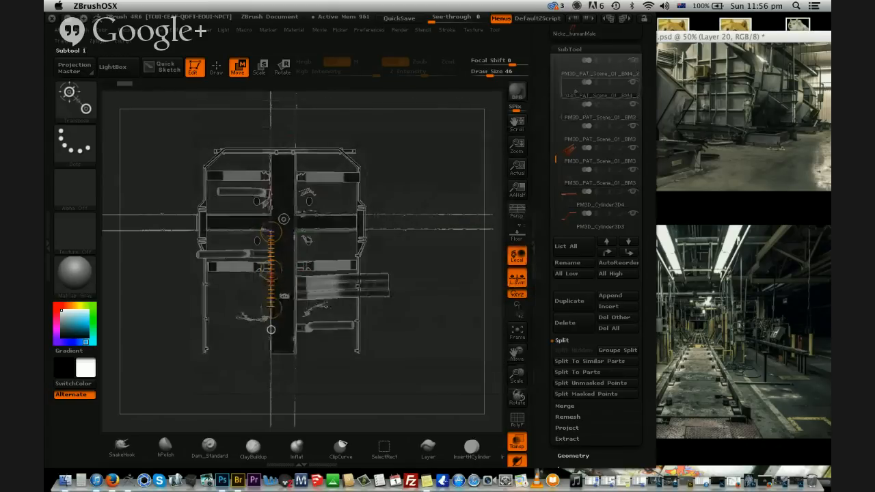
{"action": "left_click", "coordinate": [632, 96]}
Duplicate the small cylinder behind the human figure and move the copy up above the figure's head
{"action": "left_click_drag", "start_coordinate": [424, 205], "coordinate": [453, 367]}
{"action": "left_click", "coordinate": [452, 367], "text": "alt"}
{"action": "mouse_move", "coordinate": [343, 334]}
{"action": "left_mouse_down", "text": "shift"}
{"action": "mouse_move", "coordinate": [332, 266]}
{"action": "mouse_move", "coordinate": [330, 295]}
{"action": "mouse_move", "coordinate": [344, 186]}
{"action": "left_mouse_up", "text": "shift"}
{"action": "left_click", "coordinate": [554, 308]}
{"action": "left_click_drag", "start_coordinate": [344, 247], "coordinate": [343, 193]}
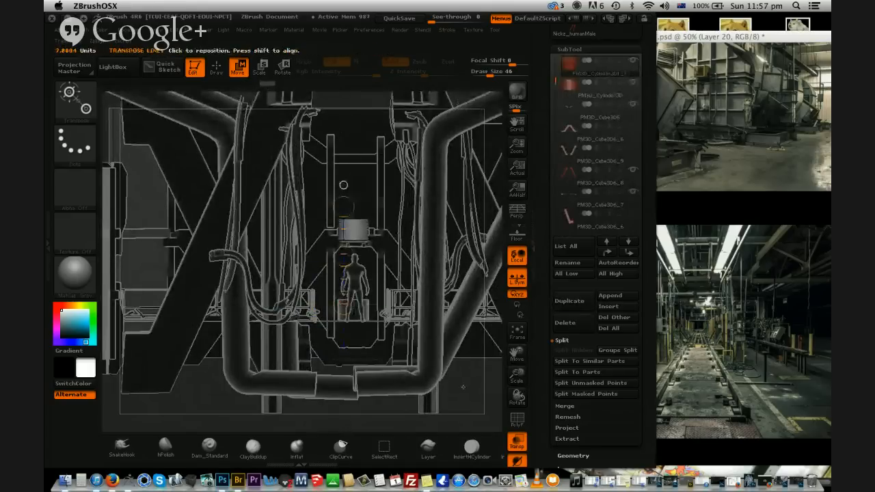
Duplicate the bent pipe PM3D_Cylinder3D5 beside the crossing beam and move the copy clear of the structure
{"action": "left_click_drag", "start_coordinate": [484, 402], "coordinate": [498, 404]}
{"action": "left_click", "coordinate": [350, 274], "text": "alt"}
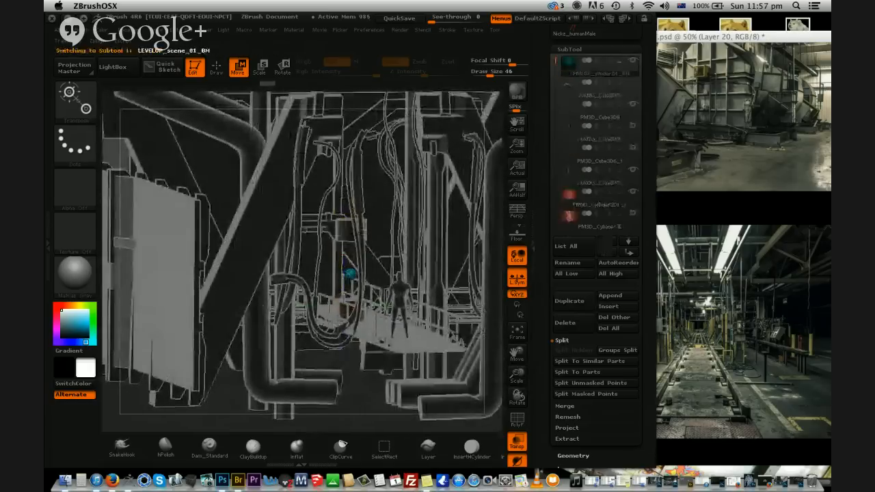
{"action": "left_click_drag", "start_coordinate": [364, 409], "coordinate": [347, 406], "text": "shift"}
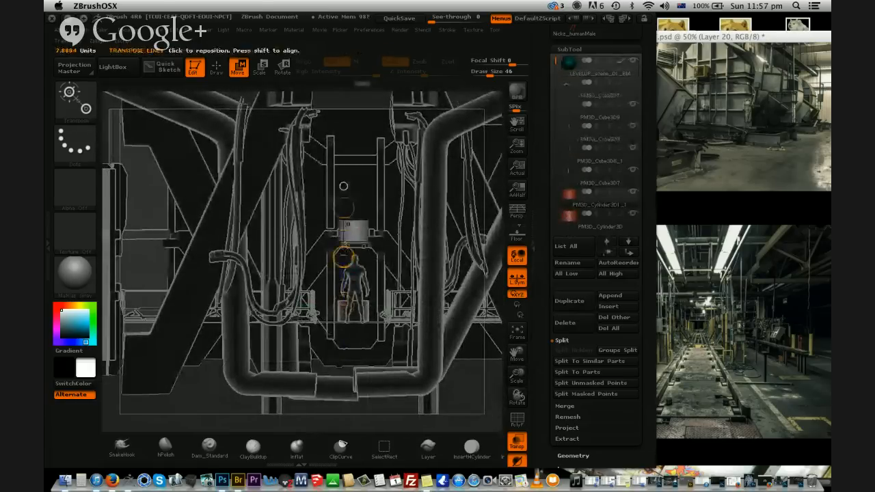
{"action": "left_click_drag", "start_coordinate": [458, 375], "coordinate": [451, 309], "text": "alt"}
{"action": "left_click_drag", "start_coordinate": [414, 362], "coordinate": [465, 396]}
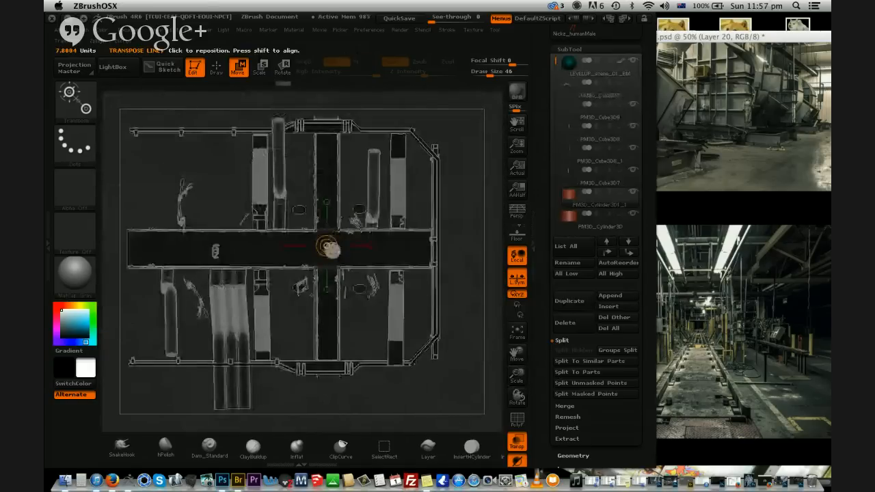
{"action": "left_click_drag", "start_coordinate": [292, 313], "coordinate": [354, 341]}
{"action": "left_click", "coordinate": [279, 192], "text": "alt"}
{"action": "left_click", "coordinate": [567, 303]}
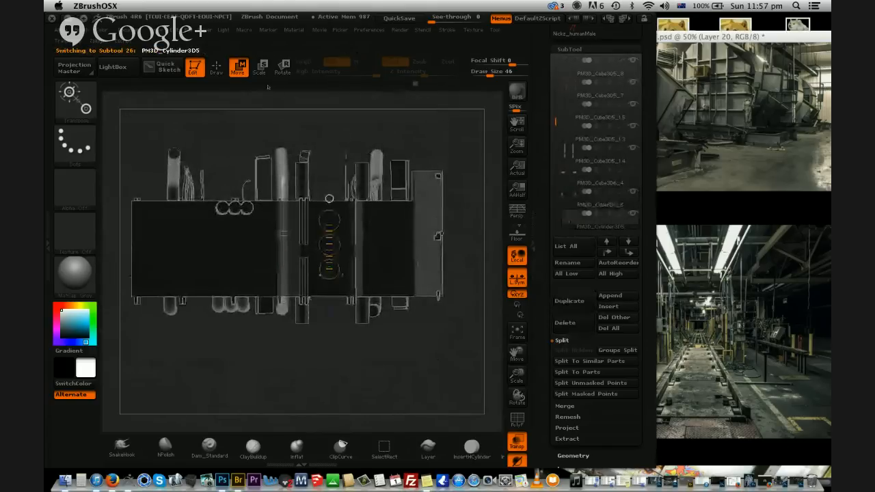
{"action": "left_click_drag", "start_coordinate": [280, 173], "coordinate": [271, 98]}
{"action": "left_click_drag", "start_coordinate": [272, 129], "coordinate": [239, 94]}
Rotate the copied bent pipe so its long section runs across the pipes, parallel to the central beam
{"action": "left_click", "coordinate": [283, 67]}
{"action": "mouse_move", "coordinate": [251, 136]}
{"action": "left_mouse_down"}
{"action": "mouse_move", "coordinate": [328, 142]}
{"action": "mouse_move", "coordinate": [249, 80]}
{"action": "mouse_move", "coordinate": [260, 88]}
{"action": "mouse_move", "coordinate": [255, 73]}
{"action": "left_mouse_up"}
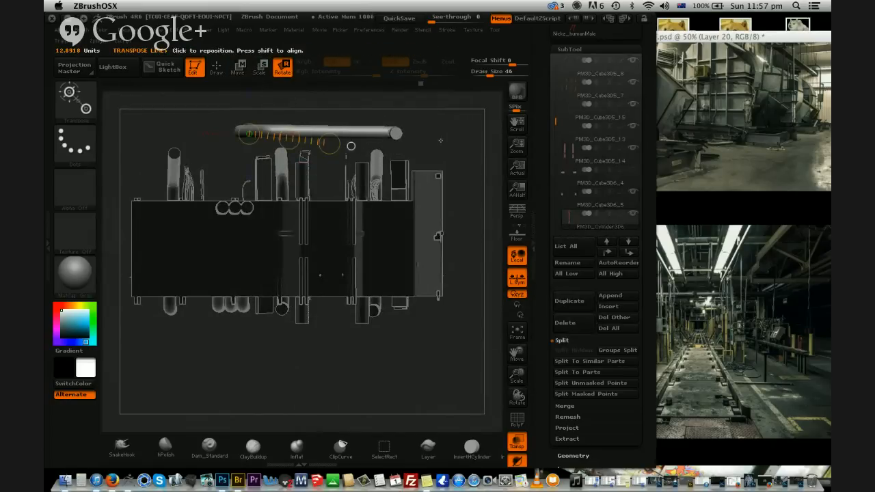
{"action": "left_click_drag", "start_coordinate": [327, 144], "coordinate": [328, 145]}
{"action": "left_click_drag", "start_coordinate": [448, 202], "coordinate": [277, 108]}
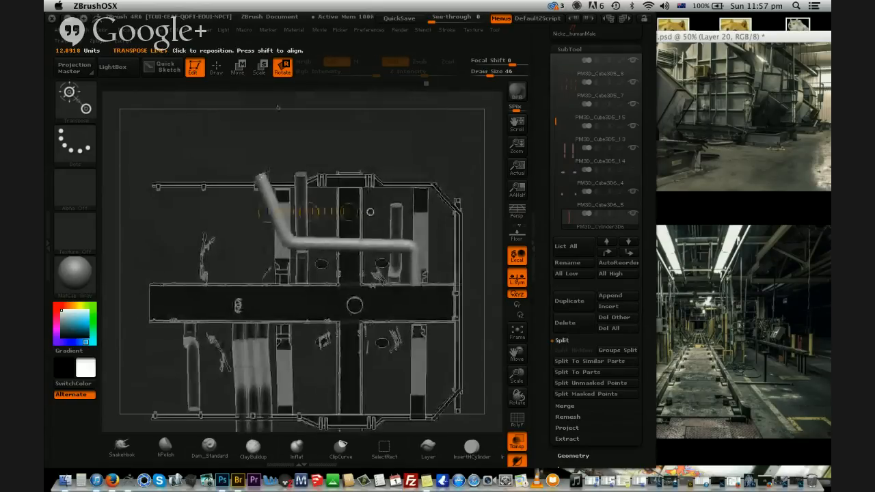
Scale the copied bent pipe down slightly
{"action": "left_click", "coordinate": [261, 68]}
{"action": "mouse_move", "coordinate": [290, 235]}
{"action": "left_mouse_down", "text": "shift"}
{"action": "mouse_move", "coordinate": [301, 205]}
{"action": "mouse_move", "coordinate": [290, 131]}
{"action": "left_mouse_up", "text": "shift"}
{"action": "left_click", "coordinate": [239, 68]}
{"action": "key", "text": "e"}
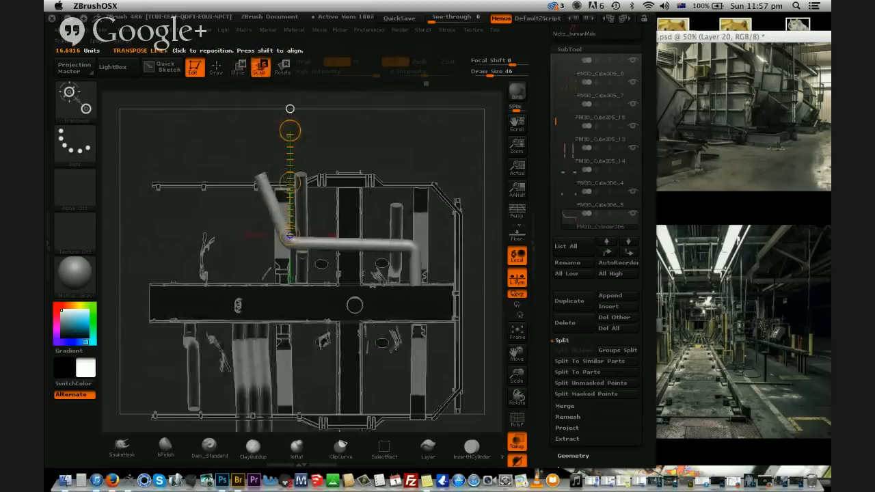
{"action": "left_click_drag", "start_coordinate": [290, 131], "coordinate": [290, 135]}
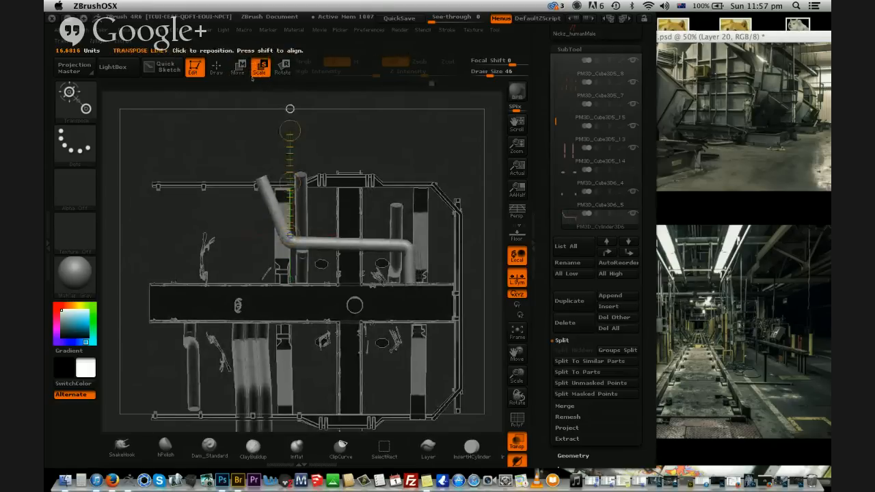
{"action": "left_click", "coordinate": [240, 72]}
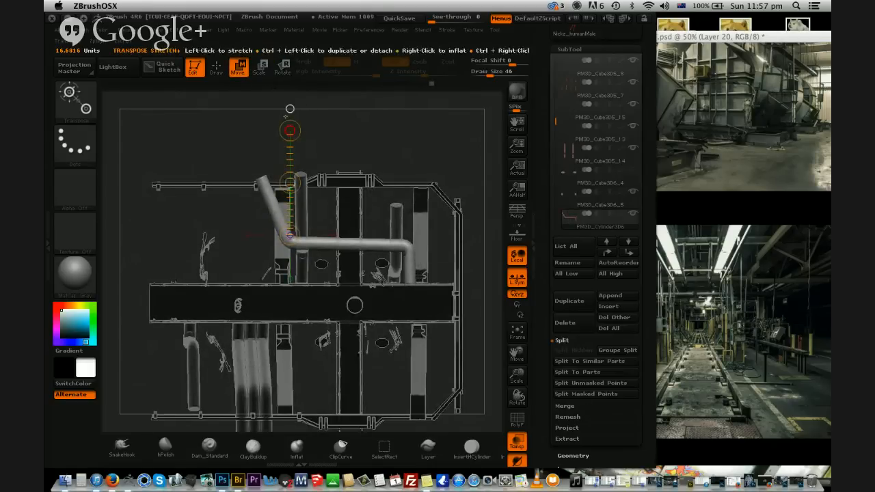
{"action": "key", "text": "e"}
{"action": "left_click_drag", "start_coordinate": [290, 131], "coordinate": [289, 135]}
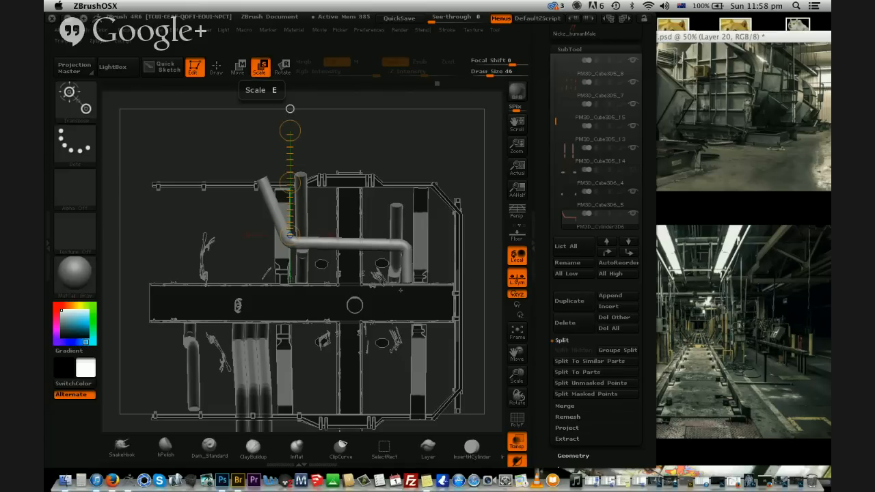
Stretch the copied bent pipe lengthwise so its straight section spans more of the central beam
{"action": "left_click_drag", "start_coordinate": [252, 101], "coordinate": [269, 104], "text": "alt"}
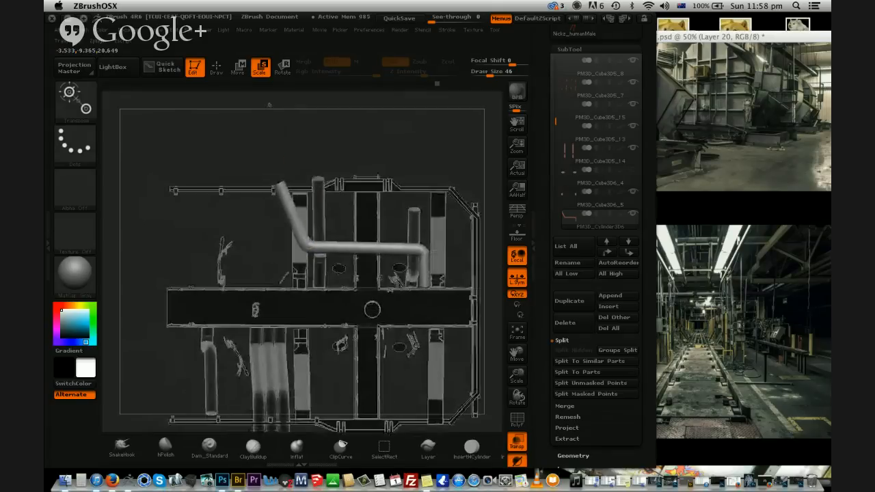
{"action": "left_click", "coordinate": [237, 67]}
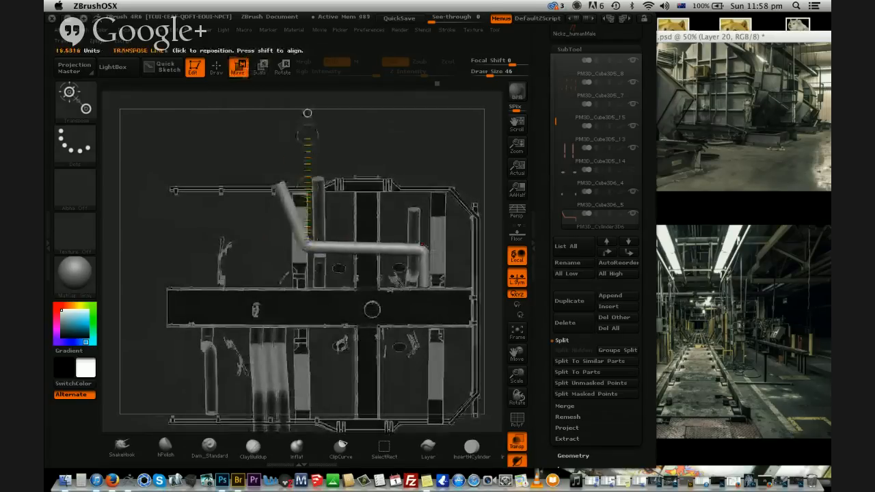
{"action": "left_click_drag", "start_coordinate": [294, 248], "coordinate": [424, 249]}
{"action": "left_click_drag", "start_coordinate": [250, 249], "coordinate": [168, 218]}
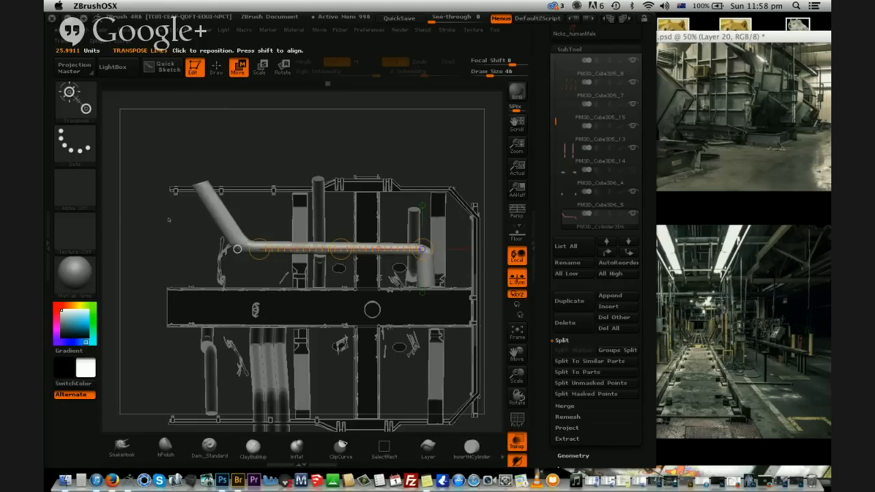
Mask the copied pipe's two bent ends, split the masked points into their own subtool and hide it
{"action": "left_click", "coordinate": [216, 67]}
{"action": "mouse_move", "coordinate": [236, 276]}
{"action": "left_mouse_down", "text": "ctrl+shift"}
{"action": "mouse_move", "coordinate": [255, 209]}
{"action": "mouse_move", "coordinate": [292, 172]}
{"action": "left_mouse_up", "text": "ctrl+shift"}
{"action": "key", "text": "ctrl+z"}
{"action": "left_click_drag", "start_coordinate": [156, 141], "coordinate": [252, 276], "text": "ctrl"}
{"action": "left_click_drag", "start_coordinate": [486, 171], "coordinate": [410, 327], "text": "ctrl"}
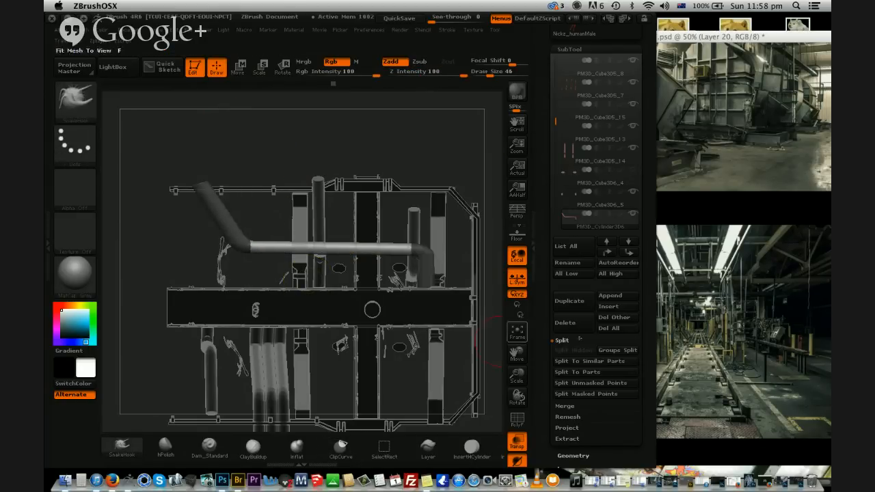
{"action": "left_click", "coordinate": [584, 395]}
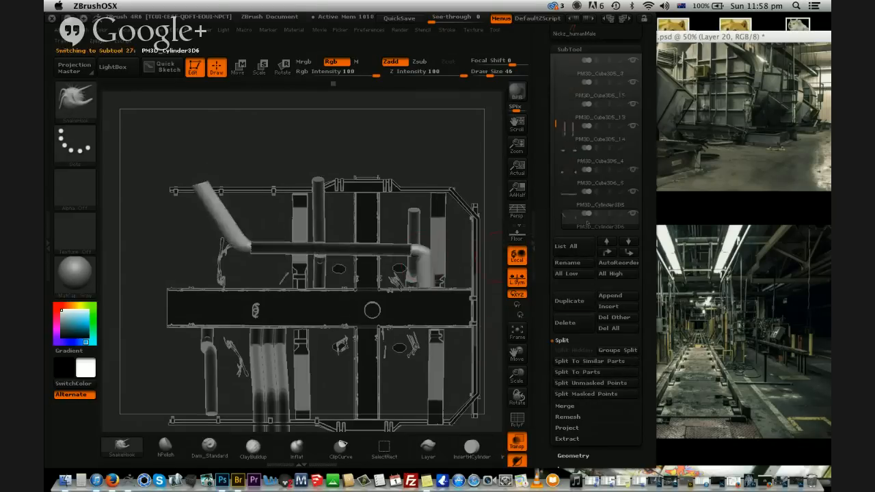
{"action": "left_click", "coordinate": [590, 198]}
{"action": "left_click", "coordinate": [632, 213]}
Clear the mask and move the remaining straight pipe down into the wall frame, alongside the central beam
{"action": "mouse_move", "coordinate": [393, 106]}
{"action": "left_mouse_down", "text": "ctrl"}
{"action": "mouse_move", "coordinate": [425, 157]}
{"action": "mouse_move", "coordinate": [458, 145]}
{"action": "mouse_move", "coordinate": [472, 158]}
{"action": "mouse_move", "coordinate": [397, 159]}
{"action": "left_mouse_up", "text": "ctrl"}
{"action": "left_click", "coordinate": [238, 67]}
{"action": "left_click_drag", "start_coordinate": [349, 196], "coordinate": [342, 117]}
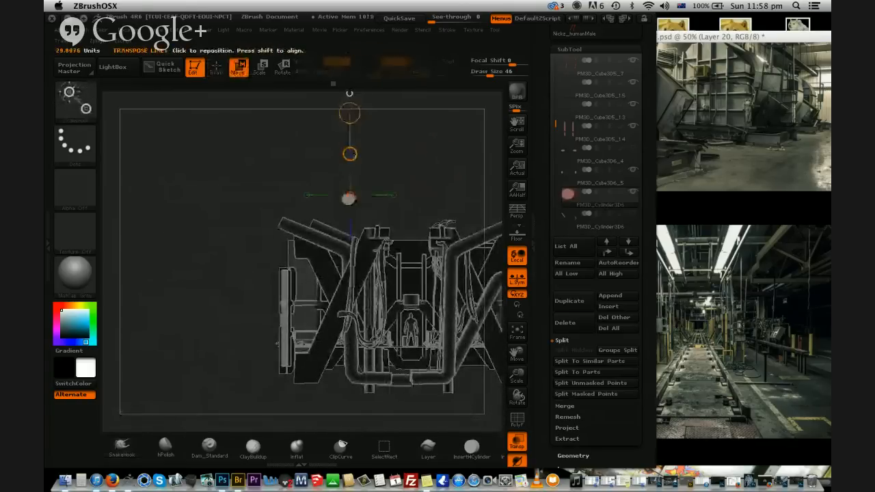
{"action": "left_click_drag", "start_coordinate": [350, 156], "coordinate": [330, 318]}
{"action": "left_click_drag", "start_coordinate": [353, 235], "coordinate": [353, 401], "text": "shift"}
{"action": "mouse_move", "coordinate": [354, 316]}
{"action": "left_mouse_down"}
{"action": "mouse_move", "coordinate": [370, 296]}
{"action": "mouse_move", "coordinate": [355, 404]}
{"action": "left_mouse_up"}
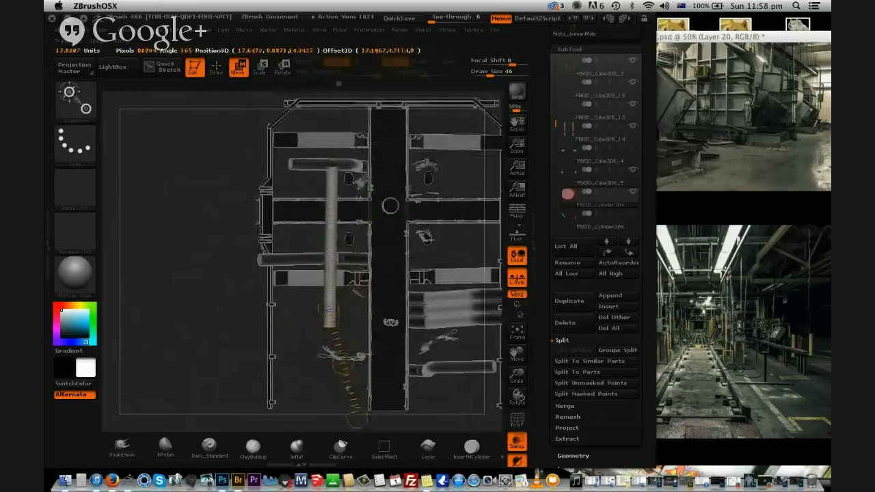
Thin the straight pipe with the Size deformation and lengthen it along the central beam
{"action": "key", "text": "e"}
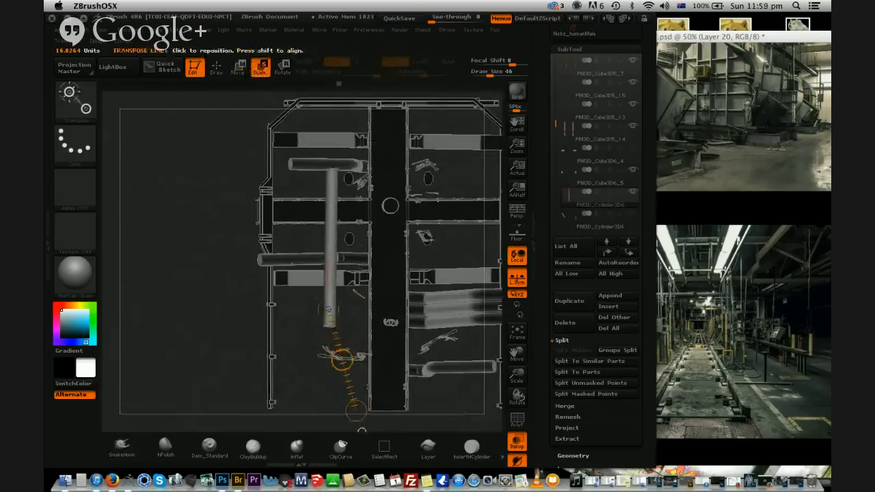
{"action": "left_click_drag", "start_coordinate": [543, 350], "coordinate": [547, 125]}
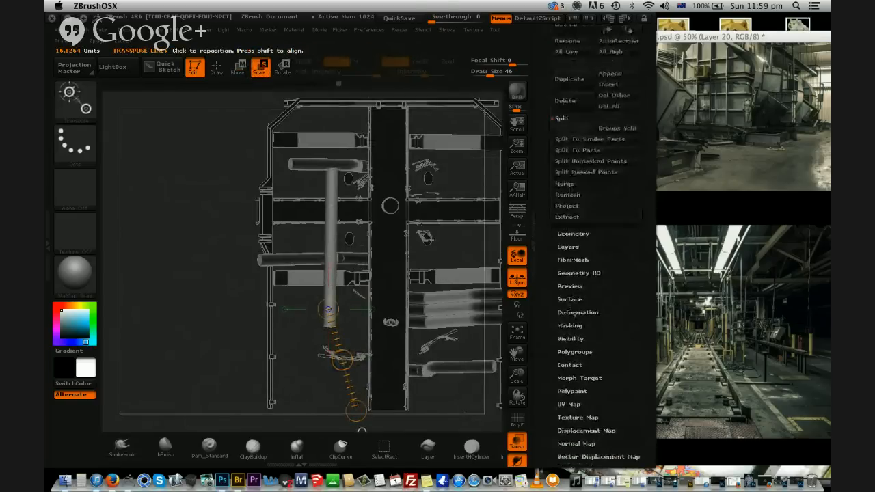
{"action": "left_click", "coordinate": [573, 315]}
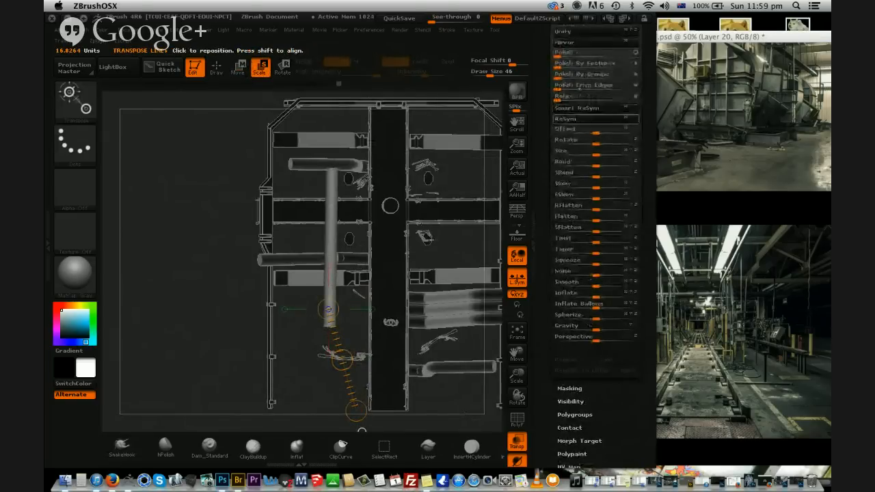
{"action": "left_click_drag", "start_coordinate": [589, 151], "coordinate": [568, 151]}
{"action": "left_click_drag", "start_coordinate": [322, 232], "coordinate": [326, 29]}
Move the thin straight pipe into the frame and place it right along the near edge of the central beam
{"action": "left_click", "coordinate": [238, 67]}
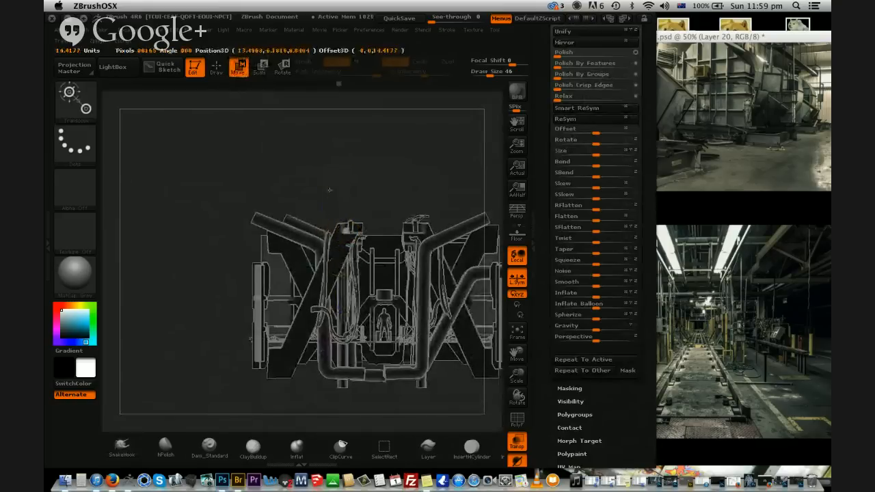
{"action": "mouse_move", "coordinate": [336, 151]}
{"action": "left_mouse_down"}
{"action": "mouse_move", "coordinate": [408, 203]}
{"action": "mouse_move", "coordinate": [424, 226]}
{"action": "mouse_move", "coordinate": [403, 321]}
{"action": "mouse_move", "coordinate": [337, 262]}
{"action": "left_mouse_up"}
{"action": "mouse_move", "coordinate": [337, 345]}
{"action": "left_mouse_down", "text": "shift"}
{"action": "mouse_move", "coordinate": [337, 328]}
{"action": "mouse_move", "coordinate": [341, 353]}
{"action": "left_mouse_up", "text": "shift"}
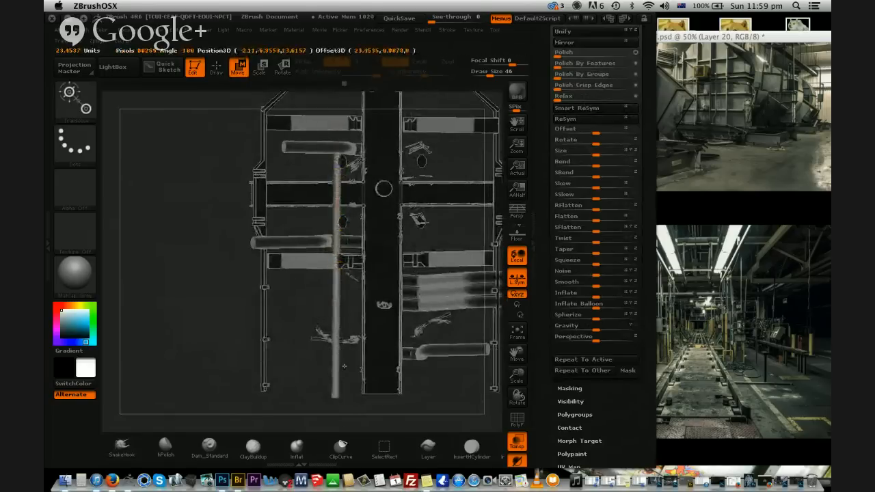
{"action": "left_click_drag", "start_coordinate": [337, 315], "coordinate": [339, 316]}
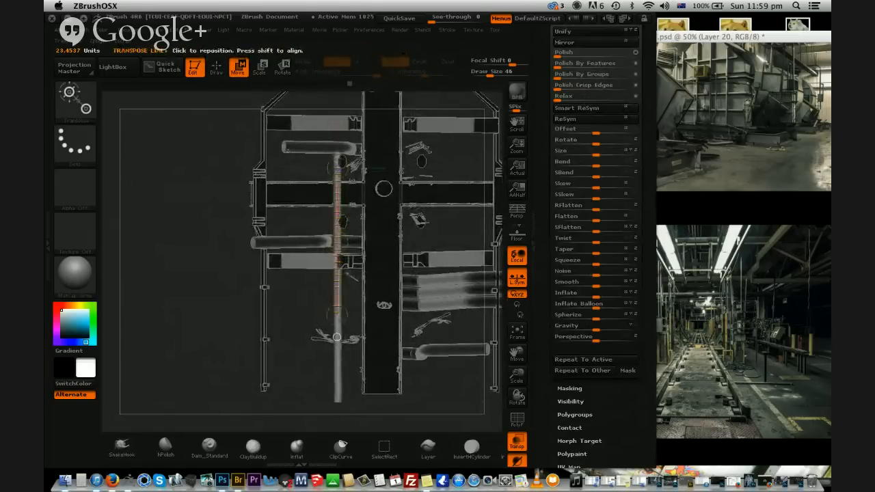
{"action": "left_click_drag", "start_coordinate": [338, 274], "coordinate": [352, 234]}
{"action": "mouse_move", "coordinate": [342, 234]}
{"action": "right_mouse_down"}
{"action": "mouse_move", "coordinate": [333, 287]}
{"action": "mouse_move", "coordinate": [342, 238]}
{"action": "mouse_move", "coordinate": [333, 196]}
{"action": "mouse_move", "coordinate": [385, 187]}
{"action": "mouse_move", "coordinate": [353, 184]}
{"action": "right_mouse_up"}
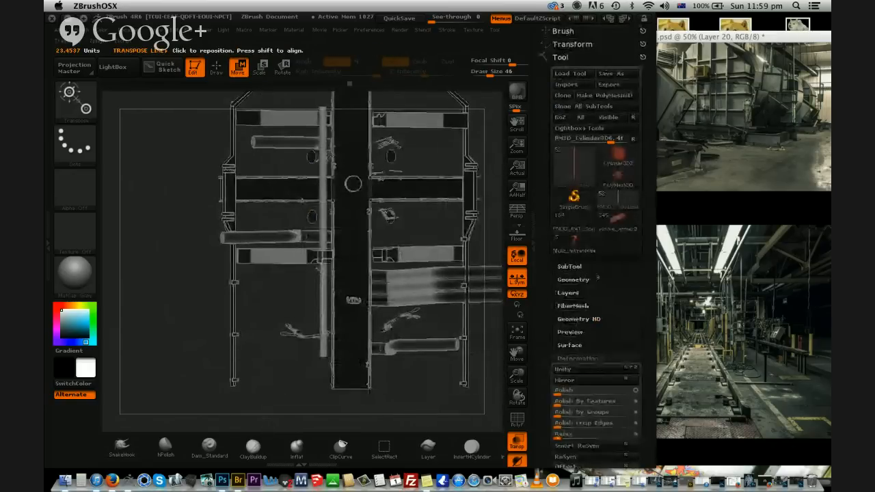
Duplicate the thin straight pipe twice and place both copies side by side along the opposite edge of the central beam
{"action": "left_click", "coordinate": [573, 265]}
{"action": "left_click", "coordinate": [569, 301]}
{"action": "left_click_drag", "start_coordinate": [309, 245], "coordinate": [360, 222]}
{"action": "left_click", "coordinate": [578, 296]}
{"action": "left_click_drag", "start_coordinate": [306, 236], "coordinate": [292, 236]}
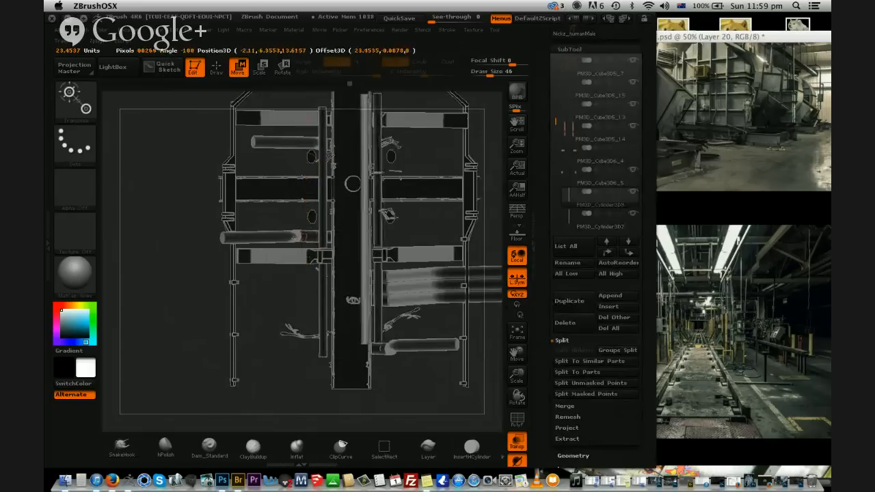
{"action": "scroll", "coordinate": [569, 288], "scroll_direction": "down", "scroll_amount": 5}
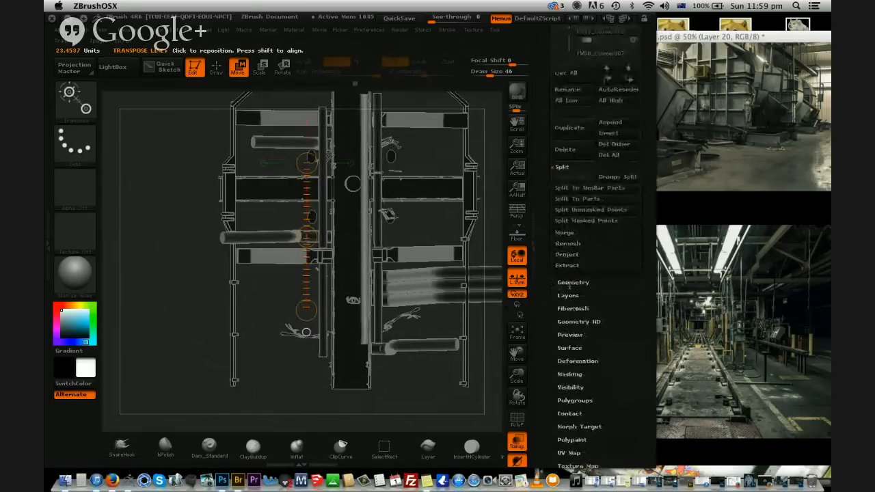
Thin the newest straight pipe copy with the Size deformation and stretch it along the edge of the central beam
{"action": "left_click", "coordinate": [577, 361]}
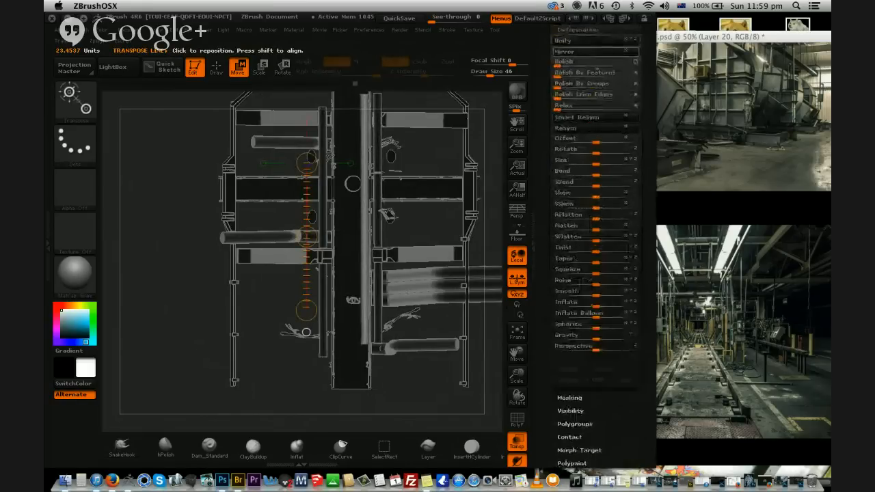
{"action": "left_click_drag", "start_coordinate": [595, 160], "coordinate": [566, 161]}
{"action": "mouse_move", "coordinate": [306, 332]}
{"action": "left_mouse_down"}
{"action": "mouse_move", "coordinate": [286, 236]}
{"action": "mouse_move", "coordinate": [369, 182]}
{"action": "mouse_move", "coordinate": [352, 205]}
{"action": "mouse_move", "coordinate": [353, 236]}
{"action": "mouse_move", "coordinate": [357, 164]}
{"action": "left_mouse_up"}
{"action": "left_click_drag", "start_coordinate": [374, 123], "coordinate": [374, 369]}
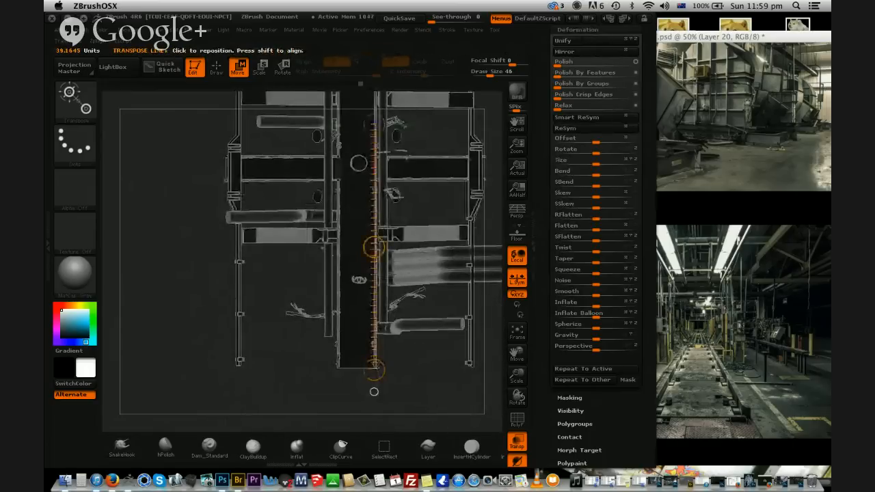
{"action": "left_click_drag", "start_coordinate": [374, 369], "coordinate": [375, 411]}
{"action": "left_click_drag", "start_coordinate": [431, 390], "coordinate": [492, 356]}
{"action": "left_click_drag", "start_coordinate": [415, 351], "coordinate": [429, 367]}
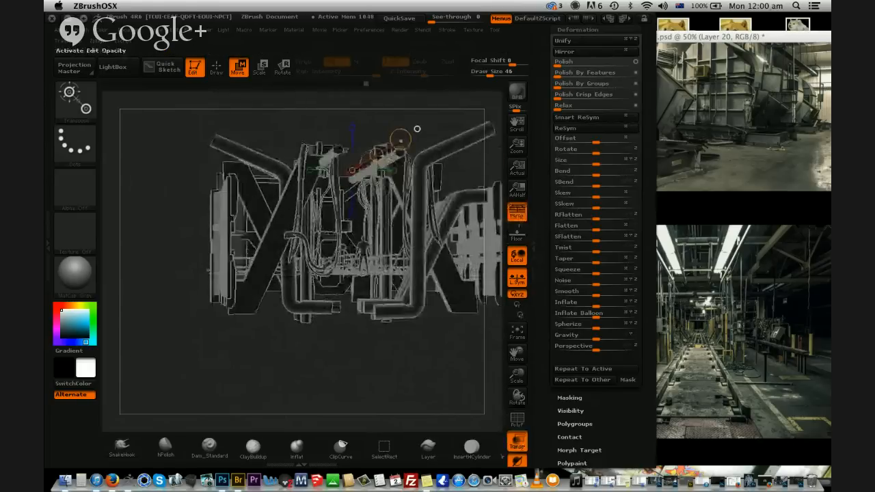
Turn off transparency, duplicate the thick bent pipe beside the central beam and move the copy across the beam's far end
{"action": "left_click", "coordinate": [517, 442]}
{"action": "left_click_drag", "start_coordinate": [514, 376], "coordinate": [364, 235]}
{"action": "left_click_drag", "start_coordinate": [480, 342], "coordinate": [476, 319]}
{"action": "left_click_drag", "start_coordinate": [466, 370], "coordinate": [431, 260]}
{"action": "left_click_drag", "start_coordinate": [434, 174], "coordinate": [452, 168], "text": "alt"}
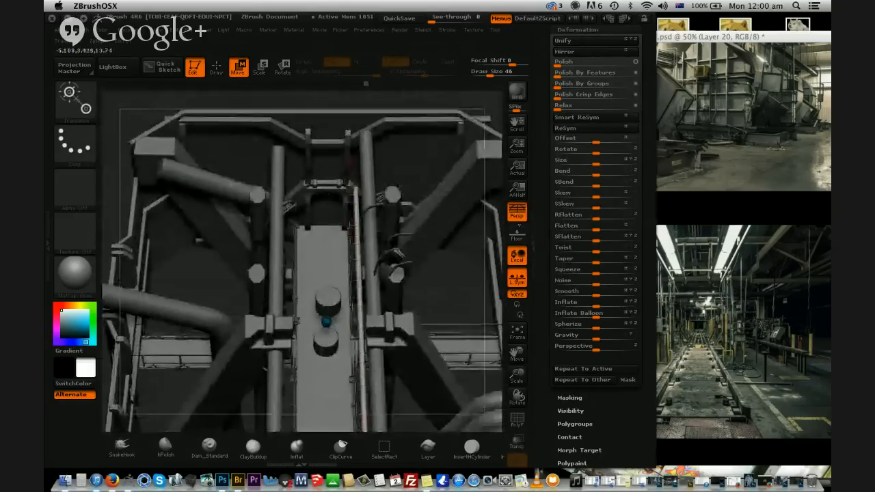
{"action": "left_click", "coordinate": [209, 180], "text": "alt"}
{"action": "left_click_drag", "start_coordinate": [542, 132], "coordinate": [543, 341]}
{"action": "left_click", "coordinate": [568, 172]}
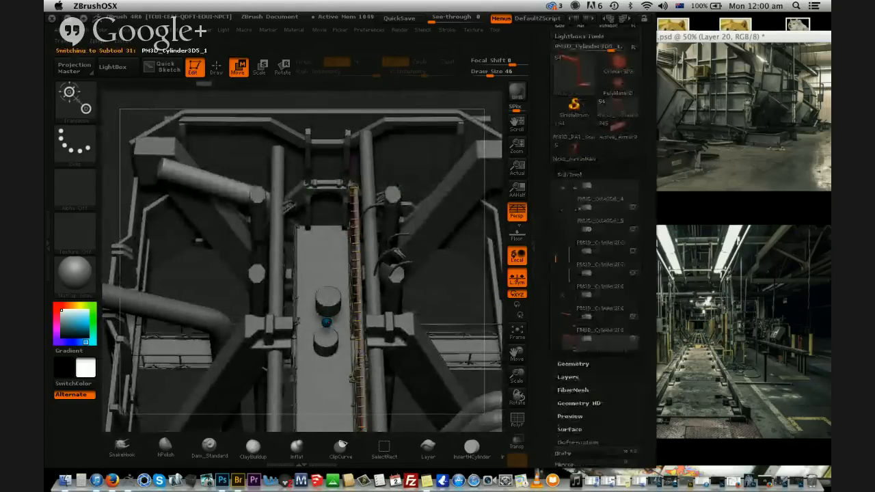
{"action": "left_click_drag", "start_coordinate": [456, 279], "coordinate": [465, 417]}
{"action": "left_click_drag", "start_coordinate": [255, 275], "coordinate": [254, 118]}
{"action": "mouse_move", "coordinate": [254, 202]}
{"action": "left_mouse_down", "text": "ctrl"}
{"action": "mouse_move", "coordinate": [252, 122]}
{"action": "mouse_move", "coordinate": [376, 132]}
{"action": "left_mouse_up", "text": "ctrl"}
{"action": "left_click_drag", "start_coordinate": [367, 192], "coordinate": [368, 94]}
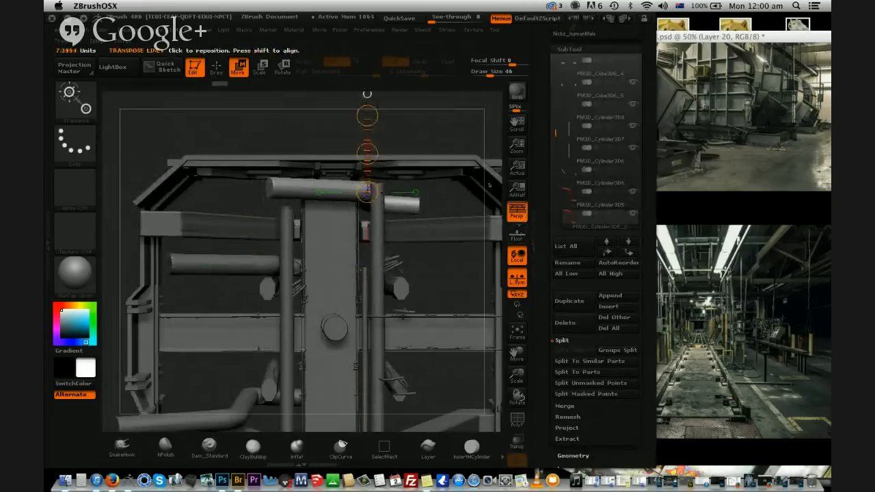
Rotate the bent pipe copy so it extends outward on the opposite side of the central beam
{"action": "key", "text": "p"}
{"action": "left_click_drag", "start_coordinate": [361, 164], "coordinate": [368, 304]}
{"action": "left_click_drag", "start_coordinate": [361, 164], "coordinate": [454, 179]}
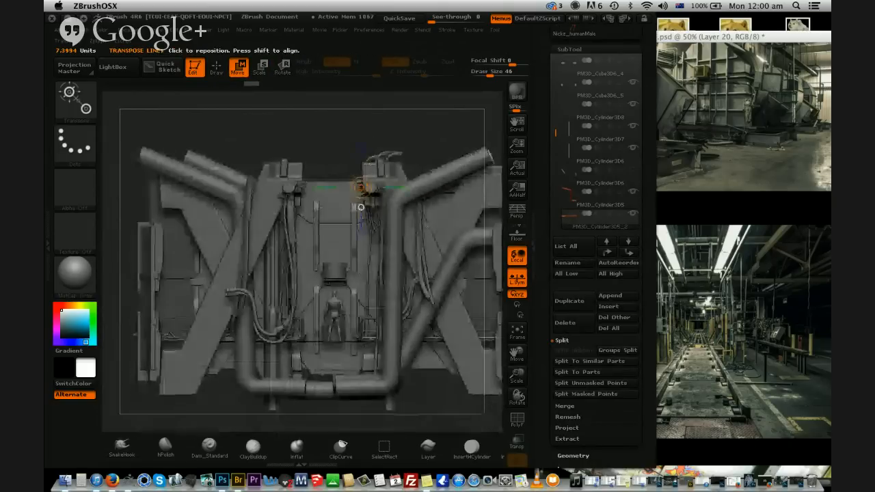
{"action": "mouse_move", "coordinate": [432, 132]}
{"action": "left_mouse_down"}
{"action": "mouse_move", "coordinate": [472, 147]}
{"action": "mouse_move", "coordinate": [456, 205]}
{"action": "left_mouse_up"}
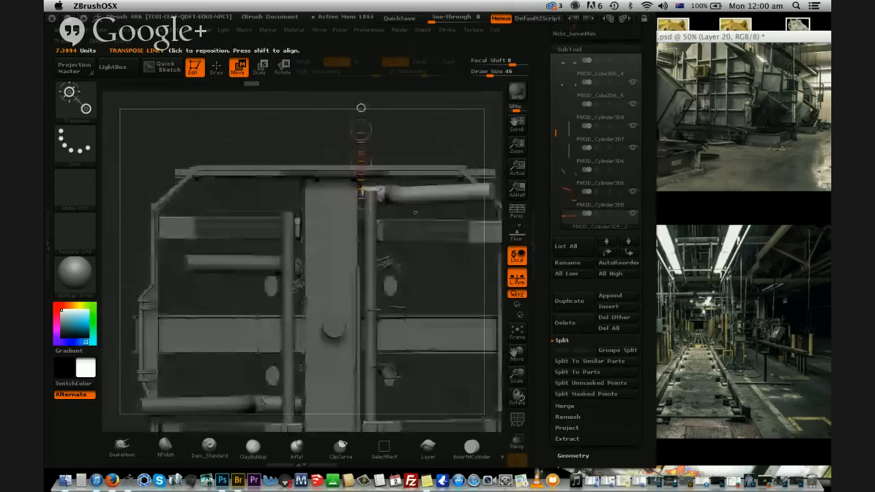
Shrink the bent pipe copy with the Size deformation and place it against the long pipe at the frame's far end
{"action": "left_click_drag", "start_coordinate": [402, 194], "coordinate": [402, 116], "text": "shift"}
{"action": "left_click_drag", "start_coordinate": [540, 317], "coordinate": [568, 269]}
{"action": "left_click", "coordinate": [577, 220]}
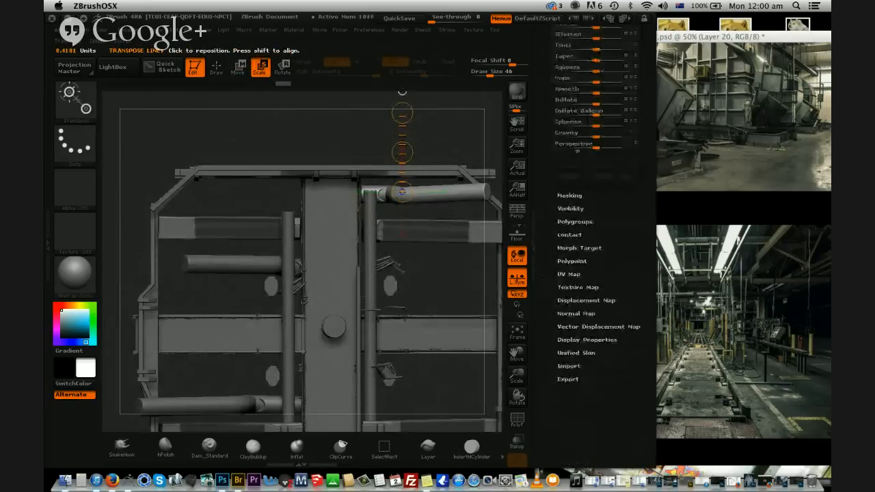
{"action": "left_click_drag", "start_coordinate": [596, 139], "coordinate": [557, 140]}
{"action": "left_click_drag", "start_coordinate": [403, 154], "coordinate": [423, 115]}
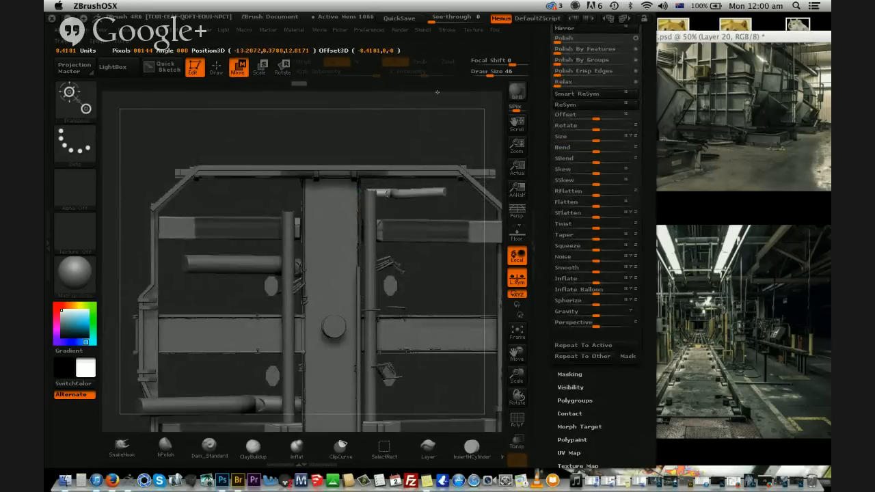
{"action": "left_click_drag", "start_coordinate": [448, 265], "coordinate": [402, 211]}
Turn on transparency and adjust the height of the small bent pipe inside the wall frame
{"action": "left_click", "coordinate": [517, 442]}
{"action": "left_click_drag", "start_coordinate": [456, 406], "coordinate": [338, 194], "text": "alt"}
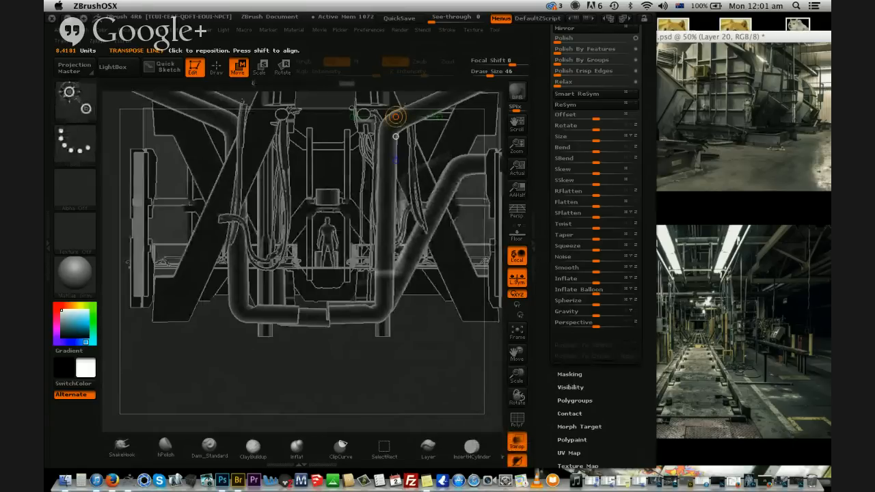
{"action": "left_click_drag", "start_coordinate": [401, 220], "coordinate": [401, 332], "text": "shift"}
{"action": "left_click_drag", "start_coordinate": [401, 275], "coordinate": [401, 295]}
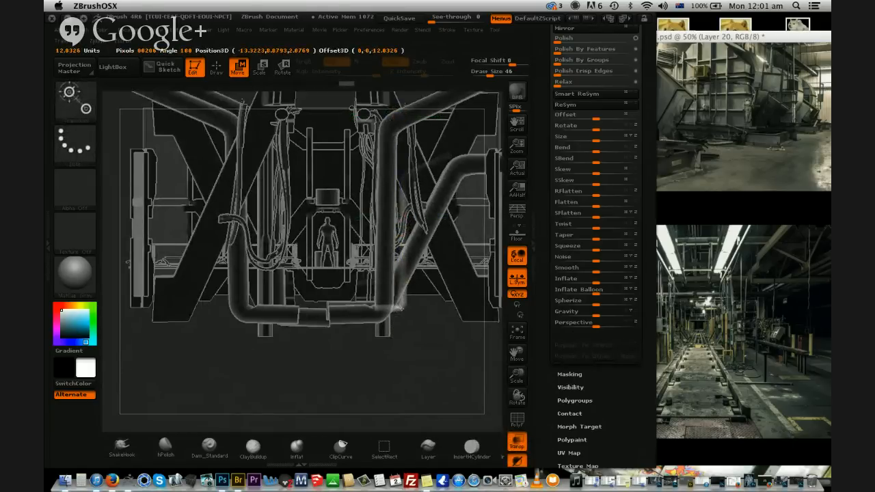
{"action": "left_click_drag", "start_coordinate": [400, 274], "coordinate": [389, 241]}
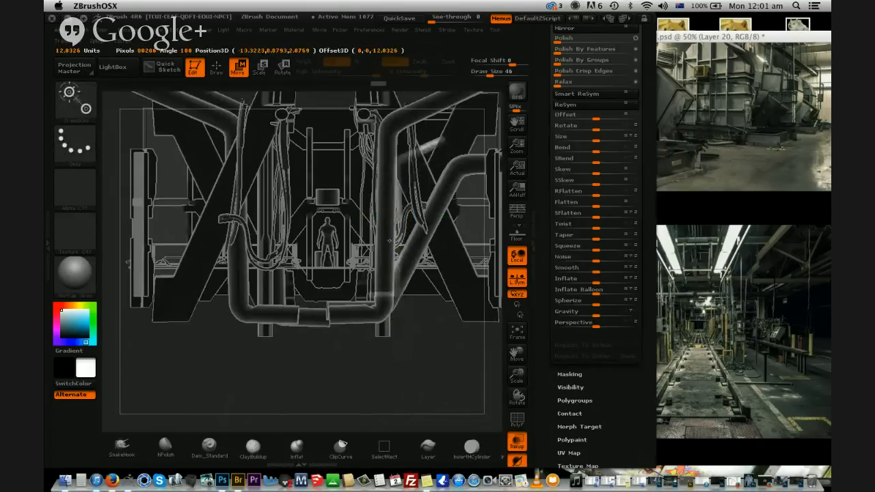
{"action": "mouse_move", "coordinate": [403, 356]}
{"action": "left_mouse_down"}
{"action": "mouse_move", "coordinate": [441, 378]}
{"action": "mouse_move", "coordinate": [429, 387]}
{"action": "mouse_move", "coordinate": [444, 348]}
{"action": "mouse_move", "coordinate": [400, 351]}
{"action": "left_mouse_up"}
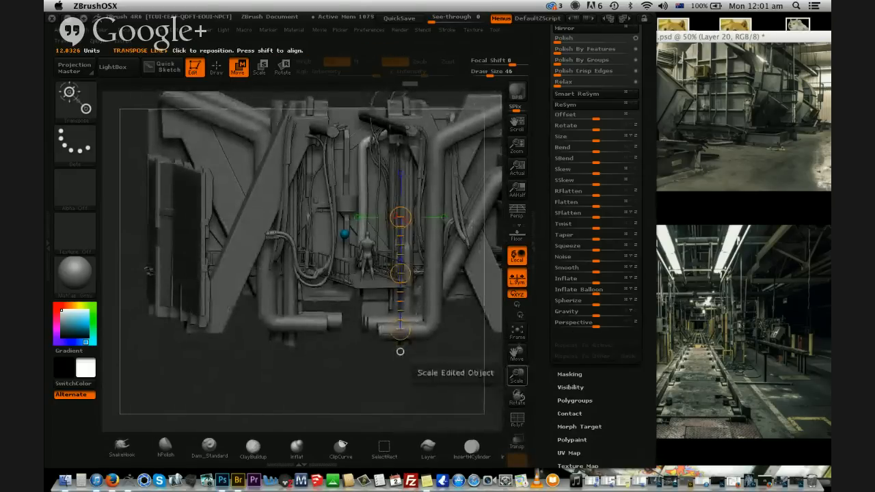
Turn on perspective, duplicate the small bent pipe and move the copy toward the middle of the frame
{"action": "left_click", "coordinate": [517, 212]}
{"action": "left_click_drag", "start_coordinate": [474, 372], "coordinate": [460, 353]}
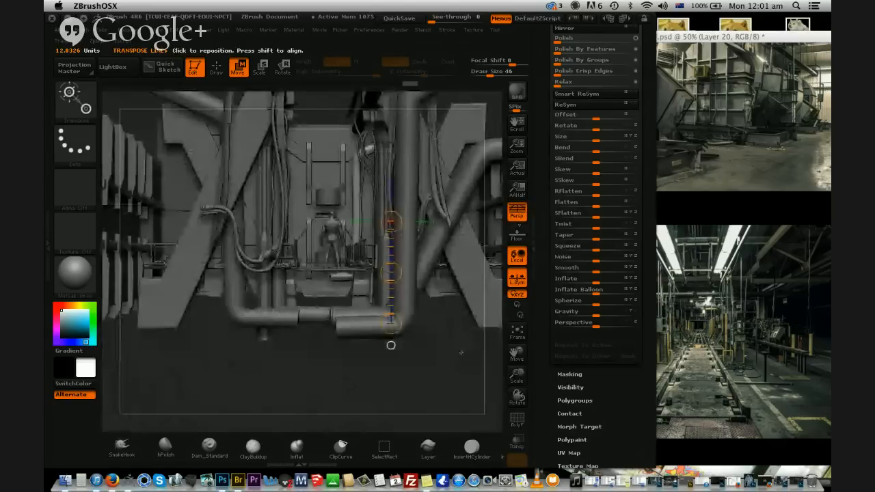
{"action": "left_click", "coordinate": [285, 72]}
{"action": "left_click_drag", "start_coordinate": [410, 362], "coordinate": [407, 452], "text": "alt"}
{"action": "left_click_drag", "start_coordinate": [350, 235], "coordinate": [344, 165], "text": "shift"}
{"action": "scroll", "coordinate": [595, 249], "scroll_direction": "up", "scroll_amount": 5}
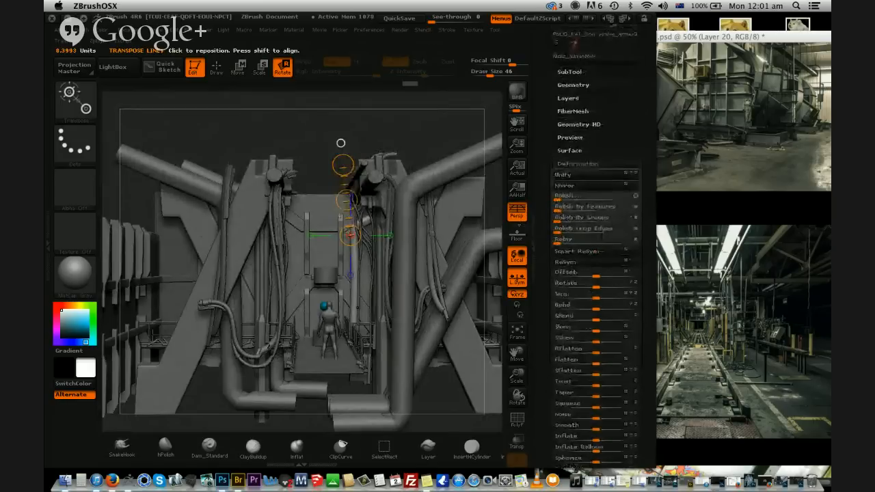
{"action": "left_click", "coordinate": [241, 66]}
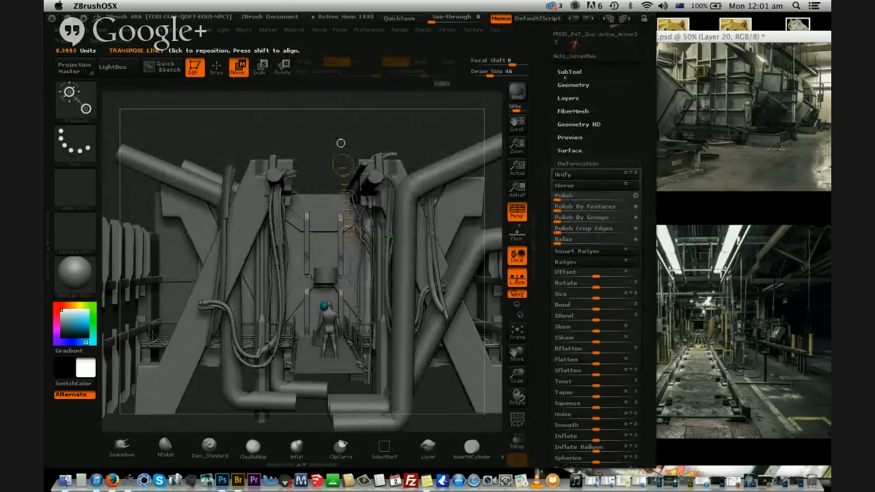
{"action": "left_click", "coordinate": [570, 71]}
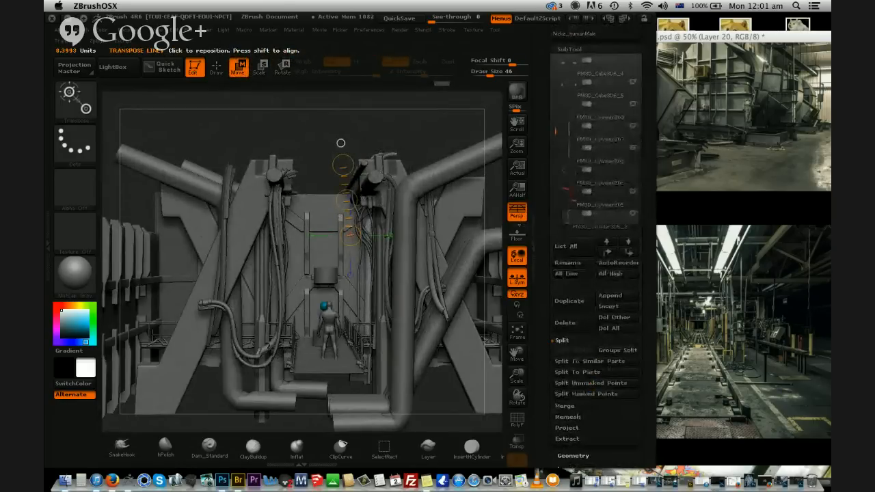
{"action": "left_click_drag", "start_coordinate": [347, 198], "coordinate": [318, 183]}
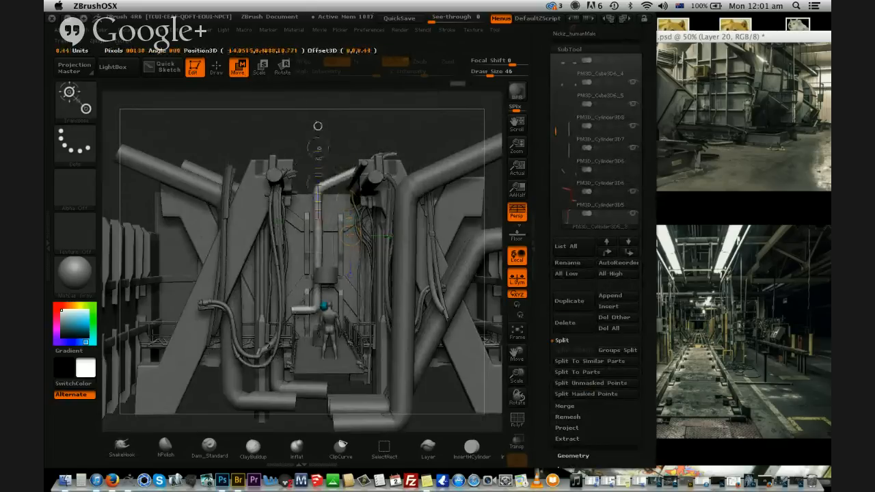
Rotate the small bent pipe copy so its long section lies horizontally across the frame
{"action": "left_click", "coordinate": [283, 67]}
{"action": "left_click_drag", "start_coordinate": [318, 148], "coordinate": [369, 227]}
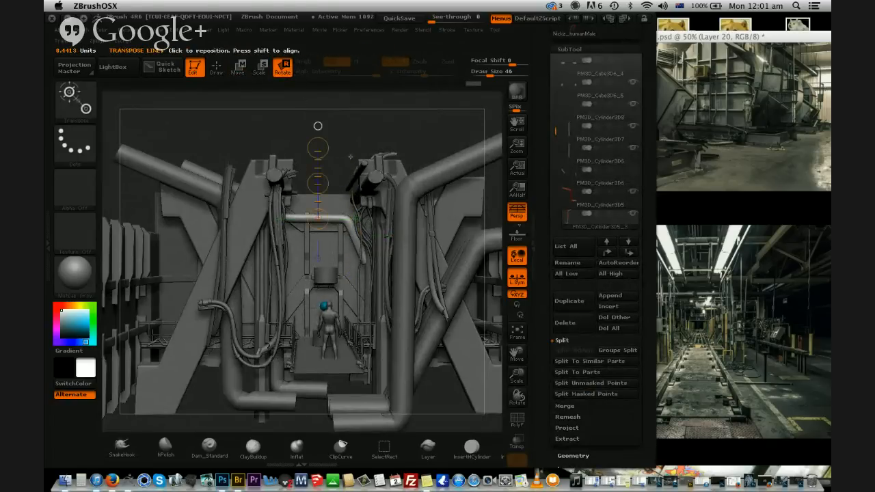
{"action": "mouse_move", "coordinate": [351, 156]}
{"action": "left_mouse_down"}
{"action": "mouse_move", "coordinate": [329, 177]}
{"action": "mouse_move", "coordinate": [356, 151]}
{"action": "mouse_move", "coordinate": [390, 287]}
{"action": "left_mouse_up"}
{"action": "left_click_drag", "start_coordinate": [474, 335], "coordinate": [482, 334]}
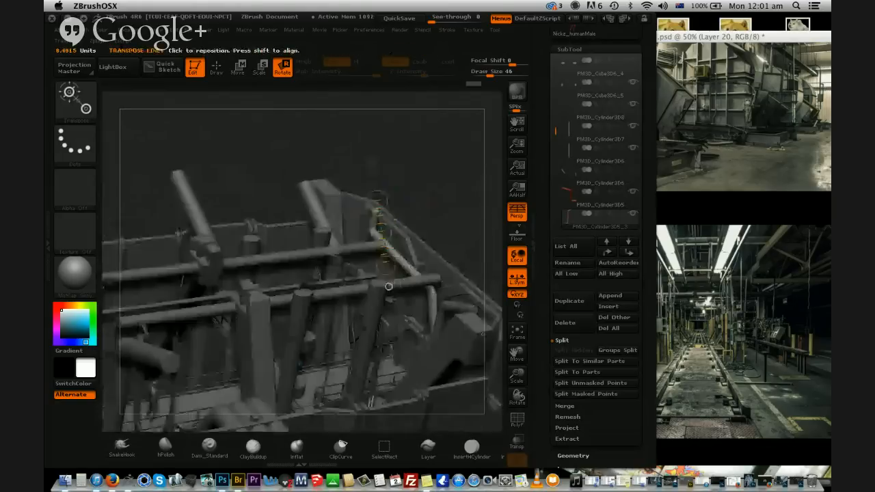
{"action": "left_click_drag", "start_coordinate": [388, 286], "coordinate": [402, 284]}
Move the horizontal bent pipe into place across the two long pipes at the central beam's far end
{"action": "left_click_drag", "start_coordinate": [384, 166], "coordinate": [242, 139]}
{"action": "left_click", "coordinate": [239, 74]}
{"action": "mouse_move", "coordinate": [328, 127]}
{"action": "left_mouse_down"}
{"action": "mouse_move", "coordinate": [291, 166]}
{"action": "mouse_move", "coordinate": [324, 168]}
{"action": "mouse_move", "coordinate": [328, 129]}
{"action": "left_mouse_up"}
{"action": "mouse_move", "coordinate": [296, 225]}
{"action": "left_mouse_down", "text": "shift"}
{"action": "mouse_move", "coordinate": [296, 130]}
{"action": "mouse_move", "coordinate": [293, 196]}
{"action": "left_mouse_up", "text": "shift"}
Duplicate the crossing pipe twice, placing one copy across the middle of the central beam and one near its near end
{"action": "left_click_drag", "start_coordinate": [490, 248], "coordinate": [473, 132], "text": "alt"}
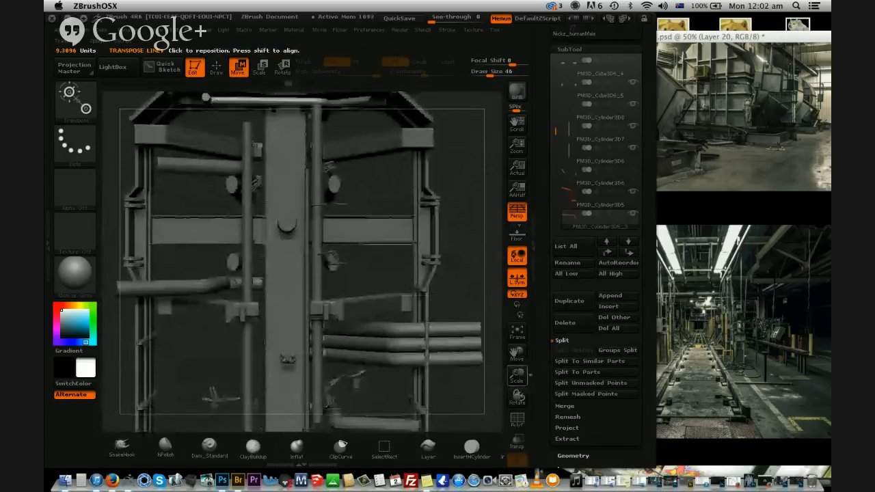
{"action": "left_click_drag", "start_coordinate": [516, 375], "coordinate": [517, 378]}
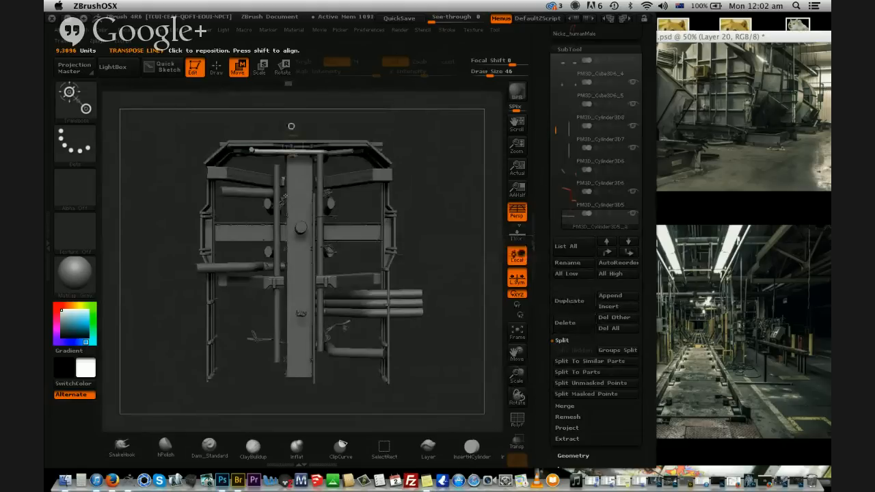
{"action": "left_click_drag", "start_coordinate": [292, 145], "coordinate": [301, 271]}
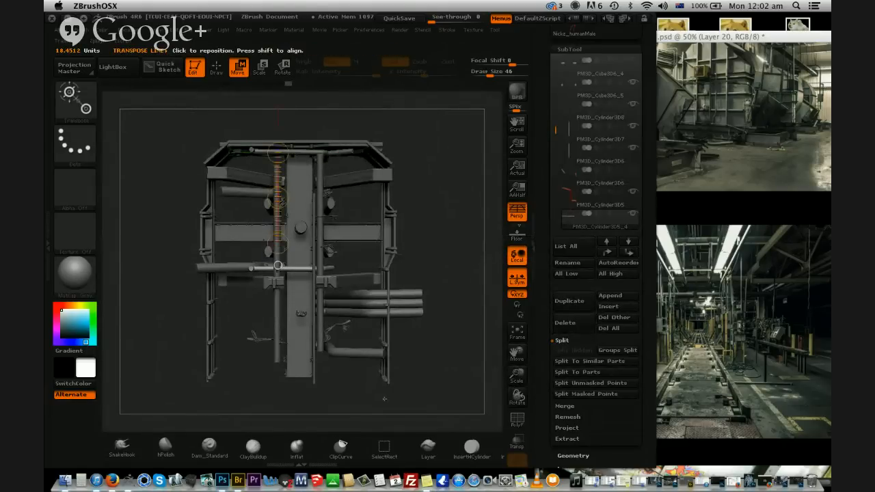
{"action": "mouse_move", "coordinate": [391, 343]}
{"action": "left_mouse_down"}
{"action": "mouse_move", "coordinate": [387, 369]}
{"action": "mouse_move", "coordinate": [391, 344]}
{"action": "left_mouse_up"}
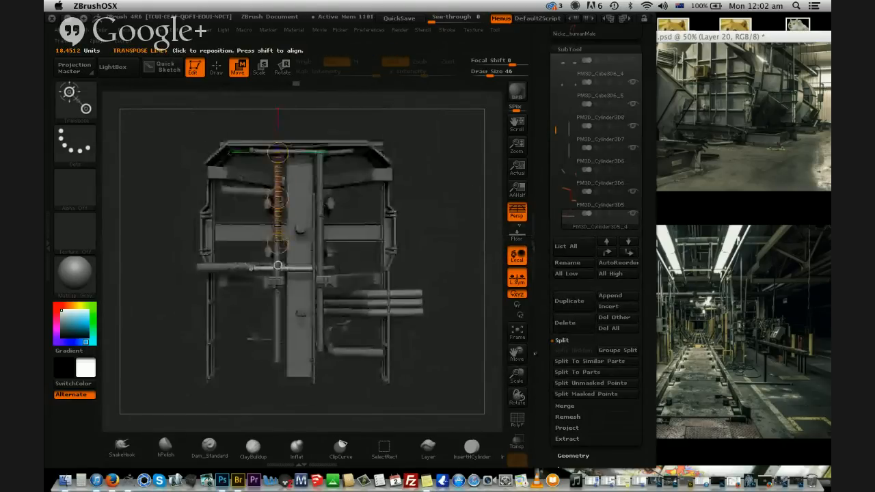
{"action": "left_click_drag", "start_coordinate": [278, 265], "coordinate": [281, 367]}
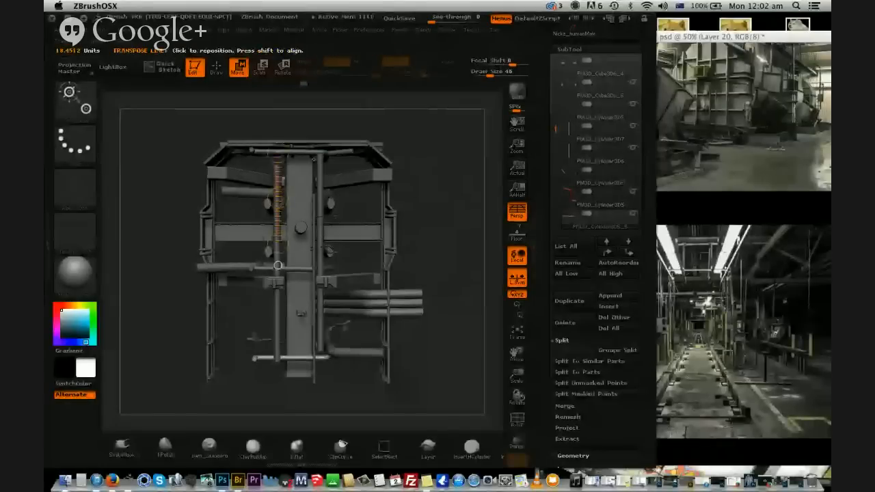
Duplicate the far crossing pipe twice more, placing one copy beside it and the other outward over the side rail at mid-frame
{"action": "left_click", "coordinate": [303, 152], "text": "alt"}
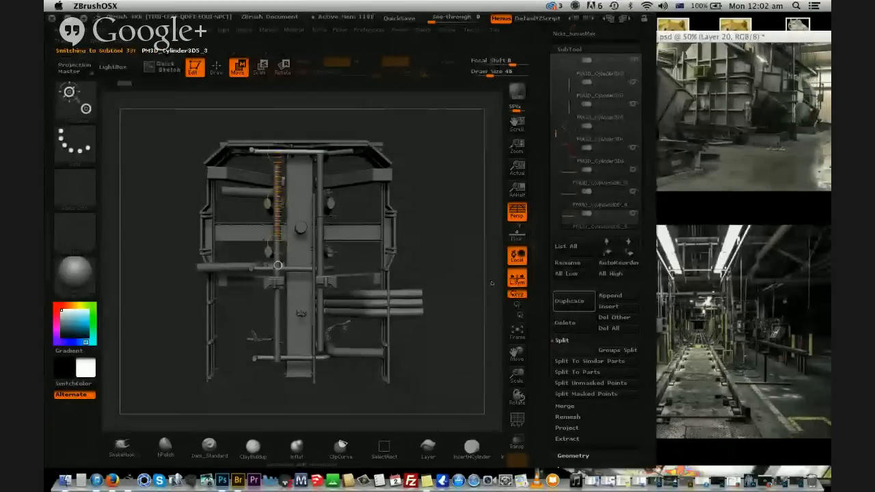
{"action": "mouse_move", "coordinate": [278, 266]}
{"action": "left_mouse_down"}
{"action": "mouse_move", "coordinate": [278, 276]}
{"action": "mouse_move", "coordinate": [278, 265]}
{"action": "left_mouse_up"}
{"action": "left_click_drag", "start_coordinate": [449, 223], "coordinate": [430, 292]}
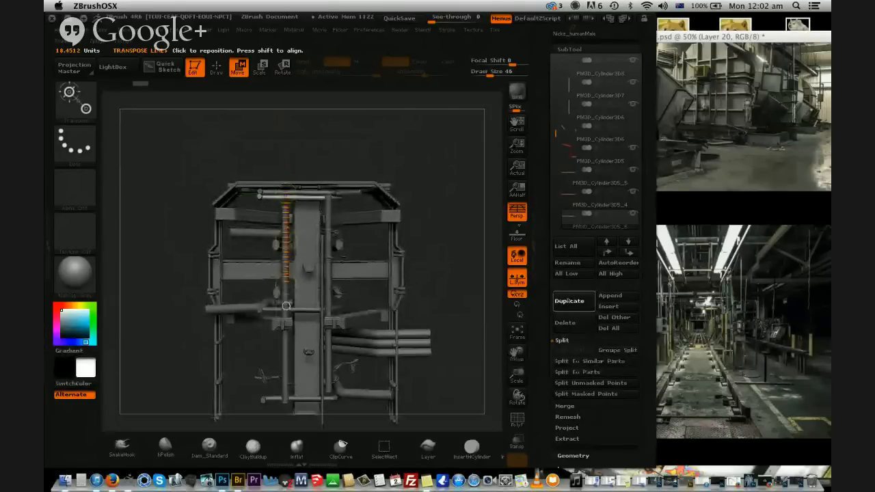
{"action": "left_click_drag", "start_coordinate": [286, 306], "coordinate": [286, 304]}
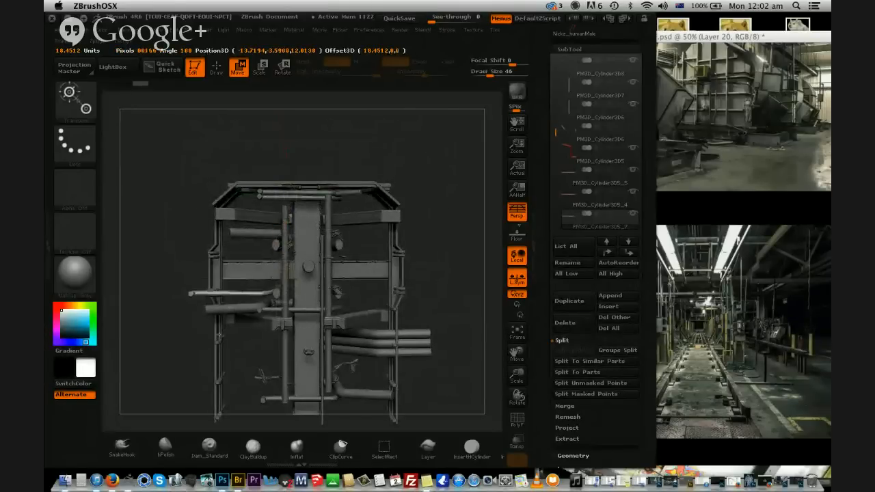
{"action": "left_click_drag", "start_coordinate": [459, 417], "coordinate": [448, 349]}
Select the large vertical bent pipe at the front of the frame and shift it slightly outward
{"action": "left_click", "coordinate": [349, 262], "text": "alt"}
{"action": "left_click_drag", "start_coordinate": [349, 263], "coordinate": [453, 159]}
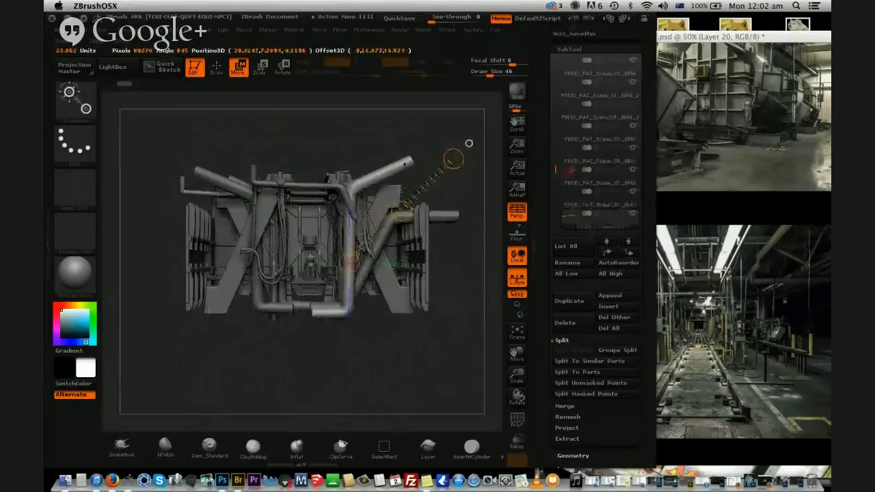
{"action": "left_click_drag", "start_coordinate": [402, 211], "coordinate": [411, 210]}
{"action": "left_click_drag", "start_coordinate": [438, 330], "coordinate": [470, 152]}
{"action": "left_click_drag", "start_coordinate": [442, 413], "coordinate": [469, 373]}
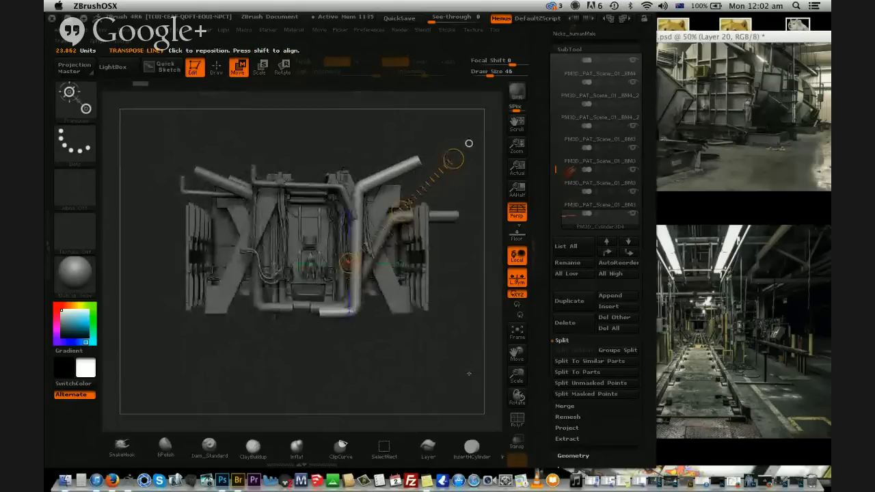
{"action": "left_click_drag", "start_coordinate": [469, 143], "coordinate": [469, 205], "text": "alt"}
{"action": "left_click_drag", "start_coordinate": [458, 259], "coordinate": [278, 326]}
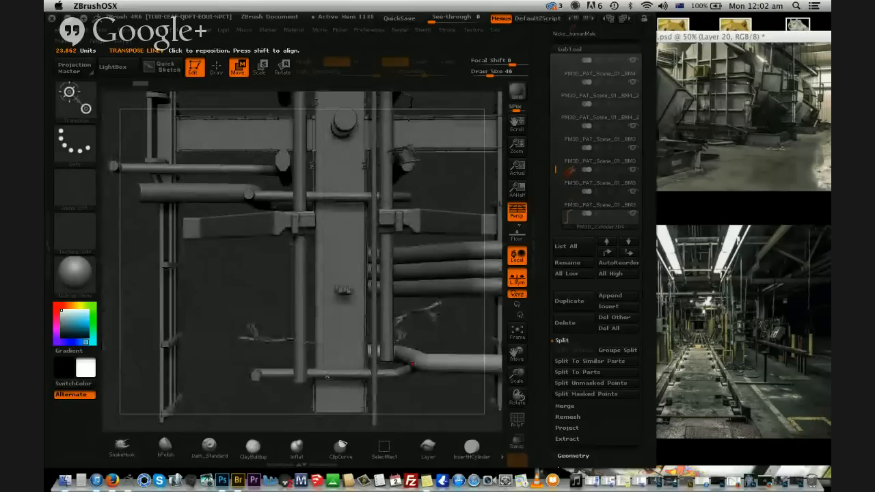
Duplicate the crossing pipe at the central beam's near end and reposition the copy within the frame
{"action": "left_click", "coordinate": [410, 366], "text": "alt"}
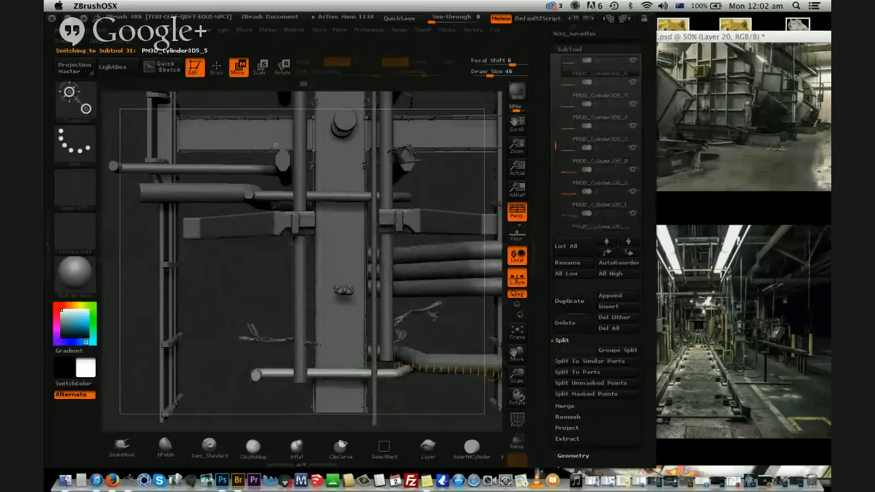
{"action": "mouse_move", "coordinate": [334, 376]}
{"action": "left_mouse_down"}
{"action": "mouse_move", "coordinate": [343, 276]}
{"action": "mouse_move", "coordinate": [323, 177]}
{"action": "left_mouse_up"}
{"action": "mouse_move", "coordinate": [322, 238]}
{"action": "left_mouse_down"}
{"action": "mouse_move", "coordinate": [323, 177]}
{"action": "mouse_move", "coordinate": [294, 216]}
{"action": "mouse_move", "coordinate": [239, 234]}
{"action": "mouse_move", "coordinate": [412, 172]}
{"action": "left_mouse_up"}
{"action": "key", "text": "w"}
{"action": "left_click_drag", "start_coordinate": [344, 195], "coordinate": [356, 169]}
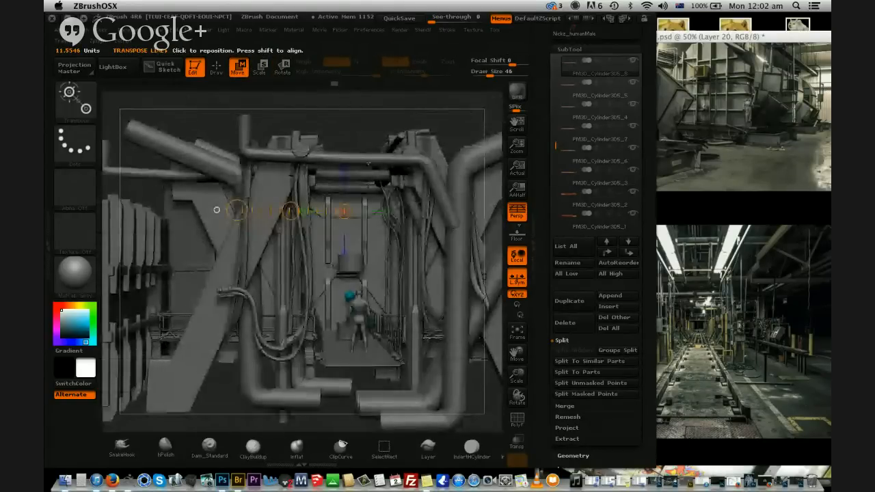
{"action": "left_click_drag", "start_coordinate": [361, 137], "coordinate": [363, 166]}
{"action": "left_click_drag", "start_coordinate": [363, 166], "coordinate": [365, 102]}
Turn on transparency, turn off perspective, and adjust the copied bent pipe's placement inside the frame from side and front views
{"action": "mouse_move", "coordinate": [422, 117]}
{"action": "left_mouse_down", "text": "shift"}
{"action": "mouse_move", "coordinate": [370, 126]}
{"action": "mouse_move", "coordinate": [363, 192]}
{"action": "mouse_move", "coordinate": [360, 186]}
{"action": "left_mouse_up", "text": "shift"}
{"action": "left_click_drag", "start_coordinate": [341, 113], "coordinate": [457, 158]}
{"action": "left_click", "coordinate": [516, 442]}
{"action": "left_click_drag", "start_coordinate": [376, 401], "coordinate": [315, 401]}
{"action": "key", "text": "p"}
{"action": "left_click_drag", "start_coordinate": [324, 225], "coordinate": [308, 127]}
{"action": "key", "text": "r"}
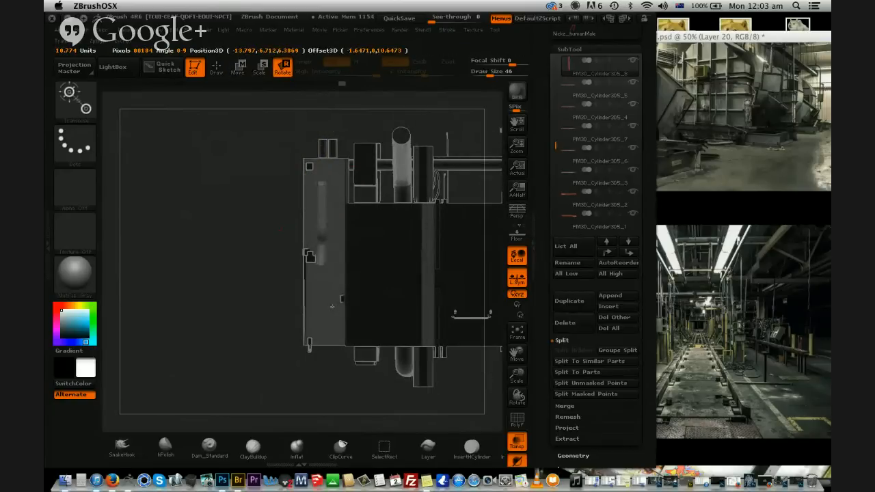
{"action": "left_click_drag", "start_coordinate": [363, 393], "coordinate": [272, 90]}
{"action": "key", "text": "w"}
{"action": "left_click_drag", "start_coordinate": [227, 231], "coordinate": [371, 234]}
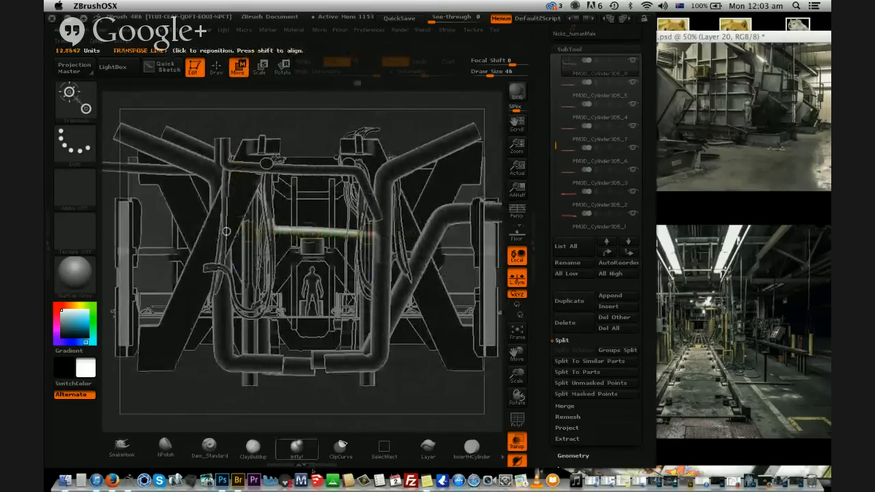
Switch to Photoshop, bring up MB_PLABOR_demo_small_BM.tif, and compare the image with the Background copy layer shown and hidden
{"action": "left_click", "coordinate": [222, 481]}
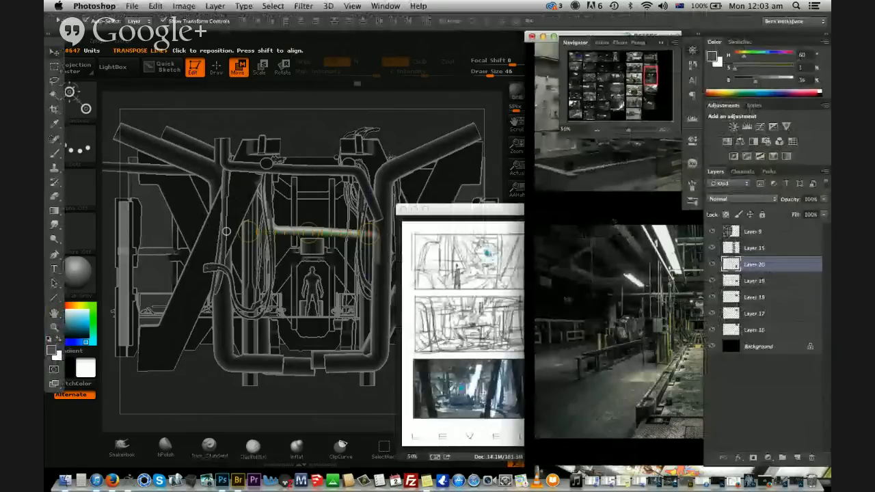
{"action": "left_click", "coordinate": [697, 478]}
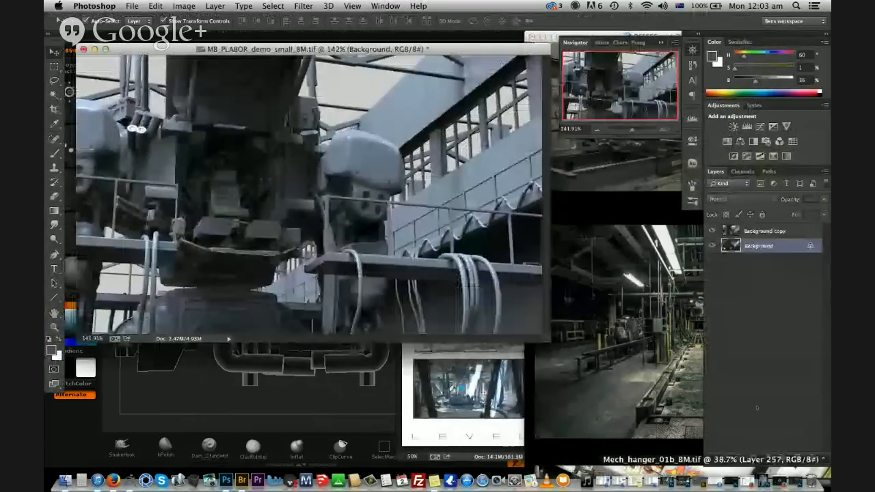
{"action": "left_click", "coordinate": [713, 231]}
{"action": "left_click", "coordinate": [713, 231]}
{"action": "left_click", "coordinate": [713, 231]}
{"action": "left_click", "coordinate": [713, 231]}
Bring up Mech_hanger_01b_BM.tif to review Layer 257, and minimise the image window
{"action": "left_click", "coordinate": [797, 480]}
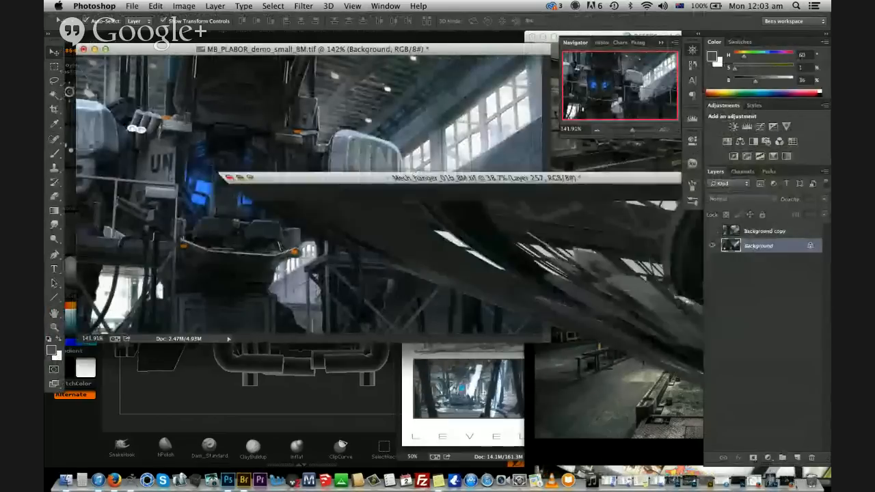
{"action": "left_click", "coordinate": [712, 256]}
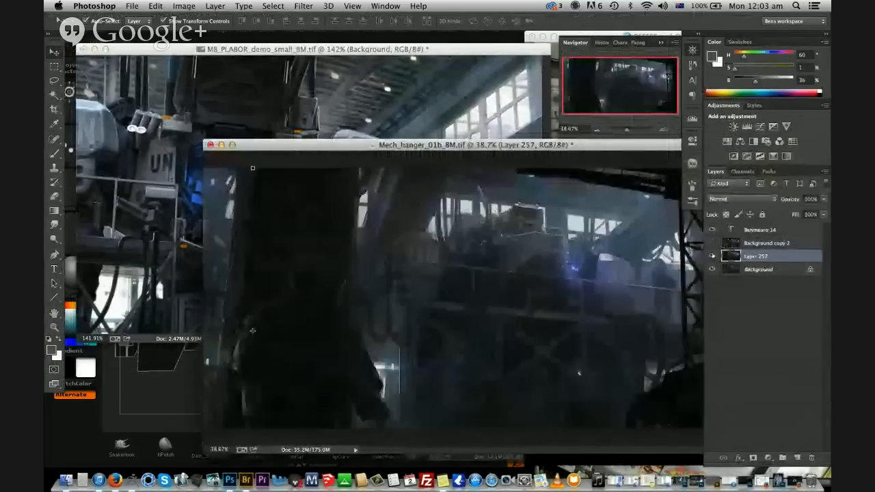
{"action": "left_click_drag", "start_coordinate": [257, 145], "coordinate": [226, 125]}
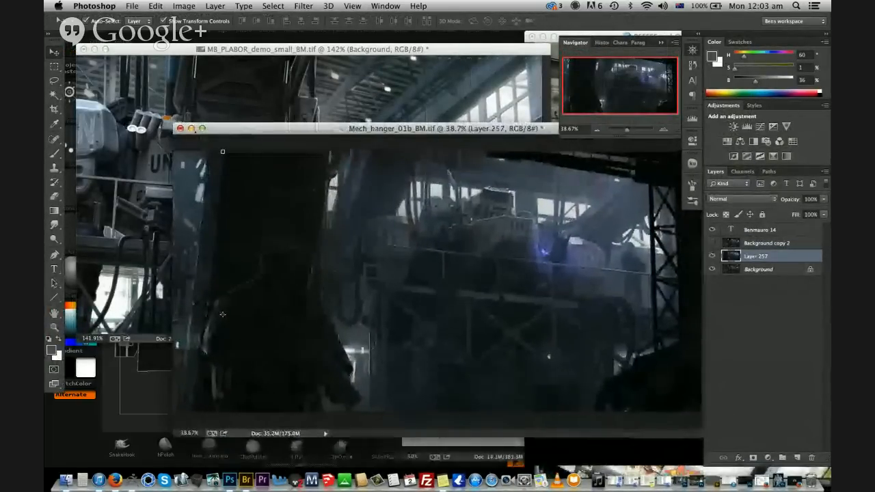
{"action": "double_click", "coordinate": [225, 125]}
Bring up hanger_scene_01.tif and repeatedly show and hide Background copy 2 to compare the render with the painting
{"action": "left_click", "coordinate": [726, 480]}
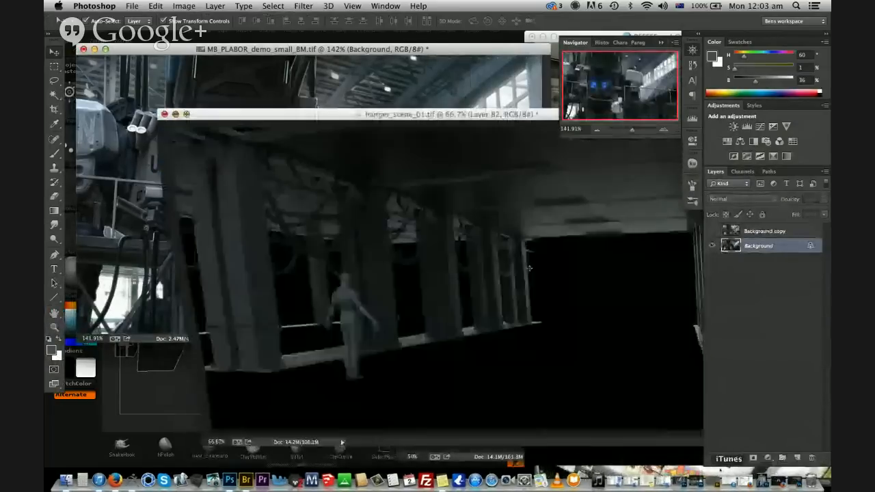
{"action": "left_click", "coordinate": [713, 231]}
{"action": "left_click", "coordinate": [712, 230]}
{"action": "left_click", "coordinate": [712, 231]}
{"action": "left_click", "coordinate": [712, 231]}
{"action": "left_click", "coordinate": [713, 231]}
{"action": "left_click", "coordinate": [712, 230]}
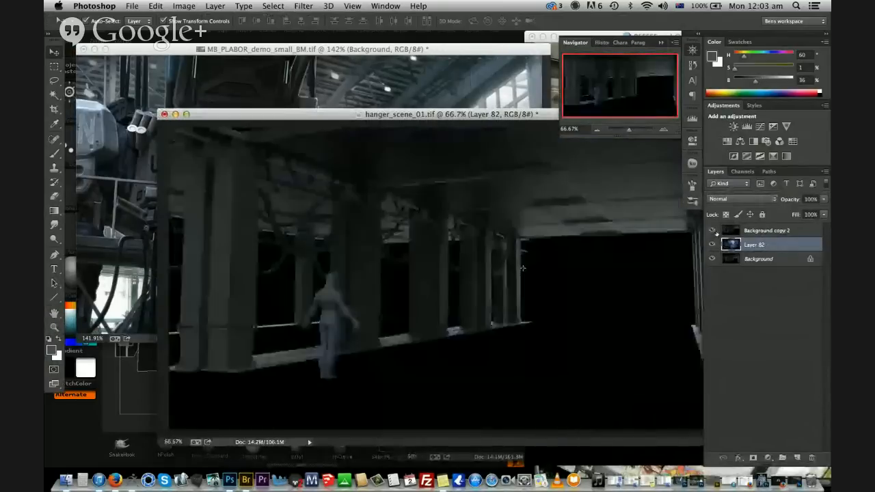
{"action": "left_click", "coordinate": [712, 231]}
{"action": "left_click_drag", "start_coordinate": [510, 114], "coordinate": [438, 104]}
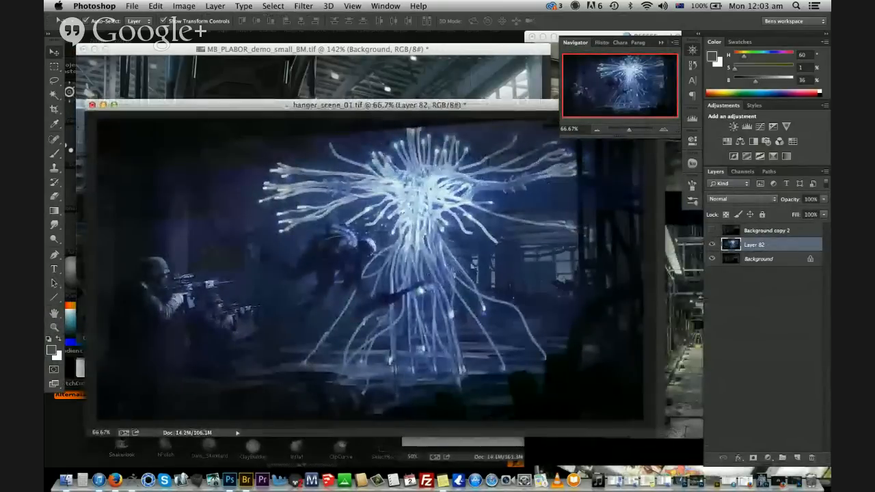
Compare the painted Layer 82 with the 3D renders by switching layer visibility on and off in hanger_scene_01.tif
{"action": "left_click", "coordinate": [712, 245]}
{"action": "left_click", "coordinate": [713, 245]}
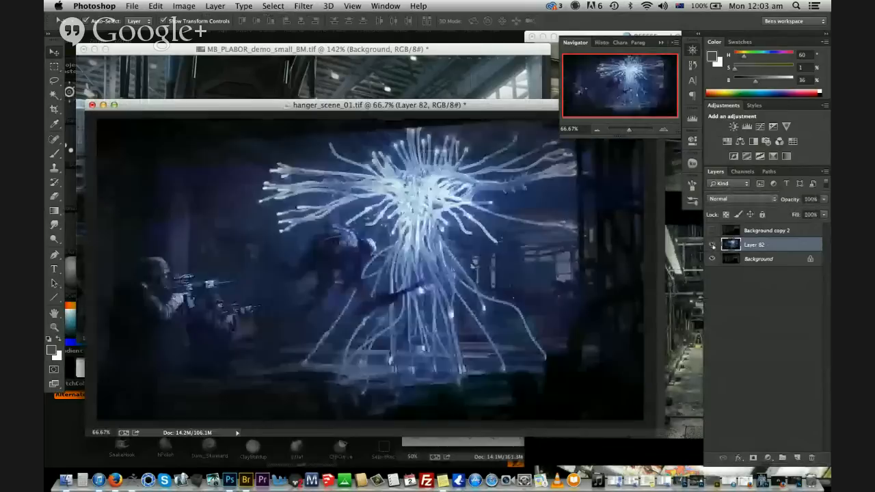
{"action": "left_click", "coordinate": [713, 244]}
{"action": "left_click", "coordinate": [713, 244]}
{"action": "left_click", "coordinate": [713, 230]}
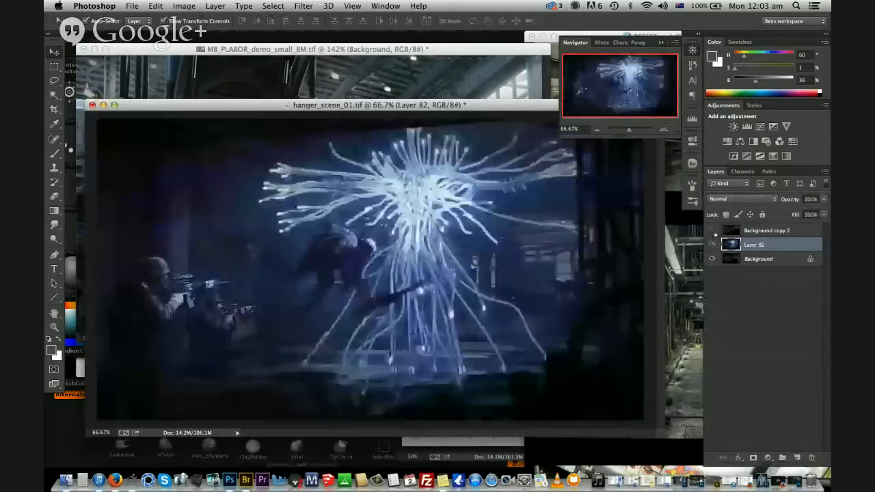
{"action": "left_click", "coordinate": [712, 231]}
{"action": "left_click", "coordinate": [713, 245]}
{"action": "left_click", "coordinate": [713, 245]}
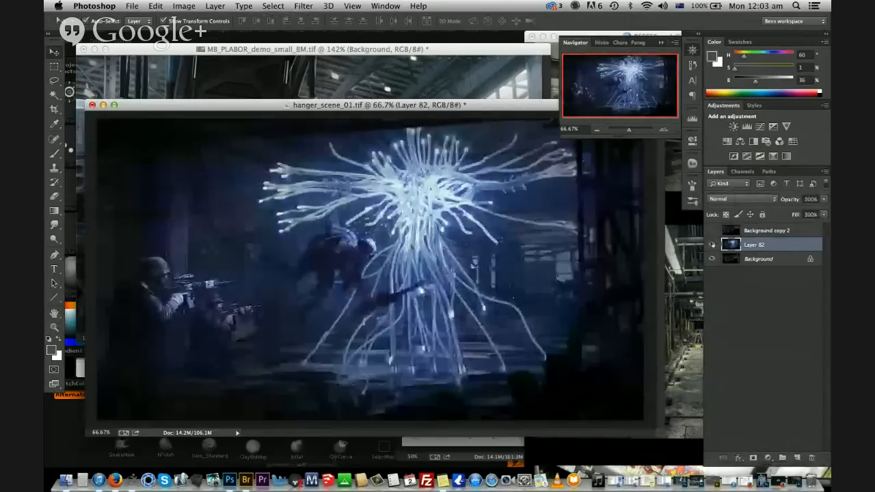
{"action": "left_click", "coordinate": [713, 244]}
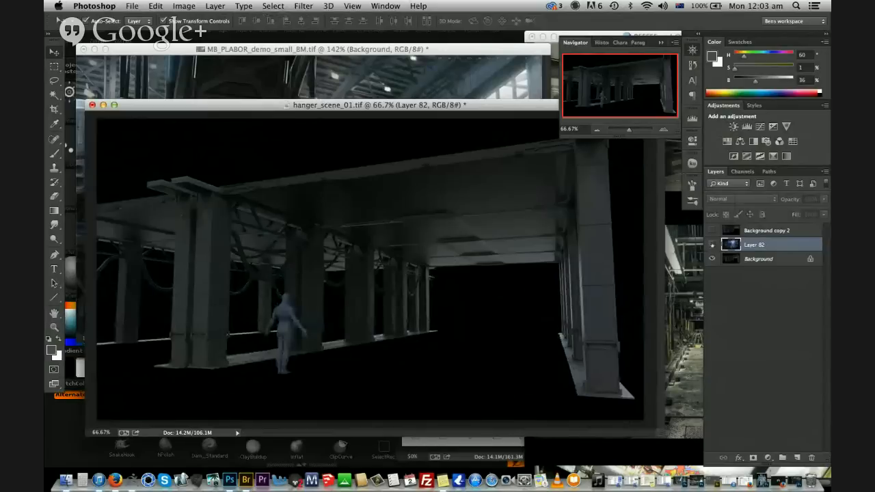
{"action": "left_click", "coordinate": [713, 245]}
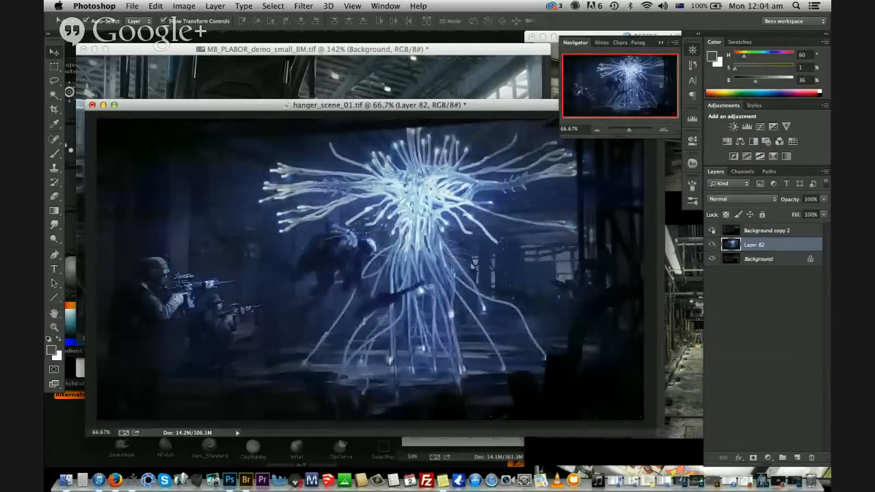
{"action": "left_click", "coordinate": [712, 244]}
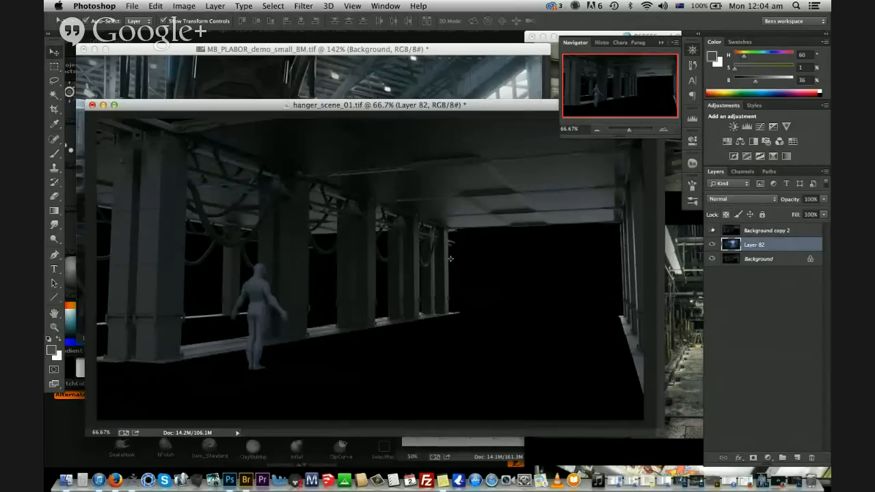
Review the Background copy 2 render against the finished painting several more times, and minimise hanger_scene_01.tif
{"action": "left_click", "coordinate": [713, 231]}
{"action": "left_click", "coordinate": [713, 231]}
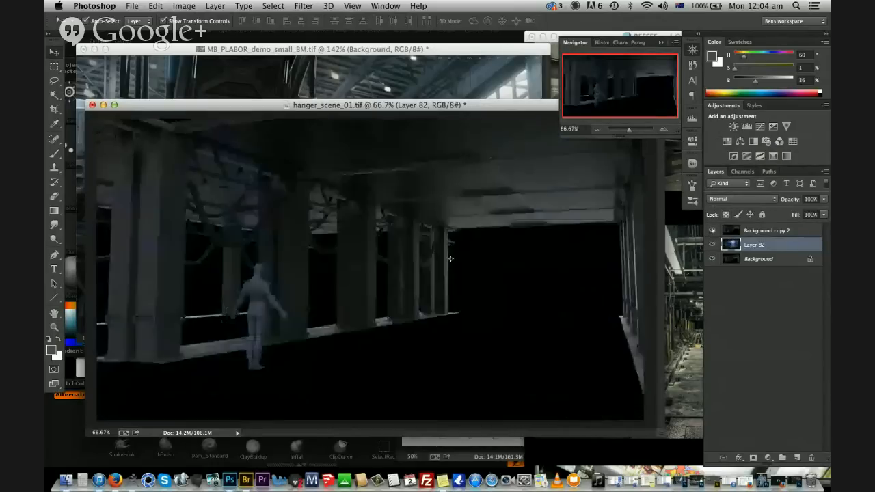
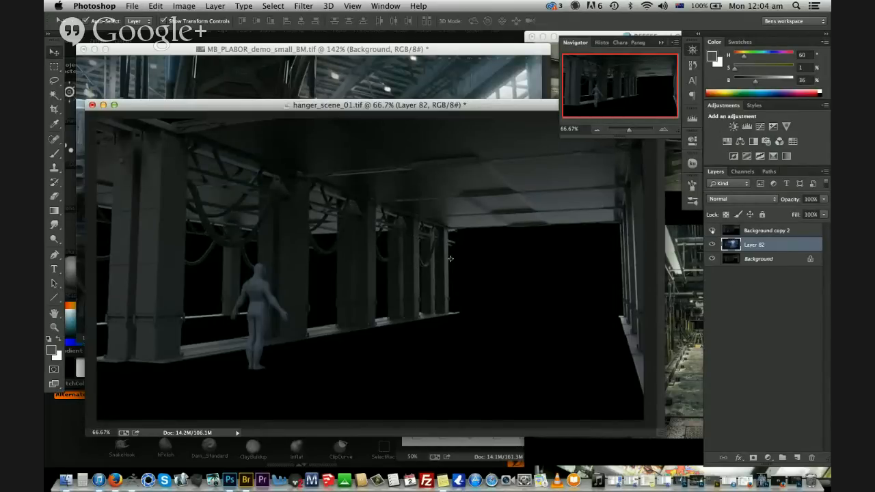
{"action": "left_click", "coordinate": [713, 231]}
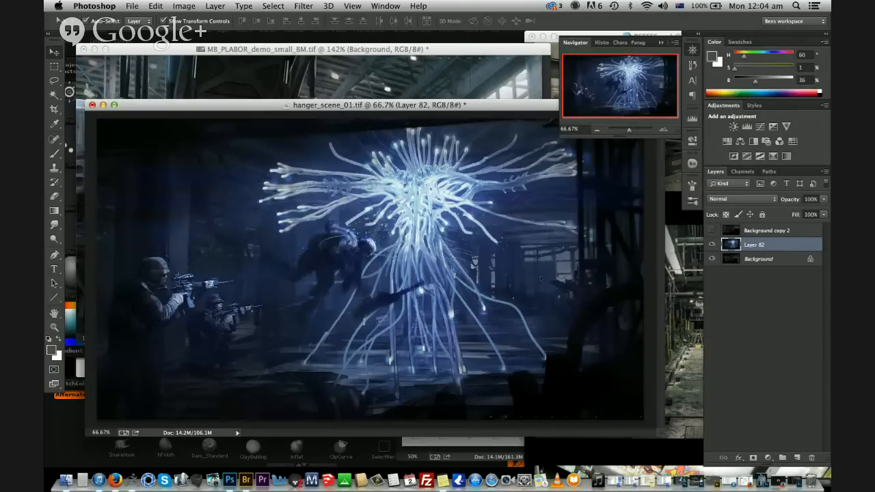
{"action": "left_click", "coordinate": [713, 231]}
{"action": "left_click", "coordinate": [713, 231]}
{"action": "left_click", "coordinate": [713, 231]}
{"action": "left_click", "coordinate": [713, 231]}
{"action": "left_click", "coordinate": [713, 231]}
{"action": "left_click", "coordinate": [713, 231]}
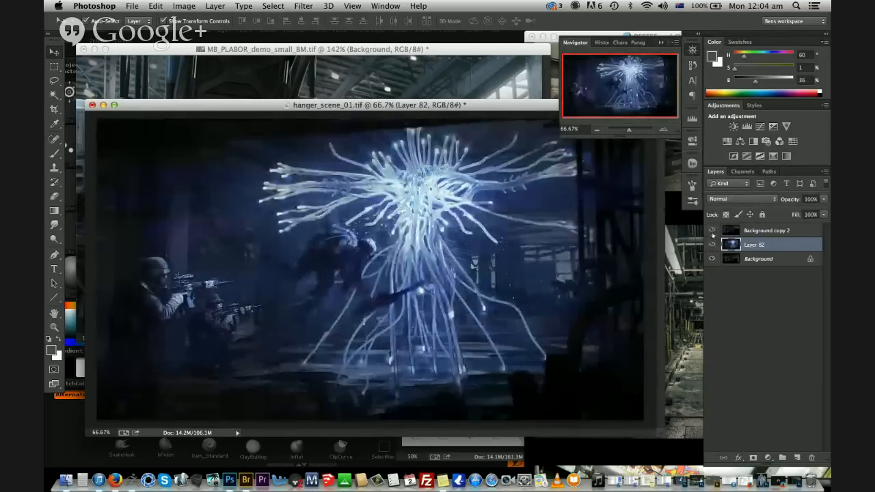
{"action": "left_click", "coordinate": [713, 231]}
{"action": "left_click", "coordinate": [713, 231]}
{"action": "left_click", "coordinate": [713, 231]}
{"action": "left_click", "coordinate": [103, 104]}
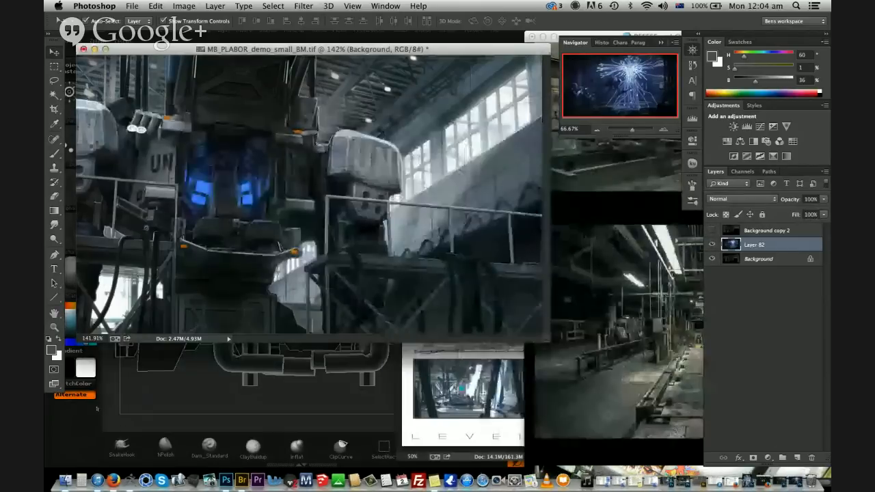
Switch to Adobe Bridge and open the PATENVIRO RENDERS folder
{"action": "left_click", "coordinate": [383, 403]}
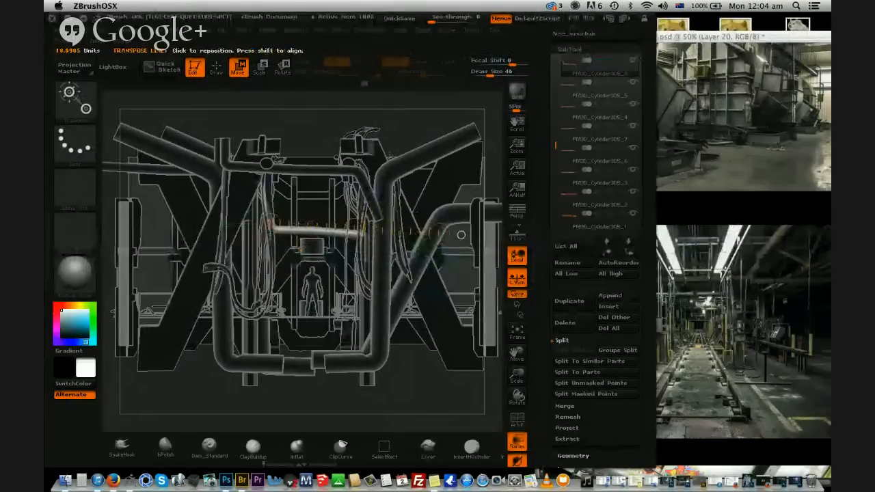
{"action": "left_click", "coordinate": [242, 481]}
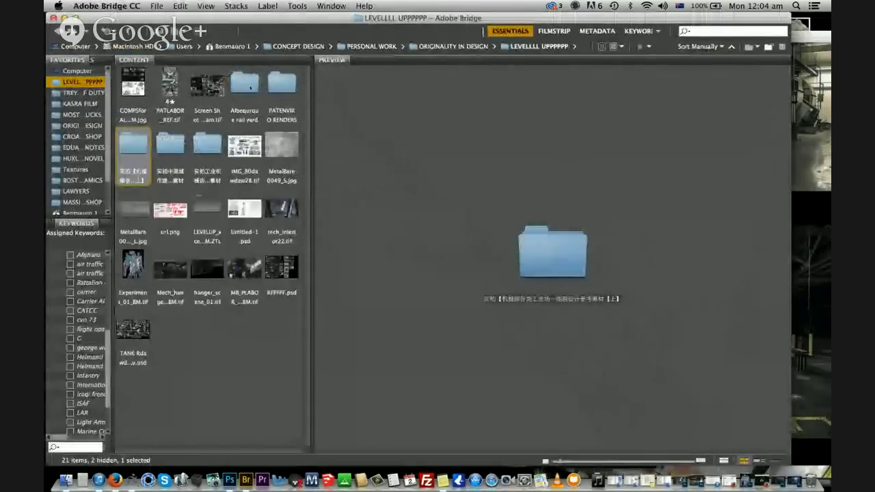
{"action": "left_click", "coordinate": [282, 87]}
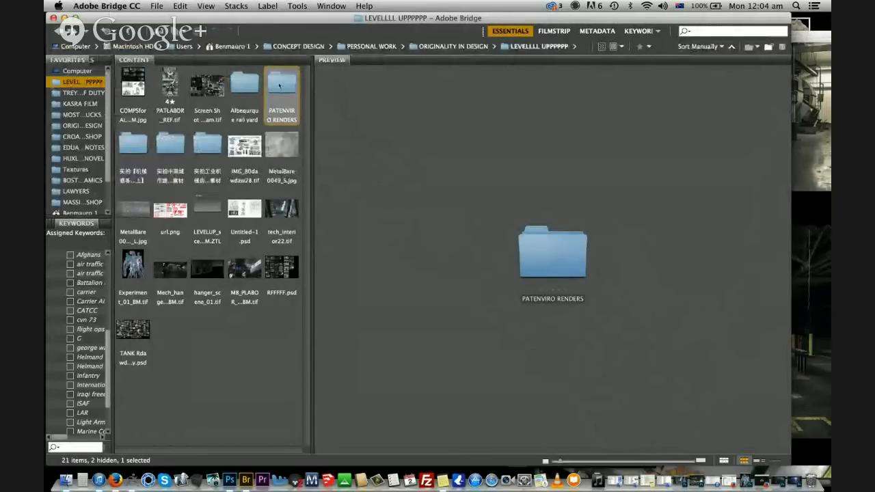
{"action": "double_click", "coordinate": [279, 85]}
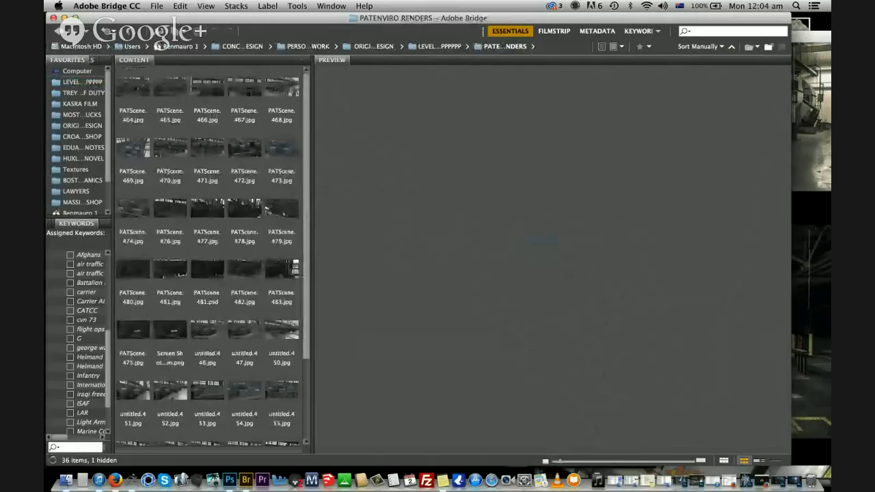
Browse the scene renders from PATScene.464.jpg to PATScene.472.jpg, going back and forth between neighbouring images
{"action": "left_click", "coordinate": [136, 101]}
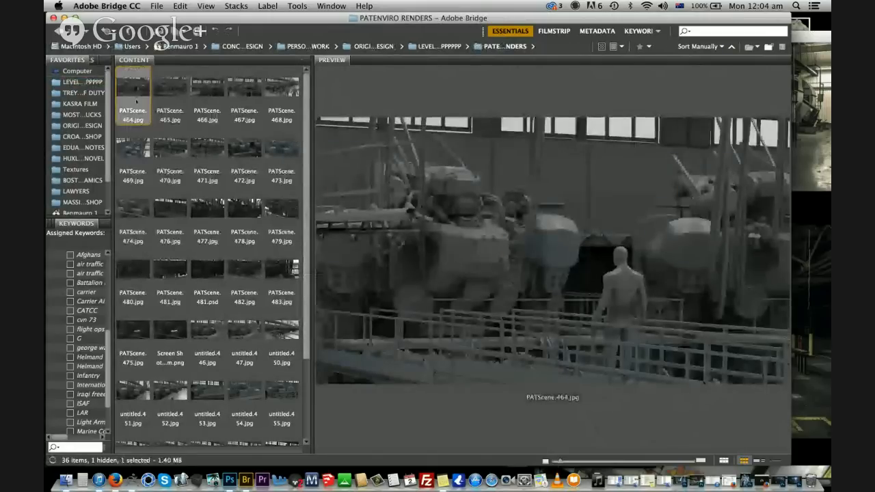
{"action": "key", "text": "Right"}
{"action": "key", "text": "Right"}
{"action": "key", "text": "Right"}
{"action": "key", "text": "Left"}
{"action": "key", "text": "Right"}
{"action": "key", "text": "Right"}
{"action": "key", "text": "Right"}
{"action": "key", "text": "Right"}
{"action": "key", "text": "Left"}
{"action": "key", "text": "Left"}
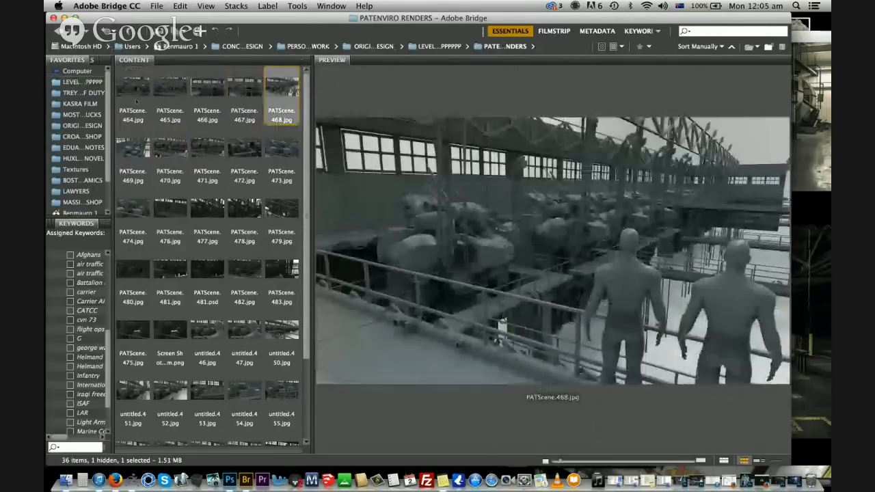
{"action": "key", "text": "Right"}
{"action": "key", "text": "Right"}
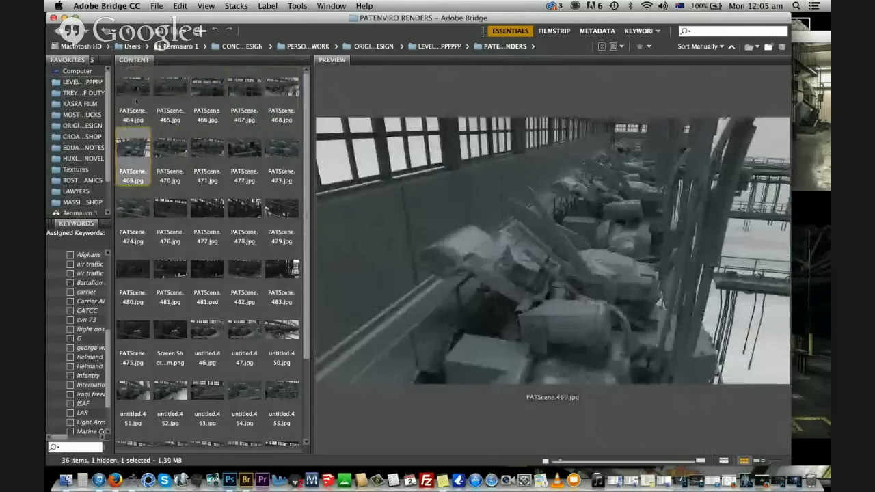
{"action": "key", "text": "Right"}
{"action": "key", "text": "Right"}
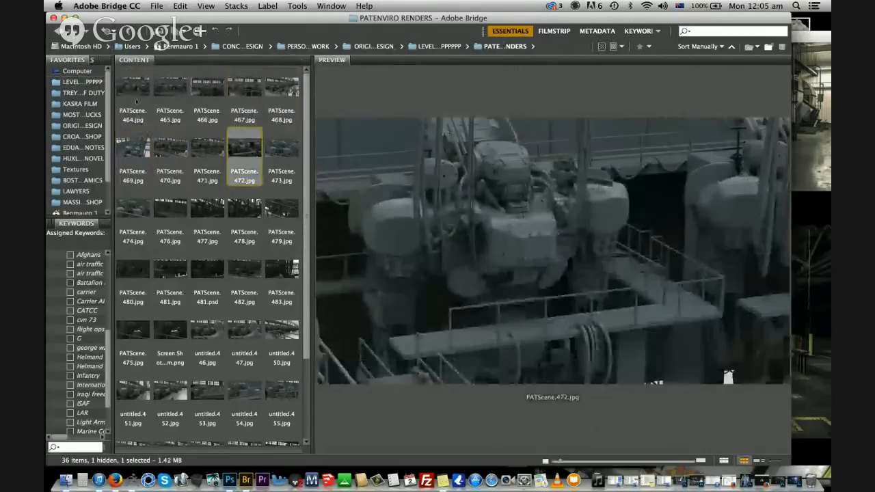
Enlarge the image preview and browse the remaining PATScene renders up to PATScene.483.jpg
{"action": "left_click_drag", "start_coordinate": [312, 219], "coordinate": [239, 218]}
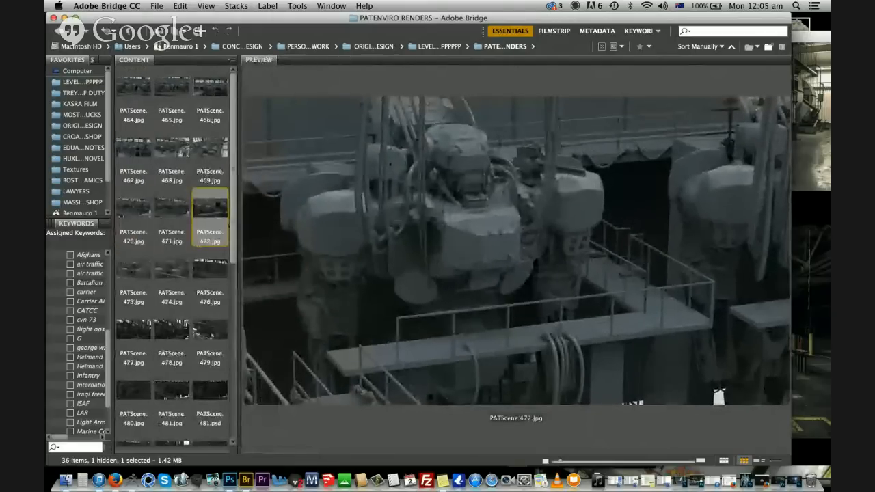
{"action": "key", "text": "Right"}
{"action": "key", "text": "Right"}
{"action": "key", "text": "Right"}
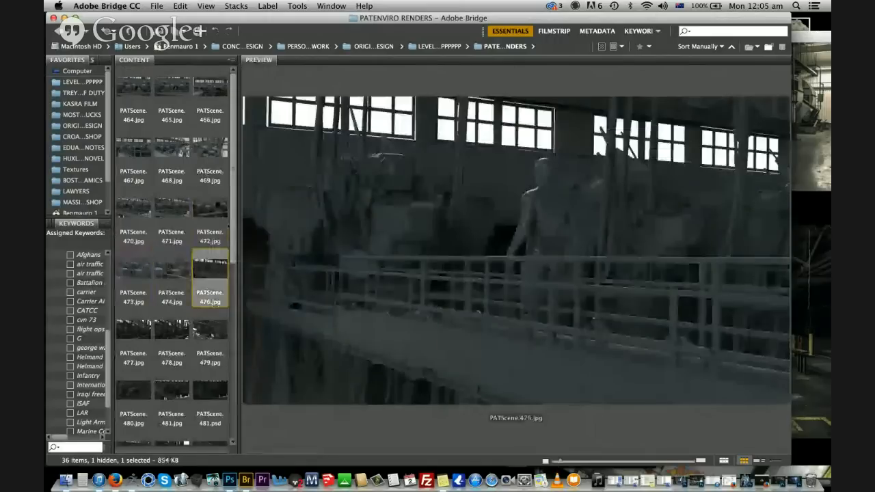
{"action": "key", "text": "Right"}
{"action": "key", "text": "Right"}
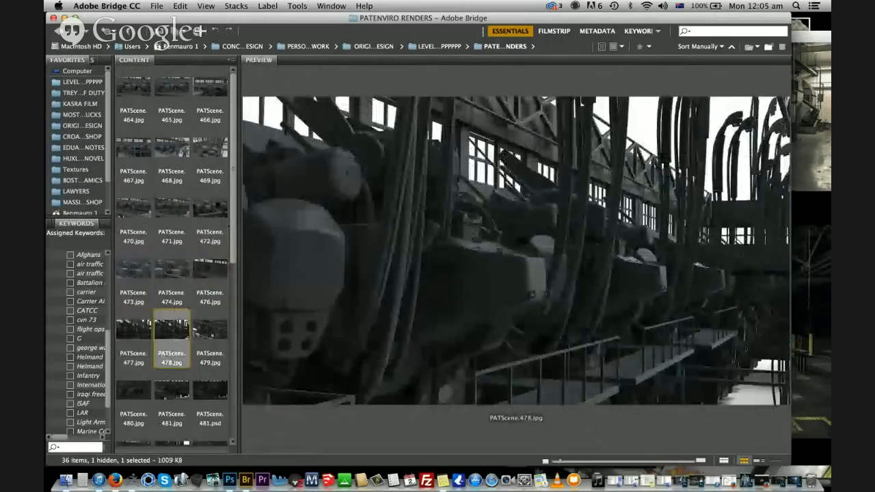
{"action": "key", "text": "Right"}
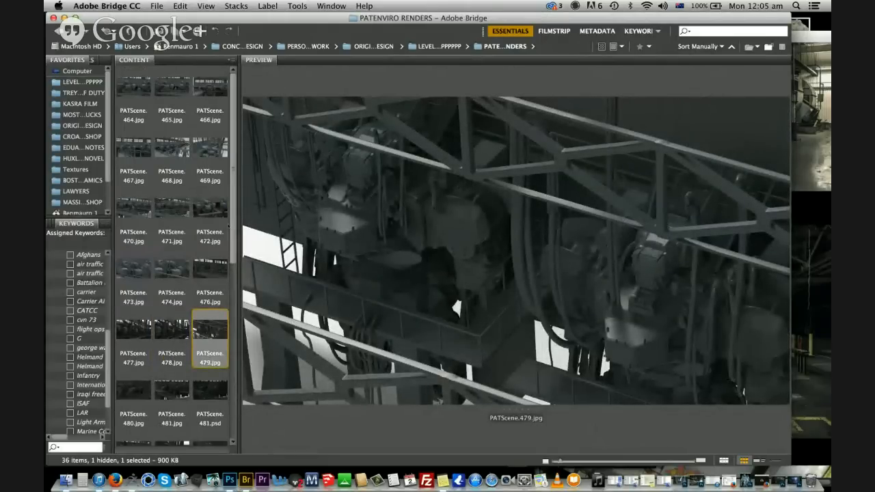
{"action": "key", "text": "Right"}
{"action": "key", "text": "Right"}
{"action": "key", "text": "Right"}
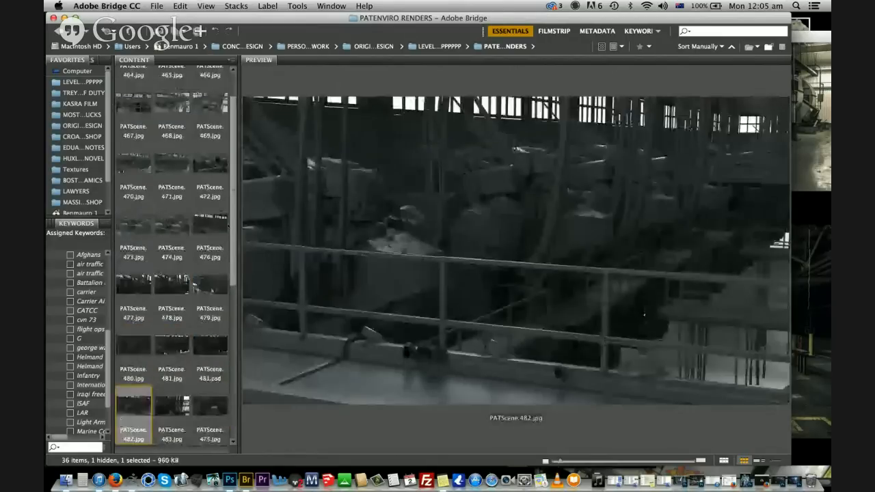
{"action": "key", "text": "Right"}
{"action": "key", "text": "Left"}
{"action": "key", "text": "Right"}
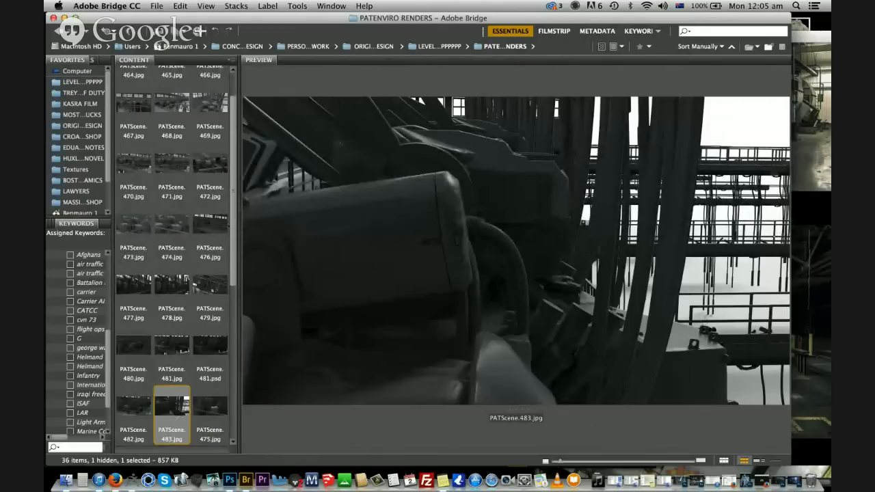
Continue through the PATENVIRO RENDERS folder from PATScene.475.jpg to untitled.450.jpg, viewing each render in the enlarged preview
{"action": "key", "text": "Right"}
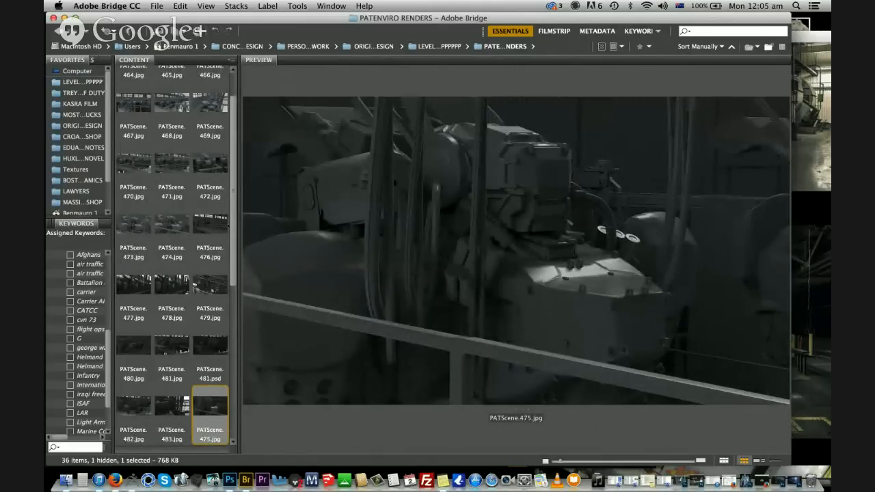
{"action": "key", "text": "Right"}
{"action": "key", "text": "Right"}
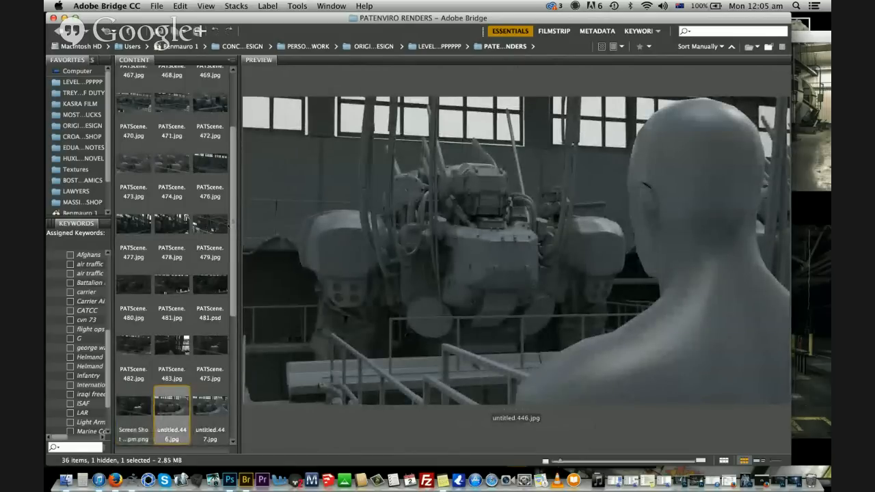
{"action": "key", "text": "Right"}
{"action": "key", "text": "Right"}
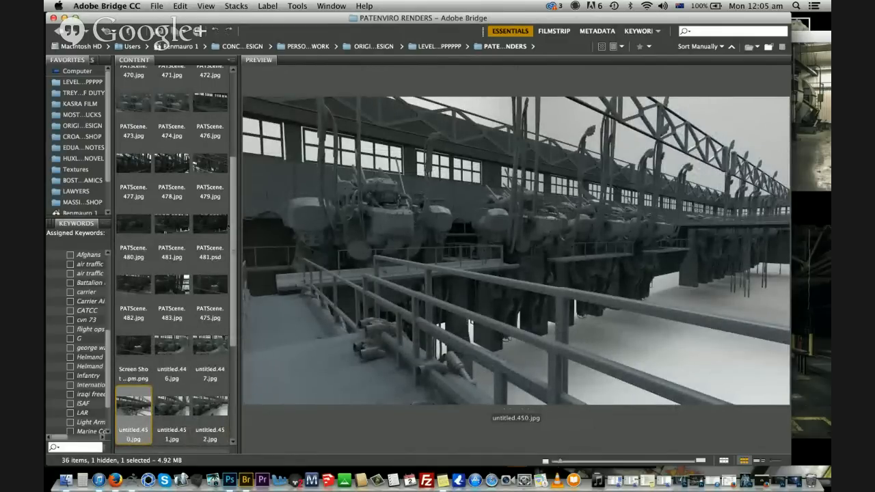
Browse the remaining hangar renders from untitled.451.jpg through to PATENVIRO 2.486.jpg
{"action": "left_click", "coordinate": [172, 410]}
{"action": "key", "text": "Right"}
{"action": "key", "text": "Right"}
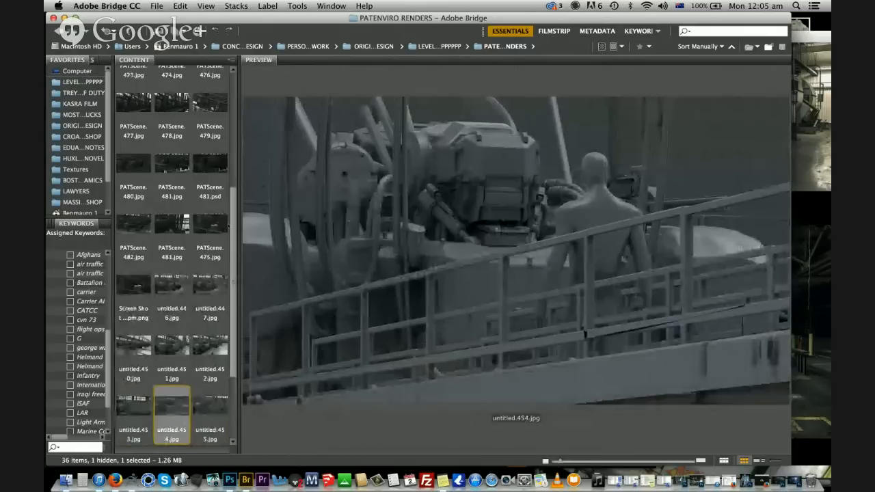
{"action": "key", "text": "Right"}
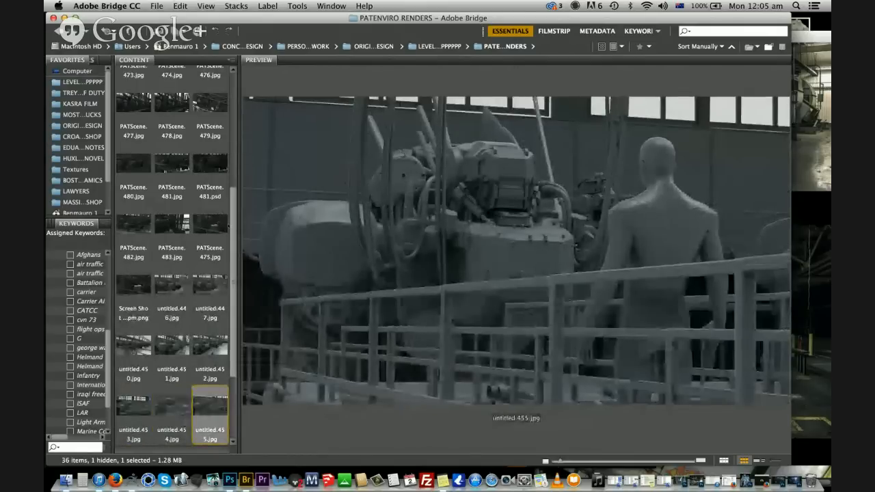
{"action": "key", "text": "Right"}
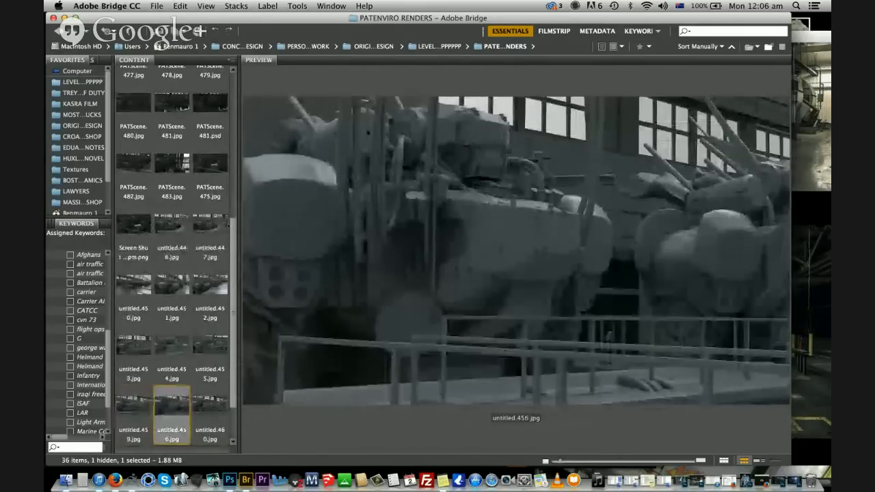
{"action": "key", "text": "Right"}
{"action": "key", "text": "Right"}
{"action": "key", "text": "Right"}
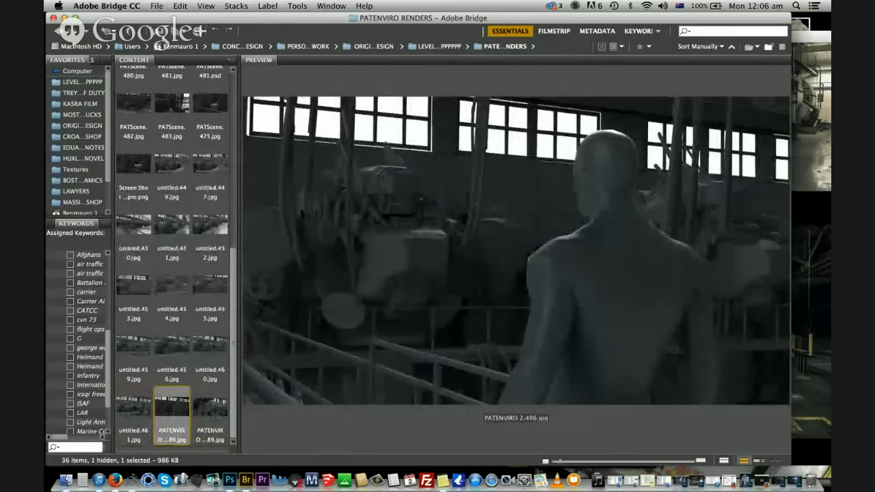
Compare the last two renders, PATENVIRO 2.486.jpg and PATENVIRO 2.489.jpg, ending on PATENVIRO 2.486.jpg
{"action": "key", "text": "Right"}
{"action": "key", "text": "Left"}
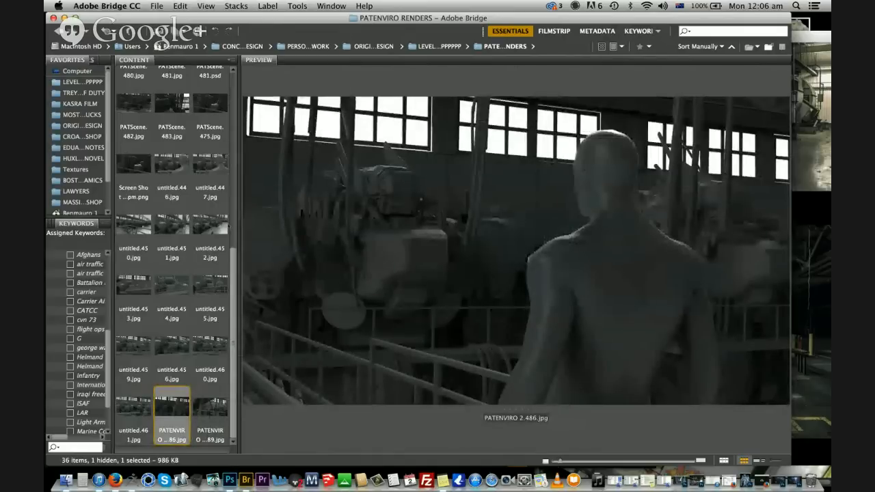
{"action": "left_click", "coordinate": [209, 413]}
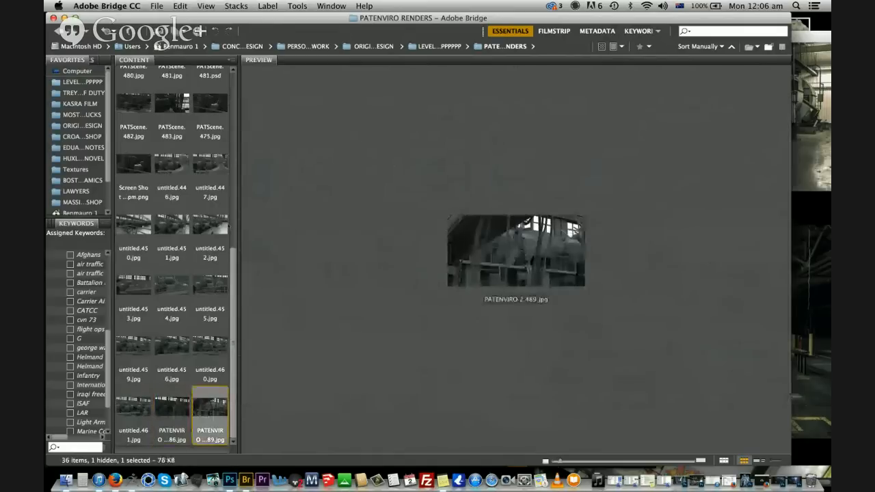
{"action": "key", "text": "Left"}
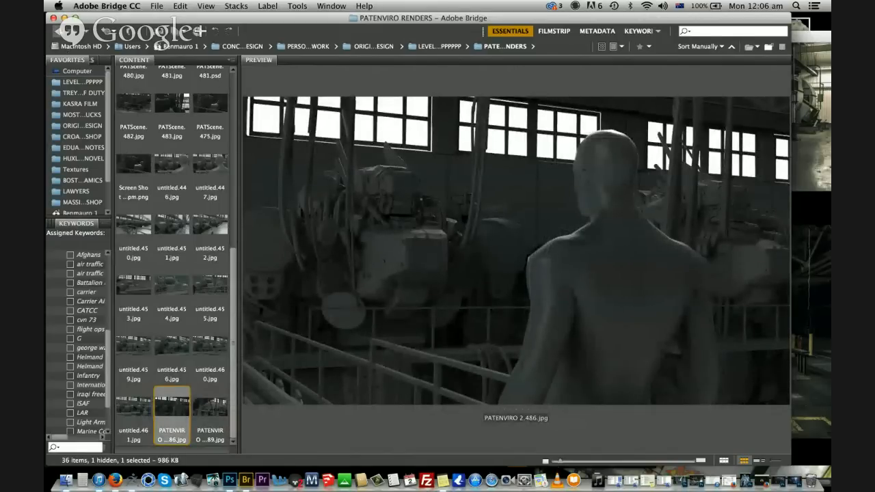
Return to the LEVELLLL UPPPPPP folder and preview hanger_scene_01.tif
{"action": "left_click", "coordinate": [58, 30]}
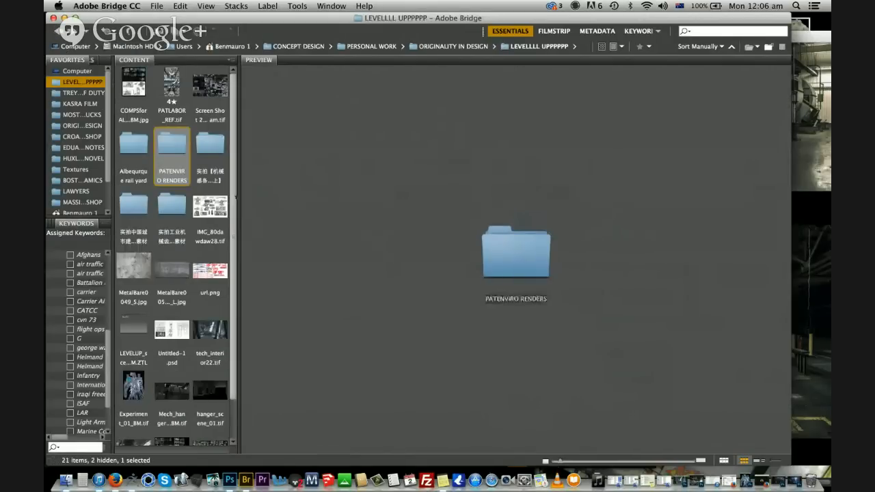
{"action": "scroll", "coordinate": [176, 255], "scroll_direction": "down", "scroll_amount": 2}
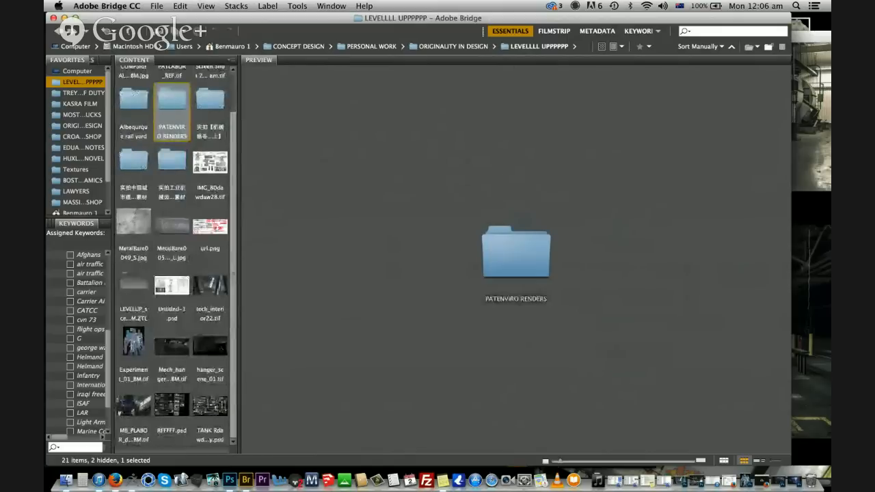
{"action": "left_click", "coordinate": [210, 352]}
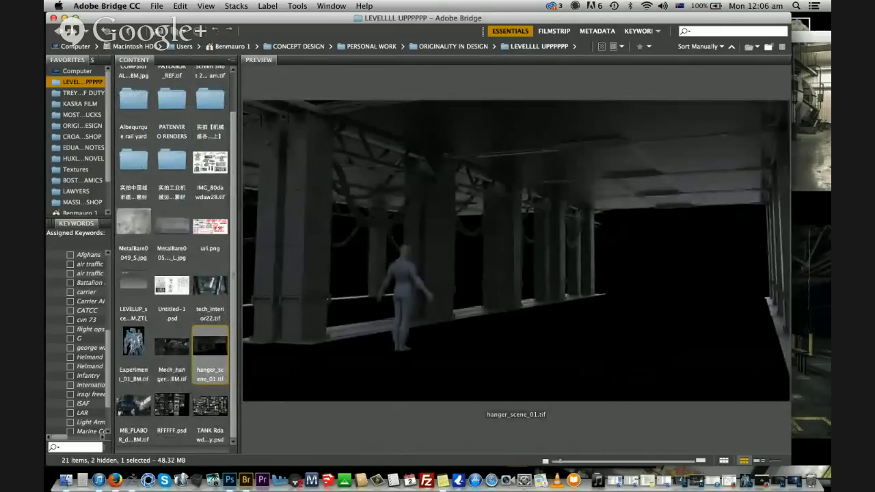
{"action": "left_click_drag", "start_coordinate": [423, 18], "coordinate": [428, 19]}
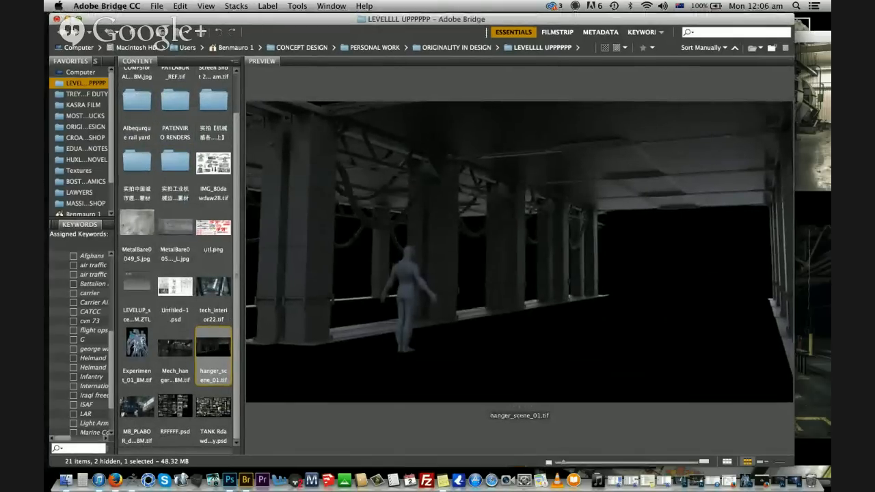
Switch to ZBrush, turn transparency off and perspective on, and face the front of the pipe wall
{"action": "key", "text": "super+Tab"}
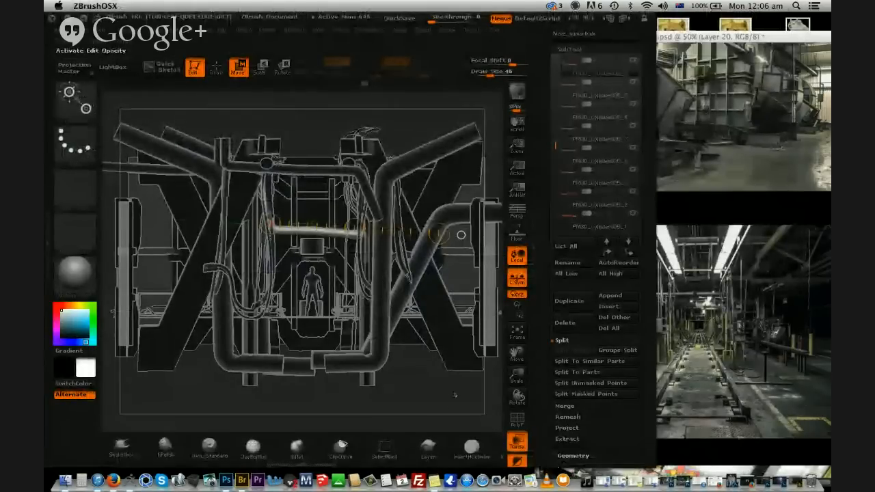
{"action": "left_click", "coordinate": [517, 441]}
{"action": "left_click_drag", "start_coordinate": [465, 399], "coordinate": [468, 401]}
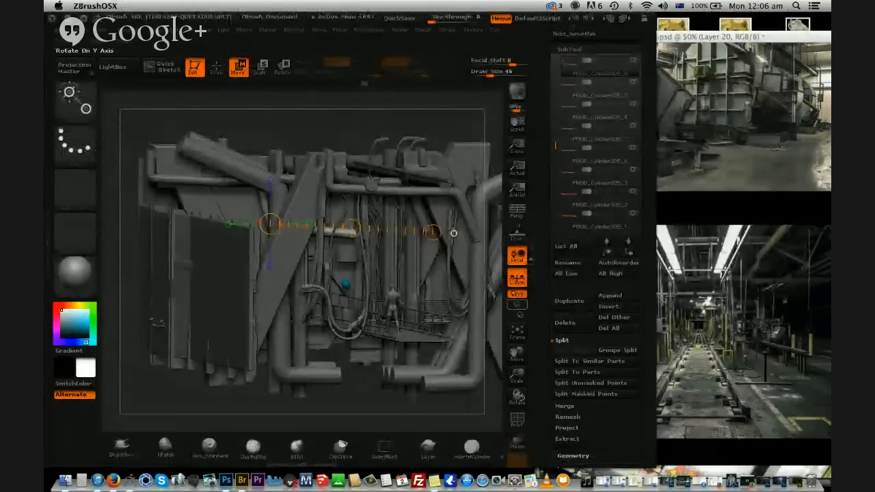
{"action": "left_click", "coordinate": [517, 212]}
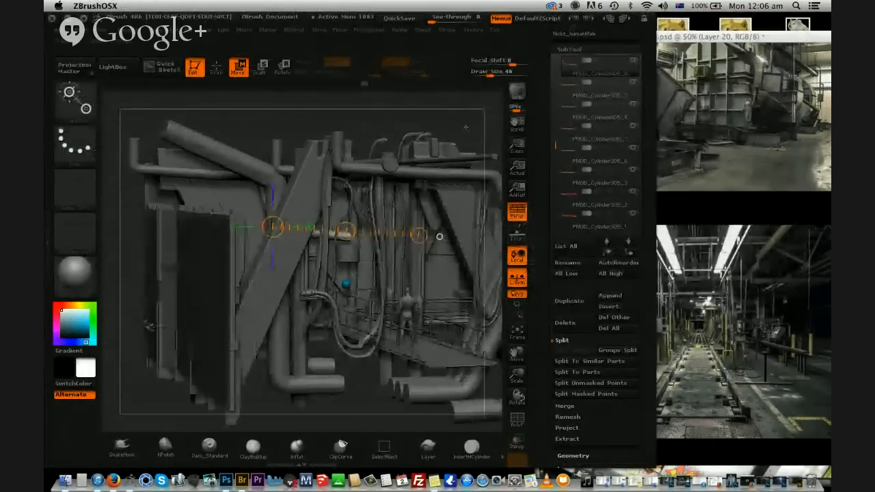
{"action": "left_click_drag", "start_coordinate": [471, 120], "coordinate": [427, 112]}
{"action": "left_click_drag", "start_coordinate": [425, 106], "coordinate": [479, 112]}
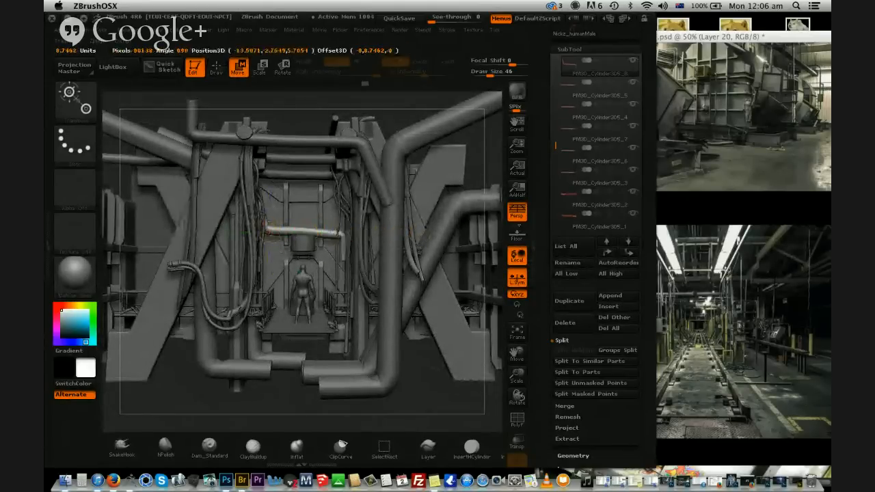
Raise the short horizontal pipe above the human figure and rotate it around in the top view
{"action": "mouse_move", "coordinate": [340, 234]}
{"action": "left_mouse_down", "text": "shift"}
{"action": "mouse_move", "coordinate": [304, 217]}
{"action": "mouse_move", "coordinate": [228, 131]}
{"action": "mouse_move", "coordinate": [220, 119]}
{"action": "mouse_move", "coordinate": [226, 98]}
{"action": "left_mouse_up", "text": "shift"}
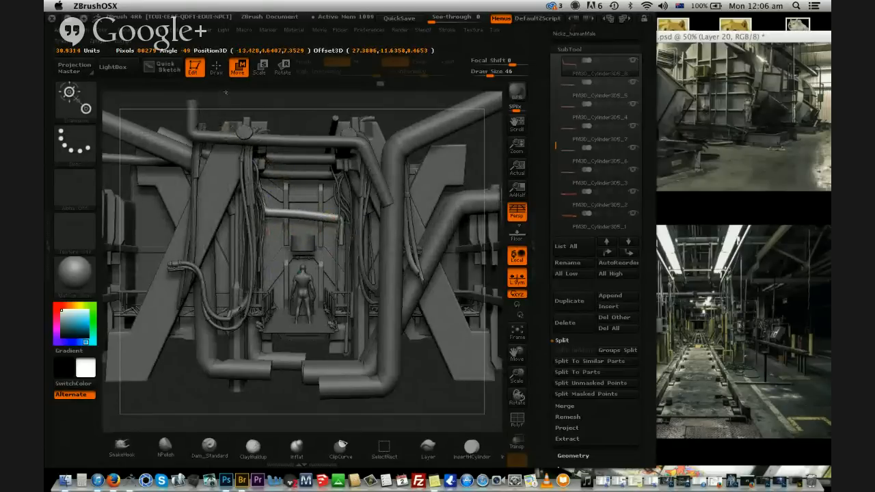
{"action": "left_click", "coordinate": [269, 206]}
{"action": "right_click_drag", "start_coordinate": [270, 206], "coordinate": [289, 270]}
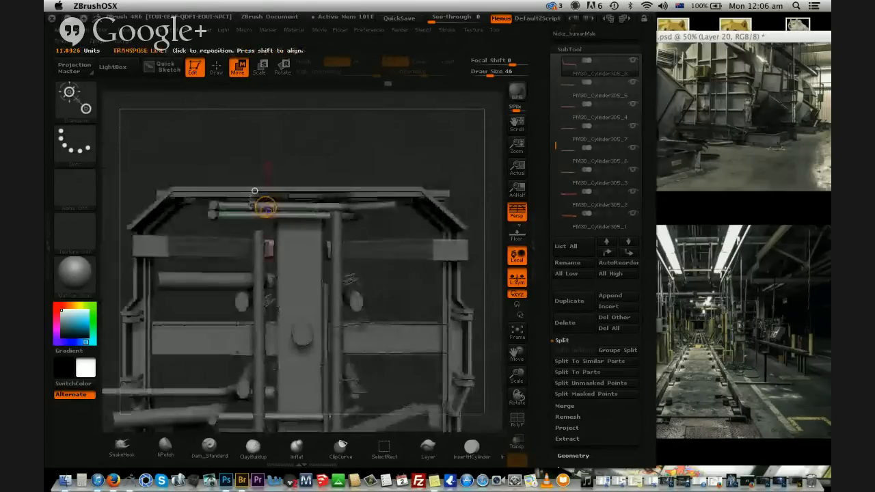
{"action": "key", "text": "r"}
{"action": "left_click_drag", "start_coordinate": [254, 123], "coordinate": [359, 202]}
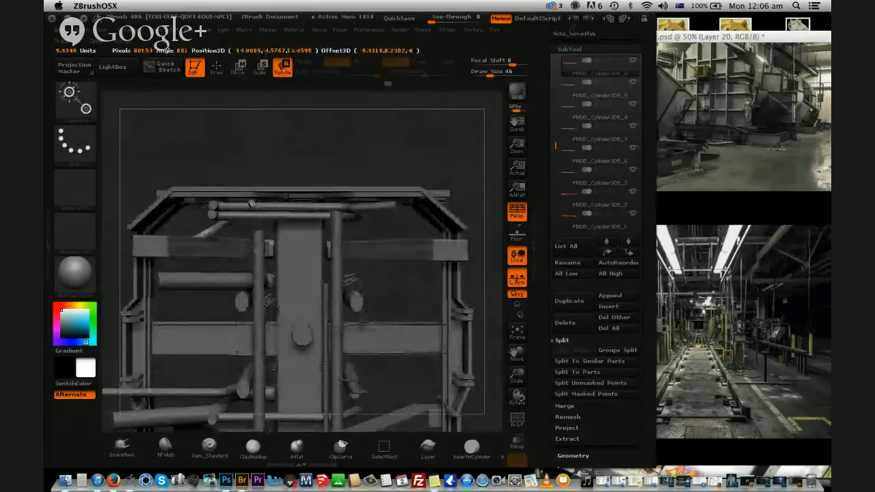
Reposition the rotated pipe so its bend sits against the wall panel above the human figure
{"action": "key", "text": "w"}
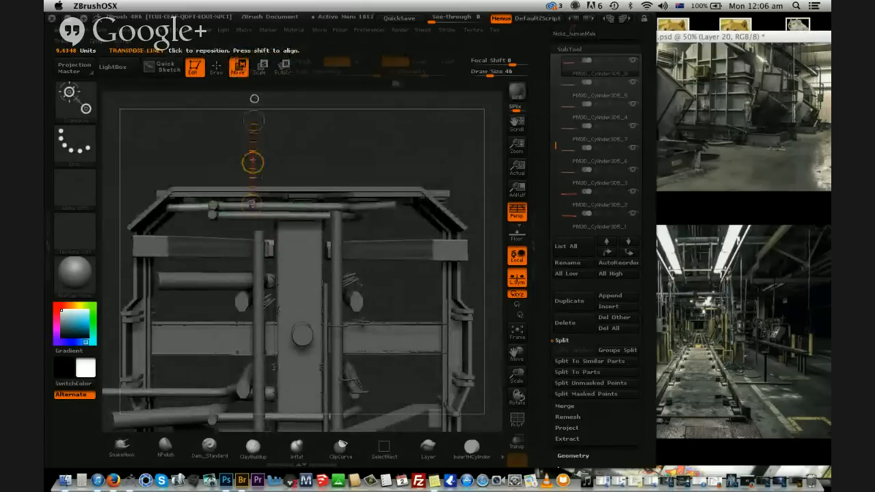
{"action": "right_click_drag", "start_coordinate": [254, 98], "coordinate": [272, 219]}
{"action": "left_click_drag", "start_coordinate": [280, 248], "coordinate": [280, 148], "text": "shift"}
{"action": "left_click_drag", "start_coordinate": [280, 197], "coordinate": [290, 203]}
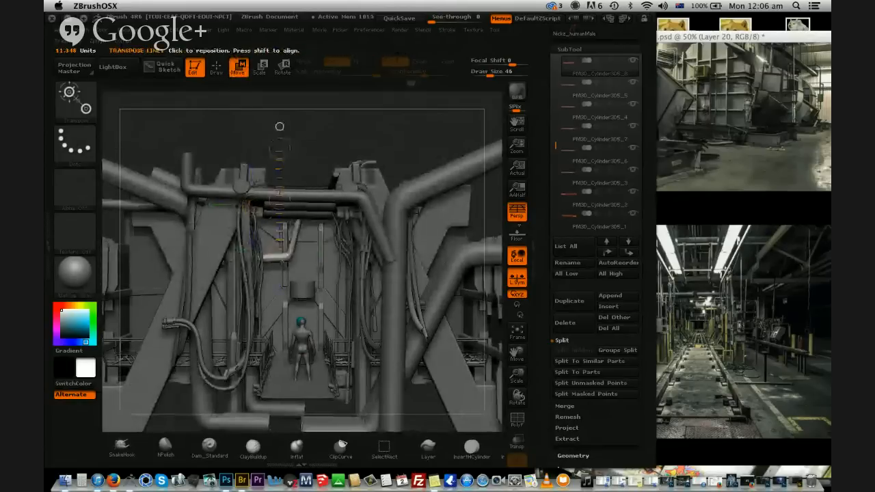
{"action": "left_click_drag", "start_coordinate": [265, 262], "coordinate": [312, 268], "text": "shift"}
Isolate the bent pipe's slanted upper section and move its end so that section stands vertical
{"action": "left_click", "coordinate": [216, 68]}
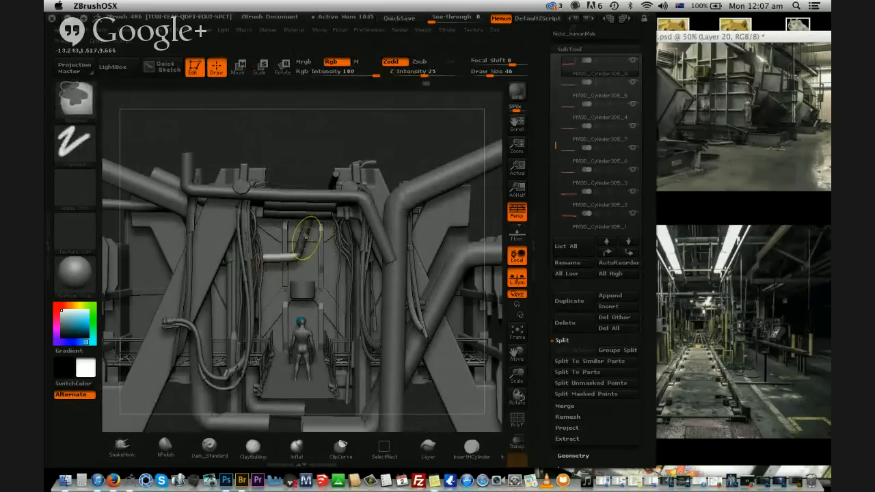
{"action": "key", "text": "b"}
{"action": "key", "text": "s"}
{"action": "key", "text": "h"}
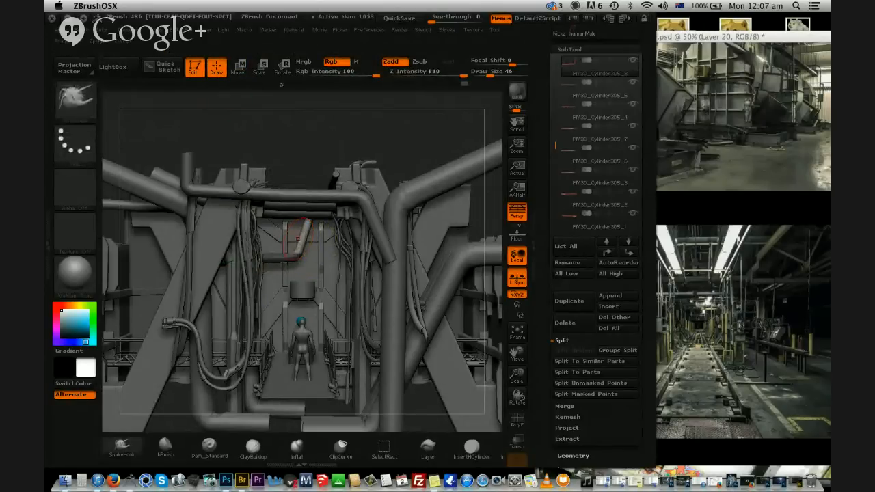
{"action": "left_click", "coordinate": [260, 68]}
{"action": "left_click_drag", "start_coordinate": [298, 253], "coordinate": [318, 157]}
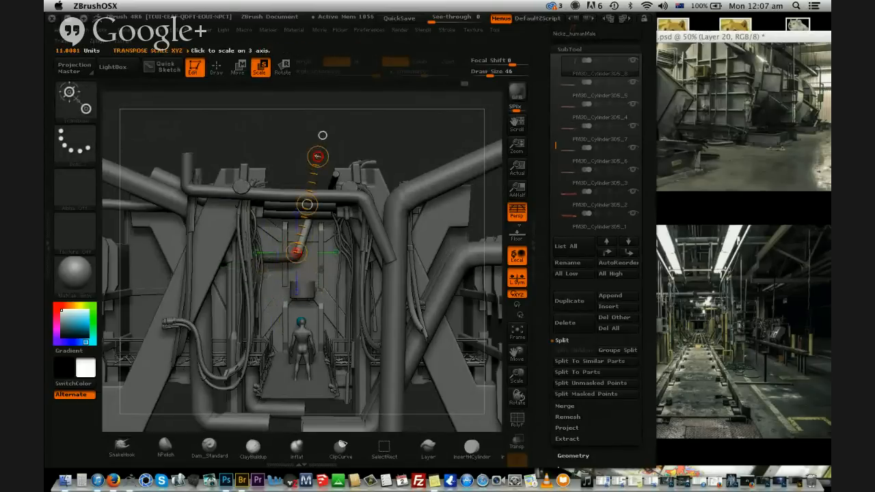
{"action": "left_click", "coordinate": [238, 68]}
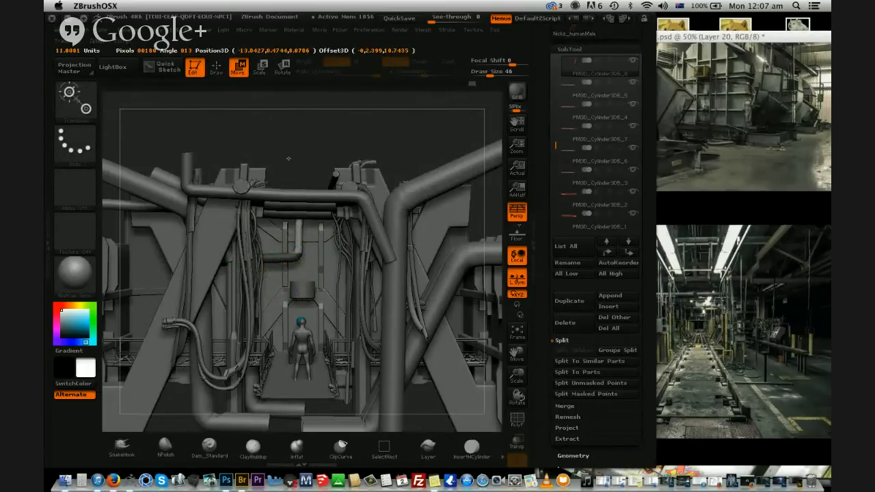
Move the whole bent pipe sideways to the hanging cables and check its depth from the top view
{"action": "key", "text": "q"}
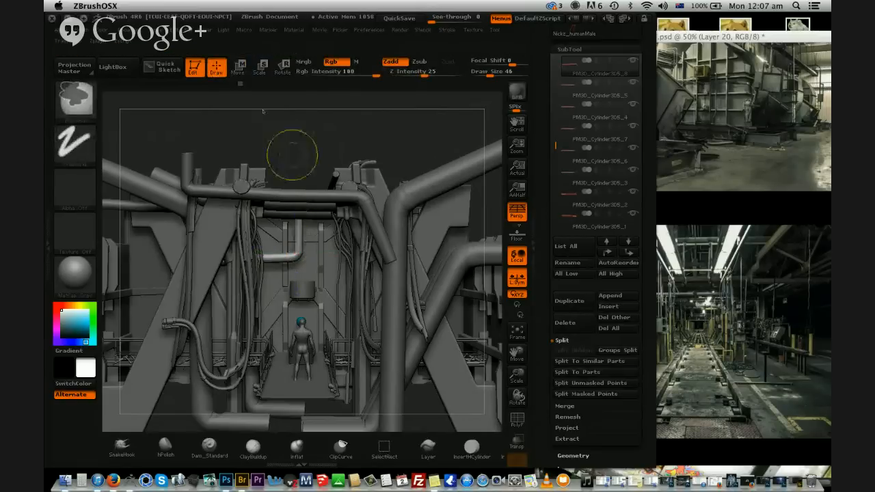
{"action": "key", "text": "w"}
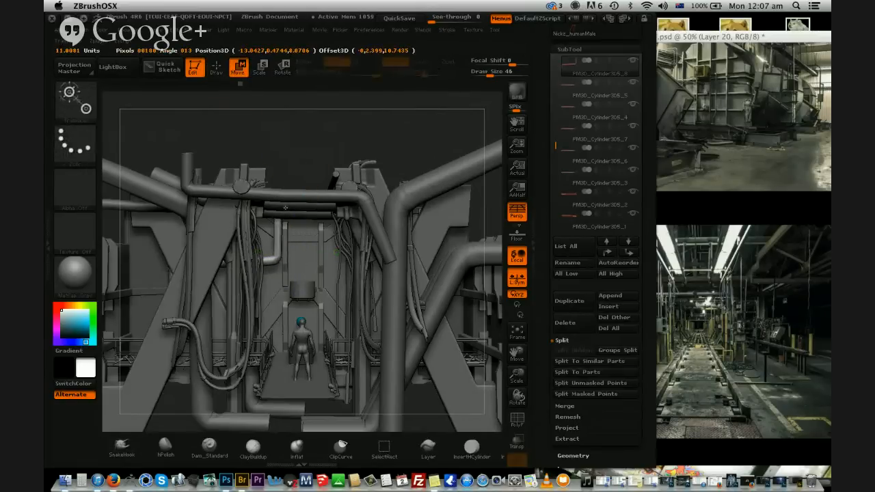
{"action": "left_click_drag", "start_coordinate": [322, 134], "coordinate": [338, 251]}
{"action": "left_click_drag", "start_coordinate": [276, 250], "coordinate": [275, 305], "text": "shift"}
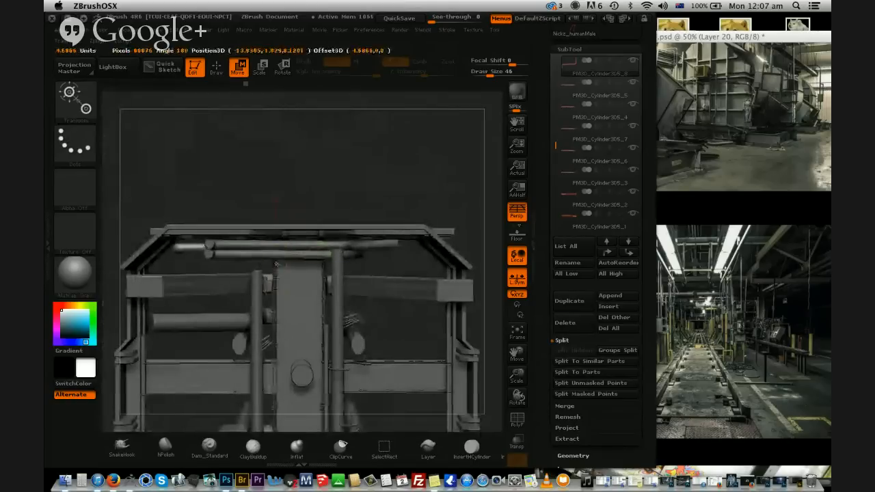
{"action": "left_click_drag", "start_coordinate": [395, 195], "coordinate": [438, 365]}
Select the long straight pipe running along the scene's depth, turn perspective off and set a Move transpose line from its end
{"action": "left_click", "coordinate": [310, 328], "text": "alt"}
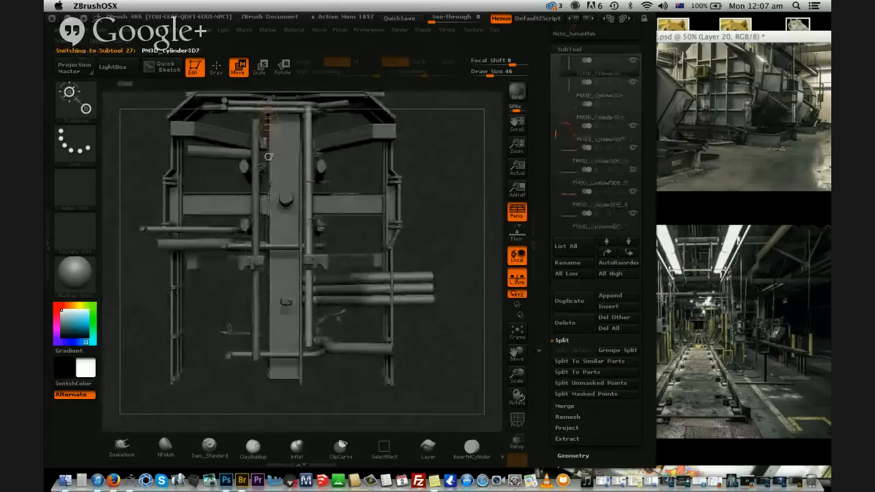
{"action": "left_click_drag", "start_coordinate": [492, 321], "coordinate": [264, 197]}
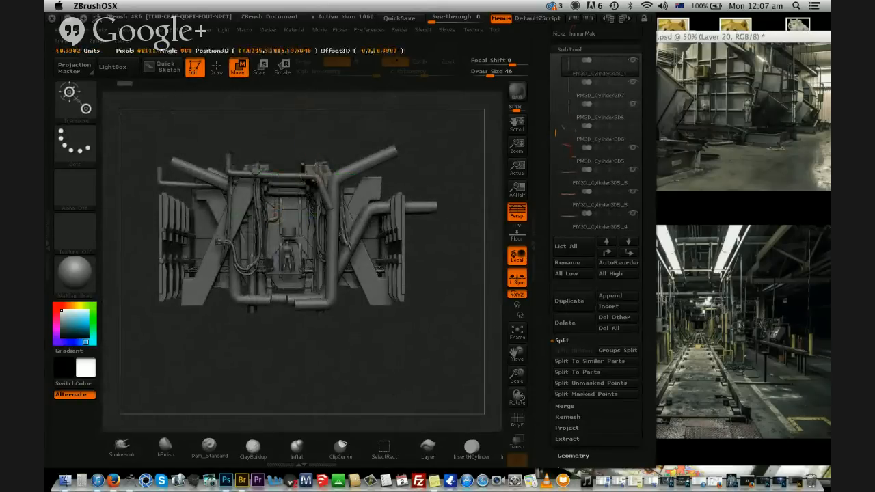
{"action": "left_click", "coordinate": [517, 211]}
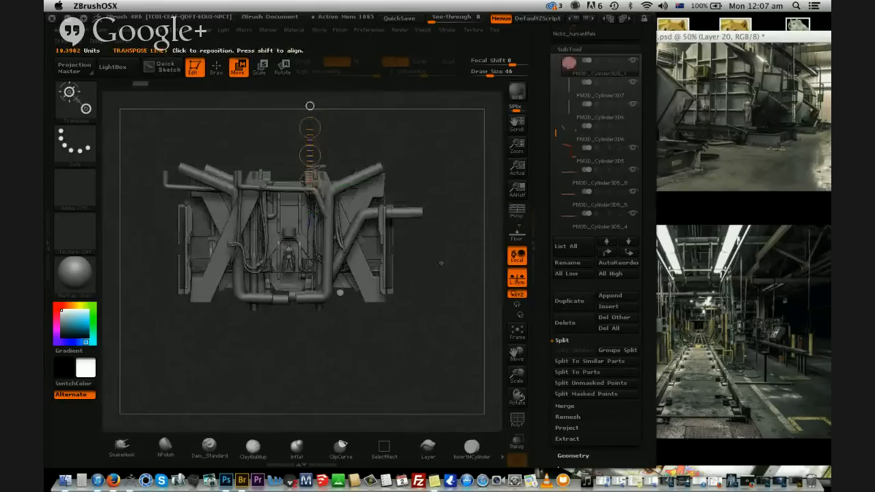
{"action": "left_click_drag", "start_coordinate": [340, 294], "coordinate": [438, 198]}
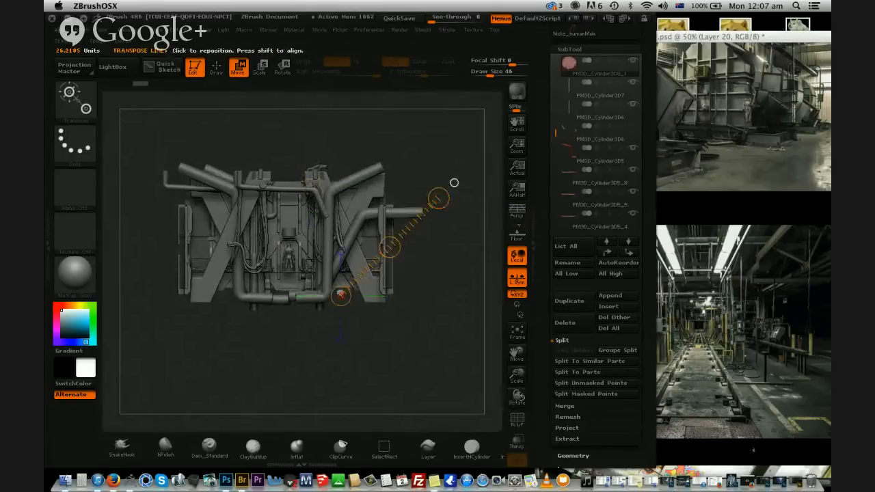
Switch to Photoshop and restore the minimised hanger_scene_01.tif painting
{"action": "left_click", "coordinate": [765, 481]}
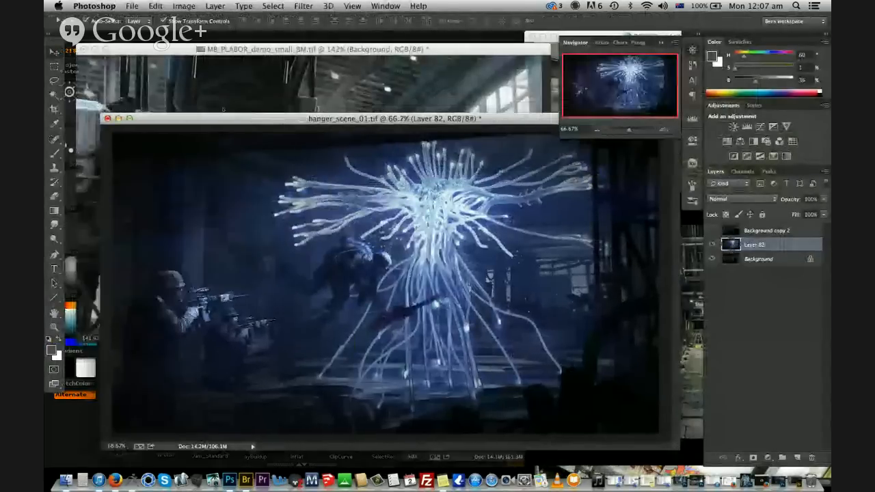
Put away the hanger_scene_01.tif painting, switch back to ZBrush and duplicate the long straight pipe along the scene's depth to the opposite side
{"action": "left_click", "coordinate": [104, 105]}
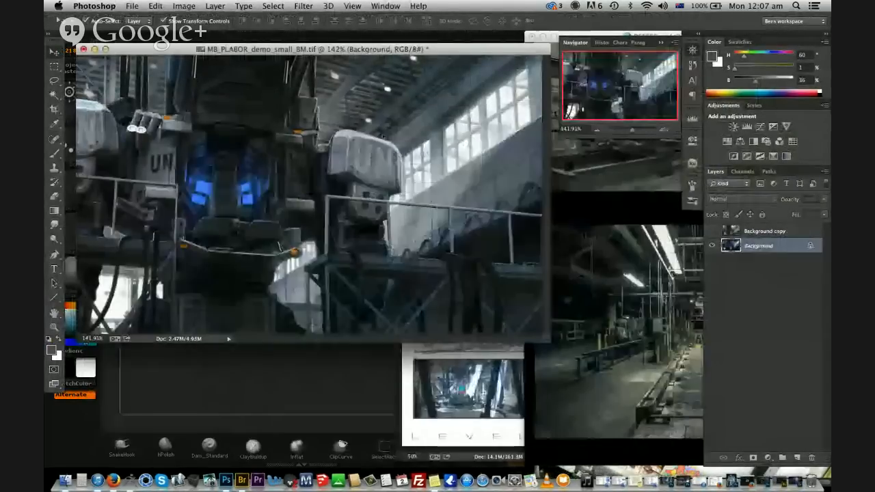
{"action": "key", "text": "super+Tab"}
{"action": "left_click_drag", "start_coordinate": [413, 344], "coordinate": [349, 319]}
{"action": "left_click_drag", "start_coordinate": [340, 283], "coordinate": [340, 376]}
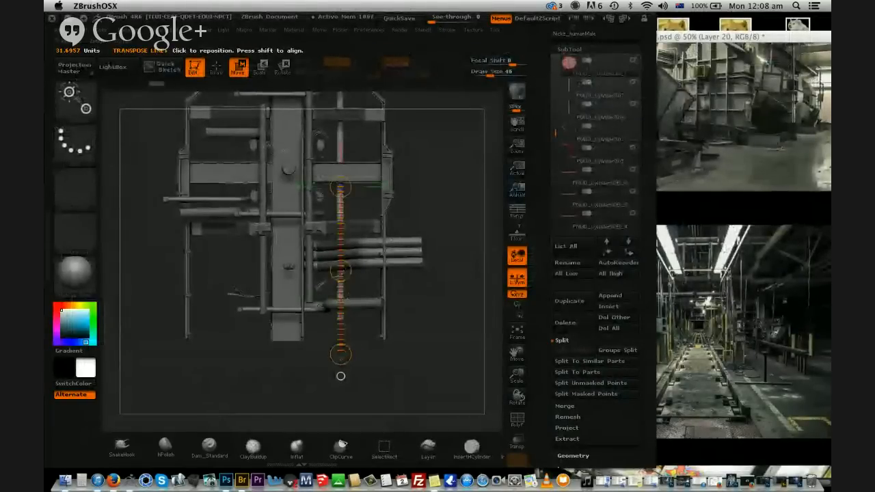
{"action": "mouse_move", "coordinate": [340, 271]}
{"action": "left_mouse_down"}
{"action": "mouse_move", "coordinate": [332, 289]}
{"action": "mouse_move", "coordinate": [340, 284]}
{"action": "left_mouse_up"}
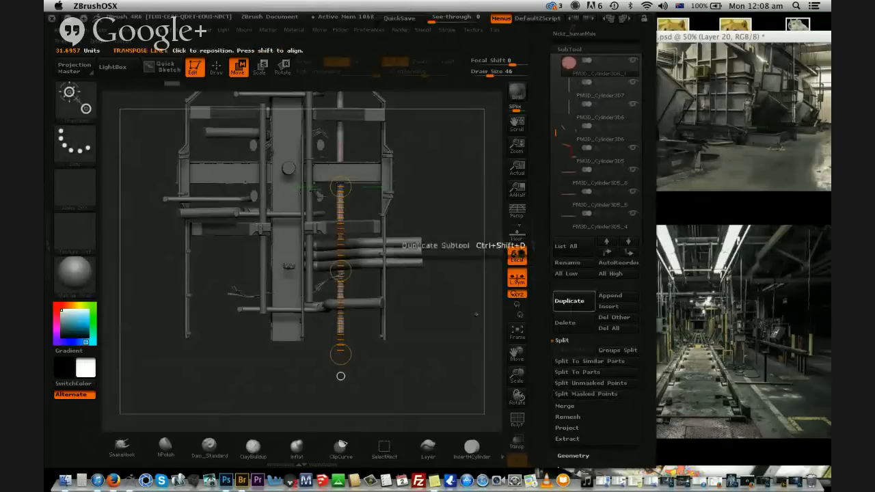
{"action": "left_click", "coordinate": [569, 303]}
{"action": "left_click_drag", "start_coordinate": [341, 188], "coordinate": [341, 353]}
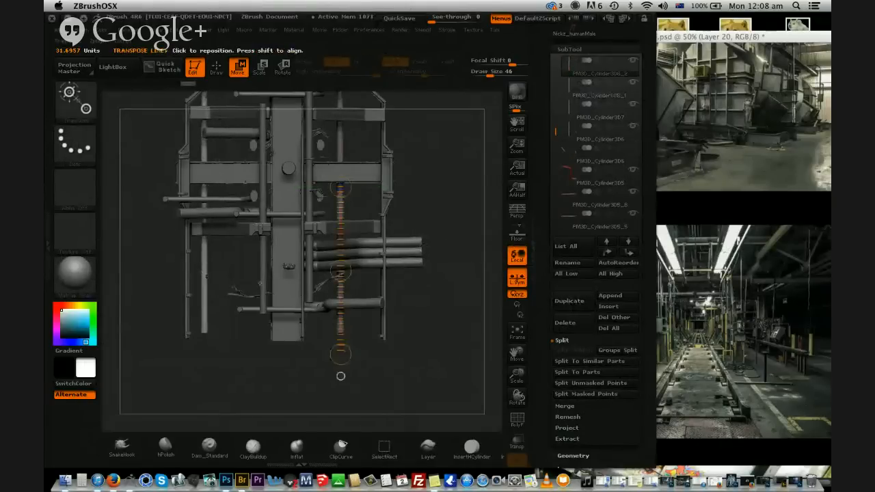
Switch to Photoshop, view the car factory photos in RFFFFF.psd and minimise the MB_PLABOR_demo_small_BM.tif painting
{"action": "key", "text": "super+Tab"}
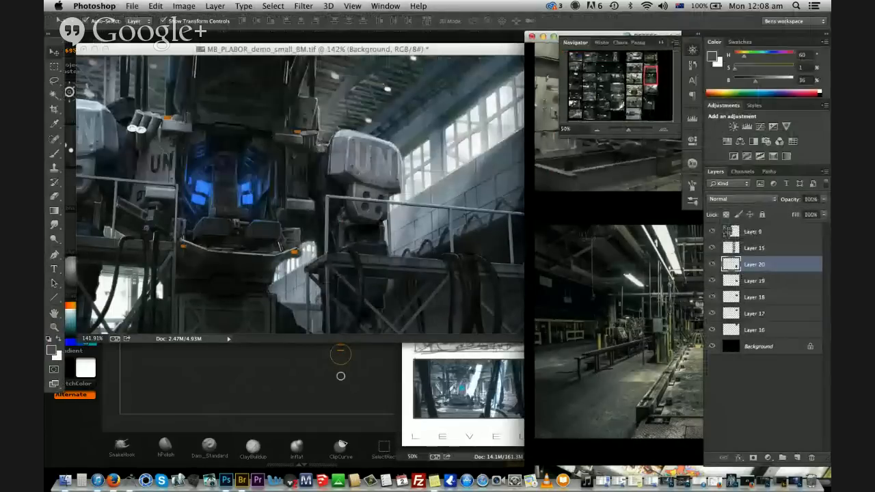
{"action": "left_click", "coordinate": [622, 241]}
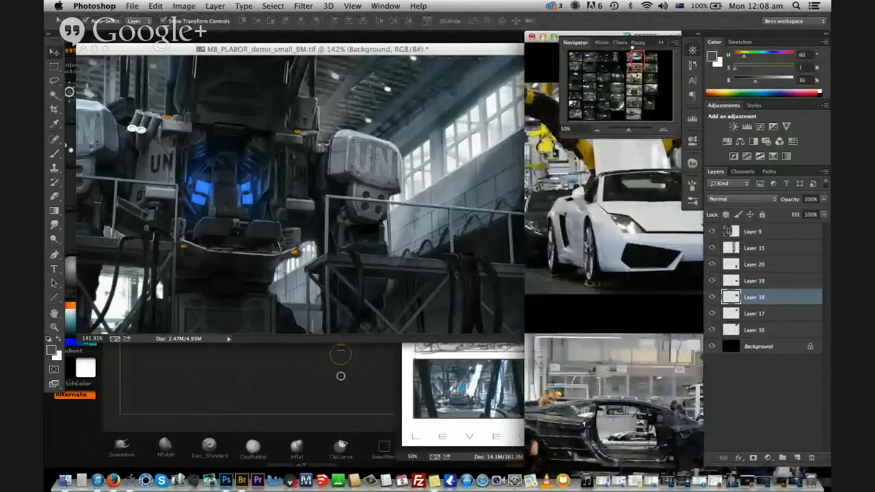
{"action": "key", "text": "Tab"}
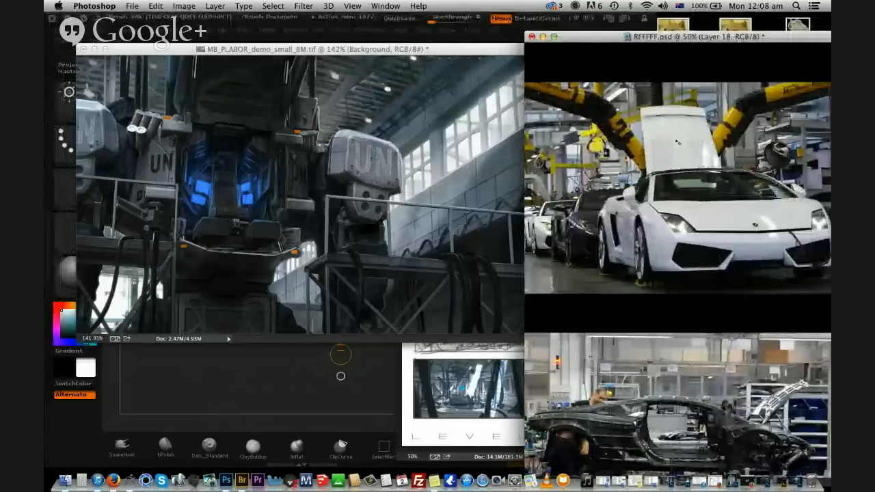
{"action": "key", "text": "Tab"}
{"action": "left_click", "coordinate": [331, 49]}
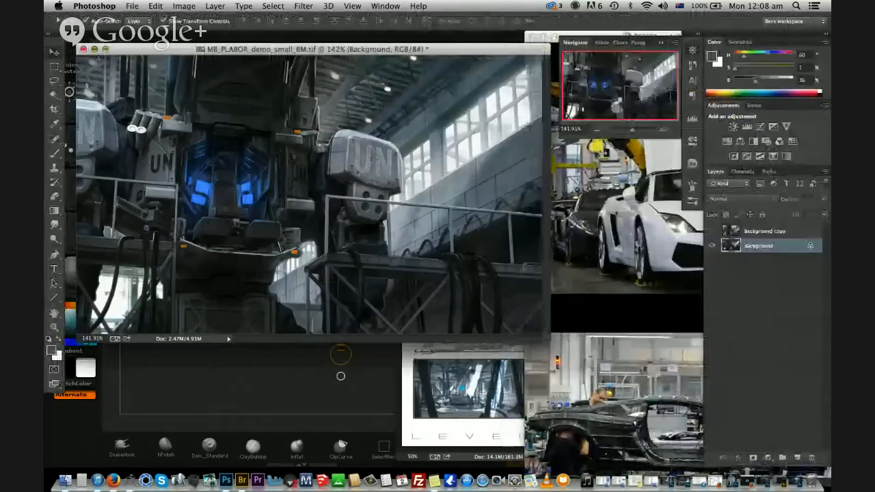
{"action": "left_click", "coordinate": [95, 49]}
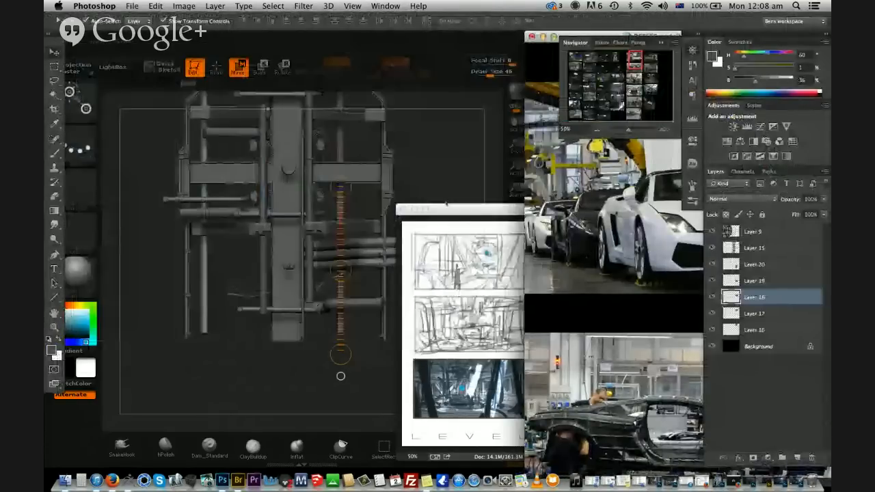
{"action": "left_click", "coordinate": [446, 204]}
{"action": "left_click_drag", "start_coordinate": [445, 203], "coordinate": [412, 285]}
Return to ZBrush, select the PM3D_Cylinder3D1_1 subtool and merge it down into the subtool below
{"action": "left_click_drag", "start_coordinate": [455, 314], "coordinate": [566, 439]}
{"action": "left_click_drag", "start_coordinate": [424, 383], "coordinate": [451, 376]}
{"action": "left_click", "coordinate": [377, 329], "text": "alt"}
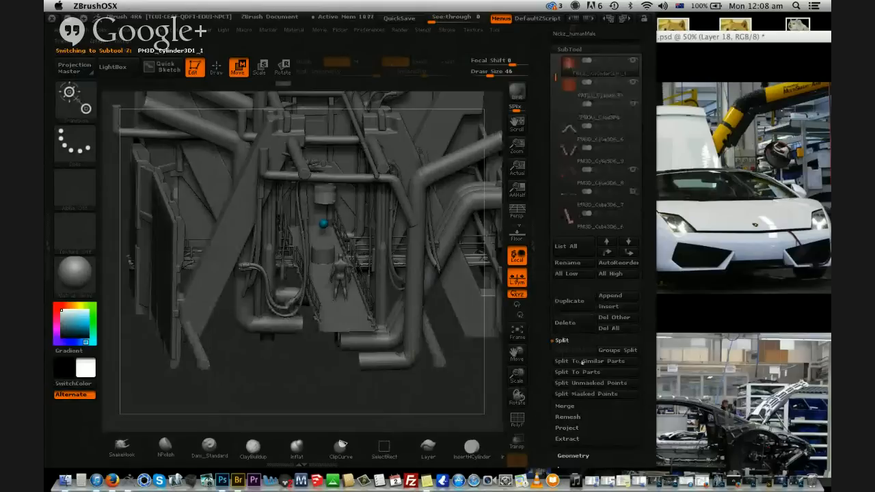
{"action": "left_click", "coordinate": [574, 406]}
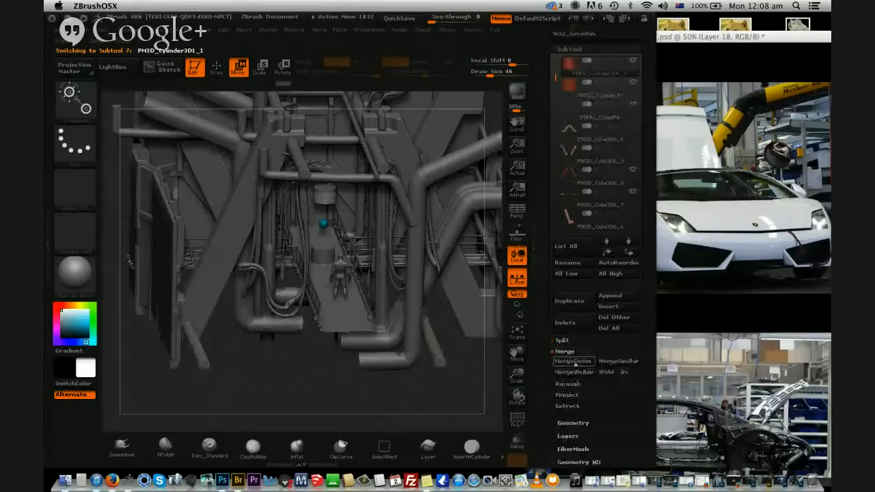
{"action": "left_click", "coordinate": [573, 363]}
{"action": "left_click", "coordinate": [449, 385]}
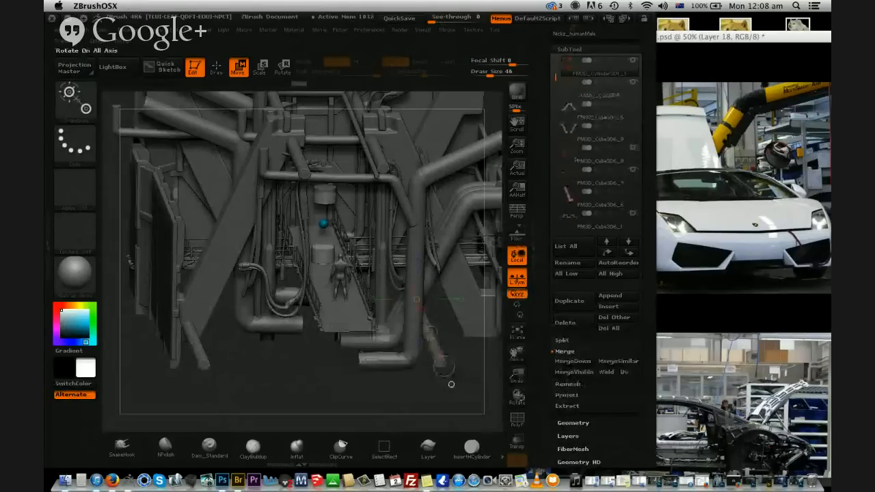
Turn perspective back on and check the walkway and human figure from the front
{"action": "left_click_drag", "start_coordinate": [451, 384], "coordinate": [415, 332]}
{"action": "left_click_drag", "start_coordinate": [442, 376], "coordinate": [410, 383]}
{"action": "left_click_drag", "start_coordinate": [453, 353], "coordinate": [448, 411]}
{"action": "left_click_drag", "start_coordinate": [516, 375], "coordinate": [331, 350]}
{"action": "left_click_drag", "start_coordinate": [519, 378], "coordinate": [517, 240]}
{"action": "left_click", "coordinate": [517, 212]}
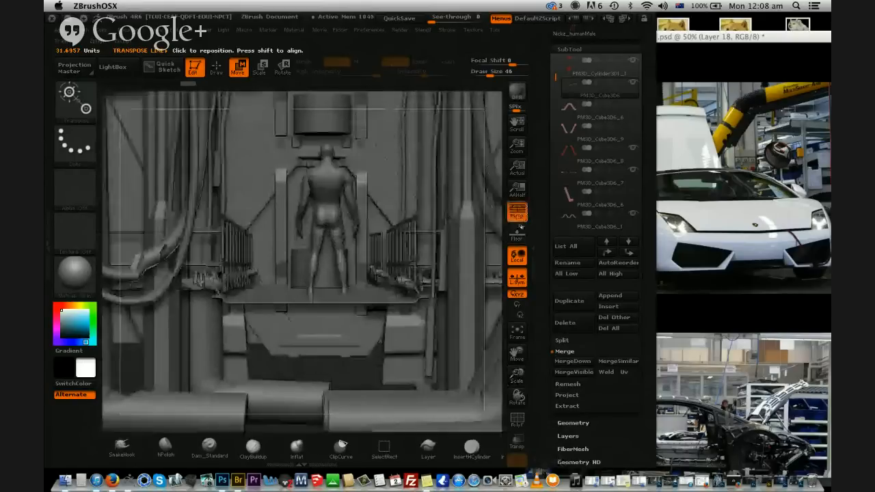
{"action": "mouse_move", "coordinate": [516, 376]}
{"action": "left_mouse_down"}
{"action": "mouse_move", "coordinate": [516, 354]}
{"action": "mouse_move", "coordinate": [518, 395]}
{"action": "mouse_move", "coordinate": [503, 396]}
{"action": "mouse_move", "coordinate": [517, 396]}
{"action": "mouse_move", "coordinate": [516, 369]}
{"action": "left_mouse_up"}
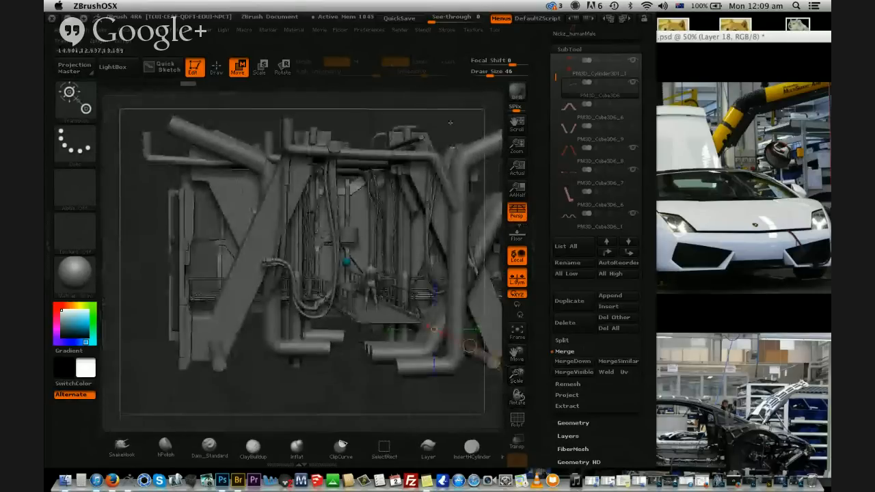
From the top view, duplicate the cable bundle beside the central walkway, placing the copy farther along it and rotating it
{"action": "left_click_drag", "start_coordinate": [479, 287], "coordinate": [427, 304]}
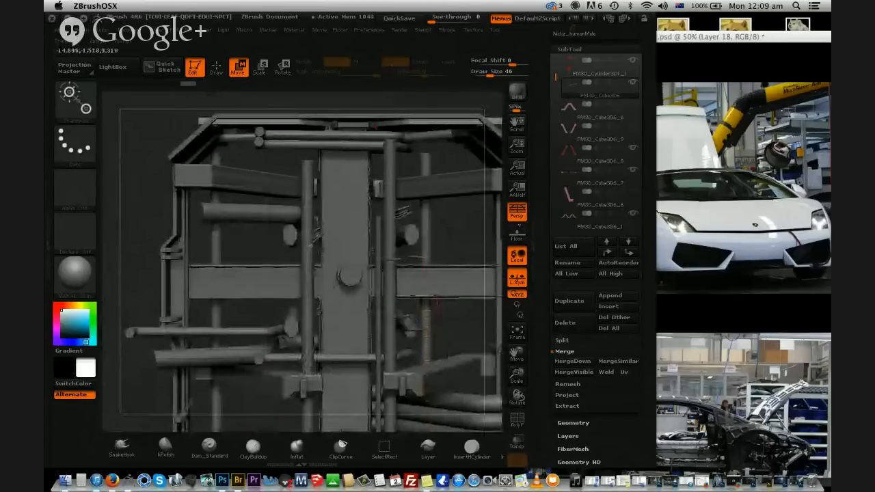
{"action": "left_click_drag", "start_coordinate": [252, 201], "coordinate": [243, 158], "text": "alt"}
{"action": "left_click", "coordinate": [244, 164], "text": "alt"}
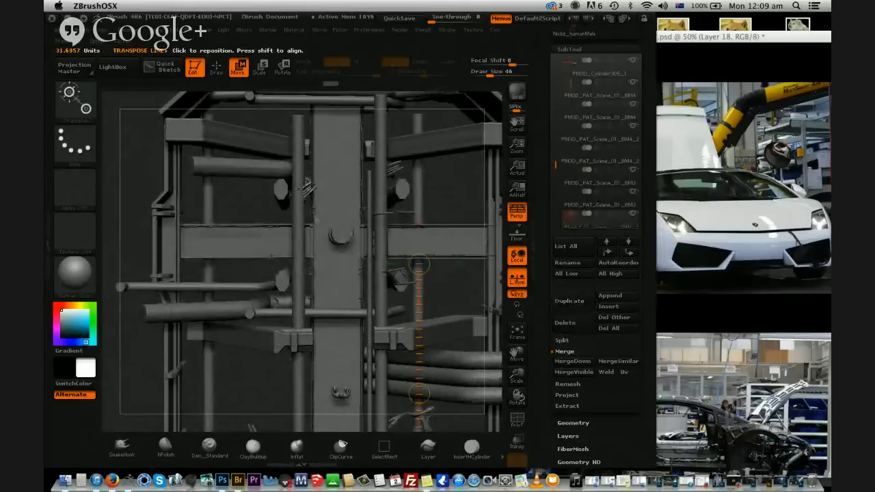
{"action": "left_click_drag", "start_coordinate": [308, 189], "coordinate": [363, 248], "text": "shift"}
{"action": "mouse_move", "coordinate": [334, 219]}
{"action": "left_mouse_down", "text": "ctrl"}
{"action": "mouse_move", "coordinate": [333, 250]}
{"action": "mouse_move", "coordinate": [433, 195]}
{"action": "left_mouse_up", "text": "ctrl"}
{"action": "key", "text": "r"}
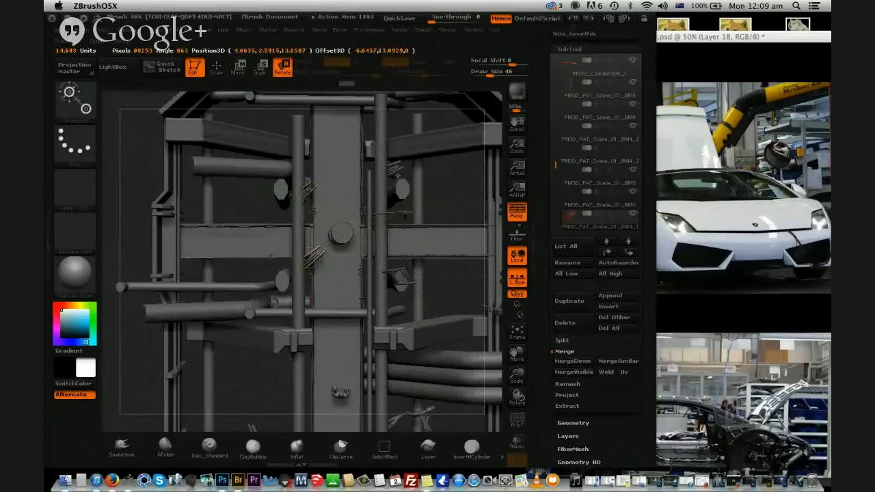
{"action": "left_click", "coordinate": [237, 67]}
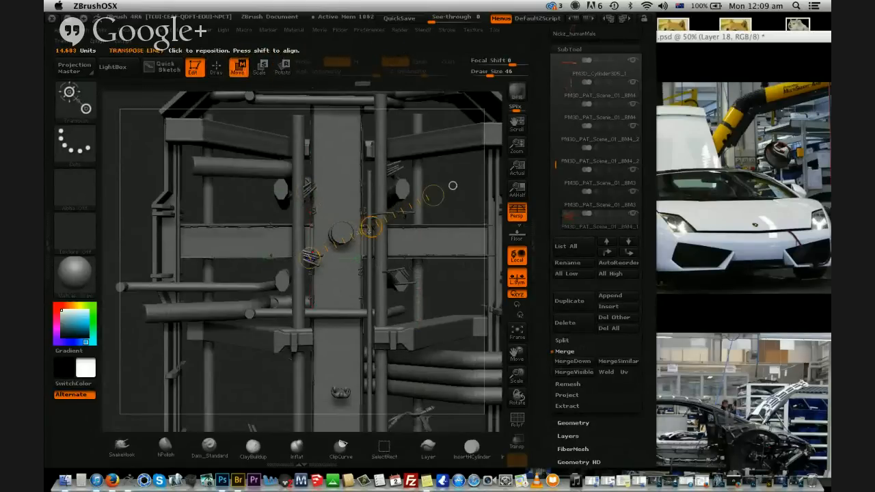
Select the human figure and show the hidden ceiling panel over the scene
{"action": "left_click_drag", "start_coordinate": [113, 266], "coordinate": [430, 112]}
{"action": "left_click", "coordinate": [356, 272], "text": "alt"}
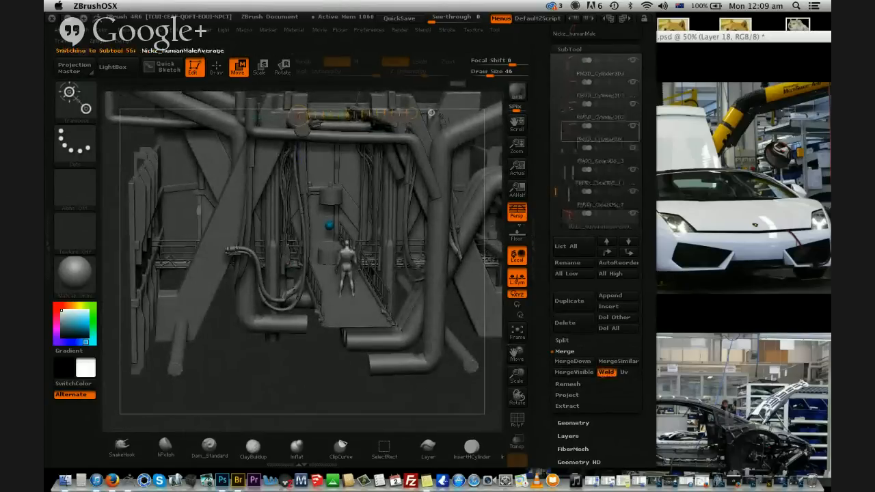
{"action": "left_click_drag", "start_coordinate": [554, 172], "coordinate": [574, 241]}
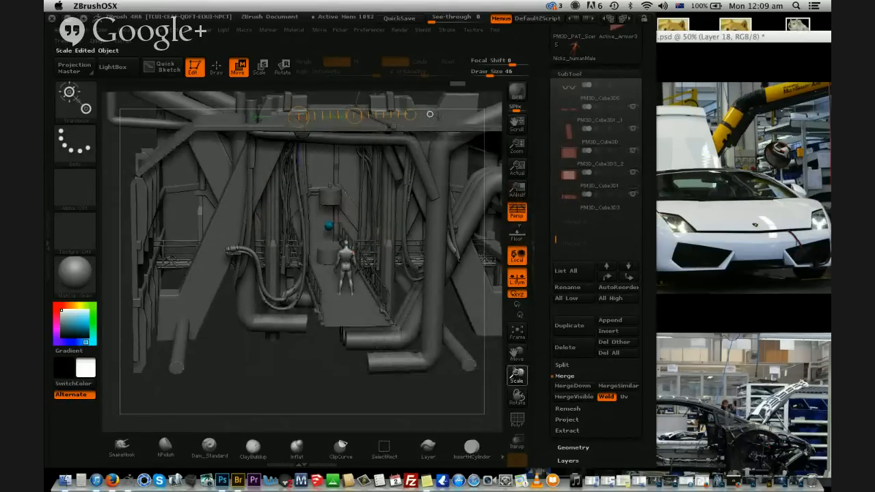
{"action": "left_click_drag", "start_coordinate": [432, 112], "coordinate": [401, 144]}
{"action": "left_click_drag", "start_coordinate": [447, 375], "coordinate": [435, 392]}
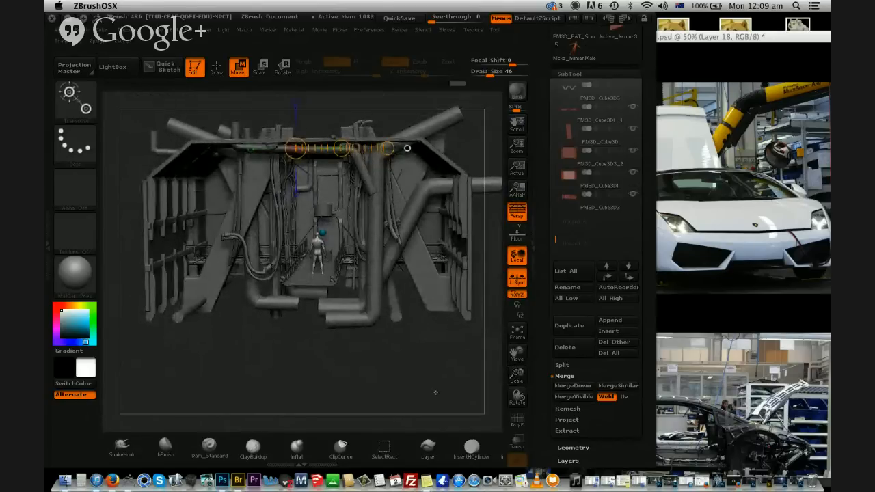
Hide the ceiling panel, then bring back all hidden subtools, including the large slanted front beams
{"action": "left_click", "coordinate": [448, 162], "text": "alt"}
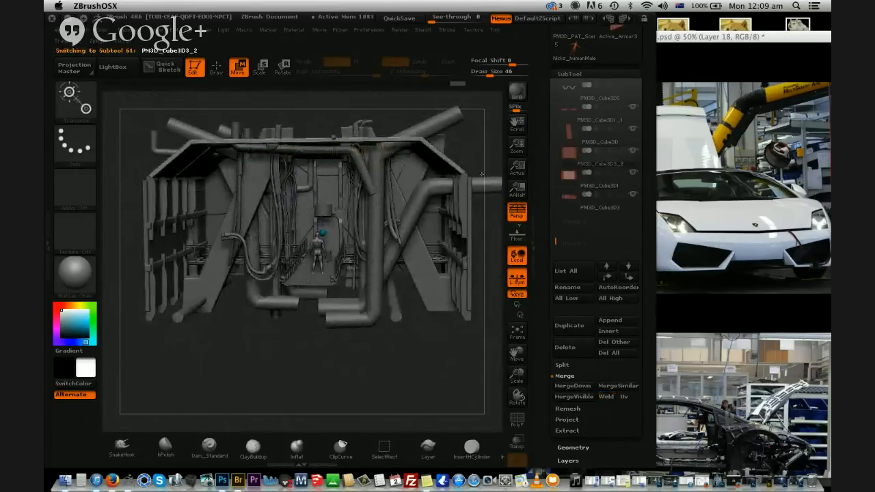
{"action": "left_click_drag", "start_coordinate": [481, 174], "coordinate": [491, 211], "text": "alt"}
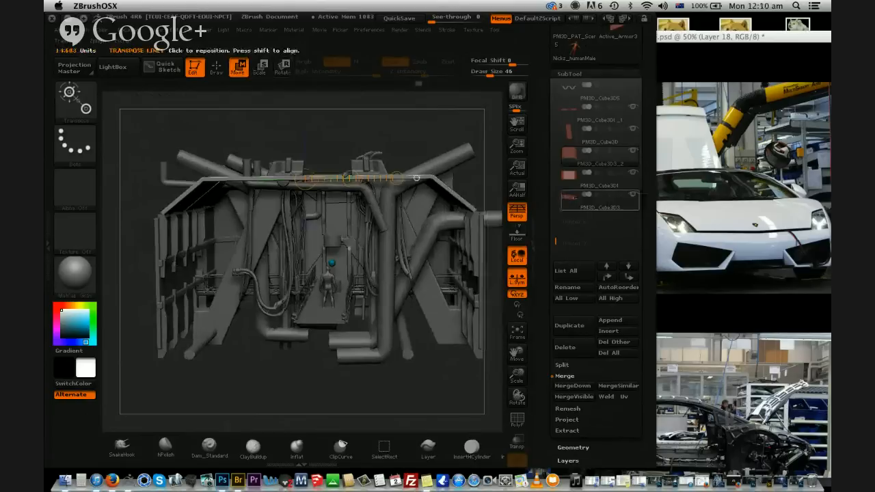
{"action": "left_click", "coordinate": [615, 176]}
{"action": "left_click", "coordinate": [633, 151]}
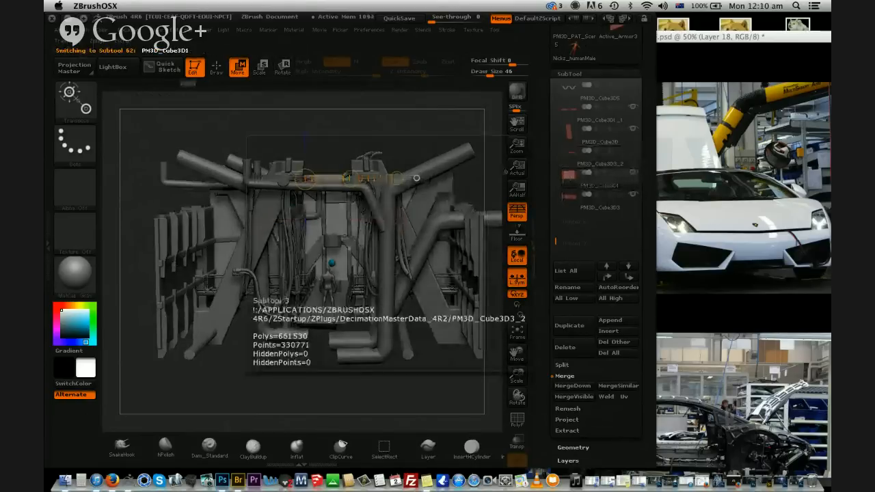
{"action": "left_click_drag", "start_coordinate": [640, 179], "coordinate": [640, 221]}
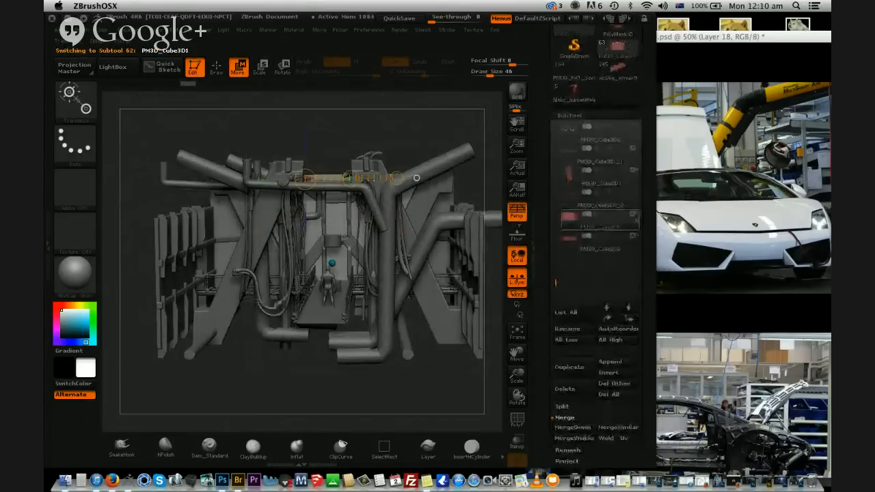
{"action": "mouse_move", "coordinate": [633, 218]}
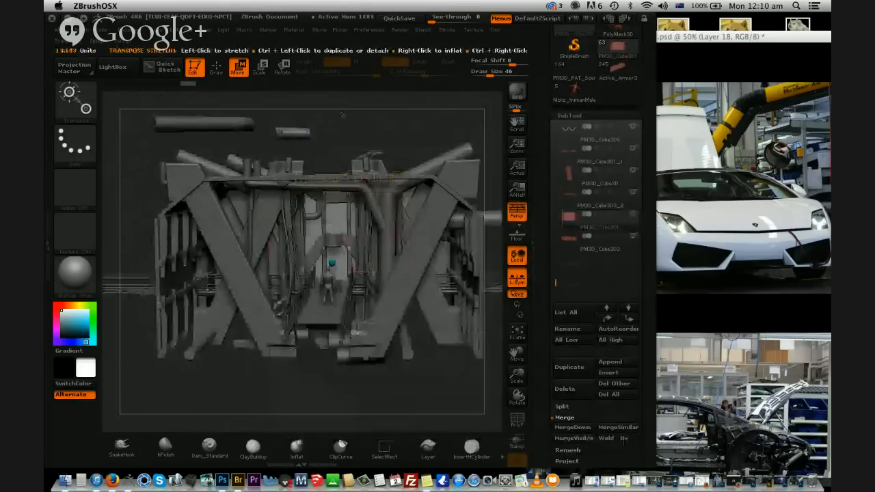
Hide the stray pipe floating above the structure and the loose wires extending past its side
{"action": "left_click", "coordinate": [205, 124], "text": "alt"}
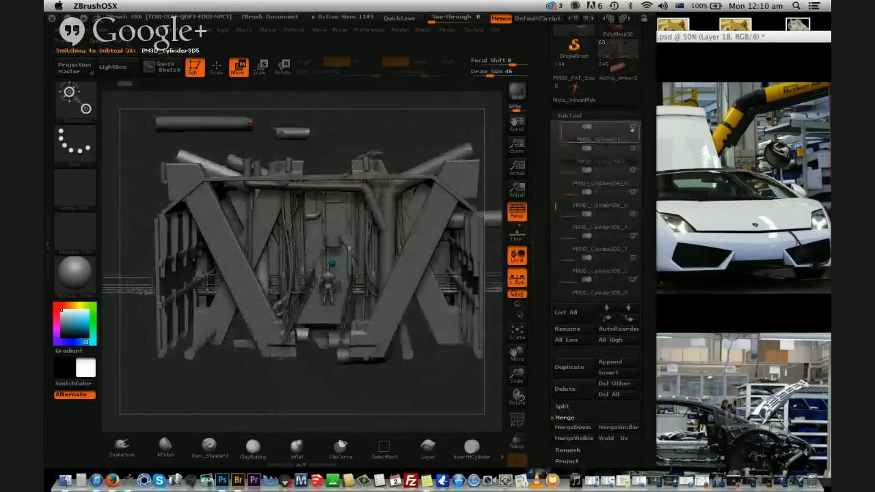
{"action": "left_click_drag", "start_coordinate": [355, 126], "coordinate": [294, 255]}
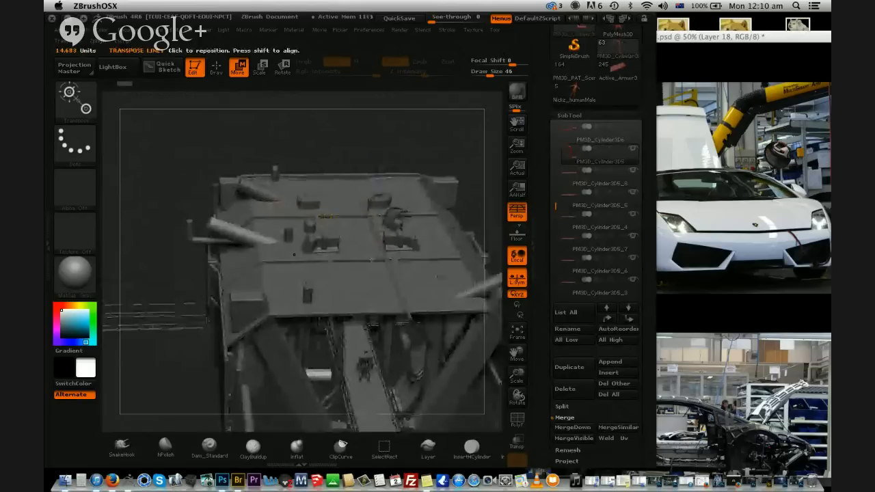
{"action": "left_click", "coordinate": [294, 254], "text": "alt"}
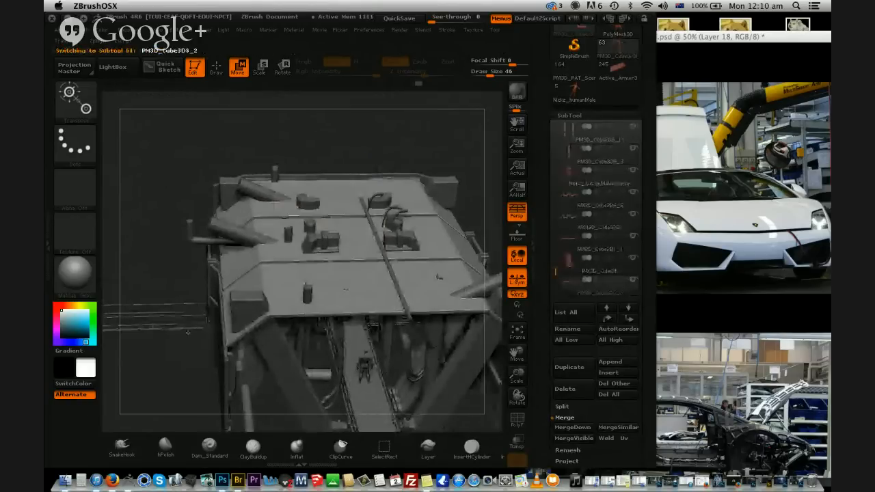
{"action": "left_click", "coordinate": [255, 206], "text": "alt"}
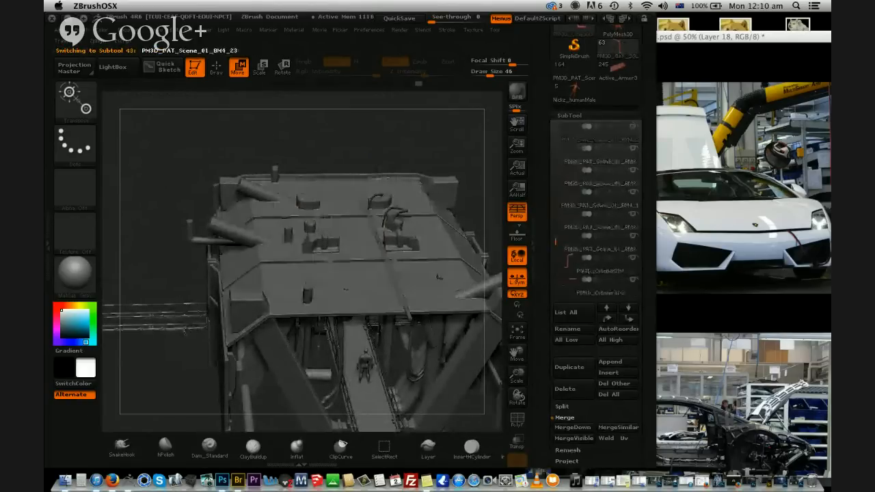
{"action": "left_click", "coordinate": [256, 206], "text": "alt"}
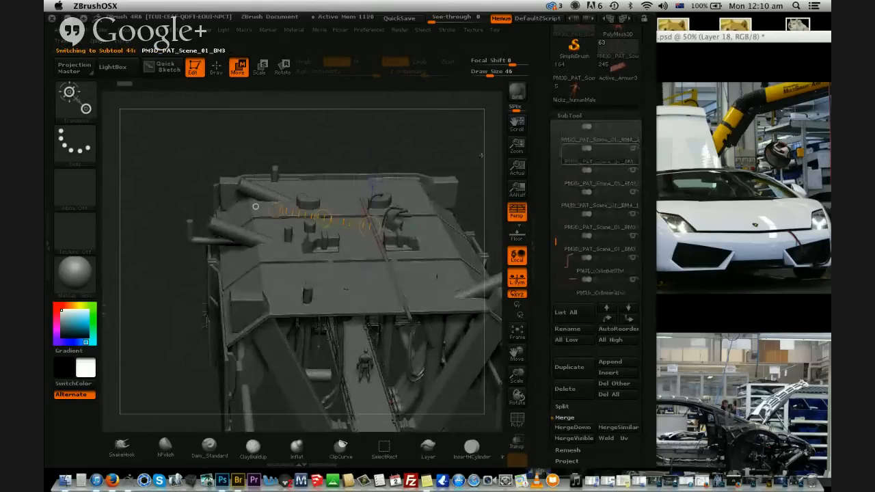
{"action": "left_click_drag", "start_coordinate": [389, 137], "coordinate": [332, 221]}
Identify the ceiling panel PM3D_Cube3D3_2 and hide it again
{"action": "left_click", "coordinate": [349, 301], "text": "alt"}
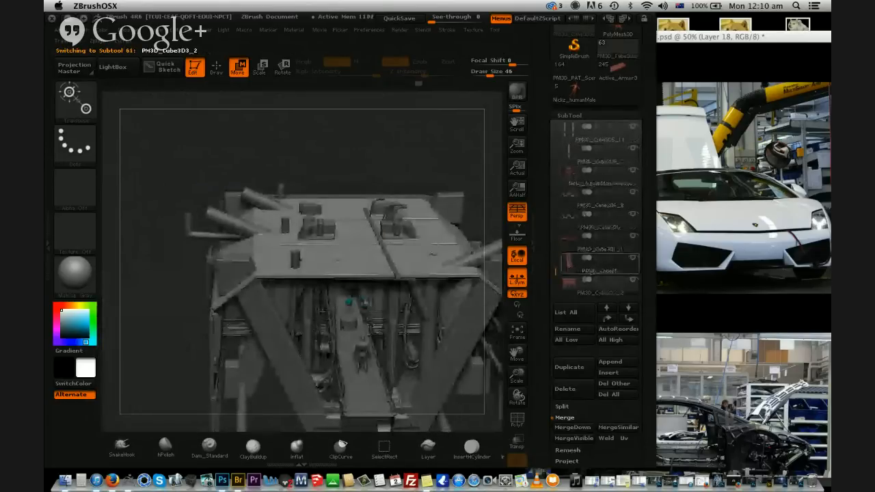
{"action": "left_click", "coordinate": [600, 263]}
{"action": "left_click", "coordinate": [633, 279]}
From the top view, select the short straight pipe beside the walkway, duplicate it and move the copy sideways across the walkway
{"action": "left_click_drag", "start_coordinate": [411, 148], "coordinate": [439, 177]}
{"action": "left_click_drag", "start_coordinate": [266, 147], "coordinate": [266, 240]}
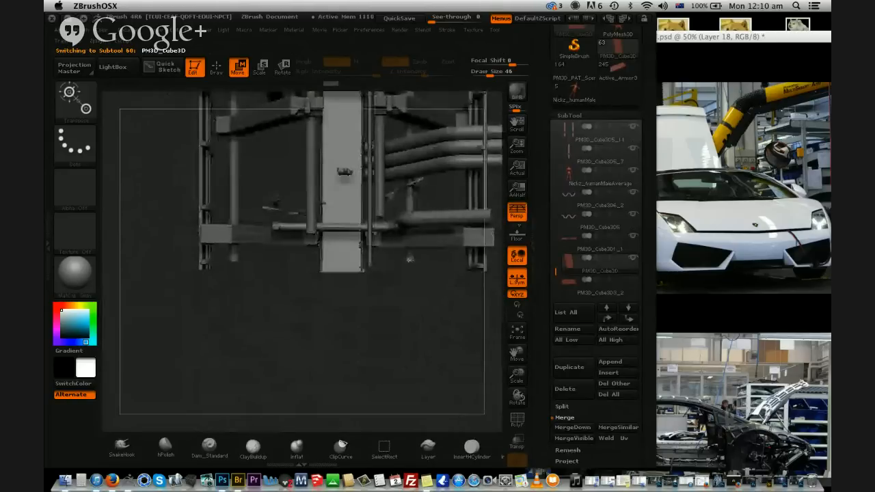
{"action": "left_click", "coordinate": [408, 198], "text": "alt"}
{"action": "mouse_move", "coordinate": [408, 198]}
{"action": "left_mouse_down", "text": "alt"}
{"action": "mouse_move", "coordinate": [391, 307]}
{"action": "mouse_move", "coordinate": [408, 395]}
{"action": "left_mouse_up", "text": "alt"}
{"action": "left_click", "coordinate": [572, 368]}
{"action": "left_click", "coordinate": [238, 69]}
{"action": "mouse_move", "coordinate": [408, 319]}
{"action": "left_mouse_down"}
{"action": "mouse_move", "coordinate": [386, 333]}
{"action": "mouse_move", "coordinate": [295, 345]}
{"action": "left_mouse_up"}
Duplicate the straight pipe again, move the new copy back toward the opposite side and check its placement from the front and above
{"action": "left_click", "coordinate": [568, 370]}
{"action": "left_click_drag", "start_coordinate": [409, 319], "coordinate": [497, 356]}
{"action": "left_click_drag", "start_coordinate": [462, 409], "coordinate": [426, 329]}
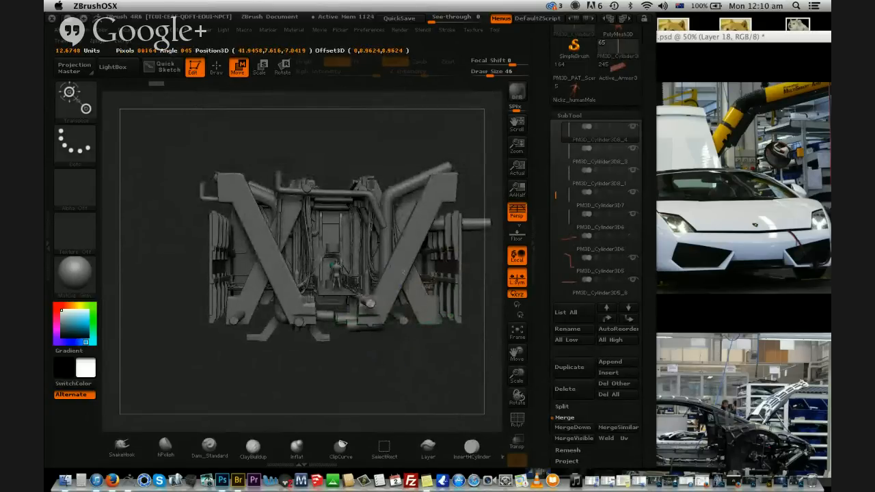
{"action": "mouse_move", "coordinate": [363, 302]}
{"action": "left_mouse_down"}
{"action": "mouse_move", "coordinate": [453, 385]}
{"action": "mouse_move", "coordinate": [469, 432]}
{"action": "mouse_move", "coordinate": [451, 410]}
{"action": "mouse_move", "coordinate": [467, 346]}
{"action": "left_mouse_up"}
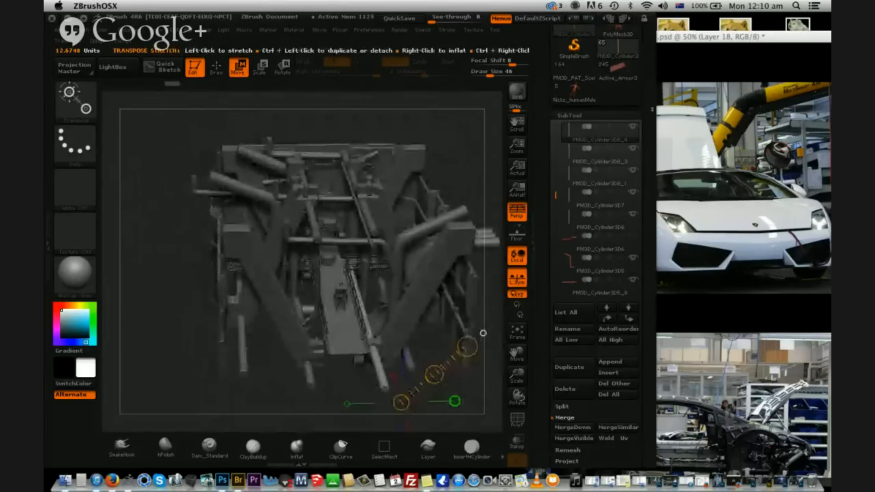
Merge the visible subtools into a single new tool and save the scene as the ZTool file LEVELUP_scene_01_BM
{"action": "left_click_drag", "start_coordinate": [632, 465], "coordinate": [622, 313]}
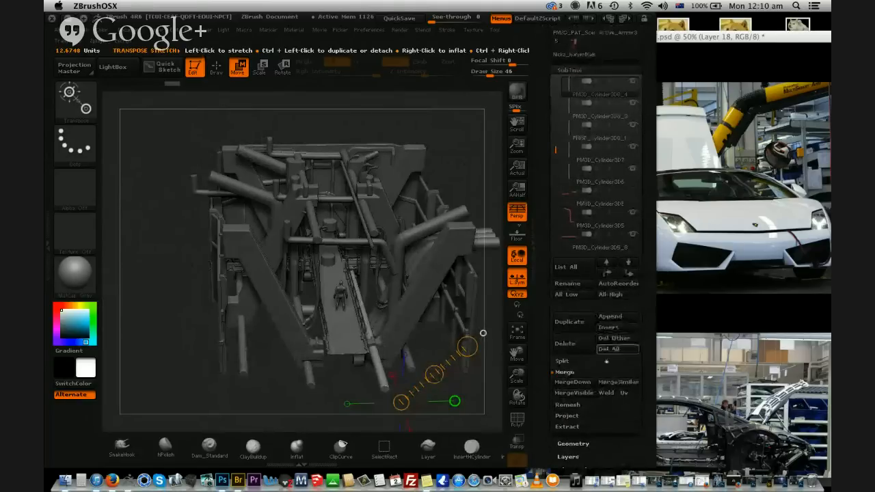
{"action": "left_click", "coordinate": [574, 393]}
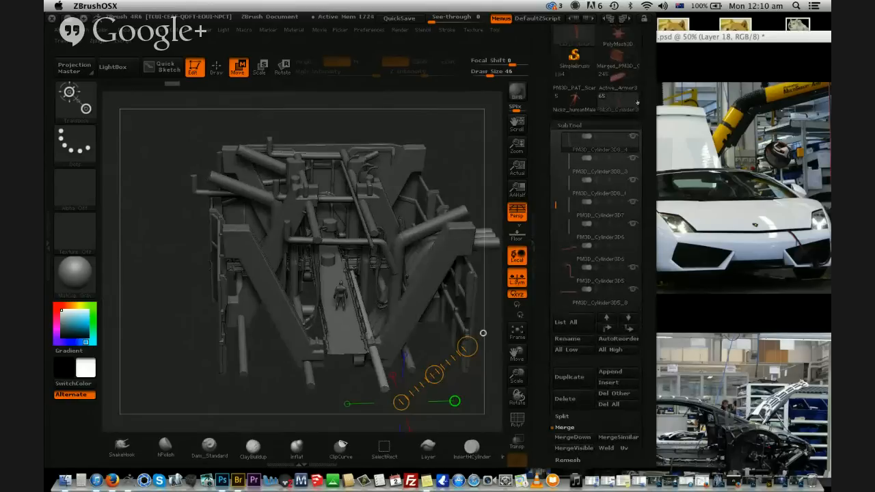
{"action": "left_click", "coordinate": [610, 53]}
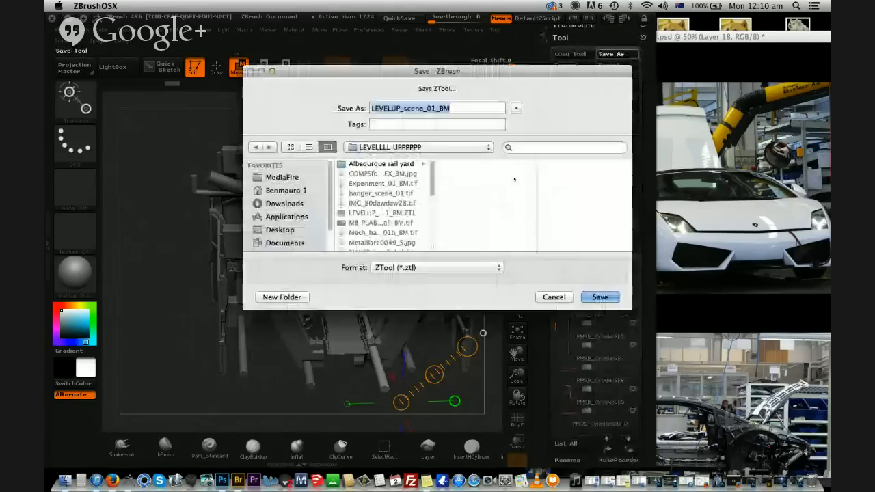
{"action": "left_click", "coordinate": [599, 298]}
{"action": "left_click", "coordinate": [533, 154]}
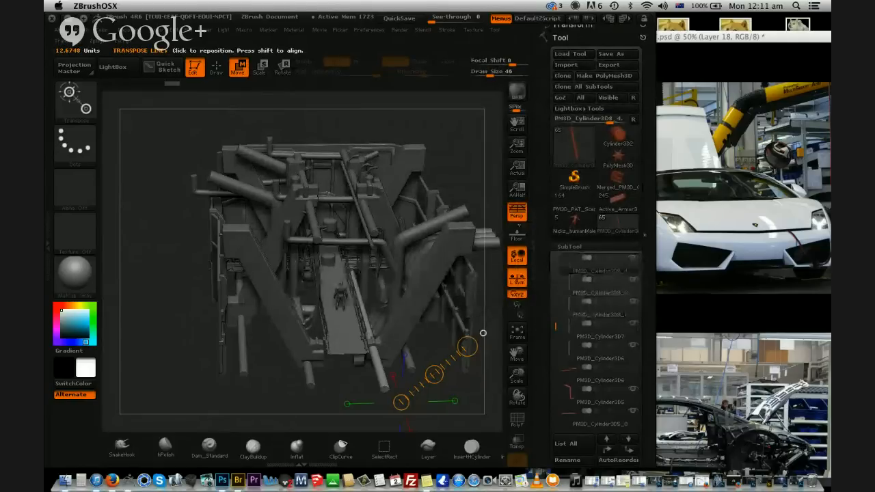
Switch to the merged scene tool, view it from above and pre-process it with Decimation Master
{"action": "left_click", "coordinate": [620, 202]}
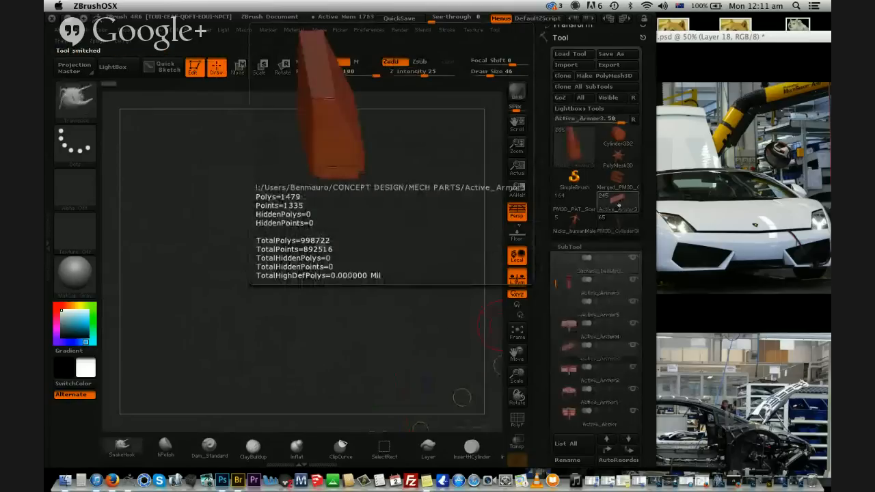
{"action": "left_click", "coordinate": [616, 178]}
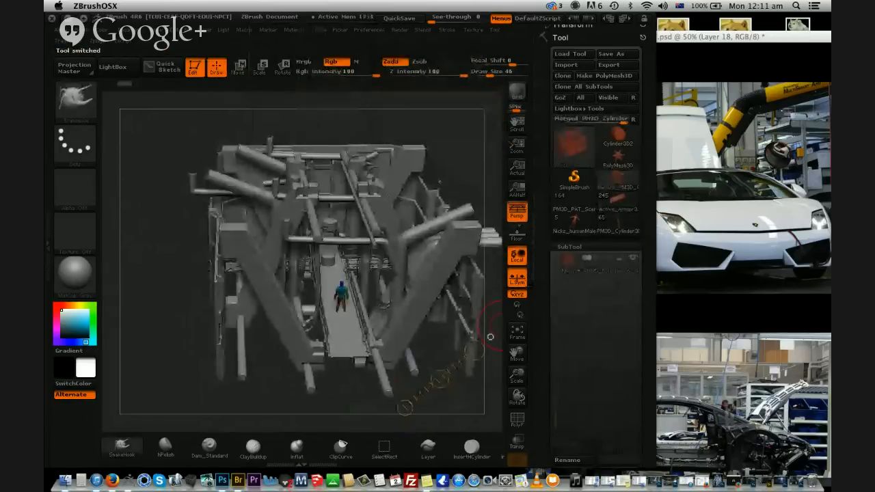
{"action": "left_click_drag", "start_coordinate": [441, 378], "coordinate": [471, 137]}
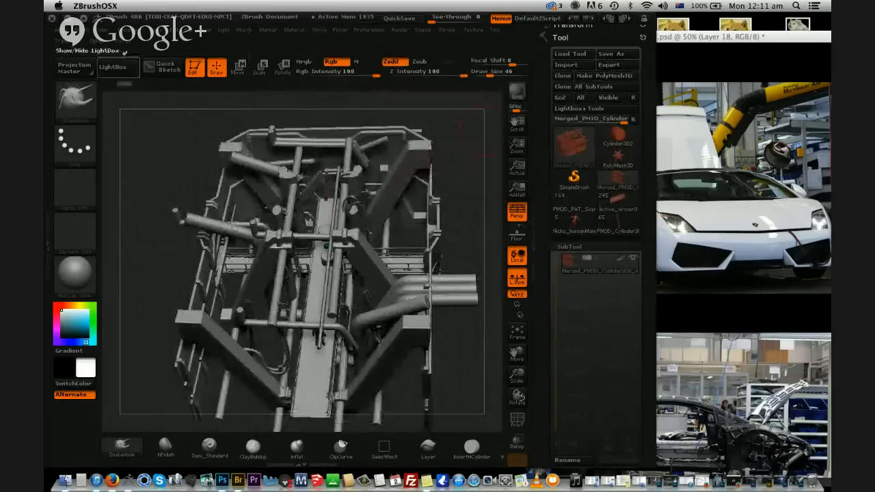
{"action": "left_click", "coordinate": [98, 41]}
{"action": "left_click", "coordinate": [133, 201]}
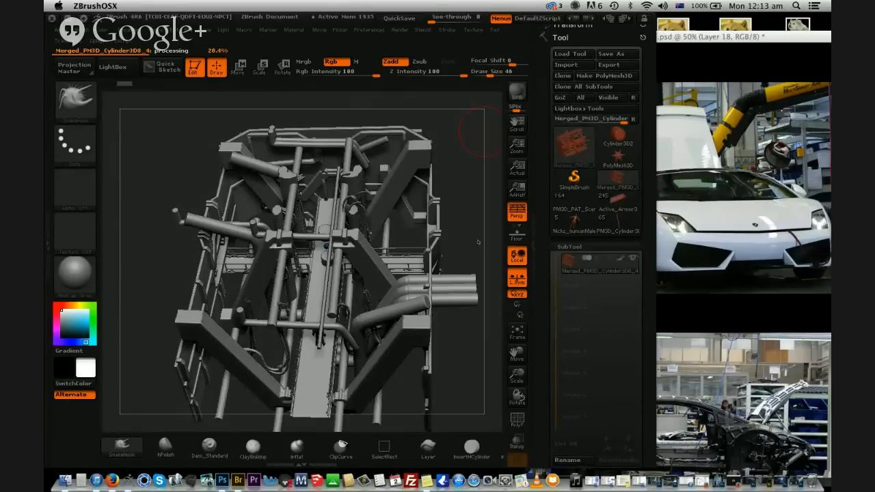
Force quit iTunes while the merged mesh is processing
{"action": "right_click", "coordinate": [96, 480]}
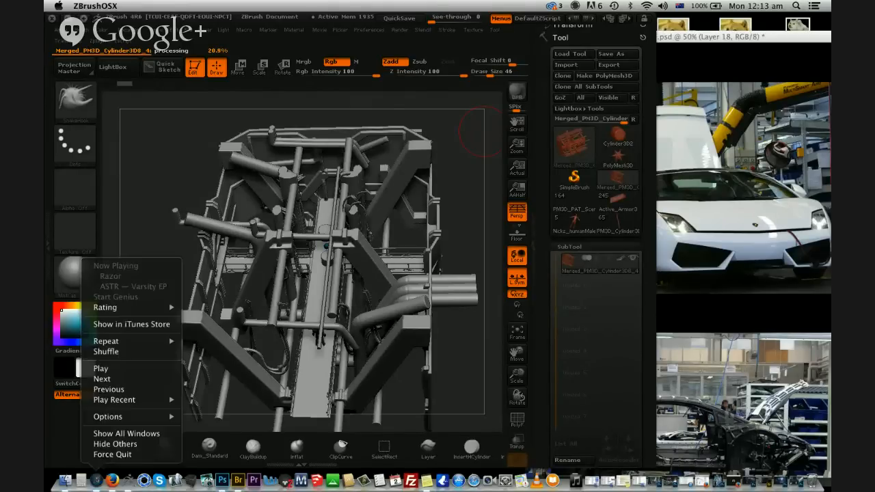
{"action": "left_click", "coordinate": [105, 455]}
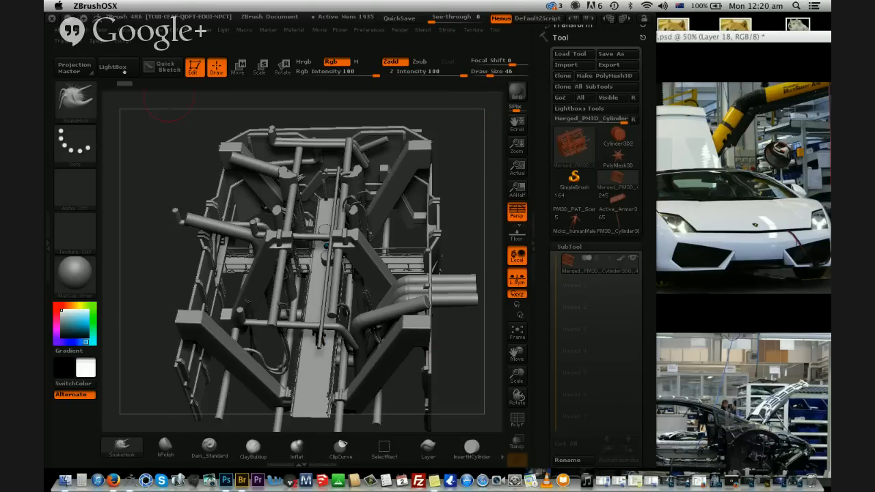
Decimate the merged structure and show its polyframe to inspect the reduced mesh
{"action": "left_click", "coordinate": [101, 41]}
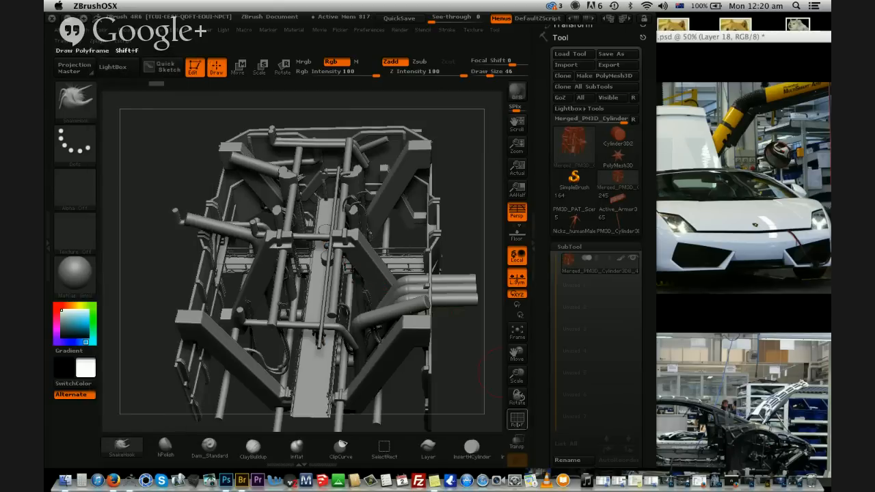
{"action": "left_click", "coordinate": [518, 424]}
{"action": "left_click_drag", "start_coordinate": [478, 375], "coordinate": [479, 219]}
Select the ceiling panel PM3D_Cube3D3_2 in the original scene tool and insert it as a subtool into the decimated merged tool
{"action": "mouse_move", "coordinate": [577, 202]}
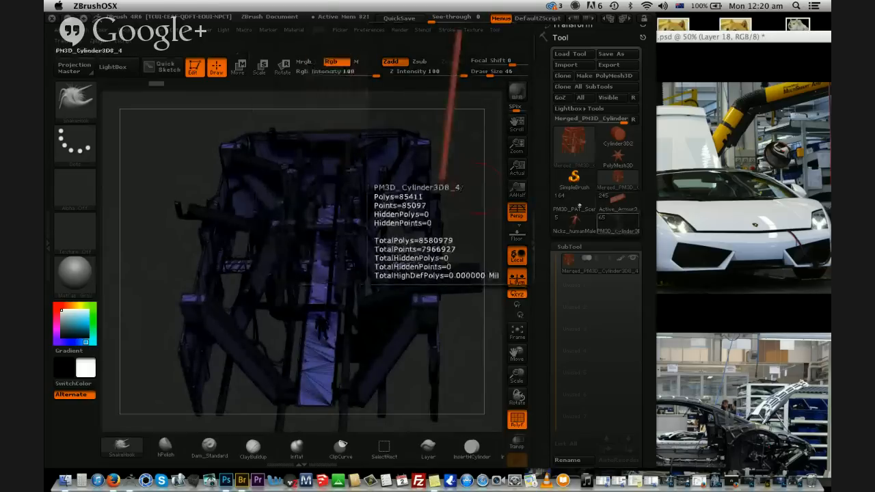
{"action": "mouse_move", "coordinate": [610, 219]}
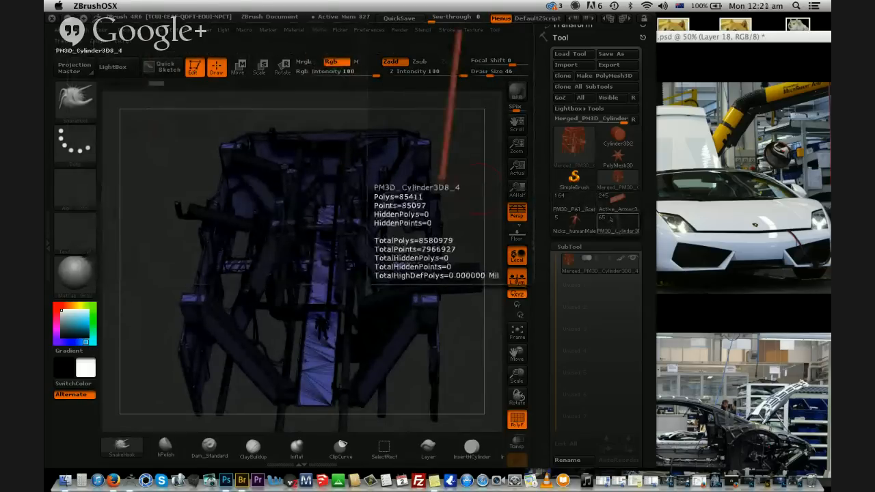
{"action": "left_click", "coordinate": [614, 226]}
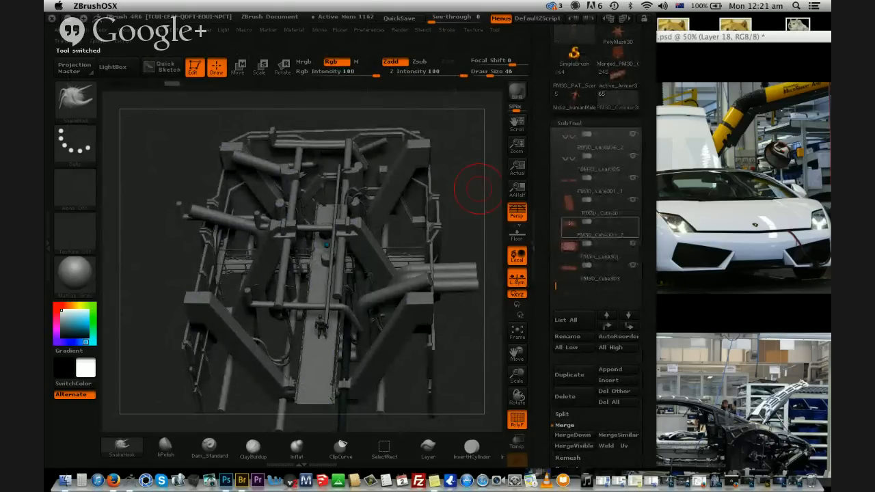
{"action": "left_click", "coordinate": [569, 223]}
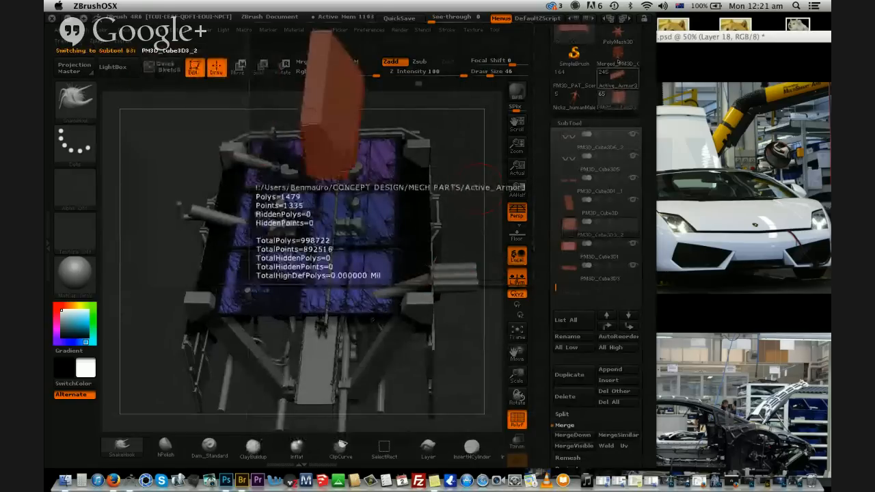
{"action": "left_click", "coordinate": [618, 72]}
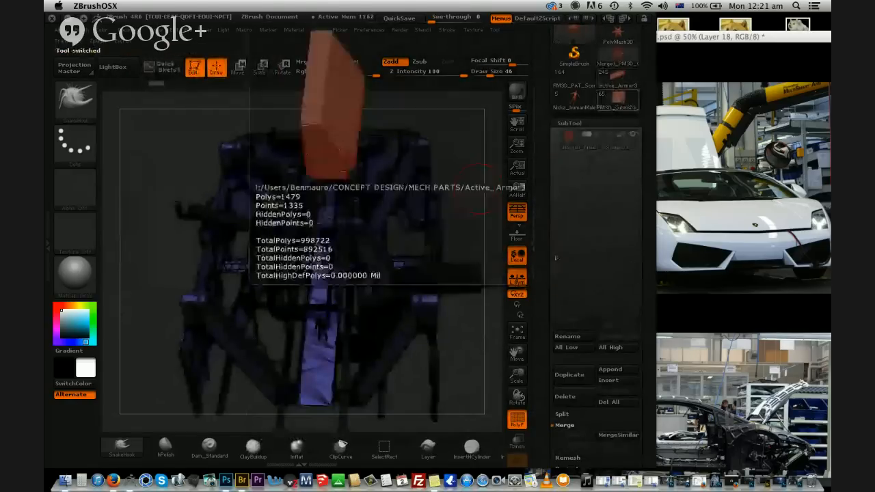
{"action": "left_click", "coordinate": [630, 386]}
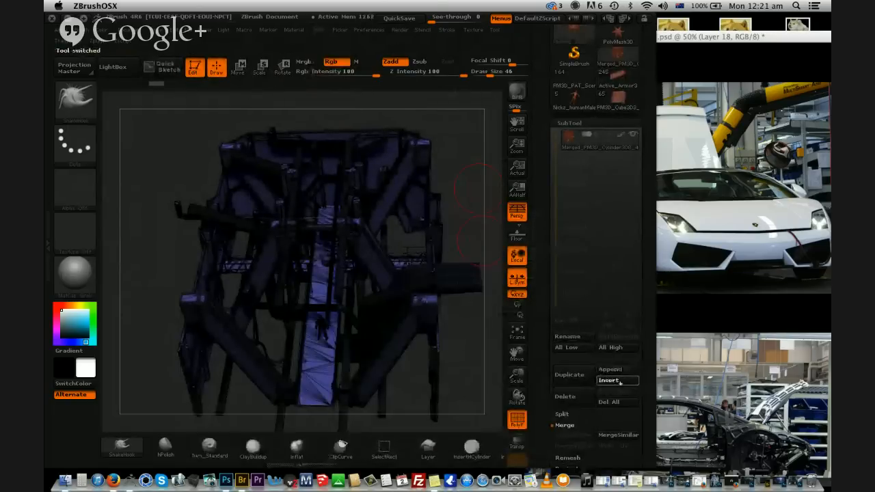
{"action": "left_click", "coordinate": [622, 385]}
{"action": "mouse_move", "coordinate": [432, 250]}
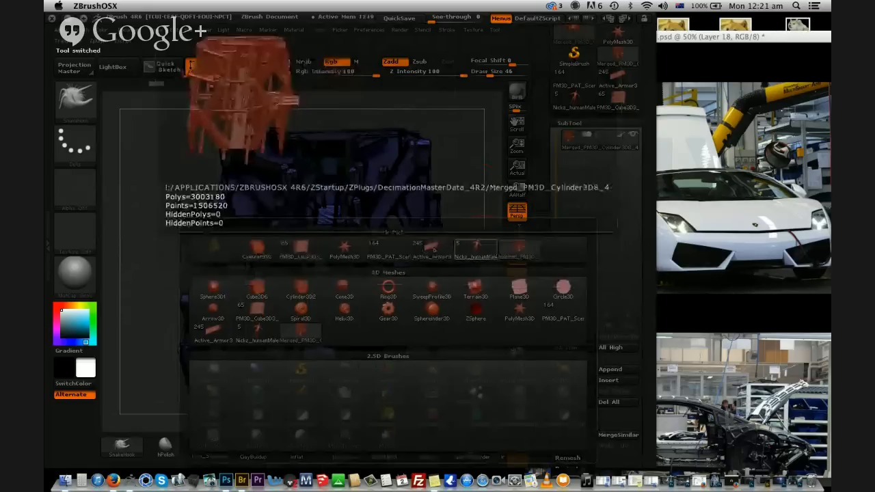
{"action": "left_click", "coordinate": [301, 335]}
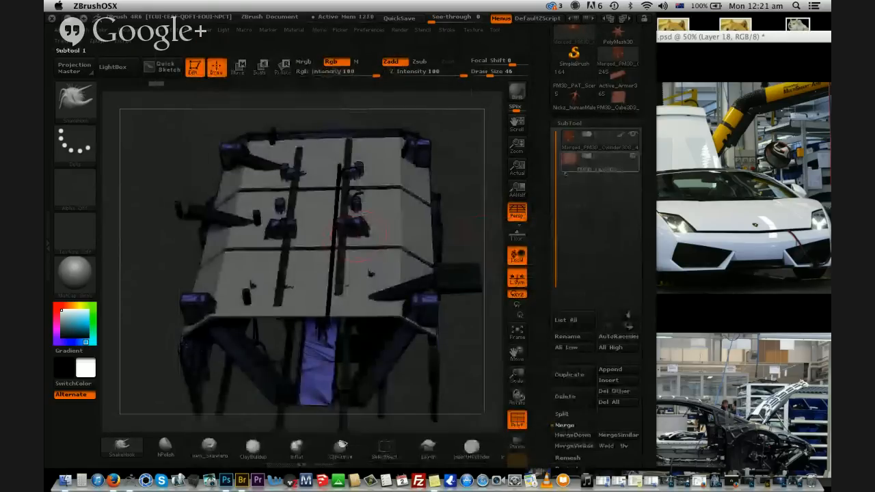
Examine the decimated structure and its ceiling panel from outside and along the interior walkway, with the polyframe on and off
{"action": "mouse_move", "coordinate": [473, 215]}
{"action": "left_mouse_down"}
{"action": "mouse_move", "coordinate": [483, 147]}
{"action": "mouse_move", "coordinate": [465, 365]}
{"action": "mouse_move", "coordinate": [447, 367]}
{"action": "mouse_move", "coordinate": [462, 361]}
{"action": "mouse_move", "coordinate": [447, 369]}
{"action": "mouse_move", "coordinate": [465, 370]}
{"action": "left_mouse_up"}
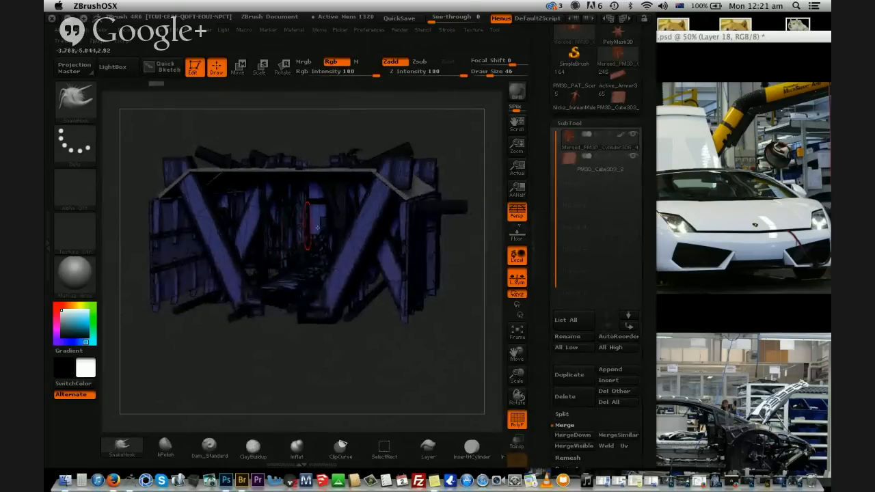
{"action": "left_click_drag", "start_coordinate": [326, 250], "coordinate": [329, 245]}
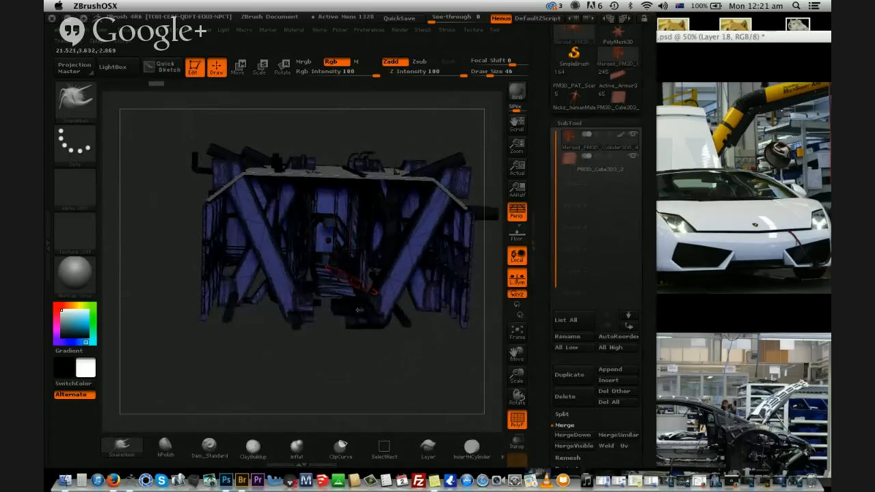
{"action": "left_click_drag", "start_coordinate": [363, 330], "coordinate": [371, 340]}
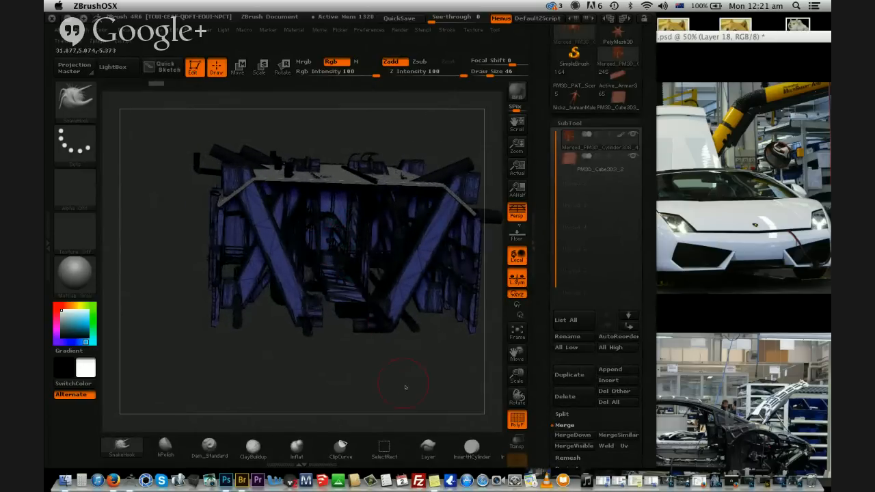
{"action": "left_click_drag", "start_coordinate": [404, 386], "coordinate": [529, 406]}
{"action": "left_click_drag", "start_coordinate": [410, 376], "coordinate": [342, 285], "text": "alt"}
{"action": "key", "text": "ctrl"}
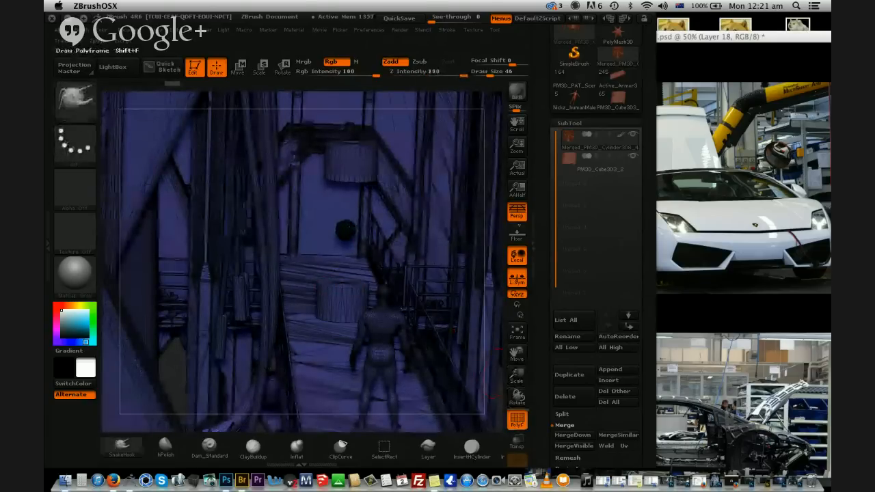
{"action": "key", "text": "shift+f"}
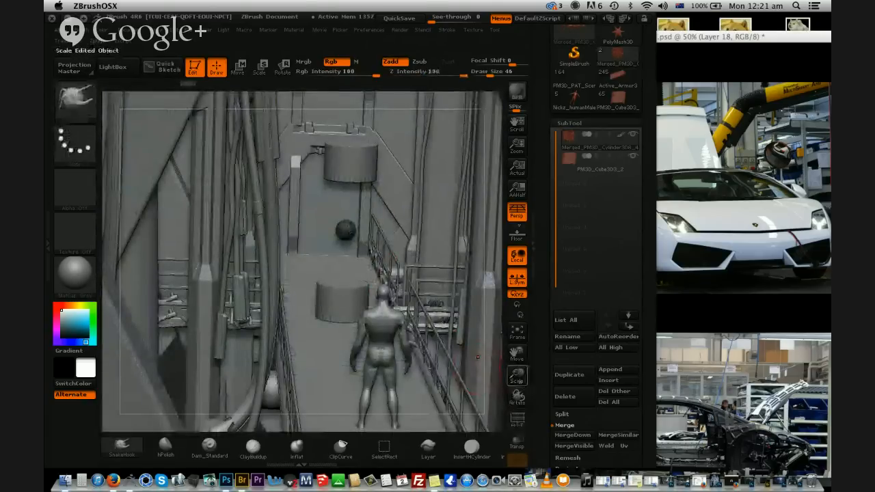
{"action": "left_click_drag", "start_coordinate": [517, 376], "coordinate": [516, 328]}
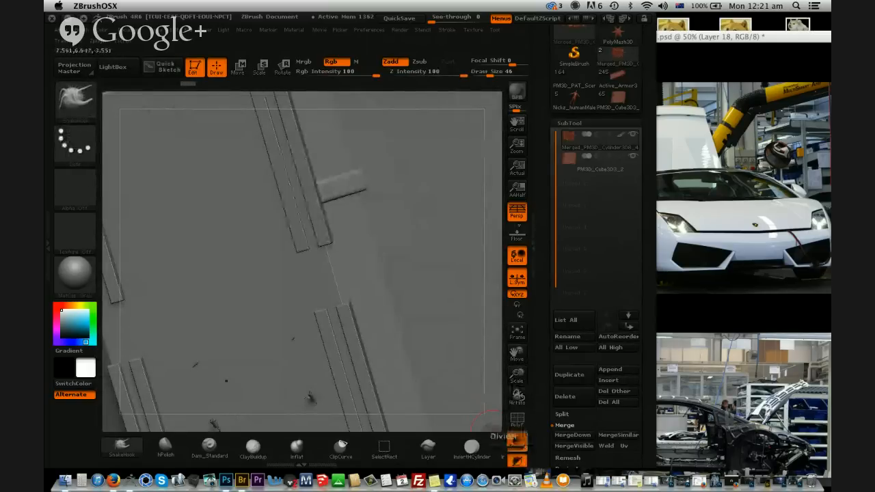
{"action": "left_click", "coordinate": [517, 441]}
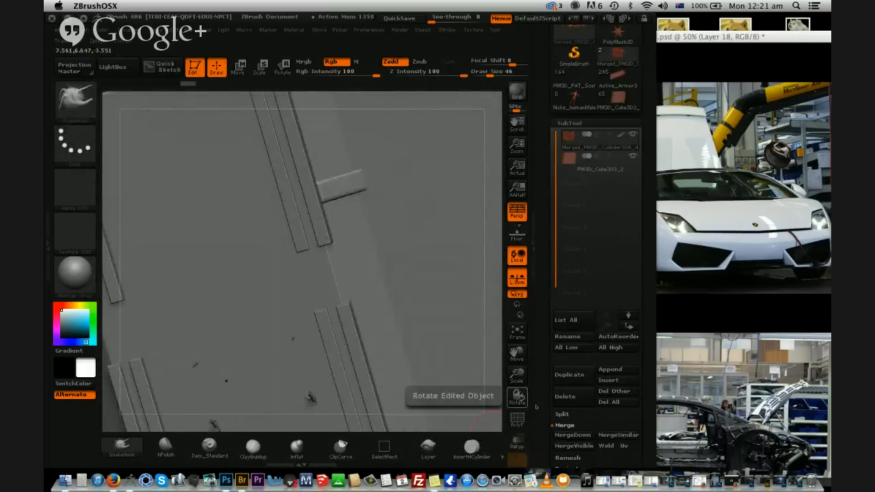
{"action": "left_click_drag", "start_coordinate": [517, 398], "coordinate": [550, 396]}
{"action": "key", "text": "shift"}
{"action": "left_click", "coordinate": [518, 420]}
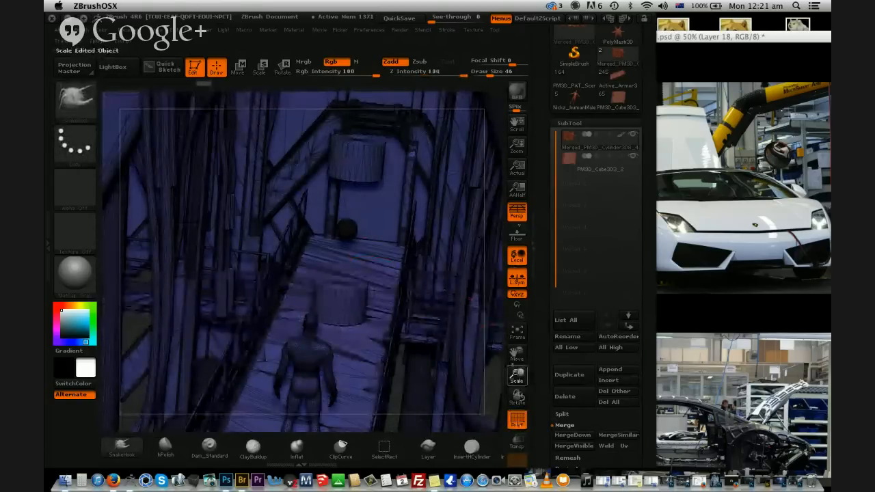
{"action": "left_click_drag", "start_coordinate": [516, 375], "coordinate": [622, 106]}
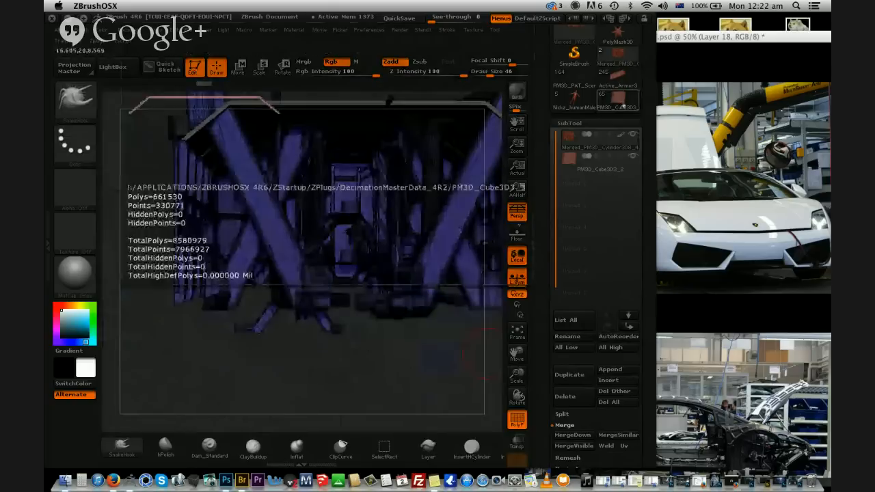
Merge the visible decimated structure and ceiling panel into a new tool and check the combined mesh's polyframe
{"action": "left_click", "coordinate": [585, 445]}
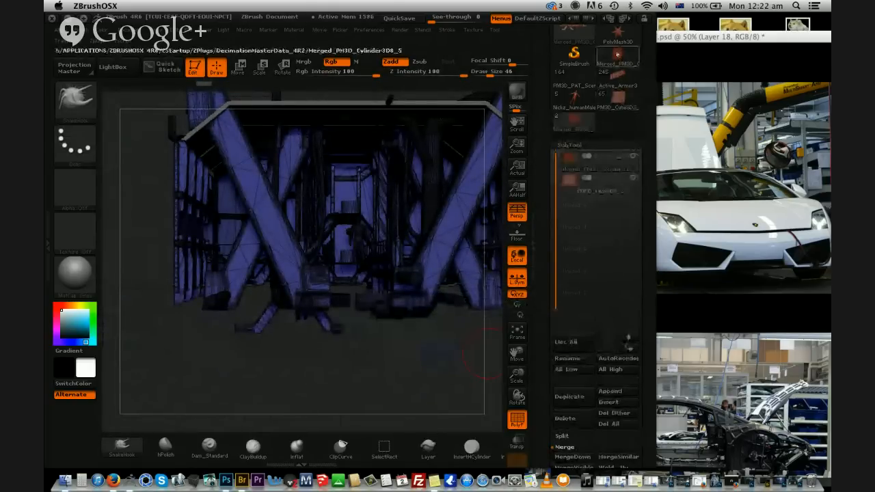
{"action": "left_click_drag", "start_coordinate": [478, 328], "coordinate": [473, 390]}
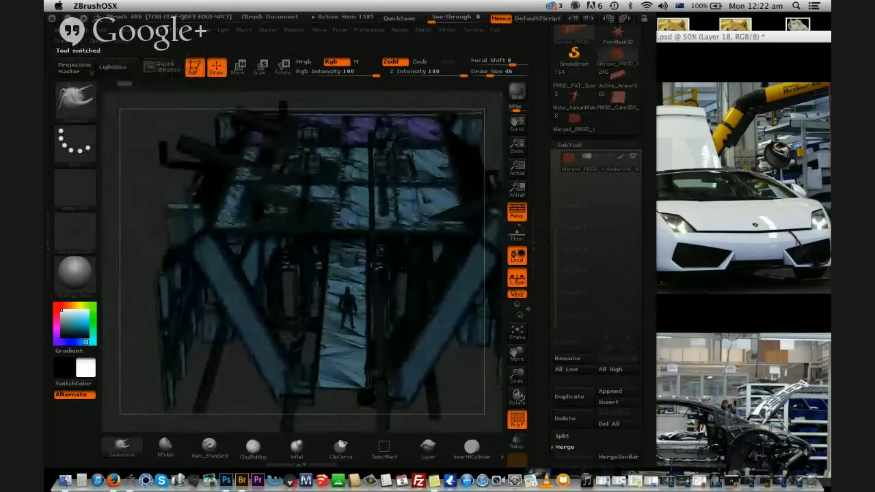
{"action": "left_click_drag", "start_coordinate": [527, 309], "coordinate": [524, 314]}
{"action": "key", "text": "ctrl"}
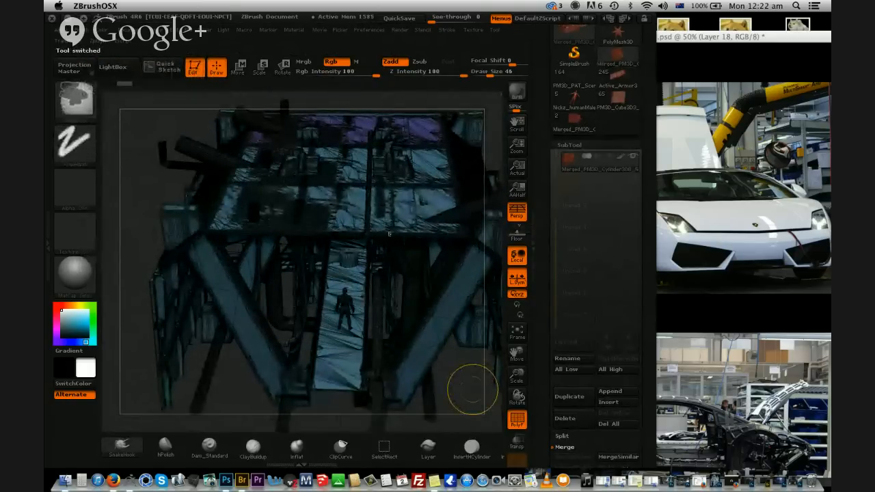
{"action": "key", "text": "ctrl+z"}
Return to the two-part tool and try to mask the ceiling panel PM3D_Cube3D3_2 with rectangular mask selections
{"action": "left_click", "coordinate": [410, 207], "text": "alt"}
{"action": "left_click_drag", "start_coordinate": [500, 125], "coordinate": [494, 75]}
{"action": "left_click_drag", "start_coordinate": [133, 141], "coordinate": [586, 374], "text": "ctrl"}
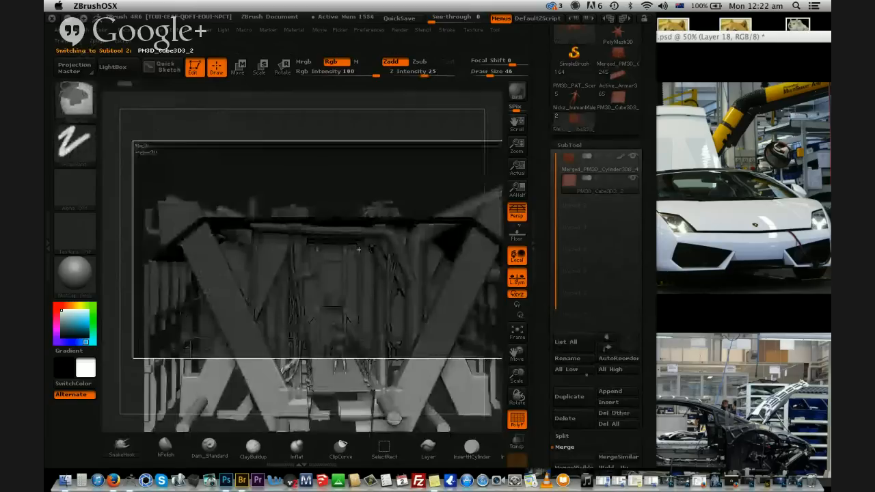
{"action": "left_click_drag", "start_coordinate": [192, 161], "coordinate": [501, 302], "text": "ctrl"}
Select the decimated structure's subtool and merge it down with the ceiling panel, accepting the operation that cannot be undone
{"action": "left_click_drag", "start_coordinate": [408, 159], "coordinate": [412, 402]}
{"action": "key", "text": "Up"}
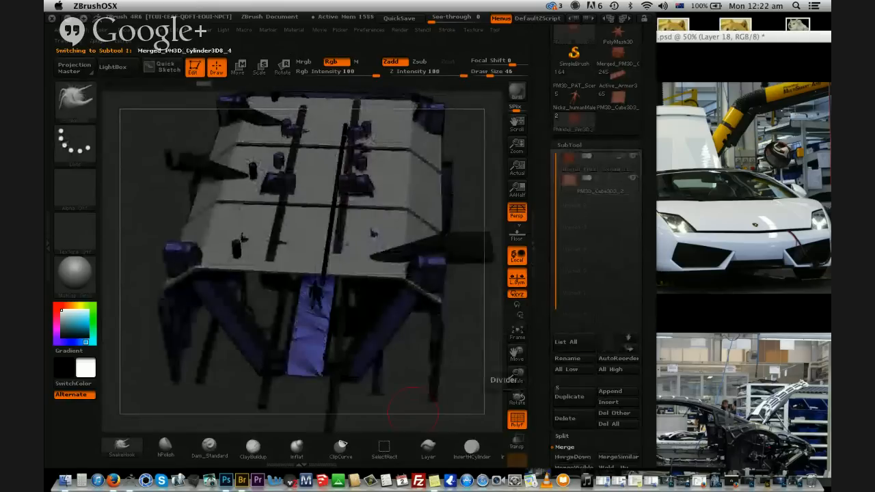
{"action": "left_click", "coordinate": [572, 457]}
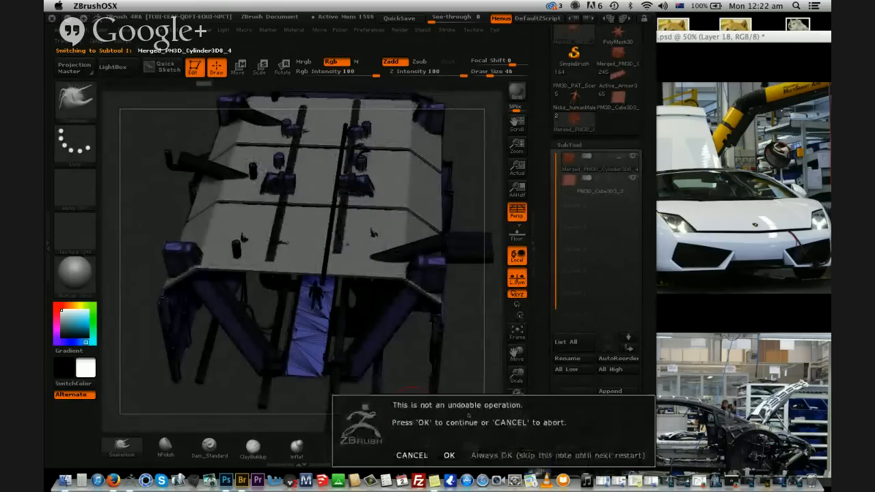
{"action": "left_click", "coordinate": [451, 456]}
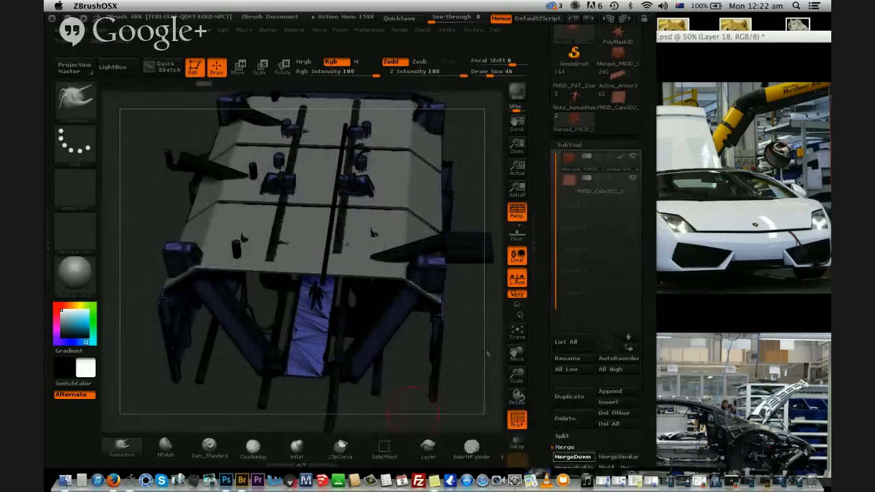
Export the merged hangar mesh in OBJ format as SCENE_01 to the LEVELLLL UPPPPPP folder
{"action": "left_click_drag", "start_coordinate": [487, 353], "coordinate": [475, 292]}
{"action": "scroll", "coordinate": [594, 205], "scroll_direction": "up", "scroll_amount": 5}
{"action": "left_click", "coordinate": [618, 91]}
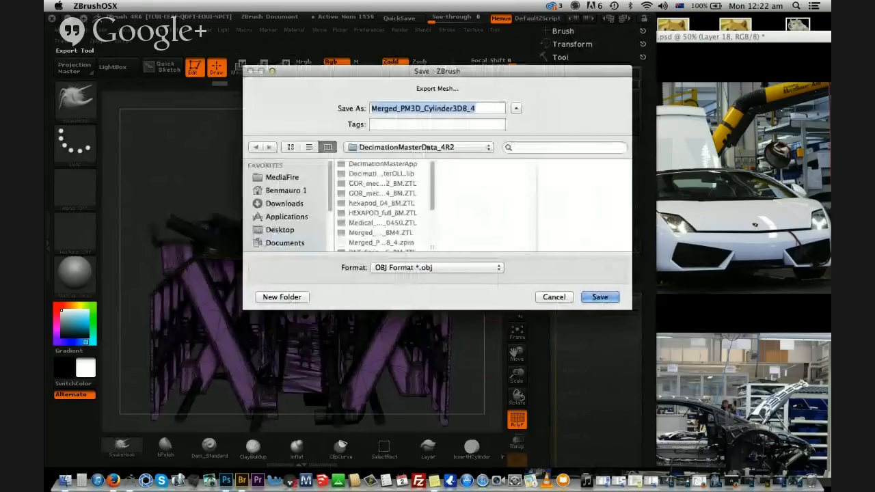
{"action": "left_click", "coordinate": [419, 147]}
{"action": "left_click", "coordinate": [396, 242]}
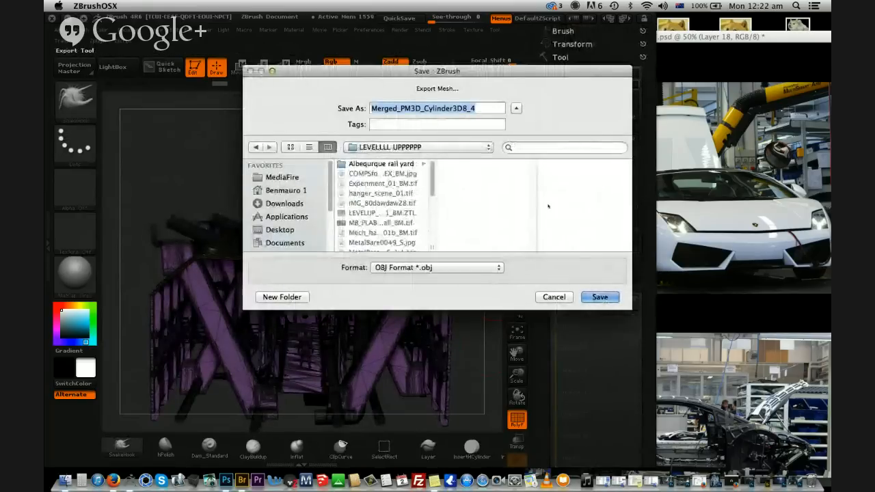
{"action": "key", "text": "BackSpace"}
{"action": "type", "text": "SCENE_01"}
{"action": "left_click", "coordinate": [599, 297]}
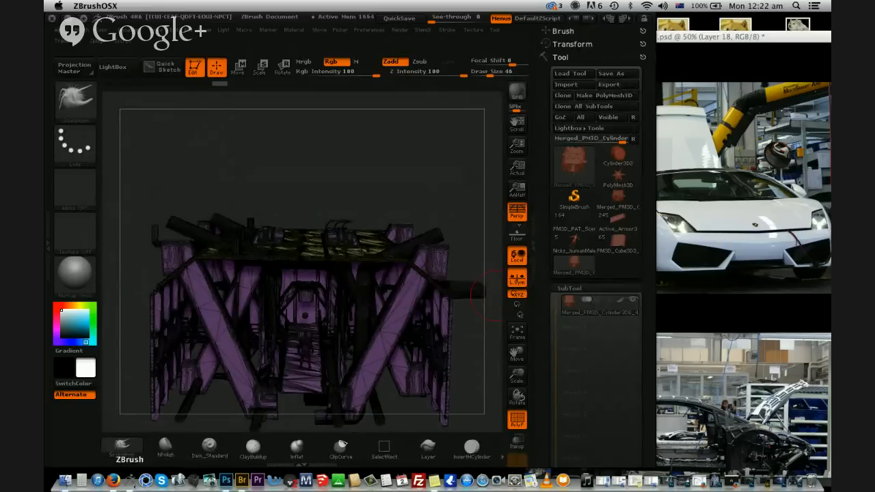
Switch to KeyShot and import SCENE_01.OBJ from the LEVELLLL UPPPPPP folder with the default import settings
{"action": "left_click", "coordinate": [145, 480]}
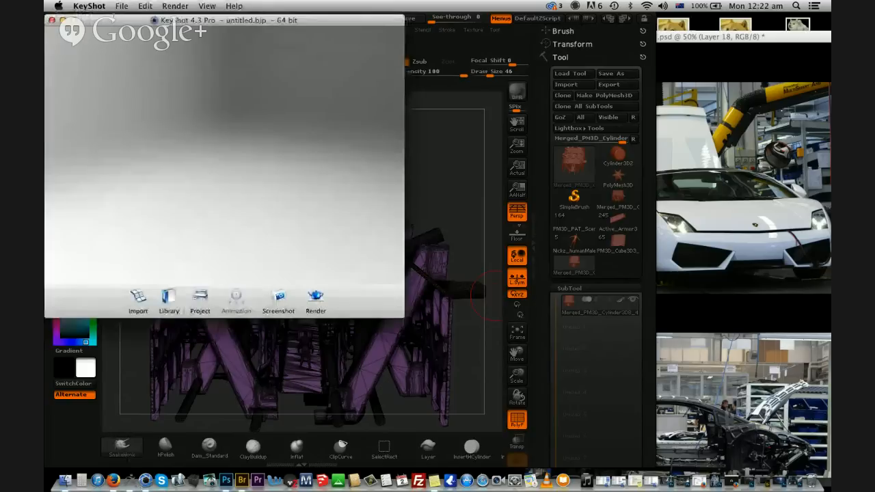
{"action": "left_click", "coordinate": [121, 6]}
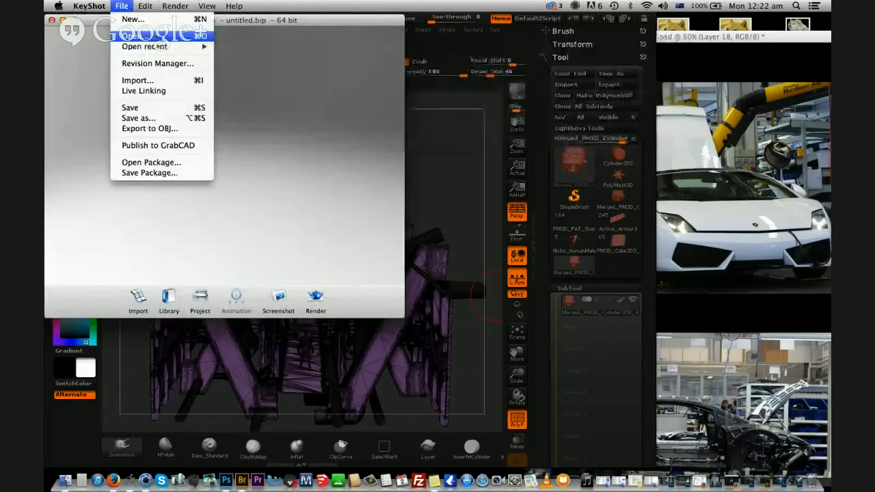
{"action": "left_click", "coordinate": [158, 39]}
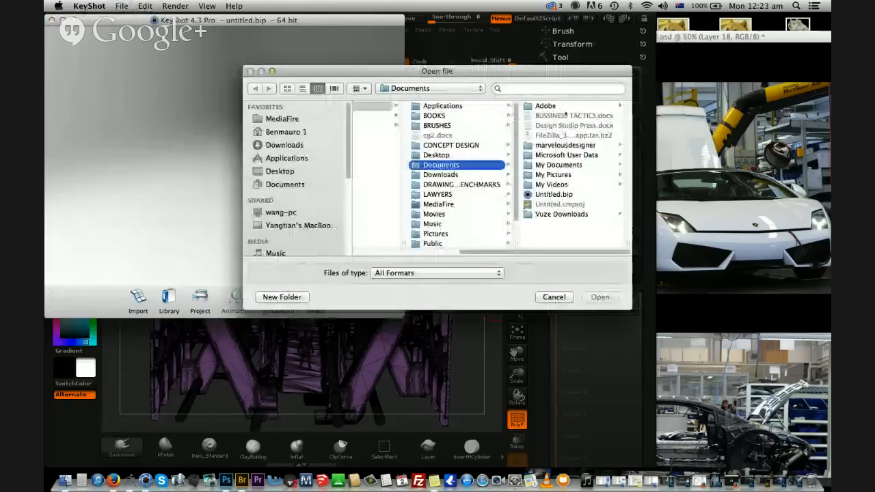
{"action": "left_click", "coordinate": [430, 88]}
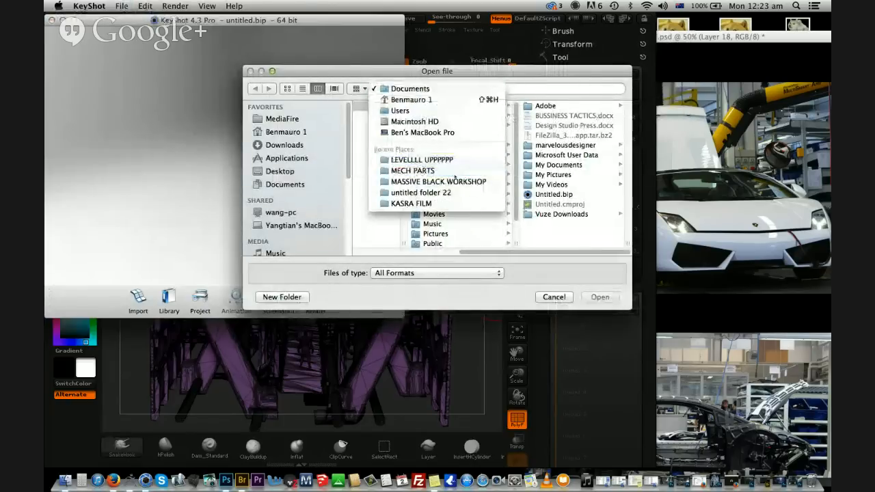
{"action": "left_click", "coordinate": [423, 157]}
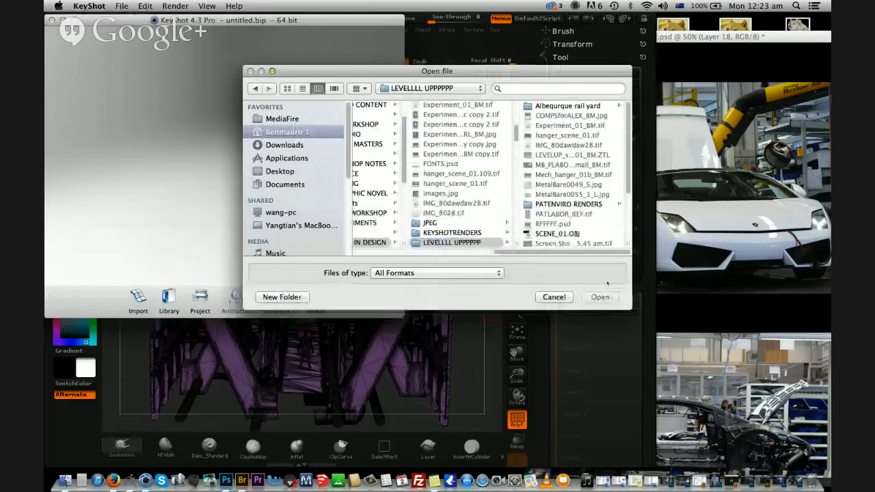
{"action": "left_click", "coordinate": [557, 234]}
{"action": "left_click", "coordinate": [600, 297]}
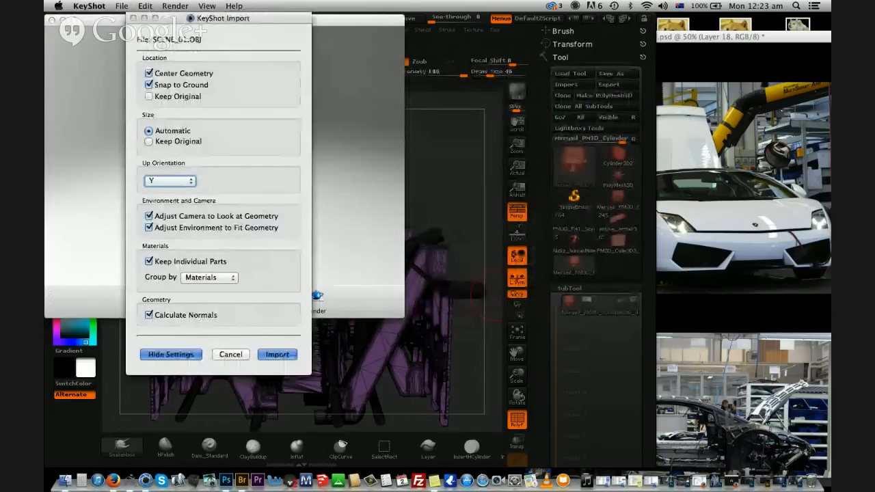
{"action": "left_click", "coordinate": [277, 354]}
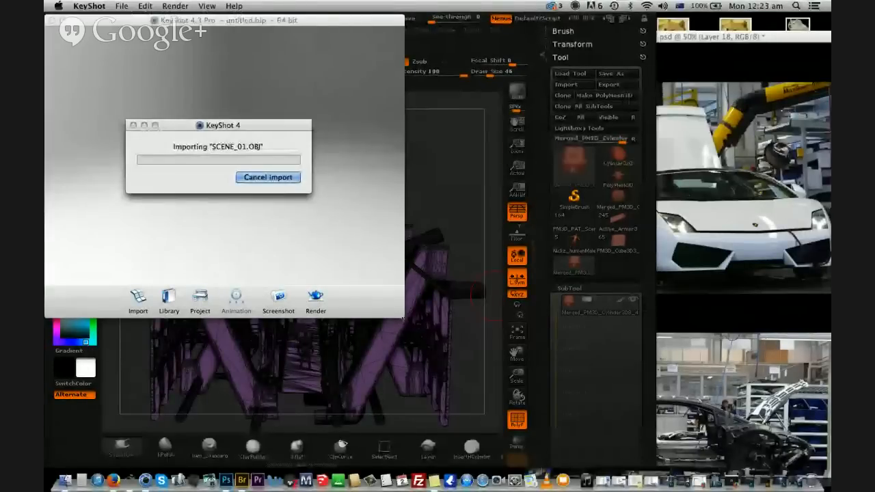
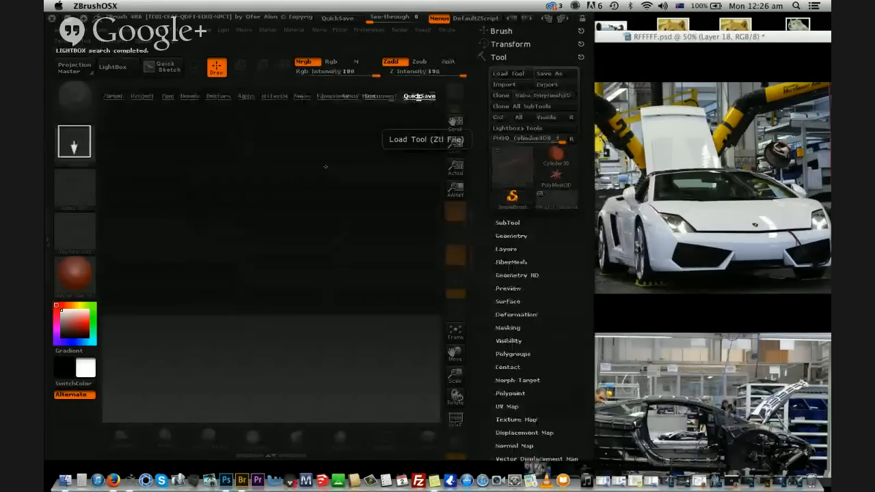
In ZBrush, hide LightBox, place the hangar tool on the canvas in edit mode and assign a grey MatCap material
{"action": "left_click", "coordinate": [119, 68]}
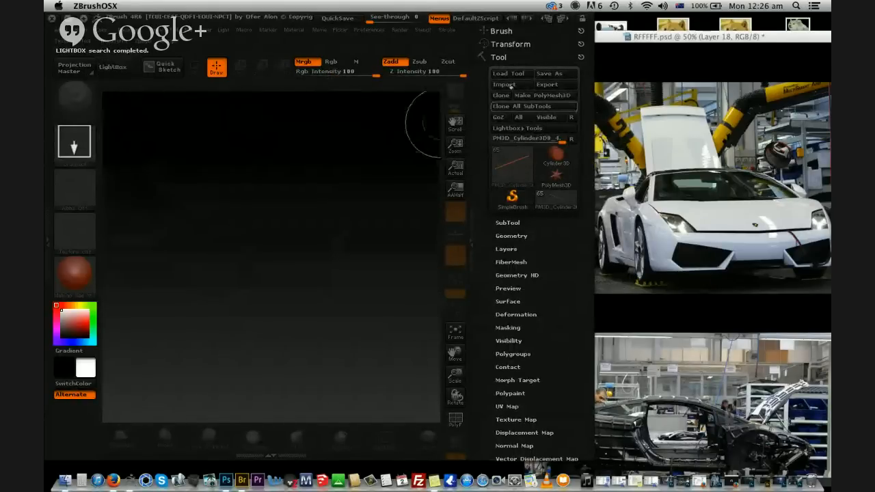
{"action": "left_click_drag", "start_coordinate": [250, 220], "coordinate": [244, 411]}
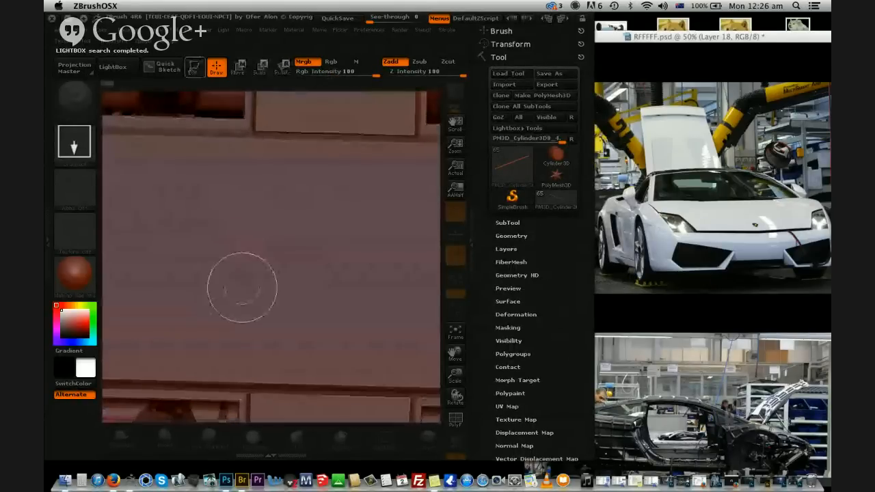
{"action": "key", "text": "t"}
{"action": "left_click", "coordinate": [75, 277]}
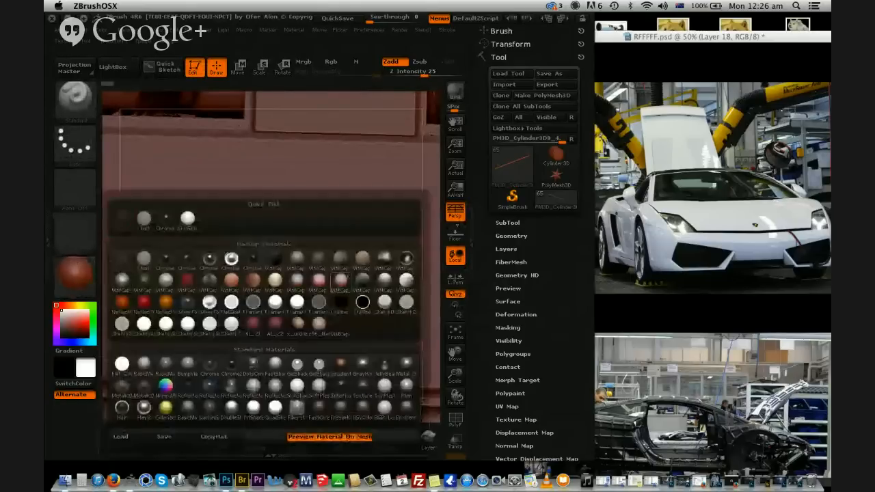
{"action": "left_click", "coordinate": [296, 259]}
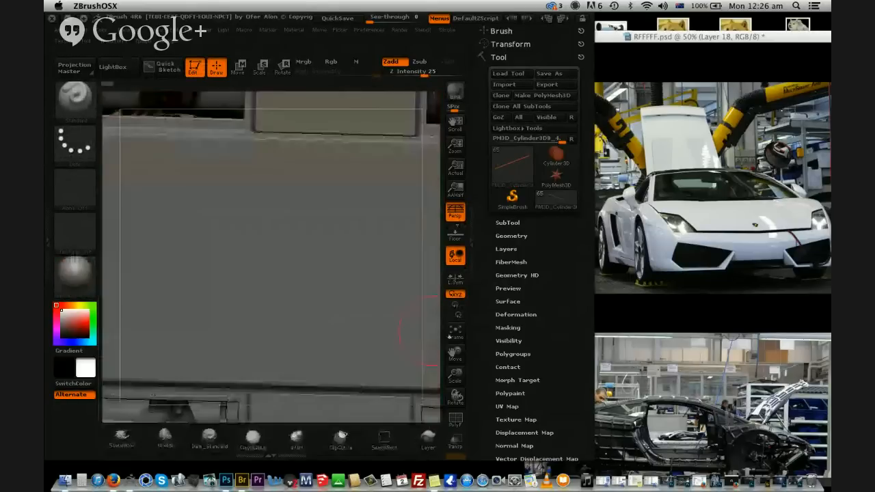
{"action": "left_click_drag", "start_coordinate": [420, 269], "coordinate": [363, 343]}
{"action": "left_click", "coordinate": [329, 224], "text": "alt"}
{"action": "left_click_drag", "start_coordinate": [402, 365], "coordinate": [385, 383], "text": "alt"}
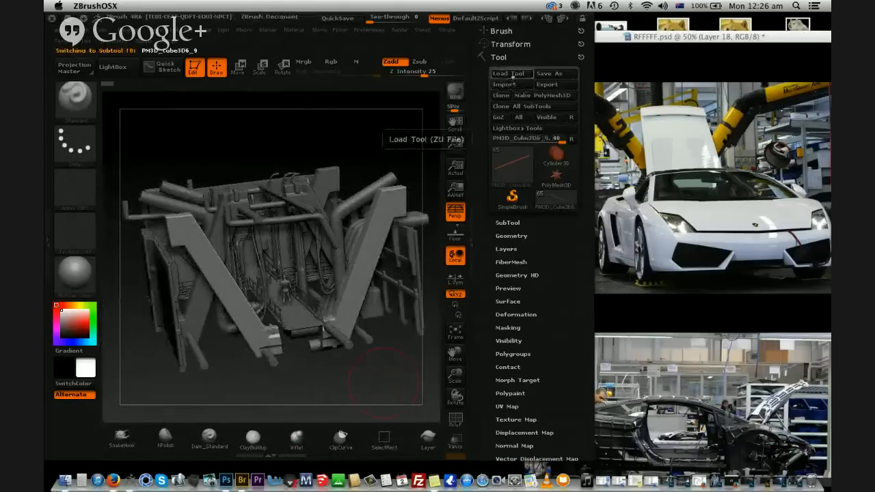
{"action": "left_click", "coordinate": [508, 73]}
{"action": "left_click", "coordinate": [411, 106]}
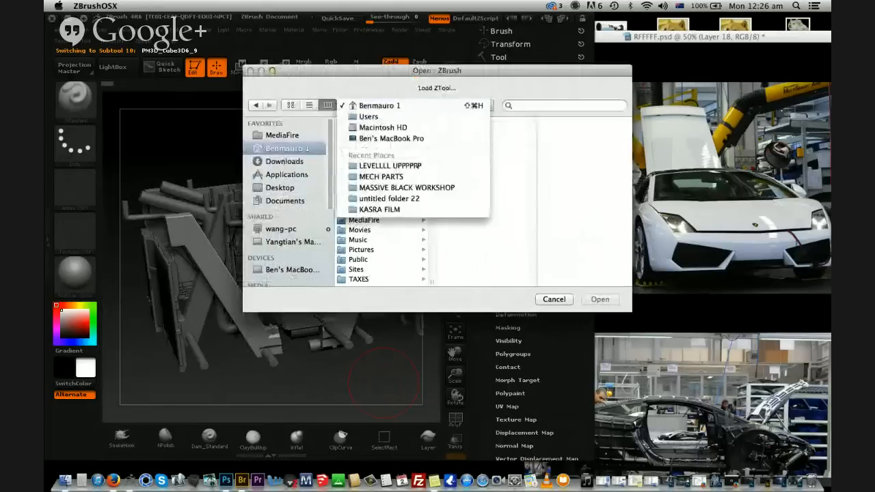
{"action": "left_click", "coordinate": [387, 165]}
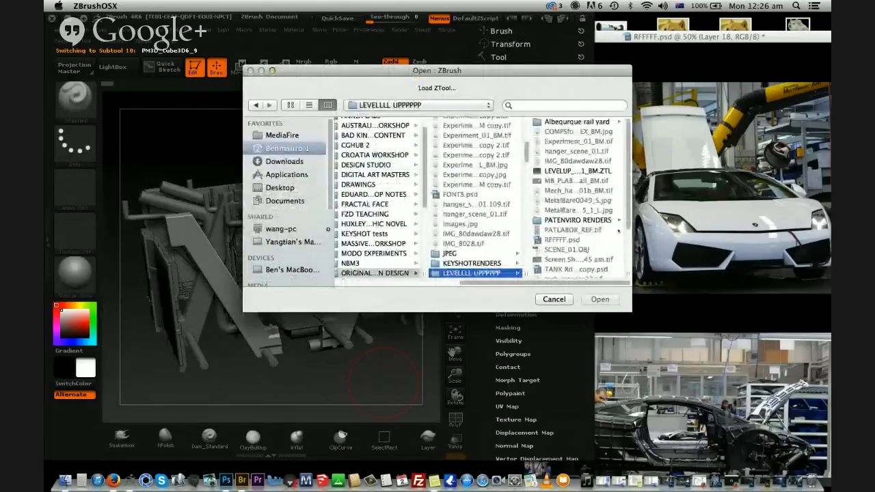
{"action": "scroll", "coordinate": [590, 229], "scroll_direction": "down", "scroll_amount": 2}
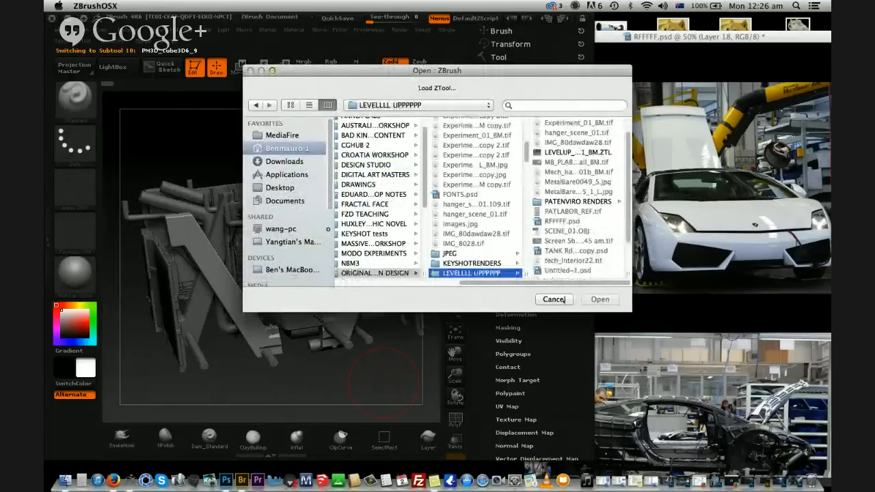
{"action": "left_click", "coordinate": [570, 300]}
Make PolyMesh3D the active tool and import SCENE_01.OBJ from LEVELLLL UPPPPPP into it, always removing unused vertices
{"action": "left_click", "coordinate": [556, 176]}
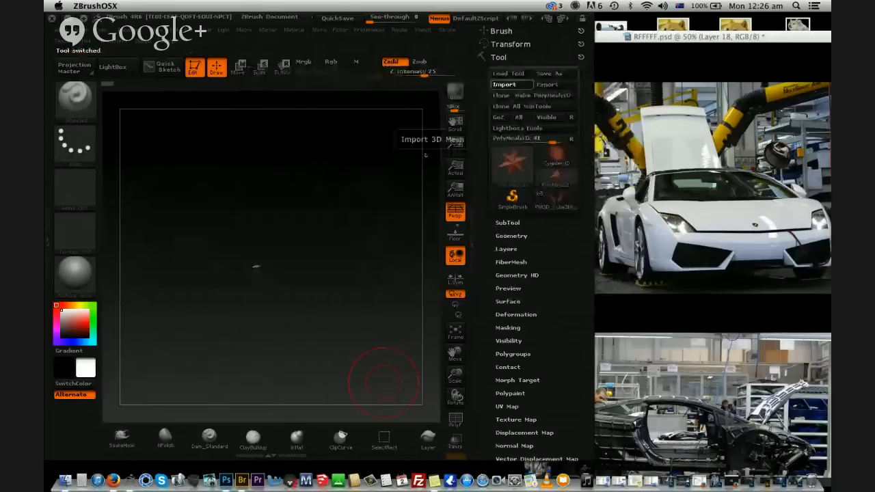
{"action": "left_click", "coordinate": [519, 84]}
{"action": "left_click", "coordinate": [380, 106]}
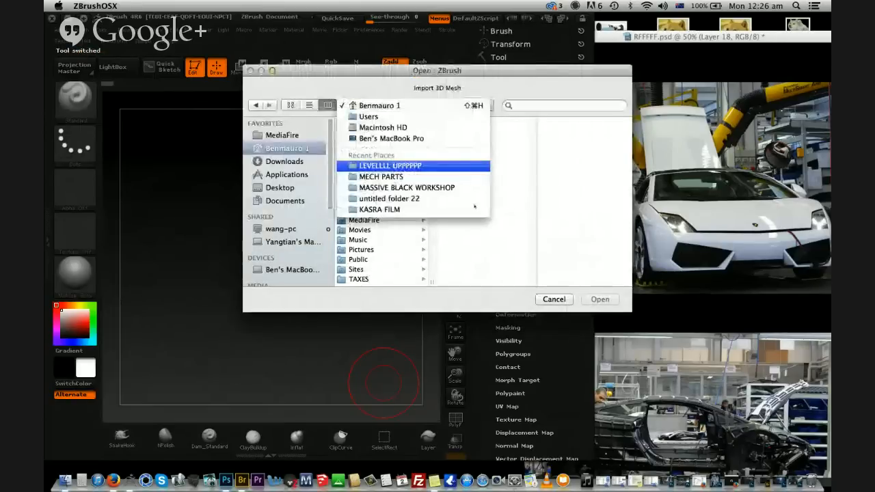
{"action": "left_click", "coordinate": [352, 166]}
{"action": "double_click", "coordinate": [574, 252]}
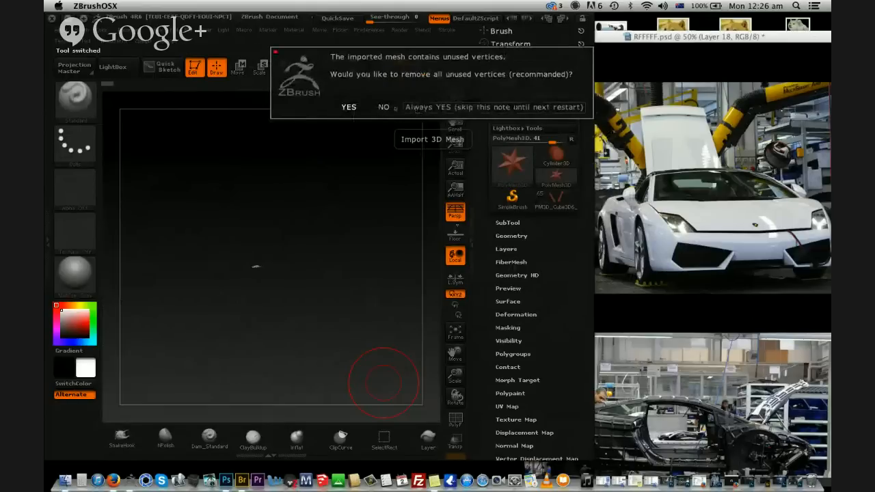
{"action": "left_click", "coordinate": [410, 107]}
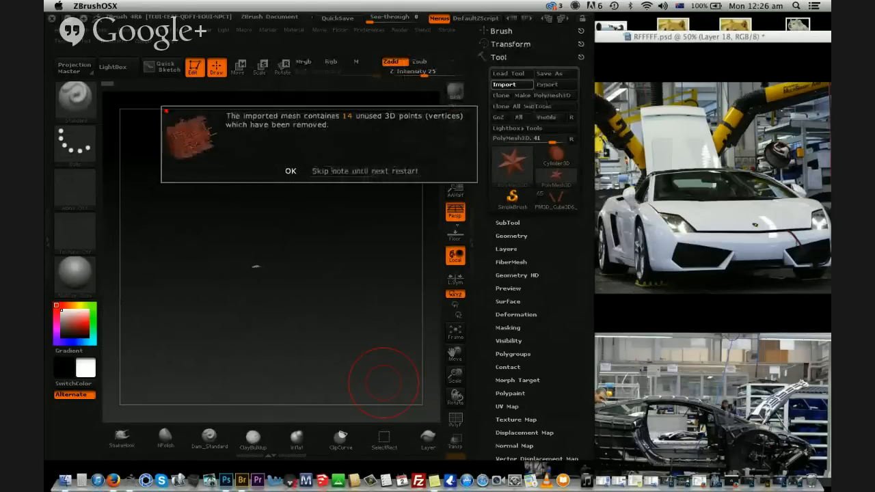
{"action": "left_click", "coordinate": [290, 172]}
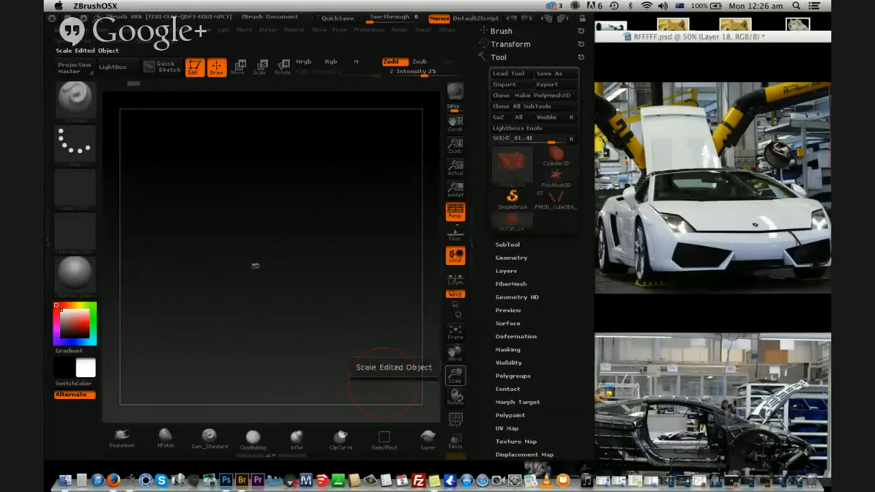
Frame the imported scene mesh, turn on its polyframe and open its subtool list
{"action": "left_click", "coordinate": [455, 331]}
{"action": "left_click_drag", "start_coordinate": [388, 295], "coordinate": [372, 293]}
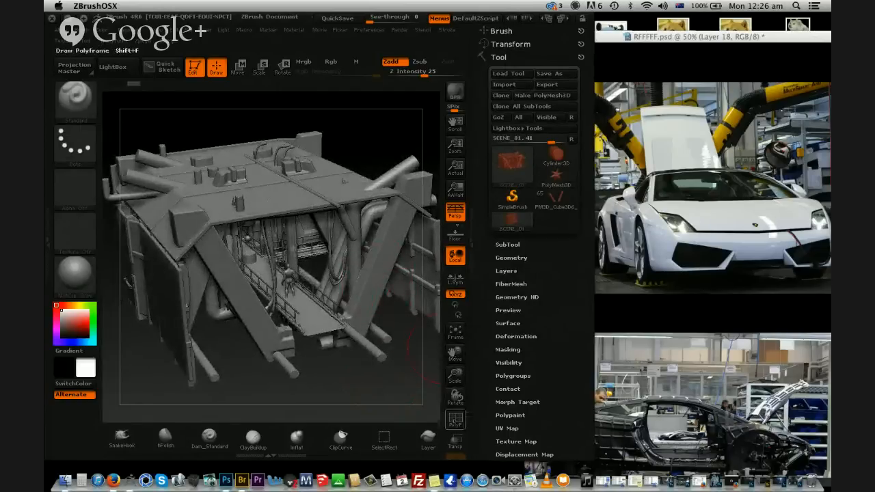
{"action": "left_click", "coordinate": [454, 418]}
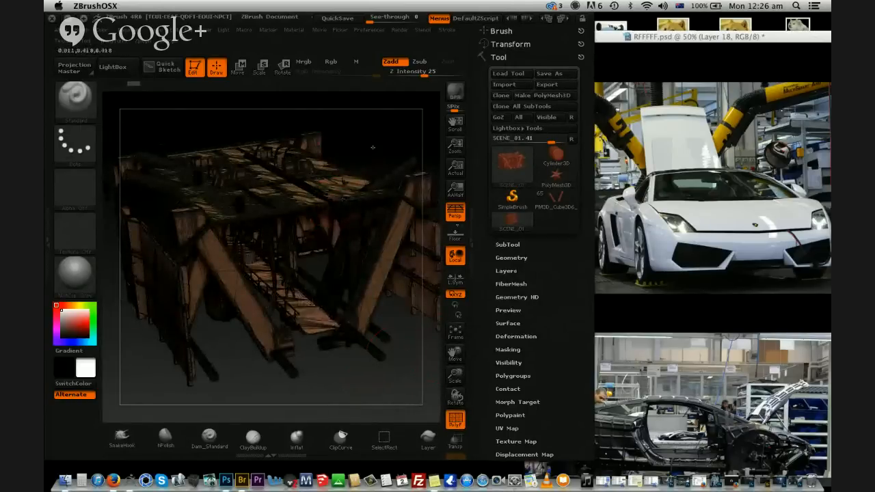
{"action": "mouse_move", "coordinate": [372, 148]}
{"action": "left_mouse_down"}
{"action": "mouse_move", "coordinate": [355, 160]}
{"action": "mouse_move", "coordinate": [379, 150]}
{"action": "mouse_move", "coordinate": [377, 144]}
{"action": "mouse_move", "coordinate": [380, 162]}
{"action": "mouse_move", "coordinate": [371, 158]}
{"action": "left_mouse_up"}
{"action": "left_click", "coordinate": [507, 245]}
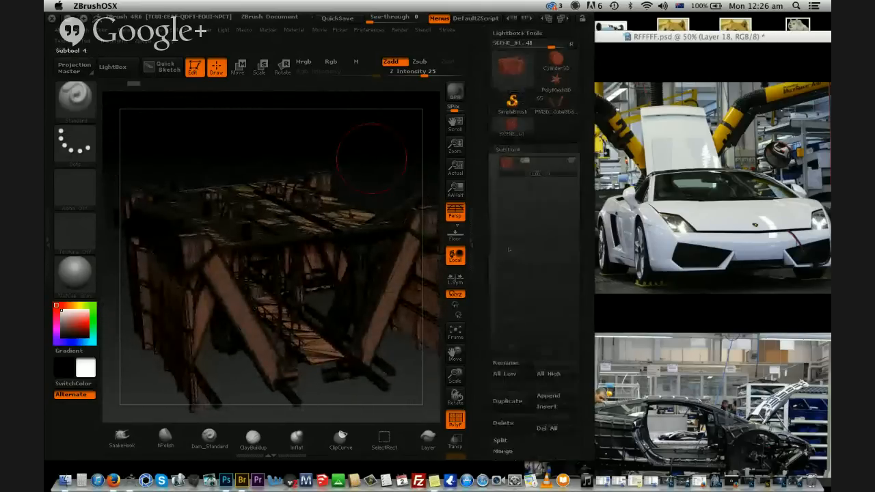
Isolate the ceiling panel's polygroup and mask all of it with a rectangular mask
{"action": "key", "text": "ctrl+shift"}
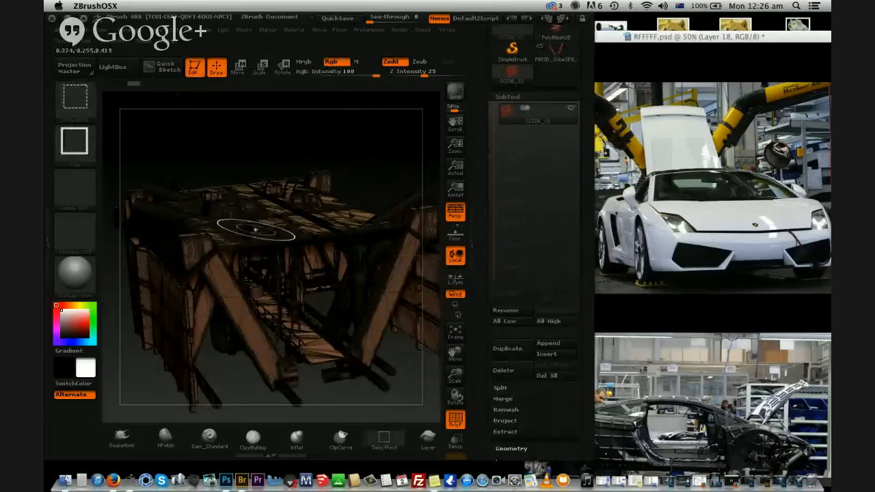
{"action": "left_click", "coordinate": [255, 230], "text": "ctrl+shift"}
{"action": "left_click_drag", "start_coordinate": [111, 159], "coordinate": [221, 250], "text": "ctrl"}
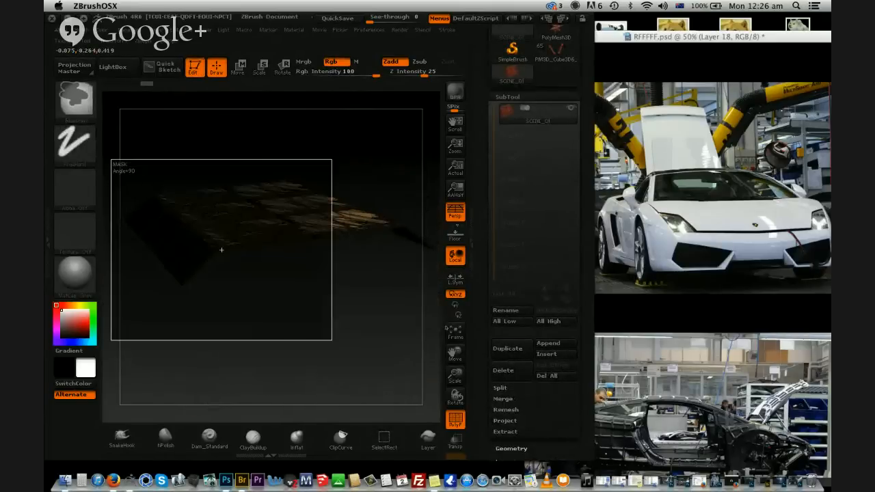
{"action": "left_click_drag", "start_coordinate": [332, 340], "coordinate": [332, 340], "text": "ctrl"}
Unhide the rest of the mesh and split the masked ceiling panel into its own subtool with Split Masked Points
{"action": "left_click", "coordinate": [500, 387]}
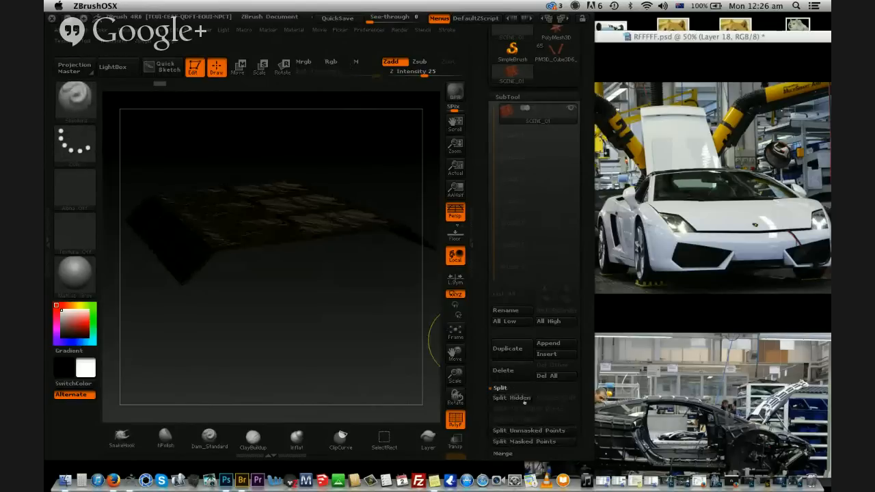
{"action": "left_click", "coordinate": [521, 442]}
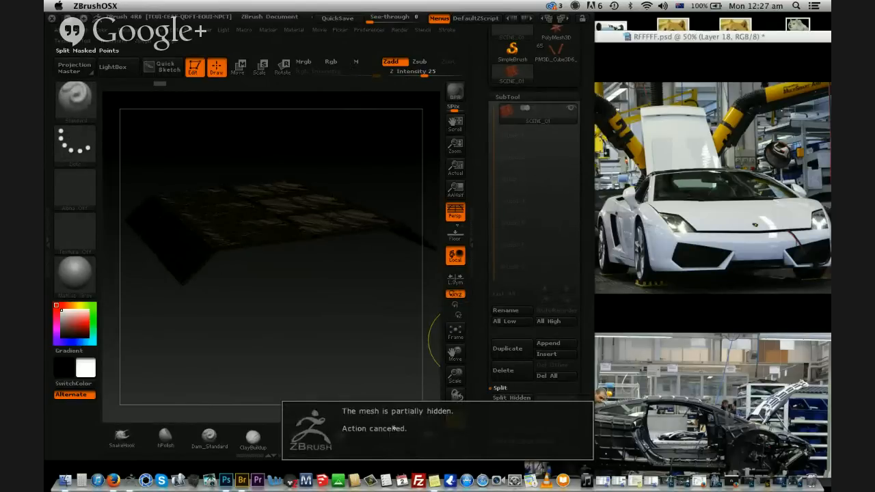
{"action": "key", "text": "ctrl+shift"}
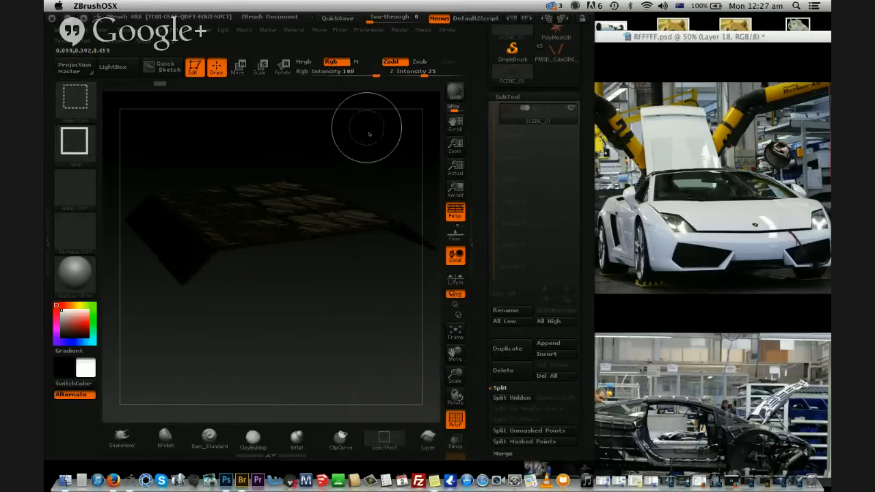
{"action": "left_click", "coordinate": [393, 157], "text": "ctrl+shift"}
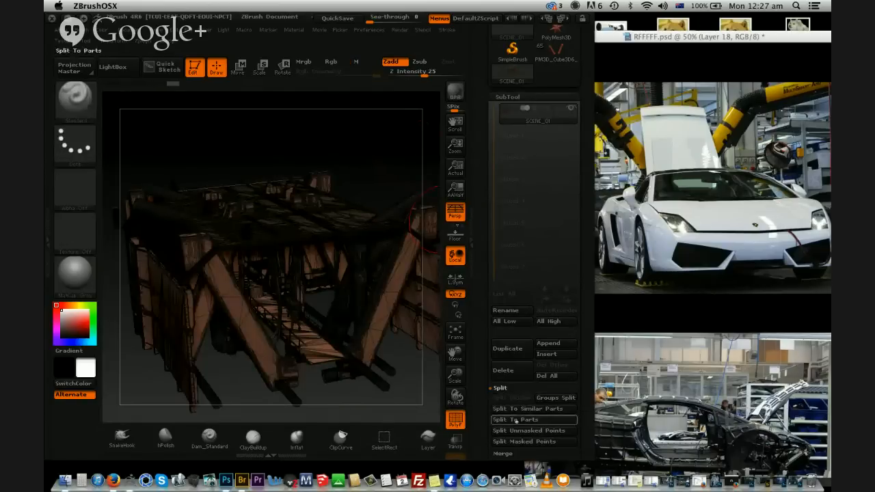
{"action": "left_click", "coordinate": [521, 441]}
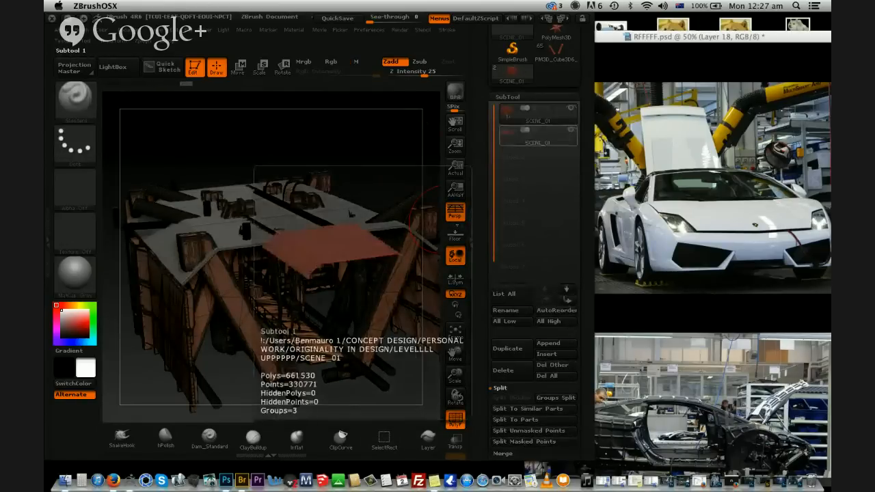
Pre-process the main hangar mesh in Decimation Master
{"action": "mouse_move", "coordinate": [383, 144]}
{"action": "left_mouse_down"}
{"action": "mouse_move", "coordinate": [347, 143]}
{"action": "mouse_move", "coordinate": [387, 154]}
{"action": "left_mouse_up"}
{"action": "left_click", "coordinate": [143, 41]}
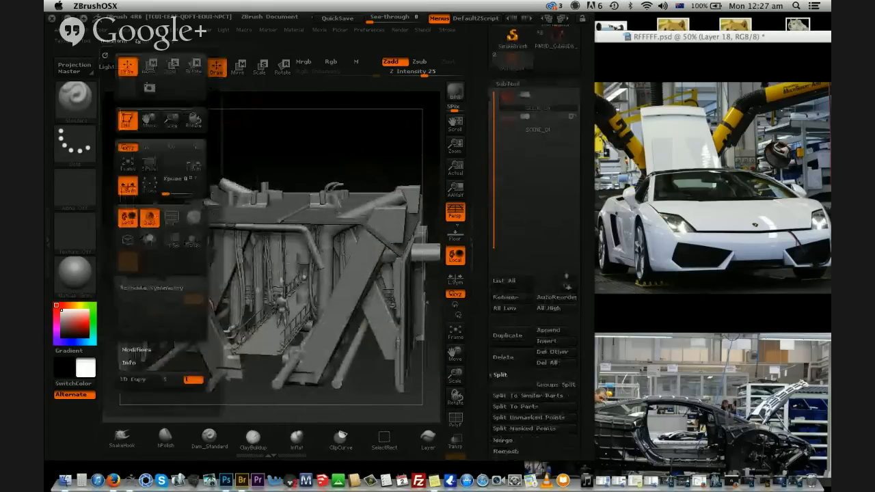
{"action": "left_click", "coordinate": [188, 138]}
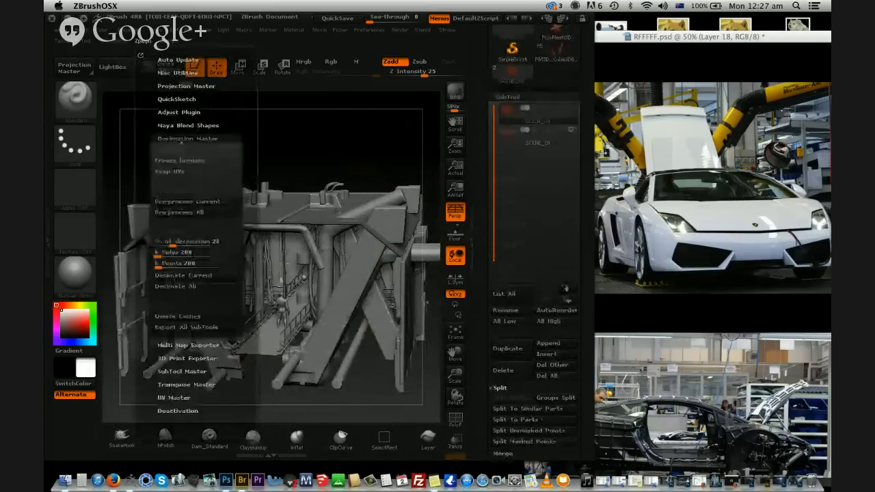
{"action": "left_click", "coordinate": [187, 88]}
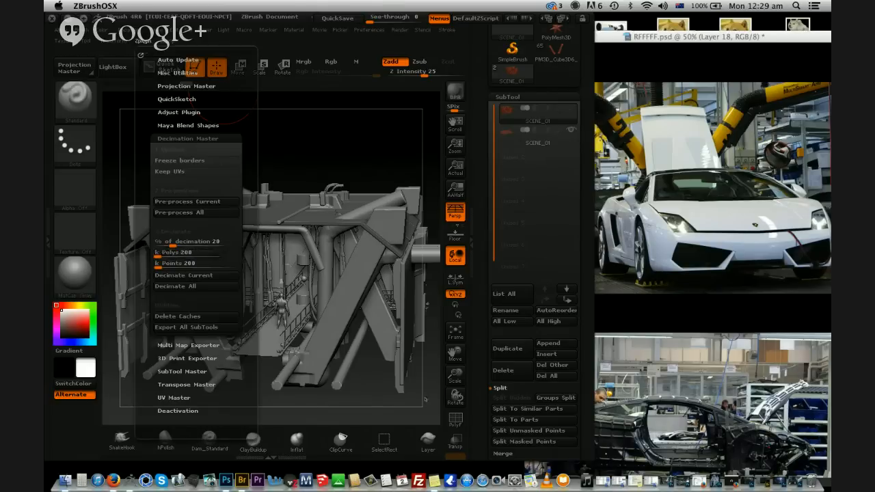
Set the decimation percentage to 15.4929 and decimate the main hangar mesh, checking its polyframe
{"action": "left_click", "coordinate": [454, 419]}
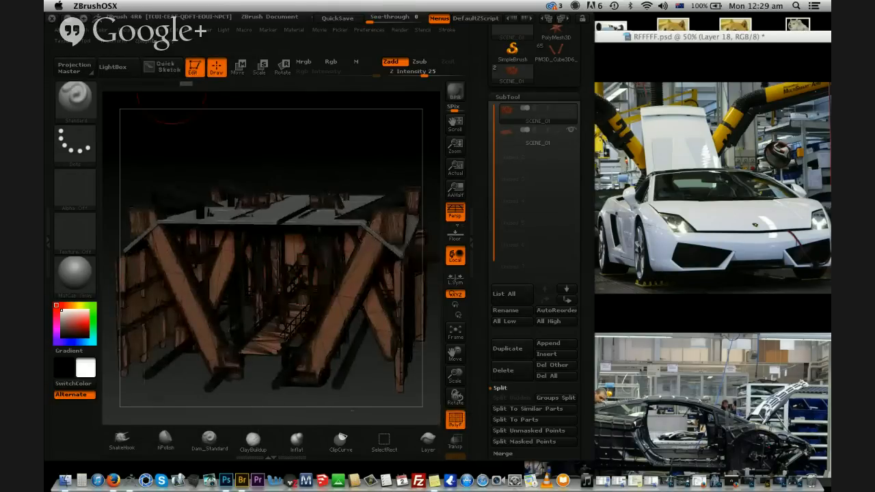
{"action": "left_click", "coordinate": [143, 40]}
{"action": "left_click", "coordinate": [164, 243]}
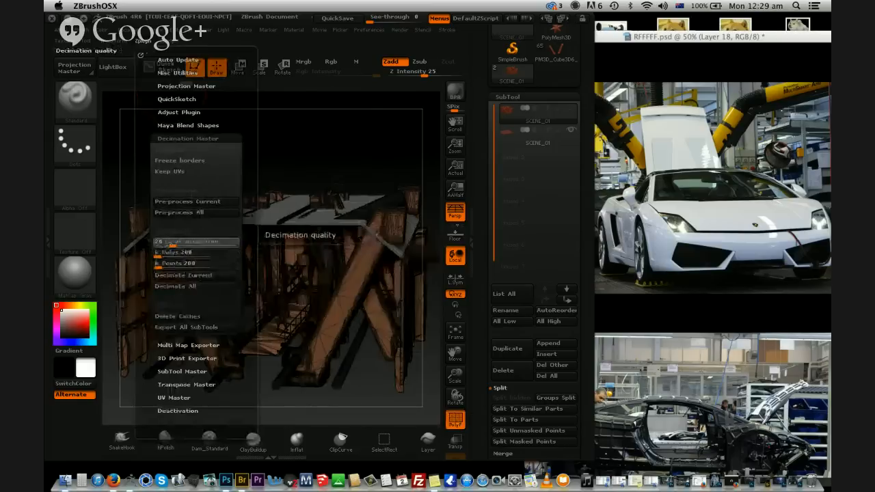
{"action": "left_click_drag", "start_coordinate": [172, 243], "coordinate": [169, 244]}
{"action": "left_click", "coordinate": [184, 277]}
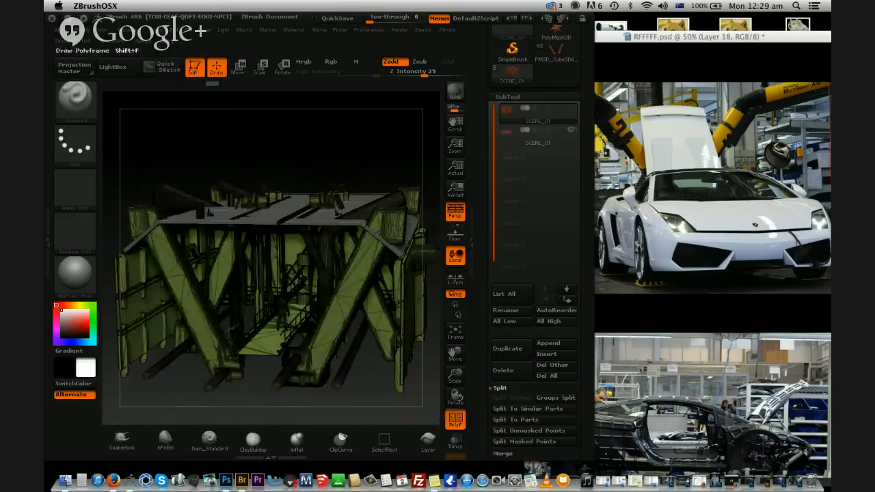
{"action": "mouse_move", "coordinate": [358, 160]}
{"action": "left_mouse_down"}
{"action": "mouse_move", "coordinate": [352, 145]}
{"action": "mouse_move", "coordinate": [366, 205]}
{"action": "mouse_move", "coordinate": [383, 225]}
{"action": "left_mouse_up"}
{"action": "left_click", "coordinate": [455, 419]}
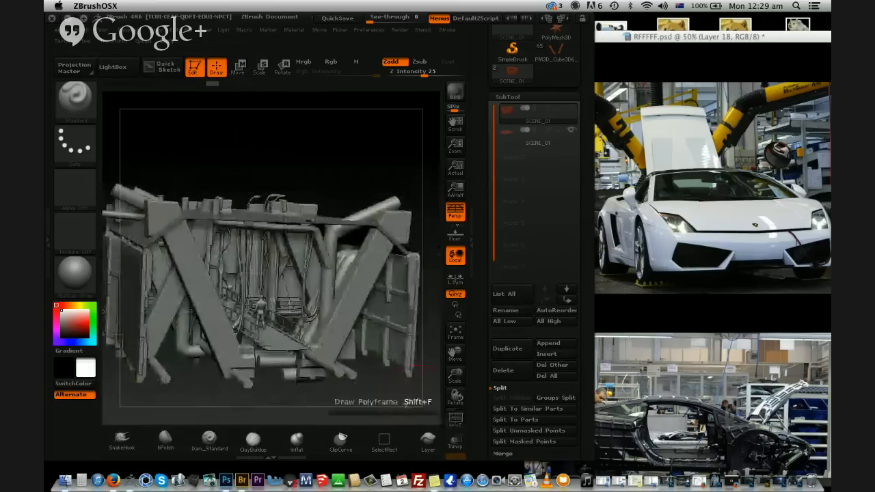
Make the ceiling panel the active subtool, show the main hangar mesh again and turn on the polyframe
{"action": "left_click_drag", "start_coordinate": [315, 401], "coordinate": [301, 210]}
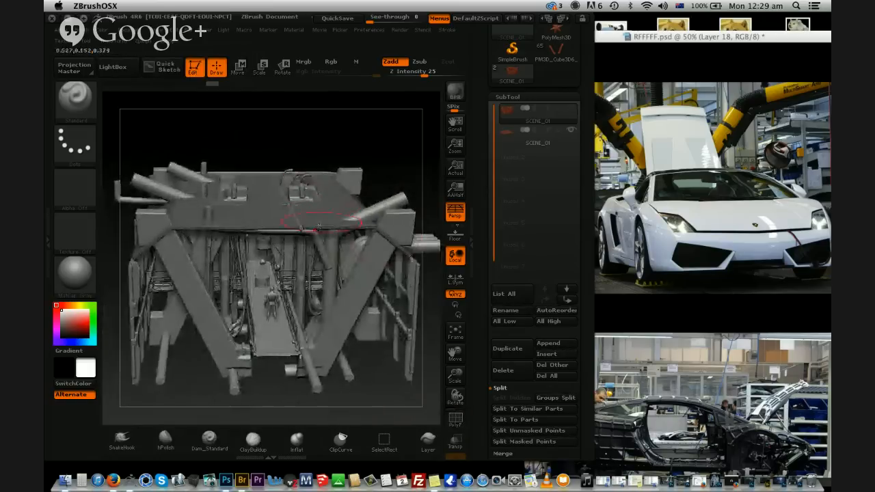
{"action": "left_click", "coordinate": [320, 222], "text": "alt"}
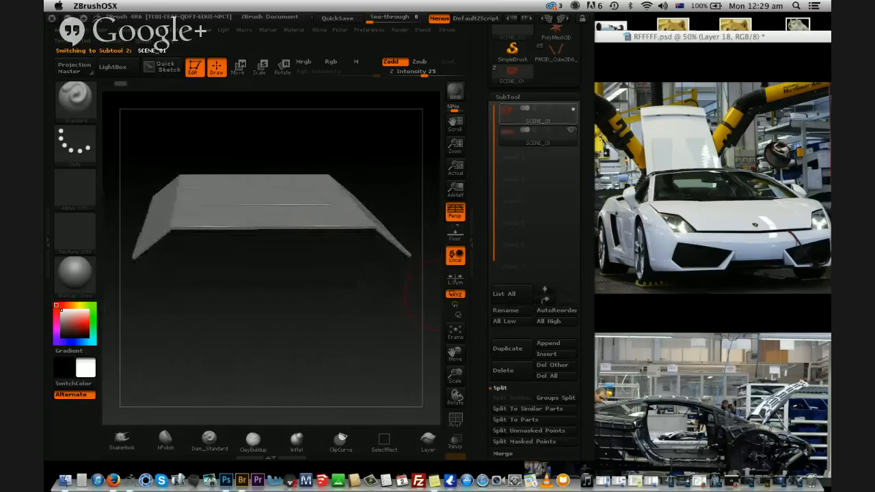
{"action": "left_click", "coordinate": [572, 108]}
{"action": "left_click", "coordinate": [456, 418]}
{"action": "left_click_drag", "start_coordinate": [381, 134], "coordinate": [369, 198]}
{"action": "left_click", "coordinate": [143, 41]}
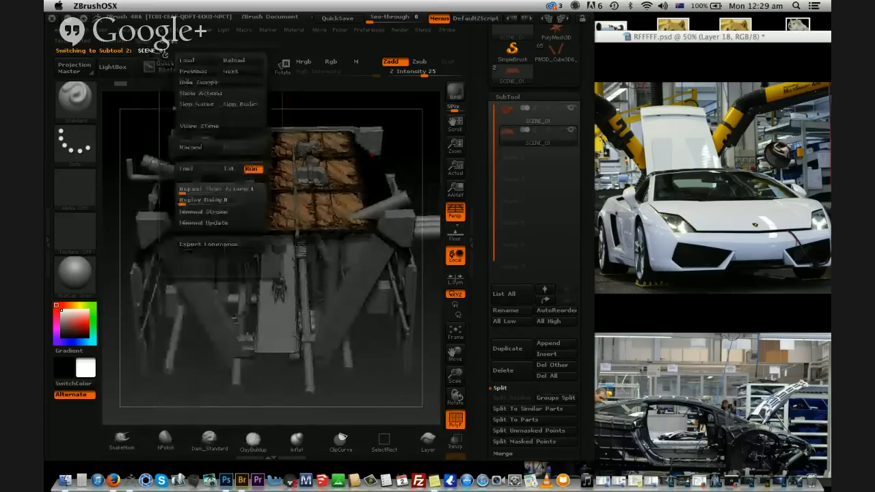
{"action": "left_click", "coordinate": [207, 277]}
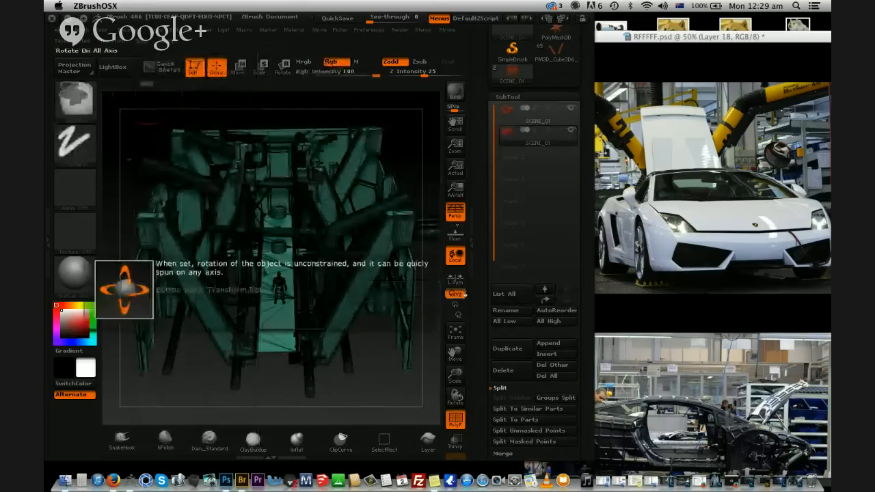
{"action": "key", "text": "ctrl+z"}
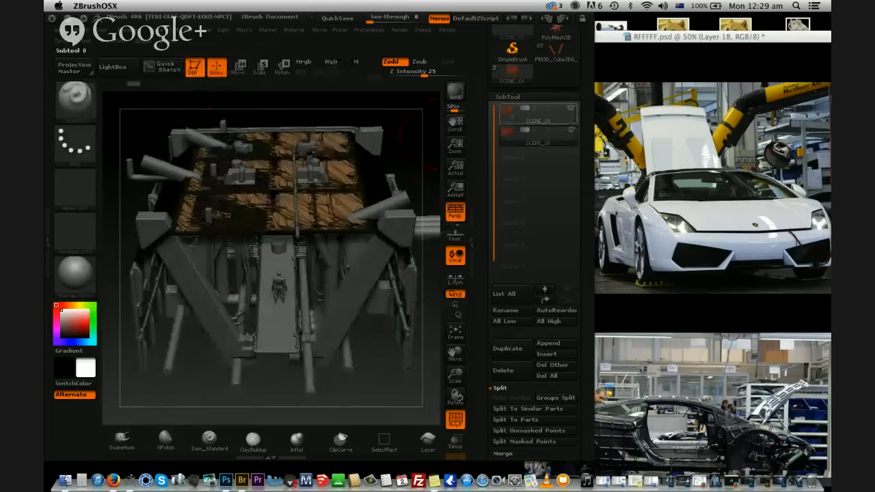
Pre-process the ceiling panel in Decimation Master and decimate it
{"action": "left_click", "coordinate": [152, 41]}
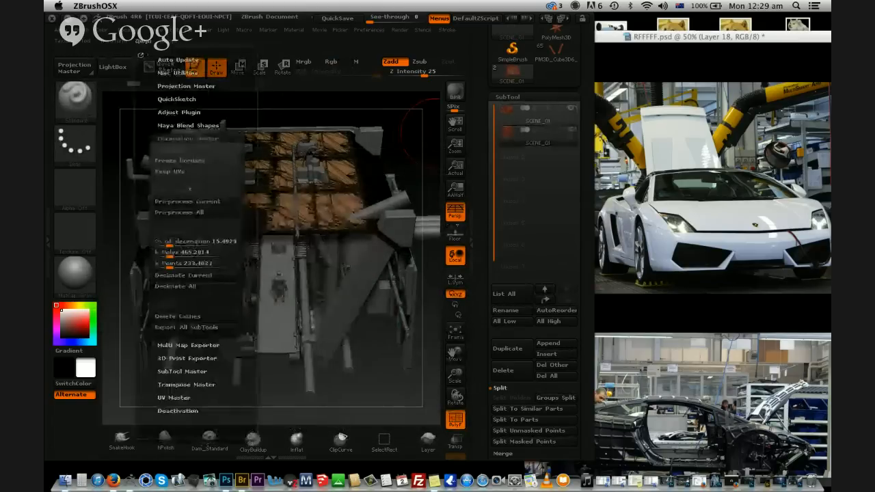
{"action": "left_click", "coordinate": [199, 211]}
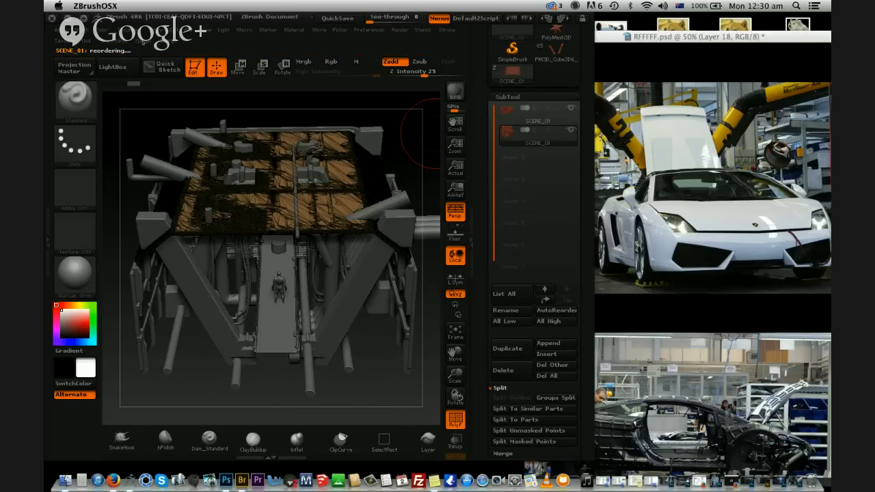
{"action": "left_click", "coordinate": [145, 41]}
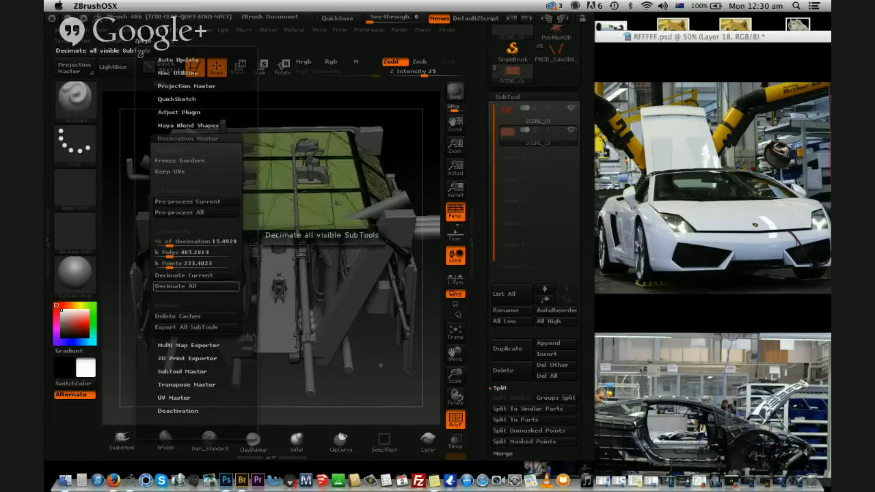
Select the main hangar mesh and merge it with the ceiling panel into one subtool
{"action": "left_click_drag", "start_coordinate": [398, 382], "coordinate": [389, 307]}
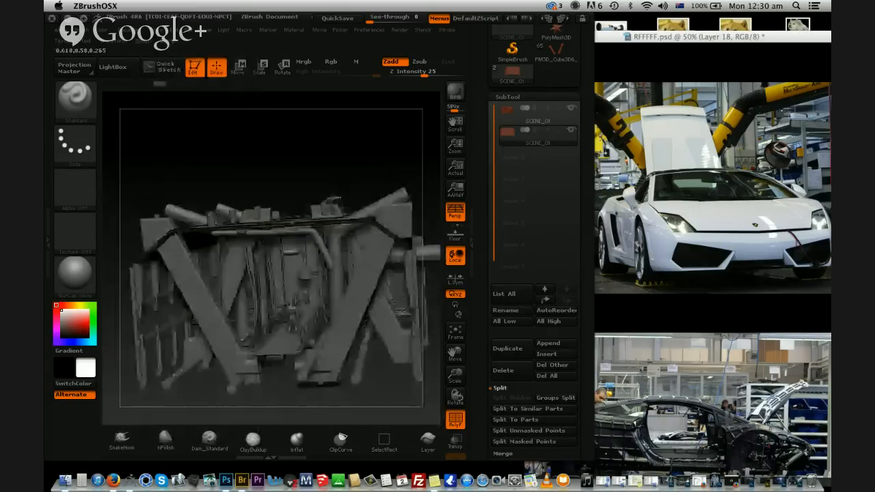
{"action": "left_click", "coordinate": [393, 311], "text": "alt"}
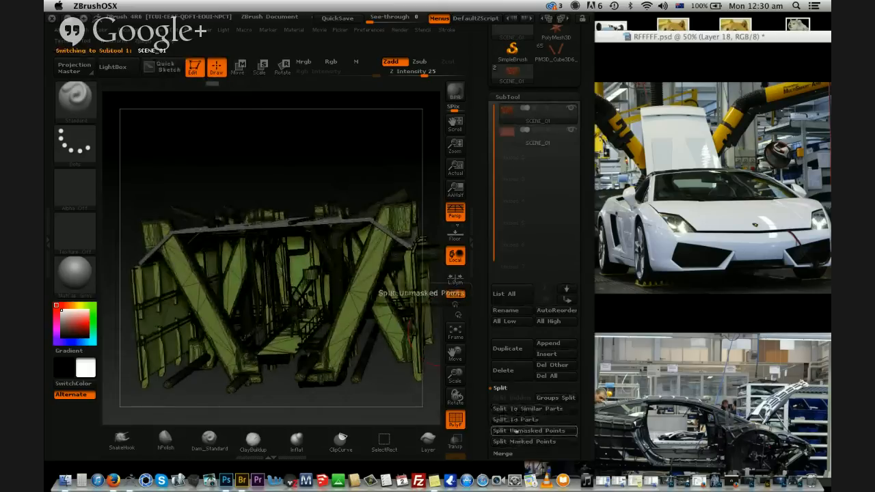
{"action": "left_click", "coordinate": [503, 454]}
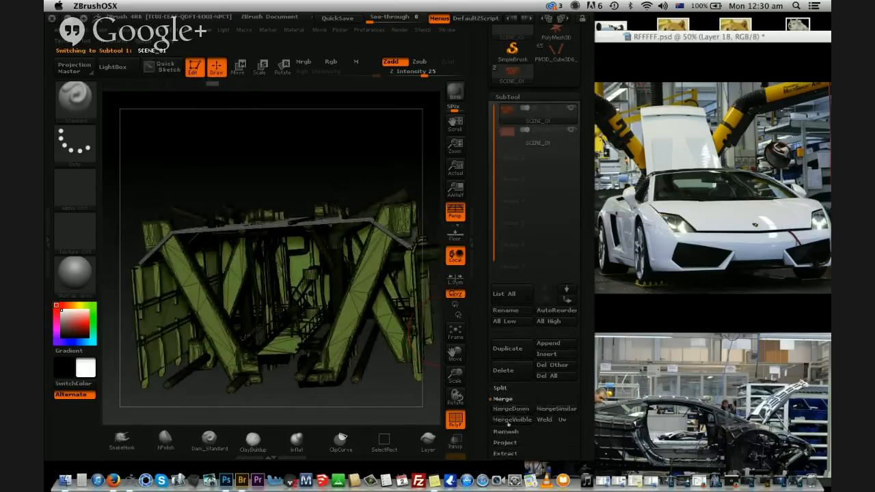
{"action": "left_click", "coordinate": [510, 420]}
{"action": "left_click", "coordinate": [387, 431]}
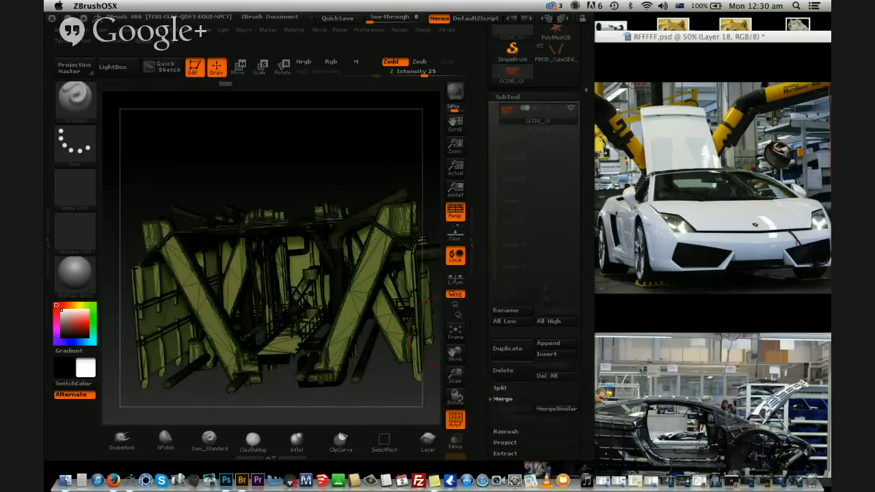
Export the merged hangar mesh in OBJ format as SCENE_01b to the LEVELLLL UPPPPPP folder
{"action": "left_click_drag", "start_coordinate": [586, 89], "coordinate": [586, 239]}
{"action": "left_click", "coordinate": [554, 85]}
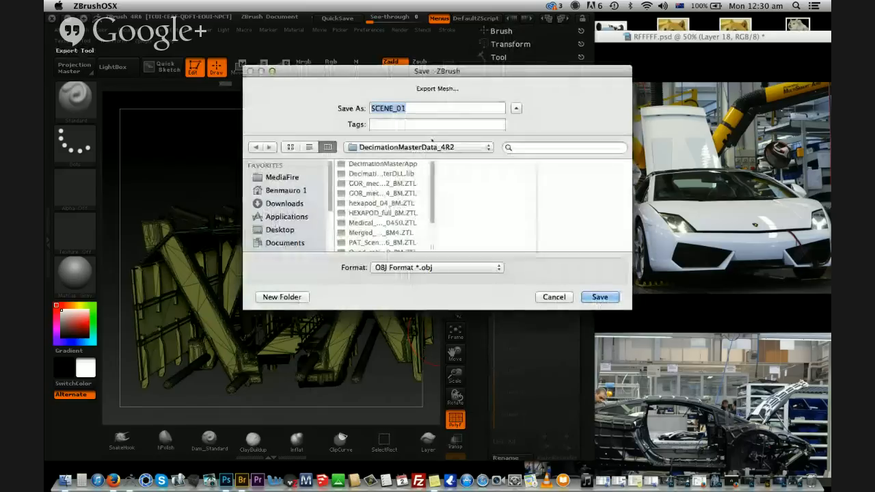
{"action": "left_click", "coordinate": [432, 146]}
{"action": "left_click", "coordinate": [403, 216]}
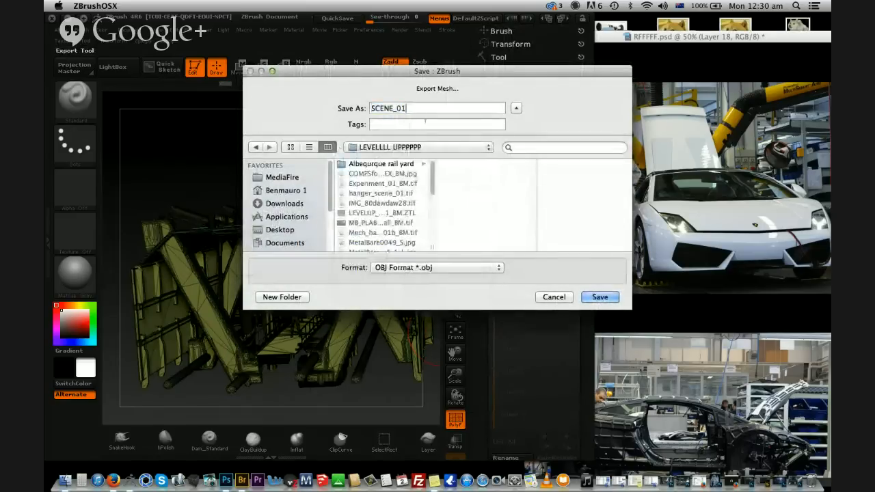
{"action": "key", "text": "Return"}
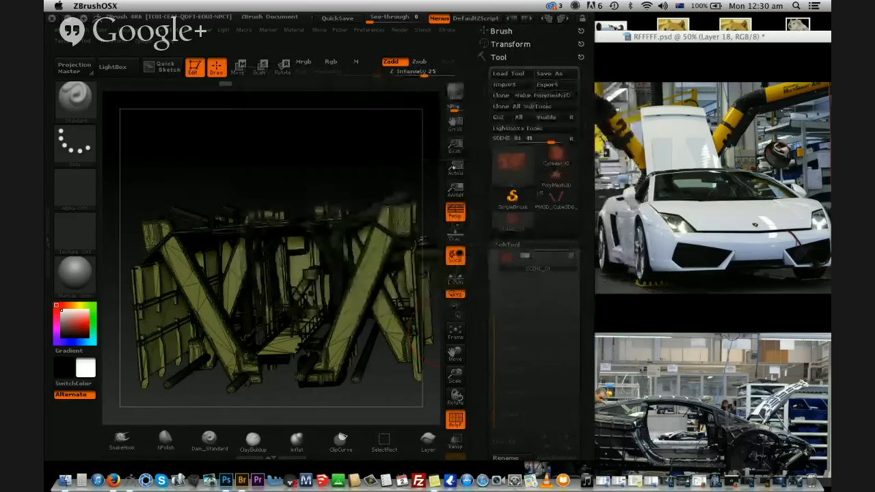
Switch to KeyShot and import SCENE_01b.OBJ from the LEVELLLL UPPPPPP folder
{"action": "left_click", "coordinate": [146, 481]}
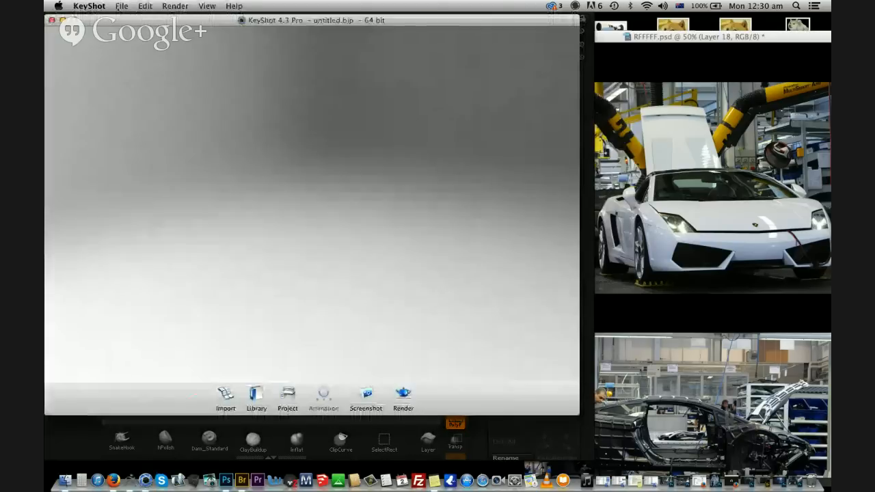
{"action": "left_click", "coordinate": [121, 6]}
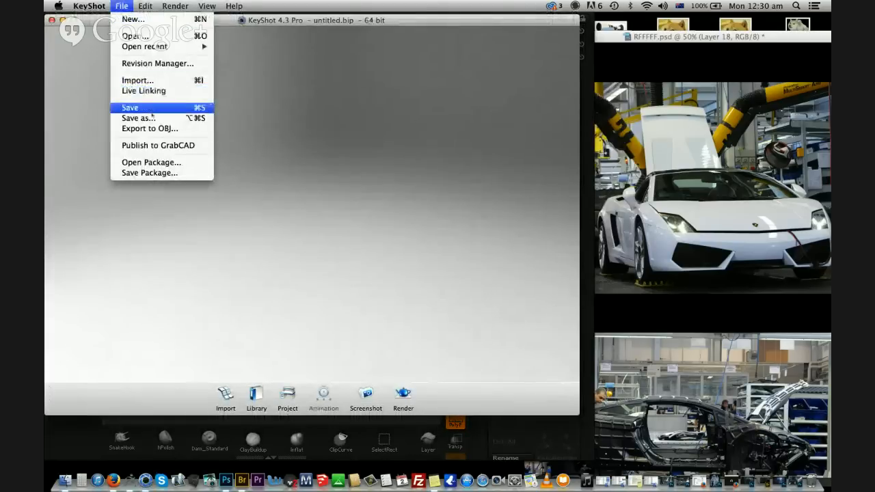
{"action": "left_click", "coordinate": [135, 35]}
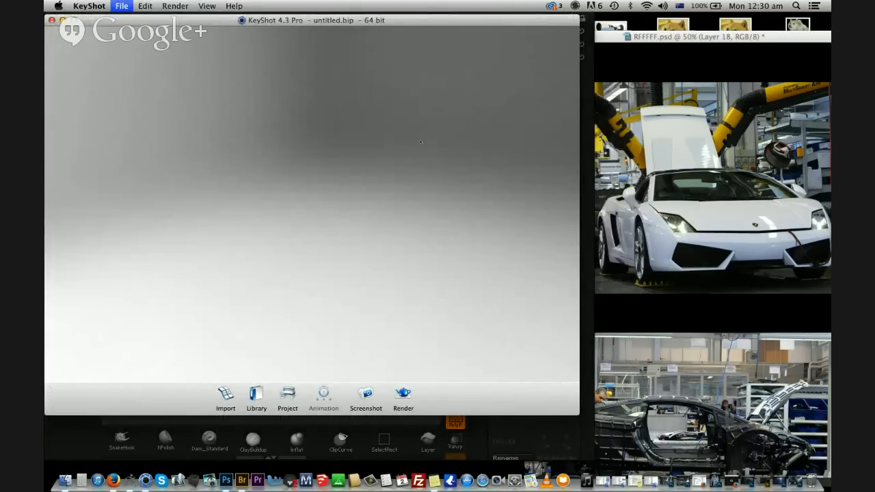
{"action": "left_click", "coordinate": [431, 88]}
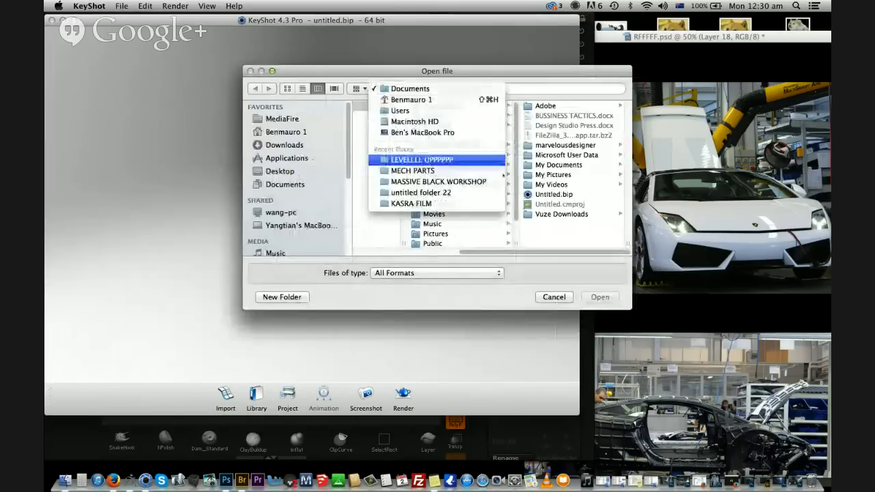
{"action": "left_click", "coordinate": [424, 156]}
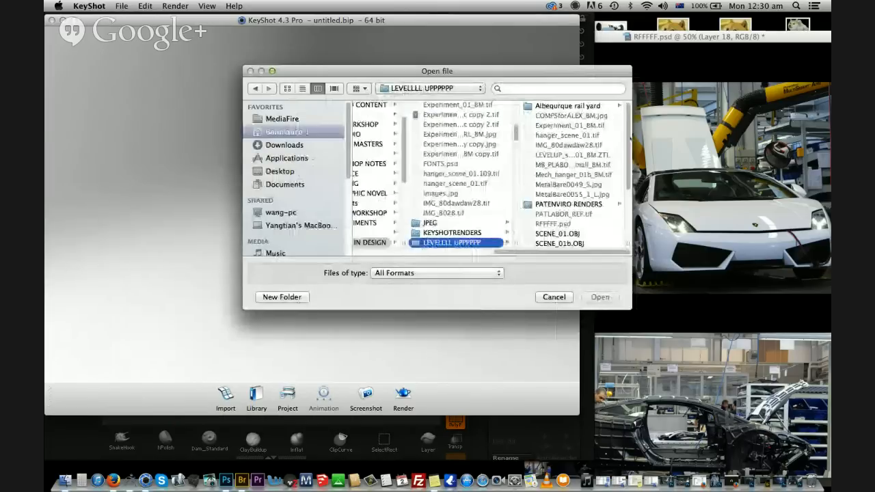
{"action": "double_click", "coordinate": [567, 243]}
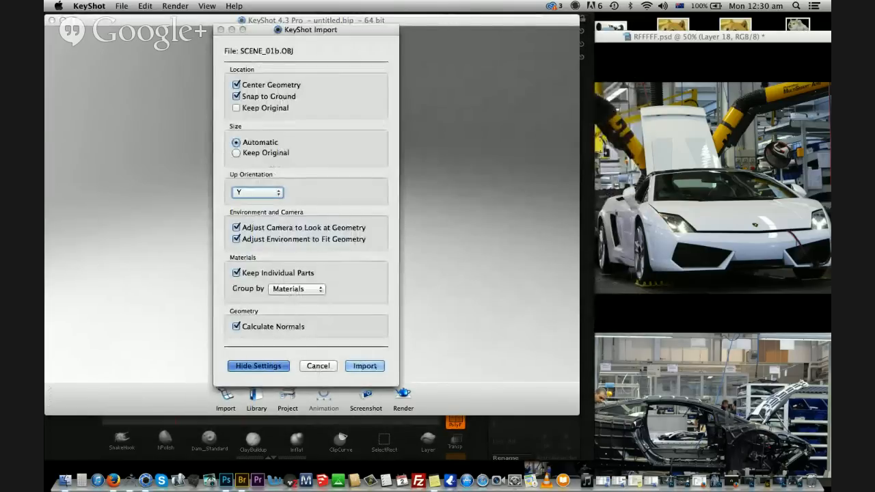
{"action": "left_click", "coordinate": [257, 192]}
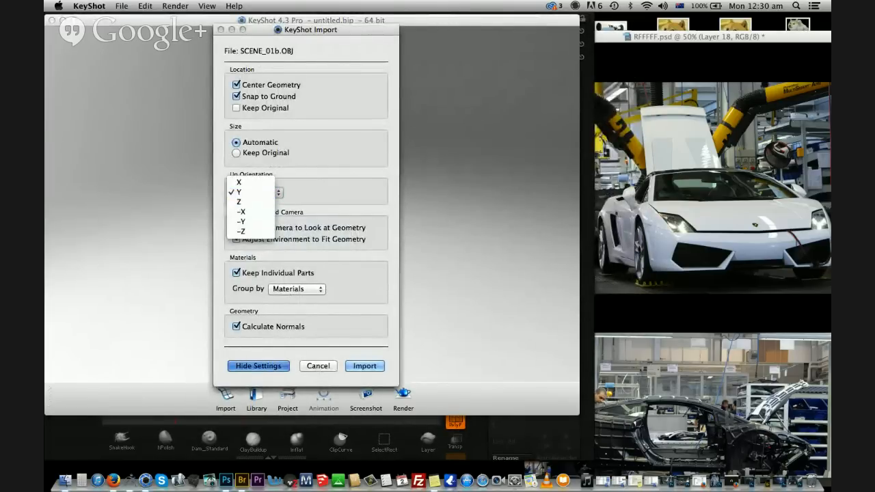
{"action": "left_click", "coordinate": [257, 192]}
{"action": "left_click", "coordinate": [364, 366]}
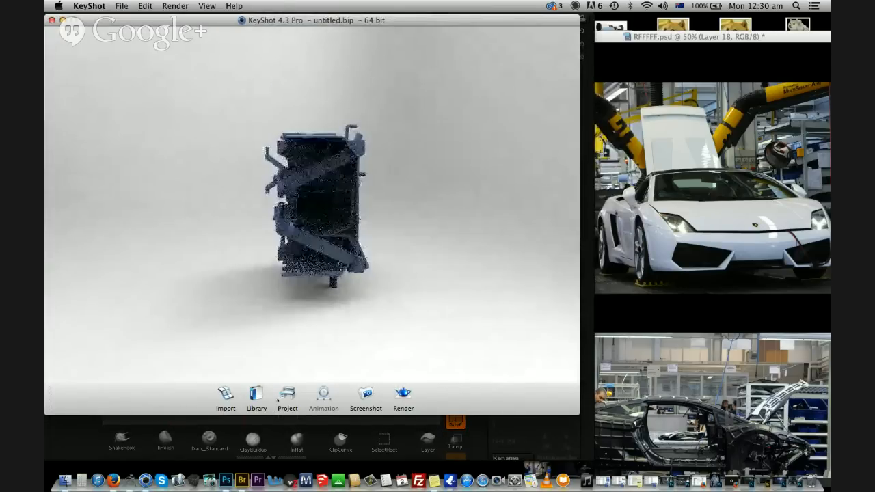
Rotate the SCENE_01b model 90 degrees about X and snap it to the ground
{"action": "key", "text": "space"}
{"action": "left_click", "coordinate": [543, 85]}
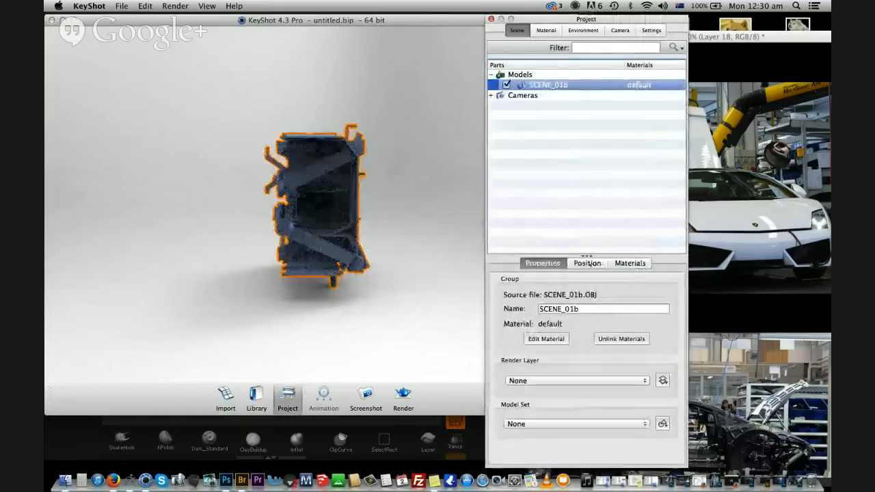
{"action": "left_click", "coordinate": [587, 263]}
{"action": "left_click", "coordinate": [585, 318]}
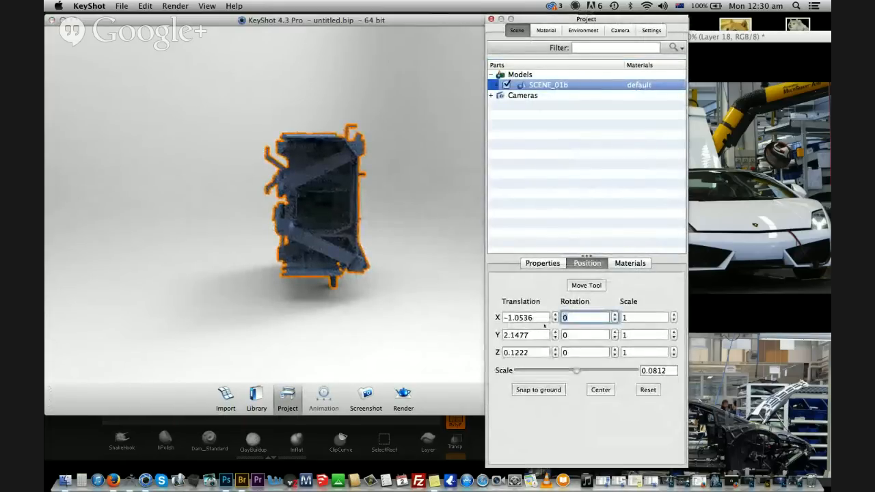
{"action": "type", "text": "90"}
{"action": "key", "text": "Return"}
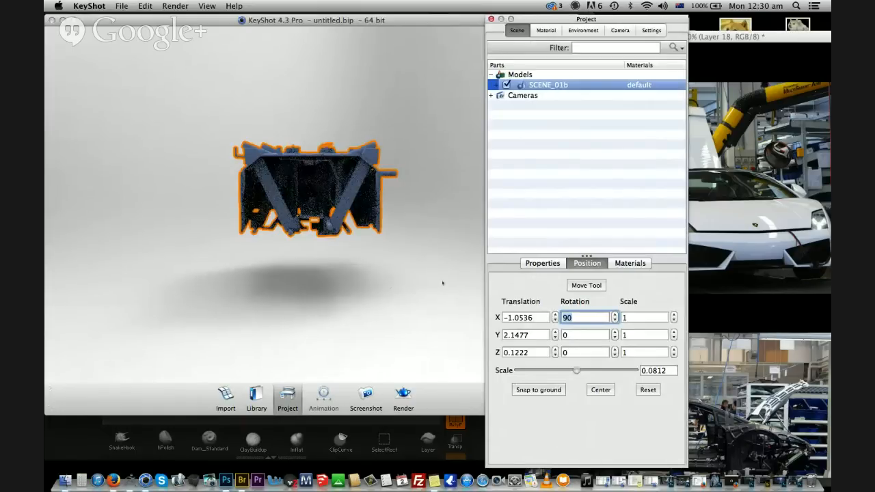
{"action": "left_click", "coordinate": [538, 390]}
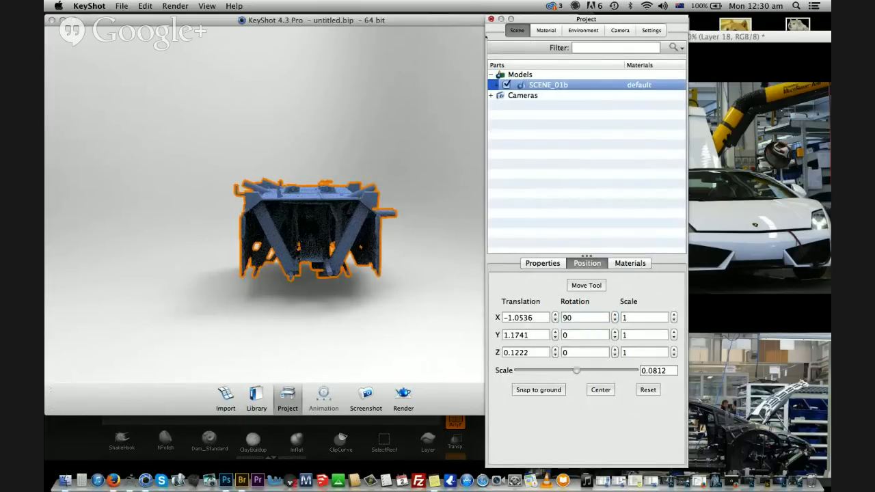
{"action": "left_click", "coordinate": [491, 19]}
{"action": "scroll", "coordinate": [311, 205], "scroll_direction": "up", "scroll_amount": 5}
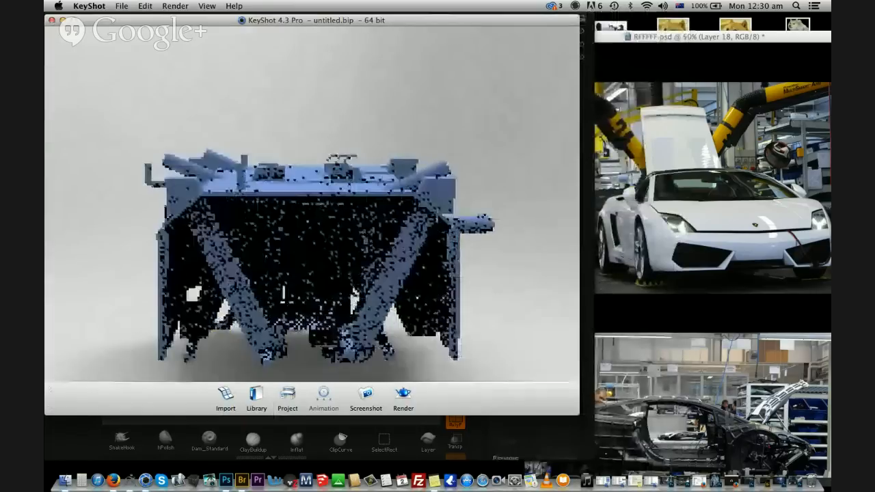
Apply the Mold-Tech-11060 material from the Mold-Tech materials folder to the hangar model
{"action": "middle_click_drag", "start_coordinate": [456, 376], "coordinate": [445, 293]}
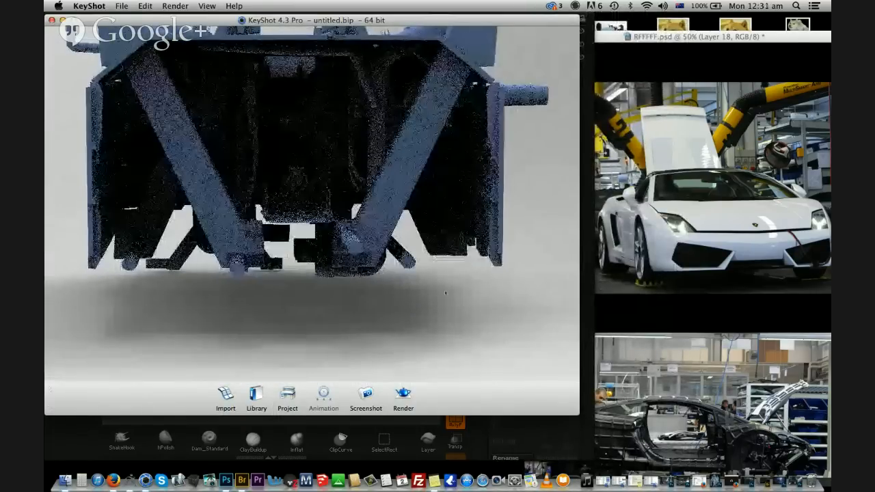
{"action": "scroll", "coordinate": [445, 294], "scroll_direction": "up", "scroll_amount": 8}
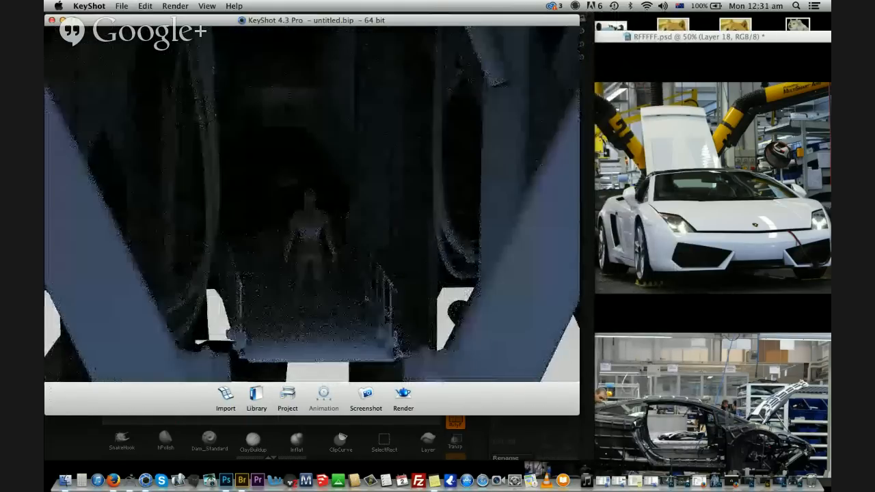
{"action": "scroll", "coordinate": [311, 204], "scroll_direction": "down", "scroll_amount": 5}
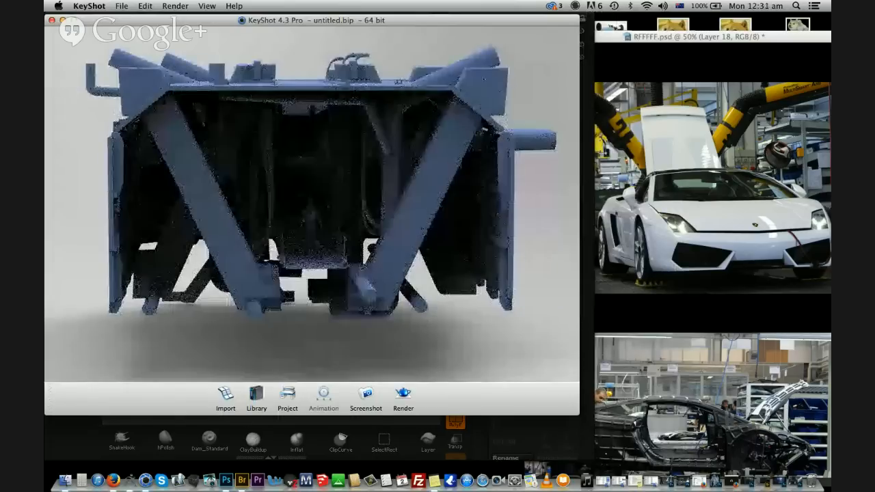
{"action": "key", "text": "l"}
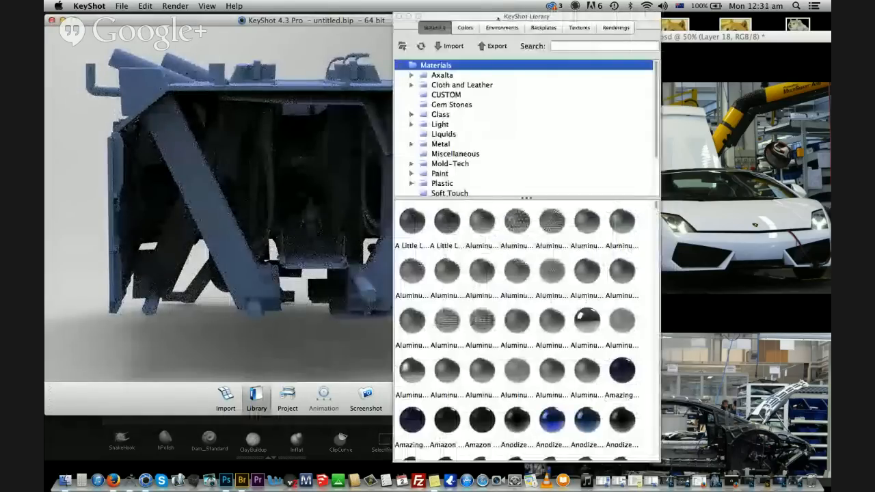
{"action": "left_click_drag", "start_coordinate": [465, 17], "coordinate": [553, 16]}
{"action": "left_click", "coordinate": [552, 28]}
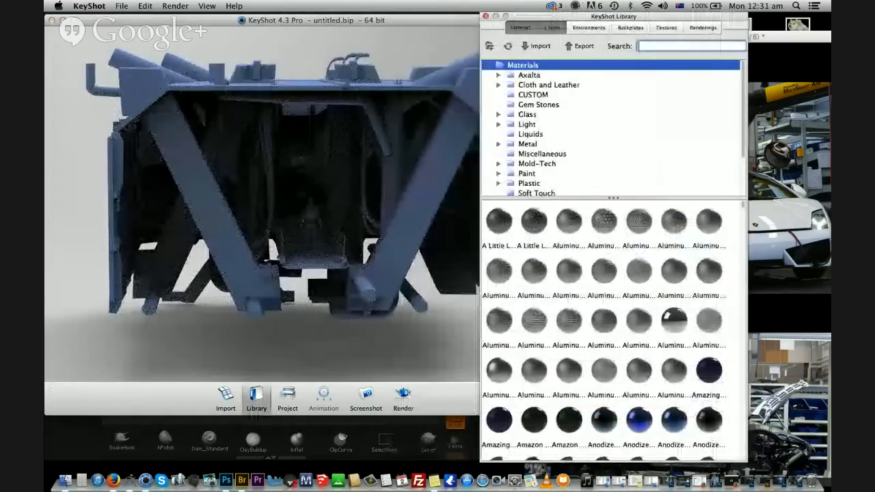
{"action": "left_click", "coordinate": [588, 27]}
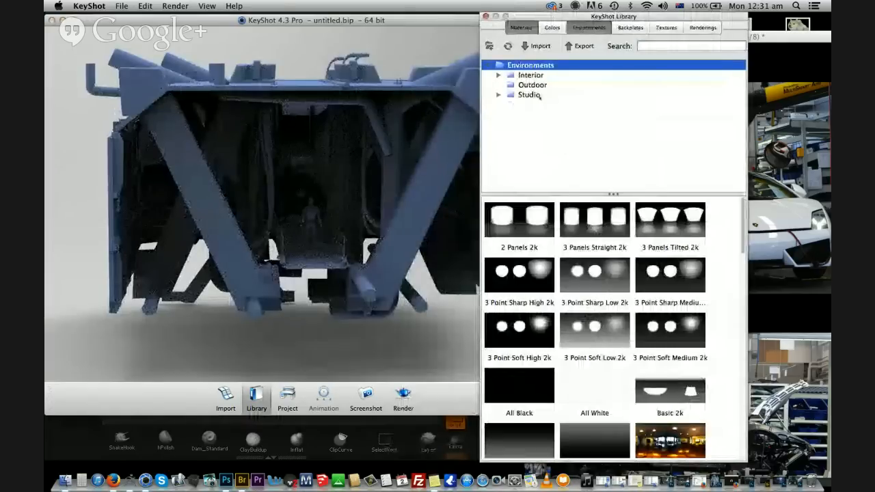
{"action": "left_click", "coordinate": [521, 27]}
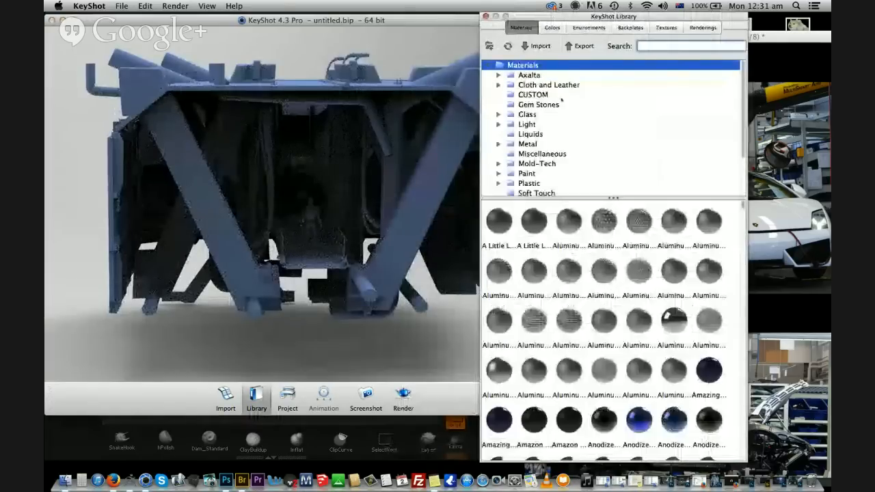
{"action": "left_click", "coordinate": [537, 163]}
{"action": "left_click_drag", "start_coordinate": [604, 220], "coordinate": [434, 277]}
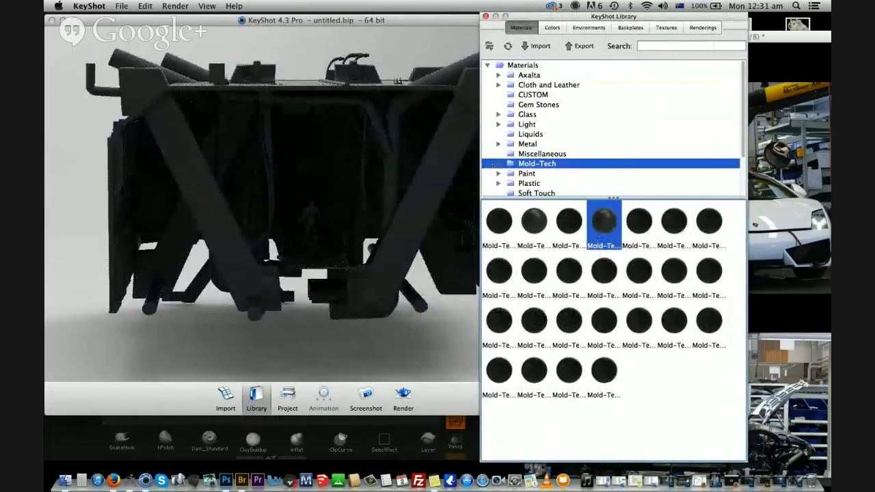
Set the hangar's Mold-Tech material color to a grayscale brightness of 21%
{"action": "key", "text": "space"}
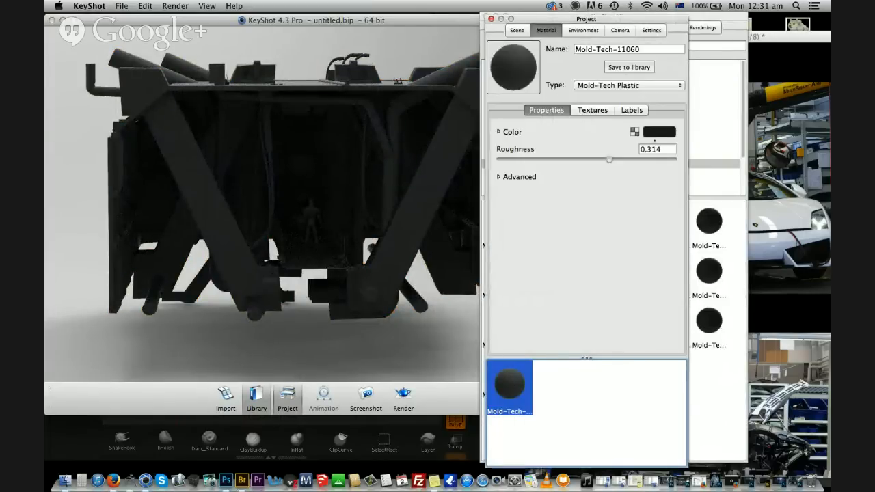
{"action": "left_click", "coordinate": [653, 134]}
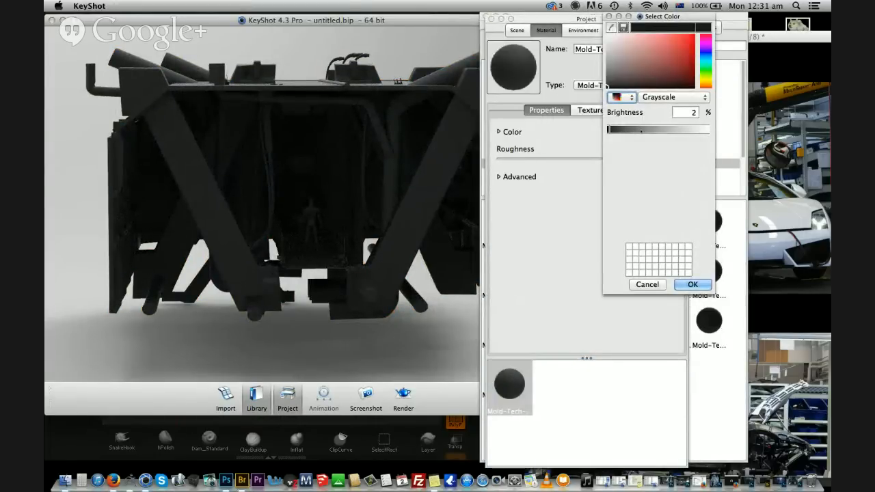
{"action": "left_click_drag", "start_coordinate": [641, 130], "coordinate": [635, 129]}
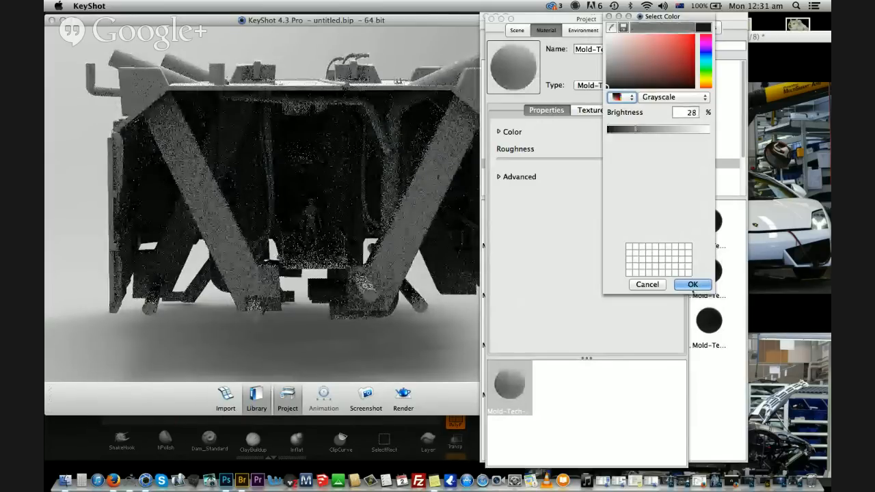
{"action": "left_click_drag", "start_coordinate": [635, 130], "coordinate": [629, 129]}
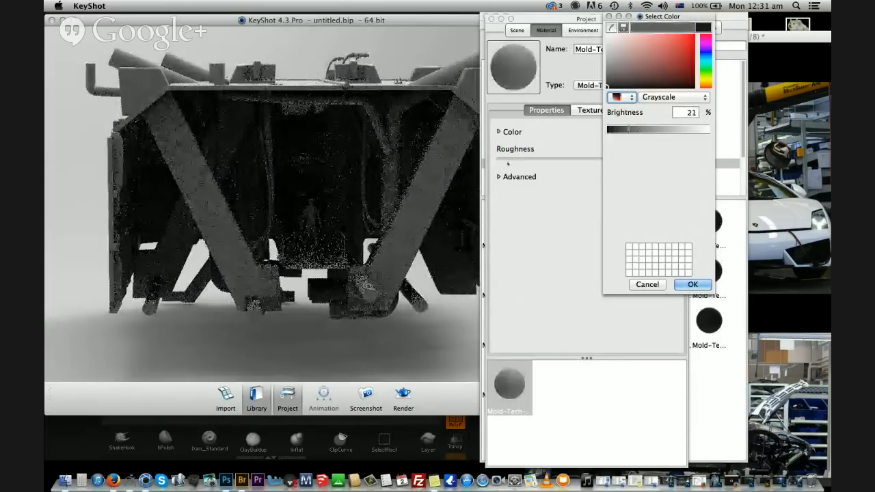
{"action": "key", "text": "Return"}
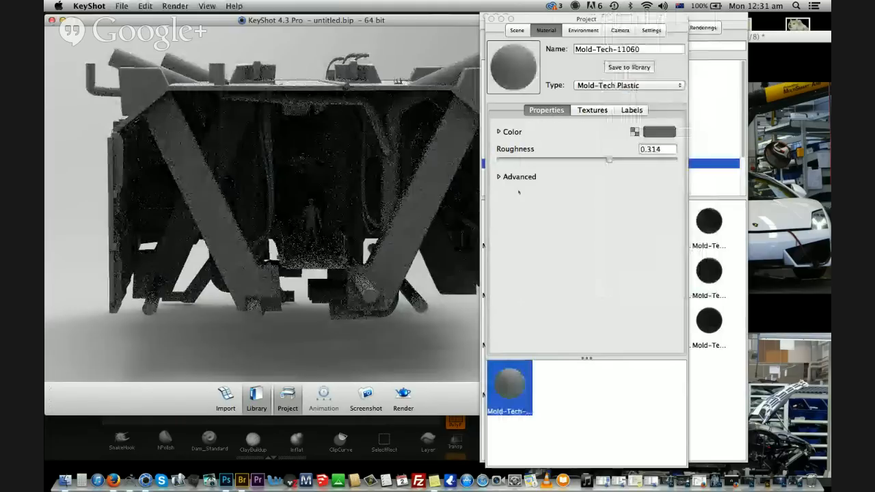
Set the hangar material's roughness to 0.038 and its refraction index to 1.548
{"action": "left_click", "coordinate": [523, 177]}
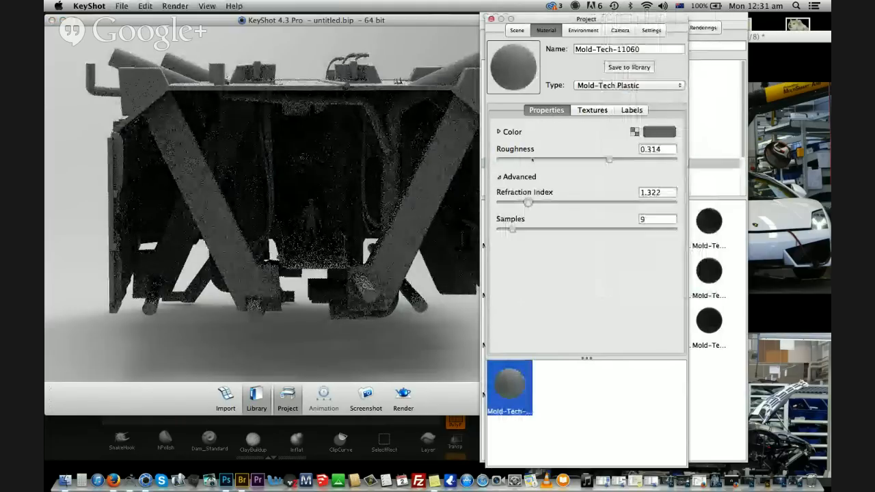
{"action": "left_click", "coordinate": [521, 159]}
{"action": "left_click", "coordinate": [547, 202]}
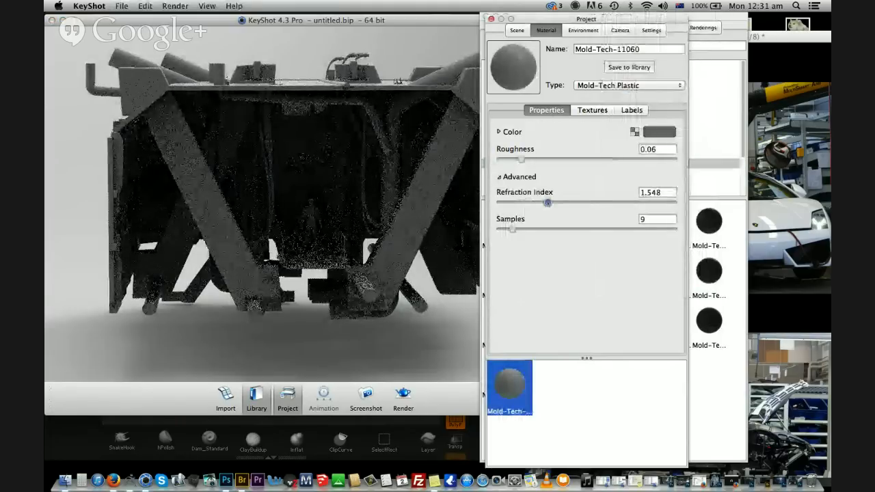
{"action": "left_click", "coordinate": [513, 159]}
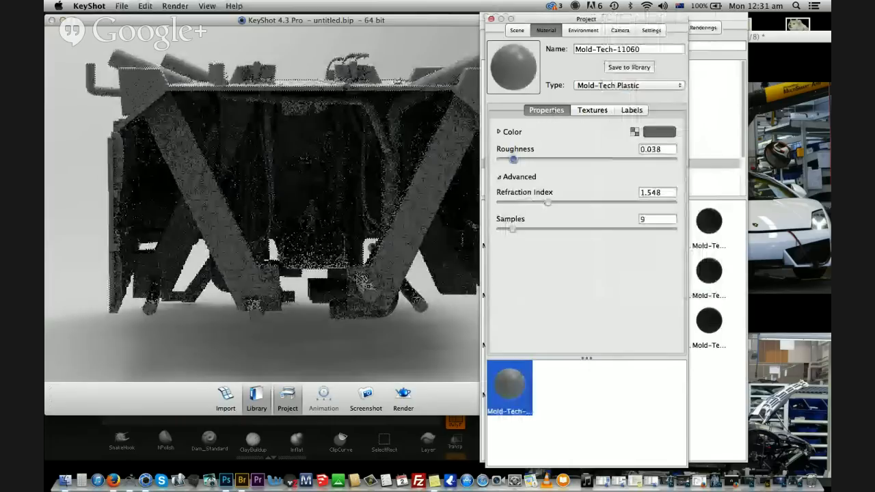
Unlink the materials of the SCENE_01b model group in the scene properties
{"action": "key", "text": "space"}
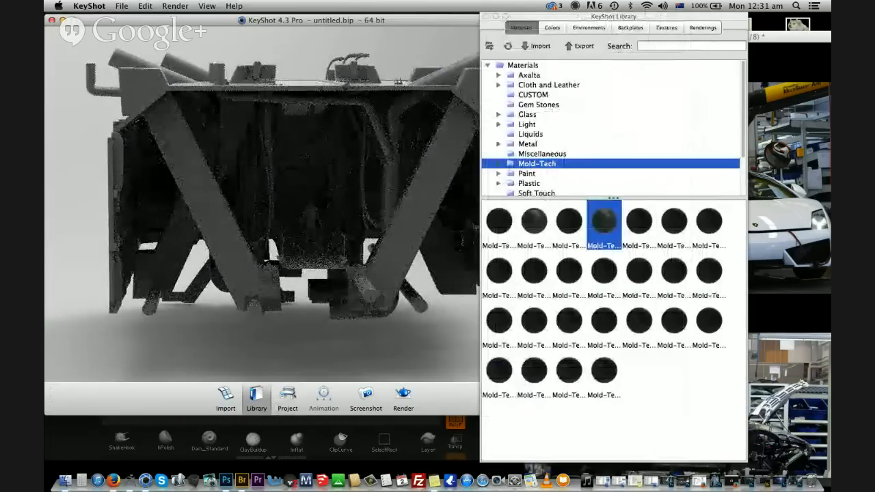
{"action": "key", "text": "space"}
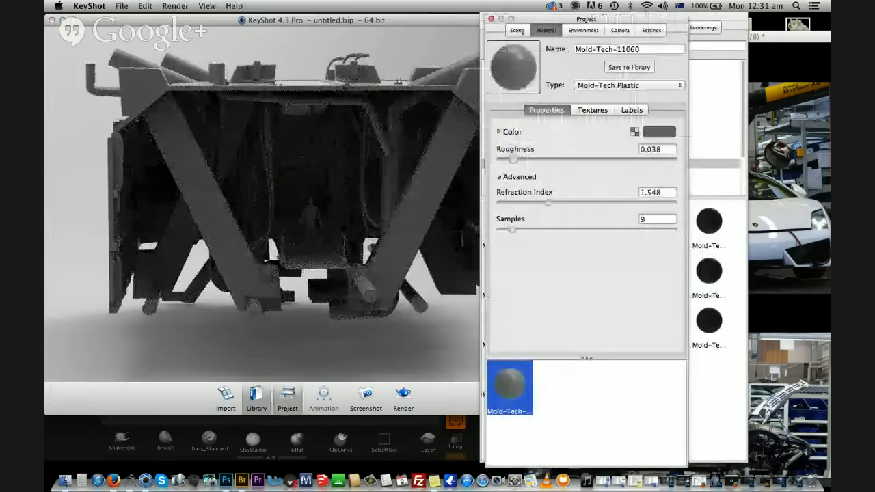
{"action": "left_click", "coordinate": [518, 30]}
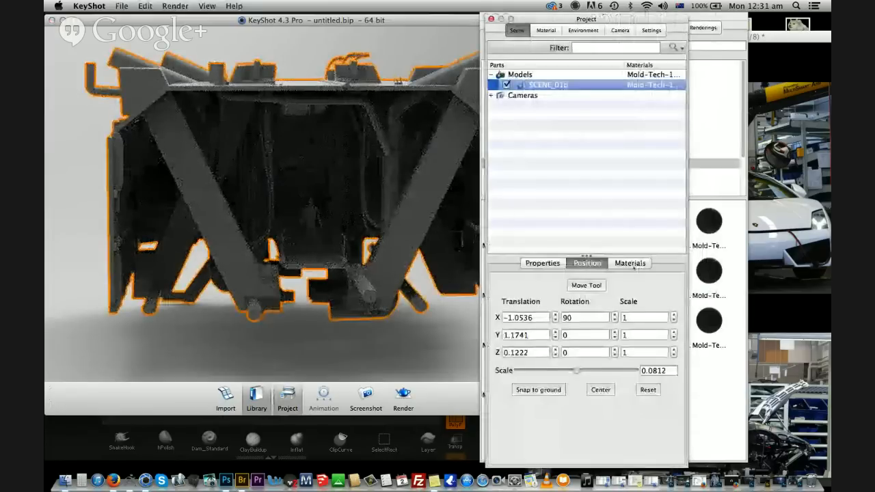
{"action": "left_click", "coordinate": [629, 263]}
{"action": "left_click", "coordinate": [587, 264]}
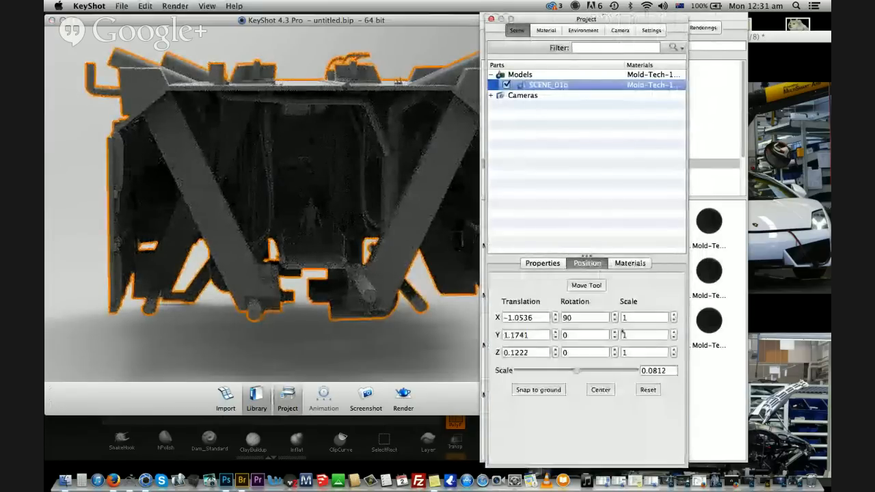
{"action": "left_click", "coordinate": [542, 263]}
{"action": "left_click", "coordinate": [614, 340]}
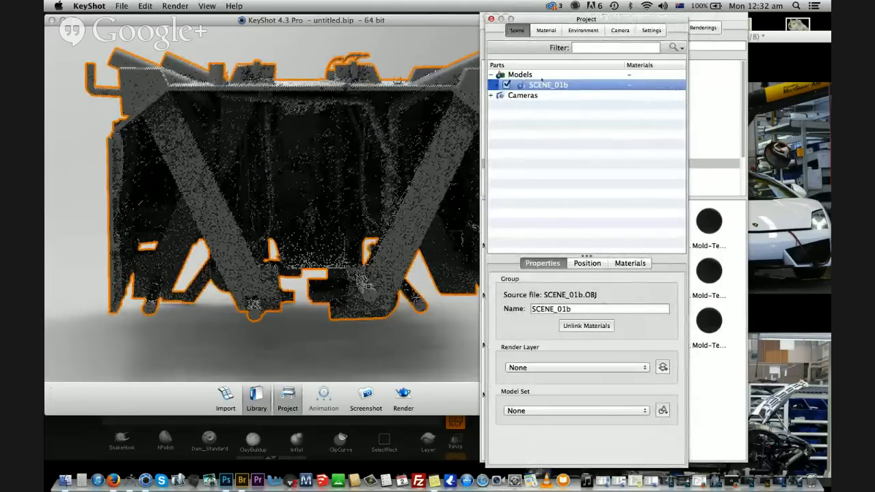
Hide the ceiling panel part of SCENE_01b, then close the project and library windows
{"action": "left_click", "coordinate": [301, 195]}
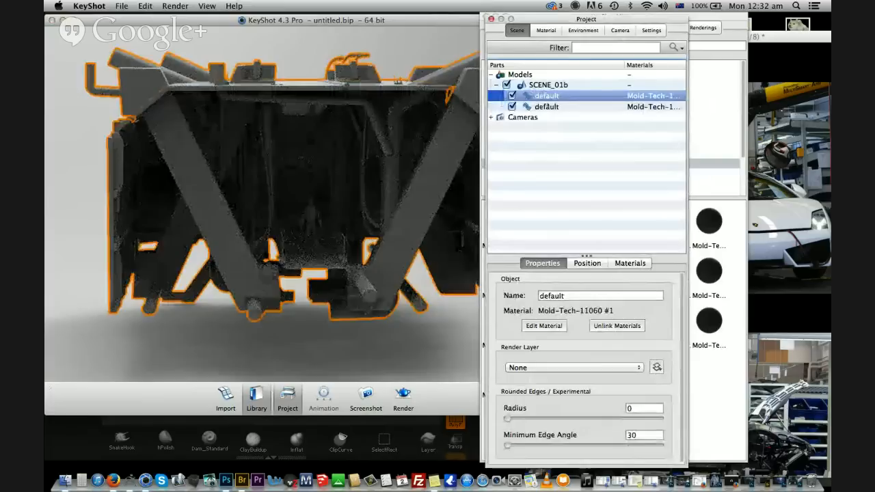
{"action": "left_click", "coordinate": [546, 107]}
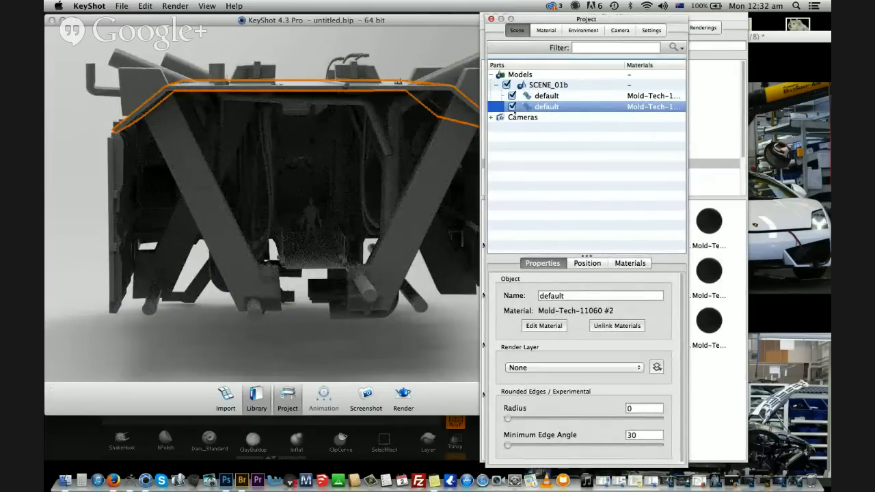
{"action": "left_click", "coordinate": [512, 108]}
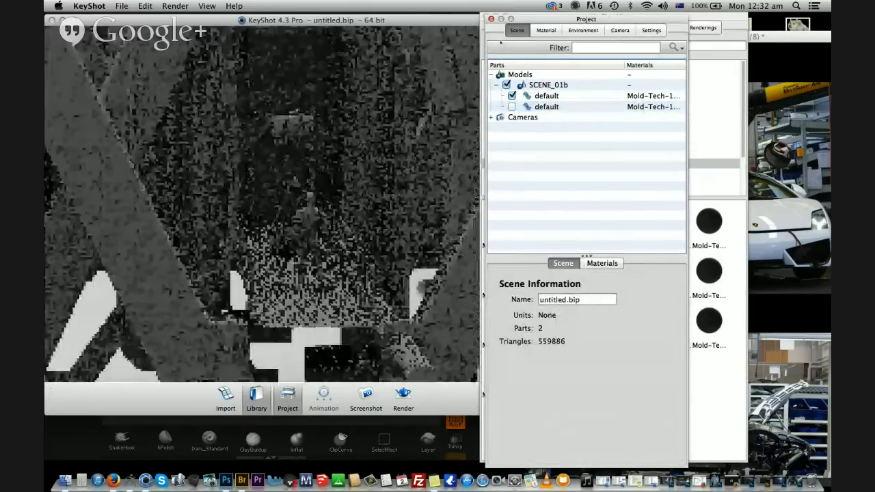
{"action": "left_click", "coordinate": [490, 19]}
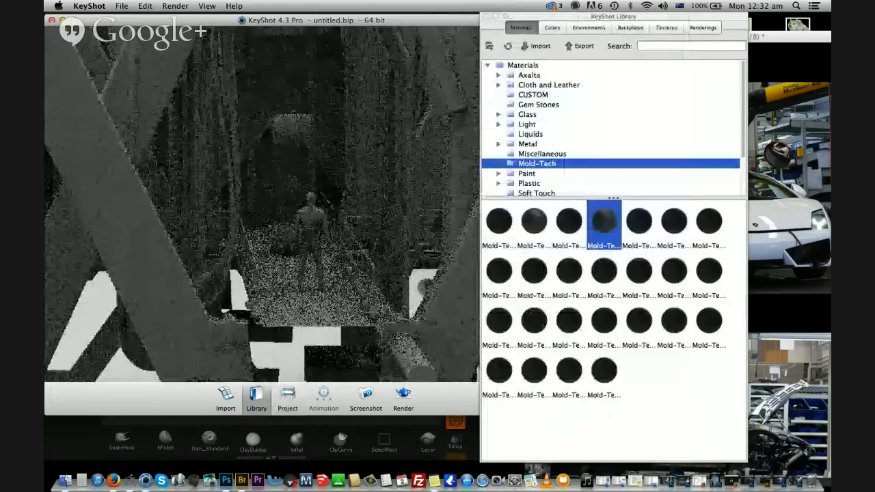
{"action": "key", "text": "m"}
Widen the free camera's lens to a perspective focal length of 30.74 mm, viewing the figure on the walkway
{"action": "scroll", "coordinate": [311, 204], "scroll_direction": "up", "scroll_amount": 1}
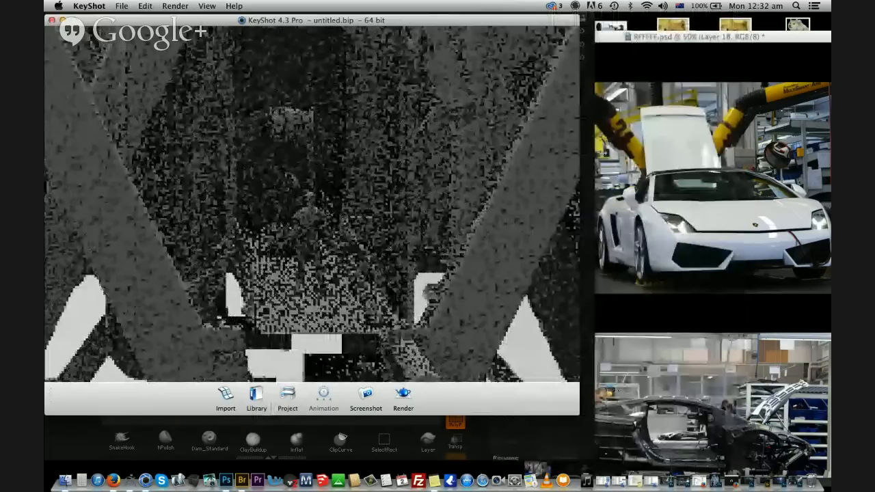
{"action": "scroll", "coordinate": [311, 205], "scroll_direction": "up", "scroll_amount": 3}
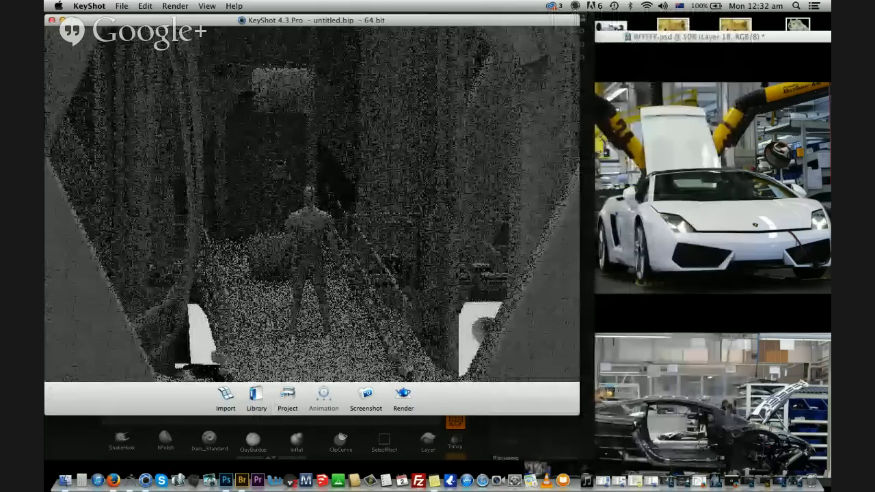
{"action": "key", "text": "space"}
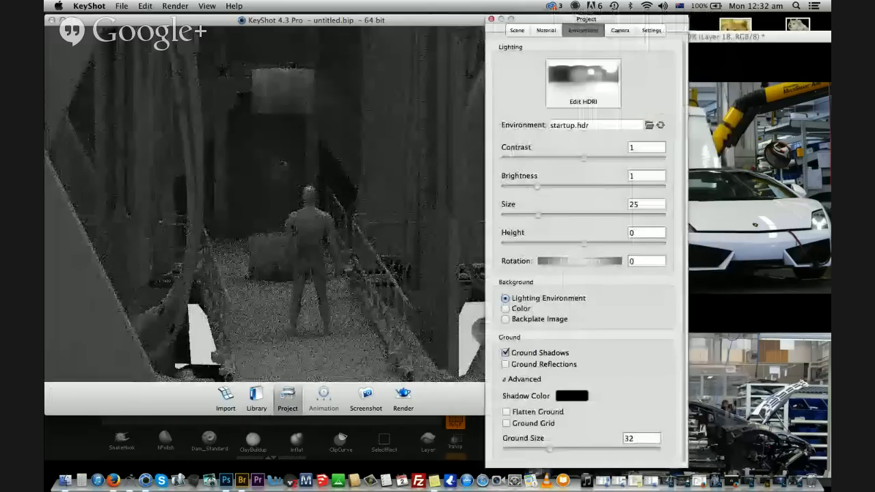
{"action": "left_click", "coordinate": [619, 30]}
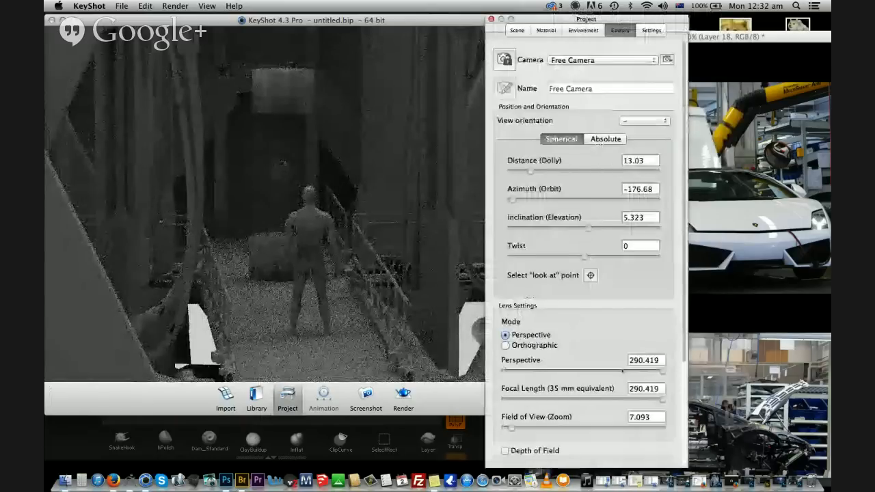
{"action": "left_click_drag", "start_coordinate": [622, 371], "coordinate": [526, 371]}
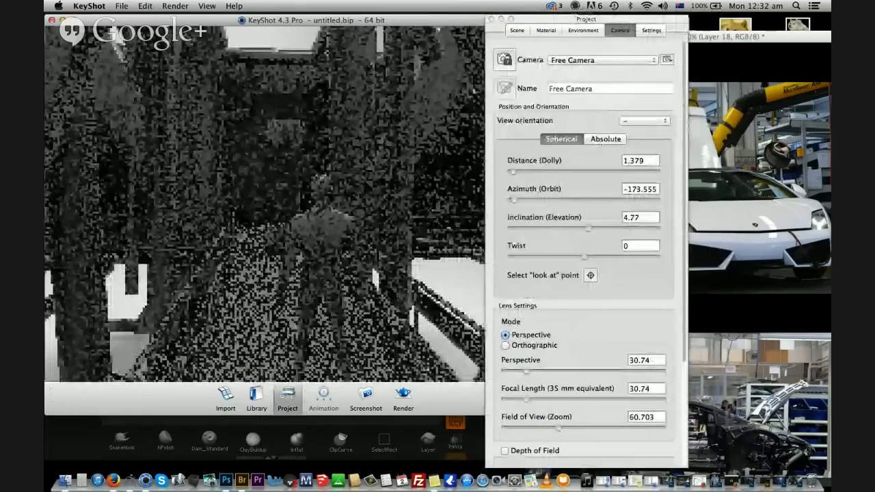
Frame a low camera view from behind the figure, with azimuth about -168.6 and inclination about -6.8
{"action": "left_click_drag", "start_coordinate": [265, 203], "coordinate": [296, 191]}
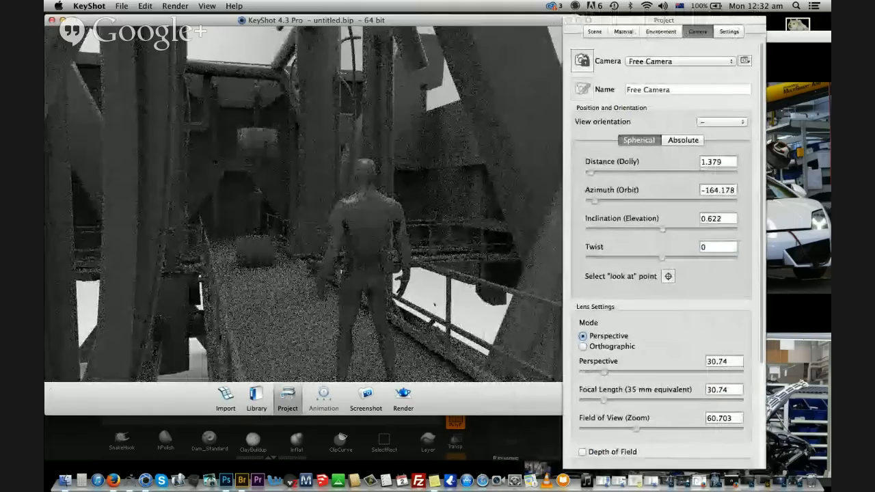
{"action": "left_click_drag", "start_coordinate": [435, 304], "coordinate": [388, 249]}
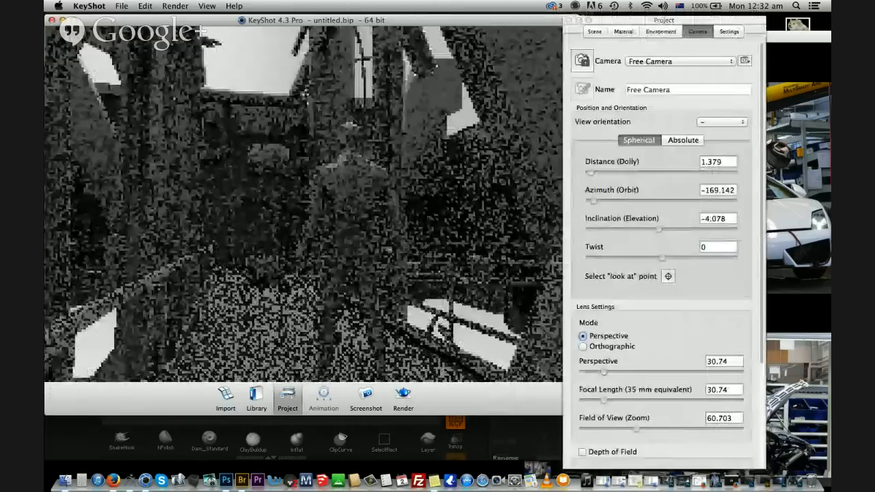
{"action": "left_click_drag", "start_coordinate": [389, 250], "coordinate": [393, 218]}
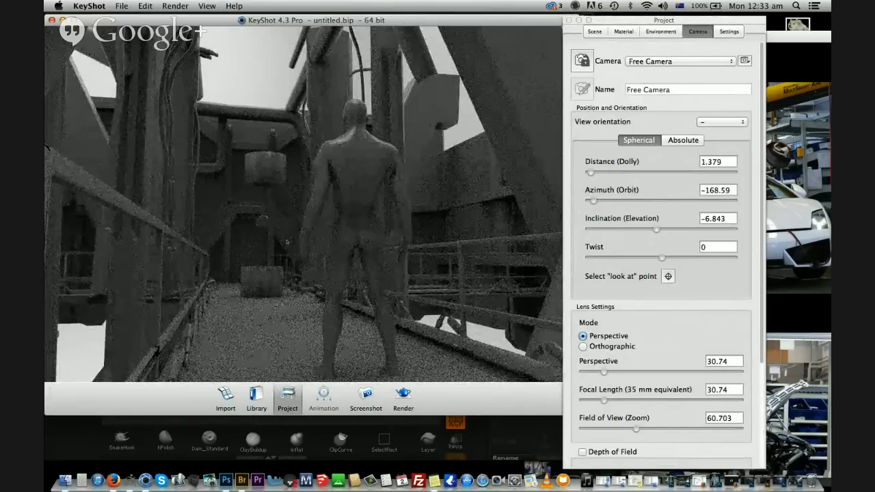
Switch to ZBrush and examine the ceiling panel and pipes along the top of the hangar mesh up close
{"action": "left_click", "coordinate": [88, 449]}
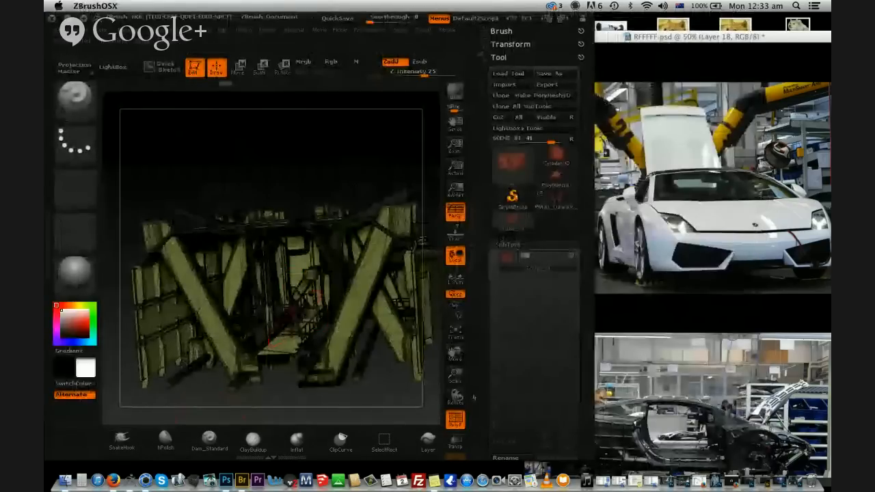
{"action": "left_click_drag", "start_coordinate": [455, 375], "coordinate": [456, 352]}
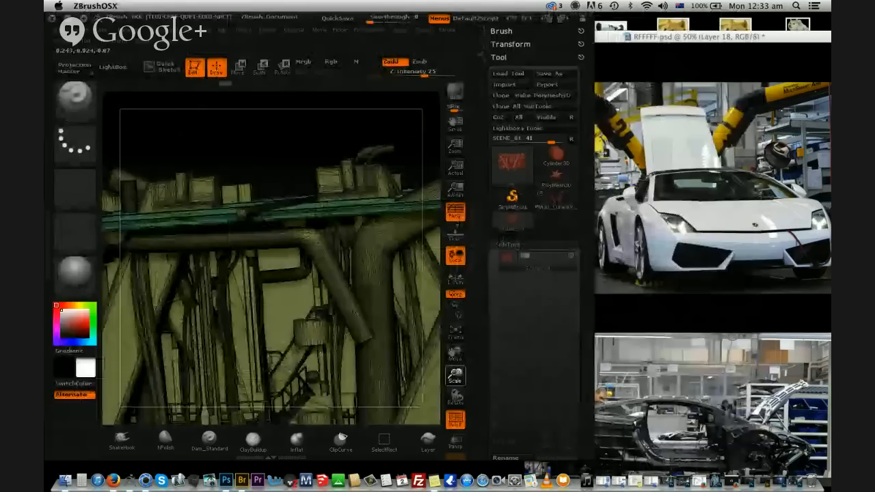
Turn off the polyframe wireframe display and frame the small sphere beside the walkway railing
{"action": "key", "text": "space"}
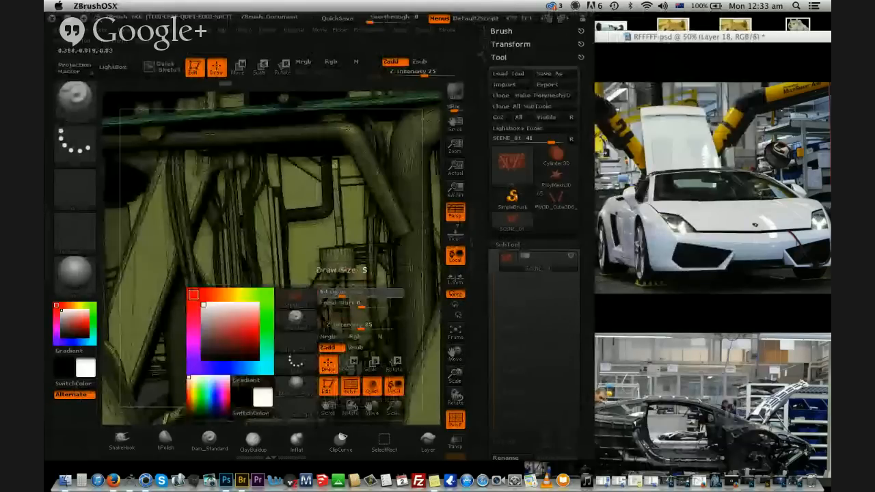
{"action": "key", "text": "shift"}
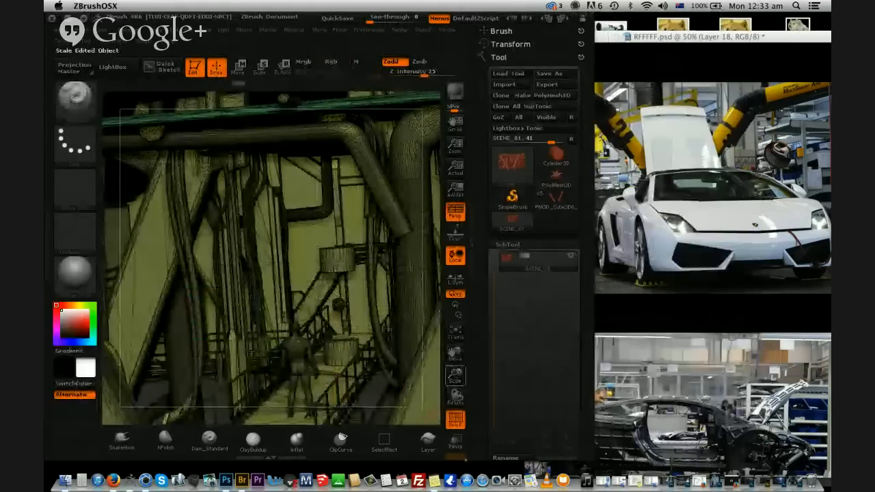
{"action": "left_click_drag", "start_coordinate": [455, 376], "coordinate": [348, 279]}
{"action": "key", "text": "space"}
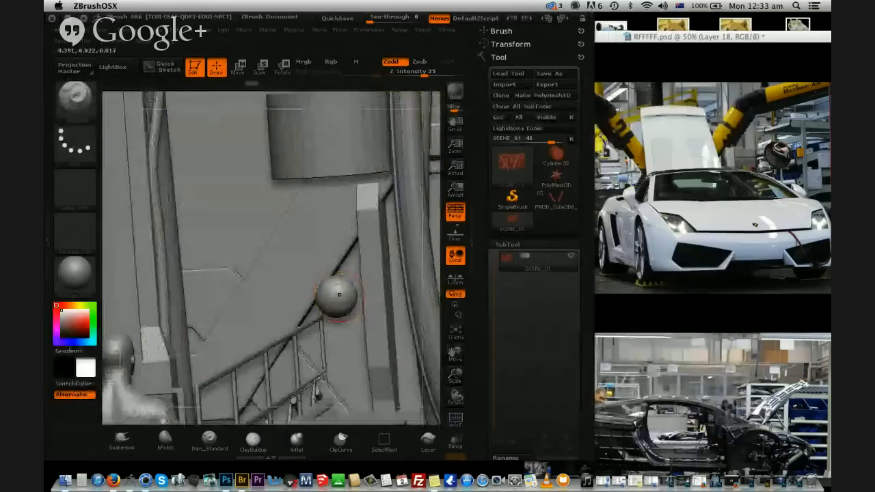
Try to mask the small sphere beside the walkway railing
{"action": "left_click", "coordinate": [340, 294], "text": "ctrl"}
{"action": "left_click_drag", "start_coordinate": [337, 298], "coordinate": [345, 306]}
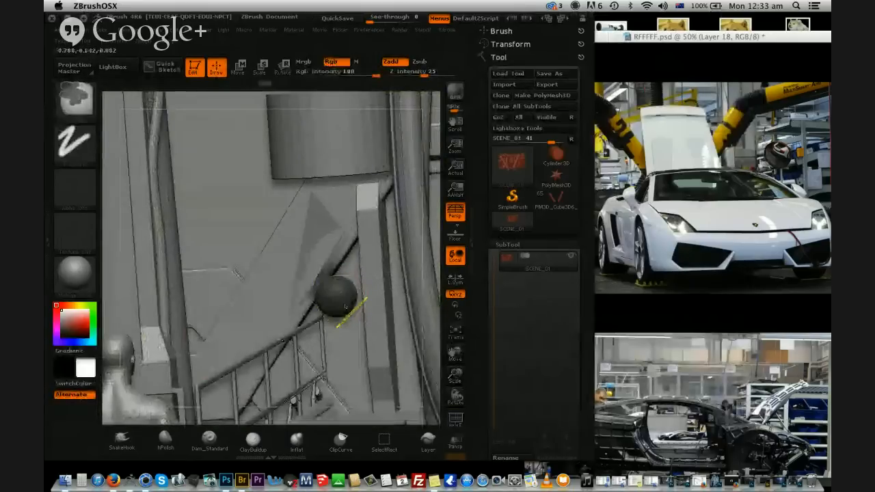
{"action": "key", "text": "super+z"}
{"action": "key", "text": "super+z"}
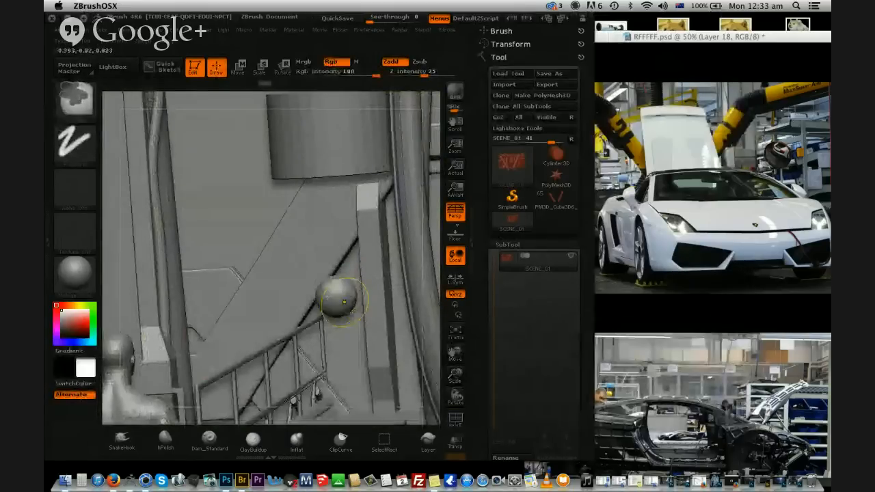
{"action": "left_click", "coordinate": [343, 301], "text": "ctrl"}
Examine the hangar scene from several angles around the standing figure, the walkway and the large diagonal supports
{"action": "left_click_drag", "start_coordinate": [456, 396], "coordinate": [502, 434]}
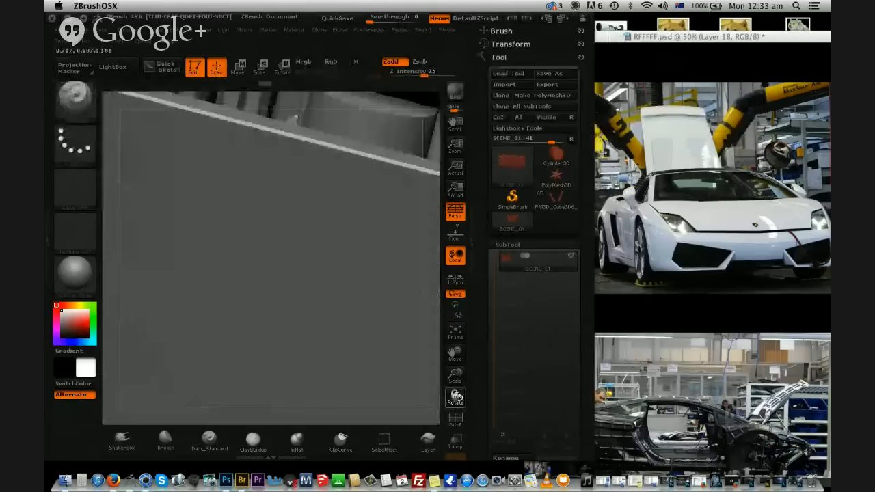
{"action": "left_click_drag", "start_coordinate": [455, 396], "coordinate": [434, 380]}
{"action": "left_click", "coordinate": [455, 331]}
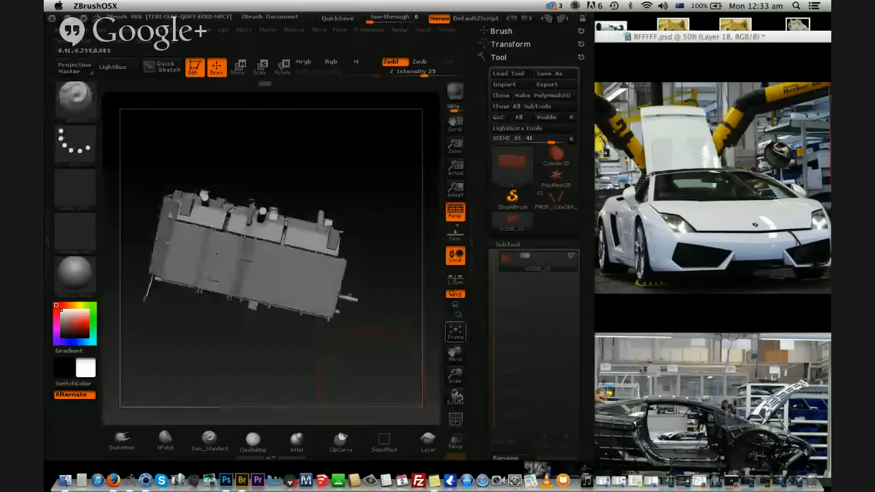
{"action": "left_click_drag", "start_coordinate": [361, 375], "coordinate": [515, 479], "text": "shift"}
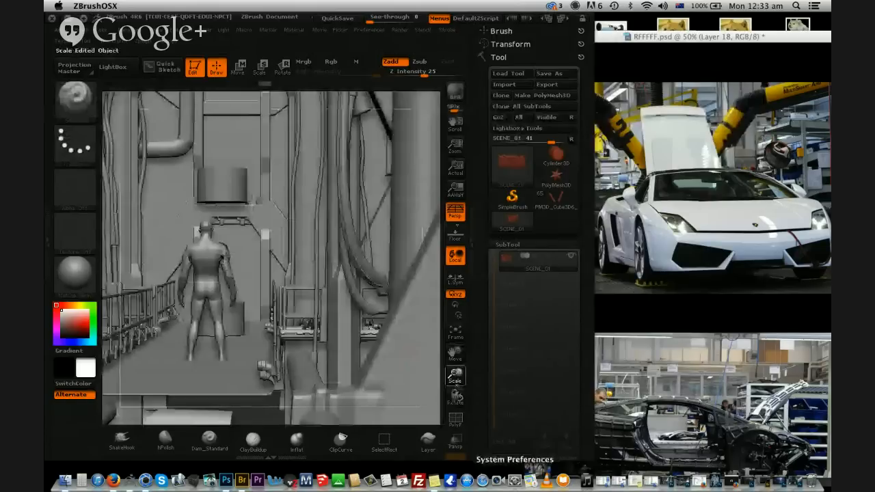
{"action": "left_click_drag", "start_coordinate": [455, 398], "coordinate": [373, 281]}
{"action": "key", "text": "ctrl+shift+z"}
{"action": "key", "text": "ctrl+shift+z"}
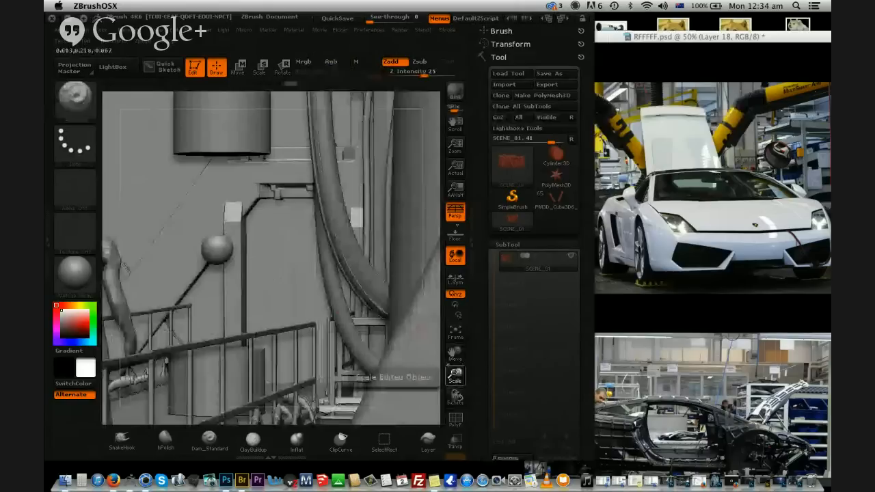
{"action": "left_click_drag", "start_coordinate": [455, 375], "coordinate": [418, 346]}
{"action": "key", "text": "shift+f"}
{"action": "key", "text": "shift+f"}
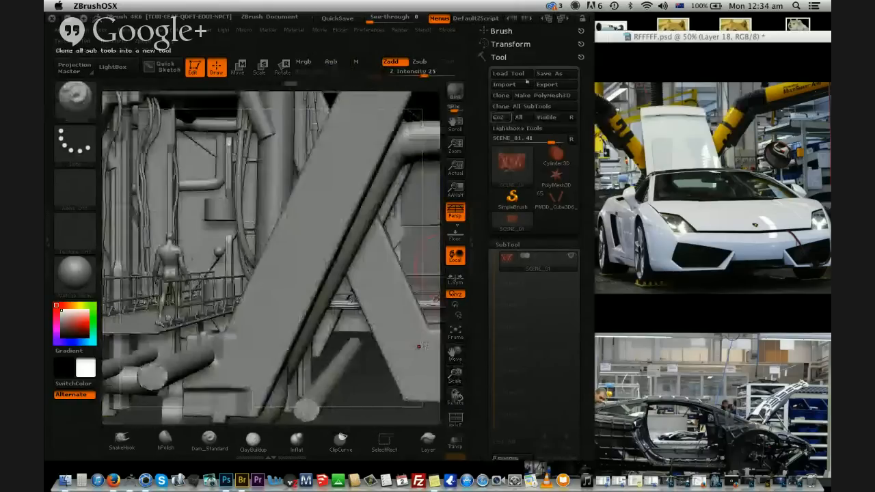
Export the scene mesh in OBJ format as SCENE_01c into the LEVELLLL UPPPPPP folder
{"action": "left_click", "coordinate": [539, 84]}
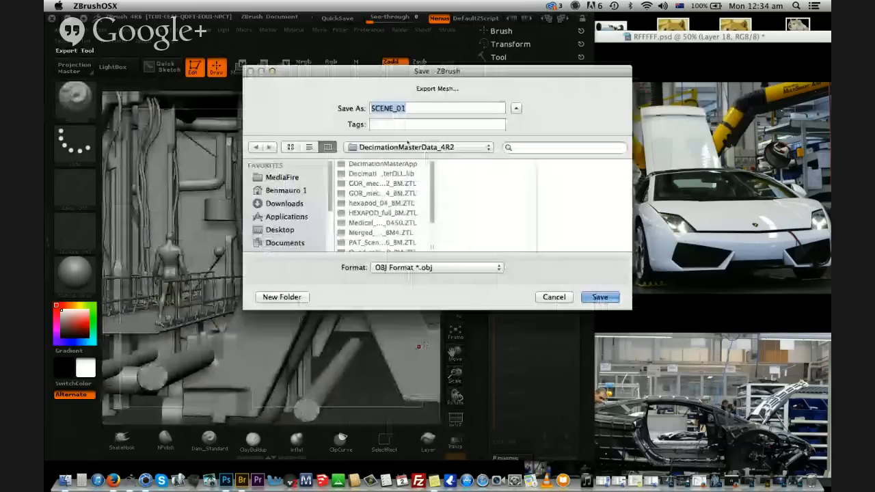
{"action": "type", "text": "c"}
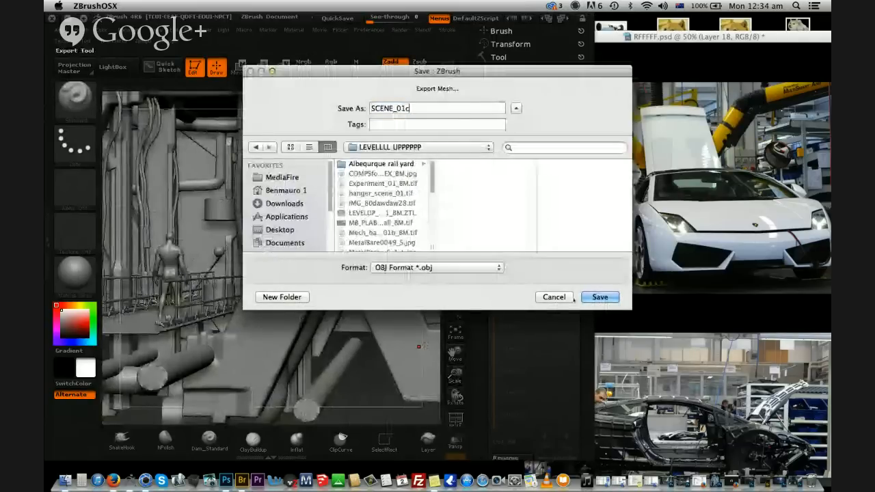
{"action": "left_click", "coordinate": [596, 297]}
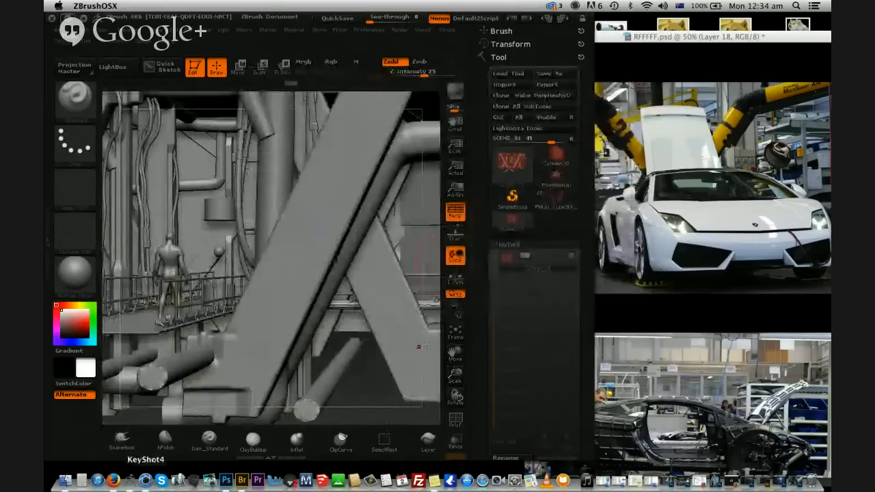
Switch to KeyShot and import SCENE_01c.OBJ from the LEVELLLL UPPPPPP folder, adding it to the current scene
{"action": "left_click", "coordinate": [146, 480]}
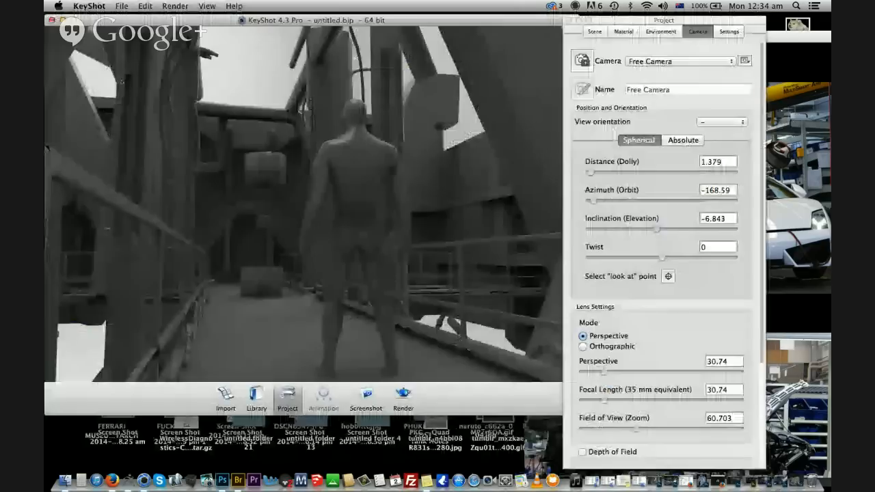
{"action": "left_click", "coordinate": [122, 6]}
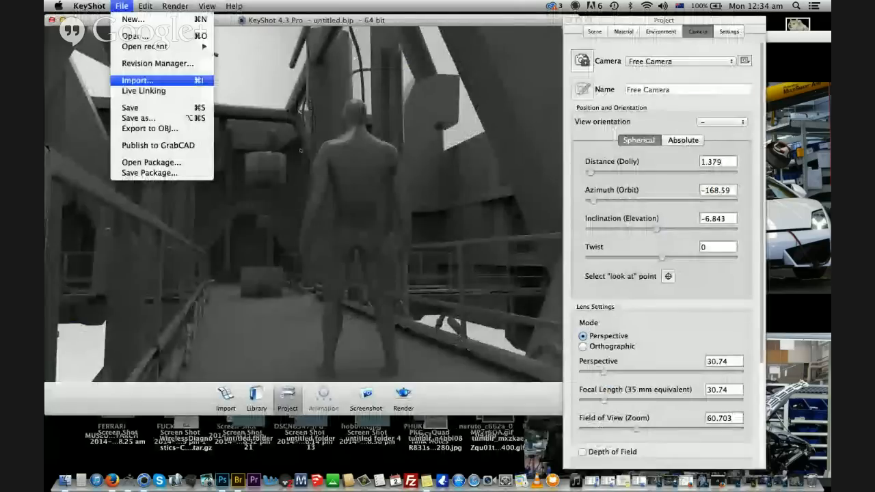
{"action": "left_click", "coordinate": [137, 80]}
{"action": "left_click", "coordinate": [431, 88]}
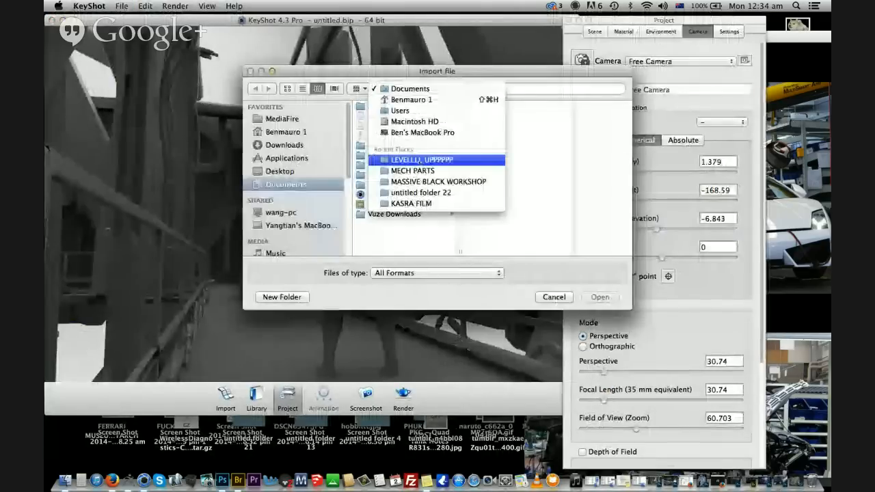
{"action": "left_click", "coordinate": [438, 157]}
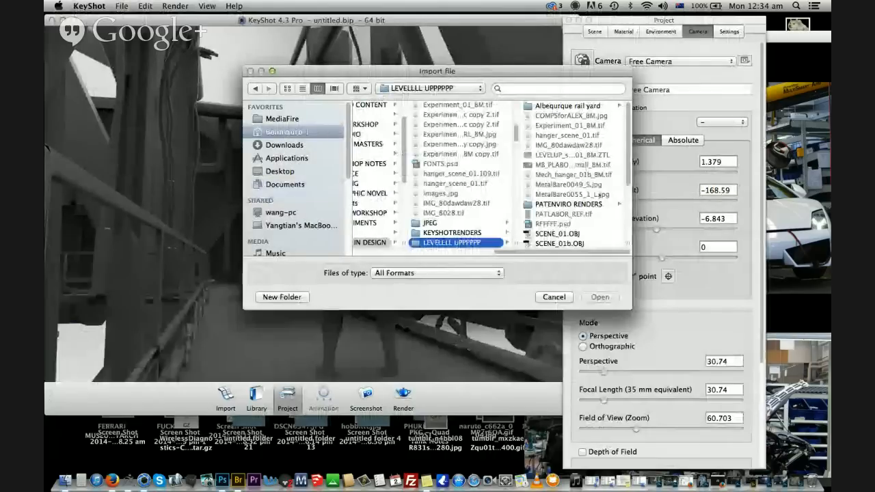
{"action": "scroll", "coordinate": [599, 194], "scroll_direction": "down", "scroll_amount": 3}
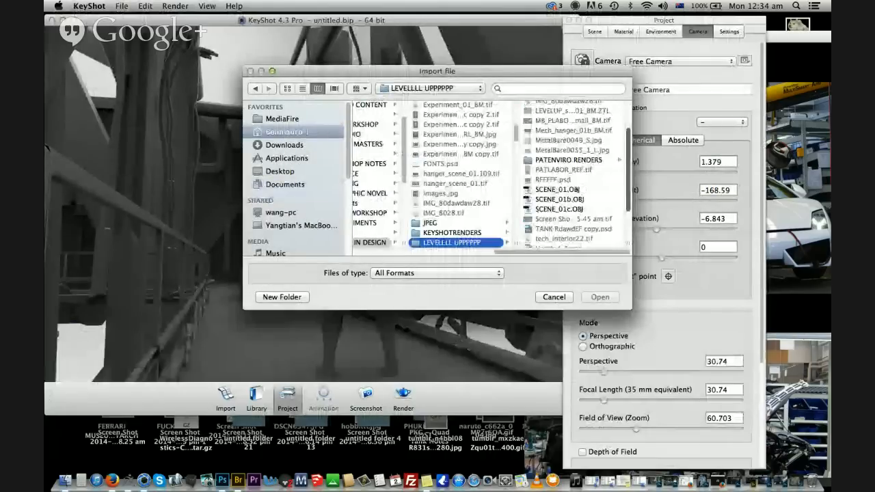
{"action": "left_click", "coordinate": [557, 209]}
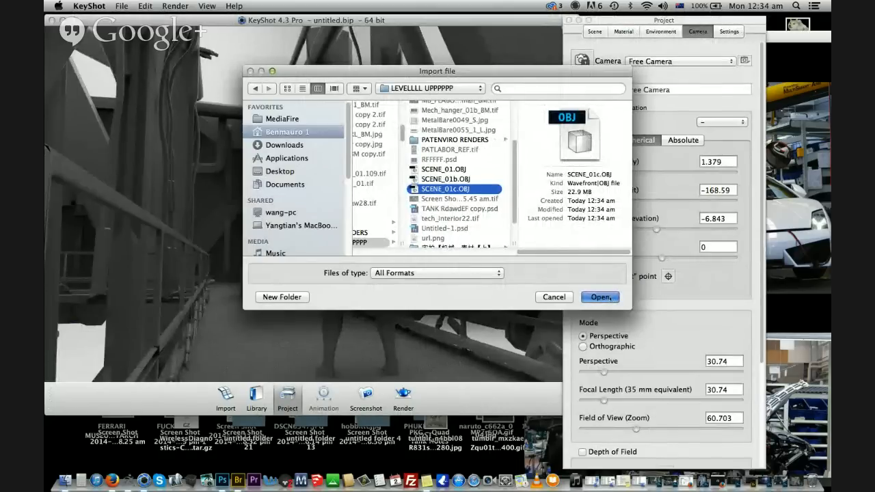
{"action": "left_click", "coordinate": [602, 297]}
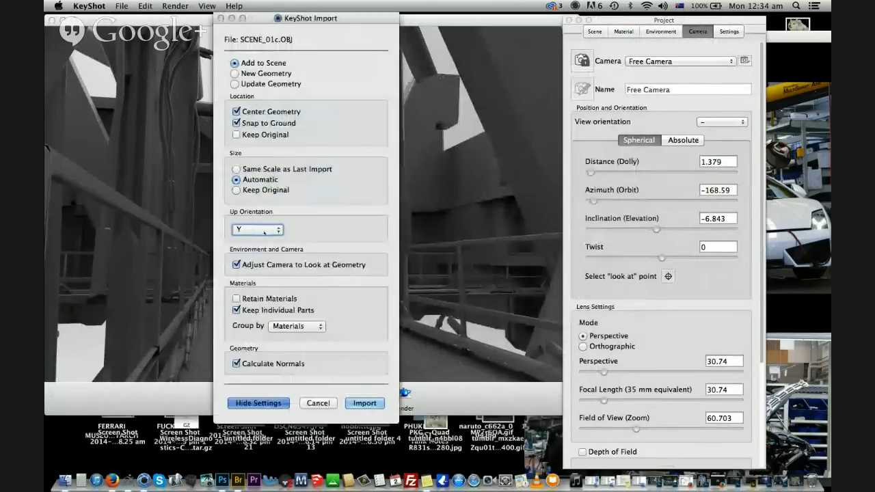
{"action": "left_click_drag", "start_coordinate": [265, 232], "coordinate": [272, 251]}
{"action": "left_click", "coordinate": [365, 402]}
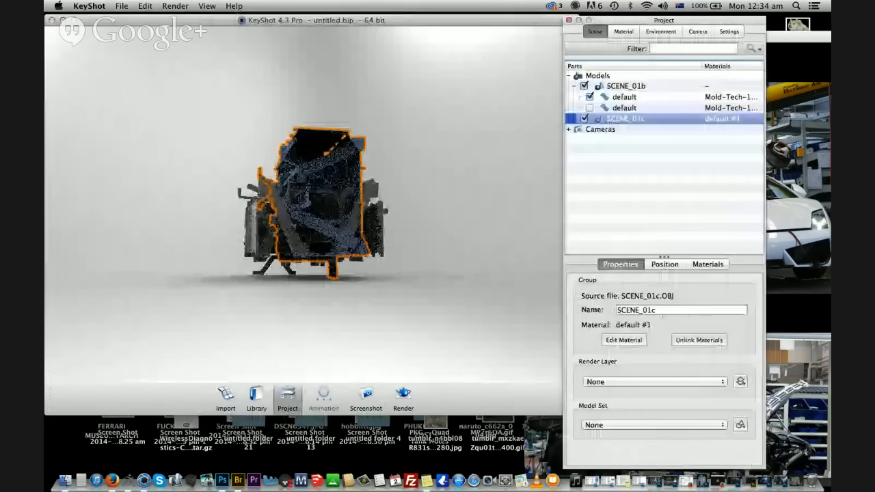
Rotate the SCENE_01c model 90 degrees about X and snap it to the ground with SCENE_01b hidden
{"action": "left_click", "coordinate": [664, 264]}
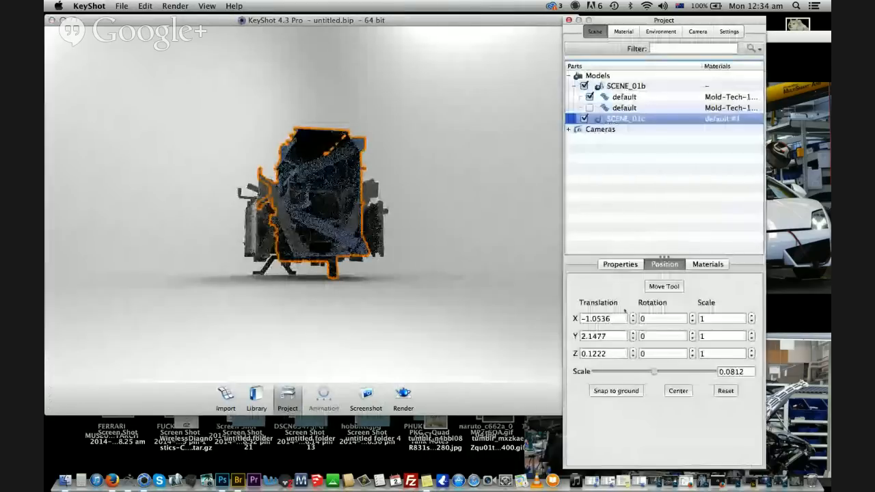
{"action": "left_click", "coordinate": [691, 316]}
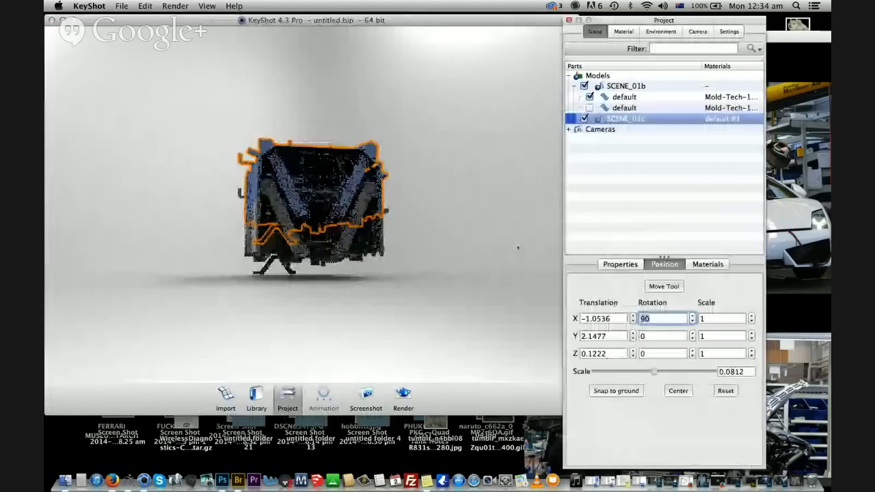
{"action": "left_click", "coordinate": [583, 86]}
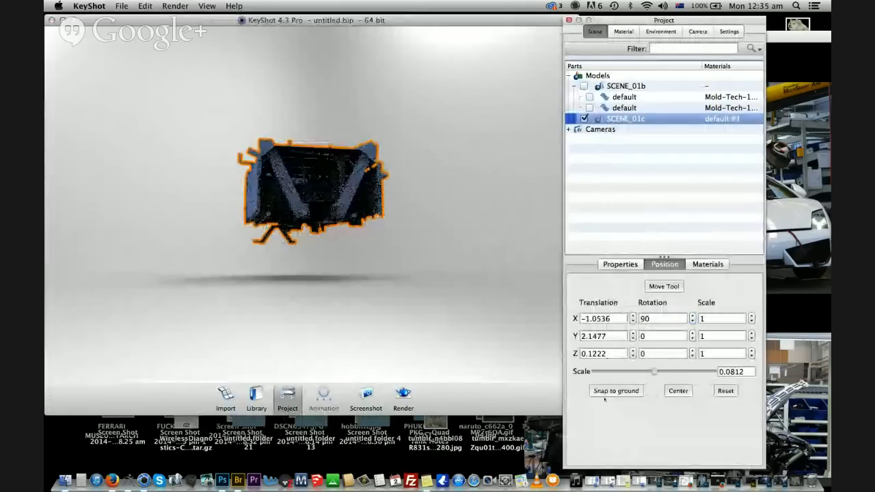
{"action": "left_click", "coordinate": [605, 393]}
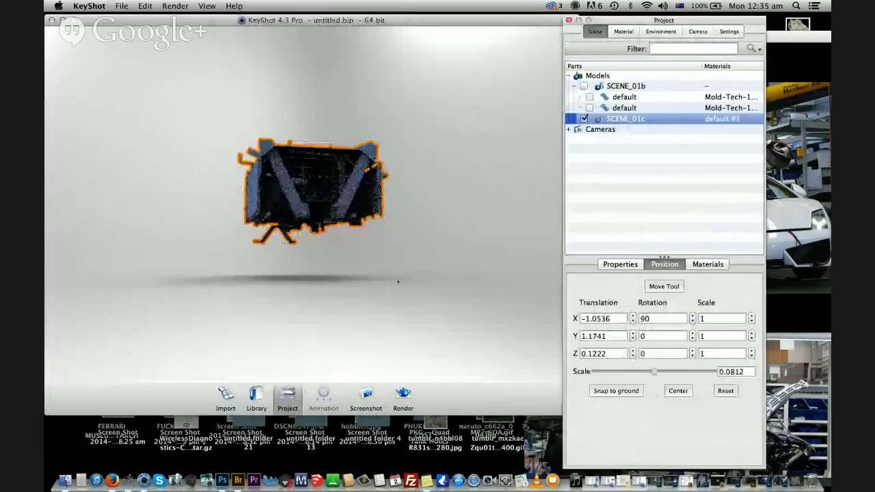
{"action": "scroll", "coordinate": [397, 281], "scroll_direction": "up", "scroll_amount": 3}
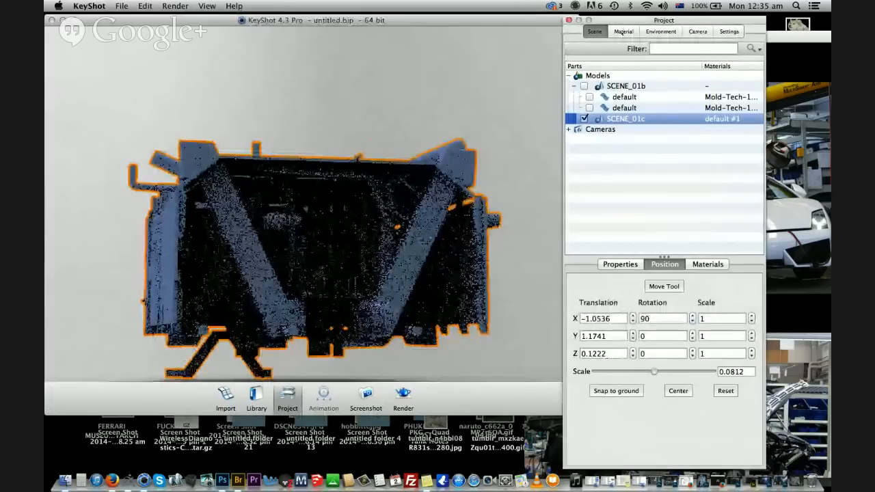
Apply the Mold-Tech-11060 plastic material to SCENE_01c and delete the SCENE_01b model from the scene
{"action": "left_click", "coordinate": [623, 31]}
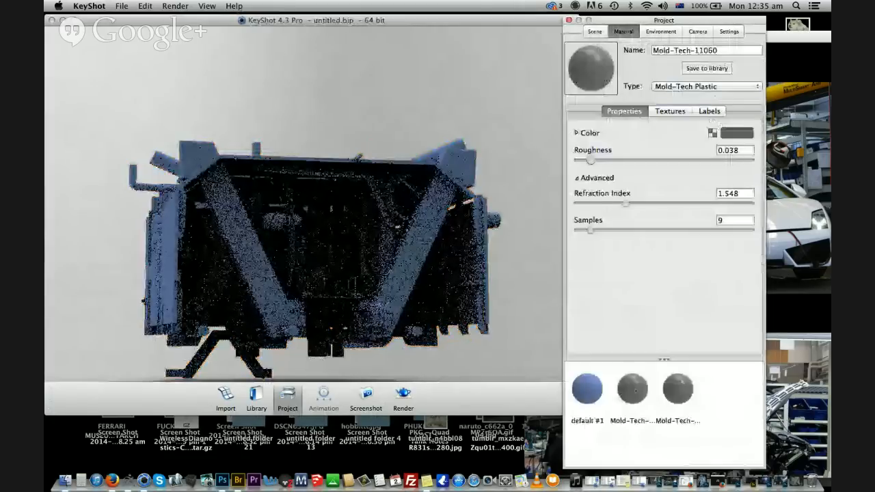
{"action": "left_click", "coordinate": [635, 390]}
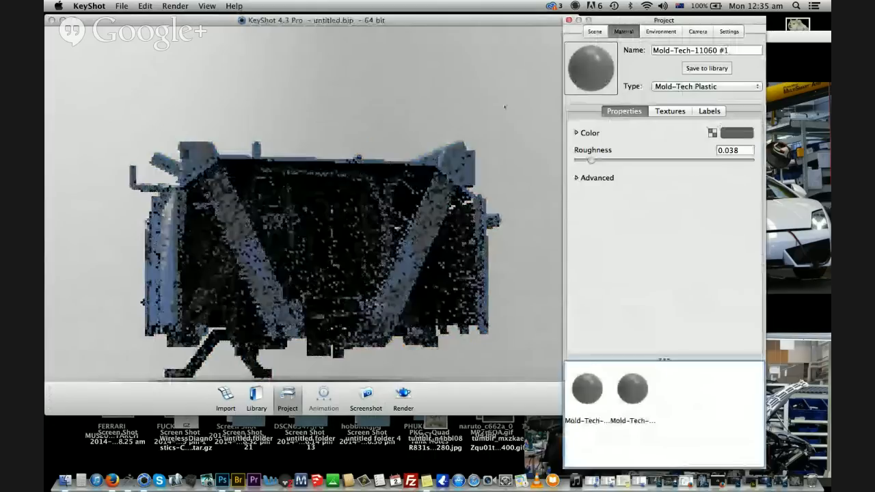
{"action": "left_click", "coordinate": [595, 31]}
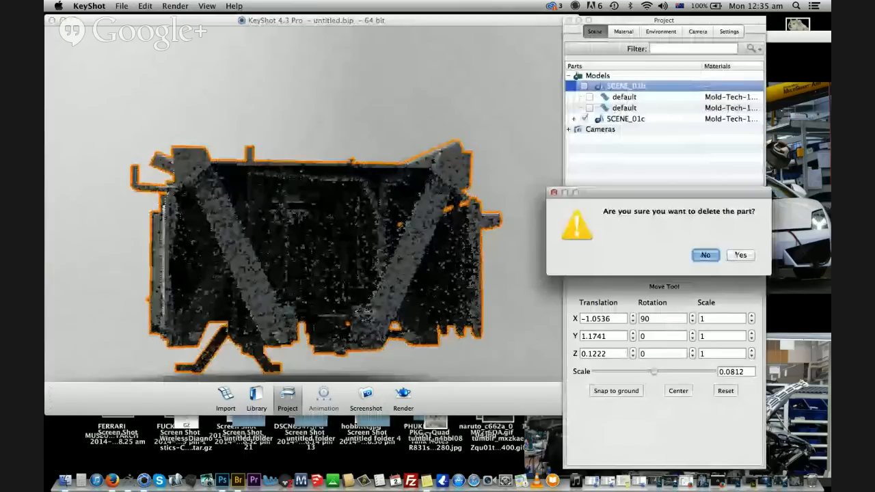
{"action": "left_click", "coordinate": [740, 255]}
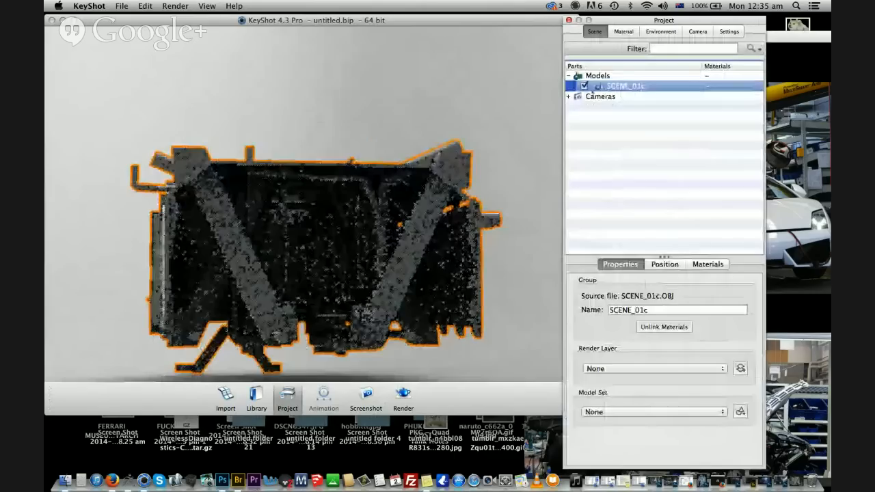
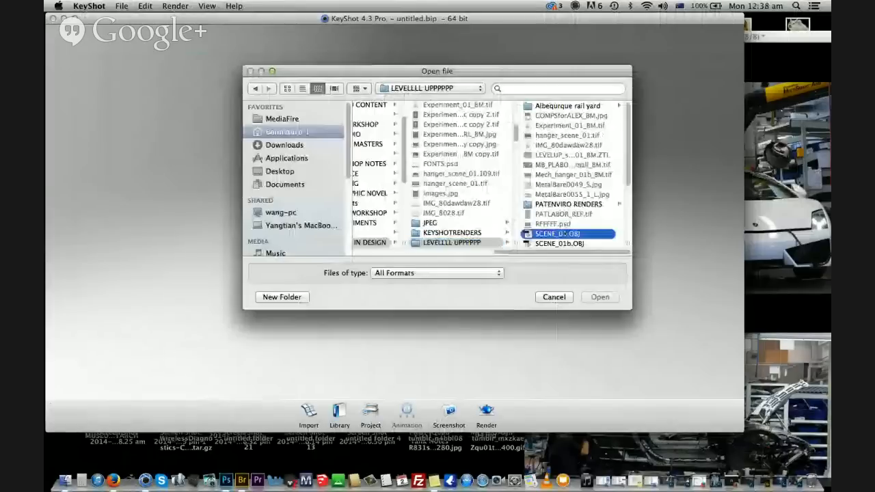
Open SCENE_01b.OBJ from the LEVELLLL UPPPPPP folder in the empty scene and show the project settings
{"action": "left_click", "coordinate": [489, 242]}
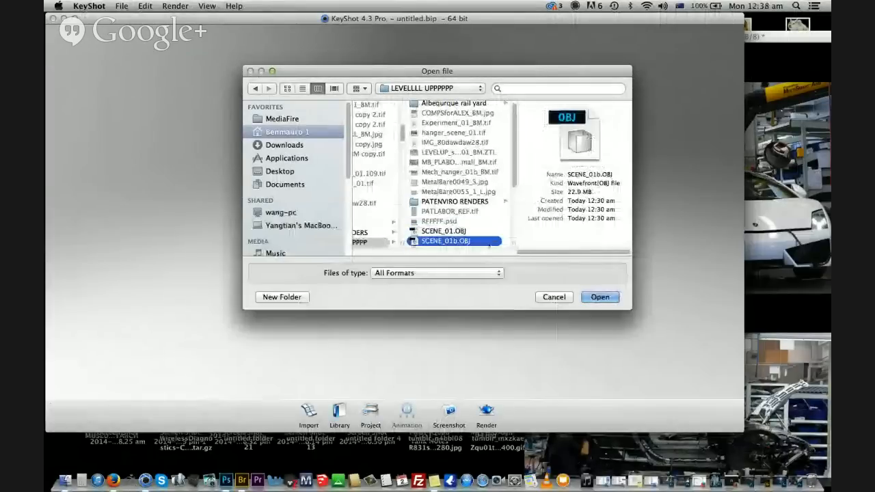
{"action": "left_click", "coordinate": [600, 296]}
{"action": "left_click", "coordinate": [442, 375]}
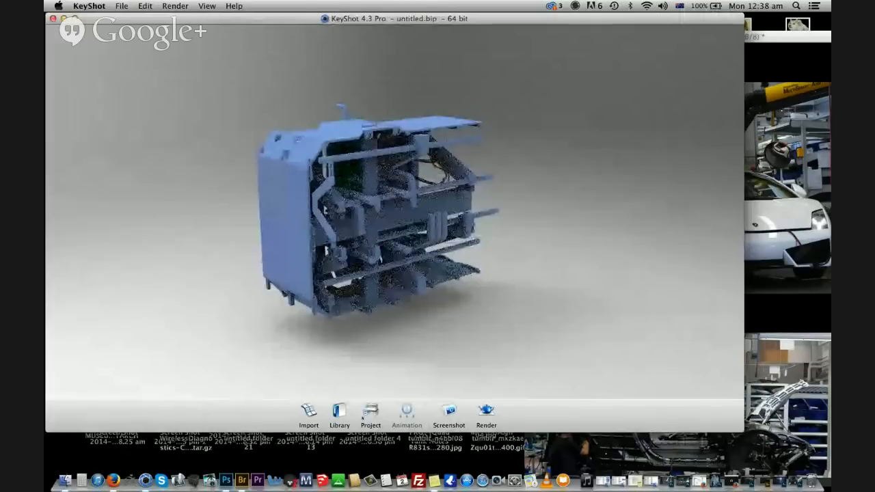
{"action": "key", "text": "space"}
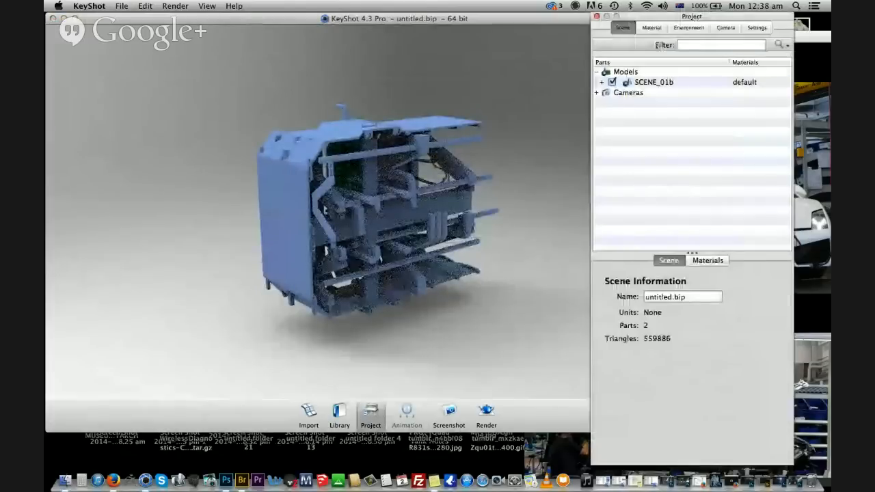
Rotate the SCENE_01b model 90 degrees about X and snap it to the ground
{"action": "left_click", "coordinate": [628, 81]}
{"action": "double_click", "coordinate": [688, 314]}
{"action": "type", "text": "90"}
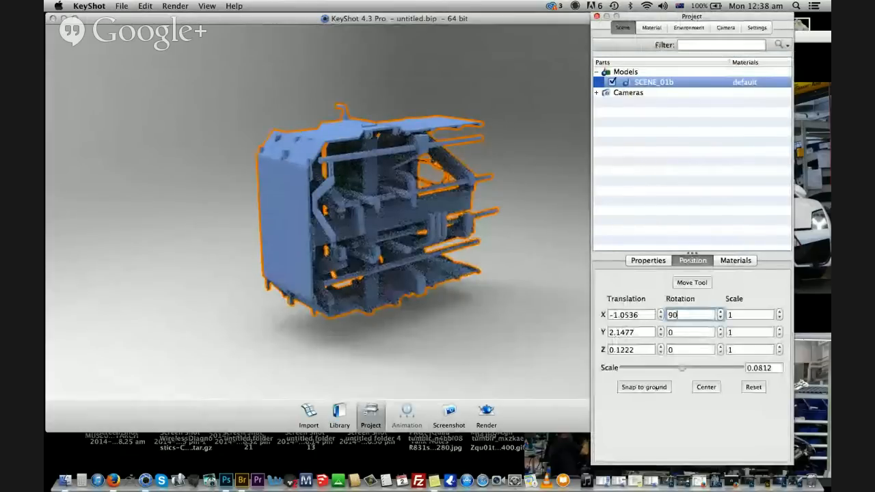
{"action": "left_click", "coordinate": [643, 387]}
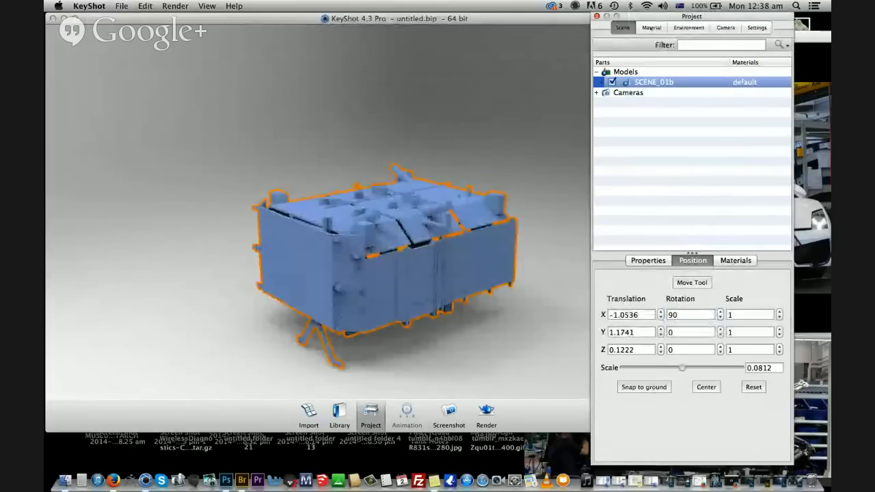
Apply the Mold-Tech-11060 material from the library's Mold-Tech folder to the SCENE_01b model
{"action": "left_click", "coordinate": [650, 28]}
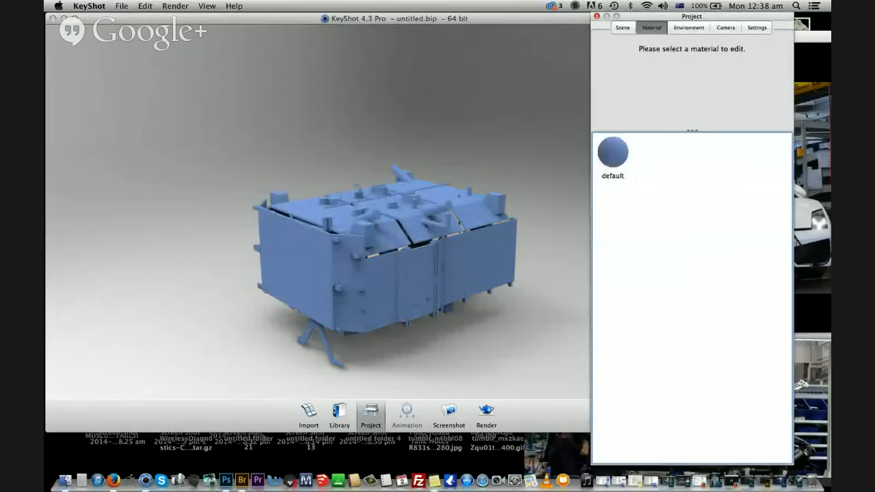
{"action": "left_click", "coordinate": [340, 414]}
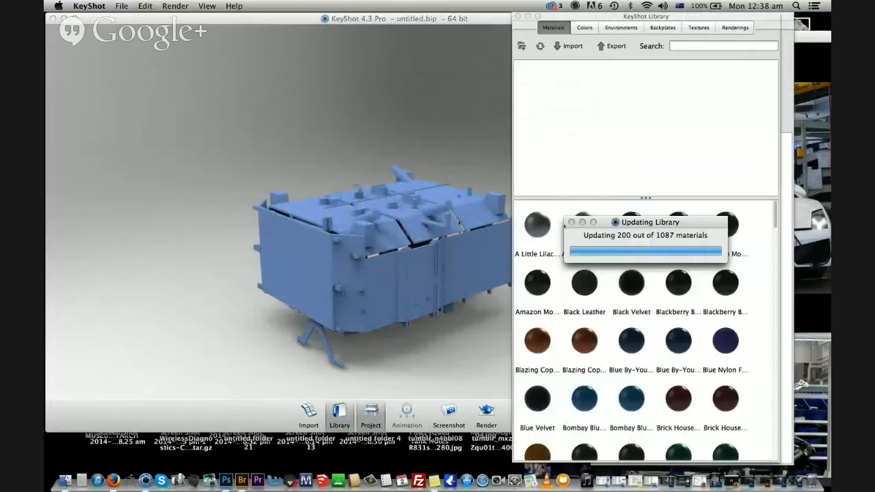
{"action": "left_click", "coordinate": [572, 164]}
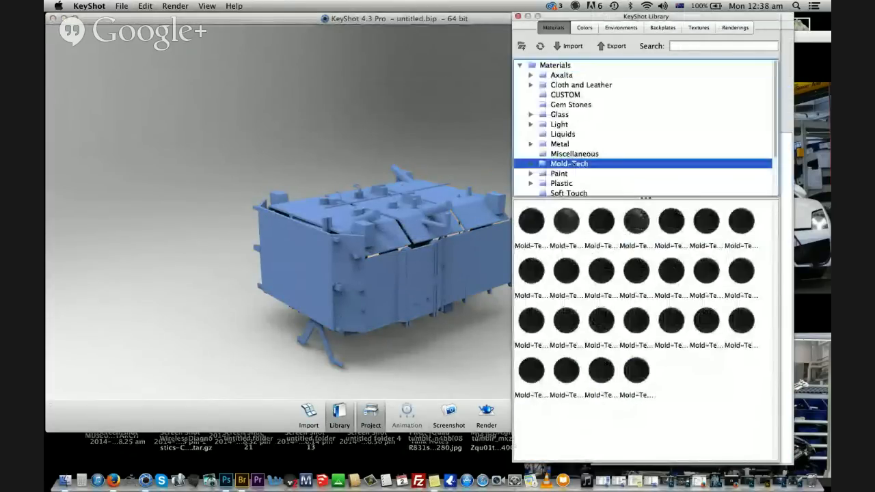
{"action": "left_click_drag", "start_coordinate": [637, 220], "coordinate": [356, 186]}
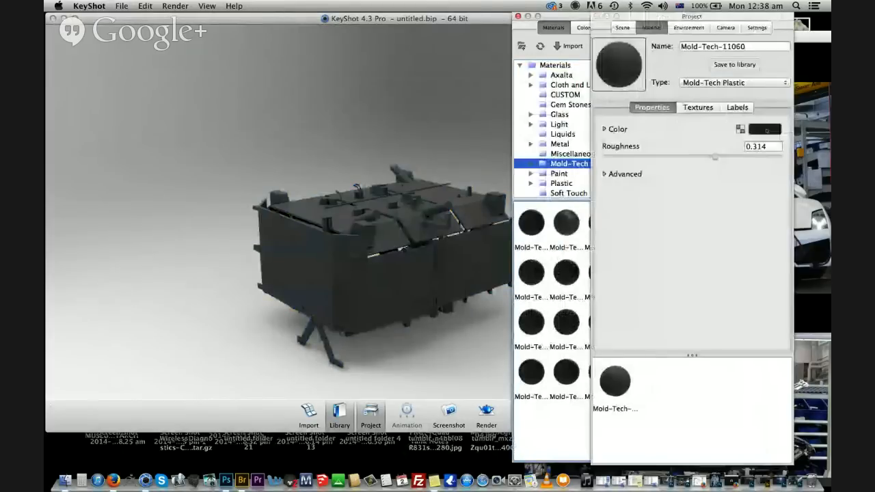
Set the Mold-Tech-11060 material's color to a grayscale brightness of 27%
{"action": "left_click", "coordinate": [767, 130]}
{"action": "left_click", "coordinate": [741, 130]}
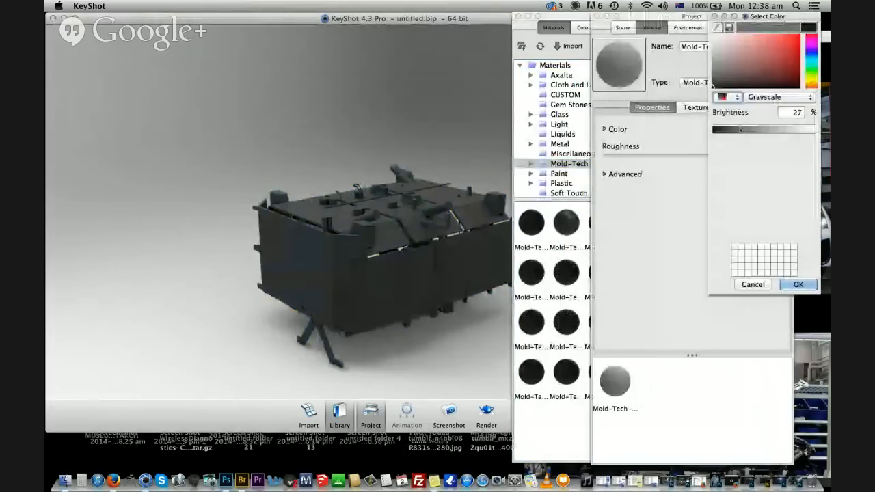
{"action": "left_click", "coordinate": [798, 284]}
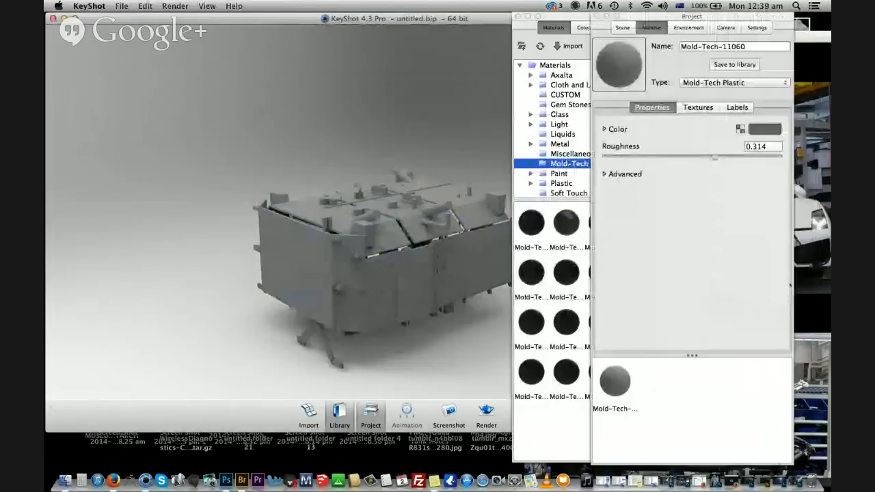
Lower the Mold-Tech-11060 material's roughness to 0.078
{"action": "left_click_drag", "start_coordinate": [671, 155], "coordinate": [651, 157]}
{"action": "left_click_drag", "start_coordinate": [293, 367], "coordinate": [335, 307]}
{"action": "left_click_drag", "start_coordinate": [652, 157], "coordinate": [643, 157]}
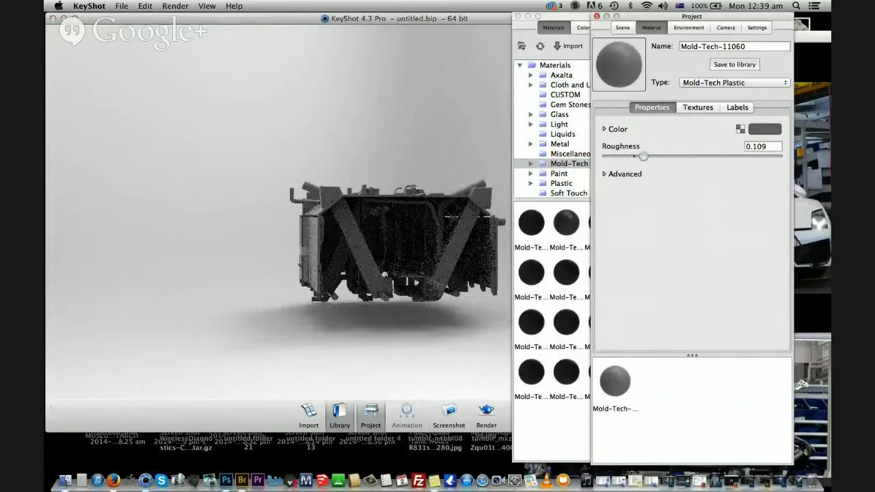
{"action": "left_click", "coordinate": [633, 156]}
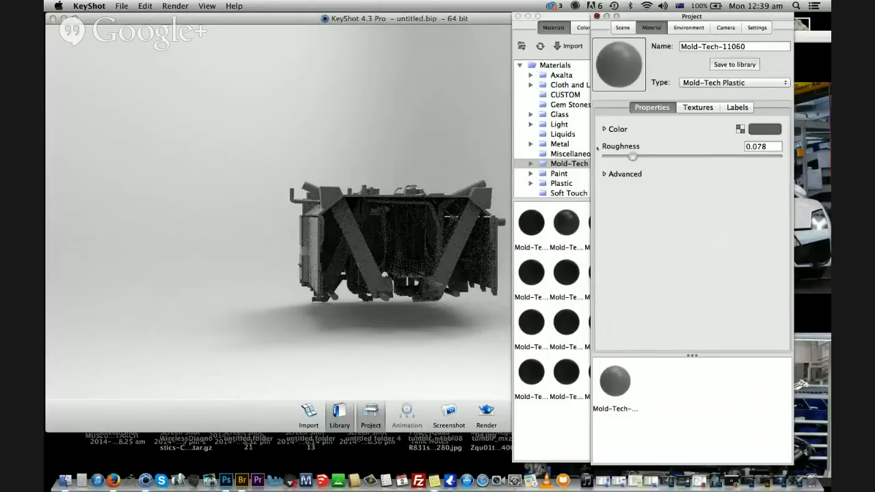
Unlink the materials of the SCENE_01b group so its parts can be edited separately
{"action": "key", "text": "space"}
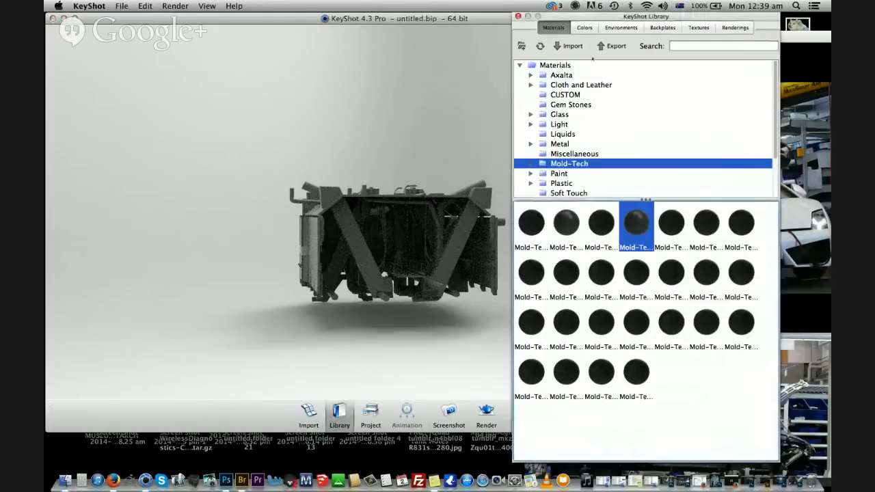
{"action": "key", "text": "m"}
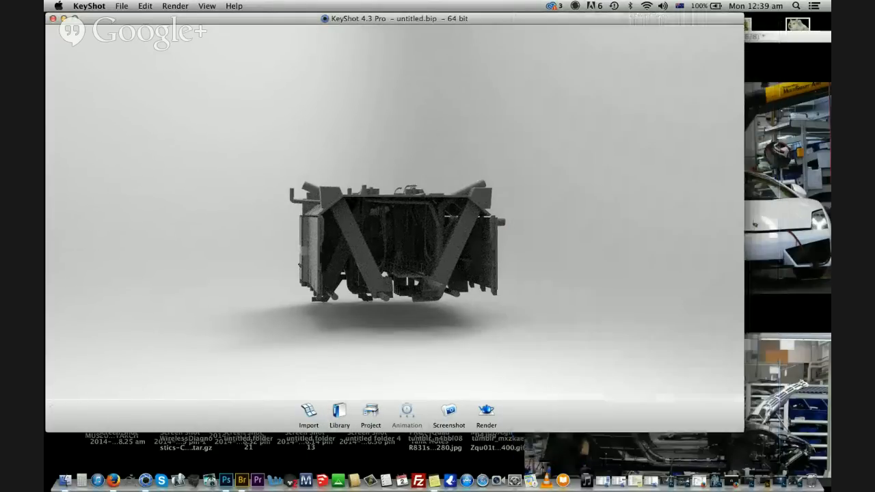
{"action": "key", "text": "space"}
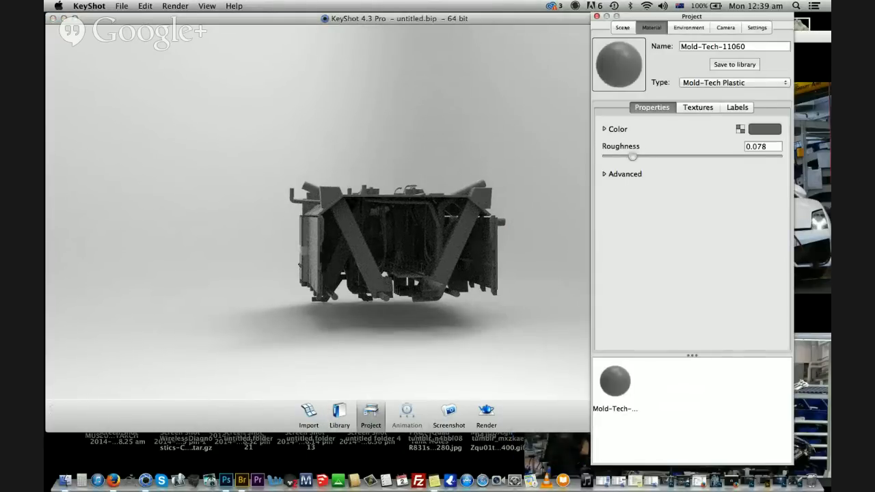
{"action": "left_click", "coordinate": [623, 27]}
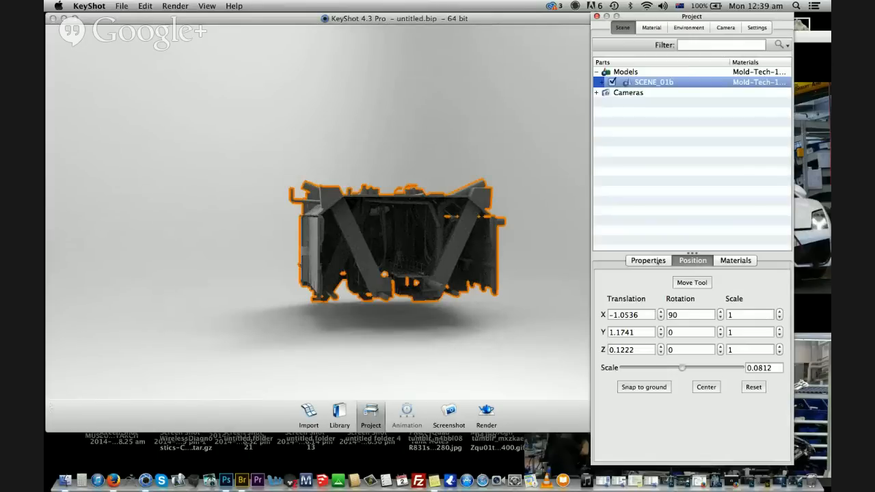
{"action": "left_click", "coordinate": [656, 261]}
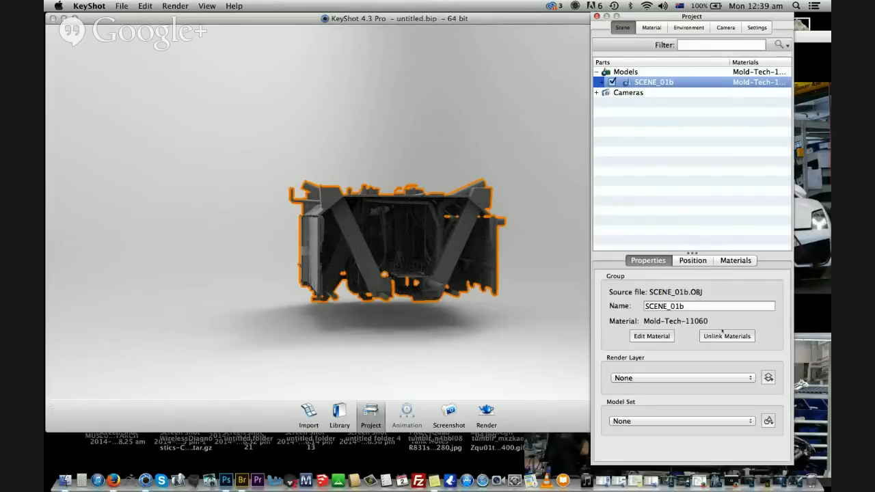
{"action": "key", "text": "super+z"}
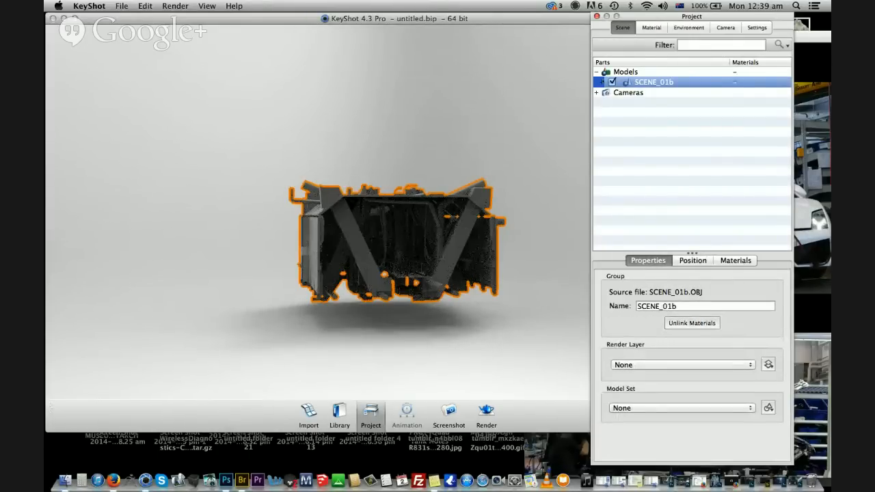
Expand the SCENE_01b group and hide its second default part
{"action": "left_click", "coordinate": [600, 82]}
{"action": "left_click", "coordinate": [639, 93]}
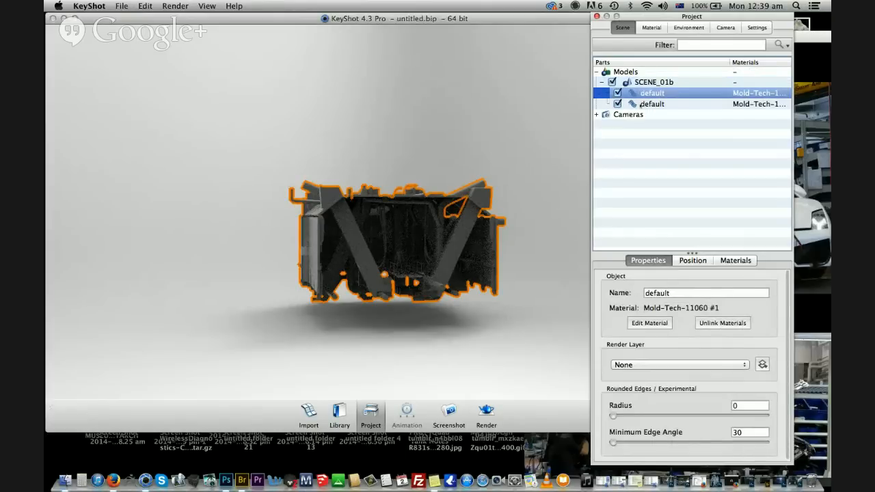
{"action": "left_click", "coordinate": [617, 104]}
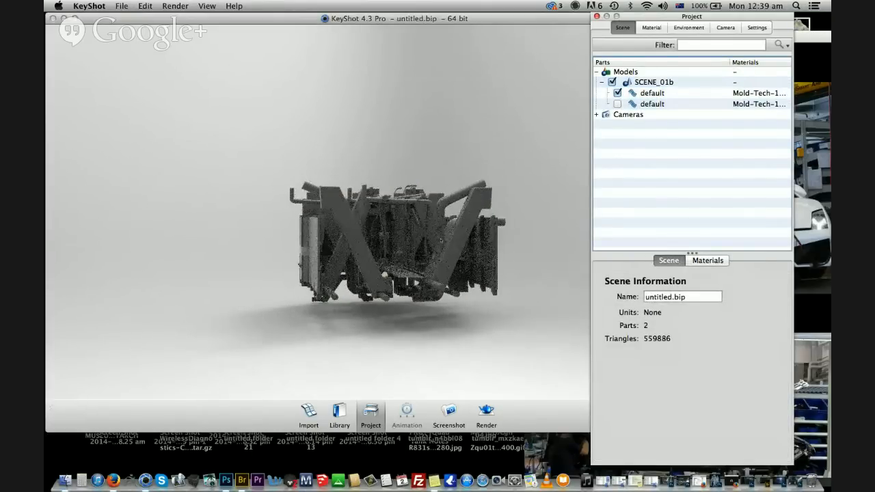
Frame the open front of the model closely and set the free camera's perspective to 35.615
{"action": "scroll", "coordinate": [440, 240], "scroll_direction": "up", "scroll_amount": 5}
{"action": "scroll", "coordinate": [317, 212], "scroll_direction": "up", "scroll_amount": 1}
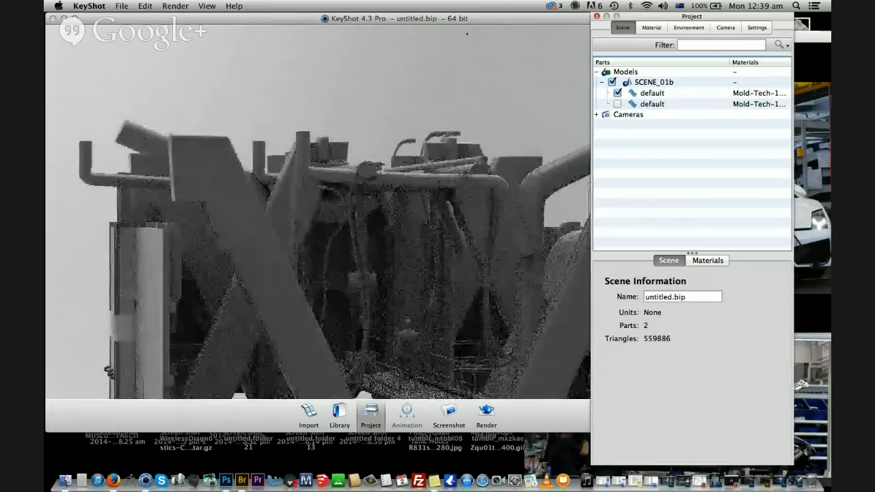
{"action": "left_click_drag", "start_coordinate": [467, 33], "coordinate": [434, 3]}
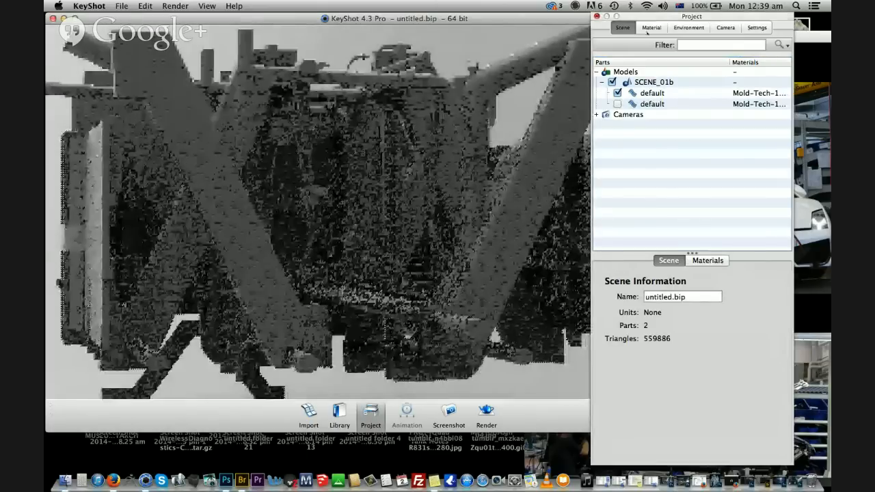
{"action": "left_click", "coordinate": [651, 29]}
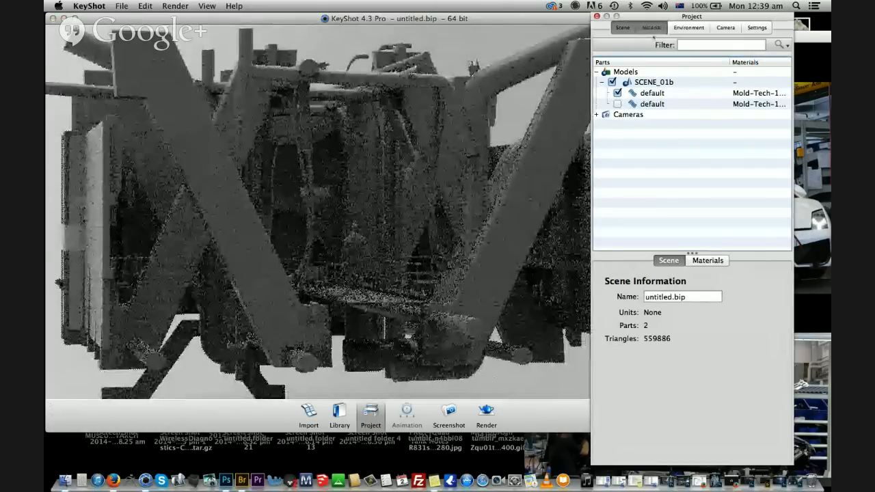
{"action": "left_click", "coordinate": [725, 28]}
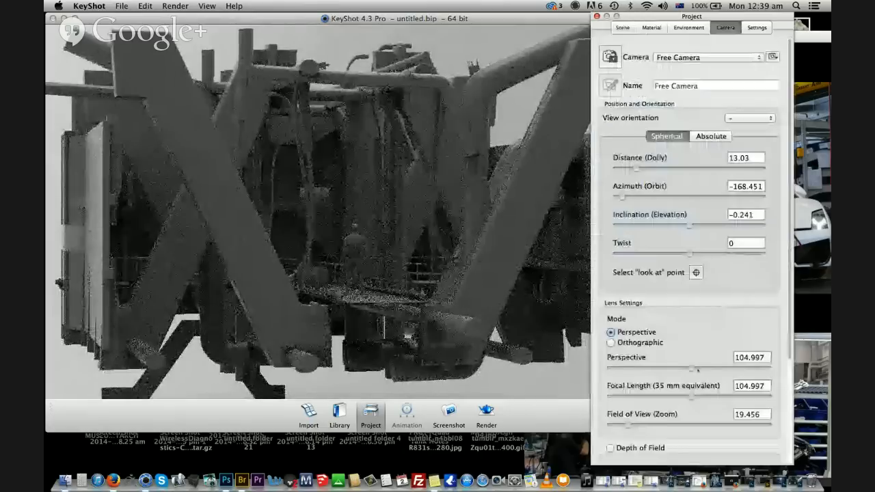
{"action": "left_click", "coordinate": [695, 369]}
{"action": "left_click_drag", "start_coordinate": [725, 369], "coordinate": [752, 368]}
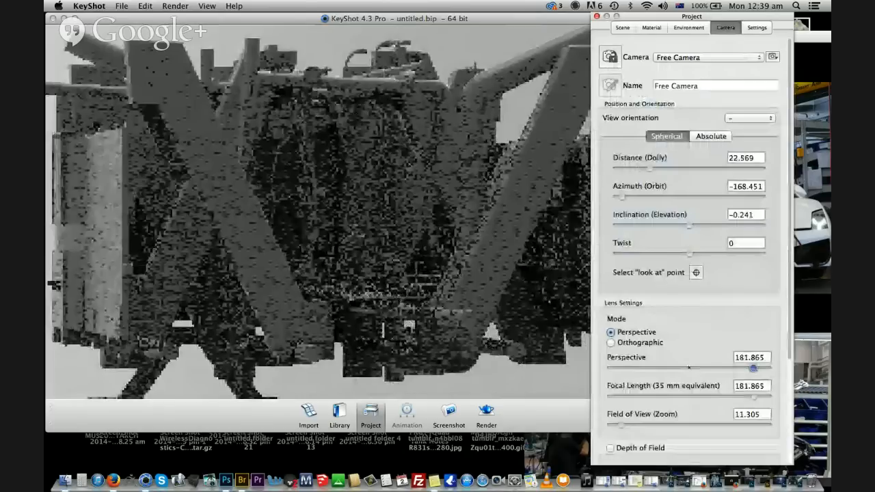
{"action": "left_click_drag", "start_coordinate": [689, 367], "coordinate": [635, 368]}
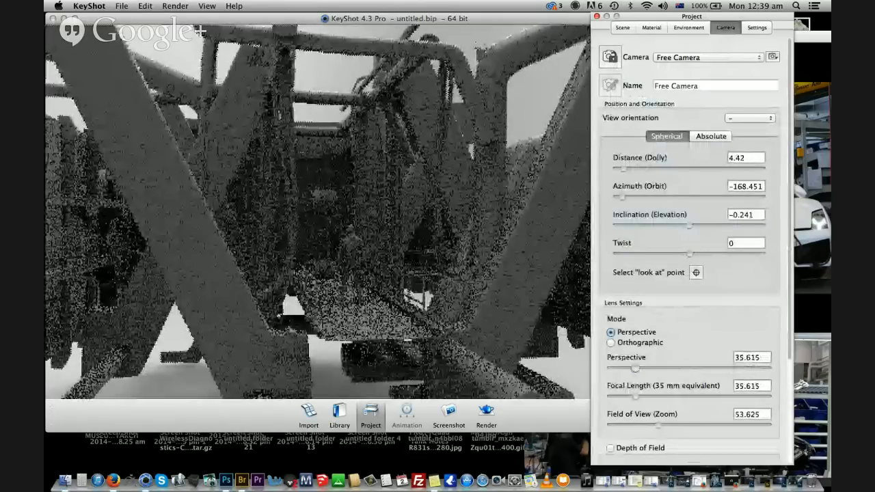
Set the environment background to a solid black color and try ground reflections on and off
{"action": "left_click_drag", "start_coordinate": [413, 193], "coordinate": [414, 248]}
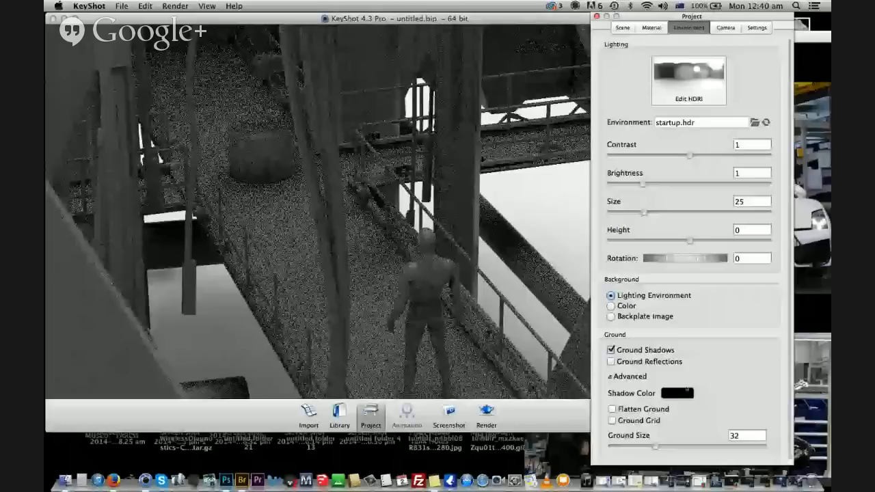
{"action": "scroll", "coordinate": [686, 388], "scroll_direction": "down", "scroll_amount": 1}
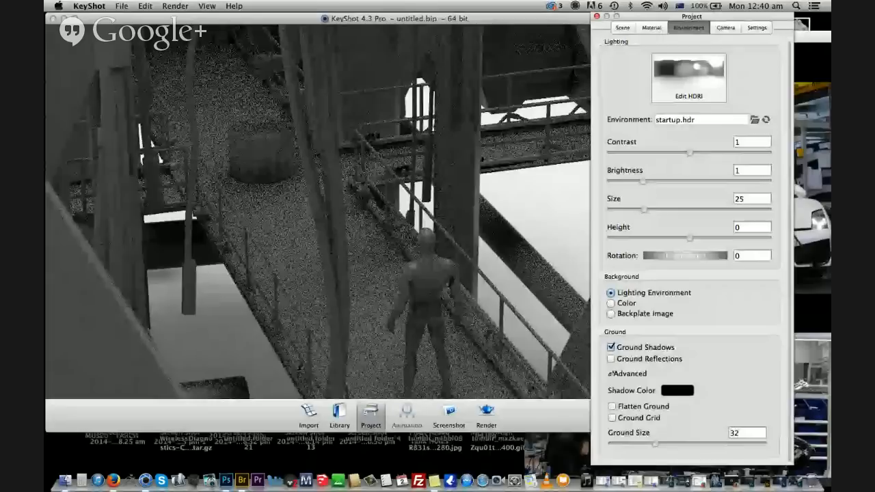
{"action": "left_click", "coordinate": [677, 390]}
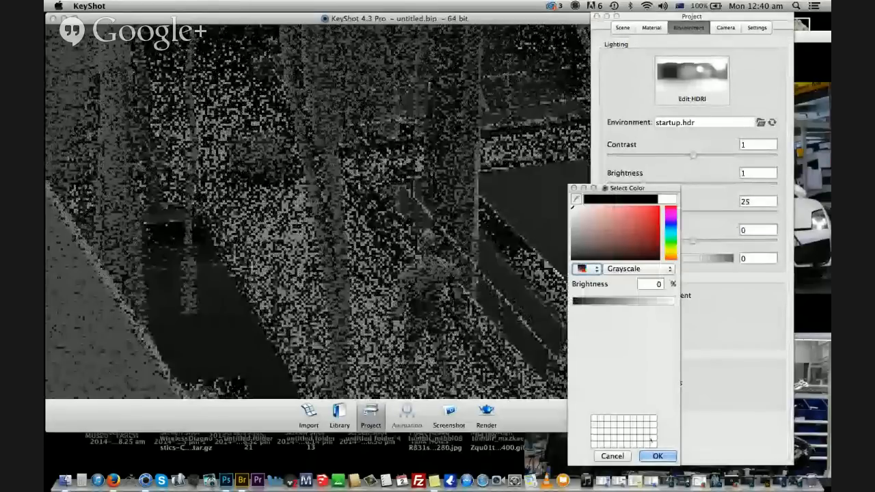
{"action": "left_click", "coordinate": [657, 456]}
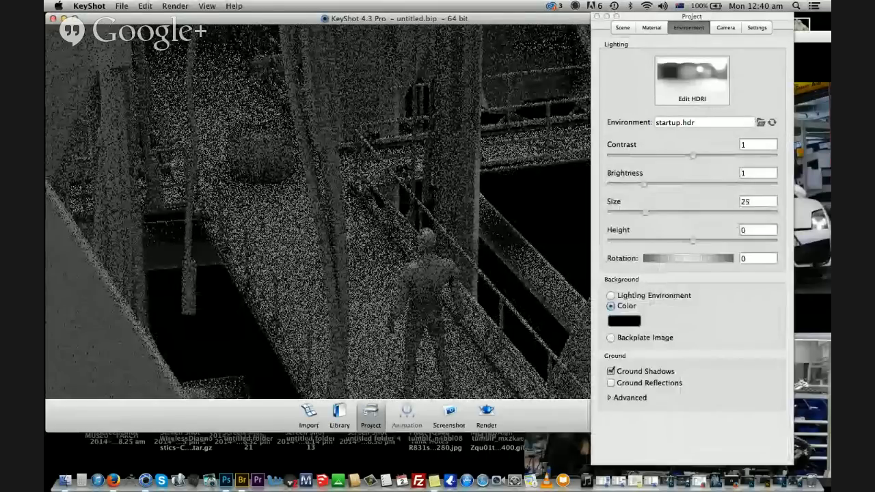
{"action": "left_click", "coordinate": [611, 383]}
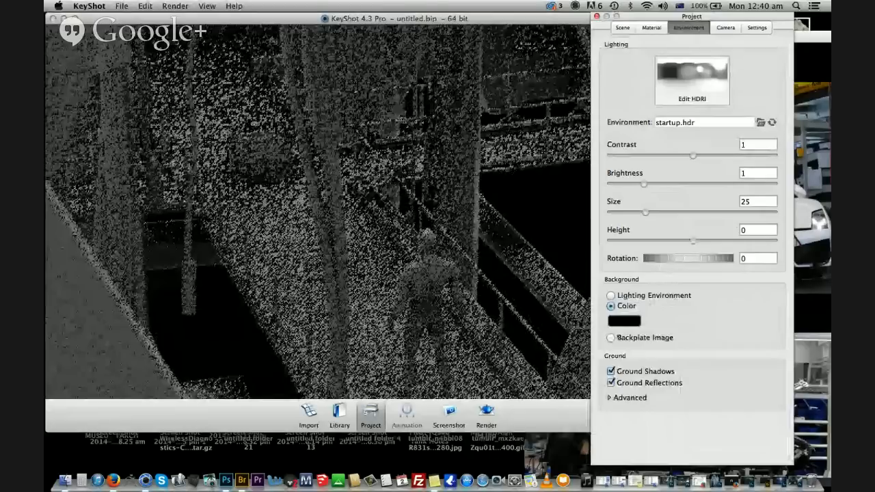
{"action": "left_click", "coordinate": [610, 383]}
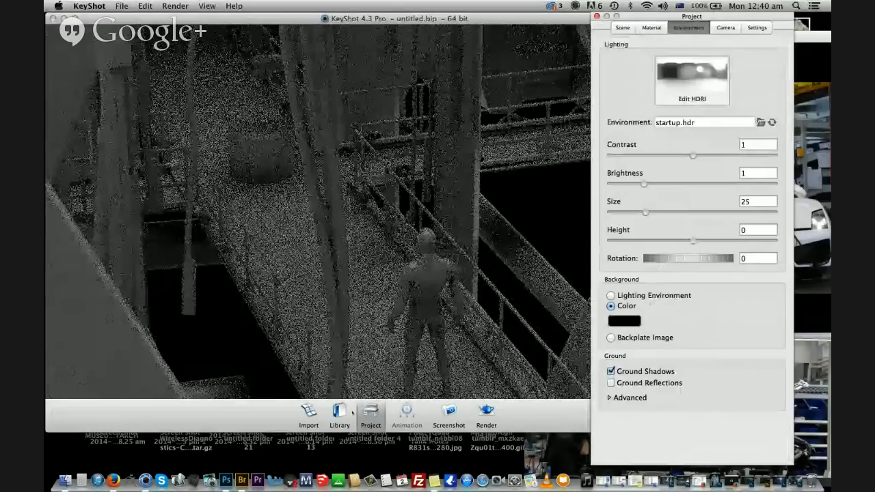
Light the scene with the office desk 2k environment and frame the figure on the walkway from behind
{"action": "left_click", "coordinate": [346, 413]}
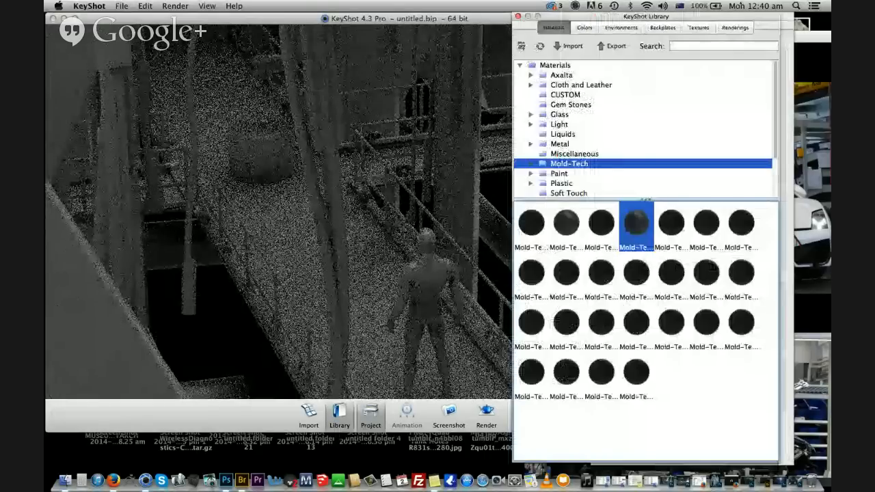
{"action": "left_click", "coordinate": [662, 27]}
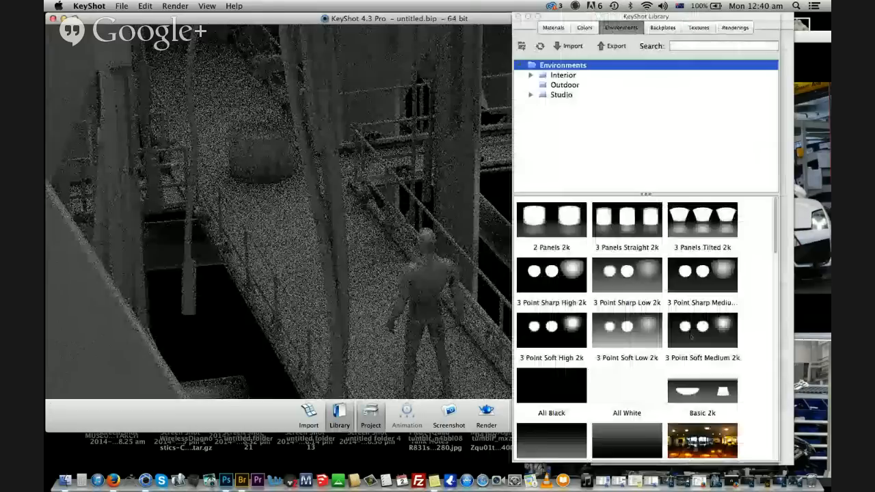
{"action": "scroll", "coordinate": [571, 268], "scroll_direction": "down", "scroll_amount": 10}
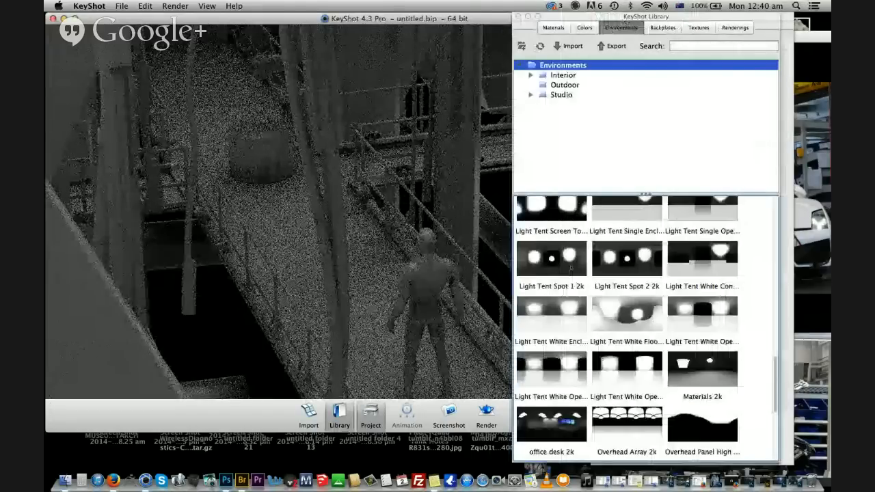
{"action": "scroll", "coordinate": [572, 268], "scroll_direction": "down", "scroll_amount": 4}
{"action": "double_click", "coordinate": [560, 224]}
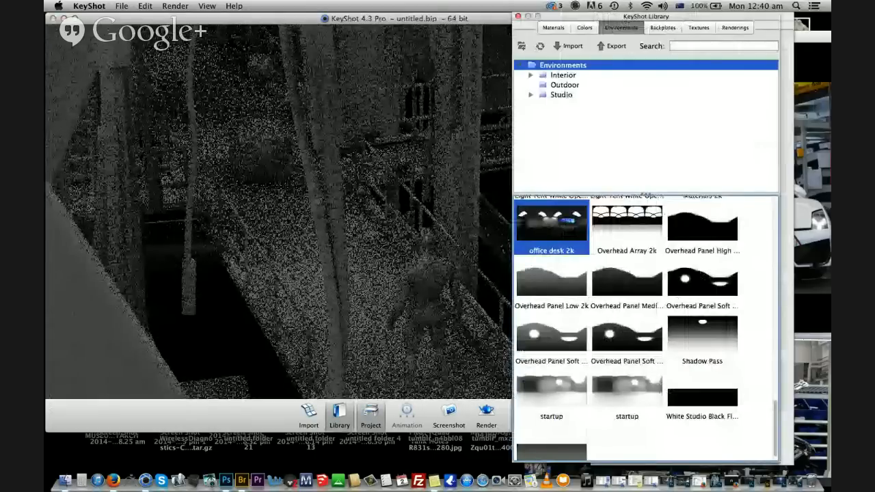
{"action": "left_click_drag", "start_coordinate": [424, 273], "coordinate": [384, 212]}
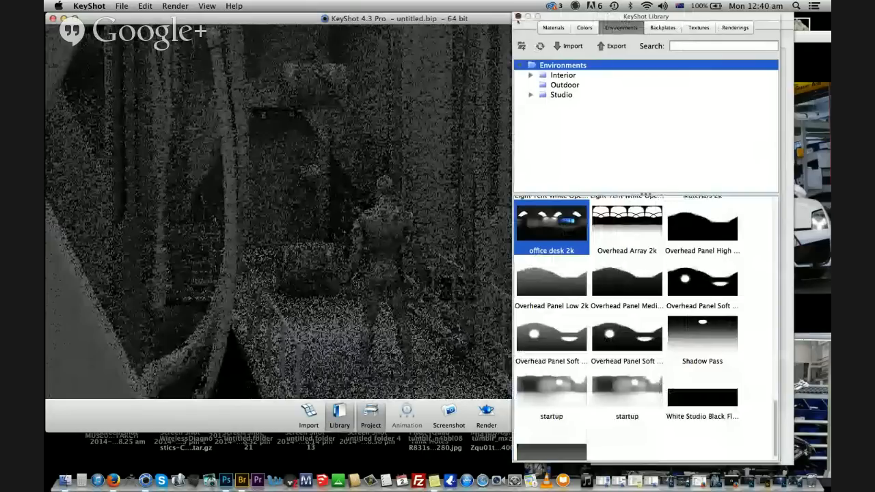
Close the library, raise the environment brightness to 1.2 and reframe the figure on the walkway
{"action": "left_click", "coordinate": [518, 16]}
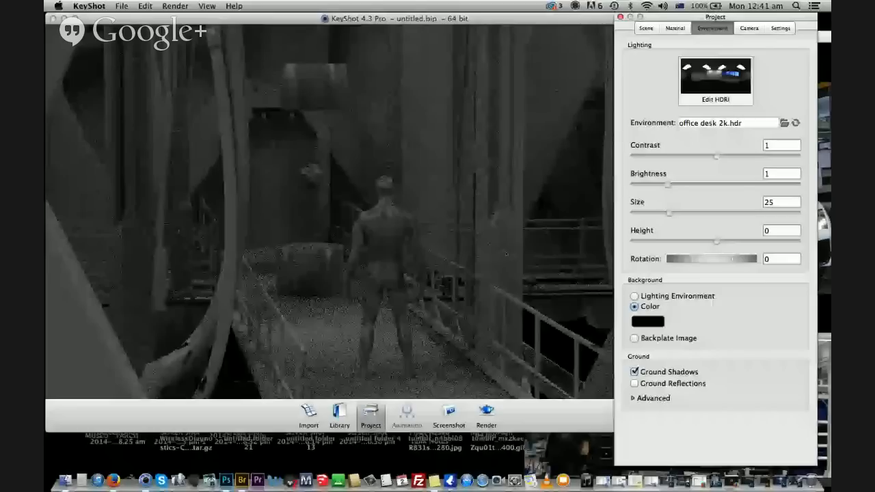
{"action": "left_click_drag", "start_coordinate": [506, 254], "coordinate": [681, 184]}
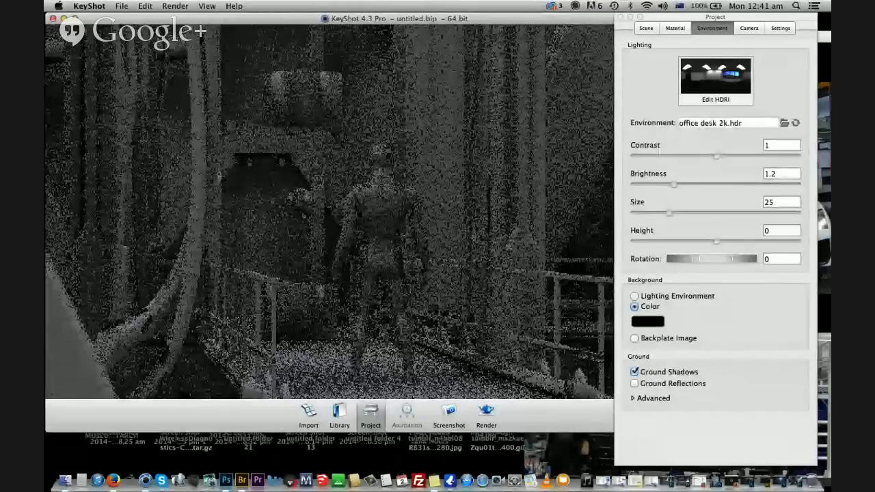
{"action": "scroll", "coordinate": [330, 212], "scroll_direction": "up", "scroll_amount": 2}
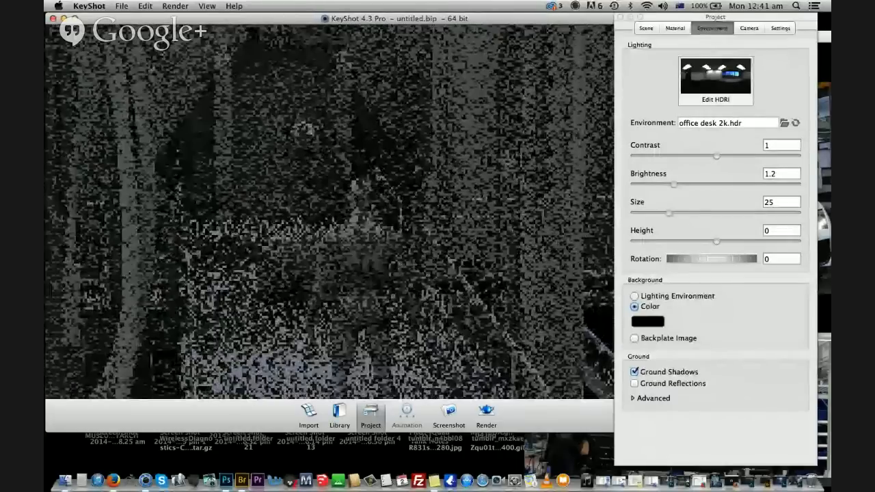
{"action": "left_click_drag", "start_coordinate": [409, 199], "coordinate": [416, 170]}
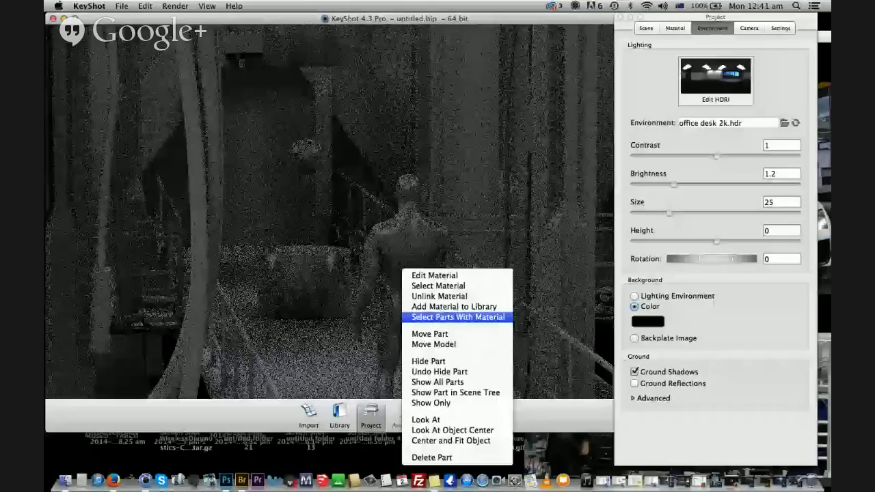
Select the parts that share the figure's material and check the material properties against the scene's parts list
{"action": "left_click", "coordinate": [458, 317]}
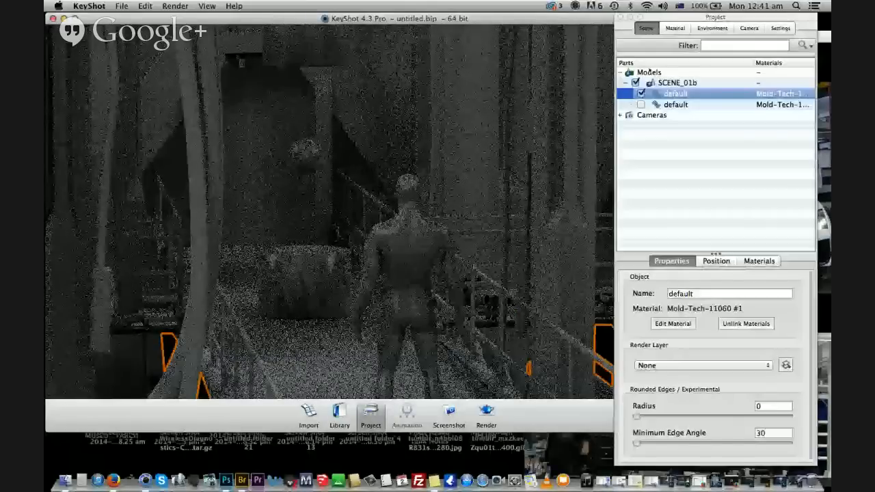
{"action": "left_click", "coordinate": [675, 28]}
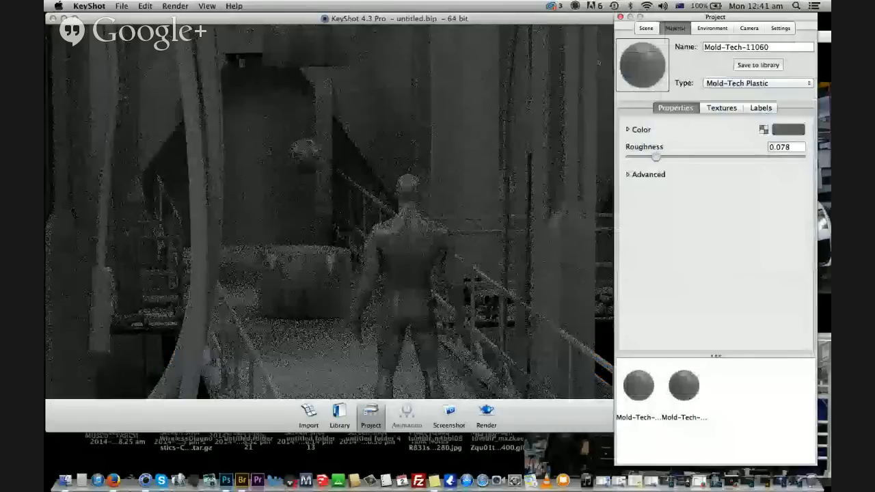
{"action": "left_click", "coordinate": [646, 28]}
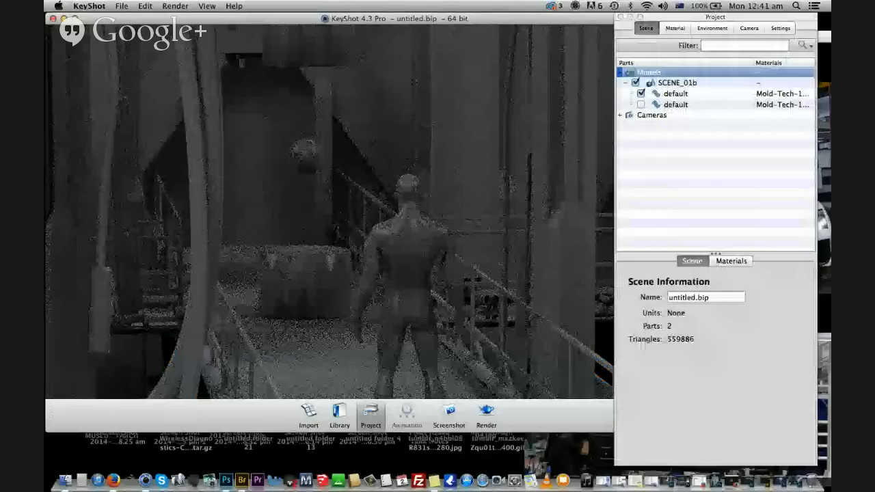
Set the free camera's perspective to 81.245, reframe the walkway view and place Photoshop's Untitled-1.psd sketch sheet beside it for comparison
{"action": "left_click_drag", "start_coordinate": [330, 226], "coordinate": [329, 201]}
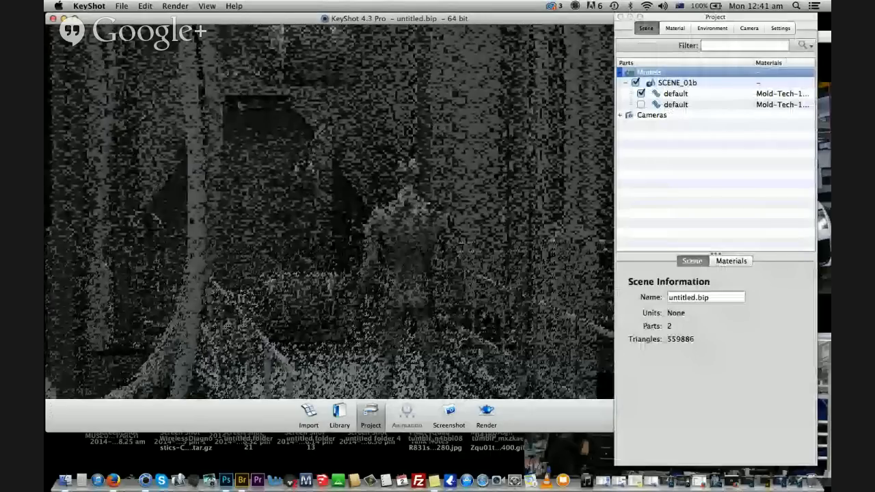
{"action": "left_click_drag", "start_coordinate": [329, 225], "coordinate": [329, 158]}
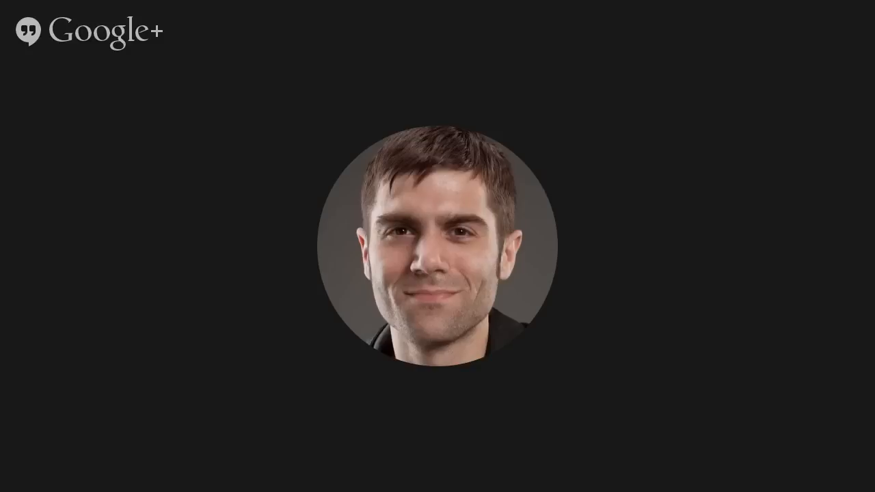
{"action": "left_click", "coordinate": [748, 28]}
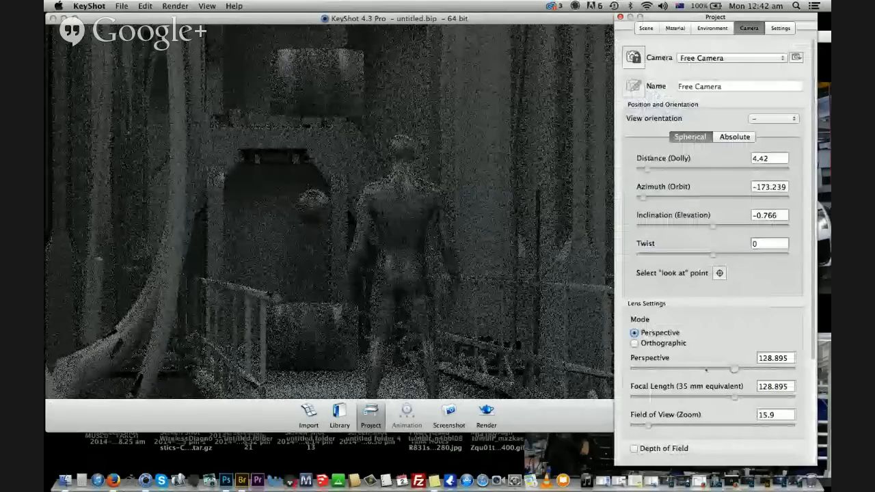
{"action": "left_click_drag", "start_coordinate": [733, 370], "coordinate": [696, 369]}
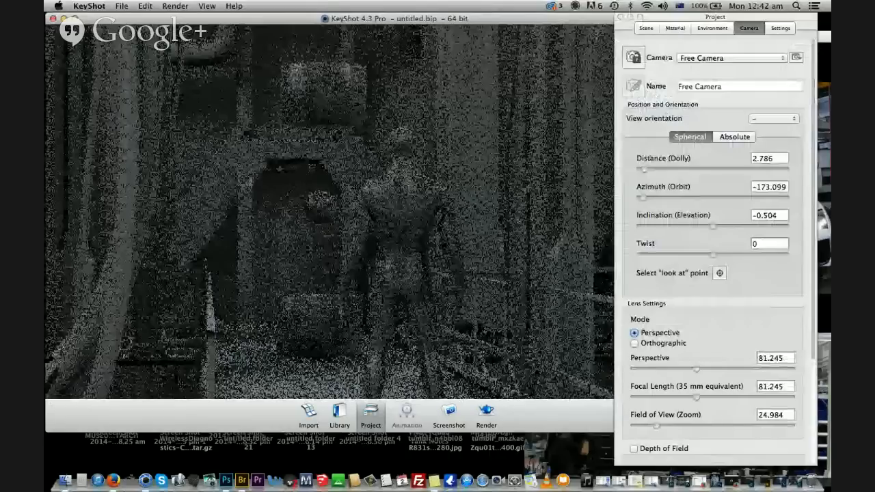
{"action": "left_click_drag", "start_coordinate": [328, 212], "coordinate": [345, 232]}
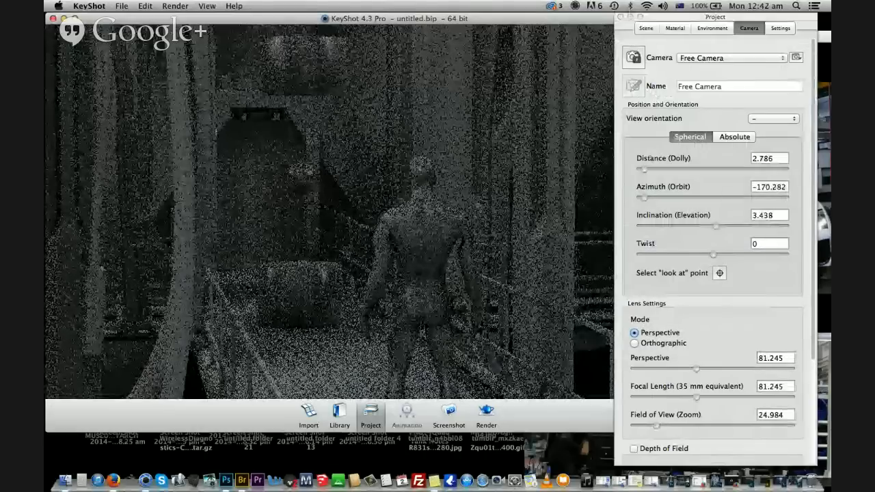
{"action": "middle_click_drag", "start_coordinate": [345, 233], "coordinate": [357, 190]}
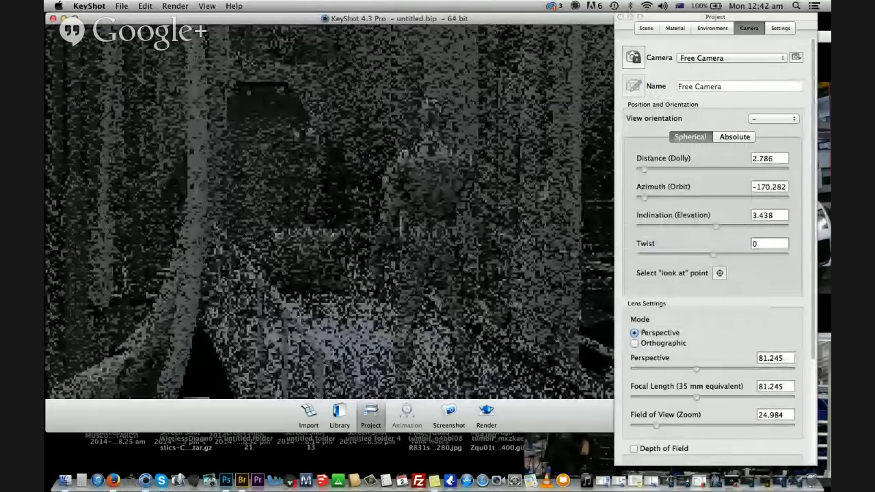
{"action": "left_click_drag", "start_coordinate": [357, 190], "coordinate": [369, 192]}
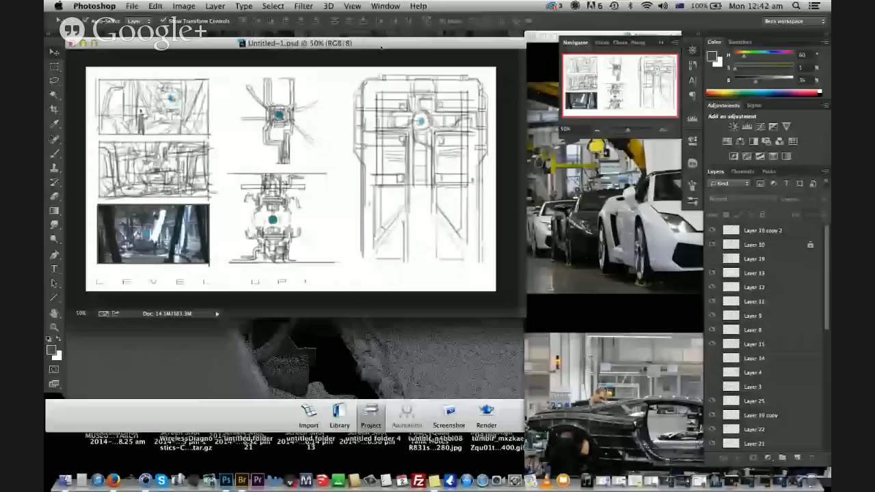
{"action": "left_click_drag", "start_coordinate": [381, 47], "coordinate": [669, 197]}
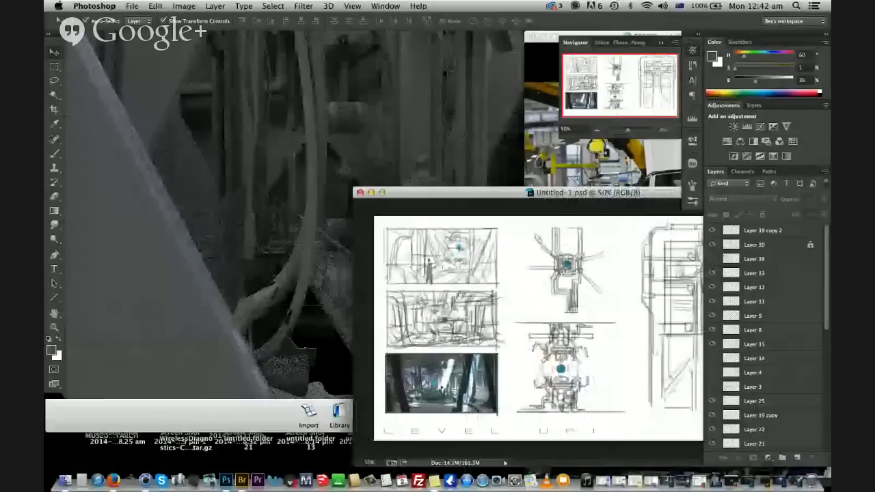
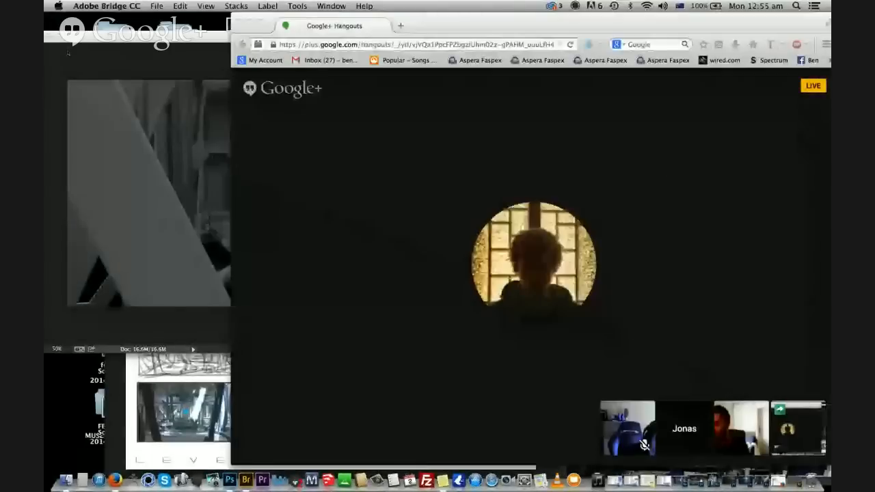
In Photoshop, tint the edges of untitled.163.jpg with blue-grey gradients (H 203, S 24, B 42) on the Overlay layer
{"action": "left_click", "coordinate": [185, 107]}
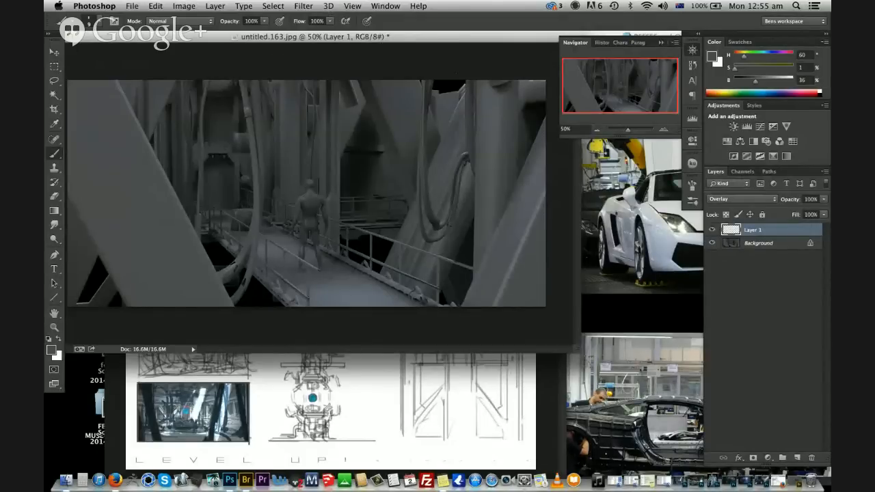
{"action": "left_click_drag", "start_coordinate": [451, 38], "coordinate": [454, 39]}
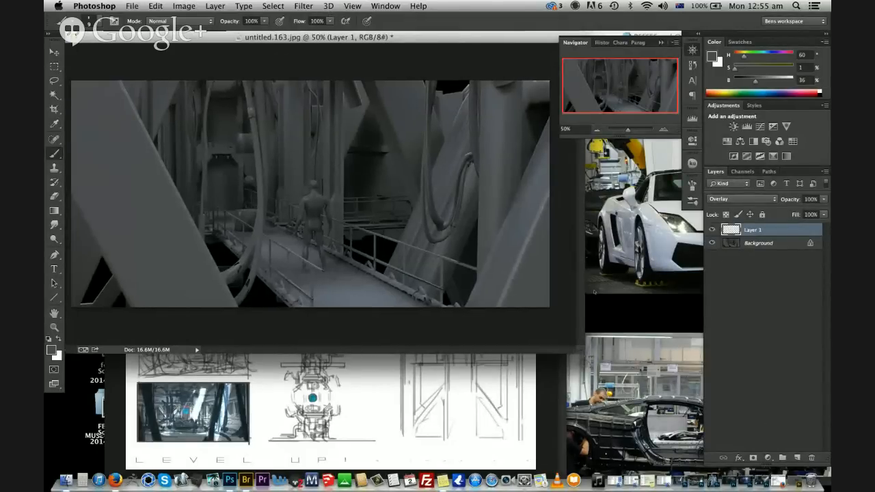
{"action": "key", "text": "g"}
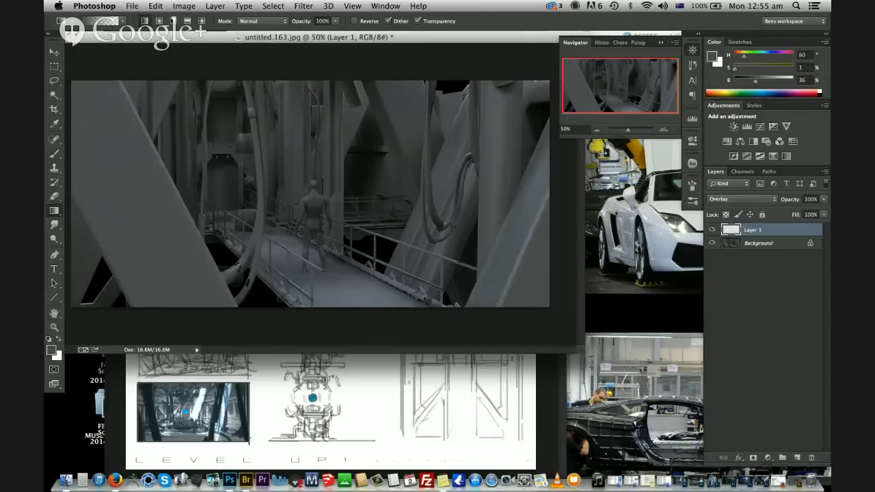
{"action": "left_click_drag", "start_coordinate": [265, 135], "coordinate": [264, 215]}
{"action": "left_click_drag", "start_coordinate": [275, 330], "coordinate": [275, 268]}
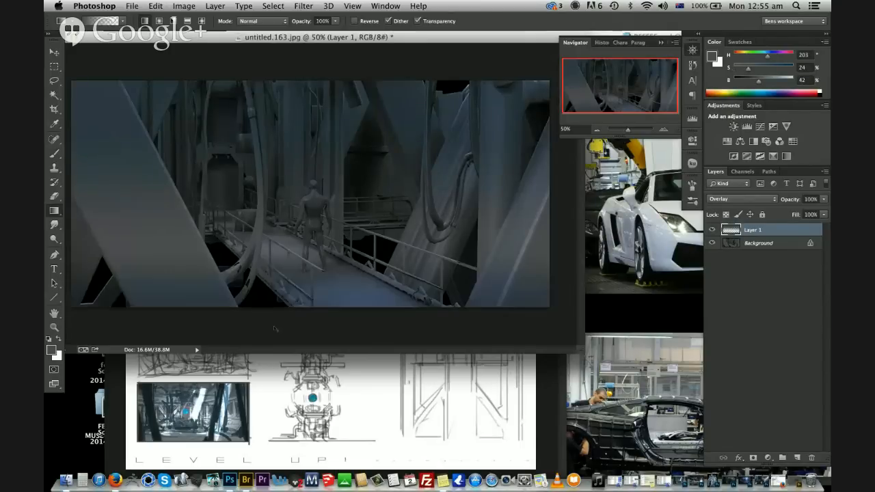
{"action": "key", "text": "super+z"}
{"action": "left_click_drag", "start_coordinate": [118, 295], "coordinate": [114, 215]}
{"action": "left_click_drag", "start_coordinate": [142, 181], "coordinate": [263, 106]}
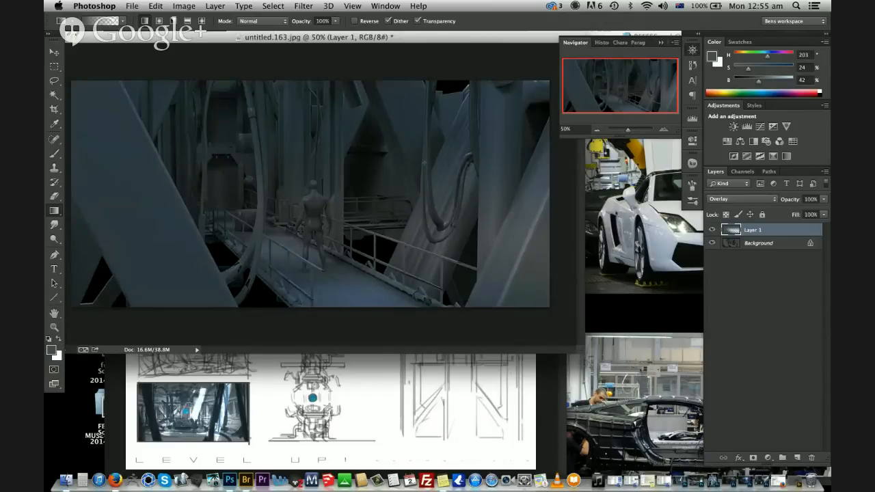
{"action": "left_click_drag", "start_coordinate": [526, 293], "coordinate": [430, 232]}
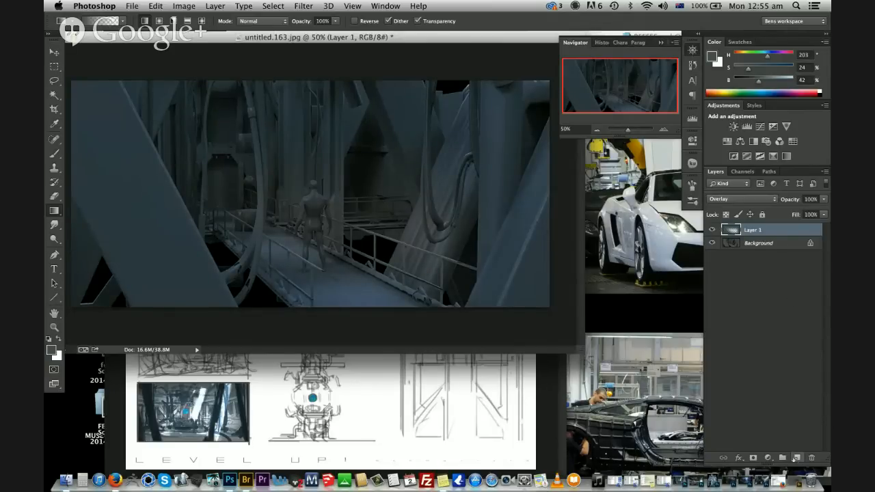
Add a new layer above the gradients and copy the blue circle layer from Untitled-1.psd into the render
{"action": "left_click", "coordinate": [795, 458]}
{"action": "key", "text": "b"}
{"action": "left_click", "coordinate": [263, 392]}
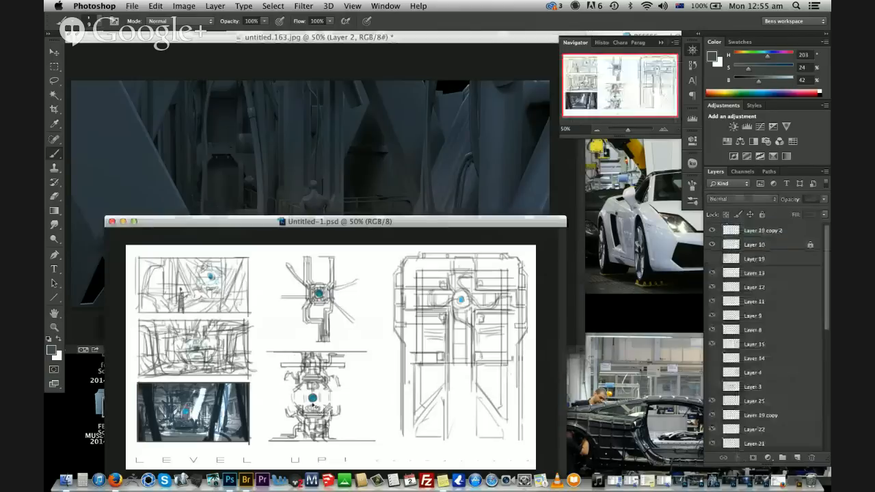
{"action": "key", "text": "v"}
{"action": "left_click_drag", "start_coordinate": [252, 183], "coordinate": [252, 184]}
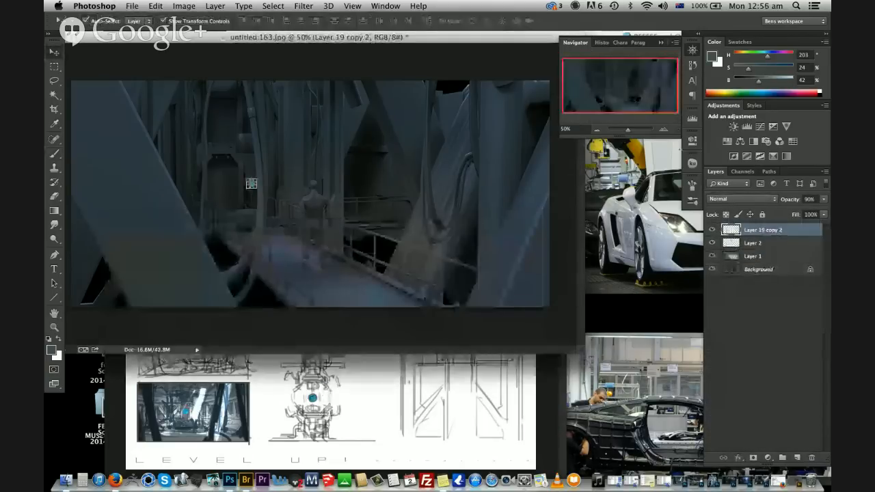
Scale the blue circle and fit it over the round sphere beside the rear doorway
{"action": "key", "text": "super+plus"}
{"action": "key", "text": "super+plus"}
{"action": "left_click_drag", "start_coordinate": [203, 158], "coordinate": [426, 203]}
{"action": "mouse_move", "coordinate": [286, 184]}
{"action": "left_mouse_down", "text": "alt+shift"}
{"action": "mouse_move", "coordinate": [276, 174]}
{"action": "mouse_move", "coordinate": [307, 186]}
{"action": "mouse_move", "coordinate": [297, 178]}
{"action": "left_mouse_up", "text": "alt+shift"}
{"action": "left_click_drag", "start_coordinate": [314, 215], "coordinate": [310, 211], "text": "shift"}
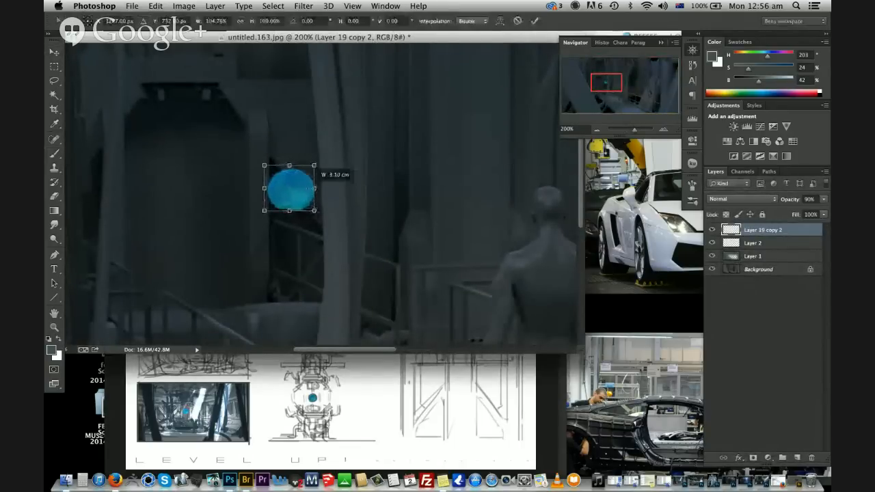
{"action": "key", "text": "Return"}
{"action": "left_click_drag", "start_coordinate": [303, 181], "coordinate": [305, 185]}
{"action": "key", "text": "e"}
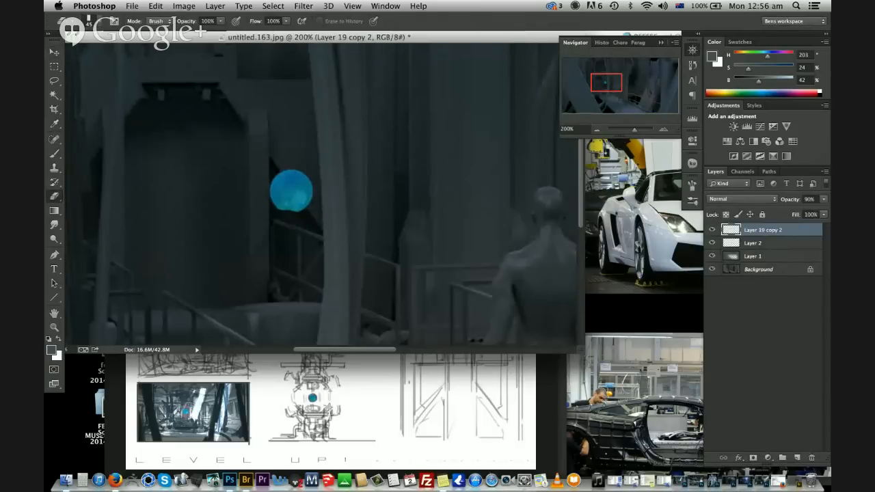
{"action": "key", "text": "super+minus"}
{"action": "key", "text": "super+minus"}
{"action": "key", "text": "super+minus"}
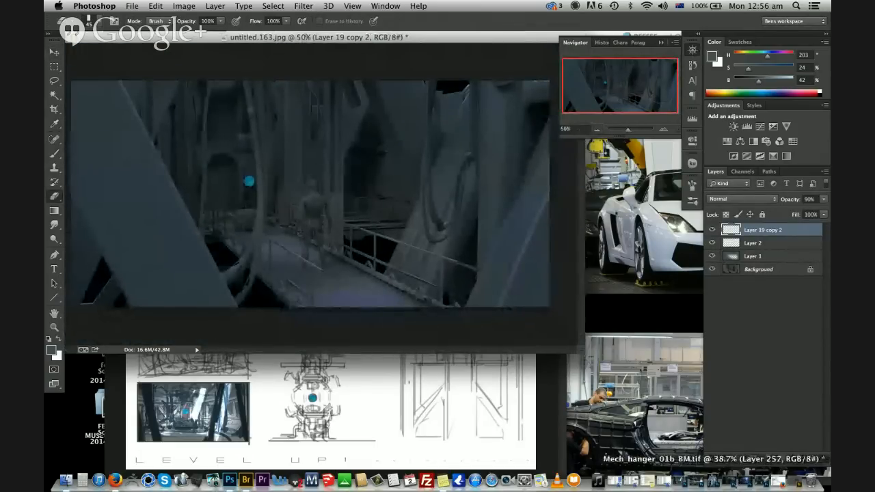
Compare the raw render and finished painting in Mech_hanger_01b_BM.tif by toggling the Background copy 2 layer, and put the file away
{"action": "left_click", "coordinate": [714, 481]}
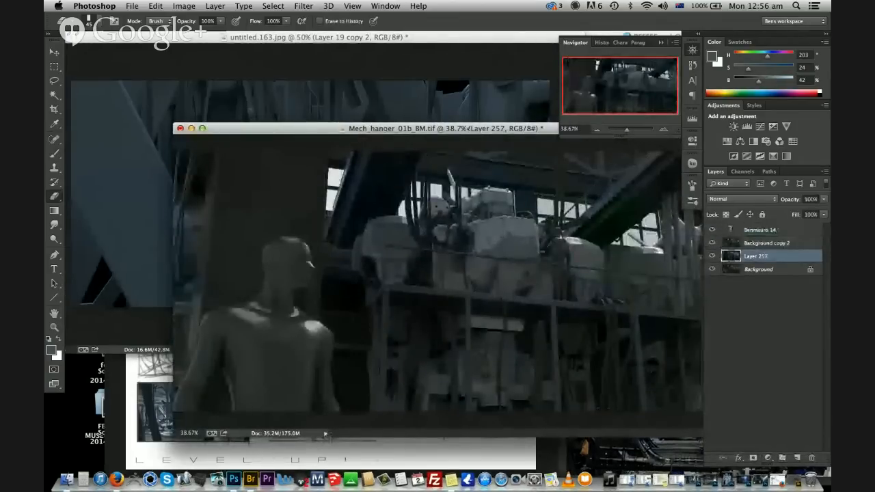
{"action": "left_click_drag", "start_coordinate": [469, 128], "coordinate": [397, 132]}
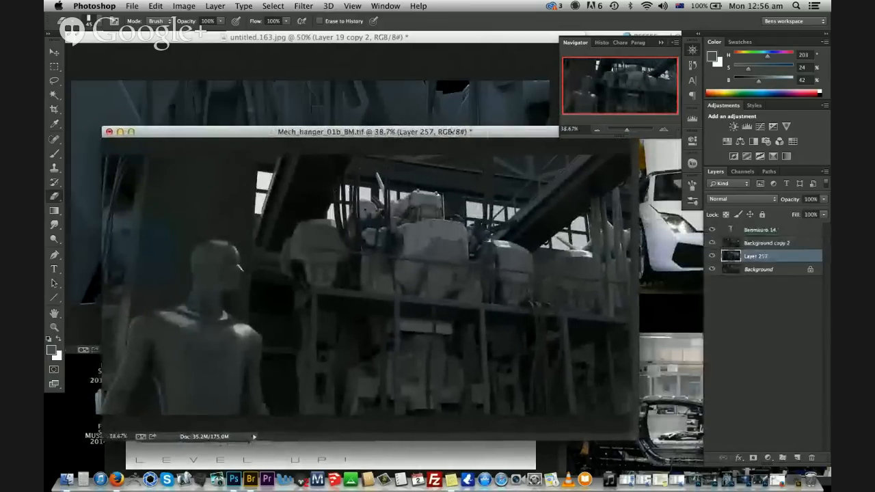
{"action": "left_click_drag", "start_coordinate": [452, 132], "coordinate": [466, 139]}
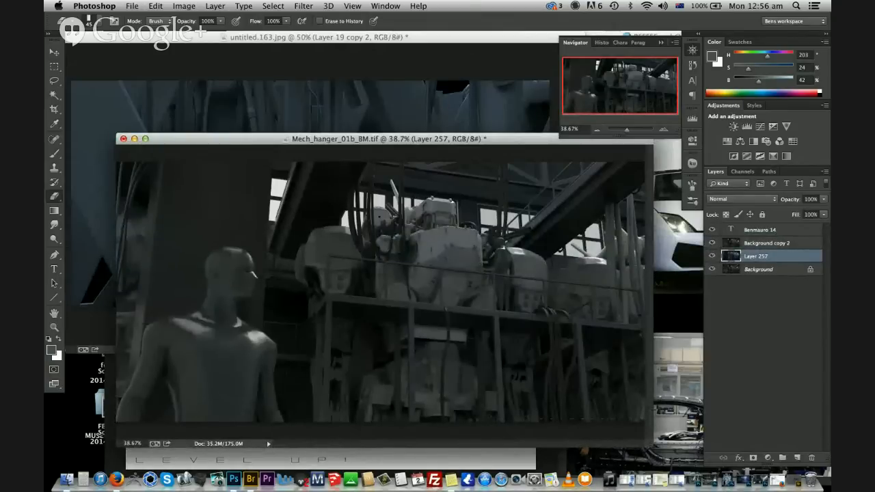
{"action": "left_click", "coordinate": [711, 243]}
{"action": "left_click", "coordinate": [711, 244]}
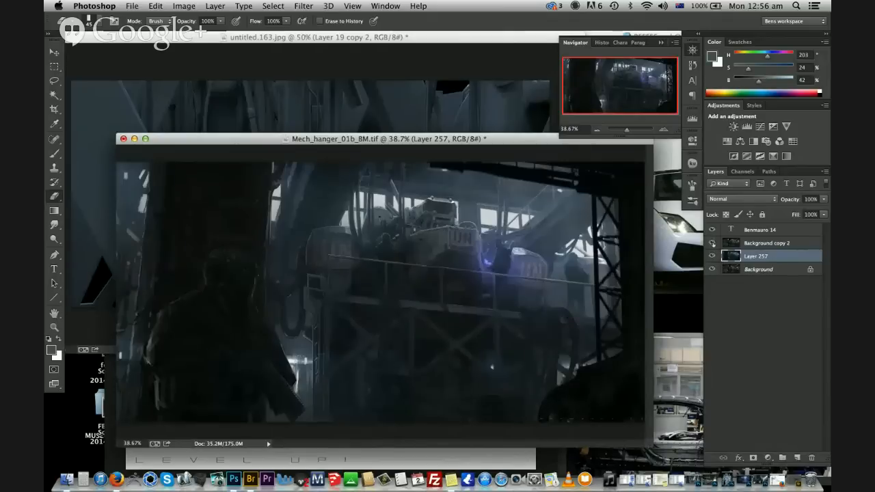
{"action": "left_click", "coordinate": [711, 244]}
{"action": "left_click", "coordinate": [712, 244]}
{"action": "left_click", "coordinate": [711, 243]}
{"action": "left_click", "coordinate": [712, 244]}
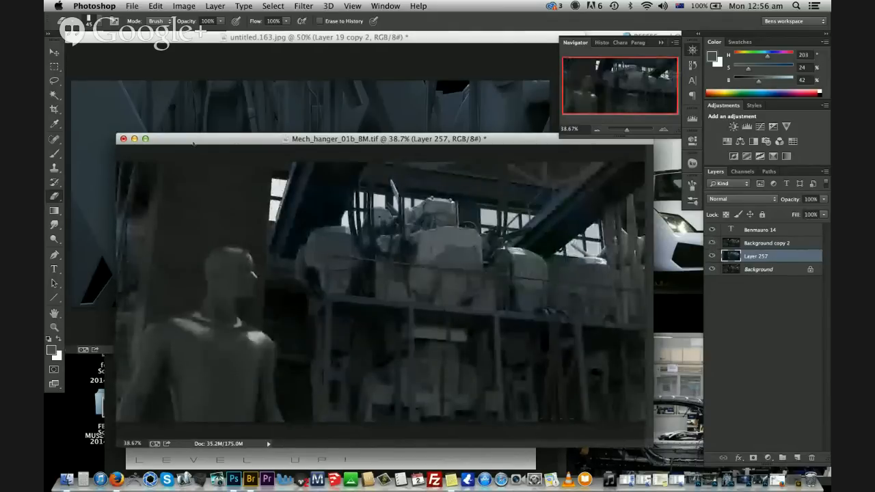
{"action": "left_click", "coordinate": [135, 139]}
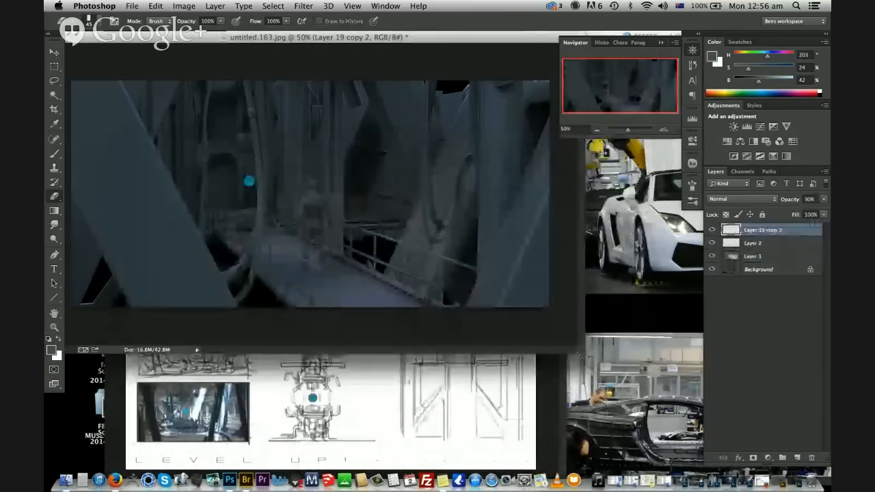
Lasso the two large diagonal foreground beams on the Background layer of untitled.163.jpg
{"action": "left_click_drag", "start_coordinate": [583, 353], "coordinate": [609, 352]}
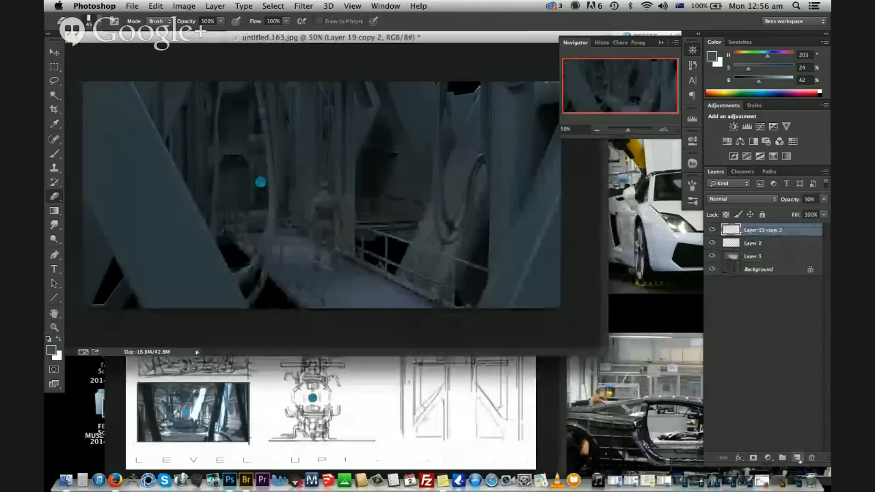
{"action": "left_click", "coordinate": [752, 270]}
{"action": "key", "text": "l"}
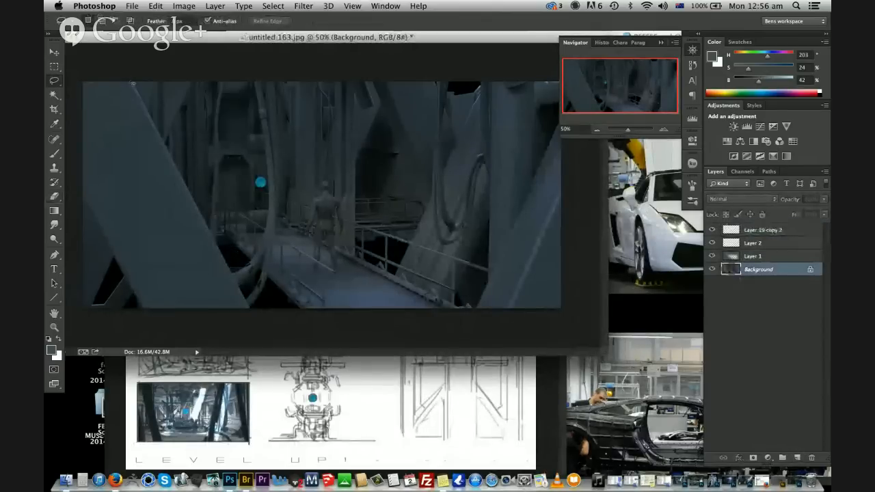
{"action": "left_click", "coordinate": [219, 236]}
{"action": "mouse_move", "coordinate": [276, 342]}
{"action": "left_mouse_down"}
{"action": "mouse_move", "coordinate": [150, 311]}
{"action": "mouse_move", "coordinate": [95, 226]}
{"action": "mouse_move", "coordinate": [72, 133]}
{"action": "mouse_move", "coordinate": [140, 46]}
{"action": "left_mouse_up"}
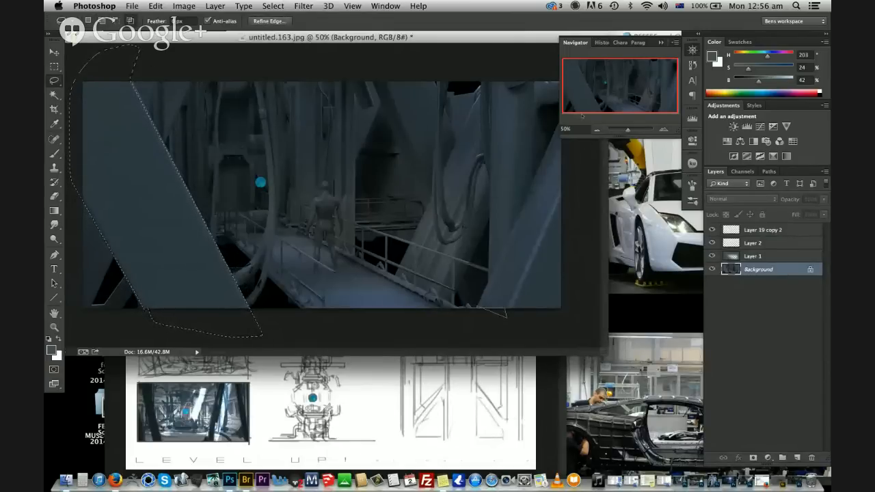
{"action": "left_click", "coordinate": [506, 176]}
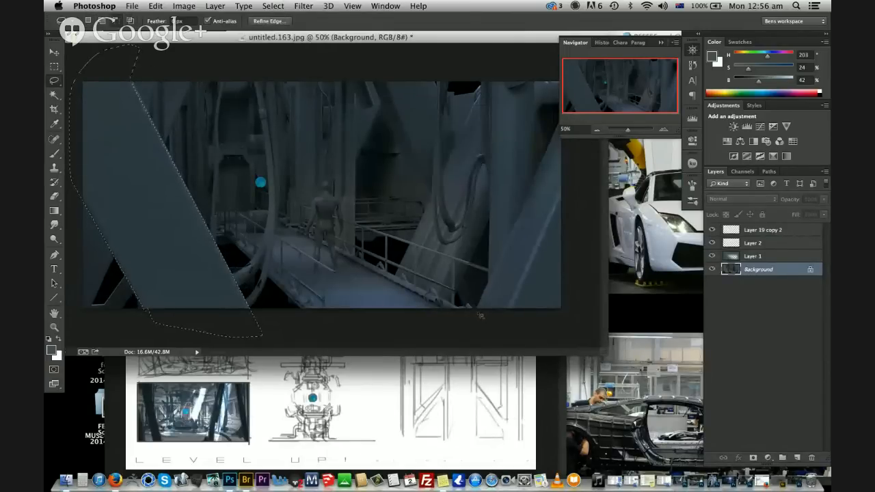
{"action": "mouse_move", "coordinate": [478, 310]}
{"action": "left_mouse_down", "text": "shift"}
{"action": "mouse_move", "coordinate": [575, 93]}
{"action": "mouse_move", "coordinate": [522, 344]}
{"action": "mouse_move", "coordinate": [488, 348]}
{"action": "left_mouse_up", "text": "shift"}
Copy the selected foreground beams to their own layer and darken them strongly by lowering the Hue/Saturation lightness
{"action": "key", "text": "ctrl+j"}
{"action": "key", "text": "ctrl+u"}
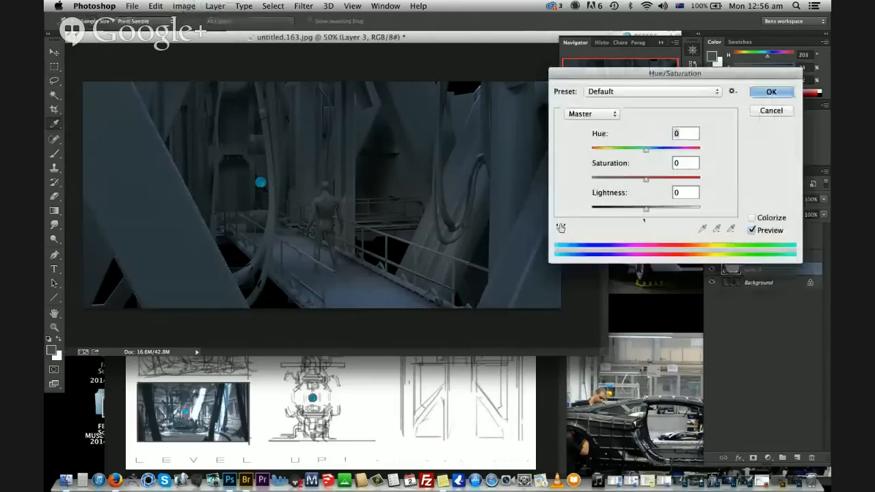
{"action": "left_click_drag", "start_coordinate": [646, 208], "coordinate": [610, 212]}
{"action": "key", "text": "Return"}
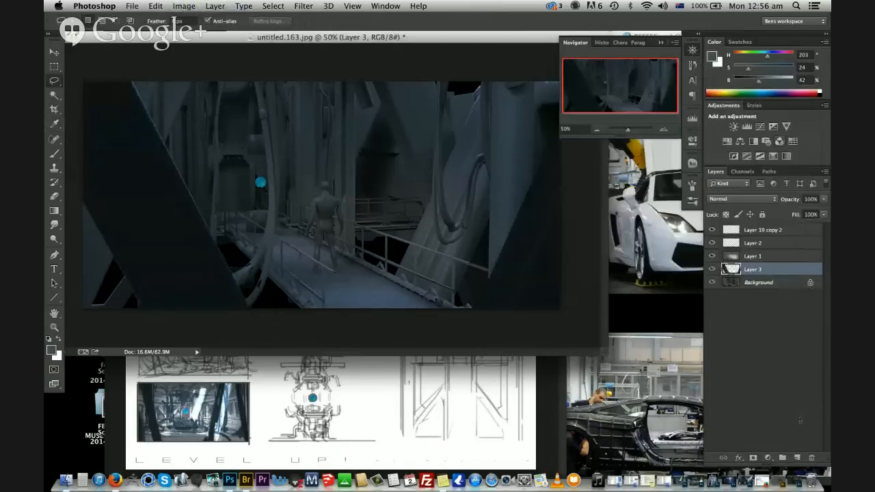
Add a new layer above the darkened beams and bring up the dark concrete-structure photos in RFFFFF.psd at 25% zoom
{"action": "left_click", "coordinate": [797, 457]}
{"action": "left_click", "coordinate": [649, 371]}
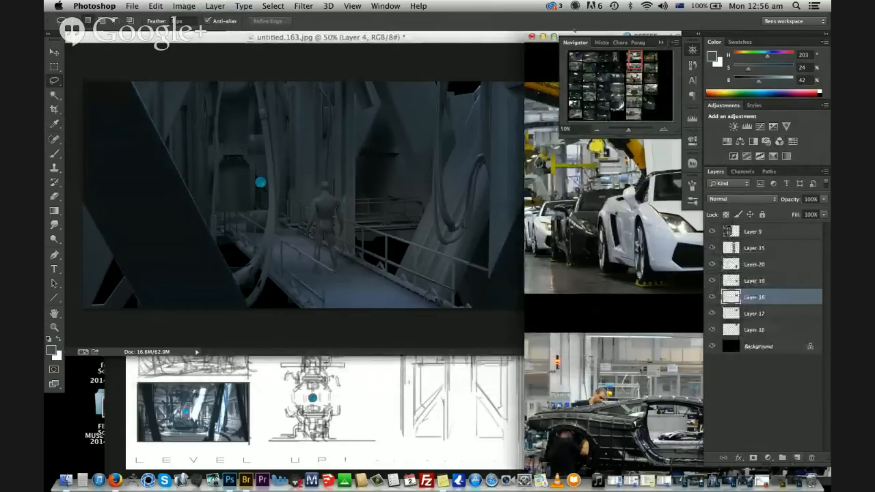
{"action": "left_click_drag", "start_coordinate": [650, 371], "coordinate": [651, 371]}
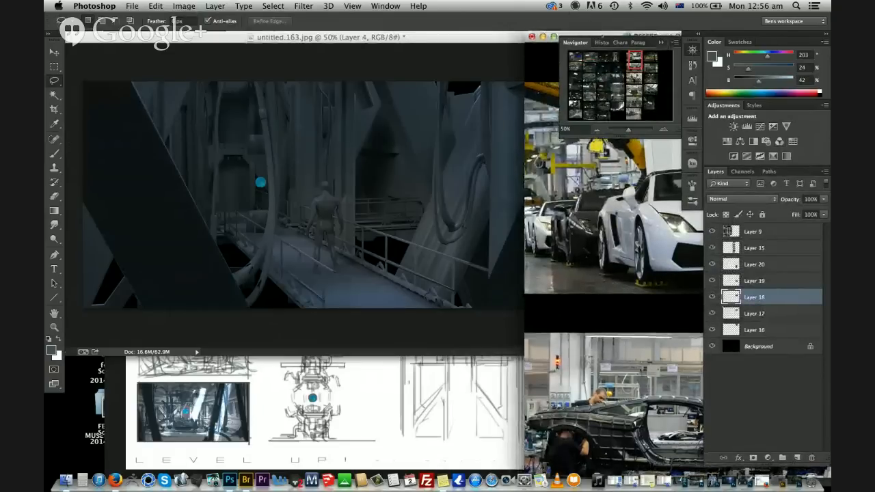
{"action": "left_click_drag", "start_coordinate": [604, 35], "coordinate": [330, 79]}
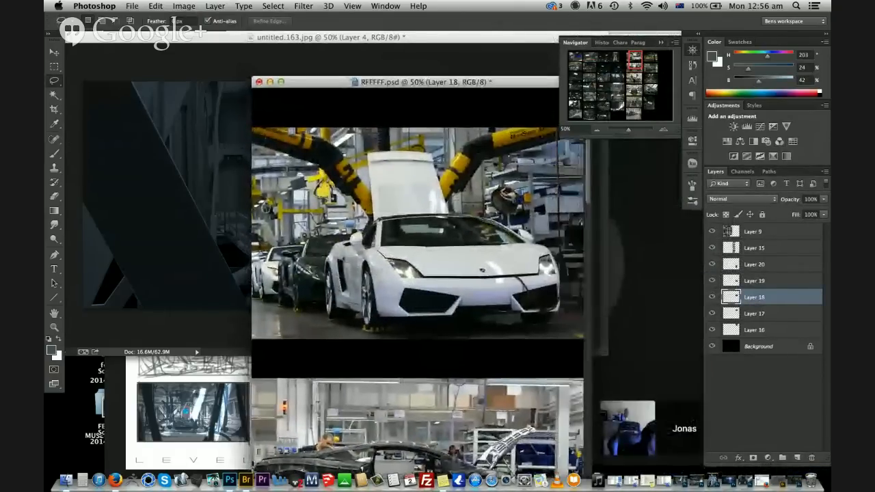
{"action": "left_click_drag", "start_coordinate": [640, 58], "coordinate": [600, 97]}
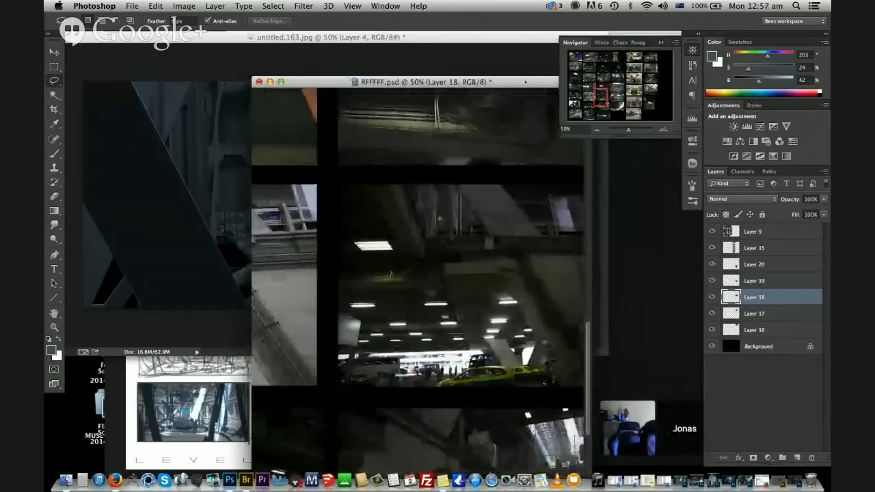
{"action": "left_click_drag", "start_coordinate": [410, 81], "coordinate": [432, 36]}
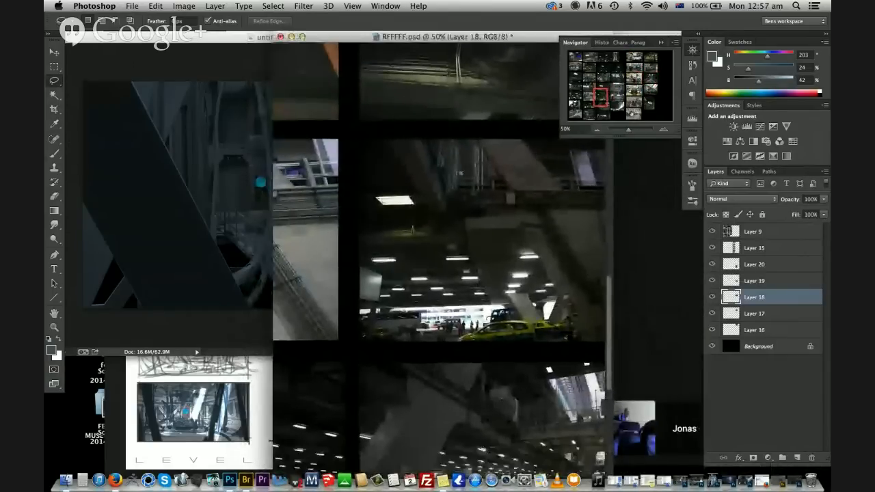
{"action": "mouse_move", "coordinate": [601, 98]}
{"action": "left_mouse_down"}
{"action": "mouse_move", "coordinate": [574, 104]}
{"action": "mouse_move", "coordinate": [587, 86]}
{"action": "mouse_move", "coordinate": [574, 85]}
{"action": "mouse_move", "coordinate": [591, 78]}
{"action": "mouse_move", "coordinate": [574, 67]}
{"action": "mouse_move", "coordinate": [607, 54]}
{"action": "mouse_move", "coordinate": [620, 86]}
{"action": "mouse_move", "coordinate": [602, 87]}
{"action": "mouse_move", "coordinate": [600, 106]}
{"action": "left_mouse_up"}
{"action": "left_click", "coordinate": [598, 129]}
{"action": "left_click", "coordinate": [597, 129]}
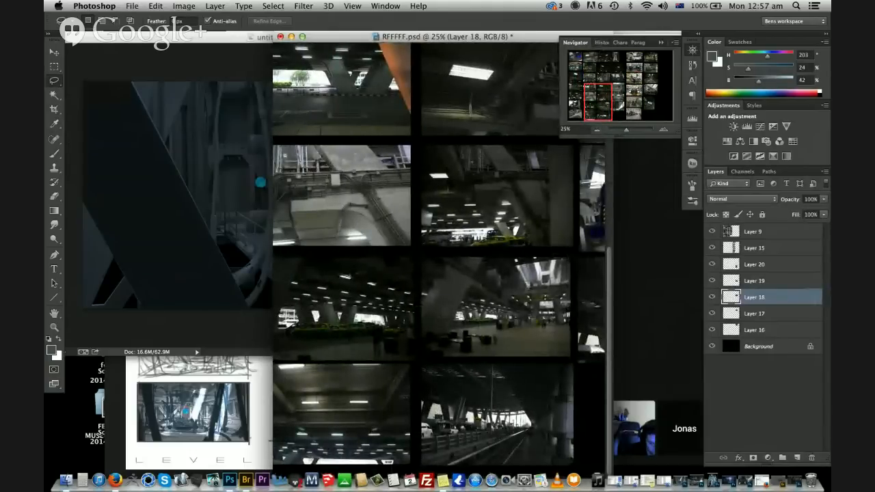
Lasso the bright skylight in the dark hall photo on Layer 9, copy it to a new layer and move it into untitled.163.jpg
{"action": "mouse_move", "coordinate": [535, 258]}
{"action": "left_mouse_down"}
{"action": "mouse_move", "coordinate": [568, 258]}
{"action": "mouse_move", "coordinate": [572, 282]}
{"action": "left_mouse_up"}
{"action": "left_click", "coordinate": [744, 232]}
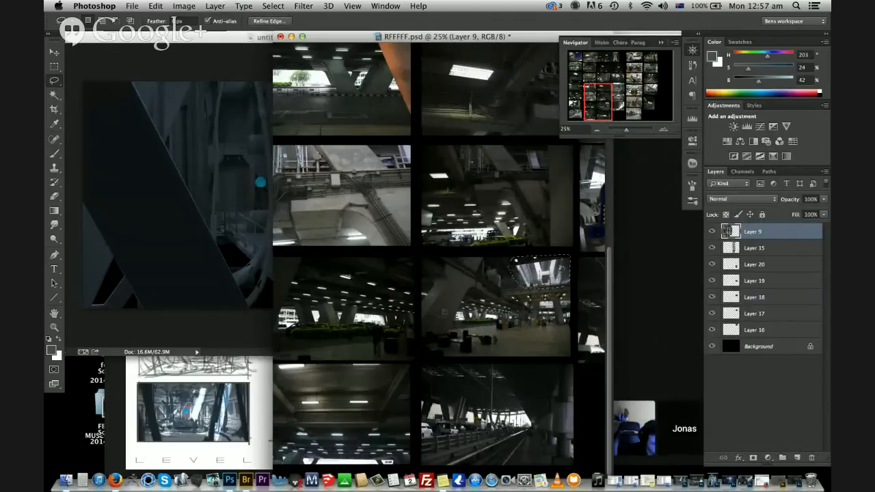
{"action": "key", "text": "ctrl+j"}
{"action": "key", "text": "v"}
{"action": "scroll", "coordinate": [246, 139], "scroll_direction": "left", "scroll_amount": 1}
{"action": "left_click_drag", "start_coordinate": [258, 129], "coordinate": [390, 96]}
Enlarge the skylight piece and flatten it into a thin strip along the upper edge of the render
{"action": "left_click_drag", "start_coordinate": [287, 150], "coordinate": [372, 214]}
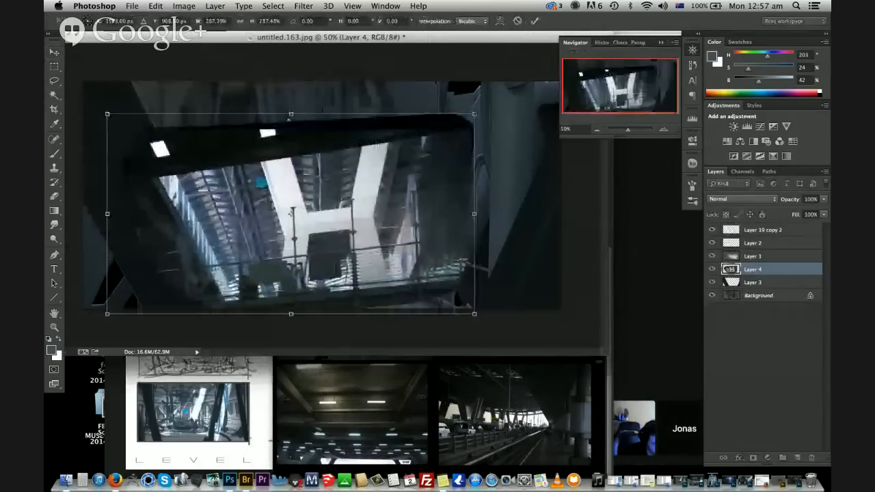
{"action": "left_click_drag", "start_coordinate": [290, 113], "coordinate": [397, 54], "text": "super"}
{"action": "key", "text": "Return"}
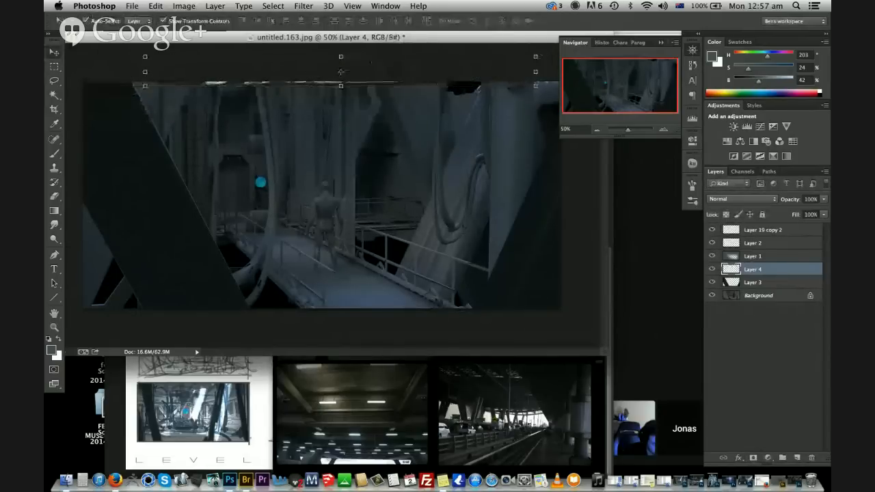
{"action": "left_click_drag", "start_coordinate": [336, 59], "coordinate": [340, 67]}
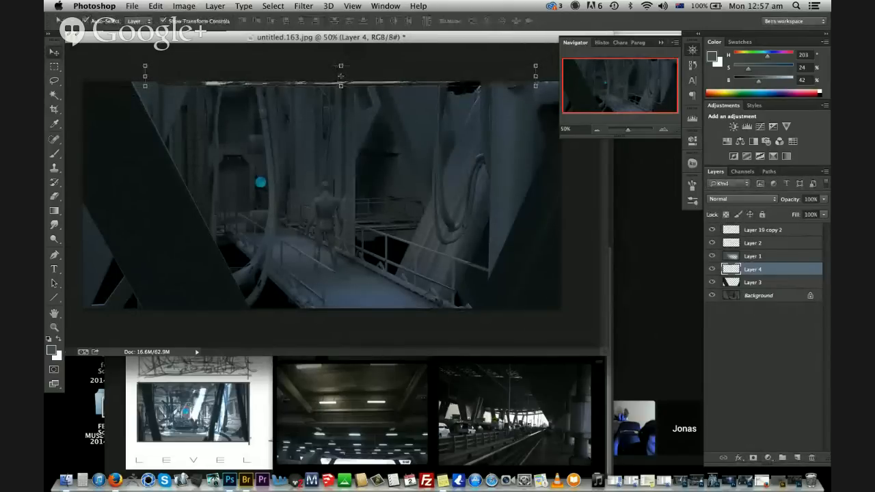
{"action": "left_click_drag", "start_coordinate": [453, 60], "coordinate": [455, 68]}
{"action": "key", "text": "super+z"}
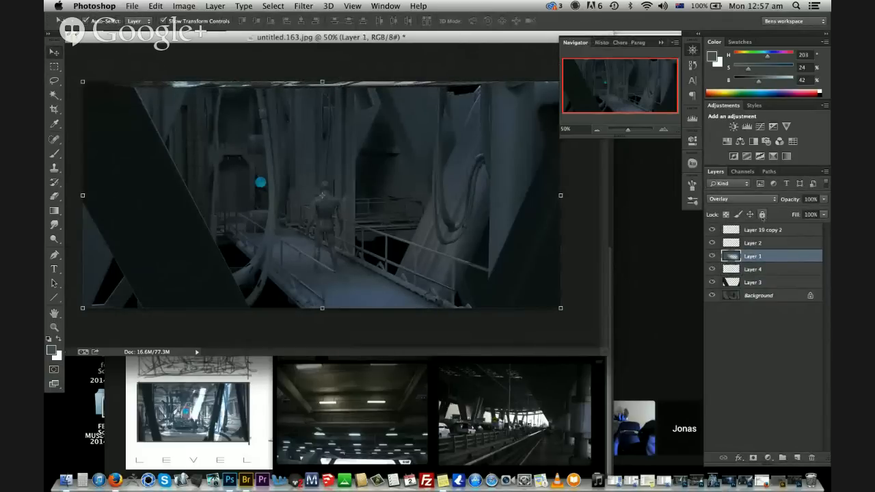
Lock overlay Layer 1, reposition the skylight strip along the render's upper edge and hide Layer 4
{"action": "left_click", "coordinate": [762, 215]}
{"action": "left_click_drag", "start_coordinate": [362, 80], "coordinate": [360, 87]}
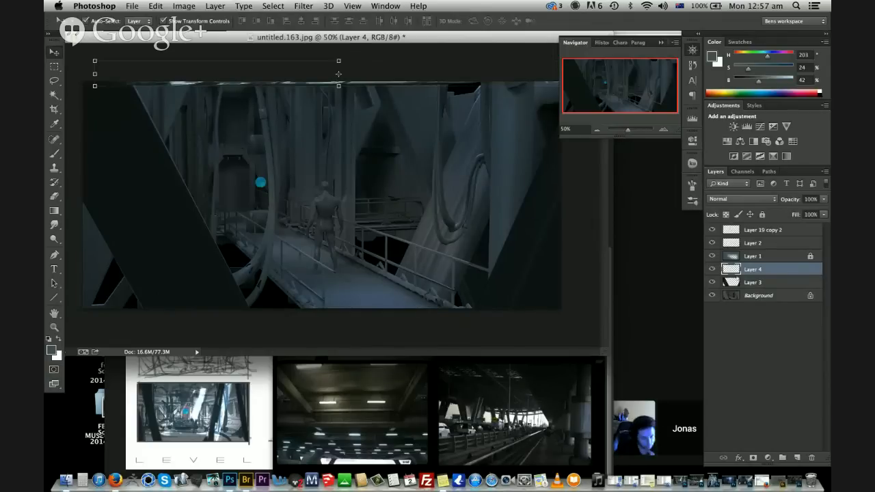
{"action": "left_click", "coordinate": [712, 268]}
Lasso the thick looping cable that hangs in front of the leaning pillar on the Background layer
{"action": "left_click", "coordinate": [730, 296]}
{"action": "key", "text": "l"}
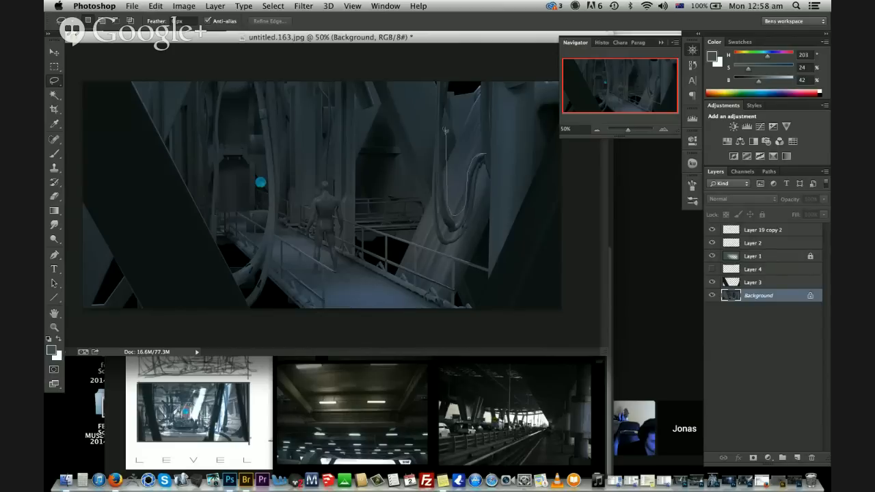
{"action": "mouse_move", "coordinate": [446, 130]}
{"action": "left_mouse_down"}
{"action": "mouse_move", "coordinate": [452, 101]}
{"action": "mouse_move", "coordinate": [432, 143]}
{"action": "mouse_move", "coordinate": [435, 171]}
{"action": "left_mouse_up"}
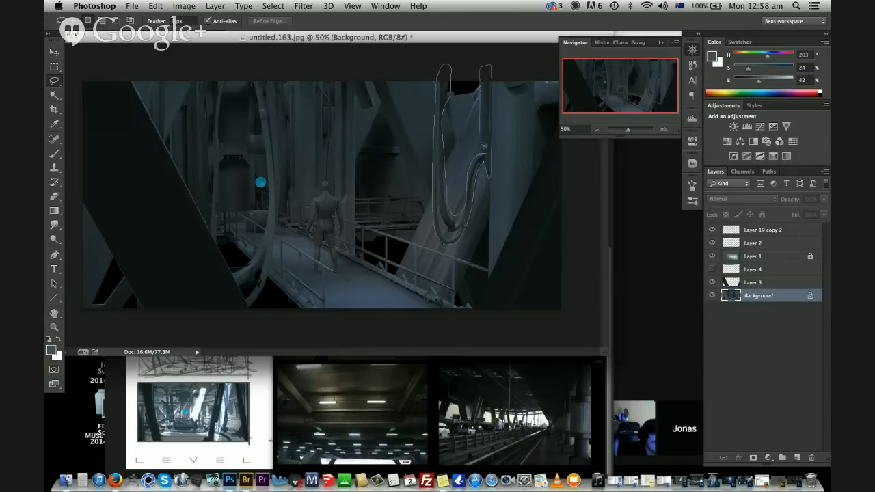
{"action": "mouse_move", "coordinate": [482, 145]}
{"action": "left_mouse_down"}
{"action": "mouse_move", "coordinate": [488, 188]}
{"action": "mouse_move", "coordinate": [489, 164]}
{"action": "left_mouse_up"}
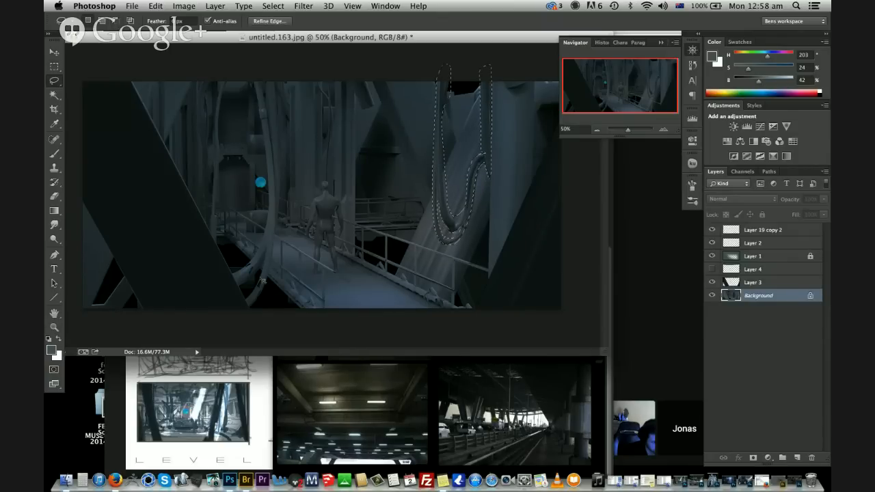
Add the long hanging cables on both sides of the rear doorway to the lasso selection
{"action": "mouse_move", "coordinate": [259, 256]}
{"action": "left_mouse_down"}
{"action": "mouse_move", "coordinate": [270, 214]}
{"action": "mouse_move", "coordinate": [268, 142]}
{"action": "left_mouse_up"}
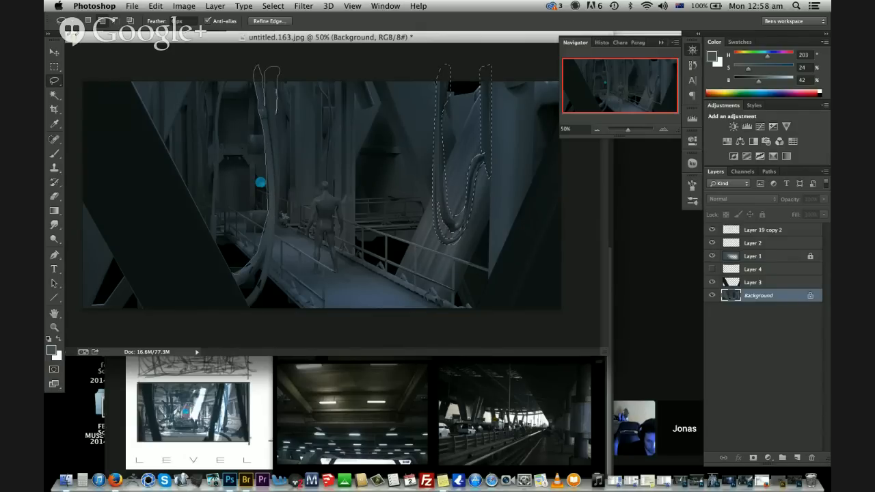
{"action": "left_click_drag", "start_coordinate": [281, 219], "coordinate": [277, 250]}
{"action": "left_click_drag", "start_coordinate": [249, 296], "coordinate": [248, 294]}
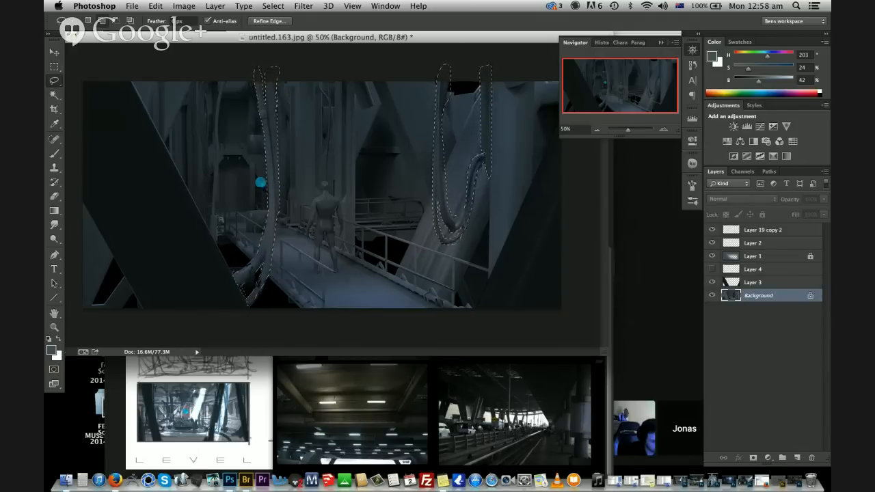
{"action": "mouse_move", "coordinate": [217, 204]}
{"action": "left_mouse_down"}
{"action": "mouse_move", "coordinate": [222, 138]}
{"action": "mouse_move", "coordinate": [214, 236]}
{"action": "mouse_move", "coordinate": [215, 74]}
{"action": "mouse_move", "coordinate": [201, 89]}
{"action": "mouse_move", "coordinate": [207, 154]}
{"action": "left_mouse_up"}
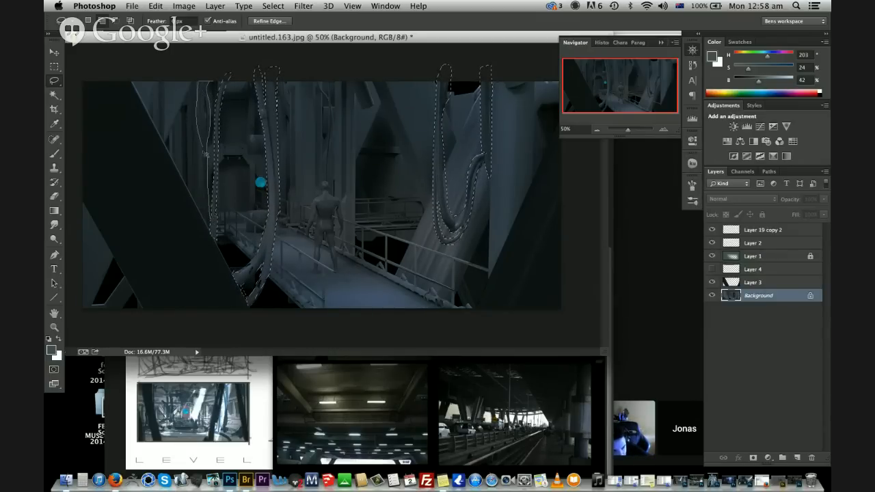
{"action": "left_click_drag", "start_coordinate": [205, 196], "coordinate": [210, 231]}
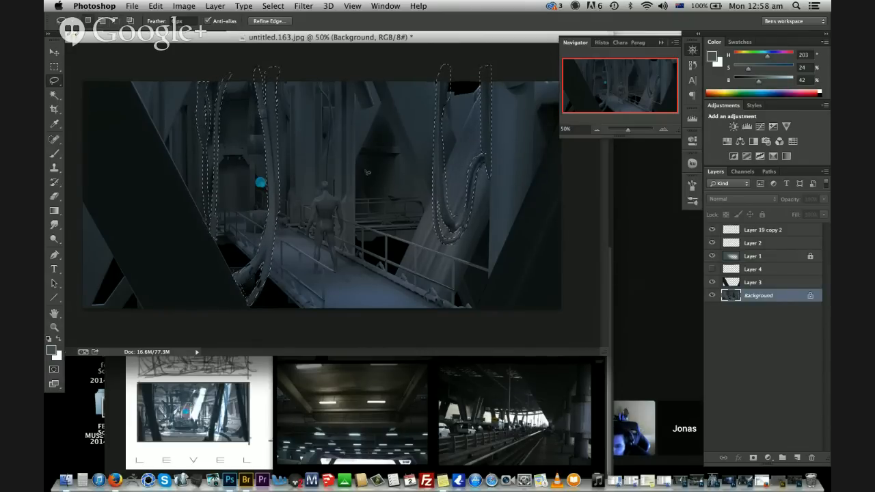
Add the thin cables above the standing figure and the area beside the upper diagonal beam to the selection
{"action": "mouse_move", "coordinate": [328, 165]}
{"action": "left_mouse_down"}
{"action": "mouse_move", "coordinate": [331, 125]}
{"action": "mouse_move", "coordinate": [319, 83]}
{"action": "mouse_move", "coordinate": [336, 116]}
{"action": "left_mouse_up"}
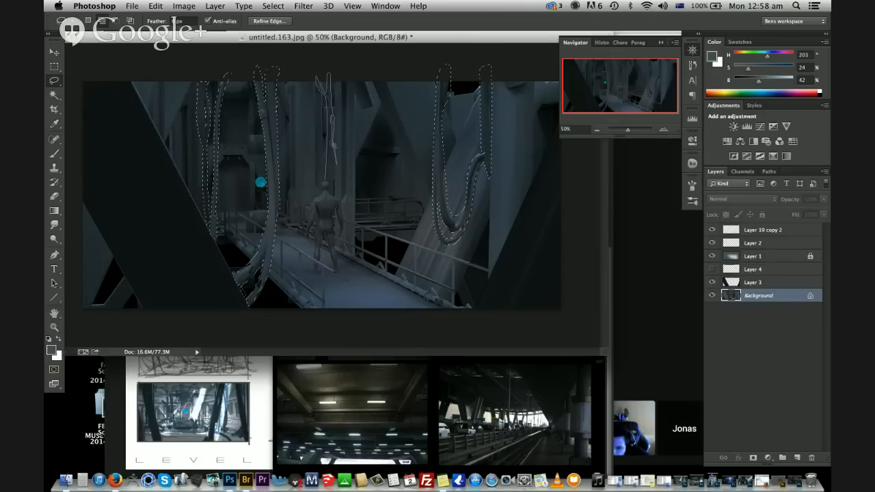
{"action": "mouse_move", "coordinate": [334, 147]}
{"action": "left_mouse_down"}
{"action": "mouse_move", "coordinate": [332, 194]}
{"action": "mouse_move", "coordinate": [320, 154]}
{"action": "left_mouse_up"}
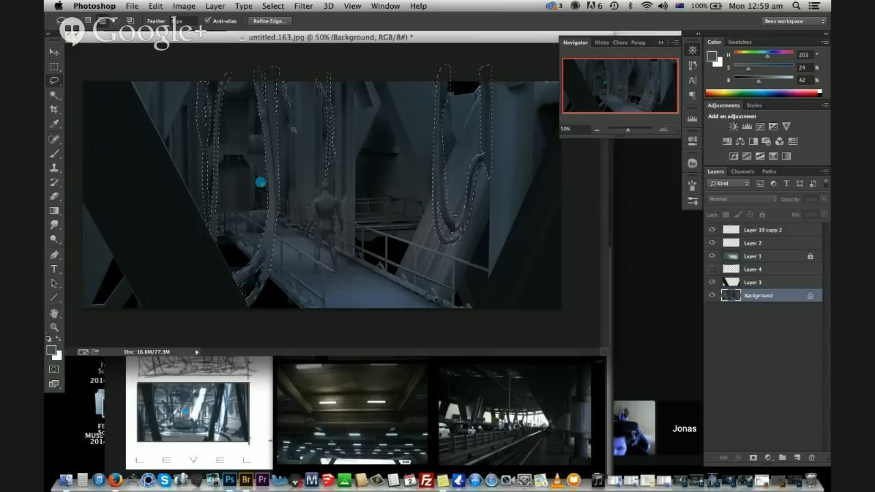
{"action": "left_click", "coordinate": [169, 145], "text": "alt+shift"}
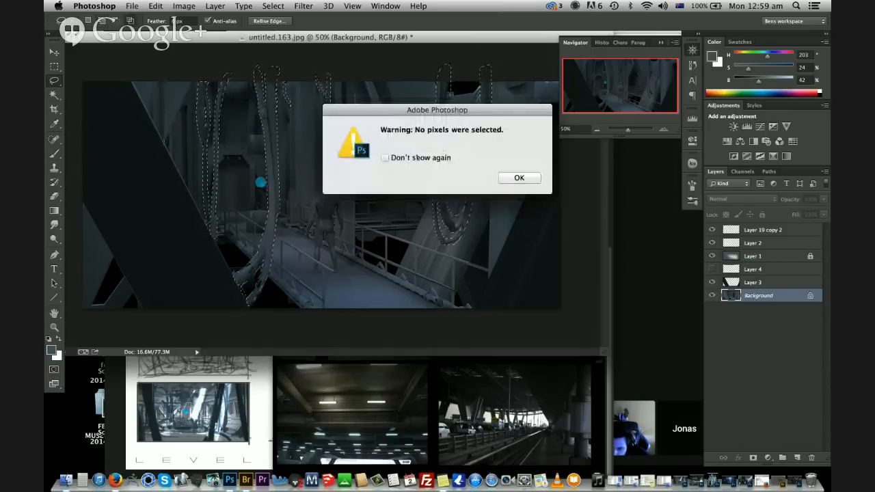
{"action": "key", "text": "Return"}
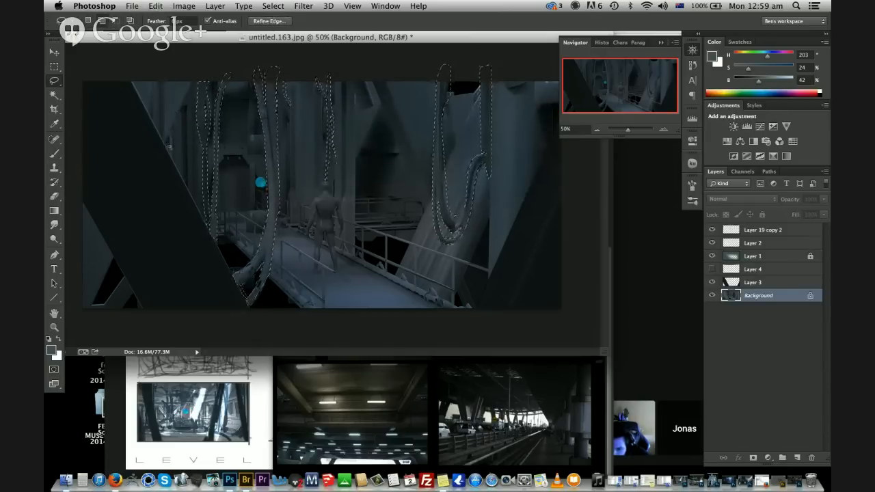
{"action": "mouse_move", "coordinate": [168, 145]}
{"action": "left_mouse_down"}
{"action": "mouse_move", "coordinate": [162, 66]}
{"action": "mouse_move", "coordinate": [148, 92]}
{"action": "mouse_move", "coordinate": [172, 166]}
{"action": "left_mouse_up"}
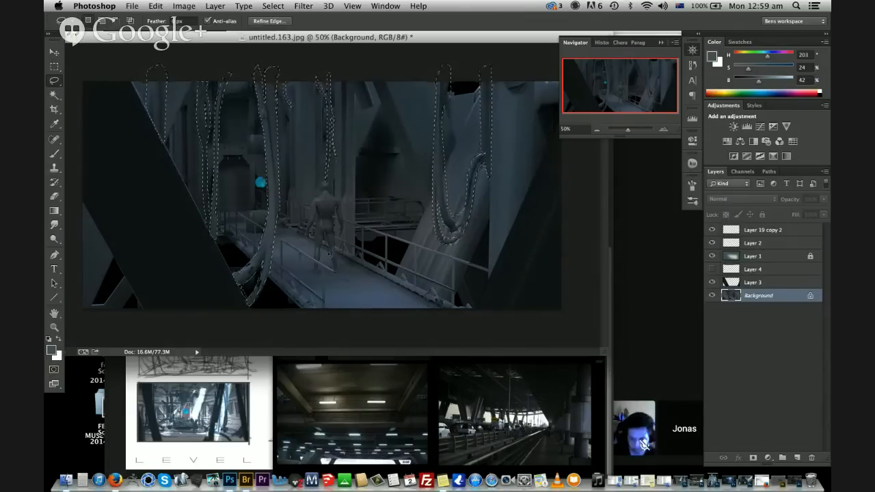
Copy the selected cables to a new layer and darken them with a Hue/Saturation lightness of -58
{"action": "key", "text": "ctrl+j"}
{"action": "key", "text": "ctrl+u"}
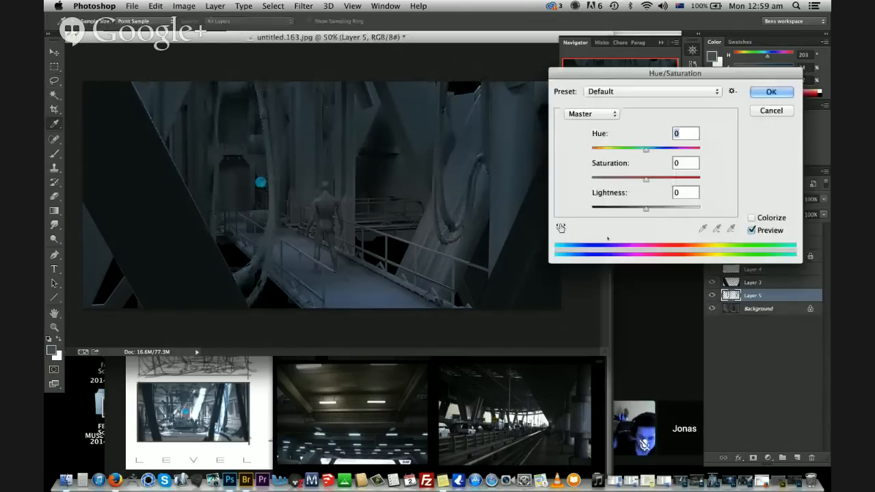
{"action": "left_click_drag", "start_coordinate": [646, 208], "coordinate": [614, 208]}
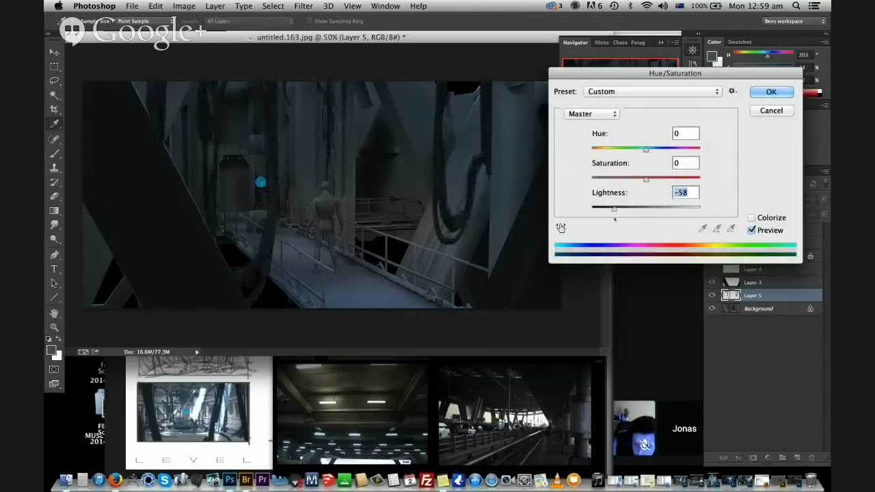
{"action": "left_click", "coordinate": [771, 91]}
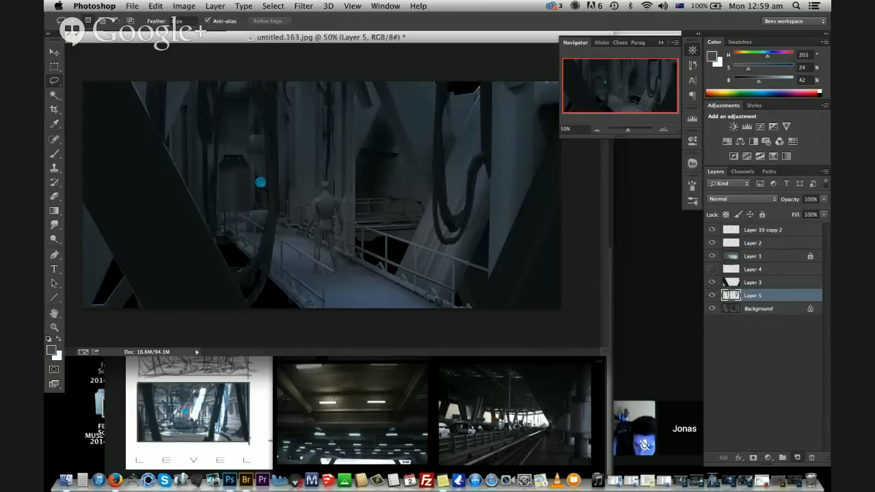
Add a new layer and dab a soft glow over the blue circle with a 500 px soft brush in its sampled colour
{"action": "left_click", "coordinate": [797, 457]}
{"action": "key", "text": "b"}
{"action": "left_click", "coordinate": [260, 182], "text": "alt"}
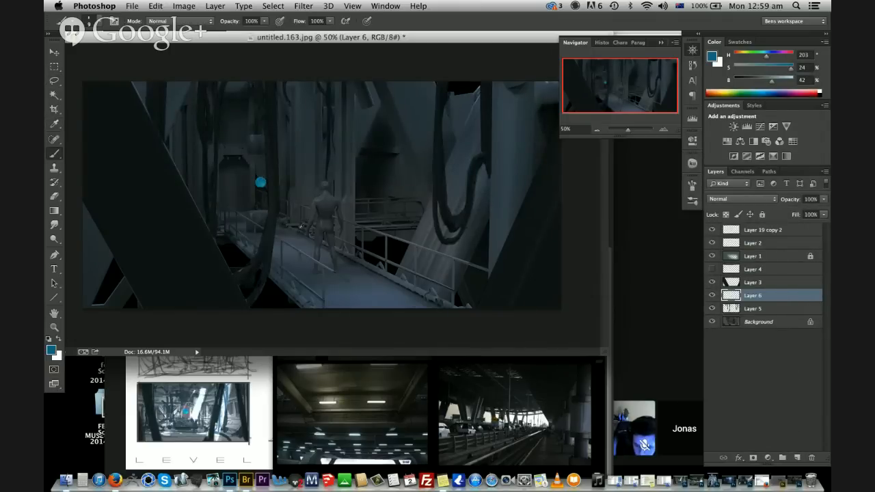
{"action": "right_click", "coordinate": [260, 182]}
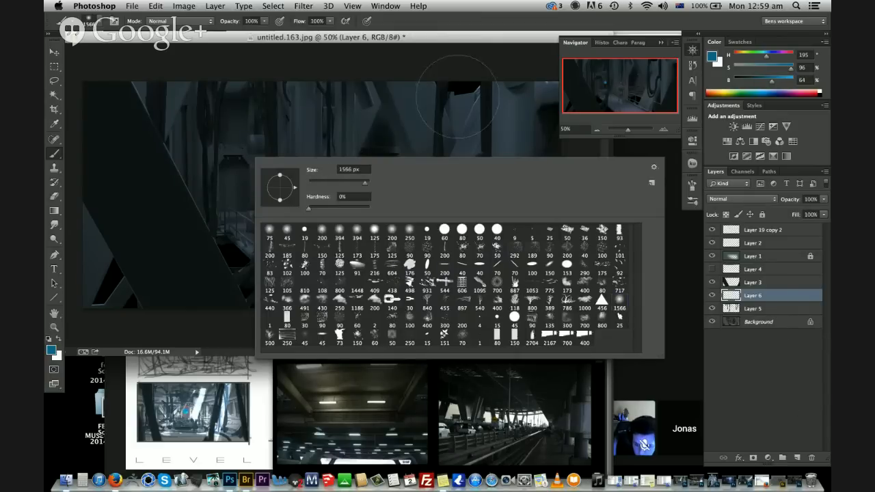
{"action": "mouse_move", "coordinate": [456, 38]}
{"action": "left_mouse_down"}
{"action": "mouse_move", "coordinate": [455, 29]}
{"action": "mouse_move", "coordinate": [454, 37]}
{"action": "left_mouse_up"}
{"action": "left_click", "coordinate": [258, 182], "text": "alt"}
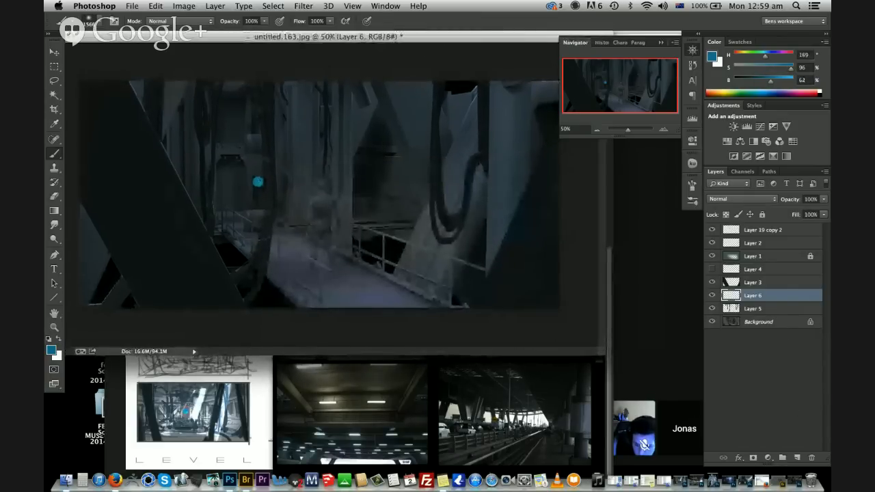
{"action": "key", "text": "bracketleft"}
{"action": "key", "text": "bracketleft"}
{"action": "key", "text": "bracketleft"}
{"action": "key", "text": "bracketleft"}
{"action": "key", "text": "bracketleft"}
{"action": "key", "text": "bracketleft"}
{"action": "key", "text": "bracketleft"}
{"action": "key", "text": "bracketleft"}
{"action": "key", "text": "bracketleft"}
{"action": "key", "text": "bracketleft"}
{"action": "key", "text": "bracketleft"}
{"action": "key", "text": "bracketleft"}
{"action": "key", "text": "bracketleft"}
{"action": "key", "text": "bracketleft"}
{"action": "key", "text": "bracketleft"}
{"action": "left_click", "coordinate": [257, 182]}
Move the glow layer below the cable layer, Layer 5, and set its blend mode to Linear Dodge (Add)
{"action": "left_click_drag", "start_coordinate": [746, 300], "coordinate": [749, 313]}
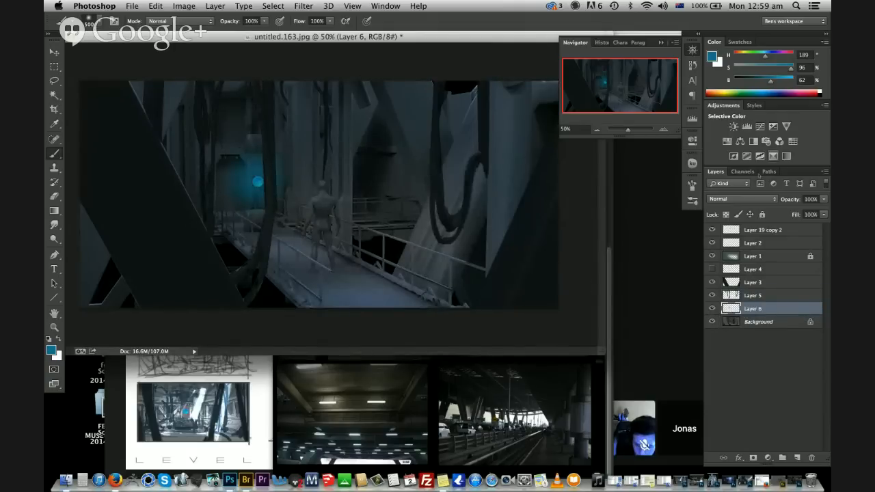
{"action": "left_click", "coordinate": [742, 199]}
{"action": "left_click", "coordinate": [738, 282]}
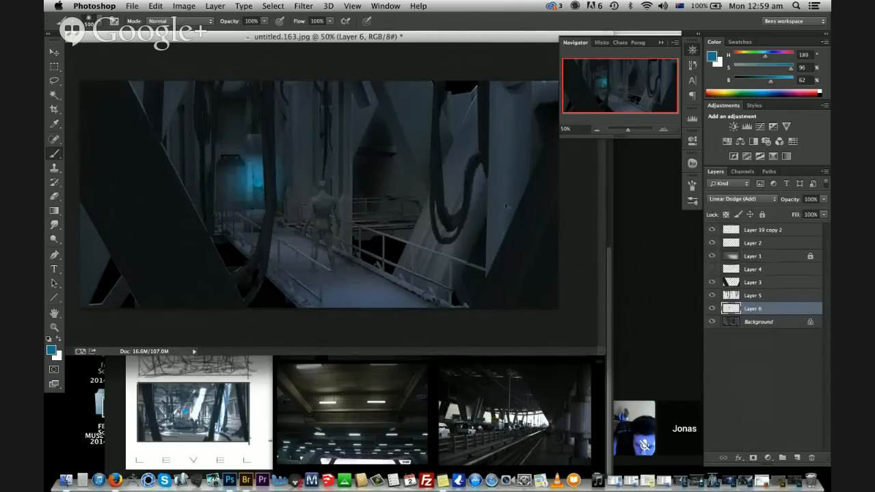
Shrink the glow slightly around the circle and shift its hue to +19 with Hue/Saturation
{"action": "key", "text": "v"}
{"action": "left_click_drag", "start_coordinate": [229, 113], "coordinate": [270, 147]}
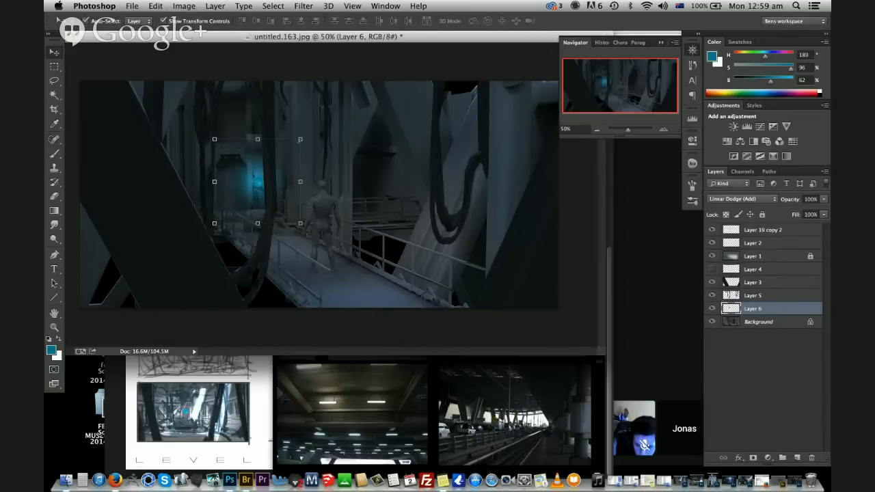
{"action": "key", "text": "ctrl+t"}
{"action": "key", "text": "Return"}
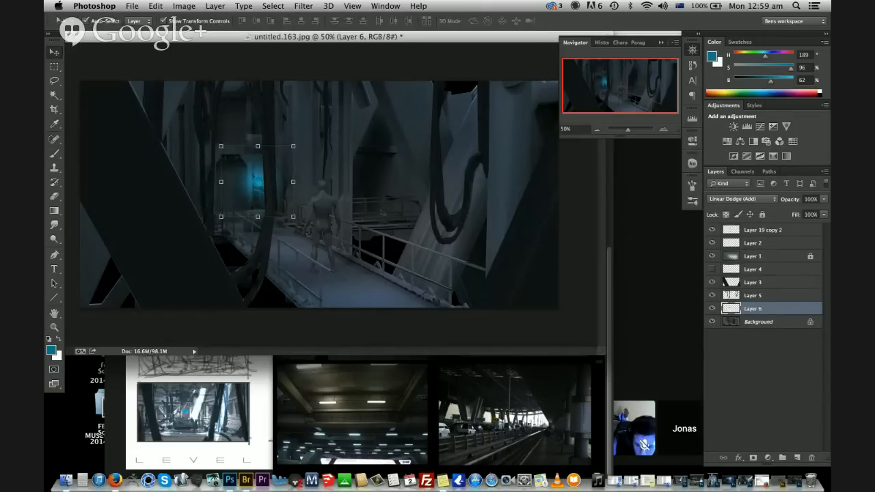
{"action": "key", "text": "ctrl+u"}
{"action": "type", "text": "16"}
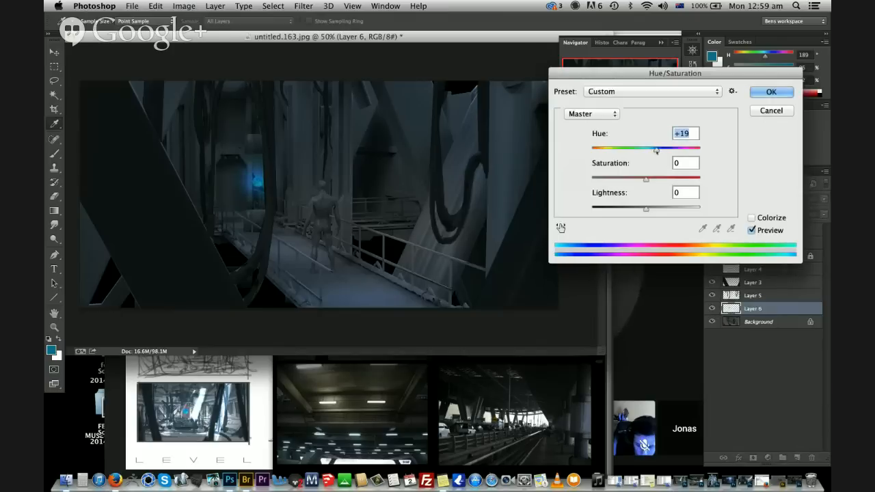
{"action": "key", "text": "Return"}
Paint a vertical strip in the sampled blue behind the cables with a 150 px rectangular brush, leaving the area around the circle clear
{"action": "key", "text": "b"}
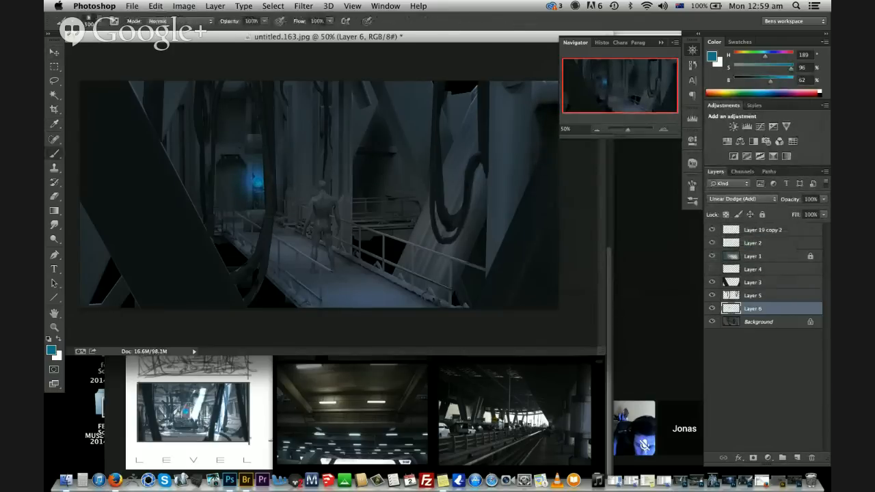
{"action": "left_click", "coordinate": [258, 177], "text": "alt"}
{"action": "right_click", "coordinate": [260, 176]}
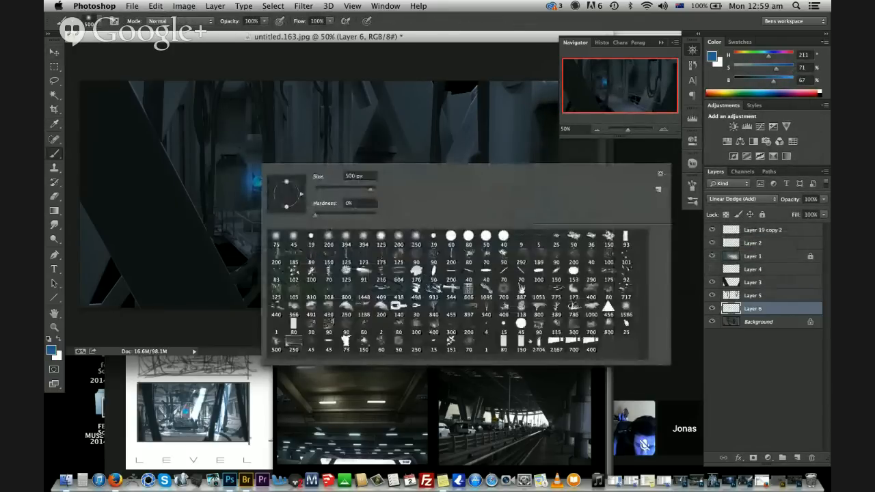
{"action": "left_click", "coordinate": [516, 346]}
{"action": "left_click", "coordinate": [258, 174], "text": "alt"}
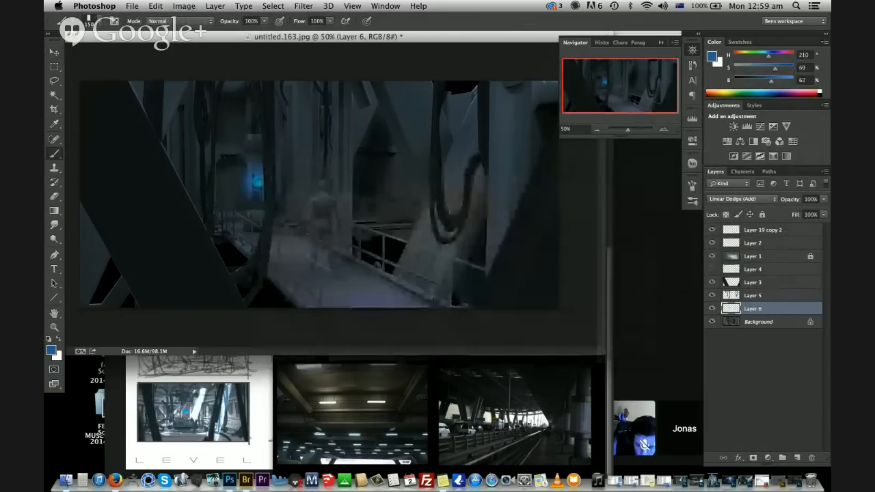
{"action": "mouse_move", "coordinate": [261, 216]}
{"action": "left_mouse_down"}
{"action": "mouse_move", "coordinate": [263, 304]}
{"action": "mouse_move", "coordinate": [258, 249]}
{"action": "left_mouse_up"}
{"action": "key", "text": "super+z"}
{"action": "key", "text": "super+z"}
{"action": "left_click_drag", "start_coordinate": [260, 301], "coordinate": [259, 83]}
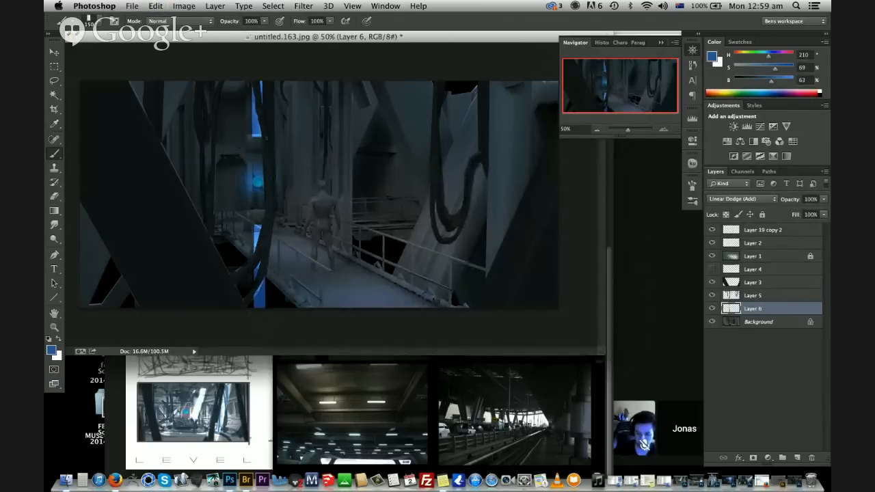
{"action": "key", "text": "e"}
{"action": "left_click_drag", "start_coordinate": [262, 136], "coordinate": [253, 134]}
Paint a straight horizontal blue bar at the circle's height, extending to both sides of it behind the cables and beams
{"action": "key", "text": "b"}
{"action": "mouse_move", "coordinate": [282, 179]}
{"action": "left_mouse_down"}
{"action": "mouse_move", "coordinate": [282, 192]}
{"action": "mouse_move", "coordinate": [483, 184]}
{"action": "left_mouse_up"}
{"action": "key", "text": "super+z"}
{"action": "key", "text": "super+z"}
{"action": "key", "text": "super+z"}
{"action": "left_click_drag", "start_coordinate": [230, 183], "coordinate": [127, 186], "text": "shift"}
Erase sections of the horizontal bar beside the circle, around the figure and up to the looping cable, leaving separate window-like lights
{"action": "key", "text": "e"}
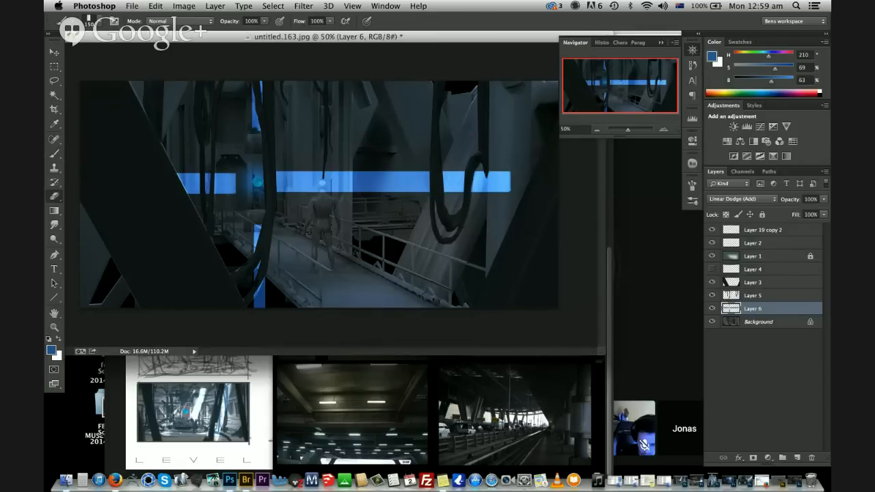
{"action": "left_click_drag", "start_coordinate": [237, 183], "coordinate": [190, 183]}
{"action": "left_click_drag", "start_coordinate": [276, 182], "coordinate": [287, 182]}
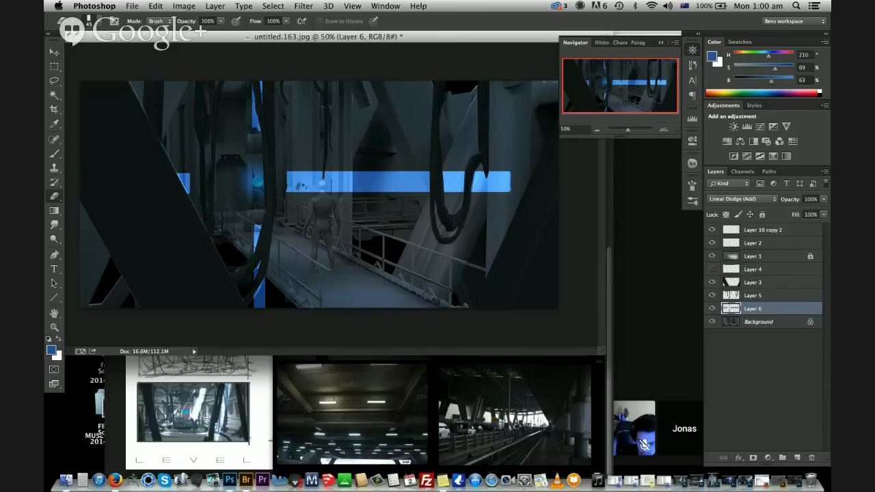
{"action": "left_click", "coordinate": [300, 182]}
{"action": "left_click_drag", "start_coordinate": [303, 181], "coordinate": [340, 182]}
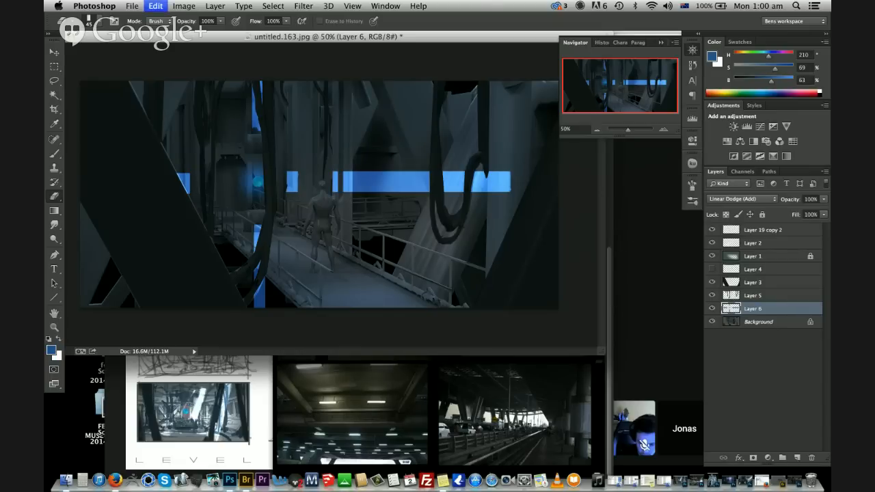
{"action": "mouse_move", "coordinate": [346, 173]}
{"action": "left_mouse_down"}
{"action": "mouse_move", "coordinate": [347, 187]}
{"action": "mouse_move", "coordinate": [350, 175]}
{"action": "left_mouse_up"}
{"action": "key", "text": "super+z"}
{"action": "key", "text": "super+z"}
{"action": "mouse_move", "coordinate": [358, 176]}
{"action": "left_mouse_down"}
{"action": "mouse_move", "coordinate": [409, 175]}
{"action": "mouse_move", "coordinate": [365, 185]}
{"action": "mouse_move", "coordinate": [398, 184]}
{"action": "mouse_move", "coordinate": [418, 174]}
{"action": "mouse_move", "coordinate": [418, 193]}
{"action": "mouse_move", "coordinate": [438, 184]}
{"action": "left_mouse_up"}
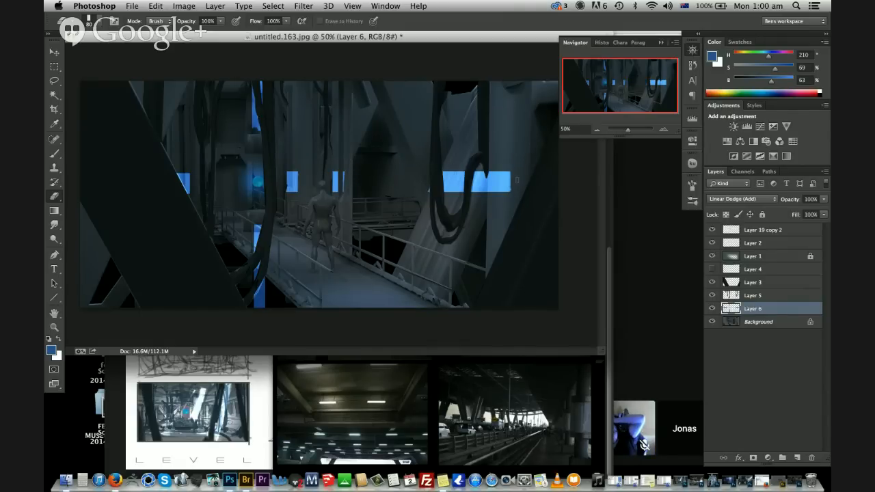
Trim the outer end of the light behind the looping cable, cut diagonal gaps into it and split the small light beside the figure
{"action": "mouse_move", "coordinate": [514, 183]}
{"action": "left_mouse_down"}
{"action": "mouse_move", "coordinate": [497, 194]}
{"action": "mouse_move", "coordinate": [476, 184]}
{"action": "left_mouse_up"}
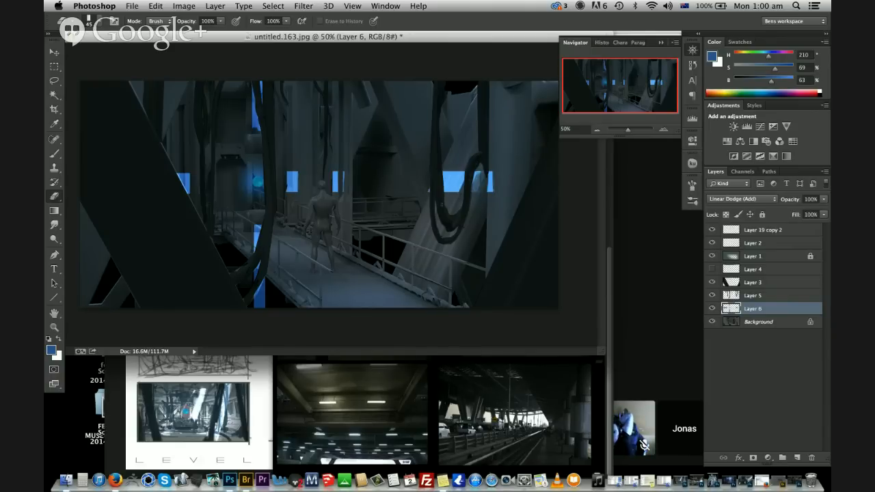
{"action": "key", "text": "super+z"}
{"action": "left_click_drag", "start_coordinate": [459, 174], "coordinate": [445, 191]}
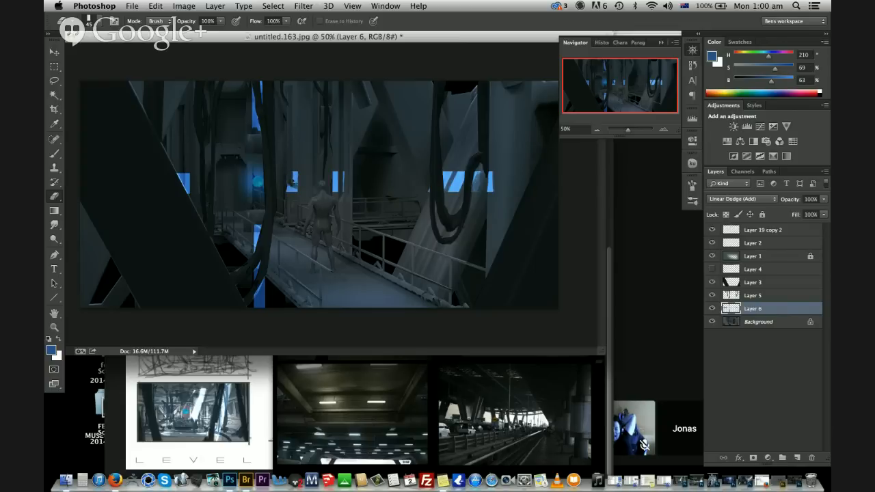
{"action": "key", "text": "super+z"}
{"action": "key", "text": "super+z"}
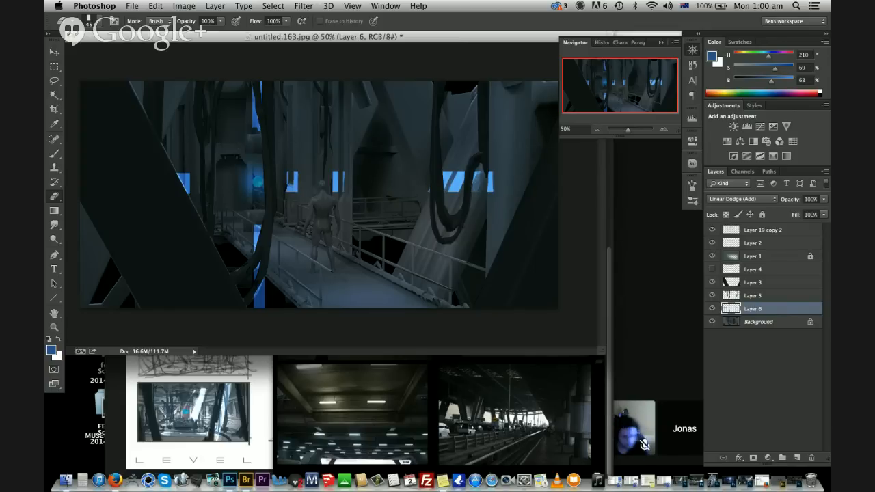
{"action": "left_click_drag", "start_coordinate": [299, 184], "coordinate": [296, 193]}
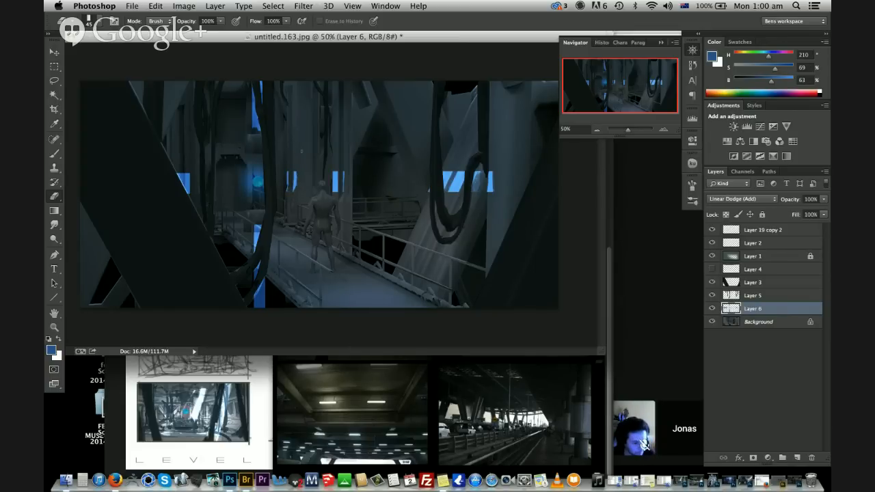
Paint thin horizontal blue light lines above and below the glowing circle with a 15 px brush
{"action": "key", "text": "bracketleft"}
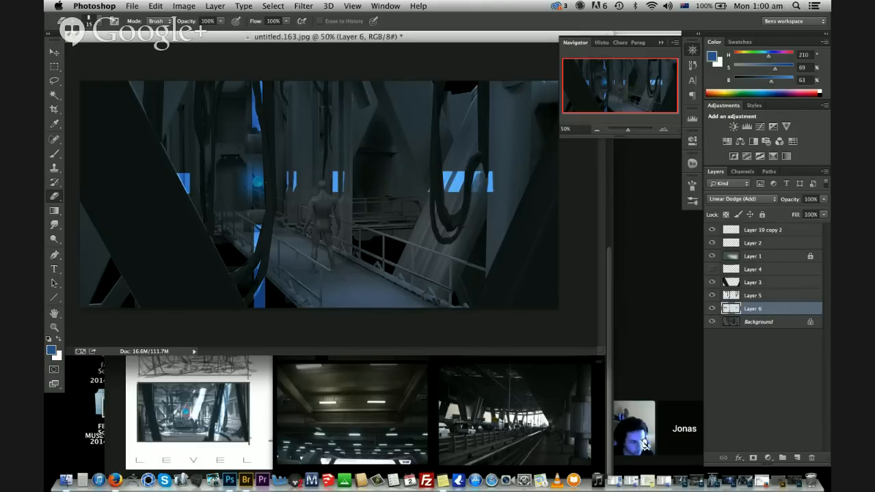
{"action": "key", "text": "b"}
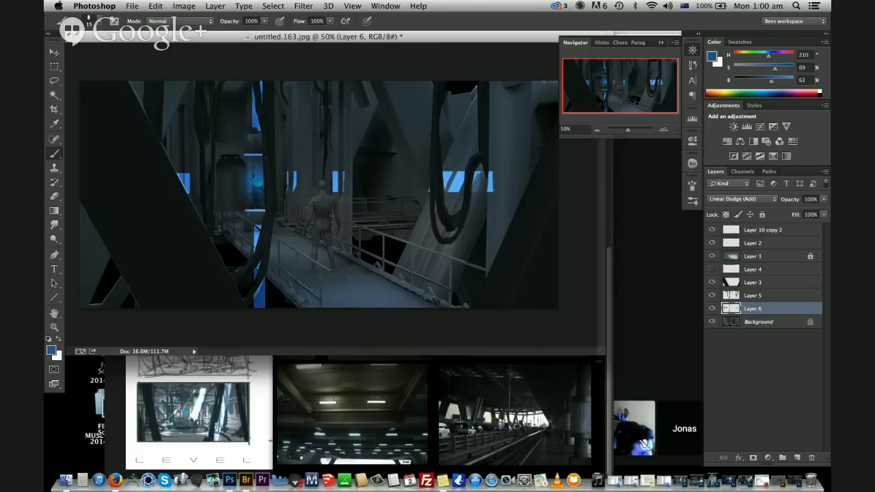
Fade the outer part of the blue light behind the looping cable with a large soft eraser
{"action": "key", "text": "e"}
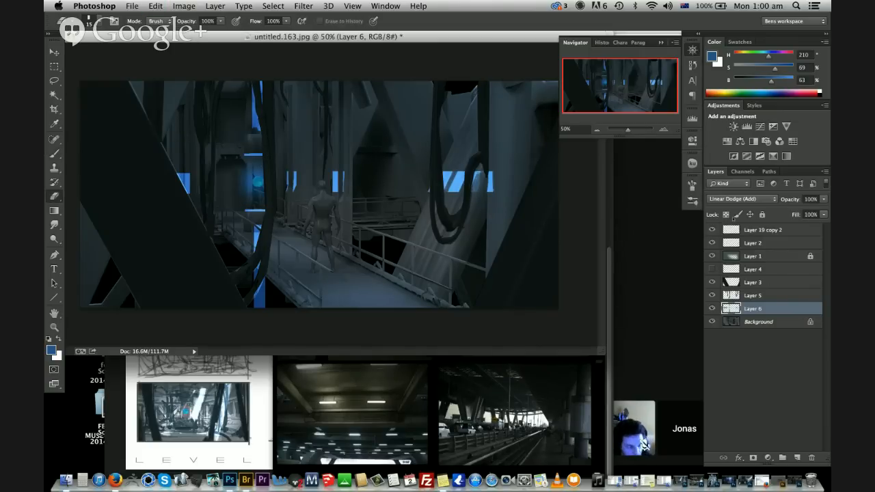
{"action": "right_click", "coordinate": [476, 201]}
{"action": "double_click", "coordinate": [780, 349]}
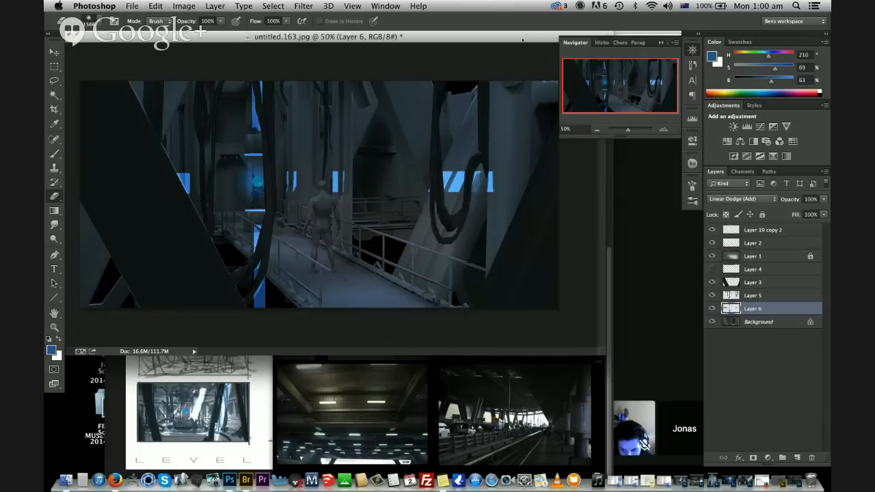
{"action": "key", "text": "bracketleft"}
{"action": "key", "text": "bracketleft"}
{"action": "key", "text": "bracketleft"}
{"action": "key", "text": "bracketleft"}
{"action": "key", "text": "bracketleft"}
{"action": "key", "text": "bracketleft"}
{"action": "key", "text": "bracketleft"}
{"action": "key", "text": "bracketleft"}
{"action": "mouse_move", "coordinate": [496, 204]}
{"action": "left_mouse_down"}
{"action": "mouse_move", "coordinate": [516, 171]}
{"action": "mouse_move", "coordinate": [456, 181]}
{"action": "left_mouse_up"}
Soften both ends of the vertical strip, the light by the diagonal beam and the lights beside the figure with a 300 px soft eraser
{"action": "key", "text": "bracketleft"}
{"action": "key", "text": "bracketleft"}
{"action": "key", "text": "bracketleft"}
{"action": "left_click_drag", "start_coordinate": [257, 308], "coordinate": [257, 268]}
{"action": "left_click_drag", "start_coordinate": [183, 178], "coordinate": [180, 234]}
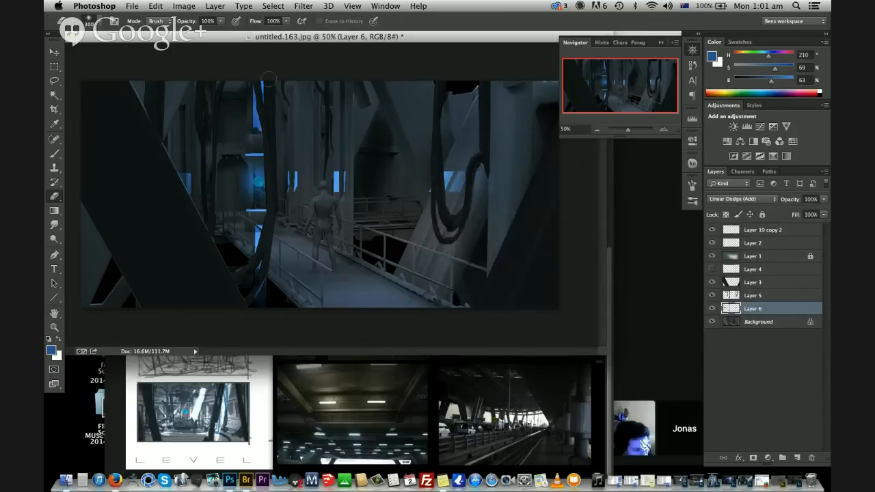
{"action": "mouse_move", "coordinate": [269, 78]}
{"action": "left_mouse_down"}
{"action": "mouse_move", "coordinate": [250, 107]}
{"action": "mouse_move", "coordinate": [269, 97]}
{"action": "mouse_move", "coordinate": [258, 117]}
{"action": "left_mouse_up"}
{"action": "left_click_drag", "start_coordinate": [336, 171], "coordinate": [336, 193]}
{"action": "left_click_drag", "start_coordinate": [296, 171], "coordinate": [295, 190]}
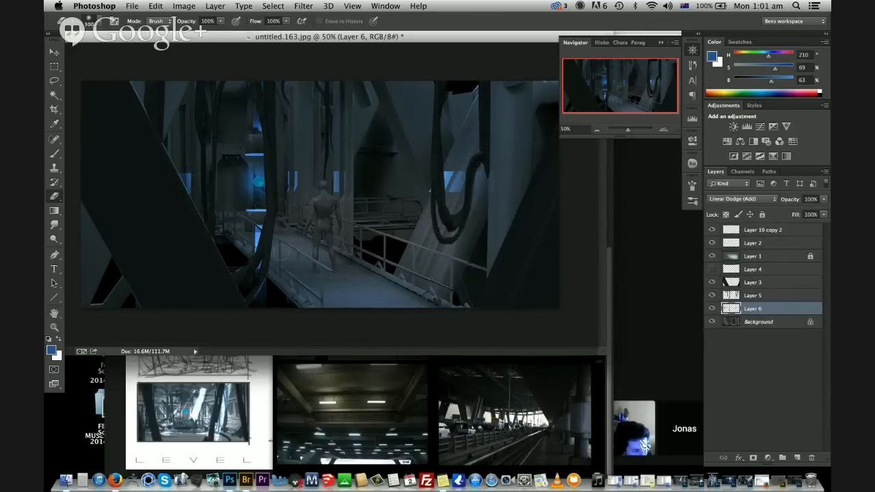
{"action": "mouse_move", "coordinate": [266, 239]}
{"action": "left_mouse_down"}
{"action": "mouse_move", "coordinate": [258, 250]}
{"action": "mouse_move", "coordinate": [235, 231]}
{"action": "mouse_move", "coordinate": [288, 221]}
{"action": "left_mouse_up"}
Add a new empty layer directly above Layer 6
{"action": "key", "text": "b"}
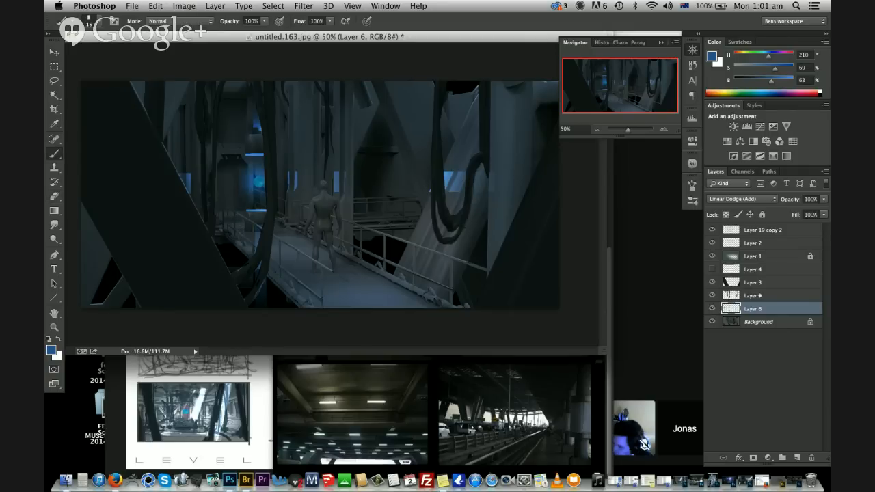
{"action": "left_click", "coordinate": [752, 270]}
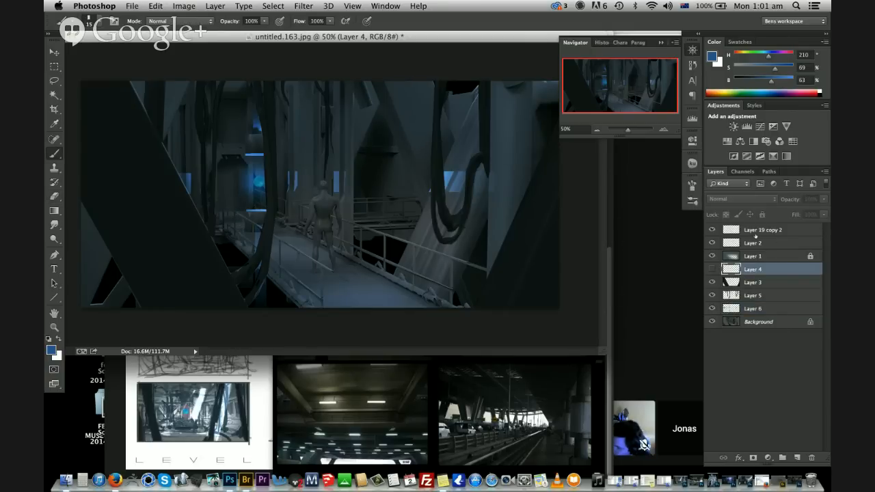
{"action": "left_click", "coordinate": [752, 308]}
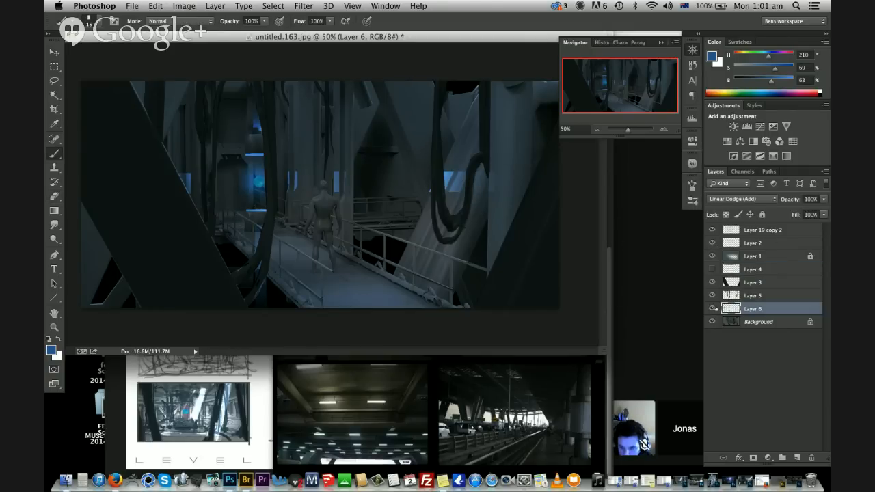
{"action": "left_click", "coordinate": [797, 457]}
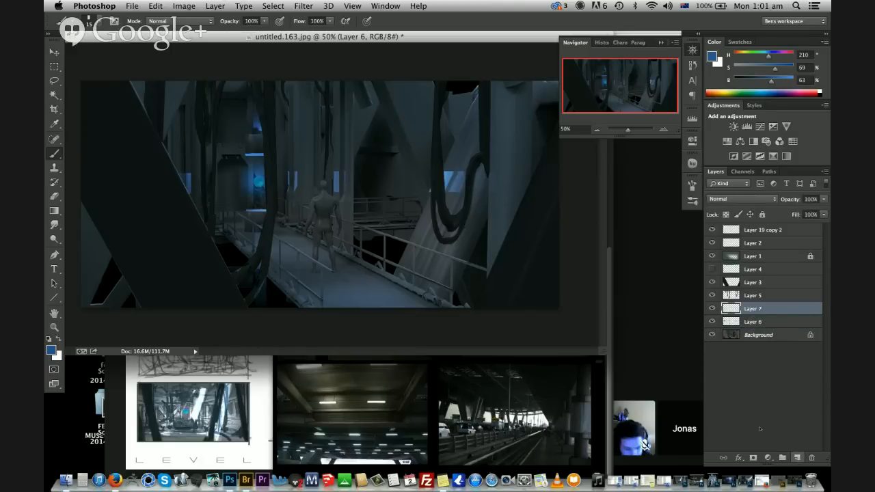
Lasso the glow around the circle, copy it from Layer 6 to a new layer and enlarge the copy to about 140%
{"action": "key", "text": "l"}
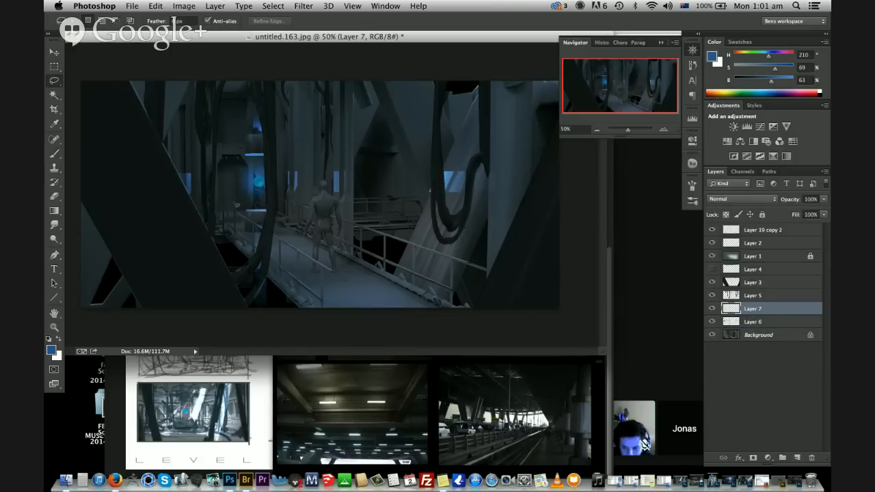
{"action": "mouse_move", "coordinate": [237, 169]}
{"action": "left_mouse_down"}
{"action": "mouse_move", "coordinate": [236, 203]}
{"action": "mouse_move", "coordinate": [246, 206]}
{"action": "mouse_move", "coordinate": [246, 159]}
{"action": "mouse_move", "coordinate": [275, 200]}
{"action": "mouse_move", "coordinate": [247, 204]}
{"action": "left_mouse_up"}
{"action": "left_click", "coordinate": [740, 325]}
{"action": "key", "text": "ctrl+j"}
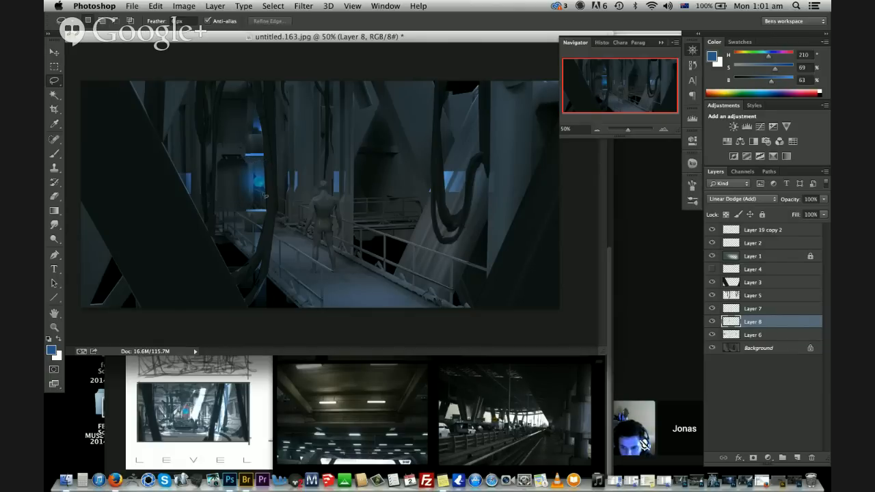
{"action": "key", "text": "v"}
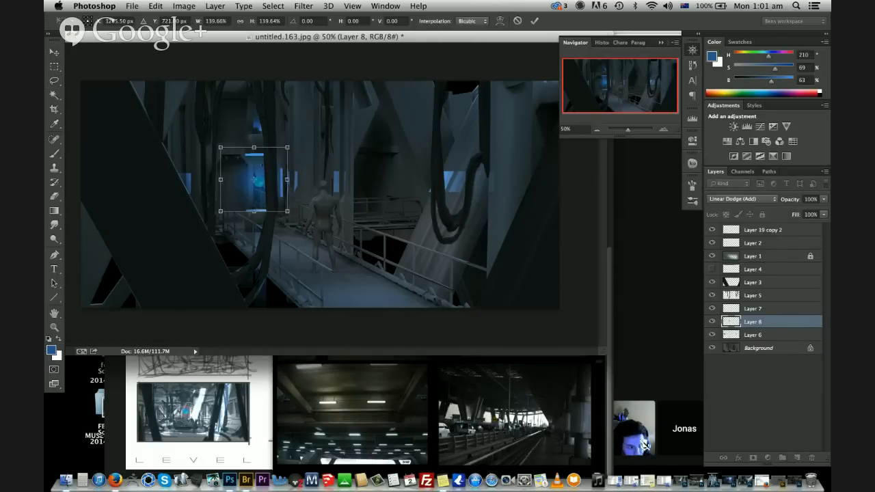
Enlarge the copied glow around the circle on Layer 8 by another 111%, keeping it centred on the circle
{"action": "key", "text": "b"}
{"action": "key", "text": "bracketleft"}
{"action": "key", "text": "bracketleft"}
{"action": "key", "text": "bracketleft"}
{"action": "key", "text": "bracketleft"}
{"action": "key", "text": "bracketleft"}
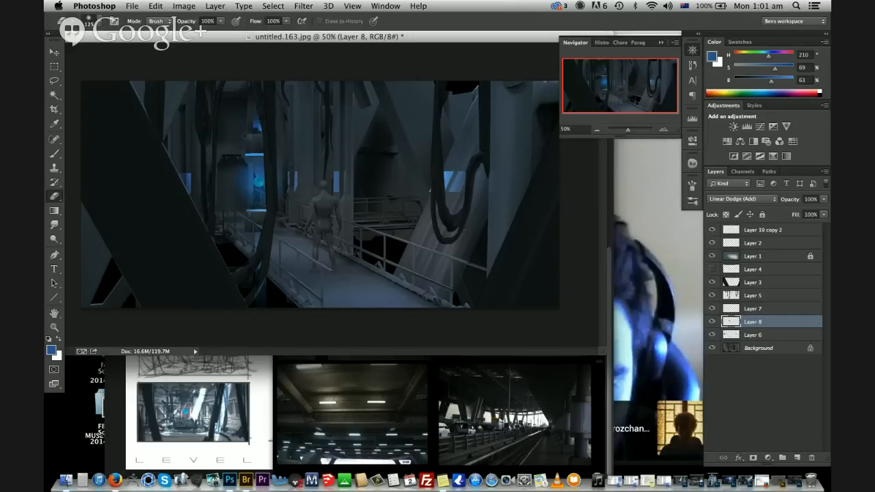
{"action": "key", "text": "v"}
{"action": "key", "text": "super+t"}
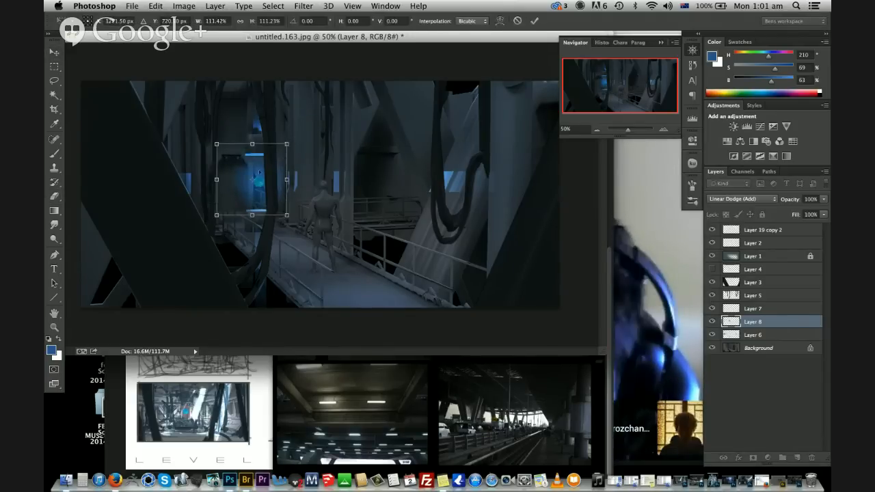
{"action": "left_click_drag", "start_coordinate": [263, 171], "coordinate": [263, 174]}
{"action": "key", "text": "Return"}
Soften the edges of the enlarged glow on Layer 8 with a 200 px eraser and make Layer 6 active
{"action": "key", "text": "e"}
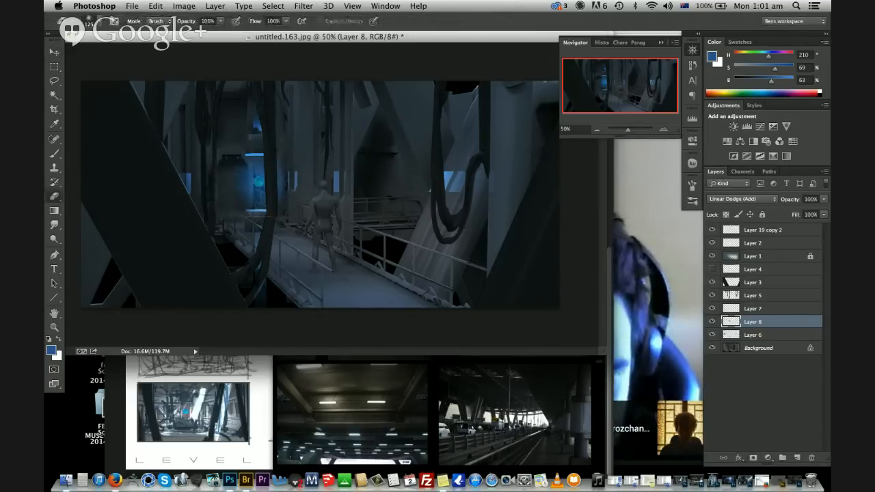
{"action": "key", "text": "bracketright"}
{"action": "key", "text": "bracketright"}
{"action": "key", "text": "bracketright"}
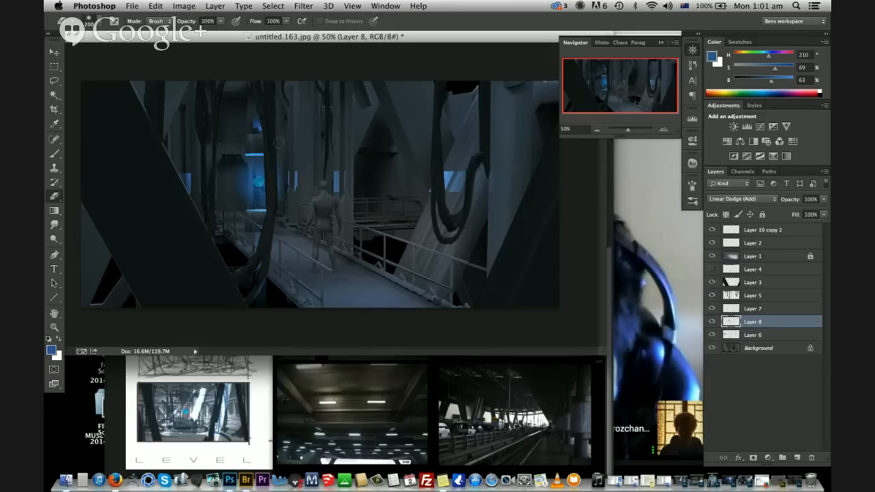
{"action": "key", "text": "alt+bracketleft"}
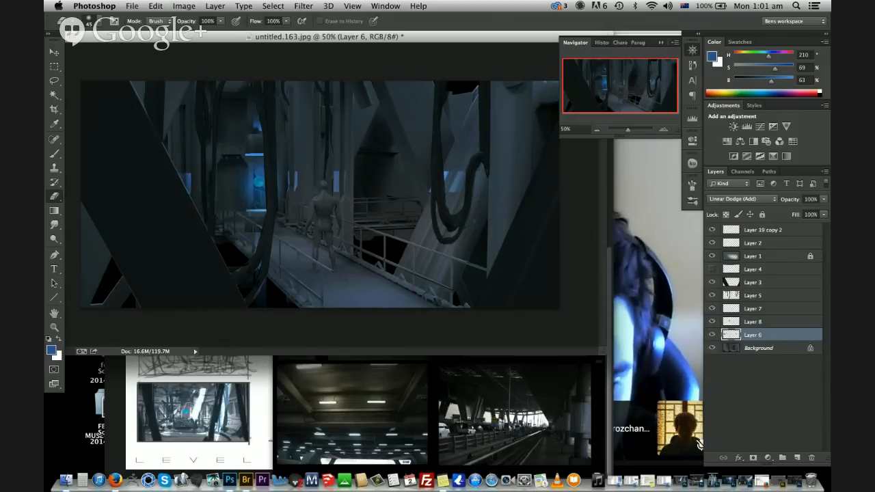
{"action": "key", "text": "b"}
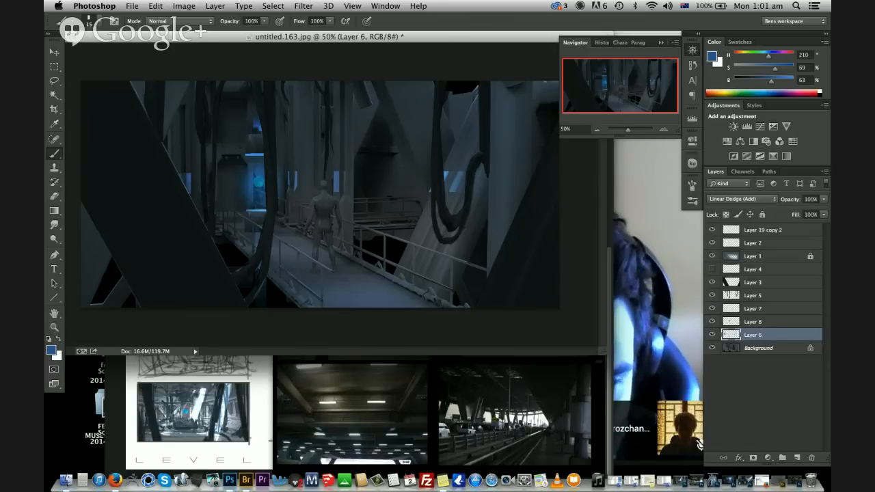
Lasso the diagonal beam behind the hanging cable and copy it from the Background to a new layer
{"action": "left_click", "coordinate": [761, 356]}
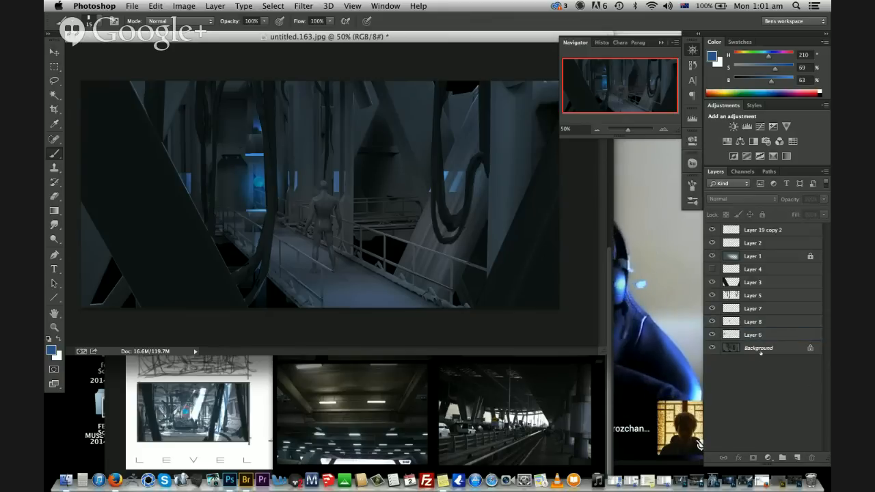
{"action": "key", "text": "l"}
{"action": "left_click", "coordinate": [426, 212]}
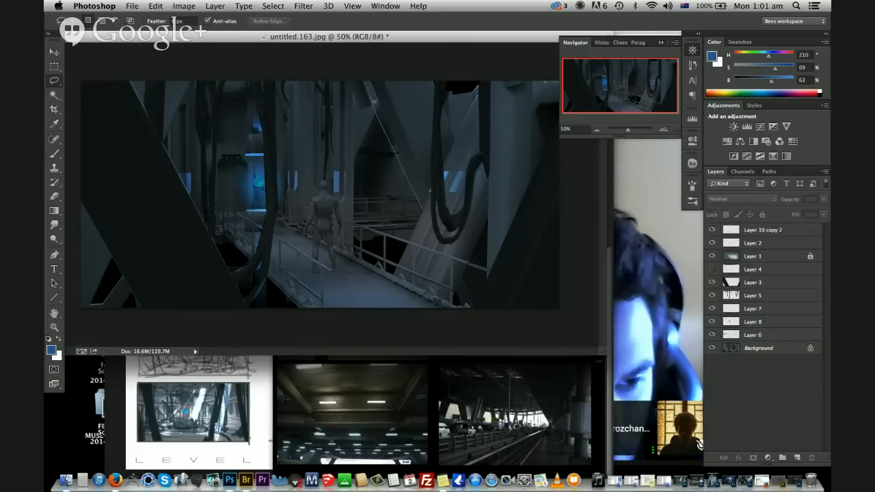
{"action": "mouse_move", "coordinate": [372, 80]}
{"action": "left_mouse_down"}
{"action": "mouse_move", "coordinate": [425, 67]}
{"action": "mouse_move", "coordinate": [445, 110]}
{"action": "mouse_move", "coordinate": [456, 143]}
{"action": "mouse_move", "coordinate": [425, 212]}
{"action": "left_mouse_up"}
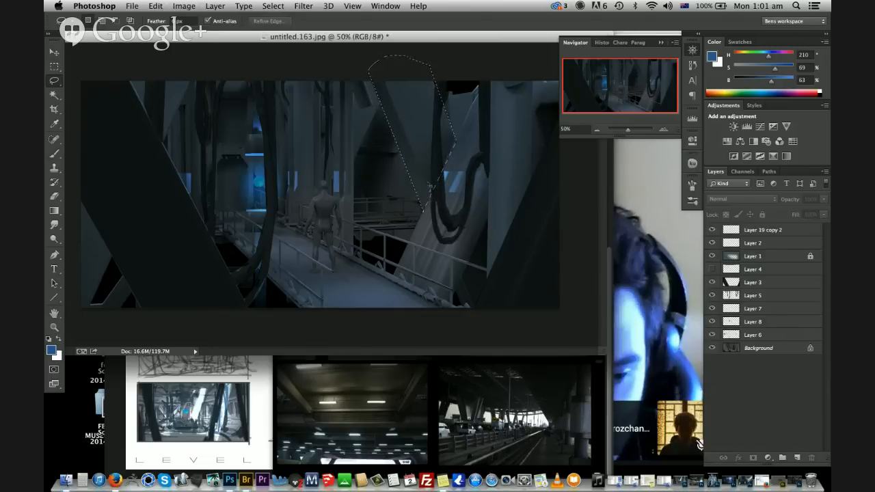
{"action": "left_click", "coordinate": [758, 347]}
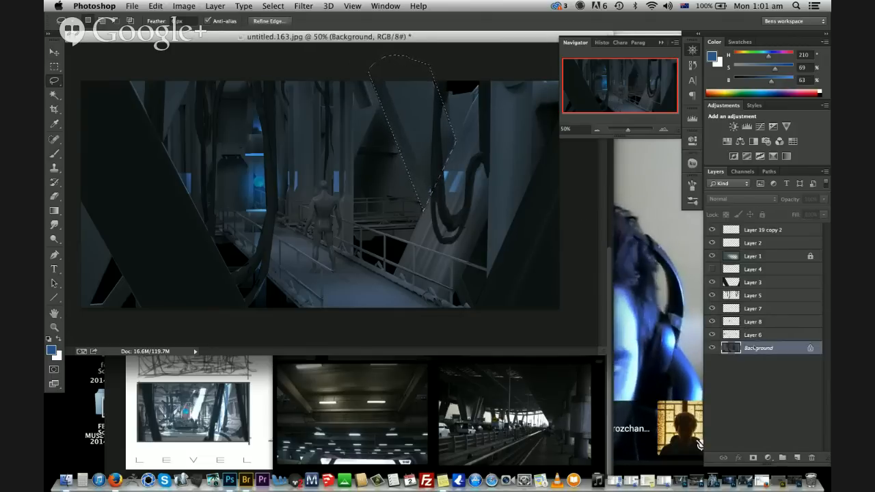
{"action": "key", "text": "ctrl+j"}
Darken the copied diagonal beam with Hue/Saturation, setting the lightness to about -32
{"action": "key", "text": "ctrl+u"}
{"action": "left_click_drag", "start_coordinate": [646, 208], "coordinate": [631, 209]}
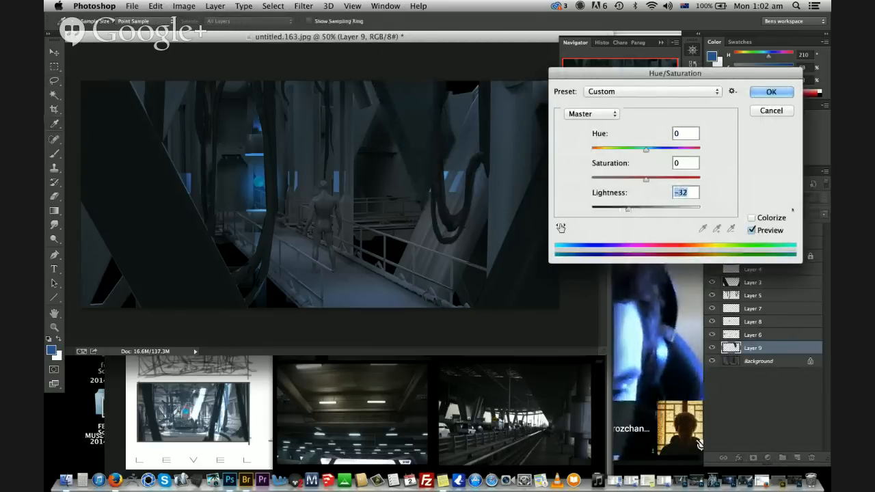
{"action": "key", "text": "Return"}
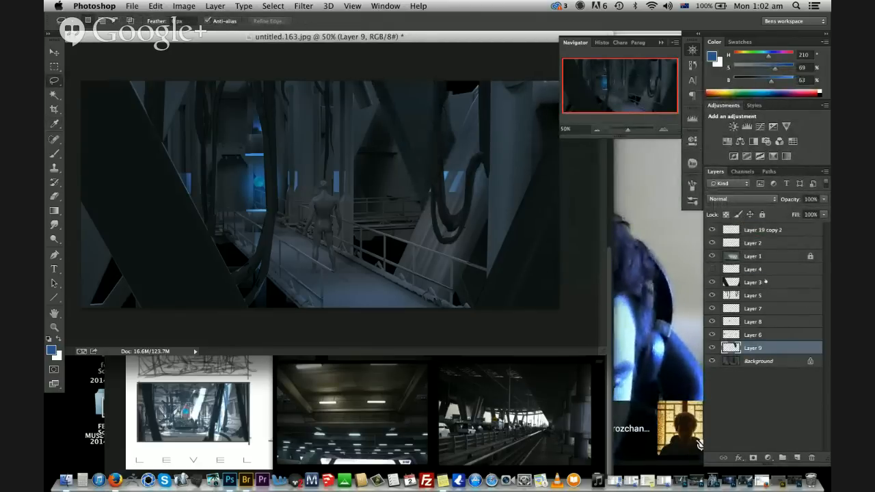
Add a new empty layer directly above Layer 3 and set its blend mode to Multiply
{"action": "left_click", "coordinate": [763, 283]}
{"action": "left_click", "coordinate": [797, 457]}
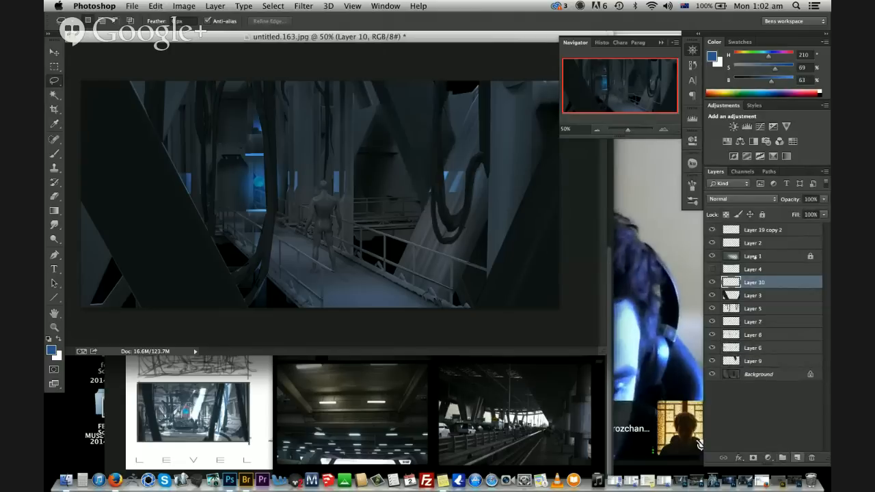
{"action": "left_click", "coordinate": [741, 199]}
{"action": "left_click", "coordinate": [741, 227]}
Draw black-to-transparent gradients on Layer 10 to darken the upper part and the bottom of the image
{"action": "key", "text": "g"}
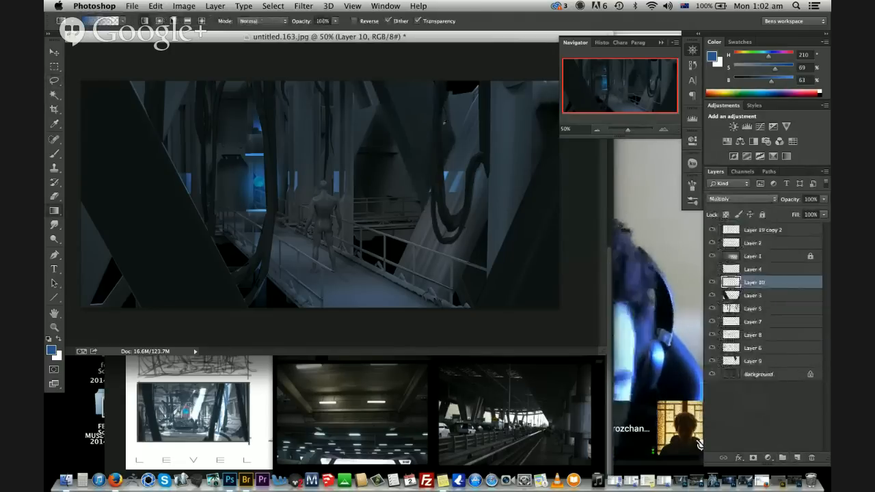
{"action": "mouse_move", "coordinate": [443, 84]}
{"action": "left_mouse_down"}
{"action": "mouse_move", "coordinate": [427, 204]}
{"action": "mouse_move", "coordinate": [465, 63]}
{"action": "left_mouse_up"}
{"action": "key", "text": "super+z"}
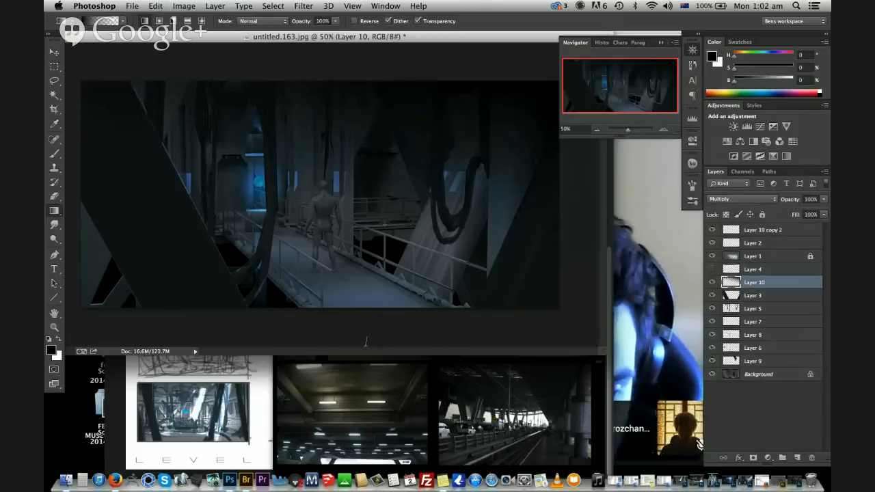
{"action": "left_click_drag", "start_coordinate": [366, 344], "coordinate": [385, 226]}
{"action": "key", "text": "super+z"}
{"action": "key", "text": "super+z"}
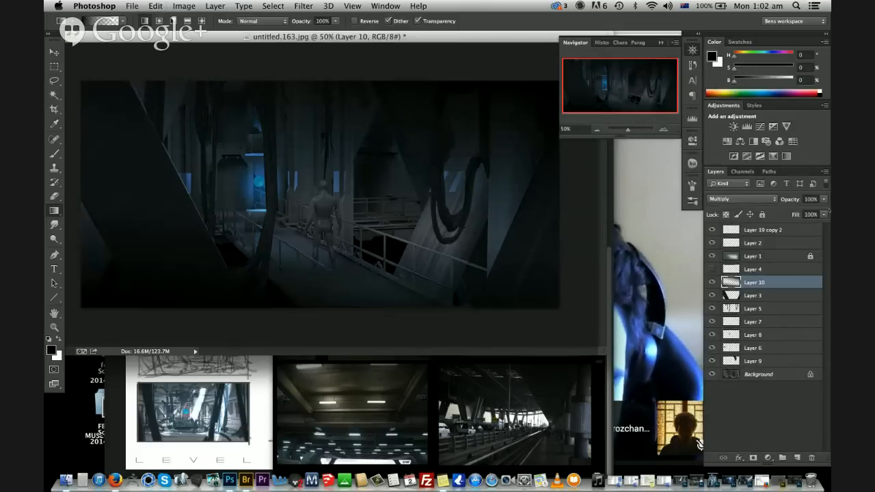
Reduce the opacity of the Multiply gradient layer to 56%
{"action": "left_click", "coordinate": [824, 199]}
{"action": "left_click_drag", "start_coordinate": [807, 210], "coordinate": [809, 209]}
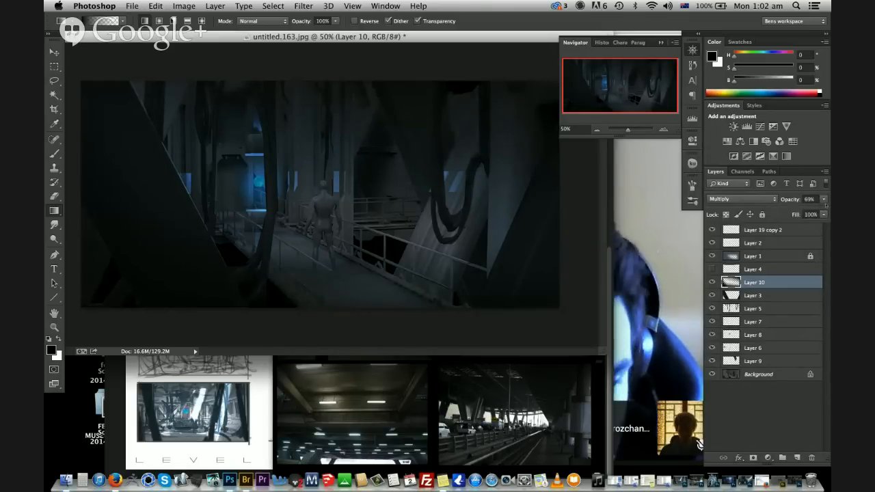
{"action": "left_click", "coordinate": [824, 199]}
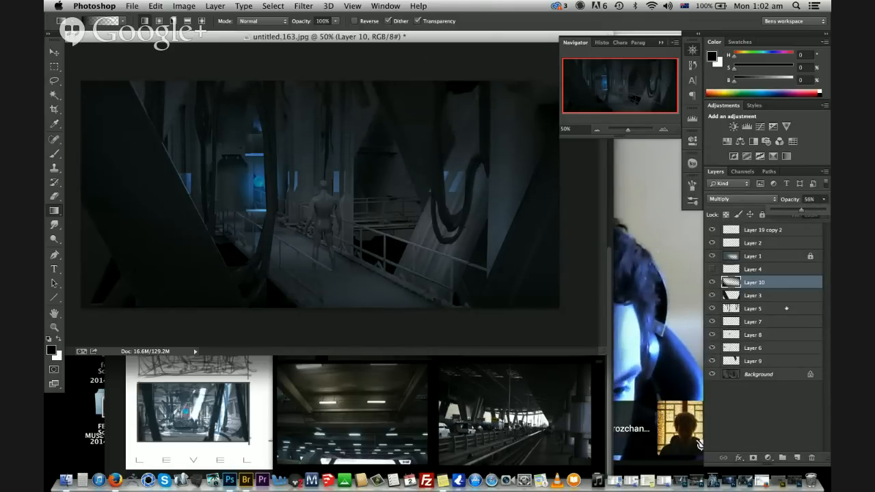
Add a new empty layer above Layer 10 and choose a different brush preset for painting
{"action": "left_click", "coordinate": [797, 458]}
{"action": "key", "text": "b"}
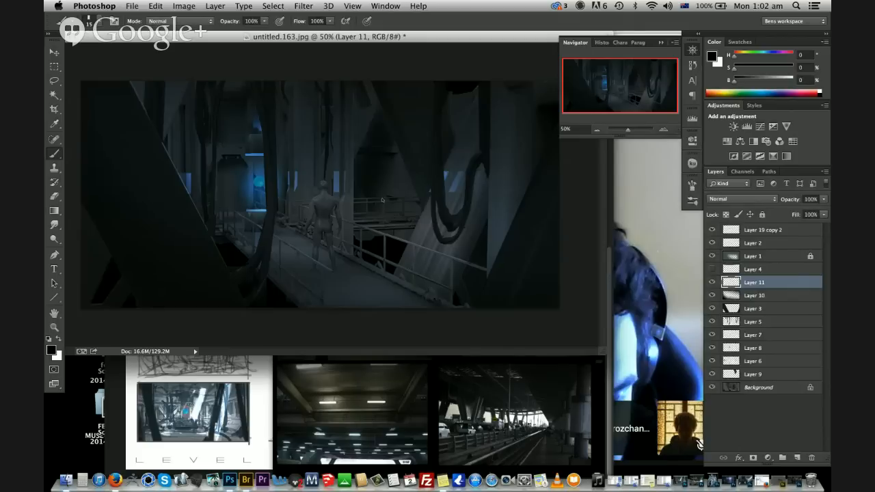
{"action": "right_click", "coordinate": [382, 200]}
{"action": "left_click", "coordinate": [555, 175]}
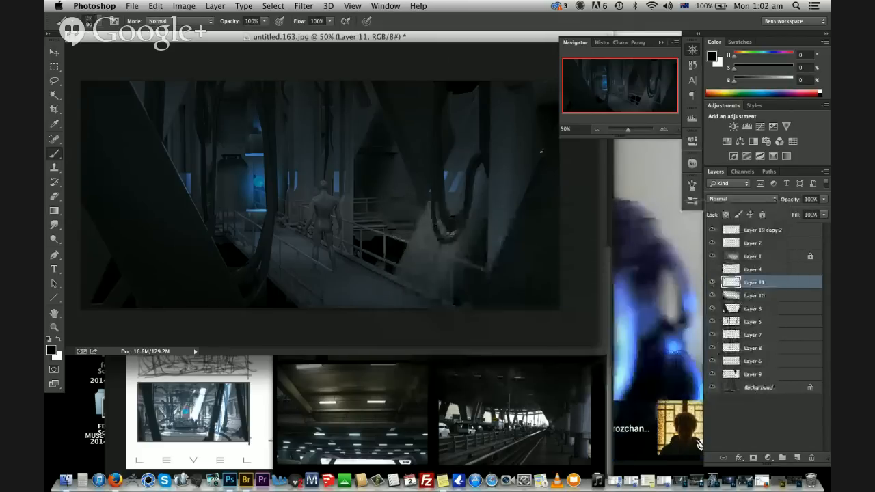
Sample the dark blue-grey of the foreground beam beside the pillar and paint over that area with an enlarged brush
{"action": "left_click", "coordinate": [526, 218], "text": "alt"}
{"action": "key", "text": "bracketright"}
{"action": "key", "text": "bracketright"}
{"action": "key", "text": "bracketright"}
{"action": "key", "text": "bracketright"}
{"action": "key", "text": "bracketright"}
{"action": "key", "text": "bracketright"}
{"action": "key", "text": "bracketright"}
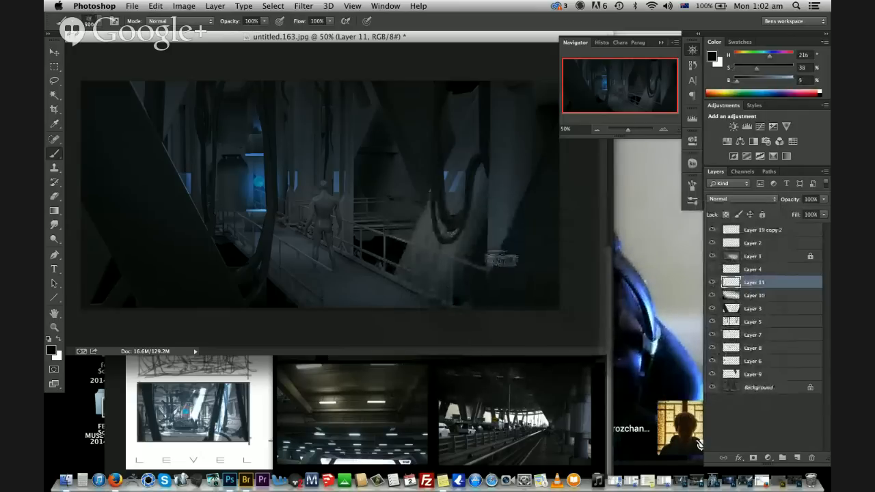
{"action": "mouse_move", "coordinate": [517, 76]}
{"action": "left_mouse_down"}
{"action": "mouse_move", "coordinate": [506, 171]}
{"action": "mouse_move", "coordinate": [514, 237]}
{"action": "left_mouse_up"}
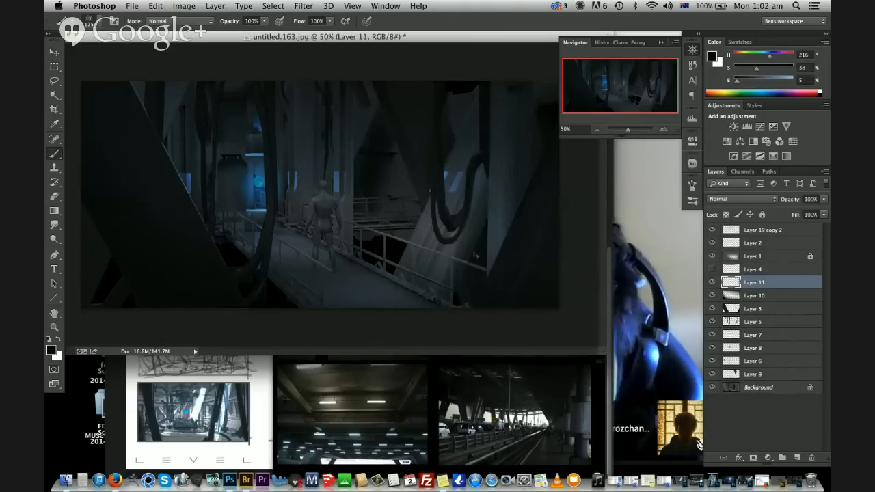
{"action": "key", "text": "e"}
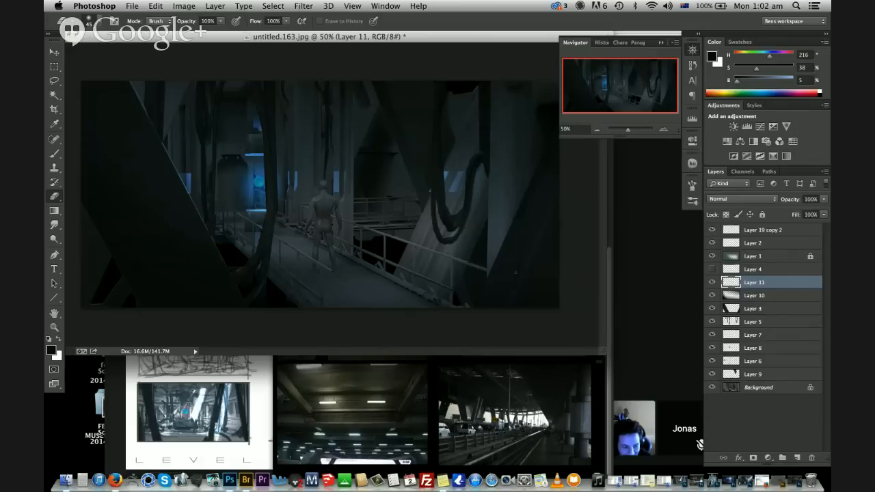
Switch to RFFFFF.psd and look through the reference photos for dark structural beams to use as texture
{"action": "left_click", "coordinate": [503, 403]}
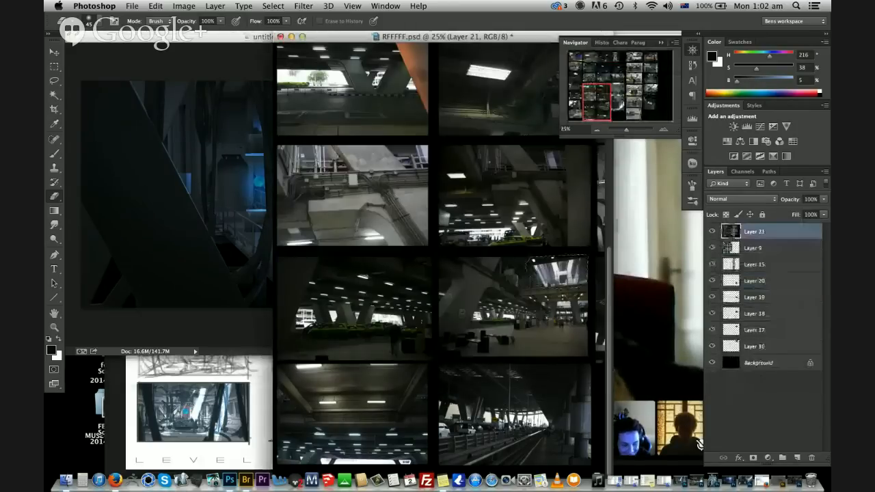
{"action": "left_click_drag", "start_coordinate": [583, 237], "coordinate": [515, 392]}
{"action": "key", "text": "l"}
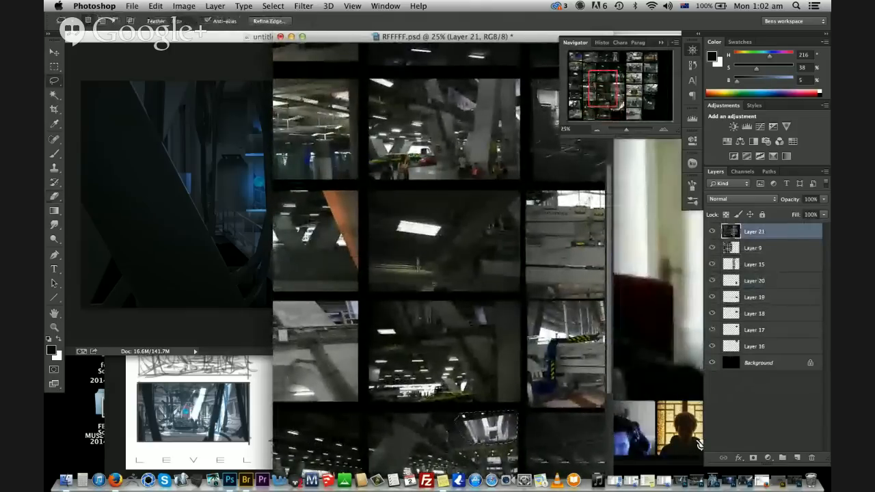
{"action": "left_click_drag", "start_coordinate": [392, 249], "coordinate": [514, 296]}
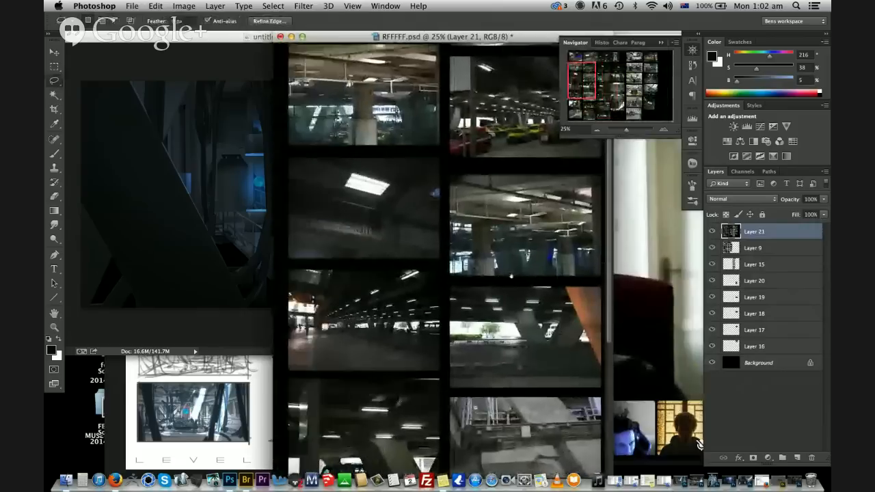
{"action": "scroll", "coordinate": [497, 233], "scroll_direction": "down", "scroll_amount": 3}
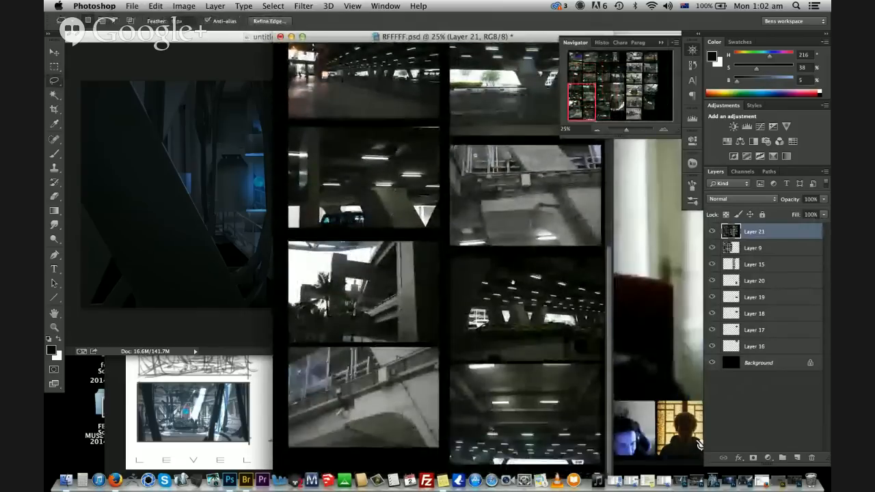
{"action": "scroll", "coordinate": [437, 253], "scroll_direction": "right", "scroll_amount": 3}
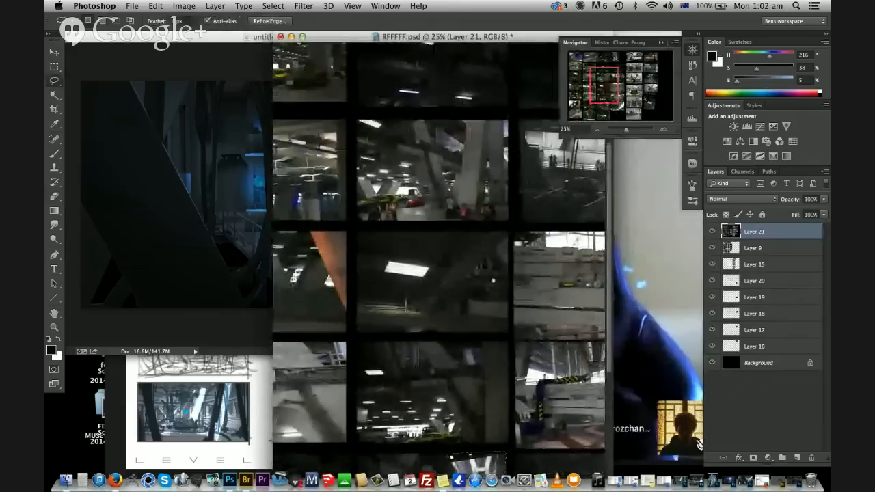
{"action": "scroll", "coordinate": [437, 253], "scroll_direction": "up", "scroll_amount": 10}
{"action": "scroll", "coordinate": [437, 253], "scroll_direction": "left", "scroll_amount": 3}
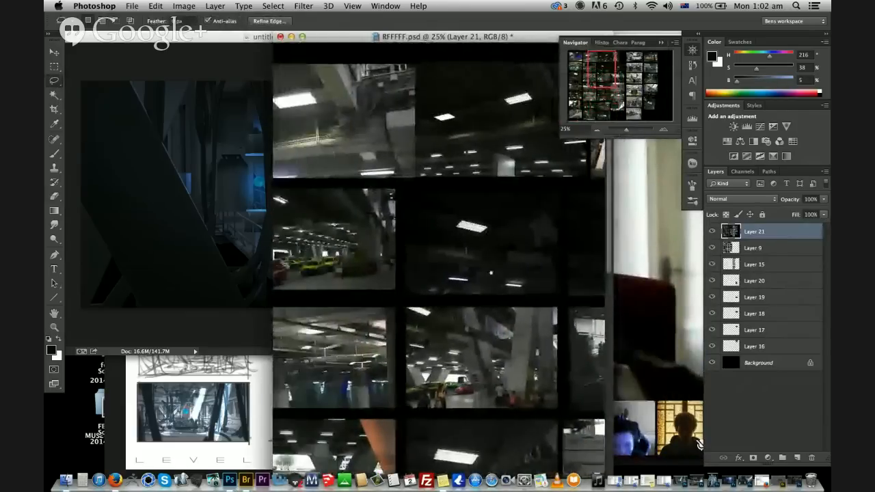
{"action": "left_click_drag", "start_coordinate": [491, 273], "coordinate": [540, 273]}
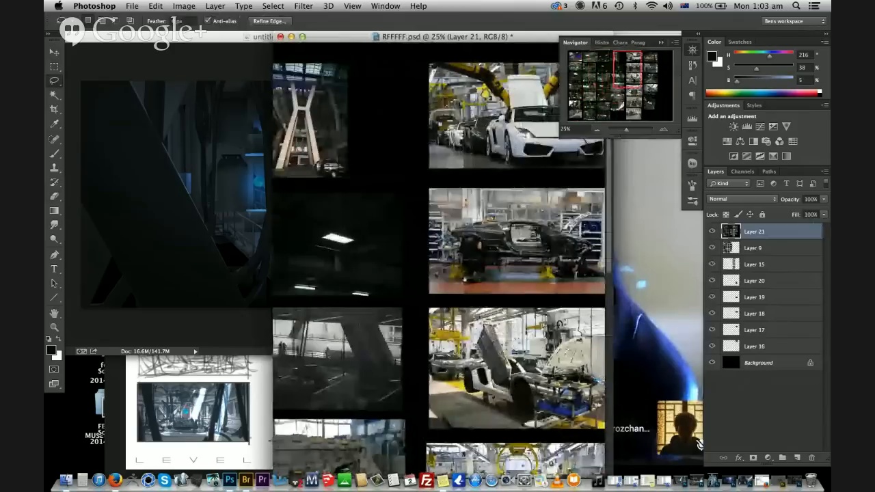
{"action": "scroll", "coordinate": [539, 216], "scroll_direction": "down", "scroll_amount": 14}
{"action": "scroll", "coordinate": [539, 216], "scroll_direction": "left", "scroll_amount": 7}
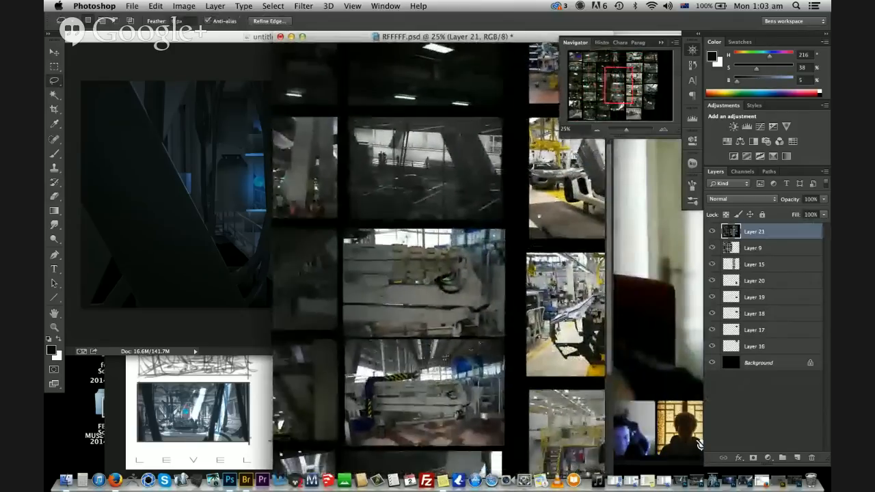
{"action": "scroll", "coordinate": [512, 239], "scroll_direction": "down", "scroll_amount": 8}
{"action": "scroll", "coordinate": [513, 240], "scroll_direction": "left", "scroll_amount": 5}
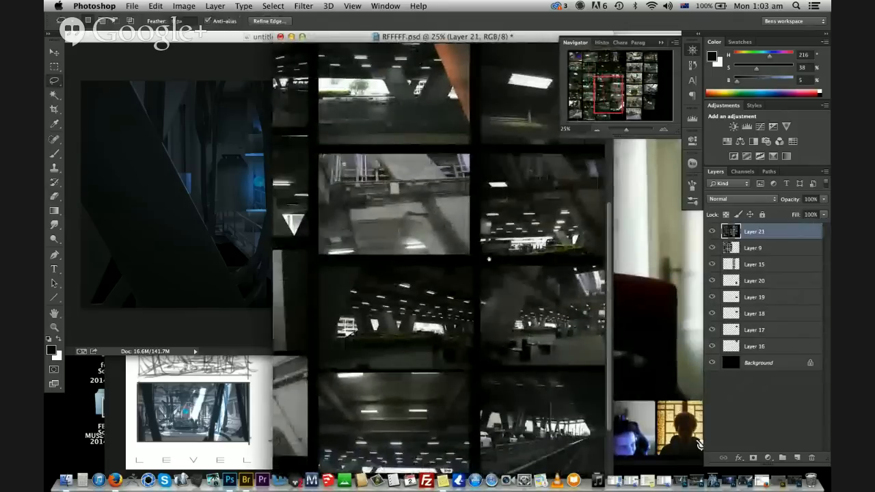
{"action": "scroll", "coordinate": [489, 259], "scroll_direction": "down", "scroll_amount": 1}
{"action": "scroll", "coordinate": [488, 259], "scroll_direction": "right", "scroll_amount": 2}
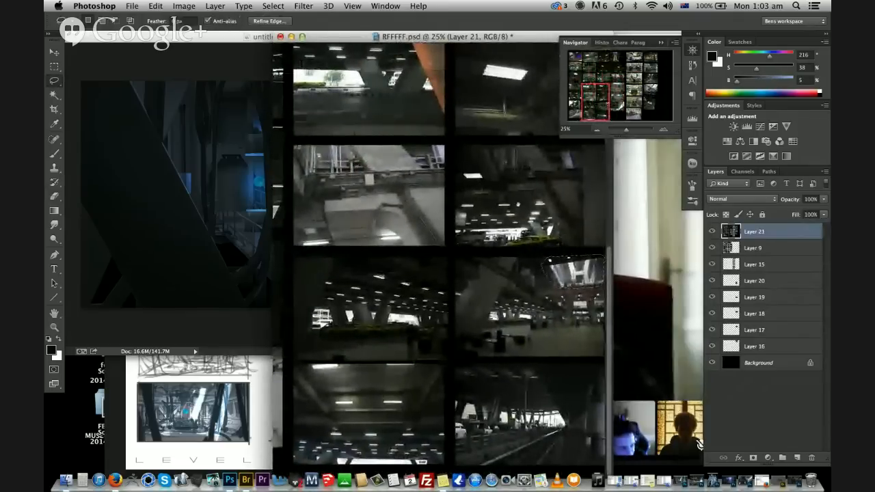
{"action": "scroll", "coordinate": [442, 260], "scroll_direction": "up", "scroll_amount": 2}
{"action": "scroll", "coordinate": [441, 260], "scroll_direction": "right", "scroll_amount": 3}
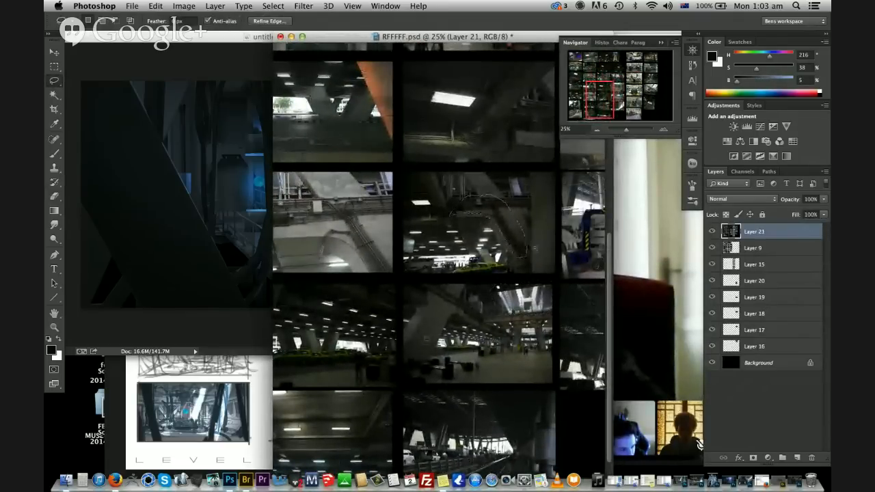
Bring the selected dark beam photo into untitled.163.jpg, enlarge it to about 304%, and place it over the foreground beam beside the blue light
{"action": "key", "text": "v"}
{"action": "mouse_move", "coordinate": [512, 234]}
{"action": "left_mouse_down"}
{"action": "mouse_move", "coordinate": [127, 201]}
{"action": "mouse_move", "coordinate": [174, 203]}
{"action": "mouse_move", "coordinate": [189, 176]}
{"action": "mouse_move", "coordinate": [344, 41]}
{"action": "left_mouse_up"}
{"action": "left_click_drag", "start_coordinate": [253, 188], "coordinate": [180, 165]}
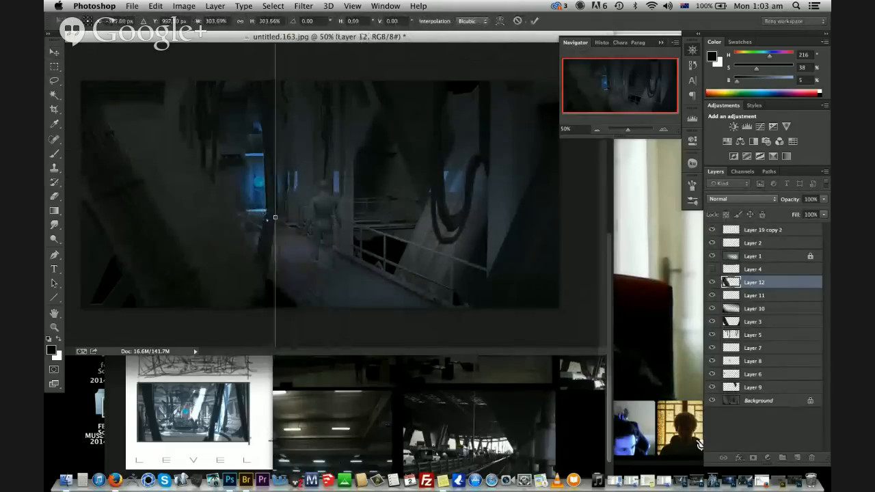
{"action": "left_click_drag", "start_coordinate": [272, 220], "coordinate": [242, 222], "text": "super"}
{"action": "key", "text": "Return"}
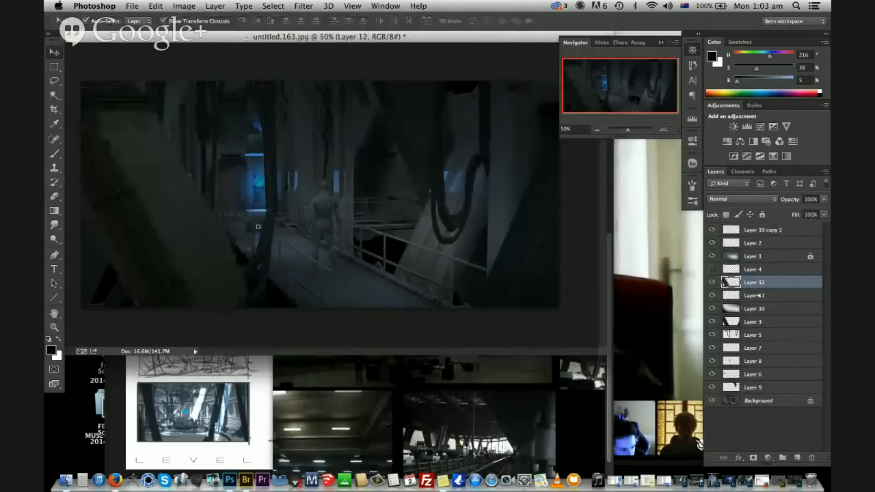
Clip the Layer 12 beam texture to Layer 3 and scale it to about 81%, positioned over the near diagonal beam
{"action": "left_click_drag", "start_coordinate": [758, 283], "coordinate": [760, 314]}
{"action": "left_click", "coordinate": [761, 315], "text": "alt"}
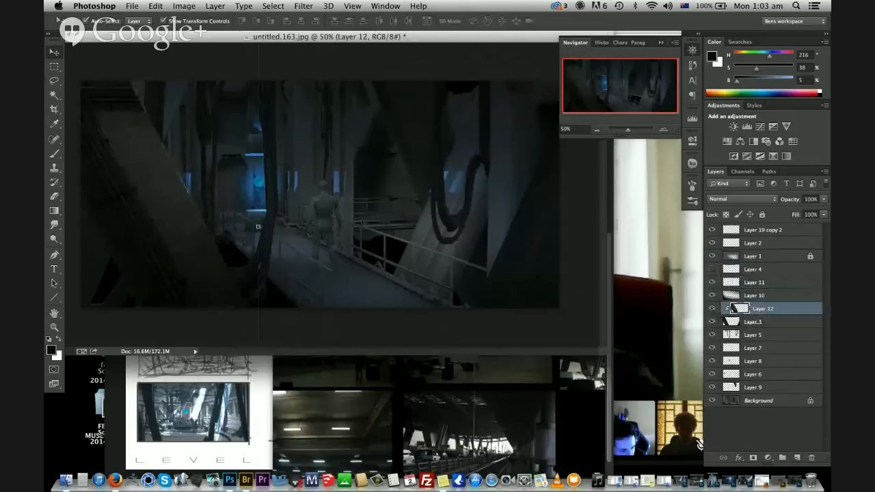
{"action": "left_click", "coordinate": [597, 130]}
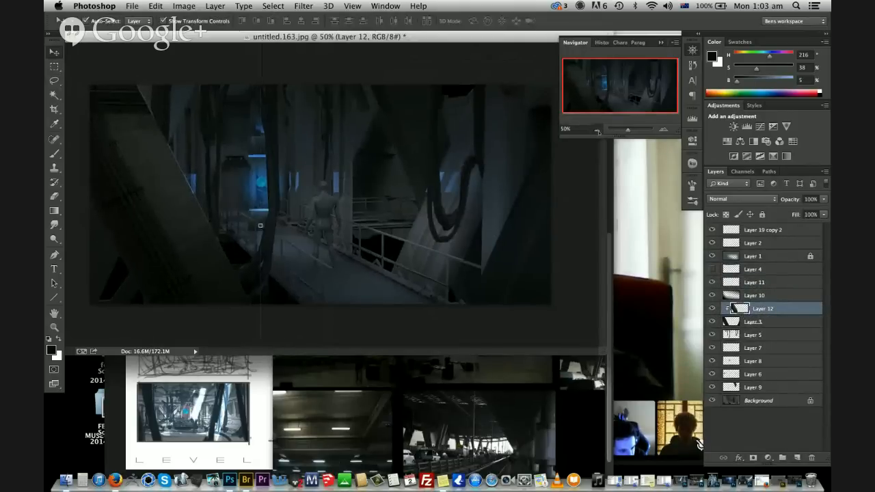
{"action": "left_click_drag", "start_coordinate": [279, 86], "coordinate": [251, 110], "text": "alt+shift"}
{"action": "left_click_drag", "start_coordinate": [232, 158], "coordinate": [260, 144]}
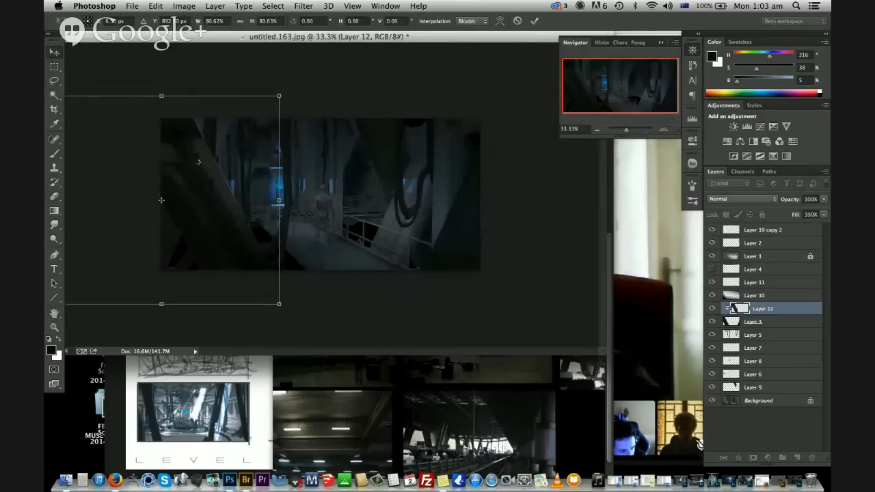
{"action": "key", "text": "Return"}
Hide Layer 10 and Layer 1, sample the brown-grey of the textured beam, and paint over its outer area on Layer 12
{"action": "key", "text": "b"}
{"action": "left_click", "coordinate": [201, 196], "text": "alt"}
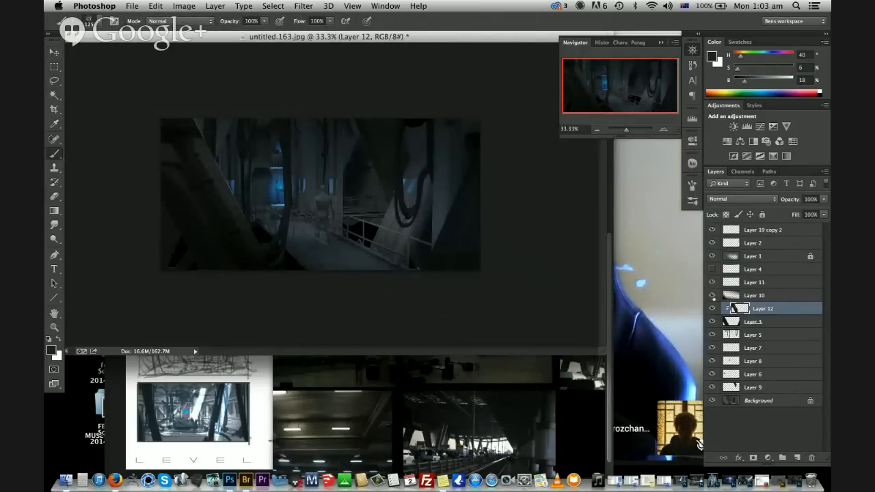
{"action": "left_click", "coordinate": [713, 295]}
{"action": "left_click", "coordinate": [171, 171], "text": "alt"}
{"action": "key", "text": "super+z"}
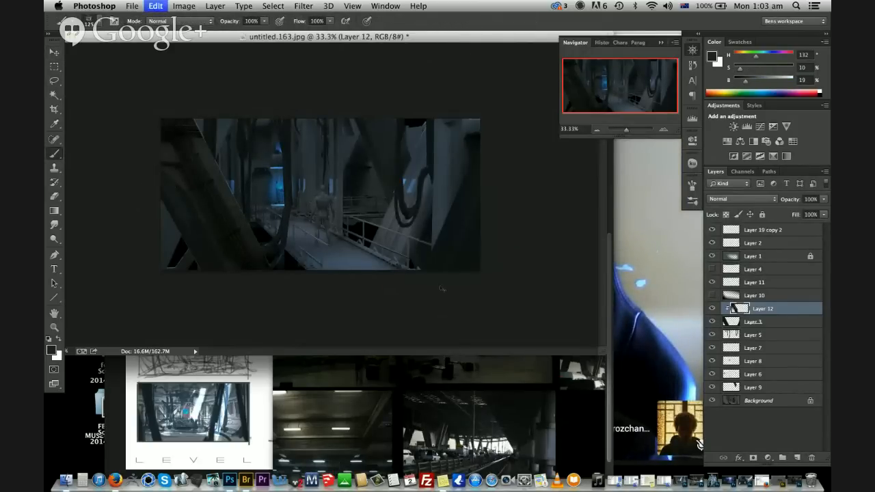
{"action": "left_click", "coordinate": [712, 256]}
{"action": "left_click", "coordinate": [175, 182], "text": "alt"}
{"action": "left_click_drag", "start_coordinate": [167, 182], "coordinate": [199, 240]}
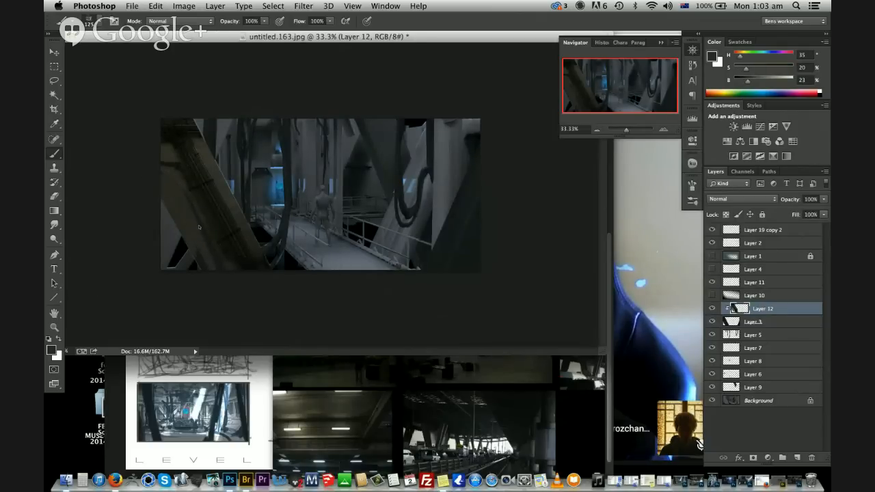
Switch to the 80 px brush preset, sample the beam's dark brown, and show Layer 10 and Layer 1 again
{"action": "right_click", "coordinate": [199, 227]}
{"action": "double_click", "coordinate": [495, 349]}
{"action": "right_click", "coordinate": [205, 257]}
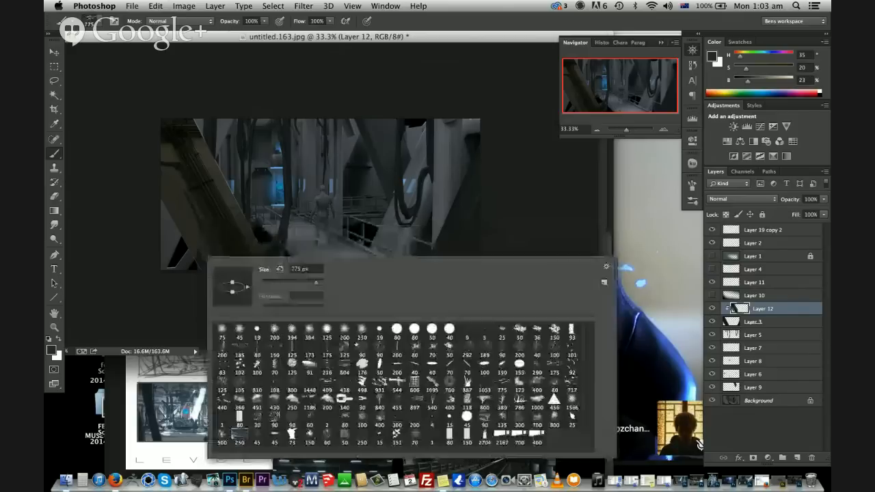
{"action": "left_click", "coordinate": [554, 383]}
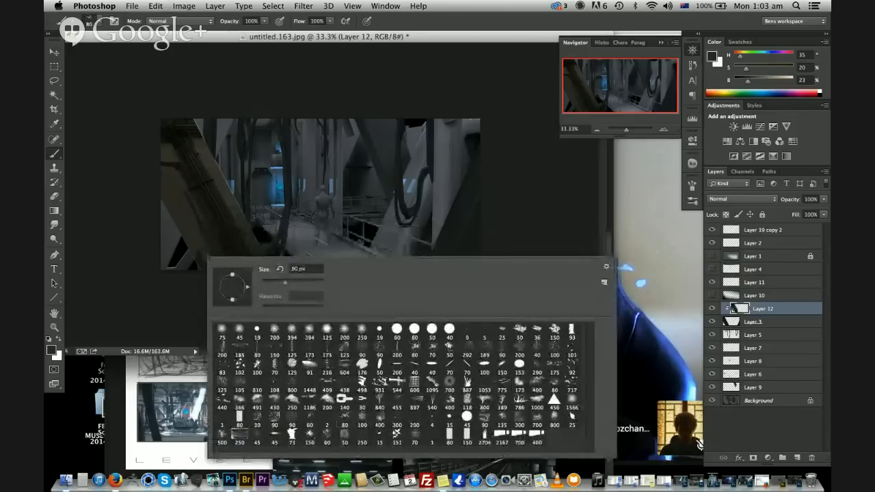
{"action": "key", "text": "Return"}
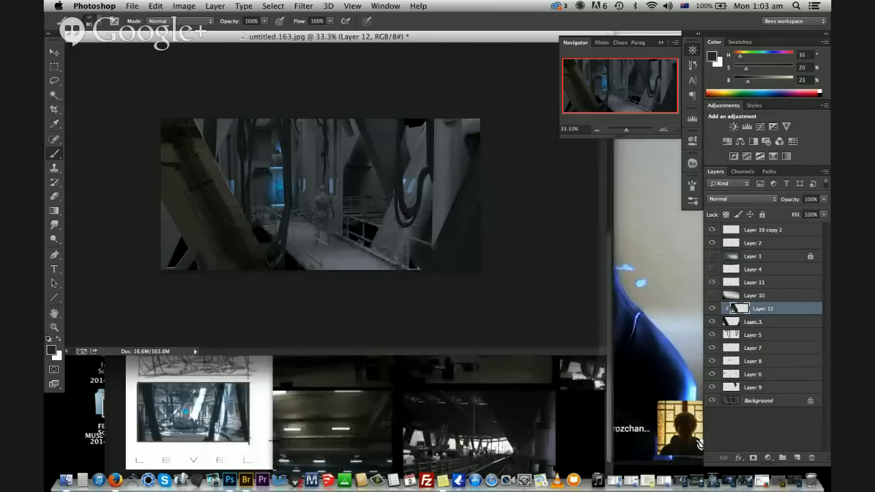
{"action": "left_click", "coordinate": [230, 266], "text": "alt"}
{"action": "left_click", "coordinate": [712, 296]}
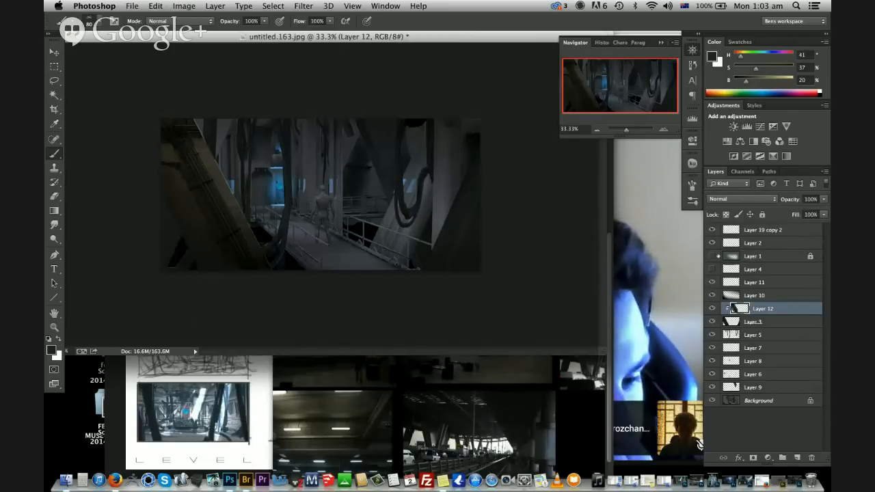
{"action": "left_click", "coordinate": [712, 256]}
Lock the Multiply gradient on Layer 10
{"action": "key", "text": "super+equal"}
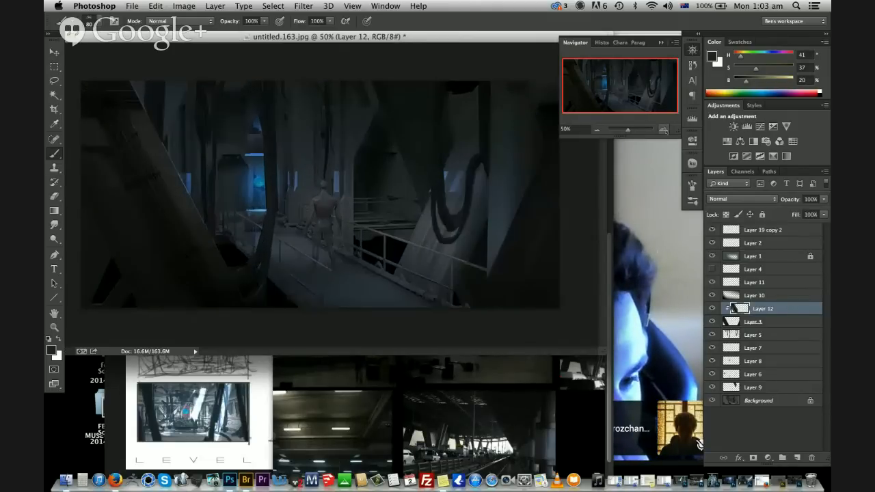
{"action": "key", "text": "v"}
{"action": "key", "text": "super+minus"}
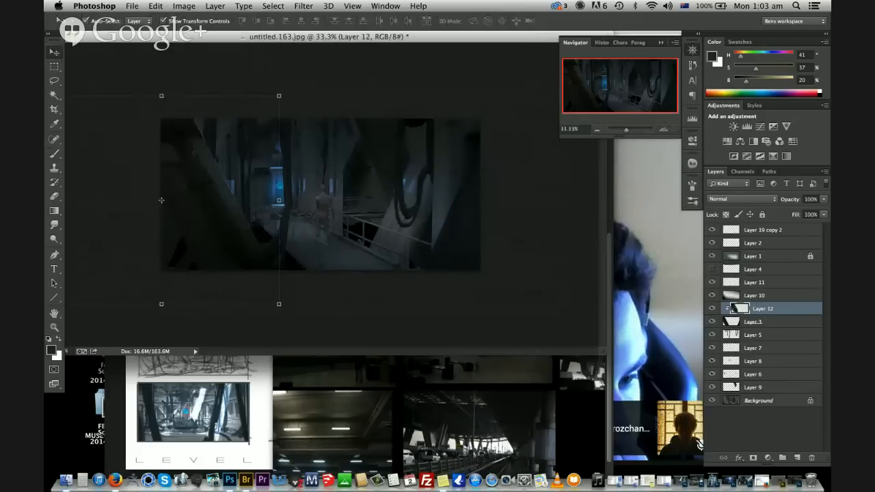
{"action": "left_click", "coordinate": [753, 295]}
{"action": "left_click", "coordinate": [763, 216]}
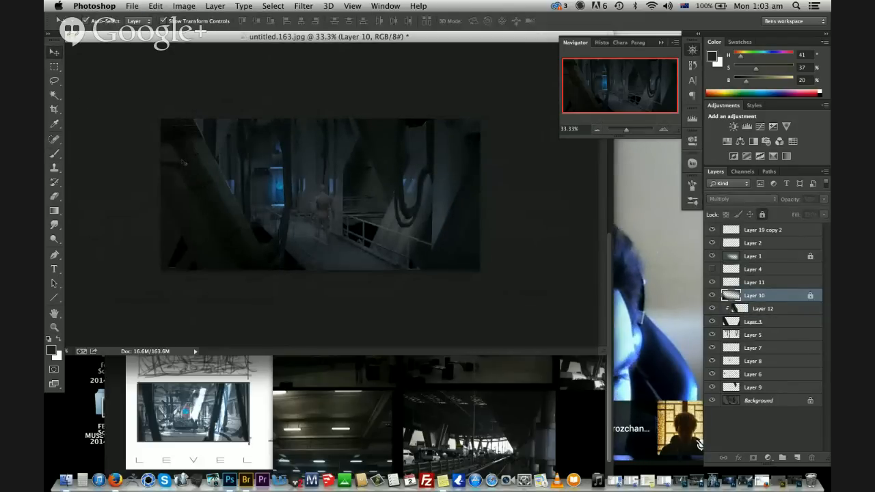
Duplicate the Layer 12 texture, flip it horizontally, narrow it to about 77%, and place it over the opposite foreground beam
{"action": "left_click_drag", "start_coordinate": [188, 162], "coordinate": [441, 208]}
{"action": "key", "text": "super+z"}
{"action": "key", "text": "super+j"}
{"action": "left_click", "coordinate": [407, 136]}
{"action": "right_click", "coordinate": [419, 185]}
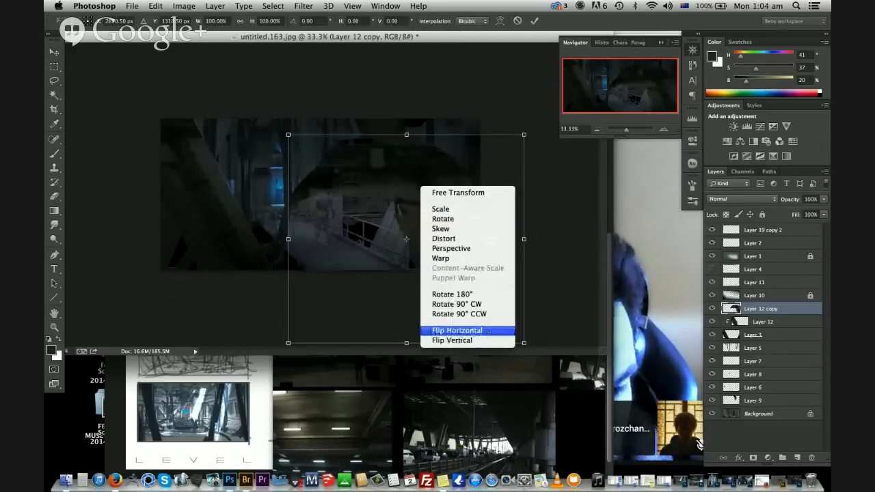
{"action": "left_click", "coordinate": [452, 333]}
{"action": "left_click_drag", "start_coordinate": [406, 239], "coordinate": [510, 223]}
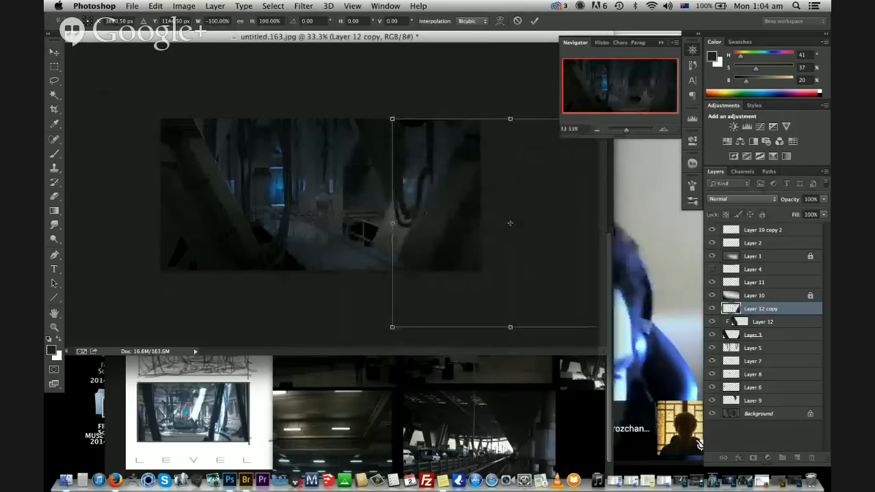
{"action": "left_click_drag", "start_coordinate": [392, 224], "coordinate": [446, 243], "text": "super"}
{"action": "left_click_drag", "start_coordinate": [515, 238], "coordinate": [464, 238]}
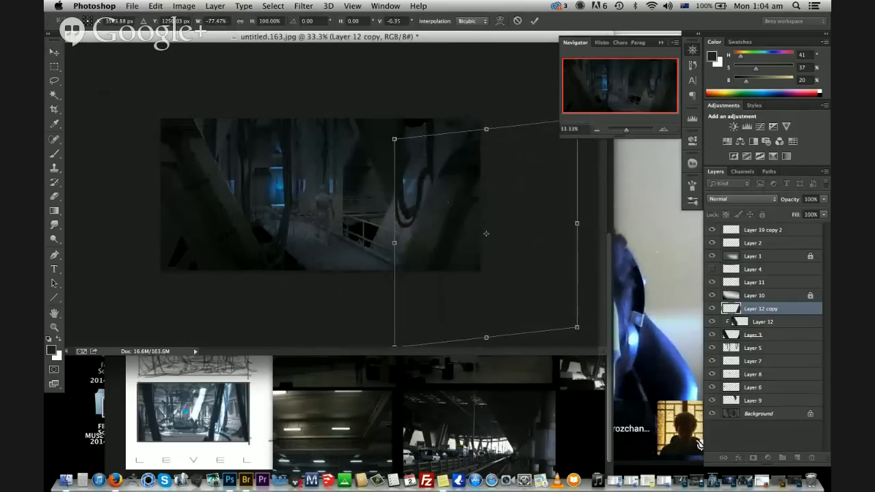
{"action": "key", "text": "Return"}
Move Layer 12 copy below Layer 12 in the clipping group of Layer 3, narrow it further and refit it to the beam
{"action": "left_click_drag", "start_coordinate": [759, 309], "coordinate": [771, 334]}
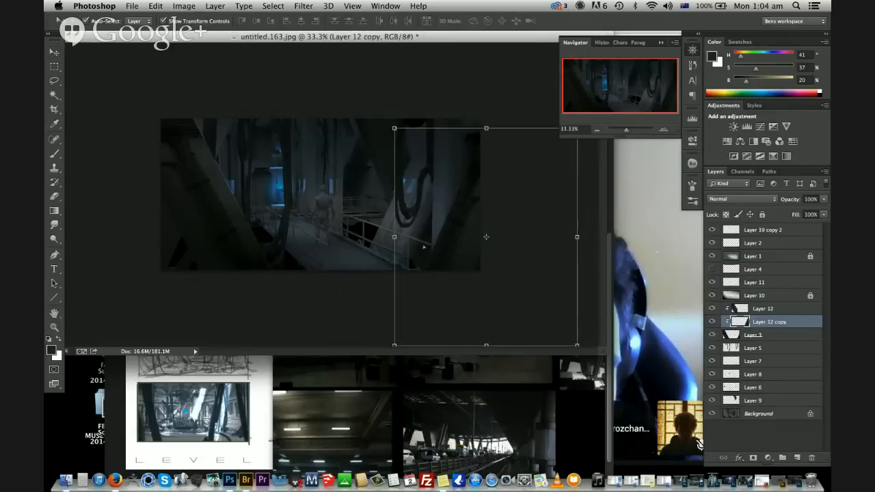
{"action": "left_click_drag", "start_coordinate": [394, 237], "coordinate": [445, 238]}
{"action": "left_click_drag", "start_coordinate": [474, 290], "coordinate": [442, 280]}
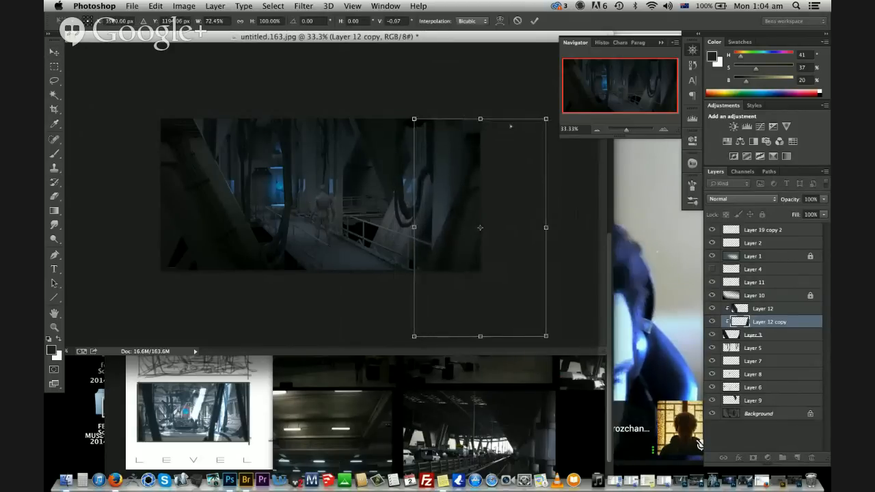
{"action": "left_click_drag", "start_coordinate": [511, 125], "coordinate": [534, 123], "text": "ctrl"}
{"action": "mouse_move", "coordinate": [487, 218]}
{"action": "left_mouse_down"}
{"action": "mouse_move", "coordinate": [507, 239]}
{"action": "mouse_move", "coordinate": [490, 228]}
{"action": "left_mouse_up"}
{"action": "key", "text": "Return"}
Erase parts of the Layer 12 copy texture with a large brush preset and reduce the layer's opacity to 54%
{"action": "key", "text": "e"}
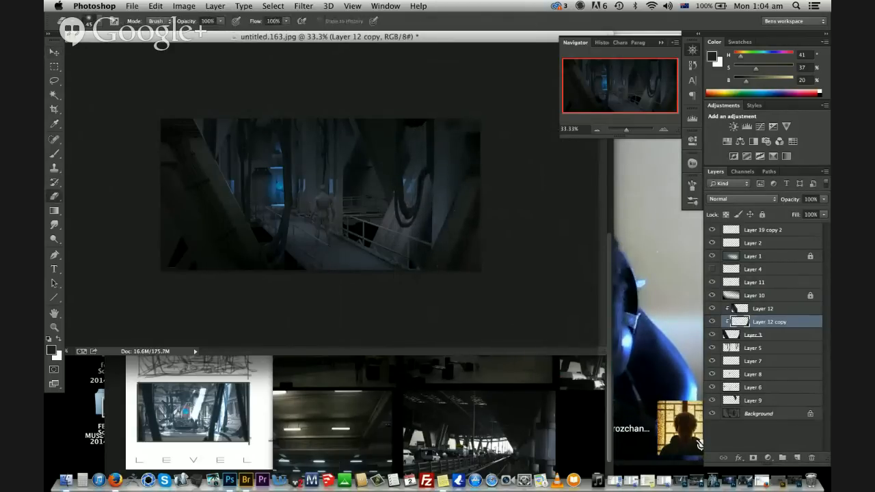
{"action": "right_click", "coordinate": [388, 193]}
{"action": "left_click", "coordinate": [525, 355]}
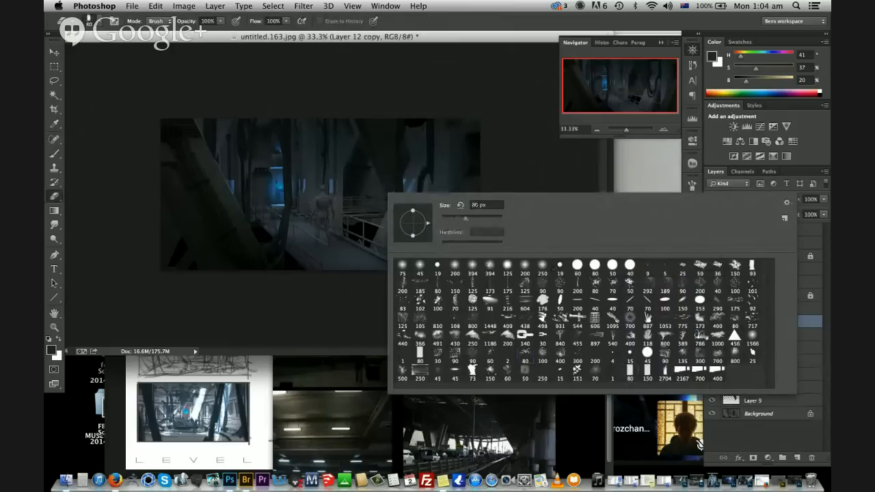
{"action": "double_click", "coordinate": [699, 370]}
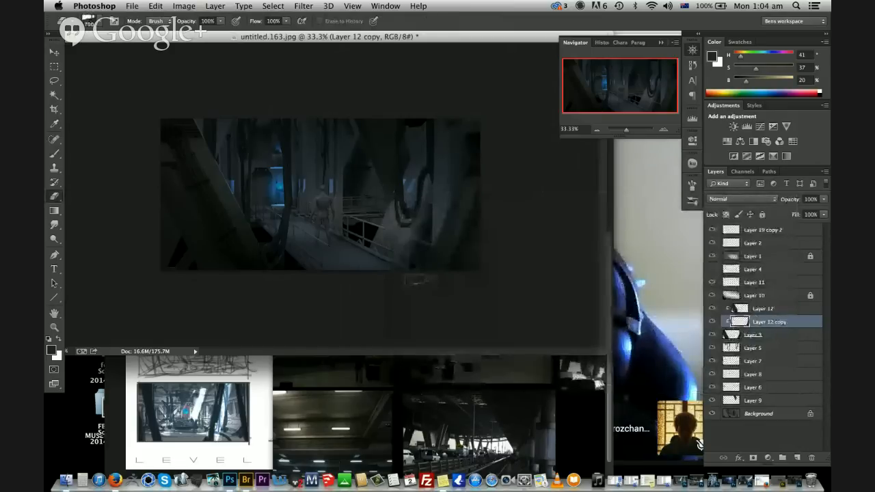
{"action": "key", "text": "super+z"}
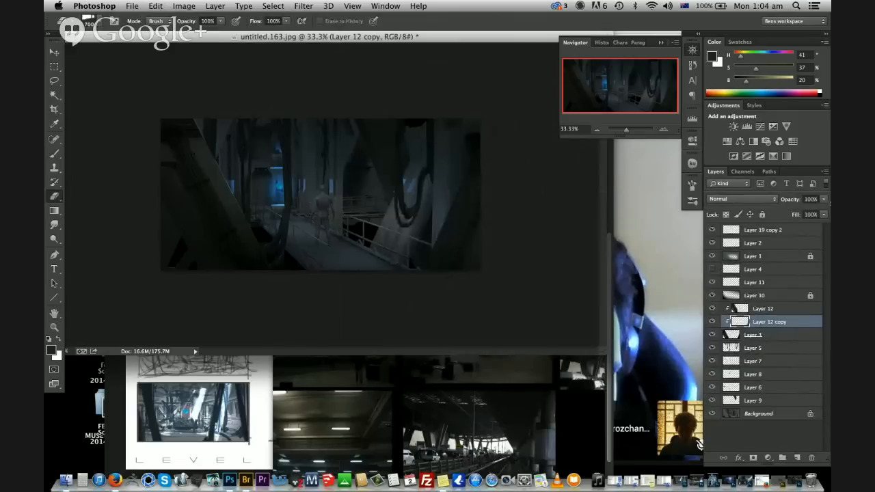
{"action": "left_click_drag", "start_coordinate": [824, 199], "coordinate": [812, 214]}
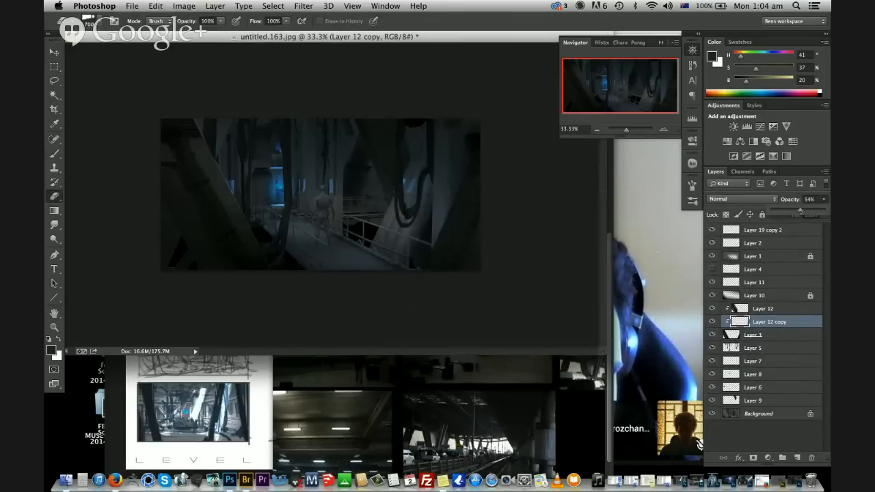
Darken the foreground beams on Layer 3 with a Hue/Saturation lightness of -23
{"action": "left_click", "coordinate": [765, 335]}
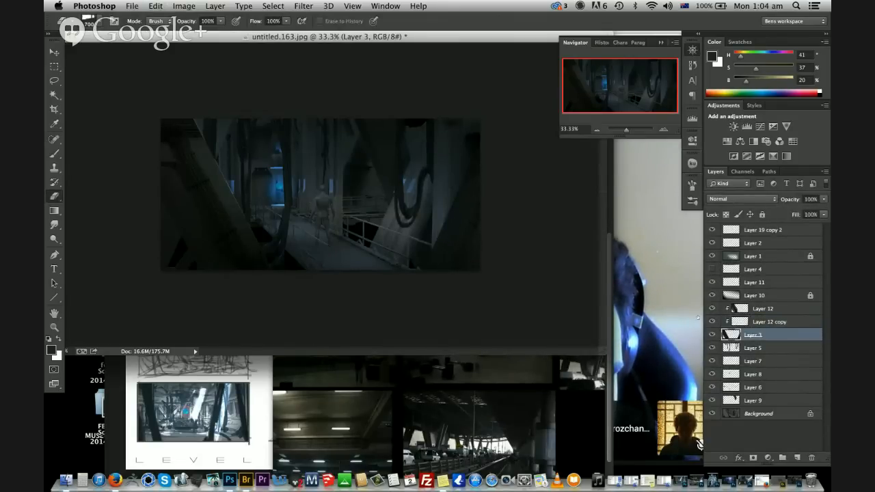
{"action": "key", "text": "super+u"}
{"action": "left_click_drag", "start_coordinate": [646, 209], "coordinate": [633, 209]}
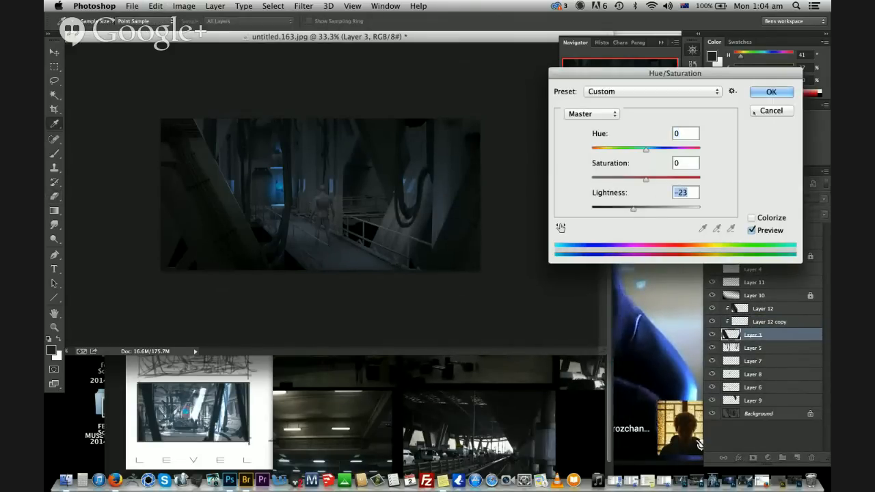
{"action": "left_click", "coordinate": [771, 92]}
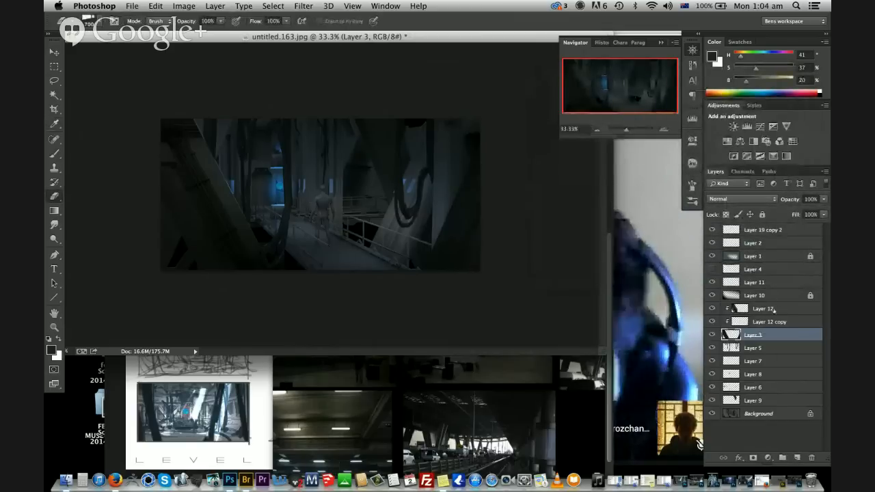
Reduce the opacity of Layer 12 to about 58% and add a new empty layer above it
{"action": "left_click", "coordinate": [762, 309]}
{"action": "left_click_drag", "start_coordinate": [823, 199], "coordinate": [805, 211]}
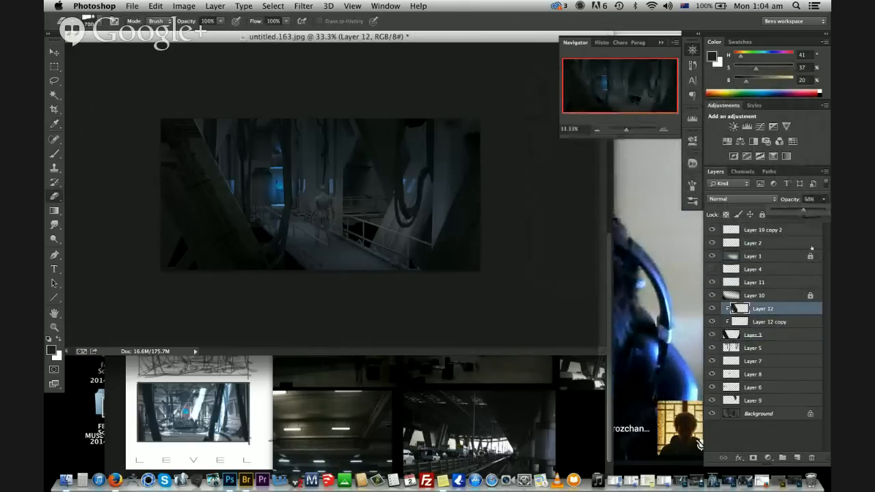
{"action": "left_click", "coordinate": [797, 458]}
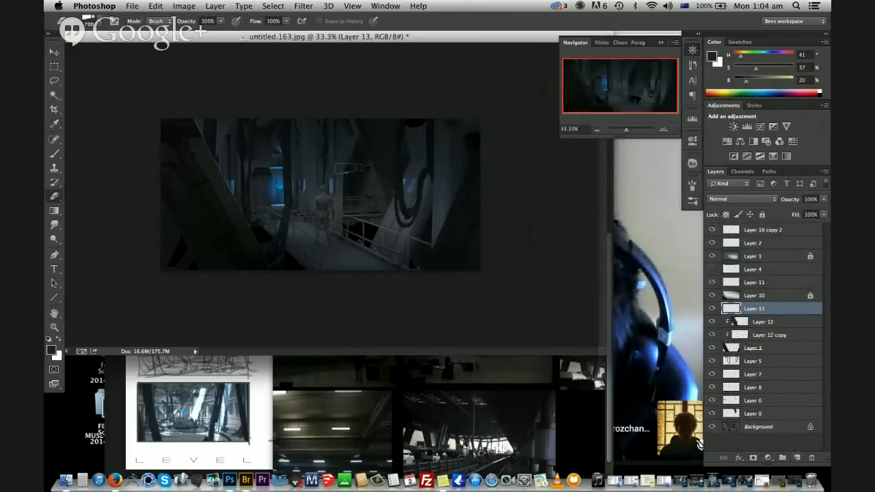
{"action": "key", "text": "b"}
{"action": "key", "text": "super+equal"}
{"action": "key", "text": "super+equal"}
{"action": "key", "text": "v"}
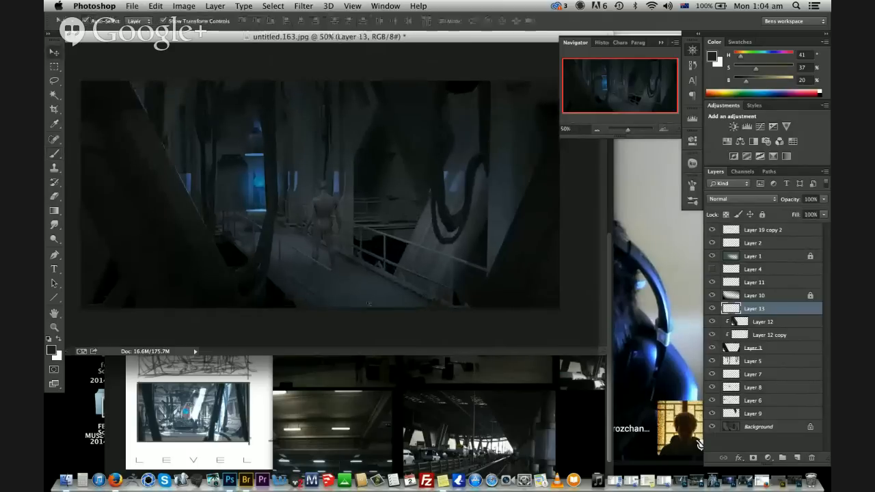
Bring the rail track from the dark assembly-line photo in RFFFFF.psd into the hangar painting on Layer 13
{"action": "left_click", "coordinate": [464, 391]}
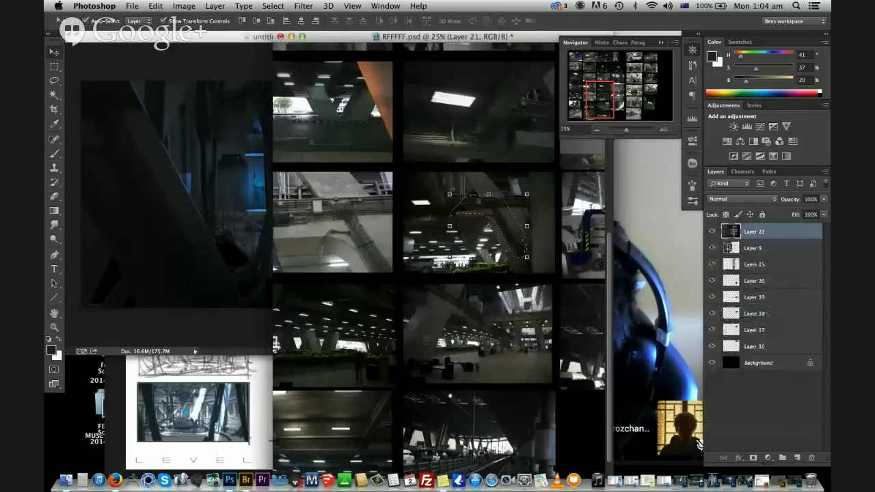
{"action": "left_click_drag", "start_coordinate": [464, 391], "coordinate": [88, 362]}
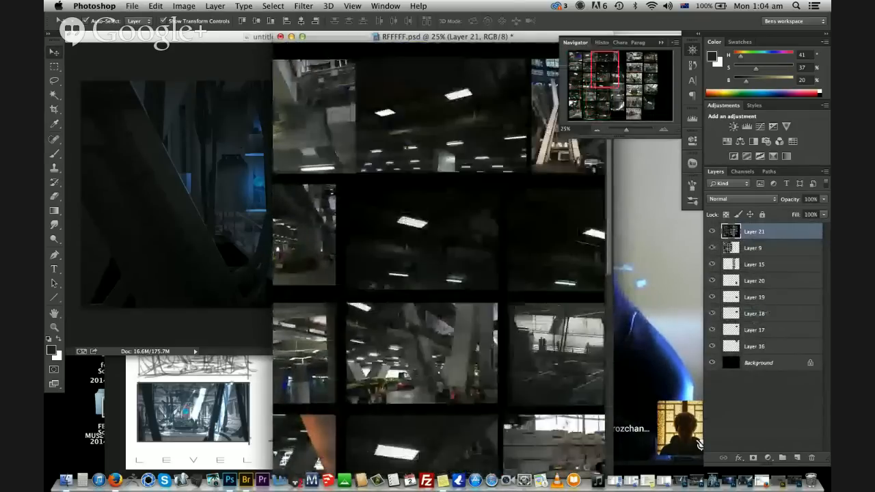
{"action": "mouse_move", "coordinate": [588, 362]}
{"action": "left_mouse_down"}
{"action": "mouse_move", "coordinate": [287, 363]}
{"action": "mouse_move", "coordinate": [287, 144]}
{"action": "mouse_move", "coordinate": [318, 293]}
{"action": "mouse_move", "coordinate": [343, 206]}
{"action": "left_mouse_up"}
{"action": "key", "text": "l"}
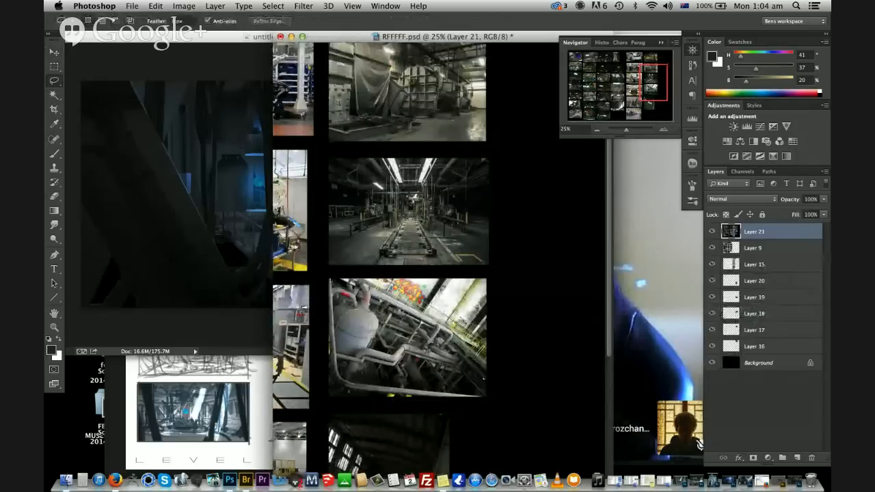
{"action": "key", "text": "v"}
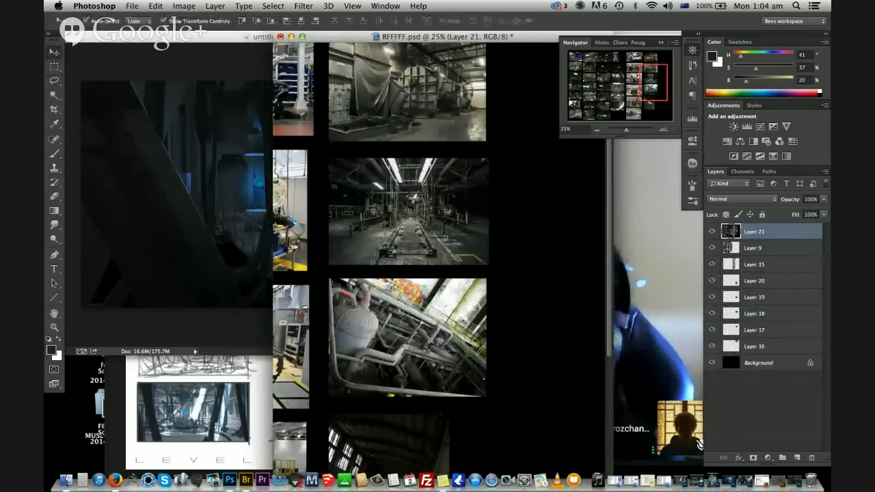
{"action": "key", "text": "shift+Right"}
{"action": "key", "text": "ctrl+Tab"}
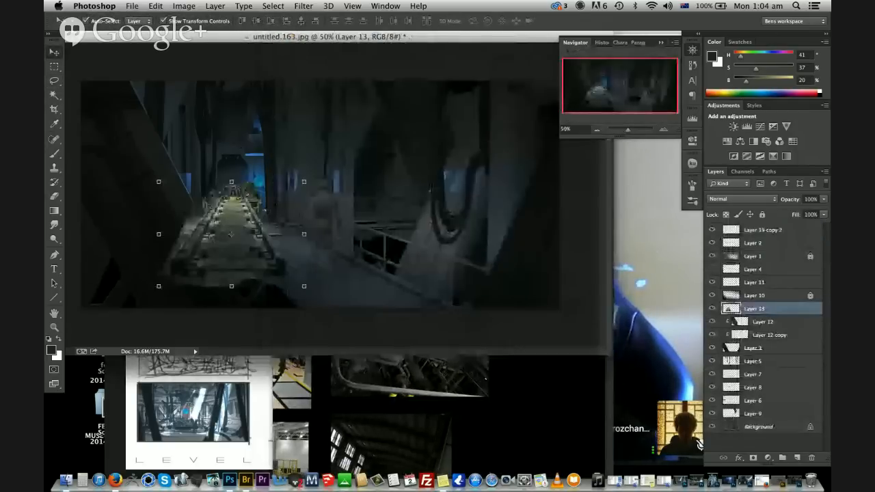
Trim the unwanted surroundings off the track photo with the Lasso and move the track onto the foreground walkway
{"action": "key", "text": "l"}
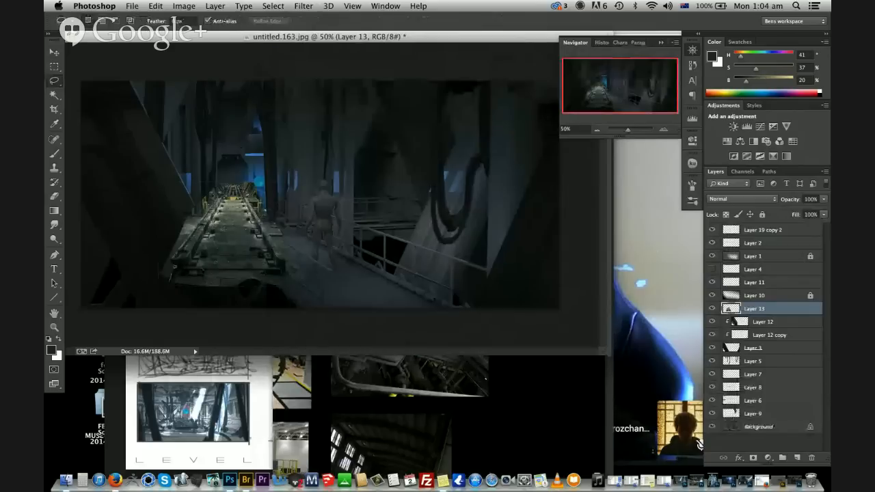
{"action": "mouse_move", "coordinate": [186, 243]}
{"action": "left_mouse_down"}
{"action": "mouse_move", "coordinate": [221, 199]}
{"action": "mouse_move", "coordinate": [134, 244]}
{"action": "mouse_move", "coordinate": [149, 301]}
{"action": "left_mouse_up"}
{"action": "key", "text": "Delete"}
{"action": "key", "text": "ctrl+d"}
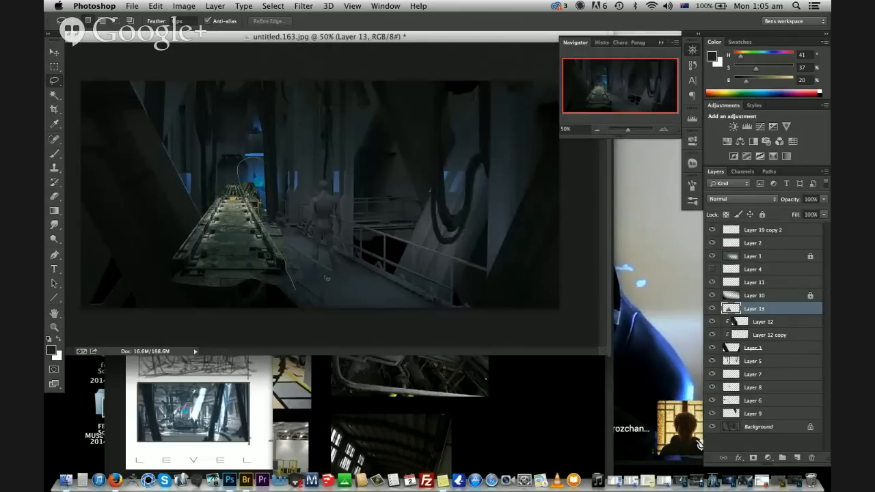
{"action": "key", "text": "v"}
{"action": "left_click_drag", "start_coordinate": [339, 269], "coordinate": [407, 299]}
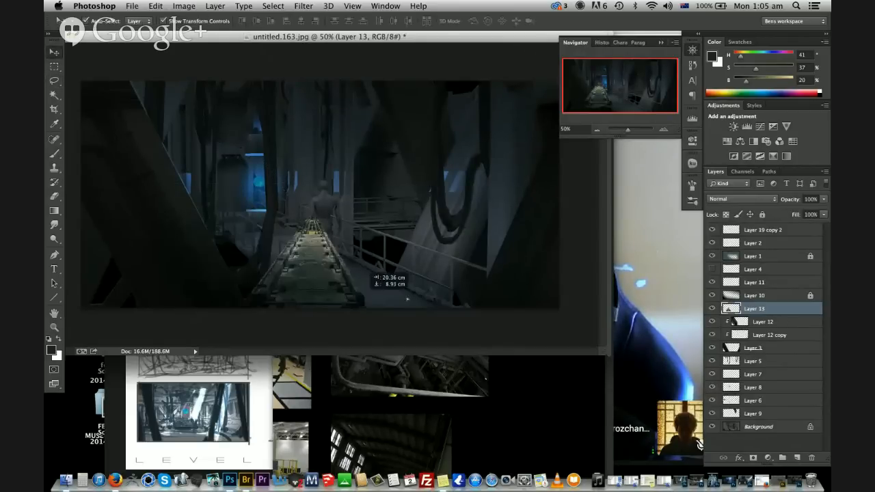
Skew and distort the Layer 13 track so it follows the diagonal perspective of the walkway
{"action": "key", "text": "ctrl+t"}
{"action": "left_click_drag", "start_coordinate": [369, 218], "coordinate": [255, 263]}
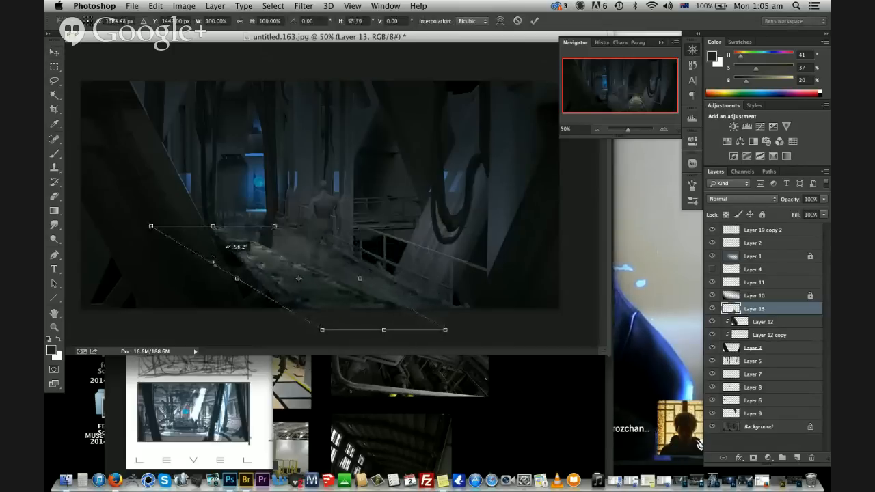
{"action": "left_click_drag", "start_coordinate": [274, 225], "coordinate": [372, 225], "text": "ctrl"}
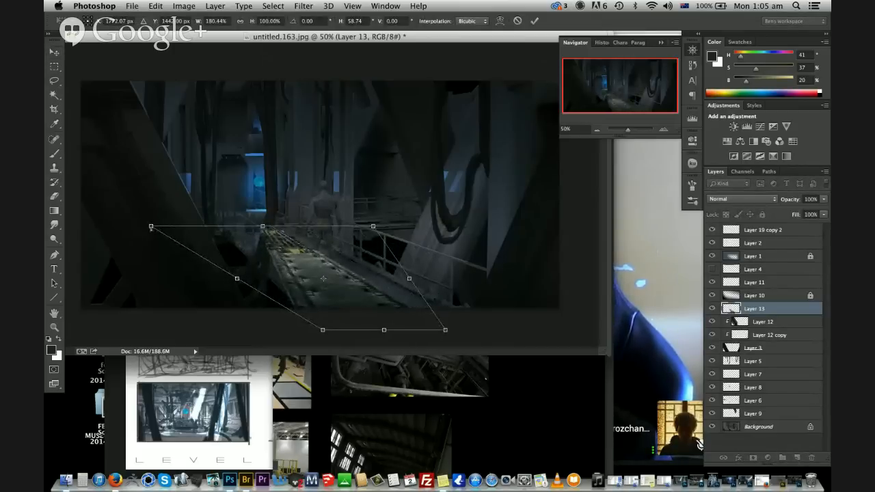
{"action": "left_click_drag", "start_coordinate": [151, 227], "coordinate": [45, 287], "text": "shift+super"}
{"action": "left_click_drag", "start_coordinate": [373, 227], "coordinate": [401, 236], "text": "shift+super"}
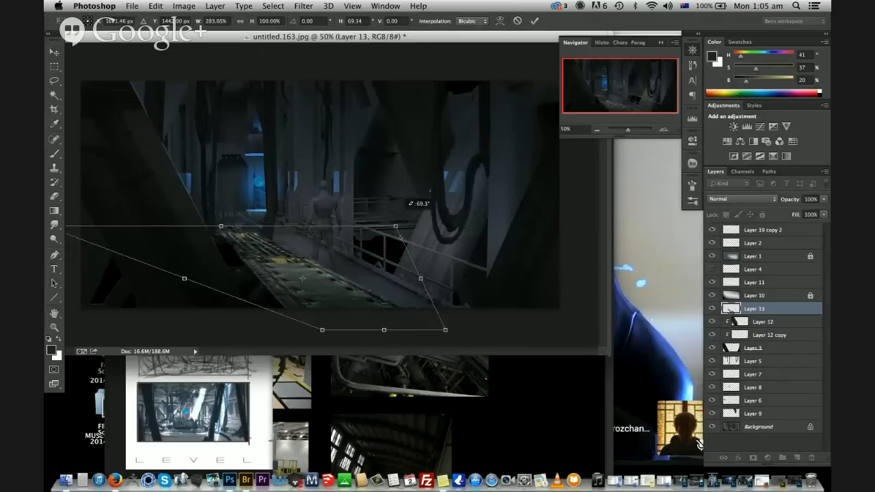
{"action": "mouse_move", "coordinate": [425, 288]}
{"action": "left_mouse_down", "text": "super"}
{"action": "mouse_move", "coordinate": [452, 276]}
{"action": "mouse_move", "coordinate": [435, 280]}
{"action": "left_mouse_up", "text": "super"}
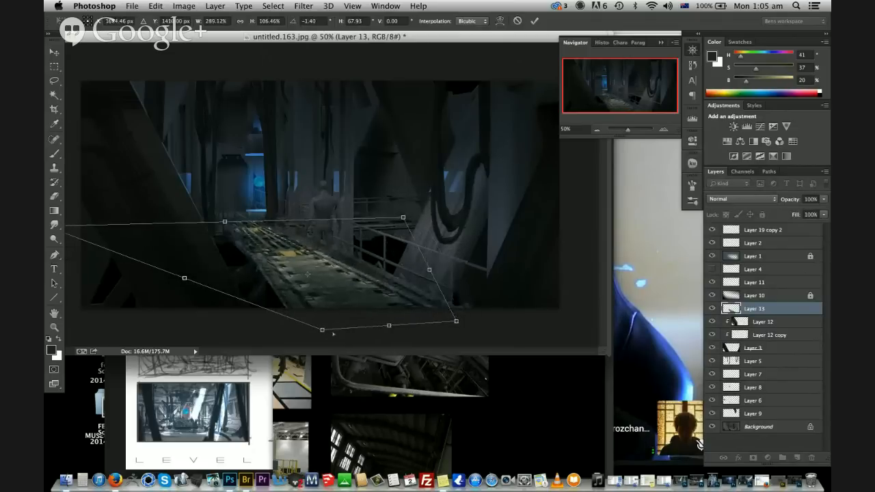
{"action": "left_click_drag", "start_coordinate": [331, 333], "coordinate": [350, 324], "text": "super"}
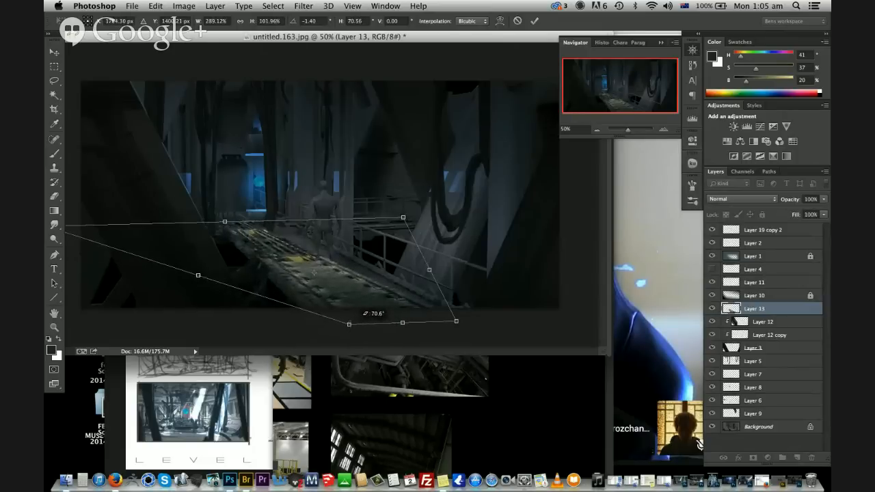
{"action": "key", "text": "Return"}
Enlarge the Layer 13 track and widen its far corners to cover more of the walkway
{"action": "key", "text": "super+t"}
{"action": "left_click_drag", "start_coordinate": [455, 220], "coordinate": [482, 198], "text": "alt+shift"}
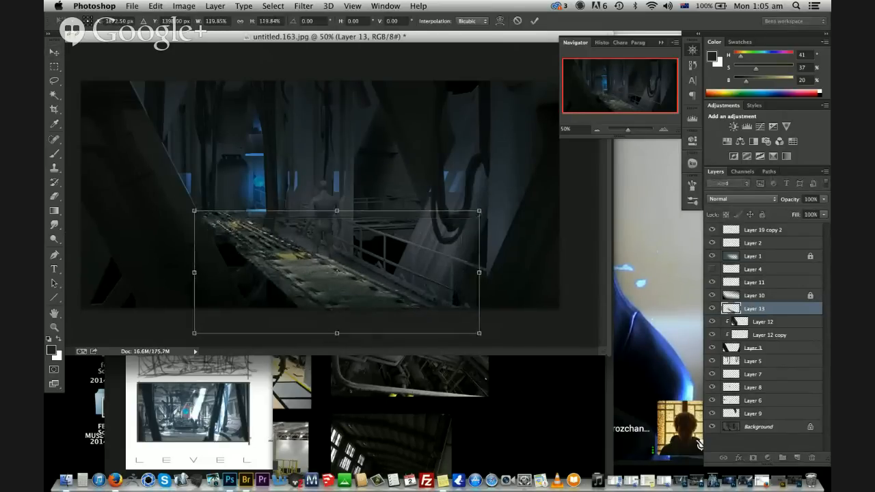
{"action": "left_click_drag", "start_coordinate": [427, 260], "coordinate": [441, 248]}
{"action": "left_click_drag", "start_coordinate": [353, 198], "coordinate": [365, 213], "text": "super"}
{"action": "left_click_drag", "start_coordinate": [223, 212], "coordinate": [207, 213], "text": "super"}
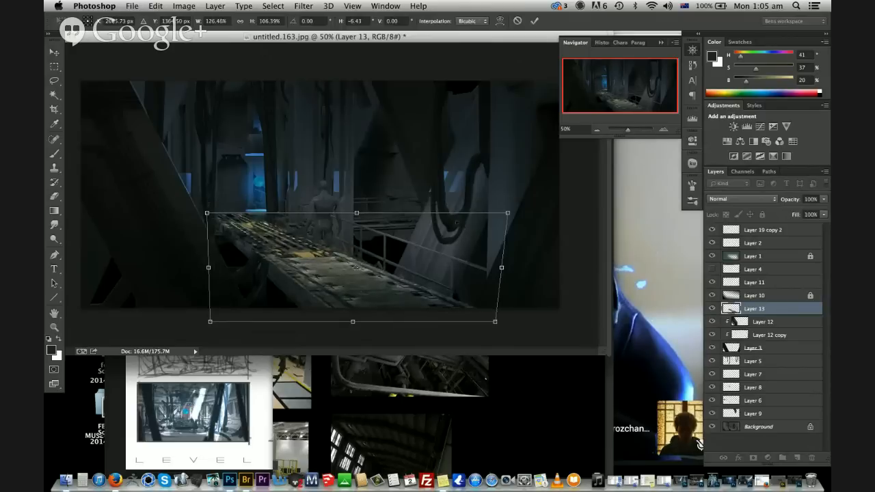
{"action": "left_click_drag", "start_coordinate": [507, 213], "coordinate": [554, 213], "text": "super"}
{"action": "key", "text": "Return"}
Stretch the track upright, copy its lower planked section to a new layer and hide Layer 13
{"action": "left_click_drag", "start_coordinate": [352, 213], "coordinate": [541, 30], "text": "super"}
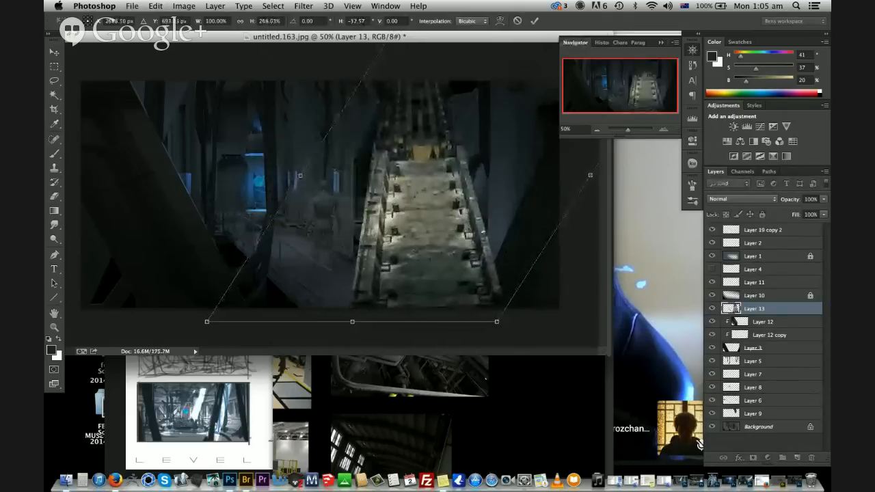
{"action": "key", "text": "Return"}
{"action": "key", "text": "m"}
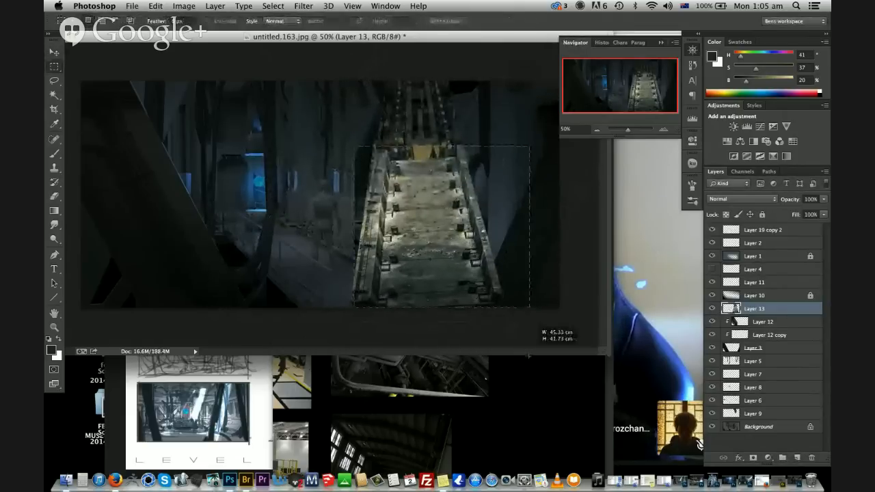
{"action": "key", "text": "super+j"}
{"action": "left_click", "coordinate": [712, 321]}
Scale down the Layer 14 track section, distort it until its sides run nearly parallel and reposition it lower
{"action": "key", "text": "super+t"}
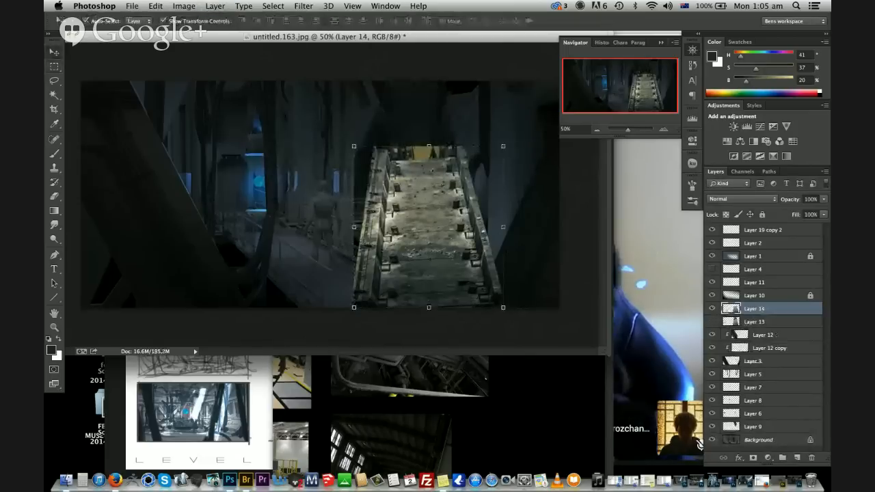
{"action": "left_click_drag", "start_coordinate": [502, 143], "coordinate": [469, 171], "text": "alt+shift"}
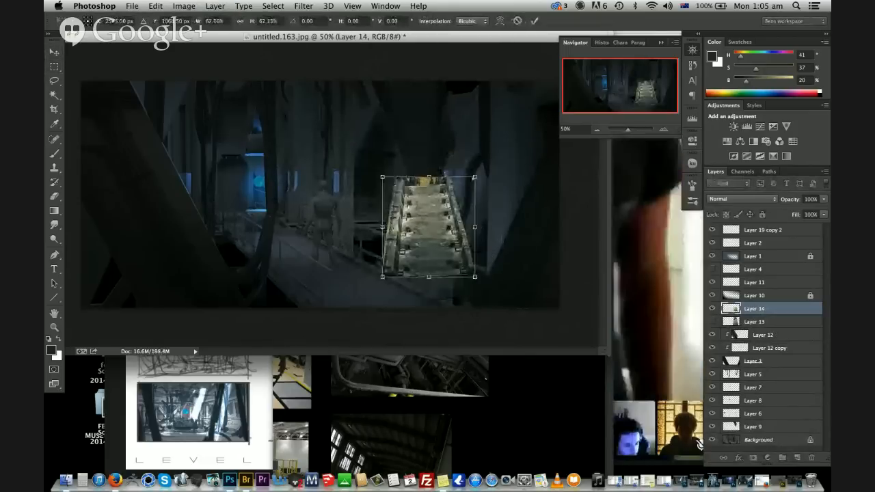
{"action": "left_click_drag", "start_coordinate": [382, 177], "coordinate": [358, 177]}
{"action": "left_click_drag", "start_coordinate": [428, 177], "coordinate": [433, 127]}
{"action": "key", "text": "Return"}
{"action": "left_click_drag", "start_coordinate": [433, 210], "coordinate": [421, 249]}
Duplicate the track section directly above the original, scale the copy to about 87% to match, and merge both layers
{"action": "left_click_drag", "start_coordinate": [421, 272], "coordinate": [424, 144], "text": "alt"}
{"action": "left_click_drag", "start_coordinate": [462, 187], "coordinate": [451, 170], "text": "alt+shift"}
{"action": "left_click_drag", "start_coordinate": [439, 159], "coordinate": [439, 169]}
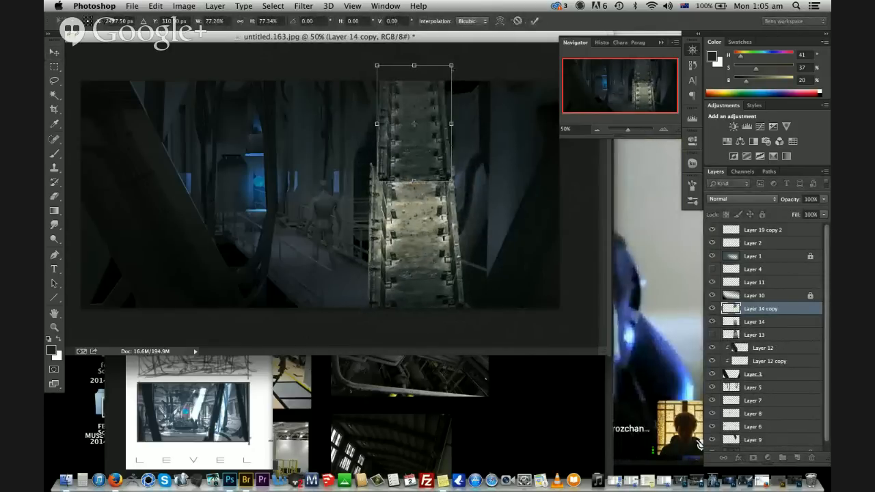
{"action": "left_click_drag", "start_coordinate": [452, 67], "coordinate": [455, 58], "text": "alt+shift"}
{"action": "left_click_drag", "start_coordinate": [440, 136], "coordinate": [439, 129]}
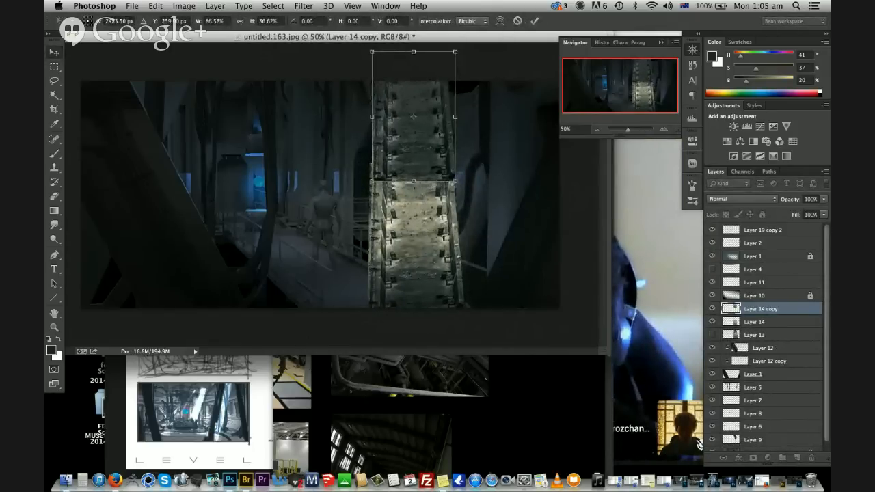
{"action": "key", "text": "Return"}
{"action": "key", "text": "alt+shift+bracketleft"}
{"action": "key", "text": "super+e"}
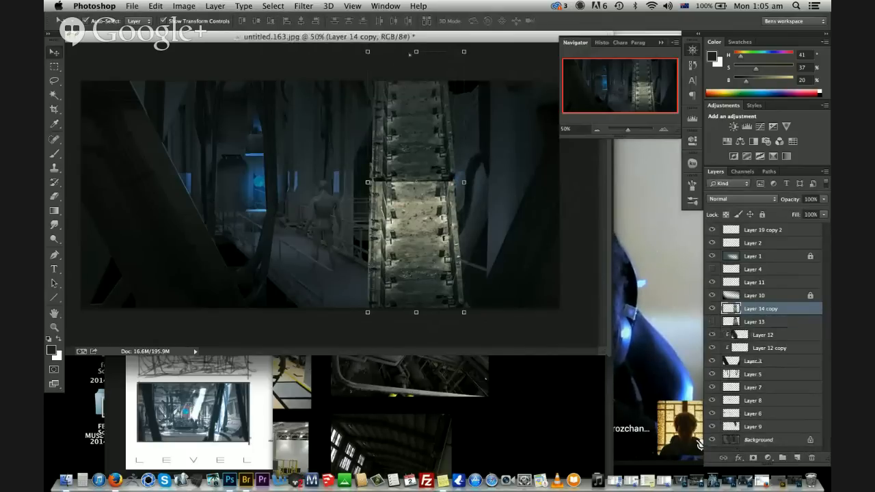
Flatten and skew the merged Layer 14 copy track into the walkway's perspective, fitting its corners to the floor edges
{"action": "left_click_drag", "start_coordinate": [415, 52], "coordinate": [372, 217], "text": "super"}
{"action": "left_click_drag", "start_coordinate": [367, 281], "coordinate": [319, 259]}
{"action": "left_click_drag", "start_coordinate": [118, 208], "coordinate": [299, 211], "text": "super"}
{"action": "left_click_drag", "start_coordinate": [327, 312], "coordinate": [341, 323], "text": "super"}
{"action": "left_click_drag", "start_coordinate": [214, 220], "coordinate": [244, 213], "text": "super"}
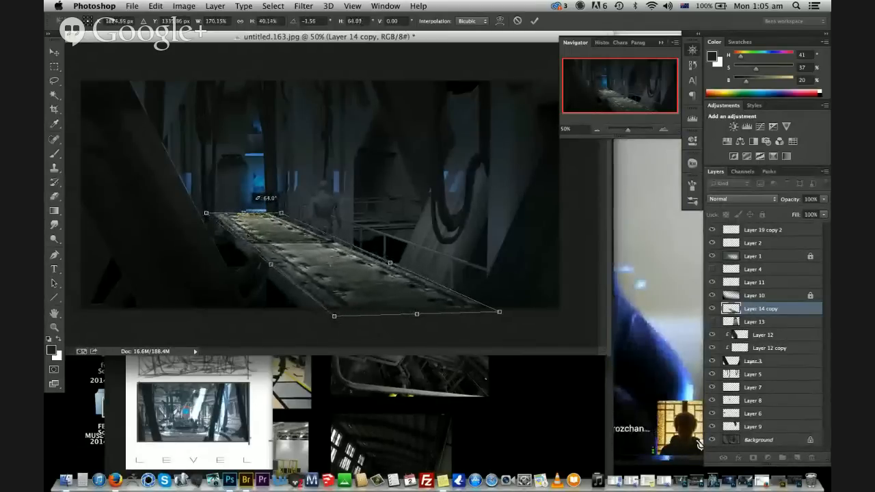
{"action": "left_click_drag", "start_coordinate": [271, 263], "coordinate": [274, 268], "text": "super"}
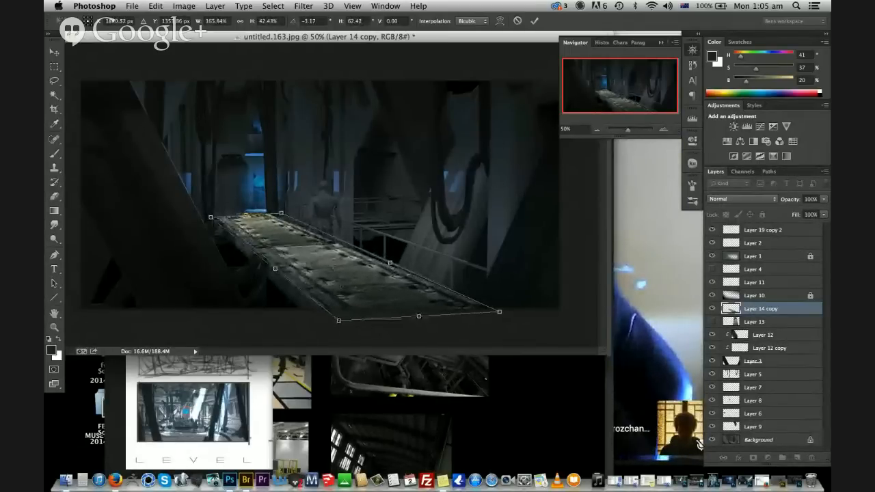
{"action": "key", "text": "Return"}
Blend Layer 14 copy with Soft Light at 73% opacity
{"action": "left_click", "coordinate": [742, 199]}
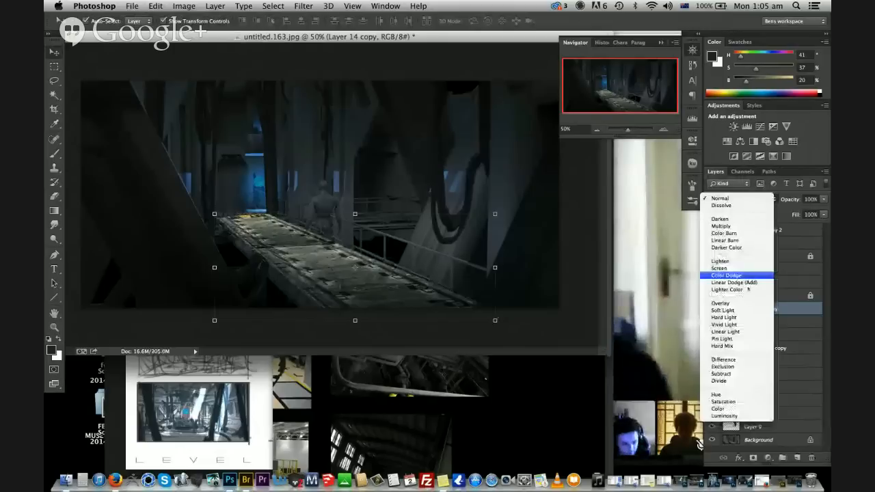
{"action": "left_click", "coordinate": [725, 310]}
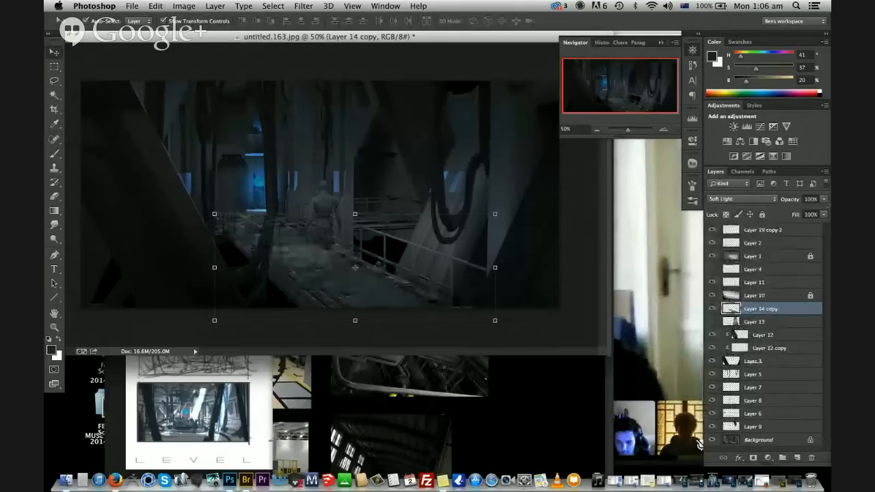
{"action": "left_click", "coordinate": [825, 200]}
{"action": "left_click_drag", "start_coordinate": [821, 213], "coordinate": [807, 213]}
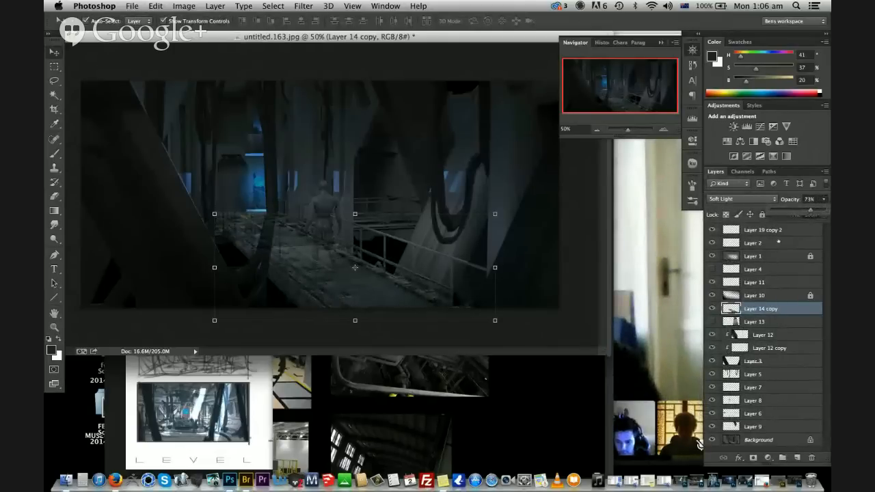
Desaturate Layer 14 copy with a Hue/Saturation saturation of -36 and switch its blend mode to Overlay
{"action": "key", "text": "super+u"}
{"action": "left_click", "coordinate": [627, 179]}
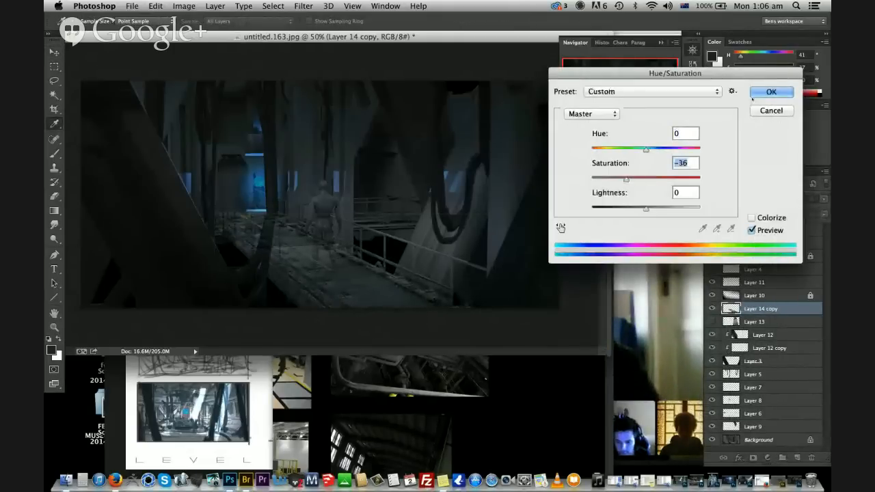
{"action": "left_click", "coordinate": [758, 93]}
{"action": "left_click", "coordinate": [748, 199]}
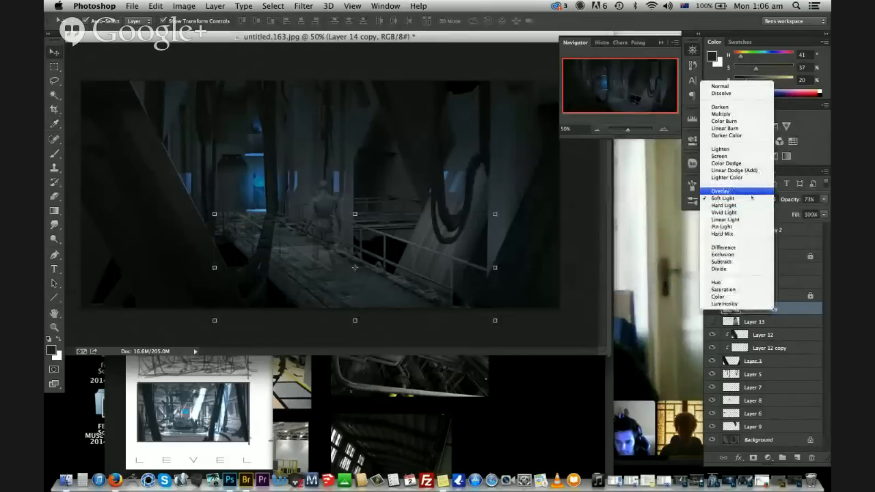
{"action": "left_click", "coordinate": [750, 192]}
Refine the skew of the Layer 14 copy texture so its far and near ends line up with the walkway
{"action": "mouse_move", "coordinate": [355, 215]}
{"action": "left_mouse_down", "text": "super"}
{"action": "mouse_move", "coordinate": [363, 228]}
{"action": "mouse_move", "coordinate": [358, 217]}
{"action": "left_mouse_up", "text": "super"}
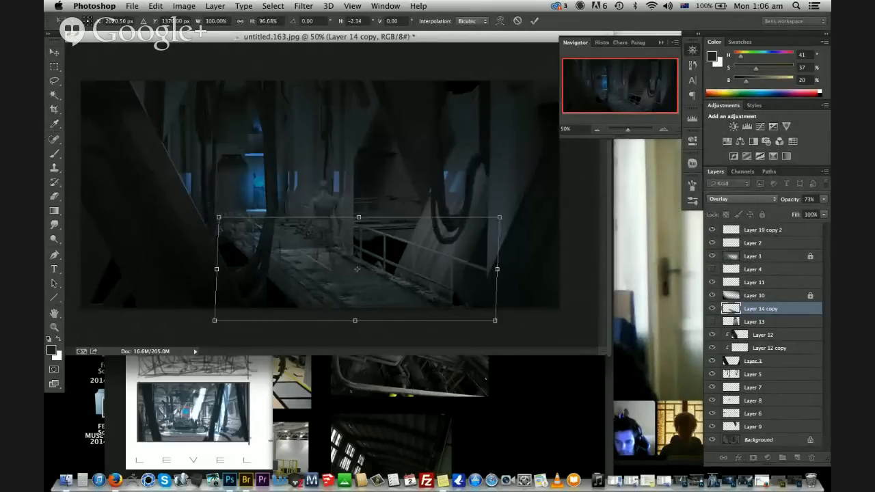
{"action": "left_click_drag", "start_coordinate": [219, 219], "coordinate": [213, 210], "text": "super"}
{"action": "left_click_drag", "start_coordinate": [355, 213], "coordinate": [353, 211], "text": "super"}
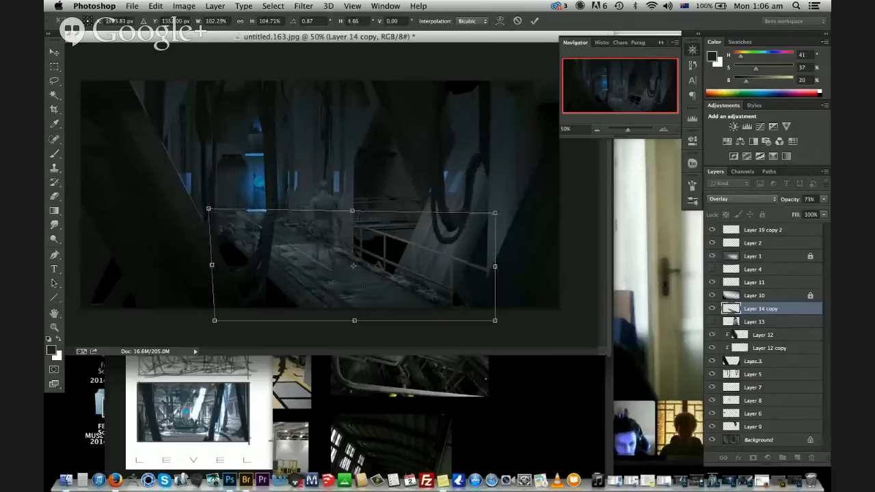
{"action": "key", "text": "Return"}
{"action": "left_click_drag", "start_coordinate": [351, 322], "coordinate": [340, 334], "text": "super"}
{"action": "key", "text": "Return"}
Choose an 80 px brush preset for the Eraser and reduce the opacity of Layer 14 copy to 41%
{"action": "key", "text": "e"}
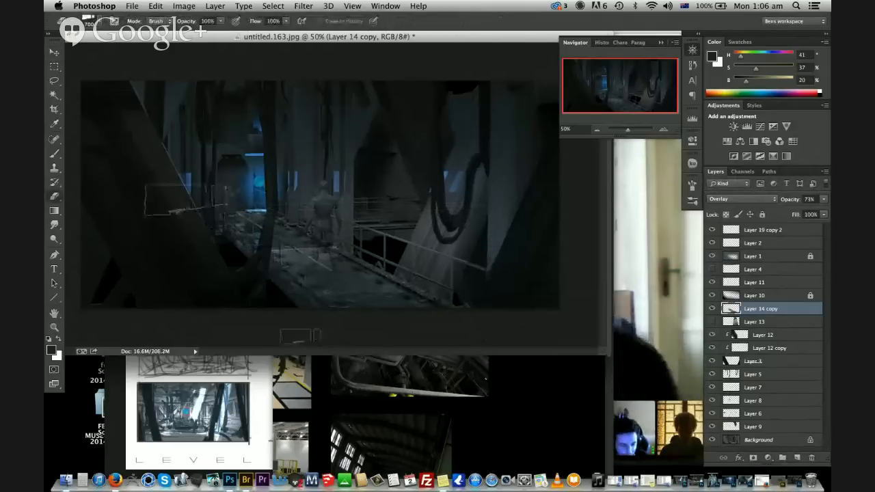
{"action": "right_click", "coordinate": [287, 265]}
{"action": "left_click", "coordinate": [418, 406]}
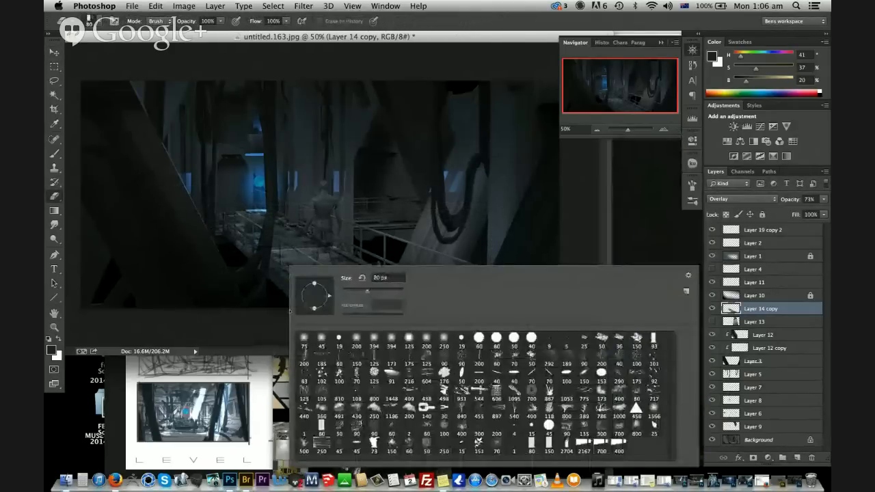
{"action": "key", "text": "Return"}
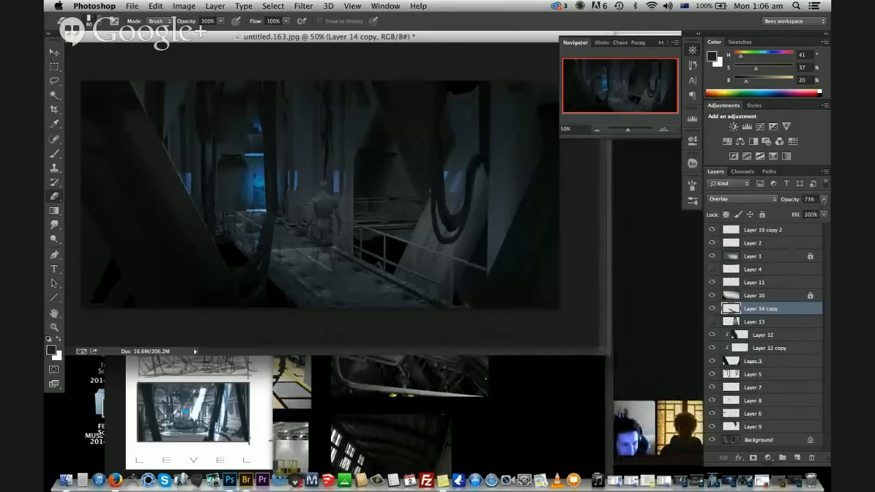
{"action": "left_click_drag", "start_coordinate": [799, 214], "coordinate": [793, 211]}
{"action": "key", "text": "v"}
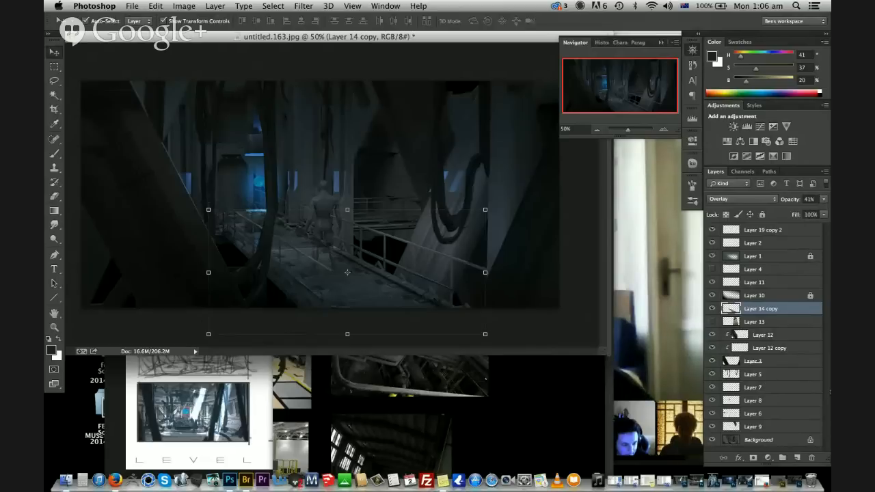
Lasso the two central columns and the far column on the Background layer, and copy them to a new layer
{"action": "left_click", "coordinate": [760, 440]}
{"action": "key", "text": "l"}
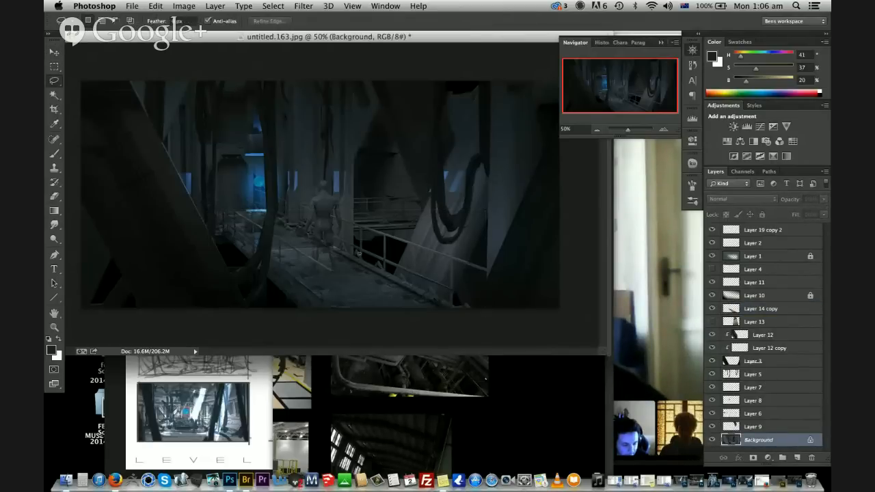
{"action": "mouse_move", "coordinate": [357, 97]}
{"action": "left_mouse_down"}
{"action": "mouse_move", "coordinate": [347, 64]}
{"action": "mouse_move", "coordinate": [333, 68]}
{"action": "mouse_move", "coordinate": [335, 239]}
{"action": "mouse_move", "coordinate": [345, 254]}
{"action": "left_mouse_up"}
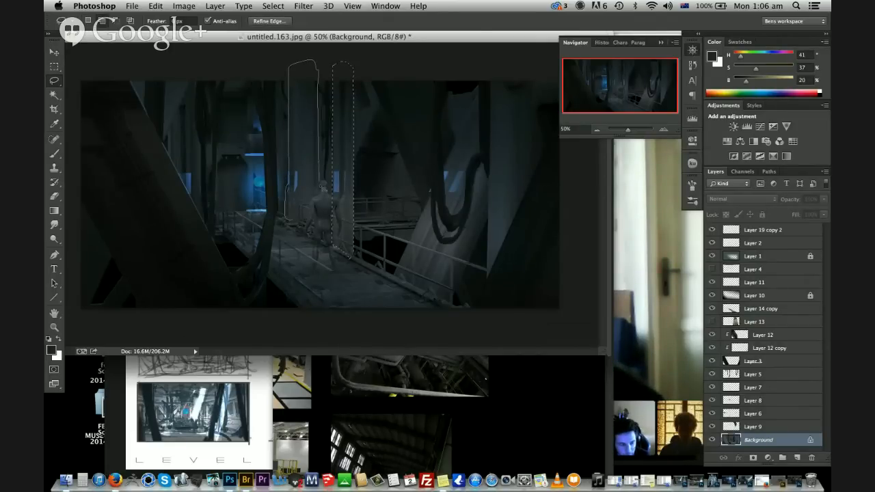
{"action": "left_click_drag", "start_coordinate": [301, 221], "coordinate": [317, 218]}
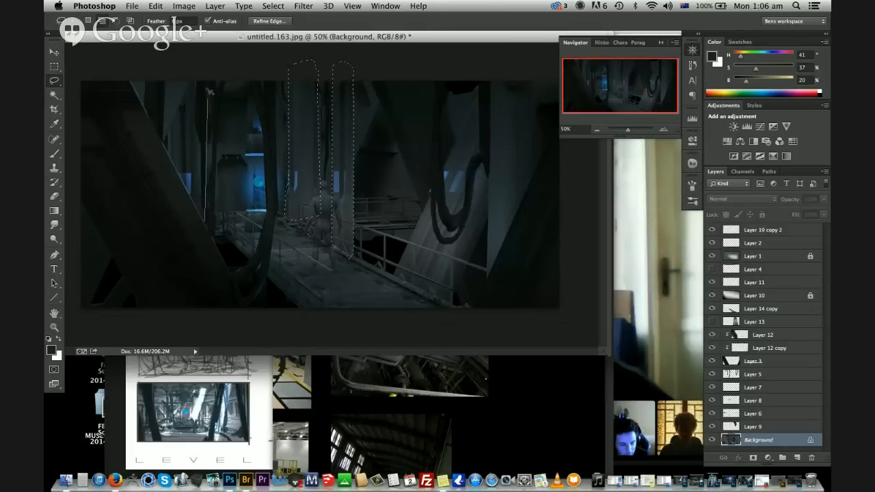
{"action": "mouse_move", "coordinate": [210, 91]}
{"action": "left_mouse_down"}
{"action": "mouse_move", "coordinate": [204, 68]}
{"action": "mouse_move", "coordinate": [189, 64]}
{"action": "mouse_move", "coordinate": [171, 116]}
{"action": "mouse_move", "coordinate": [180, 182]}
{"action": "mouse_move", "coordinate": [203, 220]}
{"action": "left_mouse_up"}
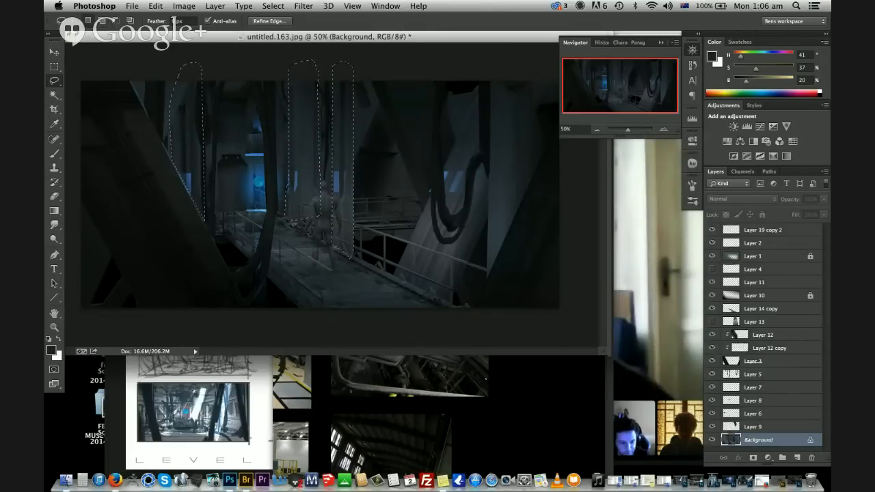
{"action": "key", "text": "super+j"}
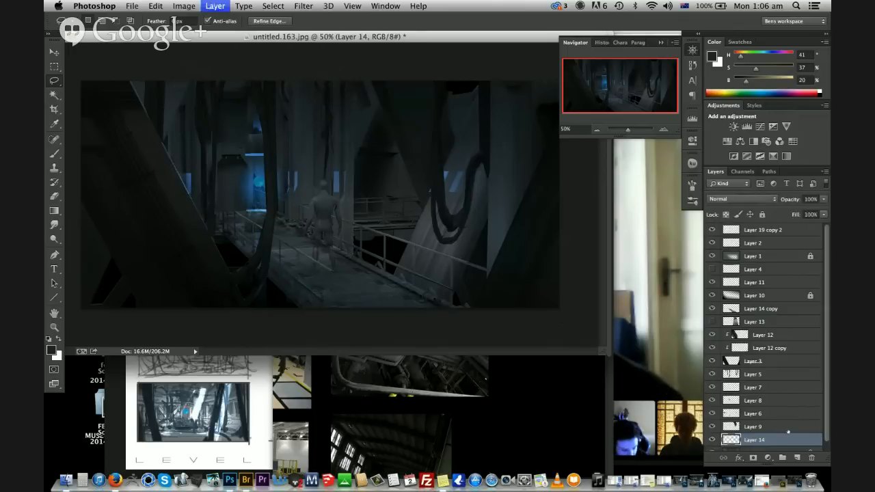
Darken the copied columns with a Hue/Saturation lightness of -36 and switch to the Eraser
{"action": "scroll", "coordinate": [788, 432], "scroll_direction": "down", "scroll_amount": 1}
{"action": "key", "text": "super+u"}
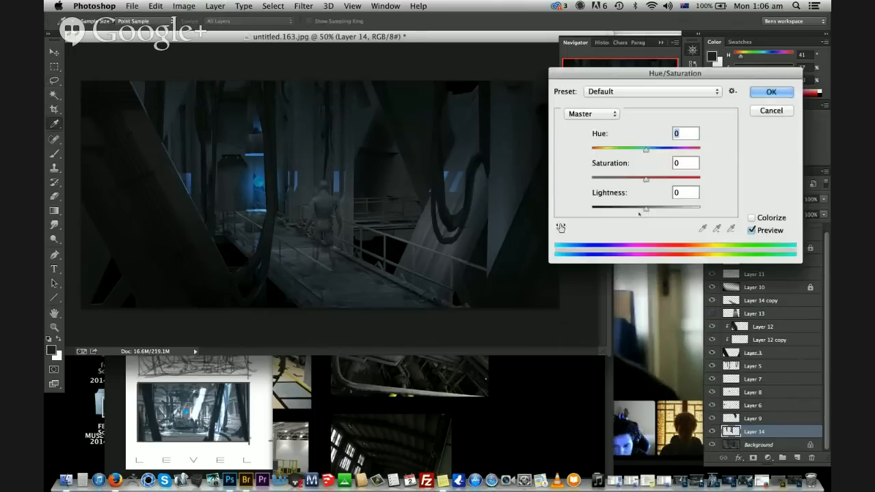
{"action": "left_click_drag", "start_coordinate": [639, 214], "coordinate": [626, 212]}
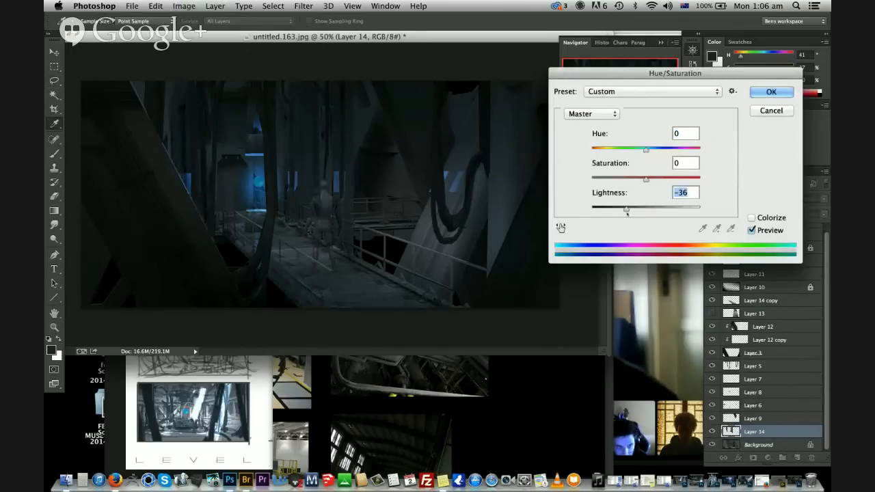
{"action": "key", "text": "Return"}
{"action": "key", "text": "e"}
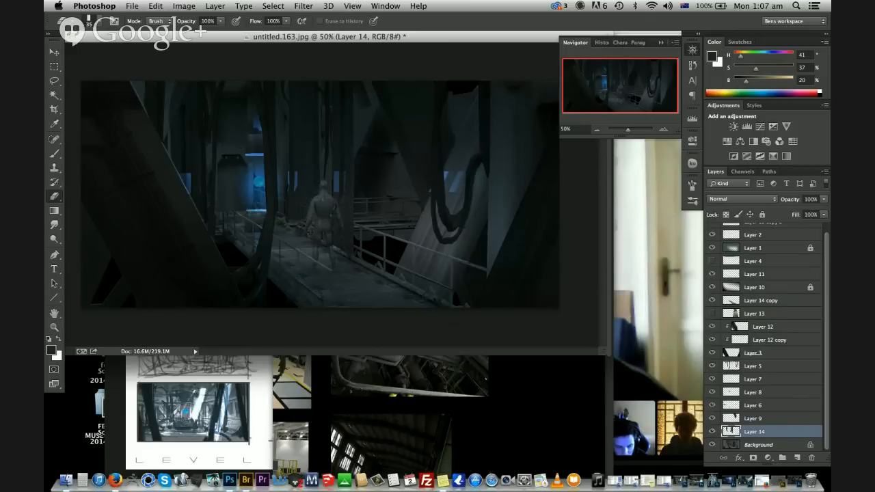
Lower the opacity of the Layer 14 copy walkway texture to 34%
{"action": "key", "text": "v"}
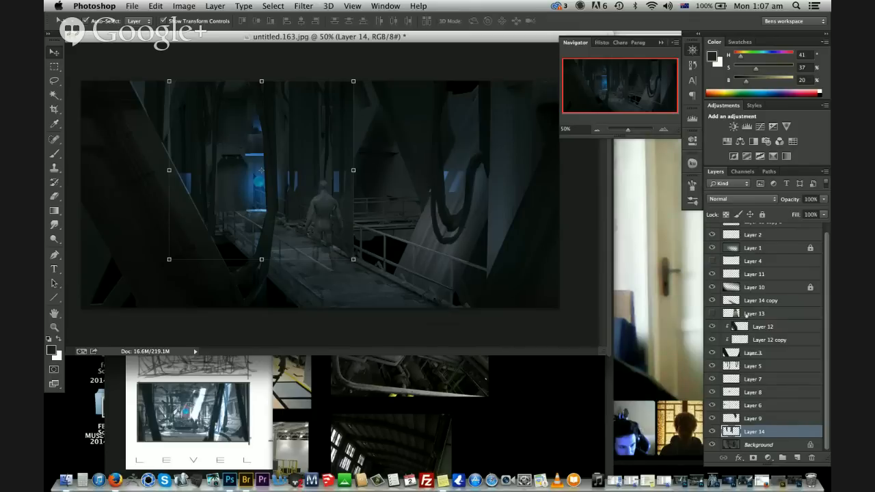
{"action": "left_click", "coordinate": [745, 314]}
{"action": "left_click", "coordinate": [748, 301]}
{"action": "key", "text": "e"}
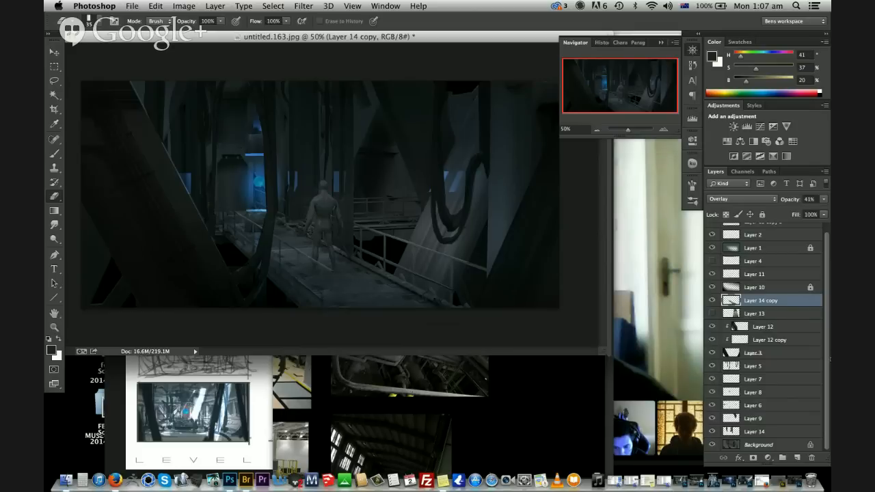
{"action": "left_click", "coordinate": [823, 199]}
{"action": "left_click_drag", "start_coordinate": [793, 210], "coordinate": [791, 213]}
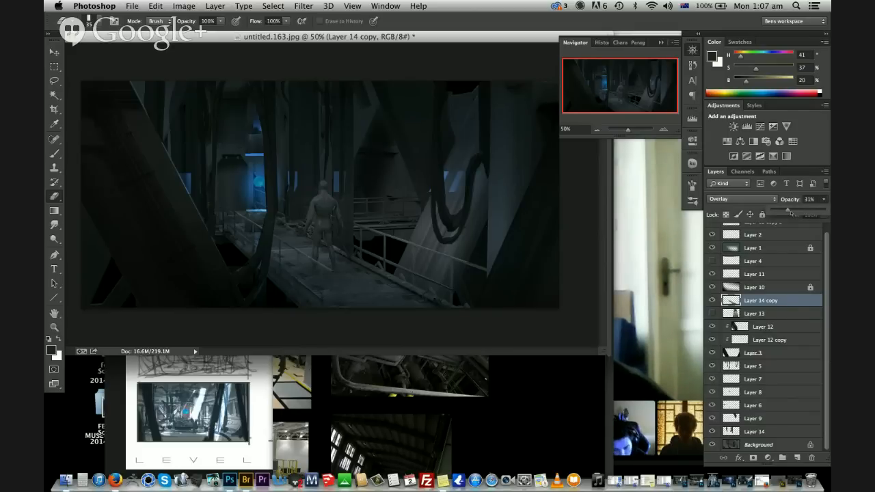
On a new layer above the Background, paint soft haze across the far hangar with the 1566 px brush and blue sampled from the doorway light
{"action": "key", "text": "v"}
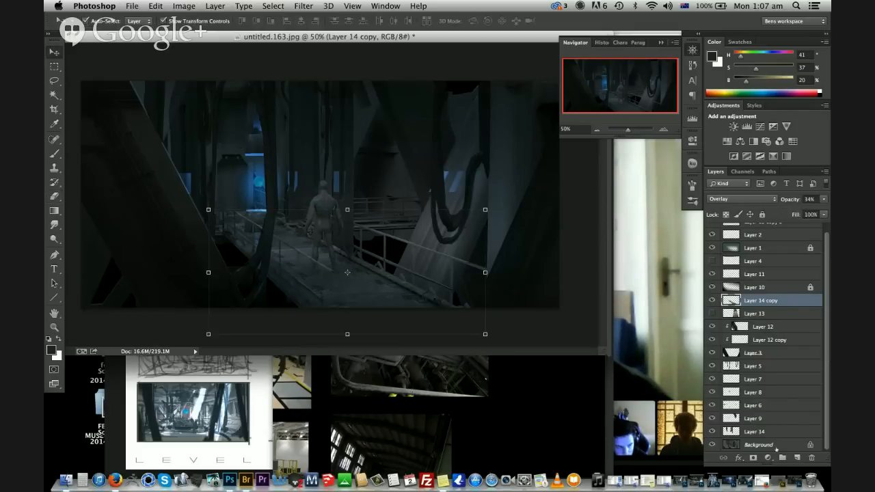
{"action": "left_click", "coordinate": [759, 445]}
{"action": "left_click", "coordinate": [797, 457]}
{"action": "key", "text": "b"}
{"action": "right_click", "coordinate": [679, 351]}
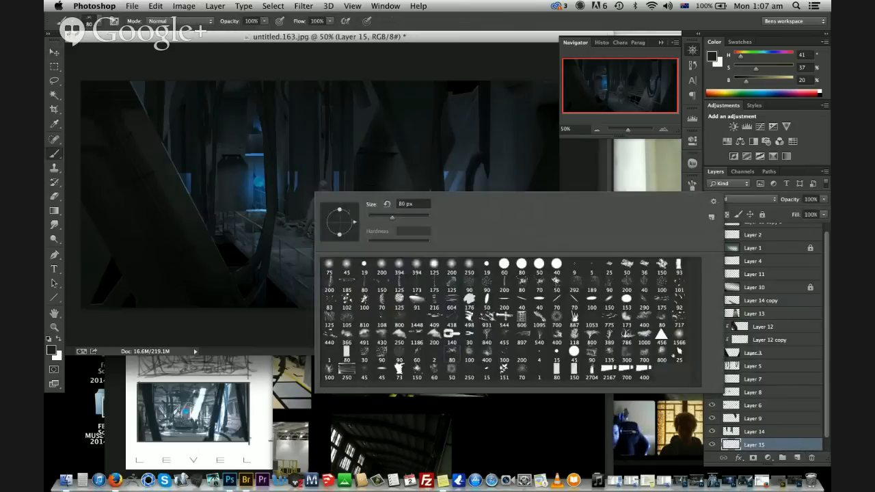
{"action": "left_click", "coordinate": [678, 335]}
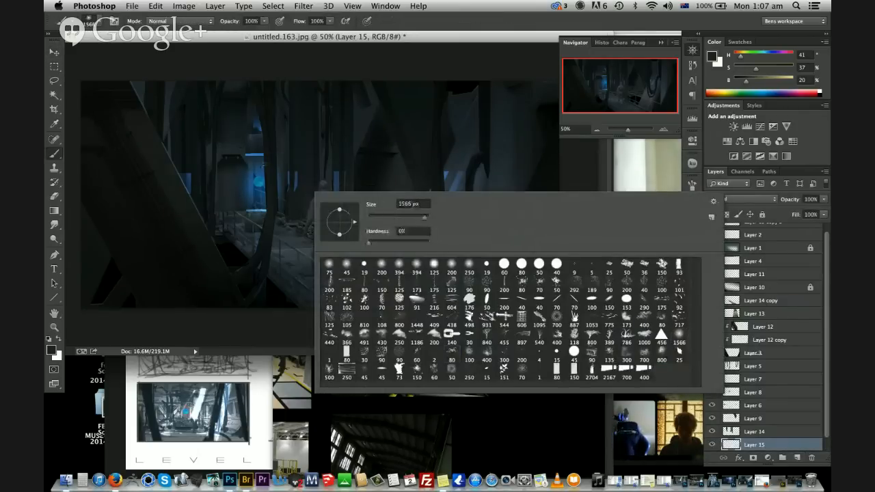
{"action": "key", "text": "Return"}
{"action": "left_click", "coordinate": [261, 167], "text": "alt"}
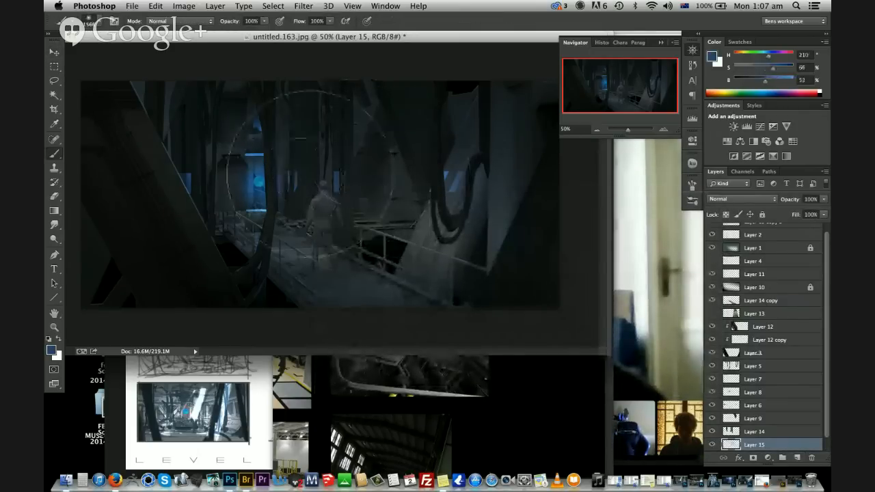
{"action": "left_click_drag", "start_coordinate": [309, 174], "coordinate": [275, 172]}
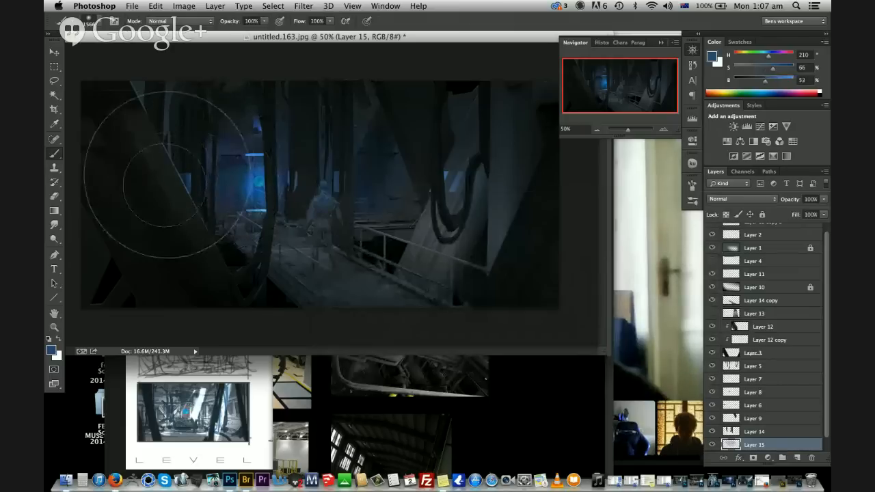
Darken the blue haze layer with a Hue/Saturation lightness of -45, and reduce its saturation in a second pass
{"action": "key", "text": "super+u"}
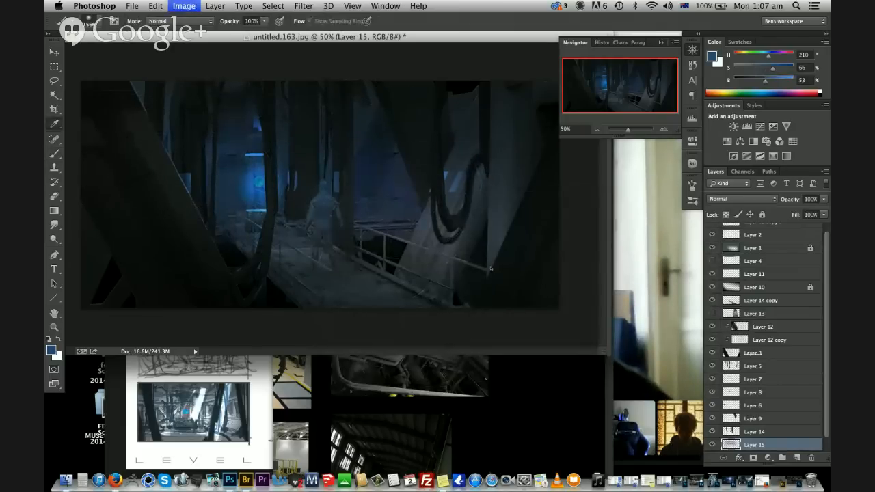
{"action": "left_click_drag", "start_coordinate": [630, 208], "coordinate": [622, 209]}
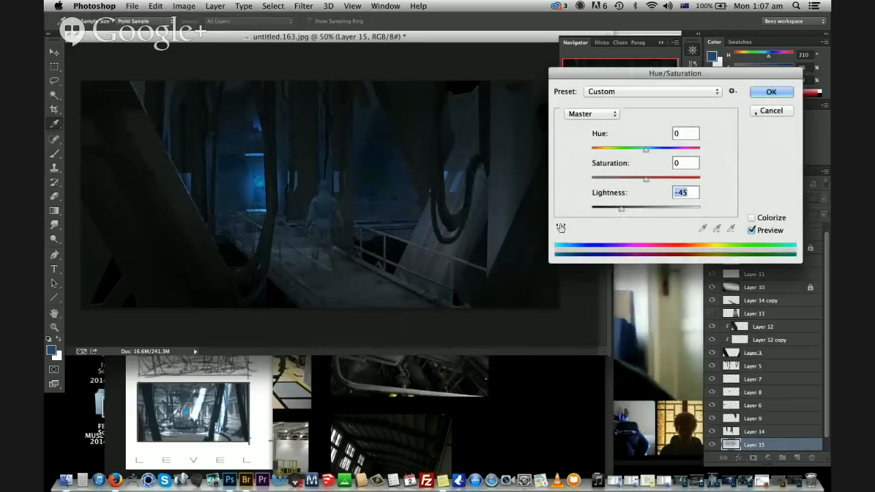
{"action": "left_click", "coordinate": [764, 95]}
{"action": "key", "text": "super+u"}
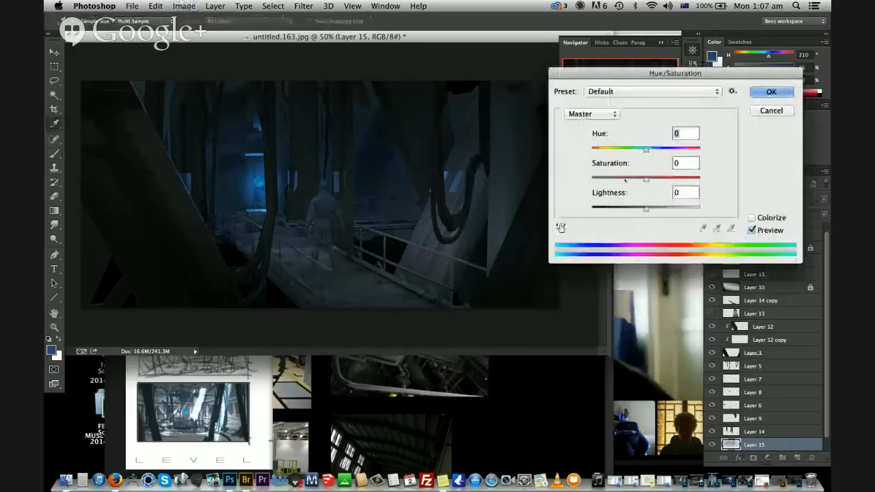
{"action": "left_click", "coordinate": [622, 179]}
{"action": "key", "text": "Return"}
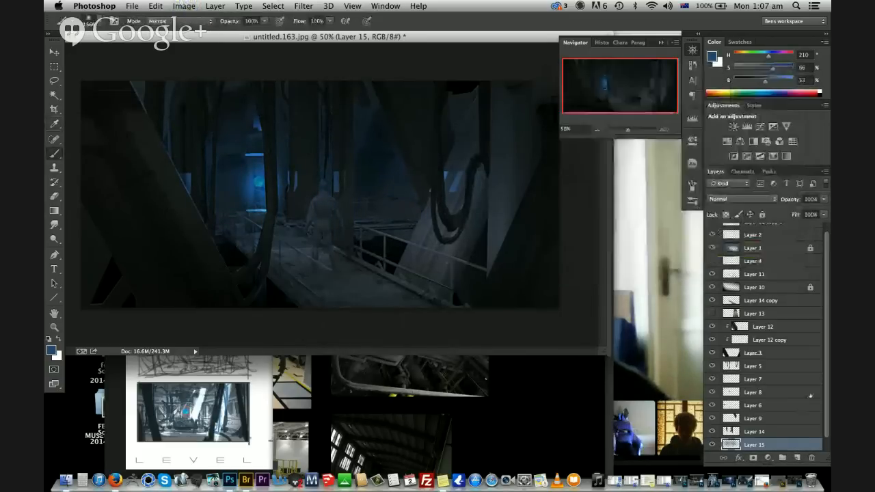
Lasso the standing figure on the Background layer and copy it to a new layer
{"action": "scroll", "coordinate": [786, 429], "scroll_direction": "down", "scroll_amount": 1}
{"action": "left_click", "coordinate": [780, 444]}
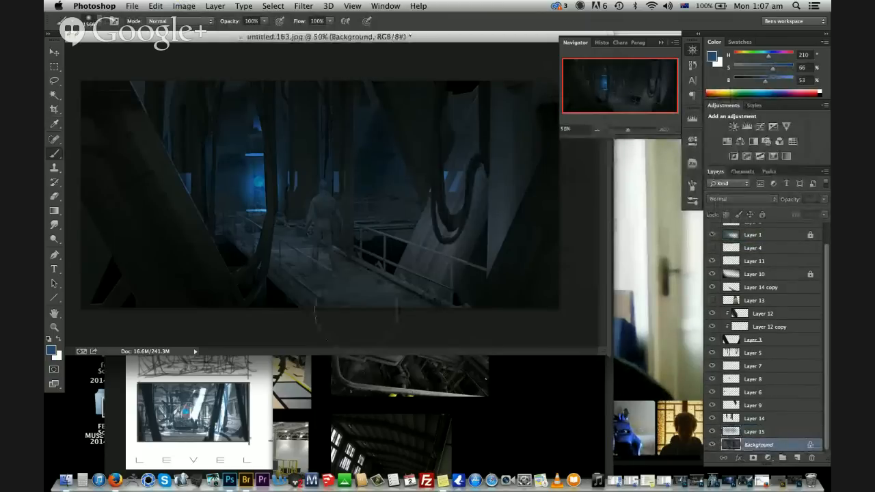
{"action": "key", "text": "l"}
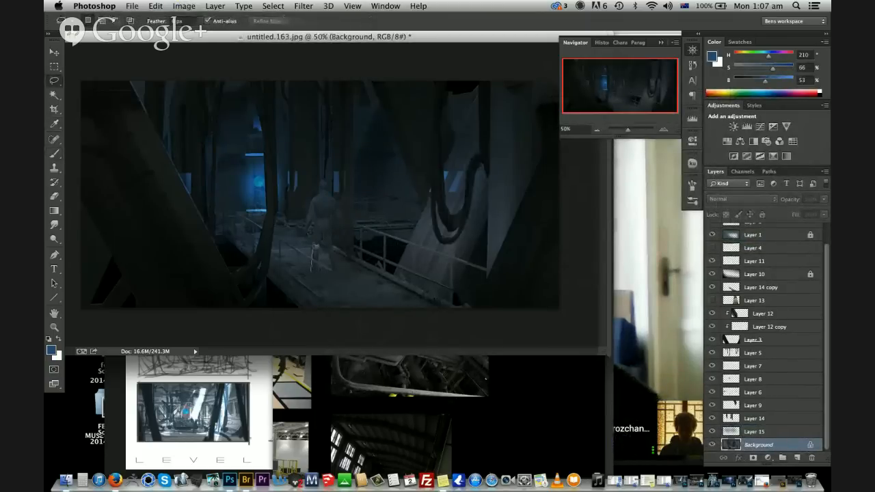
{"action": "mouse_move", "coordinate": [316, 246]}
{"action": "left_mouse_down"}
{"action": "mouse_move", "coordinate": [316, 212]}
{"action": "mouse_move", "coordinate": [308, 238]}
{"action": "mouse_move", "coordinate": [328, 181]}
{"action": "left_mouse_up"}
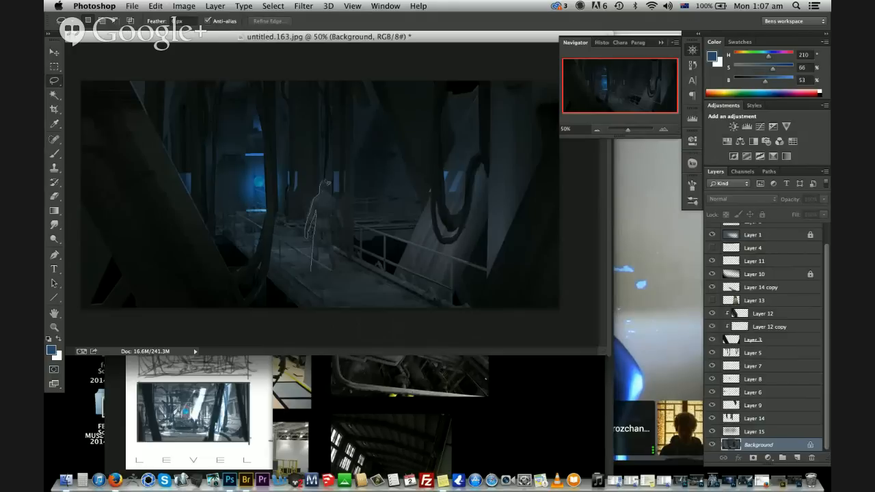
{"action": "mouse_move", "coordinate": [342, 213]}
{"action": "left_mouse_down"}
{"action": "mouse_move", "coordinate": [339, 270]}
{"action": "mouse_move", "coordinate": [316, 279]}
{"action": "left_mouse_up"}
{"action": "key", "text": "ctrl+j"}
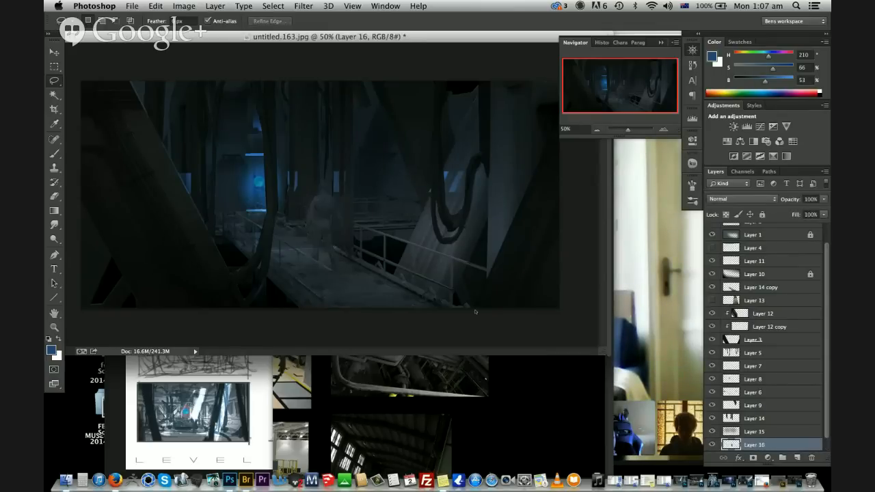
Darken the copied figure with a Hue/Saturation lightness of -47, followed by a second pass at -16
{"action": "key", "text": "ctrl+u"}
{"action": "left_click_drag", "start_coordinate": [646, 208], "coordinate": [620, 209]}
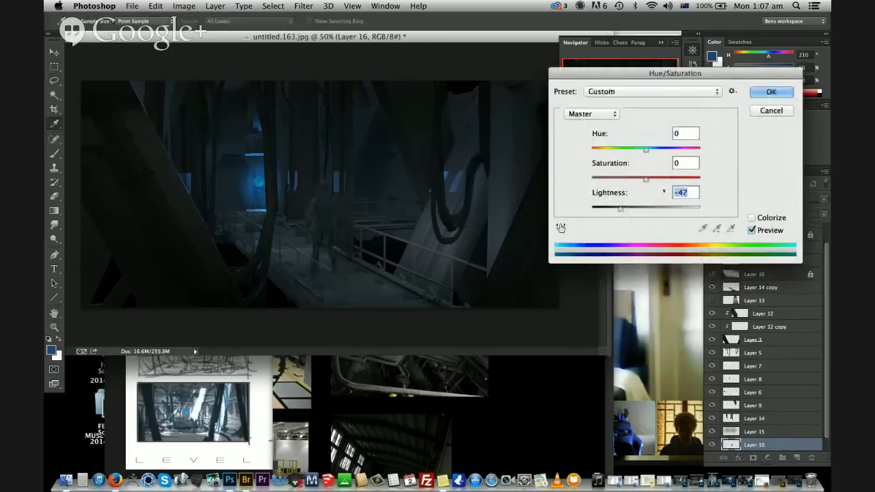
{"action": "key", "text": "Escape"}
{"action": "key", "text": "ctrl+u"}
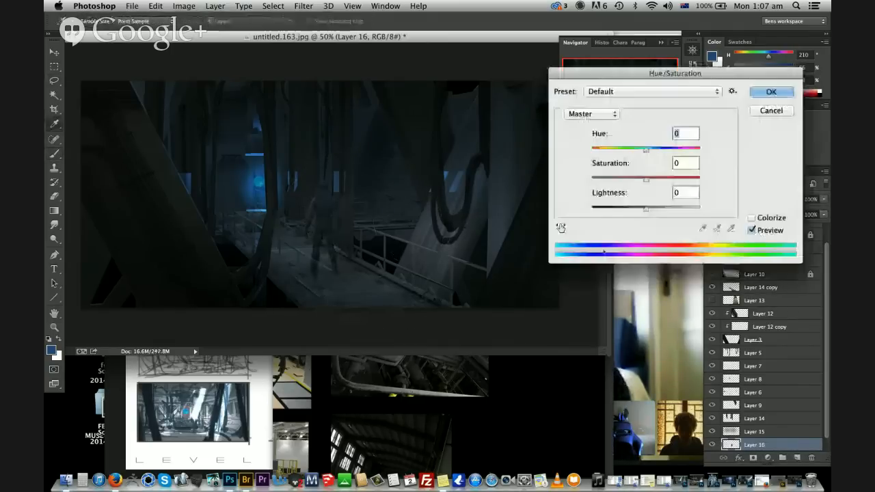
{"action": "left_click_drag", "start_coordinate": [646, 208], "coordinate": [637, 210]}
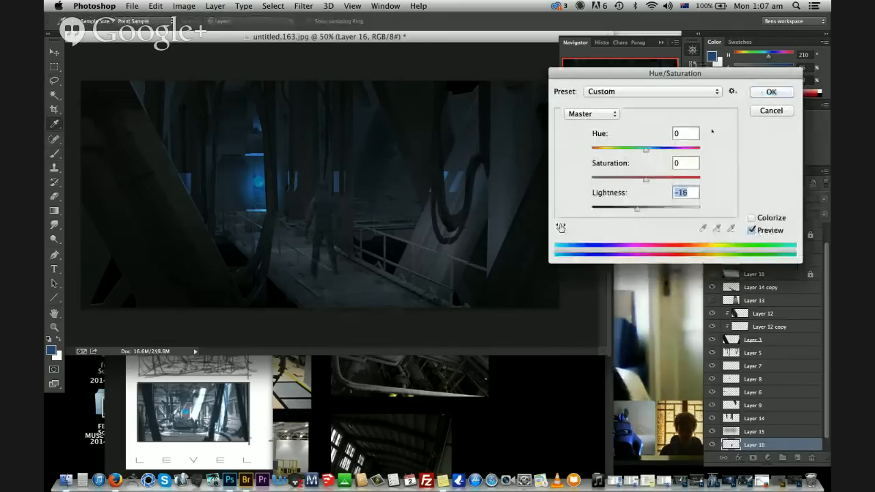
{"action": "key", "text": "Return"}
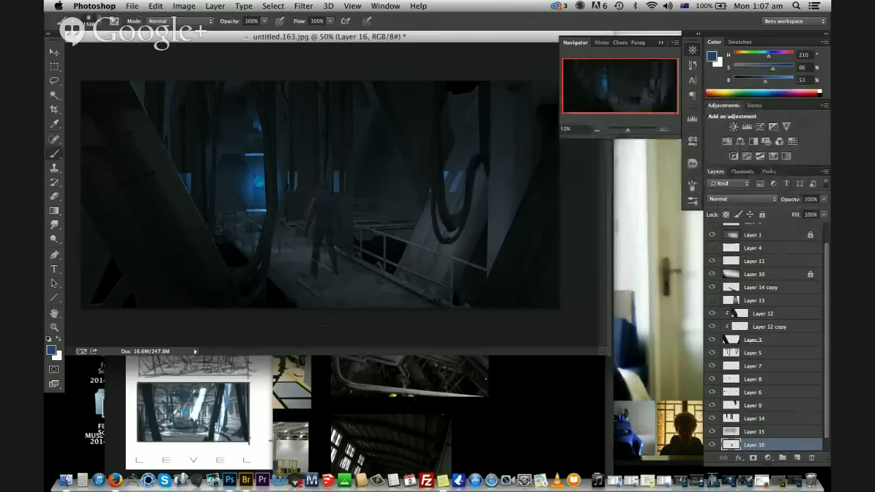
{"action": "key", "text": "v"}
{"action": "left_click", "coordinate": [267, 255]}
{"action": "left_click", "coordinate": [261, 188]}
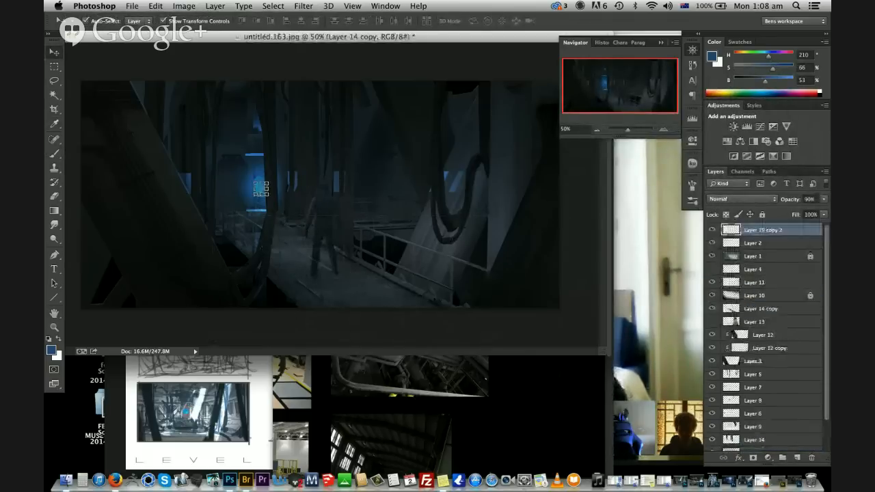
{"action": "left_click_drag", "start_coordinate": [269, 195], "coordinate": [264, 183]}
{"action": "key", "text": "Return"}
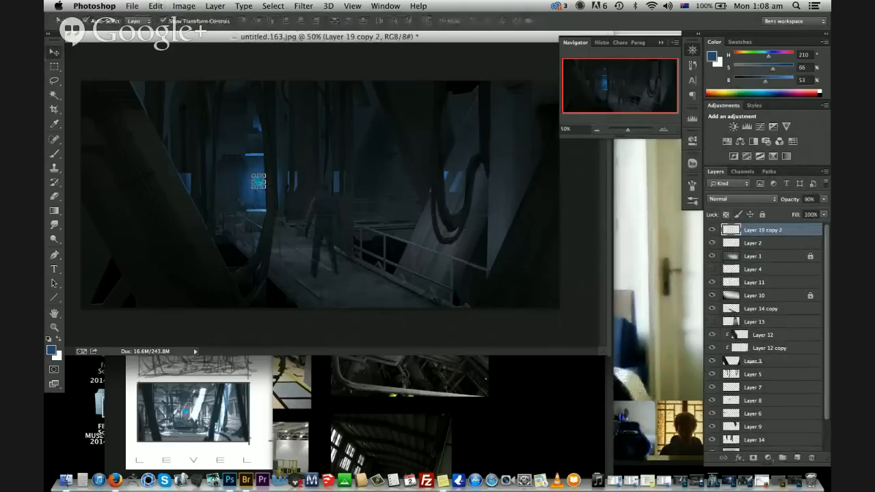
{"action": "left_click", "coordinate": [258, 181]}
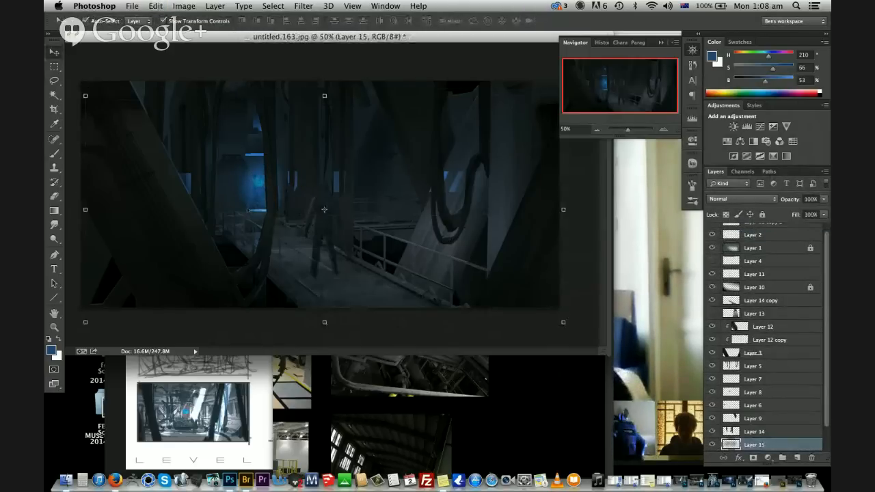
Add a new layer directly above Layer 16 and sample the near-black colour of the foreground beam for the Brush
{"action": "scroll", "coordinate": [788, 430], "scroll_direction": "down", "scroll_amount": 2}
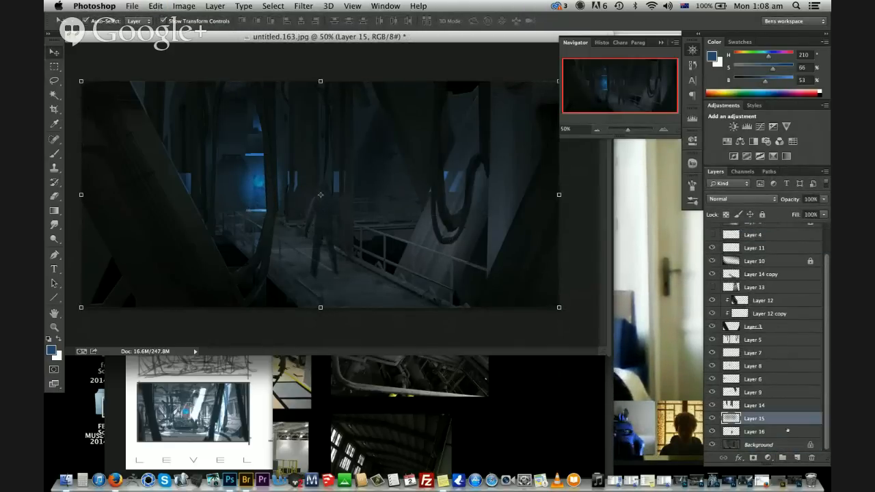
{"action": "left_click", "coordinate": [797, 457]}
{"action": "key", "text": "b"}
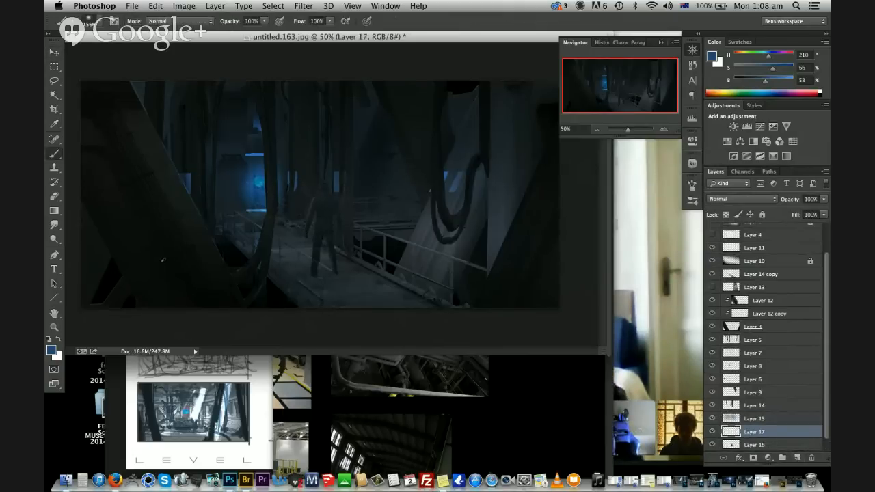
{"action": "left_click", "coordinate": [182, 267], "text": "alt"}
Add a new layer directly above the Background and paint the gap beneath the foreground beam near-black with the 80 px brush
{"action": "left_click", "coordinate": [755, 444]}
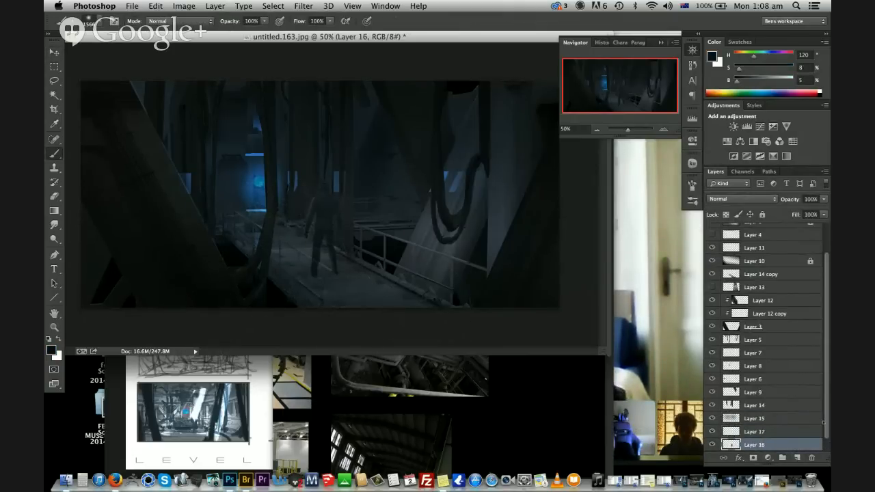
{"action": "scroll", "coordinate": [789, 438], "scroll_direction": "down", "scroll_amount": 1}
{"action": "double_click", "coordinate": [783, 446]}
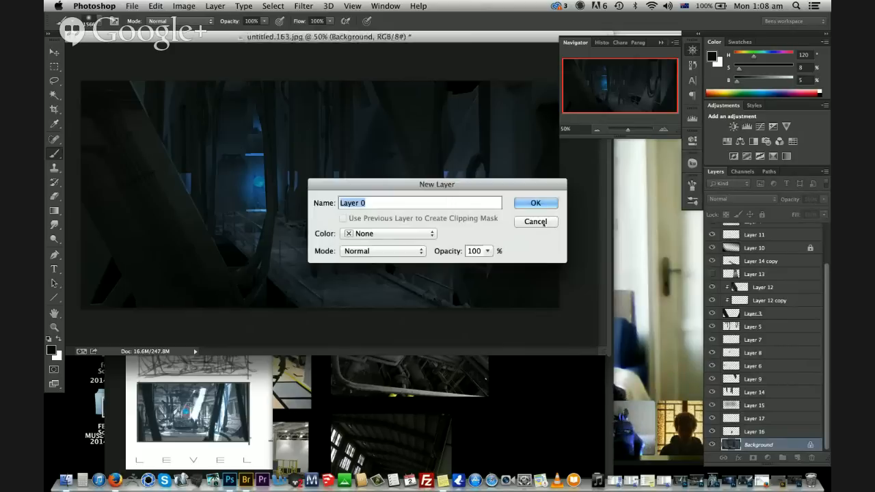
{"action": "key", "text": "Escape"}
{"action": "left_click", "coordinate": [797, 458]}
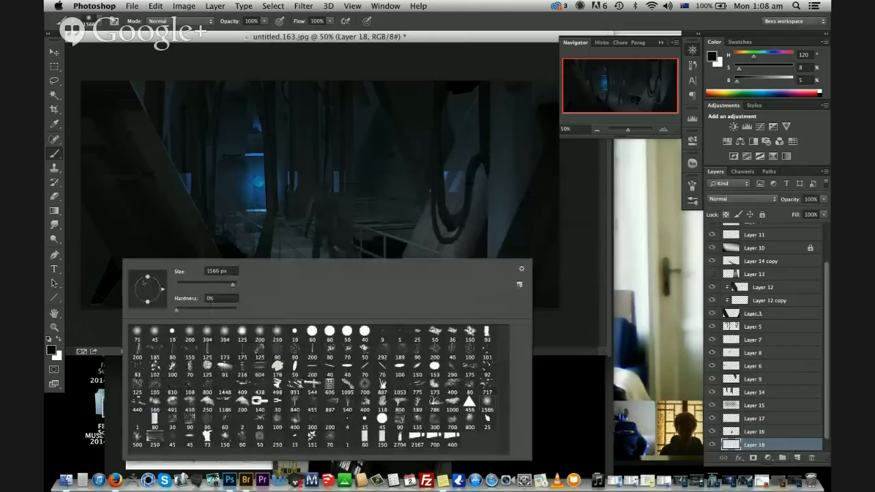
{"action": "right_click", "coordinate": [114, 252]}
{"action": "left_click", "coordinate": [116, 268], "text": "alt"}
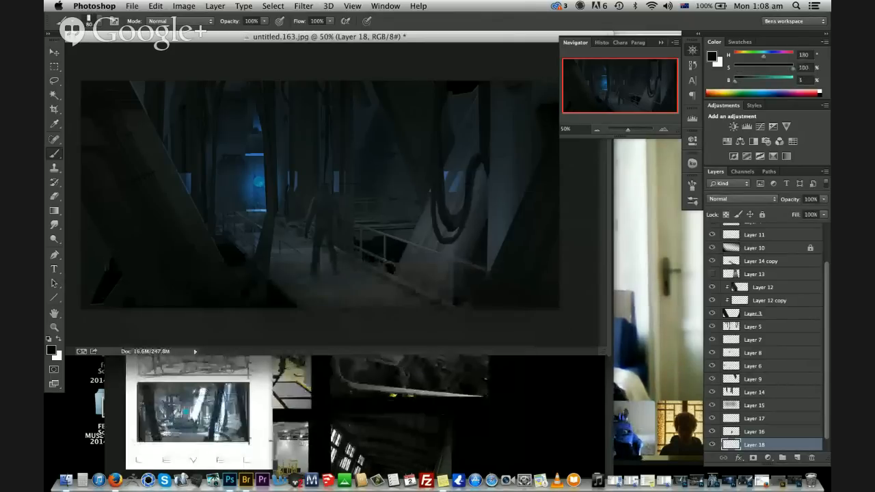
{"action": "left_click_drag", "start_coordinate": [103, 227], "coordinate": [90, 291]}
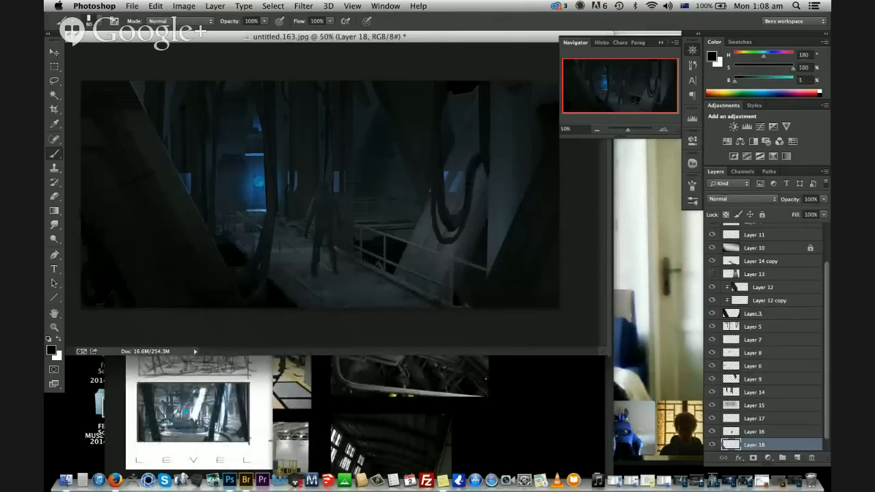
Add a new layer directly above Layer 10 and choose the soft 1566 px brush
{"action": "key", "text": "v"}
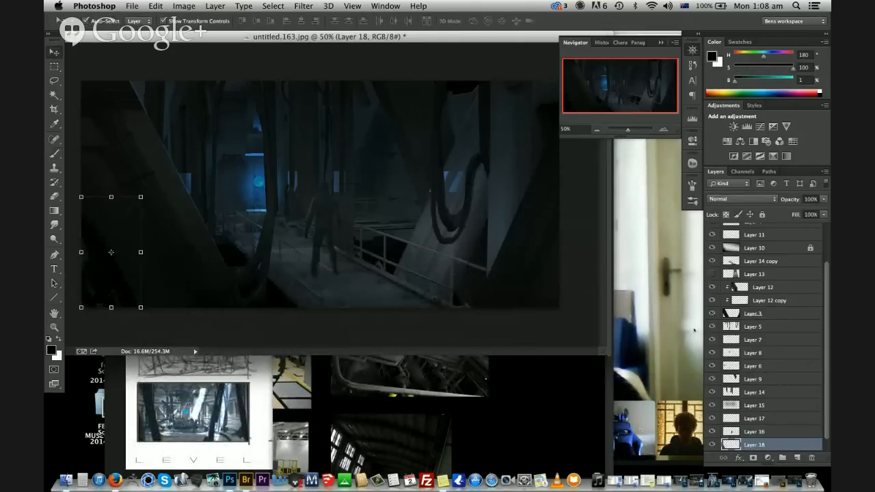
{"action": "left_click_drag", "start_coordinate": [825, 277], "coordinate": [822, 212]}
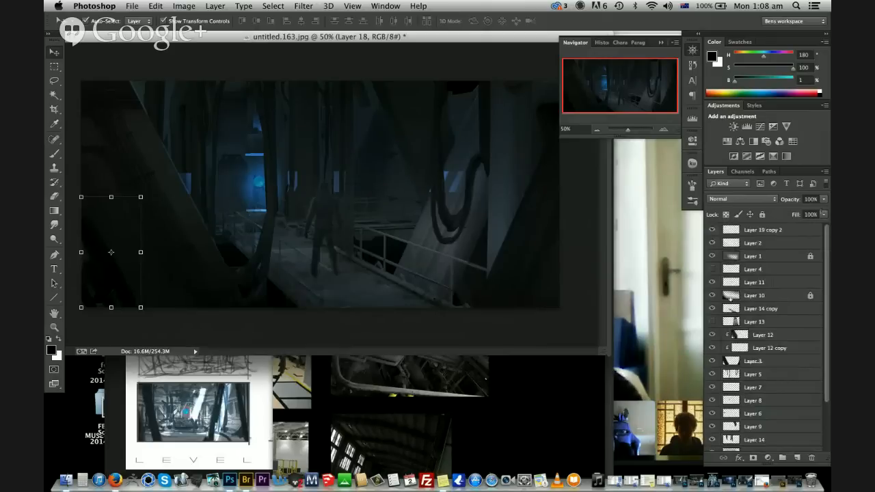
{"action": "left_click", "coordinate": [730, 296]}
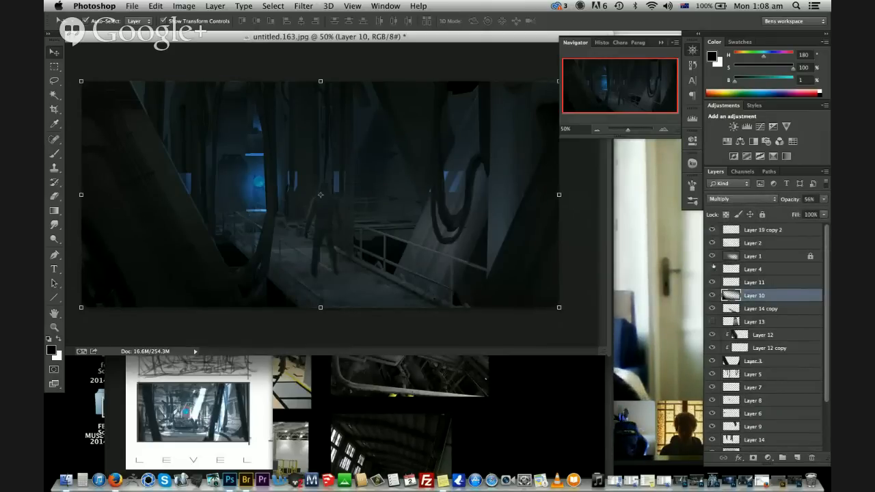
{"action": "left_click", "coordinate": [712, 269]}
{"action": "left_click", "coordinate": [712, 269]}
{"action": "left_click", "coordinate": [796, 457]}
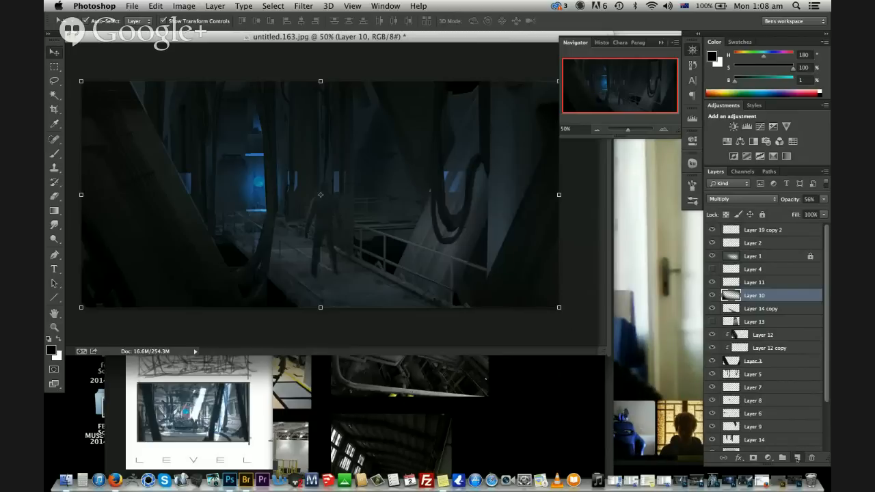
{"action": "key", "text": "b"}
{"action": "right_click", "coordinate": [405, 229]}
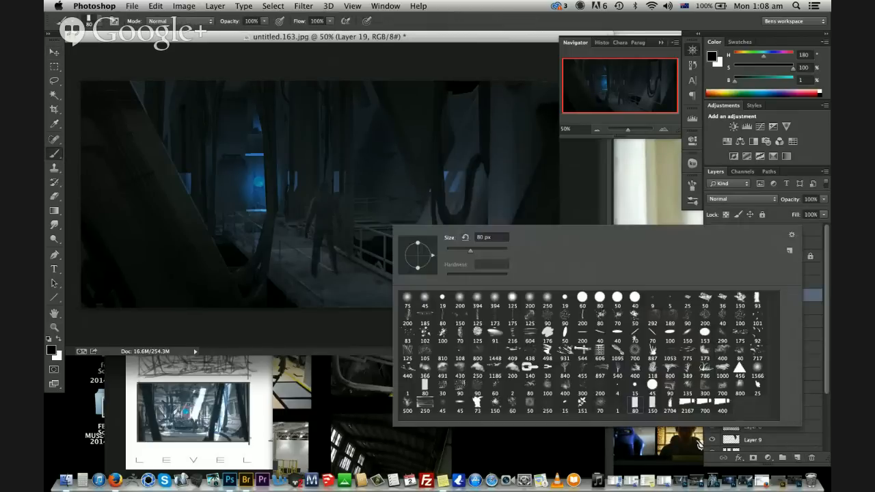
{"action": "left_click", "coordinate": [757, 367]}
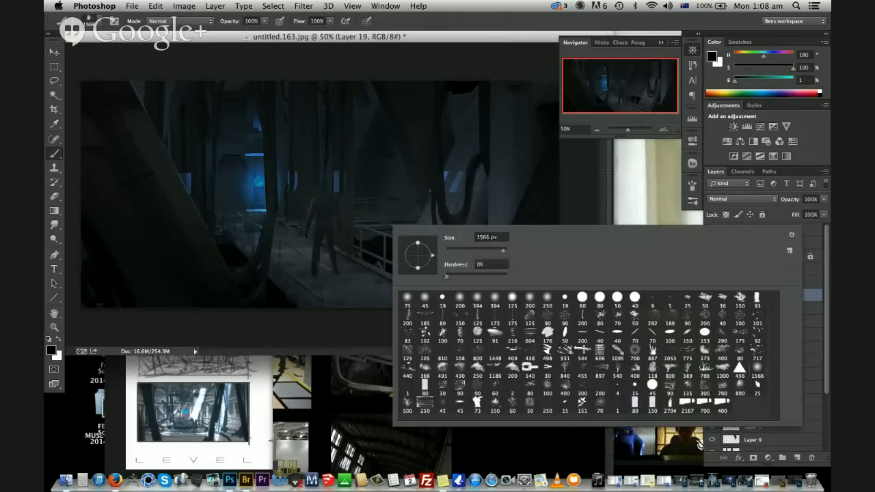
Sample a dark blue-grey from the image, reduce the soft brush to 1000 px, and darken the lower edge of the walkway
{"action": "left_click", "coordinate": [592, 176]}
{"action": "left_click", "coordinate": [547, 210], "text": "alt"}
{"action": "mouse_move", "coordinate": [505, 303]}
{"action": "left_mouse_down"}
{"action": "mouse_move", "coordinate": [376, 336]}
{"action": "mouse_move", "coordinate": [303, 340]}
{"action": "left_mouse_up"}
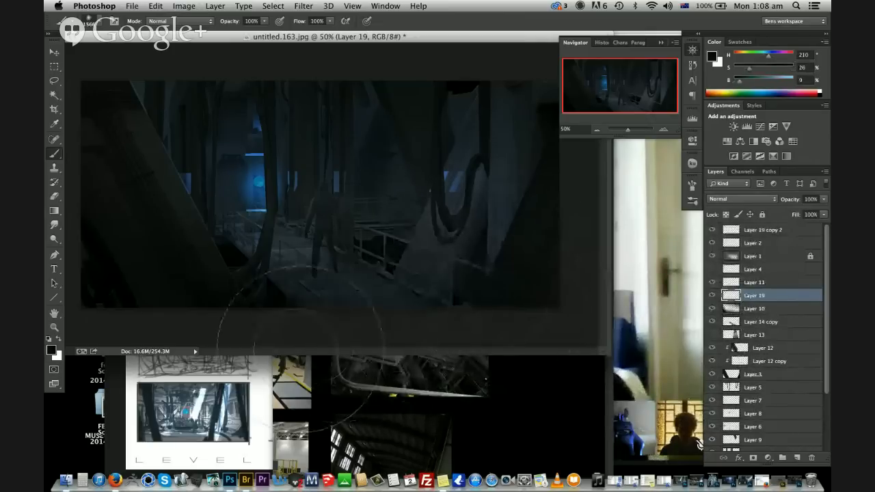
{"action": "key", "text": "super+z"}
{"action": "key", "text": "bracketleft"}
{"action": "key", "text": "bracketleft"}
{"action": "key", "text": "bracketleft"}
{"action": "key", "text": "bracketleft"}
{"action": "key", "text": "bracketleft"}
{"action": "key", "text": "bracketleft"}
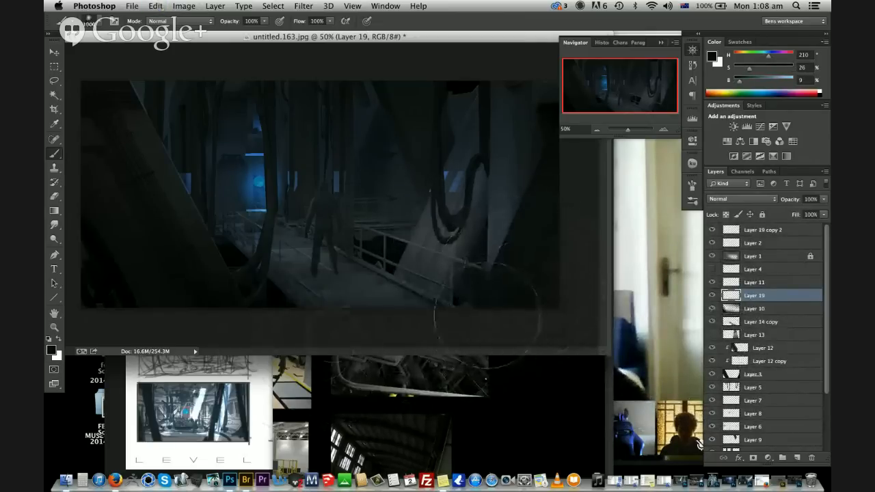
{"action": "left_click_drag", "start_coordinate": [503, 305], "coordinate": [269, 342]}
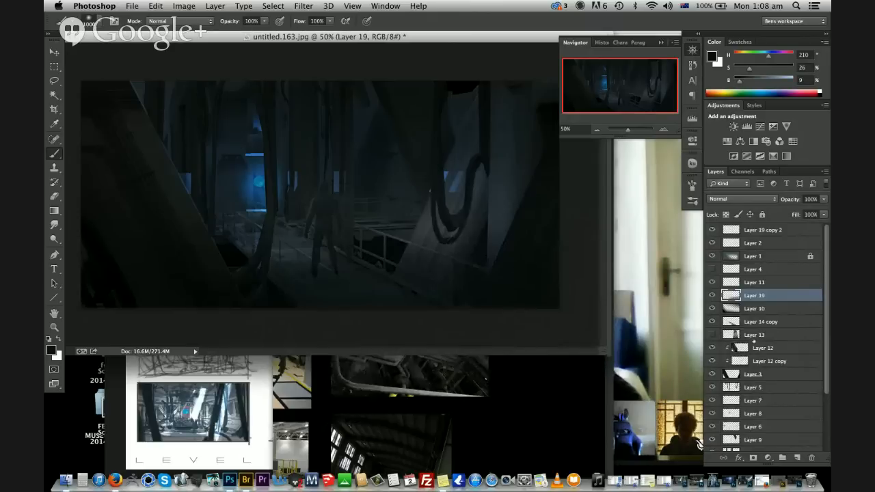
Hide the darkened figure on Layer 16, select the Background layer, and sample the dark column colour for the 80 px brush
{"action": "scroll", "coordinate": [826, 340], "scroll_direction": "down", "scroll_amount": 5}
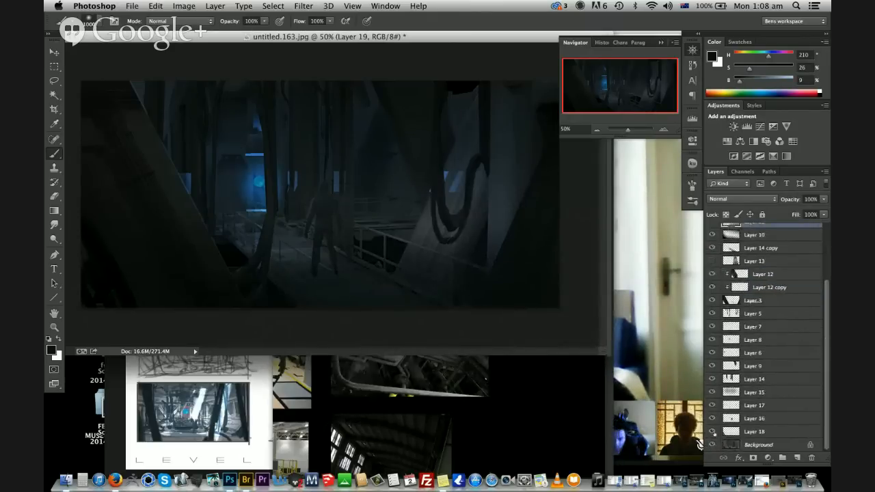
{"action": "left_click", "coordinate": [712, 418]}
{"action": "left_click", "coordinate": [751, 432]}
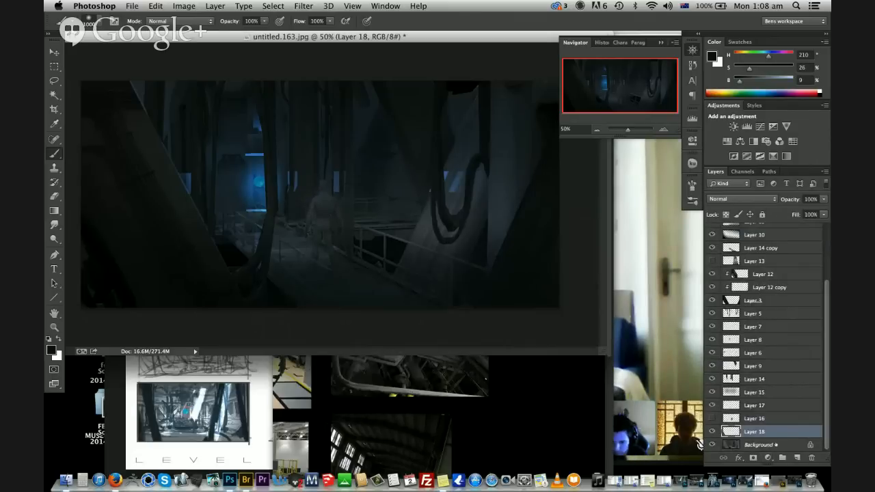
{"action": "left_click", "coordinate": [755, 445]}
{"action": "right_click", "coordinate": [337, 211]}
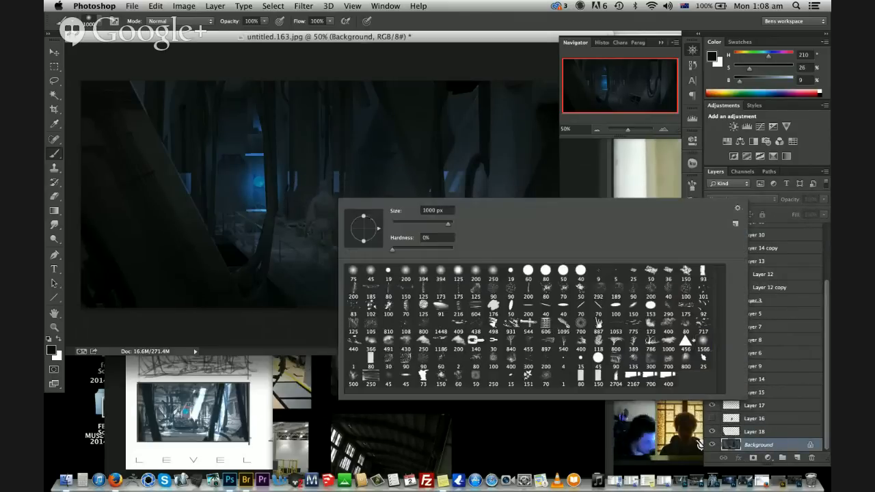
{"action": "double_click", "coordinate": [581, 375]}
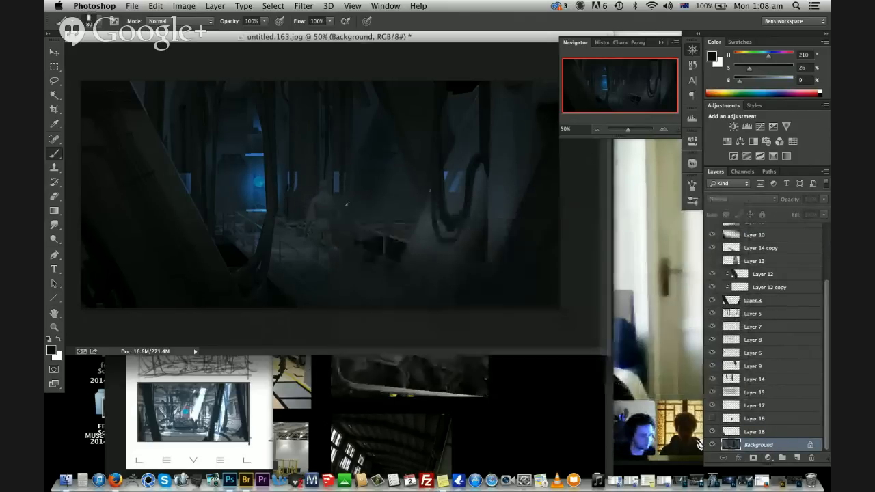
{"action": "left_click", "coordinate": [344, 209], "text": "alt"}
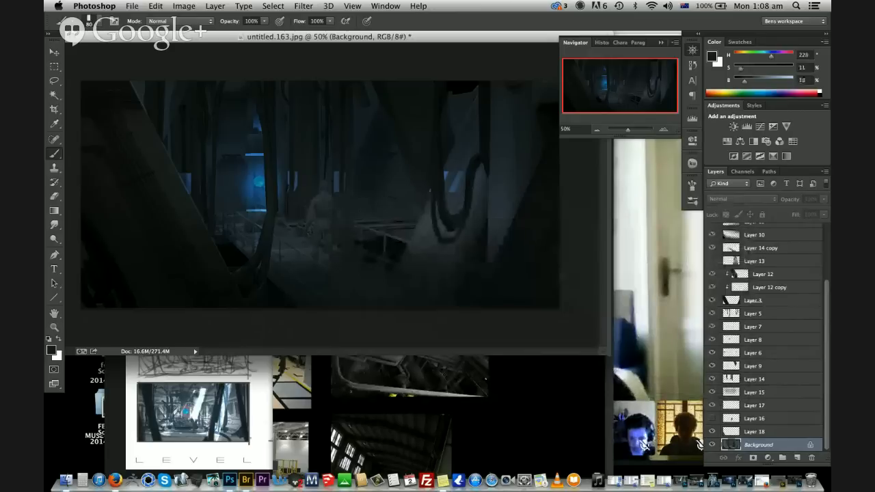
Hide Layers 10, 1 and 15, and add a new layer directly above Layer 15
{"action": "scroll", "coordinate": [788, 297], "scroll_direction": "up", "scroll_amount": 5}
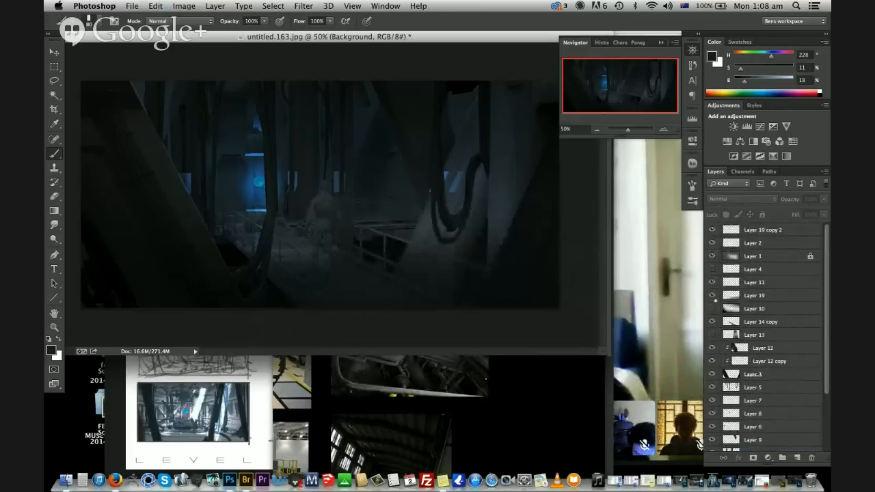
{"action": "left_click", "coordinate": [712, 256]}
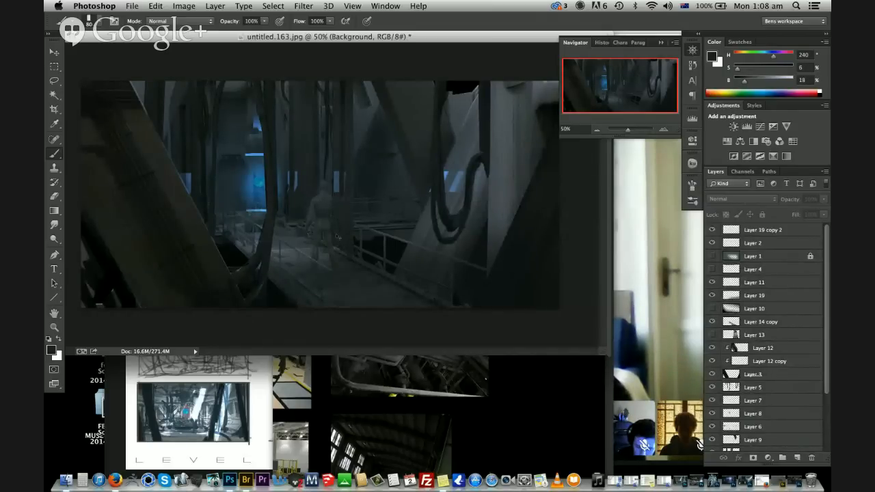
{"action": "key", "text": "super+z"}
{"action": "key", "text": "v"}
{"action": "left_click", "coordinate": [335, 226]}
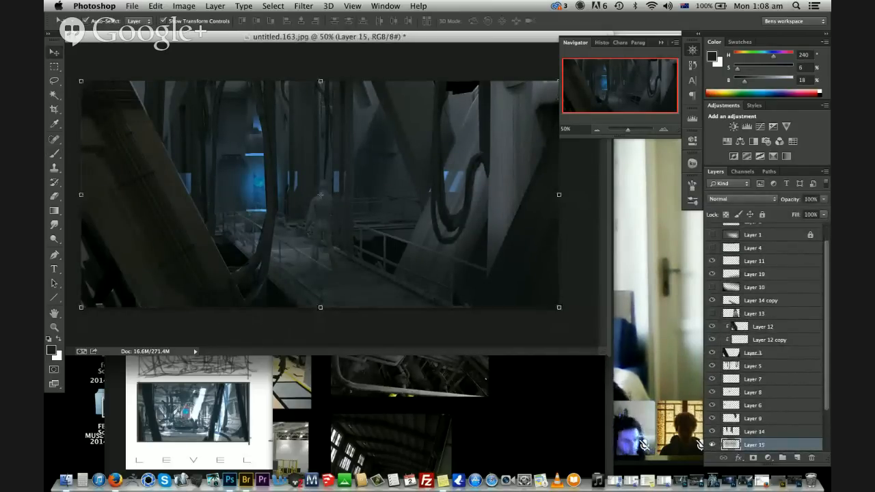
{"action": "left_click", "coordinate": [713, 444]}
{"action": "left_click", "coordinate": [797, 457]}
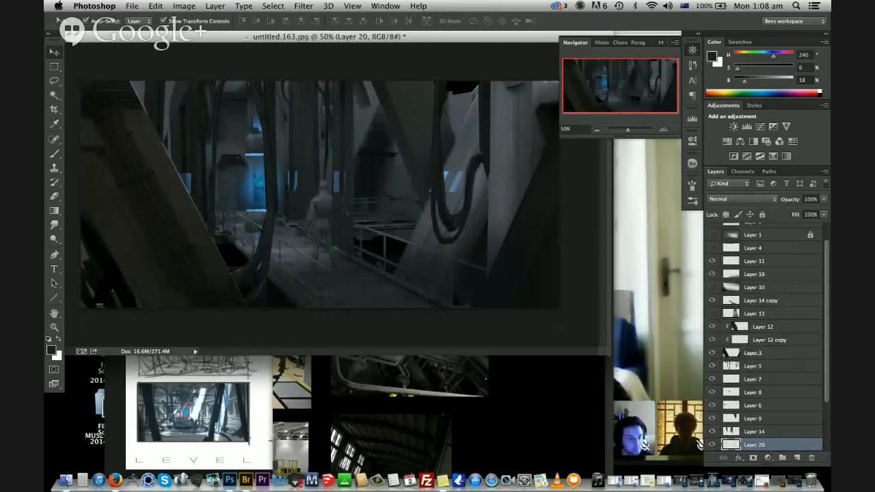
Paint over the original standing figure with the 80 px brush, using greys sampled from the column, walkway and surroundings
{"action": "key", "text": "b"}
{"action": "left_click", "coordinate": [345, 207], "text": "alt"}
{"action": "left_click_drag", "start_coordinate": [330, 193], "coordinate": [330, 206]}
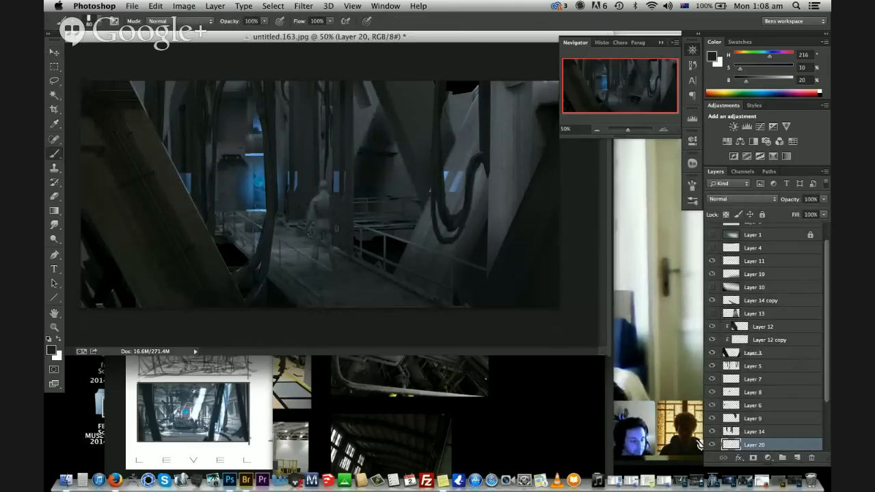
{"action": "left_click", "coordinate": [324, 257], "text": "alt"}
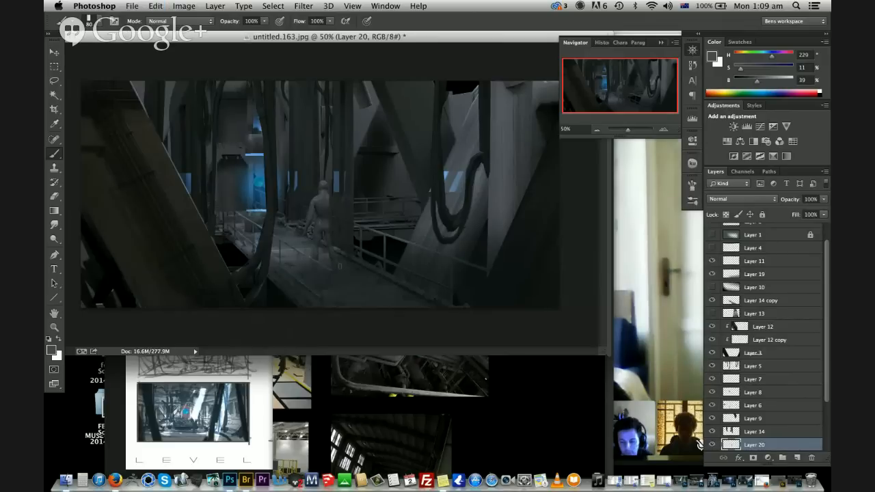
{"action": "left_click_drag", "start_coordinate": [316, 244], "coordinate": [343, 260]}
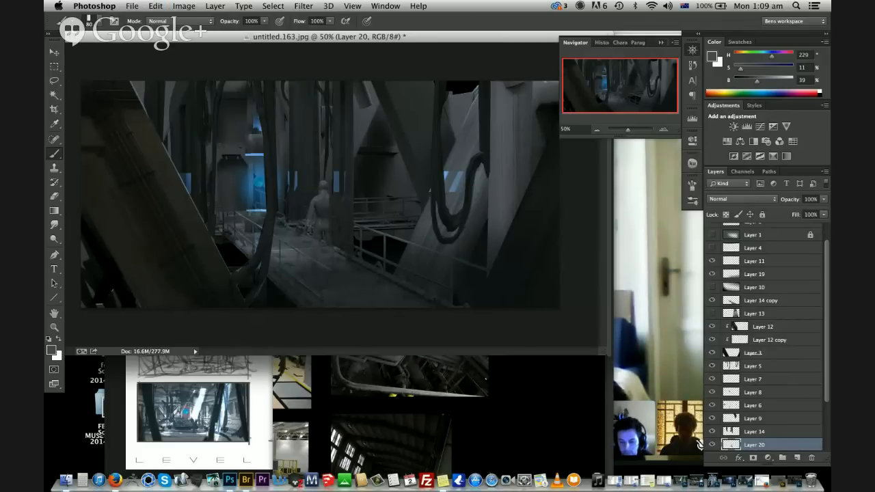
{"action": "left_click", "coordinate": [311, 211], "text": "alt"}
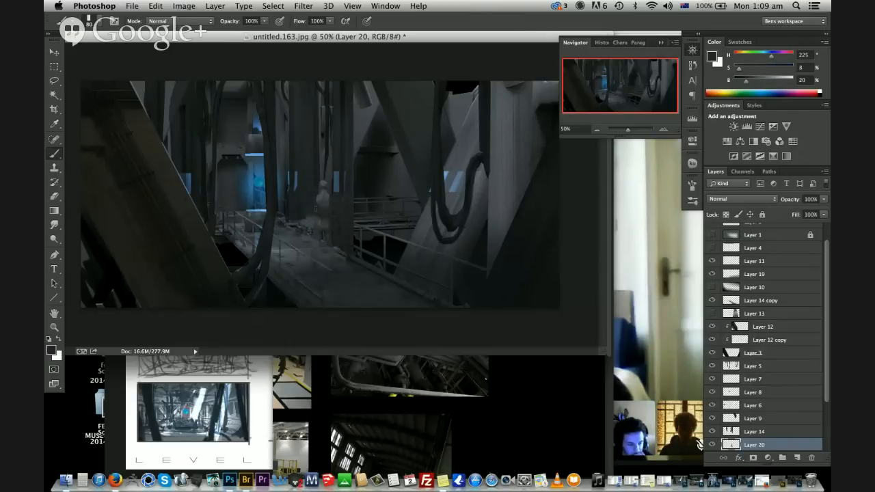
{"action": "left_click", "coordinate": [322, 206], "text": "alt"}
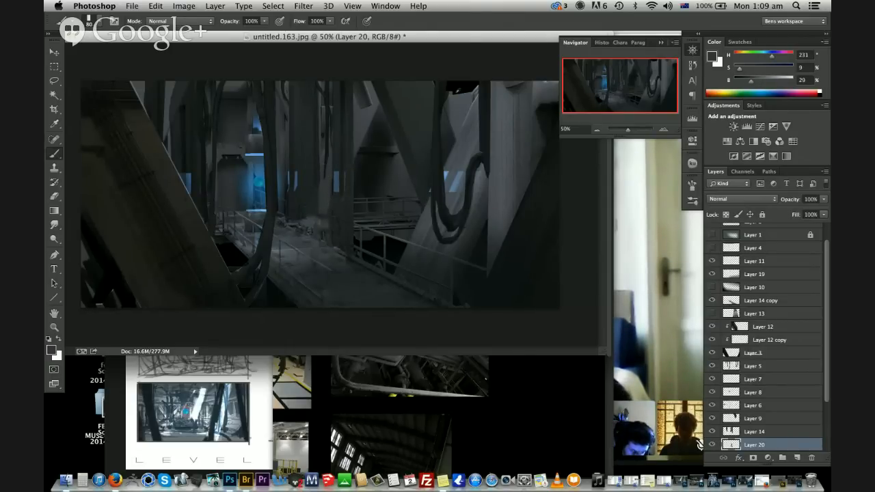
Sample black, reduce the brush to 35 px, and extend the dark hanging cable down beside the central column
{"action": "left_click", "coordinate": [459, 86], "text": "alt"}
{"action": "key", "text": "bracketleft"}
{"action": "key", "text": "bracketleft"}
{"action": "key", "text": "bracketleft"}
{"action": "key", "text": "bracketleft"}
{"action": "key", "text": "bracketleft"}
{"action": "key", "text": "bracketleft"}
{"action": "left_click_drag", "start_coordinate": [325, 163], "coordinate": [329, 211]}
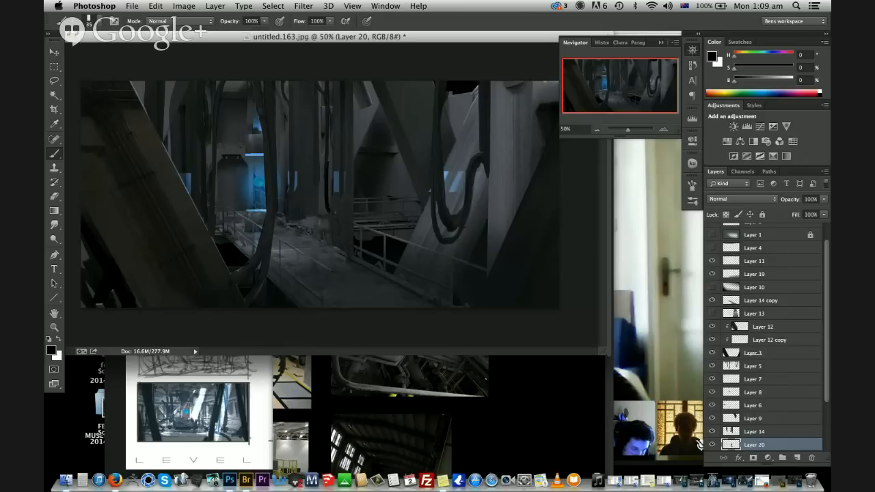
{"action": "key", "text": "super+z"}
{"action": "left_click_drag", "start_coordinate": [329, 160], "coordinate": [327, 212]}
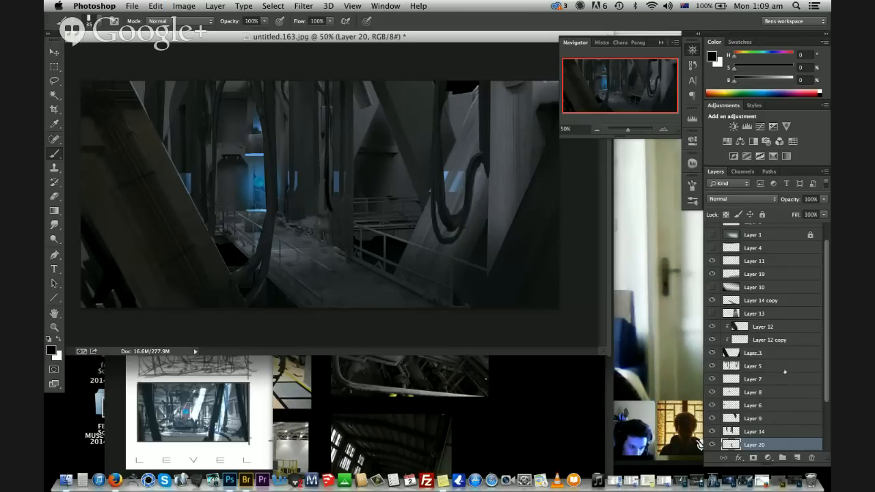
Make Layers 10, 1 and 15 visible again
{"action": "left_click", "coordinate": [712, 287]}
{"action": "left_click", "coordinate": [711, 234]}
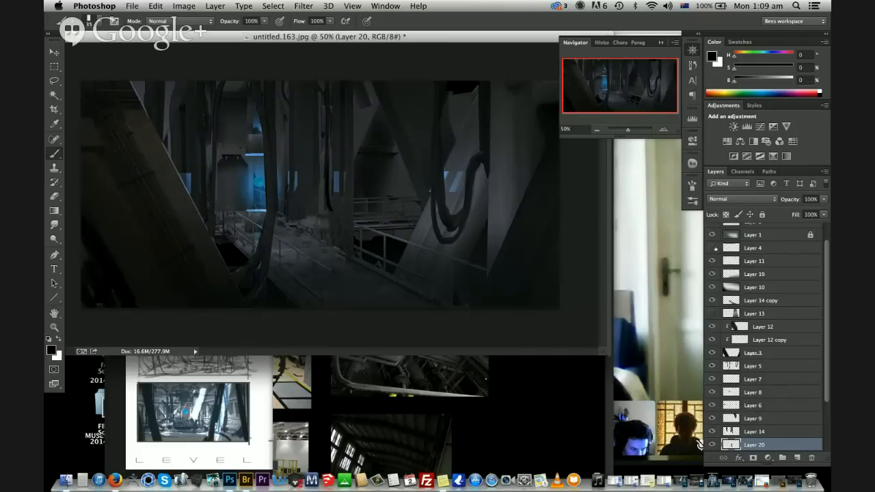
{"action": "left_click", "coordinate": [713, 247]}
{"action": "scroll", "coordinate": [765, 334], "scroll_direction": "down", "scroll_amount": 3}
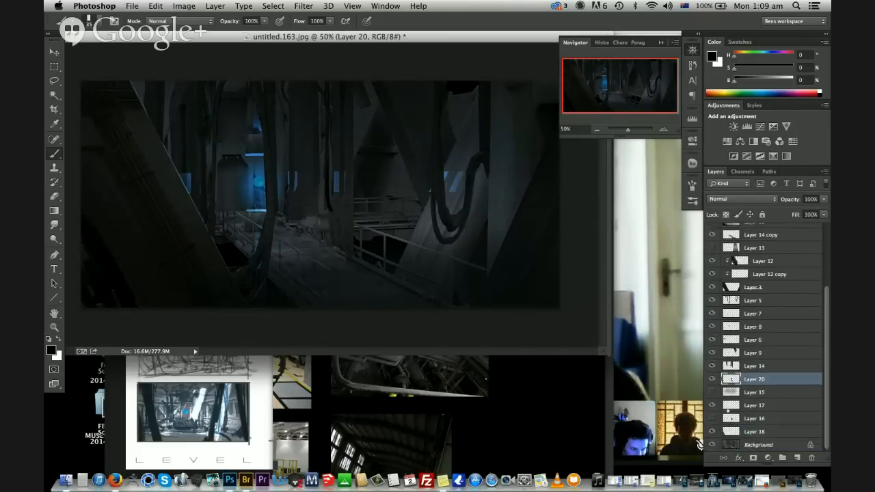
Move Layer 20 below Layer 18 so it sits directly above the Background, and select the haze on Layer 15
{"action": "key", "text": "v"}
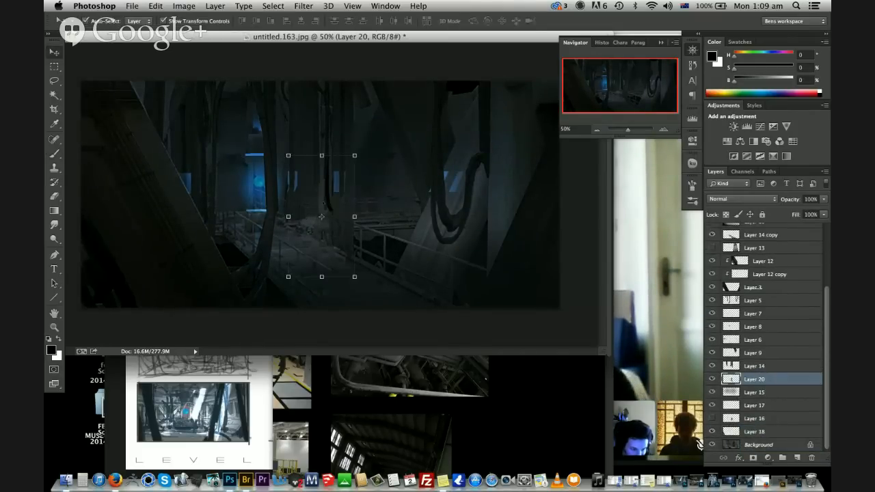
{"action": "left_click_drag", "start_coordinate": [323, 204], "coordinate": [327, 221]}
{"action": "key", "text": "super+z"}
{"action": "left_click_drag", "start_coordinate": [765, 384], "coordinate": [774, 438]}
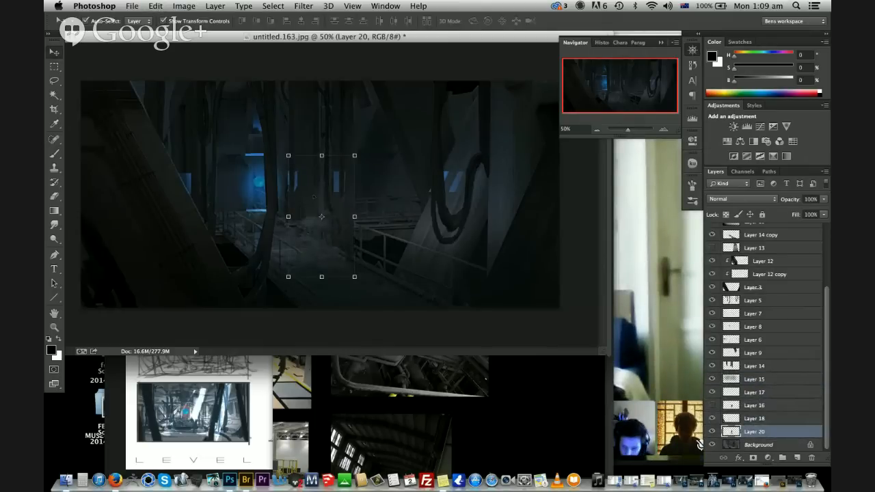
{"action": "left_click", "coordinate": [313, 219]}
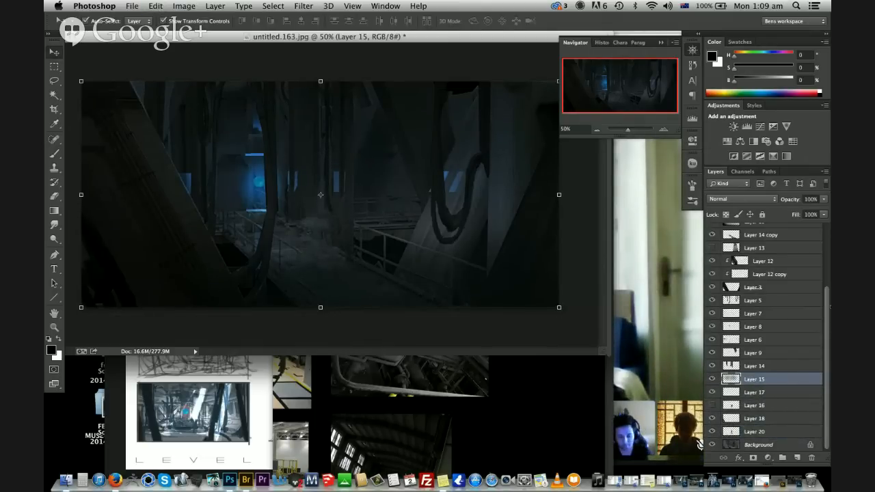
Add a new layer above Layer 19 copy 2 and sample the dark blue-black of the right foreground for the brush
{"action": "scroll", "coordinate": [745, 241], "scroll_direction": "up", "scroll_amount": 3}
{"action": "left_click", "coordinate": [752, 230]}
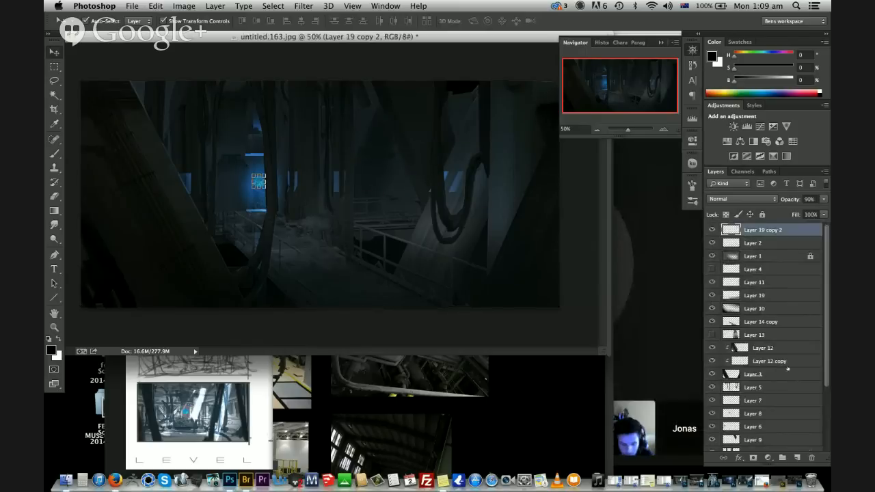
{"action": "left_click", "coordinate": [796, 457]}
{"action": "key", "text": "b"}
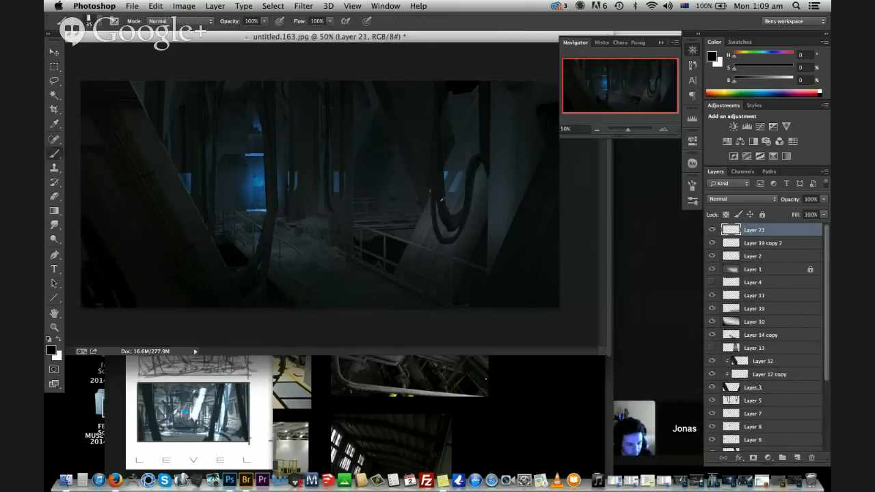
{"action": "left_click", "coordinate": [546, 136], "text": "alt"}
Select Layer 11 and soften it over the right foreground using the Eraser with a soft tip at 0% hardness
{"action": "left_click", "coordinate": [538, 186], "text": "super"}
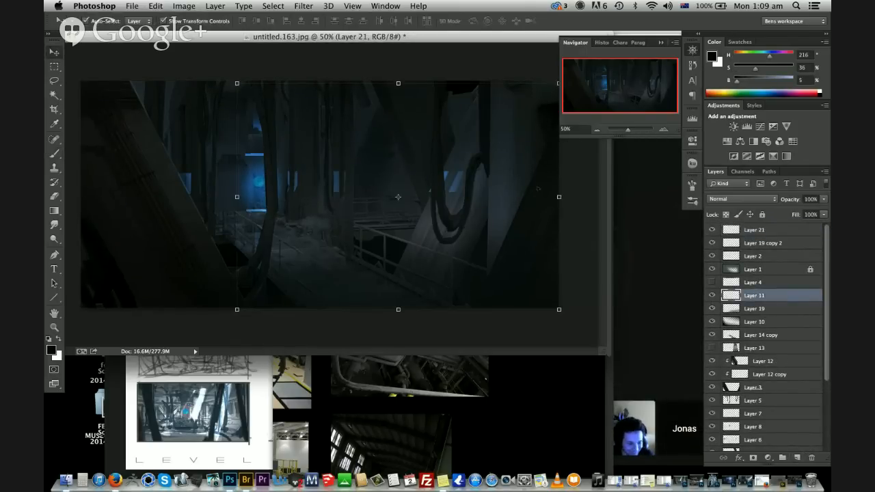
{"action": "key", "text": "e"}
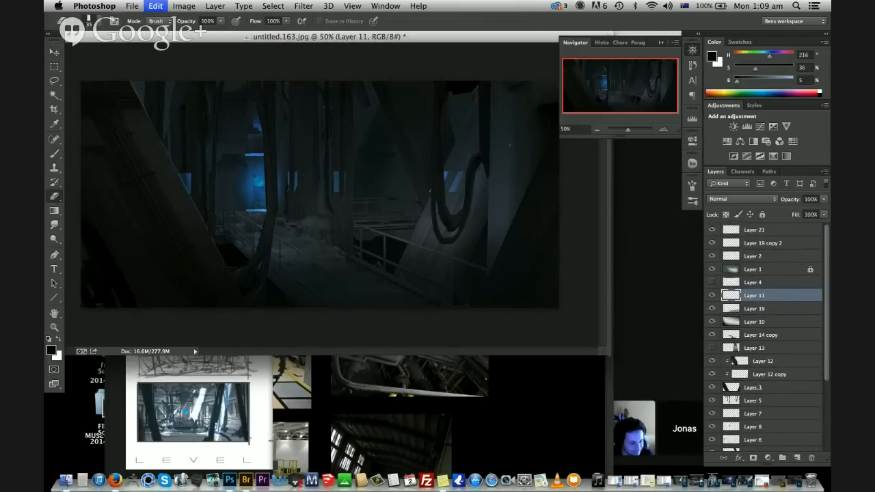
{"action": "right_click", "coordinate": [510, 145]}
{"action": "left_click", "coordinate": [786, 288]}
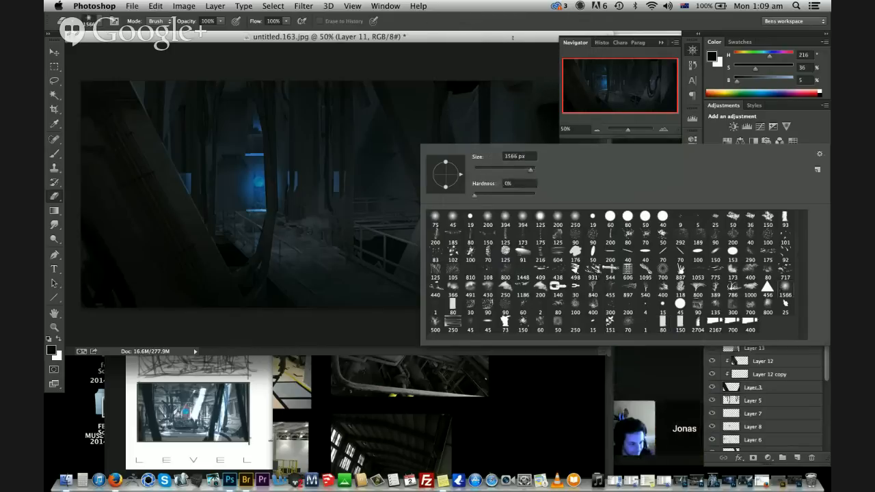
{"action": "key", "text": "Return"}
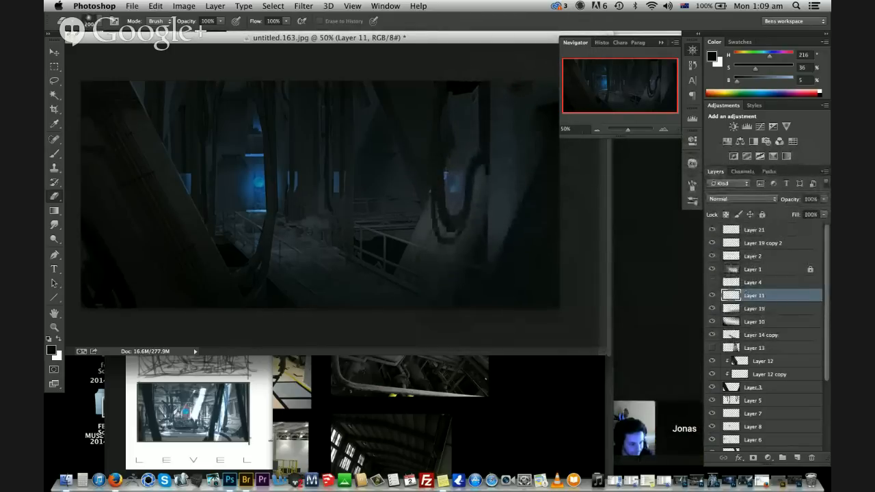
{"action": "key", "text": "v"}
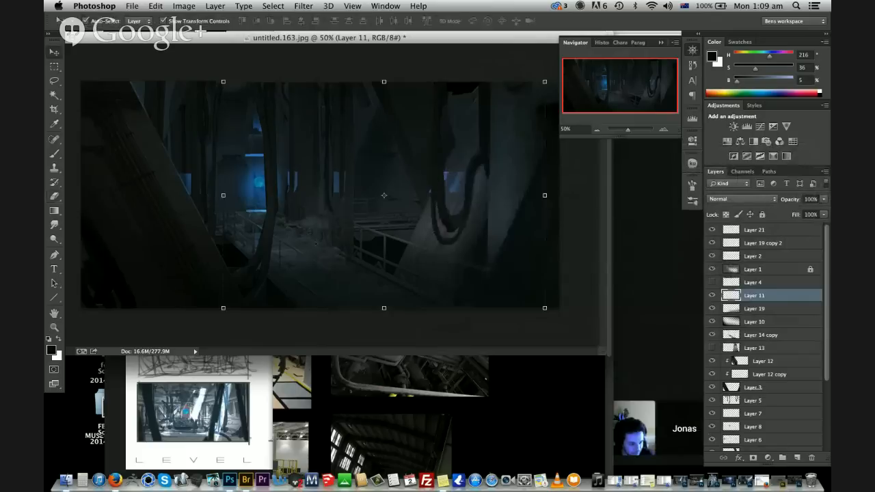
Sample dark blues around the central column and paint the column's base down towards the walkway on Layer 11 with the 35 px brush
{"action": "key", "text": "b"}
{"action": "left_click", "coordinate": [311, 191], "text": "alt"}
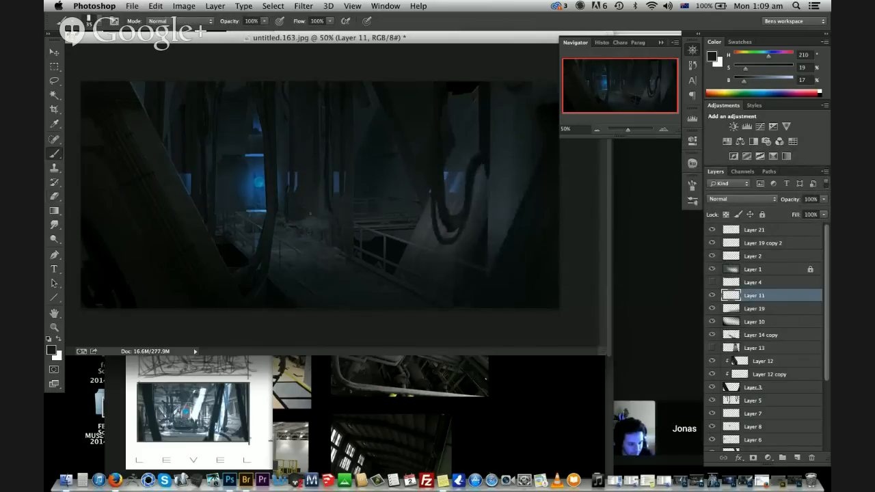
{"action": "left_click", "coordinate": [329, 195], "text": "alt"}
{"action": "left_click_drag", "start_coordinate": [332, 201], "coordinate": [330, 234]}
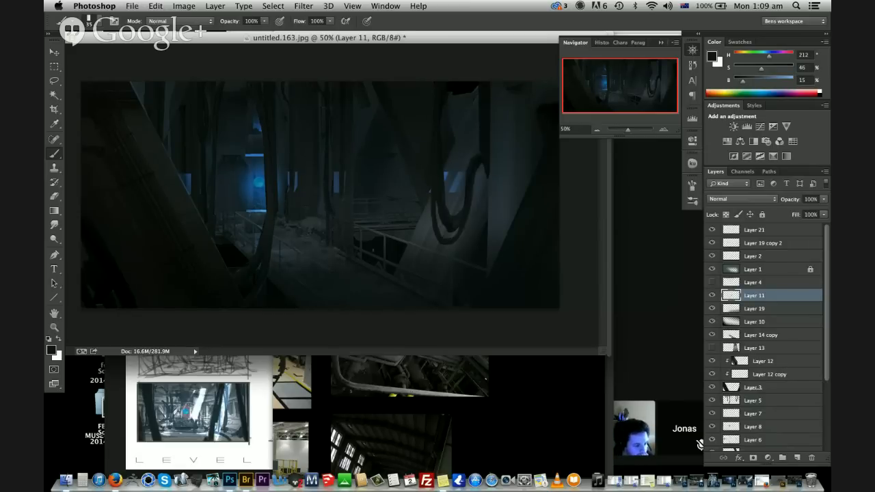
Sample blue-greys from the walkway railing, reduce the brush to 15 px, and undo the last stroke there
{"action": "left_click", "coordinate": [376, 244], "text": "alt"}
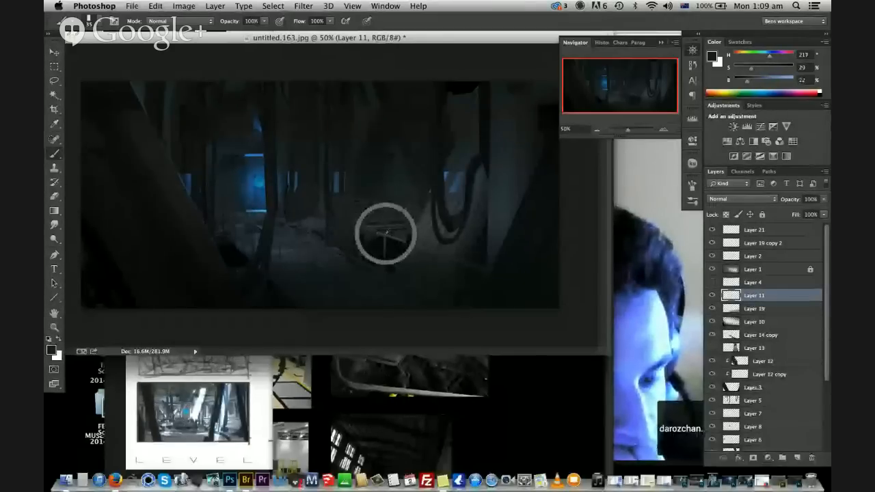
{"action": "left_click", "coordinate": [382, 235], "text": "alt"}
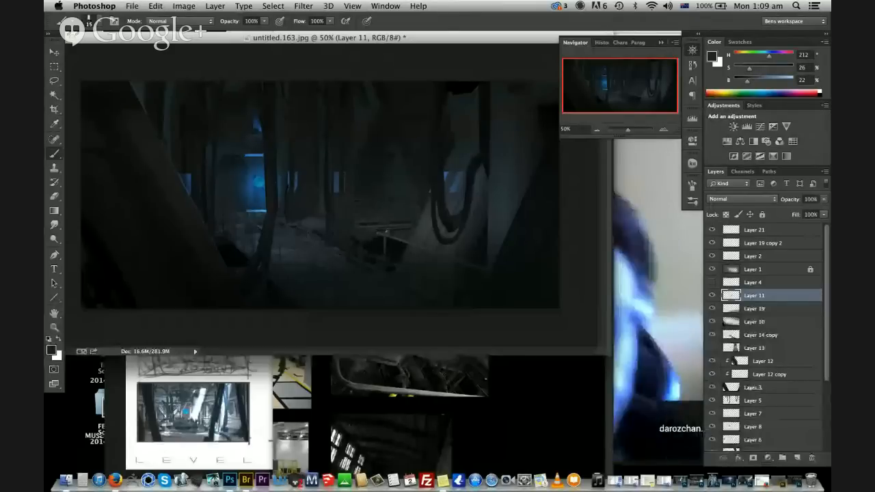
{"action": "key", "text": "bracketleft"}
{"action": "key", "text": "bracketleft"}
{"action": "left_click", "coordinate": [384, 236], "text": "alt"}
{"action": "key", "text": "super+z"}
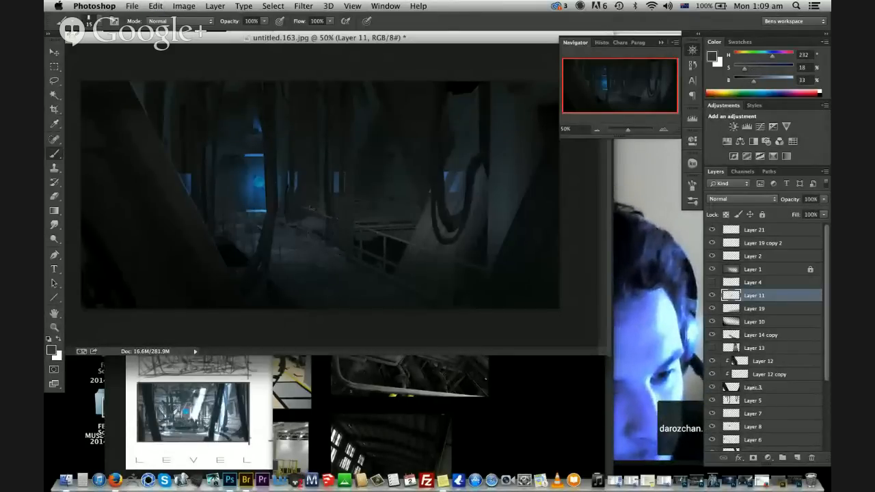
Undo the last brush strokes on Layer 11 and sample the muted blue of the small lit window beside the doorway
{"action": "key", "text": "super+z"}
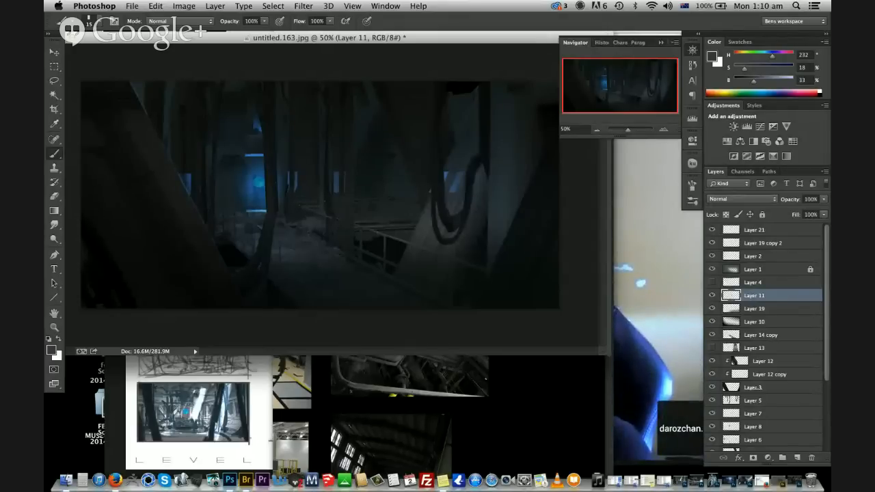
{"action": "key", "text": "super+z"}
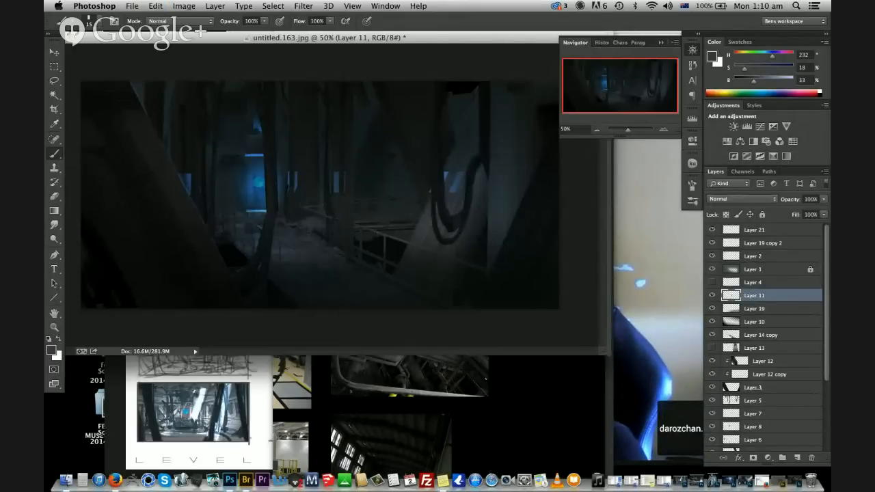
{"action": "left_click", "coordinate": [289, 176], "text": "alt"}
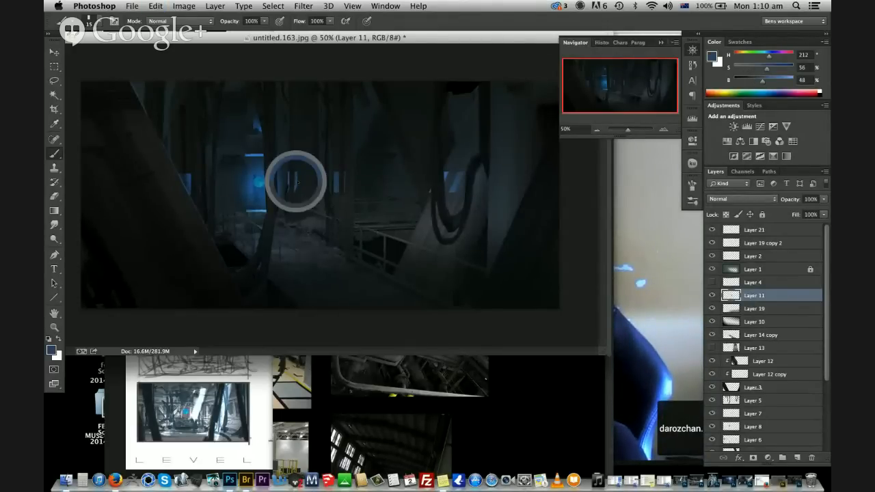
Add a new layer above Layer 6 and ready the Line tool with the bright blue sampled from the doorway's upper light strip
{"action": "key", "text": "v"}
{"action": "left_click", "coordinate": [297, 197]}
{"action": "key", "text": "e"}
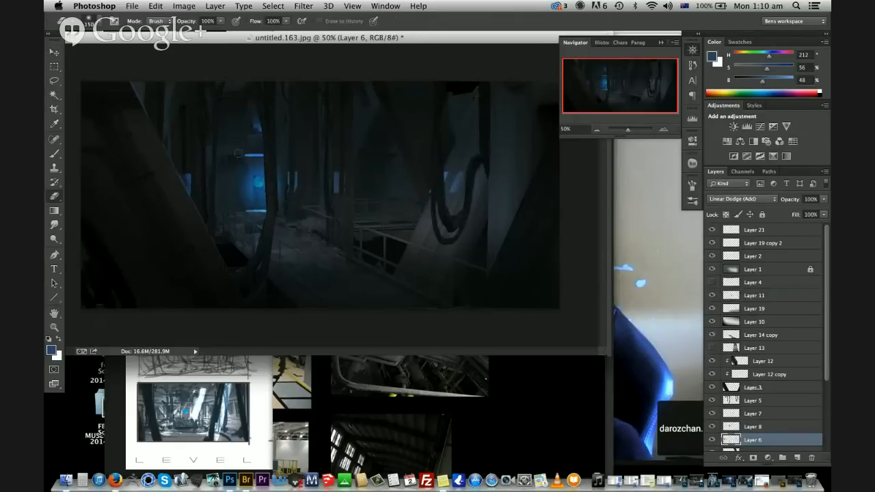
{"action": "key", "text": "b"}
{"action": "key", "text": "super+shift+alt+n"}
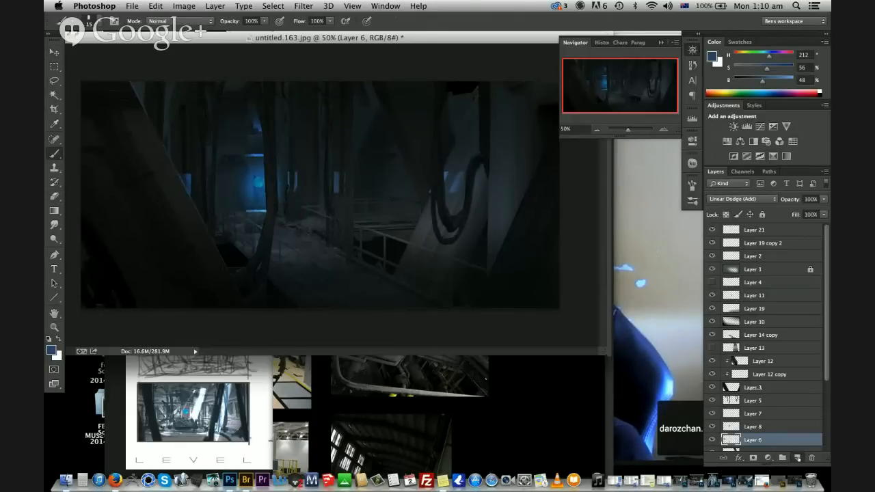
{"action": "key", "text": "u"}
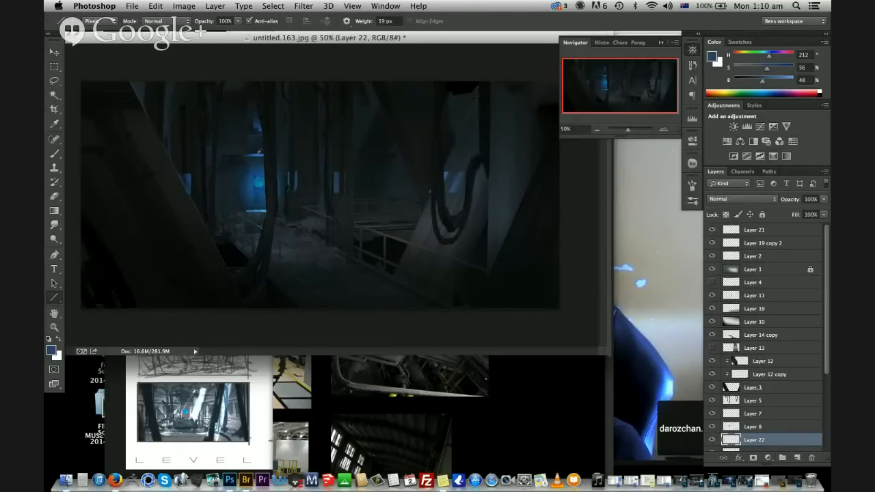
{"action": "left_click", "coordinate": [258, 153], "text": "alt"}
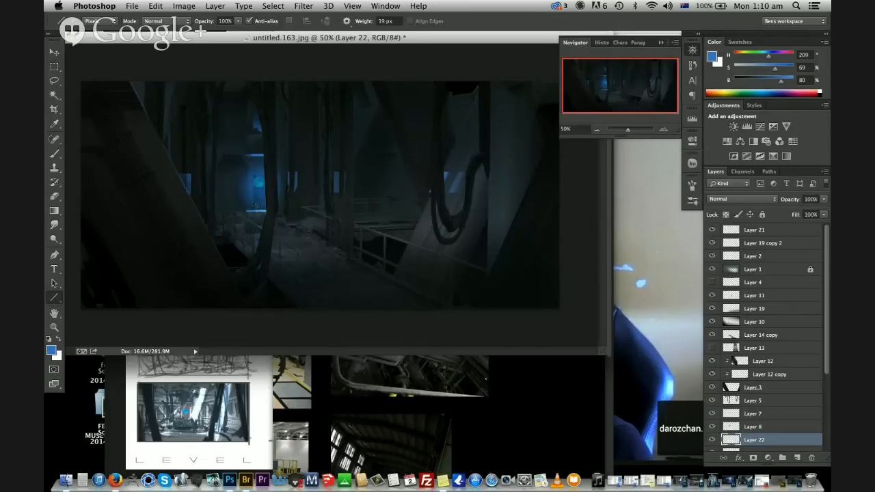
Shrink the blue doorway glow on Layer 8 proportionally around its centre
{"action": "key", "text": "v"}
{"action": "left_click_drag", "start_coordinate": [251, 177], "coordinate": [272, 186]}
{"action": "key", "text": "super+z"}
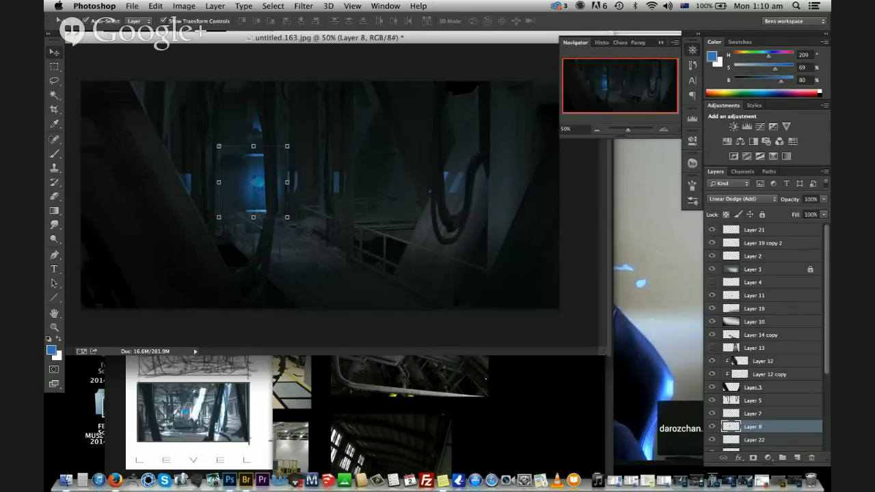
{"action": "left_click_drag", "start_coordinate": [219, 146], "coordinate": [226, 155], "text": "alt+shift"}
{"action": "key", "text": "Return"}
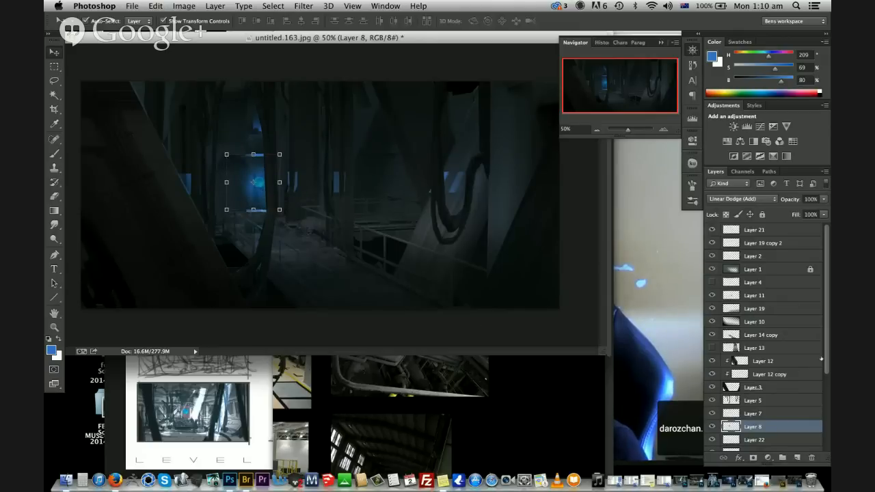
Add a new layer directly above the Background and paint on it with a near-black brush
{"action": "scroll", "coordinate": [821, 359], "scroll_direction": "down", "scroll_amount": 5}
{"action": "left_click", "coordinate": [759, 444]}
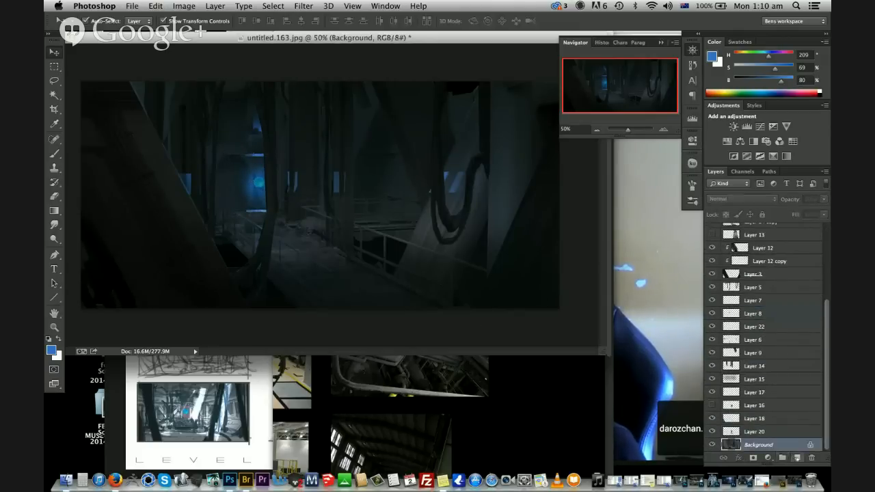
{"action": "key", "text": "super+shift+alt+n"}
{"action": "key", "text": "b"}
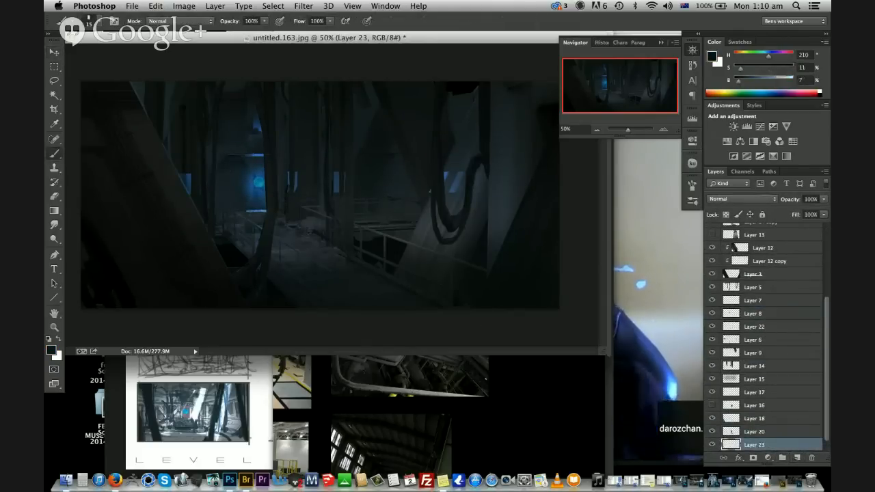
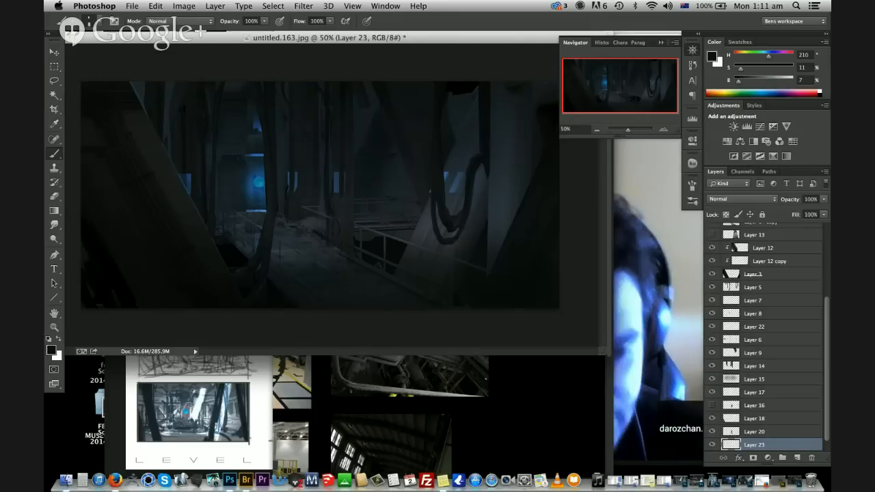
Undo the latest brush strokes on Layer 23
{"action": "key", "text": "super+z"}
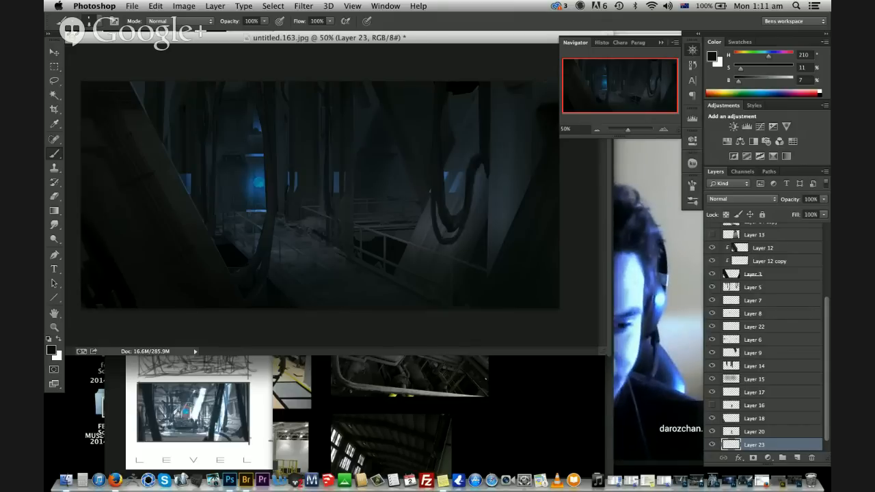
{"action": "key", "text": "super+z"}
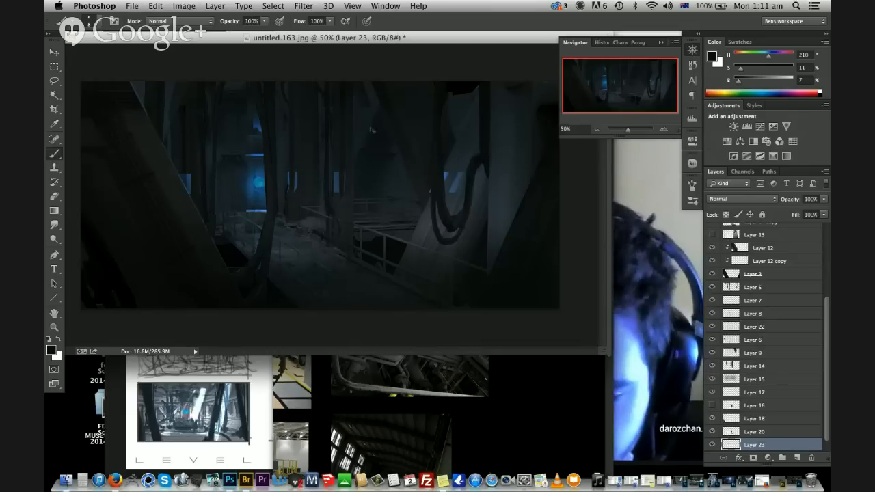
{"action": "key", "text": "super+z"}
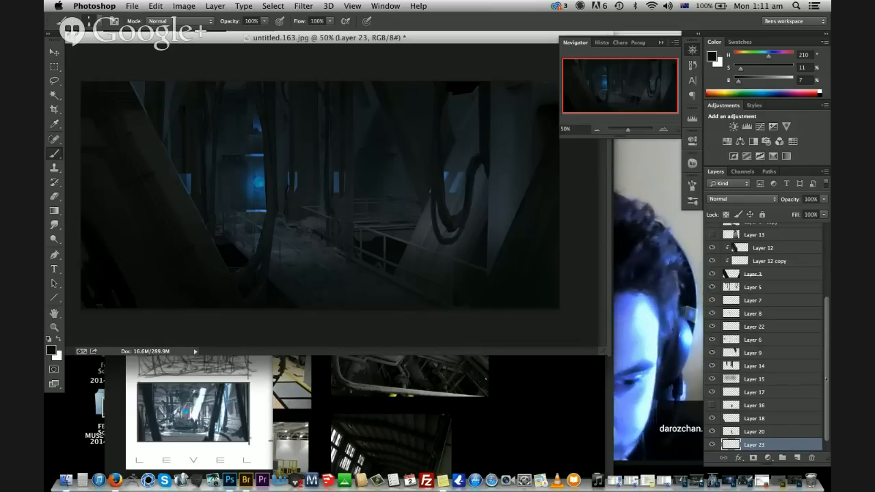
Copy a lassoed slanted beam area right of the doorway from the Background to a new layer and set its lightness to -53
{"action": "key", "text": "alt+comma"}
{"action": "key", "text": "l"}
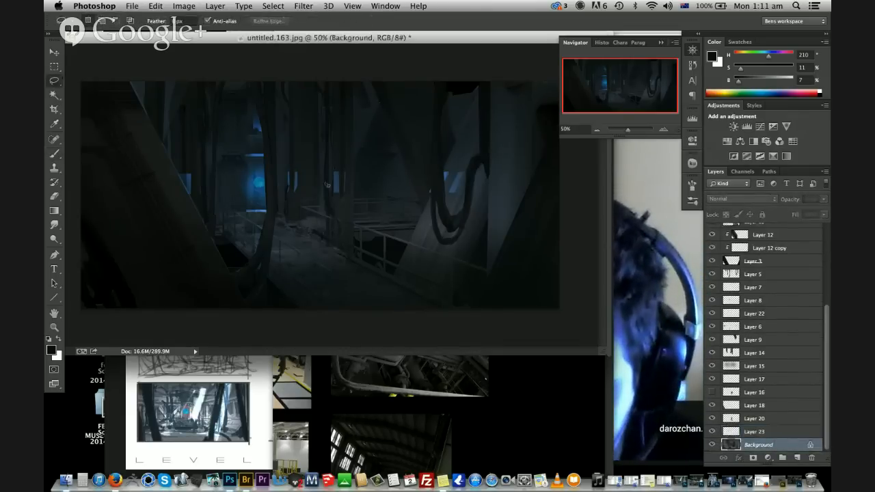
{"action": "mouse_move", "coordinate": [323, 203]}
{"action": "left_mouse_down"}
{"action": "mouse_move", "coordinate": [322, 164]}
{"action": "mouse_move", "coordinate": [365, 75]}
{"action": "mouse_move", "coordinate": [384, 101]}
{"action": "mouse_move", "coordinate": [341, 196]}
{"action": "mouse_move", "coordinate": [323, 206]}
{"action": "left_mouse_up"}
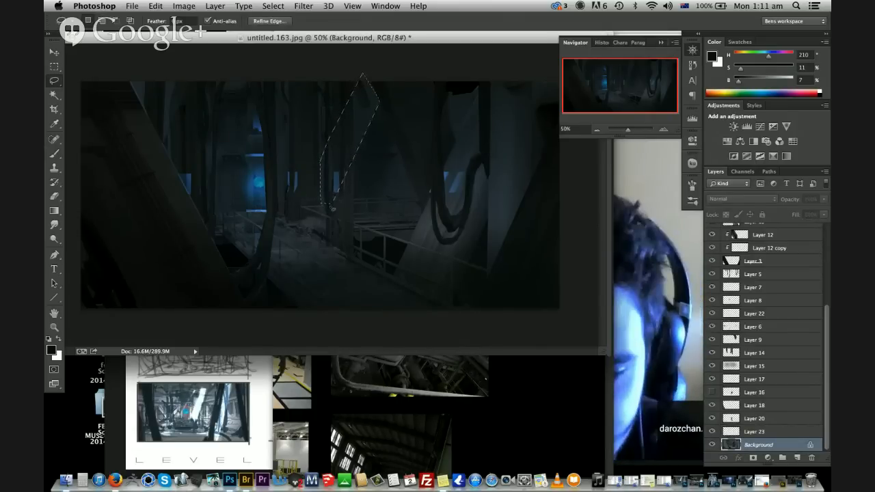
{"action": "key", "text": "super+j"}
{"action": "key", "text": "super+u"}
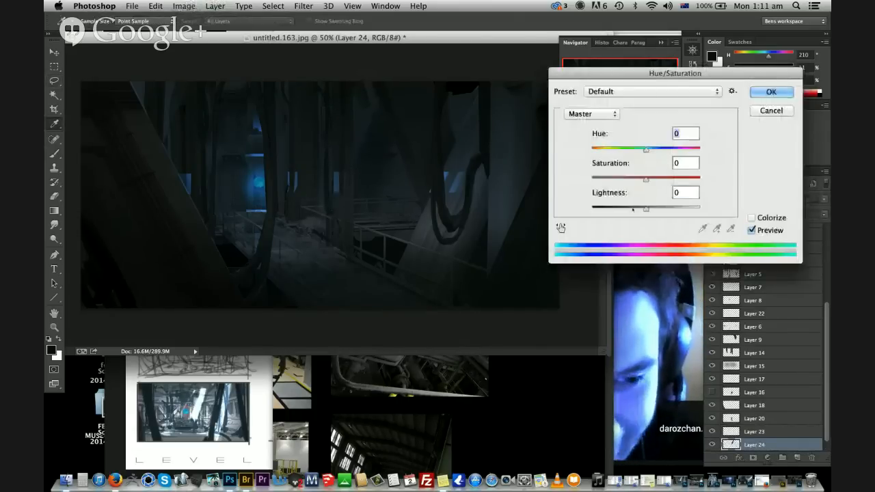
{"action": "left_click_drag", "start_coordinate": [645, 208], "coordinate": [615, 208]}
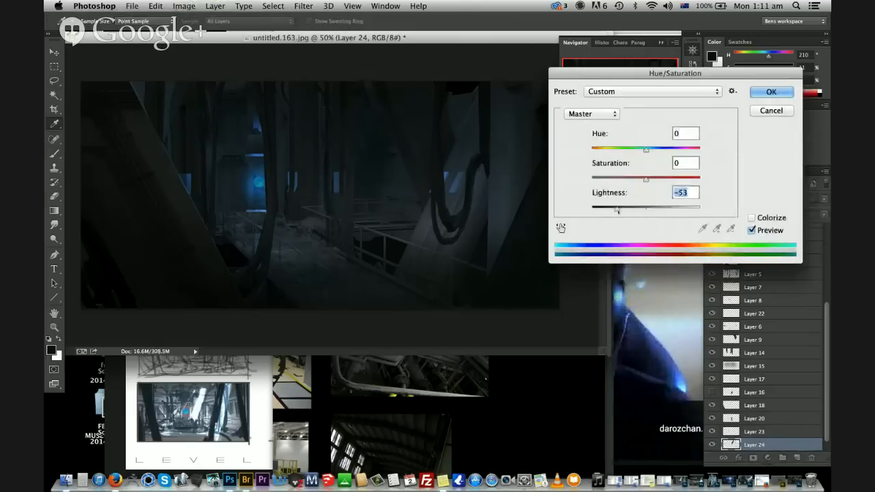
{"action": "left_click", "coordinate": [771, 93]}
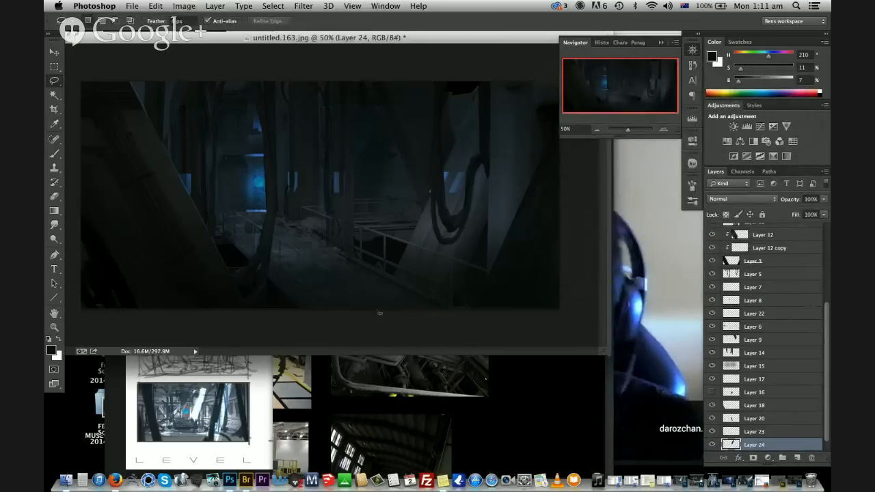
Enlarge the Layer 19 shading so it spans the full width of the painting's lower part
{"action": "key", "text": "v"}
{"action": "left_click_drag", "start_coordinate": [362, 286], "coordinate": [376, 320]}
{"action": "key", "text": "super+z"}
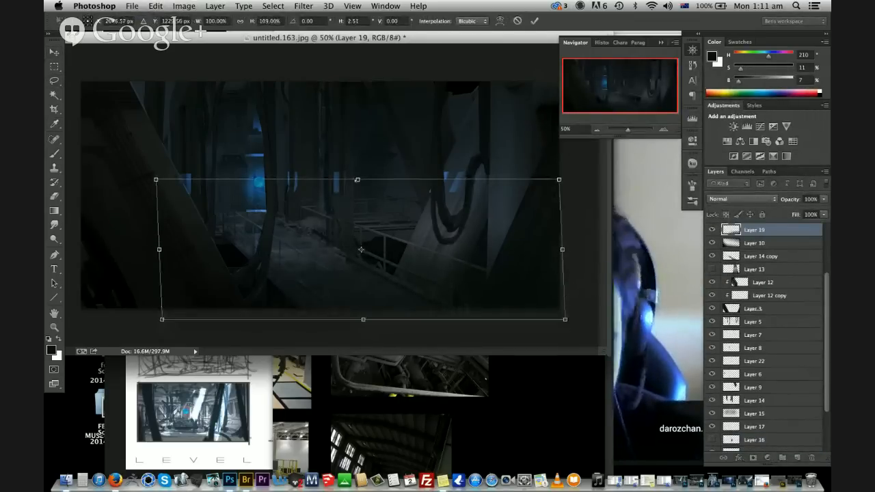
{"action": "left_click_drag", "start_coordinate": [156, 179], "coordinate": [76, 127], "text": "shift"}
{"action": "key", "text": "Return"}
Set Layer 19 to the Multiply blend mode at 70% opacity
{"action": "left_click", "coordinate": [741, 199]}
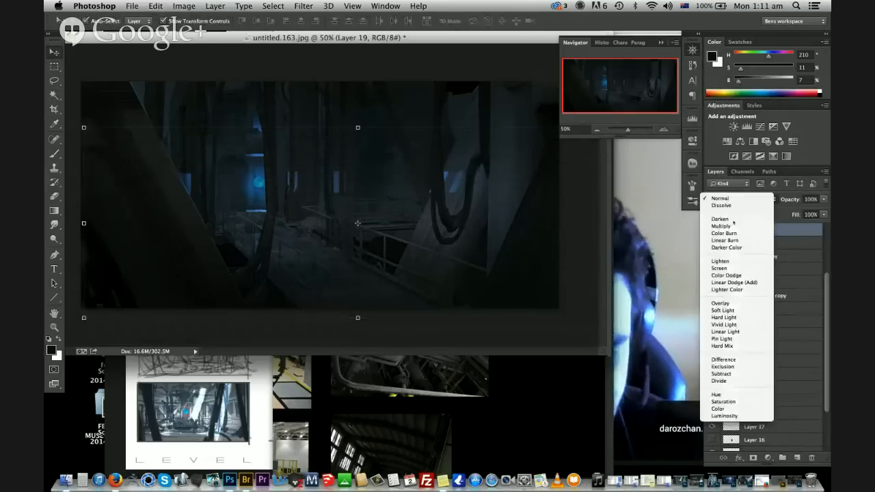
{"action": "left_click", "coordinate": [724, 226]}
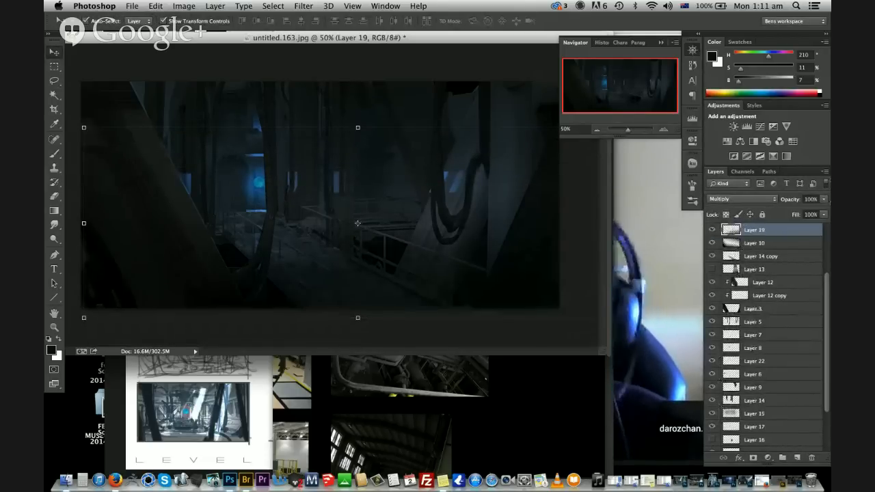
{"action": "mouse_move", "coordinate": [823, 199]}
{"action": "left_mouse_down"}
{"action": "mouse_move", "coordinate": [824, 210]}
{"action": "mouse_move", "coordinate": [814, 210]}
{"action": "left_mouse_up"}
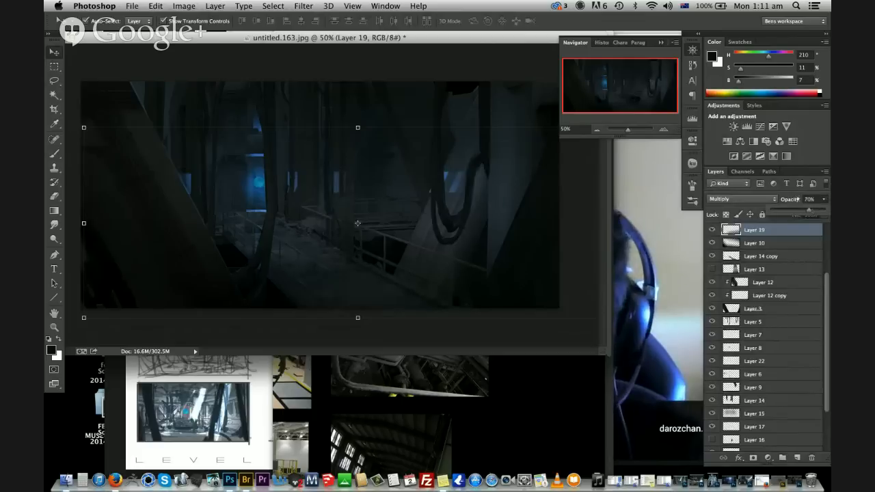
Lock Layer 10 and remove the topmost layer, Layer 21
{"action": "left_click", "coordinate": [755, 243]}
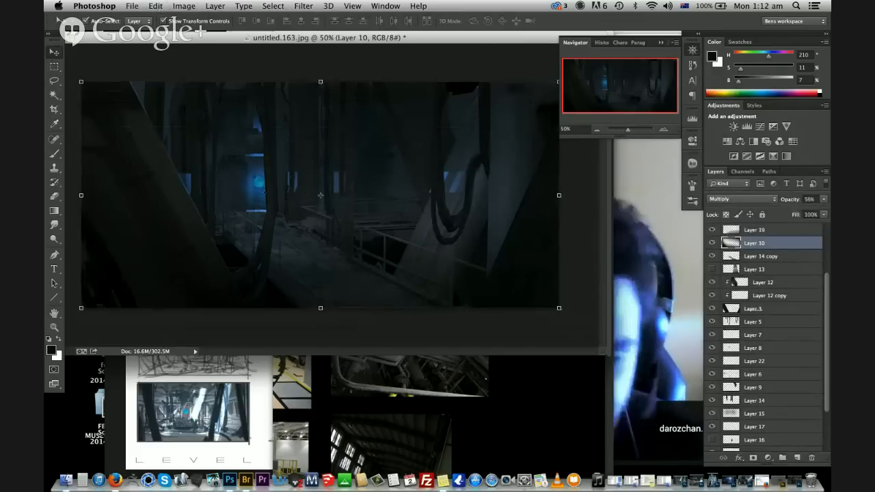
{"action": "key", "text": "alt+bracketleft"}
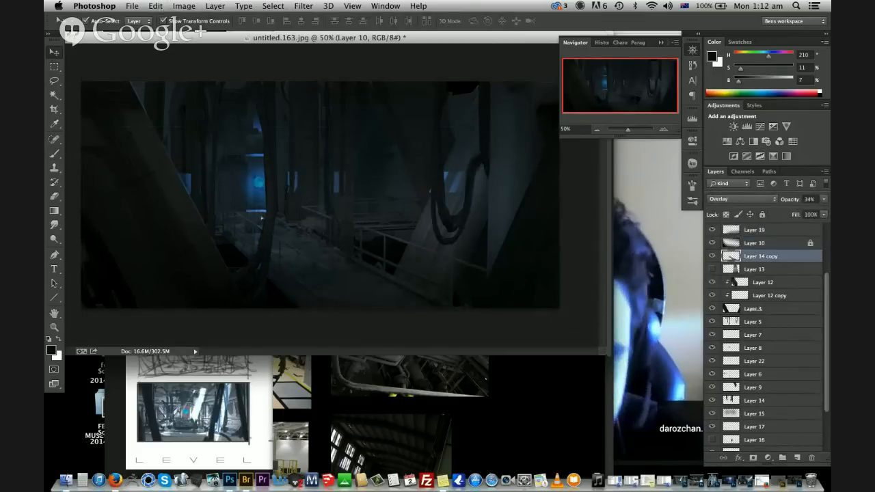
{"action": "key", "text": "alt+period"}
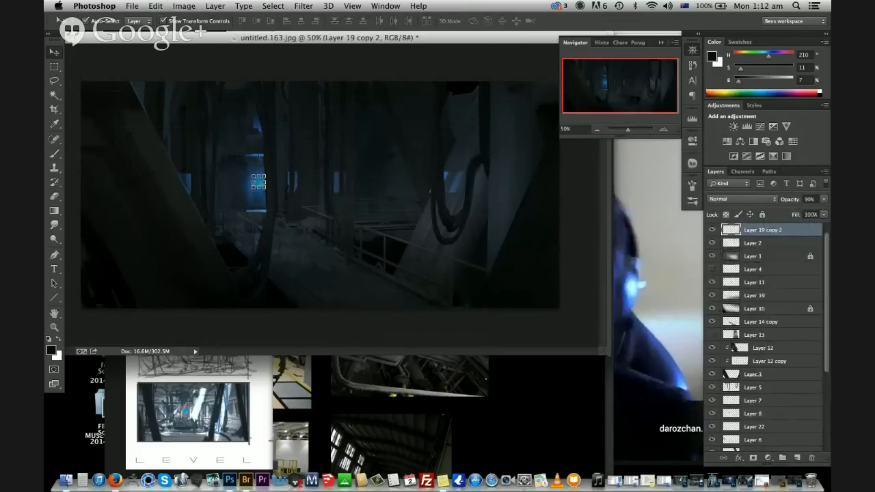
Sample the bright blue of the doorway light and paint blue rim light along the cable beside it on a new top layer
{"action": "left_click", "coordinate": [258, 182]}
{"action": "key", "text": "b"}
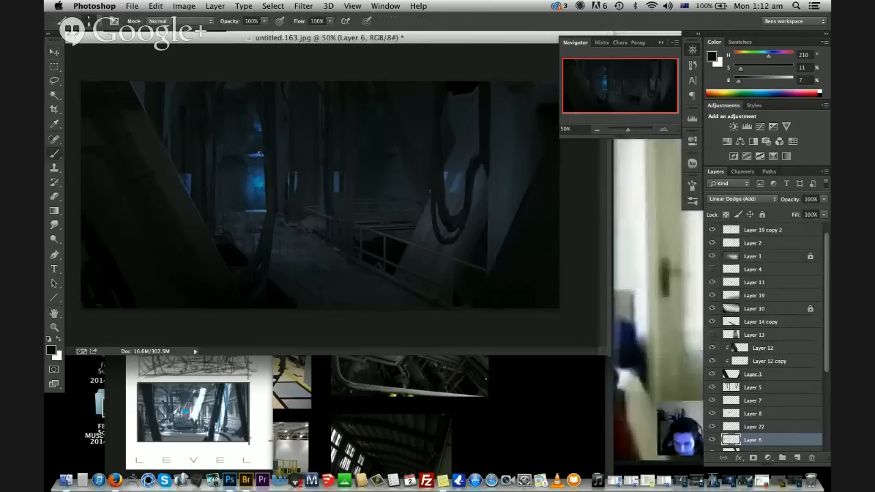
{"action": "left_click", "coordinate": [258, 153], "text": "alt"}
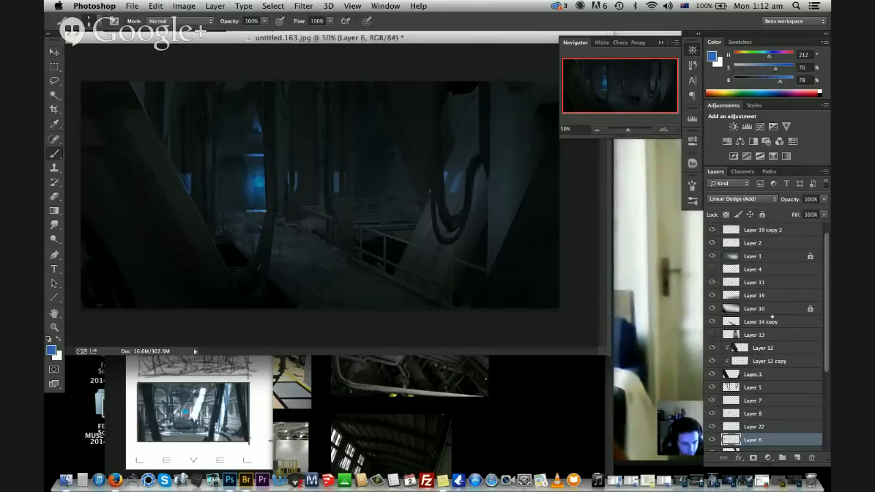
{"action": "key", "text": "alt+period"}
{"action": "left_click", "coordinate": [796, 457]}
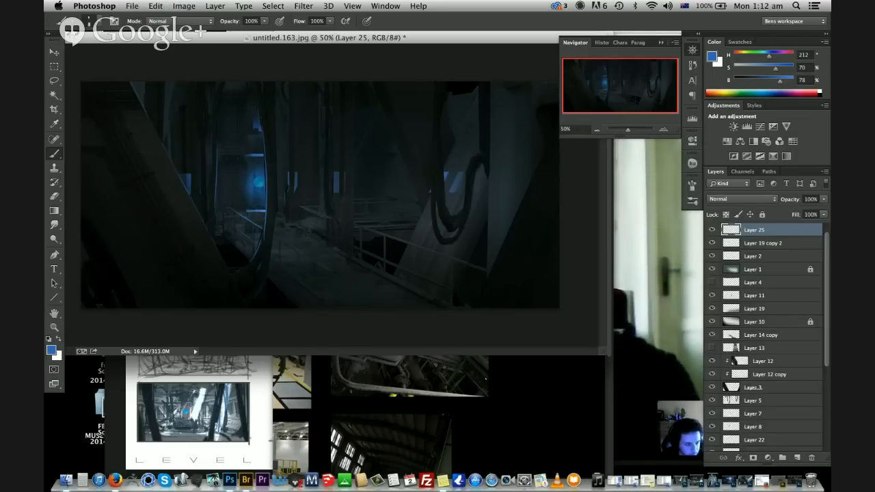
Paint blue edge light and dark touches around the hanging cables on Layer 25, using colours sampled from the glow and shadows
{"action": "left_click", "coordinate": [371, 244], "text": "alt"}
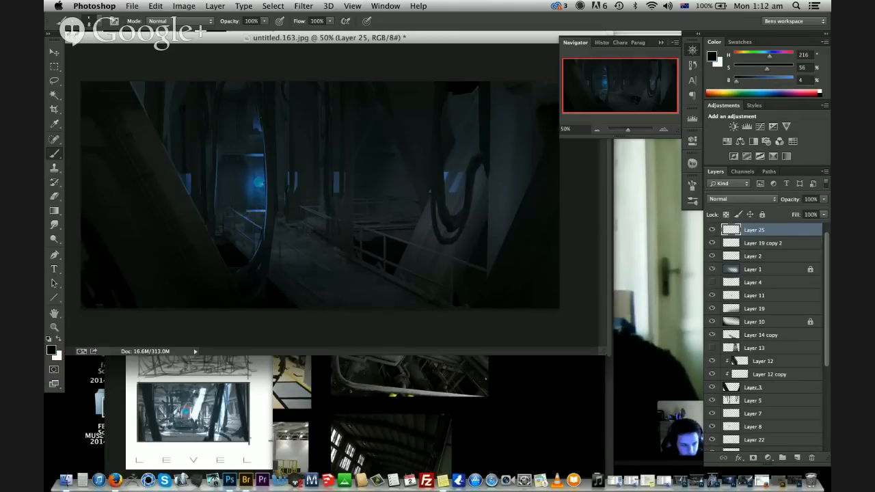
{"action": "left_click", "coordinate": [257, 181], "text": "alt"}
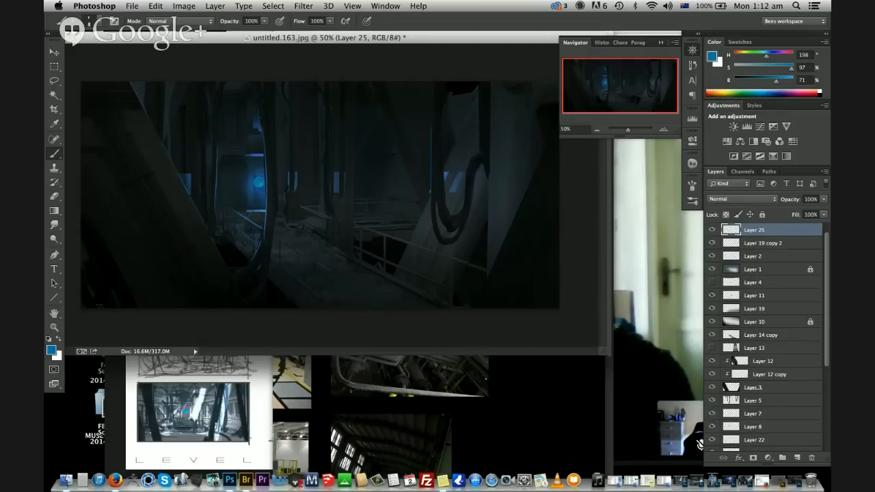
{"action": "left_click", "coordinate": [438, 88], "text": "alt"}
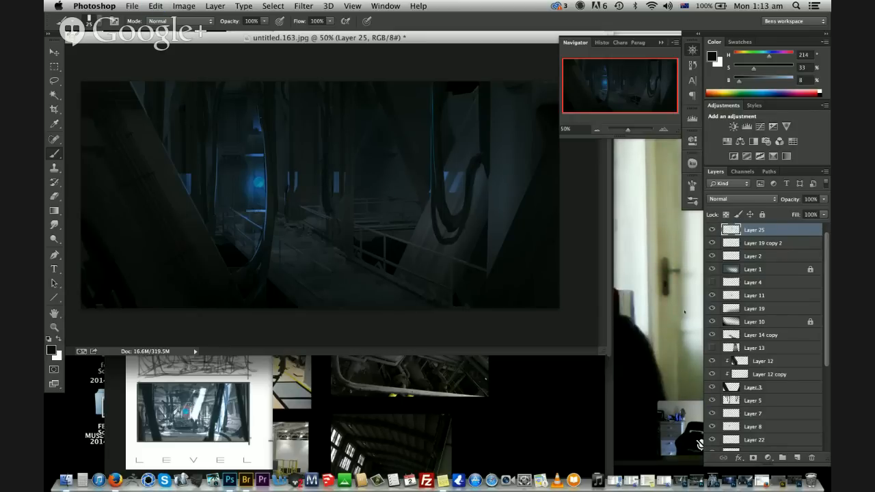
Create a new layer and stamp the enlarged 544 px mechanical structure brush in black across the middle of the scene
{"action": "left_click", "coordinate": [797, 457]}
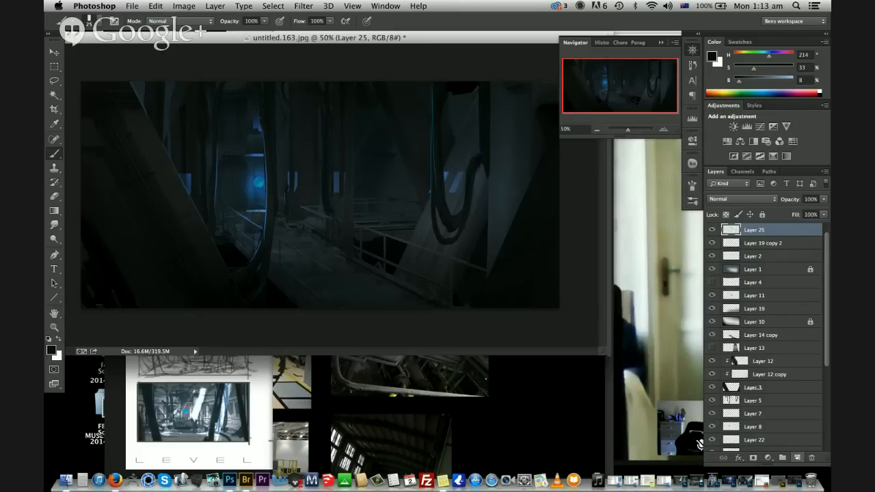
{"action": "right_click", "coordinate": [348, 169]}
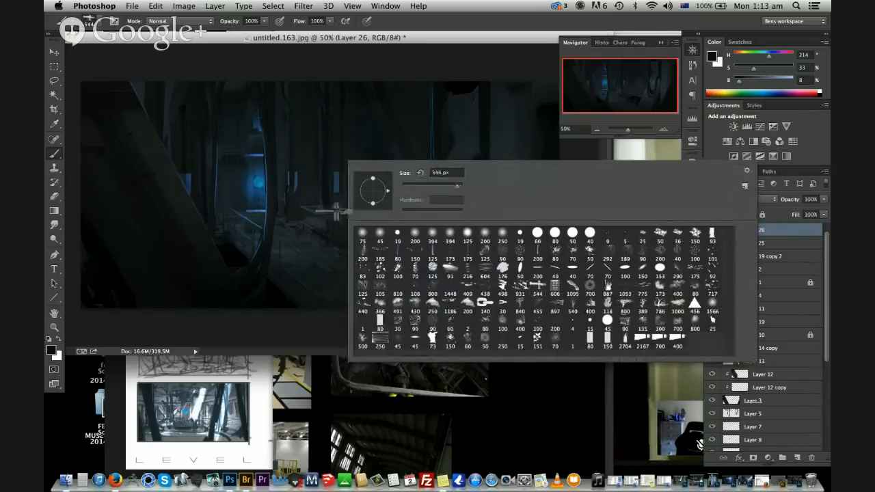
{"action": "left_click", "coordinate": [369, 38]}
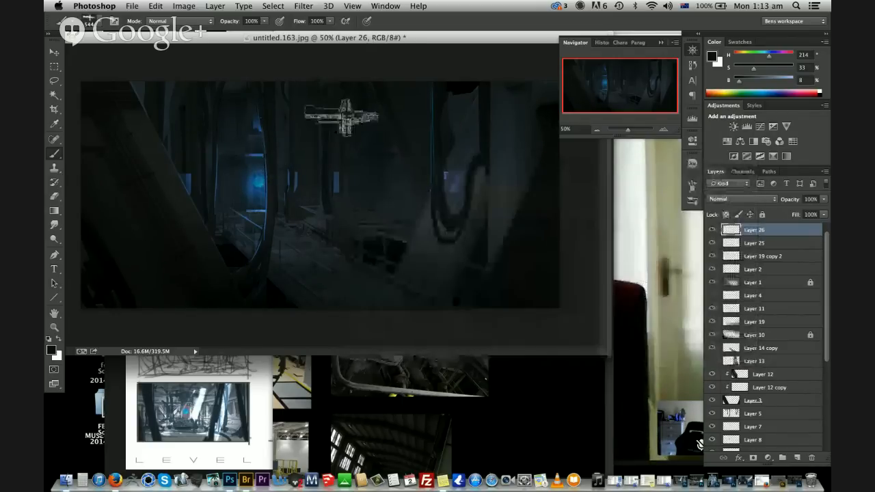
{"action": "key", "text": "bracketright"}
{"action": "key", "text": "bracketright"}
{"action": "key", "text": "bracketright"}
{"action": "key", "text": "bracketright"}
{"action": "key", "text": "bracketright"}
{"action": "key", "text": "bracketright"}
{"action": "key", "text": "bracketright"}
{"action": "key", "text": "bracketright"}
{"action": "key", "text": "bracketright"}
{"action": "key", "text": "bracketright"}
{"action": "key", "text": "bracketright"}
{"action": "left_click", "coordinate": [337, 153]}
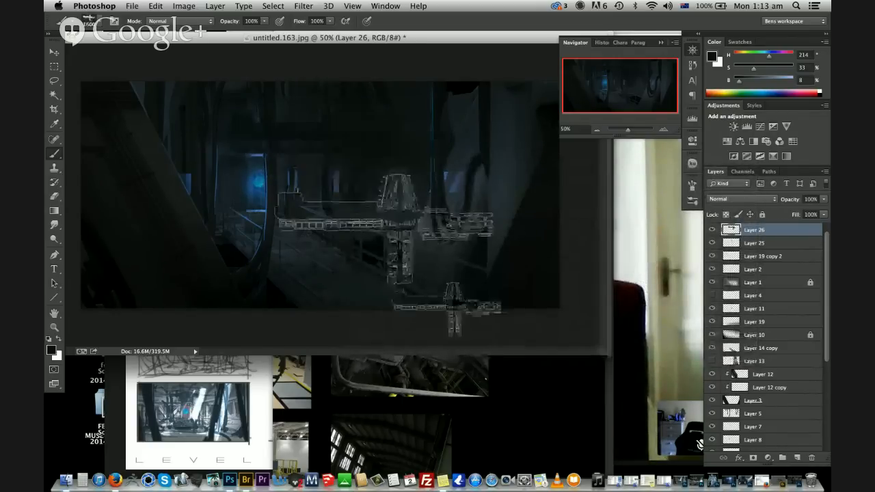
Select the right arm of the stamped structure with a rectangular marquee, copy it to a new layer, and hide Layer 26
{"action": "key", "text": "v"}
{"action": "key", "text": "m"}
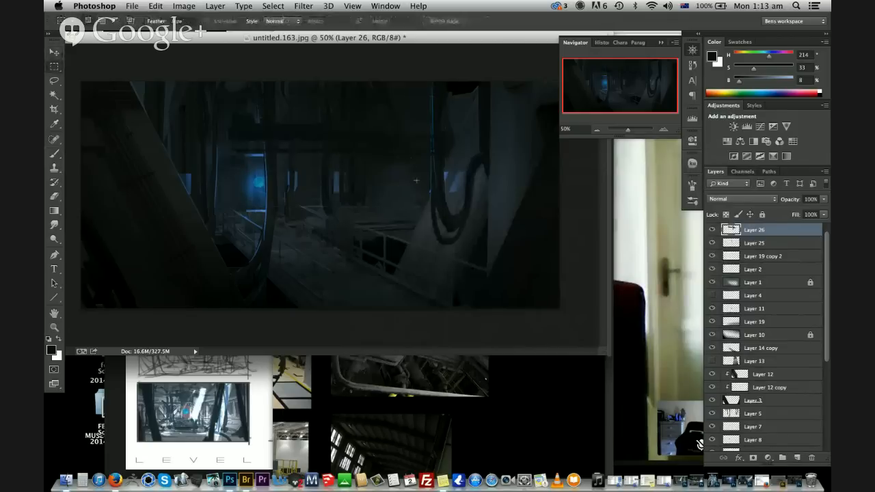
{"action": "left_click_drag", "start_coordinate": [459, 191], "coordinate": [373, 117]}
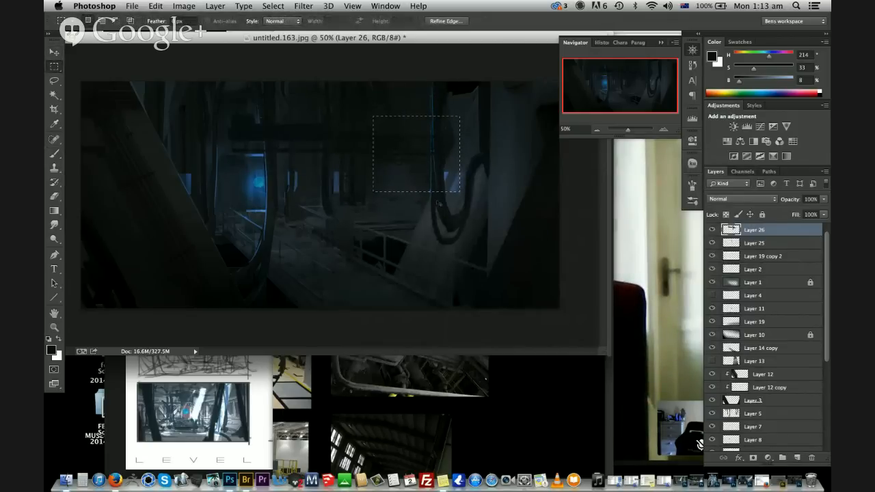
{"action": "key", "text": "super+k"}
{"action": "left_click", "coordinate": [684, 82]}
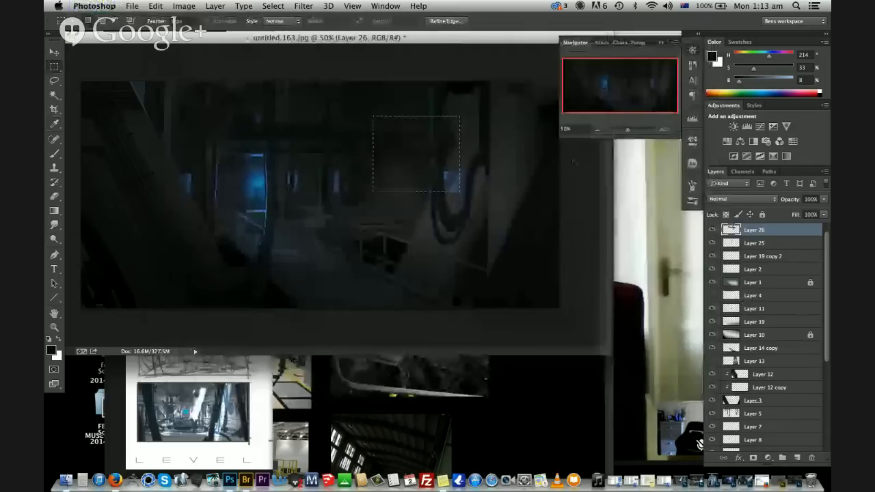
{"action": "key", "text": "ctrl+j"}
Enlarge and widen the copied structure on Layer 27 and place it as a band across the top of the scene
{"action": "key", "text": "v"}
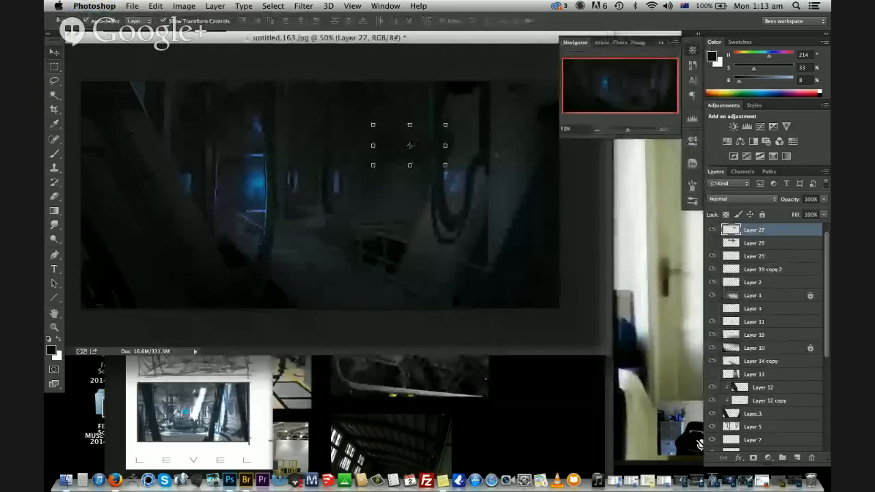
{"action": "left_click_drag", "start_coordinate": [445, 124], "coordinate": [559, 61], "text": "alt+shift"}
{"action": "left_click_drag", "start_coordinate": [410, 60], "coordinate": [410, 114], "text": "alt"}
{"action": "left_click_drag", "start_coordinate": [444, 144], "coordinate": [267, 89]}
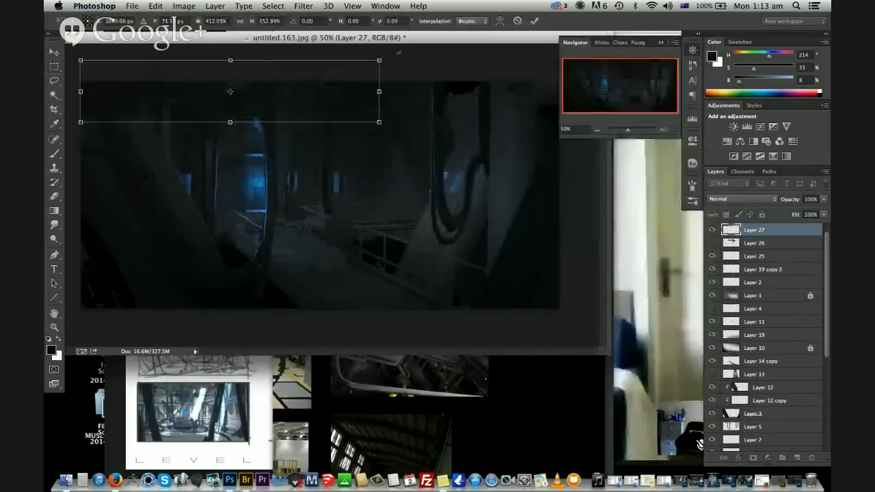
{"action": "left_click_drag", "start_coordinate": [378, 59], "coordinate": [551, 57], "text": "alt+shift"}
{"action": "key", "text": "Escape"}
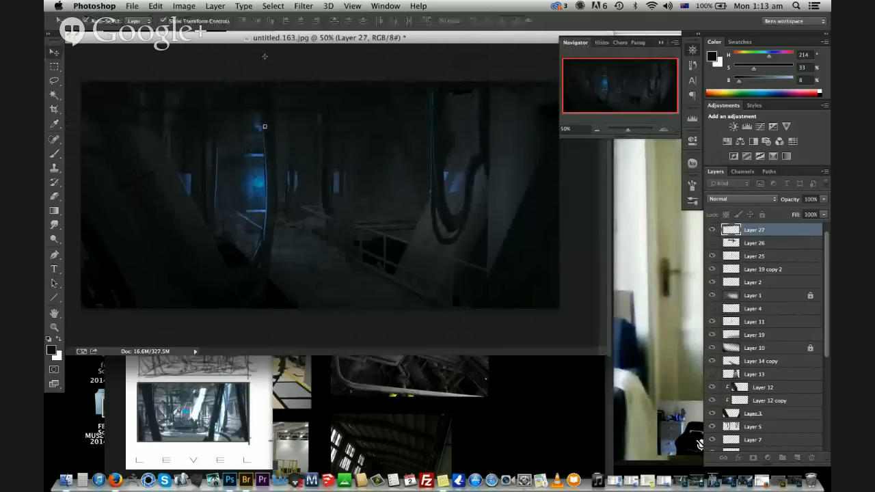
{"action": "key", "text": "super+z"}
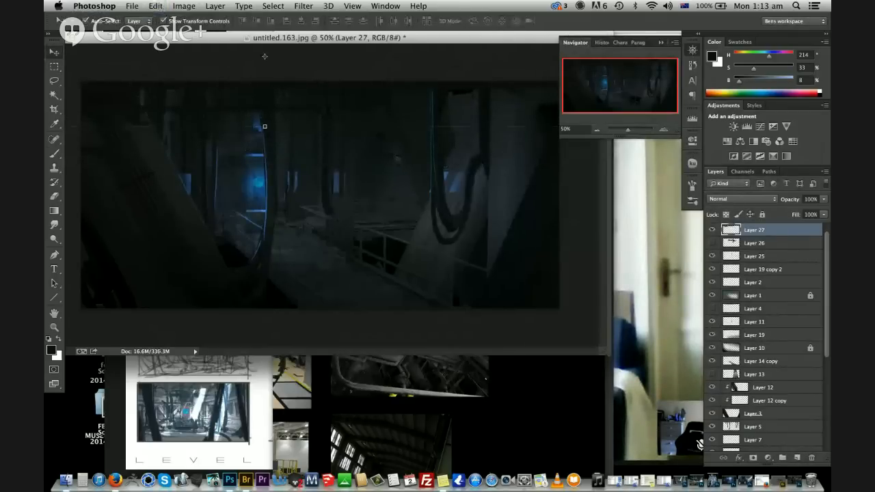
Darken Layer 27 with Hue/Saturation by setting its Lightness to -91
{"action": "key", "text": "super+u"}
{"action": "left_click_drag", "start_coordinate": [645, 207], "coordinate": [599, 210]}
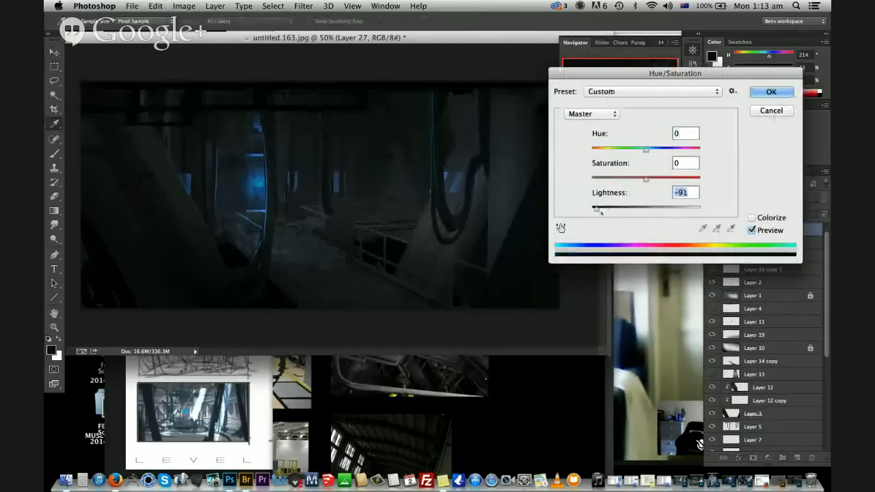
{"action": "left_click", "coordinate": [762, 96]}
Scale the ceiling structure on Layer 27 to about 82%, tilt it about -1°, and position it along the top edge
{"action": "left_click", "coordinate": [596, 131]}
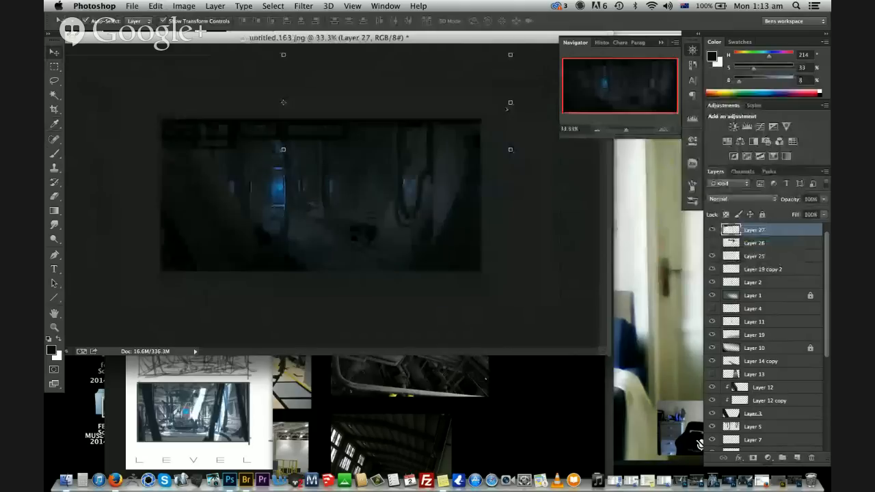
{"action": "left_click_drag", "start_coordinate": [510, 102], "coordinate": [447, 101], "text": "alt"}
{"action": "left_click_drag", "start_coordinate": [412, 121], "coordinate": [507, 114]}
{"action": "left_click_drag", "start_coordinate": [321, 71], "coordinate": [320, 84]}
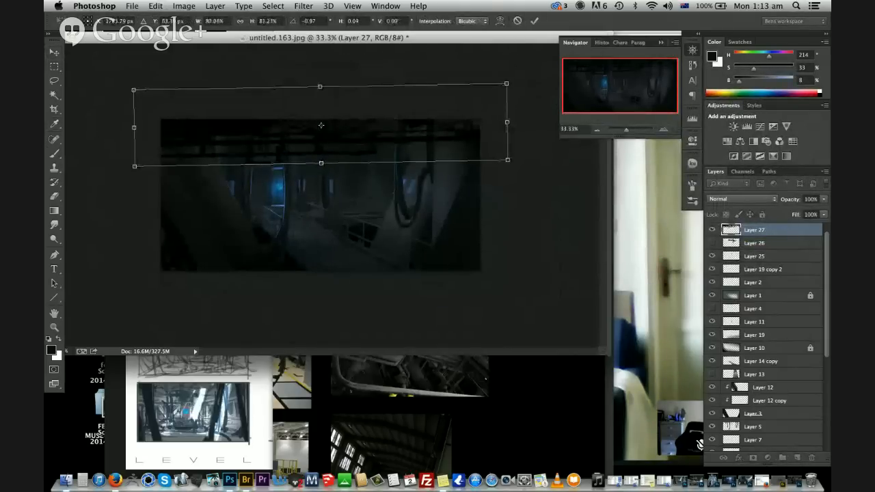
{"action": "left_click_drag", "start_coordinate": [394, 118], "coordinate": [394, 100]}
{"action": "key", "text": "Return"}
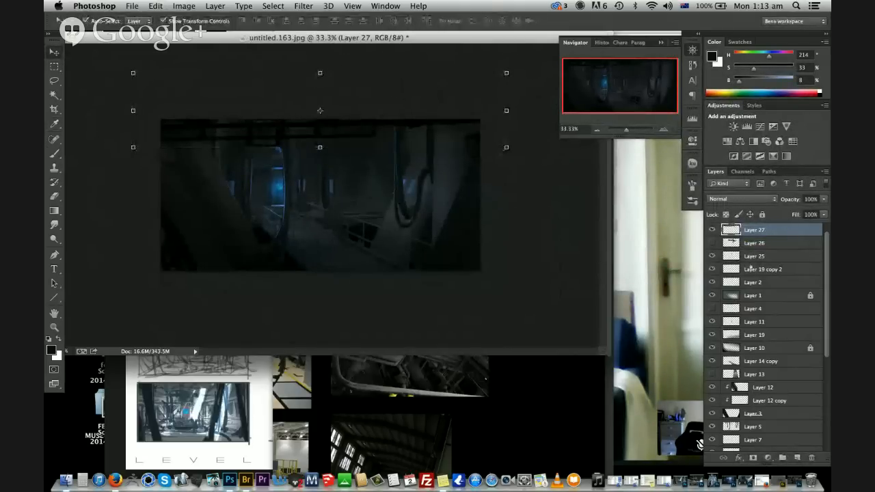
Show Layer 26, shift its structure stamp down, and copy its right-hand section to a new layer
{"action": "left_click", "coordinate": [714, 242]}
{"action": "key", "text": "b"}
{"action": "key", "text": "v"}
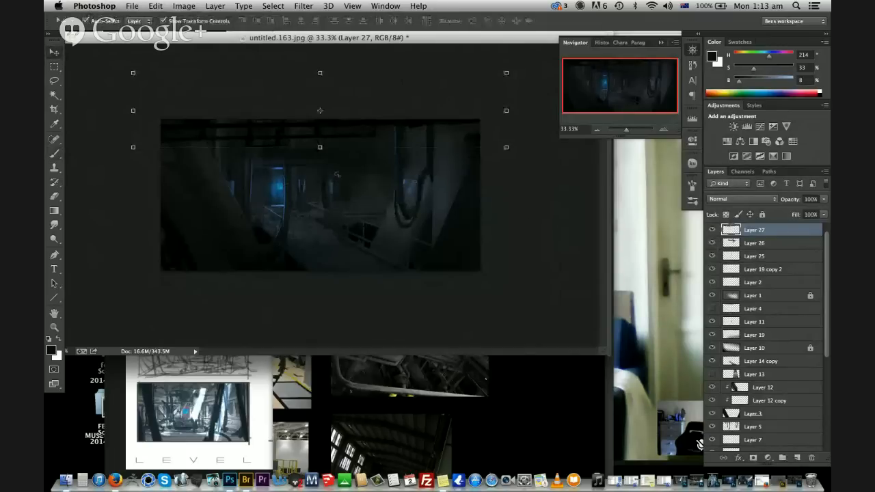
{"action": "left_click_drag", "start_coordinate": [342, 168], "coordinate": [342, 190]}
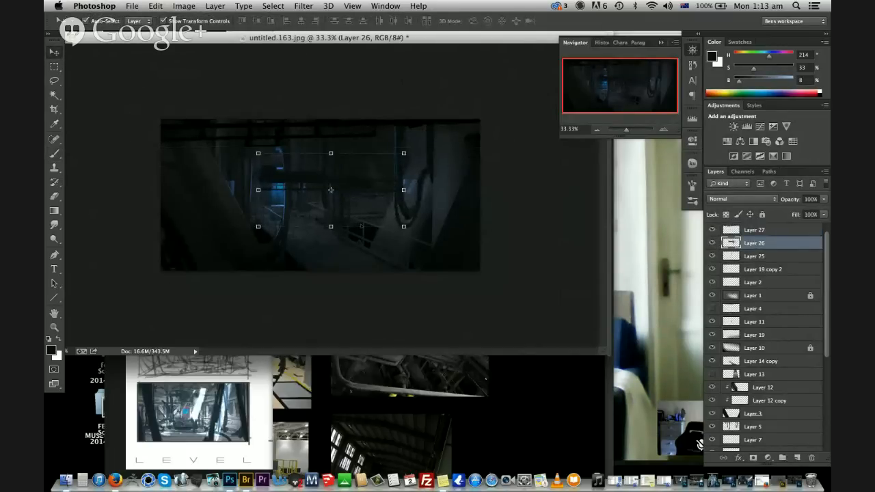
{"action": "key", "text": "m"}
{"action": "left_click_drag", "start_coordinate": [359, 243], "coordinate": [470, 74]}
{"action": "key", "text": "super+j"}
Enlarge the copied section on Layer 28 and move it to the right edge of the scene as a vertical truss
{"action": "key", "text": "v"}
{"action": "left_click_drag", "start_coordinate": [243, 212], "coordinate": [345, 213]}
{"action": "key", "text": "Return"}
{"action": "left_click_drag", "start_coordinate": [393, 240], "coordinate": [471, 212]}
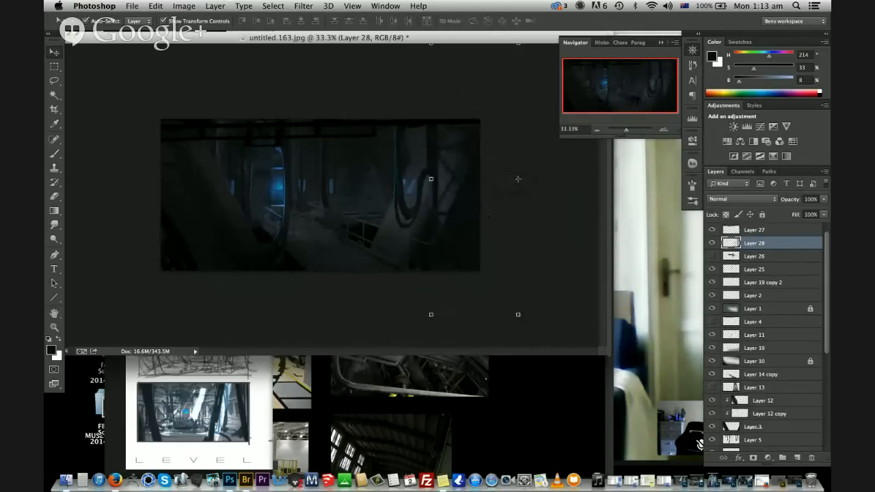
Darken the truss on Layer 28 with Hue/Saturation by setting its Lightness to -44
{"action": "key", "text": "ctrl+u"}
{"action": "left_click", "coordinate": [626, 210]}
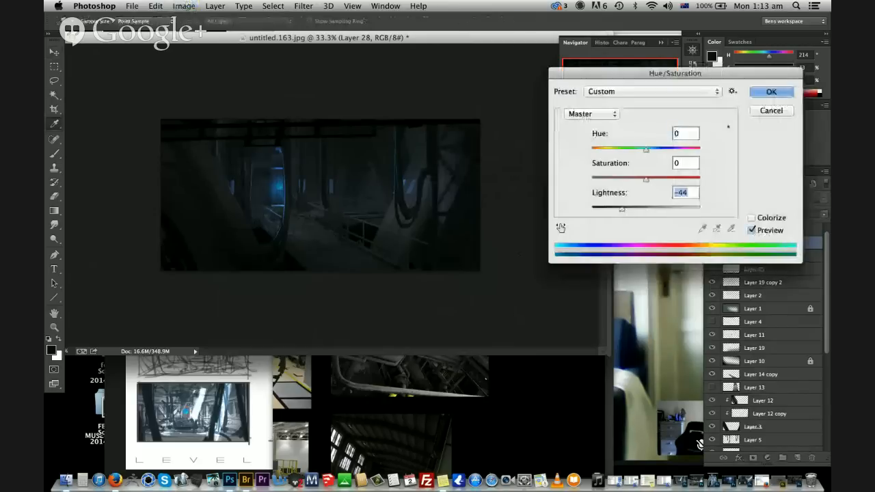
{"action": "left_click", "coordinate": [771, 92]}
Scale the right-edge truss to about 49% width and 73% height, and nudge the ceiling structure up and right
{"action": "key", "text": "ctrl+t"}
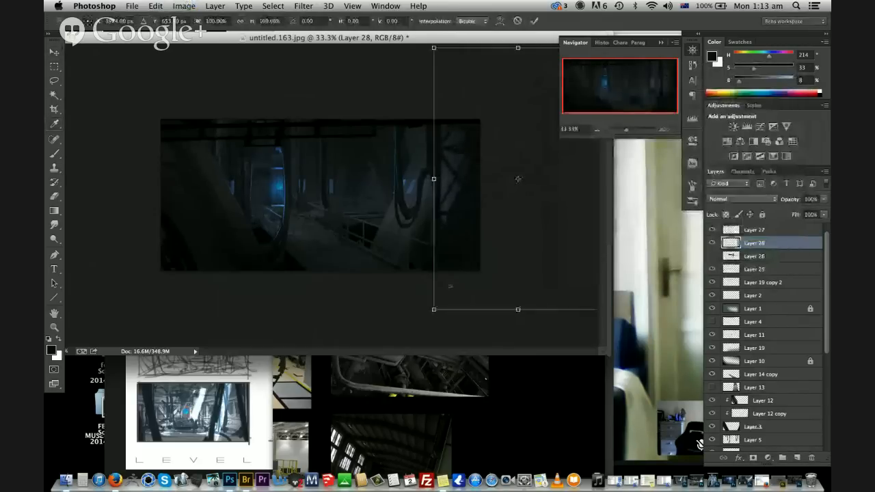
{"action": "left_click_drag", "start_coordinate": [450, 286], "coordinate": [455, 277], "text": "alt+shift"}
{"action": "left_click_drag", "start_coordinate": [581, 178], "coordinate": [558, 178]}
{"action": "left_click_drag", "start_coordinate": [536, 148], "coordinate": [494, 157]}
{"action": "left_click_drag", "start_coordinate": [420, 182], "coordinate": [470, 173]}
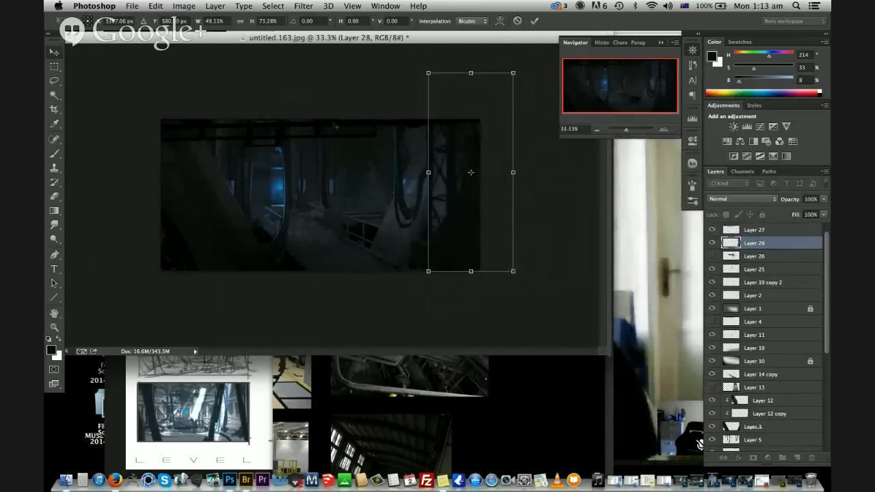
{"action": "key", "text": "Return"}
{"action": "left_click_drag", "start_coordinate": [319, 129], "coordinate": [337, 117]}
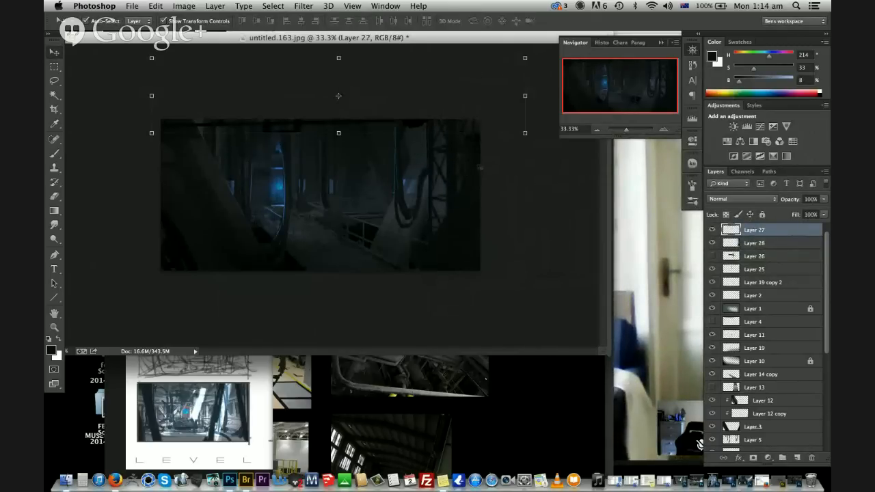
Duplicate the right-edge truss, enlarge the copy to about 289%, and position it over the left side of the scene
{"action": "left_click", "coordinate": [471, 172]}
{"action": "key", "text": "ctrl+j"}
{"action": "left_click_drag", "start_coordinate": [471, 172], "coordinate": [205, 222]}
{"action": "key", "text": "ctrl+t"}
{"action": "left_click_drag", "start_coordinate": [247, 122], "coordinate": [451, 8], "text": "alt+shift"}
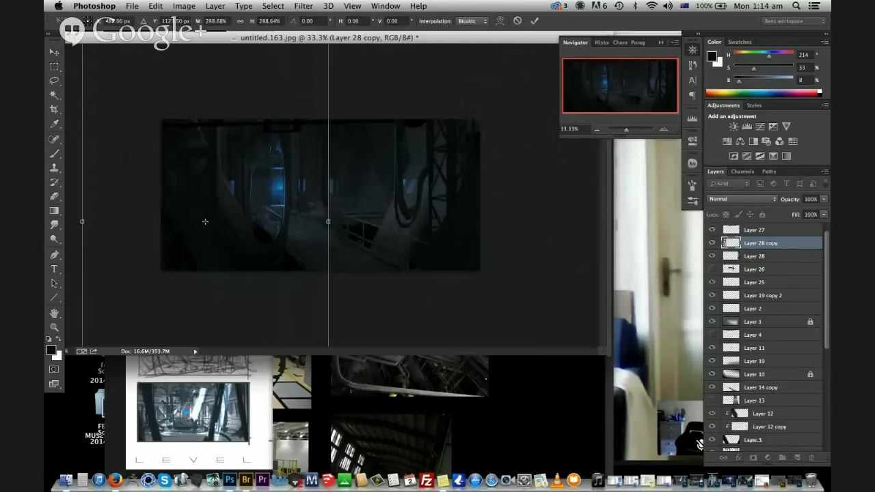
{"action": "left_click_drag", "start_coordinate": [263, 151], "coordinate": [281, 120]}
{"action": "key", "text": "Return"}
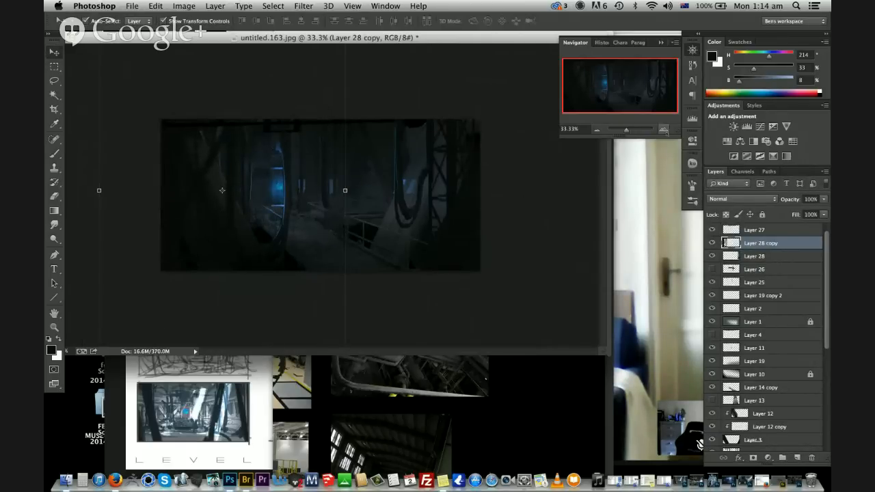
Duplicate the Layer 28 truss into the middle background, scale it to about 42%, and extend it up to the ceiling
{"action": "key", "text": "ctrl+plus"}
{"action": "left_click", "coordinate": [526, 157]}
{"action": "key", "text": "super+z"}
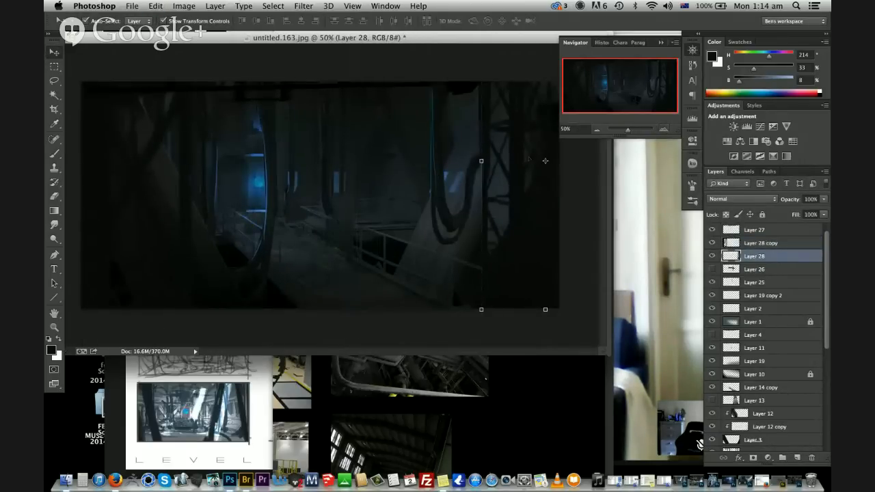
{"action": "left_click_drag", "start_coordinate": [544, 161], "coordinate": [385, 169], "text": "alt"}
{"action": "left_click_drag", "start_coordinate": [450, 318], "coordinate": [374, 232], "text": "alt+shift"}
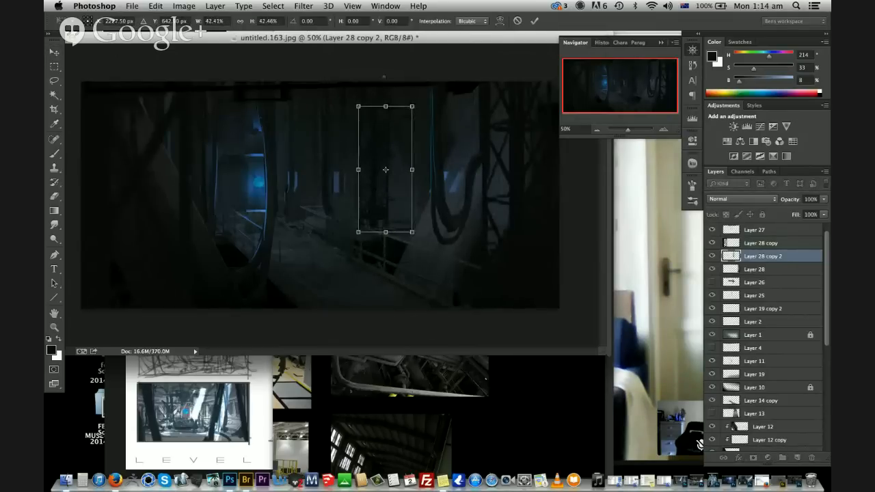
{"action": "left_click_drag", "start_coordinate": [405, 64], "coordinate": [406, 64]}
{"action": "left_click_drag", "start_coordinate": [386, 103], "coordinate": [384, 80]}
{"action": "left_click_drag", "start_coordinate": [358, 157], "coordinate": [366, 135], "text": "super"}
{"action": "key", "text": "Return"}
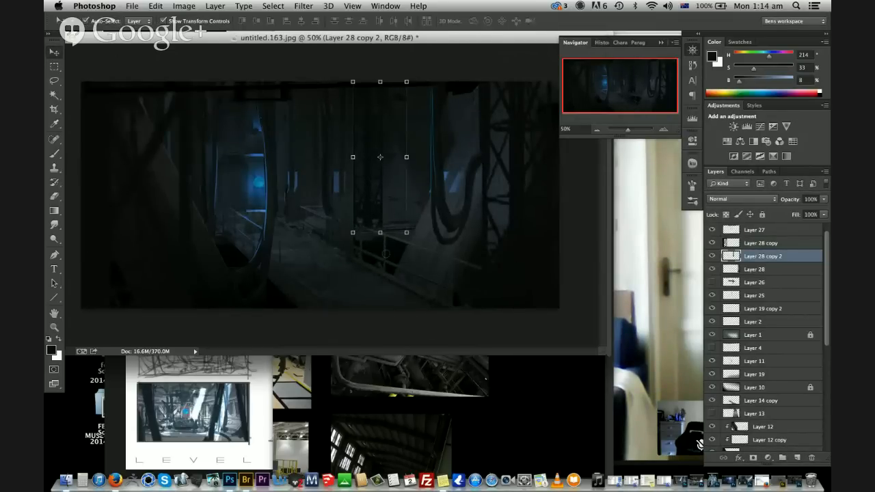
Set the opacity of the middle truss on Layer 28 copy 2 to 51%
{"action": "key", "text": "e"}
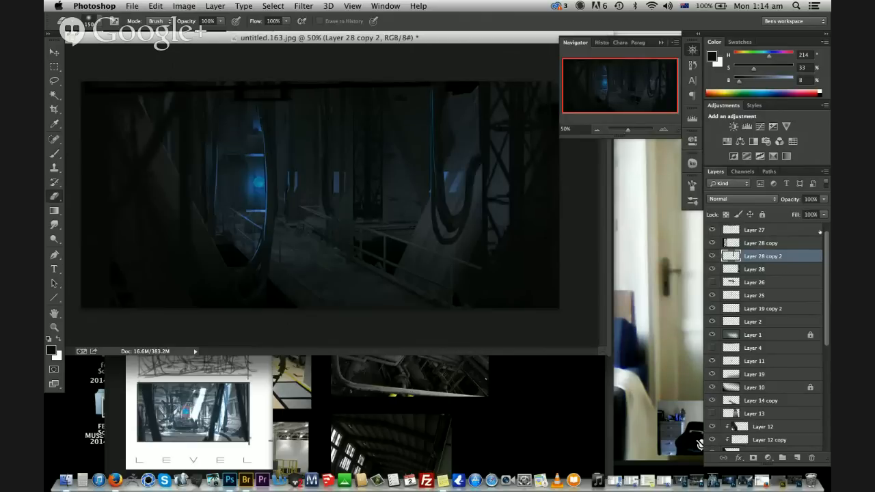
{"action": "left_click", "coordinate": [824, 199]}
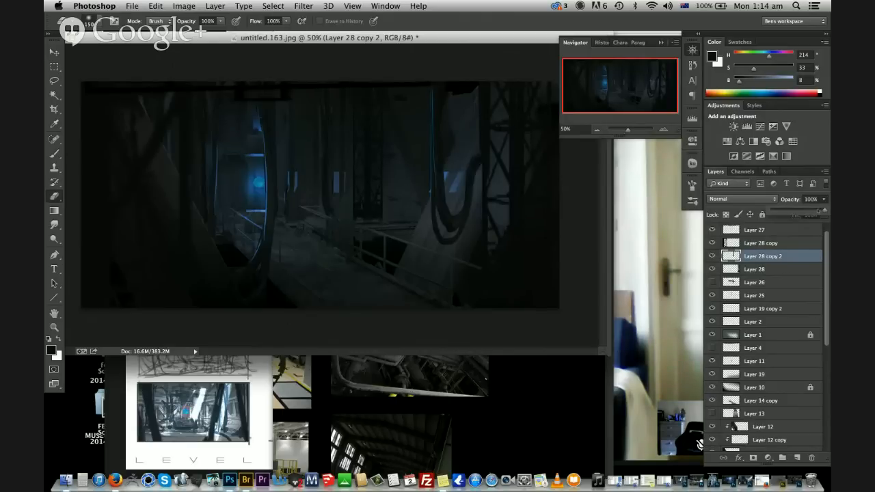
{"action": "left_click", "coordinate": [453, 243]}
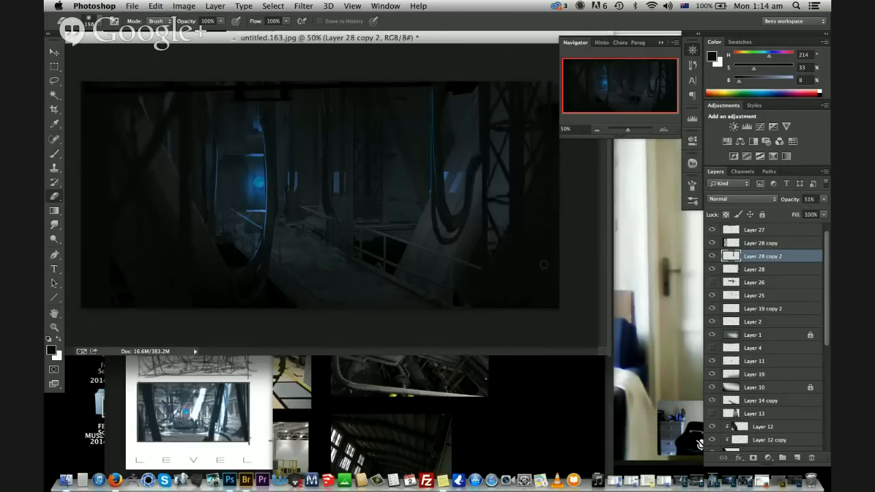
Shrink the middle background truss slightly and adjust its position between the pillars
{"action": "key", "text": "v"}
{"action": "left_click_drag", "start_coordinate": [407, 230], "coordinate": [380, 211], "text": "alt+shift"}
{"action": "key", "text": "Return"}
{"action": "left_click_drag", "start_coordinate": [403, 151], "coordinate": [388, 149]}
{"action": "key", "text": "Return"}
{"action": "key", "text": "super+z"}
{"action": "key", "text": "super+z"}
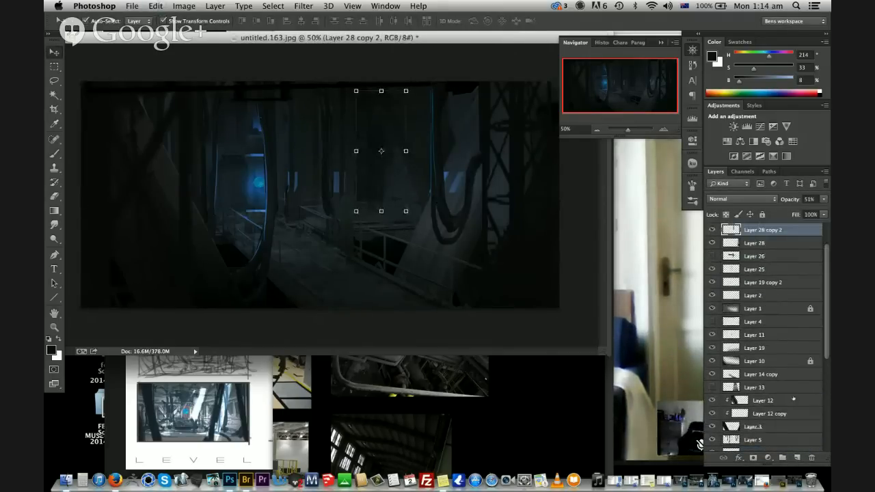
Show Layer 26, copy the central section of its structure stamp to a new layer, and hide Layer 26 again
{"action": "left_click", "coordinate": [711, 256]}
{"action": "left_click", "coordinate": [754, 255]}
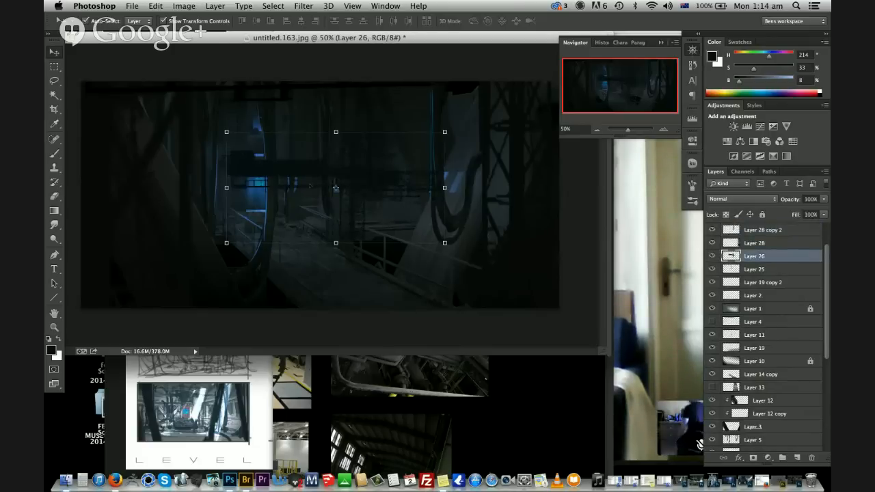
{"action": "key", "text": "m"}
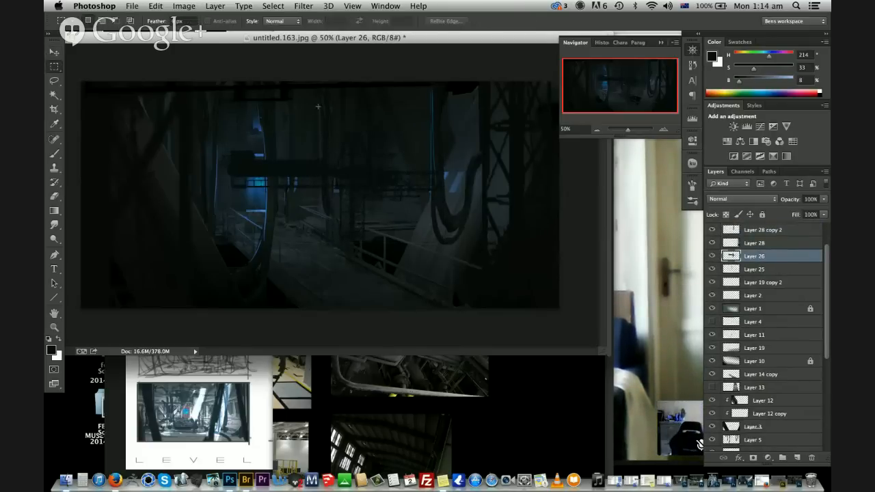
{"action": "left_click_drag", "start_coordinate": [318, 108], "coordinate": [408, 200]}
{"action": "key", "text": "super+j"}
{"action": "left_click", "coordinate": [711, 269]}
{"action": "key", "text": "v"}
{"action": "key", "text": "super+z"}
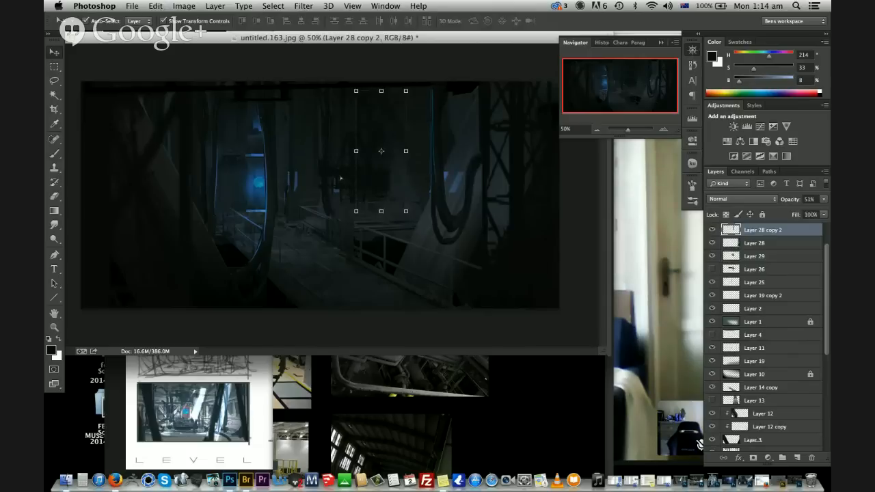
Move the Layer 29 structure to the upper-right ceiling, scale it to about 74% width and 151% height, and choose a hard 40 px eraser
{"action": "left_click_drag", "start_coordinate": [341, 185], "coordinate": [494, 68]}
{"action": "key", "text": "super+t"}
{"action": "left_click_drag", "start_coordinate": [461, 135], "coordinate": [461, 154]}
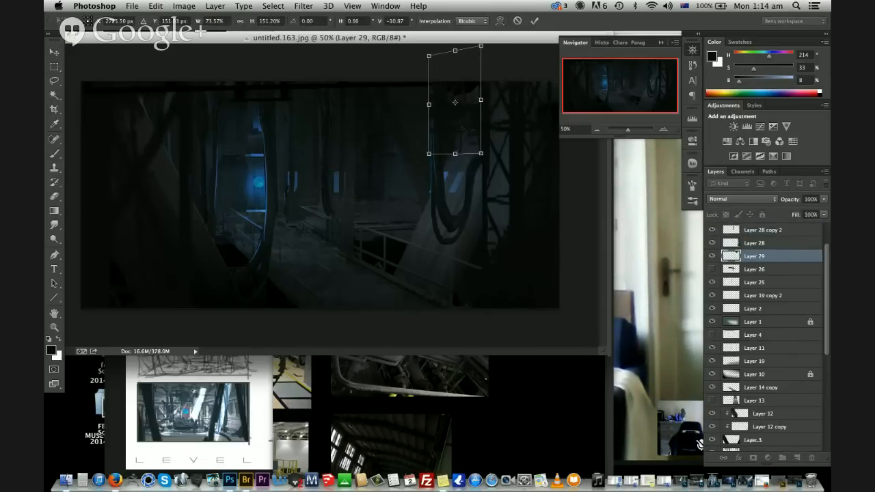
{"action": "key", "text": "Return"}
{"action": "key", "text": "e"}
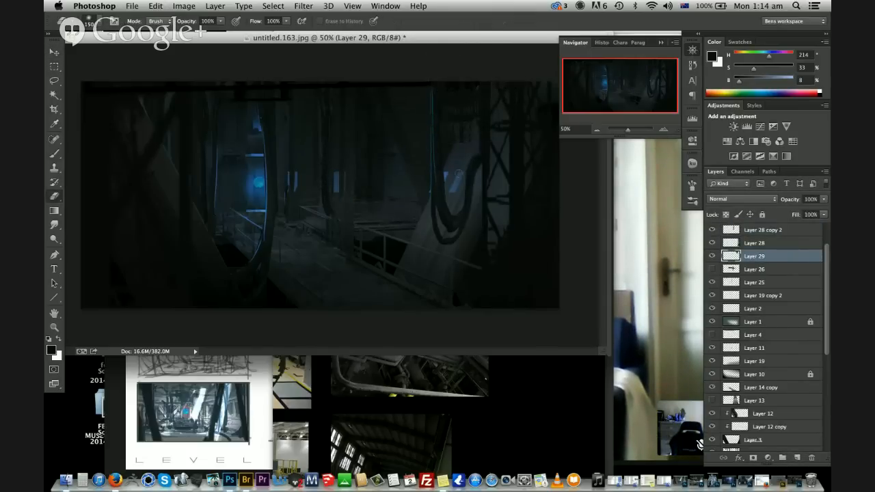
{"action": "right_click", "coordinate": [466, 188]}
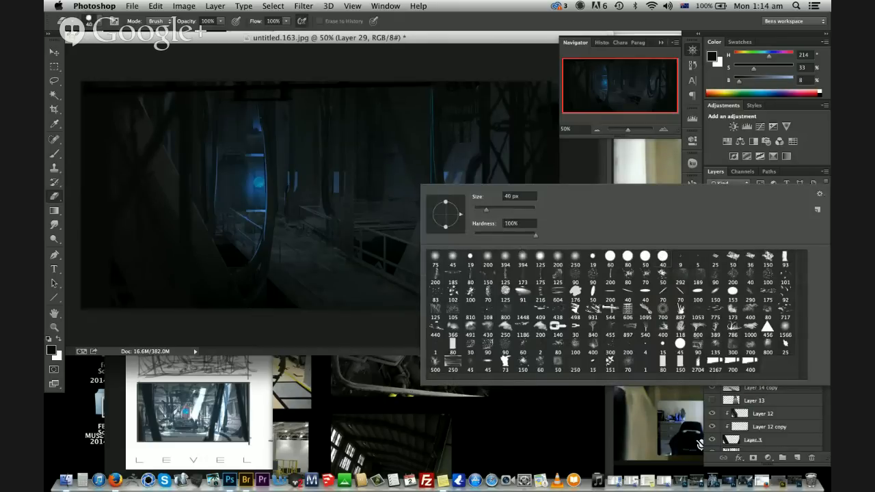
{"action": "key", "text": "Escape"}
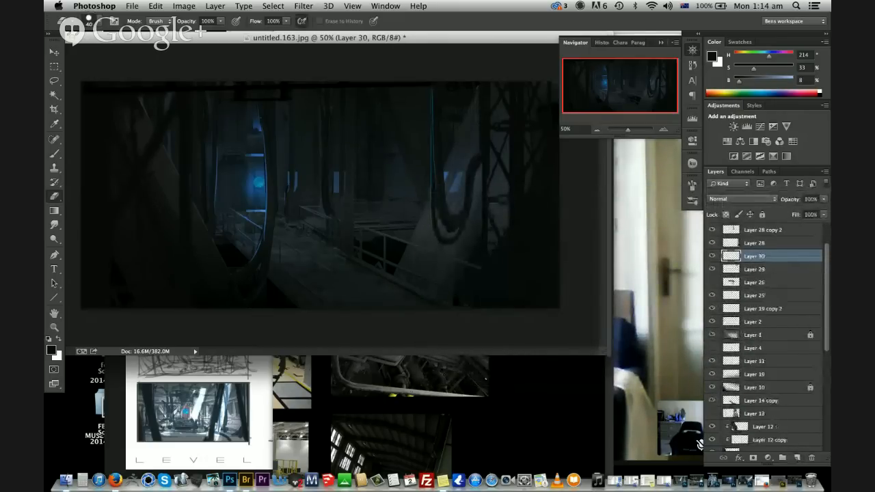
Stamp the mechanical structure brush on new Layer 30 and copy its left section to a separate layer
{"action": "key", "text": "ctrl+v"}
{"action": "key", "text": "b"}
{"action": "left_click", "coordinate": [375, 193]}
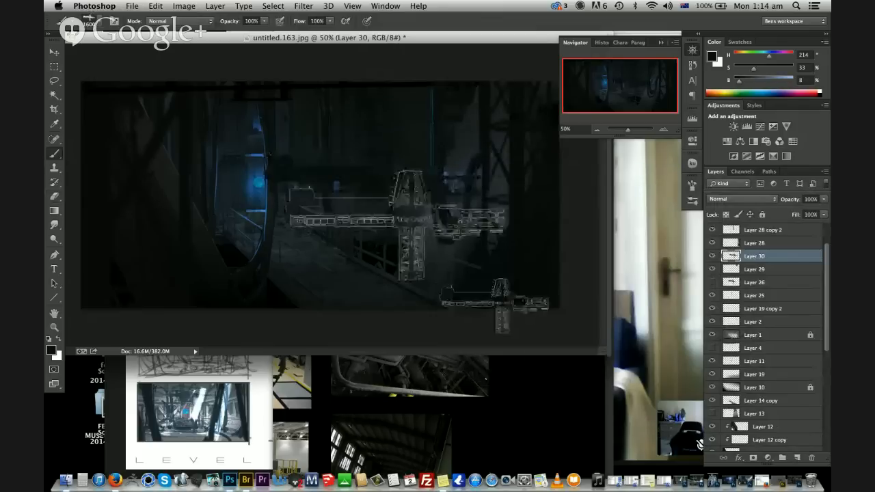
{"action": "key", "text": "m"}
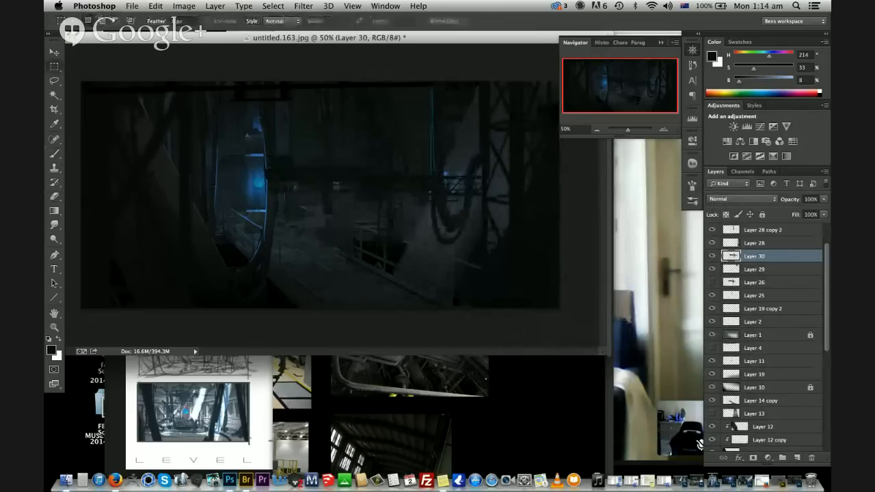
{"action": "left_click_drag", "start_coordinate": [248, 135], "coordinate": [369, 214]}
{"action": "key", "text": "ctrl+j"}
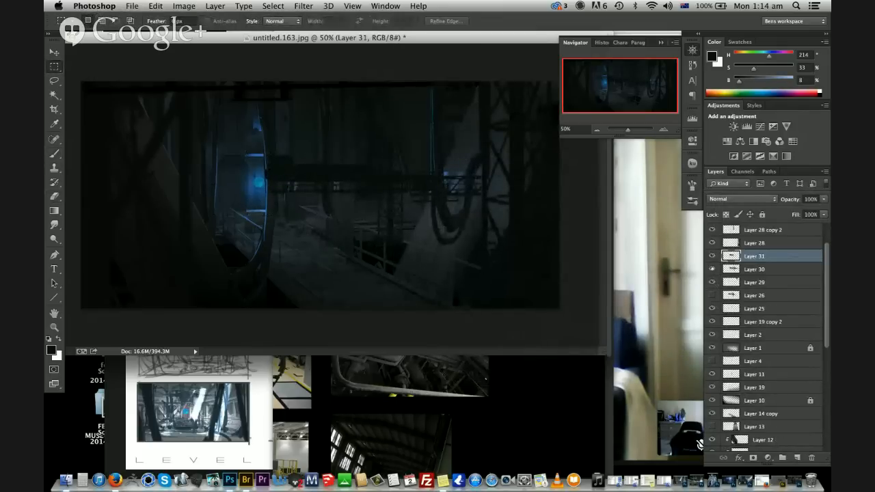
Place the copied beam section across the upper-right ceiling, tilted in perspective and scaled to about 206% width and 135% height
{"action": "key", "text": "v"}
{"action": "left_click_drag", "start_coordinate": [321, 170], "coordinate": [630, 75]}
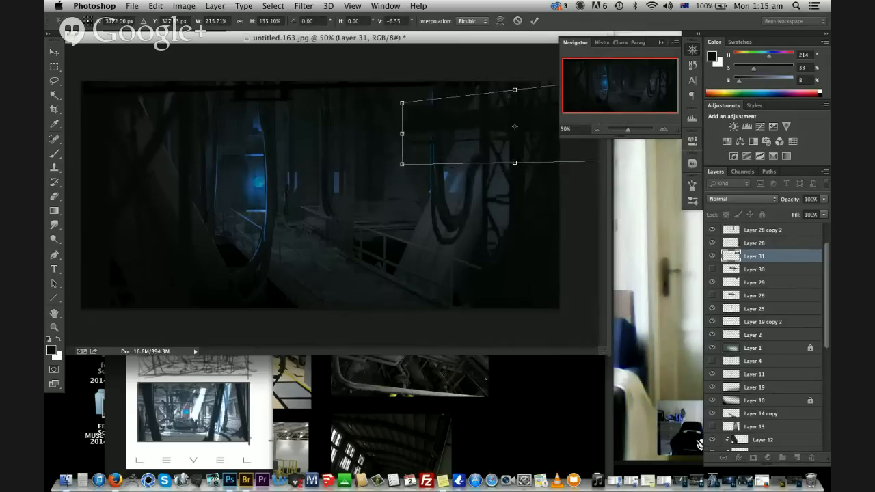
{"action": "left_click_drag", "start_coordinate": [514, 127], "coordinate": [514, 87]}
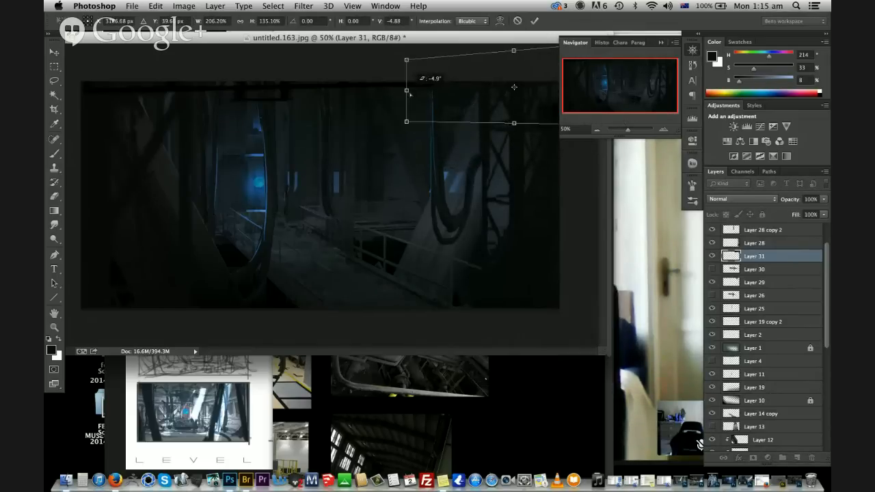
{"action": "key", "text": "Return"}
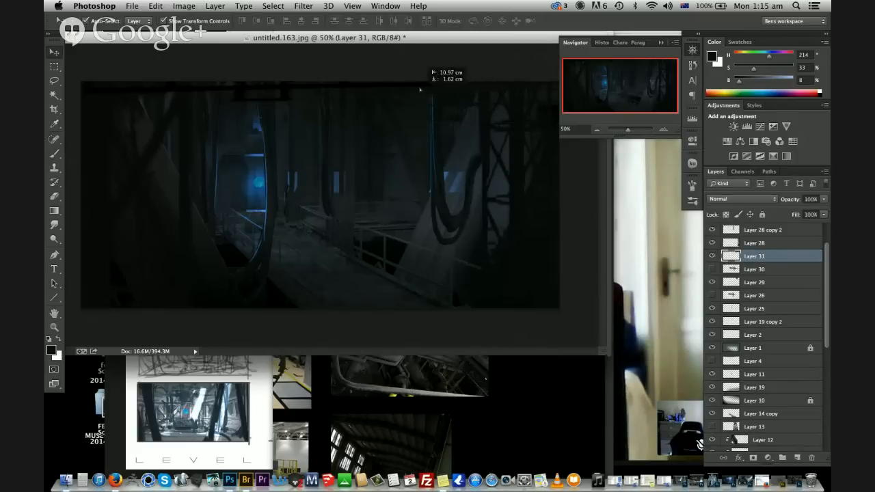
Reposition the Layer 31 ceiling beam farther left and reshape its perspective, scaling it to about 114% width and 108% height
{"action": "left_click_drag", "start_coordinate": [427, 86], "coordinate": [410, 96]}
{"action": "left_click_drag", "start_coordinate": [553, 78], "coordinate": [546, 45]}
{"action": "key", "text": "super+z"}
{"action": "left_click_drag", "start_coordinate": [550, 93], "coordinate": [583, 109], "text": "super"}
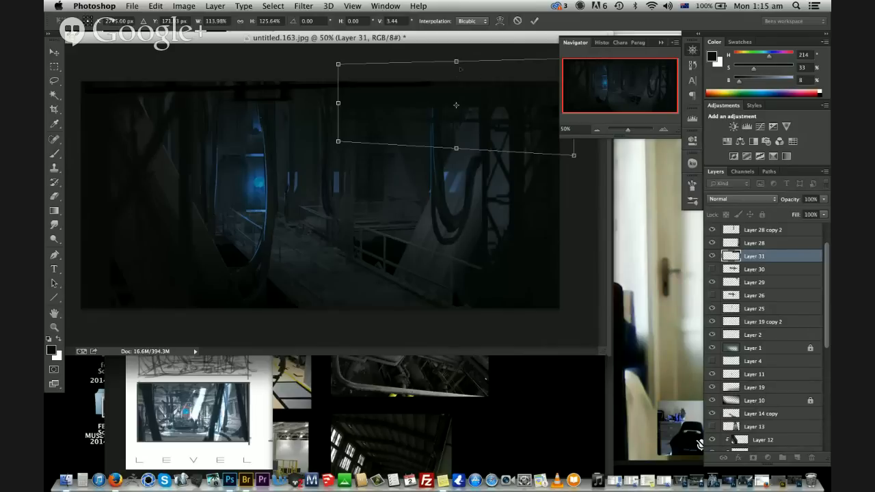
{"action": "mouse_move", "coordinate": [460, 68]}
{"action": "left_mouse_down", "text": "alt"}
{"action": "mouse_move", "coordinate": [472, 66]}
{"action": "mouse_move", "coordinate": [457, 77]}
{"action": "left_mouse_up", "text": "alt"}
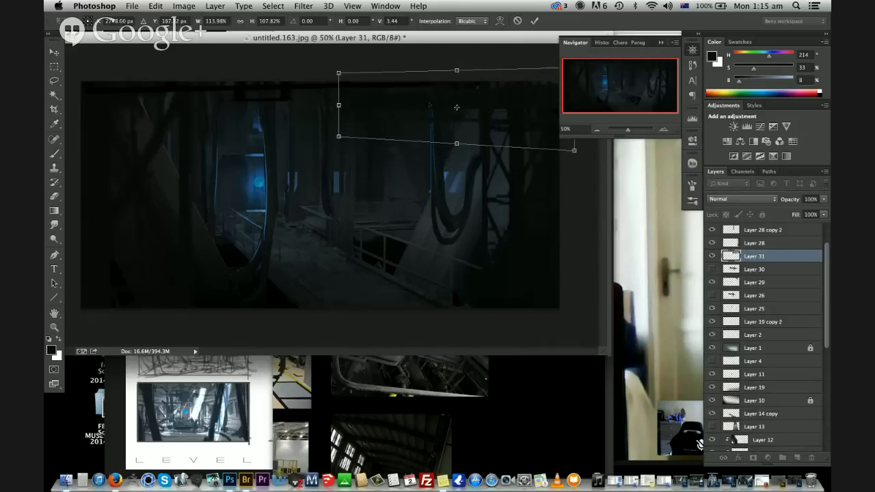
{"action": "key", "text": "Return"}
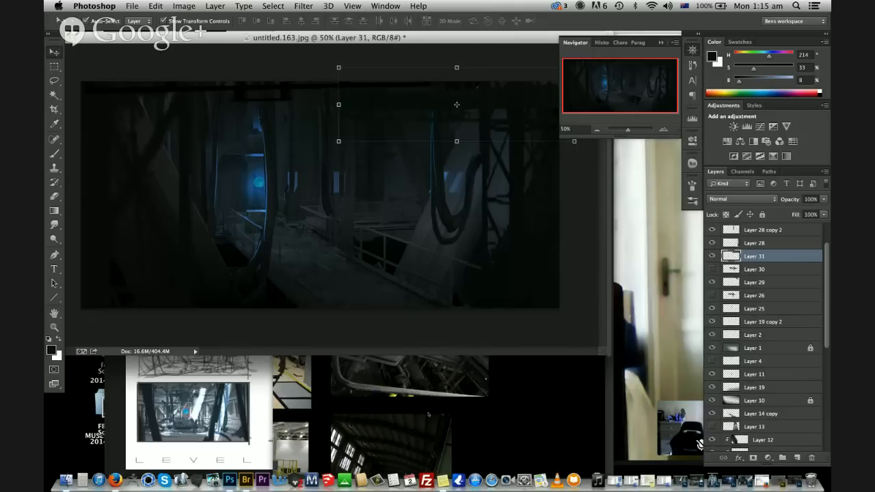
In RFFFFF.psd, copy the overhead beam from the top factory photo to a new layer and bring it into the painting
{"action": "left_click", "coordinate": [428, 414]}
{"action": "scroll", "coordinate": [562, 314], "scroll_direction": "up", "scroll_amount": 3}
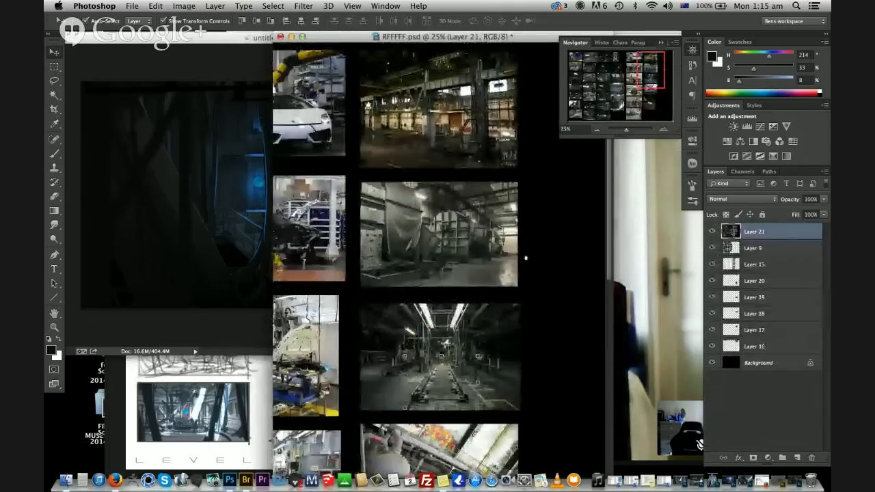
{"action": "scroll", "coordinate": [526, 294], "scroll_direction": "right", "scroll_amount": 2}
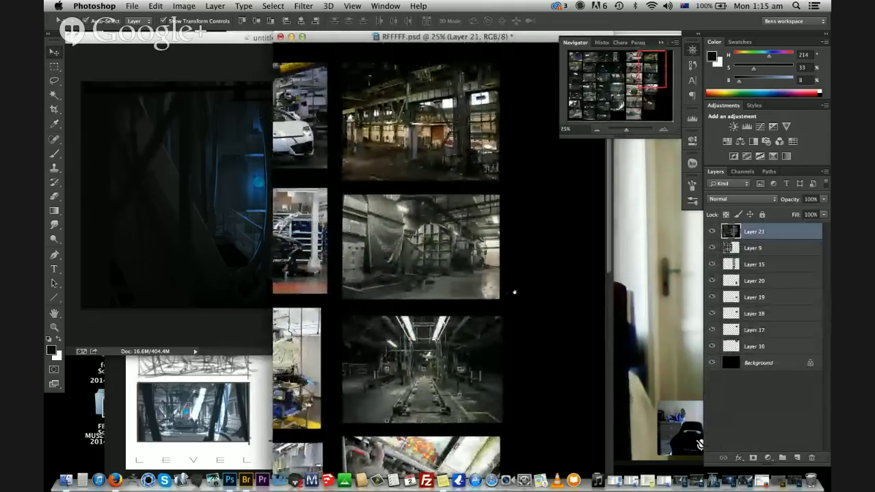
{"action": "key", "text": "l"}
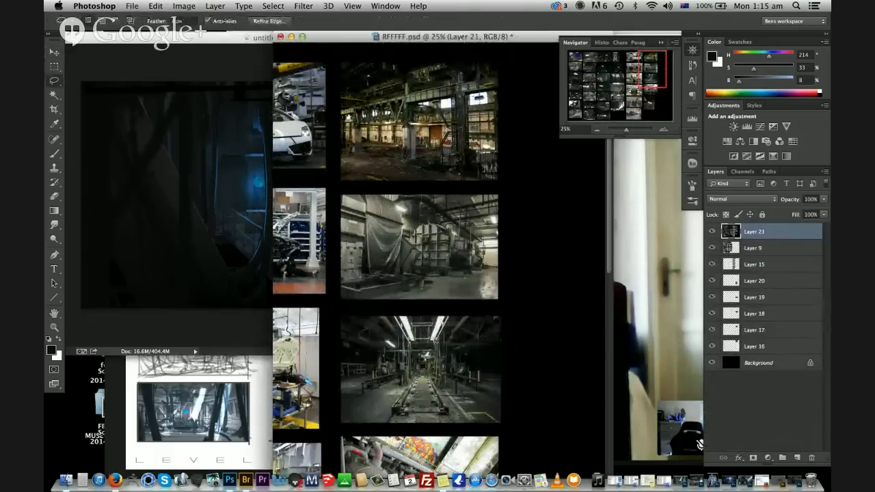
{"action": "key", "text": "alt+shift+super+n"}
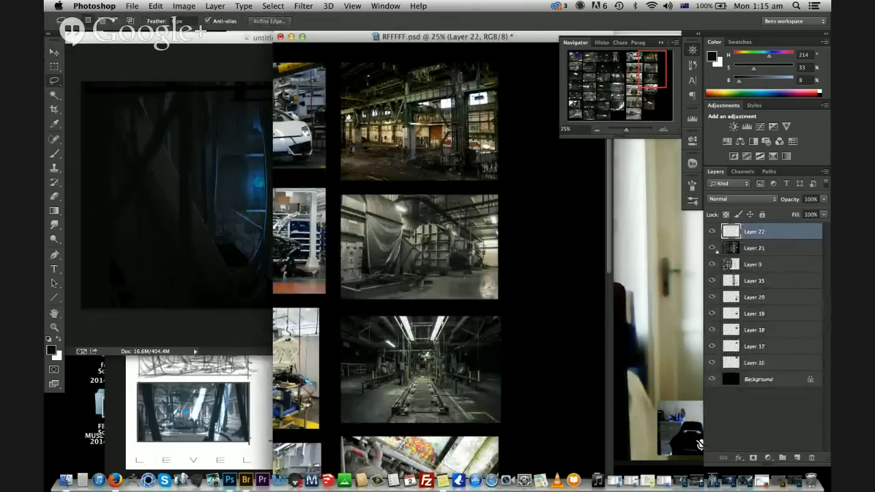
{"action": "key", "text": "v"}
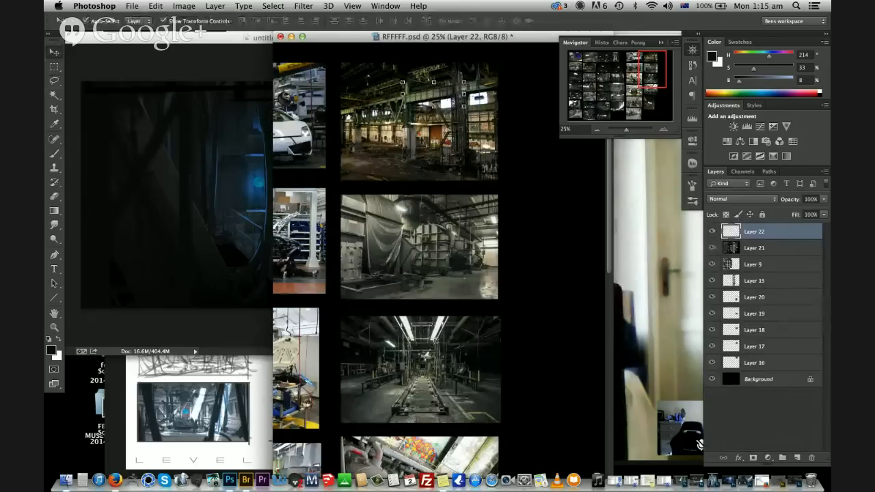
{"action": "left_click_drag", "start_coordinate": [443, 94], "coordinate": [229, 140]}
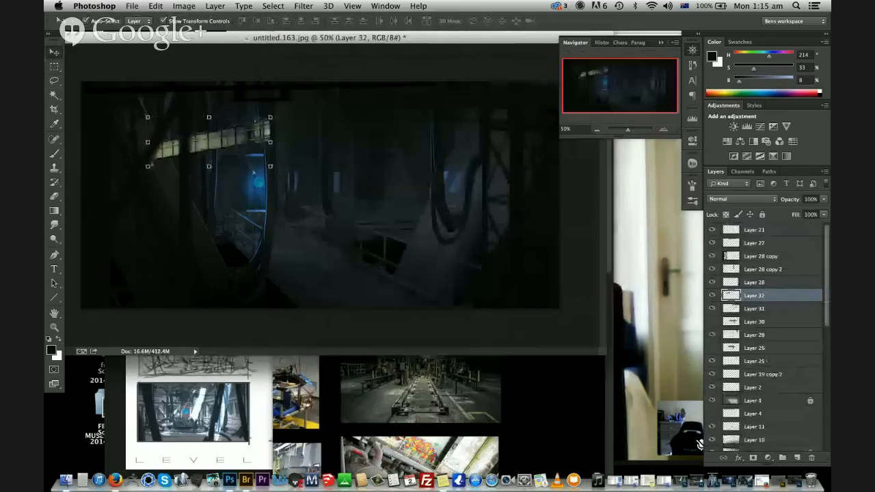
Darken and desaturate the imported beam with Hue/Saturation, using Saturation -57 and Lightness -81
{"action": "key", "text": "super+l"}
{"action": "left_click_drag", "start_coordinate": [646, 180], "coordinate": [616, 180]}
{"action": "left_click_drag", "start_coordinate": [646, 208], "coordinate": [602, 210]}
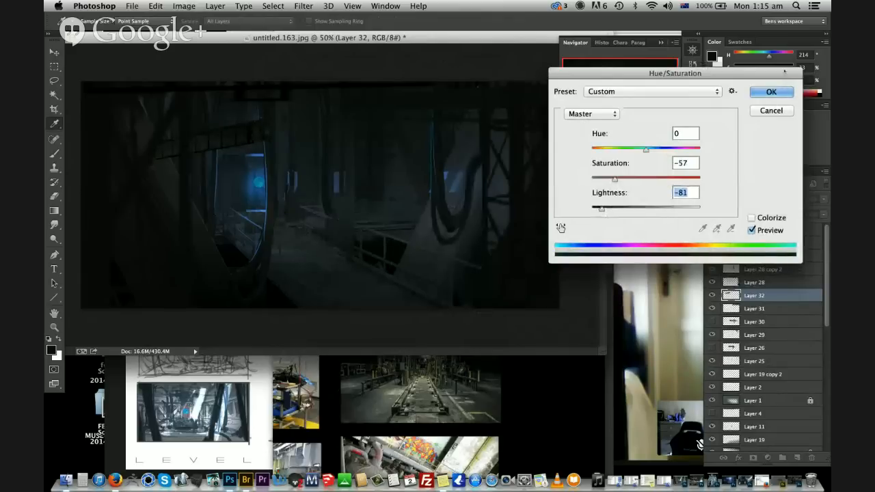
{"action": "key", "text": "Return"}
Fit the photo beam over the upper-right ceiling girder and clip Layer 32 to Layer 31
{"action": "key", "text": "v"}
{"action": "left_click_drag", "start_coordinate": [203, 144], "coordinate": [419, 96]}
{"action": "key", "text": "super+z"}
{"action": "left_click_drag", "start_coordinate": [479, 93], "coordinate": [516, 82], "text": "super"}
{"action": "key", "text": "Return"}
{"action": "left_click_drag", "start_coordinate": [467, 106], "coordinate": [497, 111]}
{"action": "key", "text": "super+t"}
{"action": "left_click_drag", "start_coordinate": [750, 300], "coordinate": [759, 301]}
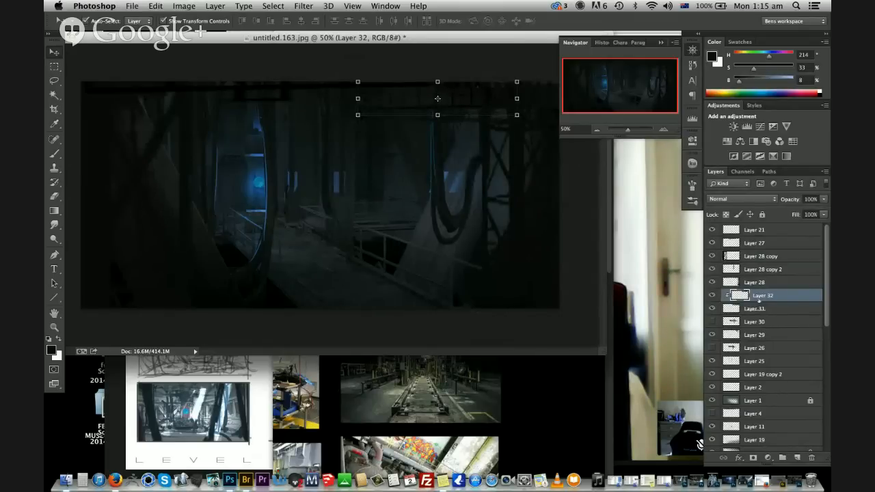
{"action": "left_click_drag", "start_coordinate": [516, 99], "coordinate": [516, 98]}
{"action": "key", "text": "Return"}
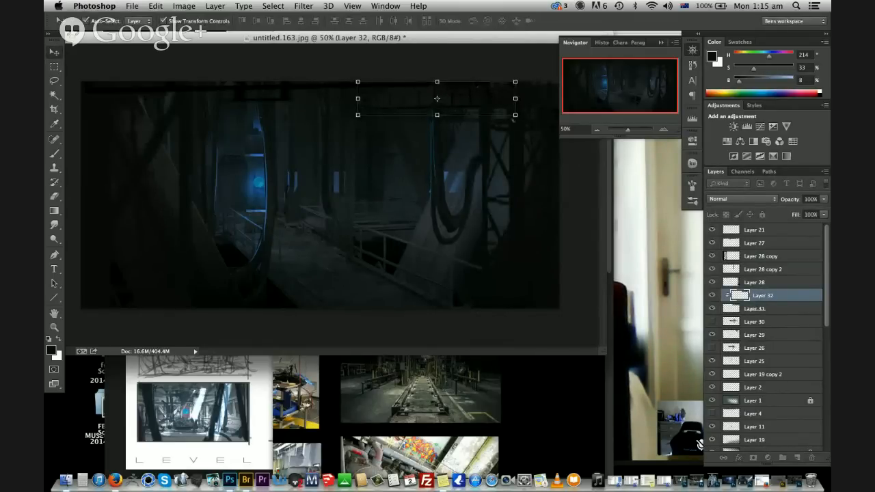
Hide Layer 32 and adjust the perspective of the Layer 31 girder, stretching its height to about 106%
{"action": "left_click", "coordinate": [712, 296]}
{"action": "left_click", "coordinate": [759, 308]}
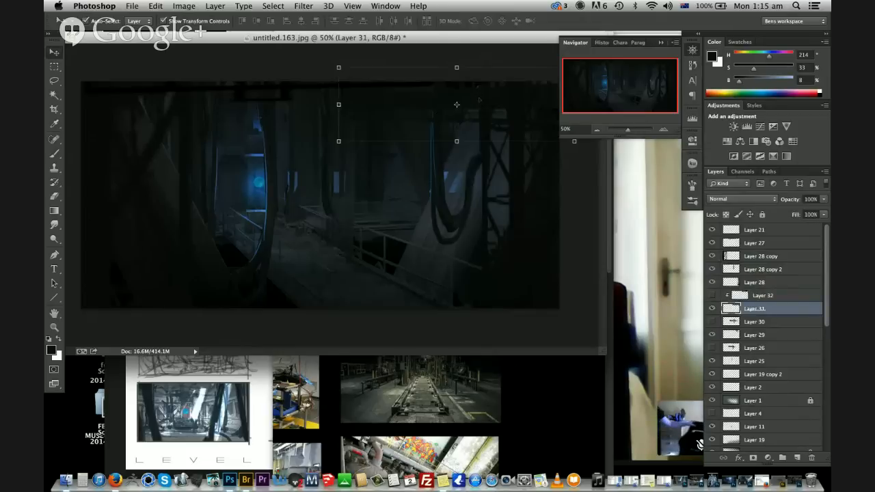
{"action": "left_click_drag", "start_coordinate": [520, 37], "coordinate": [487, 51]}
{"action": "left_click_drag", "start_coordinate": [541, 81], "coordinate": [542, 77], "text": "super"}
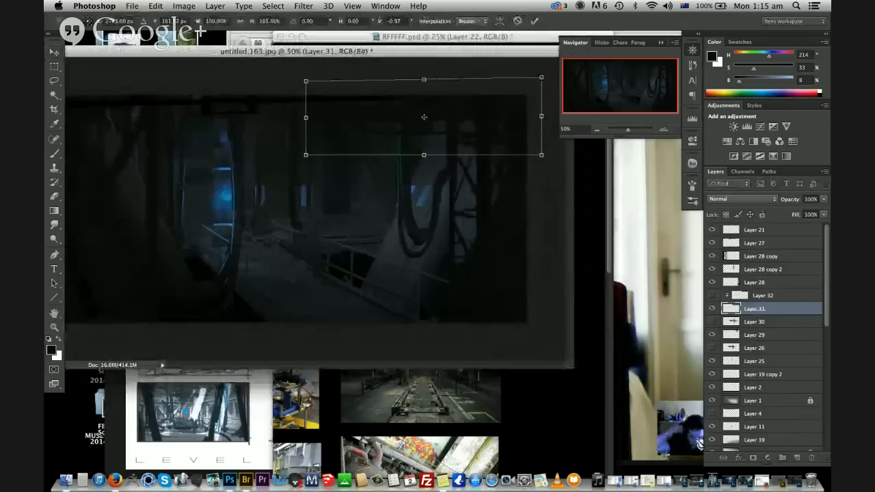
{"action": "key", "text": "Return"}
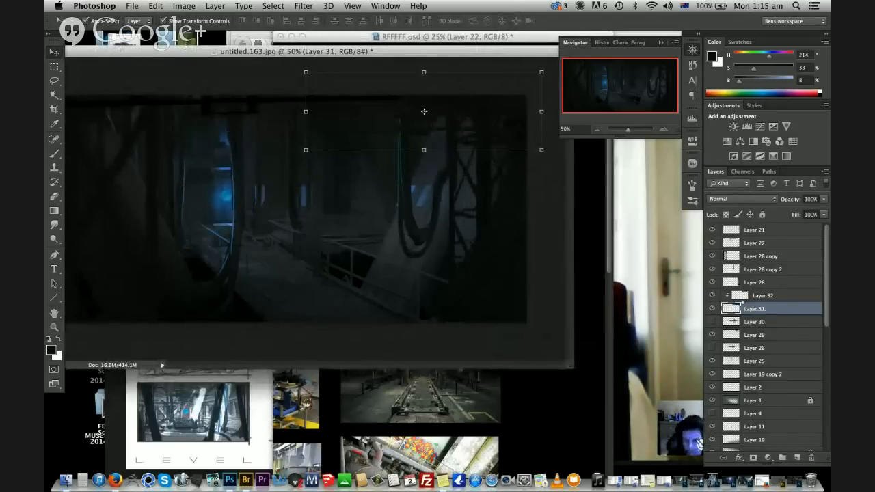
Select the visible Layer 32 beam texture and refit it to the girder, stretching its height to about 128% with a slight skew
{"action": "left_click", "coordinate": [741, 296]}
{"action": "left_click_drag", "start_coordinate": [483, 113], "coordinate": [512, 94]}
{"action": "key", "text": "Return"}
{"action": "left_click_drag", "start_coordinate": [505, 126], "coordinate": [504, 129], "text": "super"}
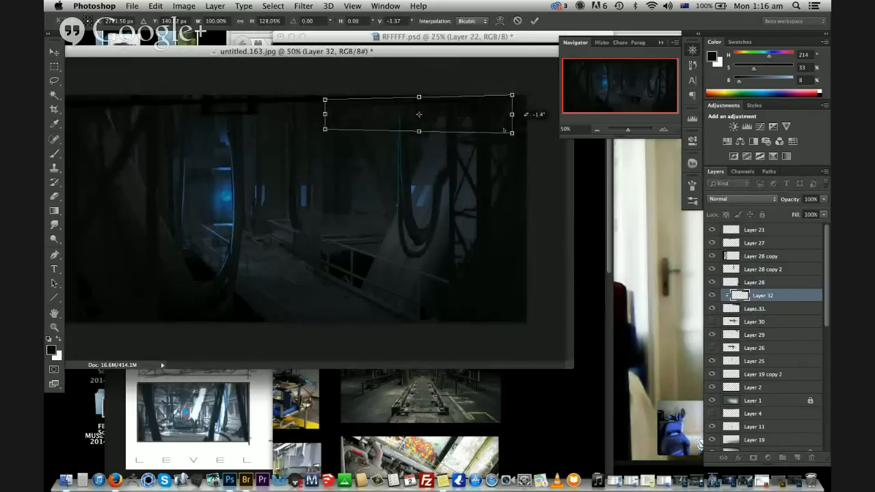
{"action": "key", "text": "Return"}
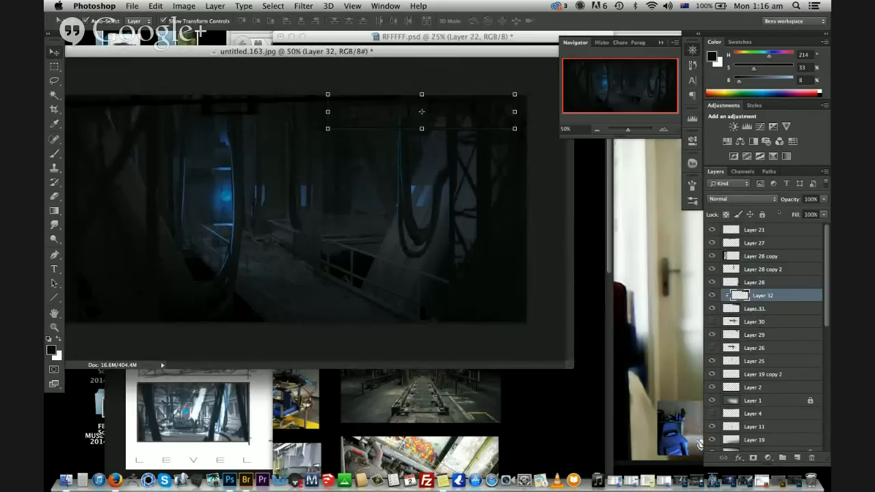
Shift Layer 32 toward blue with Color Balance midtones of -11, 0, +15 and lower its opacity to about 55%
{"action": "key", "text": "super+b"}
{"action": "left_click_drag", "start_coordinate": [607, 359], "coordinate": [600, 331]}
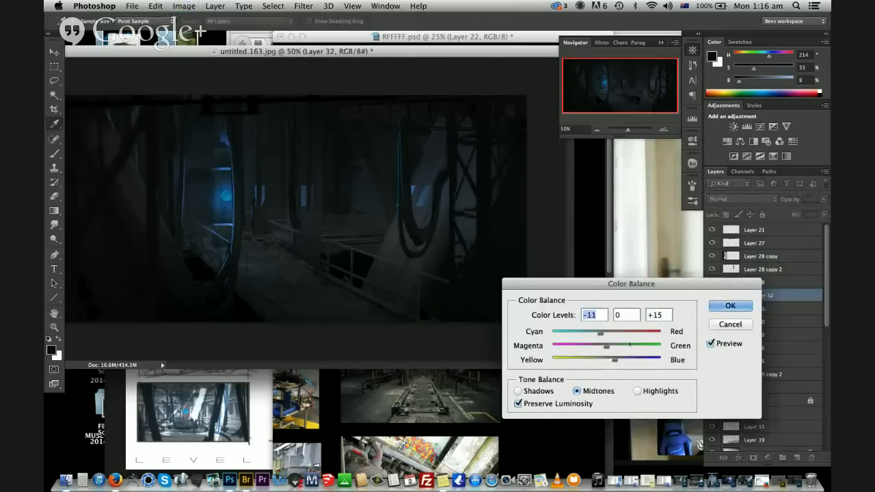
{"action": "left_click", "coordinate": [733, 308]}
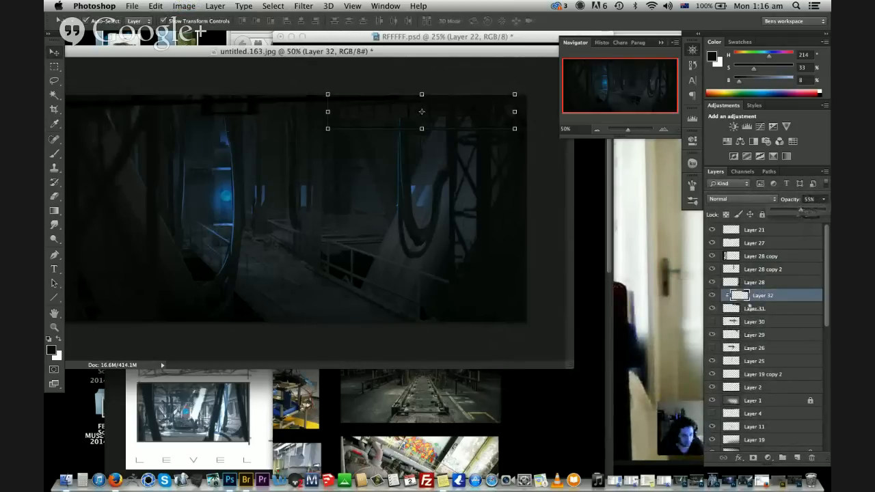
Lock Layer 19 and set the opacity of the Layer 14 copy floor overlay to 28%
{"action": "left_click", "coordinate": [748, 310]}
{"action": "left_click_drag", "start_coordinate": [337, 303], "coordinate": [325, 237]}
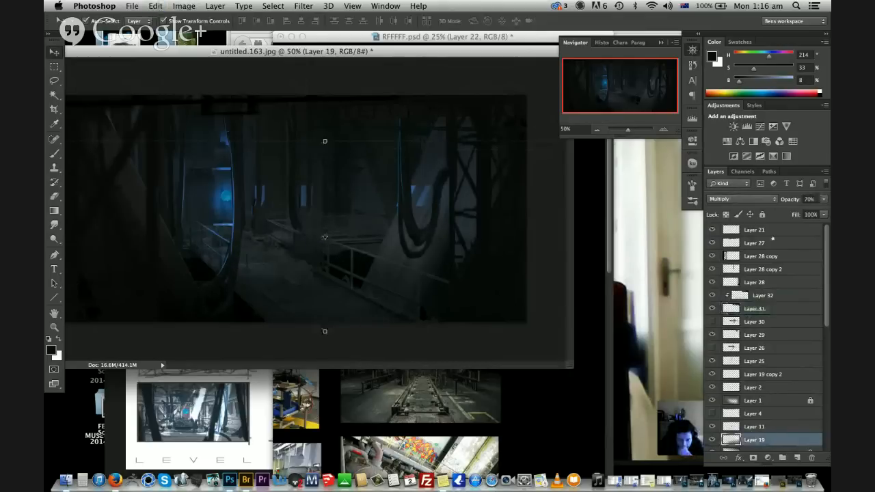
{"action": "left_click_drag", "start_coordinate": [313, 288], "coordinate": [315, 287]}
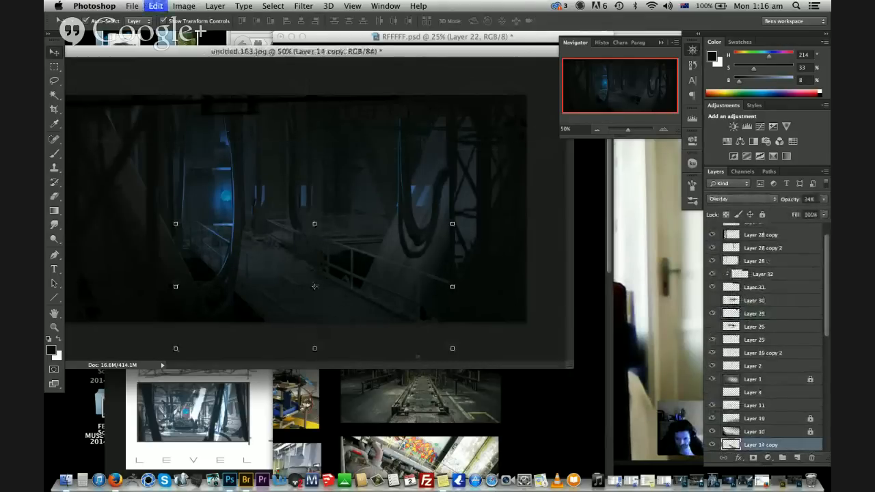
{"action": "key", "text": "2"}
{"action": "key", "text": "3"}
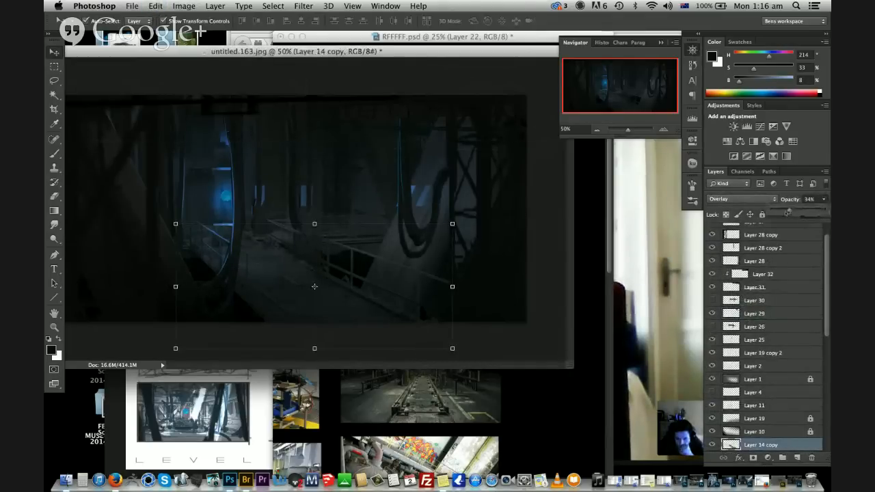
{"action": "key", "text": "2"}
{"action": "key", "text": "8"}
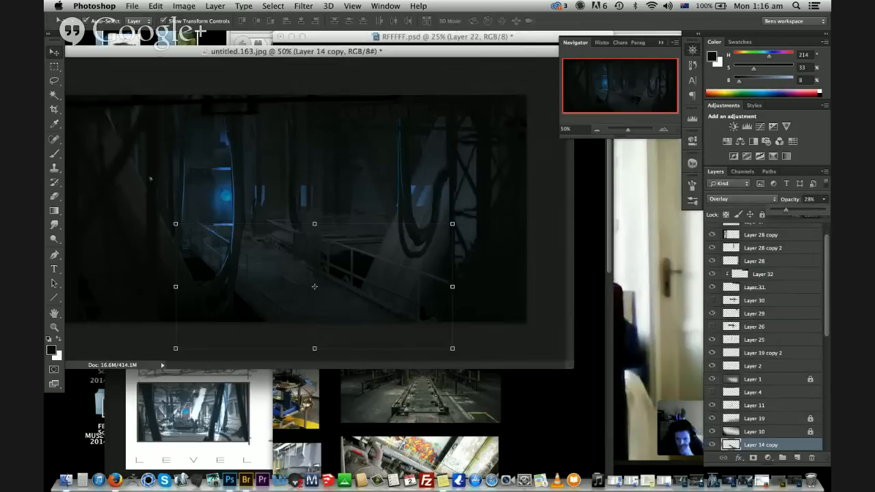
Add a new empty layer above Layer 28 copy for brushwork
{"action": "left_click", "coordinate": [314, 286]}
{"action": "left_click_drag", "start_coordinate": [454, 51], "coordinate": [465, 58]}
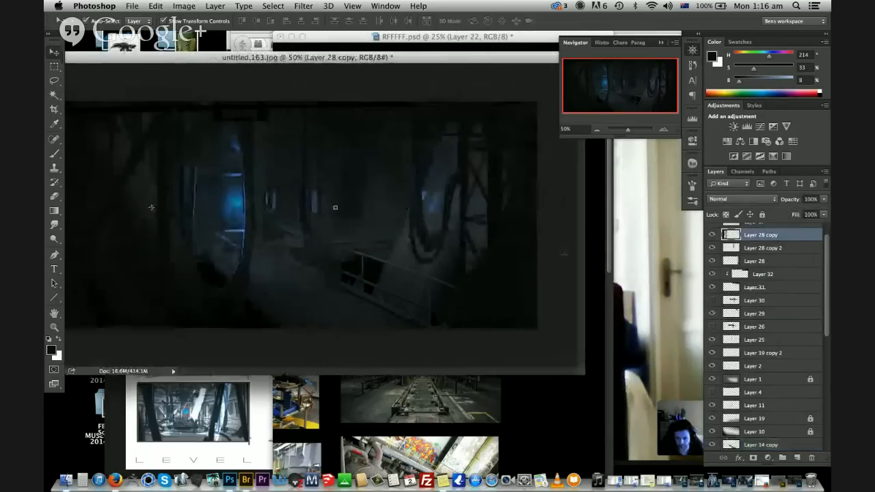
{"action": "left_click", "coordinate": [796, 457]}
{"action": "key", "text": "b"}
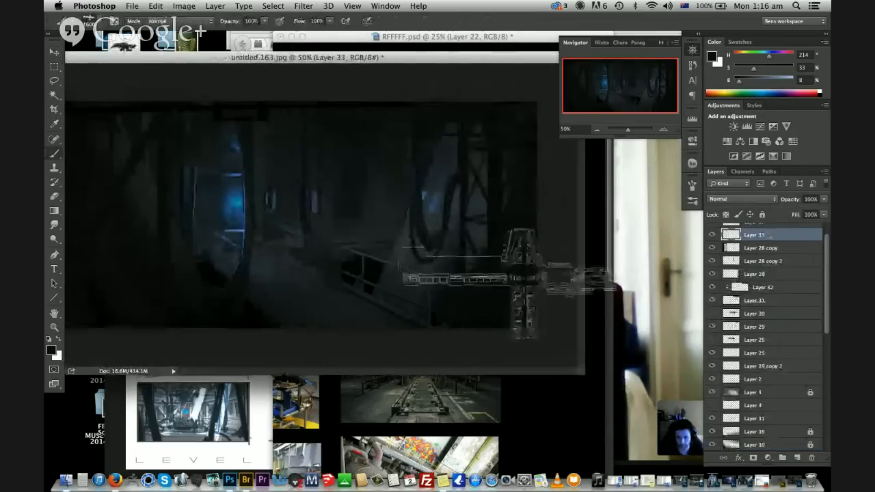
Try dark brush strokes across the beam and hanging cables on Layer 33, and undo them
{"action": "right_click", "coordinate": [516, 291]}
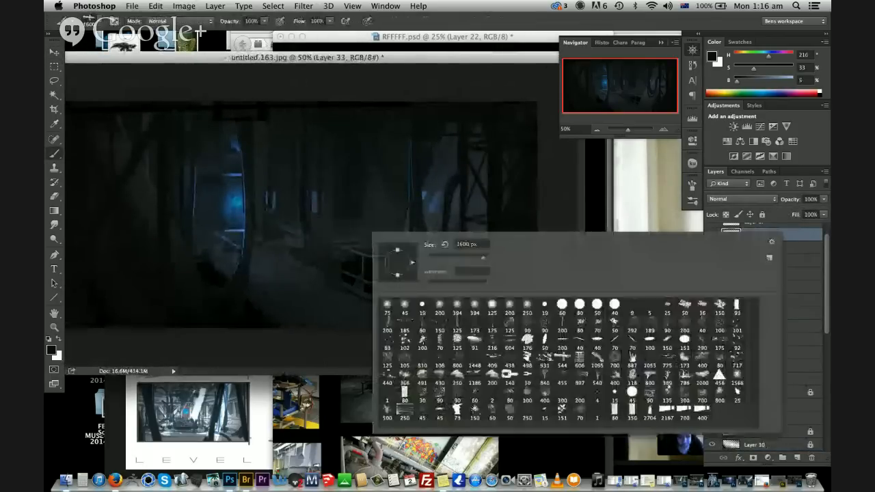
{"action": "left_click", "coordinate": [702, 412]}
{"action": "left_click_drag", "start_coordinate": [342, 171], "coordinate": [467, 248]}
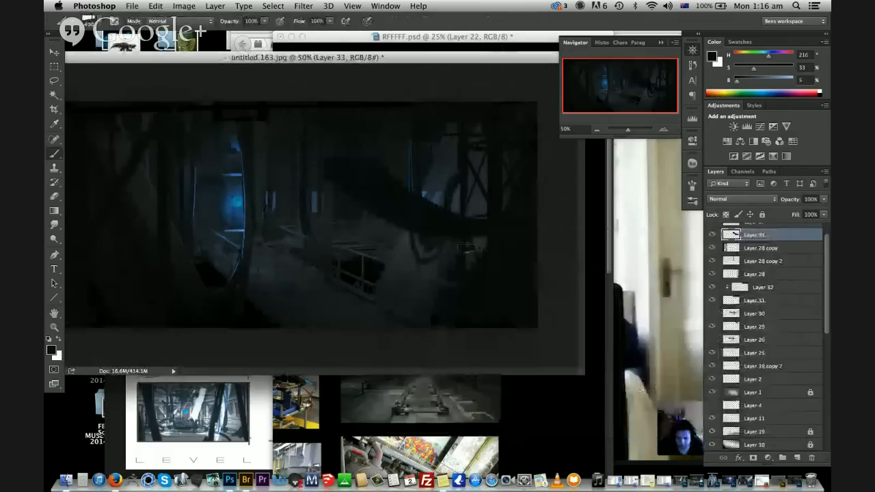
{"action": "key", "text": "super+z"}
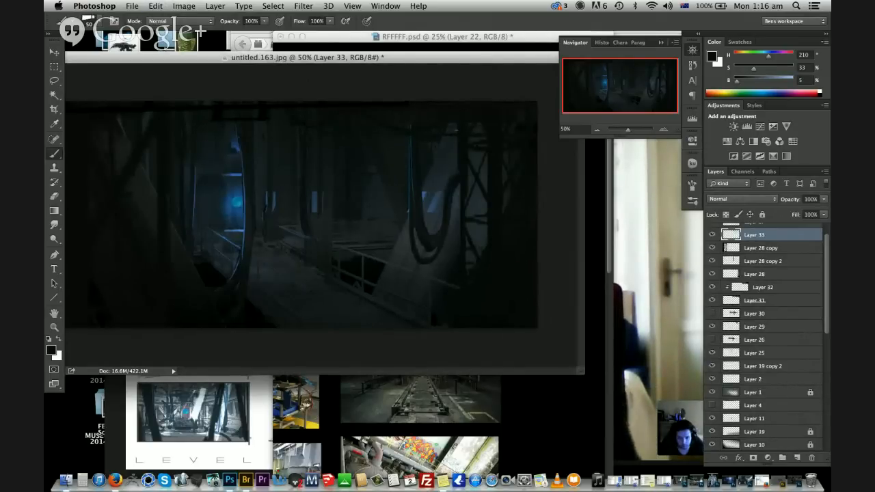
{"action": "left_click_drag", "start_coordinate": [442, 137], "coordinate": [442, 211]}
{"action": "key", "text": "super+z"}
{"action": "key", "text": "super+z"}
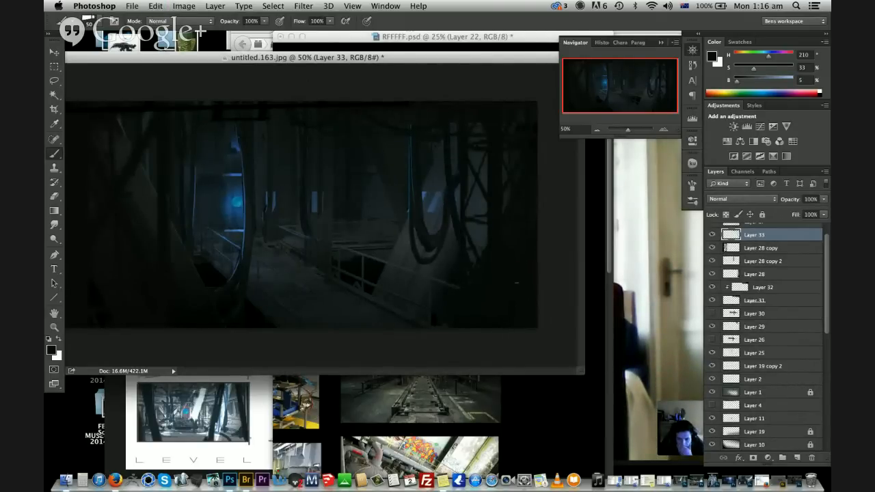
Add a new empty layer directly above Layer 18 near the bottom of the layer stack
{"action": "key", "text": "v"}
{"action": "left_click", "coordinate": [793, 418], "text": "super"}
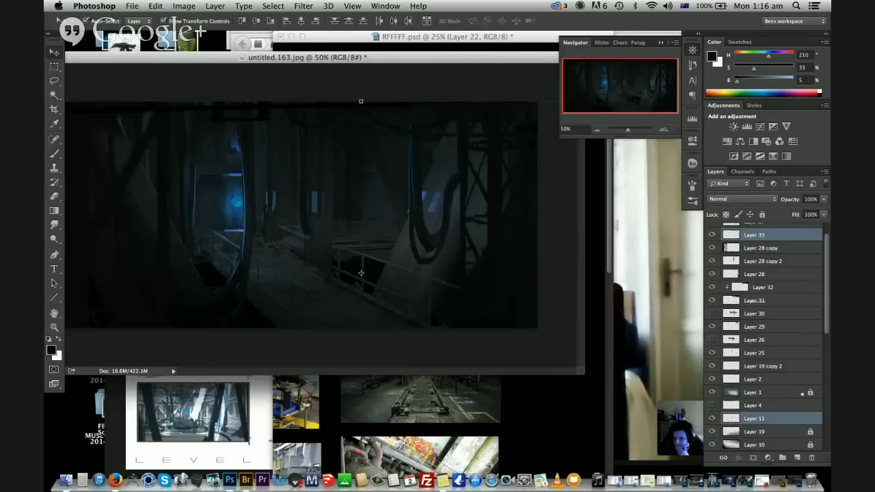
{"action": "scroll", "coordinate": [814, 414], "scroll_direction": "down", "scroll_amount": 6}
{"action": "left_click", "coordinate": [777, 445]}
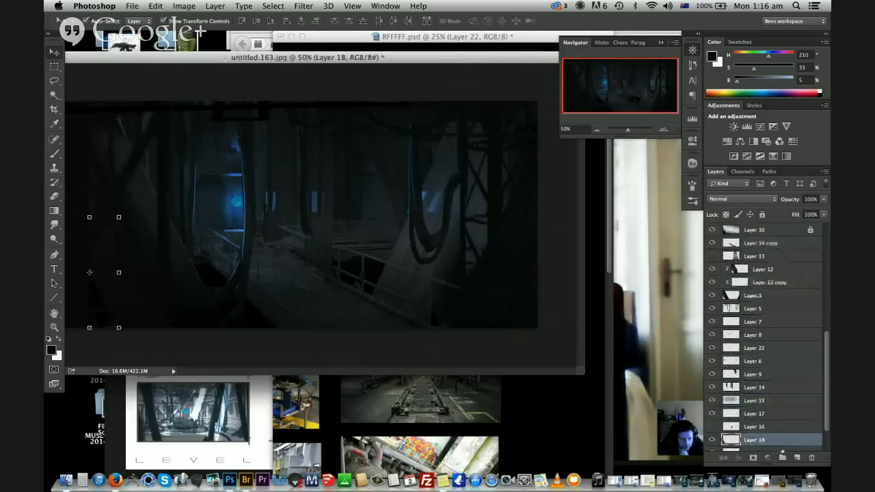
{"action": "left_click", "coordinate": [797, 457]}
{"action": "left_click_drag", "start_coordinate": [825, 344], "coordinate": [829, 394]}
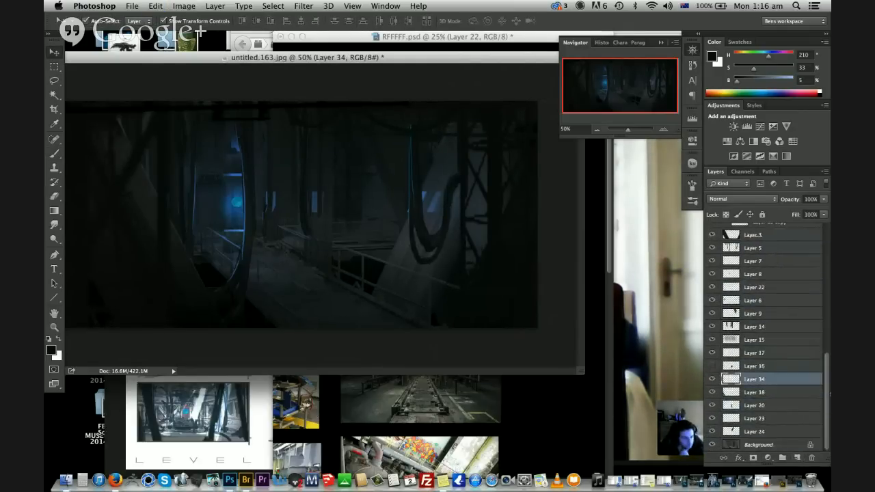
Lasso the slanted beam behind the hanging cables on the Background and copy it to its own layer
{"action": "left_click", "coordinate": [758, 445]}
{"action": "key", "text": "l"}
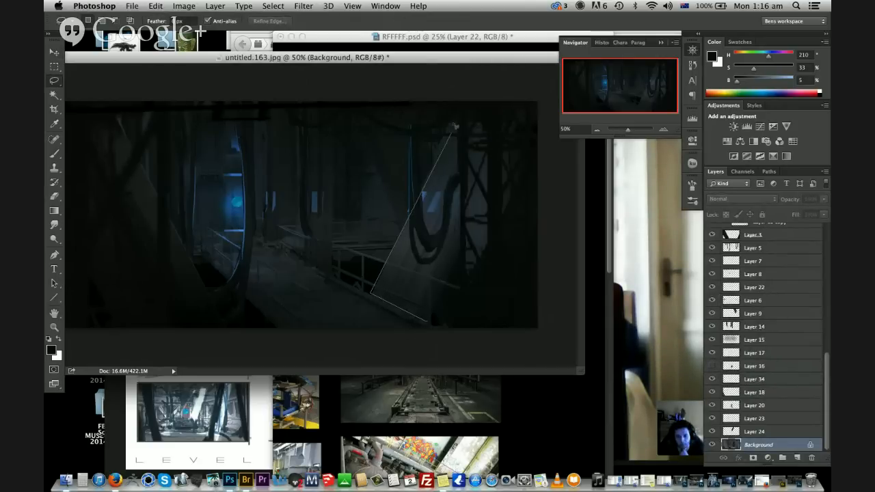
{"action": "left_click_drag", "start_coordinate": [470, 247], "coordinate": [432, 321]}
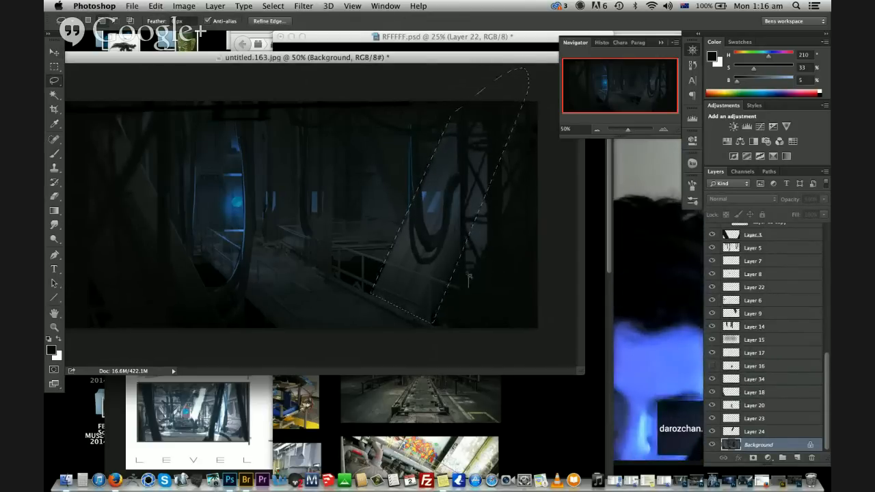
{"action": "mouse_move", "coordinate": [468, 279]}
{"action": "left_mouse_down"}
{"action": "mouse_move", "coordinate": [466, 113]}
{"action": "mouse_move", "coordinate": [507, 216]}
{"action": "mouse_move", "coordinate": [470, 285]}
{"action": "left_mouse_up"}
{"action": "key", "text": "ctrl+j"}
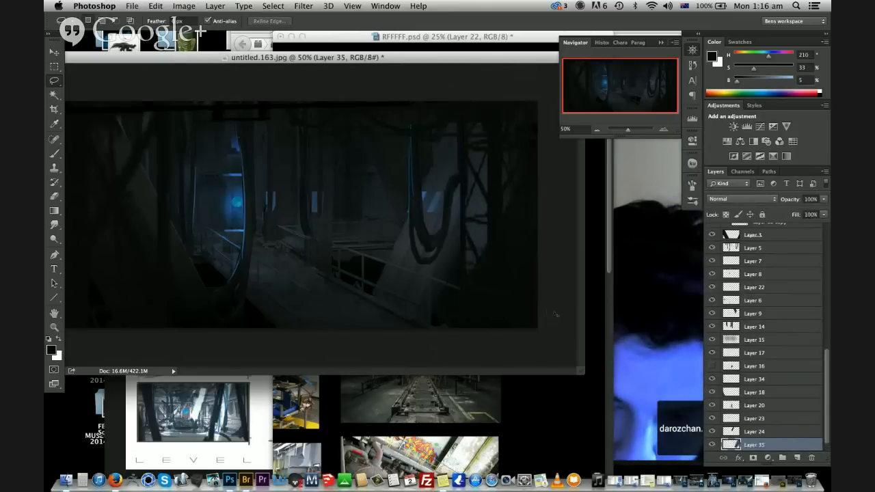
Darken the copied slanted beam with a Hue/Saturation adjustment
{"action": "key", "text": "ctrl+u"}
{"action": "left_click_drag", "start_coordinate": [637, 209], "coordinate": [619, 209]}
{"action": "key", "text": "Return"}
Erase the darkened beam copy where it covers the walkway railing, using a hard round eraser of 19 px
{"action": "key", "text": "e"}
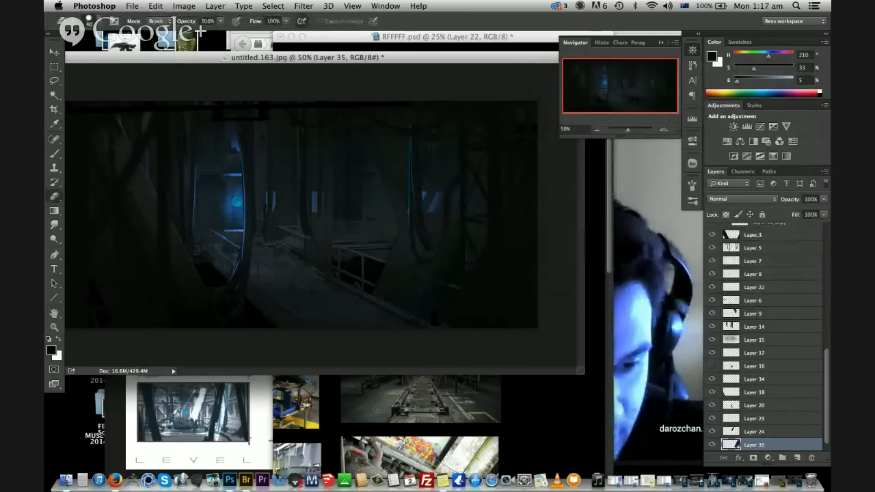
{"action": "key", "text": "bracketleft"}
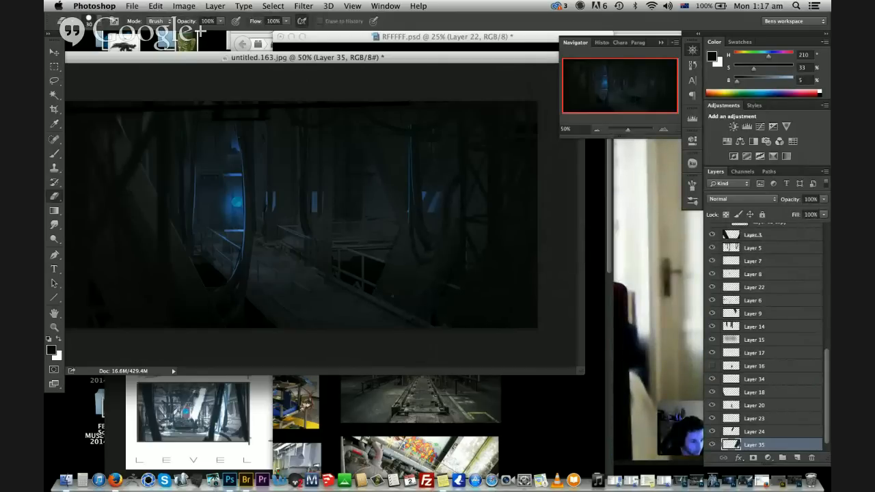
{"action": "right_click", "coordinate": [367, 267]}
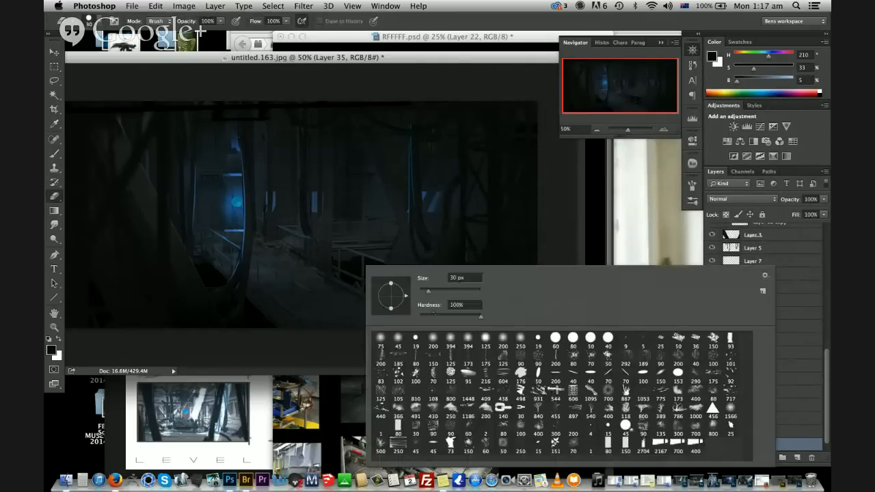
{"action": "key", "text": "Return"}
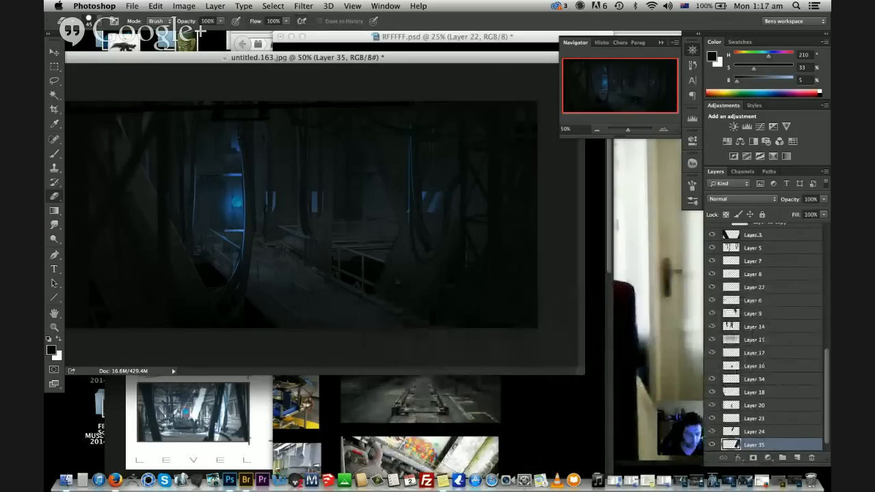
{"action": "right_click", "coordinate": [405, 267]}
{"action": "key", "text": "Return"}
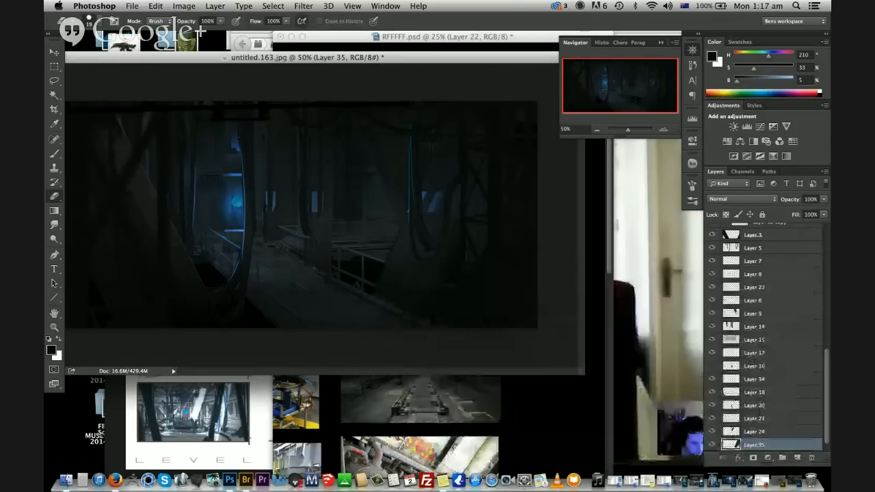
{"action": "key", "text": "super+z"}
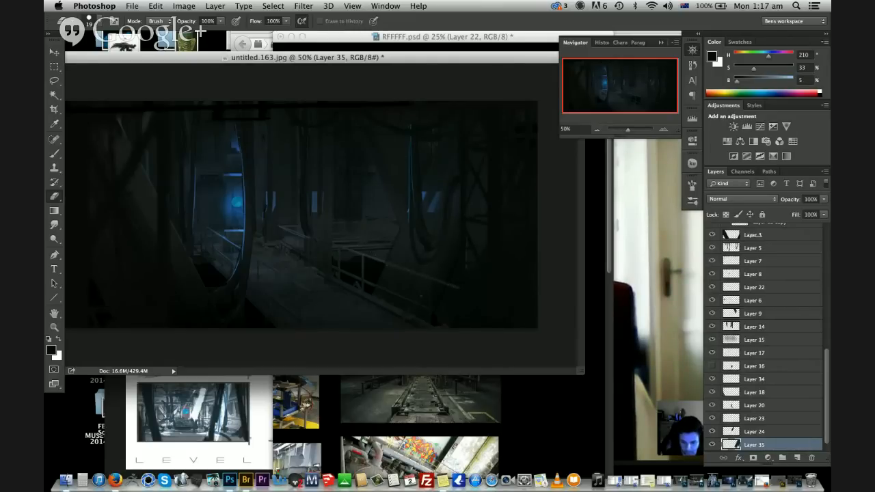
Save the painting as levelup_01_BM.psd in Photoshop format with layers and Maximize Compatibility
{"action": "key", "text": "super+s"}
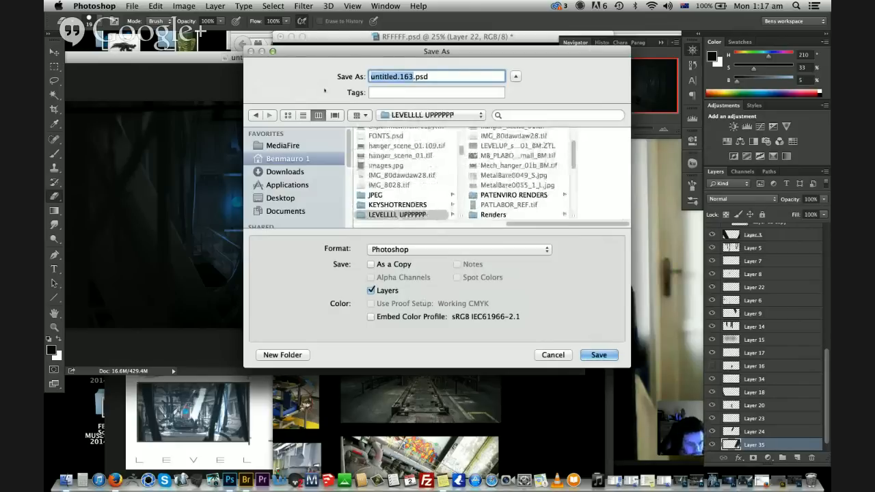
{"action": "type", "text": "levelup"}
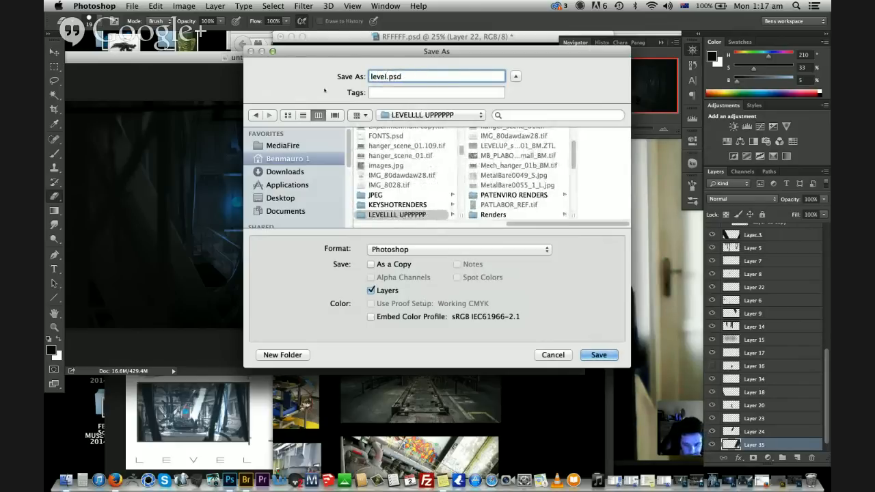
{"action": "type", "text": "_01_BM"}
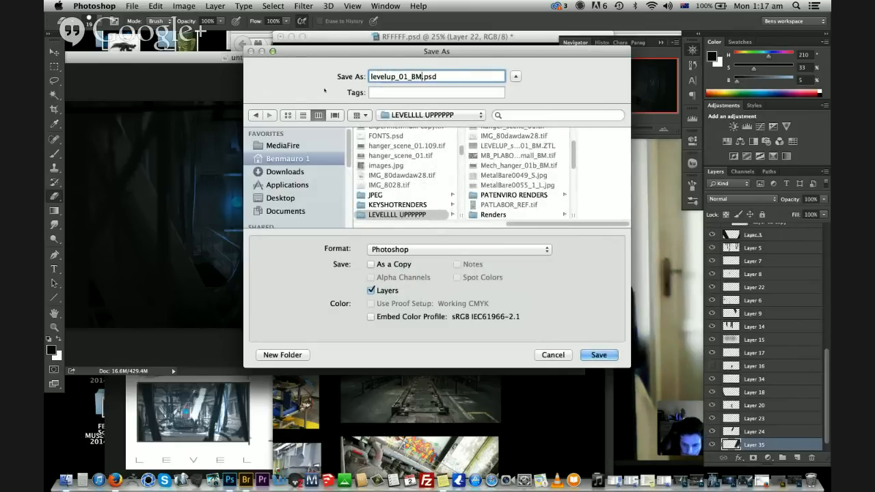
{"action": "left_click", "coordinate": [599, 355]}
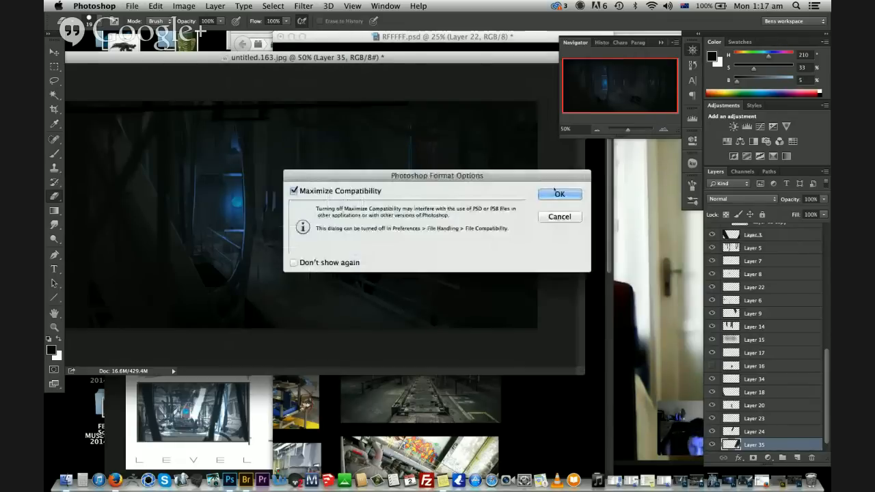
{"action": "key", "text": "Return"}
Select the Linear Dodge (Add) glow on Layer 6 and switch to the Brush tool
{"action": "key", "text": "v"}
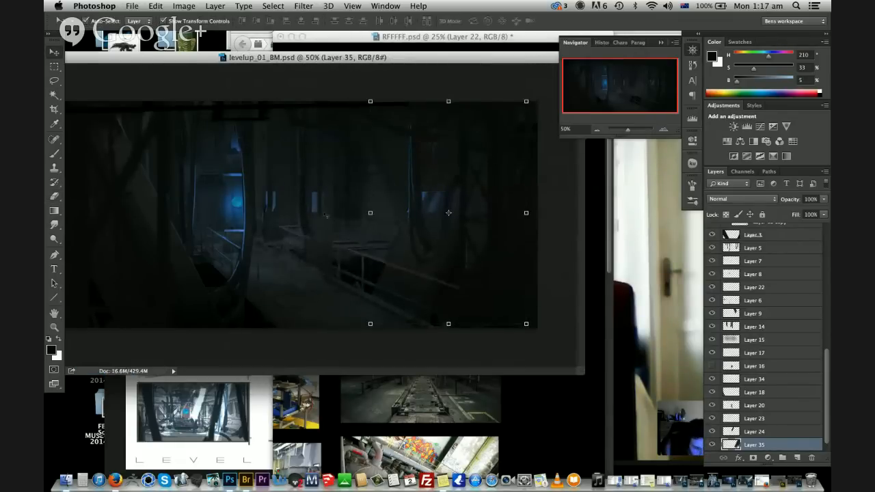
{"action": "left_click", "coordinate": [319, 219]}
{"action": "key", "text": "super+z"}
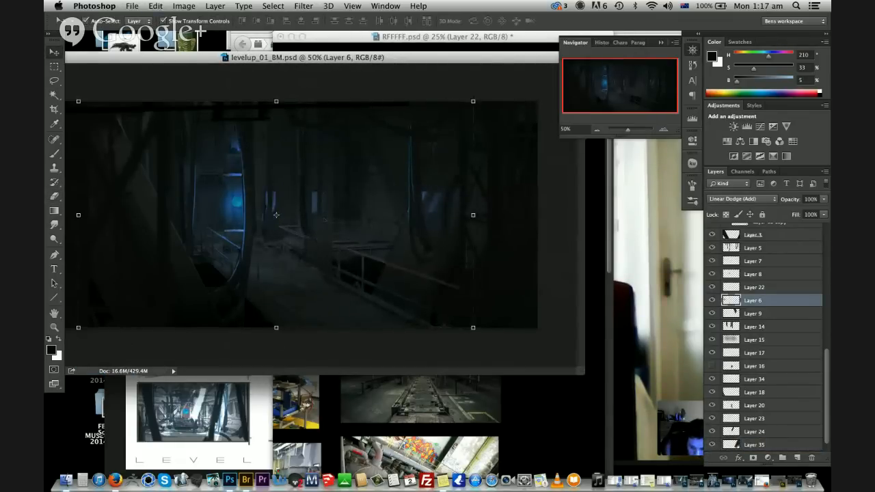
{"action": "key", "text": "b"}
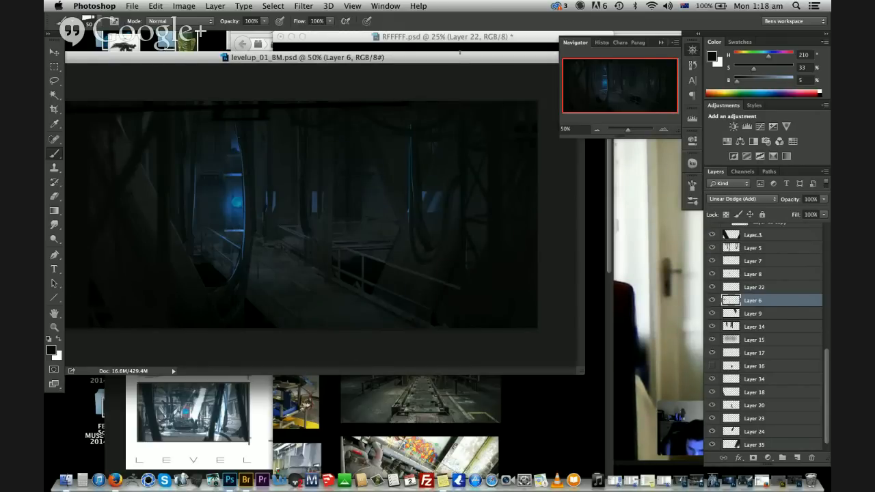
Reposition and shrink the levelup_01_BM.psd window to uncover the sketch and factory photo references beneath it
{"action": "left_click_drag", "start_coordinate": [460, 59], "coordinate": [473, 50]}
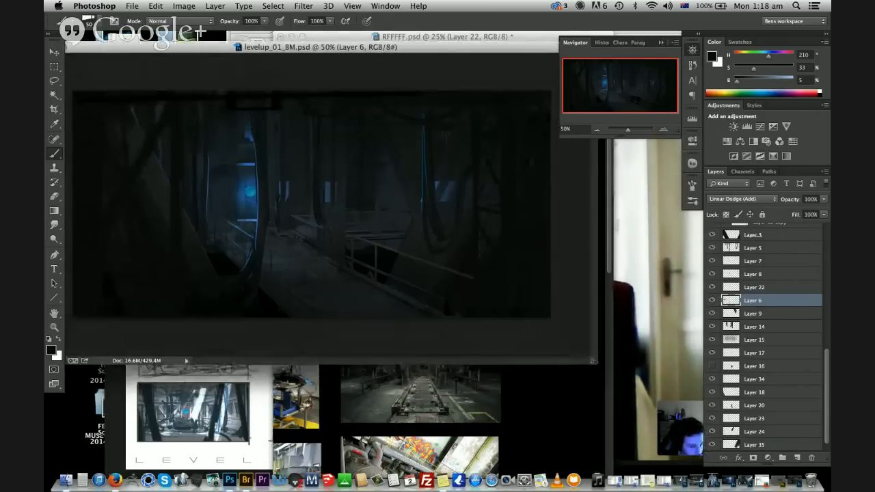
{"action": "left_click_drag", "start_coordinate": [594, 361], "coordinate": [591, 363]}
{"action": "left_click", "coordinate": [643, 345]}
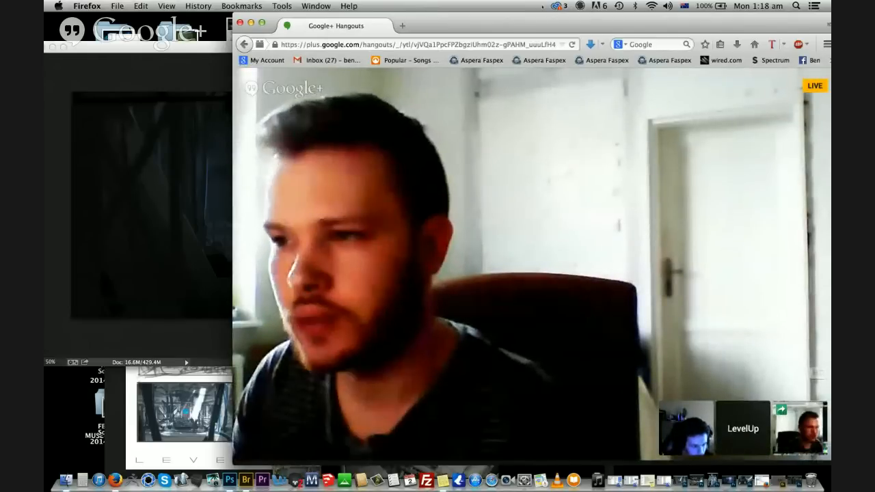
{"action": "key", "text": "super+Tab"}
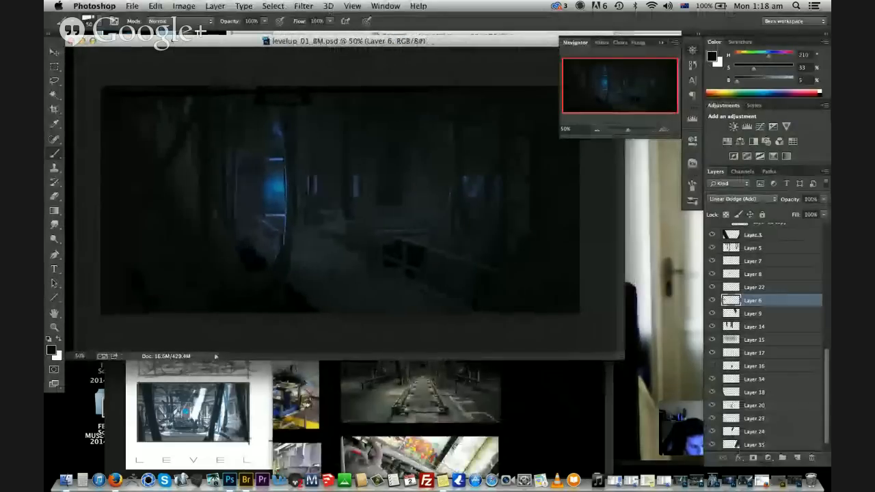
{"action": "left_click_drag", "start_coordinate": [428, 41], "coordinate": [433, 39]}
{"action": "left_click_drag", "start_coordinate": [241, 40], "coordinate": [234, 39]}
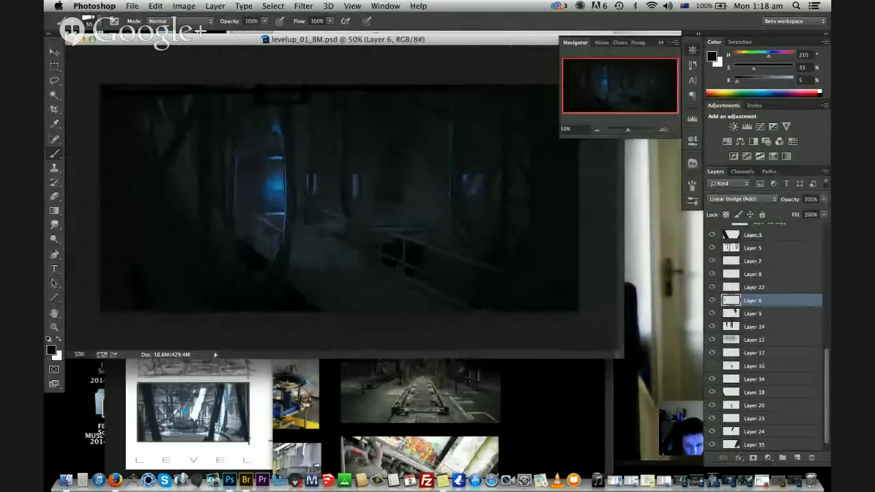
{"action": "left_click_drag", "start_coordinate": [621, 354], "coordinate": [573, 304]}
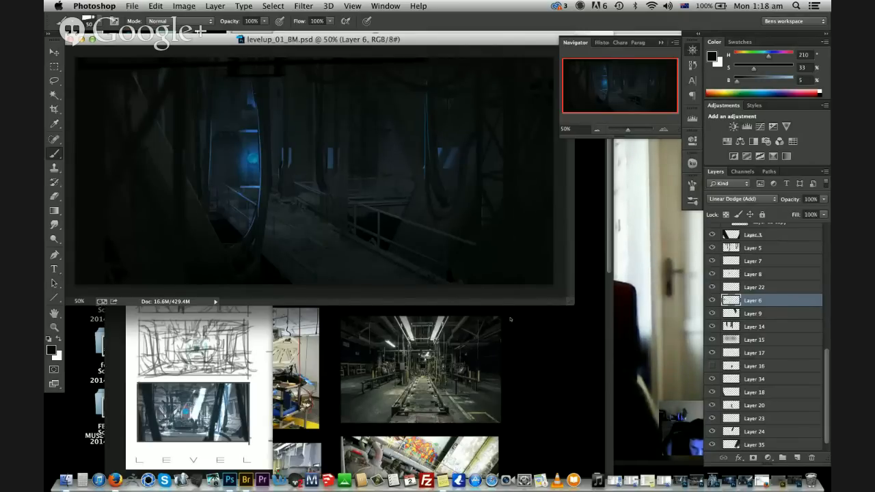
Try moving the blue light spot on Layer 19 copy 2 and the Layer 6 glow slightly downward, and undo both moves
{"action": "key", "text": "v"}
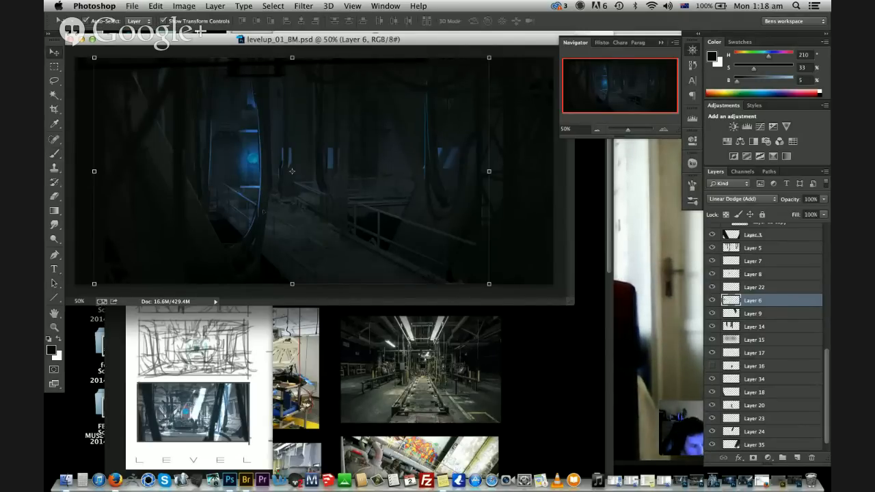
{"action": "left_click_drag", "start_coordinate": [254, 160], "coordinate": [253, 182]}
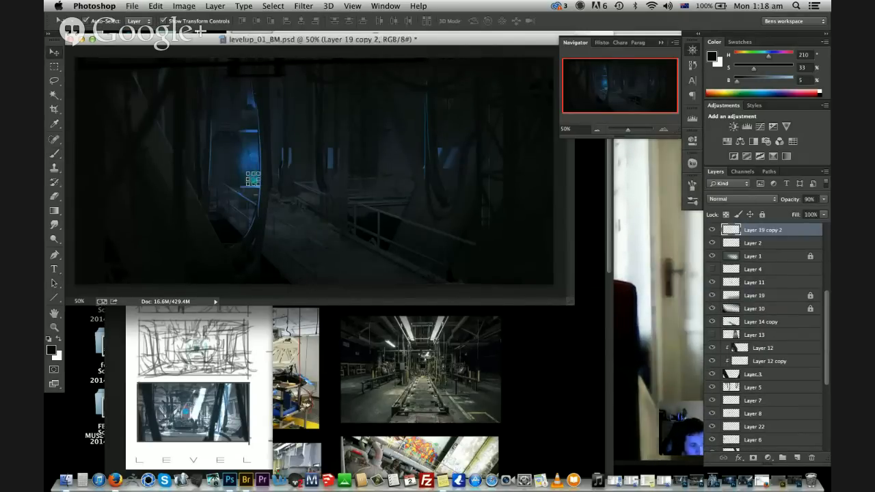
{"action": "key", "text": "super+z"}
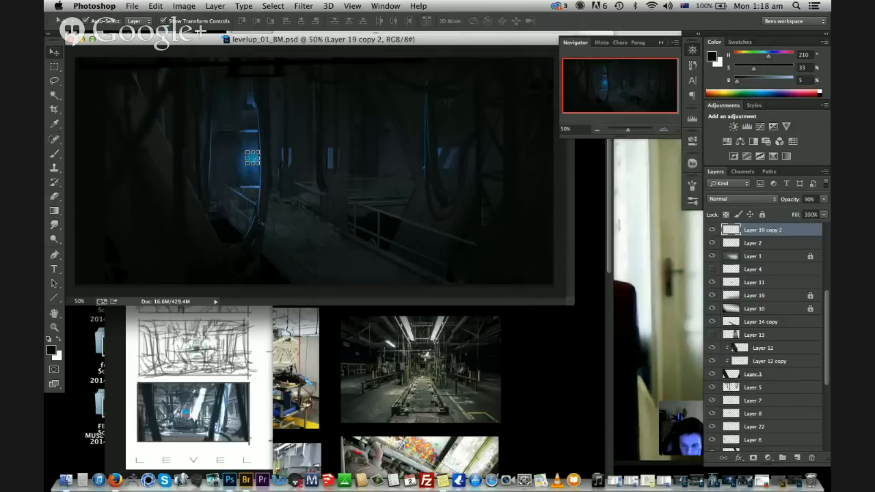
{"action": "left_click", "coordinate": [181, 107]}
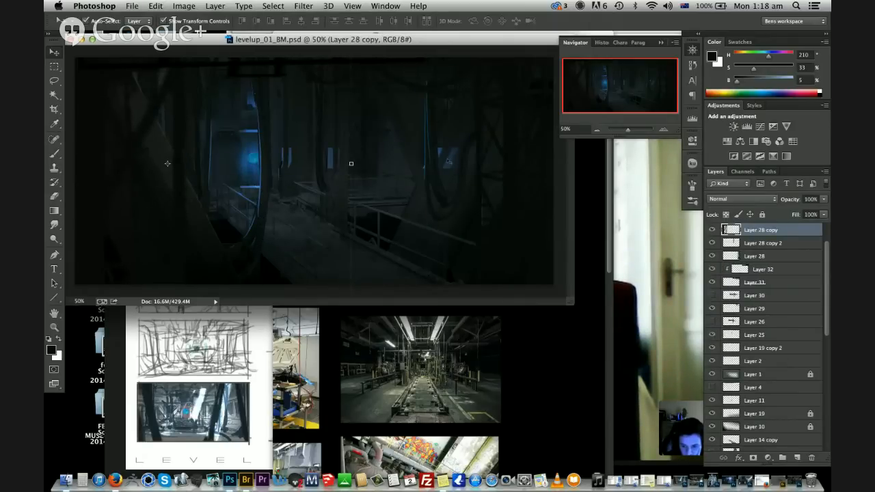
{"action": "left_click_drag", "start_coordinate": [449, 161], "coordinate": [449, 171]}
{"action": "key", "text": "super+z"}
{"action": "key", "text": "e"}
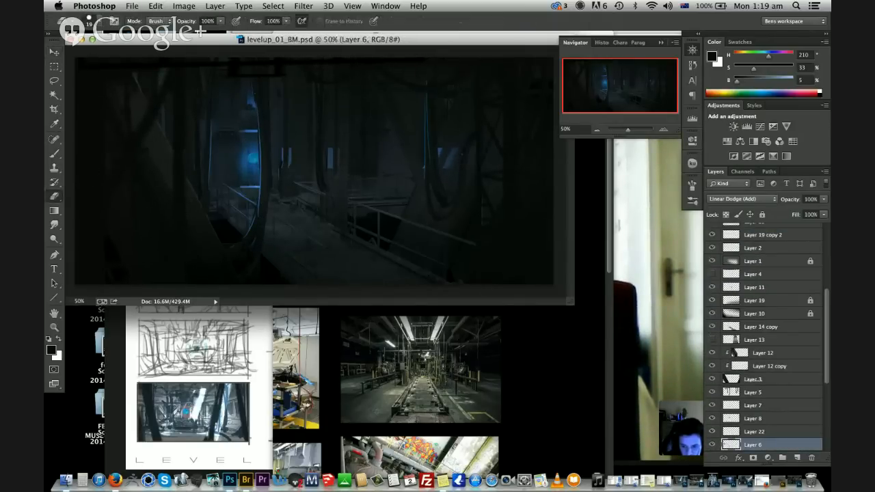
Erase a spot on Layer 6 near the right cables, and paint a short grey-blue vertical railing post below the blue doorway on a new layer
{"action": "left_click", "coordinate": [449, 103]}
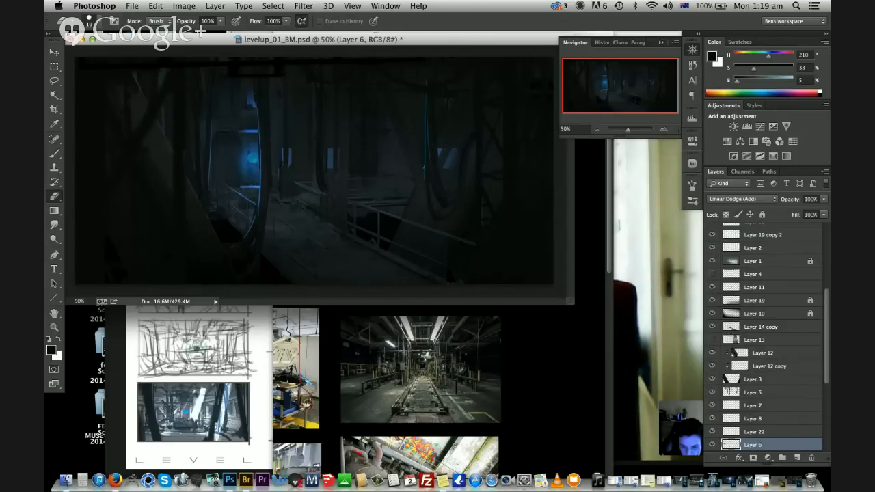
{"action": "key", "text": "b"}
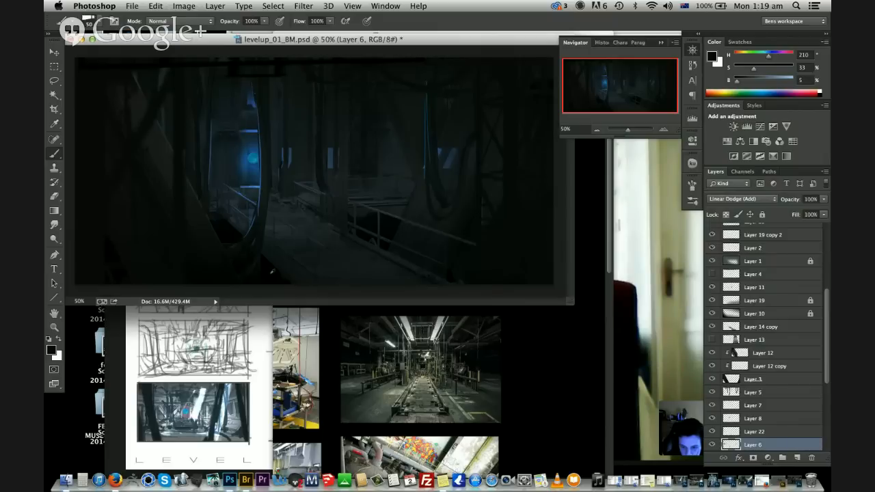
{"action": "left_click", "coordinate": [271, 271], "text": "alt"}
{"action": "left_click", "coordinate": [282, 262], "text": "alt"}
{"action": "key", "text": "p"}
{"action": "key", "text": "b"}
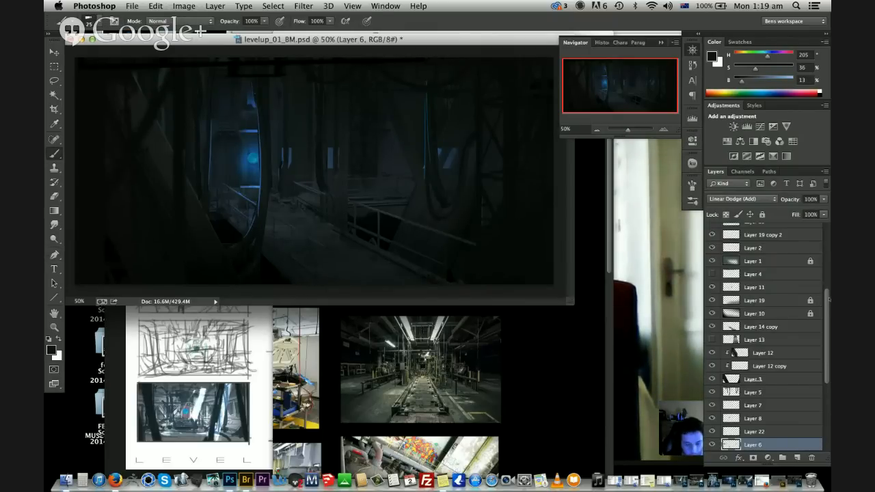
{"action": "left_click_drag", "start_coordinate": [827, 301], "coordinate": [827, 298]}
{"action": "left_click", "coordinate": [796, 458]}
{"action": "left_click", "coordinate": [241, 236], "text": "alt"}
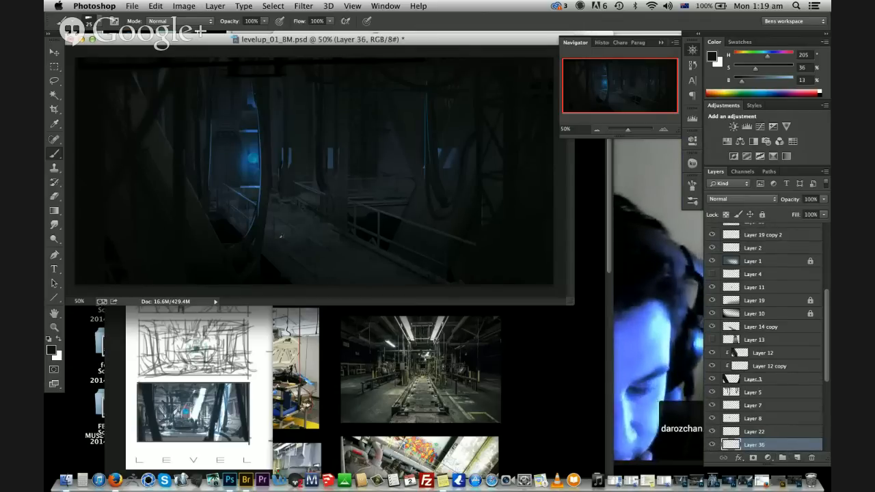
{"action": "left_click_drag", "start_coordinate": [224, 220], "coordinate": [224, 242]}
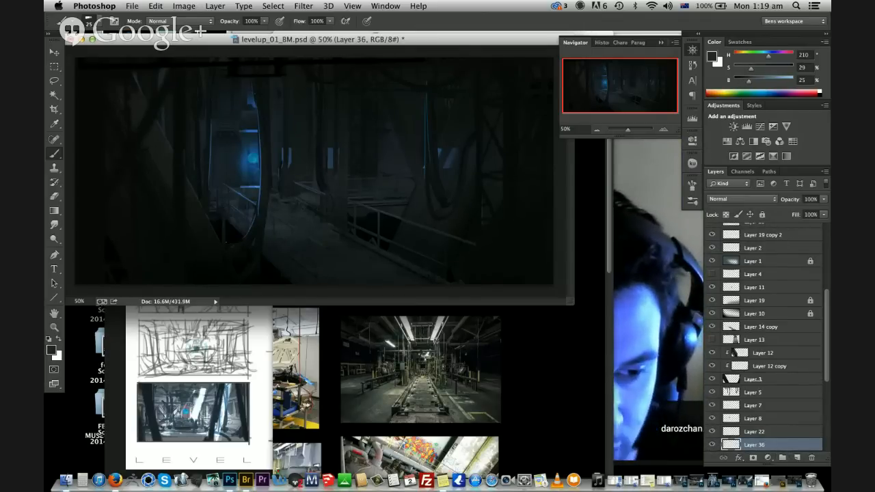
Duplicate the painted post, space the copies out toward the walkway, and merge them into one group on Layer 36
{"action": "key", "text": "super+j"}
{"action": "key", "text": "c"}
{"action": "key", "text": "v"}
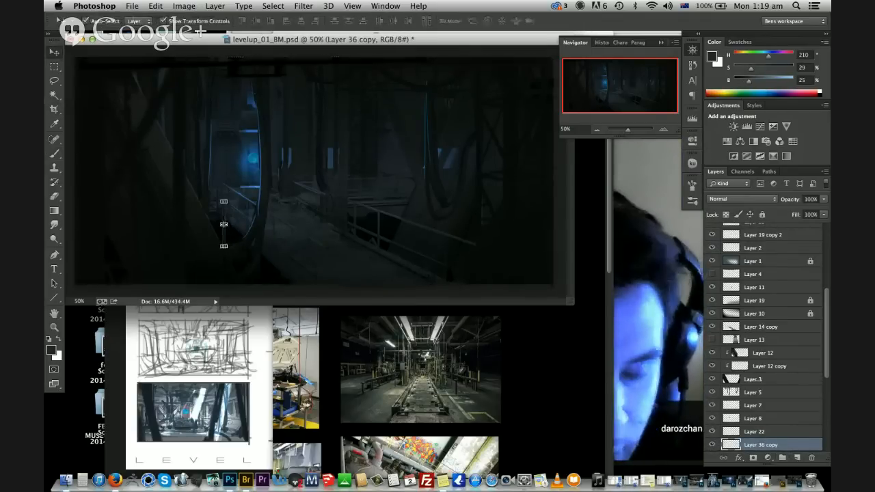
{"action": "left_click_drag", "start_coordinate": [224, 224], "coordinate": [285, 216]}
{"action": "key", "text": "super+e"}
{"action": "key", "text": "super+j"}
{"action": "key", "text": "Return"}
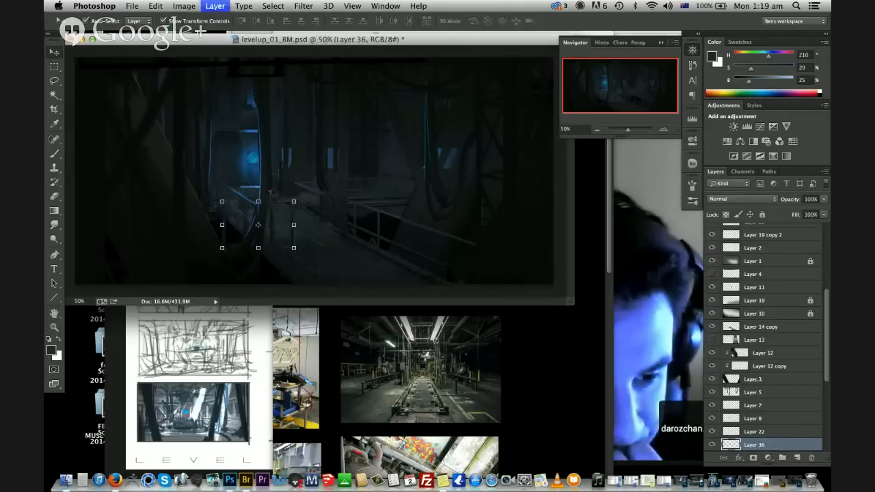
Extend the post group with further offset copies merged into Layer 36, making one long row reaching past the canvas's right edge
{"action": "left_click_drag", "start_coordinate": [258, 225], "coordinate": [349, 224]}
{"action": "key", "text": "Return"}
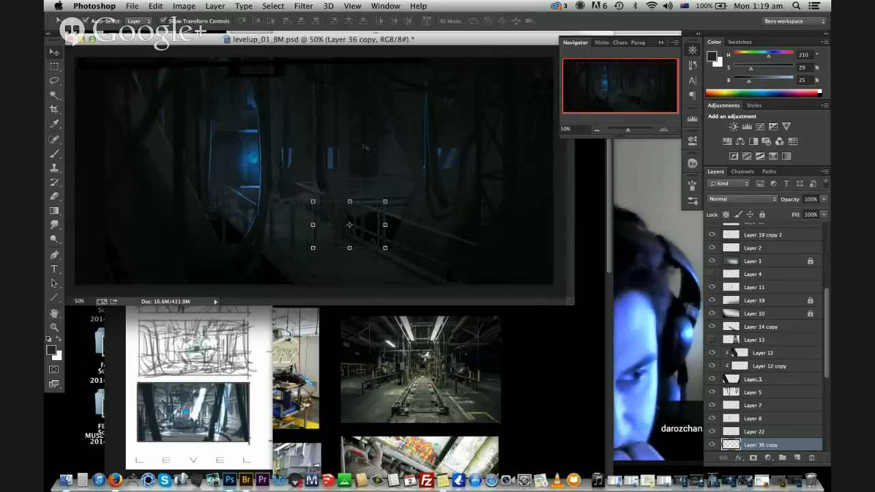
{"action": "key", "text": "ctrl+e"}
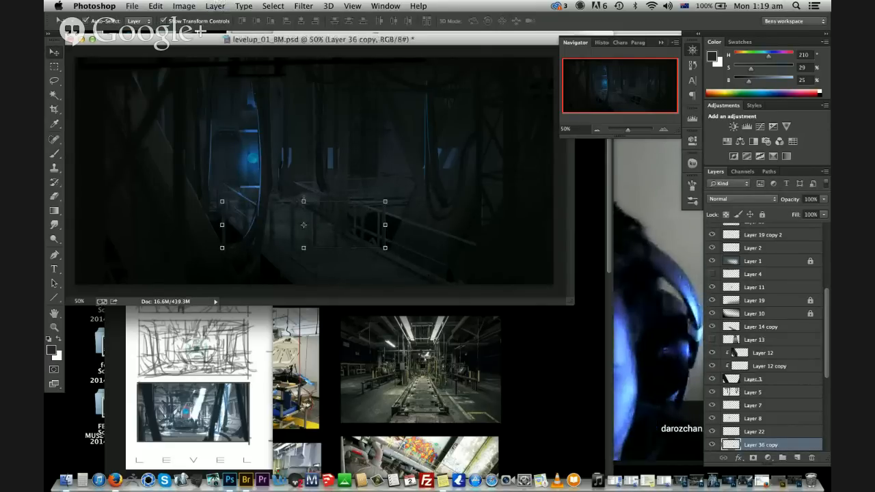
{"action": "left_click_drag", "start_coordinate": [321, 224], "coordinate": [486, 224], "text": "alt"}
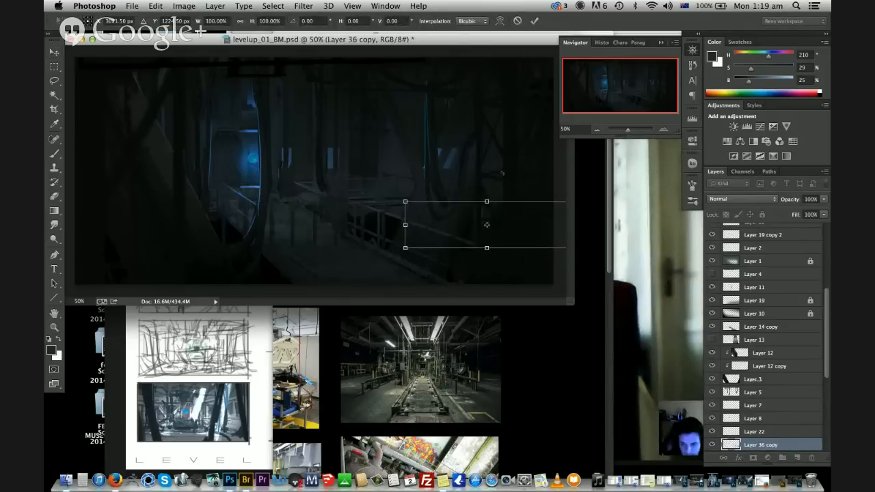
{"action": "key", "text": "Escape"}
Duplicate the post row, hide the original Layer 36, and narrow and skew the copy downward along the walkway's left edge
{"action": "key", "text": "super+j"}
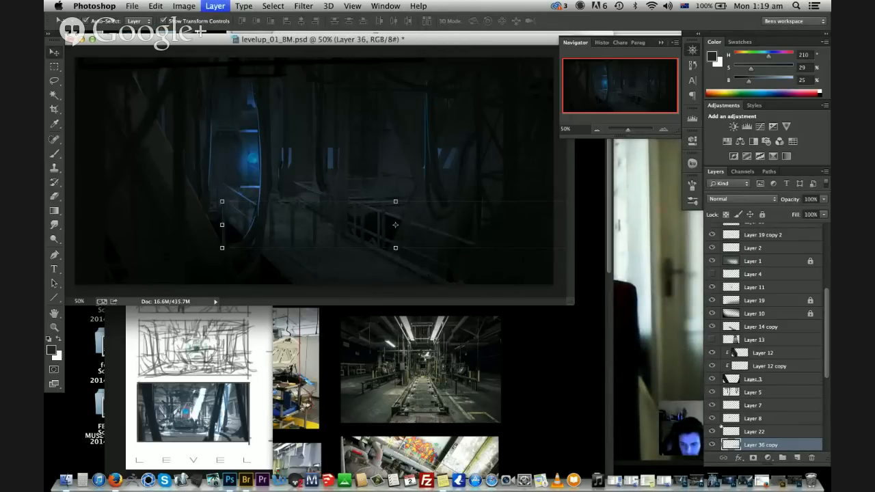
{"action": "scroll", "coordinate": [766, 335], "scroll_direction": "down", "scroll_amount": 3}
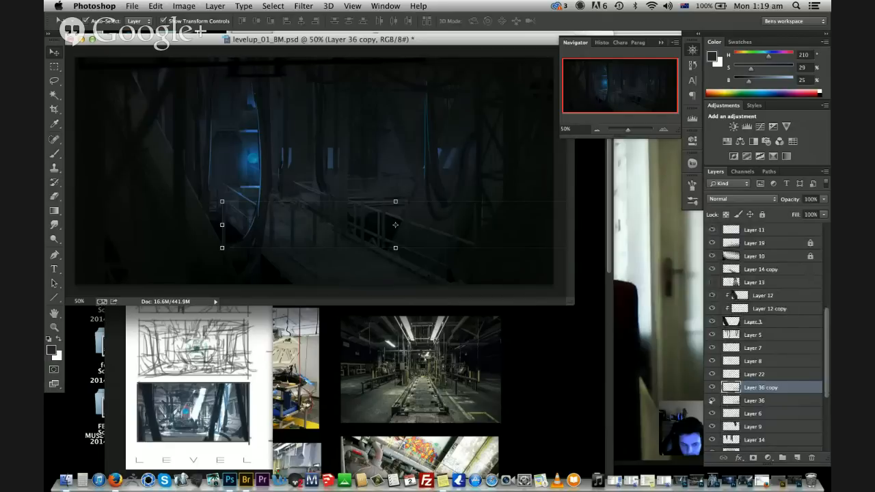
{"action": "left_click", "coordinate": [711, 400]}
{"action": "left_click_drag", "start_coordinate": [395, 224], "coordinate": [394, 230]}
{"action": "left_click_drag", "start_coordinate": [566, 232], "coordinate": [375, 371], "text": "super"}
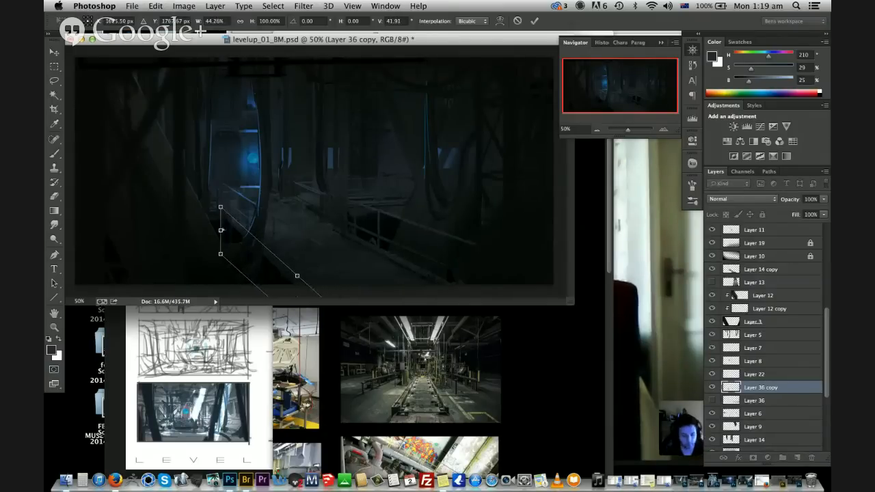
{"action": "left_click_drag", "start_coordinate": [221, 230], "coordinate": [218, 229], "text": "super"}
{"action": "left_click_drag", "start_coordinate": [295, 275], "coordinate": [296, 281]}
{"action": "key", "text": "Return"}
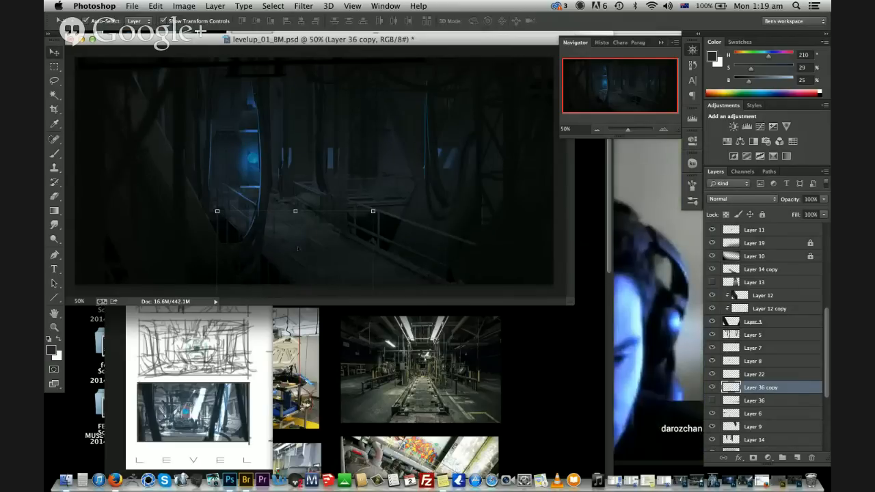
Duplicate the skewed post row, move it onto the right-hand railing, skew it in the opposite direction and stretch it wider
{"action": "key", "text": "super+j"}
{"action": "key", "text": "super+t"}
{"action": "left_click_drag", "start_coordinate": [324, 233], "coordinate": [441, 202]}
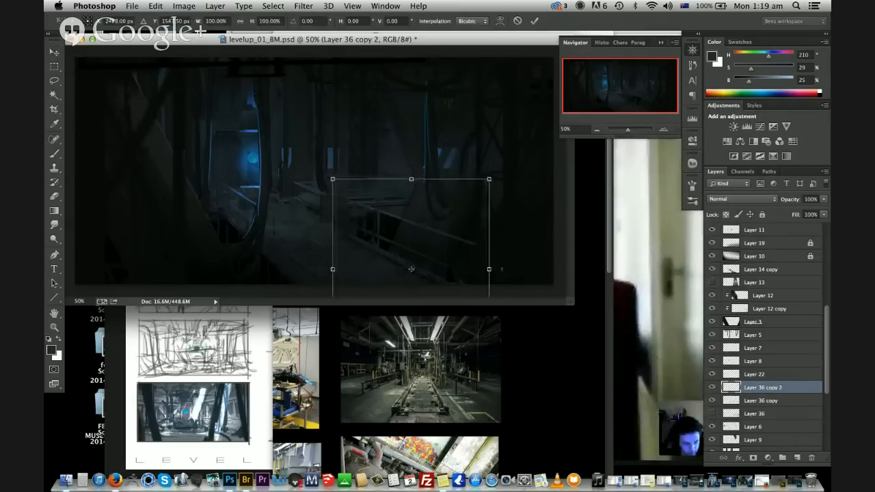
{"action": "left_click_drag", "start_coordinate": [484, 270], "coordinate": [500, 189]}
{"action": "left_click_drag", "start_coordinate": [348, 189], "coordinate": [287, 335], "text": "super"}
{"action": "left_click_drag", "start_coordinate": [342, 268], "coordinate": [355, 229]}
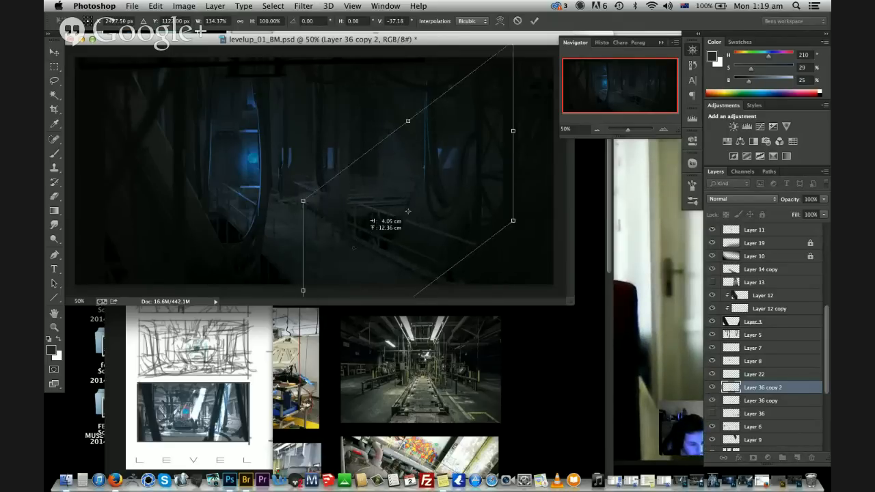
{"action": "left_click_drag", "start_coordinate": [512, 139], "coordinate": [649, 138]}
{"action": "key", "text": "Return"}
Erase the surplus posts on Layer 36 copy 2 with a larger eraser and set the layer's blend mode to Lighten
{"action": "key", "text": "e"}
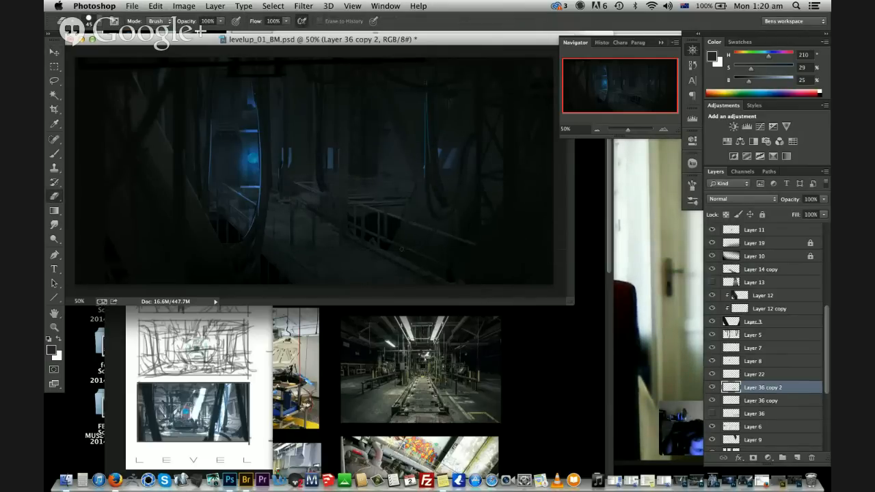
{"action": "key", "text": "bracketright"}
{"action": "key", "text": "bracketright"}
{"action": "key", "text": "bracketright"}
{"action": "key", "text": "bracketright"}
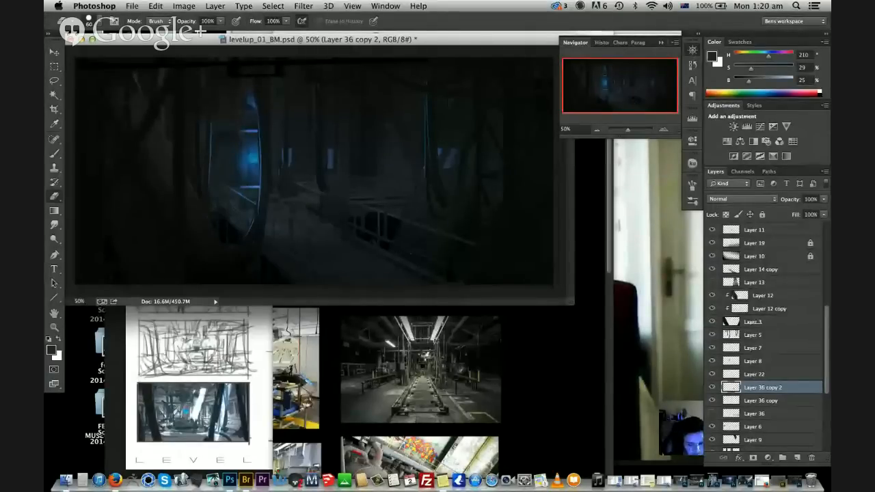
{"action": "left_click", "coordinate": [741, 198]}
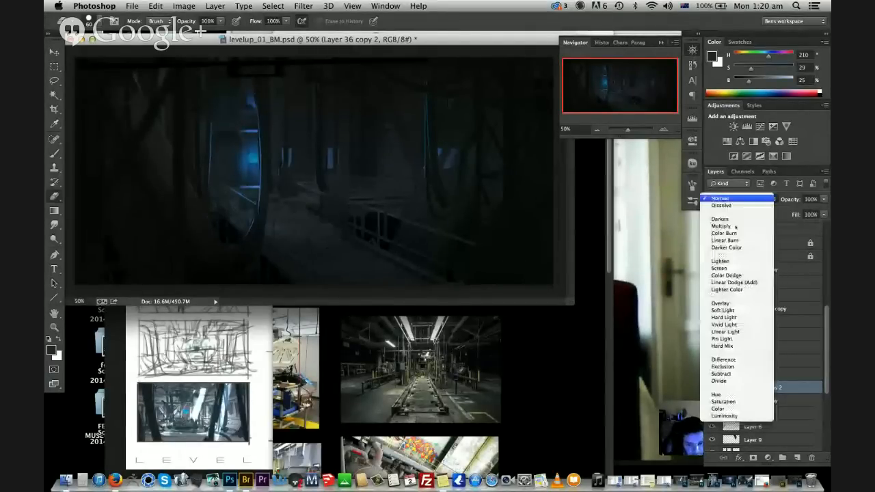
{"action": "left_click", "coordinate": [730, 263]}
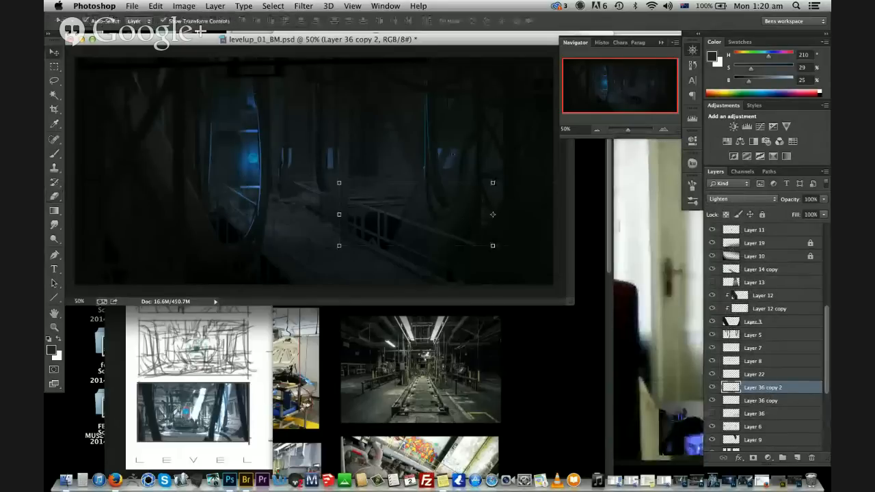
Select Layer 6, sample the blue of the small right window, try a diagonal light stroke beside it, and undo the stroke
{"action": "left_click", "coordinate": [759, 427]}
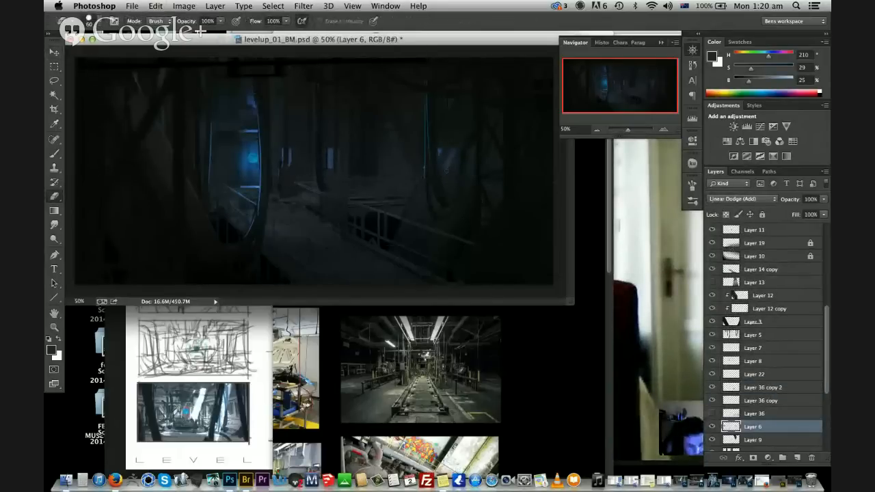
{"action": "key", "text": "b"}
{"action": "left_click", "coordinate": [441, 150], "text": "alt"}
{"action": "left_click_drag", "start_coordinate": [441, 169], "coordinate": [451, 141]}
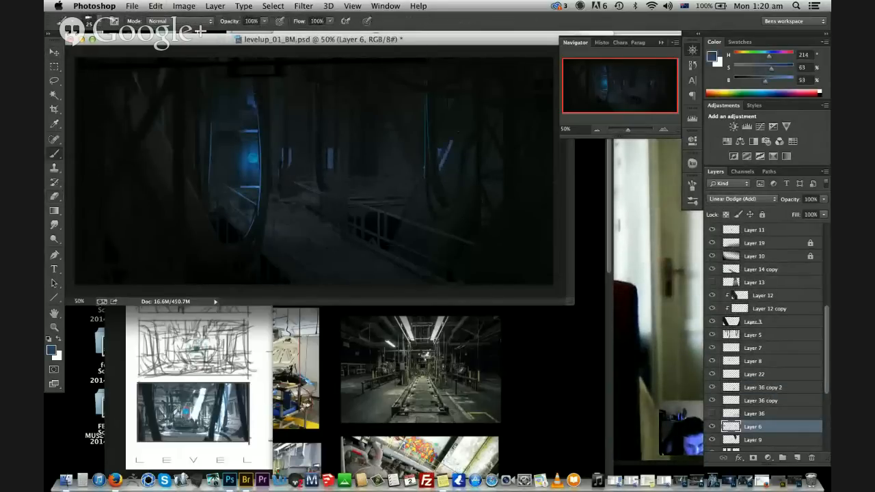
{"action": "key", "text": "bracketleft"}
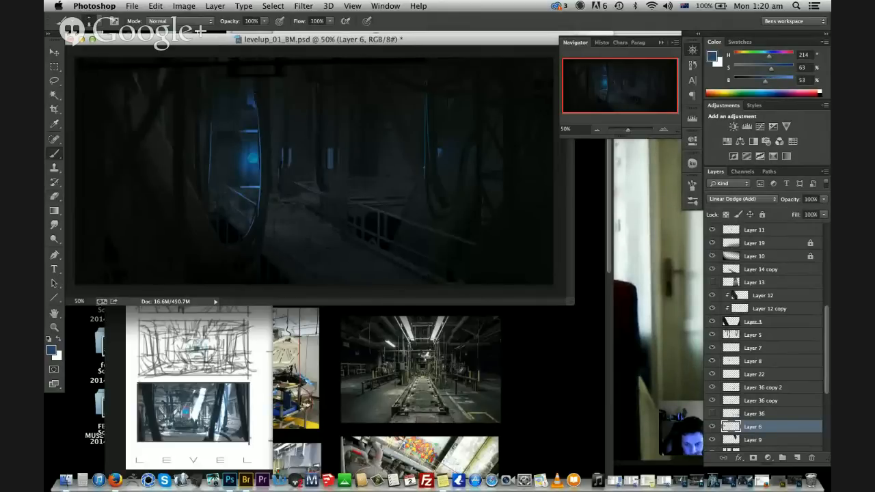
{"action": "key", "text": "super+z"}
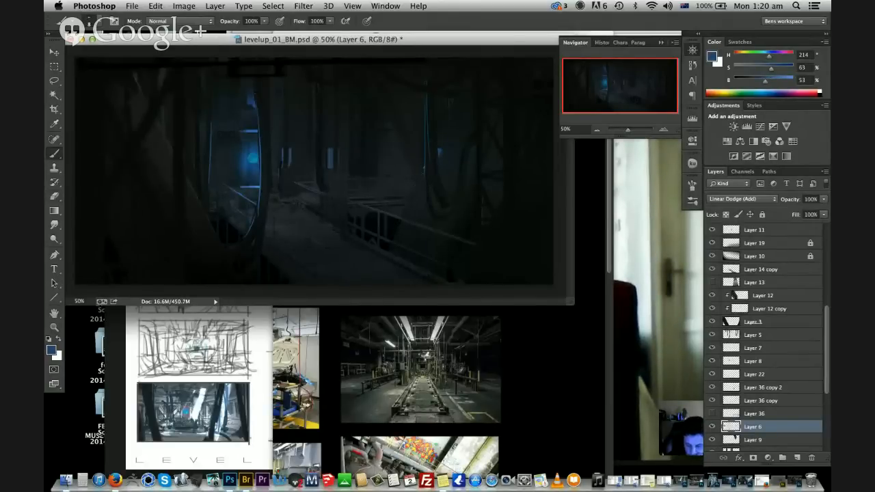
{"action": "key", "text": "super+z"}
Paint thin blue highlights on Layer 6 along the railings, cables and doorway ledges with a 7 px brush, undoing unwanted strokes
{"action": "right_click", "coordinate": [418, 170]}
{"action": "left_click_drag", "start_coordinate": [471, 195], "coordinate": [492, 196]}
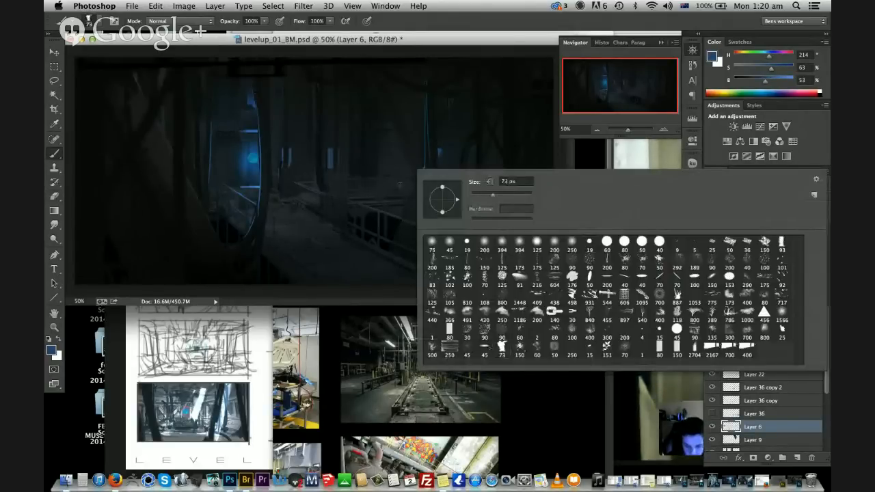
{"action": "left_click_drag", "start_coordinate": [387, 208], "coordinate": [414, 156]}
{"action": "key", "text": "super+z"}
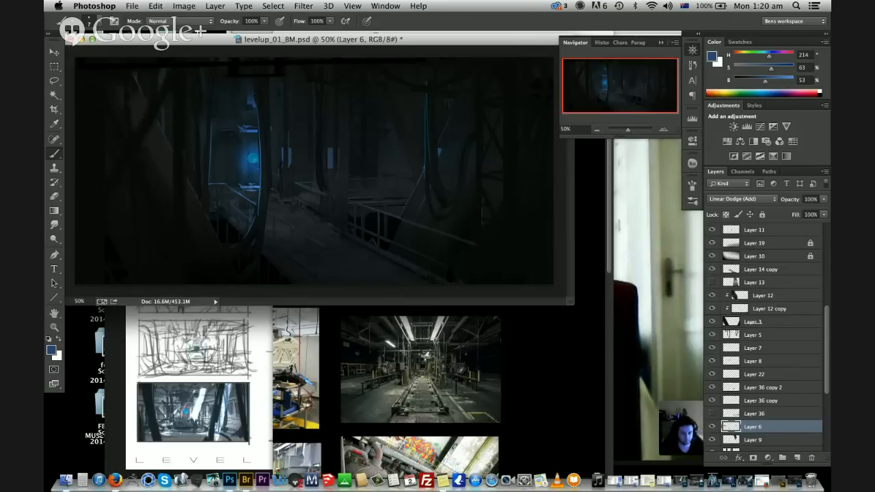
{"action": "key", "text": "super+z"}
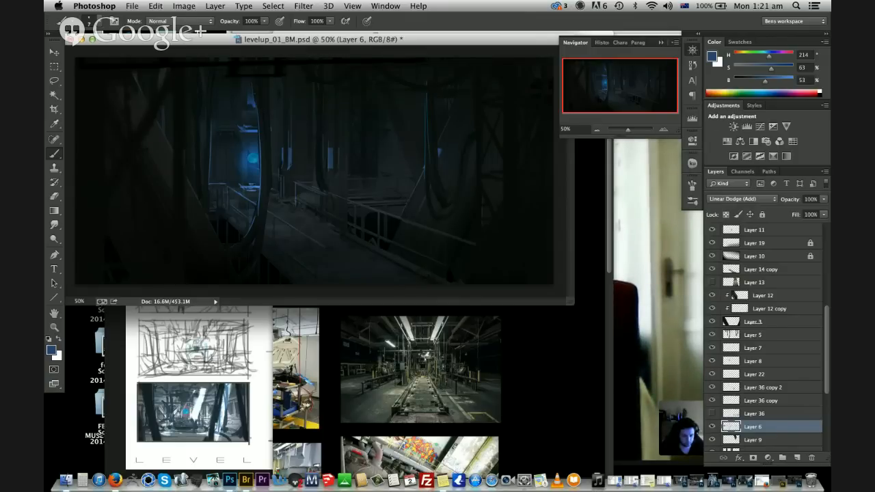
{"action": "key", "text": "super+z"}
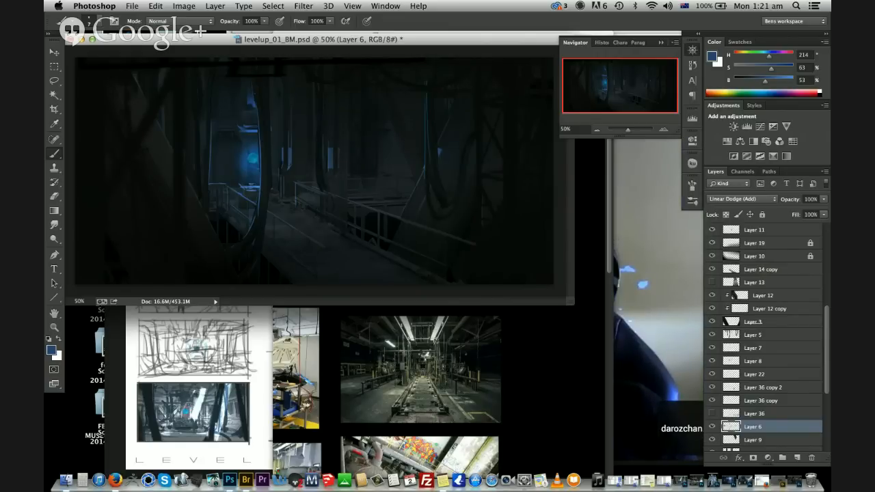
{"action": "key", "text": "super+z"}
On a new layer above Layer 6, paint dark blue haze over the background and railings with a 176 px textured brush, and erase parts of it
{"action": "left_click", "coordinate": [385, 110], "text": "alt"}
{"action": "left_click", "coordinate": [797, 457]}
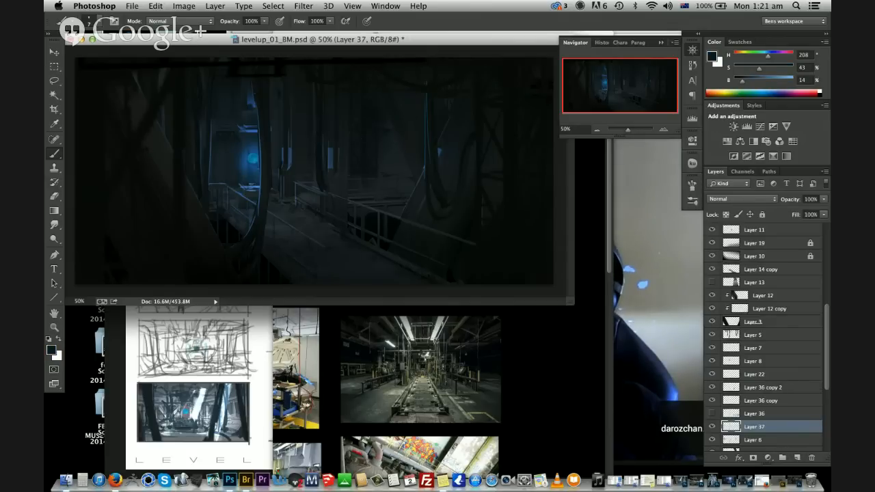
{"action": "right_click", "coordinate": [442, 178]}
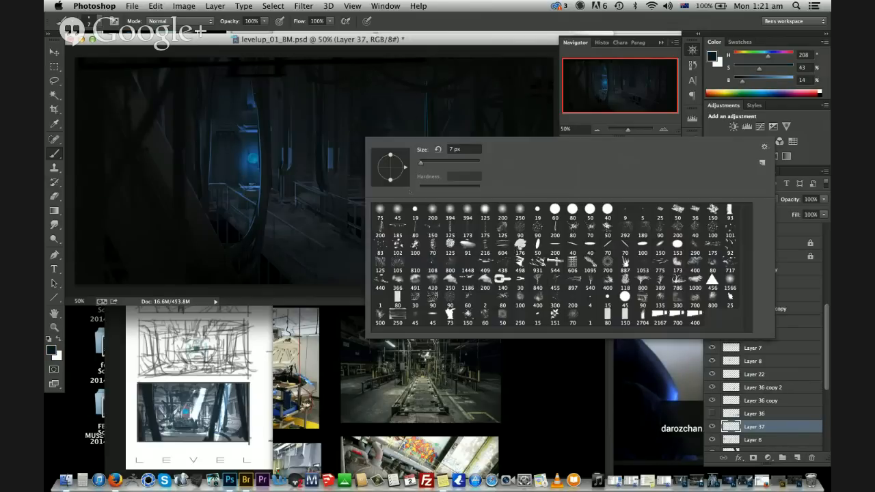
{"action": "left_click", "coordinate": [368, 121]}
{"action": "left_click", "coordinate": [390, 181], "text": "alt"}
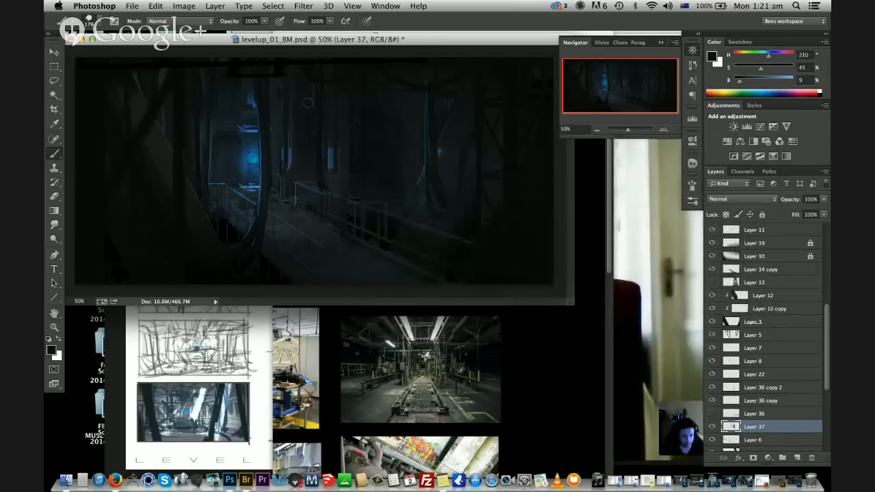
{"action": "left_click_drag", "start_coordinate": [307, 103], "coordinate": [314, 201]}
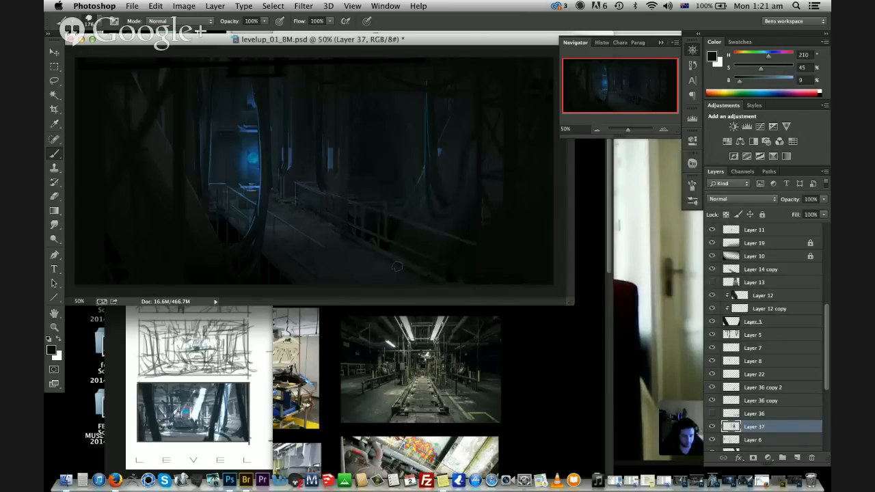
{"action": "key", "text": "e"}
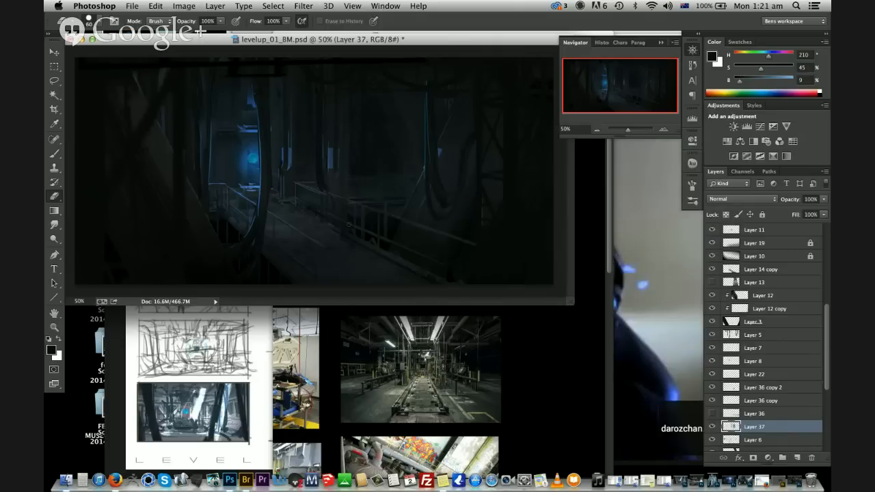
Look through the factory and car-park photos on the RFFFFF.psd reference board
{"action": "key", "text": "ctrl+Tab"}
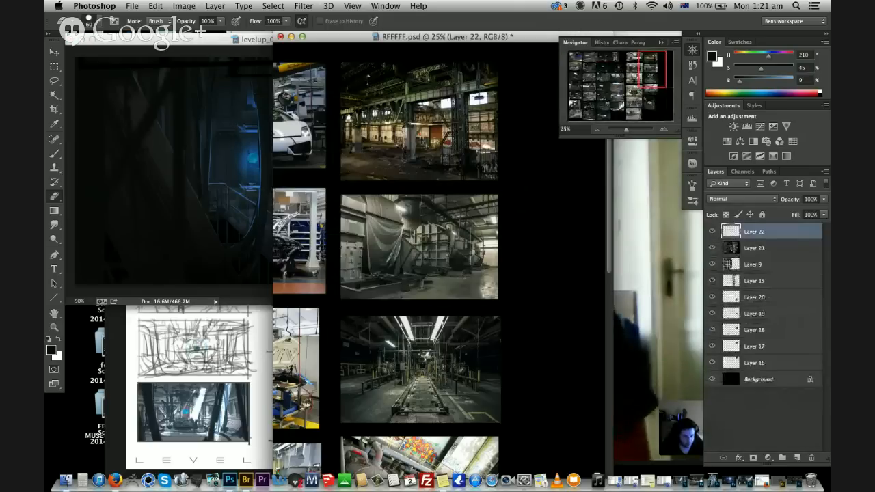
{"action": "scroll", "coordinate": [417, 246], "scroll_direction": "left", "scroll_amount": 2}
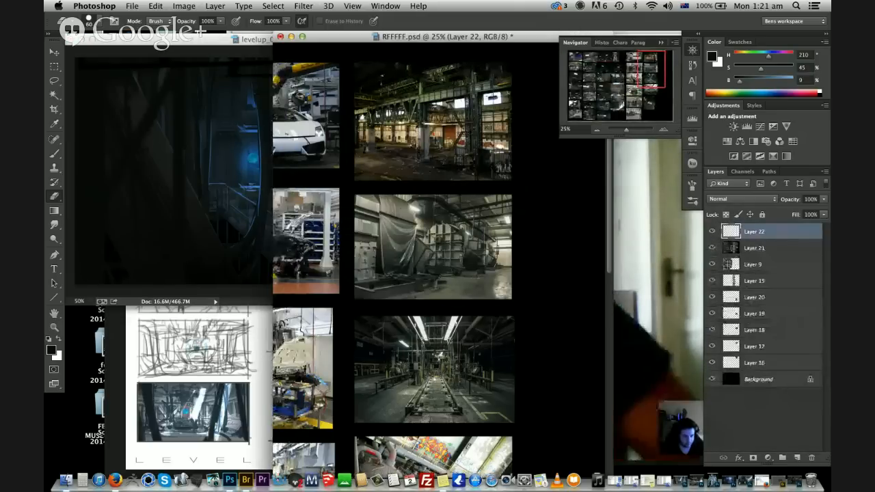
{"action": "scroll", "coordinate": [430, 246], "scroll_direction": "left", "scroll_amount": 1}
{"action": "scroll", "coordinate": [431, 246], "scroll_direction": "left", "scroll_amount": 3}
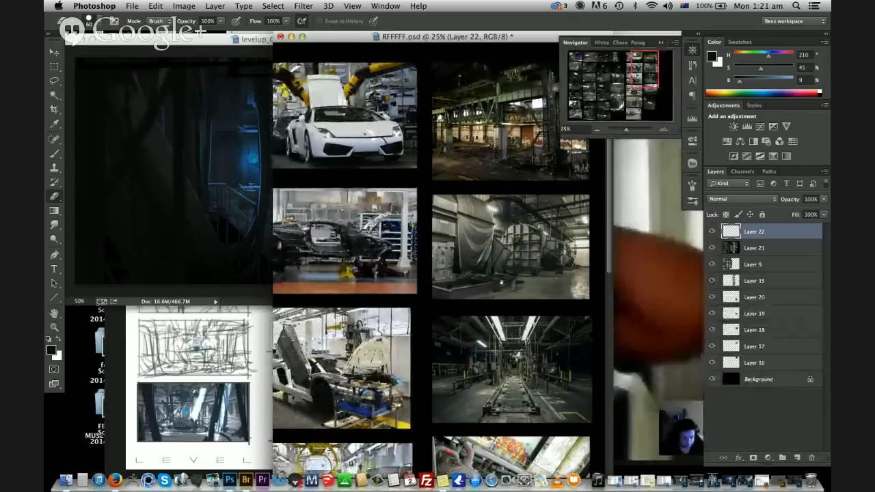
{"action": "scroll", "coordinate": [438, 246], "scroll_direction": "left", "scroll_amount": 8}
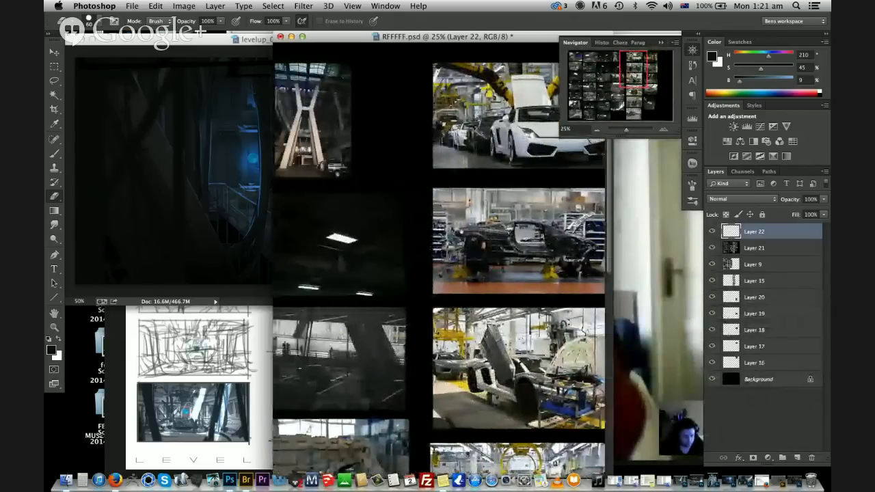
{"action": "scroll", "coordinate": [501, 218], "scroll_direction": "left", "scroll_amount": 6}
{"action": "scroll", "coordinate": [501, 219], "scroll_direction": "down", "scroll_amount": 6}
{"action": "scroll", "coordinate": [501, 219], "scroll_direction": "left", "scroll_amount": 6}
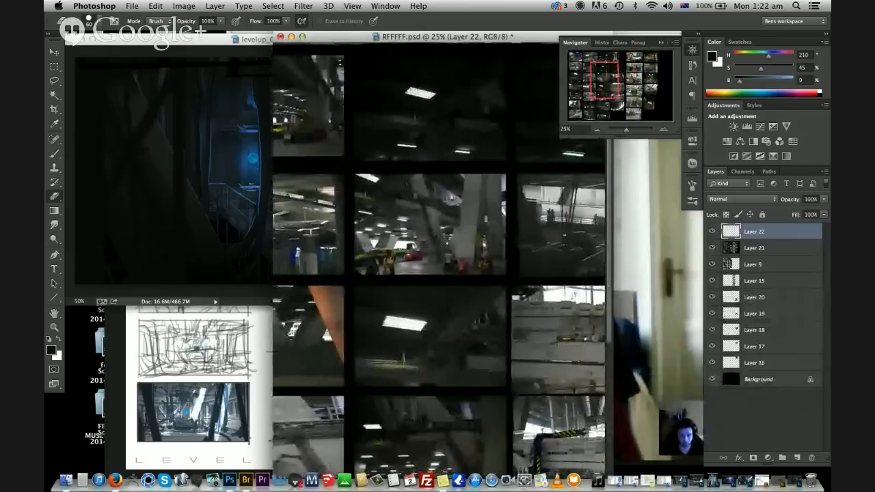
{"action": "scroll", "coordinate": [501, 218], "scroll_direction": "down", "scroll_amount": 5}
{"action": "scroll", "coordinate": [501, 219], "scroll_direction": "left", "scroll_amount": 5}
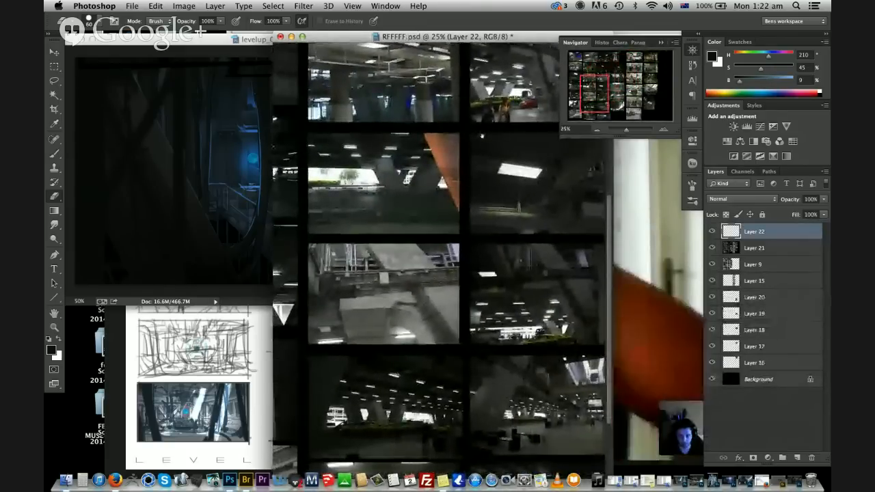
{"action": "scroll", "coordinate": [501, 218], "scroll_direction": "up", "scroll_amount": 10}
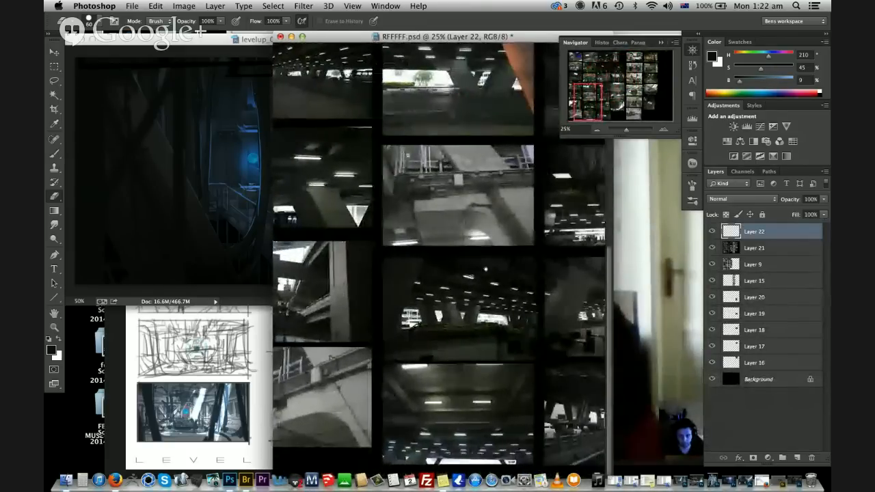
Switch to Adobe Bridge, open TANK RdawdEF copy.psd from the LEVELLLL UPPPPPP folder, and return to Photoshop
{"action": "left_click", "coordinate": [245, 480]}
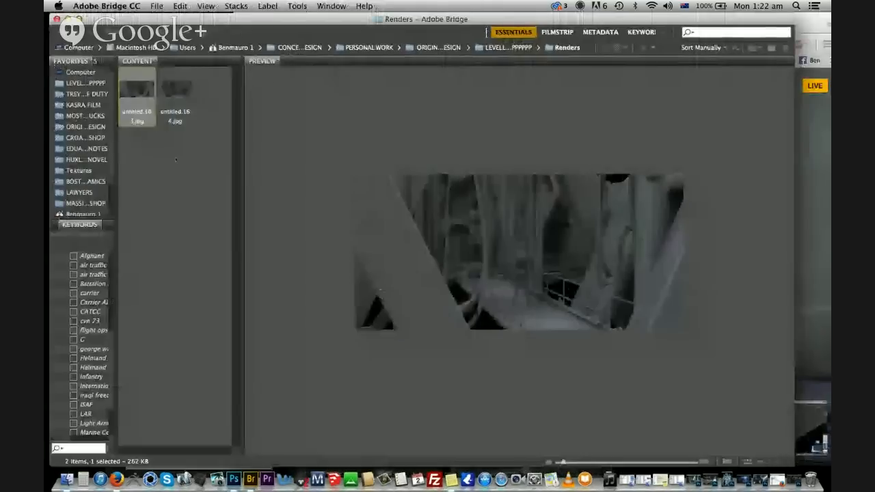
{"action": "left_click", "coordinate": [81, 82]}
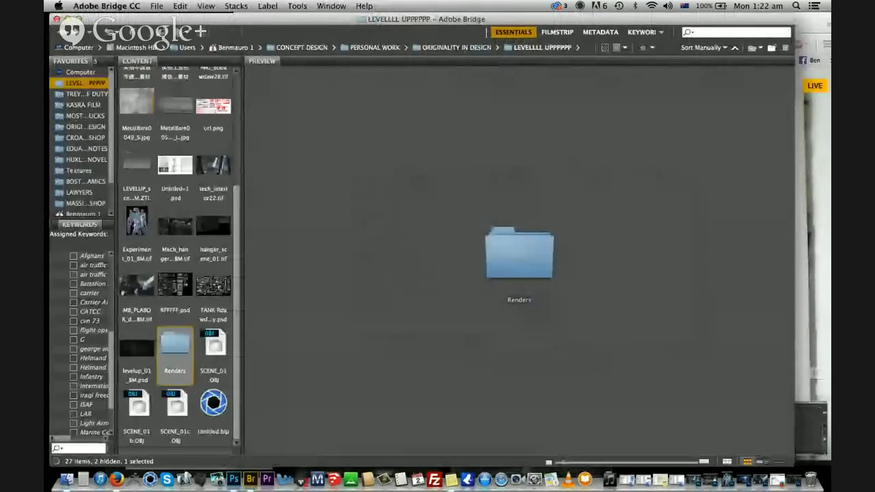
{"action": "left_click", "coordinate": [213, 294]}
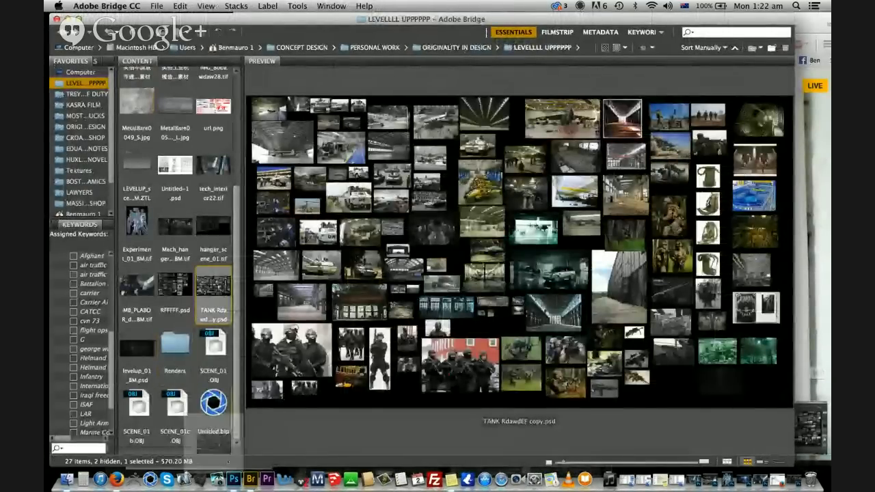
{"action": "left_click", "coordinate": [234, 480]}
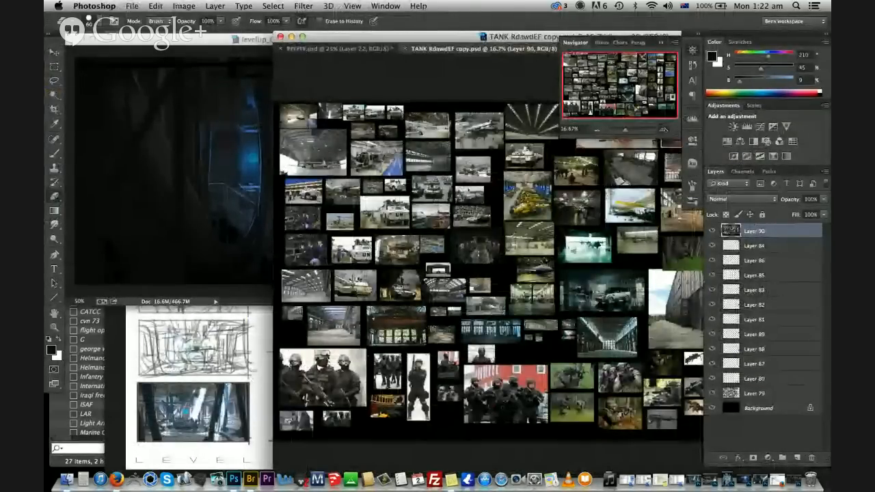
Enlarge the TANK reference board to 50%, then resize and place its window so the painting stays partly visible
{"action": "left_click", "coordinate": [664, 129]}
{"action": "left_click", "coordinate": [664, 129]}
{"action": "left_click", "coordinate": [664, 129]}
{"action": "left_click_drag", "start_coordinate": [619, 87], "coordinate": [550, 113]}
{"action": "left_click_drag", "start_coordinate": [592, 36], "coordinate": [345, 36]}
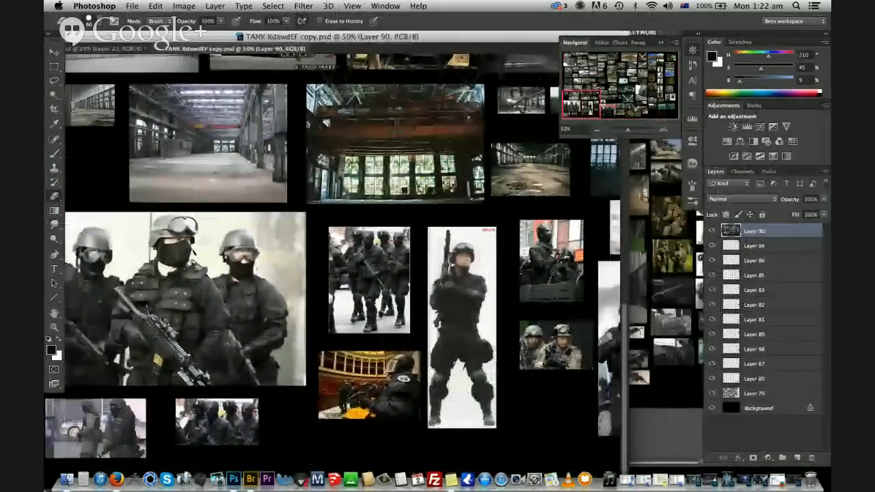
{"action": "left_click_drag", "start_coordinate": [510, 35], "coordinate": [573, 37]}
{"action": "left_click_drag", "start_coordinate": [672, 419], "coordinate": [464, 458]}
{"action": "left_click_drag", "start_coordinate": [461, 34], "coordinate": [704, 33]}
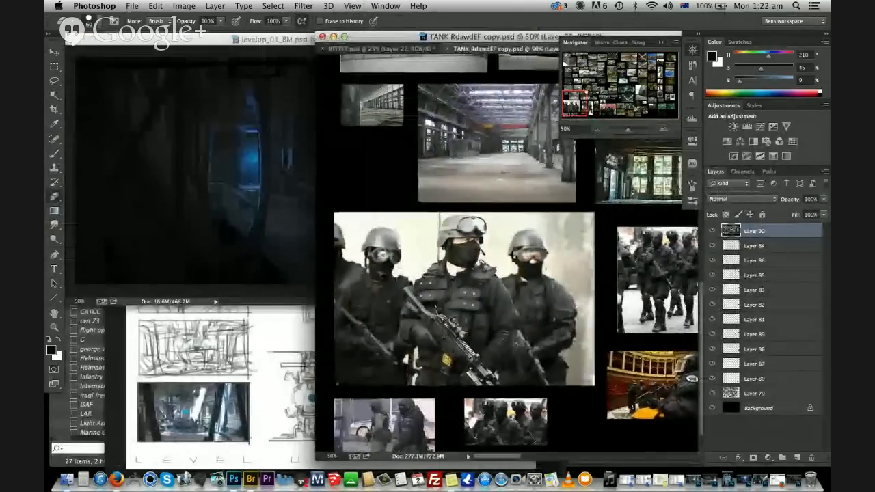
Examine the board's machinery and green industrial interior photos at 100% and compare them with the painting
{"action": "left_click_drag", "start_coordinate": [580, 102], "coordinate": [665, 93]}
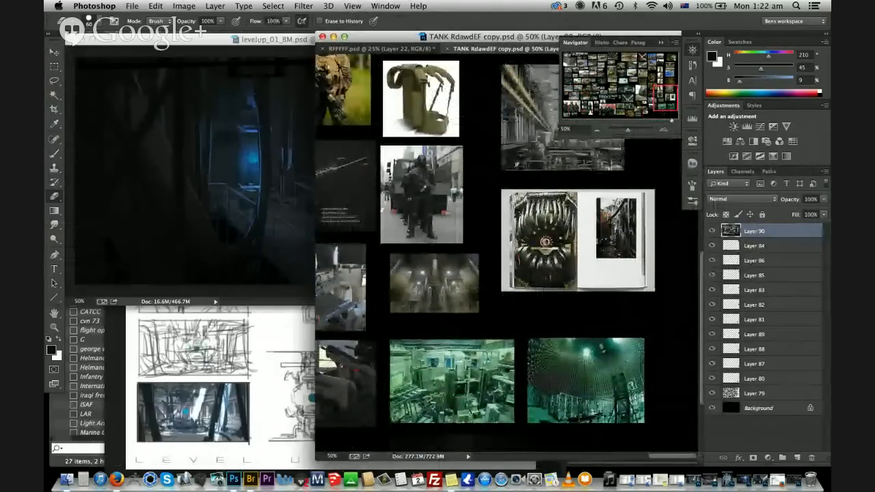
{"action": "left_click", "coordinate": [664, 129]}
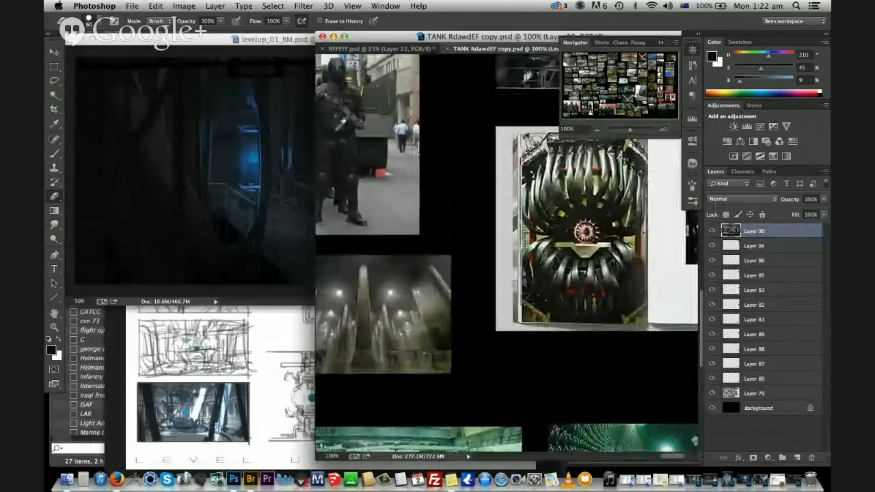
{"action": "left_click_drag", "start_coordinate": [664, 97], "coordinate": [661, 106]}
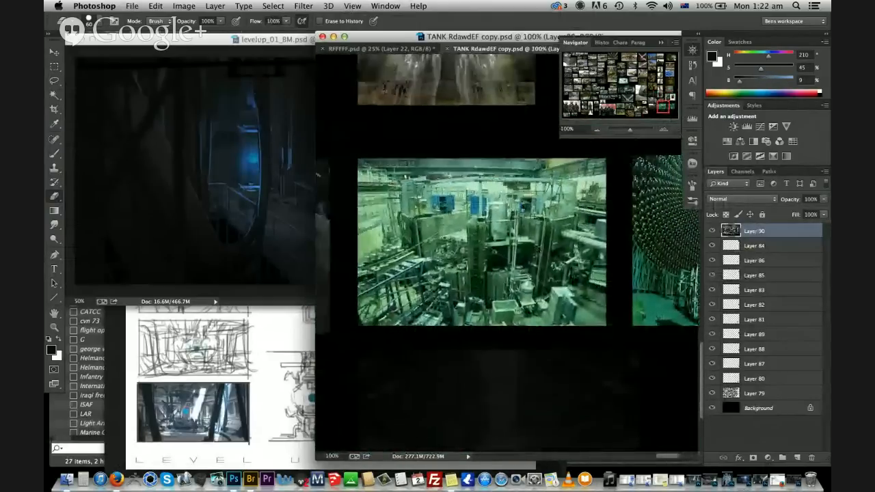
{"action": "left_click", "coordinate": [264, 40]}
{"action": "left_click", "coordinate": [680, 273]}
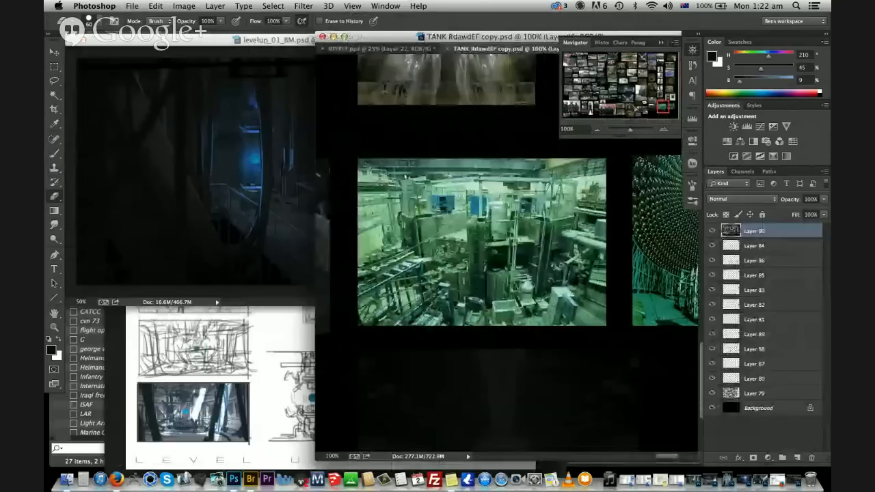
{"action": "left_click_drag", "start_coordinate": [663, 107], "coordinate": [672, 94]}
In levelup_01_BM.psd, select the black patches on the Background layer with Magic Wand, invert the selection, and copy it to a new layer
{"action": "left_click", "coordinate": [264, 40]}
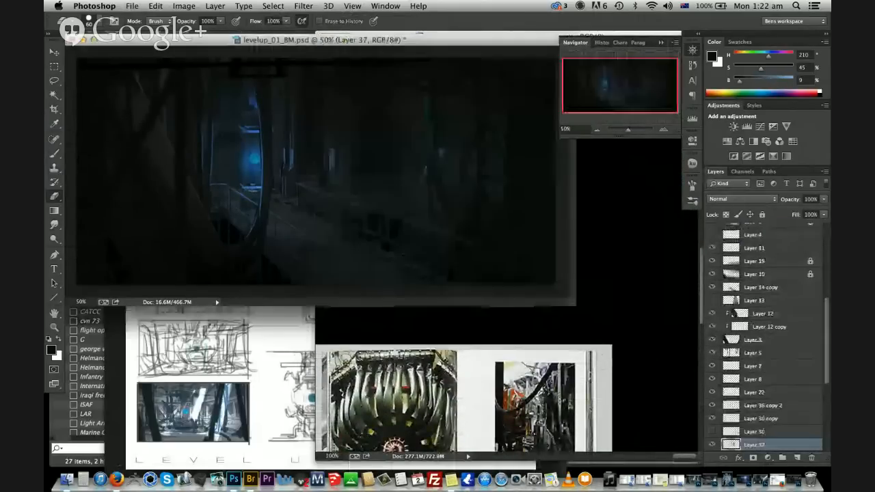
{"action": "left_click_drag", "start_coordinate": [825, 314], "coordinate": [828, 393]}
{"action": "left_click", "coordinate": [765, 444]}
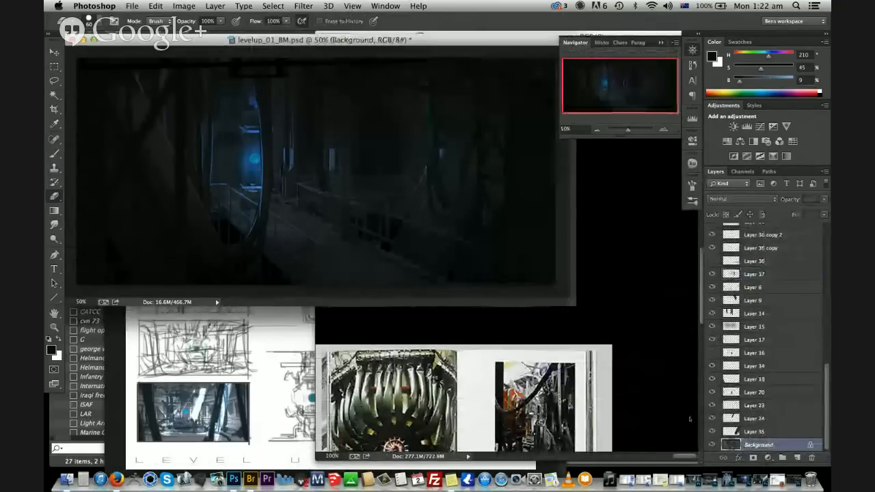
{"action": "key", "text": "w"}
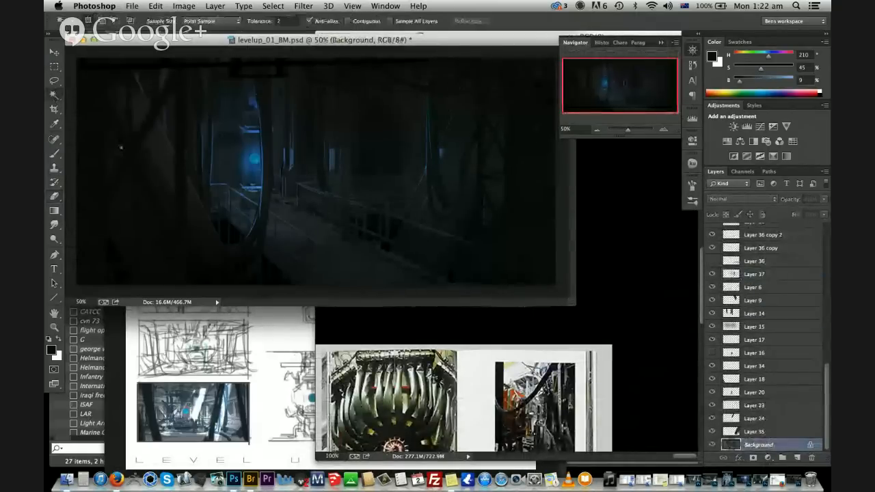
{"action": "left_click", "coordinate": [397, 236]}
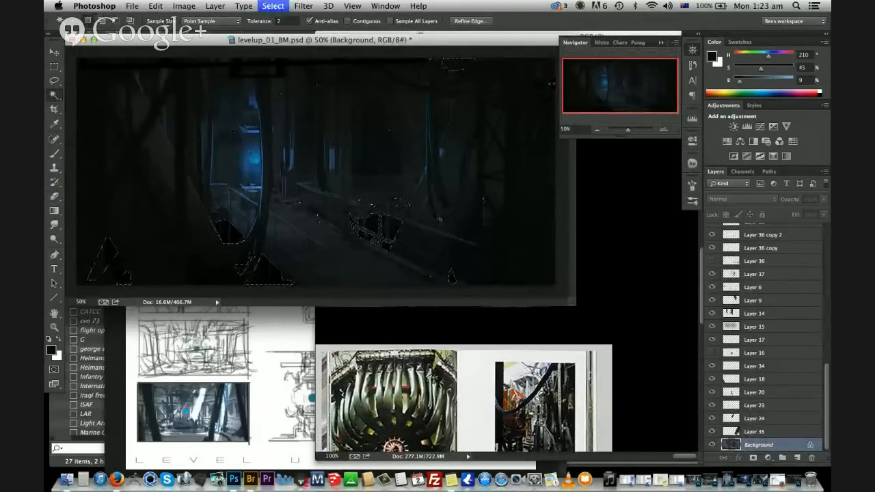
{"action": "key", "text": "ctrl+j"}
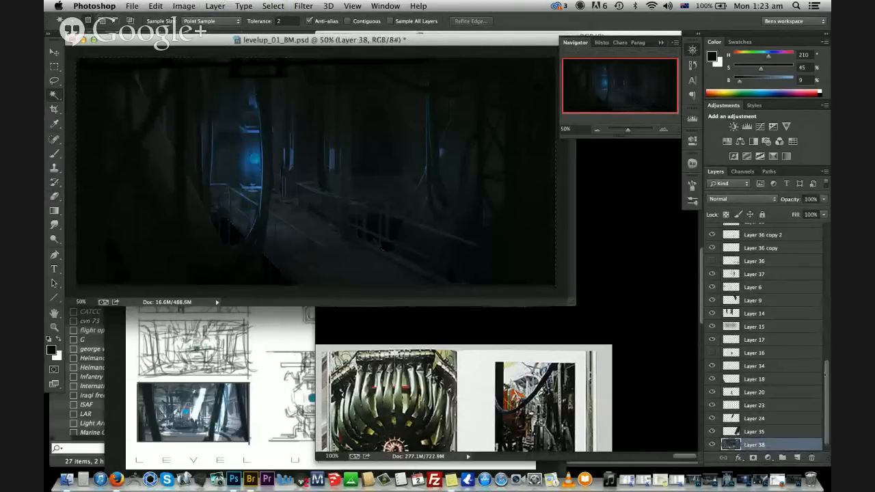
Add another new layer directly above the Background, beneath the copied layer
{"action": "left_click_drag", "start_coordinate": [825, 375], "coordinate": [825, 385]}
{"action": "left_click", "coordinate": [765, 444]}
{"action": "key", "text": "super+j"}
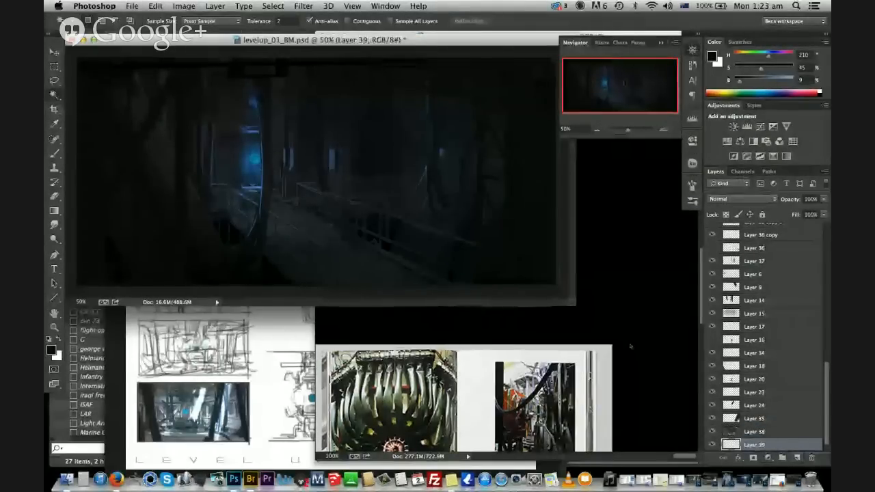
Examine the factory hall, yellow pipe corridor, blue pool and pillared hall photos on the TANK reference board
{"action": "left_click", "coordinate": [630, 347]}
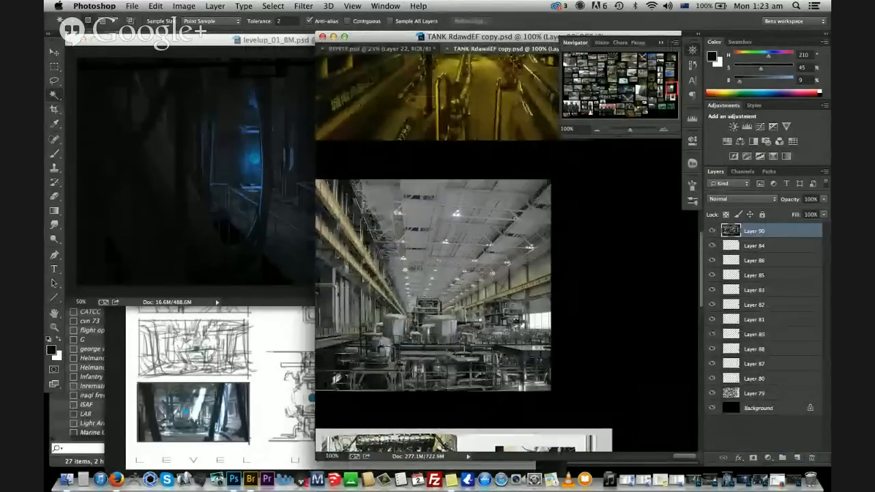
{"action": "scroll", "coordinate": [506, 273], "scroll_direction": "up", "scroll_amount": 6}
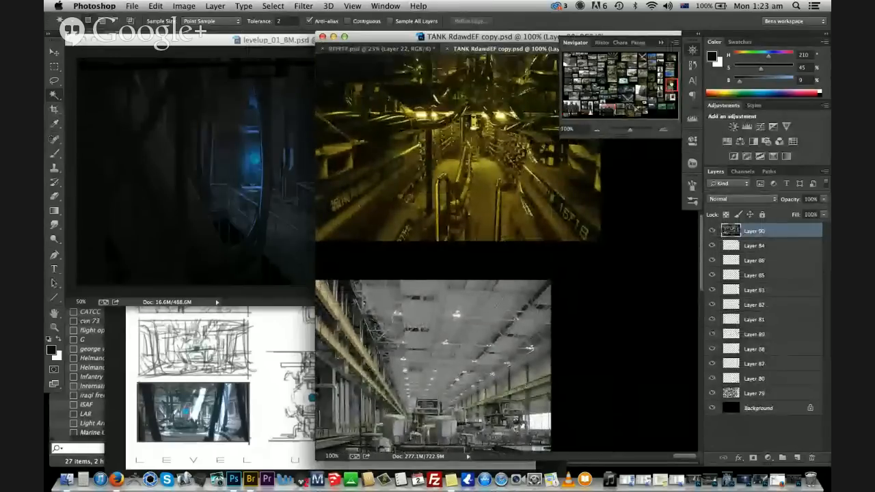
{"action": "scroll", "coordinate": [458, 253], "scroll_direction": "up", "scroll_amount": 20}
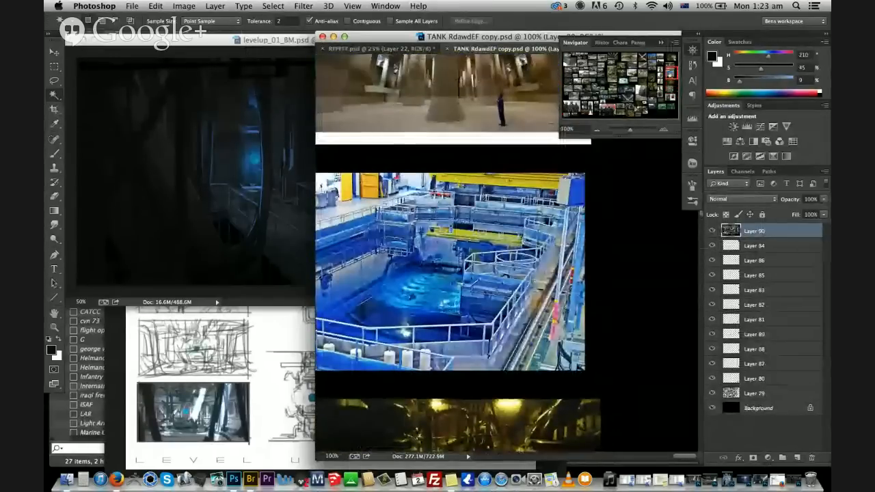
{"action": "scroll", "coordinate": [478, 274], "scroll_direction": "up", "scroll_amount": 6}
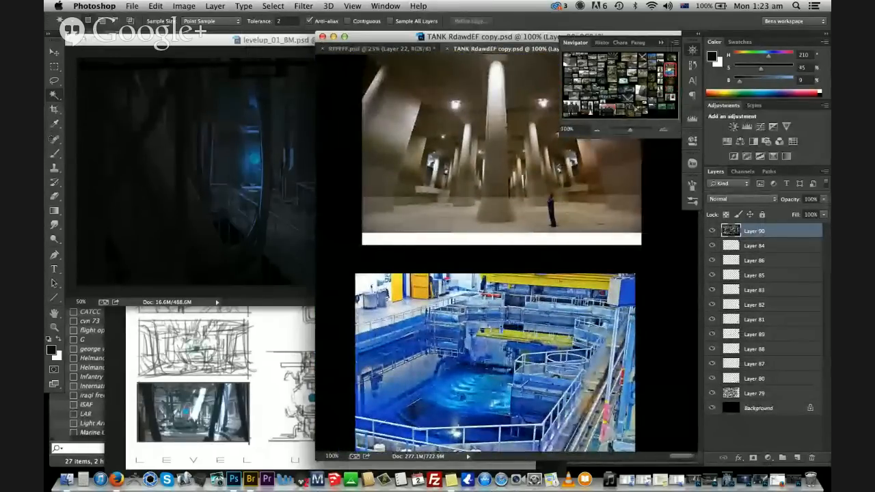
{"action": "scroll", "coordinate": [498, 273], "scroll_direction": "down", "scroll_amount": 3}
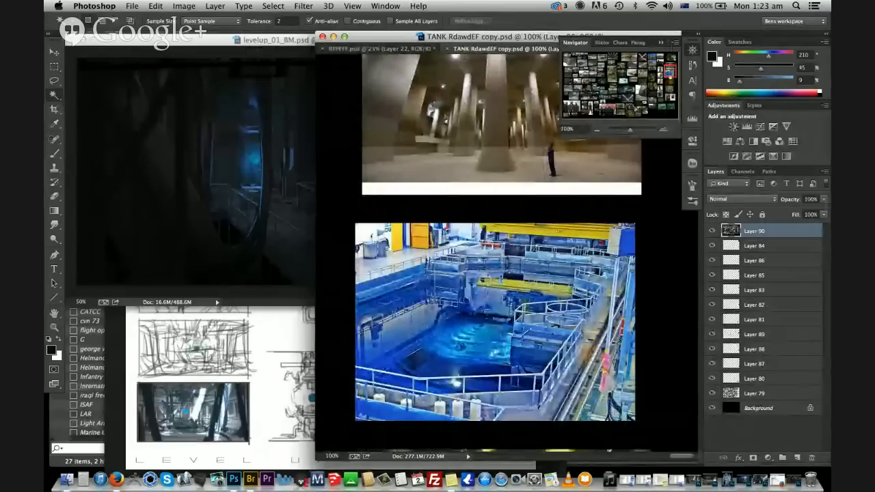
{"action": "scroll", "coordinate": [498, 274], "scroll_direction": "down", "scroll_amount": 4}
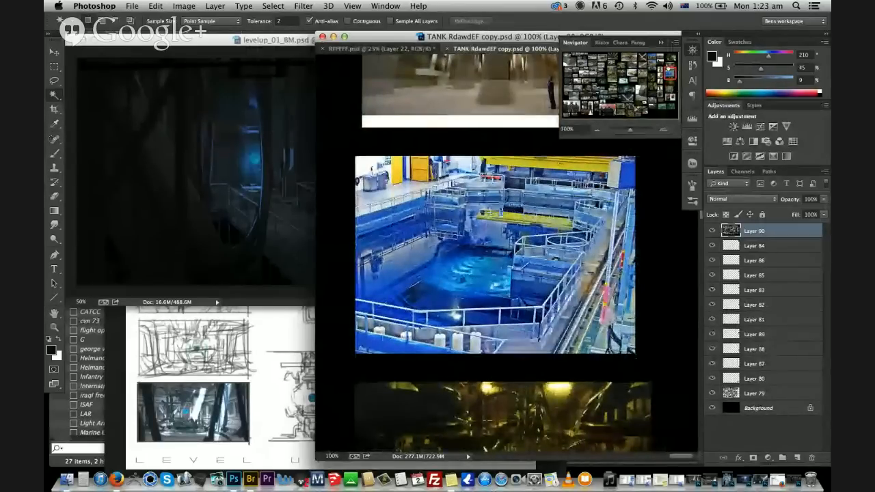
{"action": "scroll", "coordinate": [506, 273], "scroll_direction": "left", "scroll_amount": 2}
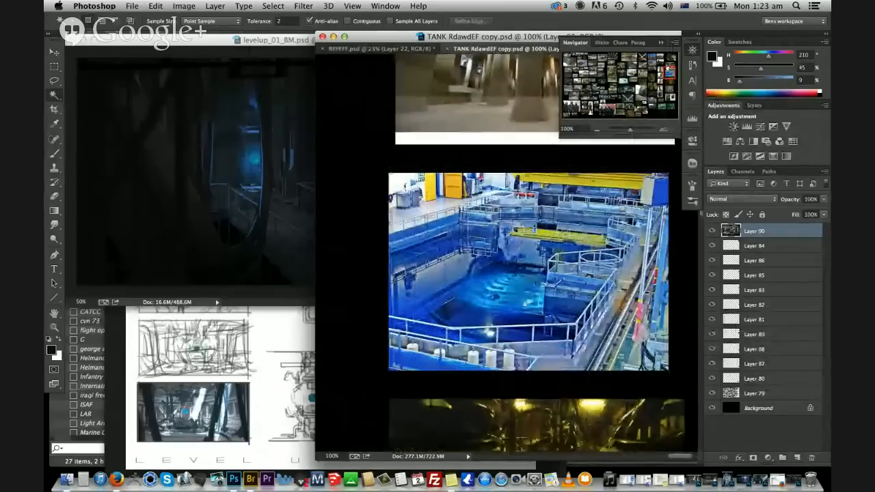
{"action": "scroll", "coordinate": [528, 260], "scroll_direction": "right", "scroll_amount": 1}
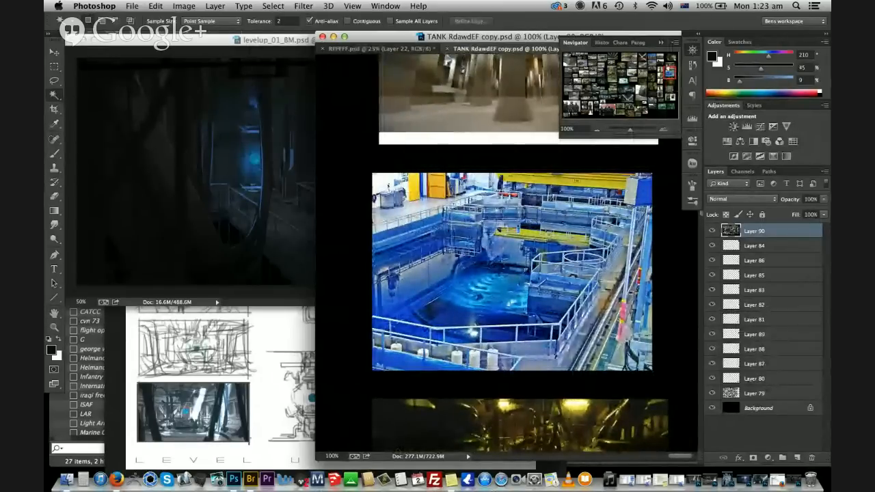
{"action": "scroll", "coordinate": [478, 274], "scroll_direction": "right", "scroll_amount": 3}
{"action": "scroll", "coordinate": [479, 273], "scroll_direction": "down", "scroll_amount": 2}
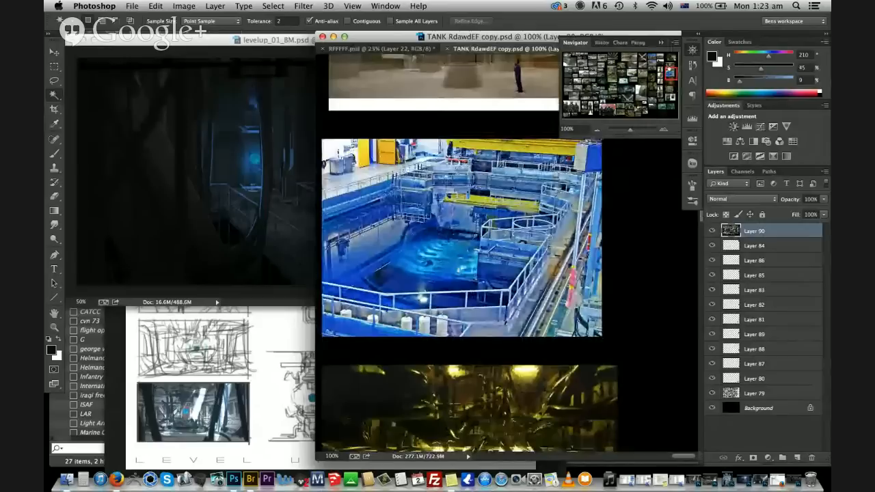
{"action": "scroll", "coordinate": [479, 273], "scroll_direction": "down", "scroll_amount": 6}
{"action": "scroll", "coordinate": [479, 273], "scroll_direction": "right", "scroll_amount": 1}
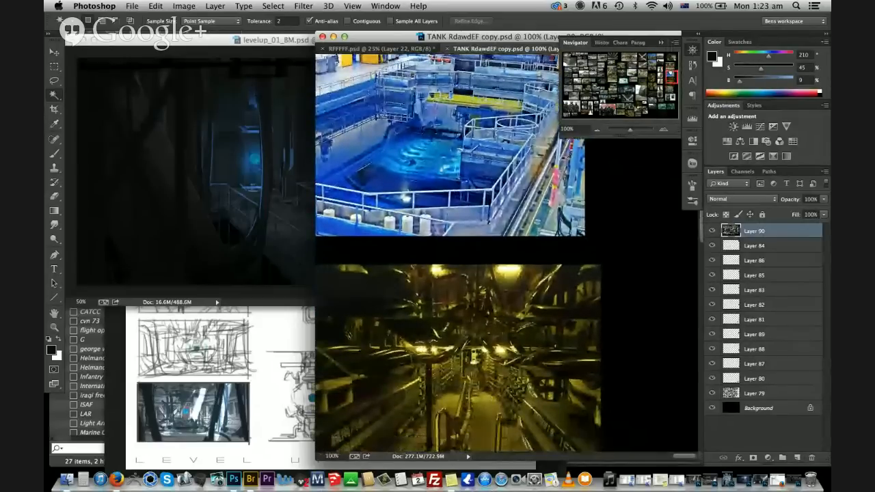
{"action": "scroll", "coordinate": [479, 273], "scroll_direction": "down", "scroll_amount": 2}
{"action": "scroll", "coordinate": [478, 274], "scroll_direction": "left", "scroll_amount": 1}
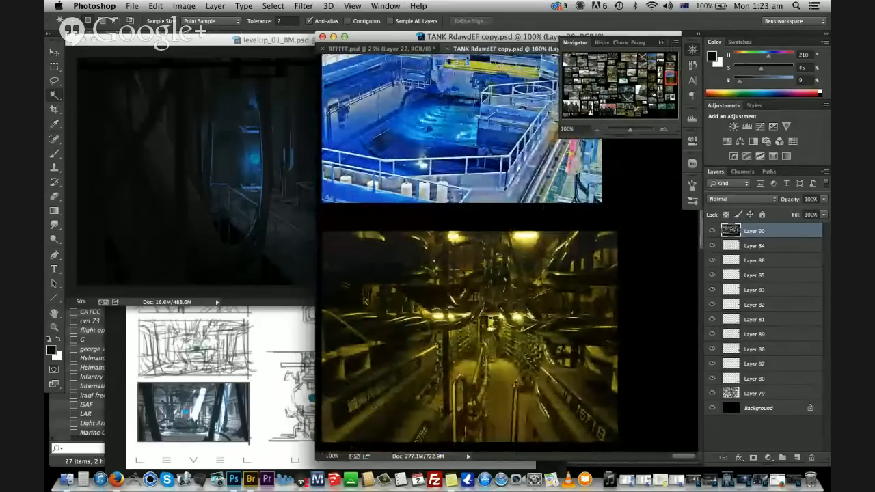
{"action": "scroll", "coordinate": [479, 273], "scroll_direction": "up", "scroll_amount": 20}
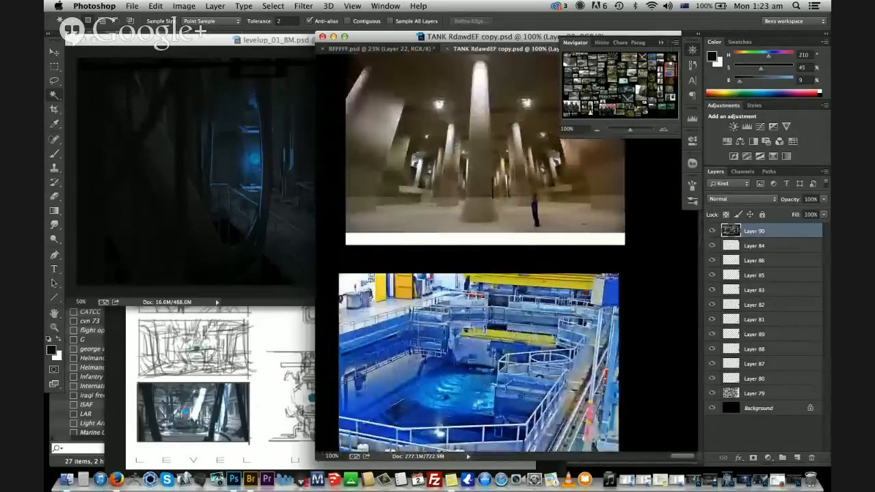
Lasso the upper-right section of the airliner hangar photo on the TANK reference board and bring it into levelup_01_BM.psd
{"action": "scroll", "coordinate": [478, 274], "scroll_direction": "down", "scroll_amount": 20}
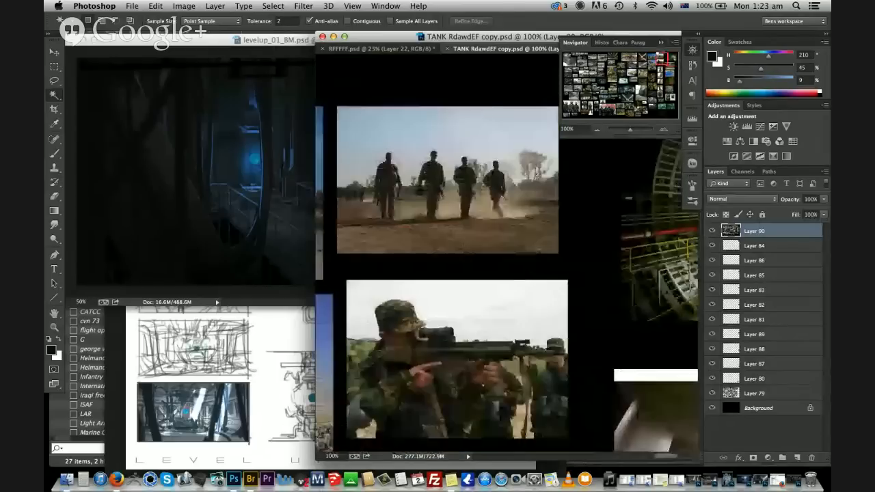
{"action": "left_click_drag", "start_coordinate": [661, 85], "coordinate": [614, 81]}
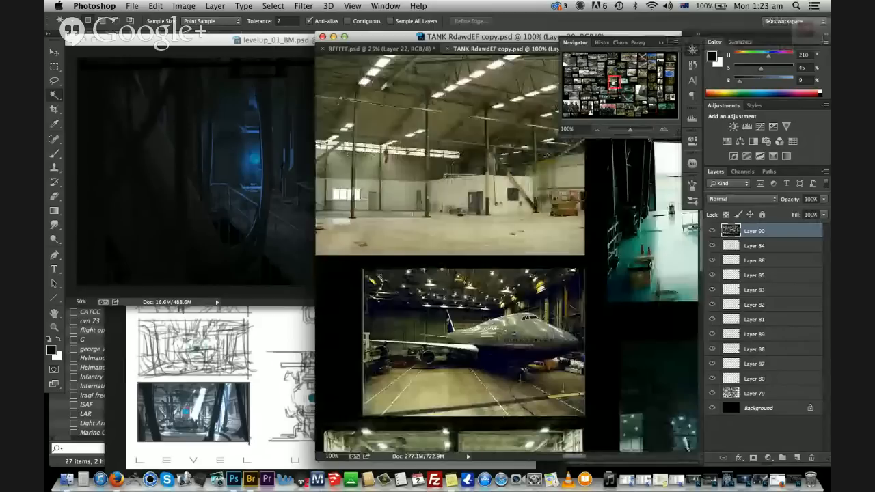
{"action": "key", "text": "l"}
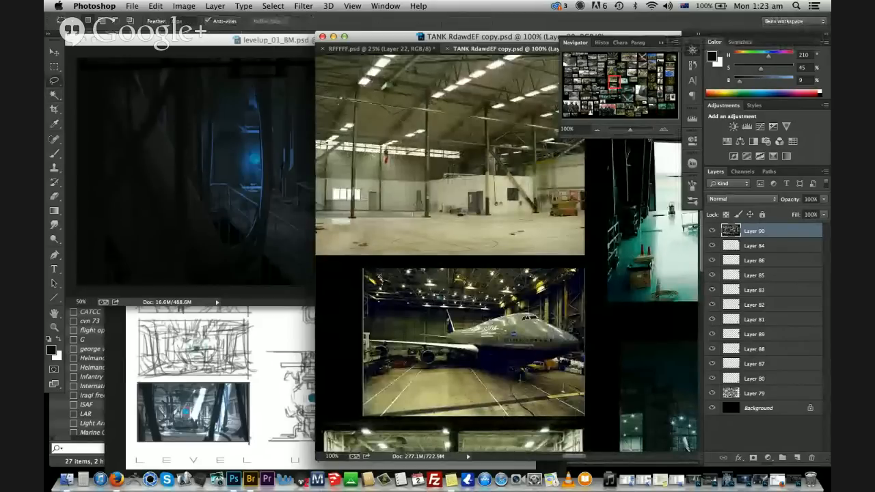
{"action": "left_click_drag", "start_coordinate": [518, 267], "coordinate": [573, 260]}
{"action": "left_click_drag", "start_coordinate": [586, 305], "coordinate": [575, 335]}
{"action": "key", "text": "v"}
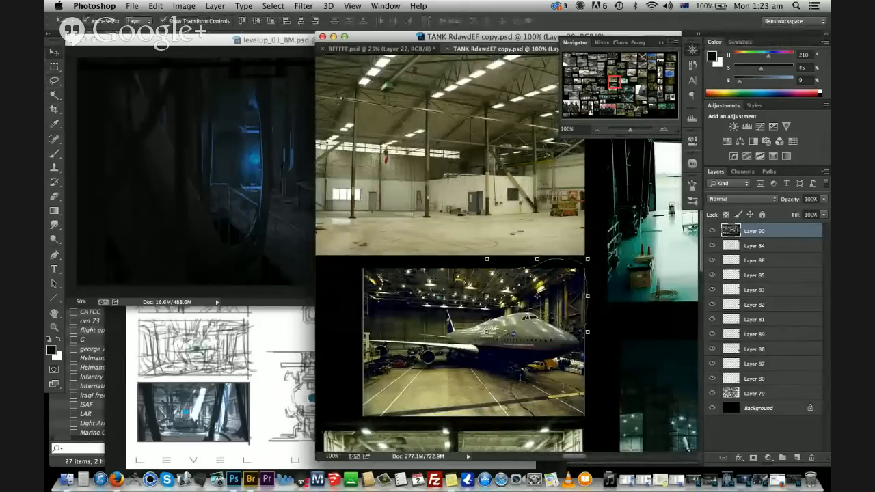
{"action": "mouse_move", "coordinate": [554, 290]}
{"action": "left_mouse_down"}
{"action": "mouse_move", "coordinate": [287, 203]}
{"action": "mouse_move", "coordinate": [270, 207]}
{"action": "mouse_move", "coordinate": [412, 205]}
{"action": "mouse_move", "coordinate": [428, 271]}
{"action": "left_mouse_up"}
Enlarge, rotate and skew the hangar piece with Free Transform to follow the perspective of the walkway railing
{"action": "key", "text": "super+t"}
{"action": "left_click_drag", "start_coordinate": [380, 212], "coordinate": [403, 180], "text": "super"}
{"action": "left_click_drag", "start_coordinate": [343, 200], "coordinate": [349, 170], "text": "super"}
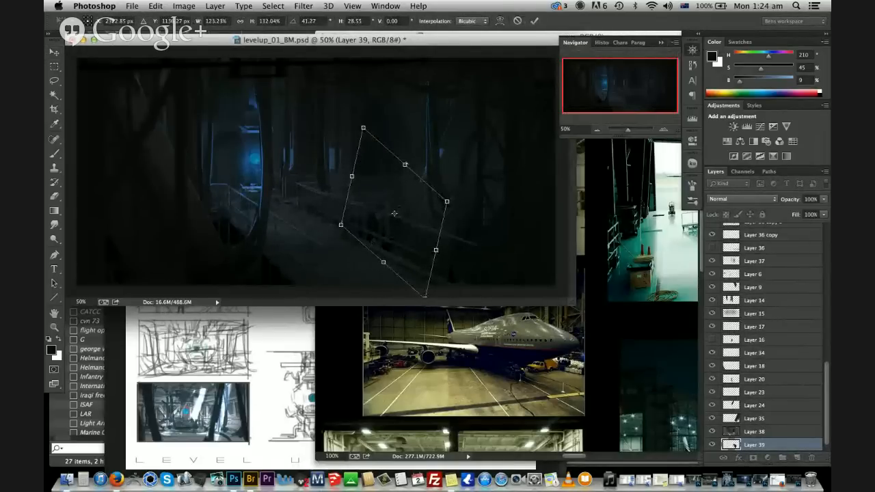
{"action": "left_click_drag", "start_coordinate": [404, 165], "coordinate": [438, 209], "text": "super"}
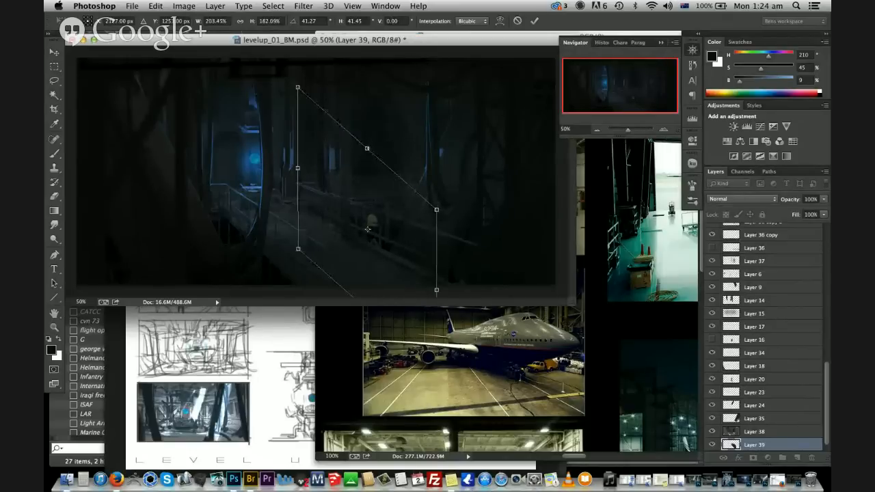
{"action": "left_click_drag", "start_coordinate": [367, 149], "coordinate": [375, 164], "text": "super"}
{"action": "left_click_drag", "start_coordinate": [402, 181], "coordinate": [400, 172]}
{"action": "left_click_drag", "start_coordinate": [370, 234], "coordinate": [377, 211]}
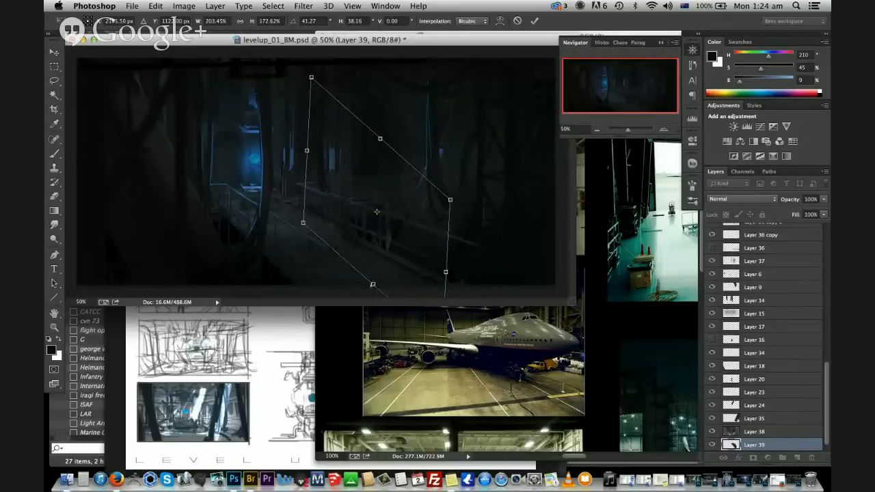
{"action": "left_click_drag", "start_coordinate": [372, 284], "coordinate": [360, 276], "text": "super"}
{"action": "left_click_drag", "start_coordinate": [381, 140], "coordinate": [398, 166], "text": "super"}
{"action": "left_click_drag", "start_coordinate": [378, 263], "coordinate": [367, 300], "text": "super"}
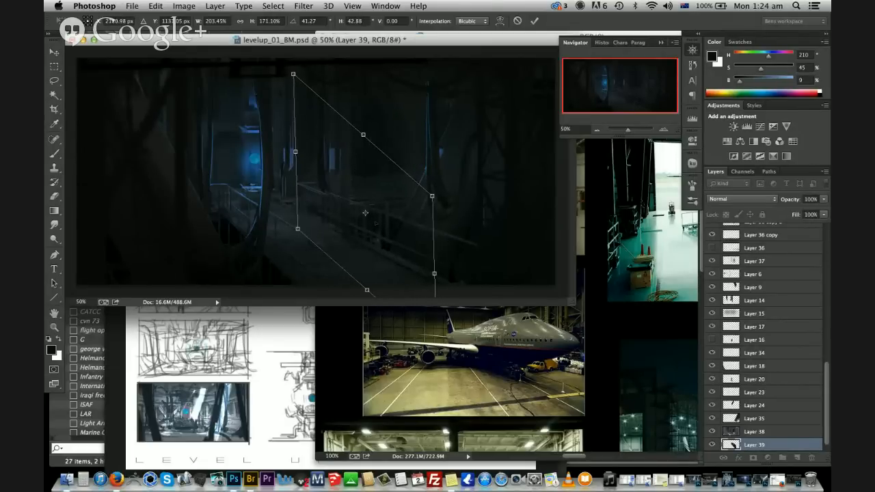
{"action": "key", "text": "Return"}
Shift the hangar piece's midtones toward blue with Color Balance
{"action": "key", "text": "super+b"}
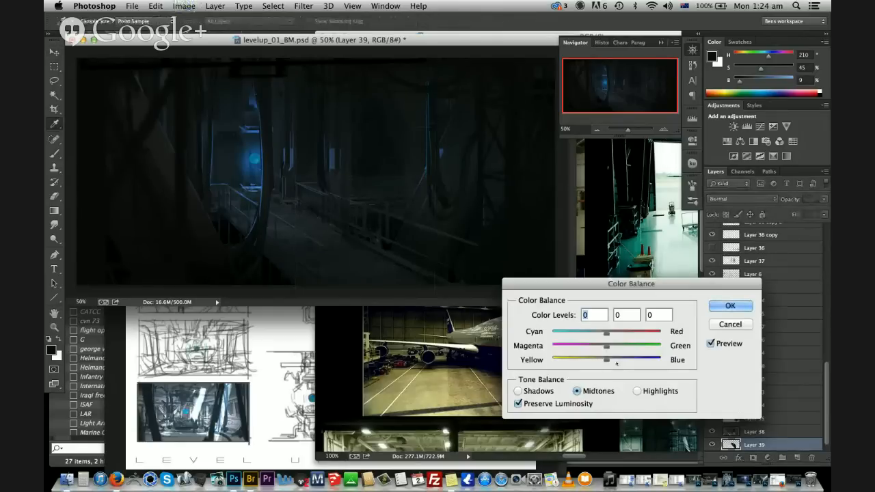
{"action": "left_click_drag", "start_coordinate": [606, 334], "coordinate": [627, 358]}
{"action": "key", "text": "Return"}
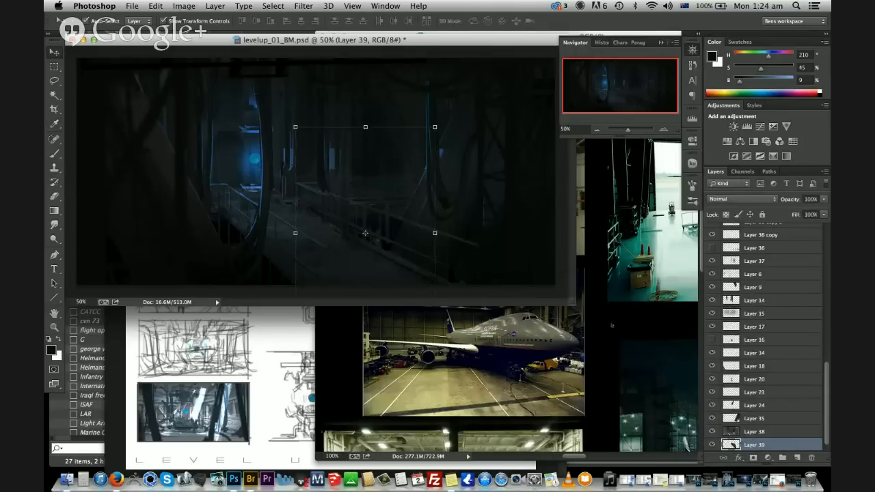
Examine the aircraft hangar, derelict factory, orange-floored warehouse and grey machine hall photos on the TANK reference board
{"action": "left_click", "coordinate": [486, 332]}
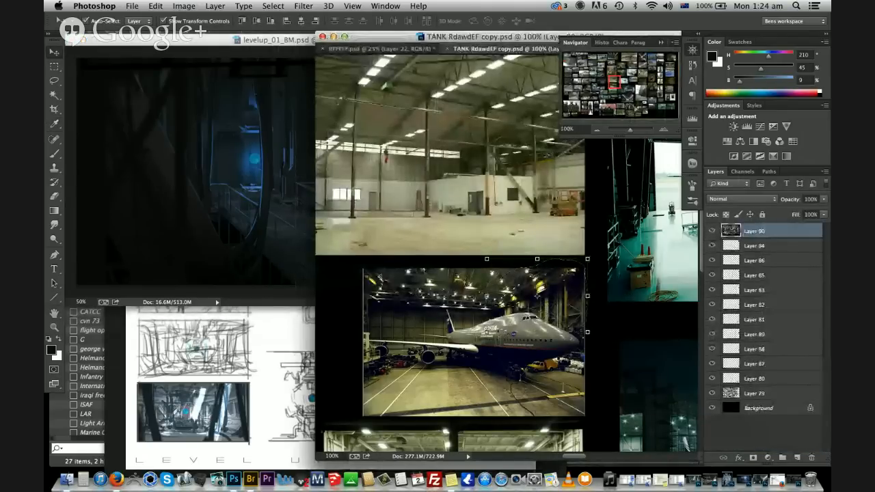
{"action": "scroll", "coordinate": [592, 335], "scroll_direction": "up", "scroll_amount": 10}
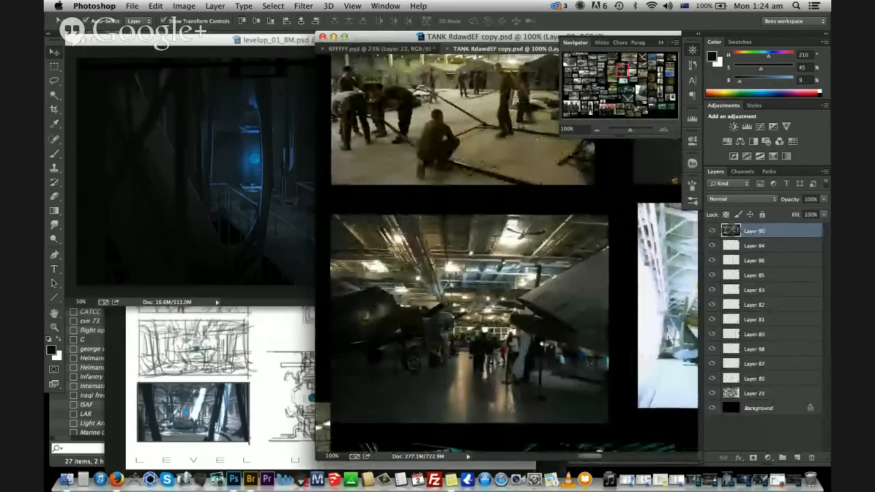
{"action": "scroll", "coordinate": [537, 393], "scroll_direction": "up", "scroll_amount": 8}
{"action": "scroll", "coordinate": [507, 253], "scroll_direction": "down", "scroll_amount": 4}
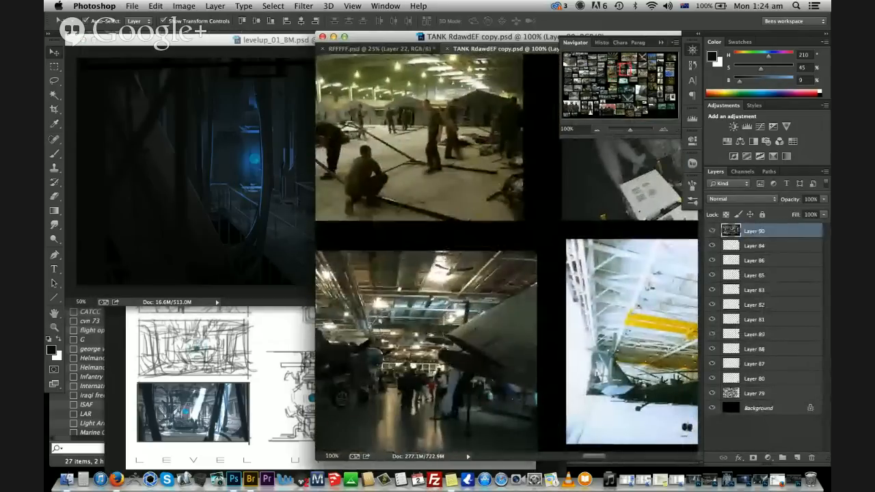
{"action": "scroll", "coordinate": [507, 253], "scroll_direction": "right", "scroll_amount": 8}
{"action": "scroll", "coordinate": [506, 253], "scroll_direction": "right", "scroll_amount": 4}
{"action": "scroll", "coordinate": [506, 253], "scroll_direction": "up", "scroll_amount": 10}
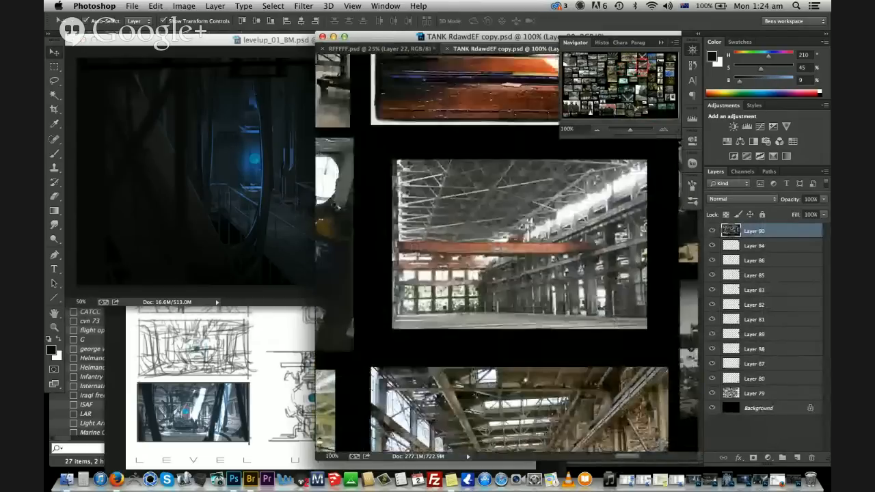
{"action": "scroll", "coordinate": [506, 253], "scroll_direction": "right", "scroll_amount": 8}
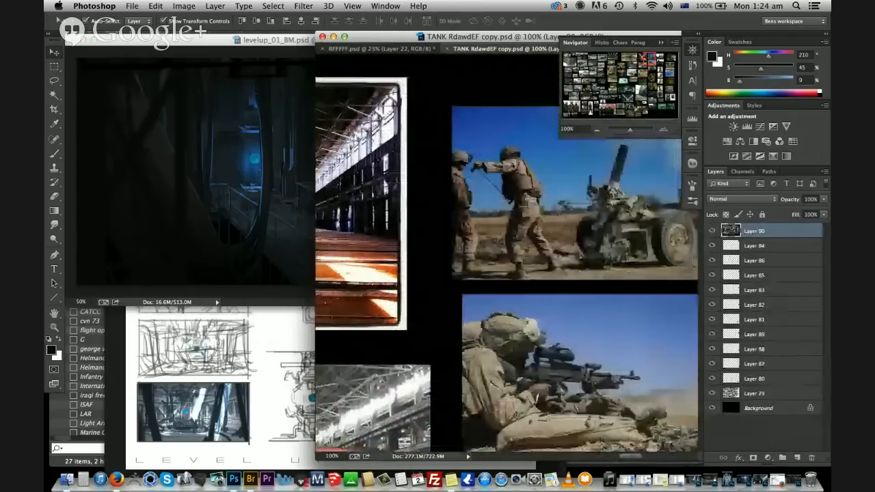
{"action": "scroll", "coordinate": [507, 253], "scroll_direction": "down", "scroll_amount": 10}
{"action": "scroll", "coordinate": [507, 253], "scroll_direction": "up", "scroll_amount": 4}
{"action": "scroll", "coordinate": [507, 253], "scroll_direction": "down", "scroll_amount": 8}
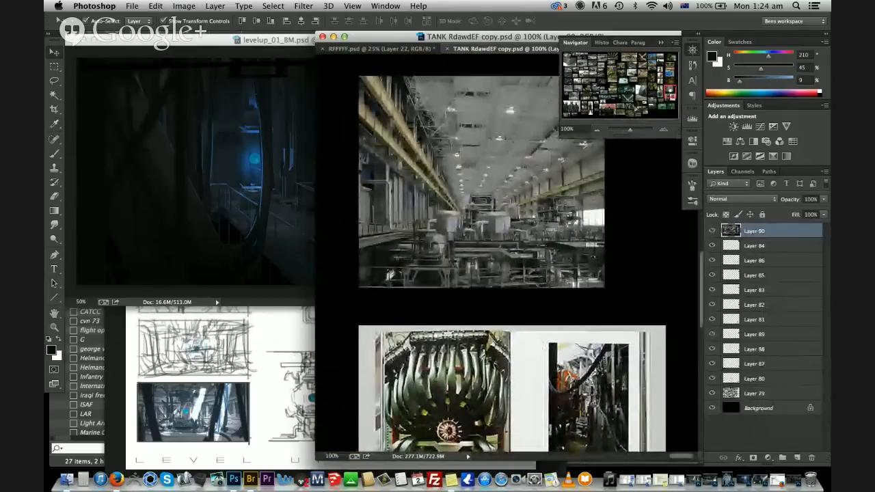
{"action": "scroll", "coordinate": [506, 253], "scroll_direction": "left", "scroll_amount": 3}
{"action": "scroll", "coordinate": [507, 253], "scroll_direction": "up", "scroll_amount": 2}
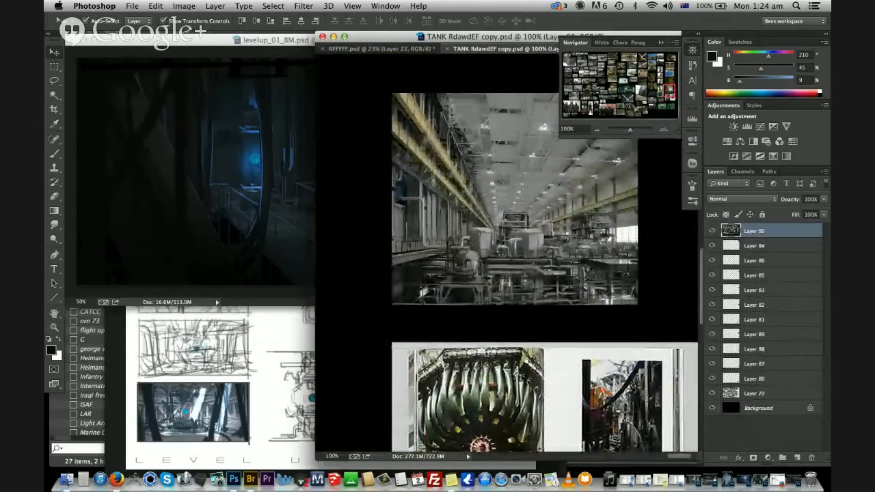
Bring the green machinery hall photo from the reference board into levelup_01_BM.psd beneath the painted layers
{"action": "scroll", "coordinate": [507, 253], "scroll_direction": "down", "scroll_amount": 10}
{"action": "scroll", "coordinate": [507, 253], "scroll_direction": "up", "scroll_amount": 2}
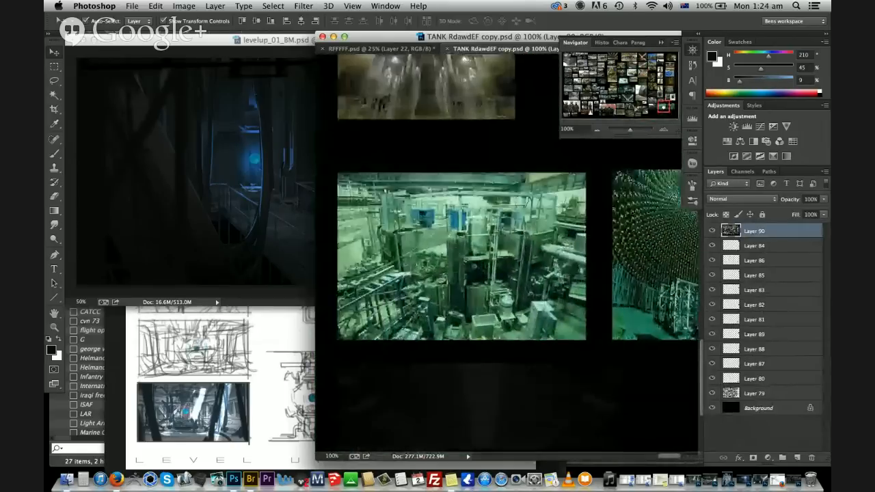
{"action": "scroll", "coordinate": [506, 253], "scroll_direction": "up", "scroll_amount": 2}
{"action": "key", "text": "m"}
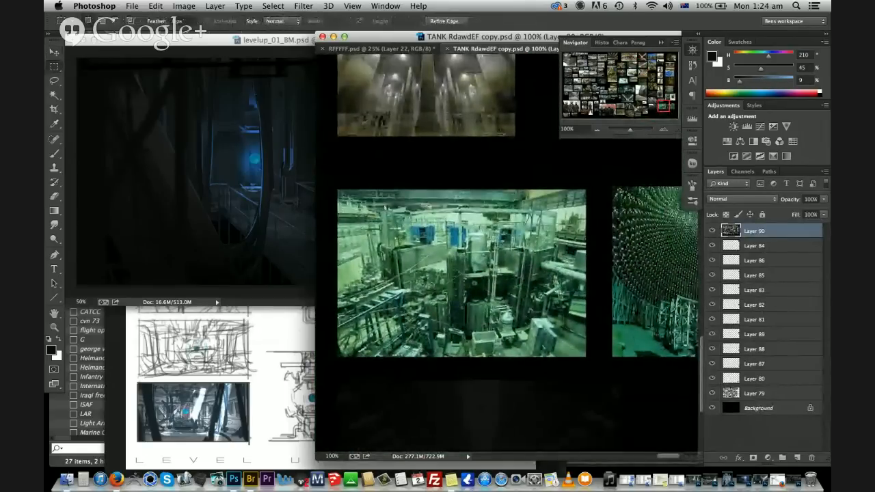
{"action": "key", "text": "v"}
{"action": "left_click_drag", "start_coordinate": [313, 253], "coordinate": [281, 266]}
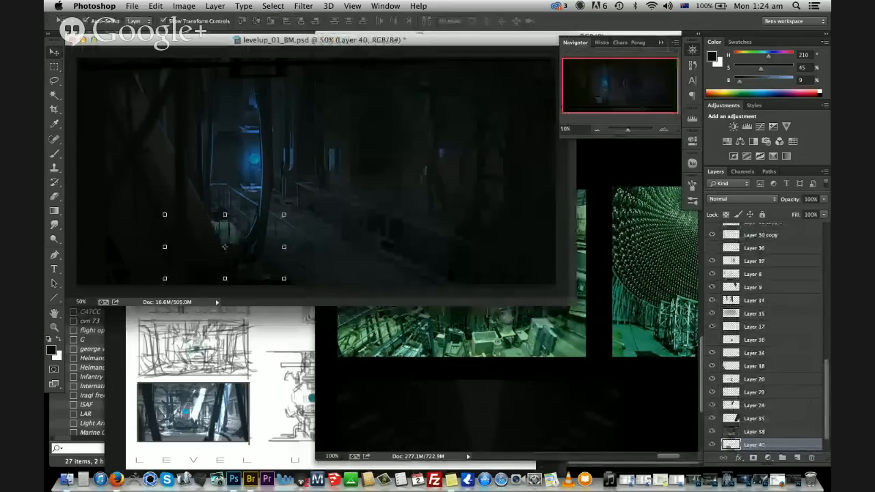
Enlarge the green machinery photo proportionally and position it to fill most of the painting's width
{"action": "left_click_drag", "start_coordinate": [285, 215], "coordinate": [381, 162], "text": "alt+shift"}
{"action": "left_click_drag", "start_coordinate": [346, 204], "coordinate": [427, 184]}
{"action": "left_click_drag", "start_coordinate": [459, 148], "coordinate": [522, 113], "text": "alt+shift"}
{"action": "left_click_drag", "start_coordinate": [447, 228], "coordinate": [436, 187]}
{"action": "key", "text": "Return"}
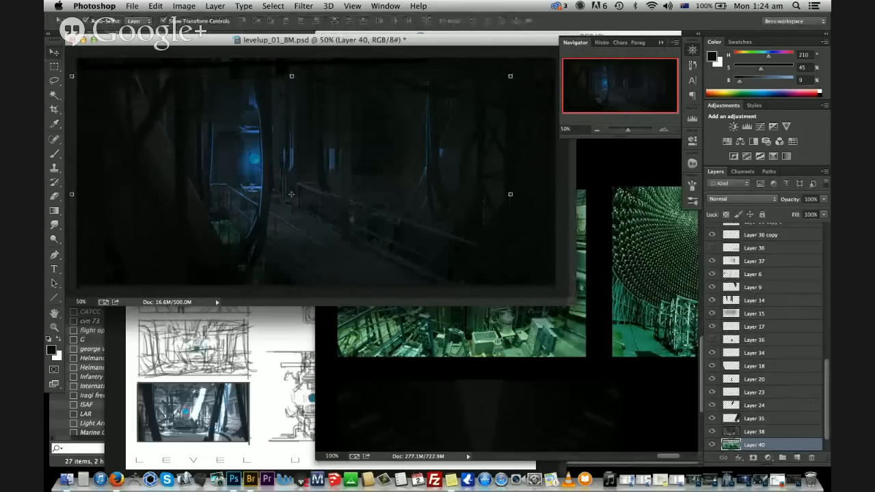
Darken the green machinery layer with Levels, setting the black input level to 39
{"action": "key", "text": "ctrl+l"}
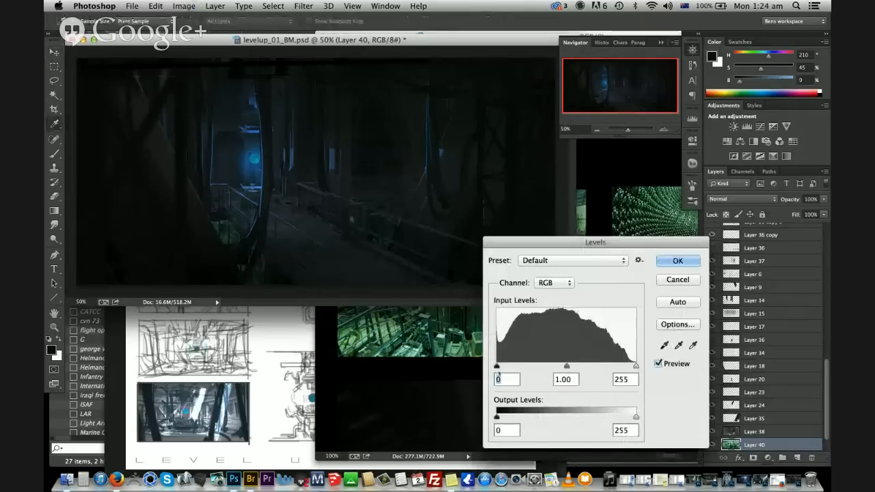
{"action": "left_click_drag", "start_coordinate": [497, 367], "coordinate": [511, 367]}
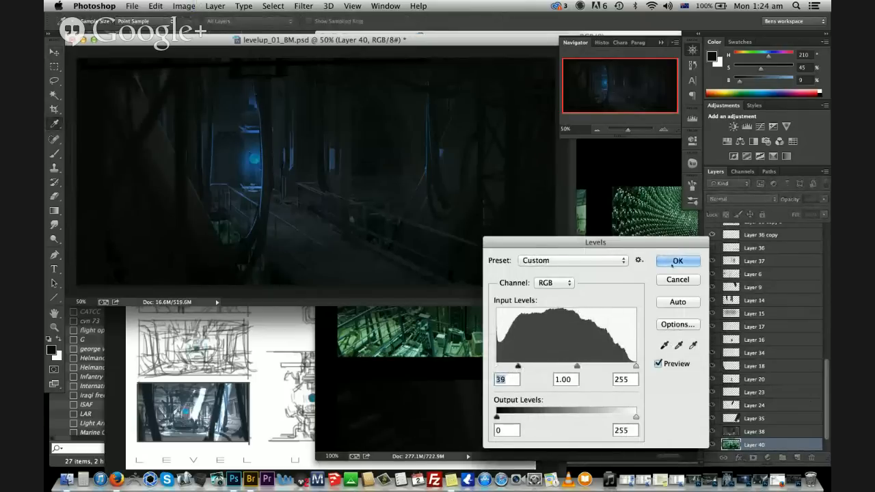
{"action": "key", "text": "Return"}
Shift the machinery layer from green to blue with Hue/Saturation, setting Hue to +50
{"action": "key", "text": "ctrl+u"}
{"action": "key", "text": "Up"}
{"action": "key", "text": "Up"}
{"action": "key", "text": "Up"}
{"action": "key", "text": "Up"}
{"action": "key", "text": "Up"}
{"action": "key", "text": "Up"}
{"action": "key", "text": "Up"}
{"action": "key", "text": "Up"}
{"action": "key", "text": "Up"}
{"action": "key", "text": "Up"}
{"action": "key", "text": "Up"}
{"action": "key", "text": "Up"}
{"action": "key", "text": "Up"}
{"action": "key", "text": "Up"}
{"action": "key", "text": "Up"}
{"action": "key", "text": "Up"}
{"action": "key", "text": "Up"}
{"action": "key", "text": "Up"}
{"action": "key", "text": "Up"}
{"action": "key", "text": "Up"}
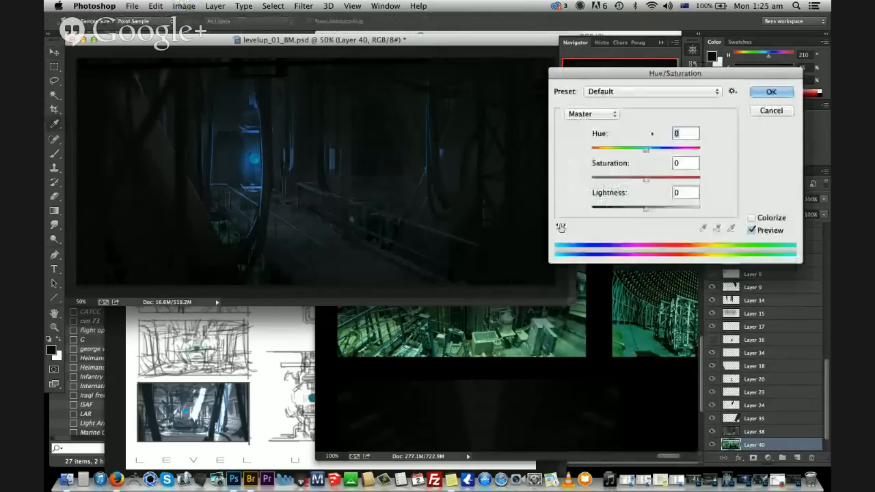
{"action": "key", "text": "shift+Up"}
{"action": "key", "text": "shift+Up"}
{"action": "key", "text": "shift+Up"}
{"action": "key", "text": "shift+Up"}
{"action": "key", "text": "shift+Up"}
{"action": "key", "text": "shift+Up"}
{"action": "key", "text": "Up"}
{"action": "key", "text": "Up"}
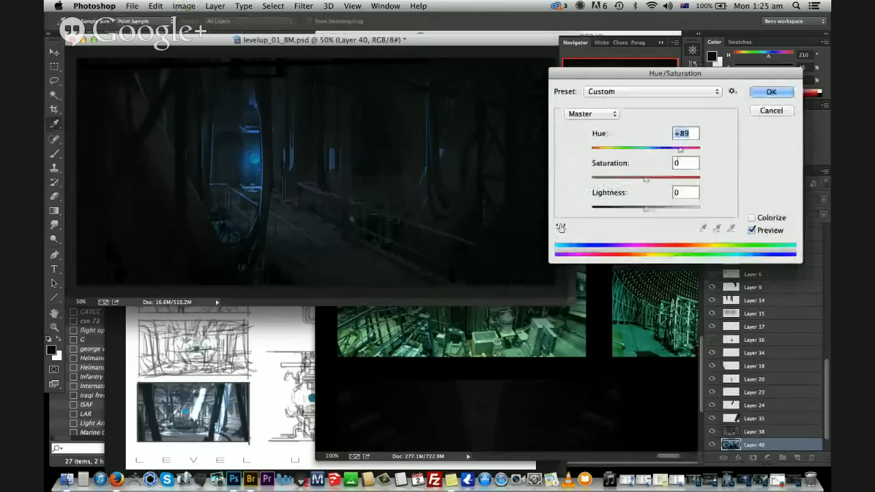
{"action": "key", "text": "shift+Down"}
{"action": "key", "text": "shift+Down"}
{"action": "key", "text": "shift+Down"}
{"action": "key", "text": "shift+Down"}
{"action": "key", "text": "Up"}
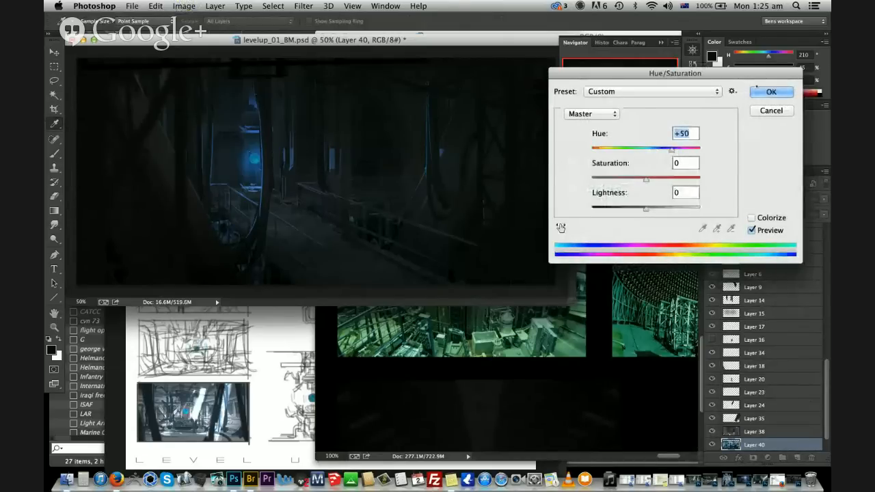
{"action": "left_click", "coordinate": [760, 94]}
Examine the green detector chamber, blue pool, yellow pipe corridor and abandoned factory photos on the TANK reference board
{"action": "left_click", "coordinate": [642, 253]}
{"action": "left_click_drag", "start_coordinate": [643, 254], "coordinate": [465, 250]}
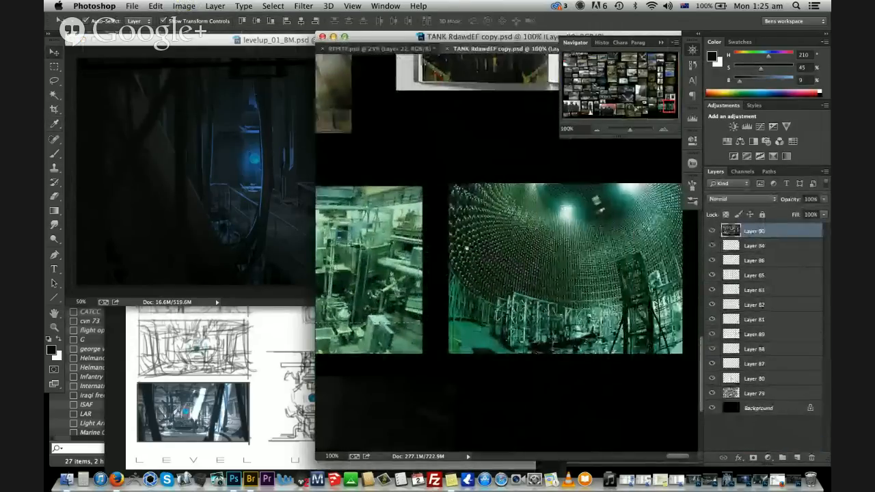
{"action": "left_click_drag", "start_coordinate": [502, 195], "coordinate": [547, 380]}
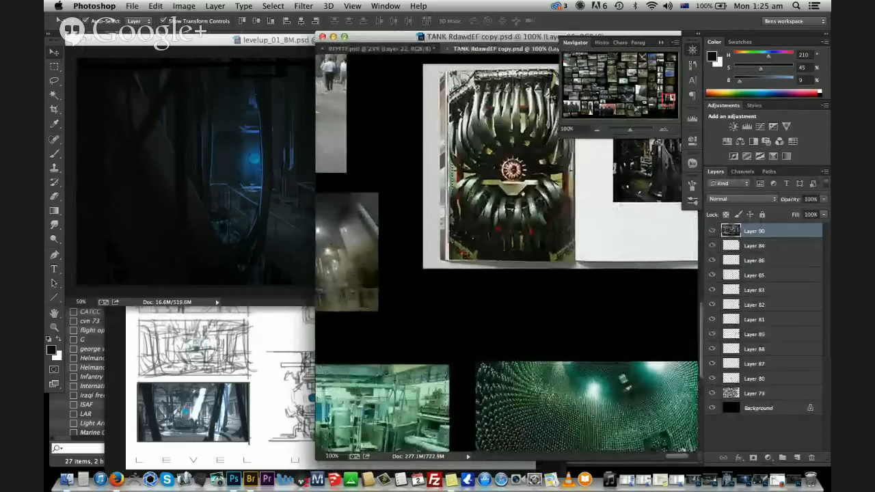
{"action": "left_click_drag", "start_coordinate": [382, 261], "coordinate": [540, 270]}
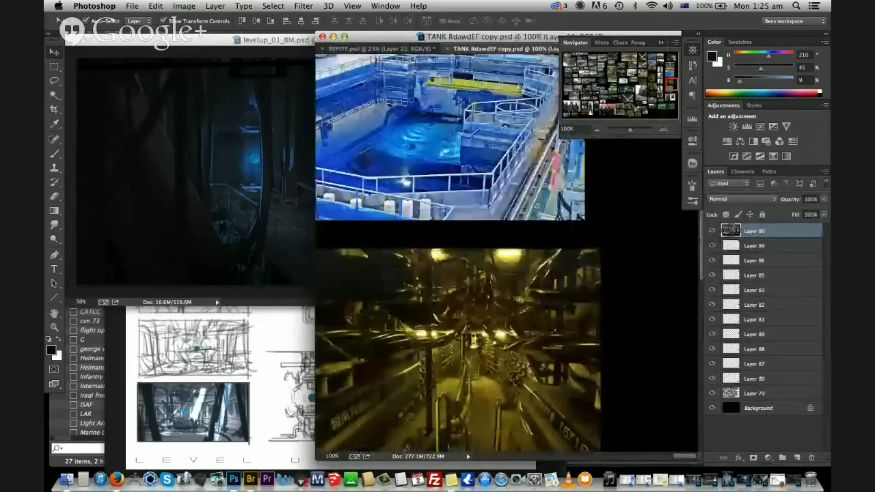
{"action": "left_click_drag", "start_coordinate": [671, 74], "coordinate": [610, 118]}
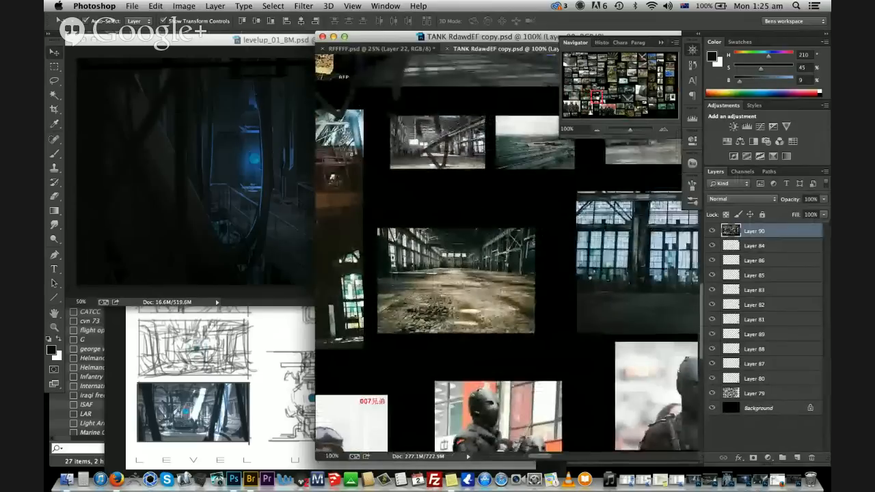
{"action": "left_click_drag", "start_coordinate": [342, 225], "coordinate": [576, 293]}
{"action": "left_click_drag", "start_coordinate": [415, 310], "coordinate": [400, 454]}
{"action": "left_click_drag", "start_coordinate": [410, 287], "coordinate": [529, 302]}
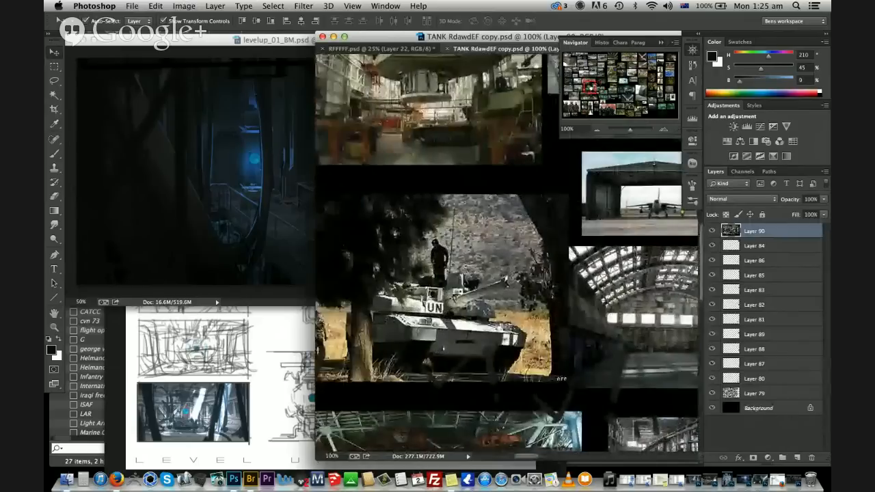
Marquee-select part of the dark factory hall photo with blue windows and bring it into levelup_01_BM.psd
{"action": "left_click_drag", "start_coordinate": [547, 260], "coordinate": [310, 294]}
{"action": "left_click_drag", "start_coordinate": [492, 347], "coordinate": [568, 339]}
{"action": "key", "text": "m"}
{"action": "key", "text": "v"}
{"action": "left_click_drag", "start_coordinate": [522, 281], "coordinate": [449, 178], "text": "alt"}
Stretch and skew the factory hall piece with Free Transform to match the perspective below the walkway railing
{"action": "mouse_move", "coordinate": [452, 208]}
{"action": "left_mouse_down", "text": "shift+super"}
{"action": "mouse_move", "coordinate": [452, 254]}
{"action": "mouse_move", "coordinate": [452, 196]}
{"action": "left_mouse_up", "text": "shift+super"}
{"action": "left_click_drag", "start_coordinate": [452, 242], "coordinate": [450, 278], "text": "super"}
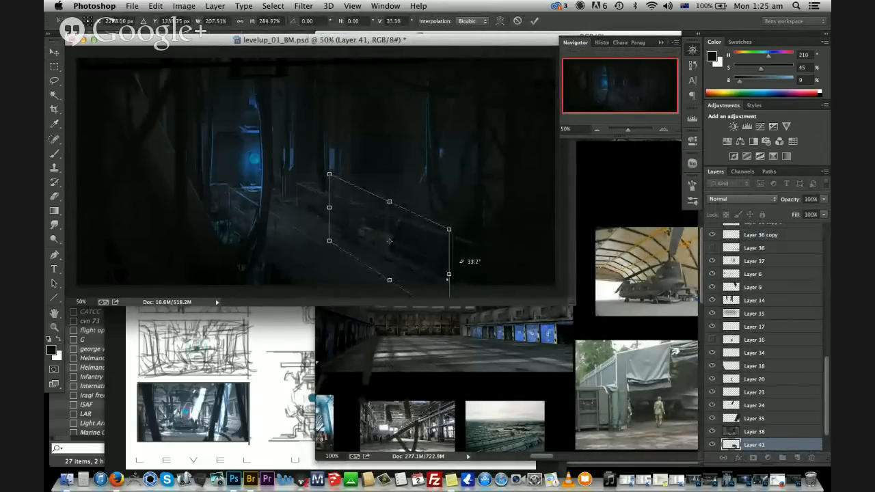
{"action": "left_click_drag", "start_coordinate": [422, 251], "coordinate": [456, 242]}
{"action": "left_click_drag", "start_coordinate": [423, 273], "coordinate": [421, 322], "text": "super"}
{"action": "left_click_drag", "start_coordinate": [389, 254], "coordinate": [405, 264]}
{"action": "left_click_drag", "start_coordinate": [346, 230], "coordinate": [338, 207], "text": "super"}
{"action": "key", "text": "Return"}
Darken the factory hall piece with Levels, setting the black input level to 17, and select Layer 15
{"action": "key", "text": "super+l"}
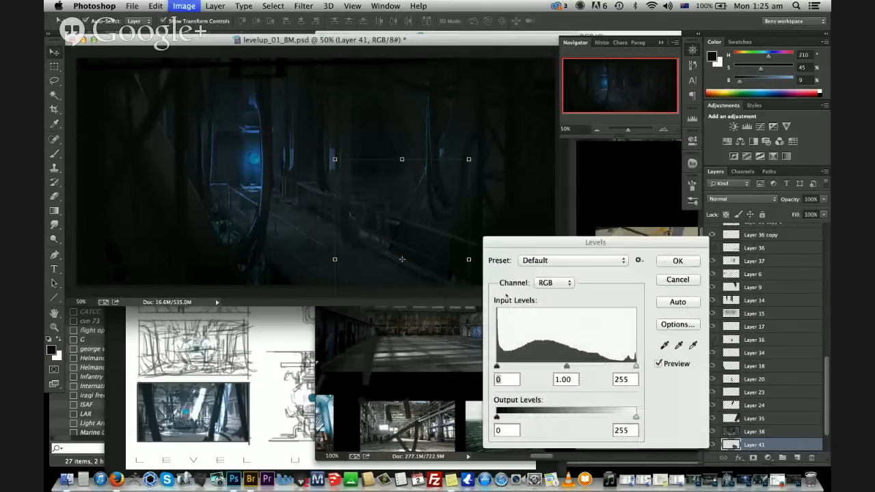
{"action": "type", "text": "17"}
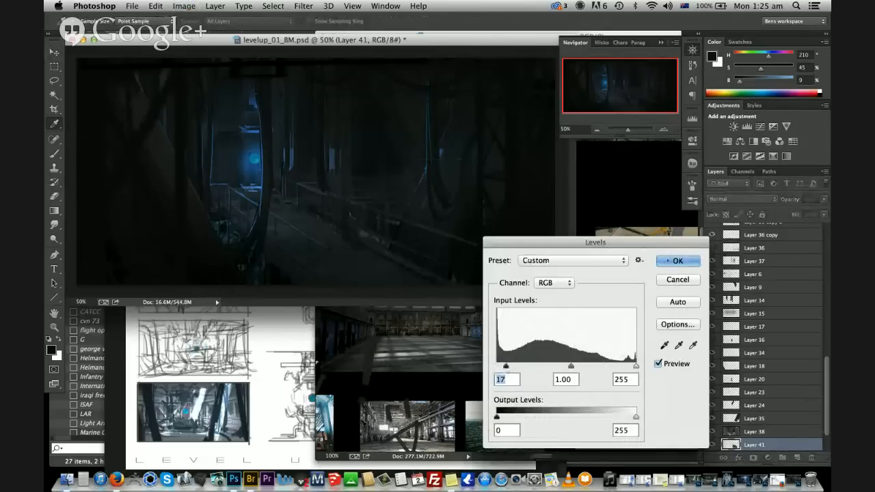
{"action": "key", "text": "Return"}
{"action": "left_click", "coordinate": [754, 313]}
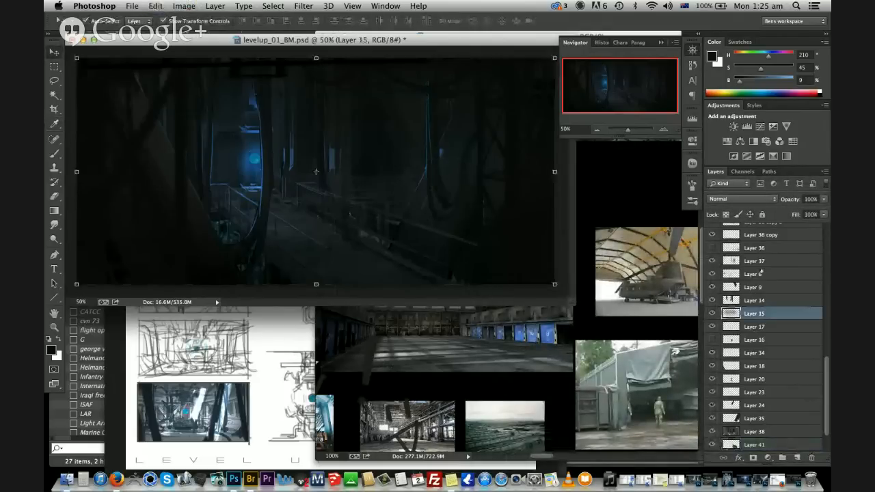
Lock Layer 15 and Layer 11 against editing
{"action": "key", "text": "super+slash"}
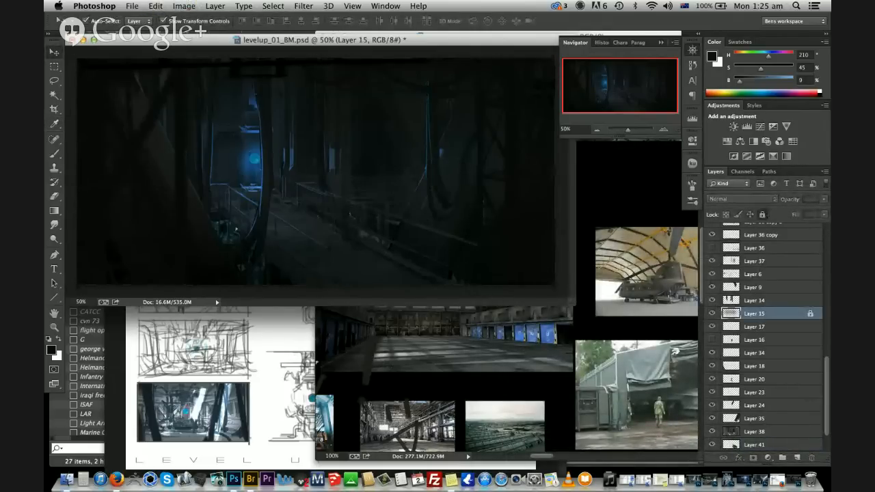
{"action": "left_click", "coordinate": [515, 219]}
{"action": "left_click", "coordinate": [763, 214]}
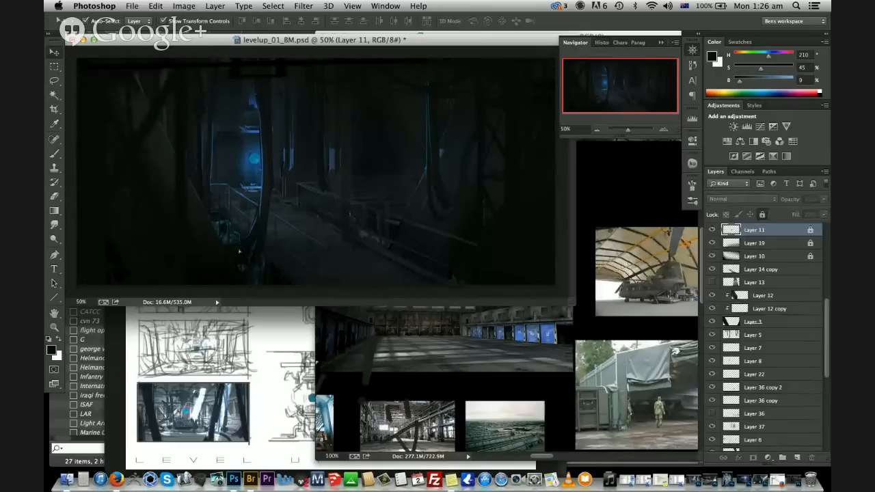
Lower the opacity of Layer 40 to 55%
{"action": "left_click_drag", "start_coordinate": [248, 231], "coordinate": [336, 280]}
{"action": "key", "text": "super+z"}
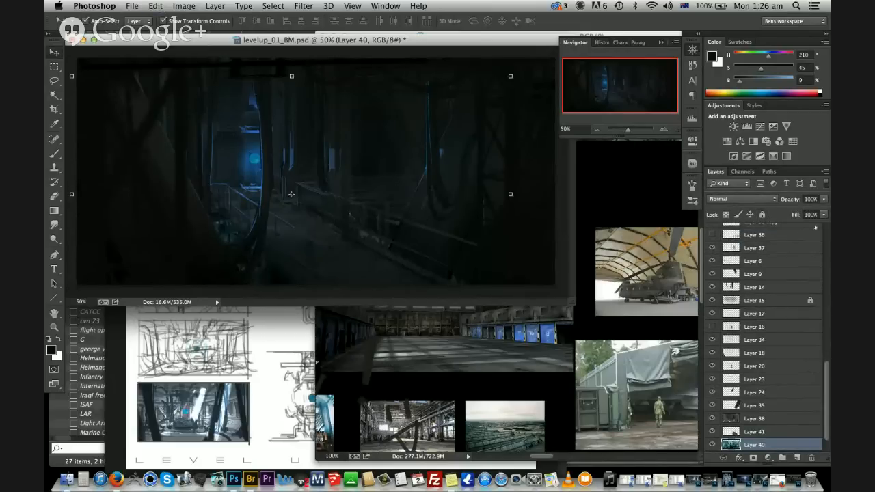
{"action": "left_click_drag", "start_coordinate": [824, 200], "coordinate": [801, 210]}
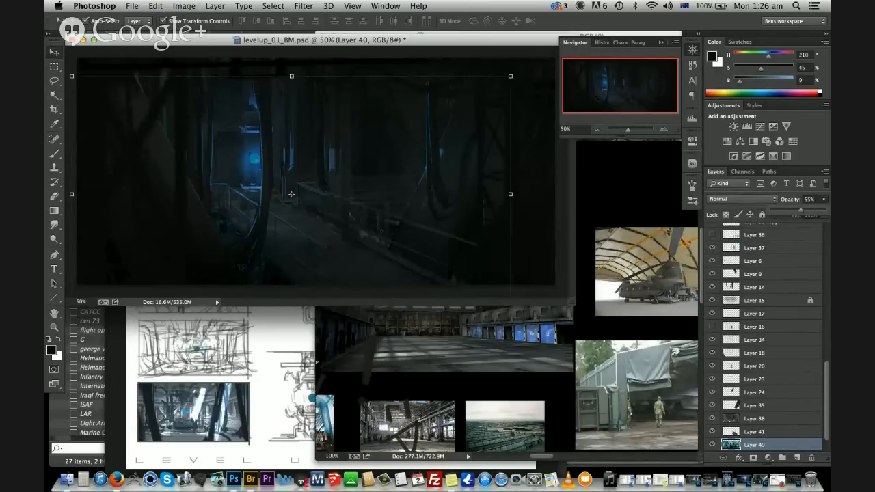
Duplicate Layer 41 and flip the copy horizontally with Free Transform
{"action": "left_click_drag", "start_coordinate": [397, 230], "coordinate": [277, 237]}
{"action": "key", "text": "super+z"}
{"action": "key", "text": "super+z"}
{"action": "key", "text": "super+j"}
{"action": "key", "text": "super+t"}
{"action": "right_click", "coordinate": [247, 237]}
{"action": "left_click", "coordinate": [301, 379]}
Skew, widen and reposition the flipped Layer 41 copy to match the perspective around the blue-lit opening and walkway
{"action": "left_click_drag", "start_coordinate": [331, 260], "coordinate": [334, 305], "text": "shift+super"}
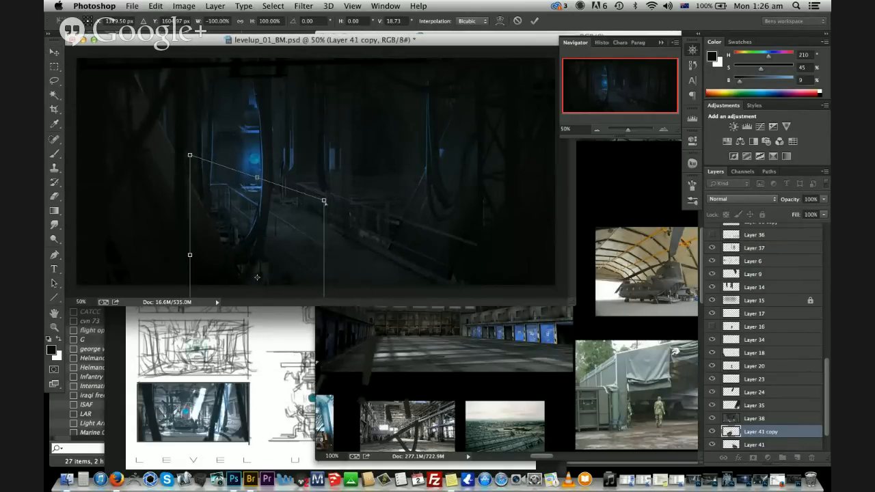
{"action": "left_click_drag", "start_coordinate": [325, 202], "coordinate": [325, 139], "text": "shift+super"}
{"action": "left_click_drag", "start_coordinate": [325, 270], "coordinate": [325, 317], "text": "shift+super"}
{"action": "left_click_drag", "start_coordinate": [325, 187], "coordinate": [325, 134], "text": "shift+super"}
{"action": "left_click_drag", "start_coordinate": [324, 291], "coordinate": [401, 321], "text": "super"}
{"action": "left_click_drag", "start_coordinate": [296, 288], "coordinate": [254, 245]}
{"action": "left_click_drag", "start_coordinate": [148, 193], "coordinate": [149, 180], "text": "shift+super"}
{"action": "left_click_drag", "start_coordinate": [226, 183], "coordinate": [226, 214], "text": "shift"}
{"action": "mouse_move", "coordinate": [254, 268]}
{"action": "left_mouse_down"}
{"action": "mouse_move", "coordinate": [254, 294]}
{"action": "mouse_move", "coordinate": [253, 253]}
{"action": "left_mouse_up"}
{"action": "key", "text": "Return"}
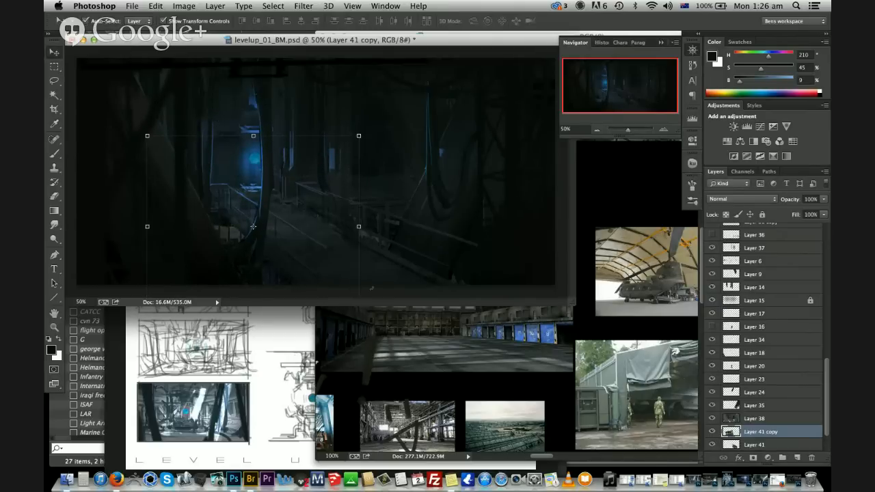
{"action": "mouse_move", "coordinate": [358, 225]}
{"action": "left_mouse_down", "text": "shift+super"}
{"action": "mouse_move", "coordinate": [357, 218]}
{"action": "mouse_move", "coordinate": [342, 233]}
{"action": "mouse_move", "coordinate": [355, 218]}
{"action": "left_mouse_up", "text": "shift+super"}
{"action": "key", "text": "Return"}
{"action": "key", "text": "e"}
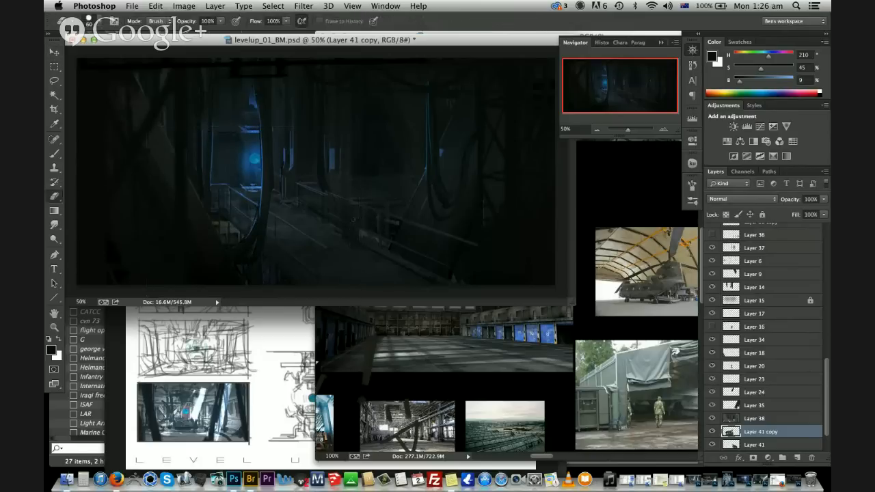
{"action": "right_click", "coordinate": [349, 198]}
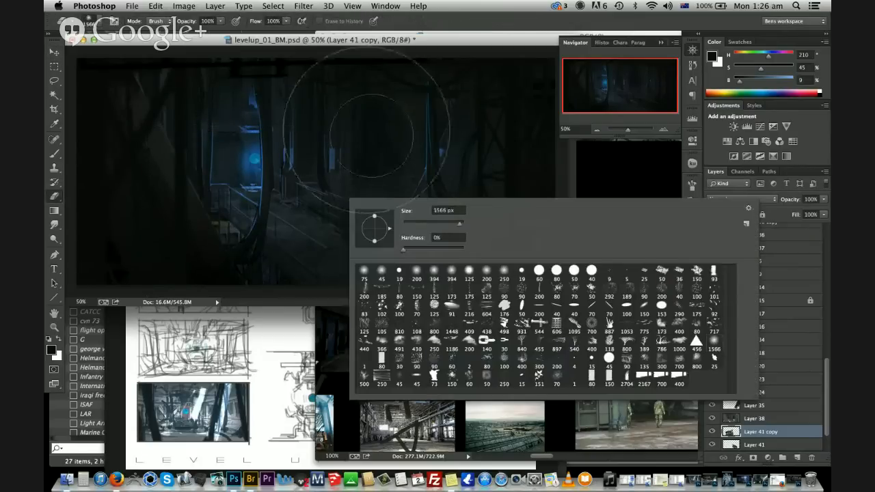
{"action": "key", "text": "Return"}
{"action": "key", "text": "v"}
{"action": "left_click", "coordinate": [374, 238]}
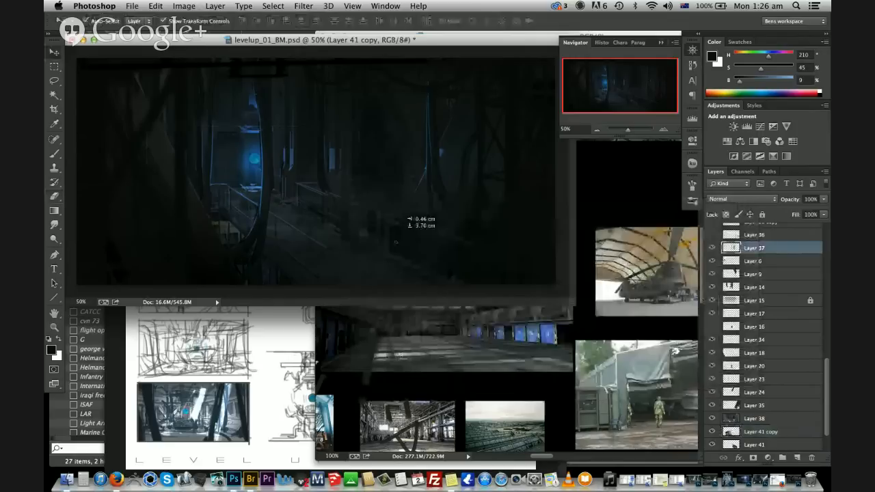
Darken Layer 41 copy with Levels at a black input level of 46 and lower its opacity to 64%
{"action": "left_click", "coordinate": [254, 209]}
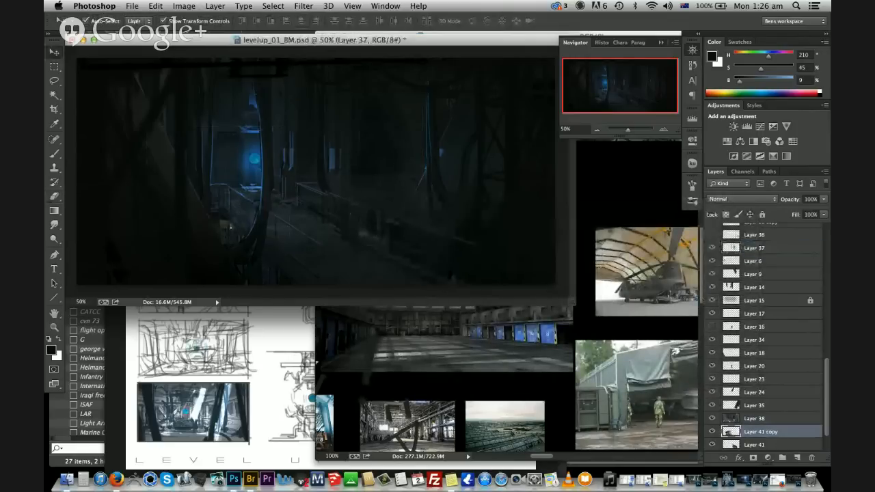
{"action": "key", "text": "super+l"}
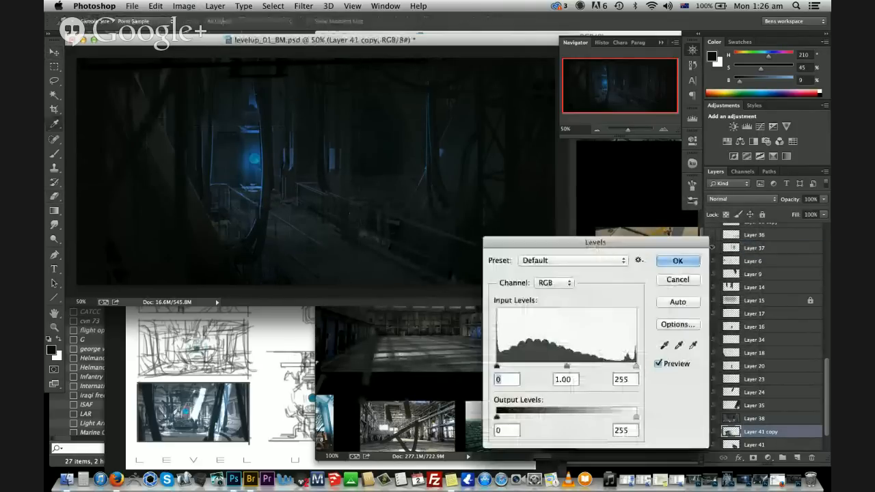
{"action": "left_click_drag", "start_coordinate": [497, 366], "coordinate": [521, 367]}
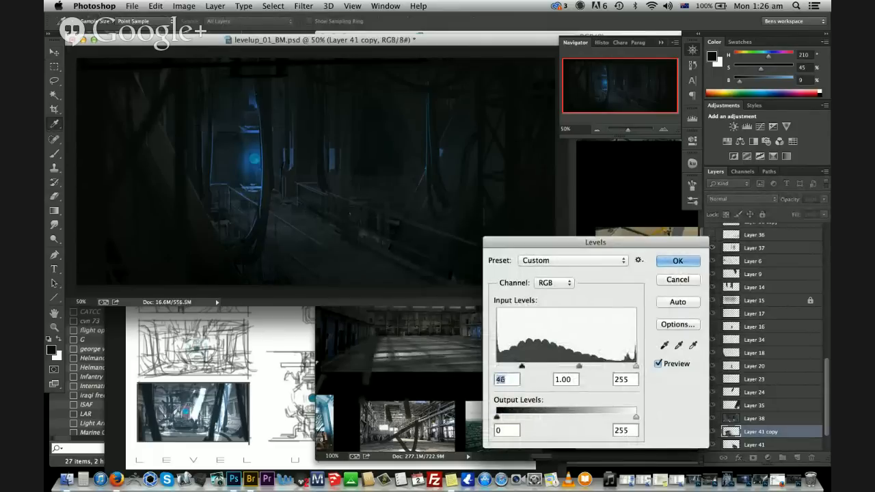
{"action": "left_click", "coordinate": [677, 262]}
{"action": "left_click", "coordinate": [823, 199]}
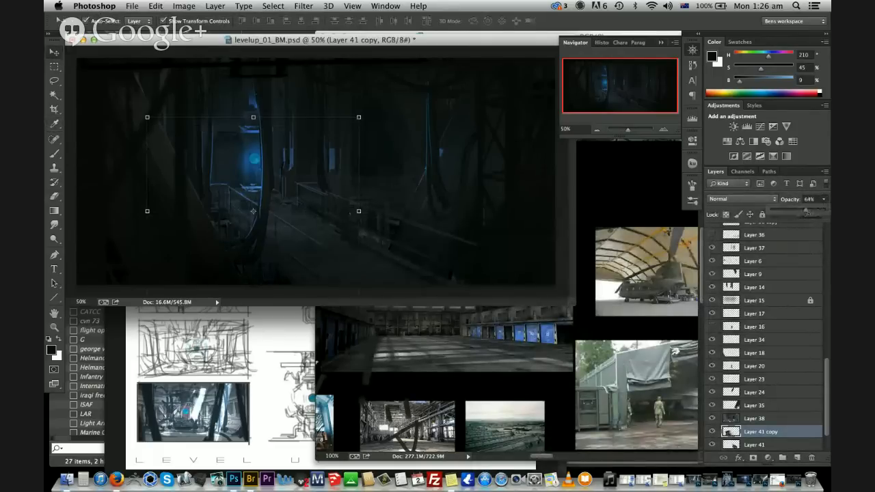
{"action": "left_click_drag", "start_coordinate": [396, 240], "coordinate": [404, 251]}
{"action": "key", "text": "super+z"}
Adjust Layer 41 with Levels and lower its opacity to 59%
{"action": "left_click", "coordinate": [383, 250]}
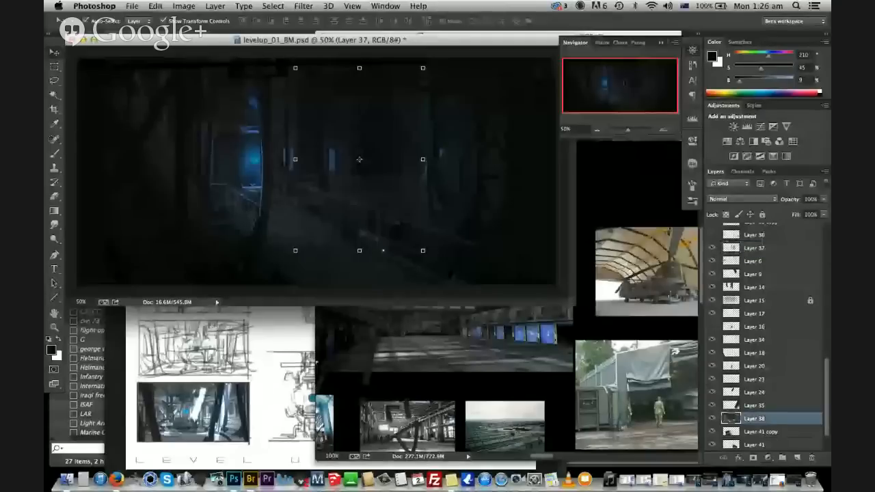
{"action": "left_click", "coordinate": [390, 252]}
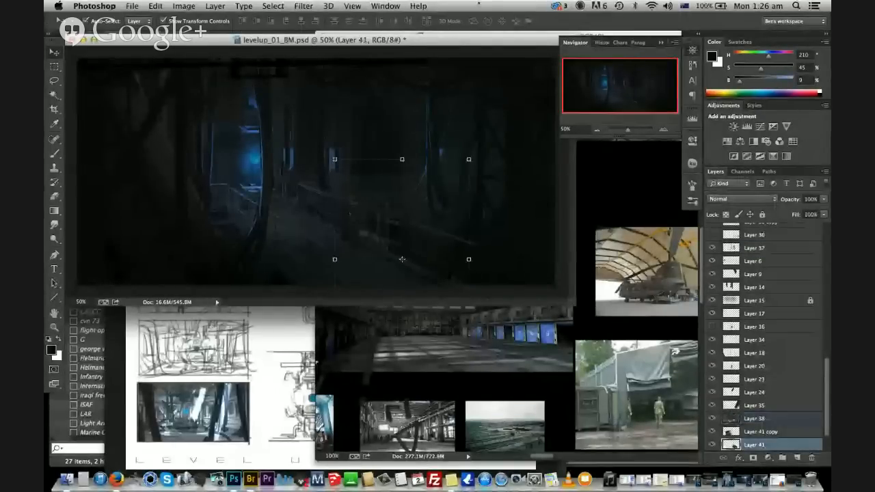
{"action": "key", "text": "super+l"}
{"action": "key", "text": "Return"}
{"action": "left_click_drag", "start_coordinate": [803, 213], "coordinate": [805, 212]}
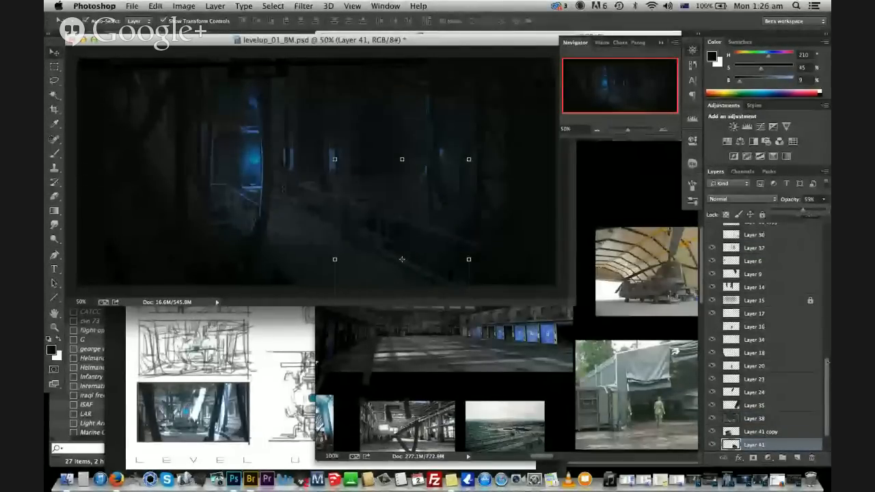
{"action": "scroll", "coordinate": [754, 423], "scroll_direction": "down", "scroll_amount": 2}
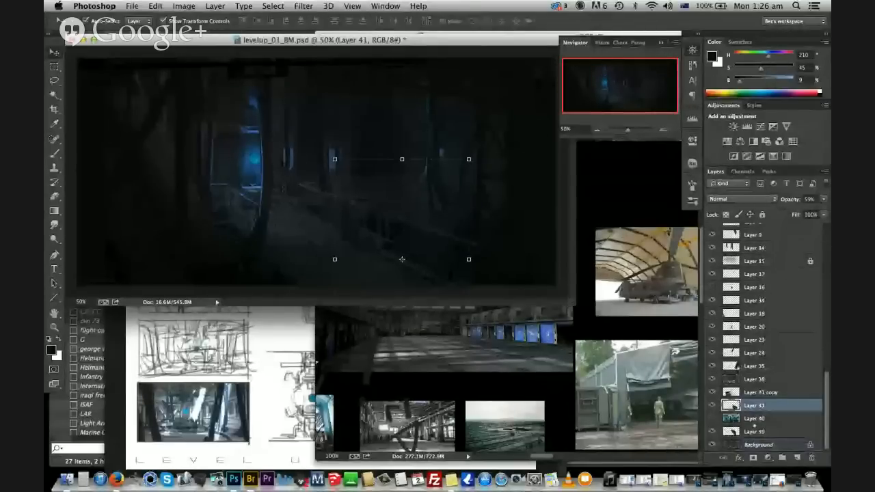
Examine the factory hall, green detector chamber, machinery hall and blue pool photos on the TANK reference board
{"action": "left_click", "coordinate": [619, 289]}
{"action": "scroll", "coordinate": [619, 289], "scroll_direction": "down", "scroll_amount": 10}
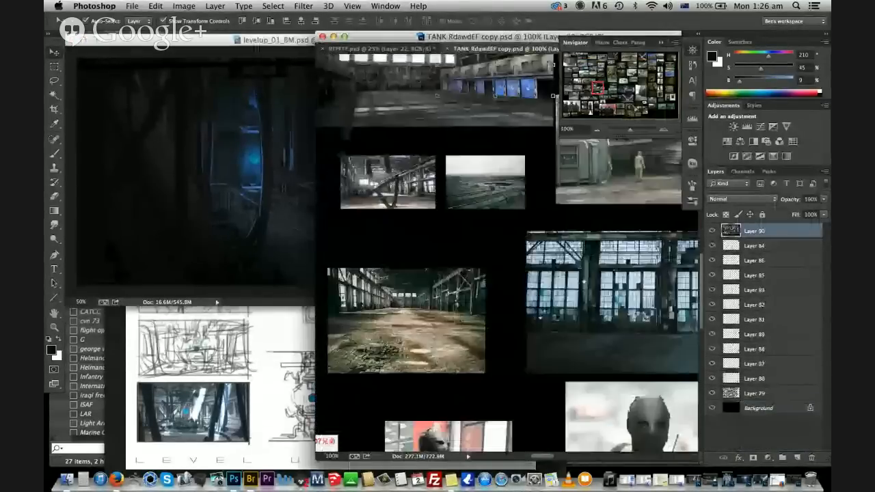
{"action": "scroll", "coordinate": [619, 289], "scroll_direction": "right", "scroll_amount": 10}
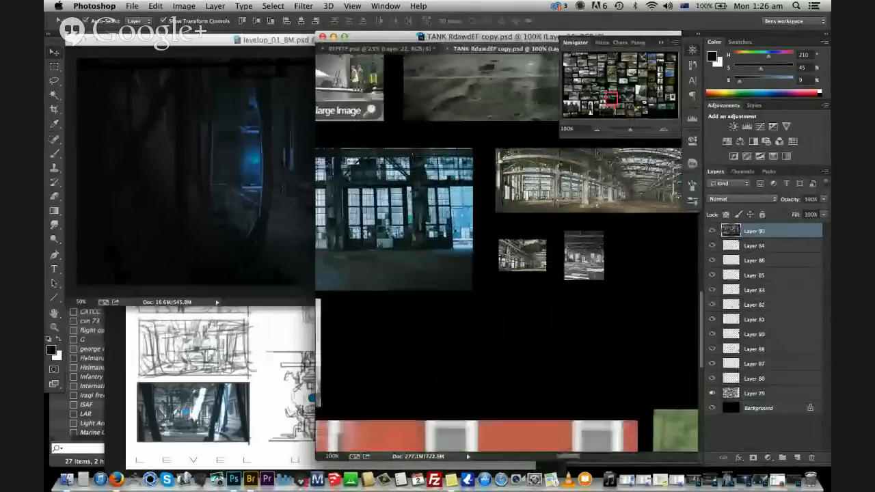
{"action": "scroll", "coordinate": [573, 144], "scroll_direction": "right", "scroll_amount": 10}
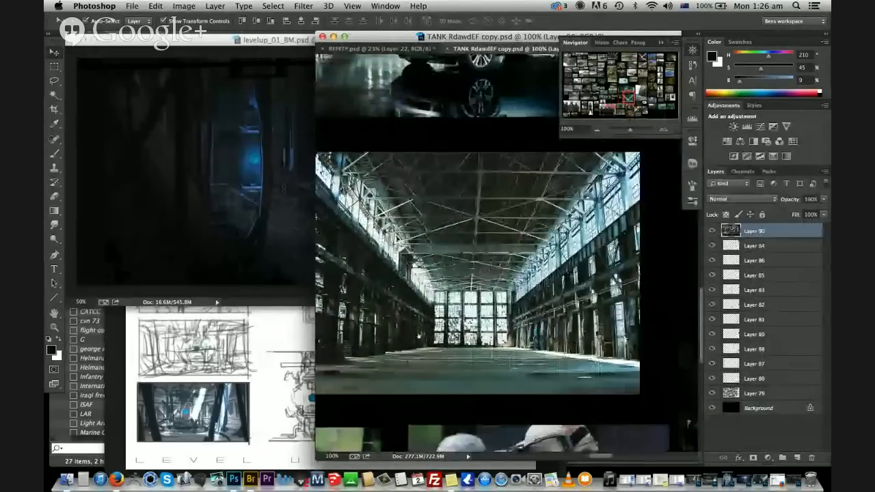
{"action": "scroll", "coordinate": [574, 145], "scroll_direction": "down", "scroll_amount": 5}
{"action": "scroll", "coordinate": [470, 178], "scroll_direction": "right", "scroll_amount": 10}
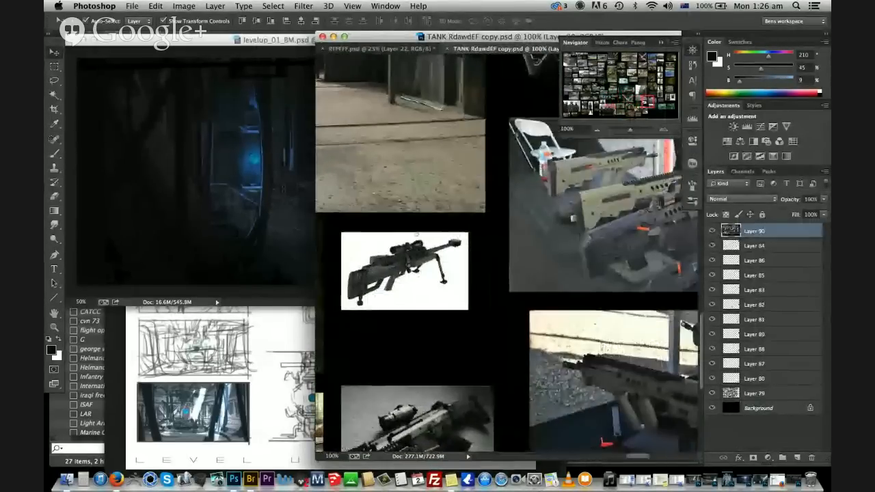
{"action": "scroll", "coordinate": [506, 294], "scroll_direction": "right", "scroll_amount": 10}
{"action": "scroll", "coordinate": [603, 206], "scroll_direction": "right", "scroll_amount": 10}
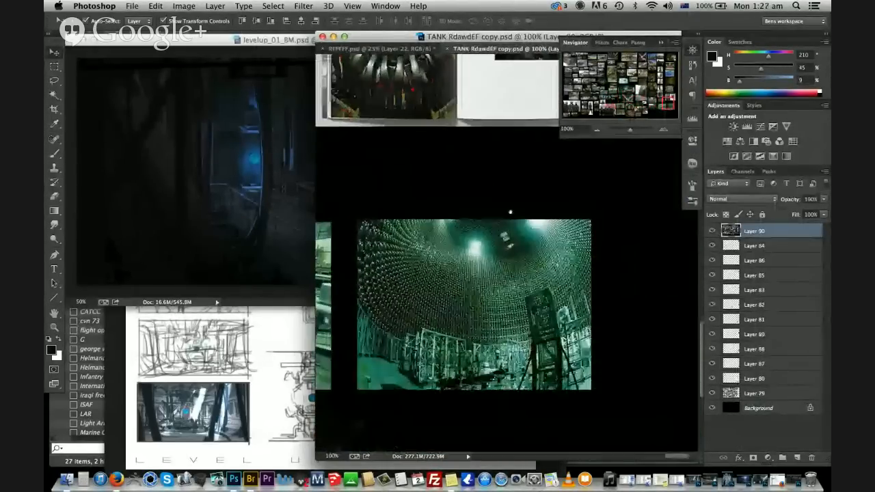
{"action": "scroll", "coordinate": [488, 221], "scroll_direction": "up", "scroll_amount": 5}
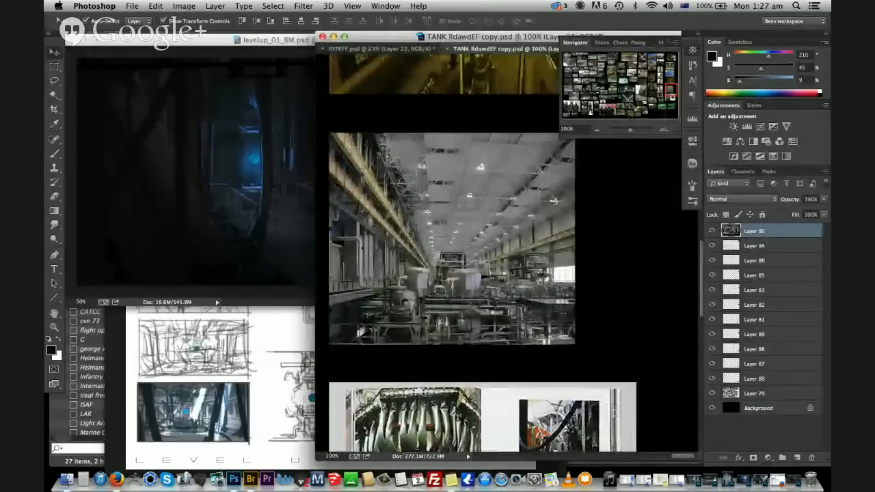
{"action": "scroll", "coordinate": [554, 203], "scroll_direction": "up", "scroll_amount": 5}
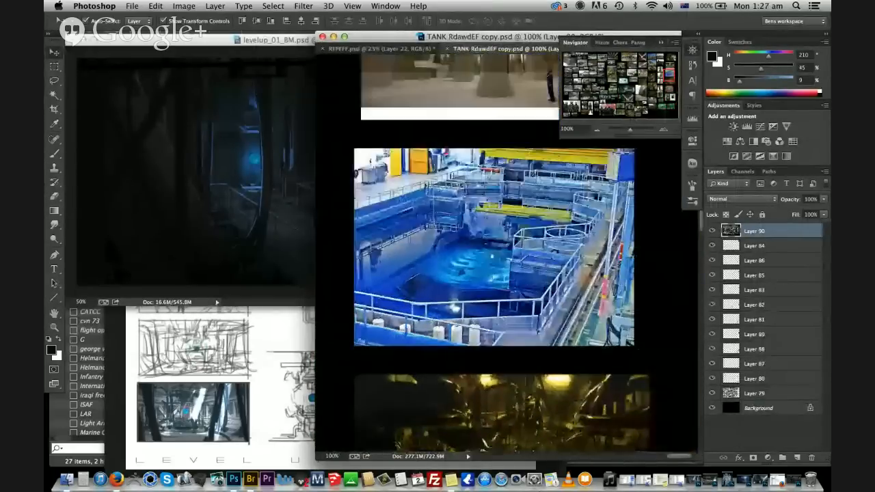
{"action": "scroll", "coordinate": [673, 274], "scroll_direction": "left", "scroll_amount": 10}
{"action": "scroll", "coordinate": [674, 274], "scroll_direction": "up", "scroll_amount": 5}
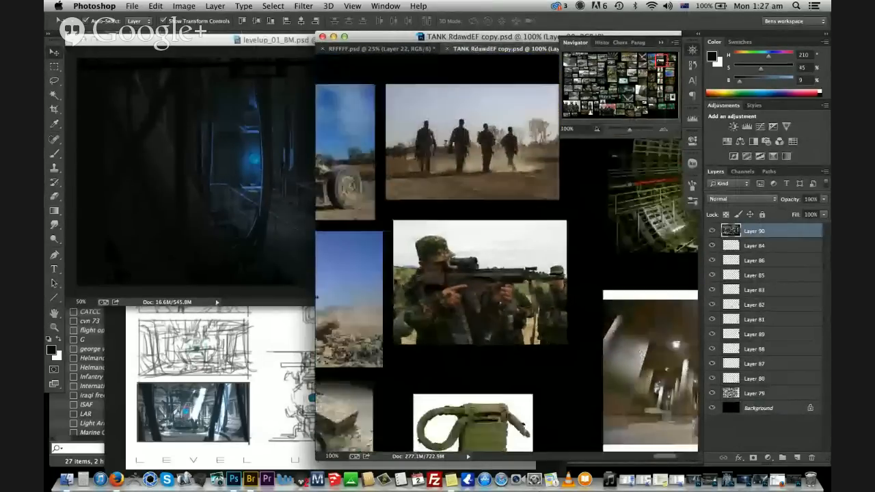
Survey the warehouse and aircraft hangar photos on the TANK reference board at 33.33% zoom
{"action": "key", "text": "super+minus"}
{"action": "key", "text": "super+minus"}
{"action": "scroll", "coordinate": [506, 253], "scroll_direction": "left", "scroll_amount": 8}
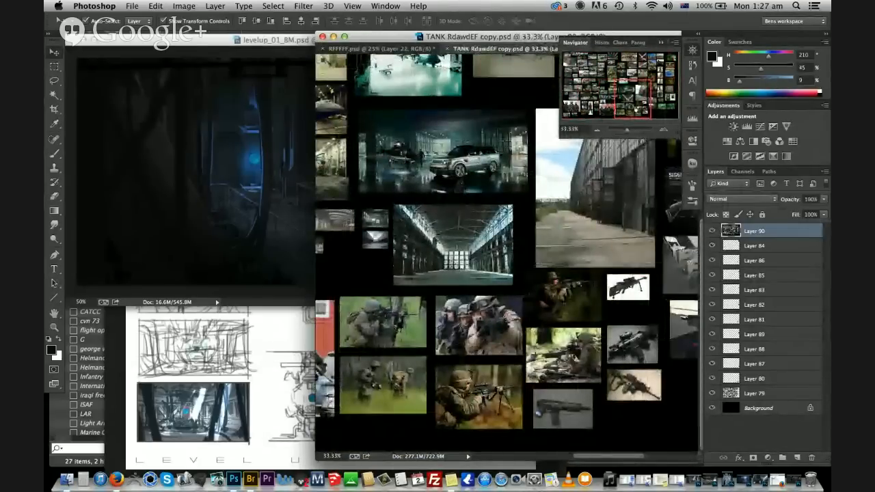
{"action": "scroll", "coordinate": [506, 252], "scroll_direction": "up", "scroll_amount": 8}
{"action": "scroll", "coordinate": [506, 253], "scroll_direction": "left", "scroll_amount": 2}
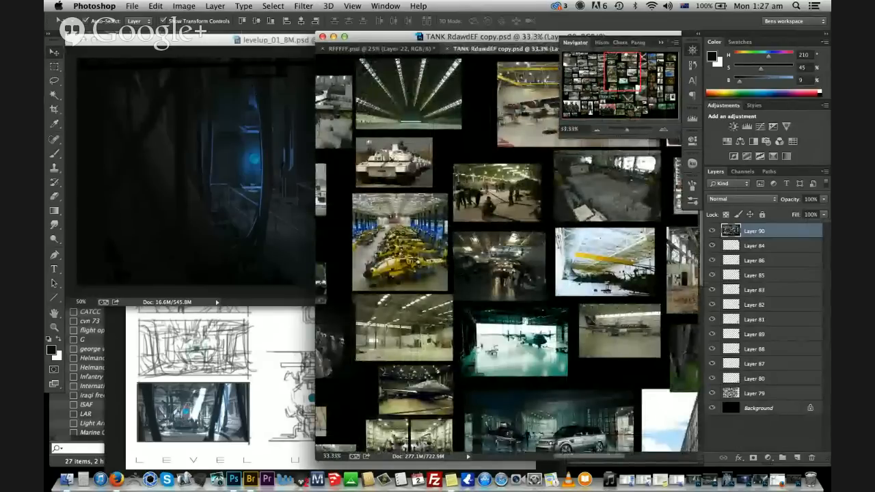
{"action": "scroll", "coordinate": [507, 252], "scroll_direction": "right", "scroll_amount": 3}
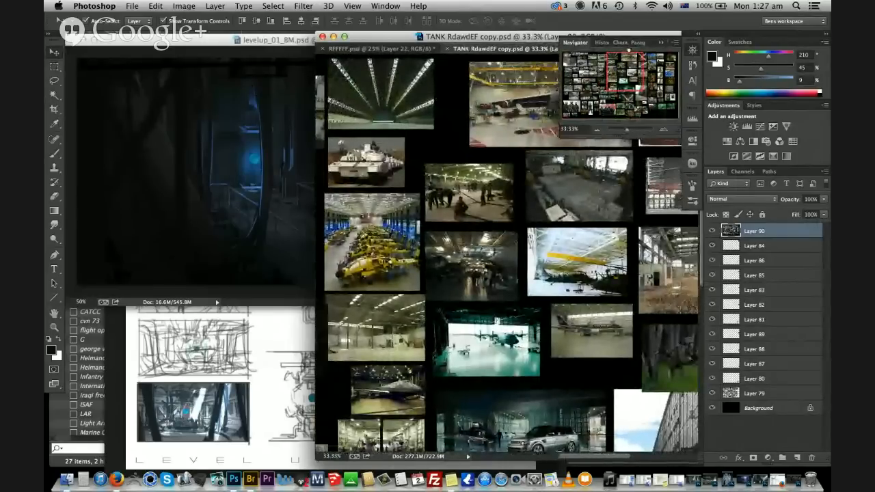
{"action": "scroll", "coordinate": [507, 253], "scroll_direction": "left", "scroll_amount": 2}
Lasso a piece of ceiling lights from the dark hangar photo, bring it into levelup_01_BM.psd and place its layer above Layer 37
{"action": "key", "text": "l"}
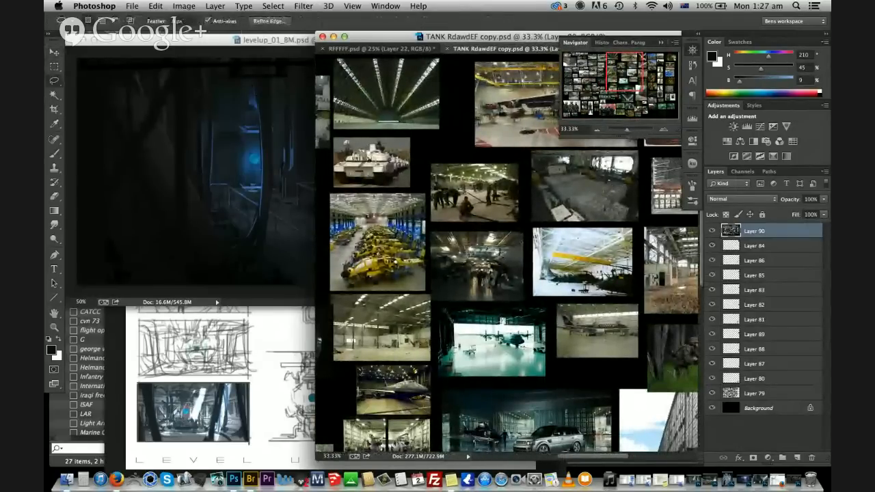
{"action": "key", "text": "v"}
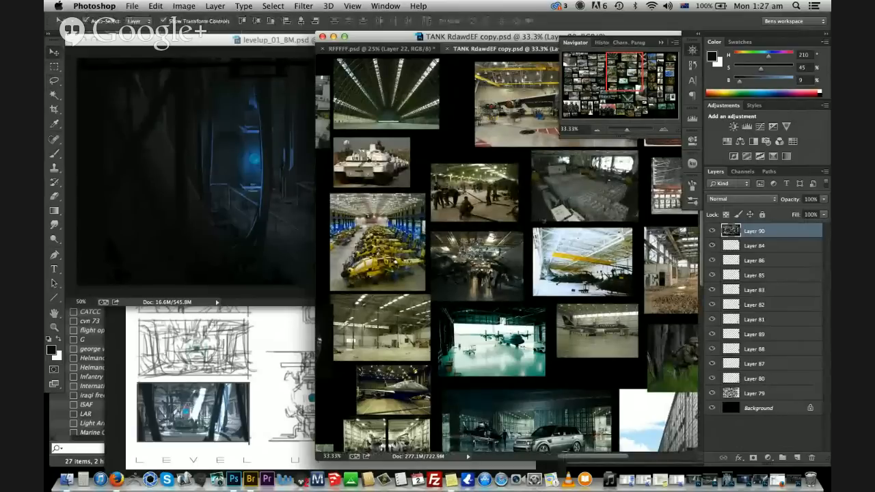
{"action": "key", "text": "super+1"}
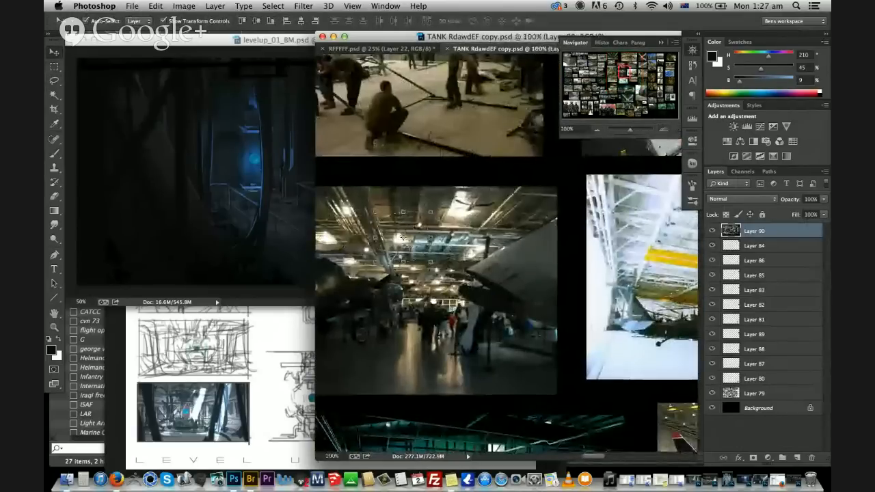
{"action": "left_click_drag", "start_coordinate": [417, 231], "coordinate": [237, 153]}
{"action": "left_click_drag", "start_coordinate": [770, 405], "coordinate": [769, 250]}
Set the ceiling lights layer to Screen blending and darken it with Levels at a black input level of 75
{"action": "left_click", "coordinate": [744, 199]}
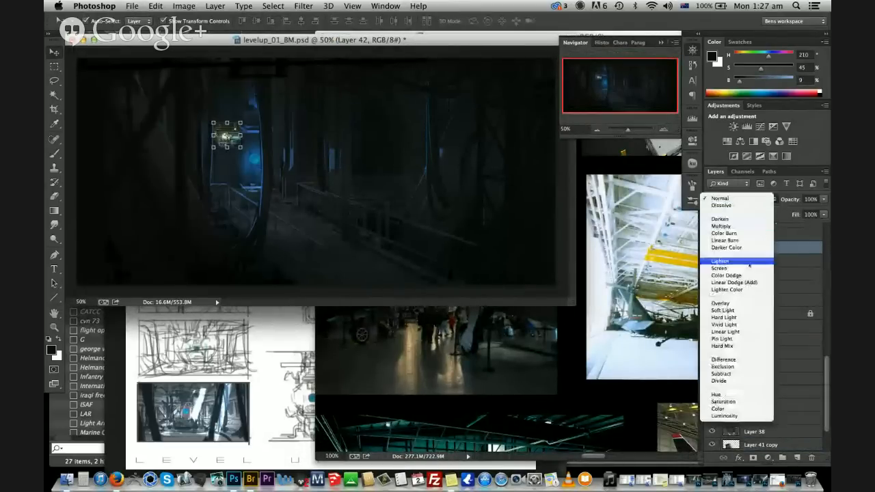
{"action": "left_click", "coordinate": [735, 272]}
{"action": "key", "text": "ctrl+l"}
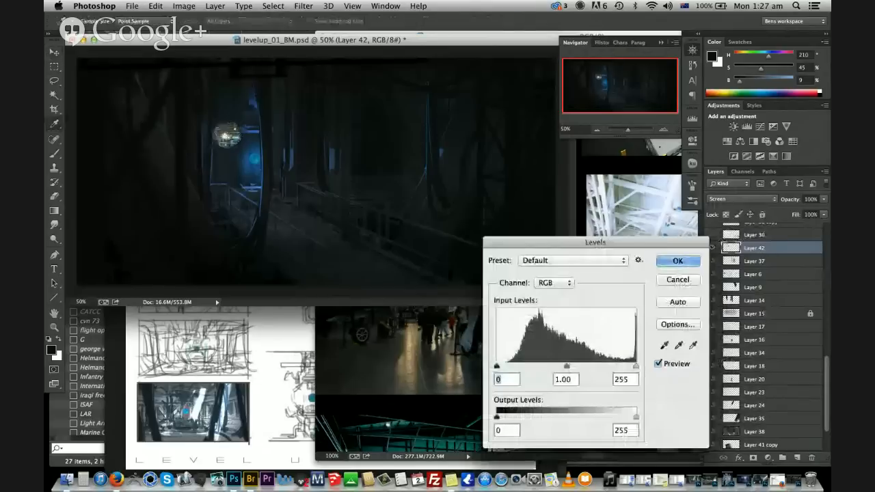
{"action": "left_click_drag", "start_coordinate": [497, 366], "coordinate": [527, 367]}
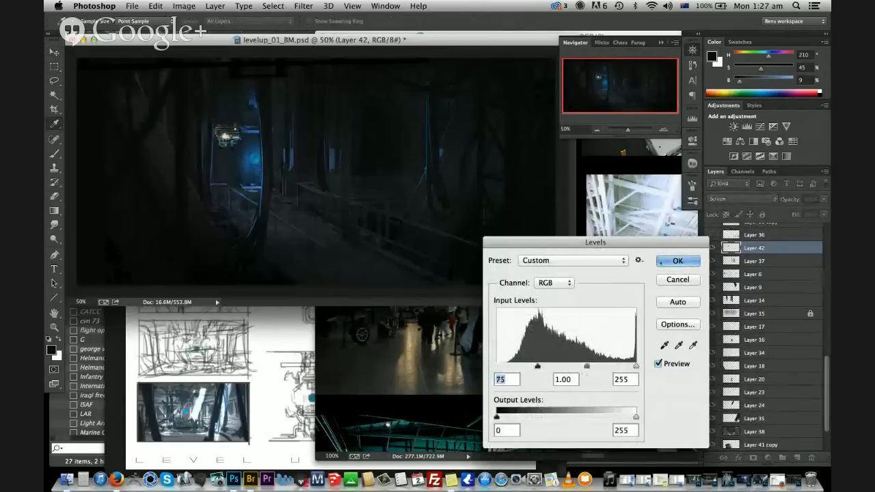
{"action": "left_click", "coordinate": [676, 260]}
Erase the surroundings of the ceiling lights on Layer 42 with a reduced eraser size, keeping only the bright lamp cluster
{"action": "key", "text": "bracketleft"}
{"action": "key", "text": "bracketleft"}
{"action": "key", "text": "bracketleft"}
{"action": "key", "text": "bracketleft"}
{"action": "key", "text": "bracketleft"}
{"action": "key", "text": "bracketleft"}
{"action": "key", "text": "bracketleft"}
{"action": "key", "text": "bracketleft"}
{"action": "key", "text": "bracketleft"}
{"action": "key", "text": "bracketleft"}
{"action": "key", "text": "bracketleft"}
{"action": "key", "text": "bracketleft"}
{"action": "key", "text": "bracketleft"}
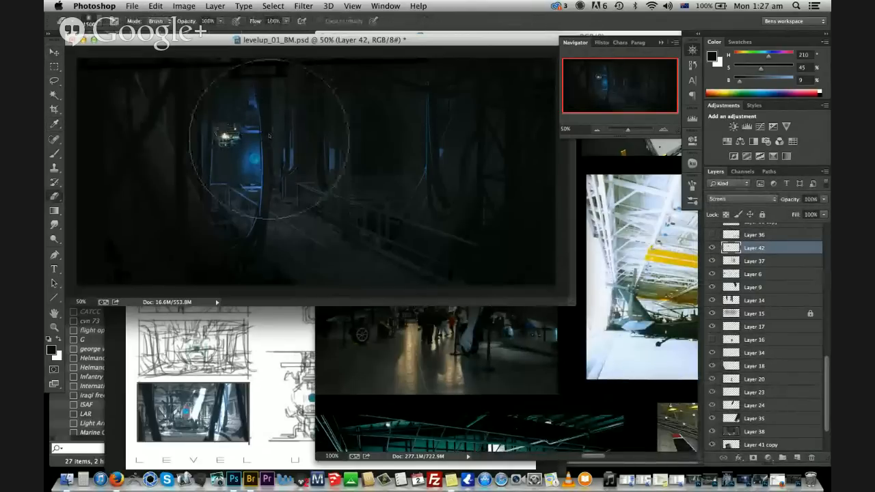
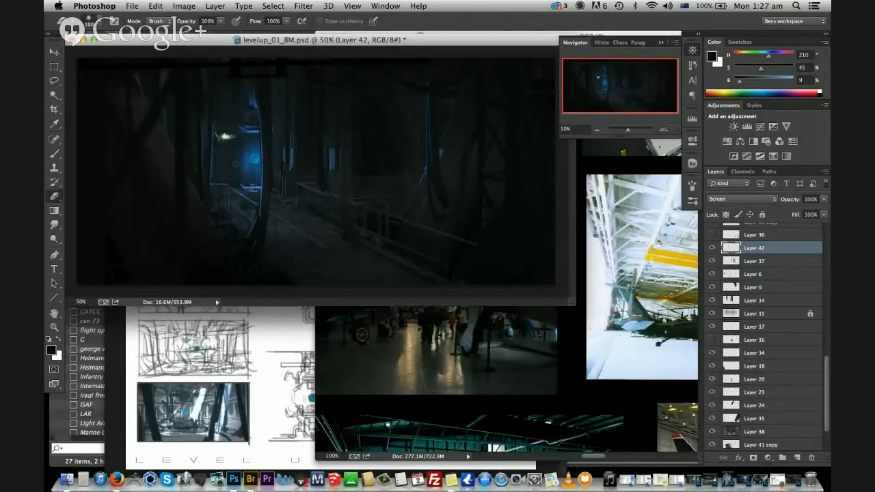
Adjust the remaining lamp cluster slightly with Free Transform above the blue doorway and hide Layer 42
{"action": "key", "text": "super+t"}
{"action": "mouse_move", "coordinate": [241, 134]}
{"action": "left_mouse_down", "text": "alt"}
{"action": "mouse_move", "coordinate": [231, 147]}
{"action": "mouse_move", "coordinate": [230, 121]}
{"action": "mouse_move", "coordinate": [239, 139]}
{"action": "left_mouse_up", "text": "alt"}
{"action": "key", "text": "Return"}
{"action": "key", "text": "super+t"}
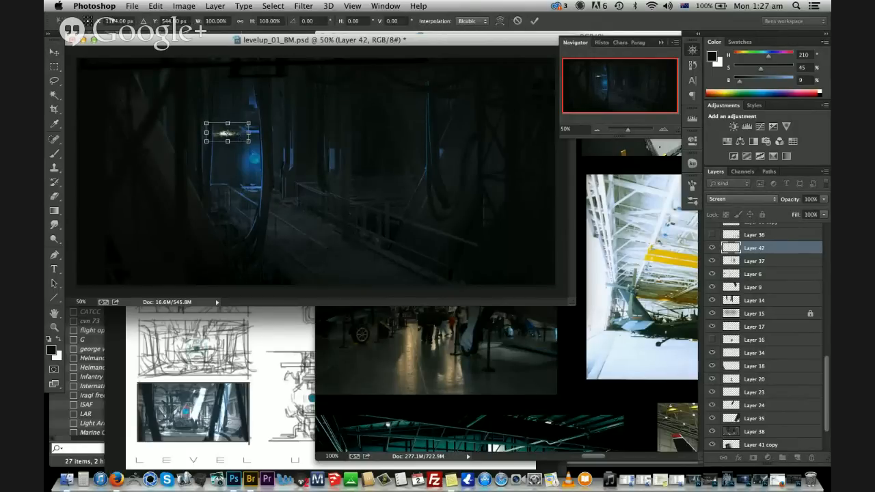
{"action": "key", "text": "Return"}
{"action": "left_click", "coordinate": [712, 248]}
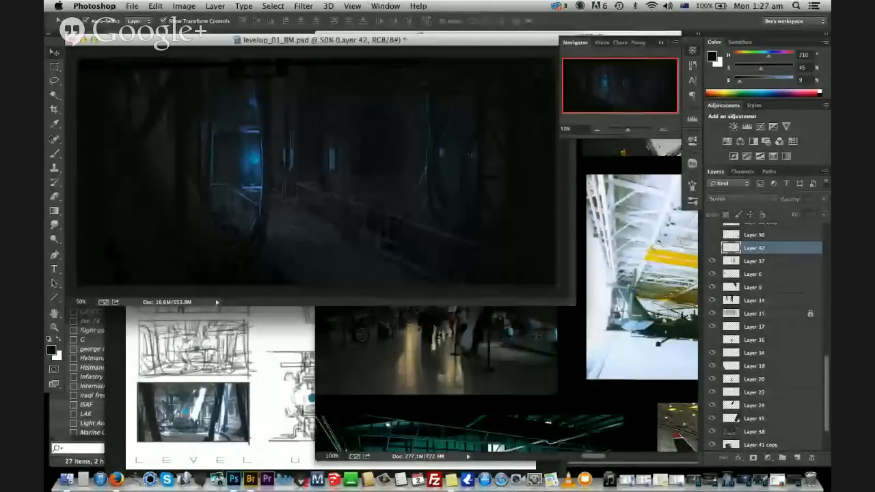
Duplicate Layer 28 copy 2 onto the left wall, widen the duplicate to about 152% and stretch it downward
{"action": "left_click", "coordinate": [374, 127], "text": "super"}
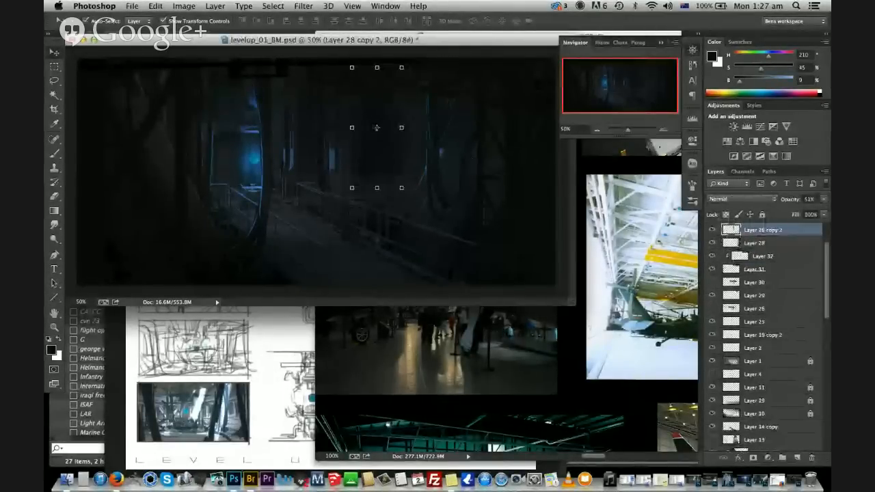
{"action": "left_click_drag", "start_coordinate": [376, 127], "coordinate": [127, 122], "text": "alt"}
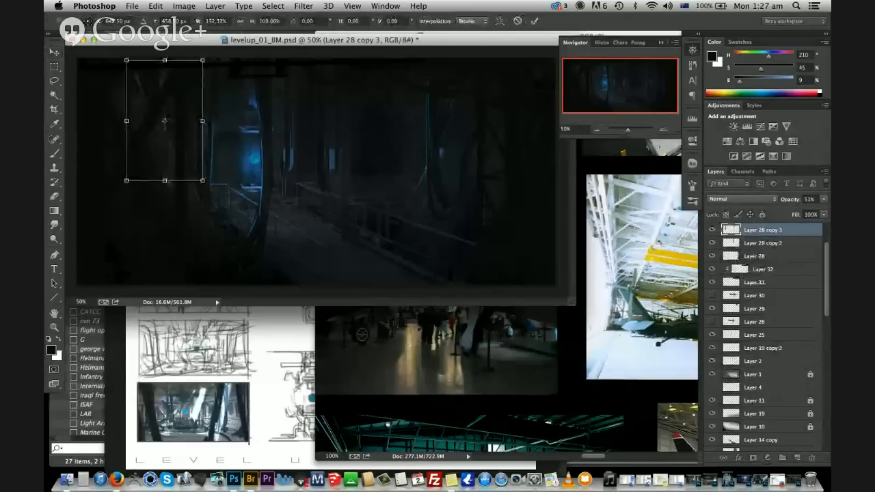
{"action": "left_click_drag", "start_coordinate": [165, 180], "coordinate": [165, 194], "text": "alt"}
{"action": "key", "text": "Return"}
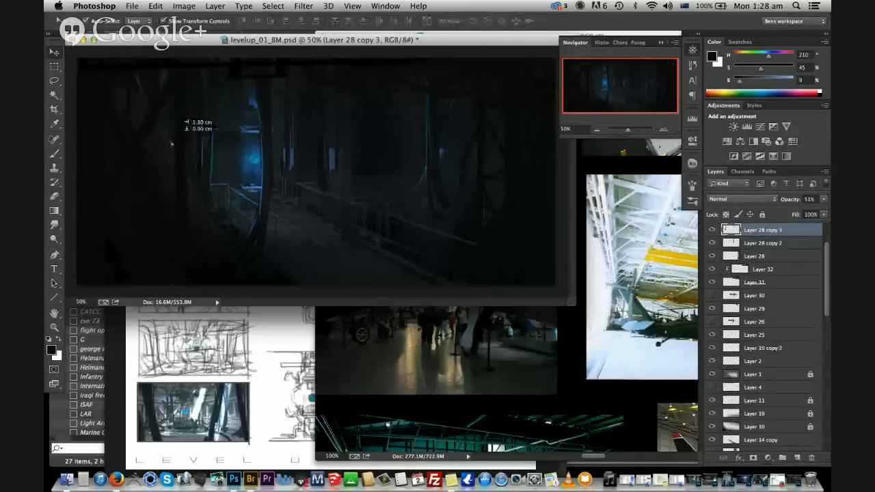
{"action": "key", "text": "b"}
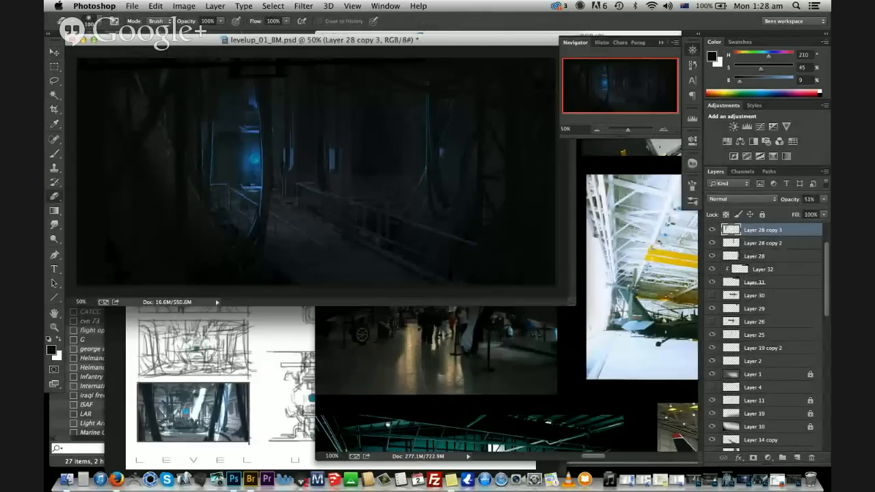
Duplicate Layer 28 copy 2 again, down beside the right-hand hanging cables, and hide the duplicate
{"action": "key", "text": "v"}
{"action": "left_click", "coordinate": [383, 170]}
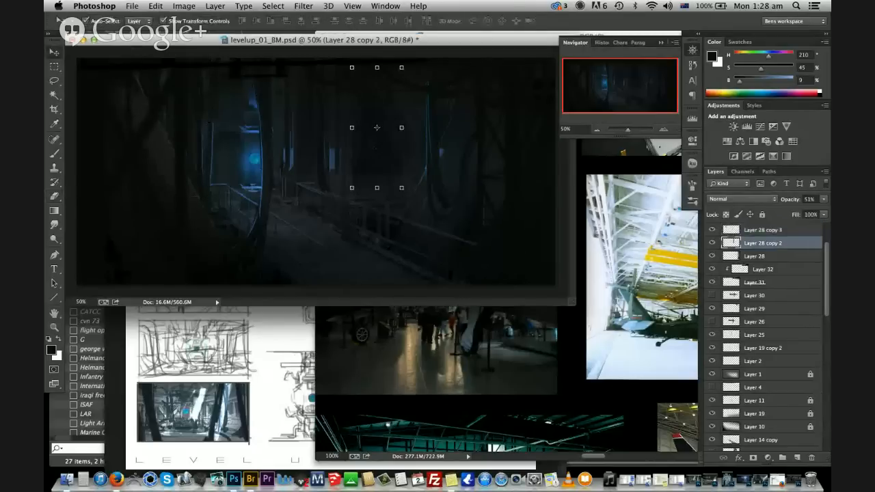
{"action": "left_click_drag", "start_coordinate": [376, 127], "coordinate": [409, 197], "text": "alt"}
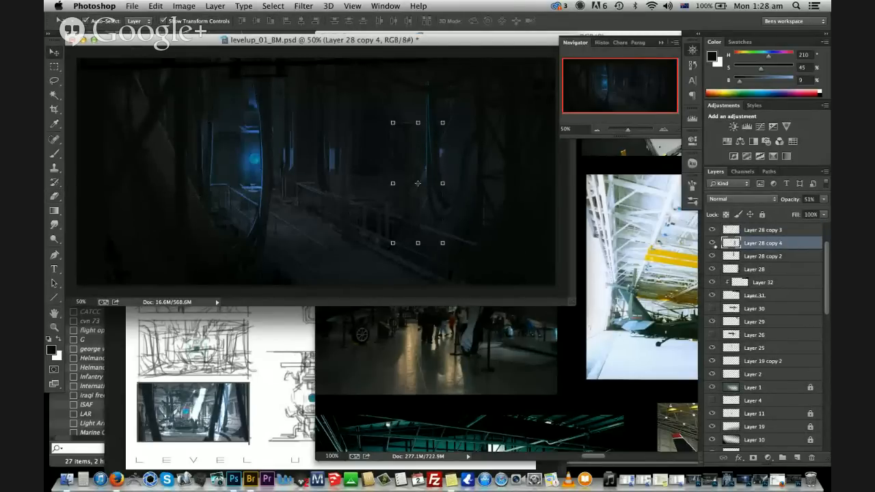
Select the dark ceiling piece on Layer 32, nudge it upward and duplicate the layer
{"action": "left_click", "coordinate": [428, 73]}
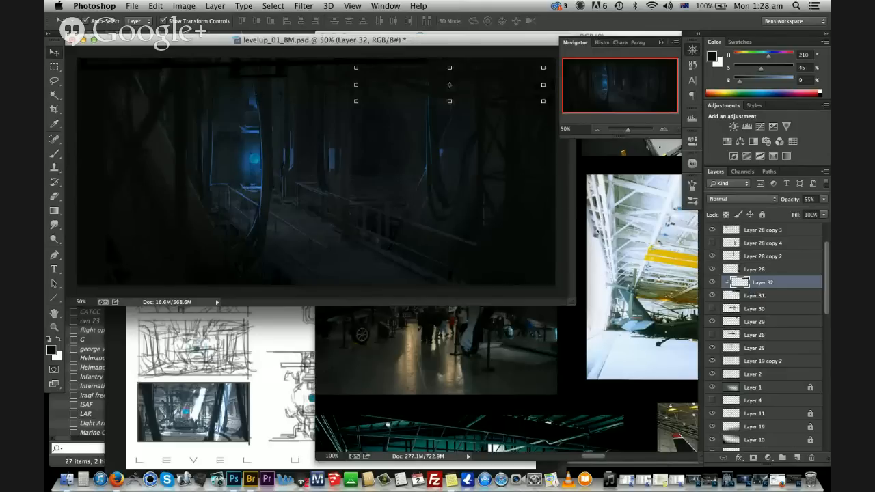
{"action": "key", "text": "shift+Up"}
{"action": "key", "text": "shift+Up"}
{"action": "key", "text": "shift+Up"}
{"action": "key", "text": "super+j"}
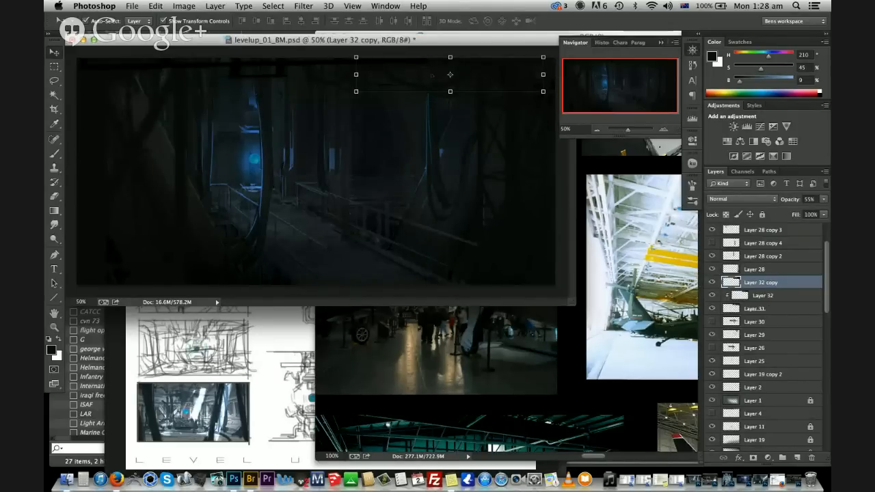
Move Layer 32 copy down over the right-hand cables and distort it into a steep structural beam
{"action": "left_click_drag", "start_coordinate": [411, 134], "coordinate": [392, 142]}
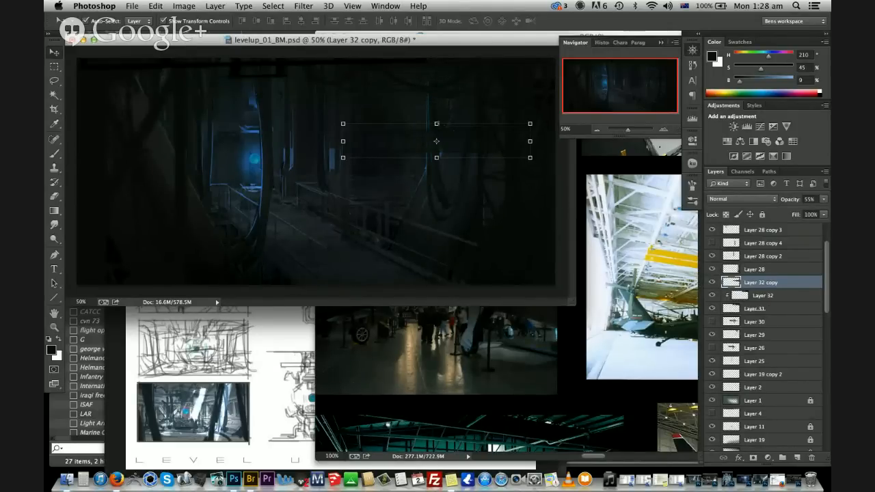
{"action": "left_click_drag", "start_coordinate": [436, 122], "coordinate": [435, 102]}
{"action": "left_click_drag", "start_coordinate": [343, 101], "coordinate": [420, 17], "text": "super"}
{"action": "left_click_drag", "start_coordinate": [456, 229], "coordinate": [445, 237], "text": "super"}
{"action": "left_click_drag", "start_coordinate": [398, 142], "coordinate": [400, 136], "text": "super"}
{"action": "left_click_drag", "start_coordinate": [454, 117], "coordinate": [461, 118], "text": "super"}
{"action": "key", "text": "Return"}
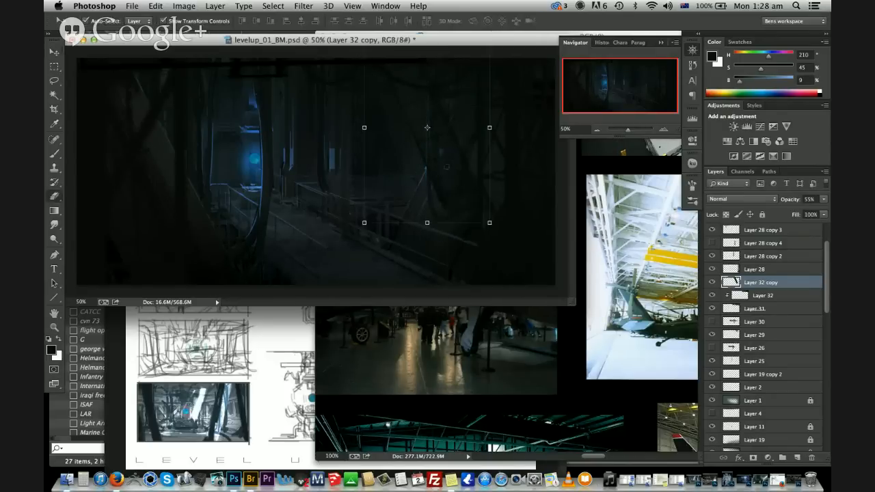
Erase excess parts of Layer 32 copy, then skew and shift the beam slightly
{"action": "key", "text": "e"}
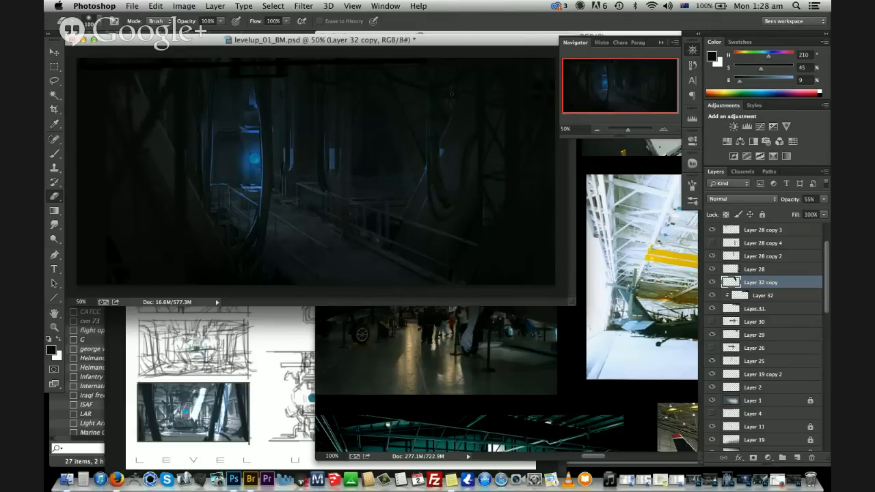
{"action": "key", "text": "super+t"}
{"action": "left_click_drag", "start_coordinate": [418, 222], "coordinate": [415, 222]}
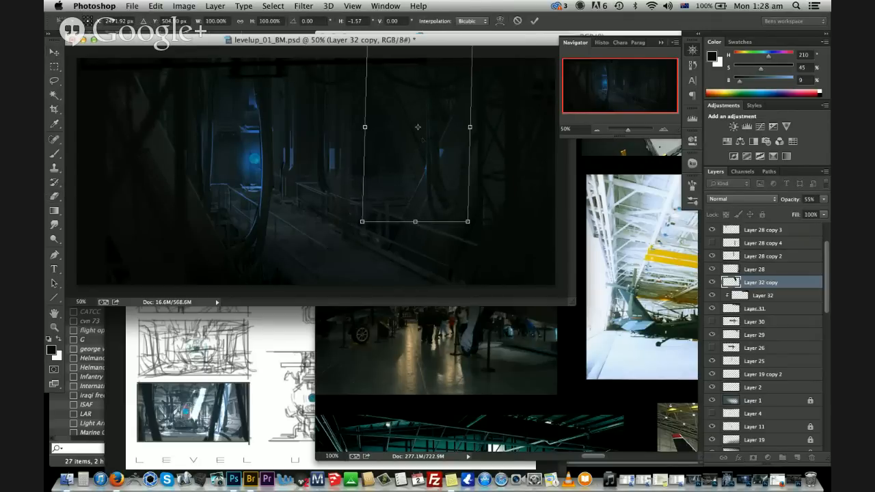
{"action": "left_click_drag", "start_coordinate": [423, 139], "coordinate": [421, 138]}
{"action": "key", "text": "Return"}
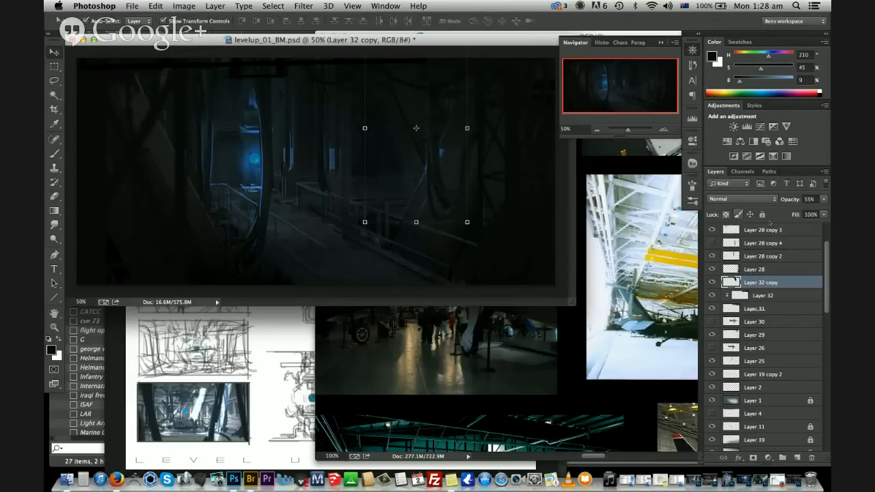
Place Layer 32 copy below Layer 30 at 27% opacity and fine-tune the beam's shape with a slight distortion
{"action": "left_click_drag", "start_coordinate": [781, 287], "coordinate": [789, 325]}
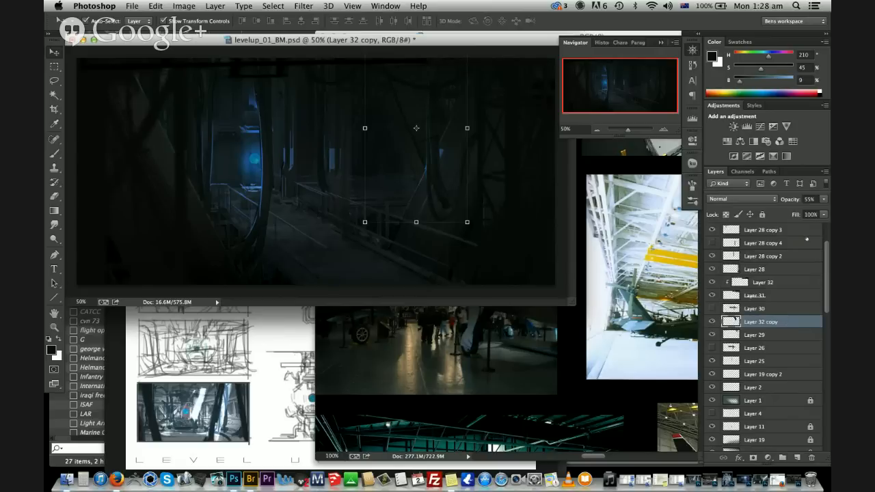
{"action": "left_click", "coordinate": [824, 199]}
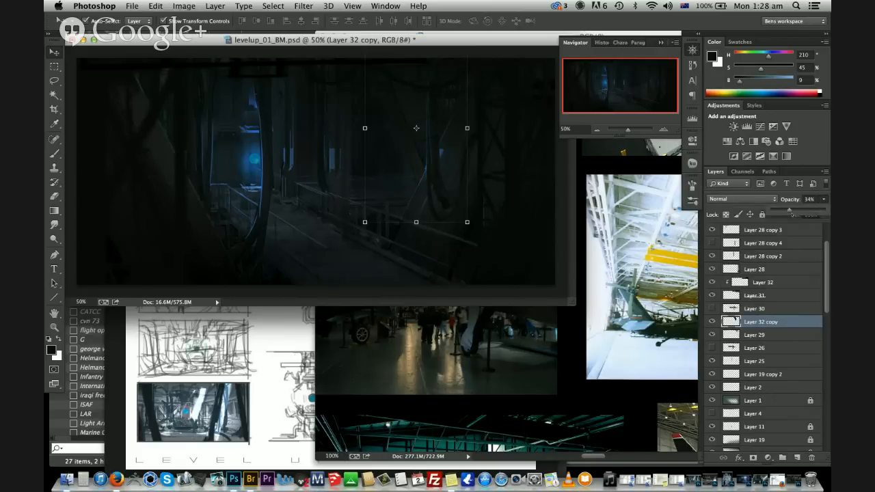
{"action": "left_click_drag", "start_coordinate": [365, 129], "coordinate": [368, 125], "text": "super"}
{"action": "left_click_drag", "start_coordinate": [413, 223], "coordinate": [410, 222], "text": "super"}
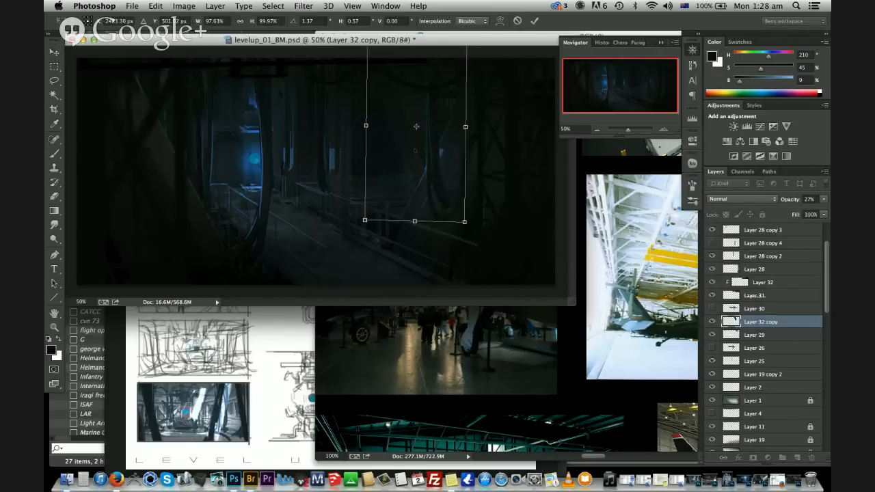
{"action": "key", "text": "Return"}
Try moving Layer 28 copy 2 down, undo the move and set that layer's opacity to 42%
{"action": "left_click_drag", "start_coordinate": [368, 129], "coordinate": [412, 198]}
{"action": "key", "text": "super+z"}
{"action": "left_click_drag", "start_coordinate": [383, 158], "coordinate": [390, 166]}
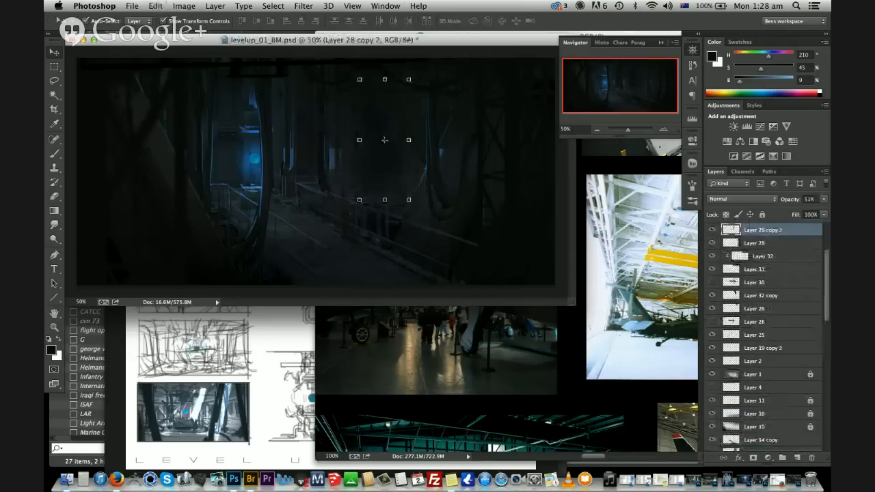
{"action": "key", "text": "super+z"}
{"action": "left_click", "coordinate": [824, 199]}
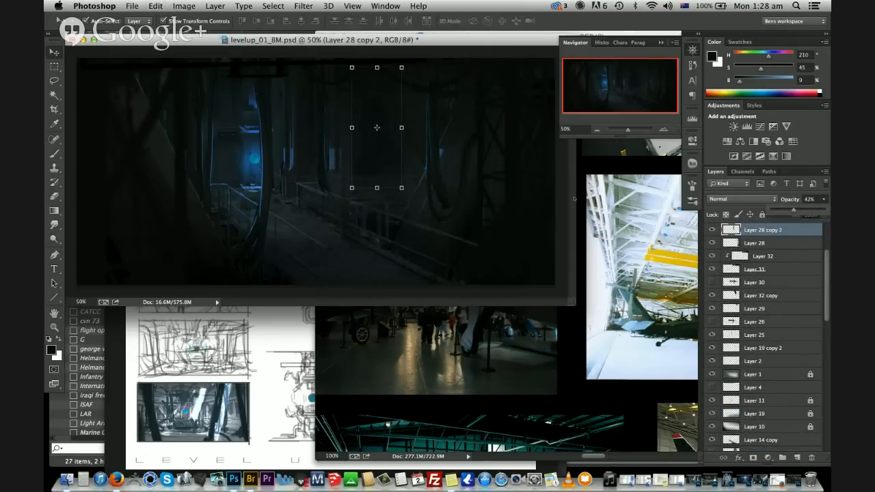
Add a new layer above Layer 28 copy 2 and paint small strokes in the central bay with a dark tone sampled from the ceiling
{"action": "key", "text": "b"}
{"action": "left_click", "coordinate": [797, 457]}
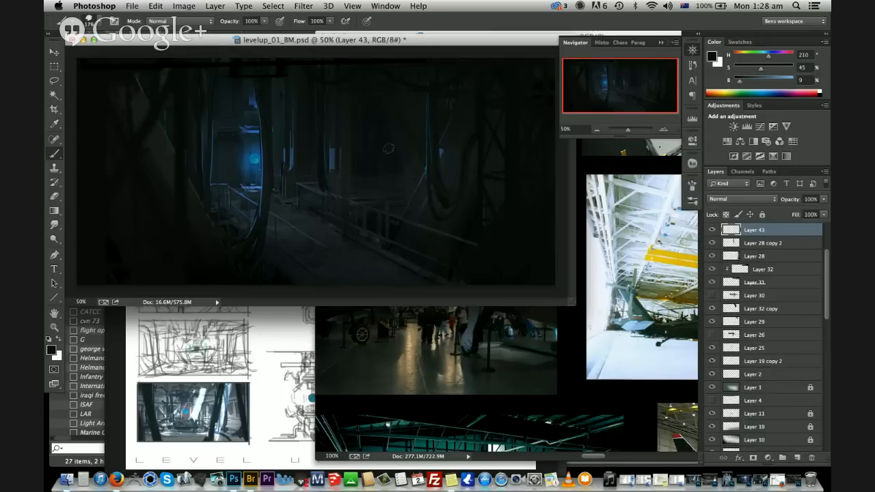
{"action": "left_click", "coordinate": [387, 73], "text": "alt"}
{"action": "key", "text": "bracketleft"}
{"action": "key", "text": "bracketleft"}
{"action": "key", "text": "bracketleft"}
{"action": "key", "text": "bracketleft"}
{"action": "key", "text": "bracketleft"}
{"action": "key", "text": "bracketleft"}
{"action": "key", "text": "bracketleft"}
{"action": "key", "text": "bracketleft"}
{"action": "key", "text": "super+z"}
Erase the blue light strip beside the central pillar and part of the glow above the doorway on Layer 6
{"action": "left_click", "coordinate": [340, 171], "text": "super"}
{"action": "key", "text": "super+z"}
{"action": "left_click", "coordinate": [337, 165], "text": "super"}
{"action": "key", "text": "e"}
{"action": "mouse_move", "coordinate": [337, 165]}
{"action": "left_mouse_down"}
{"action": "mouse_move", "coordinate": [334, 149]}
{"action": "mouse_move", "coordinate": [332, 164]}
{"action": "mouse_move", "coordinate": [292, 134]}
{"action": "left_mouse_up"}
{"action": "key", "text": "super+z"}
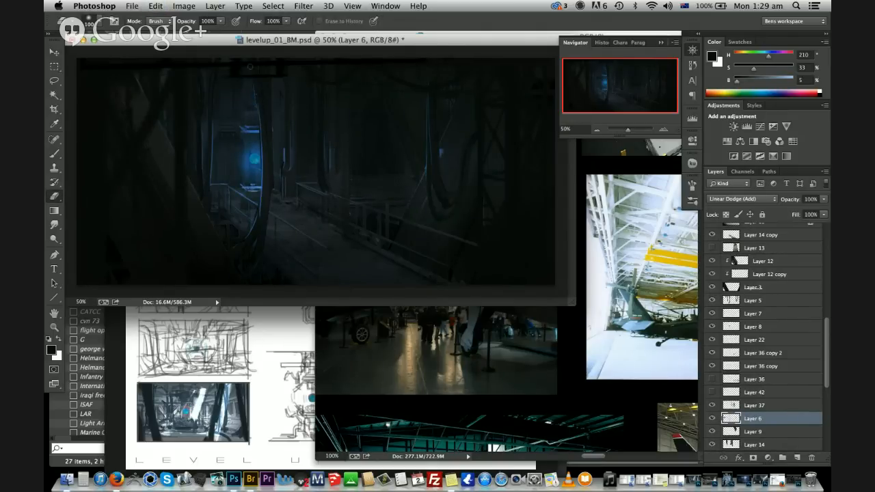
{"action": "left_click_drag", "start_coordinate": [254, 106], "coordinate": [248, 62]}
On Layer 25, paint thin rim lights along the left diagonal beam and right-hand curved cable with blue sampled from the doorway
{"action": "key", "text": "b"}
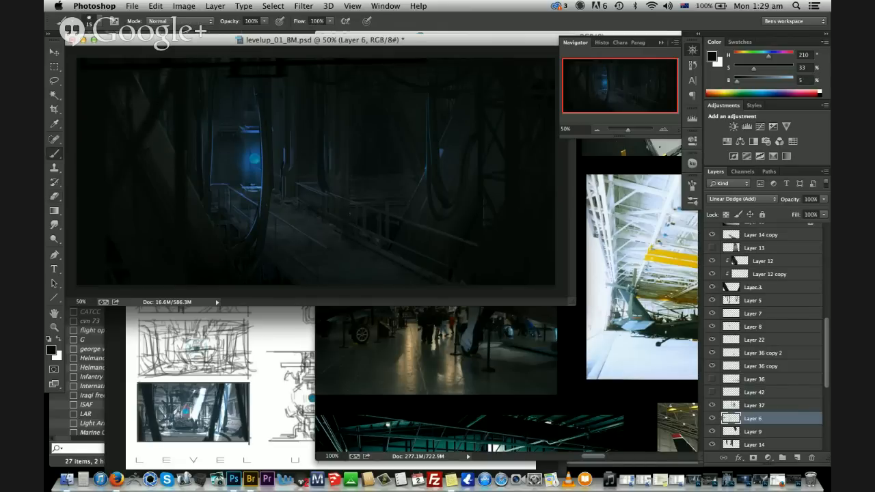
{"action": "left_click", "coordinate": [256, 158], "text": "alt"}
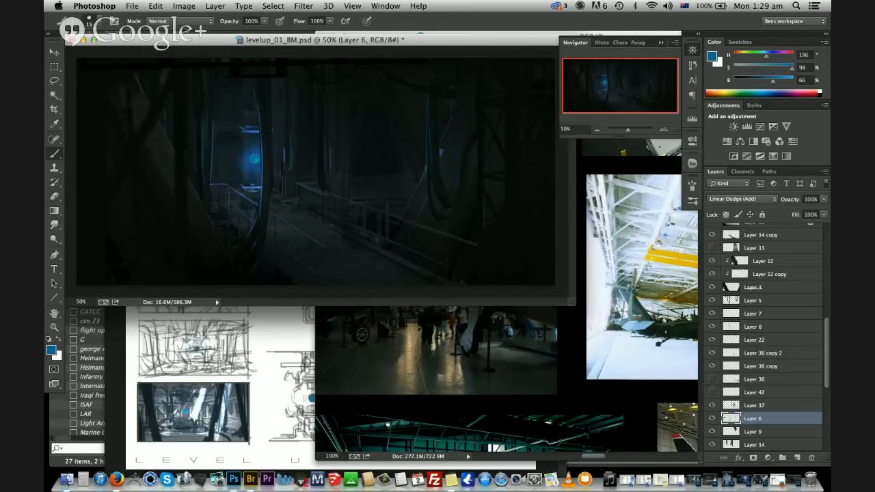
{"action": "key", "text": "super+shift+alt+n"}
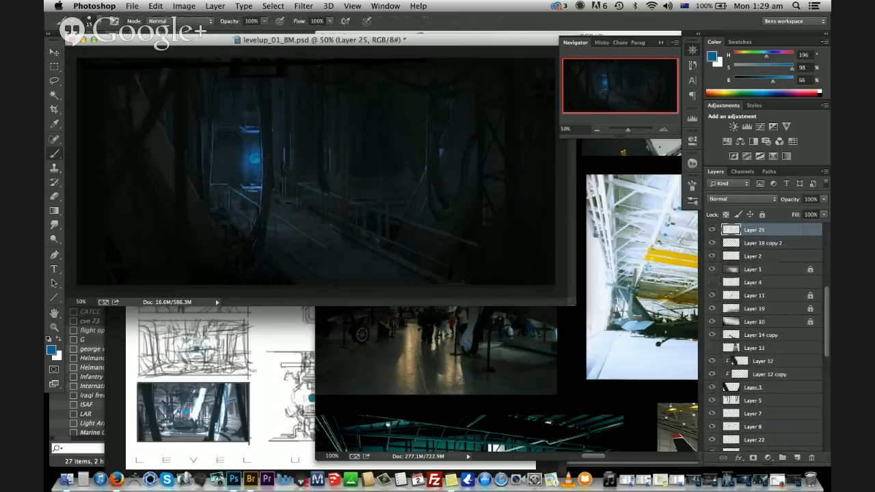
{"action": "key", "text": "bracketleft"}
{"action": "key", "text": "bracketleft"}
{"action": "left_click", "coordinate": [250, 186], "text": "alt"}
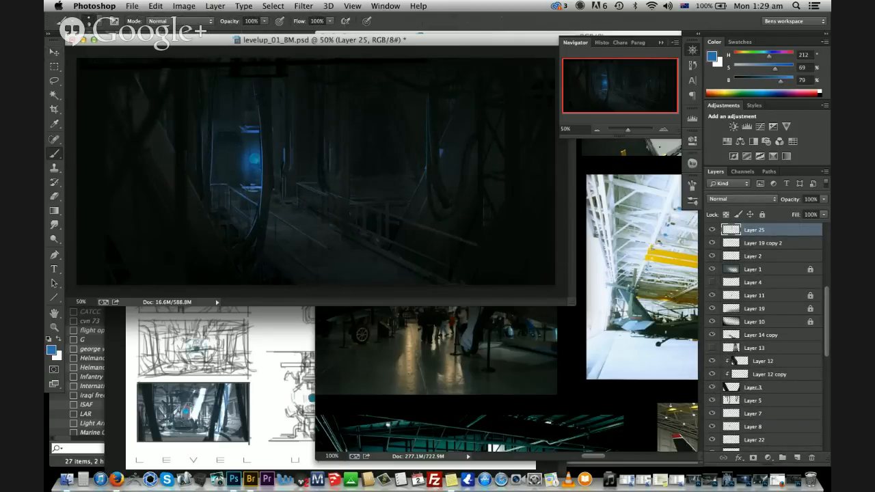
{"action": "left_click_drag", "start_coordinate": [188, 178], "coordinate": [224, 245]}
{"action": "key", "text": "super+z"}
{"action": "left_click_drag", "start_coordinate": [190, 188], "coordinate": [222, 248]}
{"action": "key", "text": "super+z"}
{"action": "key", "text": "super+z"}
{"action": "left_click_drag", "start_coordinate": [195, 197], "coordinate": [205, 202]}
{"action": "key", "text": "super+z"}
{"action": "key", "text": "super+z"}
{"action": "key", "text": "super+z"}
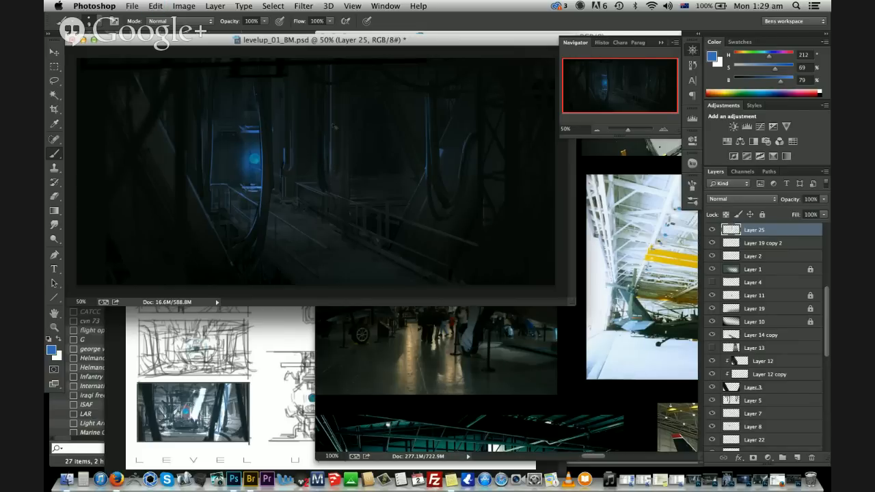
Paint a fine blue rim light down the central pillar on Layer 25, undoing unwanted strokes
{"action": "key", "text": "super+z"}
{"action": "mouse_move", "coordinate": [331, 89]}
{"action": "left_mouse_down"}
{"action": "mouse_move", "coordinate": [331, 131]}
{"action": "mouse_move", "coordinate": [316, 171]}
{"action": "mouse_move", "coordinate": [324, 150]}
{"action": "left_mouse_up"}
{"action": "key", "text": "super+z"}
{"action": "key", "text": "["}
{"action": "key", "text": "super+z"}
{"action": "key", "text": "super+z"}
Return to Layer 25 with the Brush tool and save levelup_01_BM.psd
{"action": "key", "text": "v"}
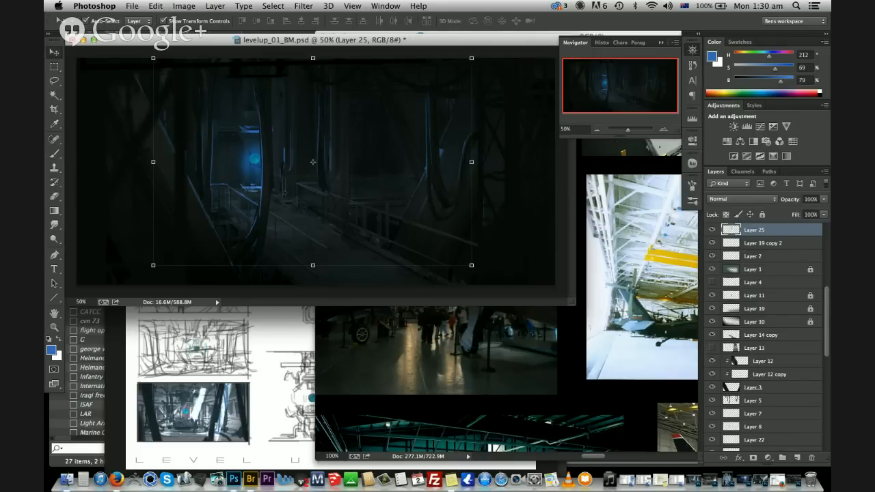
{"action": "left_click", "coordinate": [283, 171]}
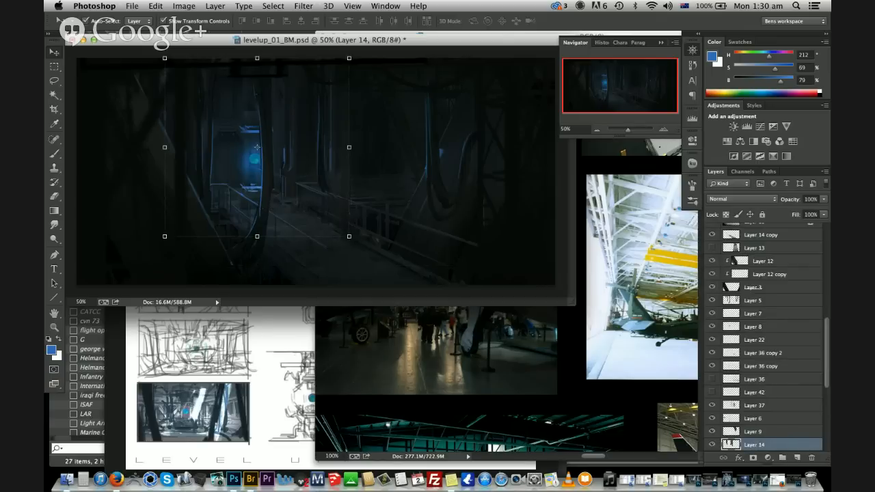
{"action": "left_click", "coordinate": [265, 212]}
{"action": "key", "text": "b"}
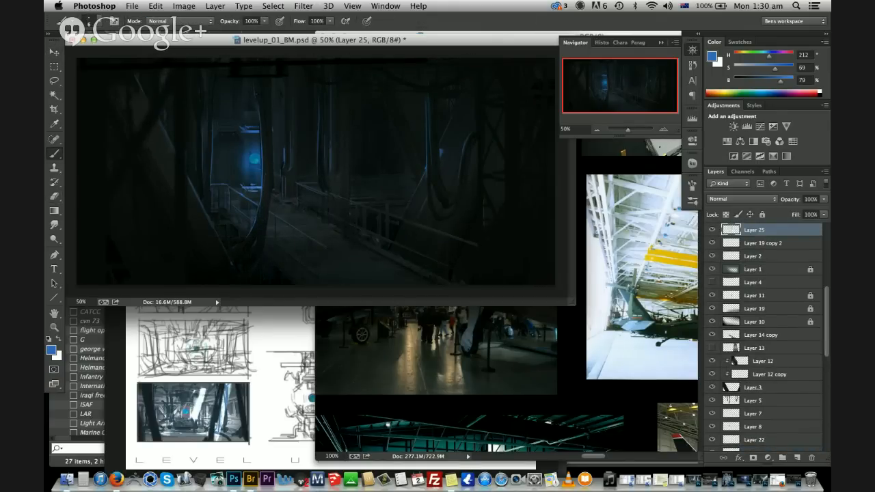
{"action": "key", "text": "super+s"}
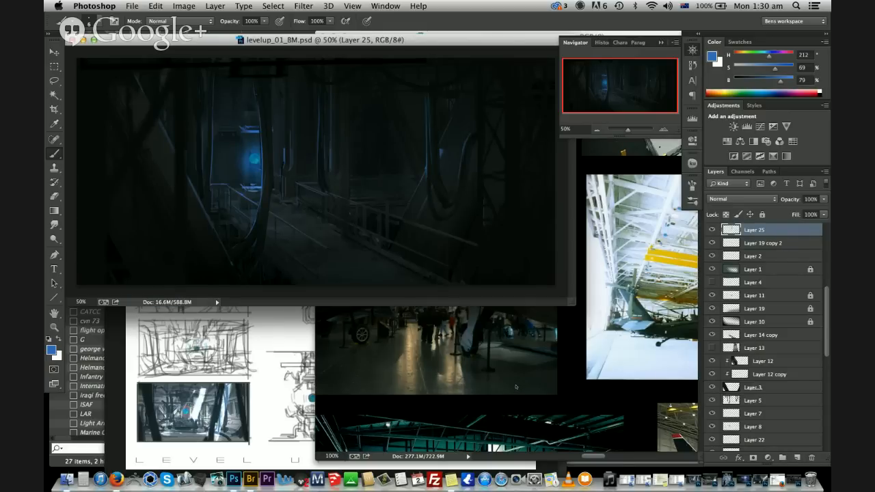
Browse the TANK RdawdEF copy.psd photo reference sheet for a floor texture in an industrial hall
{"action": "left_click", "coordinate": [517, 386]}
{"action": "left_click_drag", "start_coordinate": [516, 386], "coordinate": [513, 174]}
{"action": "left_click_drag", "start_coordinate": [576, 393], "coordinate": [302, 279]}
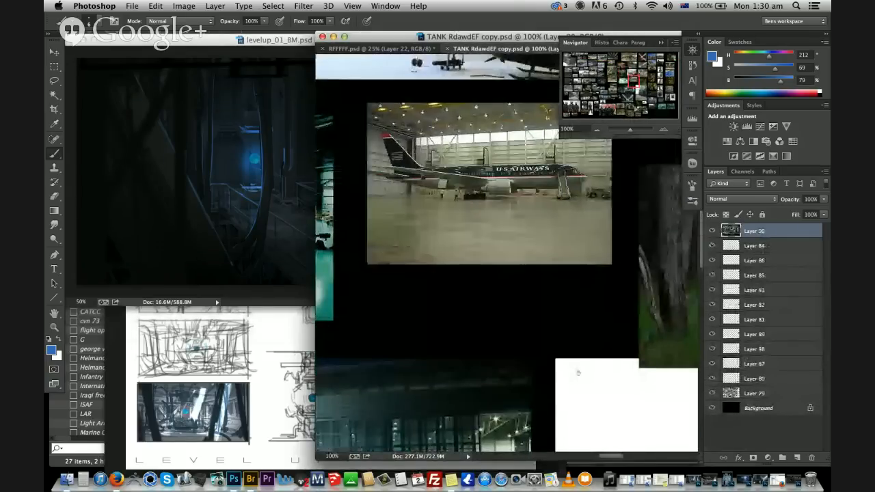
{"action": "left_click_drag", "start_coordinate": [580, 276], "coordinate": [356, 236]}
{"action": "left_click_drag", "start_coordinate": [643, 315], "coordinate": [322, 205]}
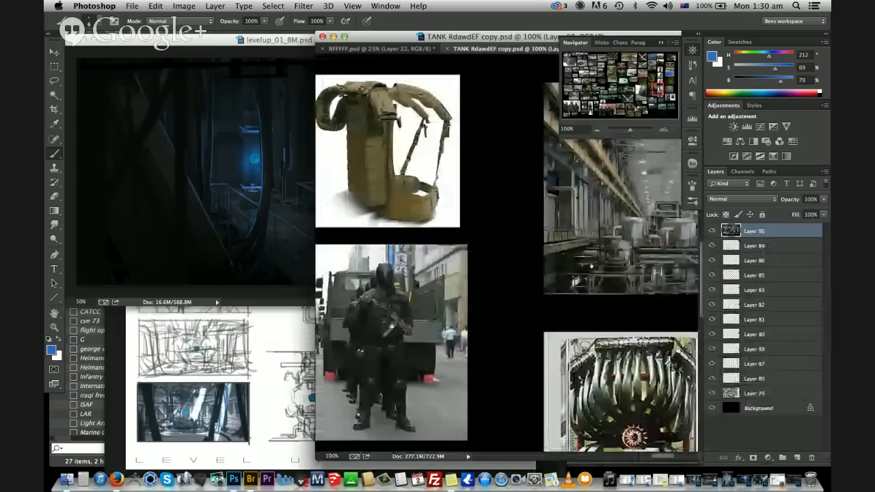
{"action": "left_click_drag", "start_coordinate": [615, 273], "coordinate": [395, 319]}
{"action": "left_click_drag", "start_coordinate": [485, 176], "coordinate": [487, 354]}
{"action": "left_click_drag", "start_coordinate": [486, 104], "coordinate": [492, 300]}
{"action": "left_click_drag", "start_coordinate": [479, 205], "coordinate": [510, 387]}
{"action": "left_click_drag", "start_coordinate": [479, 205], "coordinate": [463, 335]}
{"action": "left_click_drag", "start_coordinate": [410, 287], "coordinate": [601, 287]}
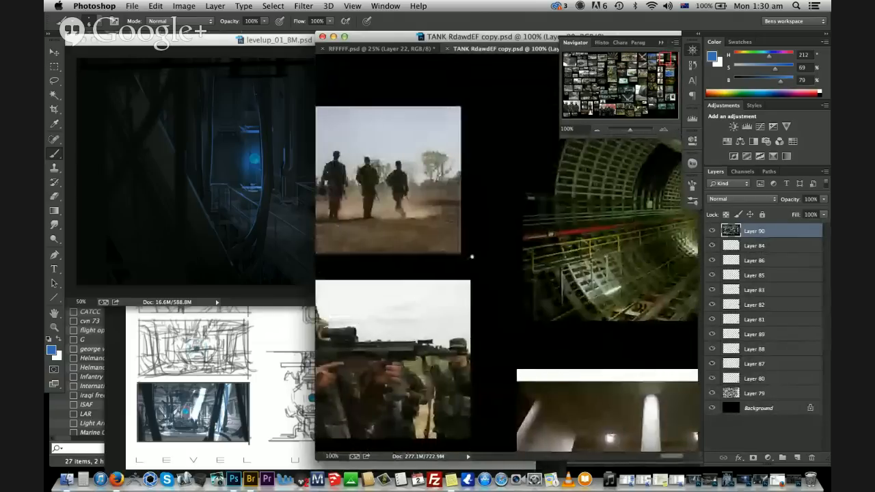
{"action": "left_click_drag", "start_coordinate": [473, 256], "coordinate": [636, 326]}
{"action": "left_click_drag", "start_coordinate": [434, 281], "coordinate": [596, 281]}
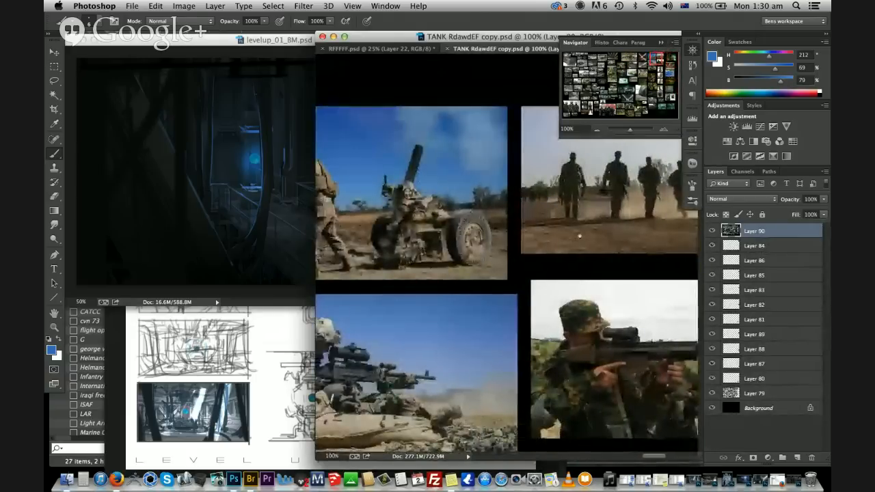
{"action": "left_click_drag", "start_coordinate": [396, 273], "coordinate": [588, 274]}
{"action": "mouse_move", "coordinate": [423, 273]}
{"action": "left_mouse_down"}
{"action": "mouse_move", "coordinate": [513, 273]}
{"action": "mouse_move", "coordinate": [410, 274]}
{"action": "mouse_move", "coordinate": [431, 273]}
{"action": "left_mouse_up"}
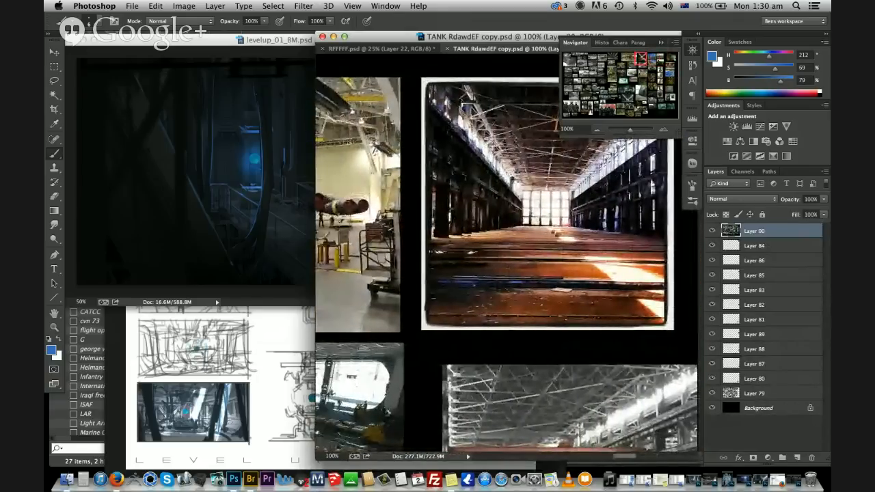
Lasso the plank floor in the warehouse photo and bring it into levelup_01_BM.psd over the walkway
{"action": "key", "text": "l"}
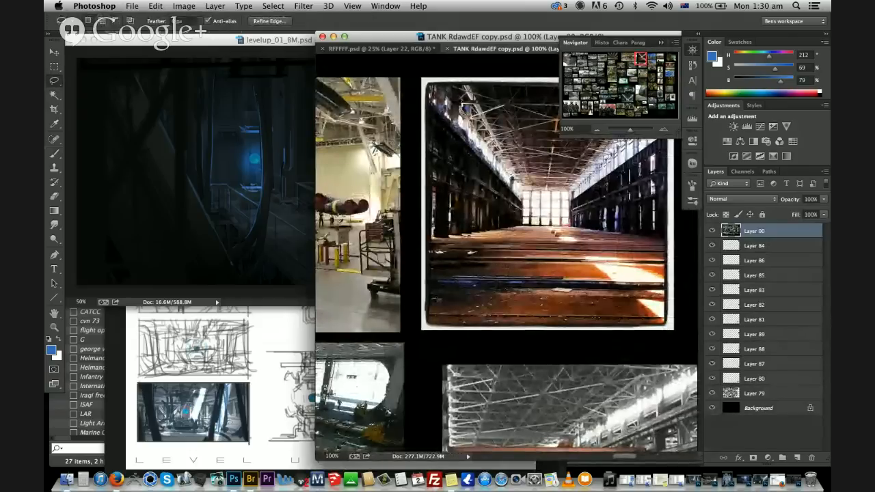
{"action": "left_click_drag", "start_coordinate": [434, 317], "coordinate": [436, 253]}
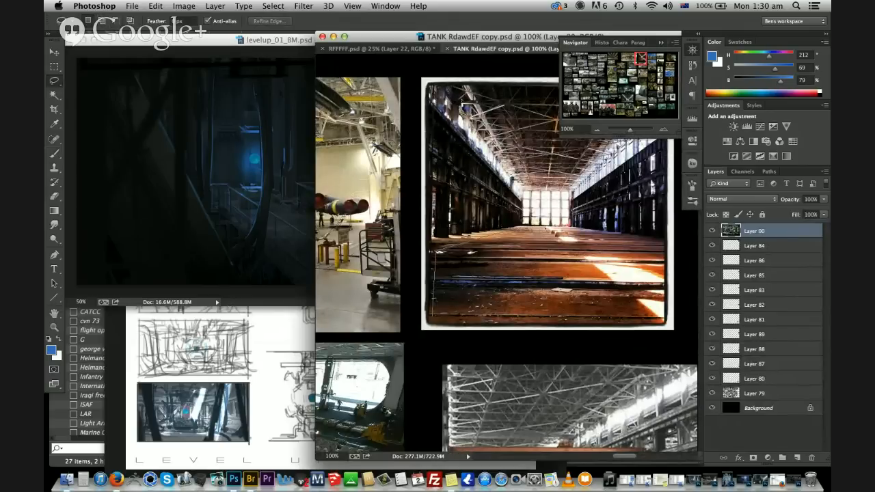
{"action": "mouse_move", "coordinate": [629, 320]}
{"action": "left_mouse_down"}
{"action": "mouse_move", "coordinate": [439, 323]}
{"action": "mouse_move", "coordinate": [295, 229]}
{"action": "left_mouse_up"}
{"action": "key", "text": "v"}
Flip the plank floor piece horizontally, then enlarge and slant it to follow the walkway's perspective
{"action": "key", "text": "ctrl+t"}
{"action": "right_click", "coordinate": [328, 223]}
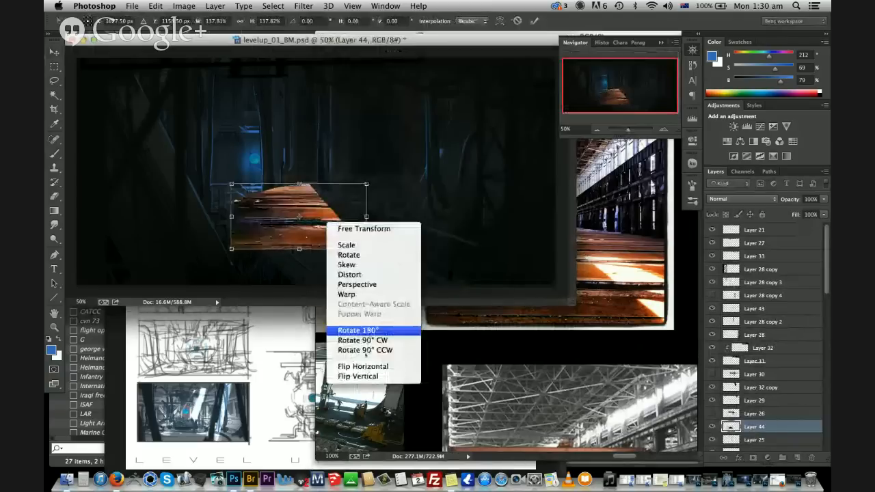
{"action": "left_click", "coordinate": [362, 366]}
{"action": "left_click_drag", "start_coordinate": [231, 184], "coordinate": [121, 184], "text": "super"}
{"action": "left_click_drag", "start_coordinate": [299, 249], "coordinate": [398, 286], "text": "super"}
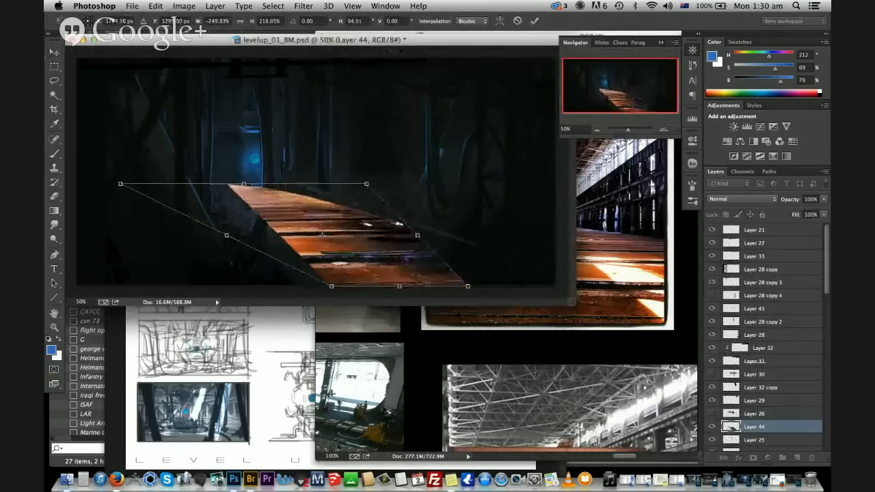
{"action": "key", "text": "Return"}
{"action": "mouse_move", "coordinate": [346, 184]}
{"action": "left_mouse_down", "text": "super"}
{"action": "mouse_move", "coordinate": [350, 205]}
{"action": "mouse_move", "coordinate": [347, 188]}
{"action": "left_mouse_up", "text": "super"}
{"action": "key", "text": "Return"}
{"action": "key", "text": "e"}
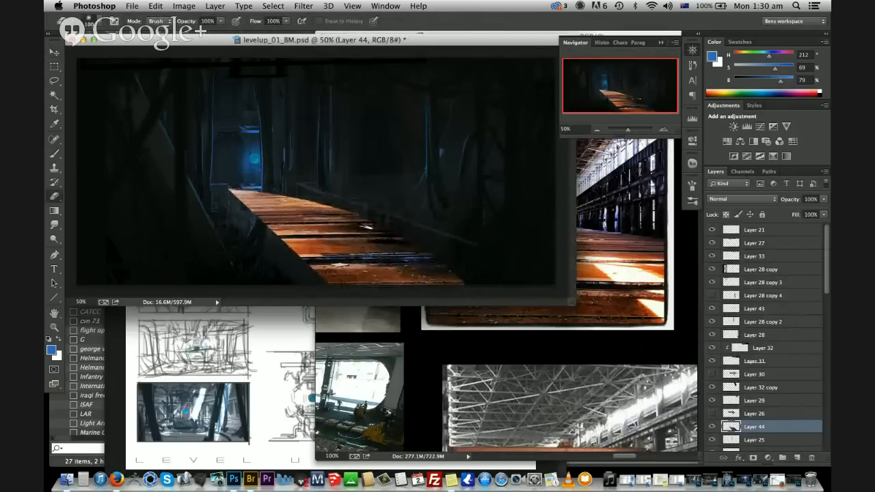
Desaturate the plank floor piece with Hue/Saturation, setting Saturation to -79
{"action": "key", "text": "super+u"}
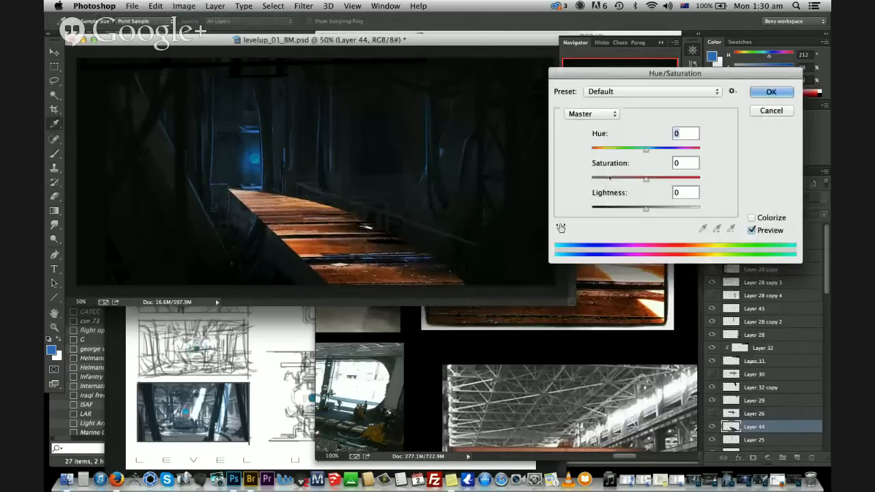
{"action": "left_click_drag", "start_coordinate": [646, 179], "coordinate": [603, 180]}
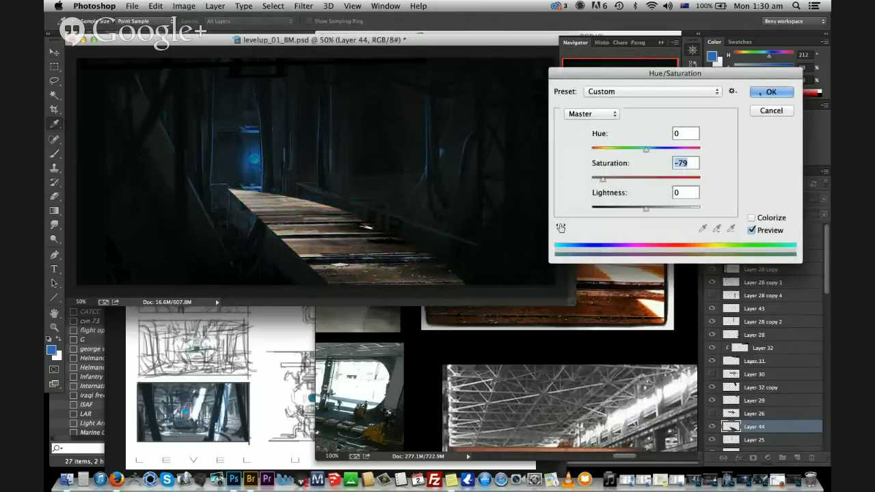
{"action": "key", "text": "Return"}
Try Hard Light on the plank floor layer, then blend it with Soft Light at 24% opacity
{"action": "left_click", "coordinate": [741, 199]}
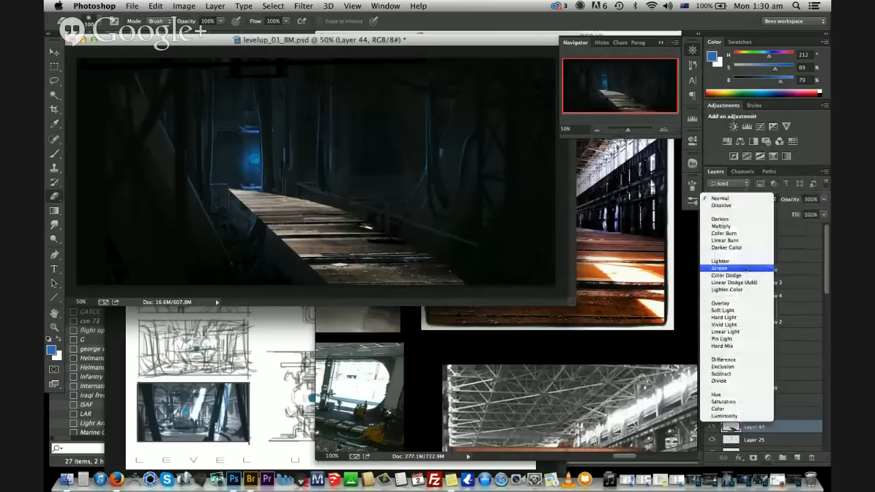
{"action": "left_click", "coordinate": [745, 318]}
{"action": "key", "text": "v"}
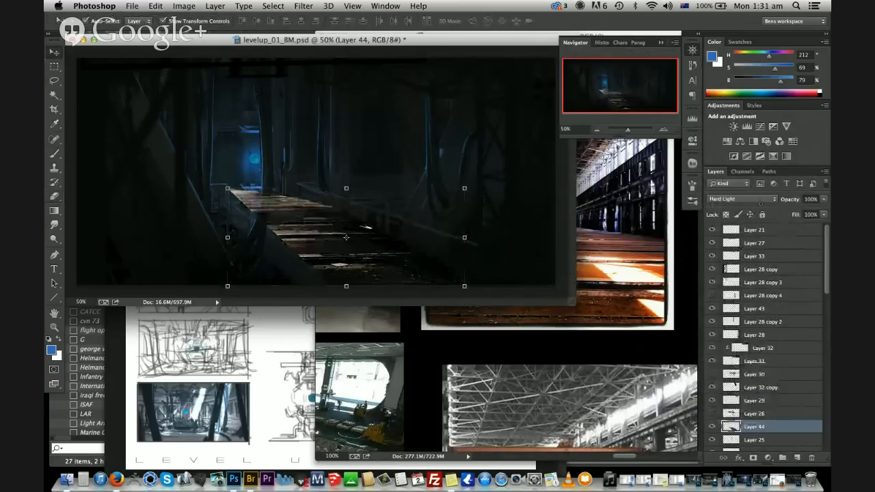
{"action": "left_click", "coordinate": [742, 199]}
{"action": "left_click", "coordinate": [754, 192]}
{"action": "left_click", "coordinate": [824, 199]}
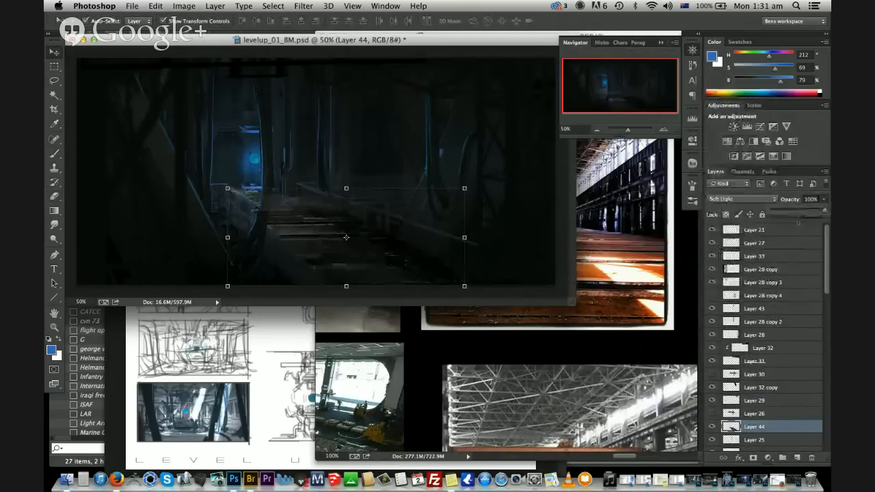
{"action": "left_click_drag", "start_coordinate": [820, 213], "coordinate": [784, 212]}
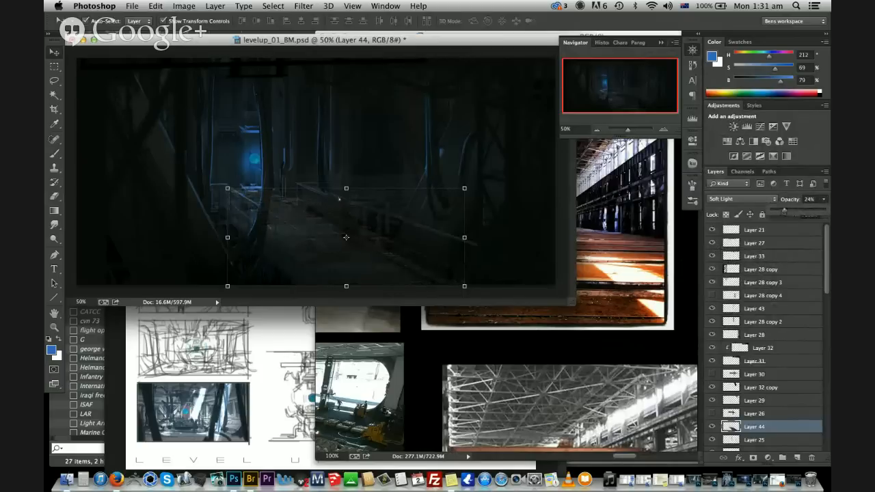
Shift and widen the plank floor piece toward the walkway's left edge, and hide Layer 14 copy
{"action": "left_click_drag", "start_coordinate": [339, 199], "coordinate": [309, 184], "text": "ctrl"}
{"action": "key", "text": "Return"}
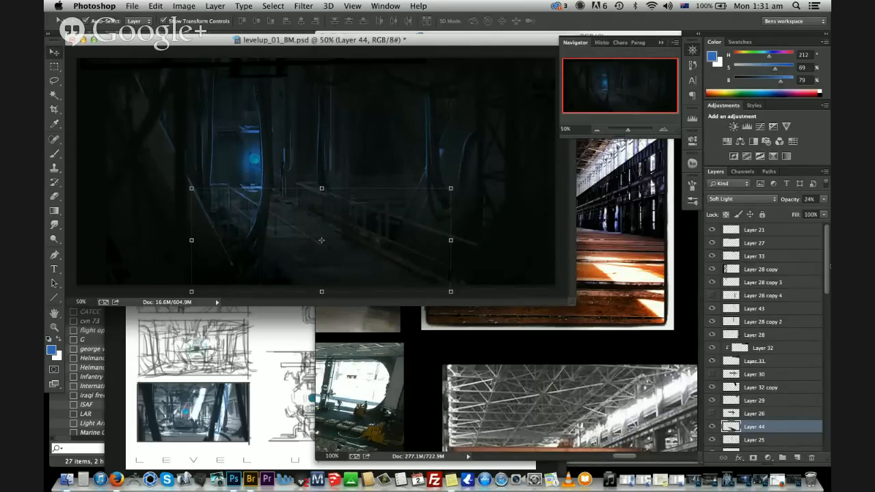
{"action": "left_click_drag", "start_coordinate": [830, 267], "coordinate": [830, 320]}
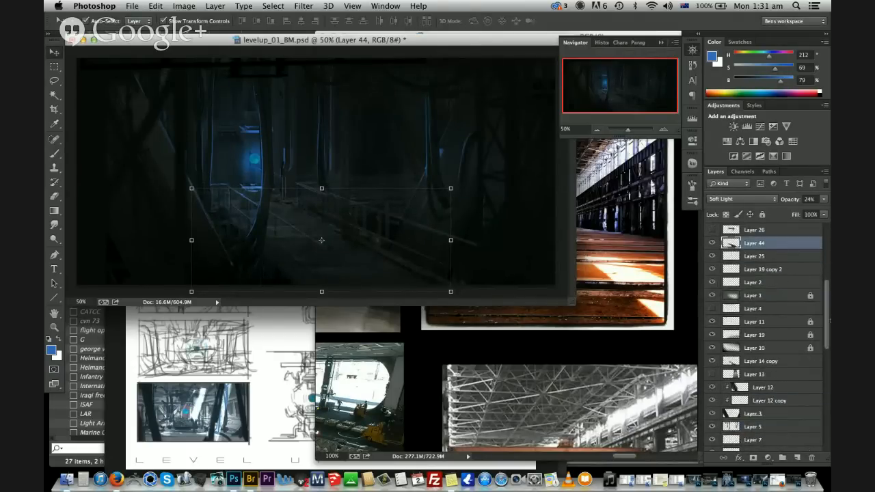
{"action": "left_click", "coordinate": [711, 361]}
Slant the plank floor piece by pulling its lower end inward, and reduce its height to about 98%
{"action": "left_click_drag", "start_coordinate": [321, 190], "coordinate": [321, 194]}
{"action": "left_click_drag", "start_coordinate": [194, 291], "coordinate": [216, 292], "text": "super"}
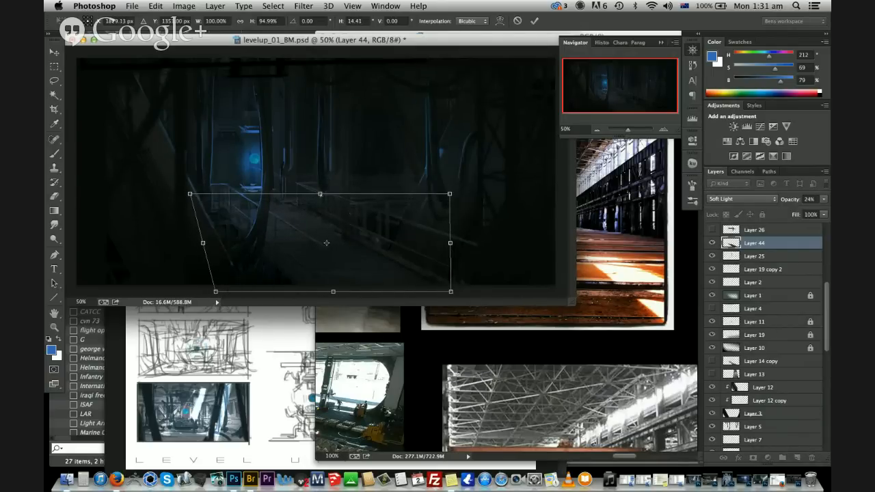
{"action": "left_click_drag", "start_coordinate": [320, 195], "coordinate": [320, 189]}
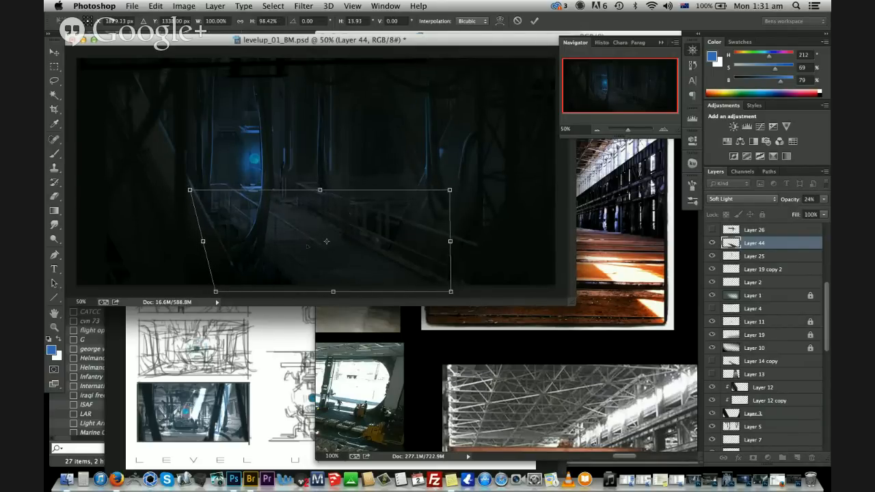
{"action": "key", "text": "Return"}
Nudge the plank floor piece, slant its far edge slightly right and reduce its height to about 95%
{"action": "mouse_move", "coordinate": [307, 246]}
{"action": "left_mouse_down"}
{"action": "mouse_move", "coordinate": [306, 259]}
{"action": "mouse_move", "coordinate": [305, 243]}
{"action": "left_mouse_up"}
{"action": "key", "text": "super+t"}
{"action": "left_click_drag", "start_coordinate": [321, 190], "coordinate": [327, 193], "text": "super"}
{"action": "left_click_drag", "start_coordinate": [312, 285], "coordinate": [309, 285]}
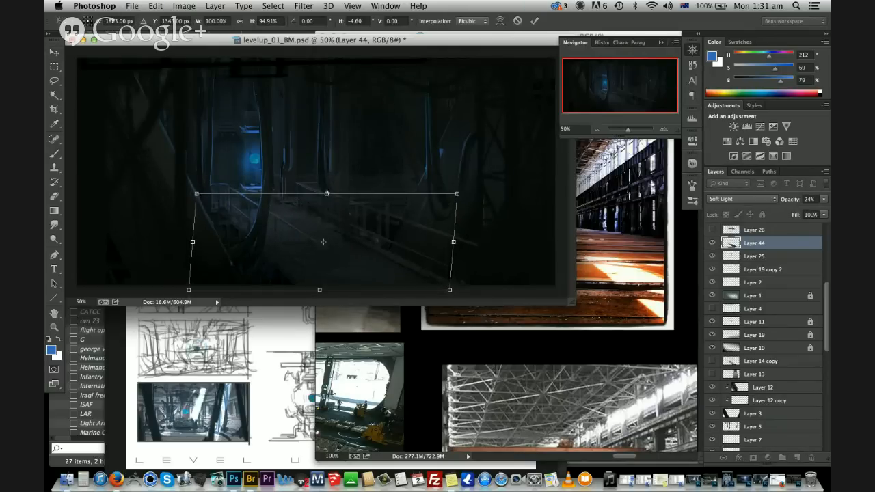
{"action": "key", "text": "Return"}
{"action": "key", "text": "e"}
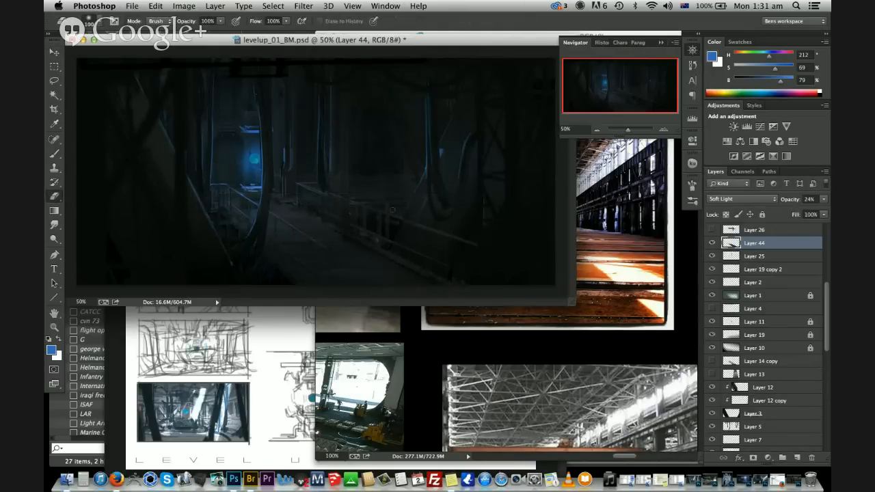
Target the dark background panel on Layer 28 copy 2 and set up the Eraser with a 91 px brush
{"action": "key", "text": "v"}
{"action": "left_click", "coordinate": [375, 174]}
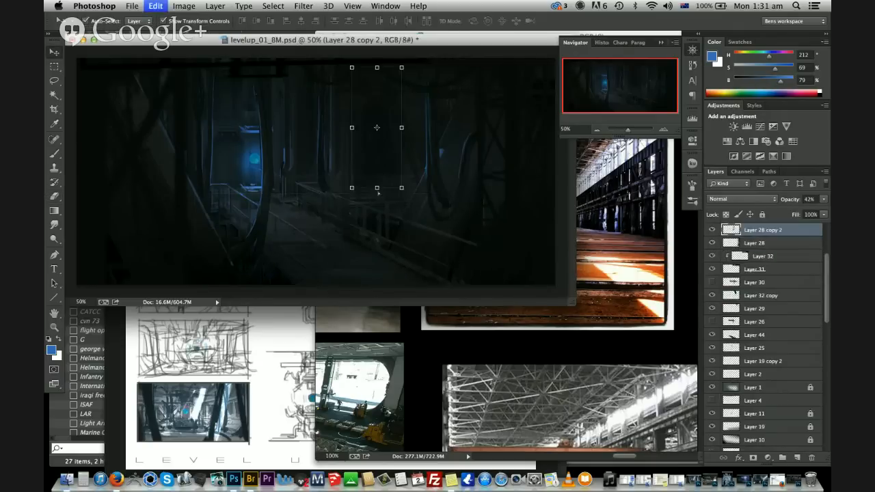
{"action": "key", "text": "e"}
{"action": "right_click", "coordinate": [377, 194]}
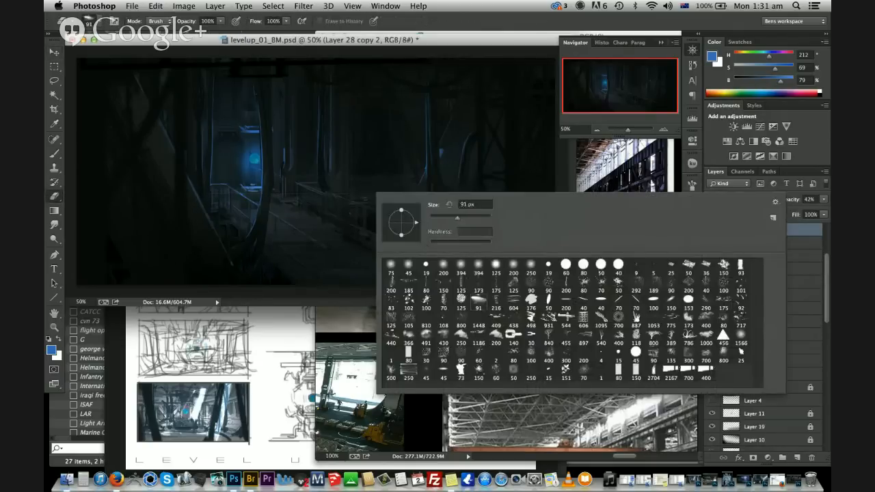
{"action": "key", "text": "Escape"}
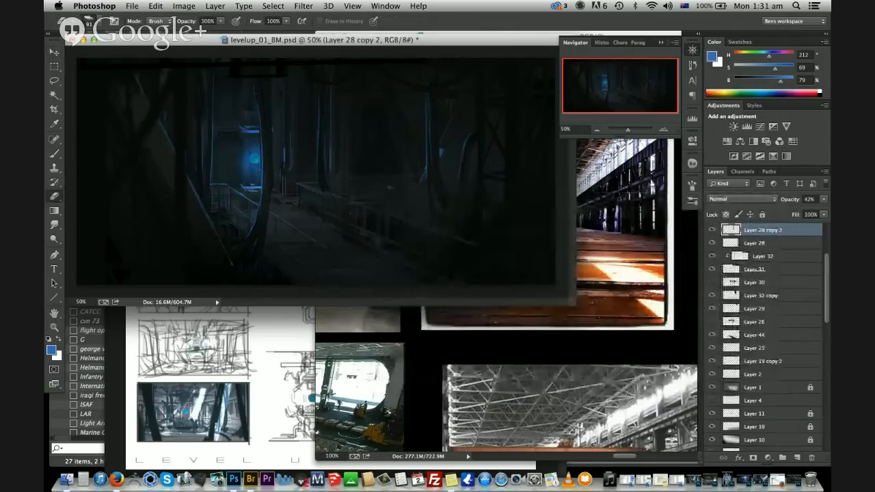
Clean up the background structure above the right-hand railing on Layer 37 with a smaller Eraser
{"action": "key", "text": "v"}
{"action": "left_click", "coordinate": [392, 170], "text": "ctrl"}
{"action": "key", "text": "e"}
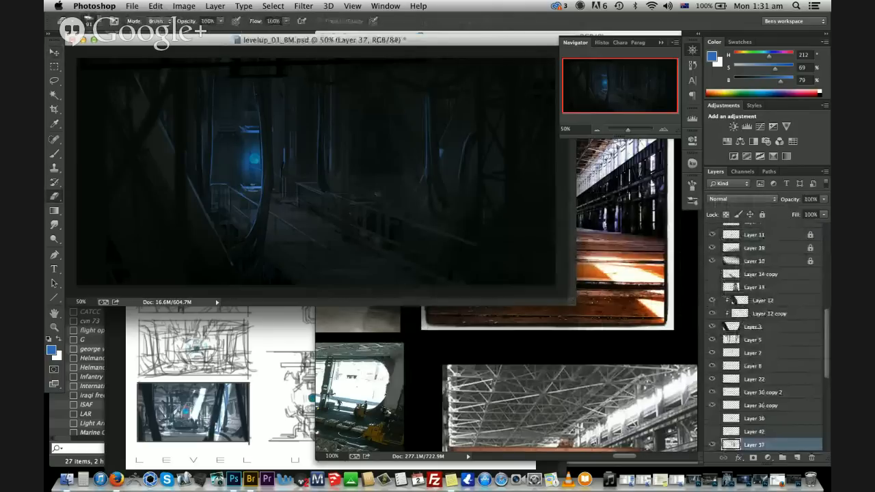
{"action": "key", "text": "bracketleft"}
{"action": "key", "text": "bracketleft"}
{"action": "key", "text": "bracketleft"}
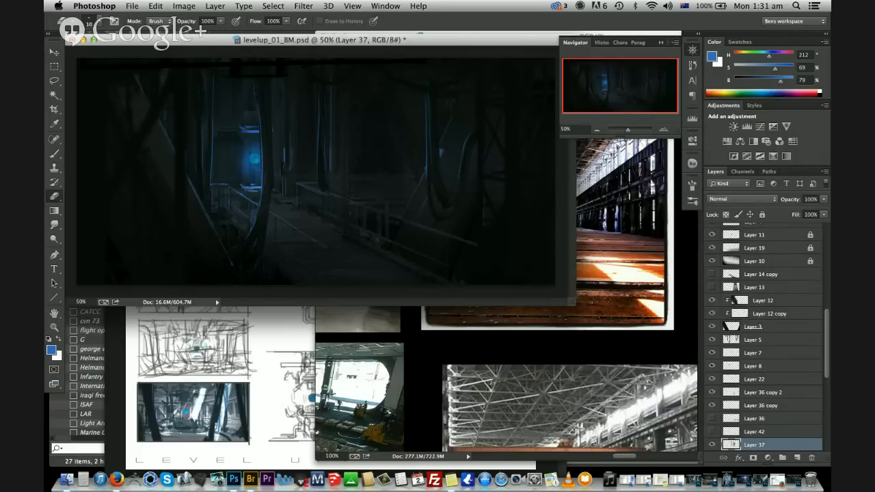
On Layer 25, paint a thin rim light along the right-hand diagonal beam with darker blue sampled nearby, trimming it with the Eraser
{"action": "key", "text": "b"}
{"action": "key", "text": "v"}
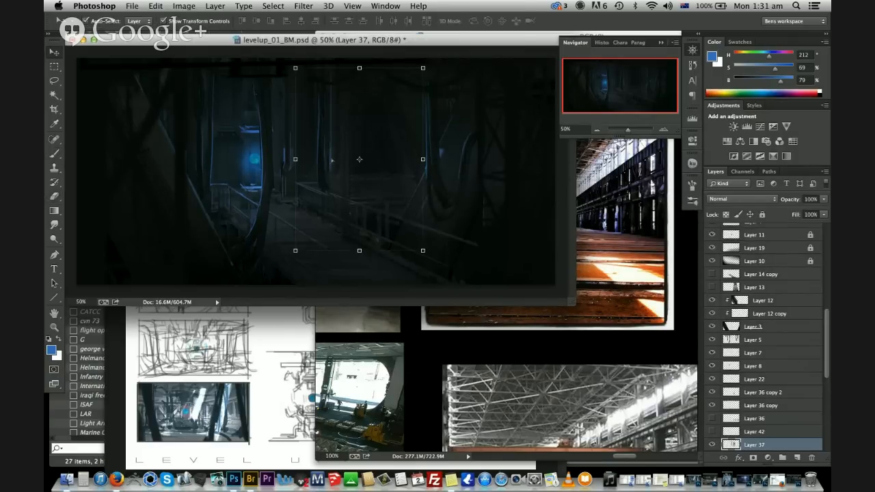
{"action": "left_click_drag", "start_coordinate": [433, 149], "coordinate": [443, 159]}
{"action": "key", "text": "super+z"}
{"action": "key", "text": "b"}
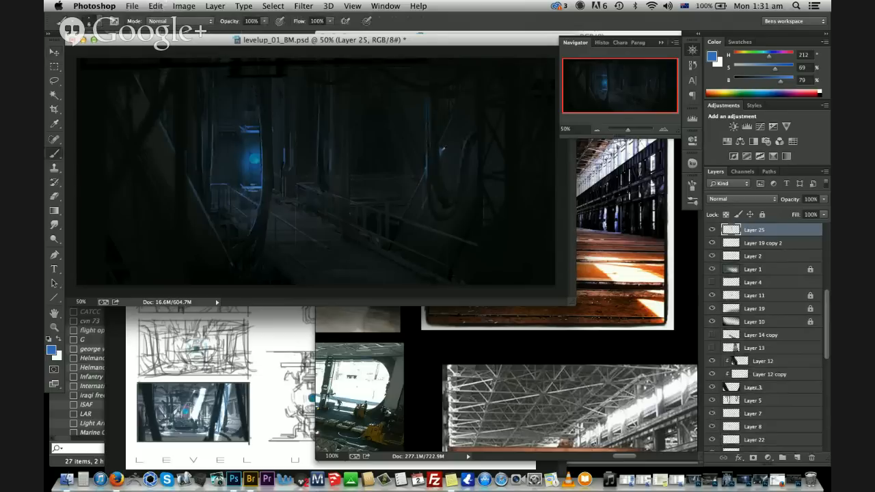
{"action": "left_click", "coordinate": [441, 150], "text": "alt"}
{"action": "key", "text": "e"}
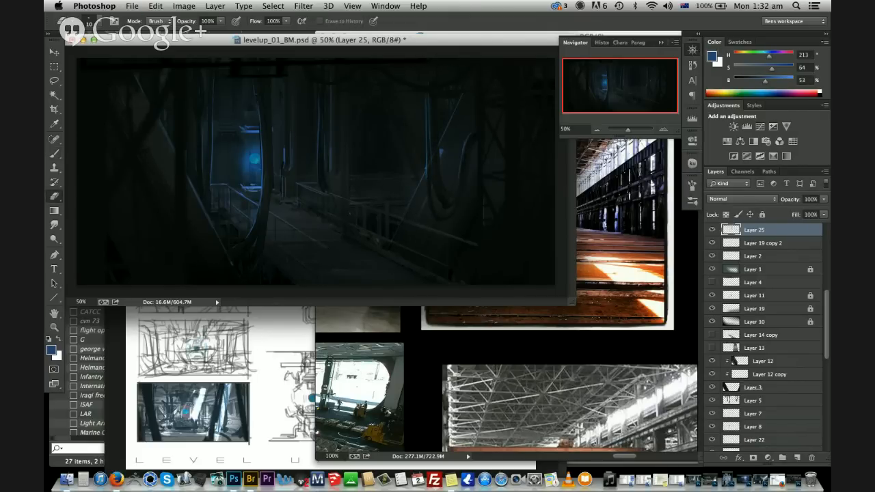
{"action": "key", "text": "b"}
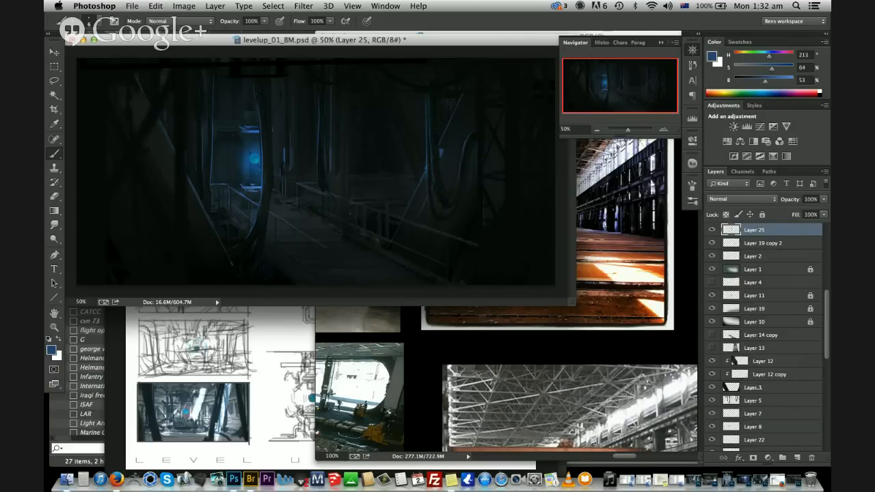
{"action": "key", "text": "v"}
{"action": "left_click", "coordinate": [439, 161]}
{"action": "key", "text": "super+z"}
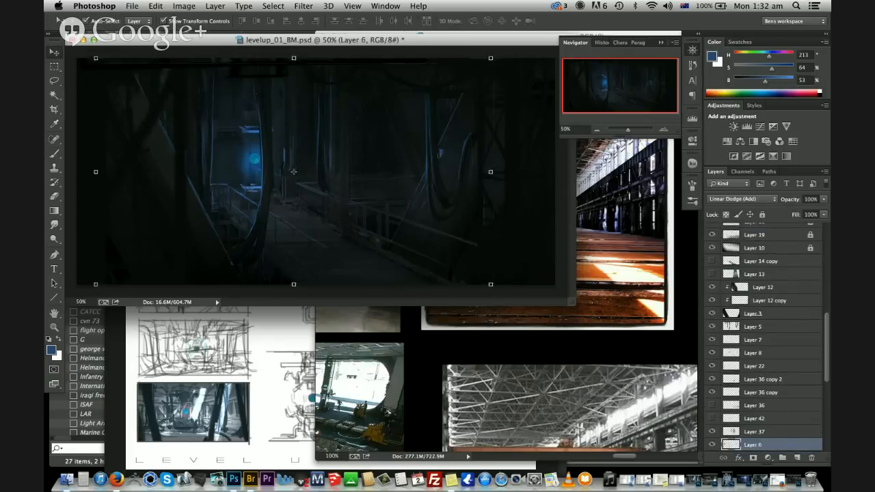
{"action": "left_click", "coordinate": [436, 171]}
{"action": "key", "text": "super+z"}
{"action": "key", "text": "super+z"}
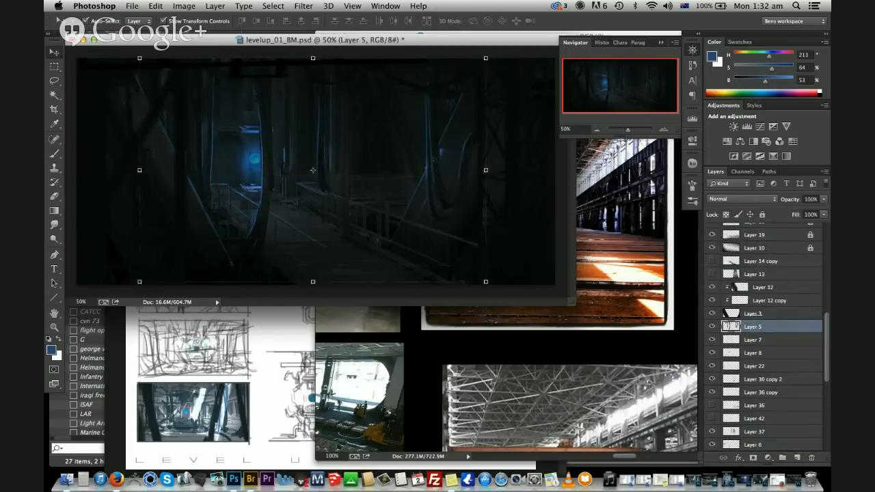
{"action": "key", "text": "super+z"}
{"action": "left_click", "coordinate": [434, 168]}
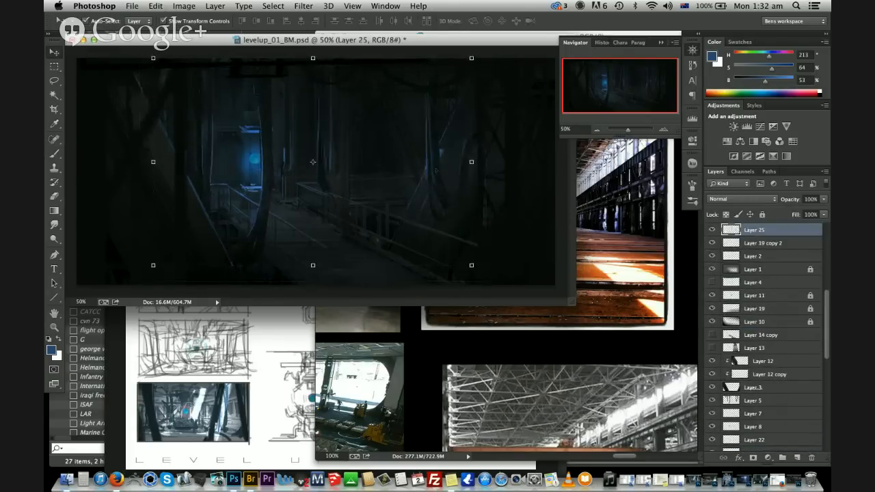
{"action": "key", "text": "b"}
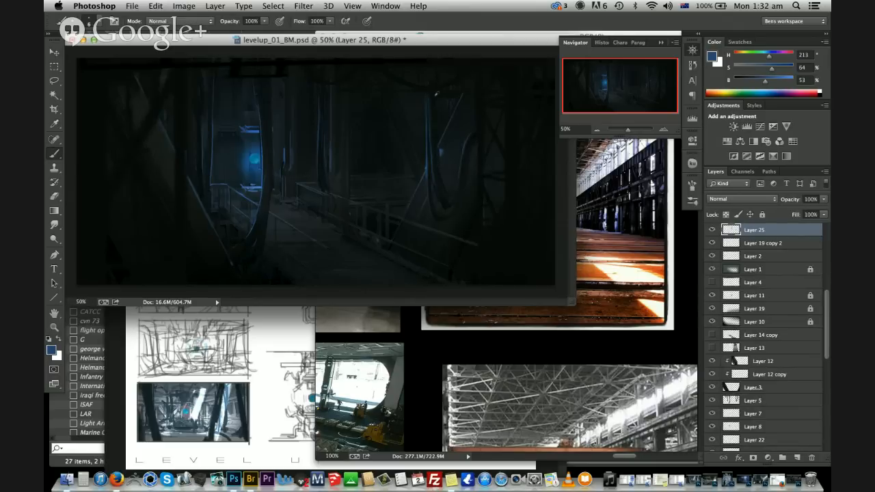
Sample blue from the structure beside the glowing light, cyan from its glow, and near-black from the canvas's upper edge
{"action": "left_click", "coordinate": [285, 155], "text": "alt"}
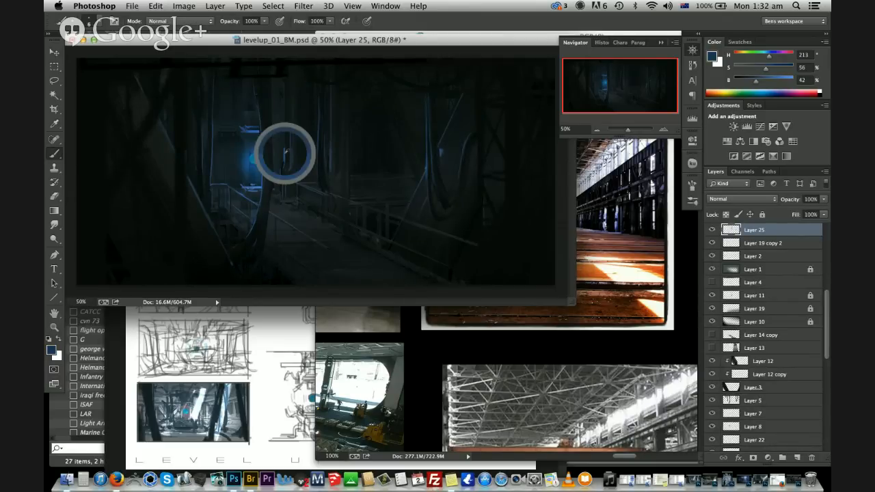
{"action": "left_click", "coordinate": [257, 157], "text": "alt"}
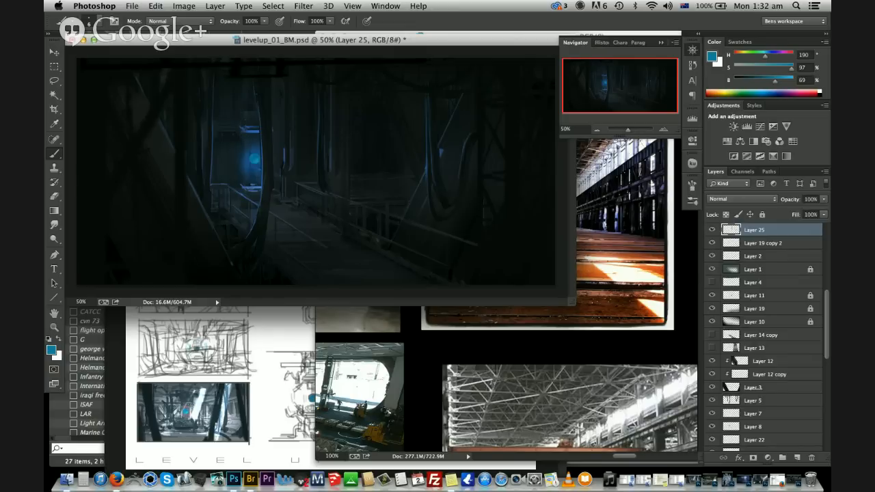
{"action": "left_click", "coordinate": [242, 60], "text": "alt"}
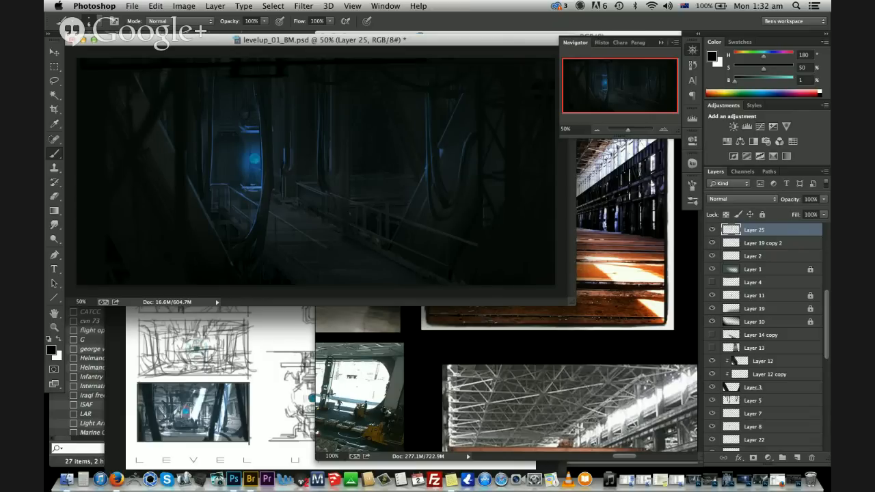
Try near-black vertical strokes on Layer 25 just right of the blue light with an enlarged brush
{"action": "key", "text": "super+z"}
{"action": "key", "text": "bracketright"}
{"action": "key", "text": "bracketright"}
{"action": "key", "text": "bracketright"}
{"action": "key", "text": "bracketright"}
{"action": "key", "text": "bracketright"}
{"action": "key", "text": "super+z"}
{"action": "left_click_drag", "start_coordinate": [279, 106], "coordinate": [275, 137]}
{"action": "key", "text": "super+z"}
Set the rectangular brush to 80 px and test a near-black vertical stroke beside the blue light, undoing the stroke
{"action": "right_click", "coordinate": [278, 126]}
{"action": "key", "text": "bracketright"}
{"action": "key", "text": "bracketright"}
{"action": "key", "text": "bracketright"}
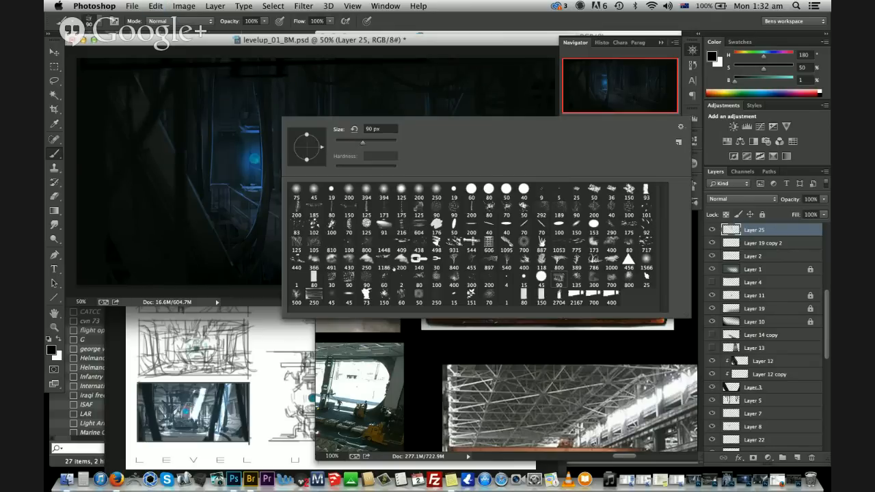
{"action": "key", "text": "bracketleft"}
{"action": "left_click_drag", "start_coordinate": [277, 107], "coordinate": [277, 145]}
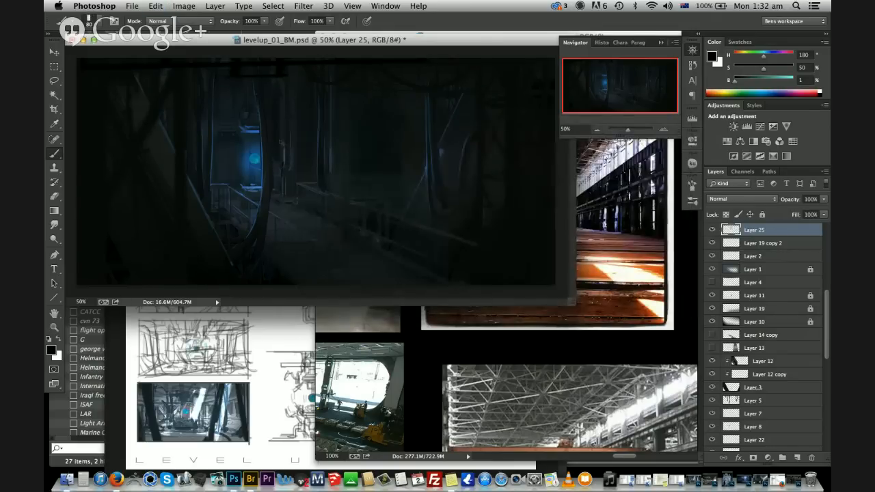
{"action": "key", "text": "super+z"}
On a new layer, paint a near-black vertical column just right of the blue light with the rectangular brush at 200 px
{"action": "left_click", "coordinate": [797, 457]}
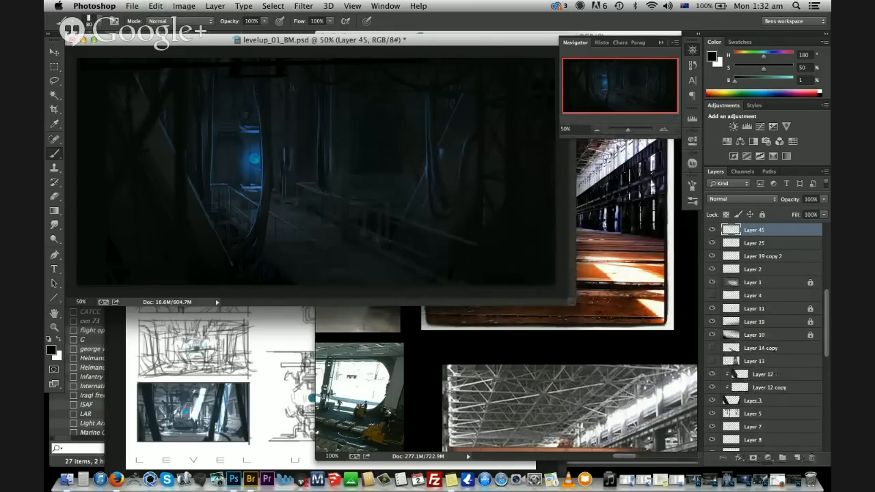
{"action": "left_click_drag", "start_coordinate": [276, 68], "coordinate": [276, 145]}
{"action": "key", "text": "super+z"}
{"action": "key", "text": "bracketright"}
{"action": "key", "text": "bracketright"}
{"action": "key", "text": "bracketright"}
{"action": "key", "text": "bracketright"}
{"action": "key", "text": "bracketright"}
{"action": "key", "text": "bracketright"}
{"action": "key", "text": "super+z"}
{"action": "mouse_move", "coordinate": [276, 71]}
{"action": "left_mouse_down"}
{"action": "mouse_move", "coordinate": [273, 181]}
{"action": "mouse_move", "coordinate": [283, 166]}
{"action": "left_mouse_up"}
{"action": "key", "text": "super+z"}
{"action": "left_click_drag", "start_coordinate": [277, 86], "coordinate": [275, 177]}
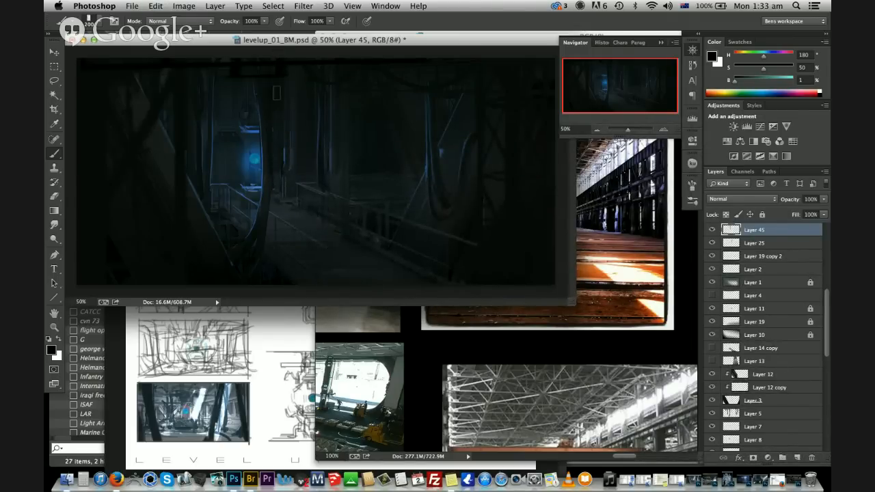
Undo the last stroke and paint dark vertical strokes on Layer 45 around the columns beside the blue light
{"action": "key", "text": "super+z"}
{"action": "left_click_drag", "start_coordinate": [276, 93], "coordinate": [271, 165]}
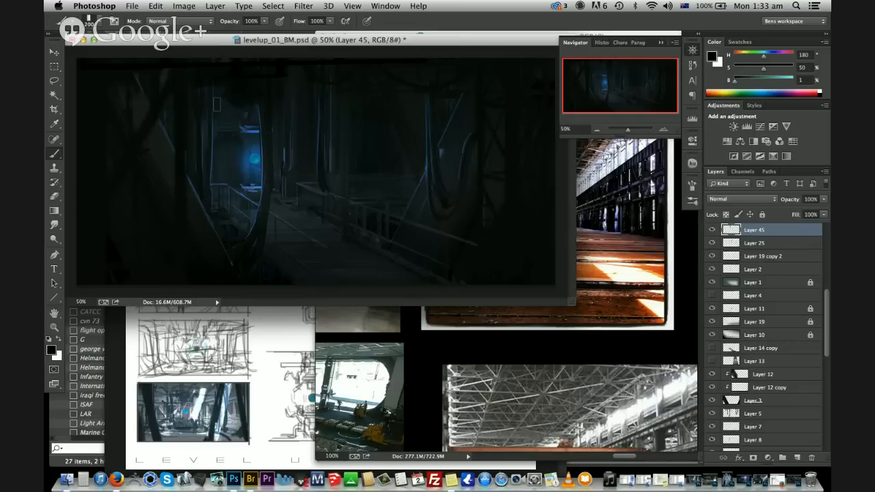
{"action": "left_click_drag", "start_coordinate": [230, 93], "coordinate": [234, 104]}
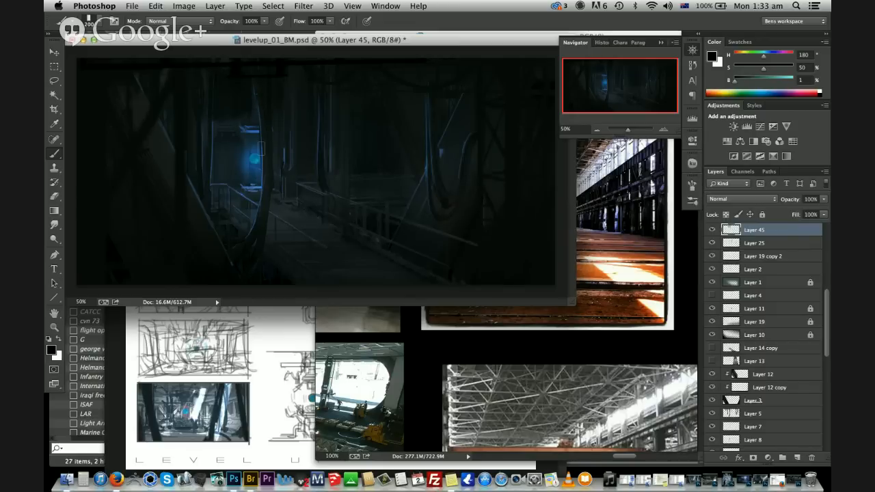
Lower the opacity of Layer 45 to 64%
{"action": "key", "text": "e"}
{"action": "left_click", "coordinate": [824, 199]}
{"action": "left_click_drag", "start_coordinate": [823, 209], "coordinate": [806, 211]}
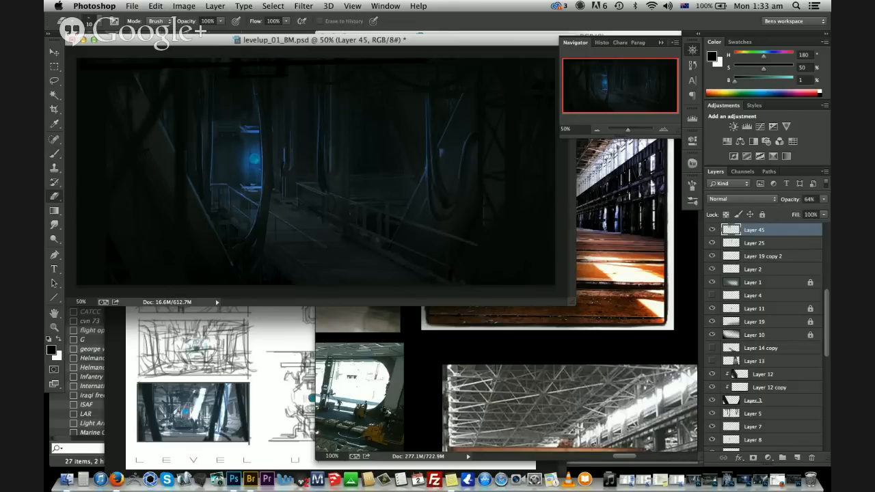
Give the eraser a large soft round tip and reduce its size to 300 px
{"action": "right_click", "coordinate": [237, 138]}
{"action": "left_click", "coordinate": [530, 115]}
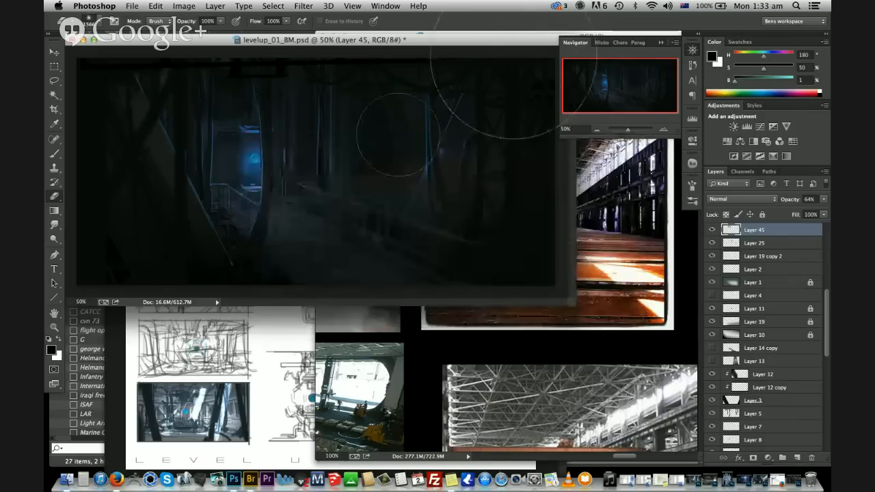
{"action": "key", "text": "bracketleft"}
{"action": "key", "text": "bracketleft"}
{"action": "key", "text": "bracketleft"}
{"action": "key", "text": "bracketleft"}
{"action": "key", "text": "bracketleft"}
{"action": "key", "text": "bracketleft"}
{"action": "key", "text": "bracketleft"}
{"action": "key", "text": "bracketleft"}
{"action": "key", "text": "bracketleft"}
{"action": "key", "text": "bracketleft"}
{"action": "key", "text": "bracketleft"}
{"action": "key", "text": "bracketleft"}
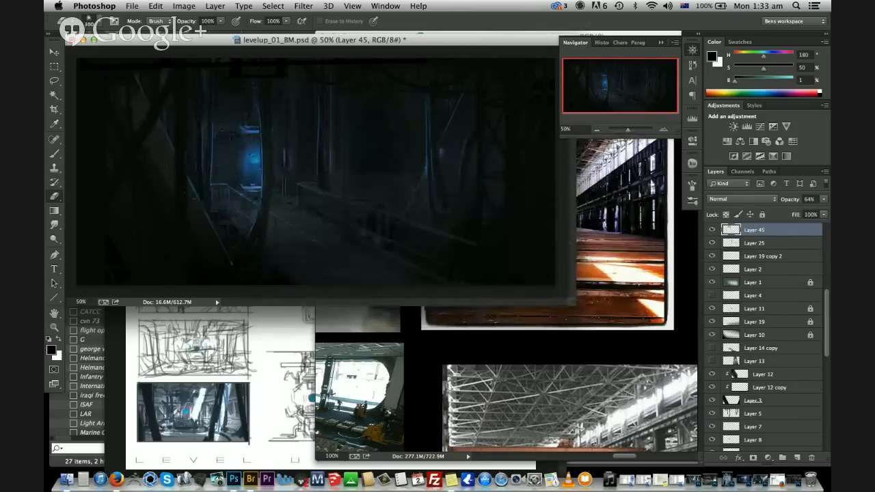
Resize the brush, paint short vertical strokes in the dark bay between the centre and right columns, and undo the last one
{"action": "key", "text": "b"}
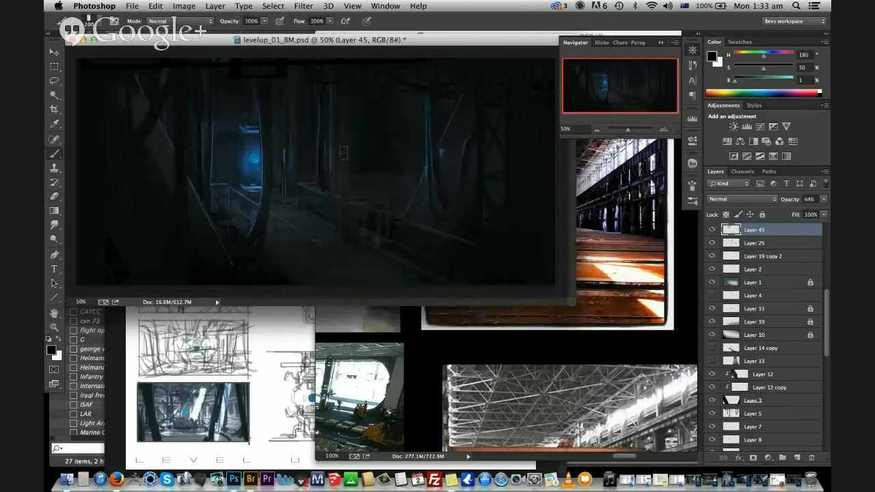
{"action": "key", "text": "bracketleft"}
{"action": "key", "text": "bracketleft"}
{"action": "key", "text": "bracketleft"}
{"action": "key", "text": "bracketleft"}
{"action": "key", "text": "bracketleft"}
{"action": "key", "text": "bracketleft"}
{"action": "key", "text": "bracketleft"}
{"action": "key", "text": "bracketleft"}
{"action": "key", "text": "bracketleft"}
{"action": "key", "text": "bracketleft"}
{"action": "key", "text": "bracketleft"}
{"action": "key", "text": "bracketright"}
{"action": "key", "text": "bracketright"}
{"action": "key", "text": "bracketright"}
{"action": "key", "text": "bracketright"}
{"action": "key", "text": "bracketright"}
{"action": "left_click_drag", "start_coordinate": [414, 149], "coordinate": [411, 174]}
{"action": "left_click_drag", "start_coordinate": [394, 132], "coordinate": [399, 166]}
{"action": "key", "text": "super+z"}
{"action": "key", "text": "bracketright"}
Transform Layer 45 to a width of 100.41%
{"action": "key", "text": "super+t"}
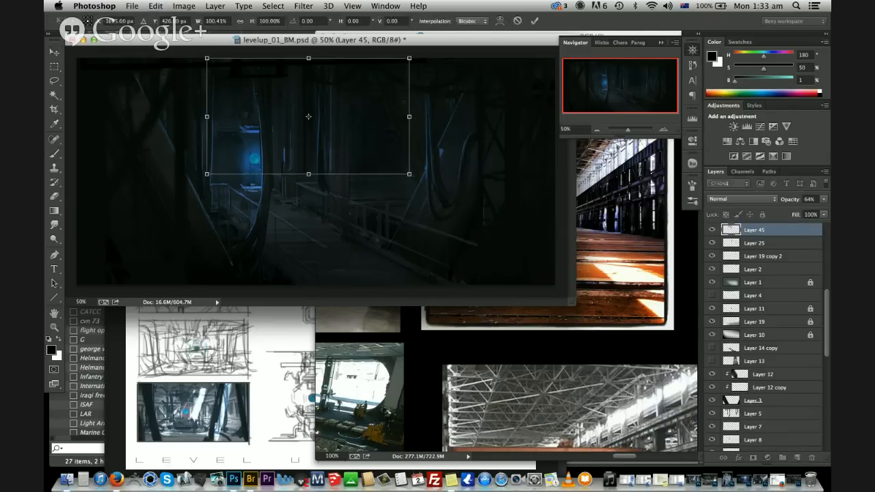
{"action": "key", "text": "Return"}
Select Layer 32 copy from the canvas and lower its opacity to 12%
{"action": "left_click", "coordinate": [442, 140]}
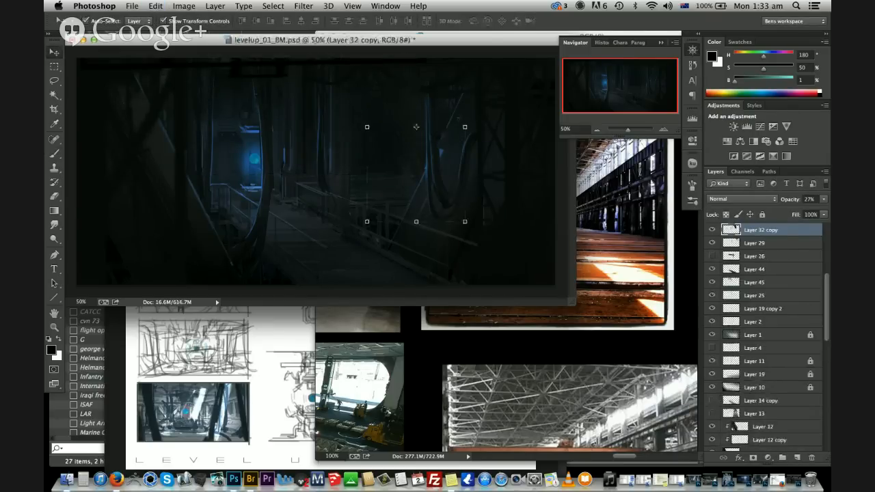
{"action": "left_click", "coordinate": [824, 199]}
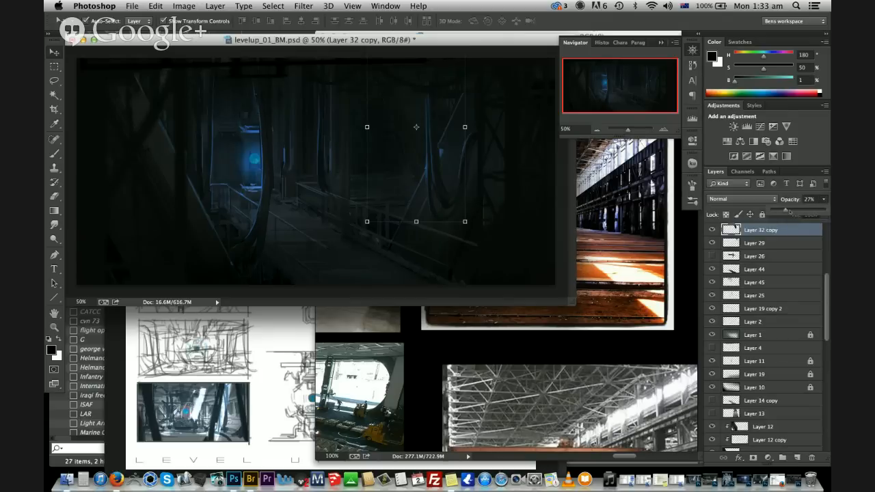
{"action": "left_click_drag", "start_coordinate": [786, 210], "coordinate": [777, 210]}
Add a layer above Layer 32 copy and paint soft dark-blue haze around the right columns with a reduced 1566 px soft brush
{"action": "left_click", "coordinate": [797, 457]}
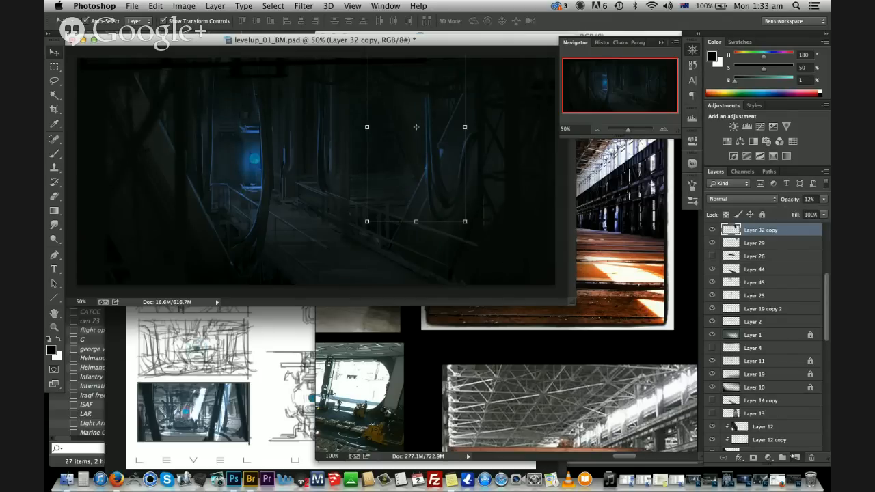
{"action": "key", "text": "b"}
{"action": "right_click", "coordinate": [419, 130]}
{"action": "double_click", "coordinate": [781, 271]}
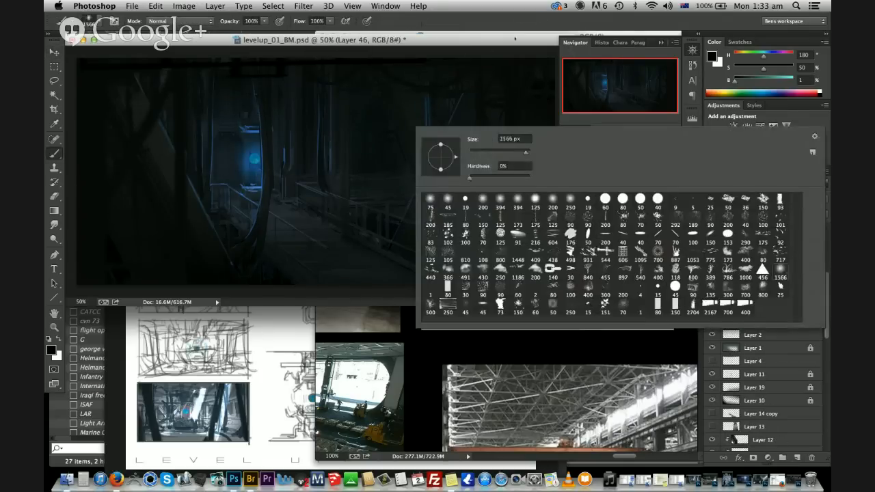
{"action": "left_click", "coordinate": [429, 87], "text": "alt"}
{"action": "key", "text": "bracketleft"}
{"action": "key", "text": "bracketleft"}
{"action": "key", "text": "bracketleft"}
{"action": "key", "text": "bracketleft"}
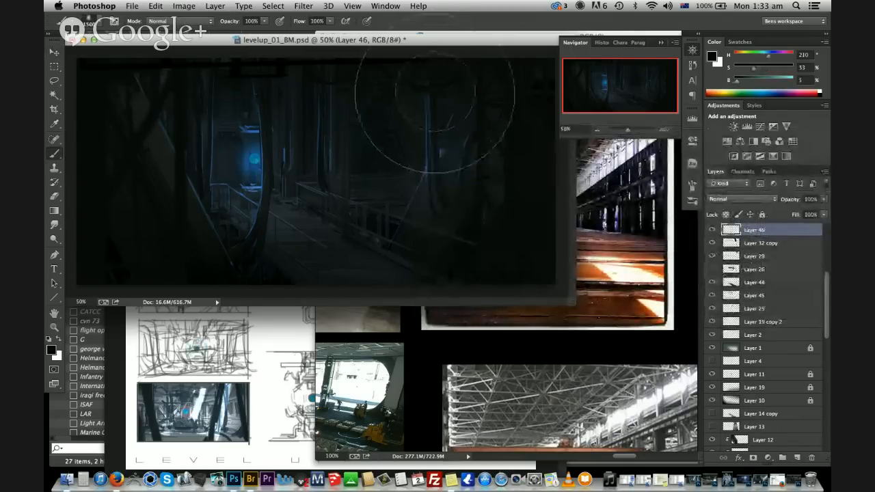
{"action": "left_click", "coordinate": [441, 92]}
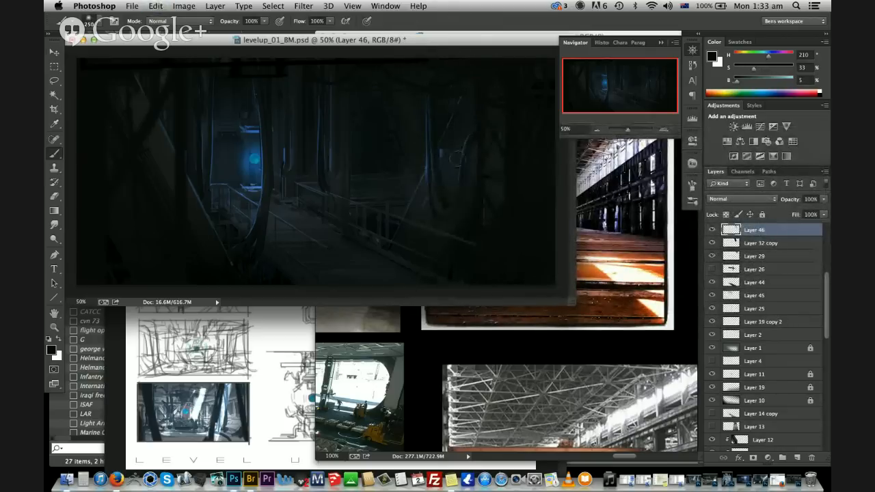
{"action": "key", "text": "e"}
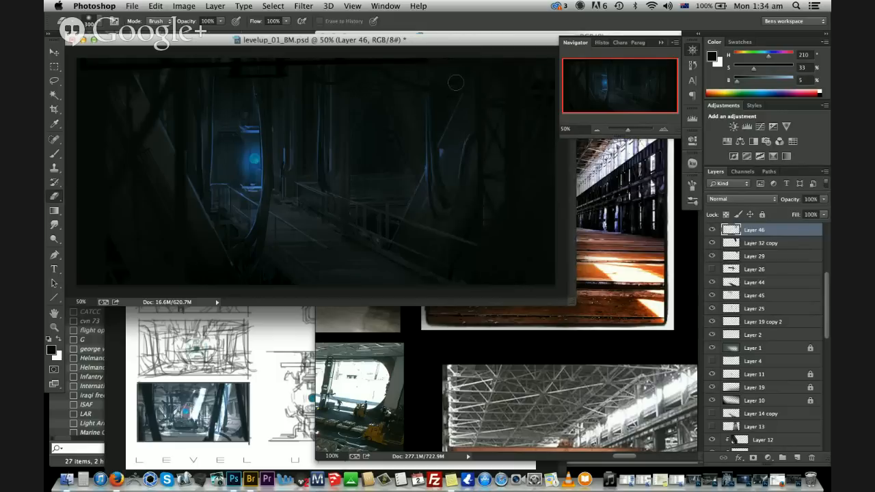
Select Layer 28's truss column with the Move tool and duplicate it toward the centre of the scene
{"action": "key", "text": "v"}
{"action": "left_click", "coordinate": [440, 79]}
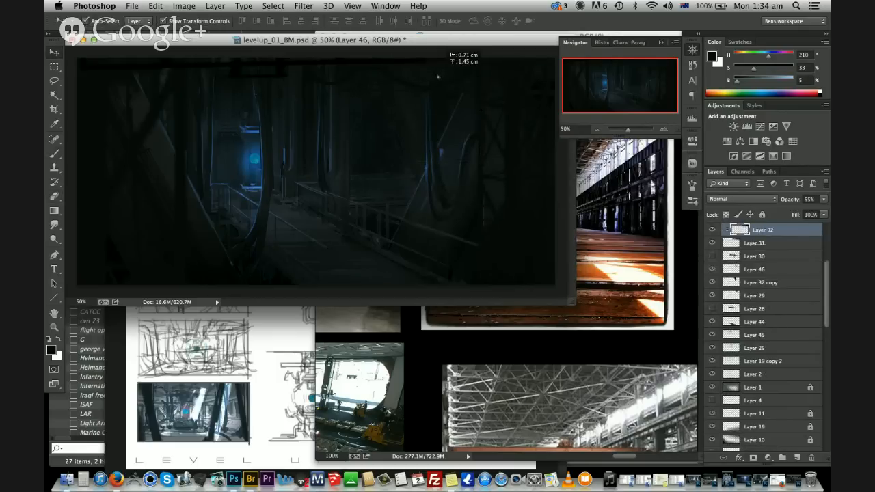
{"action": "key", "text": "b"}
{"action": "key", "text": "v"}
{"action": "left_click_drag", "start_coordinate": [515, 229], "coordinate": [556, 199]}
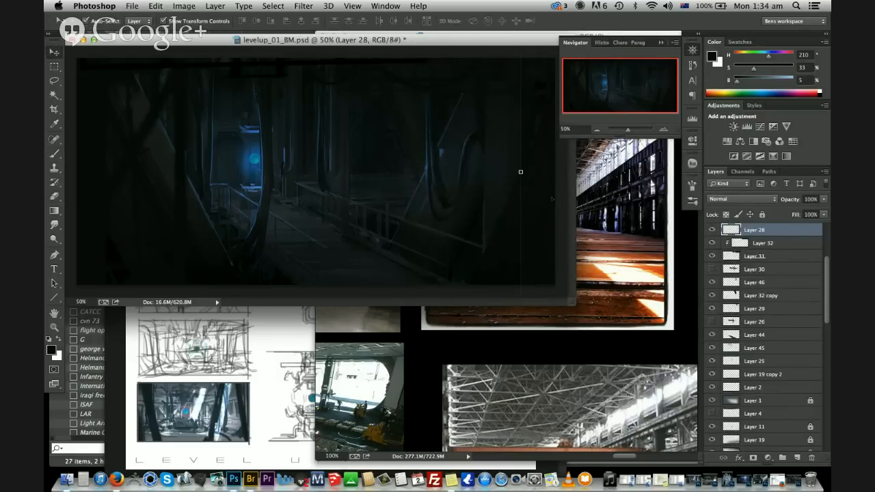
{"action": "left_click_drag", "start_coordinate": [520, 142], "coordinate": [391, 162], "text": "alt"}
Scale the truss column copy to 36.03% width and 63.61% height and place it beside the walkway railing
{"action": "key", "text": "ctrl+t"}
{"action": "left_click_drag", "start_coordinate": [465, 164], "coordinate": [424, 220]}
{"action": "left_click_drag", "start_coordinate": [373, 190], "coordinate": [363, 266]}
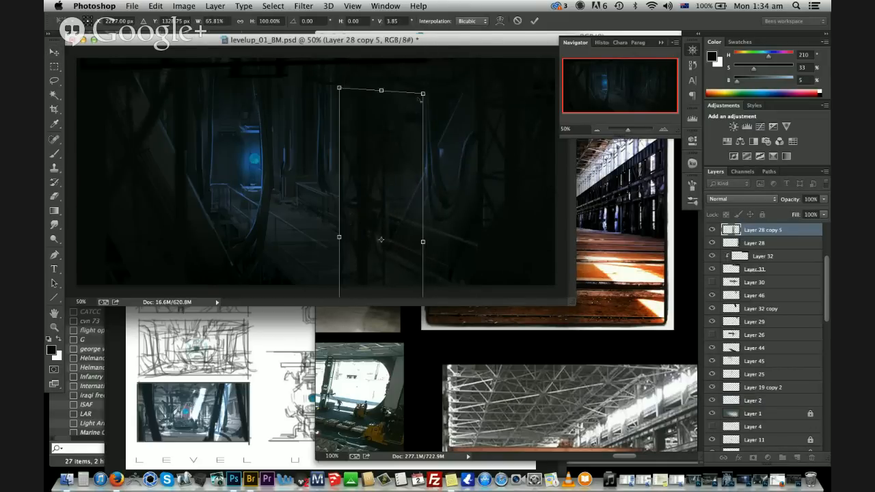
{"action": "left_click_drag", "start_coordinate": [423, 91], "coordinate": [384, 159], "text": "alt+shift"}
{"action": "left_click_drag", "start_coordinate": [373, 198], "coordinate": [342, 95]}
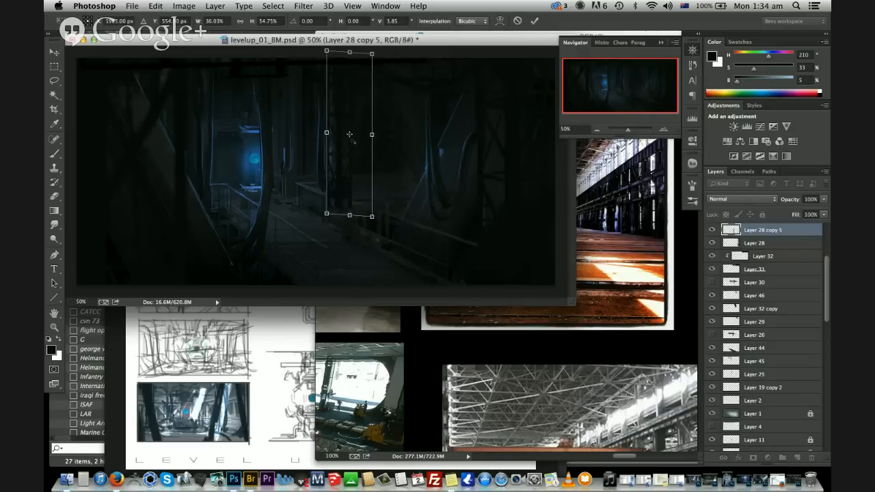
{"action": "left_click_drag", "start_coordinate": [349, 216], "coordinate": [350, 242]}
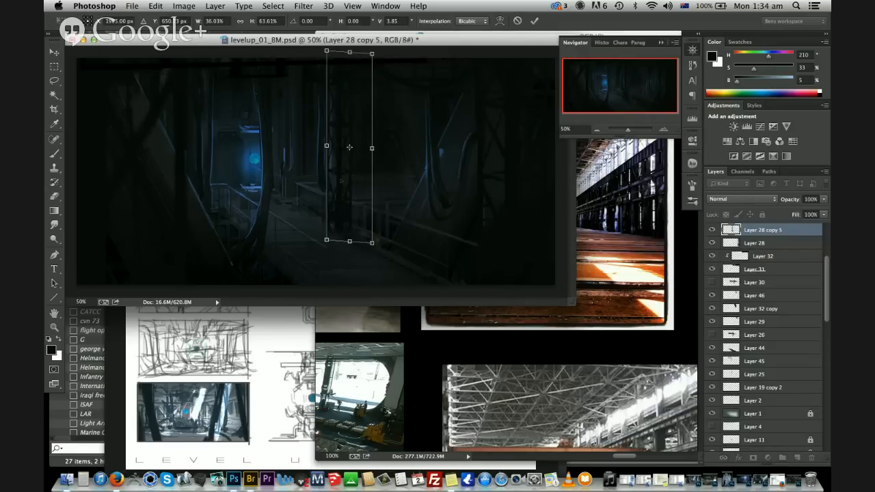
{"action": "key", "text": "Return"}
{"action": "key", "text": "super+t"}
{"action": "key", "text": "Return"}
Move the truss column copy about 0.42 cm left and 0.95 cm up, and nudge it slightly further left
{"action": "left_click_drag", "start_coordinate": [345, 137], "coordinate": [338, 122]}
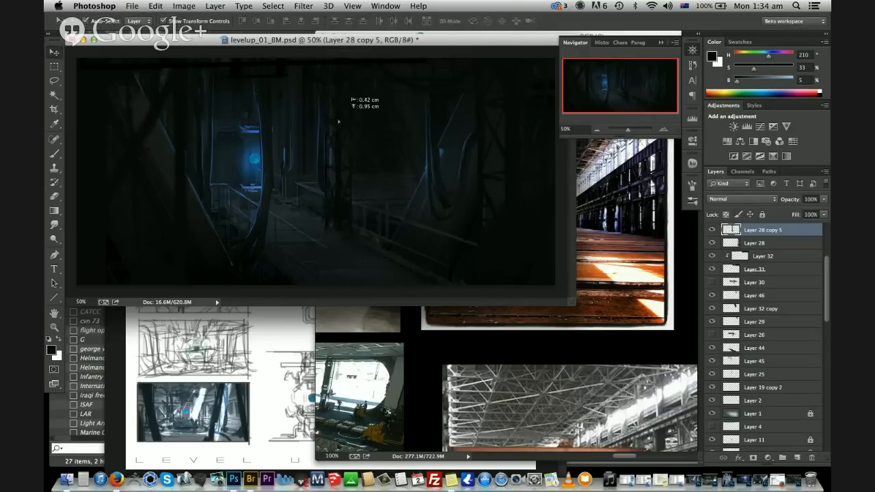
{"action": "key", "text": "Left"}
{"action": "key", "text": "Left"}
{"action": "key", "text": "Left"}
Set the eraser to the 176 px textured tip for working on the base of the truss column copy
{"action": "key", "text": "e"}
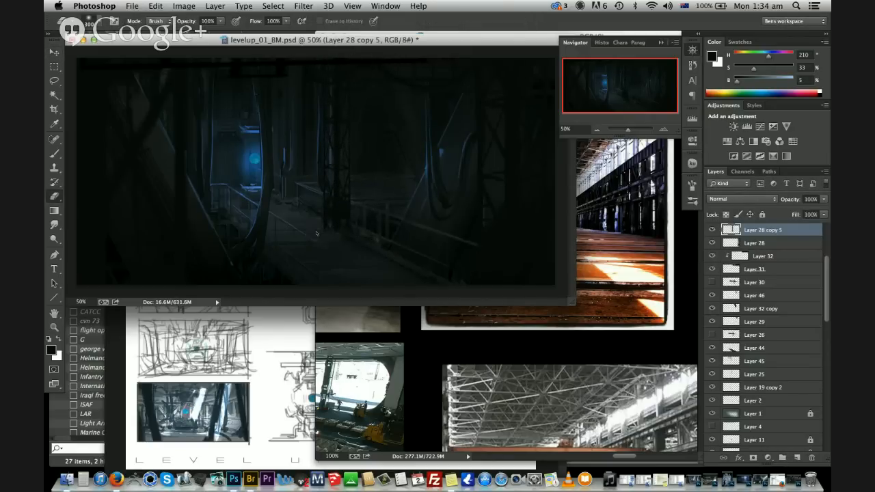
{"action": "right_click", "coordinate": [315, 232]}
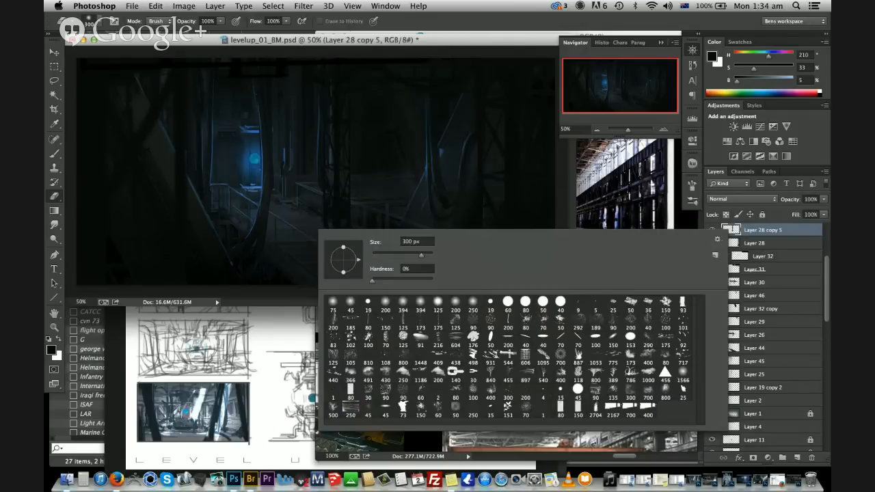
{"action": "double_click", "coordinate": [473, 337]}
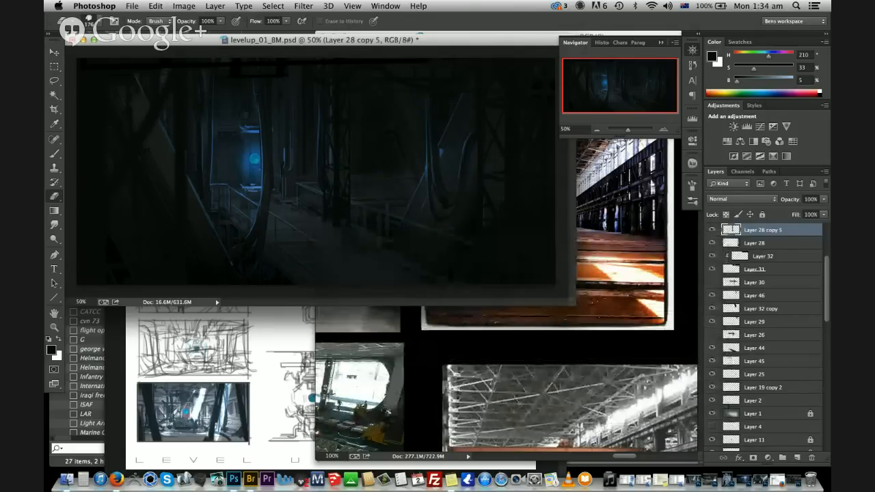
Duplicate the centre truss column farther back along the walkway, shrink the copy, and shift it upward
{"action": "key", "text": "v"}
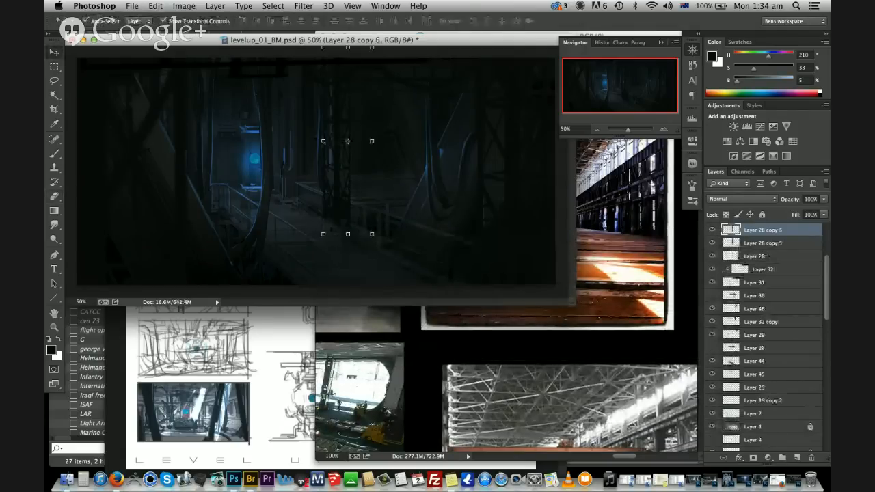
{"action": "left_click_drag", "start_coordinate": [347, 144], "coordinate": [307, 155], "text": "alt"}
{"action": "left_click_drag", "start_coordinate": [332, 245], "coordinate": [328, 228], "text": "alt+shift"}
{"action": "key", "text": "Return"}
{"action": "left_click_drag", "start_coordinate": [300, 131], "coordinate": [301, 112]}
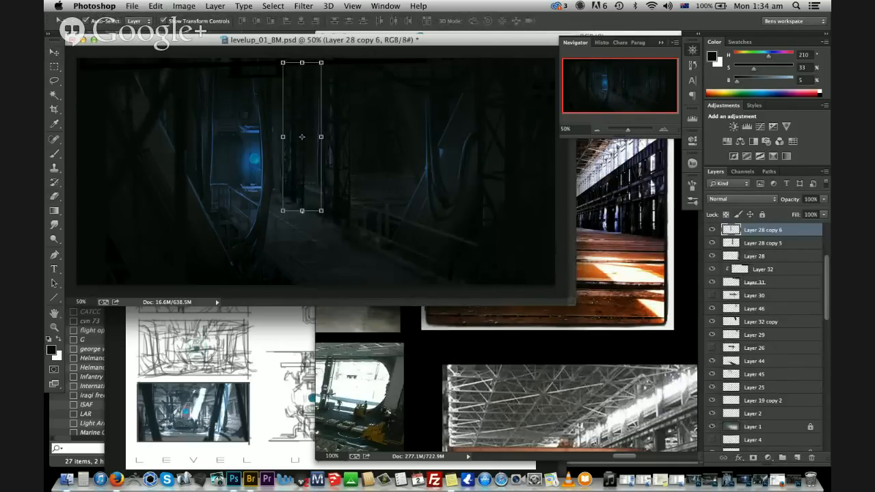
Stretch the smaller truss column to 110.49% height and move it about 1.27 cm down
{"action": "key", "text": "ctrl+t"}
{"action": "left_click_drag", "start_coordinate": [301, 62], "coordinate": [301, 51]}
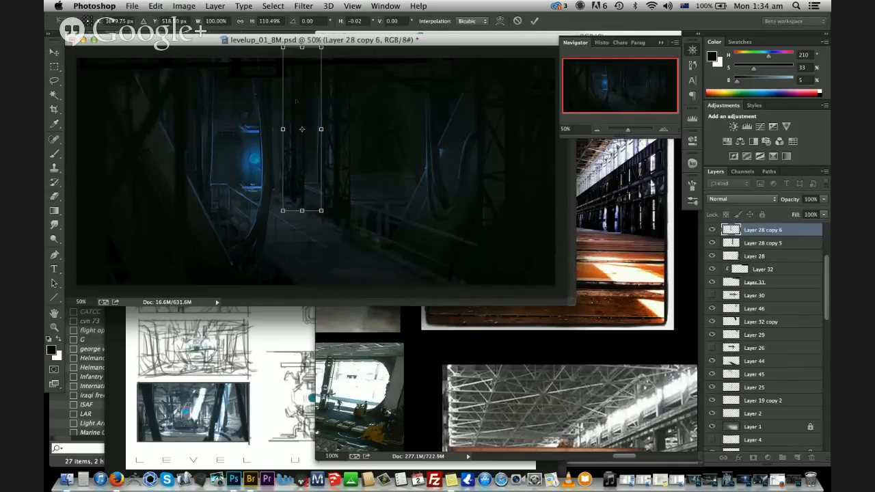
{"action": "key", "text": "Return"}
{"action": "left_click_drag", "start_coordinate": [296, 104], "coordinate": [295, 115]}
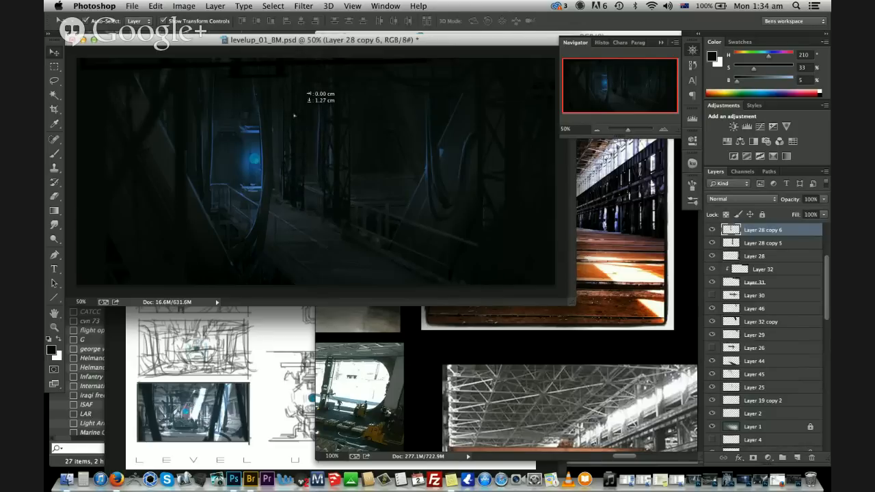
Try another truss column copy, stretched upward, over the pillar left of the blue light, and delete it
{"action": "key", "text": "ctrl+j"}
{"action": "left_click_drag", "start_coordinate": [295, 118], "coordinate": [210, 161]}
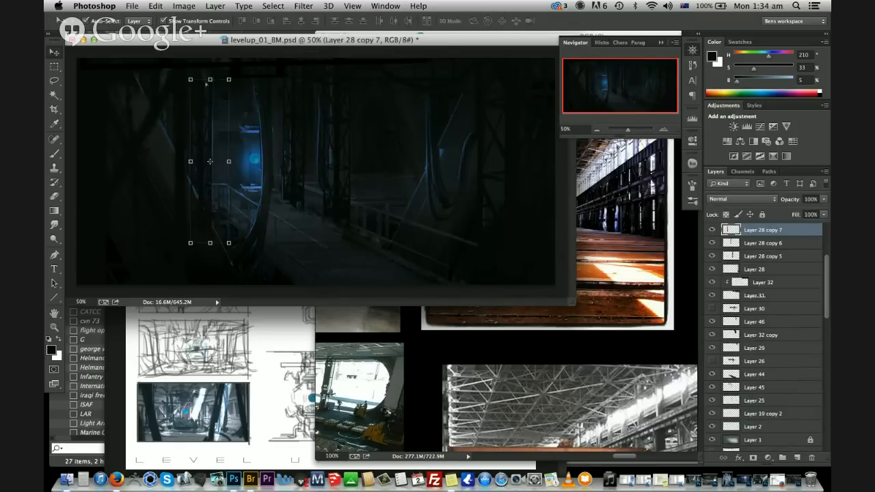
{"action": "left_click_drag", "start_coordinate": [208, 81], "coordinate": [210, 139]}
{"action": "key", "text": "Return"}
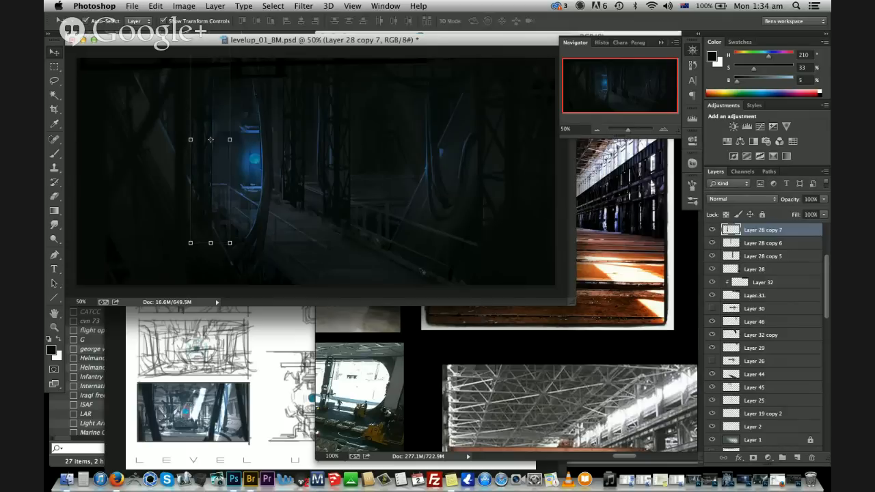
{"action": "key", "text": "Delete"}
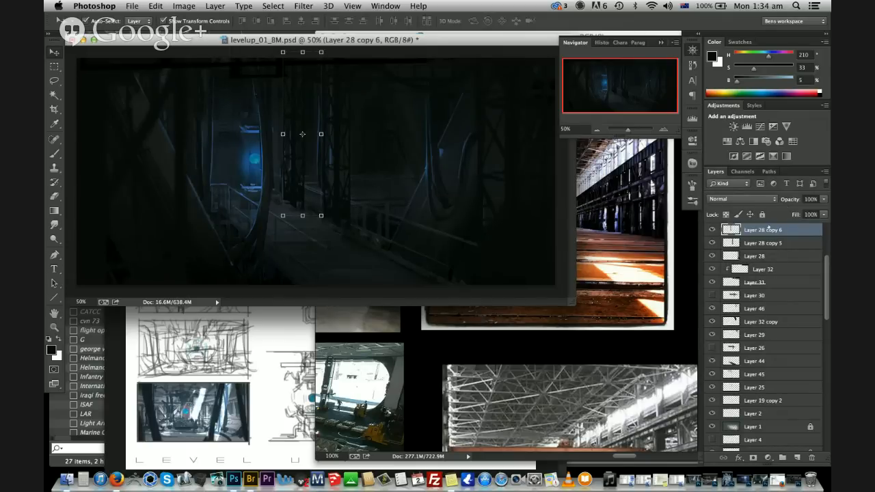
Lower the opacity of Layer 28 copy 6 to 64% and hide that layer
{"action": "left_click", "coordinate": [824, 199]}
{"action": "left_click_drag", "start_coordinate": [825, 212], "coordinate": [809, 212]}
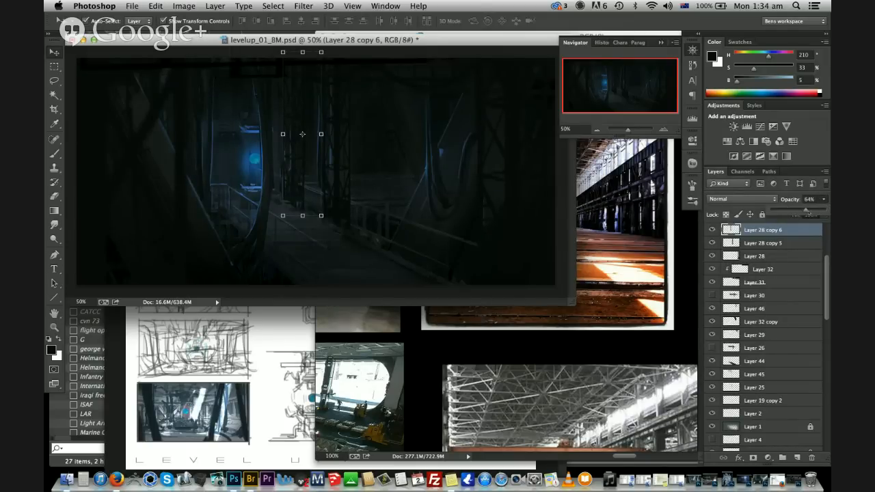
{"action": "left_click", "coordinate": [712, 229]}
Toggle Layer 28 copy 5 off and on to compare, and lower its opacity to 71%
{"action": "left_click", "coordinate": [712, 243]}
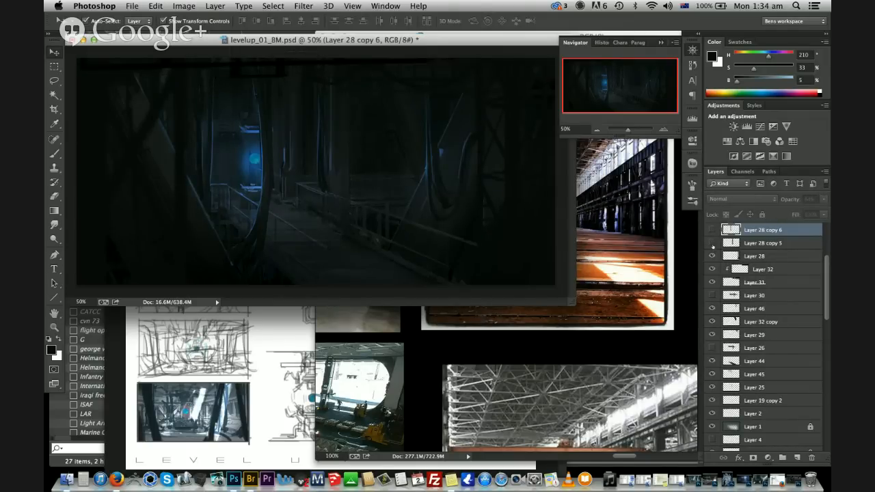
{"action": "left_click", "coordinate": [712, 243]}
{"action": "left_click", "coordinate": [745, 243]}
{"action": "left_click", "coordinate": [824, 199]}
{"action": "left_click_drag", "start_coordinate": [825, 212], "coordinate": [810, 211]}
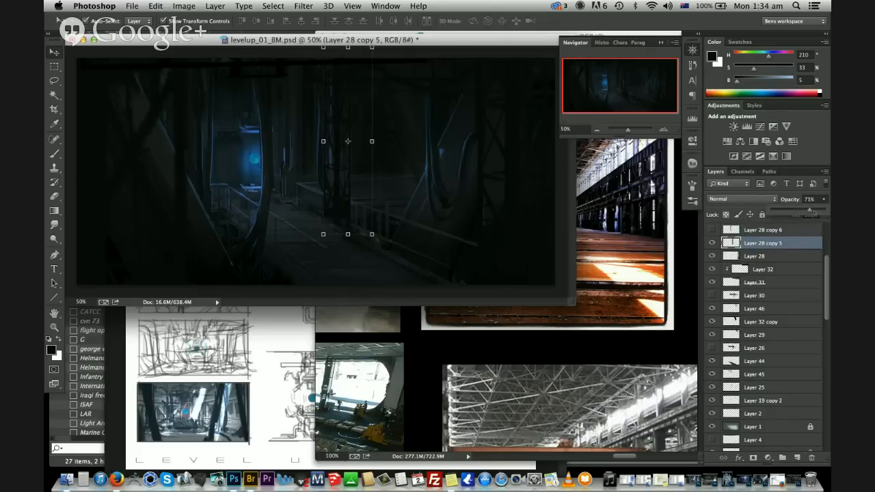
Lock the transparency of Layer 28 copy 5 and lay a sampled blue gradient over the truss column's left-hand strip
{"action": "key", "text": "m"}
{"action": "left_click_drag", "start_coordinate": [304, 250], "coordinate": [336, 51]}
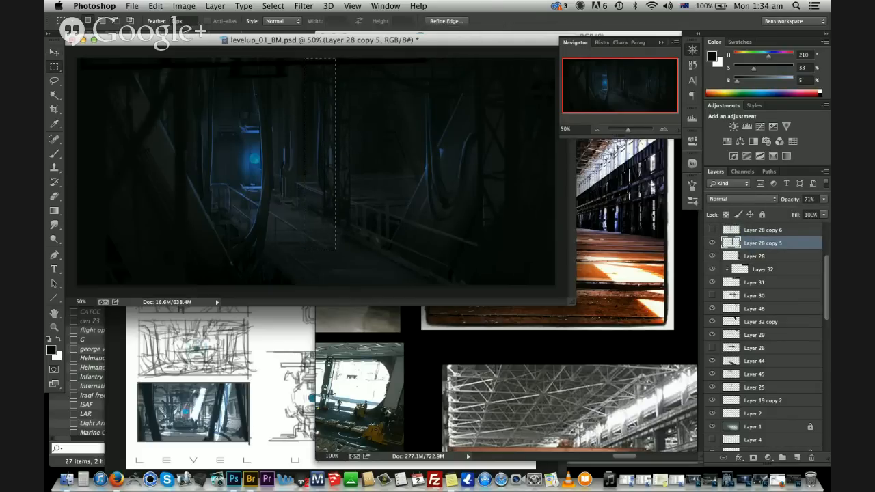
{"action": "left_click", "coordinate": [726, 214]}
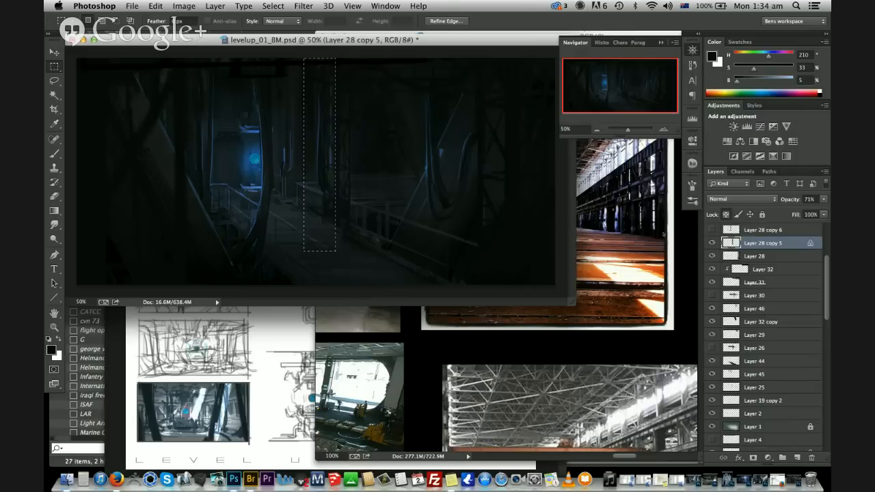
{"action": "key", "text": "g"}
{"action": "left_click", "coordinate": [258, 142], "text": "alt"}
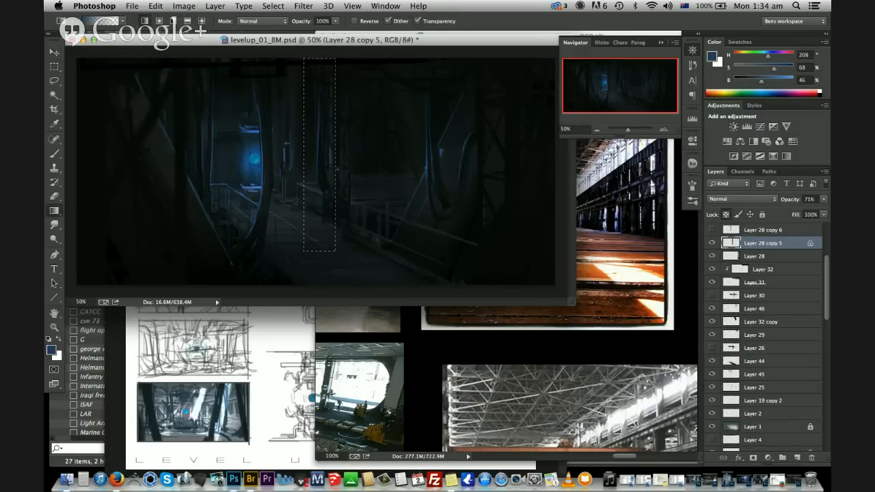
{"action": "left_click_drag", "start_coordinate": [311, 167], "coordinate": [331, 207]}
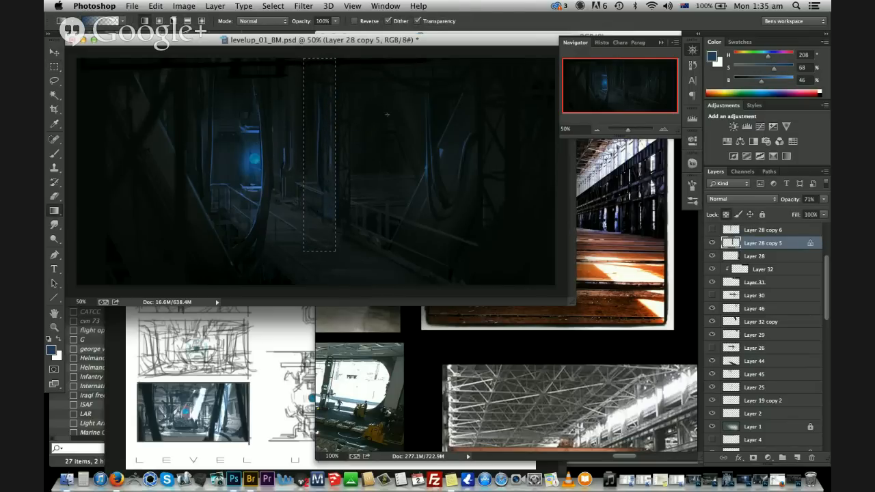
Toggle Layer 28 copy 5 off and on to compare the column, and leave the layer hidden
{"action": "left_click", "coordinate": [712, 244]}
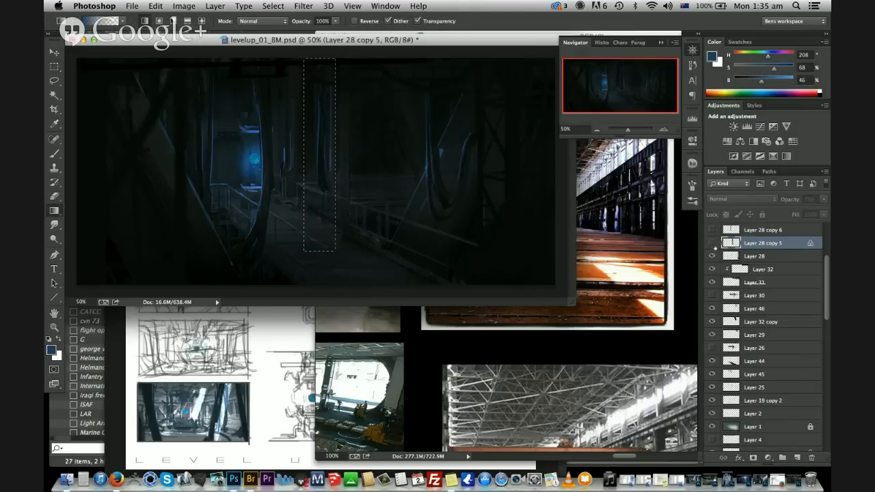
{"action": "left_click", "coordinate": [712, 244]}
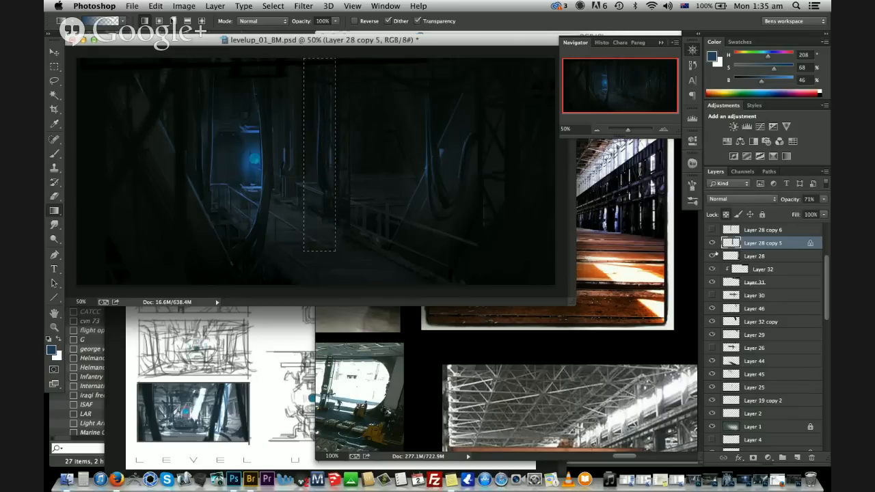
{"action": "left_click", "coordinate": [711, 244]}
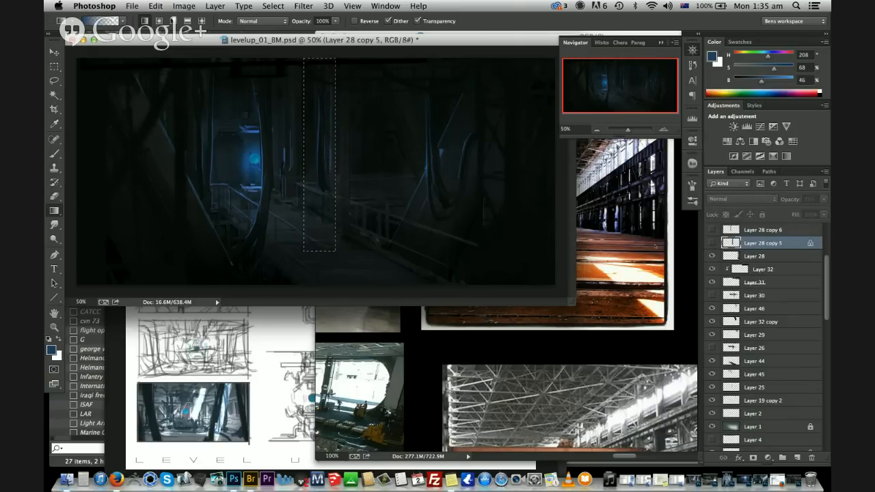
Select Layer 28, the dark foreground column, and clear the marquee selection around the strip
{"action": "key", "text": "v"}
{"action": "left_click_drag", "start_coordinate": [516, 192], "coordinate": [482, 181]}
{"action": "key", "text": "super+z"}
{"action": "key", "text": "e"}
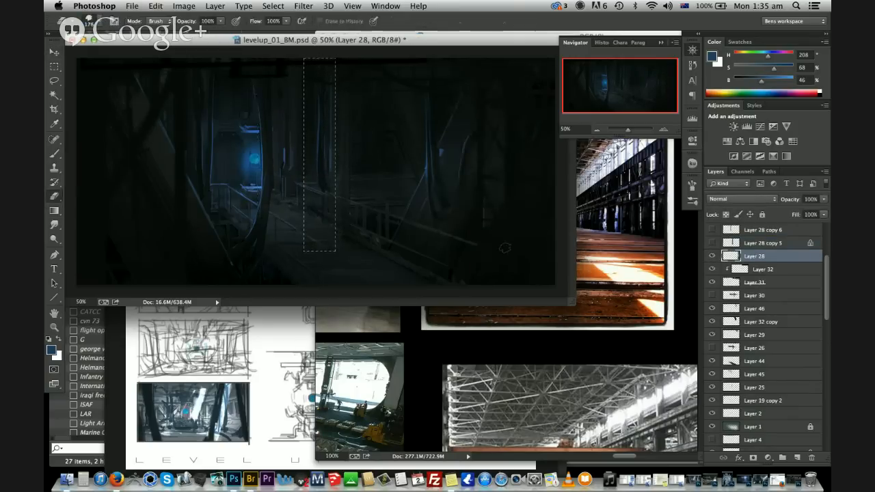
{"action": "key", "text": "super+d"}
Try flipping the canvas vertically and undo the flip
{"action": "left_click", "coordinate": [183, 5]}
{"action": "mouse_move", "coordinate": [196, 110]}
{"action": "left_click", "coordinate": [332, 170]}
{"action": "key", "text": "super+z"}
{"action": "key", "text": "super+z"}
Flip the canvas horizontally, comparing the mirrored composition with the original orientation
{"action": "left_click", "coordinate": [183, 6]}
{"action": "mouse_move", "coordinate": [205, 110]}
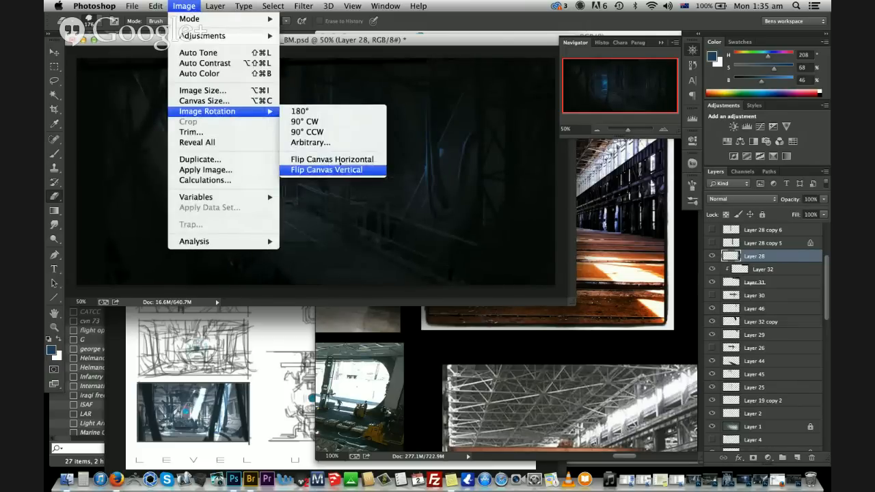
{"action": "left_click", "coordinate": [332, 159]}
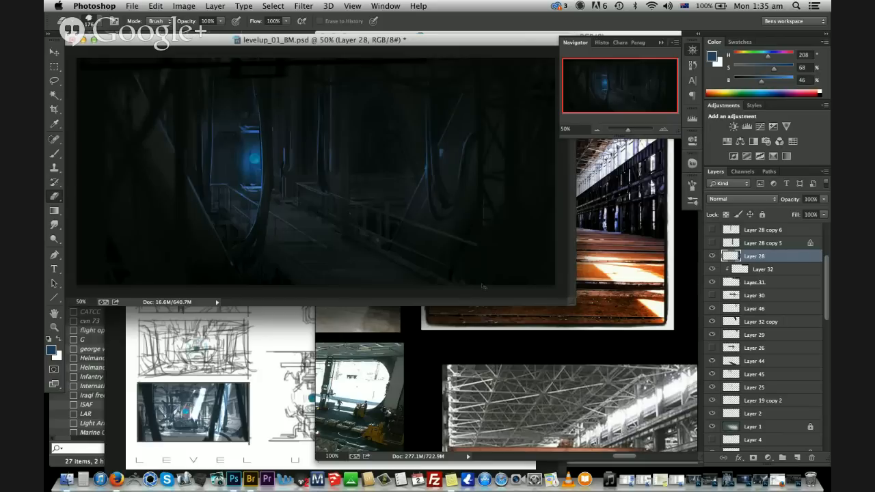
{"action": "key", "text": "super+z"}
{"action": "key", "text": "super+z"}
{"action": "key", "text": "super+z"}
Add a new layer above Layer 28 and prepare the flat 80 px brush preset, reduced in size, with a sampled dark blue-grey
{"action": "key", "text": "b"}
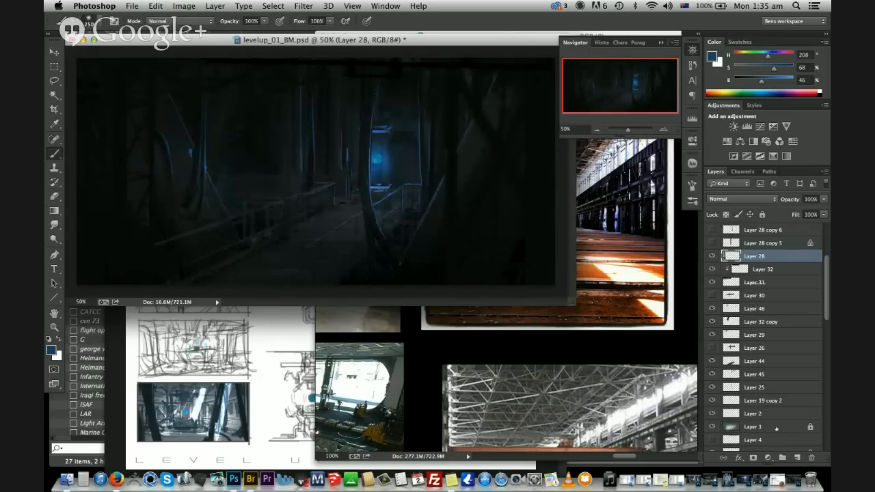
{"action": "left_click", "coordinate": [797, 457]}
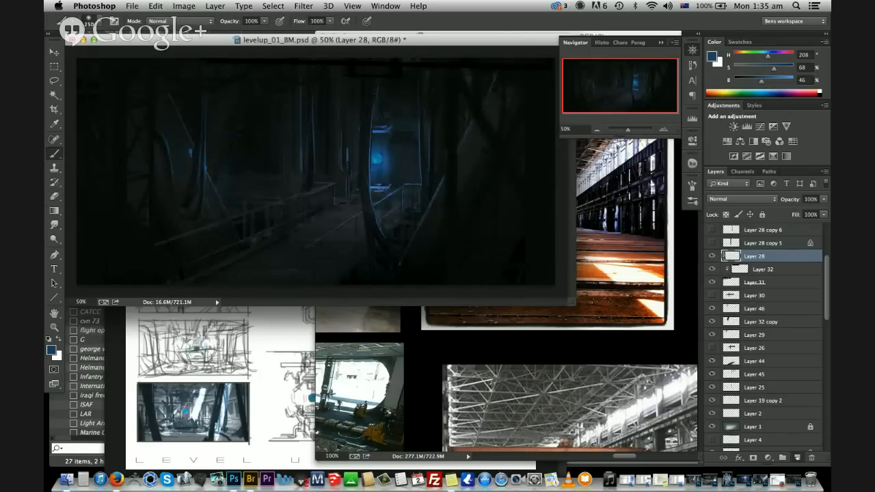
{"action": "right_click", "coordinate": [358, 225]}
{"action": "left_click", "coordinate": [612, 407]}
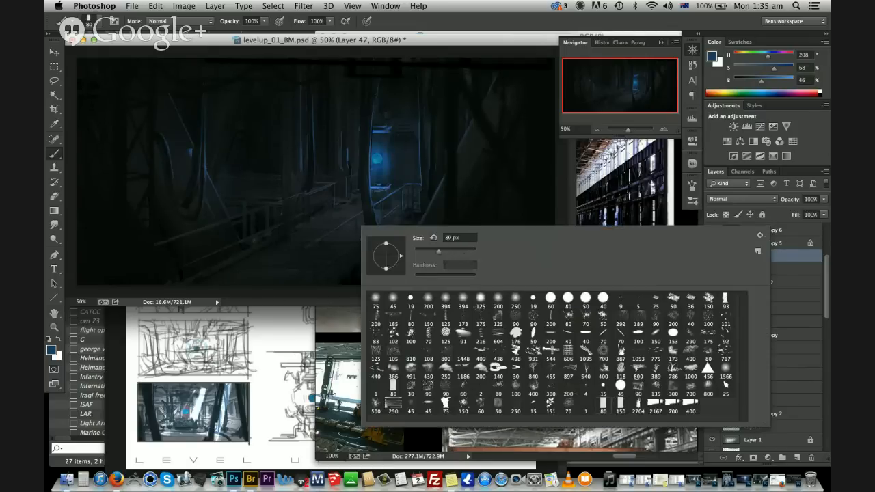
{"action": "left_click", "coordinate": [177, 234], "text": "alt"}
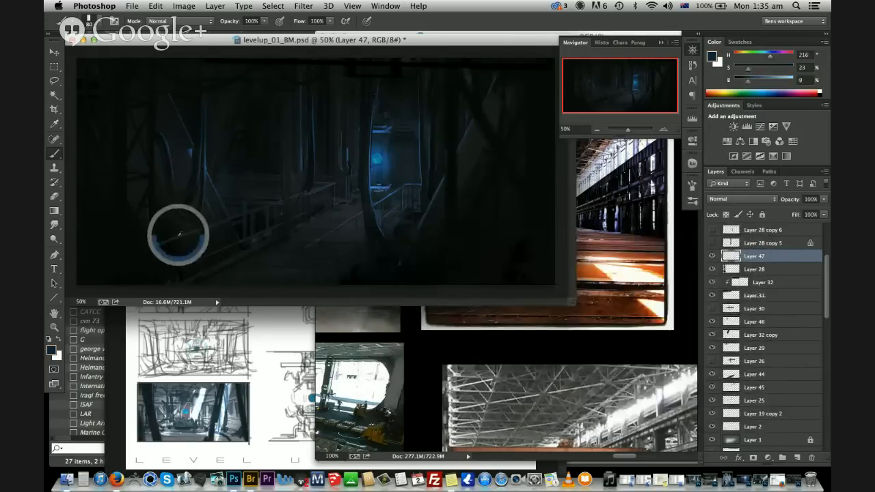
{"action": "key", "text": "bracketleft"}
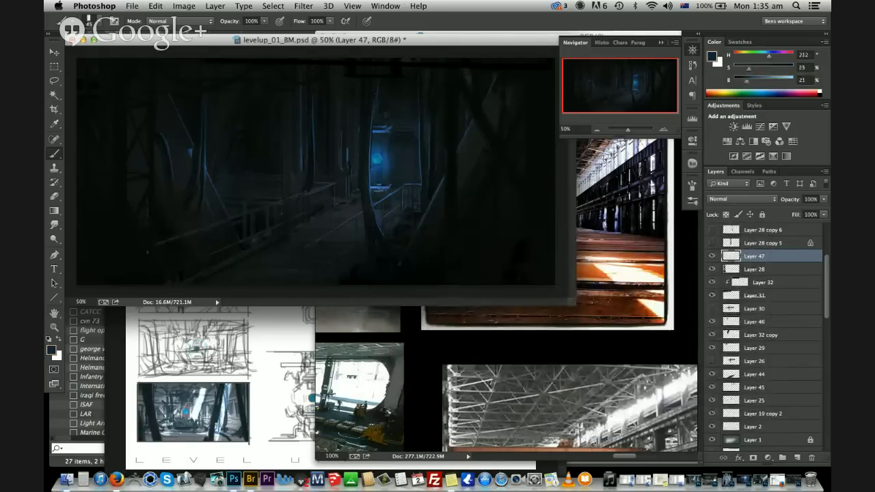
Paint thin handrail lines with a 25 px brush, extending the walkway railing into the lower-left foreground
{"action": "left_click_drag", "start_coordinate": [171, 244], "coordinate": [86, 257]}
{"action": "key", "text": "super+z"}
{"action": "key", "text": "bracketleft"}
{"action": "key", "text": "bracketleft"}
{"action": "left_click_drag", "start_coordinate": [165, 244], "coordinate": [86, 254]}
{"action": "key", "text": "super+z"}
{"action": "key", "text": "bracketleft"}
{"action": "left_click_drag", "start_coordinate": [156, 243], "coordinate": [80, 265]}
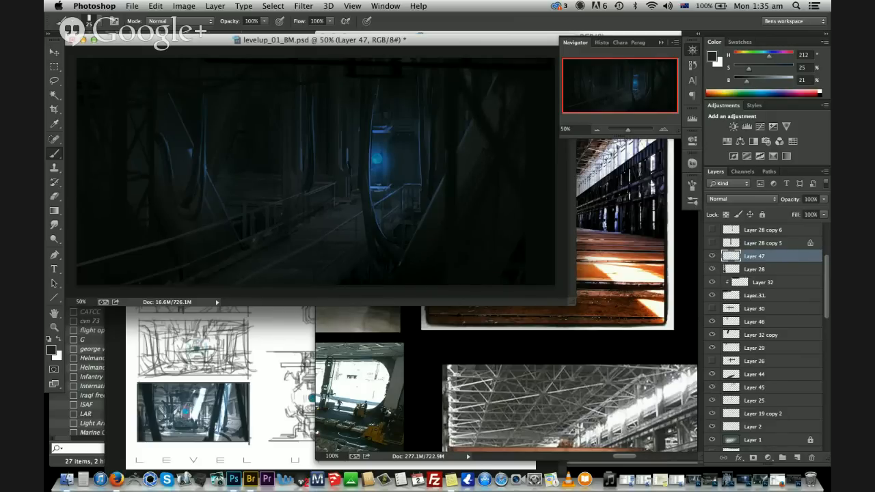
Stretch the painted railing on Layer 47 to 121.49% height and skew it vertically by -1.7 degrees
{"action": "key", "text": "v"}
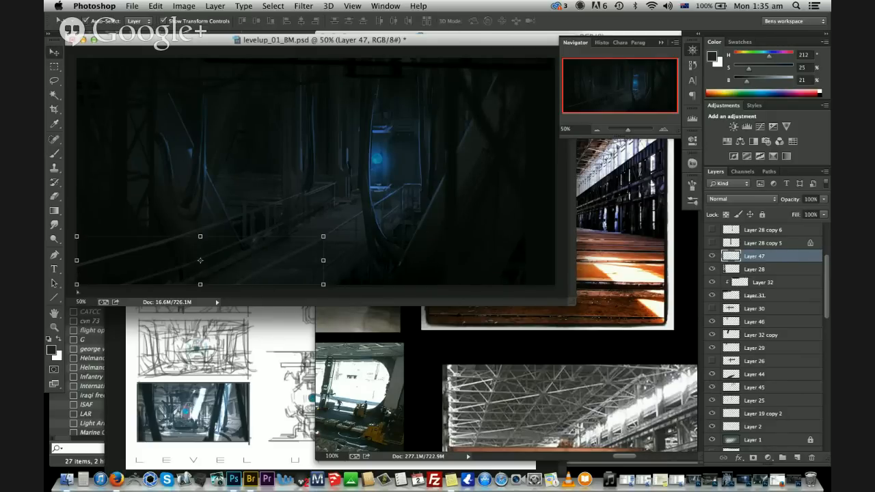
{"action": "left_click_drag", "start_coordinate": [77, 285], "coordinate": [77, 292], "text": "super"}
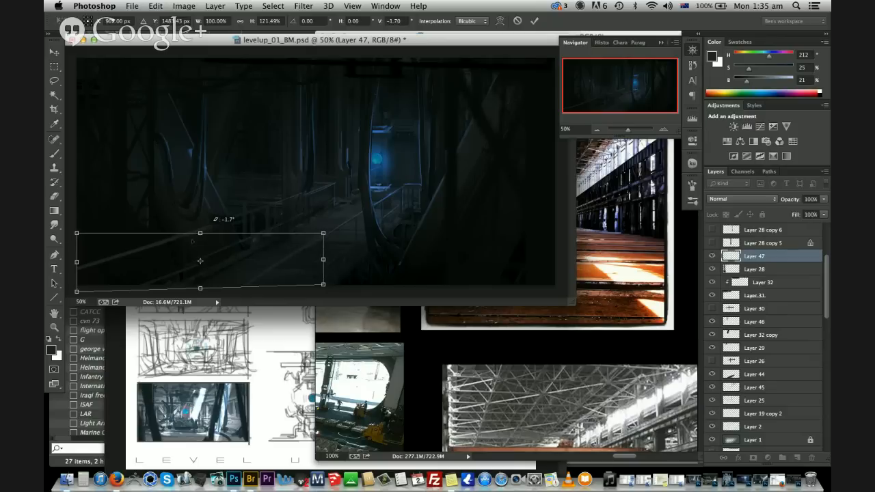
{"action": "key", "text": "Return"}
Lasso the lower section of the foreground railing, skew it vertically by -3.19 degrees, and clear the selection
{"action": "key", "text": "l"}
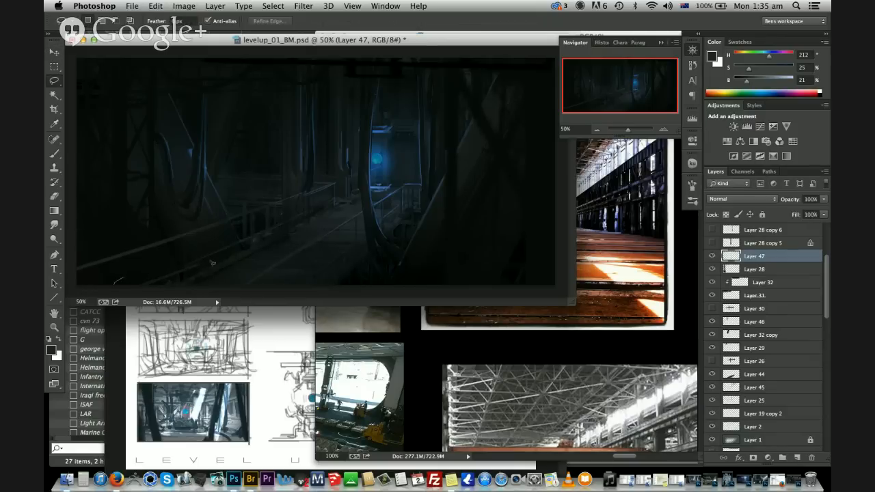
{"action": "left_click_drag", "start_coordinate": [212, 264], "coordinate": [207, 268]}
{"action": "key", "text": "v"}
{"action": "key", "text": "l"}
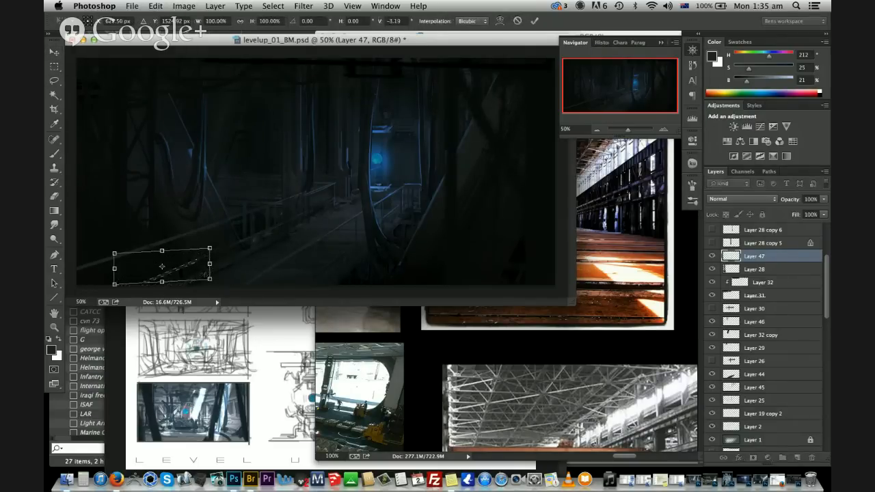
{"action": "left_click", "coordinate": [214, 273]}
{"action": "key", "text": "b"}
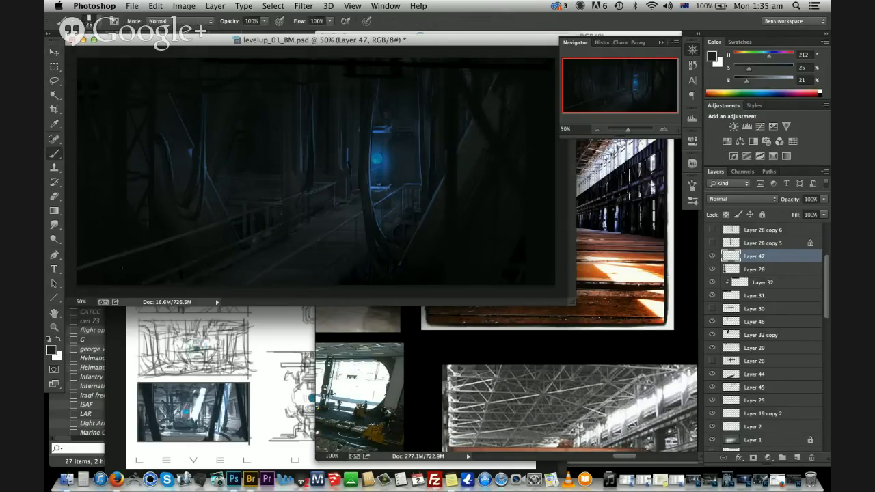
{"action": "key", "text": "super+z"}
Darken Layer 47 with Hue/Saturation by setting Lightness to -33
{"action": "key", "text": "super+u"}
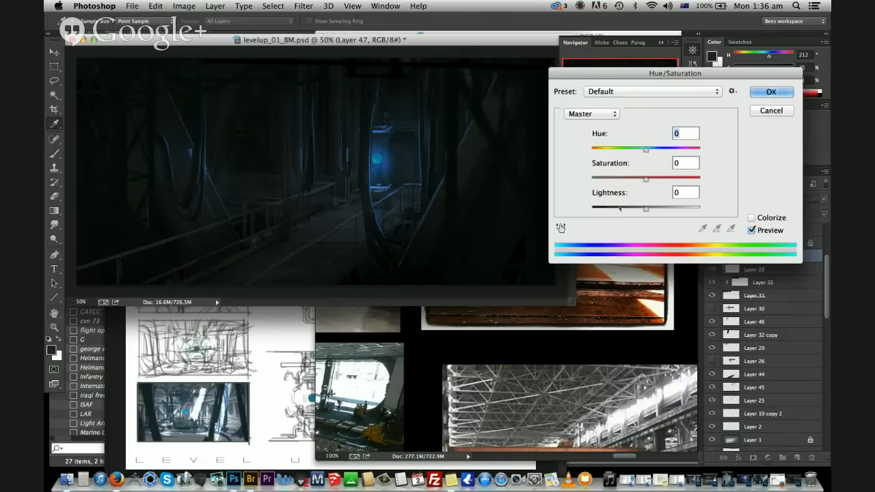
{"action": "left_click_drag", "start_coordinate": [646, 208], "coordinate": [628, 208]}
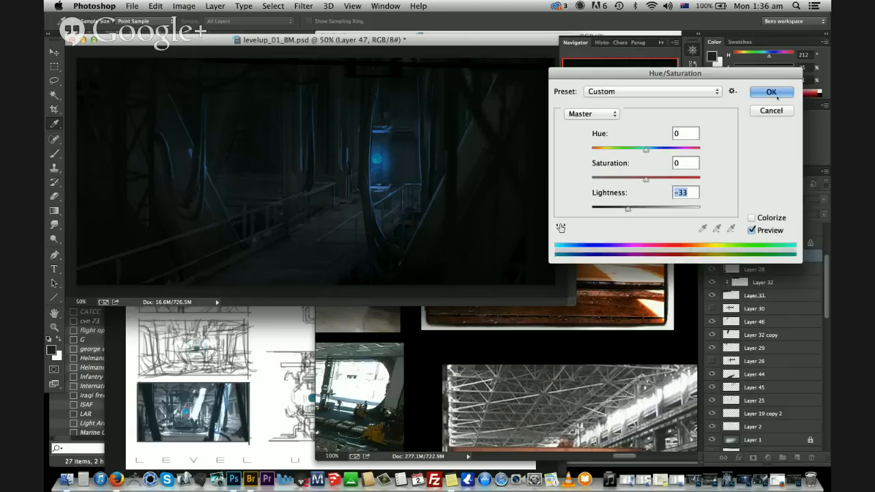
{"action": "key", "text": "Return"}
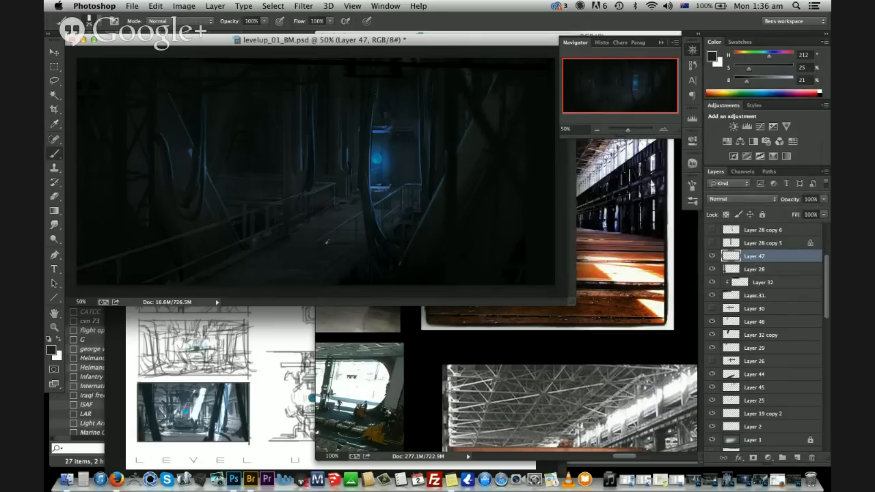
Paint edge strokes along the walkway on Layer 47 with sampled blue-greys, toggling the transparency lock and undoing unwanted strokes
{"action": "left_click", "coordinate": [203, 228], "text": "alt"}
{"action": "key", "text": "slash"}
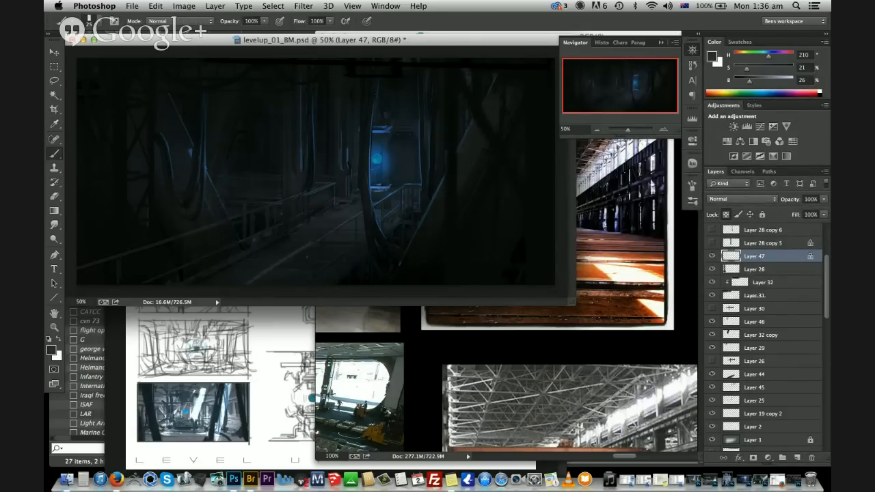
{"action": "key", "text": "super+z"}
{"action": "left_click_drag", "start_coordinate": [321, 236], "coordinate": [278, 262]}
{"action": "key", "text": "slash"}
{"action": "key", "text": "super+z"}
{"action": "left_click", "coordinate": [317, 273], "text": "alt"}
{"action": "left_click", "coordinate": [295, 292], "text": "alt"}
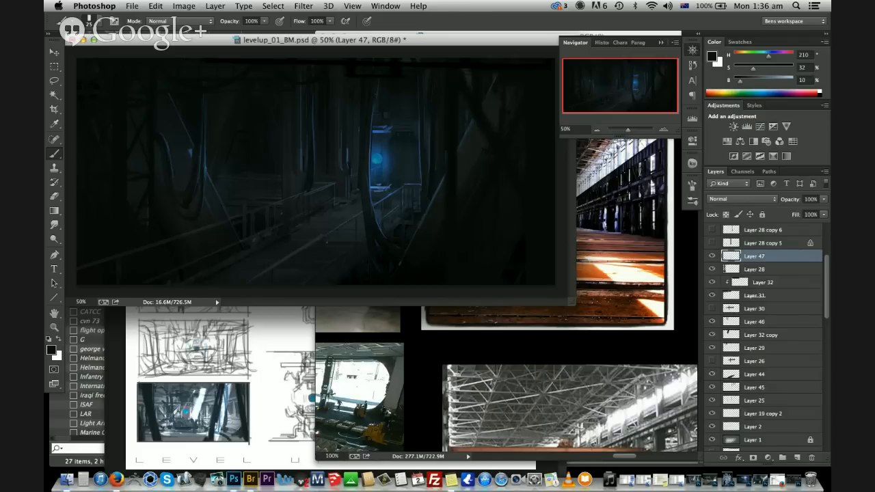
Erase and soften the painted strokes on Layer 47 around the walkway with the 50 px eraser tip
{"action": "key", "text": "e"}
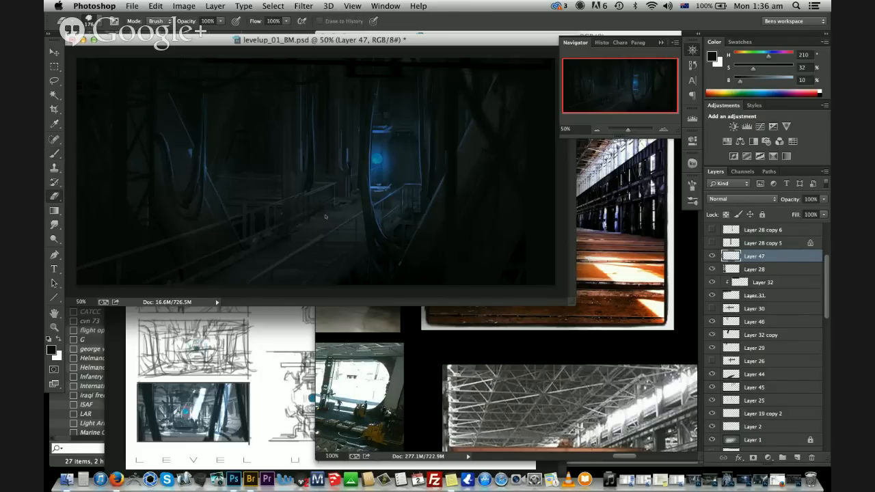
{"action": "right_click", "coordinate": [325, 217]}
{"action": "double_click", "coordinate": [507, 324]}
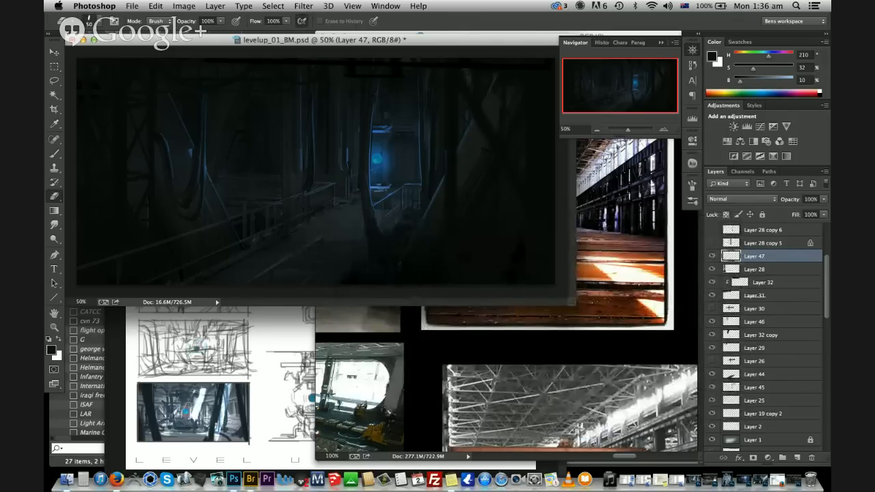
{"action": "key", "text": "b"}
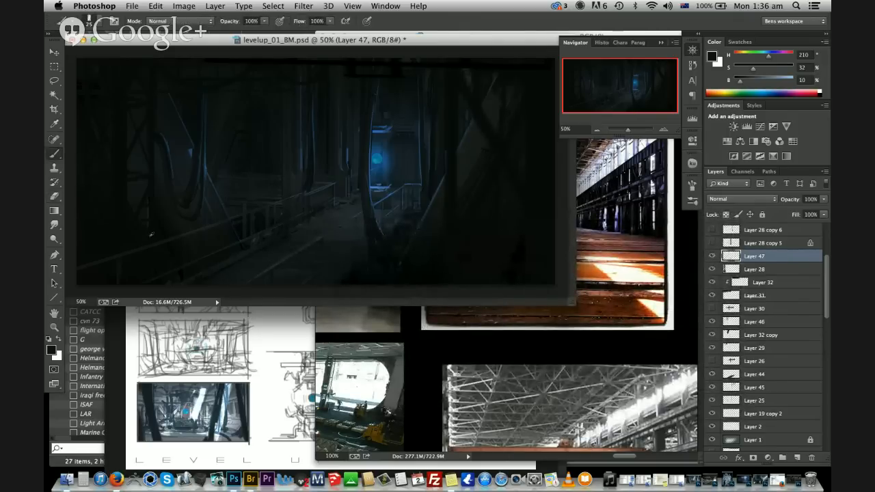
Try moving the layers beneath the lower-left foreground railing and undo the moves
{"action": "key", "text": "v"}
{"action": "key", "text": "ctrl+e"}
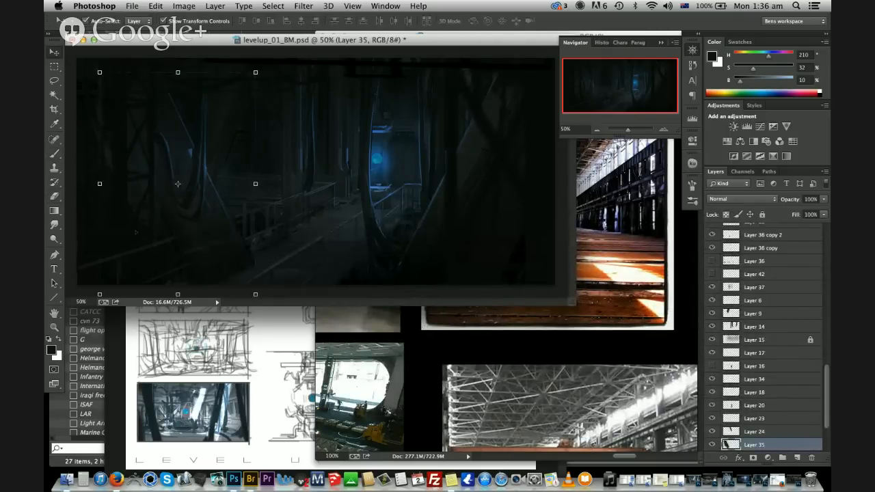
{"action": "left_click_drag", "start_coordinate": [111, 260], "coordinate": [151, 242]}
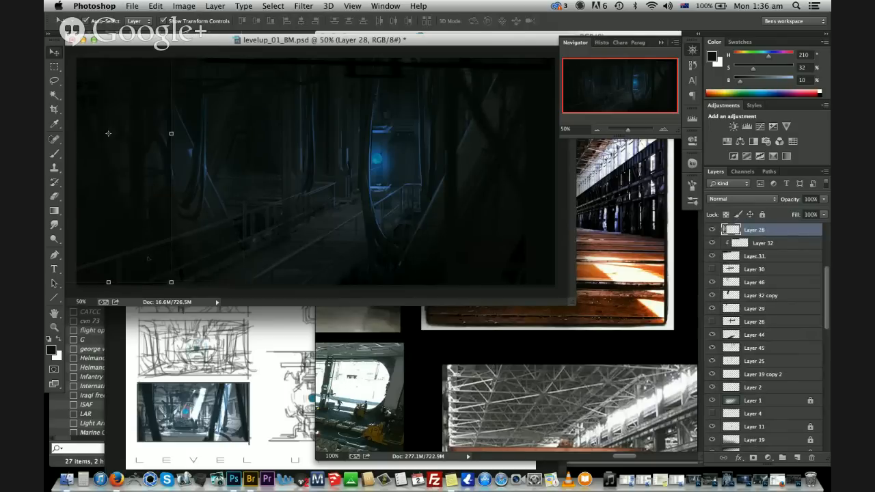
{"action": "key", "text": "super+z"}
{"action": "left_click_drag", "start_coordinate": [131, 283], "coordinate": [150, 275]}
{"action": "key", "text": "super+z"}
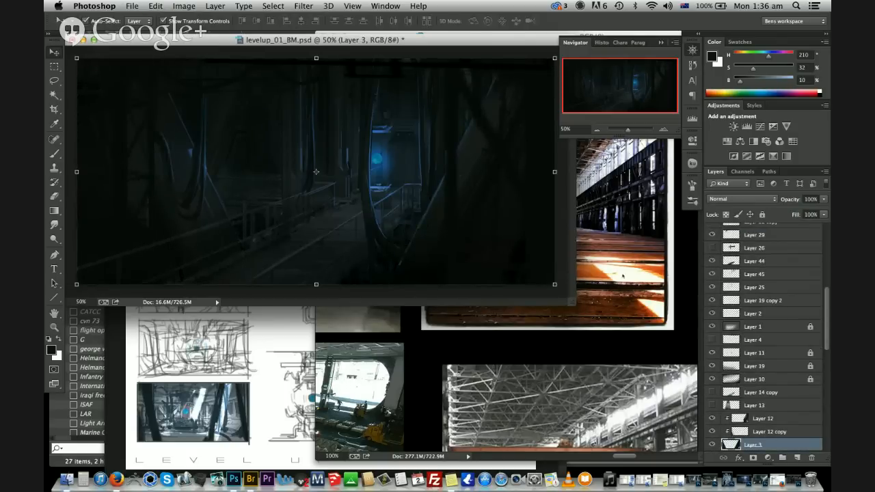
Erase and soften the lower-left foreground area of Layer 3 with a large soft eraser, and reduce its size to 900 px
{"action": "key", "text": "e"}
{"action": "right_click", "coordinate": [154, 233]}
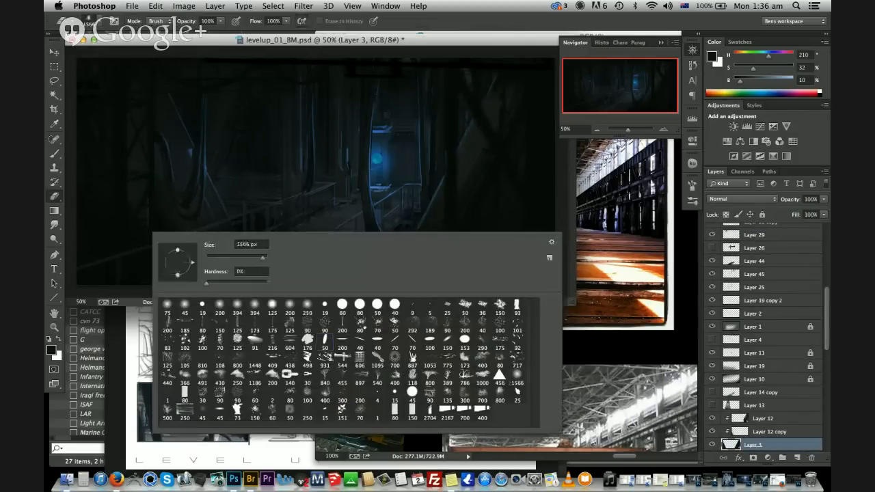
{"action": "key", "text": "Return"}
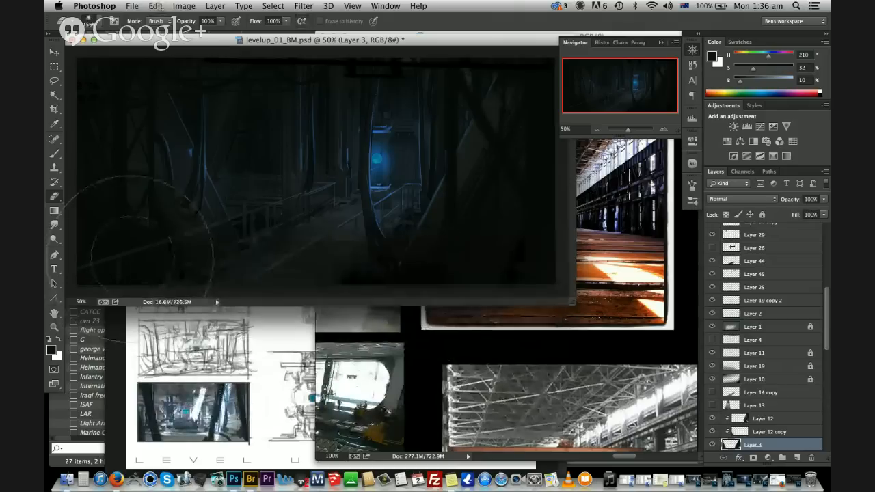
{"action": "key", "text": "bracketleft"}
{"action": "key", "text": "bracketleft"}
{"action": "key", "text": "bracketleft"}
{"action": "key", "text": "bracketleft"}
{"action": "key", "text": "bracketleft"}
{"action": "key", "text": "bracketleft"}
{"action": "key", "text": "bracketleft"}
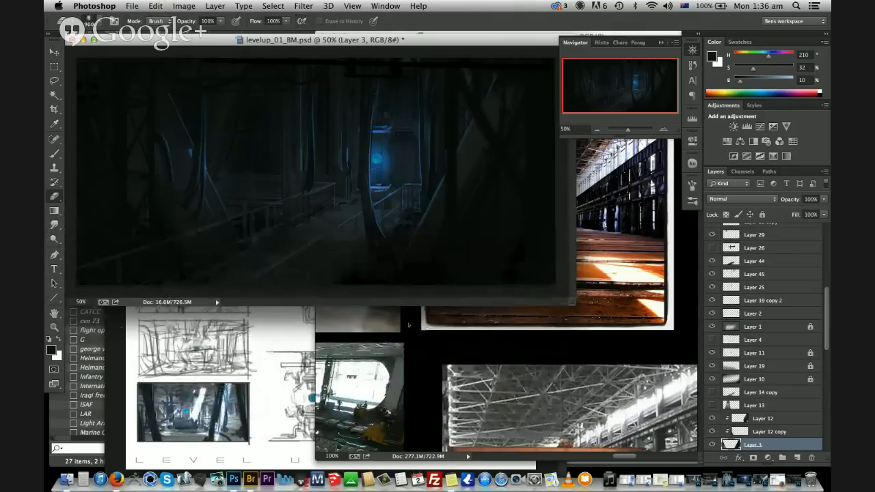
Hide Layer 44 on the walkway floor and add a new empty layer above it
{"action": "key", "text": "v"}
{"action": "left_click", "coordinate": [372, 262], "text": "super"}
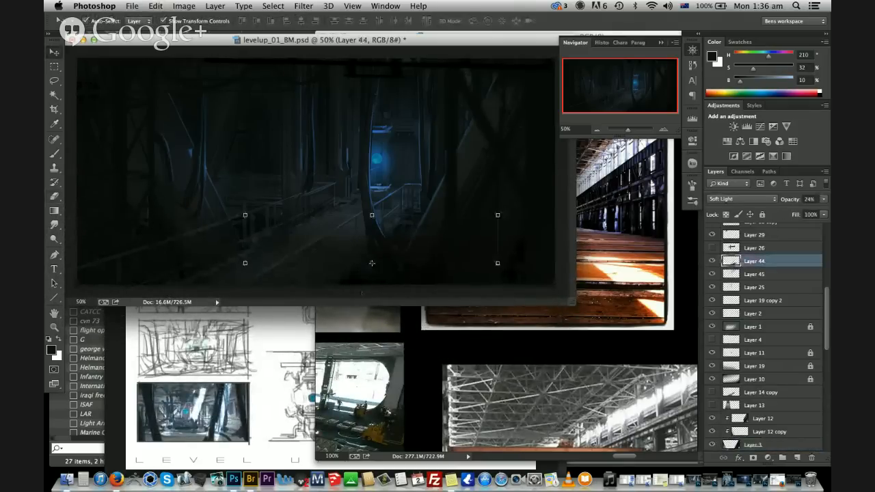
{"action": "left_click", "coordinate": [712, 260]}
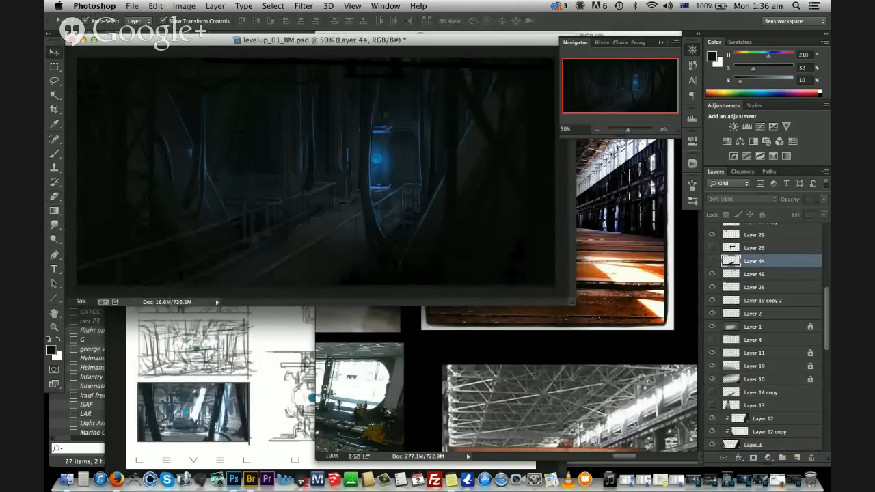
{"action": "left_click", "coordinate": [797, 458]}
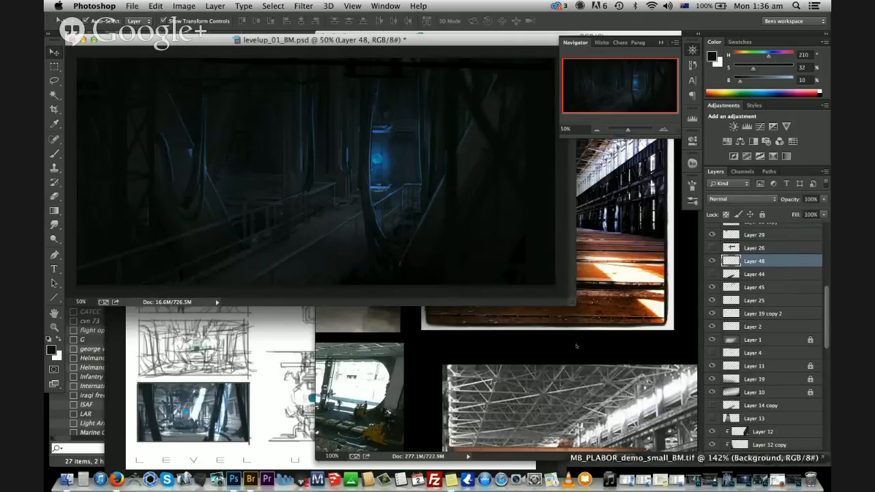
Paint a thin dark horizontal line across the walkway's foreground on Layer 48, using a colour sampled near the left railing
{"action": "key", "text": "b"}
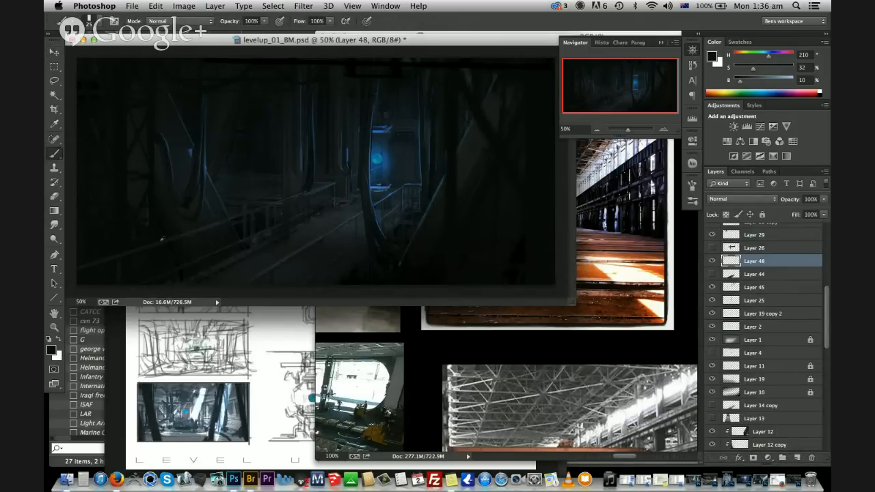
{"action": "left_click", "coordinate": [157, 233], "text": "alt"}
{"action": "key", "text": "bracketleft"}
{"action": "key", "text": "bracketleft"}
{"action": "key", "text": "bracketleft"}
{"action": "key", "text": "bracketleft"}
Duplicate Layer 48, shift the copied line straight up, and merge the copy back into Layer 48
{"action": "key", "text": "ctrl+j"}
{"action": "key", "text": "v"}
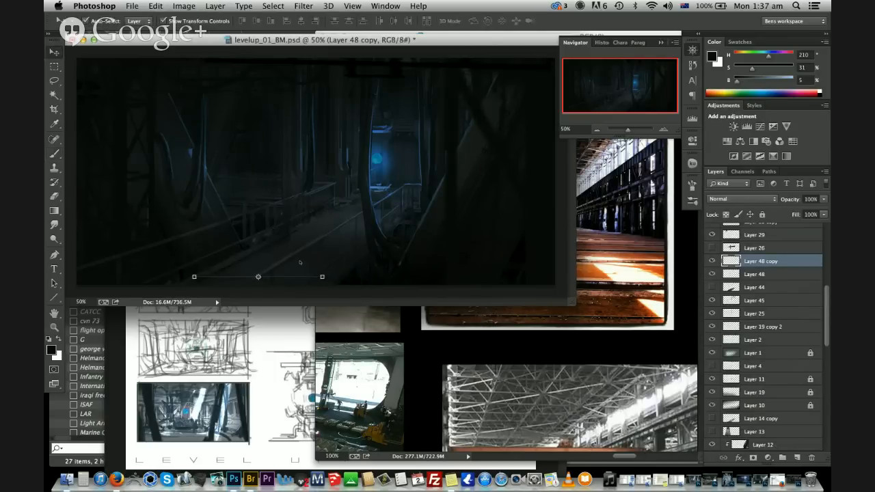
{"action": "key", "text": "Up"}
{"action": "key", "text": "Up"}
{"action": "key", "text": "Up"}
{"action": "key", "text": "Up"}
{"action": "key", "text": "Up"}
{"action": "key", "text": "Up"}
{"action": "key", "text": "Up"}
{"action": "key", "text": "Up"}
{"action": "key", "text": "Up"}
{"action": "key", "text": "Up"}
{"action": "key", "text": "Up"}
{"action": "key", "text": "Up"}
{"action": "key", "text": "Up"}
{"action": "key", "text": "Up"}
{"action": "key", "text": "Up"}
{"action": "key", "text": "Up"}
{"action": "key", "text": "Up"}
{"action": "key", "text": "Up"}
{"action": "key", "text": "Up"}
{"action": "key", "text": "Up"}
{"action": "key", "text": "Up"}
{"action": "key", "text": "Up"}
{"action": "key", "text": "Up"}
{"action": "key", "text": "Up"}
{"action": "key", "text": "Up"}
{"action": "key", "text": "Up"}
{"action": "key", "text": "Up"}
{"action": "key", "text": "Up"}
{"action": "key", "text": "Up"}
{"action": "key", "text": "Up"}
{"action": "key", "text": "Up"}
{"action": "key", "text": "Up"}
{"action": "key", "text": "Up"}
{"action": "key", "text": "Up"}
{"action": "key", "text": "Up"}
{"action": "key", "text": "Up"}
{"action": "key", "text": "Up"}
{"action": "key", "text": "Up"}
{"action": "key", "text": "Up"}
{"action": "key", "text": "Up"}
{"action": "key", "text": "Up"}
{"action": "key", "text": "Up"}
{"action": "key", "text": "Up"}
{"action": "key", "text": "Up"}
{"action": "key", "text": "Up"}
{"action": "key", "text": "Up"}
{"action": "key", "text": "Up"}
{"action": "key", "text": "Up"}
{"action": "key", "text": "Up"}
{"action": "key", "text": "Up"}
{"action": "key", "text": "Up"}
{"action": "key", "text": "Up"}
{"action": "key", "text": "Up"}
{"action": "key", "text": "Up"}
{"action": "key", "text": "Up"}
{"action": "key", "text": "Up"}
{"action": "key", "text": "Up"}
{"action": "key", "text": "Up"}
{"action": "key", "text": "Up"}
{"action": "key", "text": "Up"}
{"action": "key", "text": "Up"}
{"action": "key", "text": "Up"}
{"action": "key", "text": "Up"}
{"action": "key", "text": "Up"}
{"action": "key", "text": "Up"}
{"action": "key", "text": "Up"}
{"action": "key", "text": "Up"}
{"action": "key", "text": "Up"}
{"action": "key", "text": "Up"}
{"action": "key", "text": "Up"}
{"action": "key", "text": "Up"}
{"action": "key", "text": "Up"}
{"action": "key", "text": "Up"}
{"action": "key", "text": "Up"}
{"action": "key", "text": "Up"}
{"action": "key", "text": "Up"}
{"action": "key", "text": "Up"}
{"action": "key", "text": "Up"}
{"action": "key", "text": "Up"}
{"action": "key", "text": "Up"}
{"action": "key", "text": "Up"}
{"action": "key", "text": "Up"}
{"action": "key", "text": "Up"}
{"action": "key", "text": "Up"}
{"action": "key", "text": "ctrl+e"}
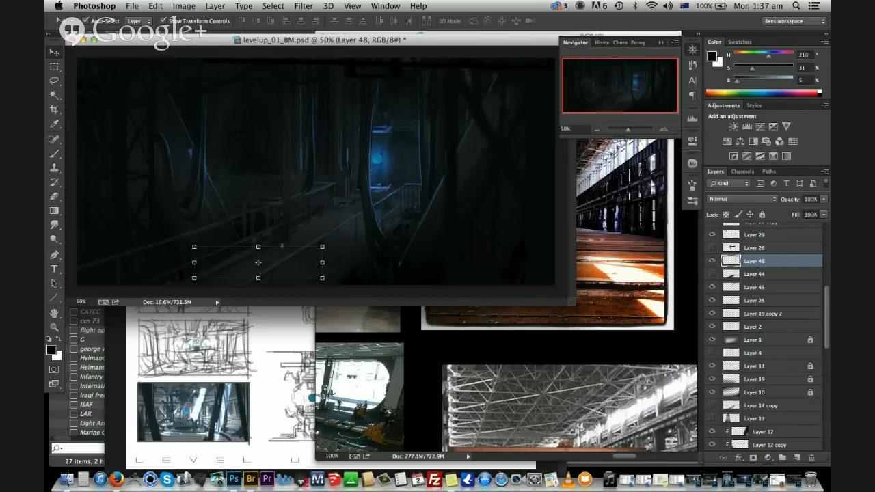
Transform the line pair on Layer 48 to 72.20% width and 208.90% height
{"action": "left_click_drag", "start_coordinate": [258, 246], "coordinate": [258, 212]}
{"action": "left_click_drag", "start_coordinate": [194, 245], "coordinate": [230, 244]}
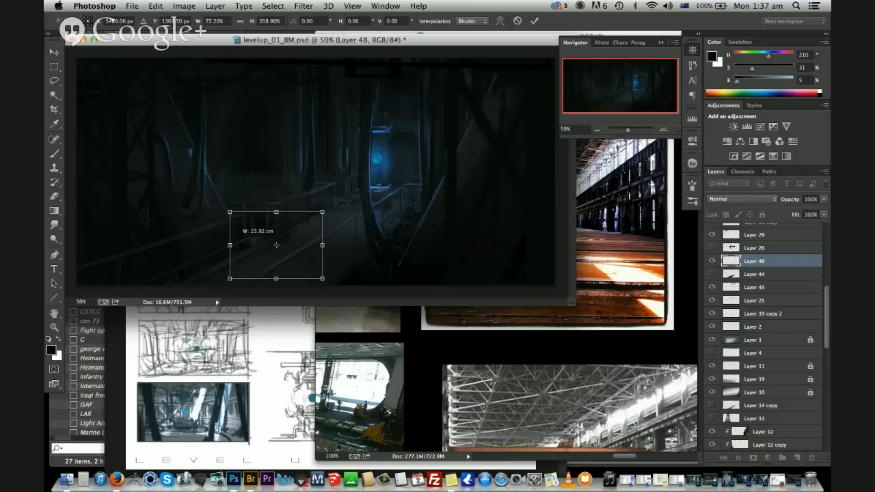
{"action": "key", "text": "Return"}
Duplicate the line pair on Layer 48, position the copy above it as a continuation, and merge both layers
{"action": "key", "text": "ctrl+j"}
{"action": "key", "text": "ctrl+t"}
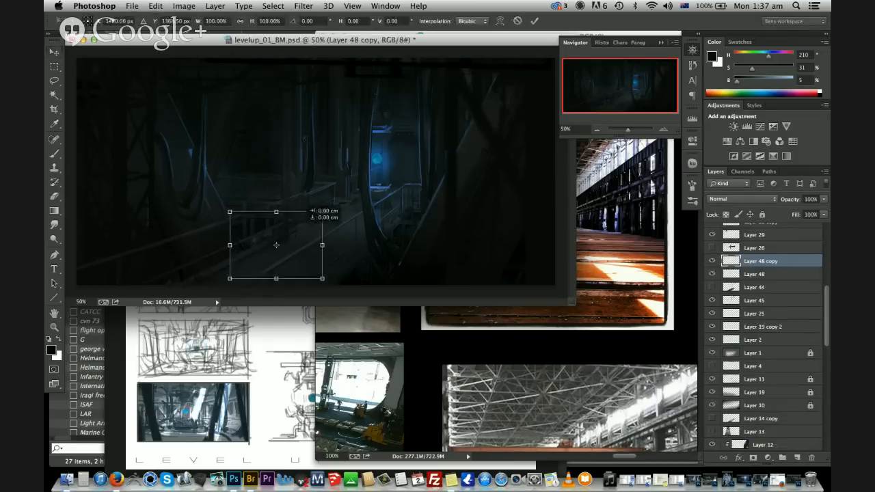
{"action": "left_click_drag", "start_coordinate": [301, 219], "coordinate": [310, 121]}
{"action": "left_click_drag", "start_coordinate": [304, 152], "coordinate": [294, 175]}
{"action": "key", "text": "Return"}
{"action": "key", "text": "ctrl+e"}
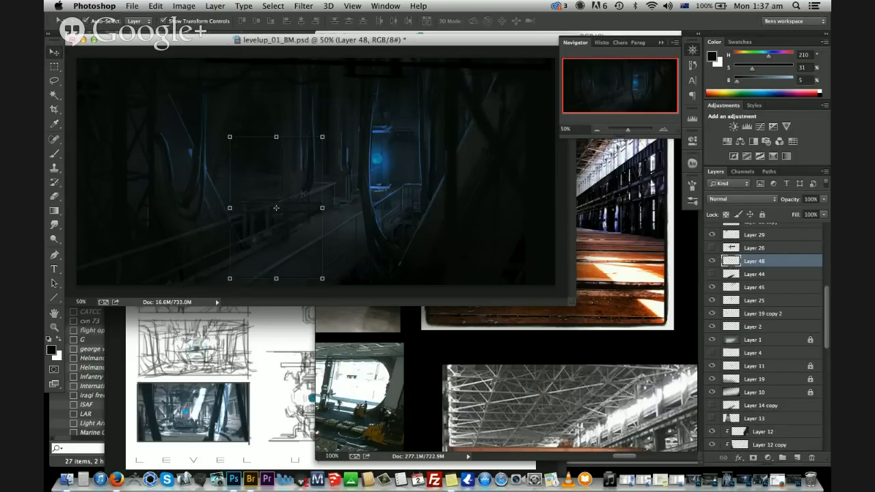
Duplicate the extended set of lines, place the copy near the upper edge of the canvas, and merge it into Layer 48
{"action": "key", "text": "ctrl+j"}
{"action": "key", "text": "ctrl+t"}
{"action": "left_click_drag", "start_coordinate": [295, 273], "coordinate": [297, 127]}
{"action": "key", "text": "Return"}
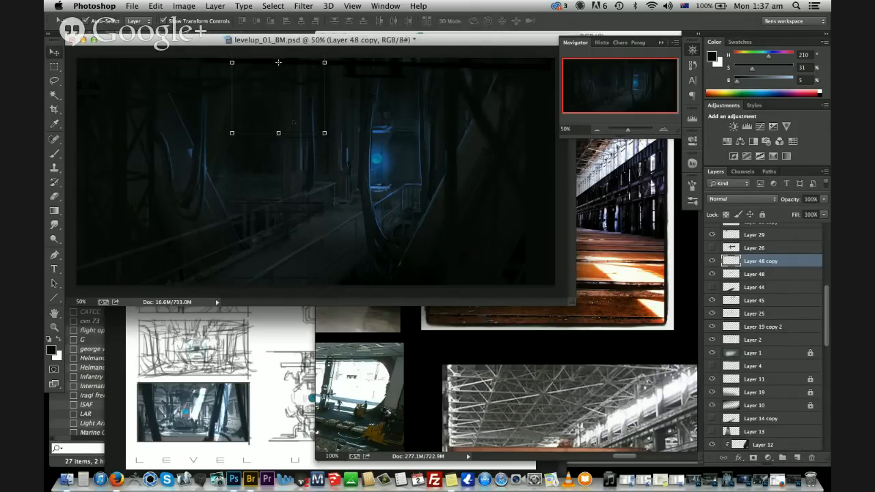
{"action": "key", "text": "ctrl+e"}
Transform the stack of lines on Layer 48 into a narrower strip over the left part of the corridor
{"action": "key", "text": "ctrl+t"}
{"action": "left_click_drag", "start_coordinate": [309, 227], "coordinate": [233, 237]}
{"action": "key", "text": "Return"}
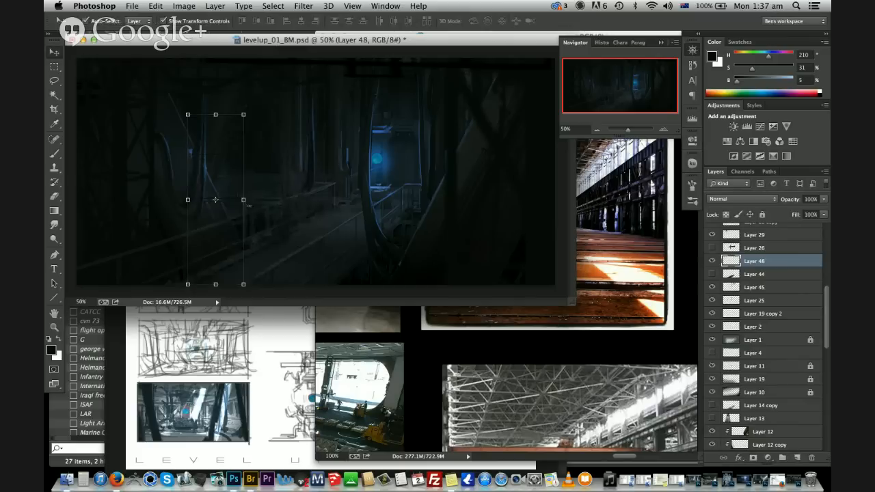
Duplicate the narrow strip of lines, move the copy up to lengthen the stack, and merge it into Layer 48
{"action": "key", "text": "ctrl+j"}
{"action": "key", "text": "ctrl+t"}
{"action": "left_click_drag", "start_coordinate": [219, 272], "coordinate": [230, 100]}
{"action": "key", "text": "Return"}
{"action": "key", "text": "ctrl+e"}
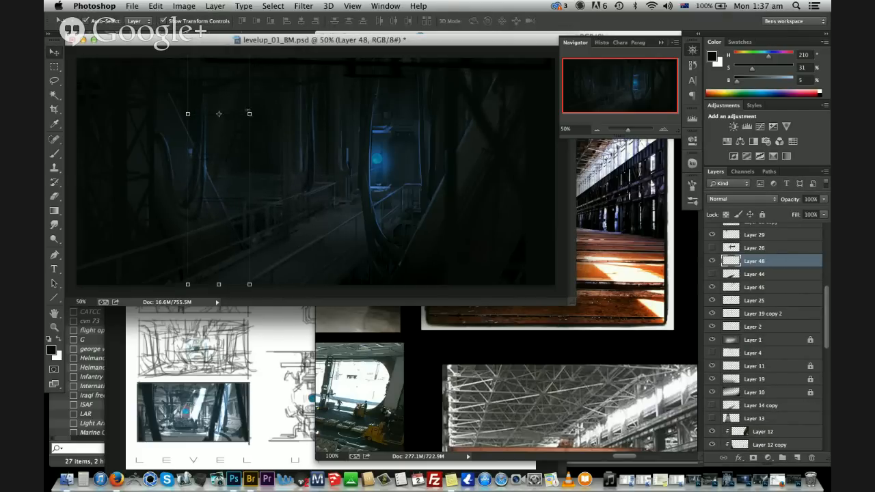
Flatten, widen and skew the strip of lines on Layer 48 so it lies in perspective along the walkway floor
{"action": "key", "text": "ctrl+t"}
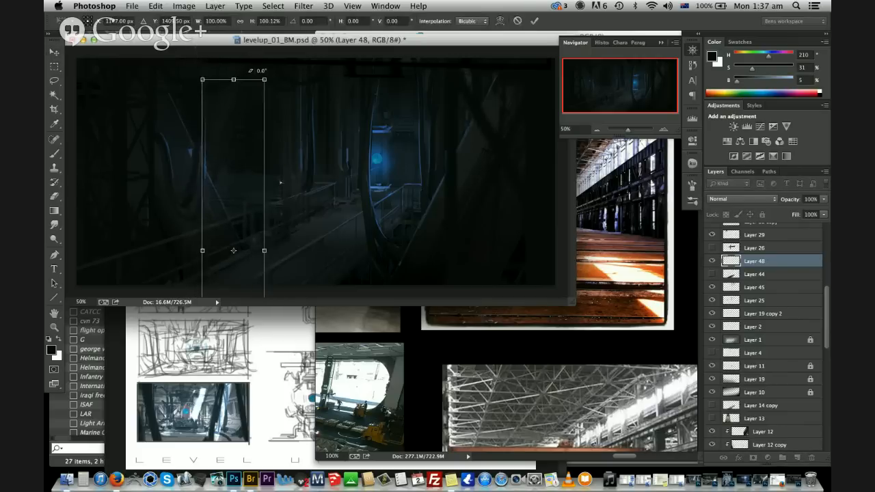
{"action": "left_click_drag", "start_coordinate": [280, 182], "coordinate": [365, 202], "text": "super"}
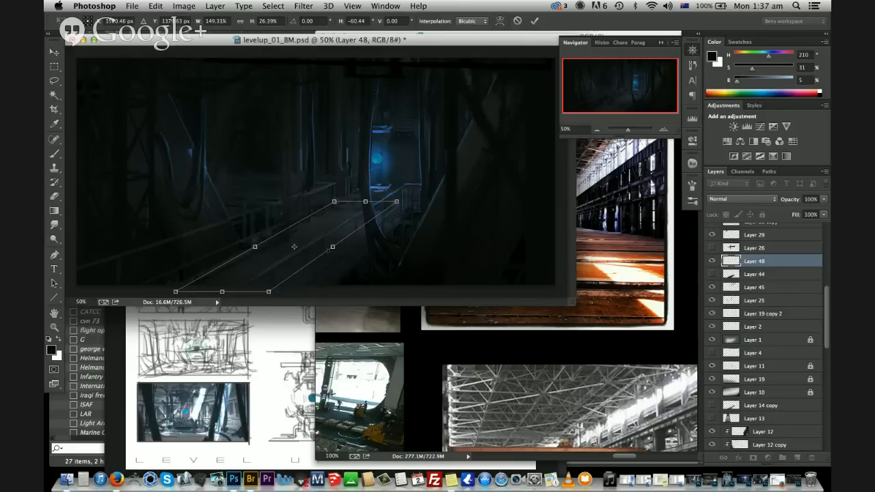
{"action": "left_click_drag", "start_coordinate": [317, 247], "coordinate": [354, 248], "text": "super"}
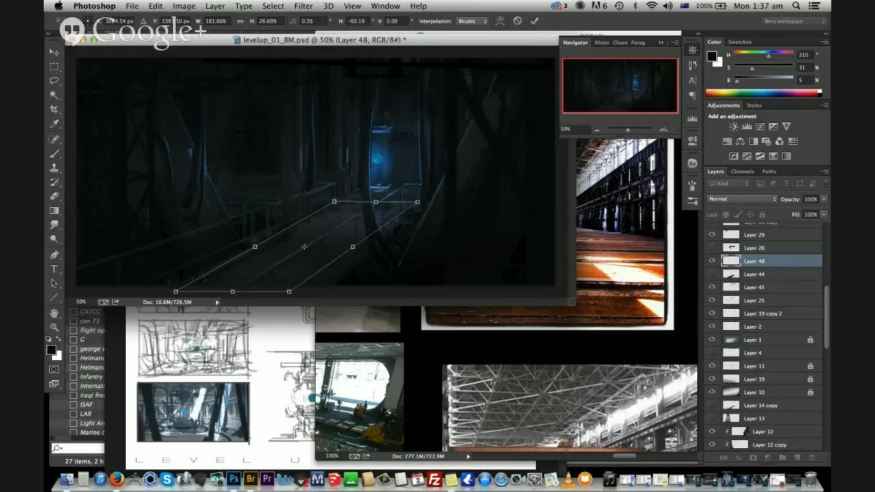
{"action": "left_click_drag", "start_coordinate": [175, 292], "coordinate": [162, 291], "text": "super"}
{"action": "left_click_drag", "start_coordinate": [339, 202], "coordinate": [343, 201], "text": "super"}
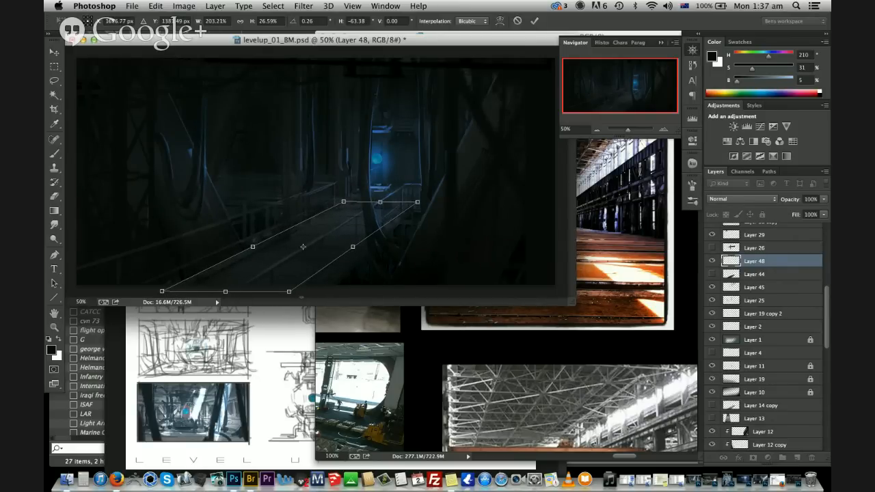
{"action": "left_click_drag", "start_coordinate": [288, 291], "coordinate": [291, 294], "text": "super"}
{"action": "left_click_drag", "start_coordinate": [226, 292], "coordinate": [223, 293], "text": "super"}
{"action": "mouse_move", "coordinate": [417, 201]}
{"action": "left_mouse_down", "text": "super"}
{"action": "mouse_move", "coordinate": [395, 193]}
{"action": "mouse_move", "coordinate": [421, 191]}
{"action": "left_mouse_up", "text": "super"}
{"action": "left_click_drag", "start_coordinate": [287, 294], "coordinate": [291, 295], "text": "super"}
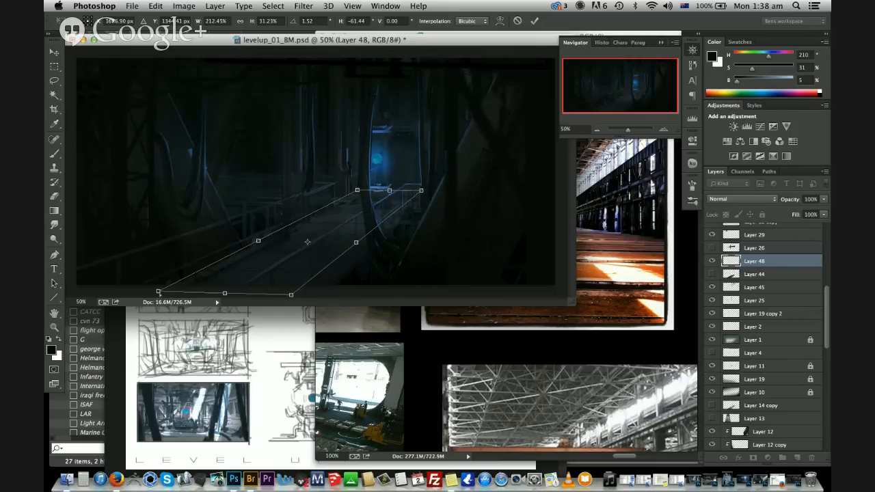
Fine-tune the corners of the distorted strip to 247.70% width and 31.64% height to cover the walkway, and apply the transform
{"action": "left_click_drag", "start_coordinate": [158, 292], "coordinate": [154, 291], "text": "super"}
{"action": "left_click_drag", "start_coordinate": [360, 245], "coordinate": [362, 246], "text": "super"}
{"action": "left_click_drag", "start_coordinate": [359, 190], "coordinate": [364, 189], "text": "super"}
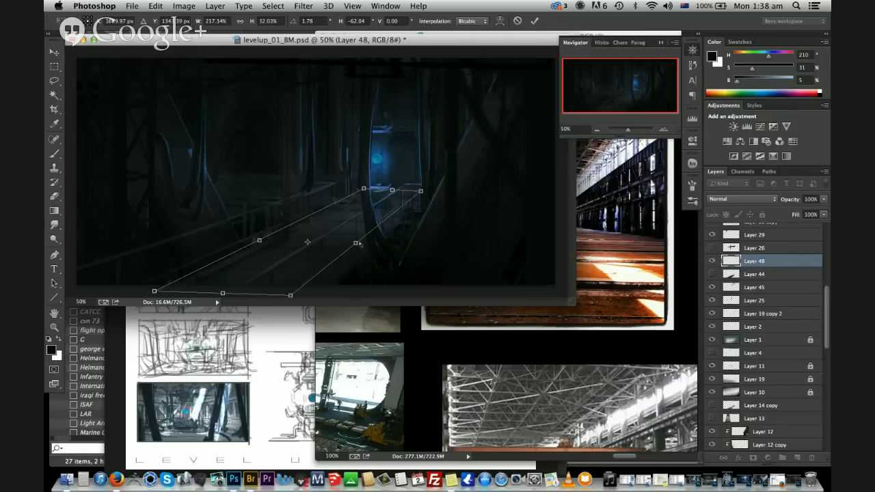
{"action": "left_click_drag", "start_coordinate": [356, 244], "coordinate": [362, 243], "text": "super"}
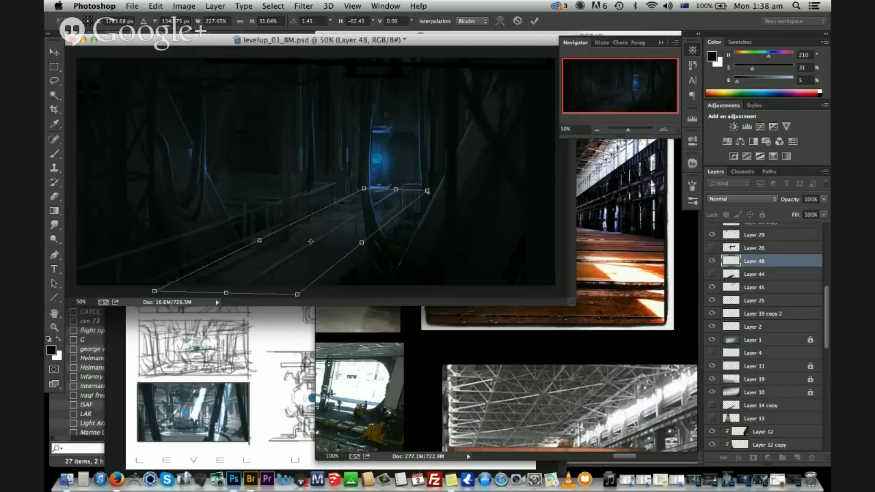
{"action": "left_click_drag", "start_coordinate": [427, 190], "coordinate": [429, 189], "text": "super"}
{"action": "left_click_drag", "start_coordinate": [297, 294], "coordinate": [303, 295], "text": "super"}
{"action": "left_click_drag", "start_coordinate": [155, 291], "coordinate": [148, 291], "text": "super"}
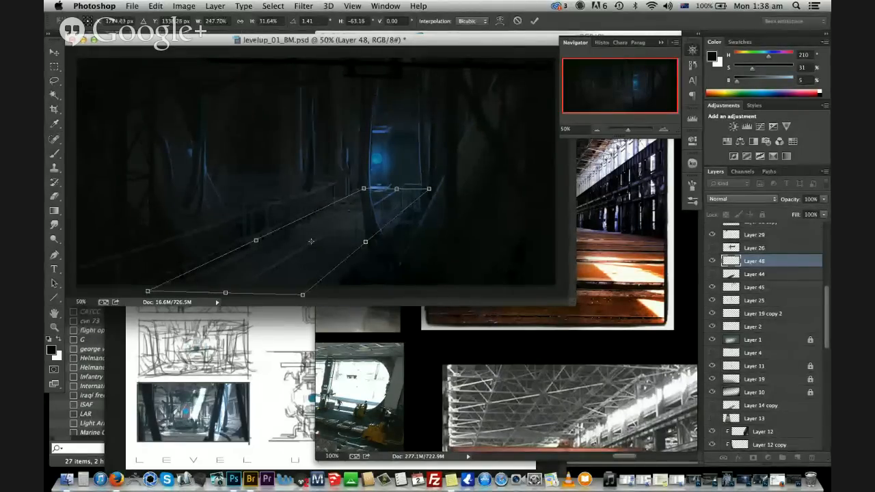
{"action": "key", "text": "Return"}
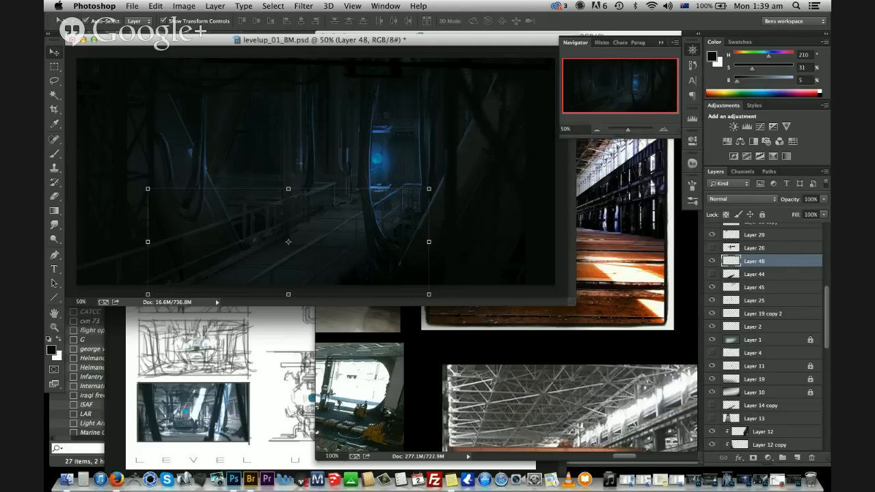
Try nudging Layer 37 behind the walkway and erasing it with the 40 px elliptical tip, and undo the changes
{"action": "left_click_drag", "start_coordinate": [308, 167], "coordinate": [299, 167]}
{"action": "left_click", "coordinate": [312, 198]}
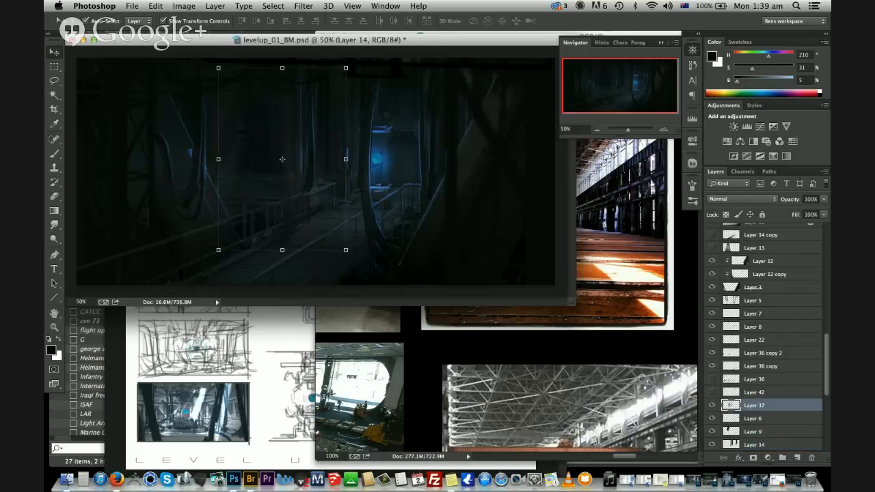
{"action": "key", "text": "e"}
{"action": "right_click", "coordinate": [256, 200]}
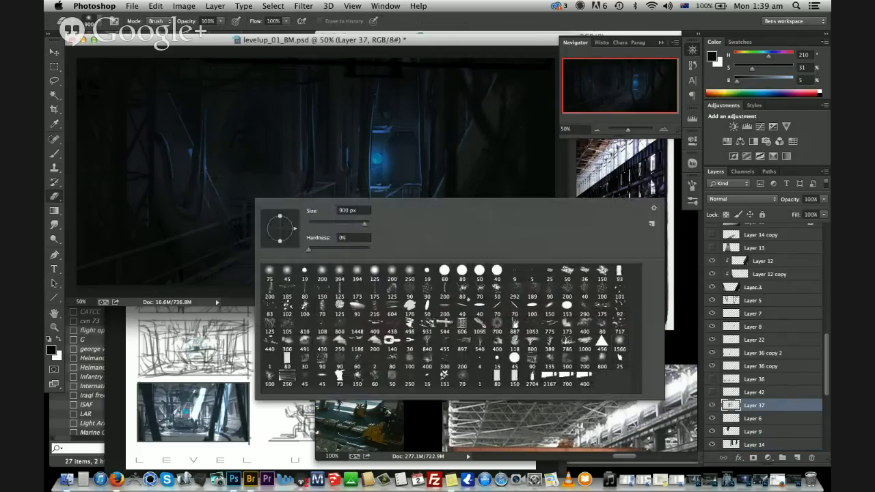
{"action": "left_click", "coordinate": [484, 309]}
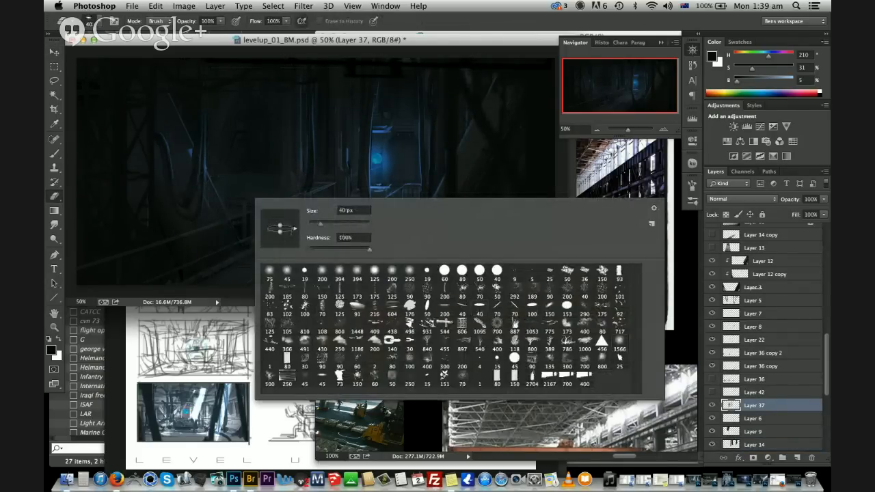
{"action": "key", "text": "Return"}
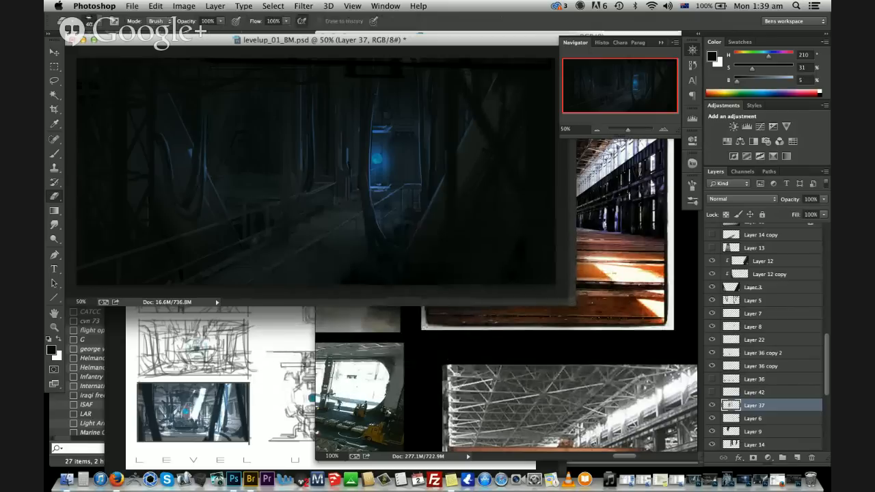
{"action": "key", "text": "super+z"}
{"action": "key", "text": "super+z"}
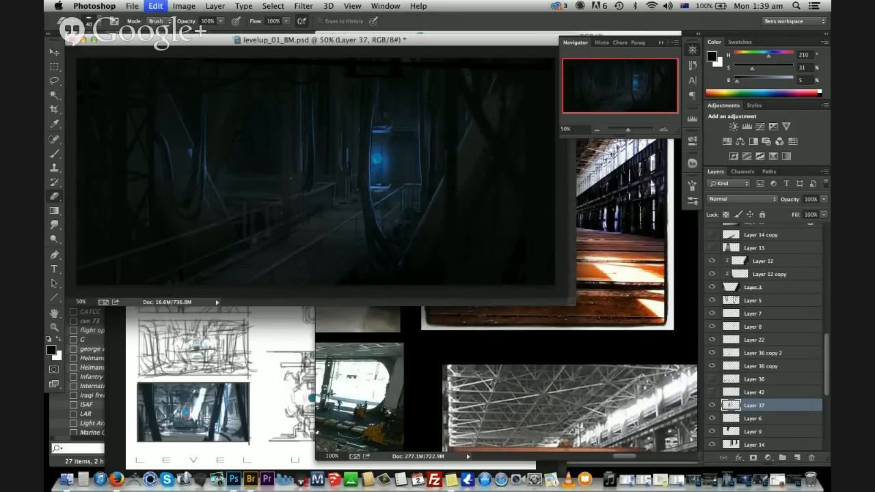
{"action": "key", "text": "super+z"}
Try moving Layer 37 down and to the right, undo the move, and switch to the Brush tool
{"action": "key", "text": "v"}
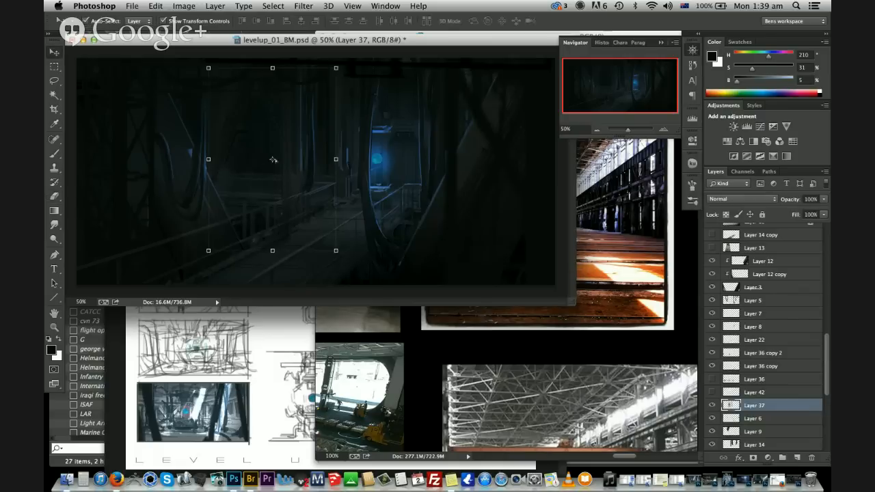
{"action": "left_click_drag", "start_coordinate": [264, 165], "coordinate": [287, 187]}
{"action": "key", "text": "super+z"}
{"action": "key", "text": "super+z"}
{"action": "key", "text": "b"}
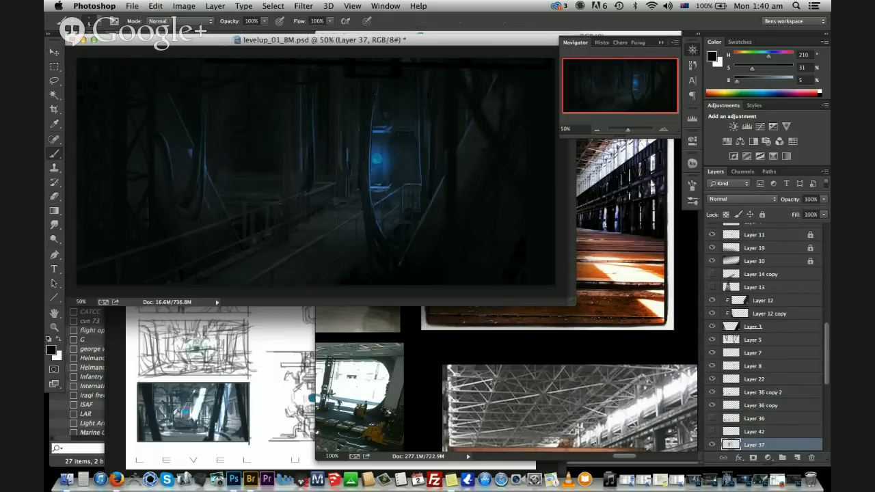
Sample a dark blue from the dim background between the columns and enlarge the brush for painting on Layer 37
{"action": "left_click", "coordinate": [270, 138], "text": "alt"}
{"action": "key", "text": "bracketright"}
{"action": "key", "text": "bracketright"}
{"action": "key", "text": "bracketright"}
{"action": "key", "text": "bracketright"}
{"action": "key", "text": "bracketright"}
{"action": "key", "text": "bracketright"}
Pick Layer 36 copy 2 and Layer 37 at the walkway railing in turn as targets for the Eraser
{"action": "key", "text": "v"}
{"action": "left_click", "coordinate": [252, 221]}
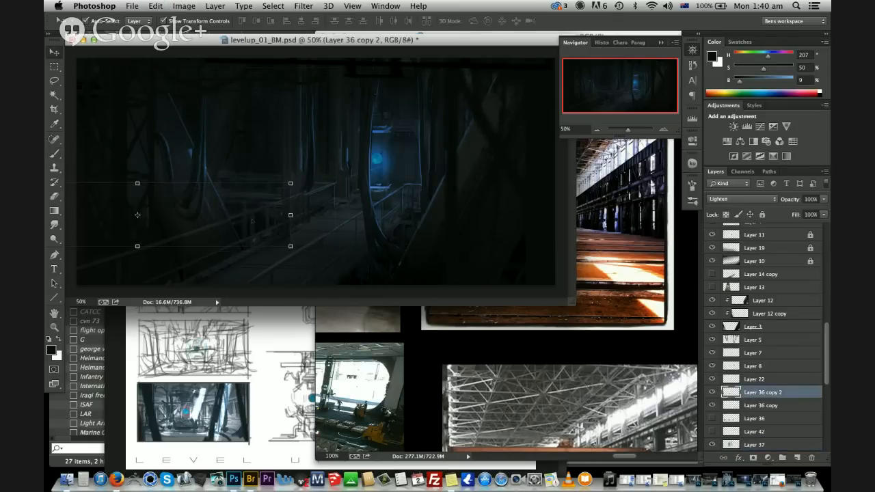
{"action": "key", "text": "e"}
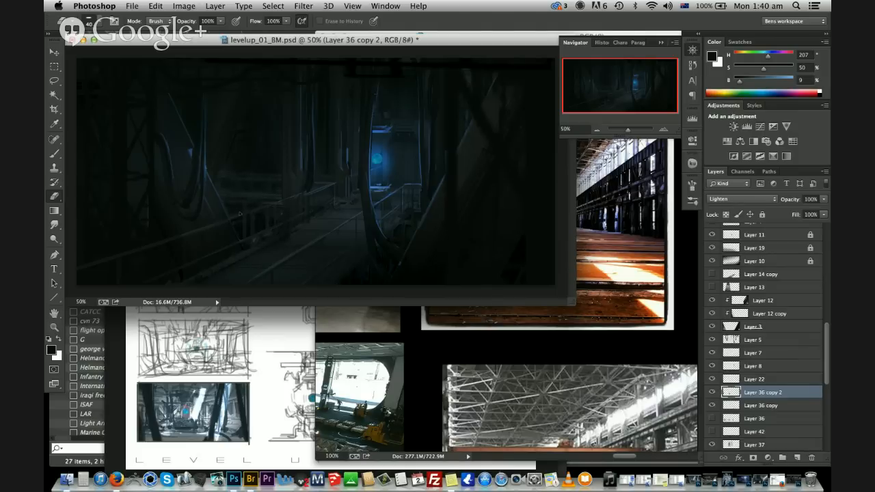
{"action": "key", "text": "v"}
{"action": "left_click", "coordinate": [240, 213]}
{"action": "key", "text": "e"}
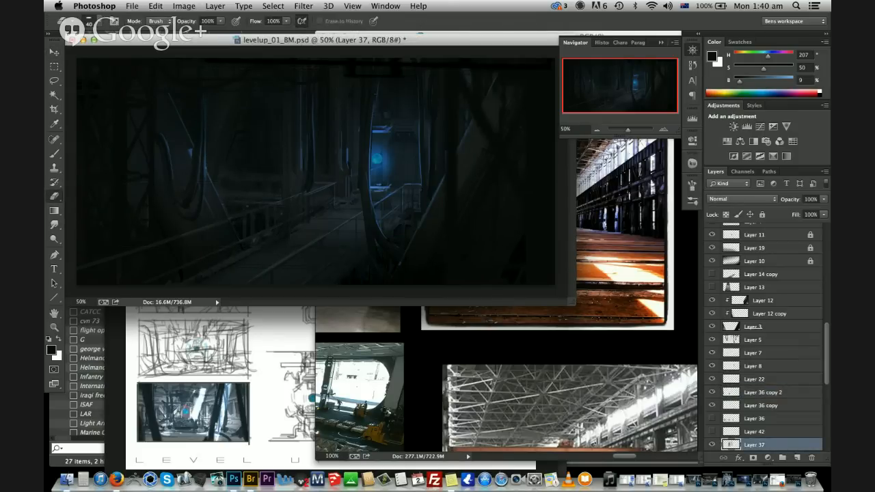
{"action": "key", "text": "v"}
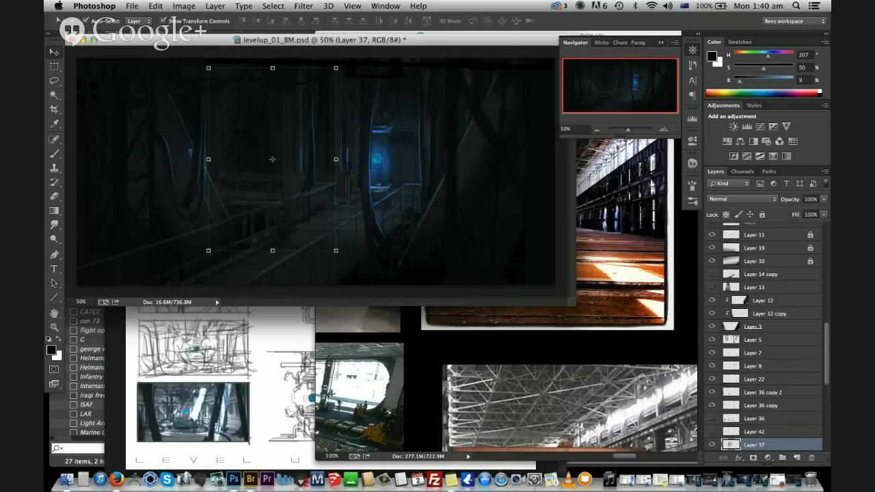
Create a new layer above Layer 37 and mix a dark red brush colour with 81% saturation
{"action": "left_click", "coordinate": [796, 458]}
{"action": "key", "text": "b"}
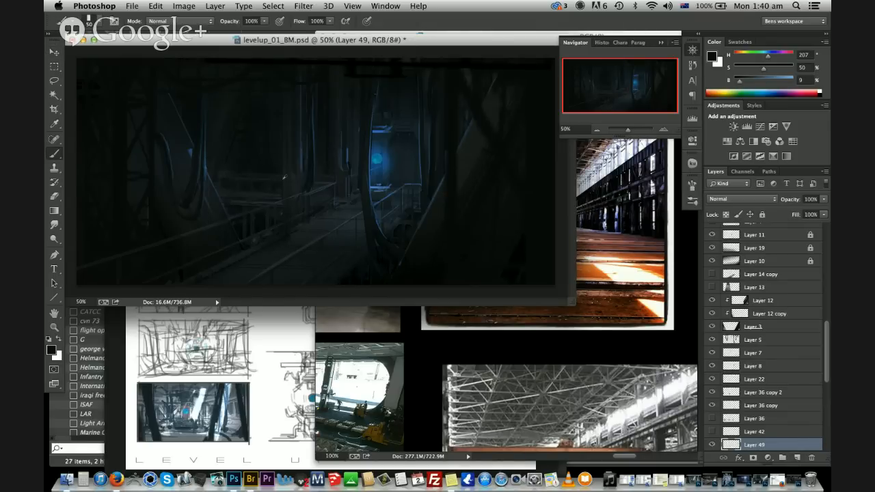
{"action": "left_click", "coordinate": [294, 181], "text": "alt"}
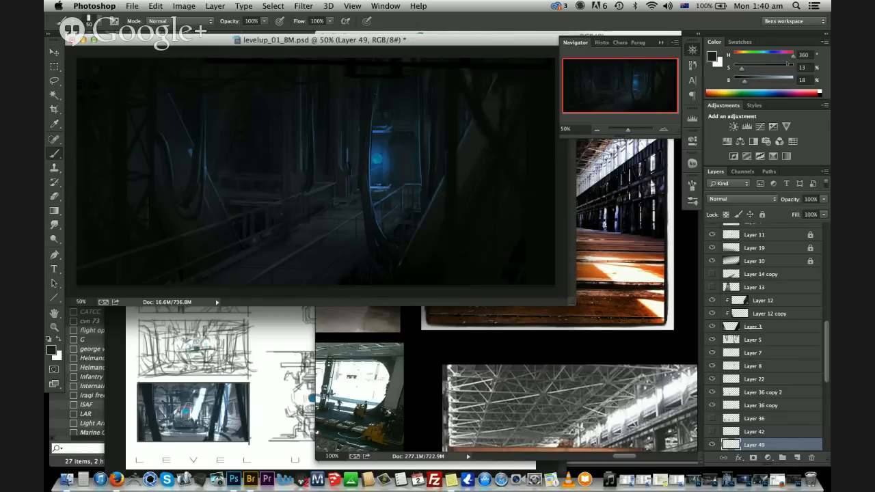
{"action": "left_click", "coordinate": [770, 68]}
{"action": "left_click", "coordinate": [758, 80]}
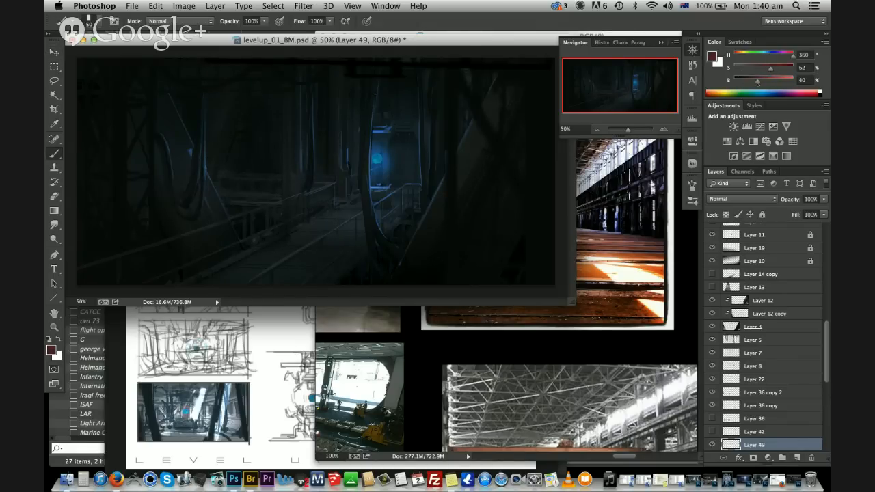
{"action": "left_click_drag", "start_coordinate": [771, 68], "coordinate": [782, 68]}
{"action": "left_click_drag", "start_coordinate": [758, 80], "coordinate": [754, 80]}
Paint thin vertical red pipes beside the walkway with a 30 px brush, muting the red to 59% saturation and 26% brightness
{"action": "key", "text": "bracketleft"}
{"action": "key", "text": "bracketleft"}
{"action": "left_click", "coordinate": [749, 80]}
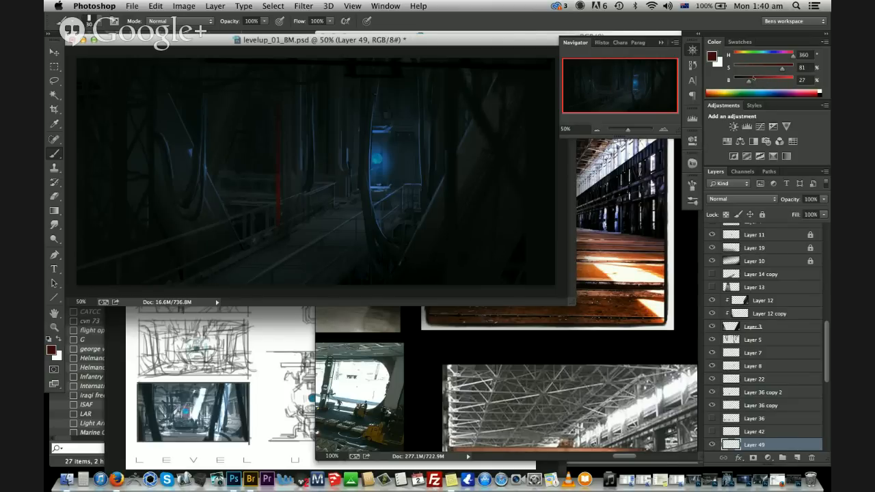
{"action": "left_click", "coordinate": [770, 68]}
{"action": "left_click", "coordinate": [768, 68]}
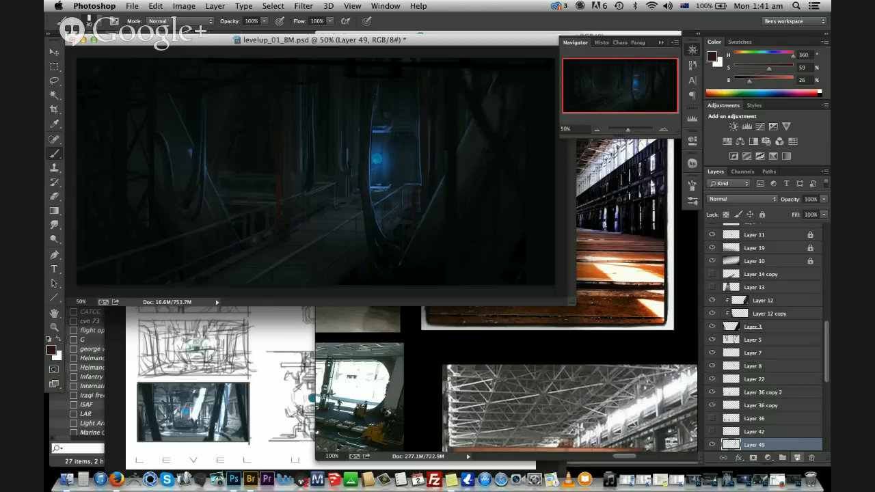
On a new layer, marquee the area above the blue doorway and adjust Hue/Saturation to hue +180, saturation -66 and lightness -23
{"action": "left_click", "coordinate": [797, 457]}
{"action": "key", "text": "m"}
{"action": "left_click_drag", "start_coordinate": [379, 136], "coordinate": [420, 59]}
{"action": "key", "text": "super+u"}
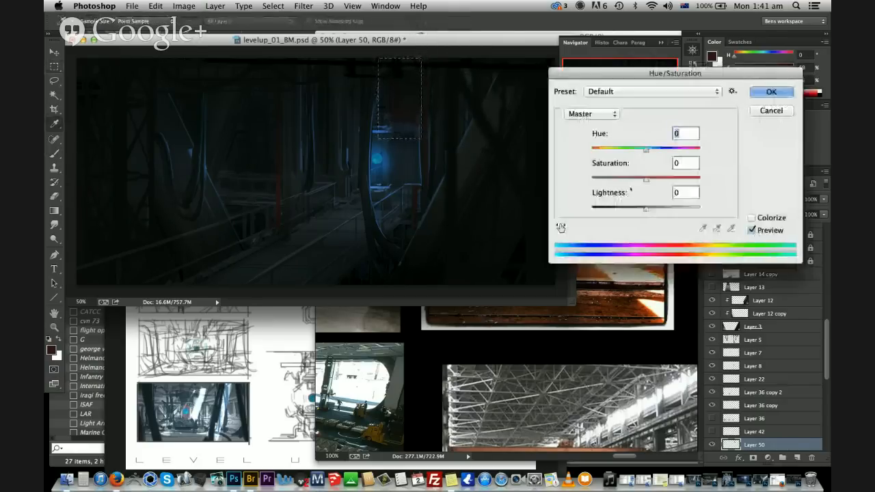
{"action": "left_click_drag", "start_coordinate": [646, 179], "coordinate": [614, 180]}
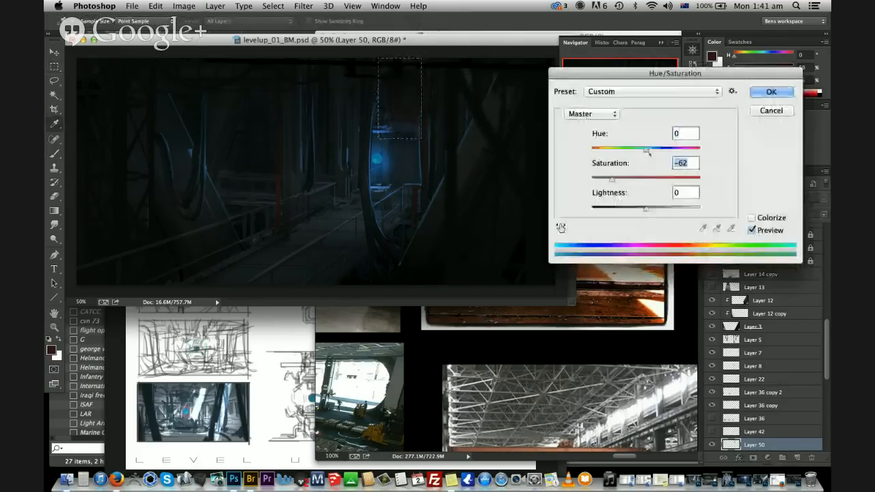
{"action": "left_click_drag", "start_coordinate": [646, 148], "coordinate": [700, 150]}
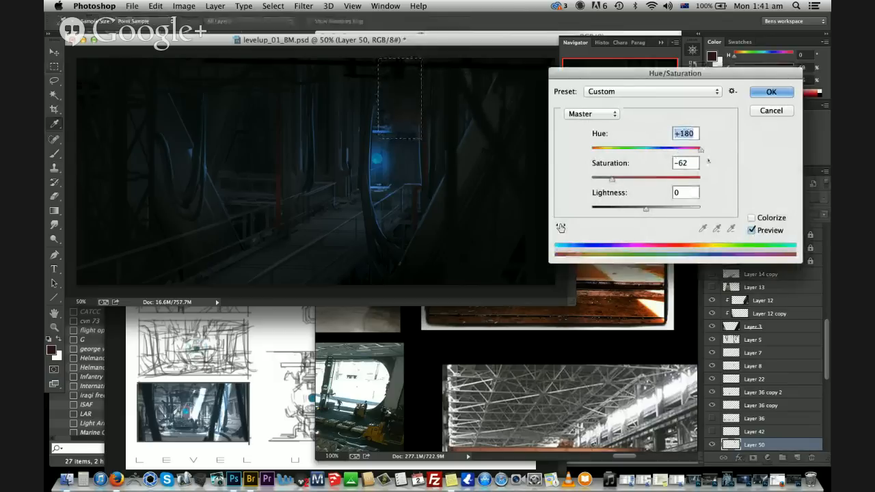
{"action": "left_click_drag", "start_coordinate": [646, 208], "coordinate": [636, 209]}
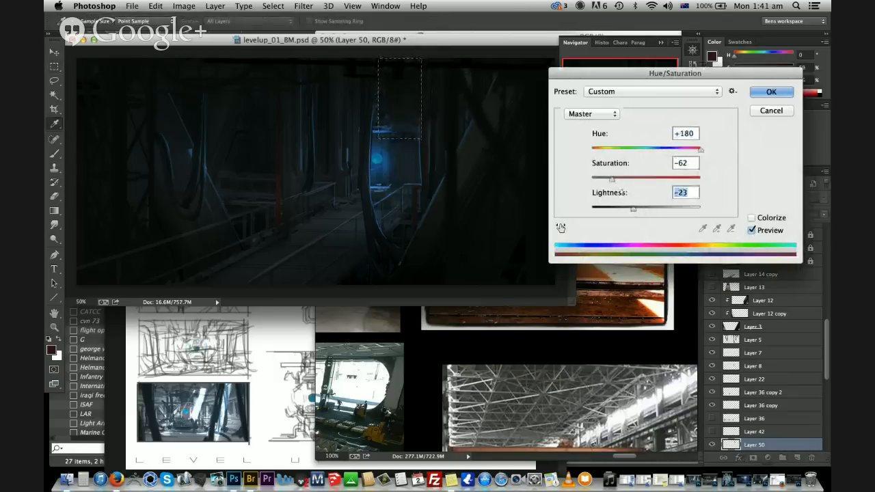
{"action": "mouse_move", "coordinate": [613, 179]}
{"action": "left_mouse_down"}
{"action": "mouse_move", "coordinate": [628, 179]}
{"action": "mouse_move", "coordinate": [610, 179]}
{"action": "left_mouse_up"}
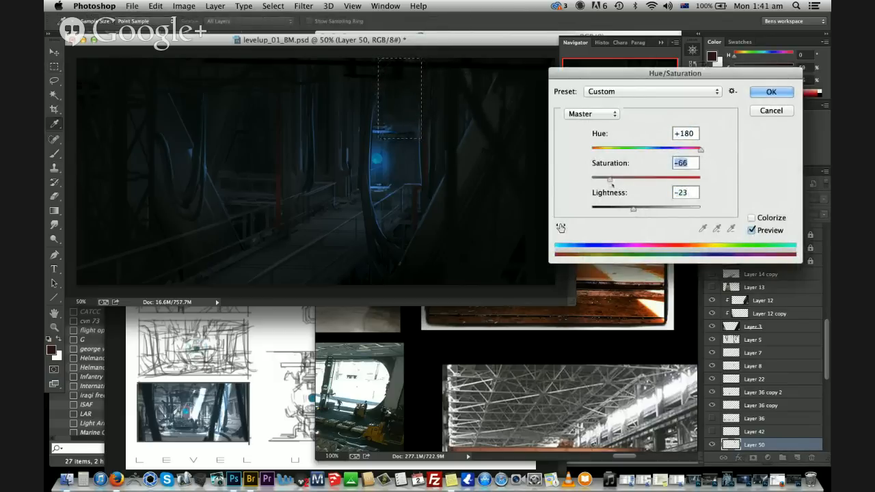
Refine the Hue/Saturation adjustment to hue +180, saturation +10 and lightness -54, and apply it
{"action": "left_click", "coordinate": [667, 149]}
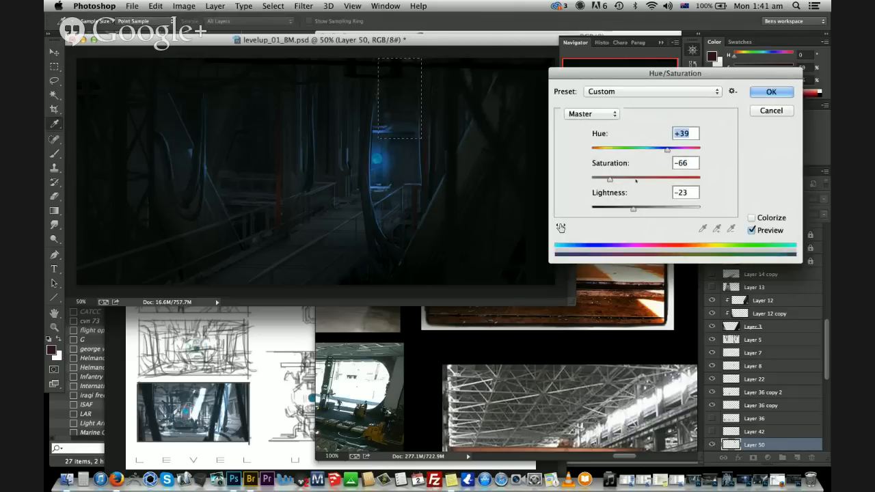
{"action": "left_click", "coordinate": [627, 179]}
{"action": "left_click_drag", "start_coordinate": [667, 149], "coordinate": [733, 146]}
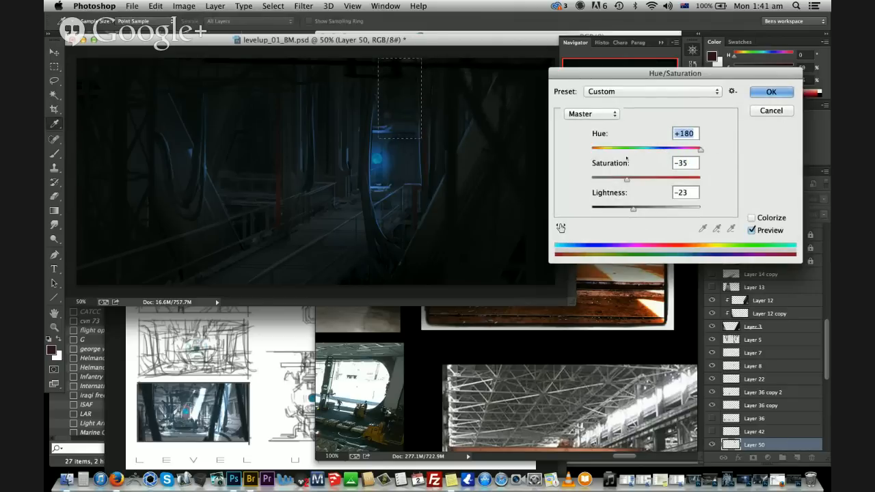
{"action": "left_click_drag", "start_coordinate": [633, 209], "coordinate": [625, 209]}
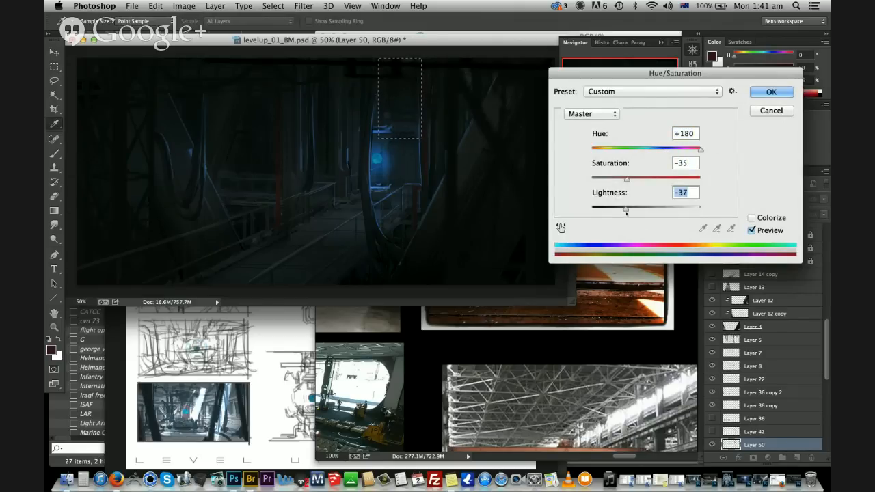
{"action": "left_click", "coordinate": [673, 179]}
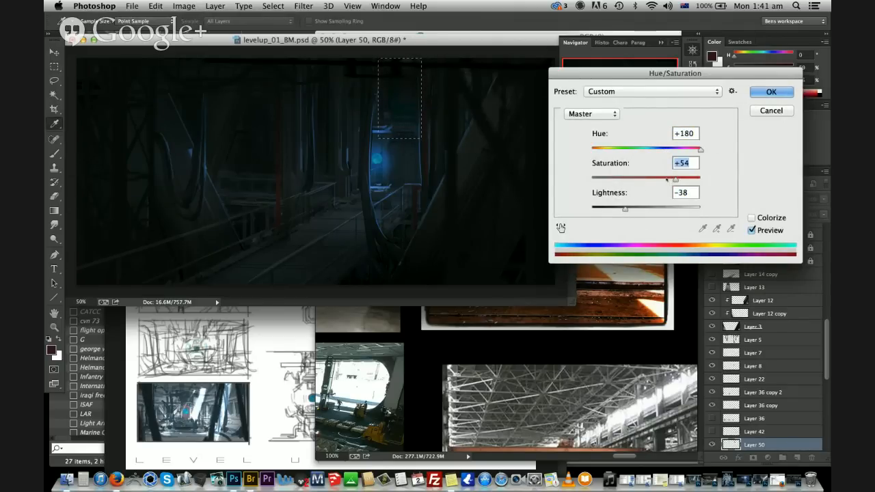
{"action": "left_click", "coordinate": [641, 179]}
{"action": "left_click", "coordinate": [616, 209]}
{"action": "left_click", "coordinate": [650, 179]}
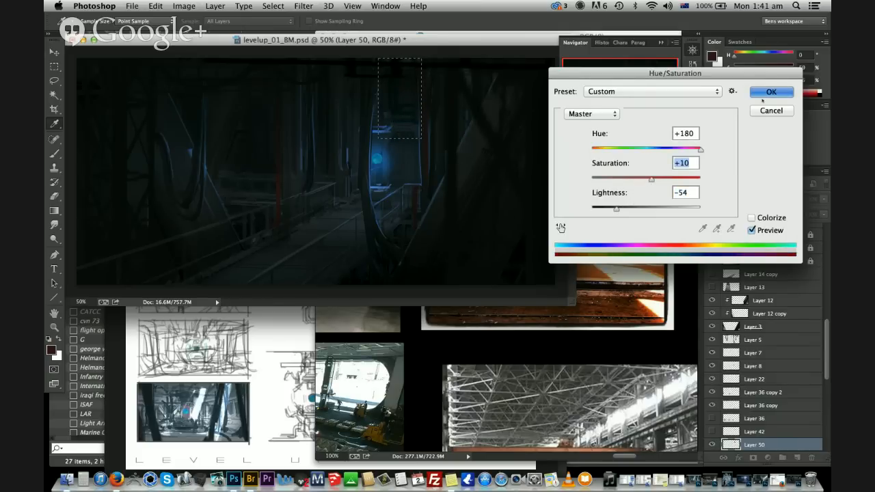
{"action": "left_click", "coordinate": [769, 93]}
Try moving the column on Layer 28 copy and the artwork on Layer 5, and undo both moves
{"action": "key", "text": "m"}
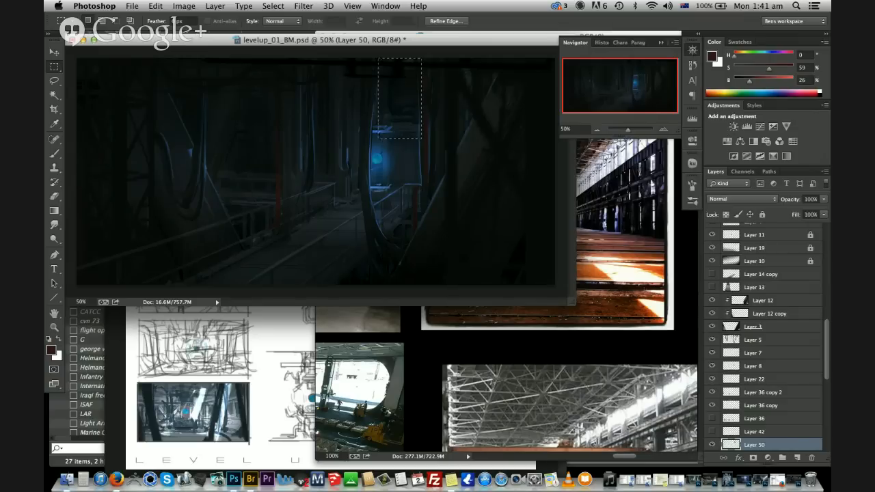
{"action": "key", "text": "v"}
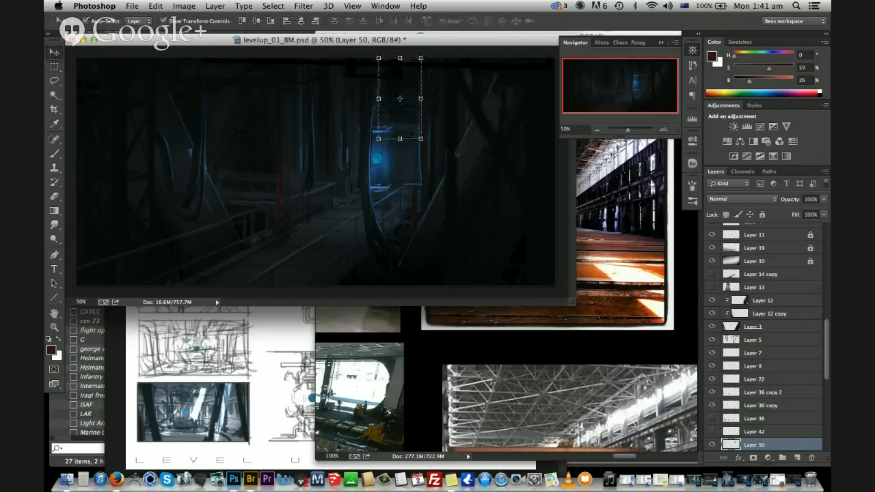
{"action": "left_click_drag", "start_coordinate": [457, 153], "coordinate": [448, 184]}
{"action": "key", "text": "super+z"}
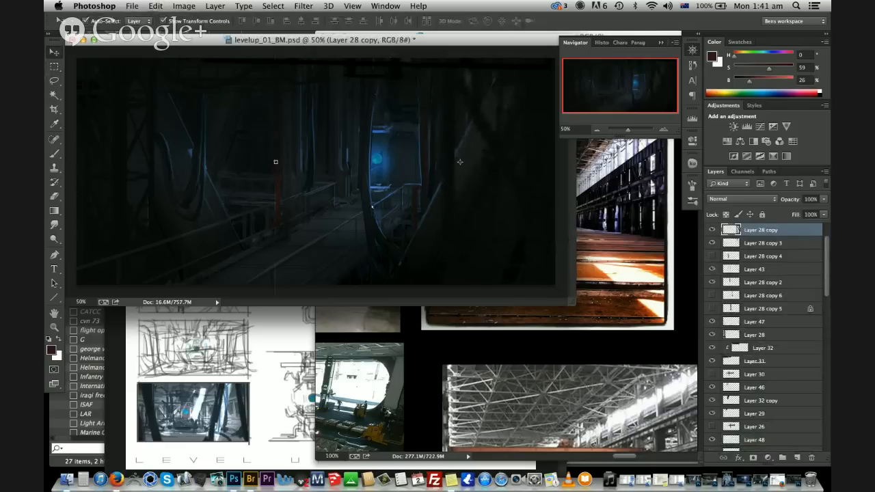
{"action": "left_click_drag", "start_coordinate": [372, 207], "coordinate": [380, 209]}
{"action": "key", "text": "super+z"}
On a new layer below Layer 21, paint near-black vertical pipes and hanging cables with the 30 px brush, undoing unwanted strokes
{"action": "scroll", "coordinate": [823, 252], "scroll_direction": "up", "scroll_amount": 3}
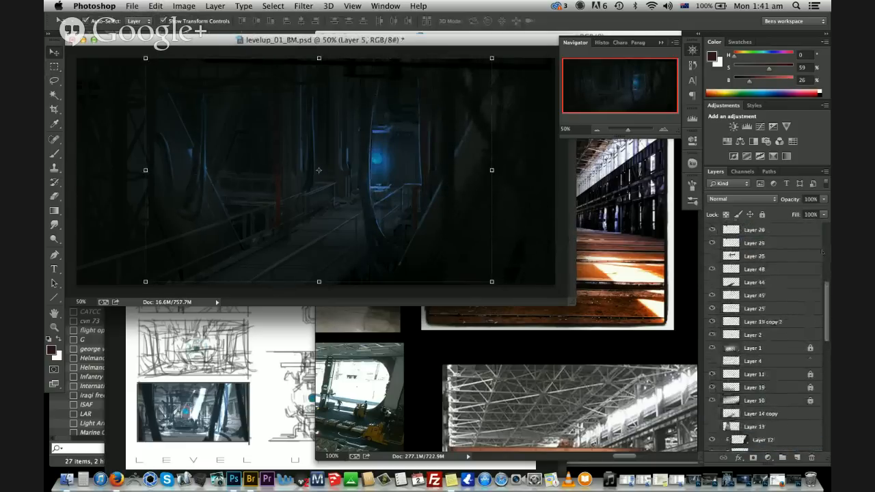
{"action": "scroll", "coordinate": [822, 252], "scroll_direction": "up", "scroll_amount": 5}
{"action": "left_click", "coordinate": [759, 243]}
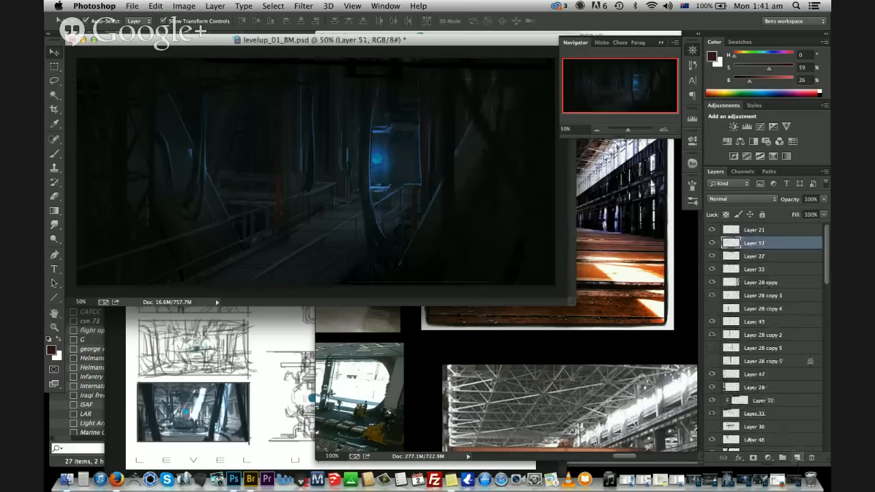
{"action": "key", "text": "b"}
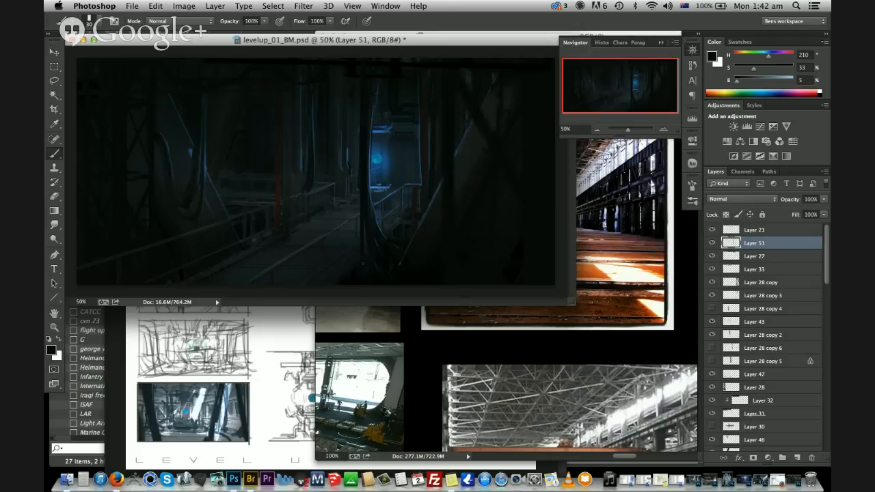
{"action": "left_click_drag", "start_coordinate": [359, 253], "coordinate": [356, 63]}
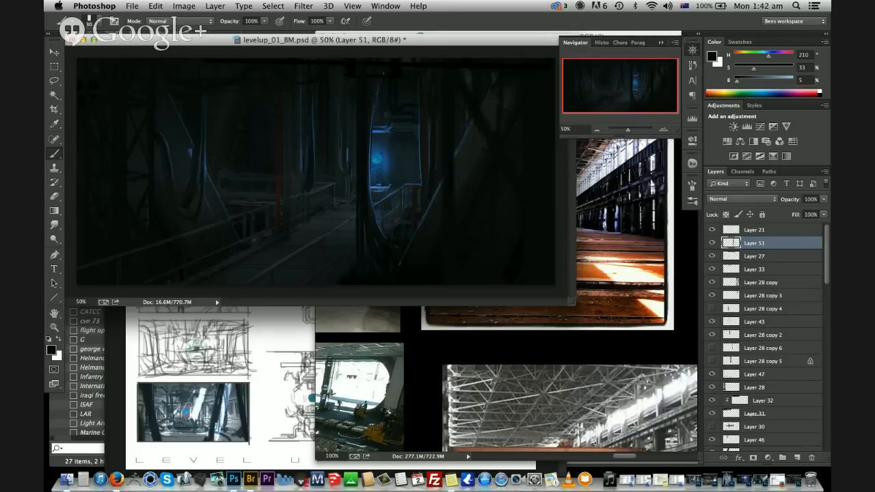
{"action": "key", "text": "super+z"}
{"action": "key", "text": "super+z"}
{"action": "key", "text": "super+z"}
{"action": "key", "text": "super+z"}
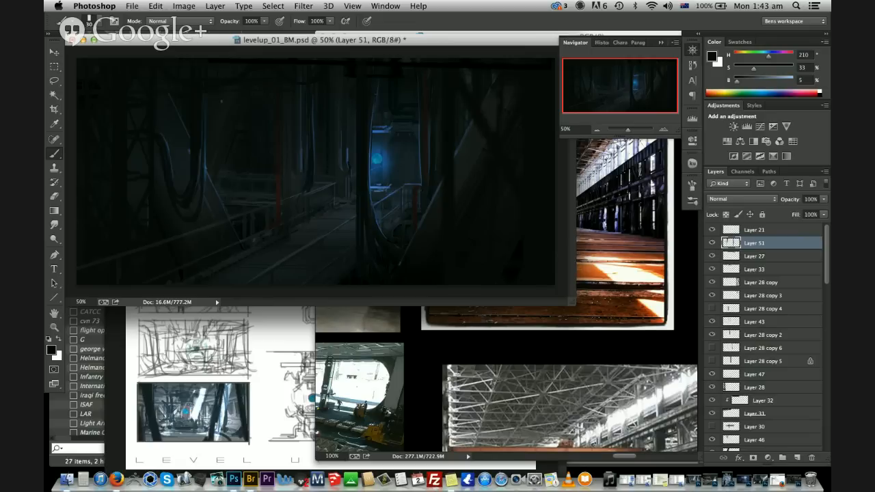
Check Layer 25, then erase along the slanted support behind the hanging cables on Layer 35
{"action": "left_click", "coordinate": [198, 193], "text": "ctrl"}
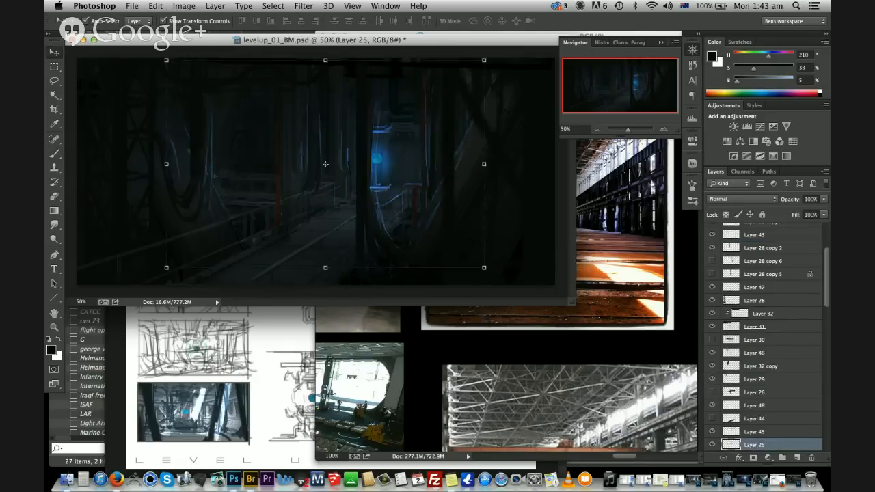
{"action": "key", "text": "e"}
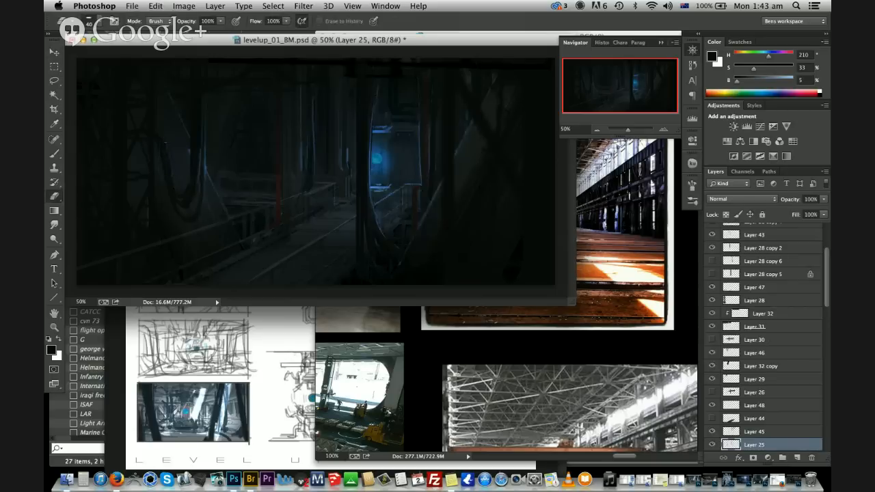
{"action": "left_click", "coordinate": [166, 171], "text": "ctrl"}
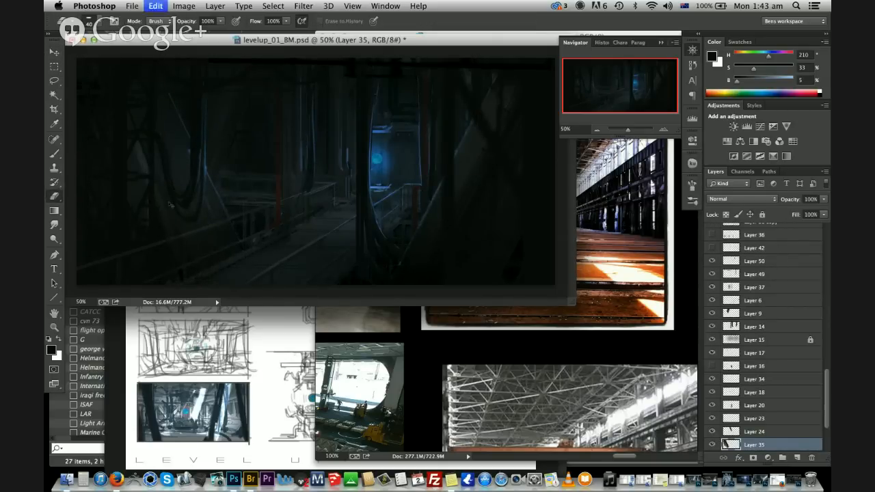
{"action": "left_click_drag", "start_coordinate": [232, 221], "coordinate": [183, 123]}
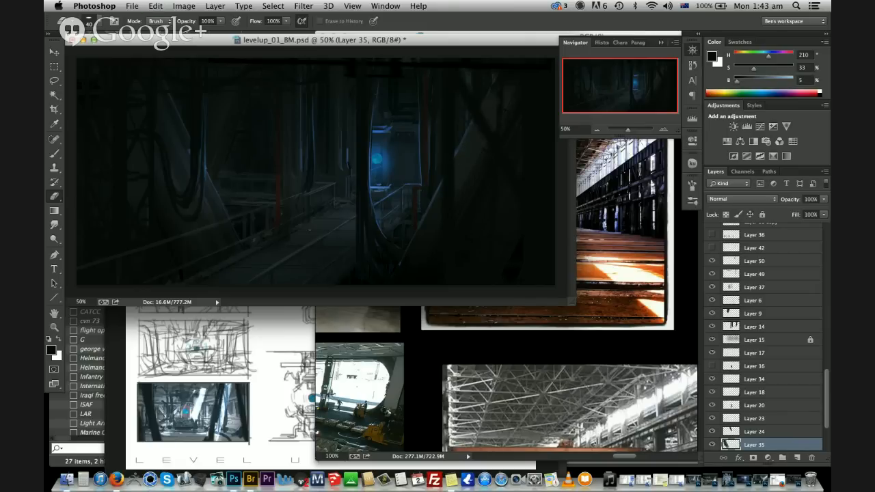
Pick through the walkway and column layers, try moving the artwork on Layer 14 and Layer 38, and undo the moves
{"action": "left_click", "coordinate": [294, 241], "text": "super"}
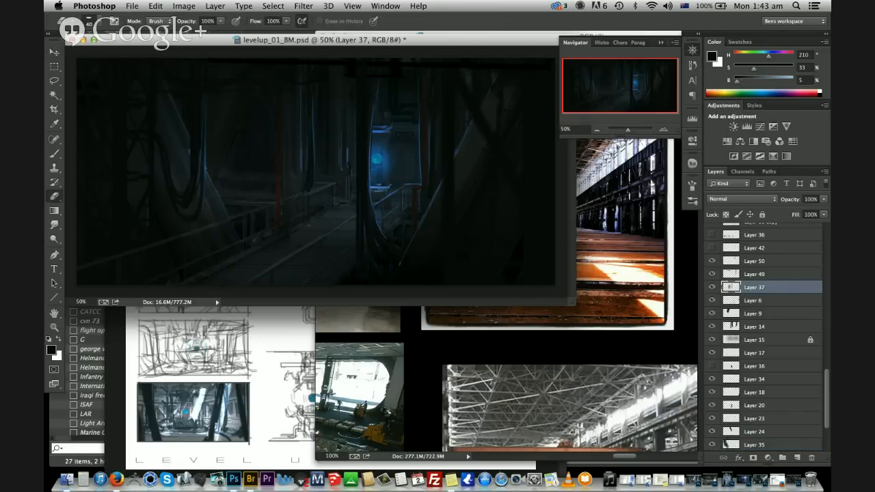
{"action": "left_click", "coordinate": [289, 252], "text": "super"}
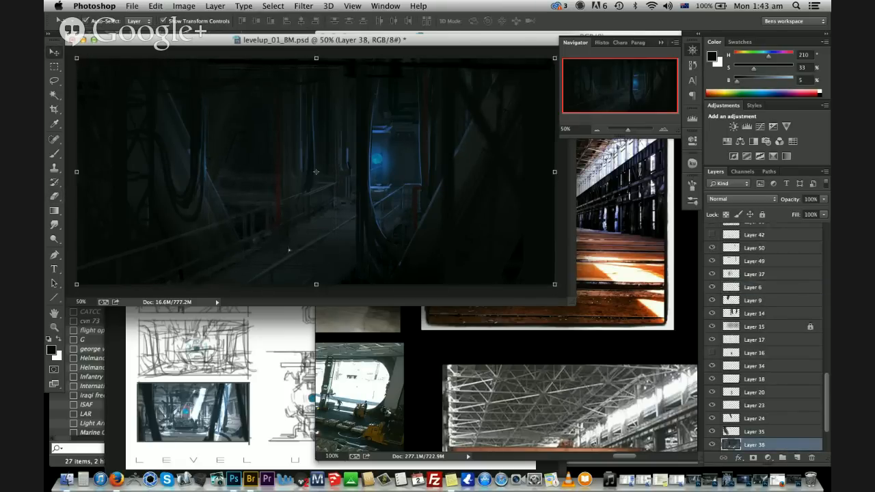
{"action": "left_click", "coordinate": [283, 236], "text": "super"}
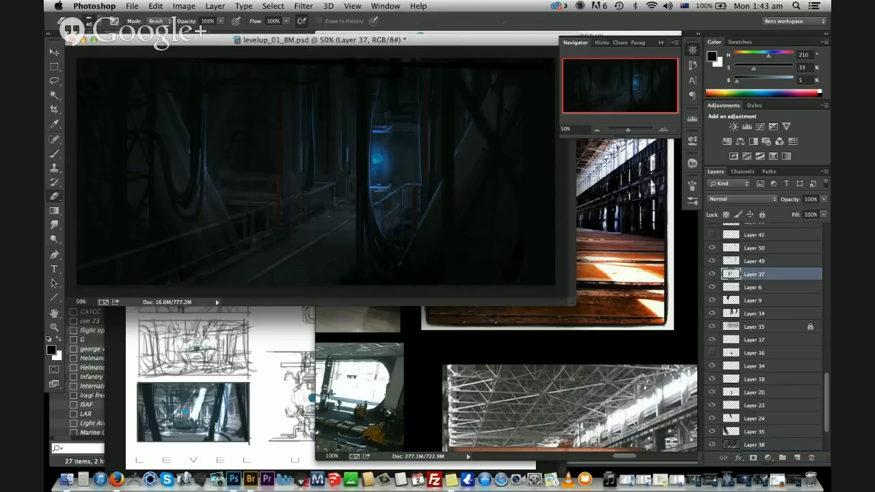
{"action": "left_click", "coordinate": [292, 230], "text": "super"}
{"action": "left_click", "coordinate": [296, 228], "text": "super"}
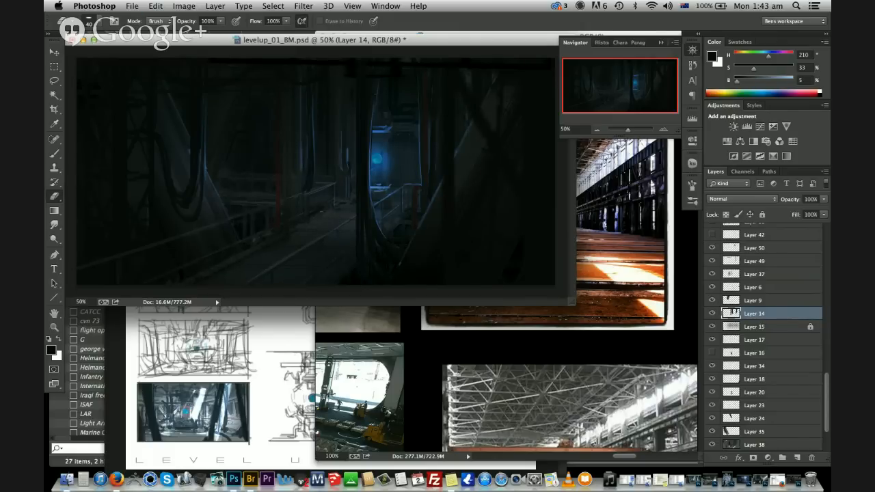
{"action": "key", "text": "v"}
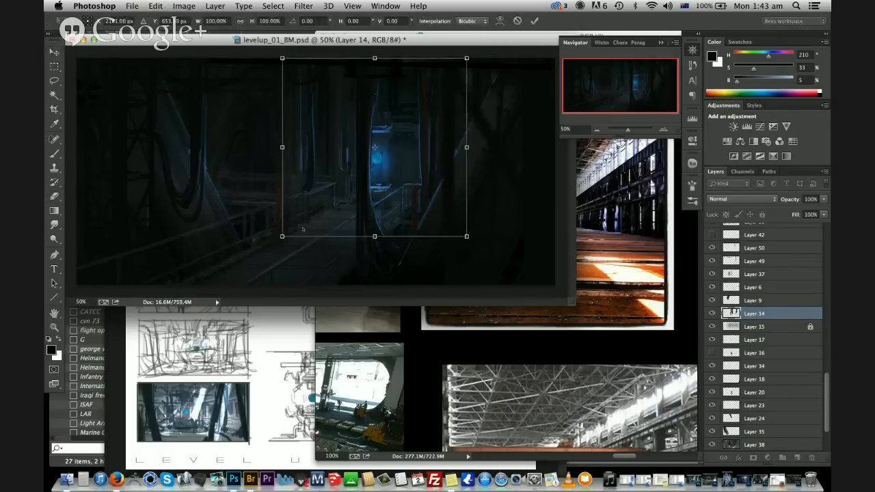
{"action": "left_click", "coordinate": [300, 293]}
{"action": "left_click", "coordinate": [290, 256]}
{"action": "key", "text": "super+z"}
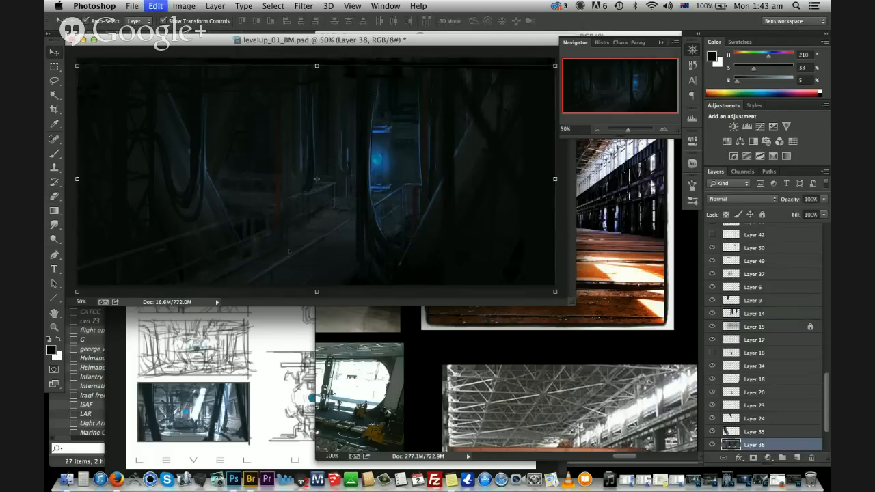
Try painting the walkway on Layer 38 with an enlarged brush in a sampled blue-grey at 45% brightness, and undo it
{"action": "key", "text": "b"}
{"action": "left_click", "coordinate": [304, 239], "text": "alt"}
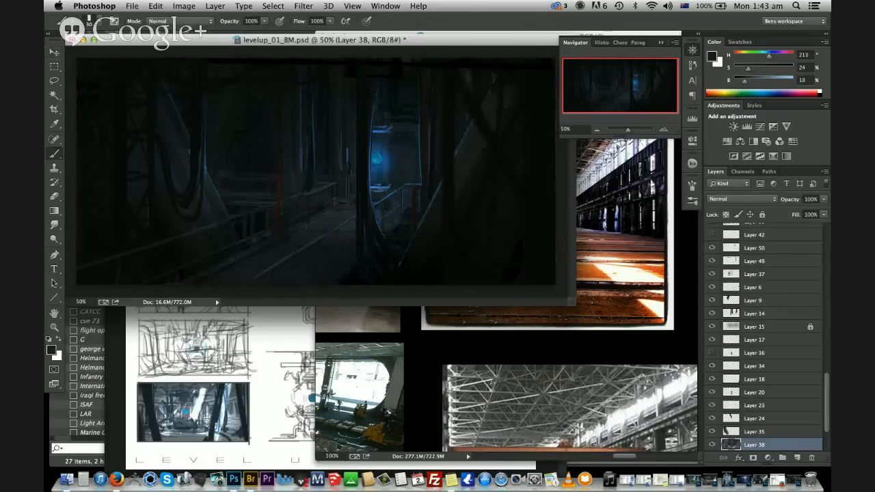
{"action": "left_click", "coordinate": [767, 80]}
{"action": "key", "text": "bracketright"}
{"action": "key", "text": "bracketright"}
{"action": "key", "text": "bracketright"}
{"action": "key", "text": "bracketright"}
{"action": "key", "text": "bracketright"}
{"action": "key", "text": "bracketright"}
{"action": "left_click_drag", "start_coordinate": [766, 83], "coordinate": [760, 83]}
{"action": "key", "text": "super+z"}
{"action": "key", "text": "v"}
{"action": "key", "text": "super+z"}
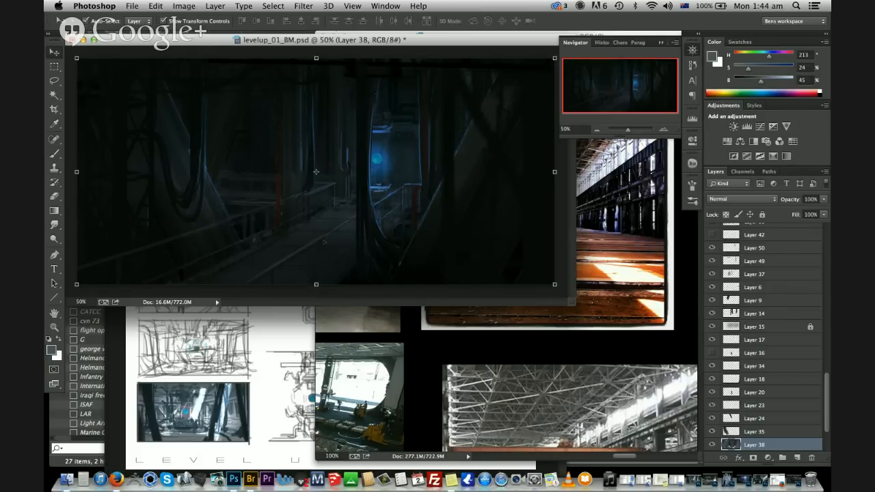
On Layer 47, outline the foreground section of the walkway floor with the Lasso
{"action": "left_click", "coordinate": [324, 241], "text": "super"}
{"action": "key", "text": "l"}
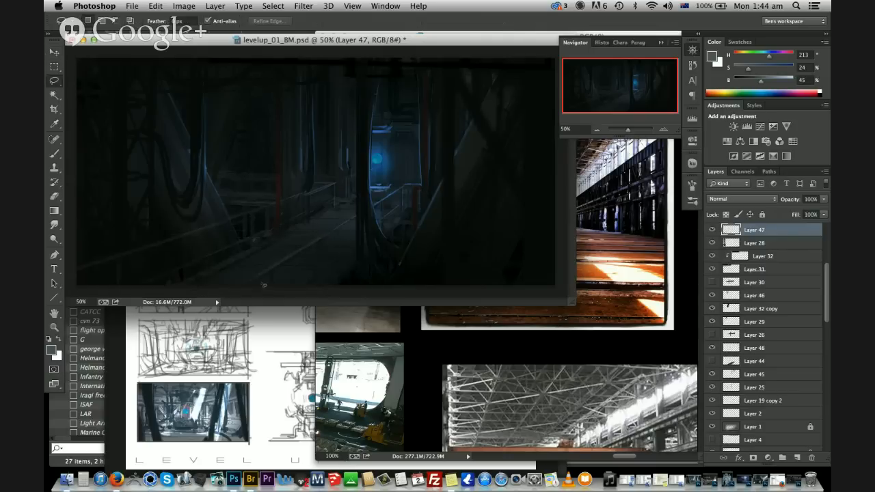
{"action": "mouse_move", "coordinate": [243, 285]}
{"action": "left_mouse_down"}
{"action": "mouse_move", "coordinate": [339, 230]}
{"action": "mouse_move", "coordinate": [321, 223]}
{"action": "mouse_move", "coordinate": [241, 282]}
{"action": "left_mouse_up"}
{"action": "left_click", "coordinate": [362, 235]}
Select Layer 32 near the ceiling and lower its opacity to 32%
{"action": "key", "text": "v"}
{"action": "left_click_drag", "start_coordinate": [226, 79], "coordinate": [227, 117]}
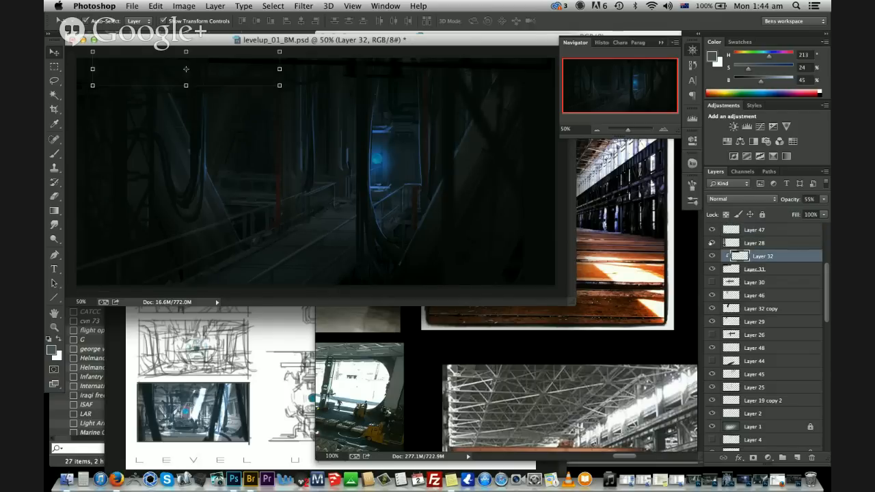
{"action": "left_click", "coordinate": [824, 199]}
{"action": "left_click_drag", "start_coordinate": [802, 209], "coordinate": [788, 210]}
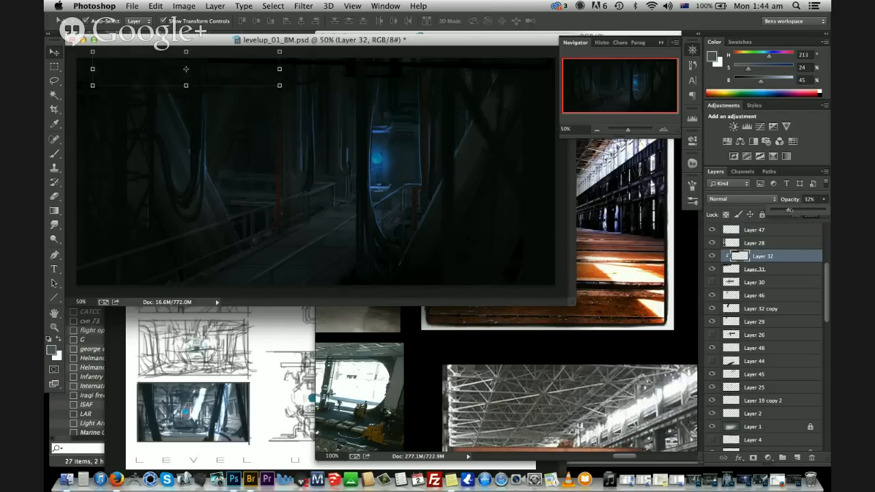
Select the red pipes on Layer 49 and darken them with Hue/Saturation at lightness -39
{"action": "left_click", "coordinate": [219, 207], "text": "super"}
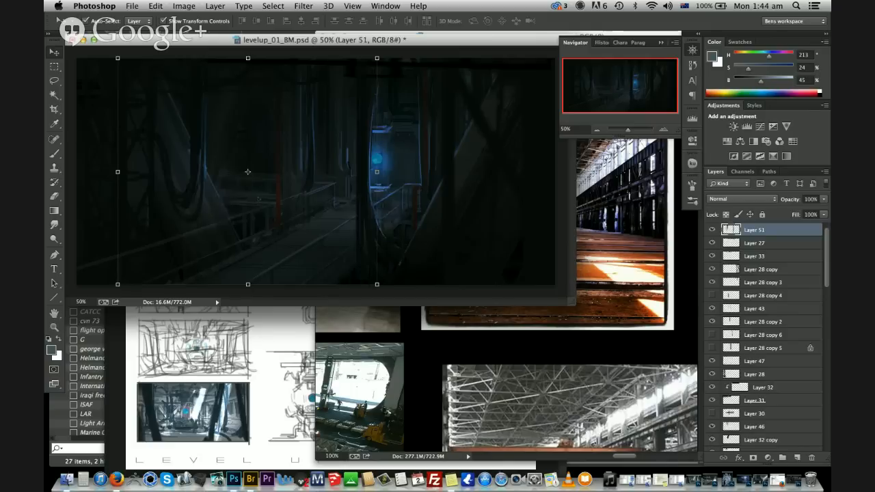
{"action": "left_click", "coordinate": [284, 189], "text": "super"}
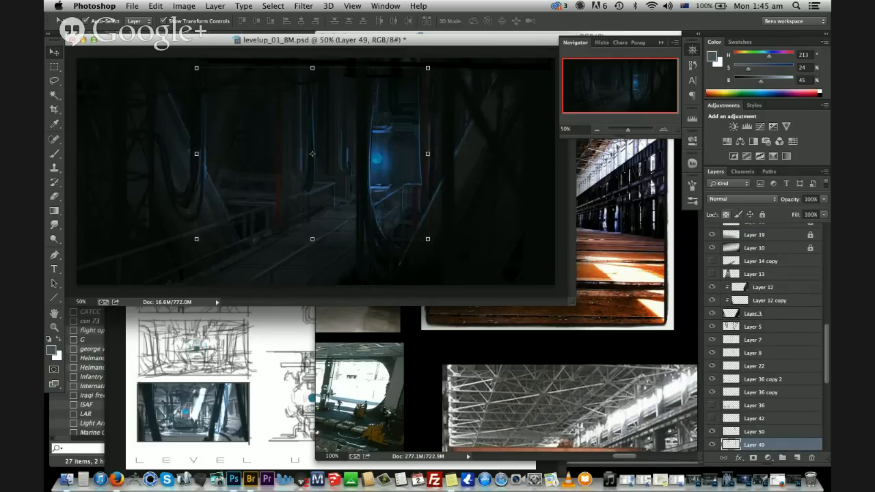
{"action": "key", "text": "super+u"}
{"action": "left_click_drag", "start_coordinate": [647, 209], "coordinate": [636, 208]}
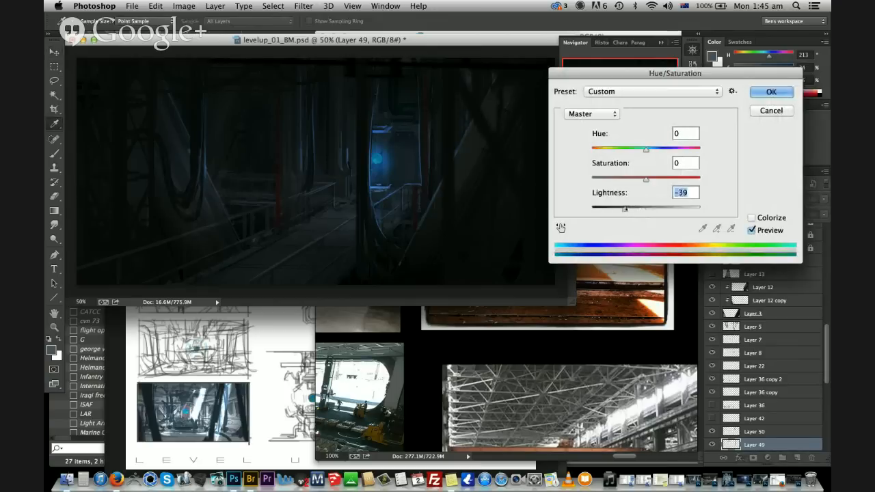
{"action": "left_click_drag", "start_coordinate": [636, 209], "coordinate": [624, 209]}
{"action": "key", "text": "Return"}
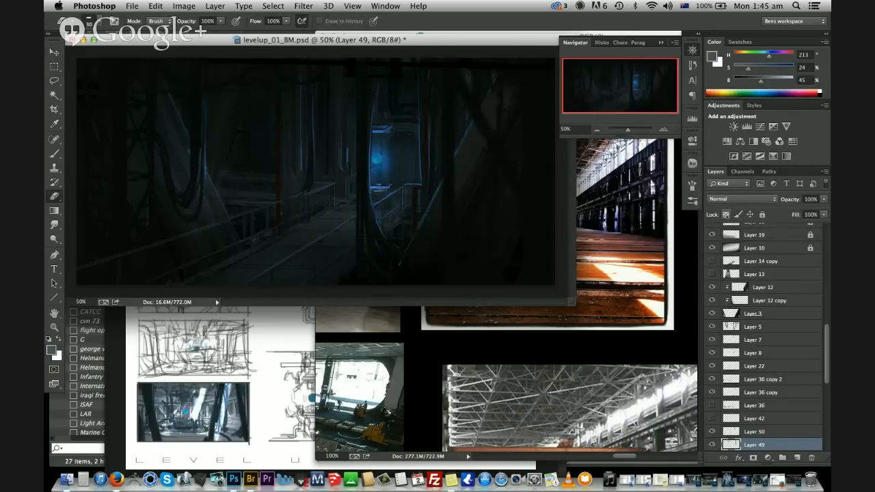
Lock Layer 49's transparent pixels and tint the pipes with blue sampled from the glowing doorway, using a smaller brush
{"action": "left_click", "coordinate": [726, 214]}
{"action": "key", "text": "b"}
{"action": "left_click", "coordinate": [383, 171], "text": "alt"}
{"action": "key", "text": "bracketleft"}
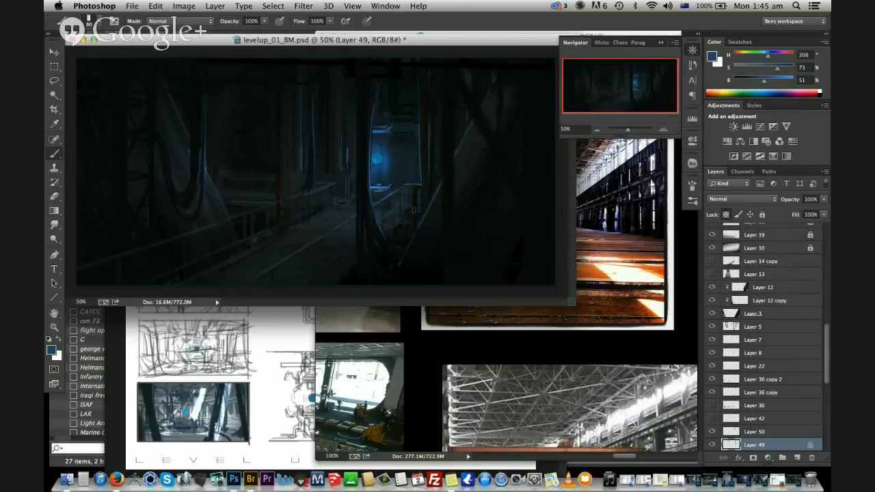
{"action": "key", "text": "bracketleft"}
On a new layer, paint blue haze across the corridor background with a textured brush at 900 px in the sampled doorway blue
{"action": "left_click", "coordinate": [797, 457]}
{"action": "right_click", "coordinate": [383, 186]}
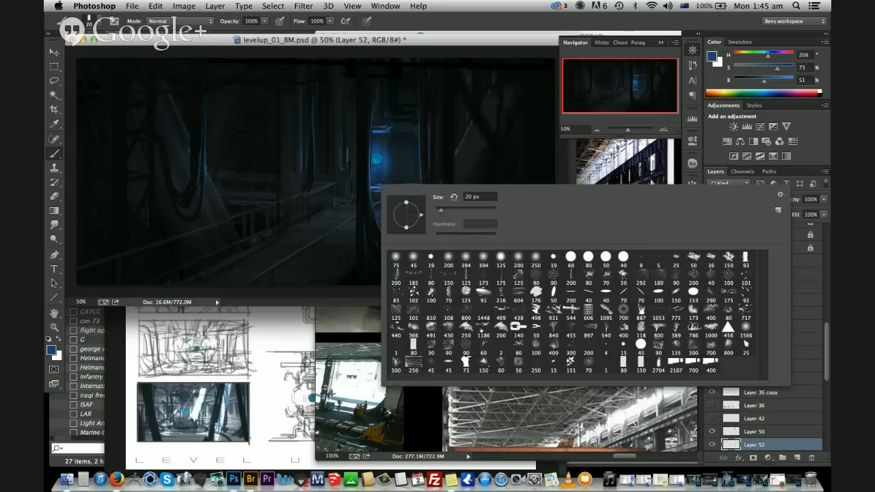
{"action": "left_click", "coordinate": [414, 329]}
{"action": "left_click", "coordinate": [693, 312]}
{"action": "left_click", "coordinate": [384, 169], "text": "alt"}
{"action": "key", "text": "bracketright"}
{"action": "key", "text": "bracketright"}
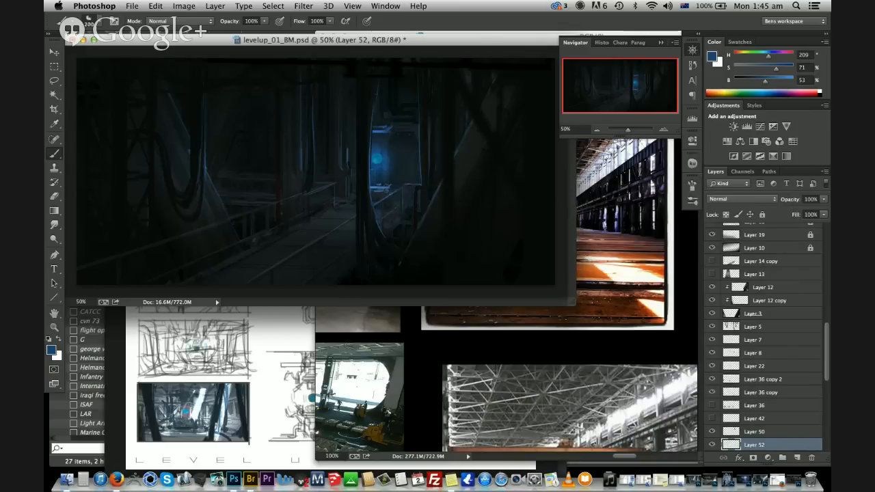
{"action": "key", "text": "bracketright"}
{"action": "key", "text": "bracketright"}
{"action": "key", "text": "bracketright"}
{"action": "key", "text": "bracketright"}
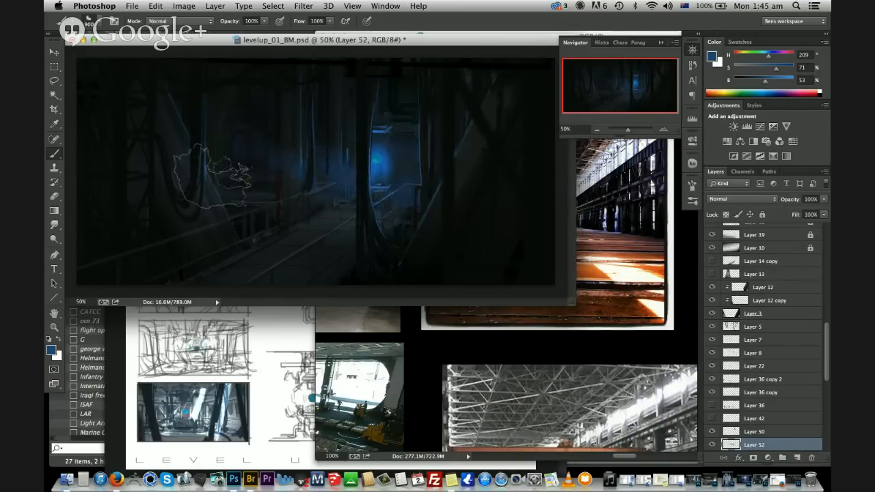
{"action": "left_click_drag", "start_coordinate": [224, 257], "coordinate": [215, 205]}
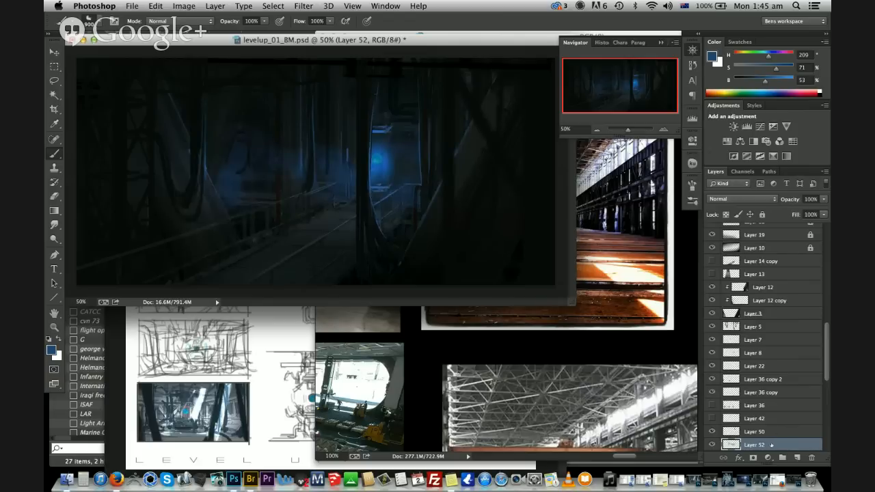
Set Layer 52's blending mode to Lighten and move it above Layer 11 in the layer stack
{"action": "left_click_drag", "start_coordinate": [771, 444], "coordinate": [766, 327]}
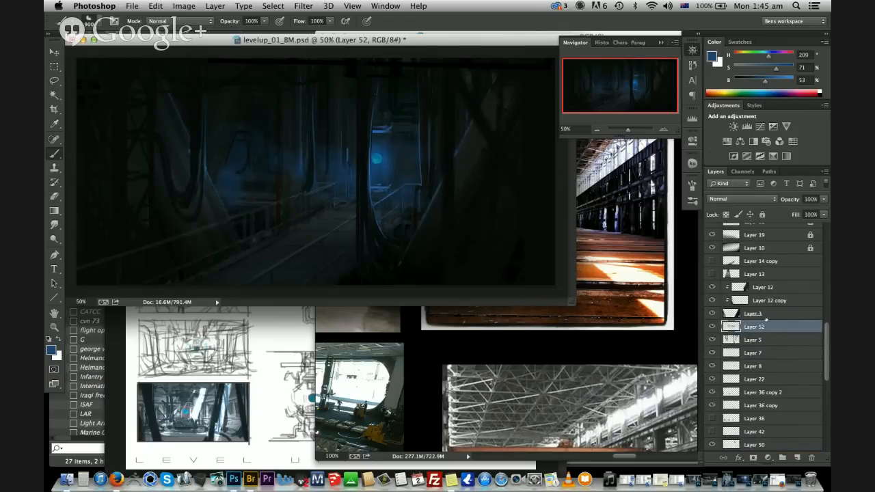
{"action": "left_click", "coordinate": [750, 199]}
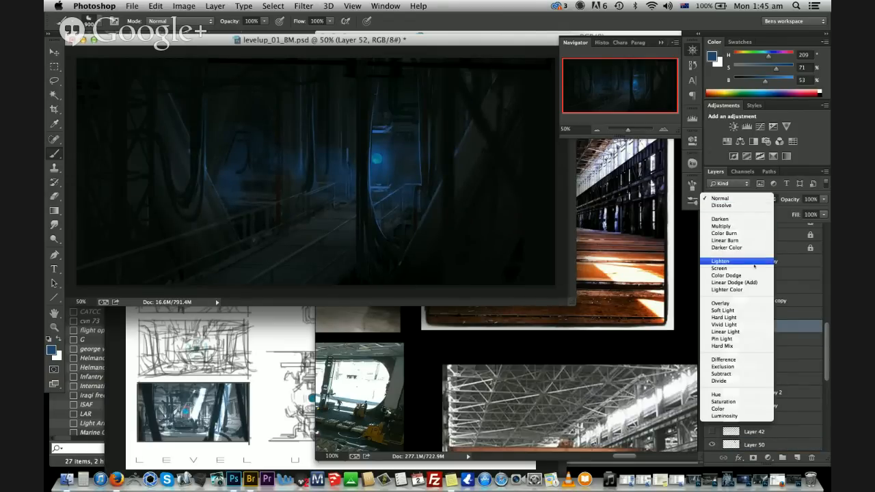
{"action": "left_click", "coordinate": [755, 265]}
{"action": "left_click_drag", "start_coordinate": [762, 326], "coordinate": [761, 242]}
Save the document and darken the haze on transparency-locked Layer 52 with a gradient in a sampled near-black blue
{"action": "key", "text": "e"}
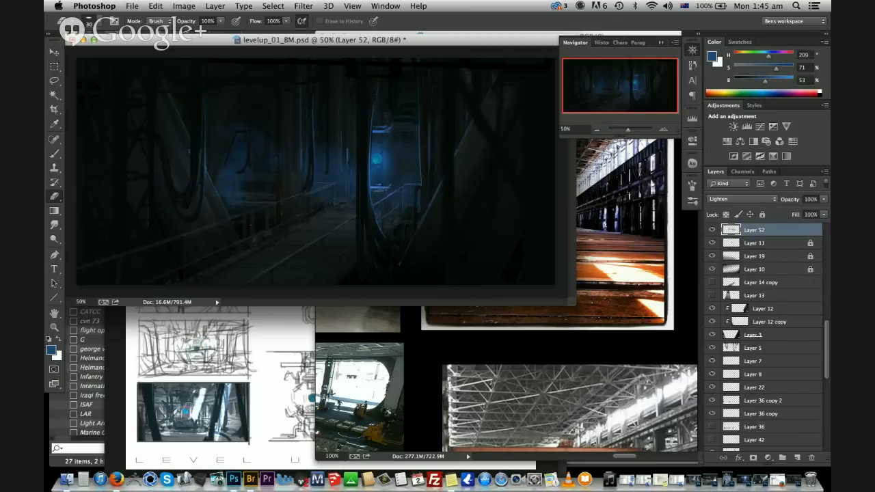
{"action": "left_click", "coordinate": [726, 215]}
{"action": "key", "text": "g"}
{"action": "left_click", "coordinate": [259, 222], "text": "alt"}
{"action": "left_click", "coordinate": [166, 255], "text": "alt"}
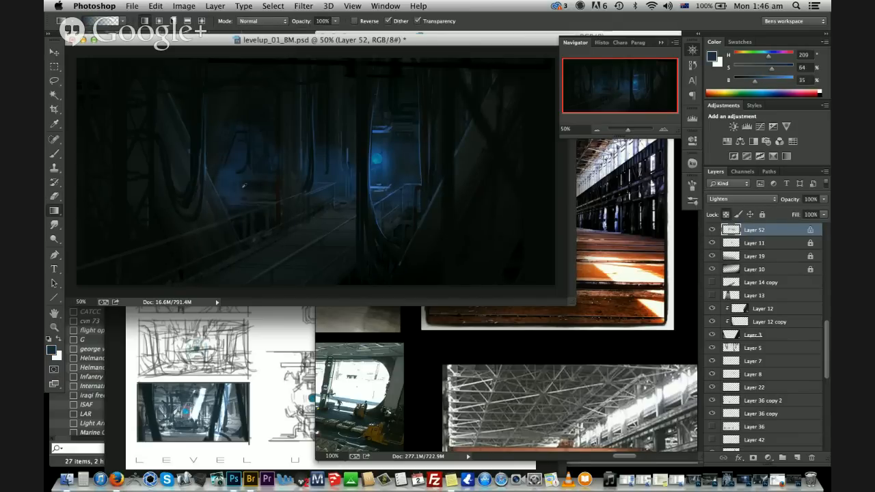
{"action": "left_click", "coordinate": [260, 225], "text": "alt"}
{"action": "key", "text": "super+s"}
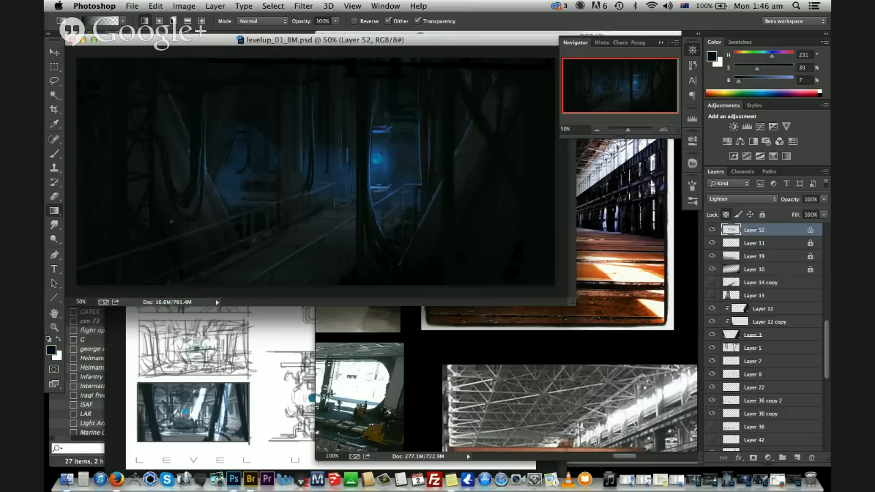
{"action": "left_click_drag", "start_coordinate": [144, 232], "coordinate": [279, 88]}
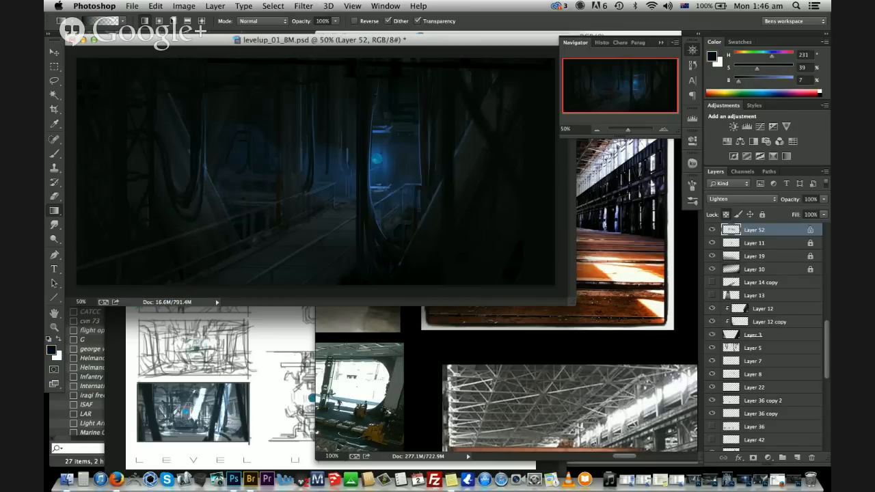
Paint a light-blue glow (hue 197, saturation 65, brightness 89) around the doorway with the soft round brush reduced to 800 px
{"action": "left_click", "coordinate": [378, 157], "text": "alt"}
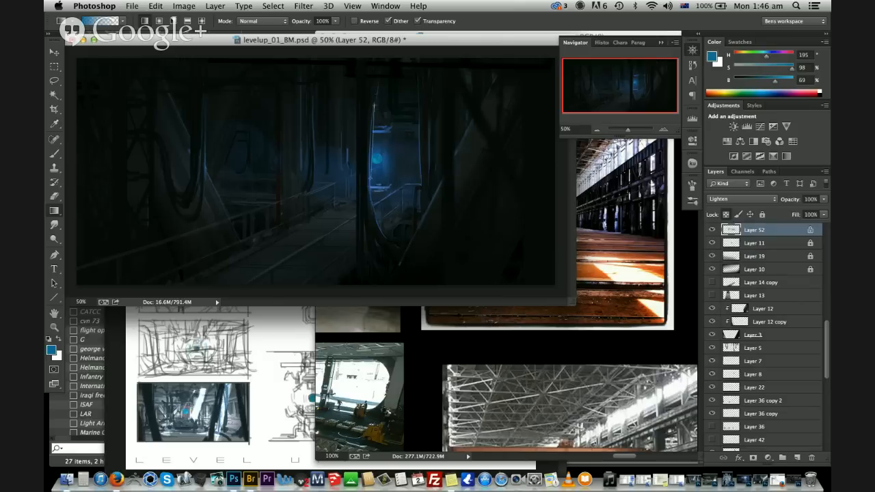
{"action": "key", "text": "b"}
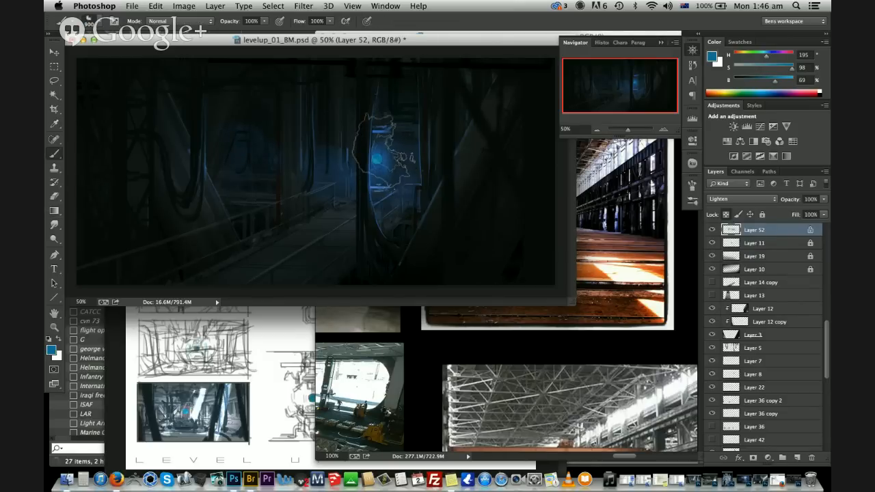
{"action": "right_click", "coordinate": [391, 150]}
{"action": "left_click", "coordinate": [756, 306]}
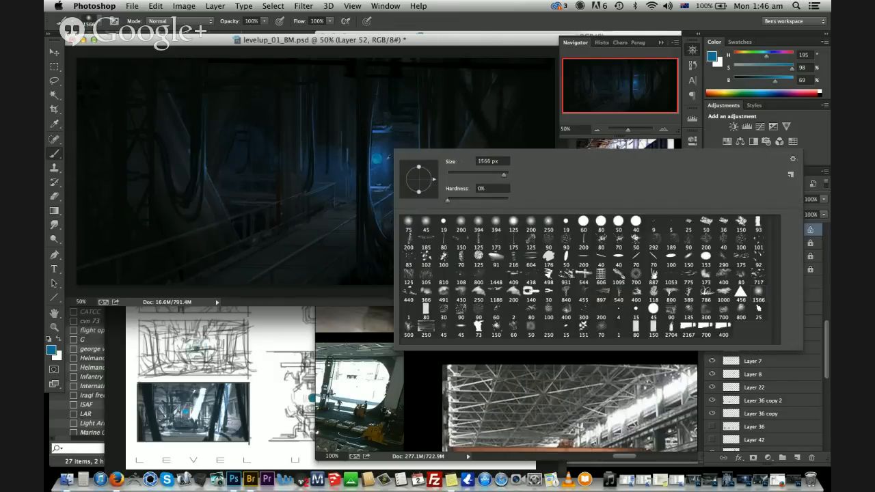
{"action": "left_click", "coordinate": [379, 157], "text": "alt"}
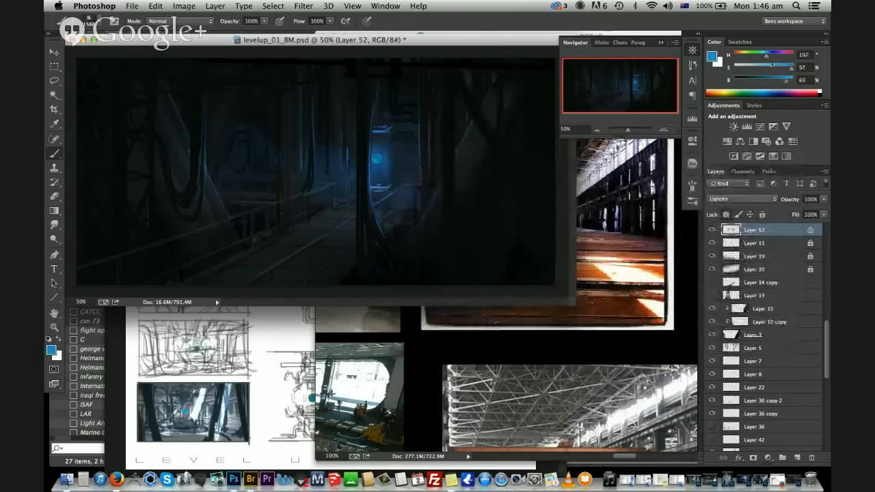
{"action": "left_click", "coordinate": [772, 68]}
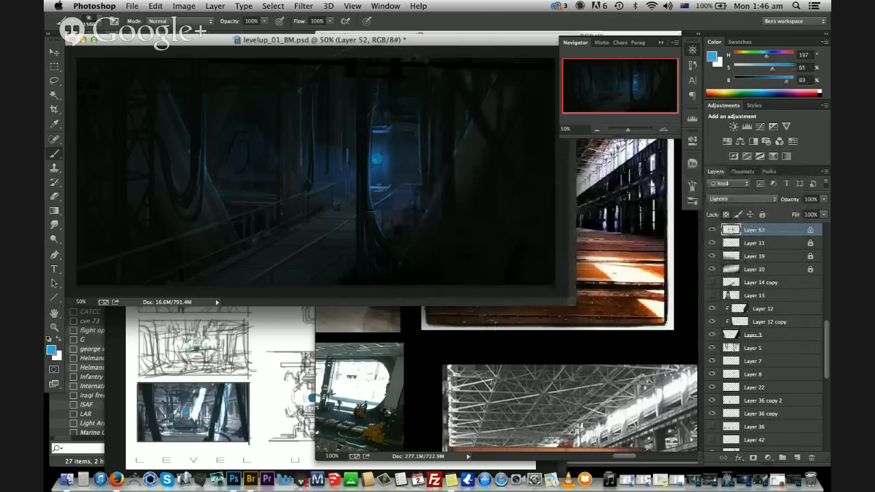
{"action": "left_click", "coordinate": [383, 147]}
{"action": "key", "text": "super+z"}
{"action": "key", "text": "bracketleft"}
{"action": "key", "text": "bracketleft"}
{"action": "key", "text": "bracketleft"}
{"action": "key", "text": "bracketleft"}
{"action": "key", "text": "bracketleft"}
{"action": "key", "text": "bracketleft"}
{"action": "key", "text": "bracketleft"}
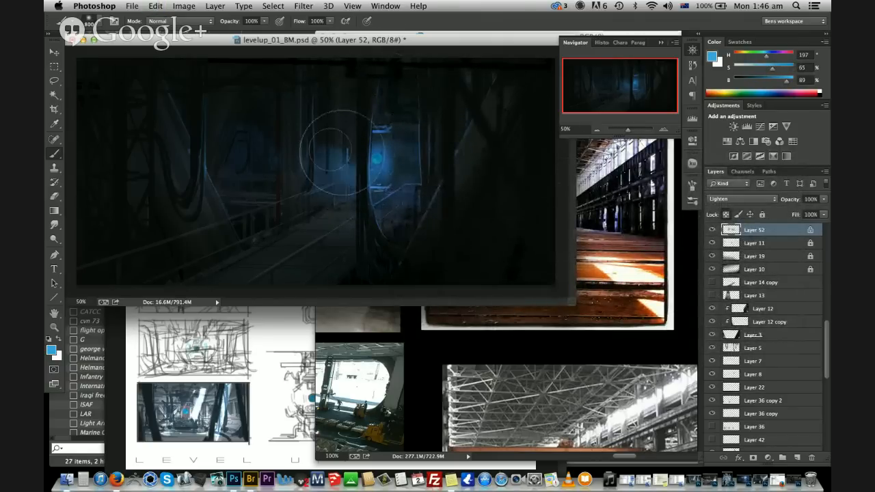
Undo the trial shift of the artwork beside the doorway and move Layer 45 directly below Layer 13
{"action": "key", "text": "v"}
{"action": "left_click_drag", "start_coordinate": [330, 145], "coordinate": [334, 151]}
{"action": "key", "text": "super+z"}
{"action": "left_click_drag", "start_coordinate": [770, 259], "coordinate": [769, 375]}
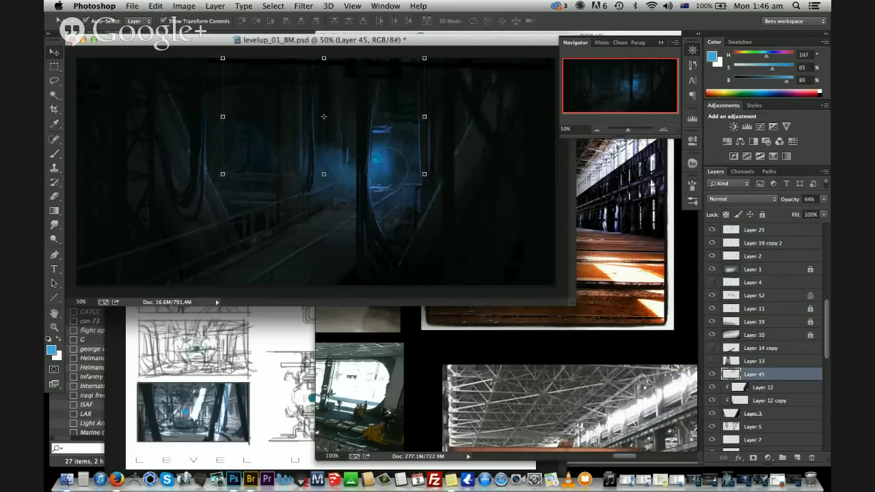
Reselect Layer 52 for brushing after trying a small shift of its blue glow and undoing it
{"action": "left_click", "coordinate": [335, 164]}
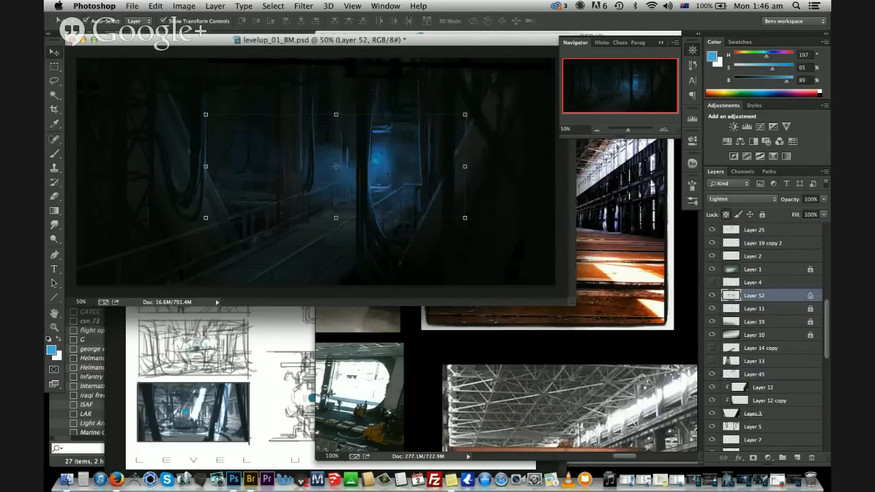
{"action": "left_click", "coordinate": [376, 161]}
{"action": "left_click_drag", "start_coordinate": [335, 158], "coordinate": [337, 165]}
{"action": "key", "text": "super+z"}
{"action": "key", "text": "b"}
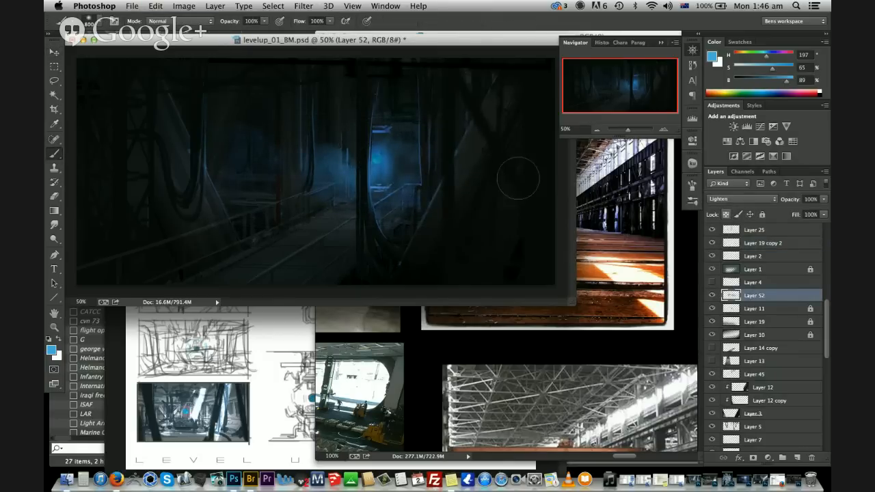
Try another light-blue dab over the doorway on Layer 52 and undo it
{"action": "left_click", "coordinate": [368, 158]}
{"action": "key", "text": "super+z"}
{"action": "key", "text": "super+z"}
{"action": "key", "text": "super+z"}
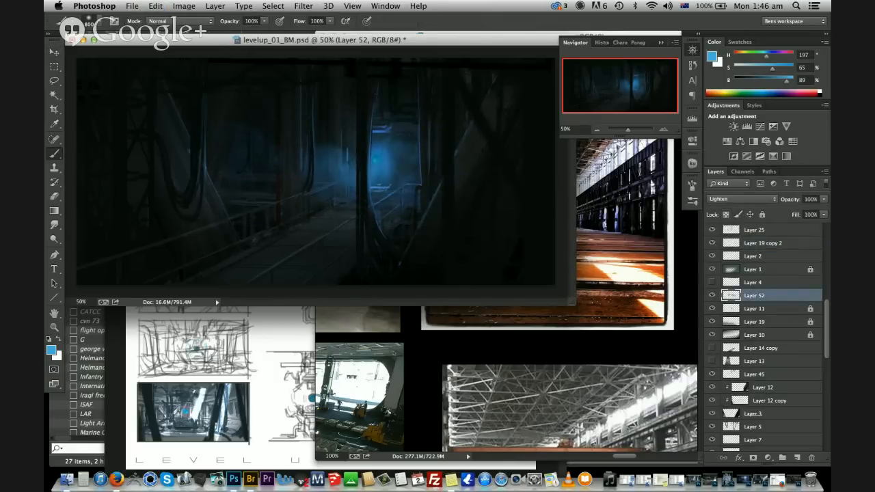
{"action": "key", "text": "super+z"}
Paint a deep-blue glow (hue 230, saturation 77, brightness 78) over the doorway on a new layer above Layer 52
{"action": "left_click", "coordinate": [778, 80]}
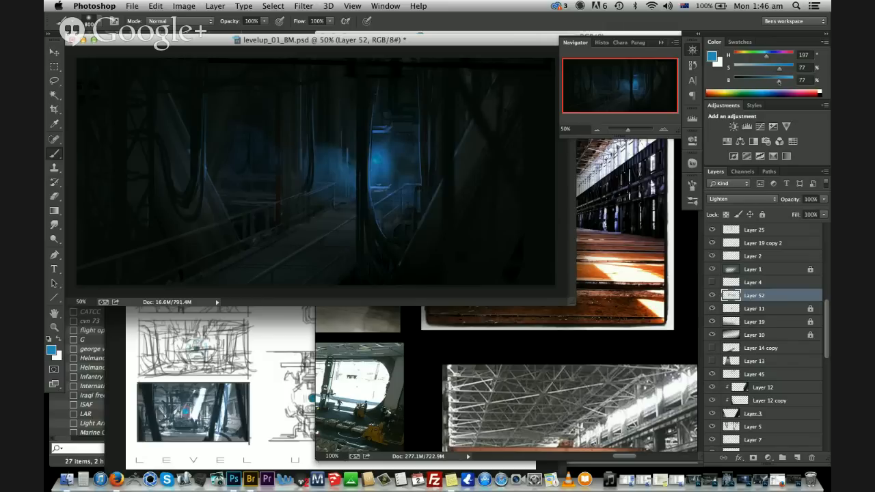
{"action": "left_click", "coordinate": [771, 53]}
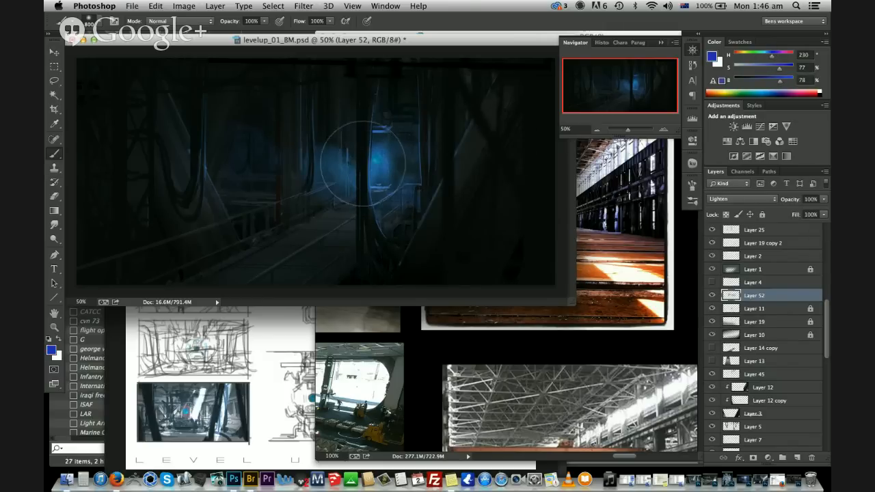
{"action": "left_click", "coordinate": [376, 159]}
{"action": "key", "text": "super+z"}
{"action": "left_click", "coordinate": [797, 458]}
{"action": "left_click", "coordinate": [376, 161]}
{"action": "key", "text": "super+z"}
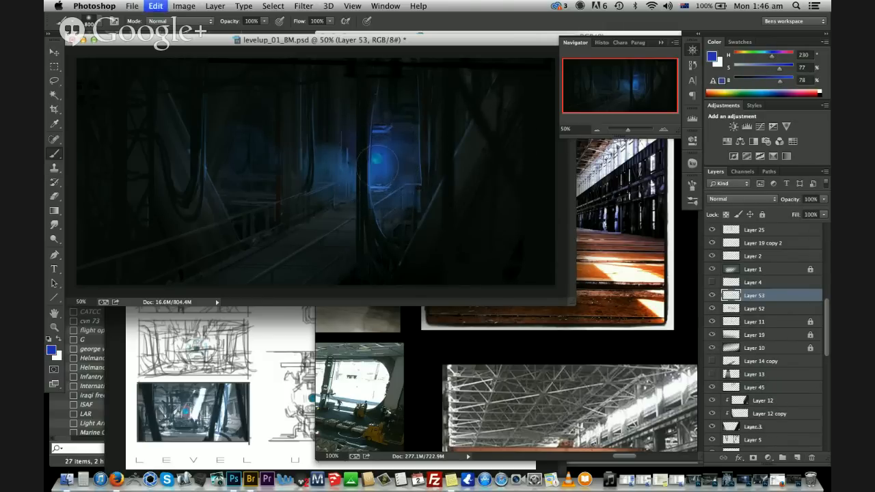
{"action": "left_click", "coordinate": [376, 164]}
Set the new glow layer to Lighten blending and move it directly above Layer 28 copy 3
{"action": "left_click", "coordinate": [746, 201]}
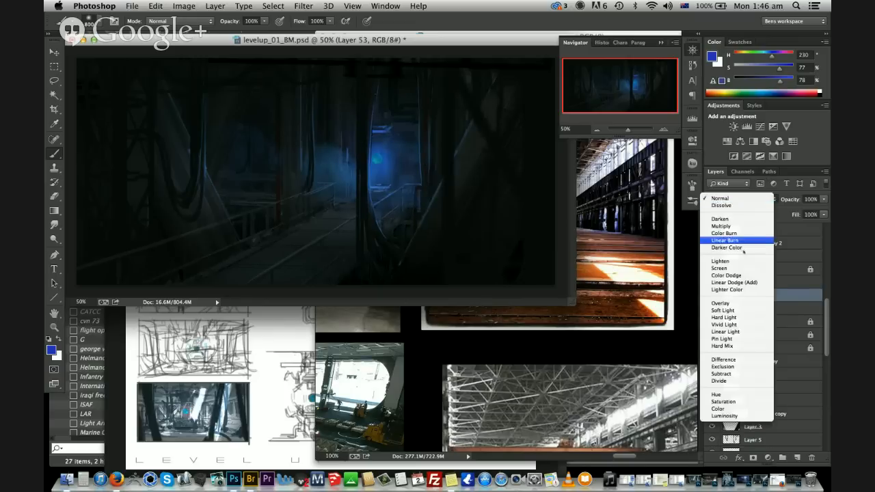
{"action": "left_click", "coordinate": [744, 262]}
{"action": "left_click_drag", "start_coordinate": [766, 297], "coordinate": [760, 257]}
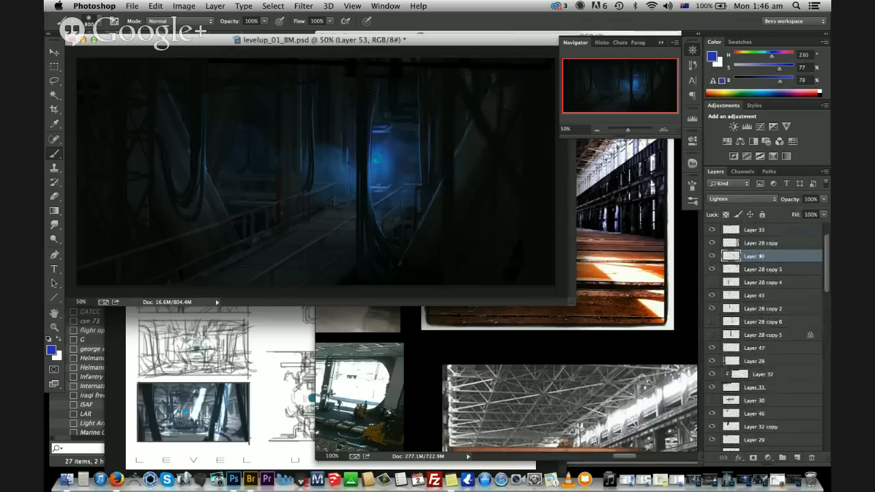
Stretch the Layer 53 glow horizontally to about 509% width, shift it slightly left and widen it further beyond the canvas
{"action": "key", "text": "v"}
{"action": "left_click_drag", "start_coordinate": [466, 162], "coordinate": [824, 136], "text": "alt"}
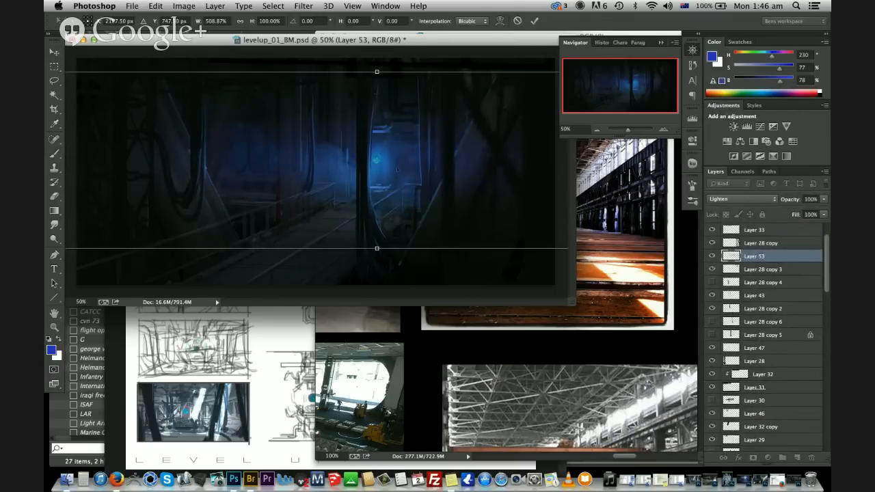
{"action": "key", "text": "Return"}
{"action": "mouse_move", "coordinate": [400, 169]}
{"action": "left_mouse_down"}
{"action": "mouse_move", "coordinate": [383, 170]}
{"action": "mouse_move", "coordinate": [390, 168]}
{"action": "left_mouse_up"}
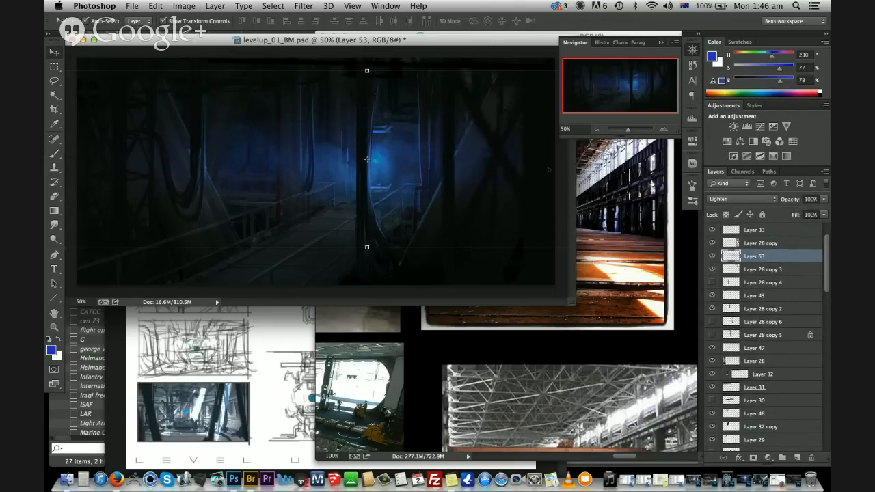
{"action": "key", "text": "super+minus"}
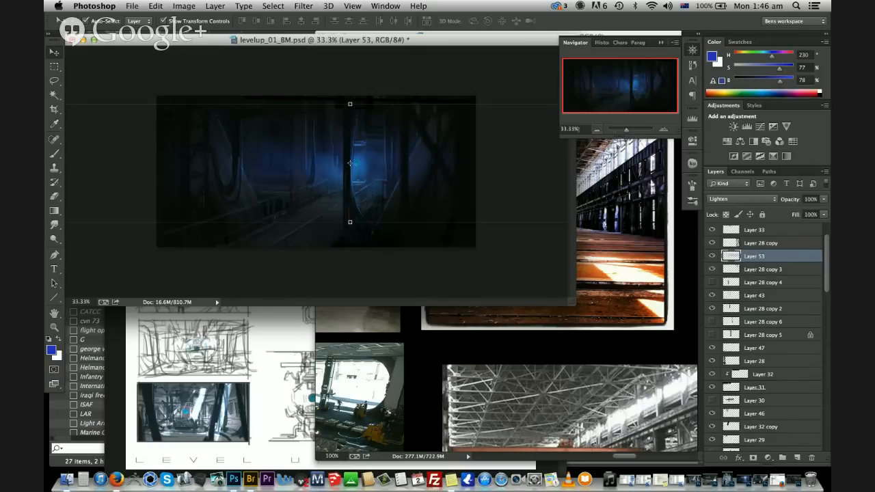
{"action": "key", "text": "super+minus"}
{"action": "key", "text": "super+t"}
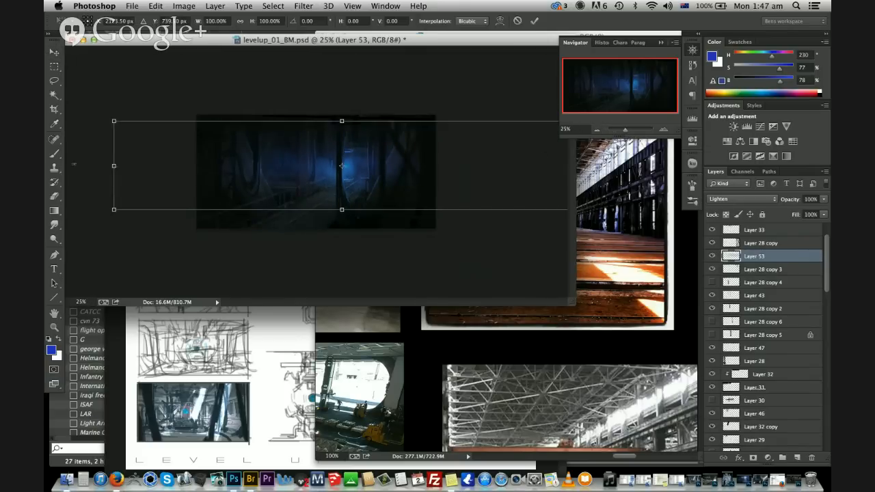
{"action": "key", "text": "Return"}
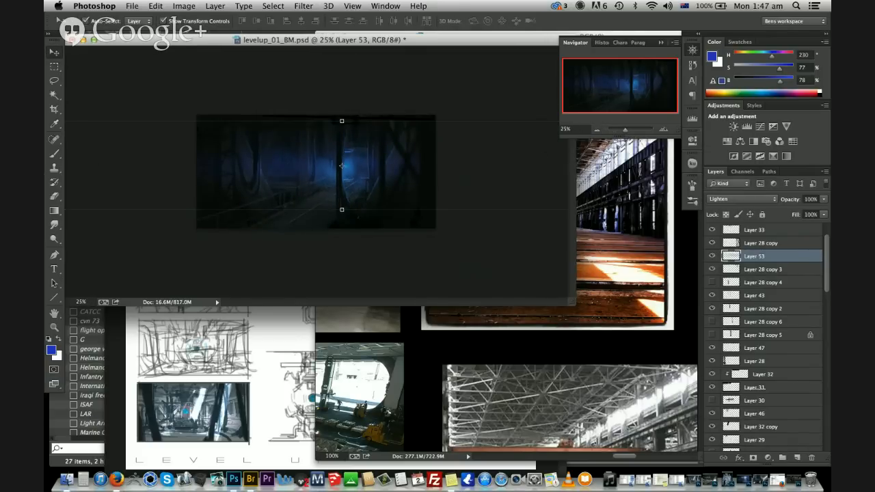
Change the blending of Layer 53 to Screen and hide the layer
{"action": "key", "text": "super+plus"}
{"action": "key", "text": "super+plus"}
{"action": "left_click", "coordinate": [723, 203]}
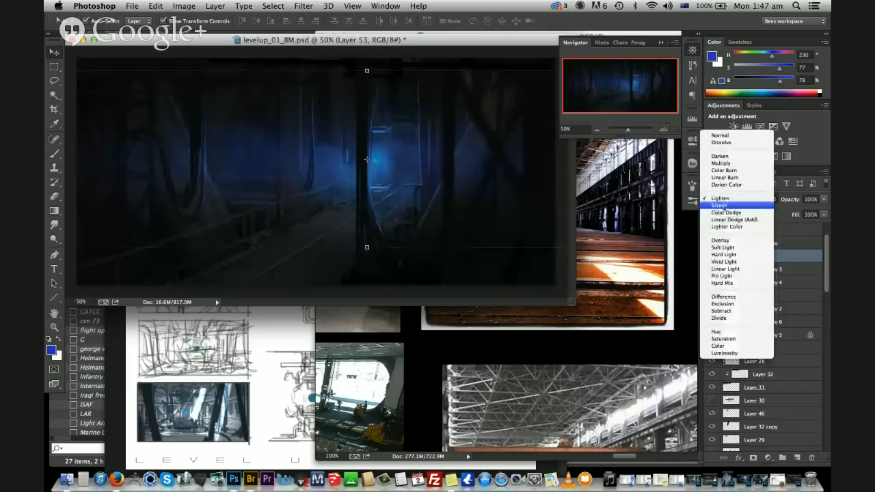
{"action": "left_click", "coordinate": [718, 205]}
{"action": "left_click", "coordinate": [711, 255]}
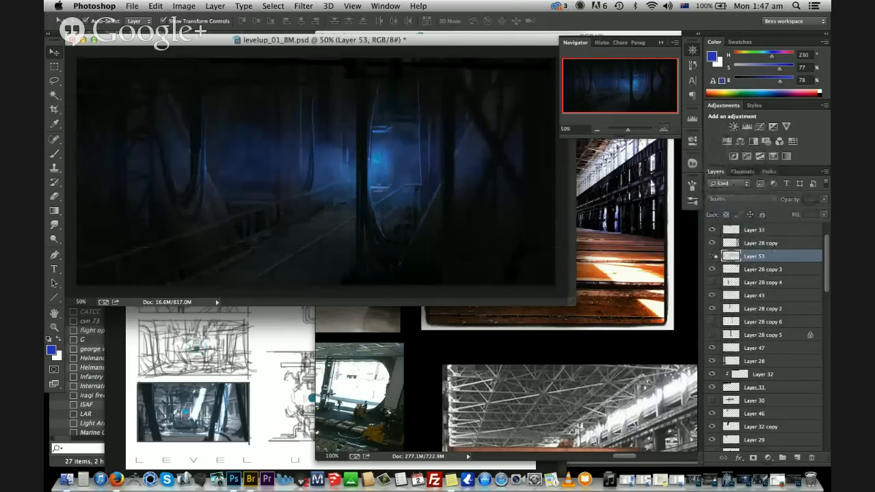
Compare the picture with and without Layer 52 and erase its haze left of the doorway with a soft eraser
{"action": "left_click", "coordinate": [377, 205]}
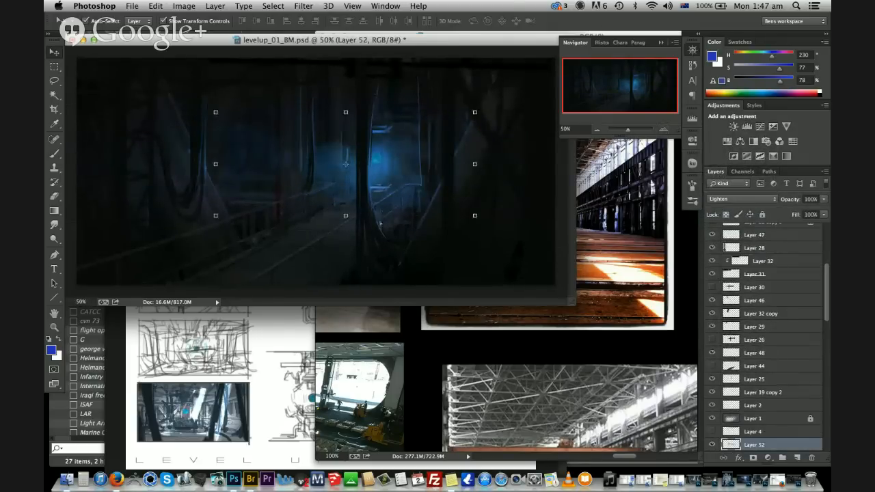
{"action": "left_click", "coordinate": [712, 445]}
{"action": "left_click", "coordinate": [713, 445]}
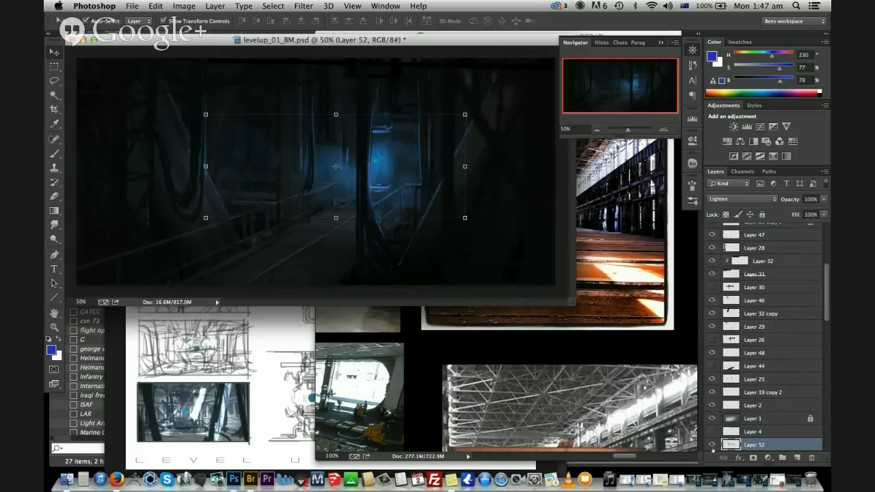
{"action": "key", "text": "e"}
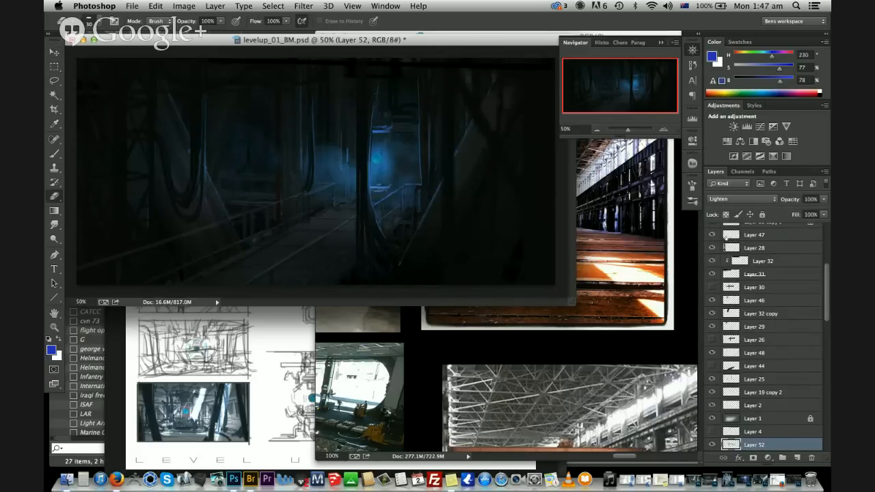
{"action": "right_click", "coordinate": [232, 174]}
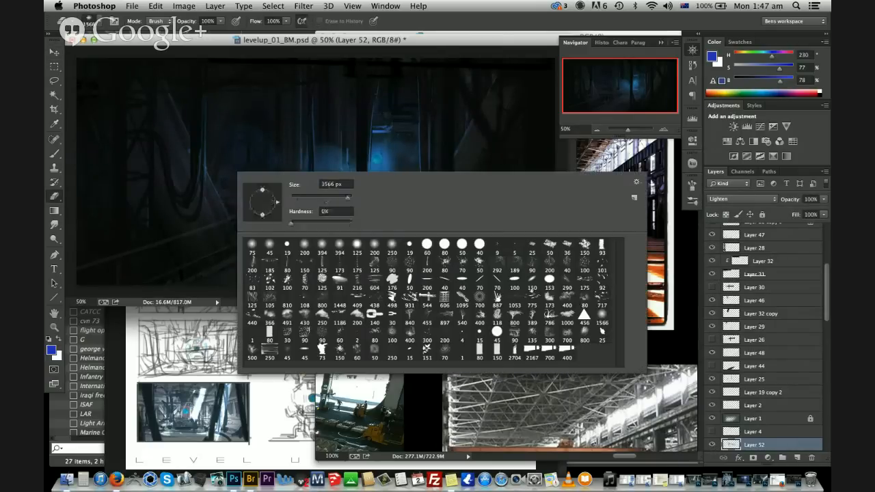
{"action": "key", "text": "Return"}
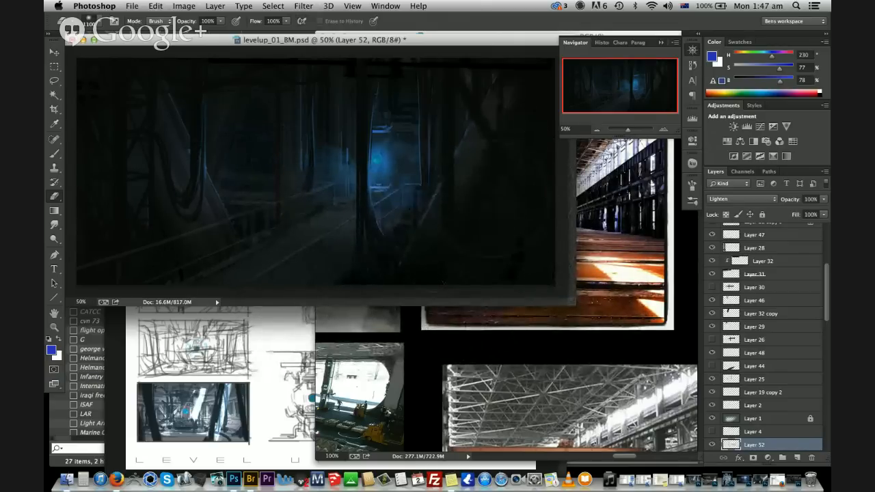
{"action": "key", "text": "bracketleft"}
{"action": "key", "text": "bracketleft"}
{"action": "key", "text": "bracketleft"}
{"action": "key", "text": "bracketleft"}
{"action": "key", "text": "bracketleft"}
{"action": "left_click_drag", "start_coordinate": [273, 113], "coordinate": [272, 251]}
Save the document with Layer 52 hidden and a new empty layer above it
{"action": "key", "text": "v"}
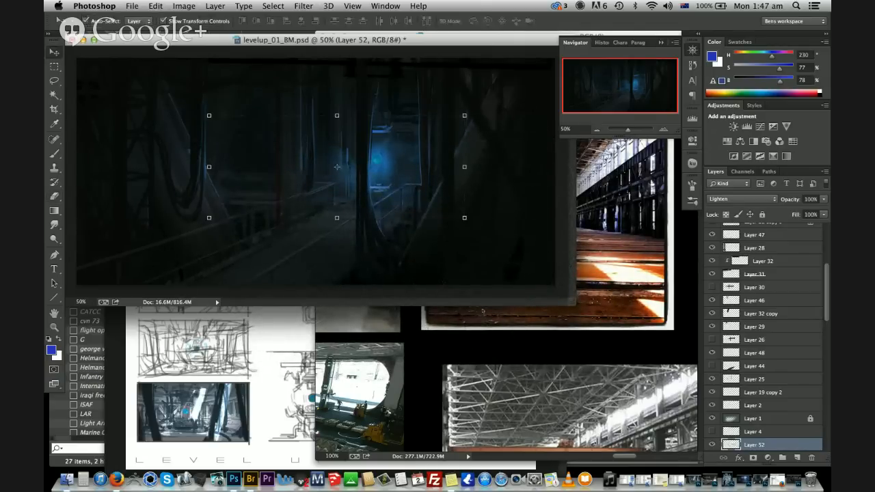
{"action": "left_click", "coordinate": [713, 444]}
{"action": "left_click", "coordinate": [797, 458]}
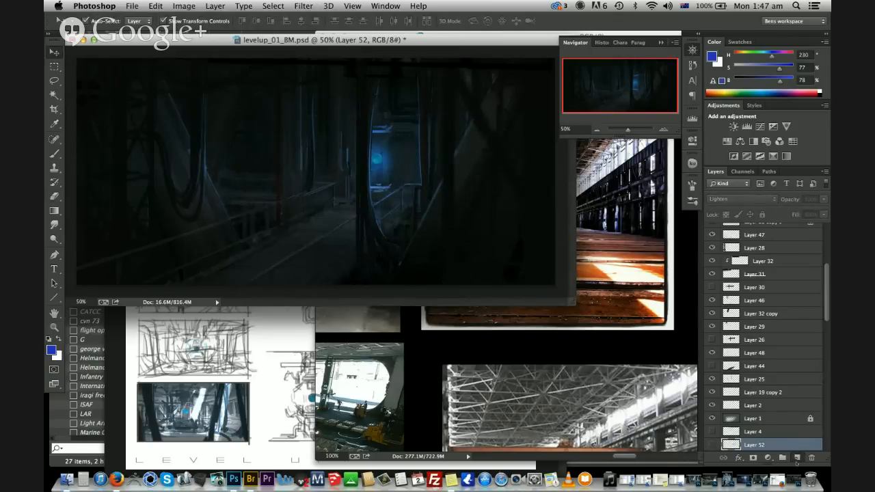
{"action": "key", "text": "b"}
{"action": "key", "text": "ctrl+s"}
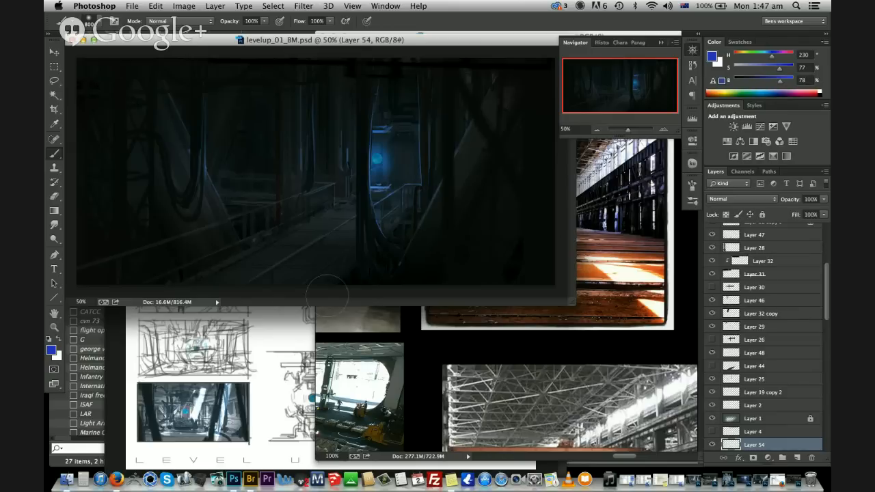
Tint the diagonal beam on Layer 35 redder using midtone Color Balance levels of +67, 0 and +20
{"action": "key", "text": "v"}
{"action": "left_click_drag", "start_coordinate": [175, 224], "coordinate": [164, 231]}
{"action": "key", "text": "super+z"}
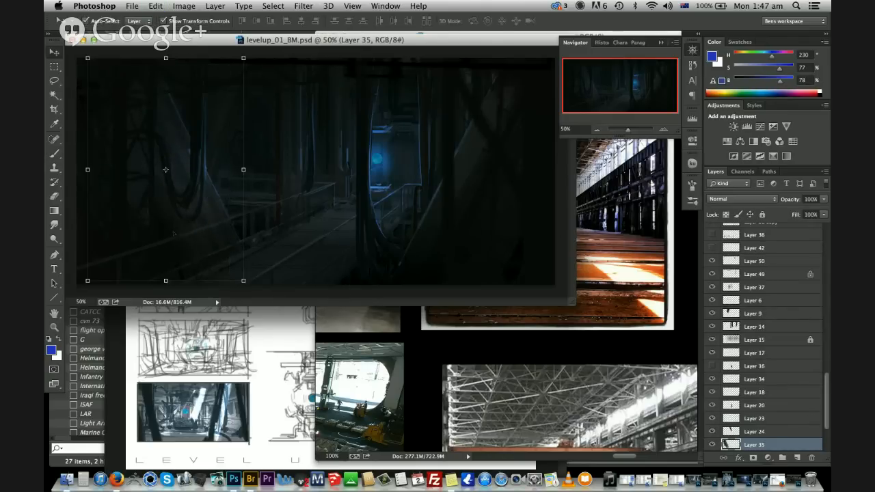
{"action": "key", "text": "super+b"}
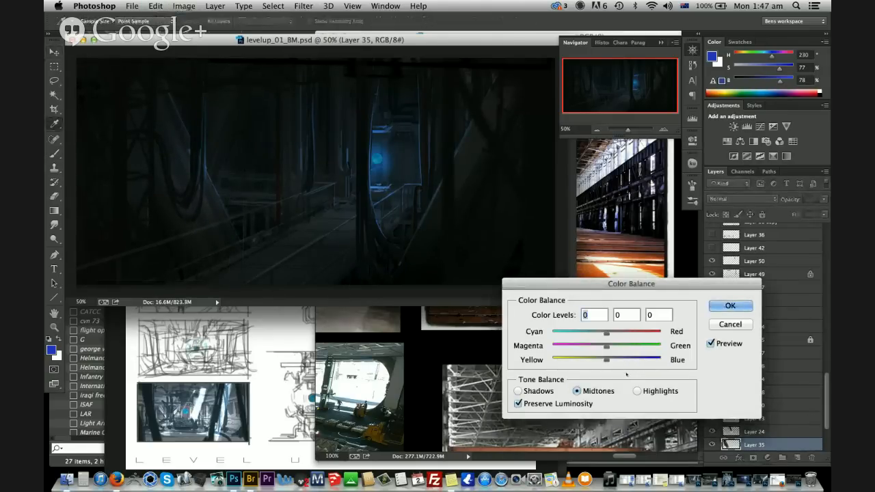
{"action": "left_click", "coordinate": [631, 332]}
{"action": "left_click", "coordinate": [617, 360]}
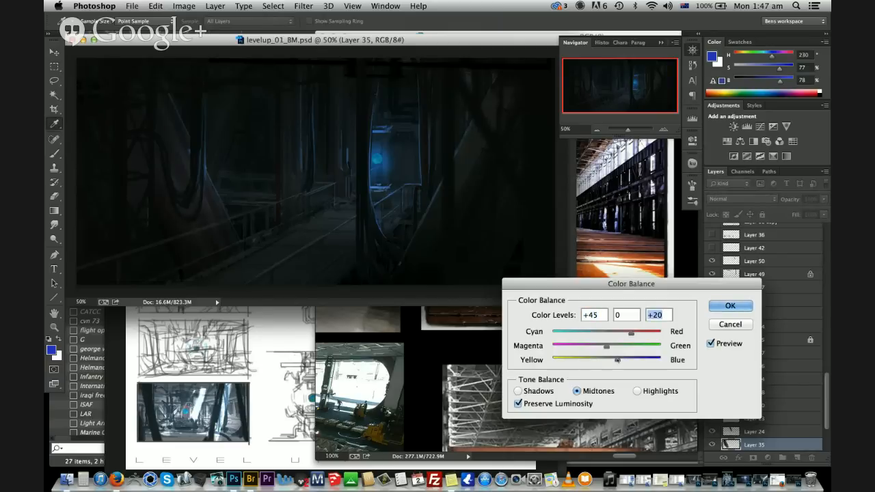
{"action": "left_click", "coordinate": [642, 333]}
{"action": "left_click", "coordinate": [730, 306]}
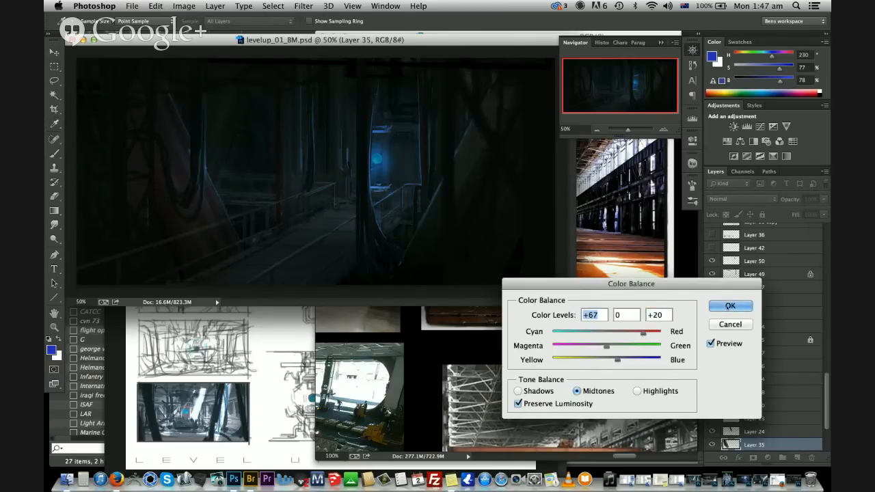
Darken the diagonal beam on Layer 35 with a Hue/Saturation lightness of -41
{"action": "key", "text": "v"}
{"action": "key", "text": "super+u"}
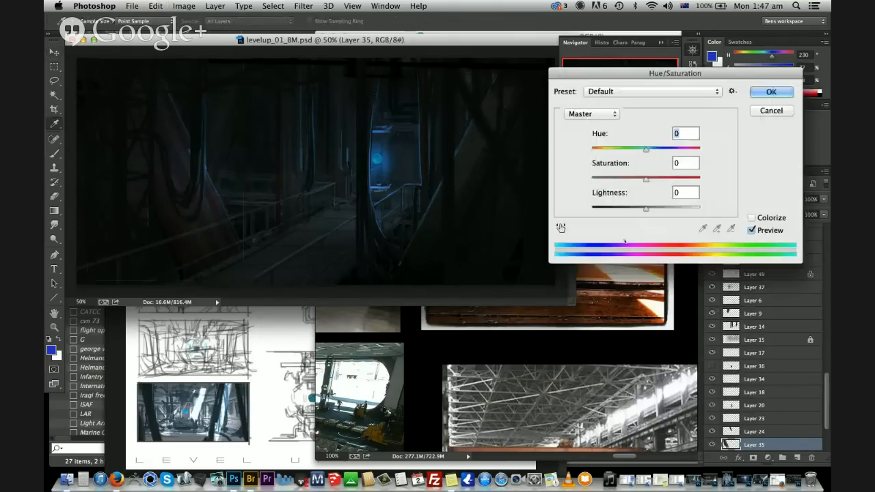
{"action": "left_click_drag", "start_coordinate": [646, 207], "coordinate": [624, 211]}
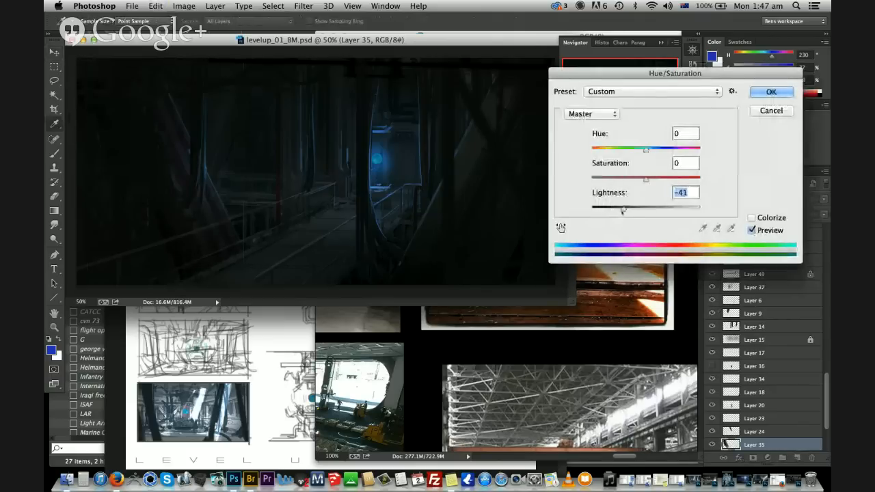
{"action": "left_click", "coordinate": [771, 92]}
Try erasing the lower part of the diagonal beam on Layer 35 with a much smaller soft eraser
{"action": "key", "text": "e"}
{"action": "right_click", "coordinate": [179, 193]}
{"action": "type", "text": "150"}
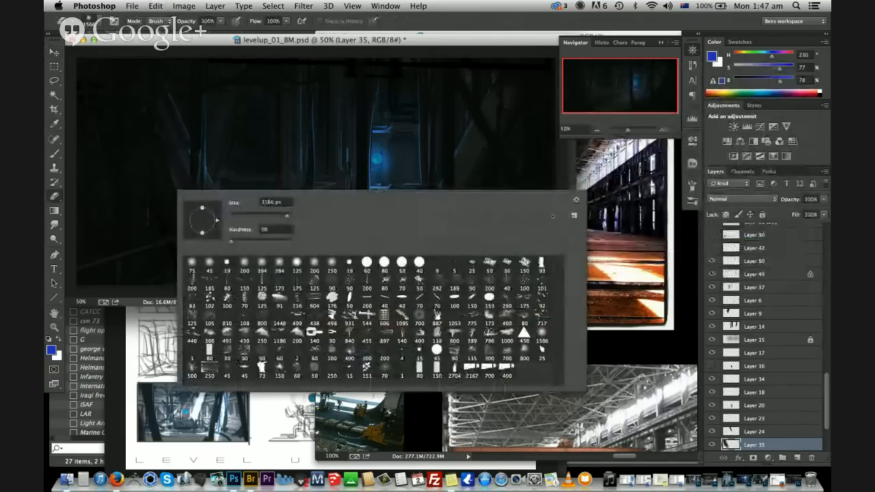
{"action": "key", "text": "Return"}
{"action": "key", "text": "bracketleft"}
{"action": "key", "text": "bracketleft"}
{"action": "key", "text": "bracketleft"}
{"action": "key", "text": "bracketleft"}
{"action": "key", "text": "bracketleft"}
{"action": "key", "text": "bracketleft"}
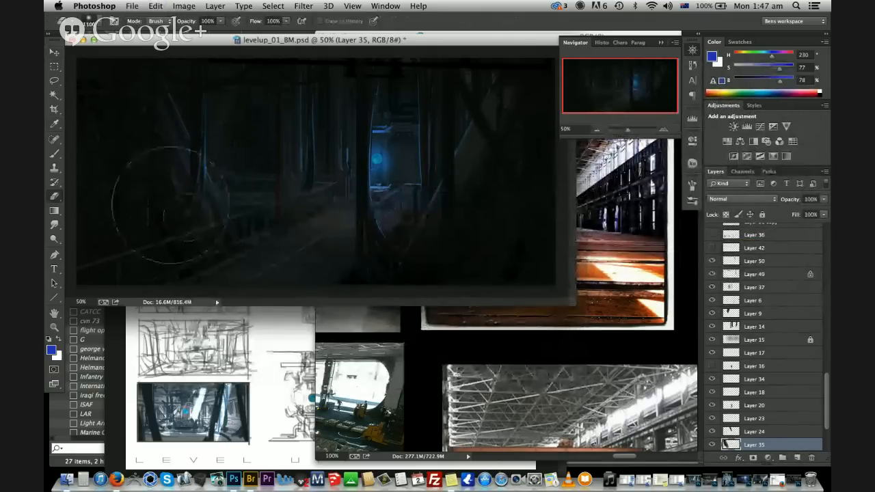
{"action": "key", "text": "bracketleft"}
{"action": "key", "text": "bracketleft"}
{"action": "key", "text": "bracketleft"}
{"action": "key", "text": "bracketleft"}
{"action": "left_click_drag", "start_coordinate": [197, 240], "coordinate": [176, 179]}
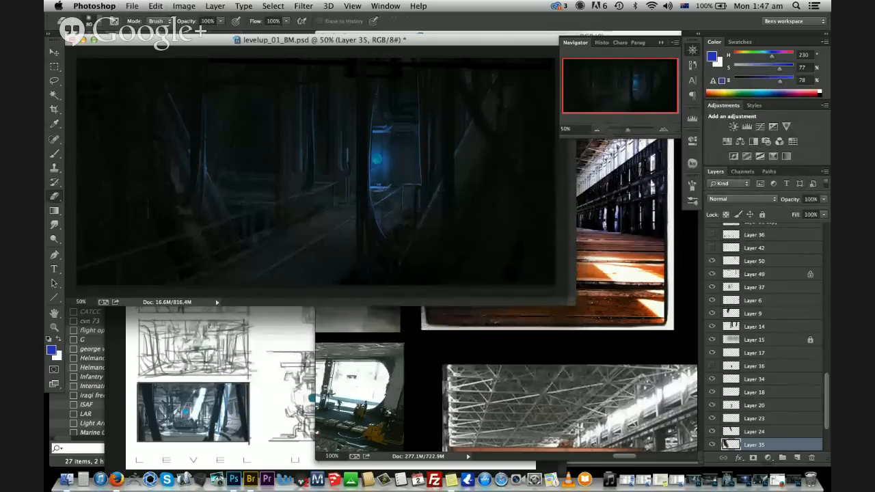
Undo the erasing and step back through the preceding adjustments to the beam on Layer 35
{"action": "key", "text": "super+z"}
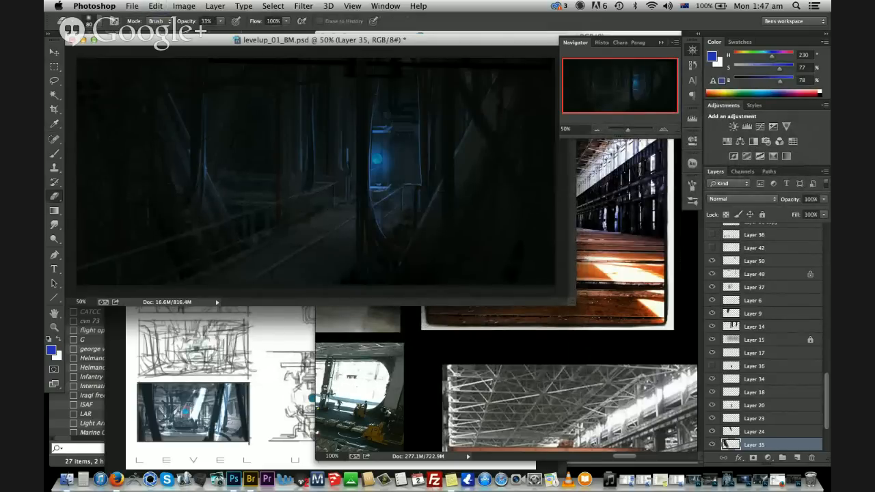
{"action": "key", "text": "super+alt+z"}
{"action": "key", "text": "super+alt+z"}
{"action": "key", "text": "super+alt+z"}
Paint sampled near-black (hue 210, saturation 33, brightness 5) over the left beam and upper right pillar on a new layer above Layer 35
{"action": "left_click", "coordinate": [726, 214]}
{"action": "left_click", "coordinate": [797, 457]}
{"action": "key", "text": "b"}
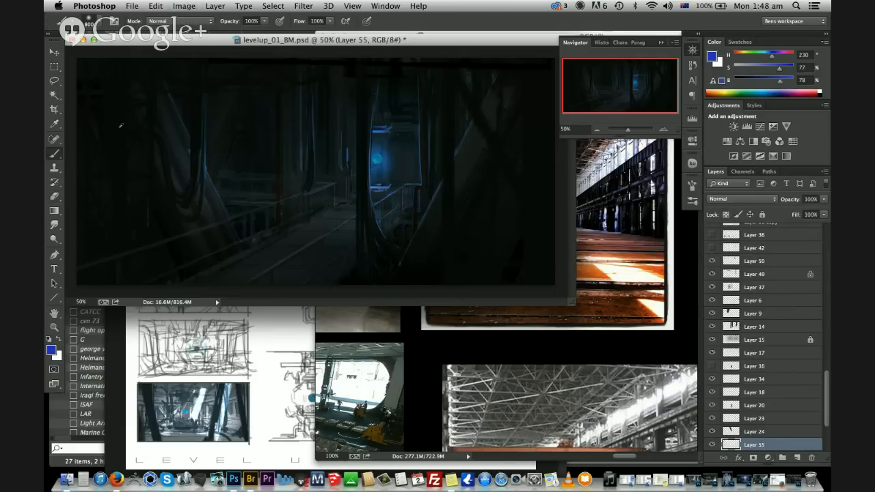
{"action": "left_click", "coordinate": [123, 130], "text": "alt"}
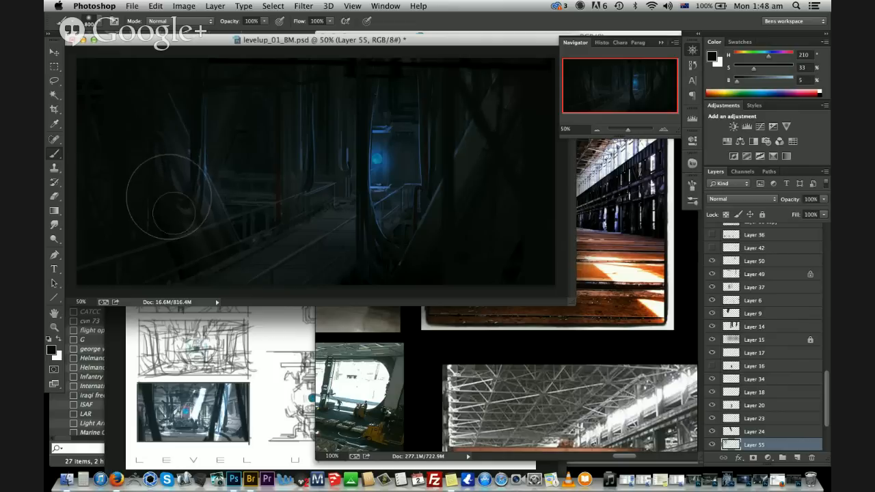
{"action": "left_click_drag", "start_coordinate": [169, 197], "coordinate": [179, 219]}
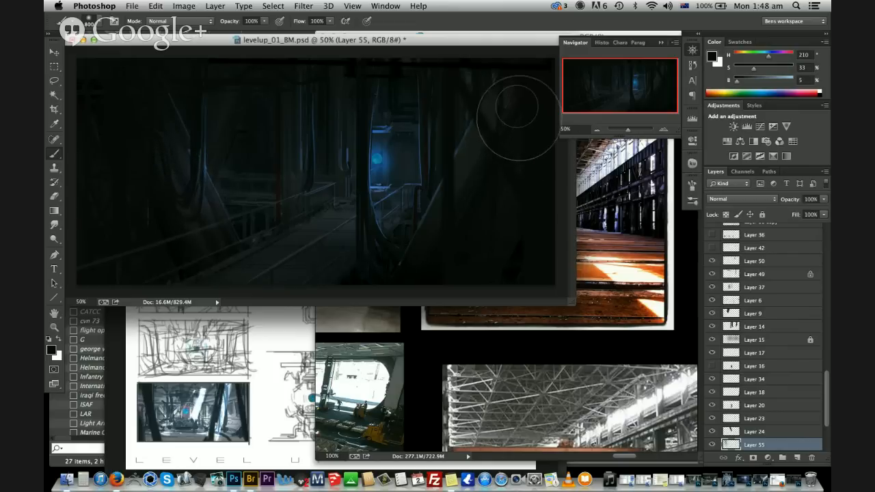
{"action": "left_click_drag", "start_coordinate": [516, 118], "coordinate": [517, 87]}
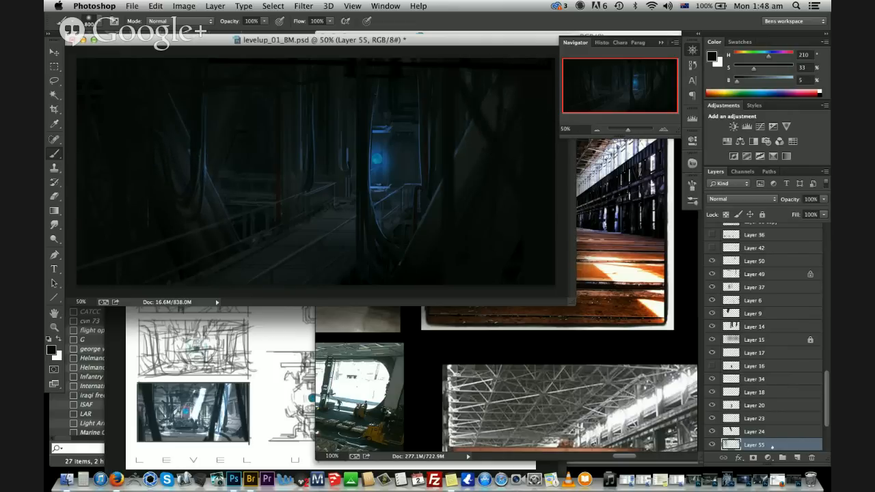
Move Layer 55 directly below Layer 44, undo its last stroke, and add a new layer placed directly beneath Layer 21
{"action": "left_click_drag", "start_coordinate": [772, 446], "coordinate": [754, 294]}
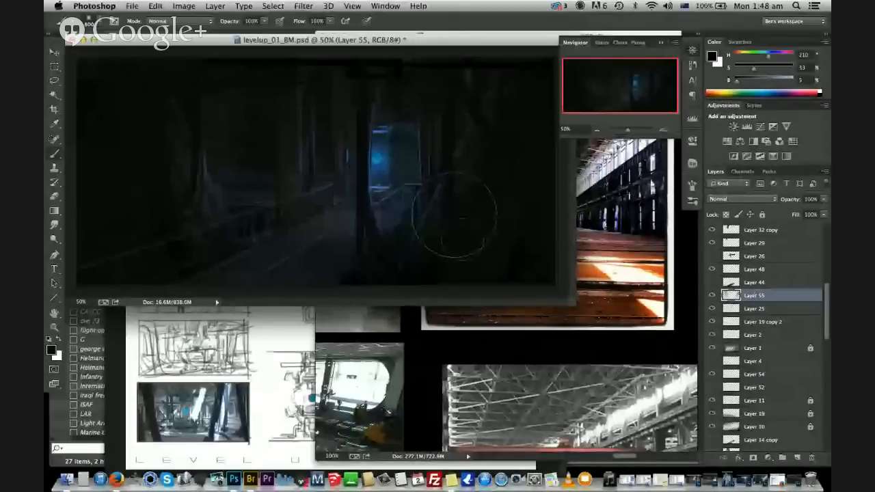
{"action": "key", "text": "super+z"}
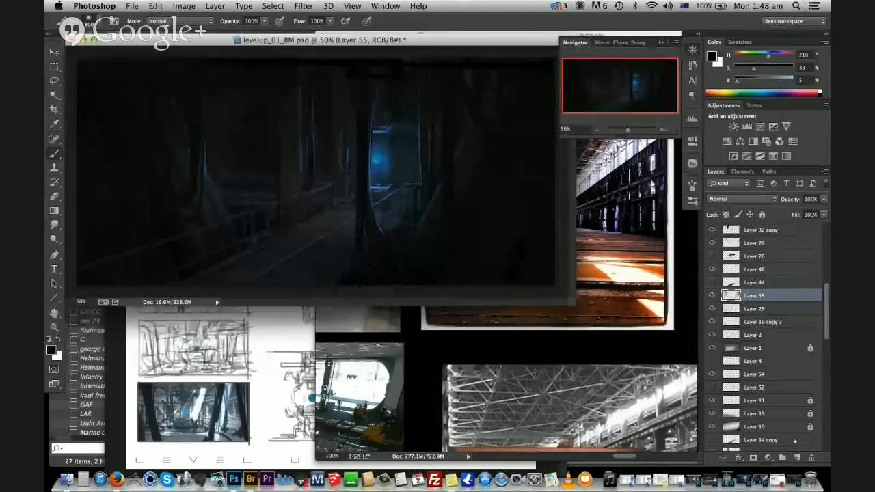
{"action": "left_click", "coordinate": [797, 457]}
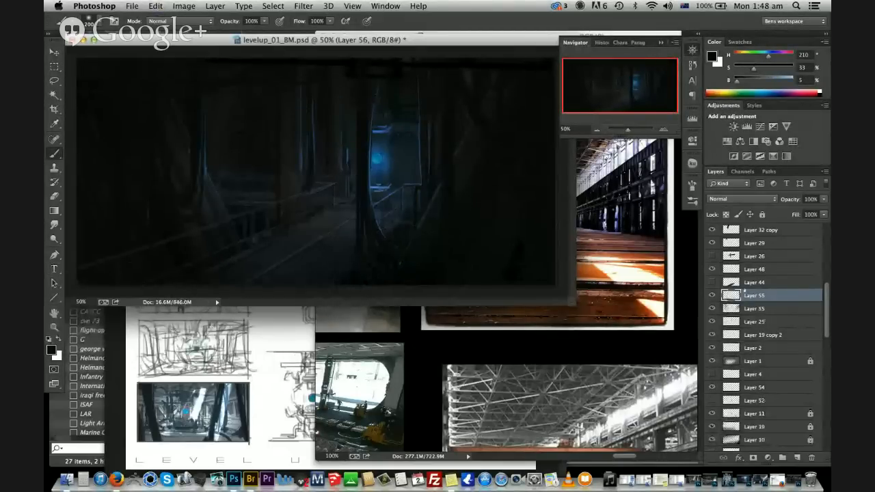
{"action": "scroll", "coordinate": [744, 291], "scroll_direction": "up", "scroll_amount": 5}
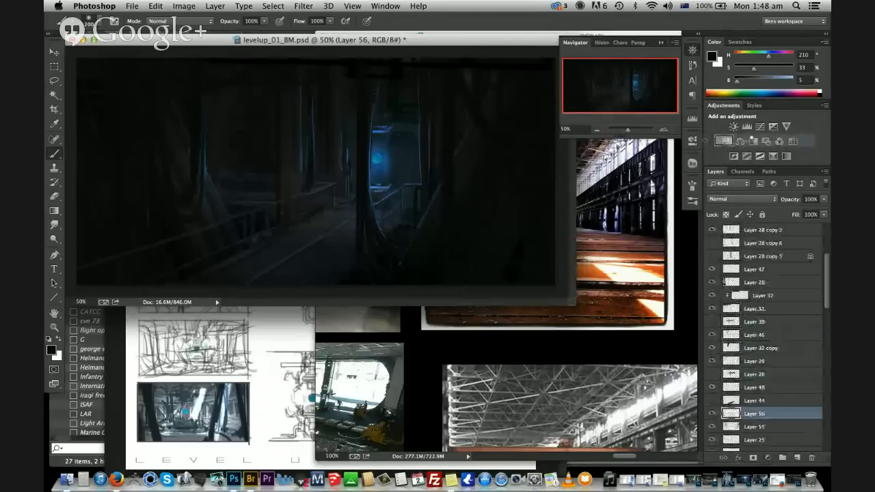
{"action": "scroll", "coordinate": [766, 328], "scroll_direction": "up", "scroll_amount": 5}
{"action": "left_click_drag", "start_coordinate": [704, 142], "coordinate": [752, 236]}
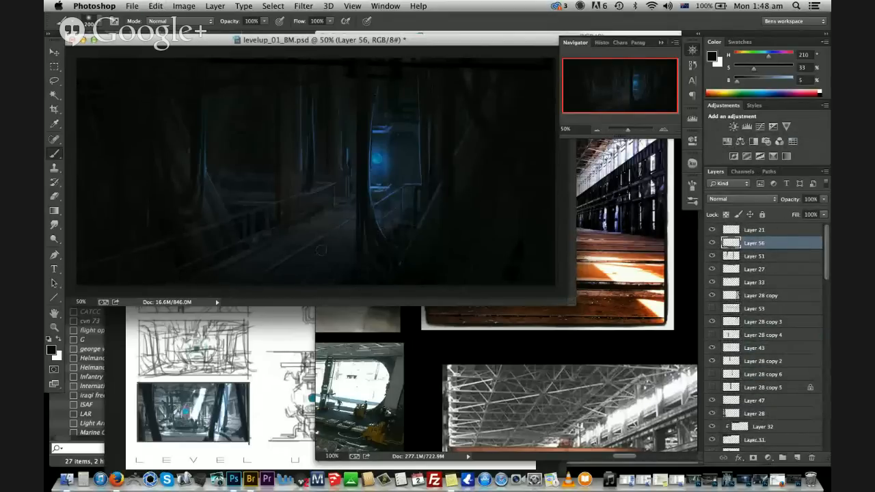
Undo the last stroke on Layer 56 and add a new layer above it with the Multiply blend mode
{"action": "key", "text": "super+z"}
{"action": "left_click", "coordinate": [797, 457]}
{"action": "left_click", "coordinate": [743, 199]}
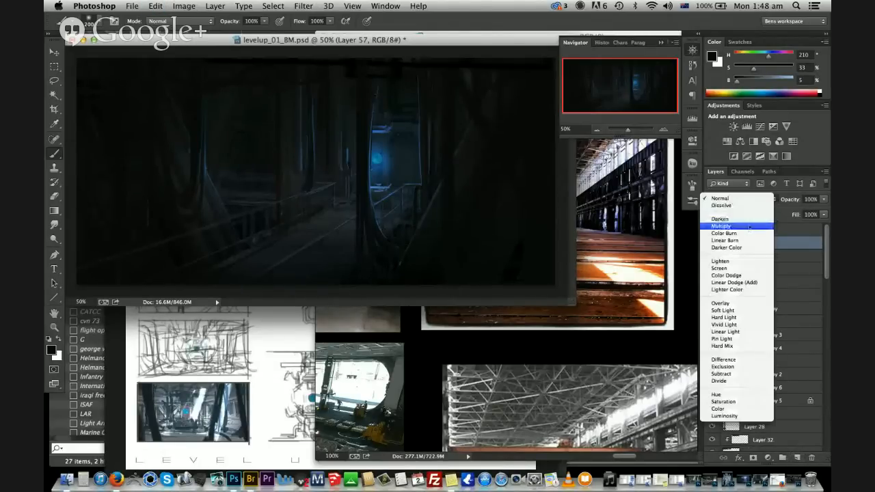
{"action": "left_click", "coordinate": [724, 227]}
Squash the dark shape on Layer 57 into a thin shadow band across the walkway and place a smaller copy farther back
{"action": "key", "text": "super+t"}
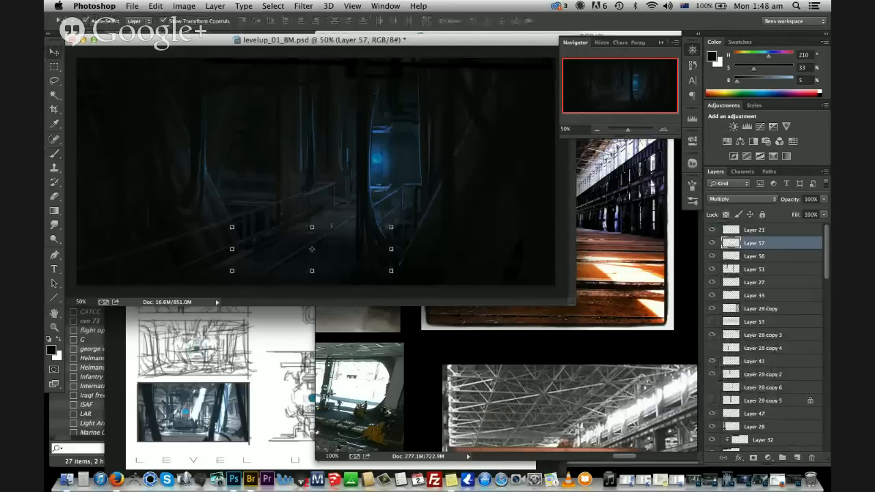
{"action": "left_click_drag", "start_coordinate": [311, 227], "coordinate": [311, 238], "text": "alt"}
{"action": "left_click_drag", "start_coordinate": [371, 254], "coordinate": [390, 249], "text": "shift"}
{"action": "left_click_drag", "start_coordinate": [296, 238], "coordinate": [360, 232]}
{"action": "key", "text": "Return"}
{"action": "key", "text": "Return"}
{"action": "key", "text": "ctrl+t"}
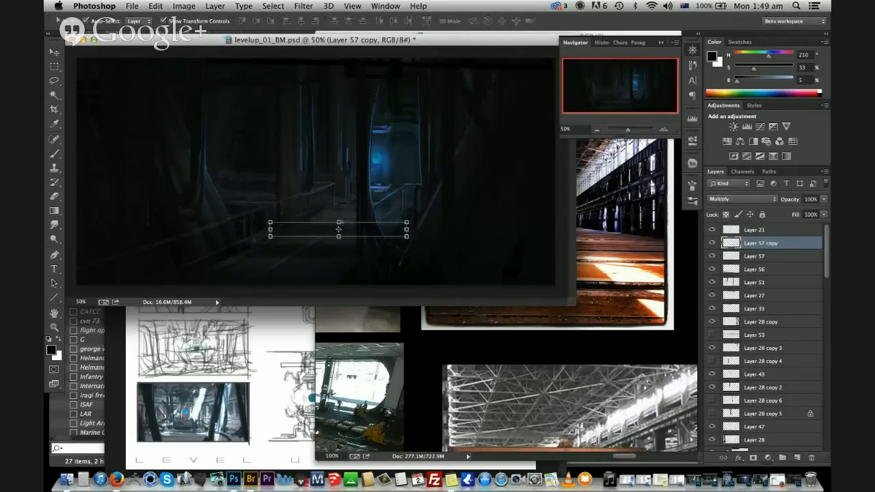
{"action": "key", "text": "Return"}
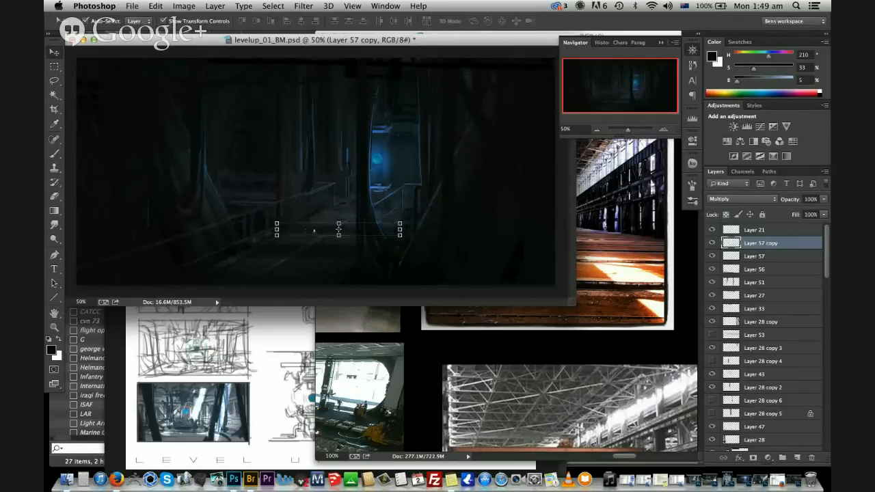
Adjust the position of the copied shadow band and duplicate it once more farther up the walkway
{"action": "left_click_drag", "start_coordinate": [302, 232], "coordinate": [311, 233]}
{"action": "left_click_drag", "start_coordinate": [327, 259], "coordinate": [336, 215], "text": "alt"}
{"action": "key", "text": "Return"}
{"action": "key", "text": "Return"}
{"action": "left_click_drag", "start_coordinate": [330, 252], "coordinate": [348, 233]}
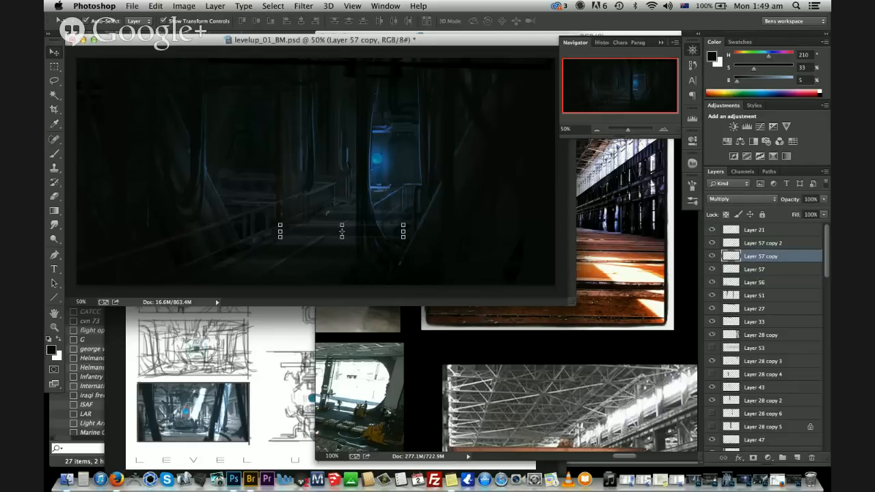
{"action": "left_click", "coordinate": [342, 231]}
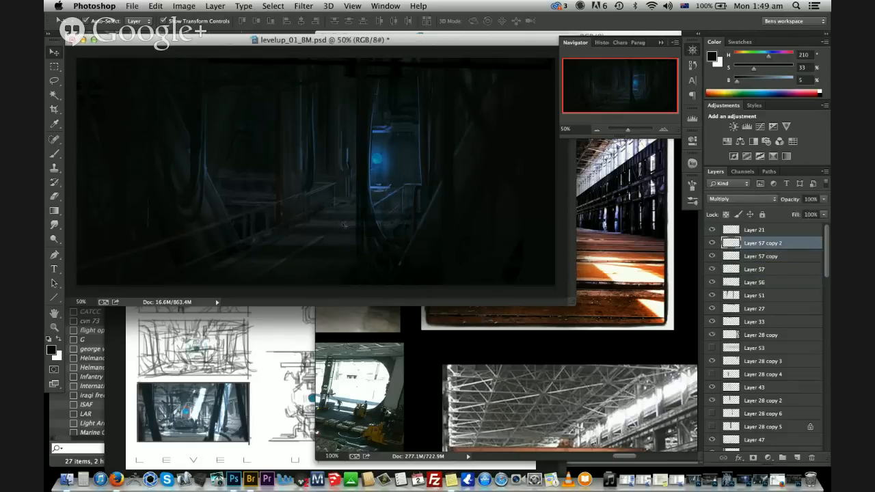
Add three more shadow band copies receding toward the walkway's far end, squashing and skewing the farthest one to match the perspective
{"action": "left_click_drag", "start_coordinate": [341, 222], "coordinate": [249, 201], "text": "alt"}
{"action": "left_click_drag", "start_coordinate": [318, 196], "coordinate": [222, 165]}
{"action": "left_click_drag", "start_coordinate": [224, 199], "coordinate": [330, 194]}
{"action": "key", "text": "Return"}
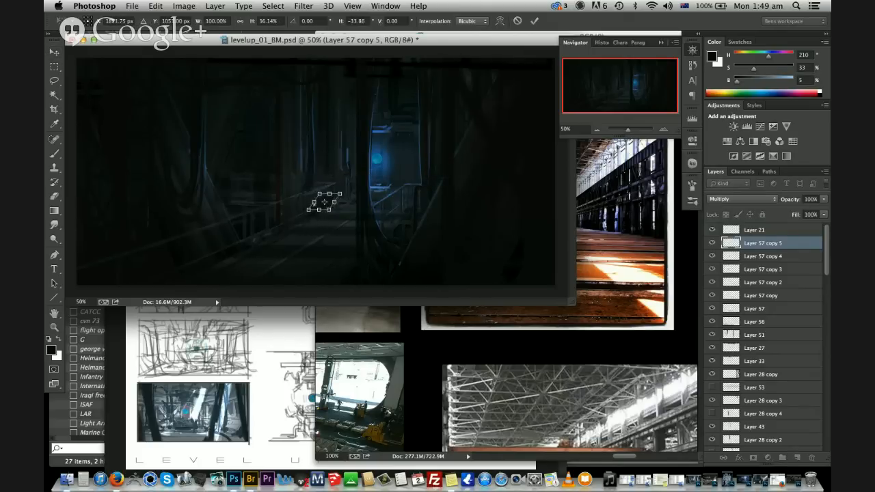
{"action": "key", "text": "Return"}
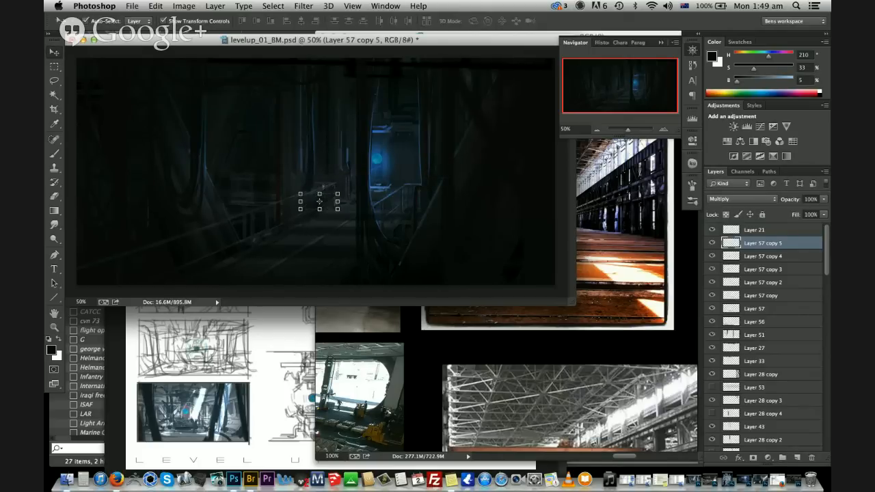
Move the farthest shadow band slightly up the walkway and skew it by about -13.6°
{"action": "key", "text": "super+t"}
{"action": "left_click_drag", "start_coordinate": [327, 199], "coordinate": [329, 189]}
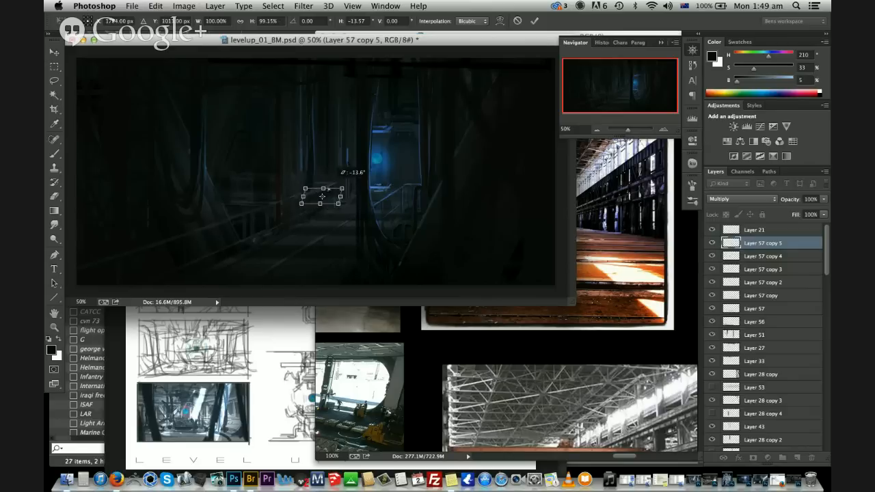
{"action": "key", "text": "Return"}
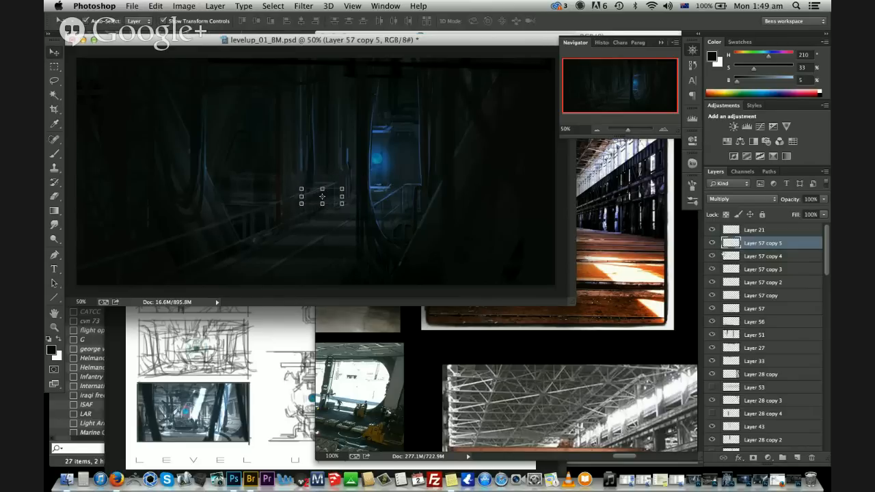
Merge all the walkway shadow band layers down into Layer 56 and set its blend mode to Multiply
{"action": "key", "text": "super+e"}
{"action": "key", "text": "super+e"}
{"action": "key", "text": "super+e"}
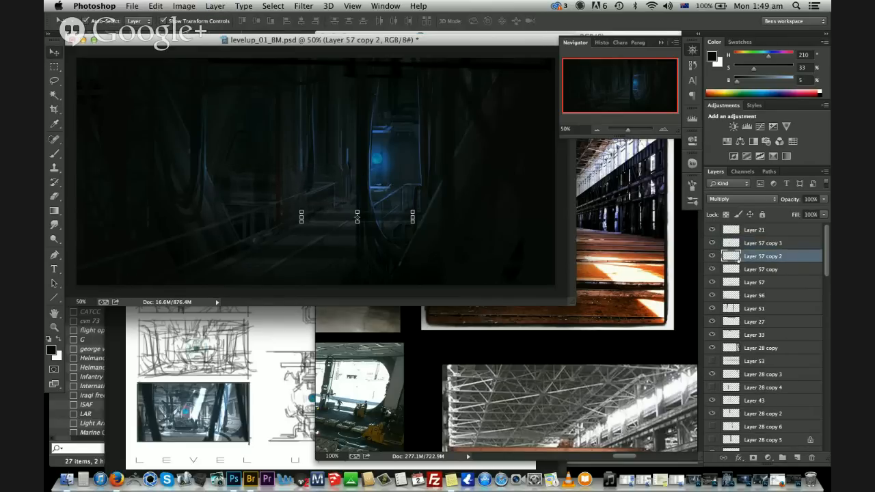
{"action": "key", "text": "super+e"}
{"action": "key", "text": "super+e"}
{"action": "key", "text": "super+e"}
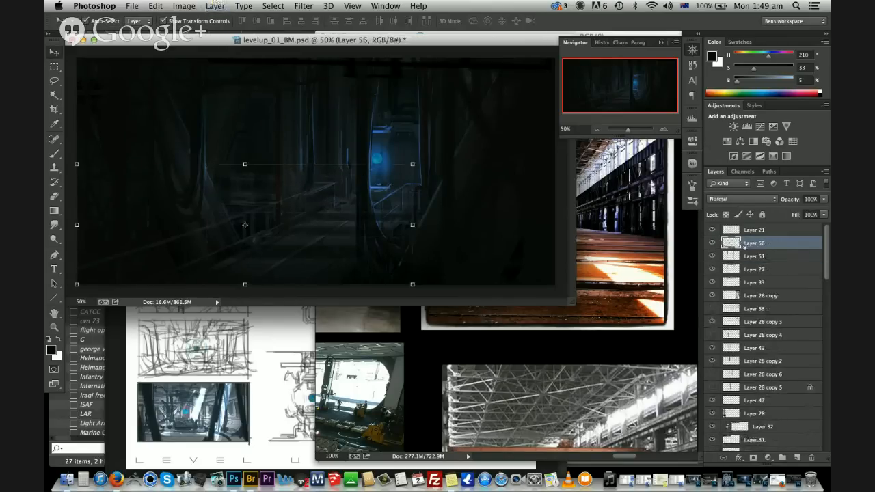
{"action": "left_click", "coordinate": [735, 199]}
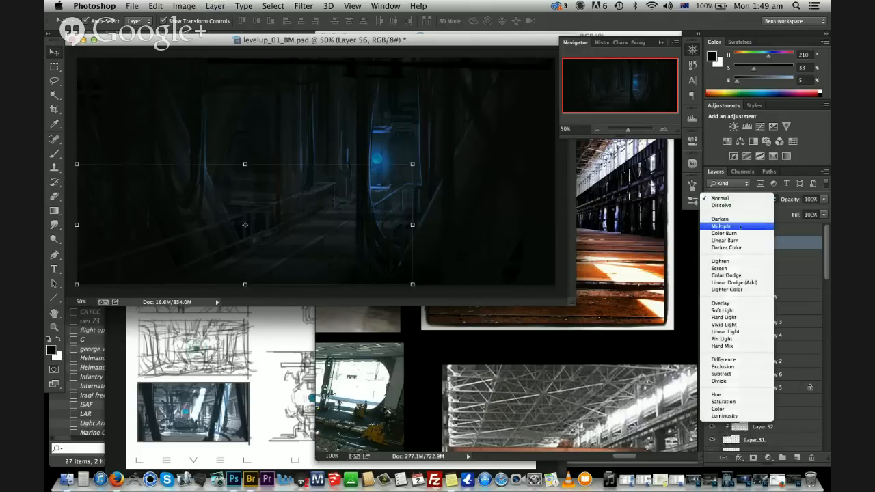
{"action": "left_click", "coordinate": [728, 222]}
Move Layer 32's dark overhead shape to the painting's upper edge, stretching it vertically and slanting it
{"action": "key", "text": "e"}
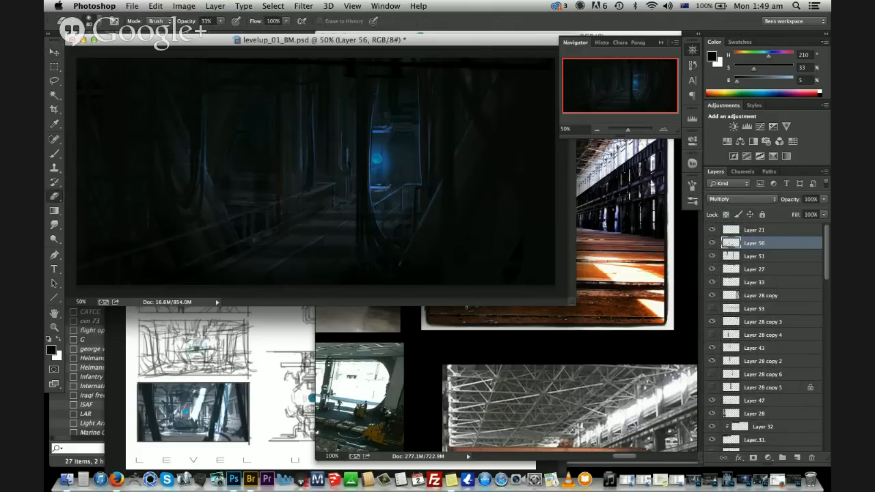
{"action": "key", "text": "v"}
{"action": "left_click", "coordinate": [223, 71]}
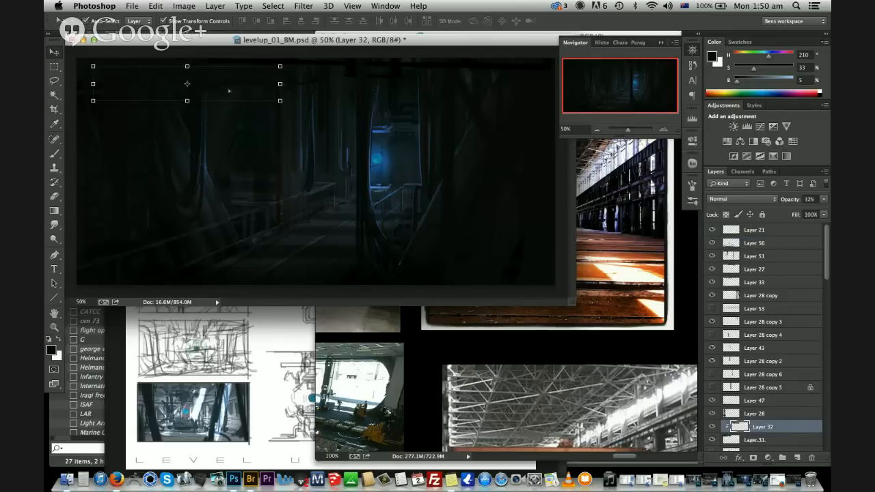
{"action": "left_click_drag", "start_coordinate": [93, 52], "coordinate": [113, 32], "text": "shift+super"}
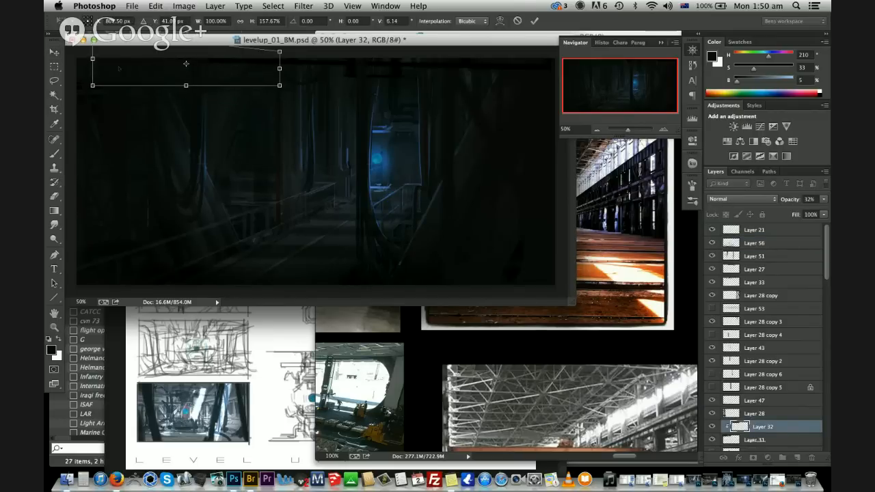
{"action": "key", "text": "Return"}
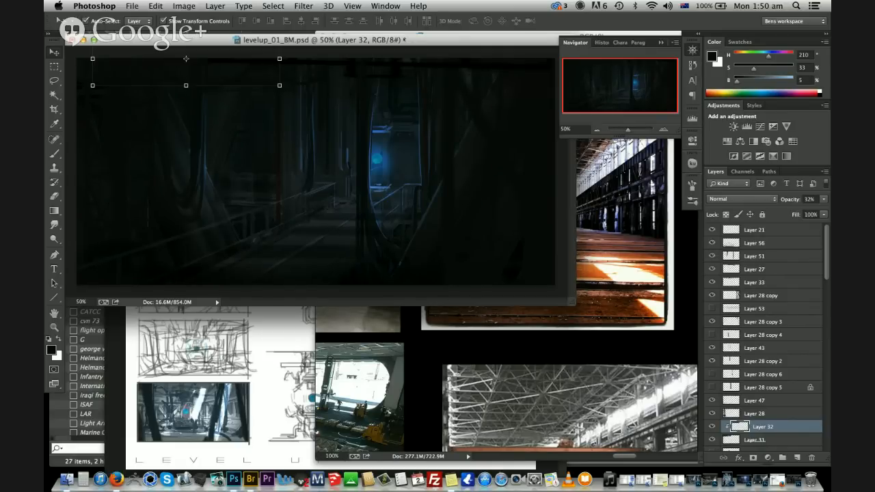
{"action": "left_click_drag", "start_coordinate": [405, 39], "coordinate": [405, 39]}
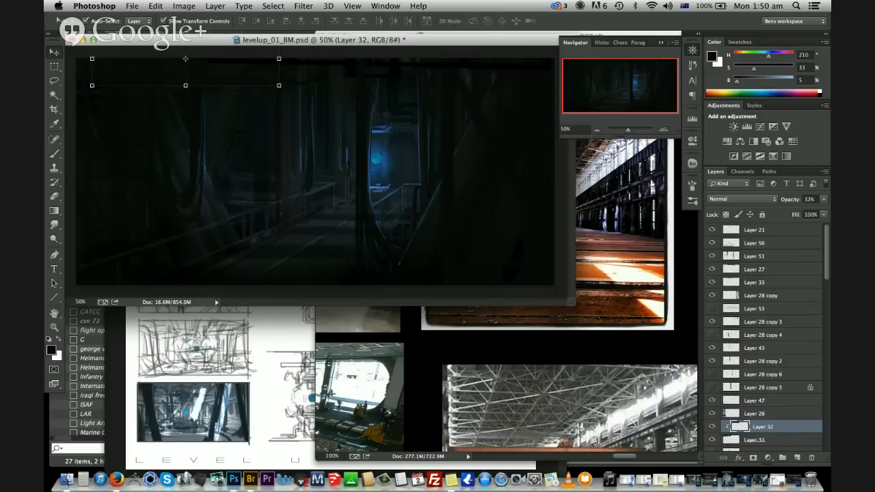
Save the painting as the TIFF levelup_01_BM.tif, keeping layers, with no image compression and RLE layer compression
{"action": "left_click", "coordinate": [132, 5]}
{"action": "left_click", "coordinate": [157, 130]}
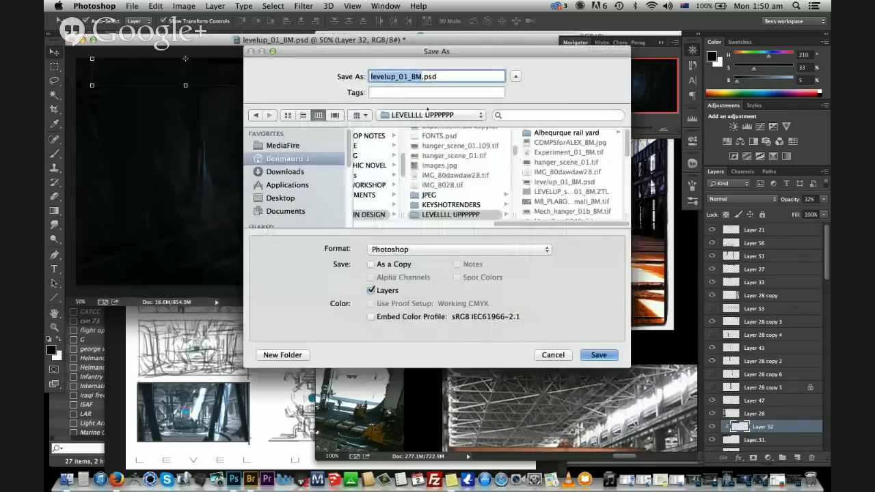
{"action": "left_click", "coordinate": [407, 77]}
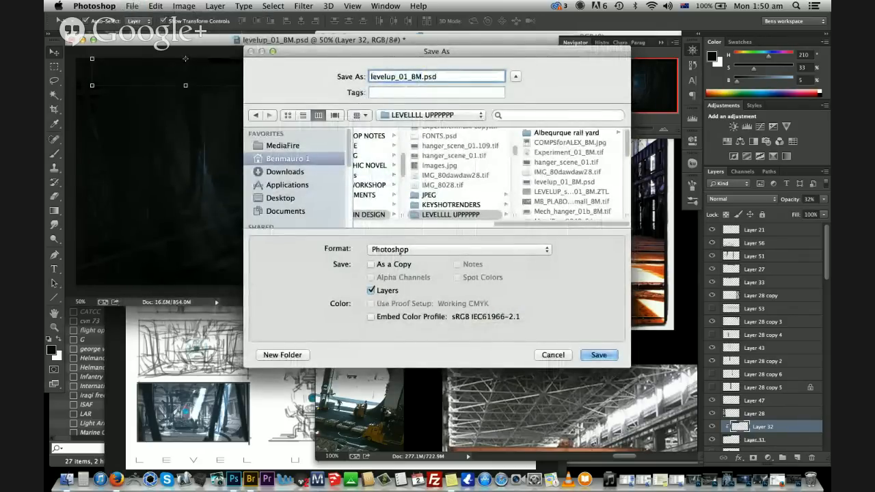
{"action": "left_click", "coordinate": [400, 251]}
{"action": "left_click", "coordinate": [402, 436]}
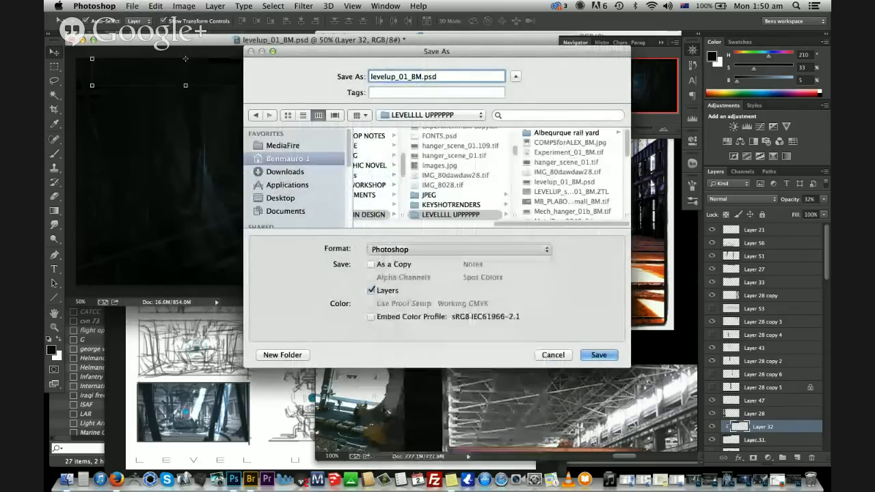
{"action": "left_click", "coordinate": [598, 355]}
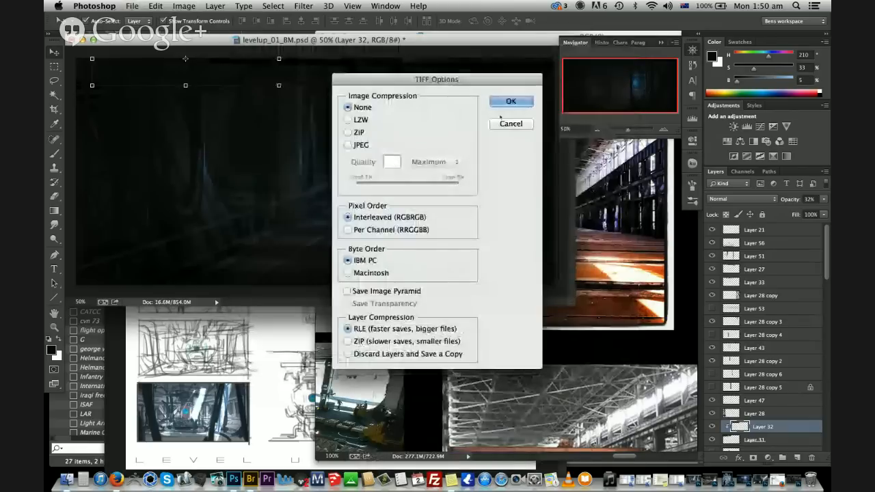
{"action": "left_click", "coordinate": [509, 102]}
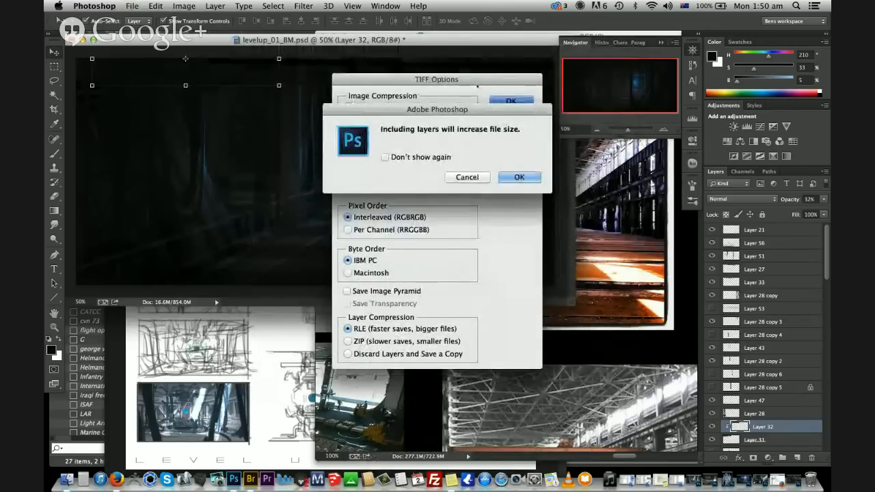
{"action": "left_click", "coordinate": [519, 178]}
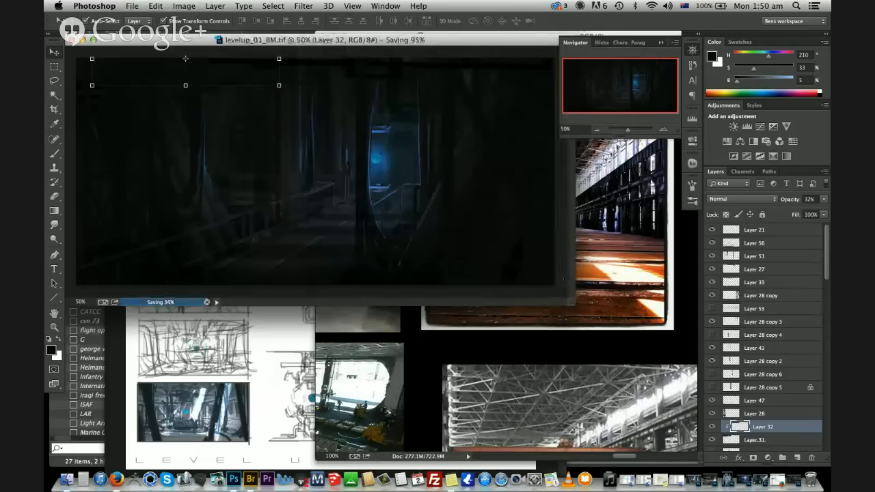
Flip the whole canvas horizontally to mirror the corridor composition
{"action": "left_click", "coordinate": [184, 5]}
{"action": "mouse_move", "coordinate": [242, 113]}
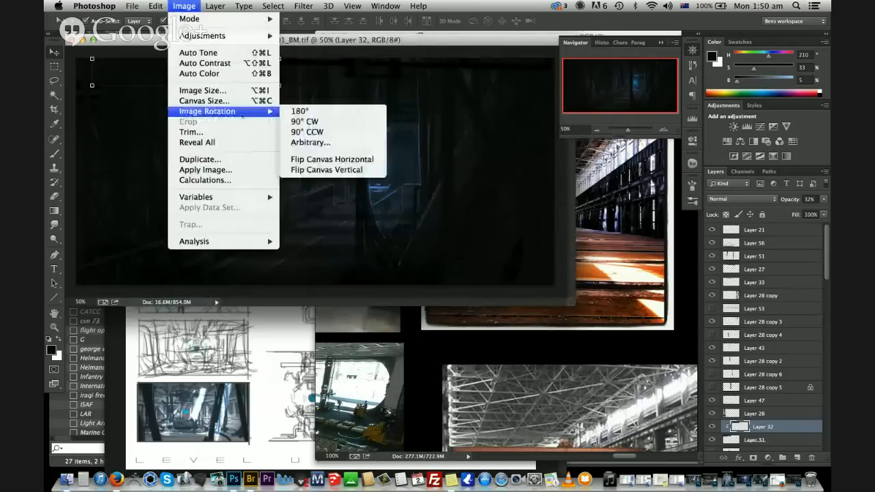
{"action": "left_click", "coordinate": [324, 159]}
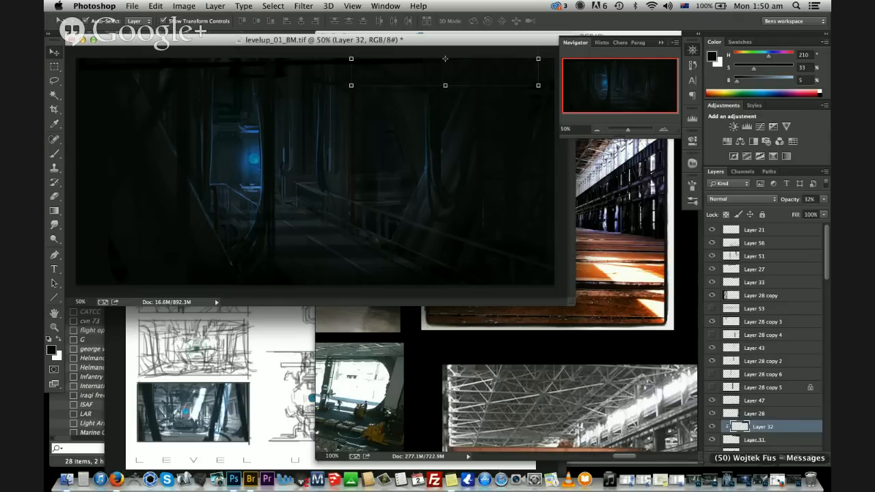
Switch to Firefox to check the incoming Facebook message and bring up the Google+ Hangouts window
{"action": "left_click", "coordinate": [777, 458]}
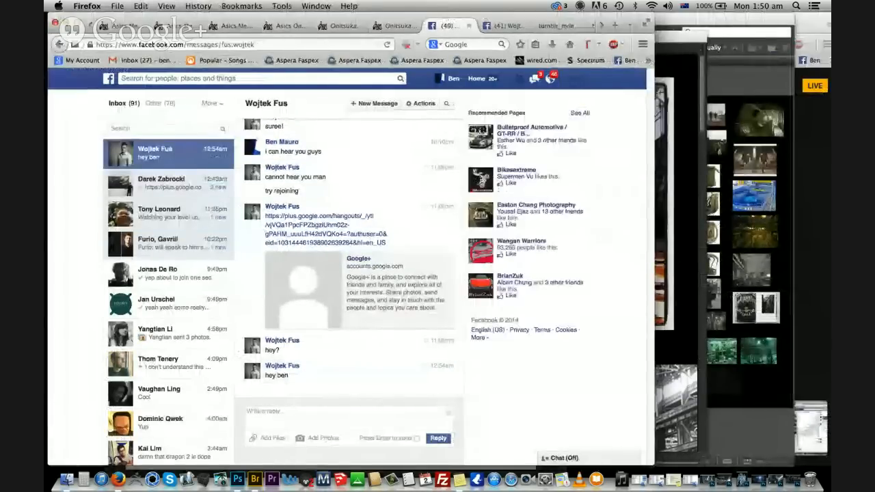
{"action": "left_click", "coordinate": [67, 22]}
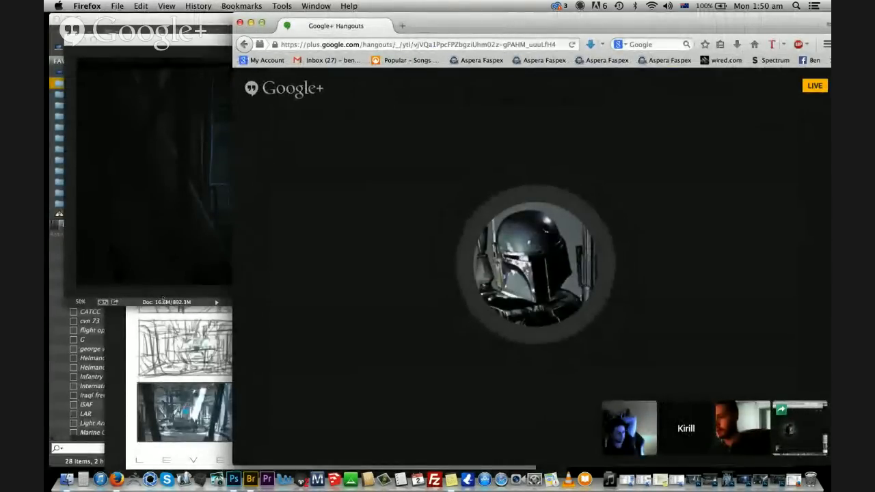
{"action": "key", "text": "super+Tab"}
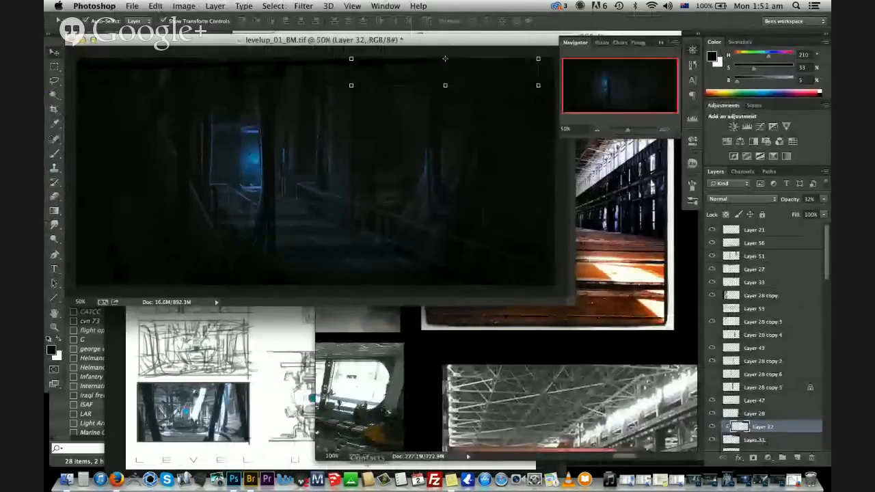
{"action": "left_click", "coordinate": [116, 480]}
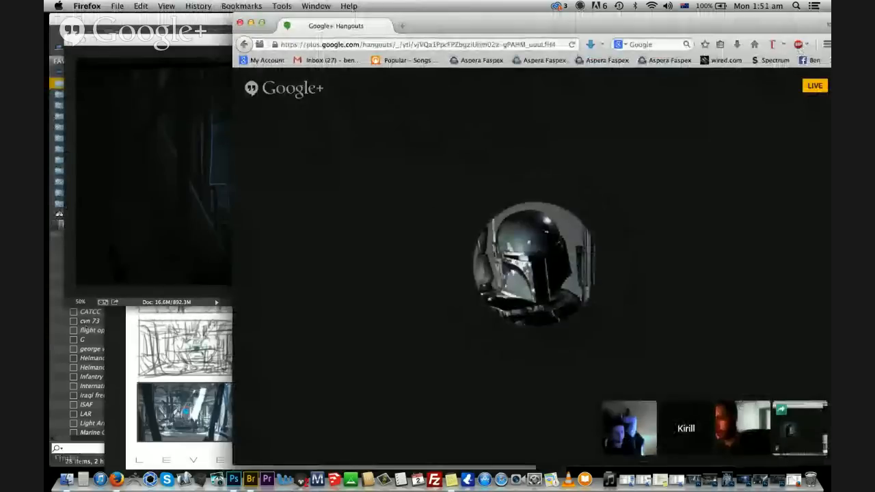
Switch back to Photoshop and add an empty layer above Layer 32, with the 400 px brush chosen for painting
{"action": "key", "text": "super+Tab"}
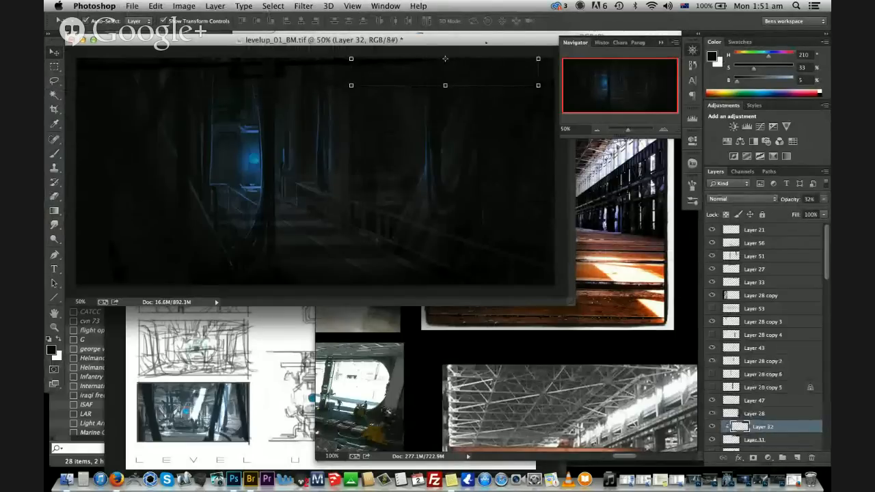
{"action": "left_click_drag", "start_coordinate": [477, 40], "coordinate": [477, 37]}
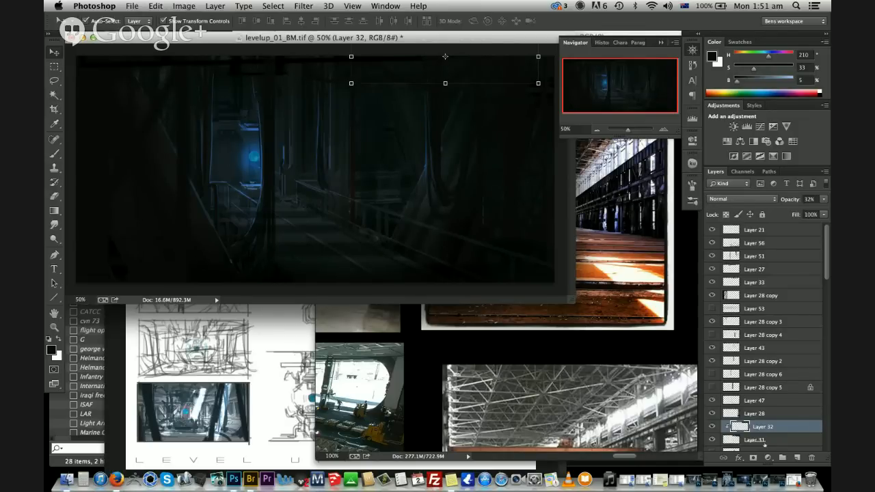
{"action": "left_click", "coordinate": [797, 457]}
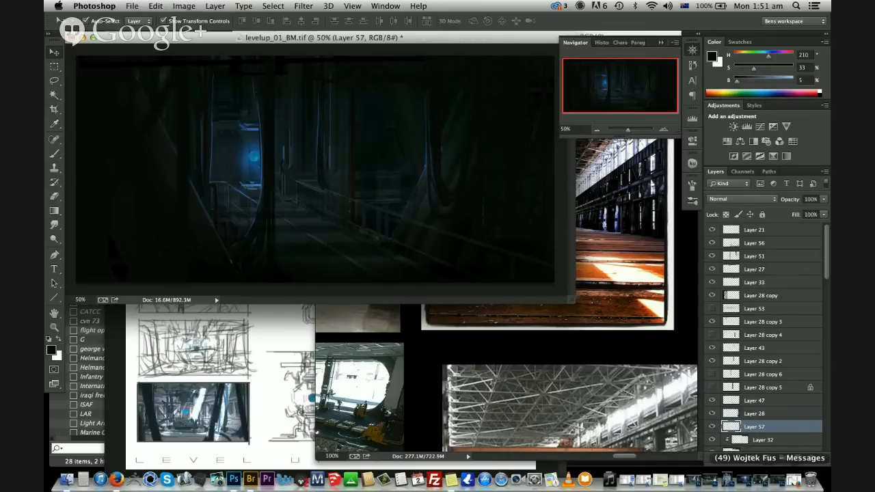
{"action": "key", "text": "b"}
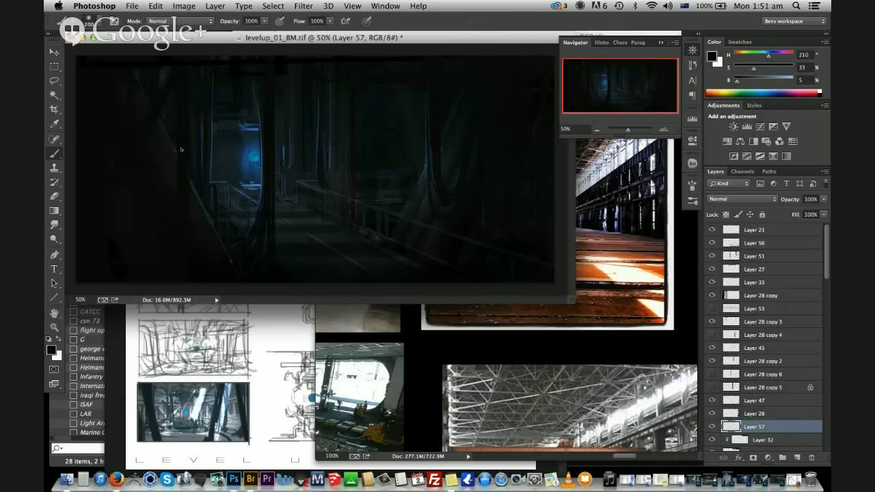
{"action": "right_click", "coordinate": [182, 149]}
{"action": "type", "text": "400"}
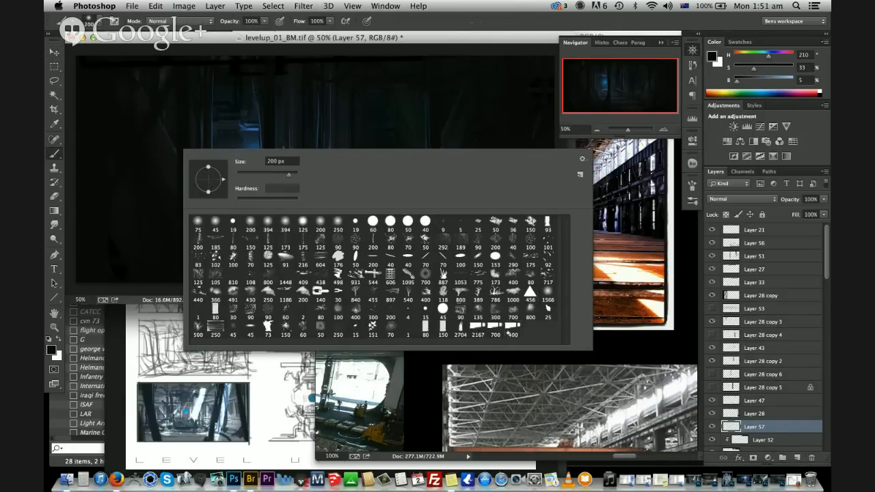
{"action": "key", "text": "Return"}
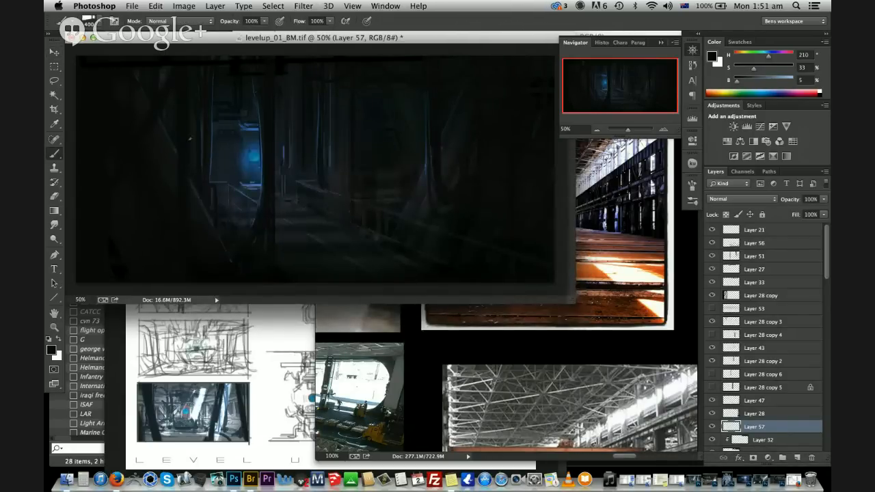
{"action": "key", "text": "p"}
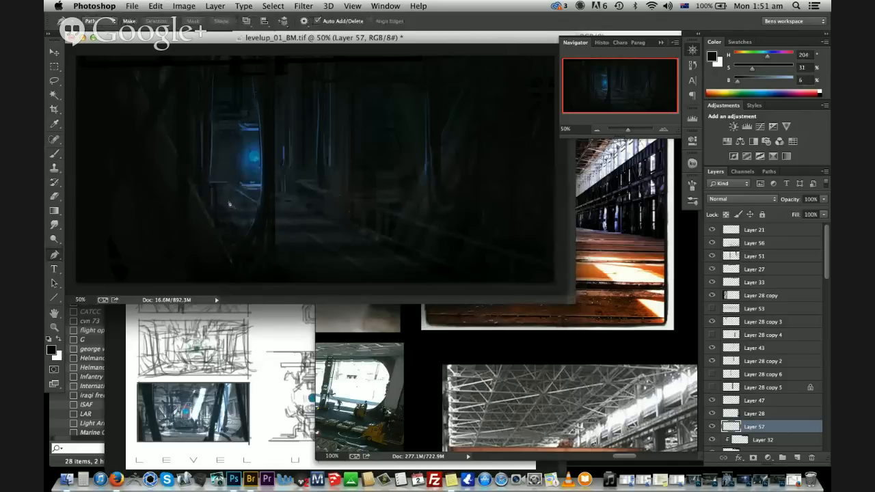
{"action": "key", "text": "b"}
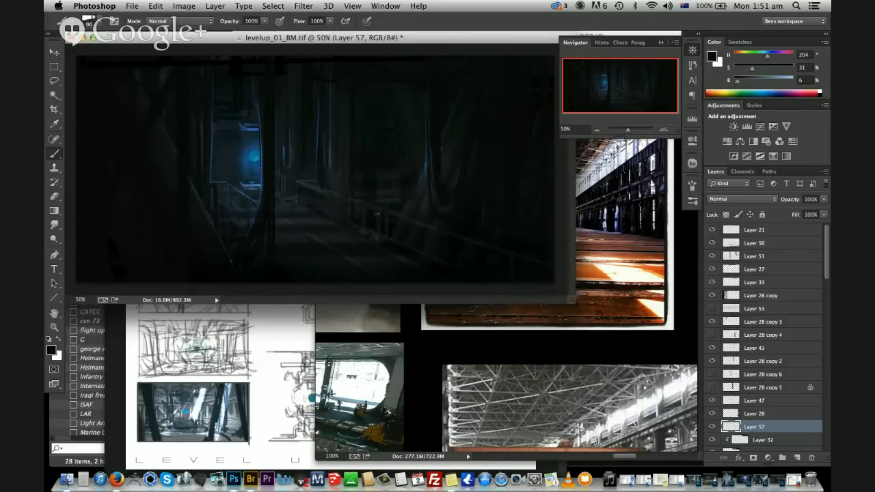
Reposition Layer 33's dark overhead shape near the ceiling beyond the doorway, tilting it and reducing its width
{"action": "key", "text": "v"}
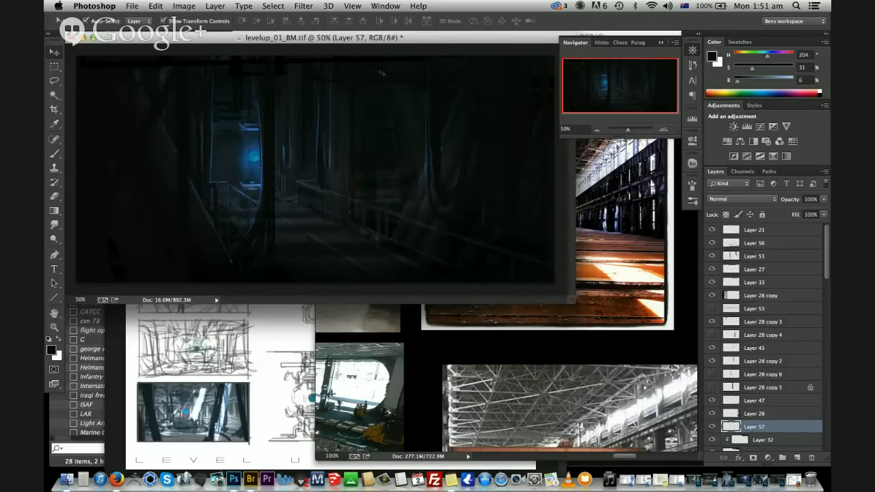
{"action": "left_click", "coordinate": [381, 73]}
{"action": "left_click_drag", "start_coordinate": [303, 72], "coordinate": [332, 71]}
{"action": "left_click_drag", "start_coordinate": [387, 70], "coordinate": [410, 98]}
{"action": "left_click", "coordinate": [416, 106]}
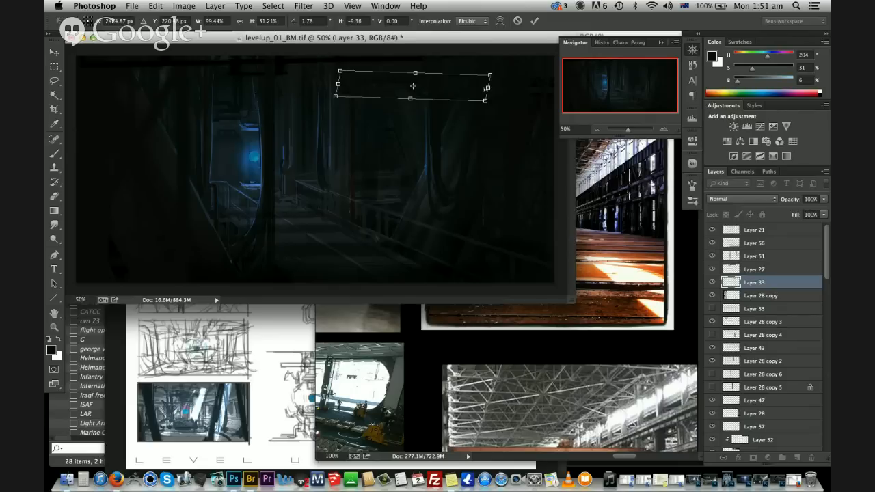
{"action": "left_click_drag", "start_coordinate": [486, 89], "coordinate": [413, 81], "text": "super"}
{"action": "left_click_drag", "start_coordinate": [373, 95], "coordinate": [436, 75], "text": "super"}
{"action": "key", "text": "Return"}
{"action": "key", "text": "Return"}
Duplicate Layer 33, shift and stretch the copy beside the original, and merge the copy down into Layer 33
{"action": "key", "text": "super+j"}
{"action": "left_click_drag", "start_coordinate": [435, 76], "coordinate": [410, 125]}
{"action": "left_click_drag", "start_coordinate": [409, 95], "coordinate": [412, 116], "text": "super"}
{"action": "left_click_drag", "start_coordinate": [490, 90], "coordinate": [511, 91], "text": "super"}
{"action": "key", "text": "Return"}
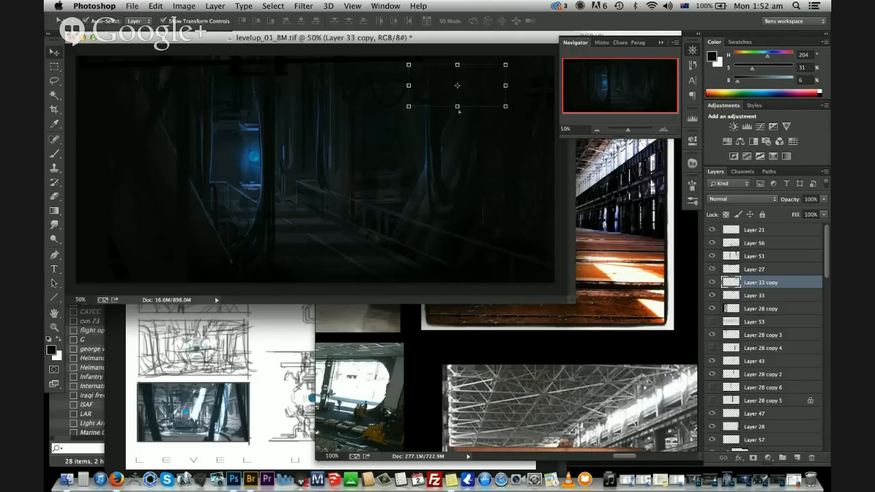
{"action": "key", "text": "super+e"}
Stretch the merged Layer 33 shape up to the painting's upper edge and out toward its right edge
{"action": "key", "text": "super+t"}
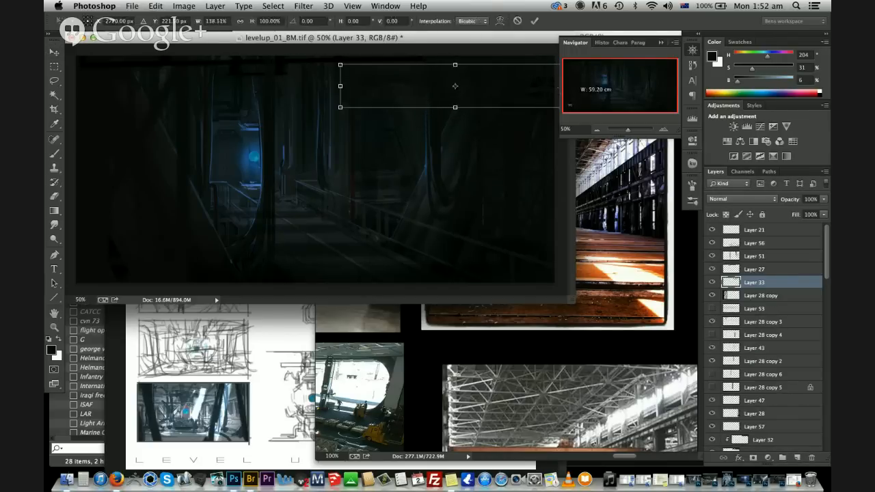
{"action": "left_click_drag", "start_coordinate": [505, 86], "coordinate": [553, 86], "text": "super"}
{"action": "left_click_drag", "start_coordinate": [453, 68], "coordinate": [446, 58], "text": "super"}
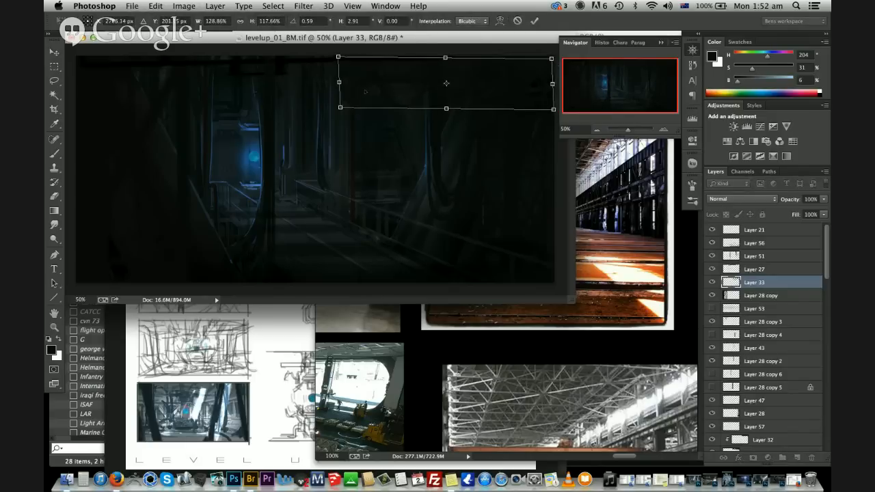
{"action": "left_click_drag", "start_coordinate": [339, 86], "coordinate": [335, 84], "text": "super"}
{"action": "key", "text": "Return"}
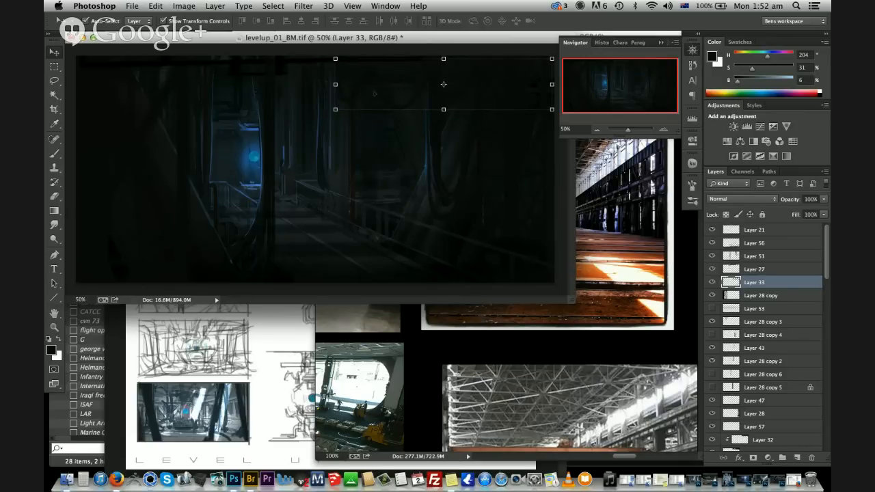
Duplicate Layer 33 and fit the copy across the ceiling above the glowing doorway, narrowing, heightening and slanting it
{"action": "key", "text": "super+j"}
{"action": "left_click_drag", "start_coordinate": [444, 84], "coordinate": [311, 117]}
{"action": "left_click_drag", "start_coordinate": [310, 74], "coordinate": [347, 88], "text": "super"}
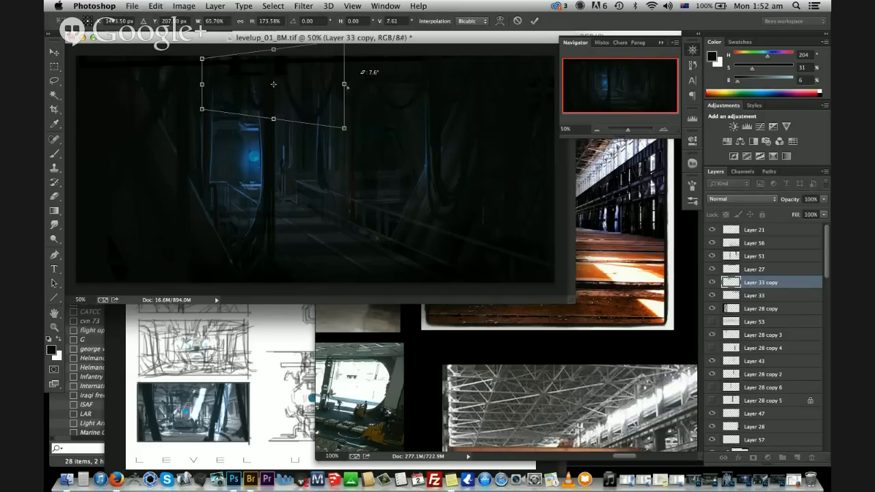
{"action": "left_click_drag", "start_coordinate": [201, 82], "coordinate": [197, 81], "text": "super"}
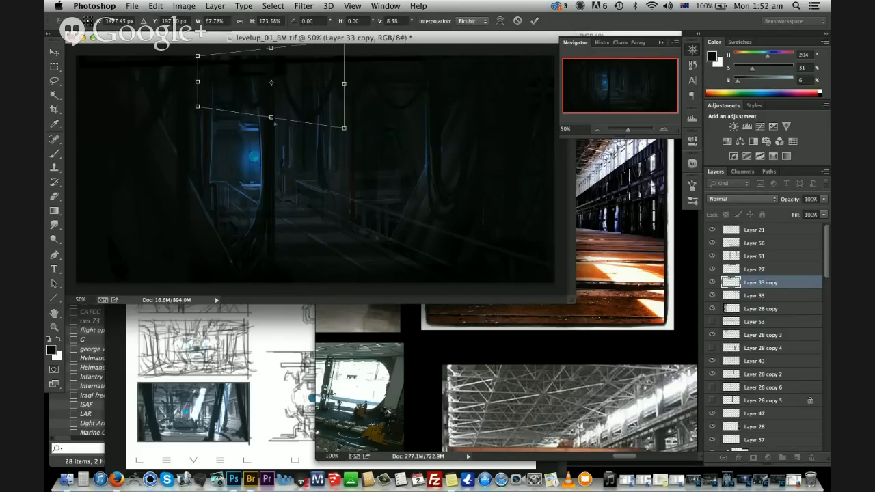
{"action": "left_click_drag", "start_coordinate": [272, 120], "coordinate": [269, 109], "text": "super"}
{"action": "left_click_drag", "start_coordinate": [342, 79], "coordinate": [366, 82], "text": "super"}
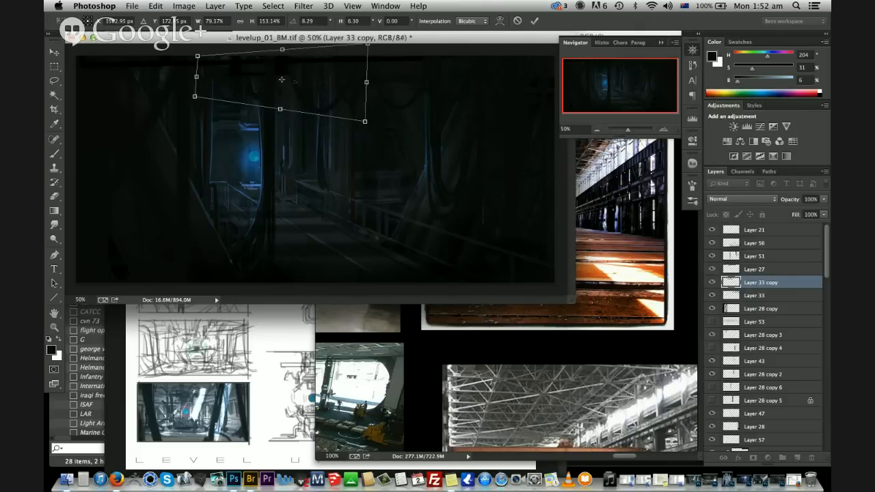
{"action": "key", "text": "Return"}
Paint a dark curved cable on a new layer, hanging from the ceiling across the railing to the foreground, redoing unsatisfactory strokes
{"action": "key", "text": "b"}
{"action": "left_click_drag", "start_coordinate": [365, 95], "coordinate": [460, 295]}
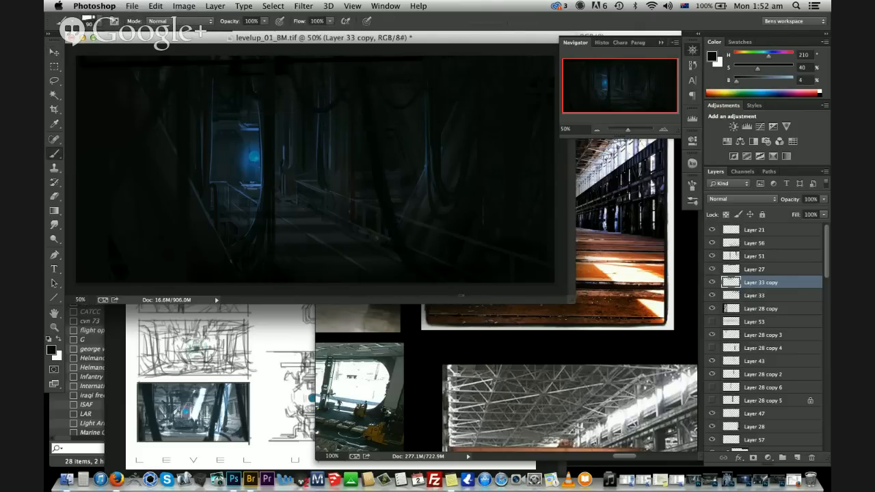
{"action": "key", "text": "super+alt+shift+n"}
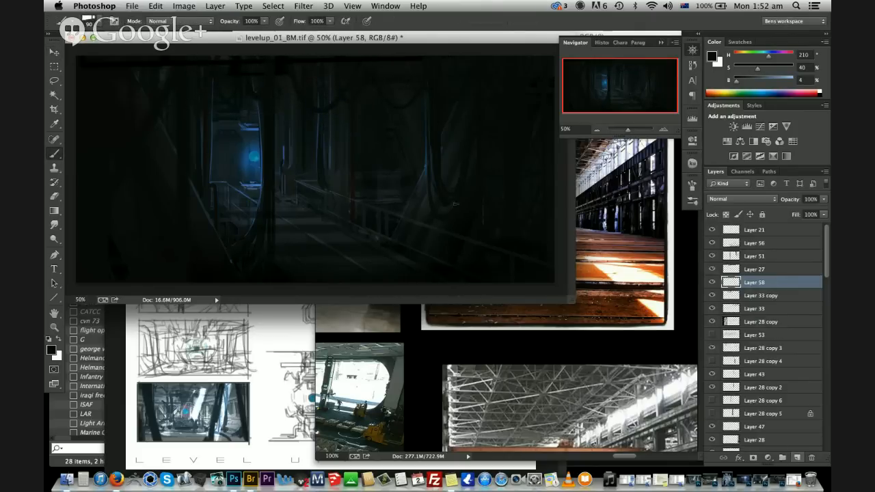
{"action": "left_click_drag", "start_coordinate": [372, 68], "coordinate": [441, 270]}
{"action": "key", "text": "super+z"}
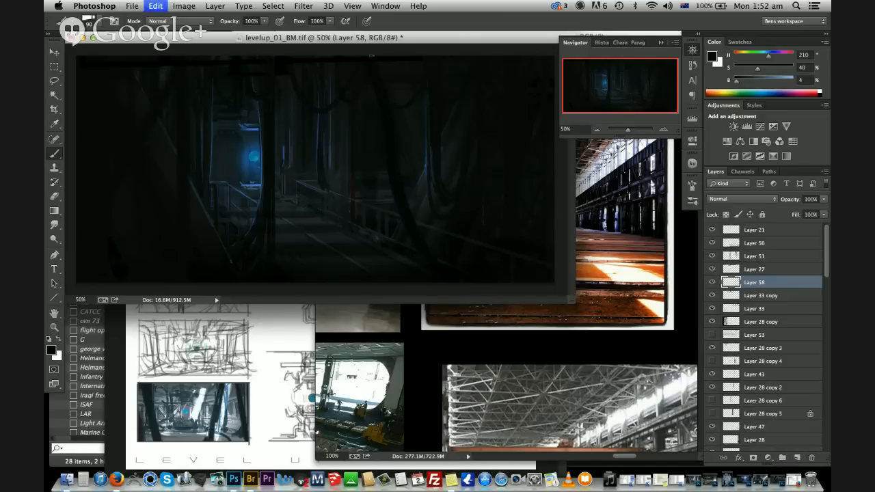
{"action": "left_click_drag", "start_coordinate": [372, 57], "coordinate": [451, 280]}
{"action": "key", "text": "super+z"}
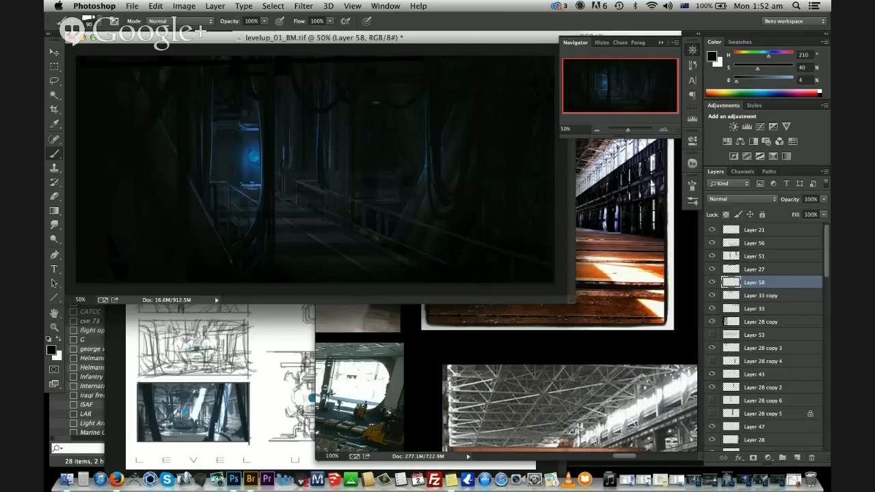
{"action": "left_click_drag", "start_coordinate": [375, 104], "coordinate": [457, 274]}
Try to shift and stretch Layer 56's walkway shading toward the foreground, undoing the changes
{"action": "key", "text": "v"}
{"action": "left_click_drag", "start_coordinate": [403, 253], "coordinate": [407, 266]}
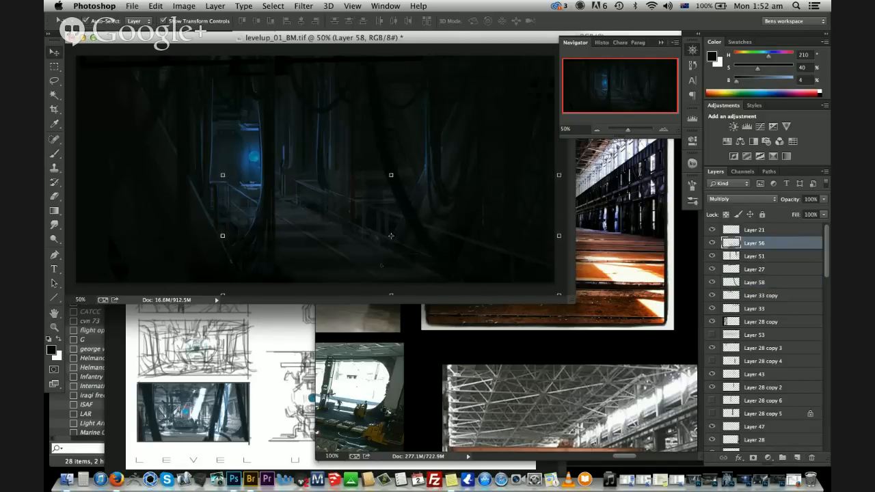
{"action": "key", "text": "super+z"}
{"action": "left_click_drag", "start_coordinate": [218, 287], "coordinate": [218, 293], "text": "super"}
{"action": "key", "text": "super+z"}
{"action": "key", "text": "Escape"}
Lasso the walkway floor area on Layer 56 and copy it to a new layer
{"action": "key", "text": "l"}
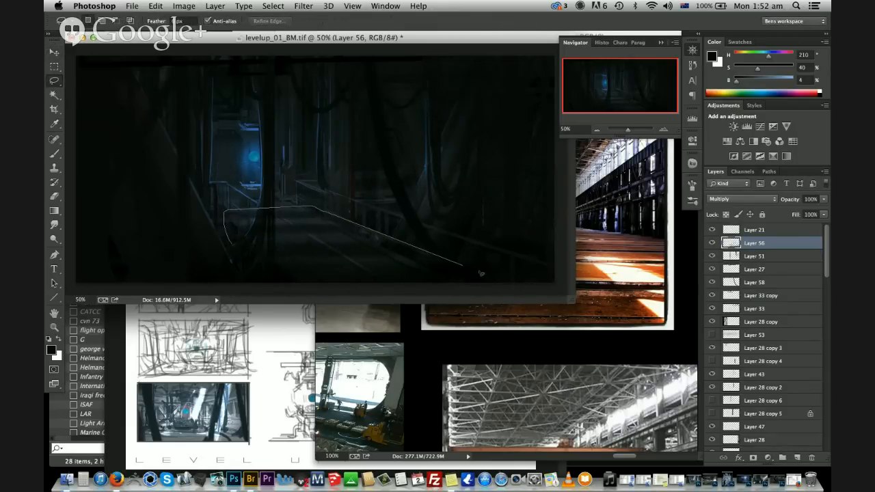
{"action": "mouse_move", "coordinate": [481, 273]}
{"action": "left_mouse_down"}
{"action": "mouse_move", "coordinate": [510, 290]}
{"action": "mouse_move", "coordinate": [227, 277]}
{"action": "left_mouse_up"}
{"action": "key", "text": "v"}
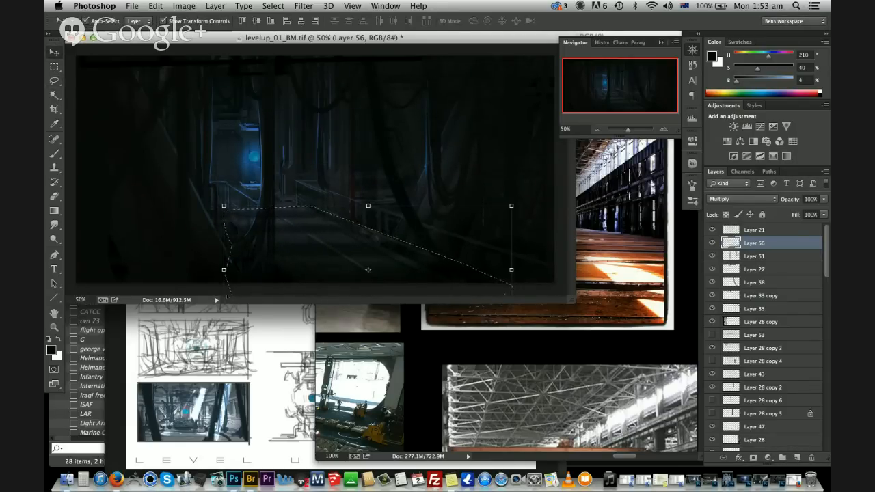
{"action": "key", "text": "super+j"}
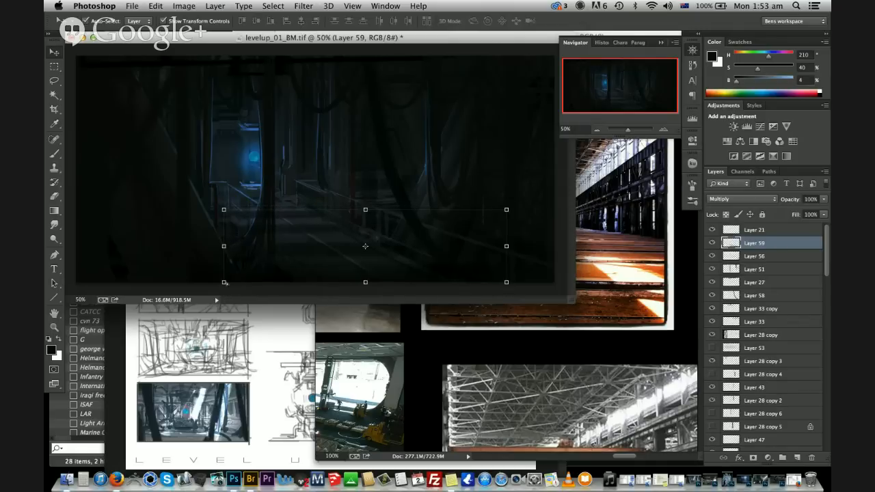
Distort the copied walkway shading in perspective, extending its near edge below the canvas and pulling its far right corner inward
{"action": "left_click_drag", "start_coordinate": [225, 282], "coordinate": [224, 295], "text": "ctrl"}
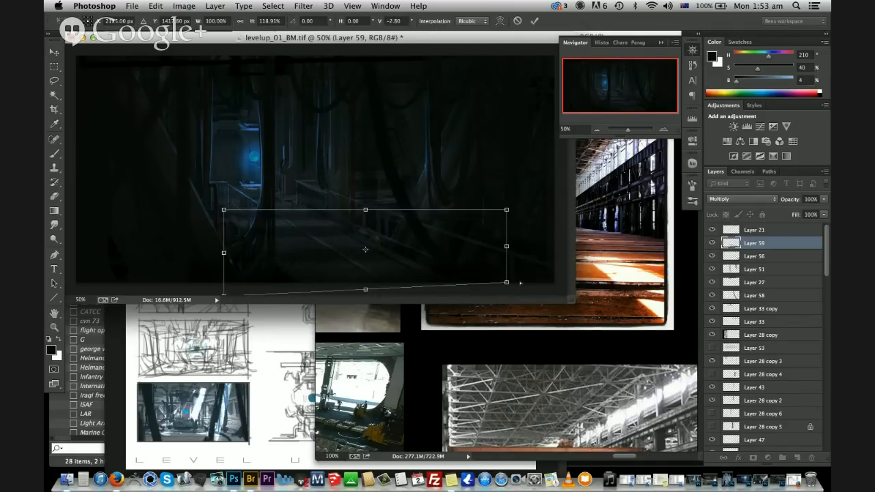
{"action": "left_click_drag", "start_coordinate": [507, 282], "coordinate": [550, 284], "text": "ctrl"}
{"action": "left_click_drag", "start_coordinate": [384, 289], "coordinate": [400, 303], "text": "super"}
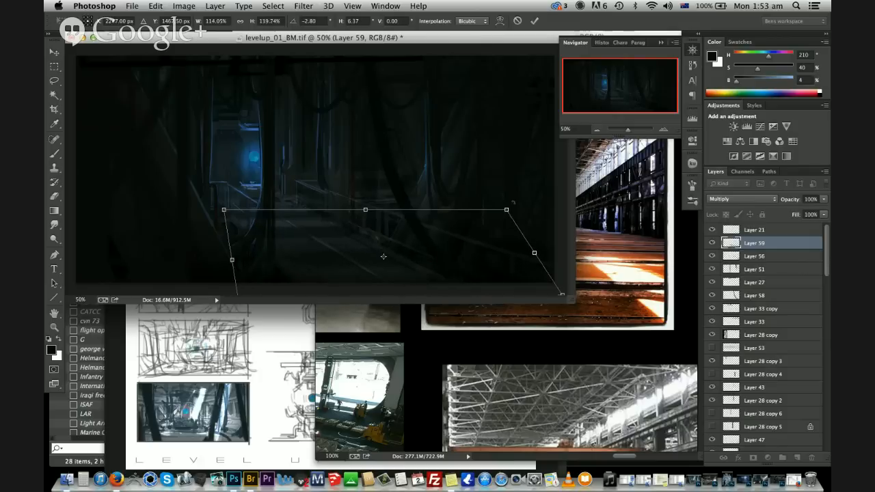
{"action": "left_click_drag", "start_coordinate": [506, 210], "coordinate": [452, 210], "text": "super"}
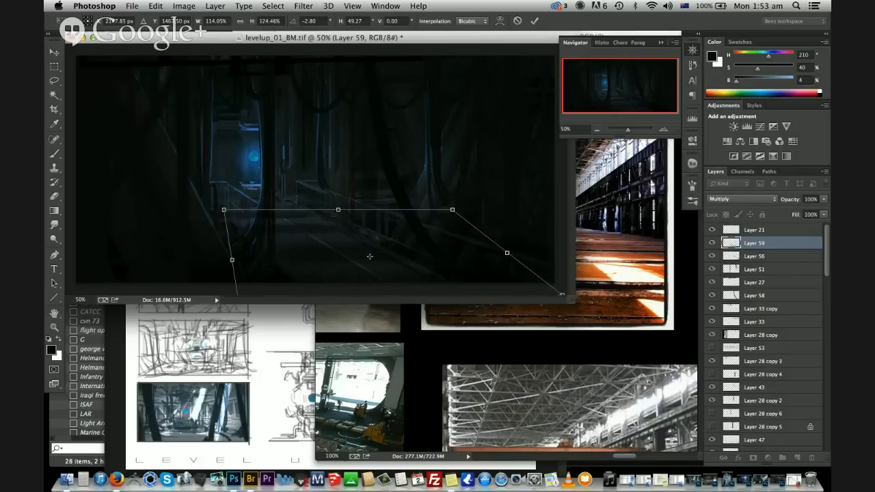
{"action": "left_click_drag", "start_coordinate": [339, 209], "coordinate": [342, 209], "text": "super"}
{"action": "key", "text": "Return"}
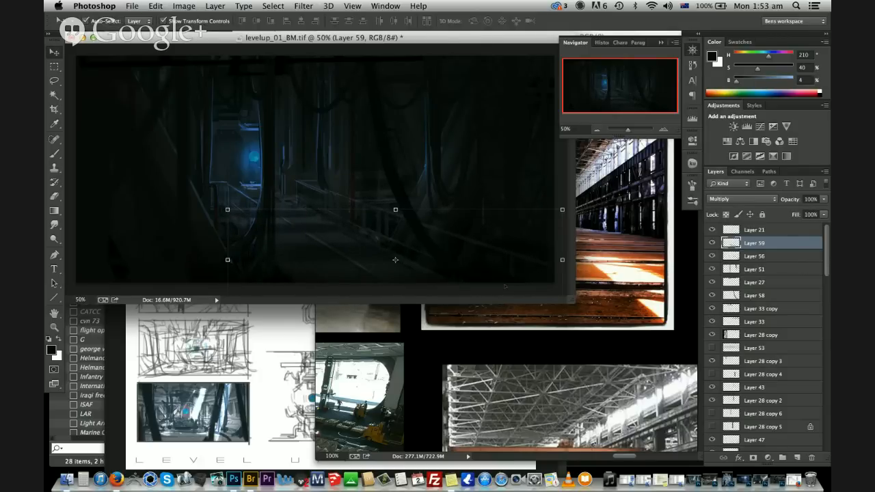
Add a new layer above Layer 59 and prepare the soft 1566 px brush with an orange-tan colour, hue 23, saturation 40, brightness 73
{"action": "left_click", "coordinate": [797, 457]}
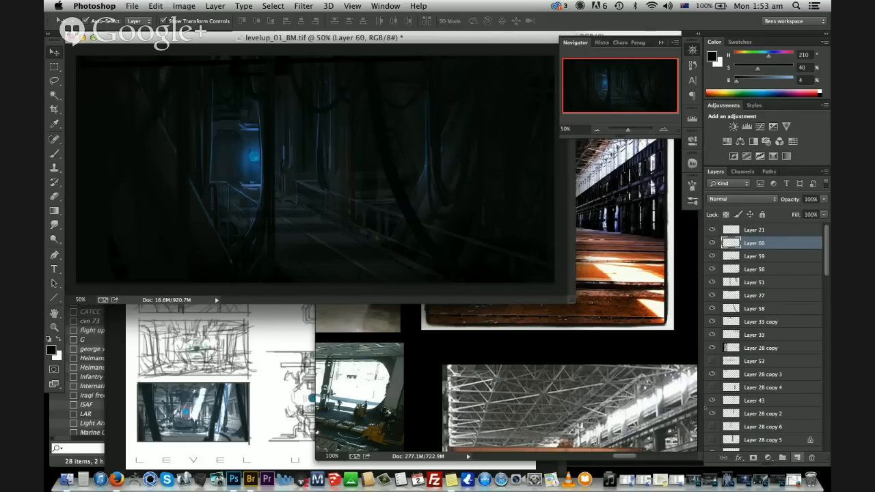
{"action": "key", "text": "b"}
{"action": "right_click", "coordinate": [506, 320]}
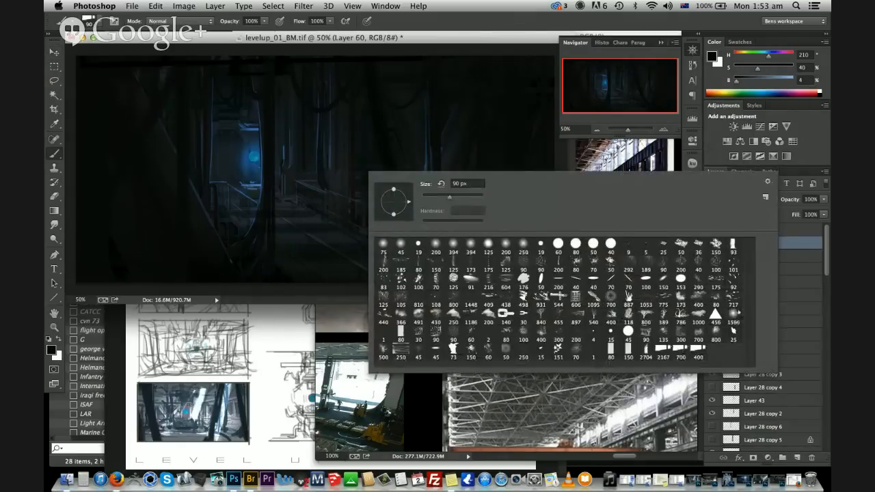
{"action": "left_click", "coordinate": [732, 327]}
{"action": "left_click", "coordinate": [527, 35]}
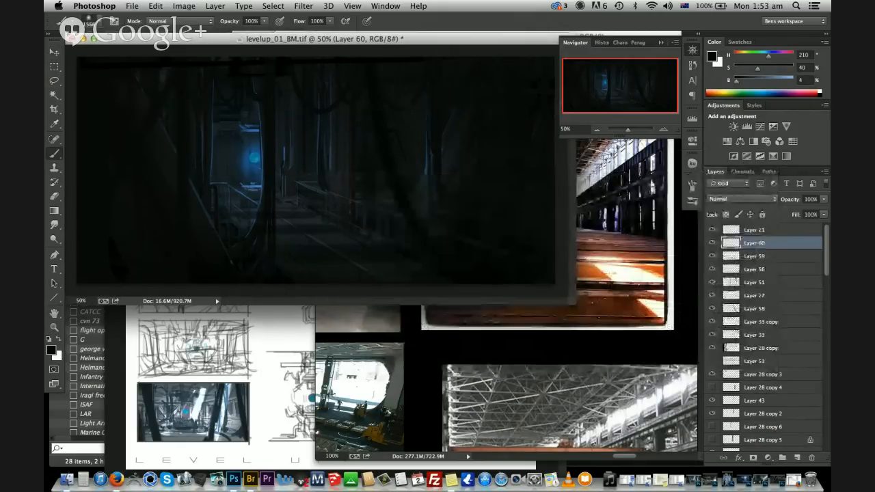
{"action": "left_click_drag", "start_coordinate": [736, 80], "coordinate": [776, 82]}
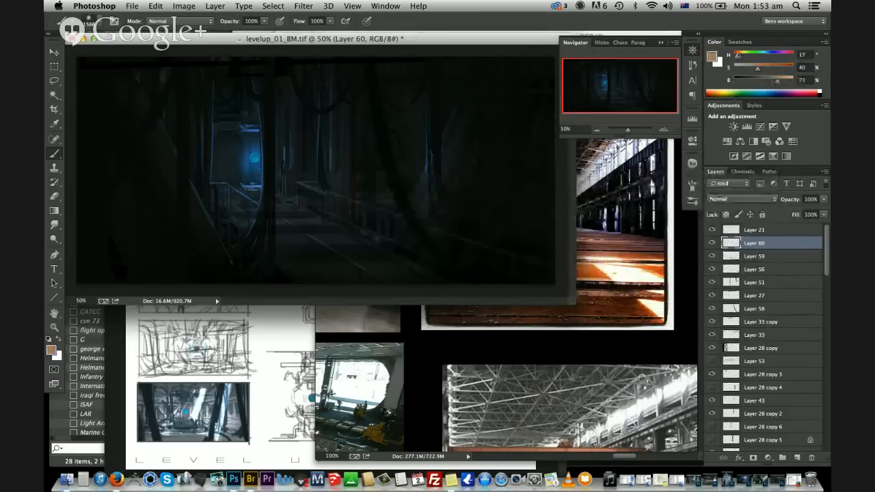
{"action": "left_click_drag", "start_coordinate": [738, 56], "coordinate": [739, 56]}
Try a warm orange glow near the ceiling above the walkway with the brush reduced to 700 px, and undo it
{"action": "key", "text": "bracketleft"}
{"action": "key", "text": "bracketleft"}
{"action": "key", "text": "bracketleft"}
{"action": "key", "text": "bracketleft"}
{"action": "key", "text": "bracketleft"}
{"action": "key", "text": "bracketleft"}
{"action": "key", "text": "bracketleft"}
{"action": "key", "text": "bracketleft"}
{"action": "key", "text": "bracketleft"}
{"action": "left_click", "coordinate": [299, 80]}
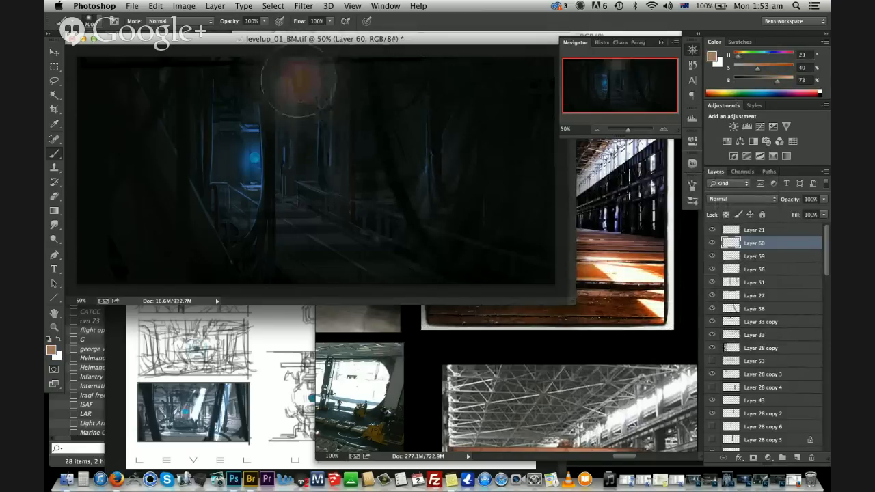
{"action": "key", "text": "super+z"}
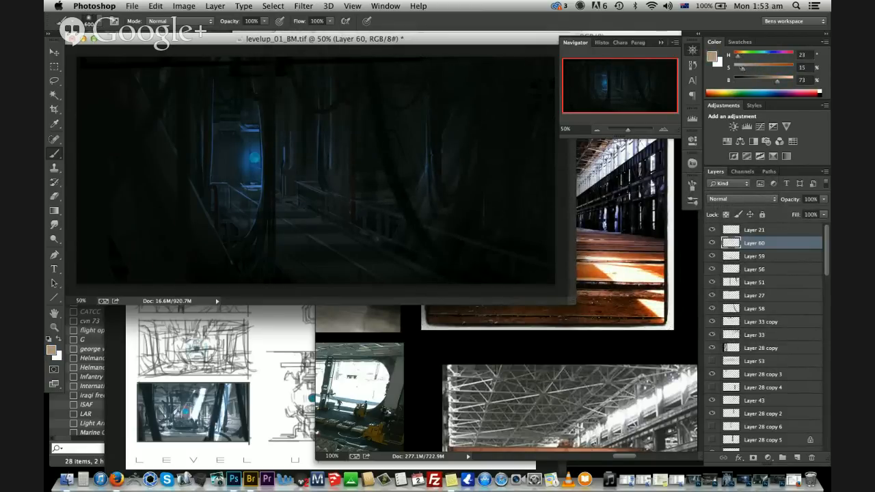
Move Layer 60 below Layer 58 and brush a soft haze along the ceiling with hue 43, saturation 13, brightness 73, undoing unsatisfactory strokes
{"action": "left_click_drag", "start_coordinate": [772, 247], "coordinate": [766, 315]}
{"action": "left_click", "coordinate": [270, 89]}
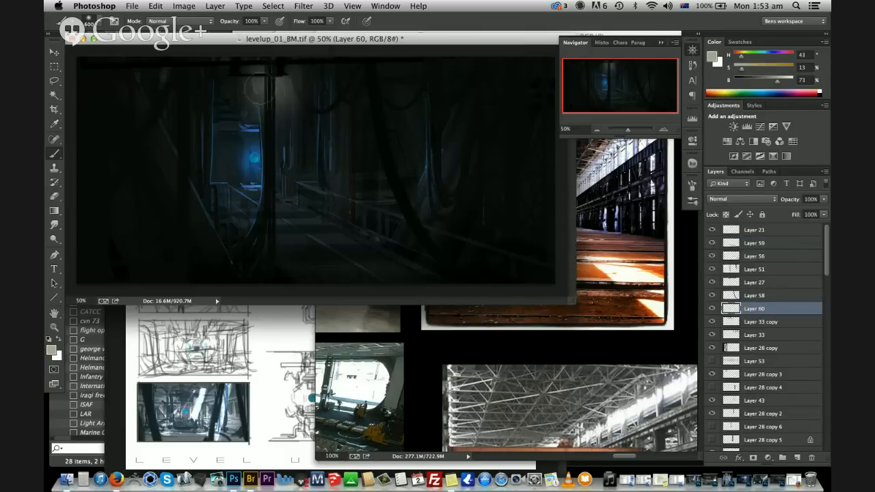
{"action": "key", "text": "super+z"}
{"action": "left_click", "coordinate": [244, 83]}
{"action": "key", "text": "super+z"}
{"action": "left_click", "coordinate": [278, 69]}
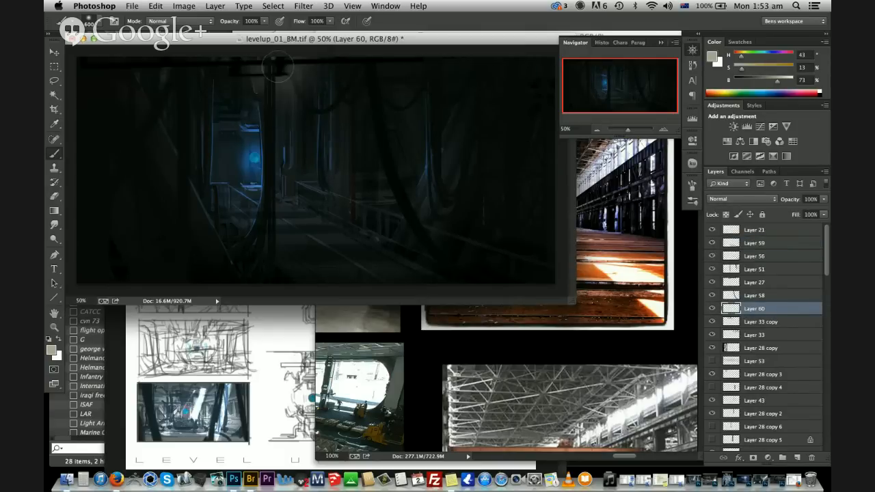
{"action": "key", "text": "super+z"}
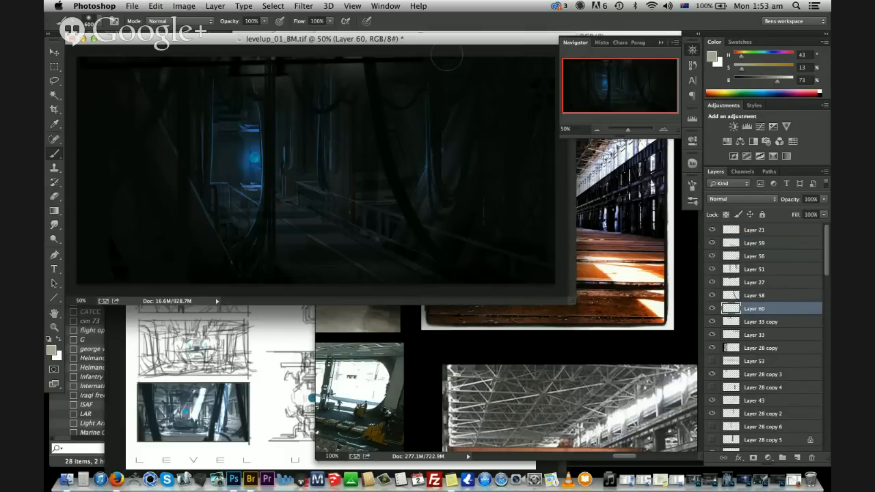
{"action": "left_click", "coordinate": [439, 60]}
{"action": "left_click", "coordinate": [529, 66]}
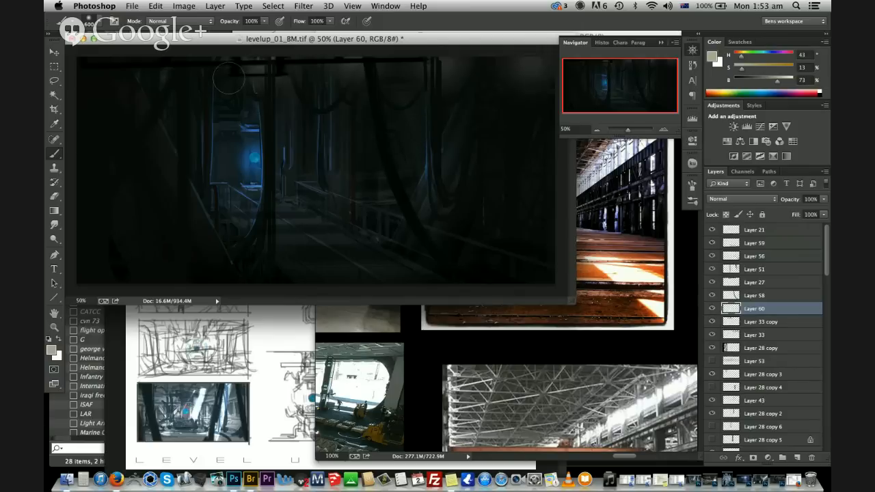
Distort the ceiling haze on Layer 60, raising its upper right corner, lowering it slightly and pulling its left edge inward
{"action": "key", "text": "v"}
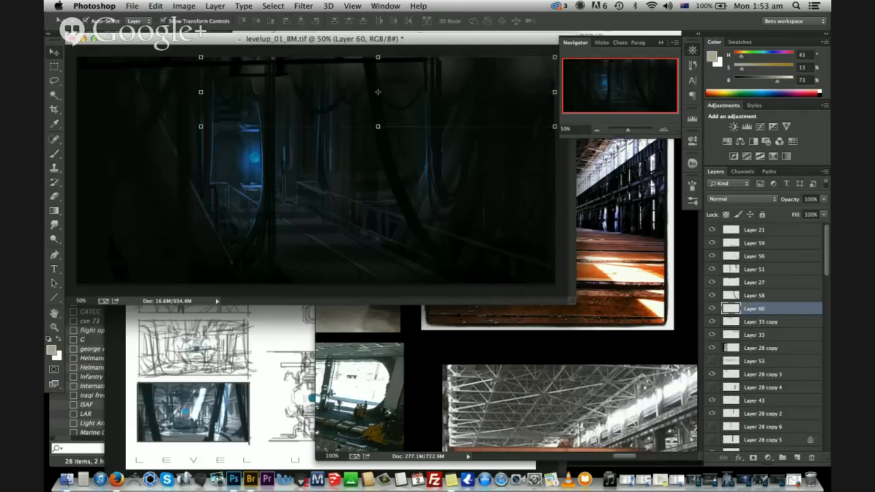
{"action": "left_click_drag", "start_coordinate": [554, 57], "coordinate": [555, 27], "text": "shift+super"}
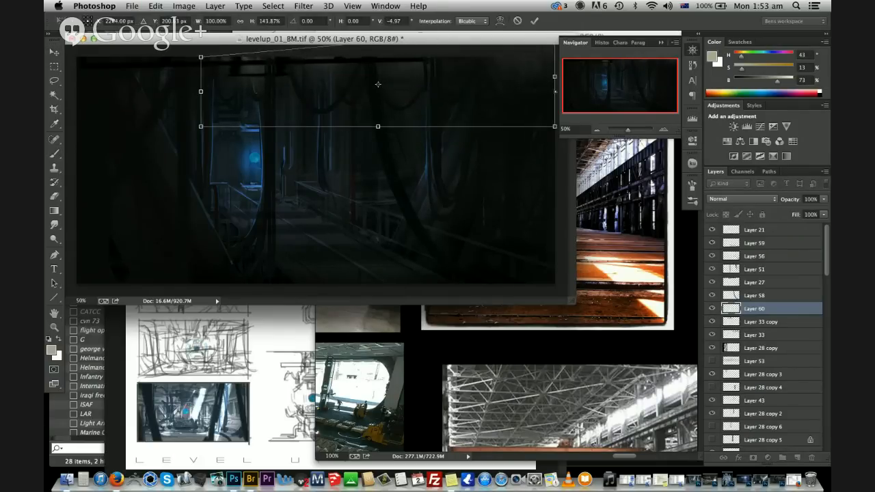
{"action": "left_click_drag", "start_coordinate": [555, 91], "coordinate": [555, 101], "text": "shift+super"}
{"action": "key", "text": "Return"}
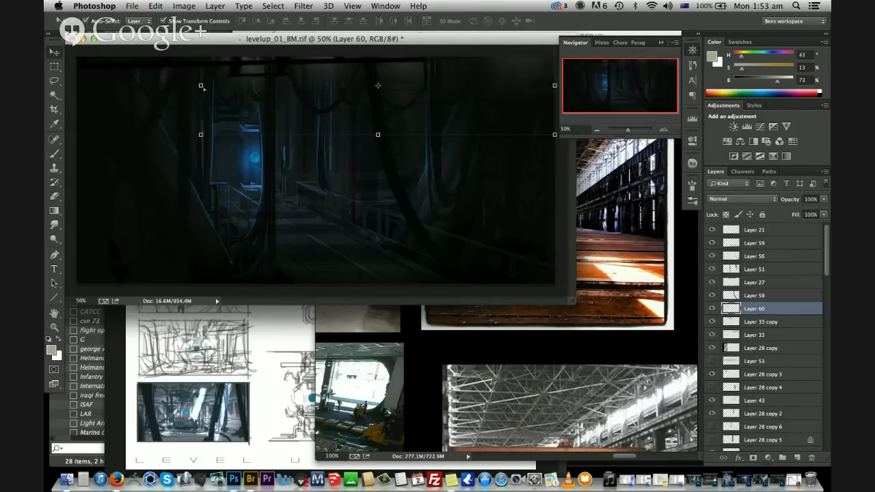
{"action": "left_click_drag", "start_coordinate": [202, 86], "coordinate": [222, 86]}
{"action": "key", "text": "Return"}
Reduce the ceiling haze's saturation to -31 and set Layer 60's blend mode to Screen
{"action": "key", "text": "super+l"}
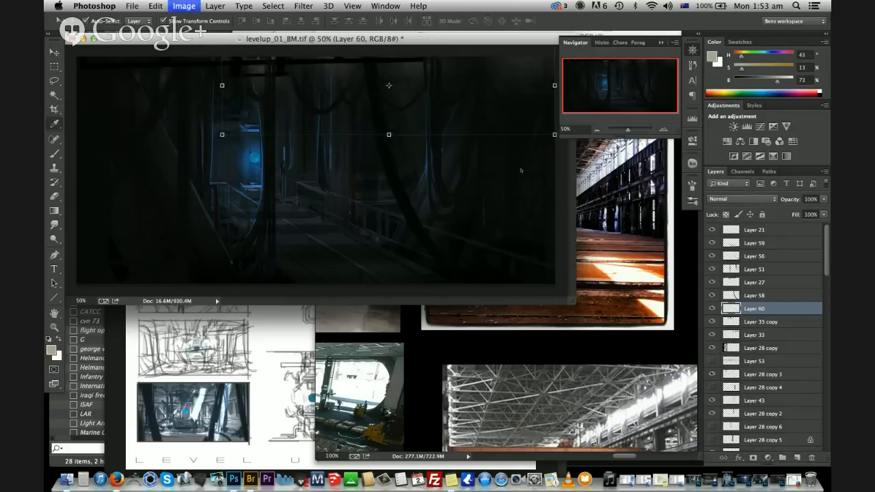
{"action": "left_click_drag", "start_coordinate": [642, 179], "coordinate": [628, 179]}
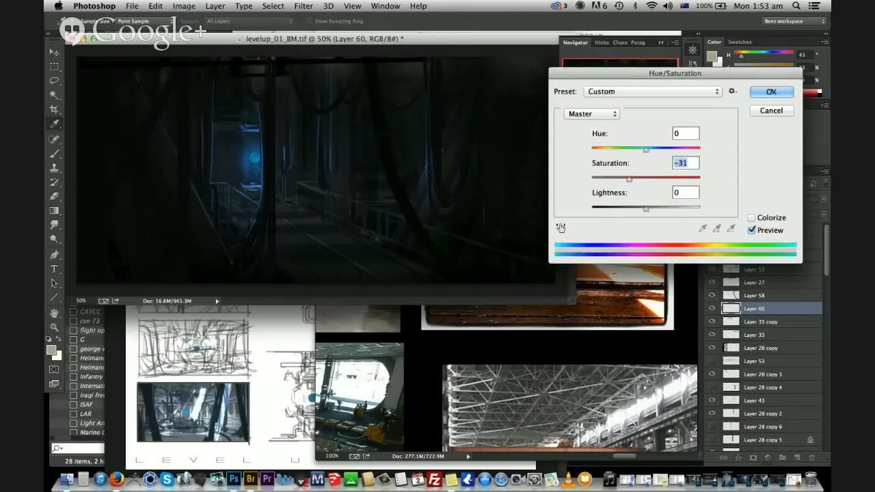
{"action": "left_click", "coordinate": [771, 92]}
{"action": "left_click", "coordinate": [726, 199]}
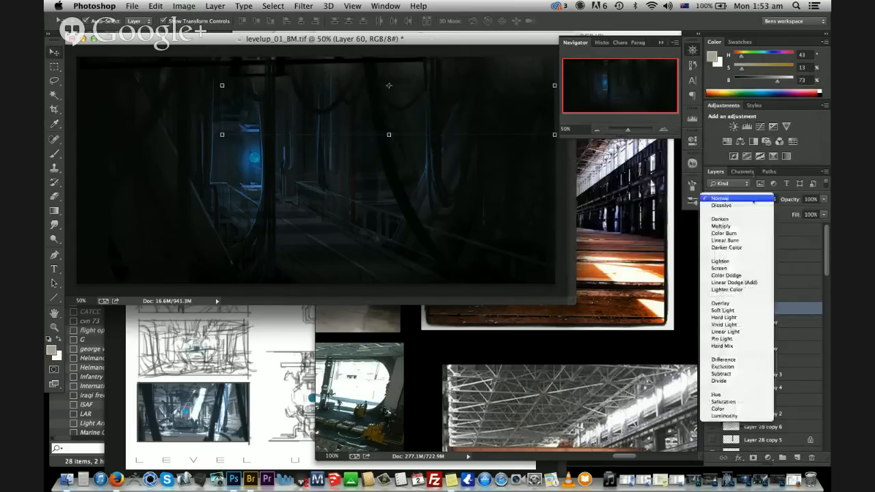
{"action": "left_click", "coordinate": [743, 268]}
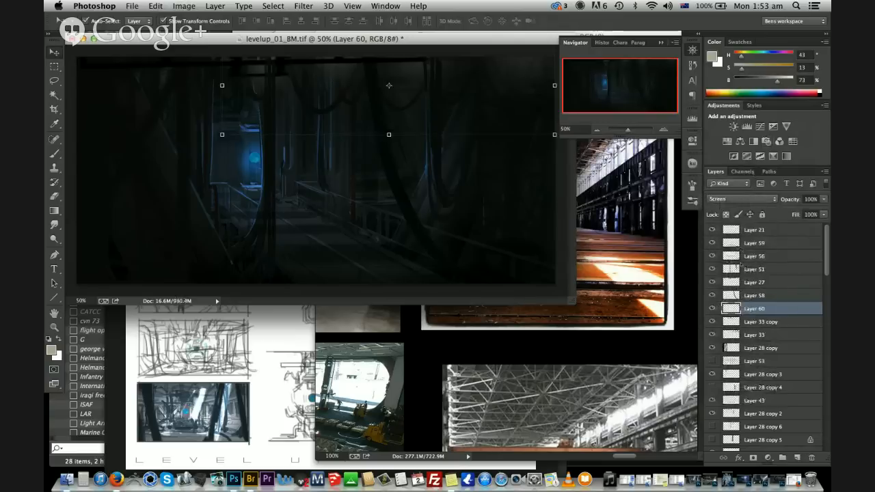
Brighten the haze with a Levels white input of 215 and change Layer 60's blend mode to Linear Dodge (Add)
{"action": "key", "text": "super+l"}
{"action": "left_click_drag", "start_coordinate": [635, 367], "coordinate": [614, 367]}
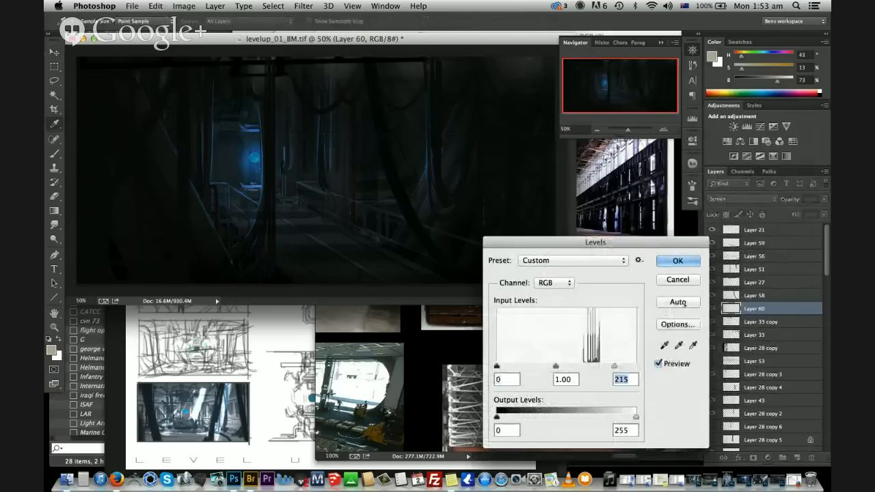
{"action": "key", "text": "Return"}
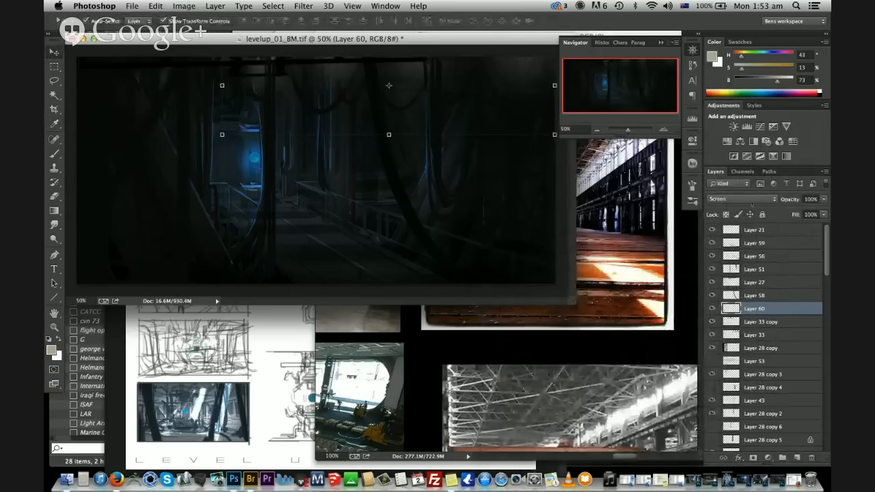
{"action": "left_click", "coordinate": [752, 200]}
{"action": "left_click", "coordinate": [750, 206]}
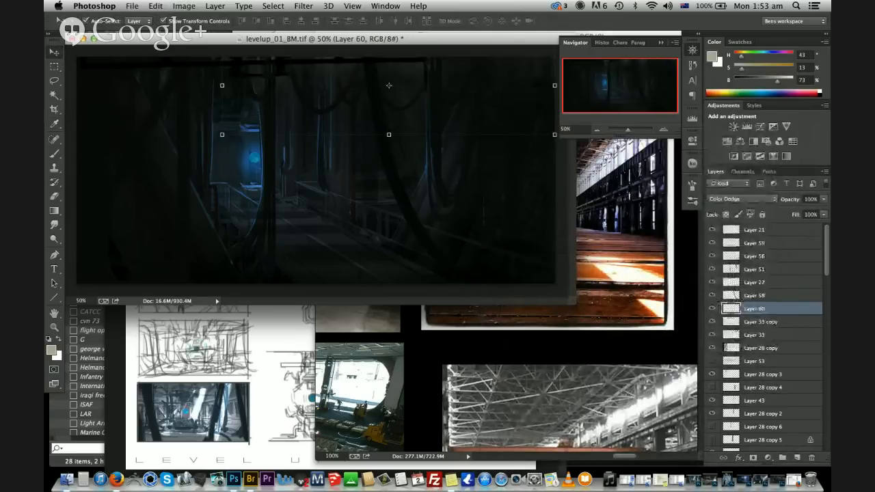
{"action": "left_click", "coordinate": [751, 201]}
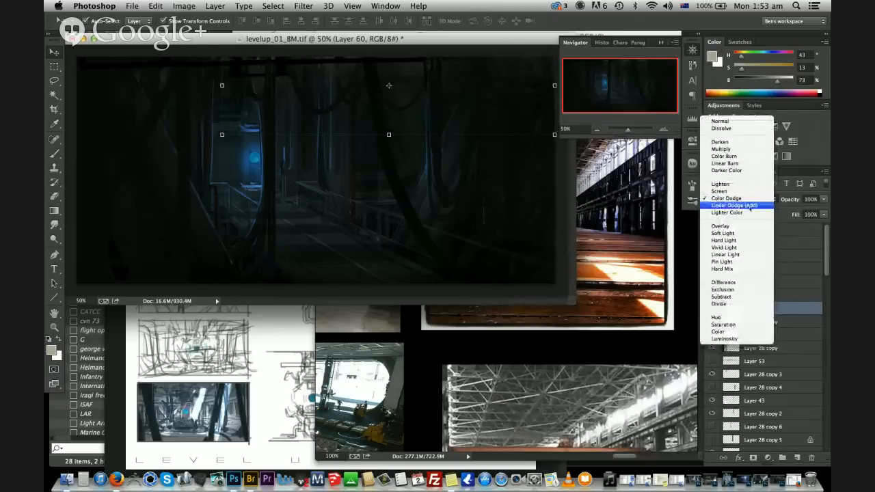
{"action": "left_click", "coordinate": [750, 206]}
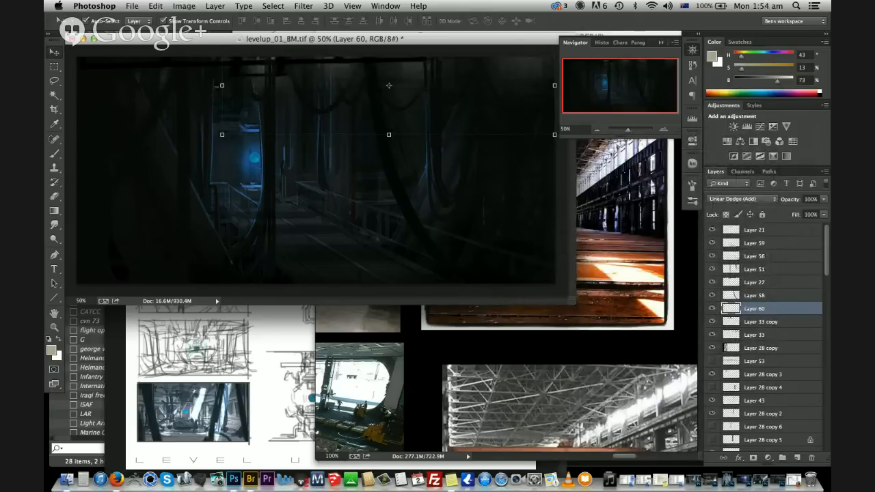
Distort the haze on Layer 60 so its right side sits farther inward and its lower right corner hangs lower
{"action": "left_click_drag", "start_coordinate": [222, 86], "coordinate": [219, 85]}
{"action": "key", "text": "Return"}
{"action": "left_click_drag", "start_coordinate": [555, 134], "coordinate": [554, 162], "text": "super"}
{"action": "left_click_drag", "start_coordinate": [545, 98], "coordinate": [443, 82], "text": "super"}
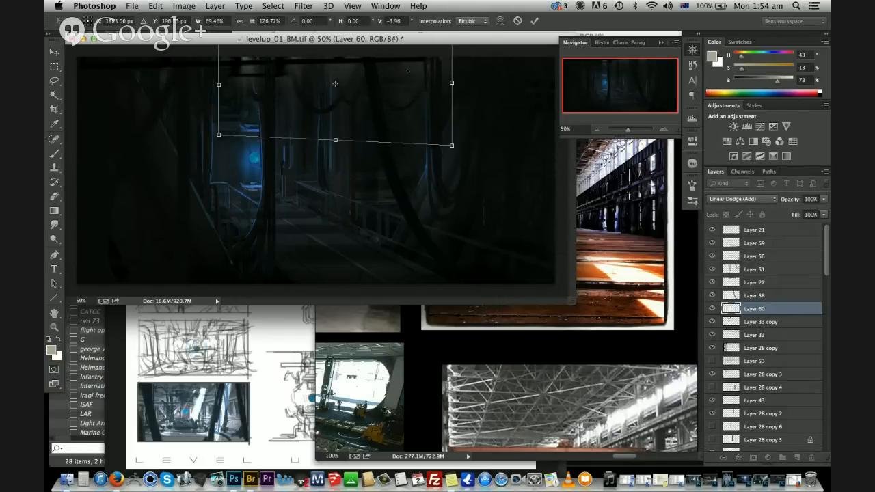
{"action": "key", "text": "Return"}
Raise the haze slightly and stretch it vertically past the canvas's lower edge as a tall veil of light
{"action": "left_click_drag", "start_coordinate": [497, 92], "coordinate": [499, 71]}
{"action": "key", "text": "super+t"}
{"action": "left_click_drag", "start_coordinate": [354, 149], "coordinate": [351, 373]}
{"action": "key", "text": "Return"}
{"action": "key", "text": "super+d"}
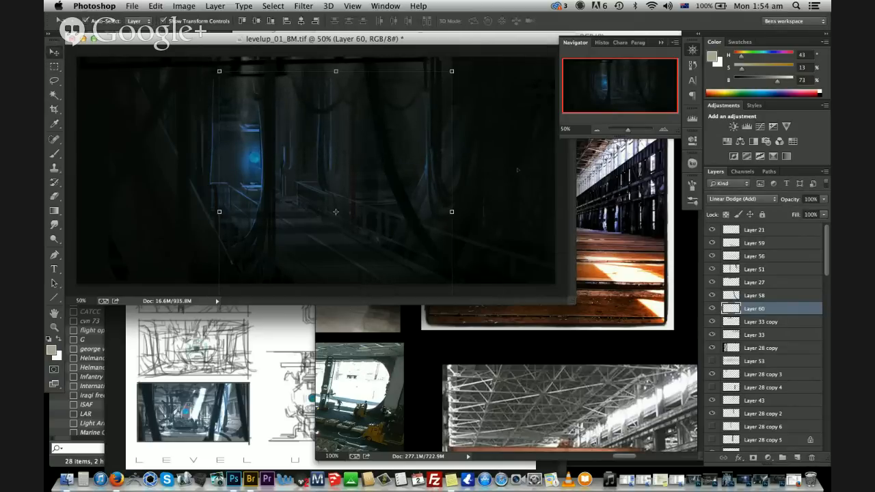
{"action": "key", "text": "l"}
{"action": "key", "text": "e"}
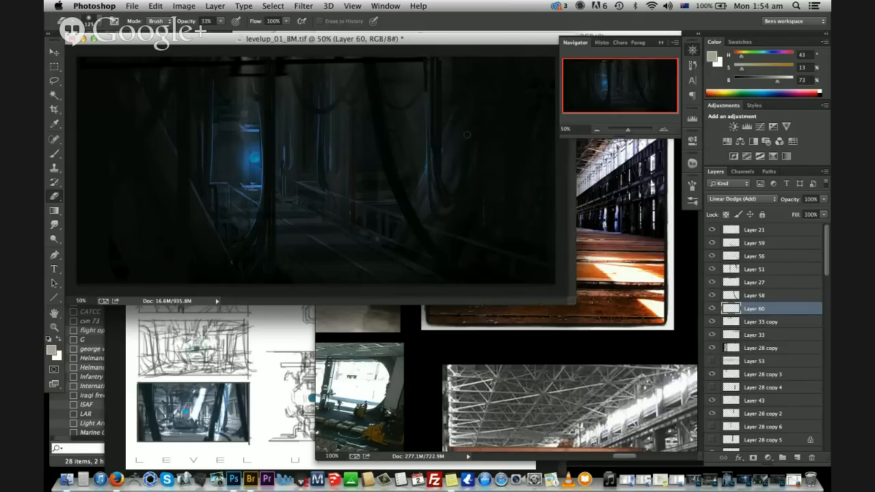
{"action": "key", "text": "v"}
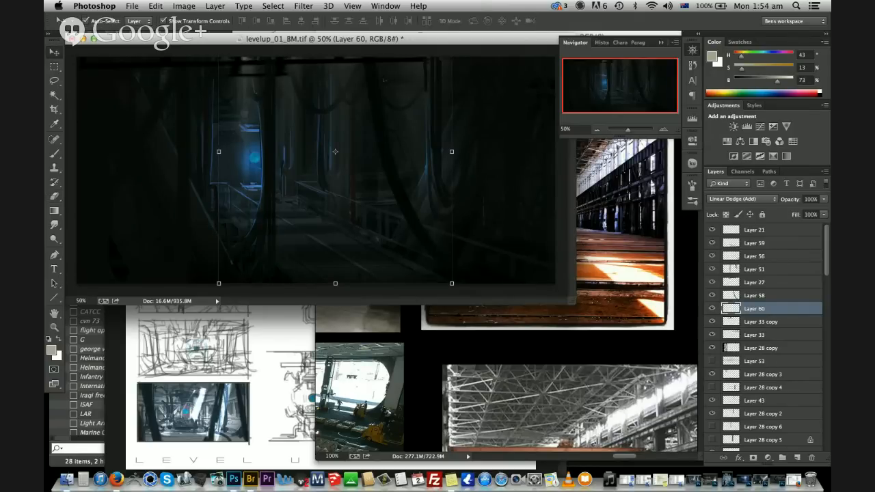
{"action": "key", "text": "e"}
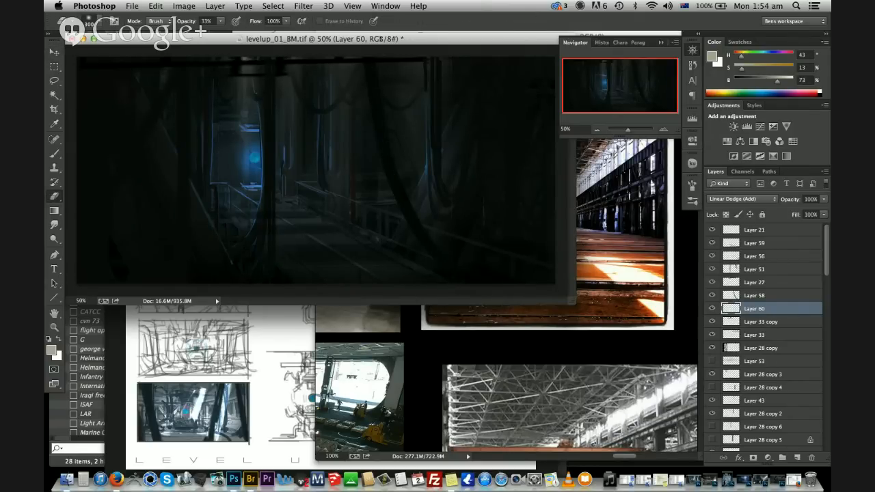
{"action": "key", "text": "i"}
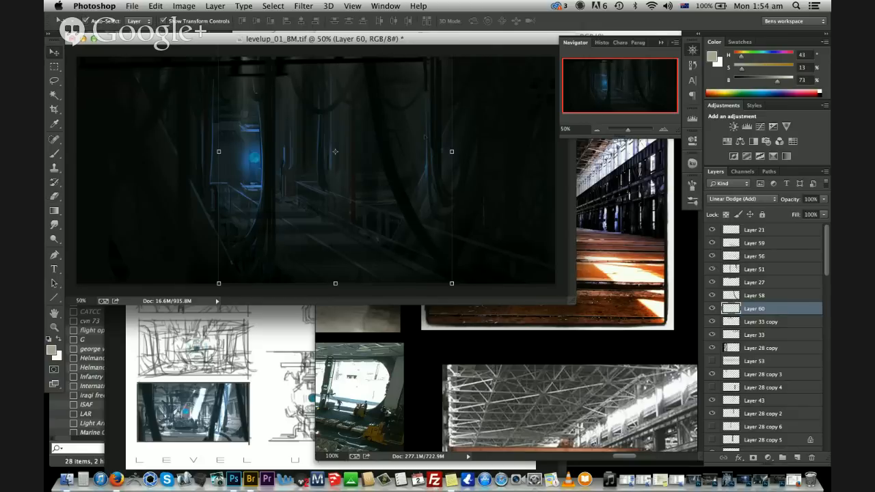
Desaturate the light veil on Layer 60 with a Hue/Saturation value of -53
{"action": "key", "text": "super+u"}
{"action": "left_click_drag", "start_coordinate": [646, 179], "coordinate": [618, 183]}
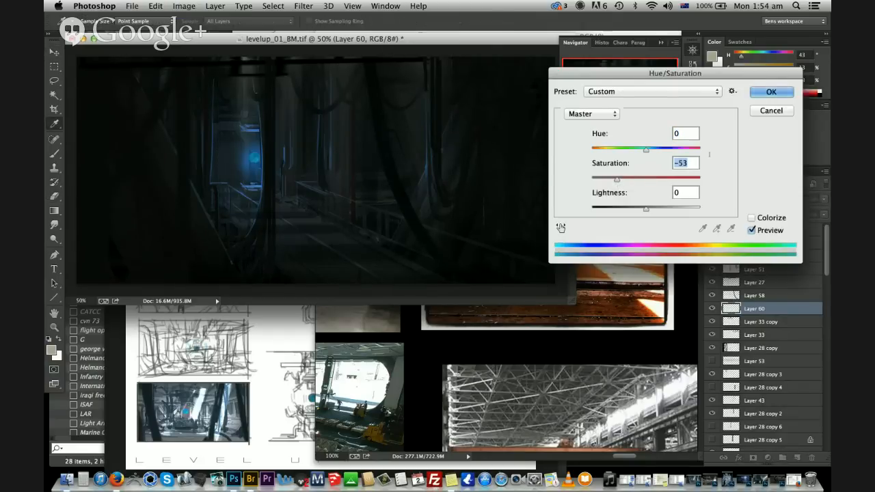
{"action": "key", "text": "Return"}
Cool the light veil with Color Balance midtones at cyan-red -54 and yellow-blue +87
{"action": "key", "text": "super+b"}
{"action": "left_click", "coordinate": [629, 363]}
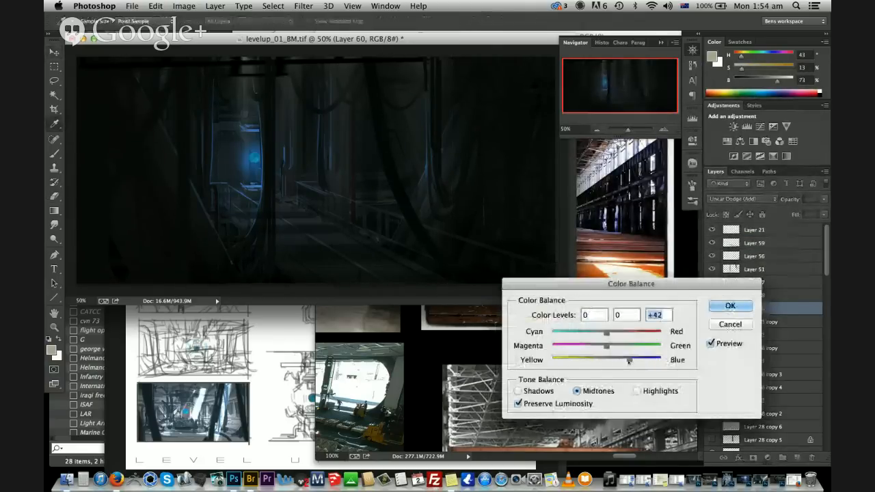
{"action": "left_click_drag", "start_coordinate": [606, 334], "coordinate": [583, 333]}
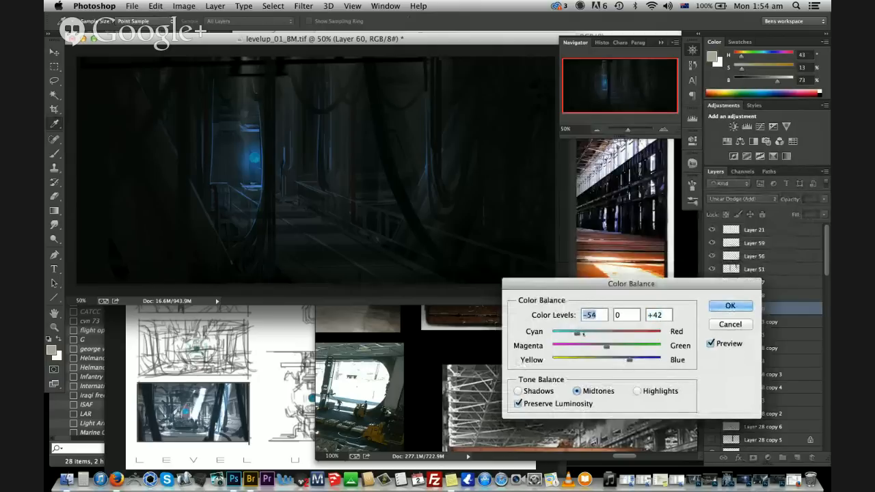
{"action": "left_click", "coordinate": [654, 360]}
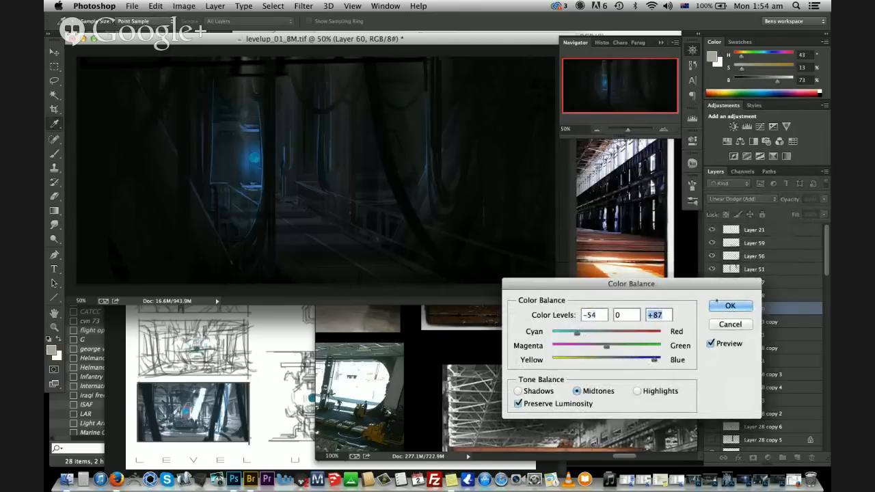
{"action": "left_click", "coordinate": [718, 305]}
{"action": "key", "text": "v"}
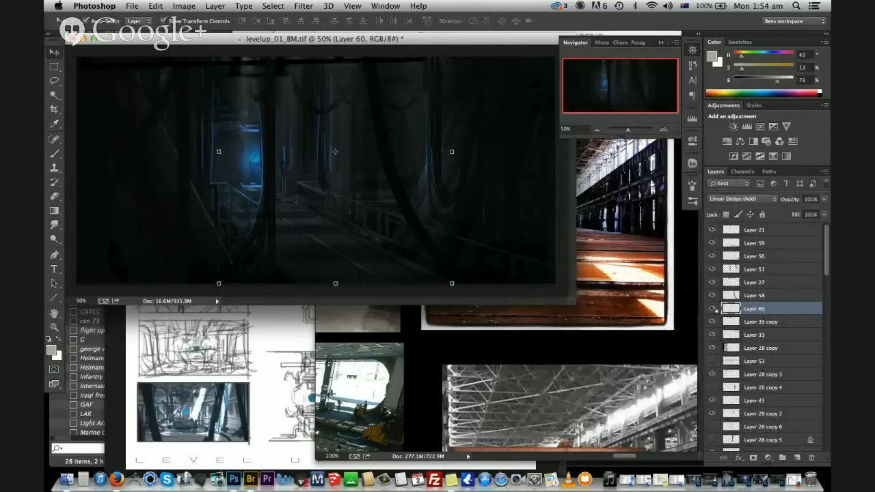
Apply another Color Balance to Layer 60 with yellow-blue at +100 in the midtones and +79 in the highlights
{"action": "key", "text": "super+b"}
{"action": "left_click", "coordinate": [660, 360]}
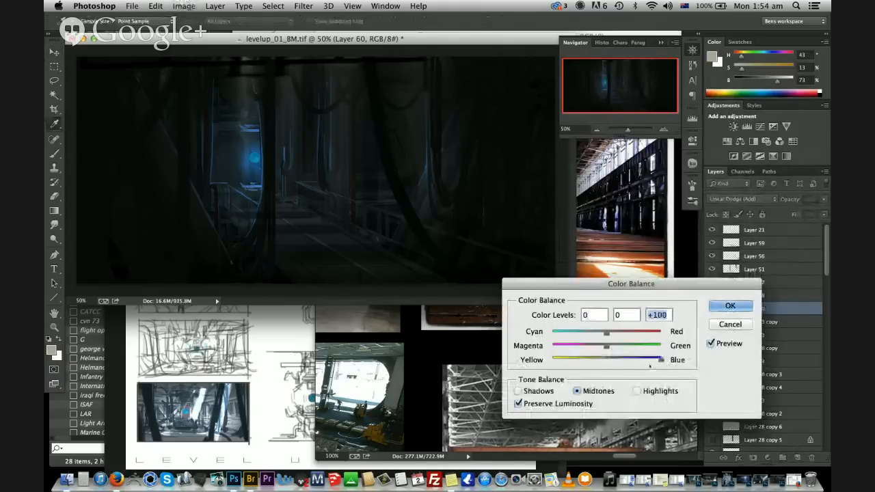
{"action": "left_click", "coordinate": [637, 391]}
{"action": "left_click_drag", "start_coordinate": [660, 360], "coordinate": [649, 360]}
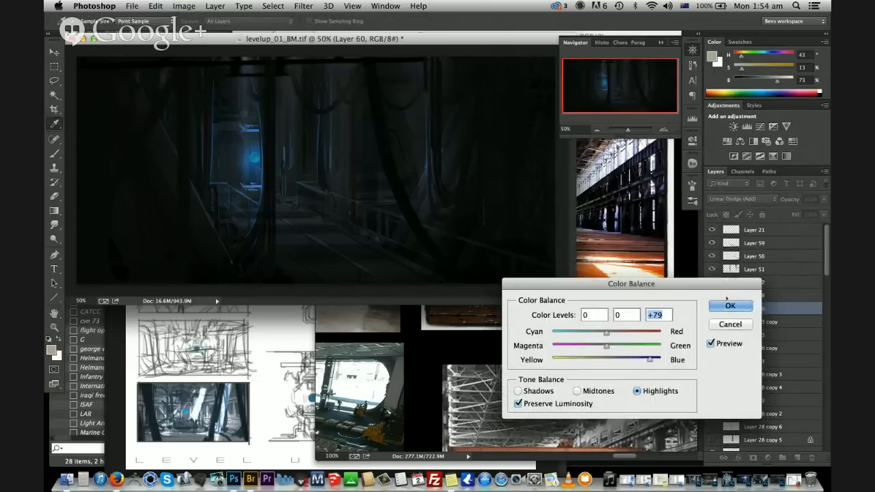
{"action": "key", "text": "Return"}
{"action": "key", "text": "v"}
Set Layer 60's blend mode to Color Dodge and widen the light veil slightly to the right
{"action": "left_click", "coordinate": [741, 199]}
{"action": "left_click", "coordinate": [731, 191]}
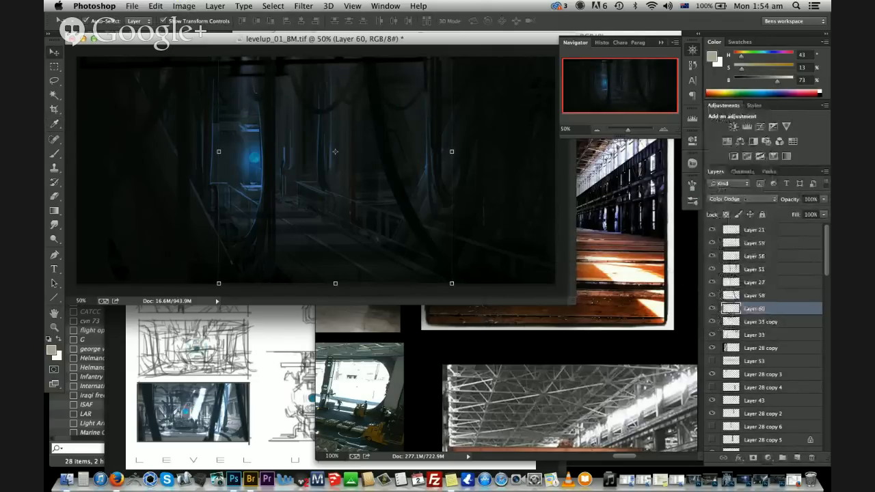
{"action": "left_click_drag", "start_coordinate": [452, 151], "coordinate": [465, 140], "text": "super"}
{"action": "key", "text": "Return"}
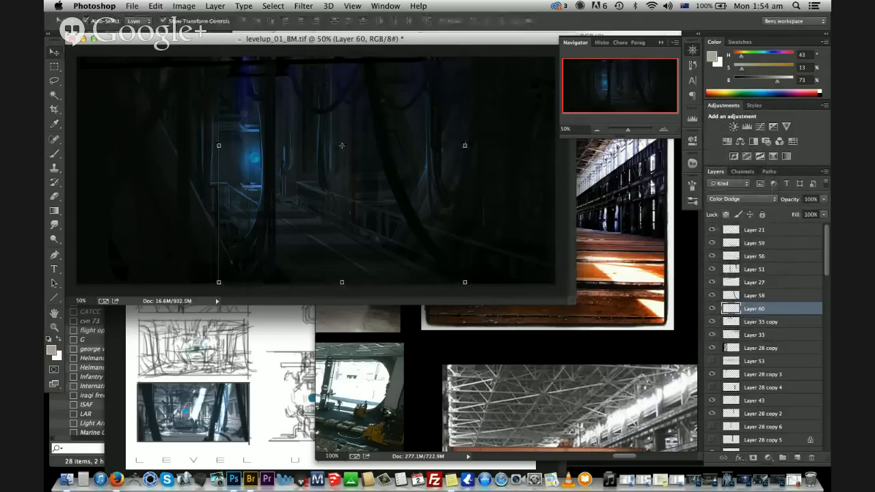
Brighten the Color Dodge light veil with a Levels white input of 234
{"action": "key", "text": "super+l"}
{"action": "mouse_move", "coordinate": [636, 365]}
{"action": "left_mouse_down"}
{"action": "mouse_move", "coordinate": [601, 366]}
{"action": "mouse_move", "coordinate": [630, 366]}
{"action": "left_mouse_up"}
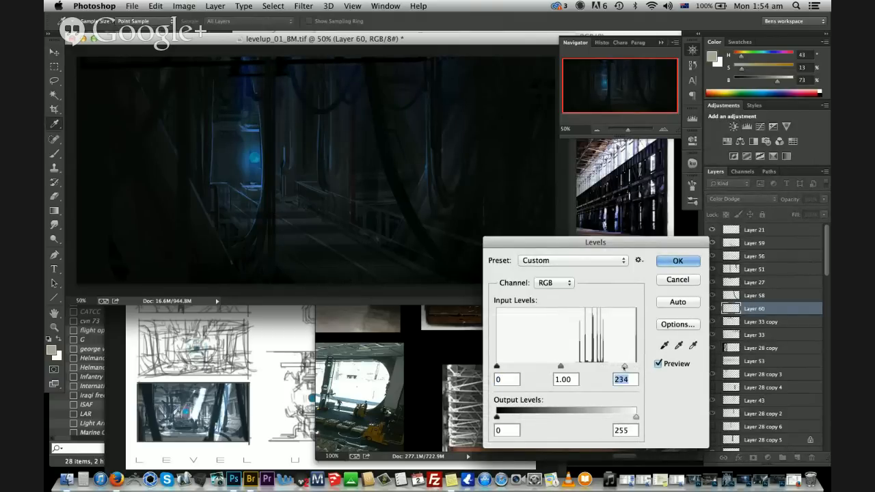
{"action": "key", "text": "Return"}
{"action": "key", "text": "v"}
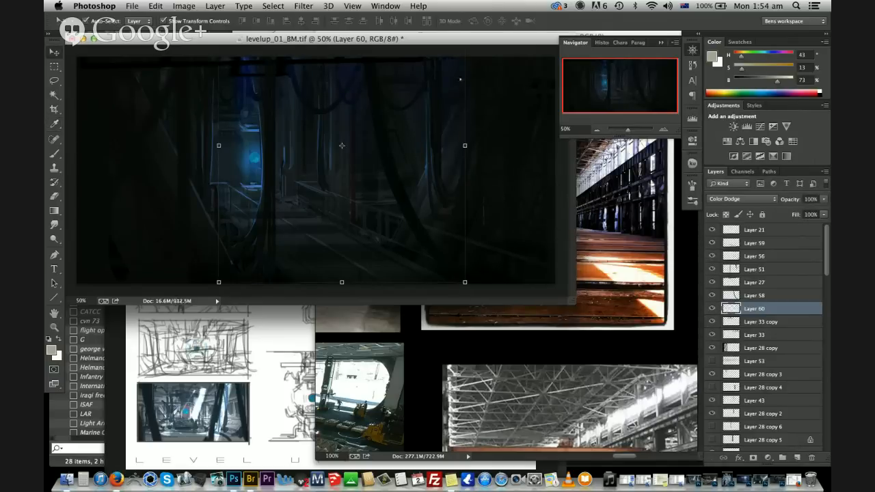
Shift the light veil on Layer 60 slightly to the right, undoing an extra adjustment
{"action": "left_click_drag", "start_coordinate": [460, 79], "coordinate": [478, 56]}
{"action": "left_click_drag", "start_coordinate": [447, 133], "coordinate": [465, 137]}
{"action": "key", "text": "super+z"}
{"action": "left_click", "coordinate": [257, 106]}
{"action": "left_click_drag", "start_coordinate": [257, 106], "coordinate": [259, 89]}
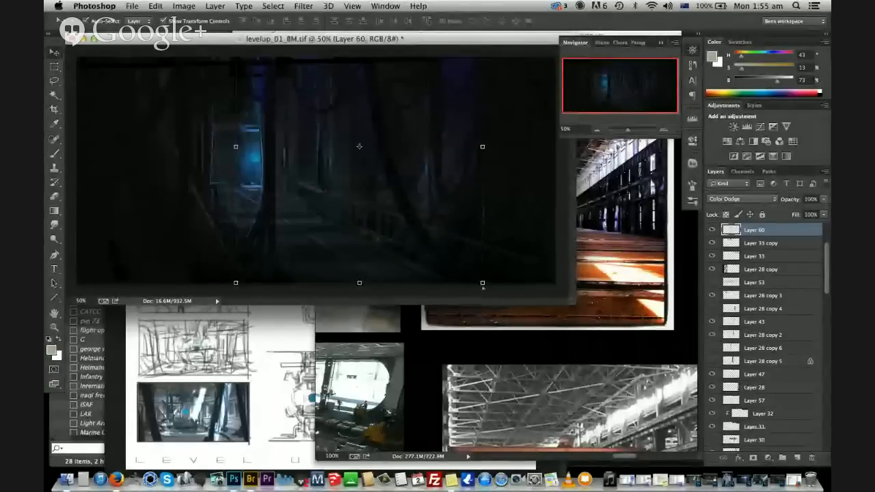
Distort the light veil by pulling its right edge inward and well downward, and its left edge slightly inward
{"action": "left_click_drag", "start_coordinate": [483, 146], "coordinate": [468, 235], "text": "super"}
{"action": "left_click_drag", "start_coordinate": [236, 146], "coordinate": [240, 140], "text": "super"}
{"action": "key", "text": "Return"}
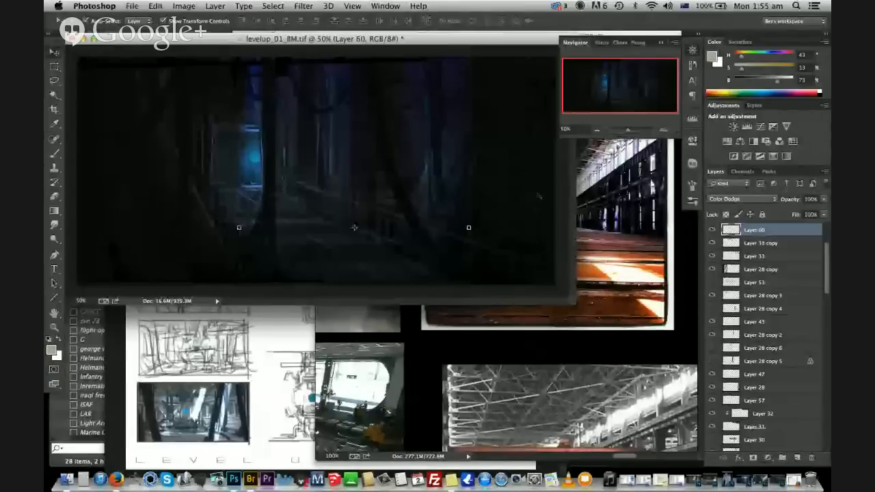
Duplicate the light veil on Layer 60, scale the copy down to about 54% and slant its top edge down towards the right
{"action": "key", "text": "super+l"}
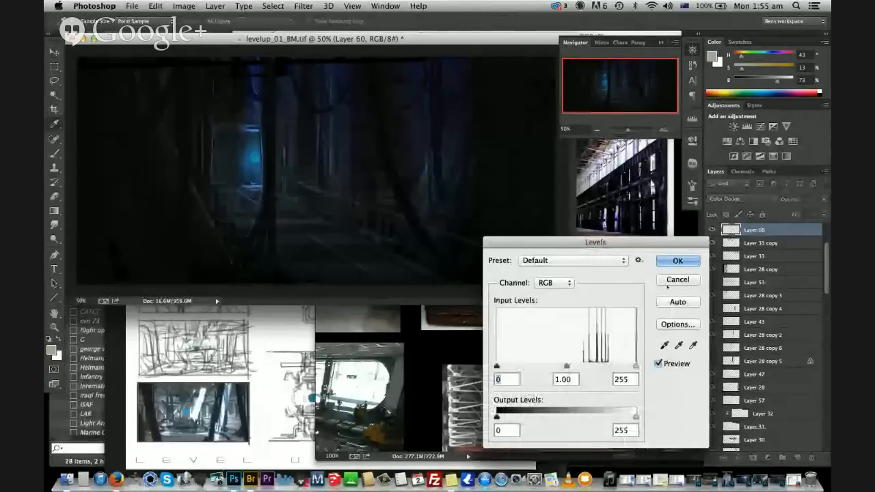
{"action": "left_click", "coordinate": [678, 280]}
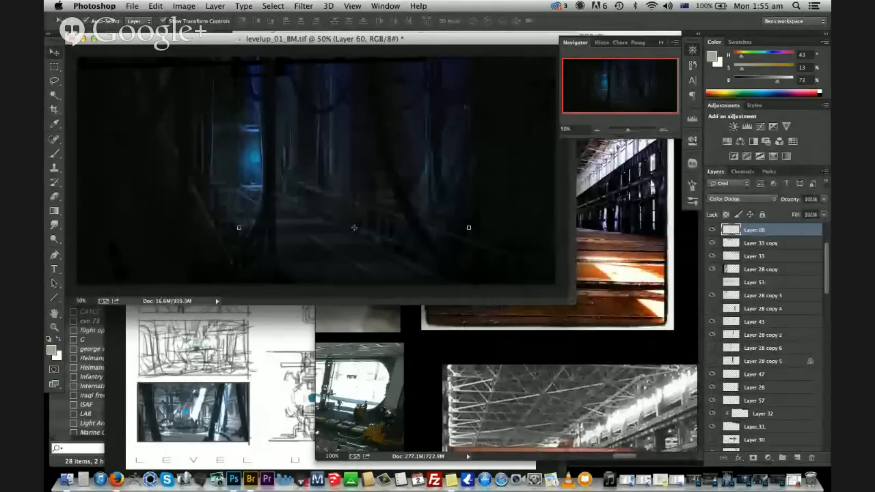
{"action": "left_click_drag", "start_coordinate": [354, 228], "coordinate": [353, 245], "text": "alt"}
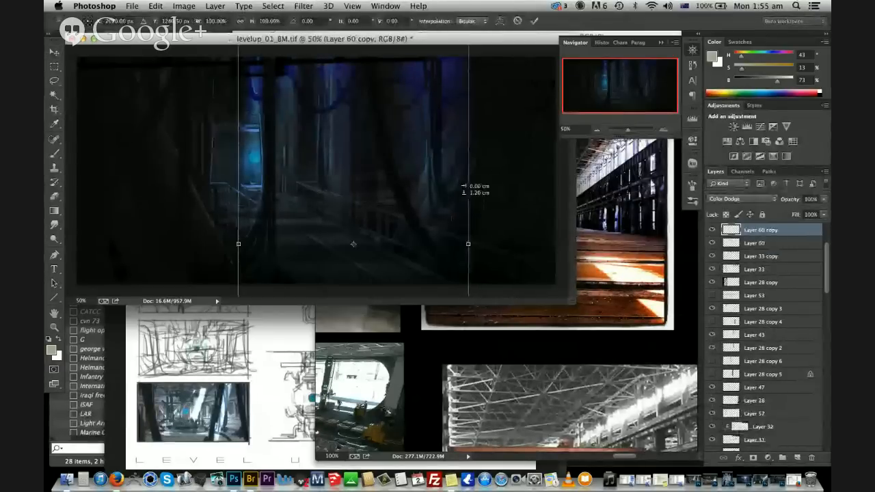
{"action": "left_click_drag", "start_coordinate": [453, 210], "coordinate": [453, 230]}
{"action": "left_click_drag", "start_coordinate": [469, 51], "coordinate": [415, 149], "text": "alt+shift"}
{"action": "left_click_drag", "start_coordinate": [380, 194], "coordinate": [393, 177]}
{"action": "left_click_drag", "start_coordinate": [455, 61], "coordinate": [465, 153], "text": "shift+super"}
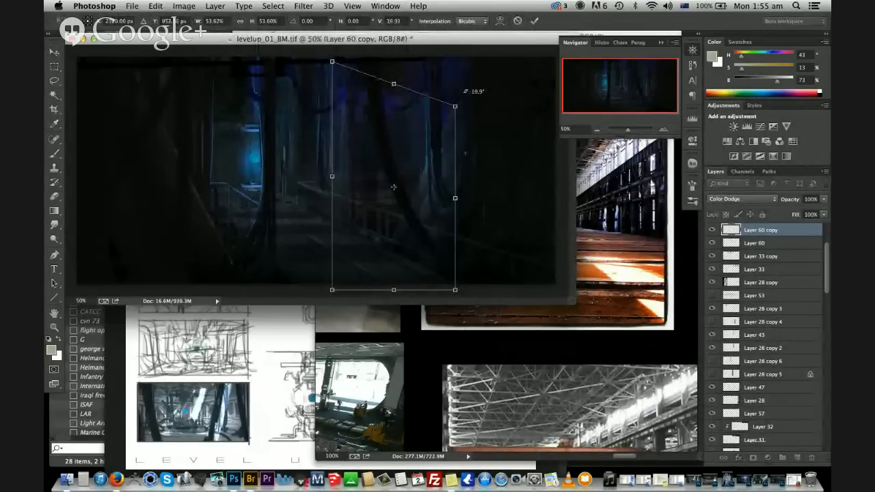
Reshape the veil copy by pulling both sides outward and raising its lower edge, to about 82% width and 44% height
{"action": "left_click_drag", "start_coordinate": [457, 201], "coordinate": [445, 176], "text": "super"}
{"action": "left_click_drag", "start_coordinate": [334, 188], "coordinate": [297, 184], "text": "super"}
{"action": "left_click_drag", "start_coordinate": [371, 276], "coordinate": [370, 238], "text": "super"}
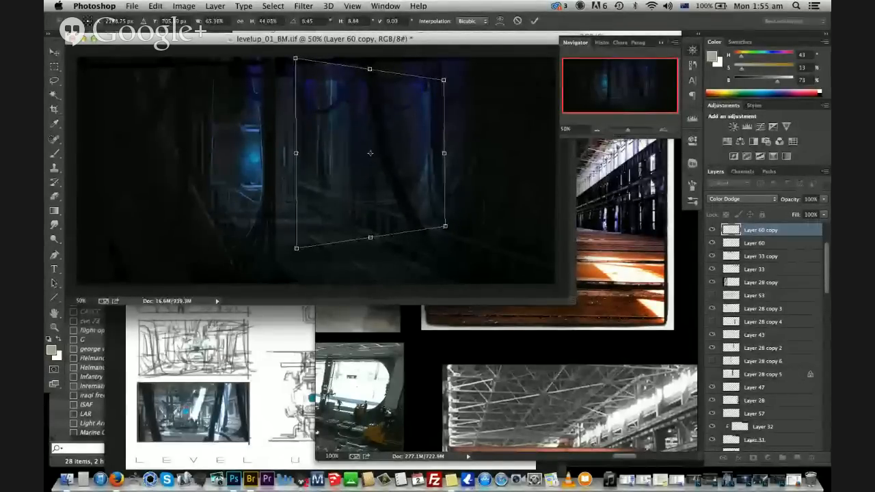
{"action": "left_click_drag", "start_coordinate": [447, 157], "coordinate": [484, 151], "text": "super"}
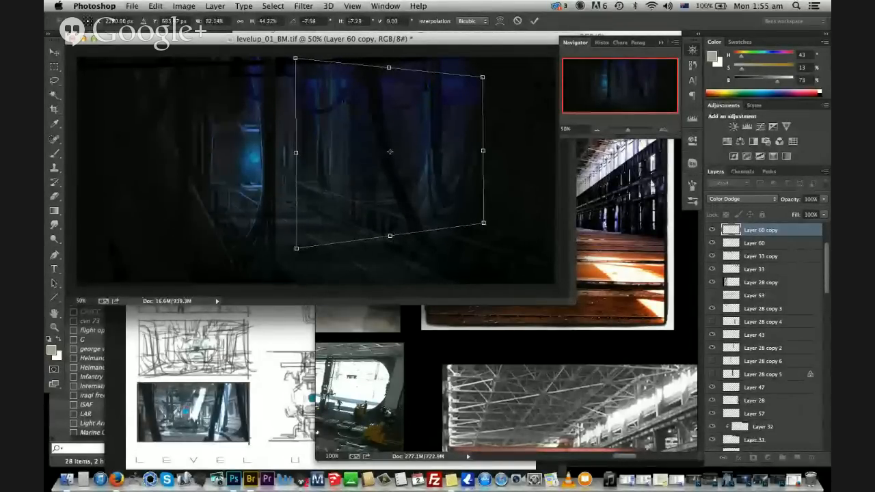
{"action": "key", "text": "Return"}
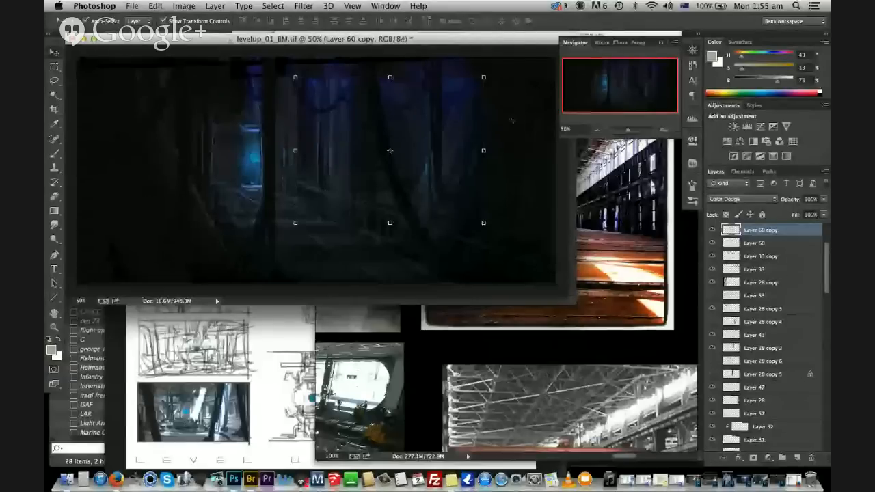
Hide Layer 60 copy and strongly reduce the saturation of the light veil on Layer 60
{"action": "key", "text": "super+t"}
{"action": "left_click", "coordinate": [730, 243]}
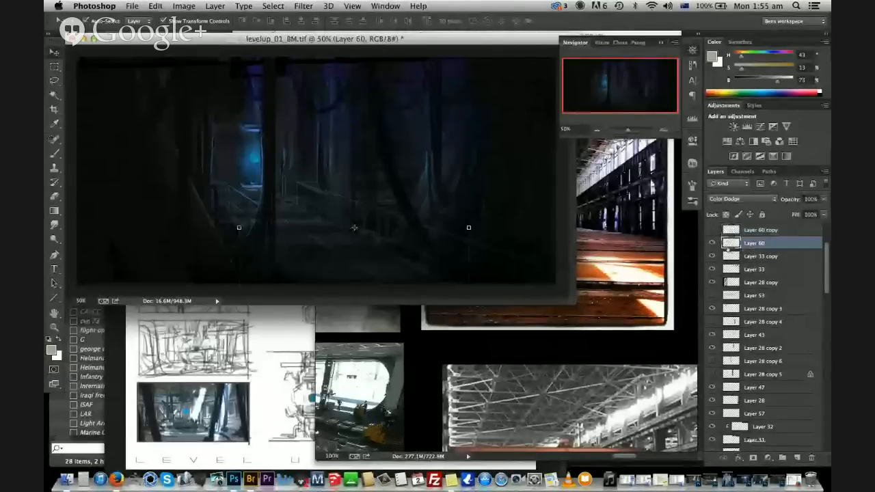
{"action": "key", "text": "super+u"}
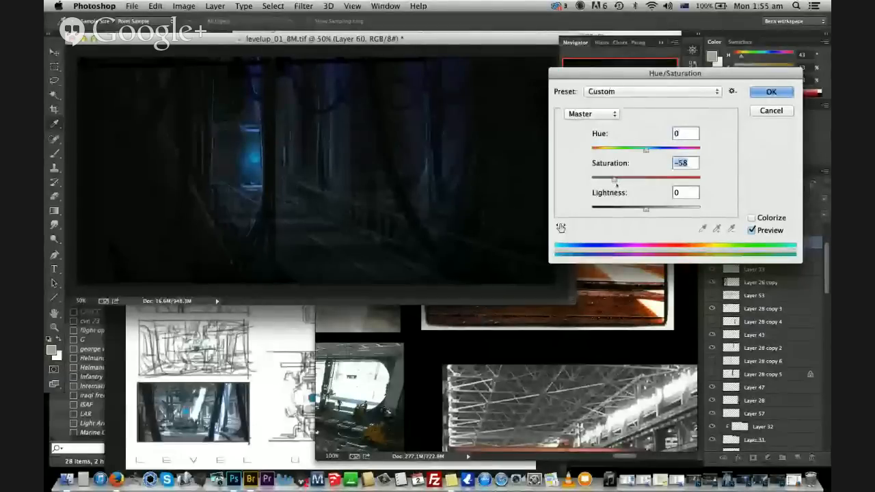
{"action": "left_click_drag", "start_coordinate": [615, 180], "coordinate": [608, 180]}
{"action": "left_click", "coordinate": [770, 92]}
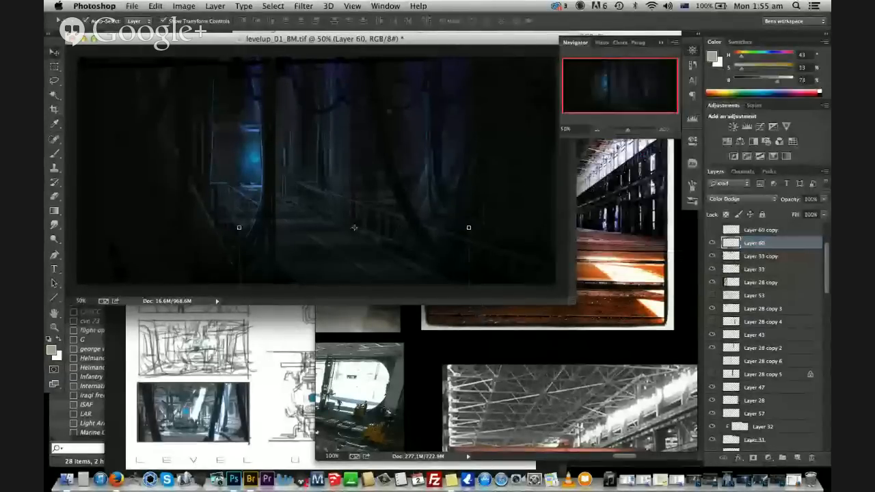
{"action": "left_click", "coordinate": [351, 86]}
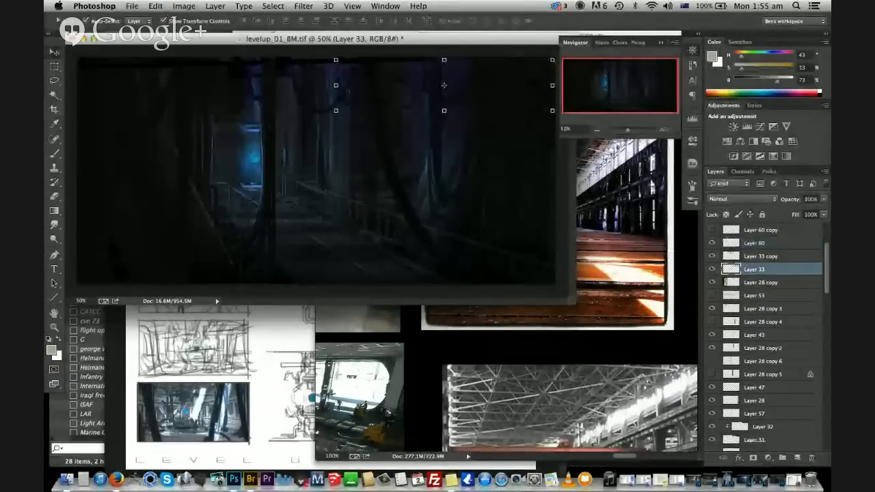
{"action": "left_click_drag", "start_coordinate": [350, 85], "coordinate": [212, 83], "text": "alt"}
{"action": "left_click_drag", "start_coordinate": [300, 93], "coordinate": [340, 277]}
{"action": "key", "text": "super+z"}
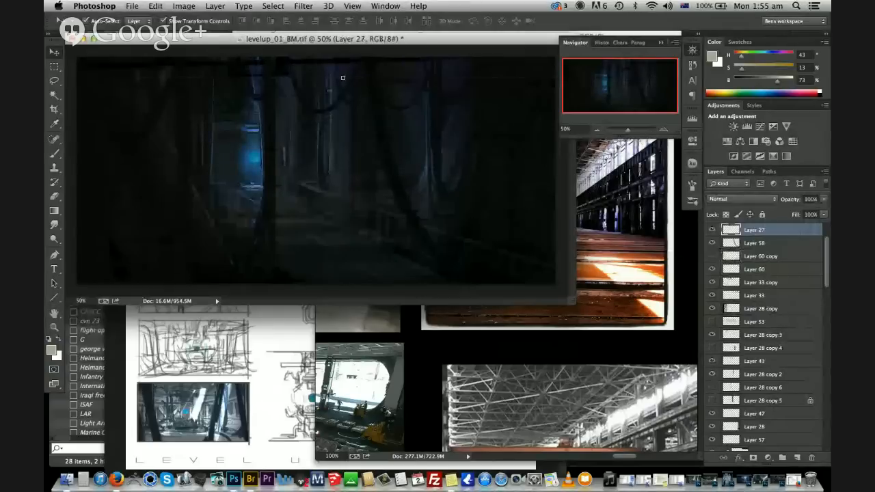
{"action": "mouse_move", "coordinate": [343, 78]}
{"action": "left_mouse_down"}
{"action": "mouse_move", "coordinate": [343, 65]}
{"action": "mouse_move", "coordinate": [343, 92]}
{"action": "mouse_move", "coordinate": [343, 82]}
{"action": "left_mouse_up"}
{"action": "key", "text": "Return"}
Darken a narrow vertical strip of Layer 14 near the corridor's centre with Hue/Saturation lightness -36, leaving no active selection
{"action": "left_click", "coordinate": [343, 78]}
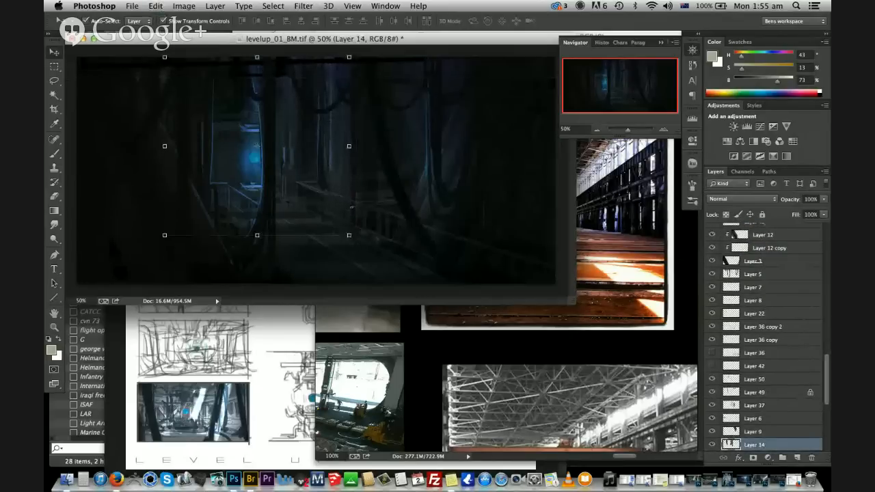
{"action": "key", "text": "m"}
{"action": "left_click_drag", "start_coordinate": [377, 265], "coordinate": [343, 64]}
{"action": "key", "text": "super+u"}
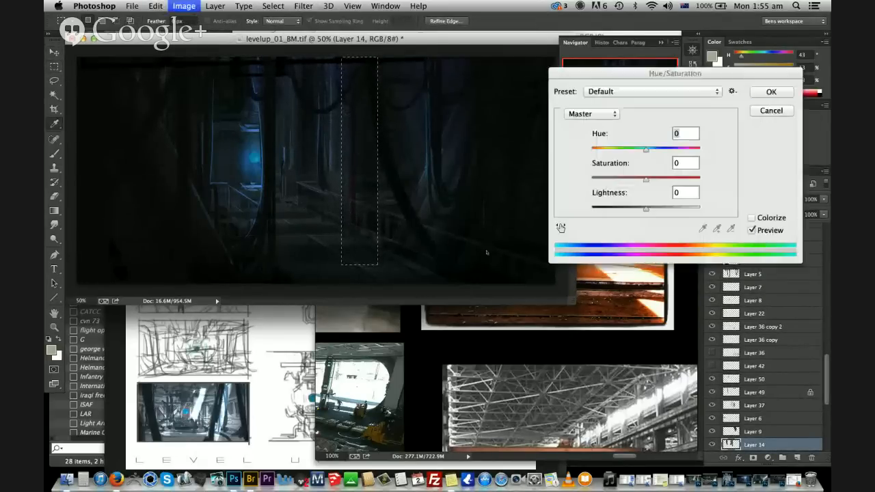
{"action": "left_click_drag", "start_coordinate": [631, 212], "coordinate": [628, 216]}
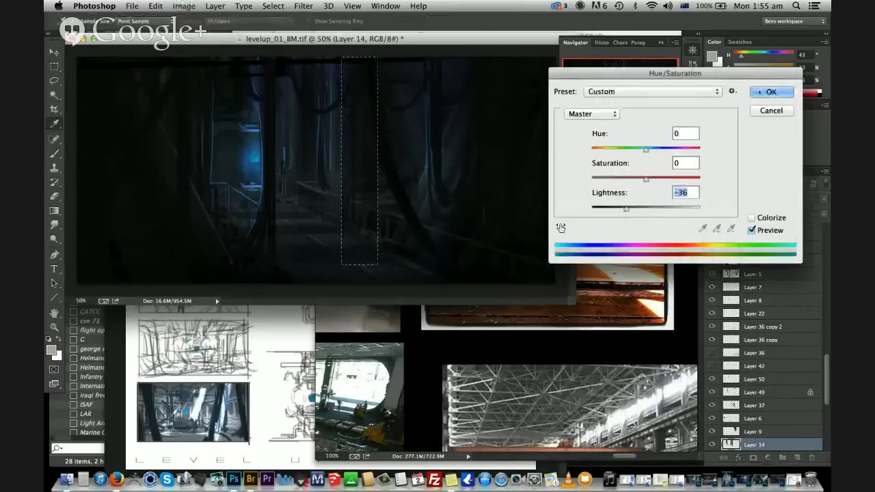
{"action": "key", "text": "Return"}
{"action": "key", "text": "super+d"}
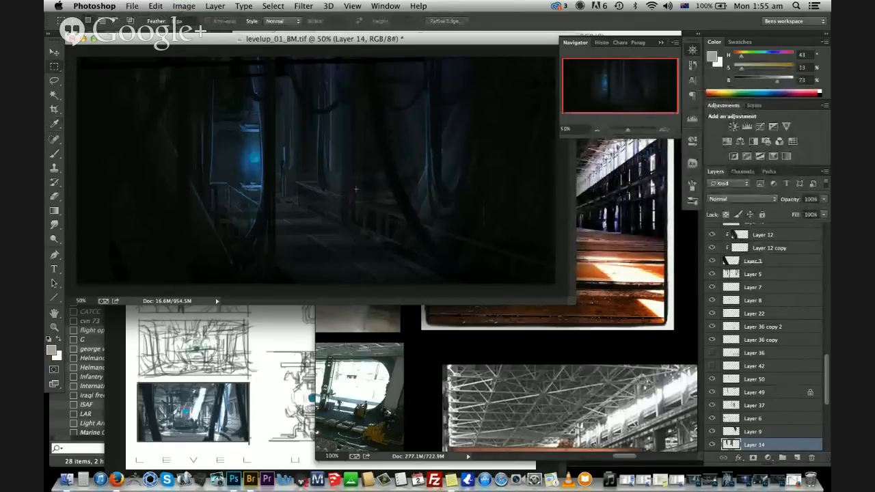
Stretch the hanging cable on Layer 58 slightly downward past the lower edge of the canvas
{"action": "key", "text": "v"}
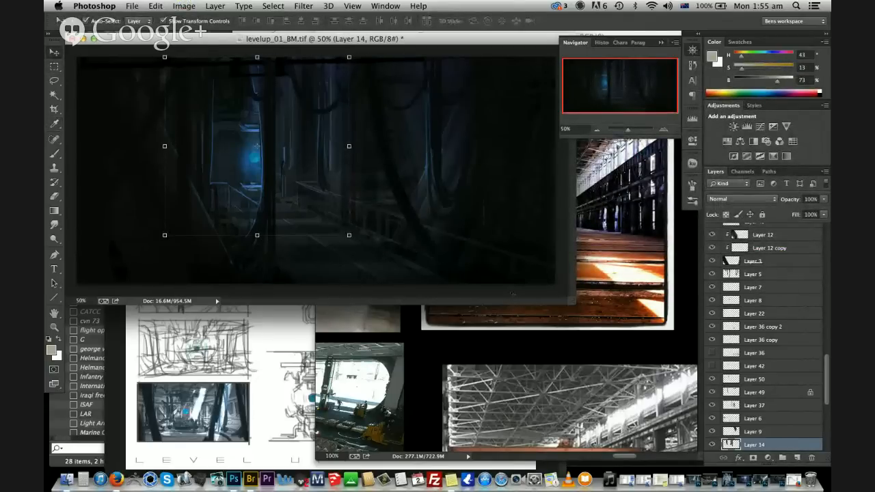
{"action": "left_click", "coordinate": [342, 258]}
{"action": "left_click", "coordinate": [335, 254]}
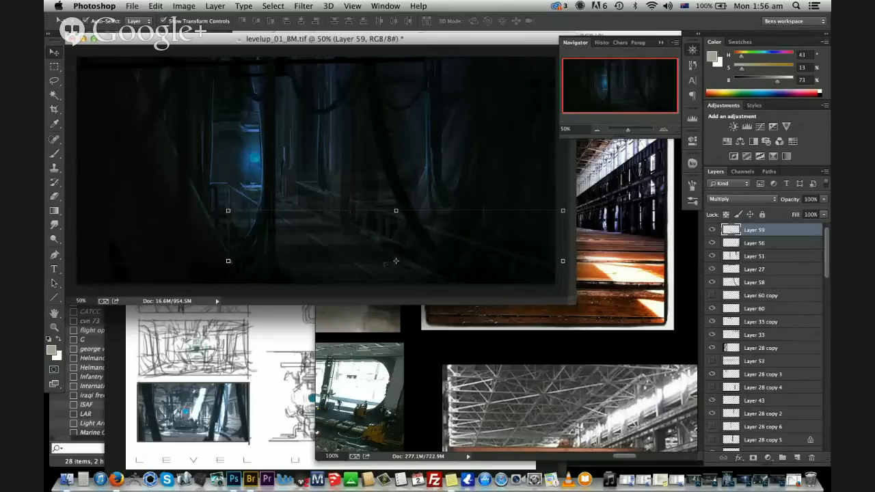
{"action": "left_click_drag", "start_coordinate": [414, 232], "coordinate": [535, 261]}
{"action": "key", "text": "super+z"}
{"action": "left_click_drag", "start_coordinate": [436, 287], "coordinate": [435, 293], "text": "super"}
{"action": "key", "text": "Return"}
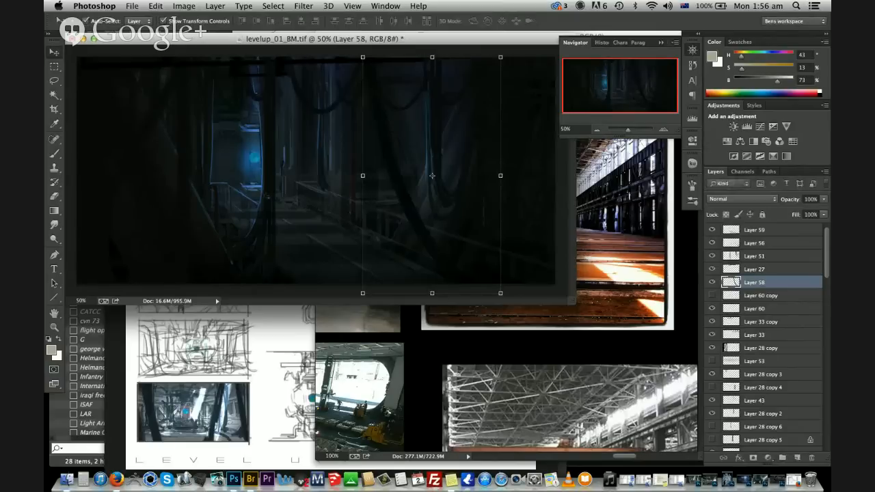
{"action": "left_click_drag", "start_coordinate": [265, 169], "coordinate": [257, 153]}
{"action": "key", "text": "super+z"}
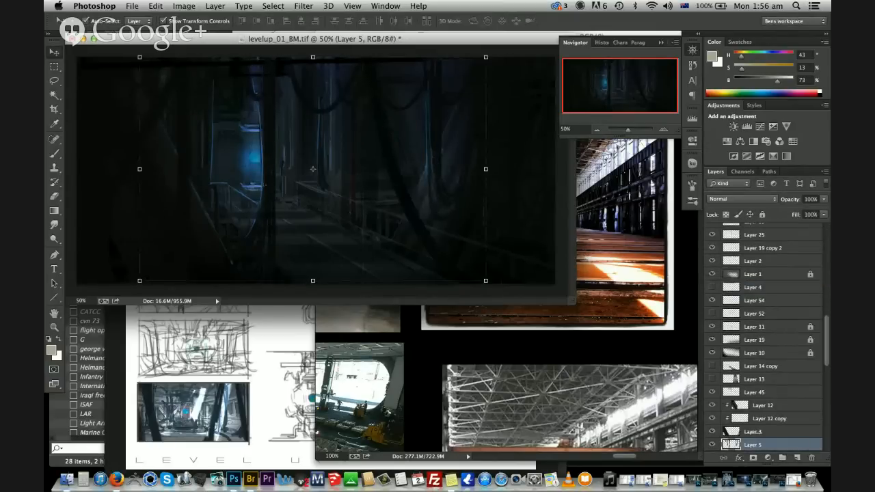
{"action": "key", "text": "super+z"}
{"action": "key", "text": "super+z"}
{"action": "left_click_drag", "start_coordinate": [355, 169], "coordinate": [501, 298]}
{"action": "key", "text": "super+z"}
Adjust Layer 49 to saturation -55 and lightness -5, and set its opacity to 73%
{"action": "left_click_drag", "start_coordinate": [205, 146], "coordinate": [424, 285]}
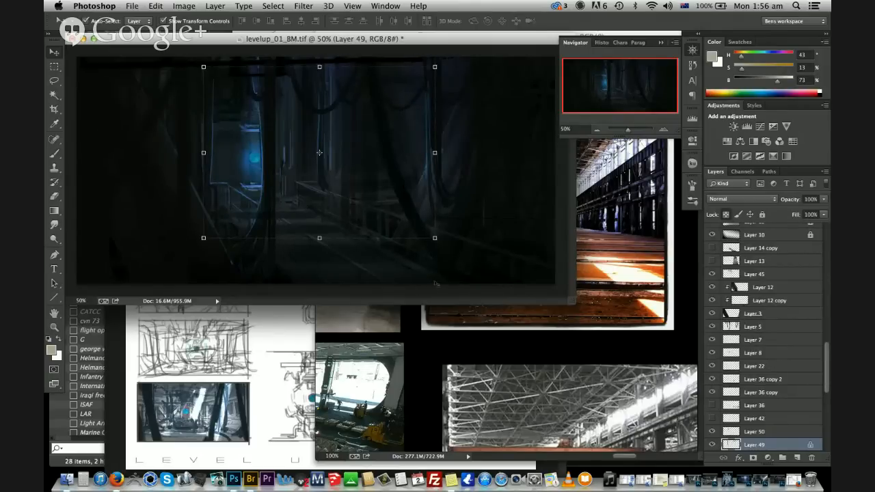
{"action": "key", "text": "super+u"}
{"action": "left_click_drag", "start_coordinate": [646, 179], "coordinate": [631, 179]}
{"action": "mouse_move", "coordinate": [646, 208]}
{"action": "left_mouse_down"}
{"action": "mouse_move", "coordinate": [632, 210]}
{"action": "mouse_move", "coordinate": [654, 210]}
{"action": "mouse_move", "coordinate": [643, 210]}
{"action": "left_mouse_up"}
{"action": "left_click_drag", "start_coordinate": [631, 179], "coordinate": [616, 180]}
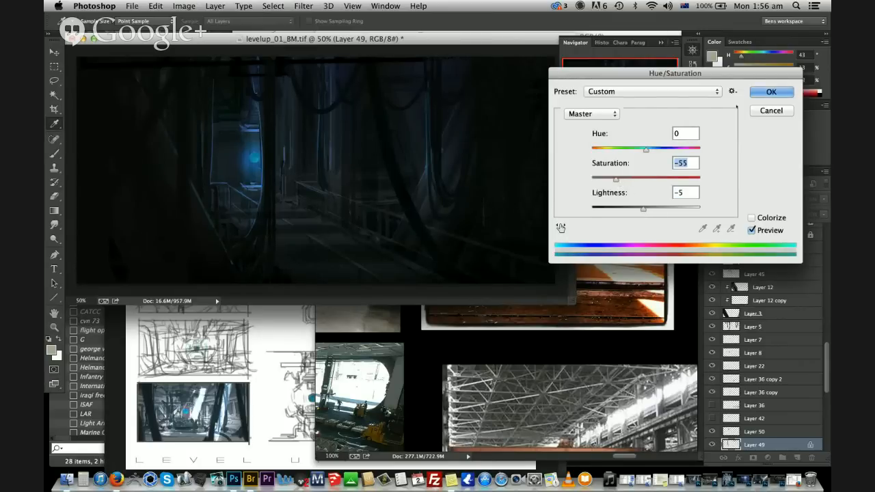
{"action": "key", "text": "Return"}
{"action": "key", "text": "v"}
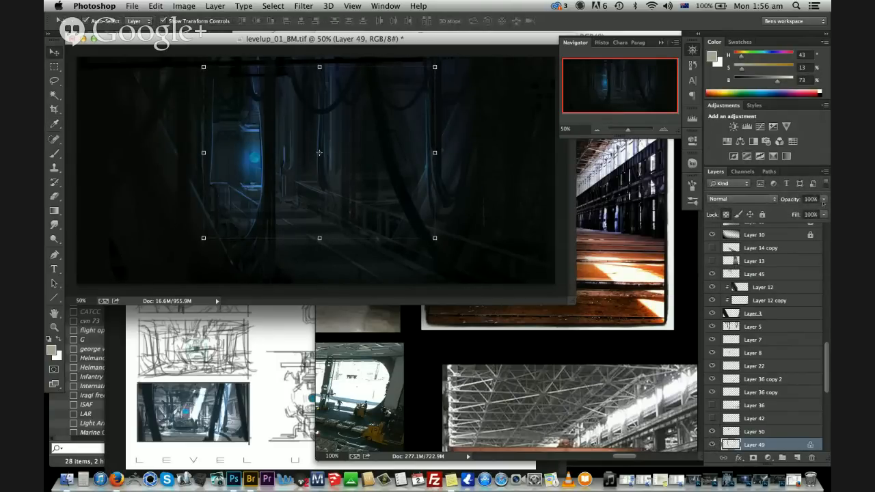
{"action": "left_click", "coordinate": [823, 200]}
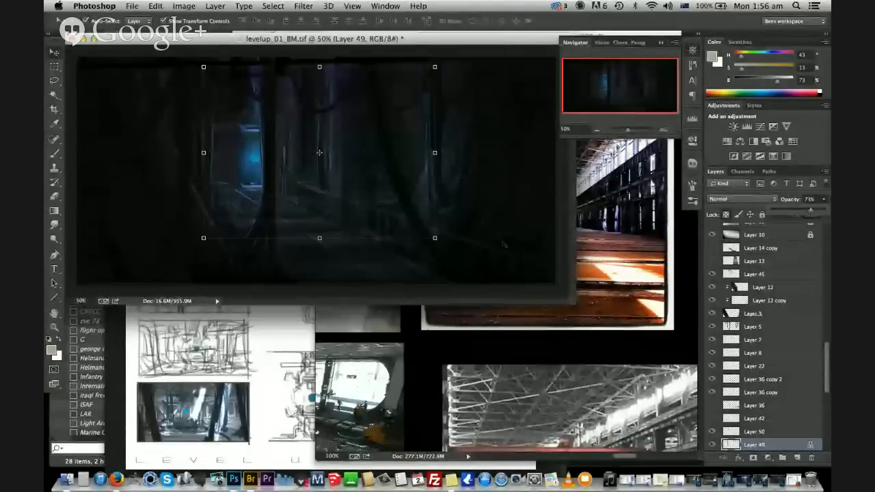
{"action": "mouse_move", "coordinate": [466, 213]}
{"action": "left_mouse_down"}
{"action": "mouse_move", "coordinate": [461, 224]}
{"action": "mouse_move", "coordinate": [462, 195]}
{"action": "left_mouse_up"}
{"action": "key", "text": "super+z"}
{"action": "key", "text": "Escape"}
{"action": "left_click", "coordinate": [457, 209]}
{"action": "key", "text": "super+z"}
{"action": "key", "text": "super+z"}
{"action": "key", "text": "slash"}
{"action": "key", "text": "b"}
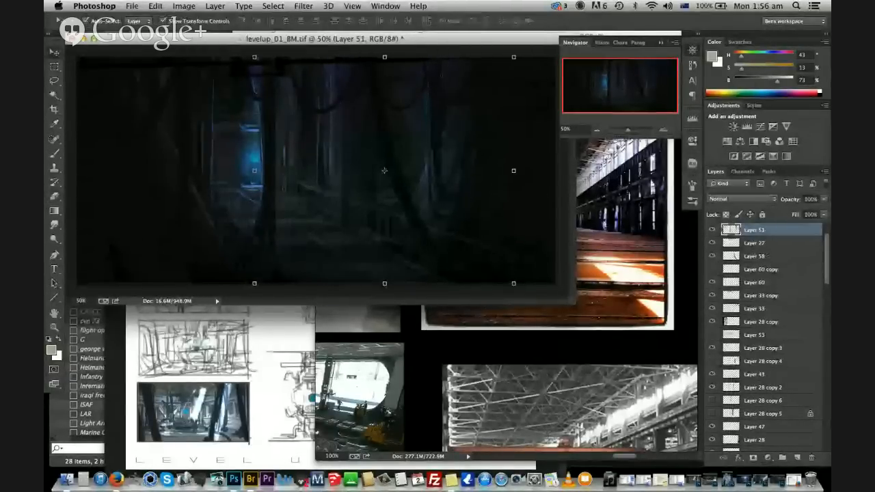
{"action": "key", "text": "v"}
{"action": "key", "text": "b"}
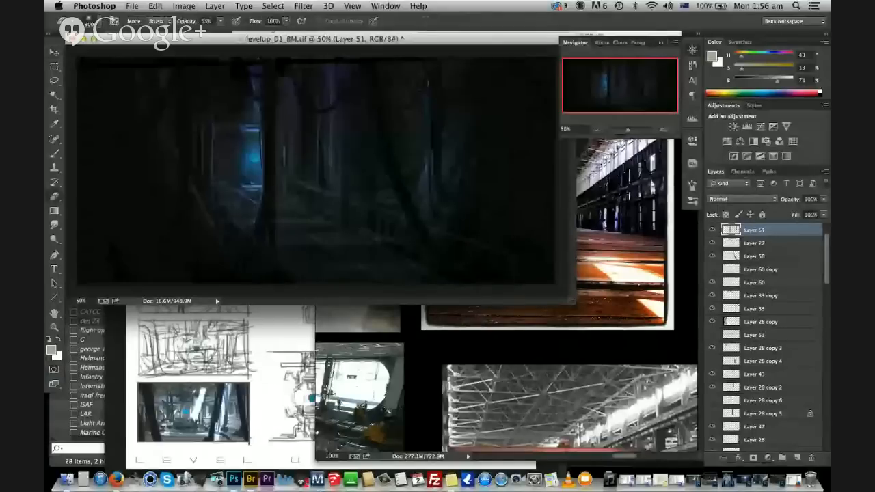
{"action": "key", "text": "v"}
Set the opacity of Layer 12 to 56% and save the painting
{"action": "left_click", "coordinate": [166, 178]}
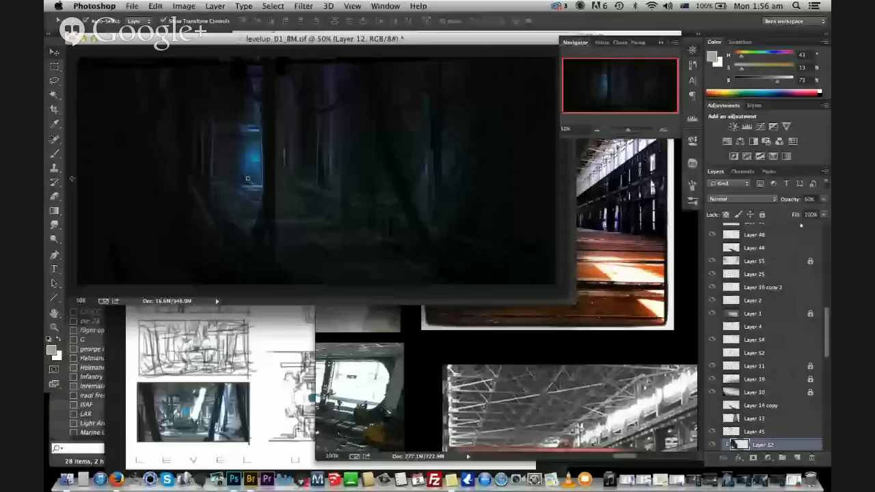
{"action": "left_click", "coordinate": [823, 199]}
{"action": "left_click_drag", "start_coordinate": [803, 213], "coordinate": [799, 218]}
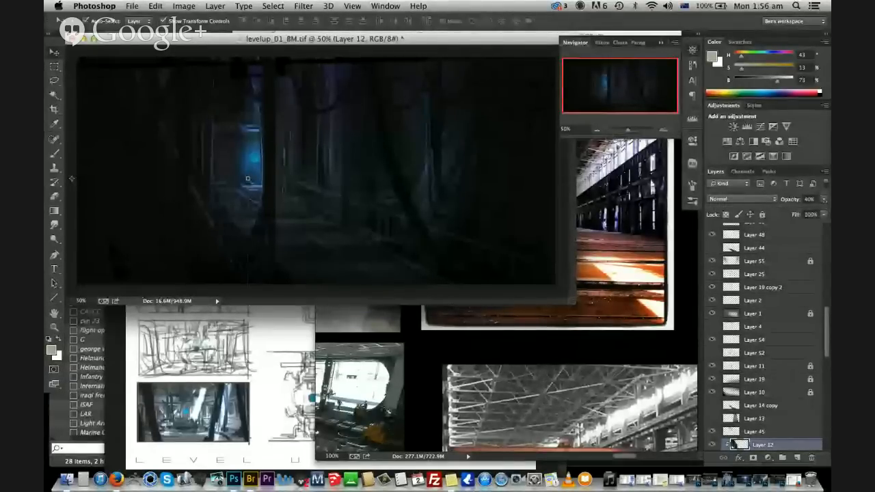
{"action": "left_click", "coordinate": [823, 199]}
{"action": "left_click_drag", "start_coordinate": [794, 212], "coordinate": [802, 213]}
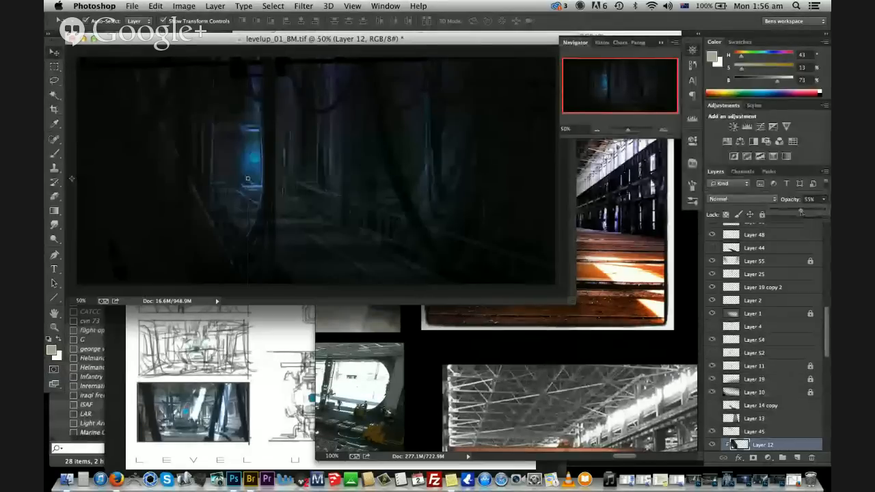
{"action": "key", "text": "super+s"}
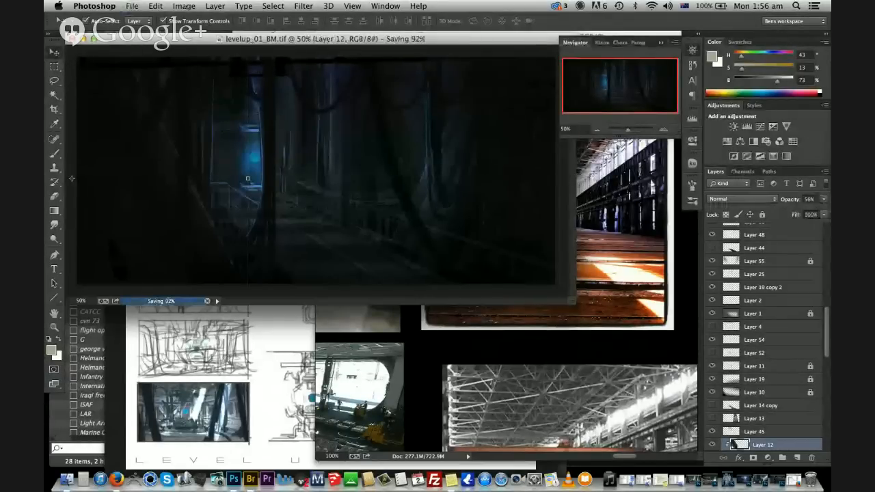
Flip the whole canvas horizontally
{"action": "left_click", "coordinate": [184, 6]}
{"action": "mouse_move", "coordinate": [207, 111]}
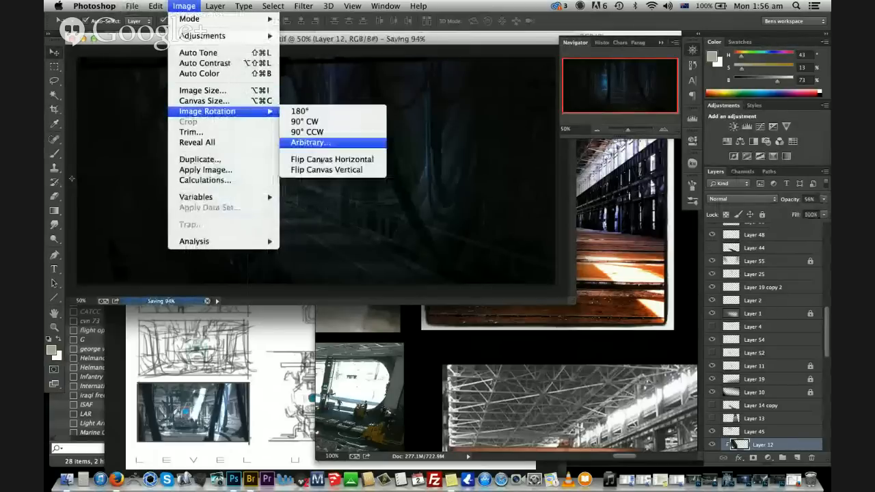
{"action": "left_click", "coordinate": [328, 159]}
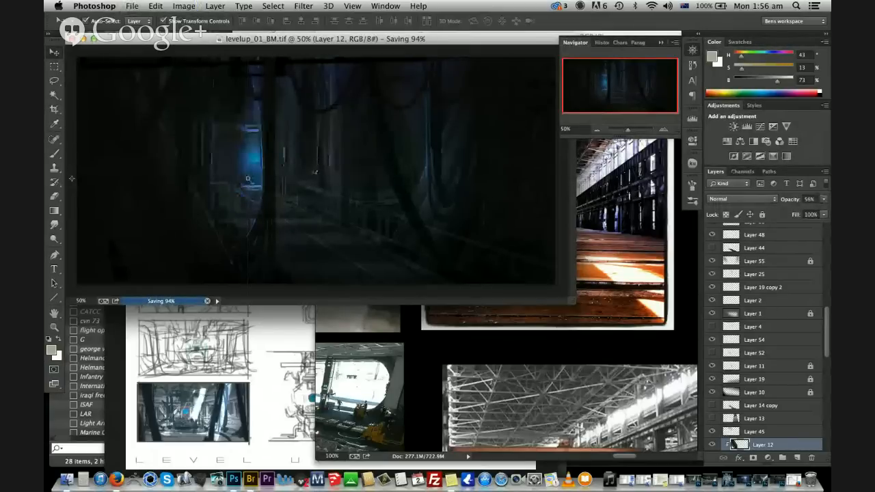
{"action": "left_click", "coordinate": [344, 54]}
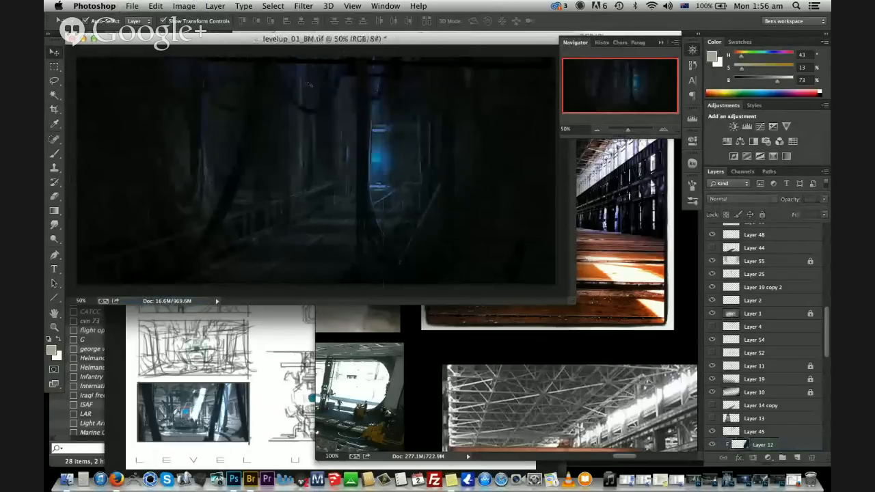
Widen the light veil on Layer 60 further to the left in the mirrored painting, and select Layer 8
{"action": "left_click_drag", "start_coordinate": [302, 91], "coordinate": [308, 113]}
{"action": "key", "text": "super+z"}
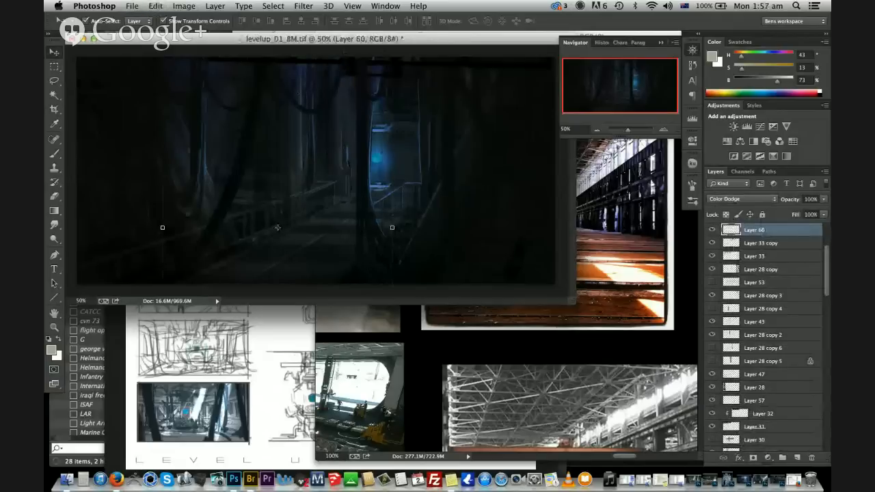
{"action": "left_click_drag", "start_coordinate": [162, 228], "coordinate": [131, 213]}
{"action": "key", "text": "Return"}
{"action": "left_click", "coordinate": [314, 166]}
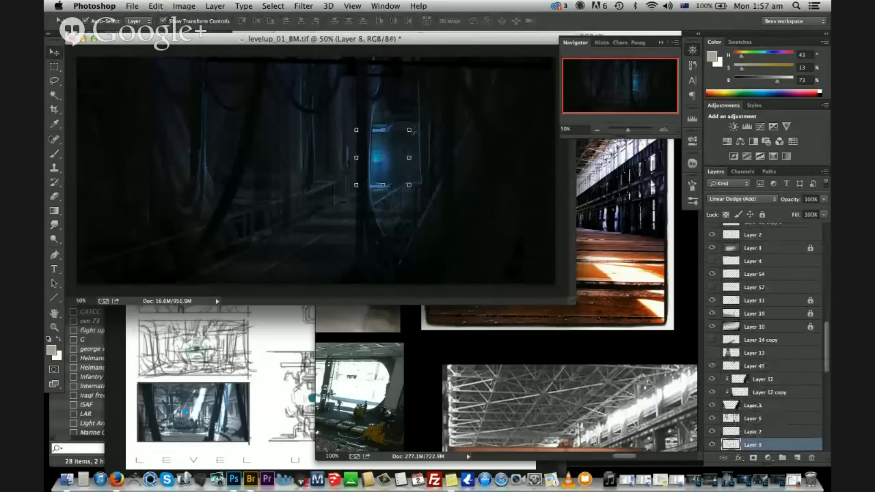
Enlarge the blue glow on Layer 8 to about 123% around its center and duplicate the layer
{"action": "mouse_move", "coordinate": [414, 130]}
{"action": "left_mouse_down"}
{"action": "mouse_move", "coordinate": [448, 89]}
{"action": "mouse_move", "coordinate": [415, 124]}
{"action": "left_mouse_up"}
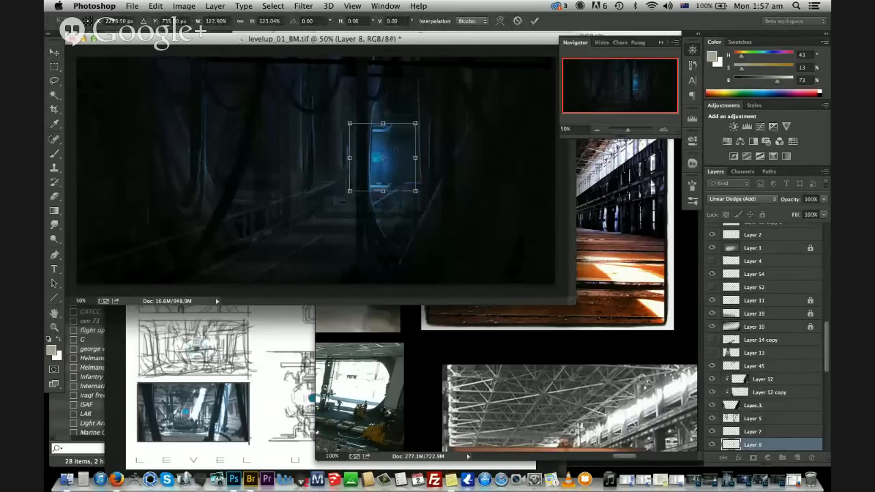
{"action": "key", "text": "Return"}
{"action": "key", "text": "ctrl+j"}
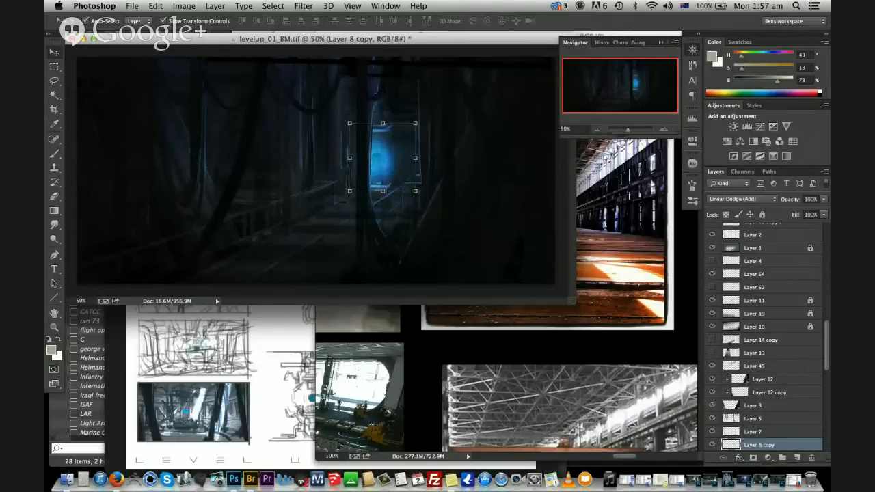
Stretch the duplicated glow on Layer 8 copy horizontally to about 686% and set its opacity to 64%
{"action": "left_click_drag", "start_coordinate": [415, 158], "coordinate": [608, 156], "text": "alt"}
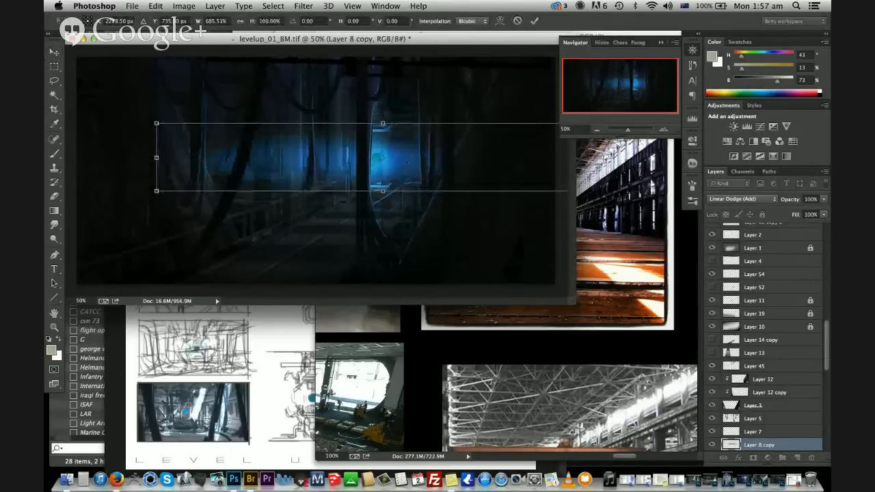
{"action": "key", "text": "Return"}
{"action": "left_click", "coordinate": [825, 199]}
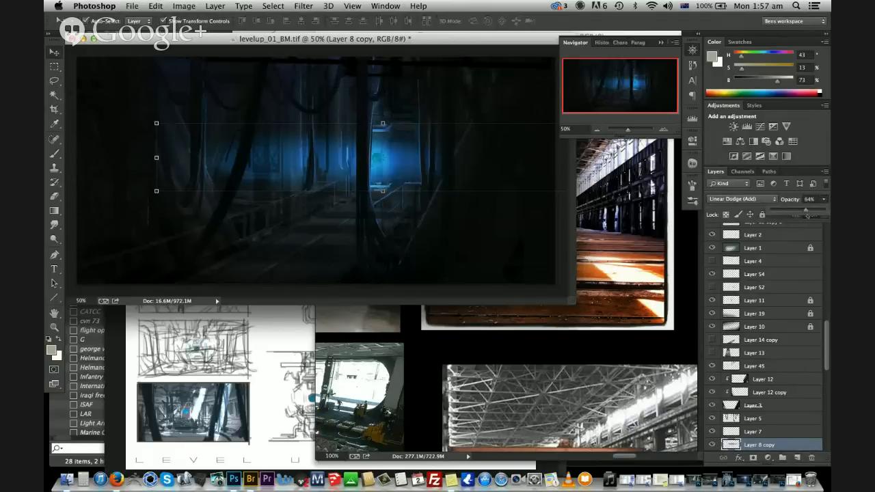
Soften the stretched glow on Layer 8 copy with the Eraser at 33% opacity, and hide the layer
{"action": "key", "text": "e"}
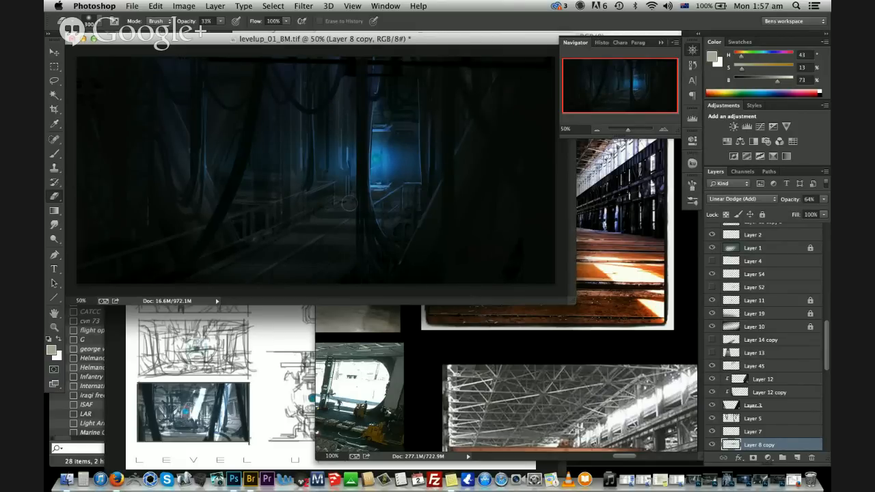
{"action": "left_click", "coordinate": [712, 444]}
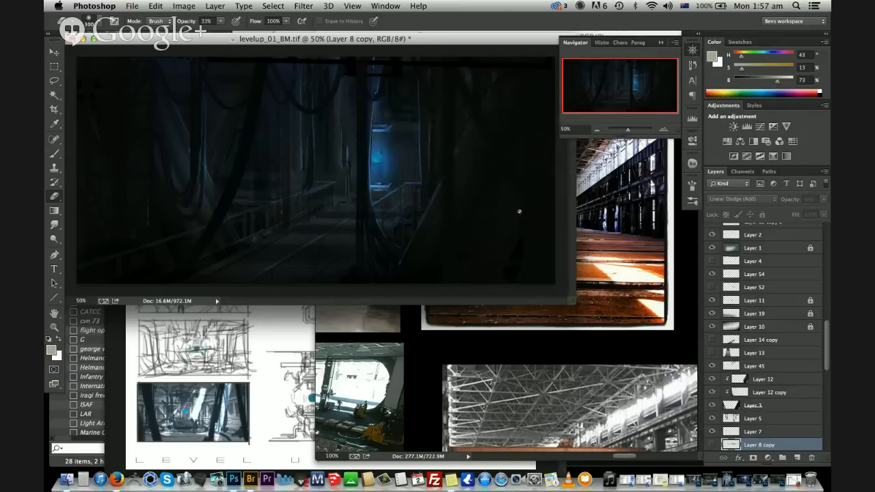
Bring the Untitled-1.psd sketch sheet forward and rearrange the document windows to show the sketches below the painting
{"action": "key", "text": "ctrl+Tab"}
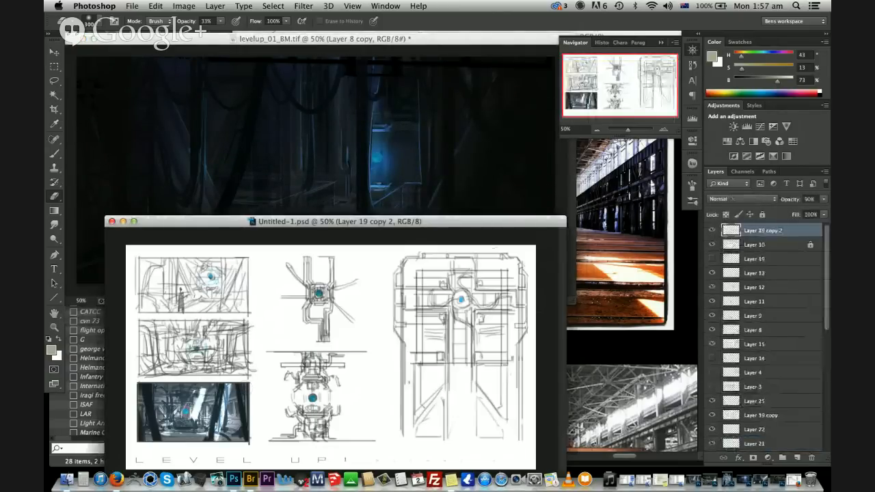
{"action": "left_click_drag", "start_coordinate": [502, 220], "coordinate": [475, 219]}
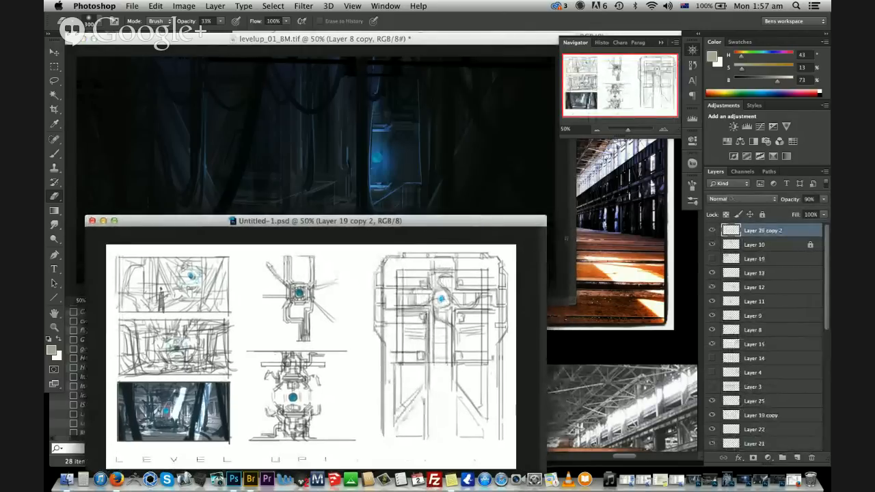
{"action": "left_click", "coordinate": [566, 238]}
{"action": "mouse_move", "coordinate": [573, 301]}
{"action": "left_mouse_down"}
{"action": "mouse_move", "coordinate": [573, 208]}
{"action": "mouse_move", "coordinate": [526, 212]}
{"action": "mouse_move", "coordinate": [526, 245]}
{"action": "mouse_move", "coordinate": [524, 214]}
{"action": "mouse_move", "coordinate": [530, 226]}
{"action": "left_mouse_up"}
{"action": "left_click", "coordinate": [529, 220]}
{"action": "mouse_move", "coordinate": [565, 226]}
{"action": "left_mouse_down"}
{"action": "mouse_move", "coordinate": [532, 243]}
{"action": "mouse_move", "coordinate": [522, 223]}
{"action": "left_mouse_up"}
{"action": "left_click", "coordinate": [532, 243]}
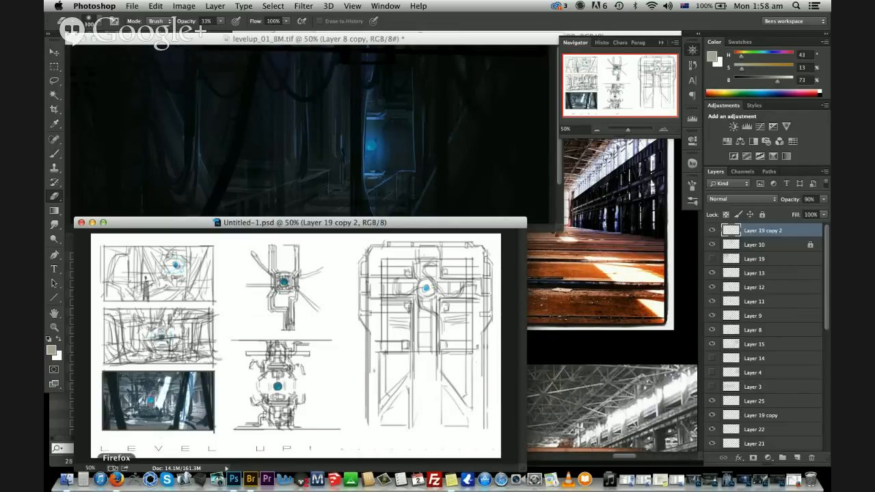
Switch to the Google+ Hangouts call in Firefox and shift its window slightly so it fits on the screen
{"action": "left_click", "coordinate": [117, 479]}
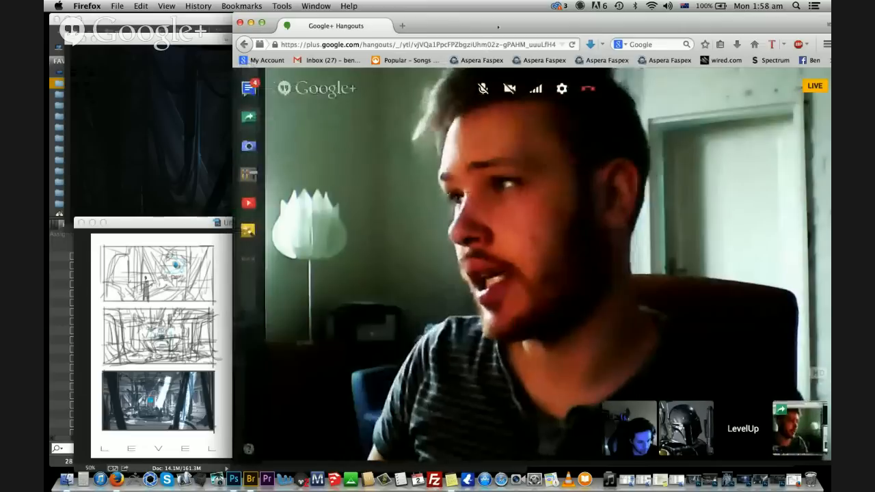
{"action": "left_click_drag", "start_coordinate": [496, 19], "coordinate": [483, 19]}
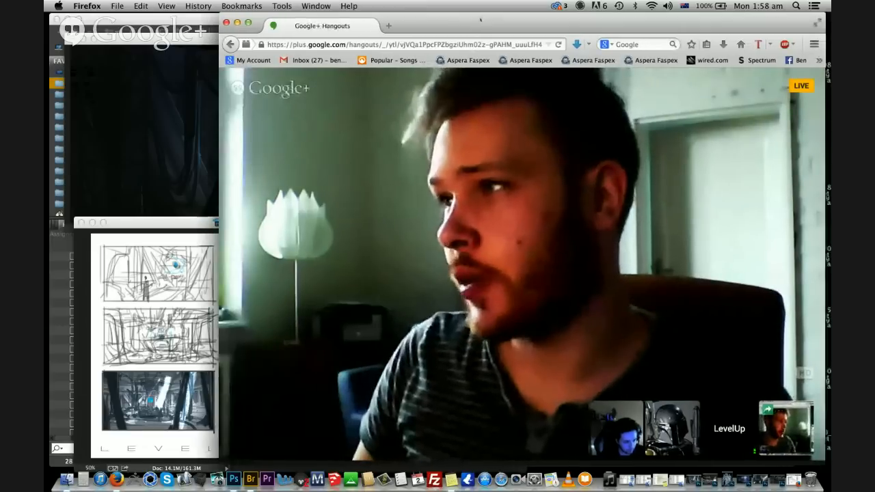